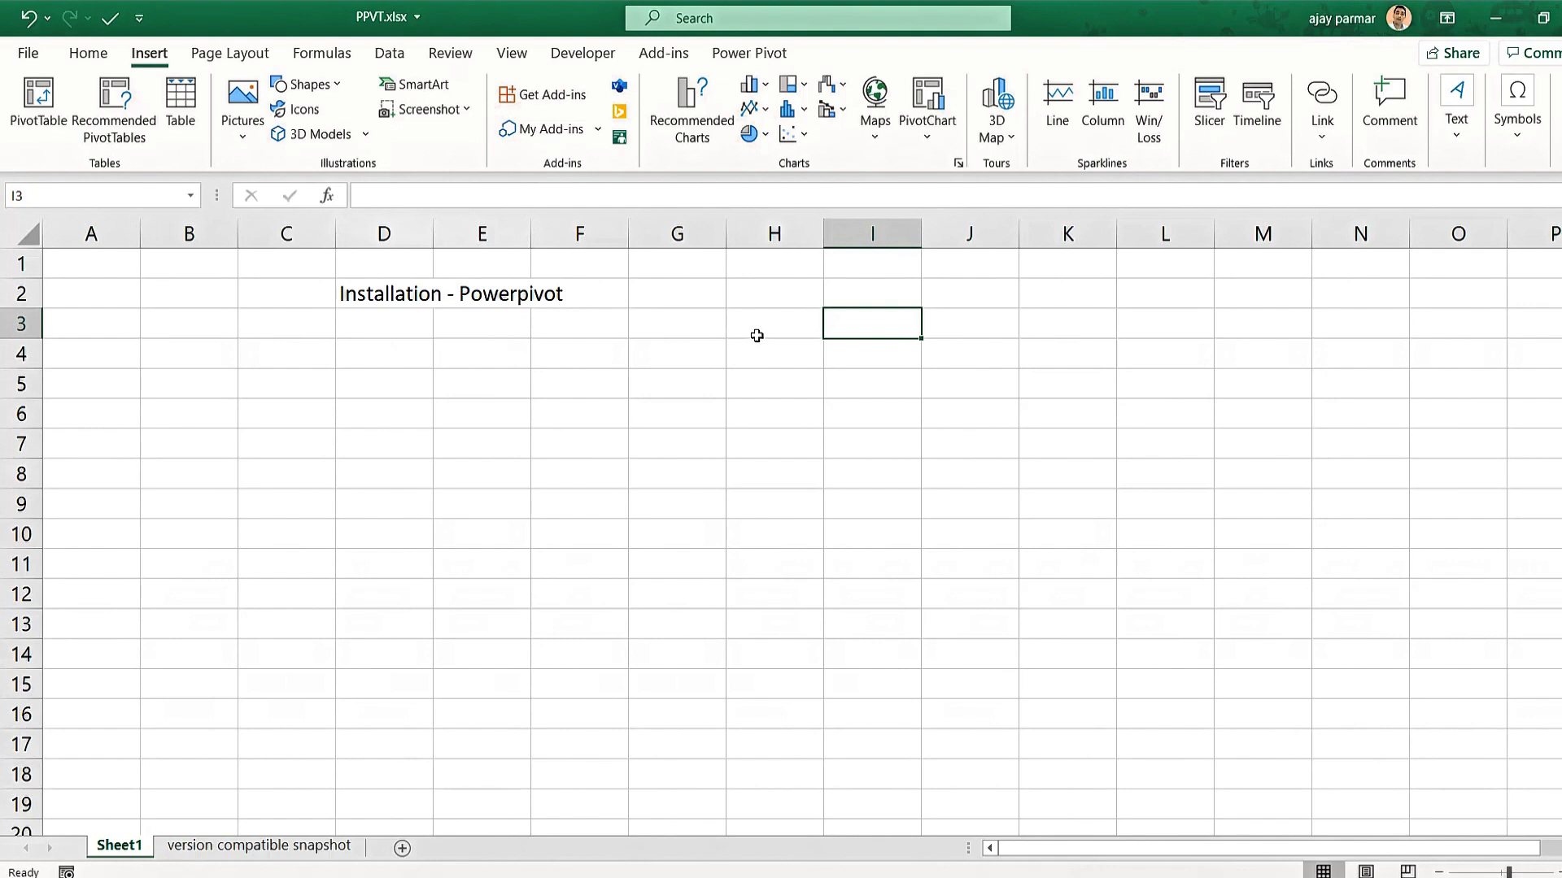
# Enter 'any money for powerpivot', 'do I need to download - is it inbulit feature' and 'how much data it can hold' in H4:H6.
pyautogui.click(786, 360)
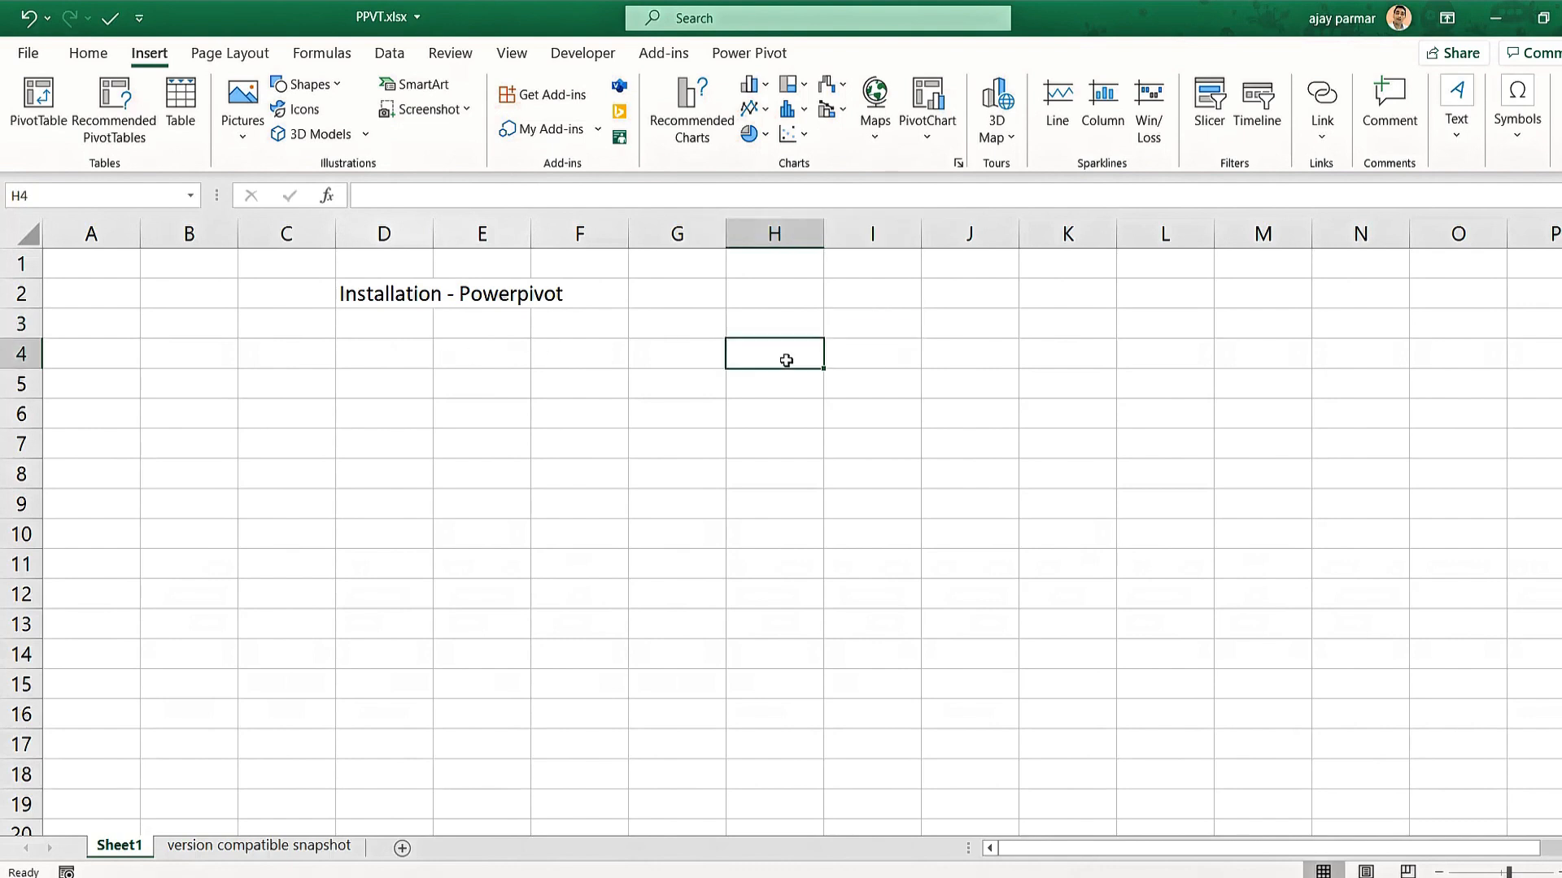
pyautogui.write('any money fo')
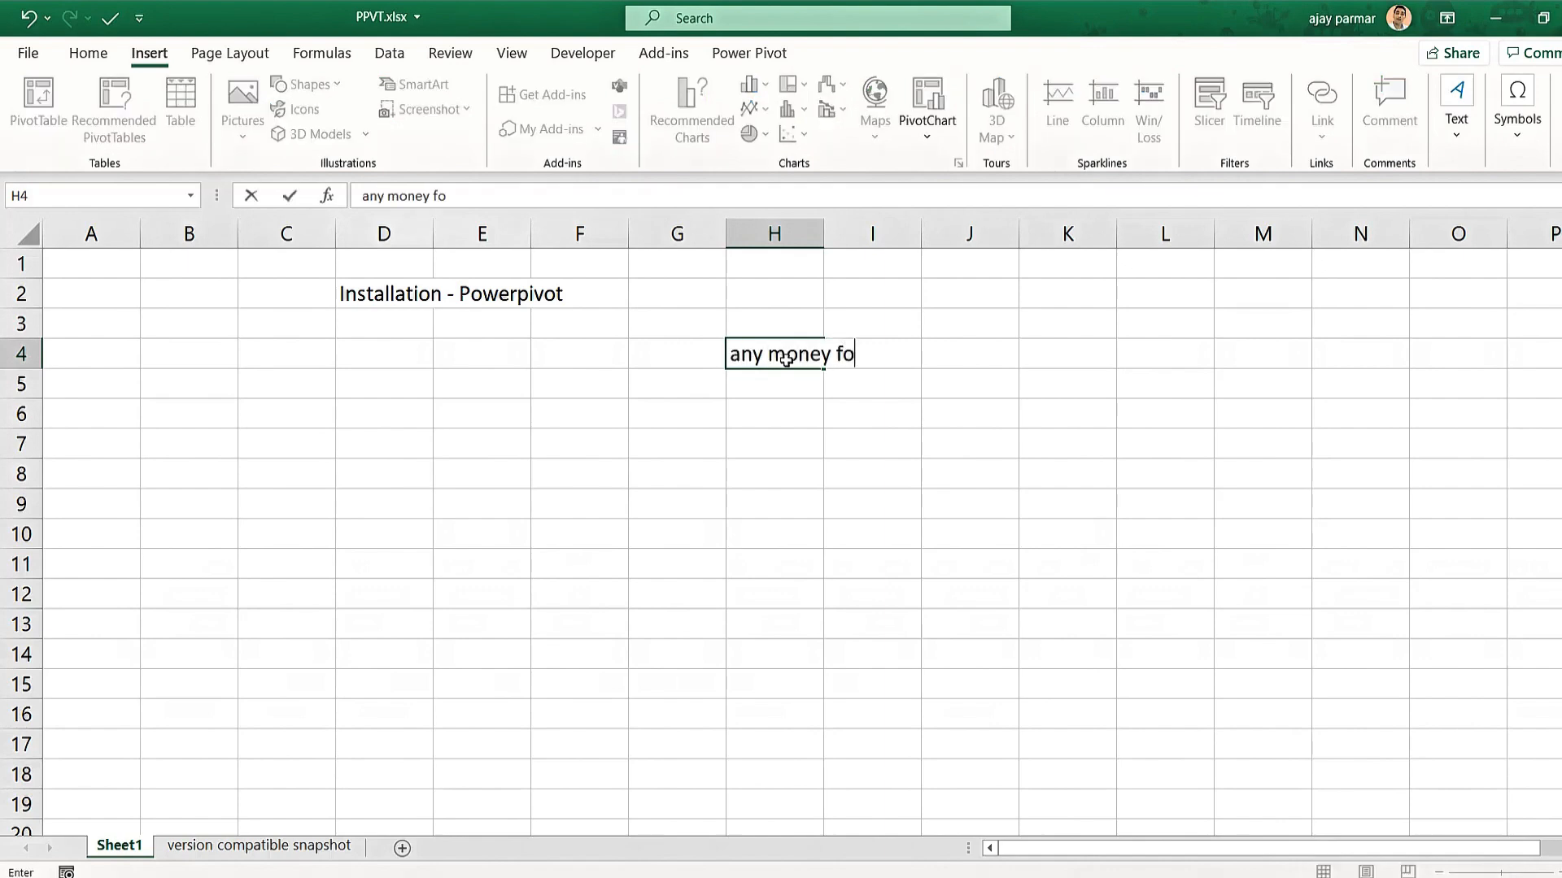
pyautogui.write('r powerpivot')
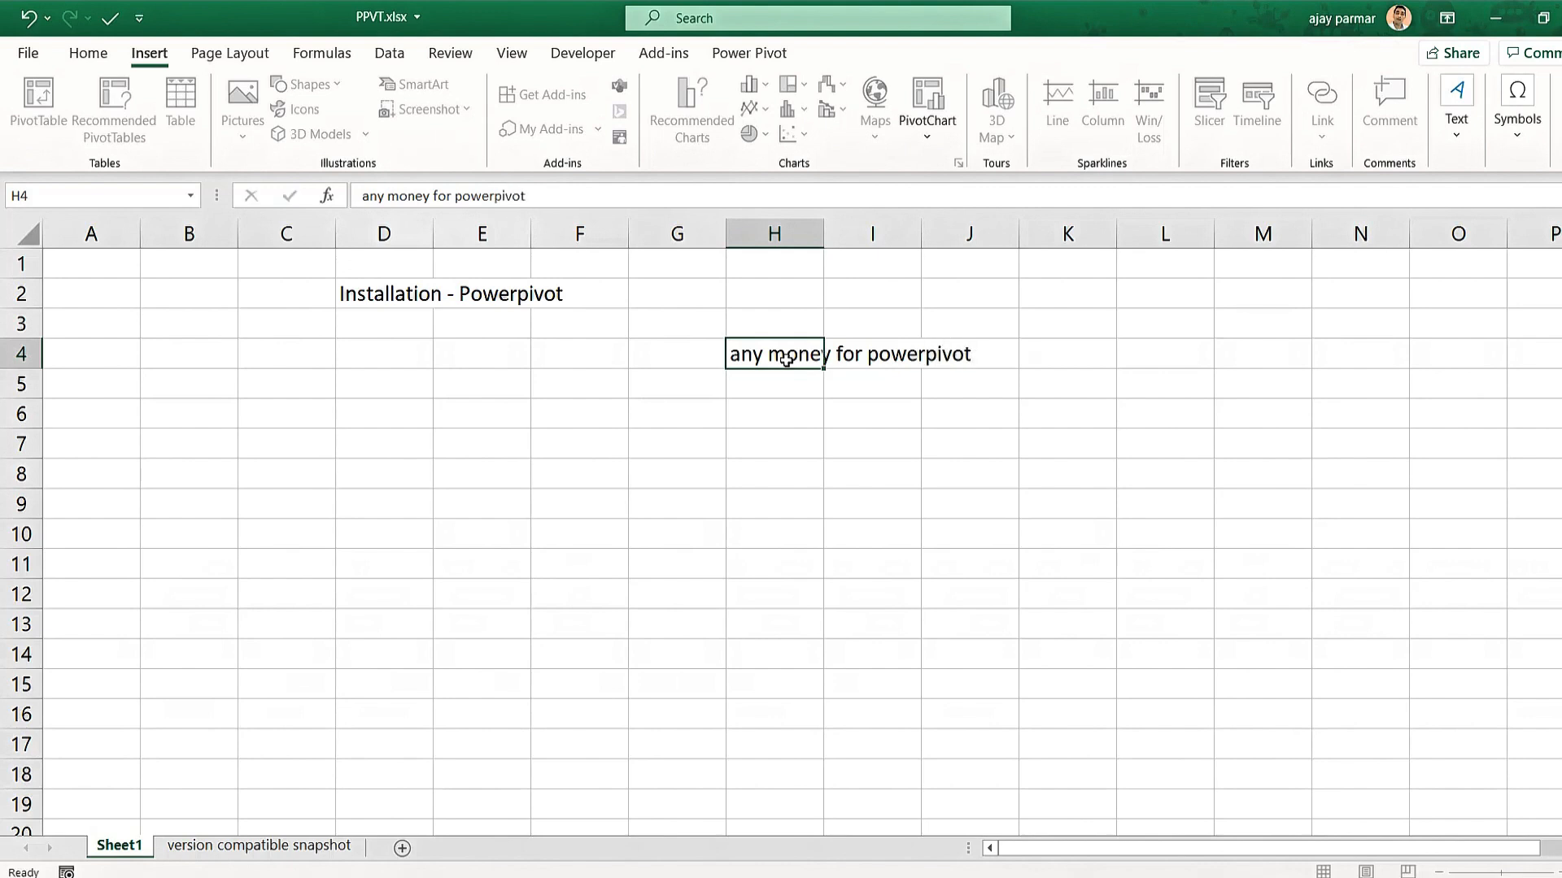
pyautogui.press('Return')
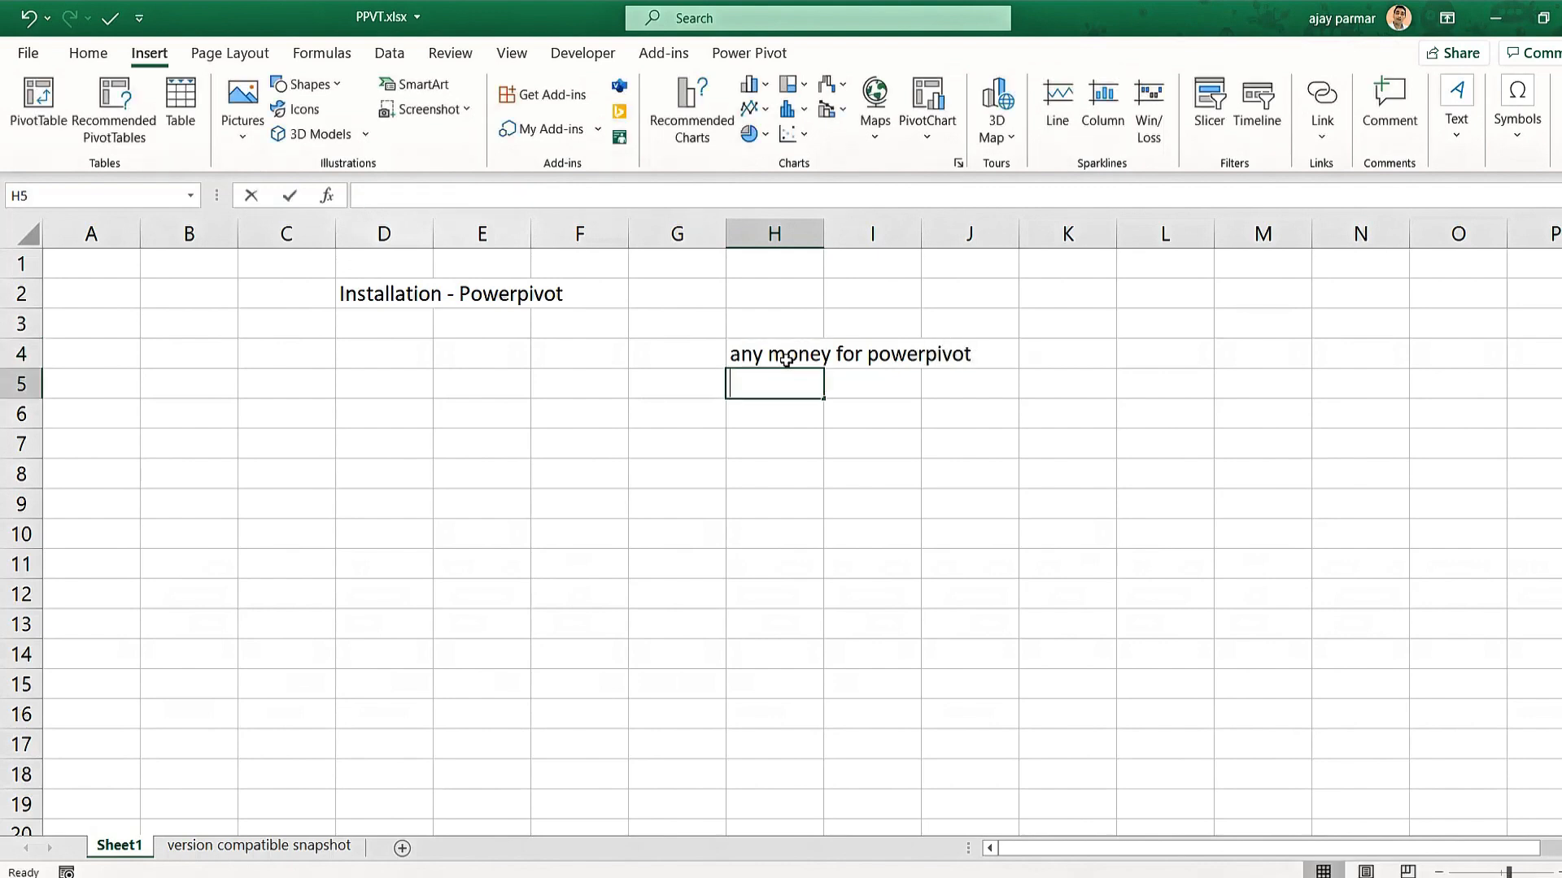
pyautogui.write('do I need to download')
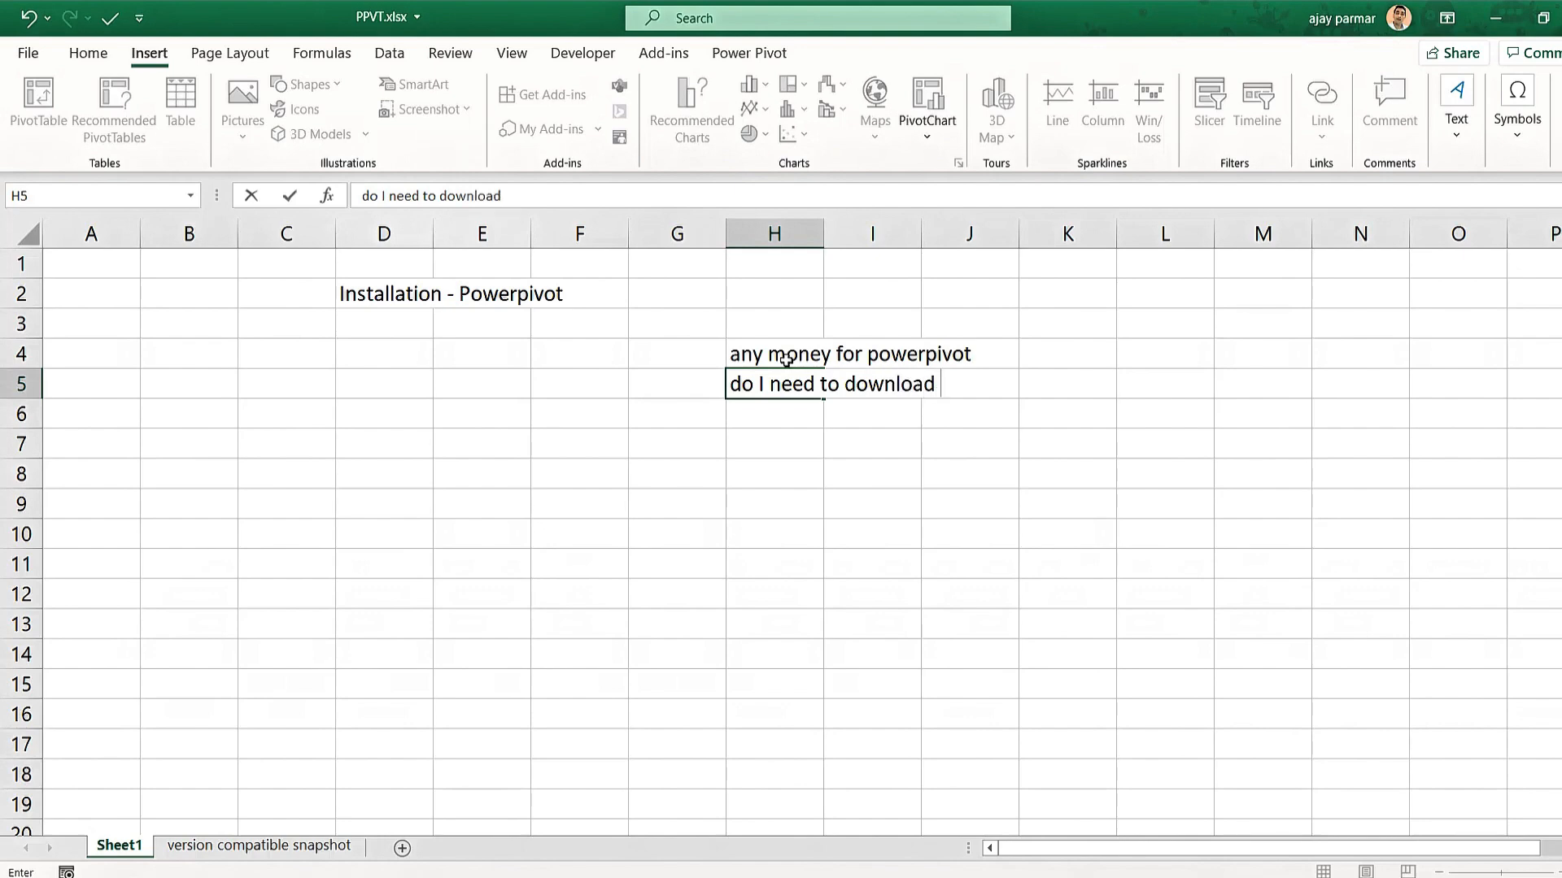
pyautogui.write(' - is it inbulit ')
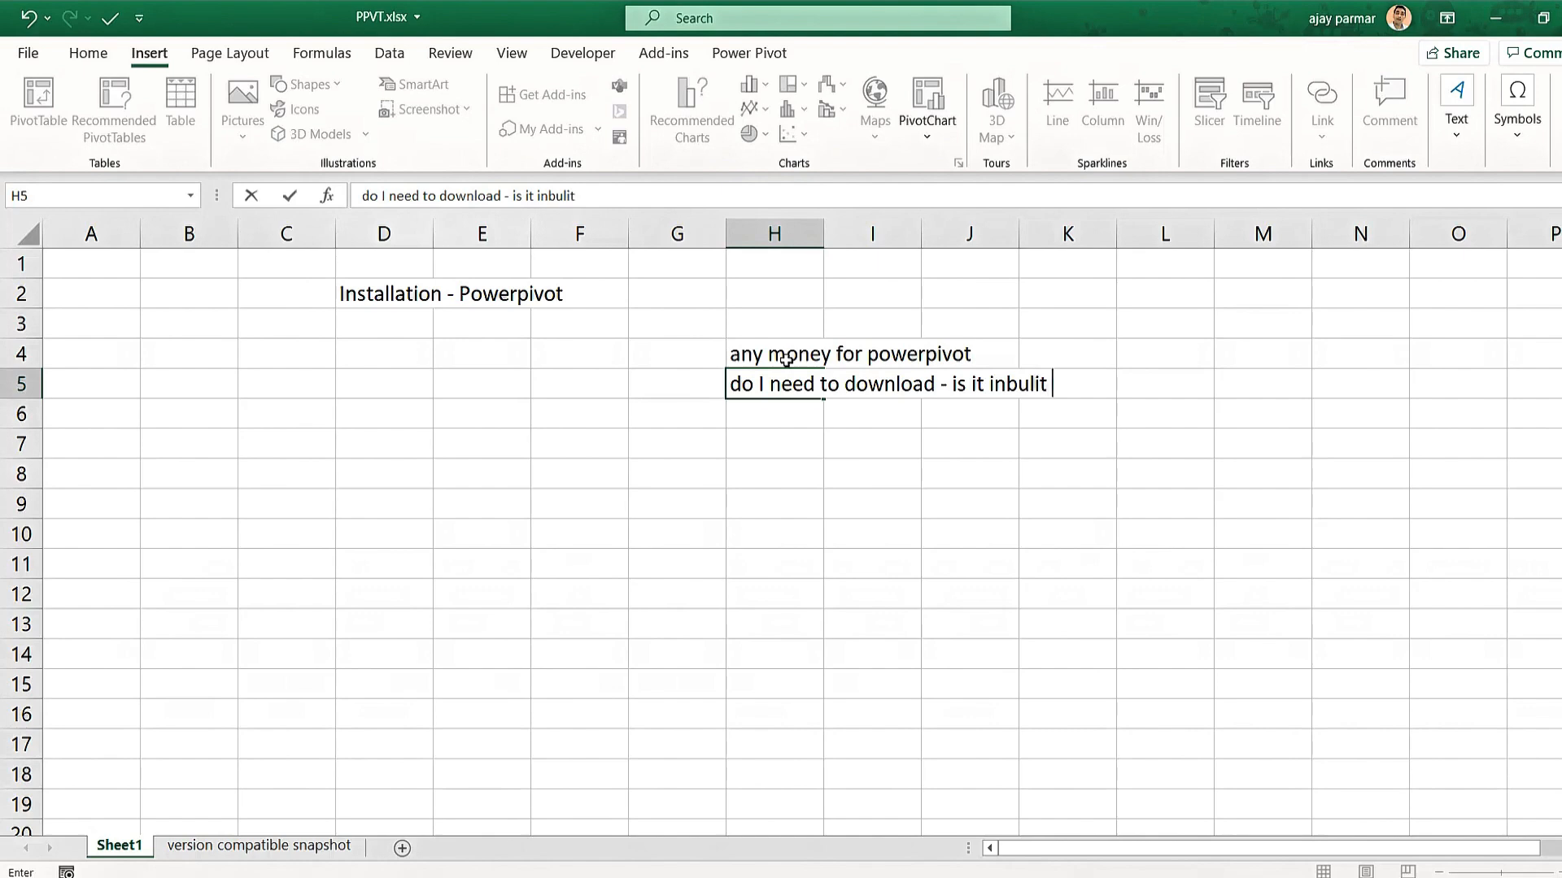
pyautogui.write('feature')
pyautogui.press('Return')
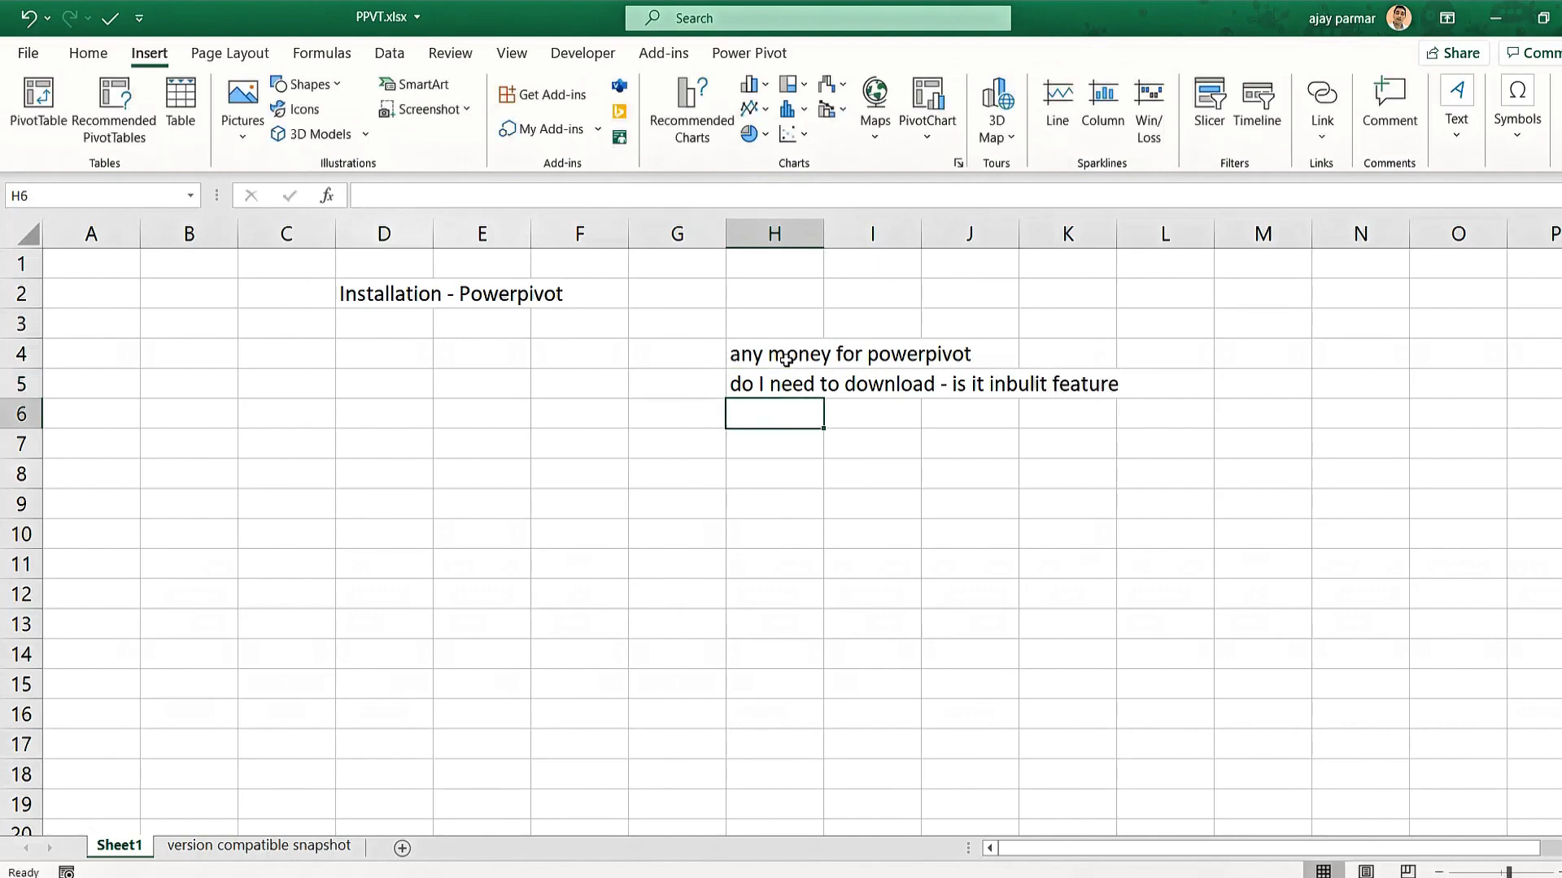
pyautogui.write('how ')
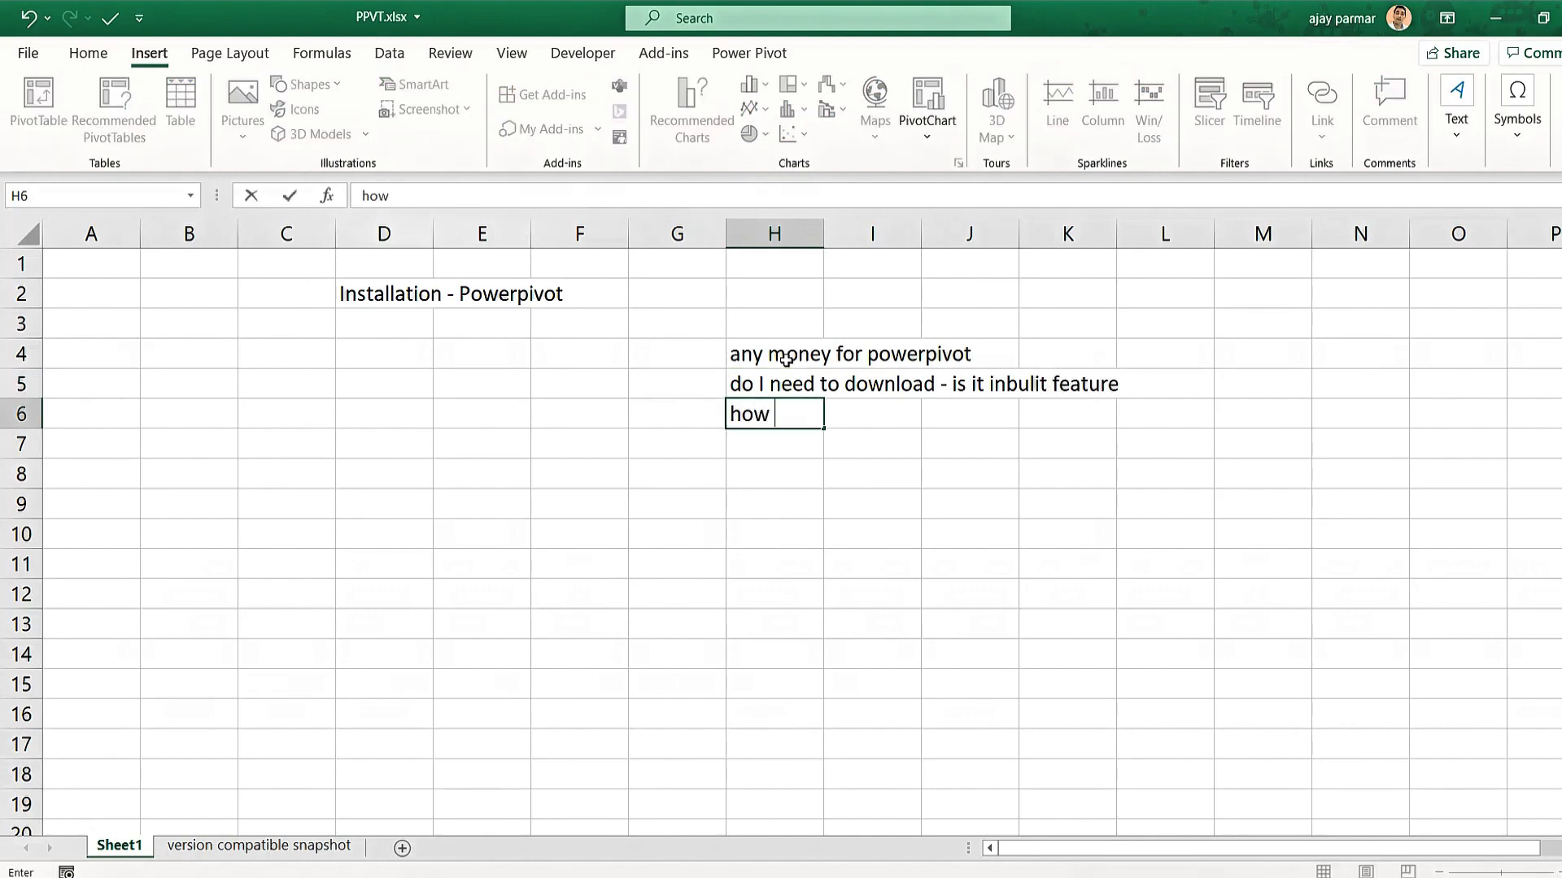
pyautogui.write('much data')
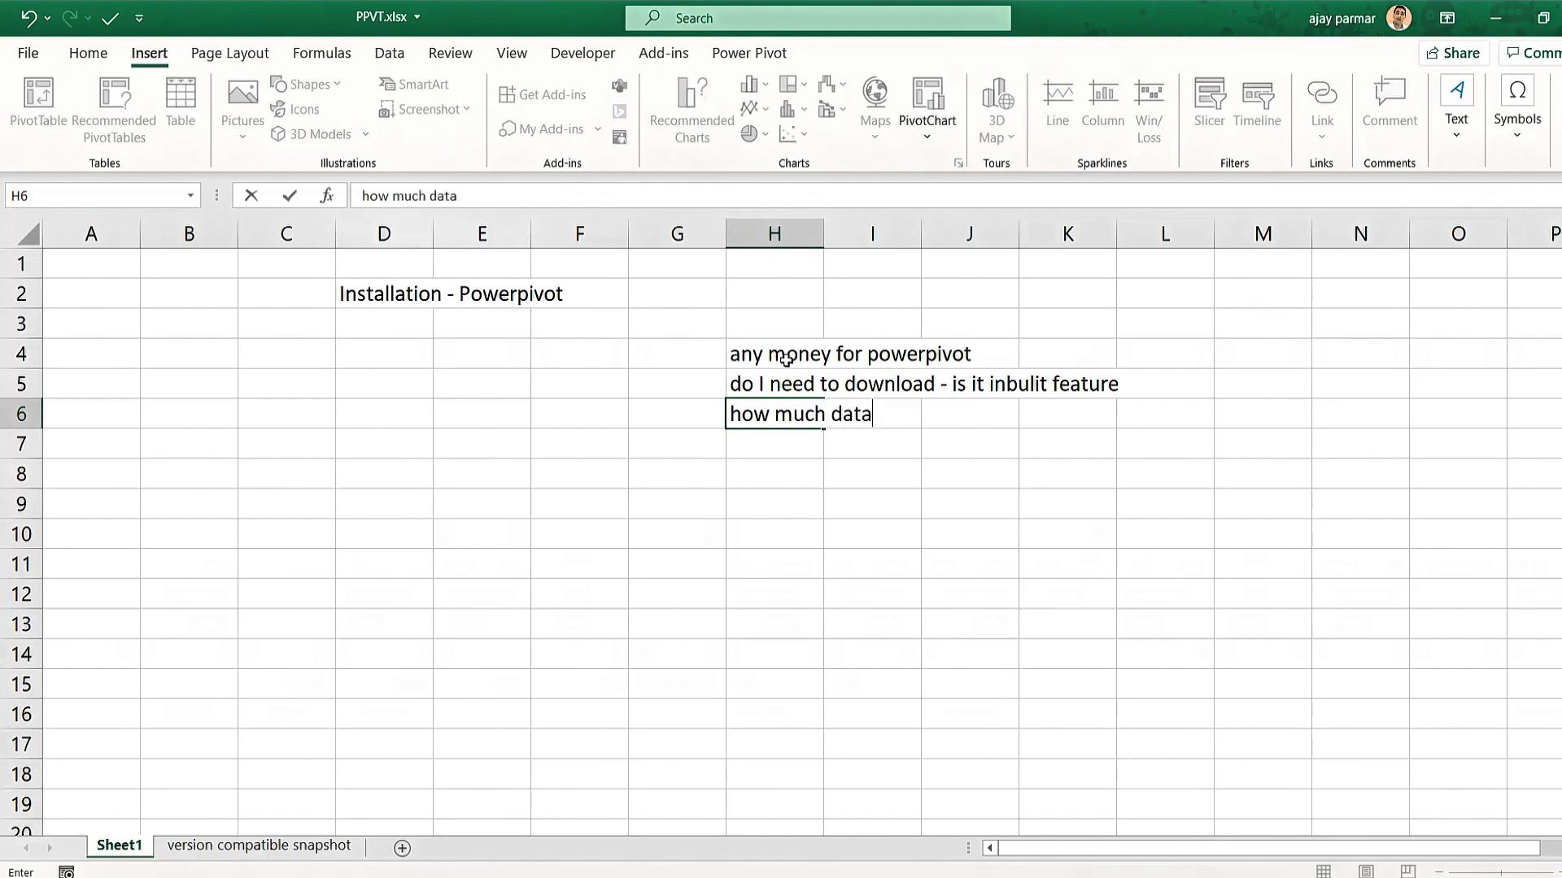
pyautogui.write(' it can hold')
pyautogui.press('Return')
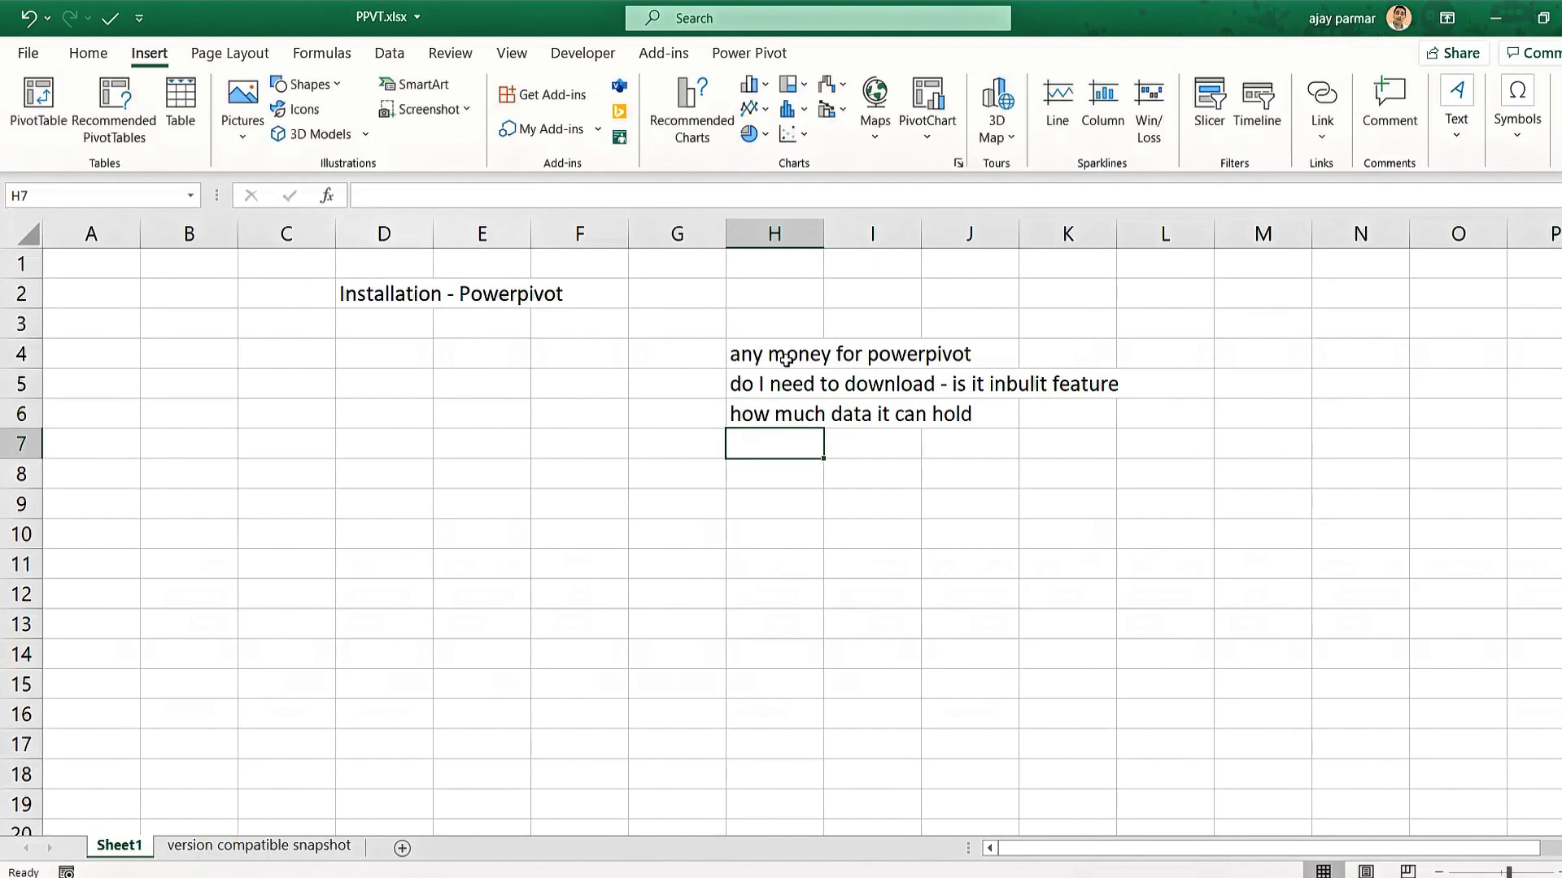
pyautogui.click(437, 325)
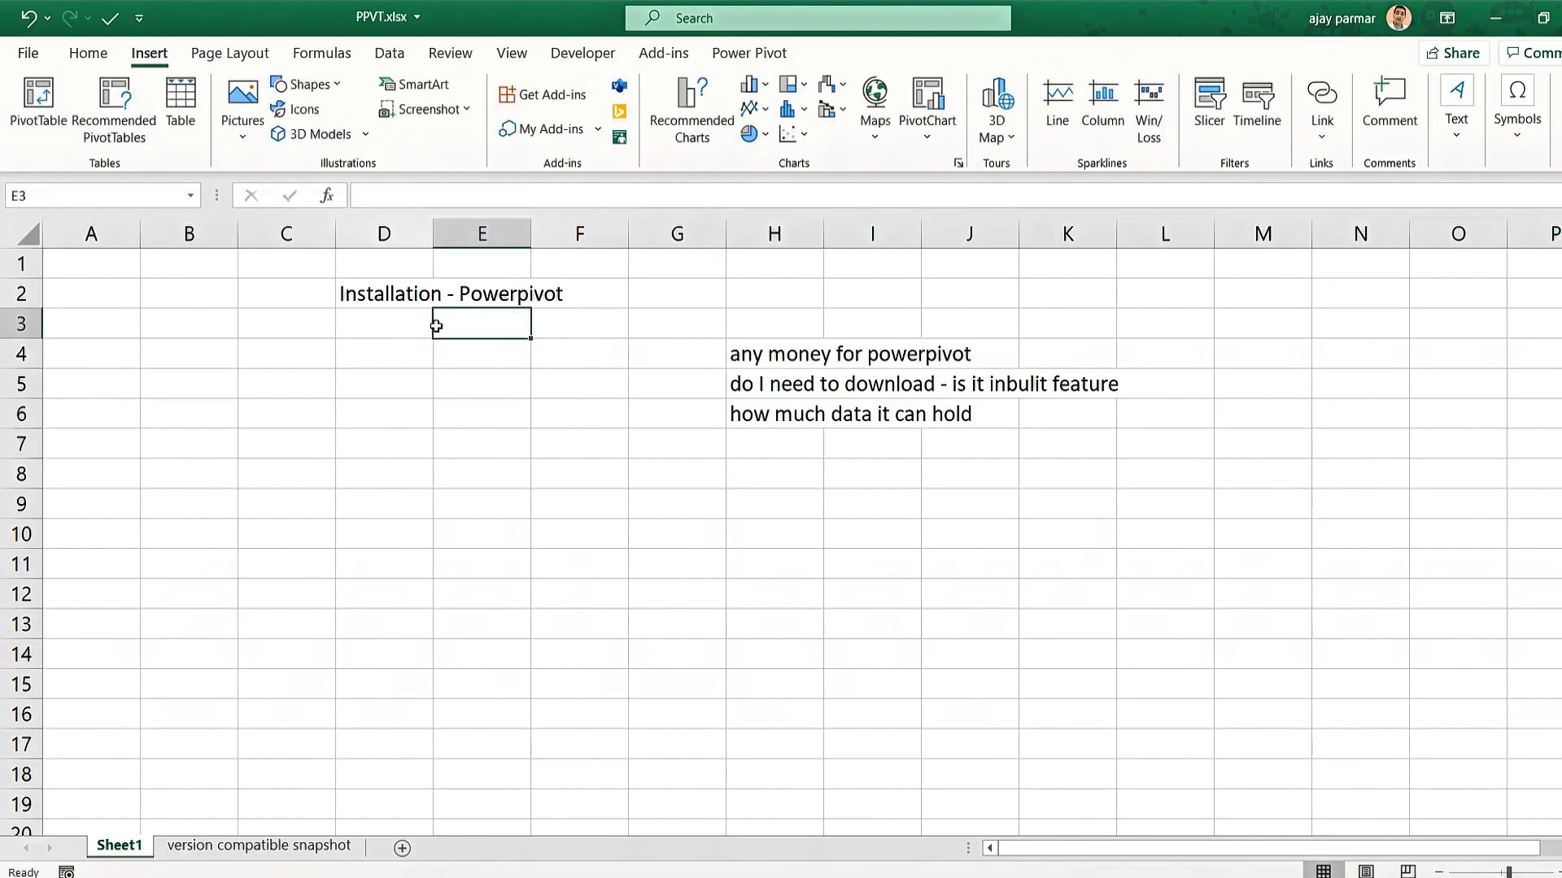
pyautogui.click(379, 346)
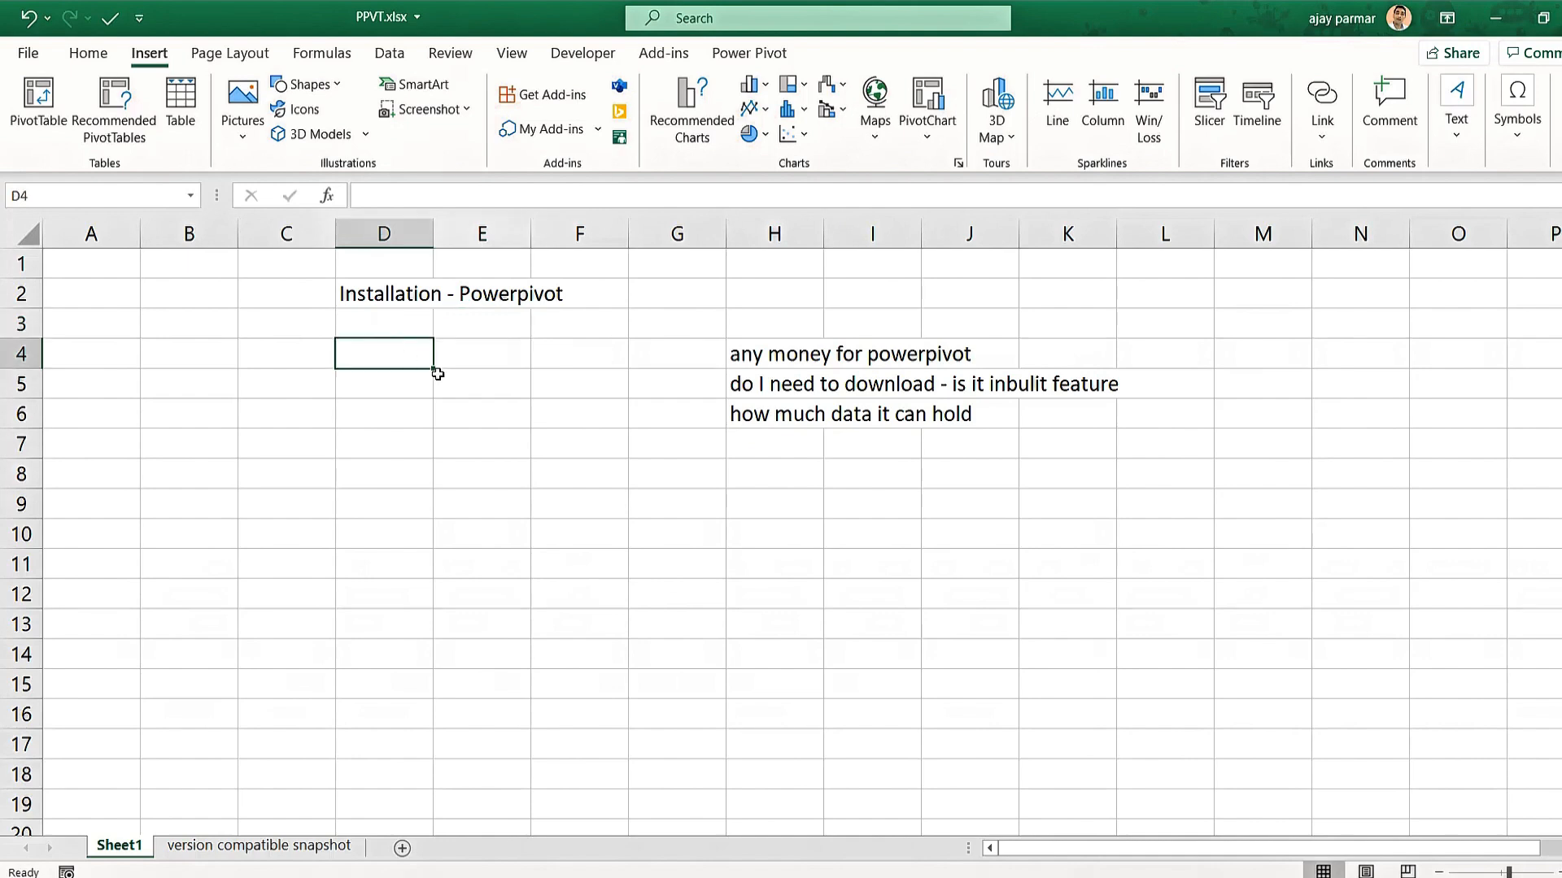
# Show the Power Pivot commands and enter 'excel 2007' in cell J9.
pyautogui.click(758, 55)
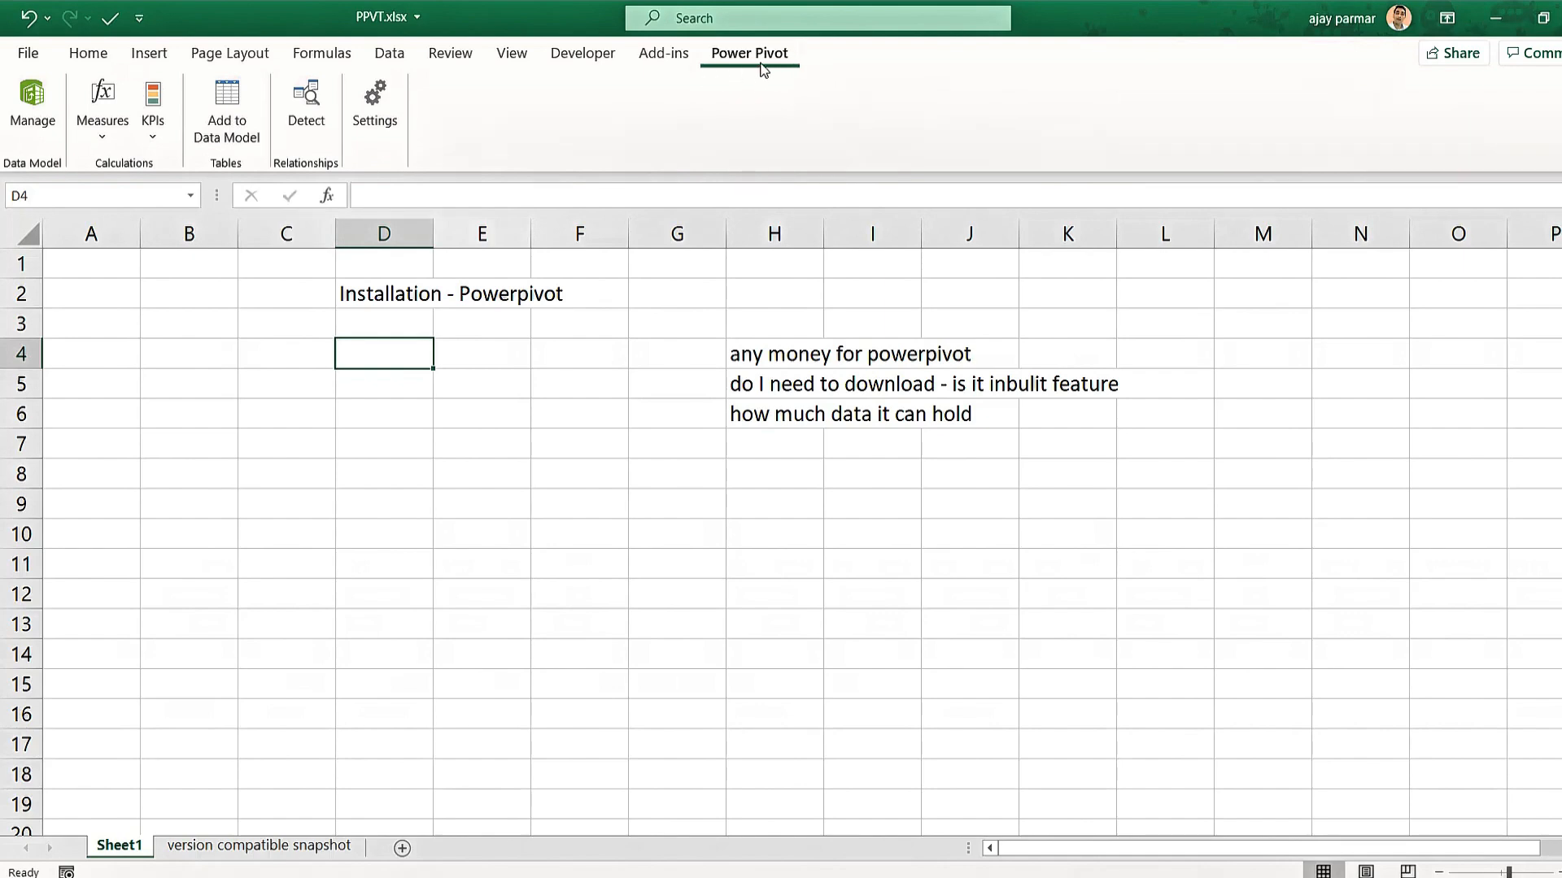
pyautogui.click(616, 506)
pyautogui.click(773, 499)
pyautogui.click(927, 498)
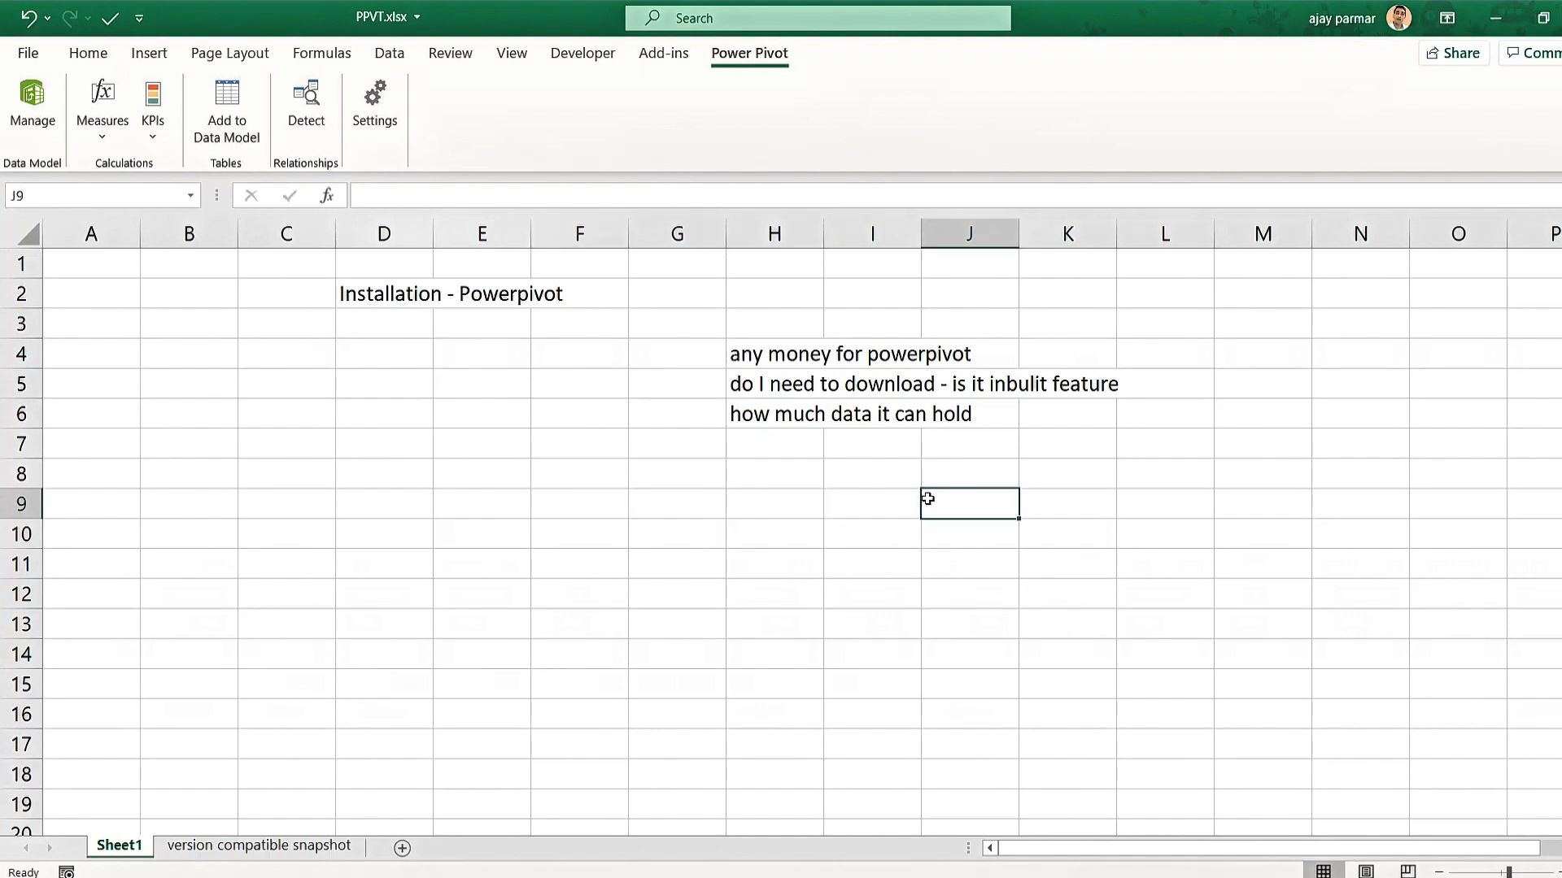
pyautogui.write('of')
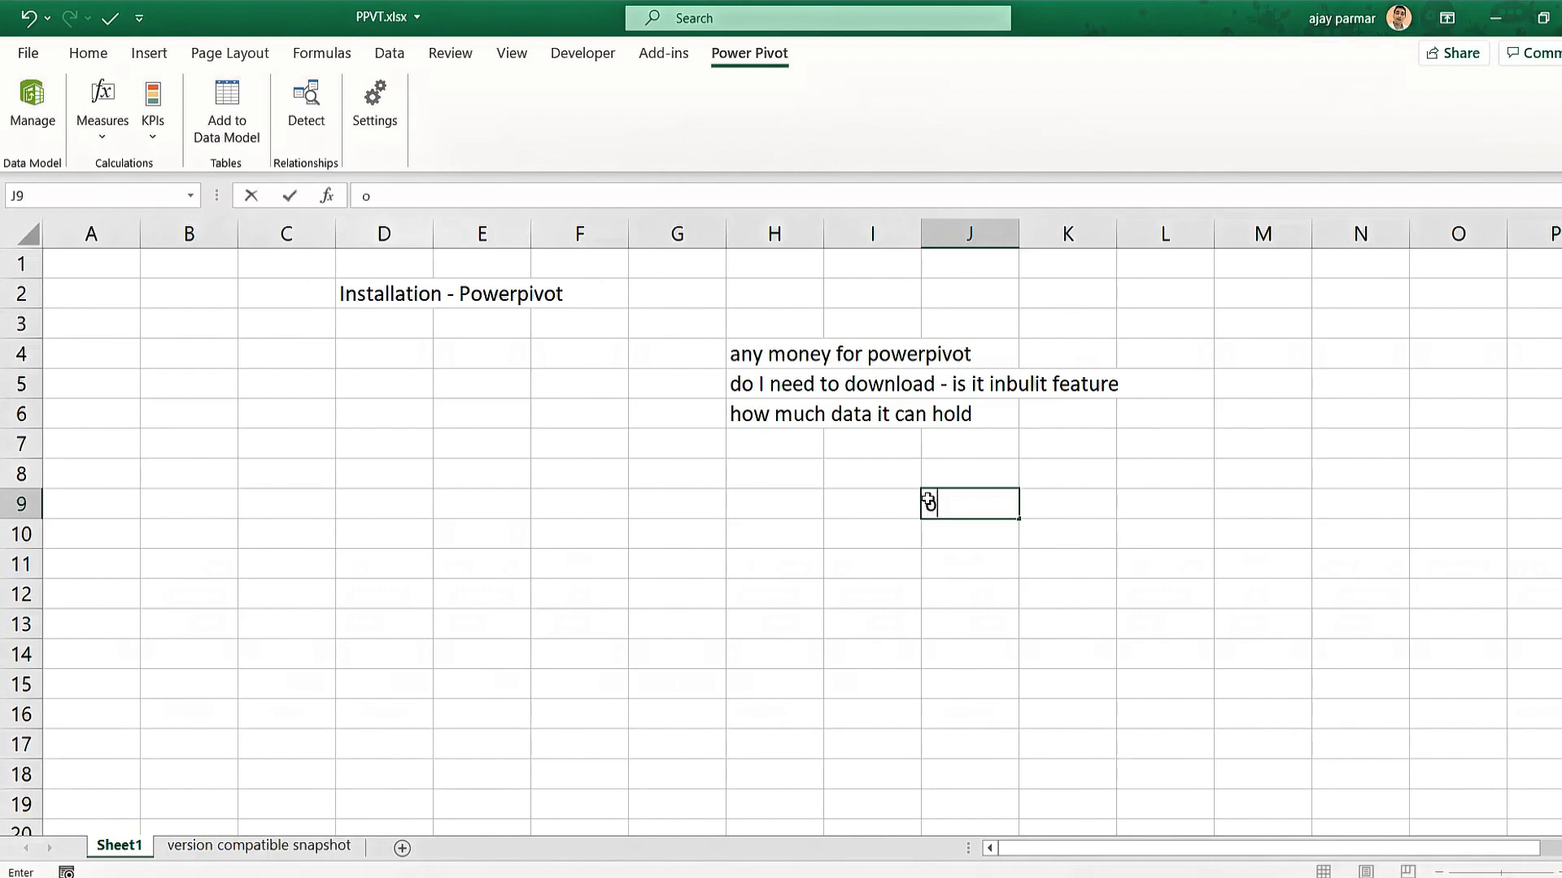
pyautogui.press('BackSpace')
pyautogui.press('BackSpace')
pyautogui.write('excel 2007')
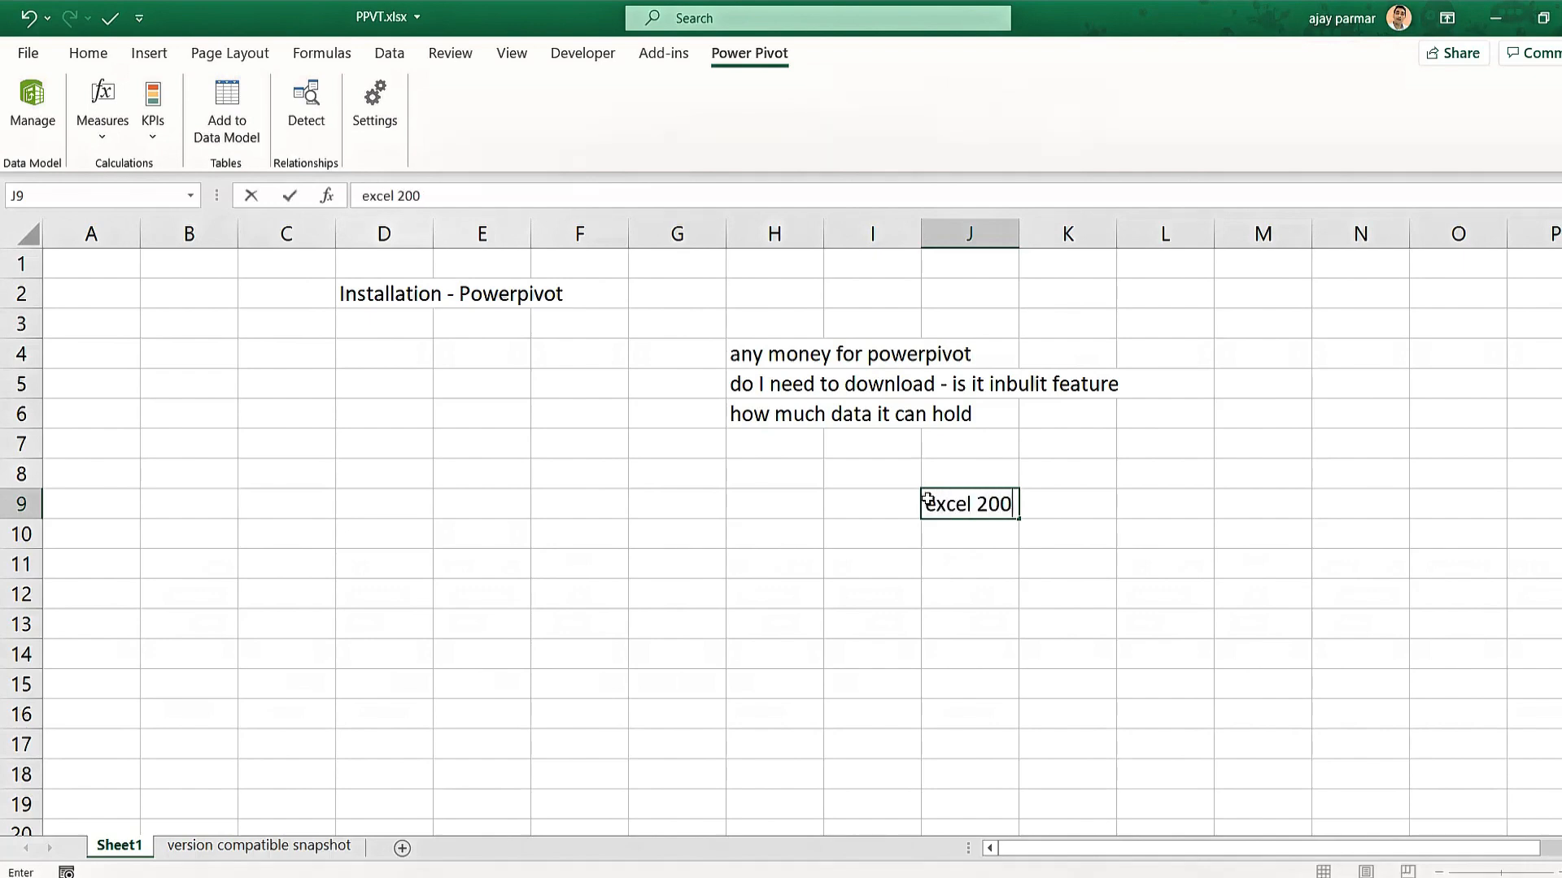
pyautogui.press('Right')
pyautogui.press('Right')
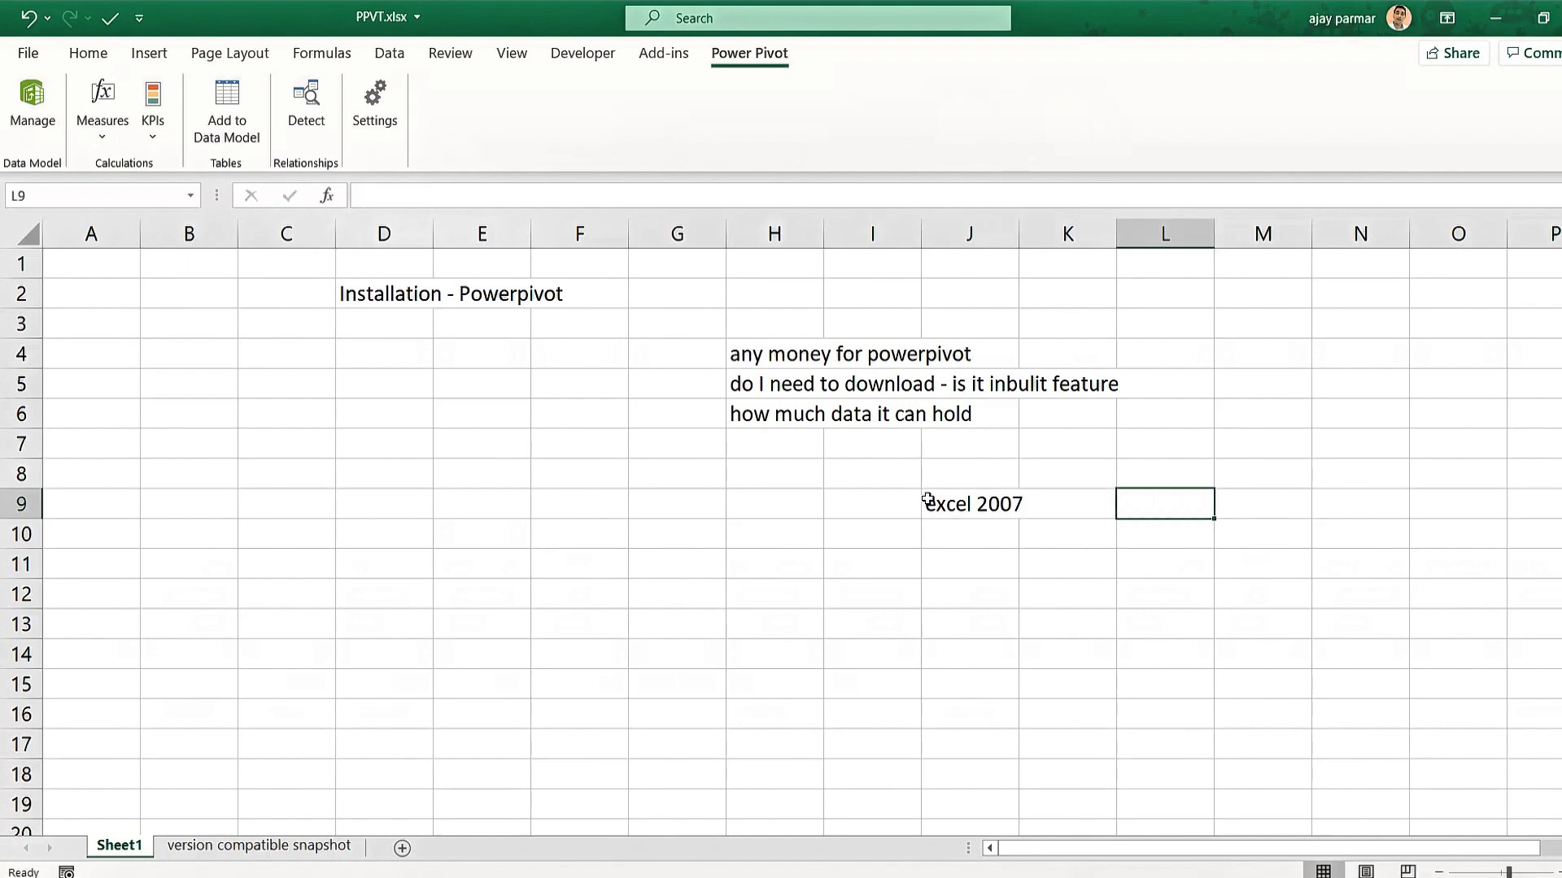
# Add the remark 'it is not going to work' in L9 beside excel 2007.
pyautogui.write('it is not')
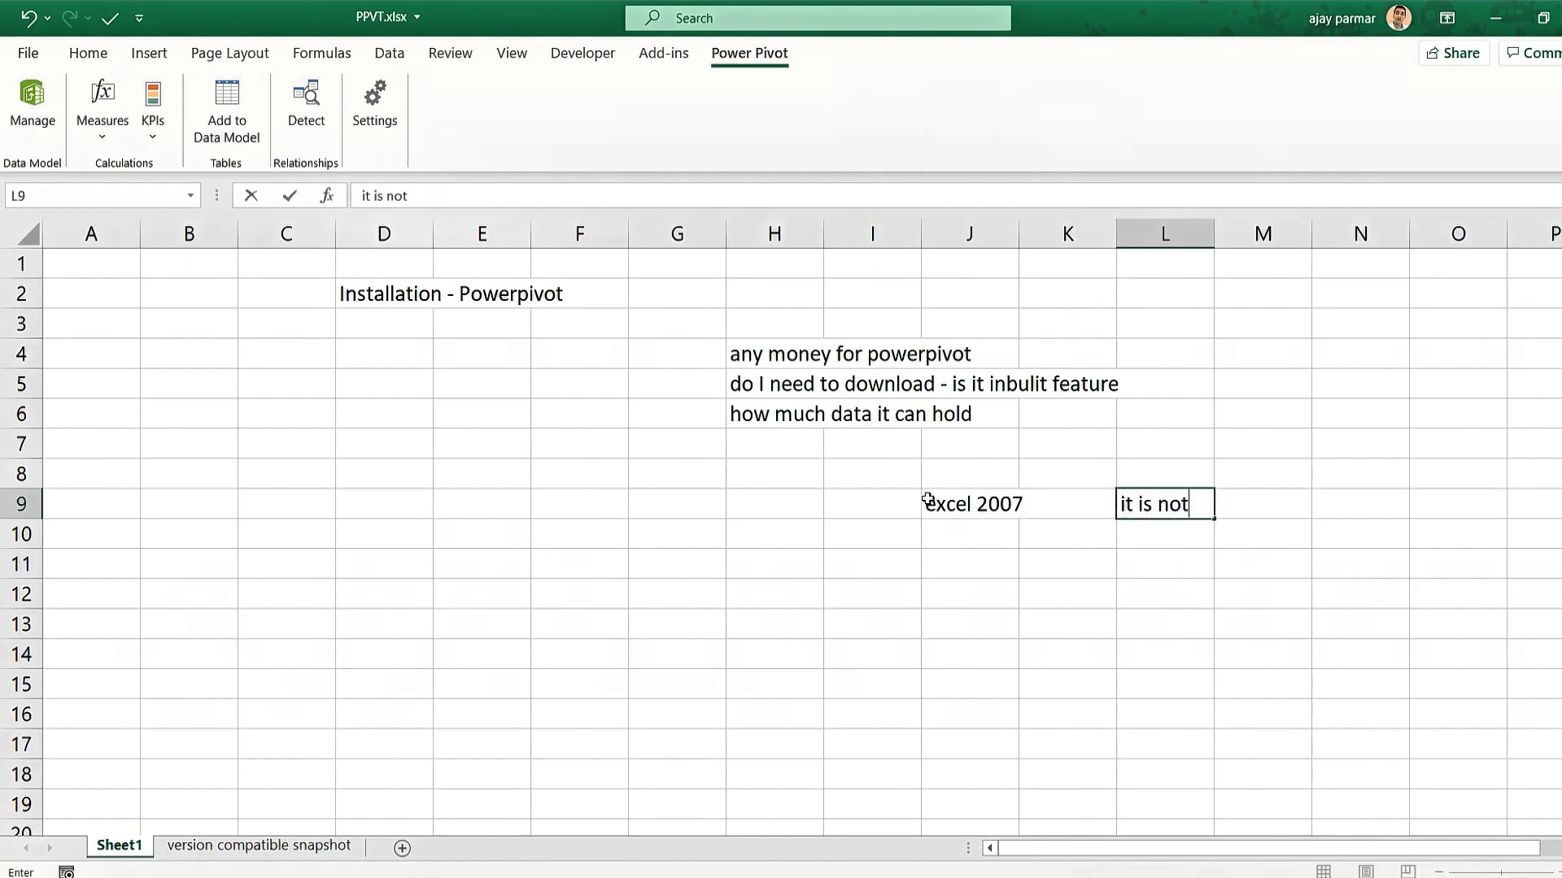
pyautogui.write(' going to work')
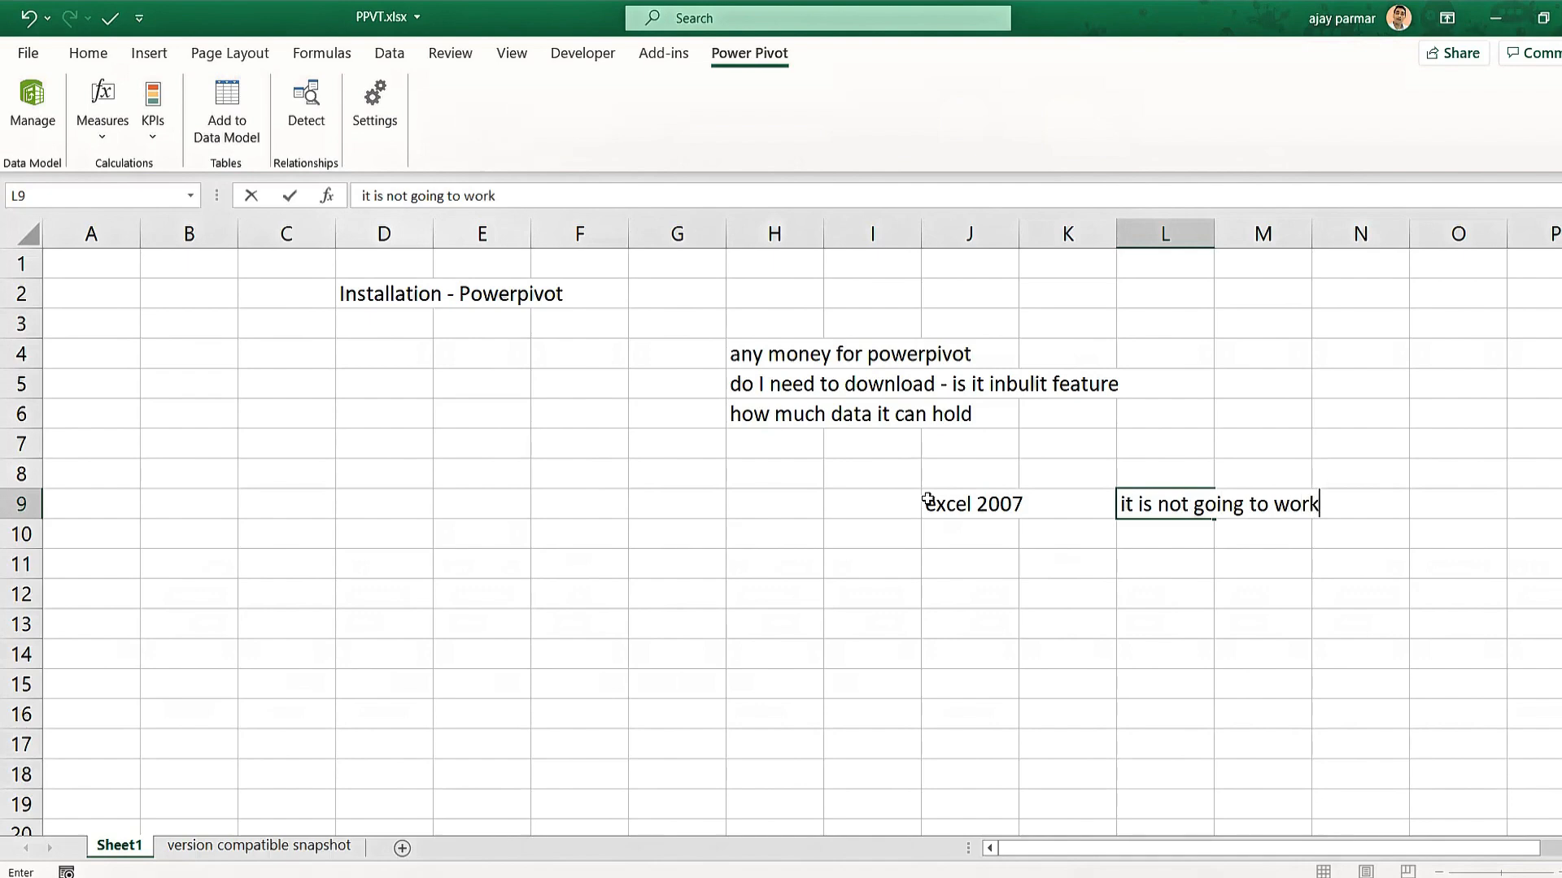
pyautogui.press('Return')
pyautogui.press('Up')
pyautogui.press('Left')
pyautogui.press('Left')
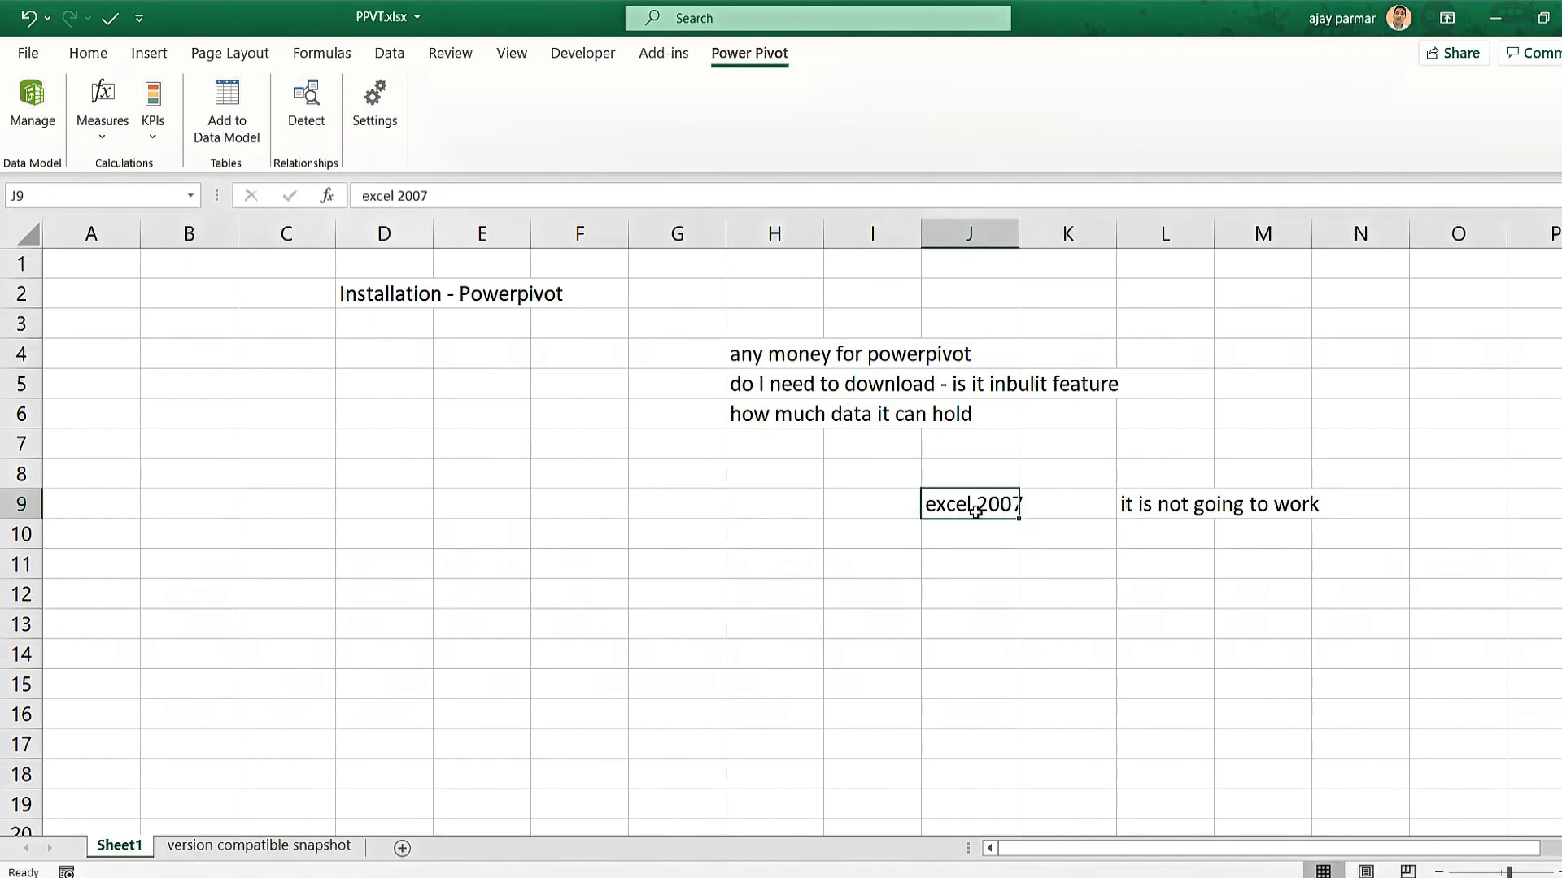
pyautogui.click(980, 547)
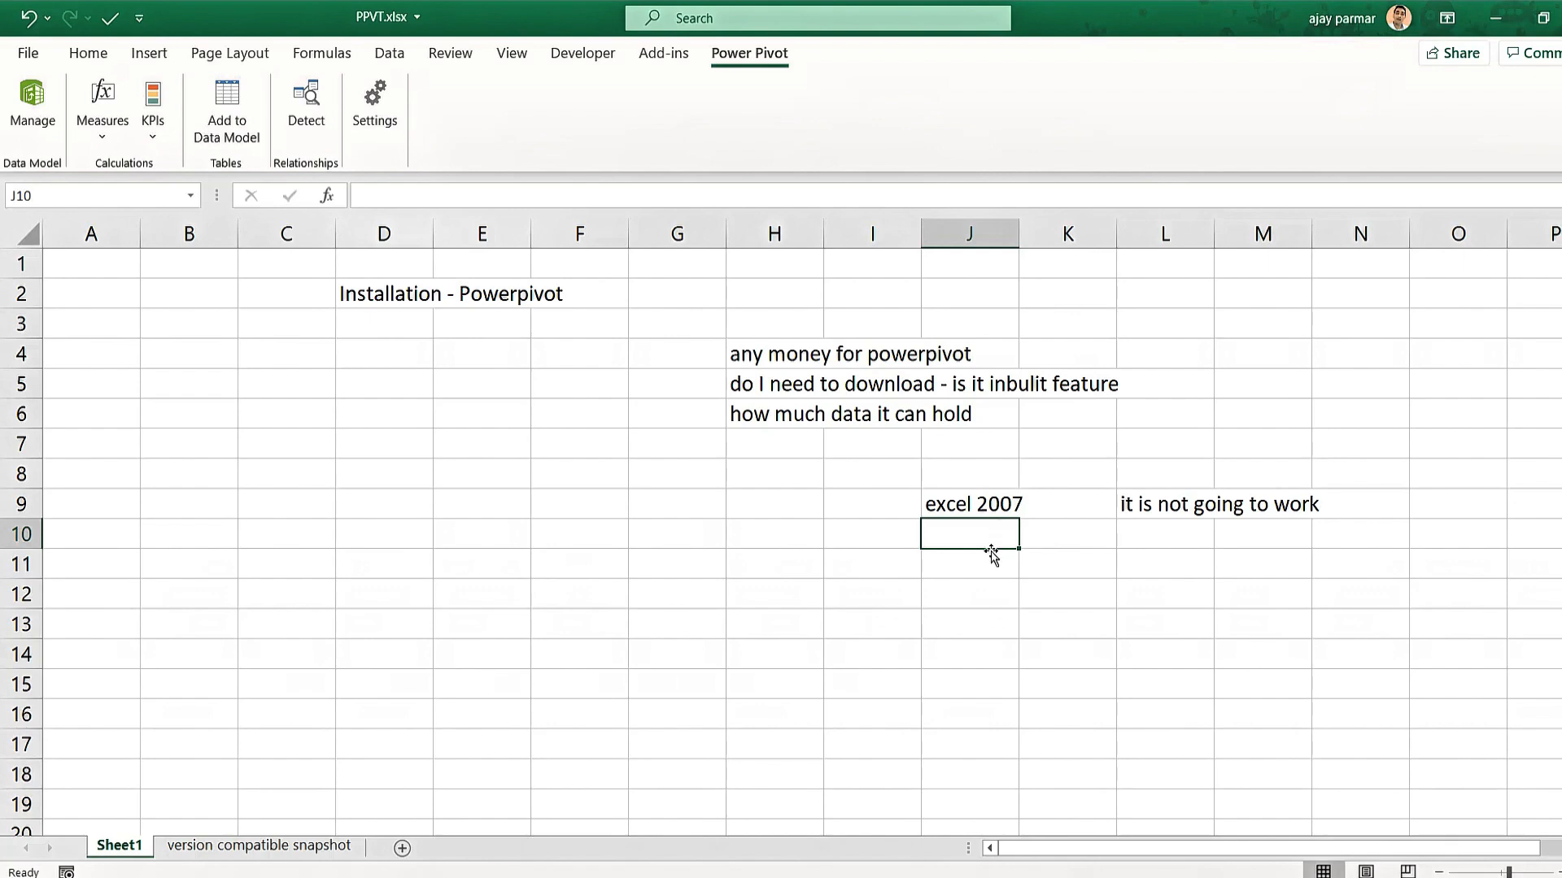
# Enter 'excel 2010' in J11 with the remark 'download from microsoft - free' in L11.
pyautogui.click(970, 572)
pyautogui.write('e')
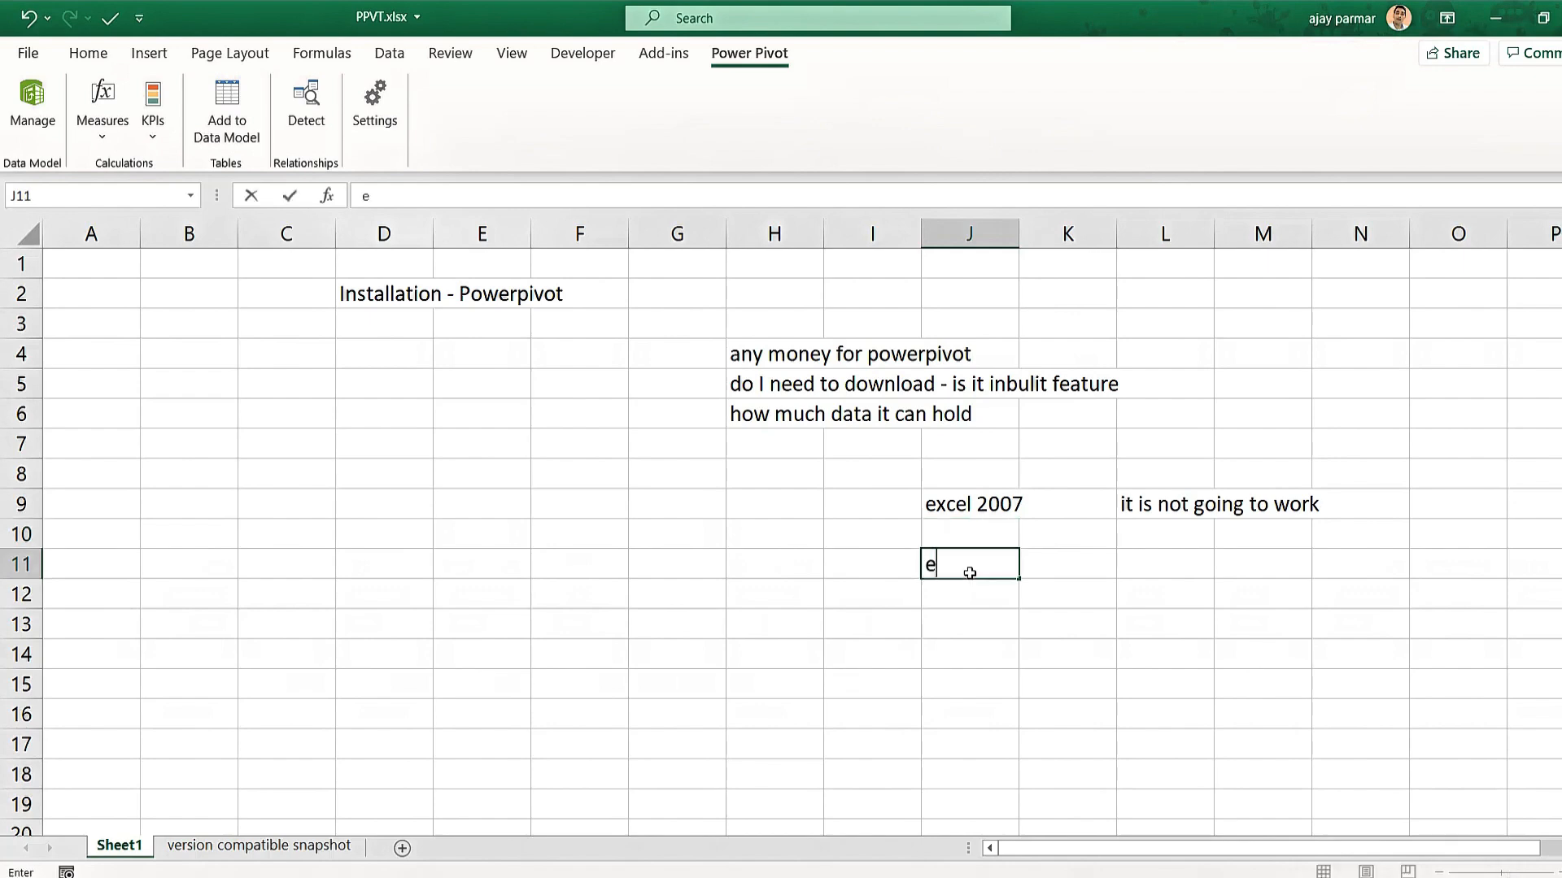
pyautogui.write('xcel 2010')
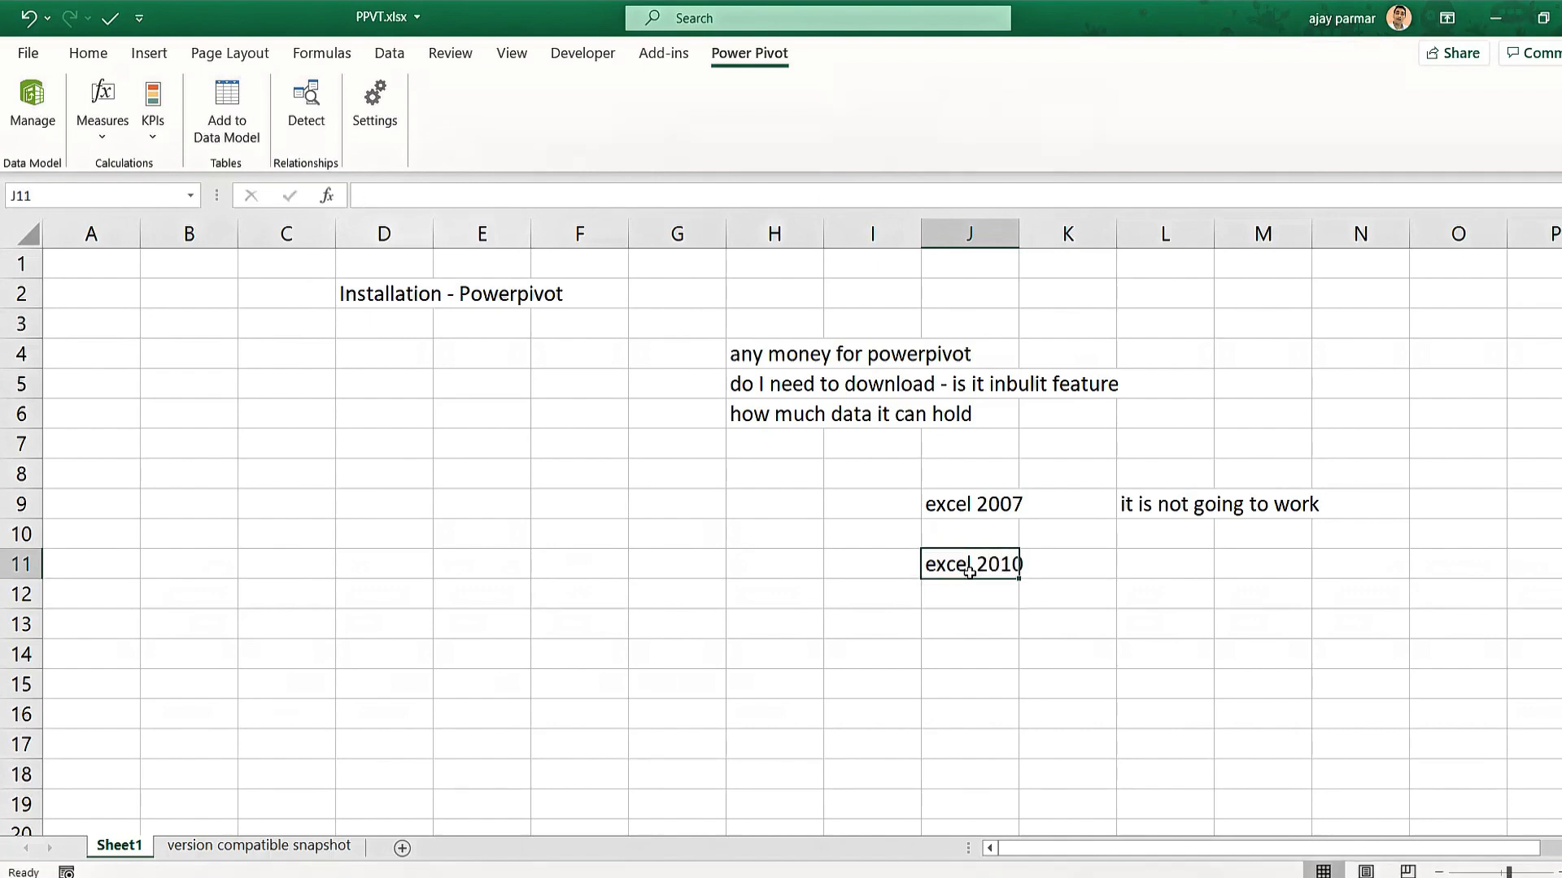
pyautogui.press('Tab')
pyautogui.press('Tab')
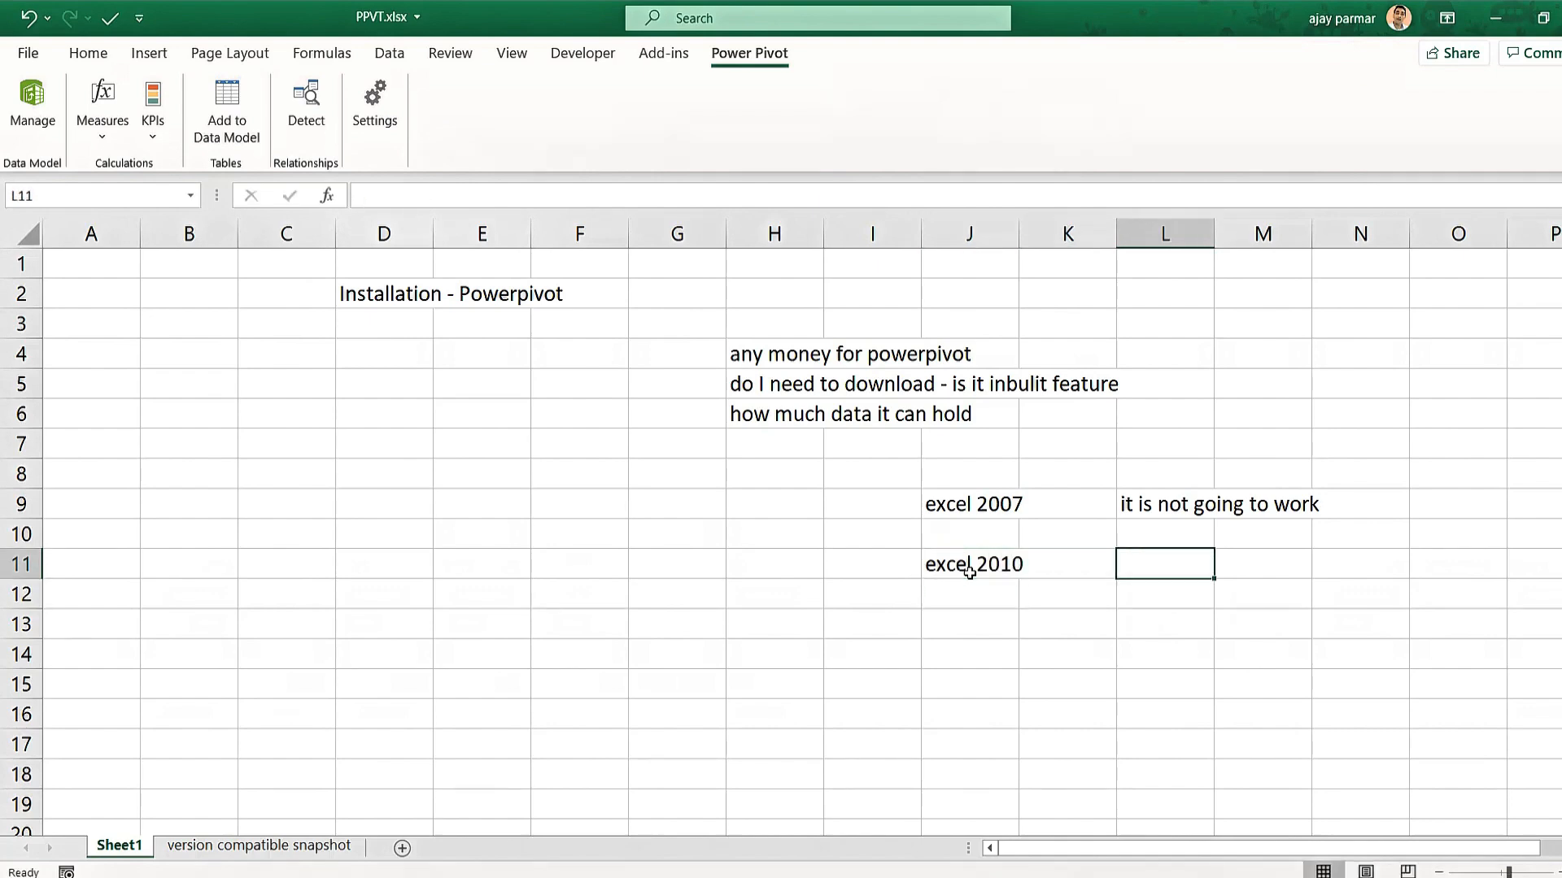
pyautogui.write('do')
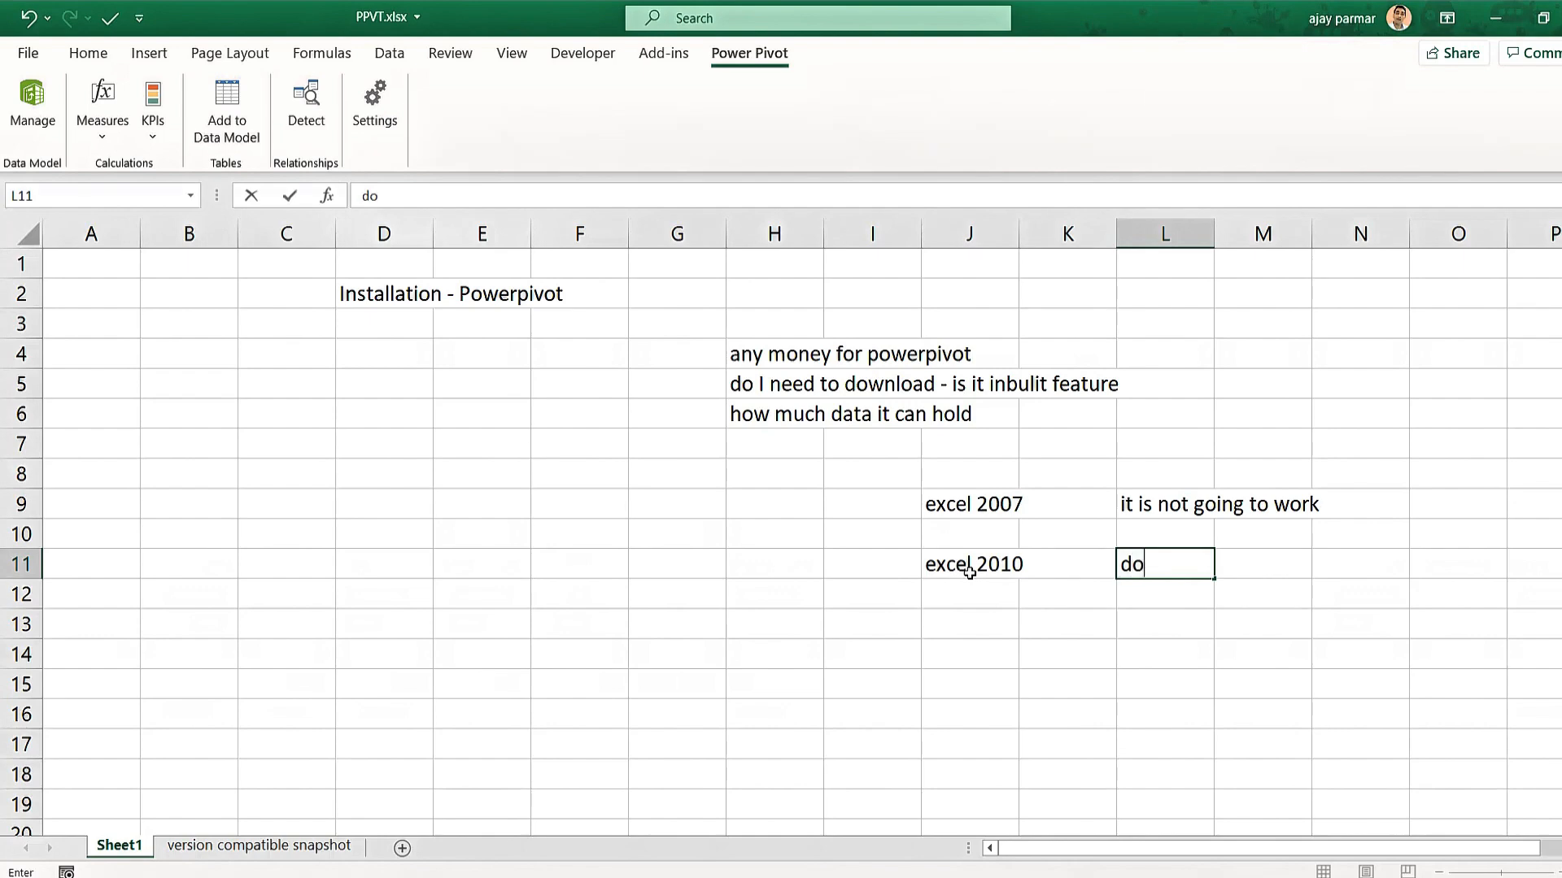
pyautogui.write('wnload')
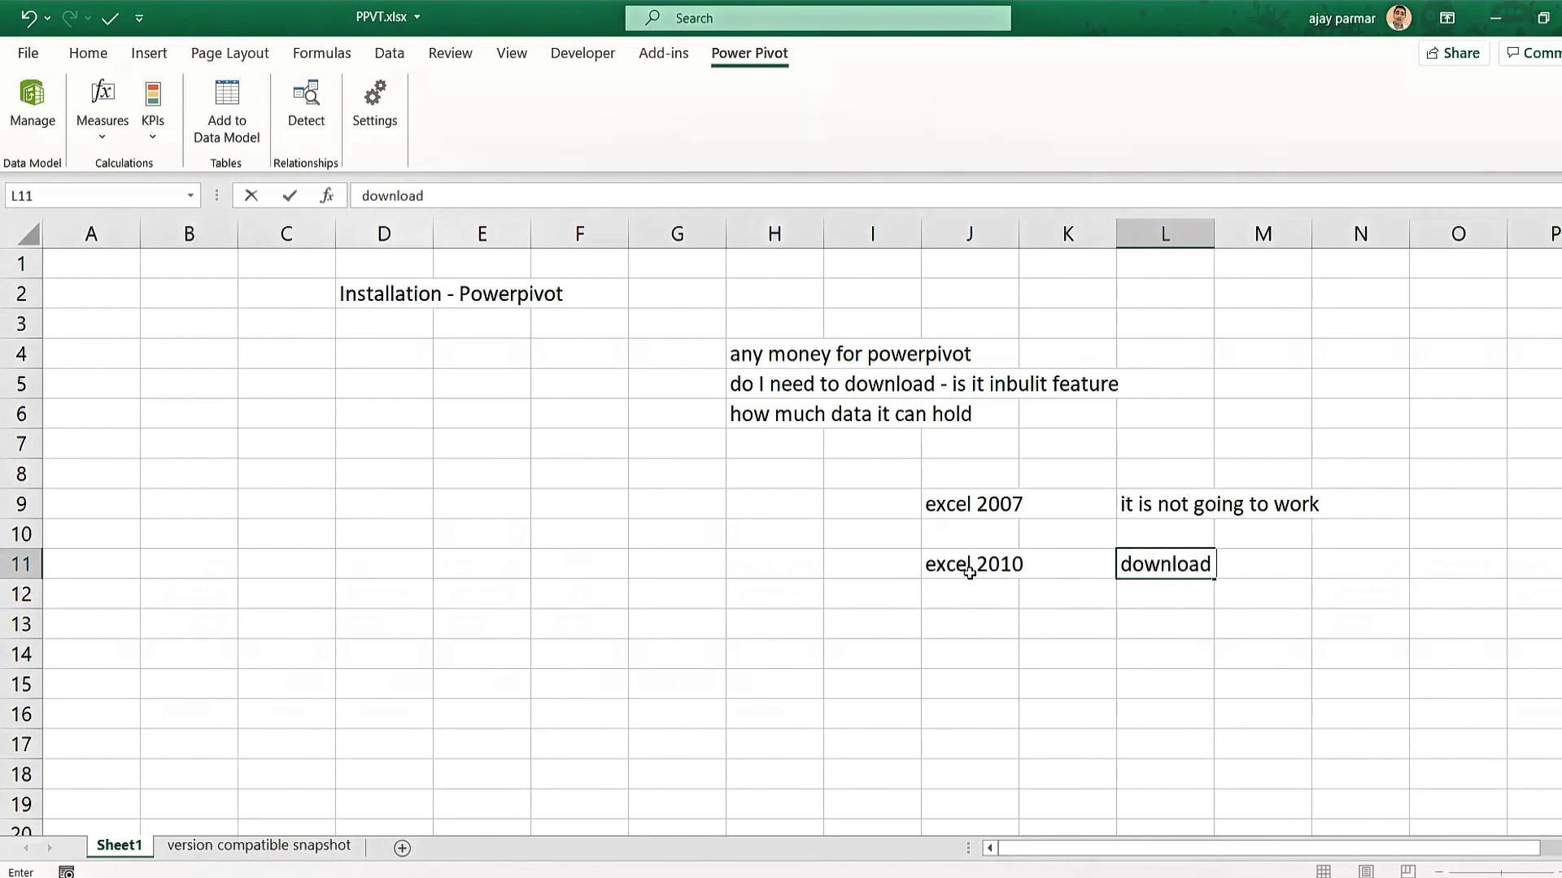
pyautogui.write(' from microsoft')
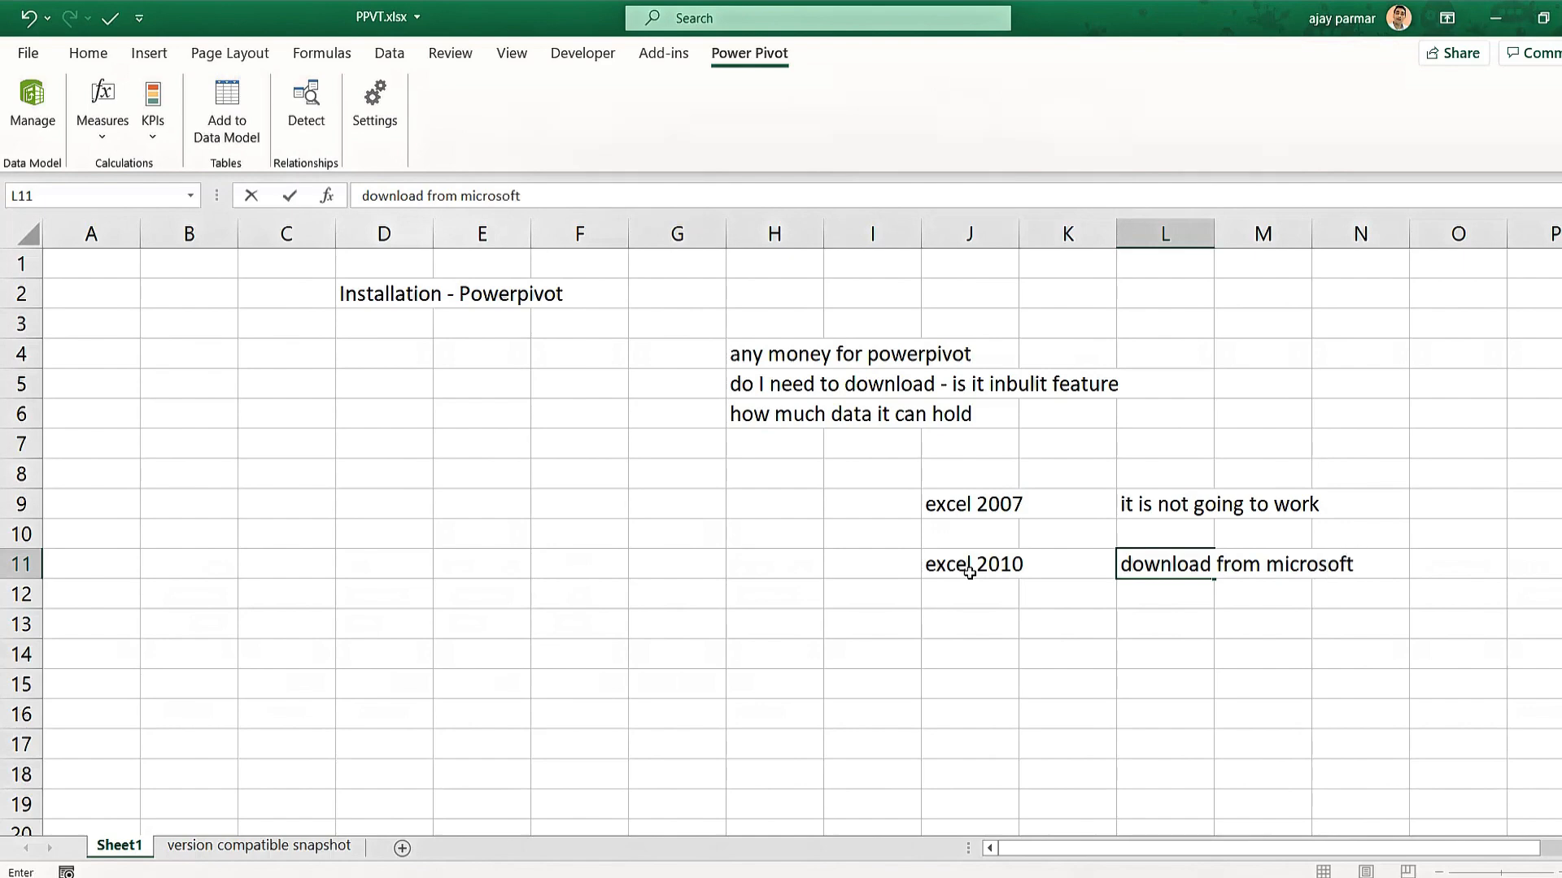
pyautogui.write(' - free')
pyautogui.press('Return')
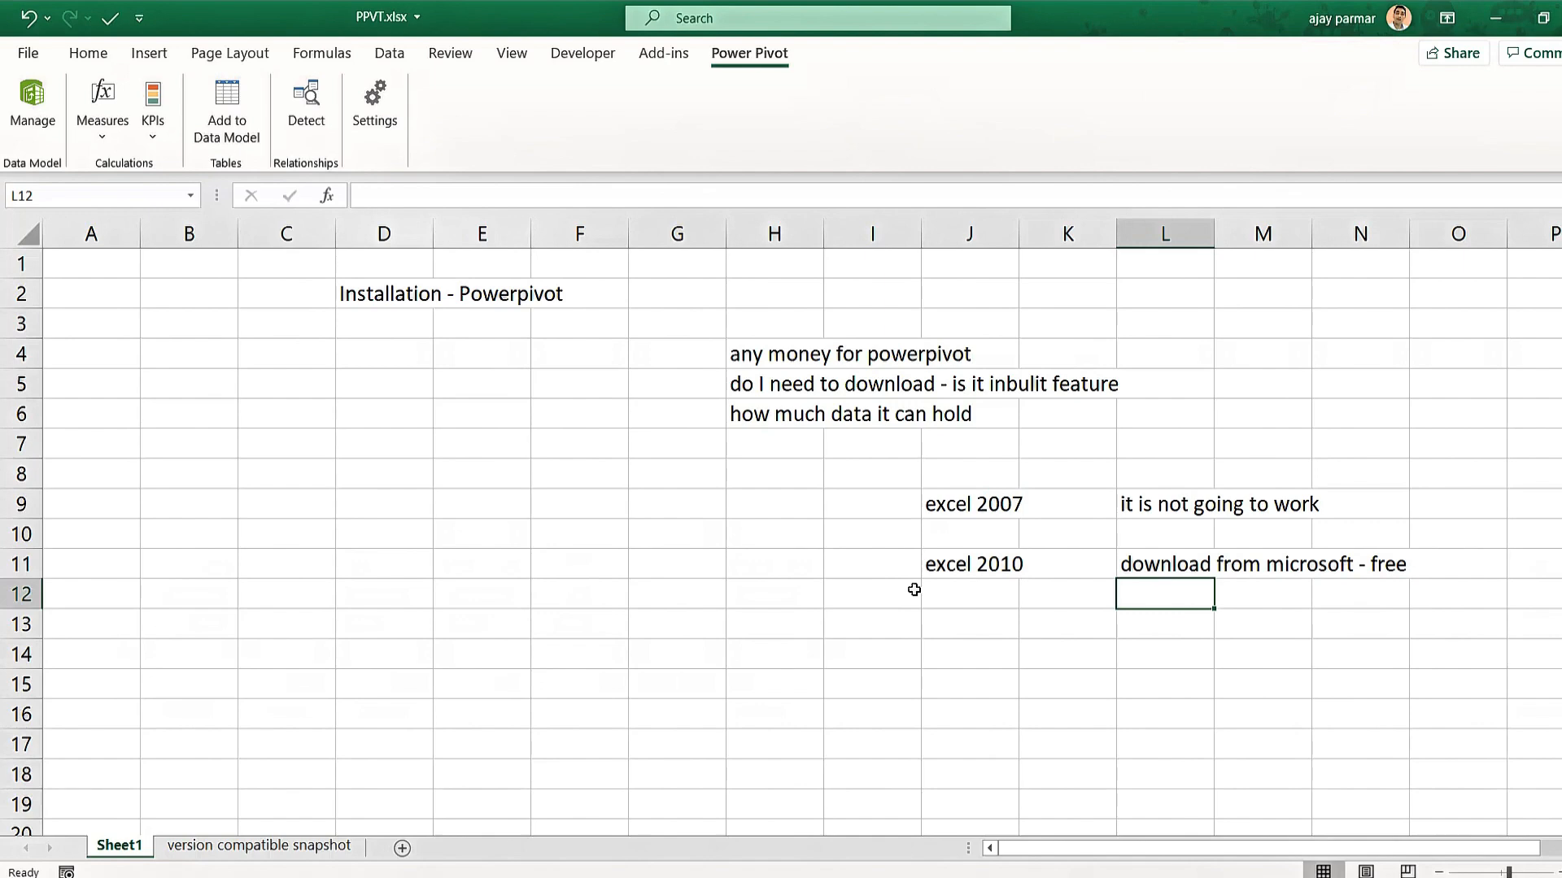
pyautogui.click(951, 568)
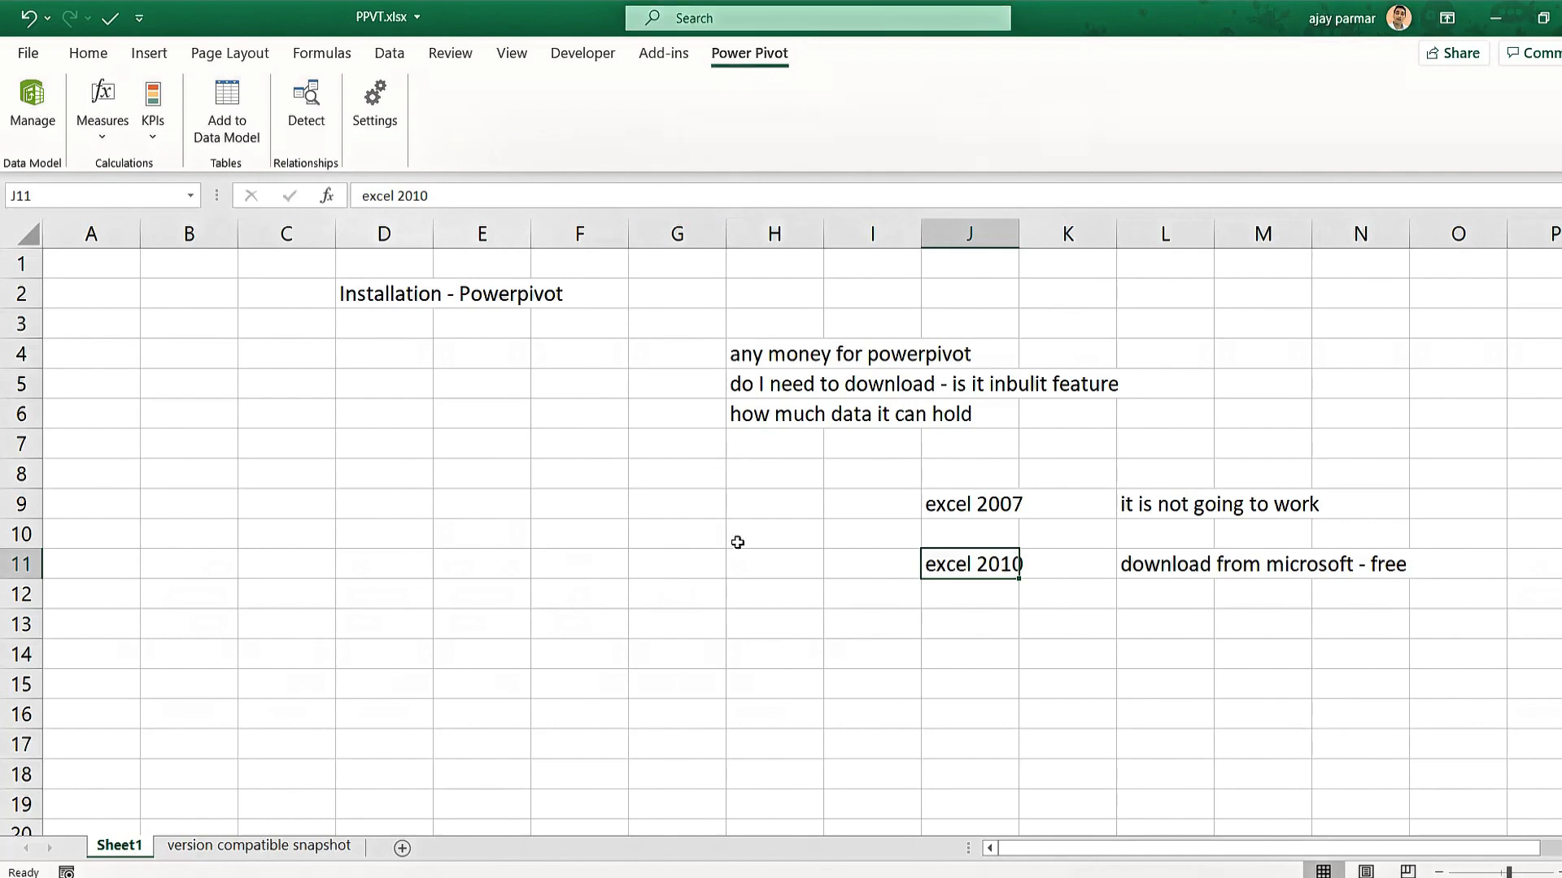
pyautogui.click(769, 610)
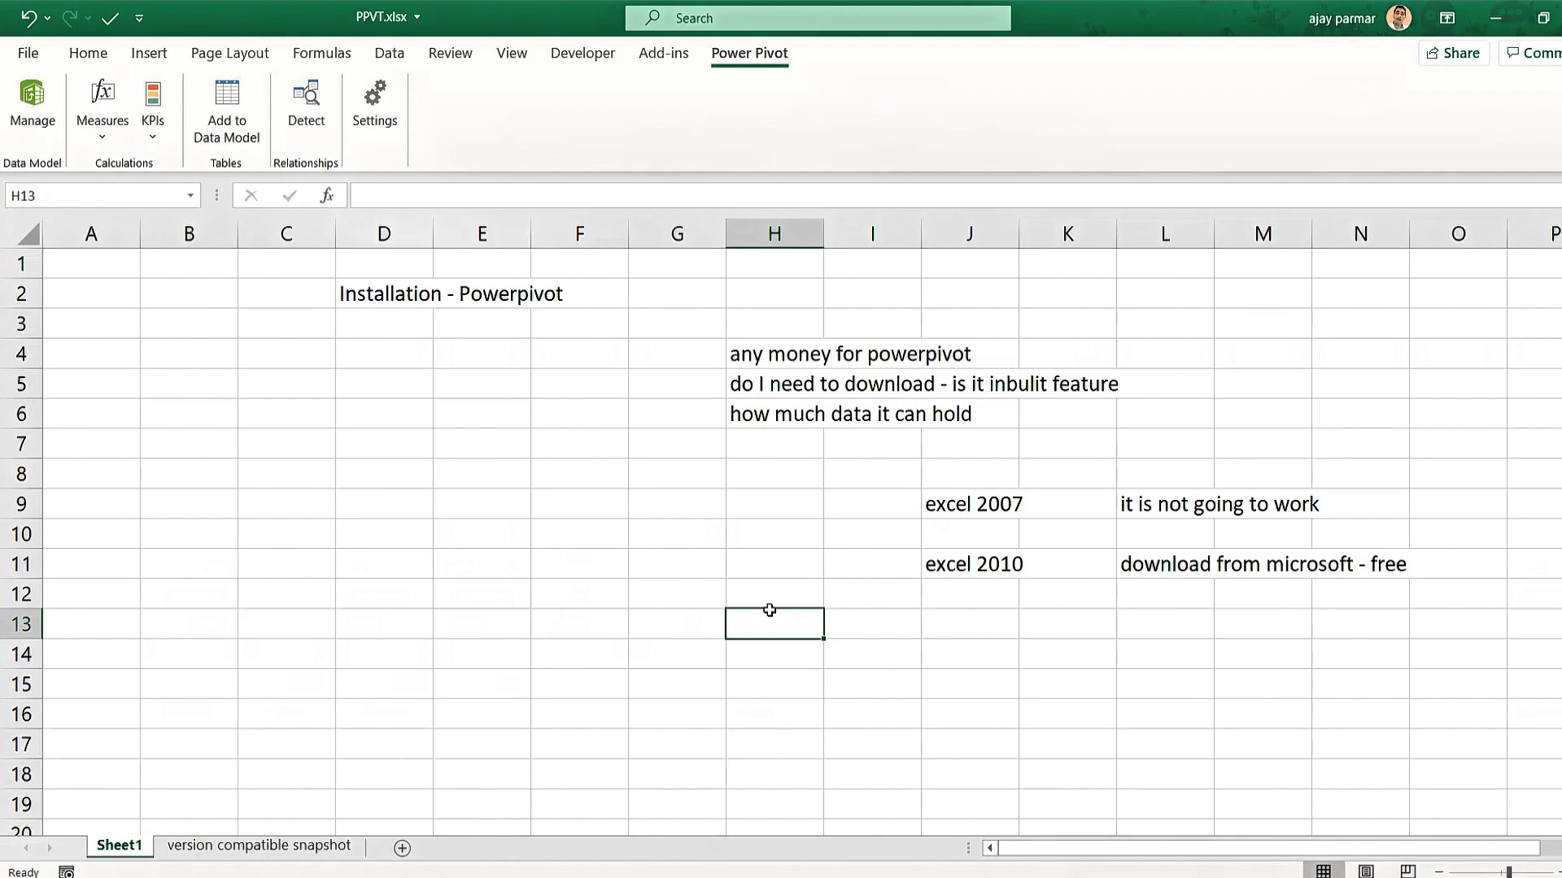
# Enter 'excel 2013/2016' in J13 and 'office 2016' in J14.
pyautogui.click(963, 628)
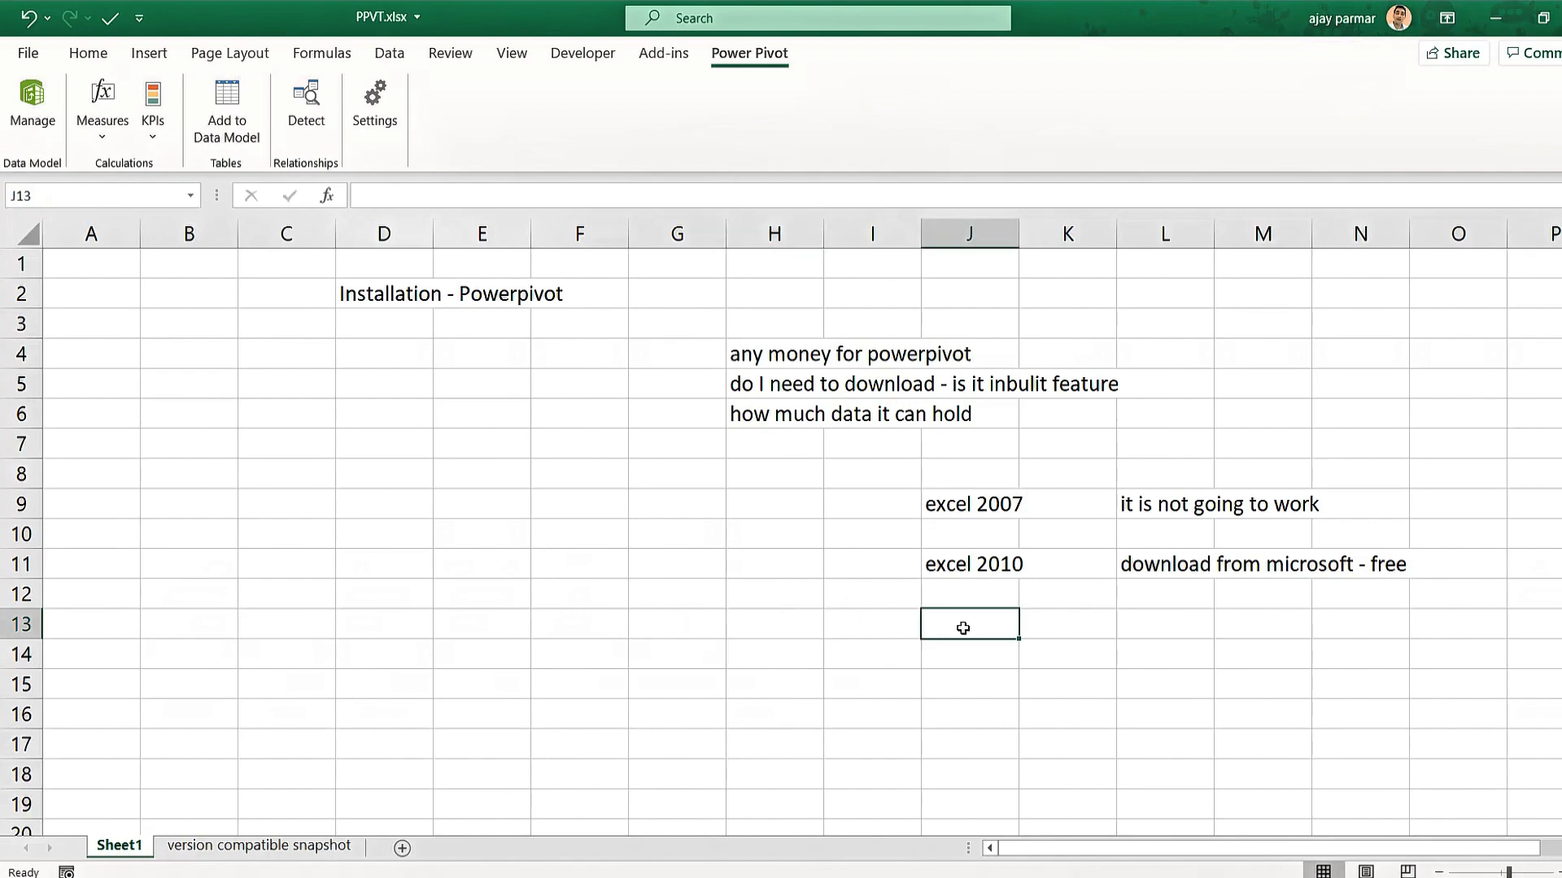
pyautogui.write('excel ')
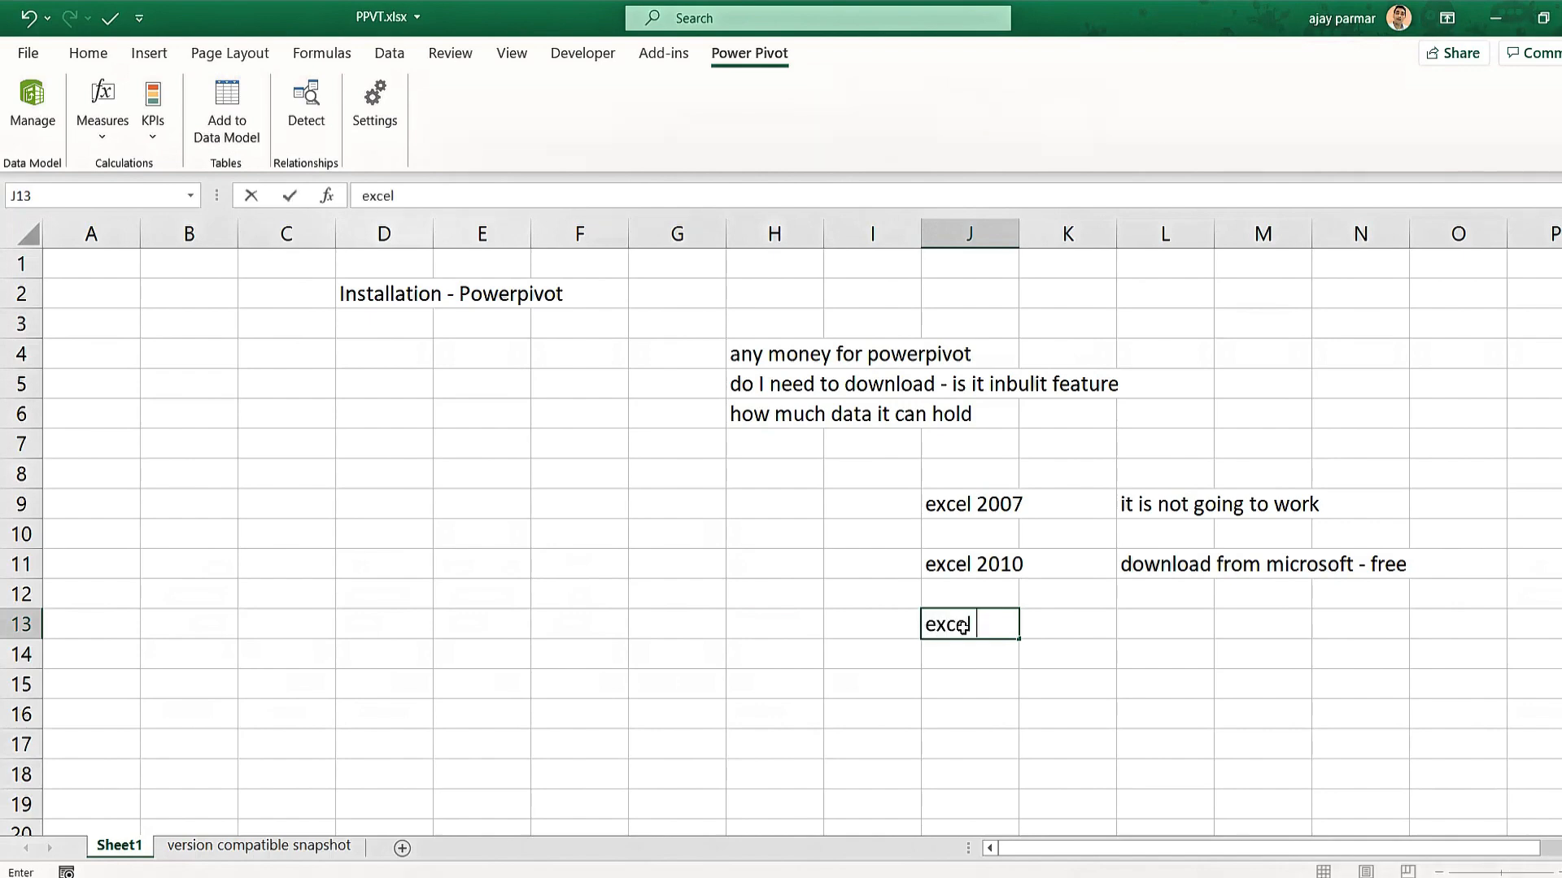
pyautogui.write('2013/201')
pyautogui.write('6')
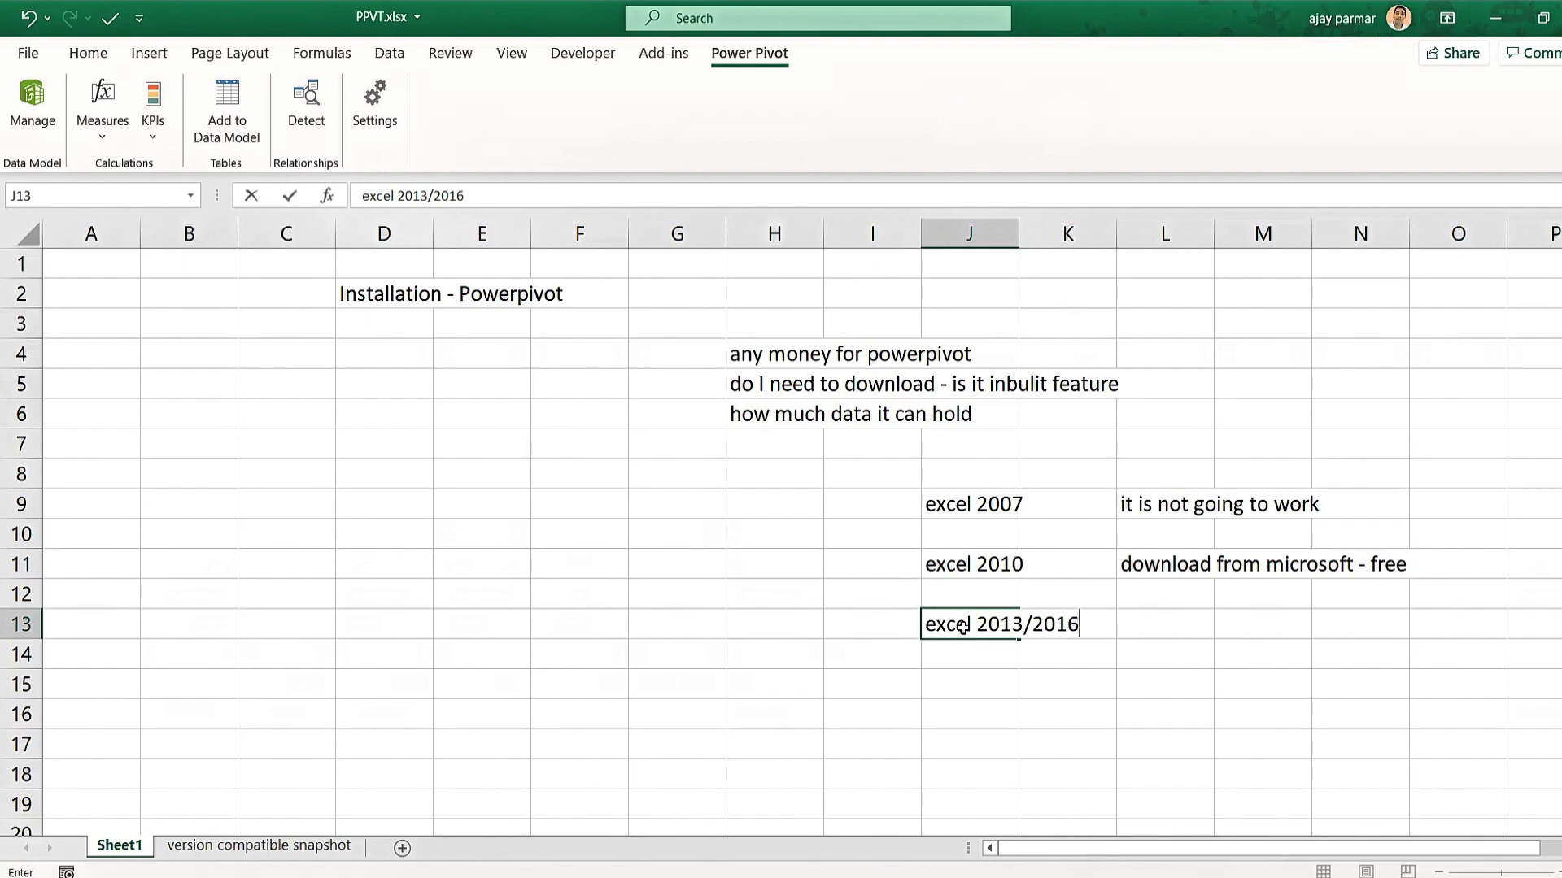
pyautogui.press('Return')
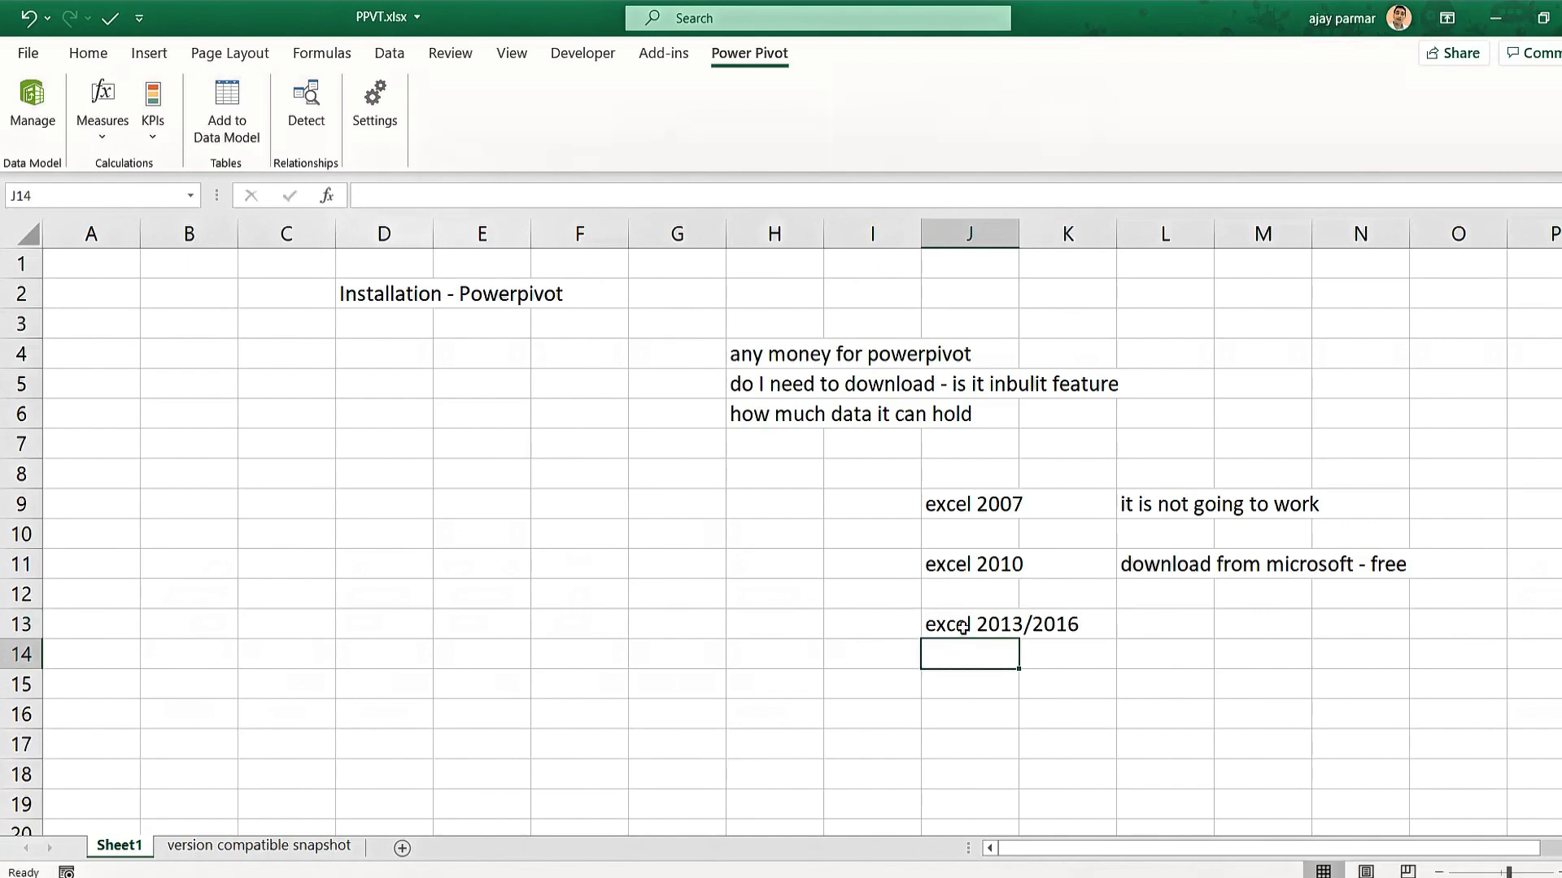
pyautogui.write('office 2016')
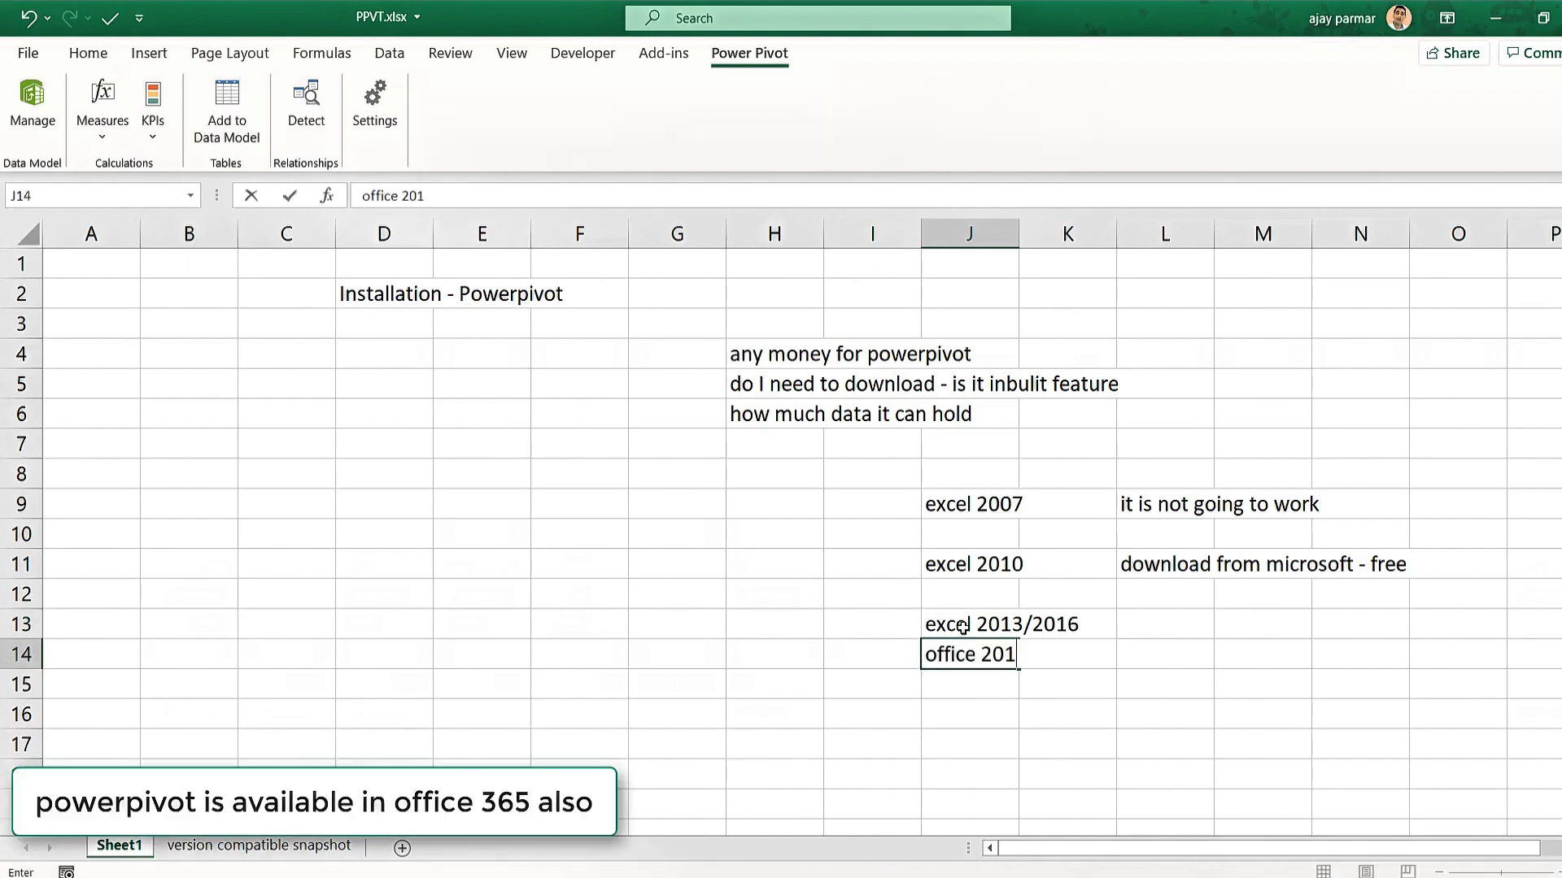
pyautogui.press('Return')
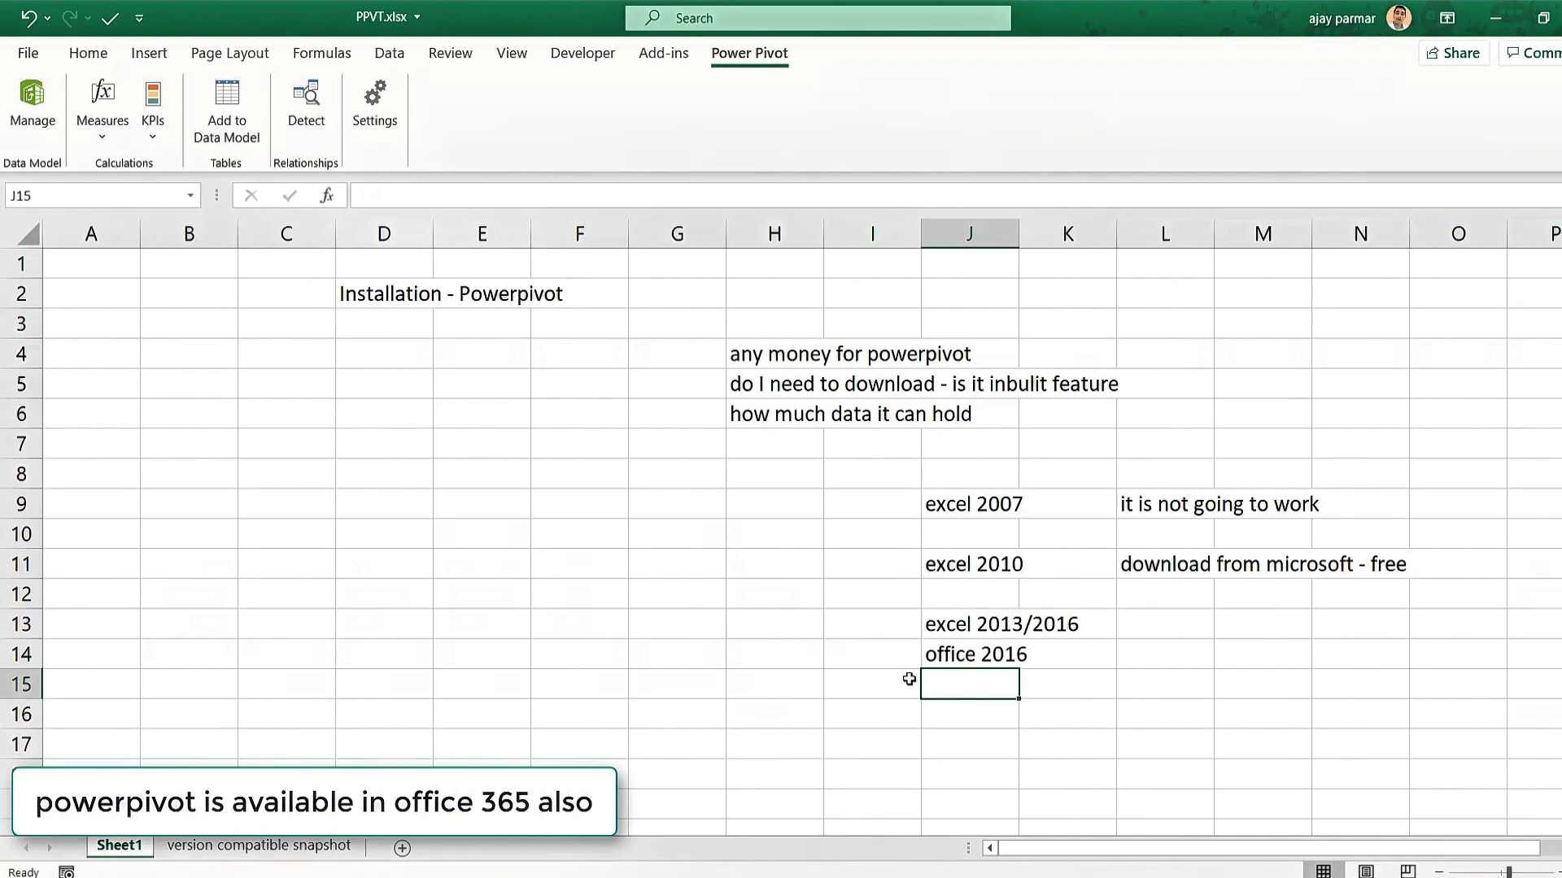
# Add the note 'inbuilt' in L13 beside excel 2013/2016.
pyautogui.click(948, 623)
pyautogui.hotkey('shift', 'Down')
pyautogui.hotkey('shift', 'Down')
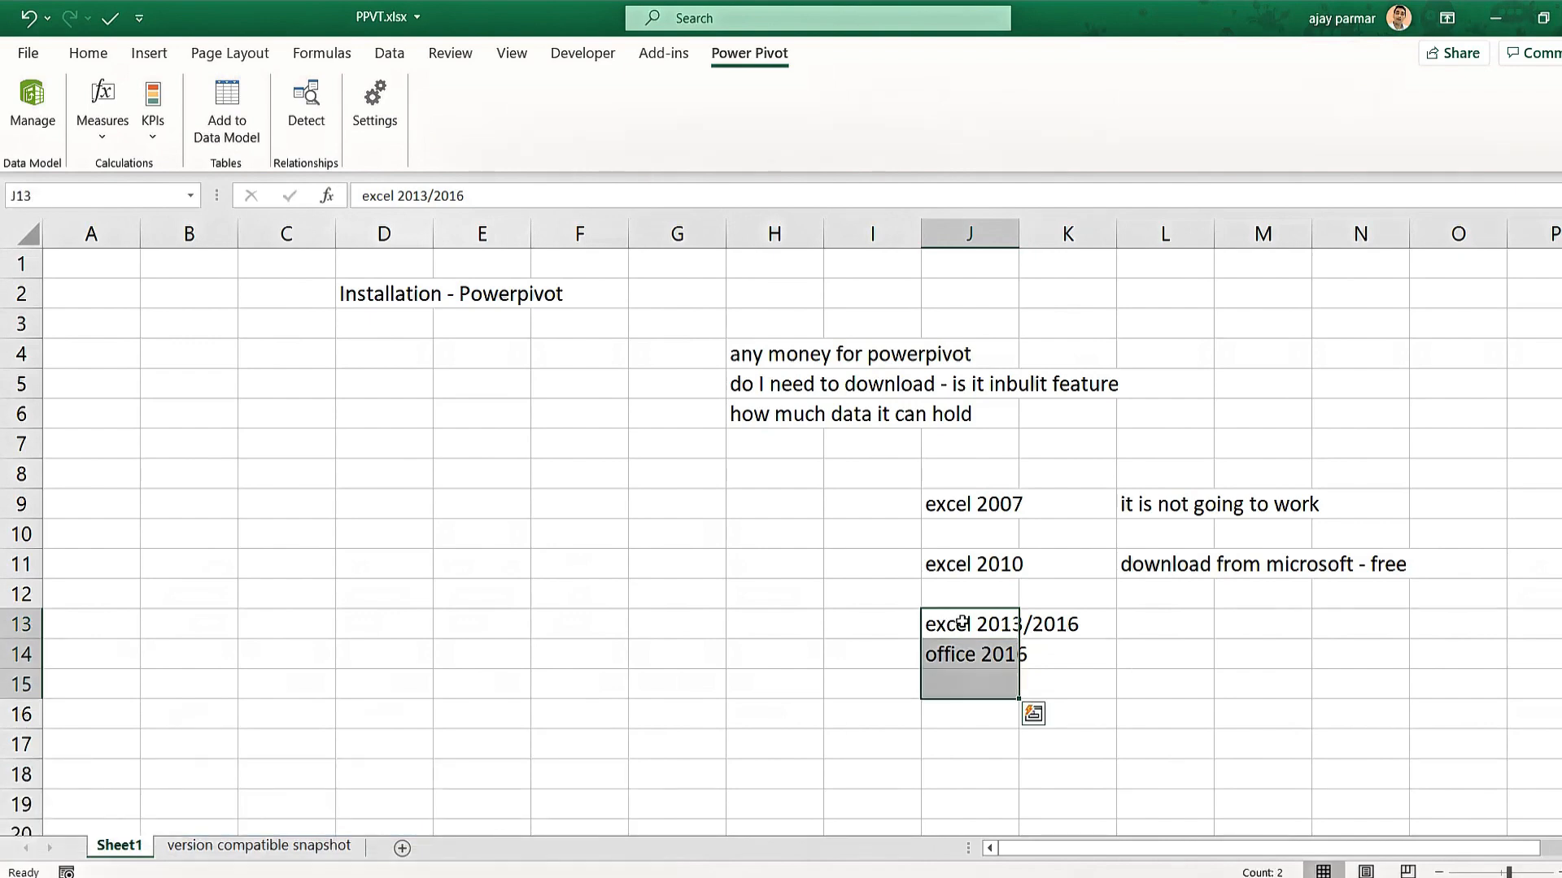
pyautogui.click(1140, 625)
pyautogui.write('inbuilt')
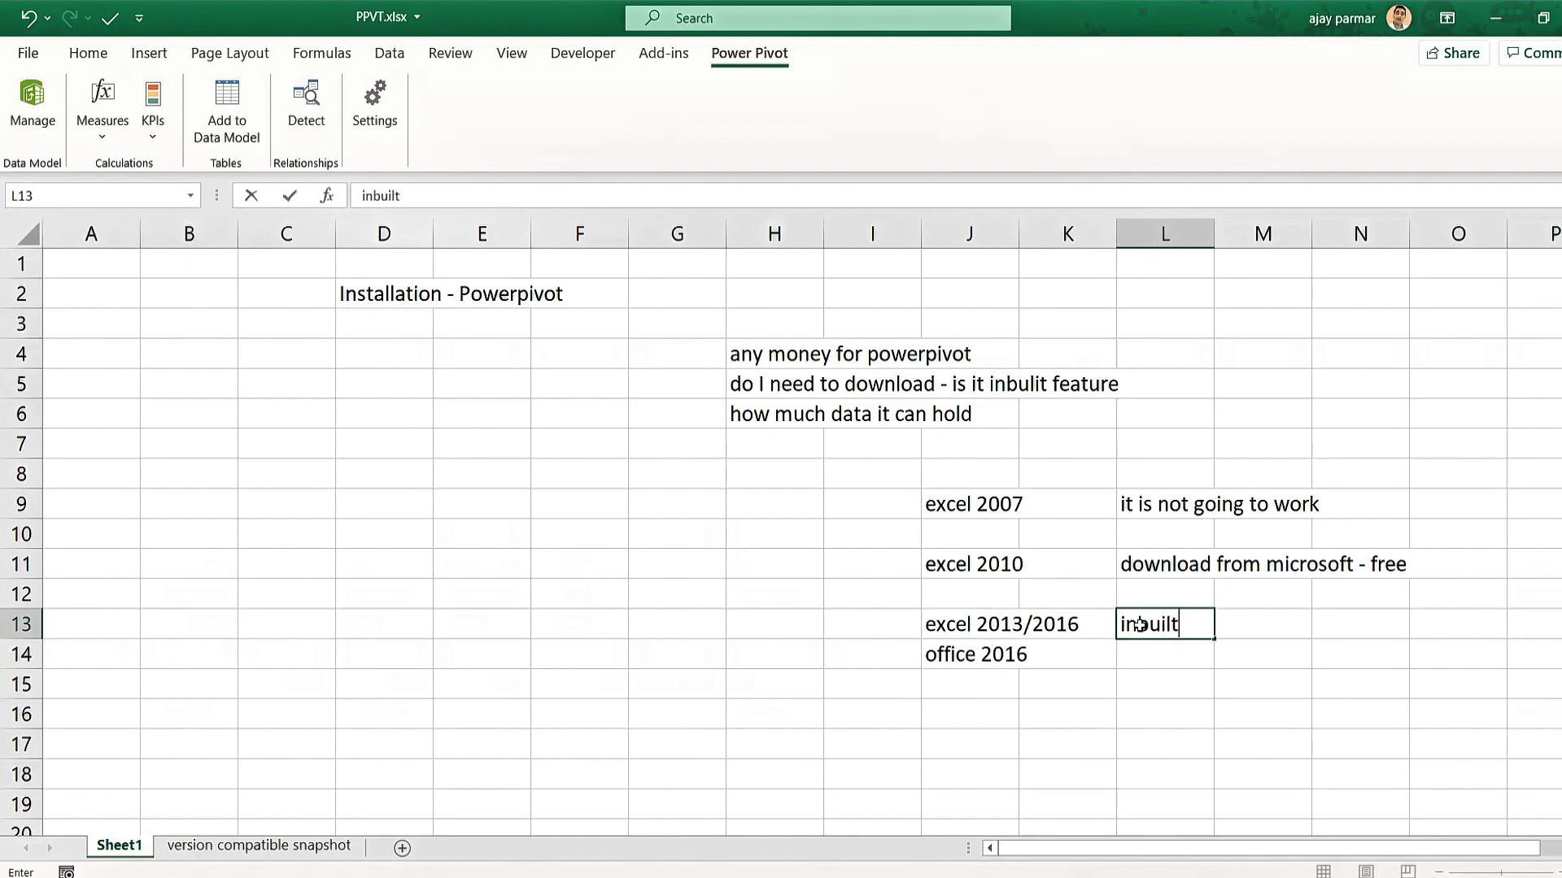
pyautogui.press('Return')
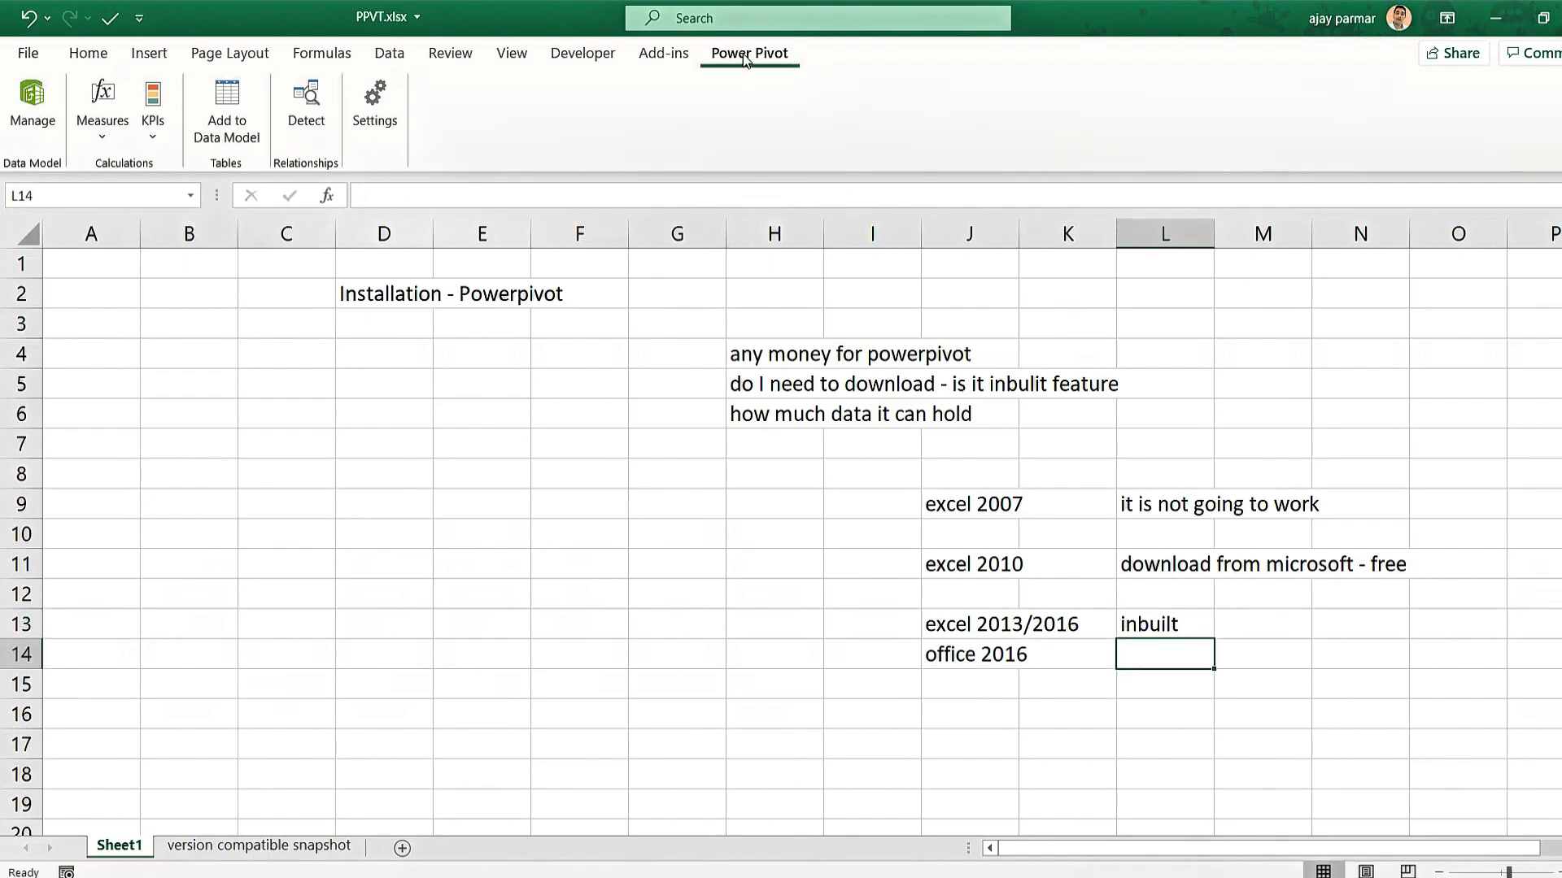
pyautogui.click(741, 612)
pyautogui.click(866, 626)
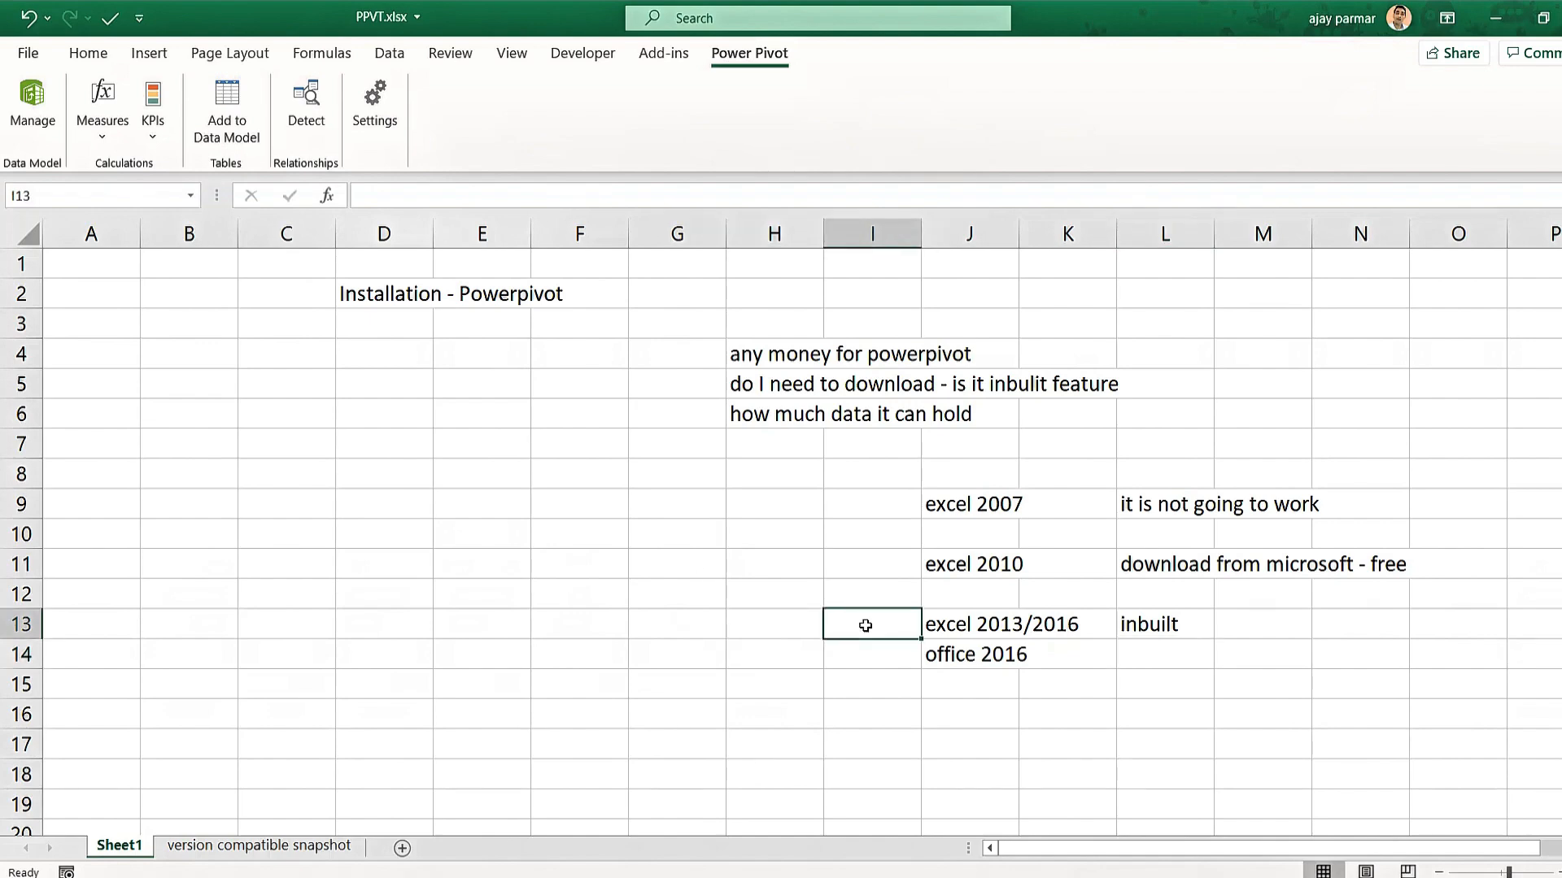
pyautogui.click(959, 631)
# Show the COM Add-ins list from Excel Options and select Microsoft Power Pivot for Excel.
pyautogui.click(678, 595)
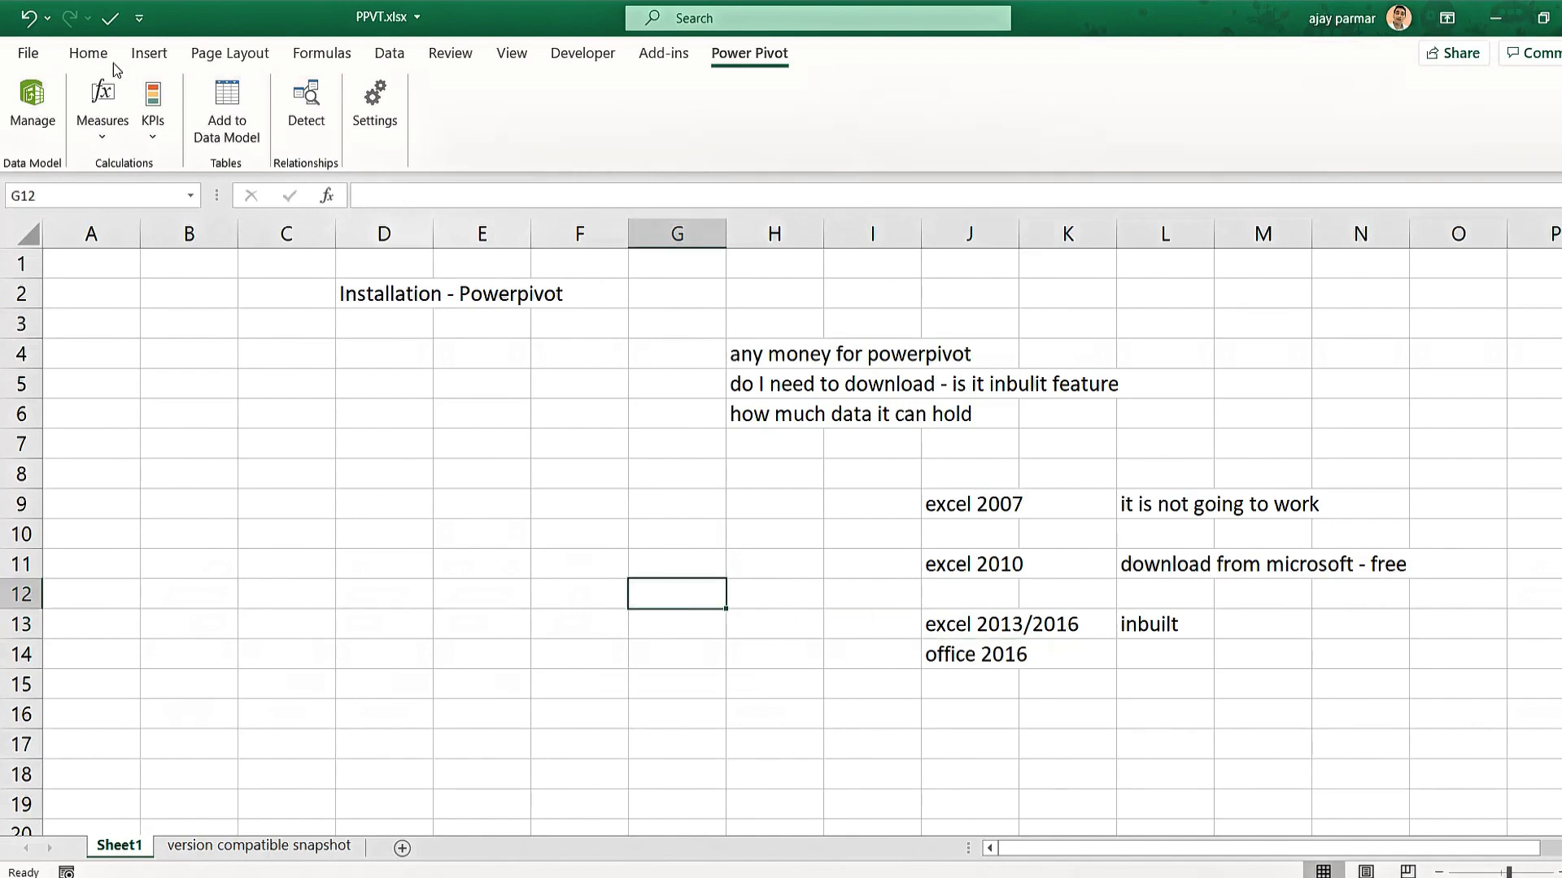
pyautogui.click(31, 53)
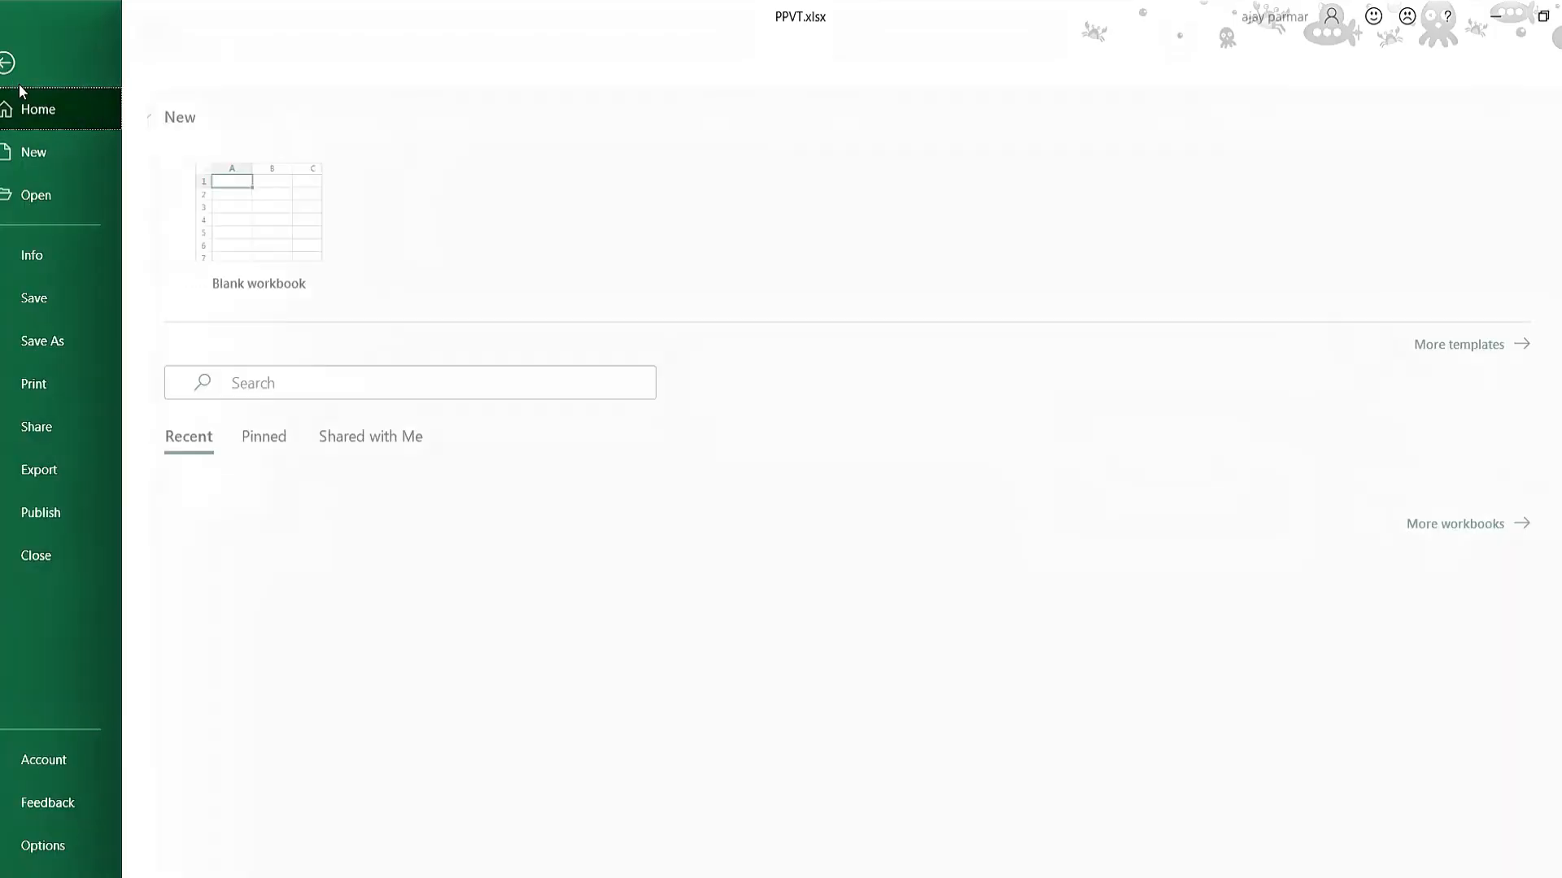
pyautogui.click(69, 846)
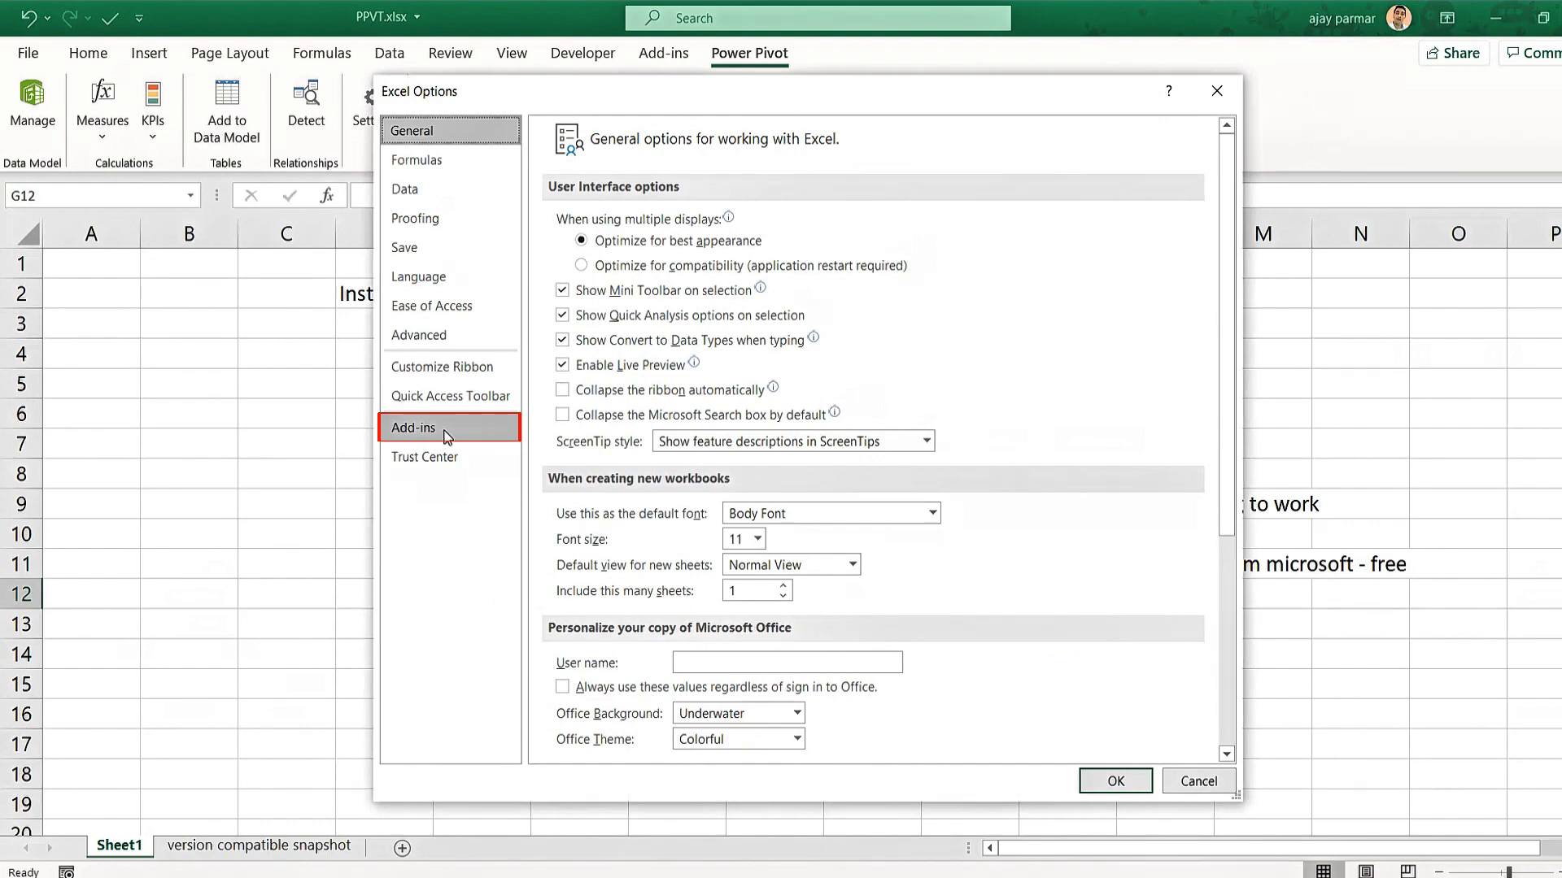
pyautogui.click(512, 444)
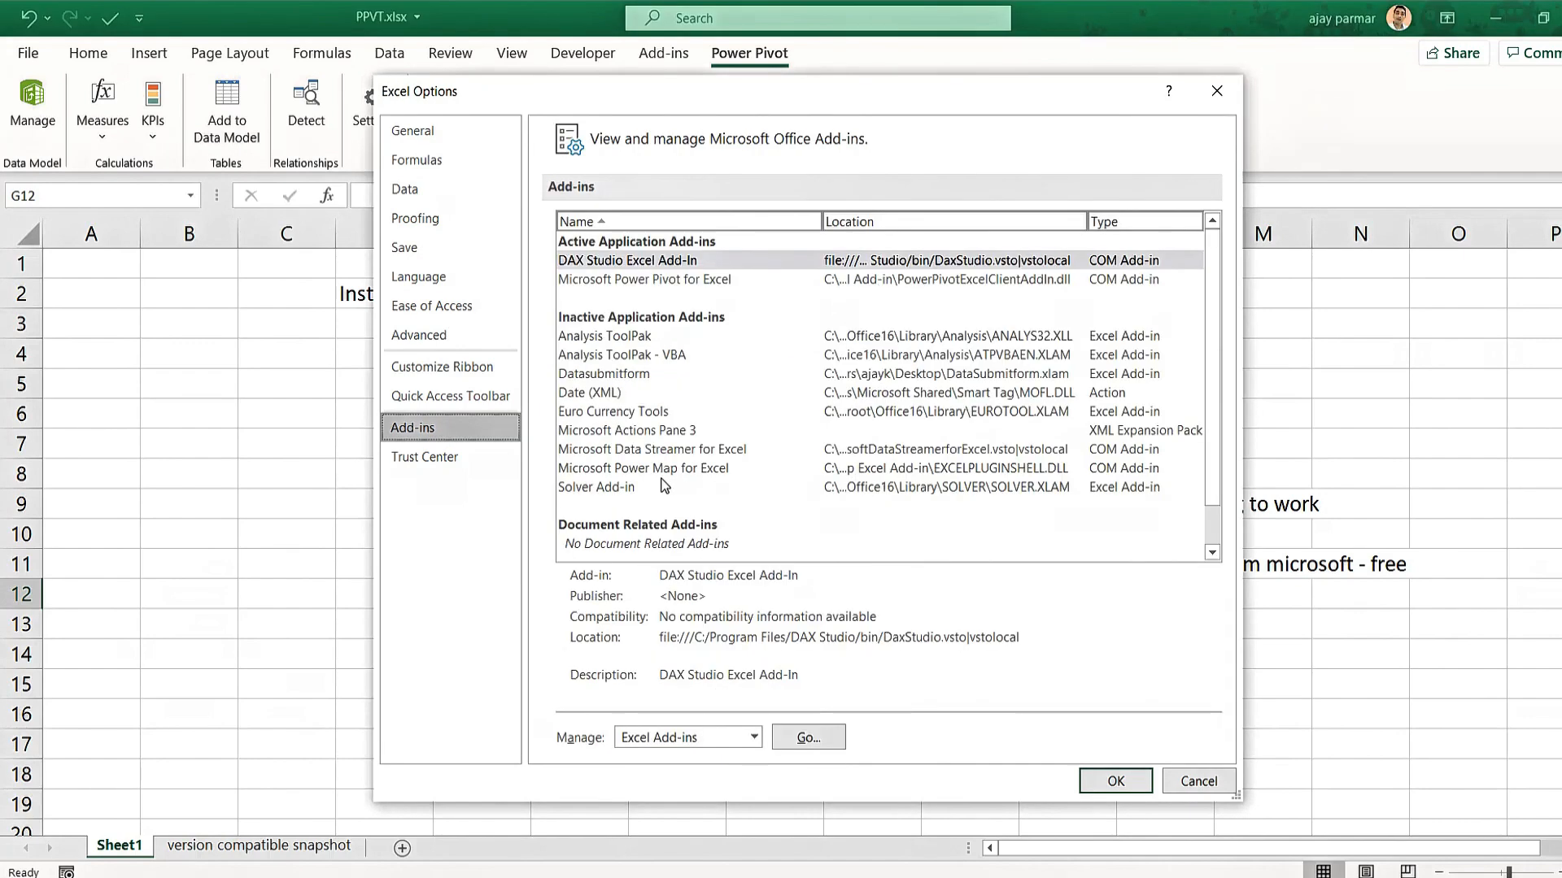
pyautogui.click(755, 738)
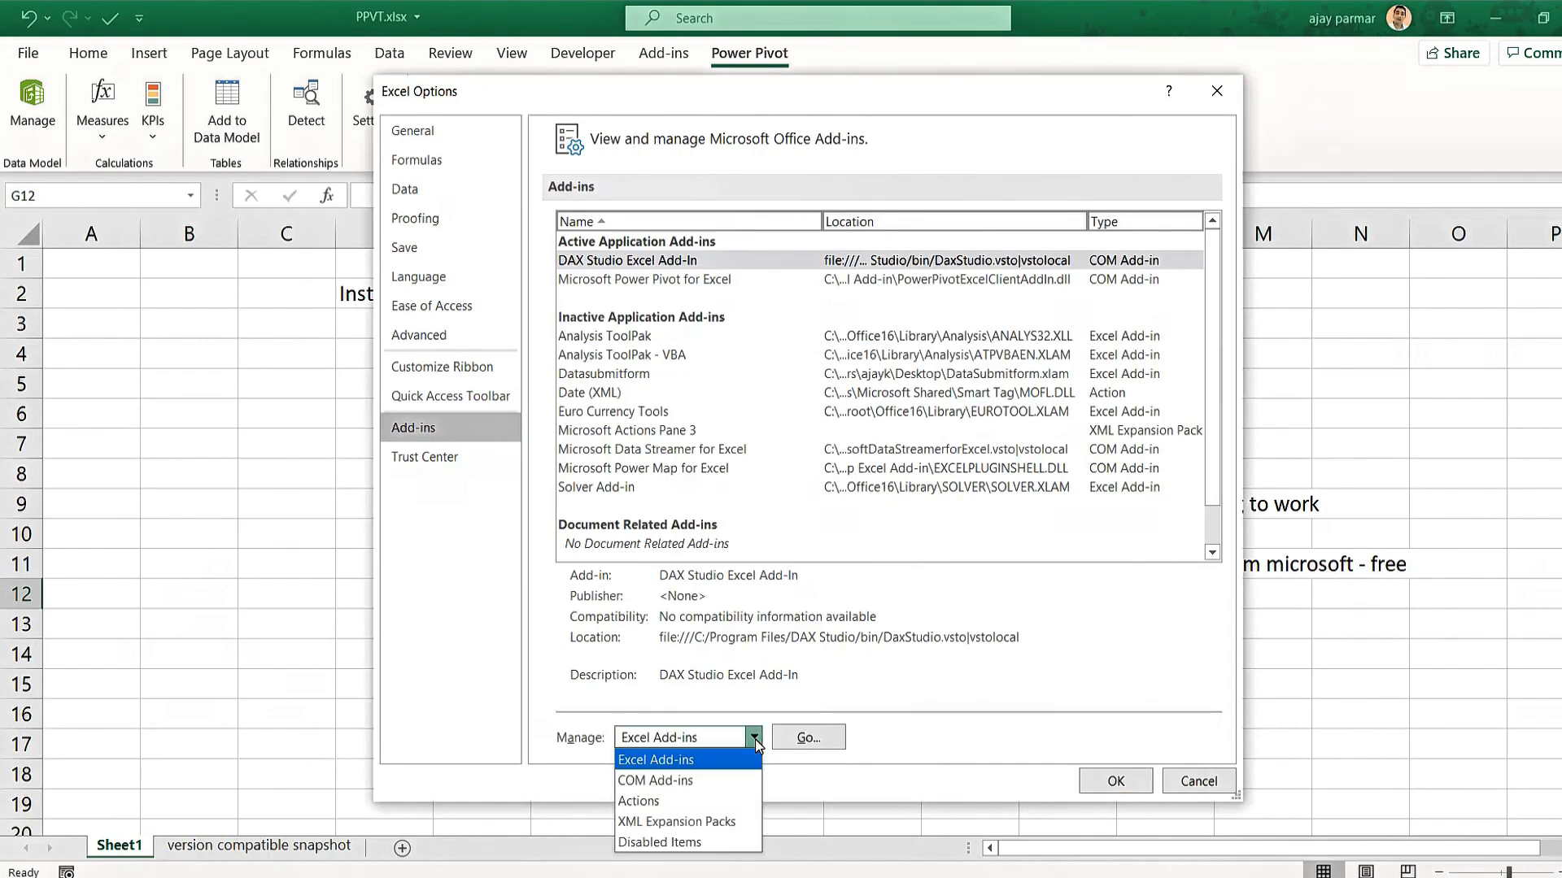
pyautogui.click(678, 780)
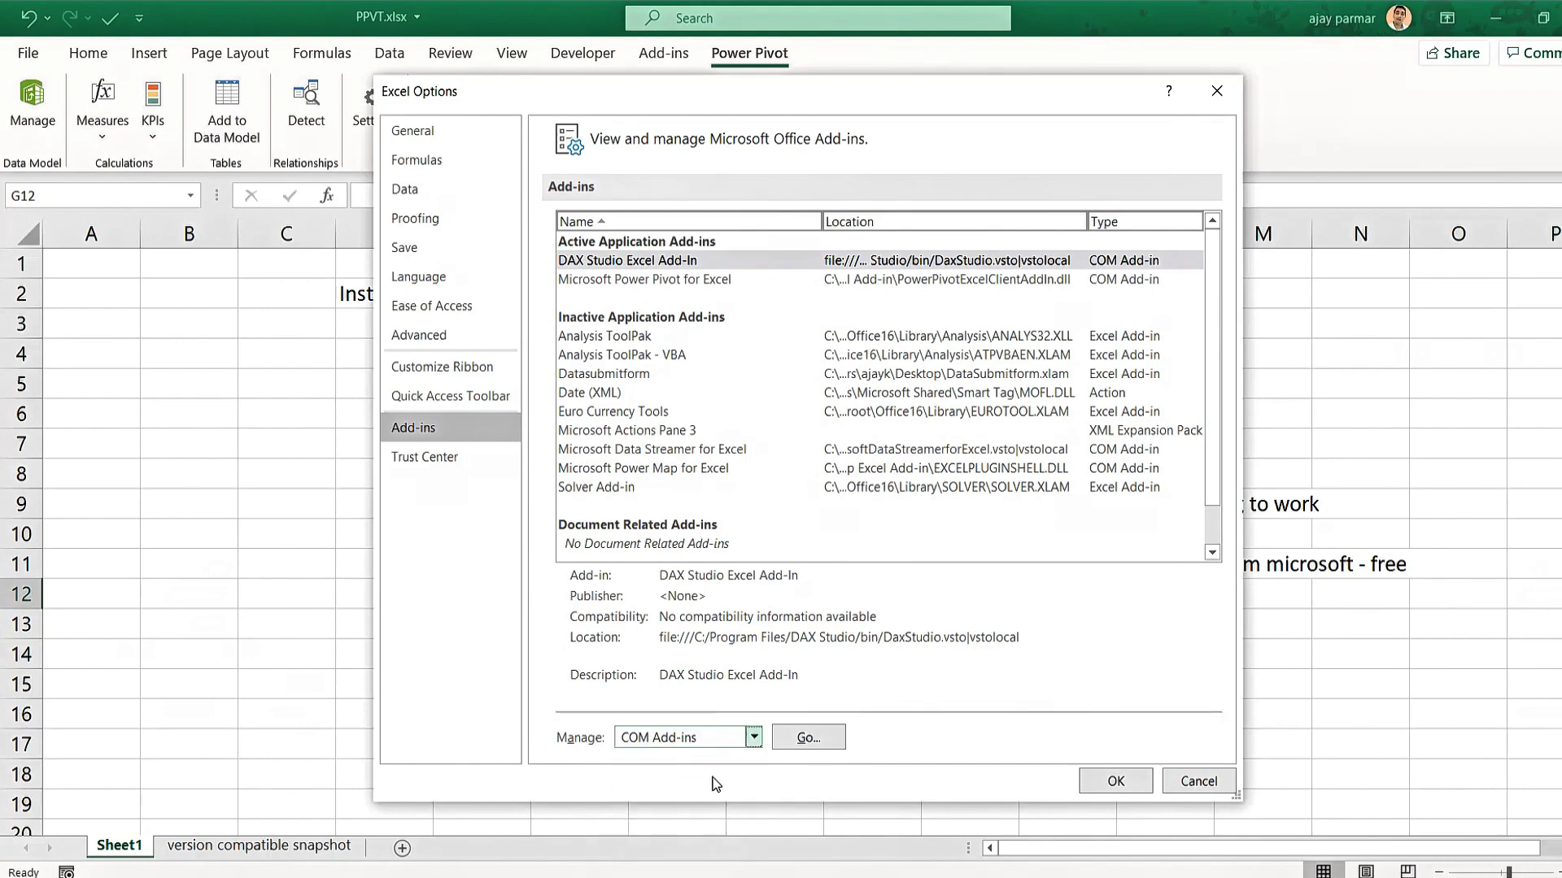
pyautogui.click(810, 742)
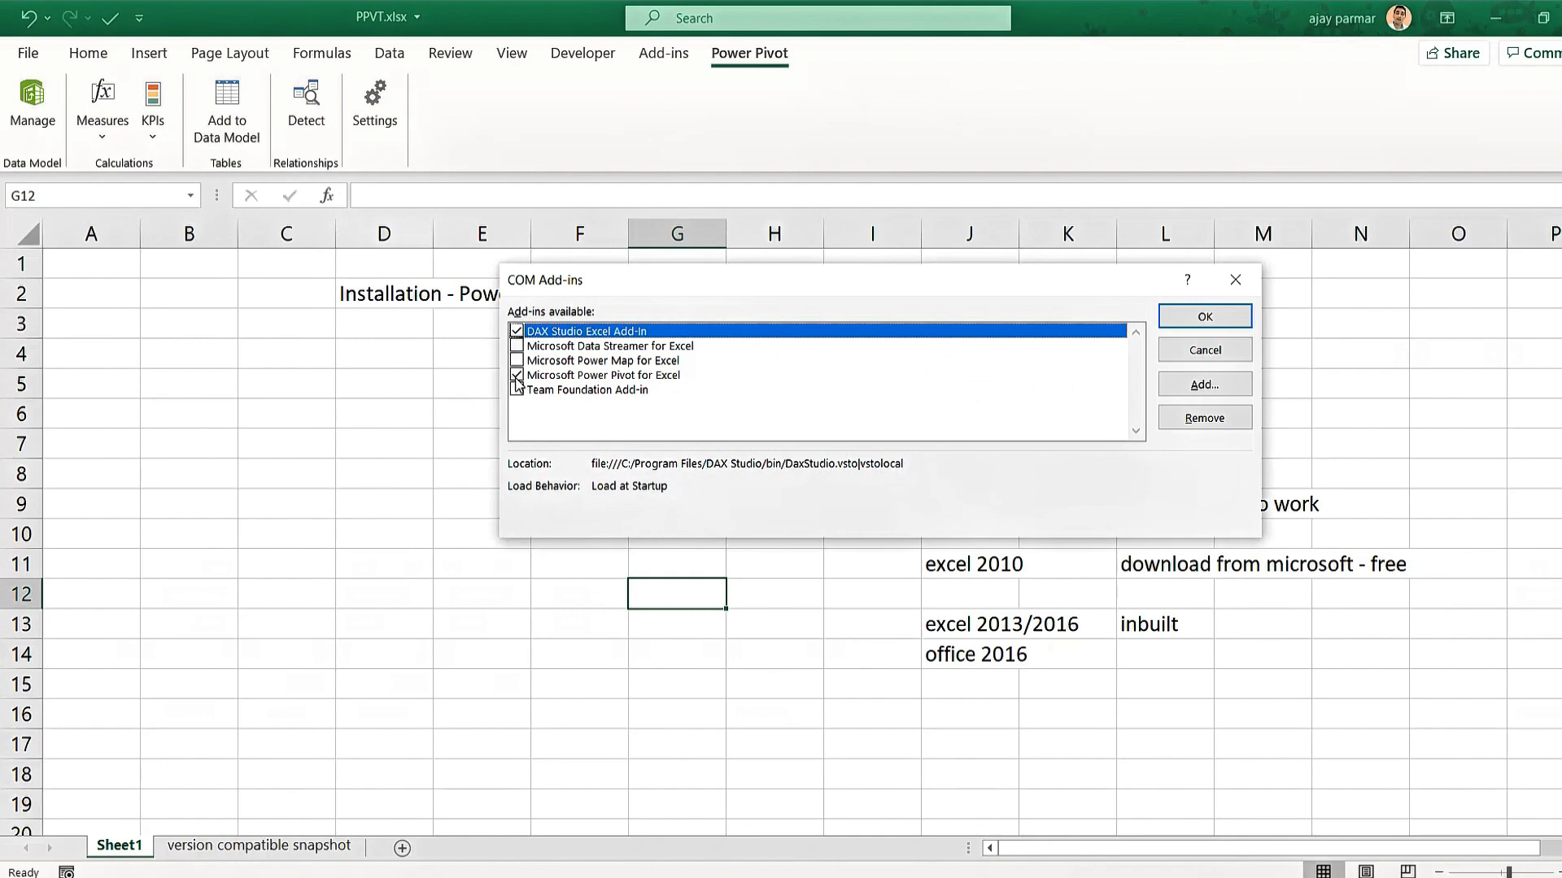
pyautogui.click(639, 377)
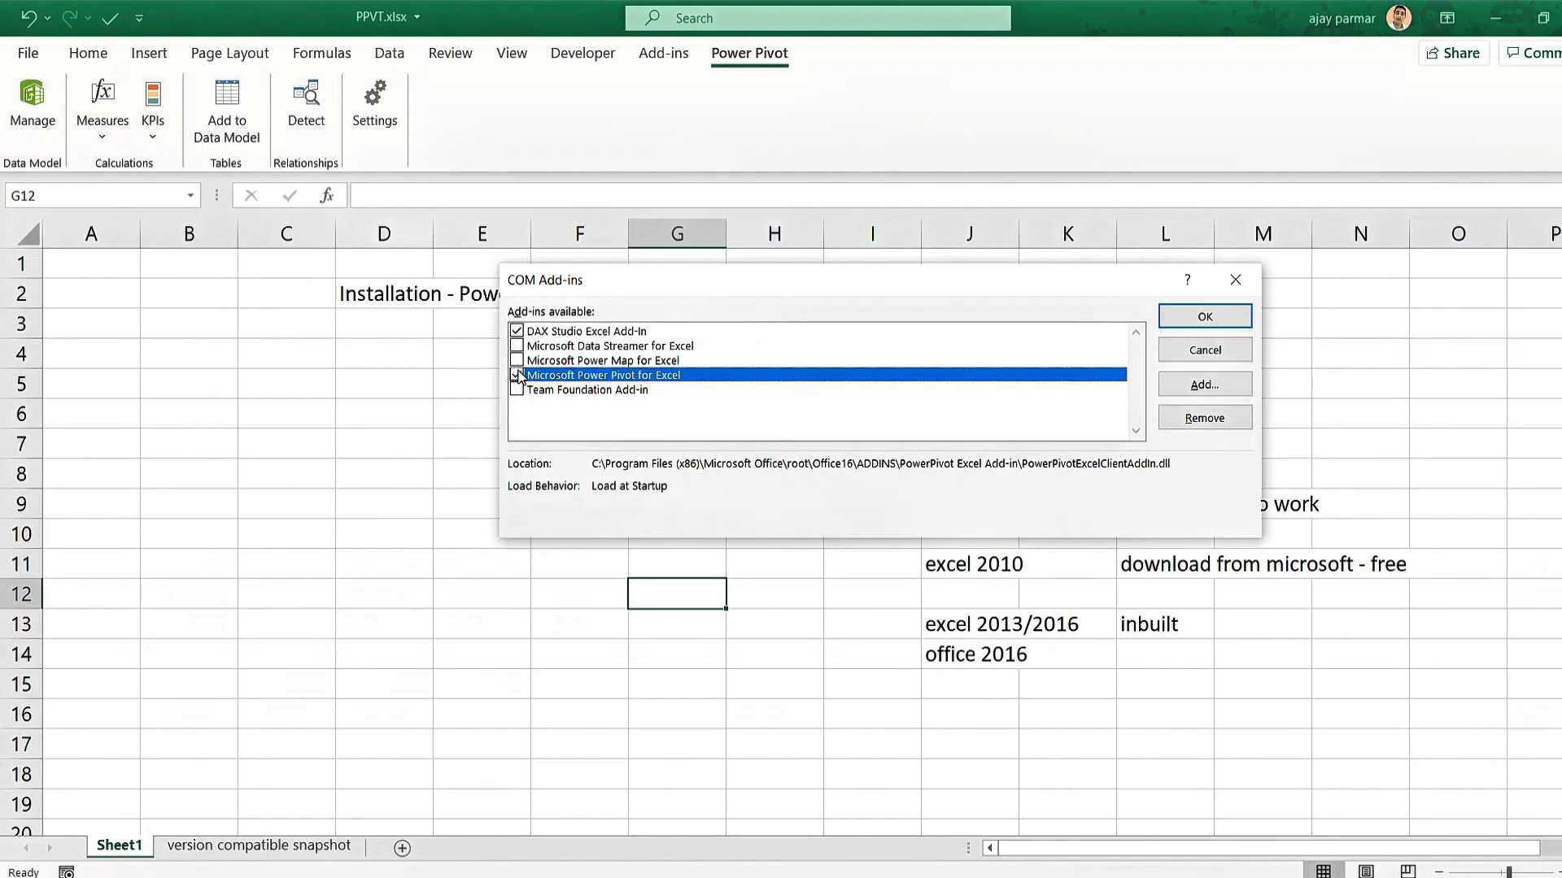
# Confirm the COM Add-ins dialog with Power Pivot enabled, then jump from column A to row 1048576.
pyautogui.click(1205, 316)
pyautogui.click(692, 424)
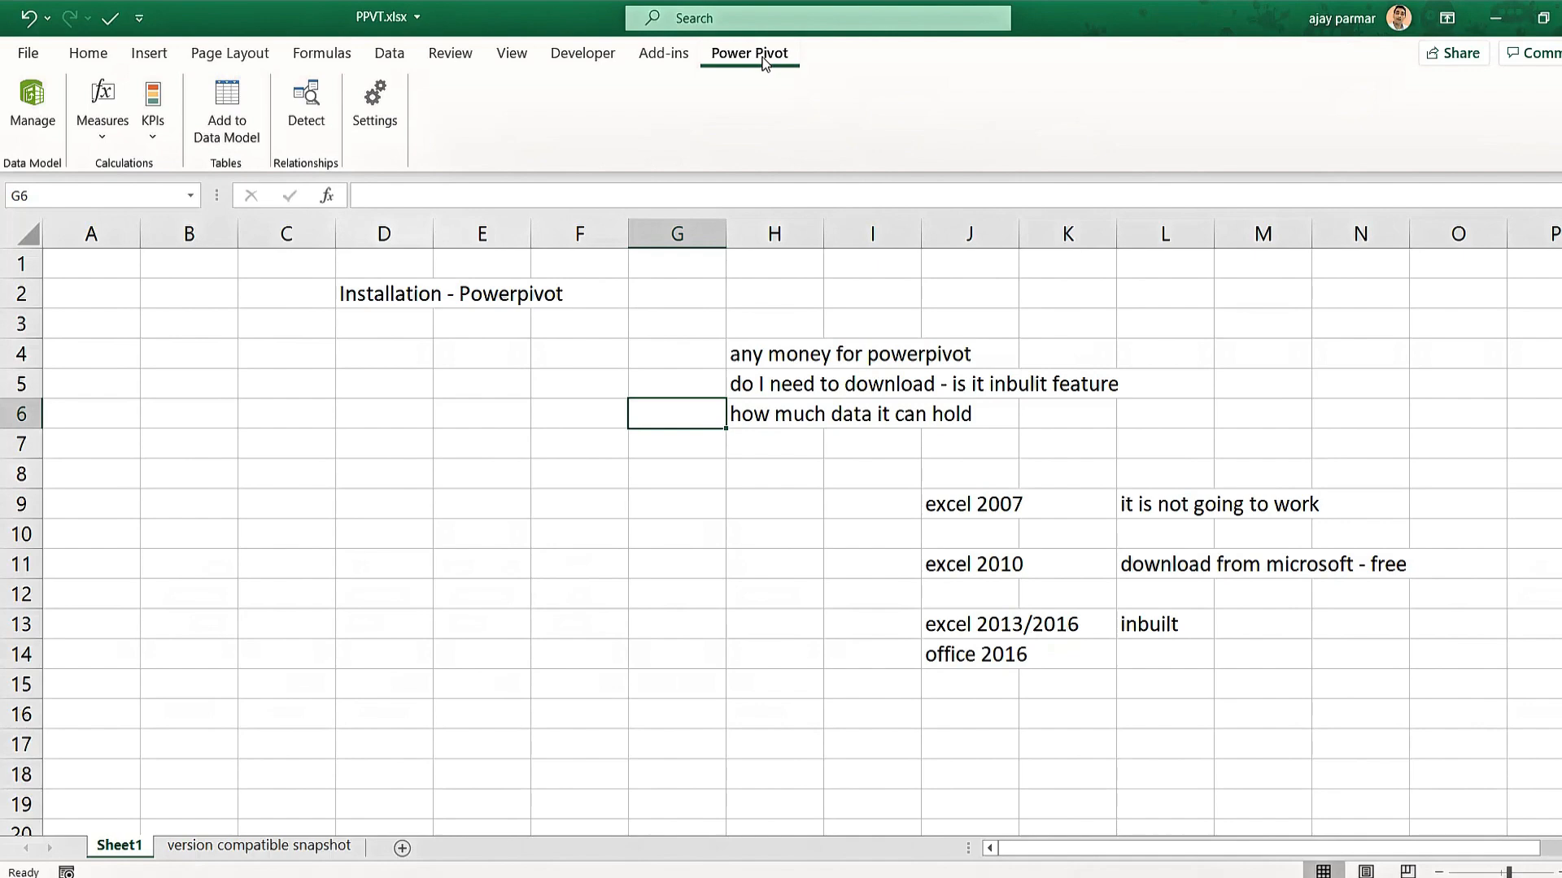
pyautogui.moveTo(949, 629); pyautogui.dragTo(956, 635)
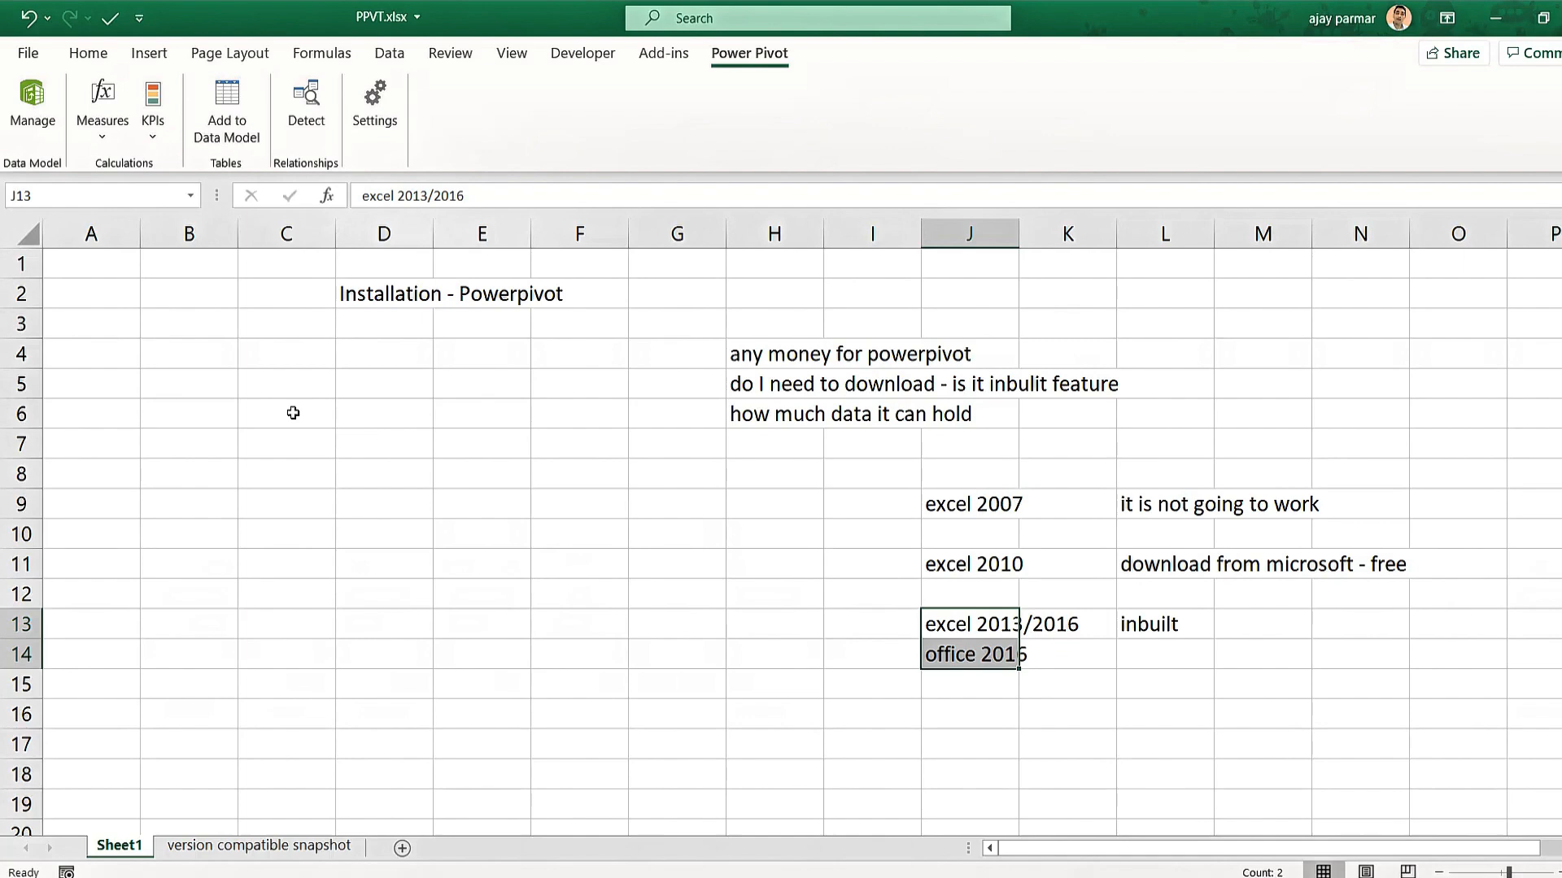
pyautogui.click(493, 449)
pyautogui.click(959, 572)
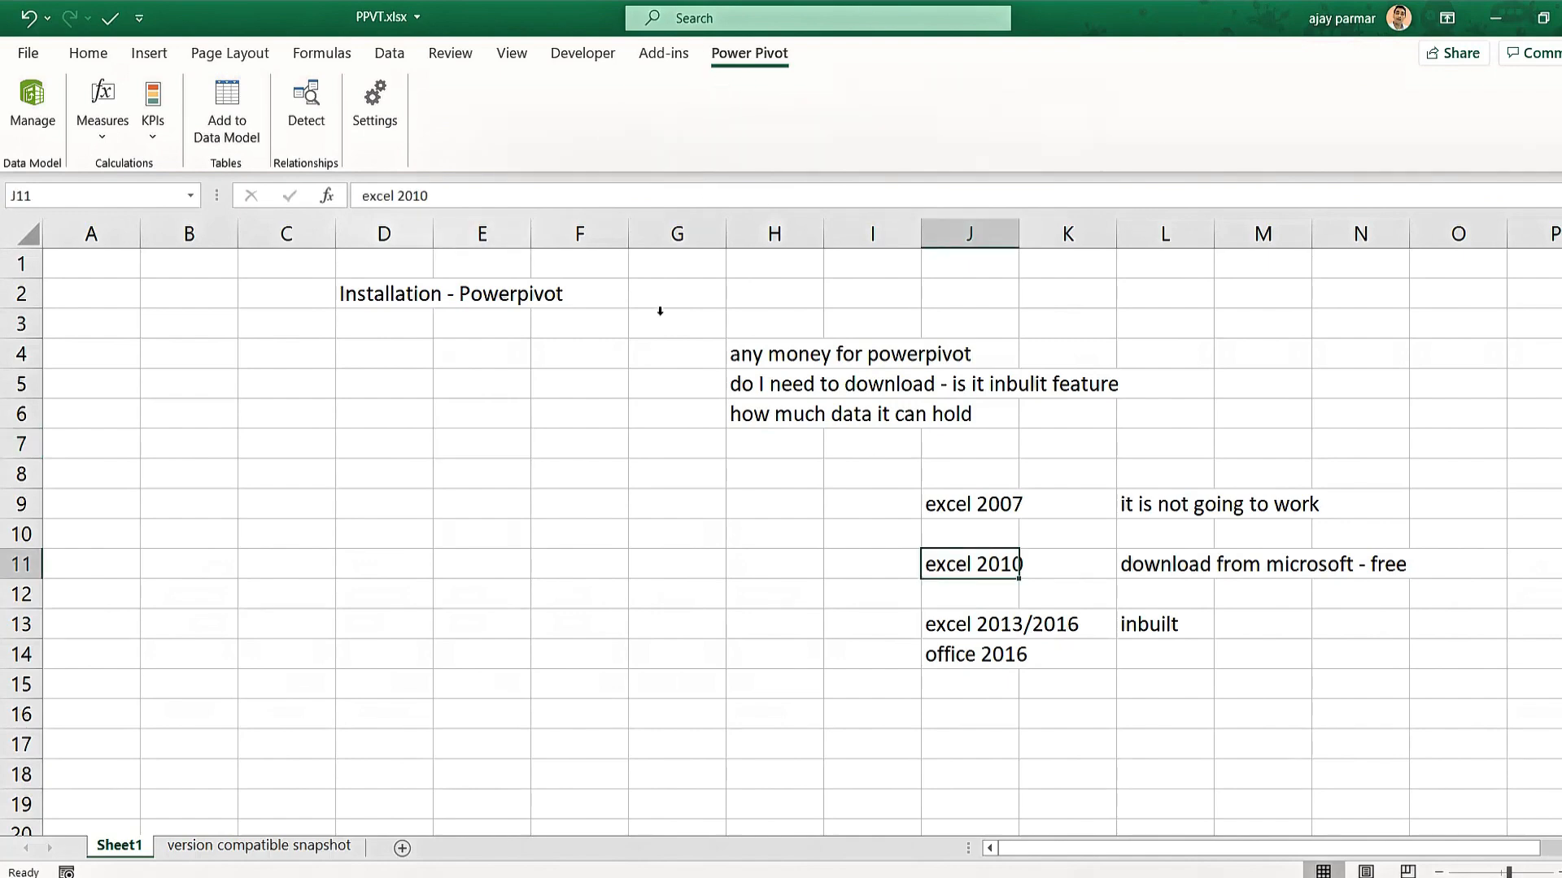
pyautogui.click(560, 596)
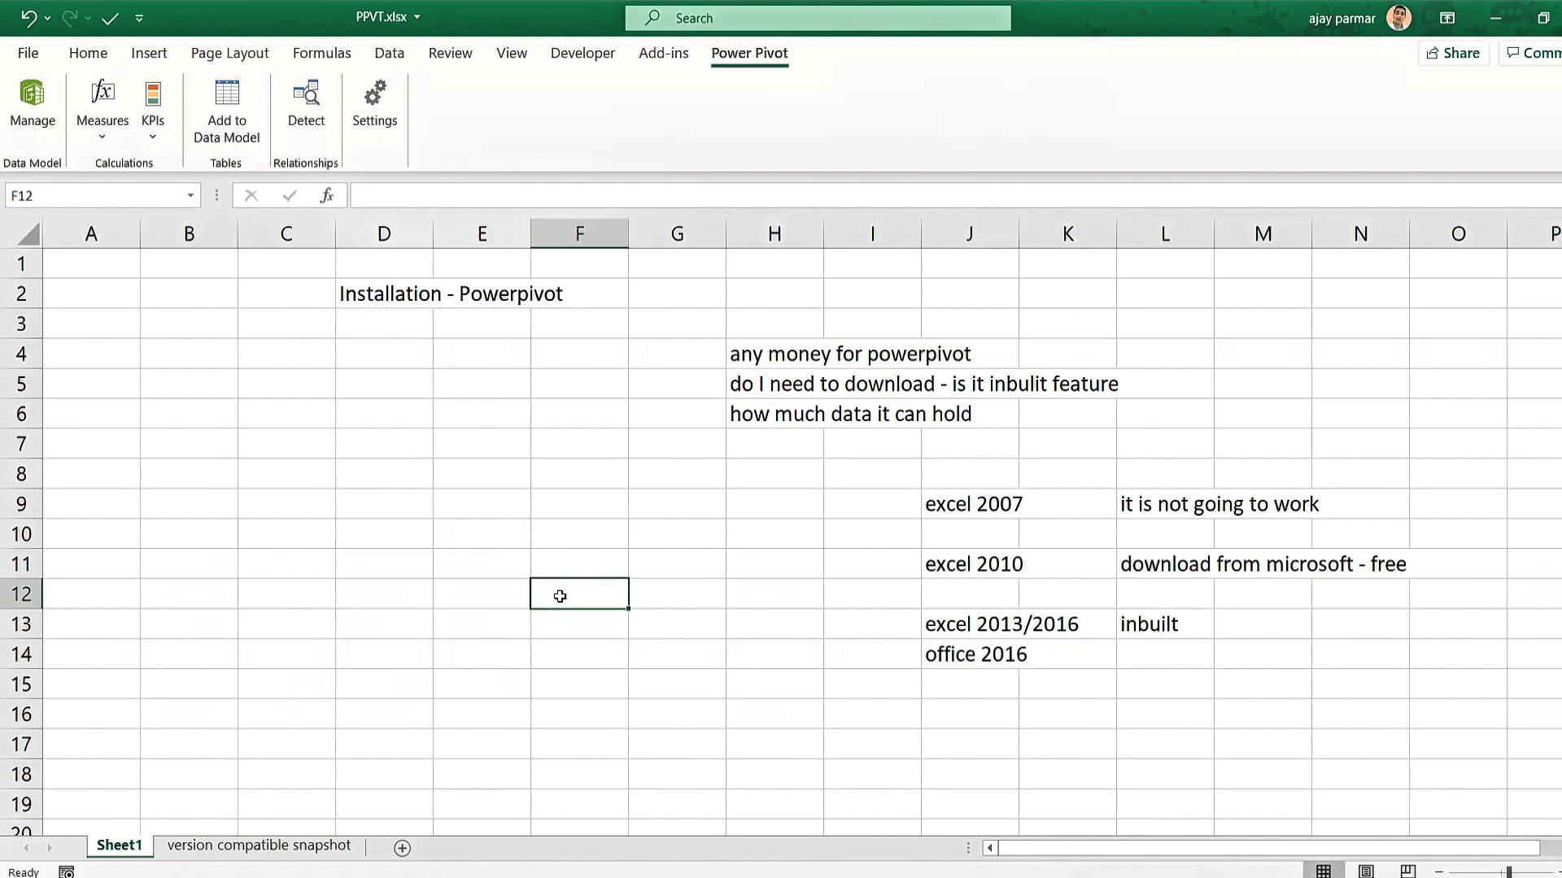
pyautogui.click(488, 506)
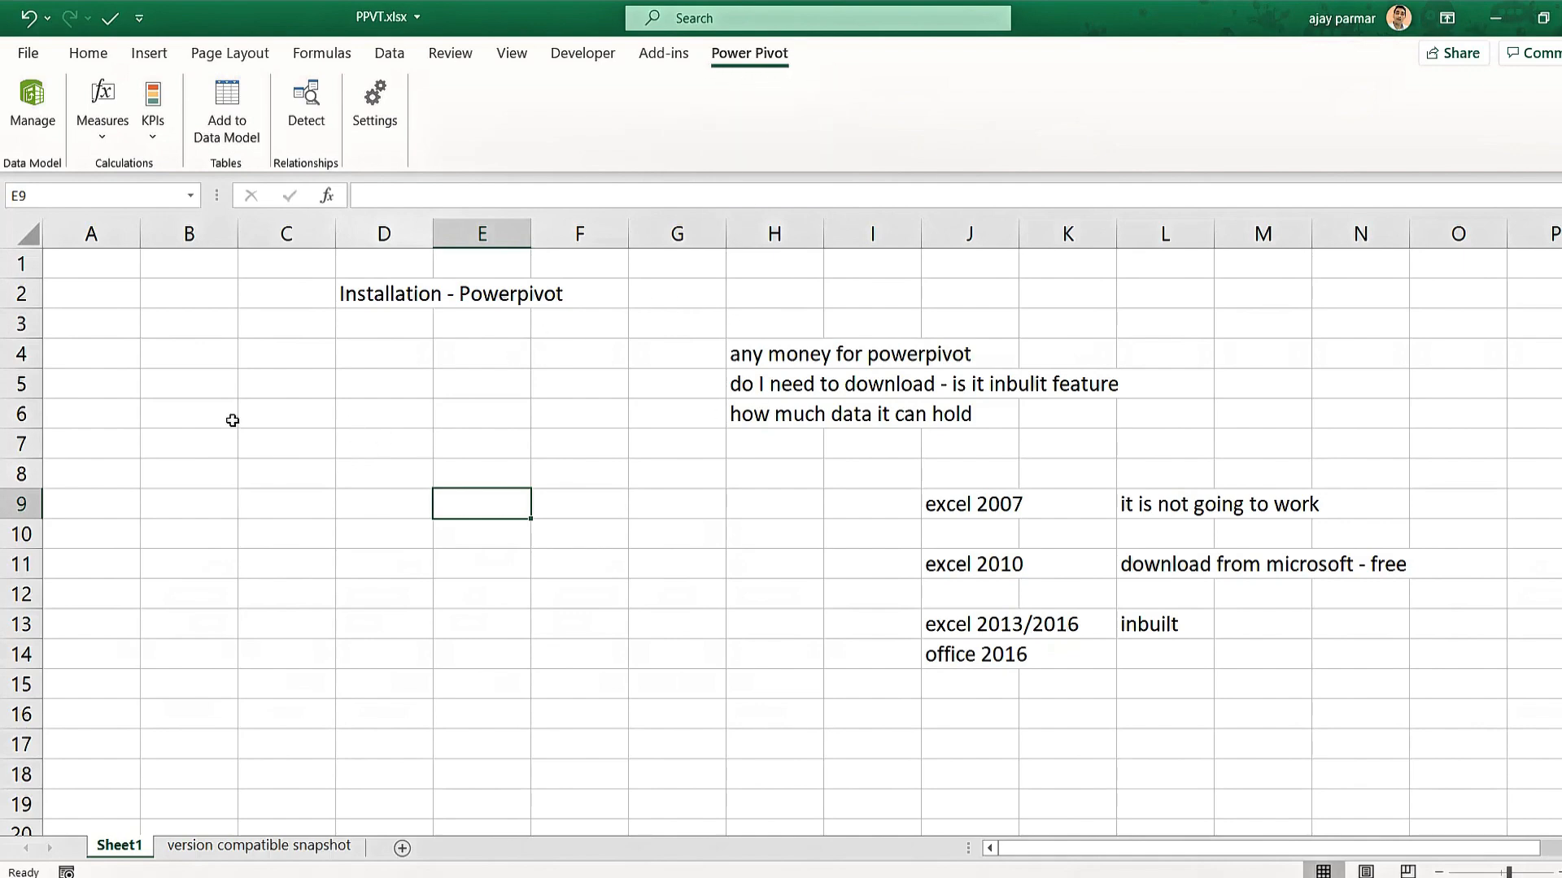
pyautogui.click(965, 570)
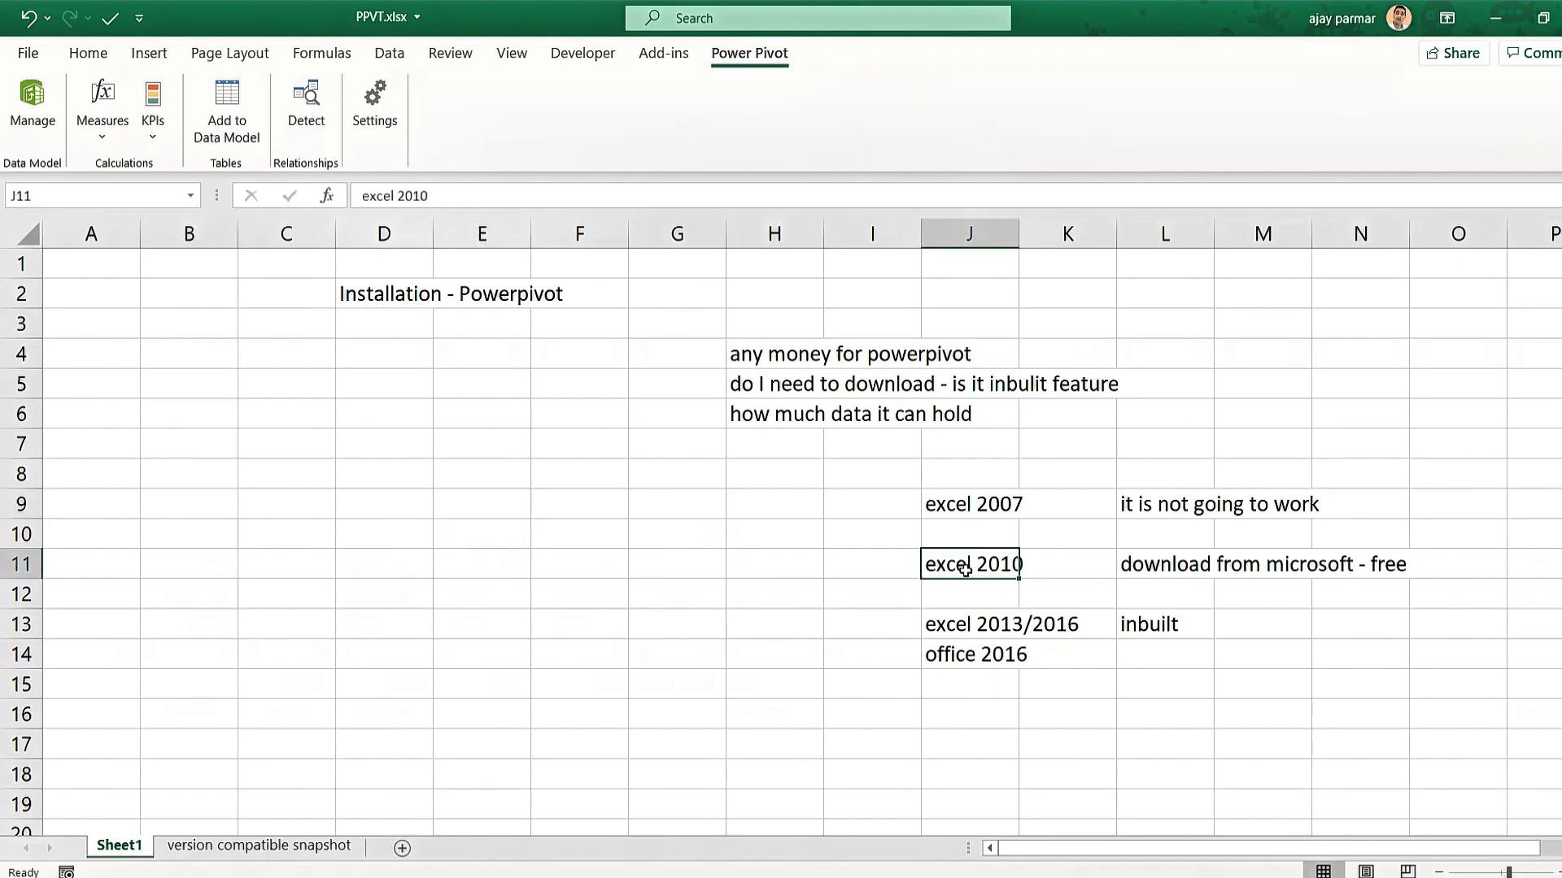
pyautogui.click(670, 562)
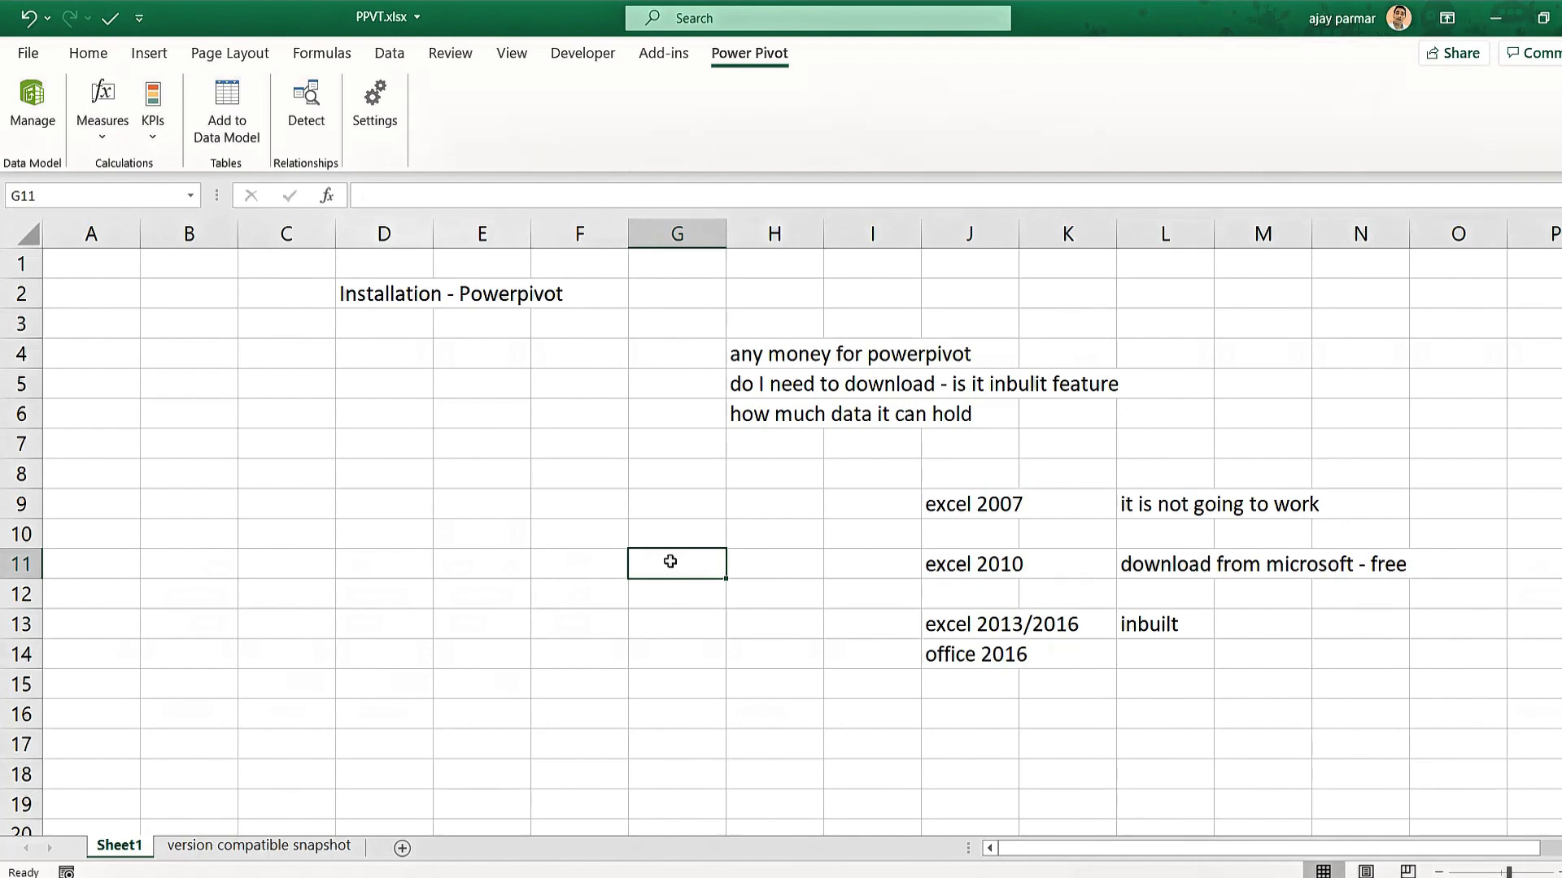
pyautogui.click(82, 612)
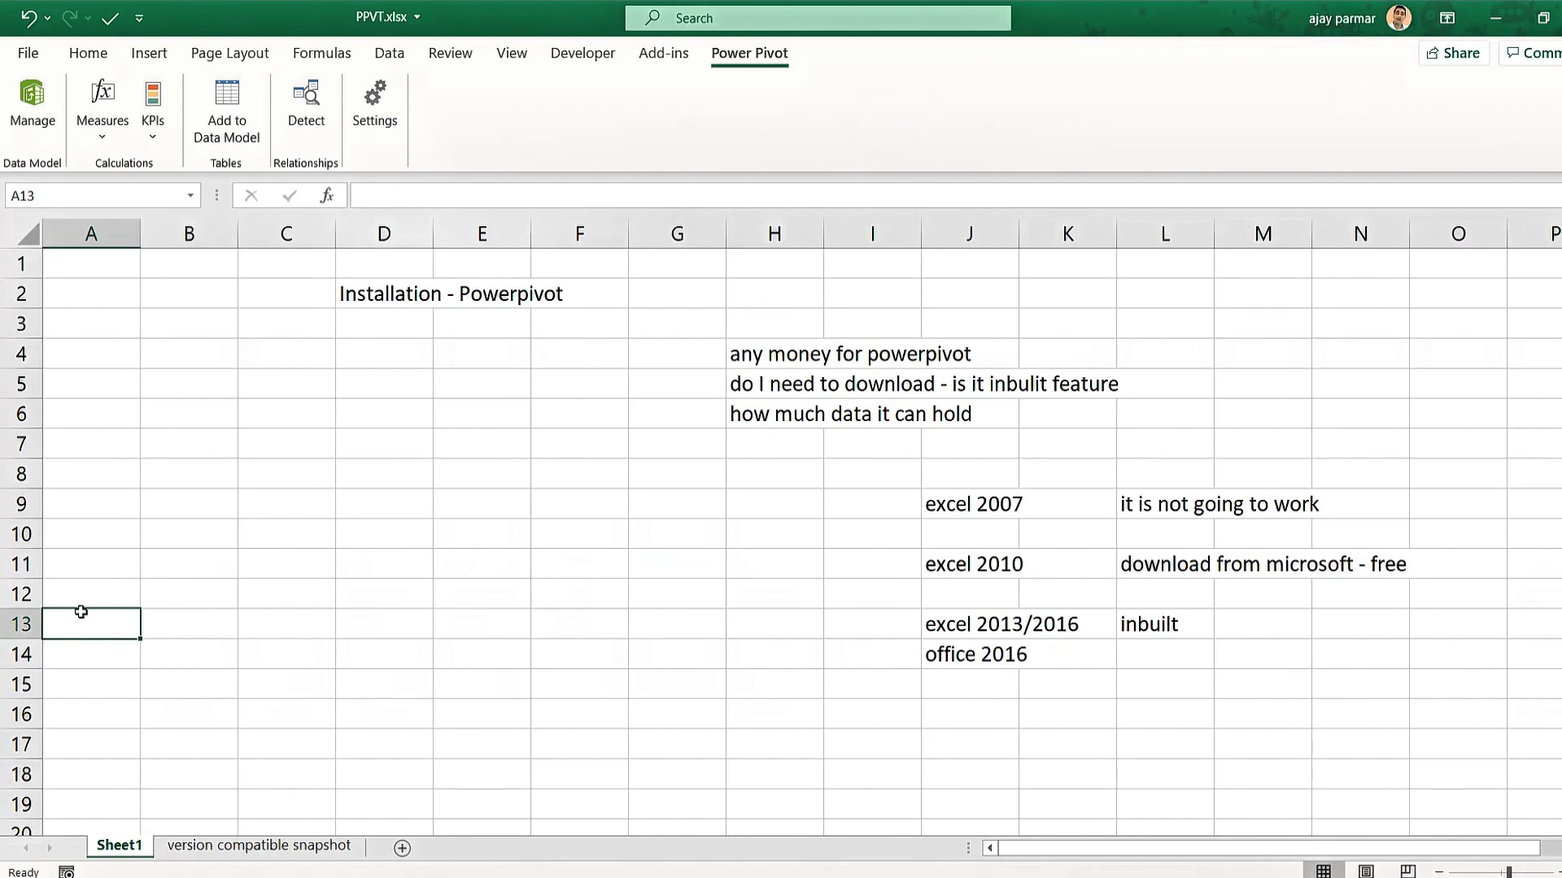
pyautogui.hotkey('ctrl', 'Down')
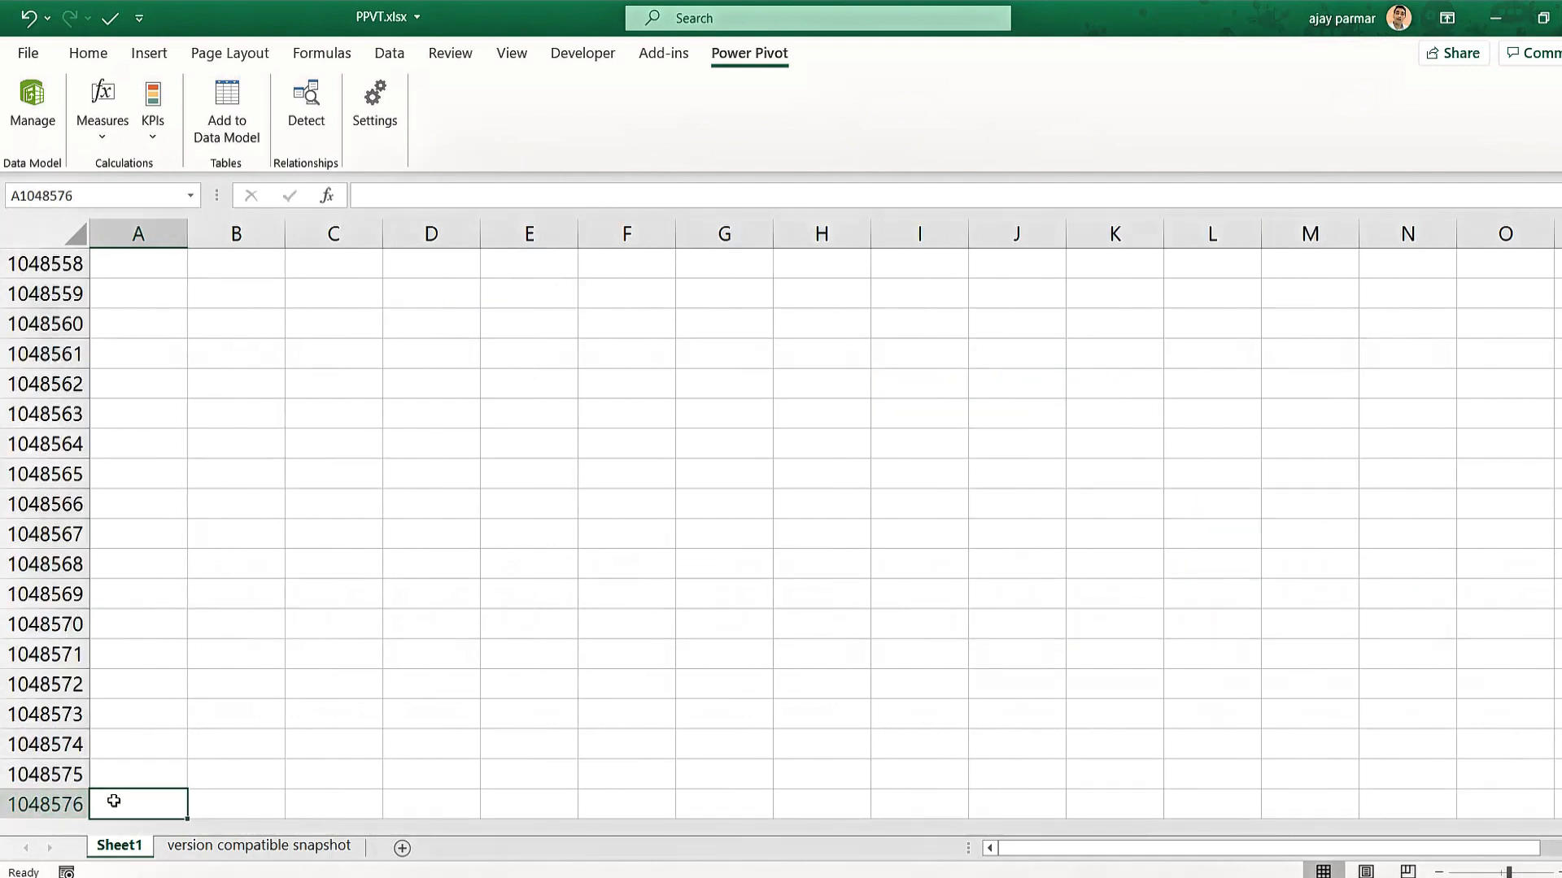
pyautogui.click(149, 486)
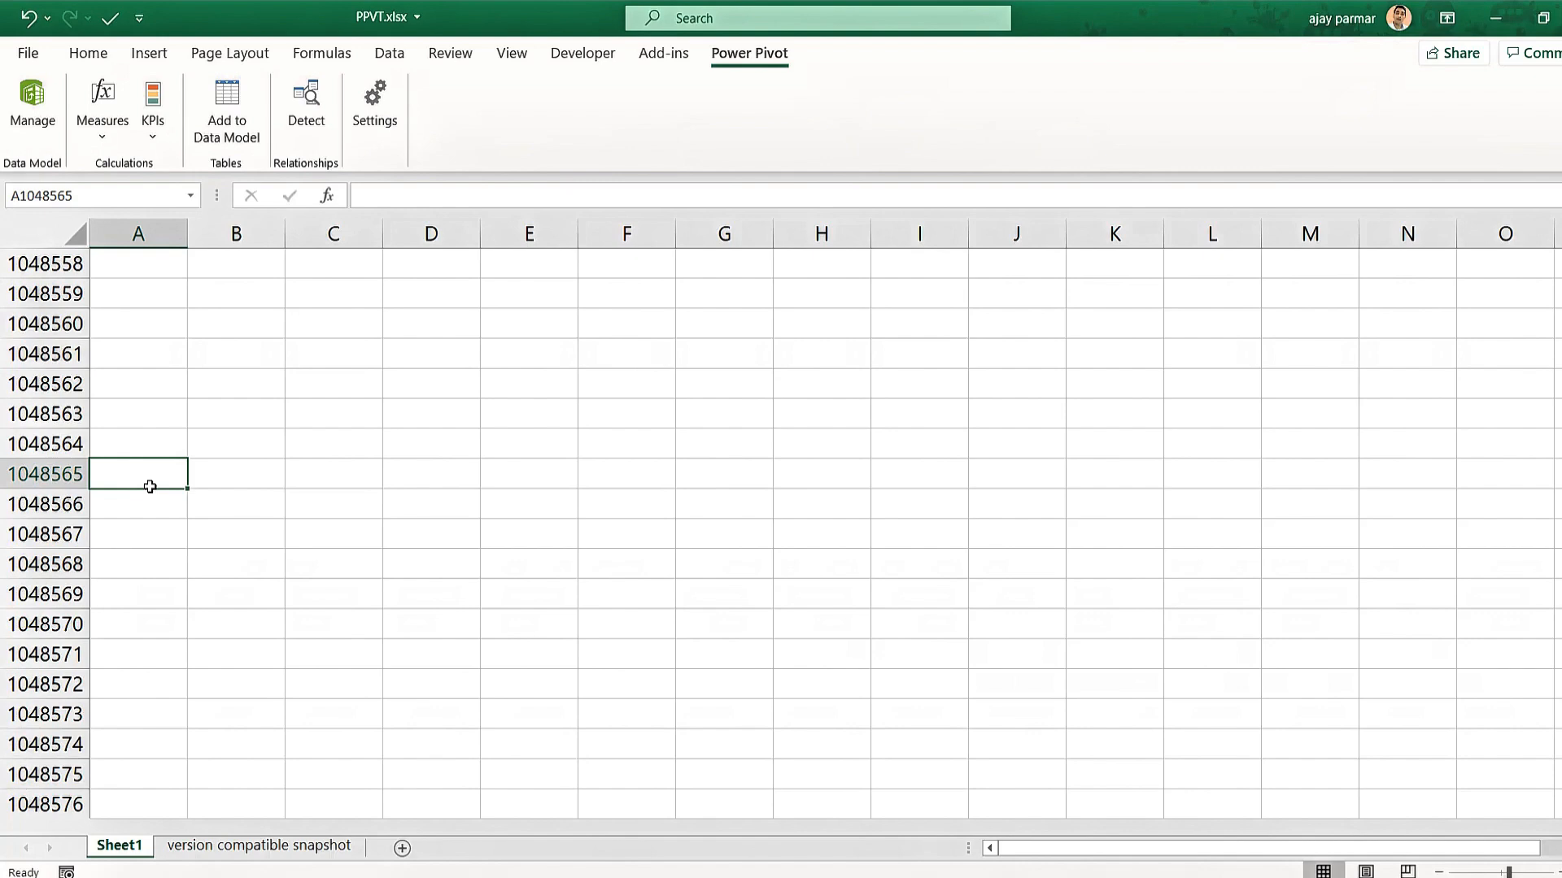
pyautogui.hotkey('ctrl', 'Home')
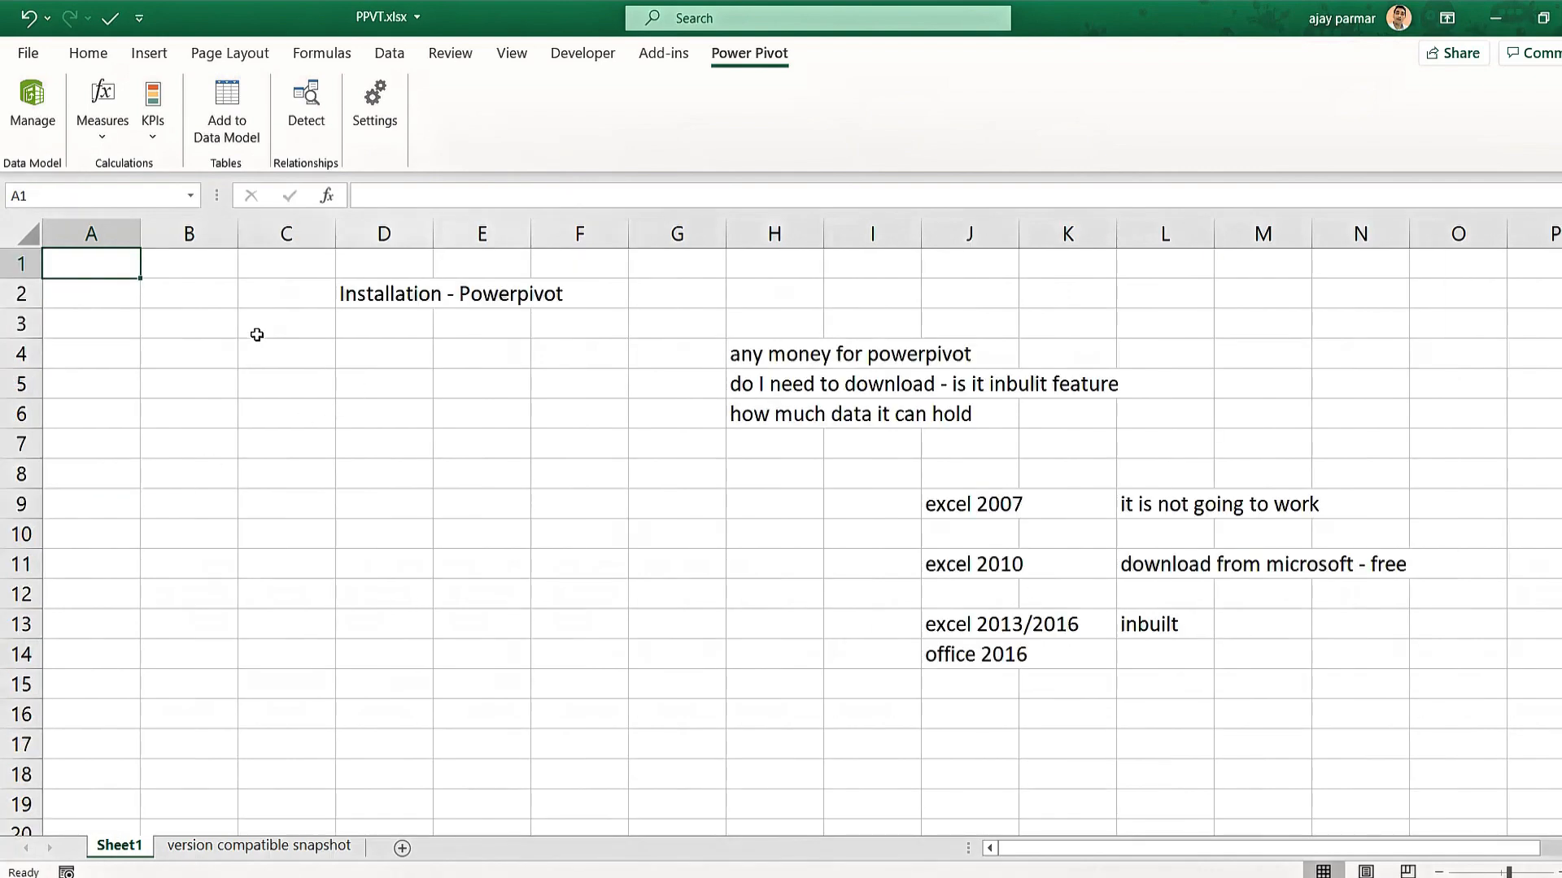
pyautogui.click(255, 331)
pyautogui.click(357, 375)
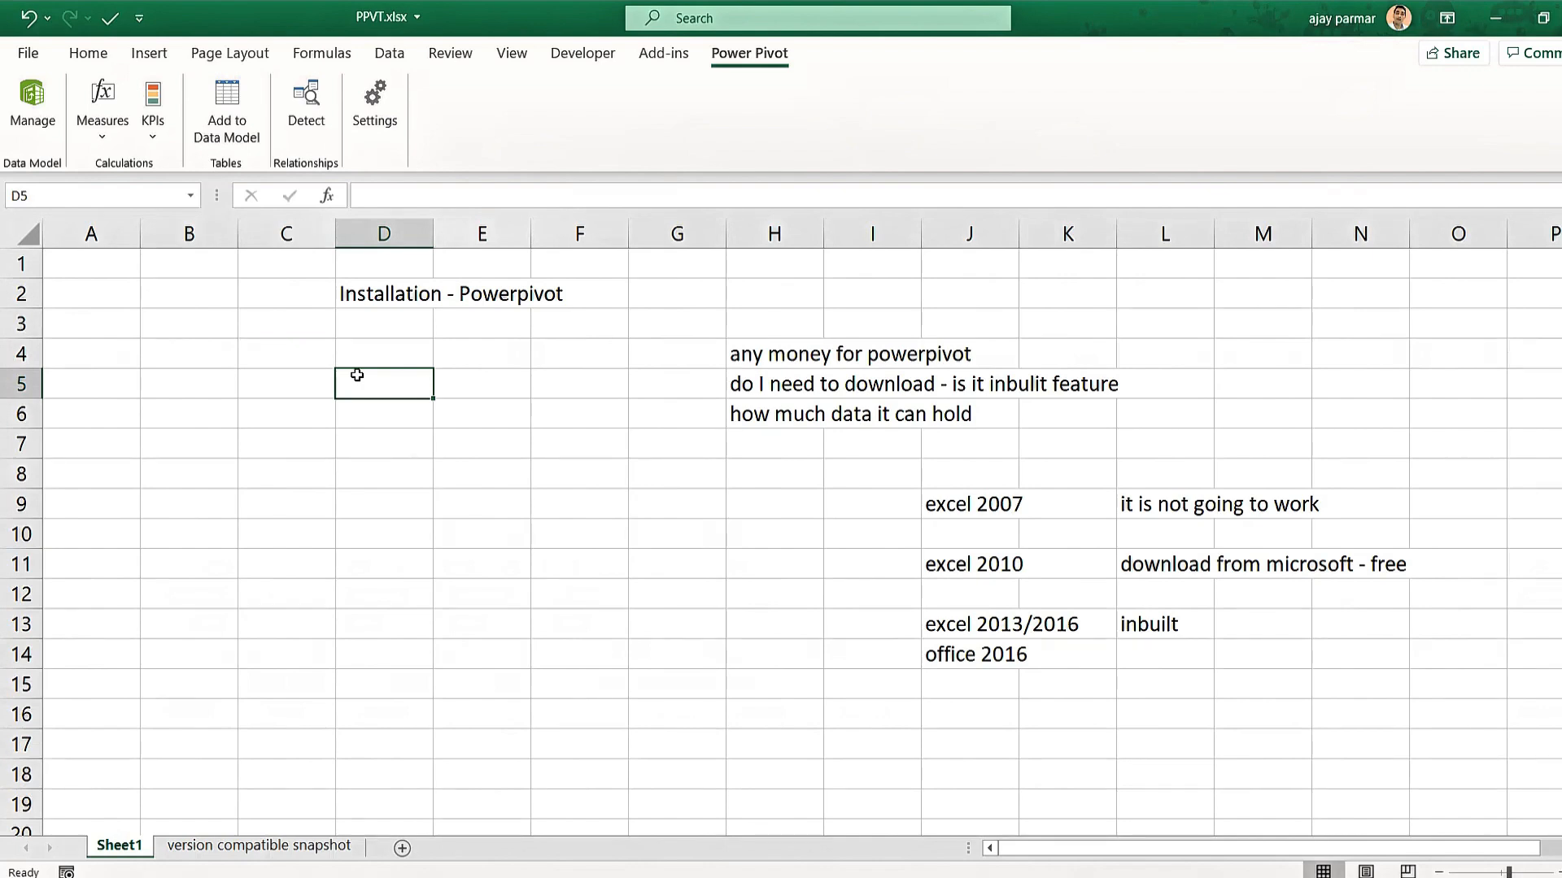
pyautogui.click(81, 283)
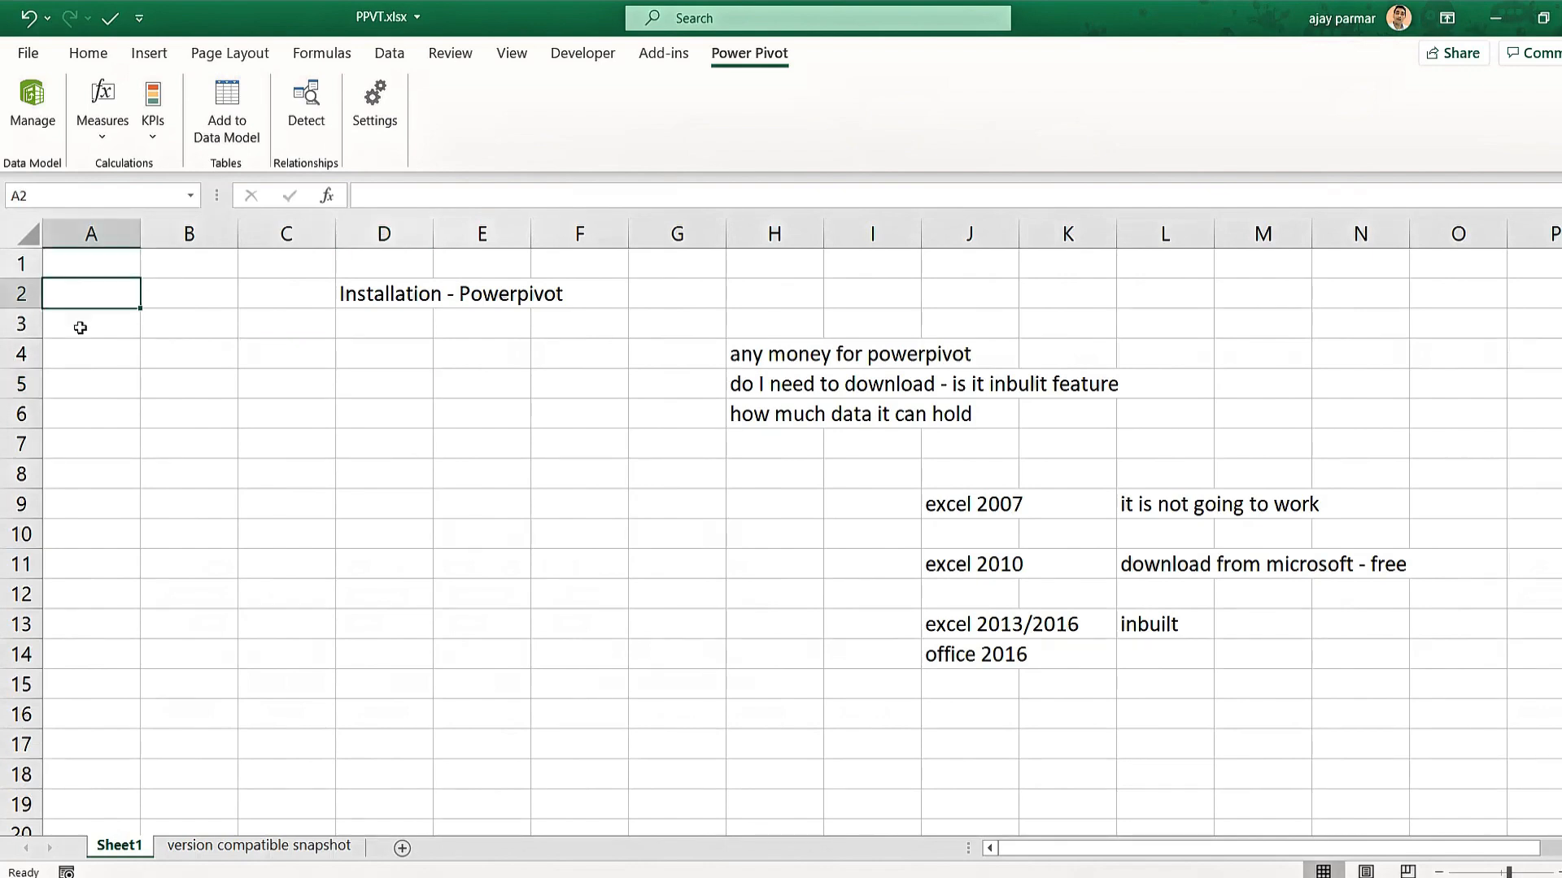
pyautogui.hotkey('ctrl', 'Down')
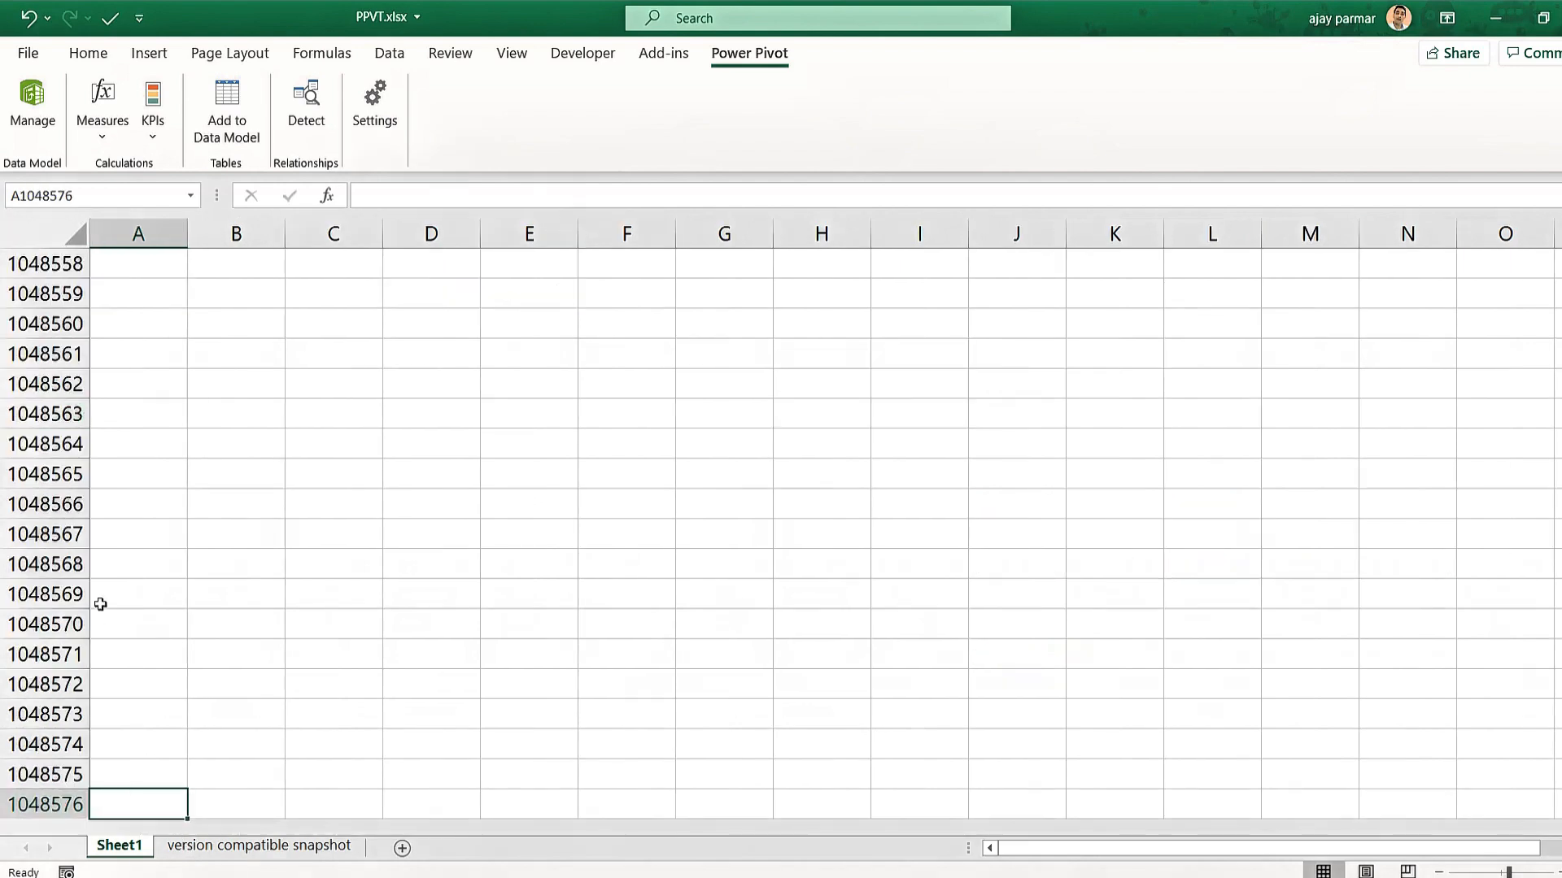
pyautogui.click(156, 374)
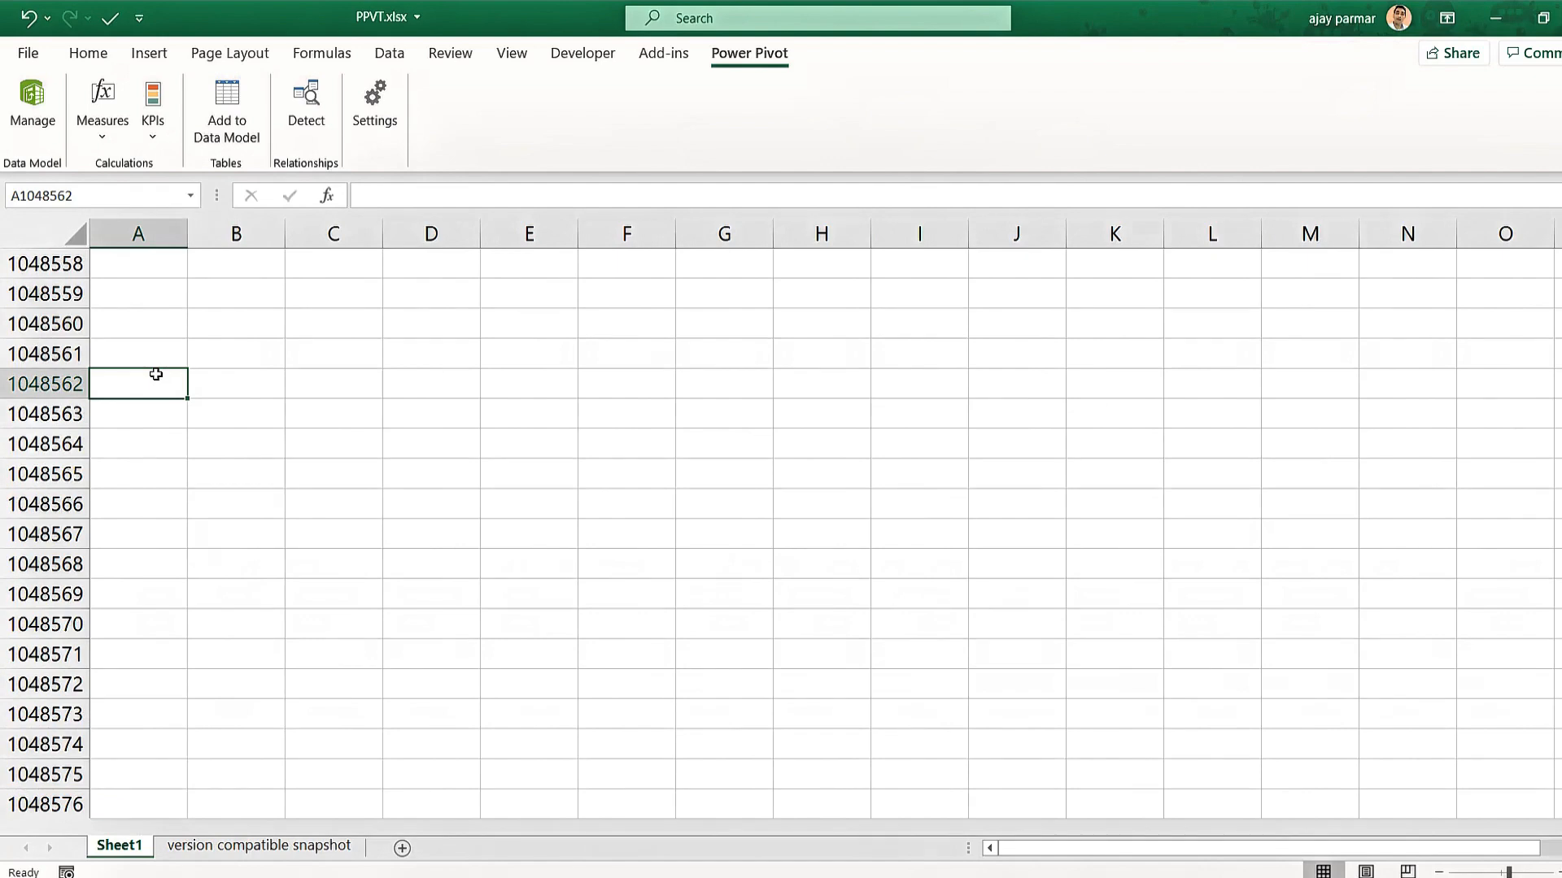
pyautogui.hotkey('ctrl', 'Up')
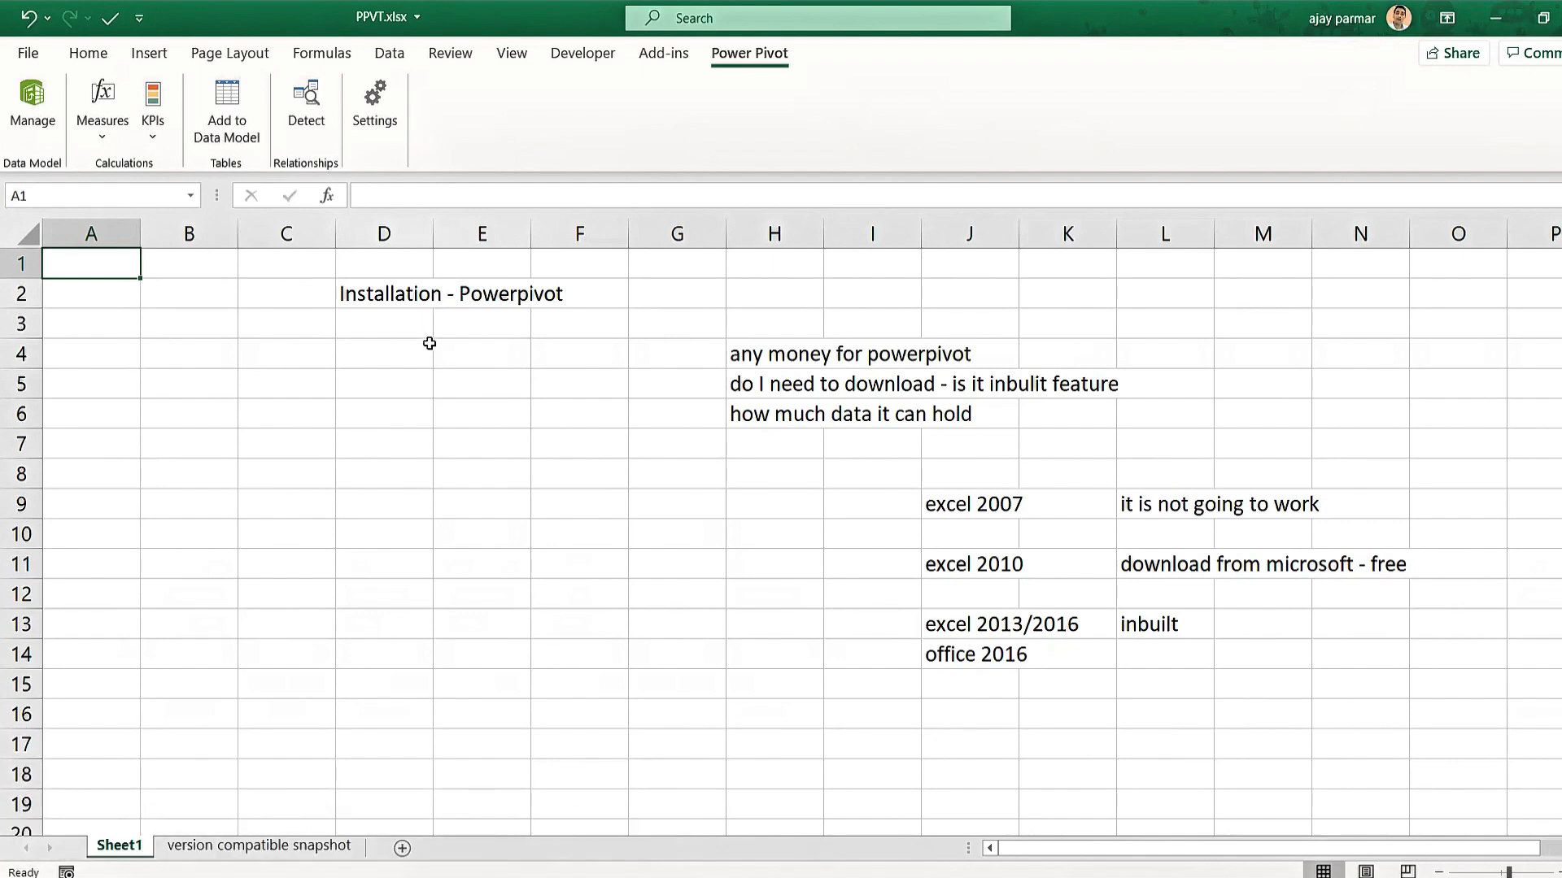
# Type 'dax' into D5 under the heading and review it against the surrounding cells.
pyautogui.click(383, 371)
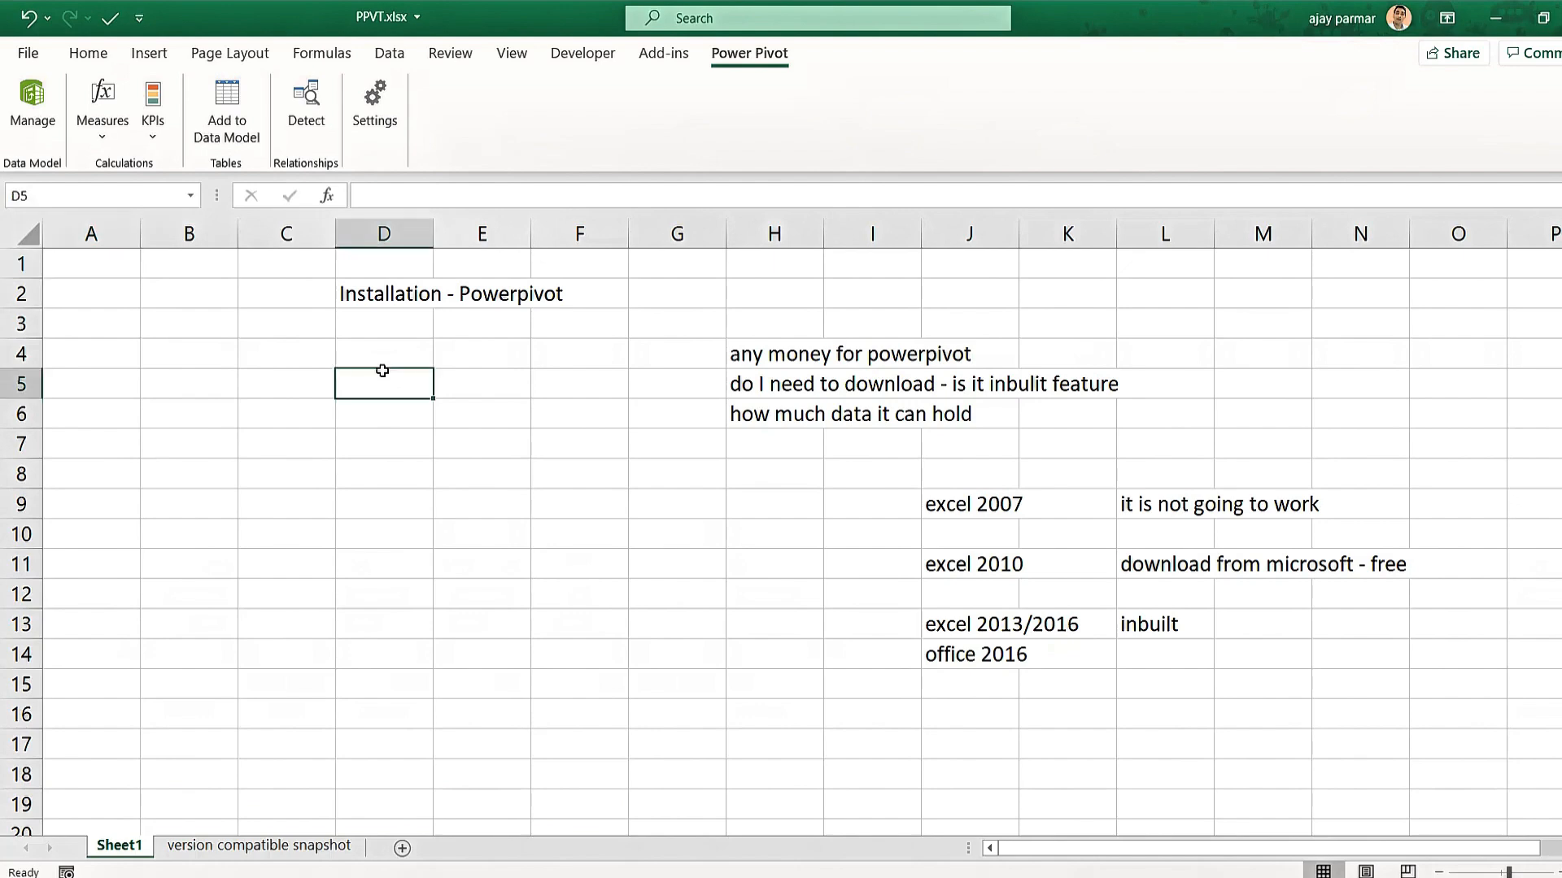
pyautogui.write('dax')
pyautogui.press('Return')
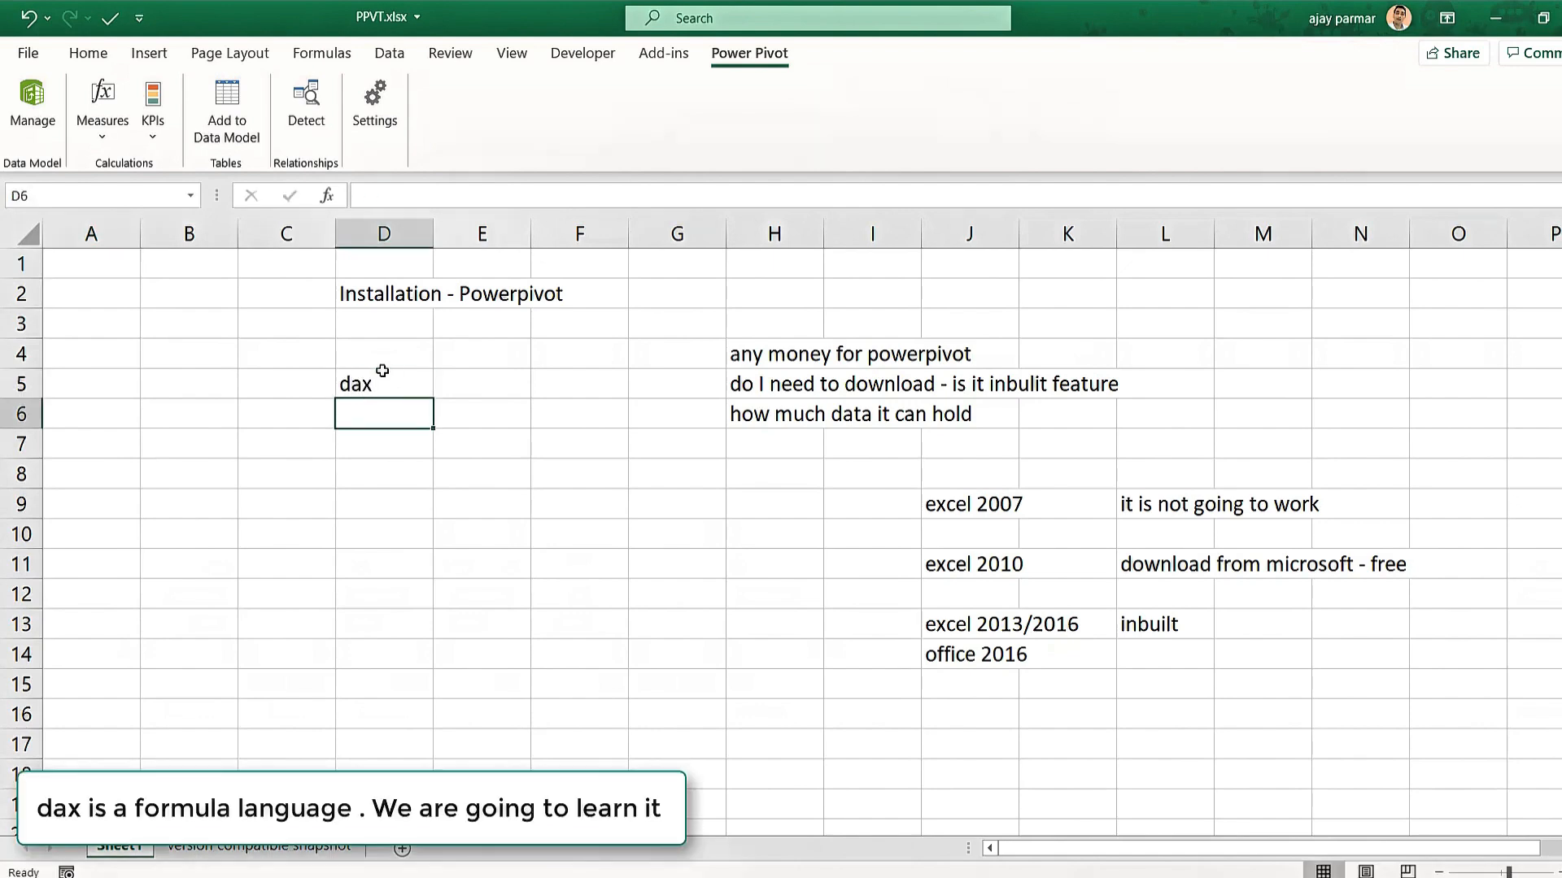
pyautogui.click(372, 391)
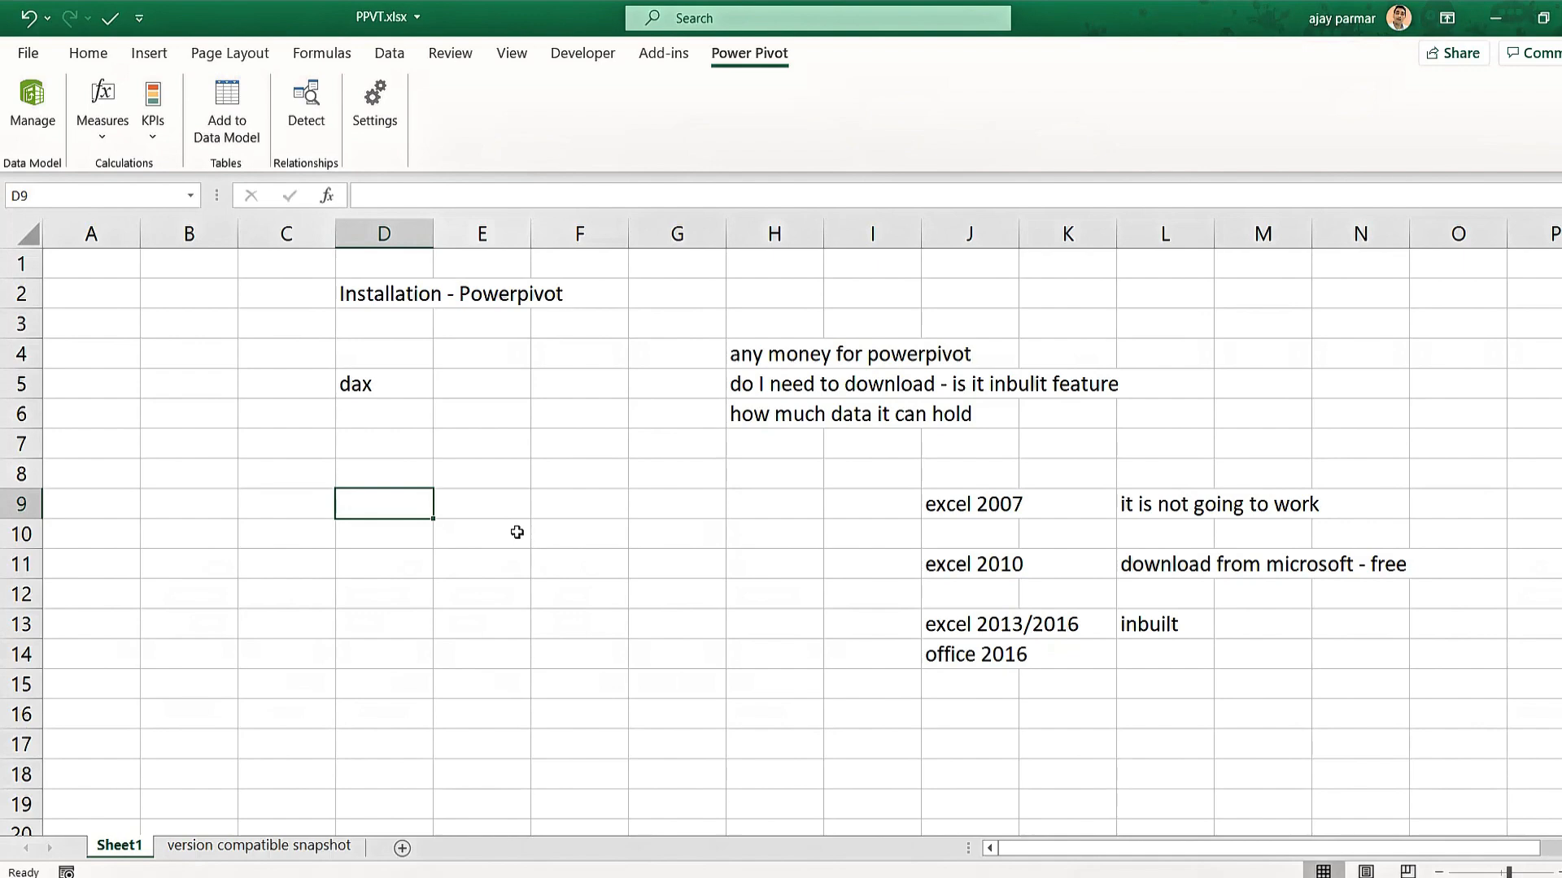
pyautogui.click(406, 396)
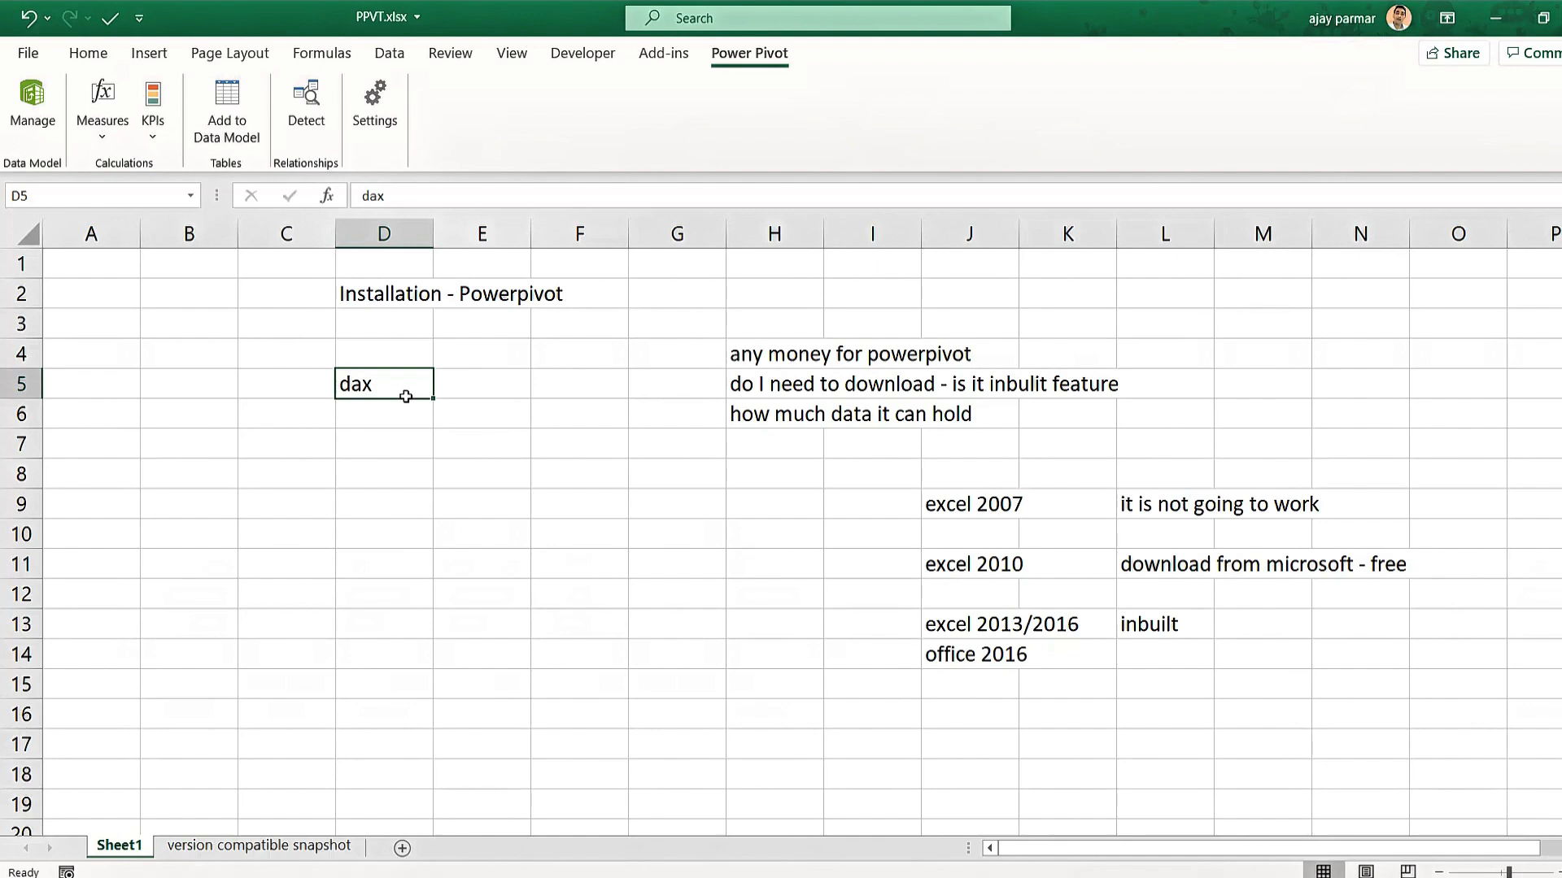
pyautogui.click(319, 514)
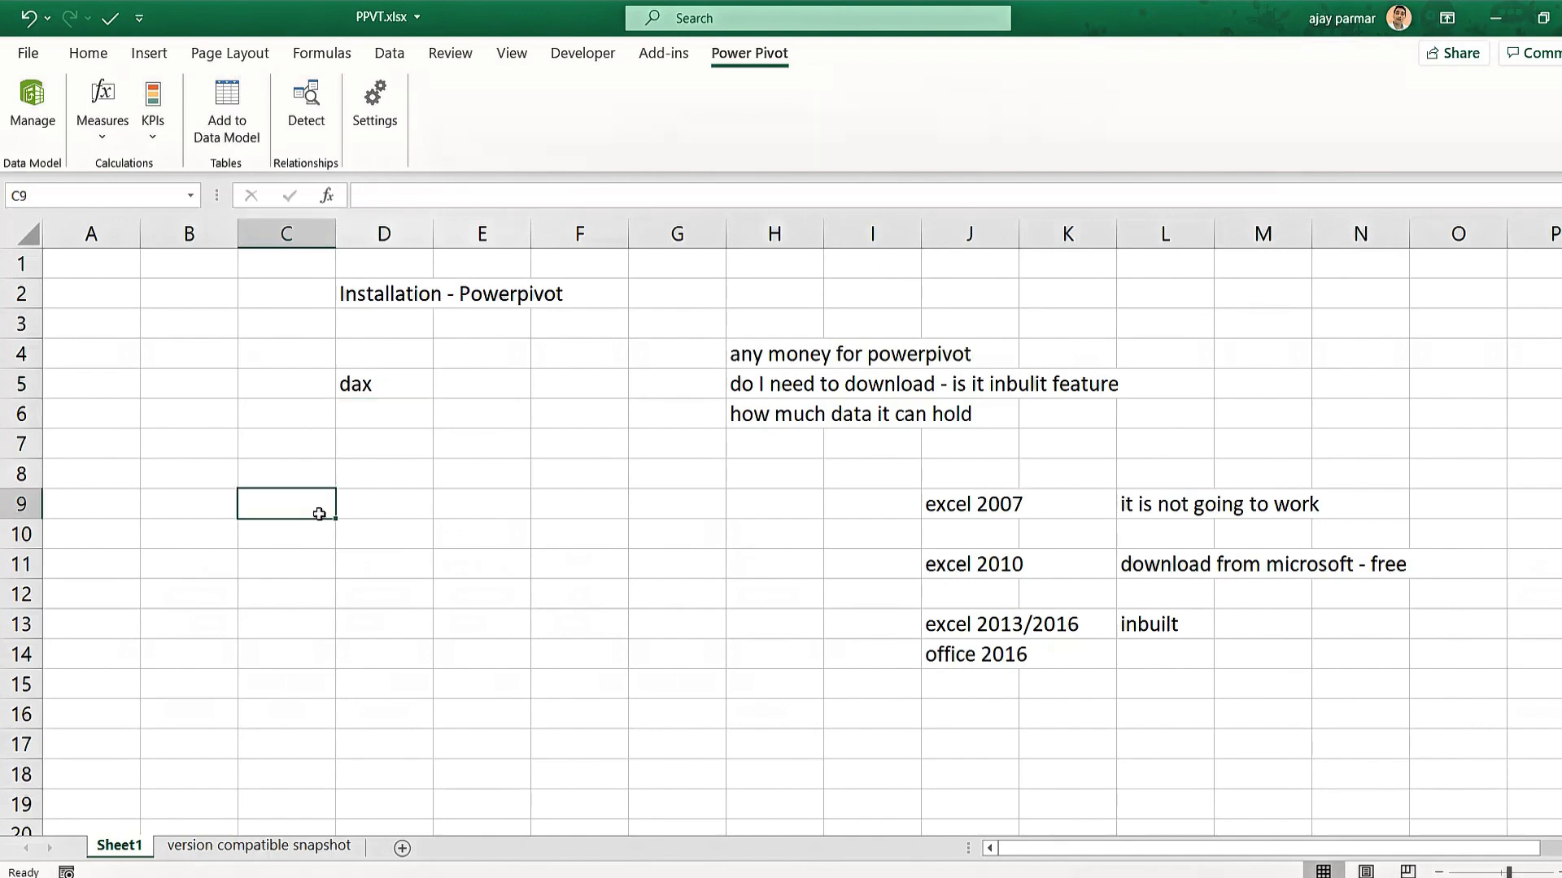
pyautogui.click(395, 404)
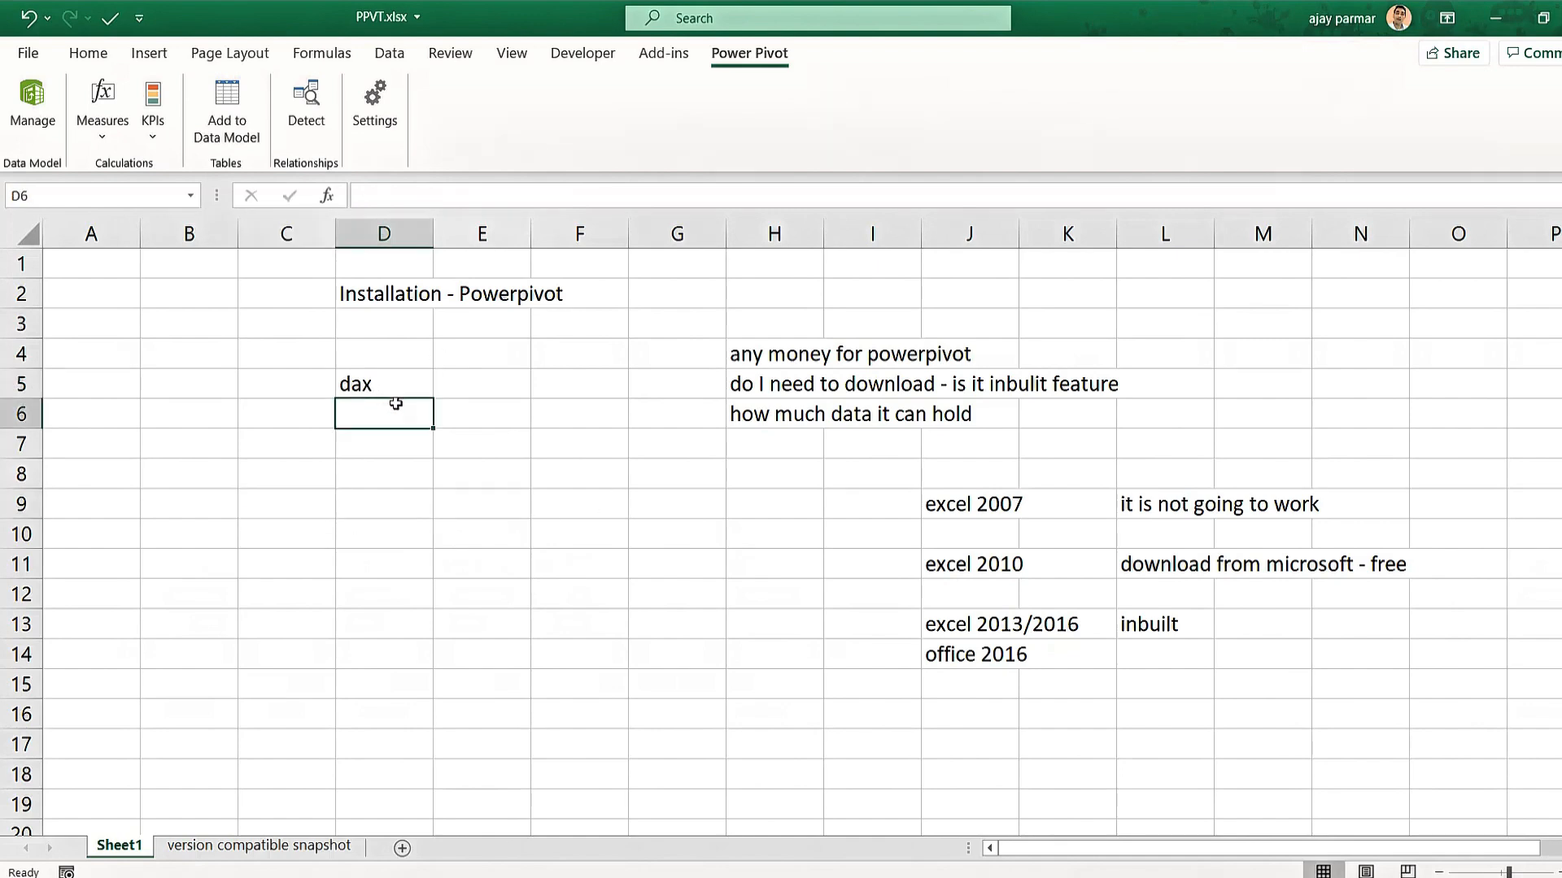
pyautogui.click(375, 393)
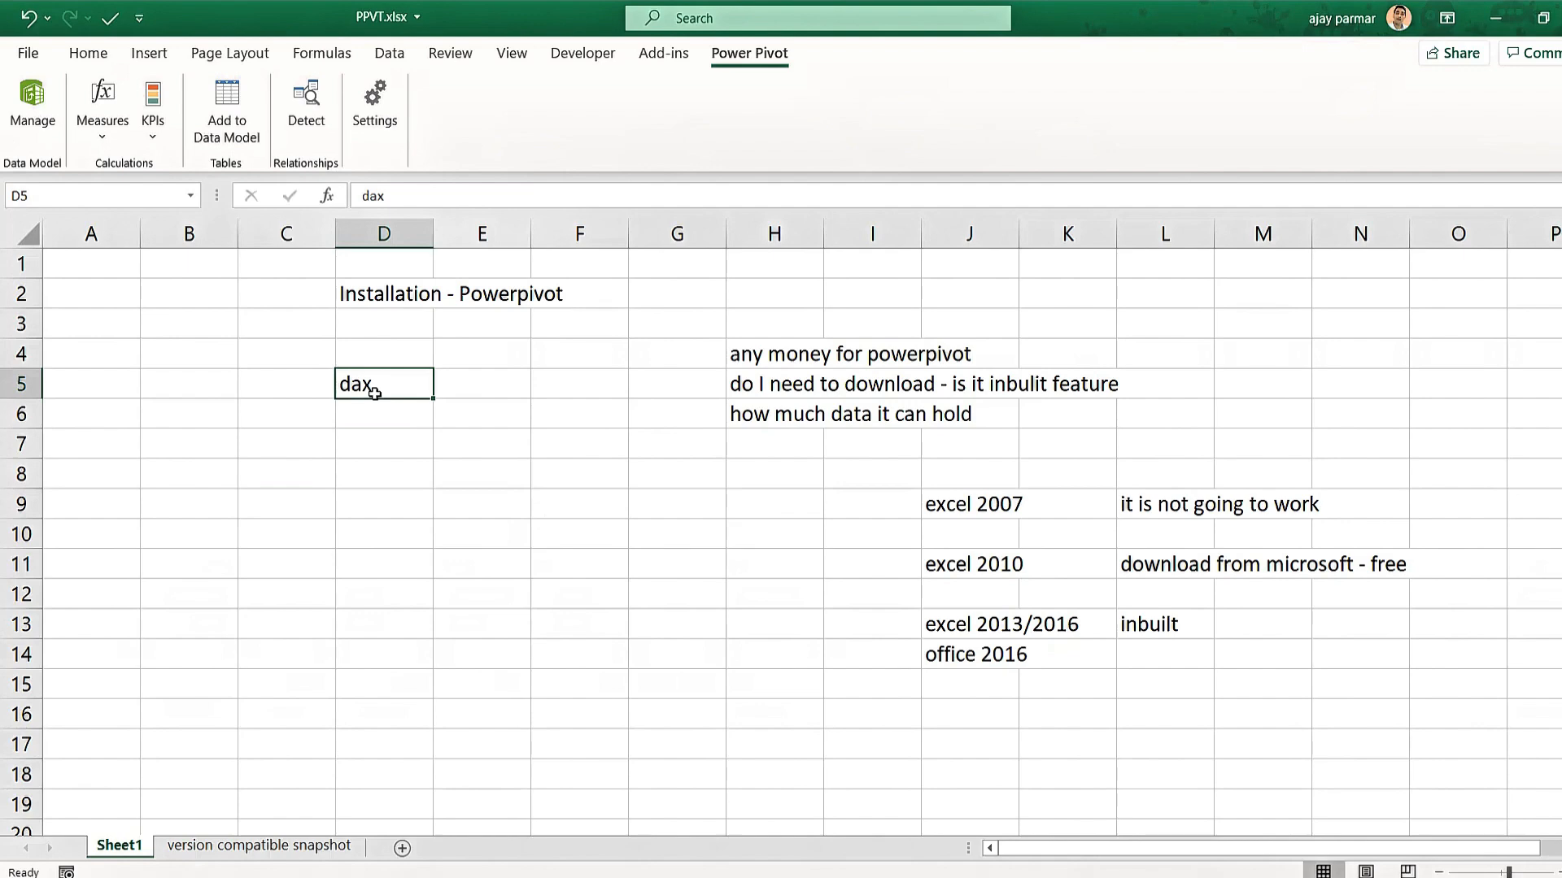
pyautogui.click(467, 345)
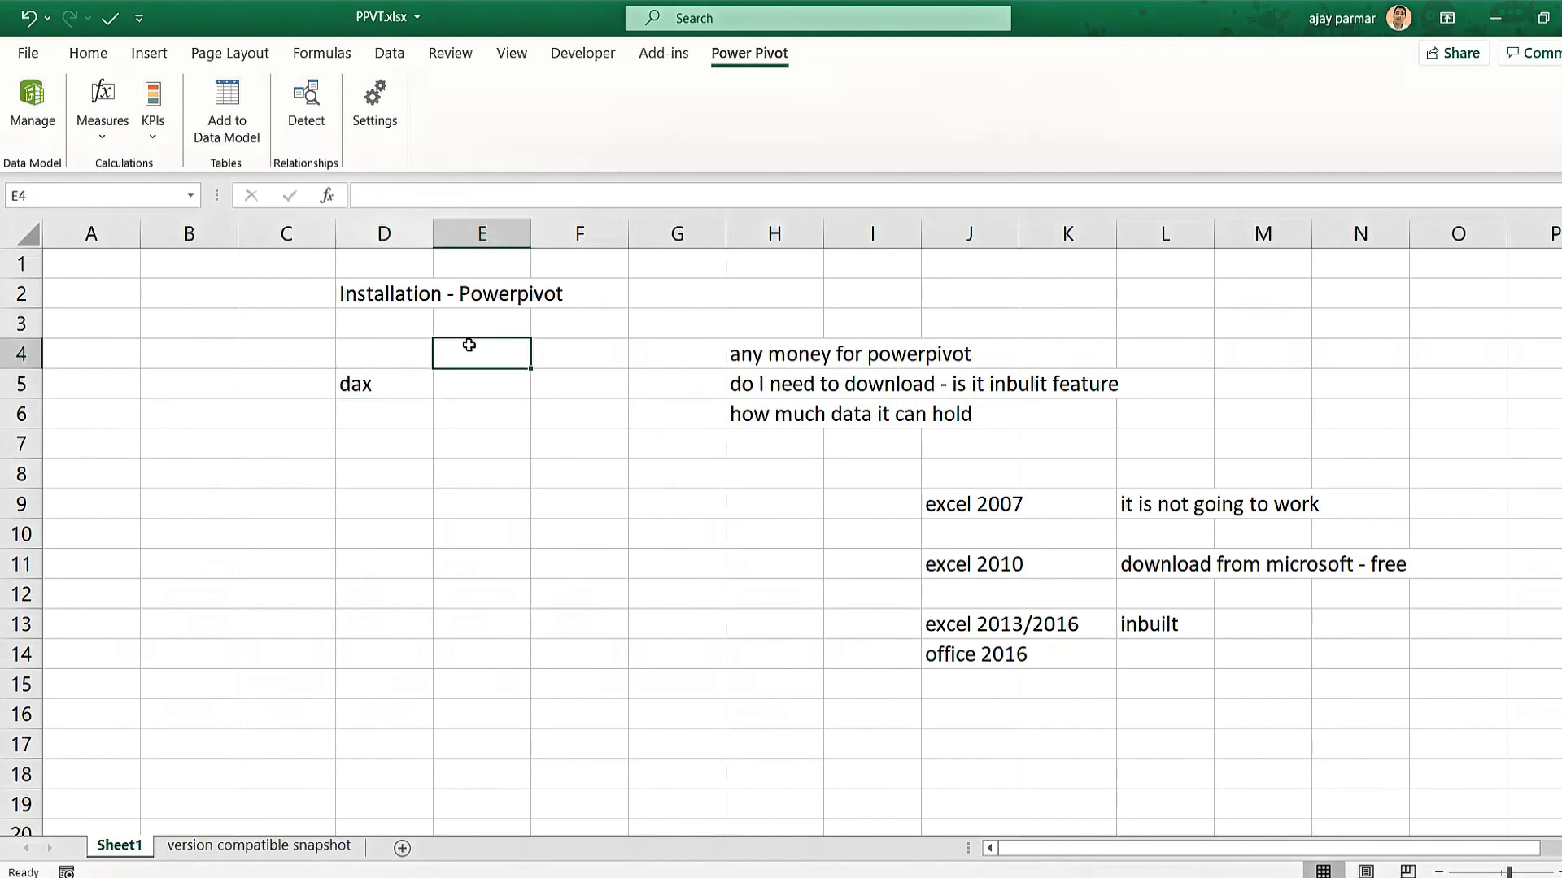
pyautogui.click(383, 305)
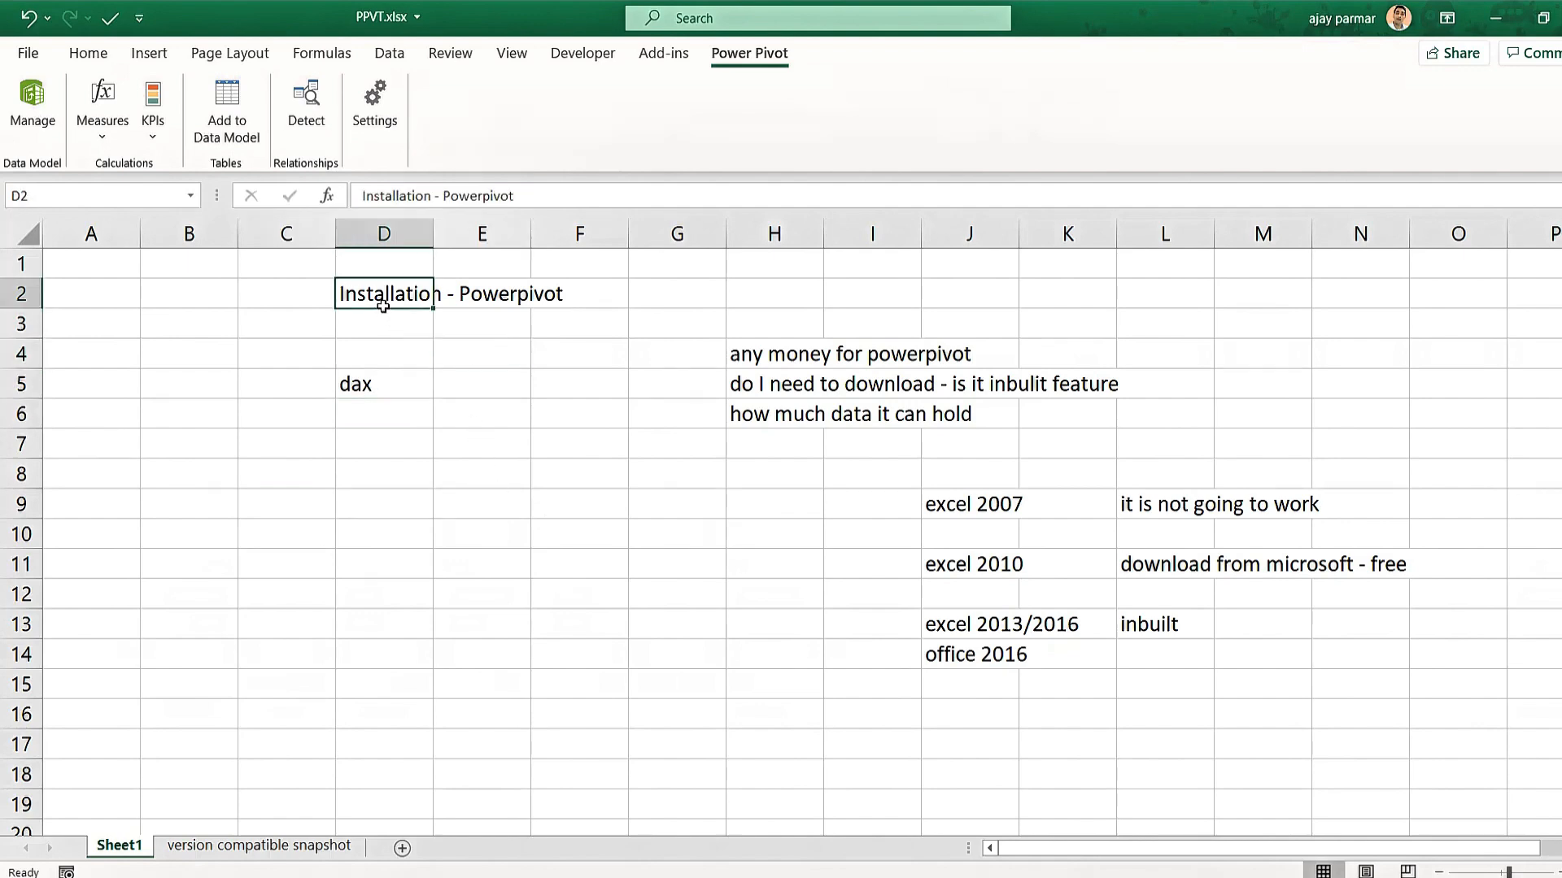
pyautogui.click(406, 393)
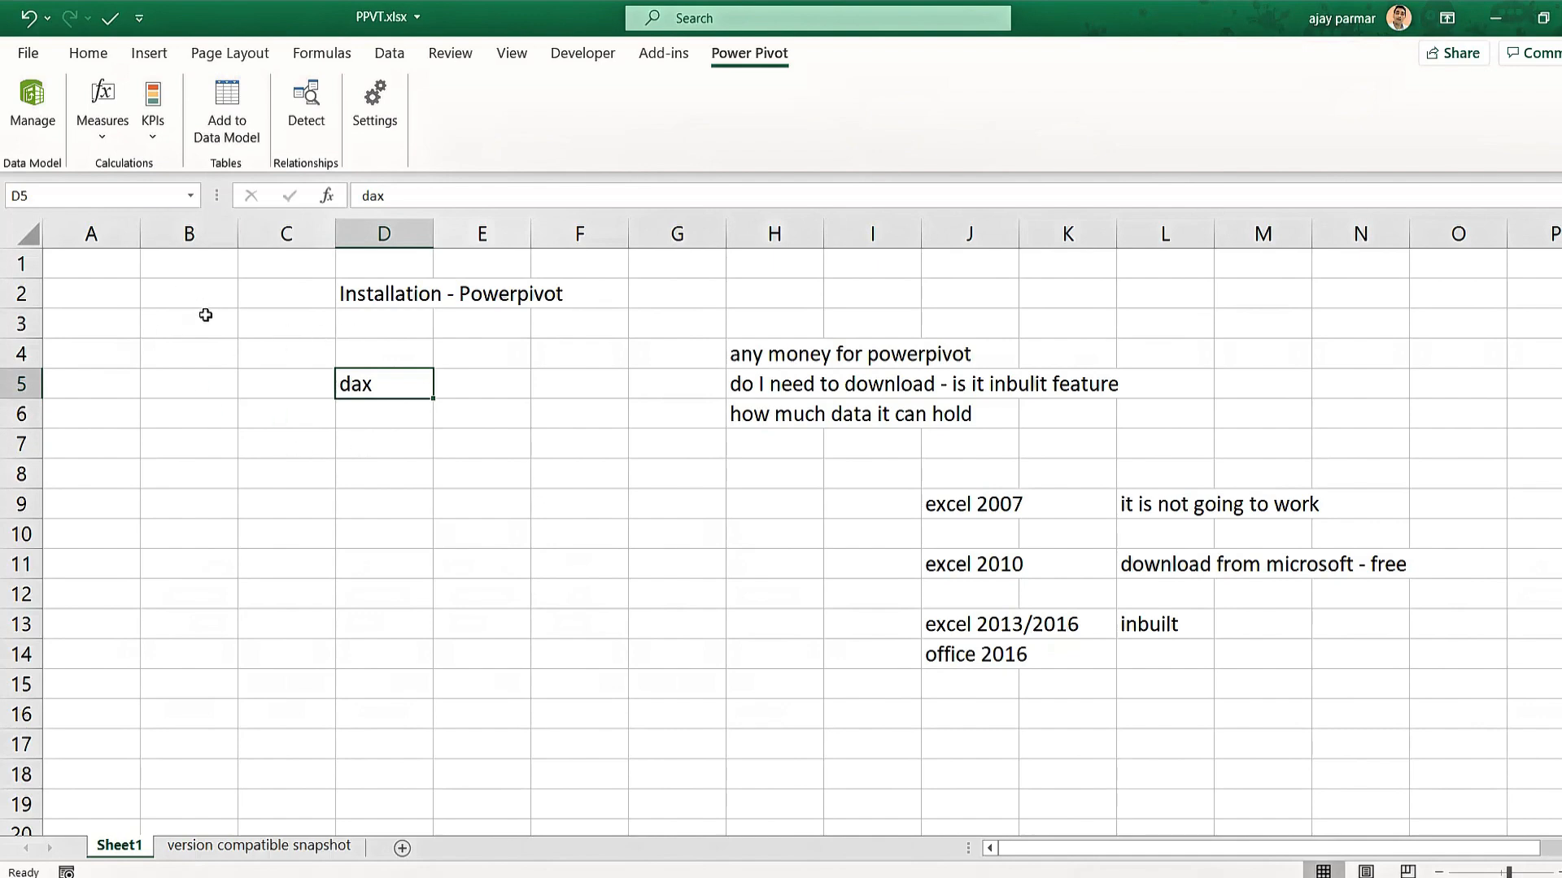
pyautogui.click(236, 318)
pyautogui.click(434, 343)
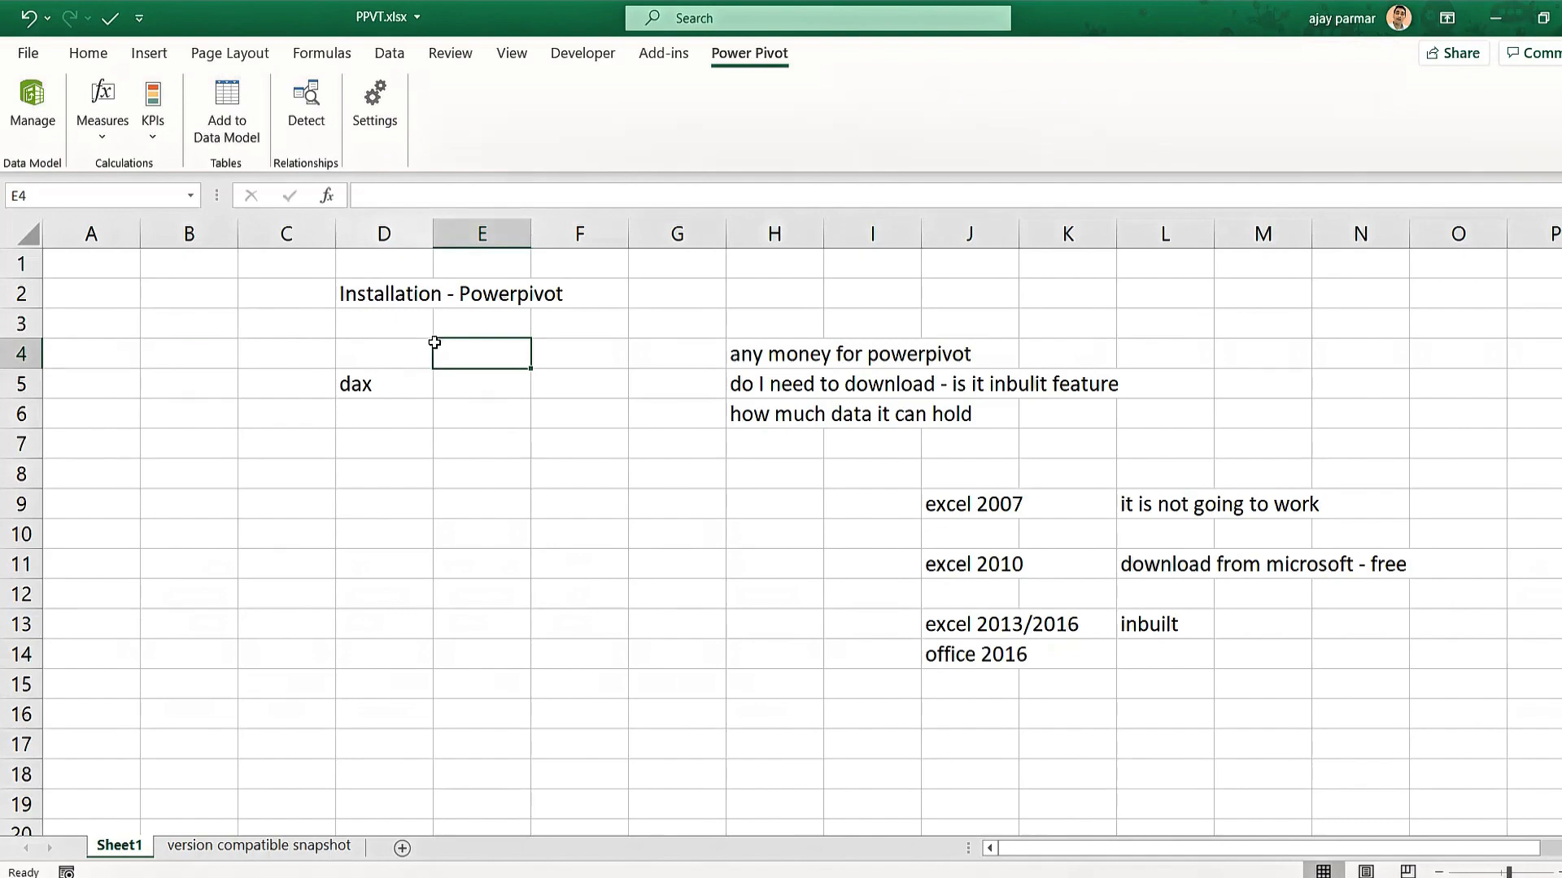
# Switch to the 'version compatible snapshot' sheet and scroll through the Power Pivot product list.
pyautogui.click(299, 850)
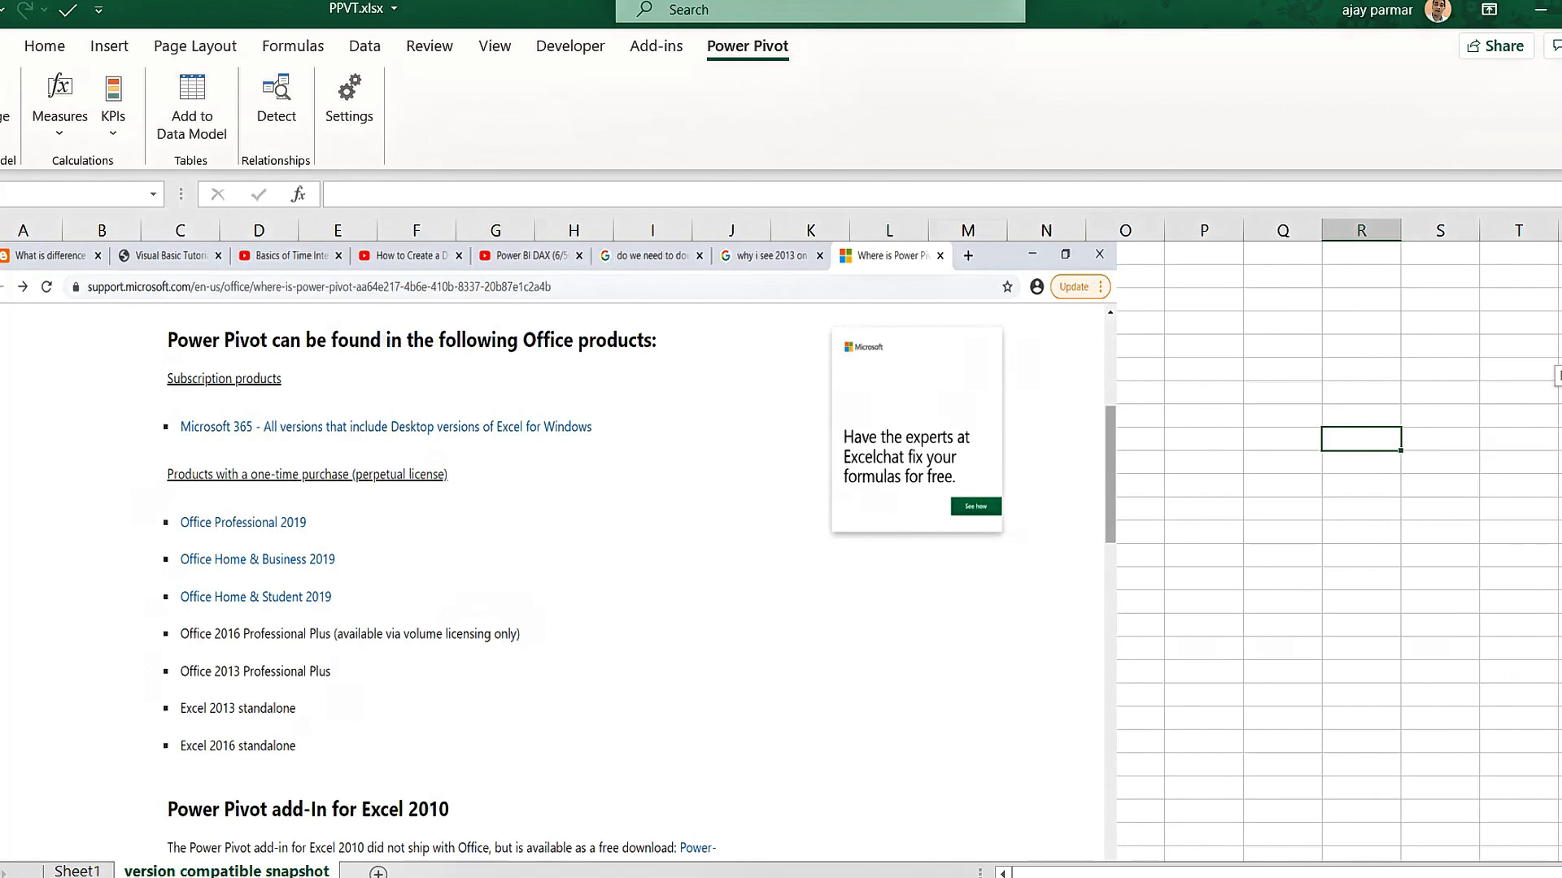
pyautogui.scroll(-2, 781, 552)
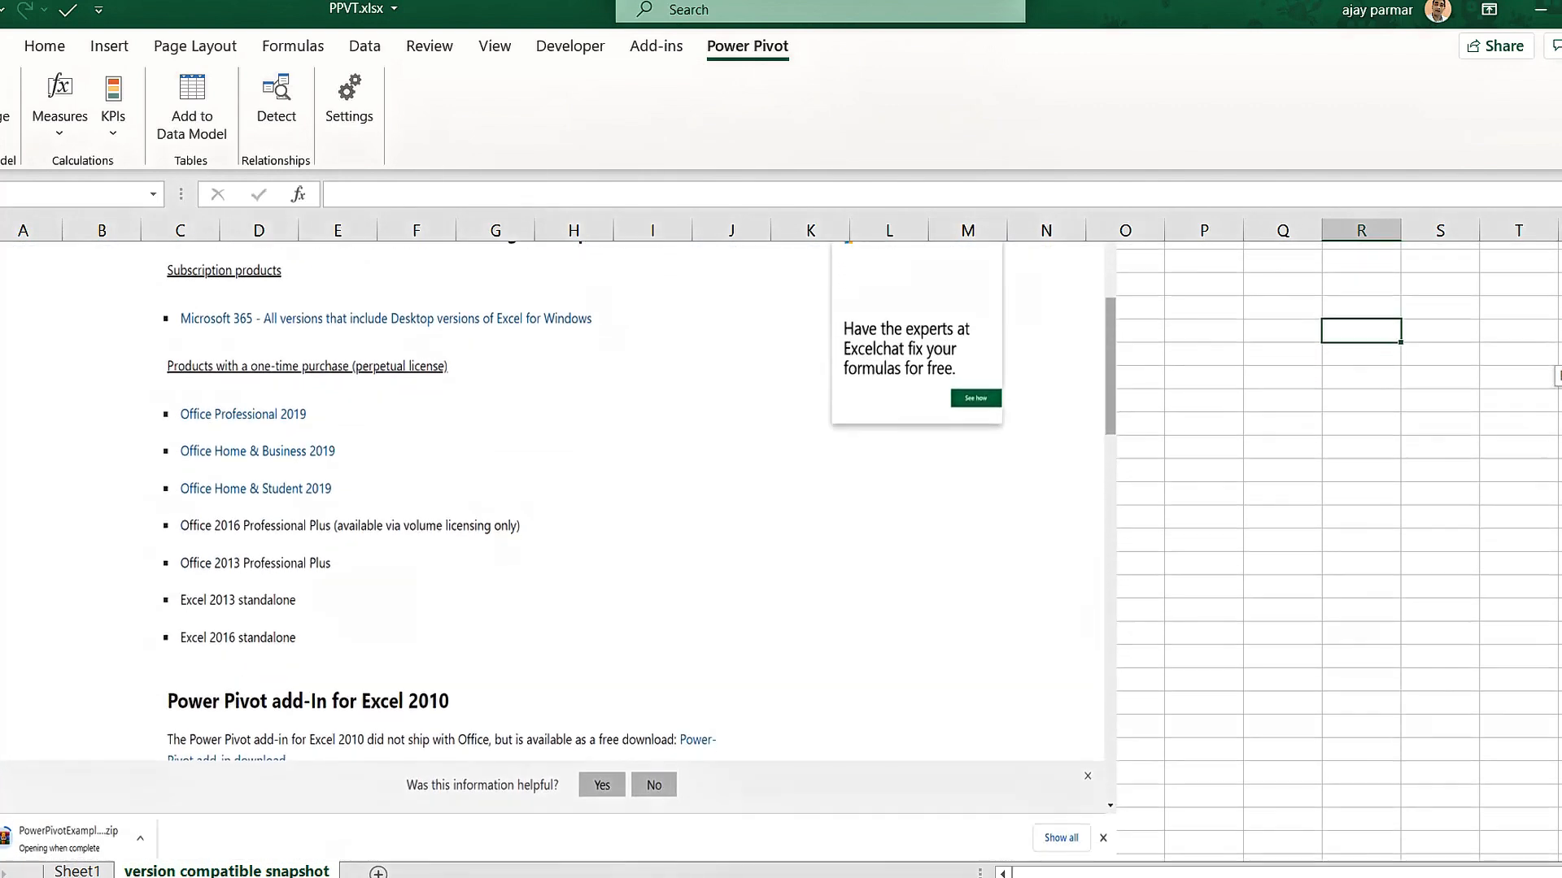
pyautogui.scroll(-1, 781, 551)
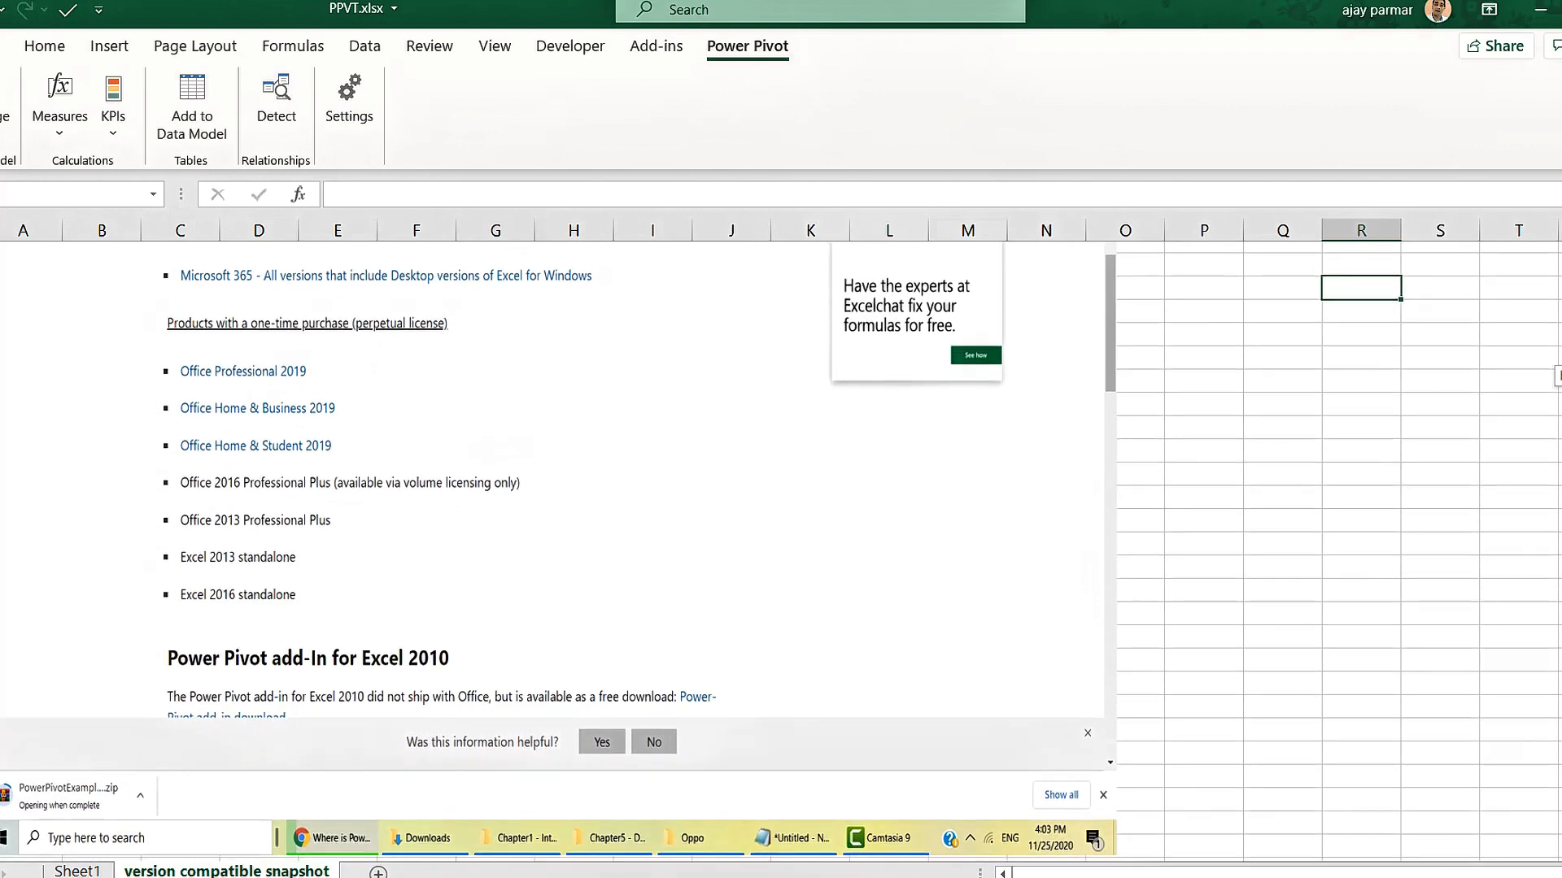
pyautogui.scroll(-1, 781, 552)
pyautogui.scroll(-1, 285, 623)
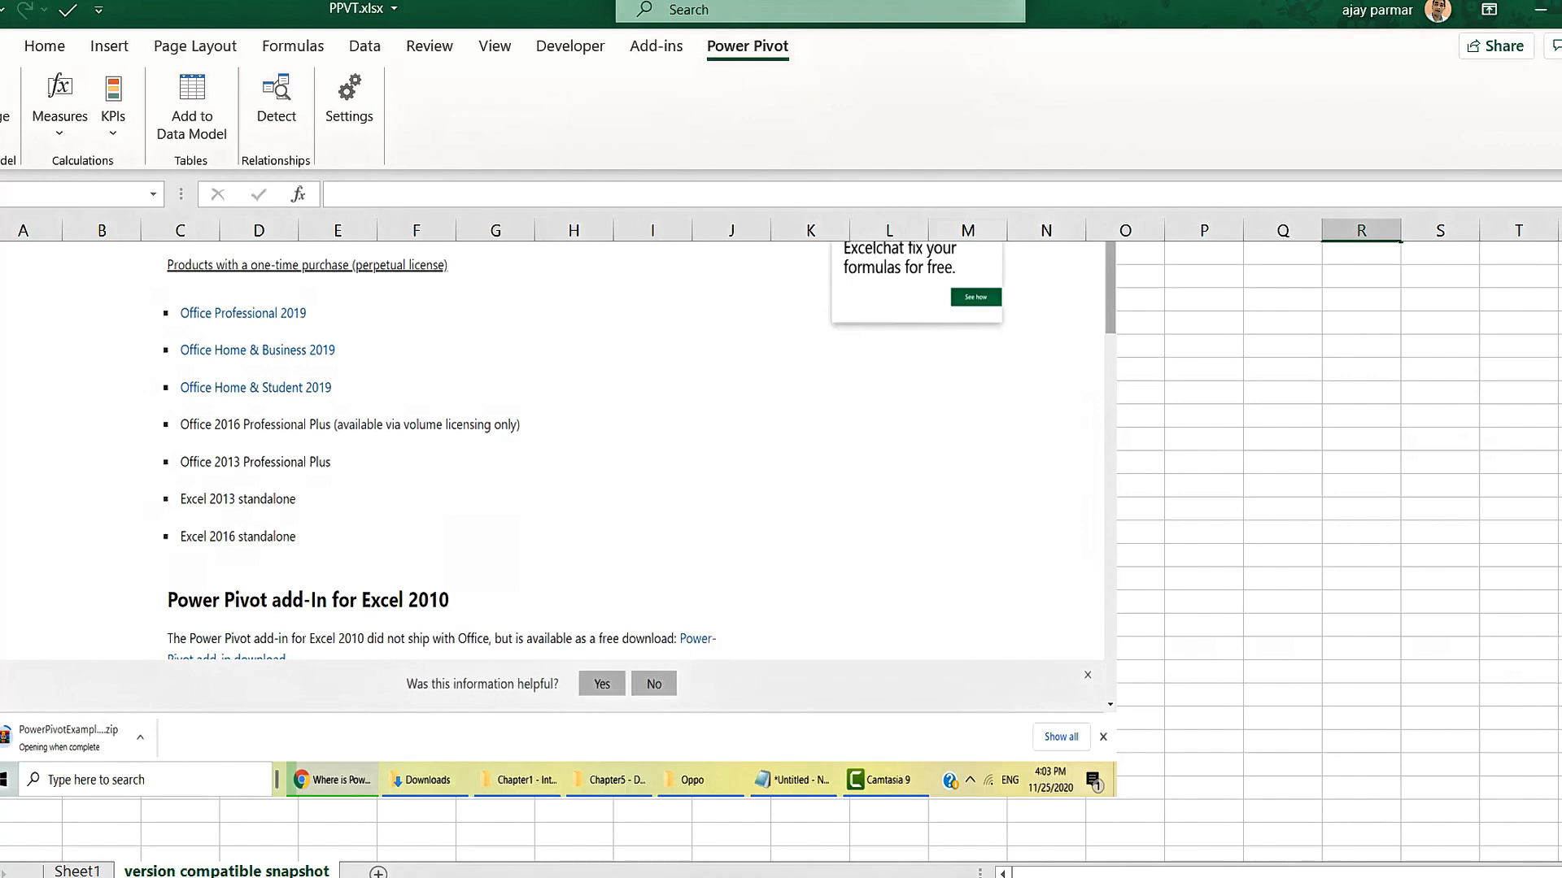
pyautogui.scroll(2, 781, 537)
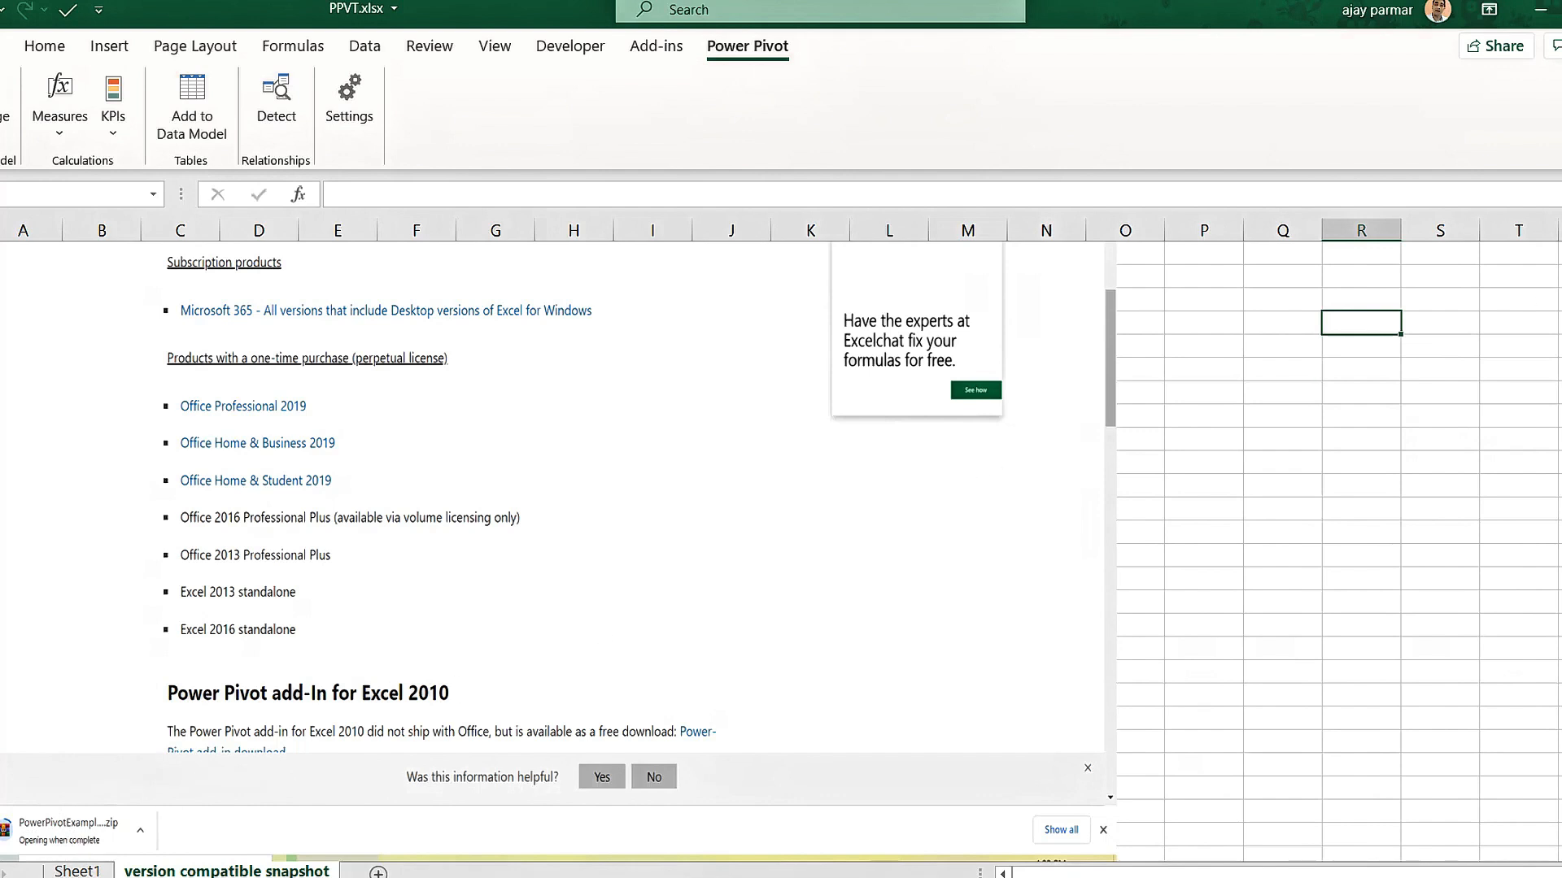
pyautogui.scroll(2, 781, 549)
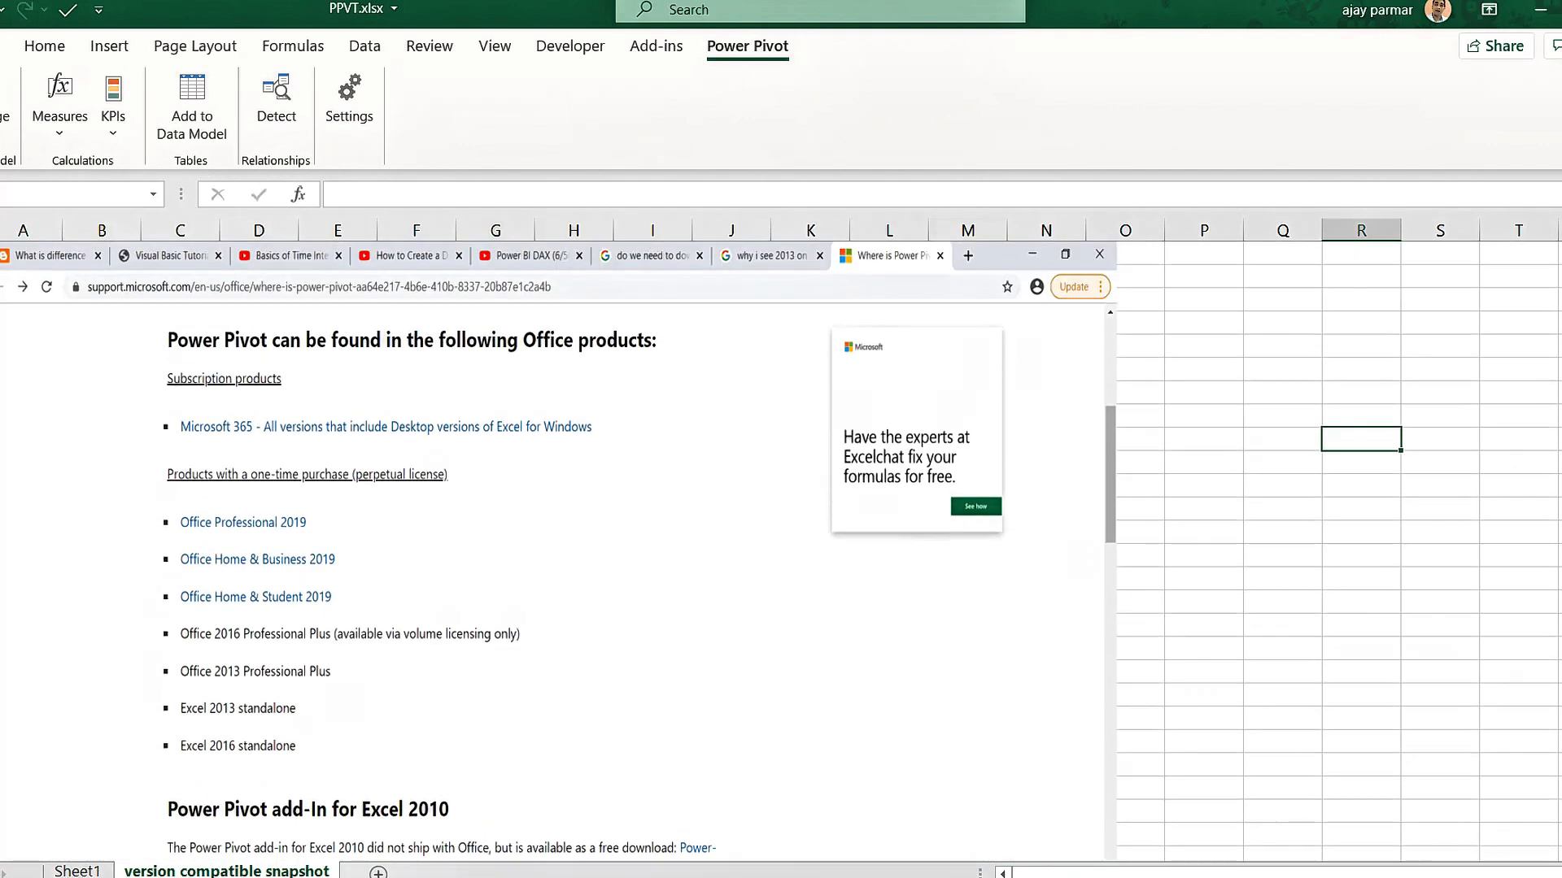
# Return to Sheet1 and select cells around the excel 2013/2016 and office 2016 notes.
pyautogui.click(78, 871)
pyautogui.click(456, 517)
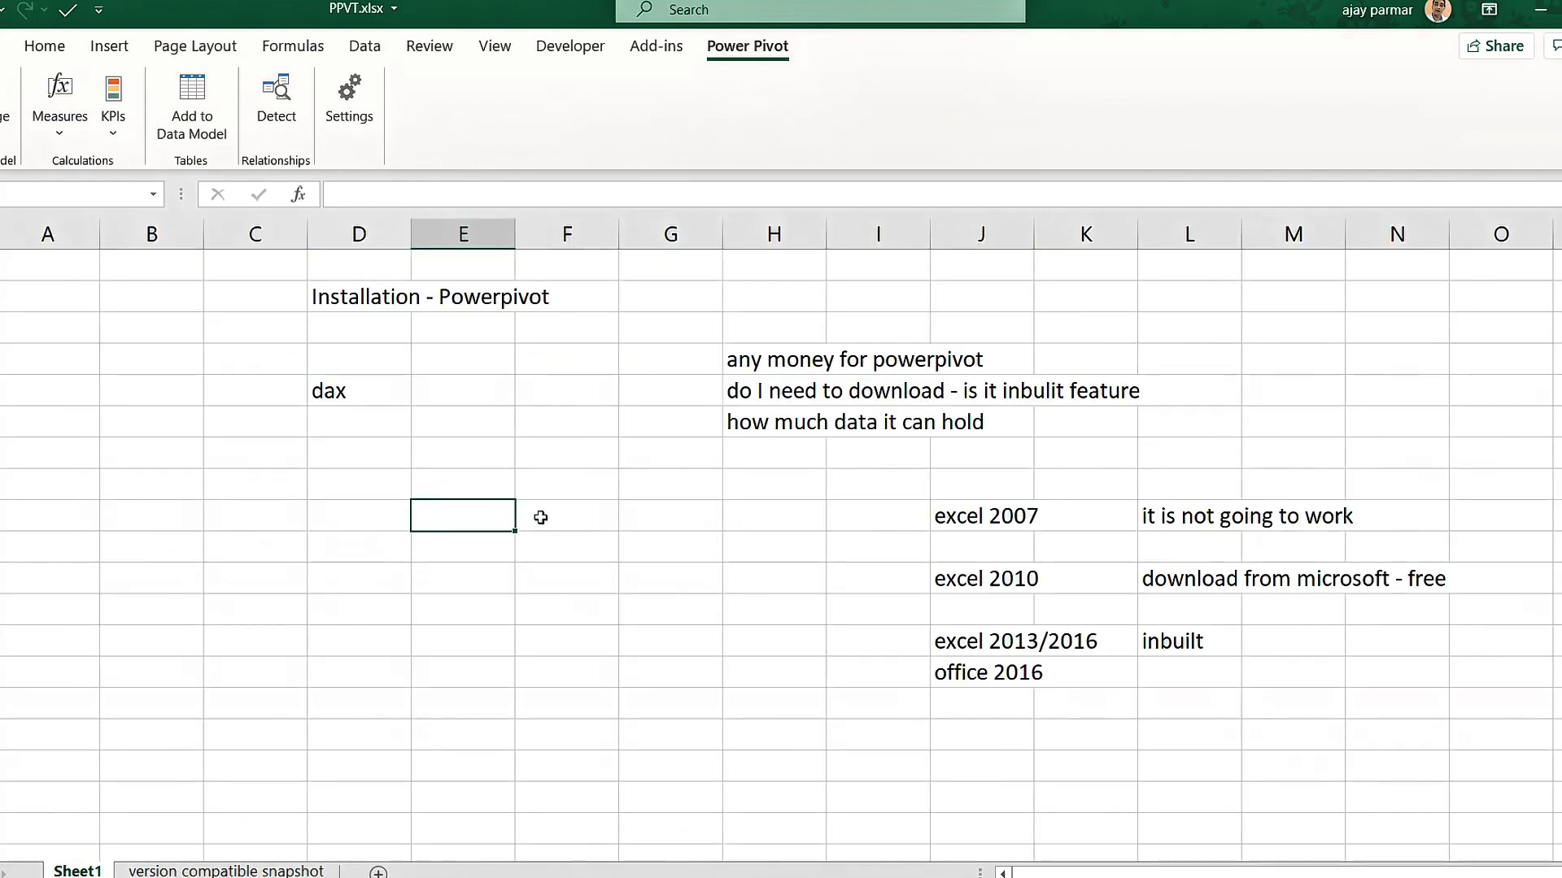
pyautogui.click(226, 457)
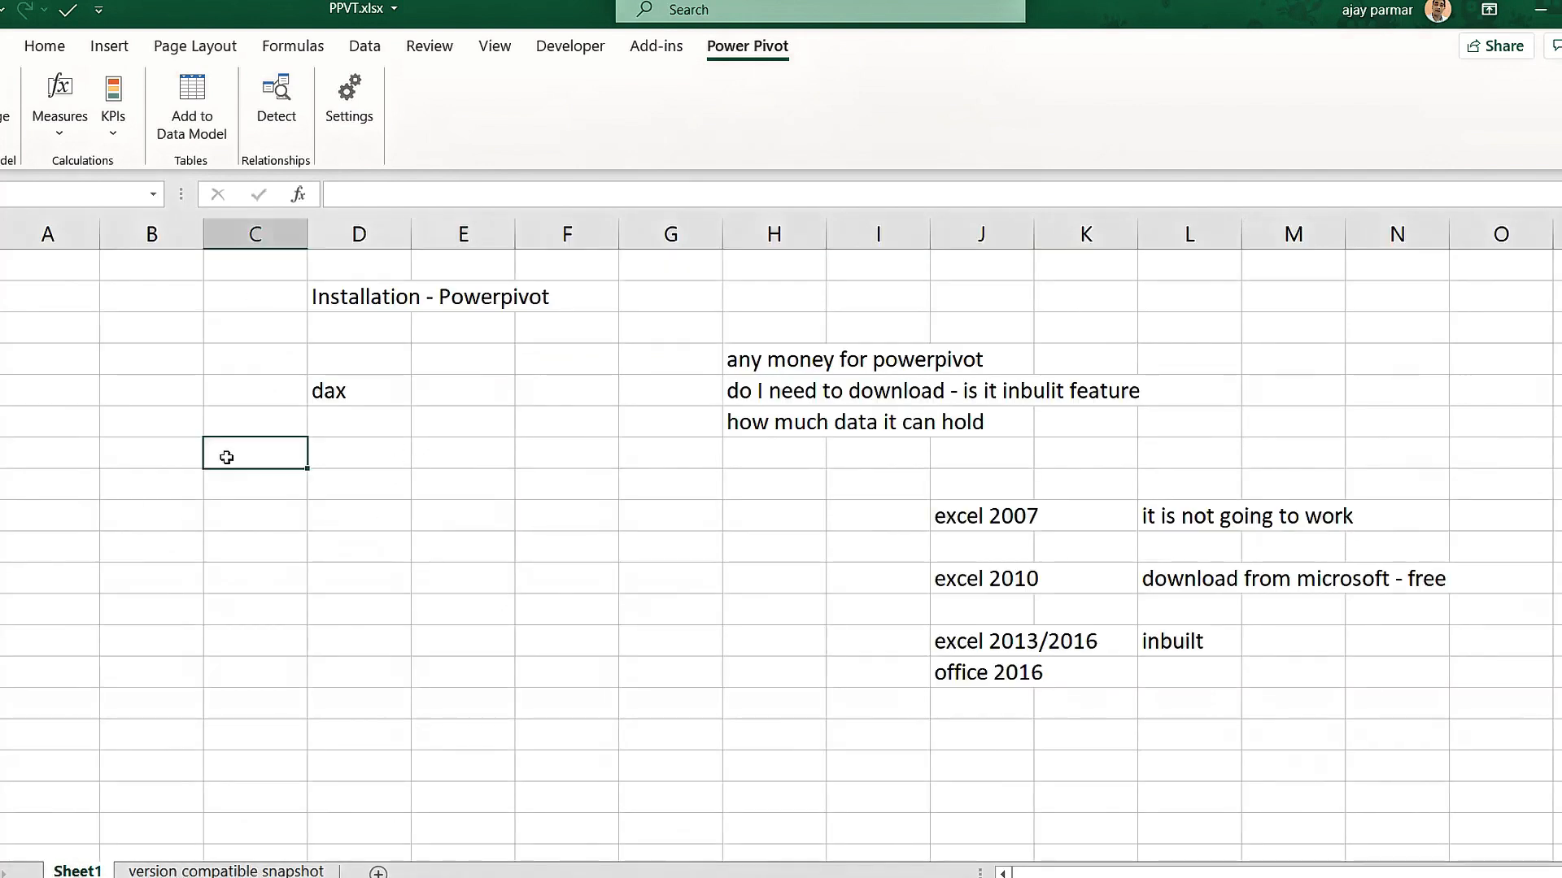
pyautogui.click(326, 473)
pyautogui.click(231, 539)
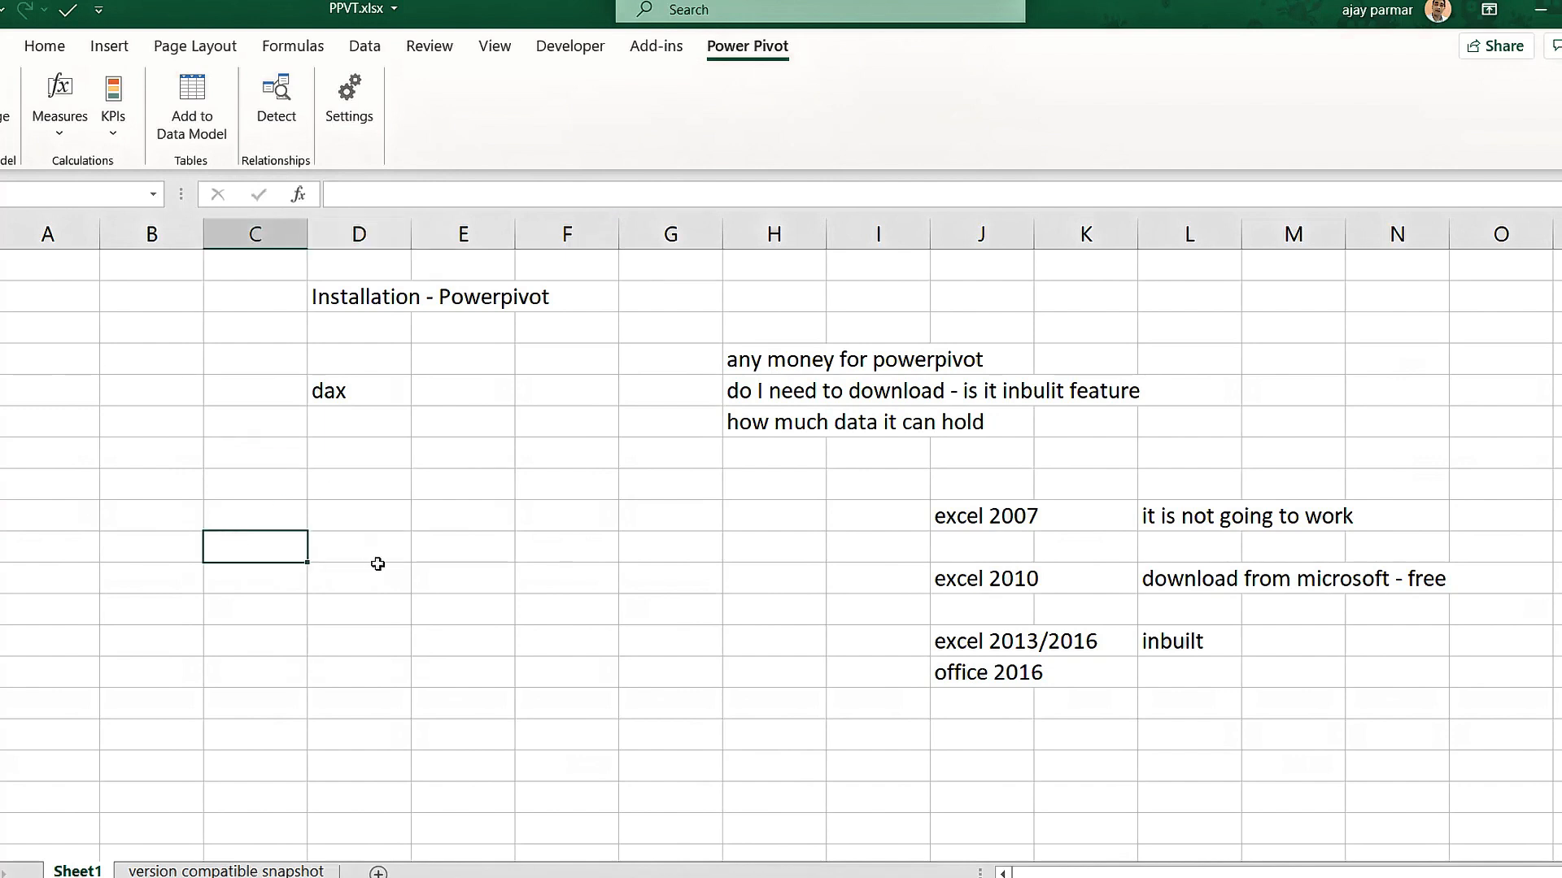
pyautogui.click(974, 645)
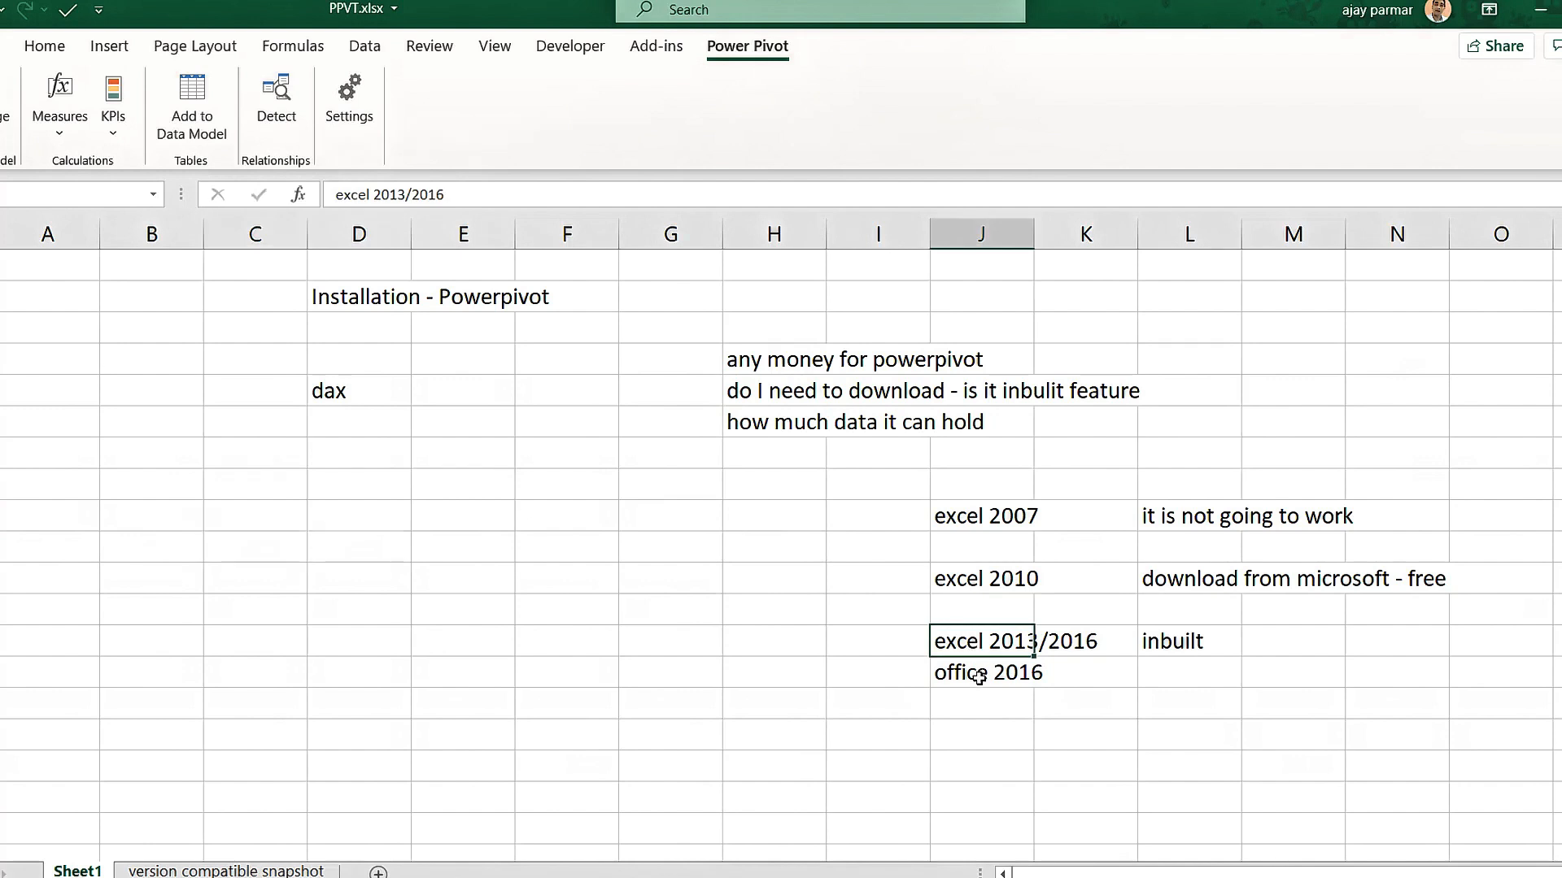
pyautogui.click(980, 676)
pyautogui.click(609, 608)
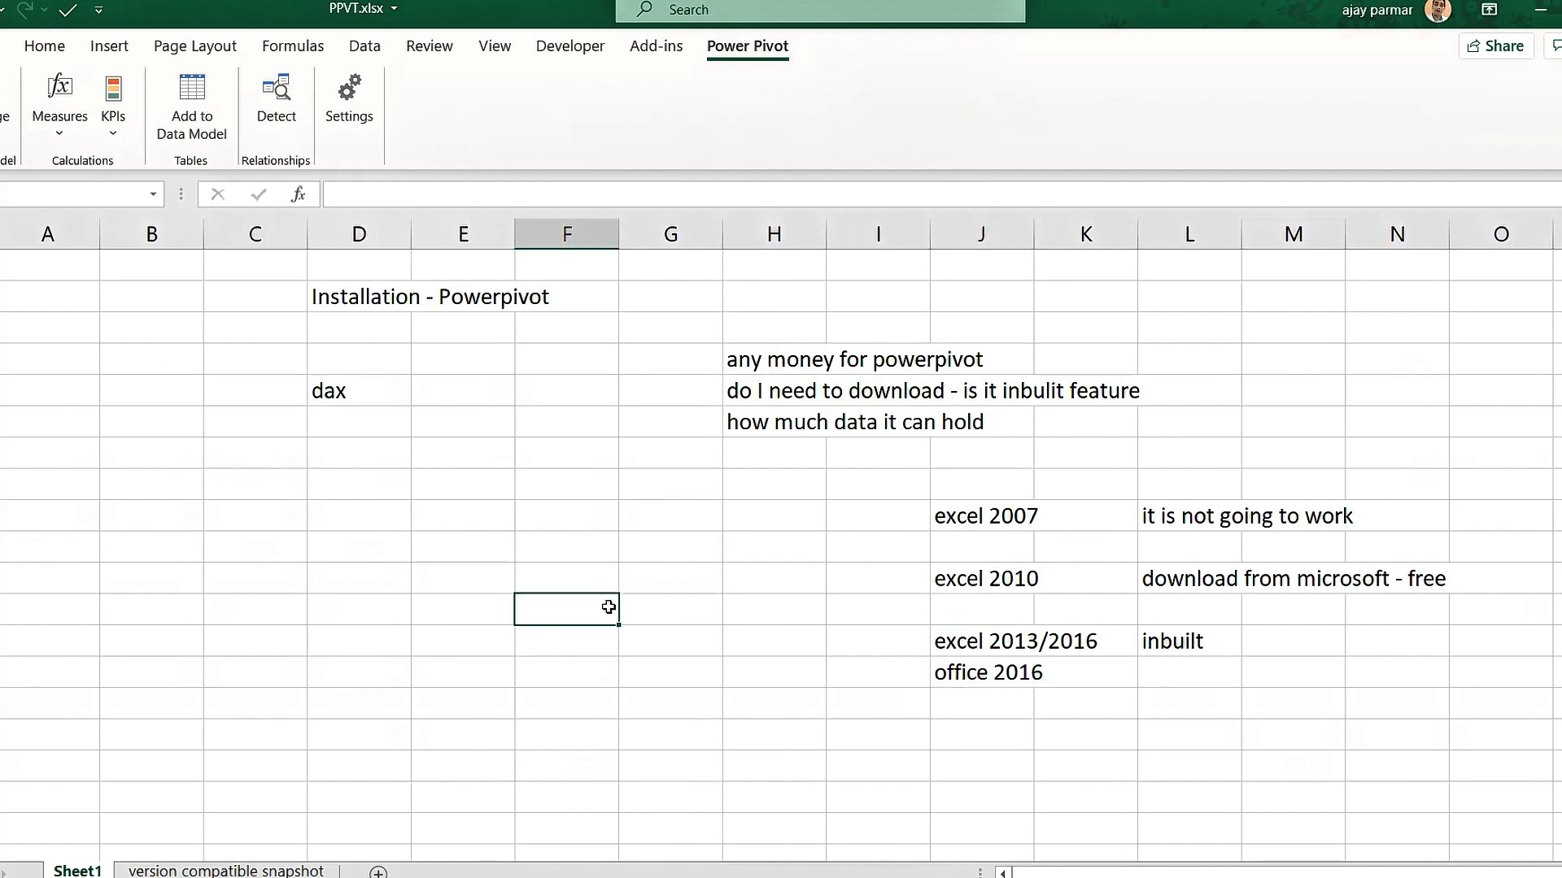
# Select cells in the excel 2007 row, then bring up the intro.xlsx data sheet.
pyautogui.click(509, 512)
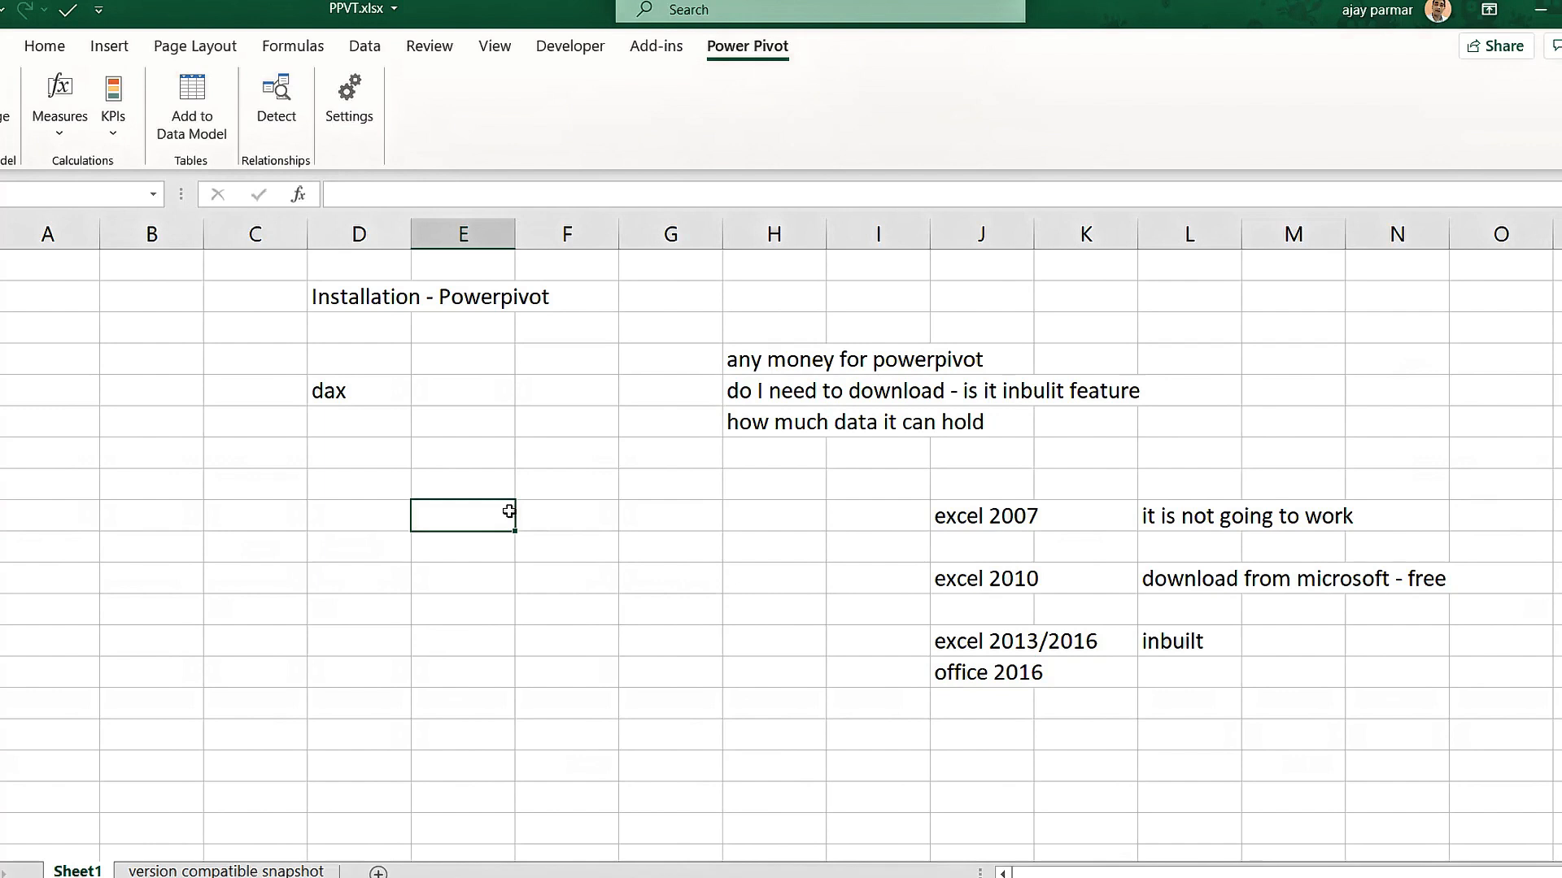
pyautogui.click(615, 506)
pyautogui.click(339, 555)
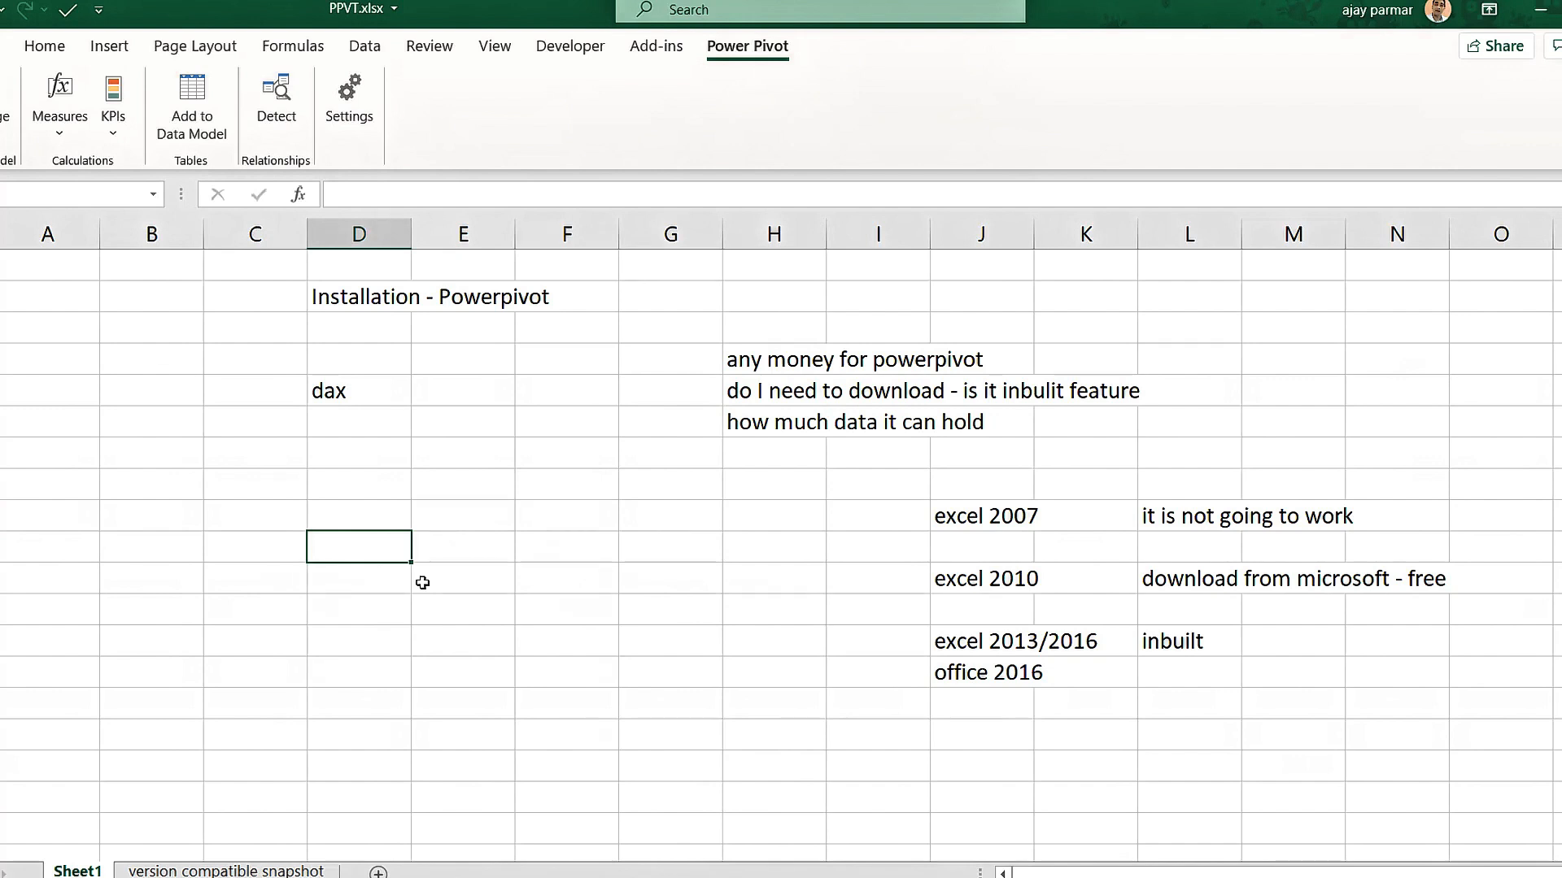
pyautogui.click(401, 505)
pyautogui.click(504, 506)
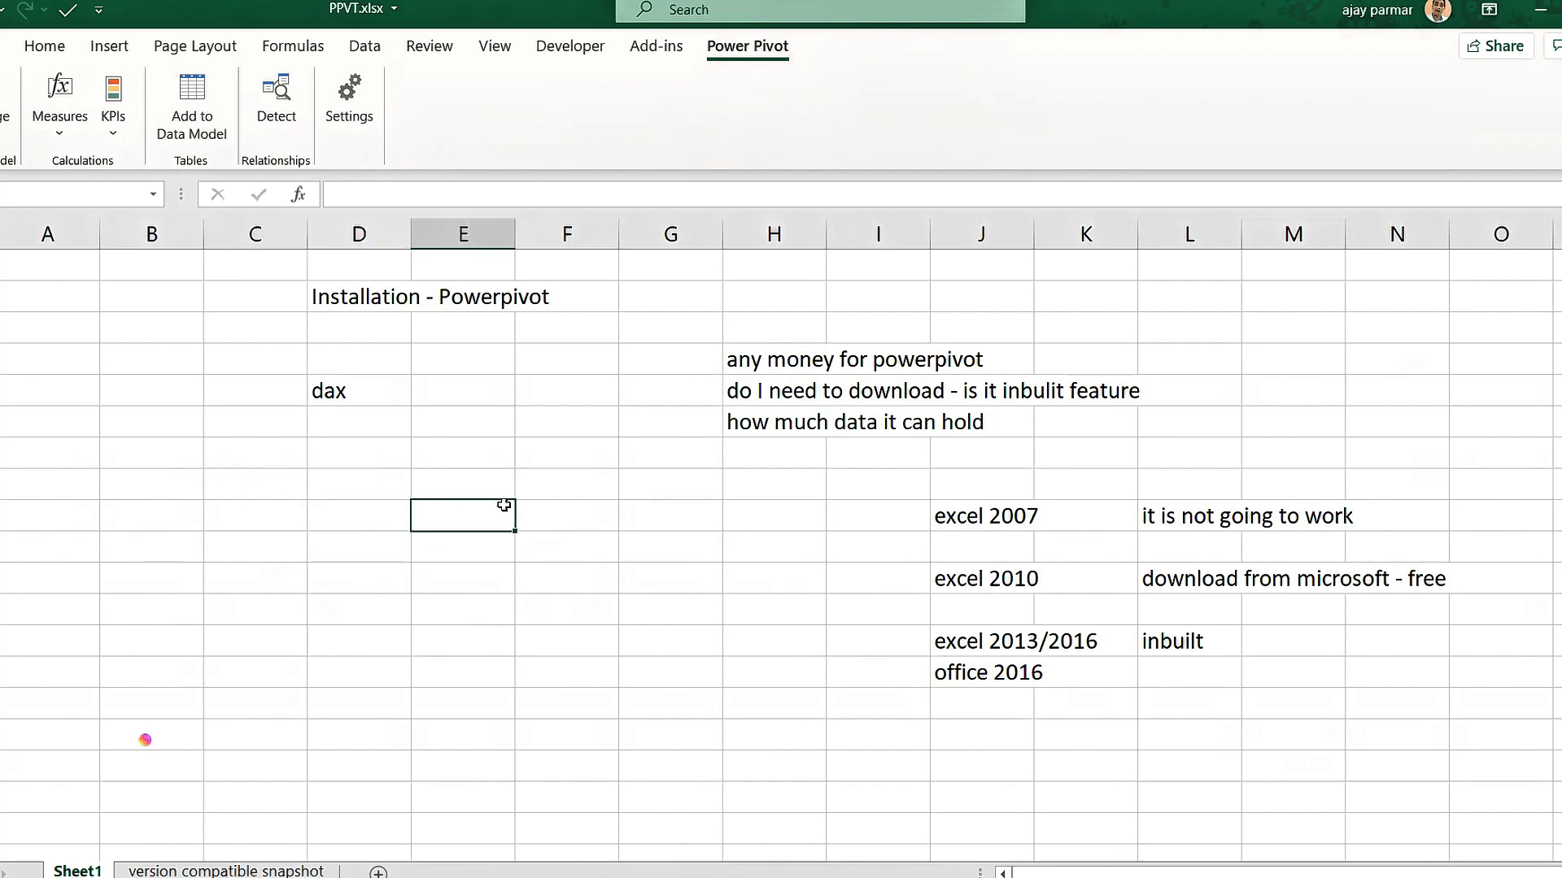
pyautogui.click(275, 539)
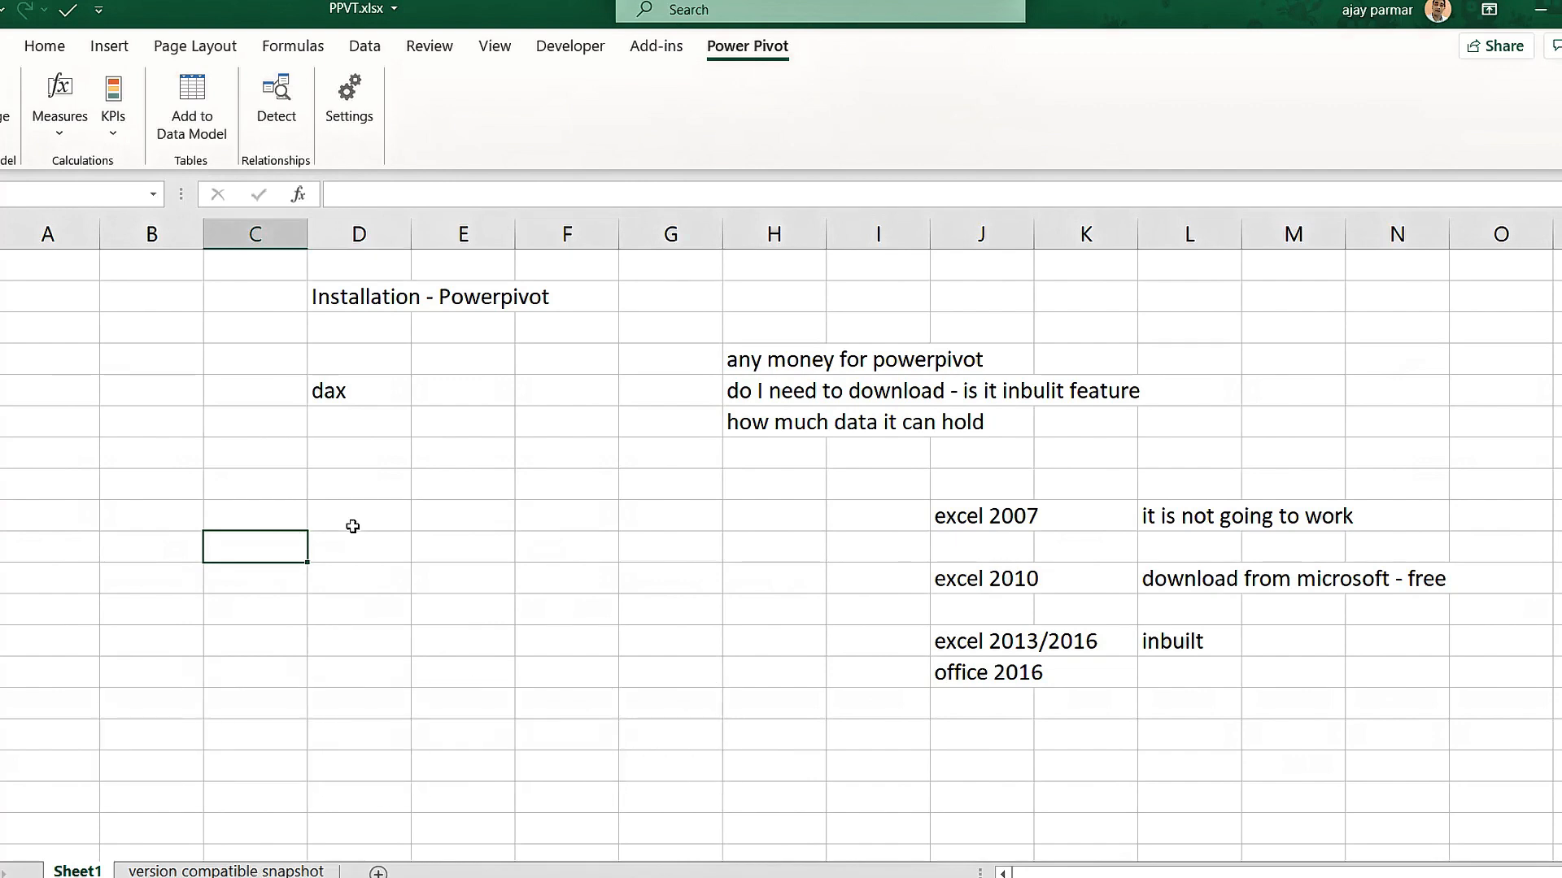
pyautogui.click(377, 525)
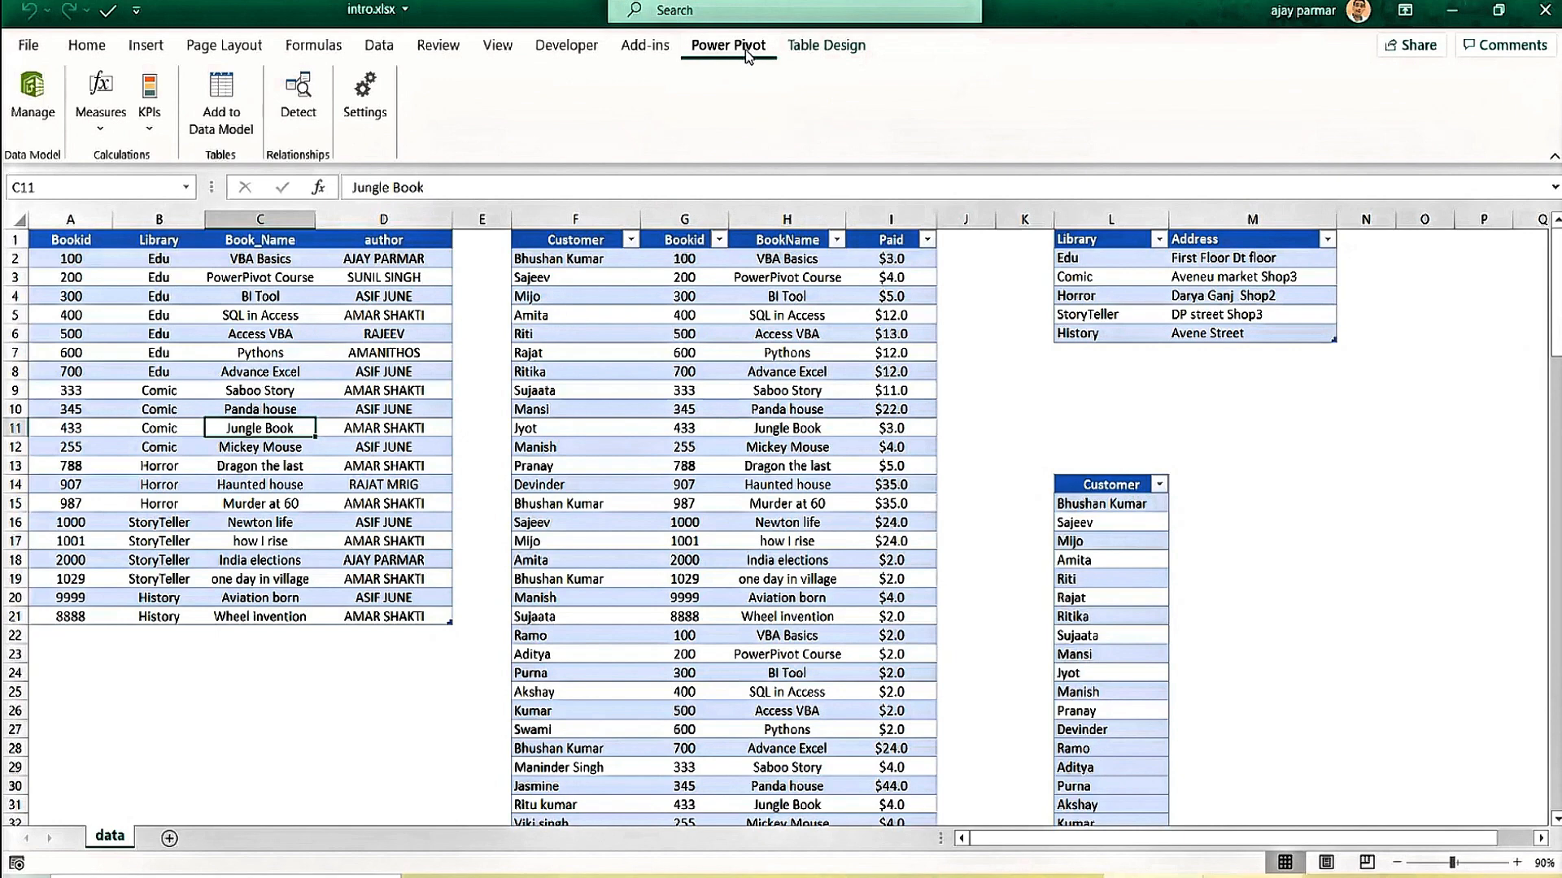
# Add a new blank worksheet and type 'Need to learn PowerPivot' in C2.
pyautogui.click(293, 483)
pyautogui.click(237, 572)
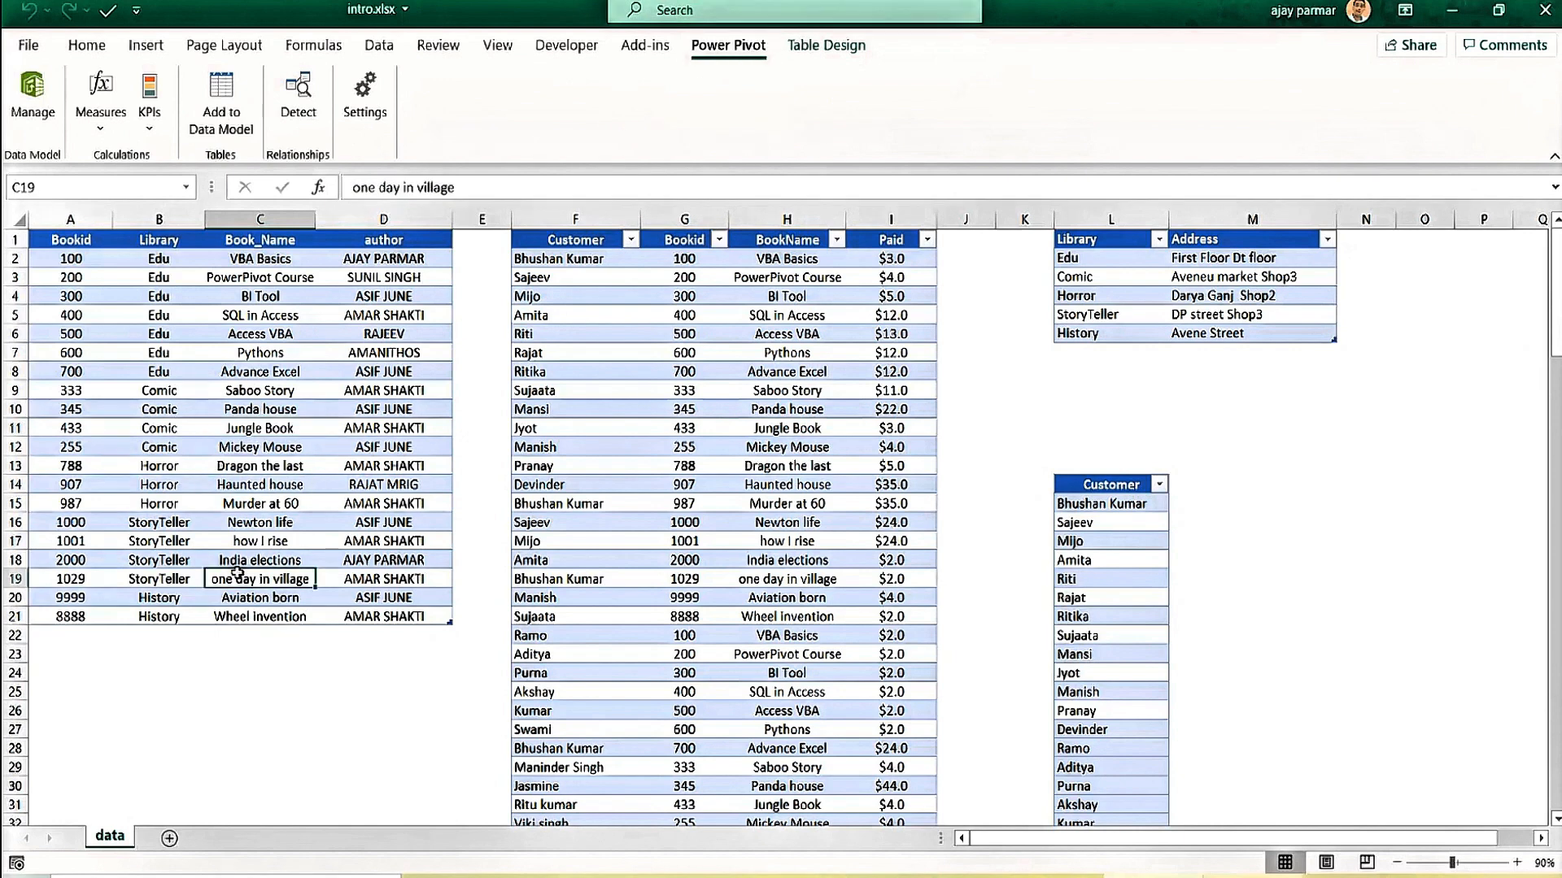
pyautogui.click(171, 840)
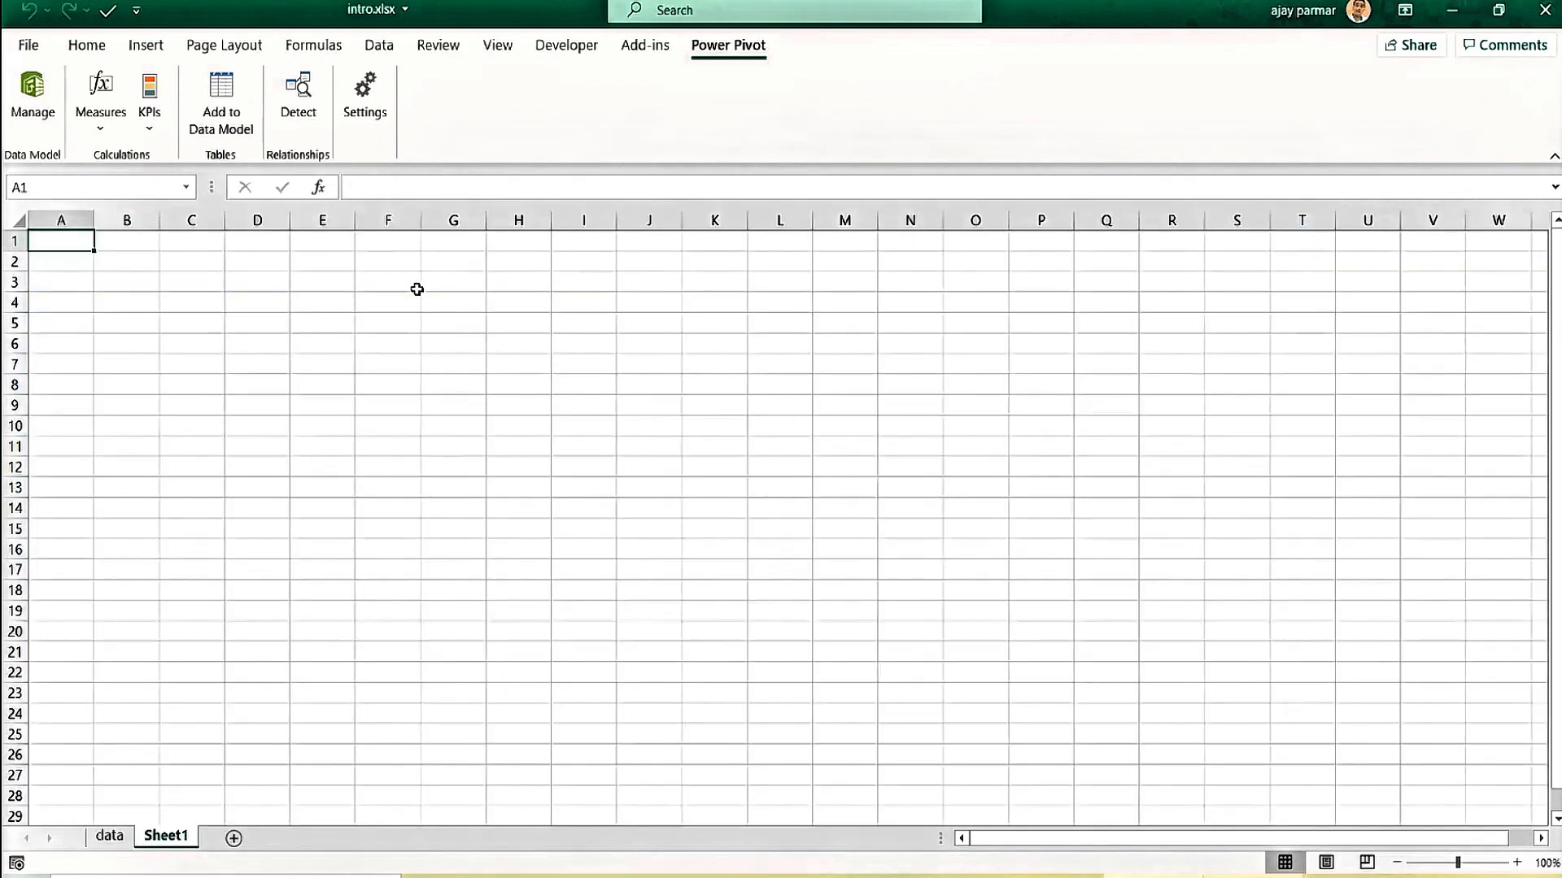
pyautogui.click(416, 289)
pyautogui.keyDown('ctrl'); pyautogui.scroll(4, 416, 288); pyautogui.keyUp('ctrl')
pyautogui.click(353, 297)
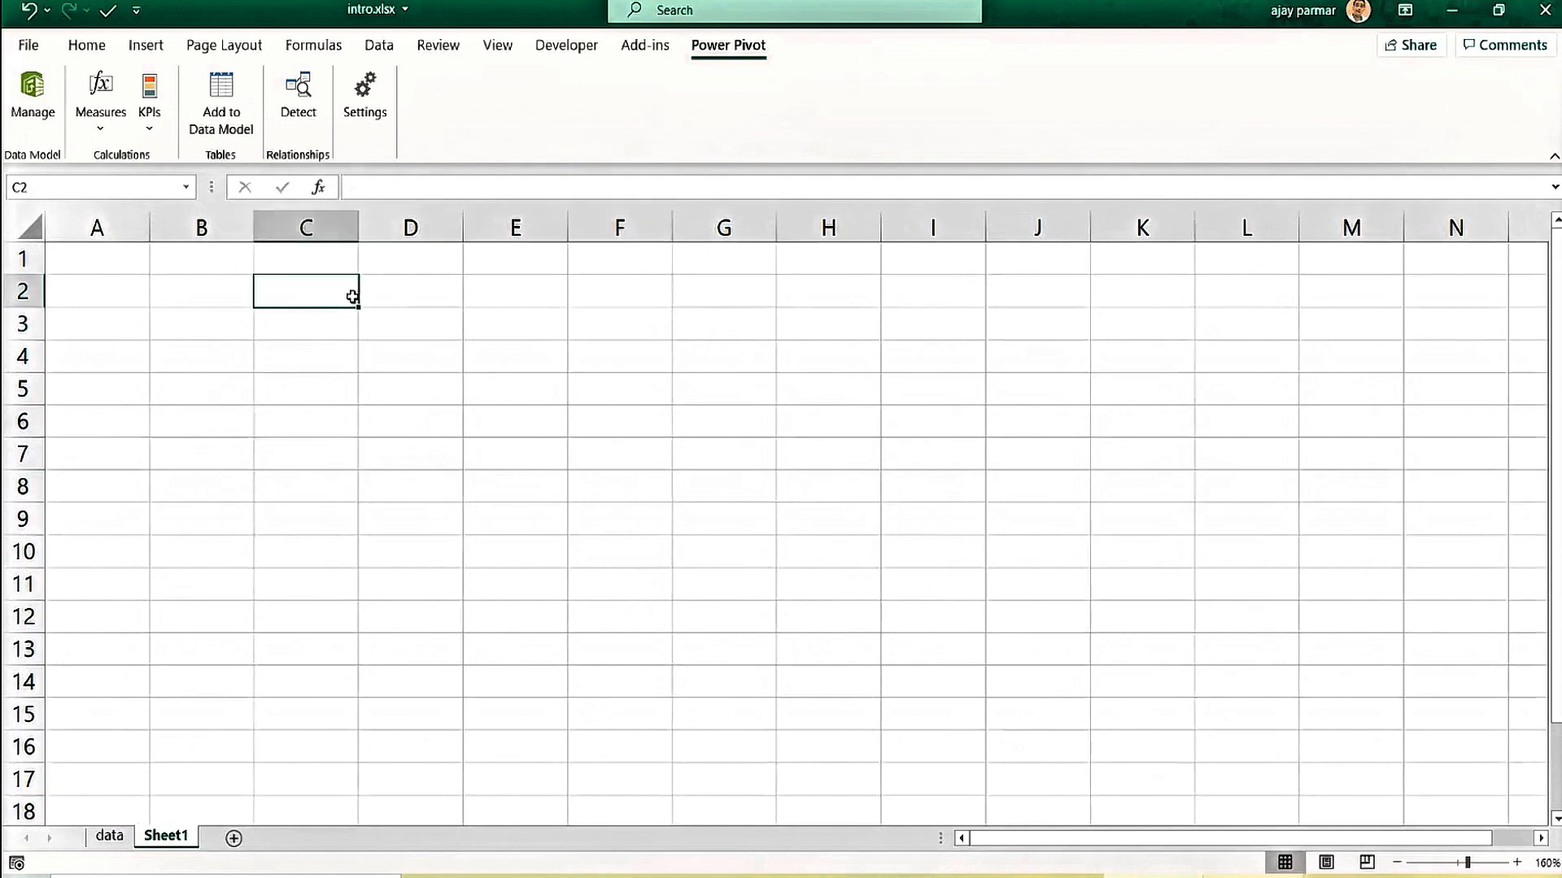
pyautogui.write('Need to ')
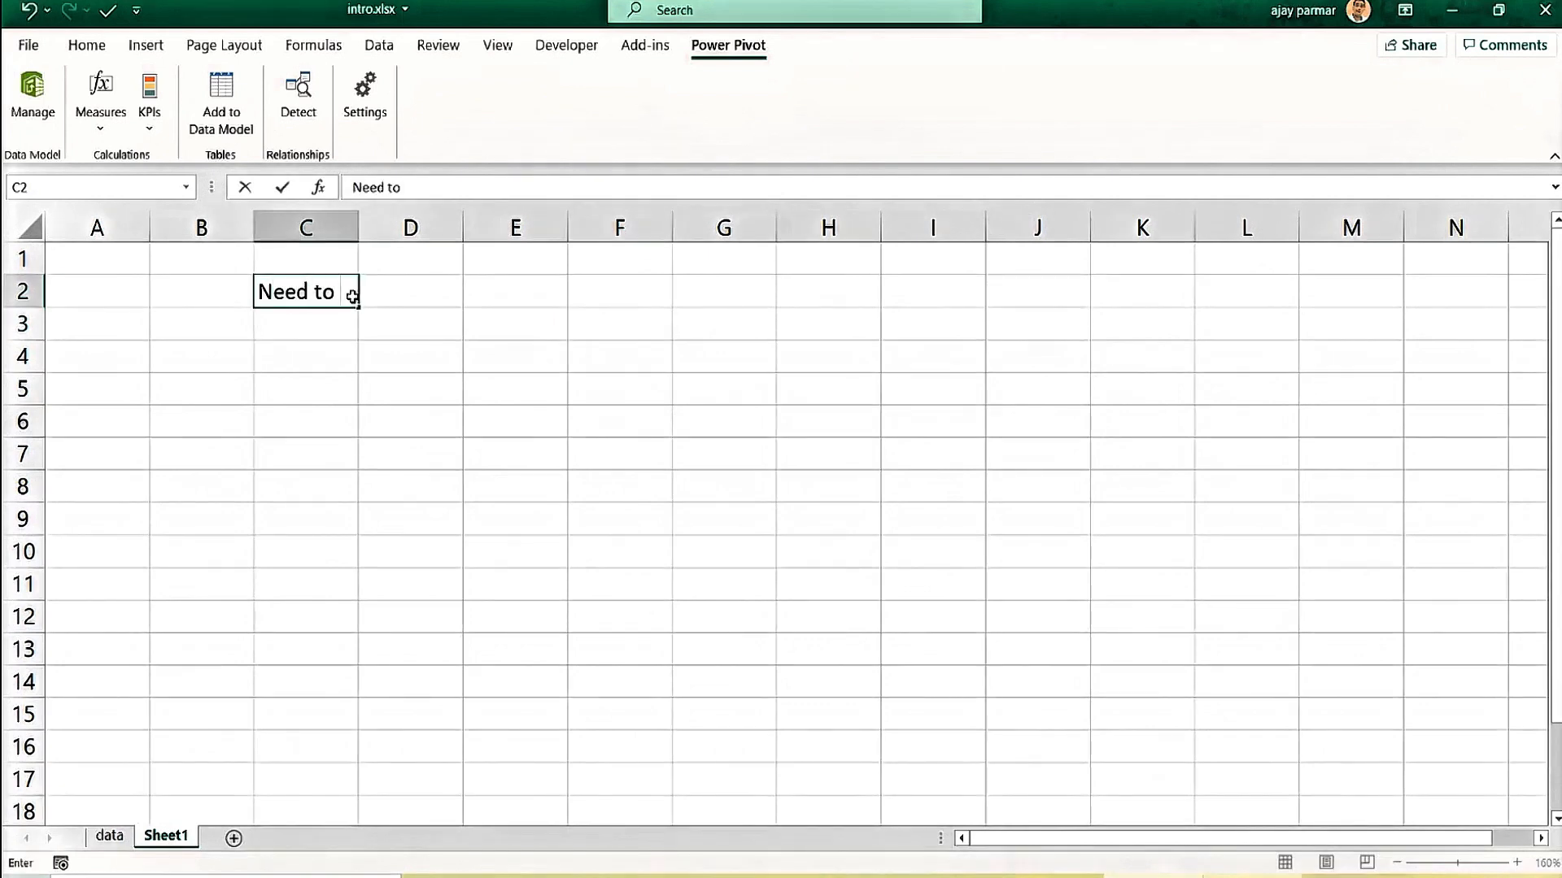
pyautogui.write('learn Pow')
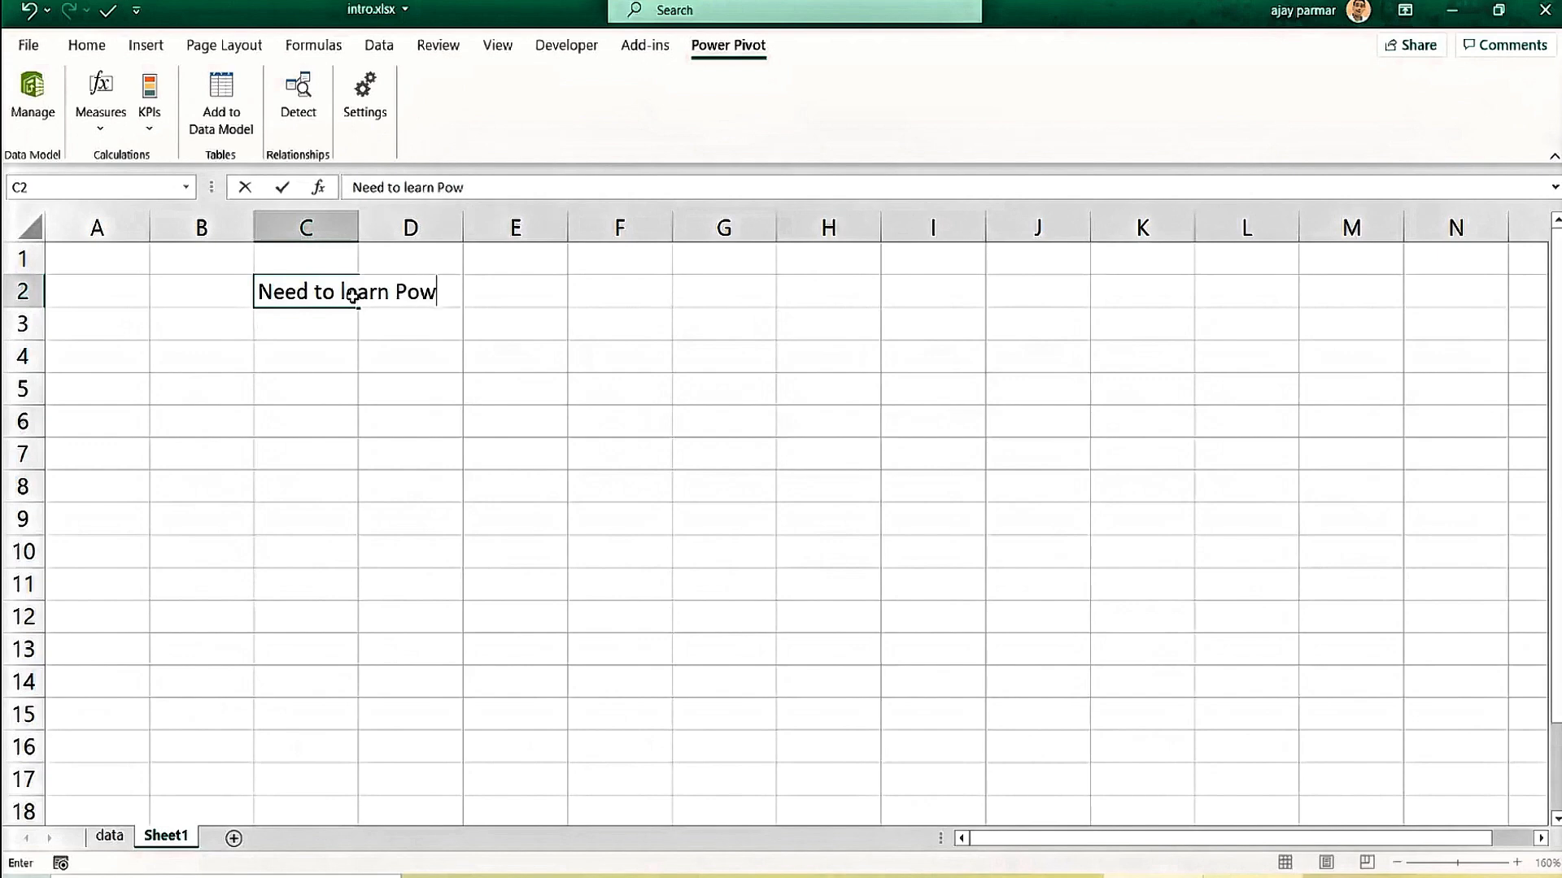
pyautogui.write('erPivot')
pyautogui.press('Return')
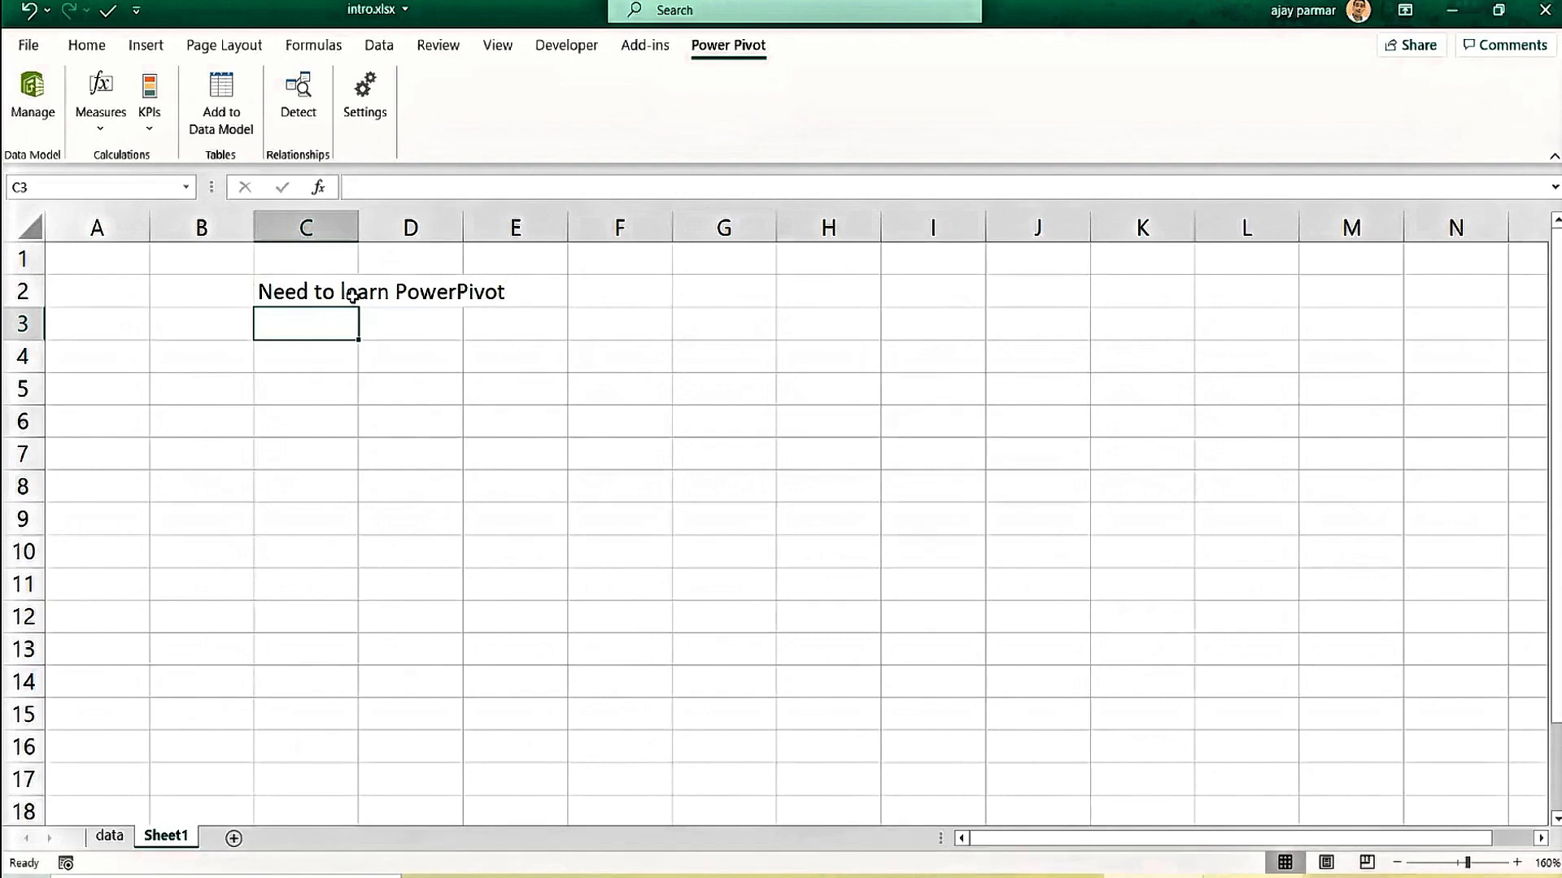
# Select cell H3 as the start of a list.
pyautogui.click(781, 308)
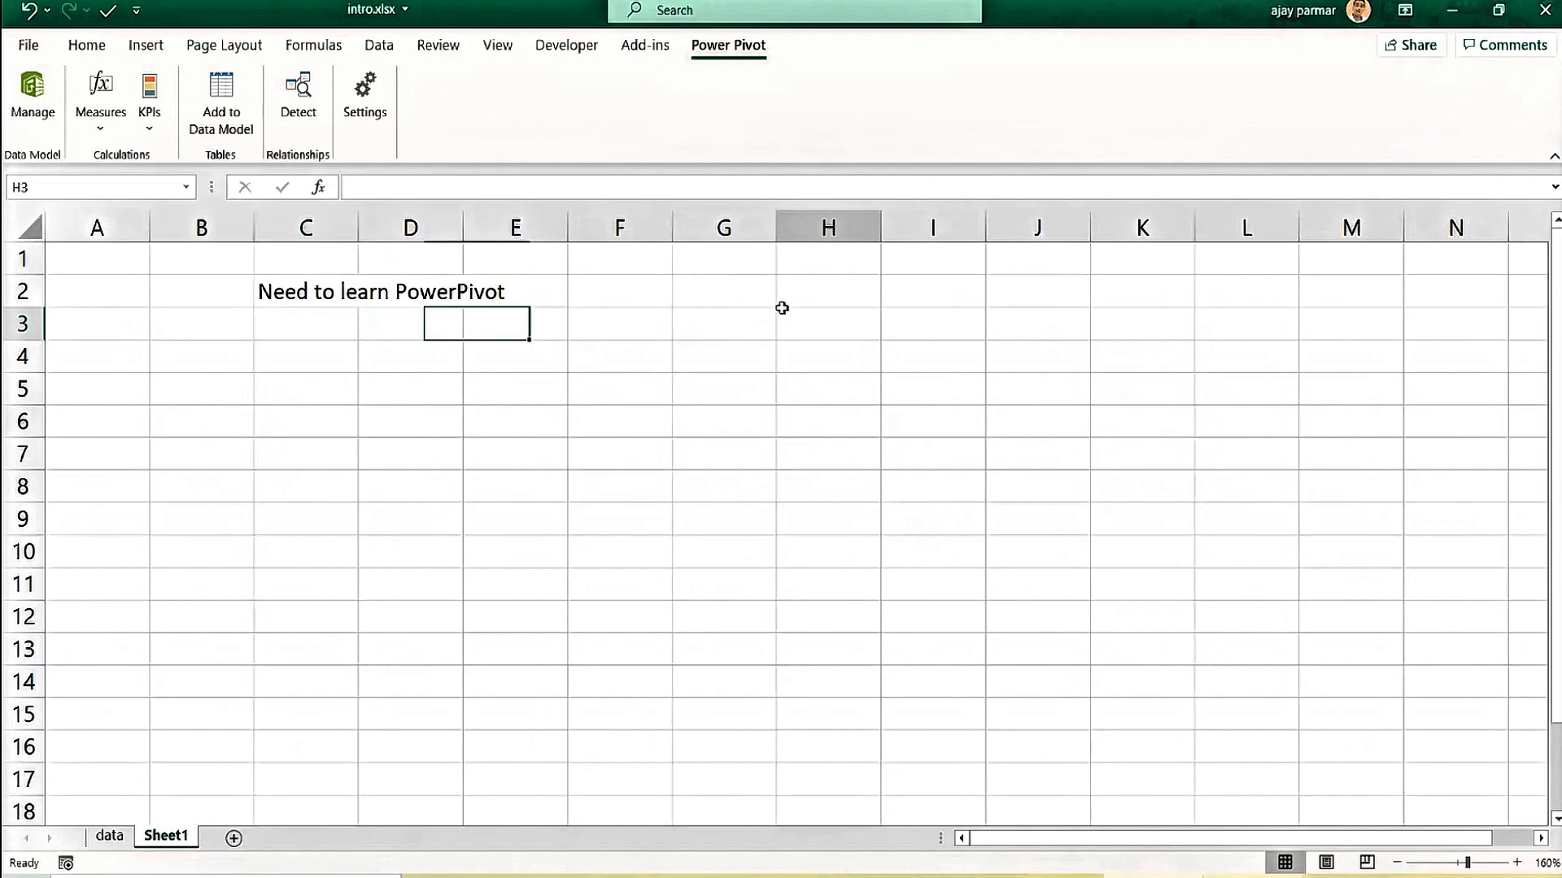
pyautogui.click(719, 296)
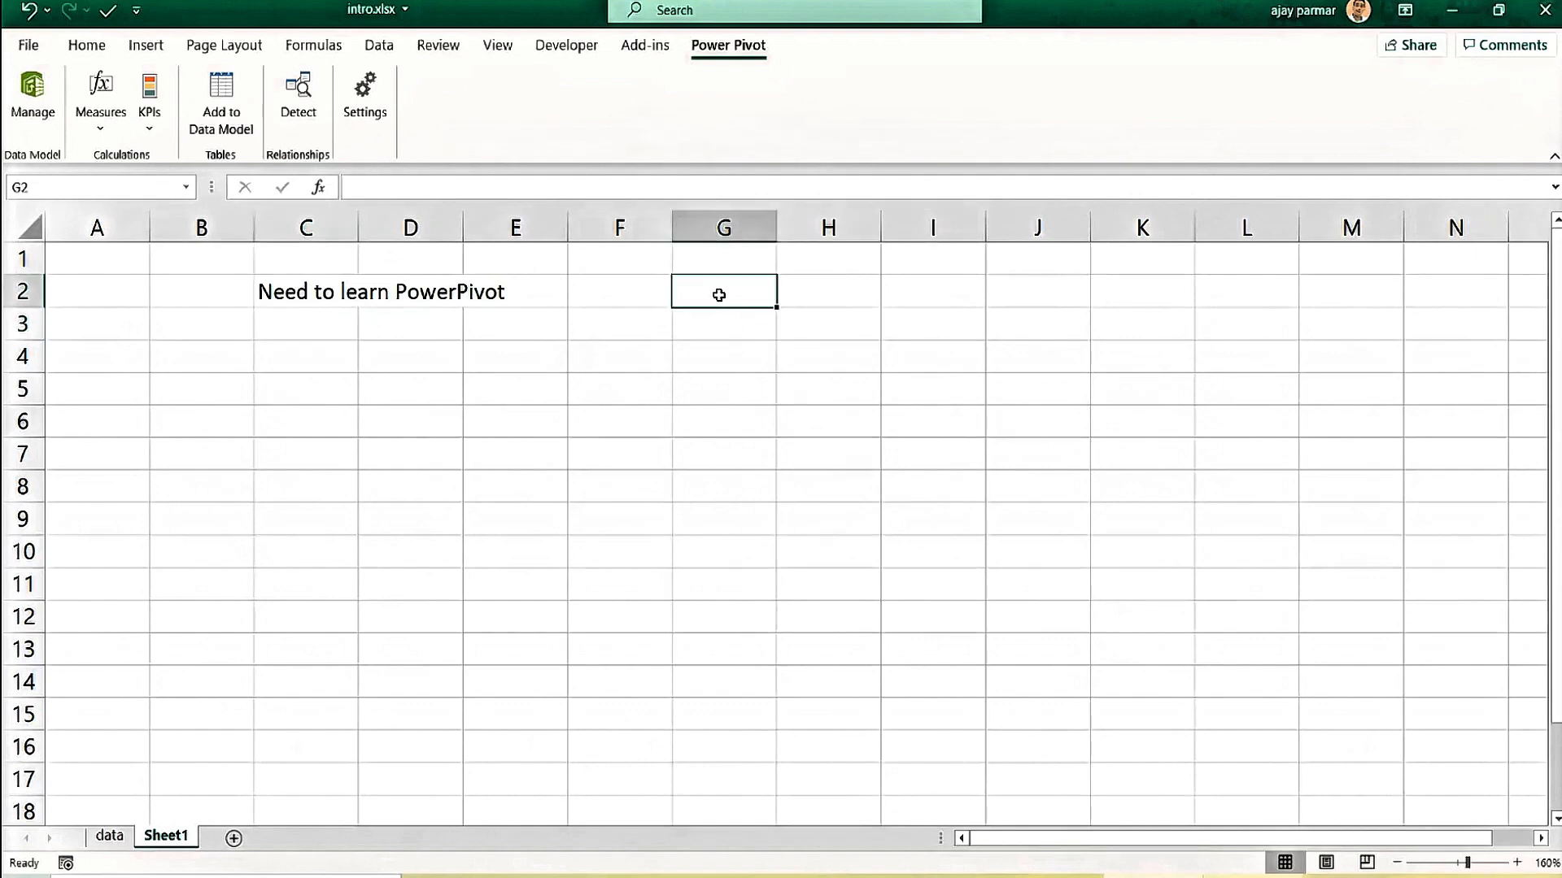
pyautogui.click(892, 317)
pyautogui.click(845, 326)
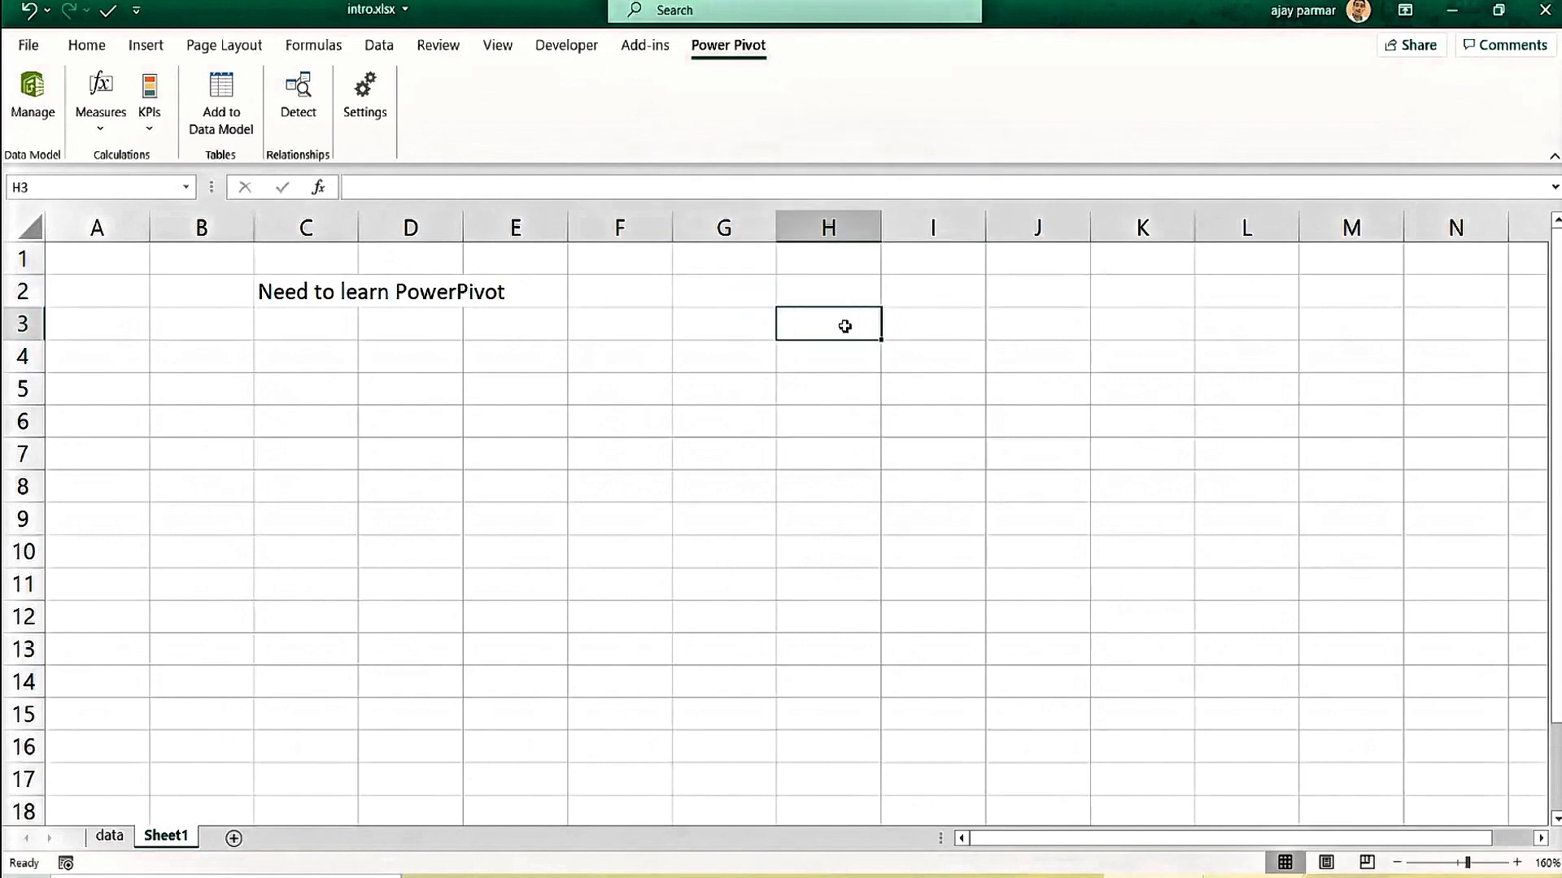
# Enter 'Large data' in H3.
pyautogui.write('Larget')
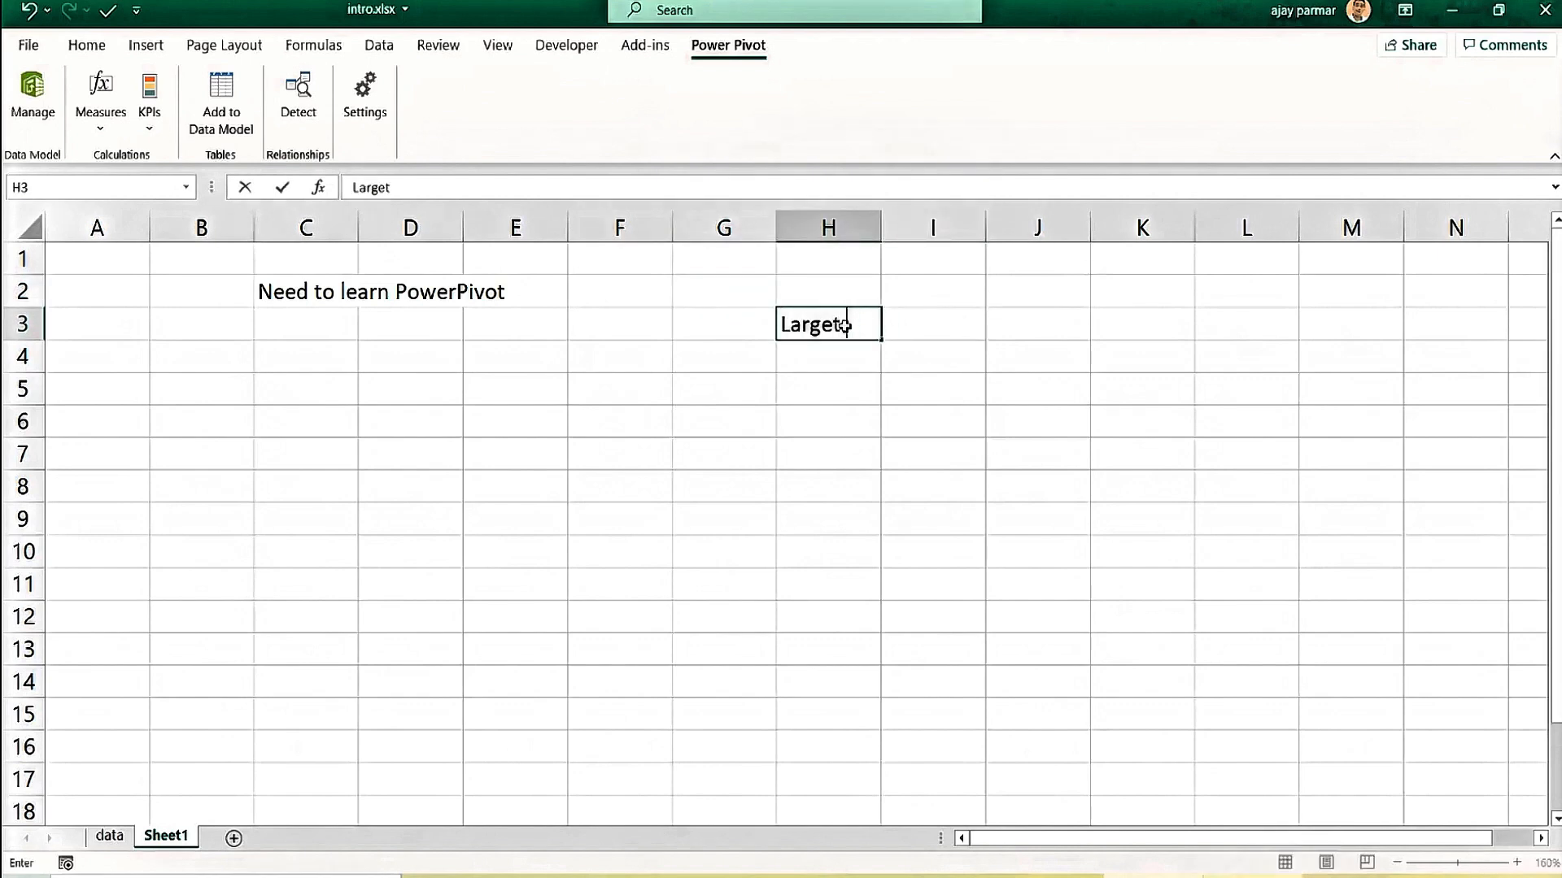
pyautogui.press('BackSpace')
pyautogui.write('data')
pyautogui.press('Return')
pyautogui.press('Up')
pyautogui.press('Right')
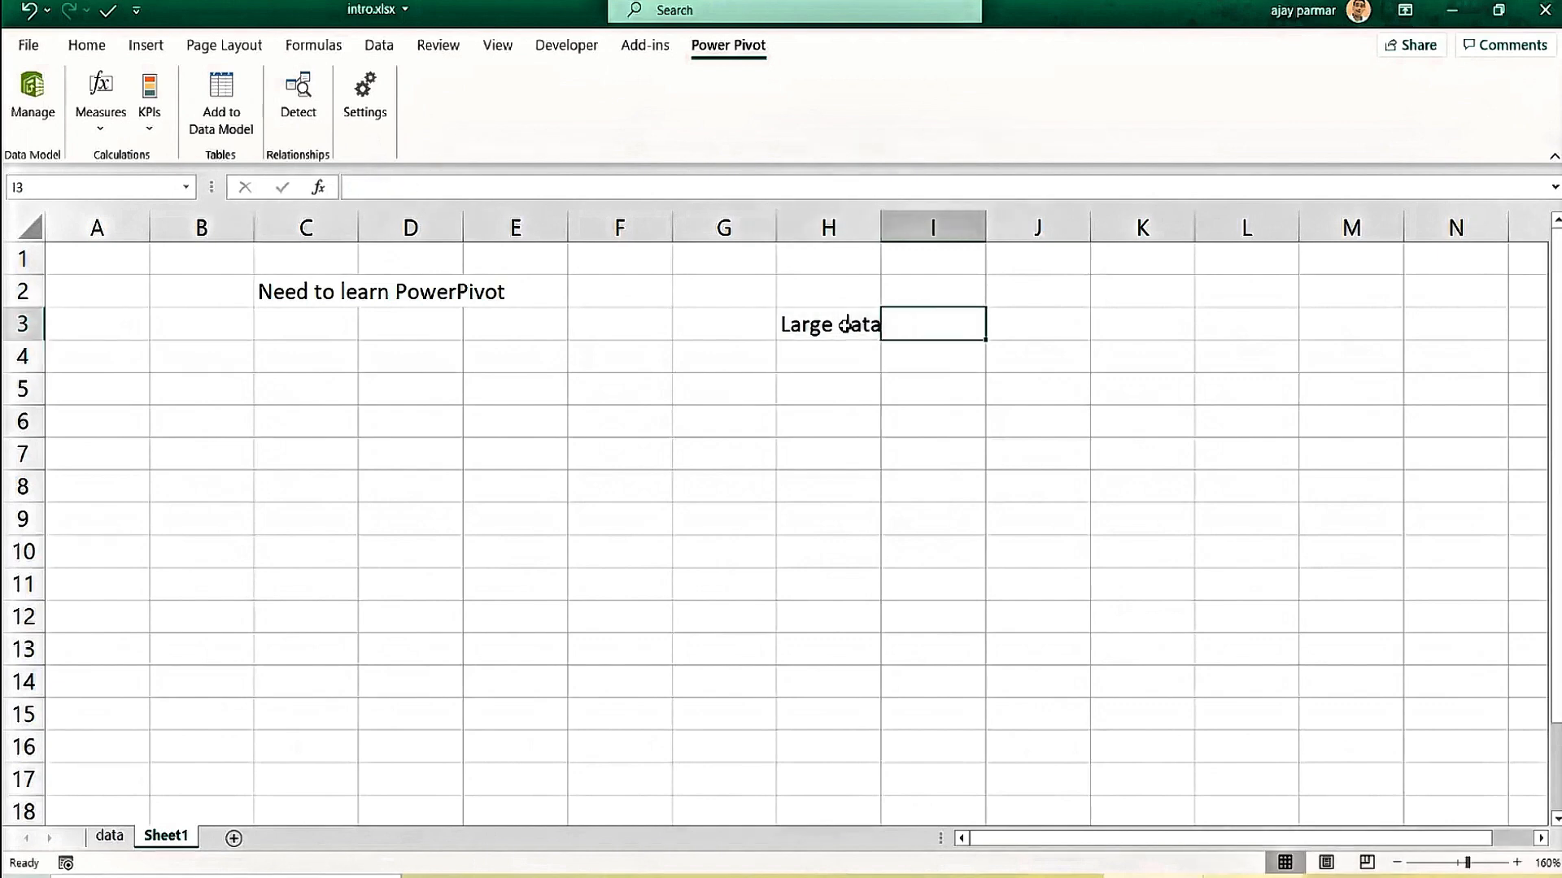
pyautogui.press('Left')
pyautogui.press('Right')
pyautogui.press('Right')
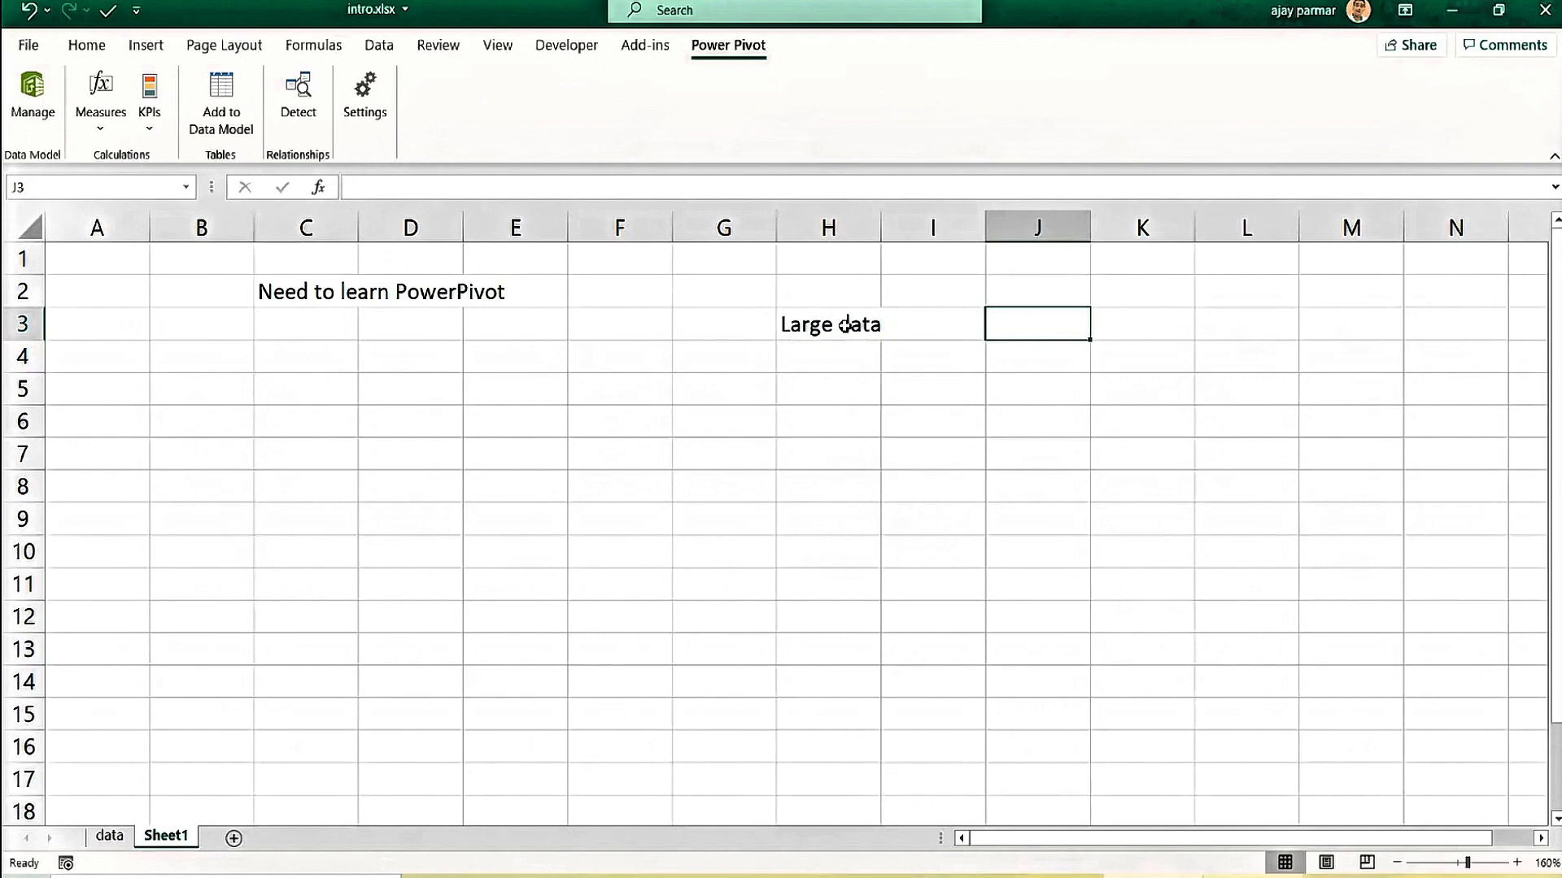
pyautogui.press('Left')
pyautogui.press('Left')
pyautogui.press('Down')
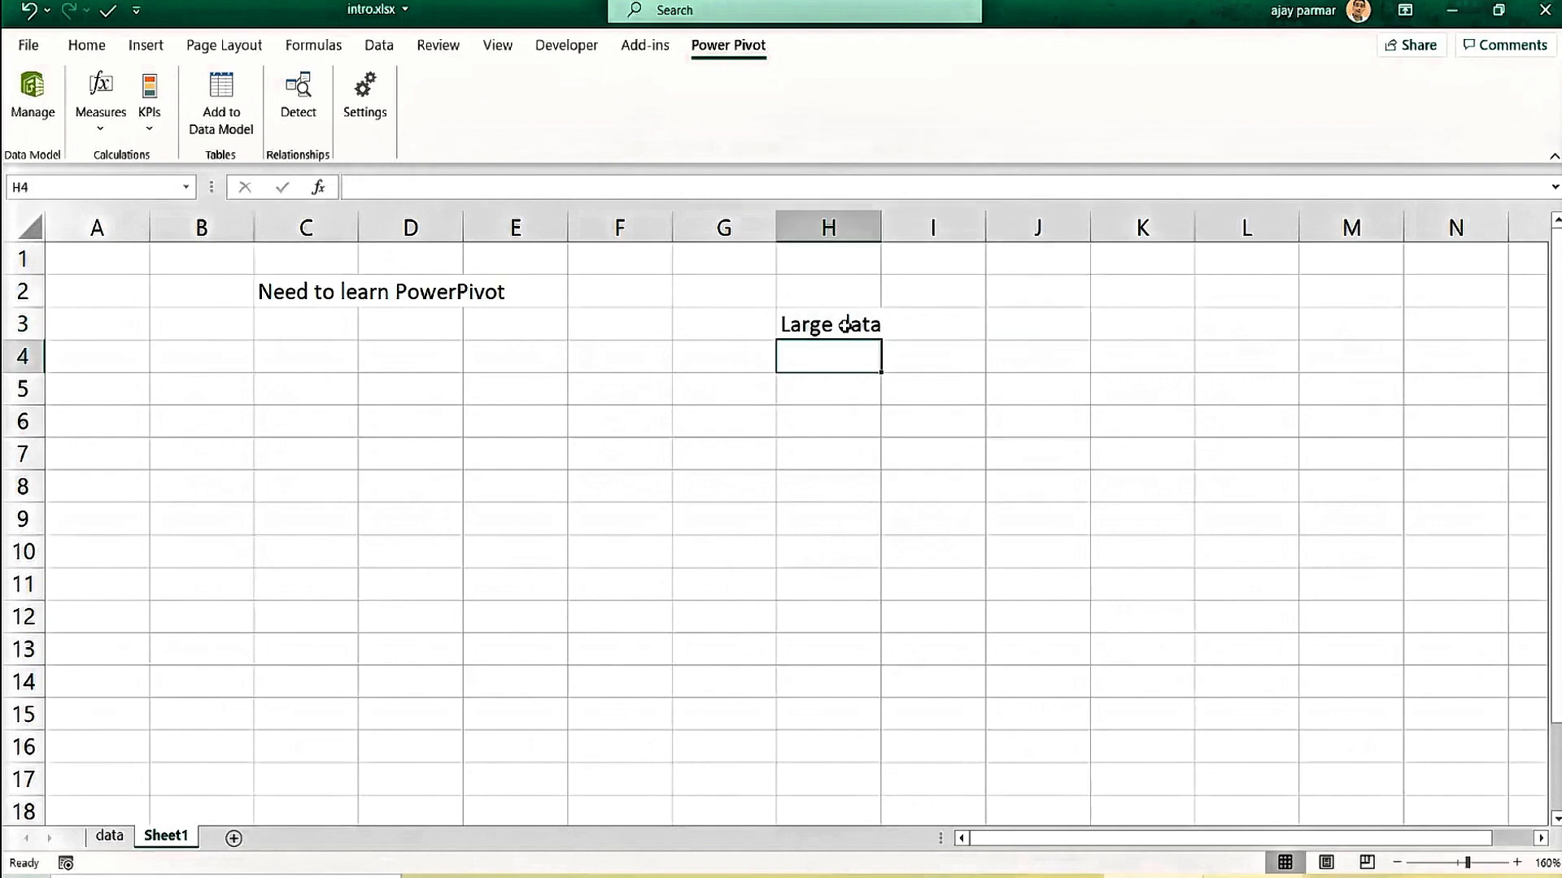
# Enter 'lookup information' in H4 and autofit column H to fit it.
pyautogui.write('loou')
pyautogui.press('BackSpace')
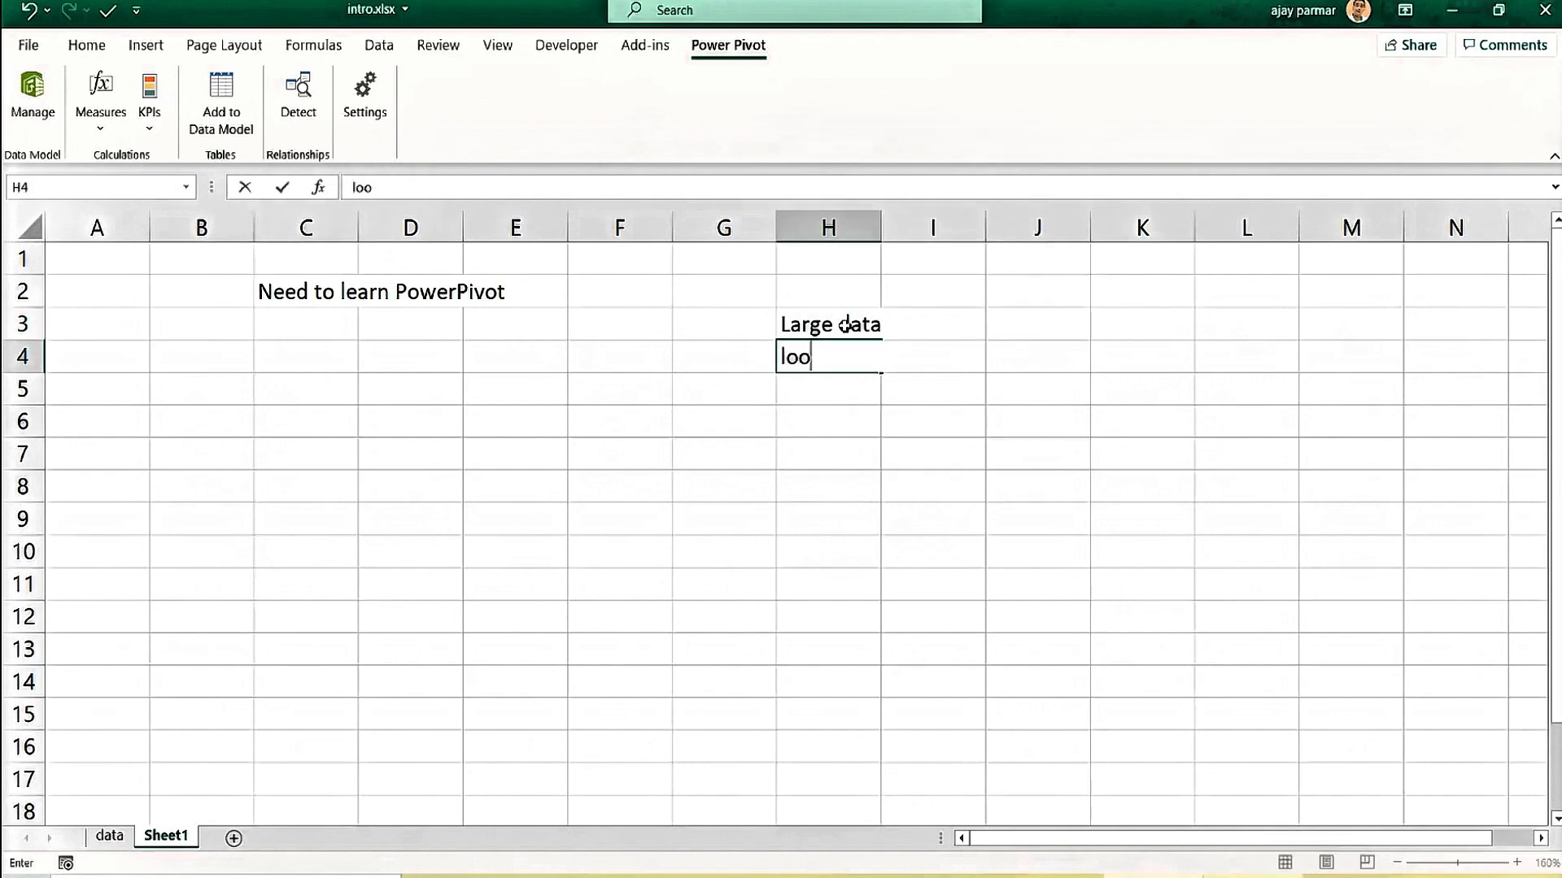
pyautogui.write('kup infor')
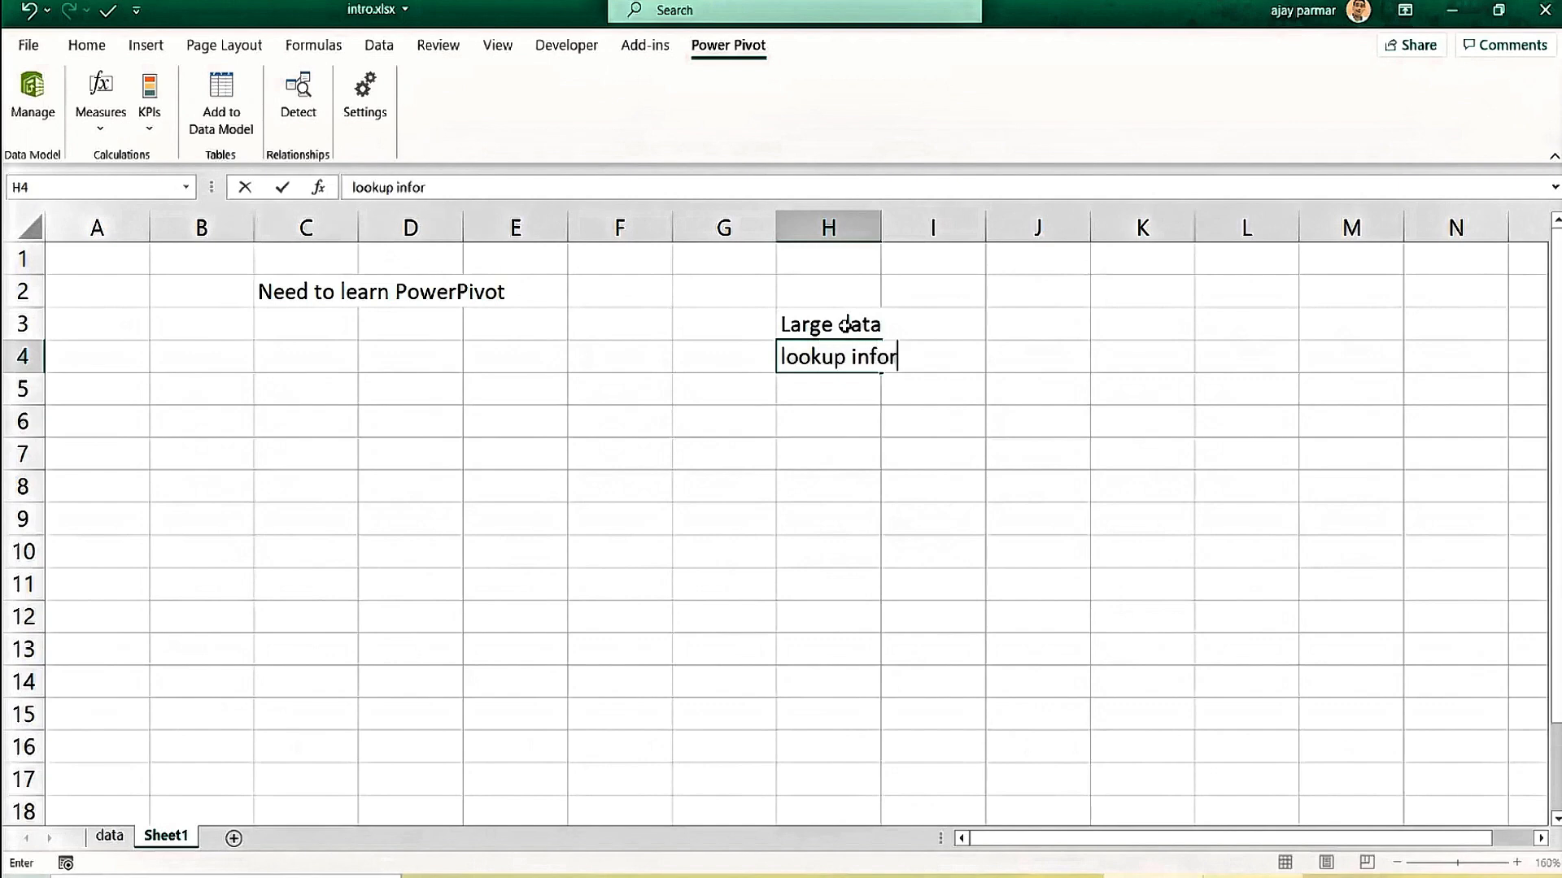
pyautogui.write('mation')
pyautogui.press('BackSpace')
pyautogui.press('BackSpace')
pyautogui.write('ion')
pyautogui.hotkey('ctrl', 'Return')
pyautogui.press('Tab')
pyautogui.press('Return')
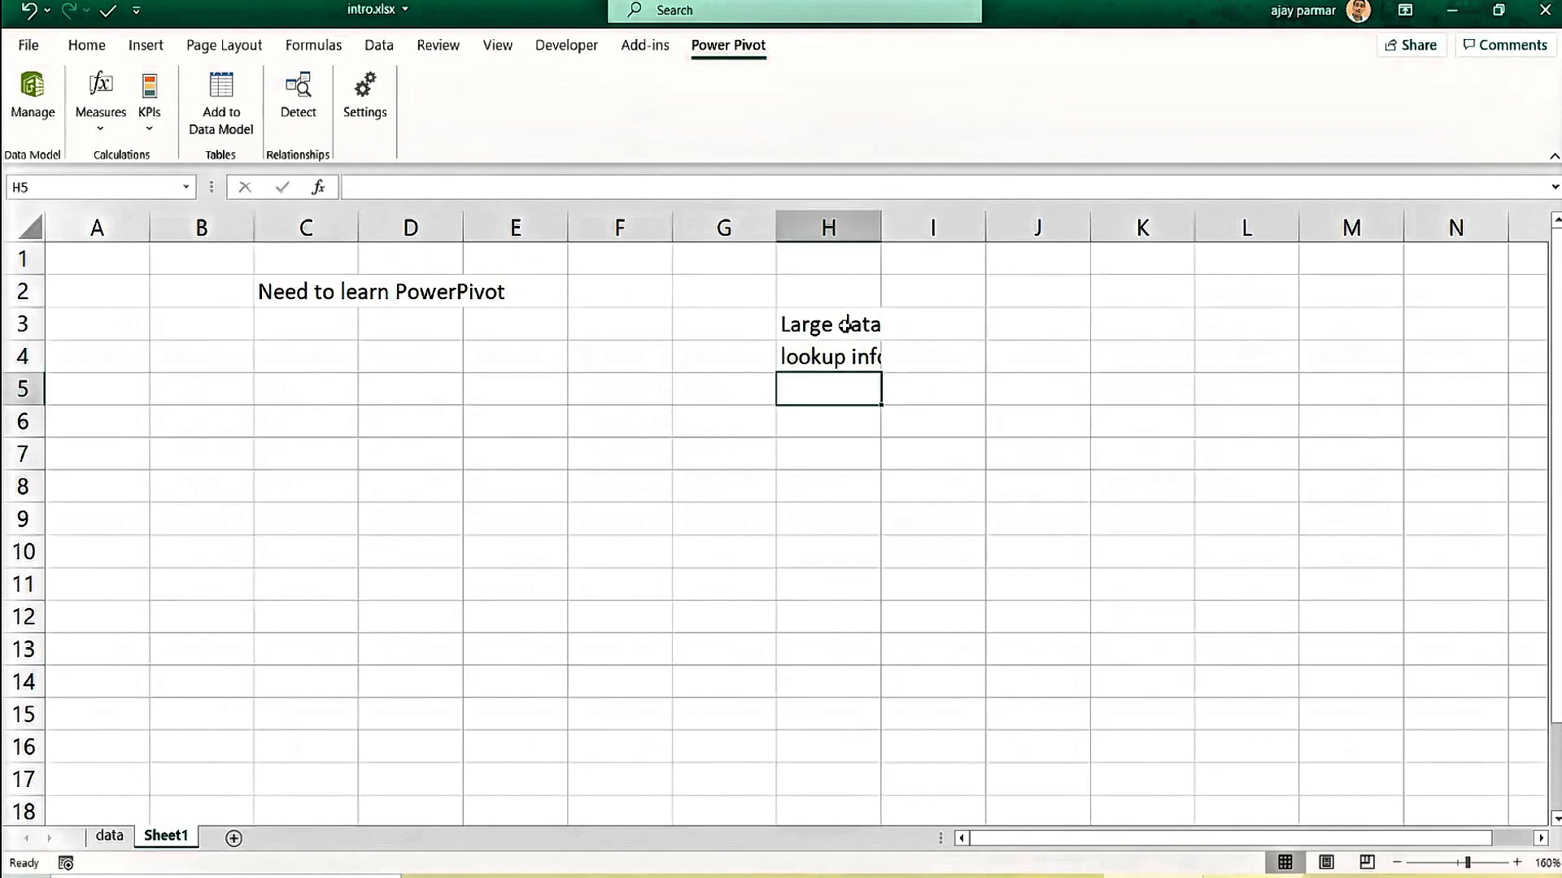
pyautogui.press('Up')
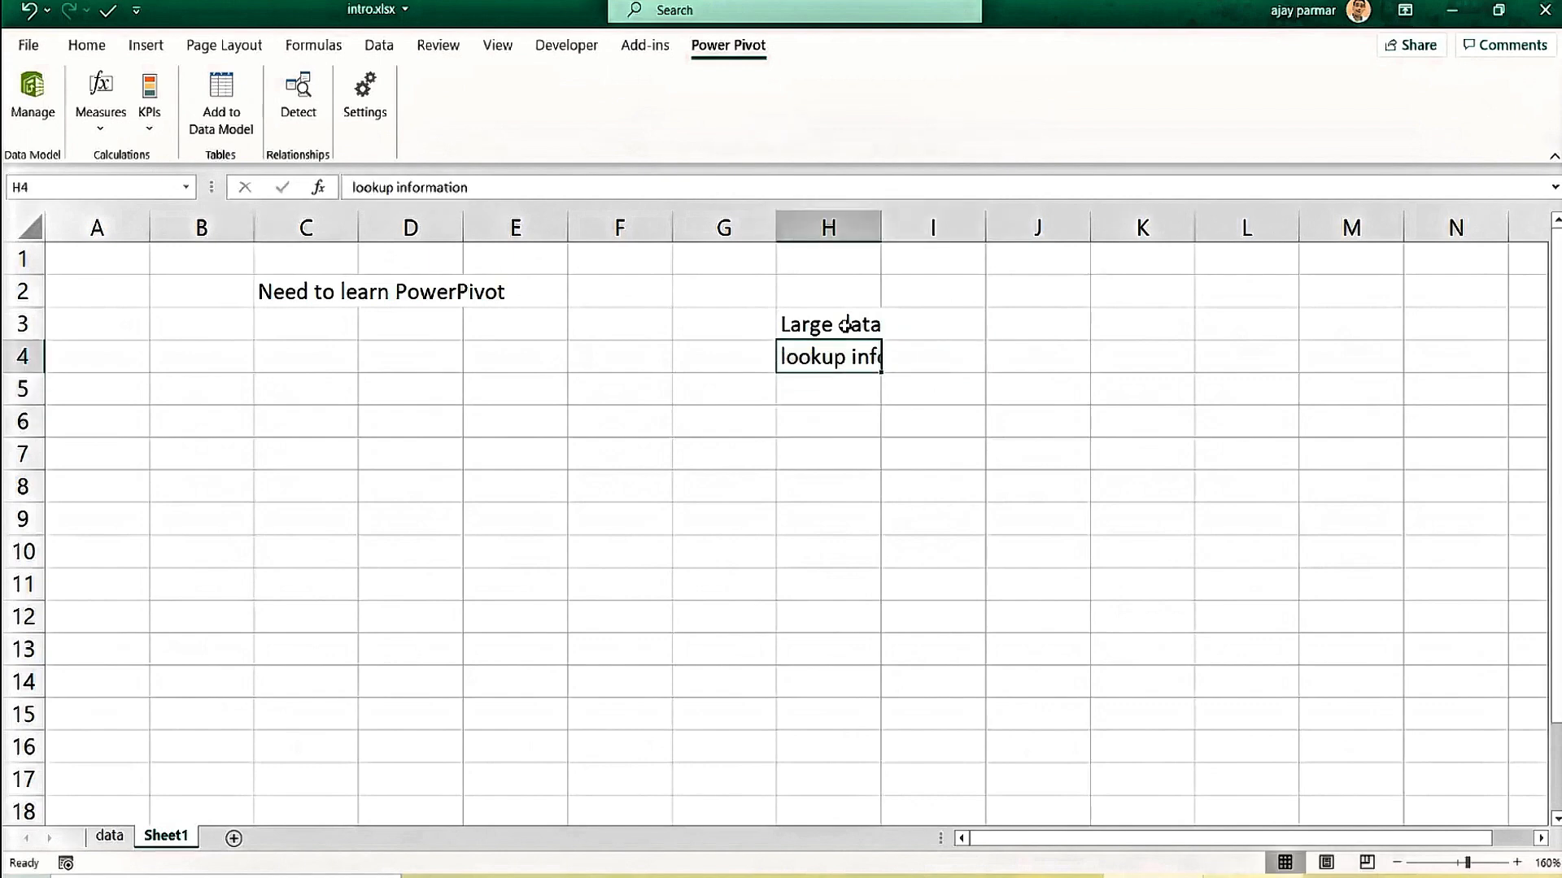
pyautogui.doubleClick(882, 227)
# Add 'multiple tables' in I4 beside the lookup entry.
pyautogui.click(1015, 356)
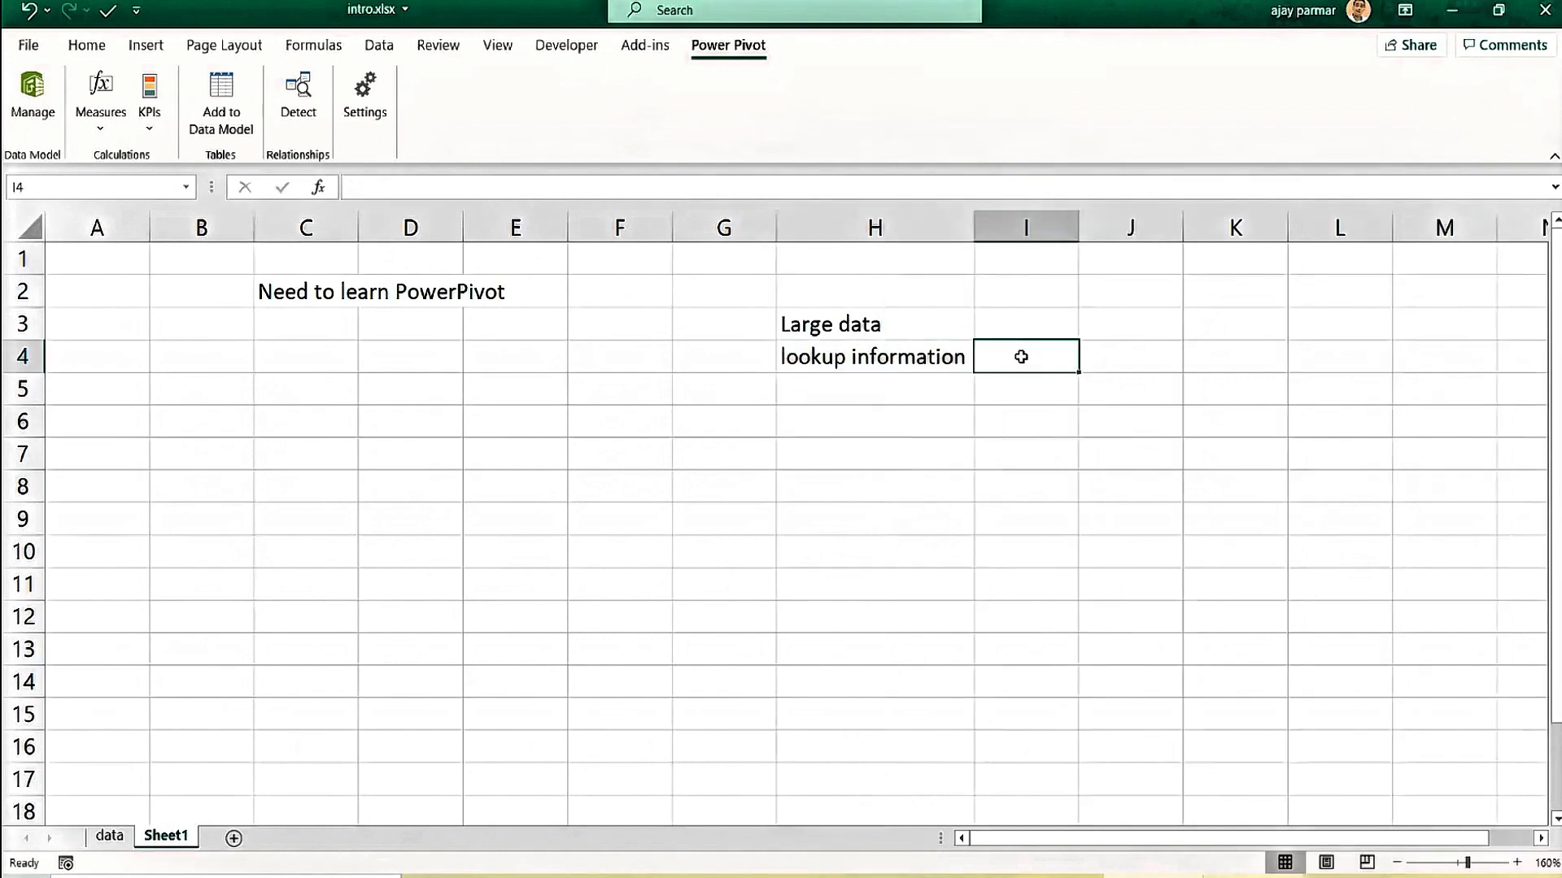
pyautogui.click(872, 326)
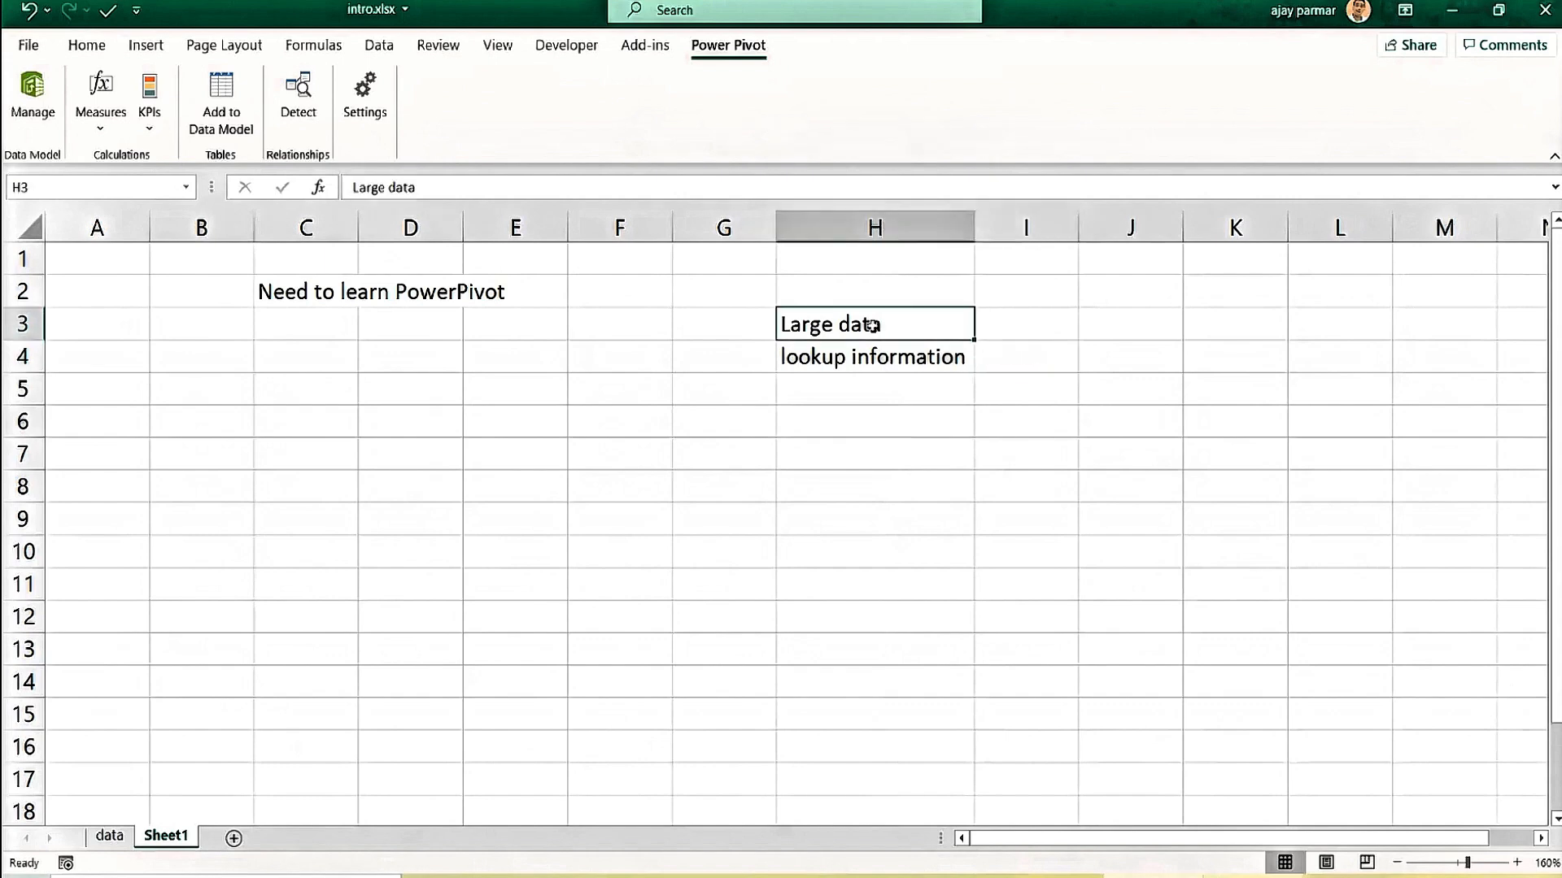
pyautogui.press('Down')
pyautogui.press('Right')
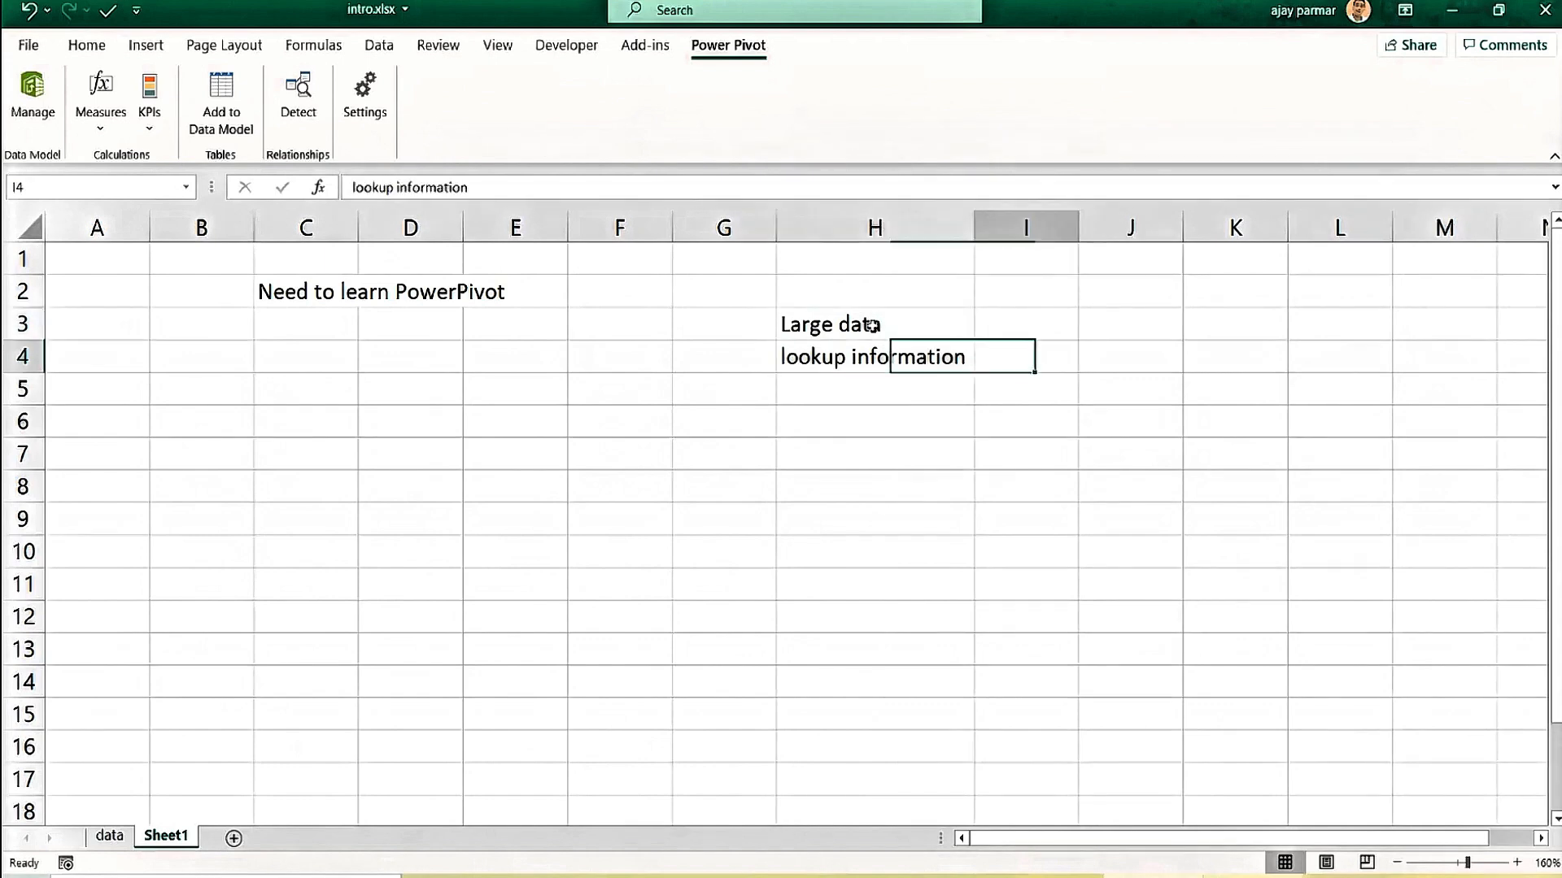
pyautogui.write('mul')
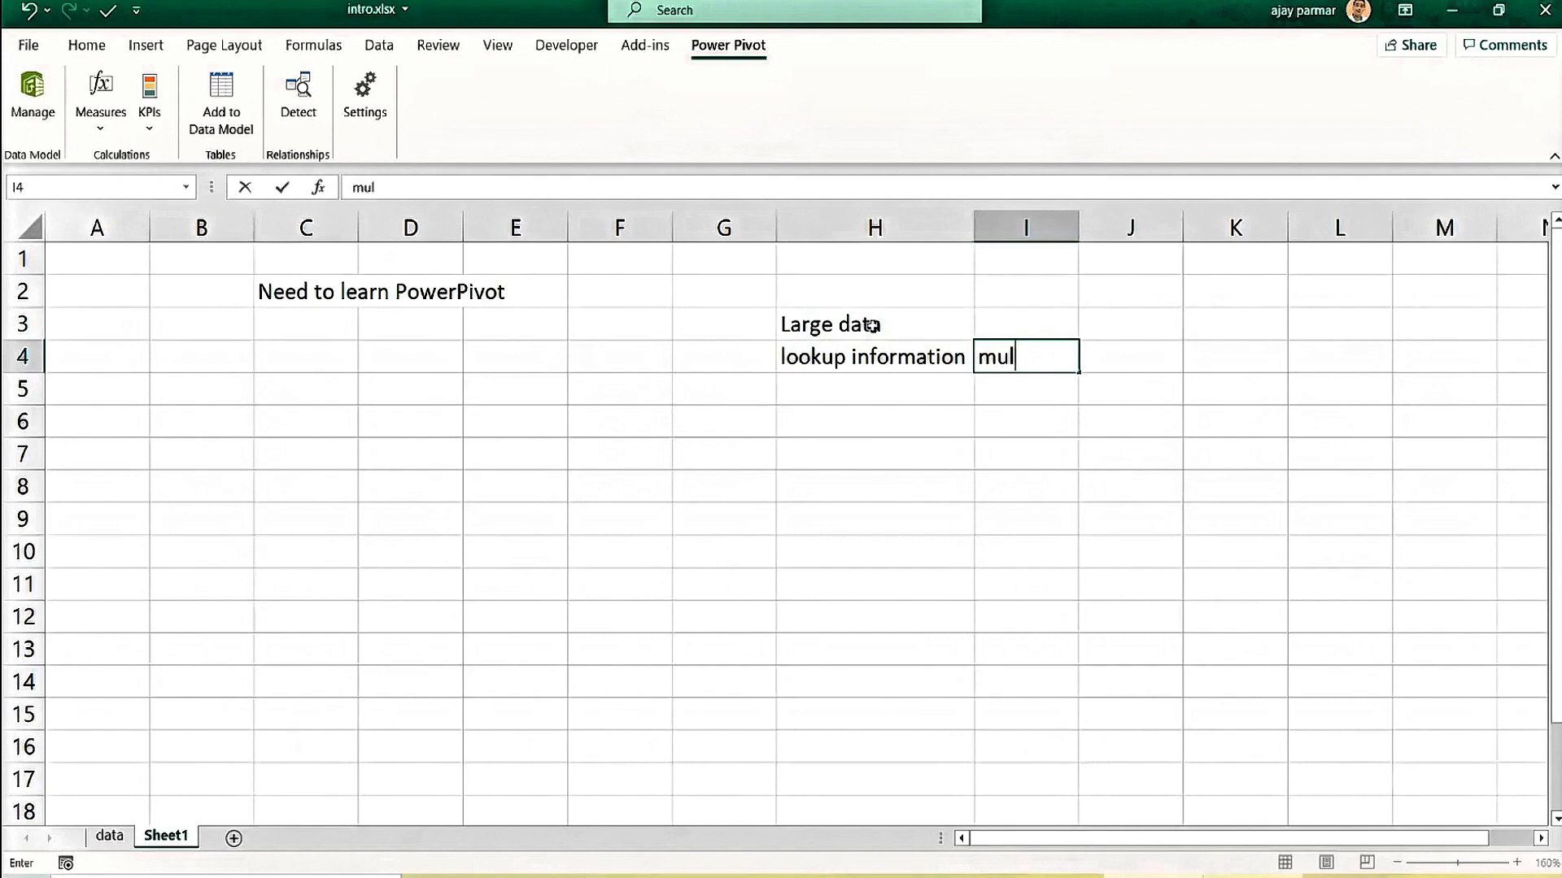
pyautogui.write('tiple tables')
pyautogui.press('Return')
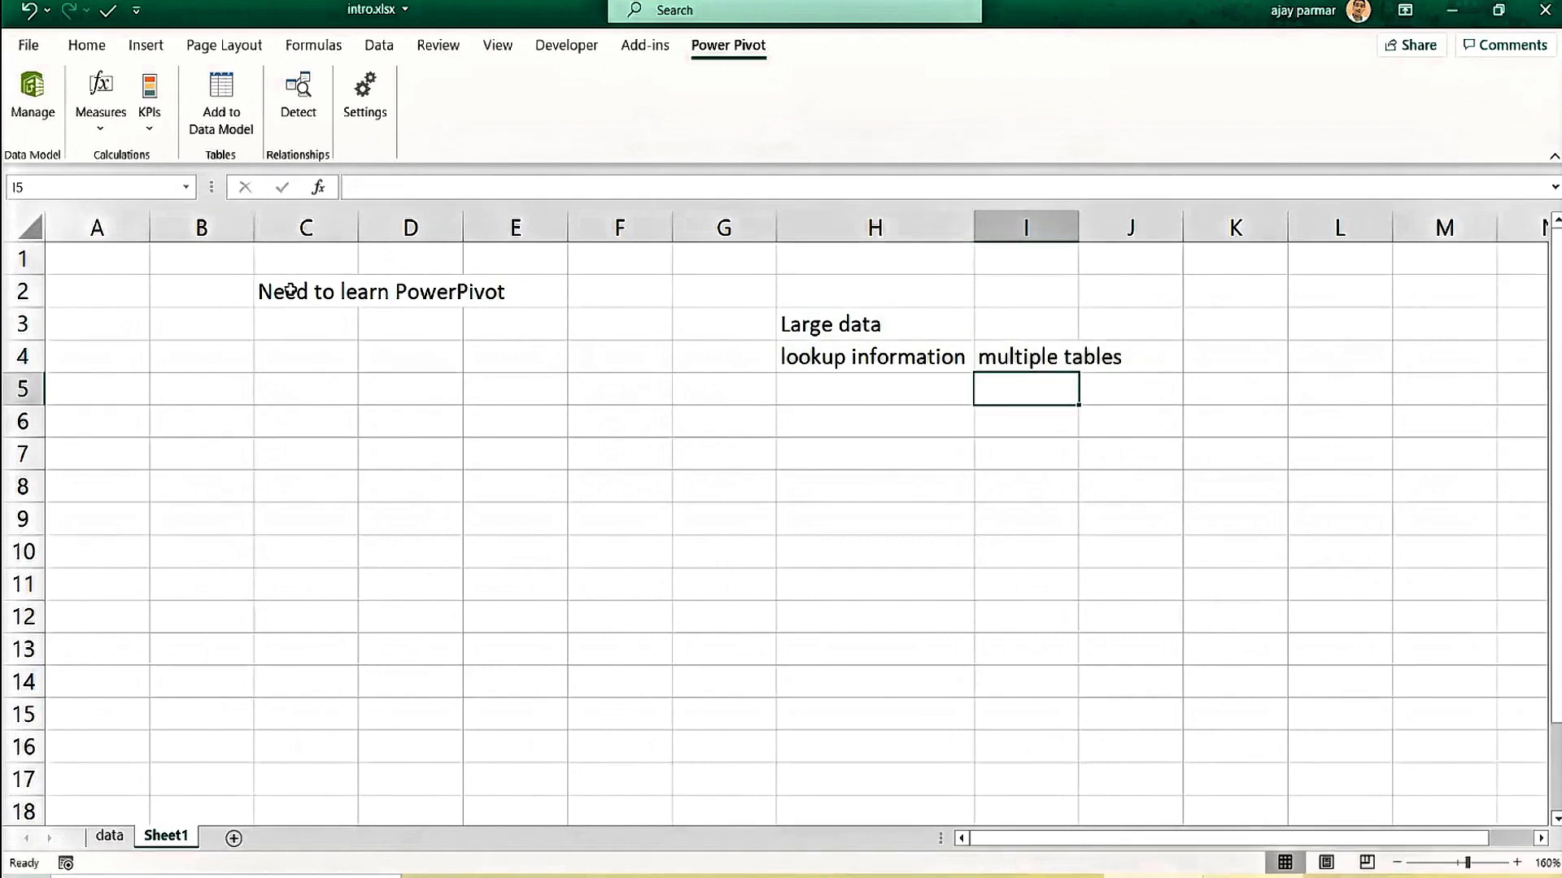
# Enter 'Dashboard' in H5.
pyautogui.click(295, 290)
pyautogui.click(835, 389)
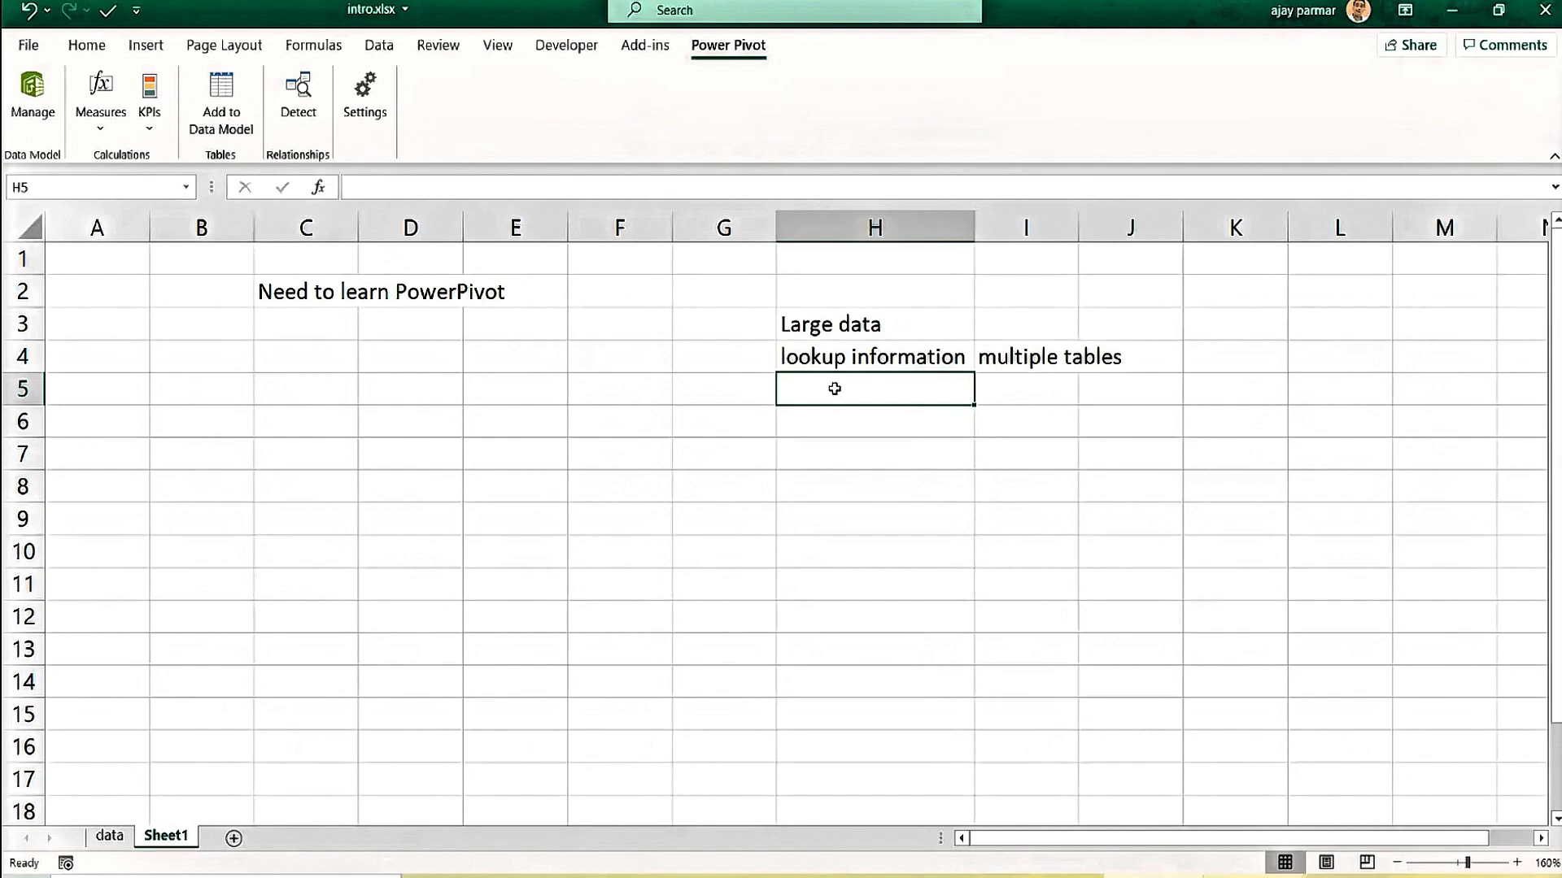
pyautogui.write('d')
pyautogui.press('BackSpace')
pyautogui.write('Dashb')
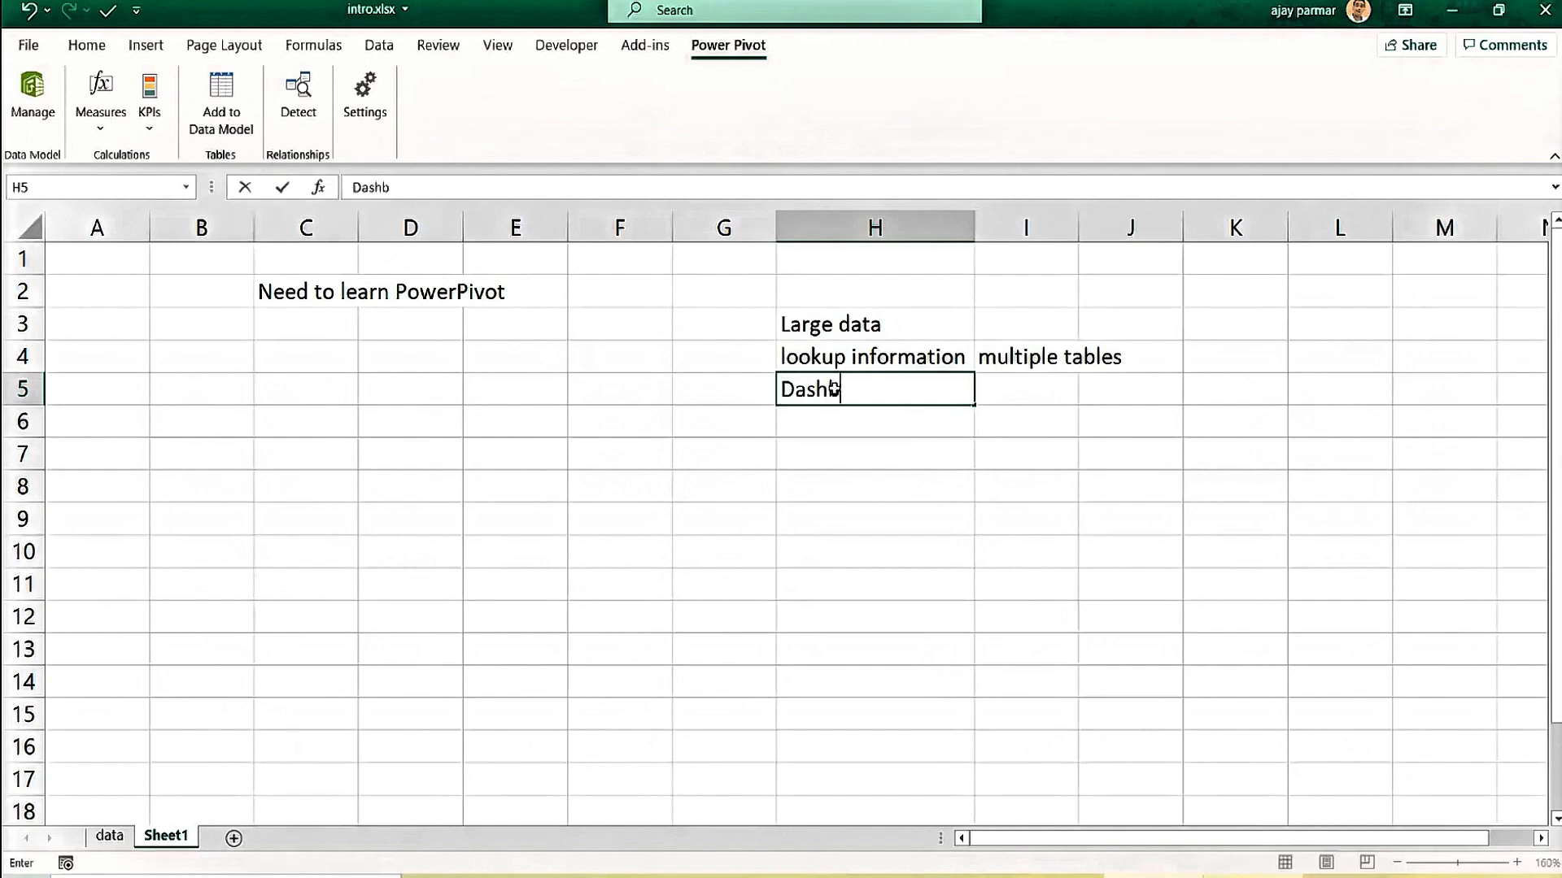
pyautogui.write('oard')
pyautogui.press('Return')
pyautogui.click(834, 389)
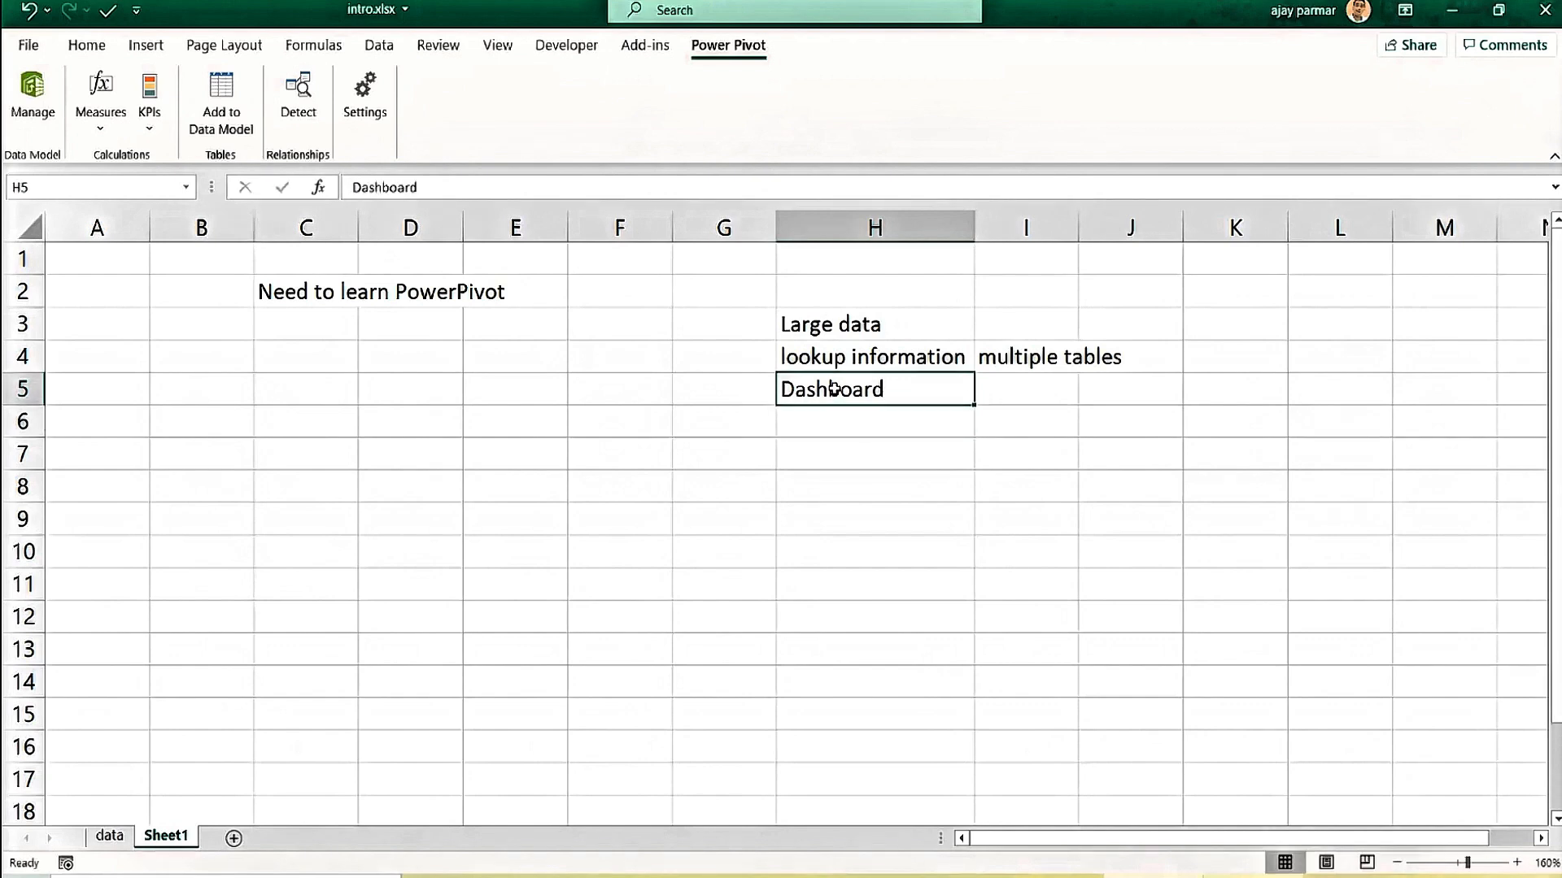
# Enter 'Summarize' in H6.
pyautogui.click(773, 421)
pyautogui.click(895, 399)
pyautogui.click(873, 419)
pyautogui.write('Summarize')
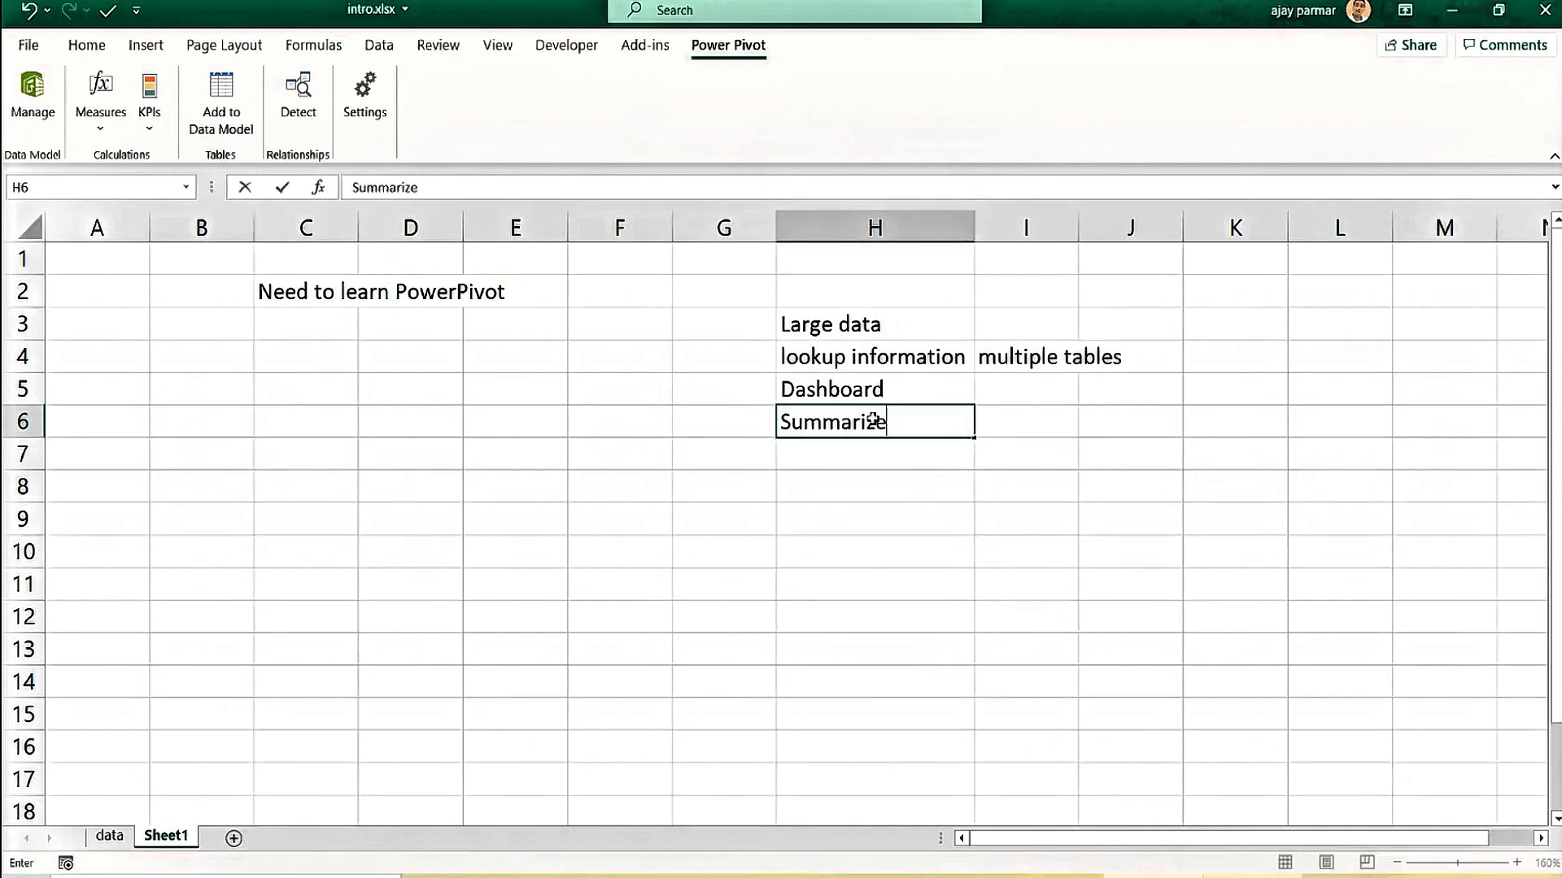
pyautogui.press('Return')
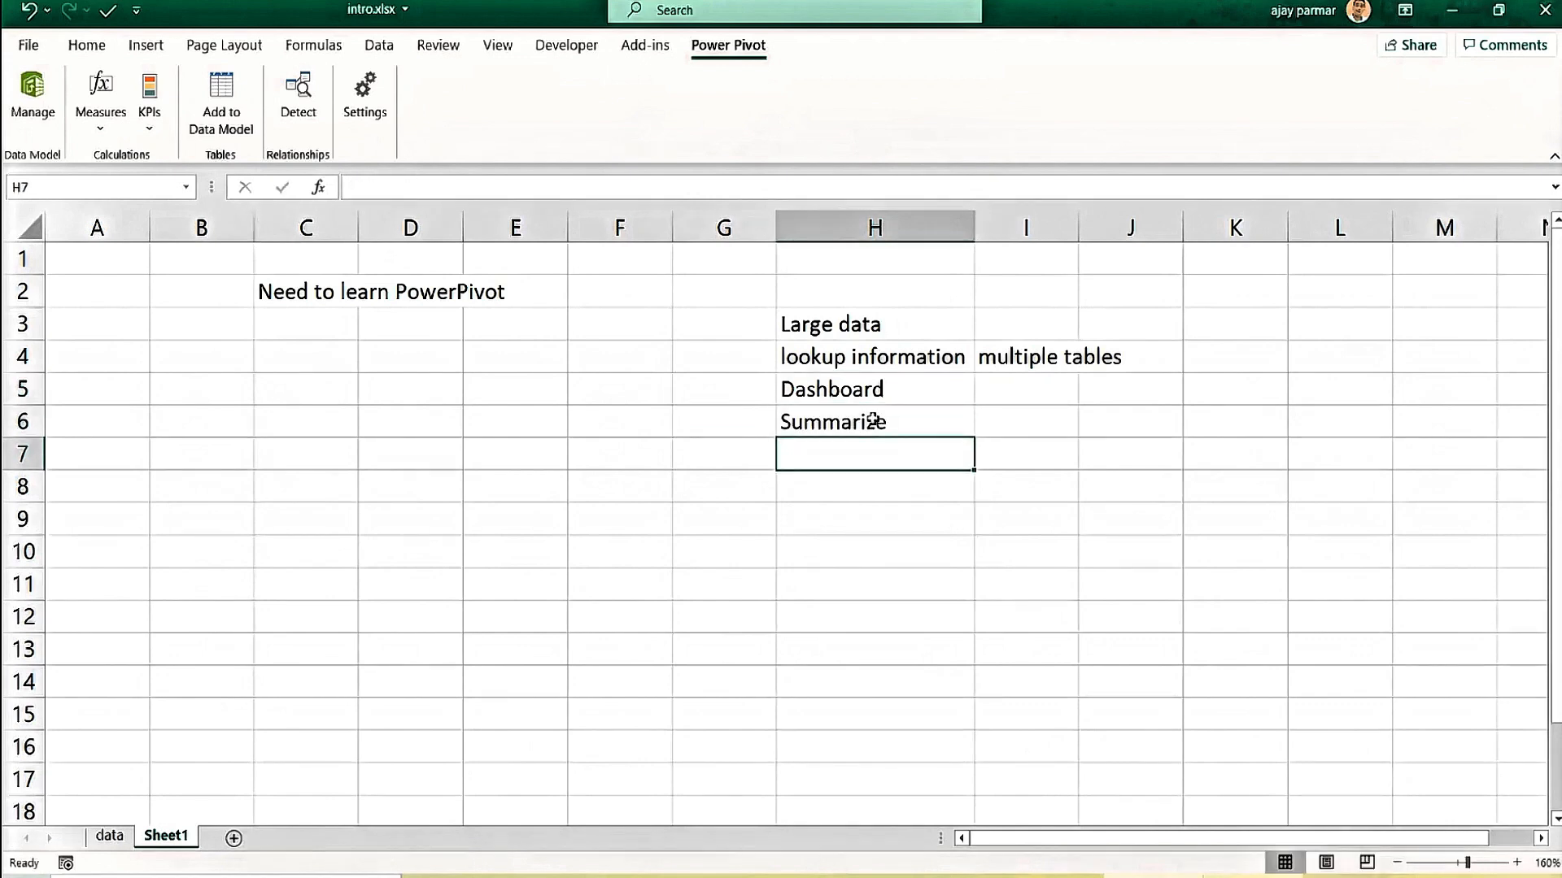
pyautogui.click(306, 328)
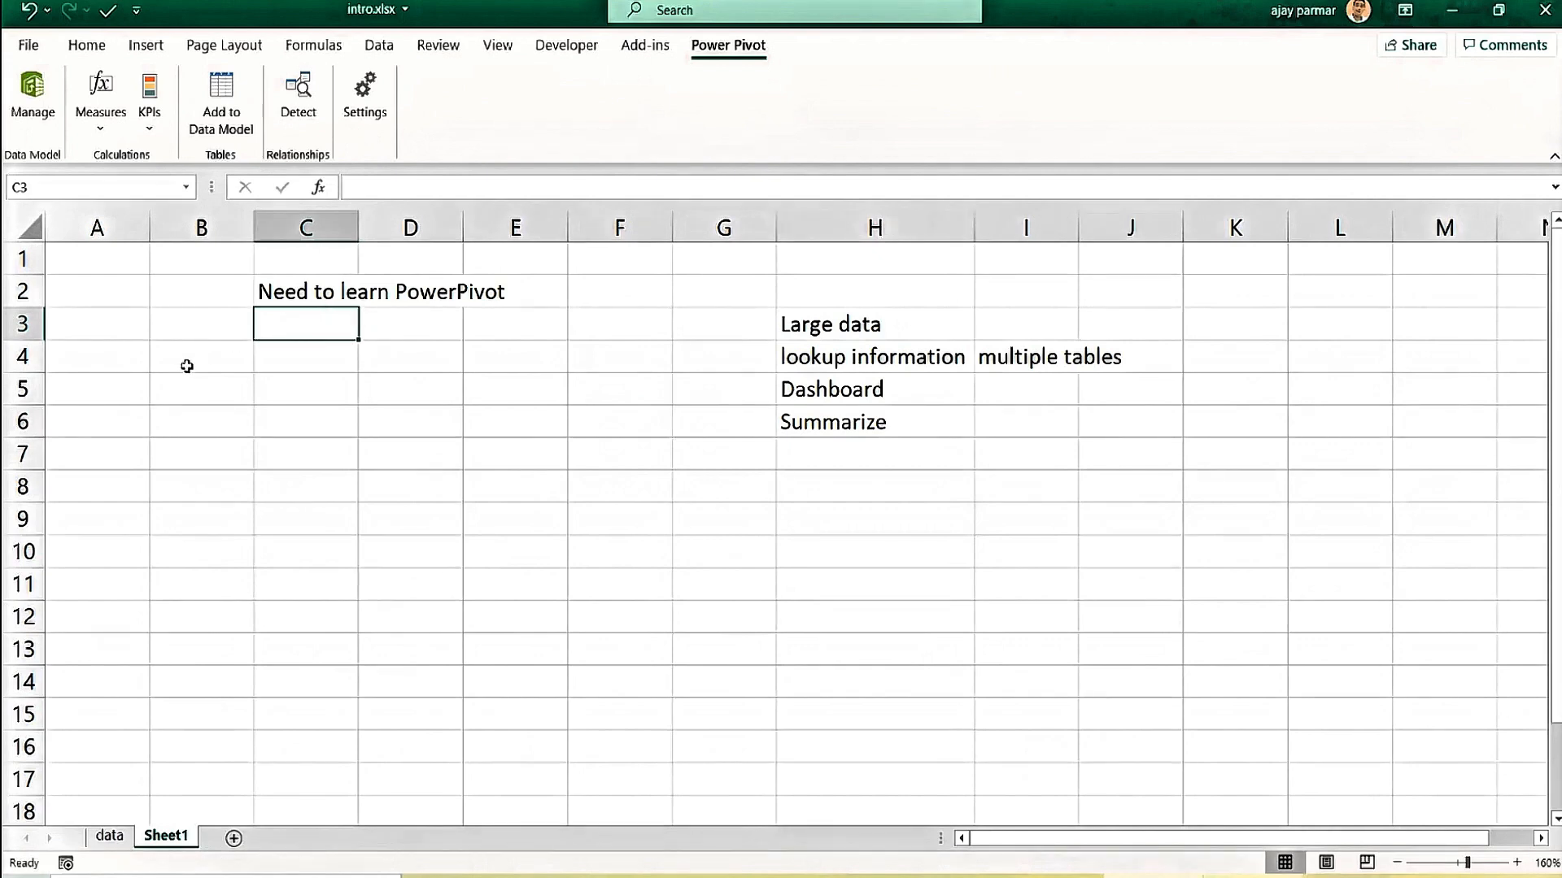
# Click through cells around the Need to learn PowerPivot note on Sheet1.
pyautogui.click(185, 309)
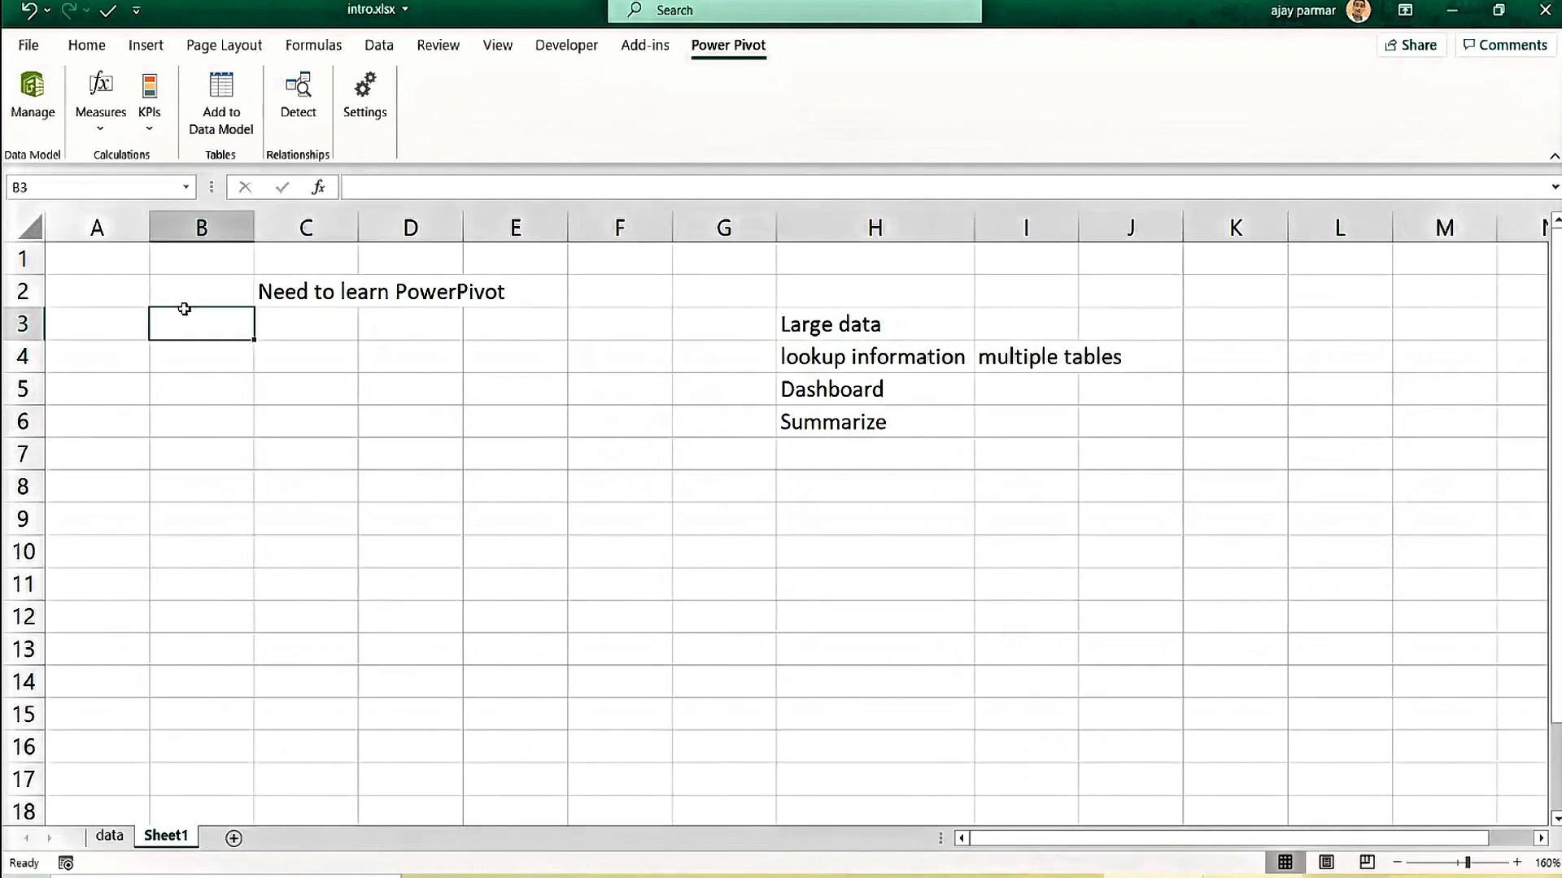
pyautogui.click(231, 291)
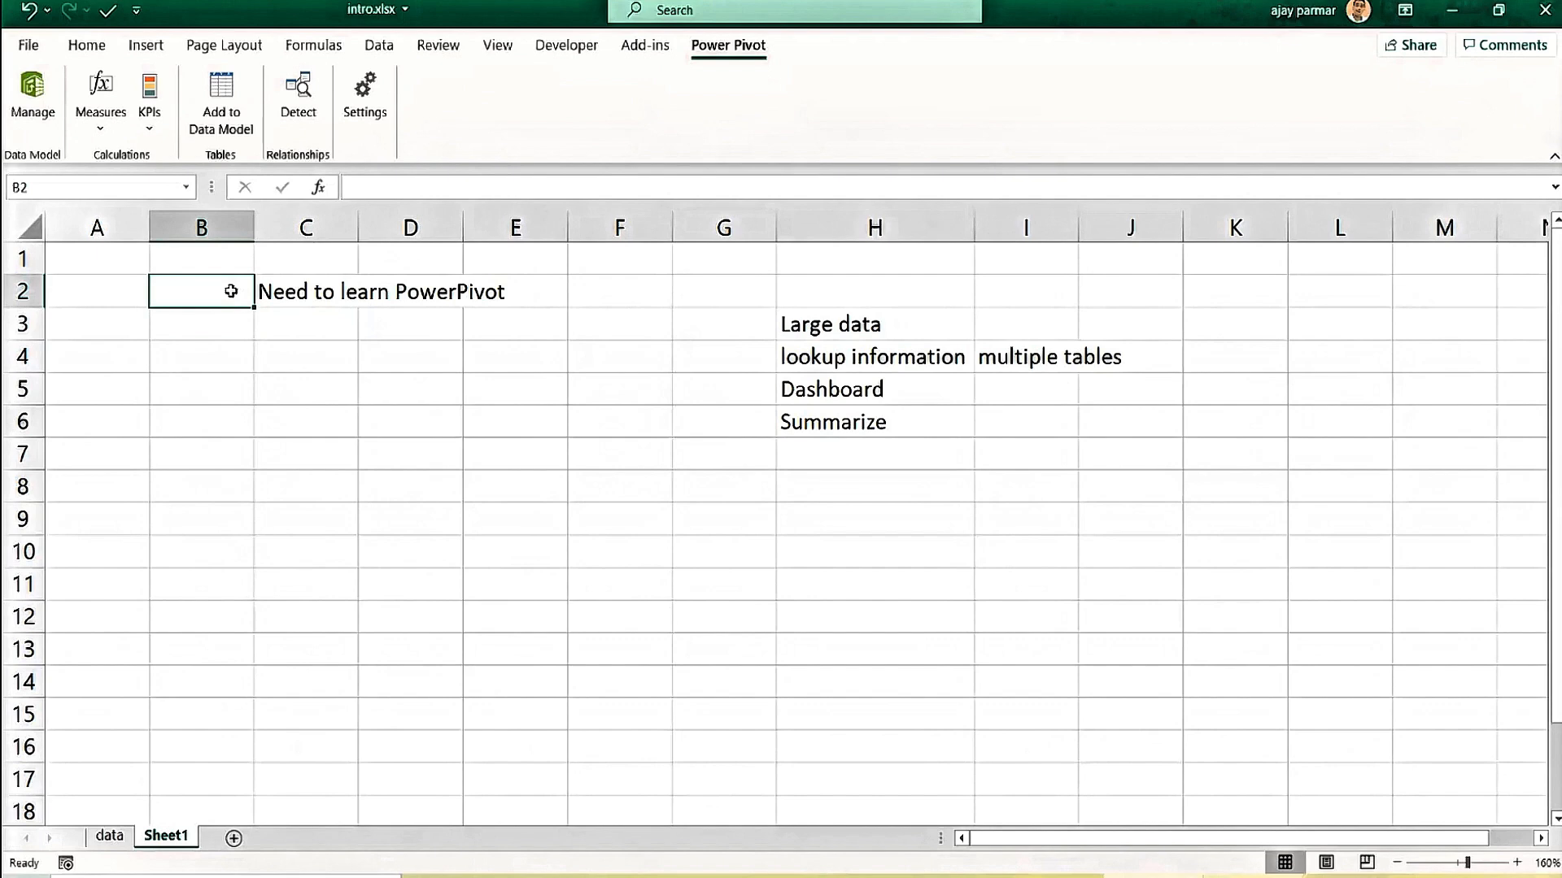
pyautogui.click(327, 300)
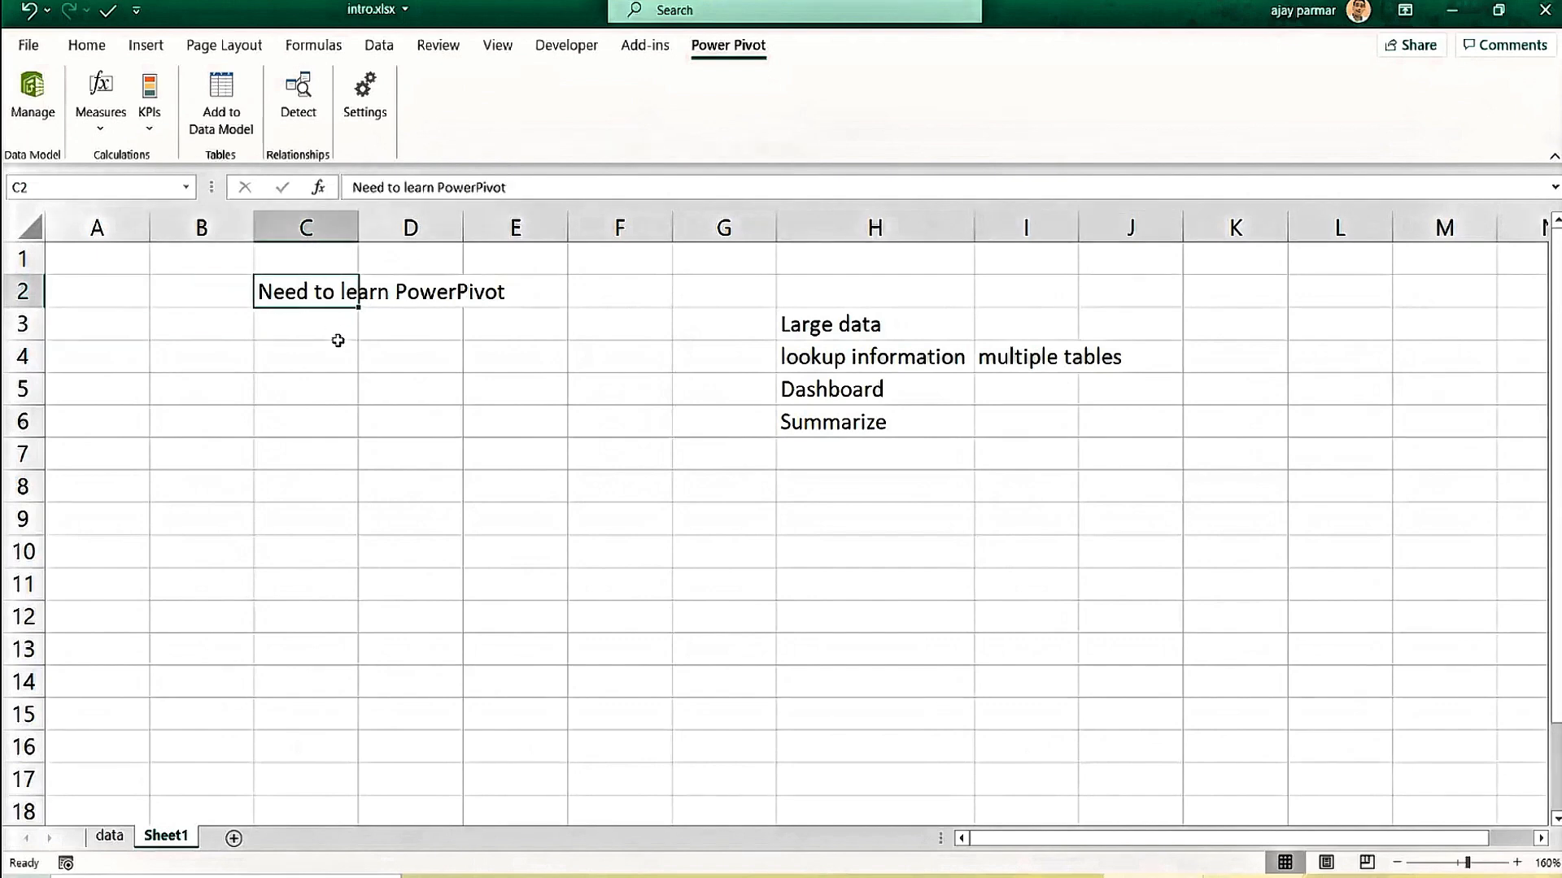
pyautogui.click(303, 341)
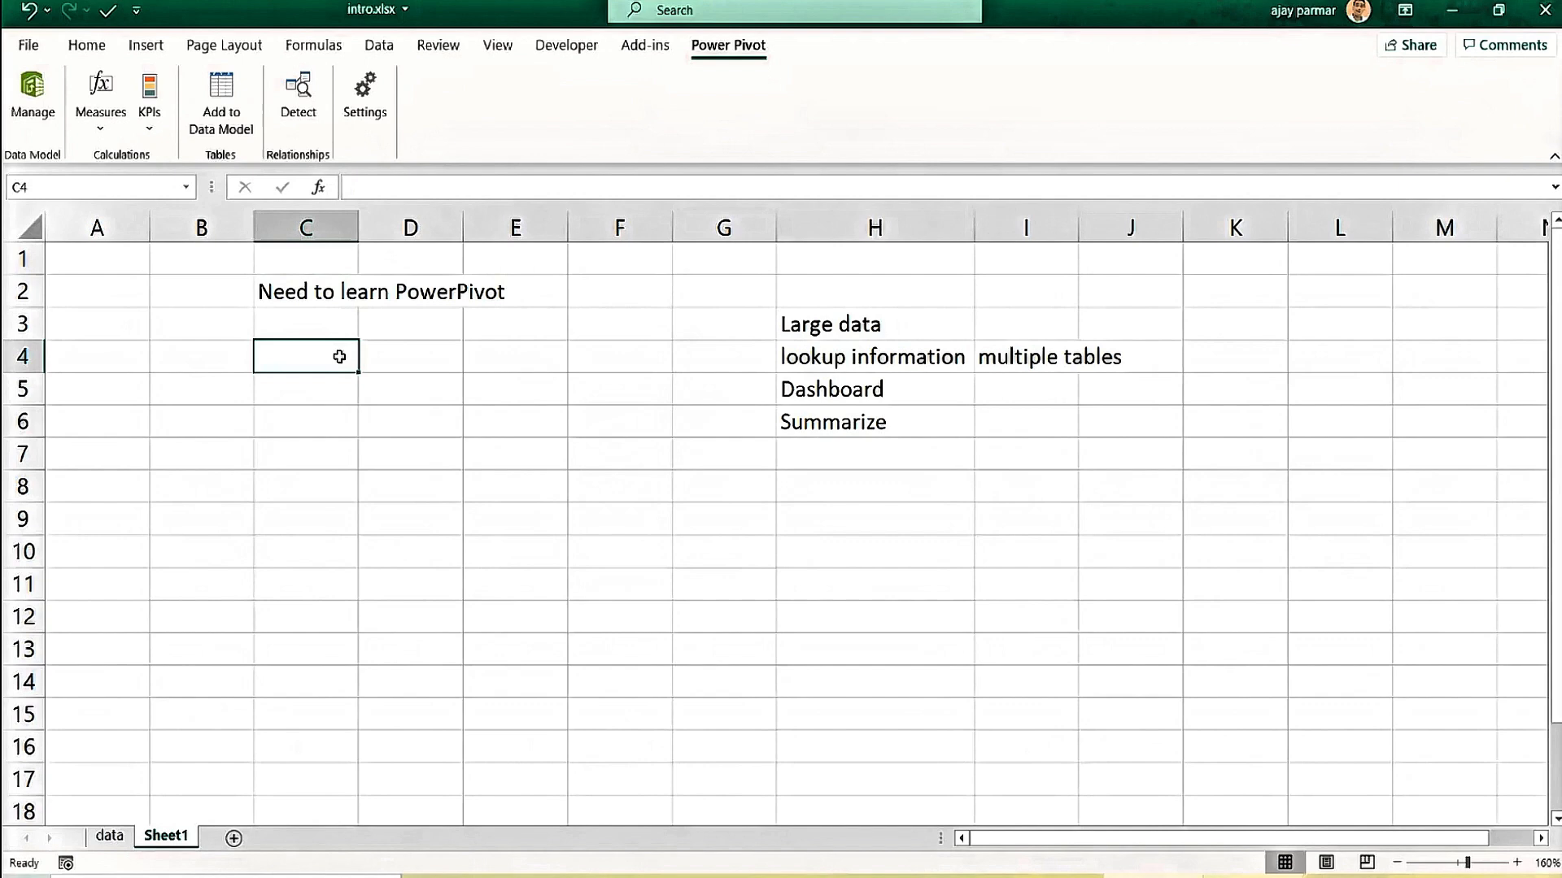
pyautogui.click(210, 348)
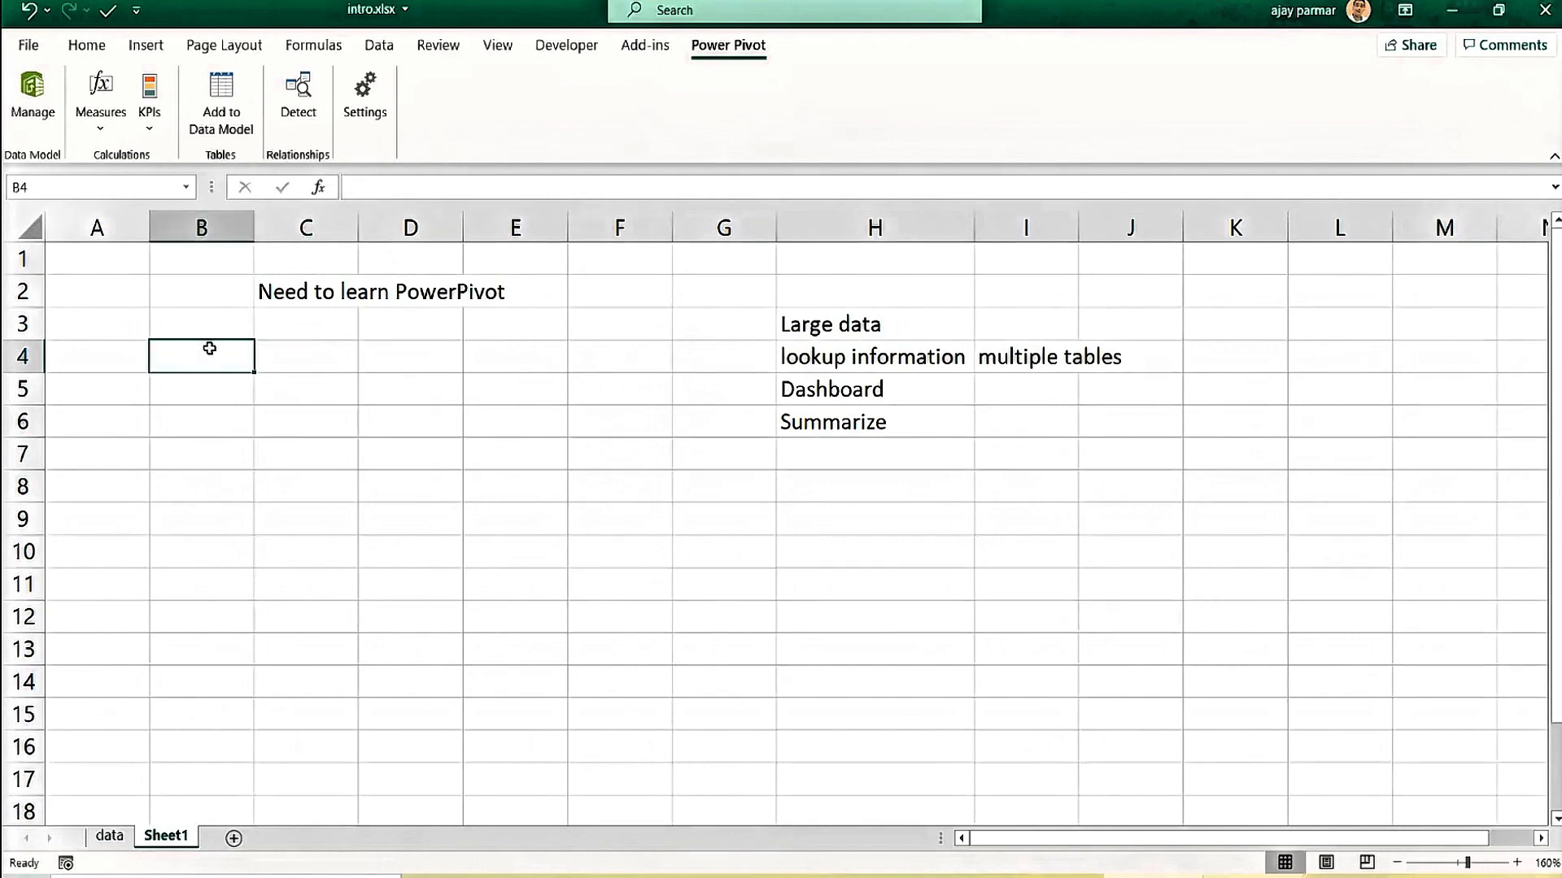
pyautogui.click(447, 527)
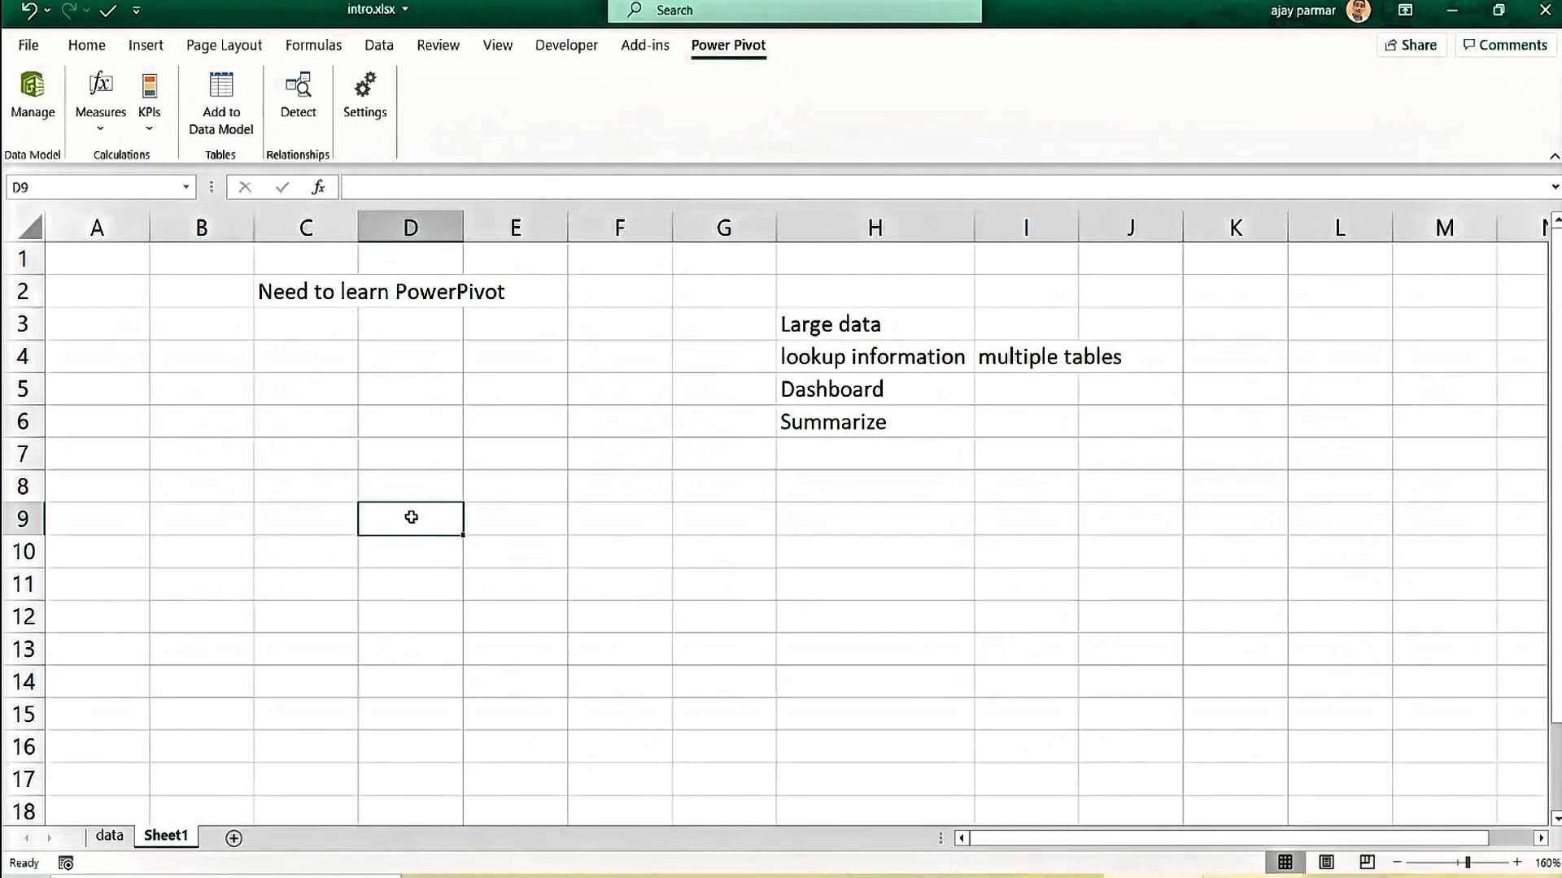
pyautogui.click(116, 455)
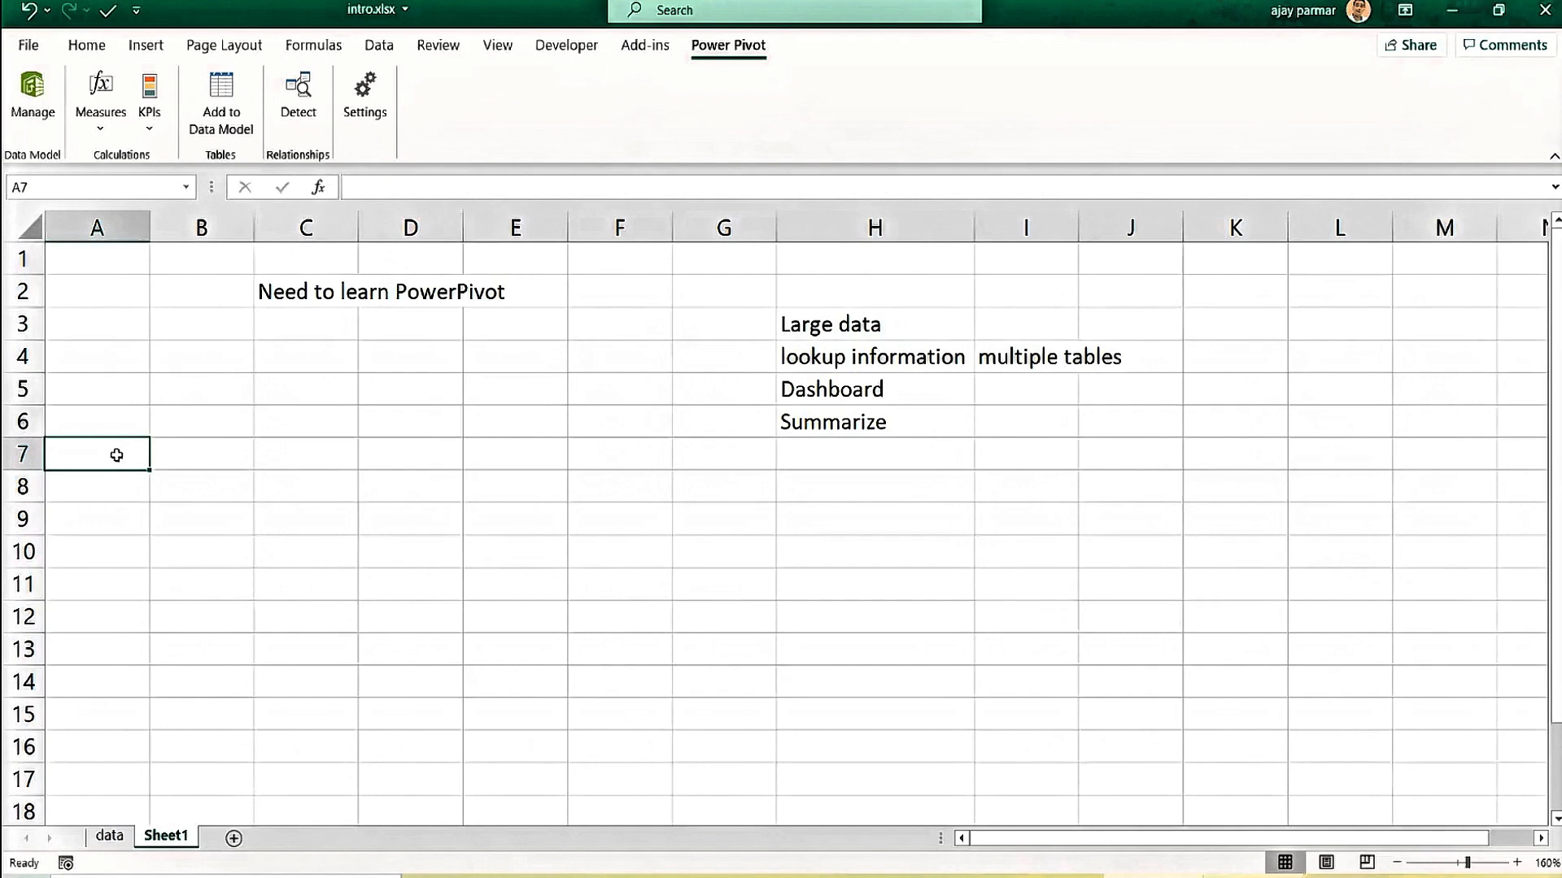
# Jump to Sheet1's last row and back, then switch to the data sheet.
pyautogui.hotkey('ctrl', 'Down')
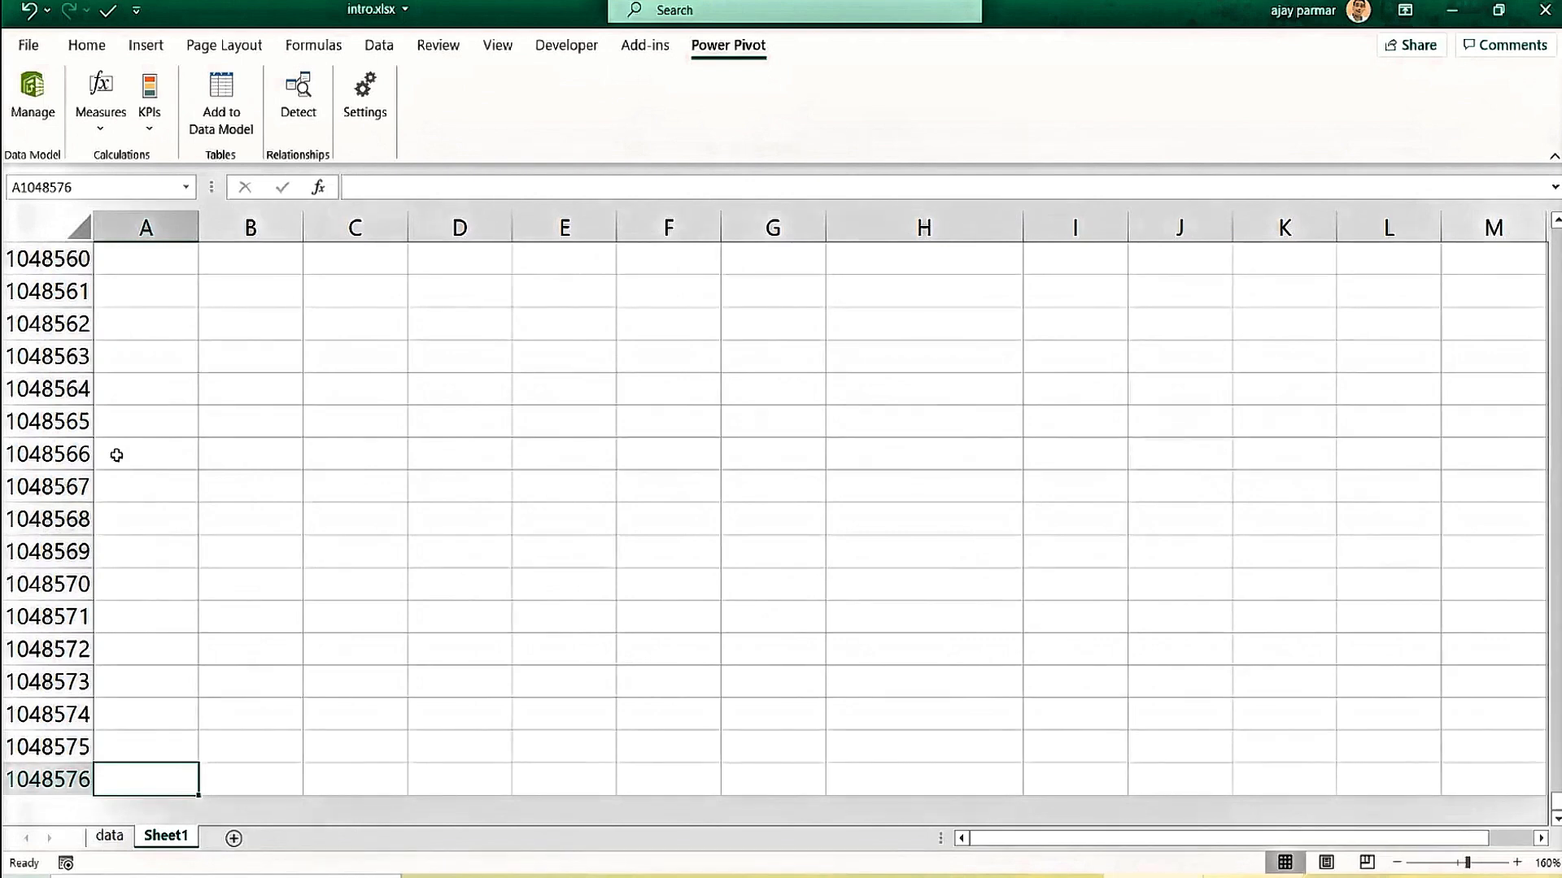
pyautogui.hotkey('ctrl', 'Up')
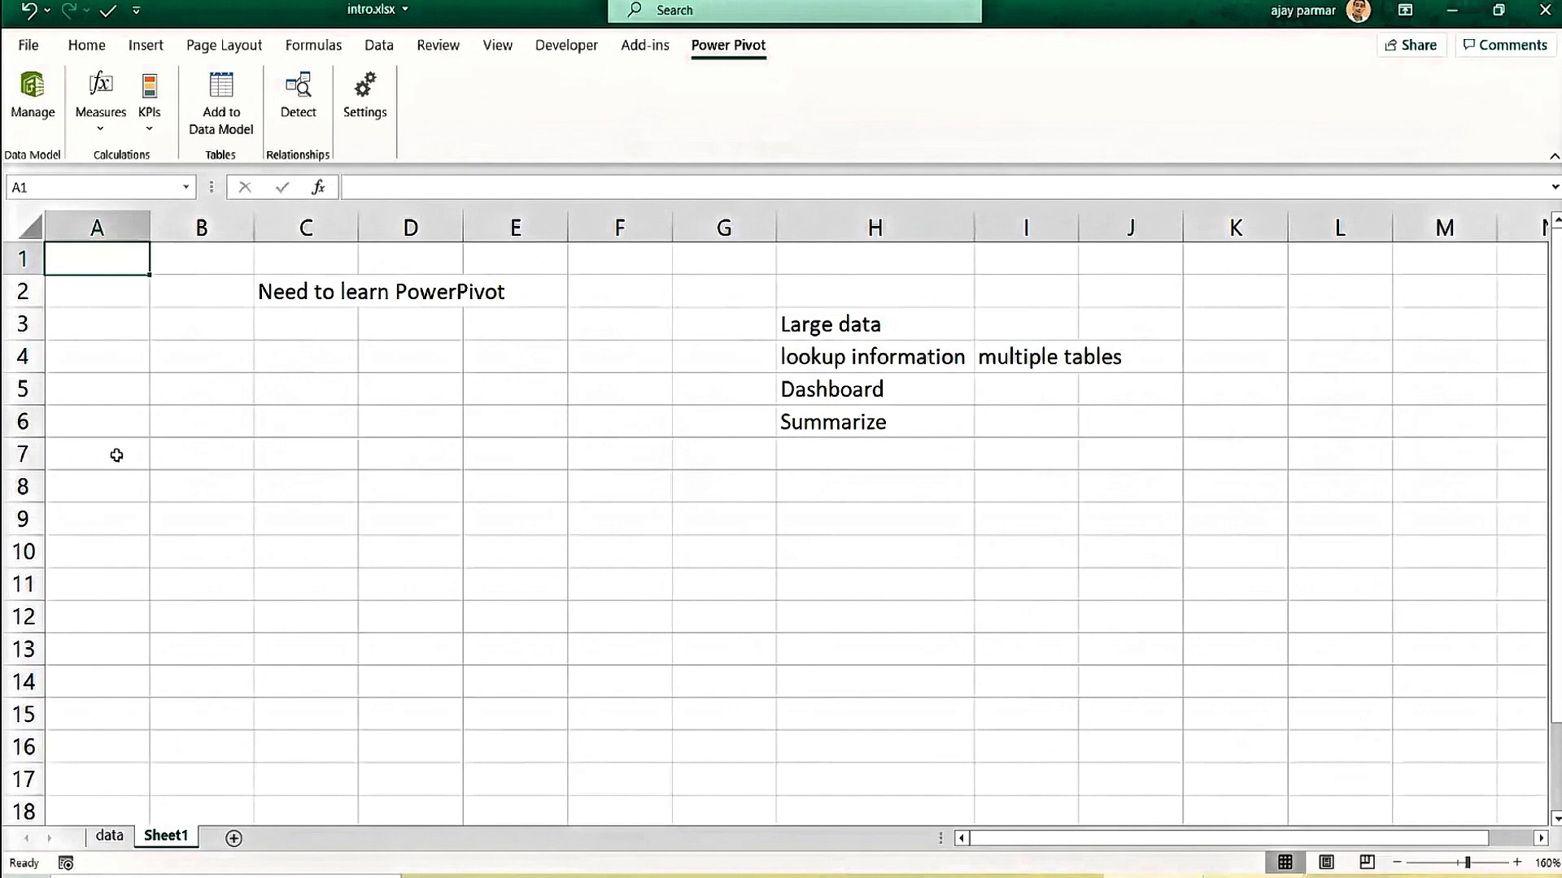
pyautogui.press('Down')
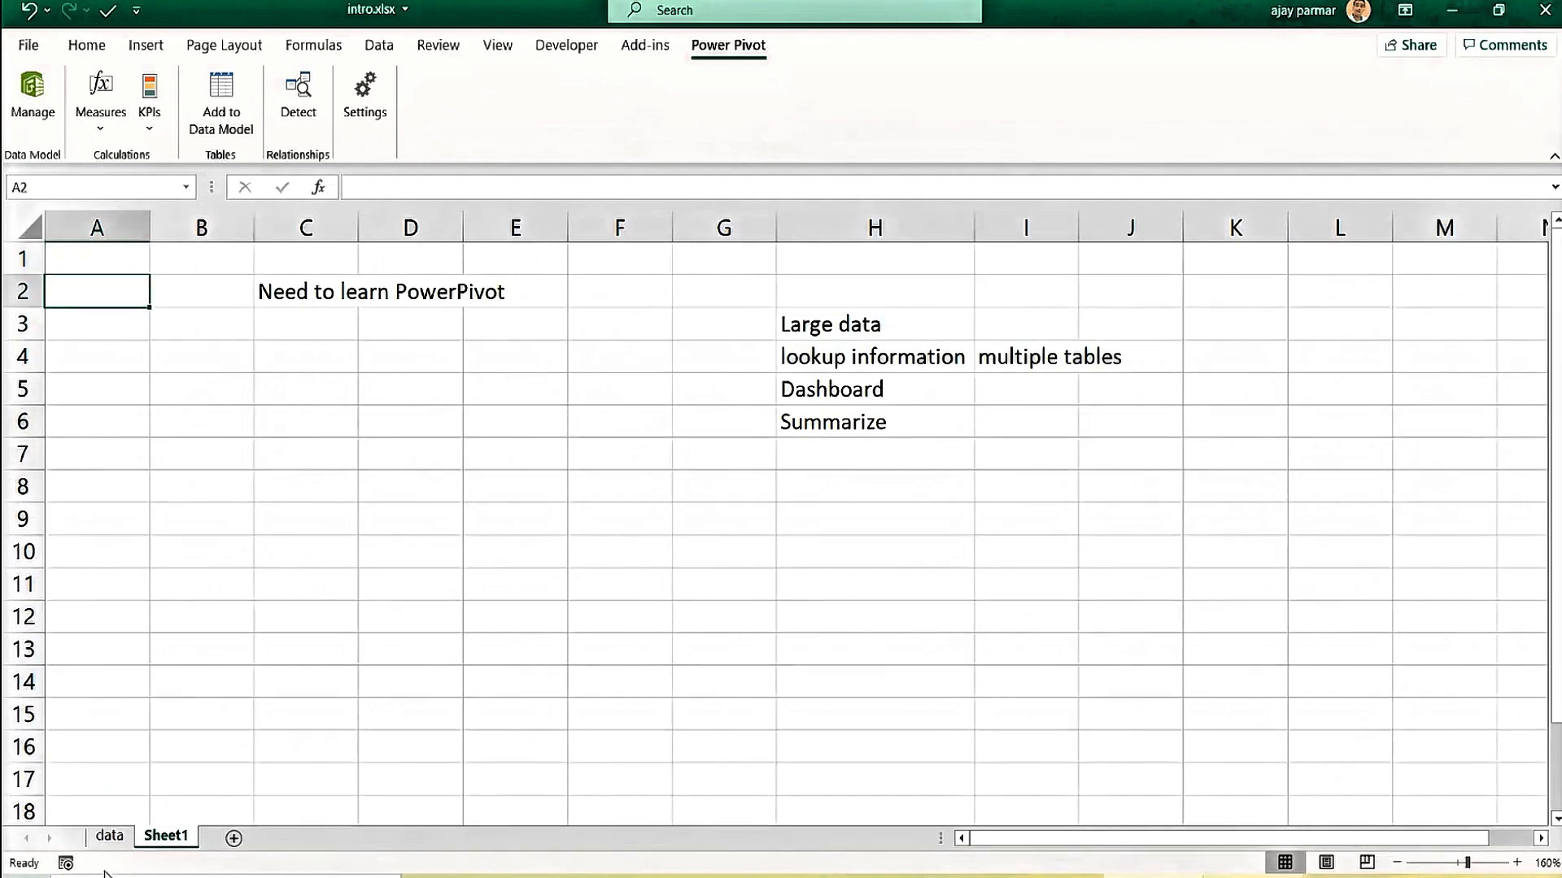
pyautogui.click(109, 836)
pyautogui.click(168, 302)
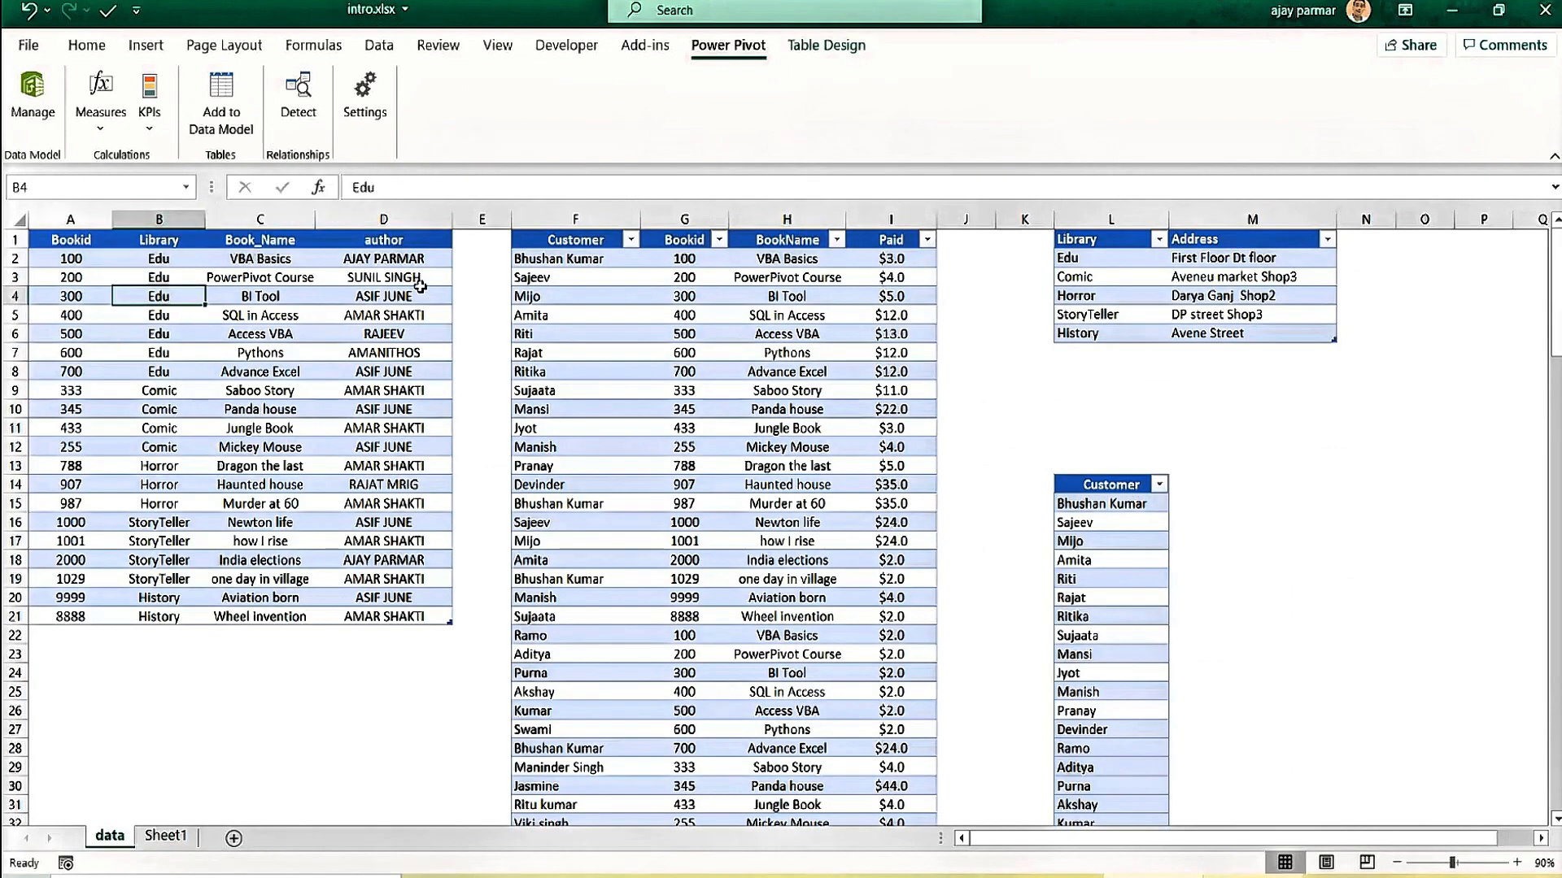
pyautogui.click(129, 372)
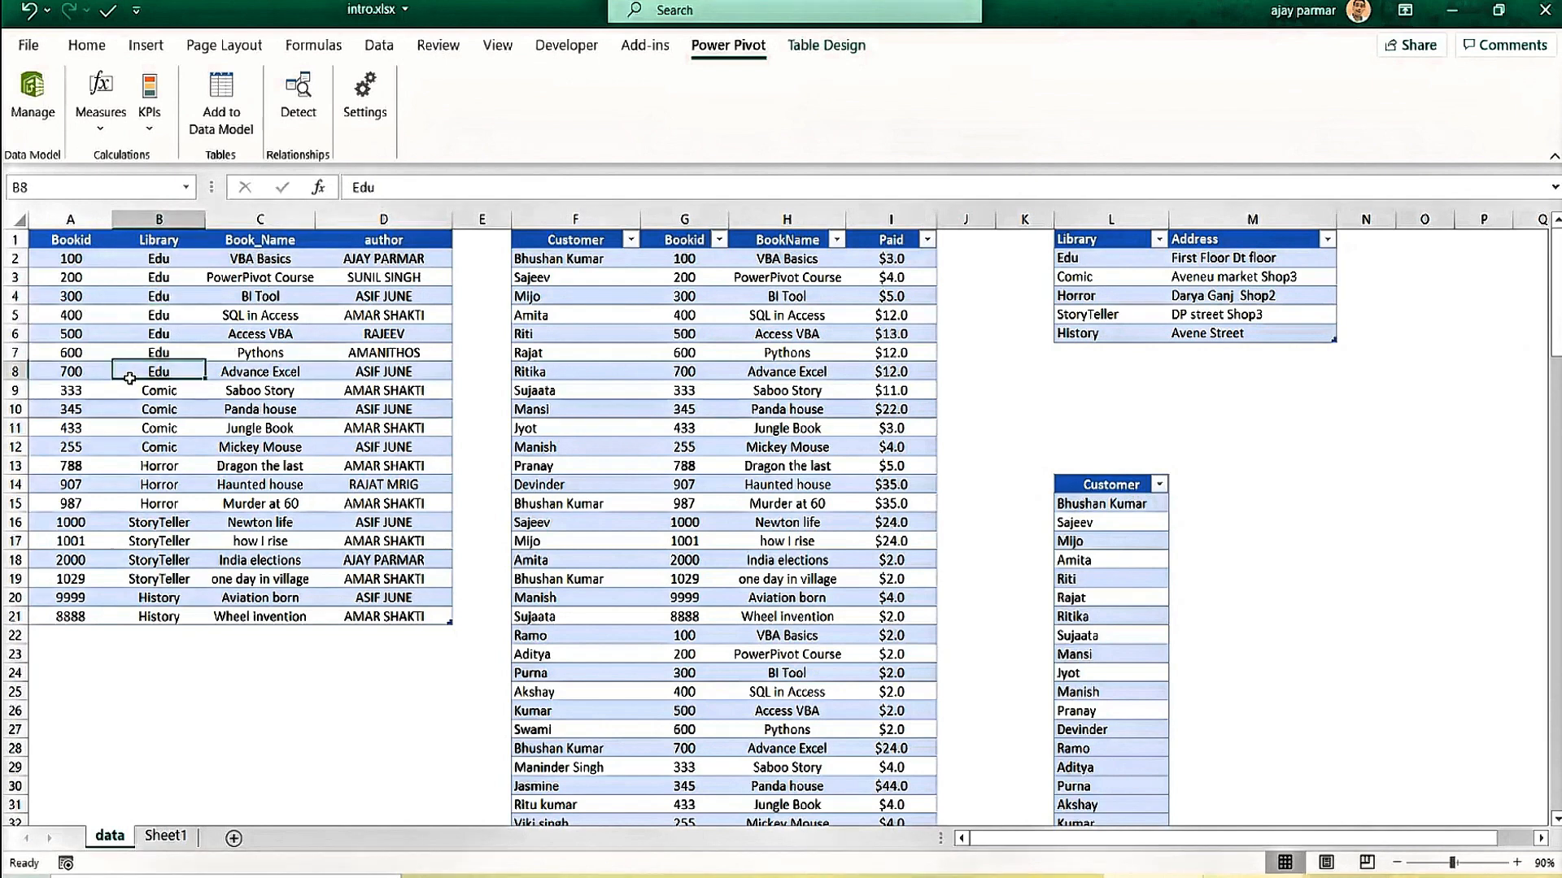
pyautogui.click(657, 368)
pyautogui.moveTo(1064, 277); pyautogui.dragTo(1220, 276)
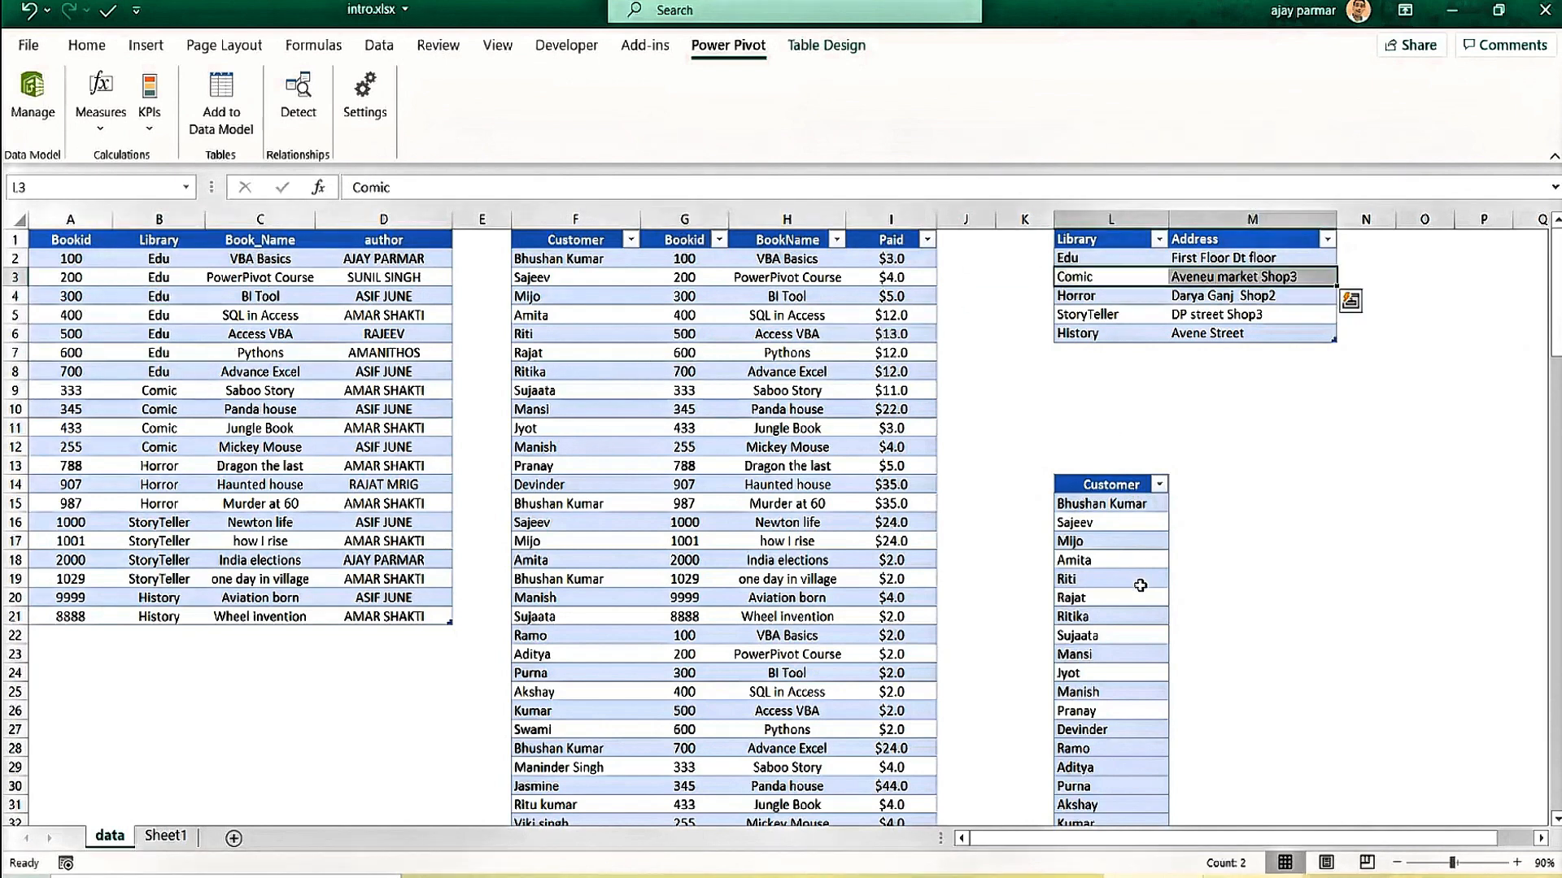
pyautogui.click(1140, 586)
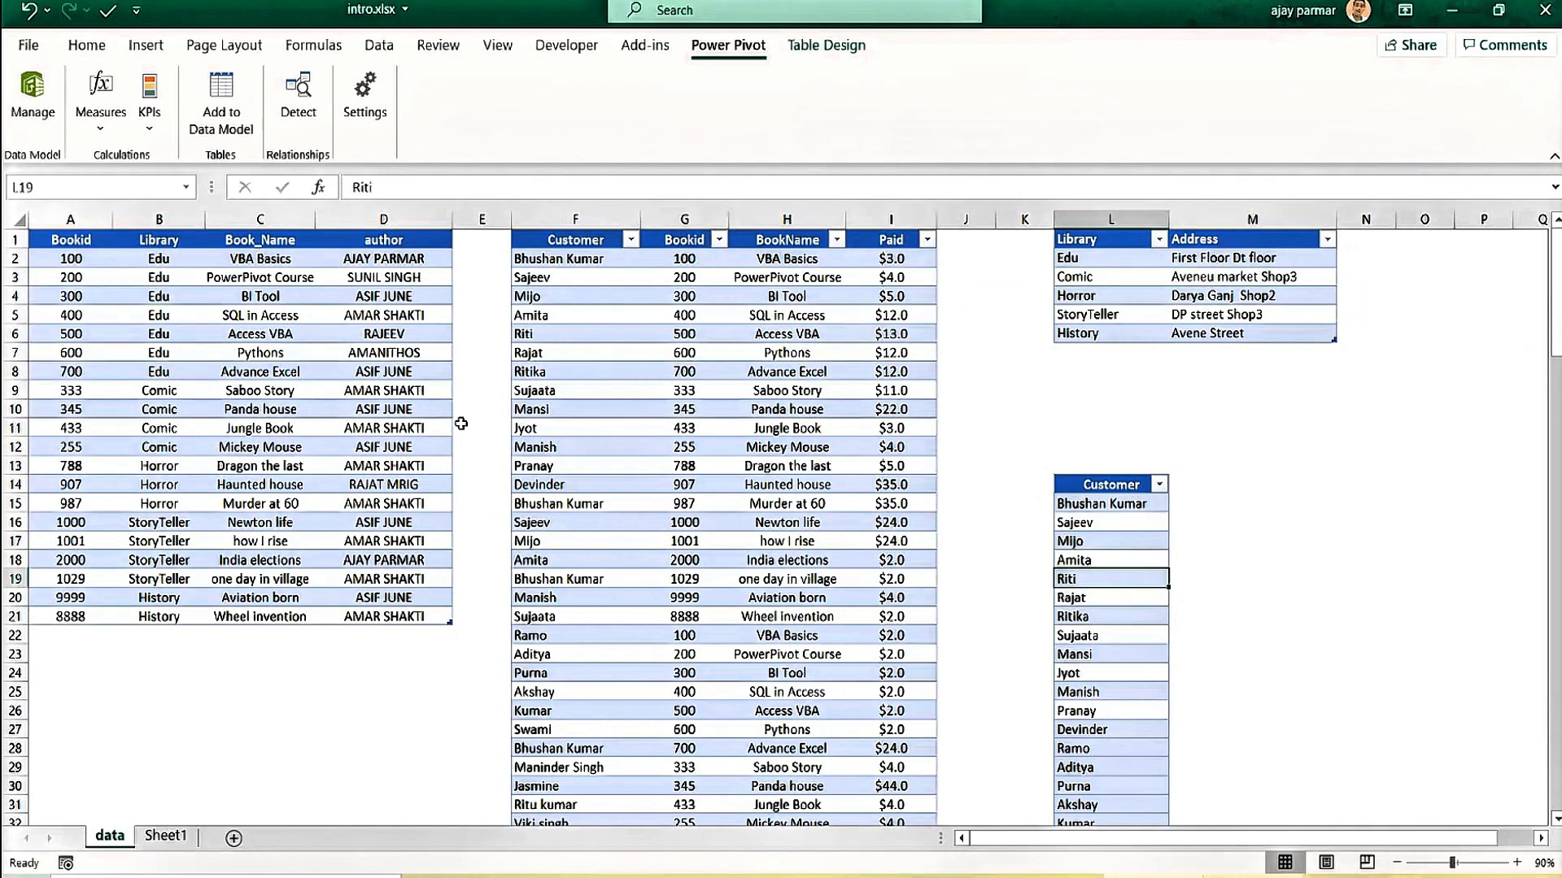
pyautogui.click(253, 411)
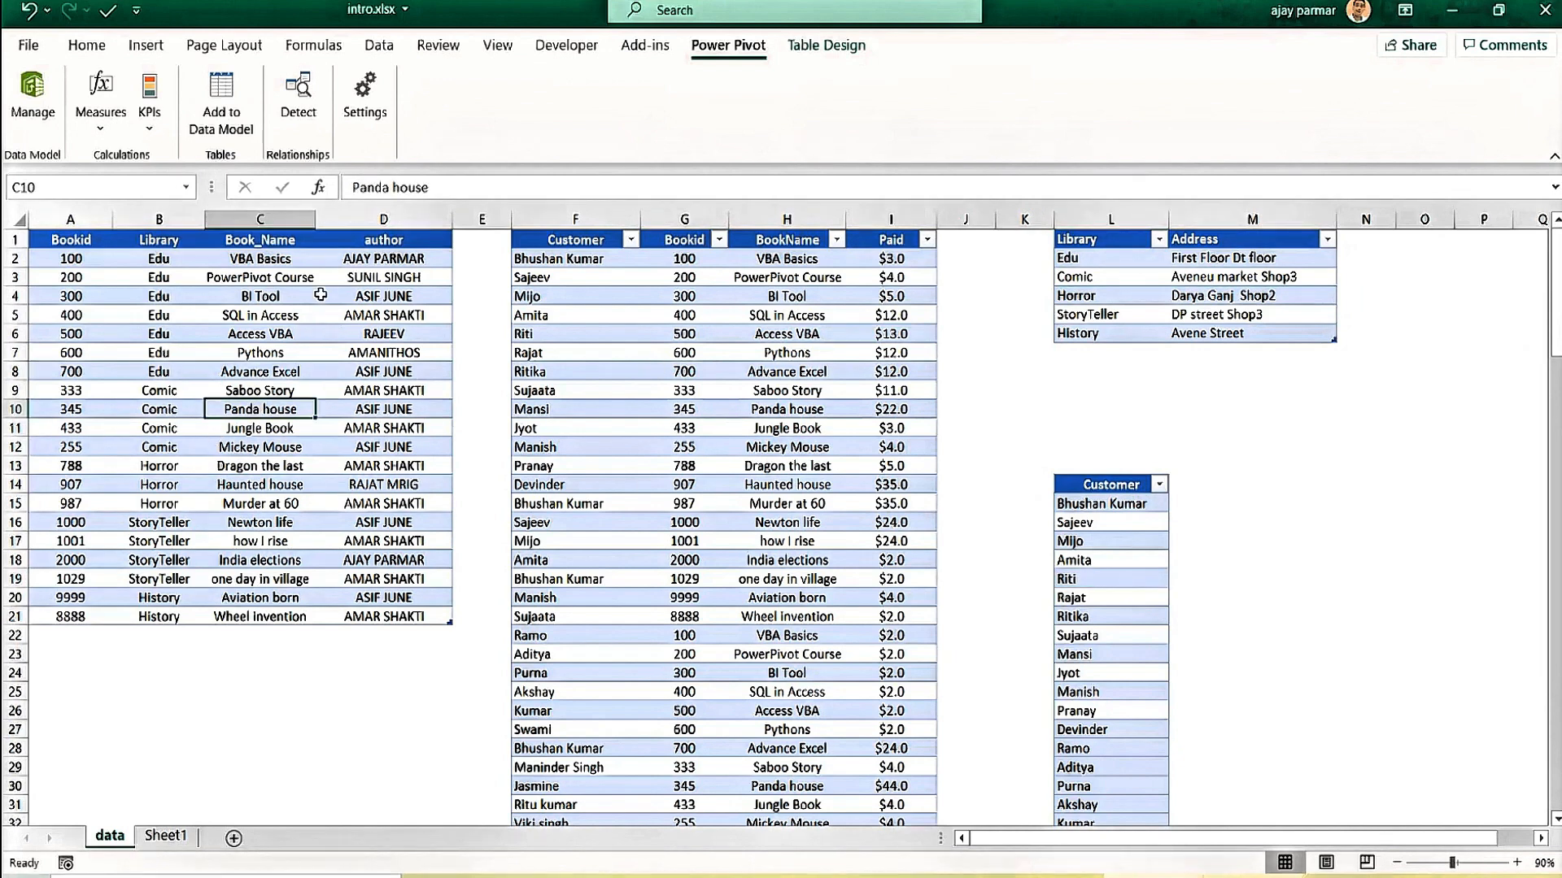
pyautogui.click(319, 295)
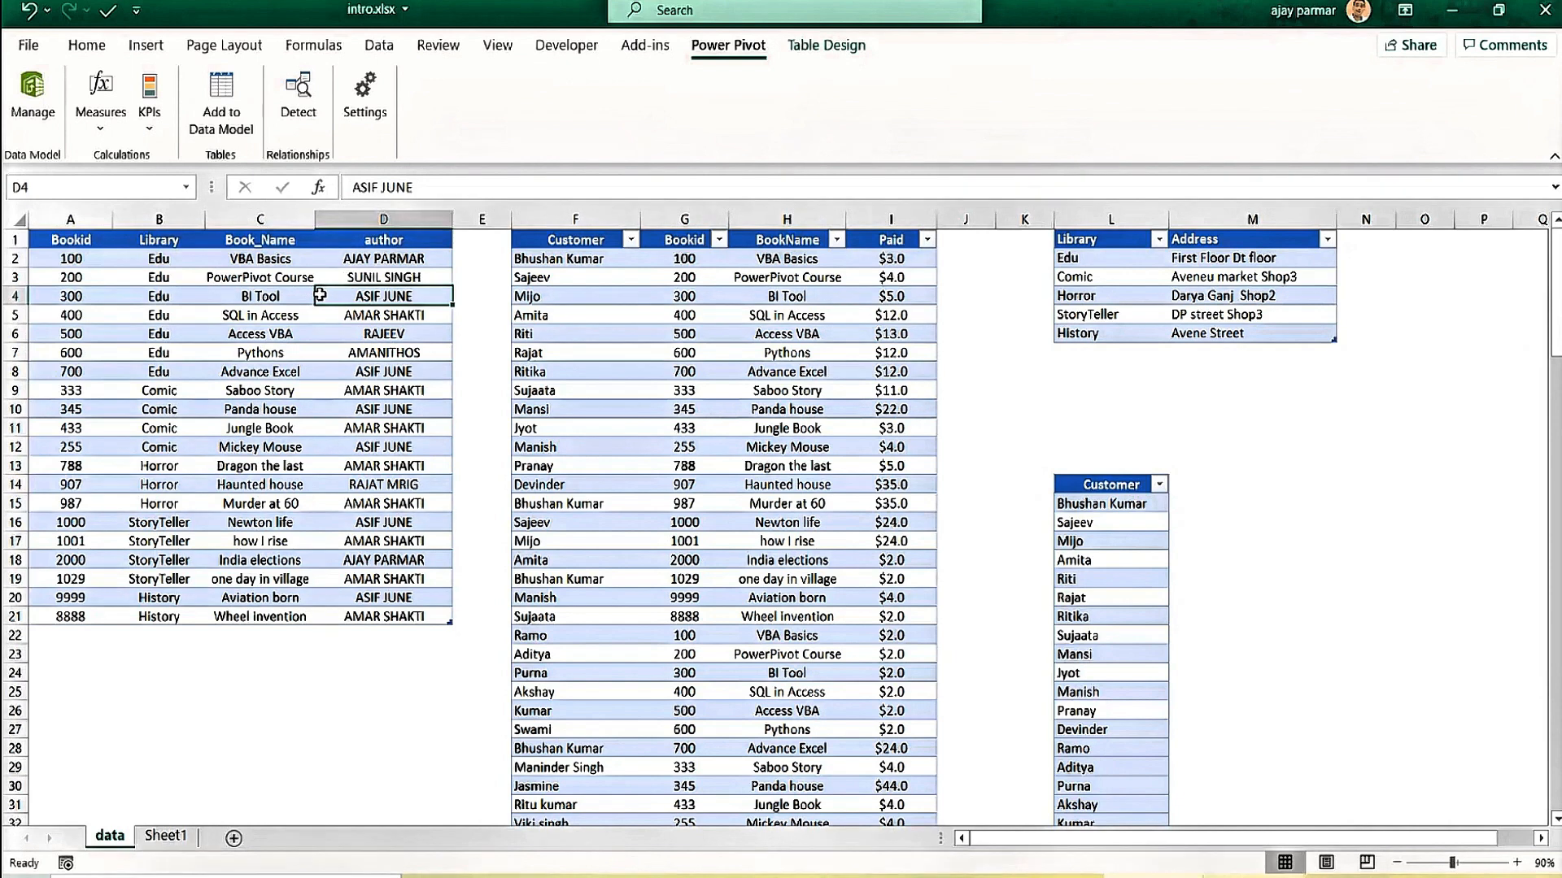
pyautogui.click(259, 465)
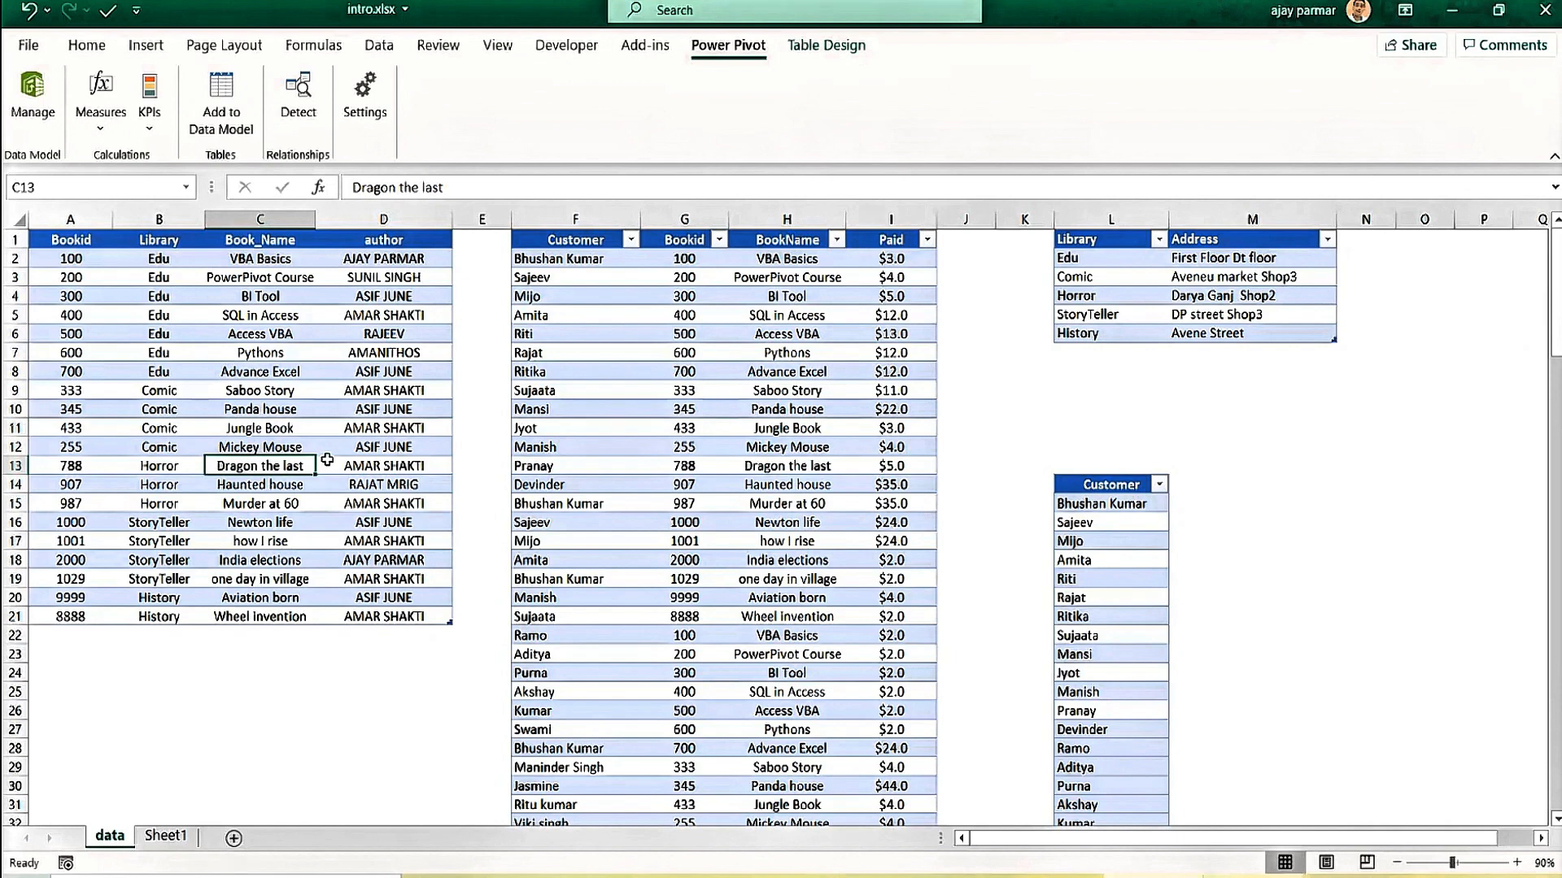
pyautogui.click(283, 410)
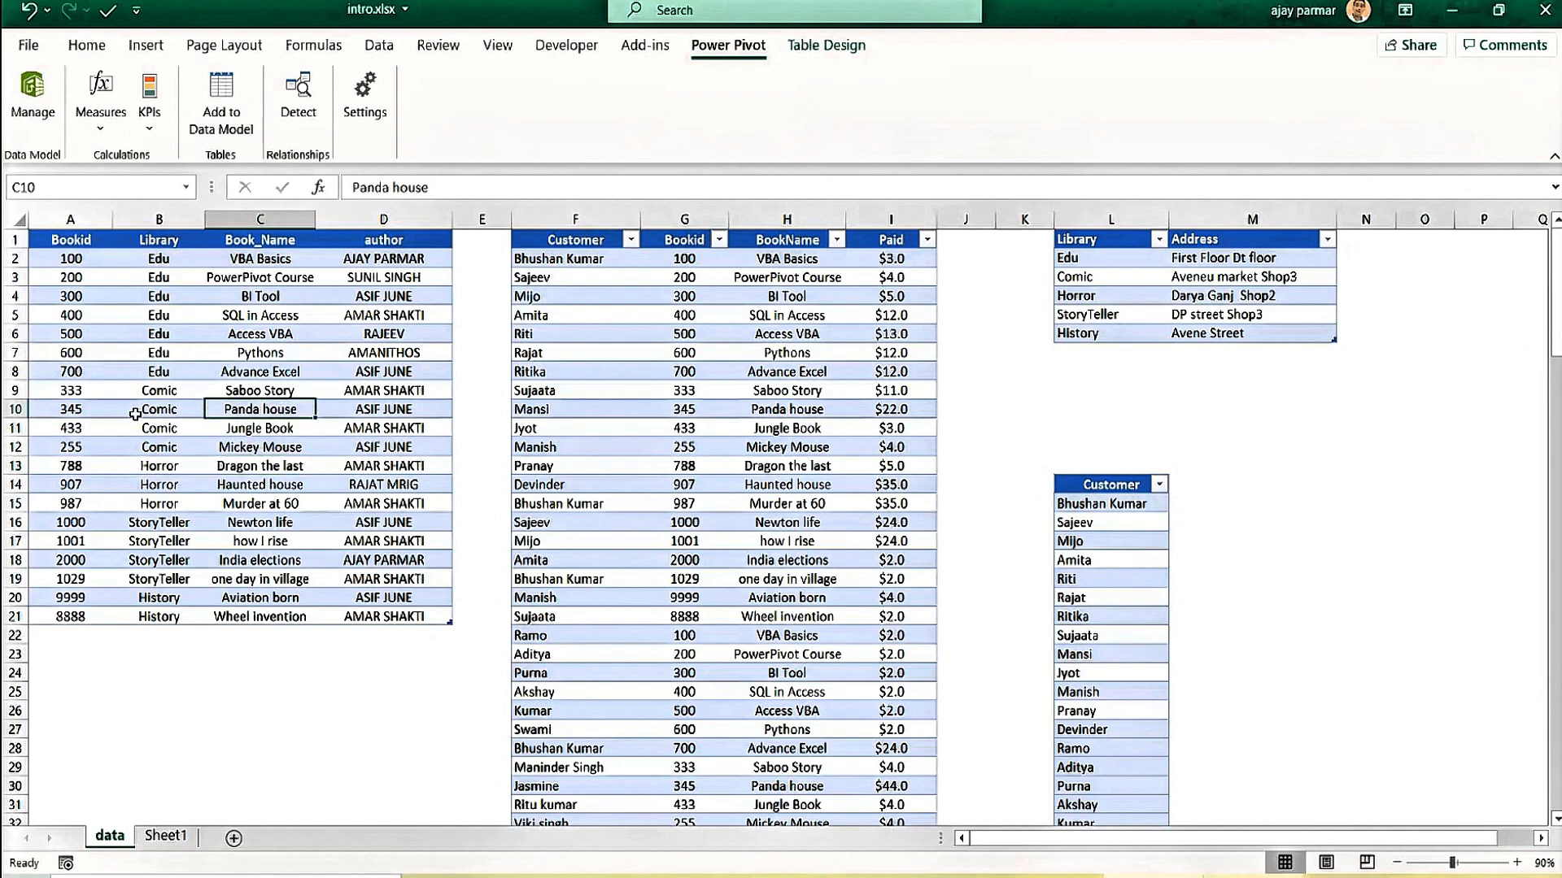
pyautogui.click(135, 414)
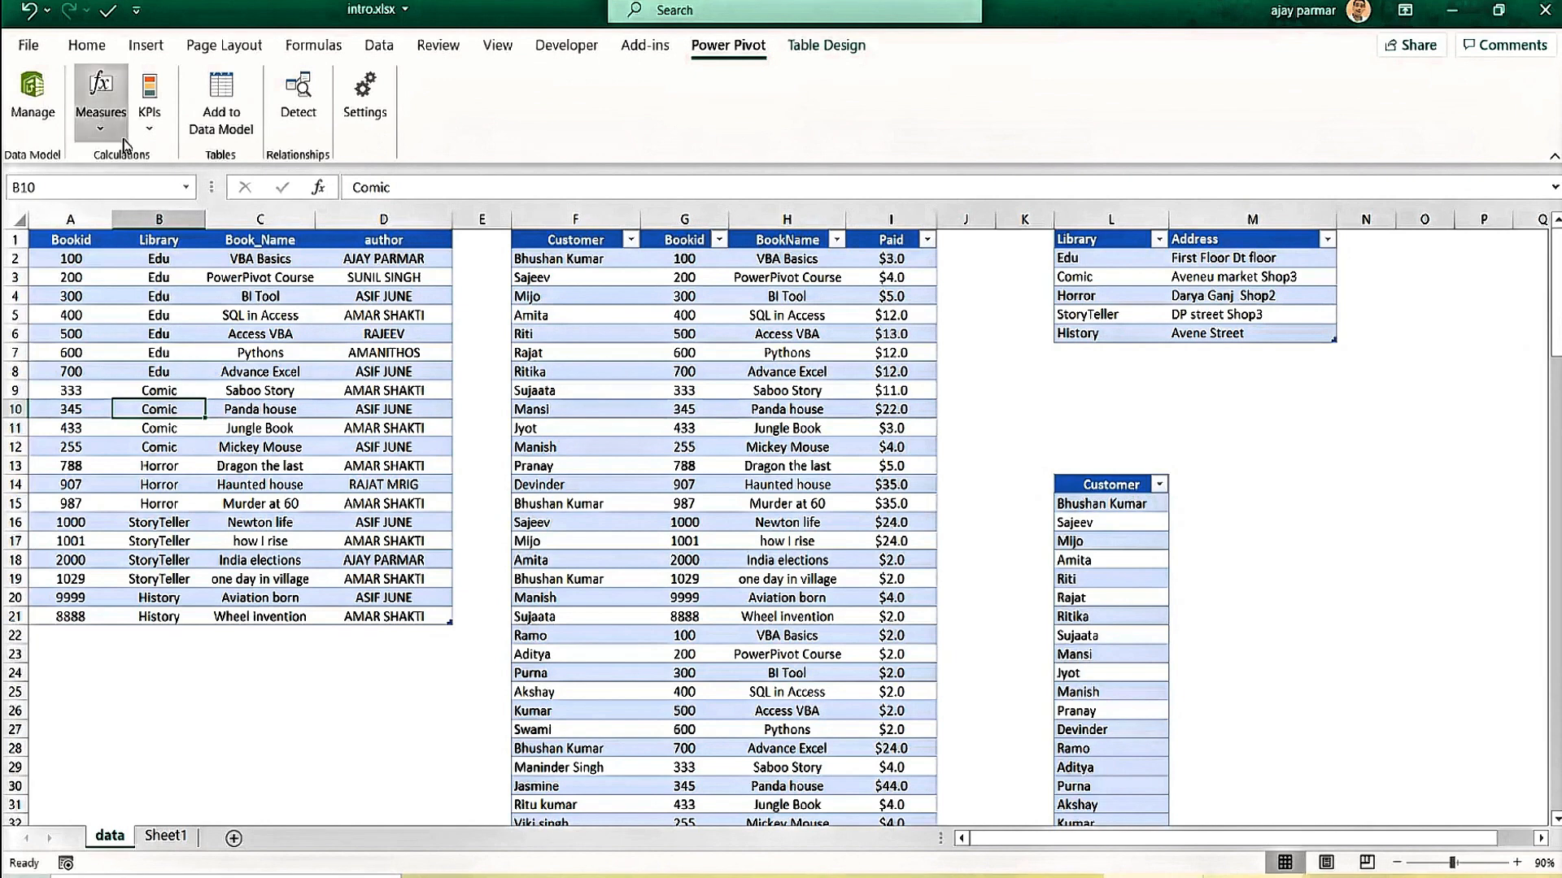
pyautogui.click(33, 101)
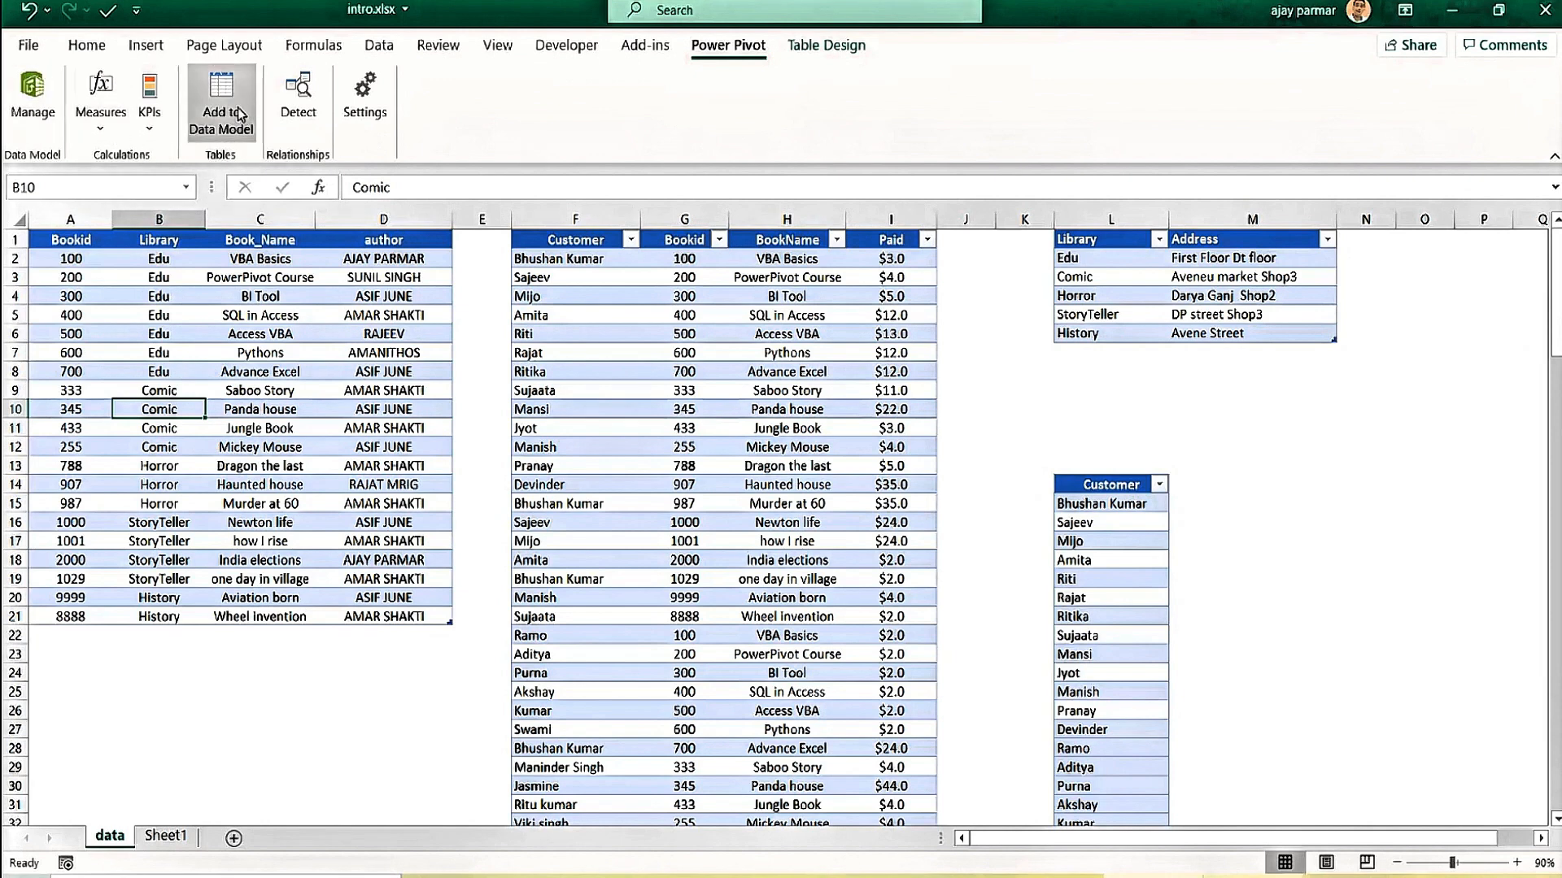
pyautogui.click(162, 300)
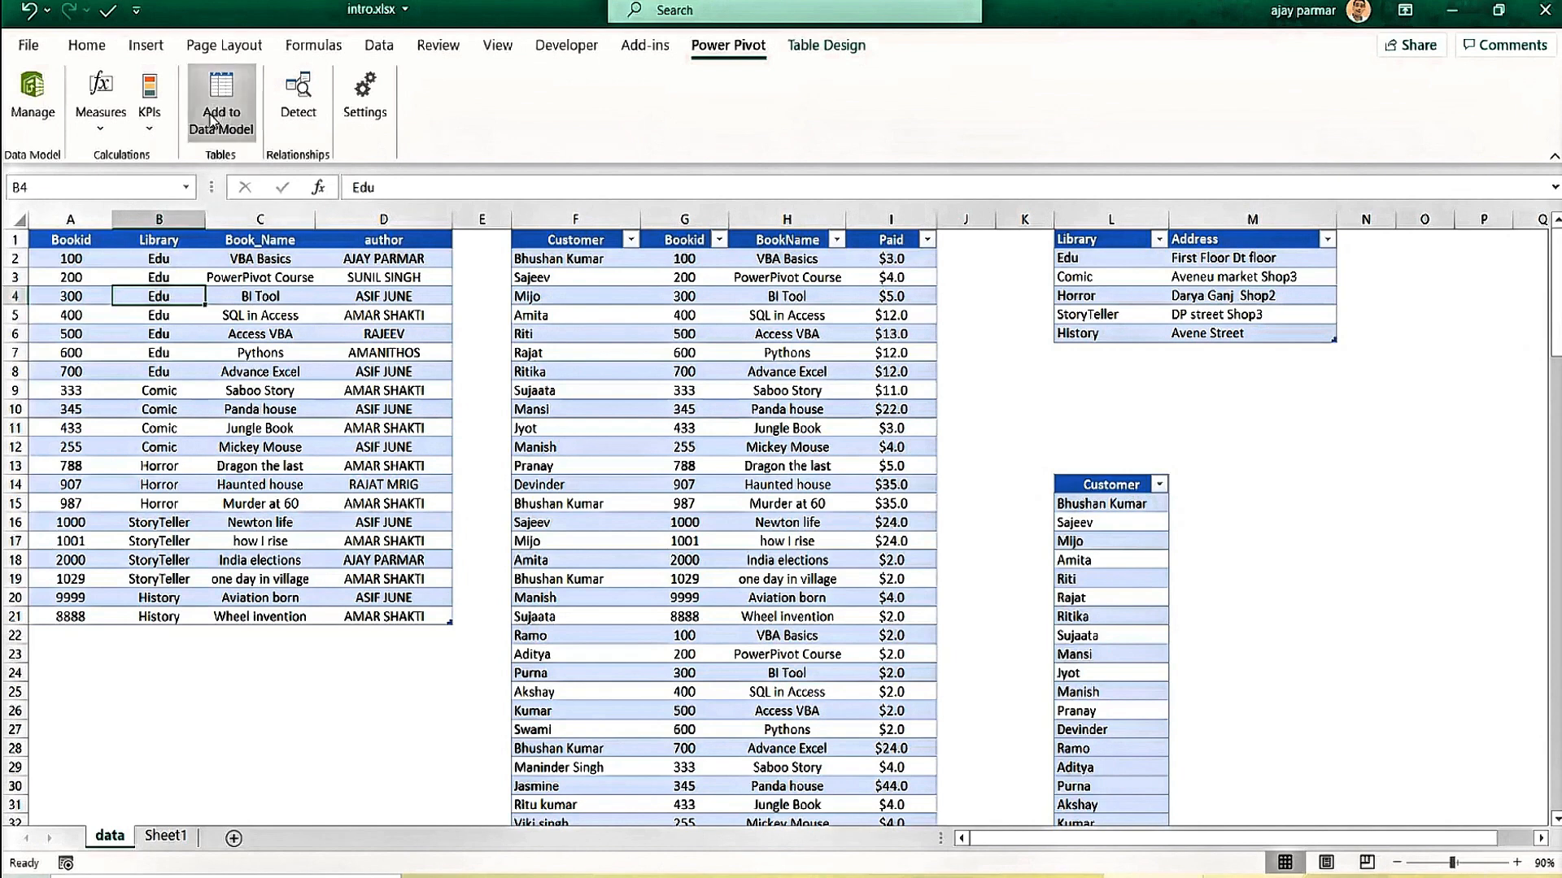
pyautogui.click(223, 358)
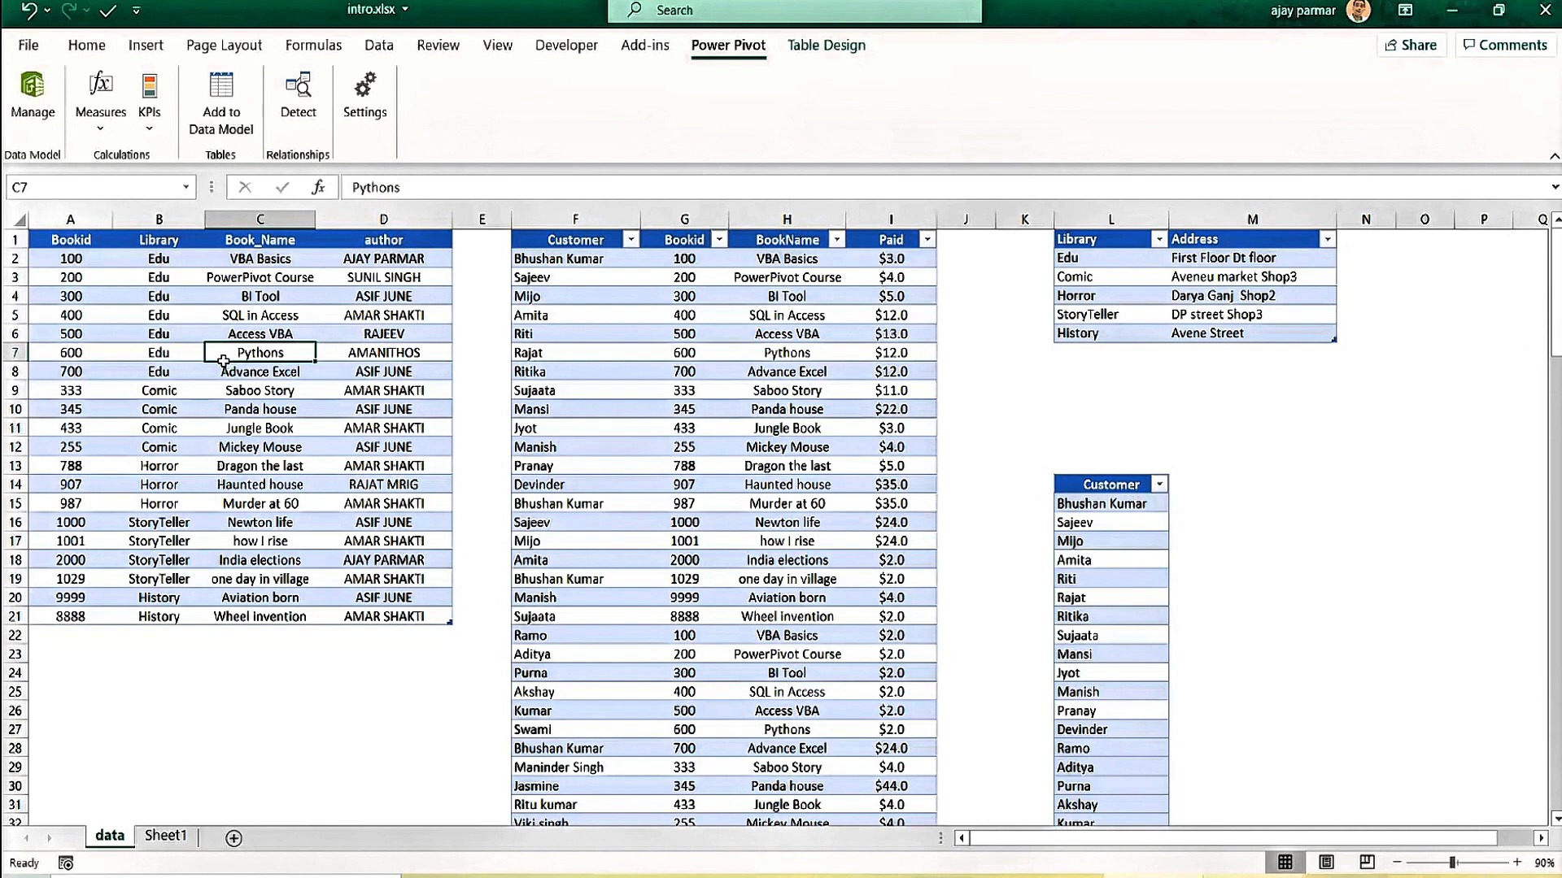
pyautogui.click(79, 372)
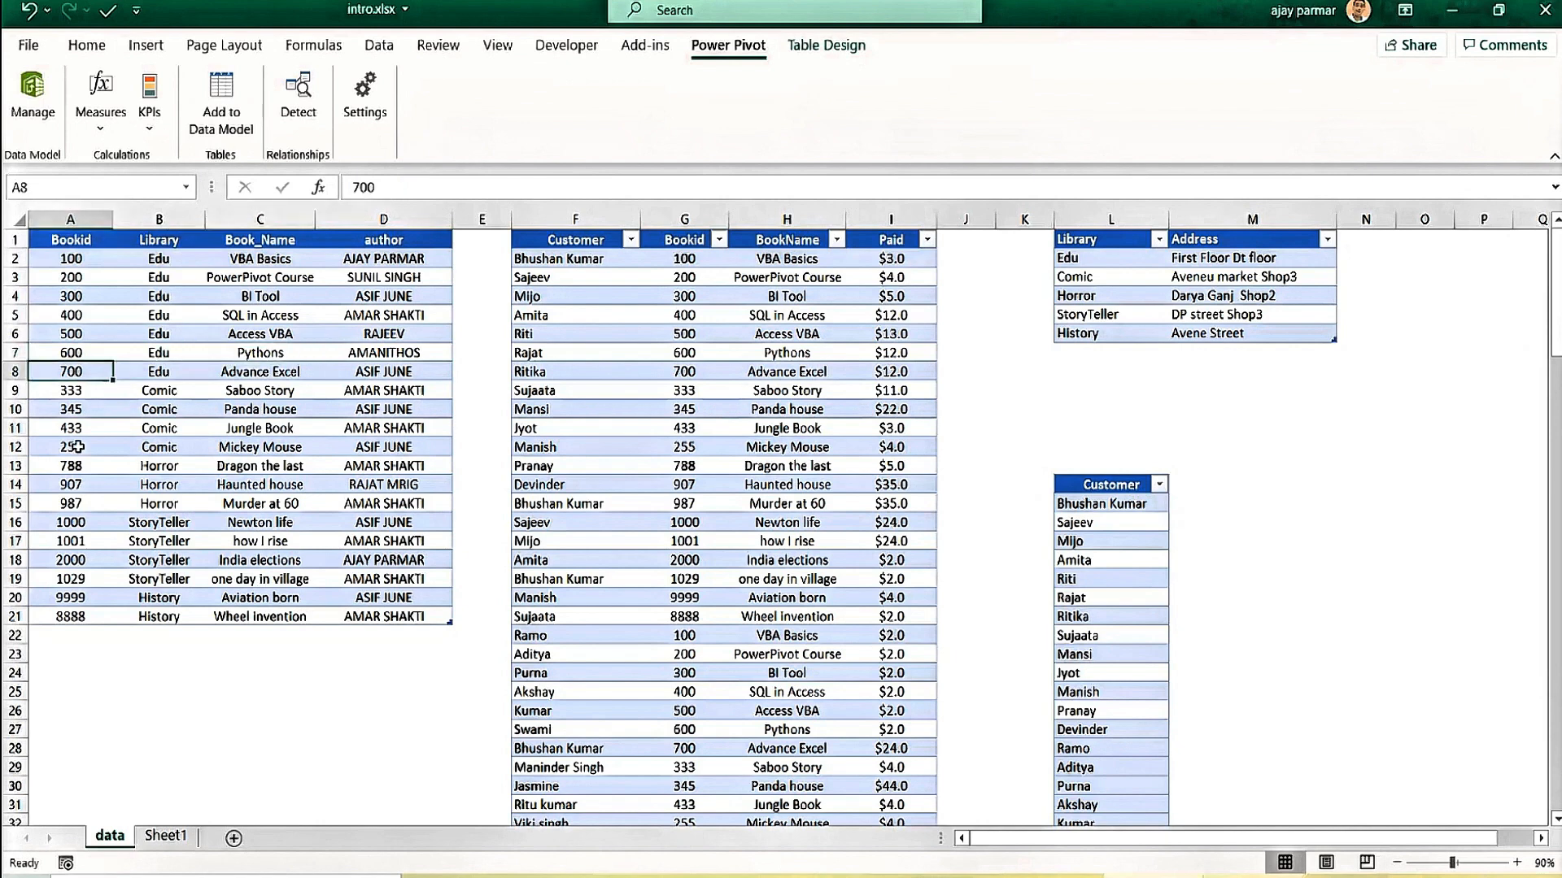
pyautogui.click(76, 447)
pyautogui.click(76, 296)
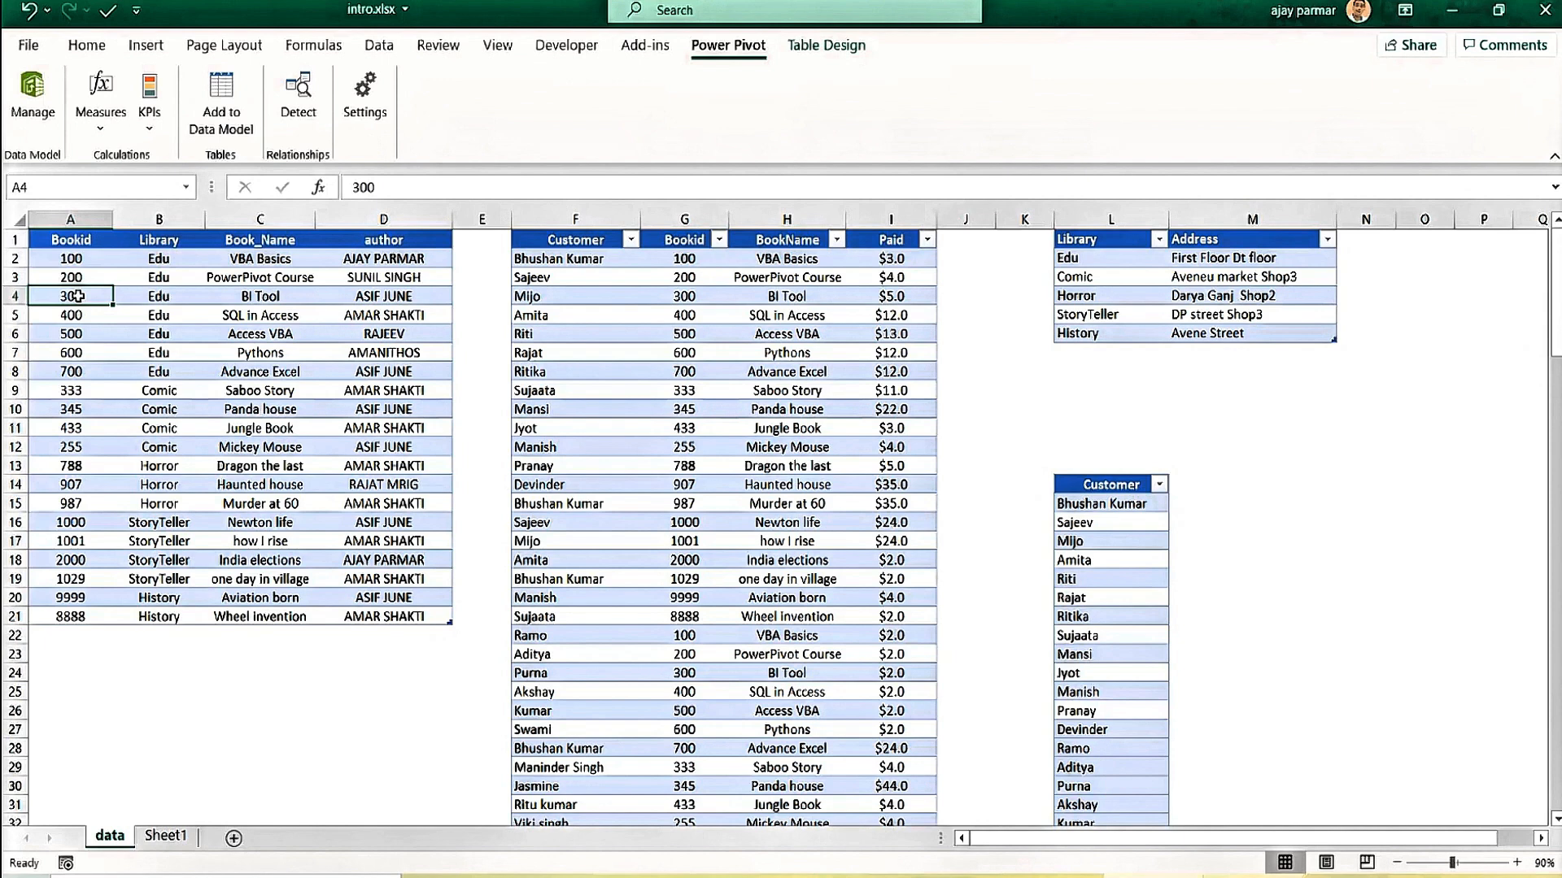
pyautogui.click(160, 277)
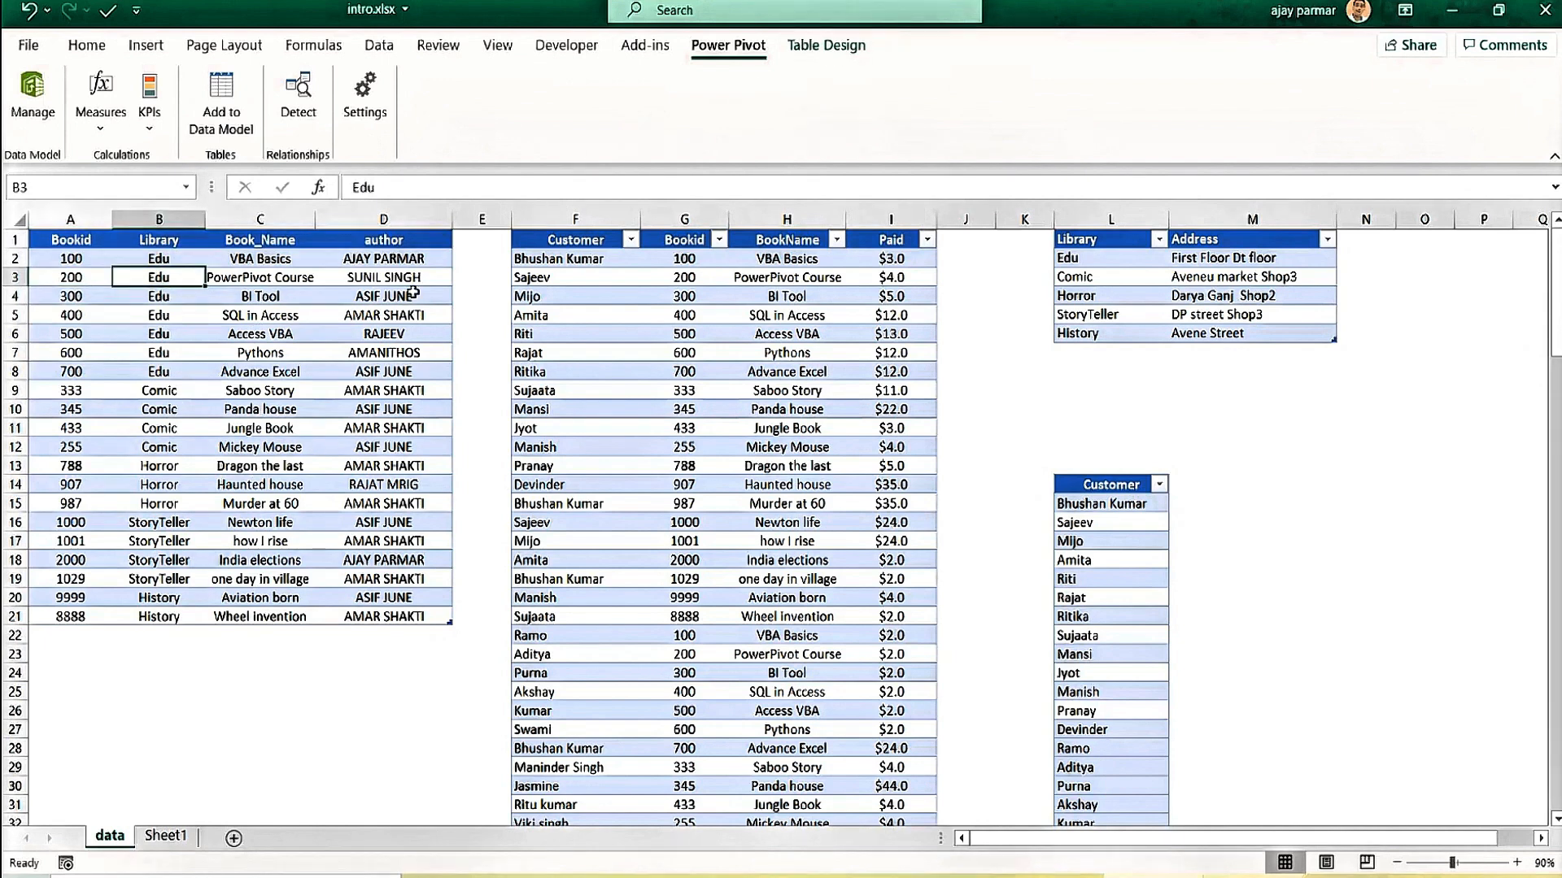
# Inspect the bookstore table's entries and design, then return to Sheet1's PowerPivot notes.
pyautogui.click(175, 349)
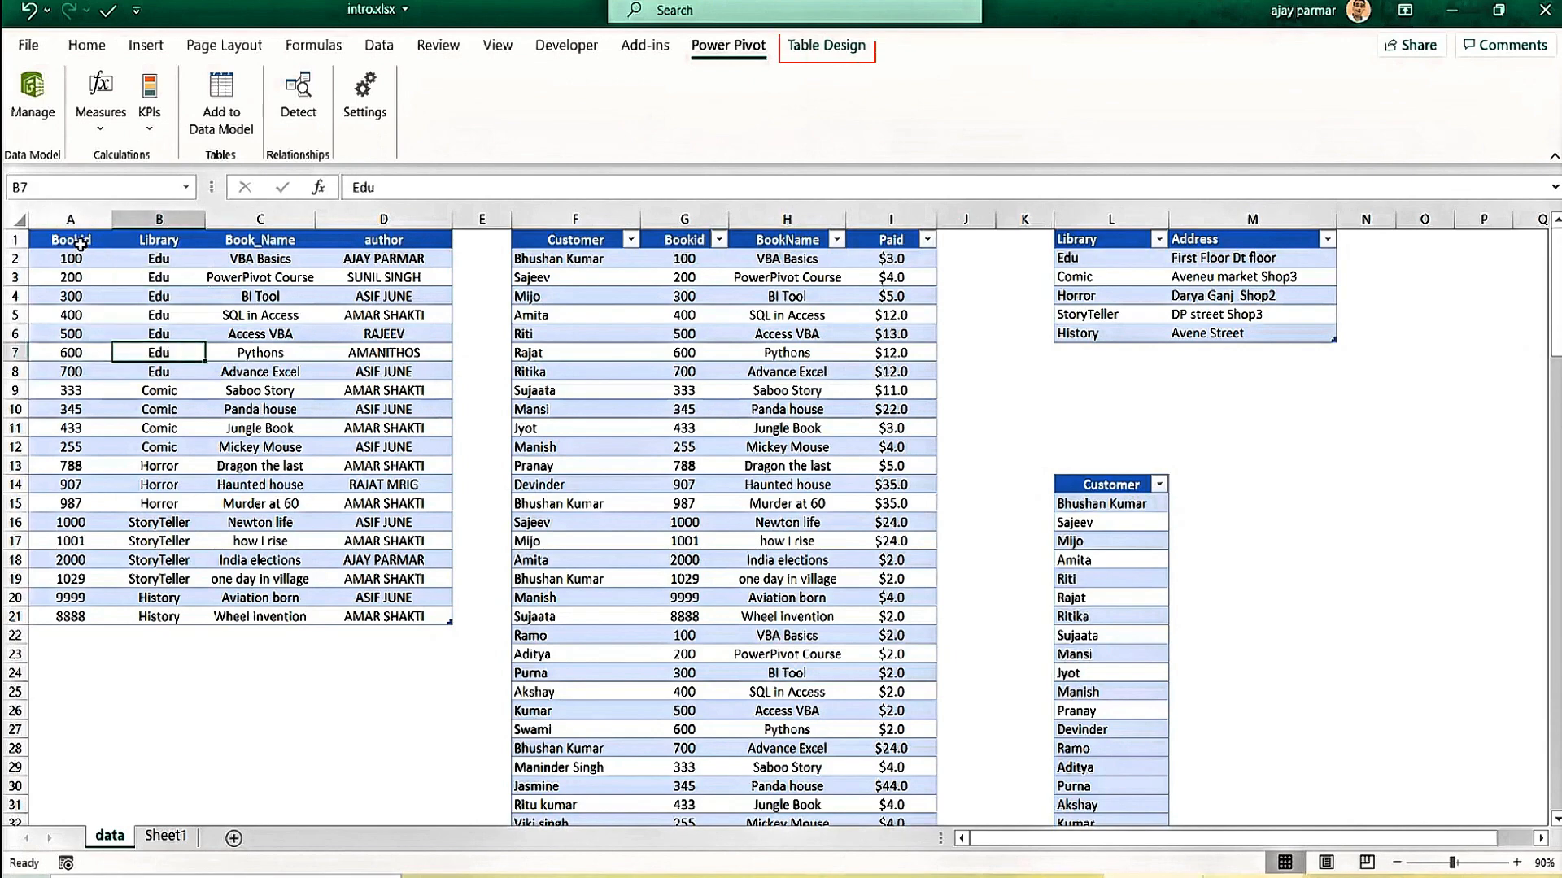
pyautogui.click(79, 244)
pyautogui.click(824, 43)
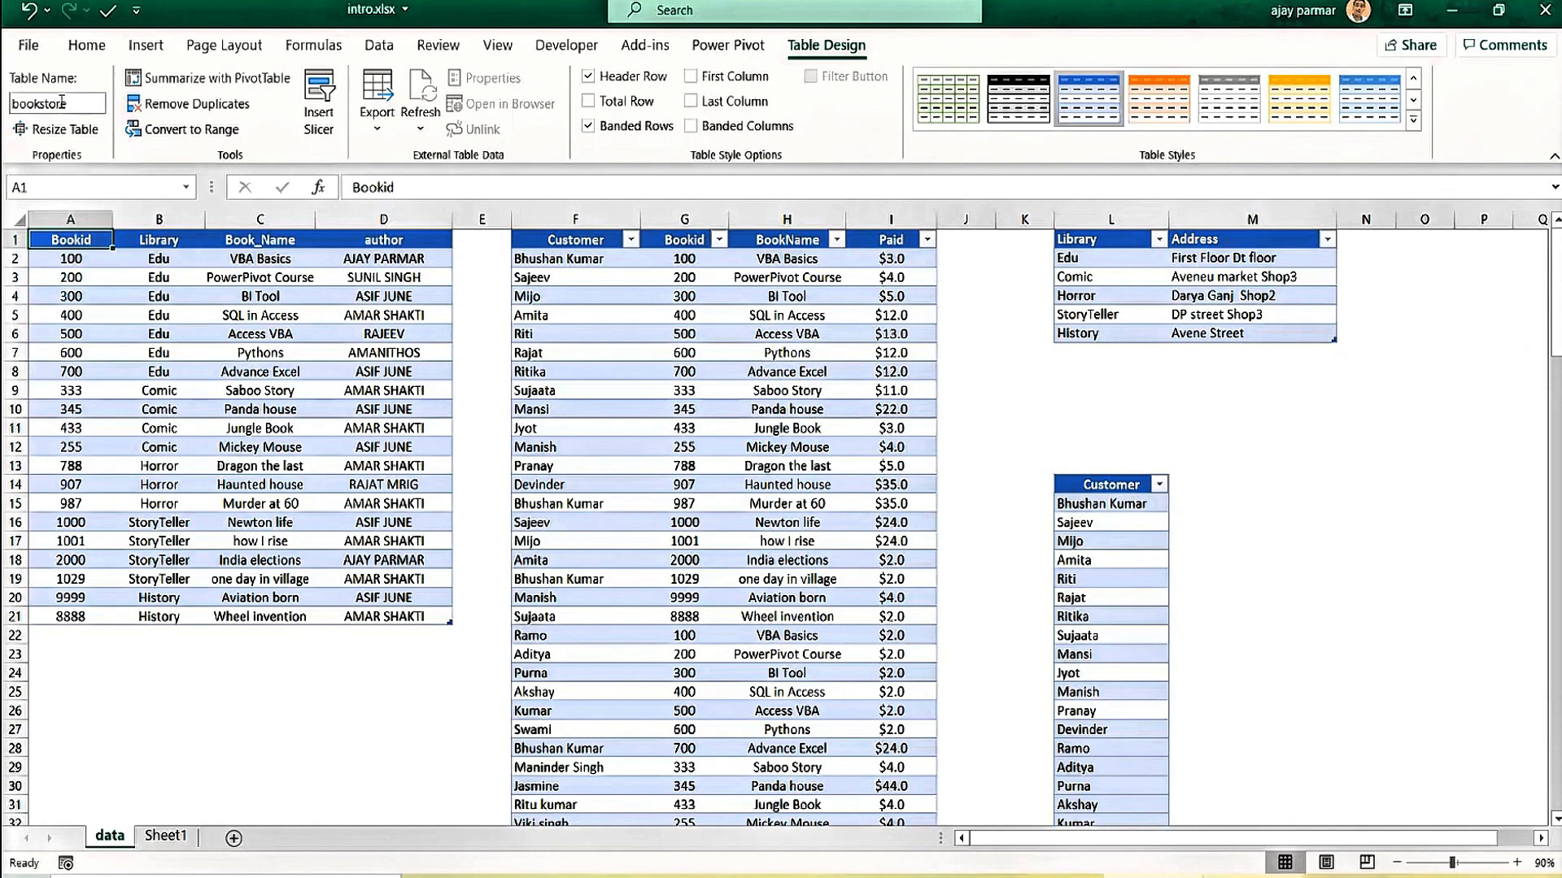
pyautogui.click(122, 370)
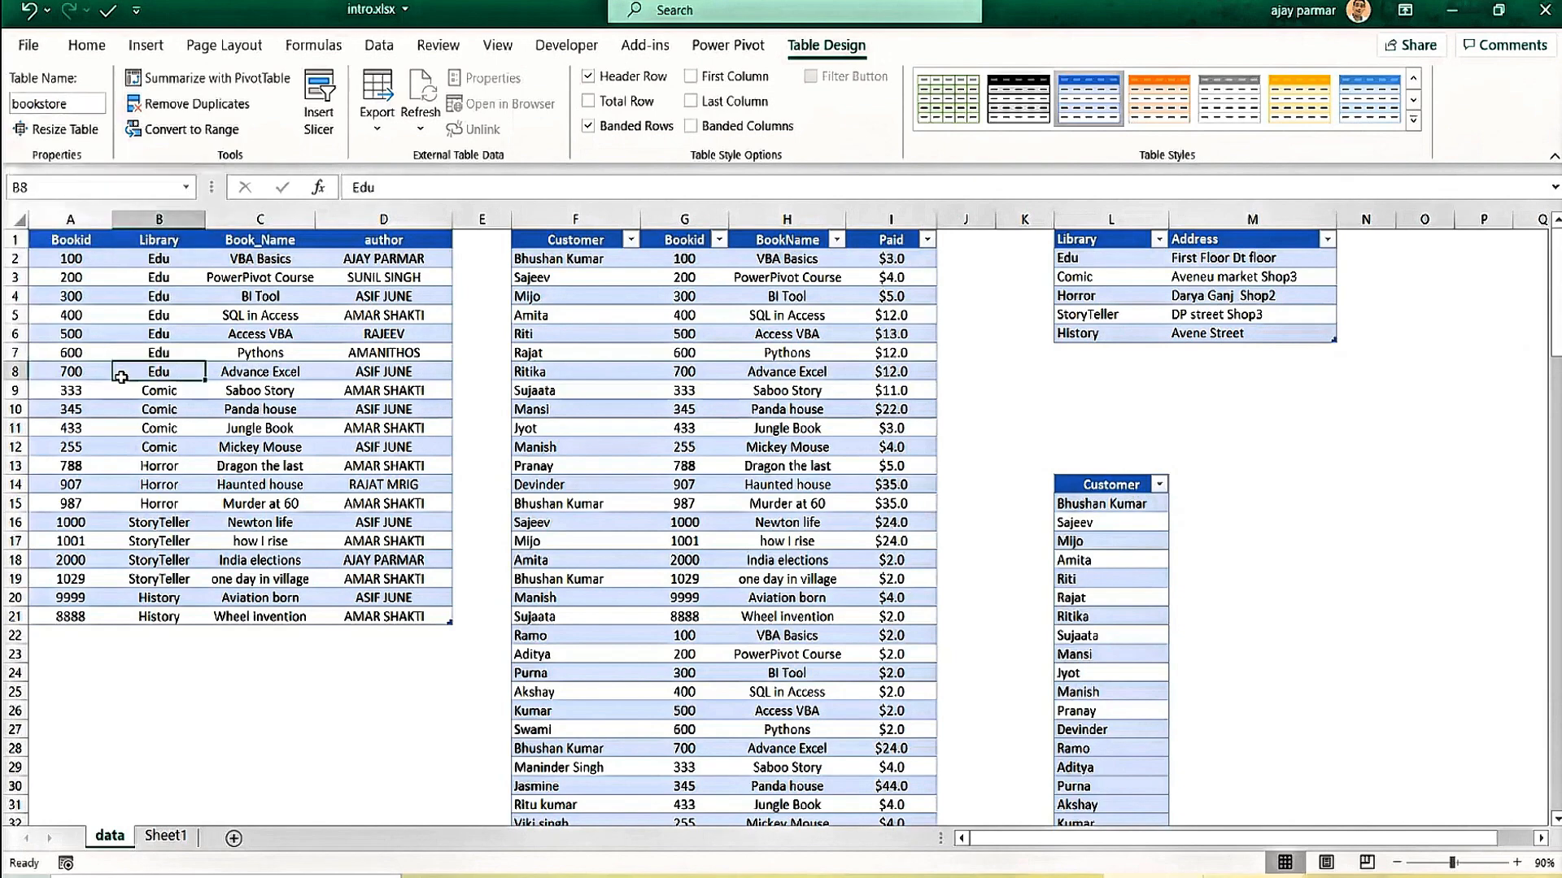
pyautogui.click(86, 285)
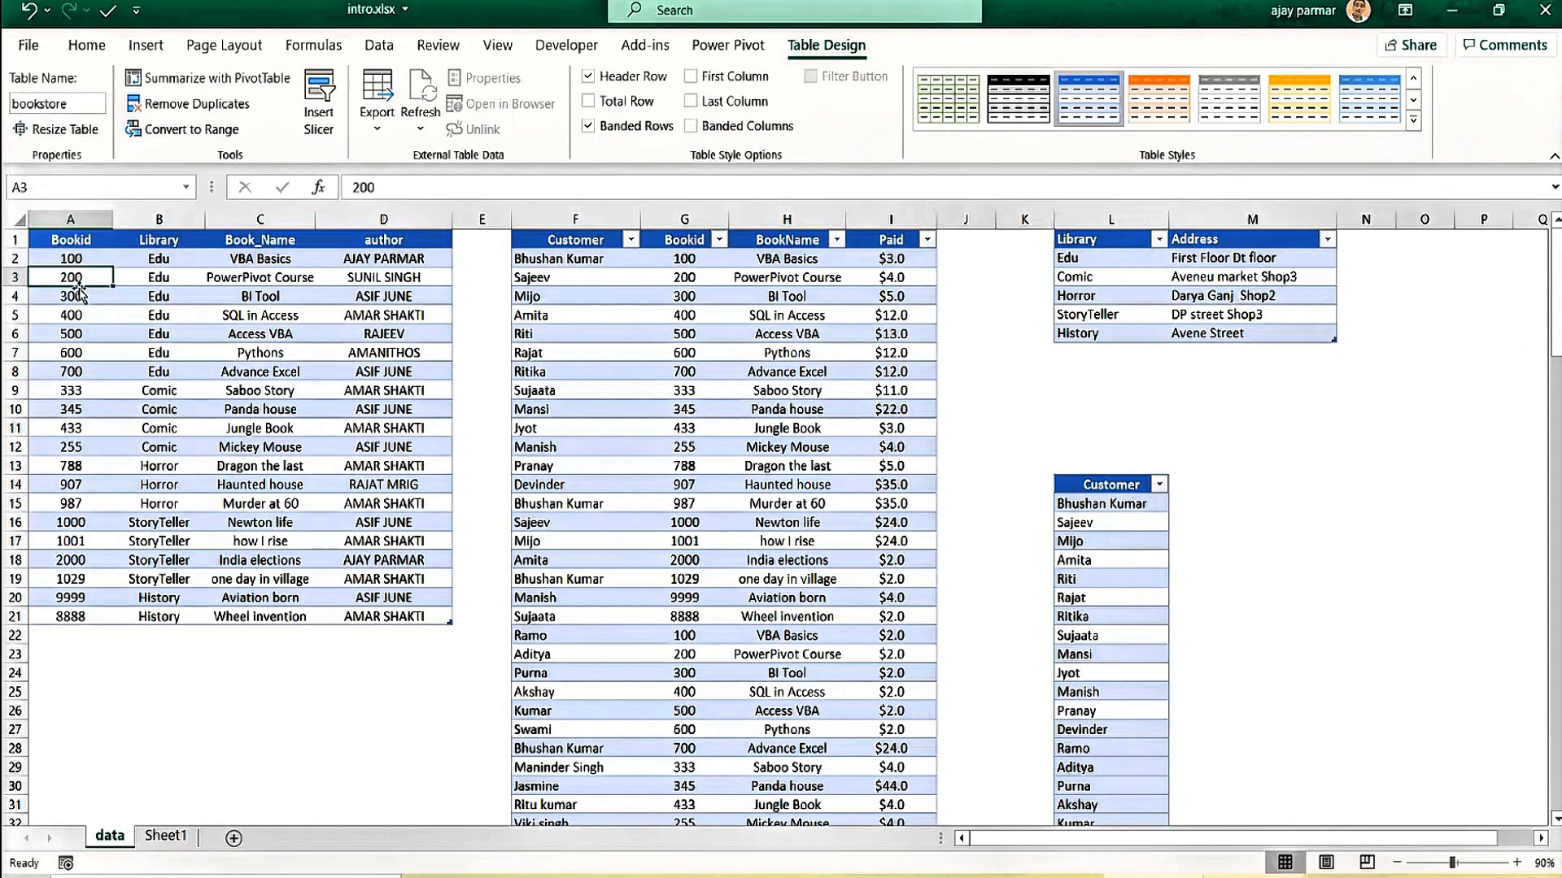
pyautogui.click(302, 302)
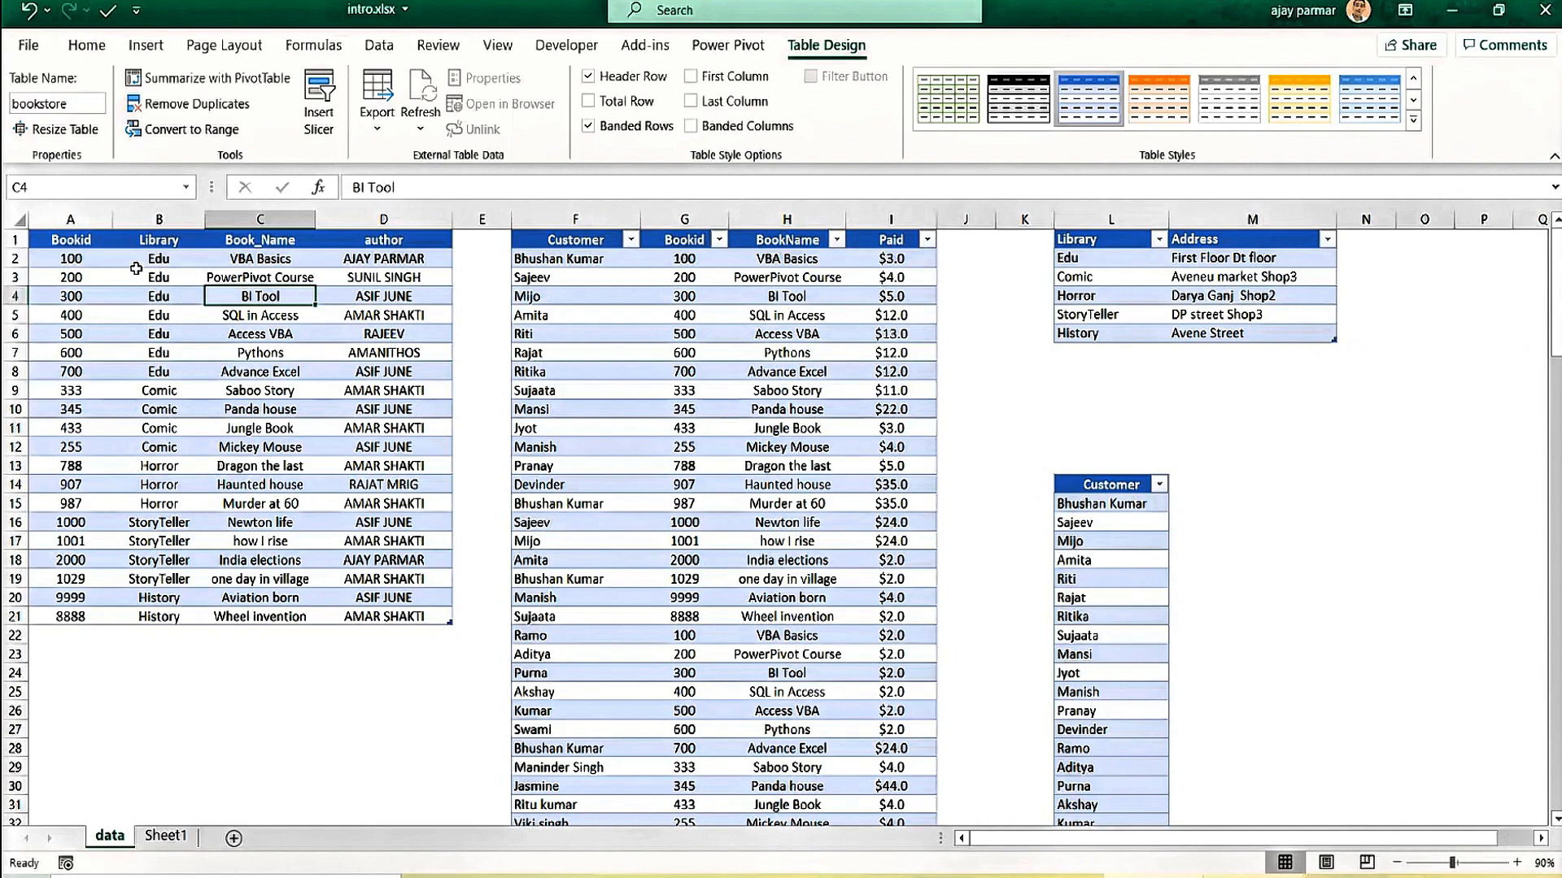
pyautogui.click(634, 314)
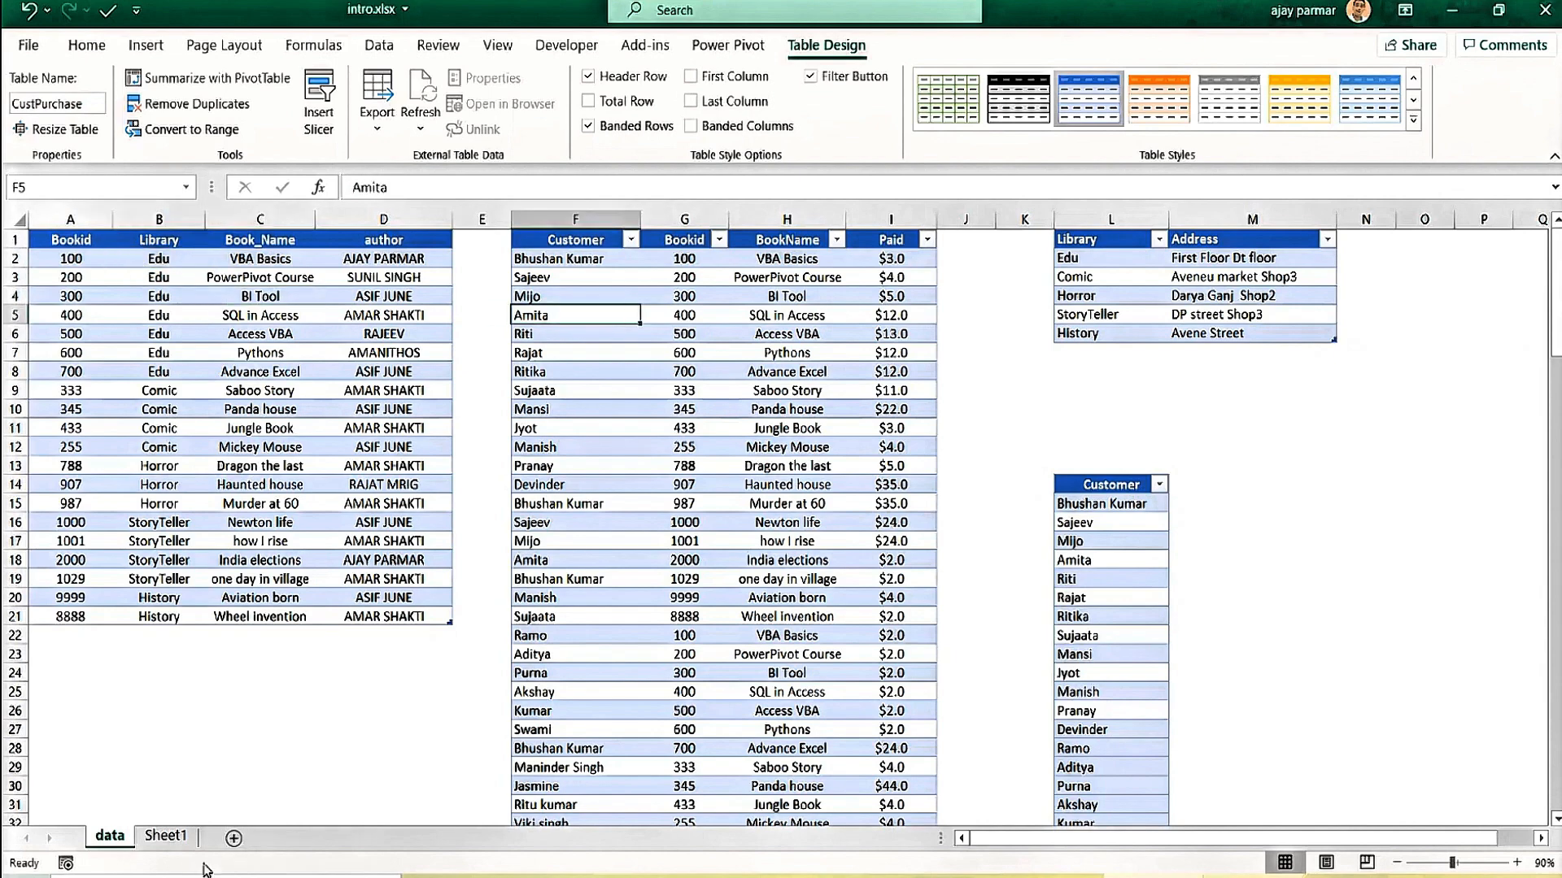
pyautogui.click(178, 844)
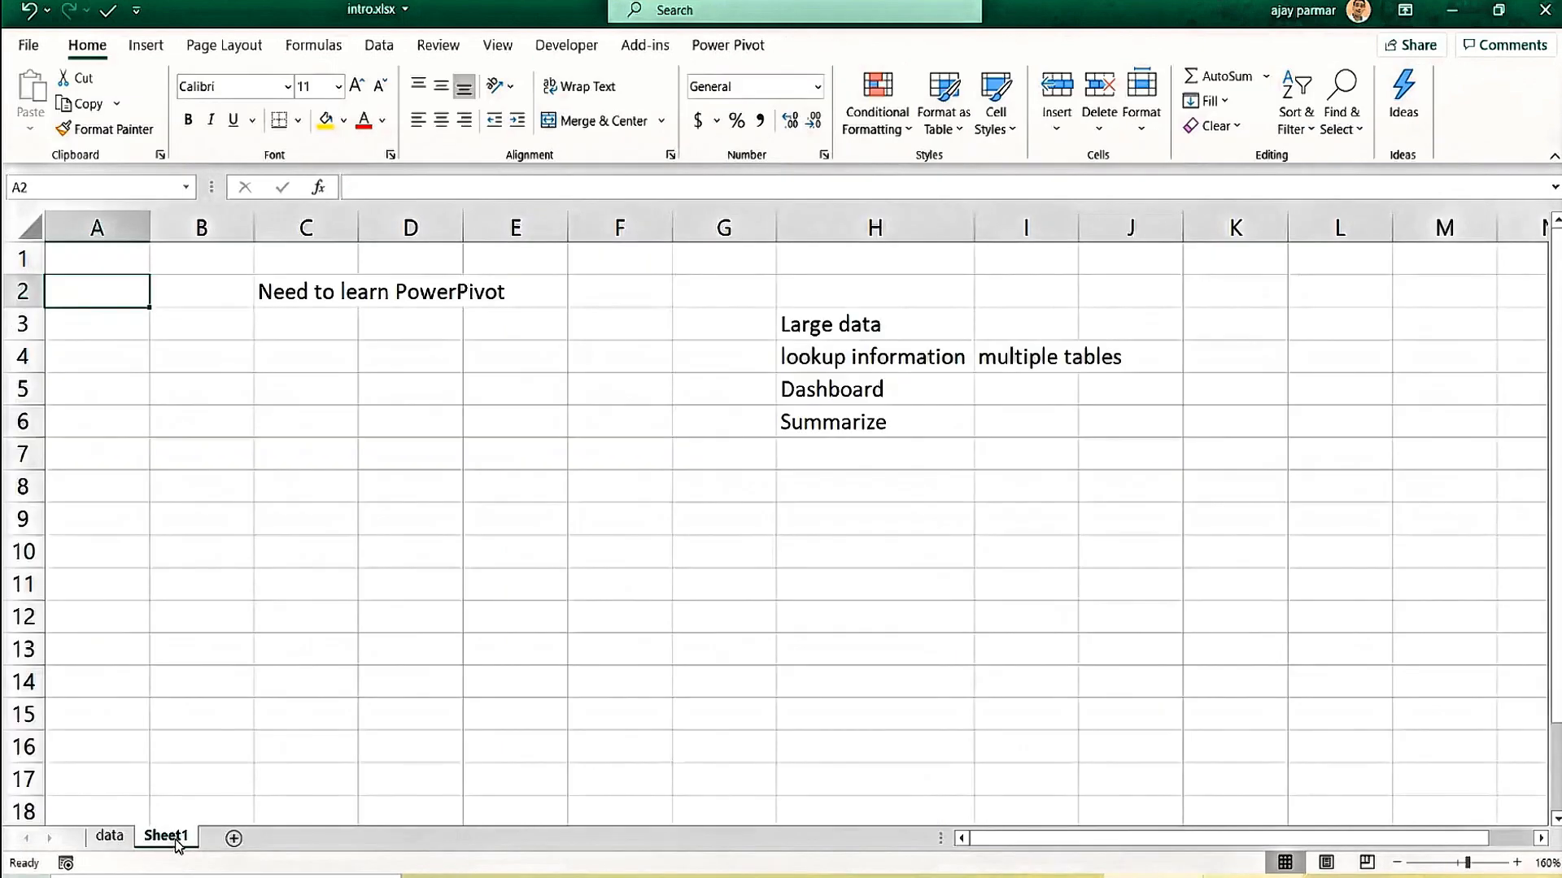
# Type the header 'name' in A7 and three names in A8:A10.
pyautogui.click(154, 456)
pyautogui.click(99, 456)
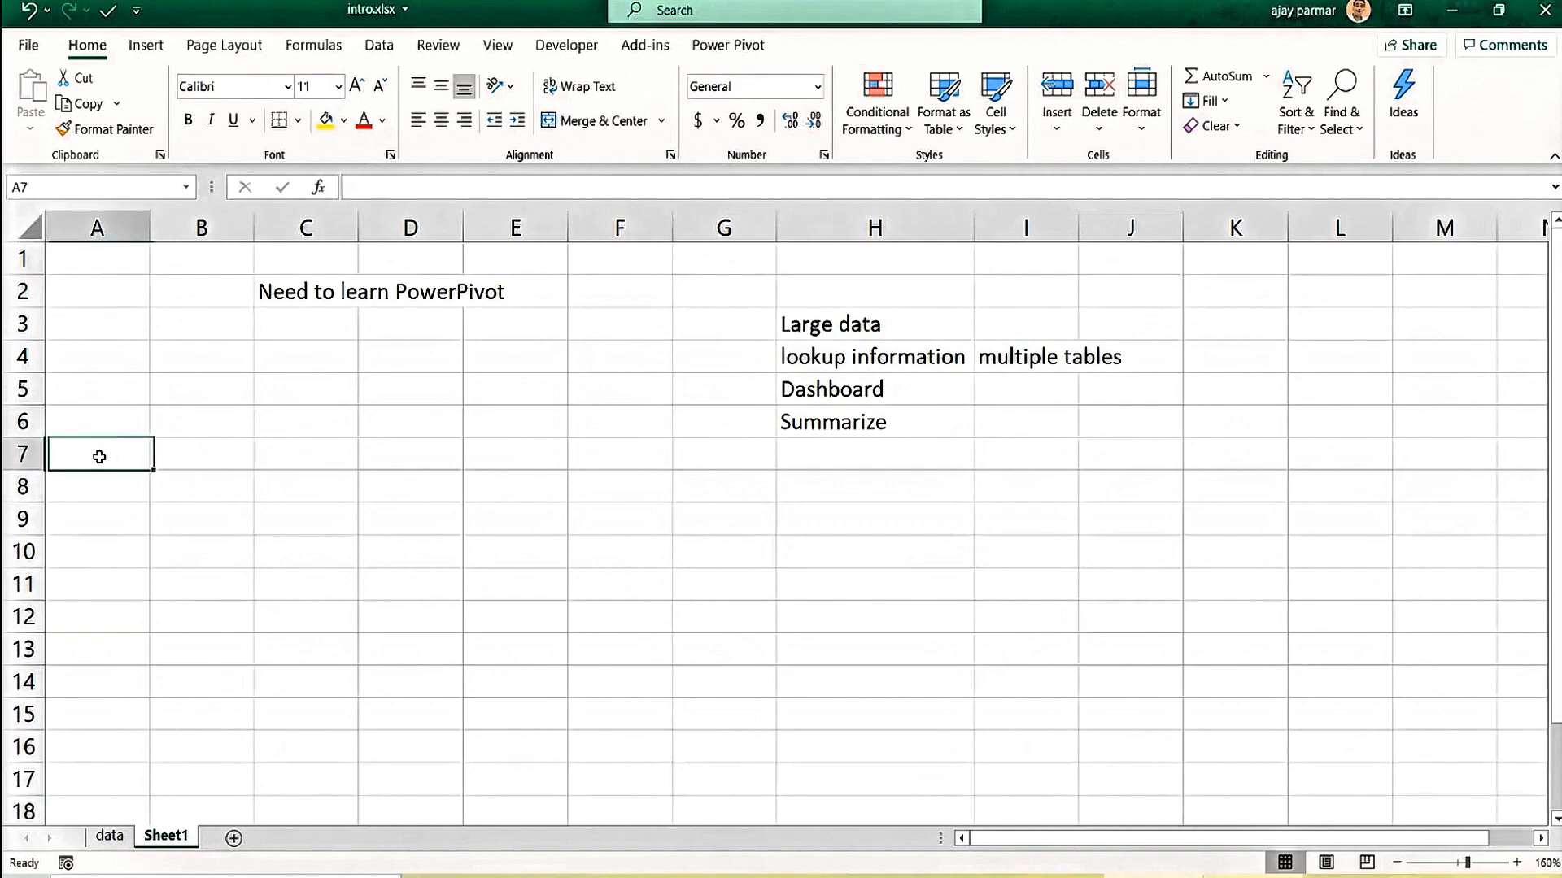
pyautogui.write('name')
pyautogui.press('Return')
pyautogui.write('aj')
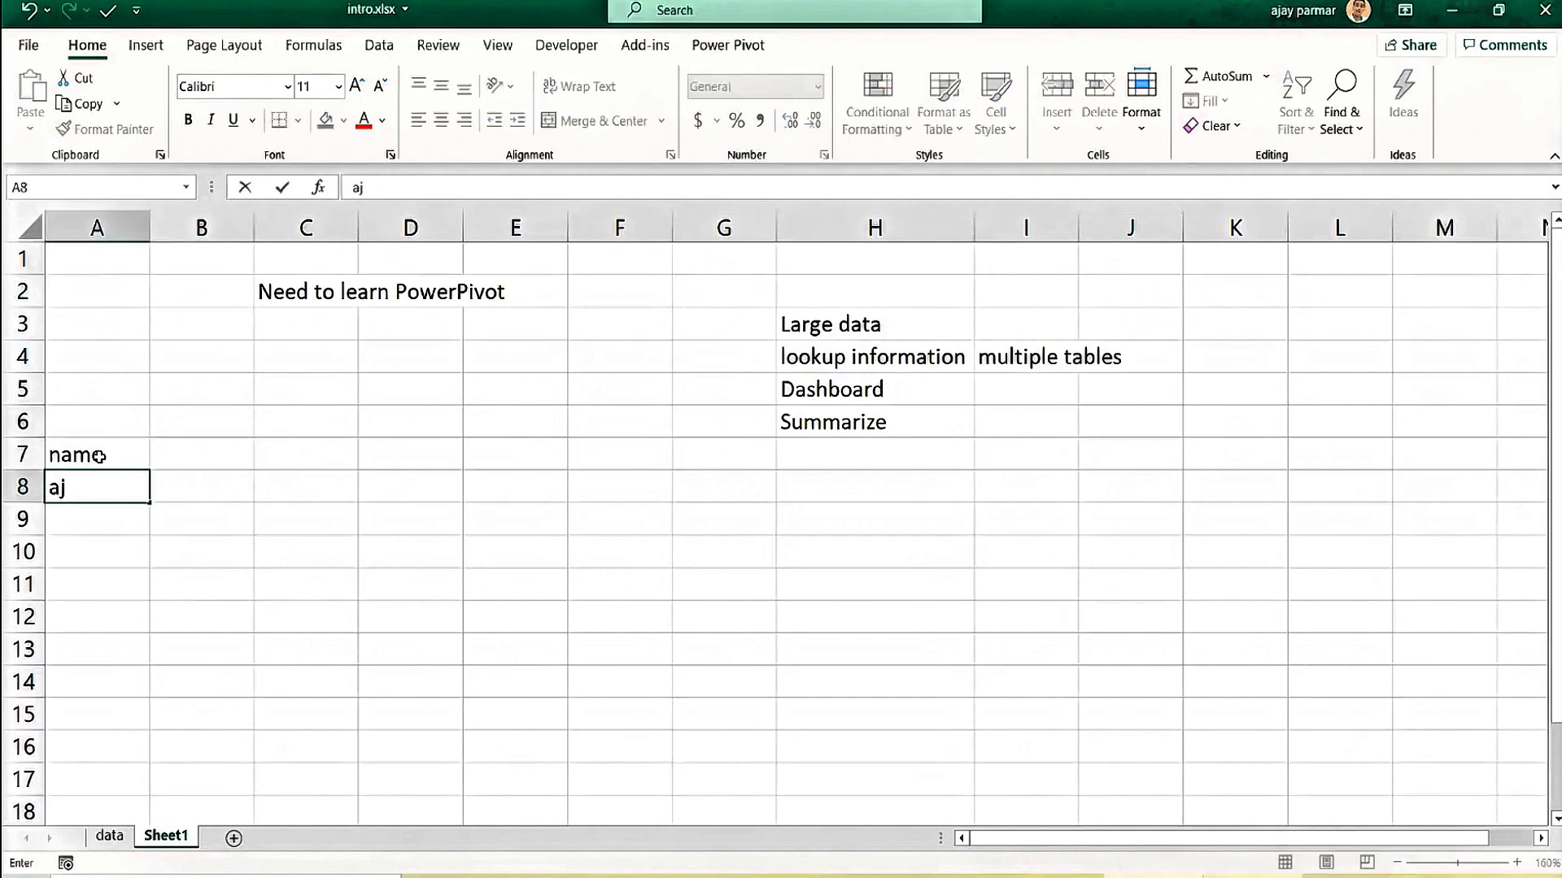
pyautogui.press('Return')
pyautogui.write('rony')
pyautogui.press('Return')
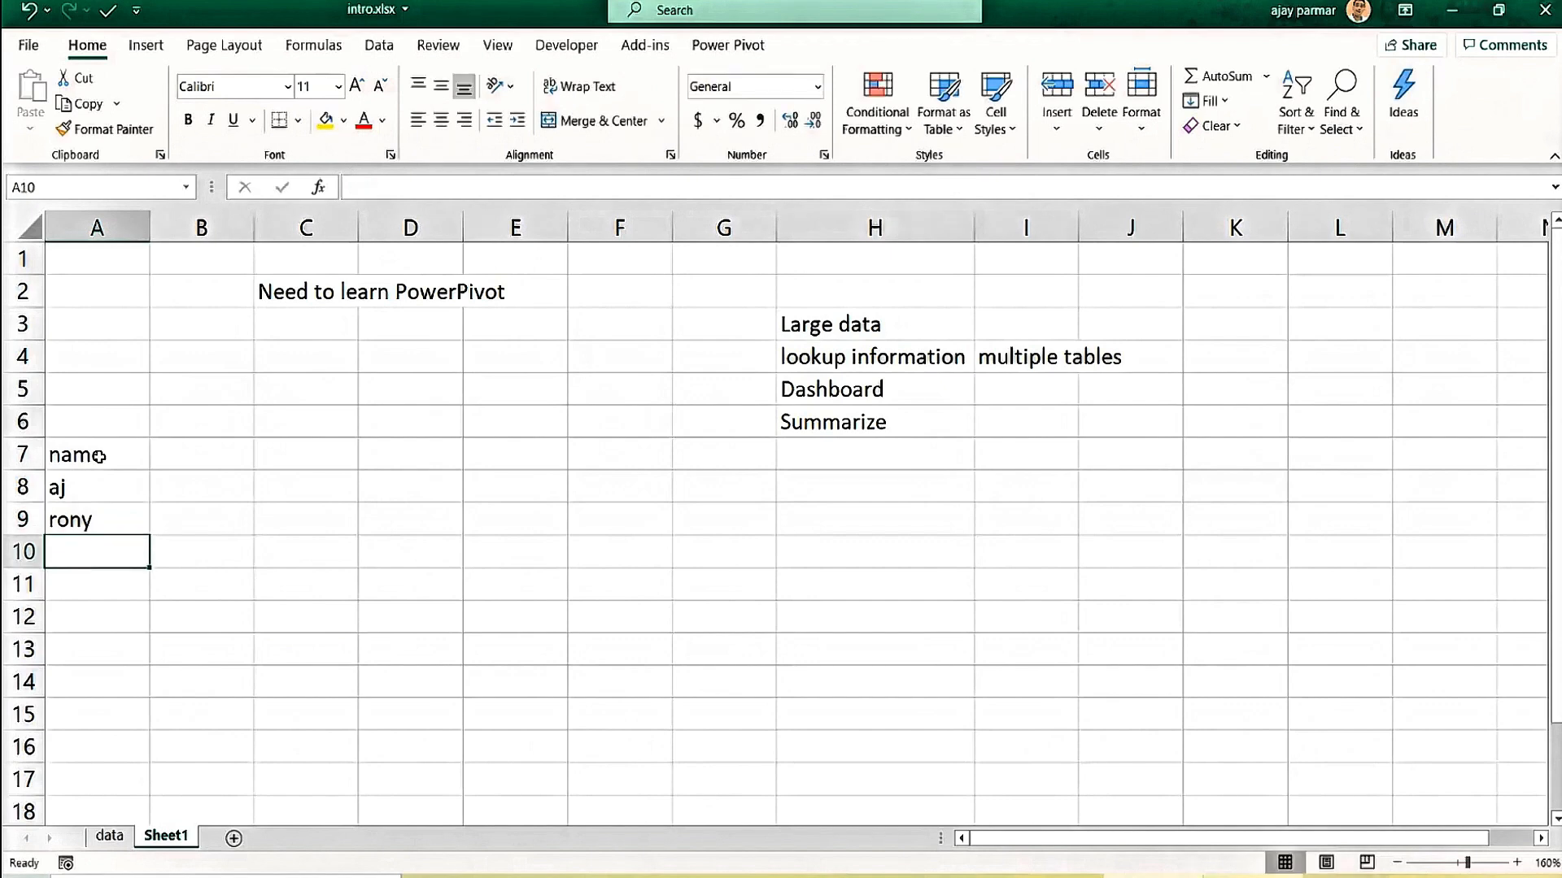
pyautogui.write('vishal')
pyautogui.press('Return')
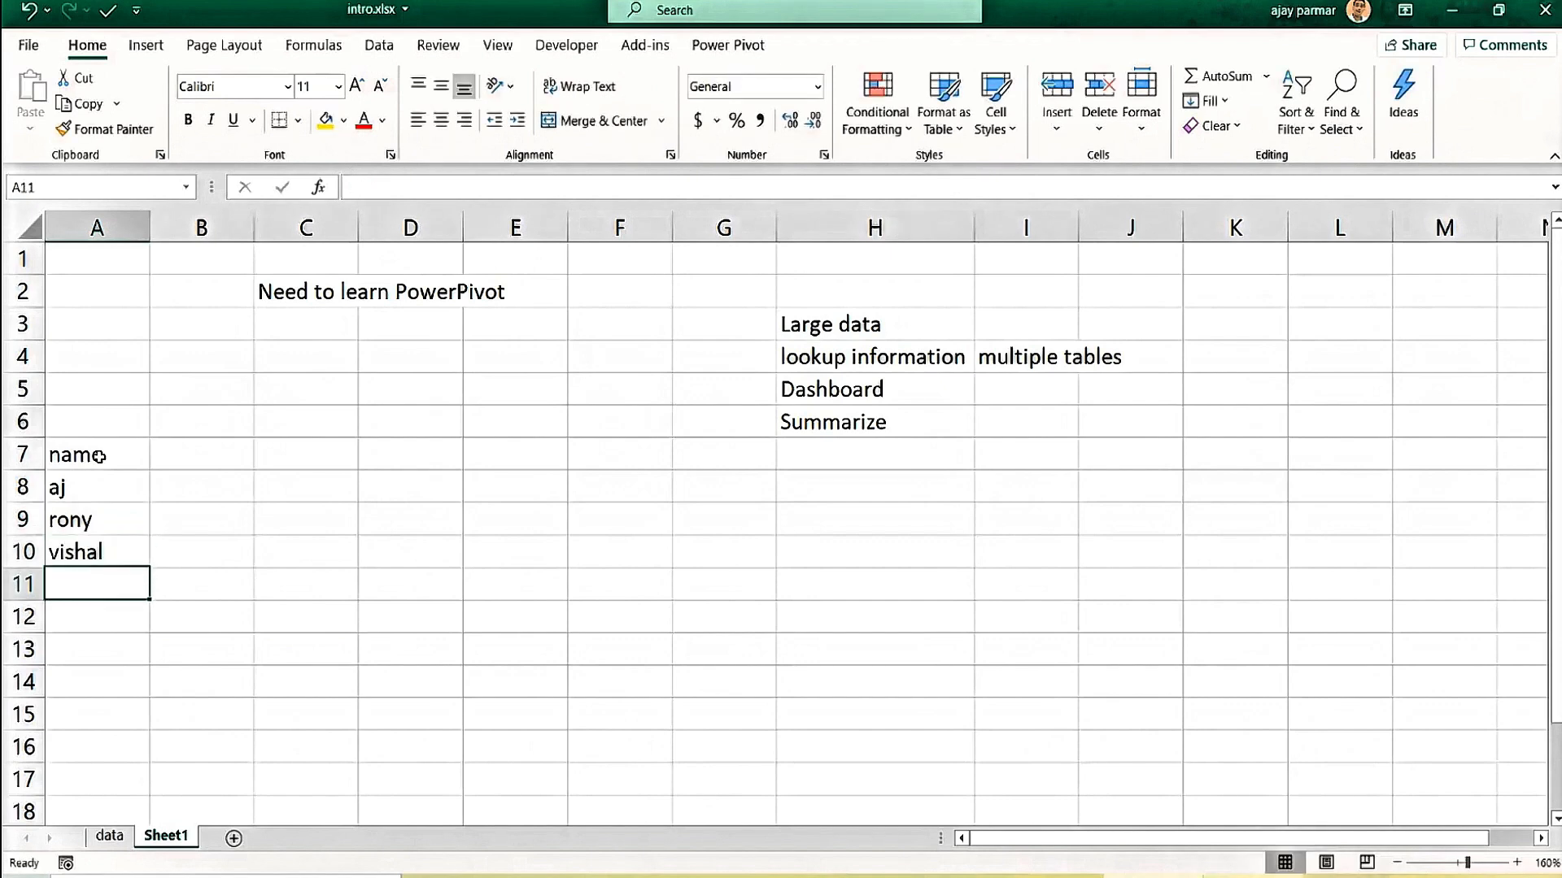
# Add a fourth name in A11 and select a cell within the list.
pyautogui.write('and')
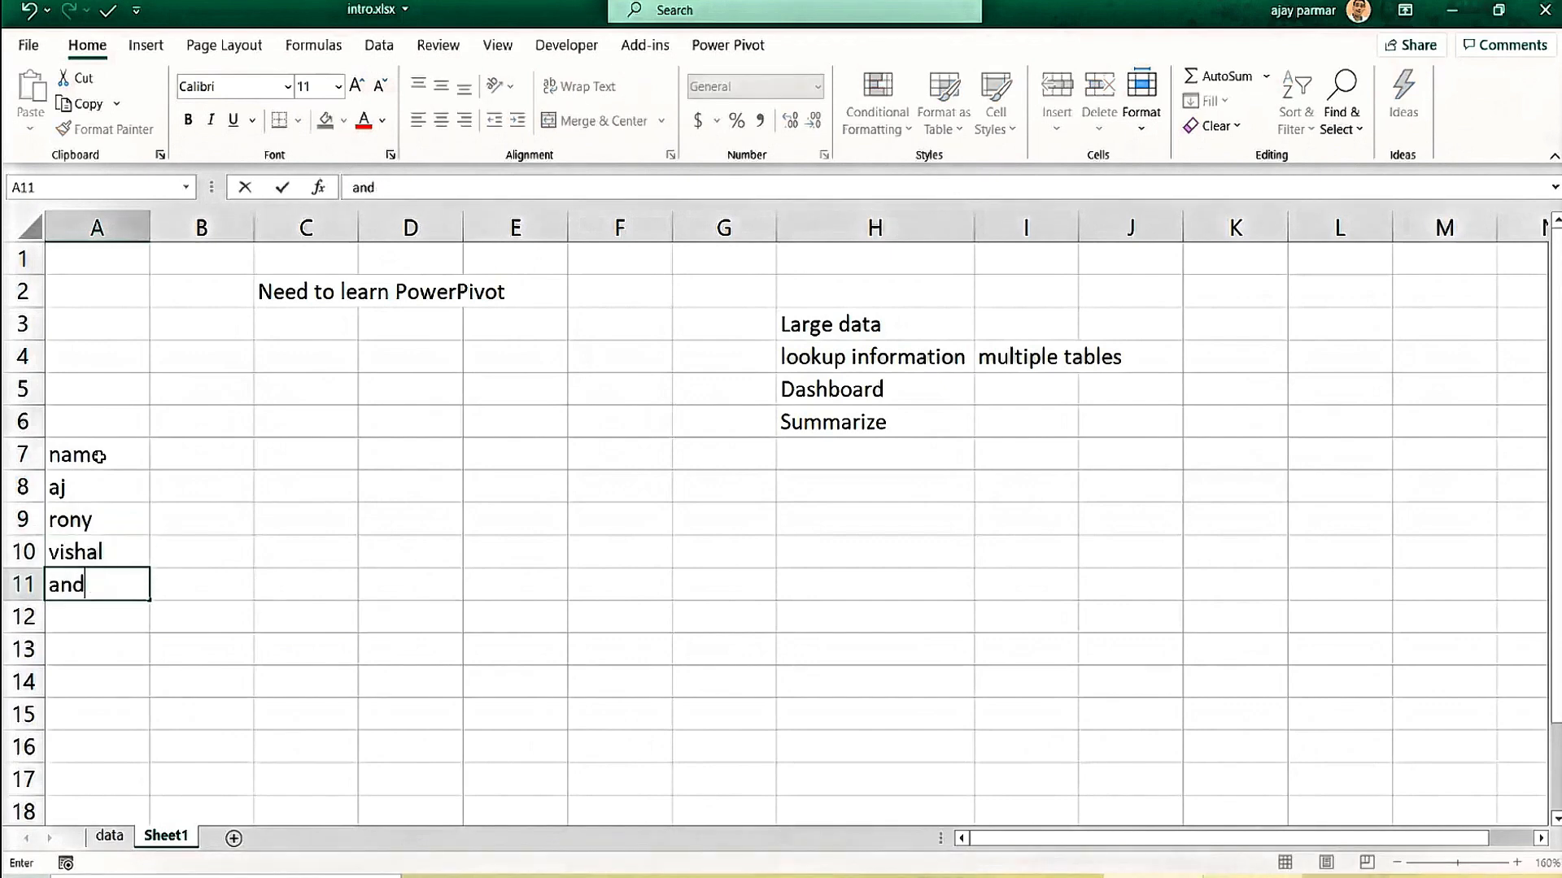
pyautogui.write('rew')
pyautogui.press('Return')
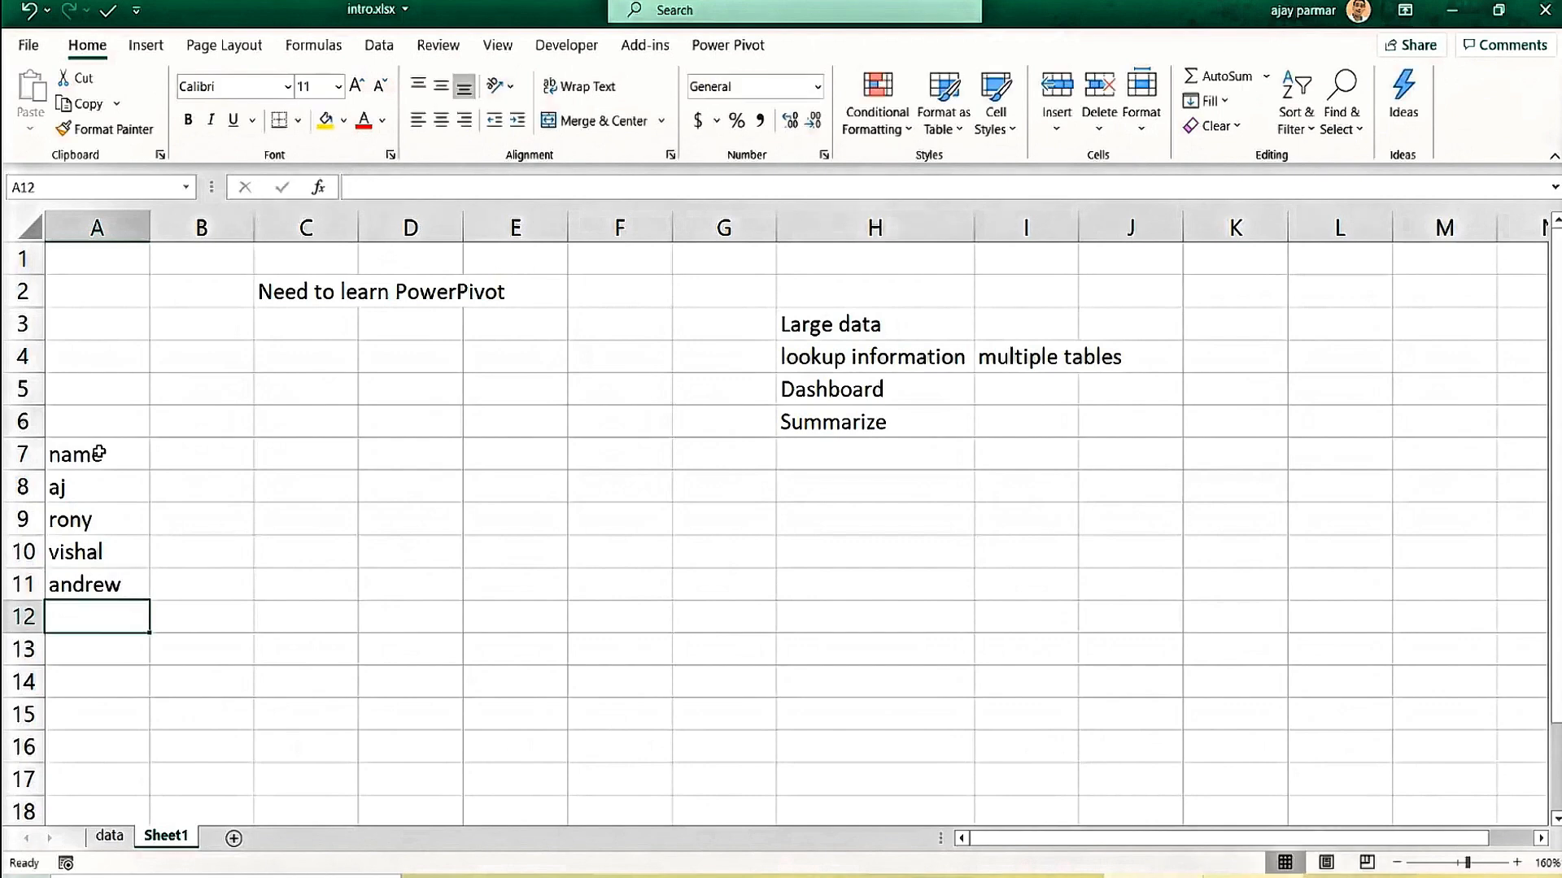
pyautogui.click(99, 453)
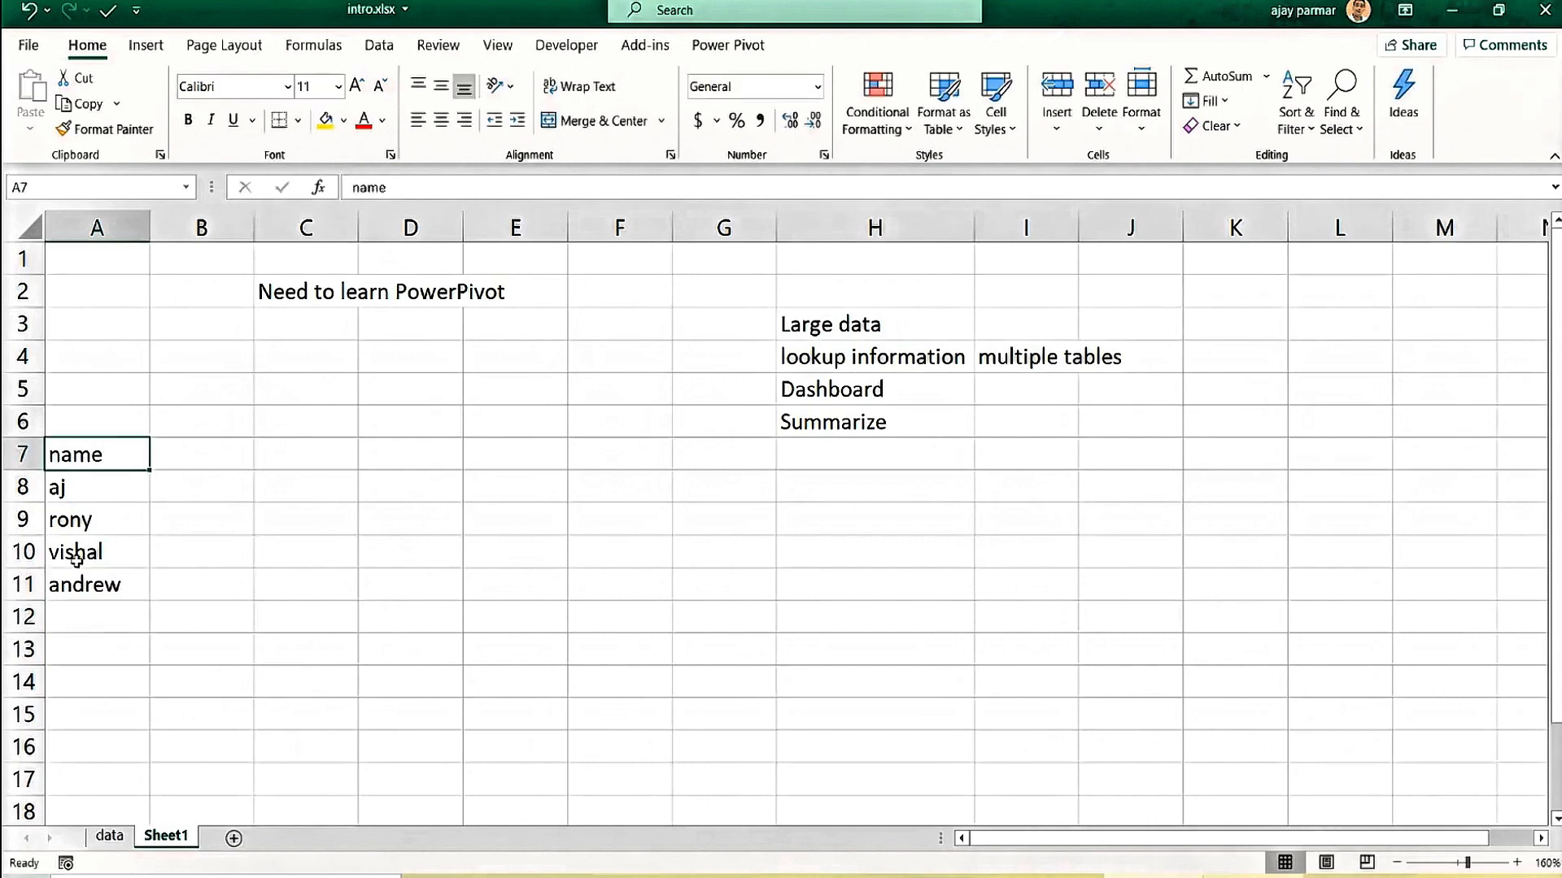
pyautogui.click(108, 505)
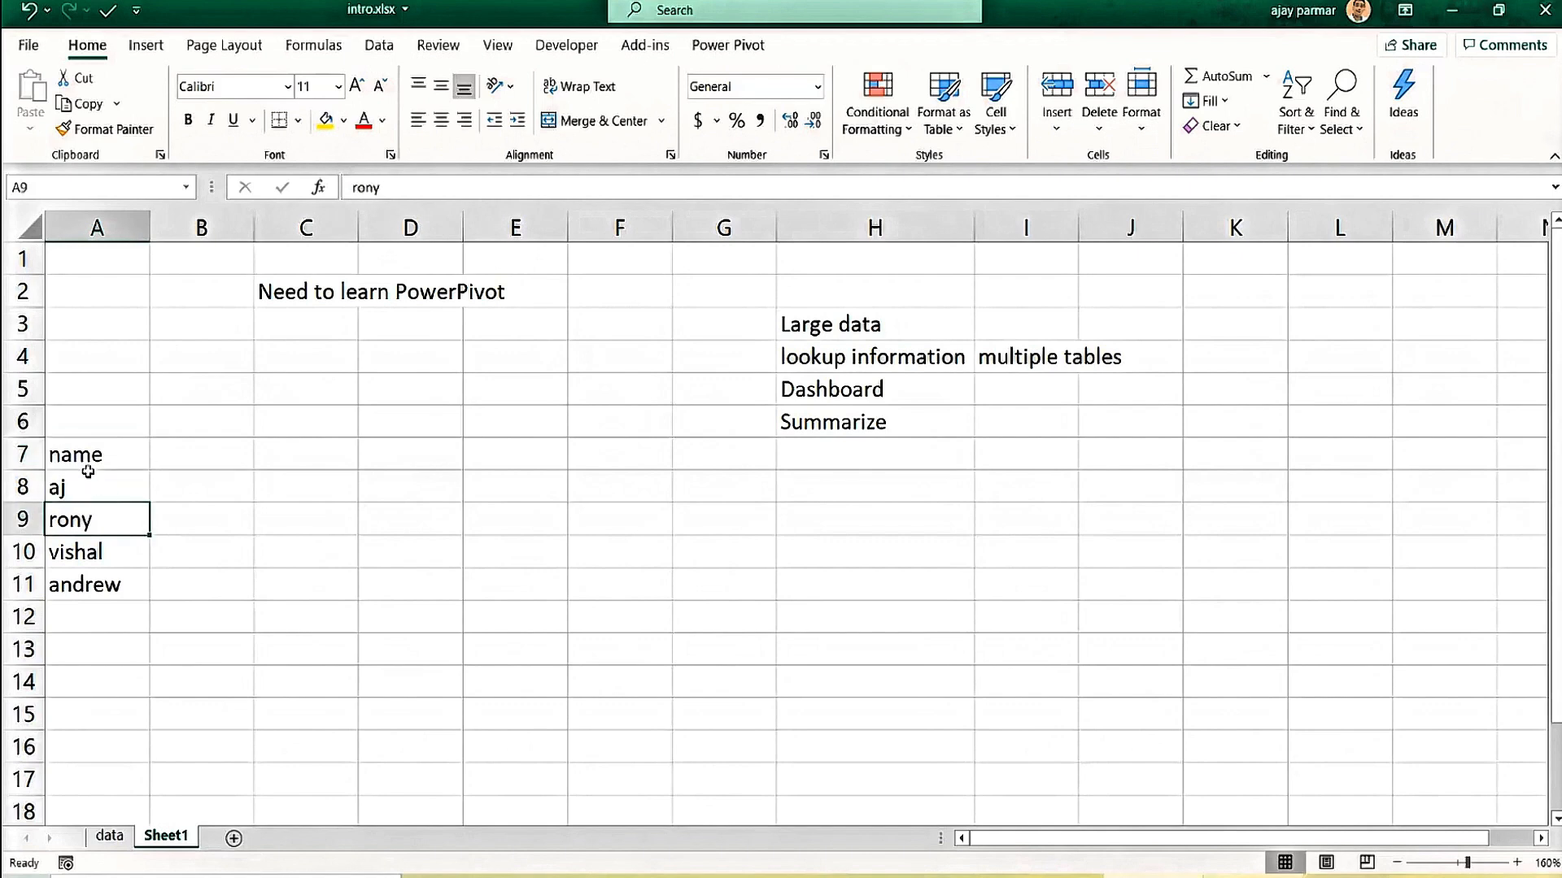
pyautogui.click(104, 477)
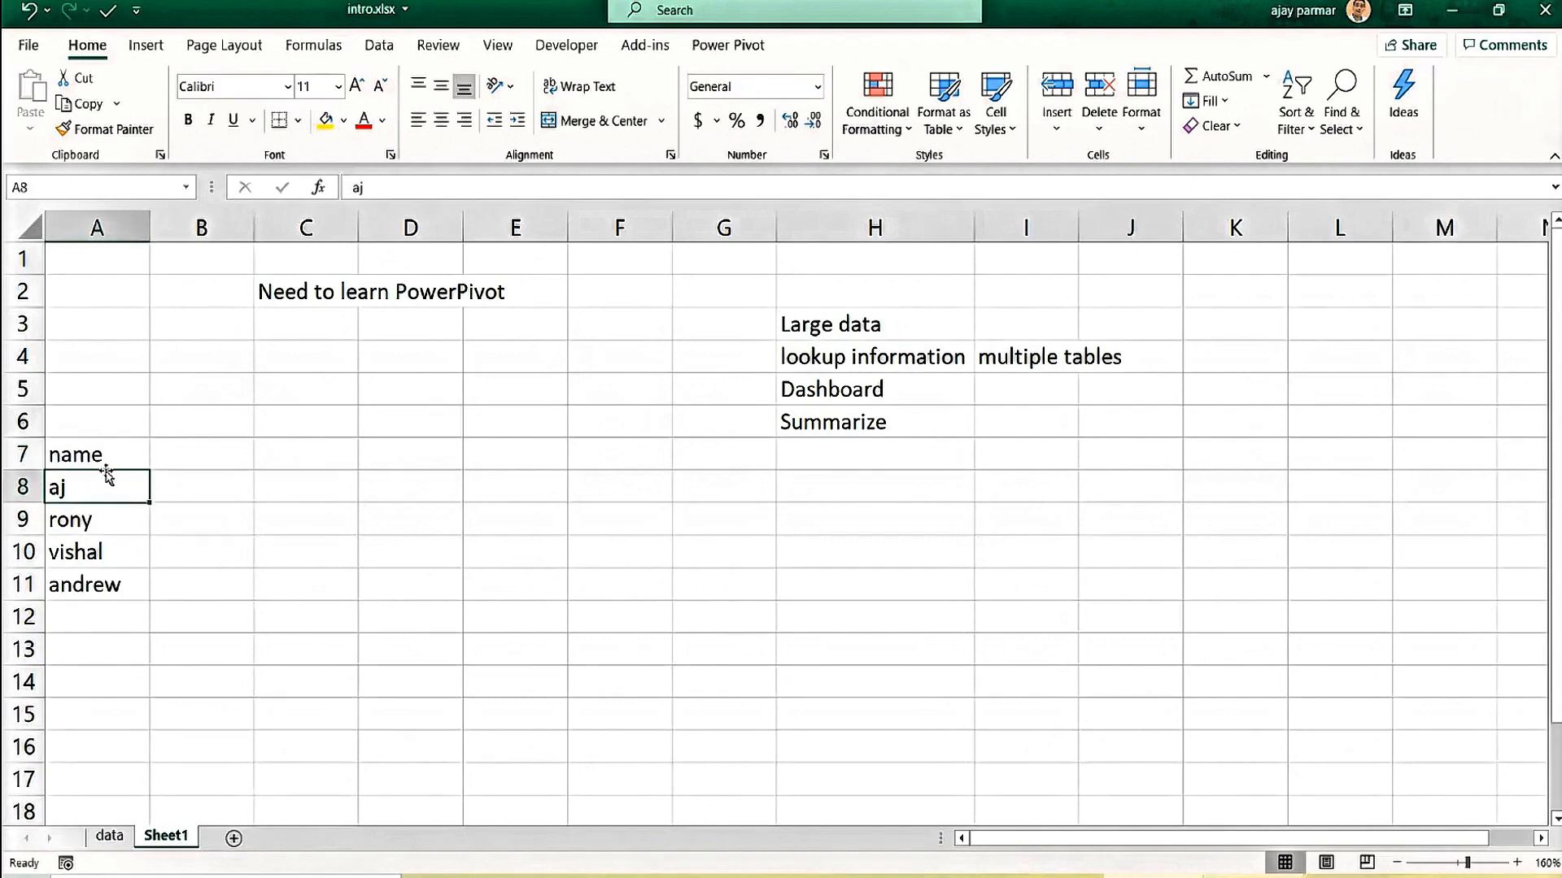
pyautogui.click(148, 47)
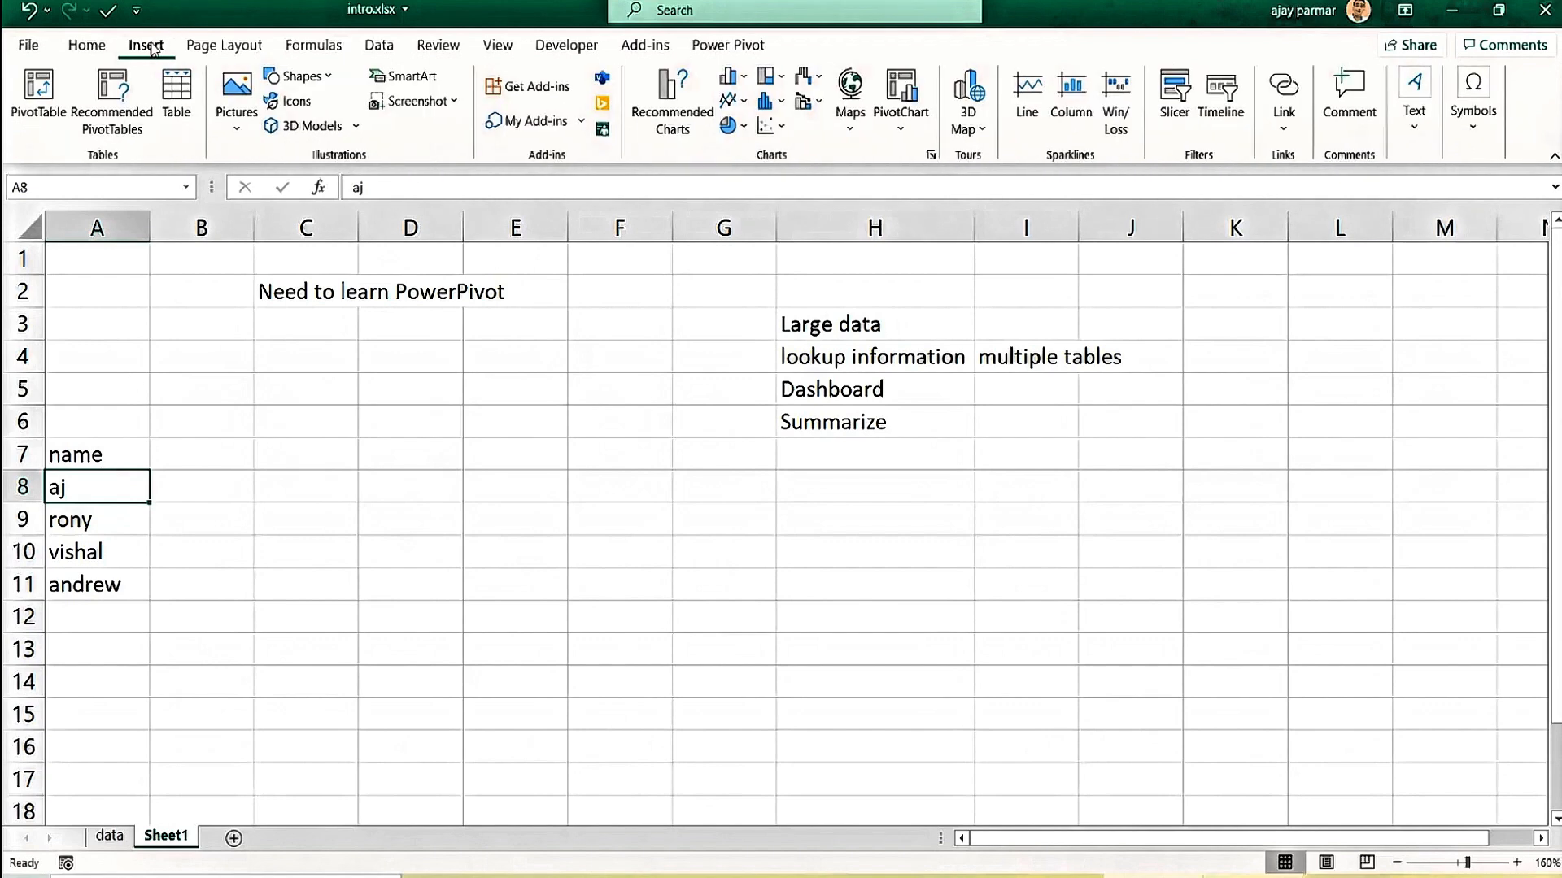
# Convert the A7:A11 name list into a table with headers.
pyautogui.click(176, 91)
pyautogui.click(759, 411)
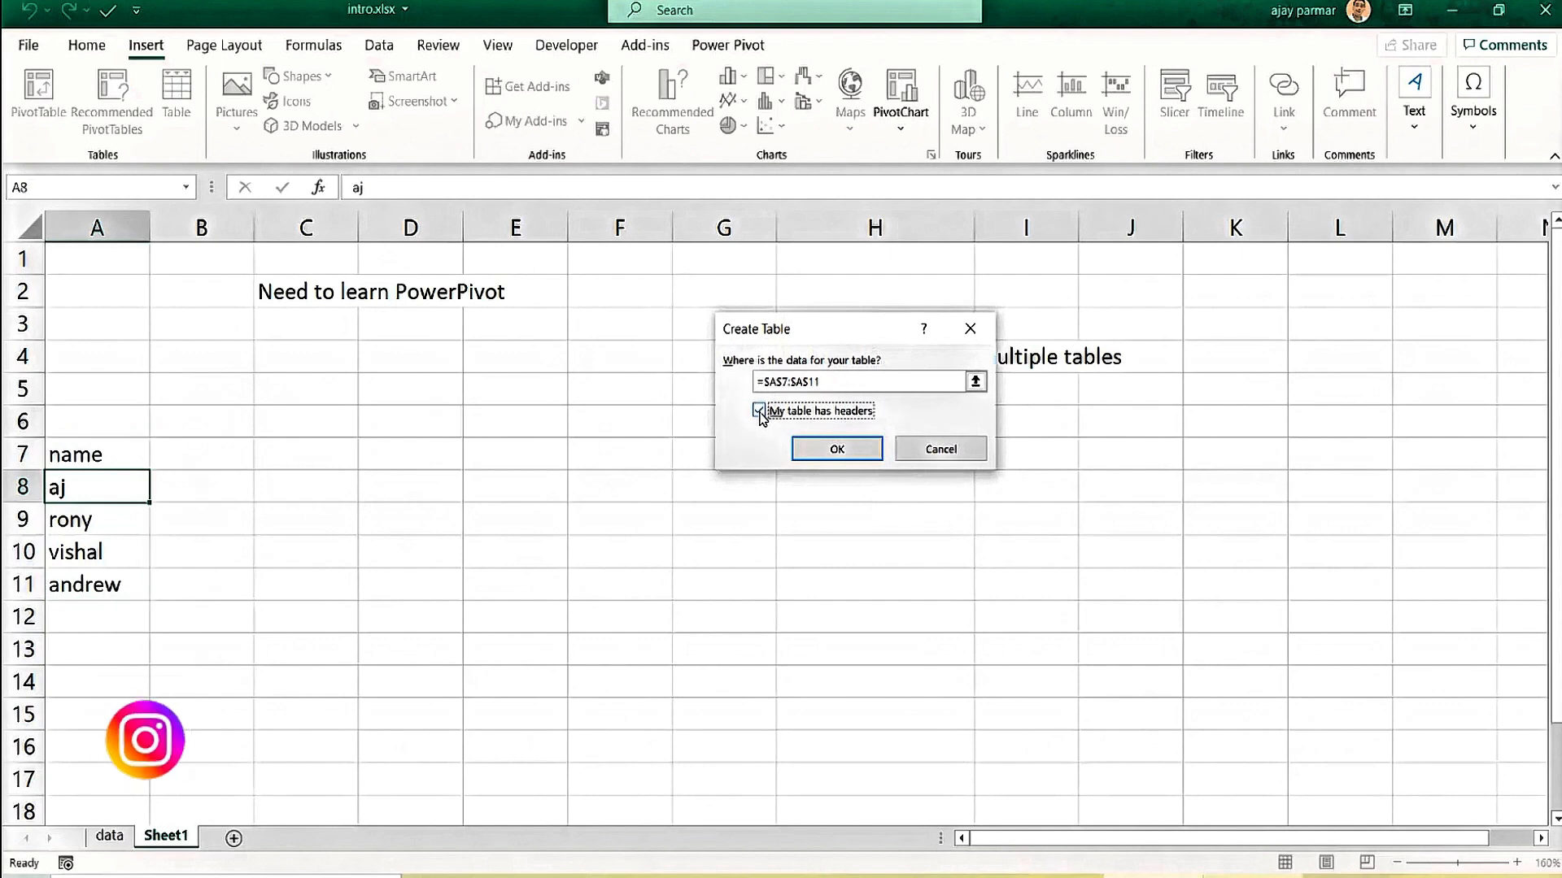
pyautogui.click(840, 450)
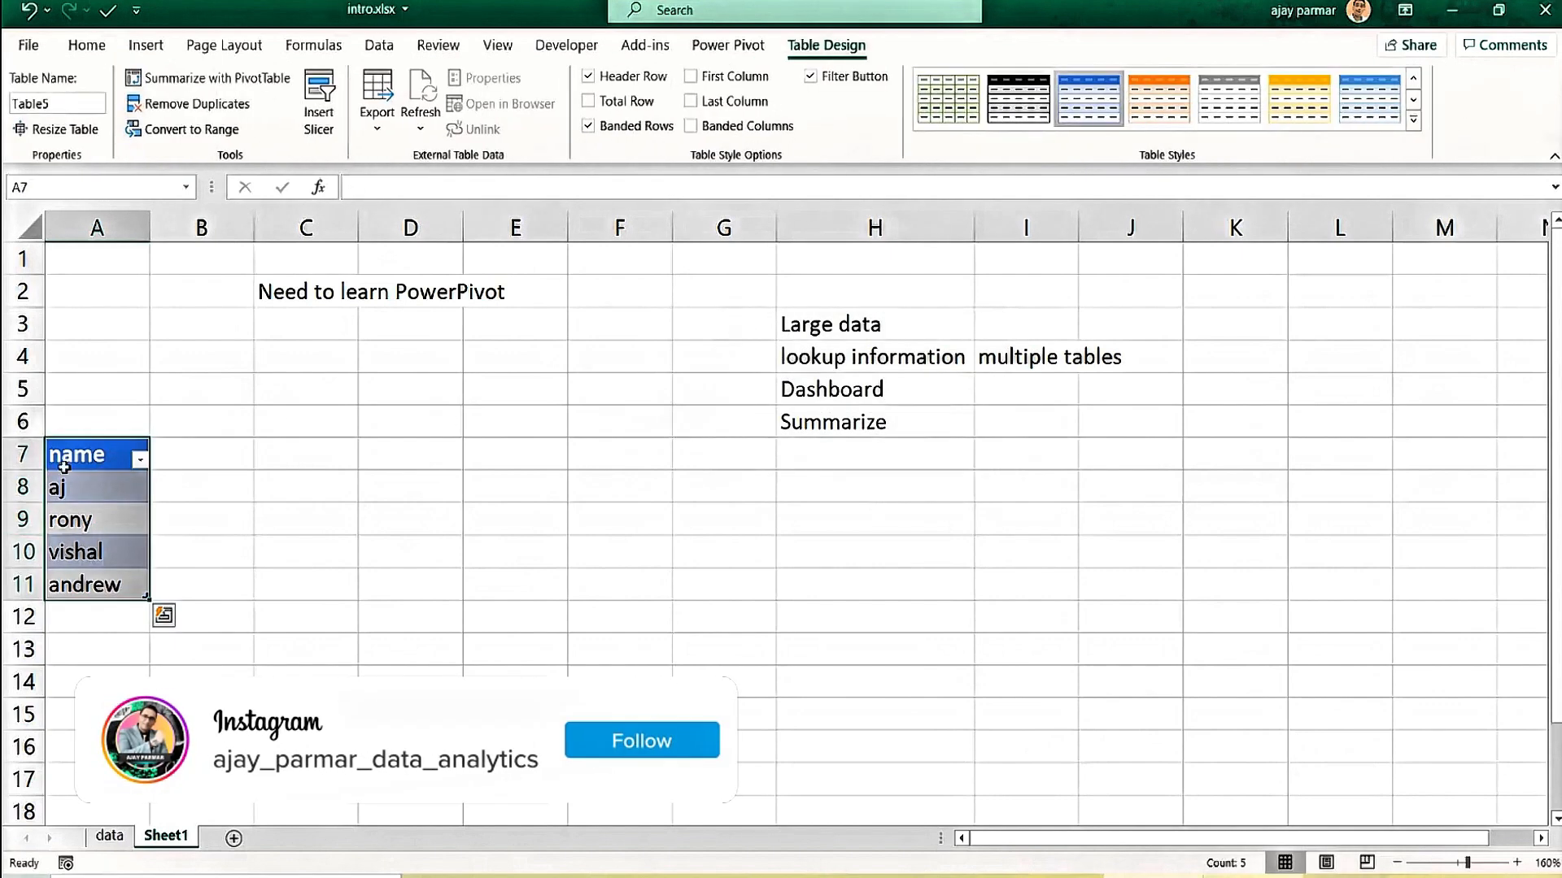
pyautogui.click(84, 493)
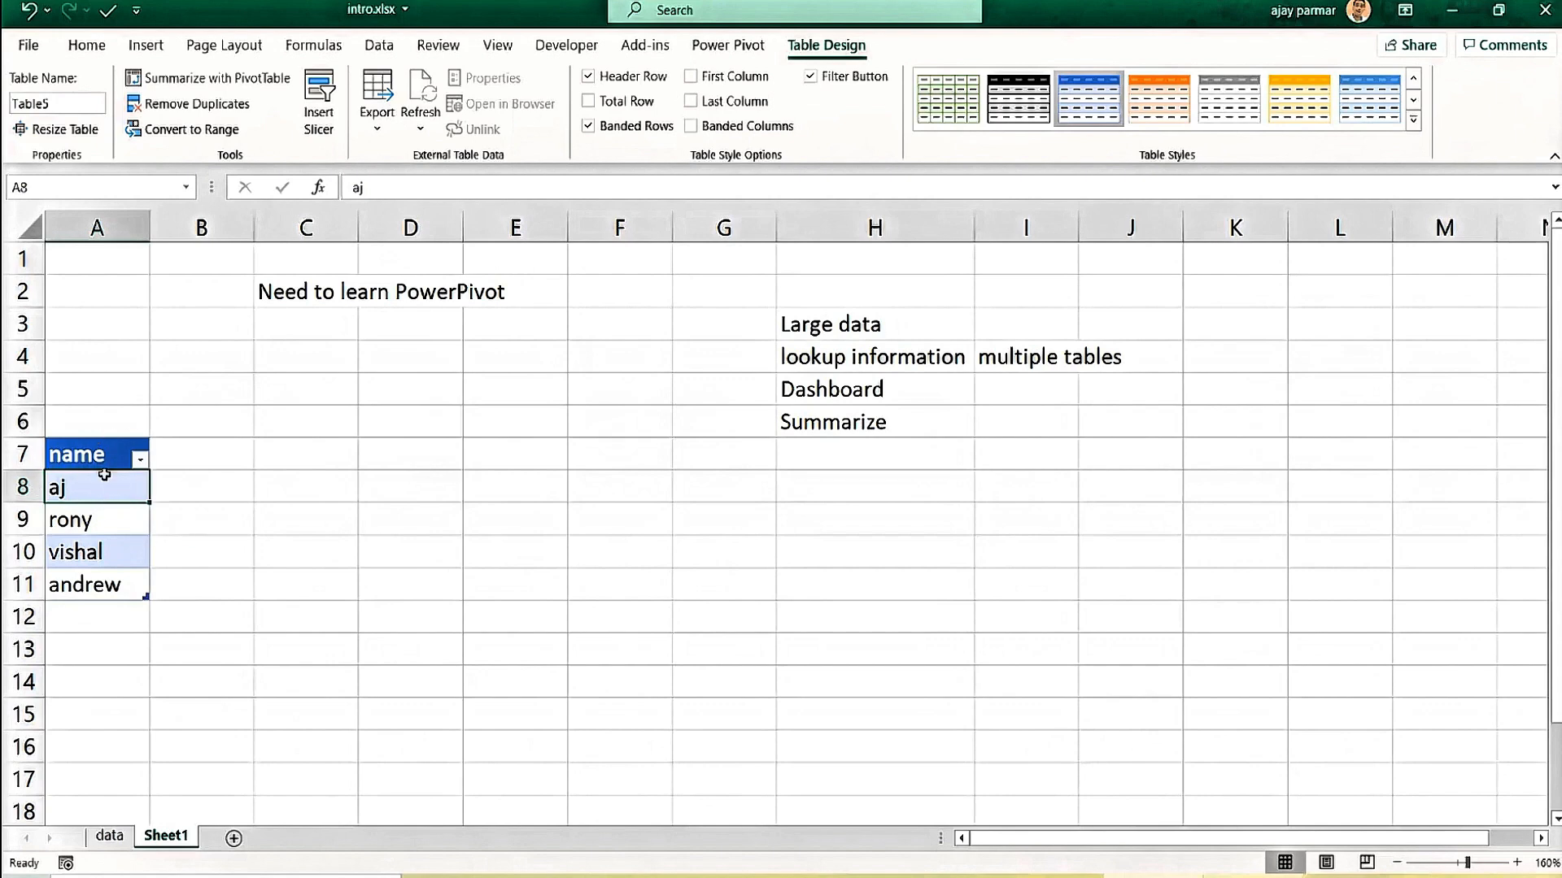
# Type a fifth name in A12 so it joins the table.
pyautogui.hotkey('ctrl', 'c')
pyautogui.click(124, 560)
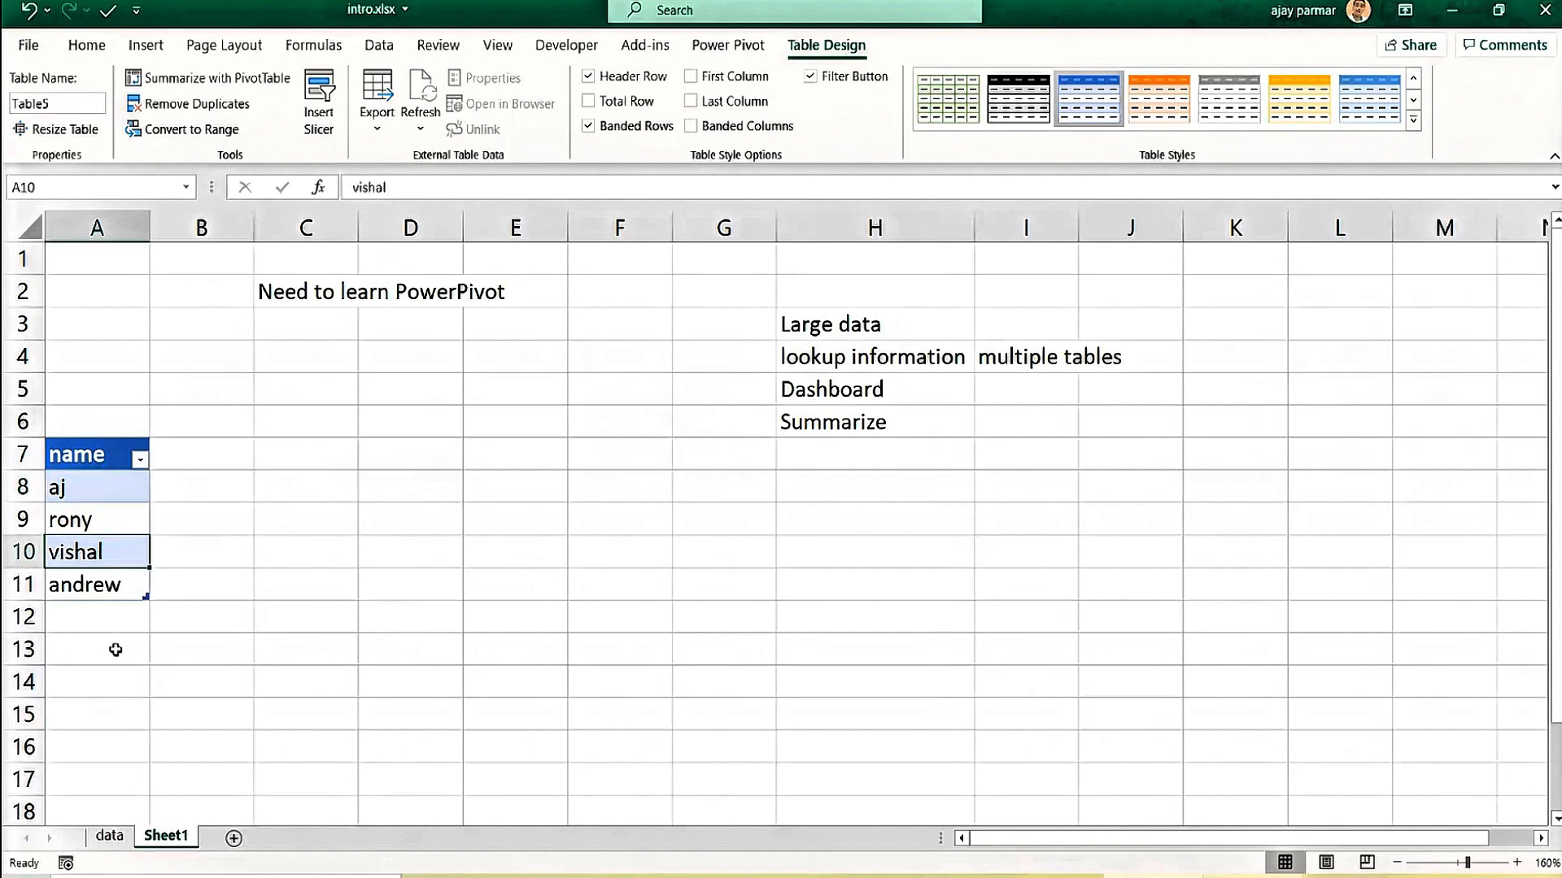
pyautogui.click(93, 612)
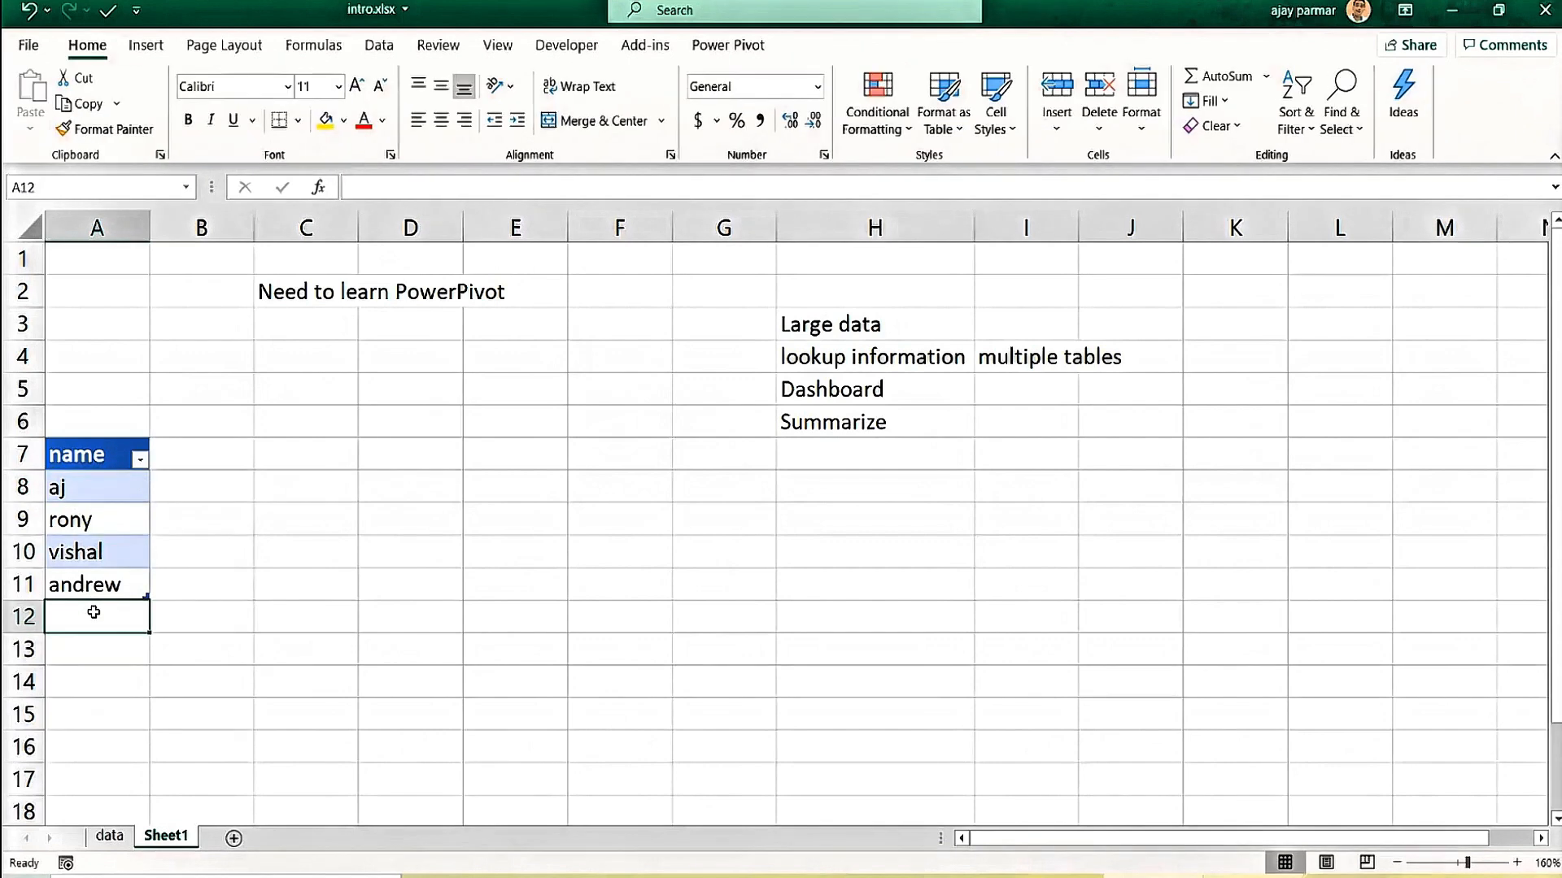
pyautogui.write('p')
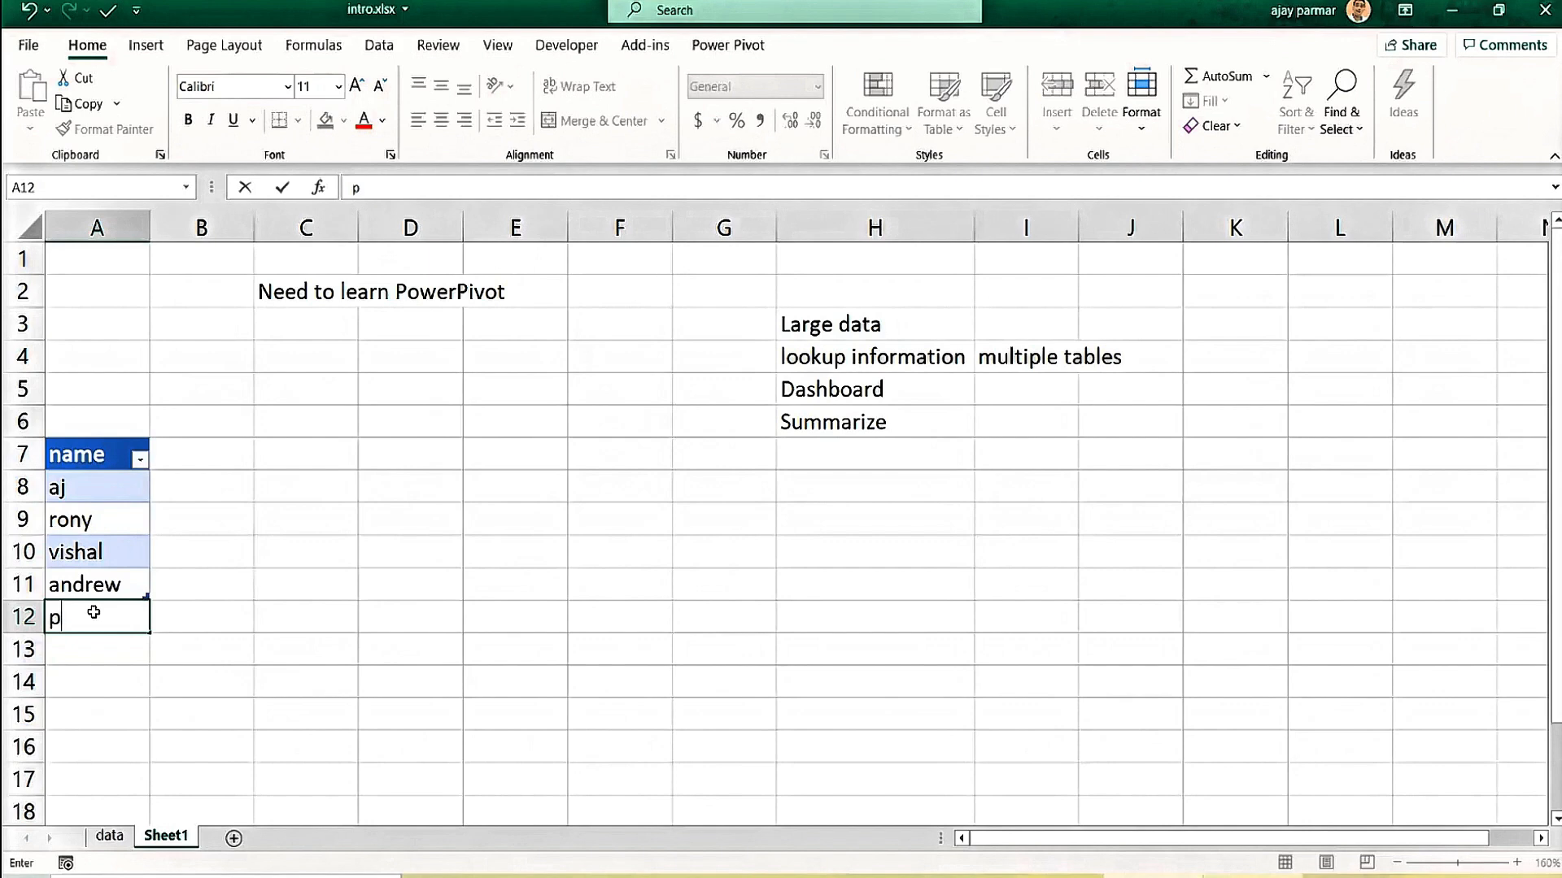
pyautogui.write('ankaj')
pyautogui.press('Return')
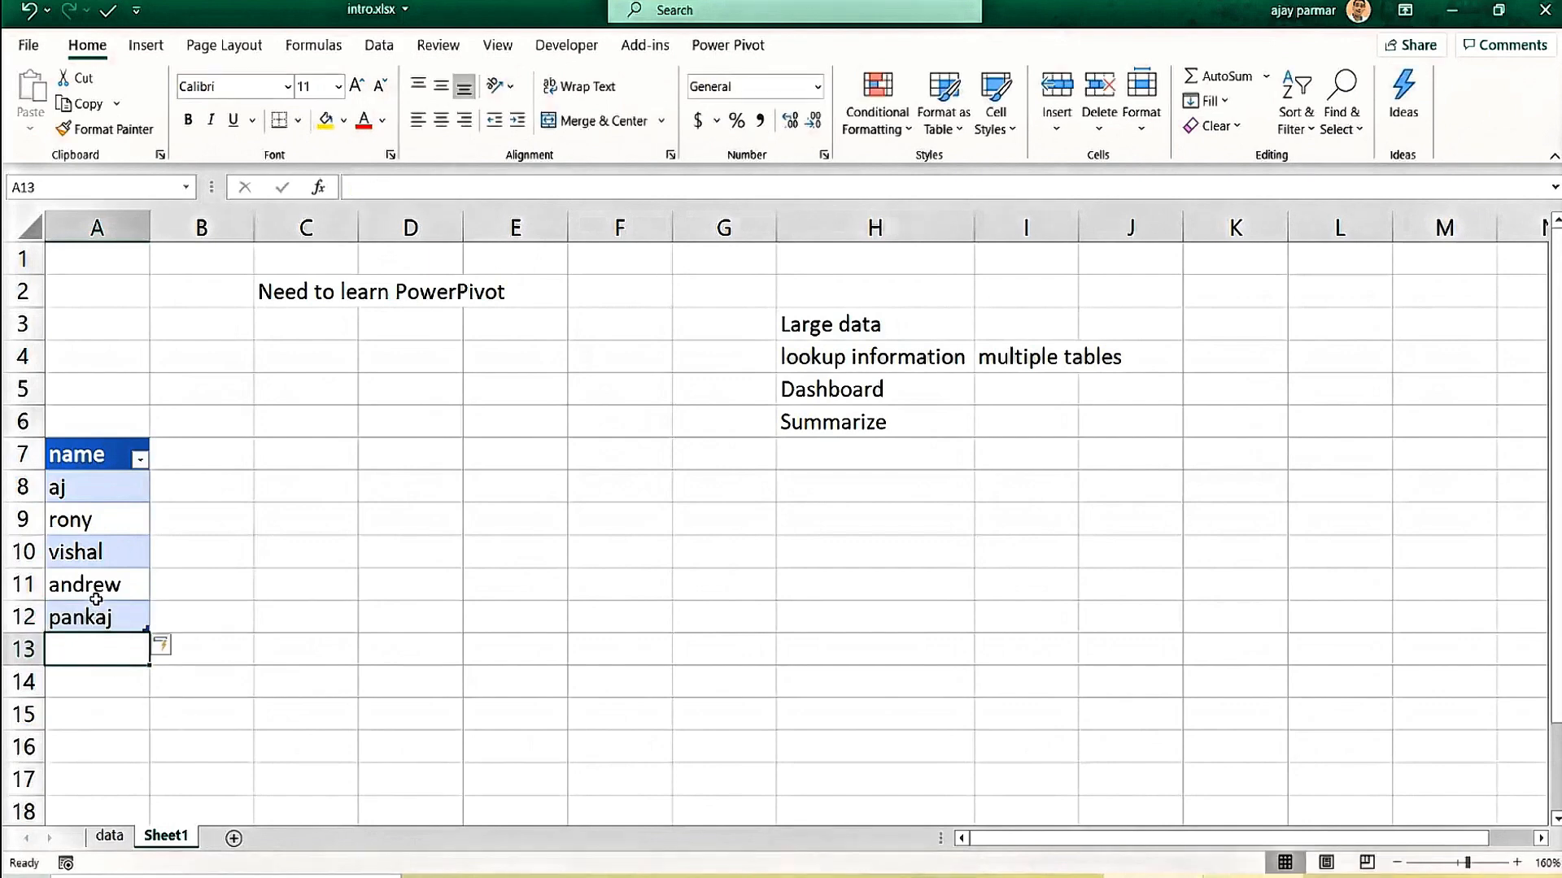
pyautogui.click(96, 600)
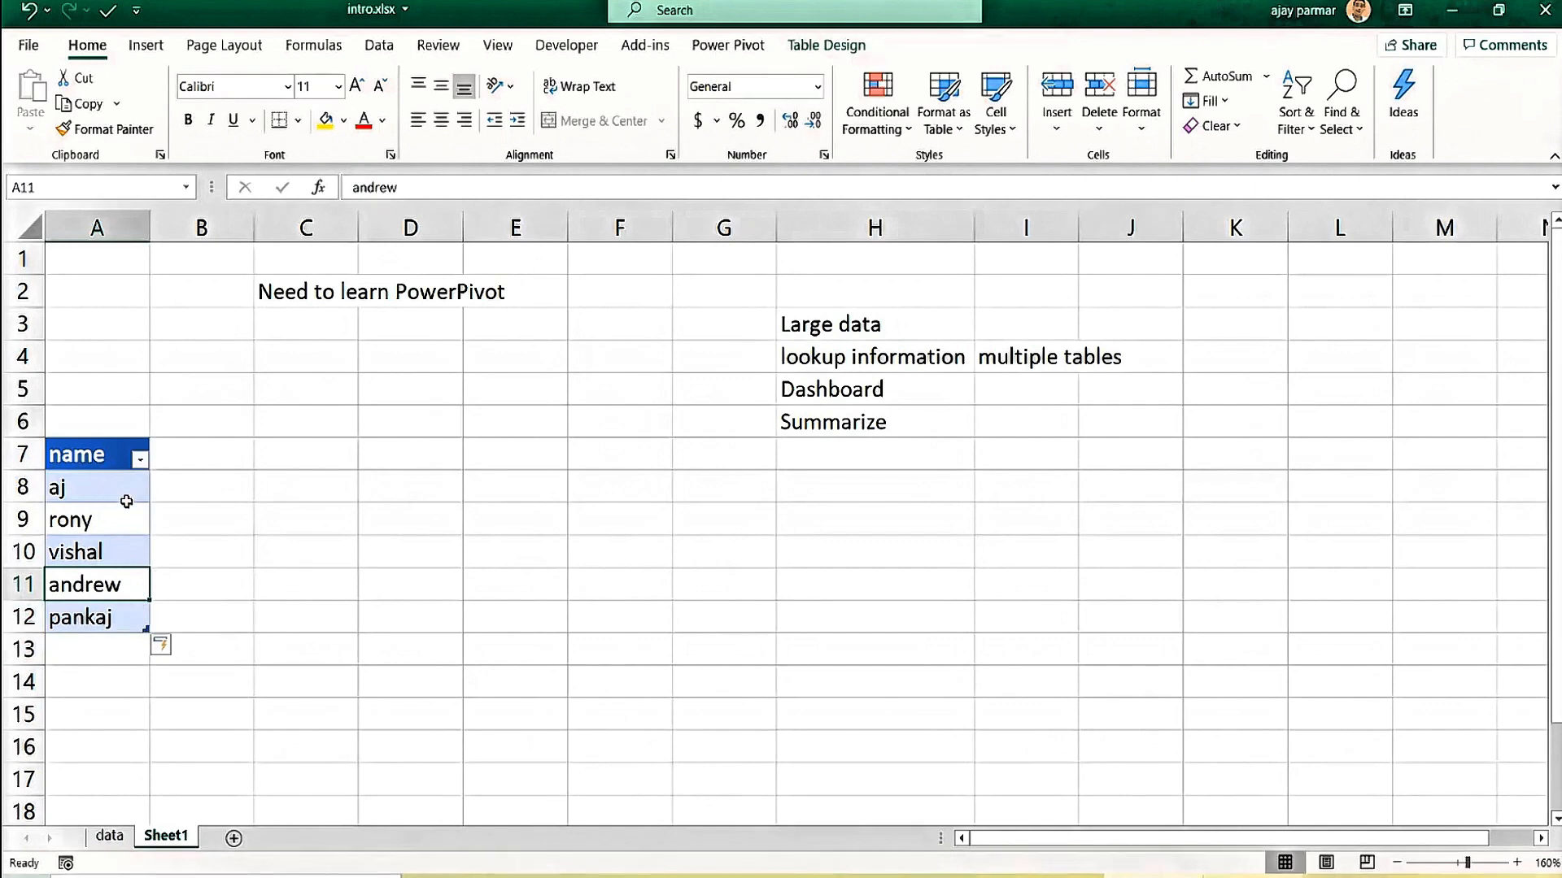
pyautogui.click(112, 623)
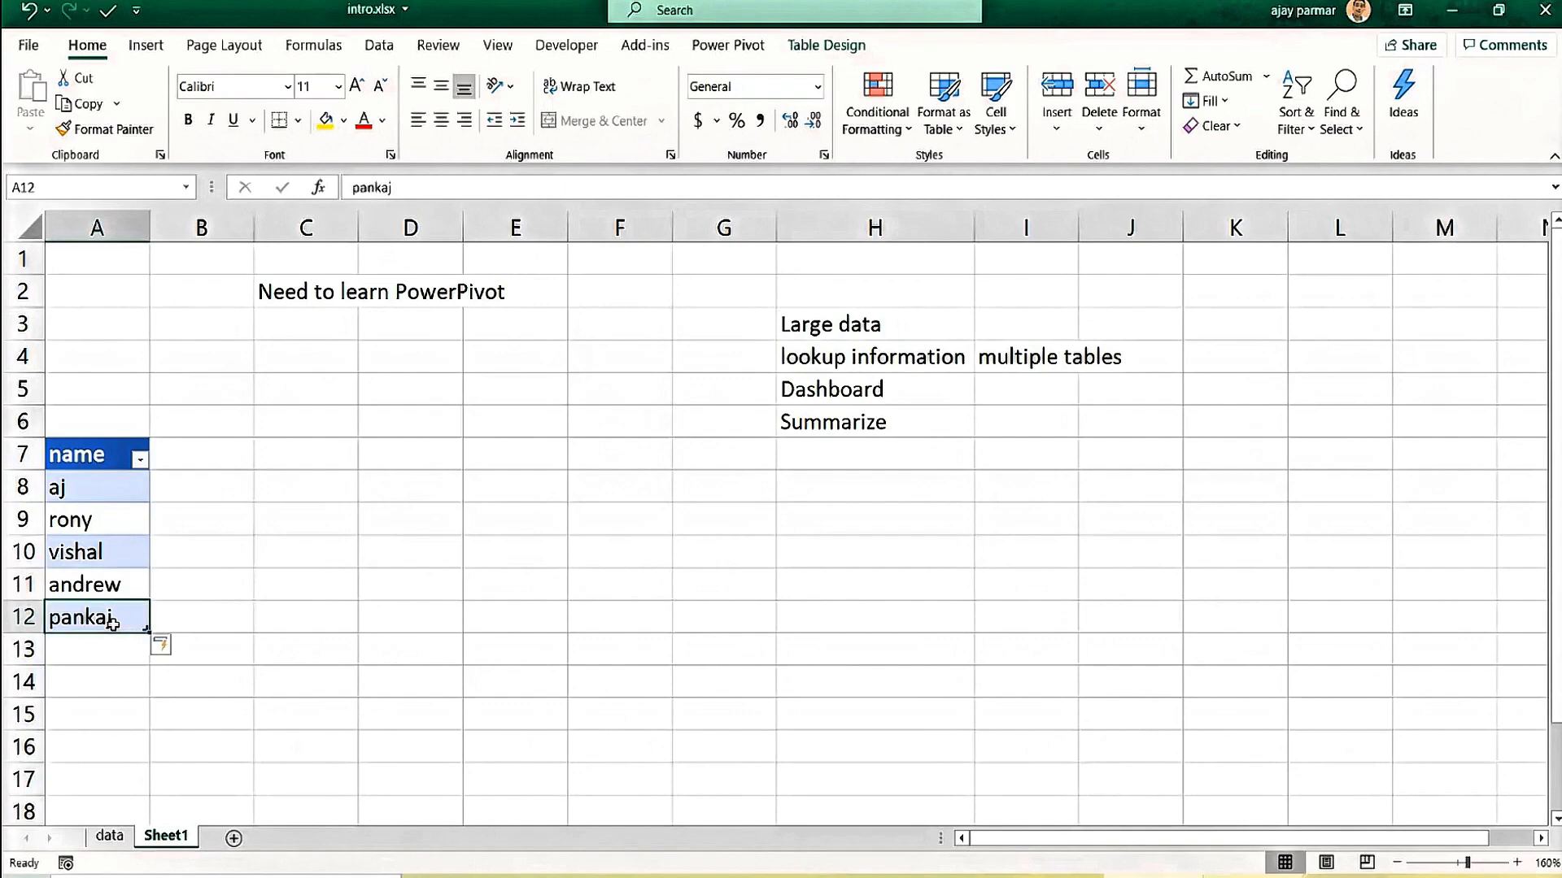
# Check the name table's Table Design settings, showing its default name Table5.
pyautogui.click(114, 837)
pyautogui.click(131, 294)
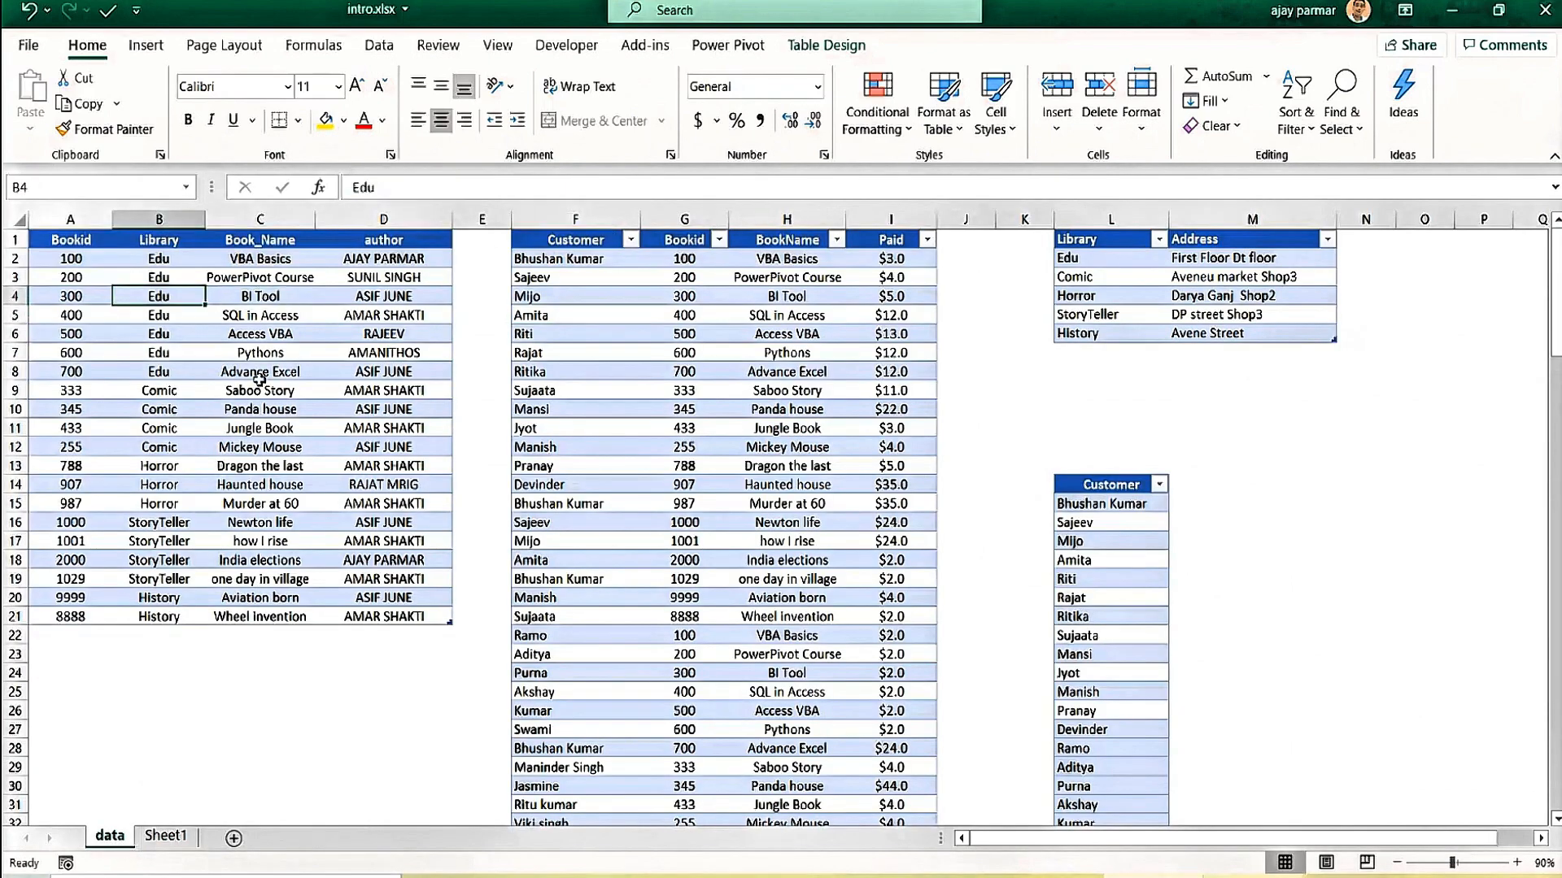
pyautogui.click(166, 836)
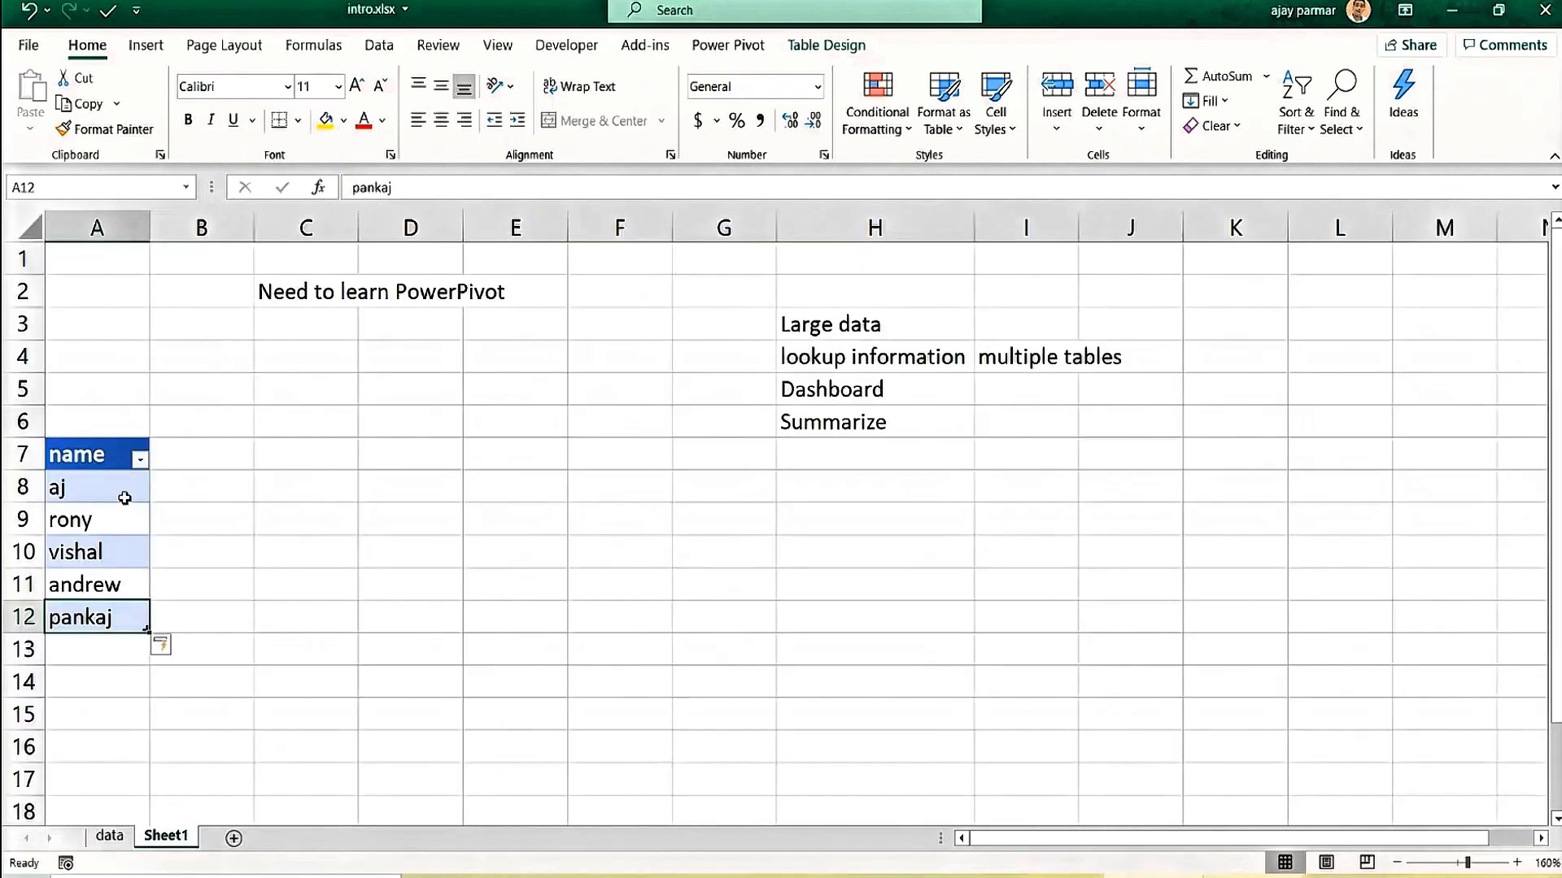
pyautogui.click(79, 511)
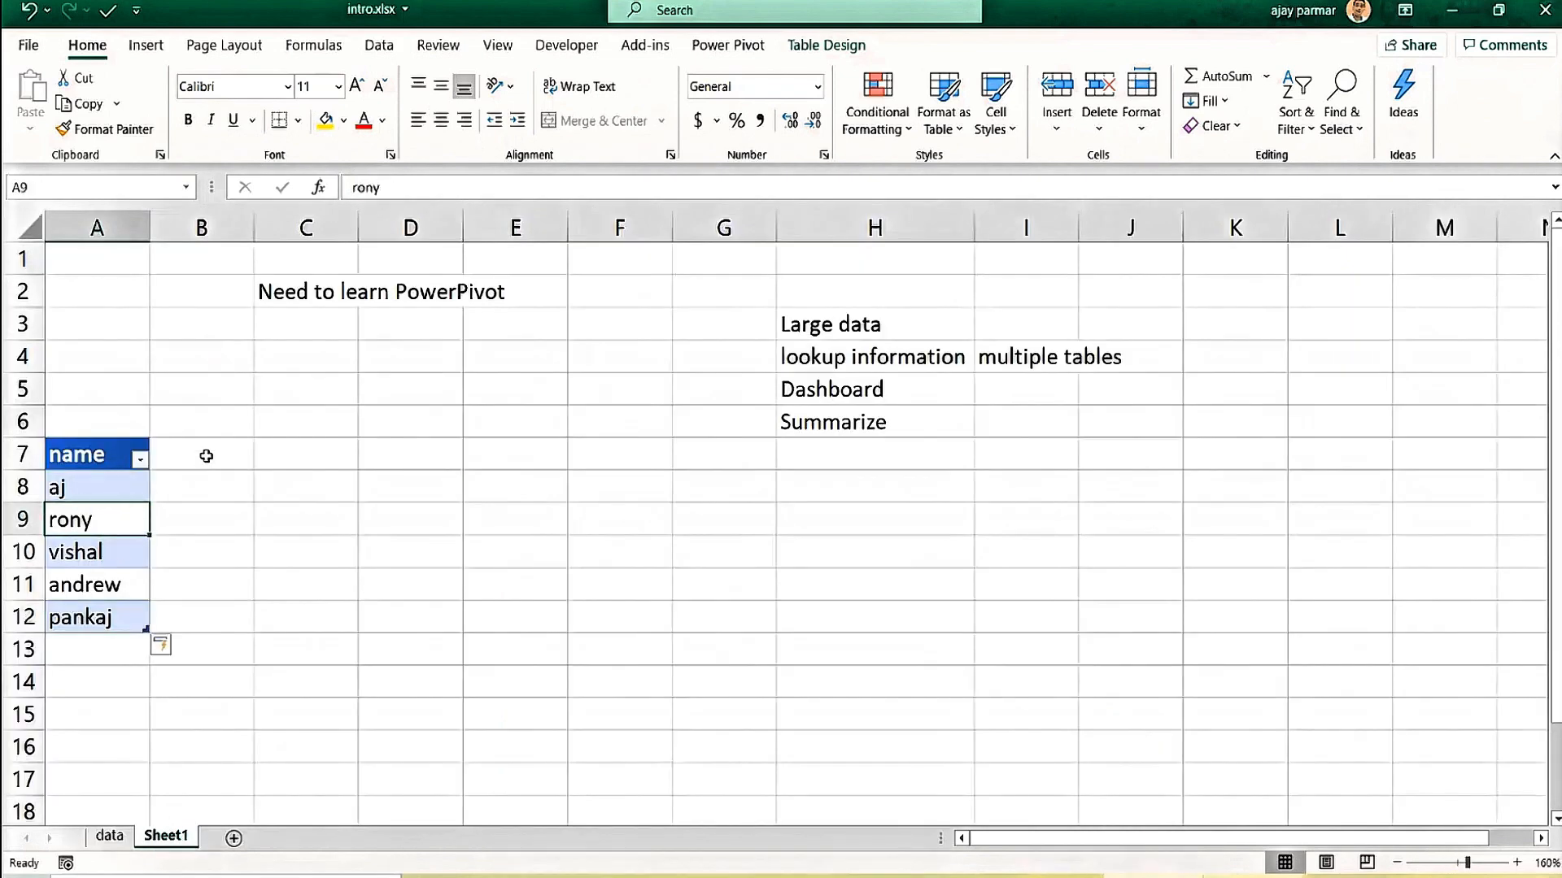
pyautogui.click(846, 46)
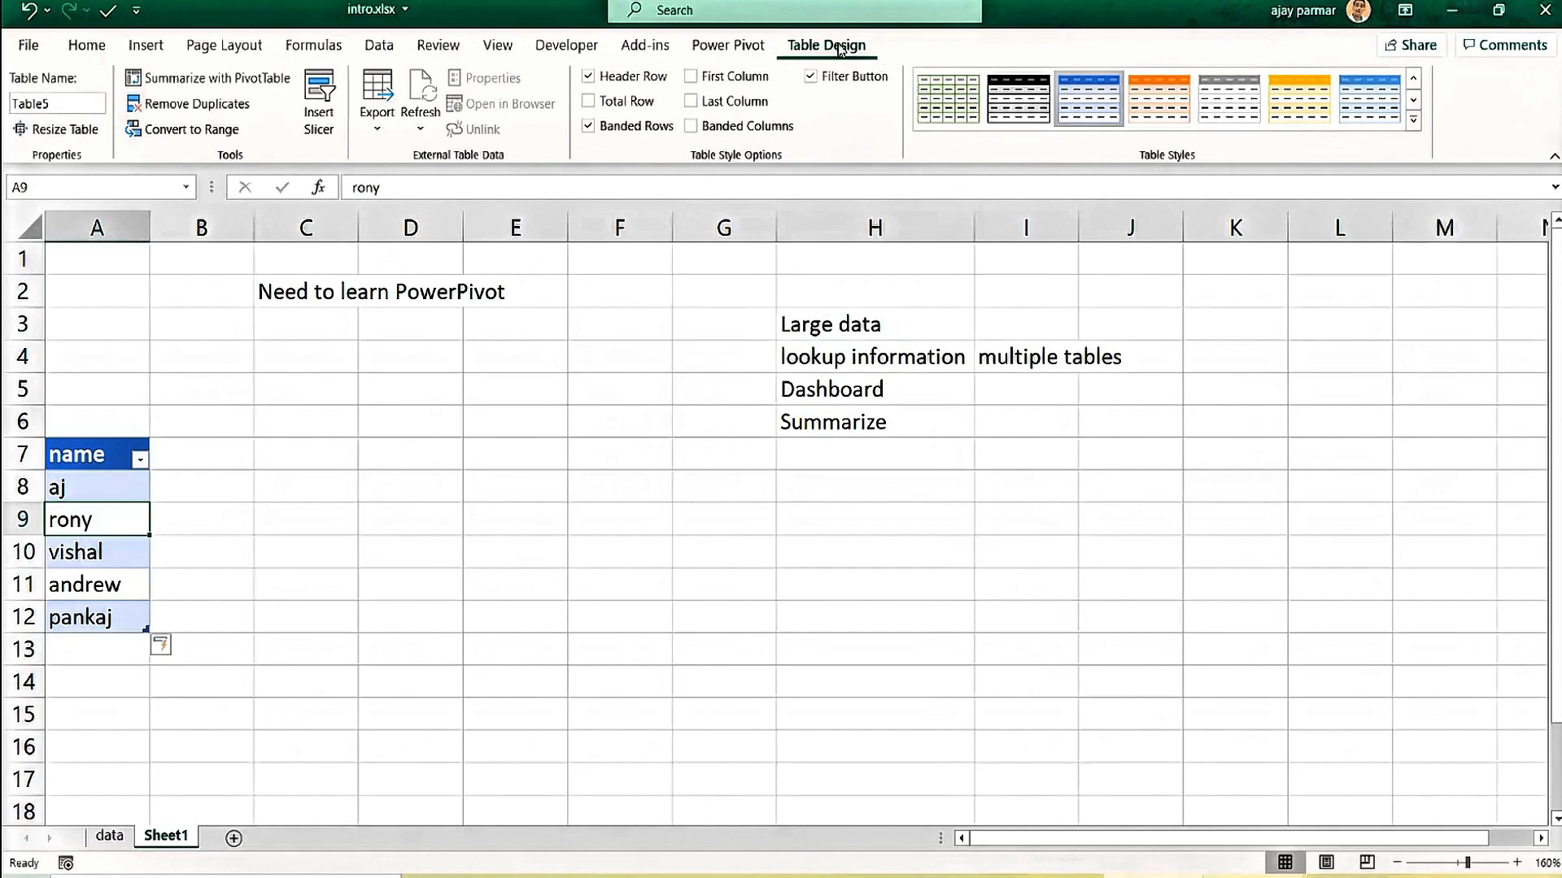
pyautogui.click(585, 440)
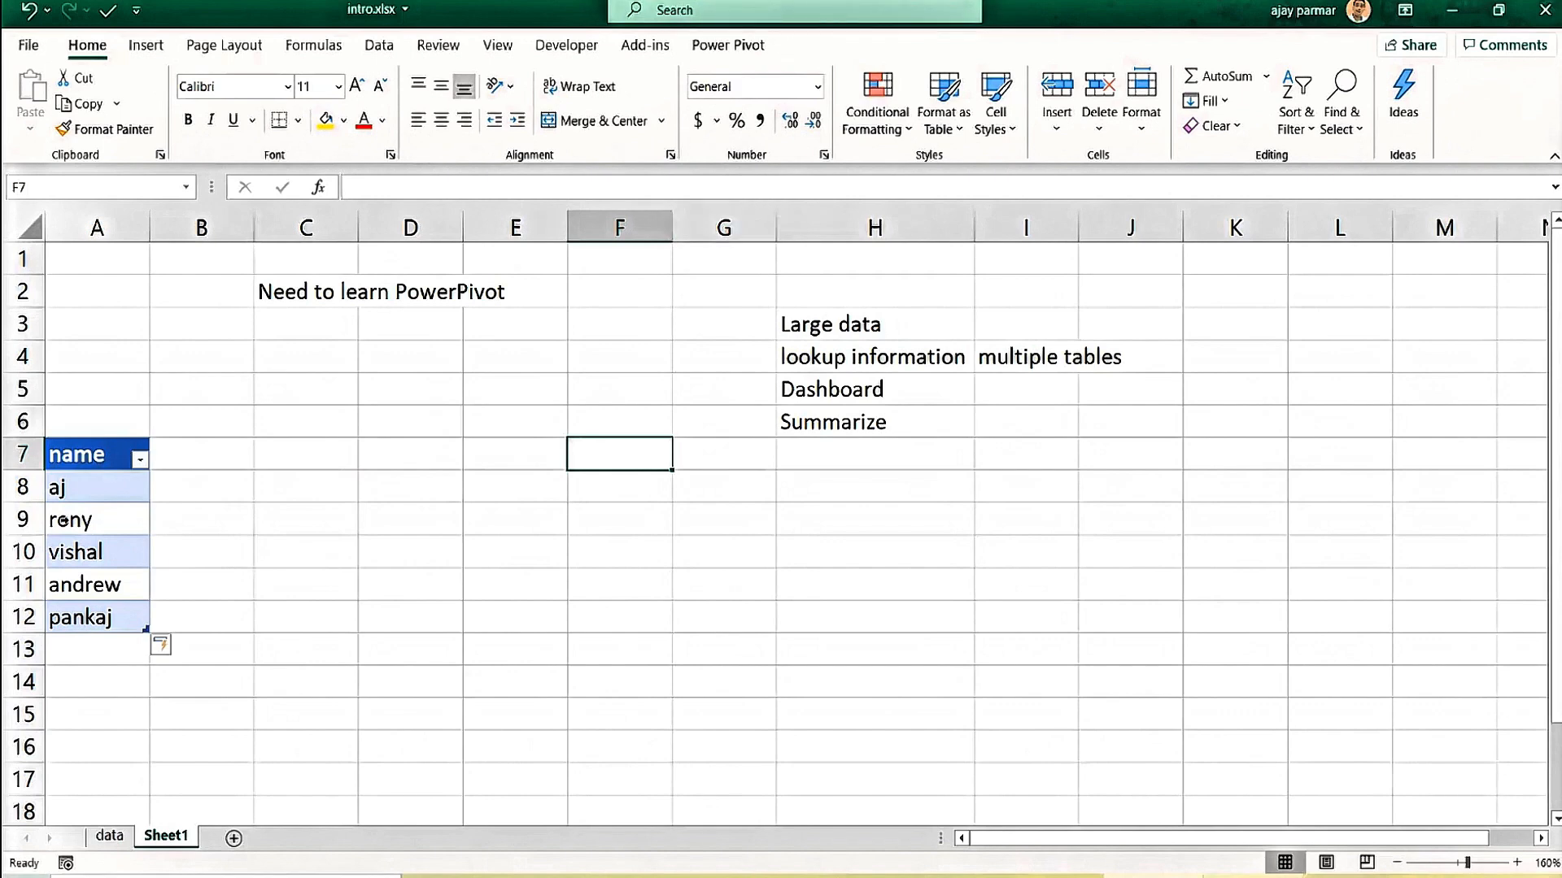
pyautogui.click(64, 521)
pyautogui.click(849, 48)
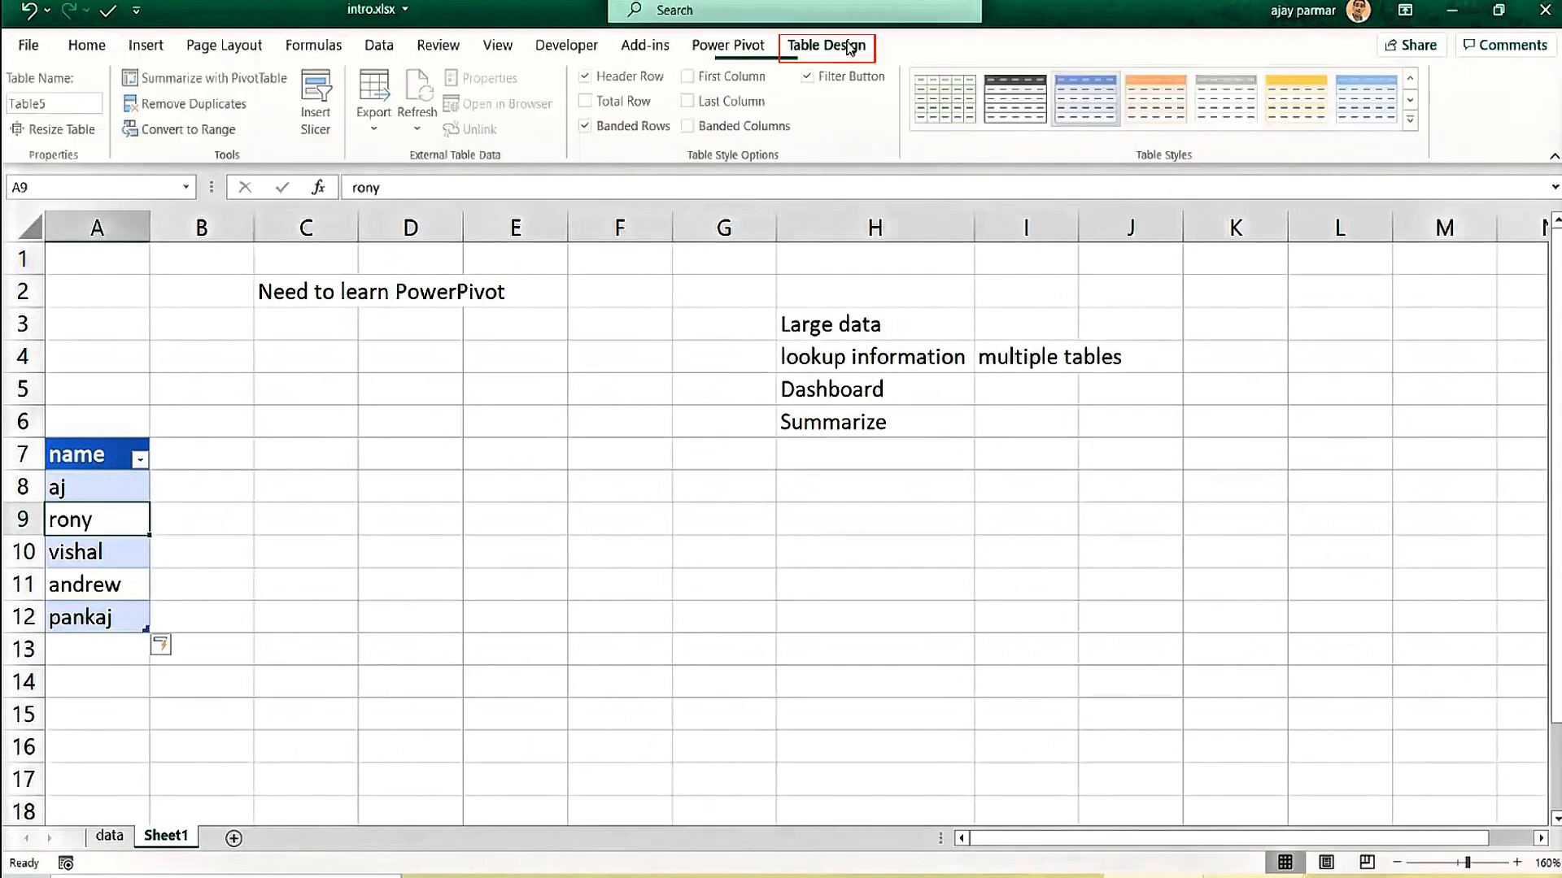
pyautogui.click(64, 103)
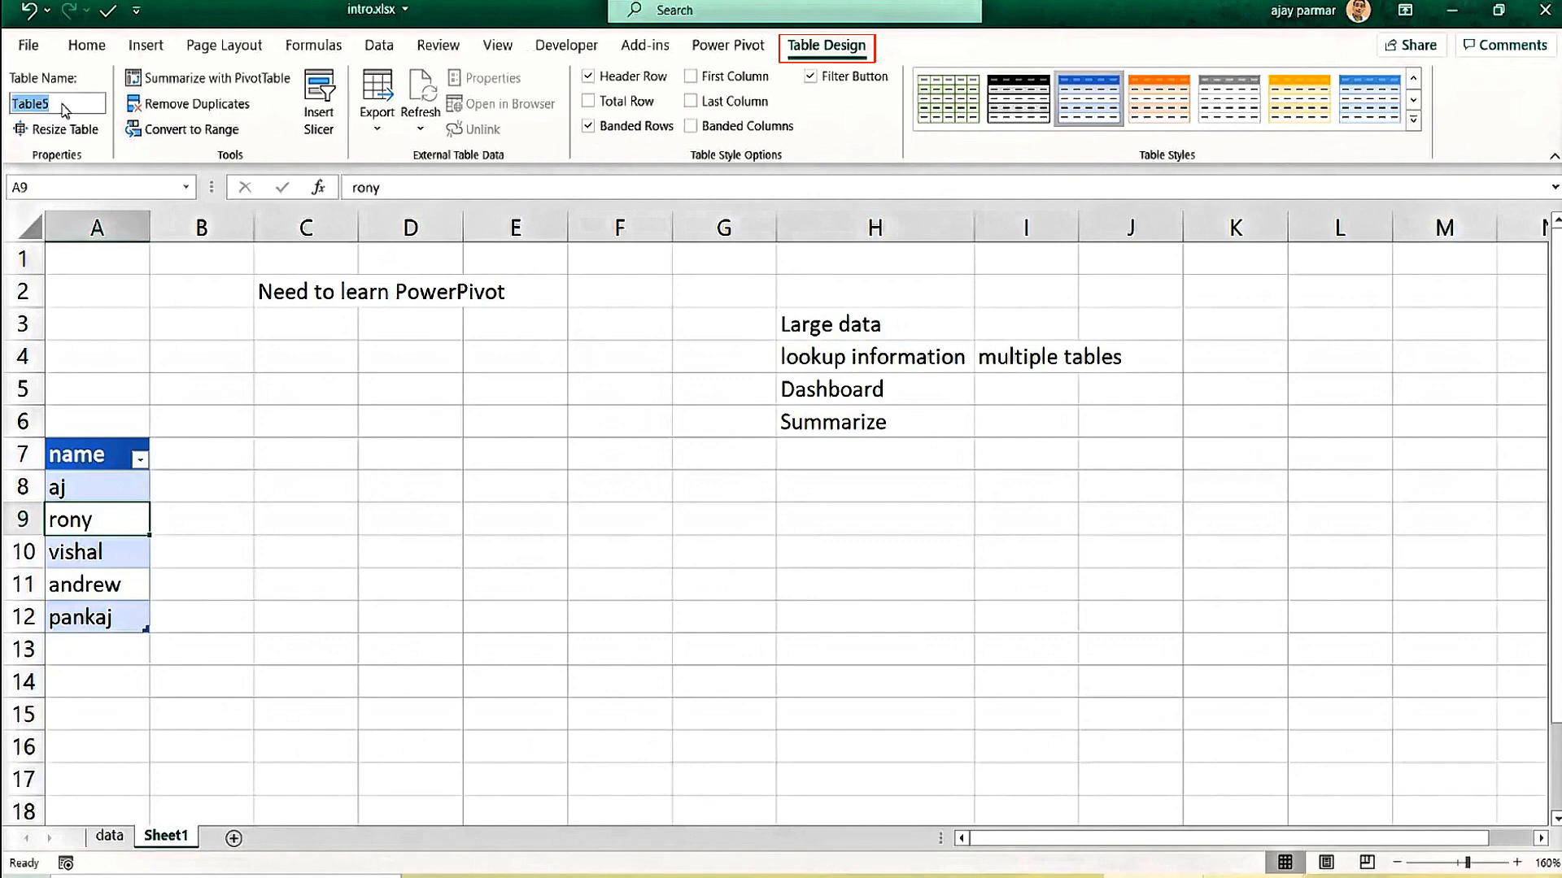
pyautogui.click(109, 836)
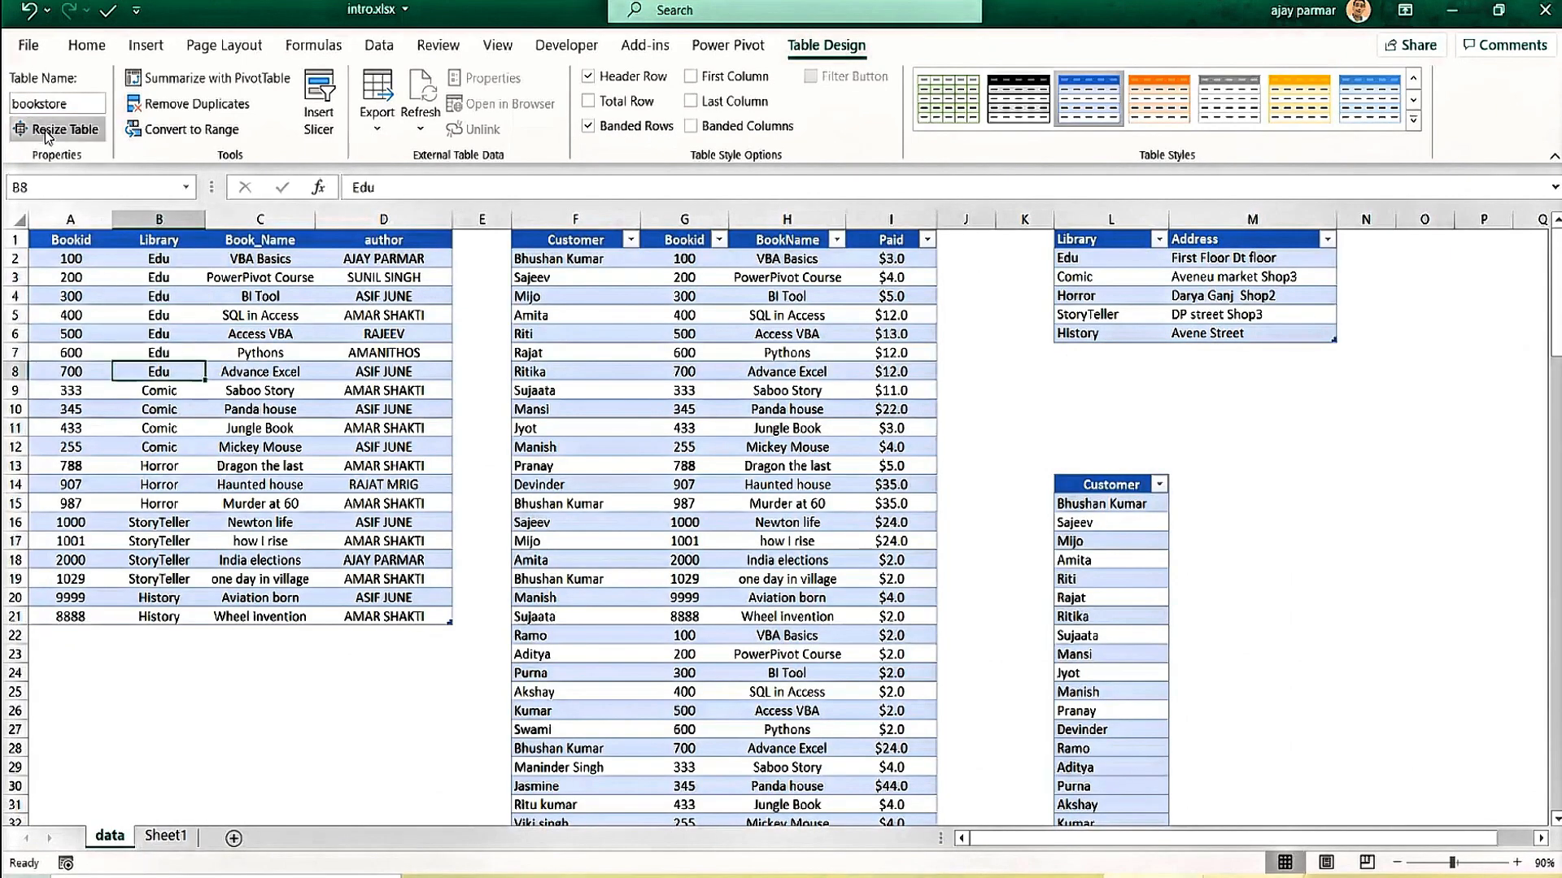
pyautogui.click(72, 271)
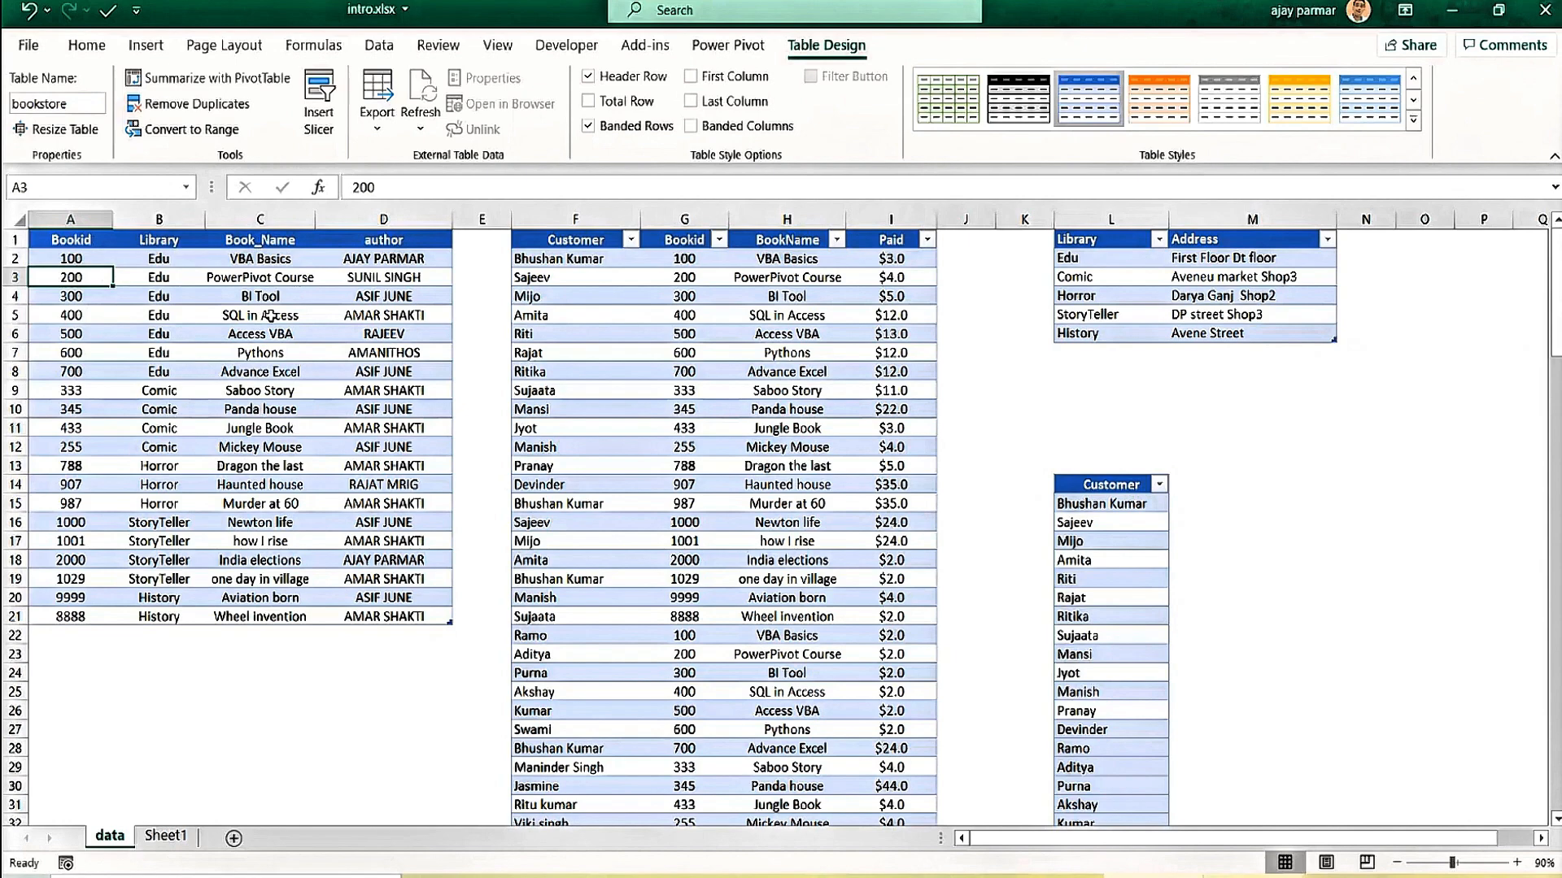
pyautogui.click(86, 406)
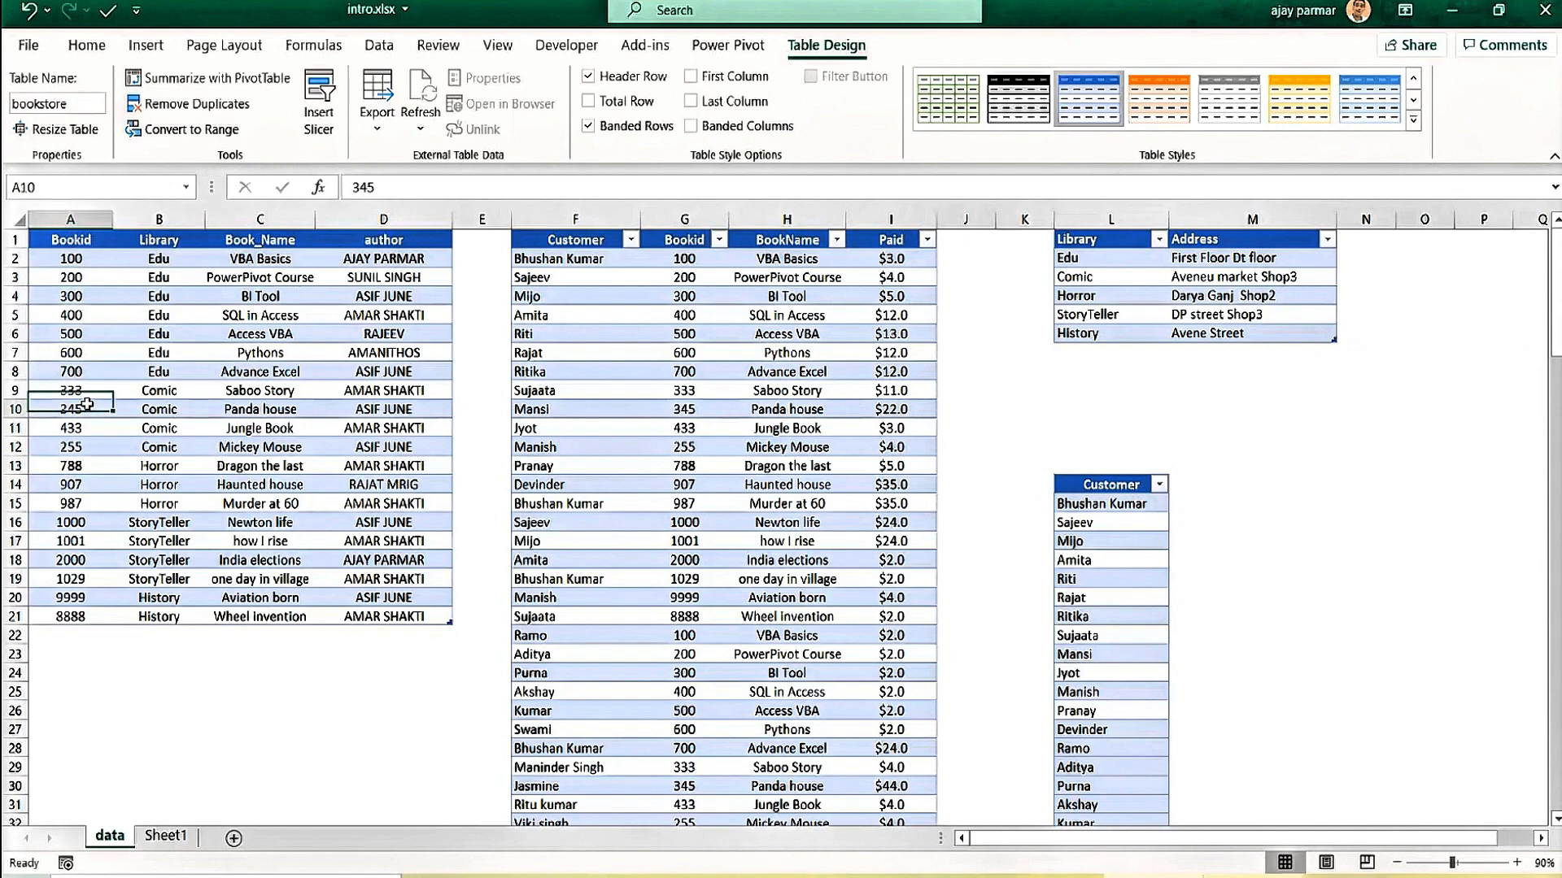
pyautogui.click(164, 394)
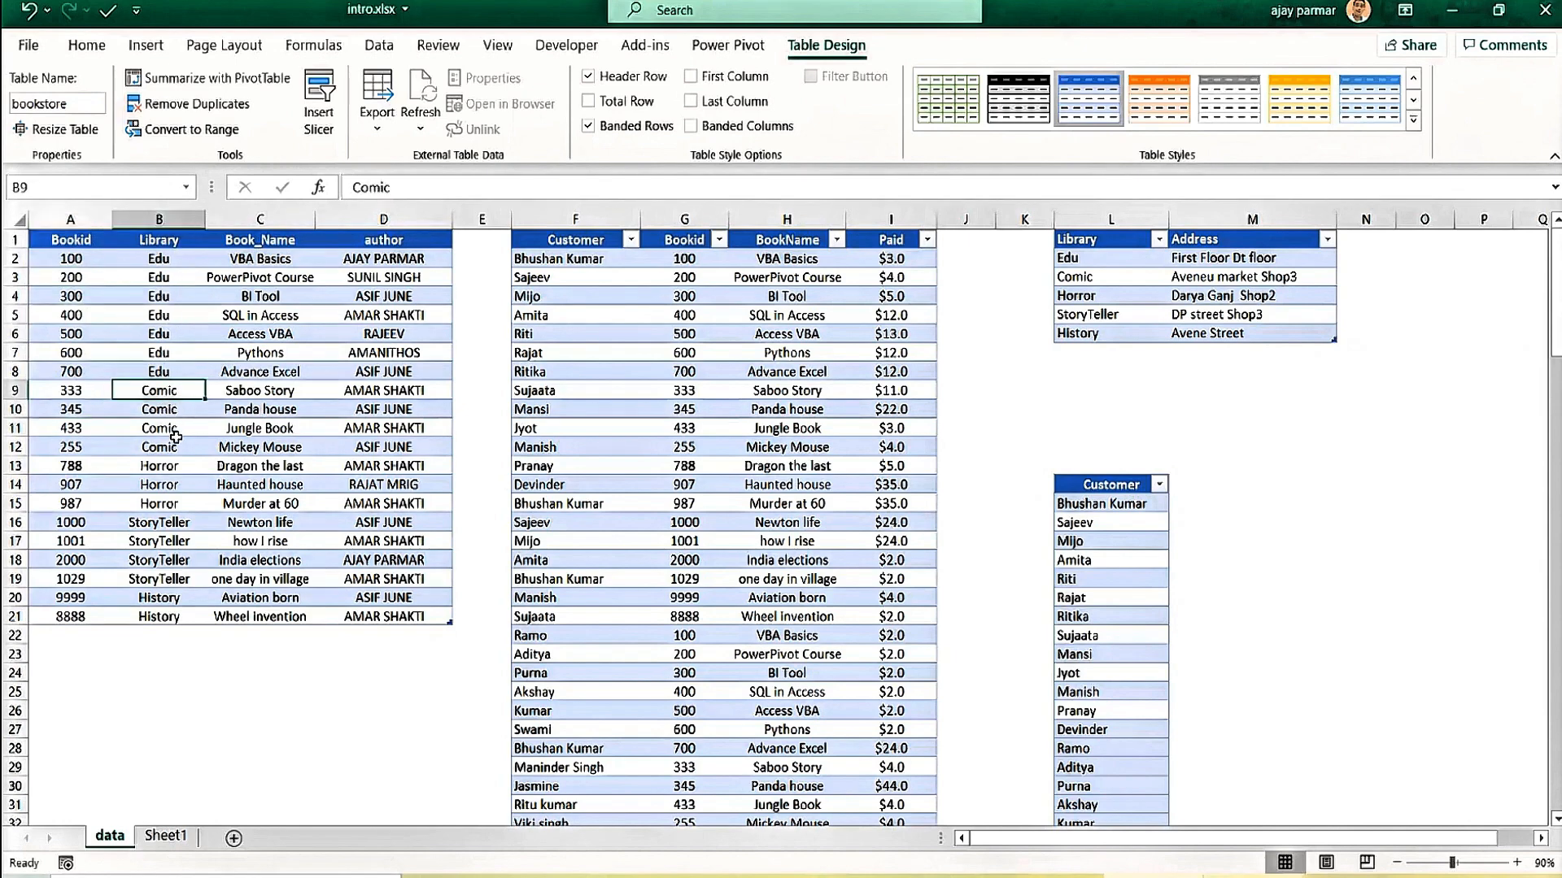
pyautogui.click(177, 544)
pyautogui.click(176, 615)
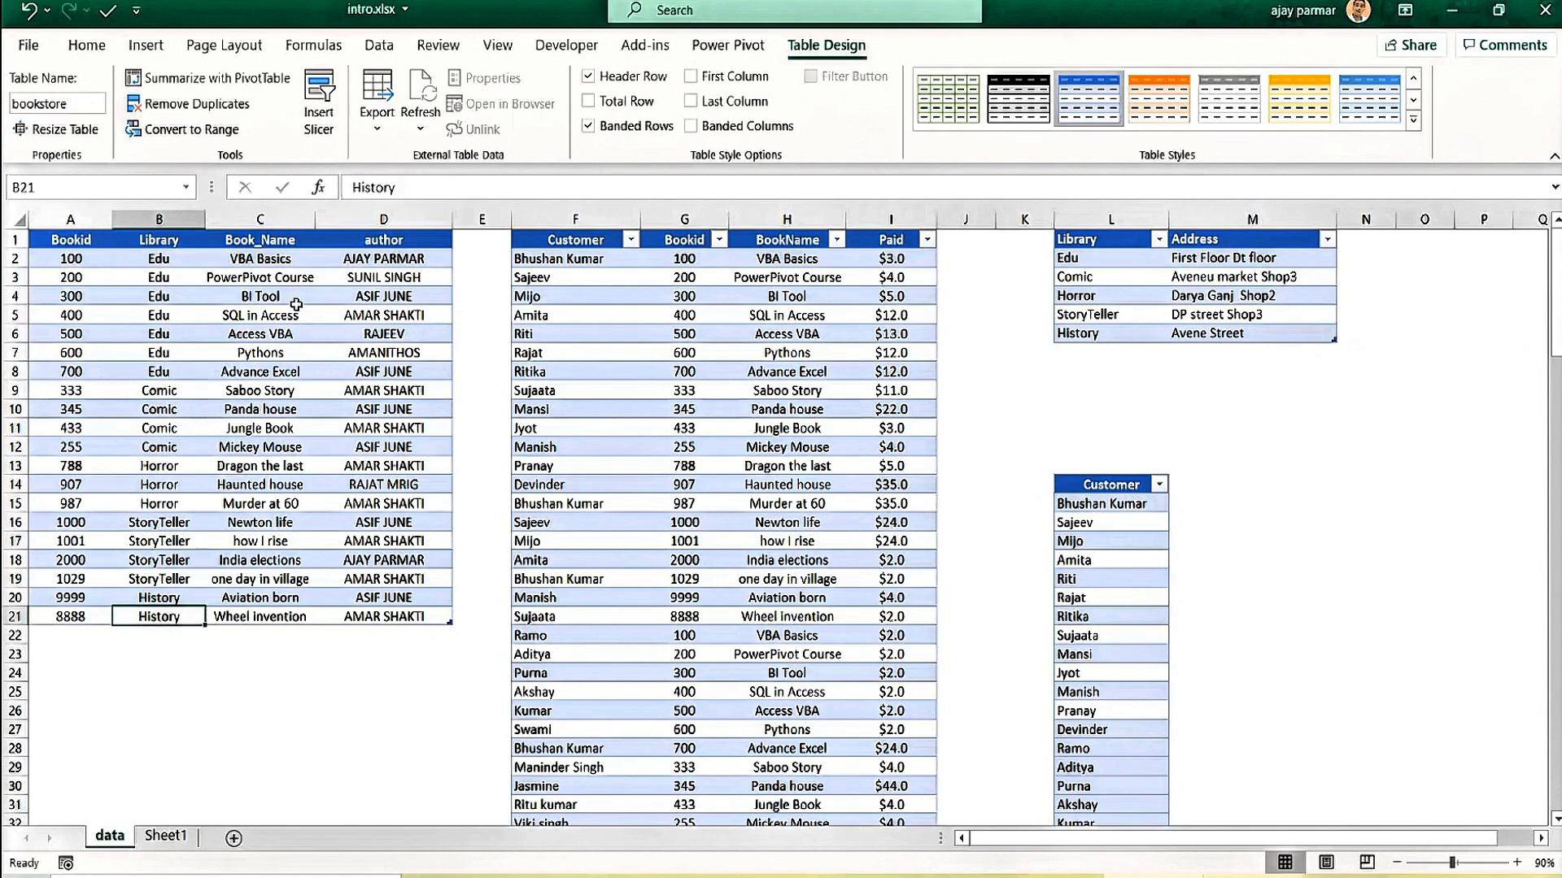
pyautogui.click(297, 305)
pyautogui.click(438, 285)
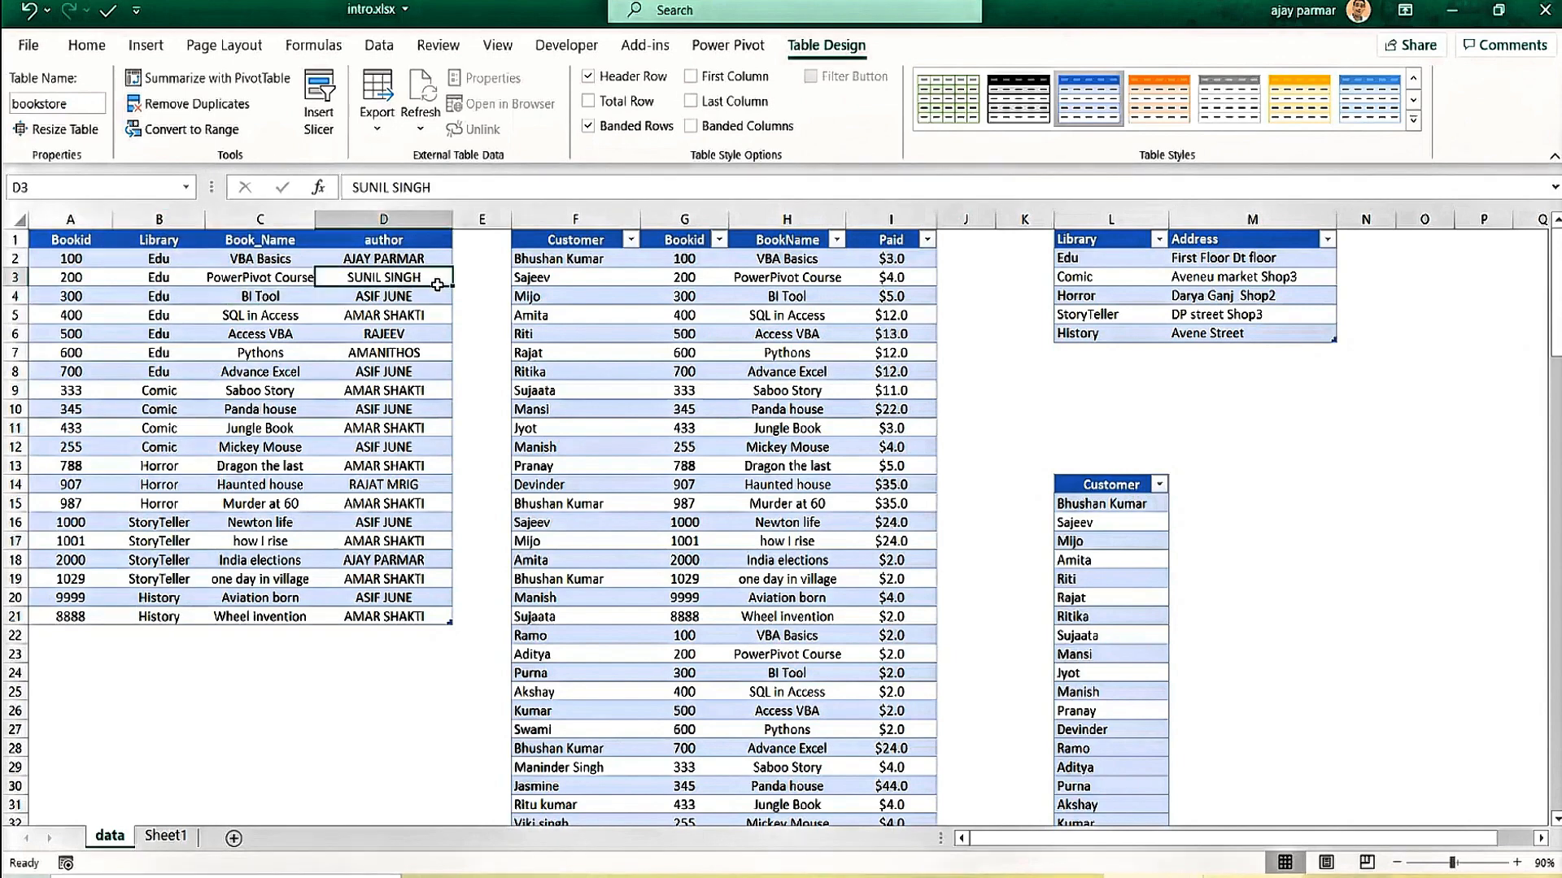
pyautogui.click(577, 270)
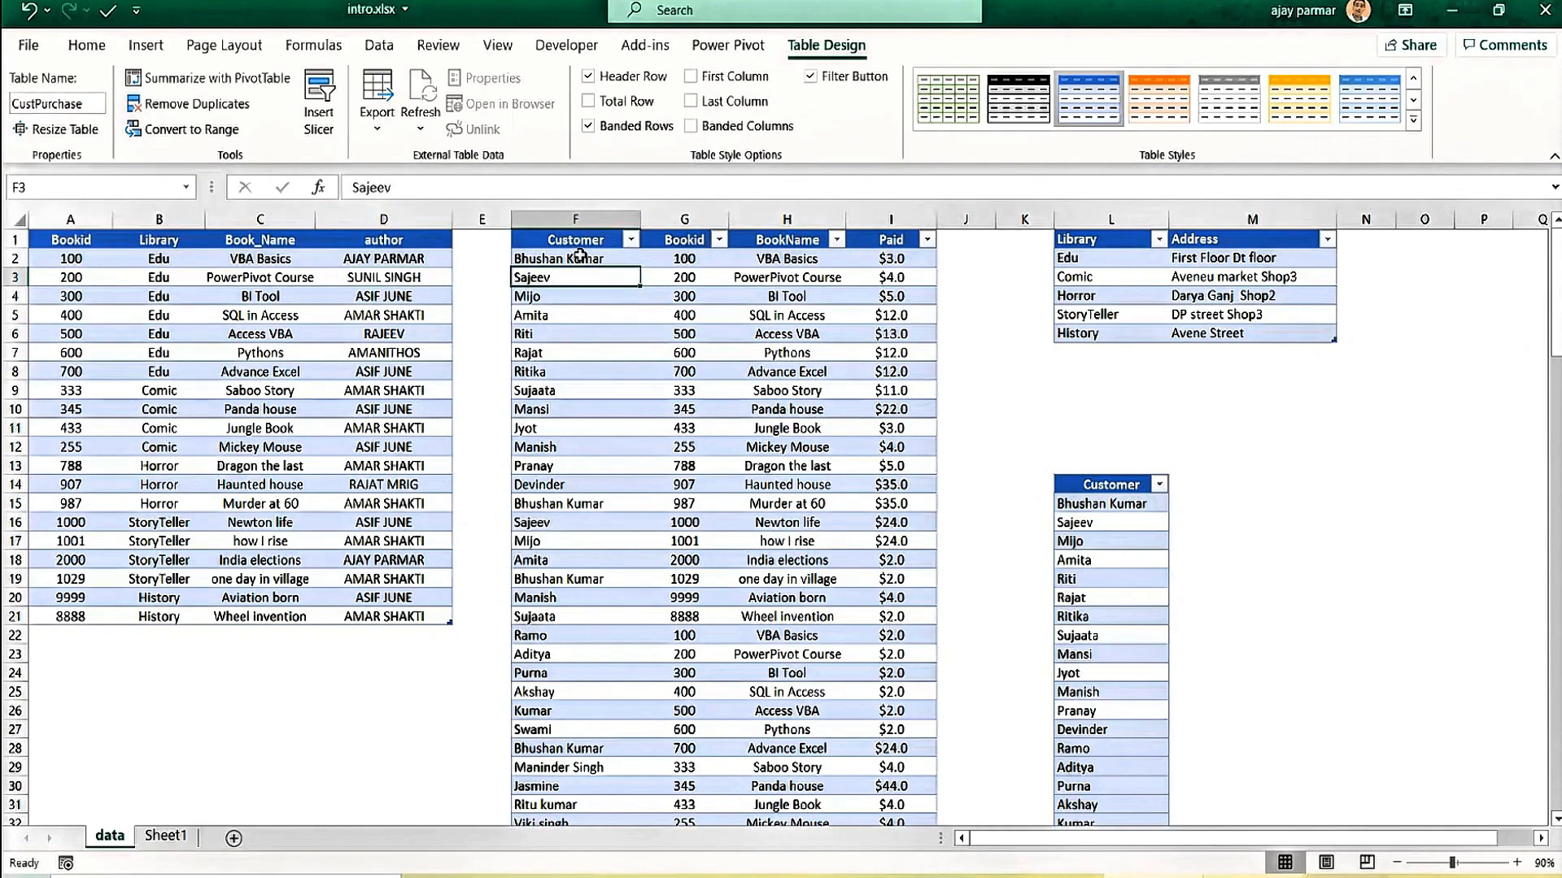
pyautogui.click(579, 257)
pyautogui.press('Right')
pyautogui.press('Right')
pyautogui.press('Right')
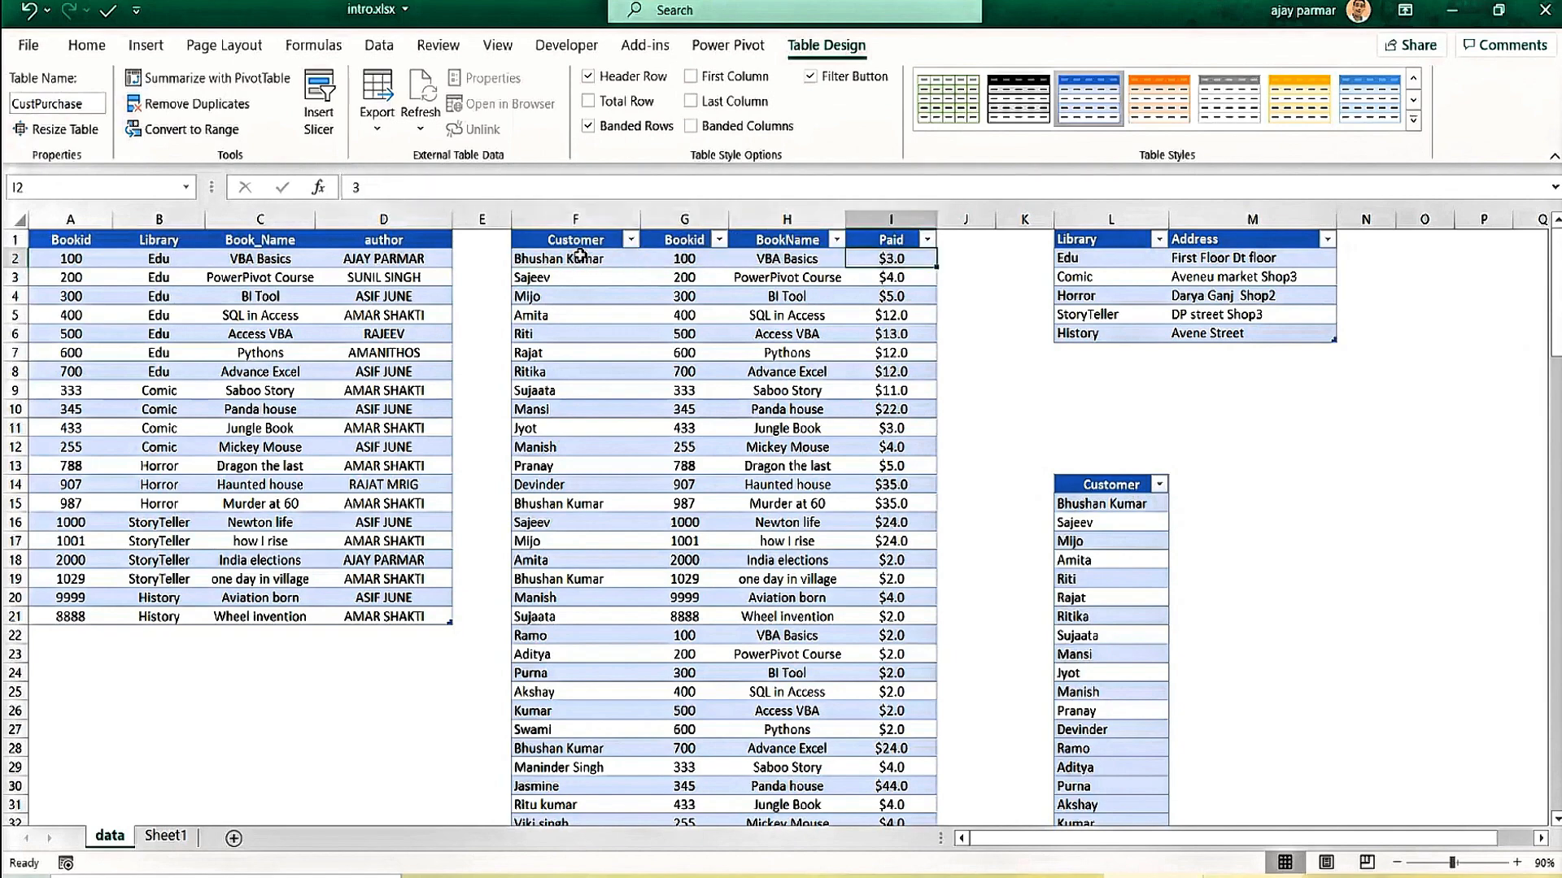
pyautogui.press('Down')
pyautogui.press('Up')
pyautogui.press('Left')
pyautogui.press('Left')
pyautogui.press('Left')
pyautogui.press('Right')
pyautogui.press('Right')
pyautogui.press('Right')
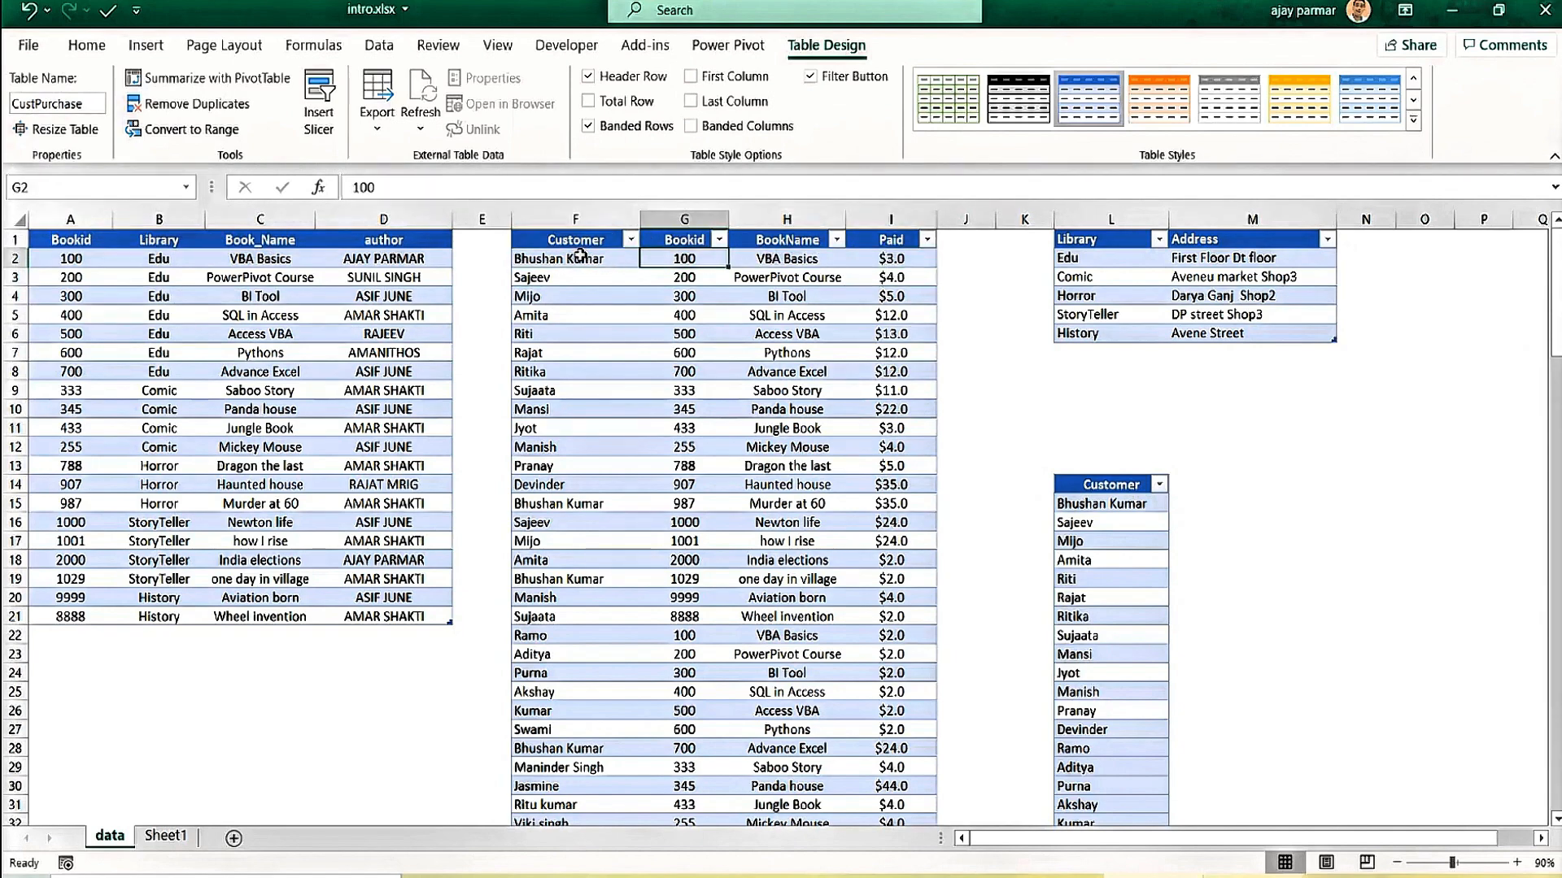
pyautogui.press('Down')
pyautogui.press('Down')
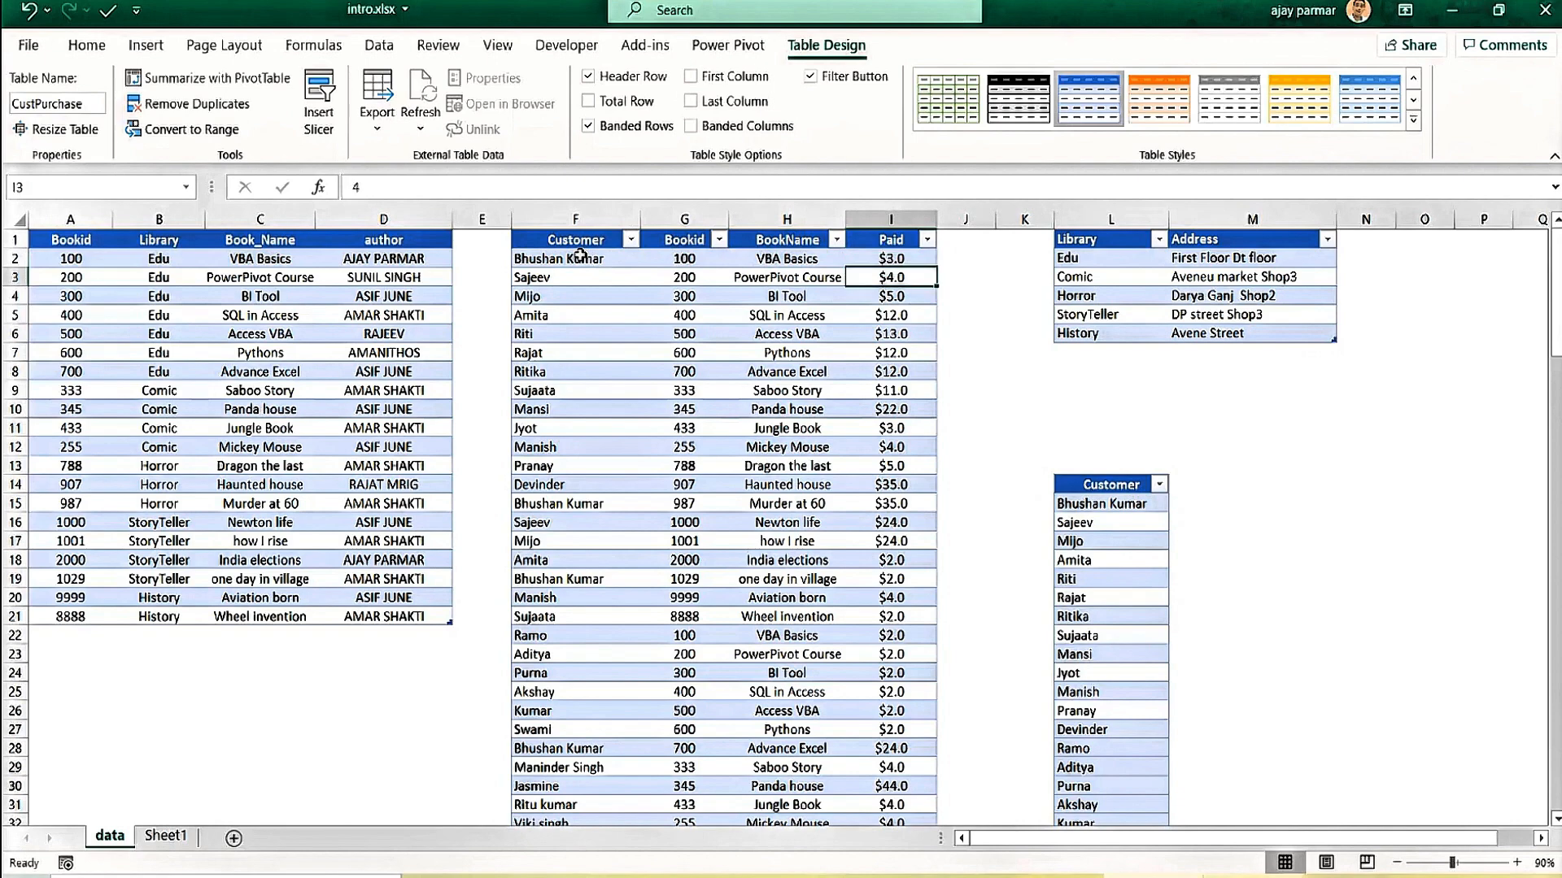
pyautogui.press('Up')
pyautogui.press('Up')
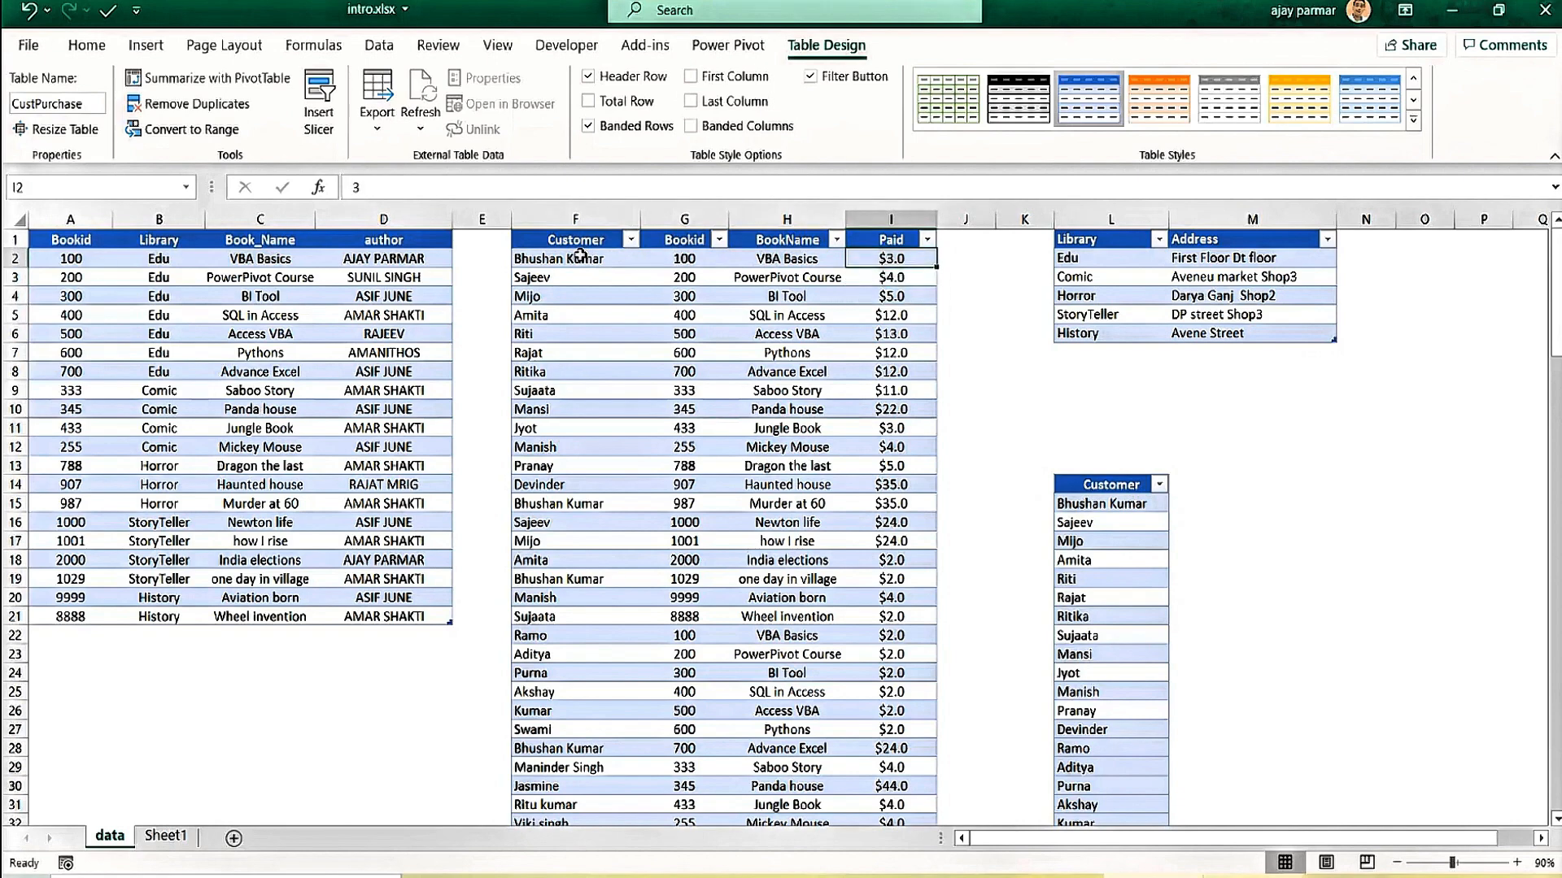
pyautogui.press('Down')
pyautogui.press('Up')
pyautogui.press('Left')
pyautogui.press('Right')
pyautogui.press('Left')
pyautogui.press('Left')
pyautogui.press('Left')
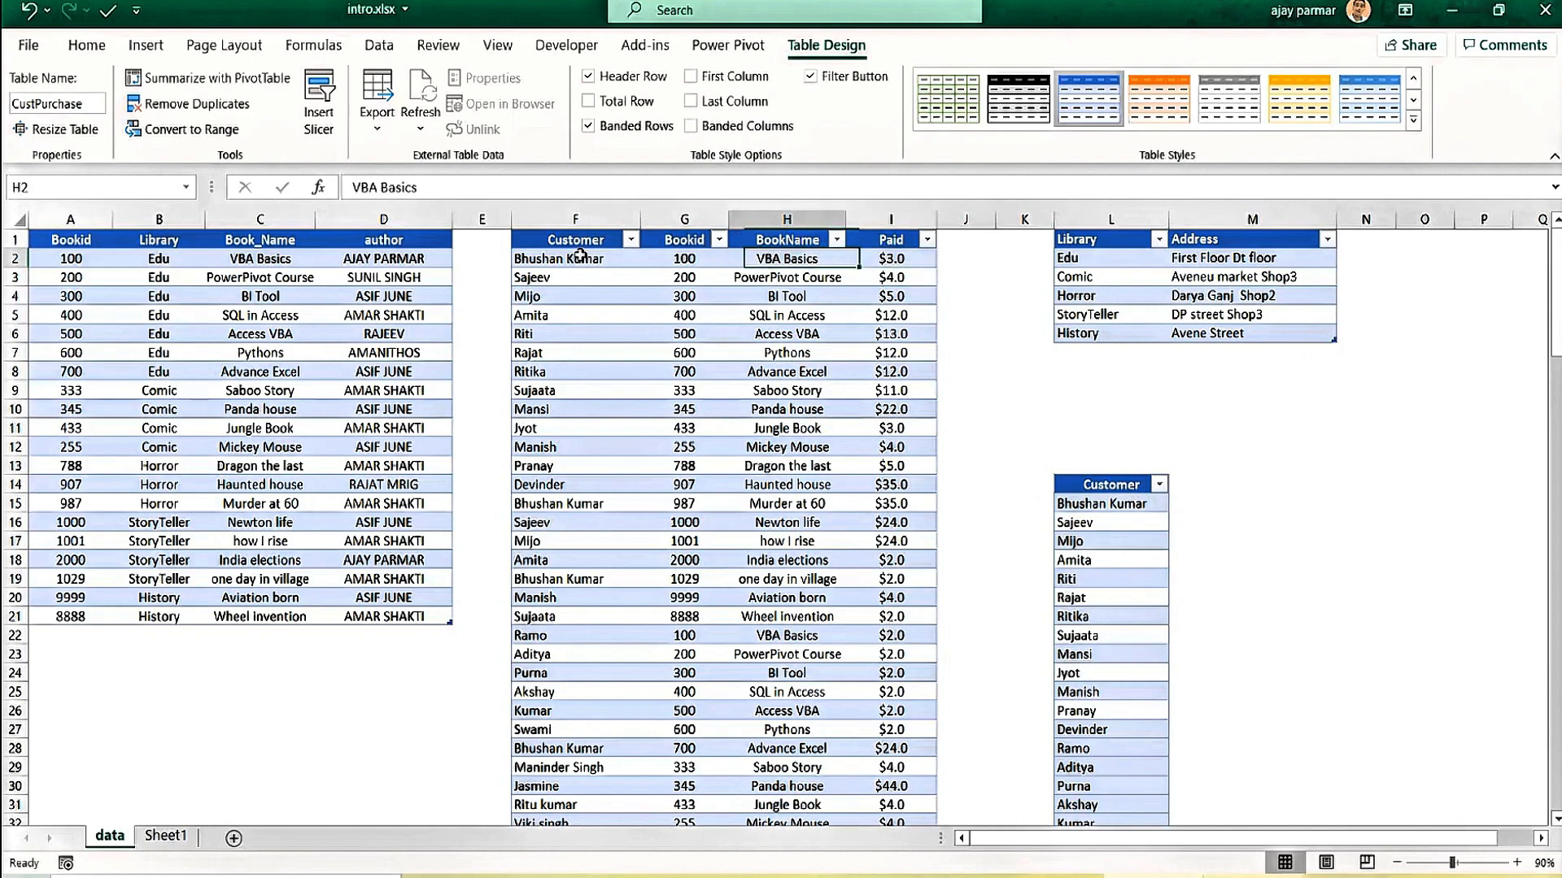
pyautogui.press('Down')
pyautogui.press('Up')
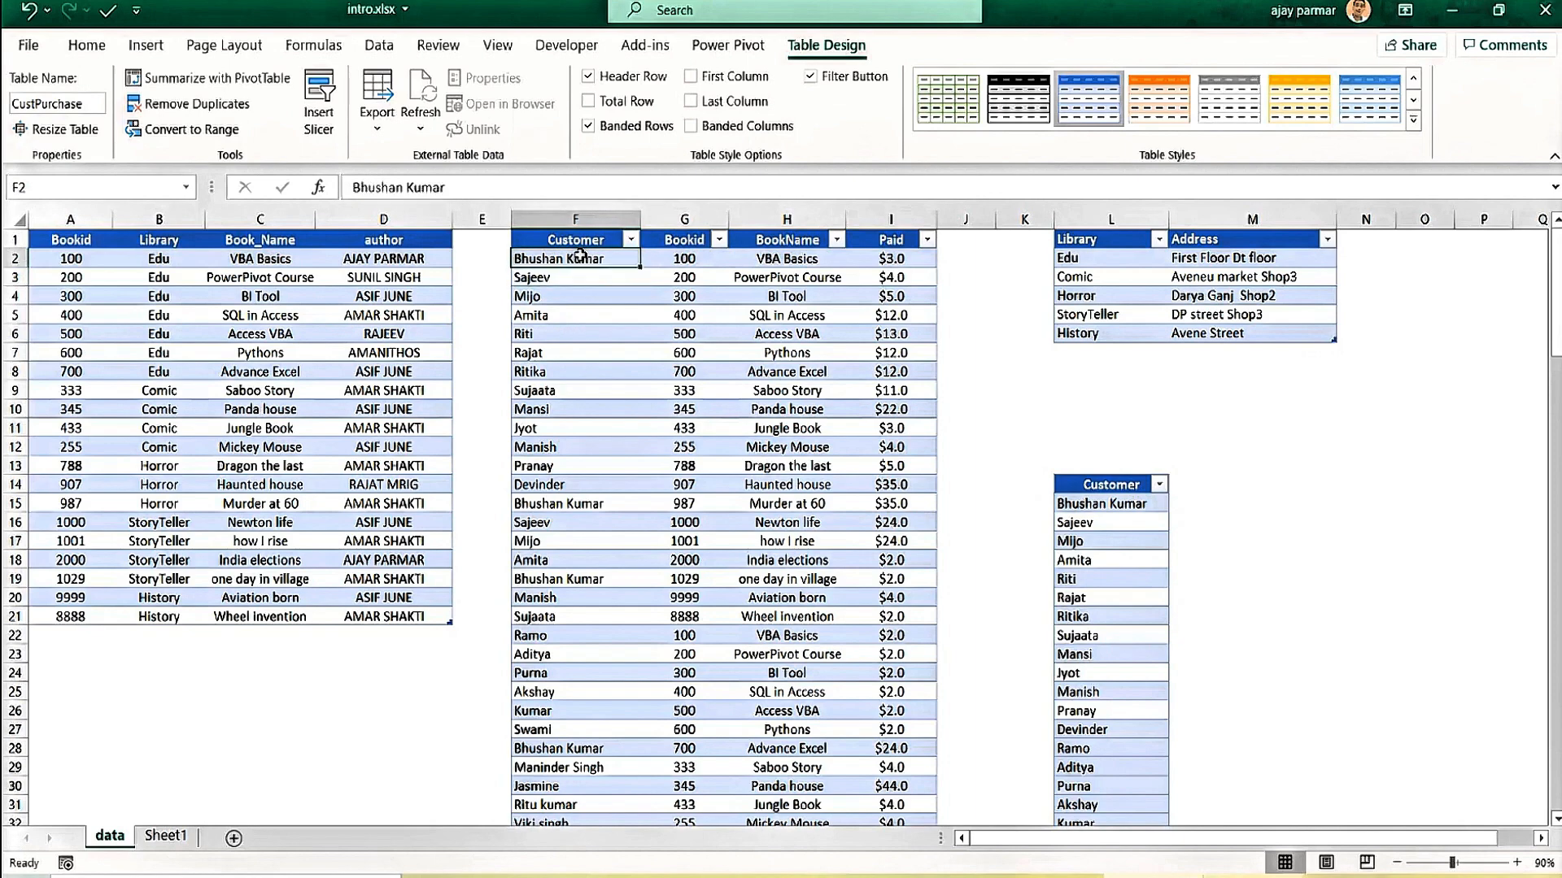
pyautogui.press('Right')
pyautogui.press('Right')
pyautogui.press('Down')
pyautogui.press('Down')
pyautogui.press('Down')
pyautogui.press('Down')
pyautogui.press('Up')
pyautogui.press('Up')
pyautogui.press('Up')
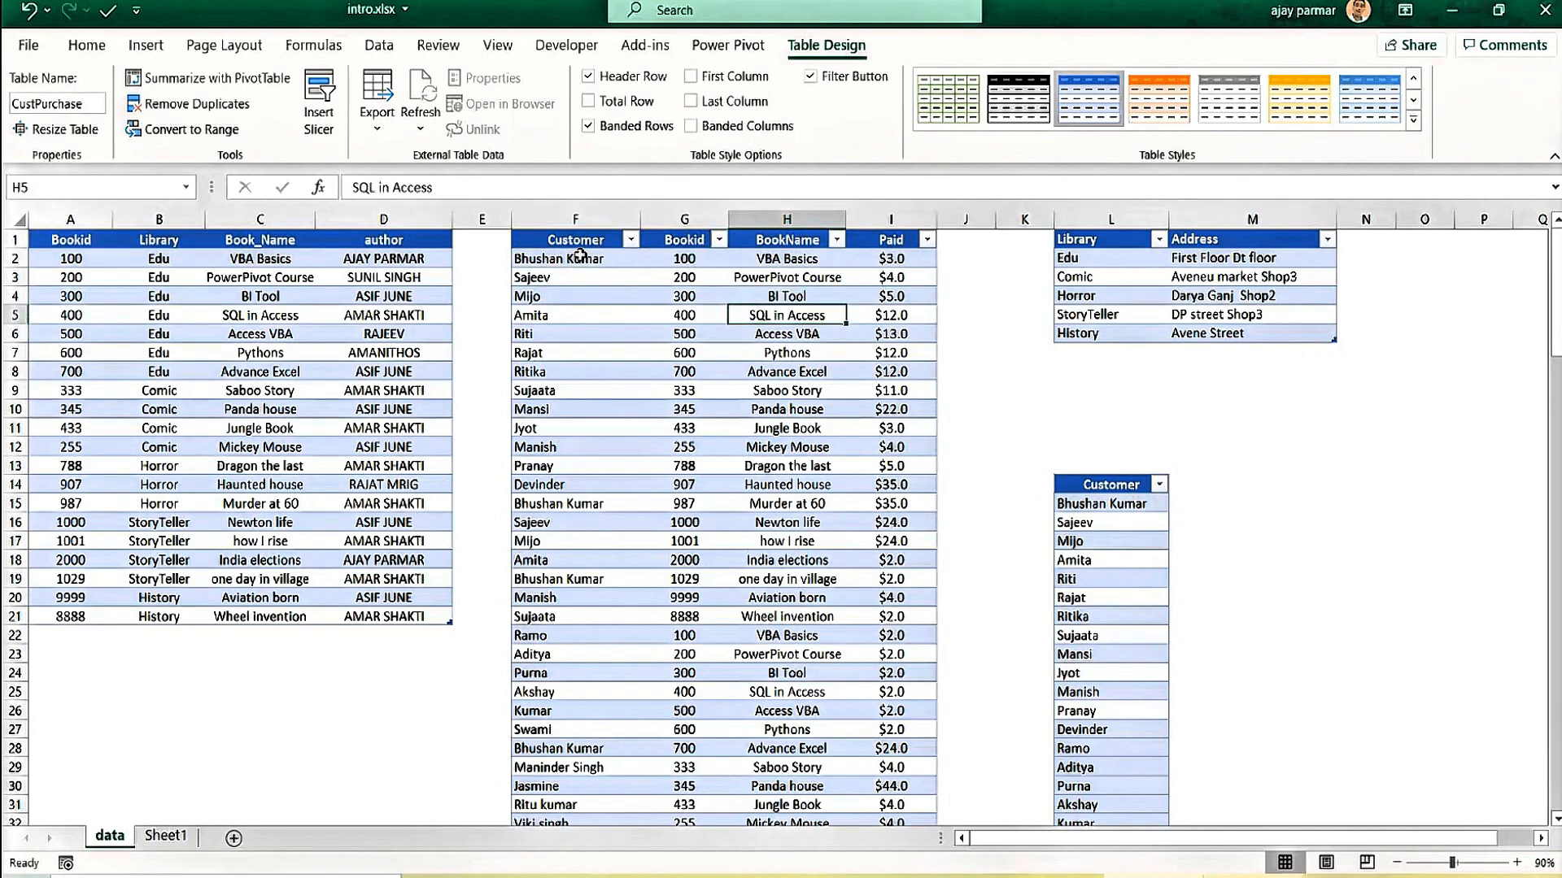
pyautogui.press('Left')
pyautogui.press('Left')
pyautogui.press('Up')
pyautogui.press('Right')
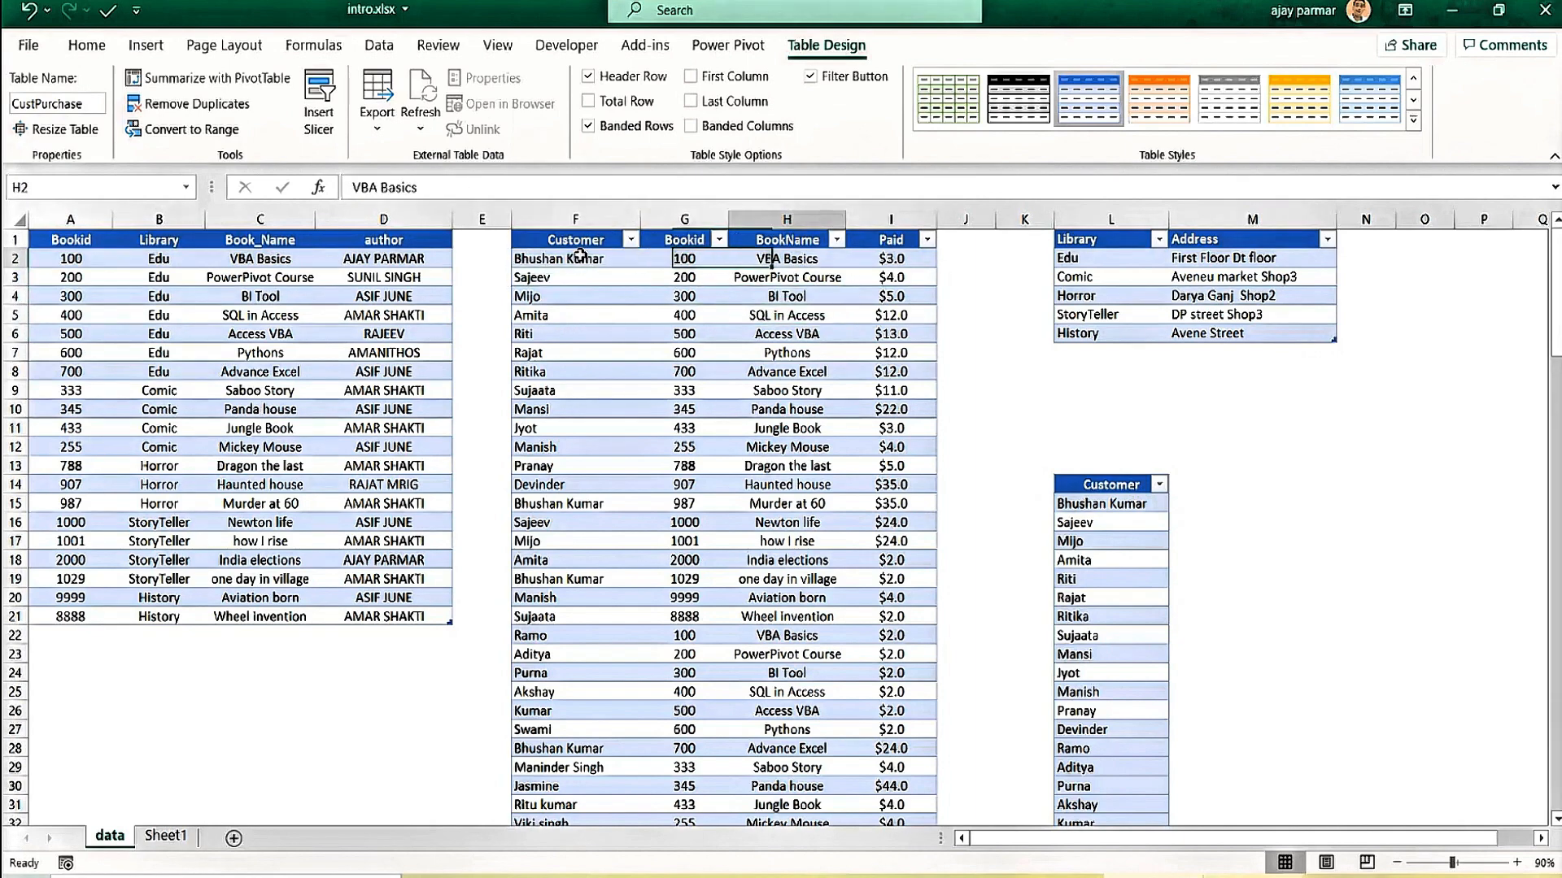
pyautogui.press('Right')
pyautogui.press('Down')
pyautogui.press('Down')
pyautogui.press('Down')
pyautogui.press('Down')
pyautogui.press('Down')
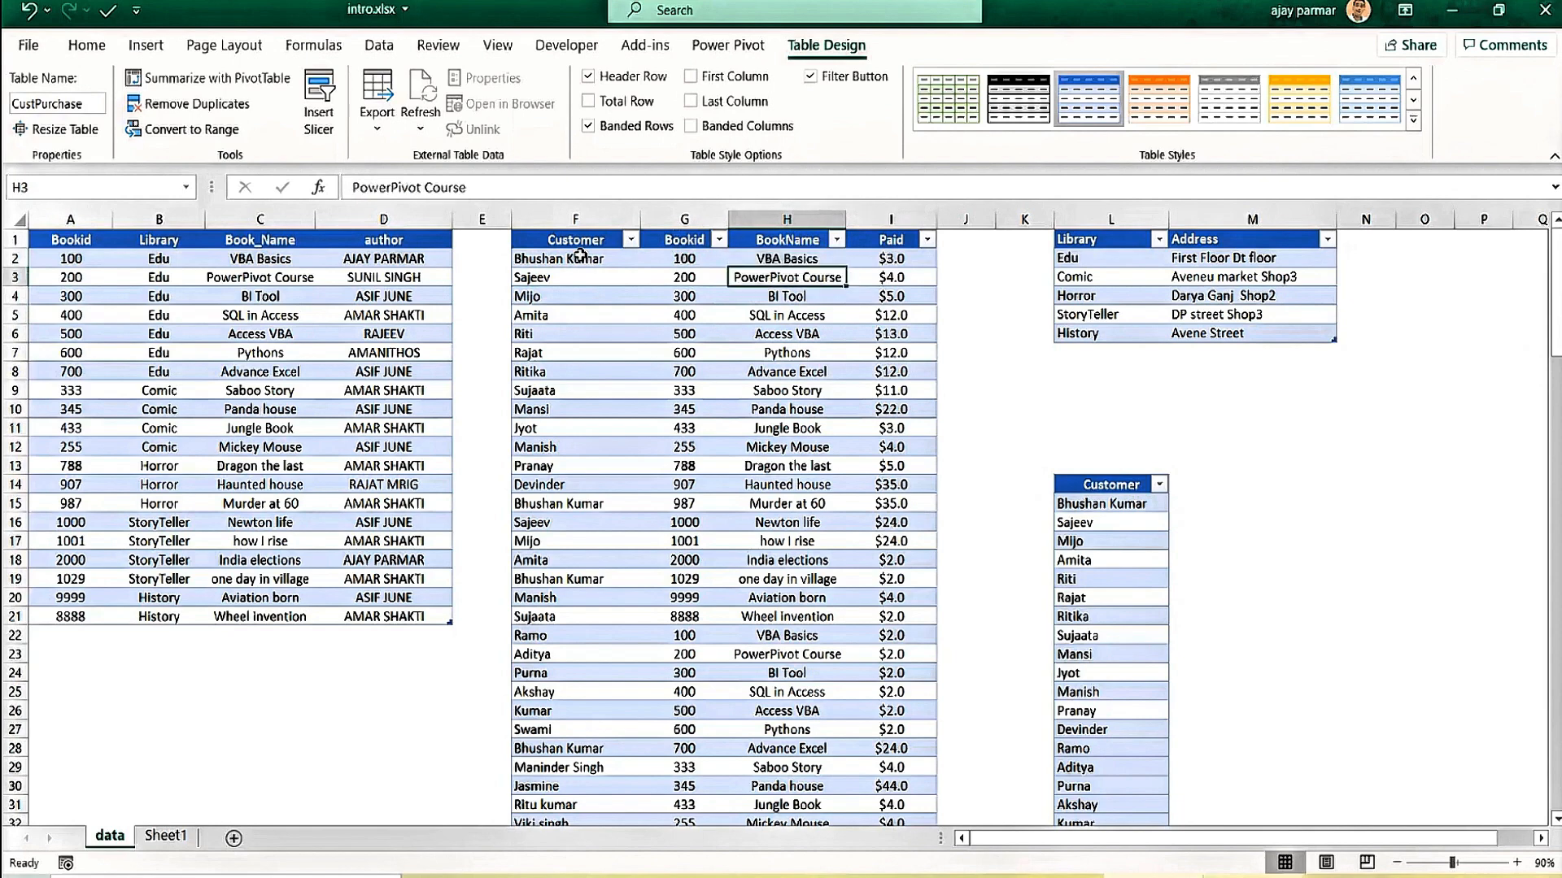
pyautogui.press('Left')
pyautogui.press('Left')
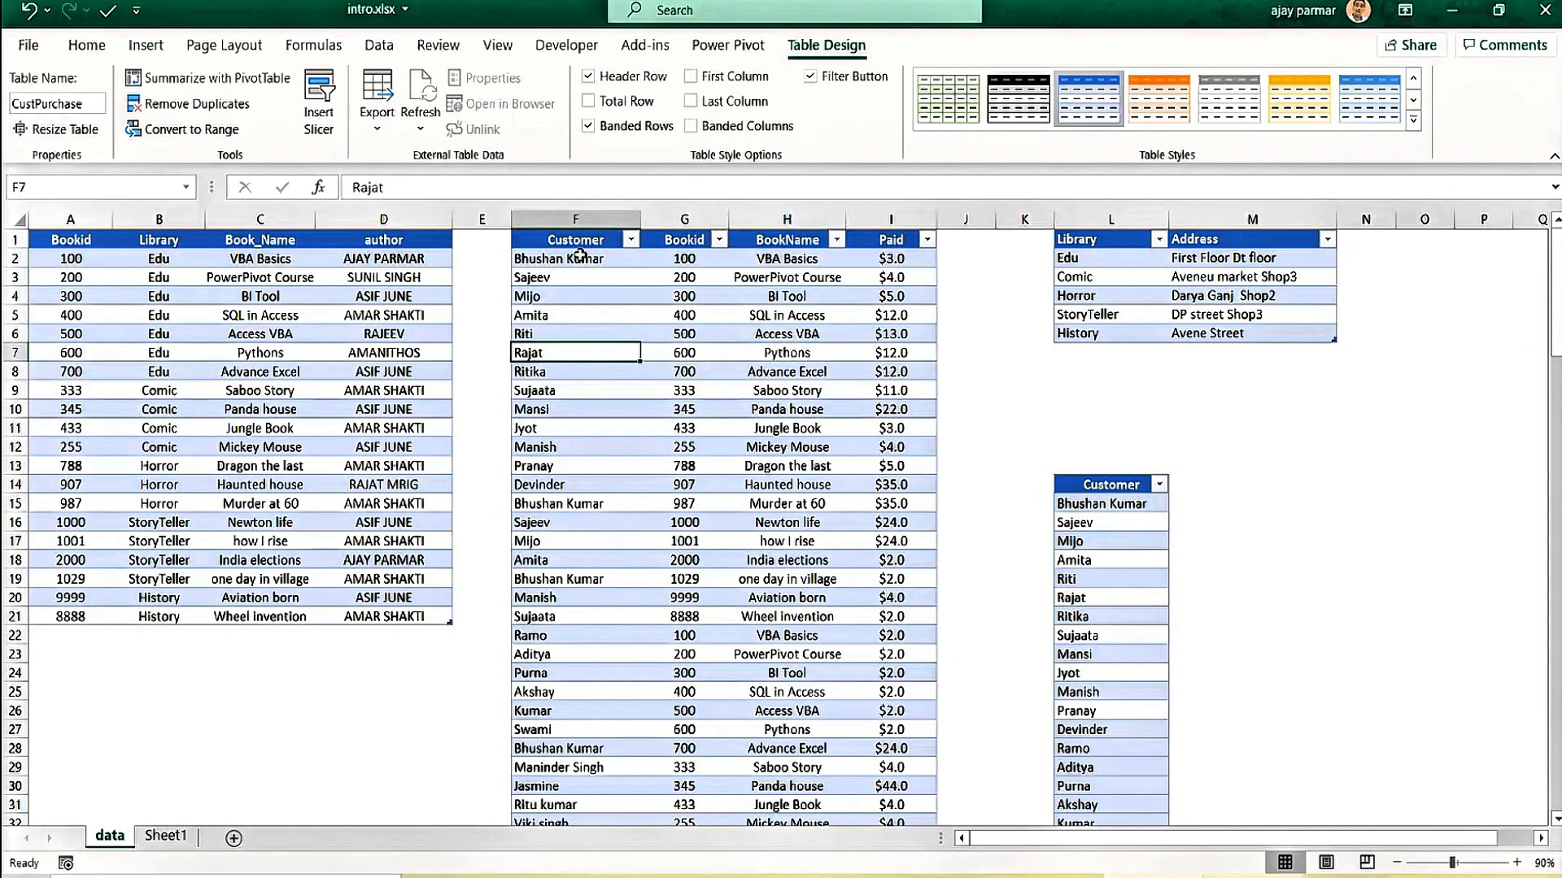
pyautogui.press('Up')
pyautogui.press('Up')
pyautogui.press('Up')
pyautogui.press('Up')
pyautogui.press('Up')
pyautogui.press('Up')
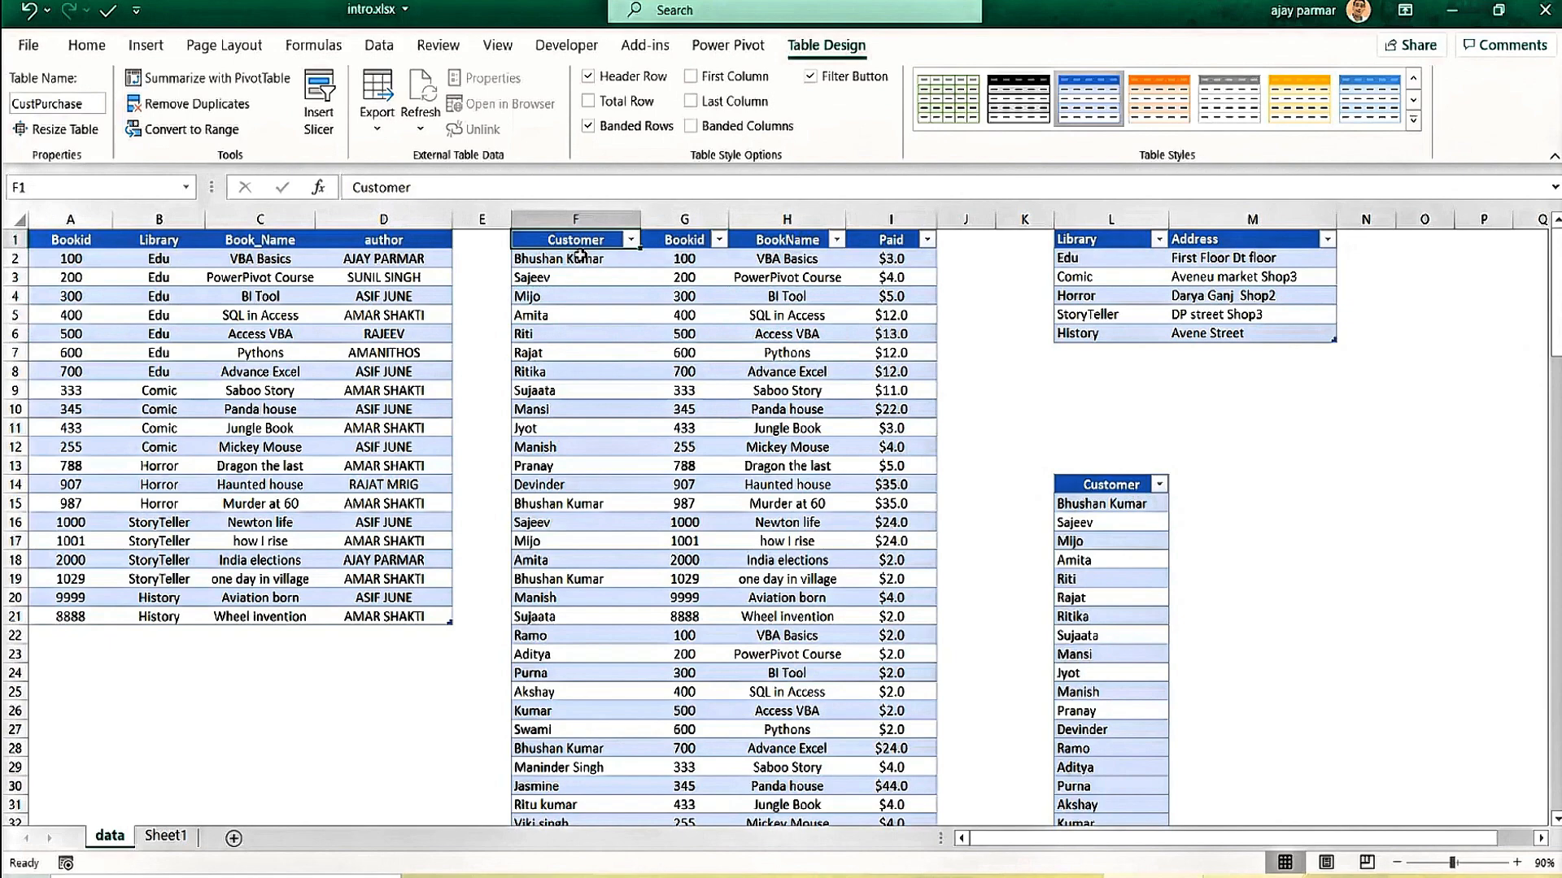
pyautogui.click(1098, 258)
pyautogui.press('Right')
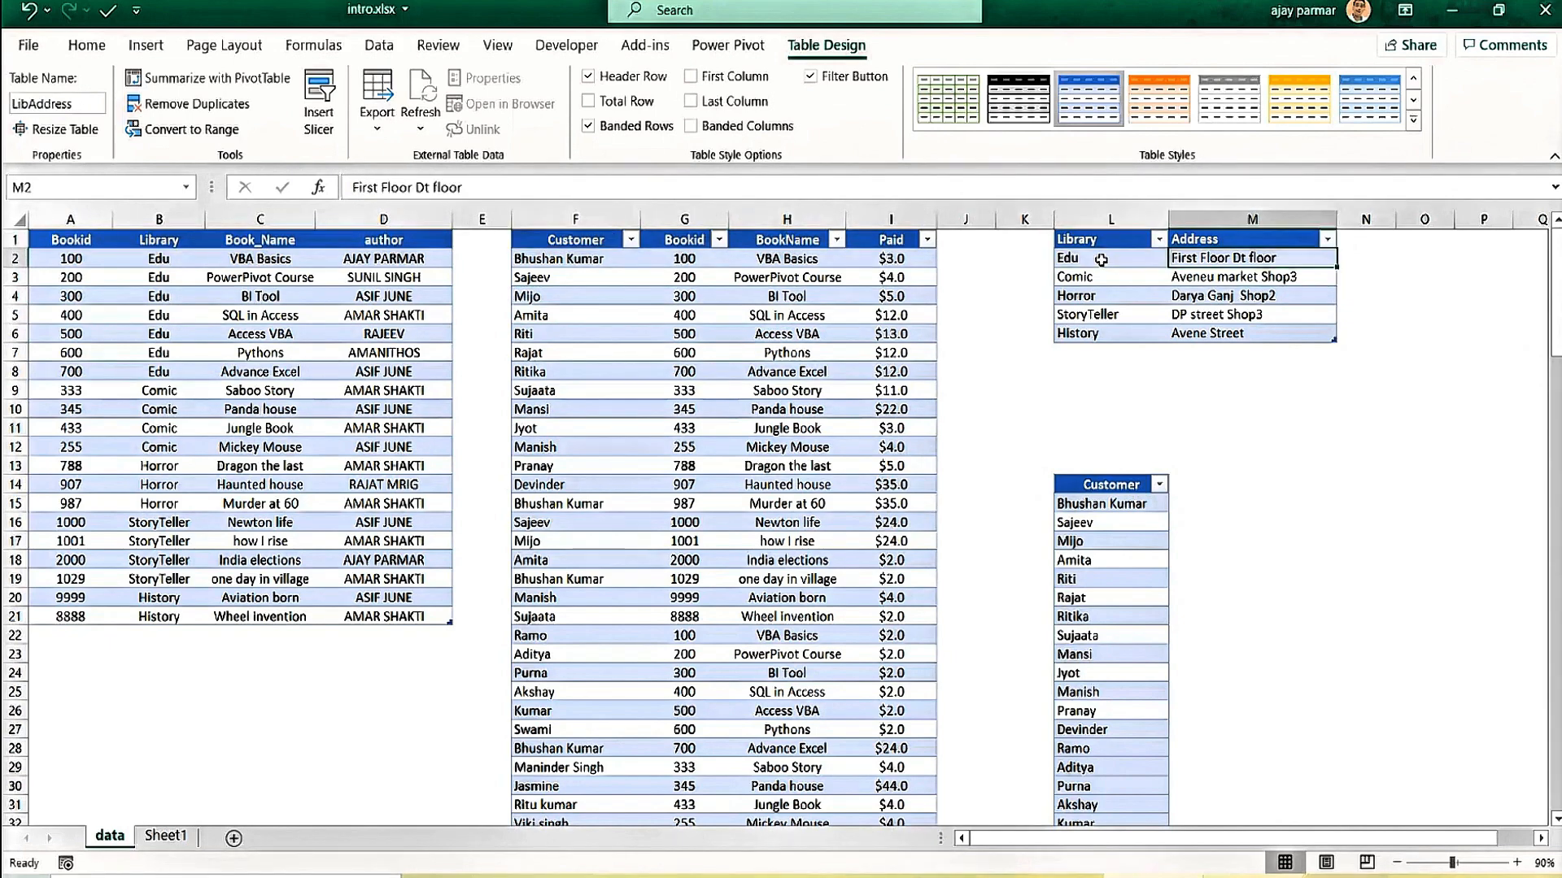
pyautogui.press('Left')
pyautogui.press('Right')
pyautogui.press('Down')
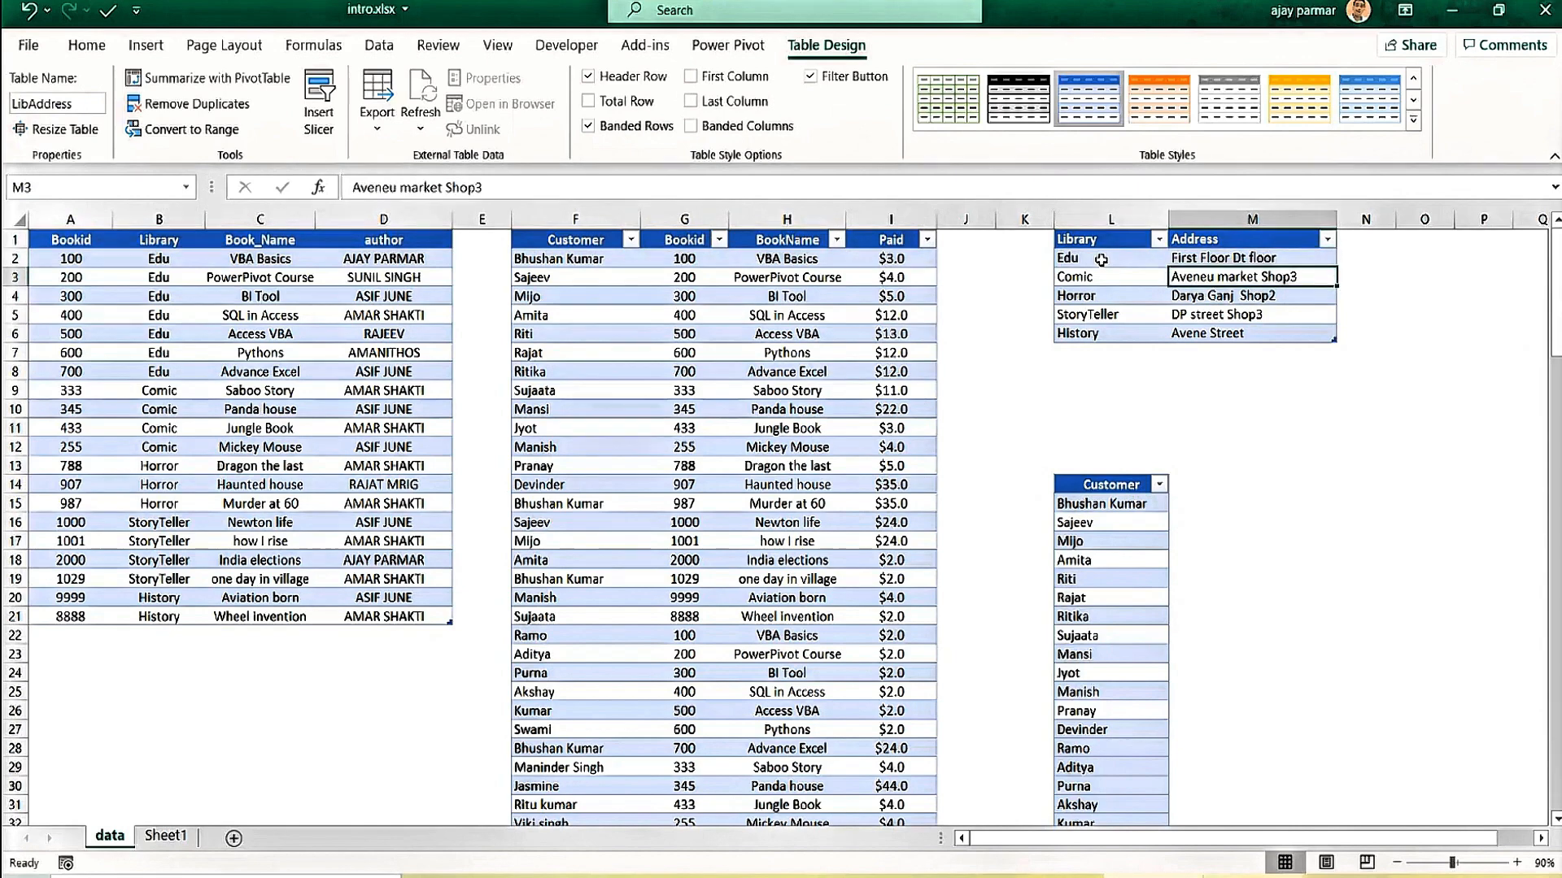
pyautogui.press('Down')
pyautogui.press('Left')
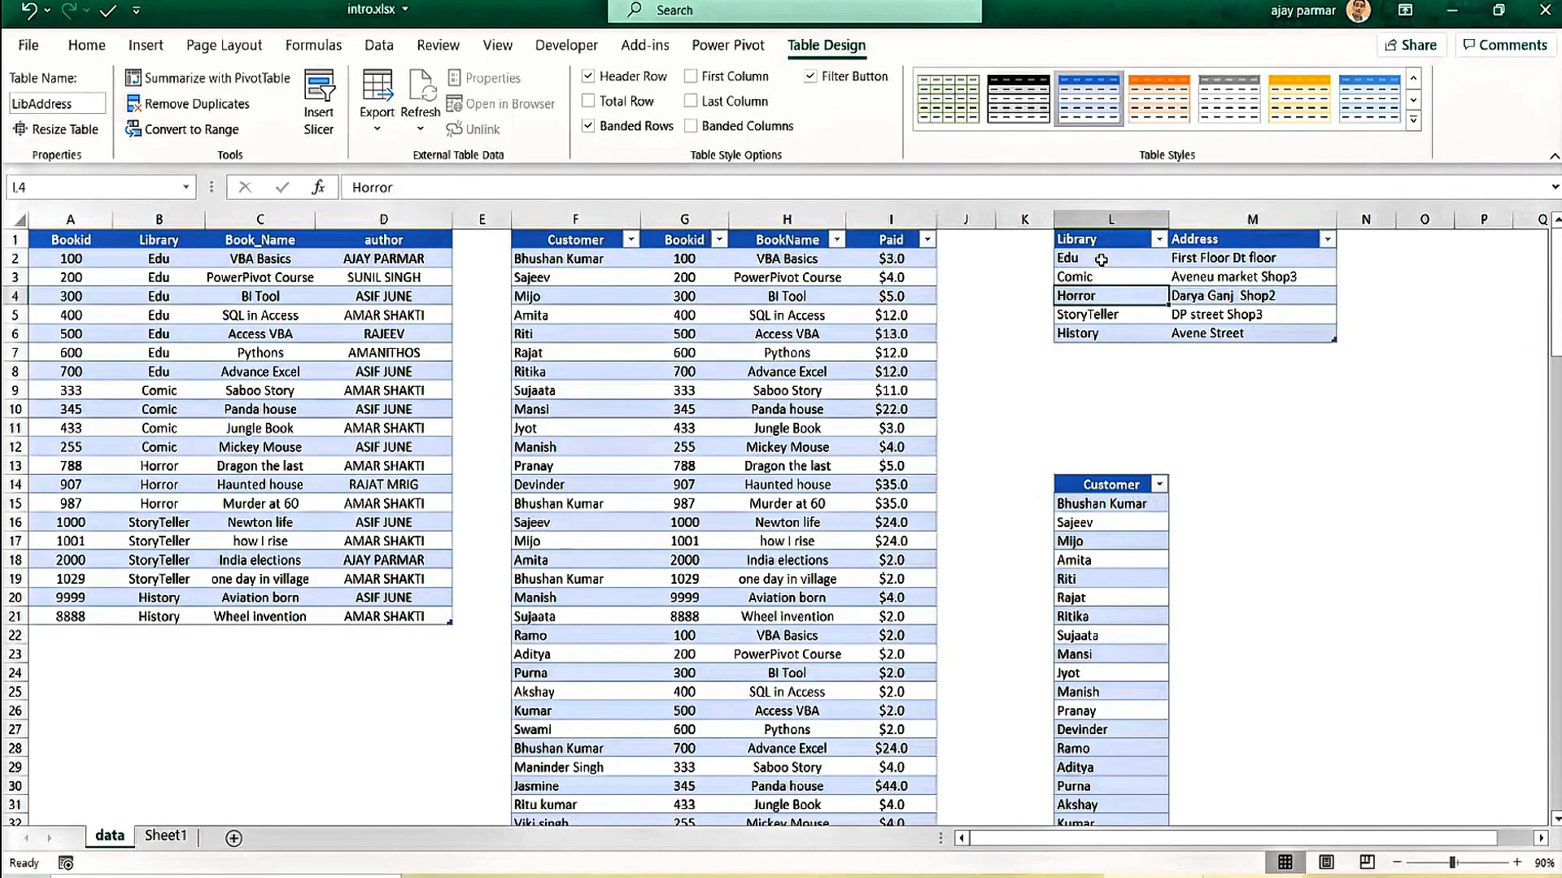
pyautogui.click(1096, 510)
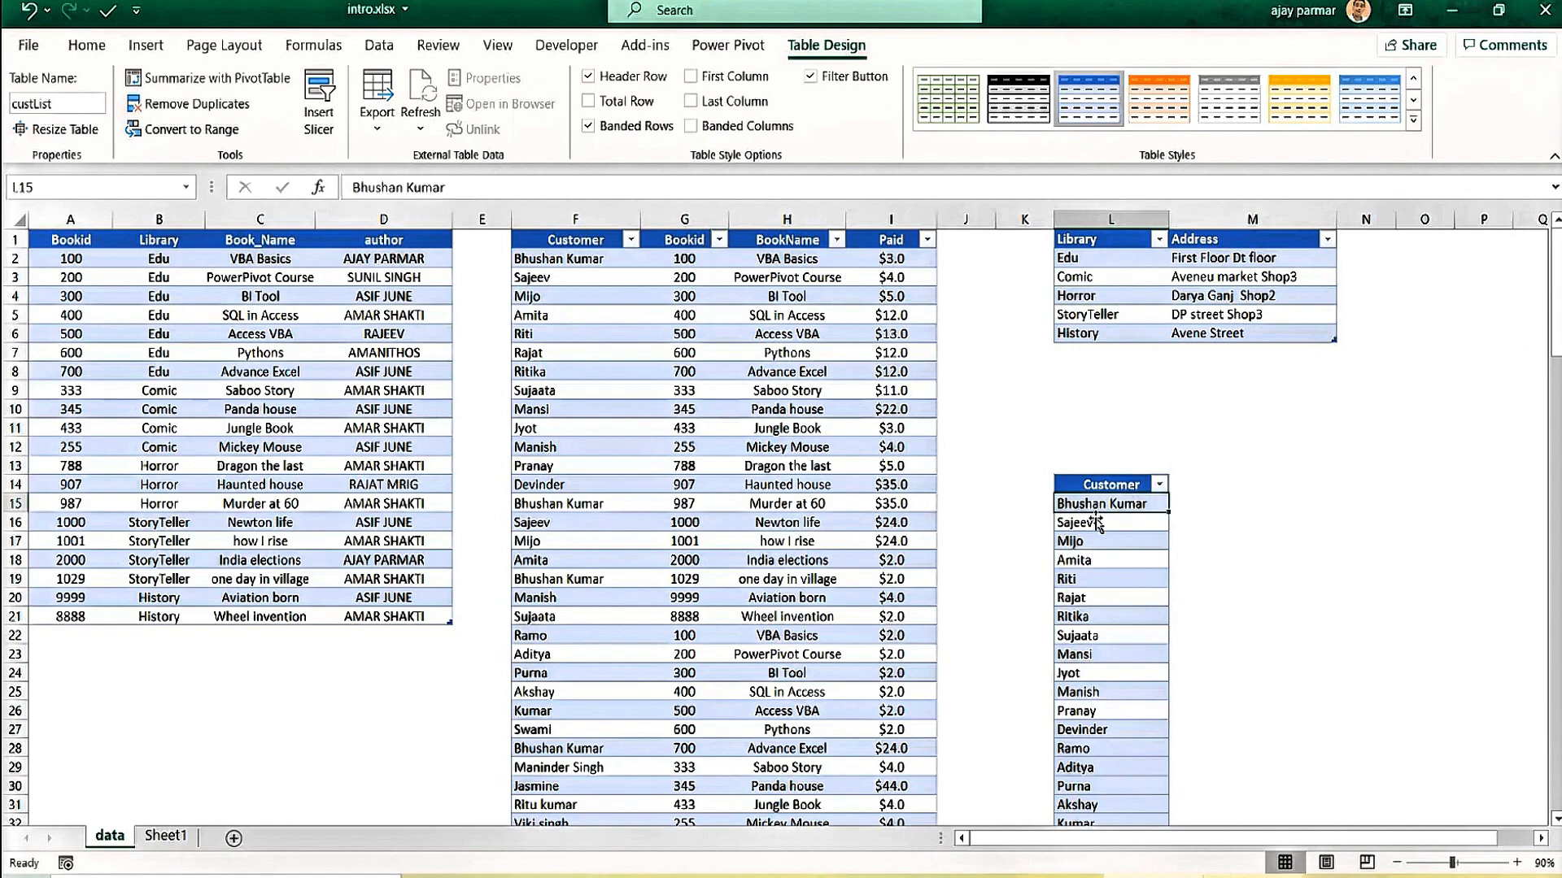
pyautogui.click(1088, 619)
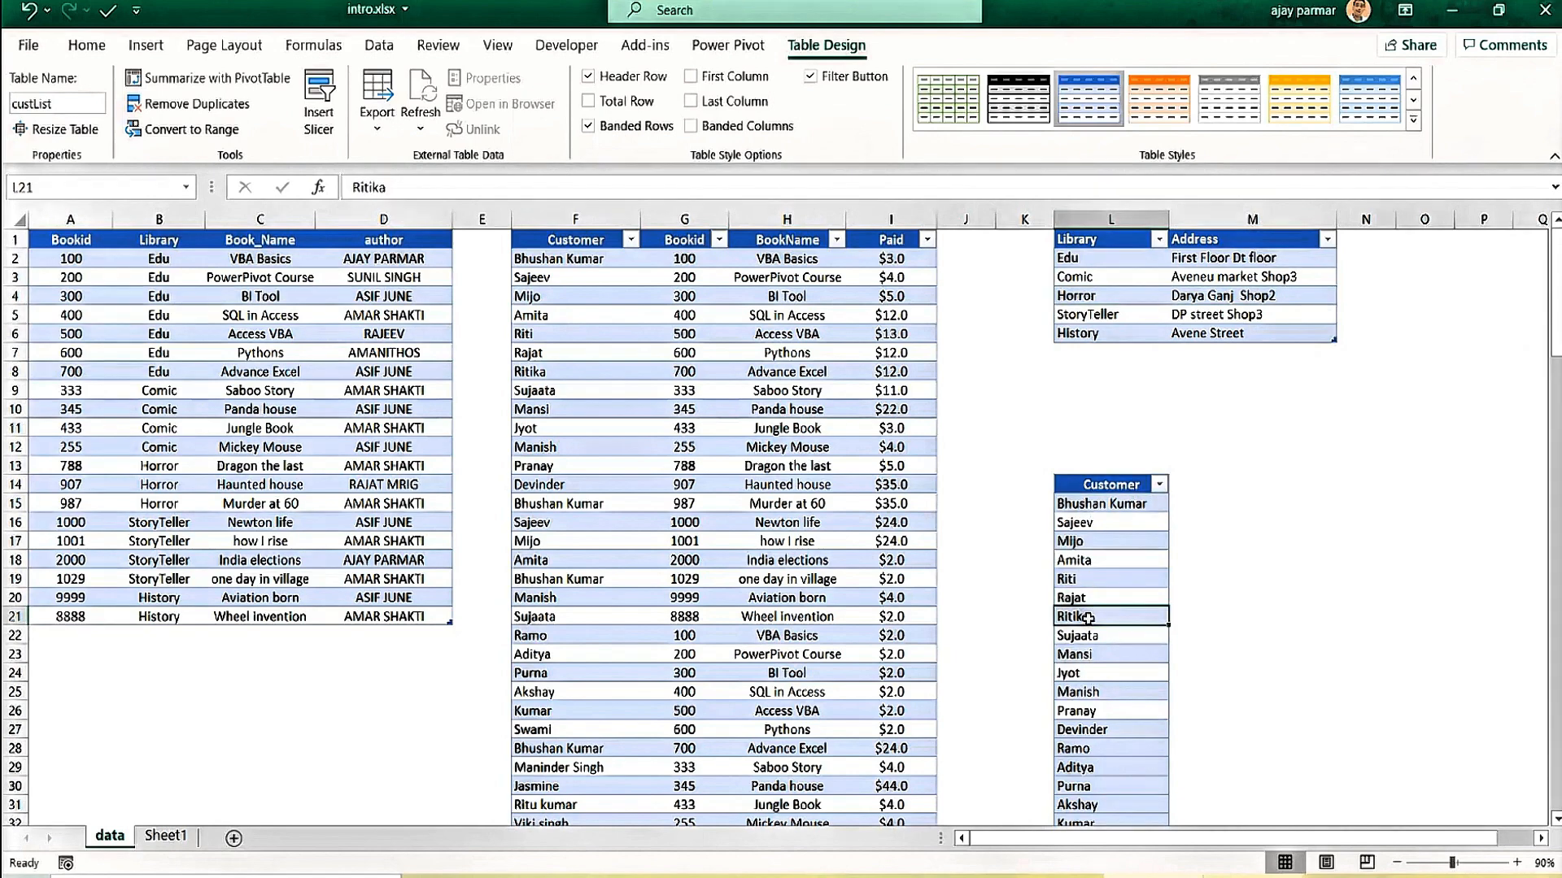
pyautogui.click(637, 385)
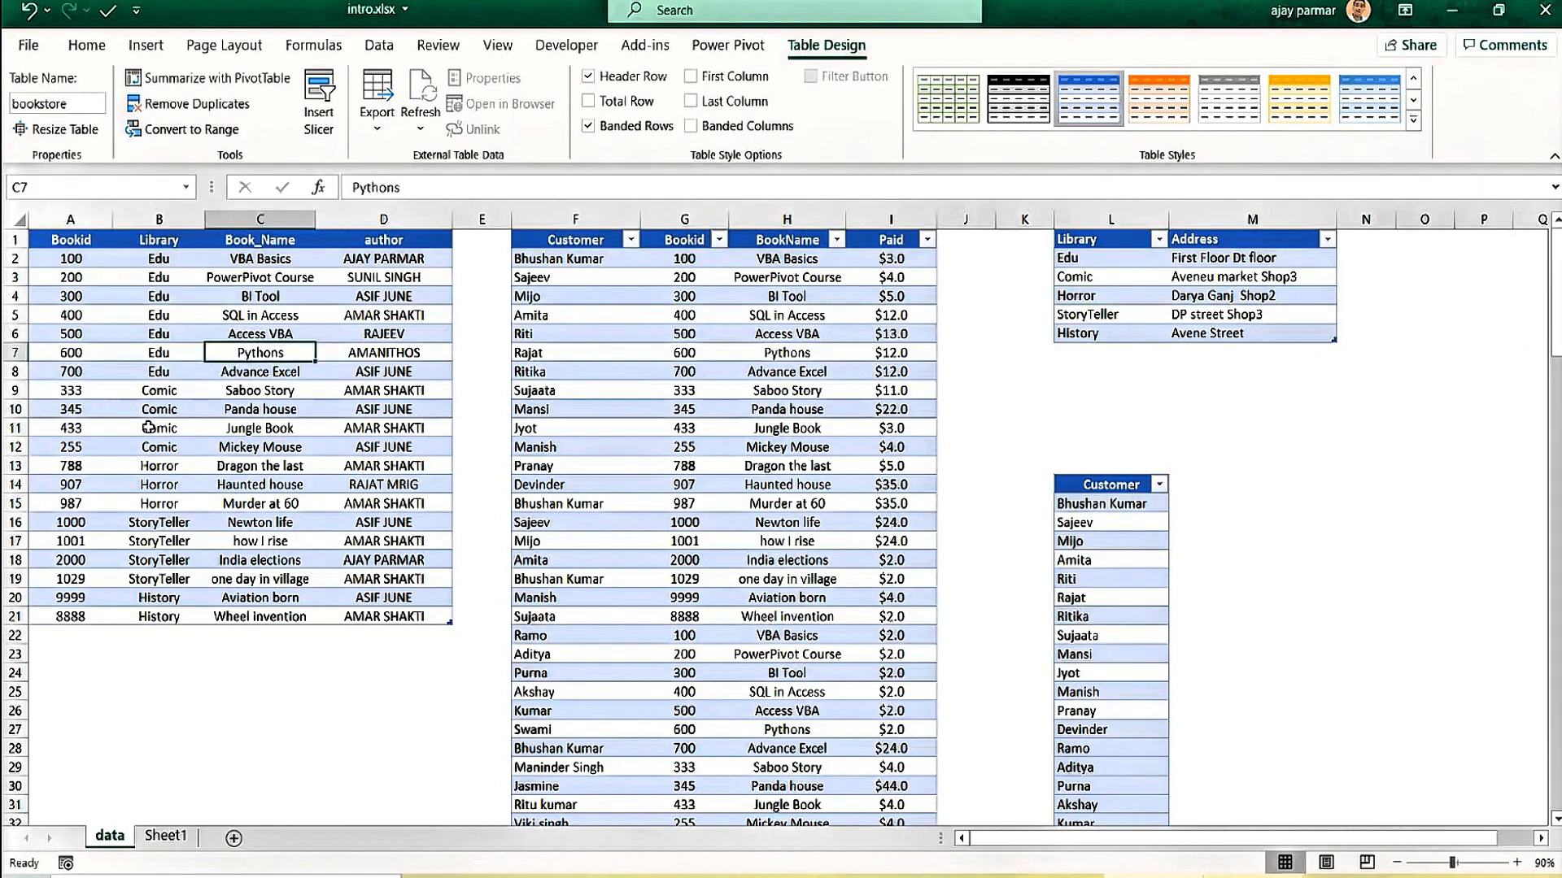
pyautogui.click(174, 352)
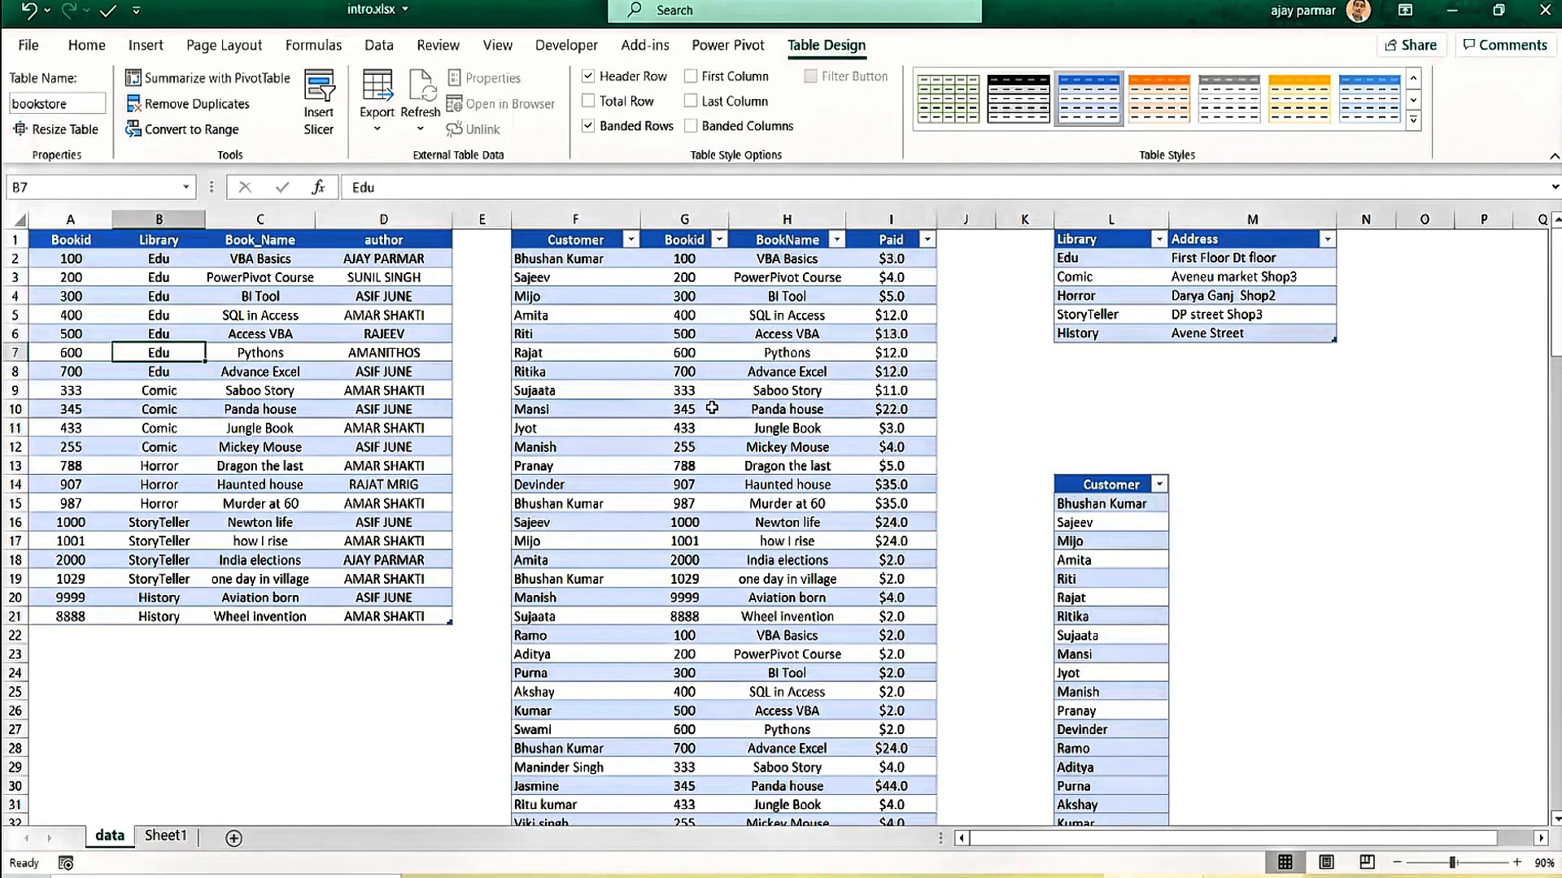
pyautogui.click(712, 408)
pyautogui.click(1052, 309)
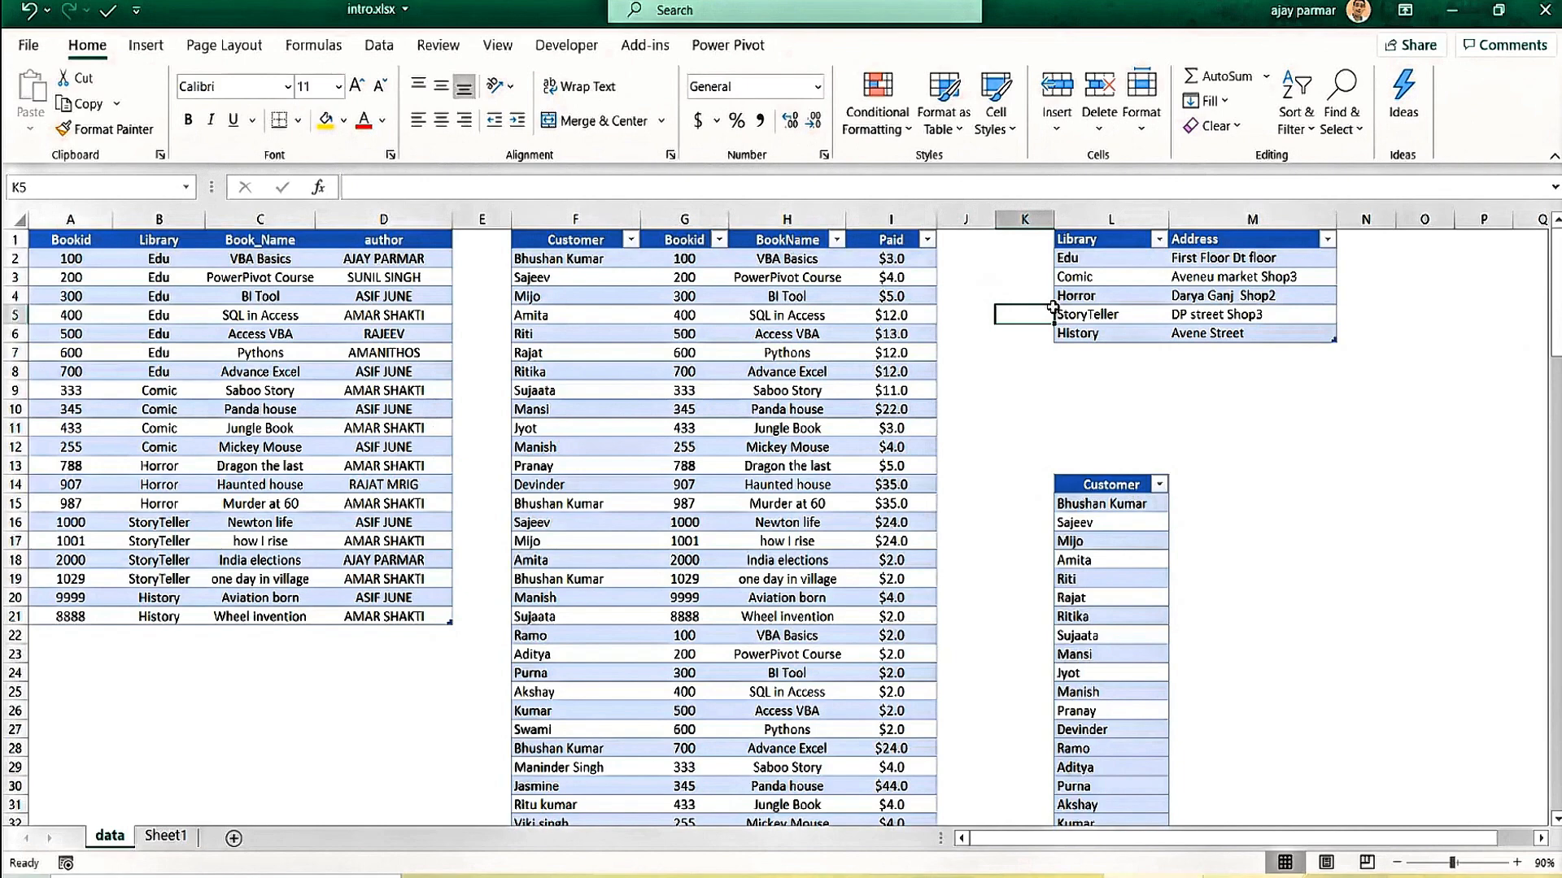
# Review bookstore entries such as Panda house, SQL in Access and the Pythons author.
pyautogui.click(232, 445)
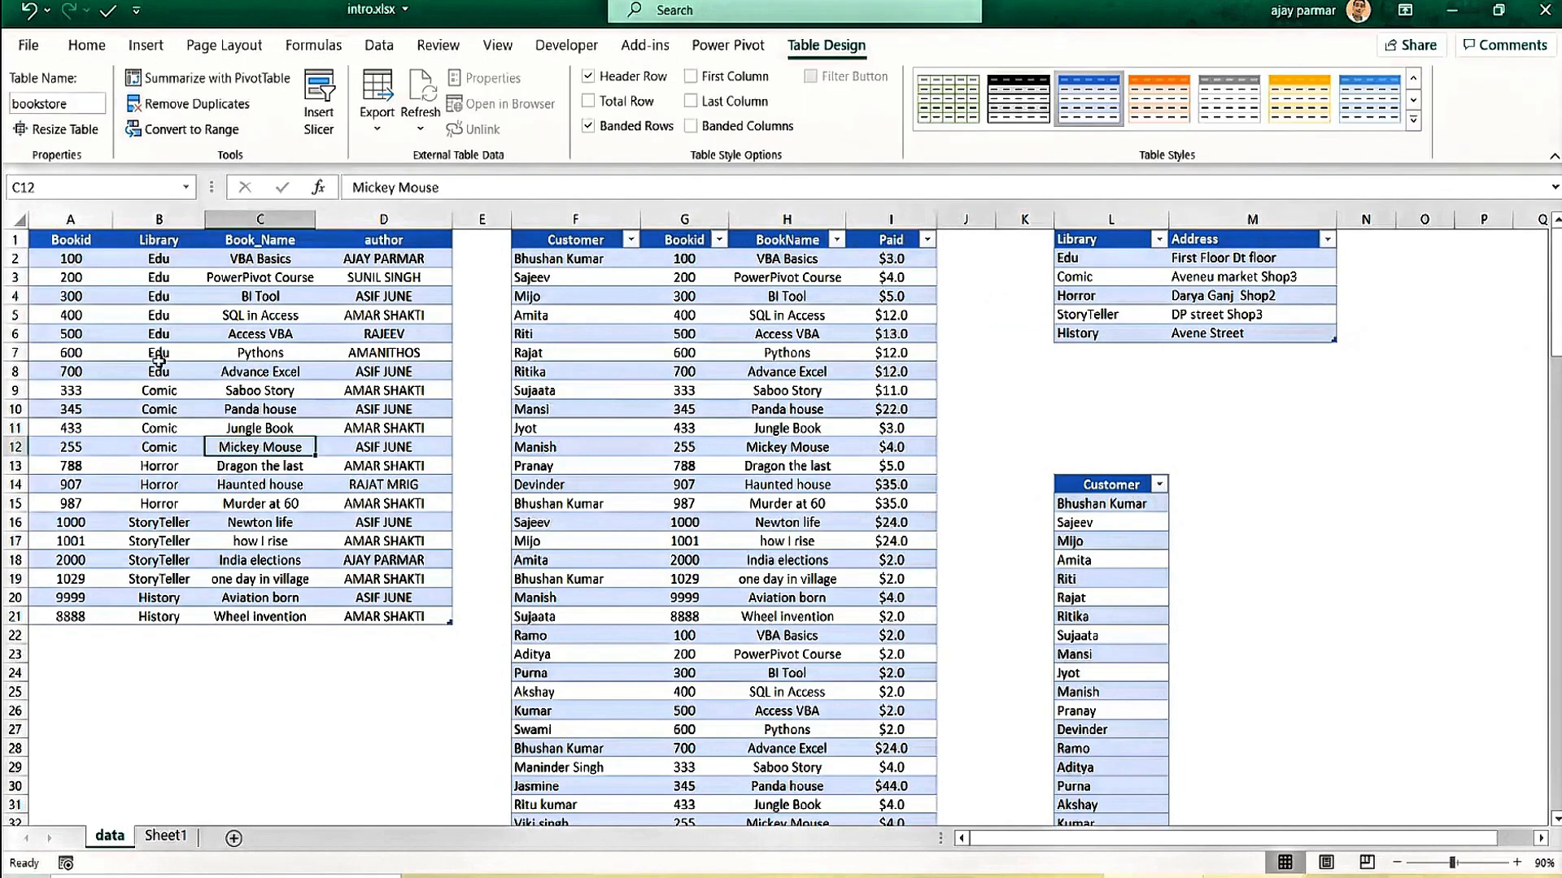
pyautogui.click(159, 356)
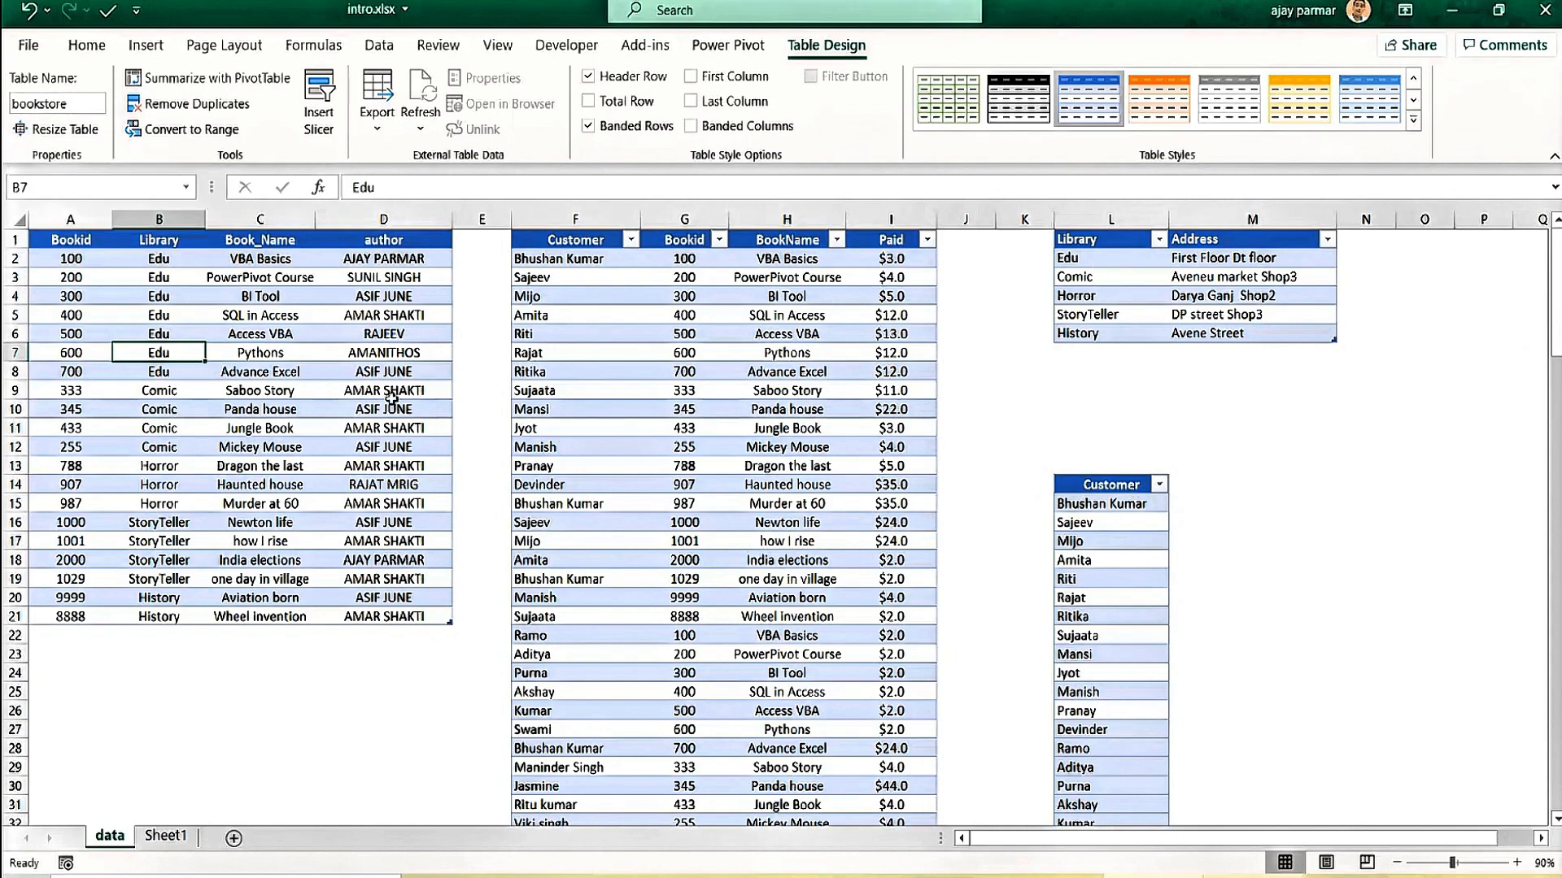
pyautogui.click(300, 407)
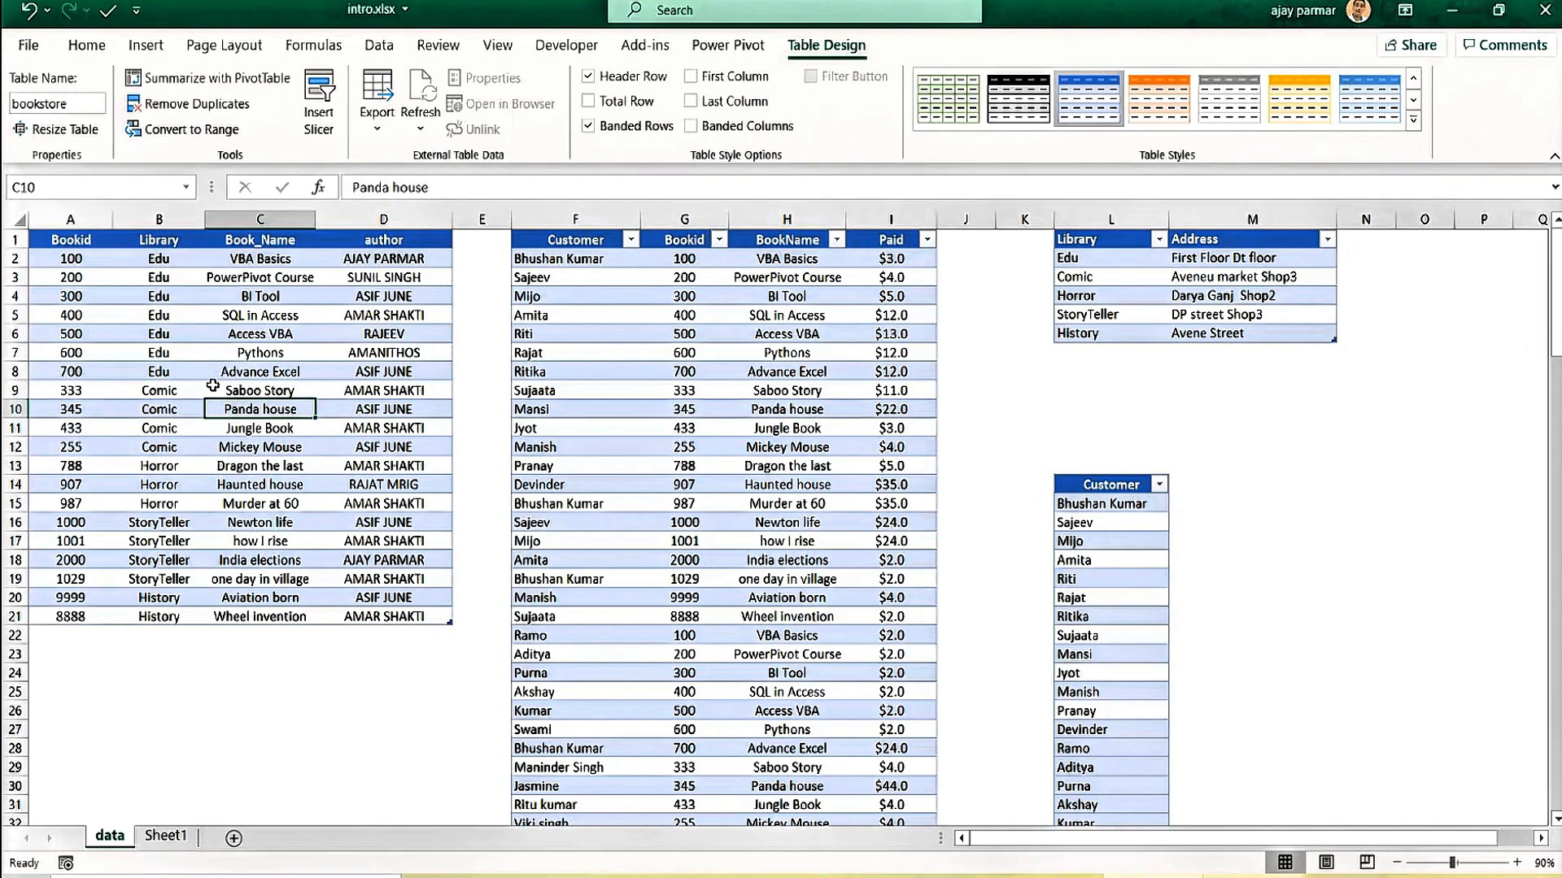
pyautogui.click(158, 335)
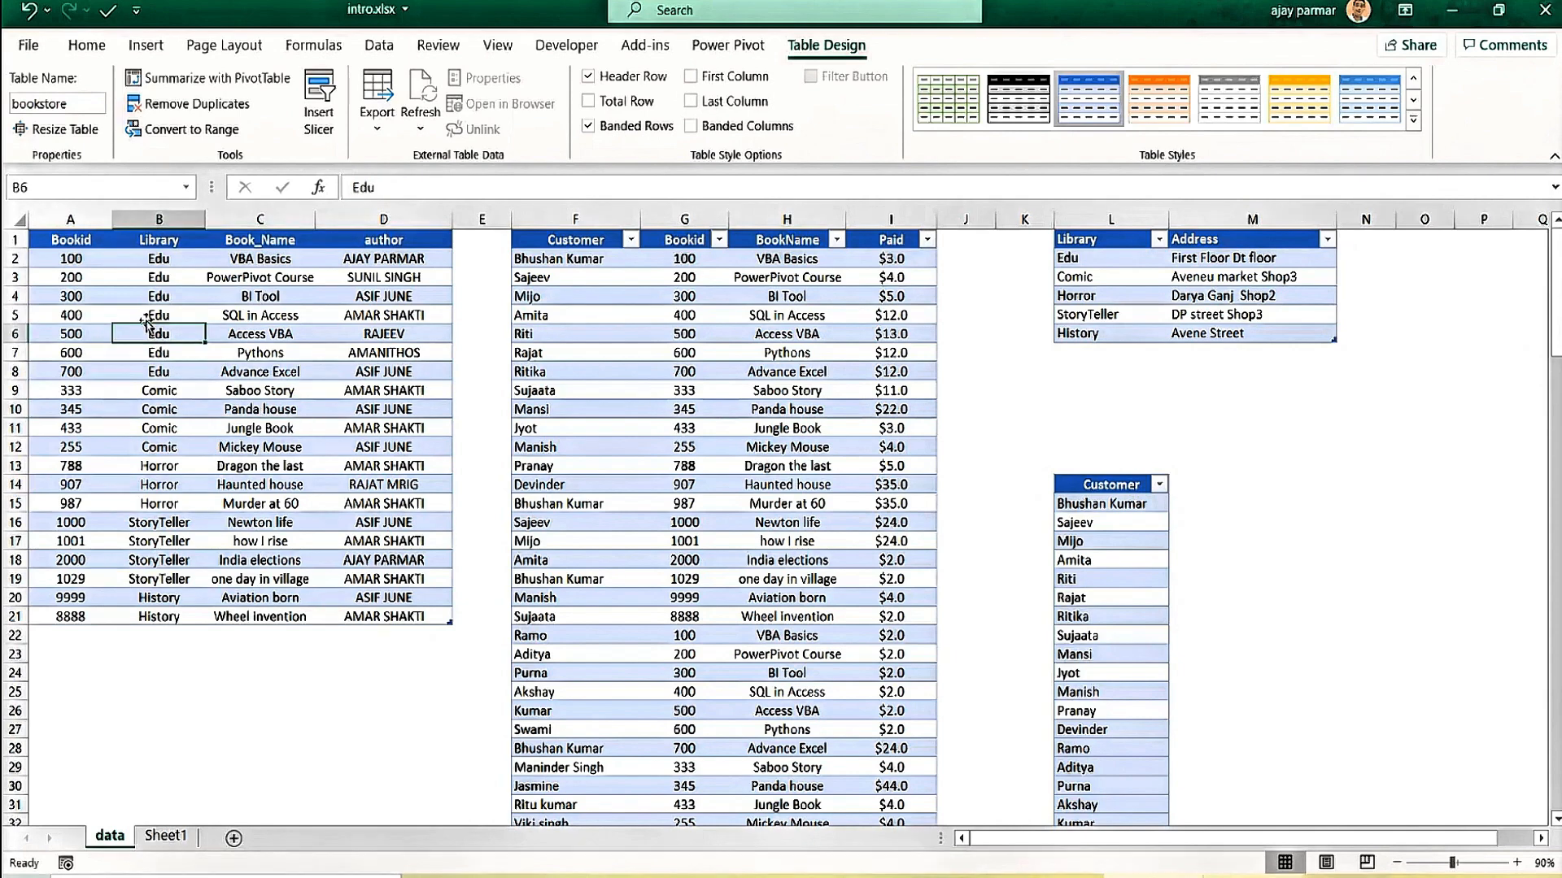
pyautogui.click(119, 296)
pyautogui.click(308, 311)
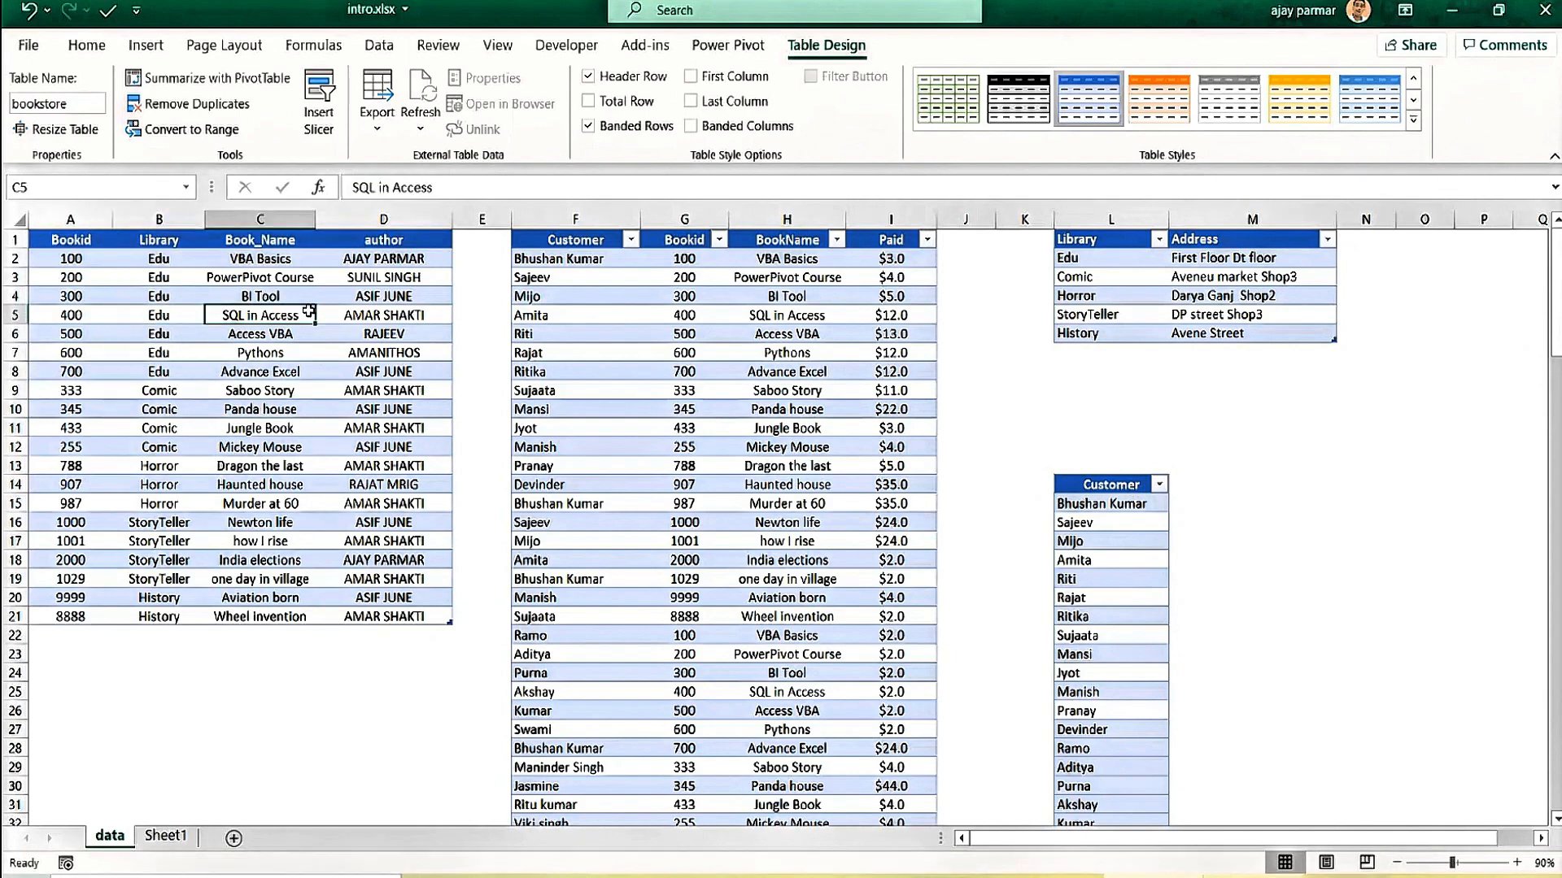
pyautogui.click(346, 344)
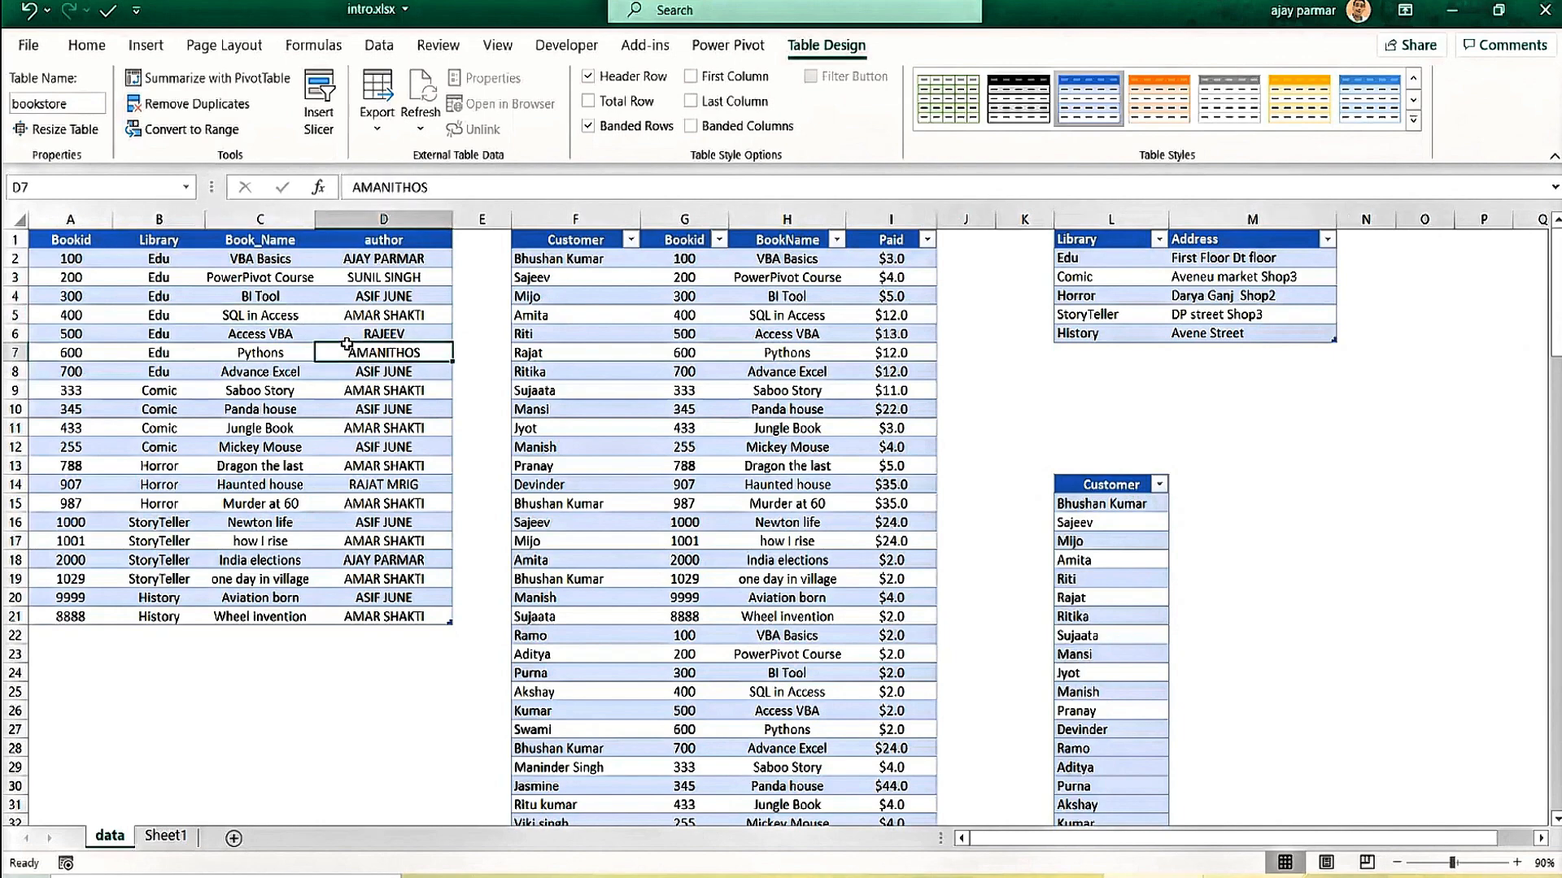
pyautogui.click(261, 316)
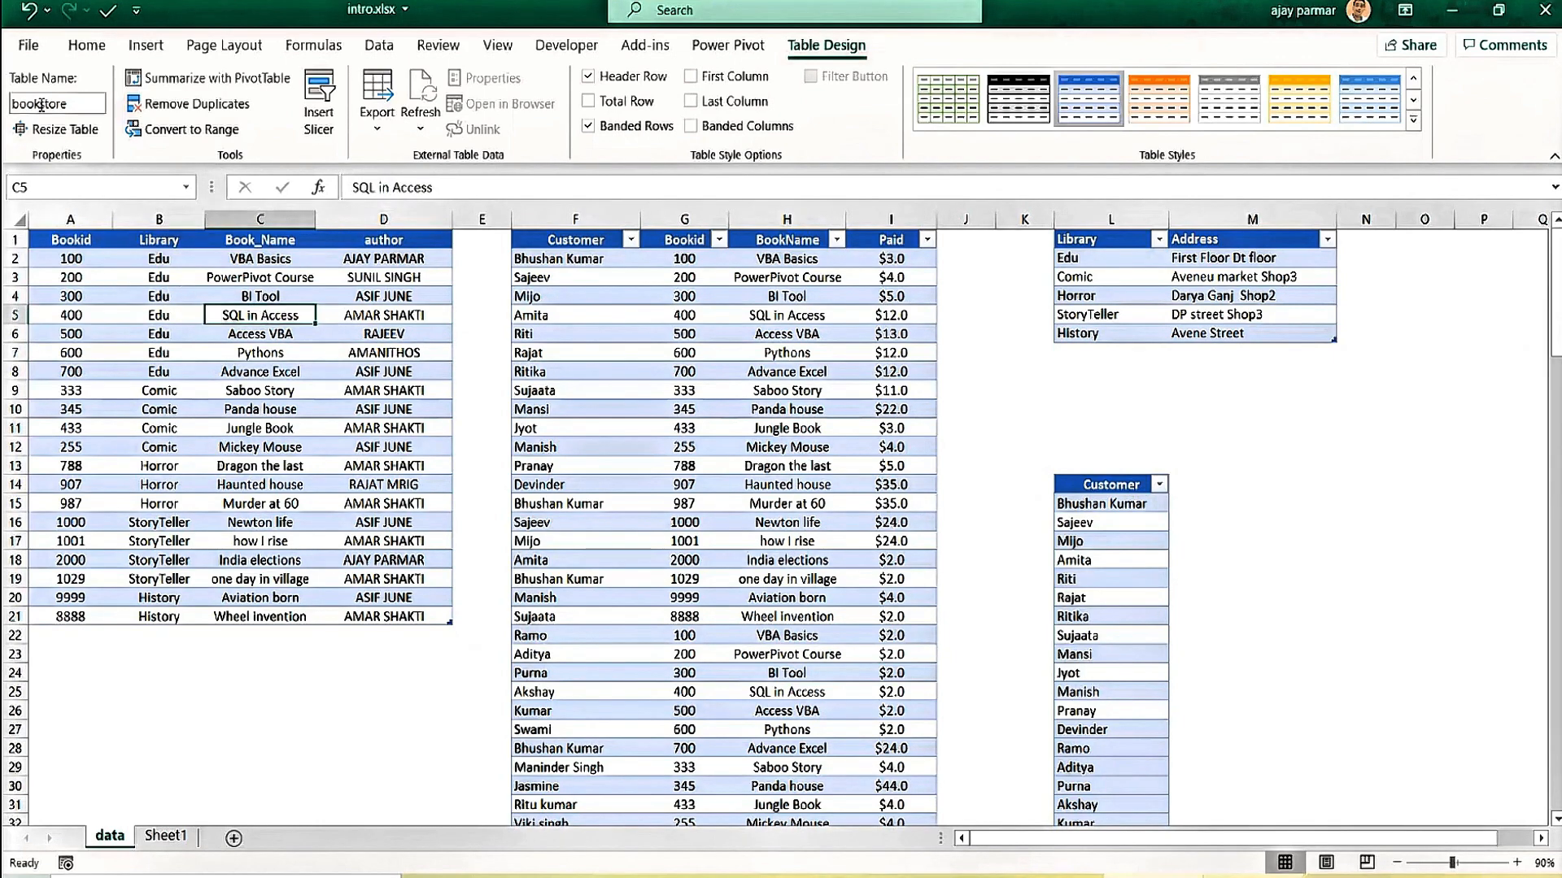
# With a bookstore cell selected, show the Power Pivot ribbon commands.
pyautogui.click(563, 274)
pyautogui.click(153, 352)
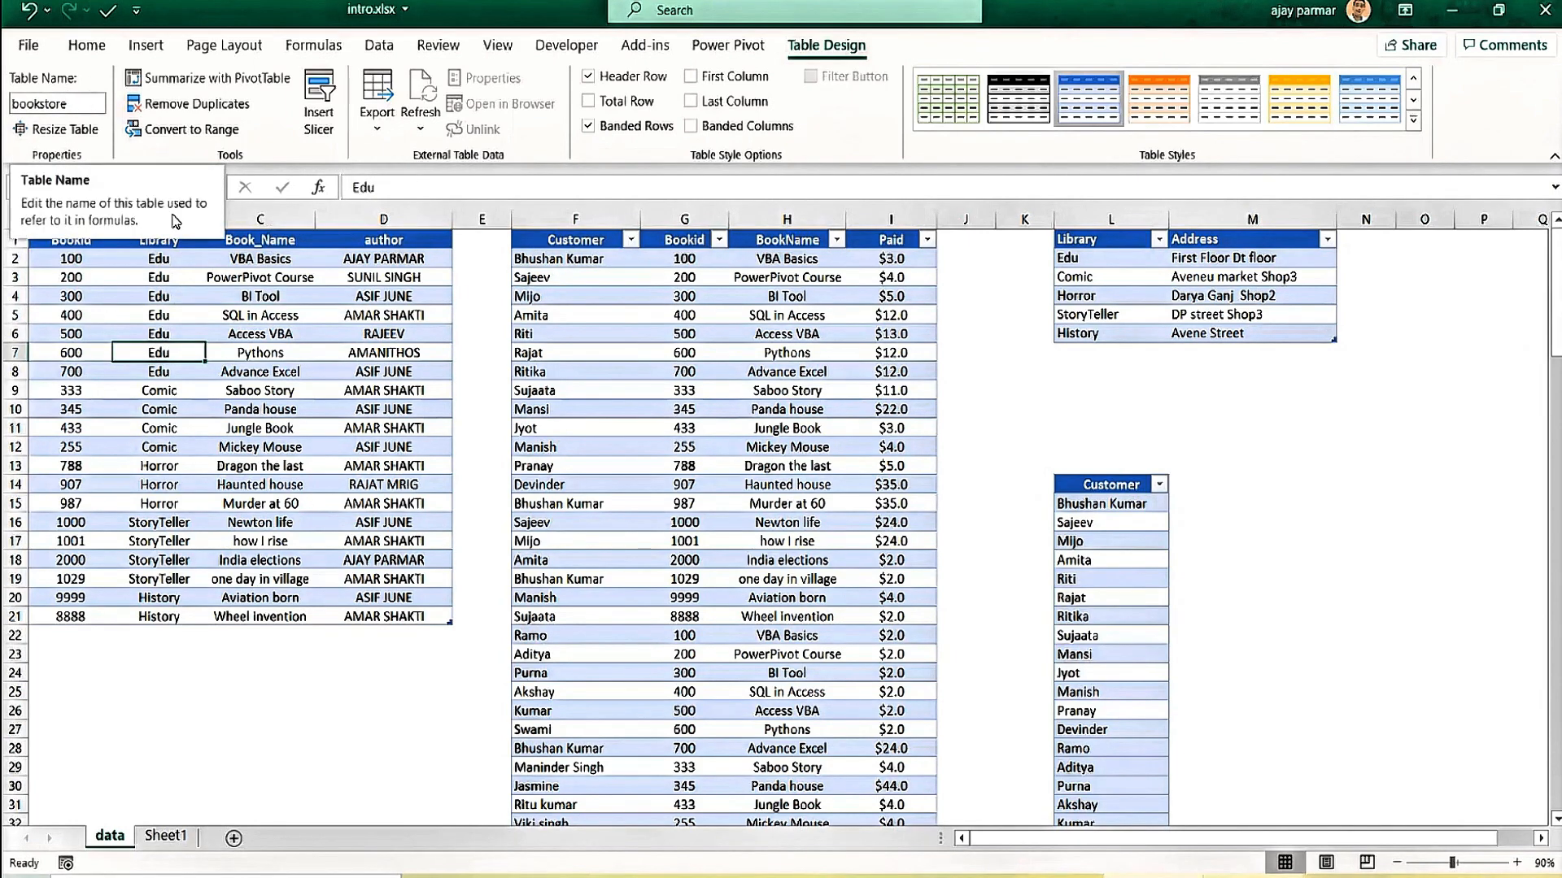
pyautogui.click(728, 46)
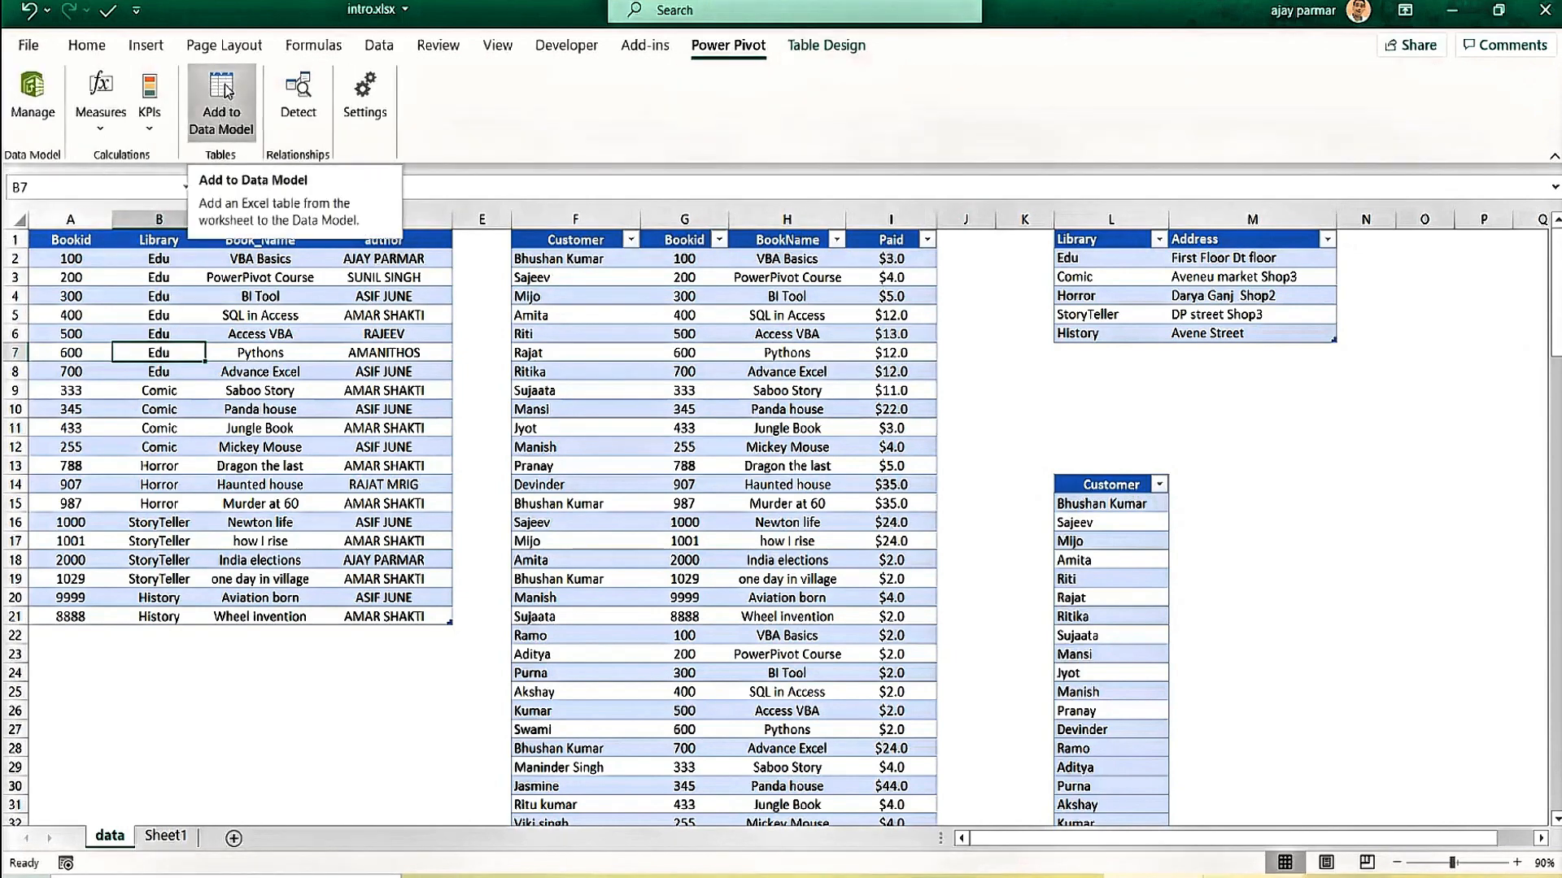
# Add the bookstore table to the Power Pivot data model.
pyautogui.click(279, 298)
pyautogui.click(231, 500)
pyautogui.click(189, 395)
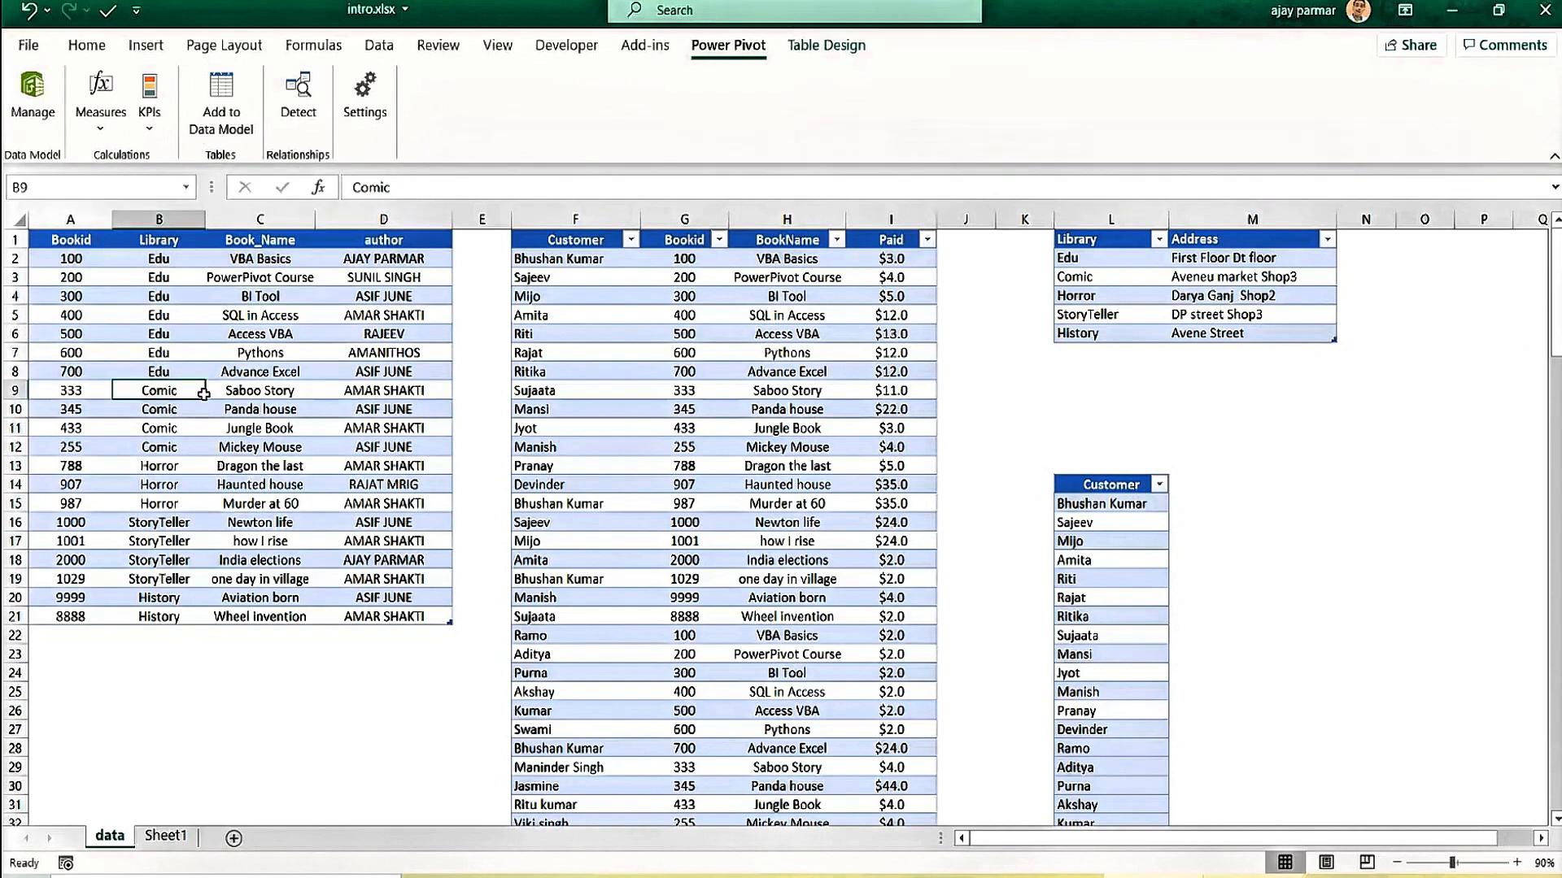
pyautogui.click(227, 99)
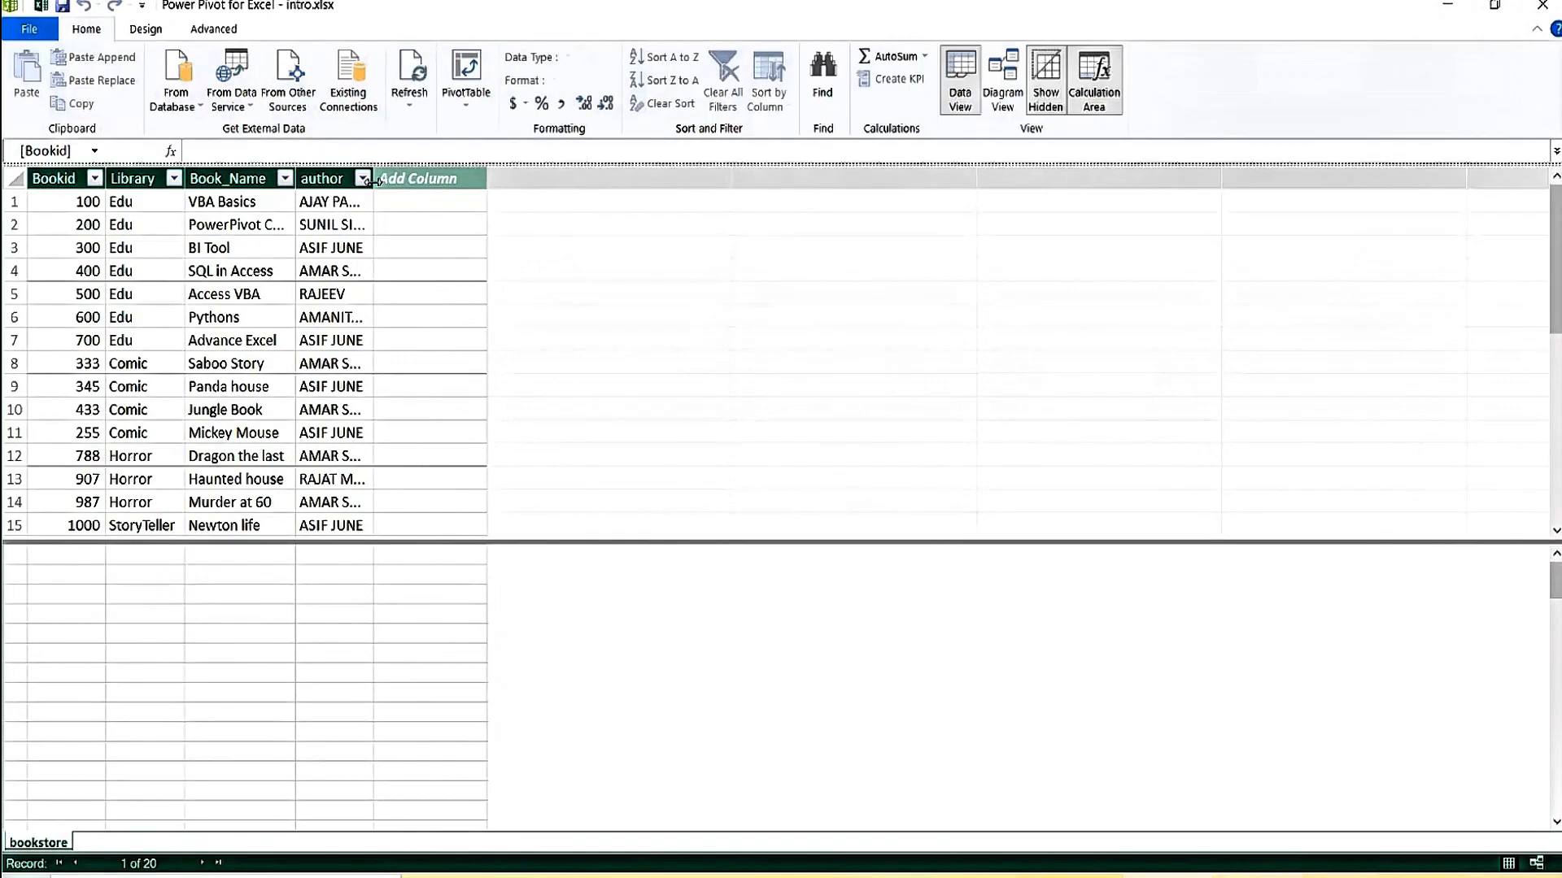
# Widen the author, Book_Name, Library and Bookid columns and enlarge the grid.
pyautogui.moveTo(373, 179); pyautogui.dragTo(465, 177)
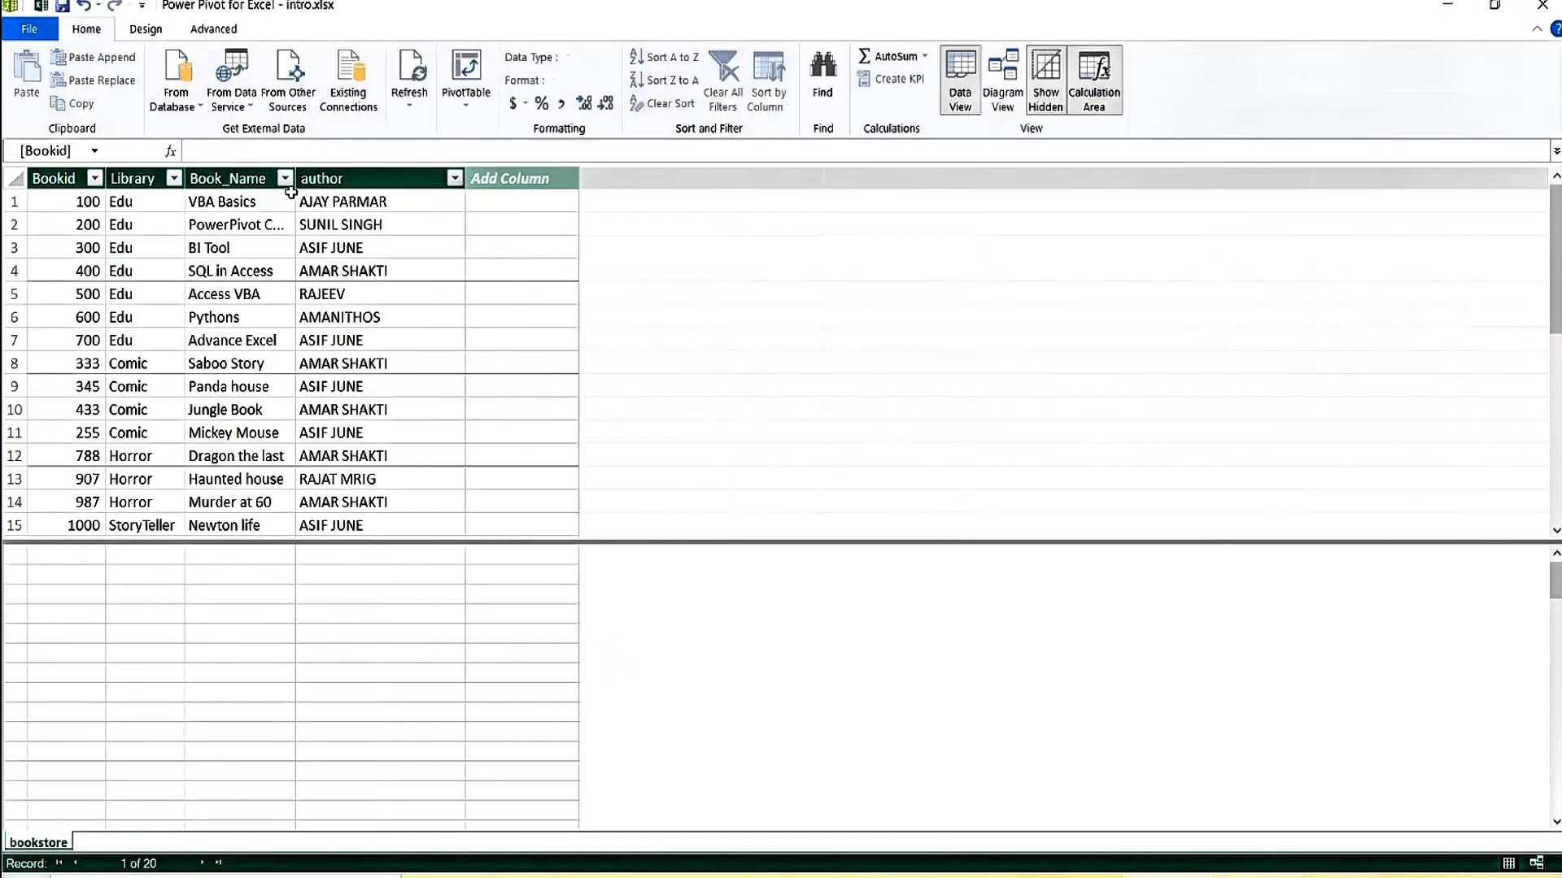
pyautogui.moveTo(295, 188); pyautogui.dragTo(370, 184)
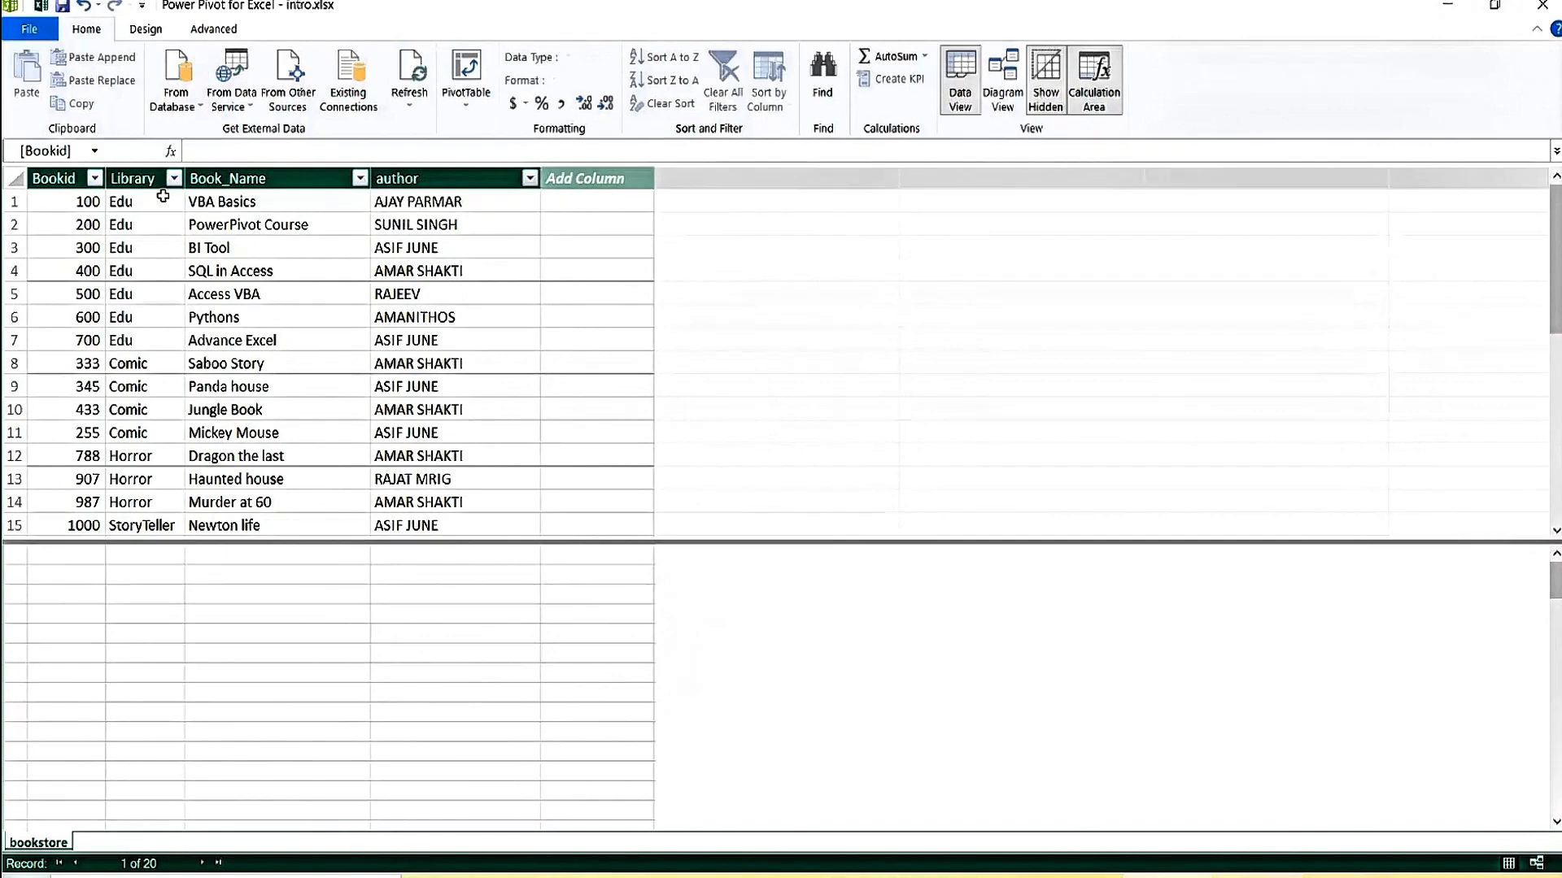
pyautogui.moveTo(183, 186); pyautogui.dragTo(246, 179)
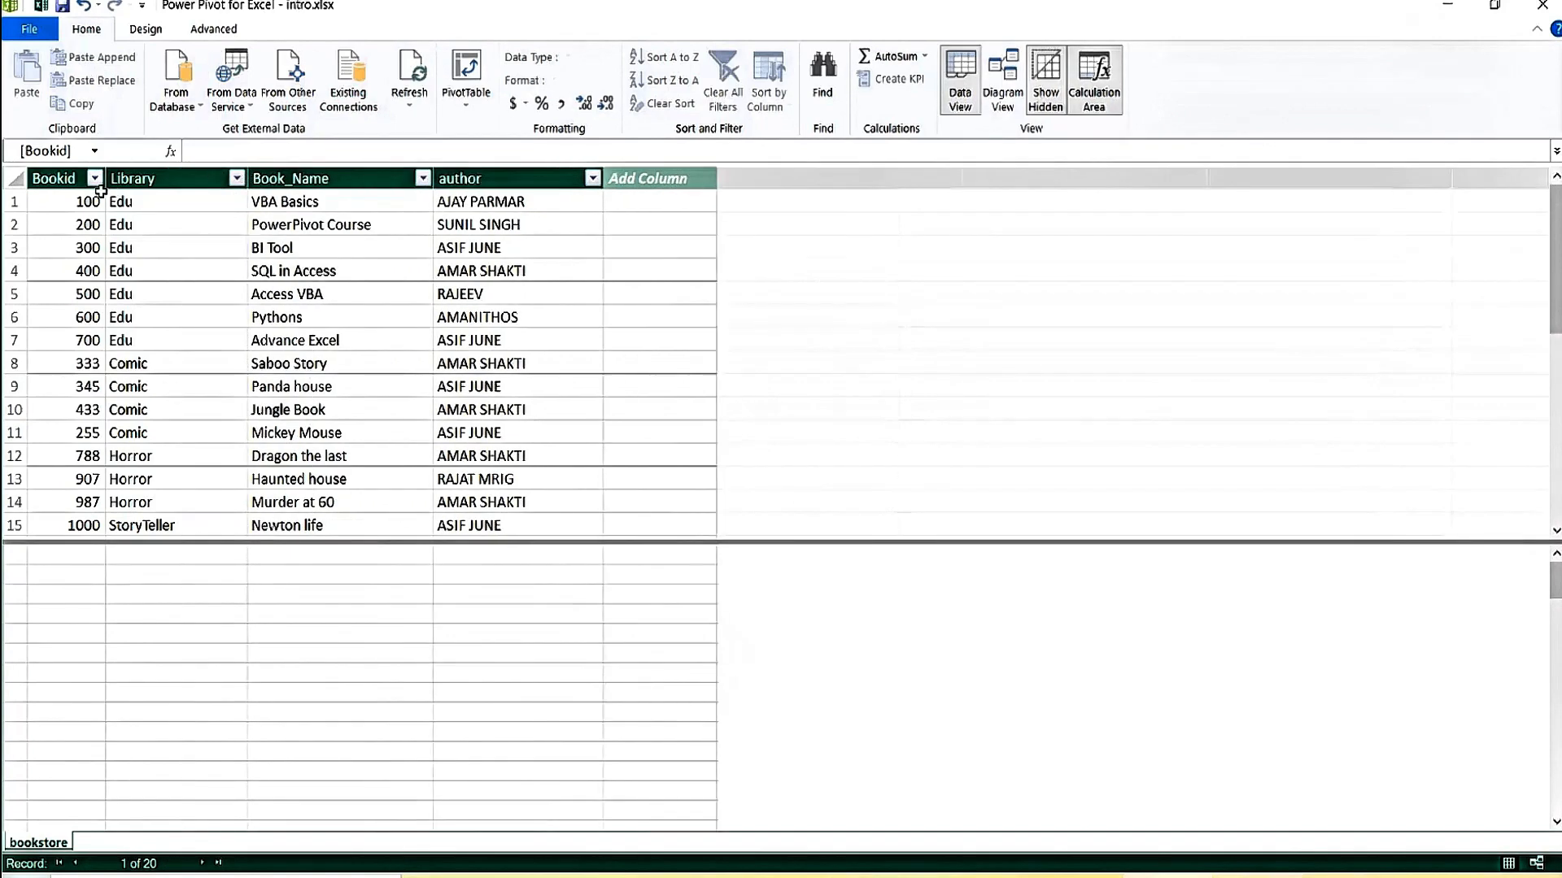
pyautogui.moveTo(105, 186); pyautogui.dragTo(192, 179)
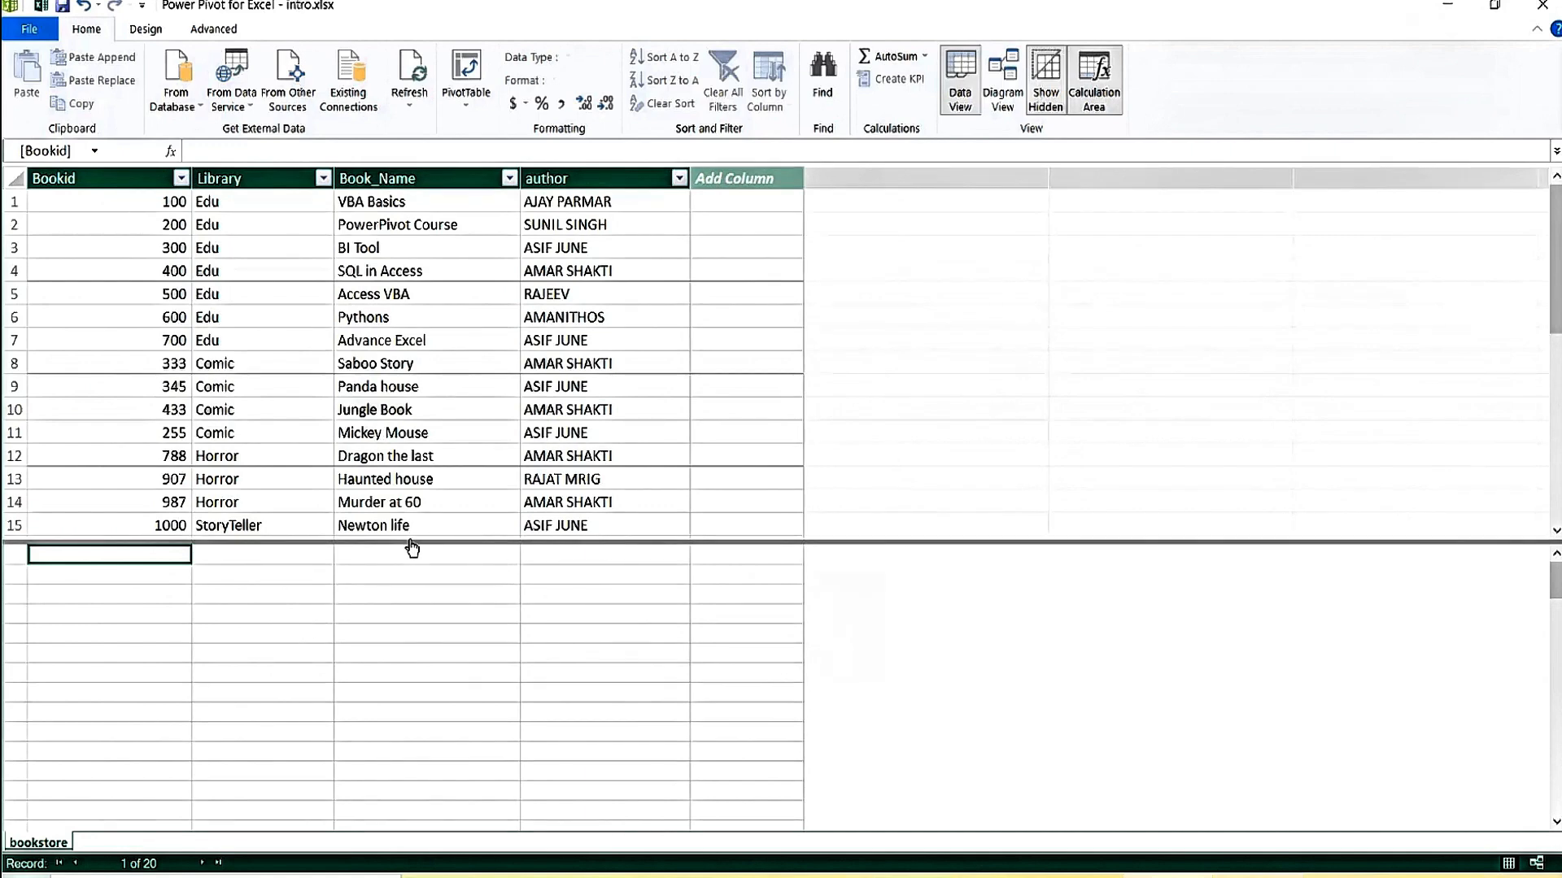
pyautogui.moveTo(411, 544); pyautogui.dragTo(424, 606)
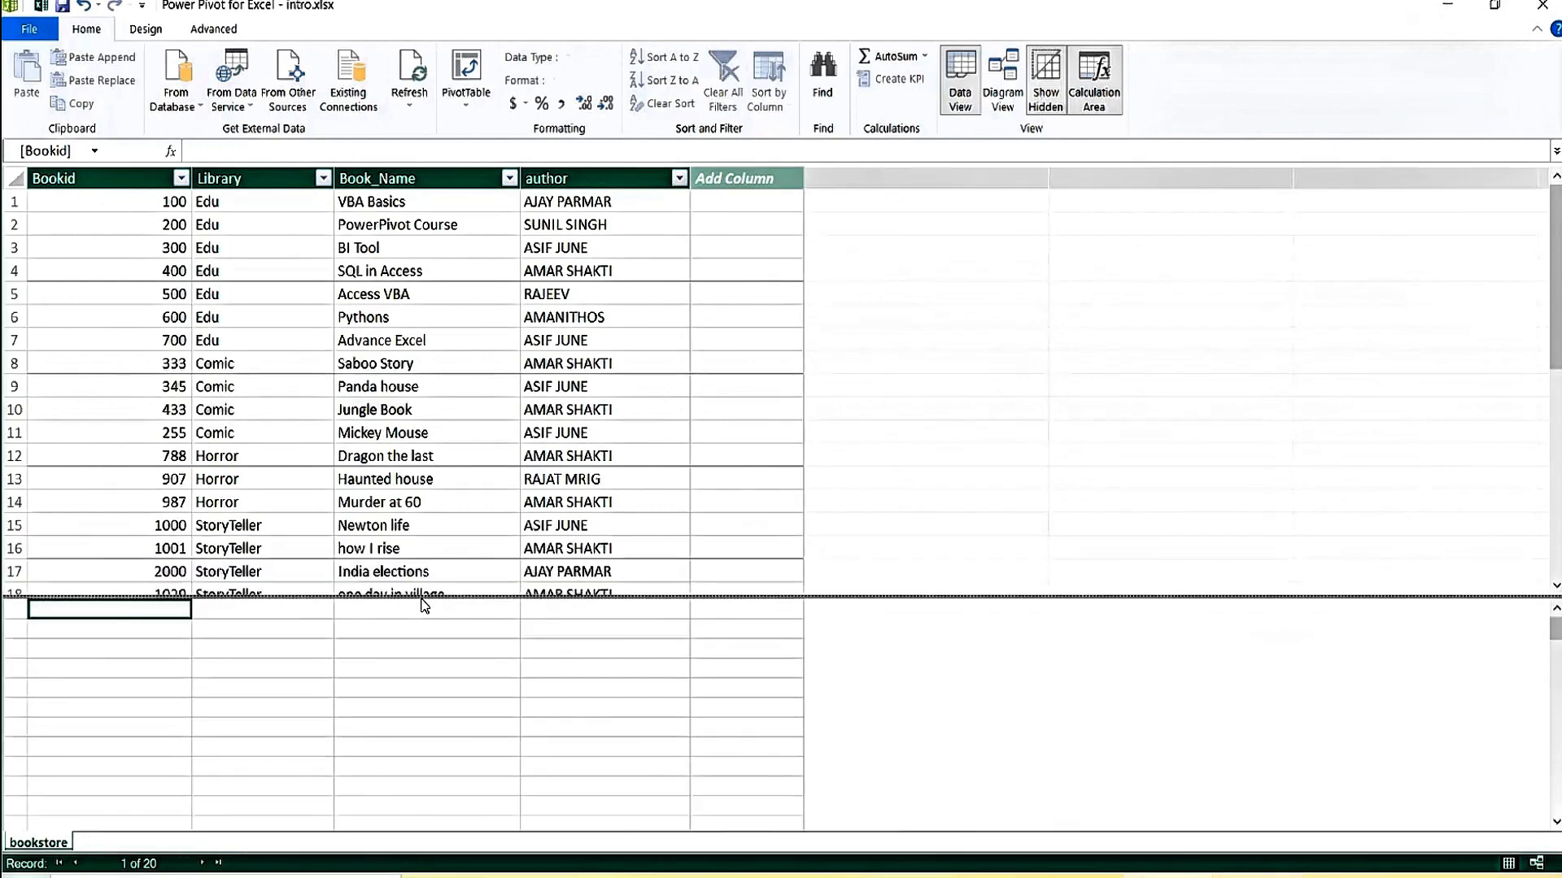
# Inspect Library, Bookid and author values in the Power Pivot bookstore grid.
pyautogui.click(297, 413)
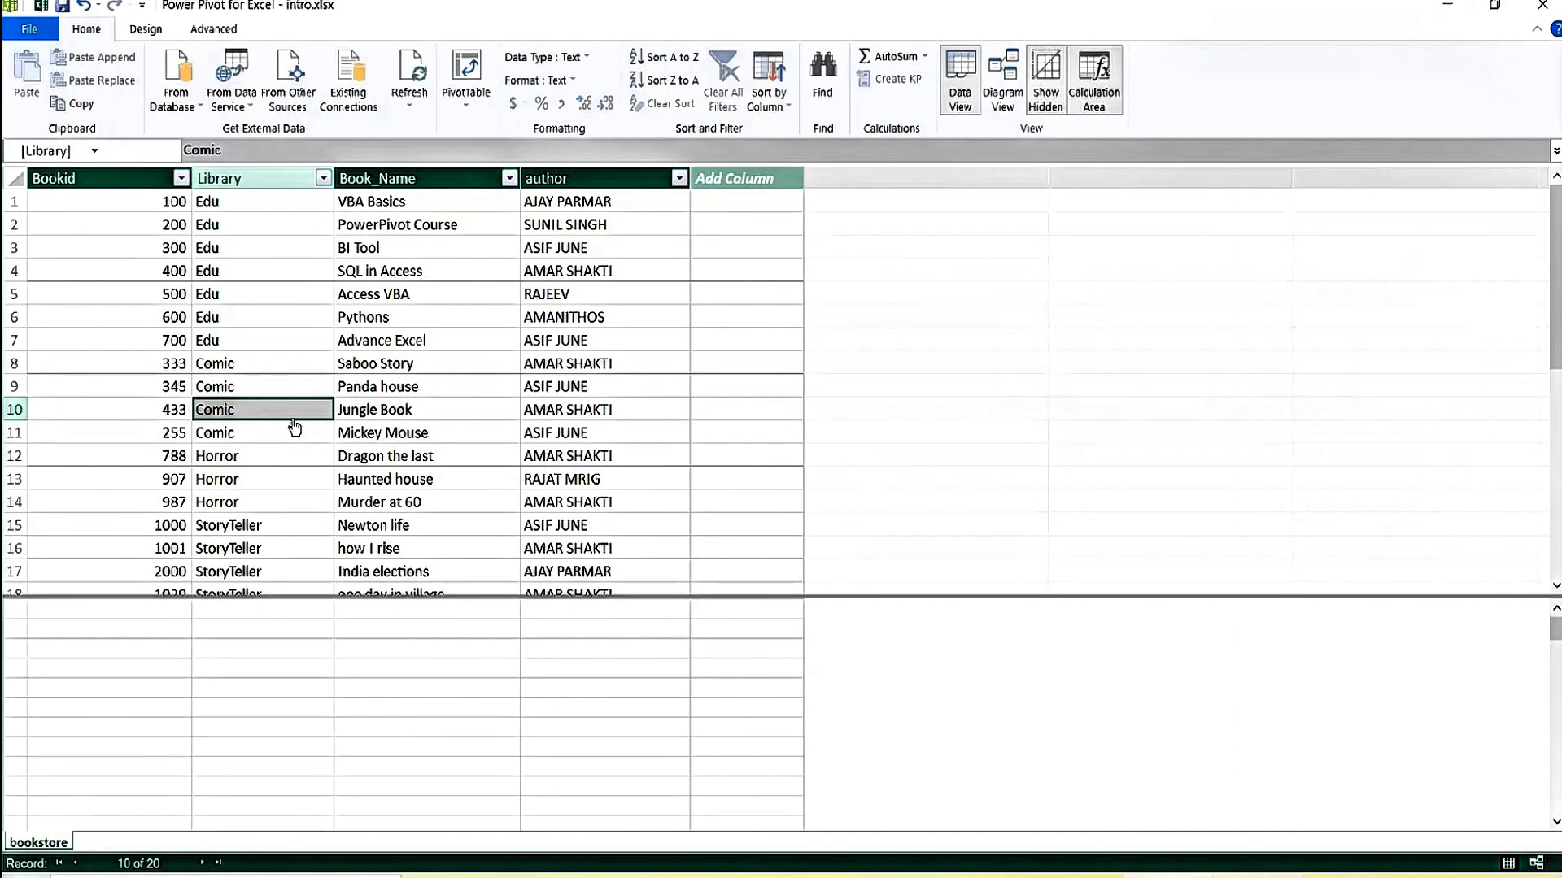
pyautogui.click(537, 252)
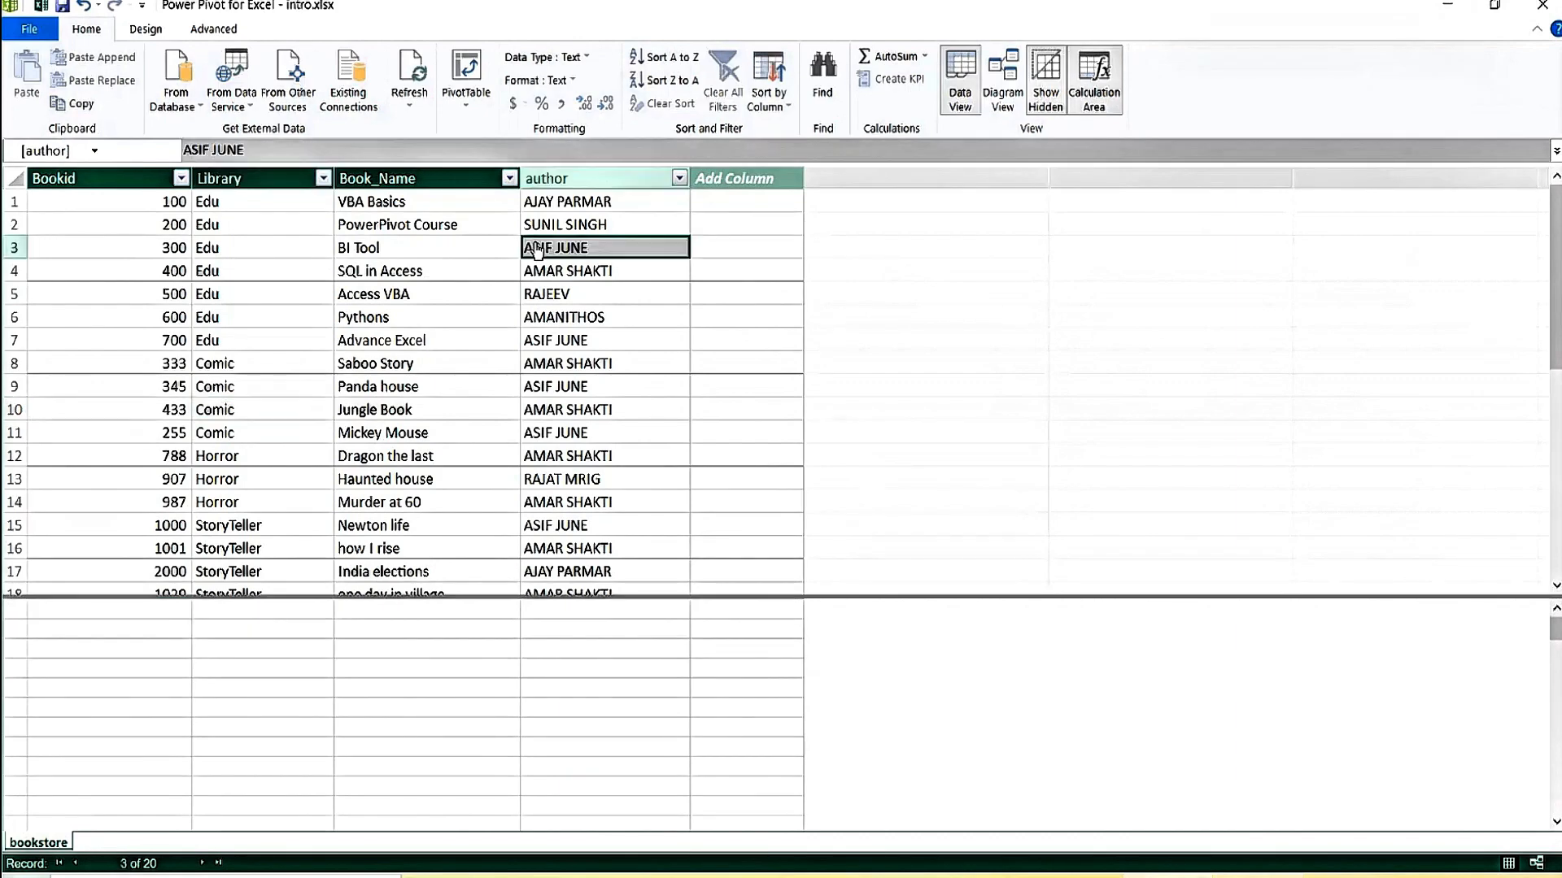
pyautogui.click(399, 417)
pyautogui.click(200, 418)
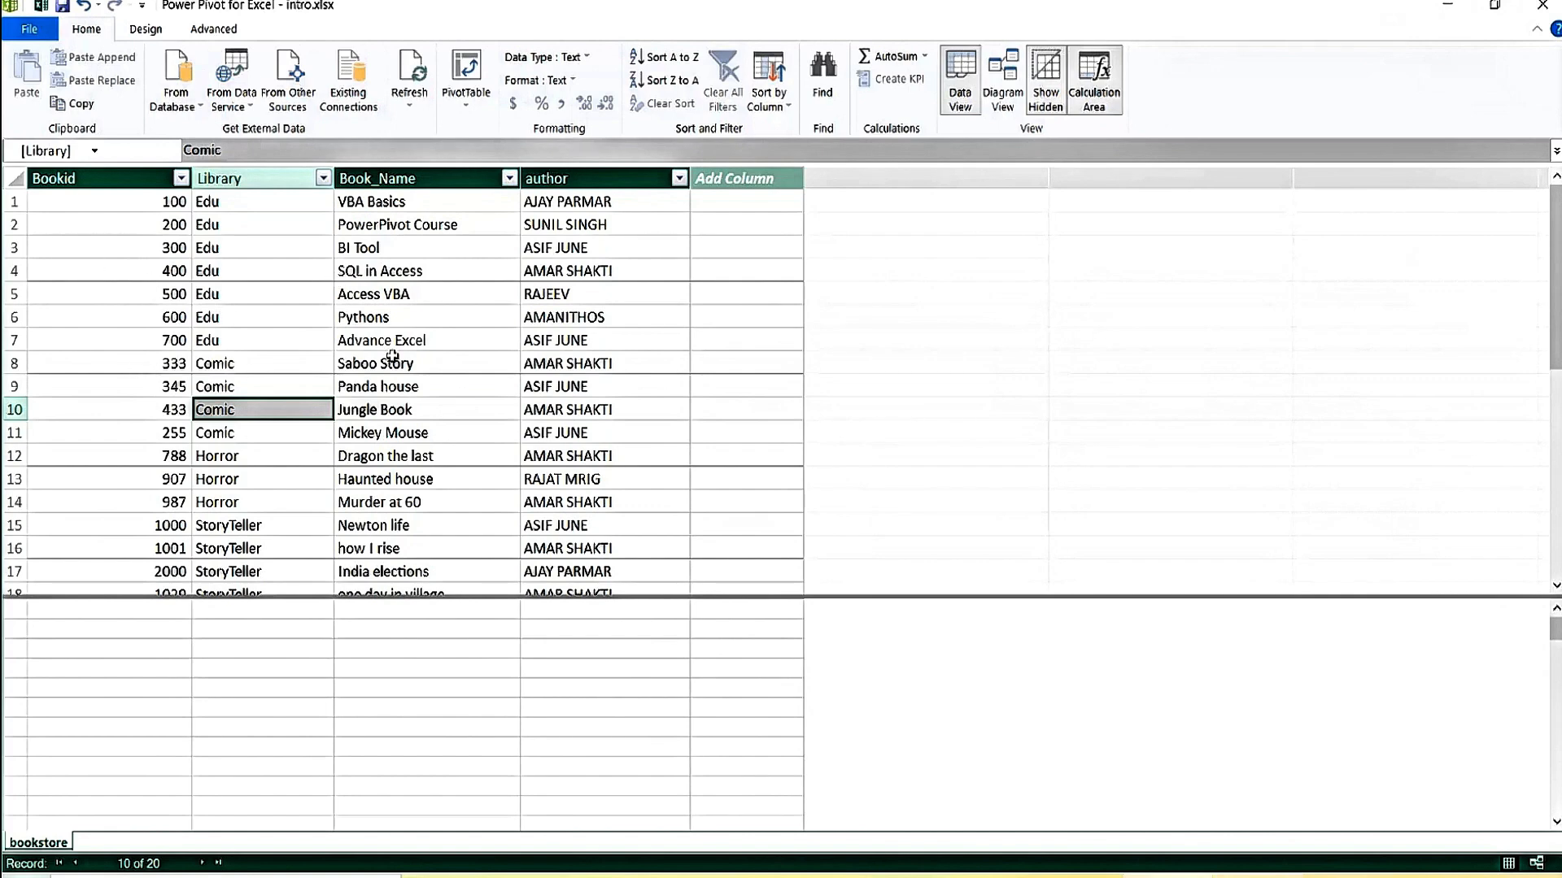
pyautogui.click(93, 386)
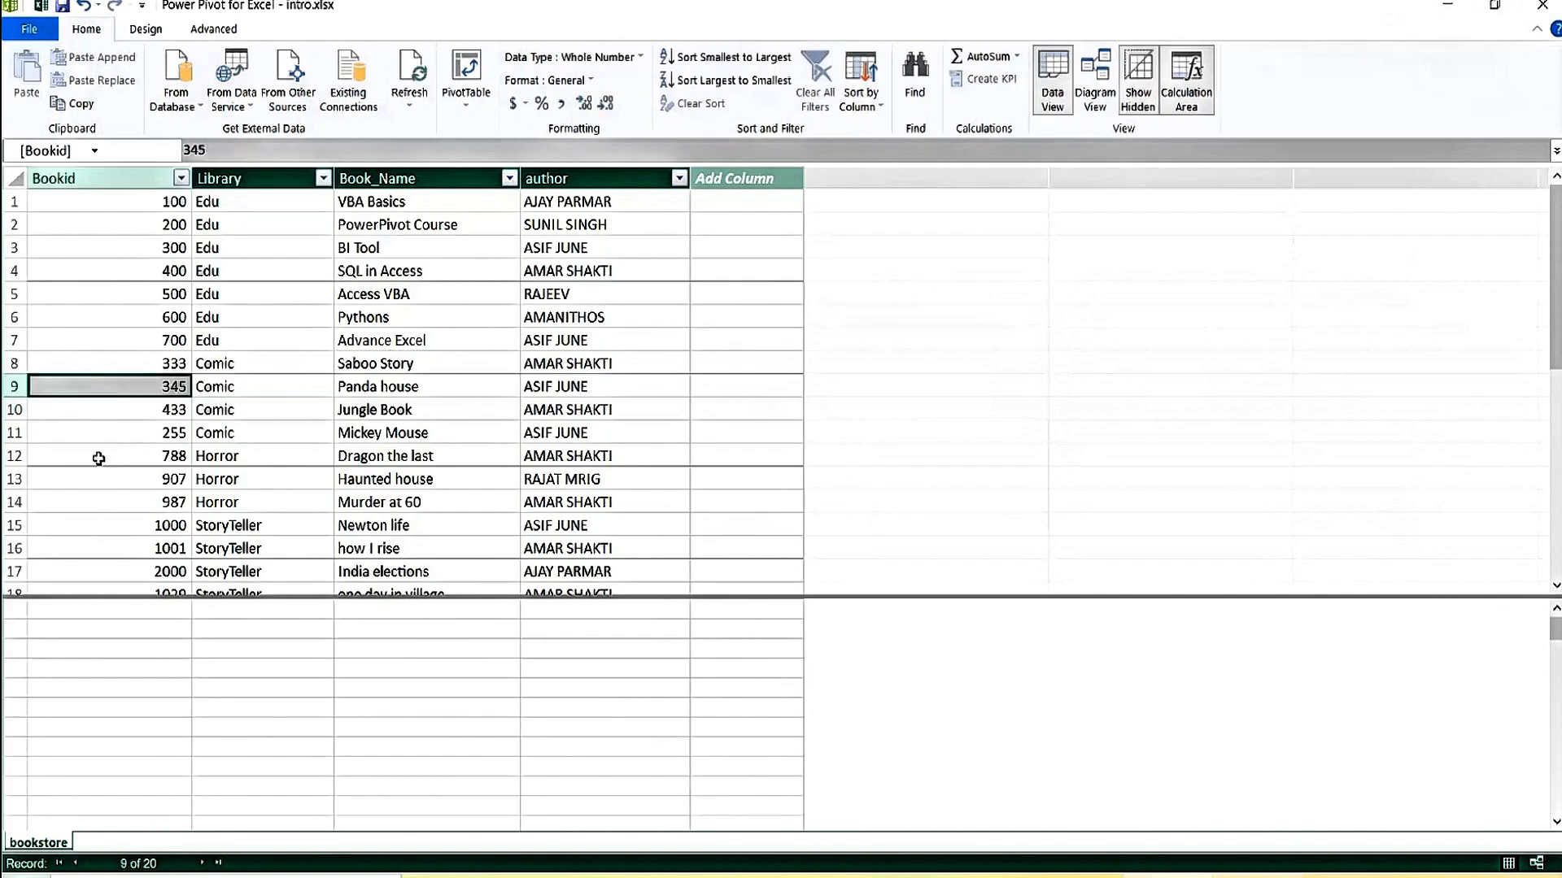
pyautogui.click(98, 457)
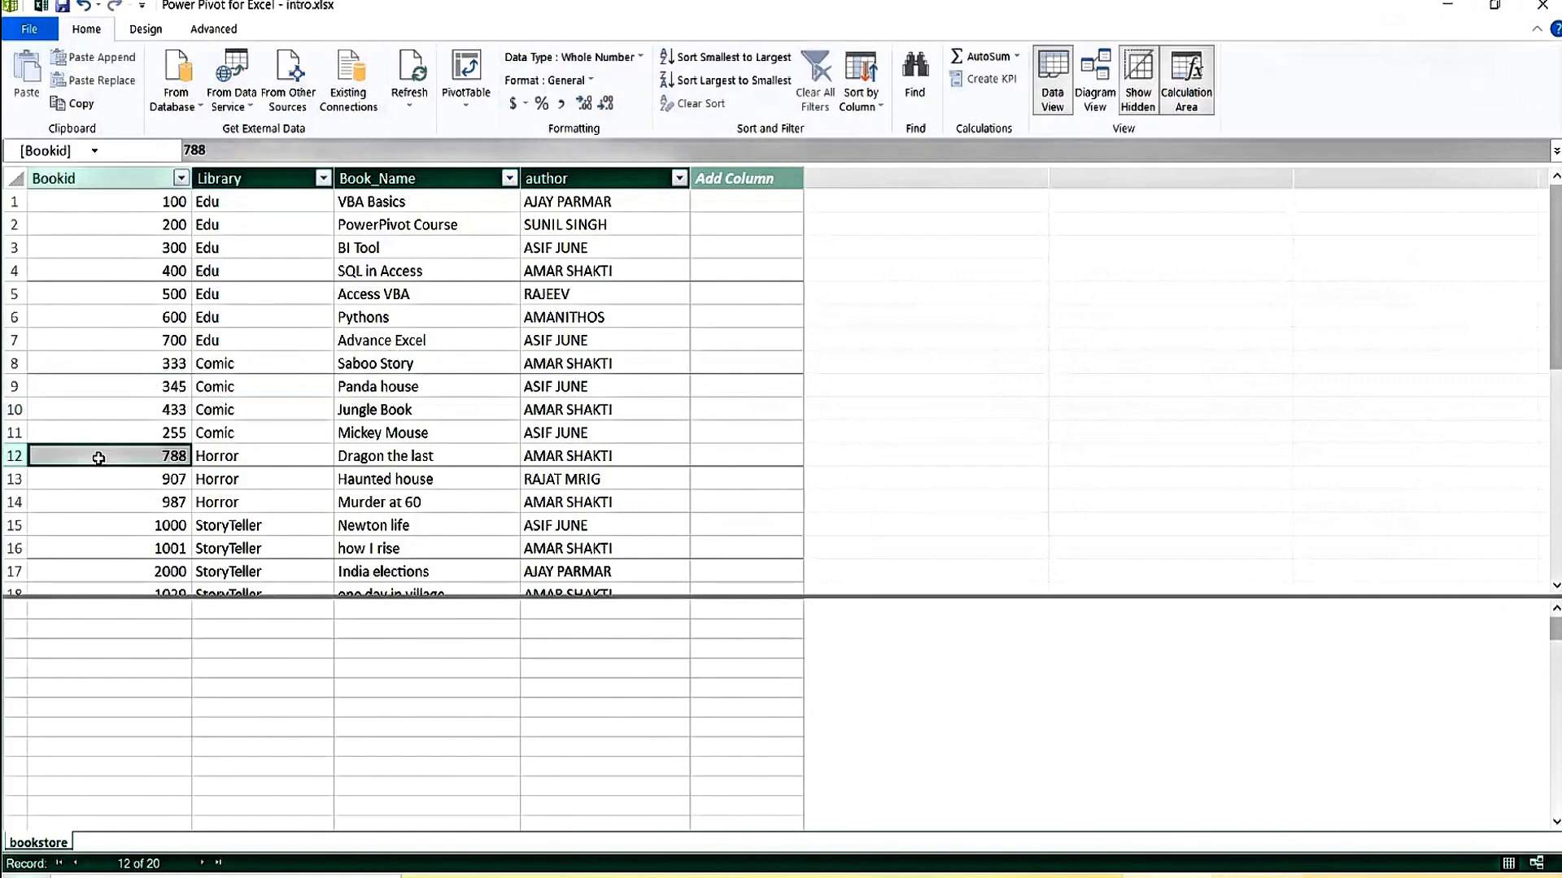
pyautogui.click(578, 244)
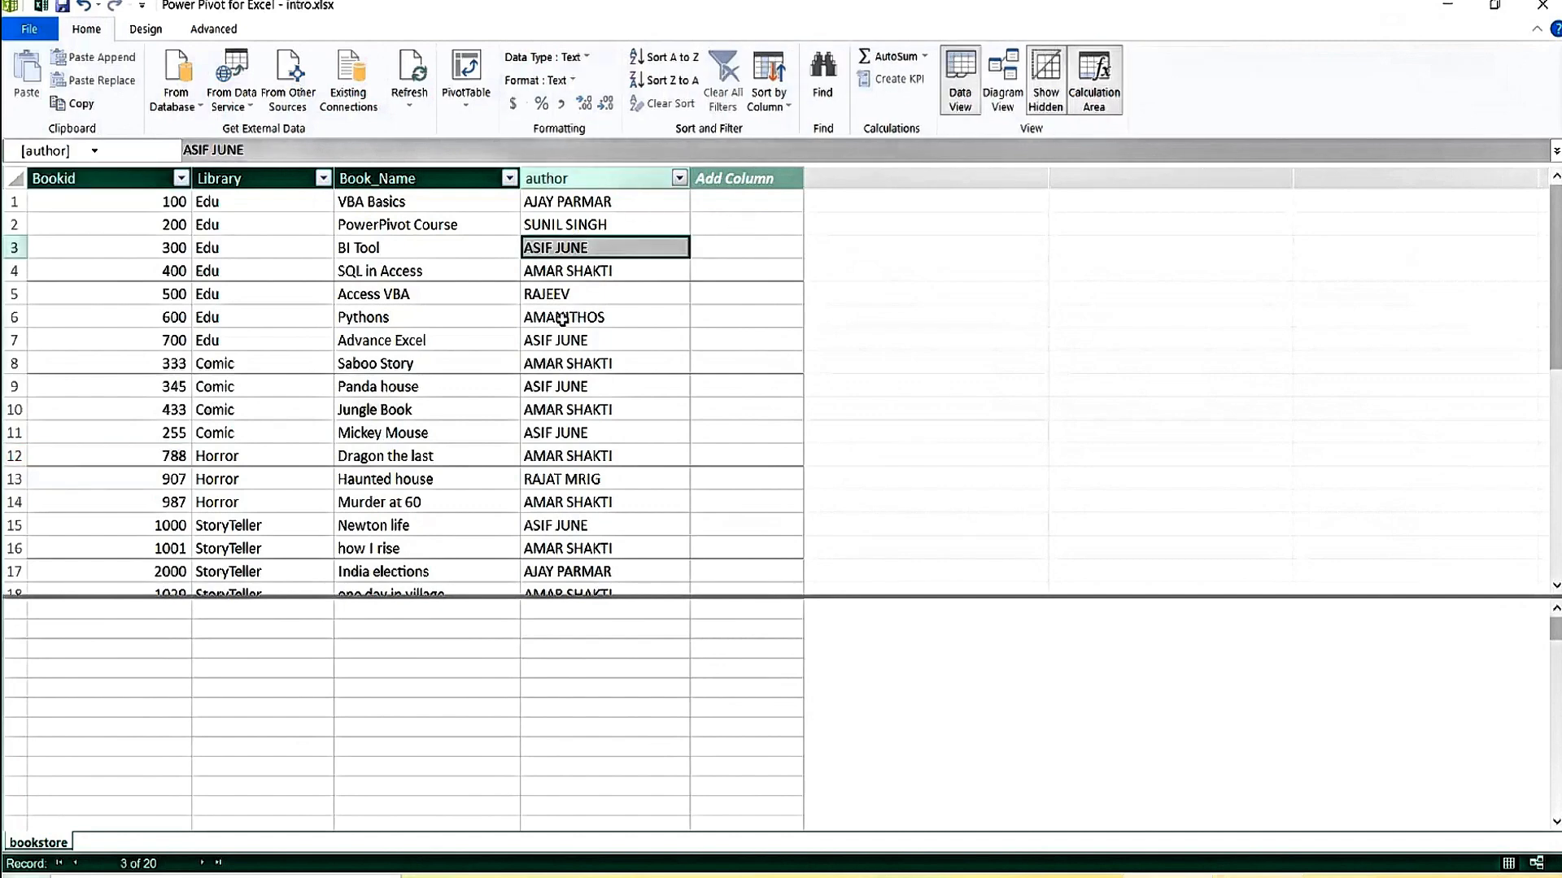
pyautogui.click(563, 342)
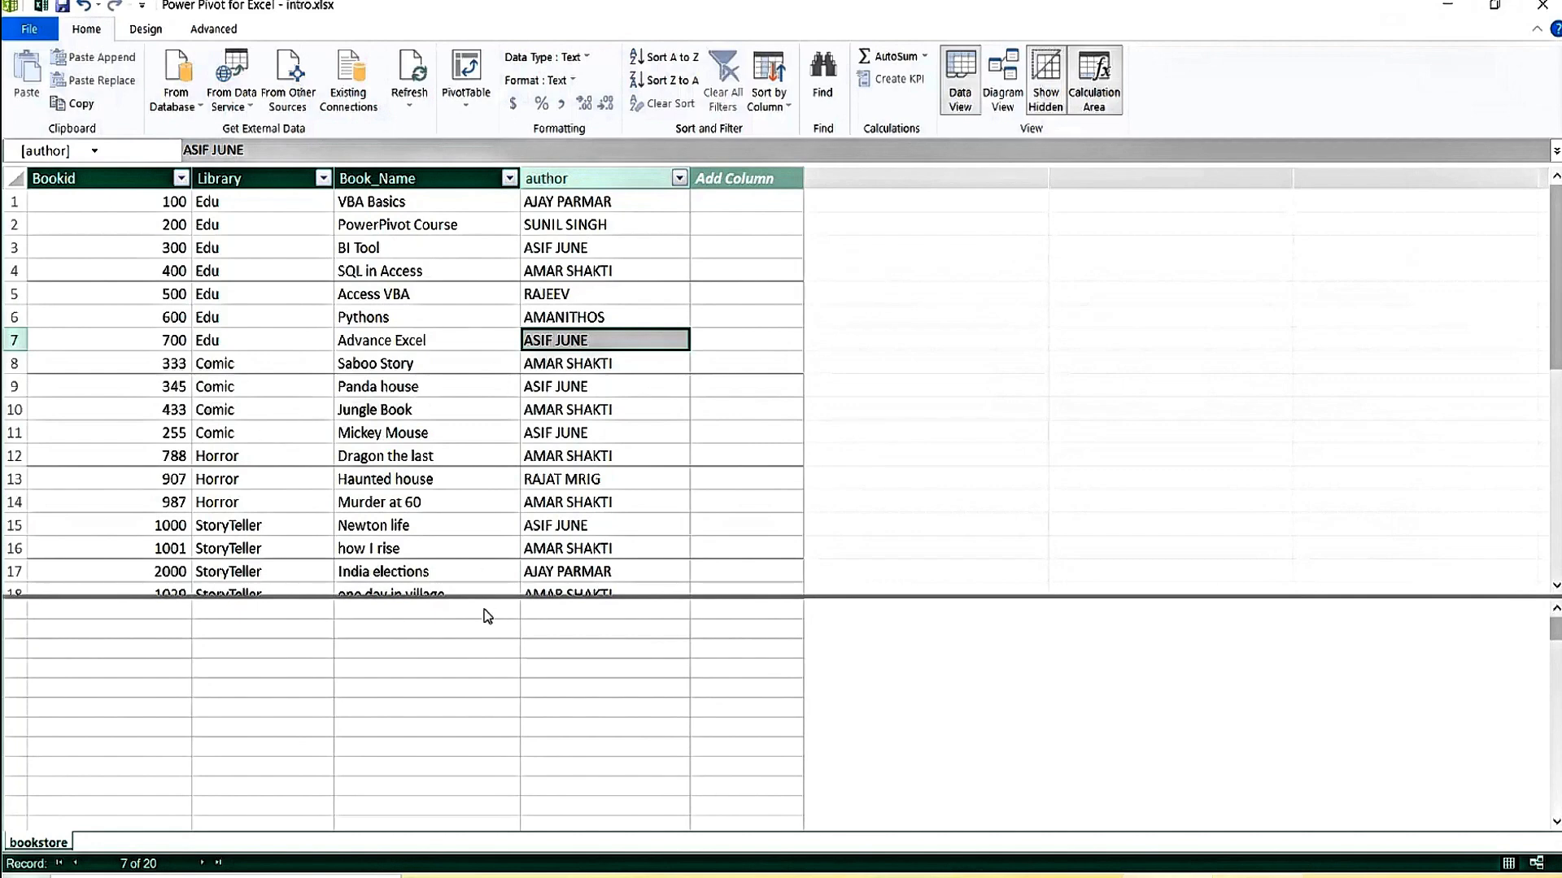
# Enlarge the grid to reveal rows 18–20, then return to Excel.
pyautogui.moveTo(484, 597); pyautogui.dragTo(502, 569)
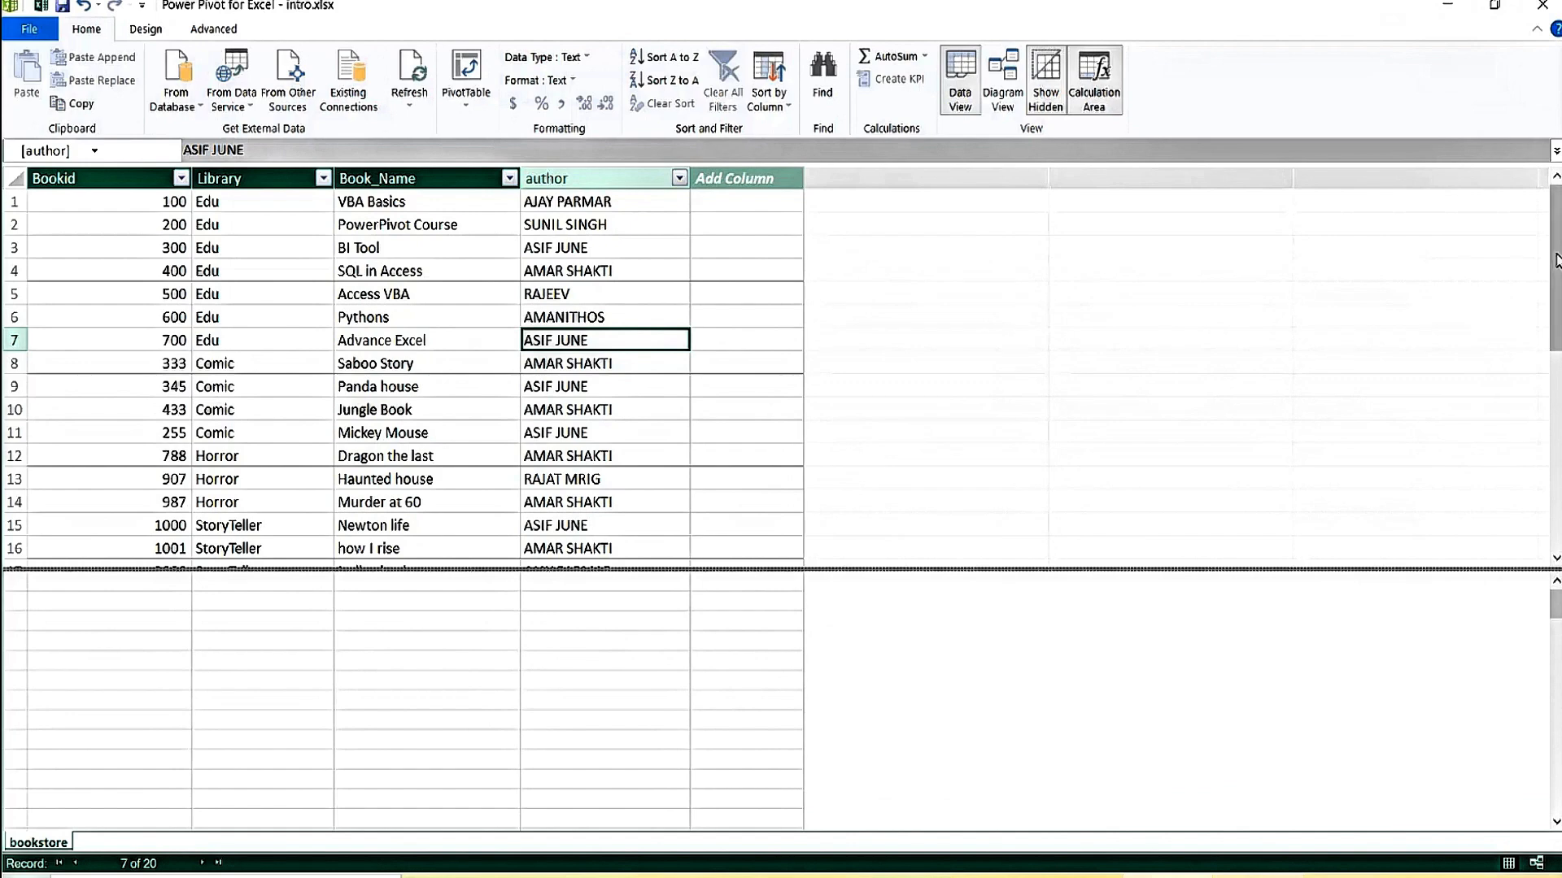
pyautogui.moveTo(1555, 260); pyautogui.dragTo(1556, 476)
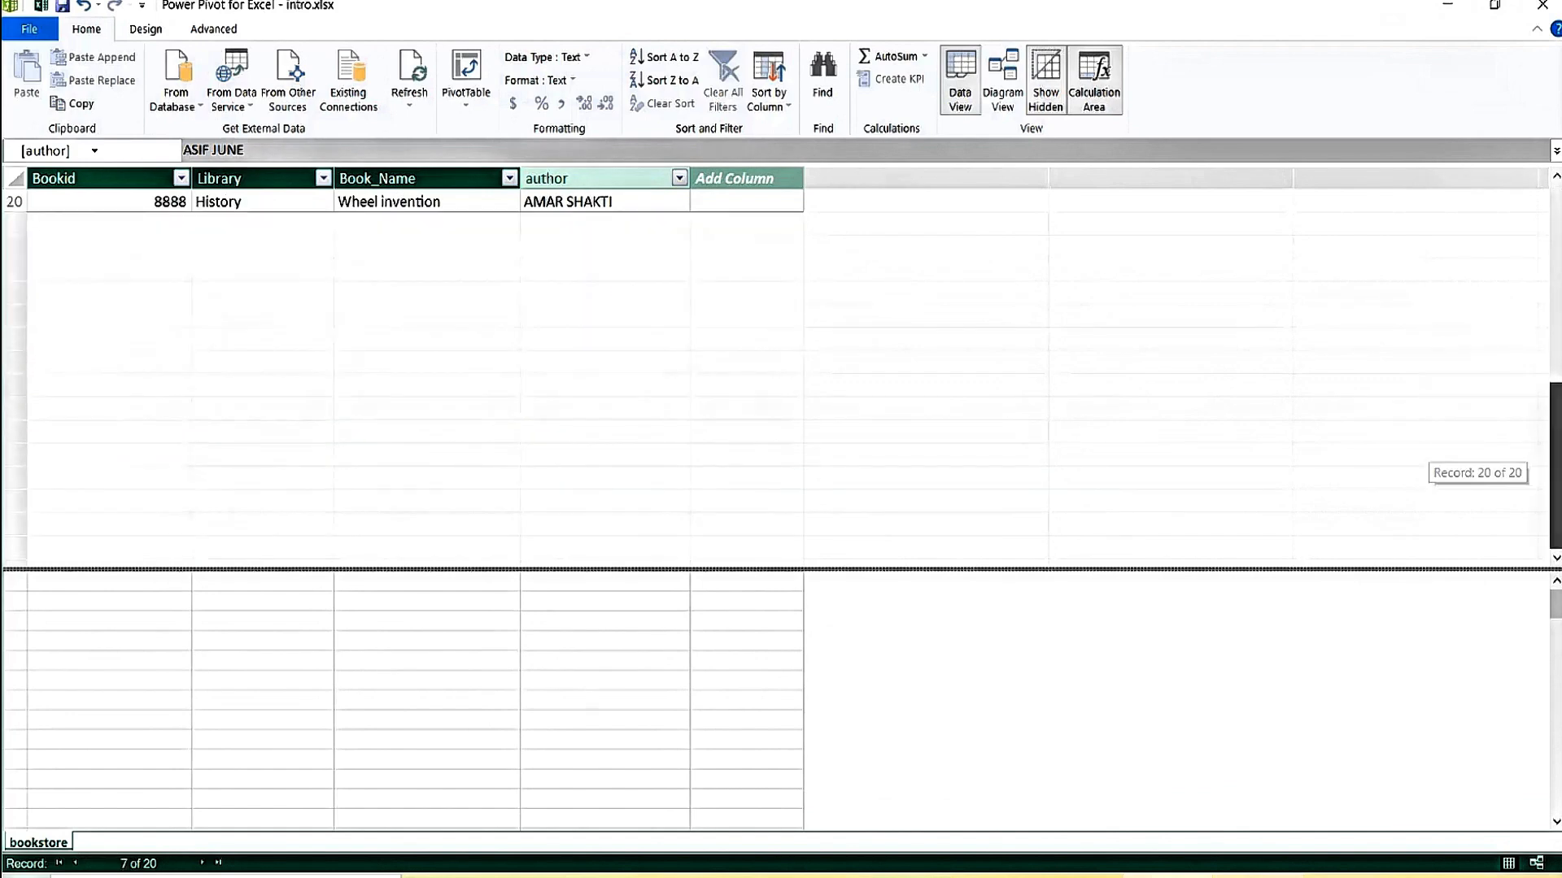
pyautogui.moveTo(1556, 537); pyautogui.dragTo(1555, 326)
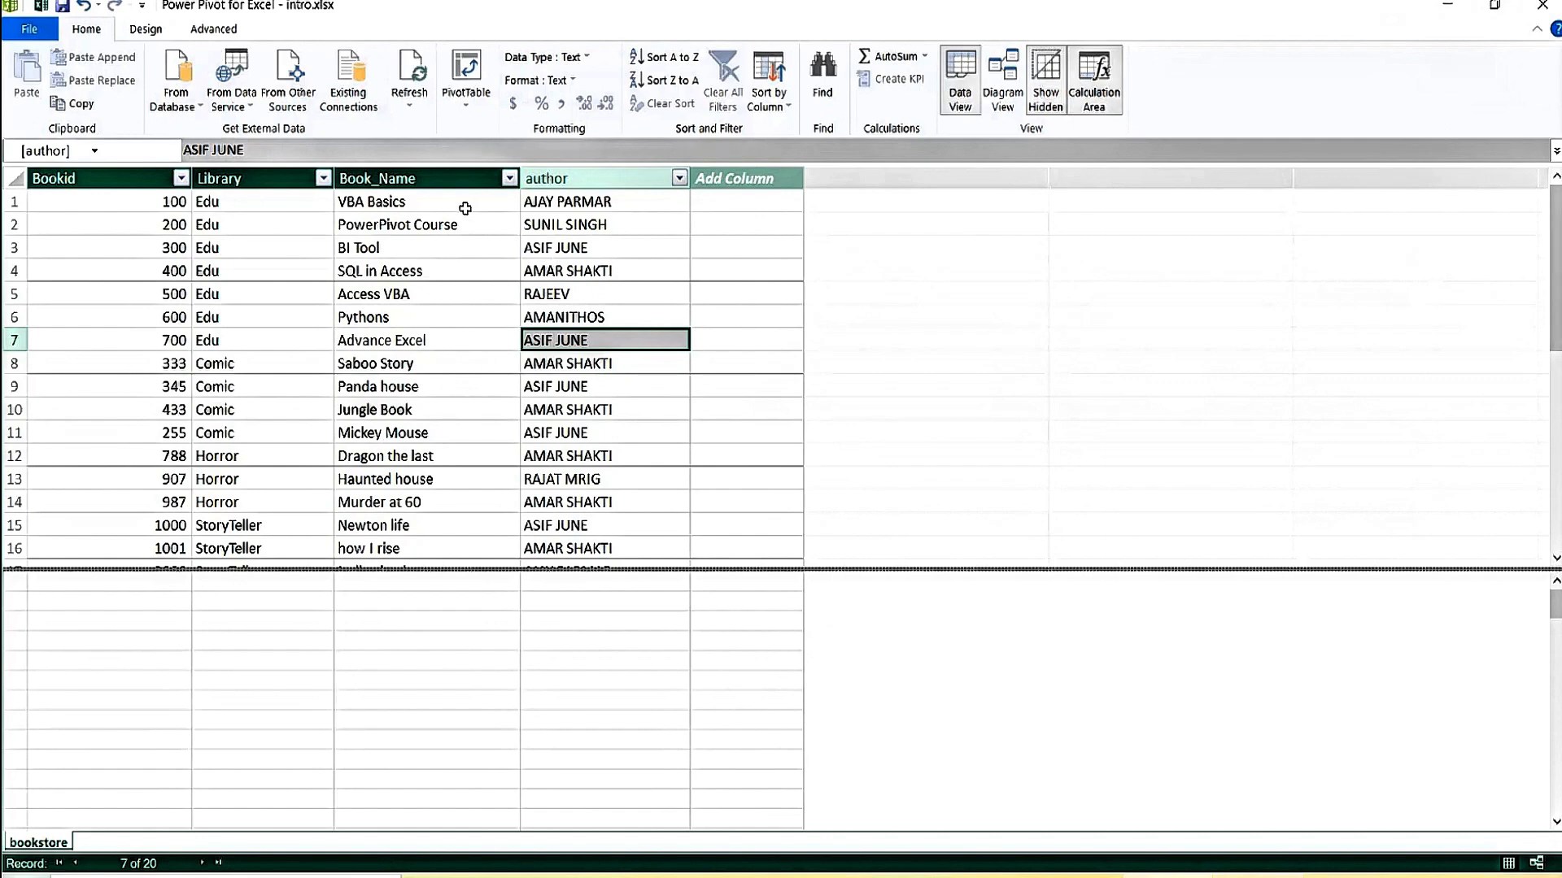
pyautogui.click(314, 621)
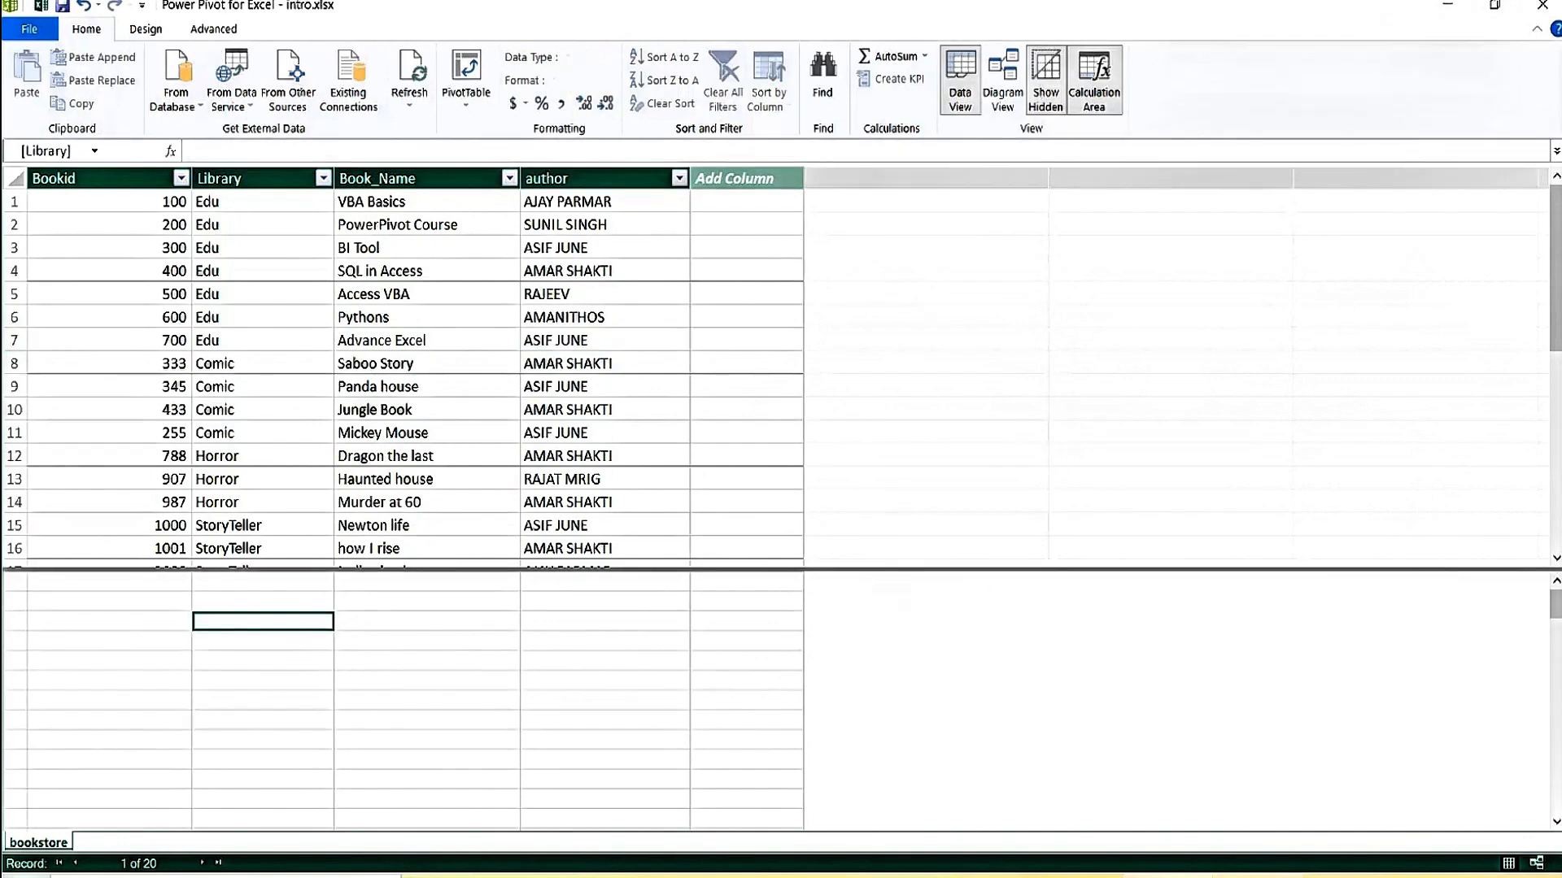
pyautogui.hotkey('alt', 'Tab')
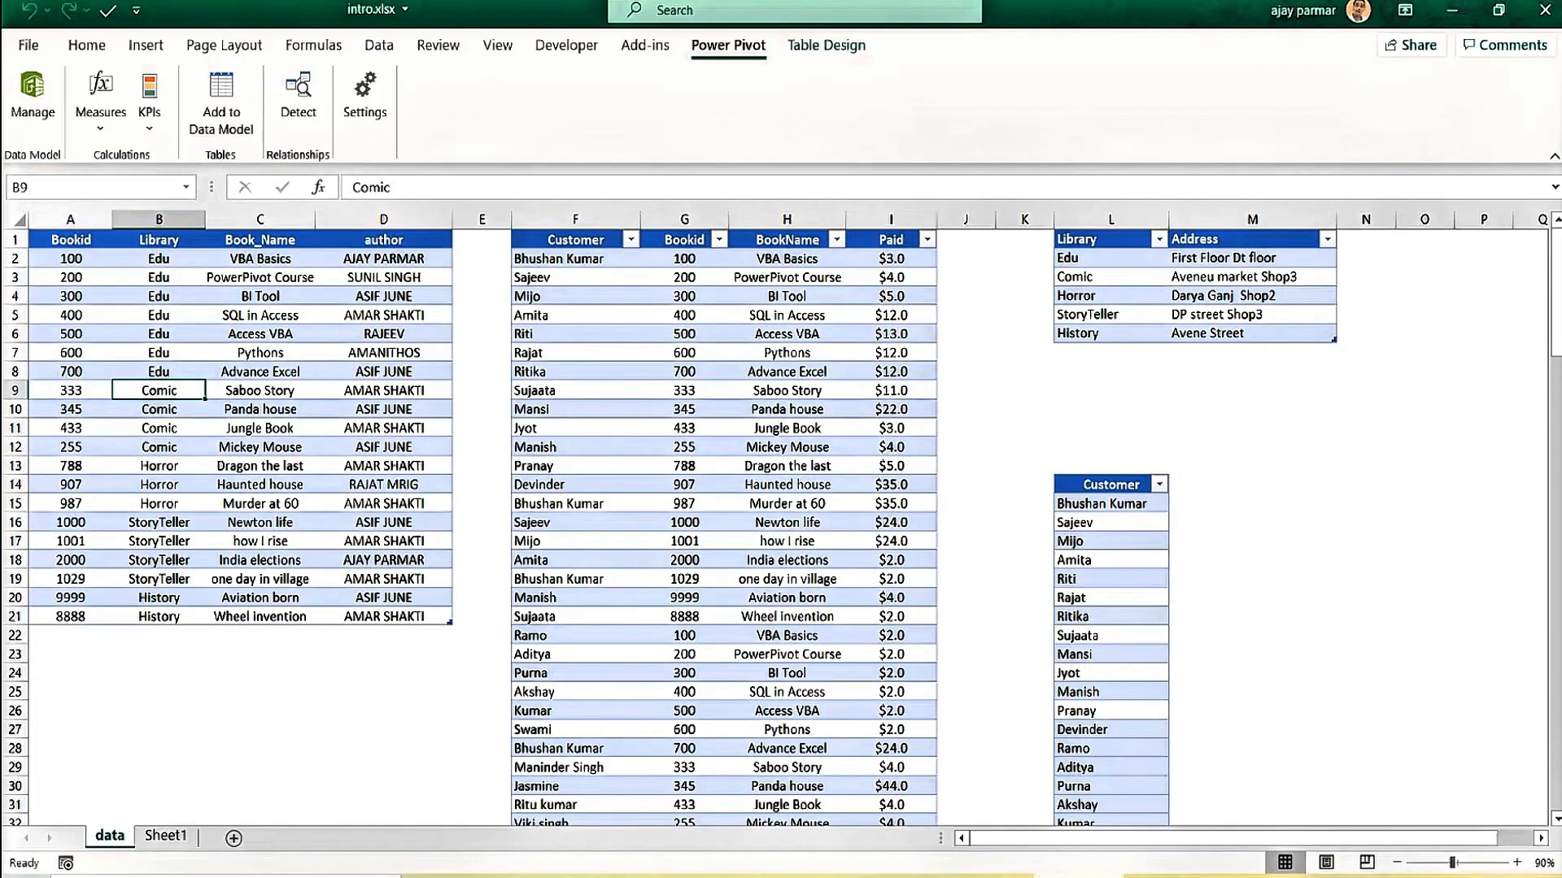
# Add the CustPurchase table to the data model.
pyautogui.hotkey('alt', 'Tab')
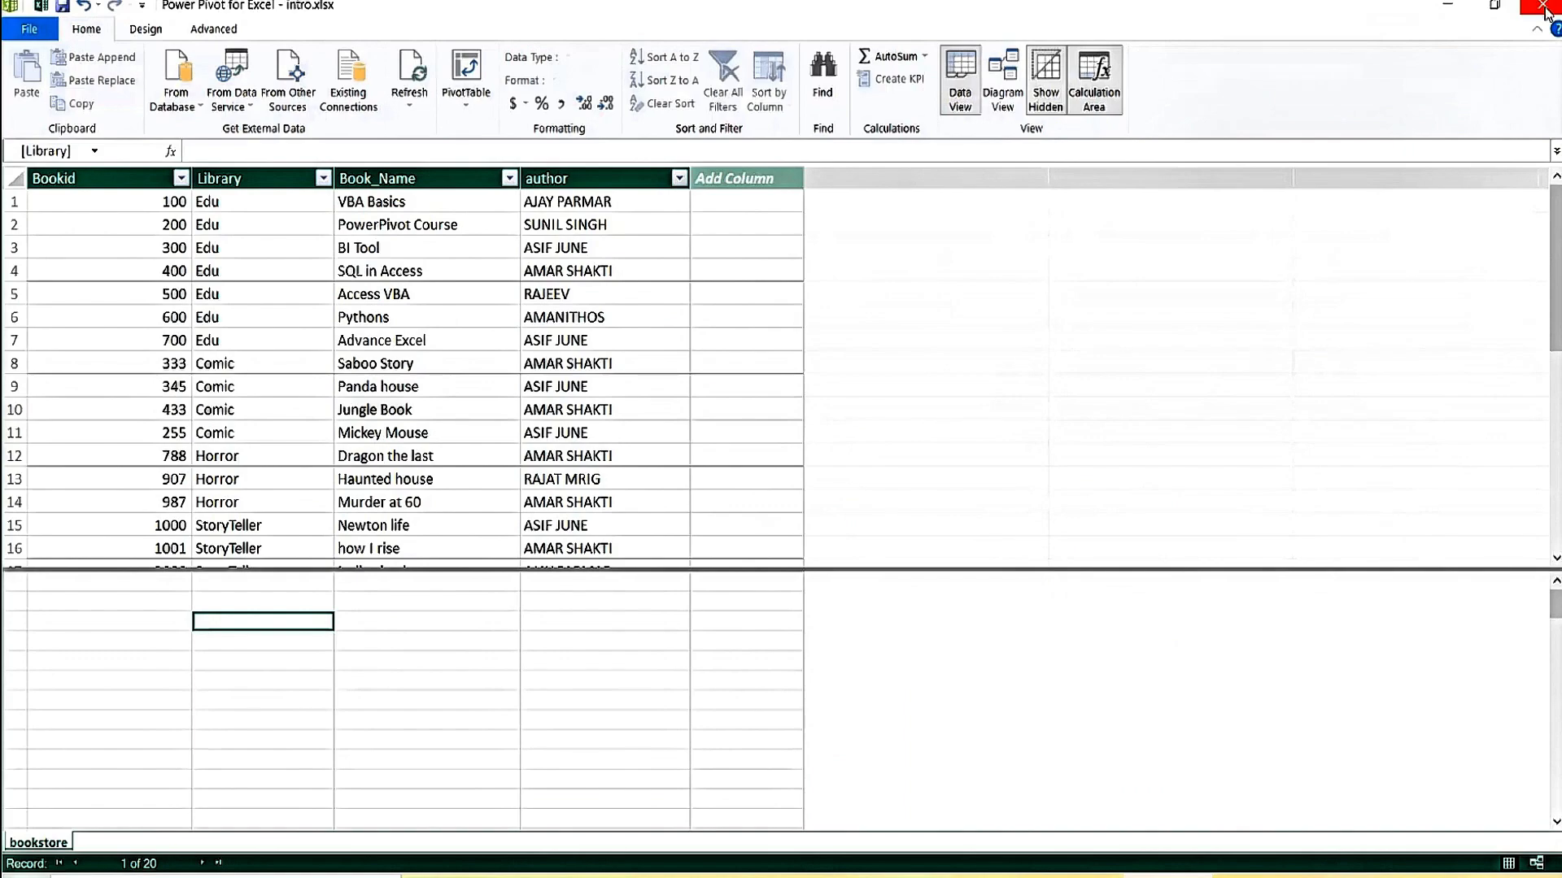
pyautogui.click(1543, 8)
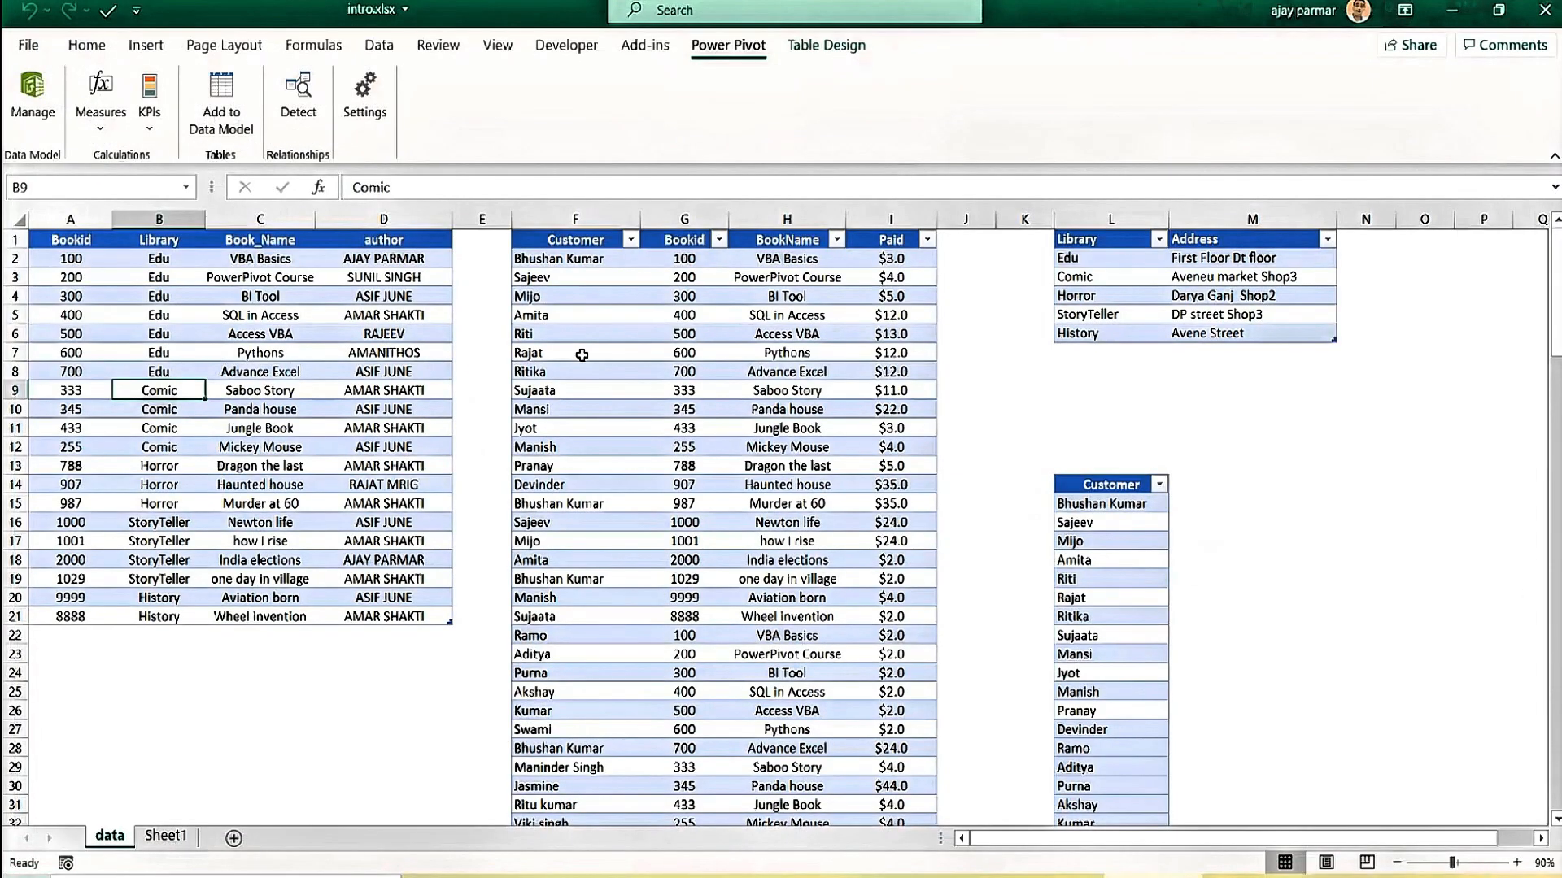
pyautogui.click(698, 329)
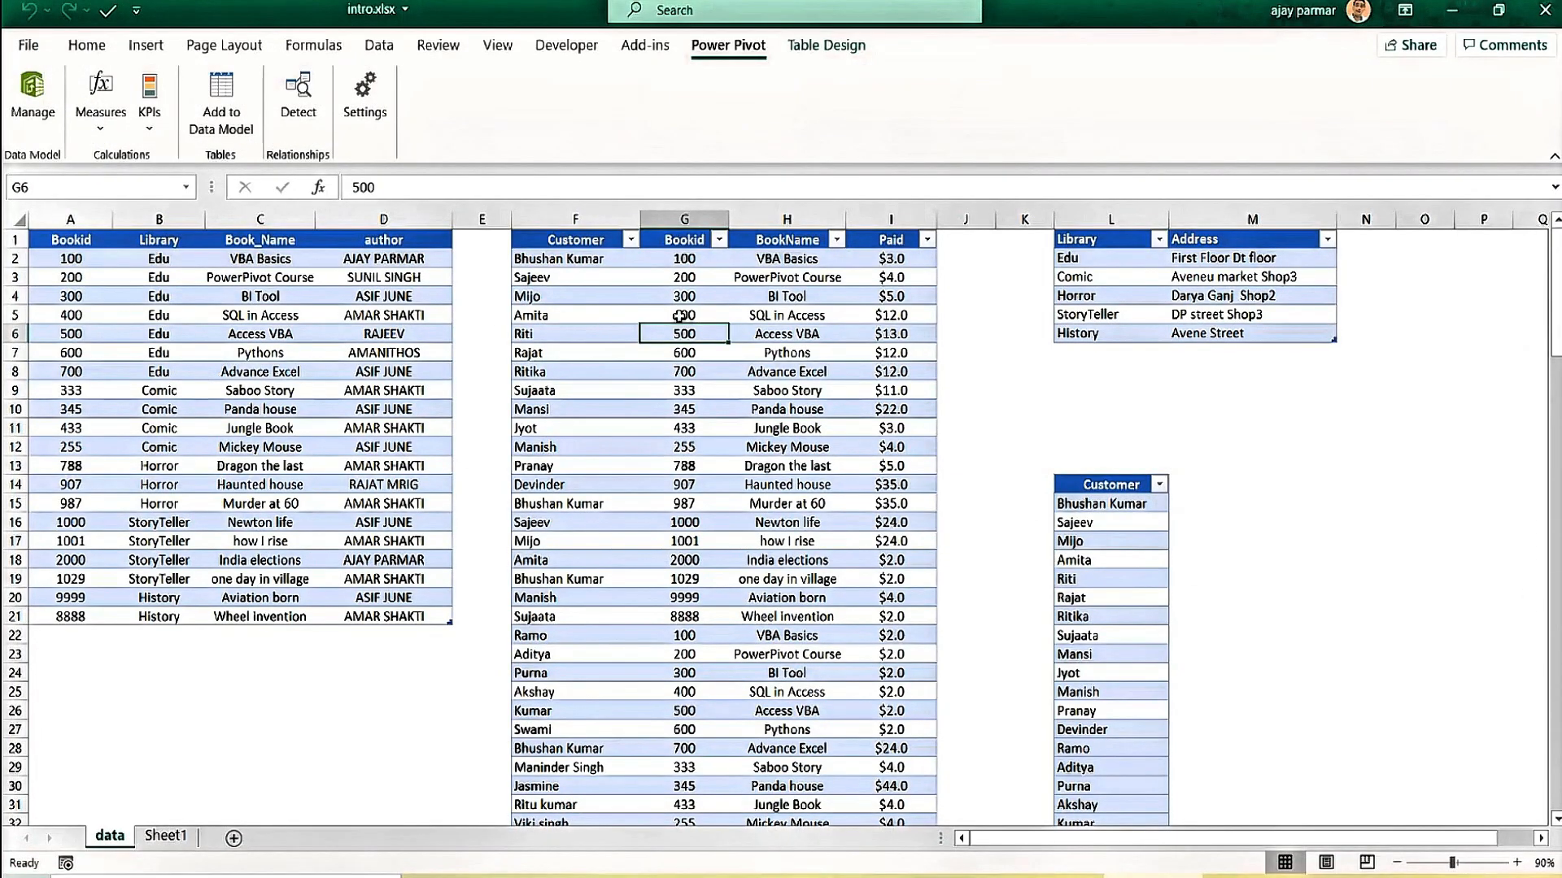
pyautogui.click(203, 122)
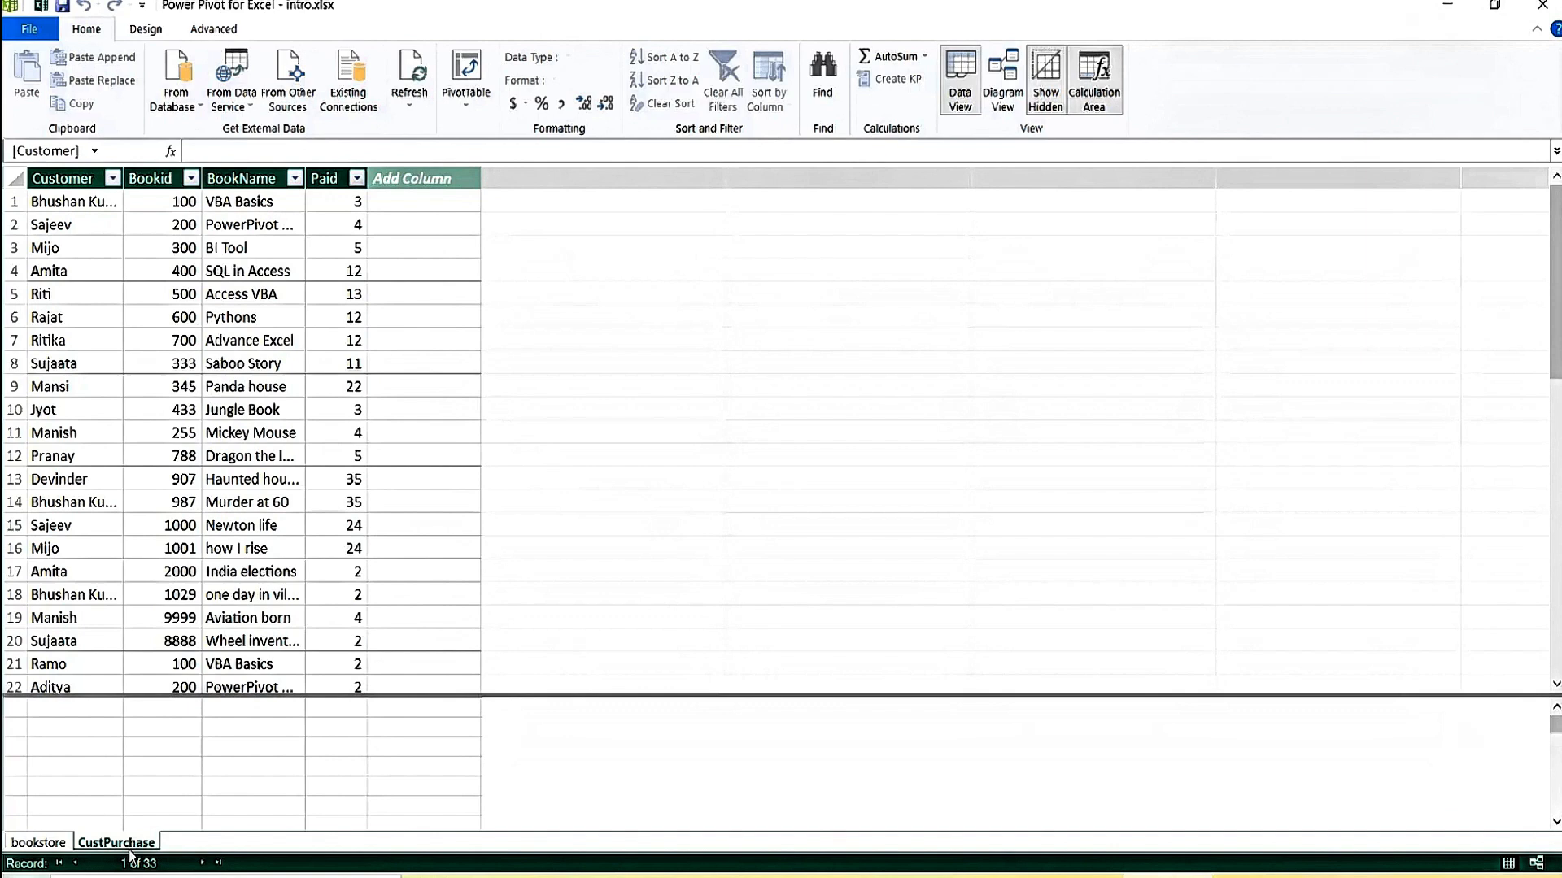
# Add the LibAddress table to the data model and autofit its Address column.
pyautogui.click(1086, 875)
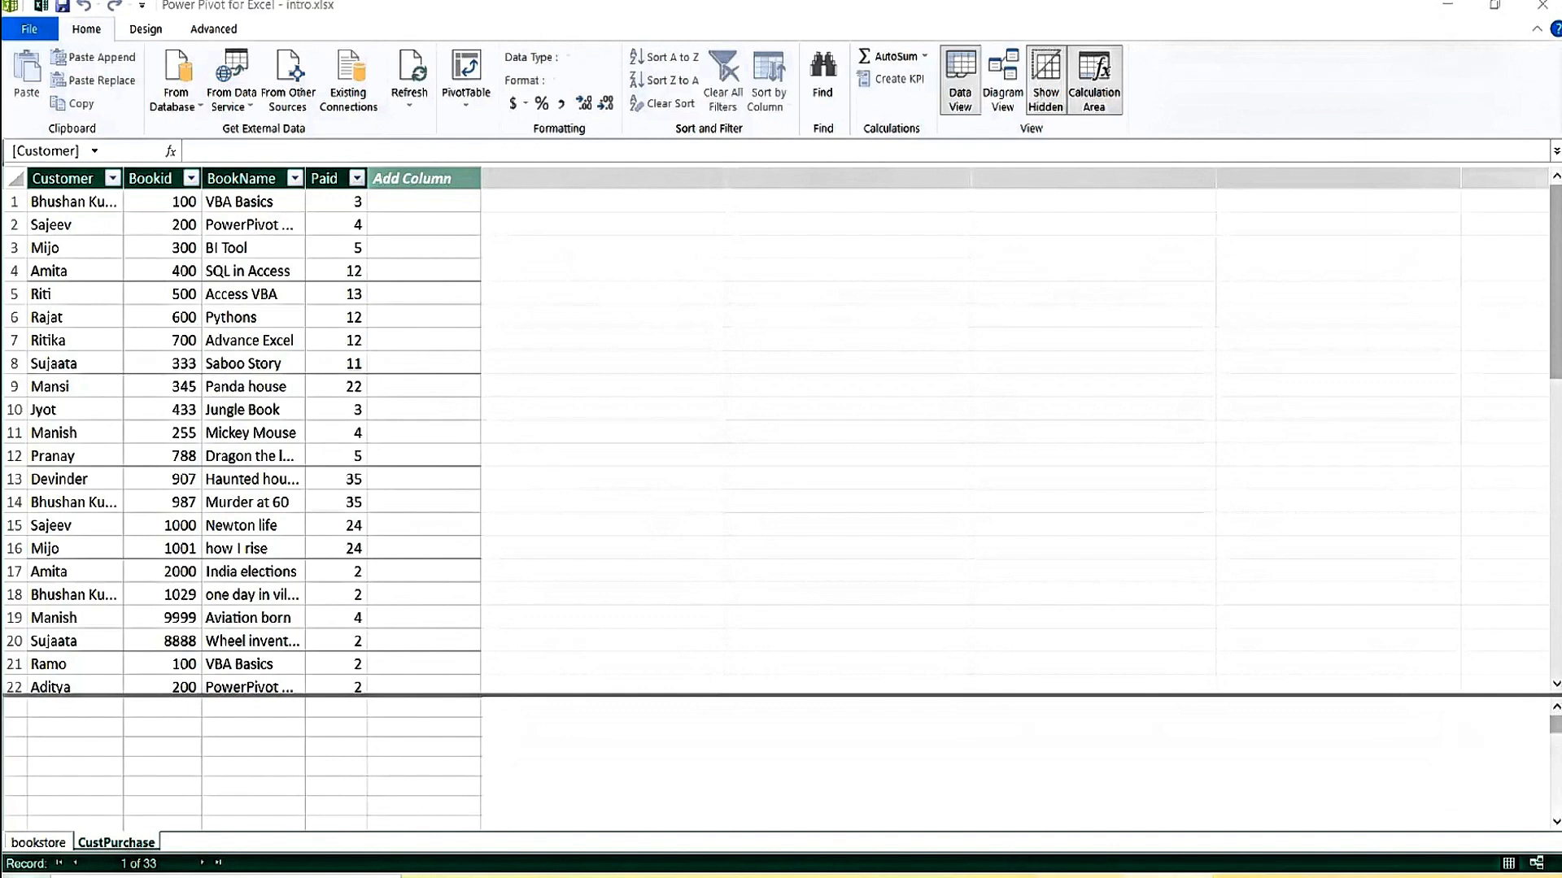
pyautogui.click(1114, 283)
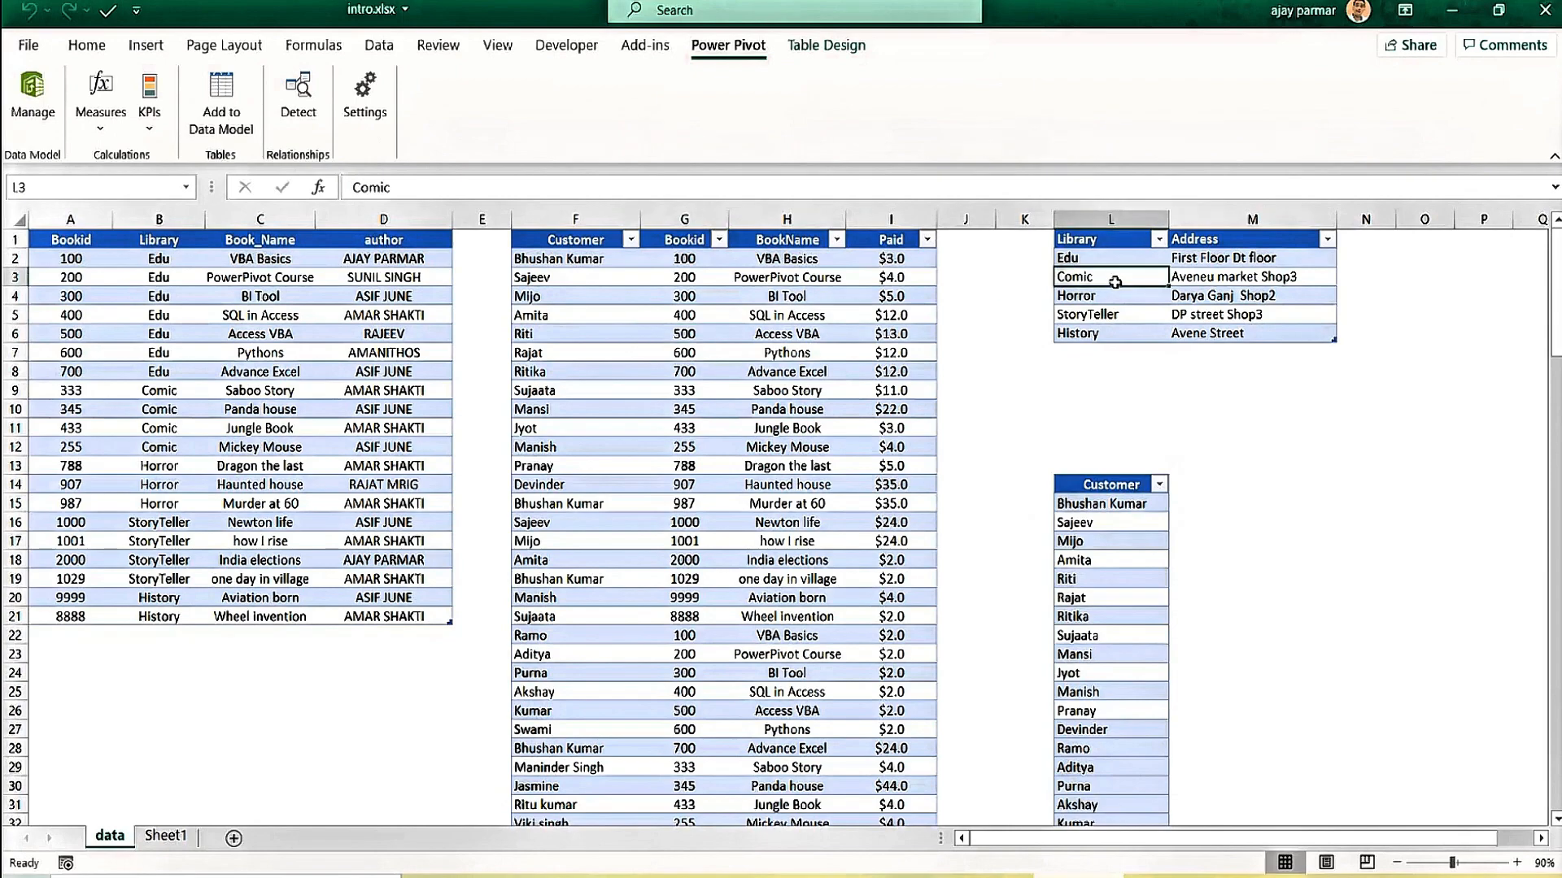
pyautogui.click(240, 118)
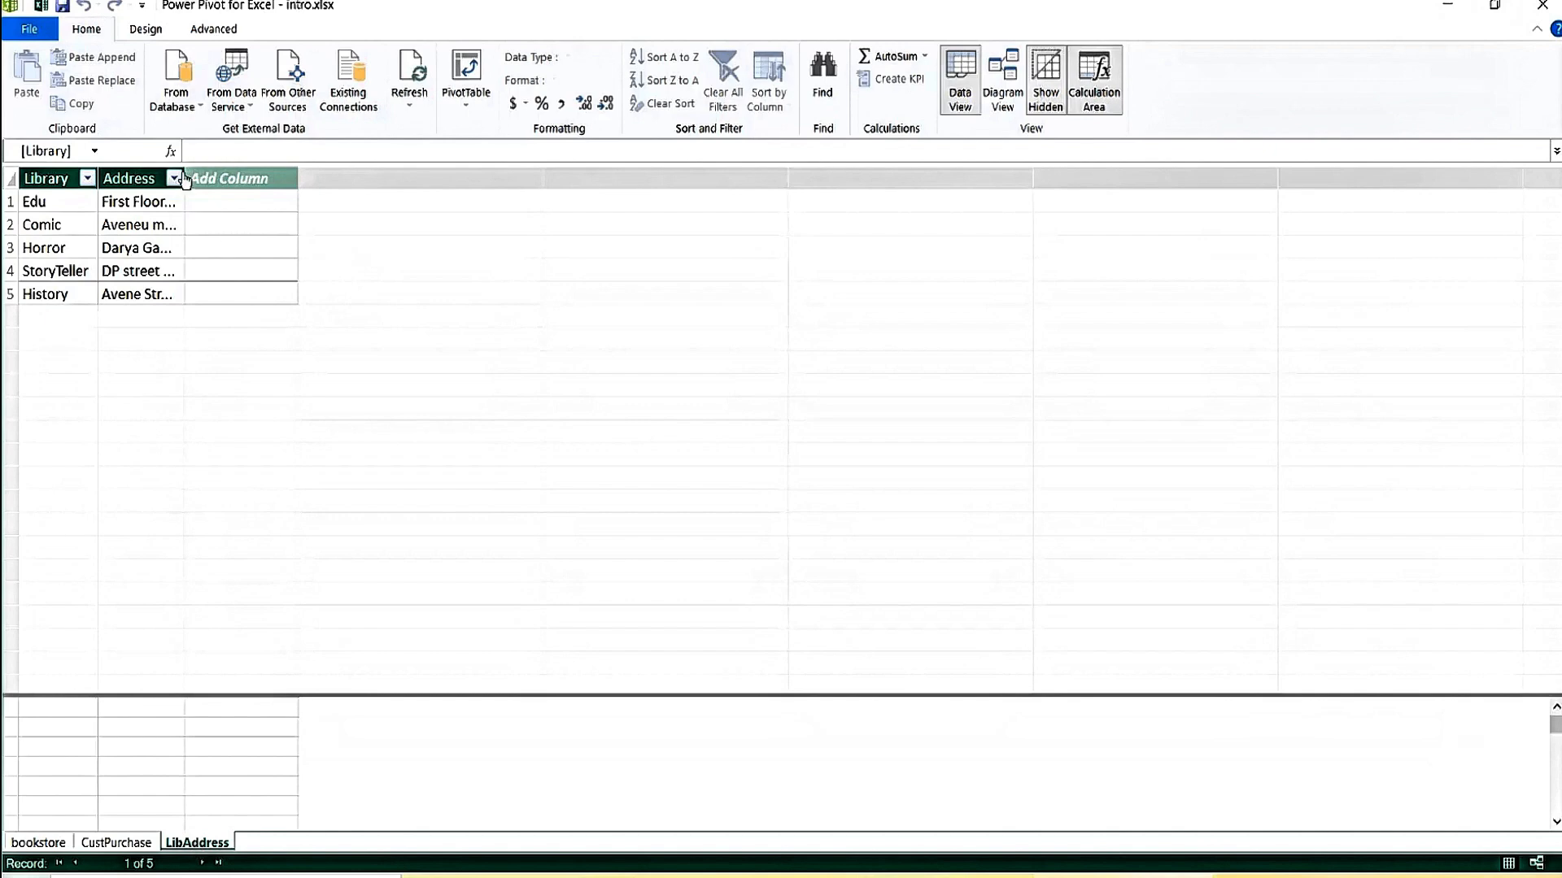
pyautogui.doubleClick(306, 167)
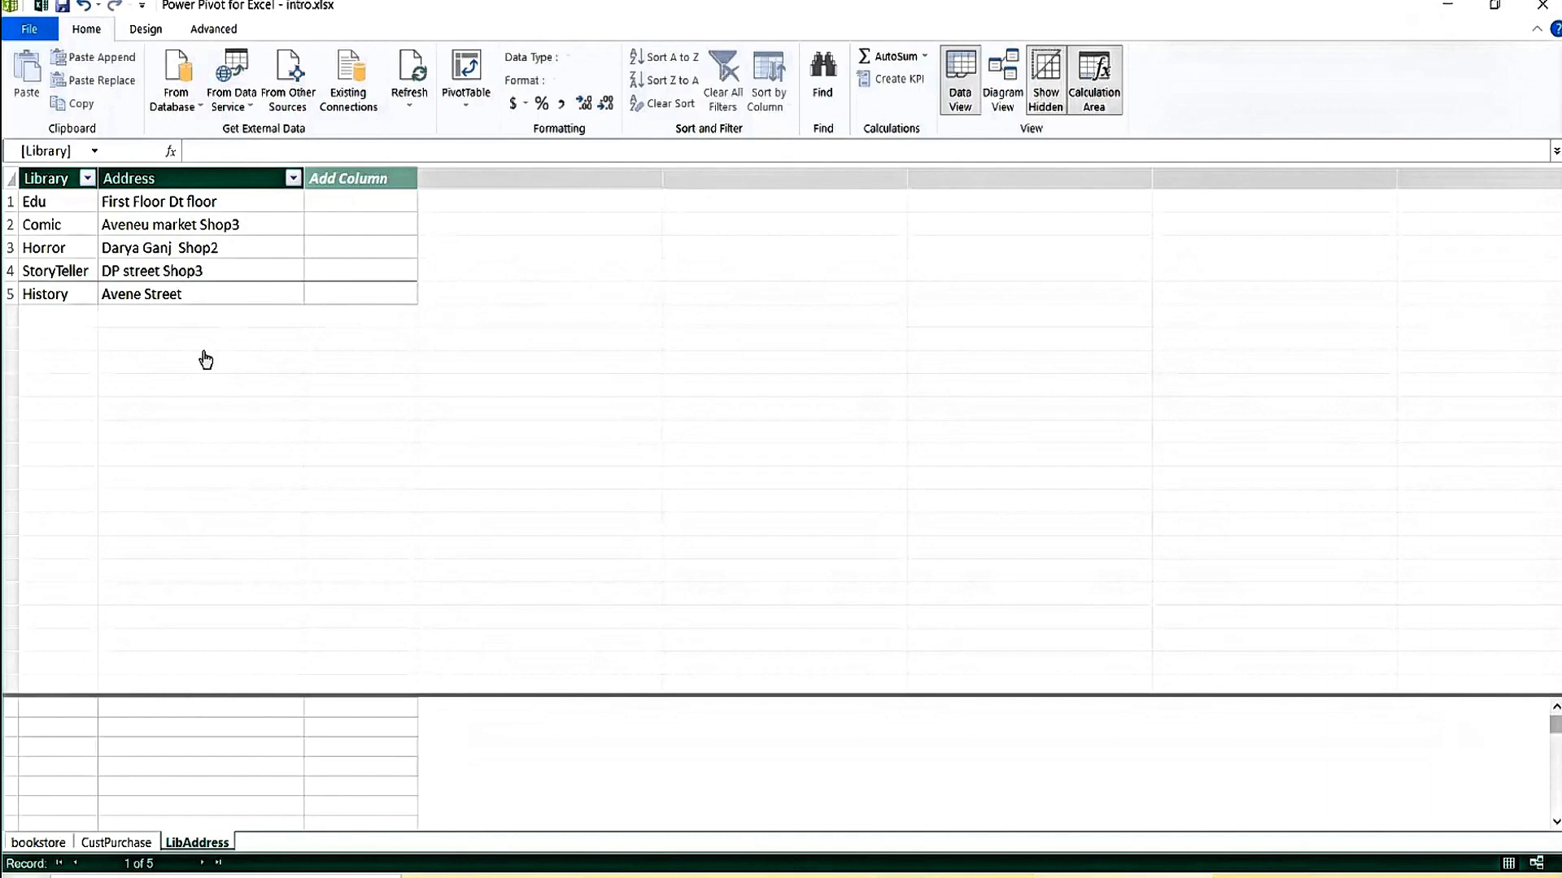
# Look over the CustPurchase table's options in Power Pivot without changing anything.
pyautogui.click(104, 844)
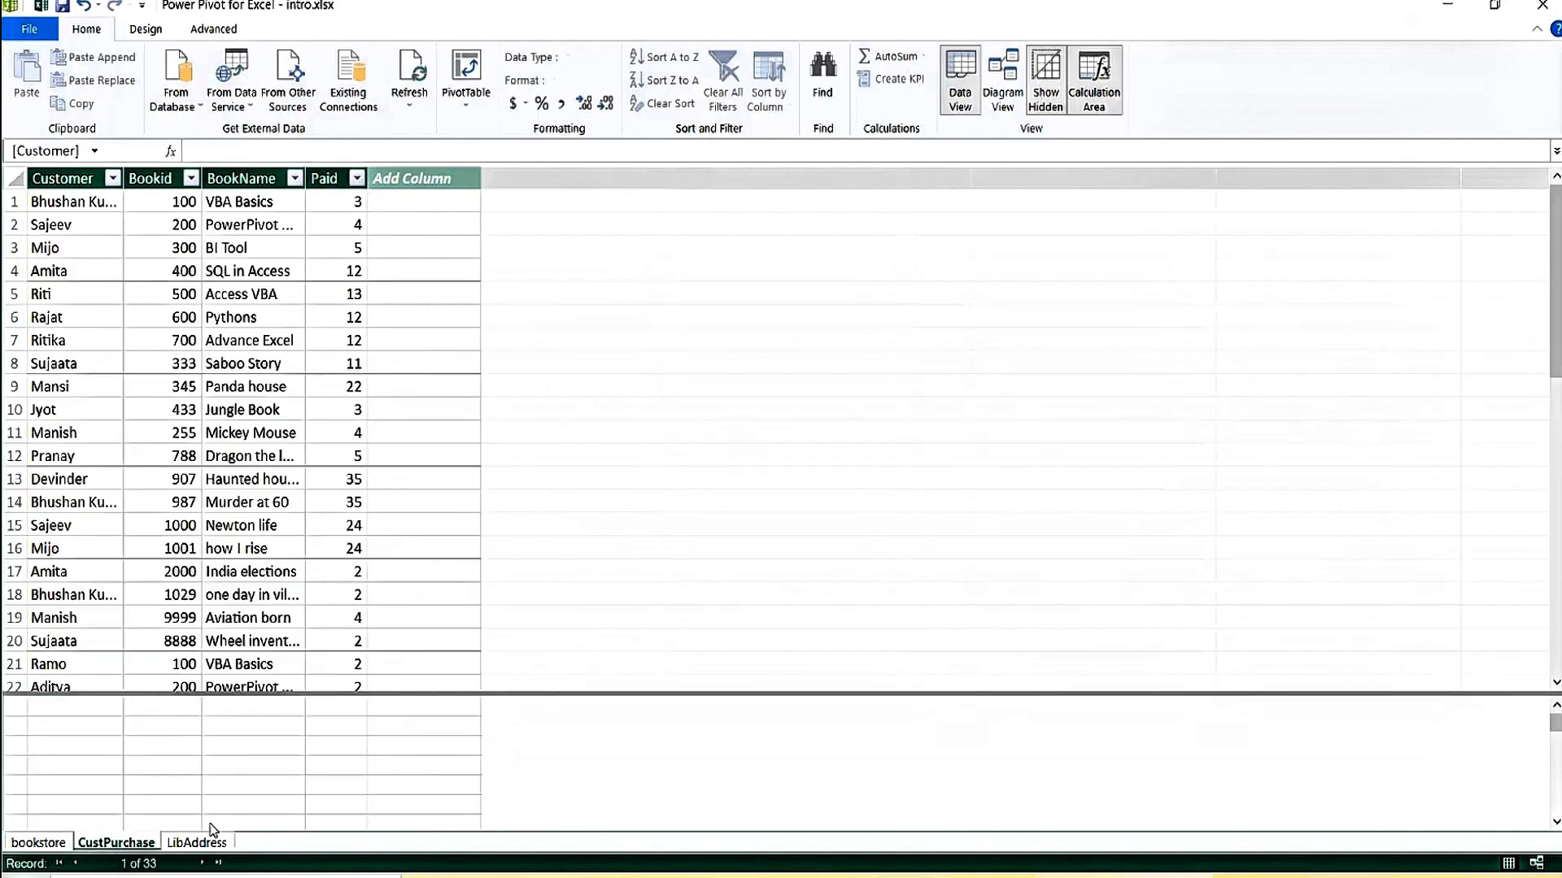
pyautogui.rightClick(120, 849)
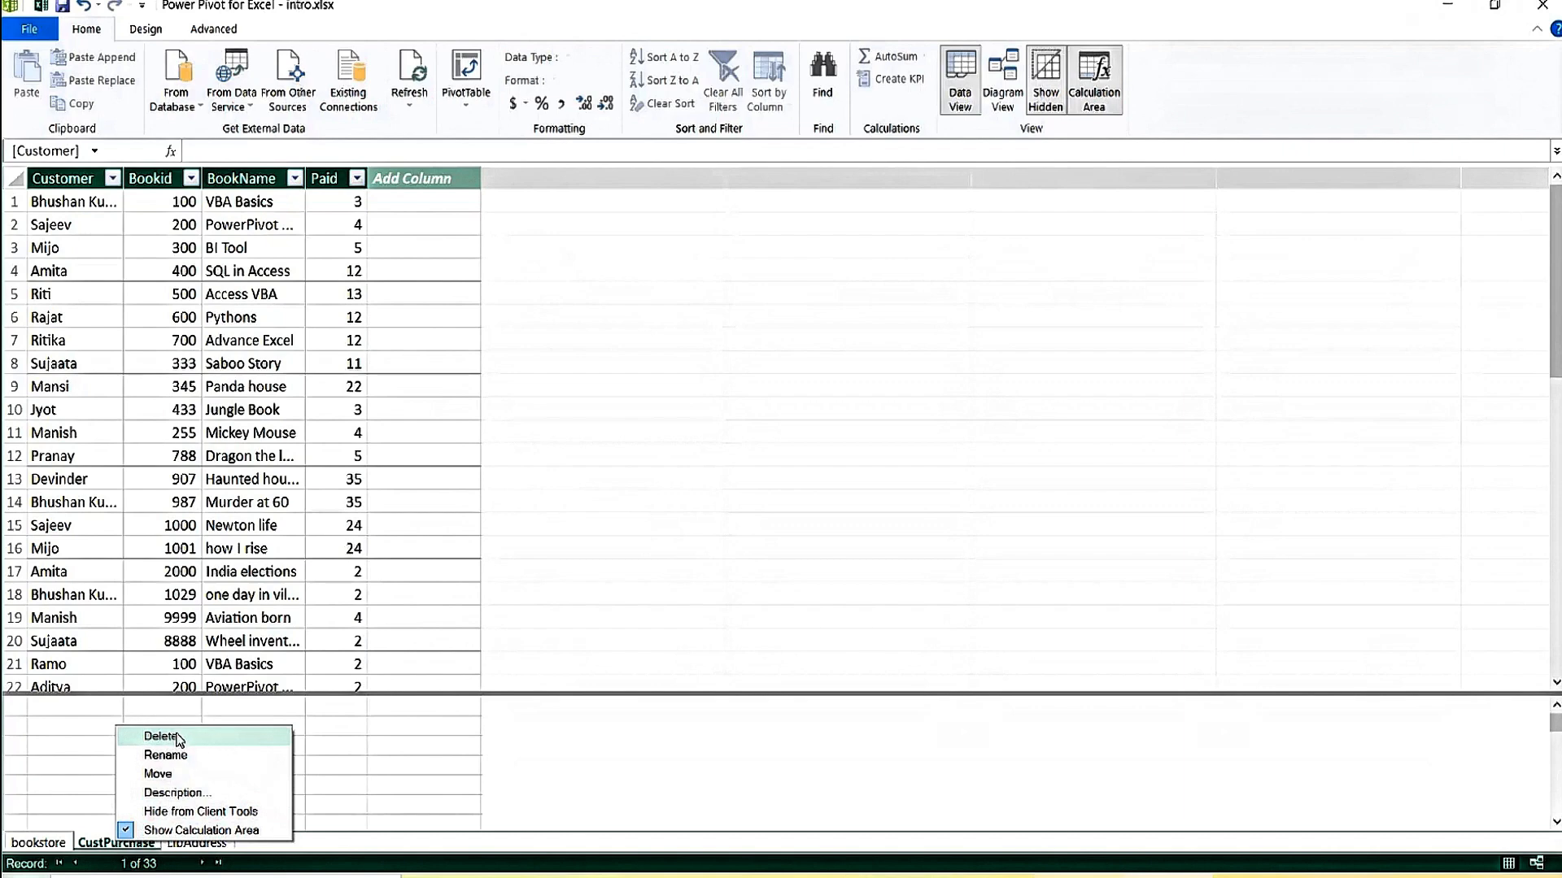
pyautogui.click(163, 663)
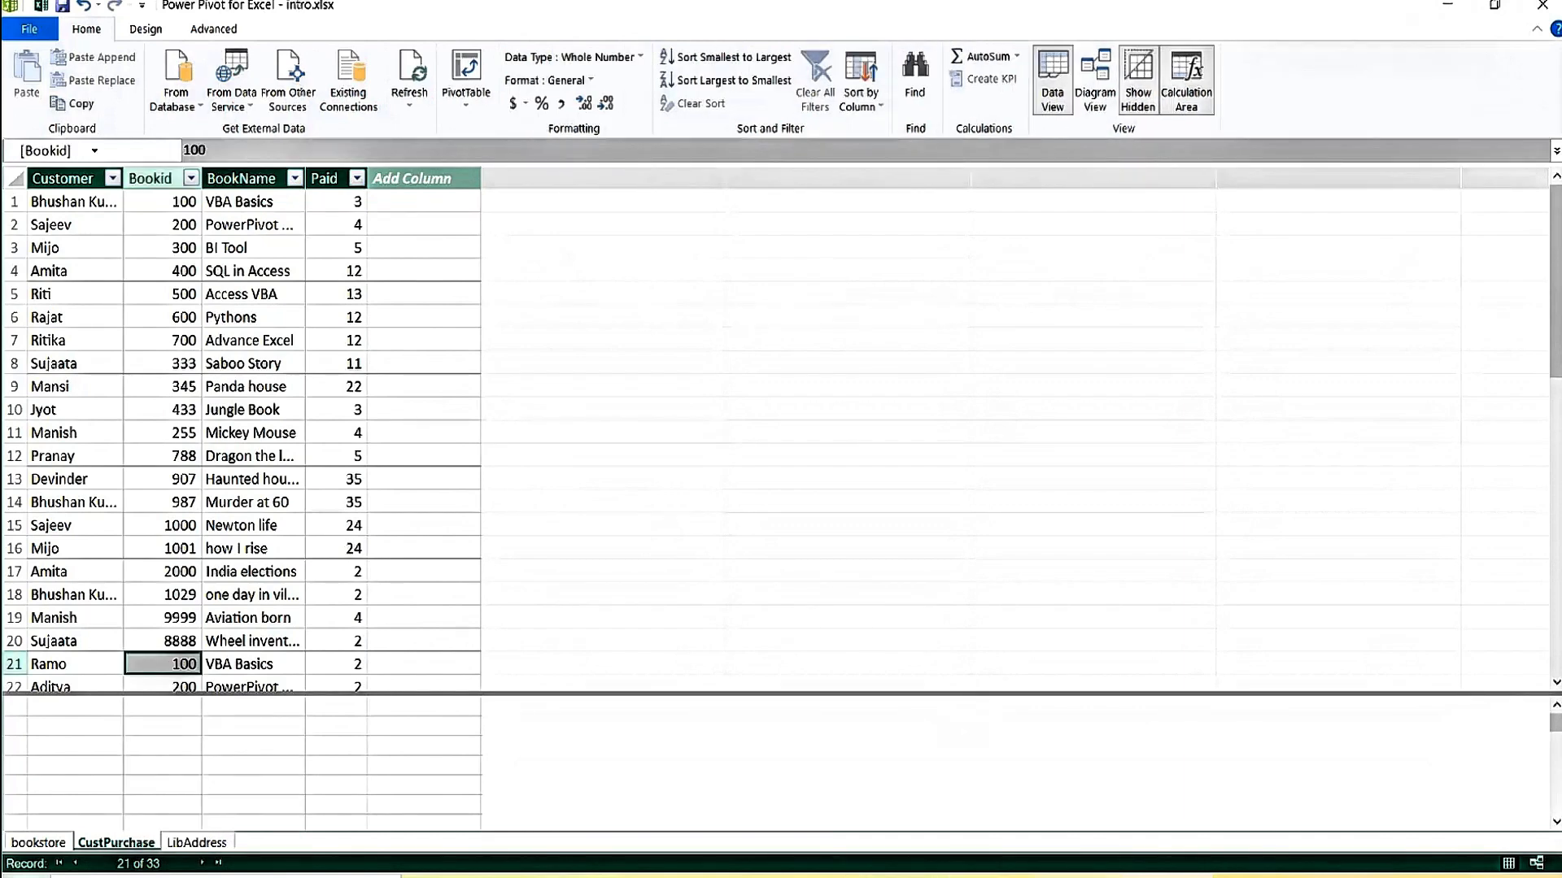
# Add the workbook's Customer table to the data model and widen its Customer column for full names.
pyautogui.hotkey('alt', 'Tab')
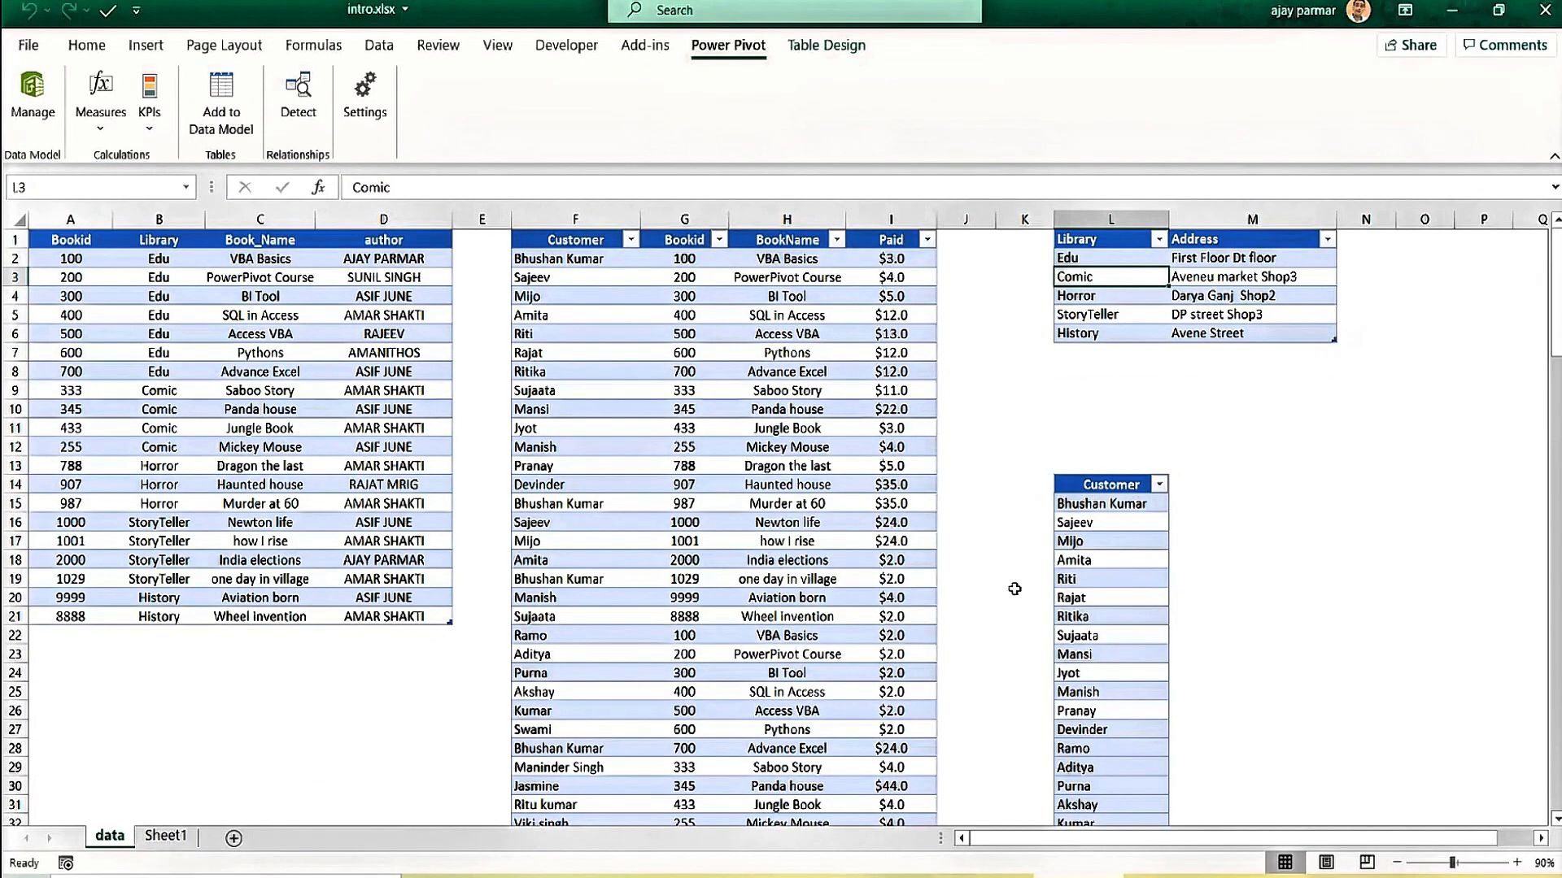
pyautogui.click(1102, 576)
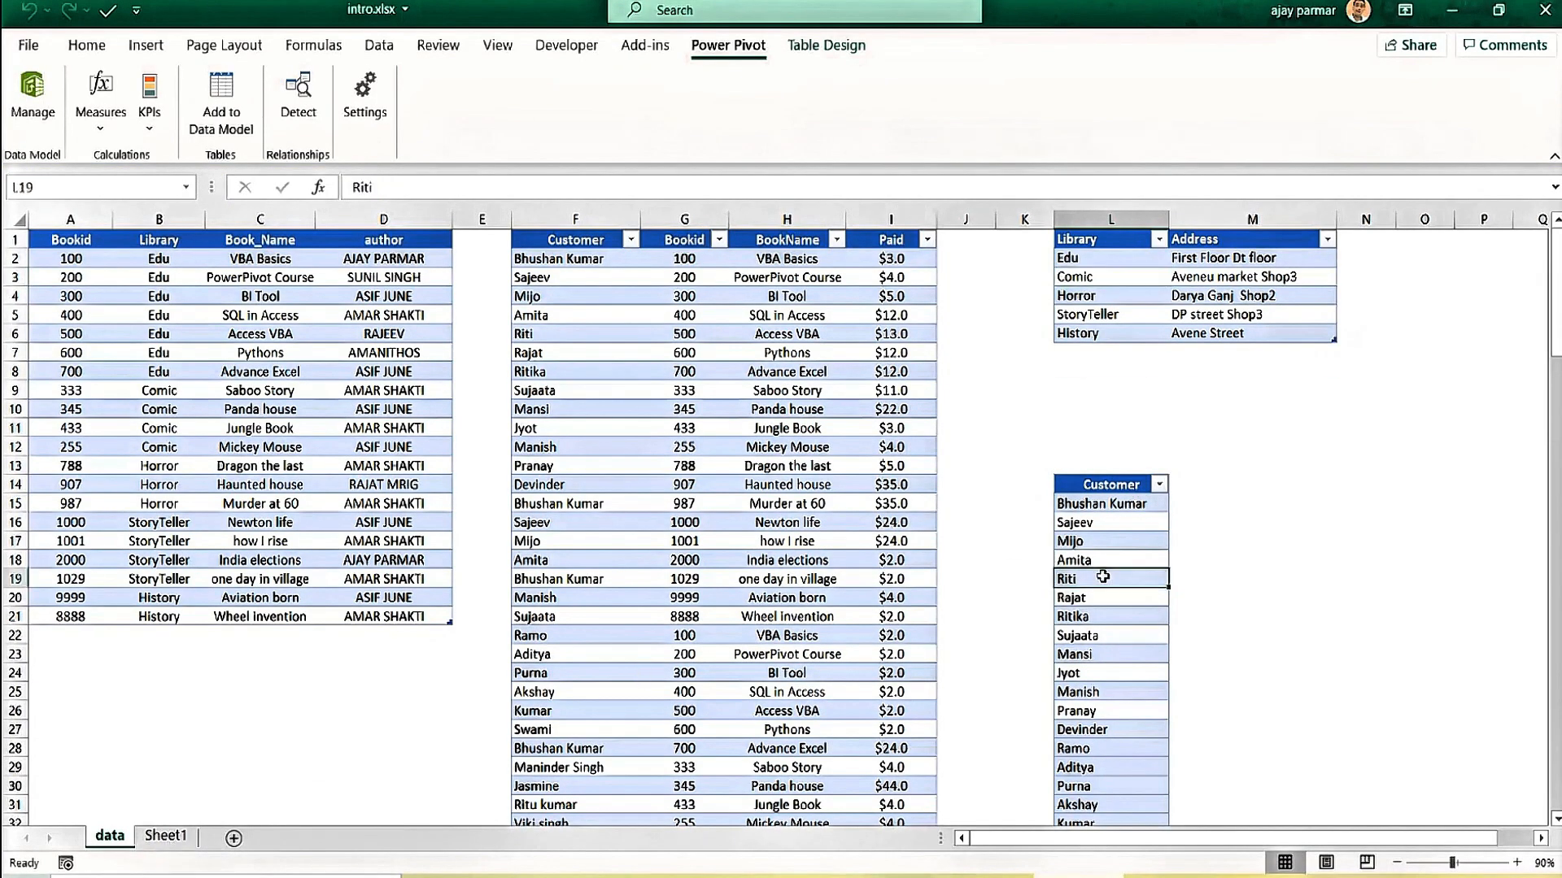
pyautogui.click(1106, 500)
pyautogui.click(221, 123)
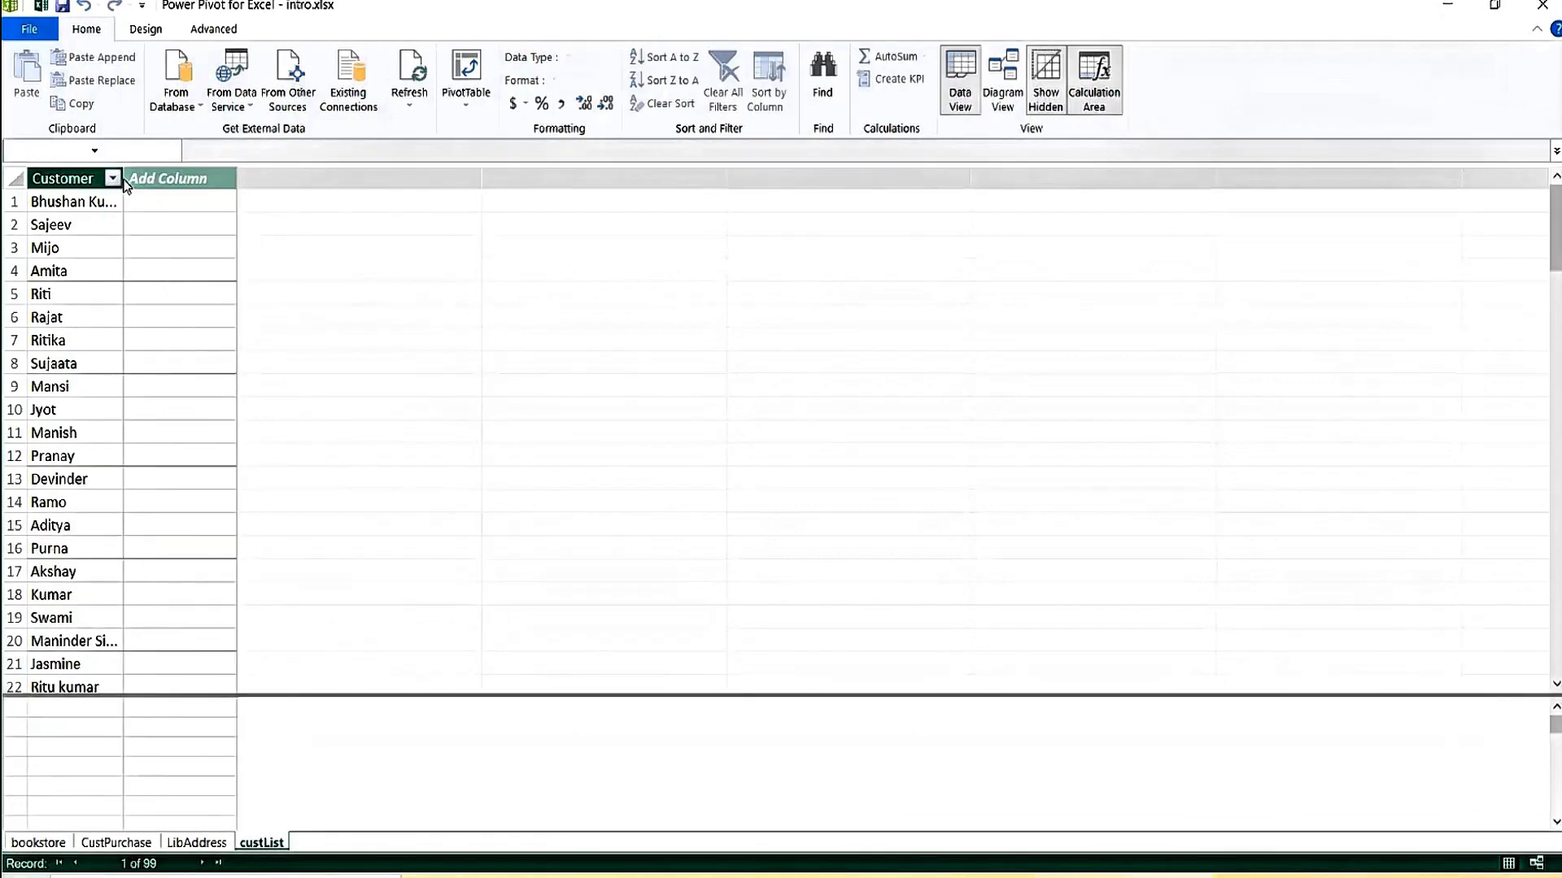
pyautogui.moveTo(122, 179); pyautogui.dragTo(193, 175)
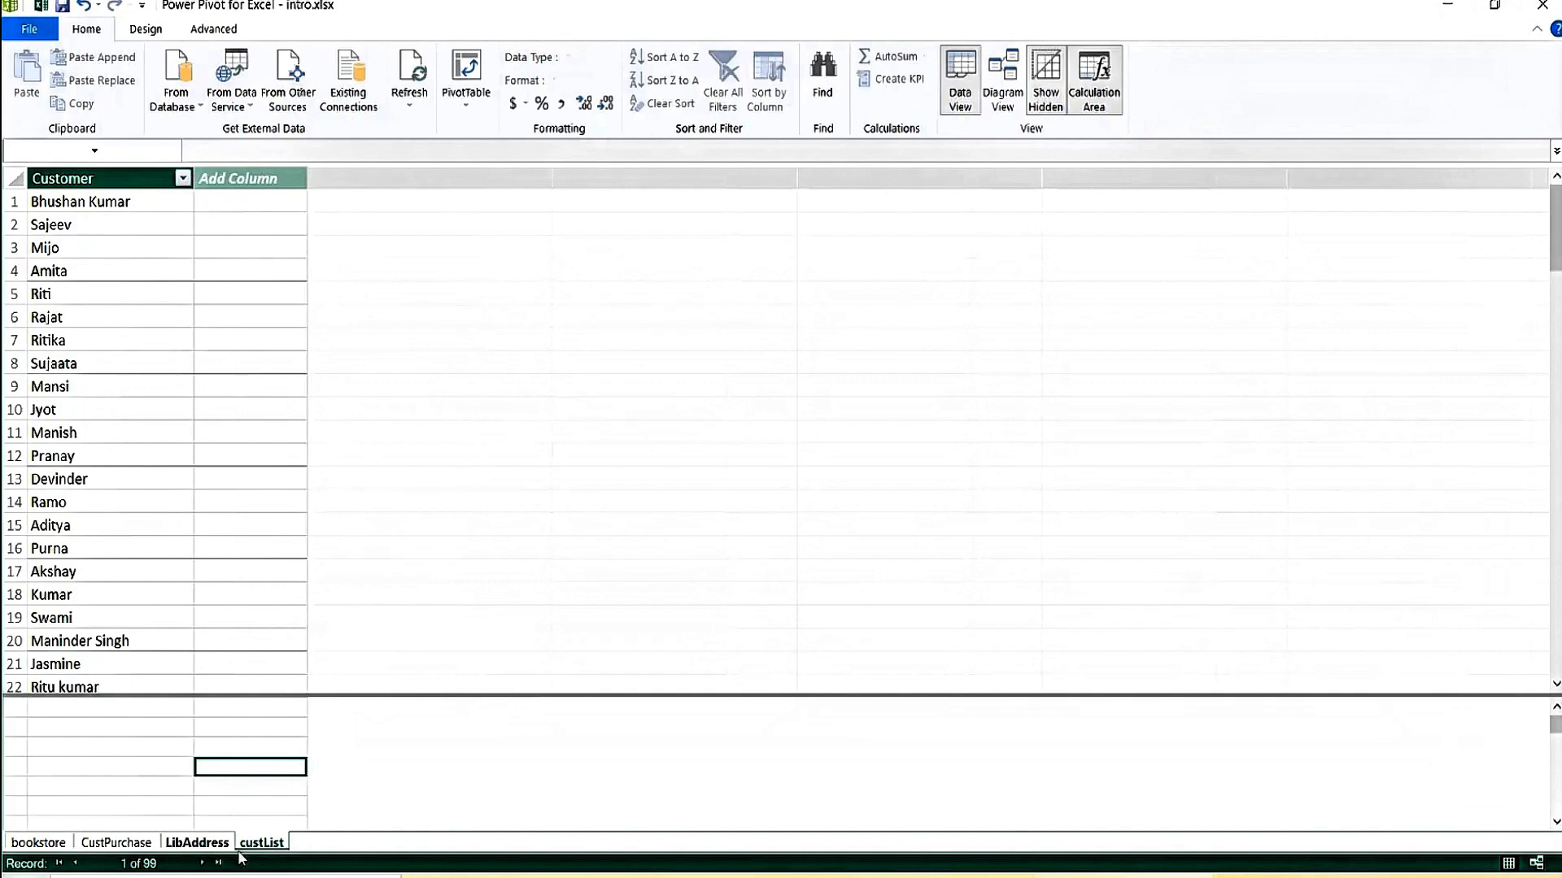
# Delete the custList table from the Power Pivot model, confirming the permanent deletion.
pyautogui.rightClick(268, 843)
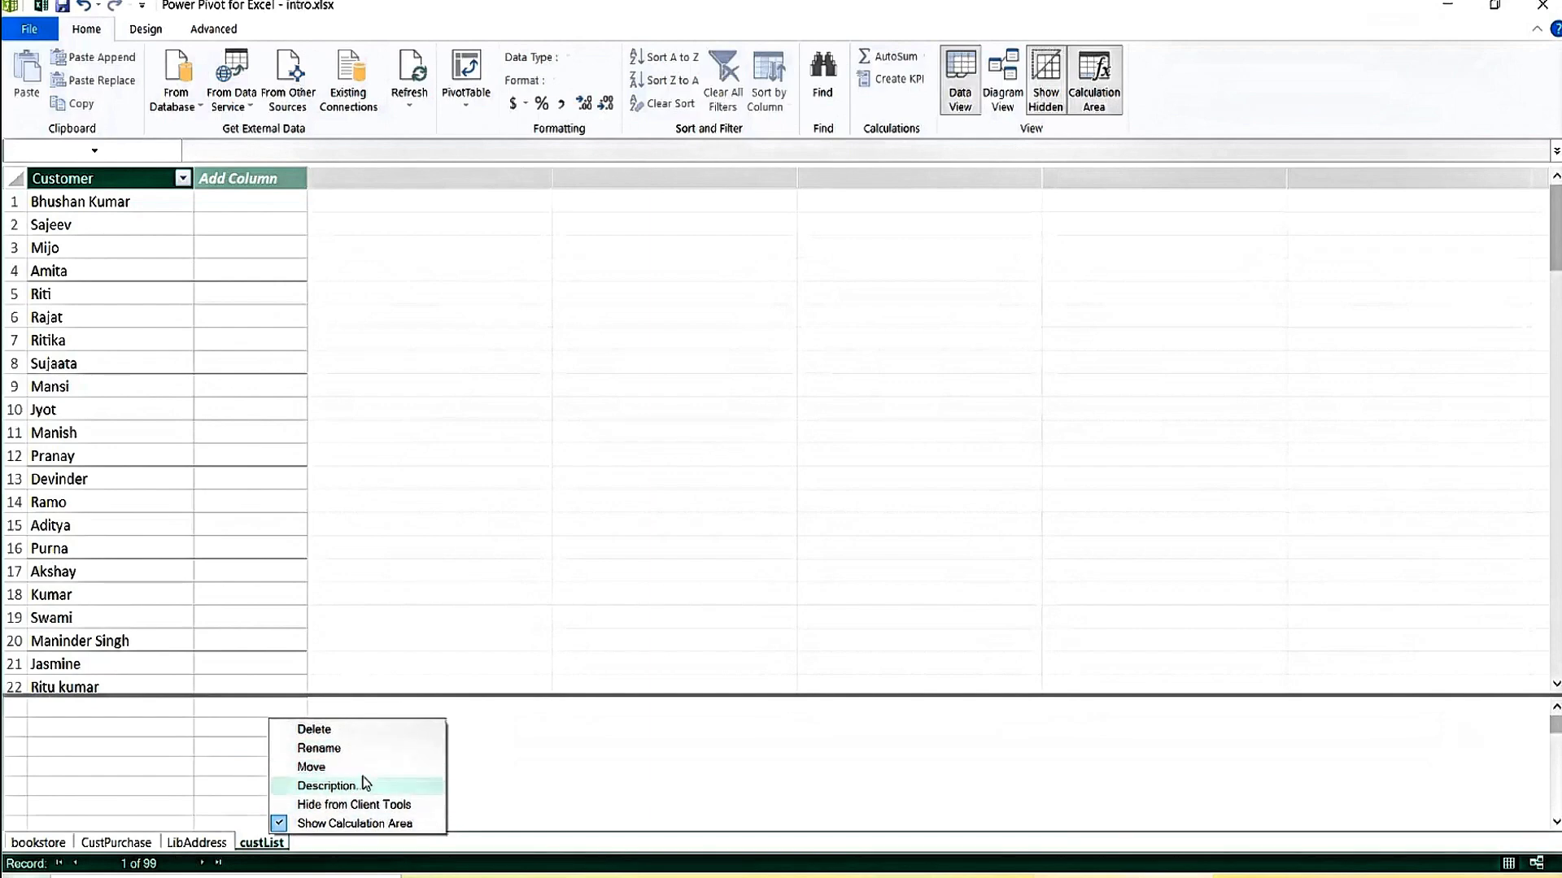
pyautogui.click(330, 729)
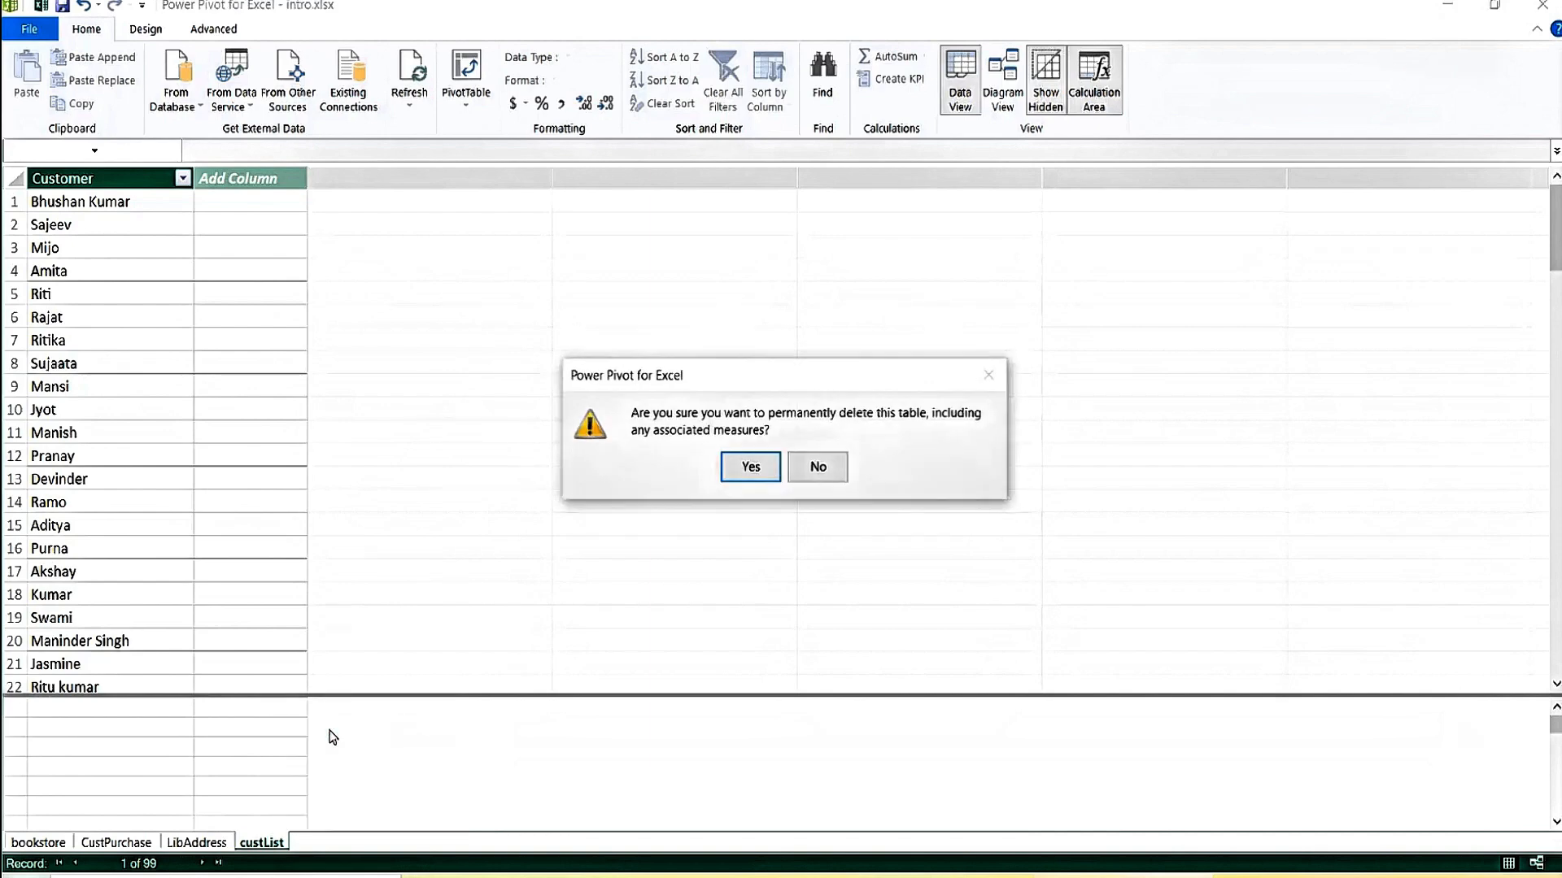
pyautogui.click(750, 467)
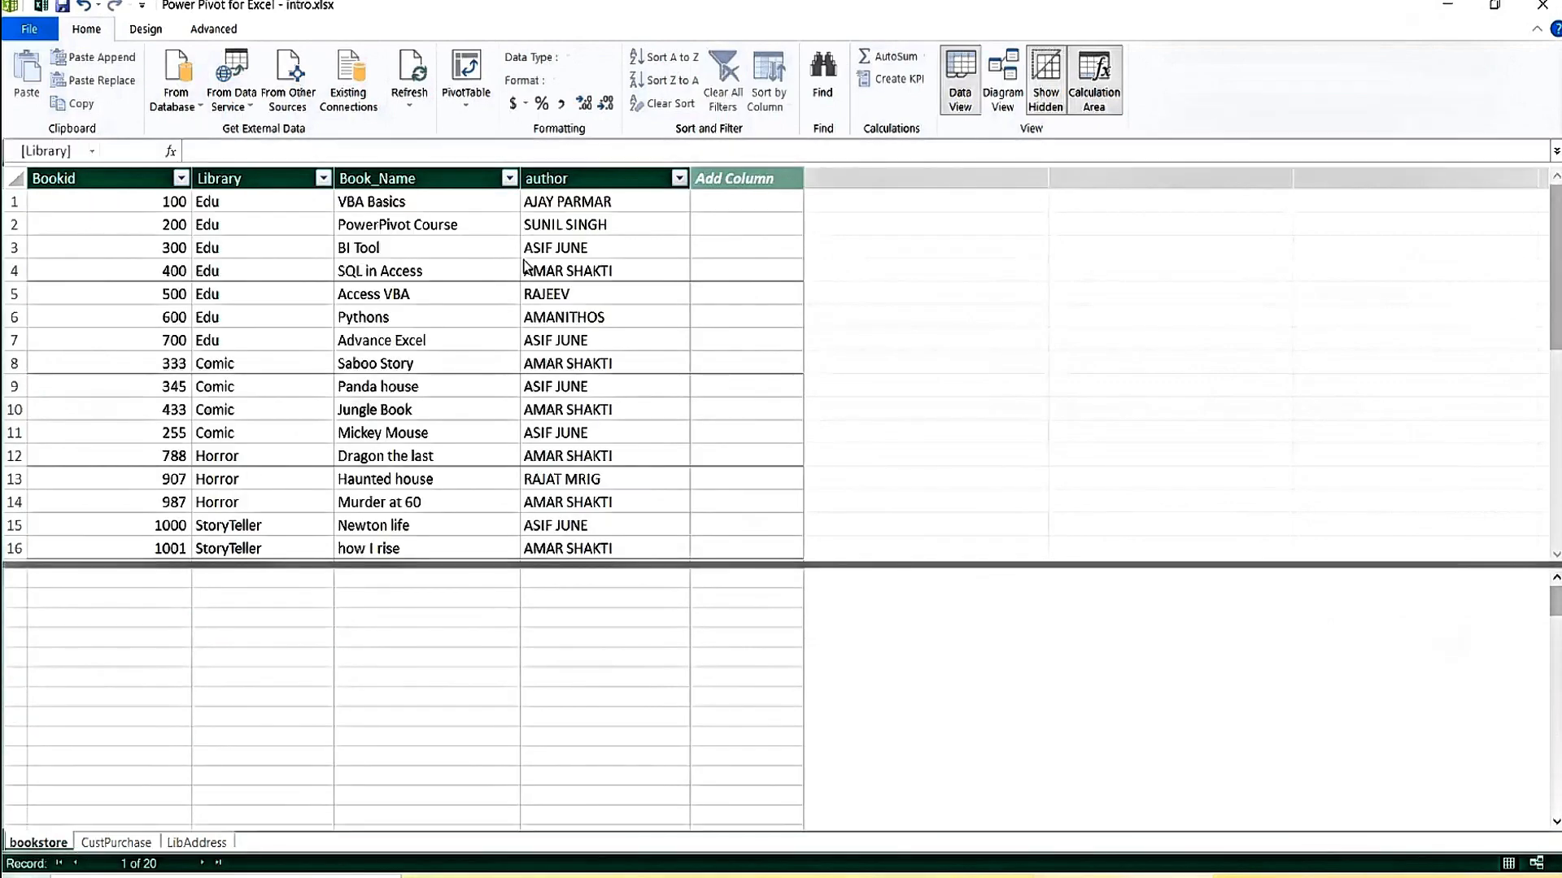
# Refresh all of the workbook's data with Data > Refresh All.
pyautogui.click(428, 252)
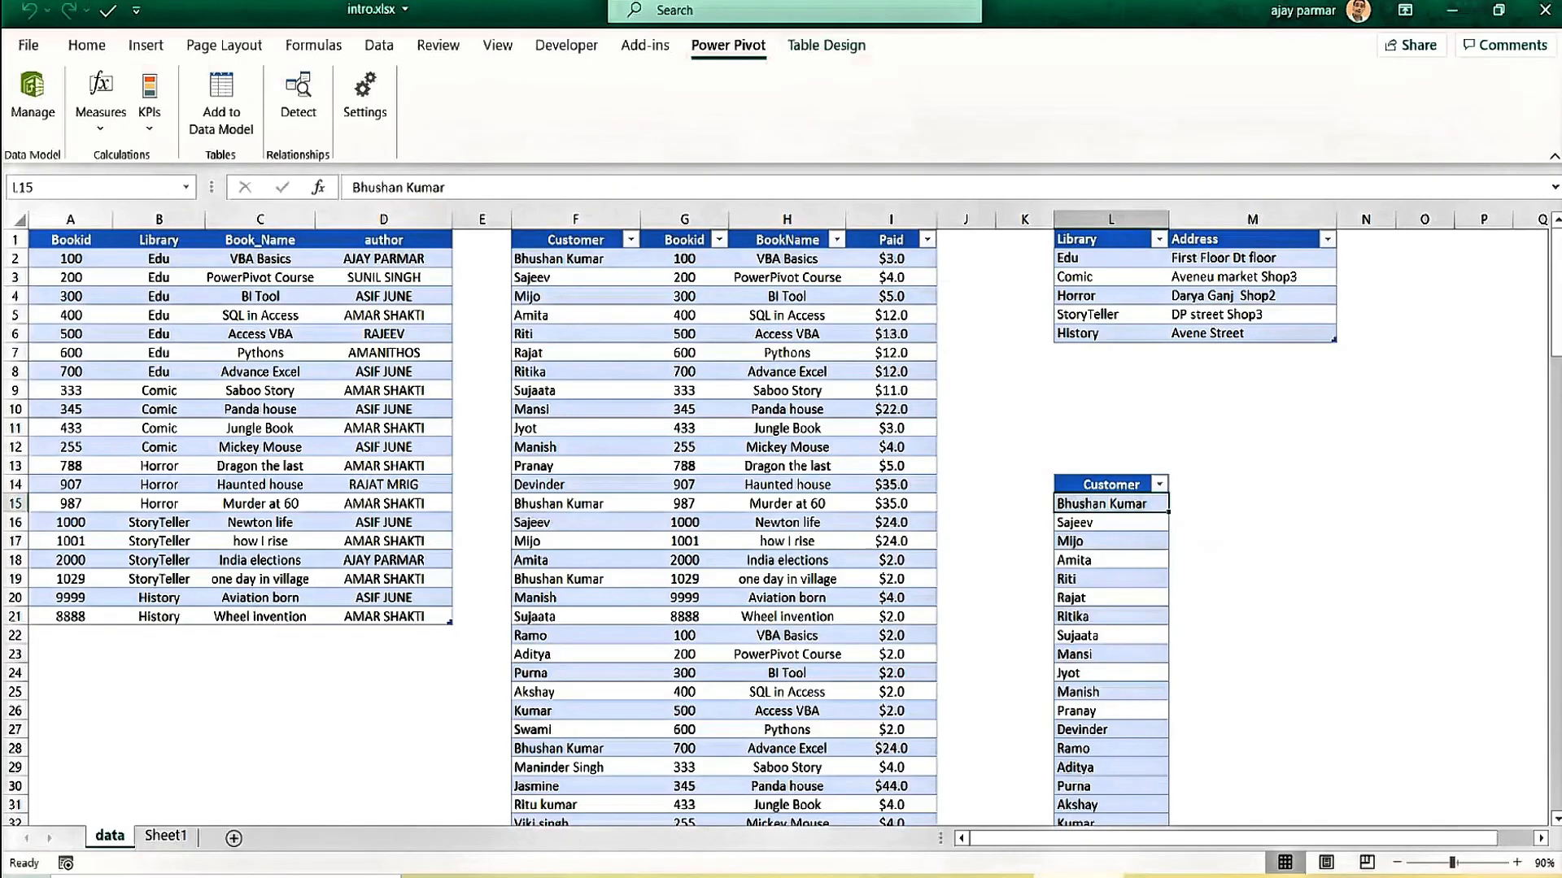
pyautogui.click(1090, 524)
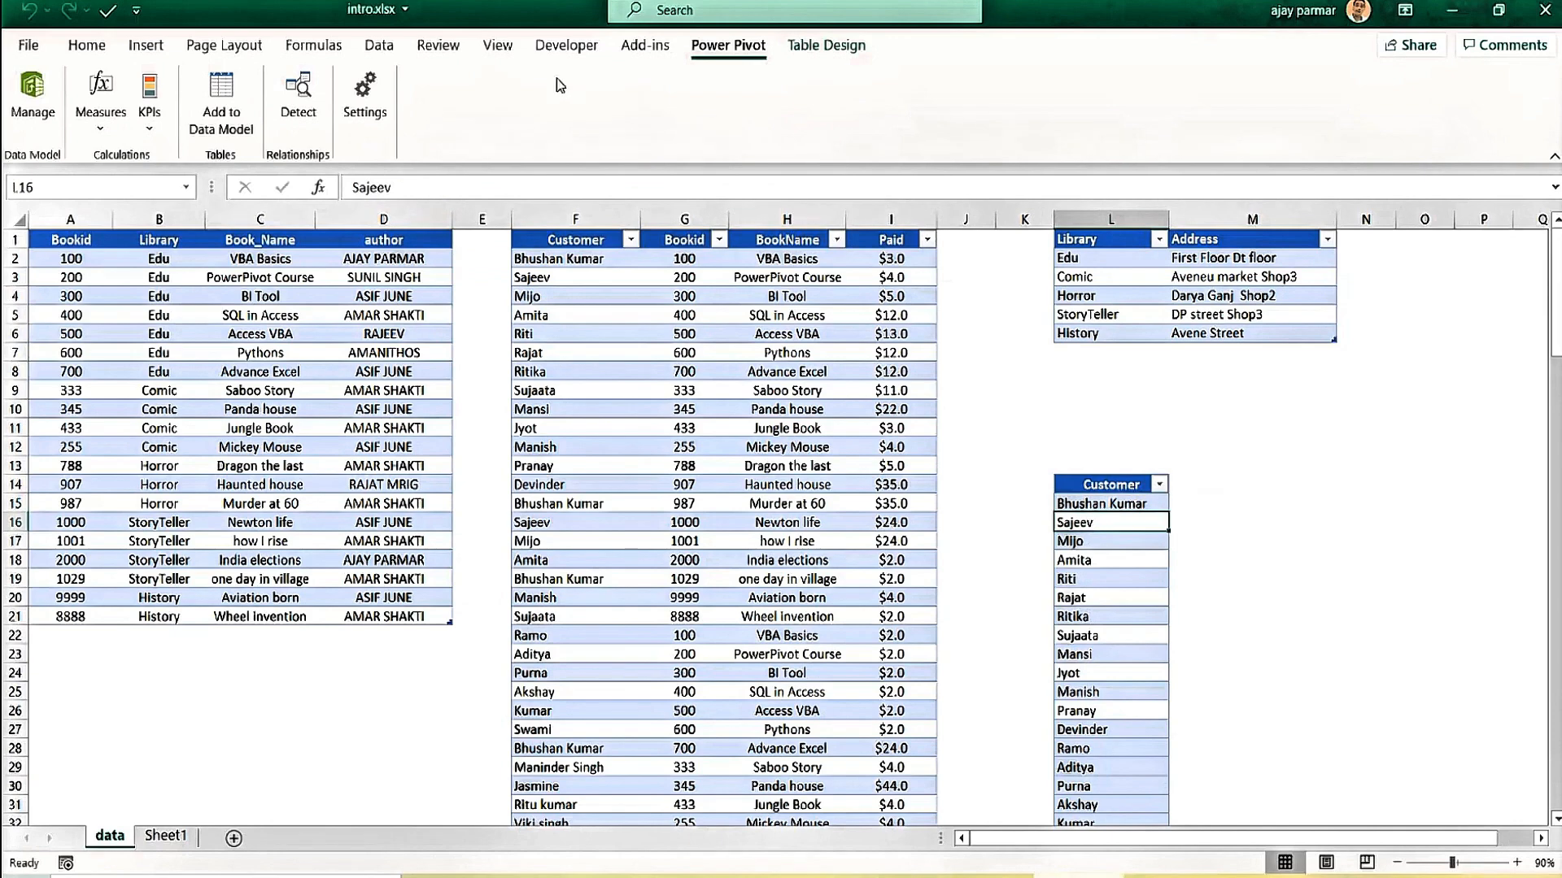
pyautogui.click(87, 45)
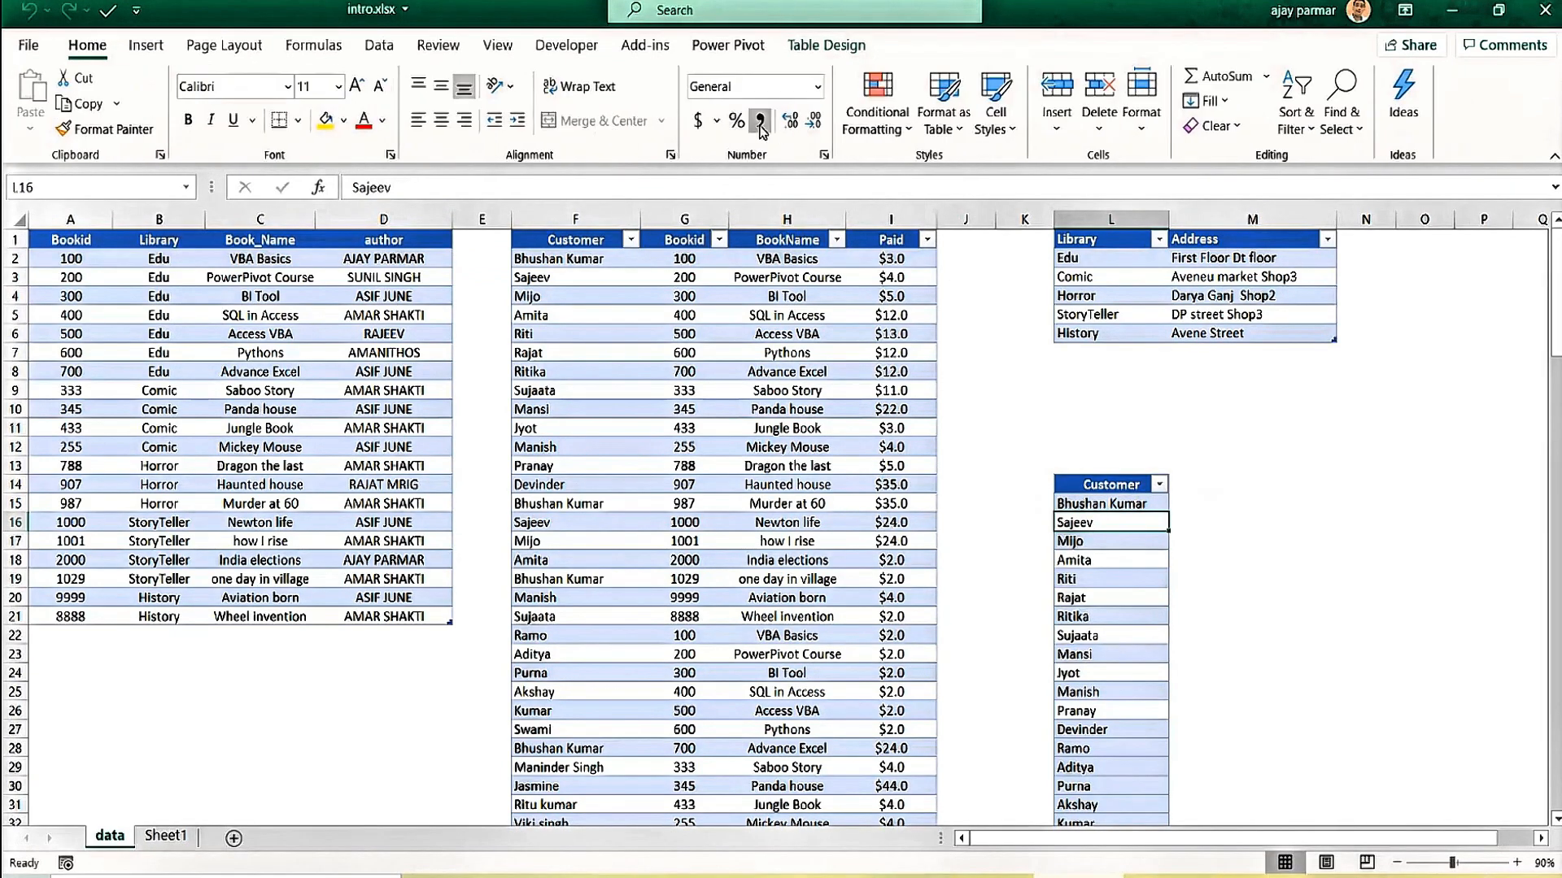
pyautogui.click(381, 47)
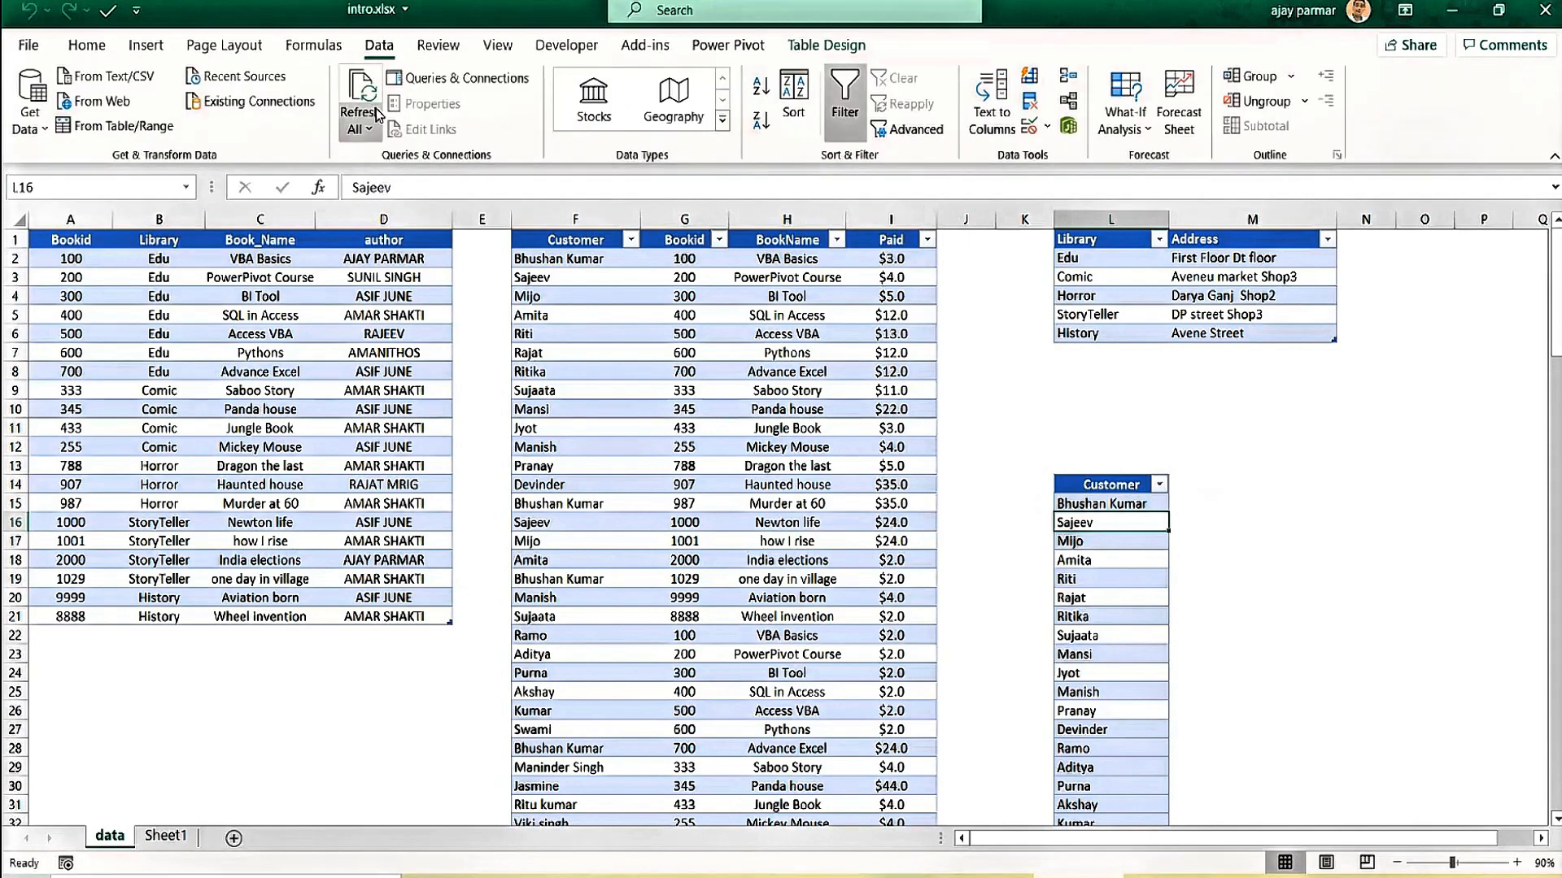
pyautogui.click(362, 126)
pyautogui.click(408, 166)
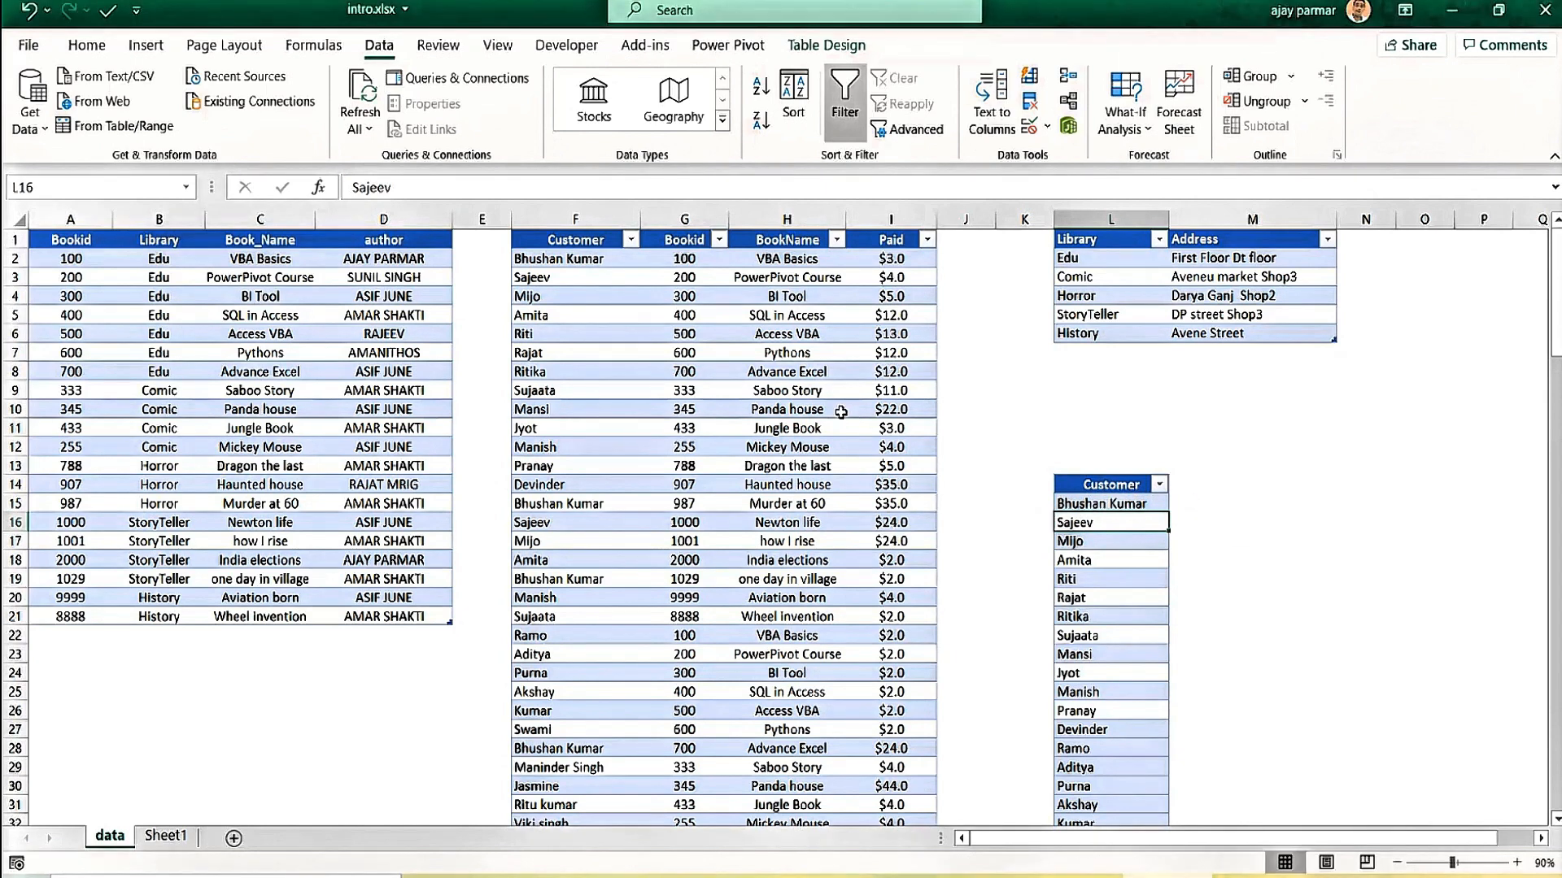
# Review the Pythons, Bookid 333, Bookid 987 and Horror entries in the refreshed tables, then return to Power Pivot.
pyautogui.click(321, 358)
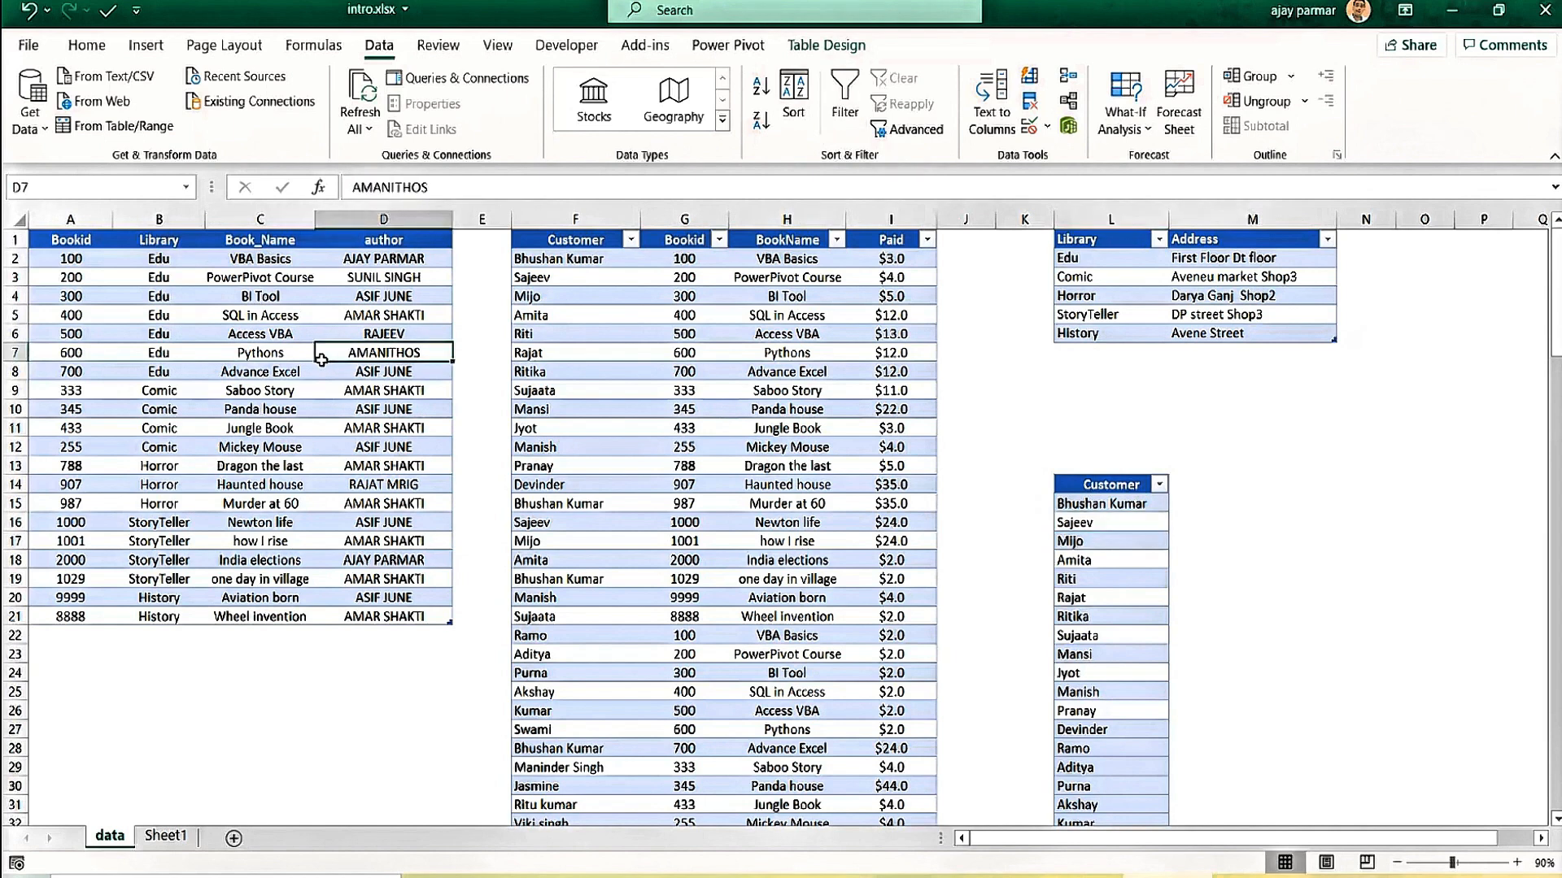
pyautogui.click(259, 370)
pyautogui.click(667, 387)
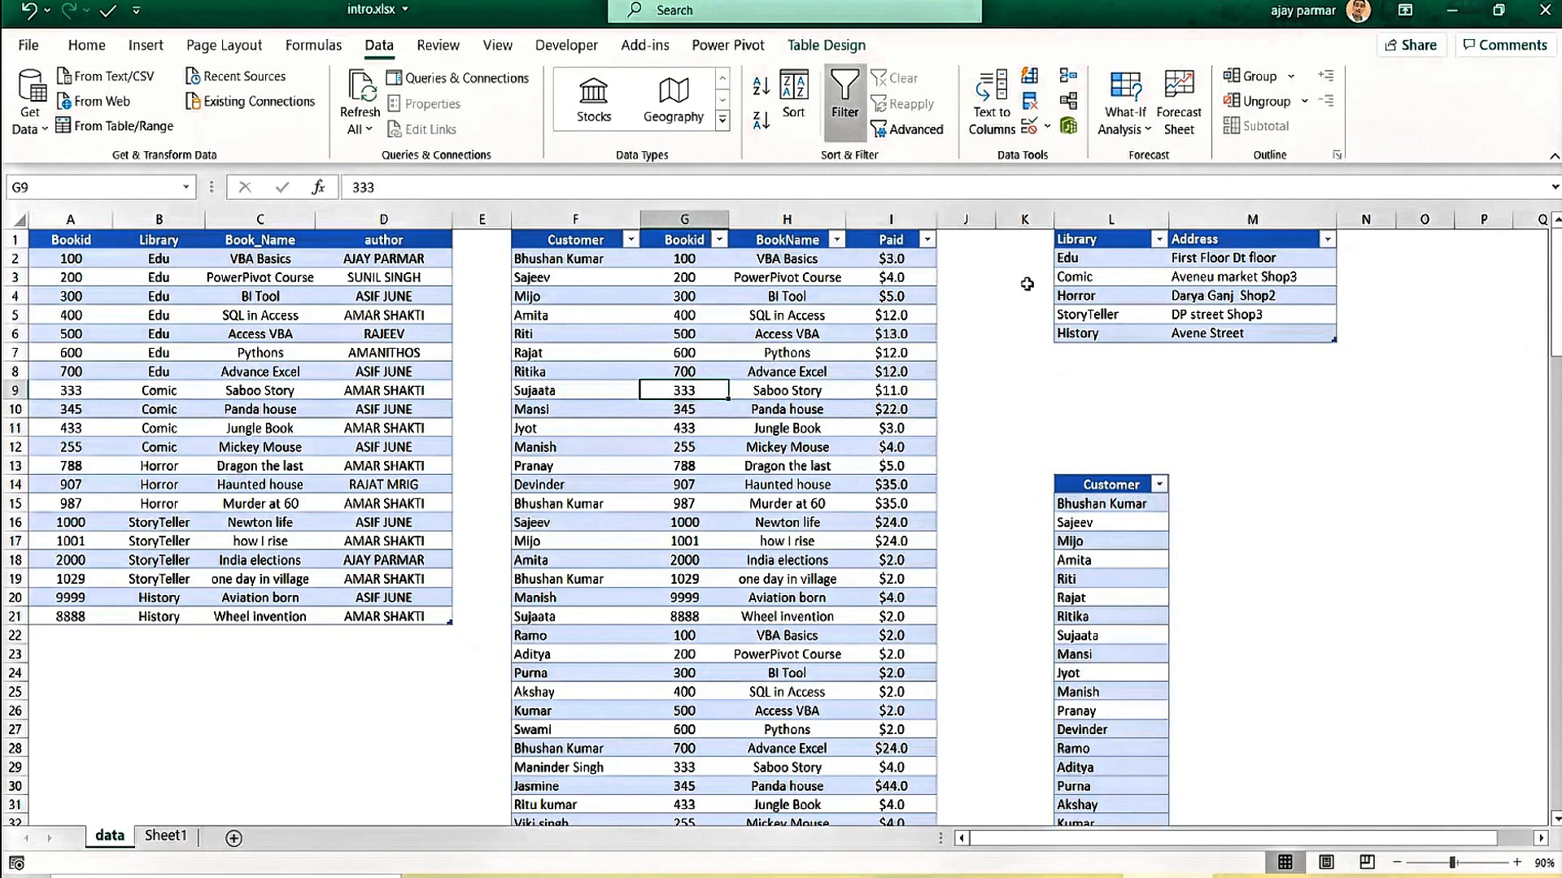
pyautogui.click(1098, 291)
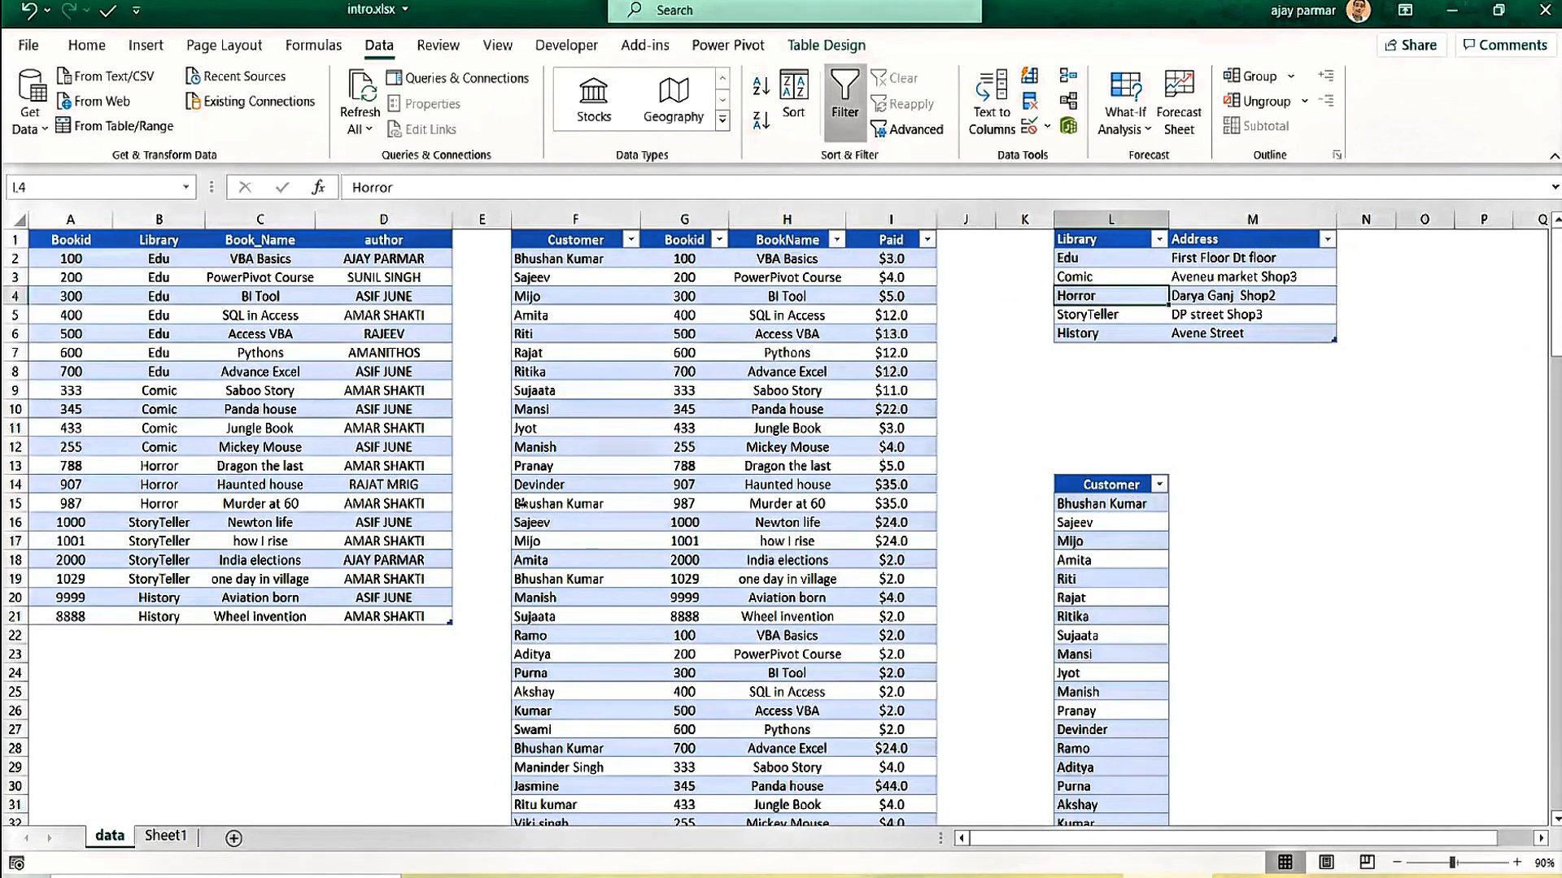
pyautogui.click(515, 504)
pyautogui.click(252, 453)
pyautogui.click(755, 346)
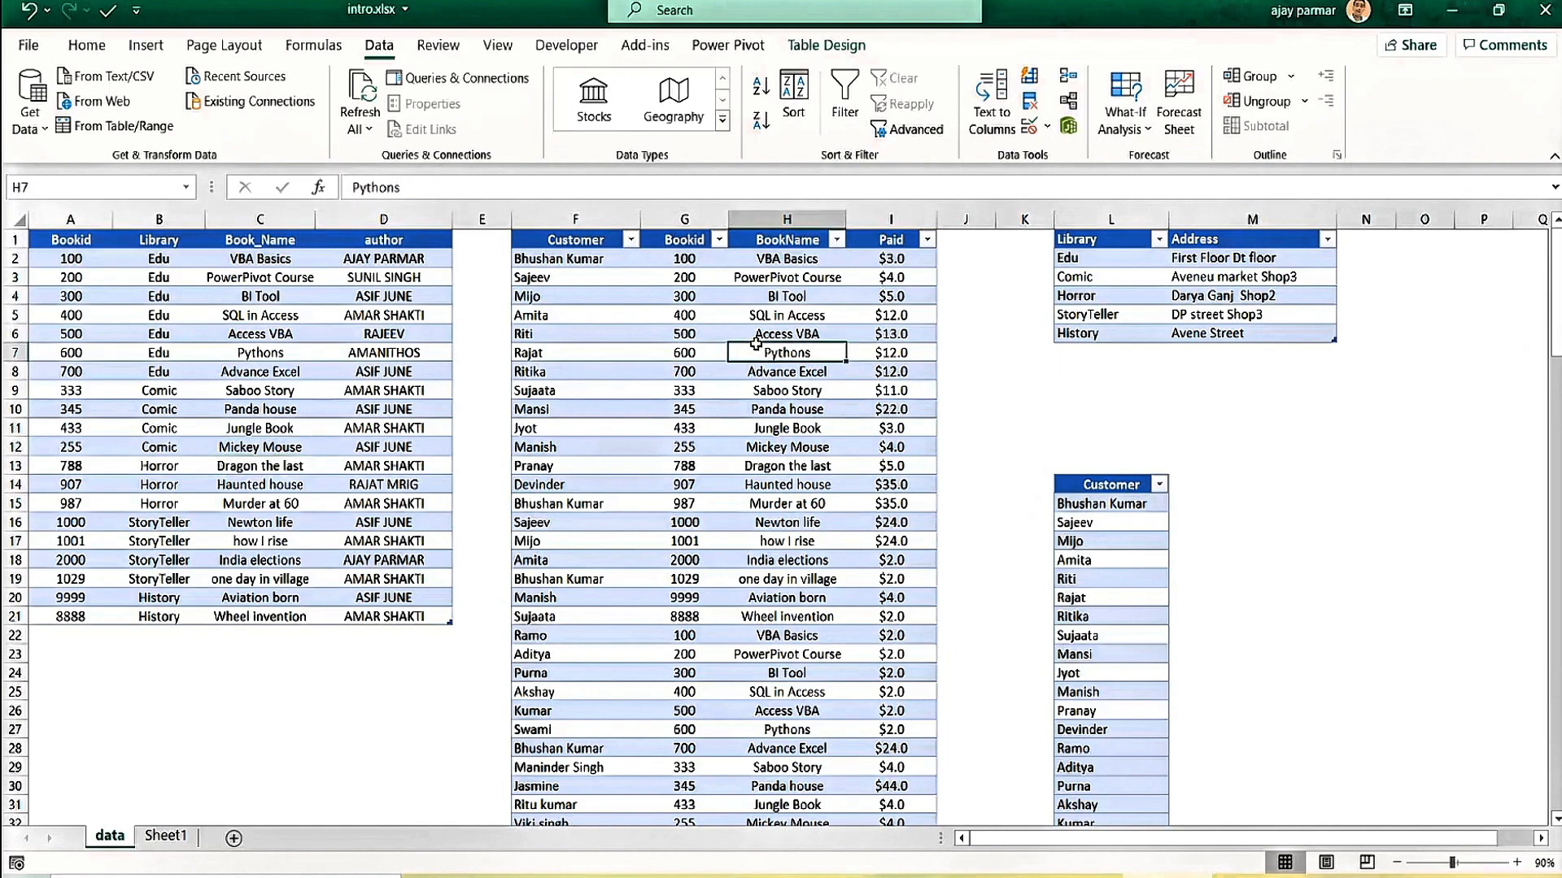
pyautogui.hotkey('alt', 'Tab')
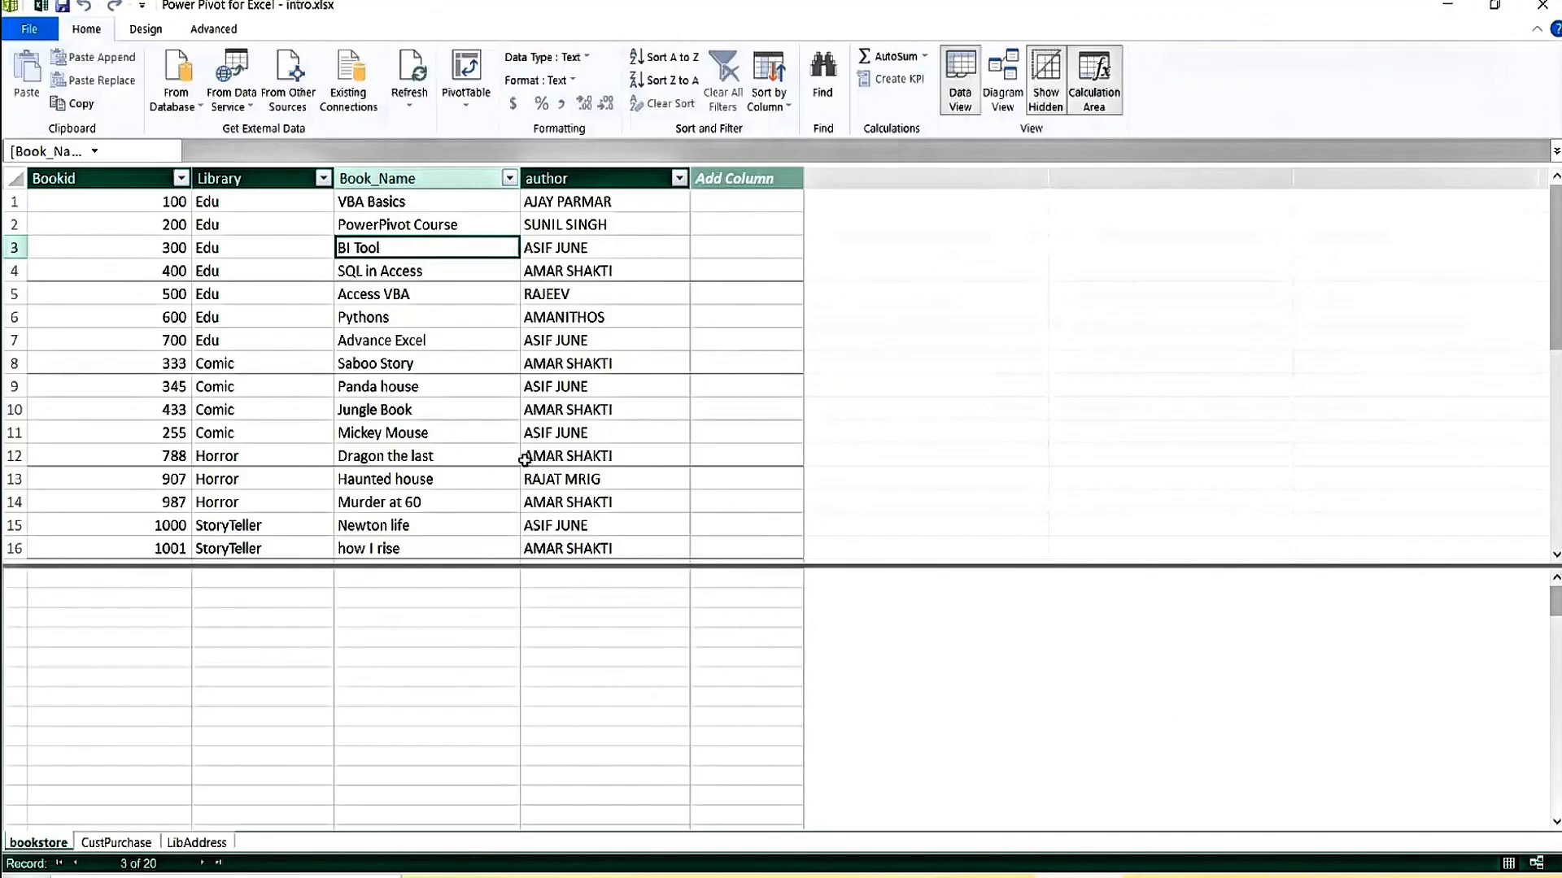
# Widen the bookstore table's author, Book_Name and Library columns to show full values.
pyautogui.rightClick(45, 842)
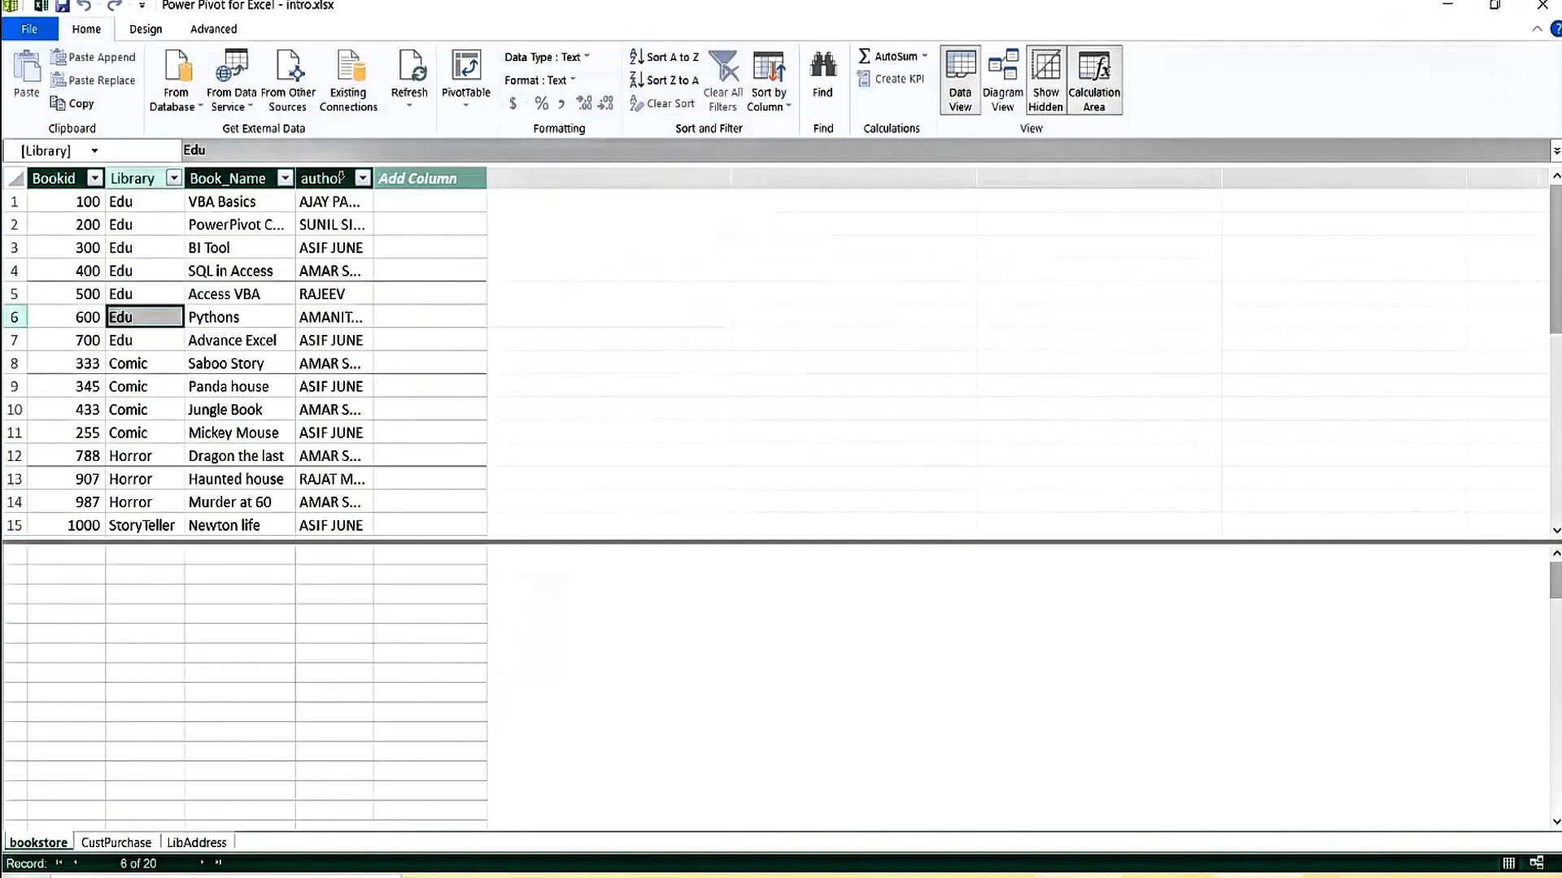
pyautogui.moveTo(376, 180); pyautogui.dragTo(484, 179)
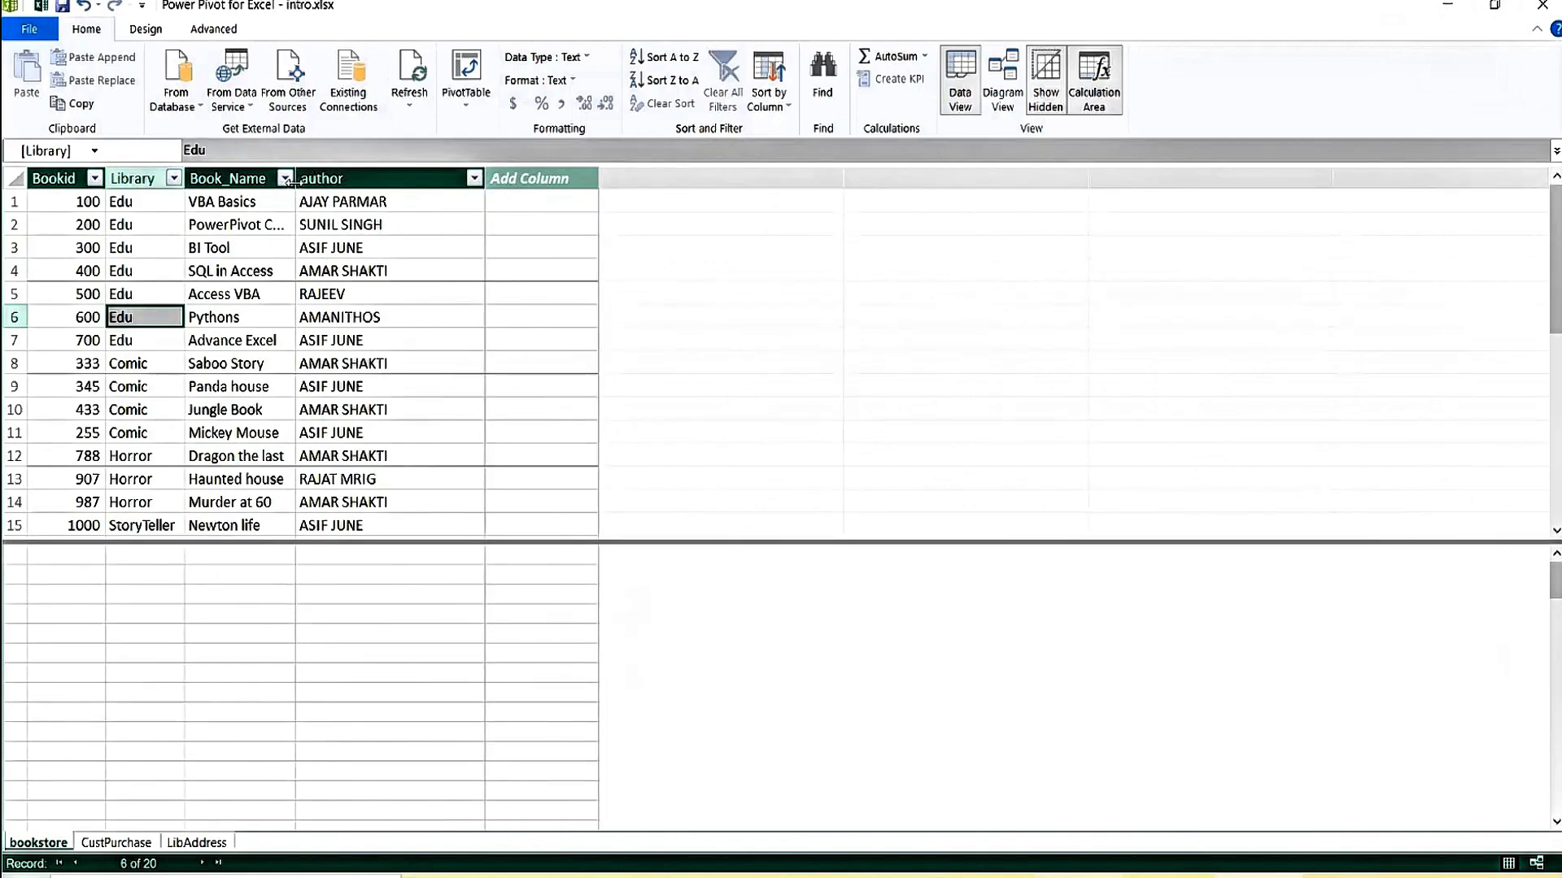
pyautogui.moveTo(296, 179); pyautogui.dragTo(408, 180)
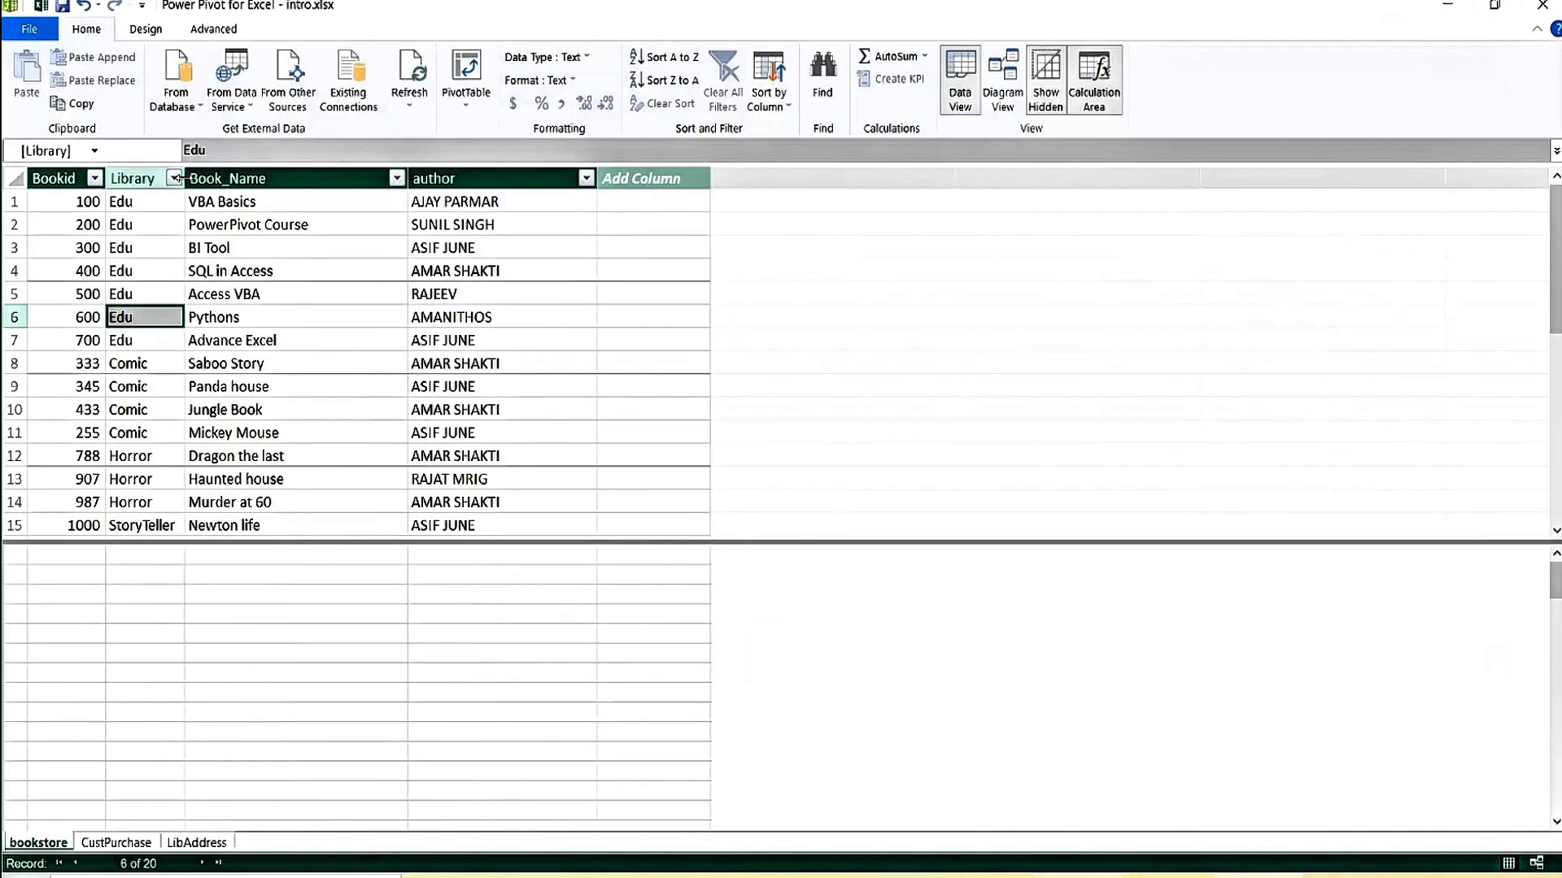
pyautogui.moveTo(184, 178); pyautogui.dragTo(257, 179)
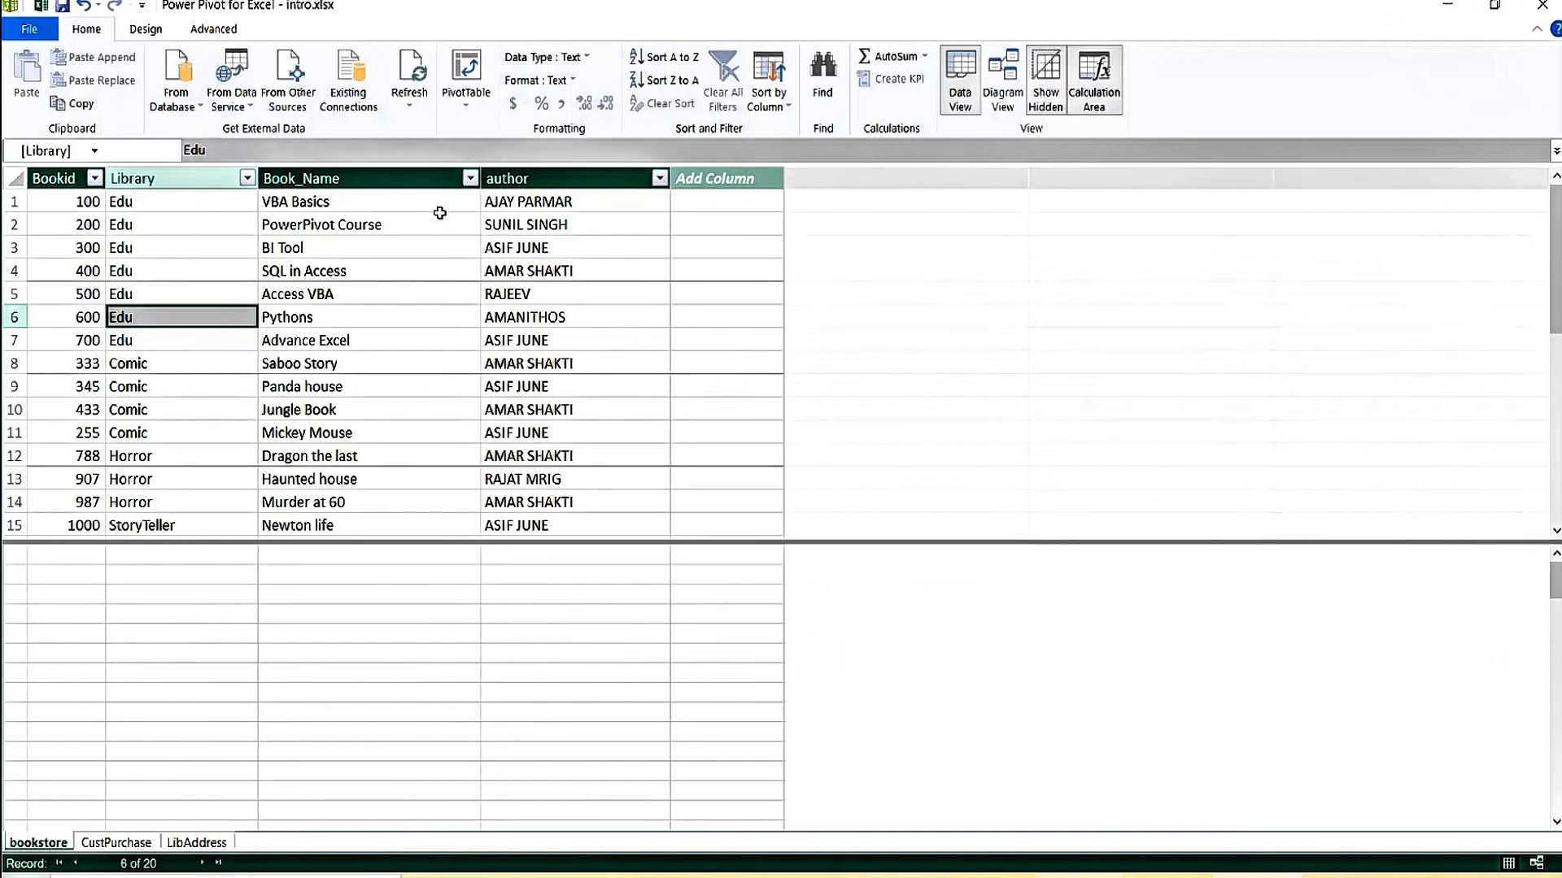
# Inspect author values and the BI Tool, Panda house and Haunted house titles, then pick calculation-area cells.
pyautogui.click(545, 226)
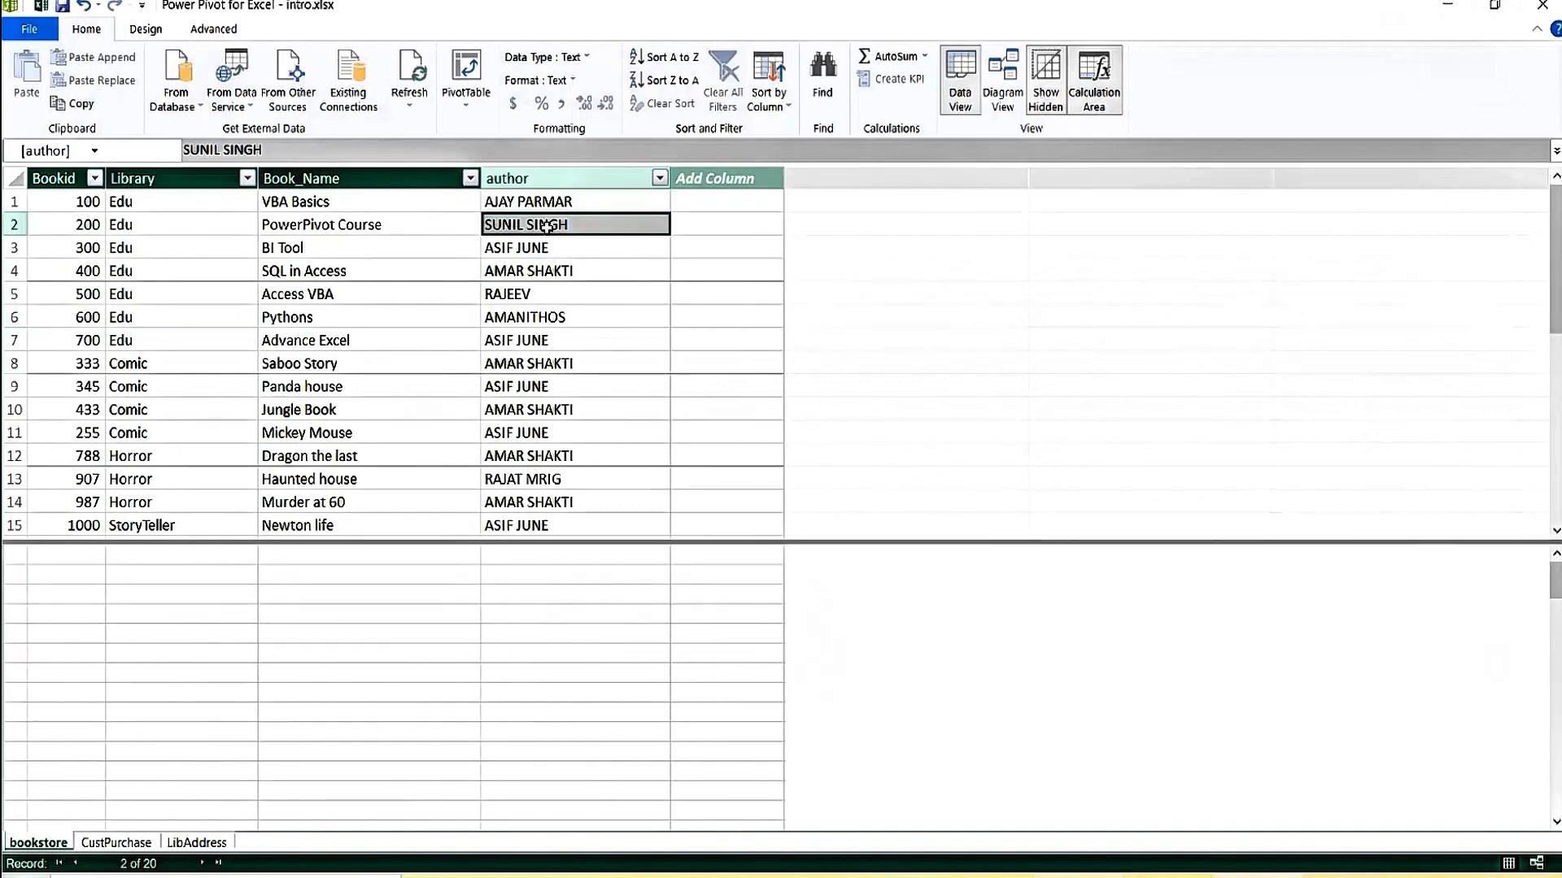
pyautogui.click(551, 272)
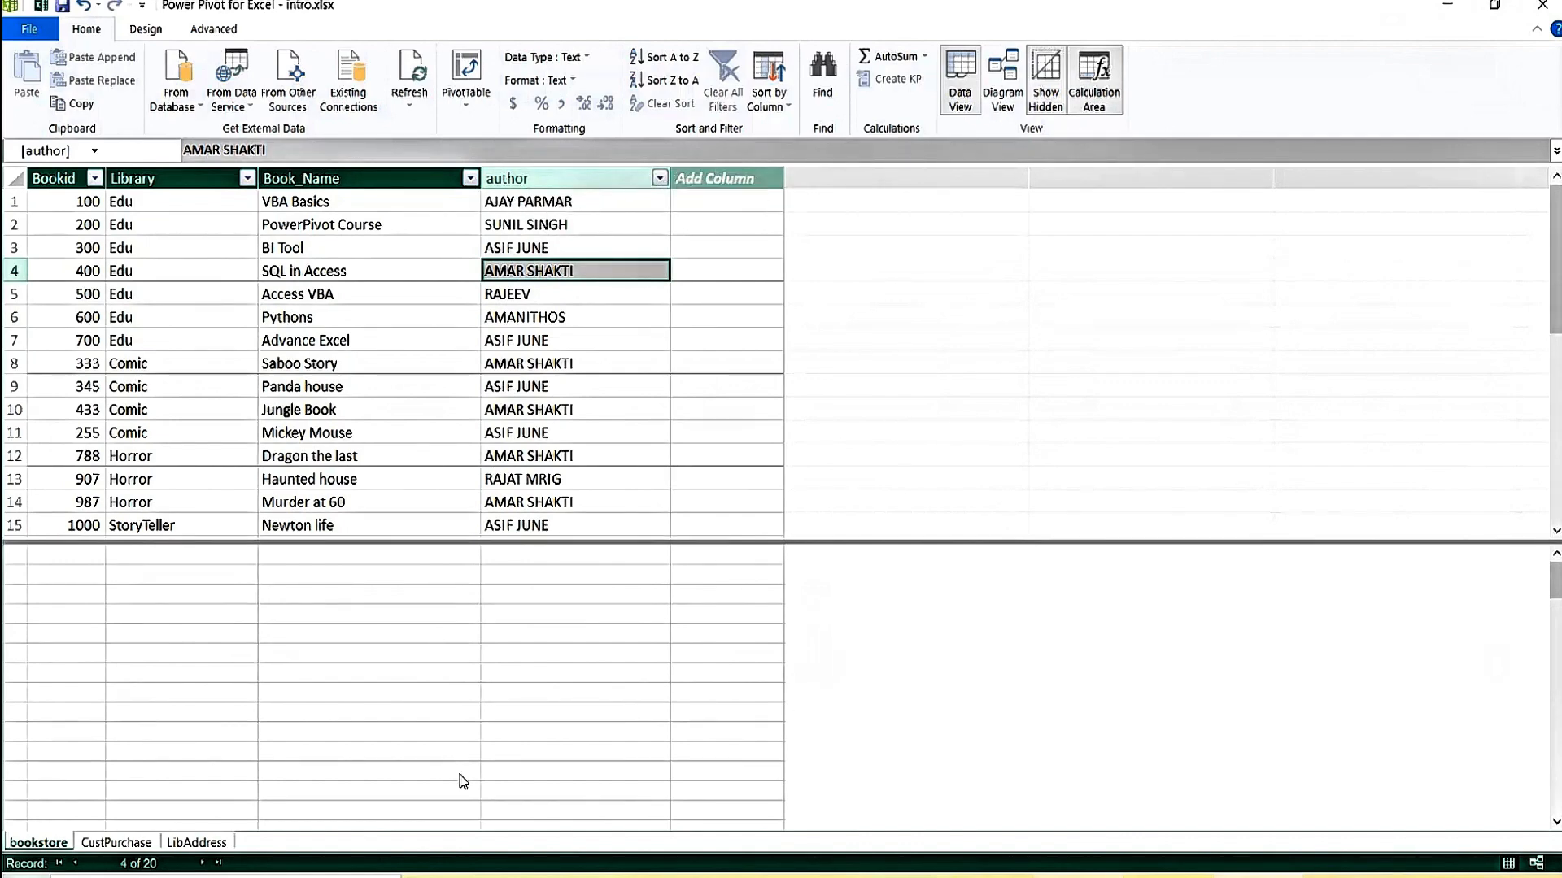
pyautogui.click(367, 245)
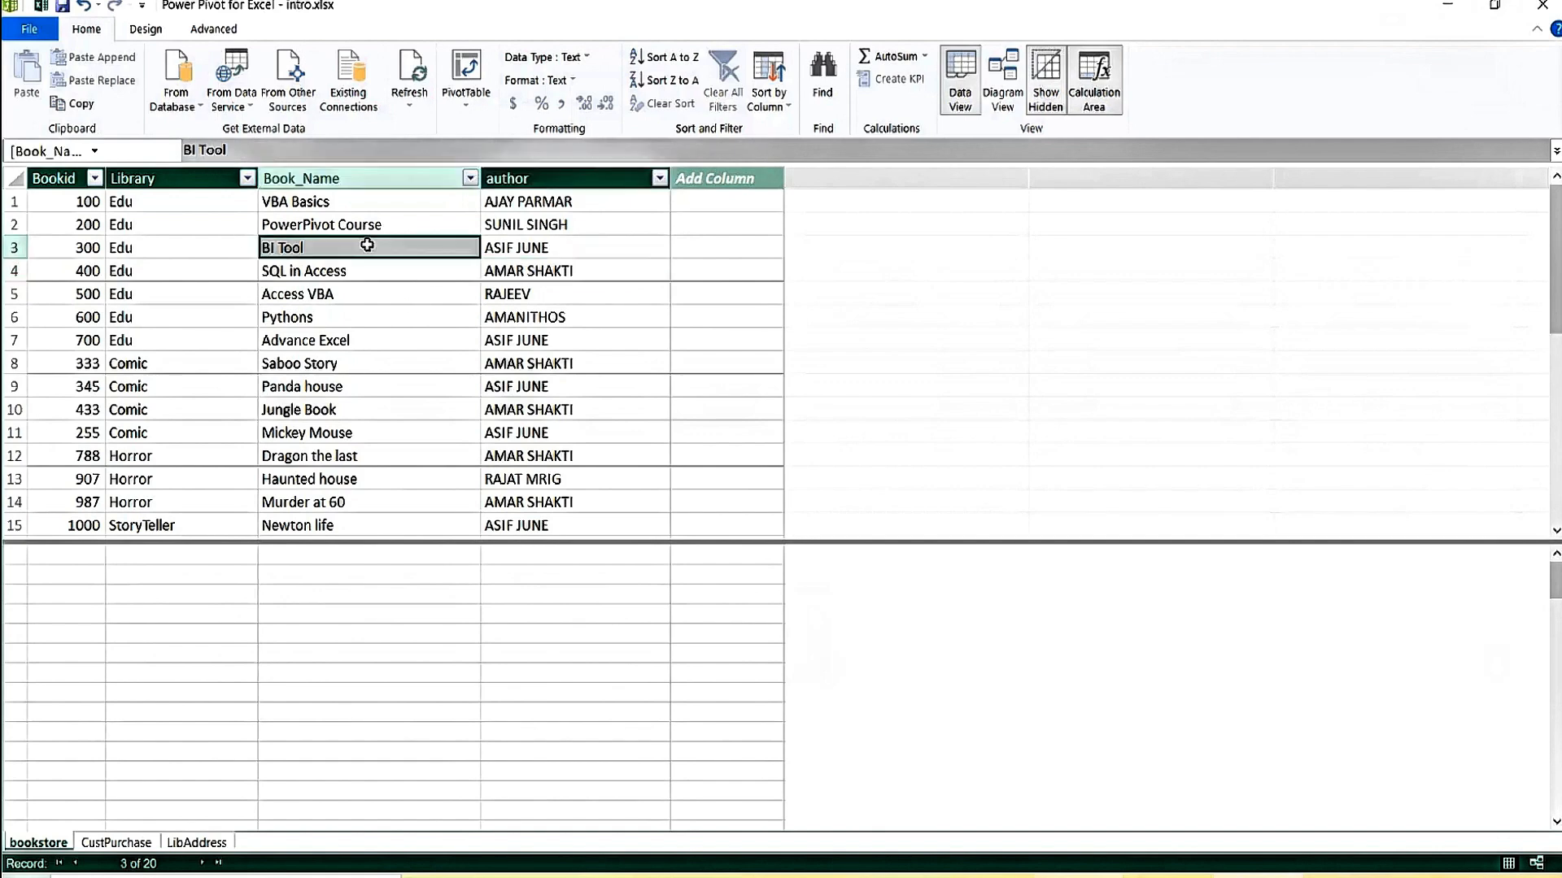
pyautogui.click(364, 388)
pyautogui.click(390, 481)
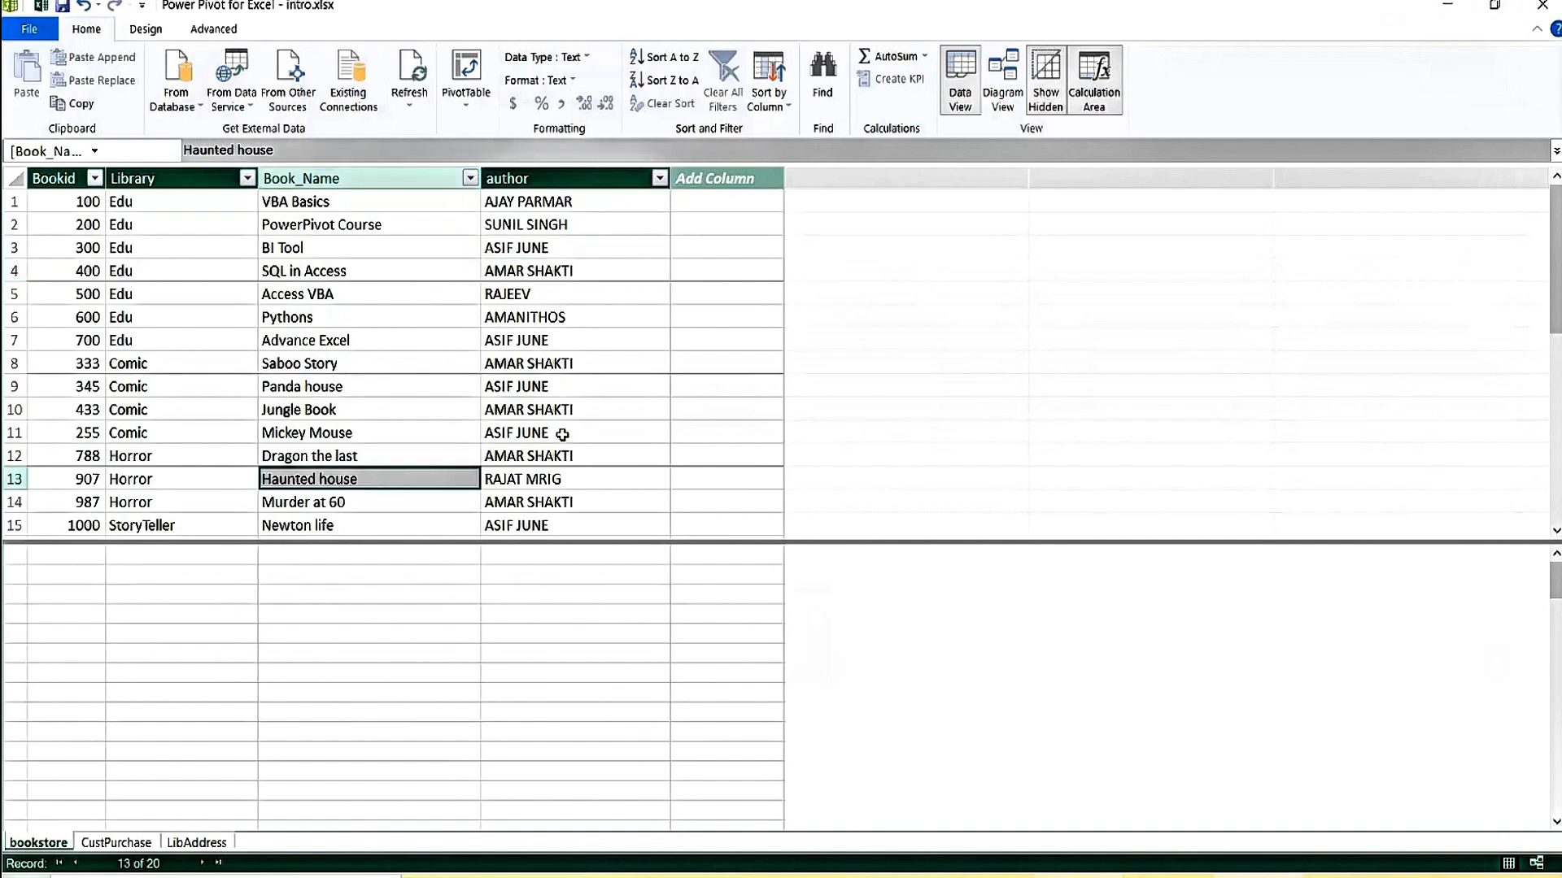
pyautogui.click(585, 432)
pyautogui.click(439, 642)
pyautogui.click(346, 601)
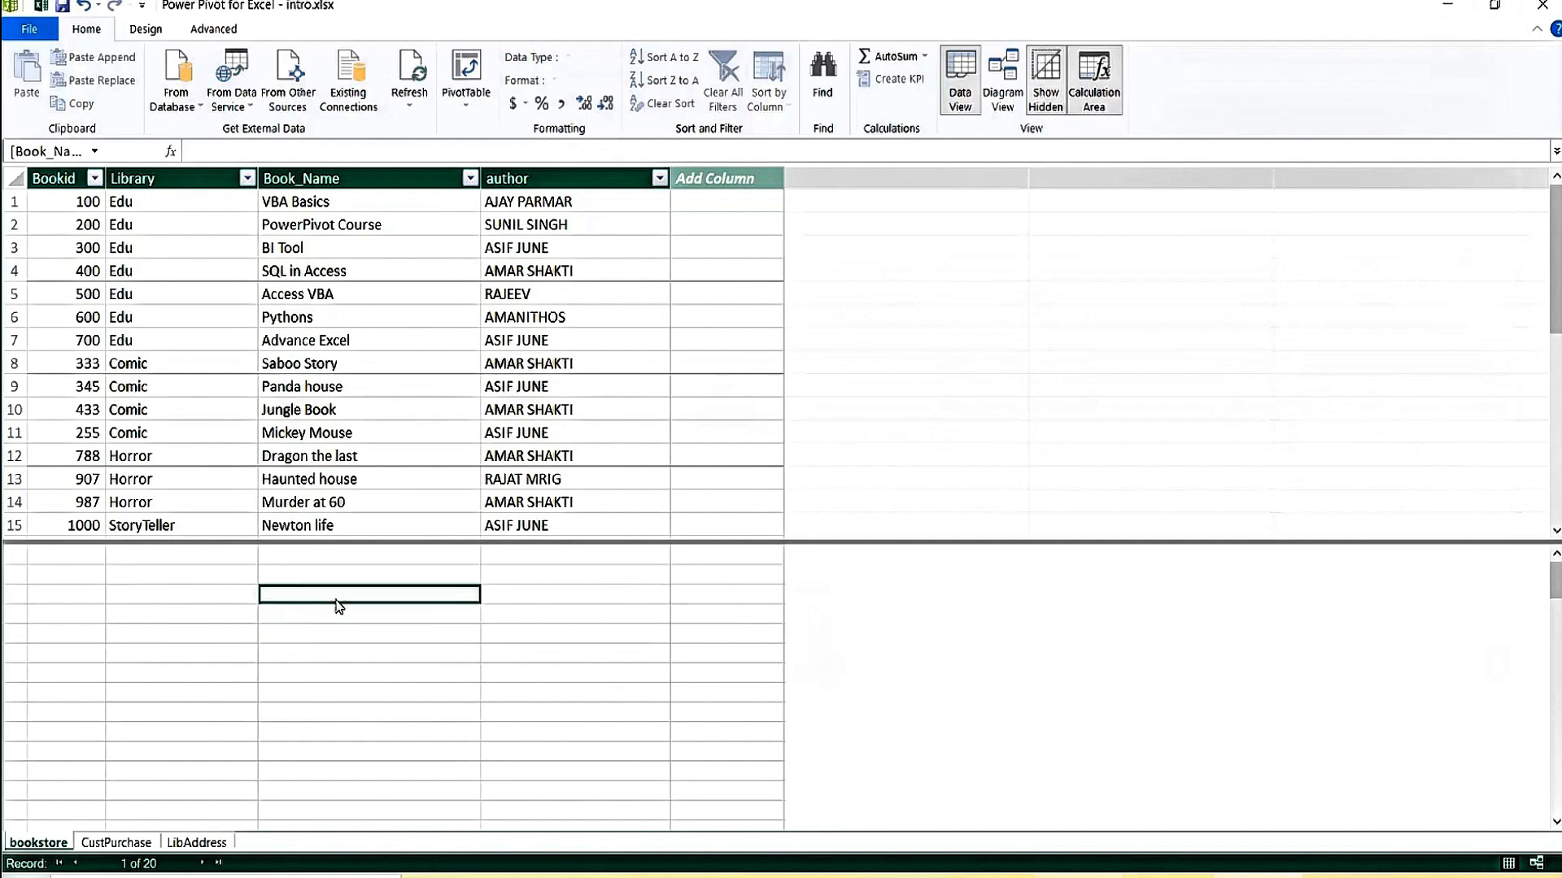
pyautogui.click(554, 613)
pyautogui.click(348, 637)
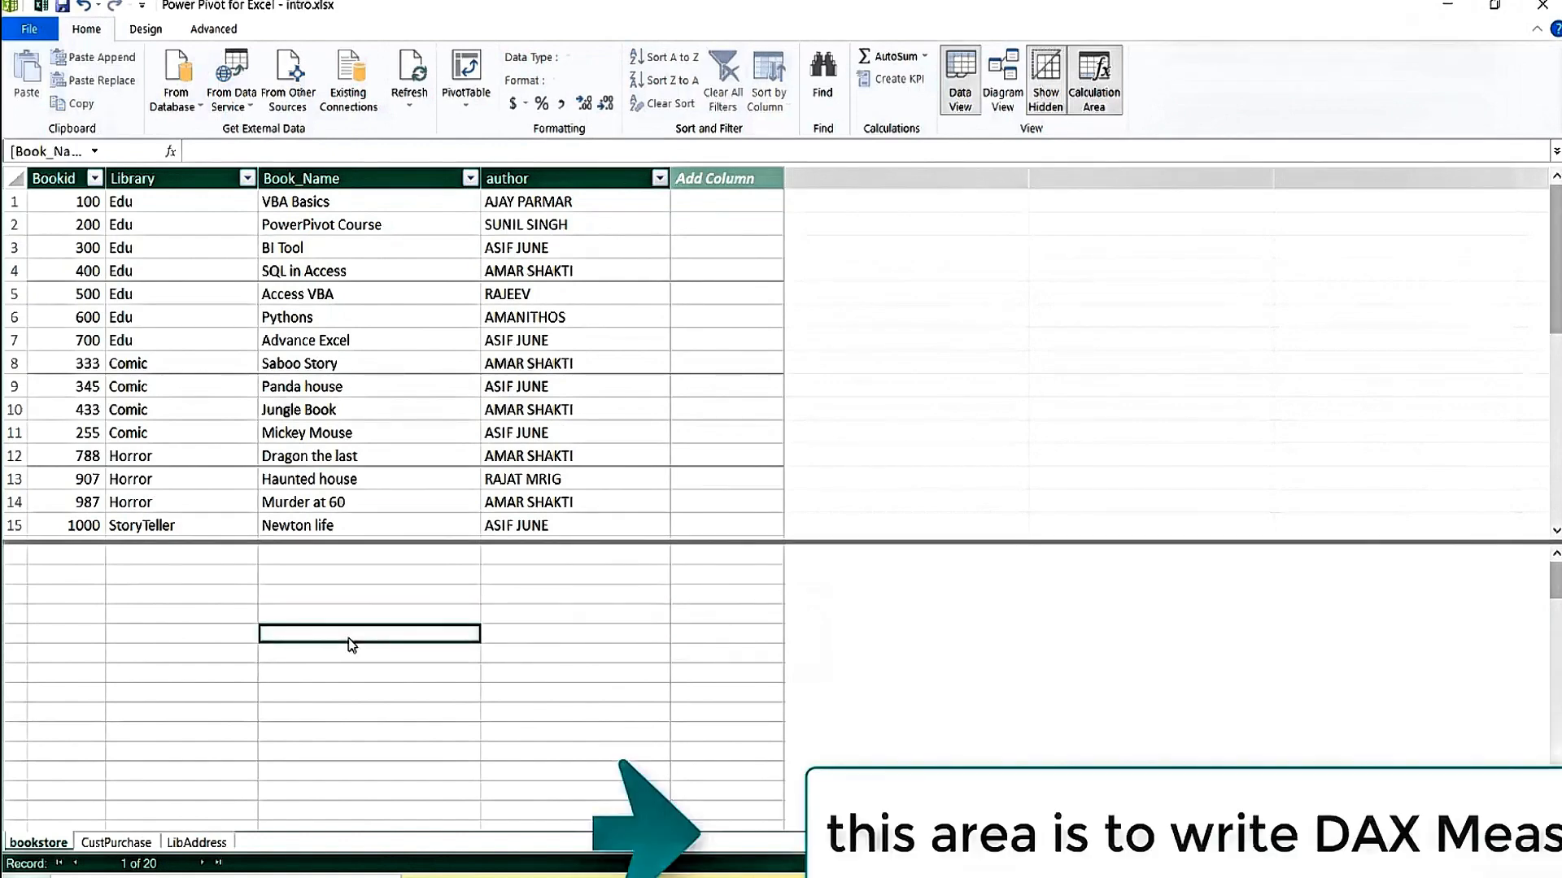
# Enter the notes 'dax measure' and 'data analysis expressions' one below the other in the calculation area.
pyautogui.write('dax me')
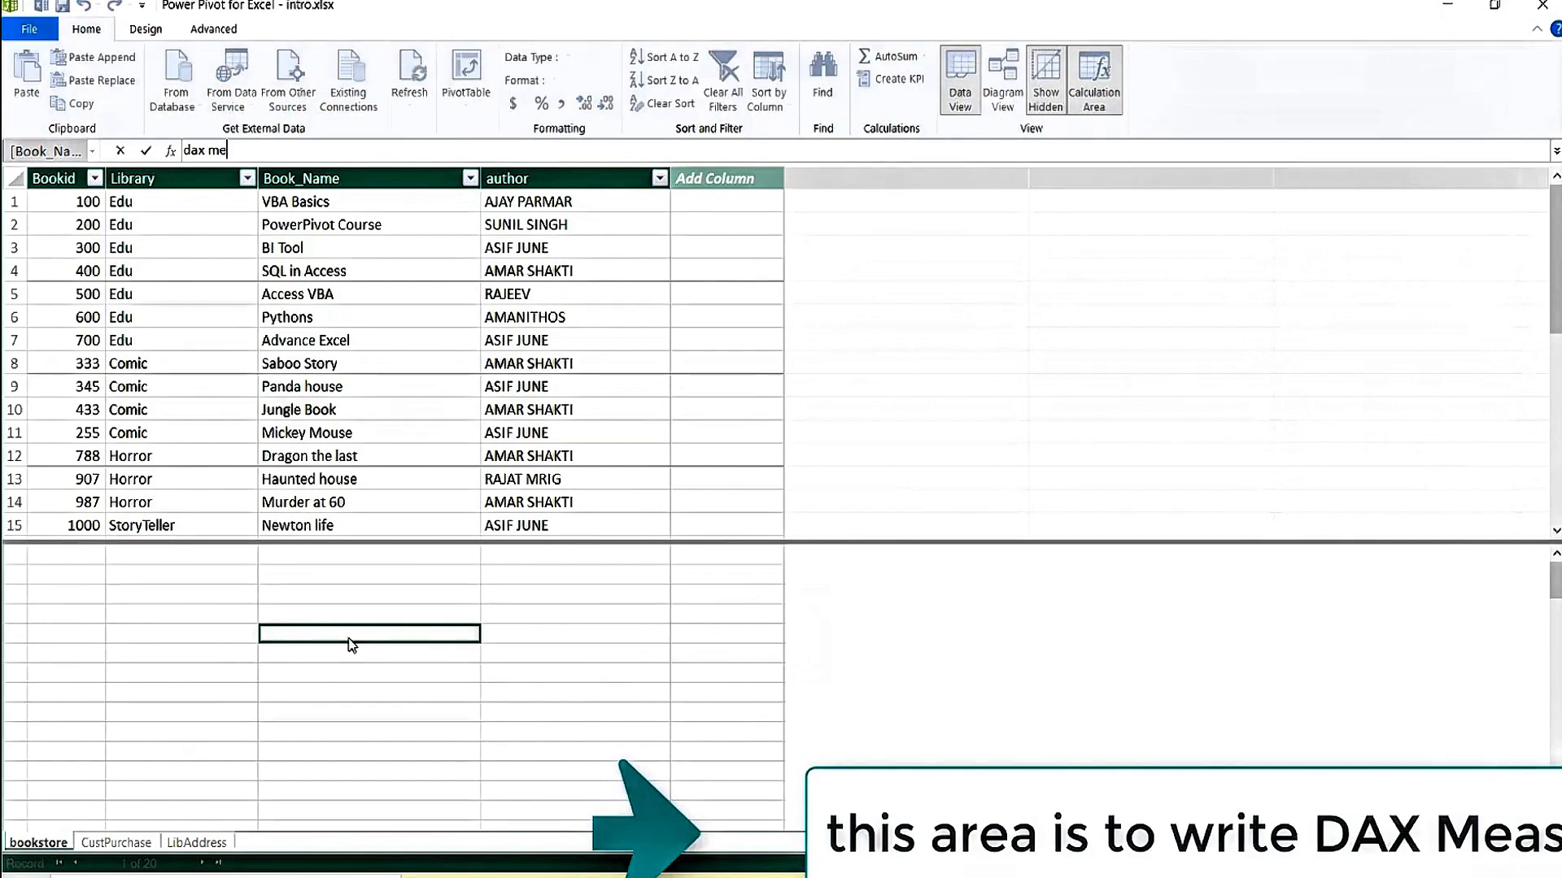
pyautogui.write('asure')
pyautogui.press('Return')
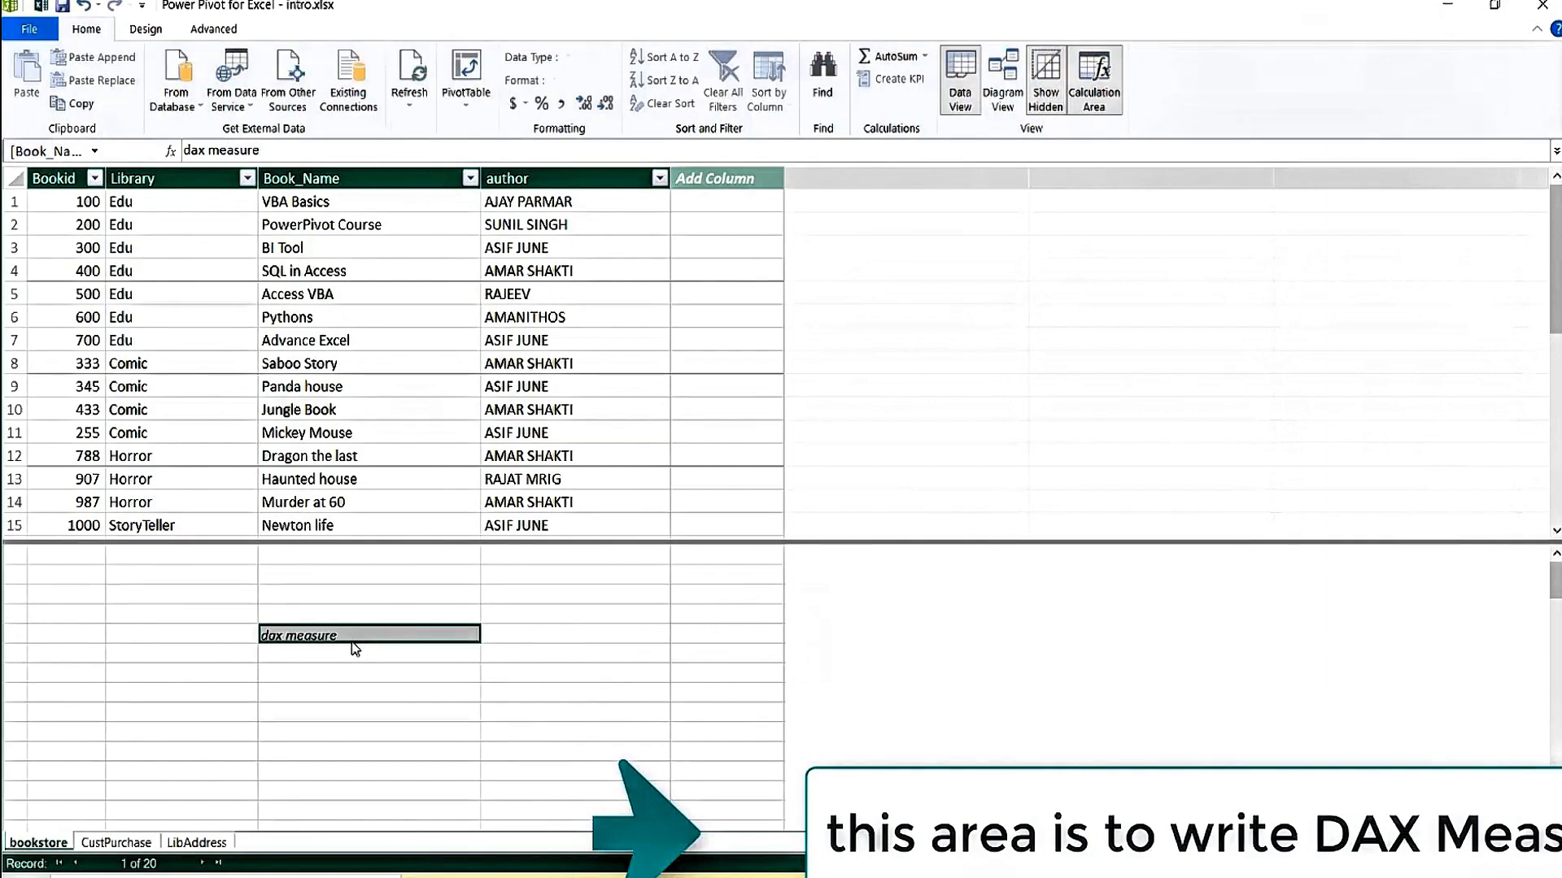
pyautogui.click(554, 639)
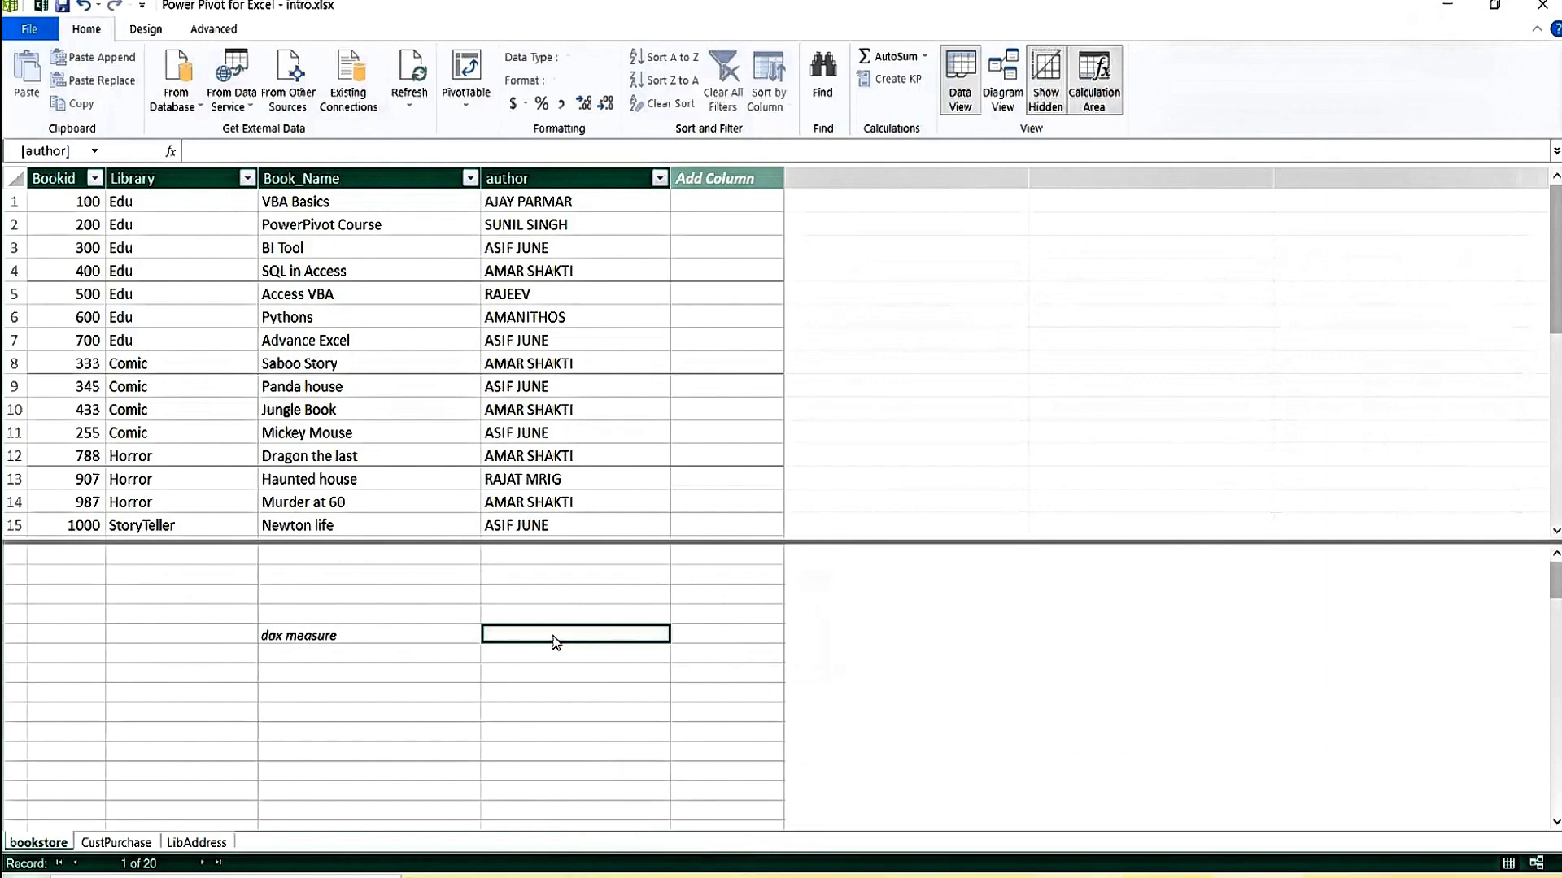
pyautogui.click(305, 659)
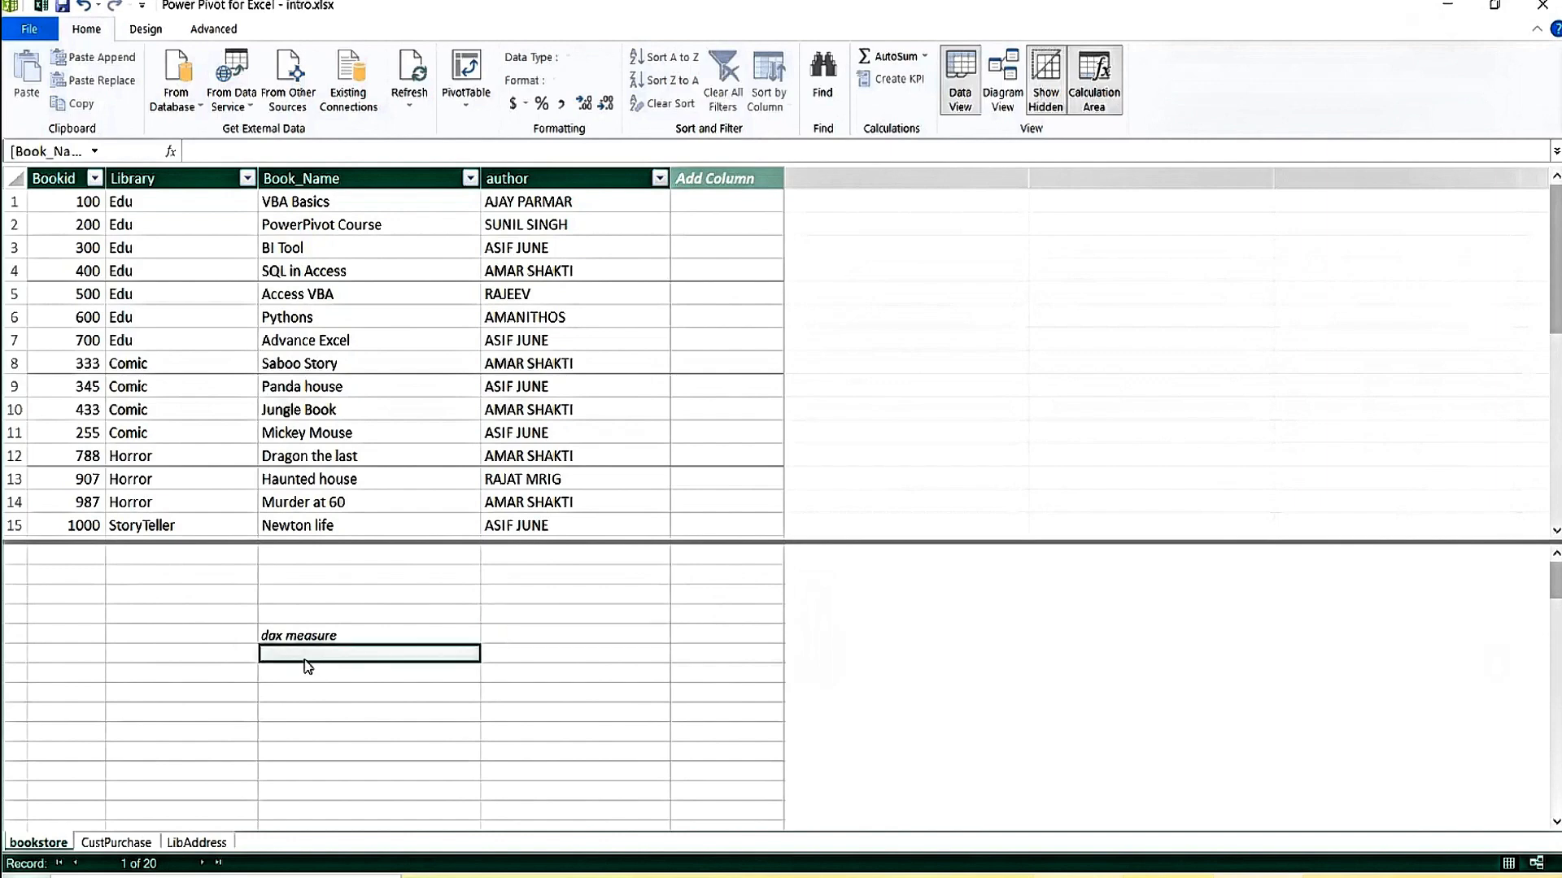
pyautogui.write('data a')
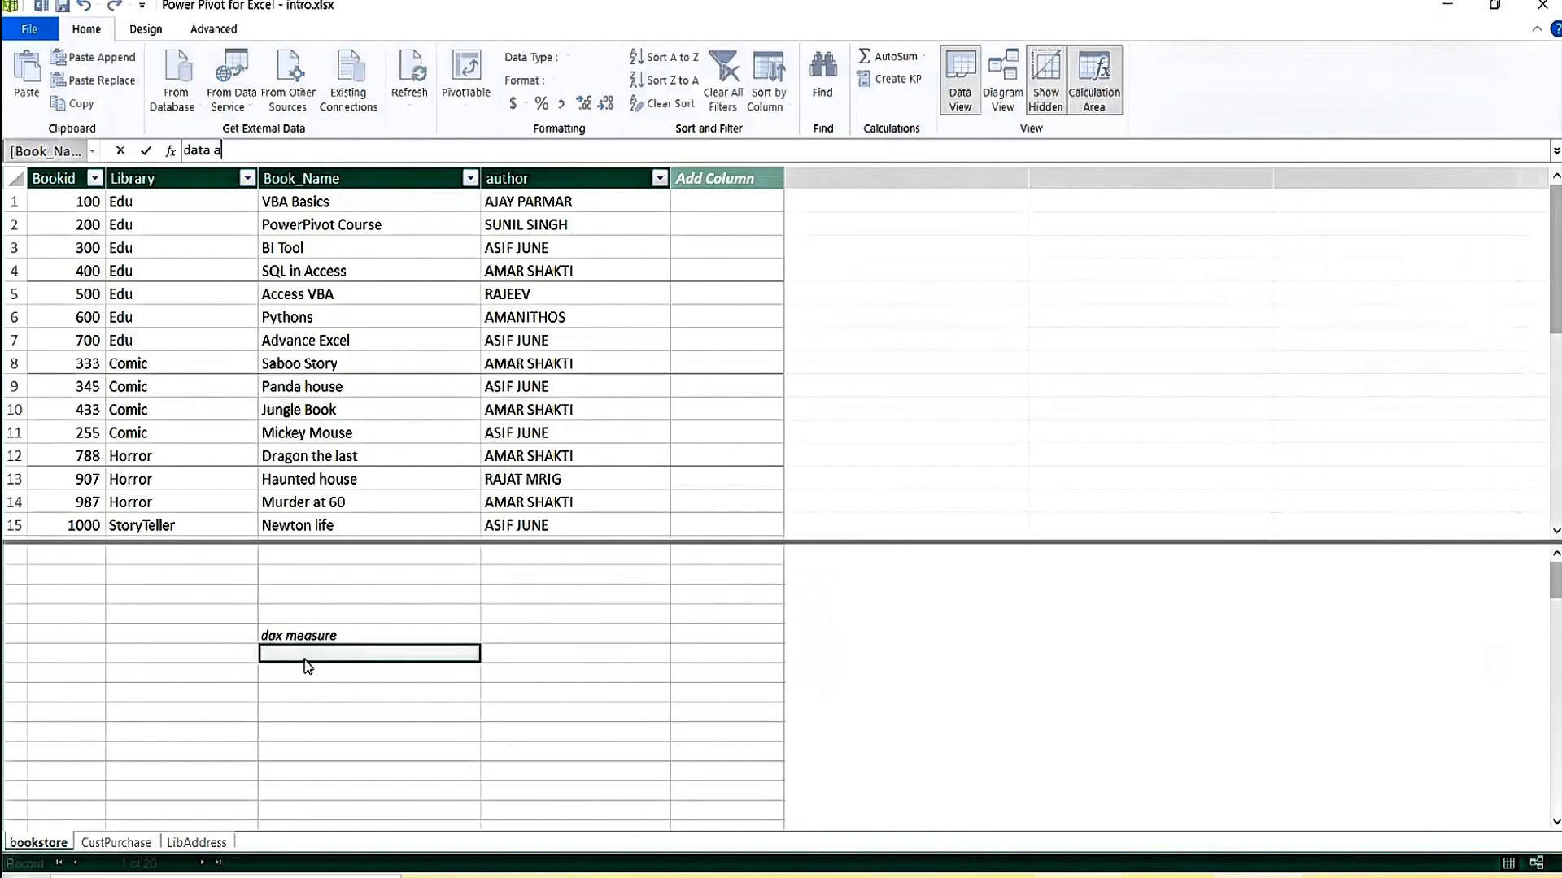
pyautogui.write('nalysis expressions')
pyautogui.press('Return')
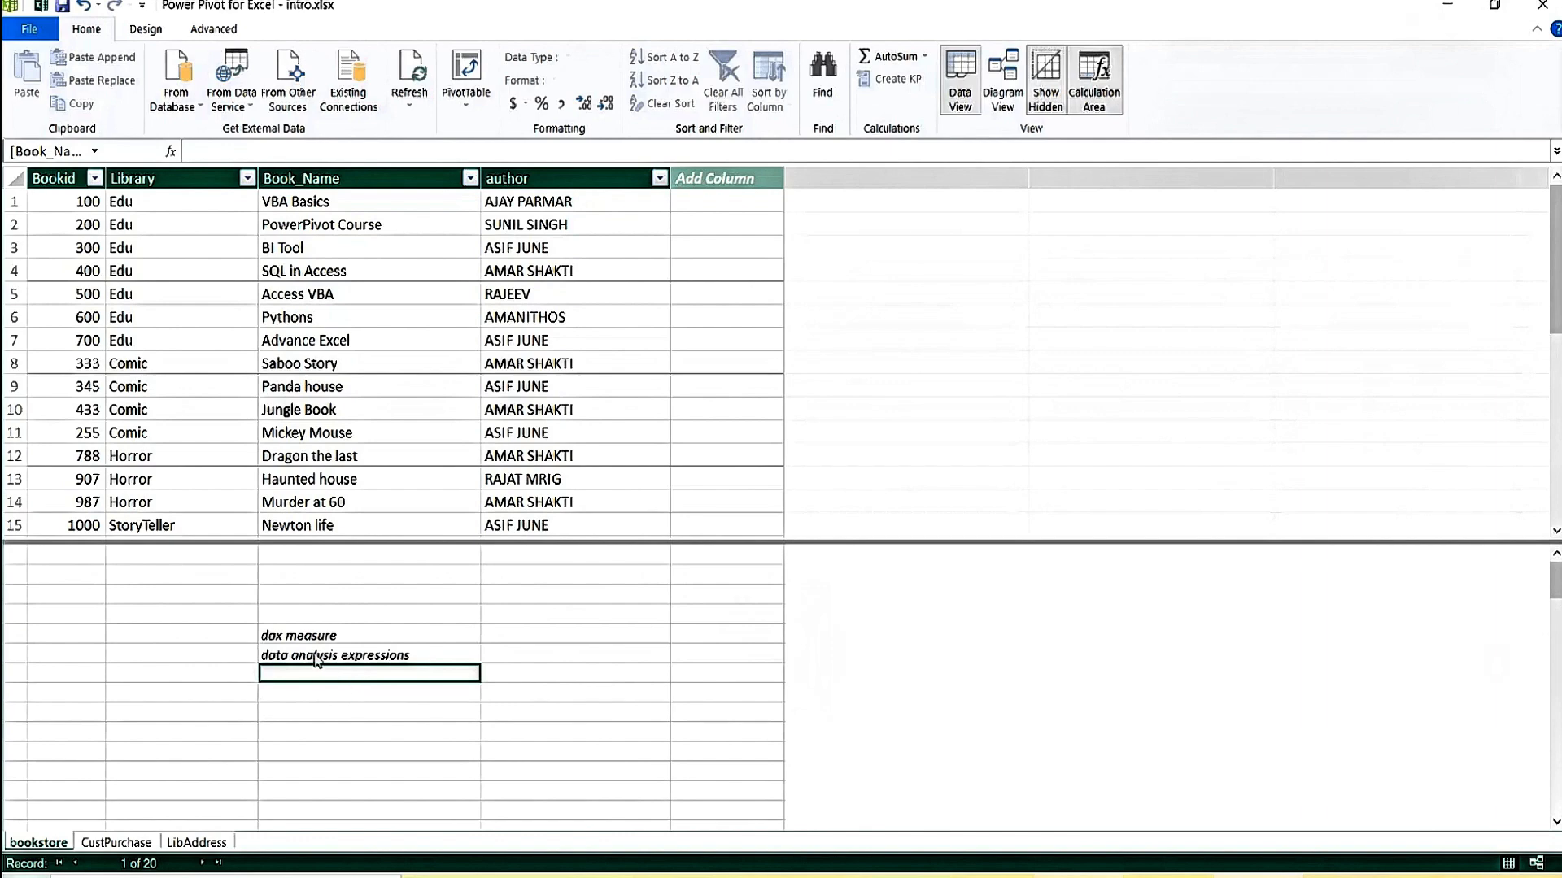
# Move between the two notes in the calculation area, then select the empty Add Column cell.
pyautogui.press('Up')
pyautogui.press('Up')
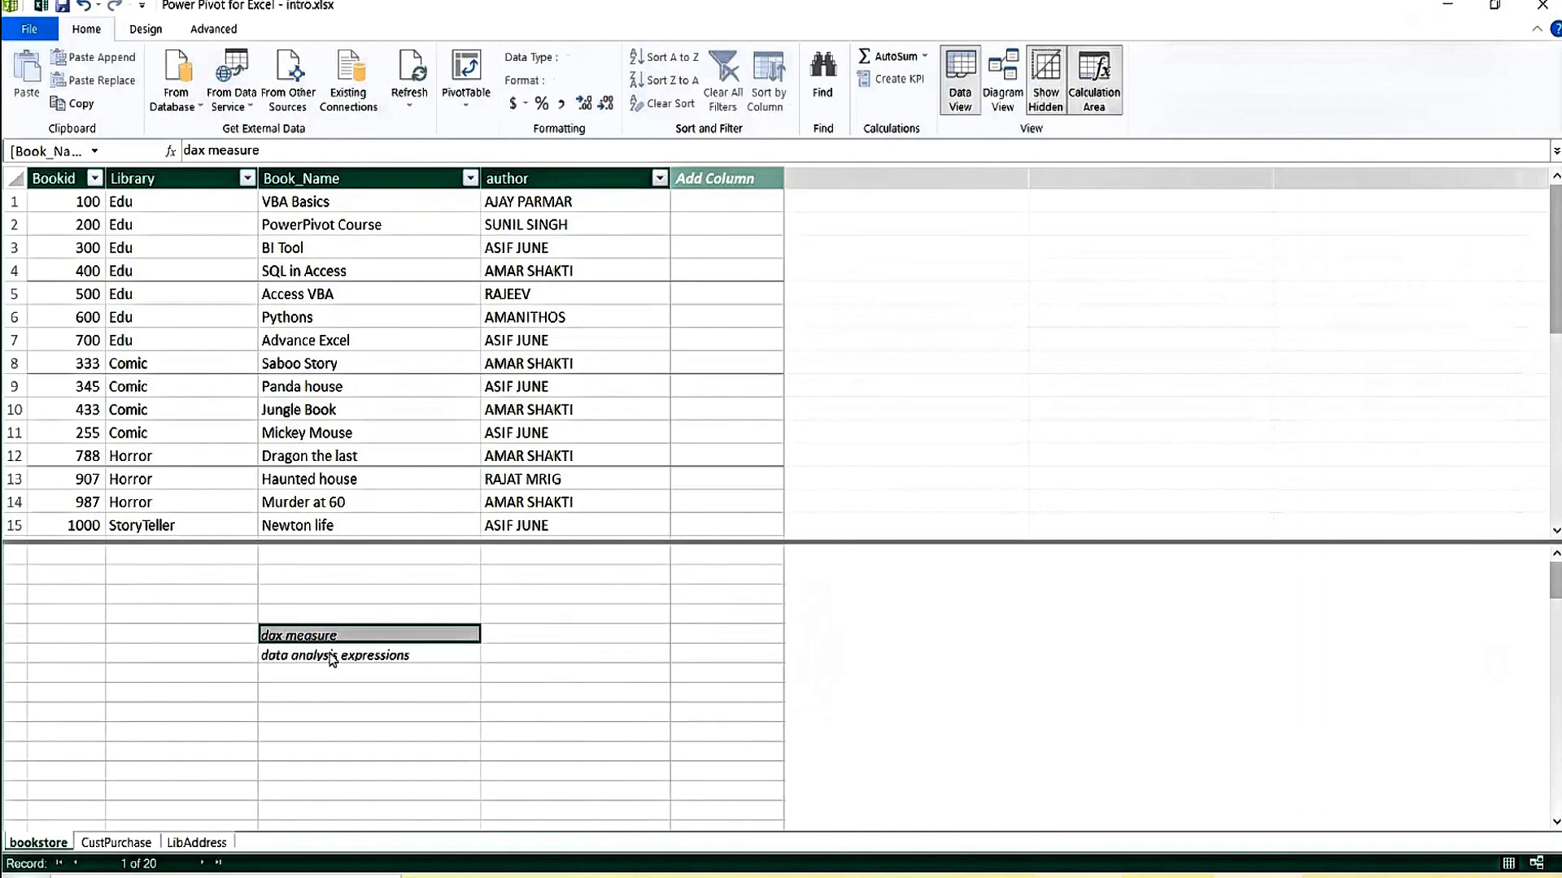
pyautogui.press('Down')
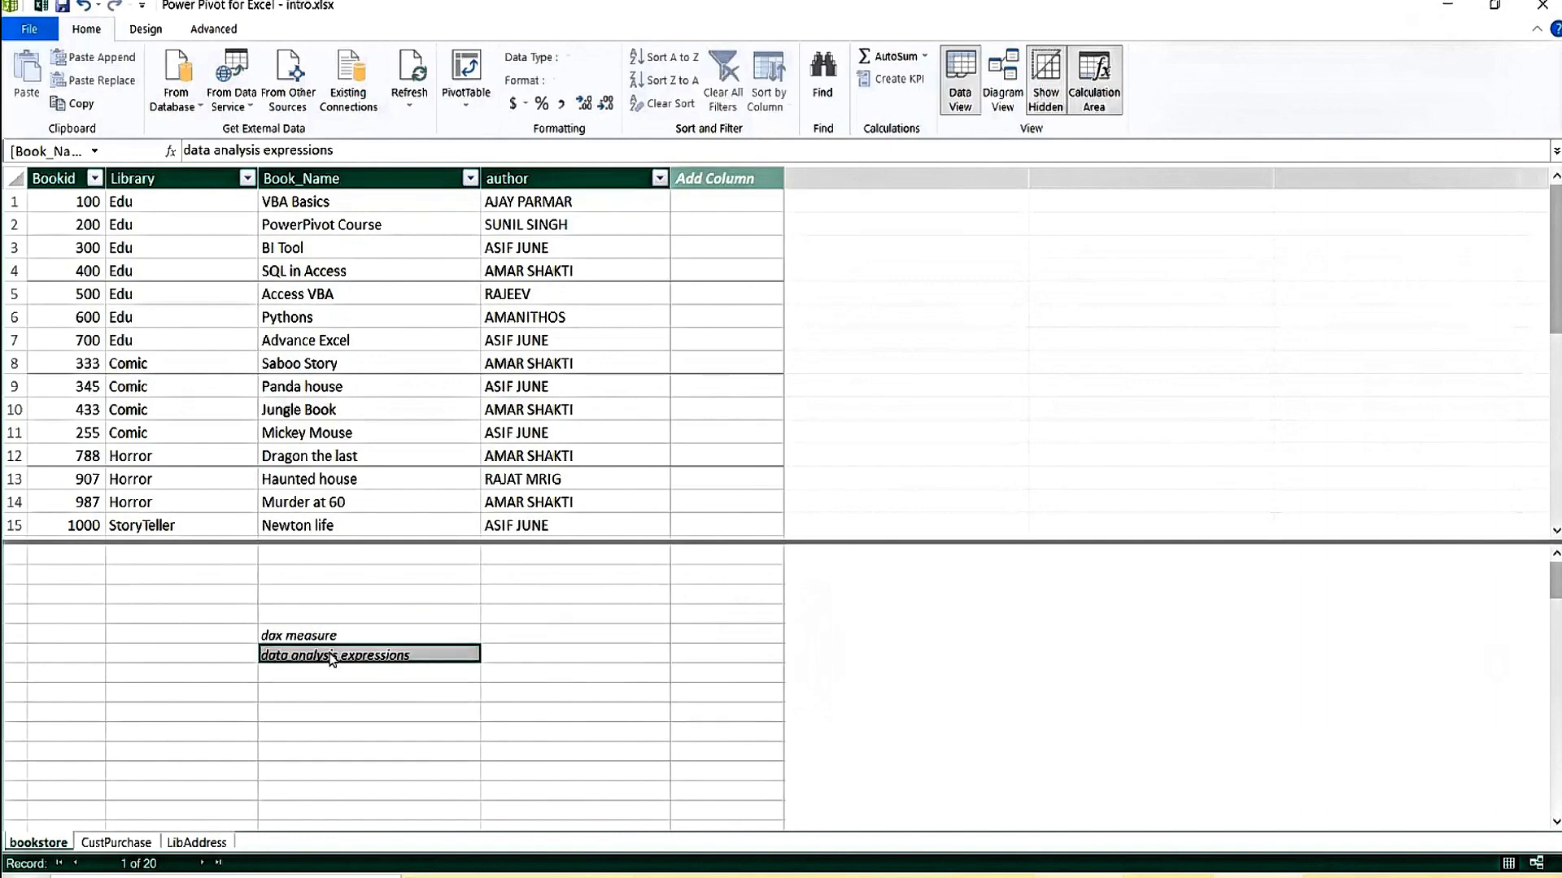
pyautogui.press('Up')
pyautogui.press('Down')
pyautogui.press('Up')
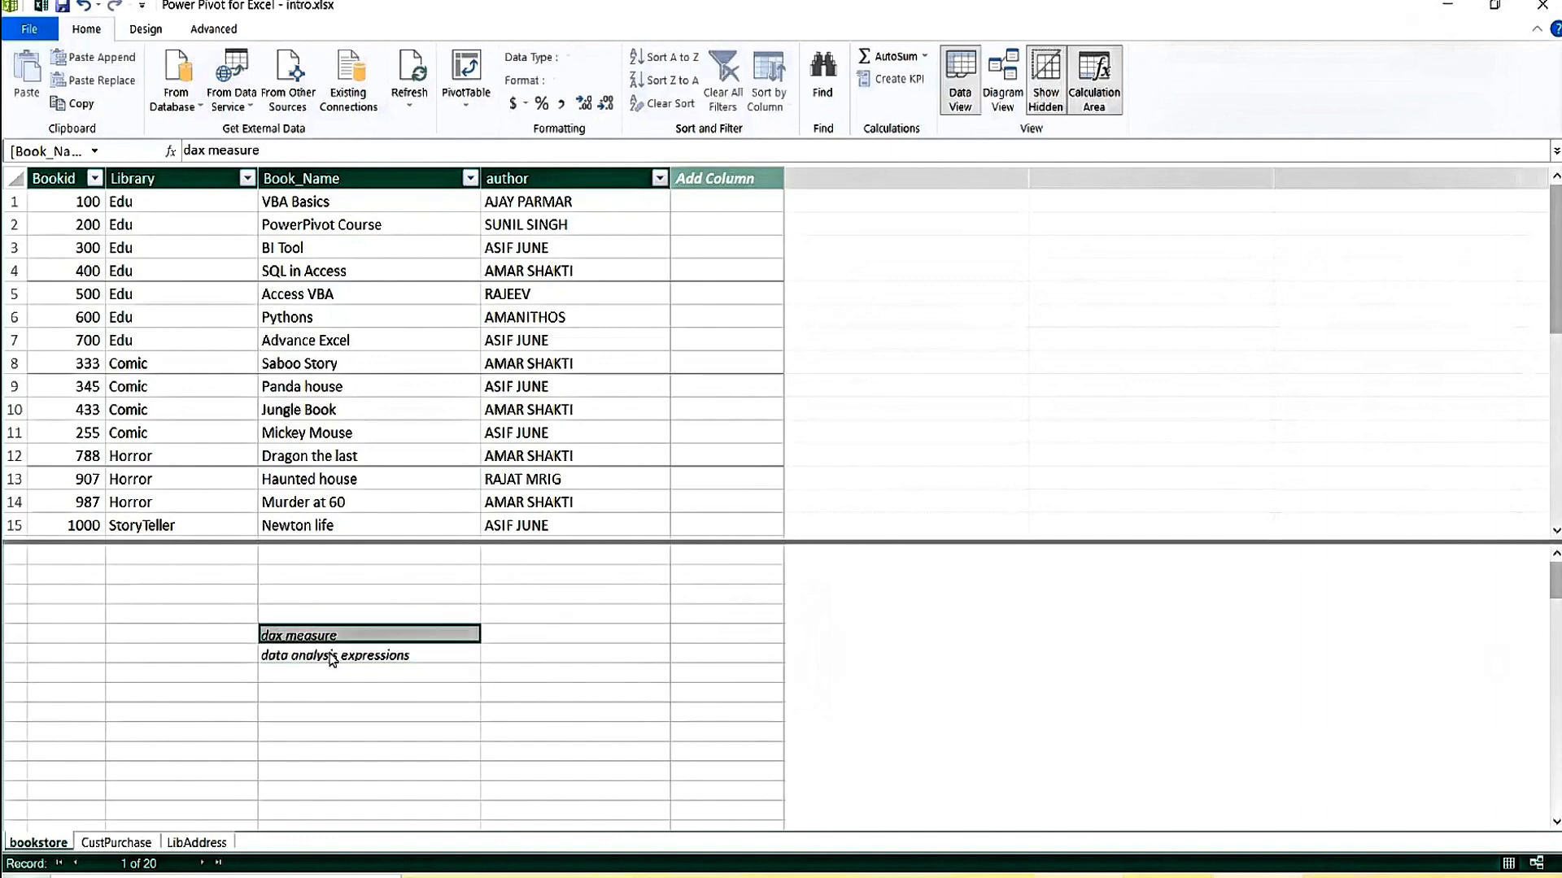
pyautogui.press('Right')
pyautogui.press('Down')
pyautogui.press('Up')
pyautogui.press('Up')
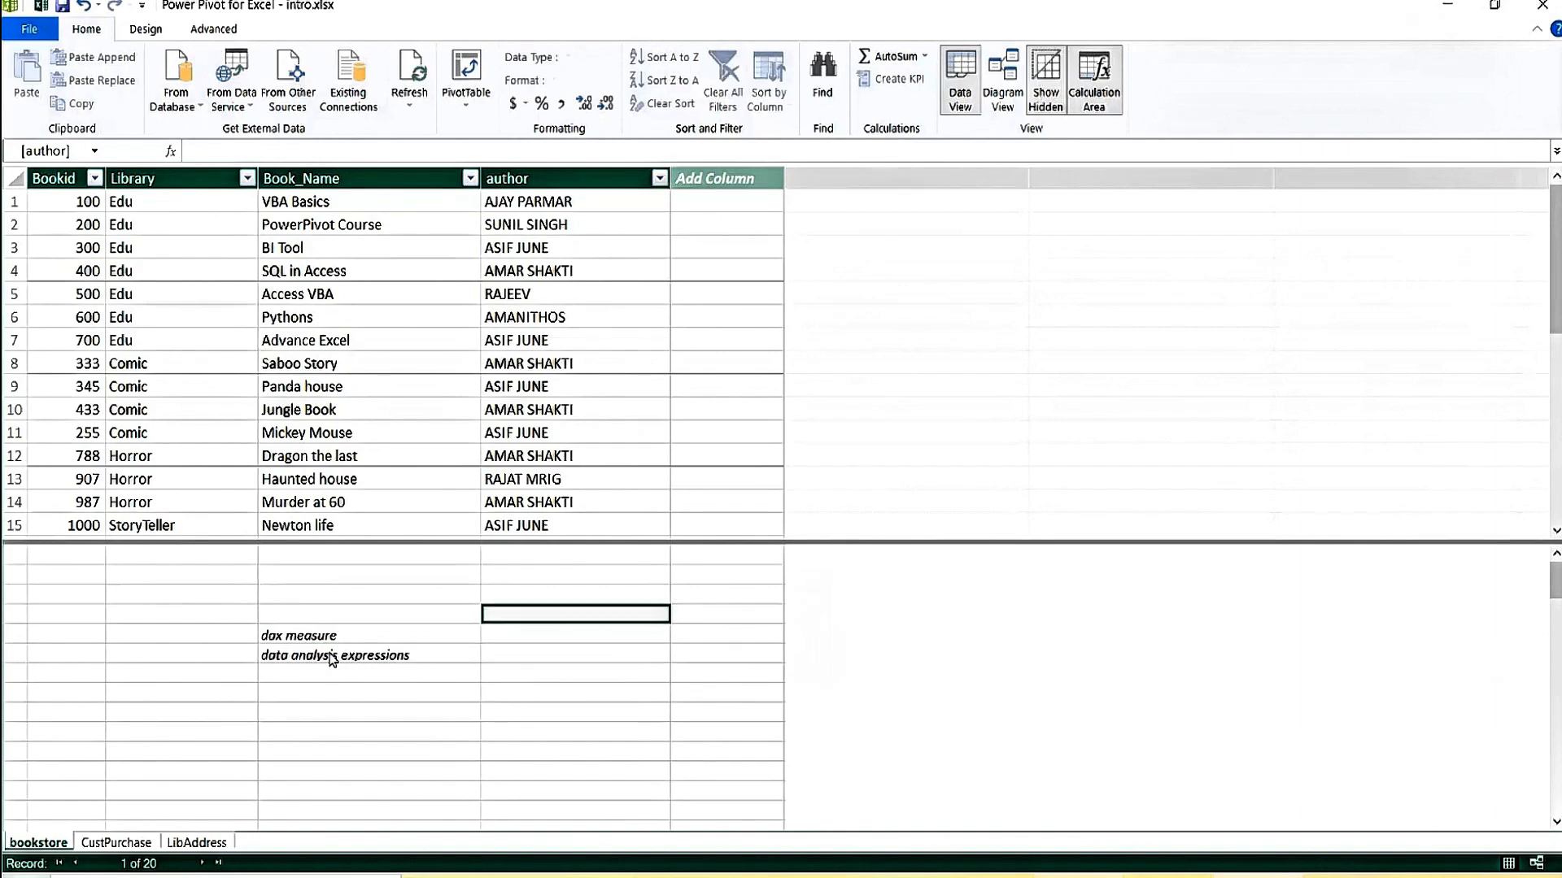
pyautogui.press('Down')
pyautogui.press('Down')
pyautogui.press('Down')
pyautogui.press('Up')
pyautogui.press('Up')
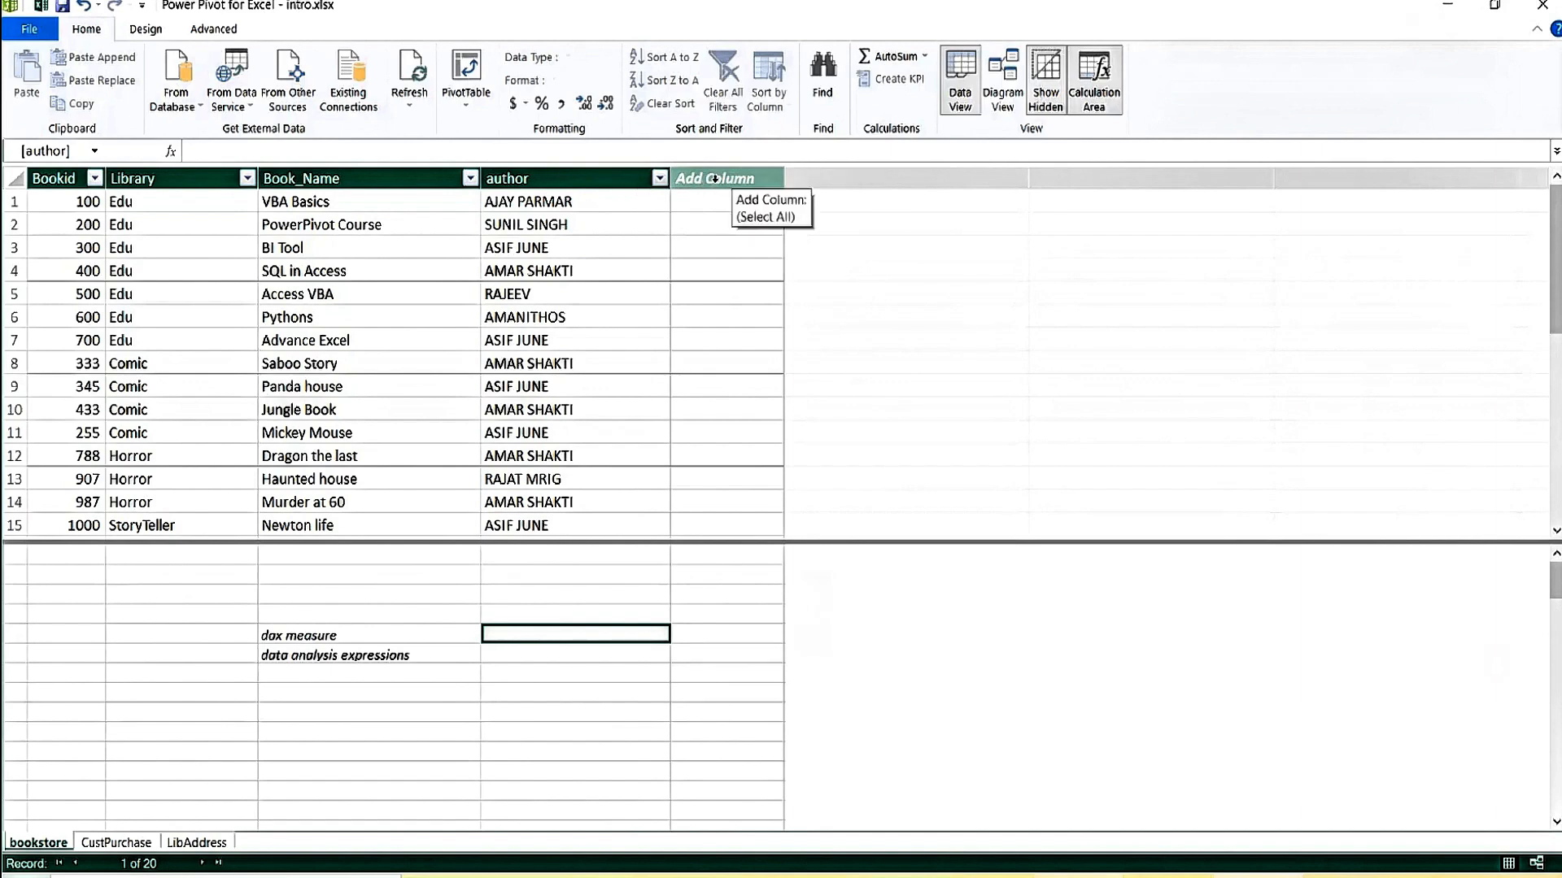
pyautogui.click(708, 199)
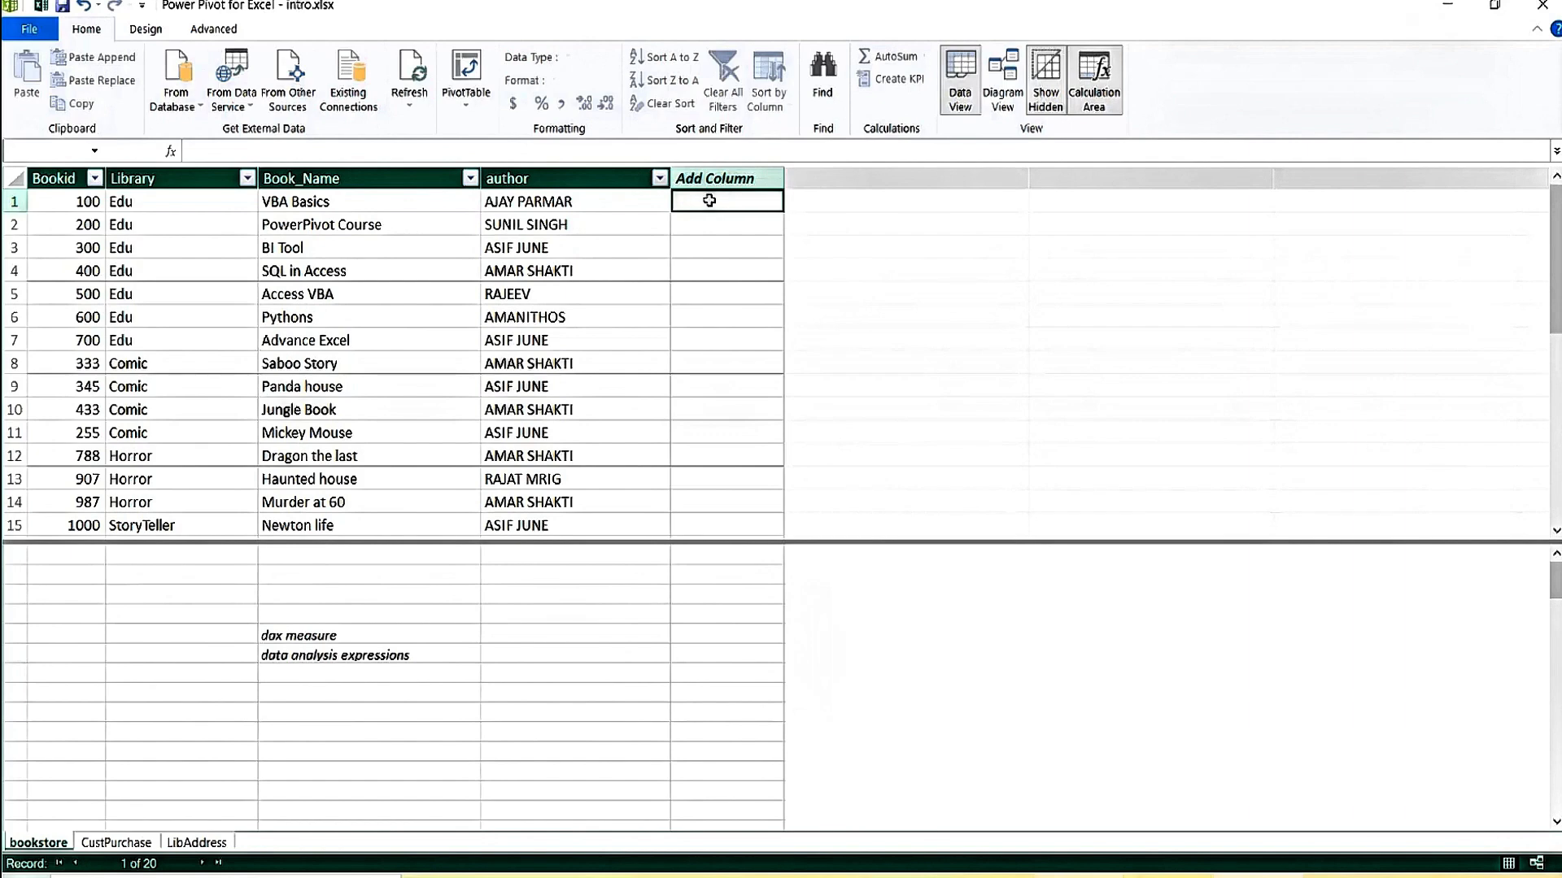
pyautogui.write('jk')
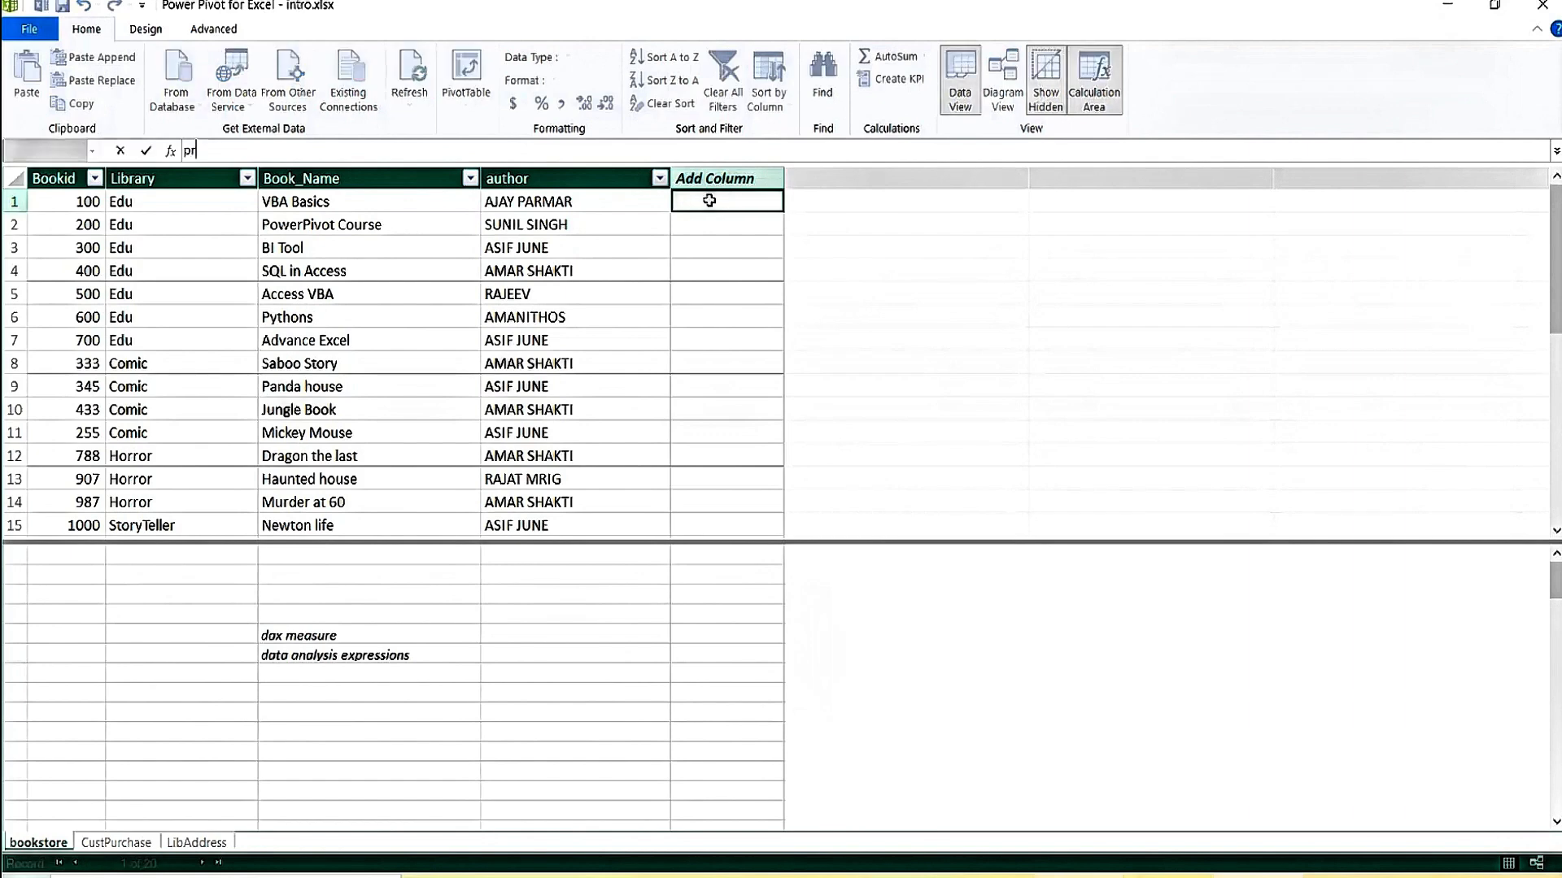
pyautogui.write('pr')
pyautogui.click(722, 237)
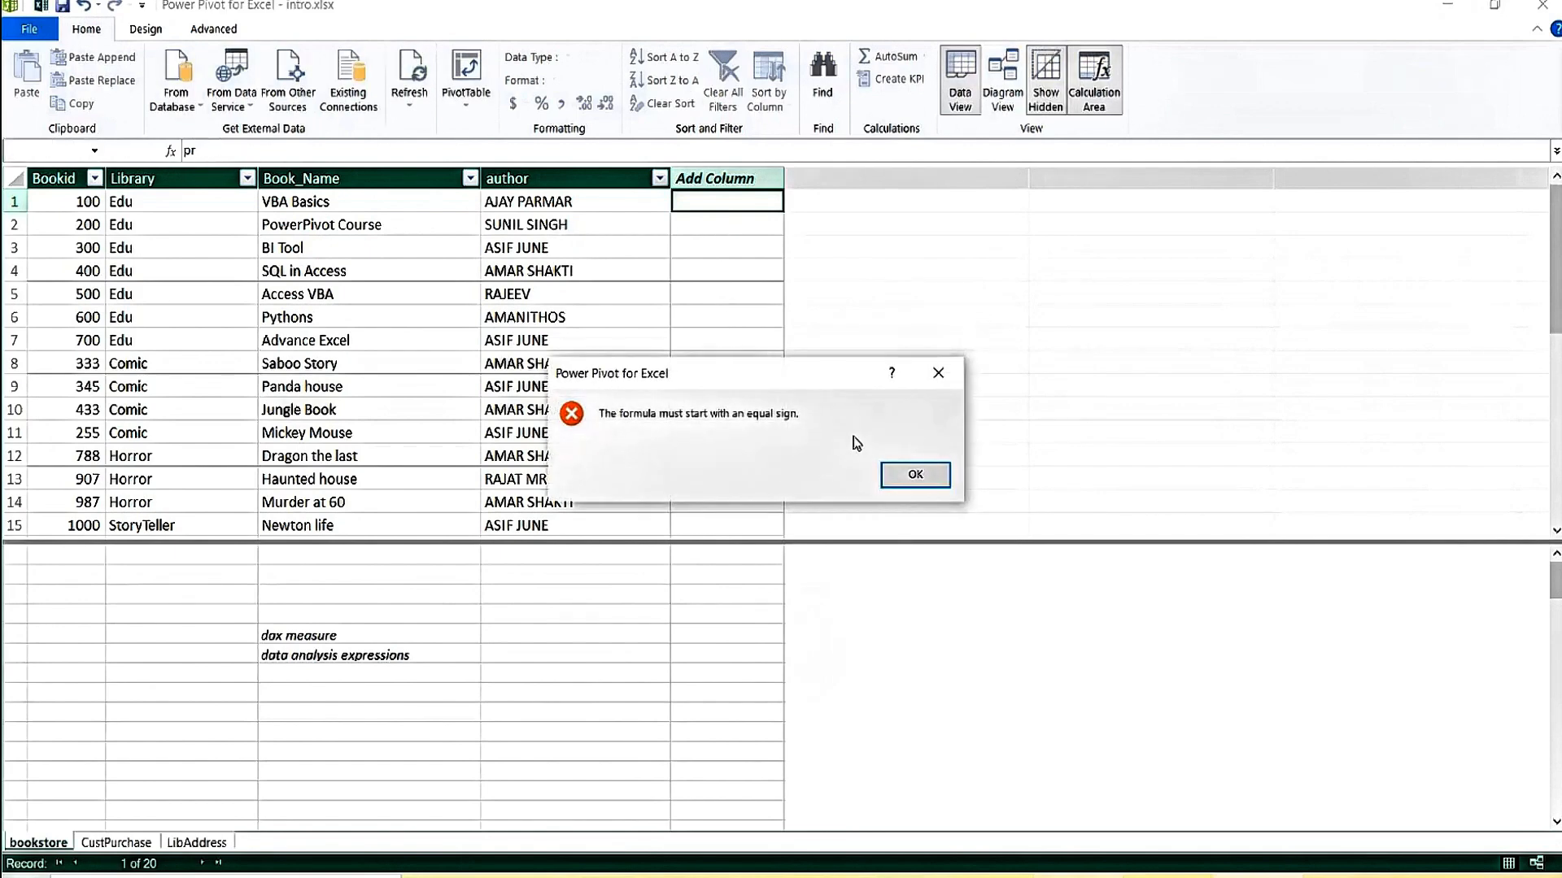
pyautogui.click(915, 475)
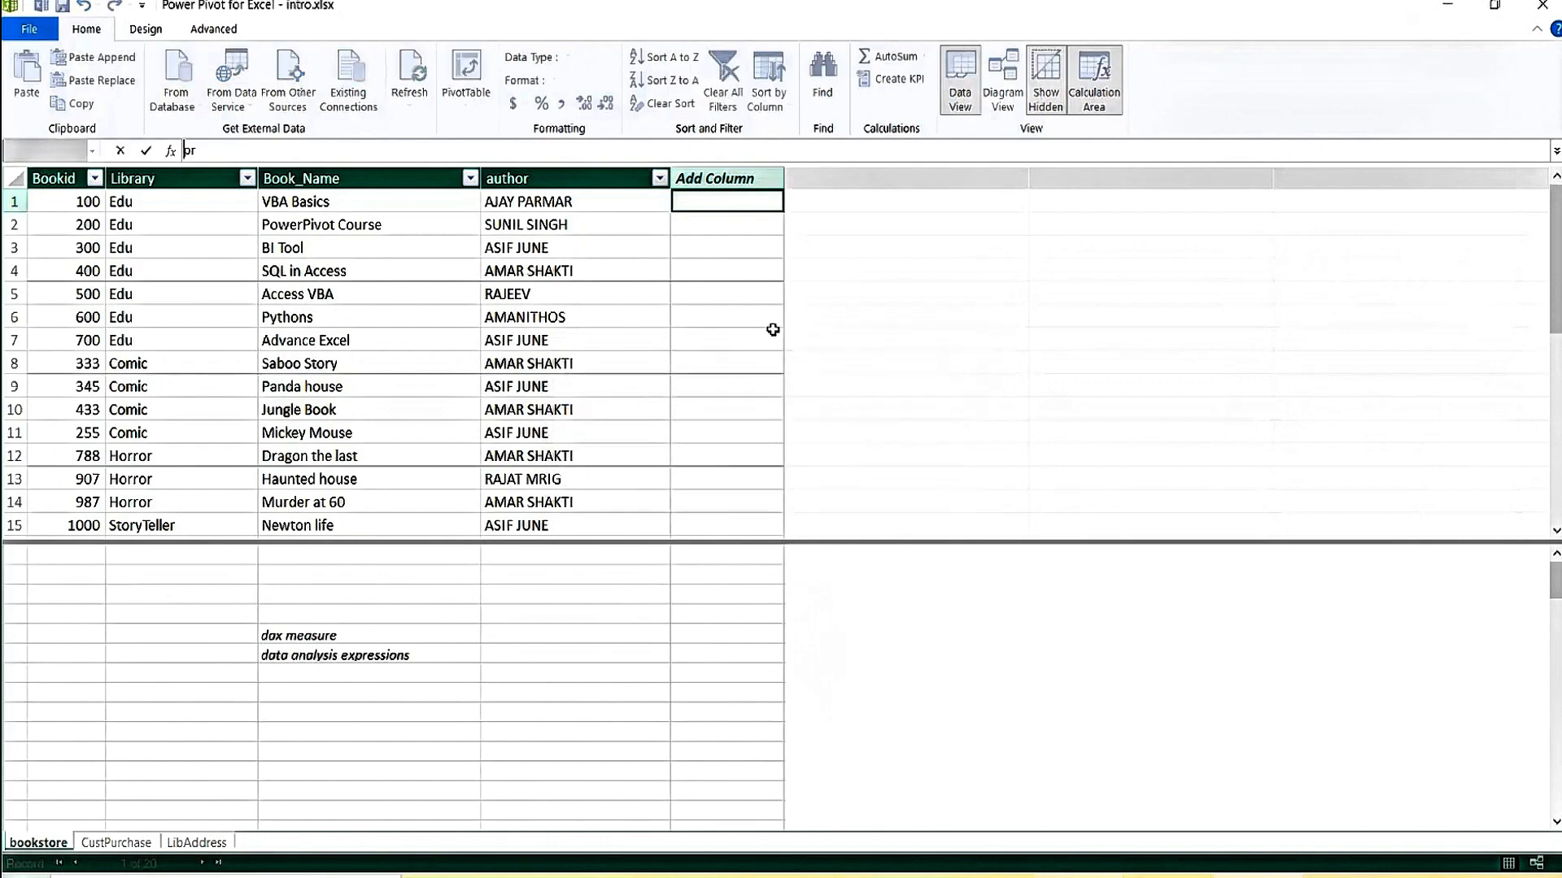
pyautogui.press('Escape')
pyautogui.click(741, 381)
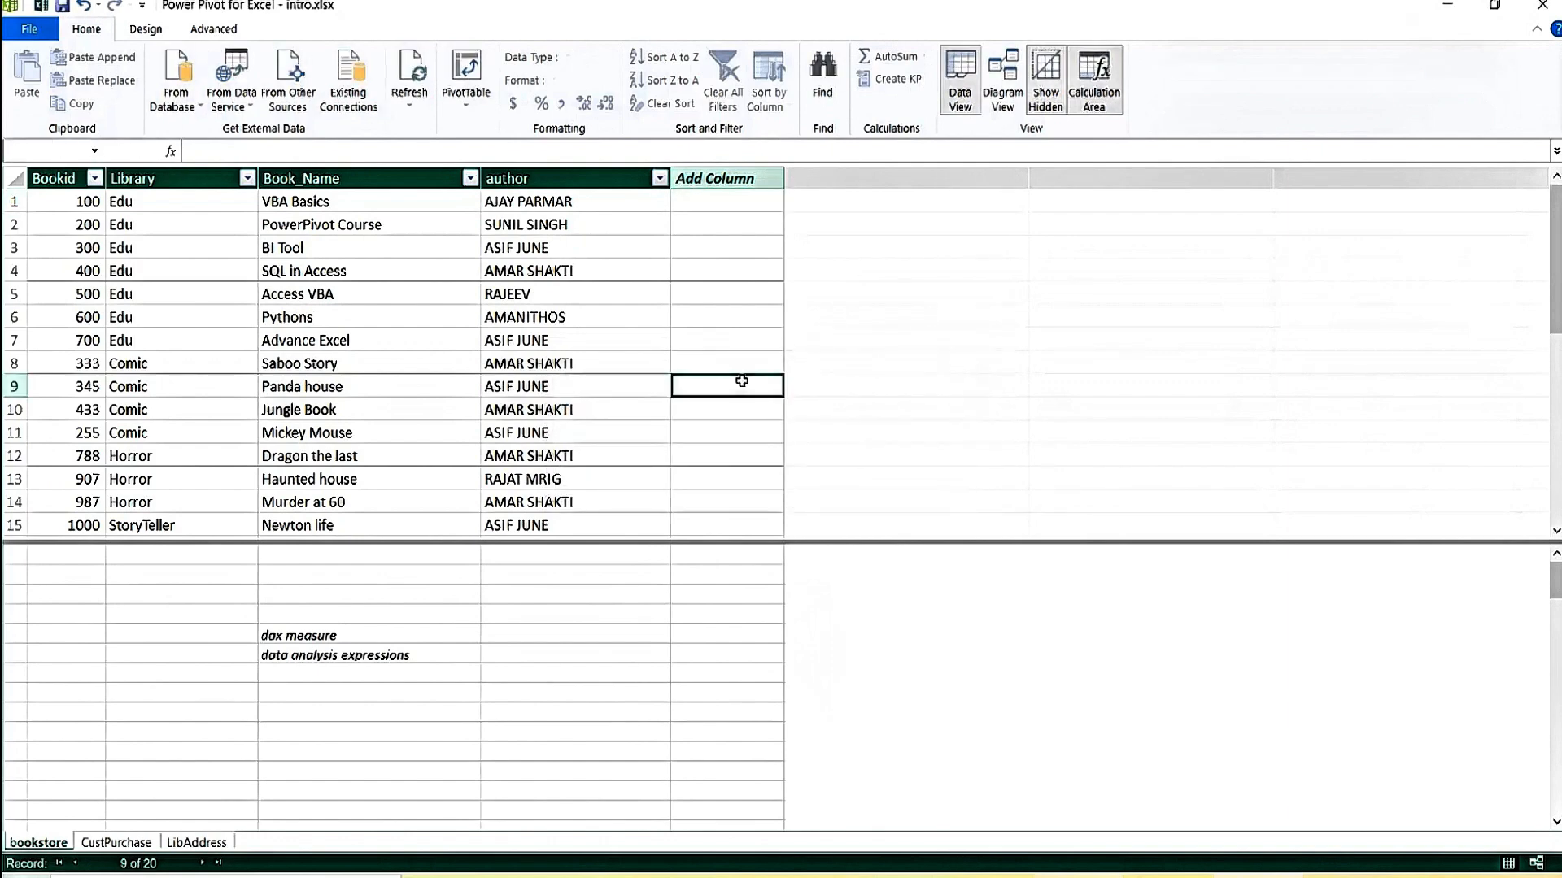
pyautogui.write('p')
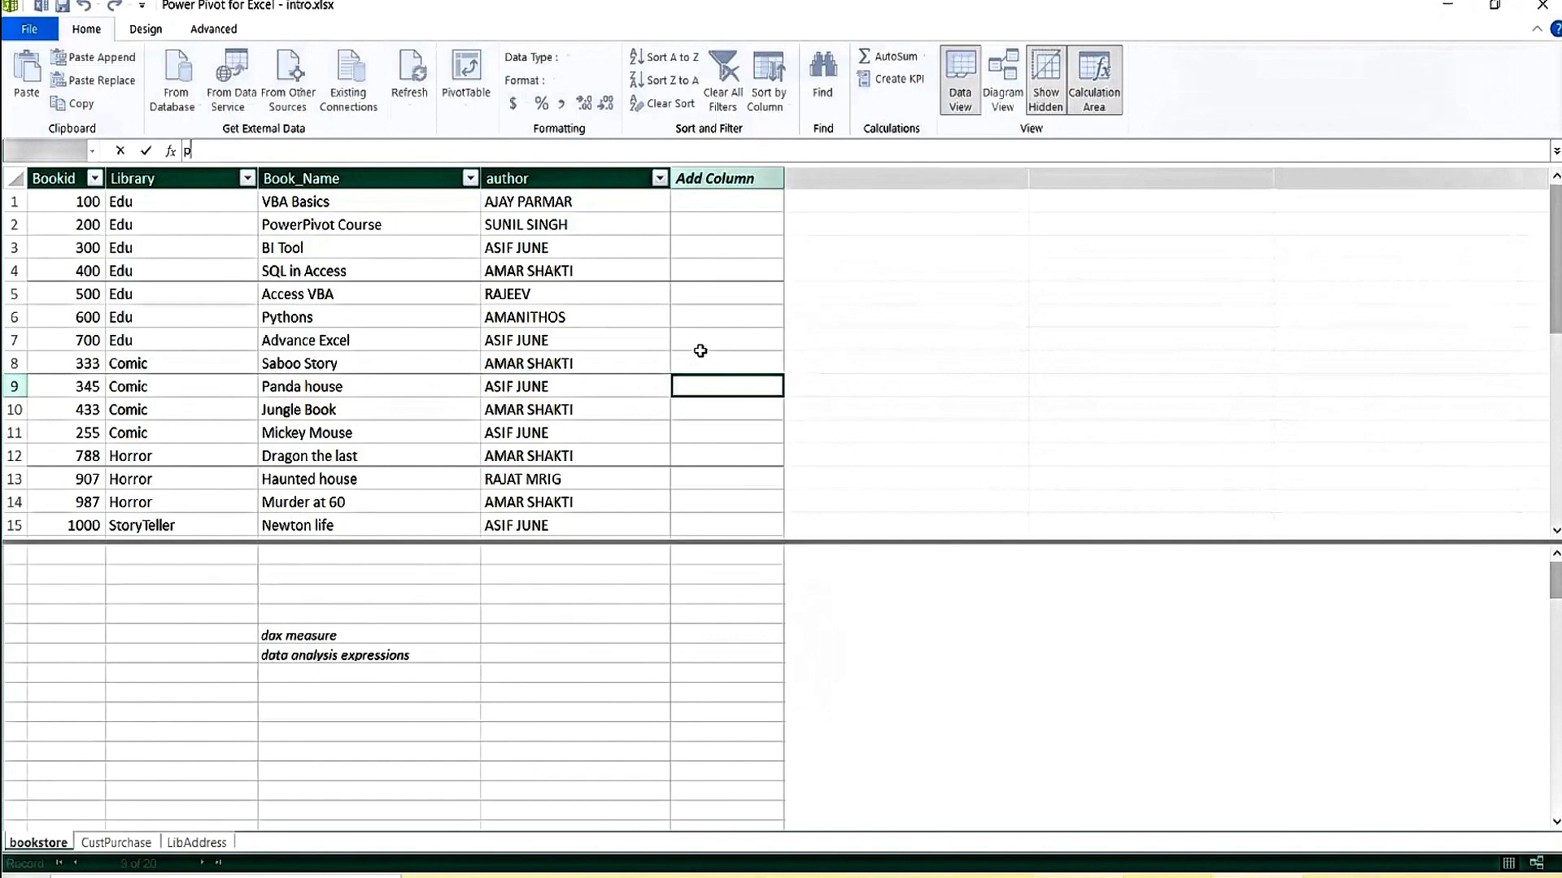
pyautogui.press('BackSpace')
# Create the calculated column 'Profi%t' with formula =5, correcting the invalid =5% entry.
pyautogui.write('=5%')
pyautogui.press('Return')
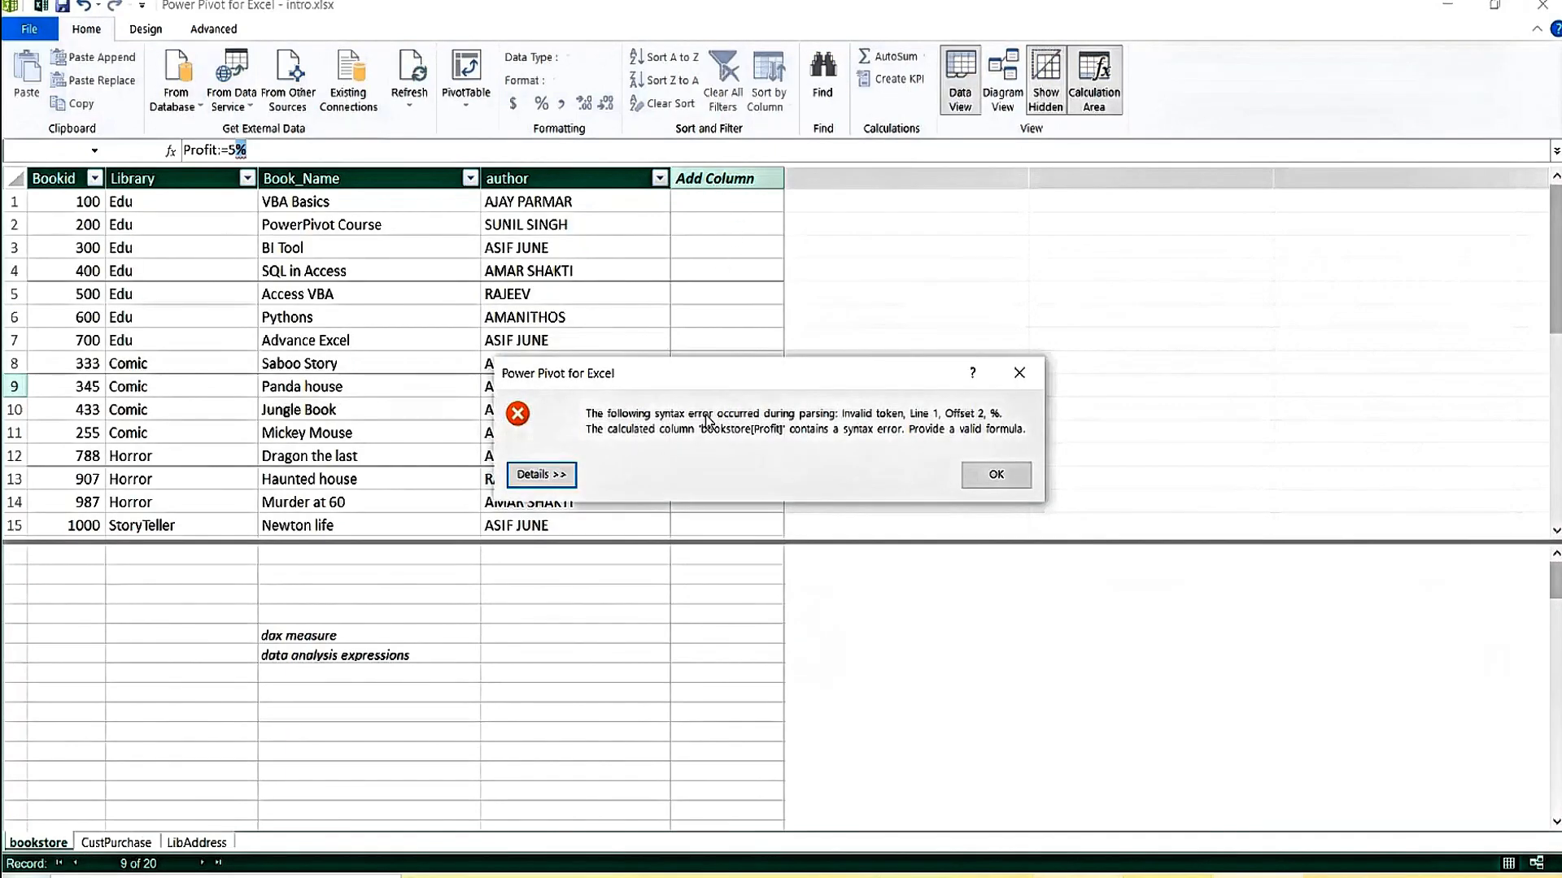
pyautogui.click(997, 475)
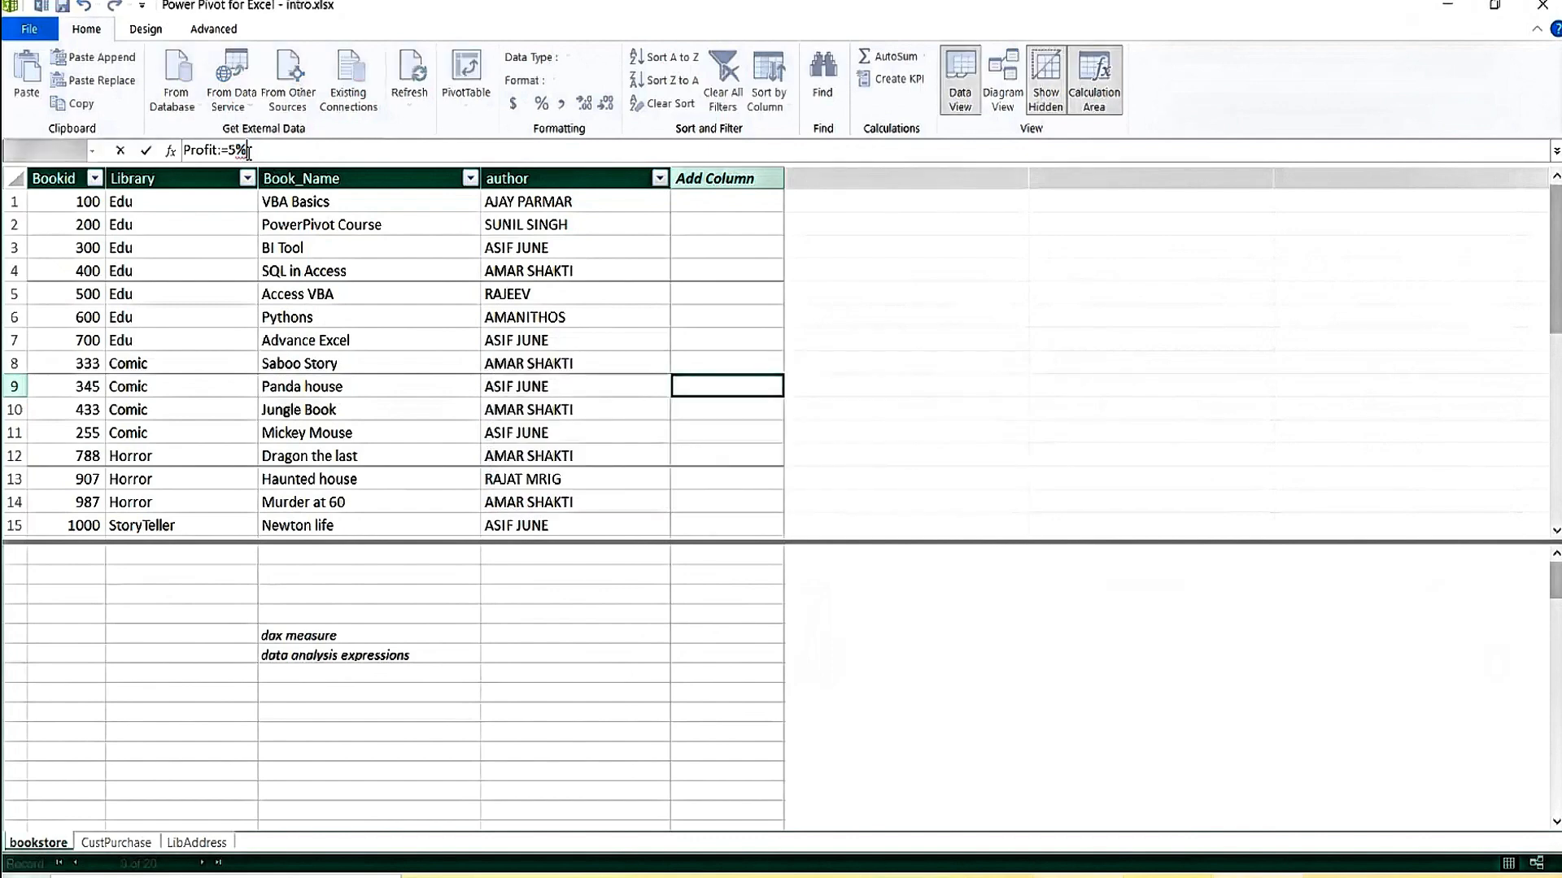
pyautogui.press('BackSpace')
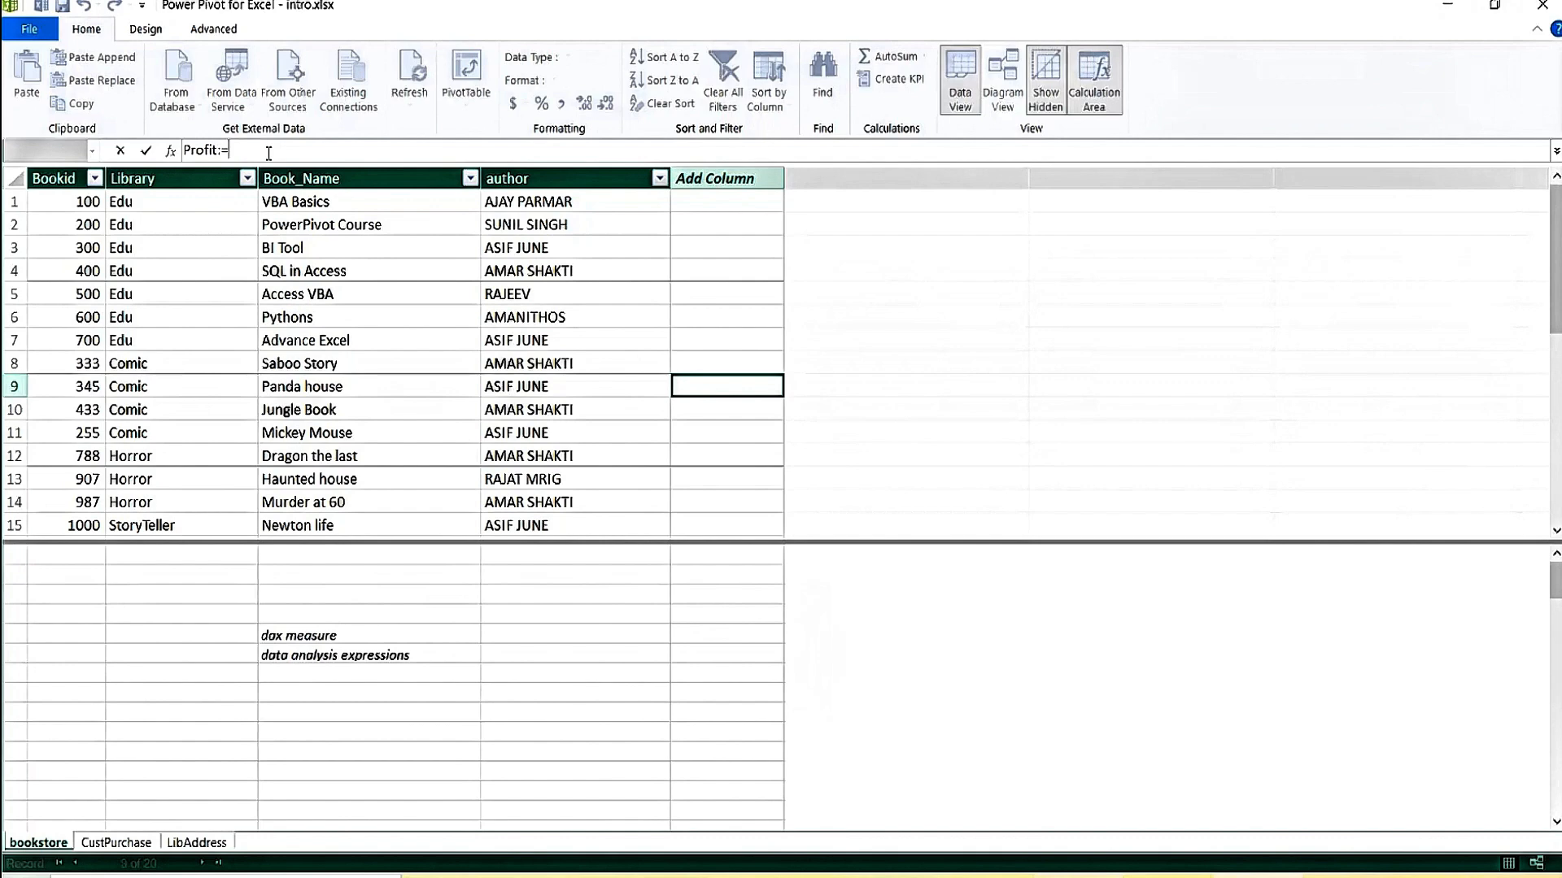
pyautogui.write('5')
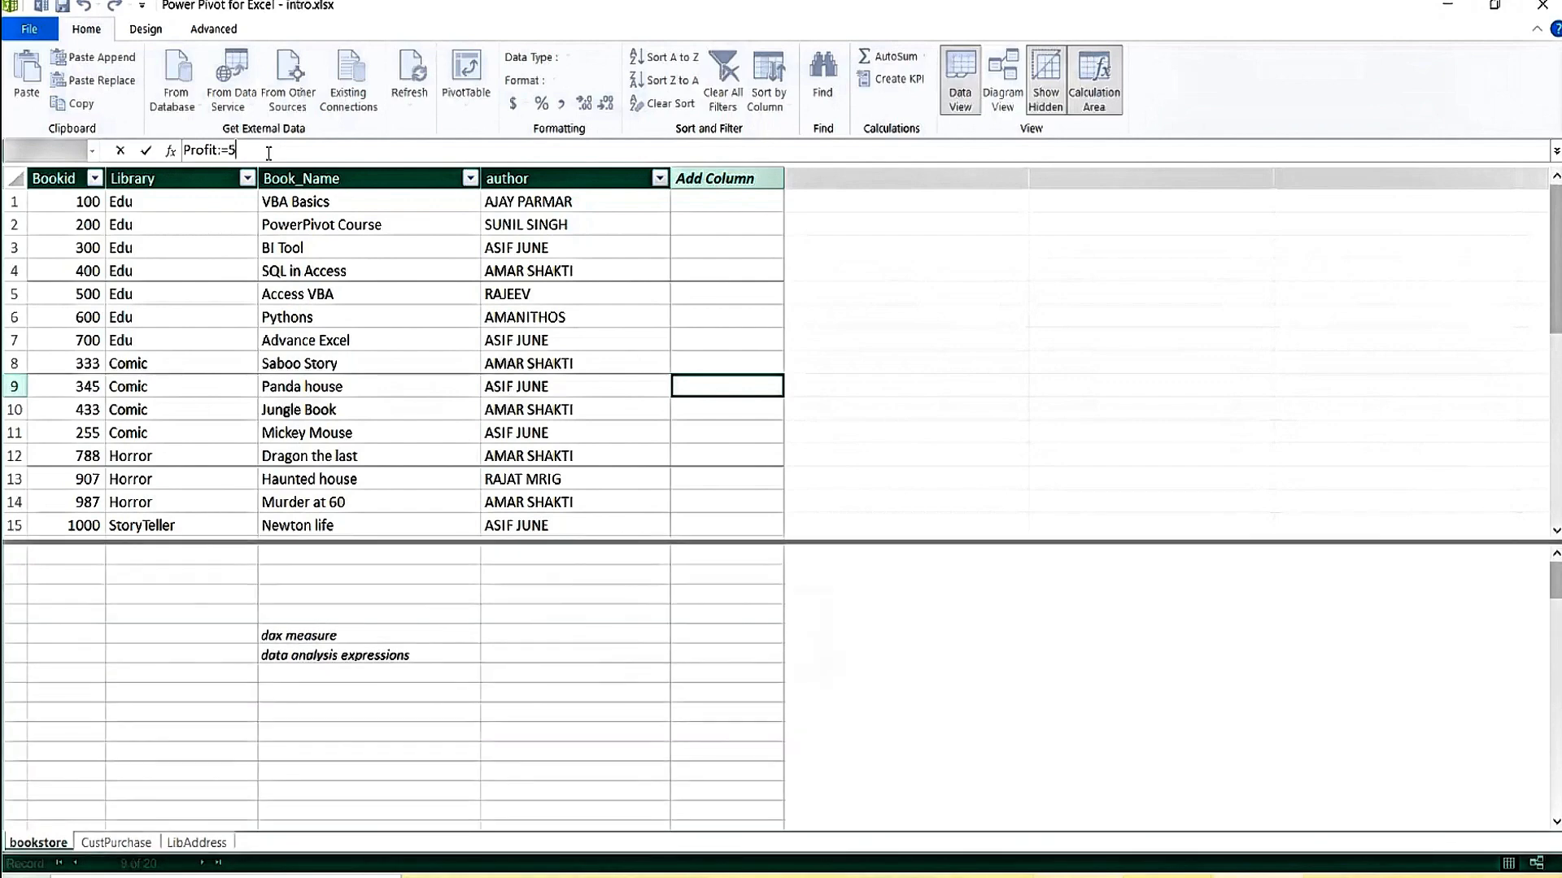
pyautogui.click(215, 151)
pyautogui.write('%')
pyautogui.press('Return')
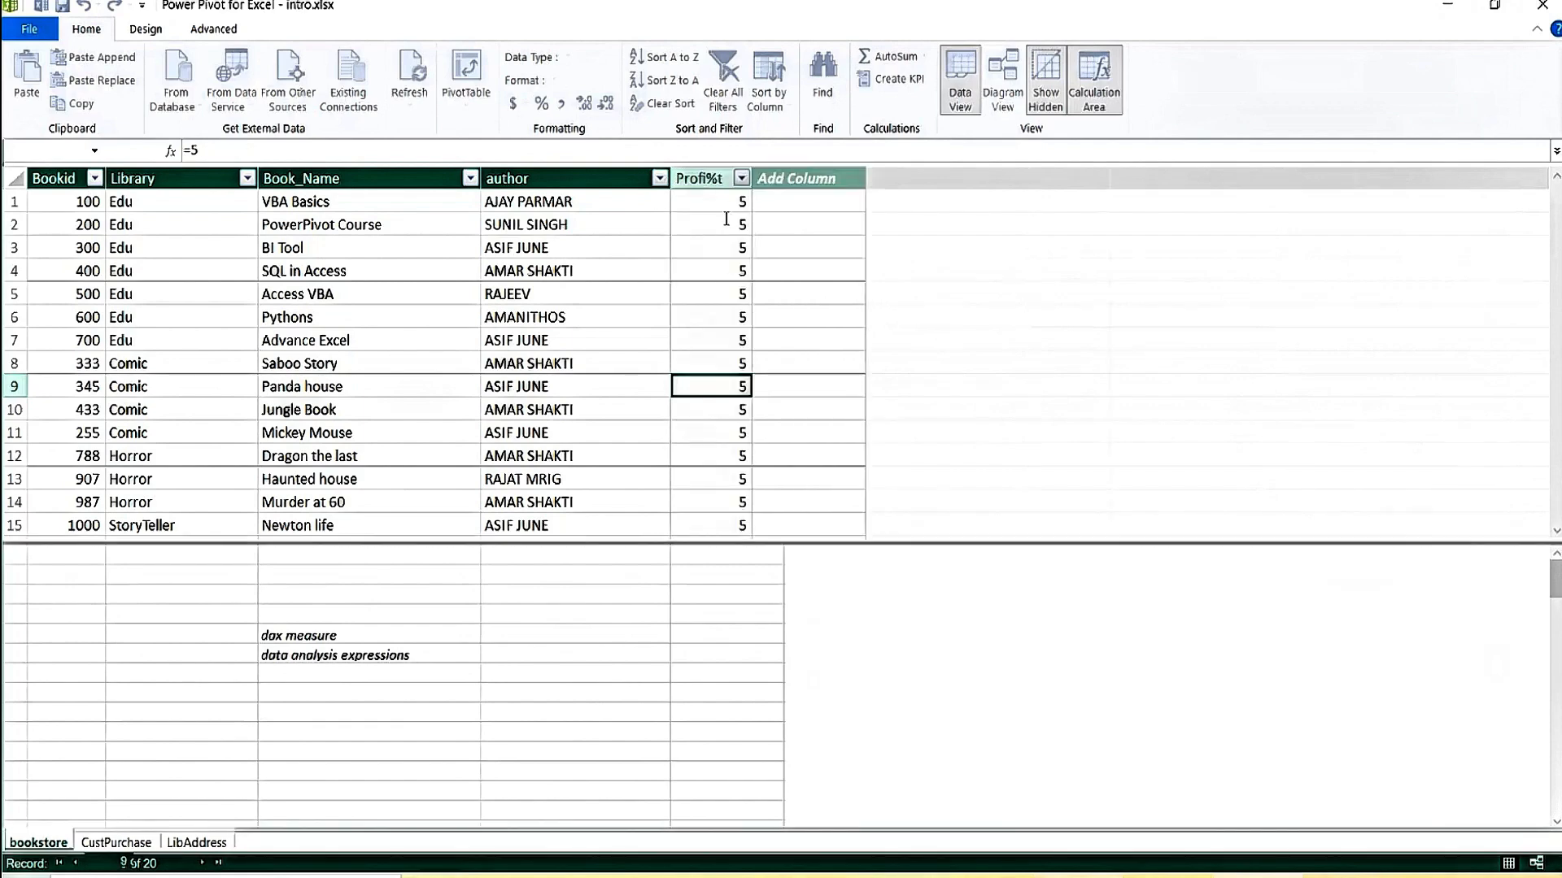
# Rename the Profi%t column header to Profit%.
pyautogui.click(703, 177)
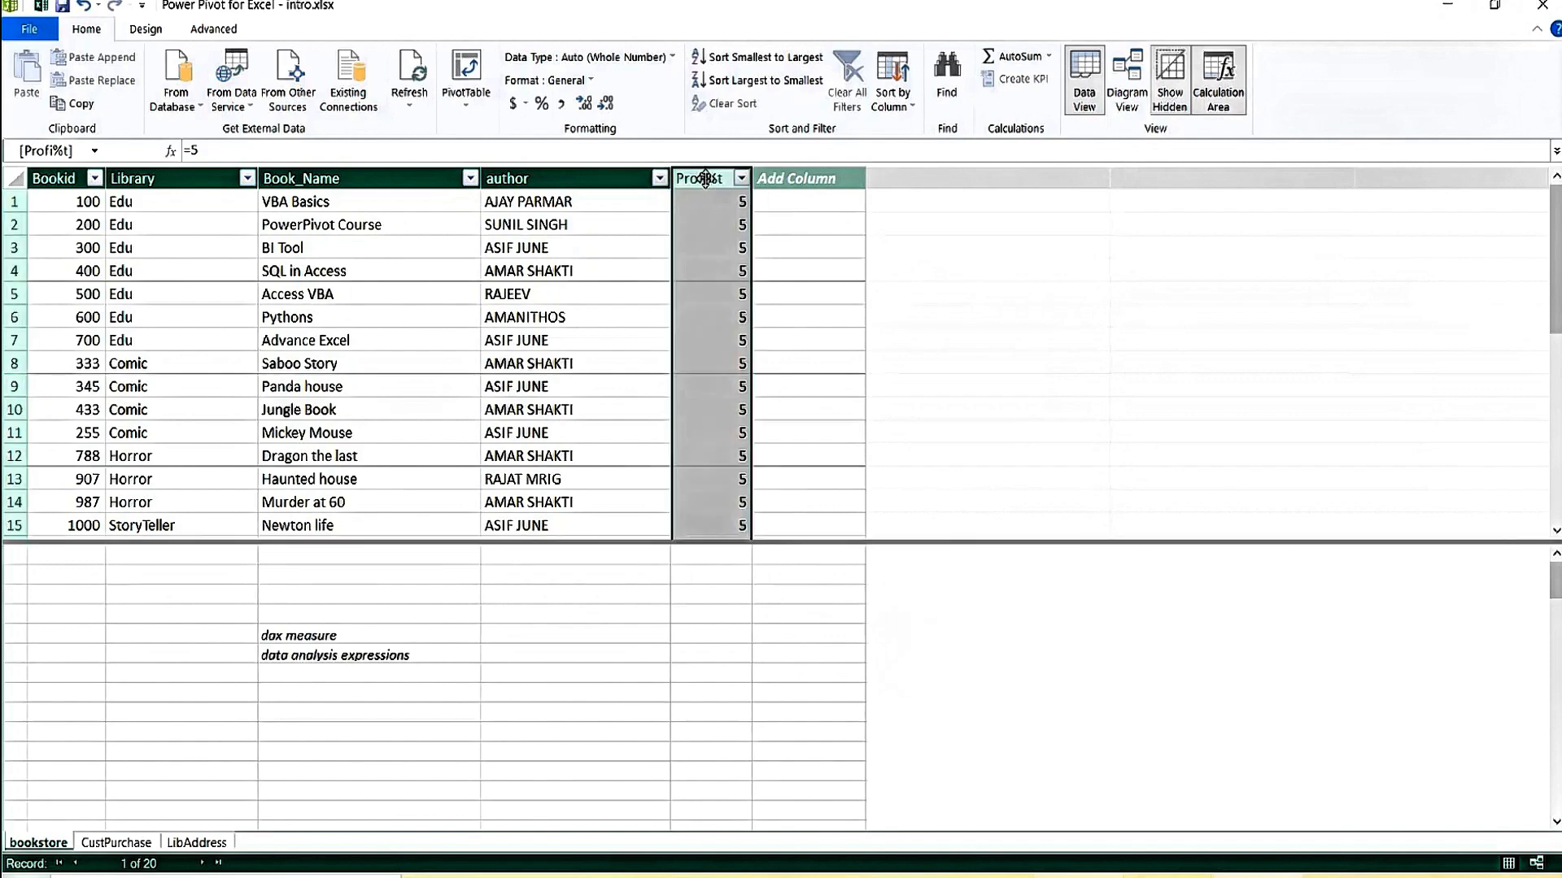
pyautogui.doubleClick(709, 176)
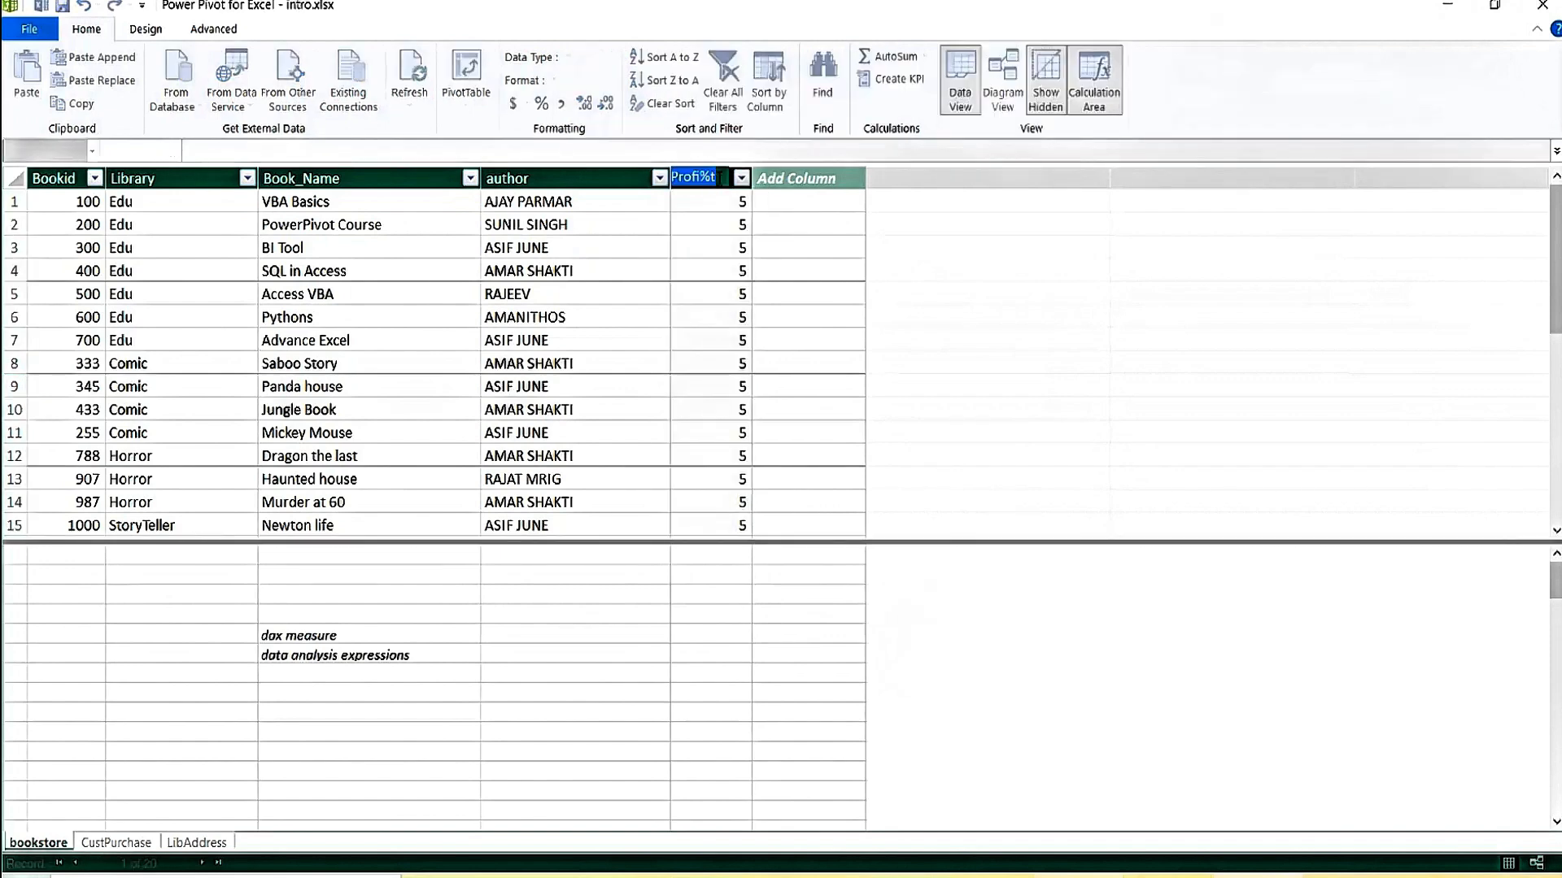
pyautogui.press('BackSpace')
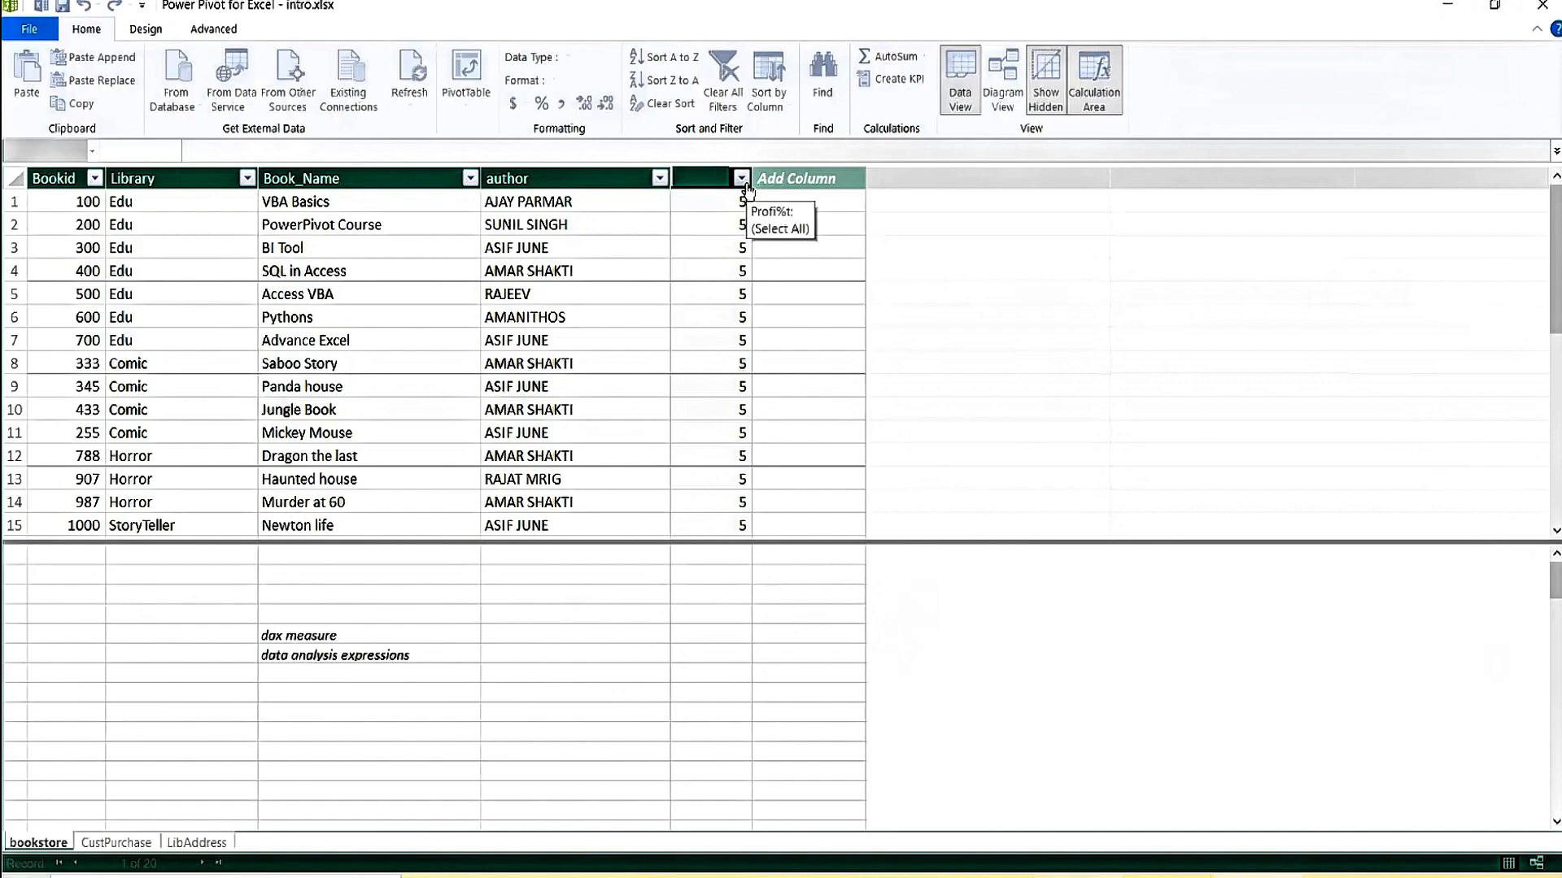
pyautogui.write('Profit')
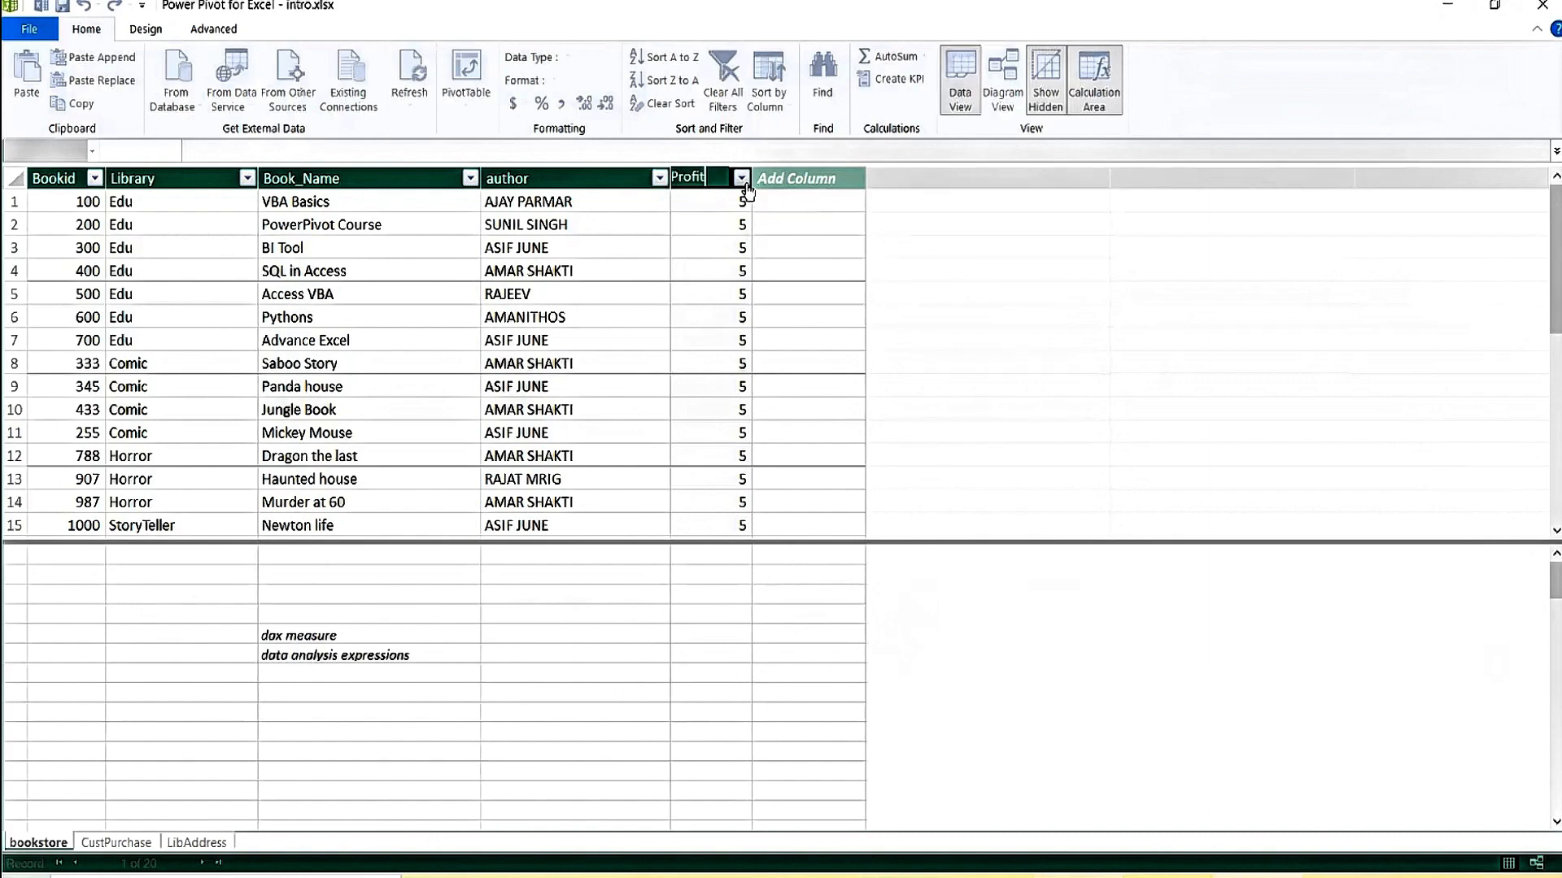
pyautogui.write('5')
pyautogui.write('%')
pyautogui.press('Return')
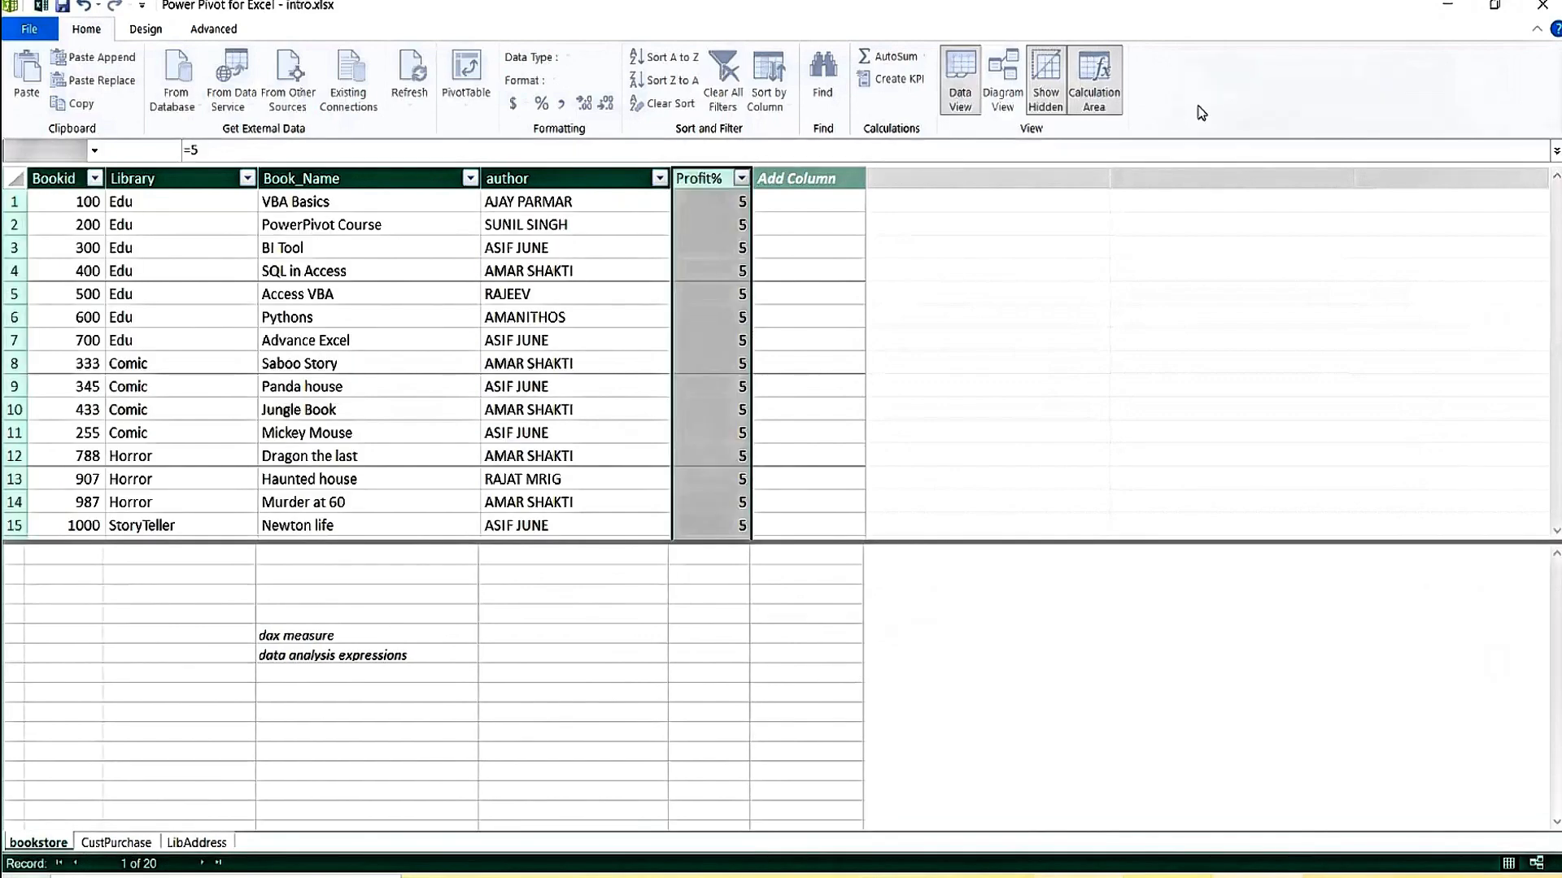
# Check a Profit% value and the empty cells beside the column.
pyautogui.click(730, 226)
pyautogui.click(811, 297)
pyautogui.click(815, 410)
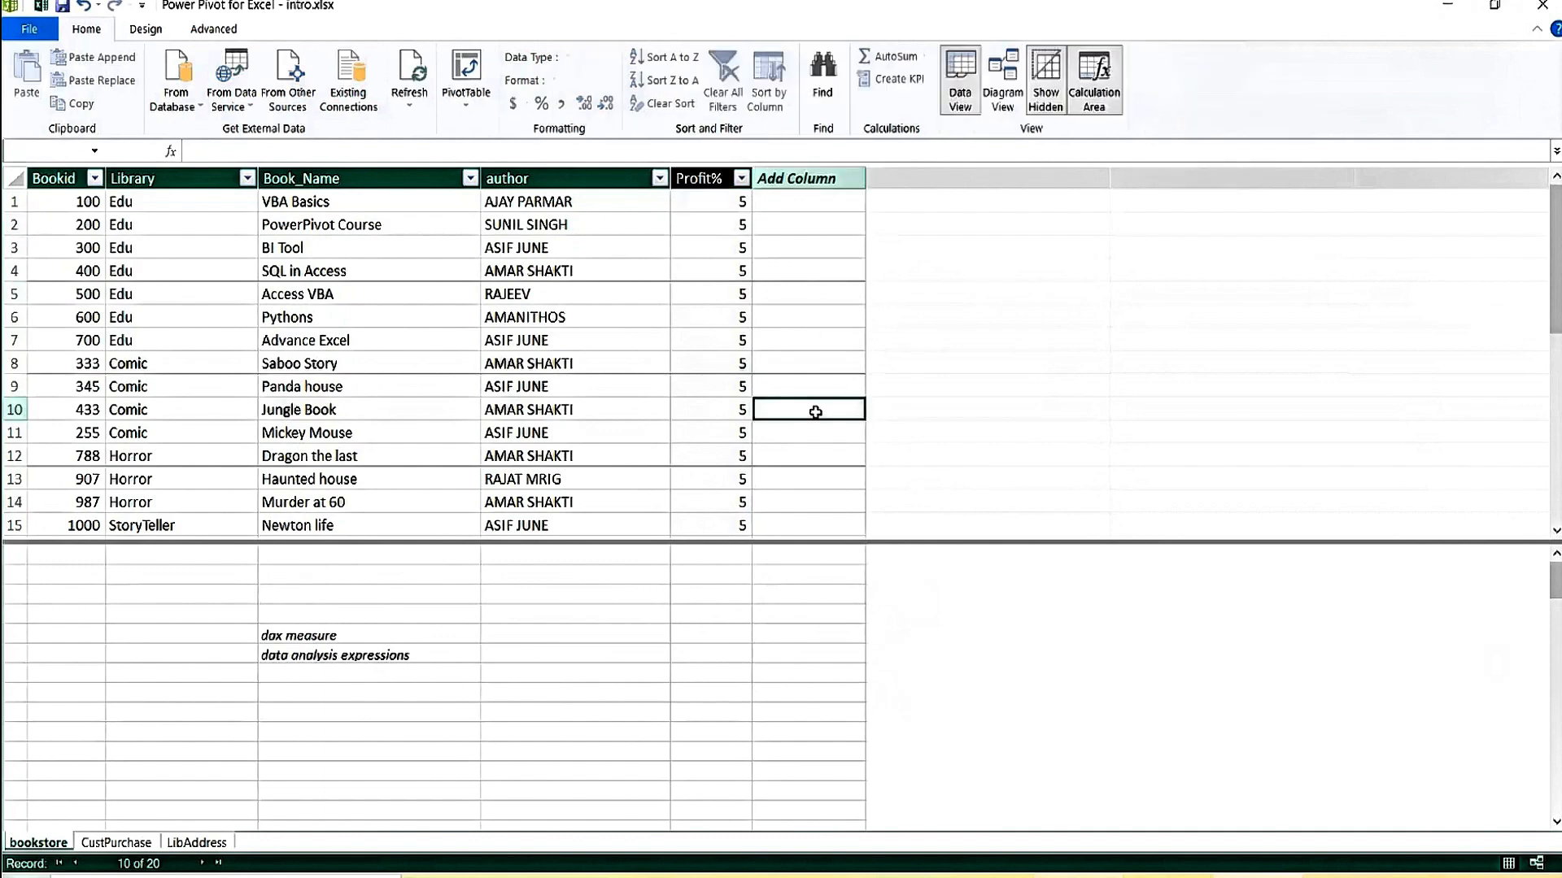
pyautogui.click(828, 472)
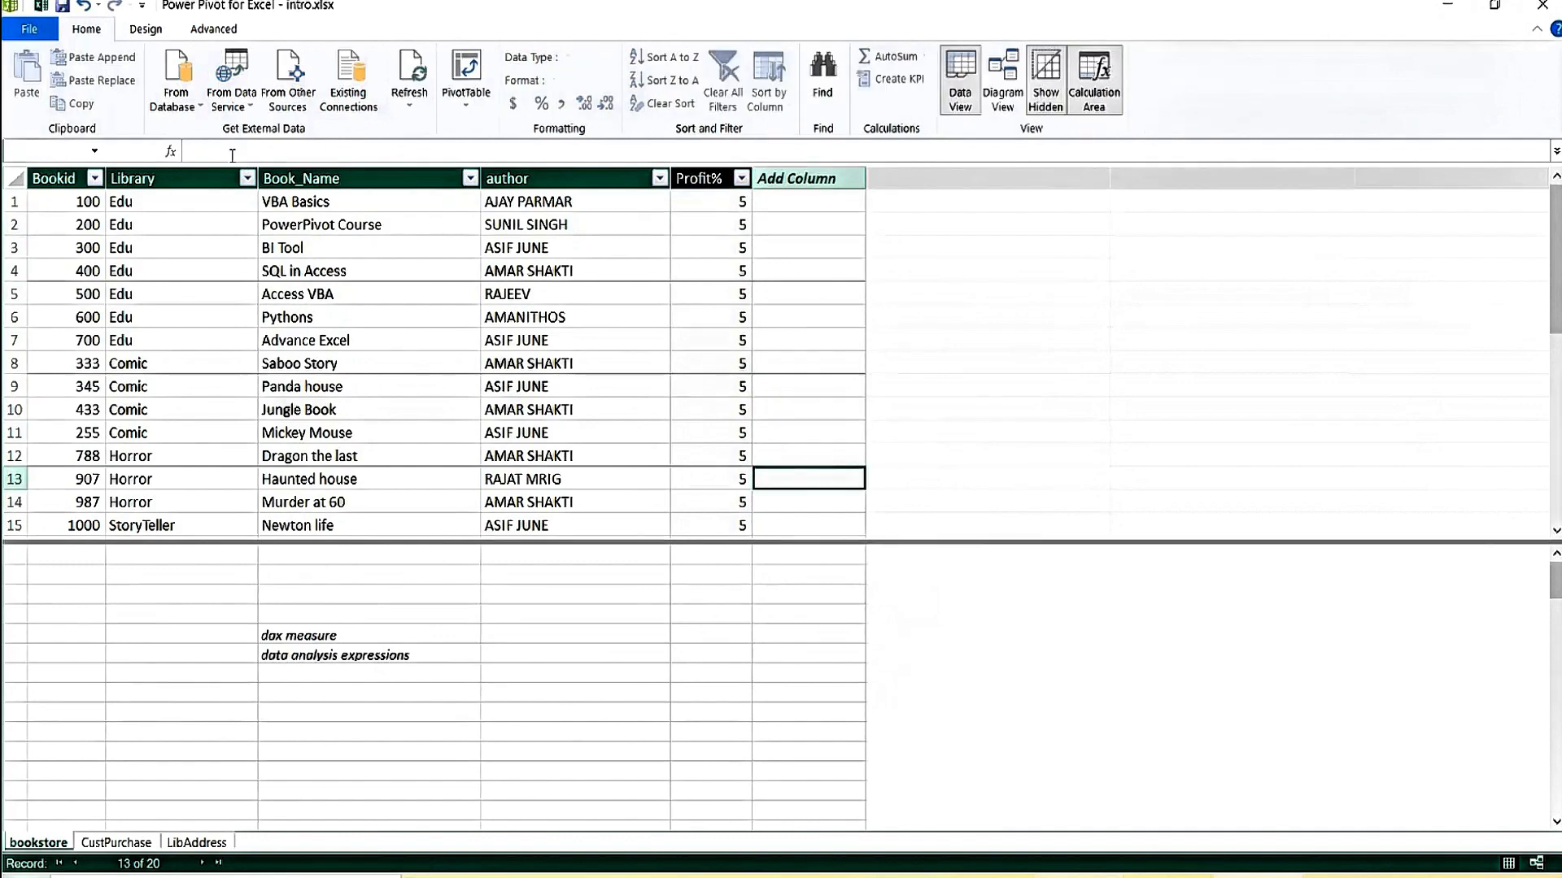
pyautogui.click(798, 427)
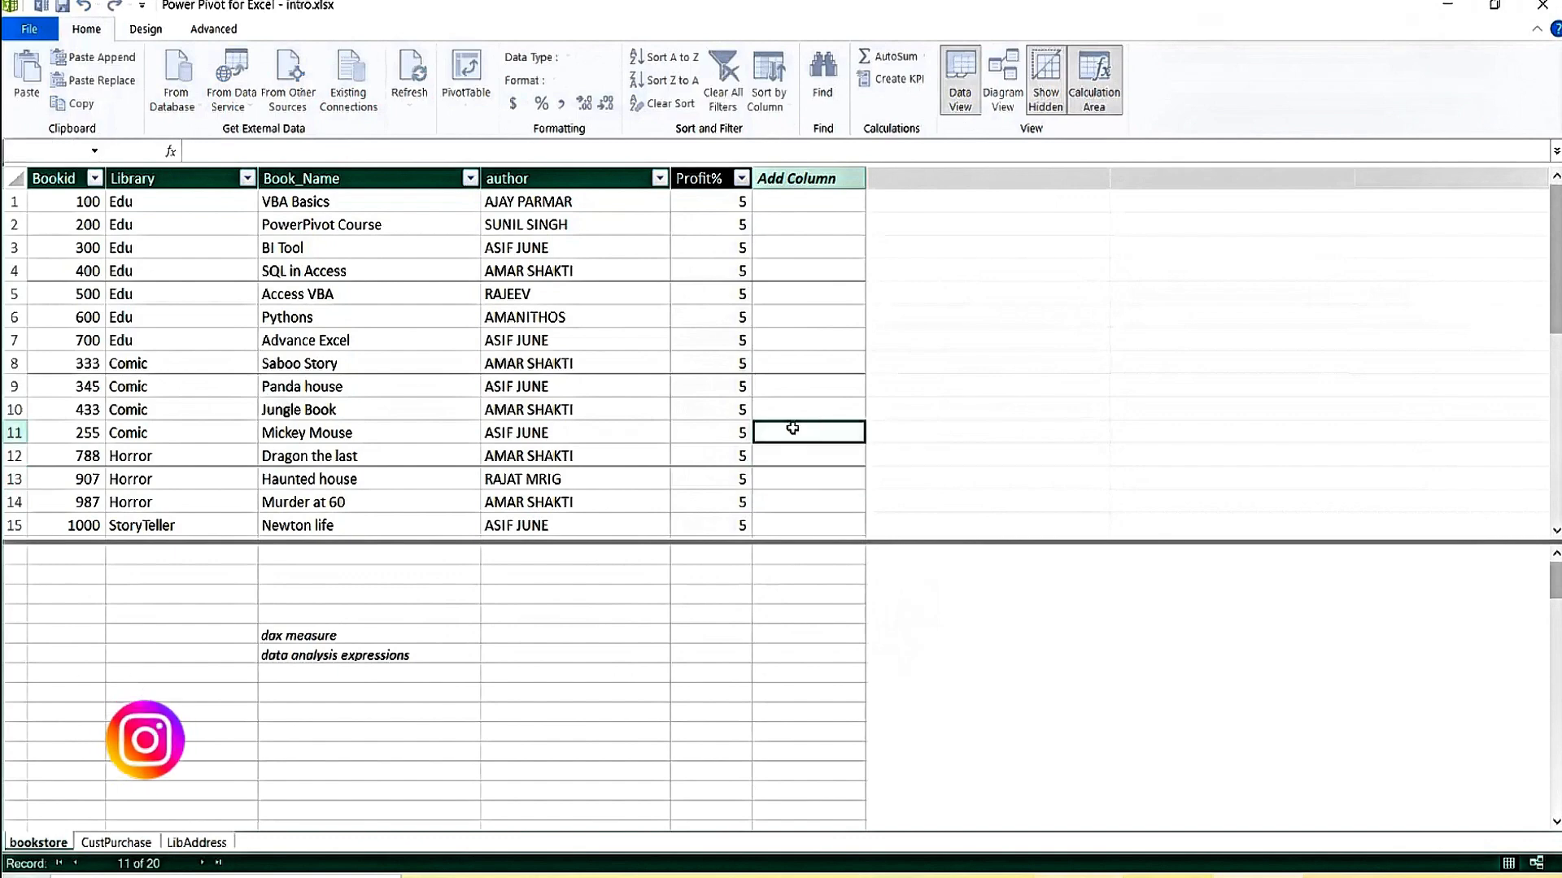
pyautogui.write('AJAY')
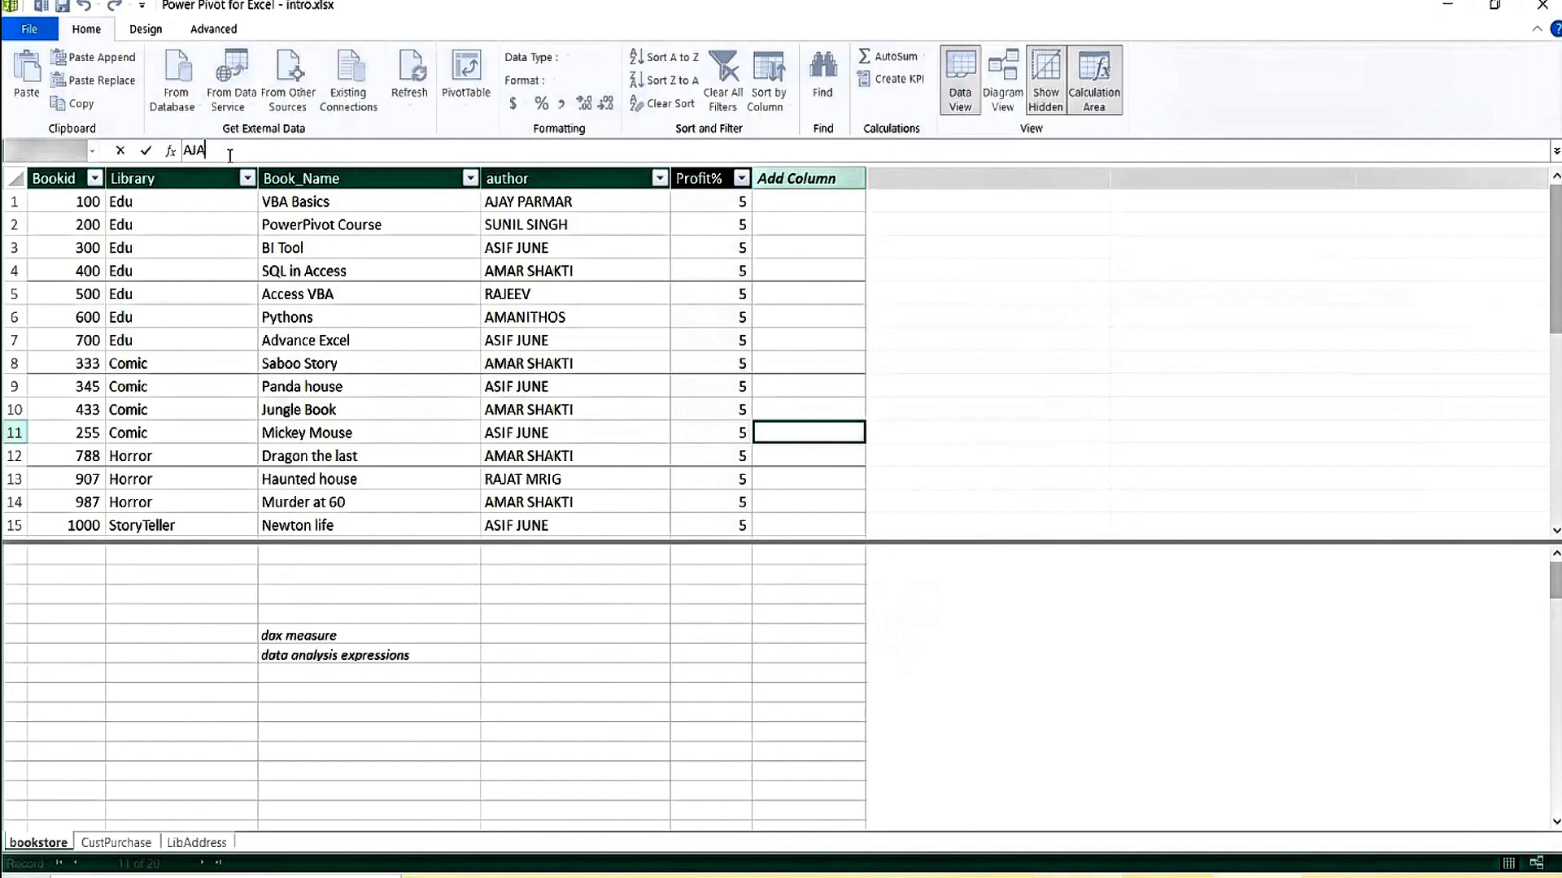
pyautogui.press('BackSpace')
pyautogui.press('BackSpace')
pyautogui.write('CONSTANT:=')
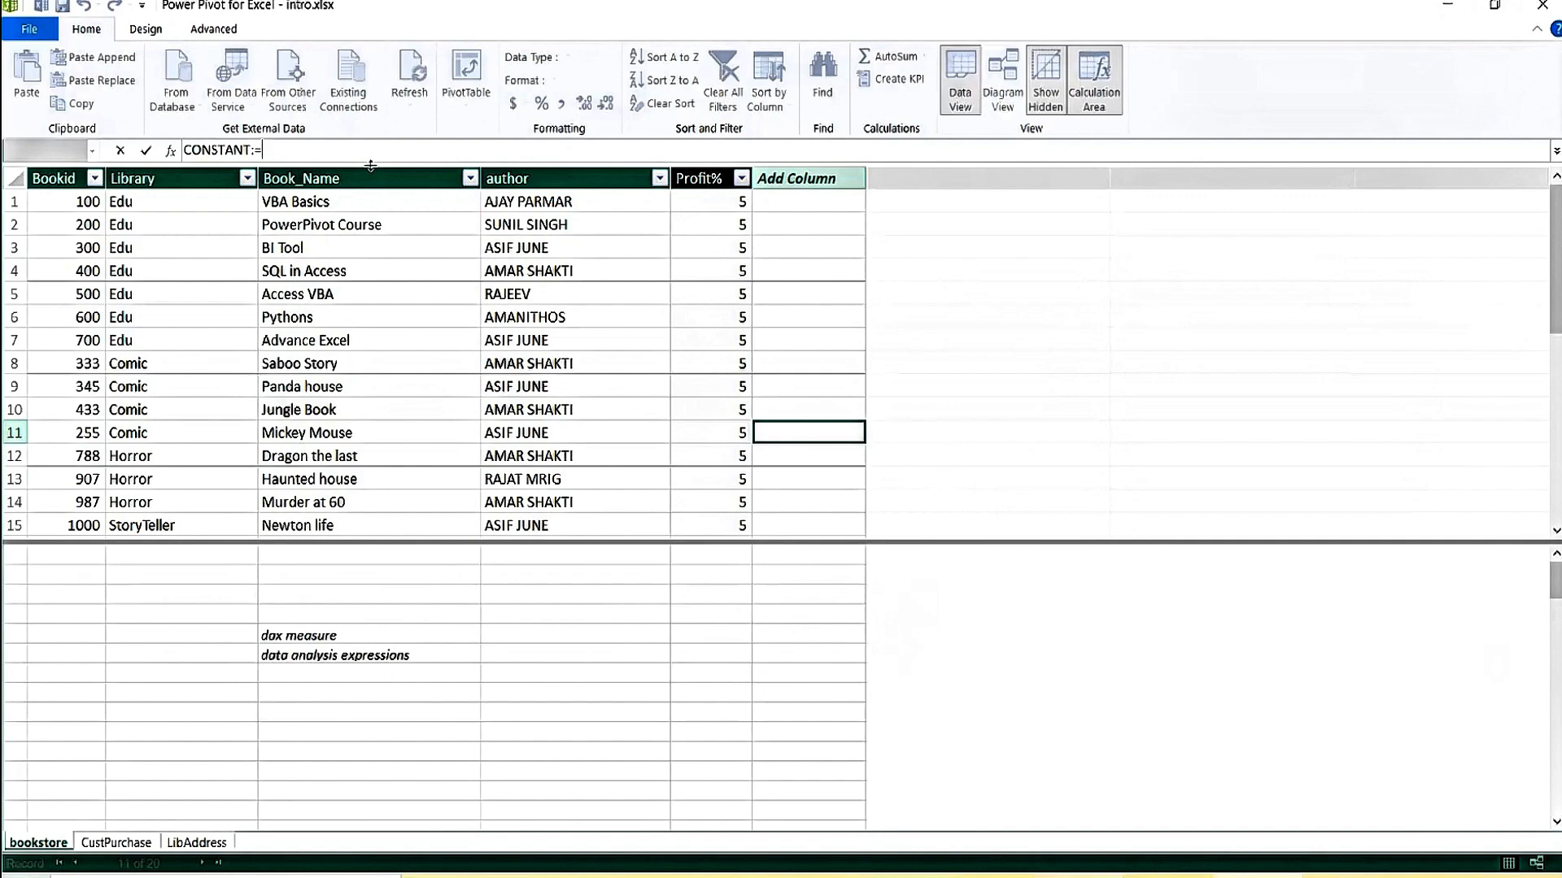
pyautogui.write('"')
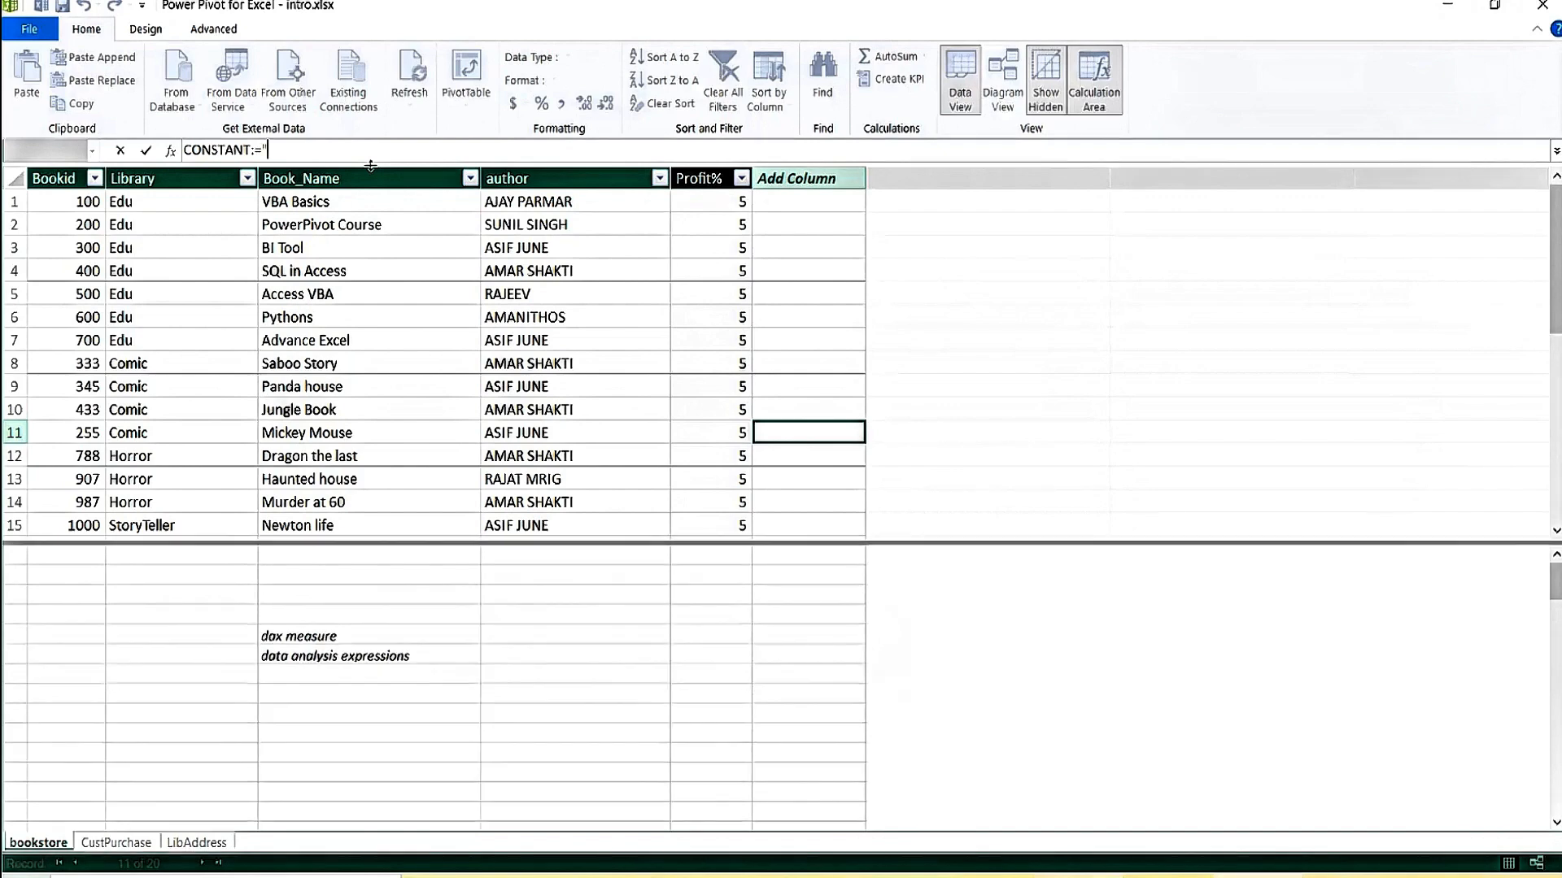
pyautogui.write('HELLO"')
pyautogui.press('Return')
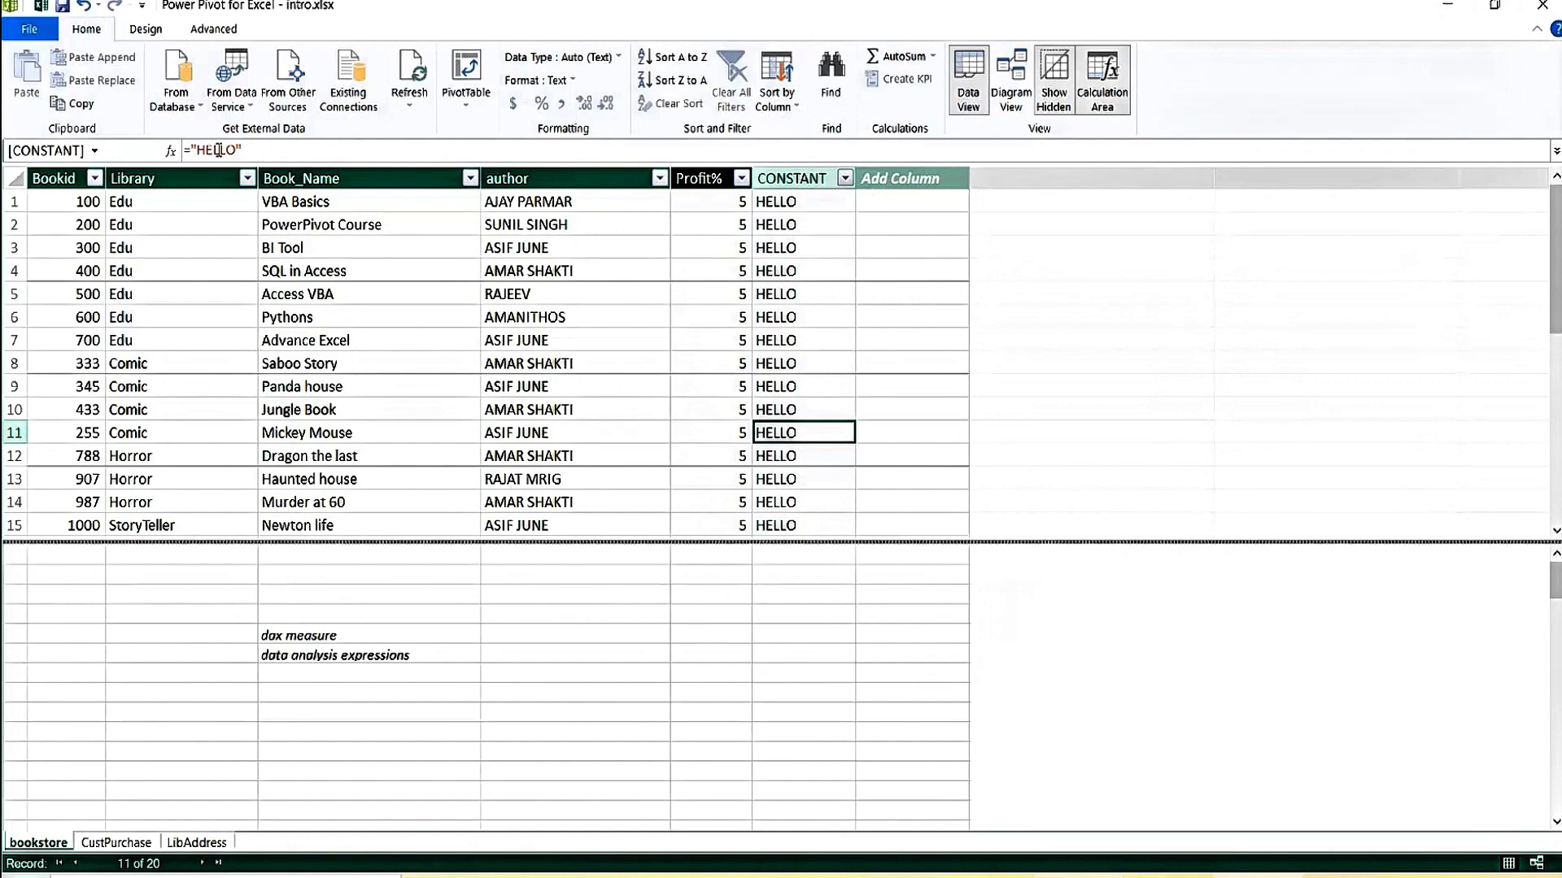
pyautogui.click(808, 245)
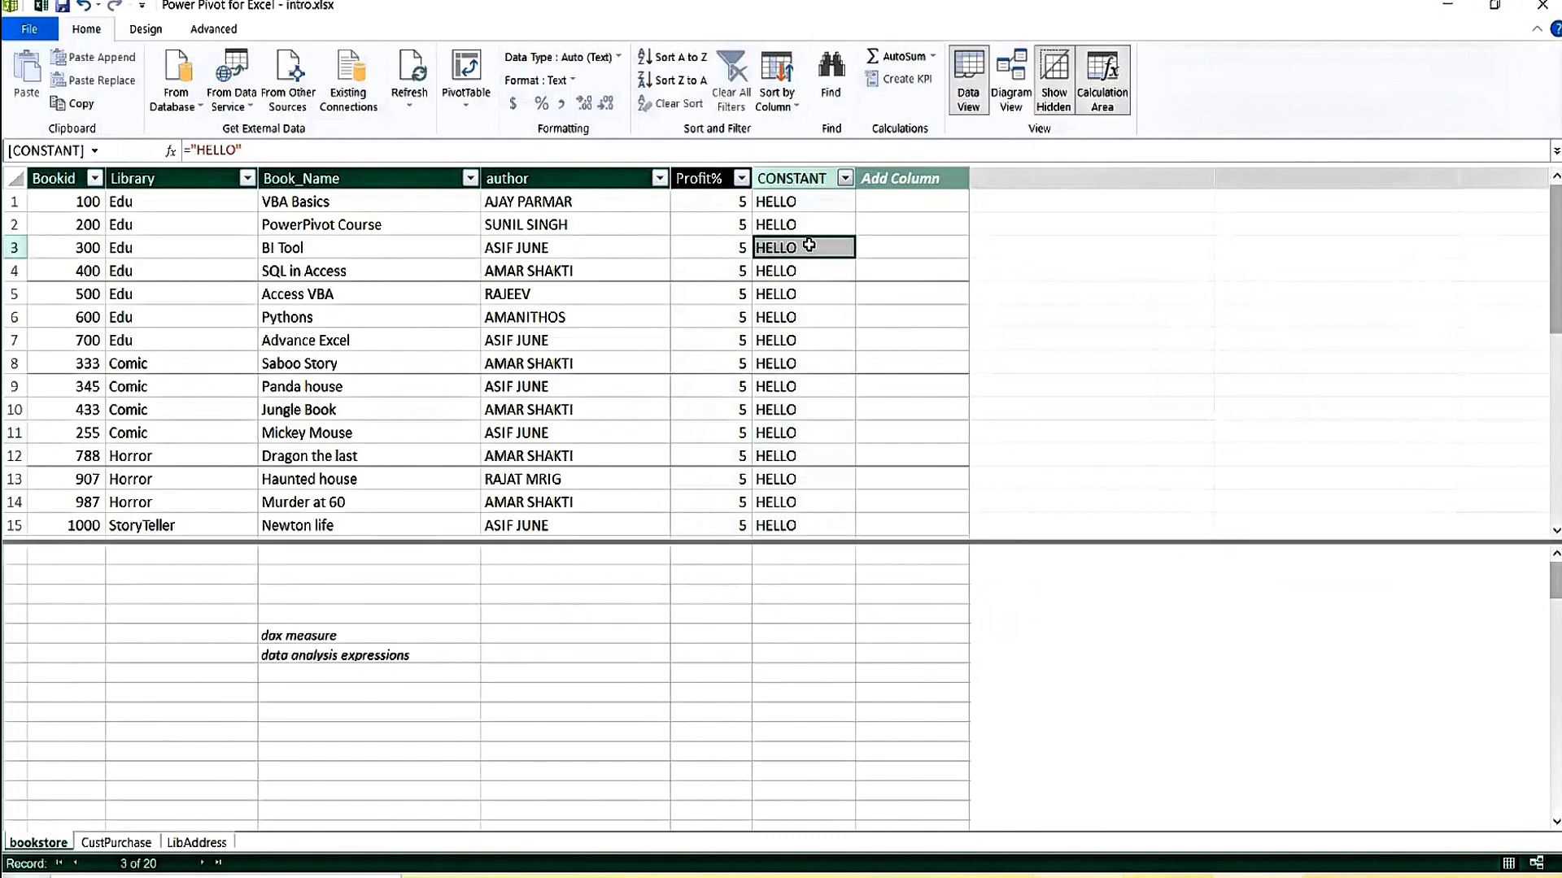
pyautogui.click(771, 454)
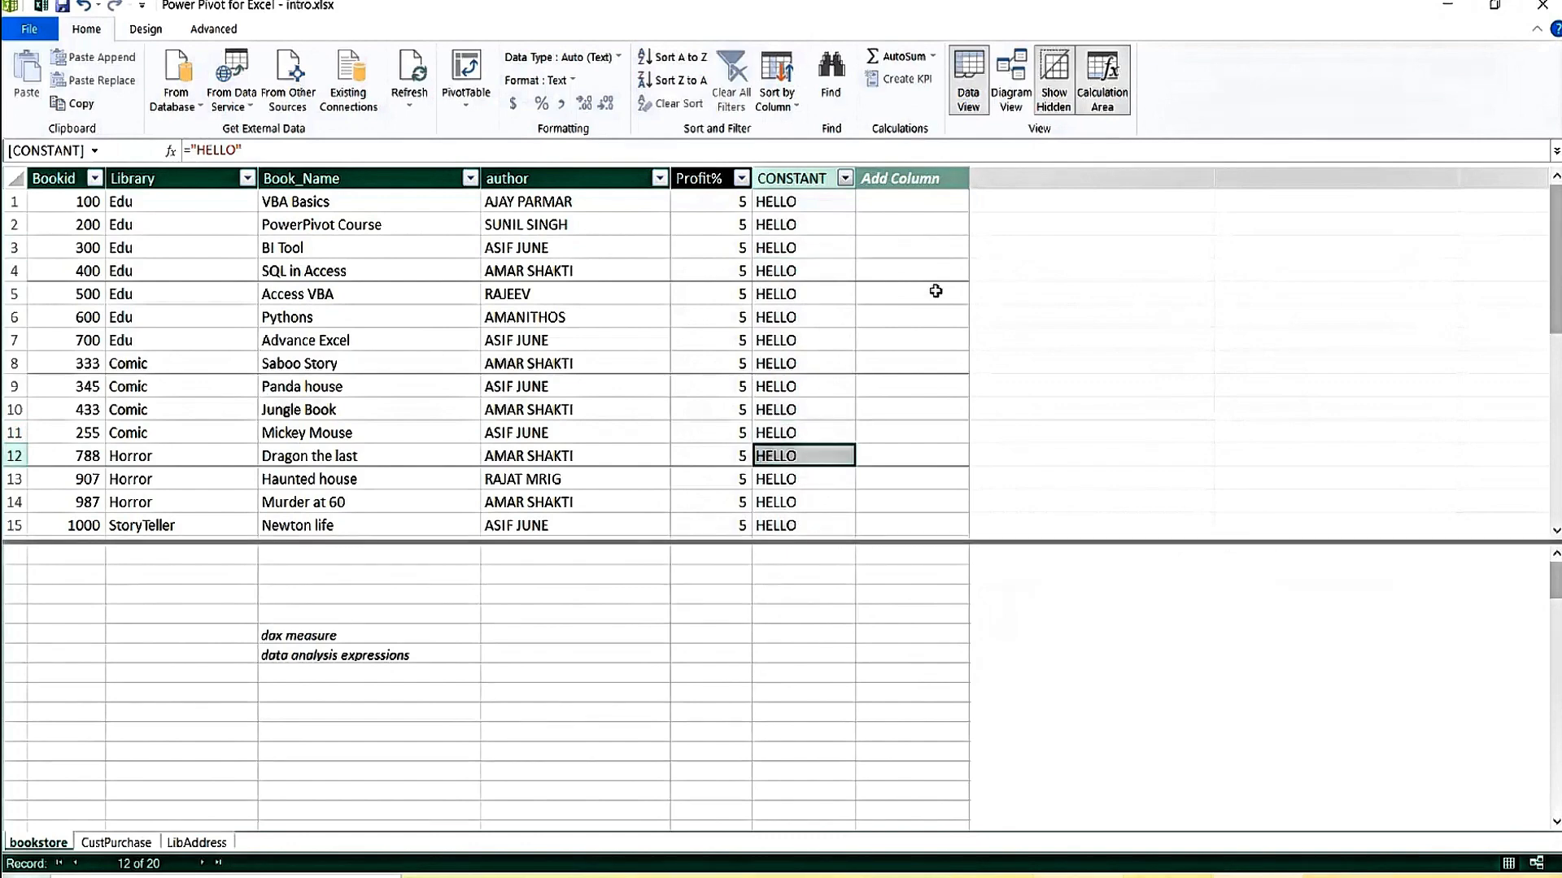
pyautogui.click(811, 221)
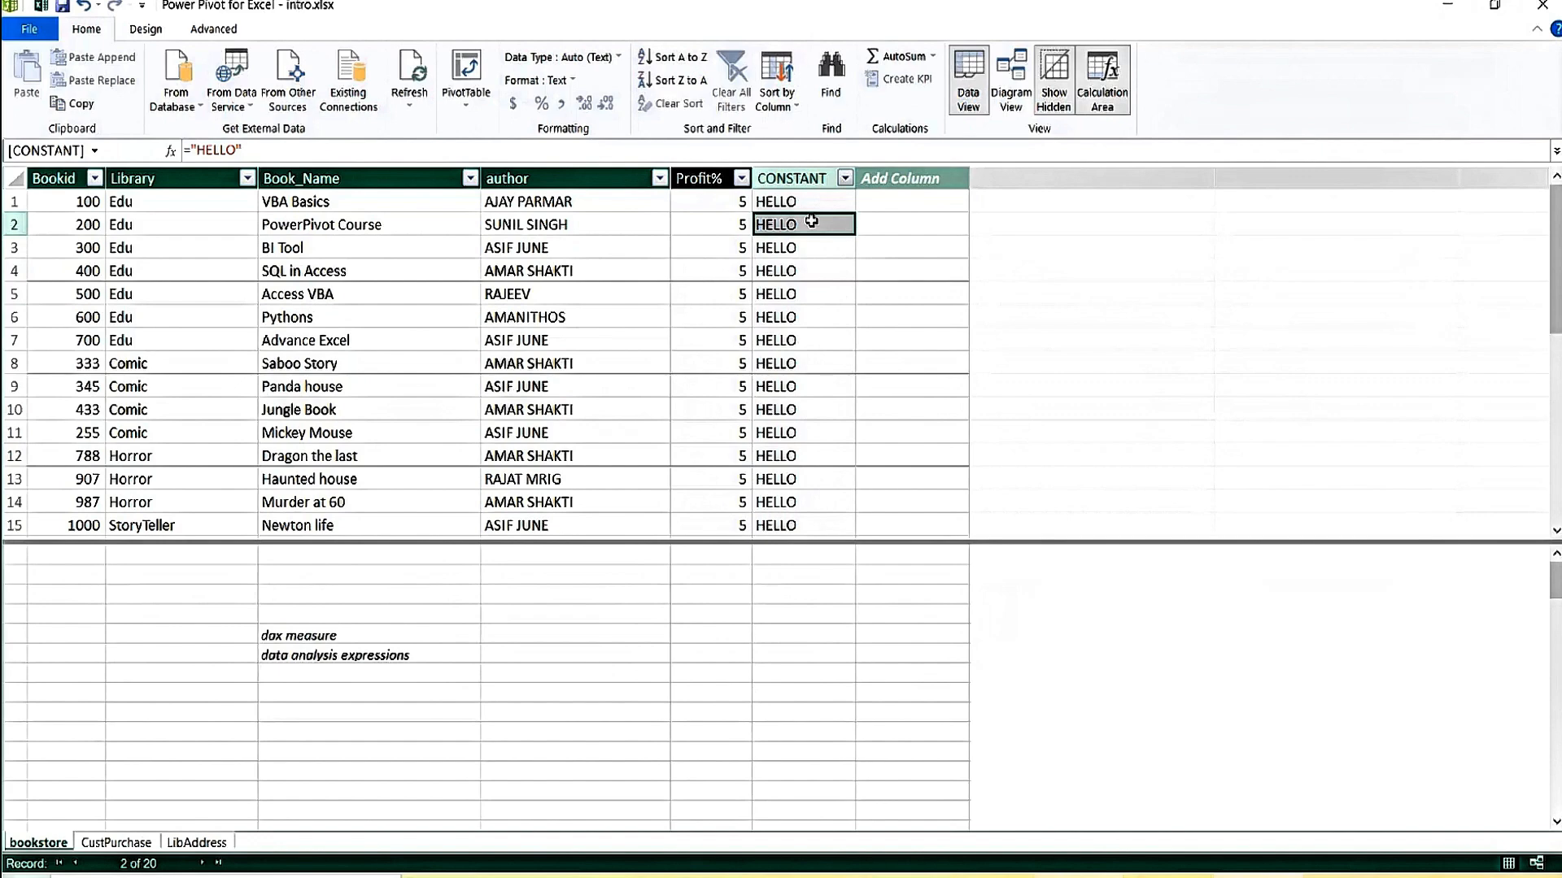
pyautogui.click(796, 177)
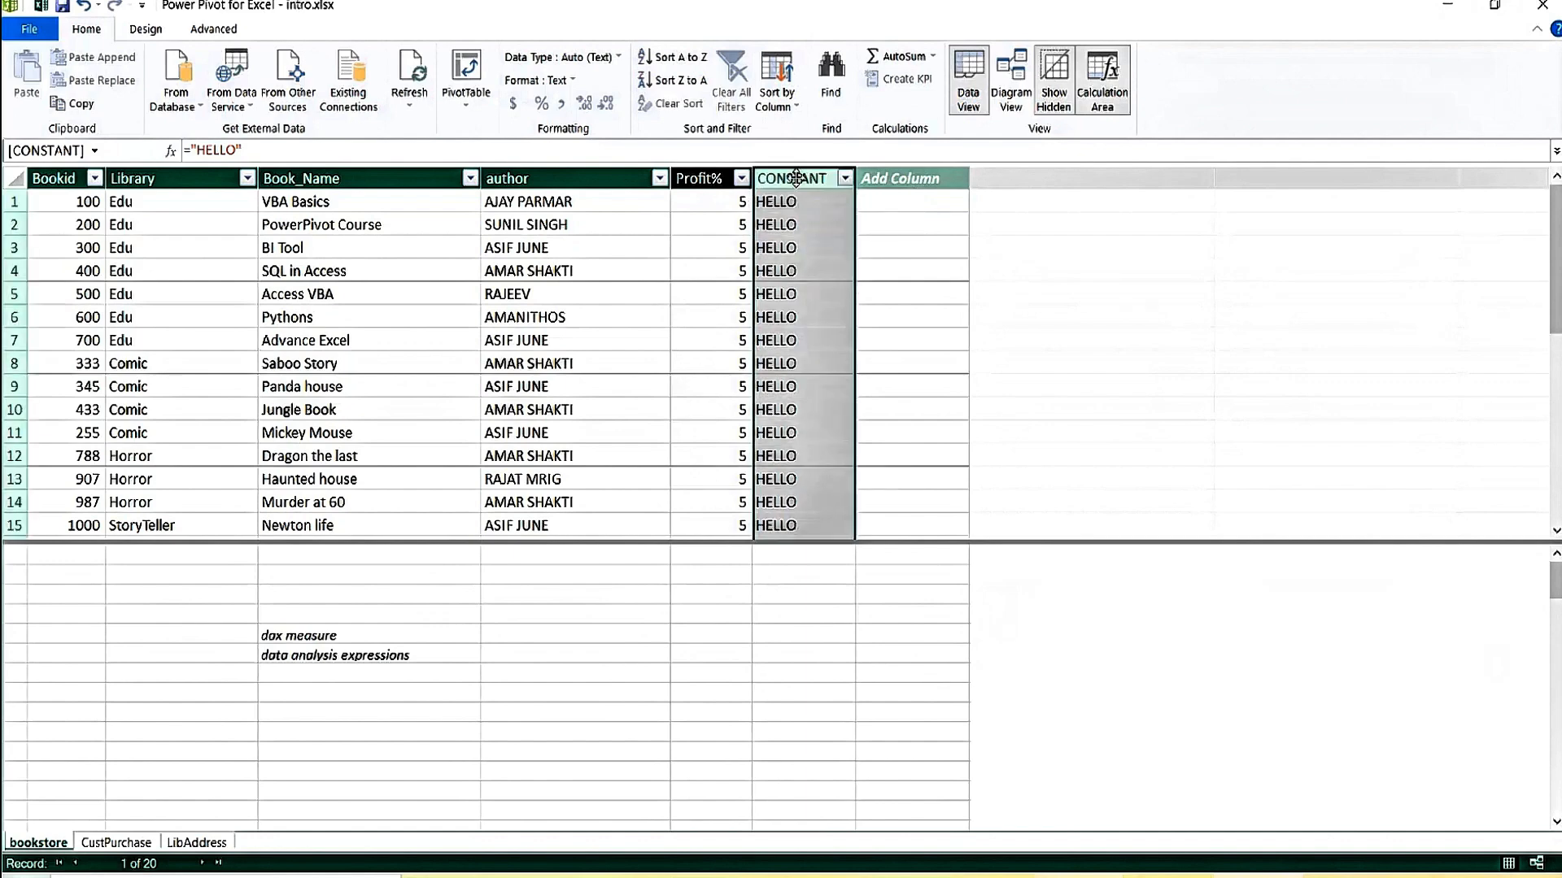
pyautogui.rightClick(796, 176)
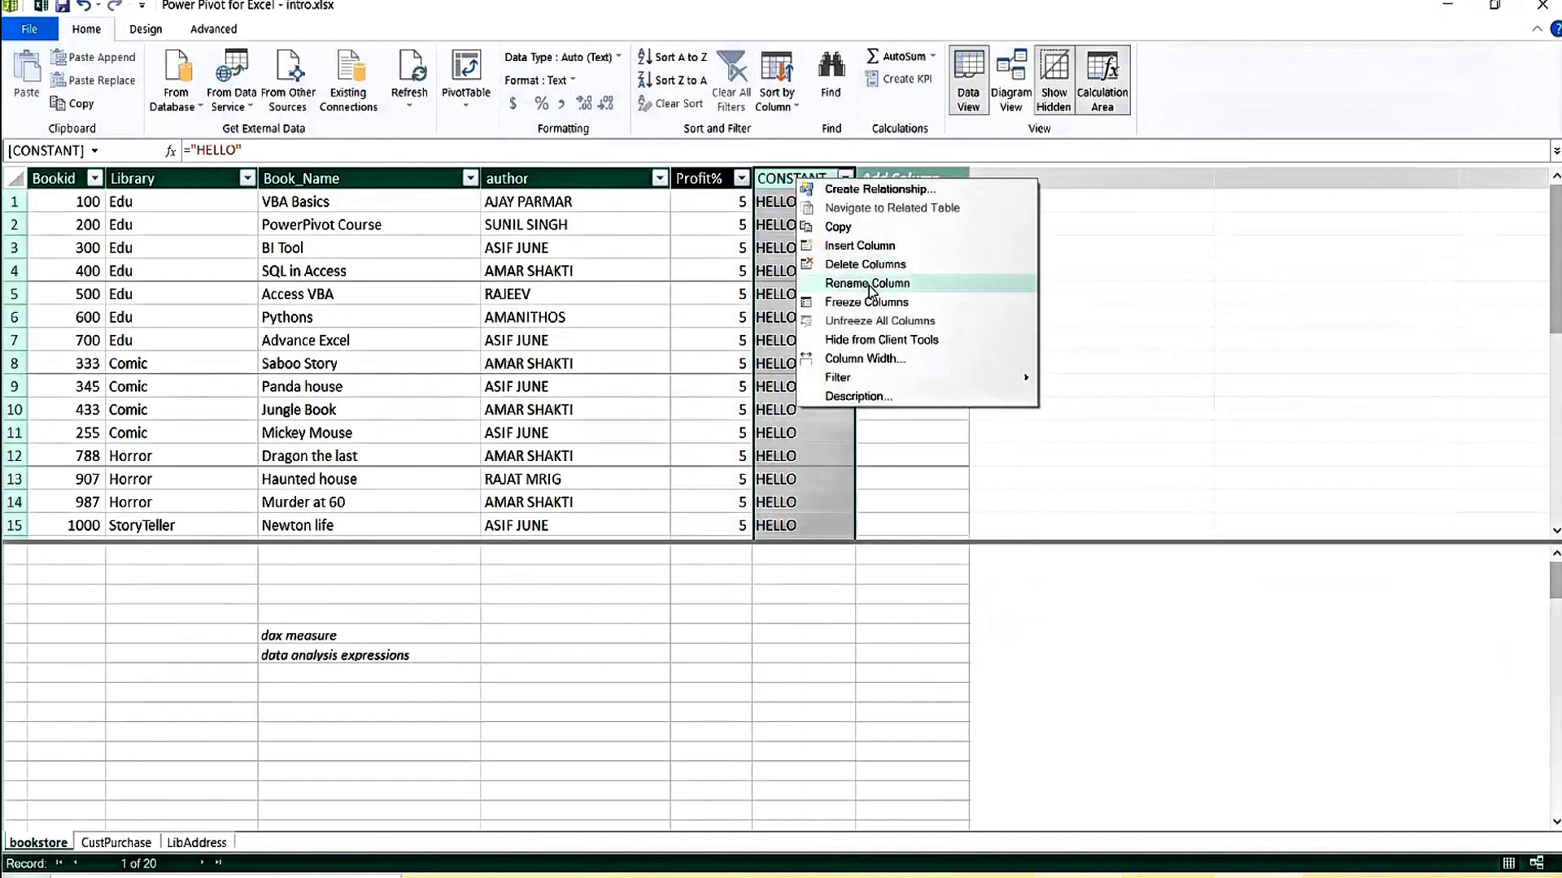
pyautogui.click(900, 285)
pyautogui.click(881, 268)
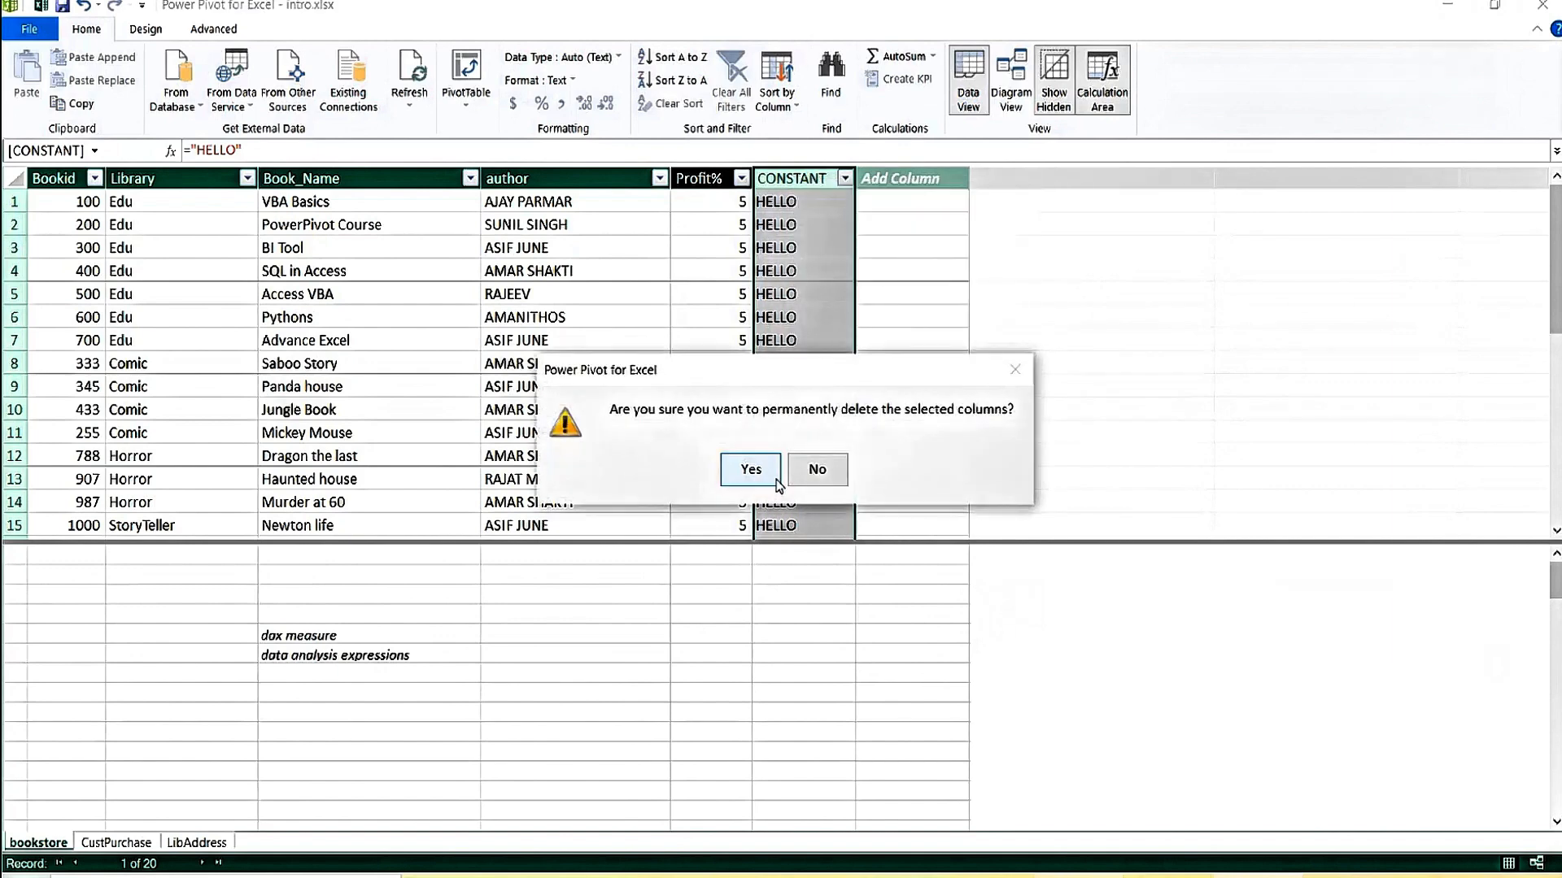
pyautogui.click(750, 470)
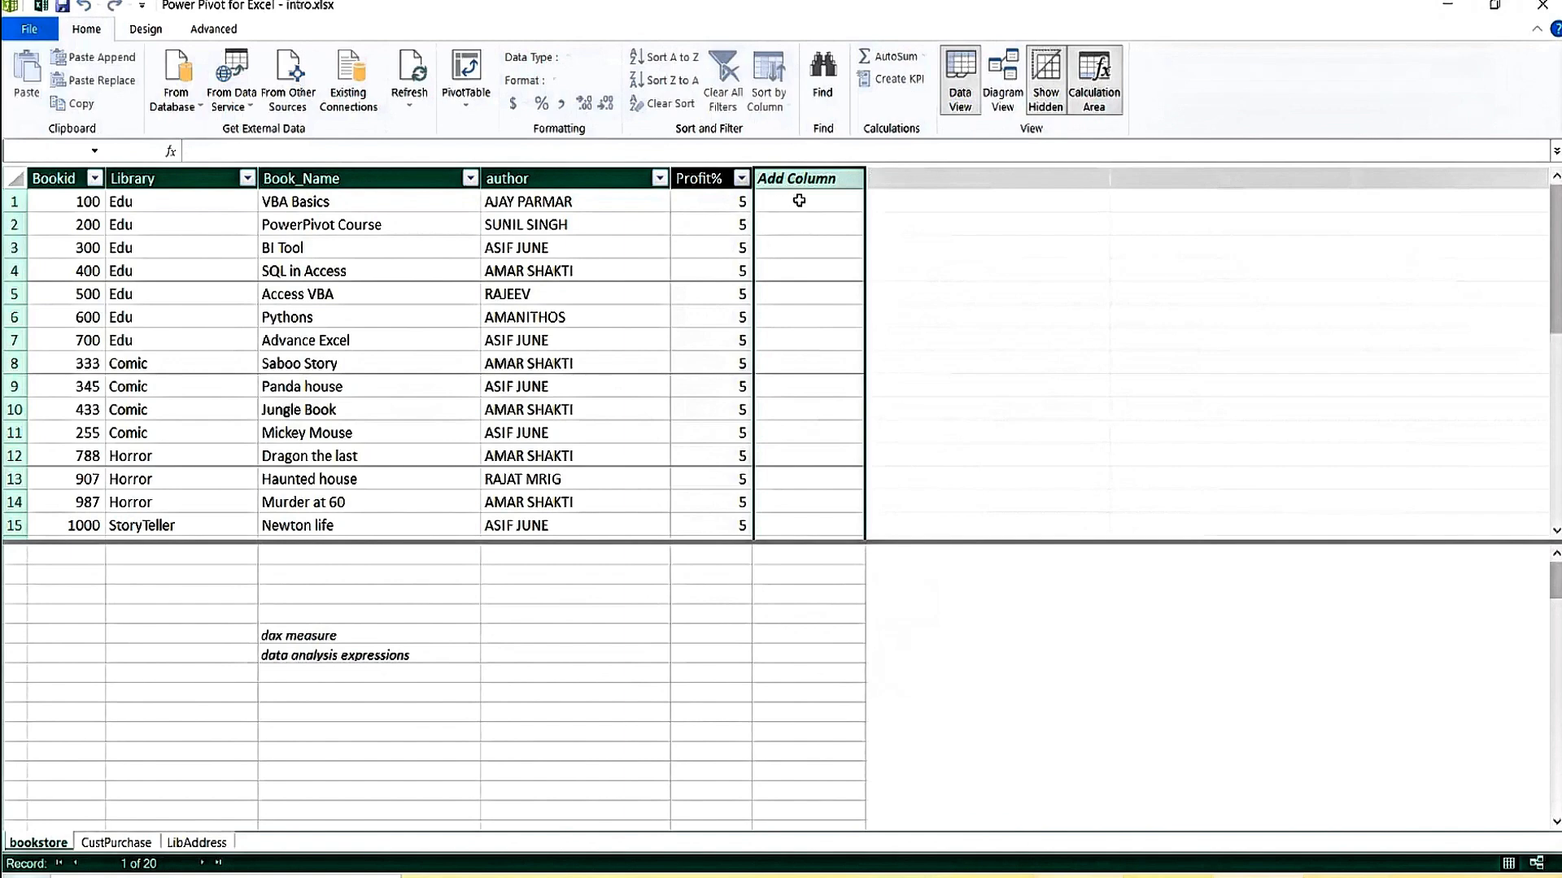
# Add a TESTING calculated column with formula =4, fixing the missing-colon error.
pyautogui.click(799, 201)
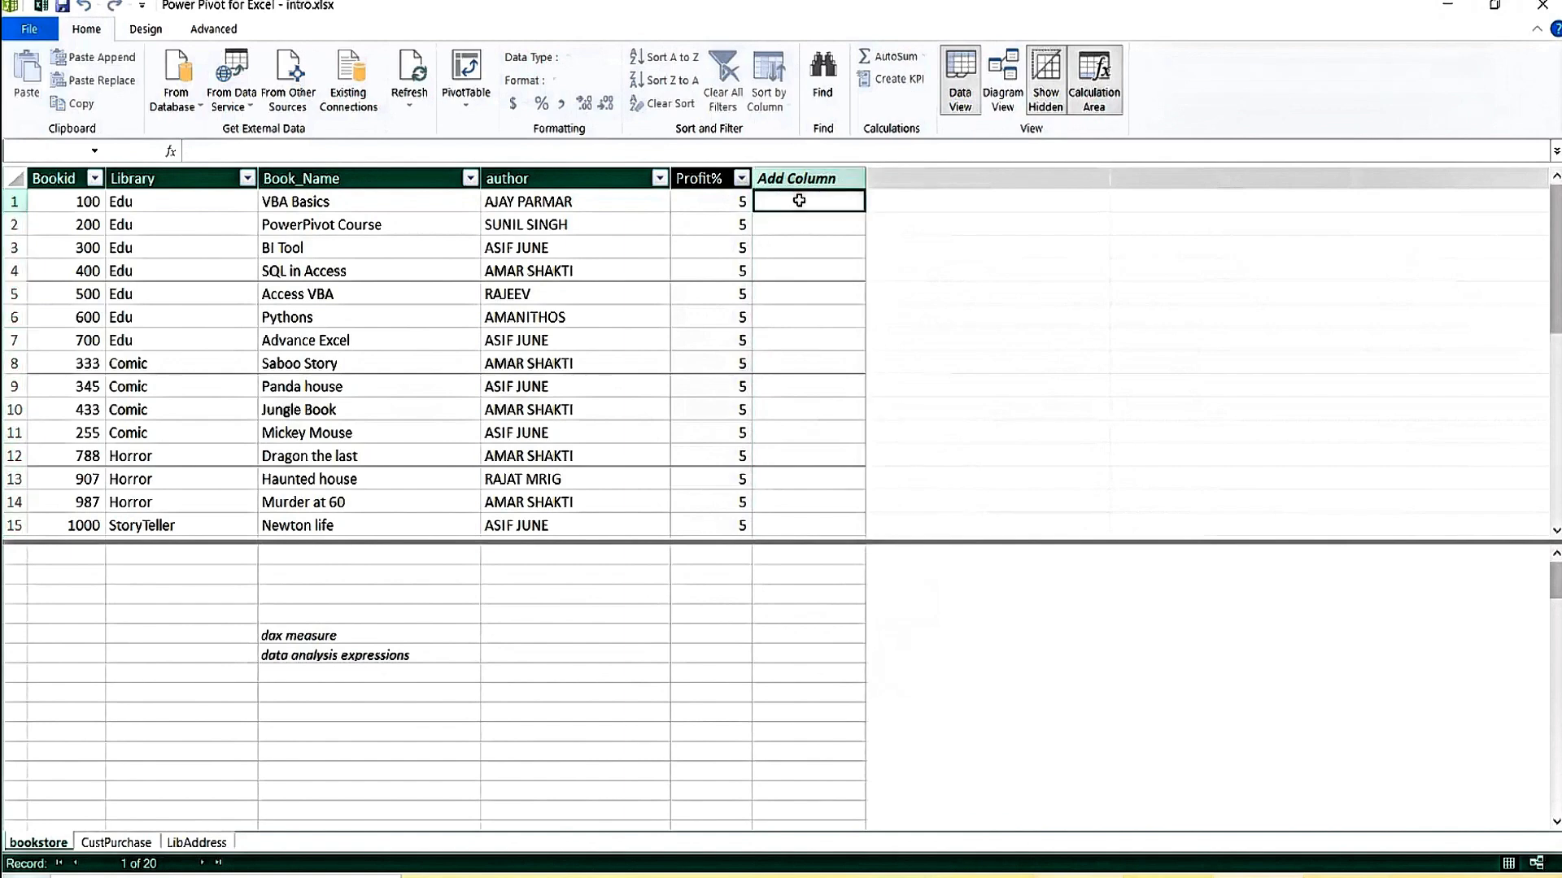
pyautogui.click(191, 150)
pyautogui.write('TESTING=4')
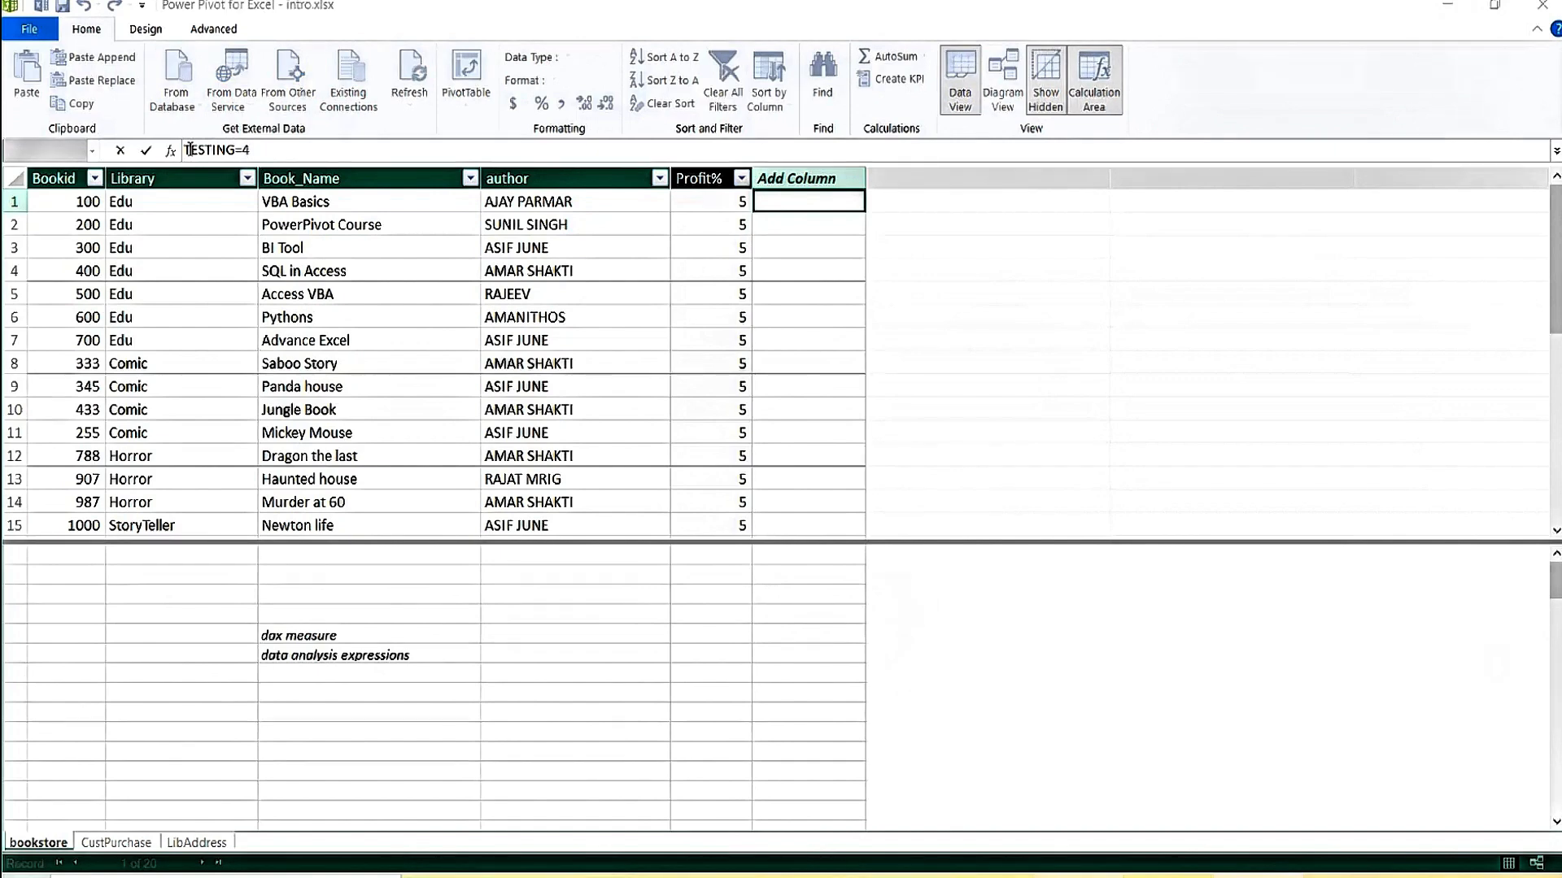
pyautogui.press('Return')
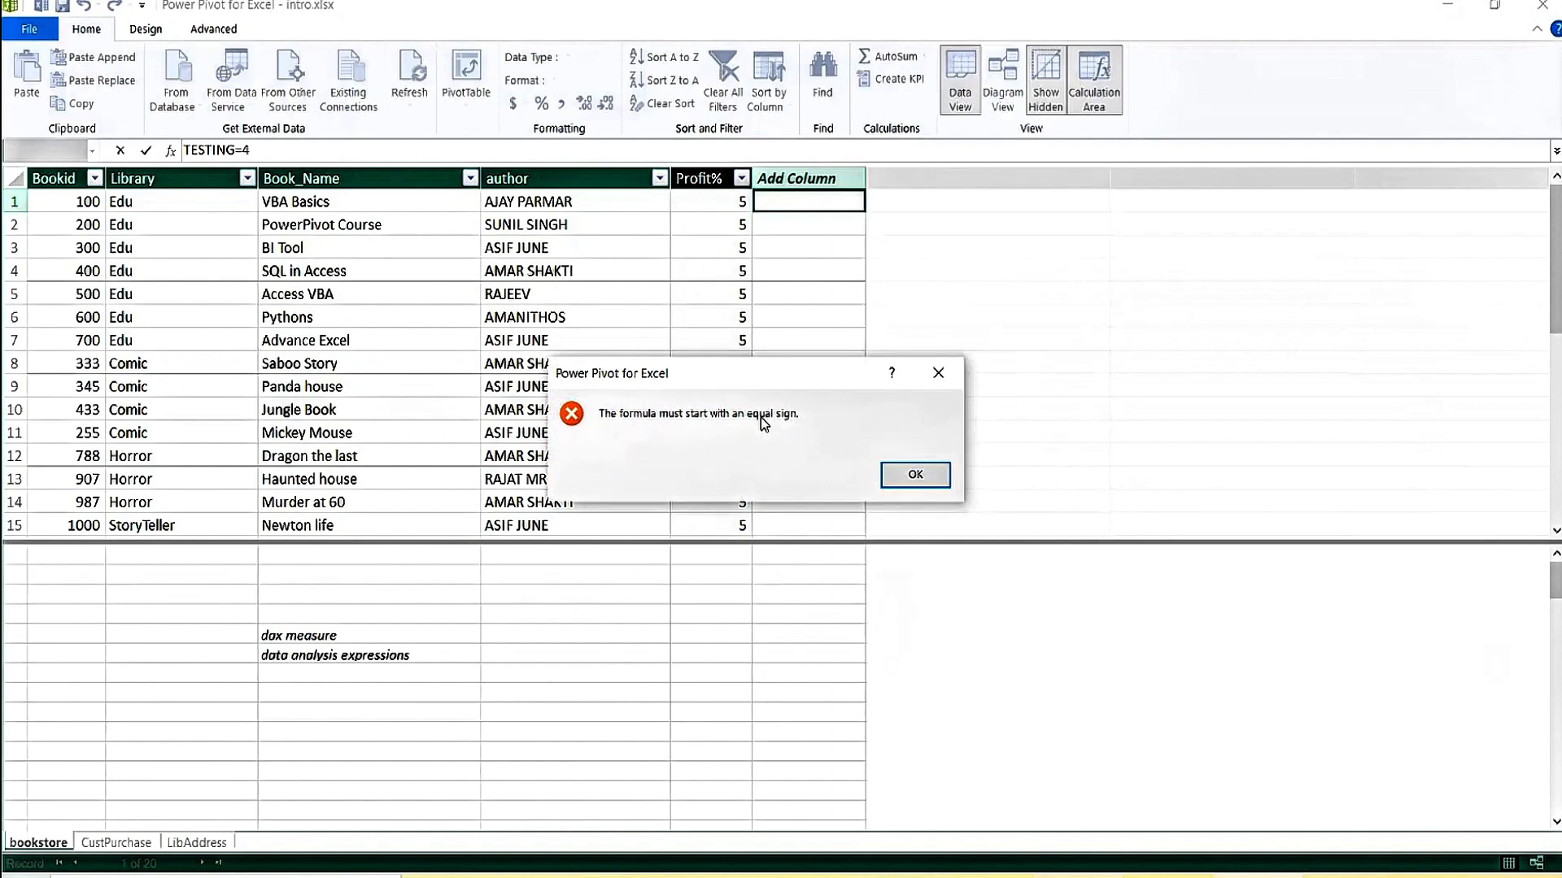
pyautogui.click(916, 476)
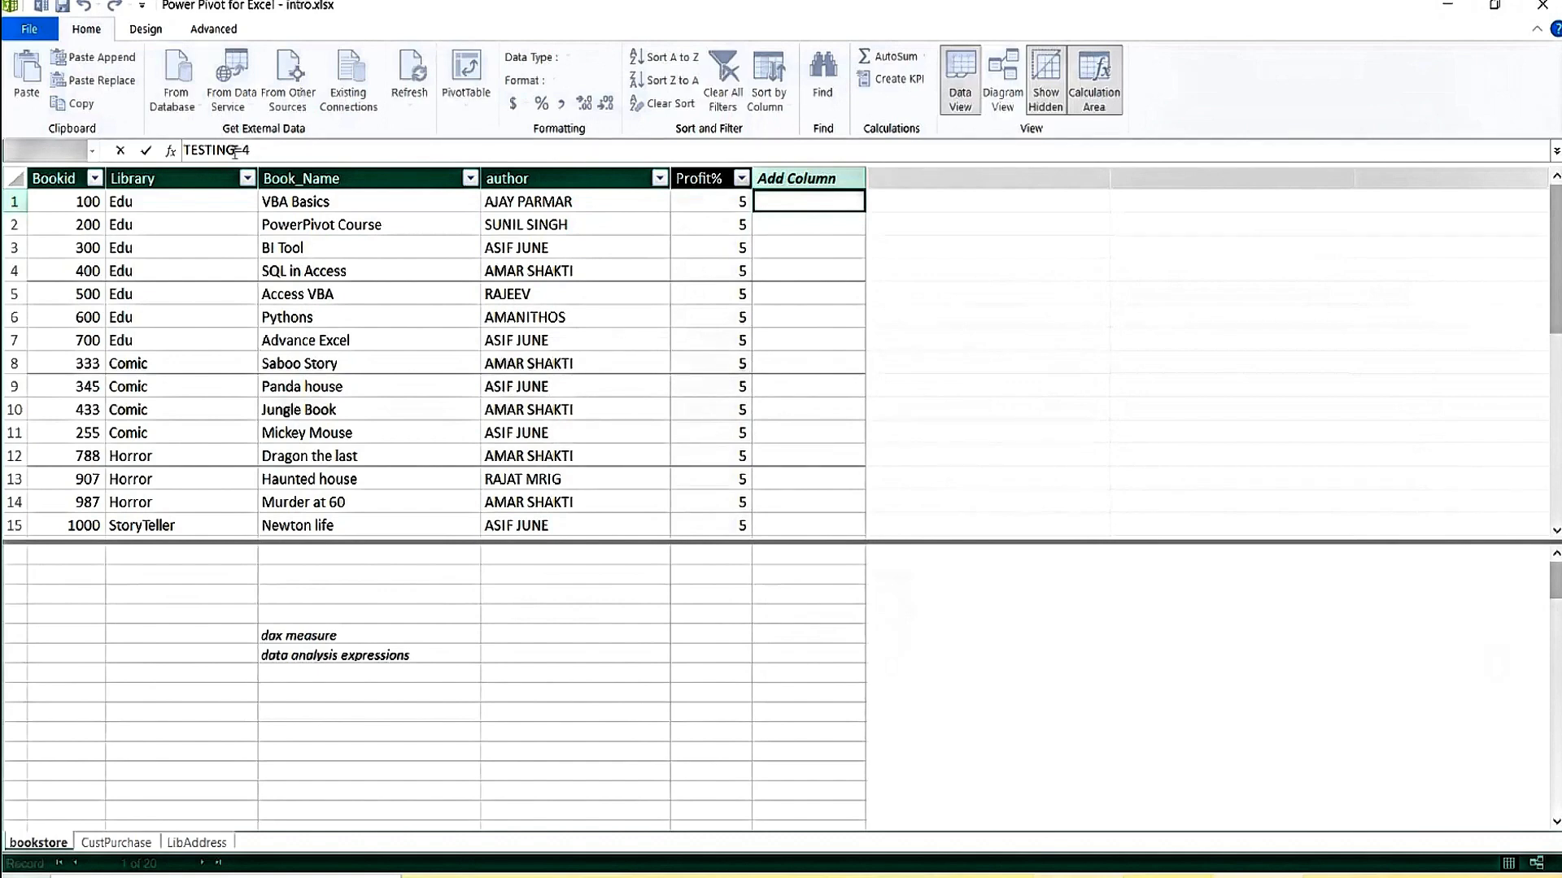
pyautogui.click(235, 151)
pyautogui.write(':')
pyautogui.press('Return')
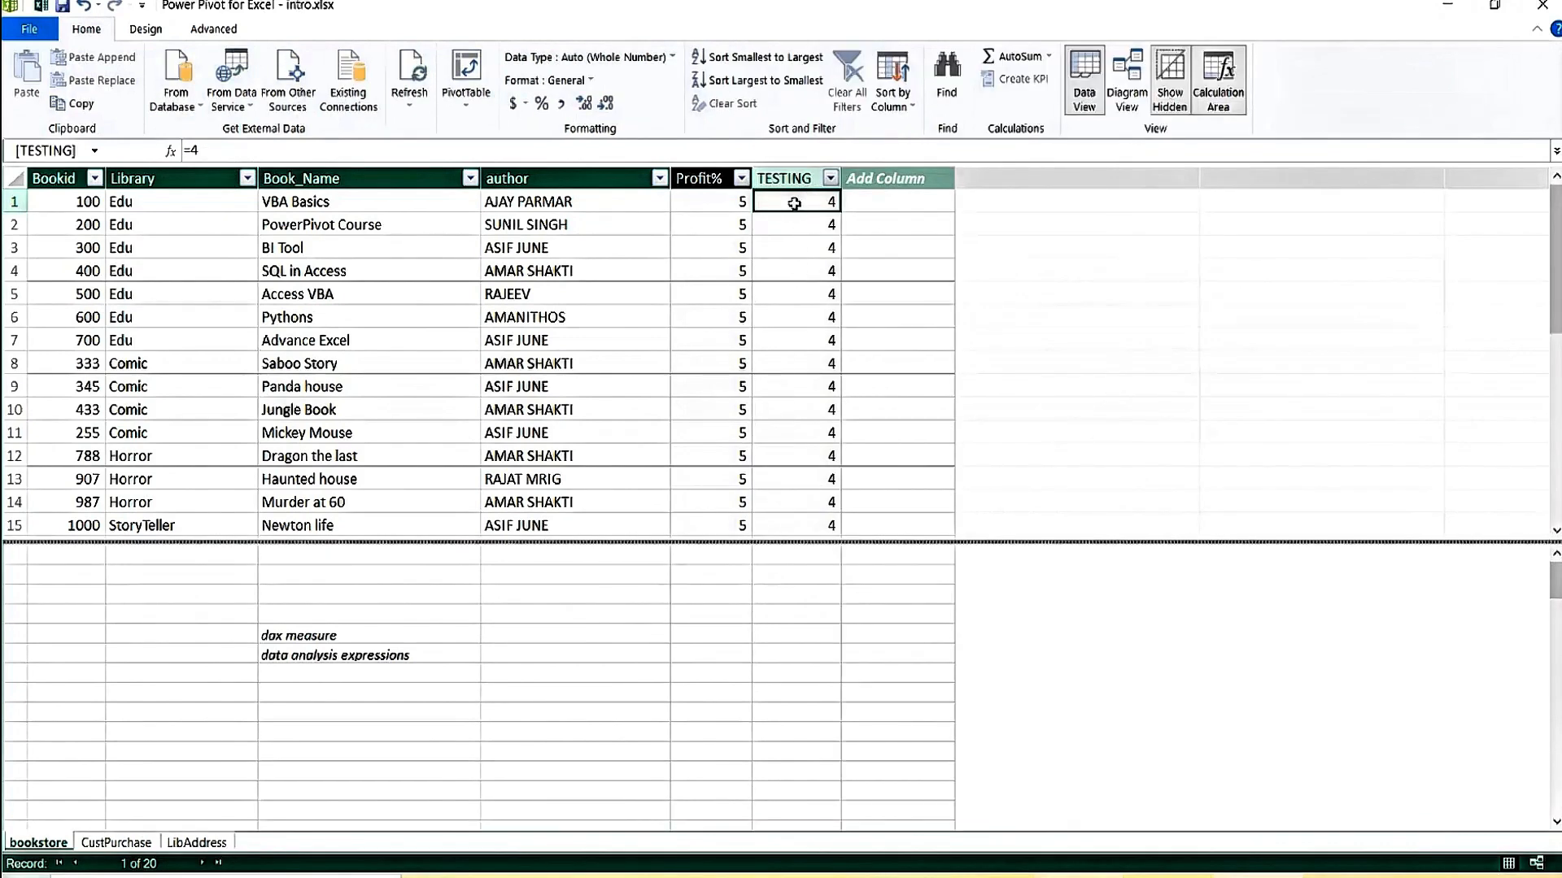
# Verify the TESTING column shows 4 in rows 2, 4 and 10.
pyautogui.click(800, 266)
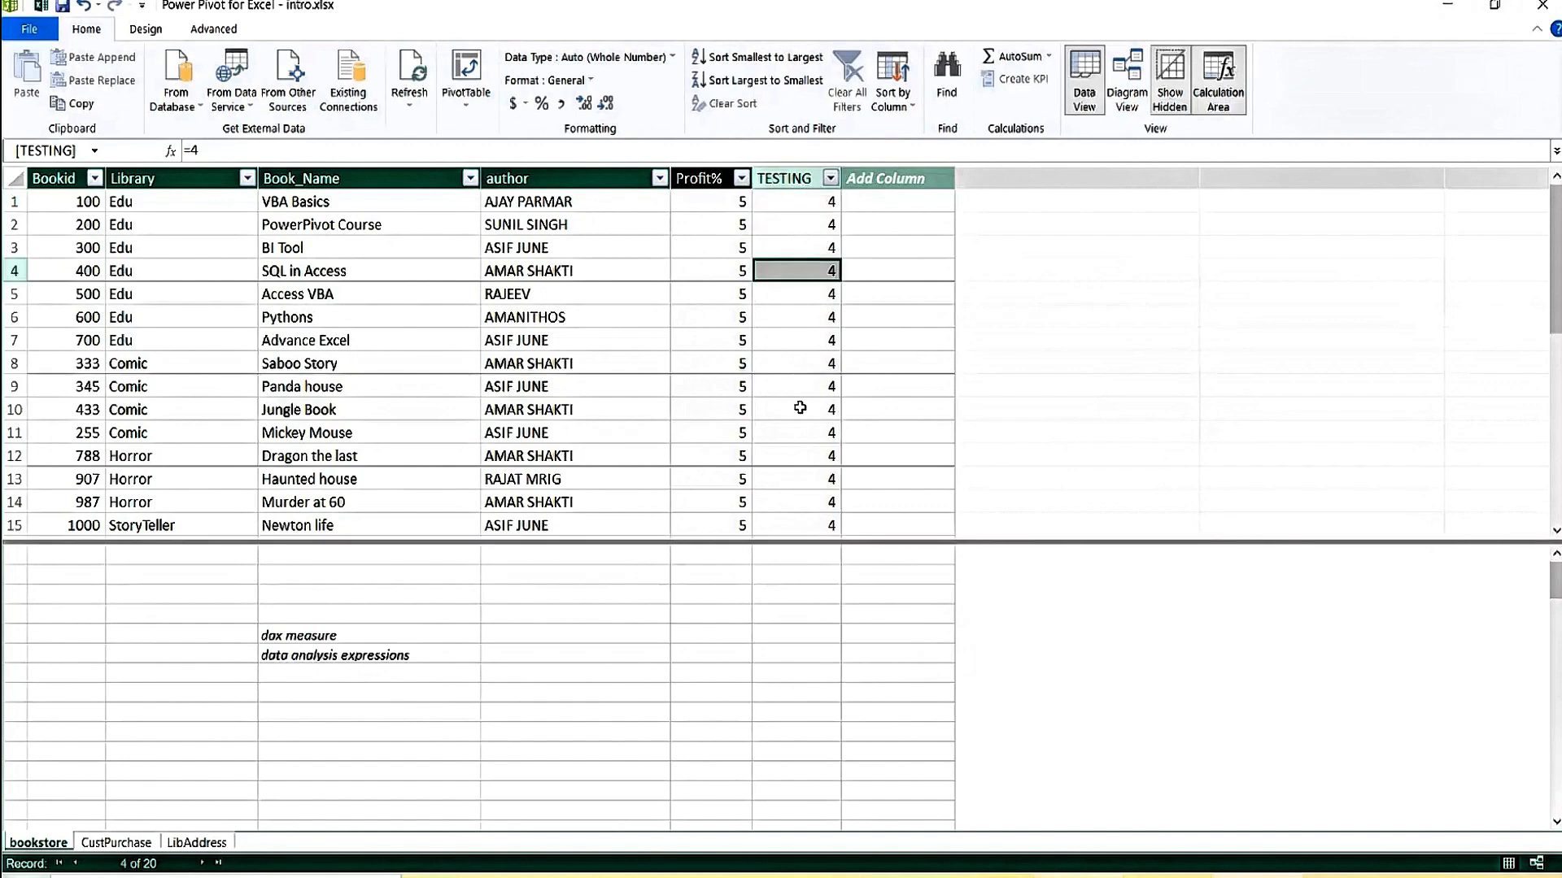
pyautogui.click(799, 409)
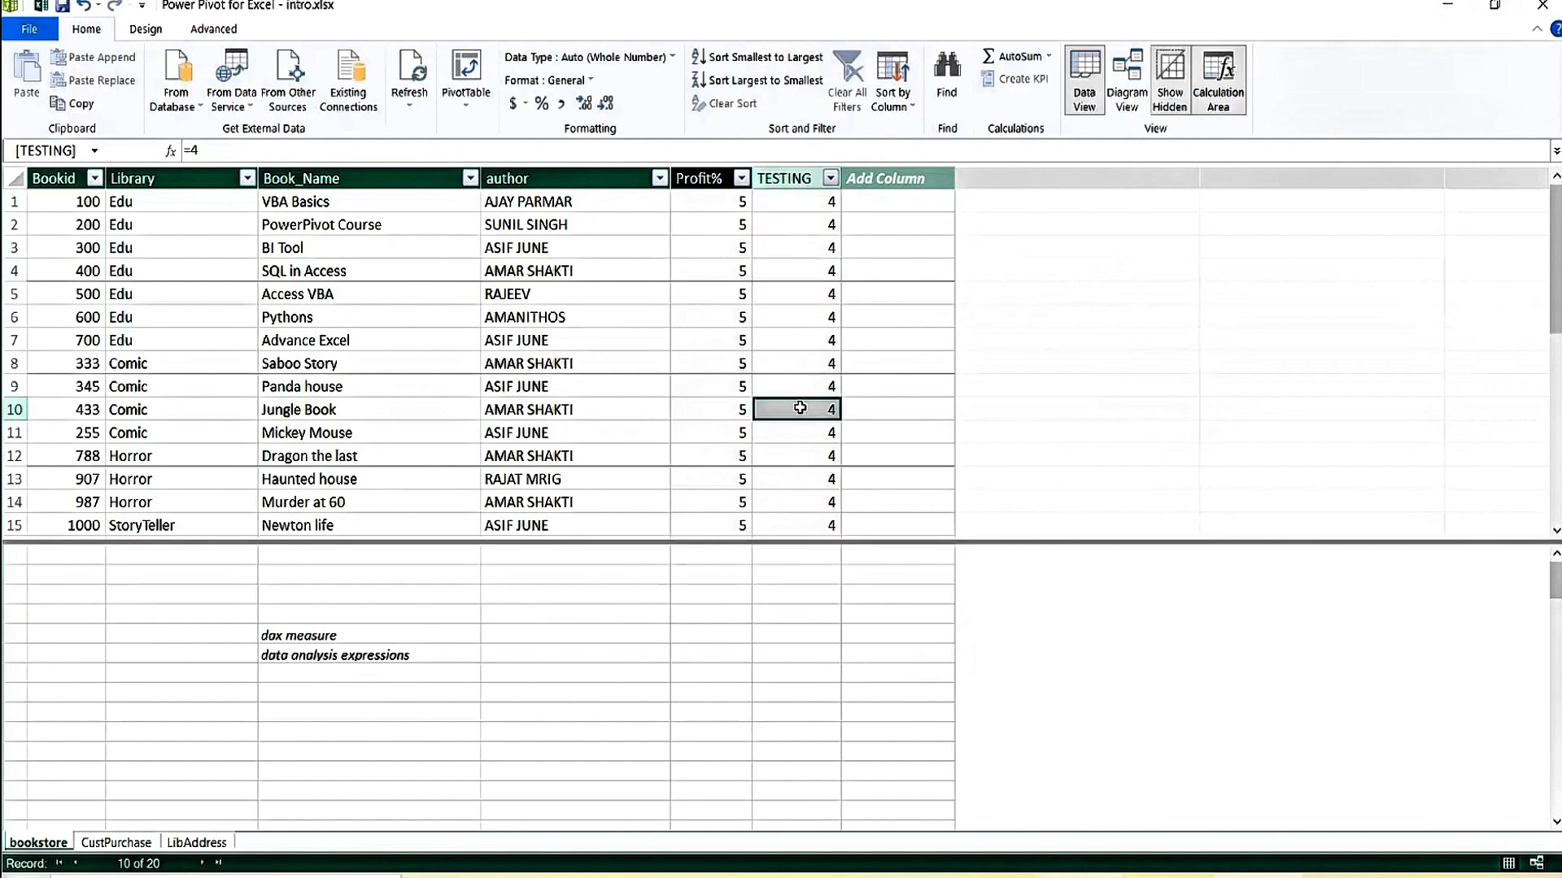
pyautogui.click(807, 216)
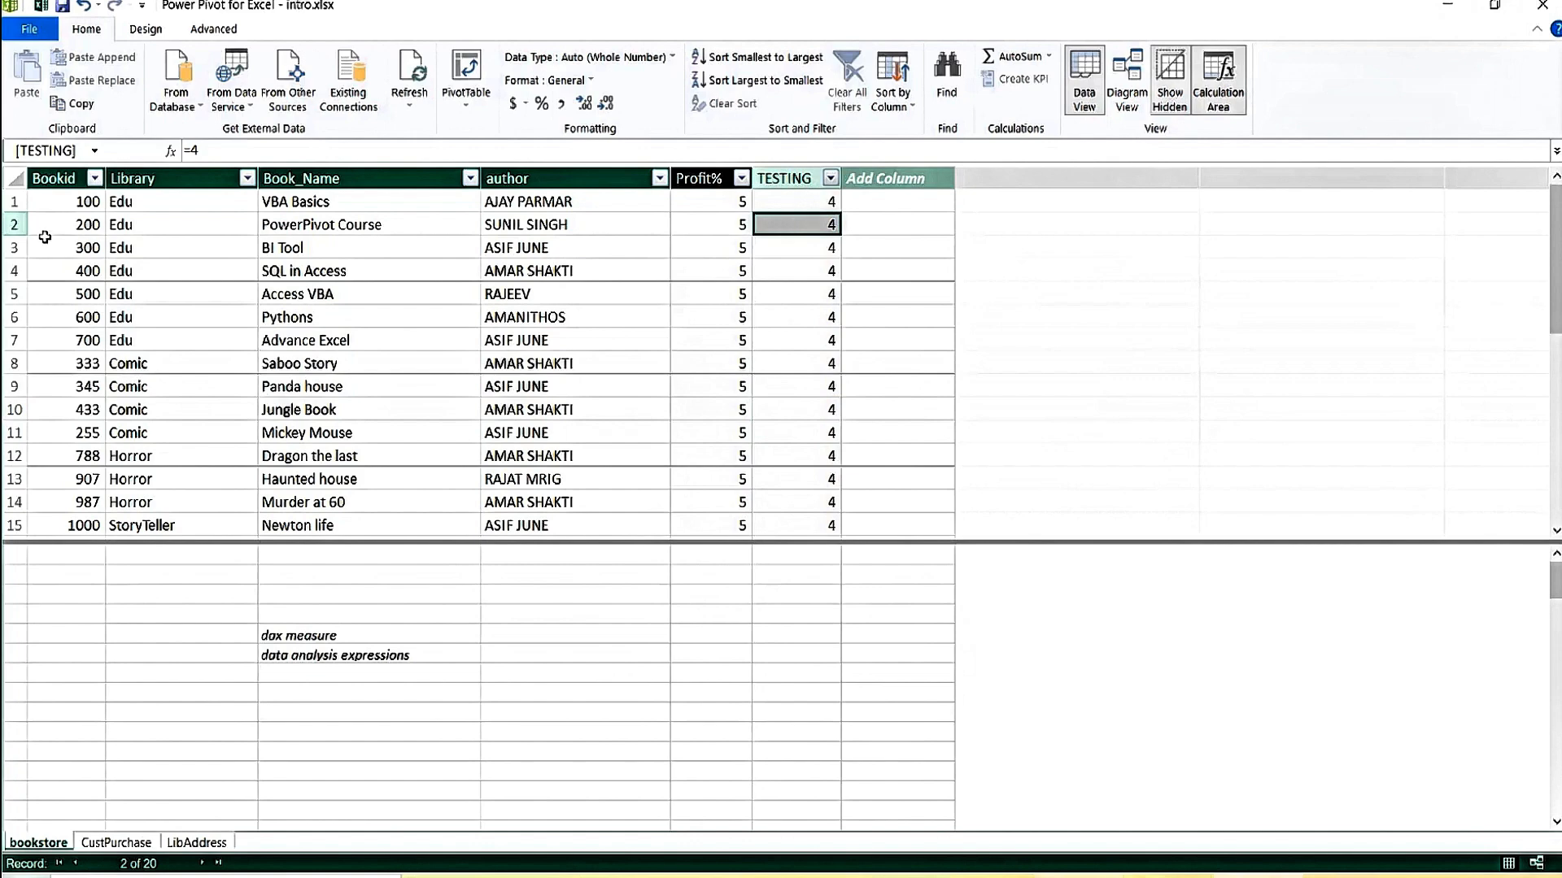
pyautogui.click(73, 201)
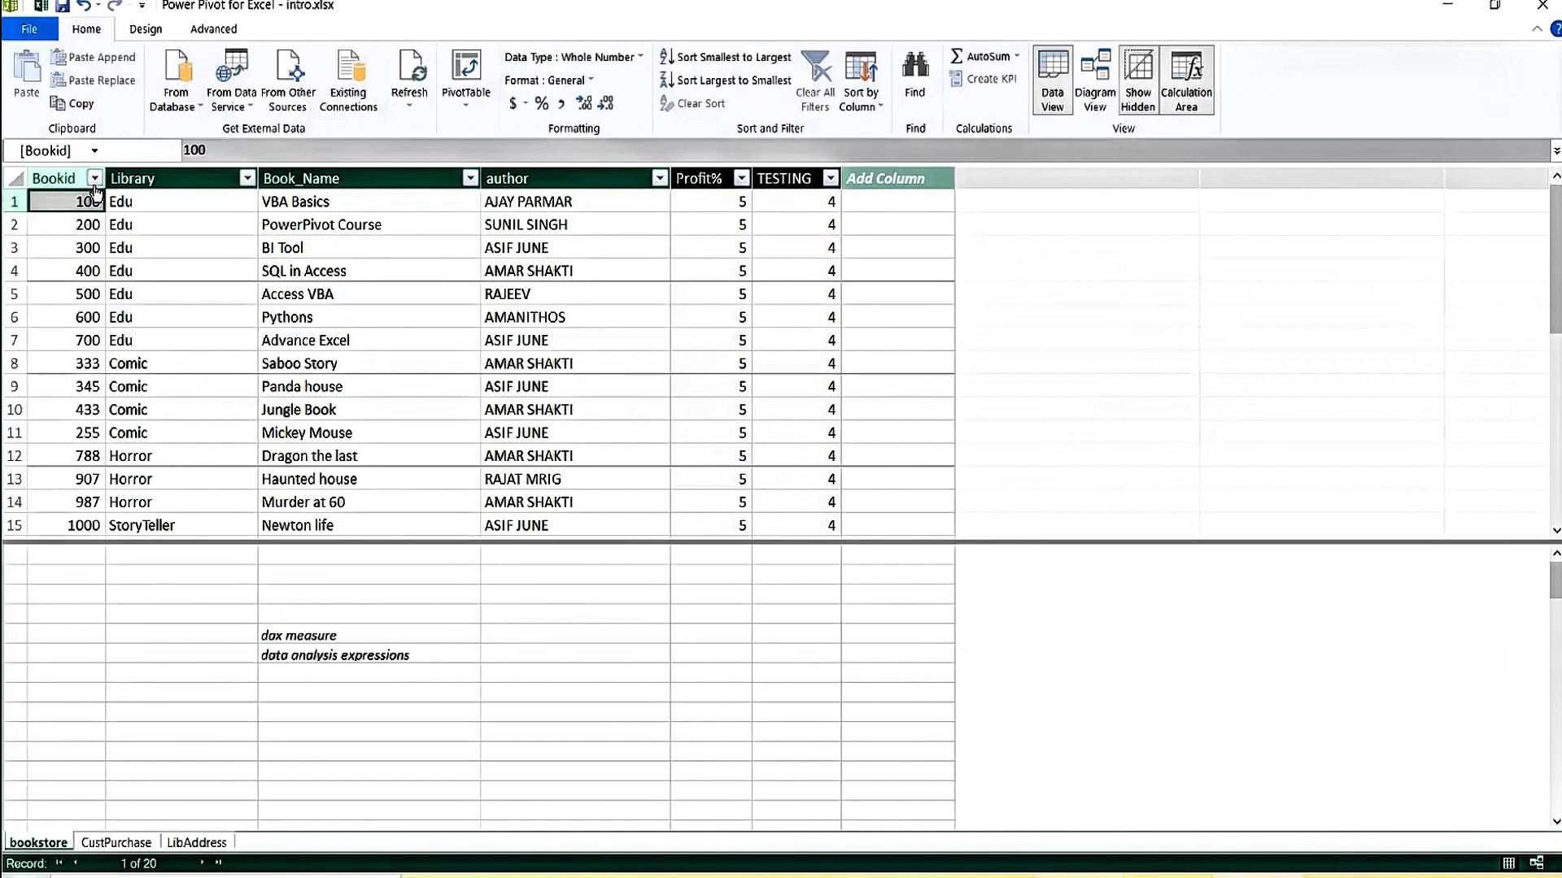
pyautogui.click(709, 81)
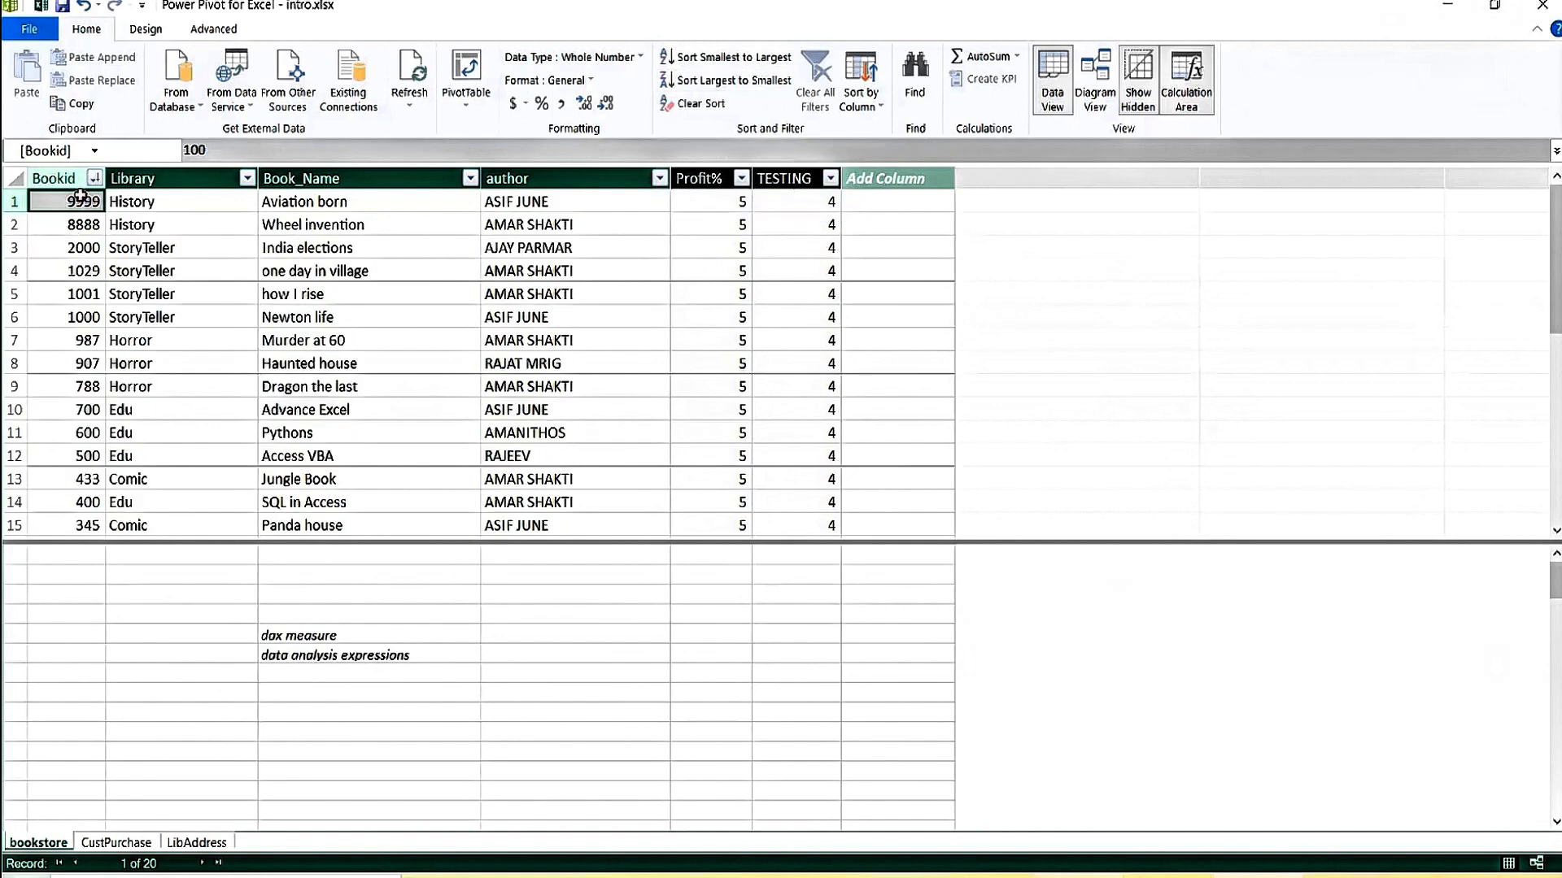
pyautogui.click(746, 61)
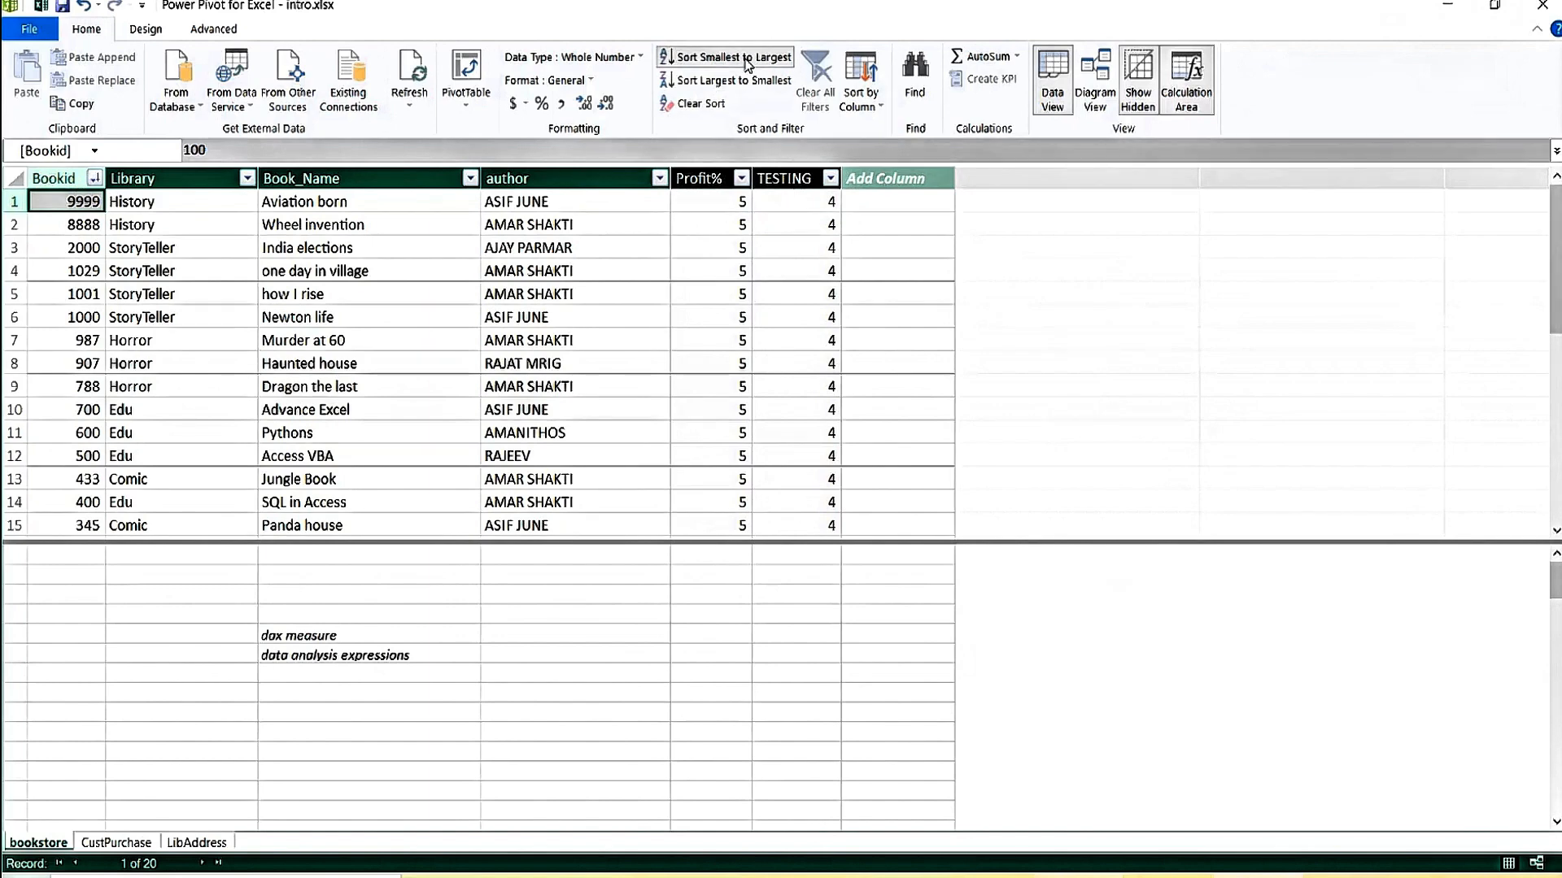
pyautogui.click(221, 202)
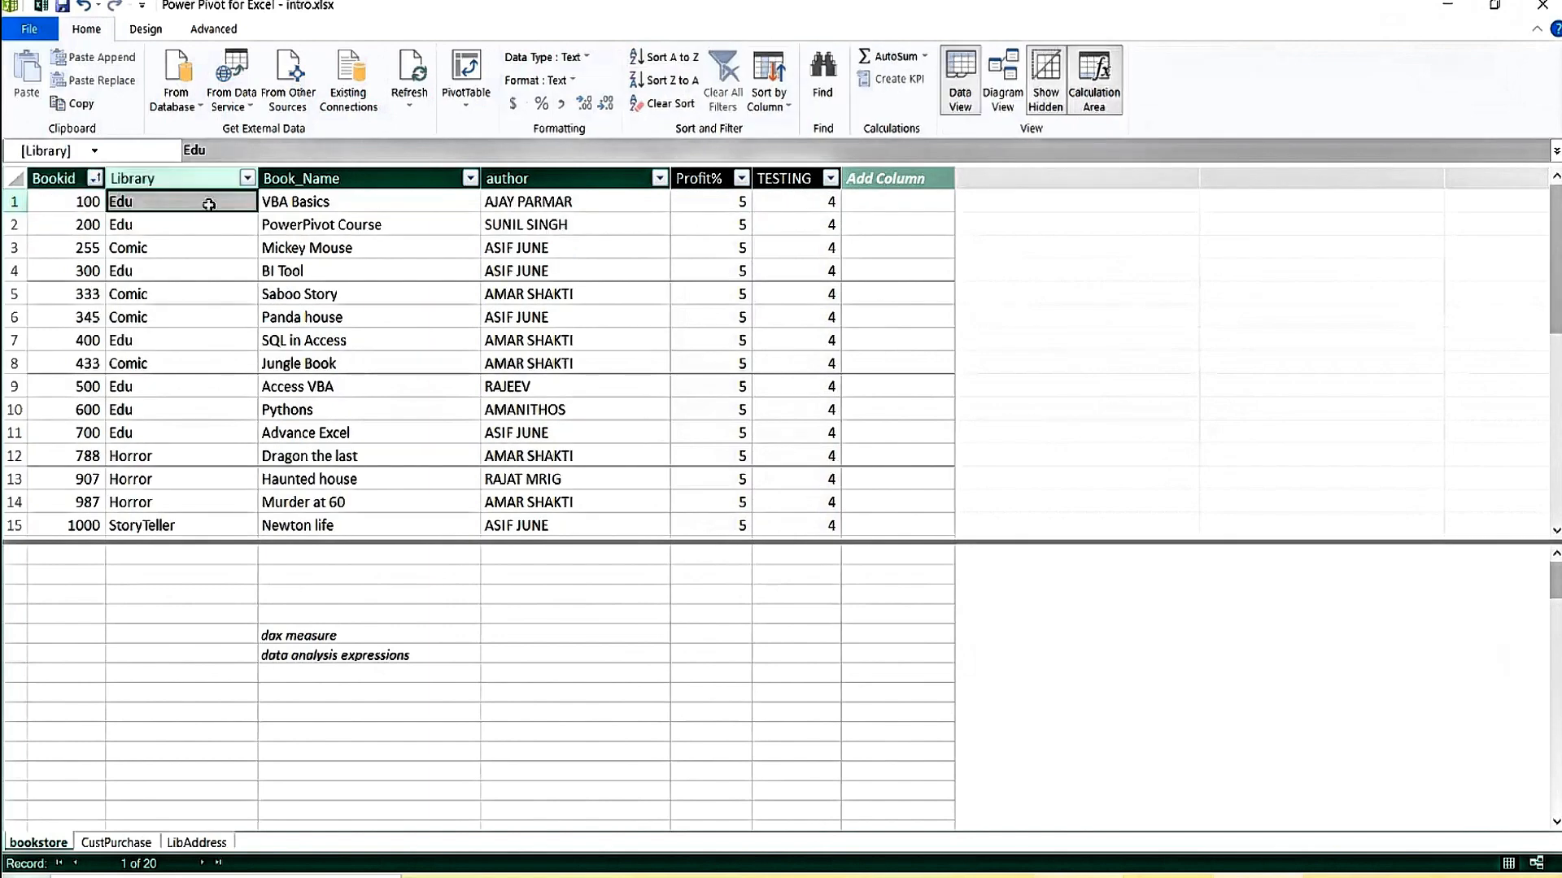
pyautogui.click(675, 58)
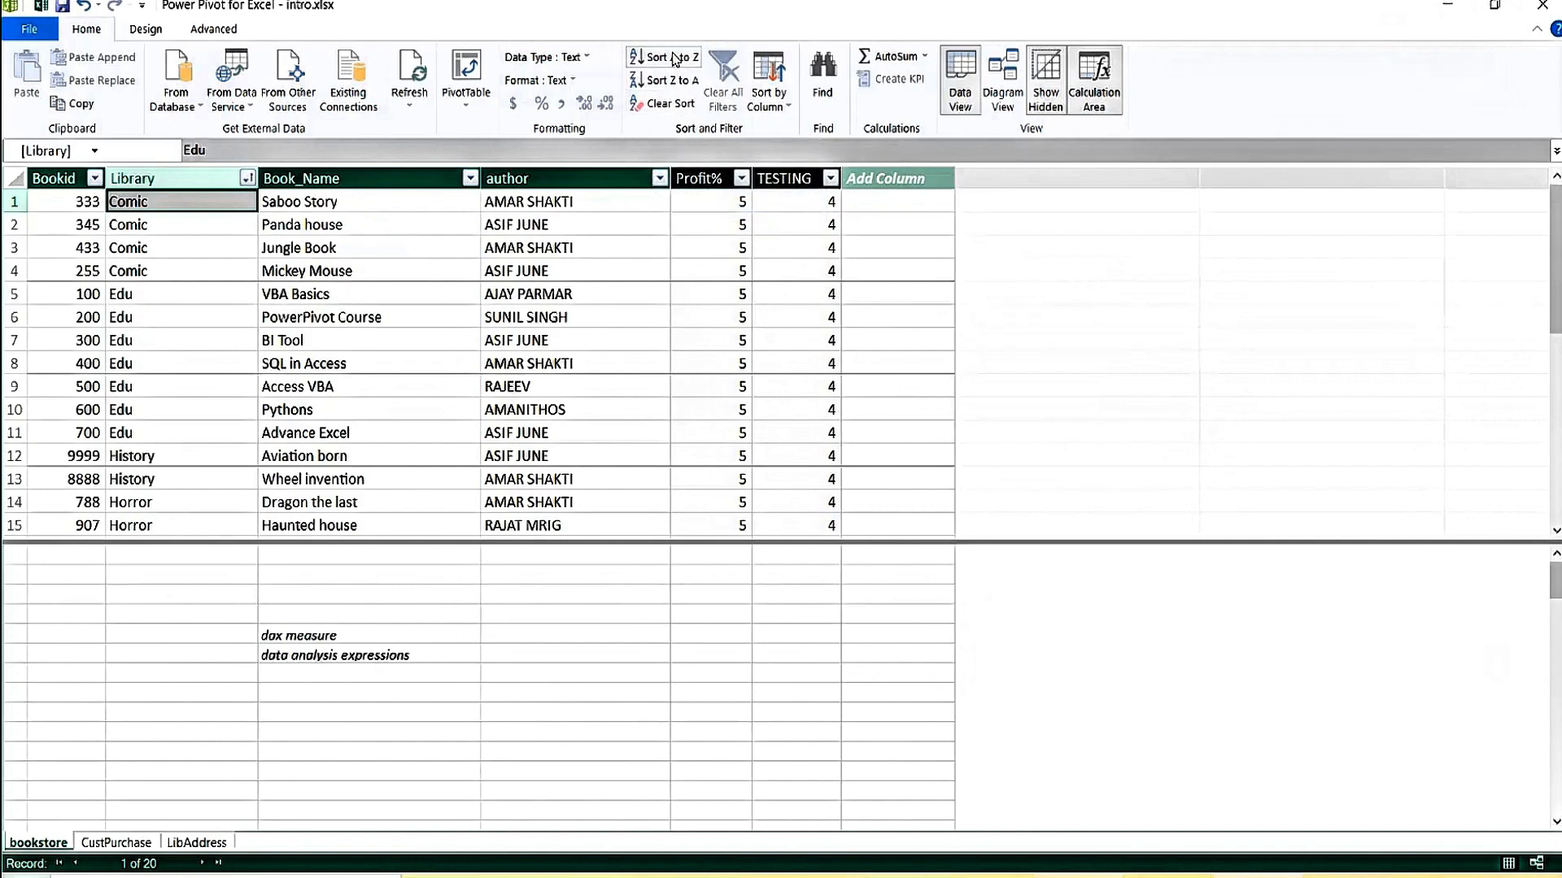
pyautogui.click(676, 110)
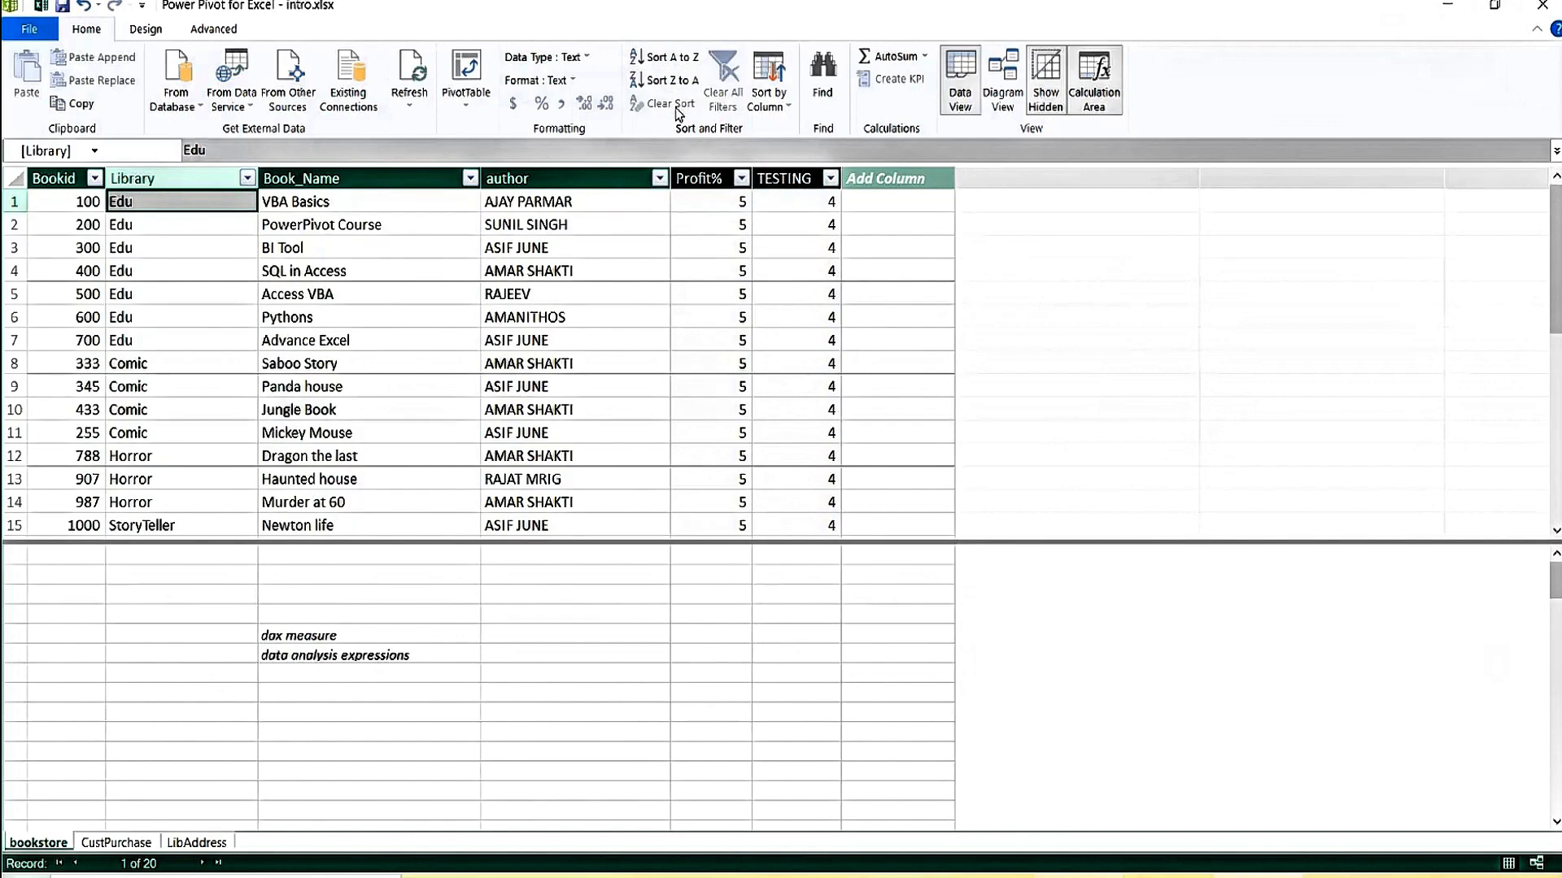
pyautogui.click(387, 268)
pyautogui.click(218, 266)
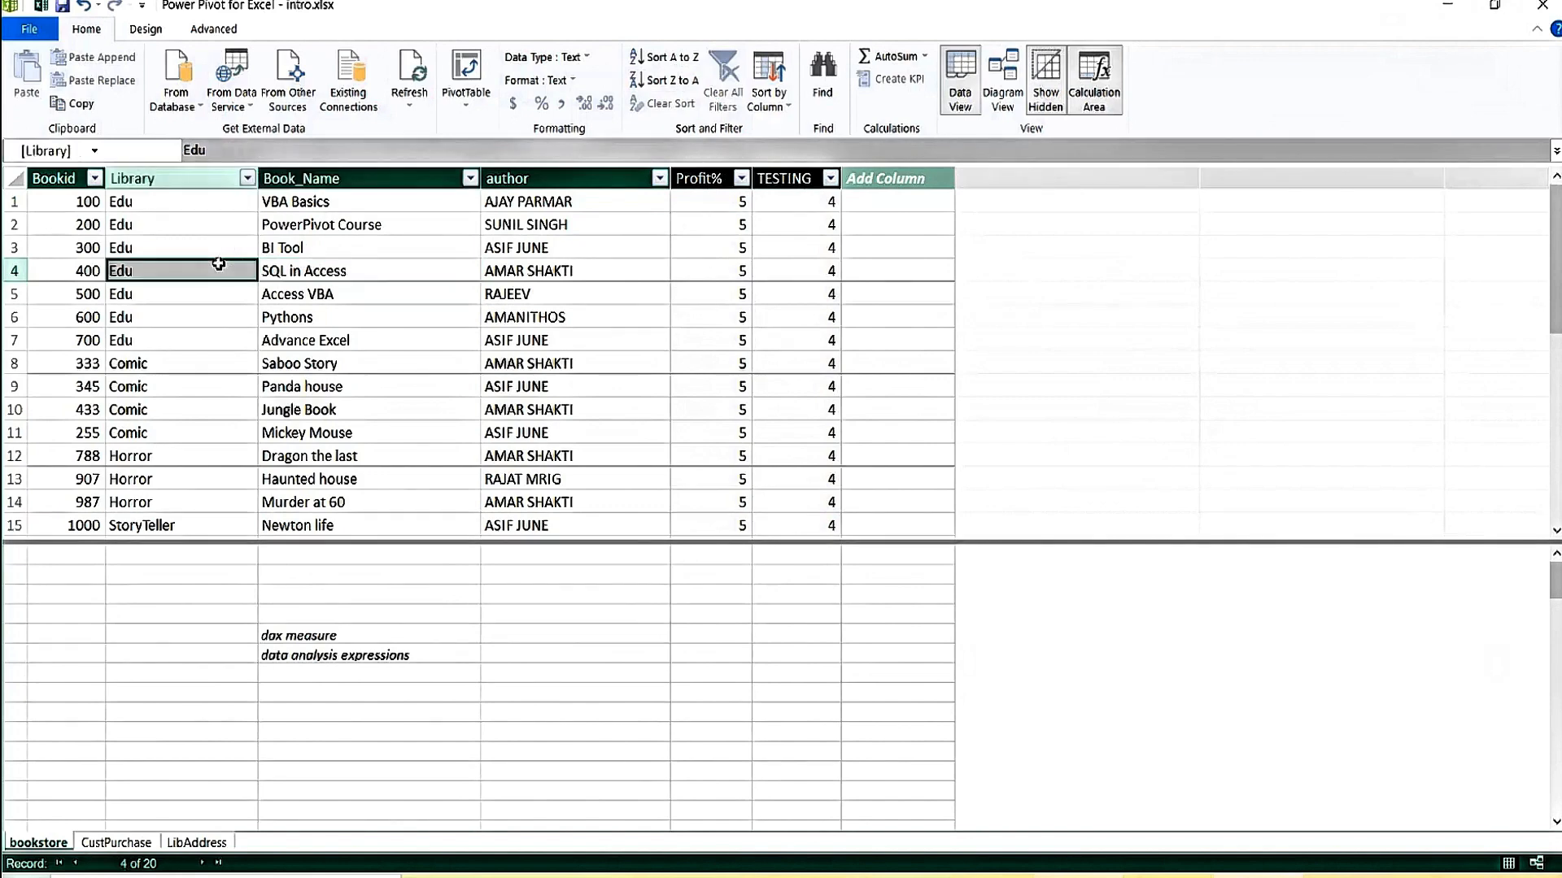
pyautogui.click(345, 230)
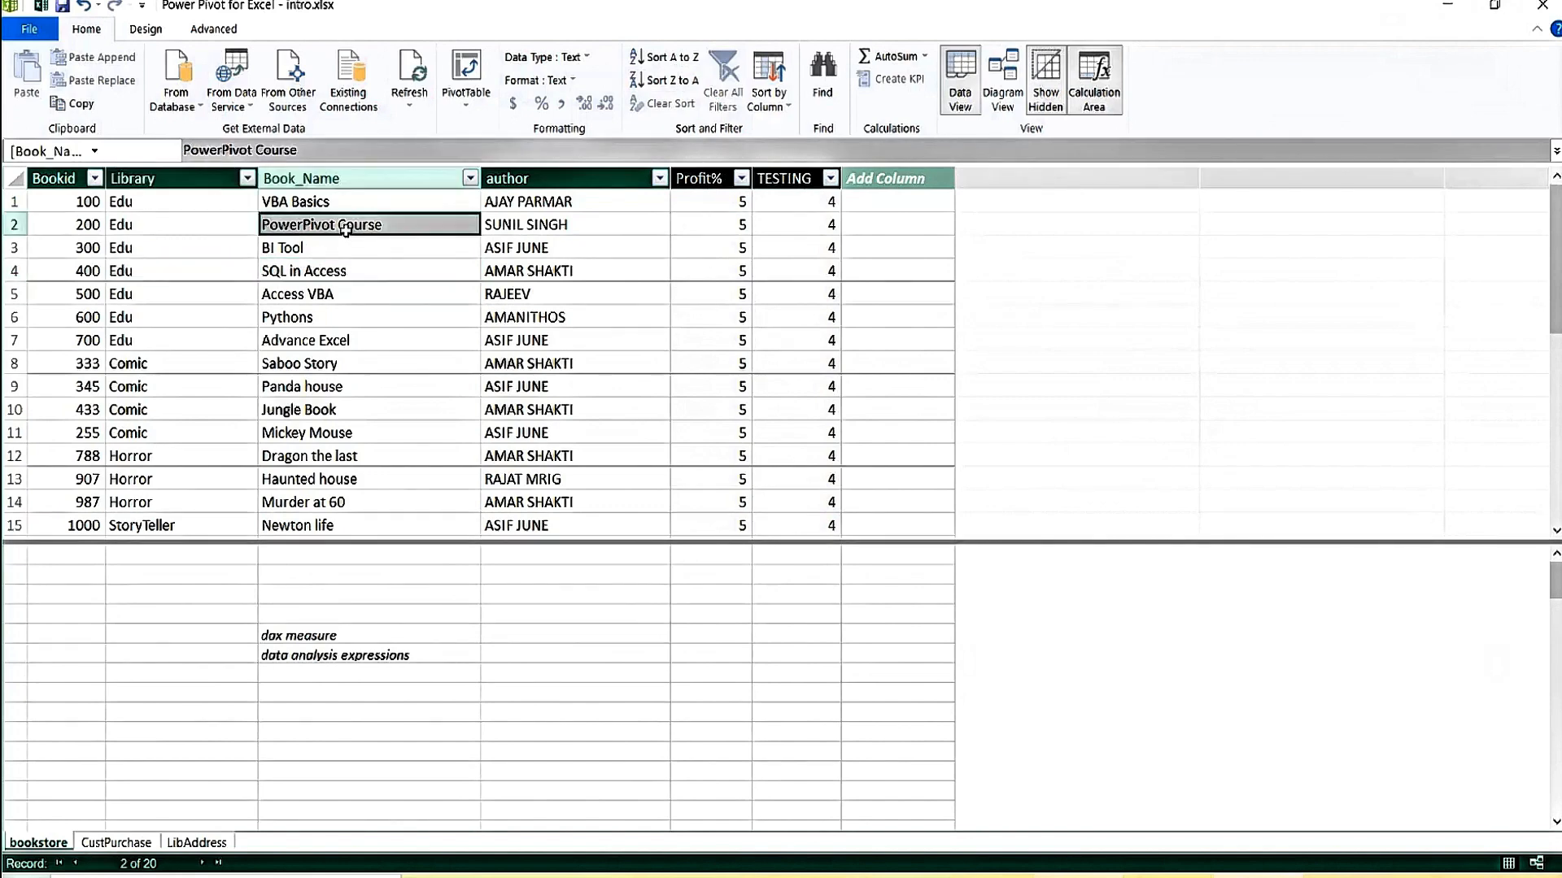
pyautogui.click(612, 218)
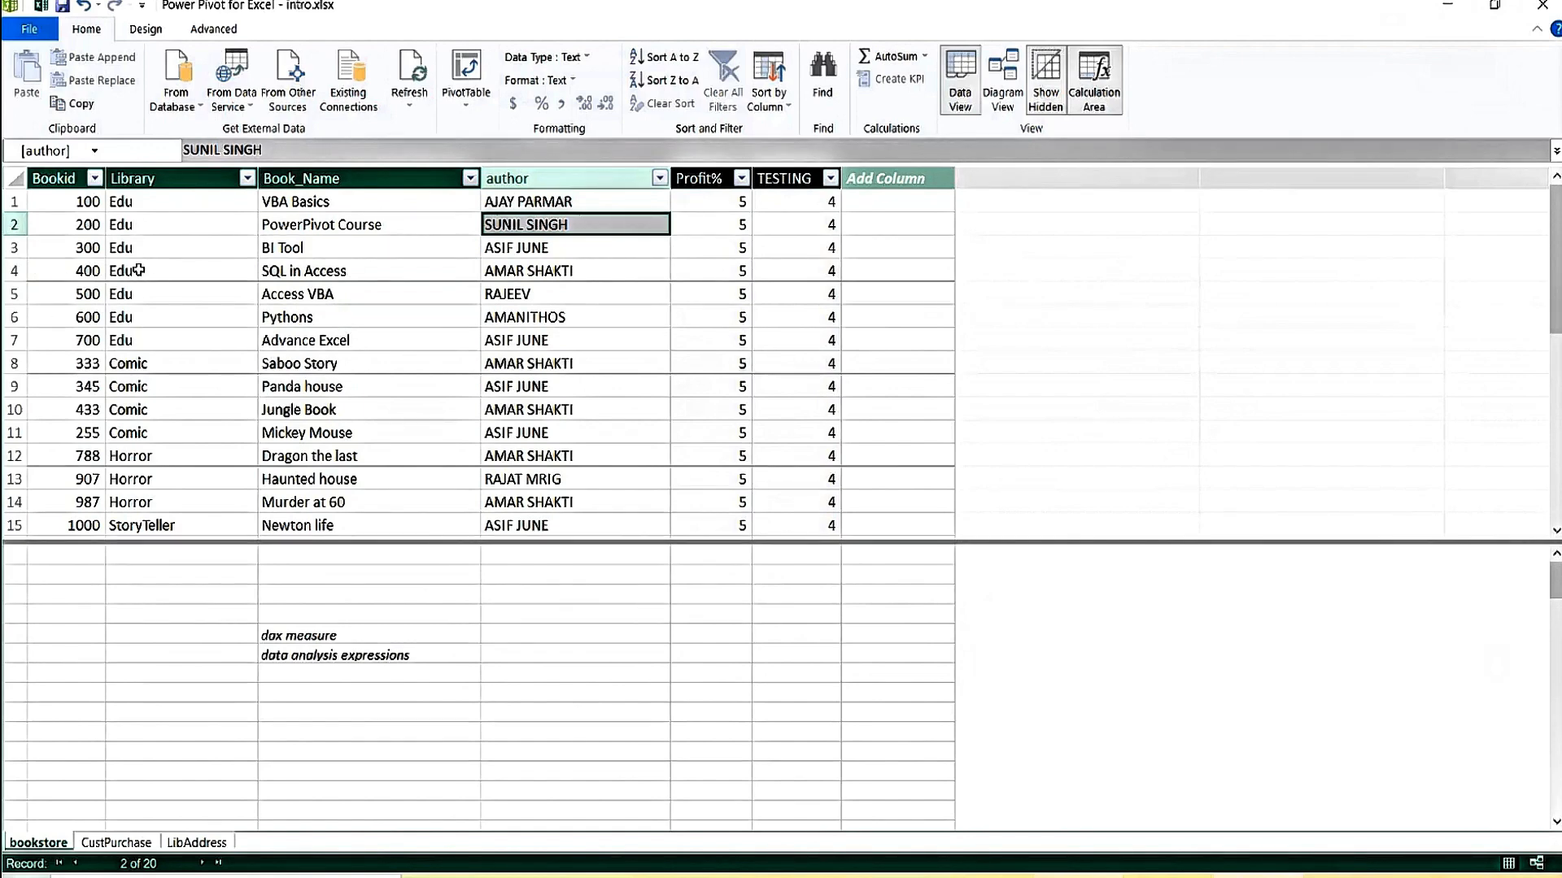
pyautogui.click(192, 262)
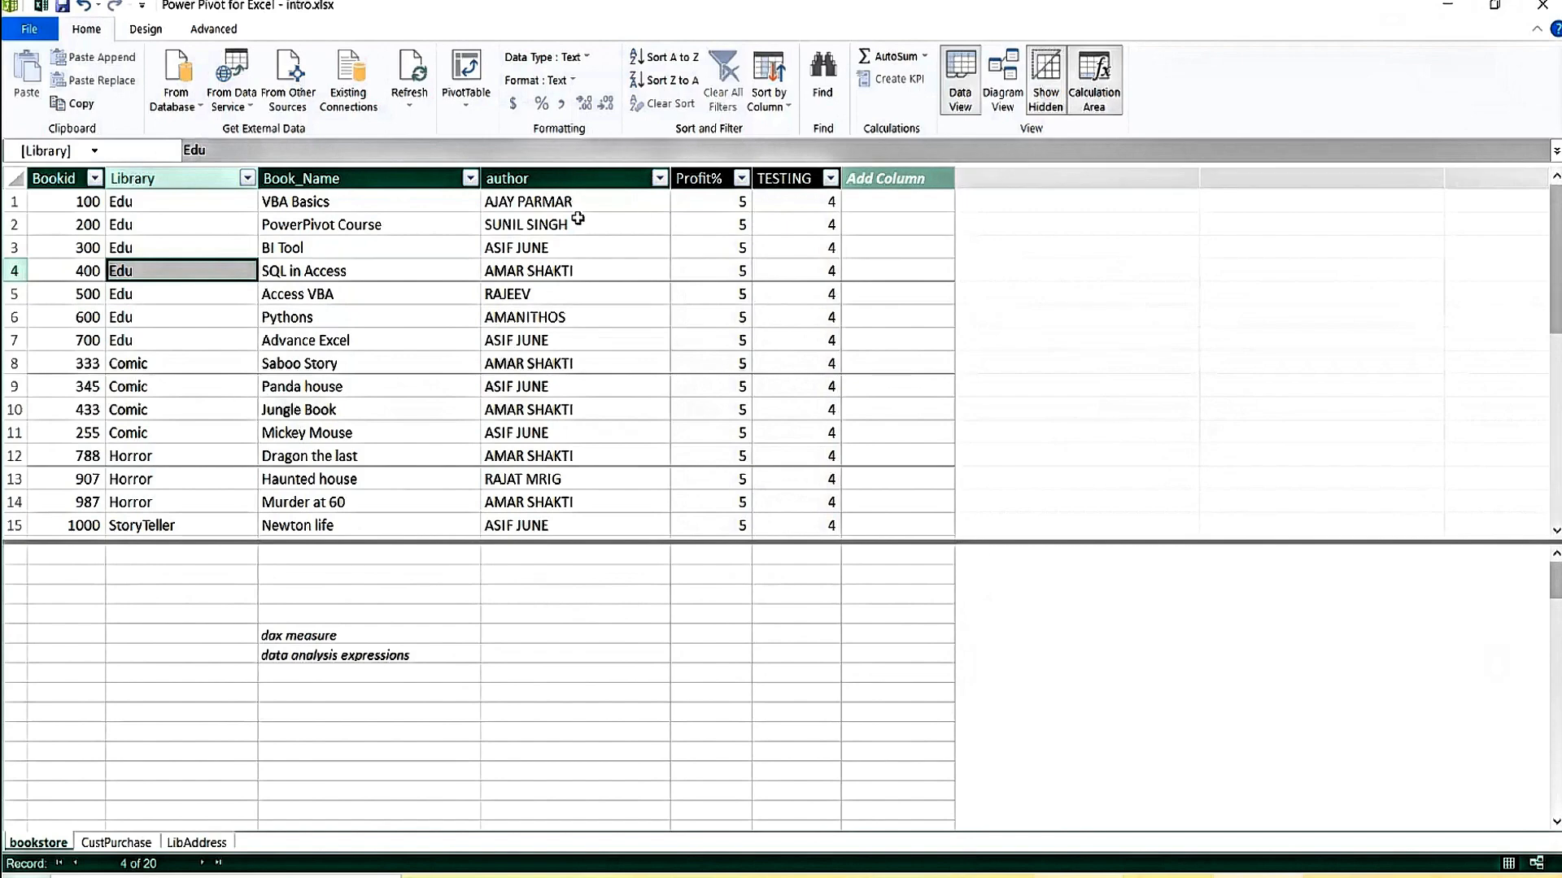
pyautogui.click(359, 248)
pyautogui.click(373, 389)
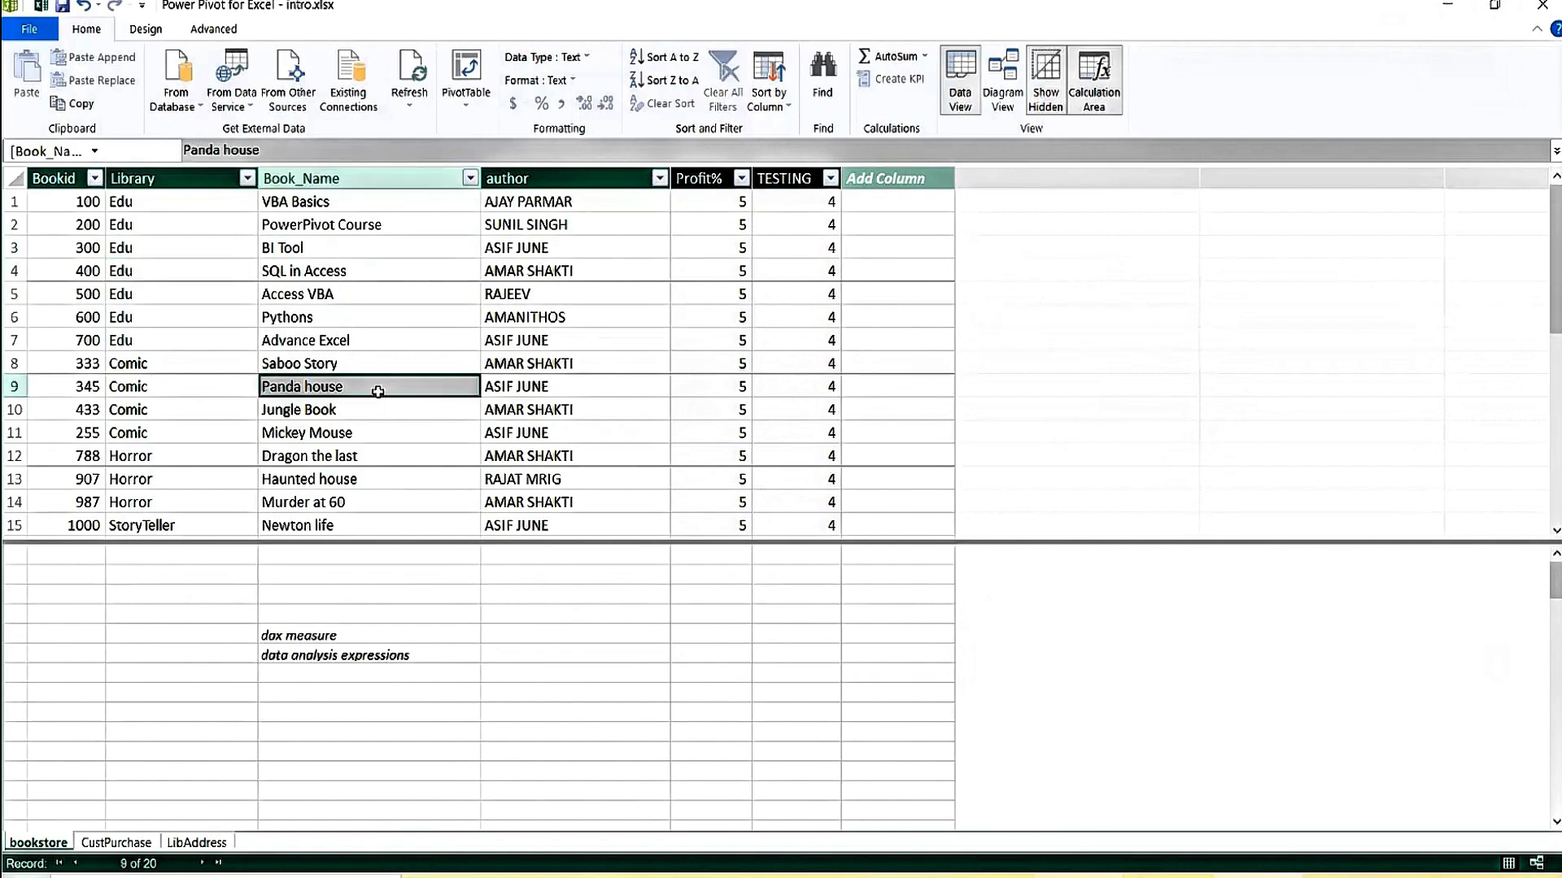
# Cycle through the CustPurchase and LibAddress tables, then show bookstore and inspect its Profit% value.
pyautogui.click(114, 842)
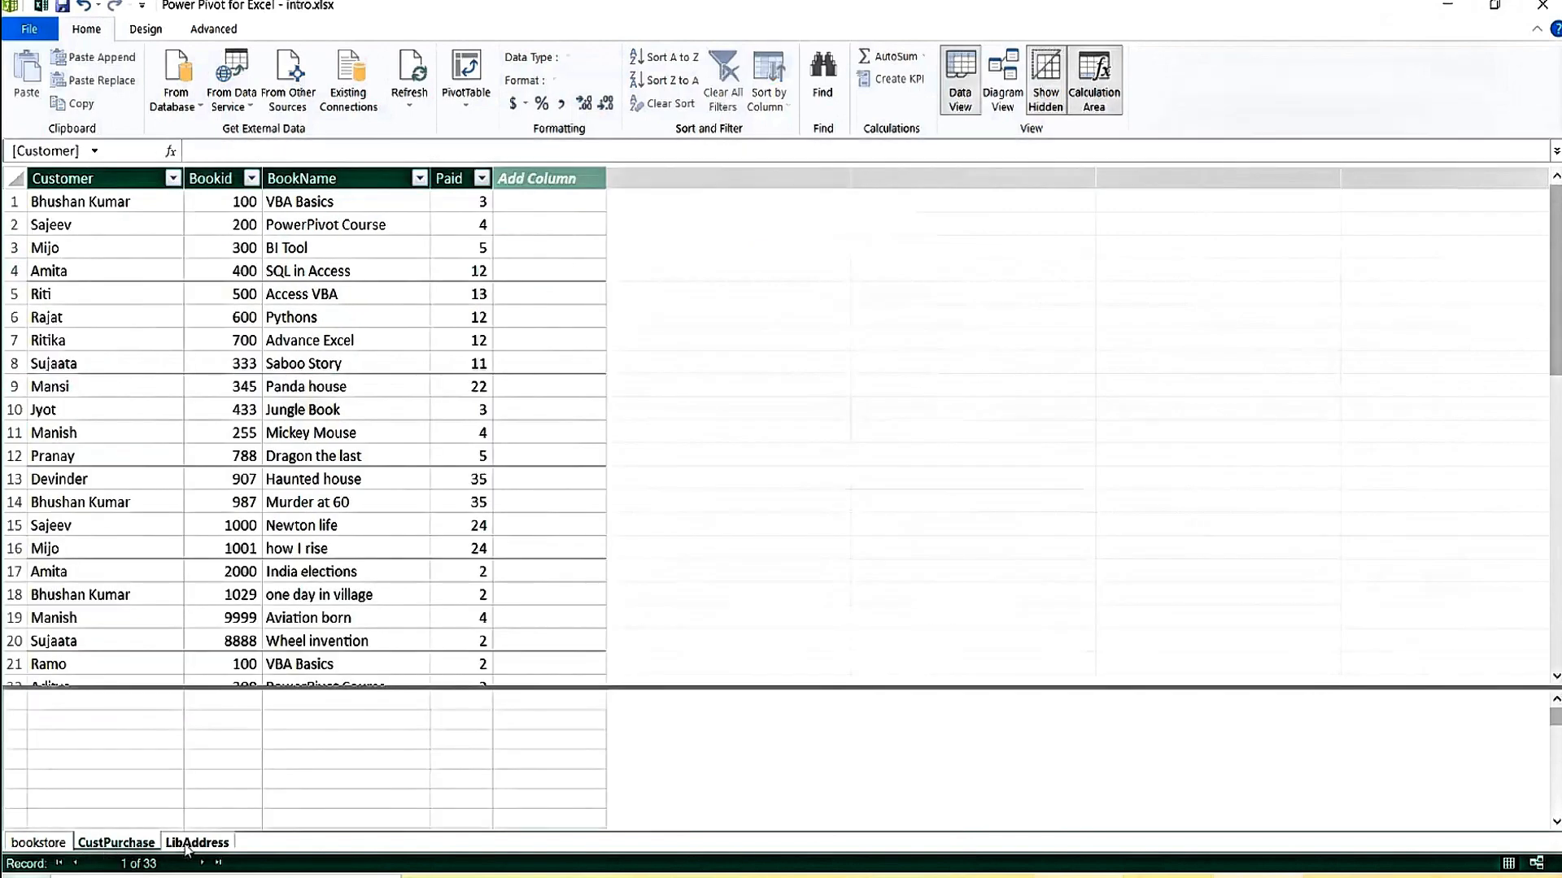
pyautogui.click(192, 842)
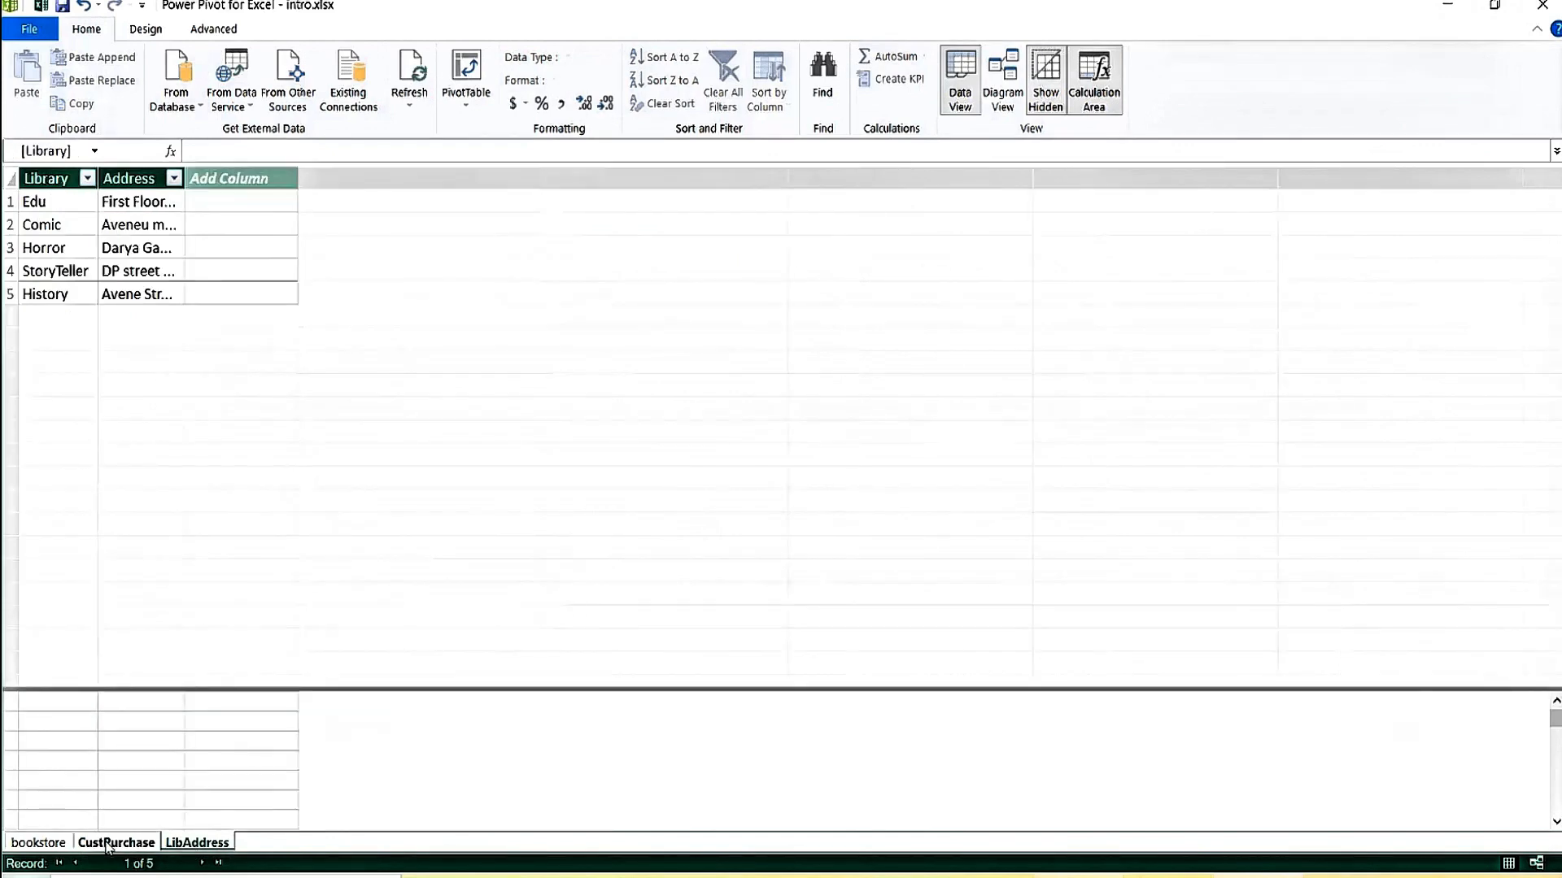
pyautogui.click(108, 844)
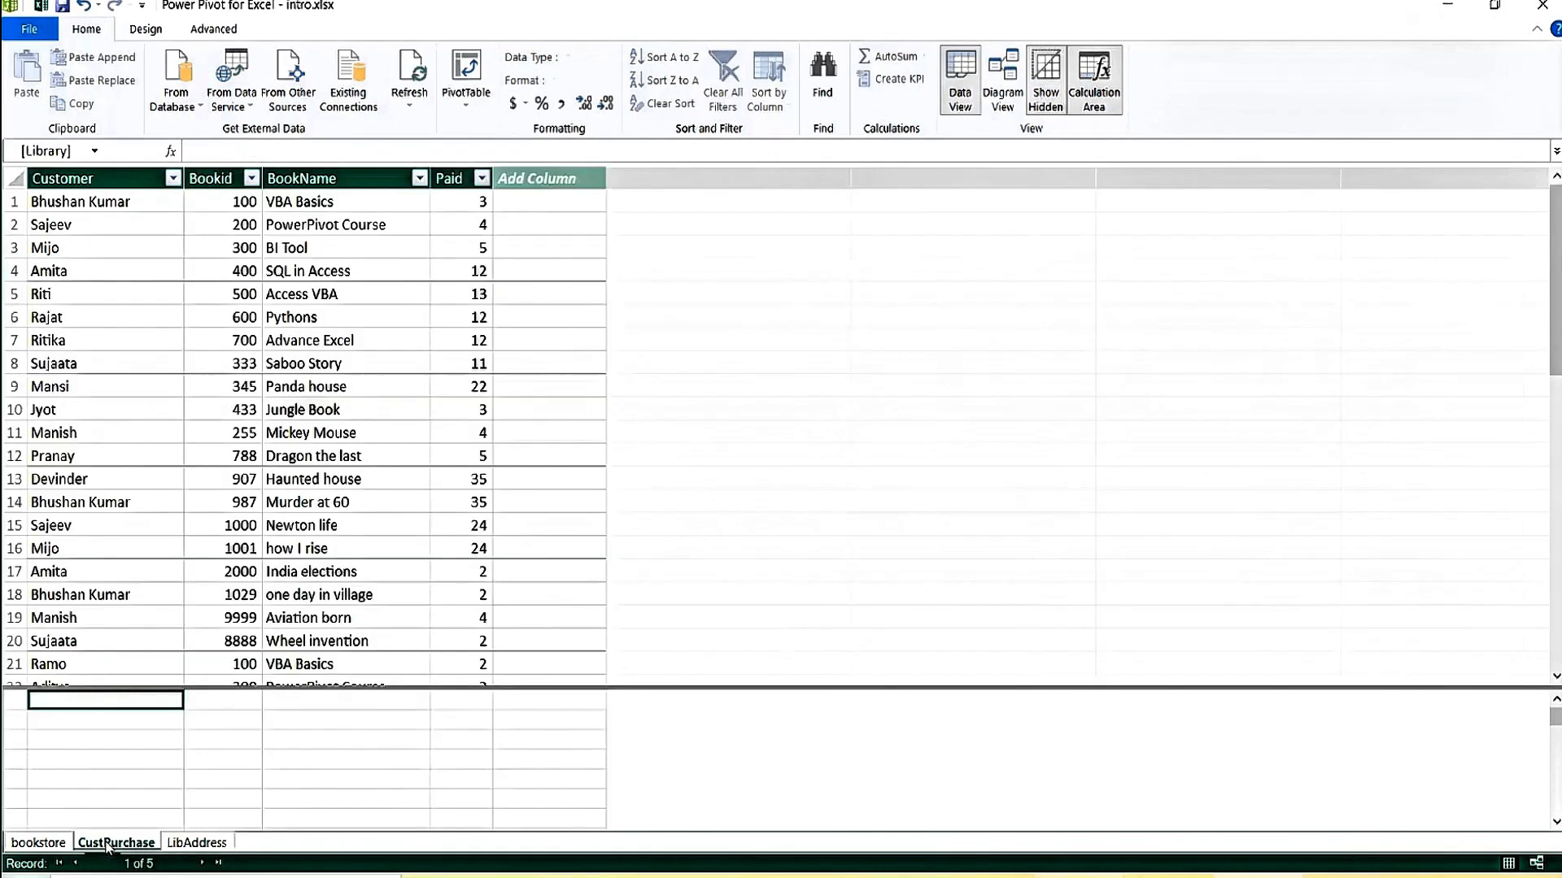
pyautogui.click(48, 846)
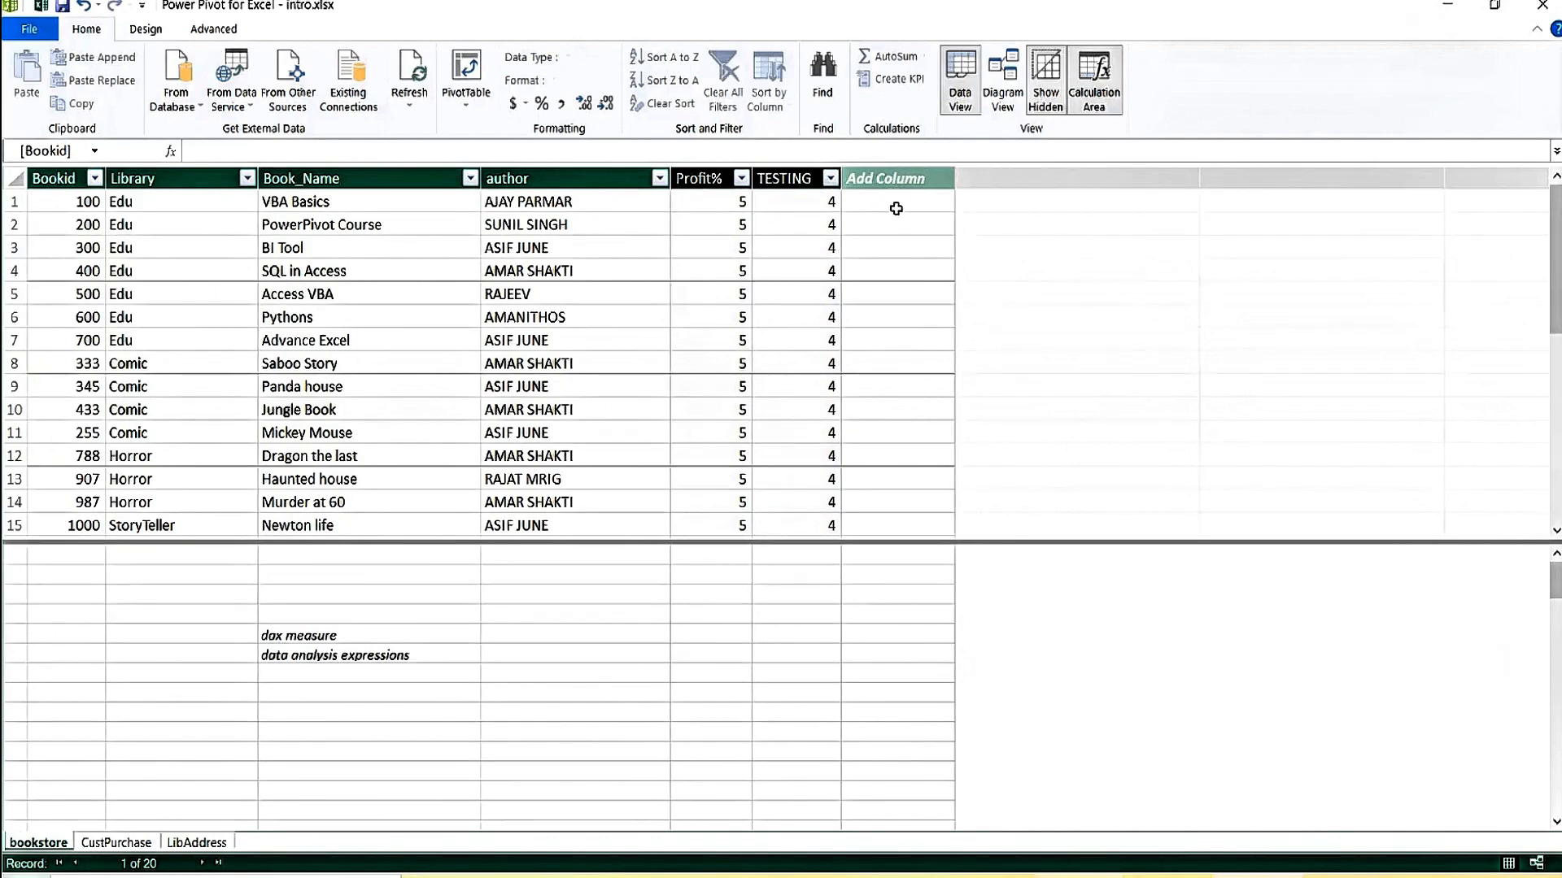
pyautogui.click(712, 204)
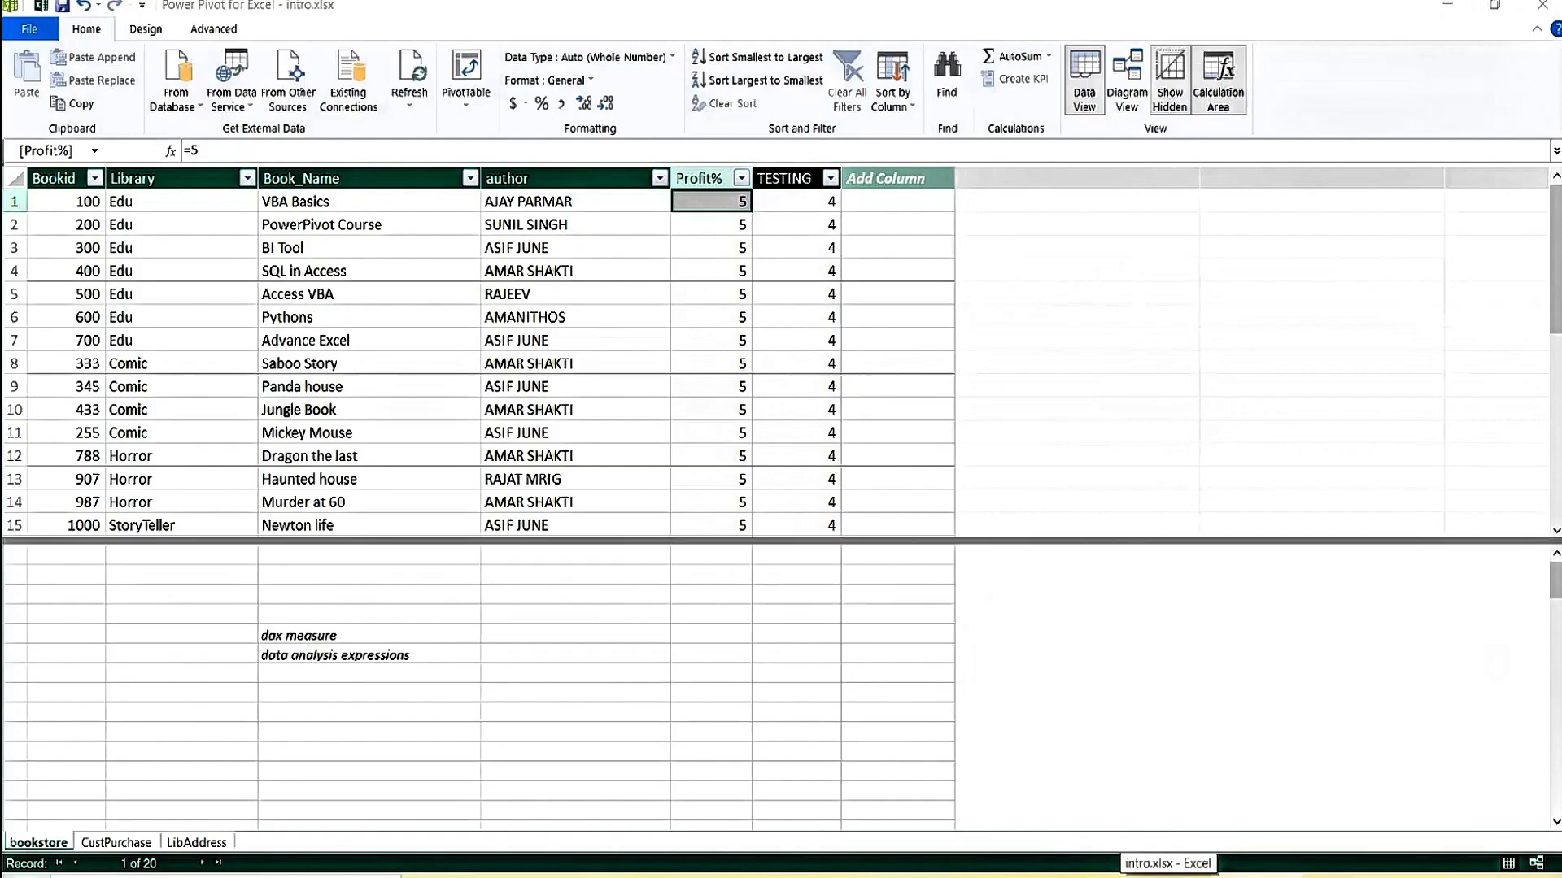
# Compare the source author entry in Excel with the TESTING and author values in Power Pivot.
pyautogui.click(1172, 876)
pyautogui.click(383, 260)
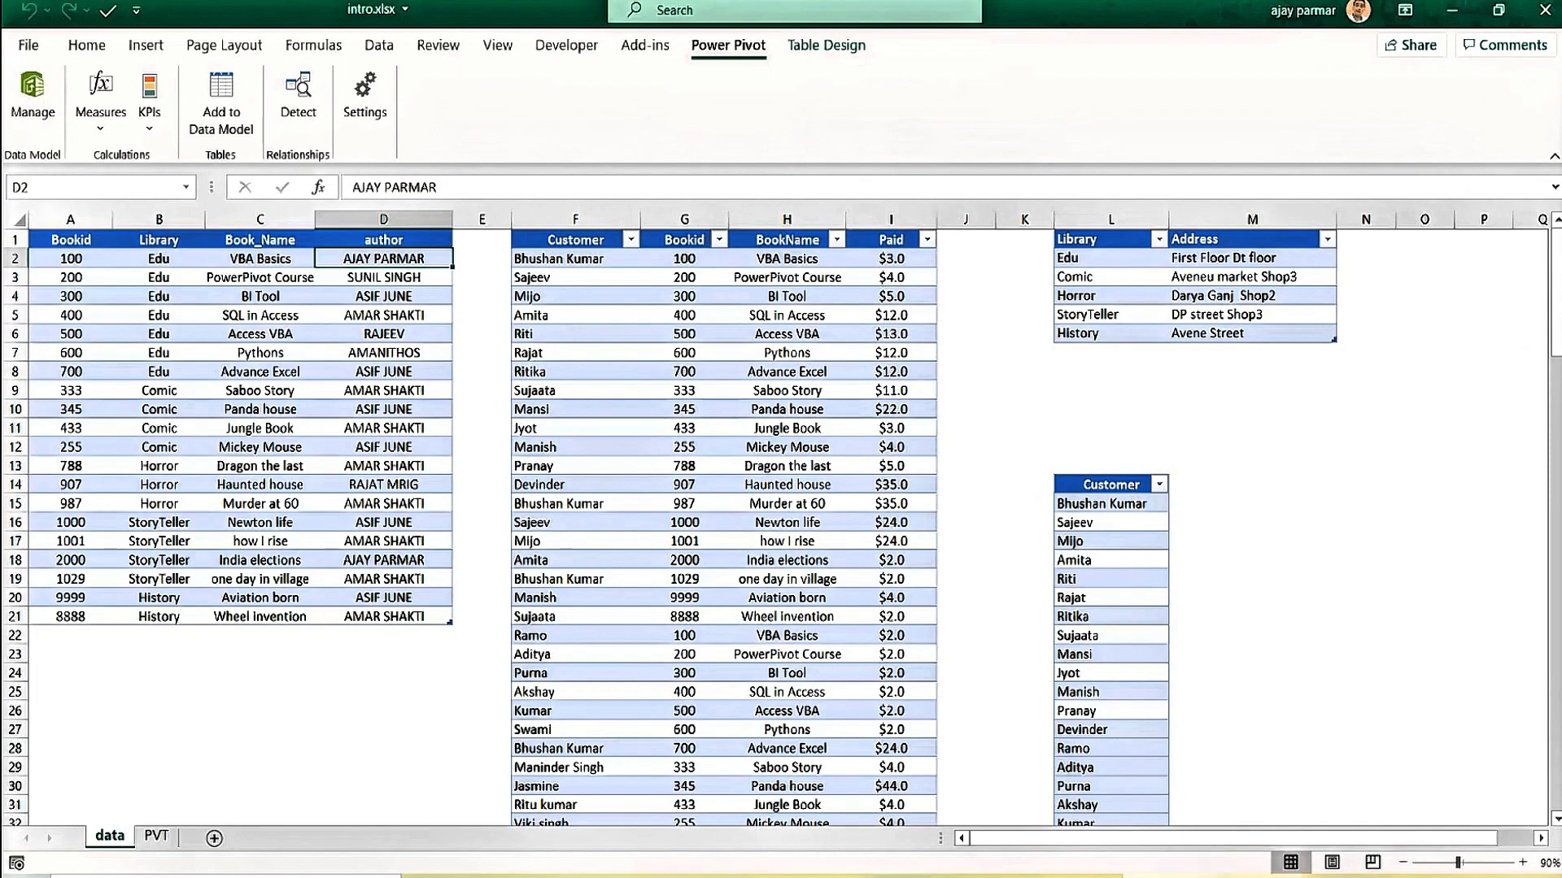
pyautogui.click(1257, 876)
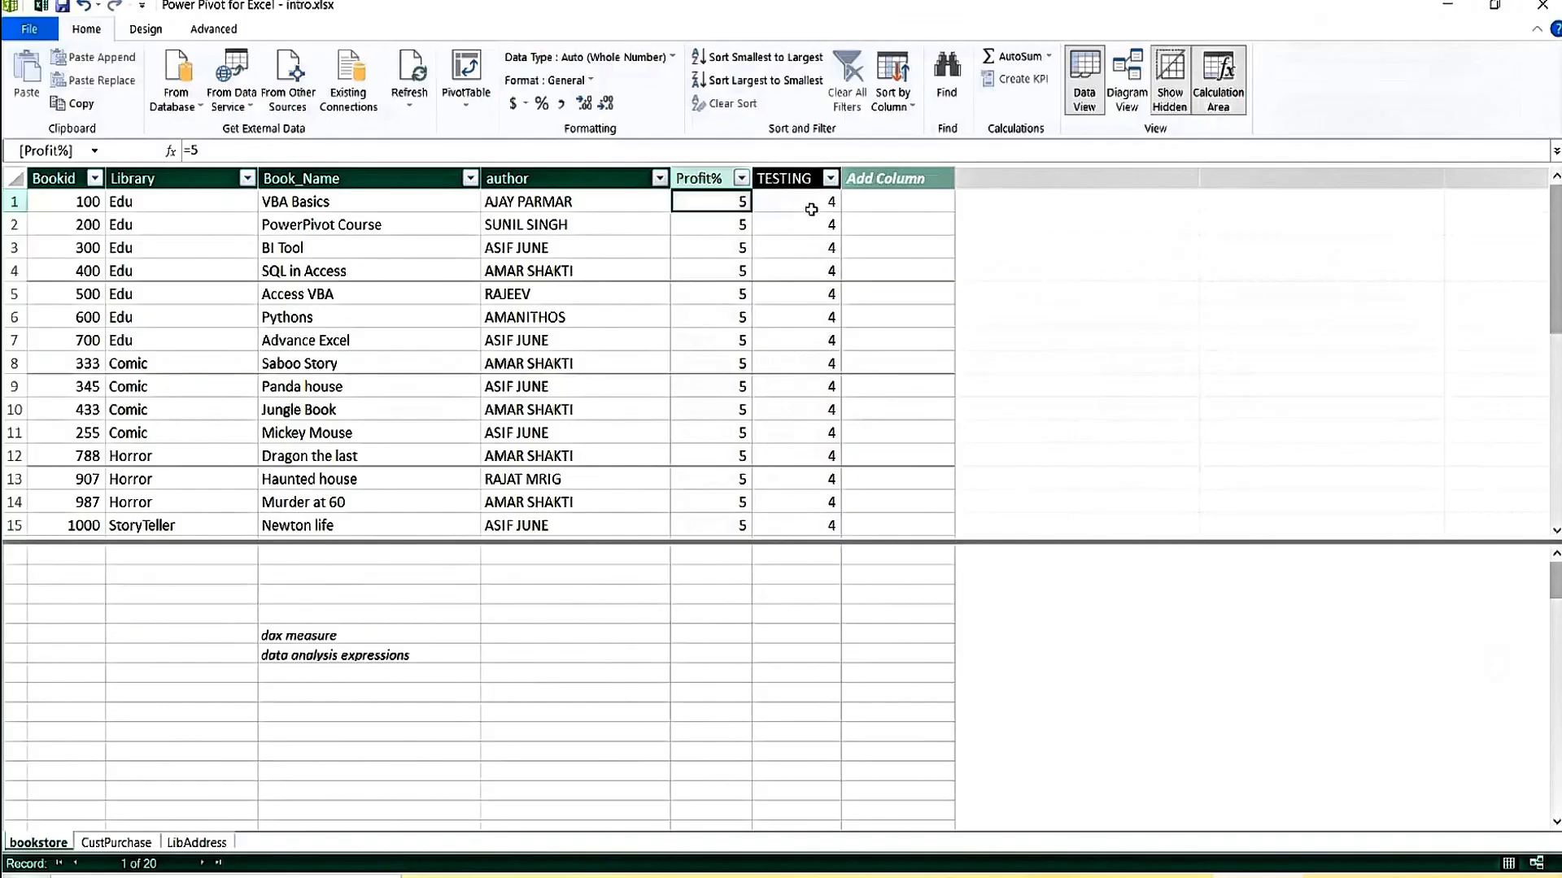
pyautogui.click(811, 209)
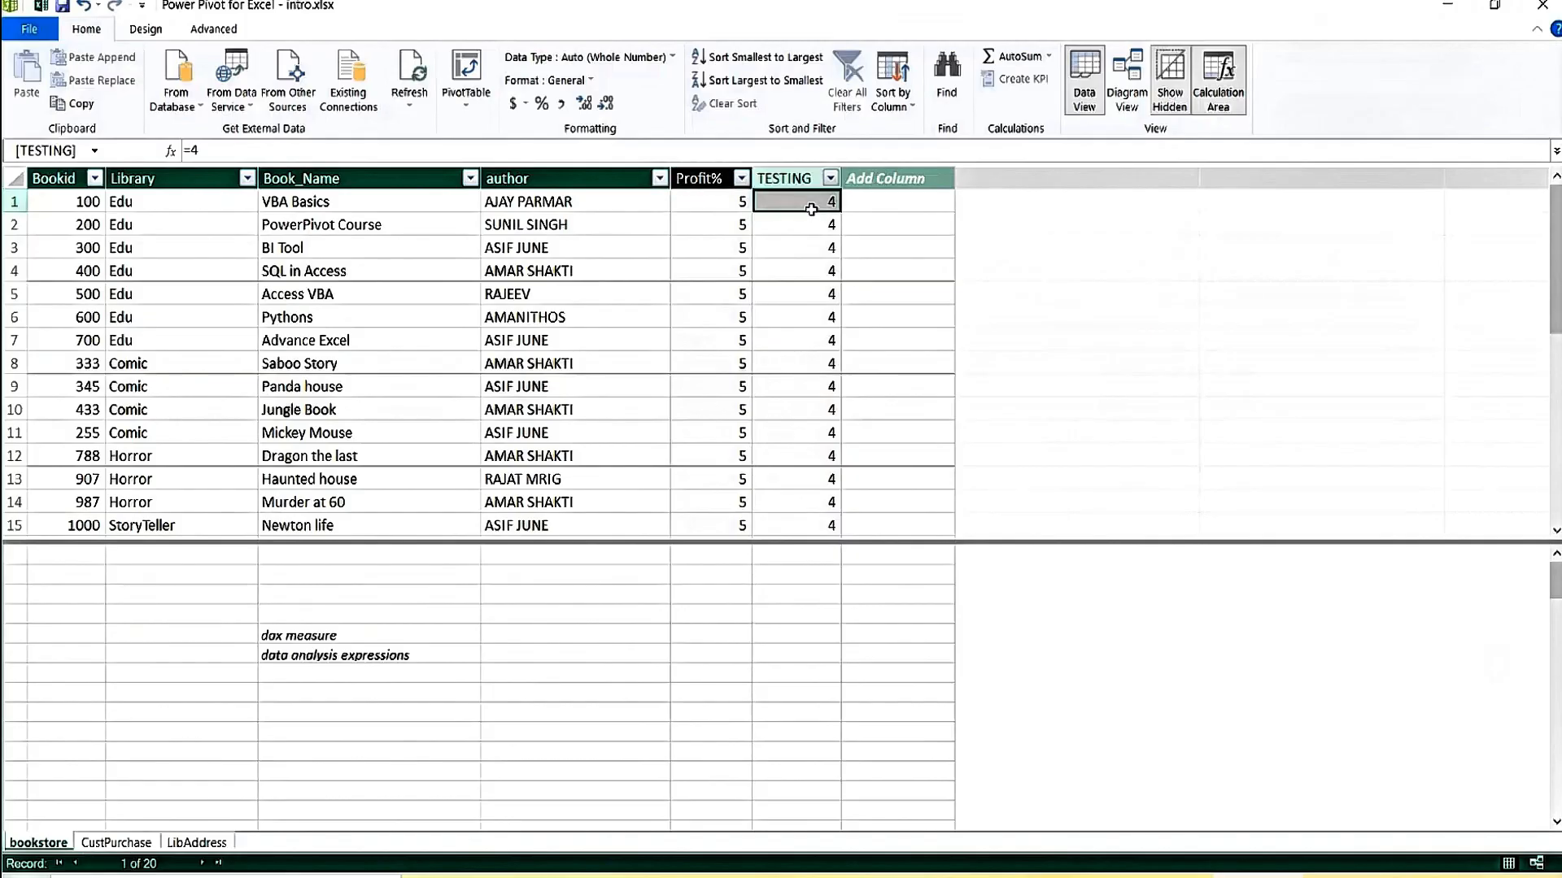
pyautogui.click(541, 293)
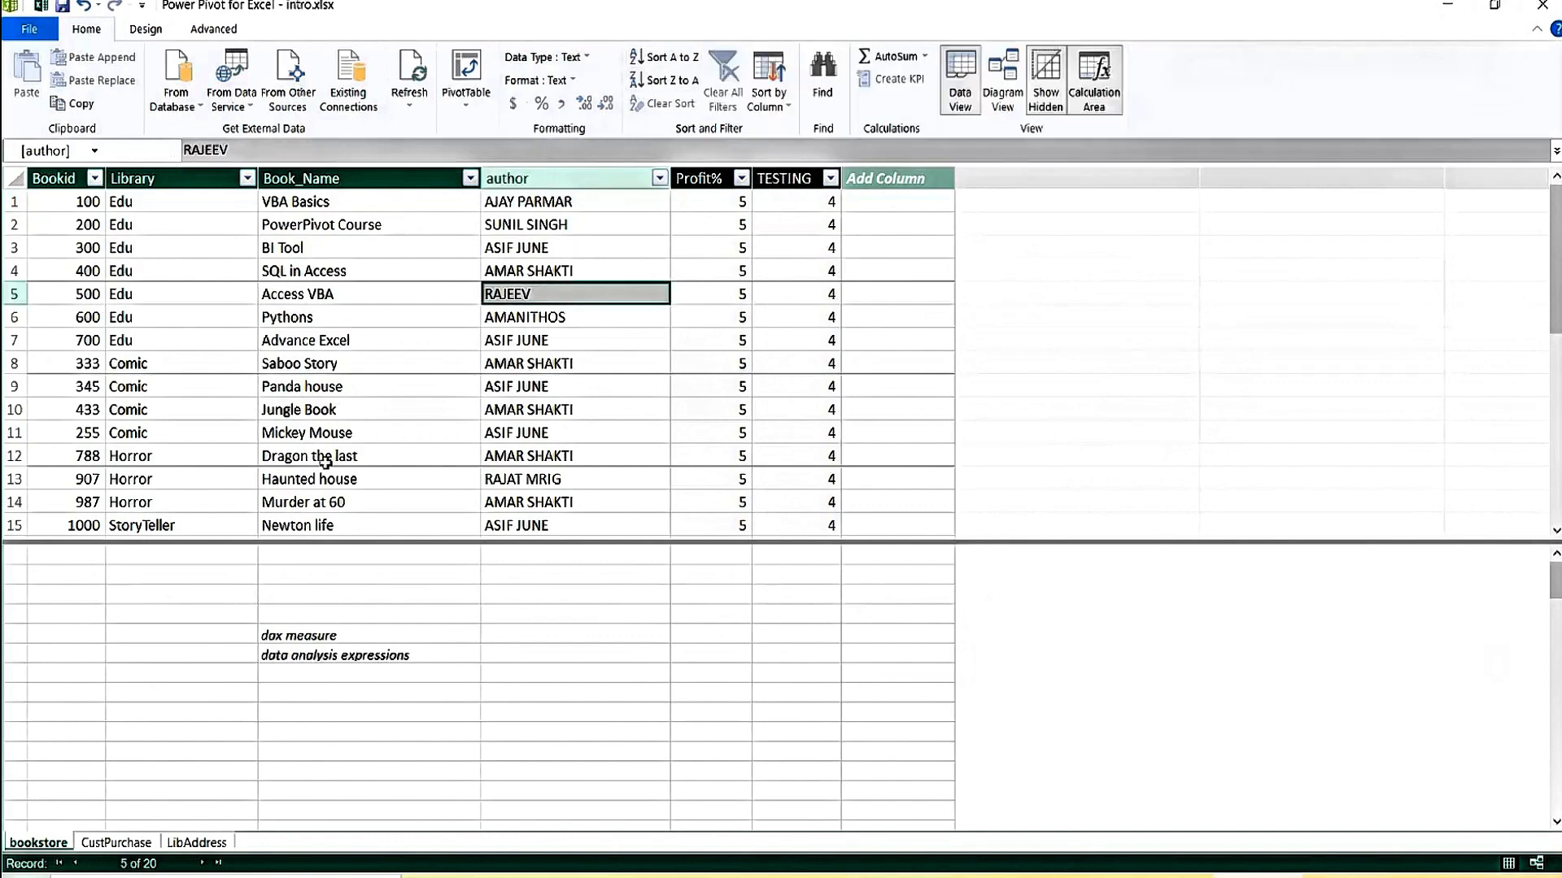
pyautogui.click(470, 676)
# Drag the splitter upward to enlarge the calculation area beneath the bookstore table.
pyautogui.click(606, 612)
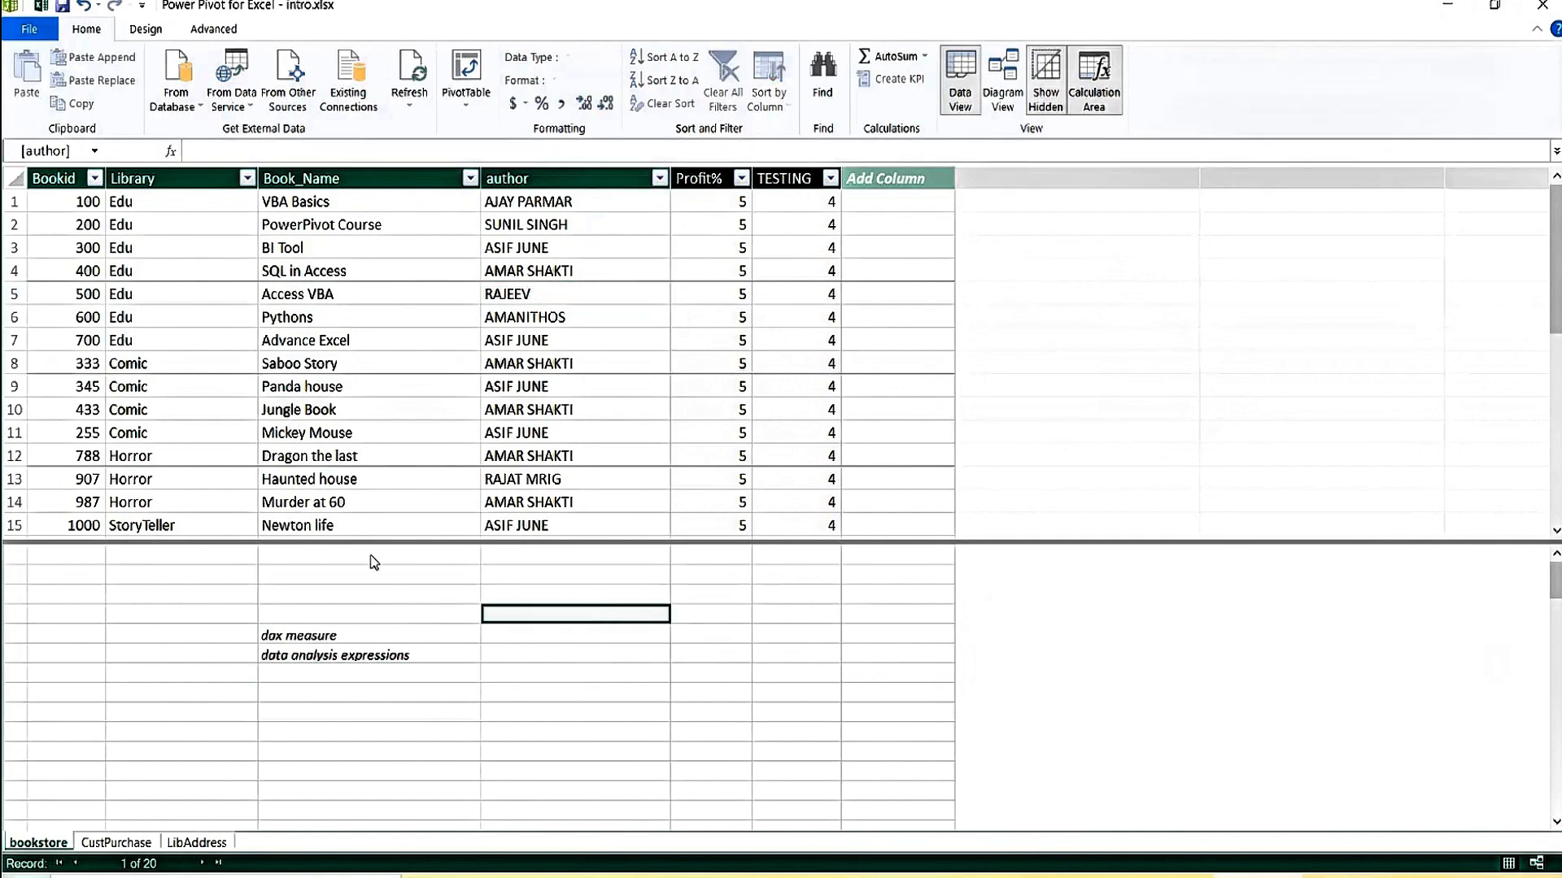
pyautogui.moveTo(569, 542); pyautogui.dragTo(583, 698)
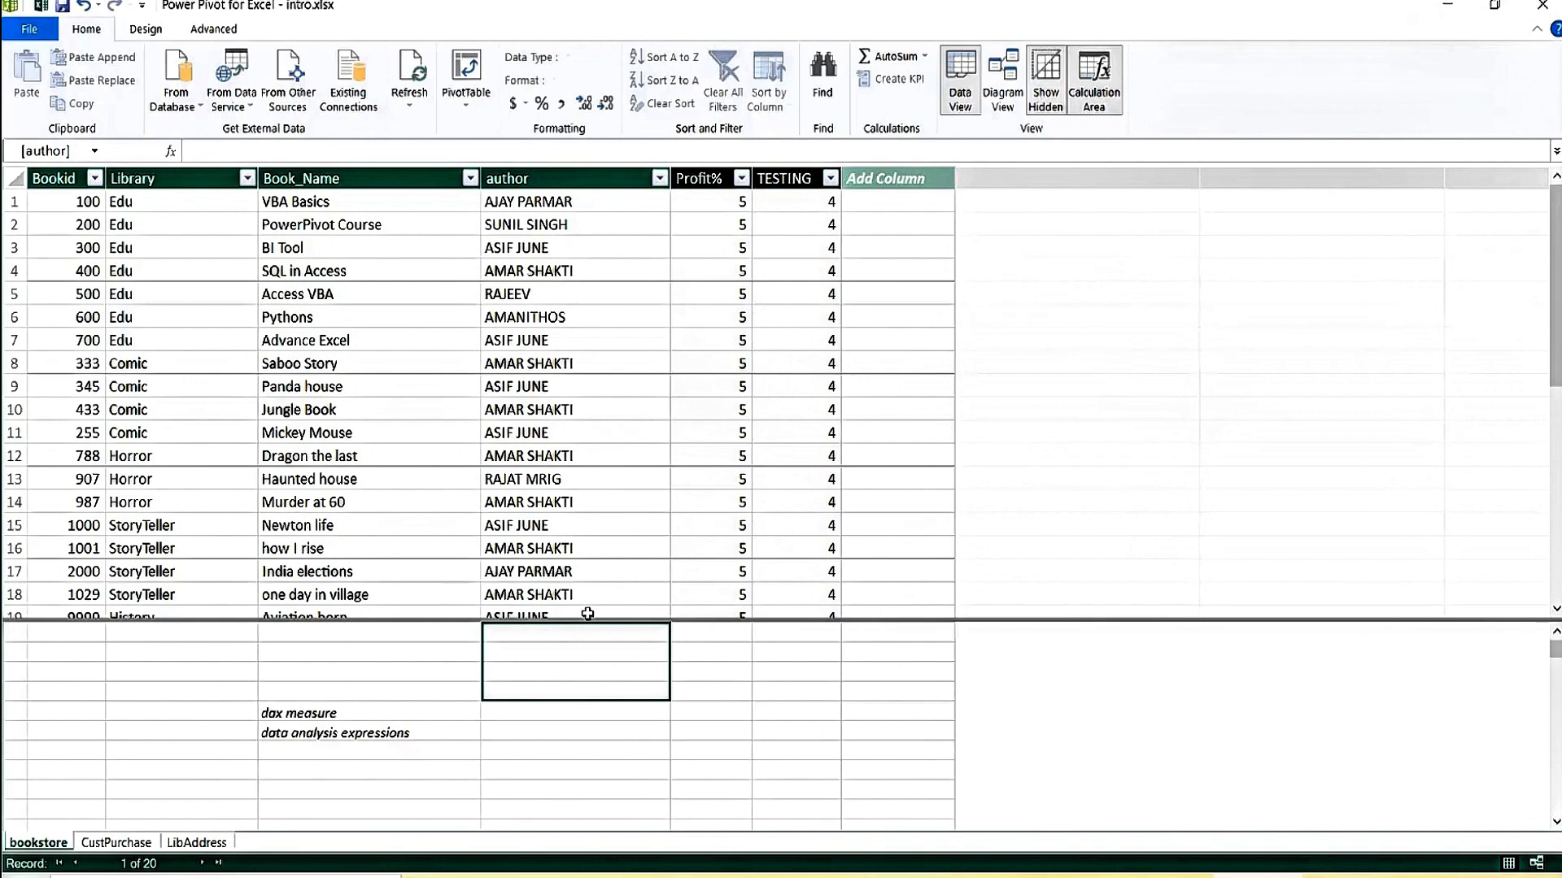
pyautogui.moveTo(589, 622); pyautogui.dragTo(576, 420)
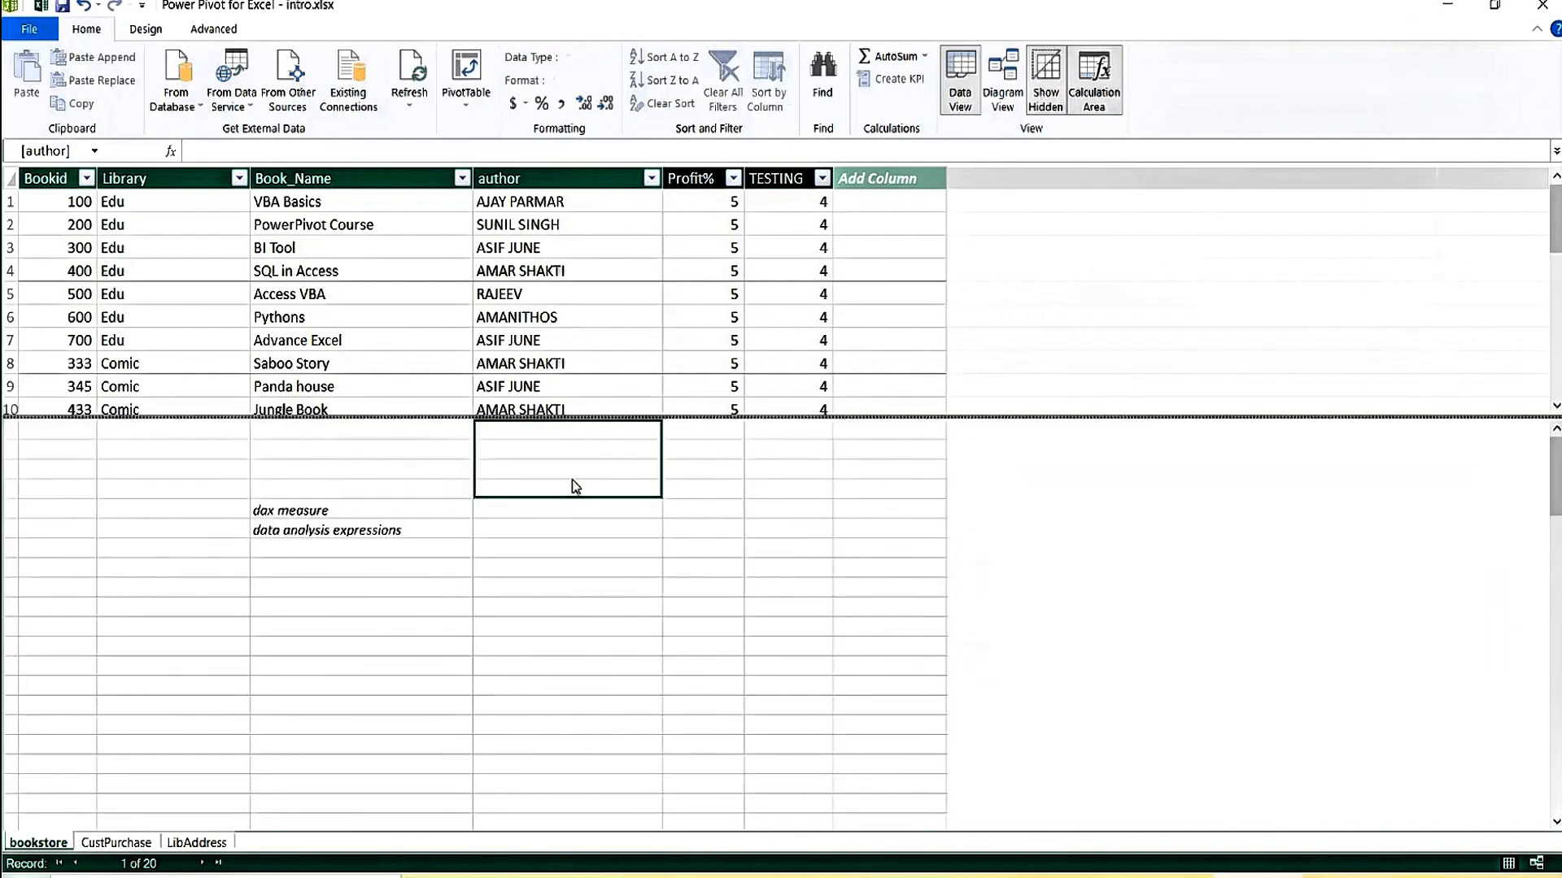
pyautogui.click(569, 550)
pyautogui.click(586, 450)
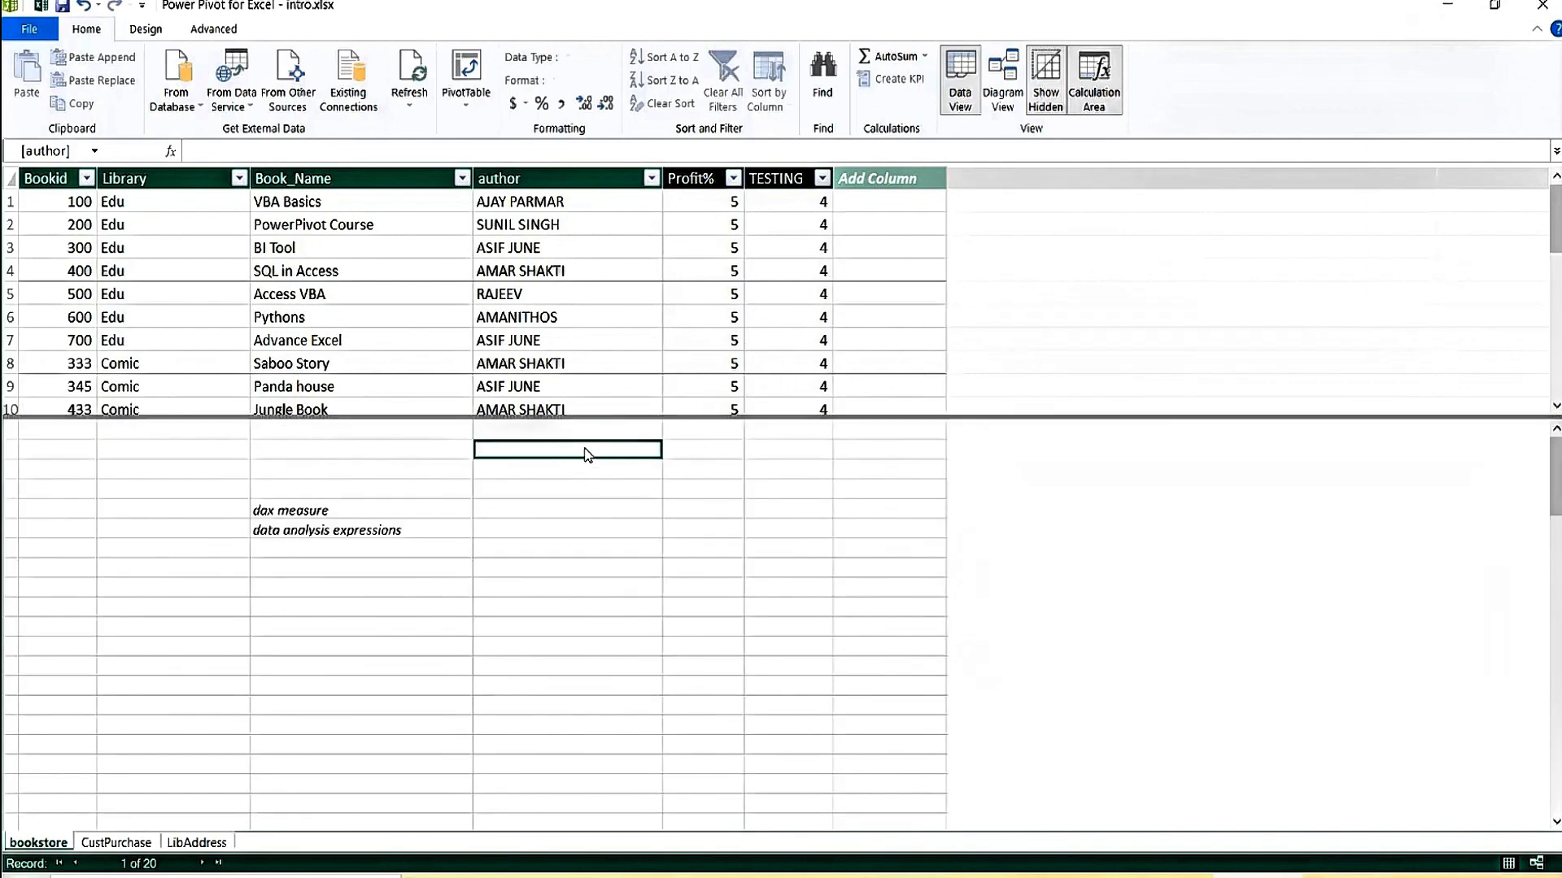
pyautogui.moveTo(1555, 218)
pyautogui.mouseDown()
pyautogui.moveTo(1556, 423)
pyautogui.moveTo(1556, 216)
pyautogui.mouseUp()
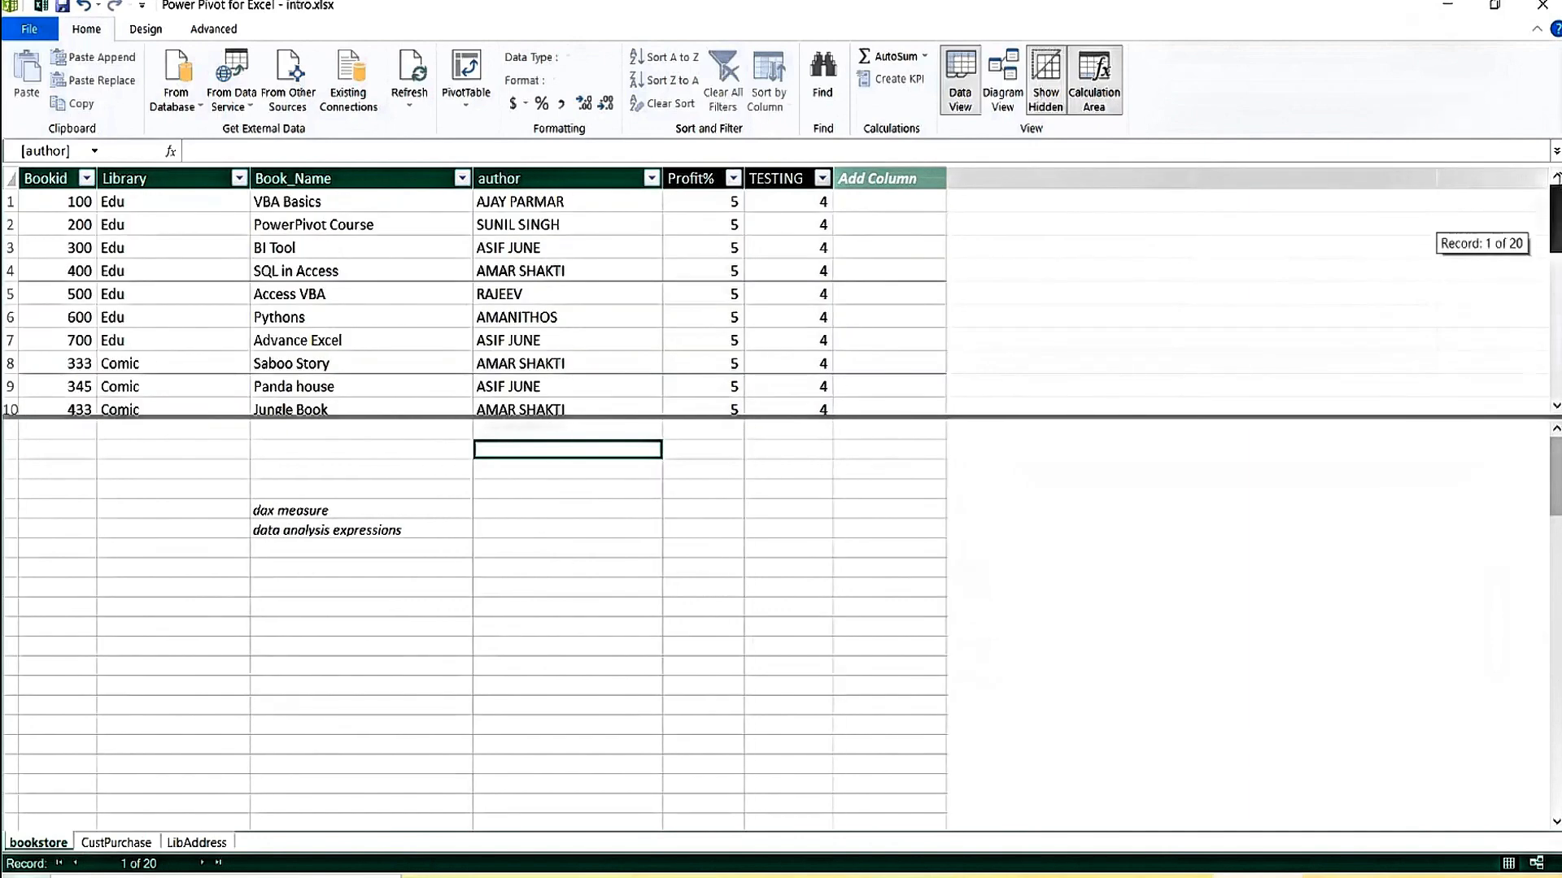
# Inspect the RAJEEV author, the Access VBA book name and the Profit% formula =5.
pyautogui.click(586, 292)
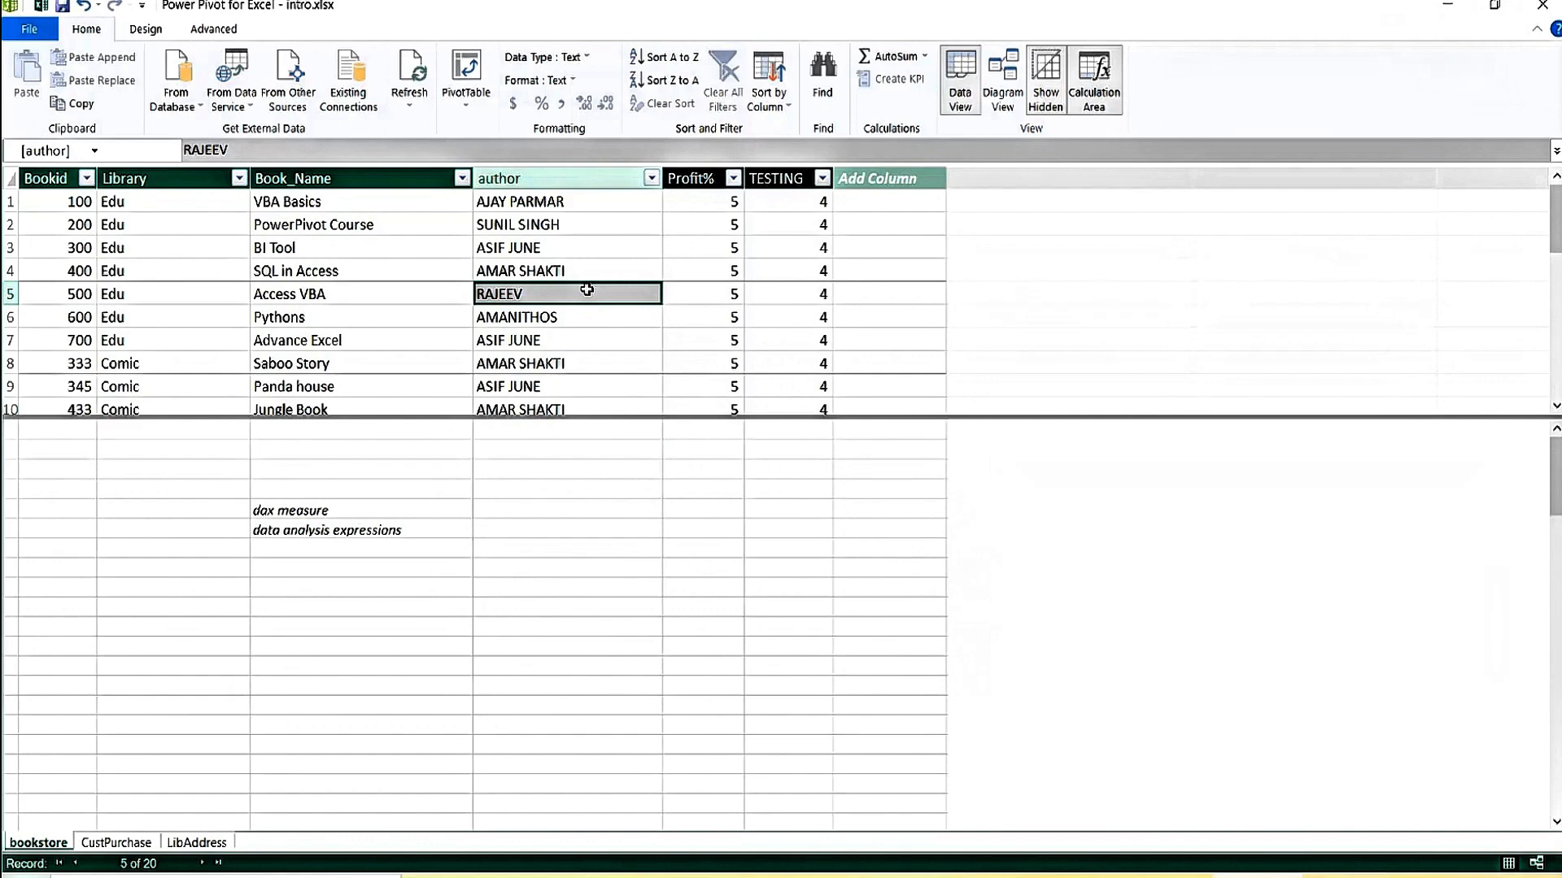
pyautogui.click(348, 298)
pyautogui.click(326, 587)
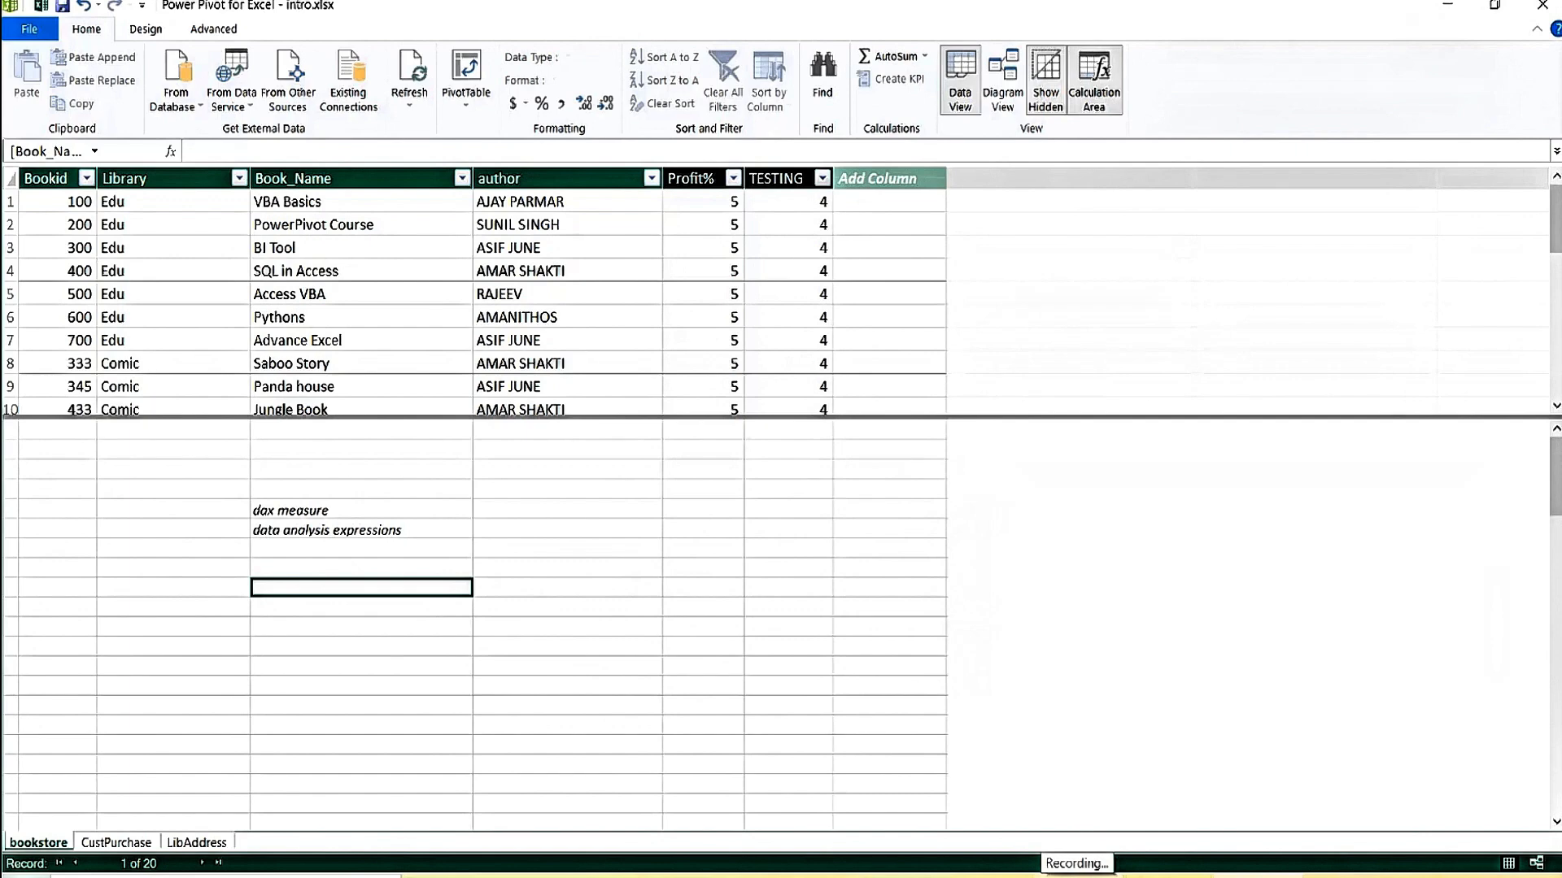
pyautogui.click(712, 205)
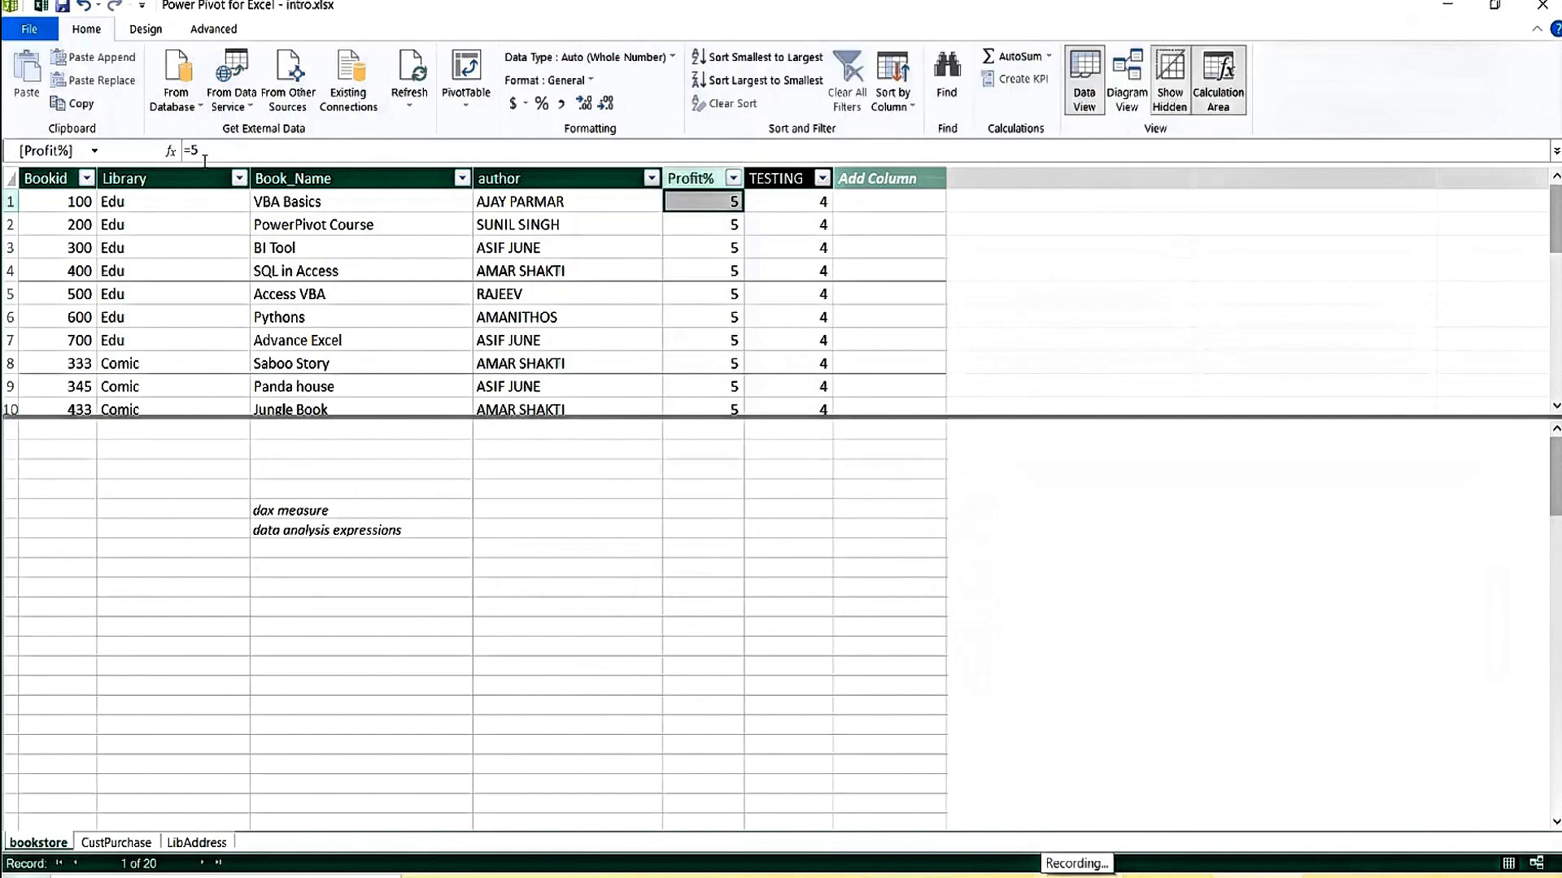
# Add a HEADER calculated column with formula =99, fixing the missing equals sign.
pyautogui.click(865, 200)
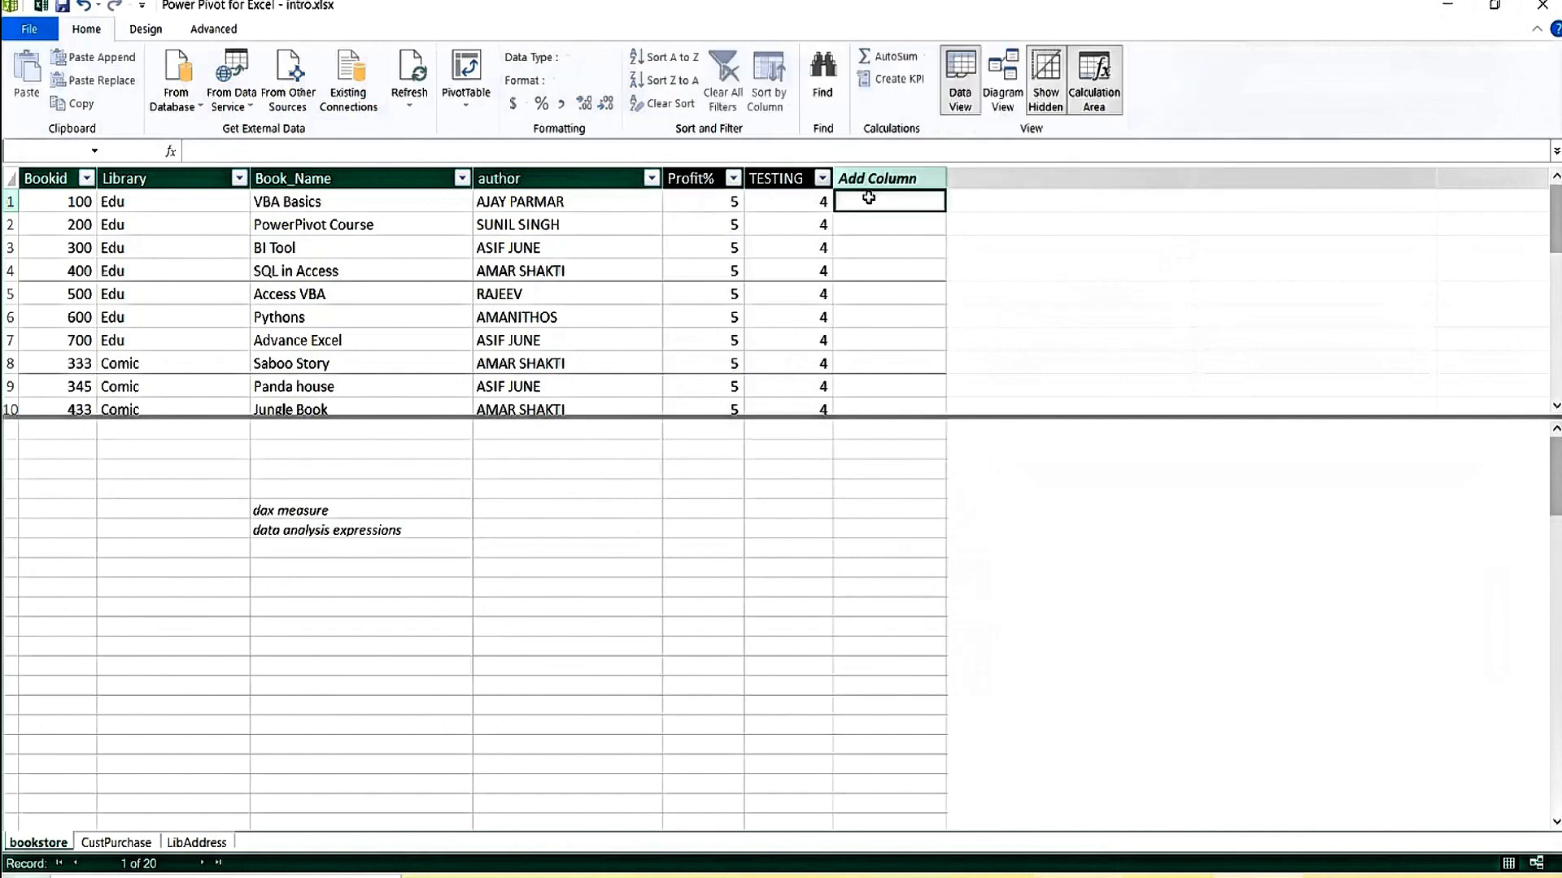
pyautogui.click(290, 145)
pyautogui.write('HE')
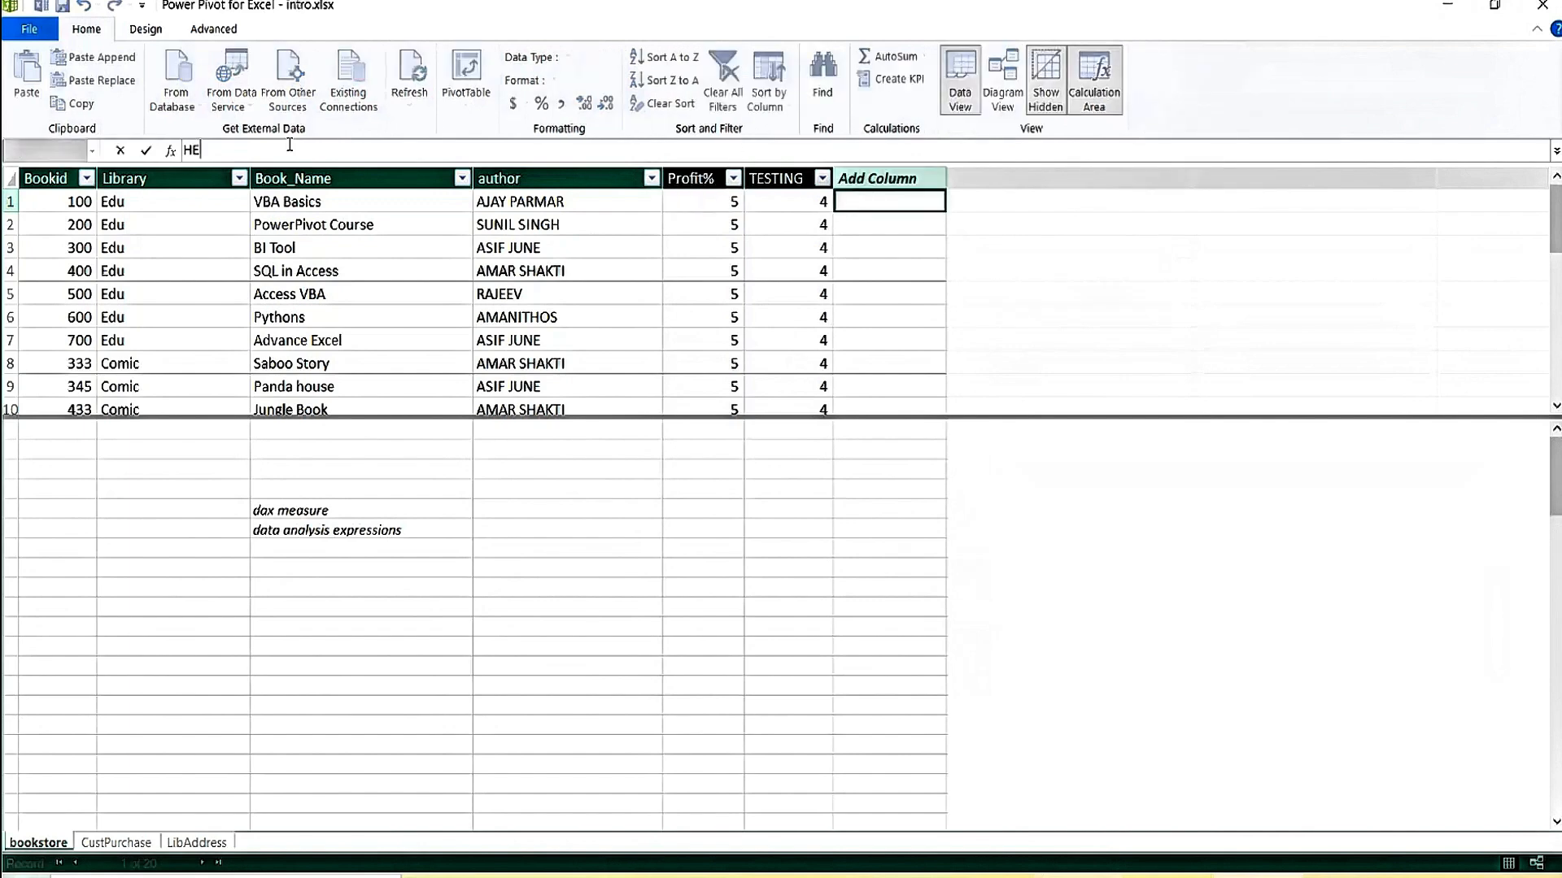
pyautogui.write('ADER:99')
pyautogui.press('Return')
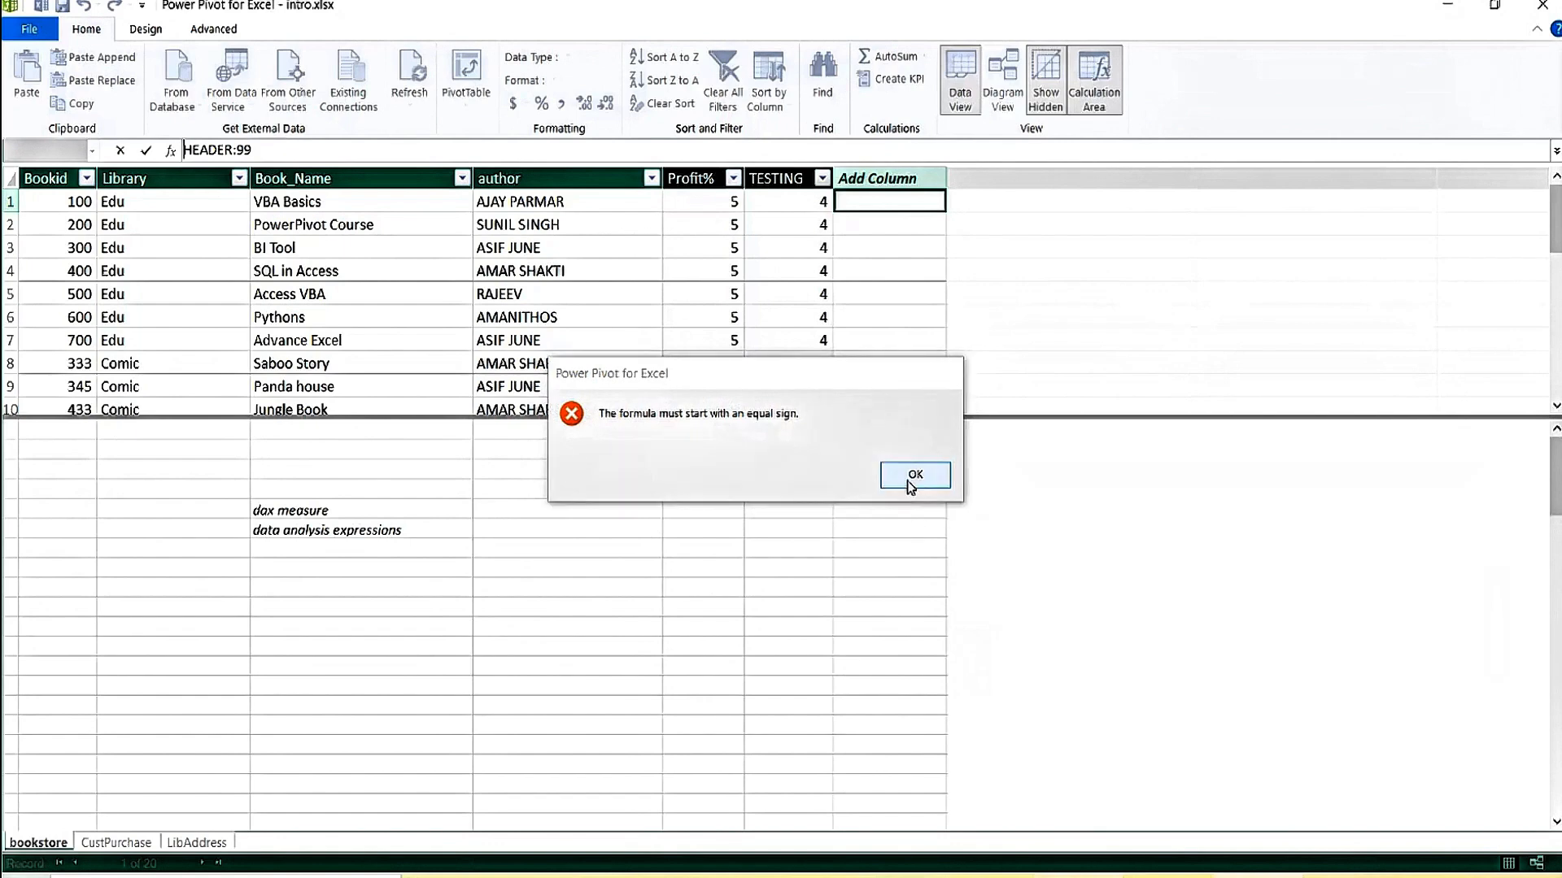
pyautogui.click(911, 479)
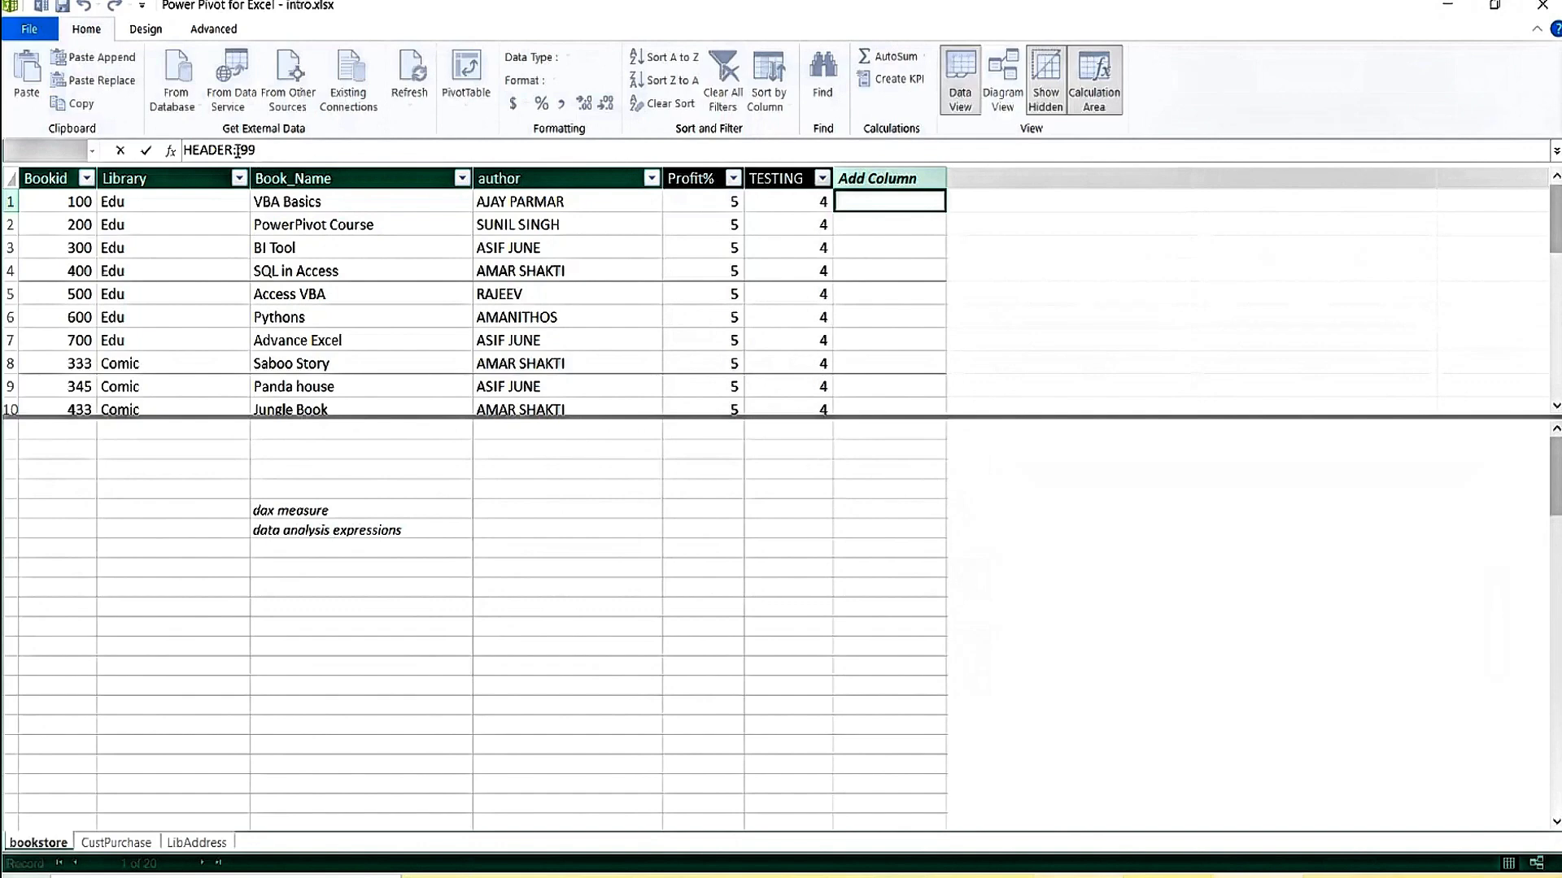
pyautogui.click(237, 149)
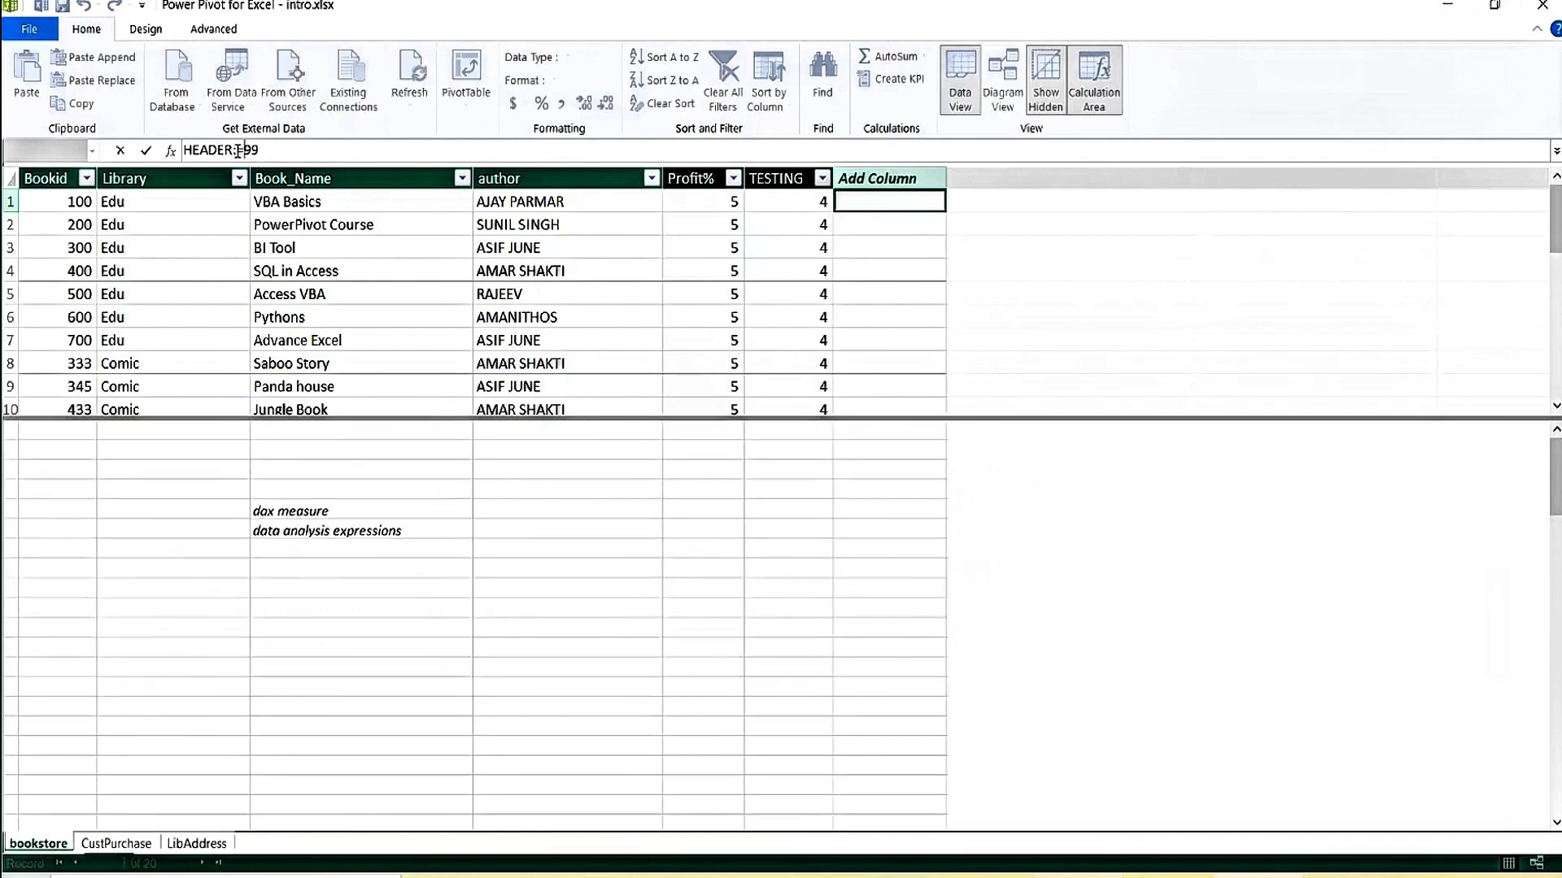
pyautogui.write('=')
pyautogui.press('Return')
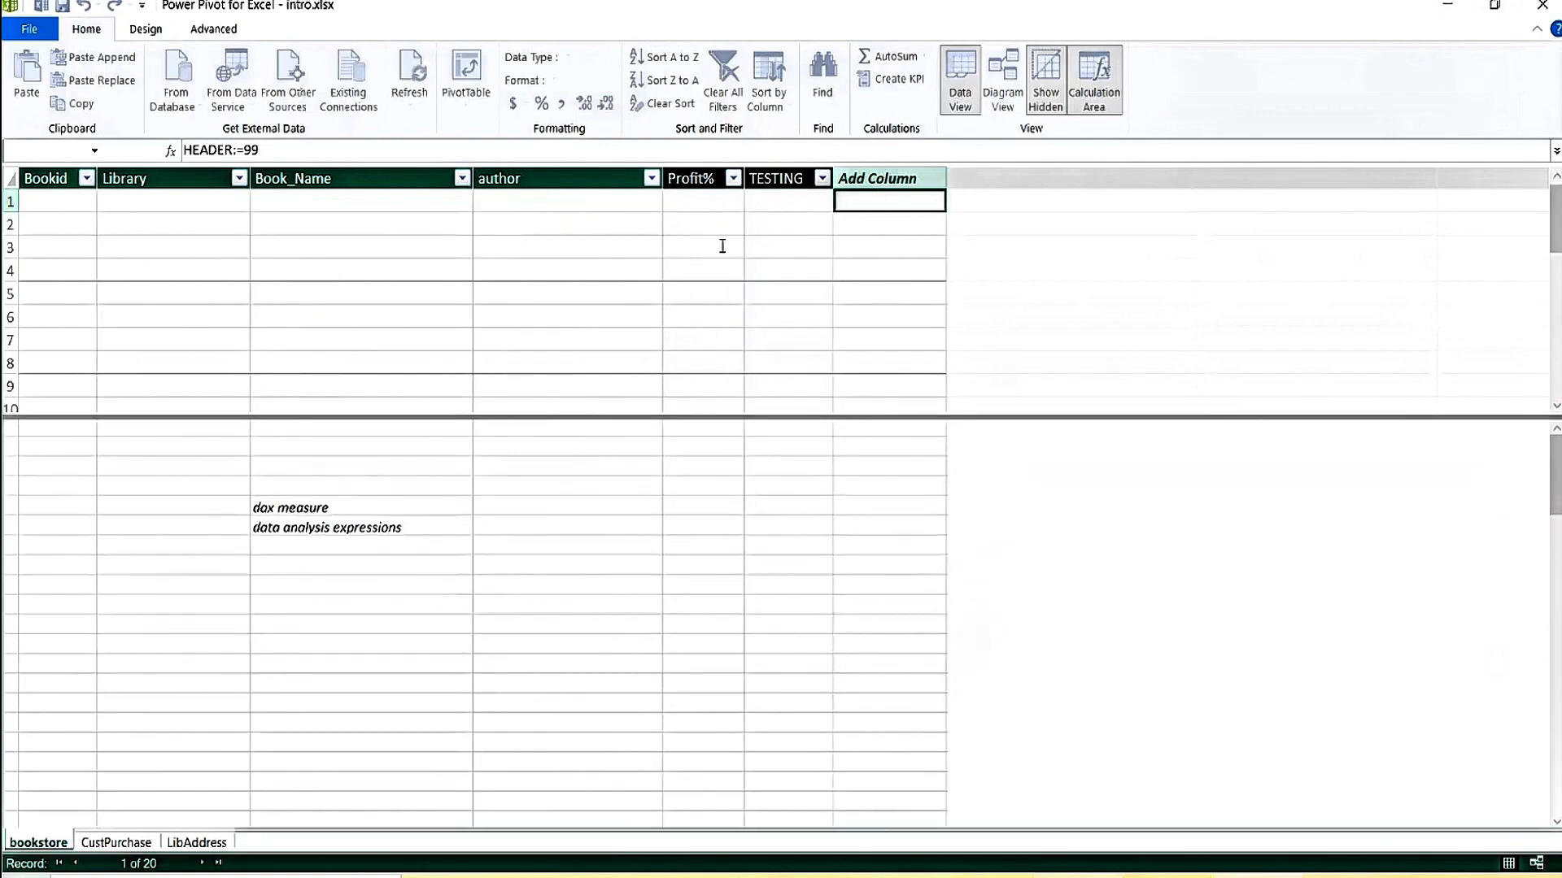
# Review the bookstore table rows, including the Library value and the BI Tool book name.
pyautogui.click(544, 231)
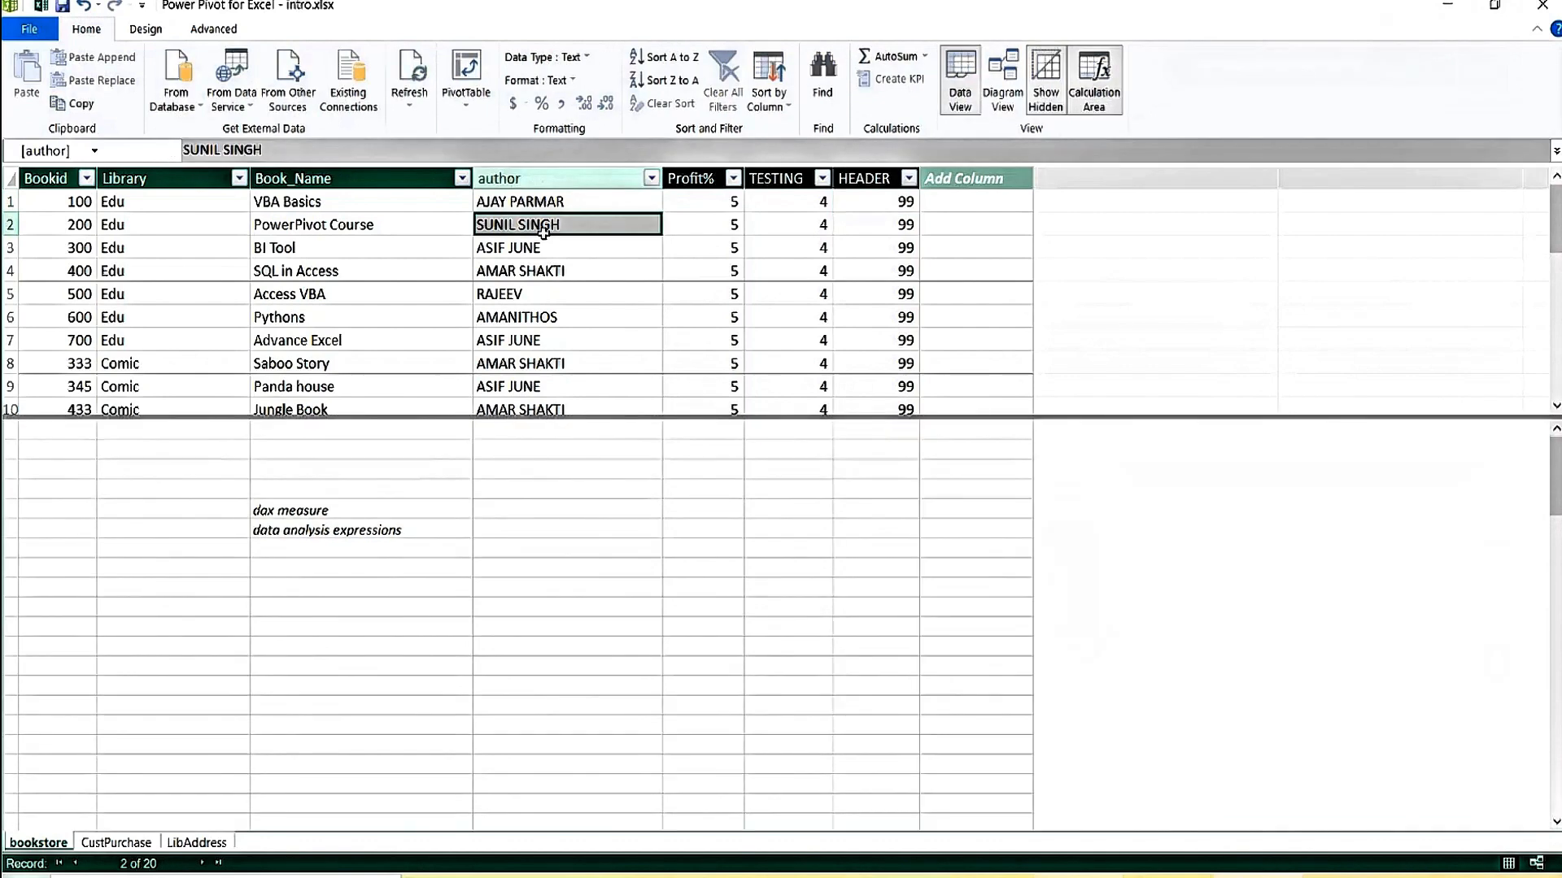
pyautogui.click(239, 291)
pyautogui.click(364, 342)
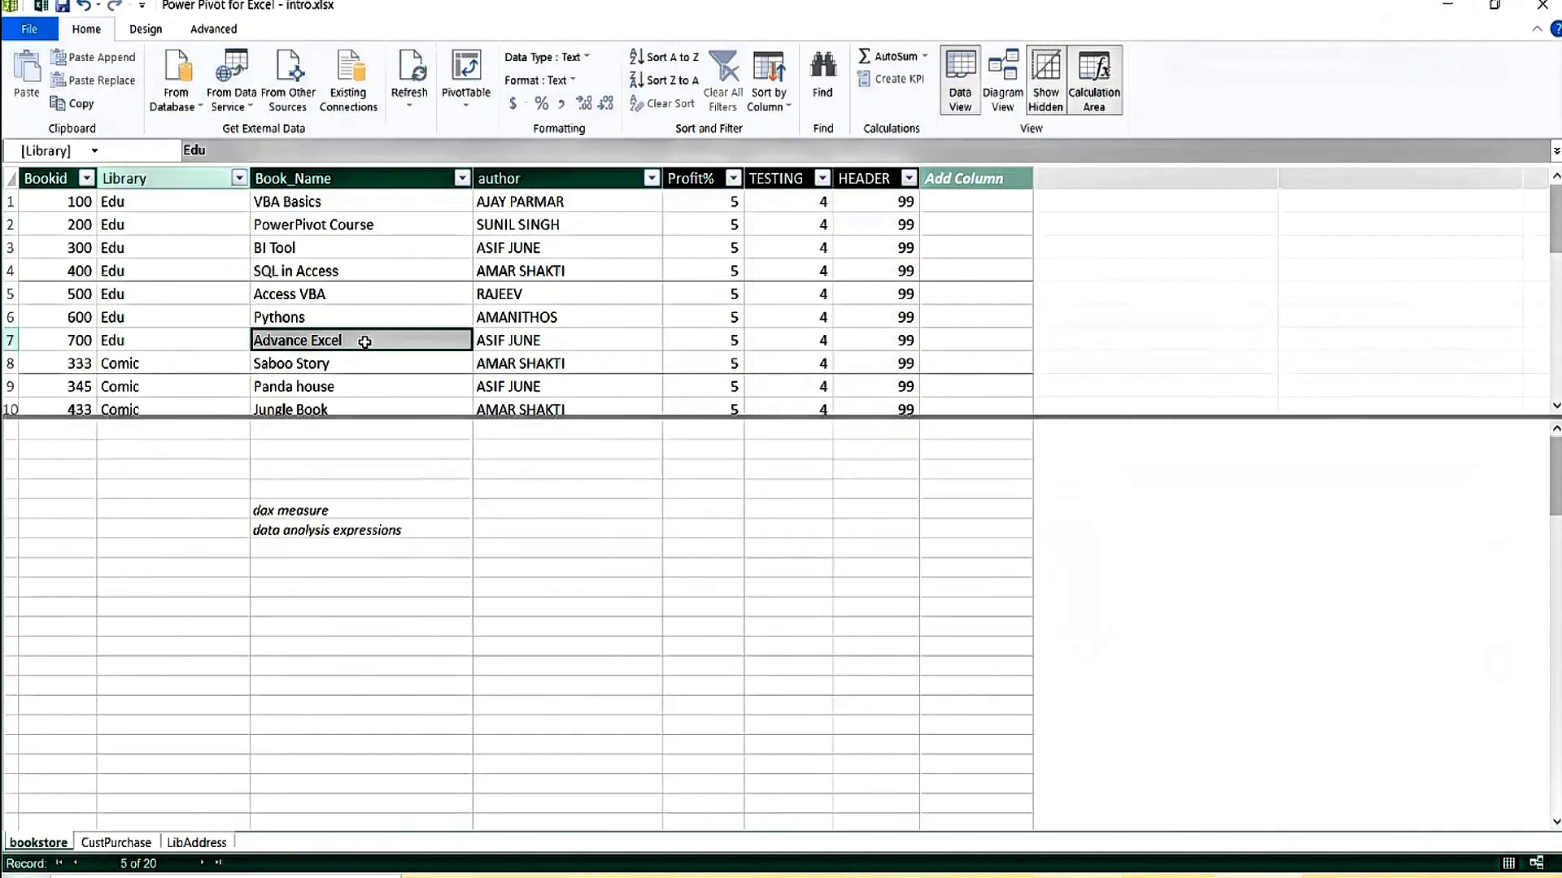
pyautogui.click(544, 340)
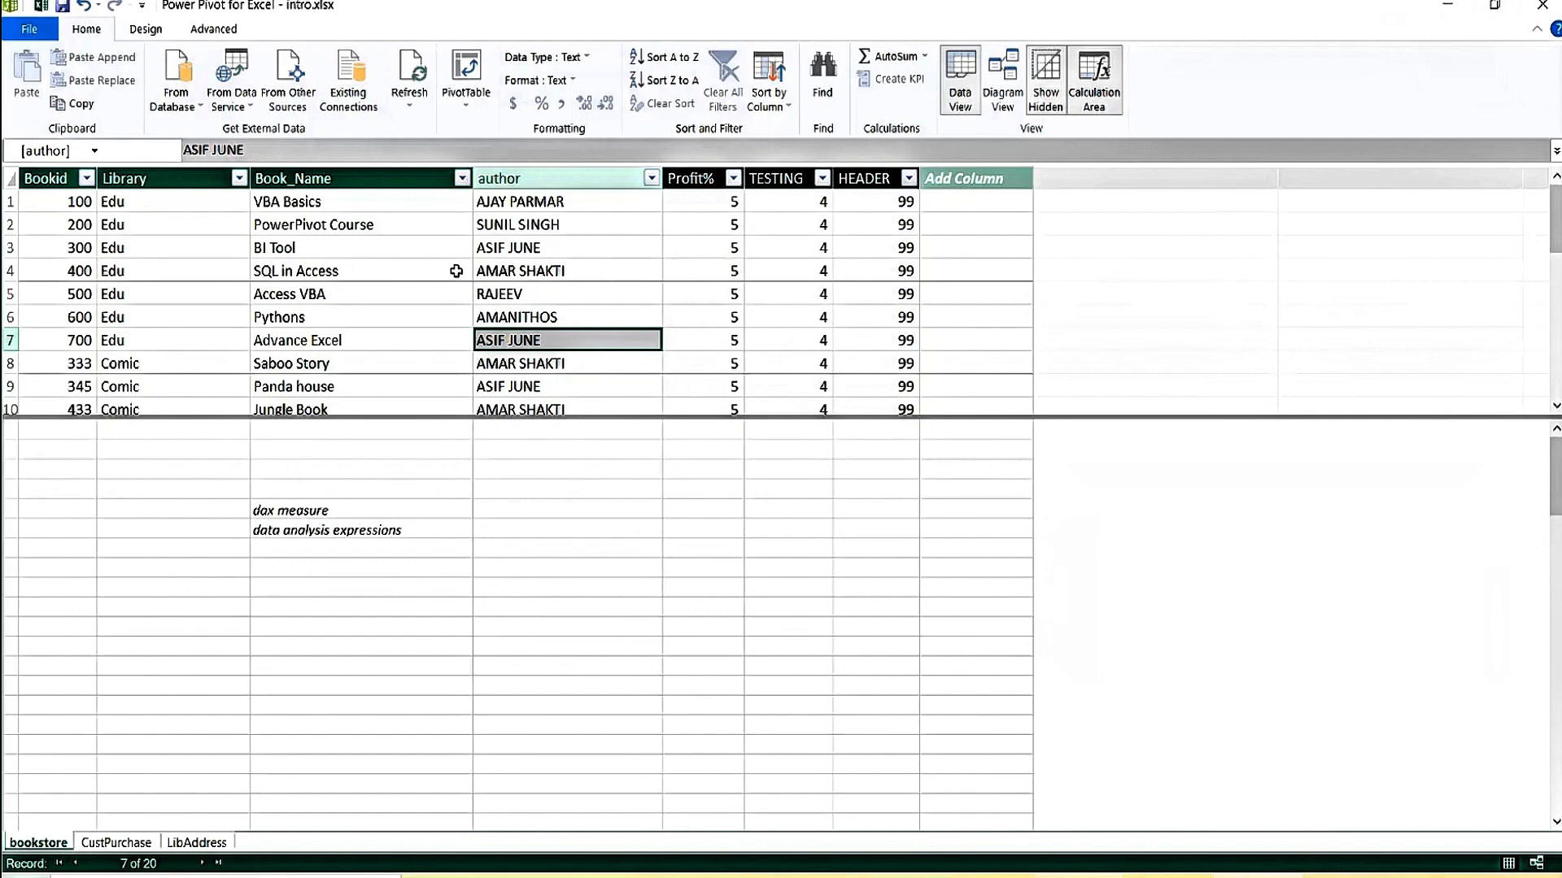
pyautogui.click(201, 237)
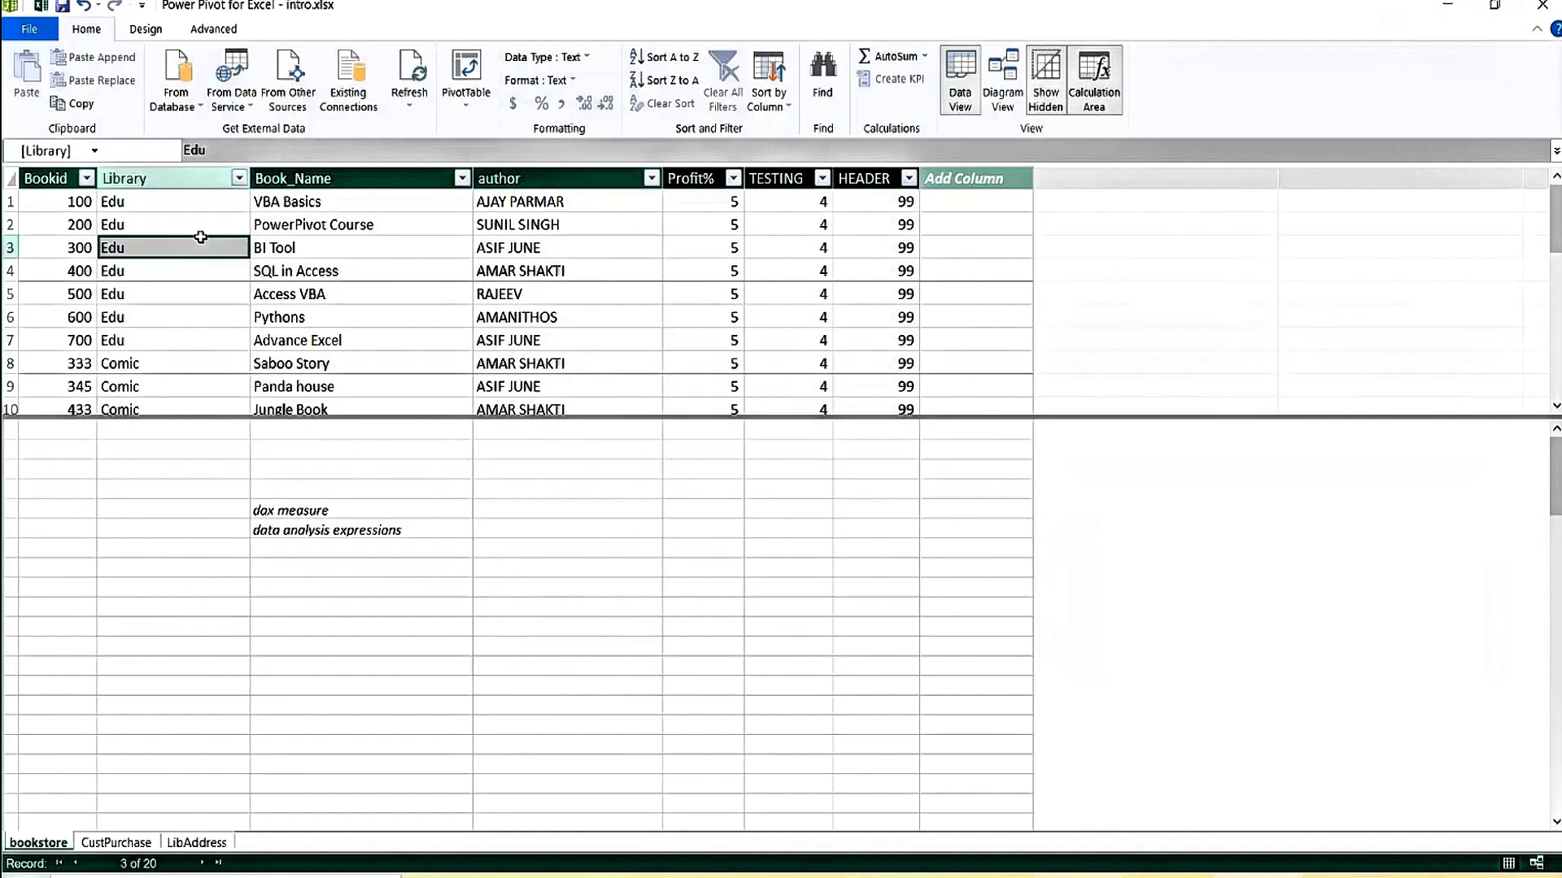
pyautogui.click(373, 252)
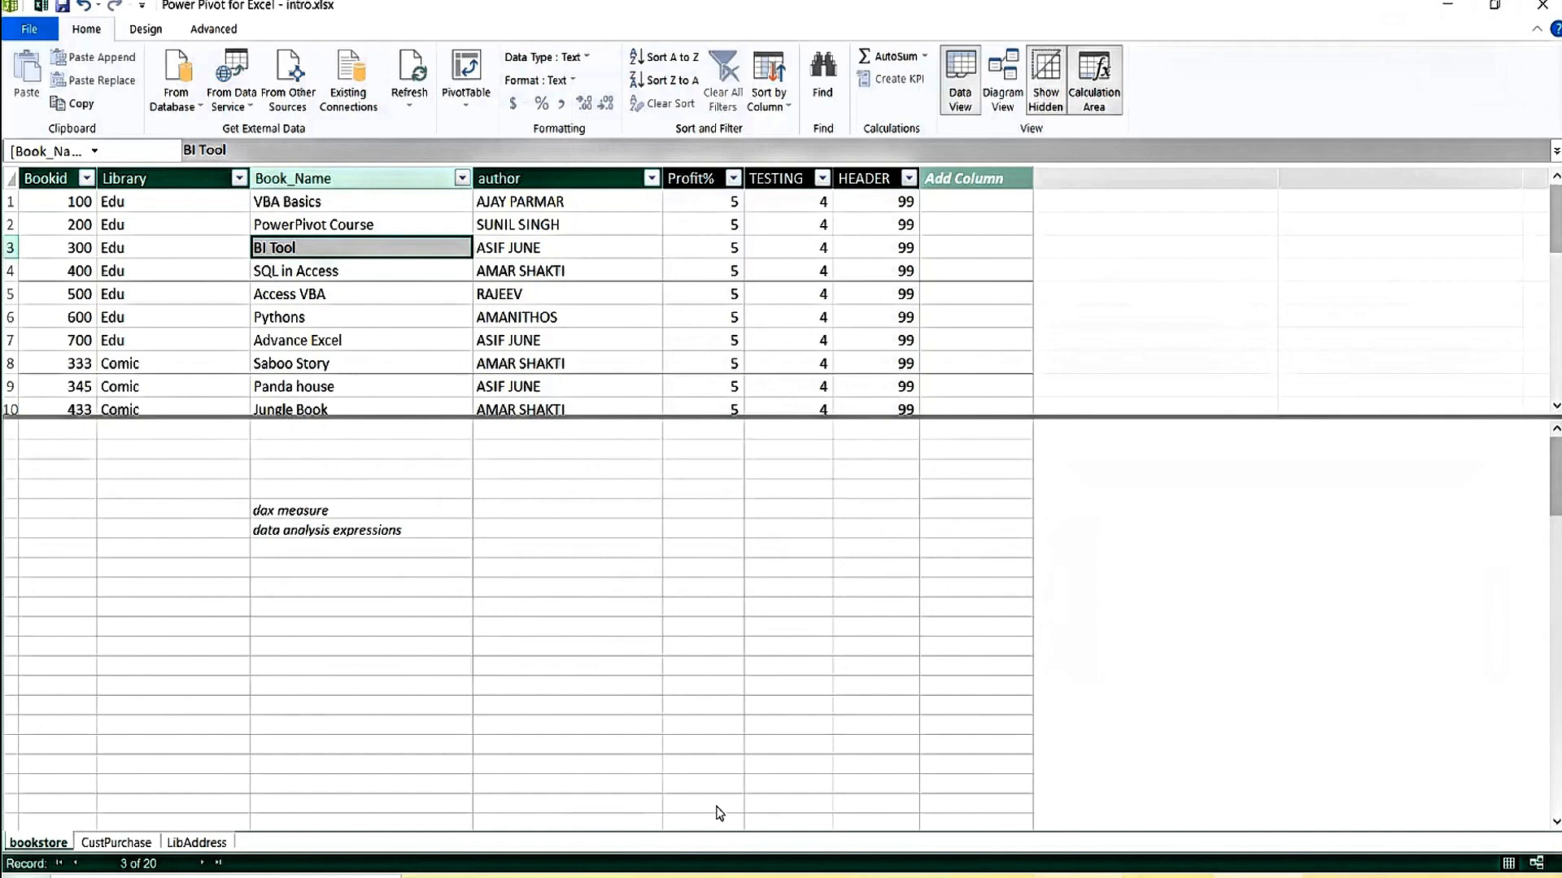
# Start a new purchases row below the table with customer DUMMY and Bookid 444444.
pyautogui.hotkey('alt', 'Tab')
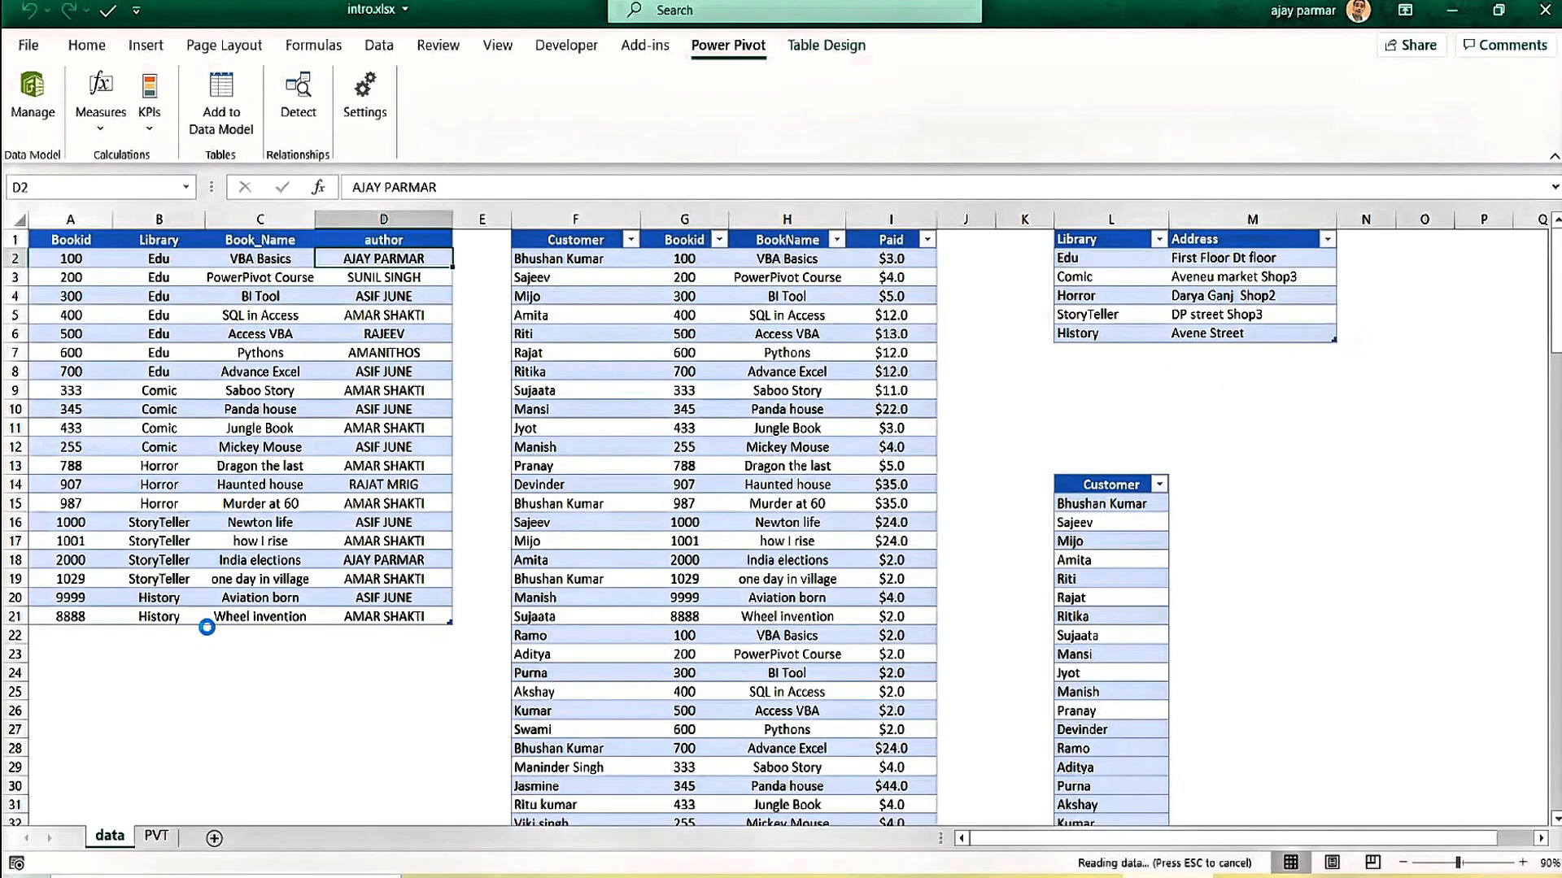
pyautogui.click(83, 634)
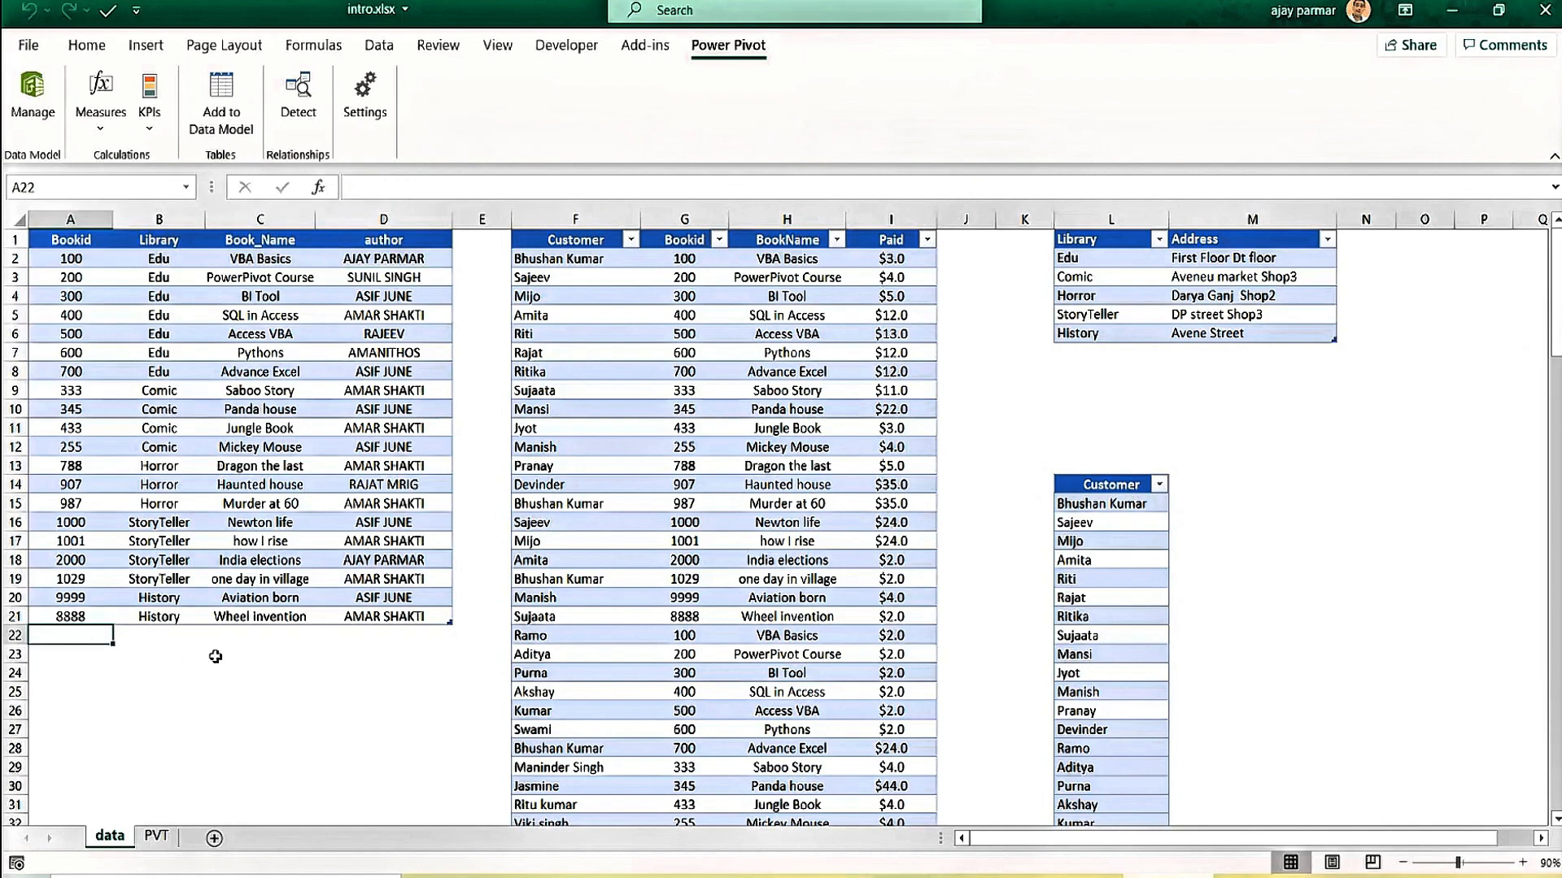
pyautogui.press('Up')
pyautogui.press('Down')
pyautogui.press('Right')
pyautogui.press('Right')
pyautogui.press('Right')
pyautogui.press('Right')
pyautogui.press('Right')
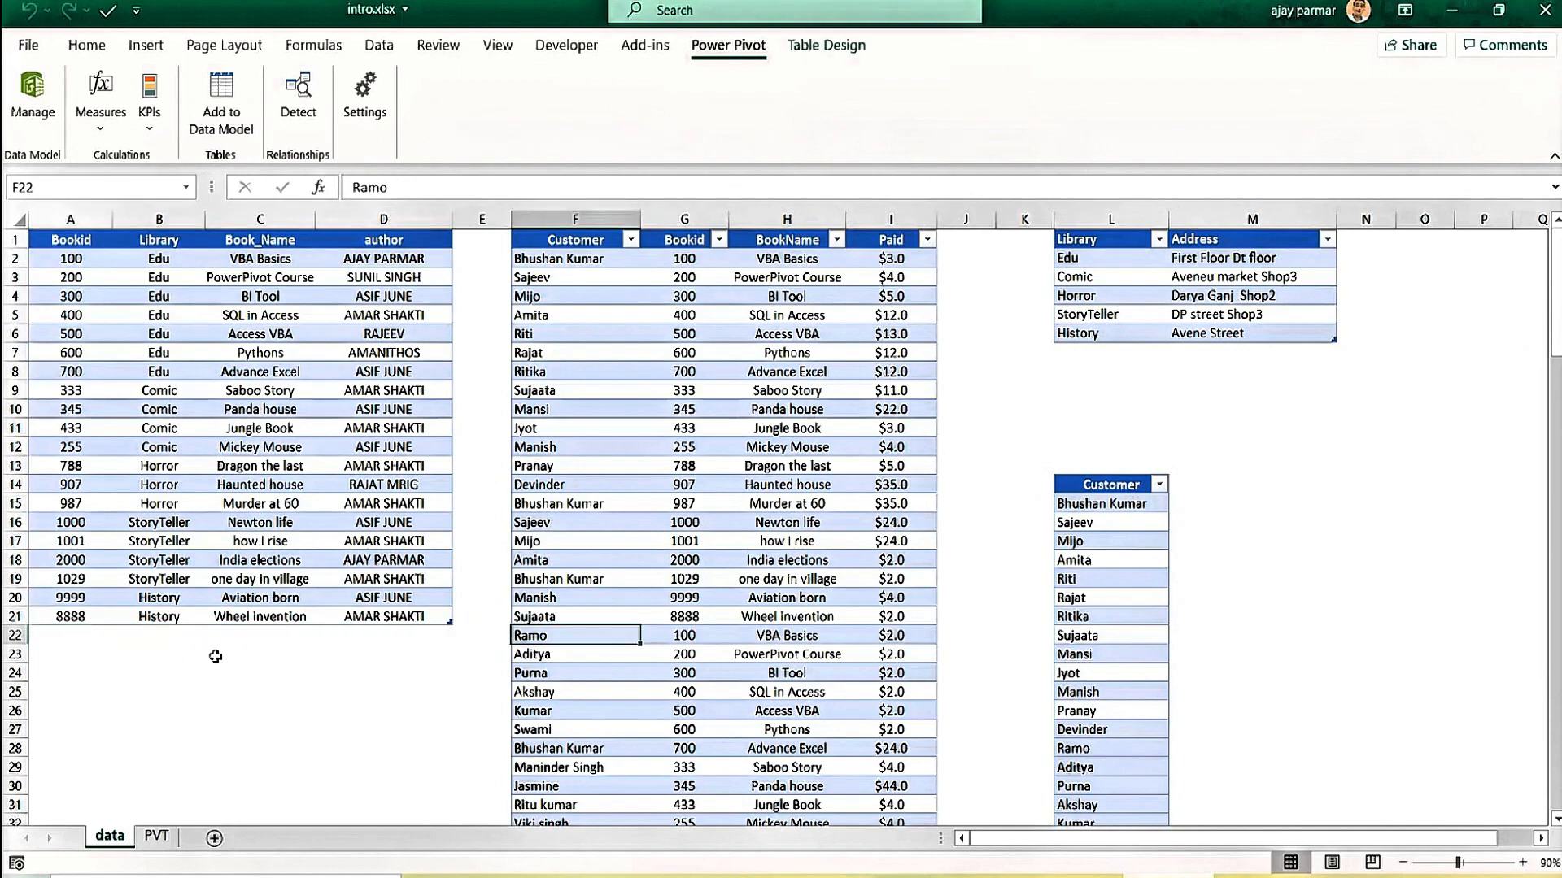
pyautogui.press('Down')
pyautogui.press('Down')
pyautogui.press('Down')
pyautogui.press('Down')
pyautogui.press('Down')
pyautogui.press('Down')
pyautogui.press('Down')
pyautogui.press('Down')
pyautogui.press('Down')
pyautogui.press('Down')
pyautogui.press('Down')
pyautogui.press('Down')
pyautogui.press('Down')
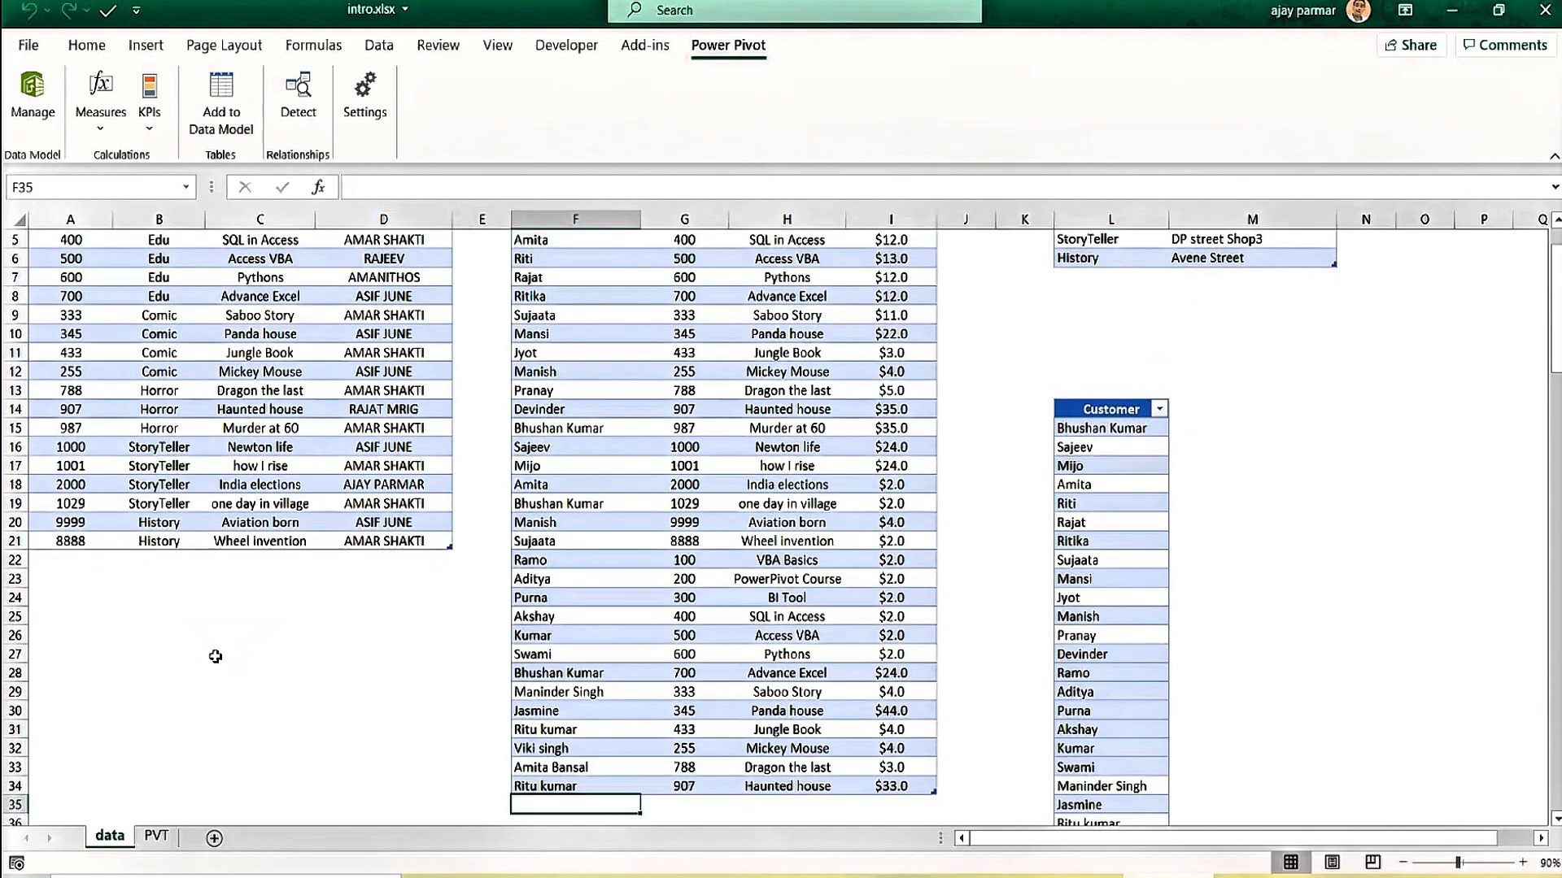
pyautogui.write('DUMMY')
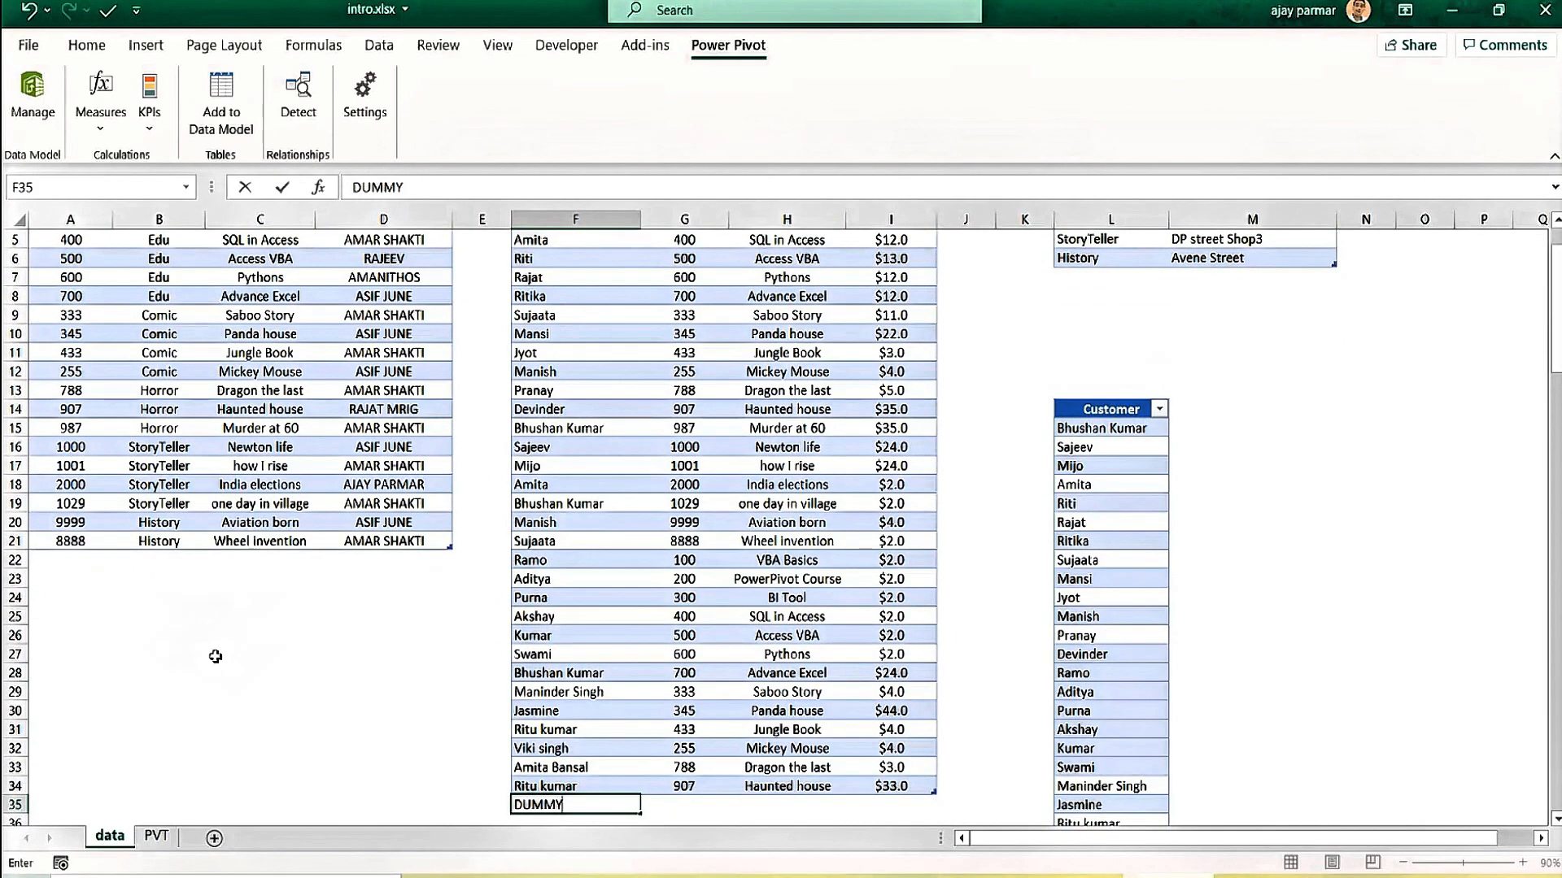
pyautogui.press('Tab')
pyautogui.write('44')
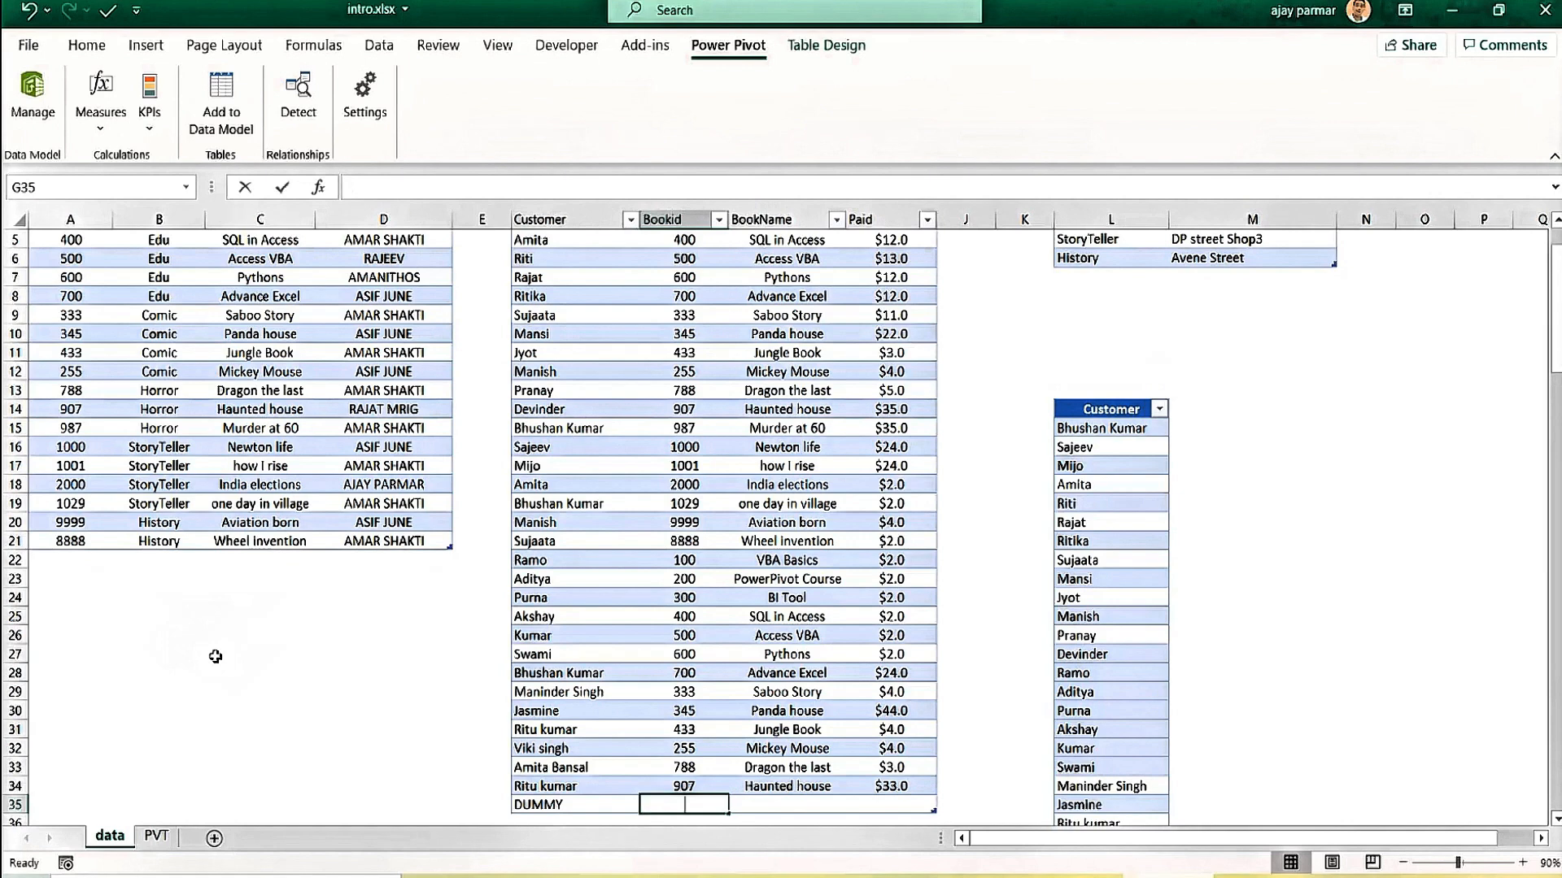
pyautogui.write('44444')
pyautogui.press('Tab')
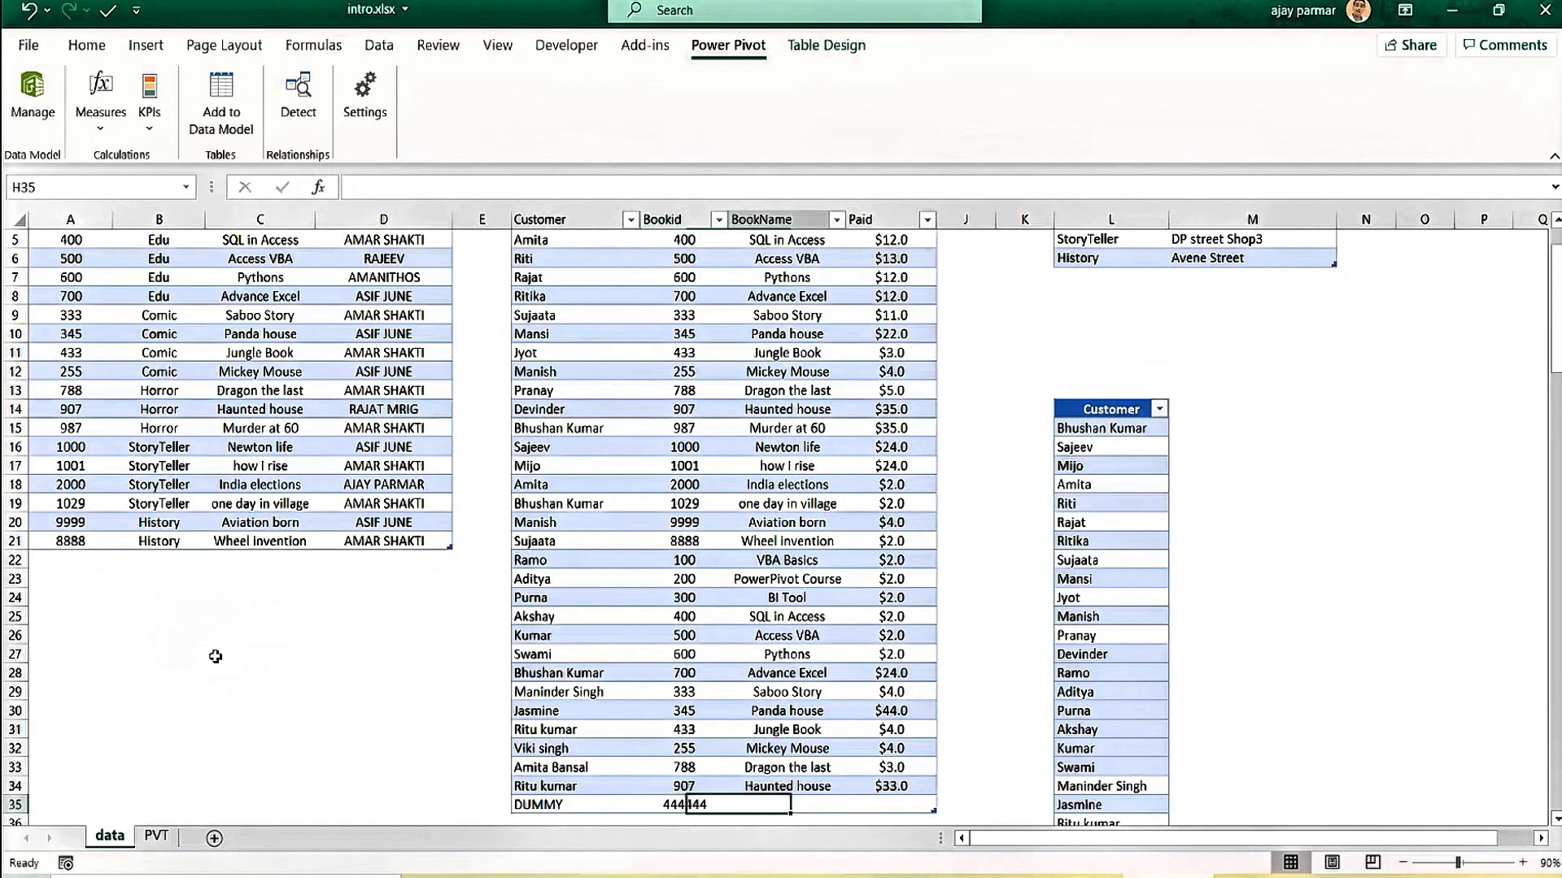
# Complete the row with book name DUMMY and Paid 1000, then save intro.xlsx.
pyautogui.write('DUMMY')
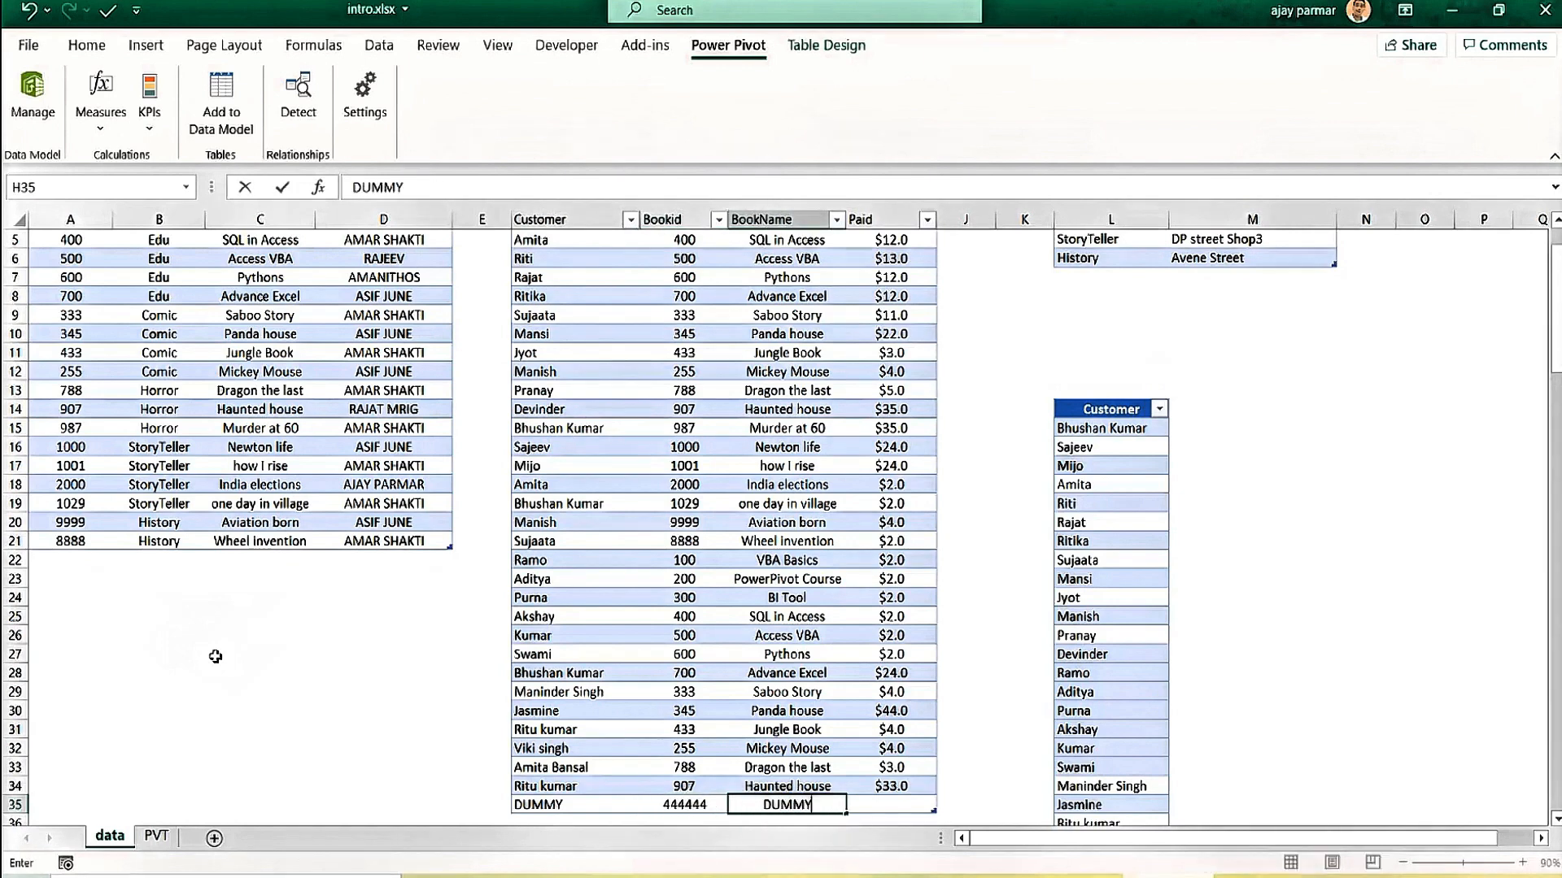
pyautogui.press('Tab')
pyautogui.write('ll')
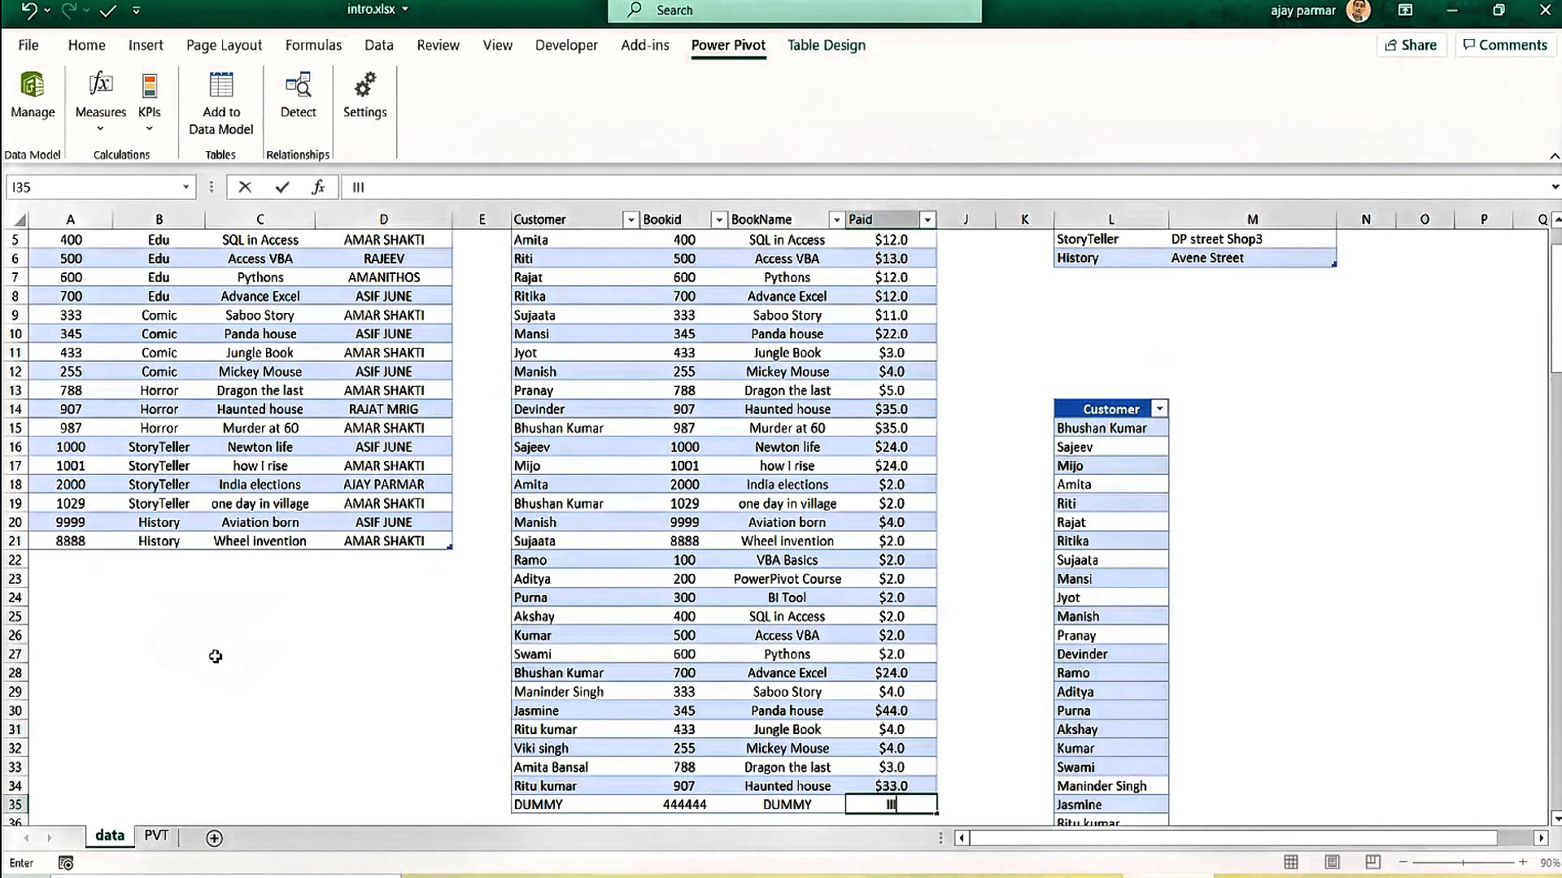
pyautogui.write('000')
pyautogui.press('Return')
pyautogui.press('Up')
pyautogui.press('Up')
pyautogui.press('Up')
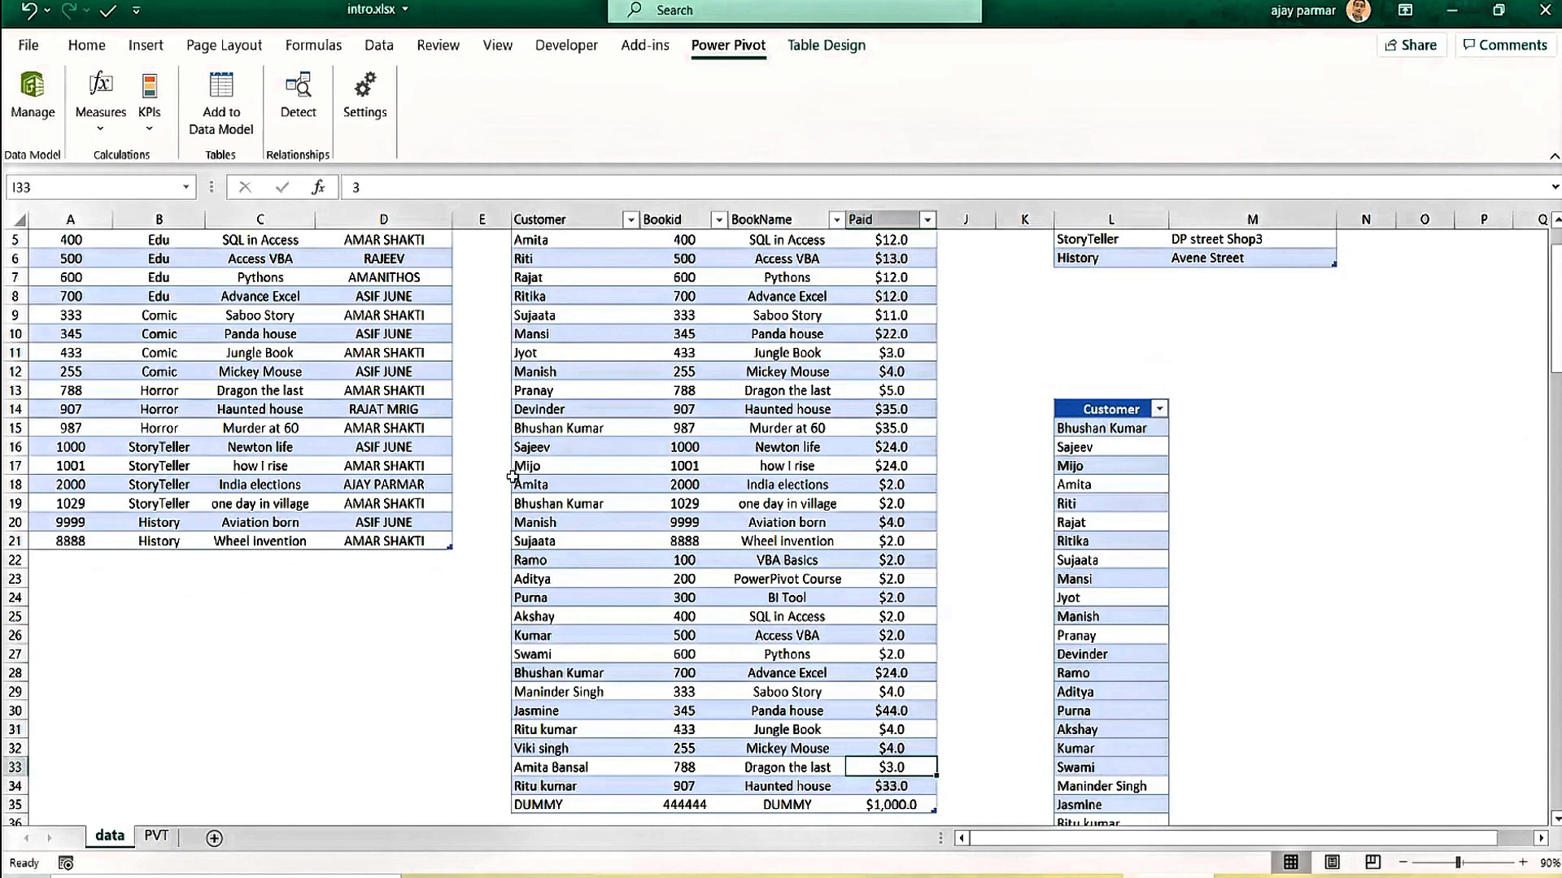
pyautogui.click(569, 461)
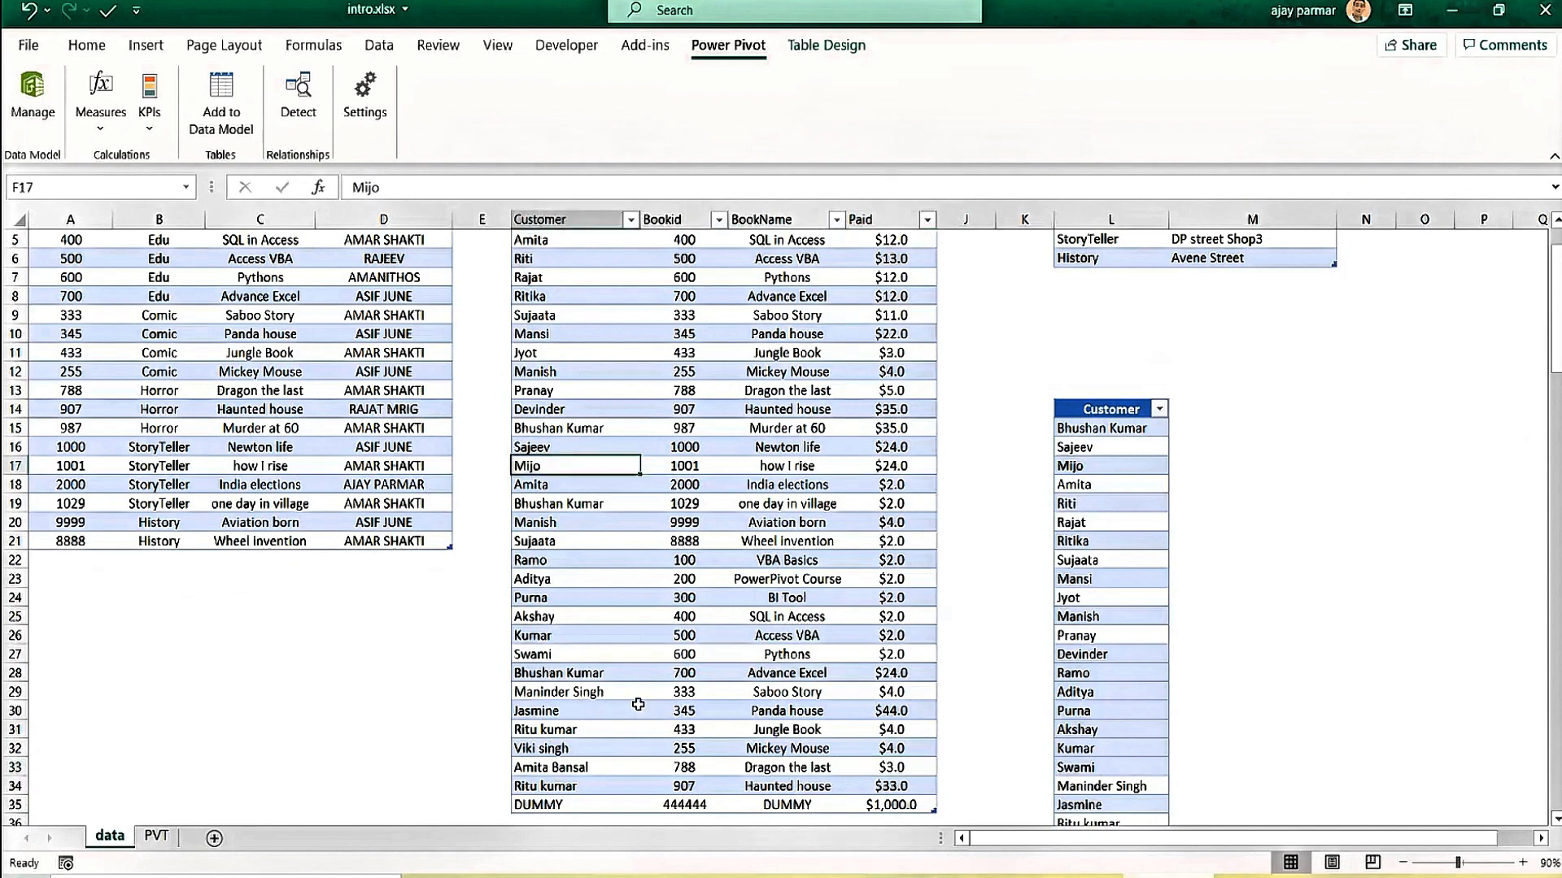
pyautogui.hotkey('ctrl', 's')
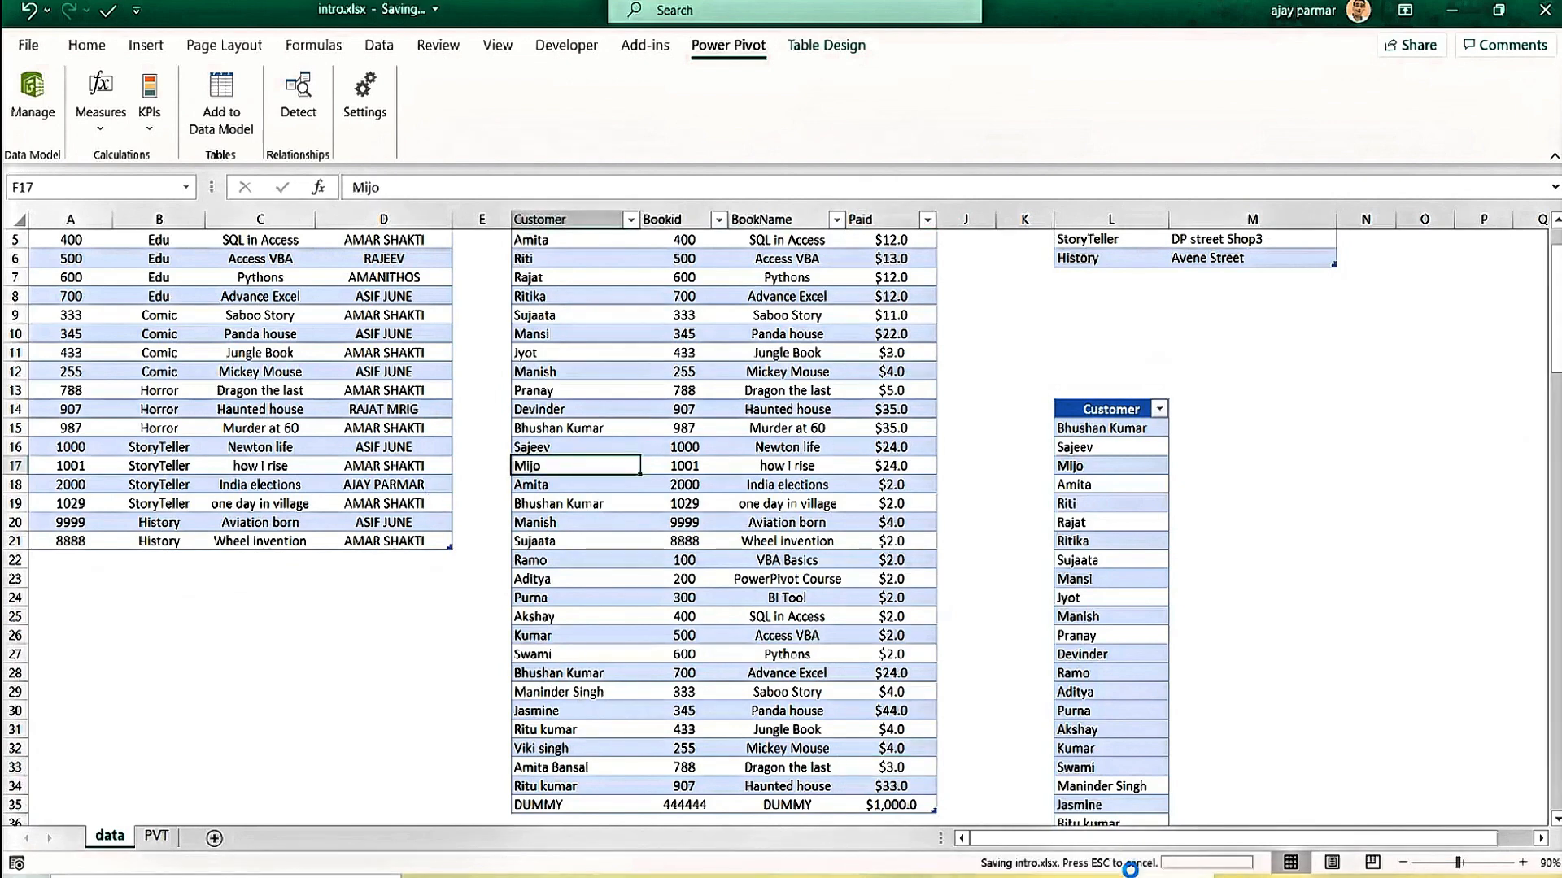
# From the CustPurchase table, run Refresh All on every data-model table and close the summary.
pyautogui.hotkey('alt', 'Tab')
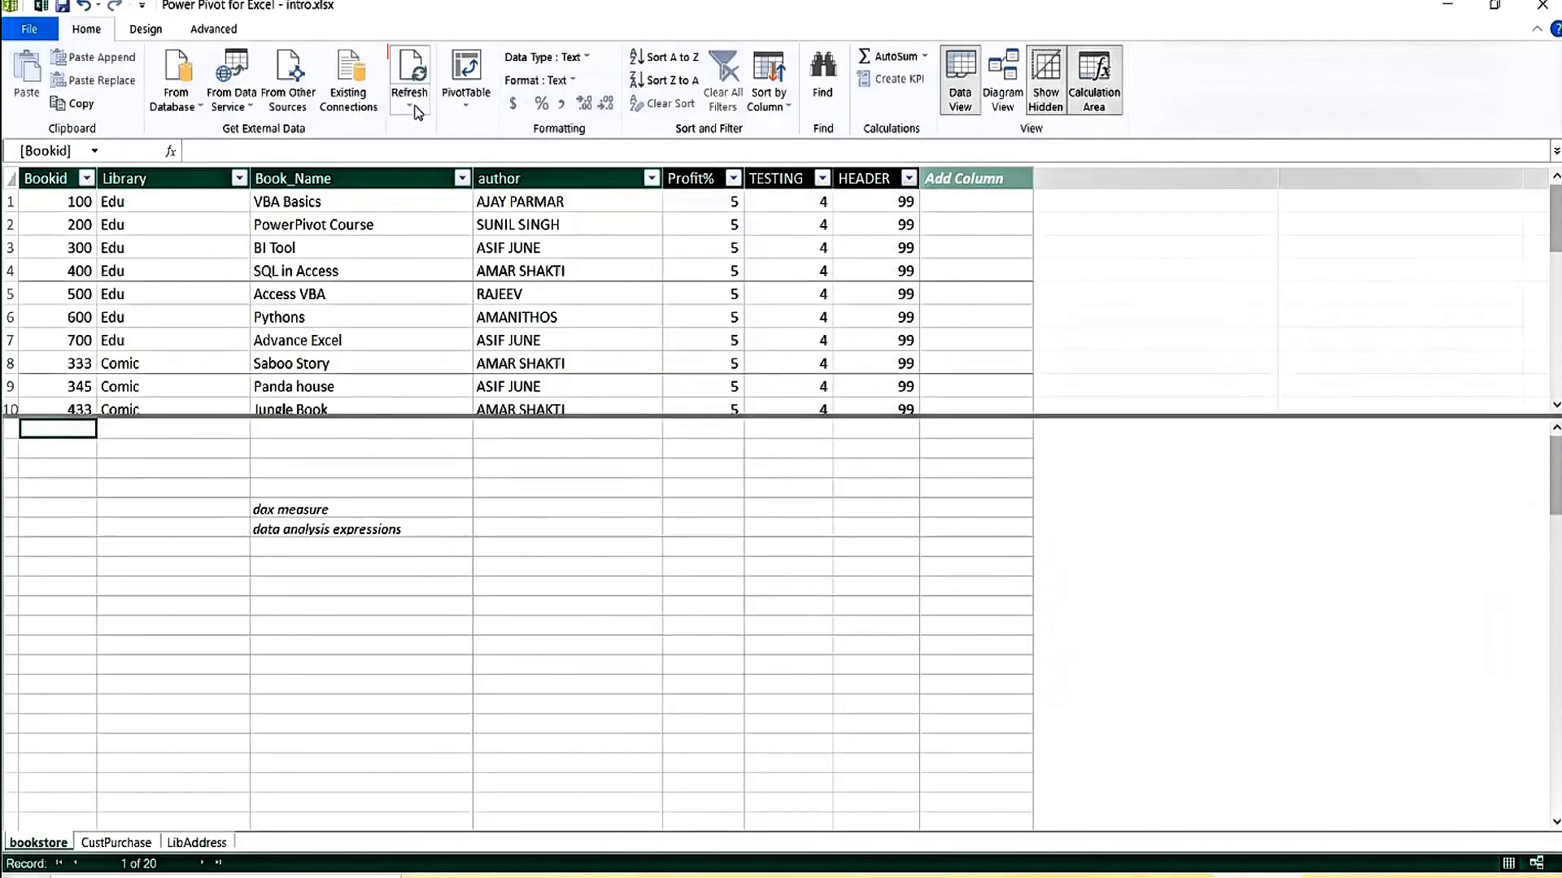
pyautogui.click(115, 842)
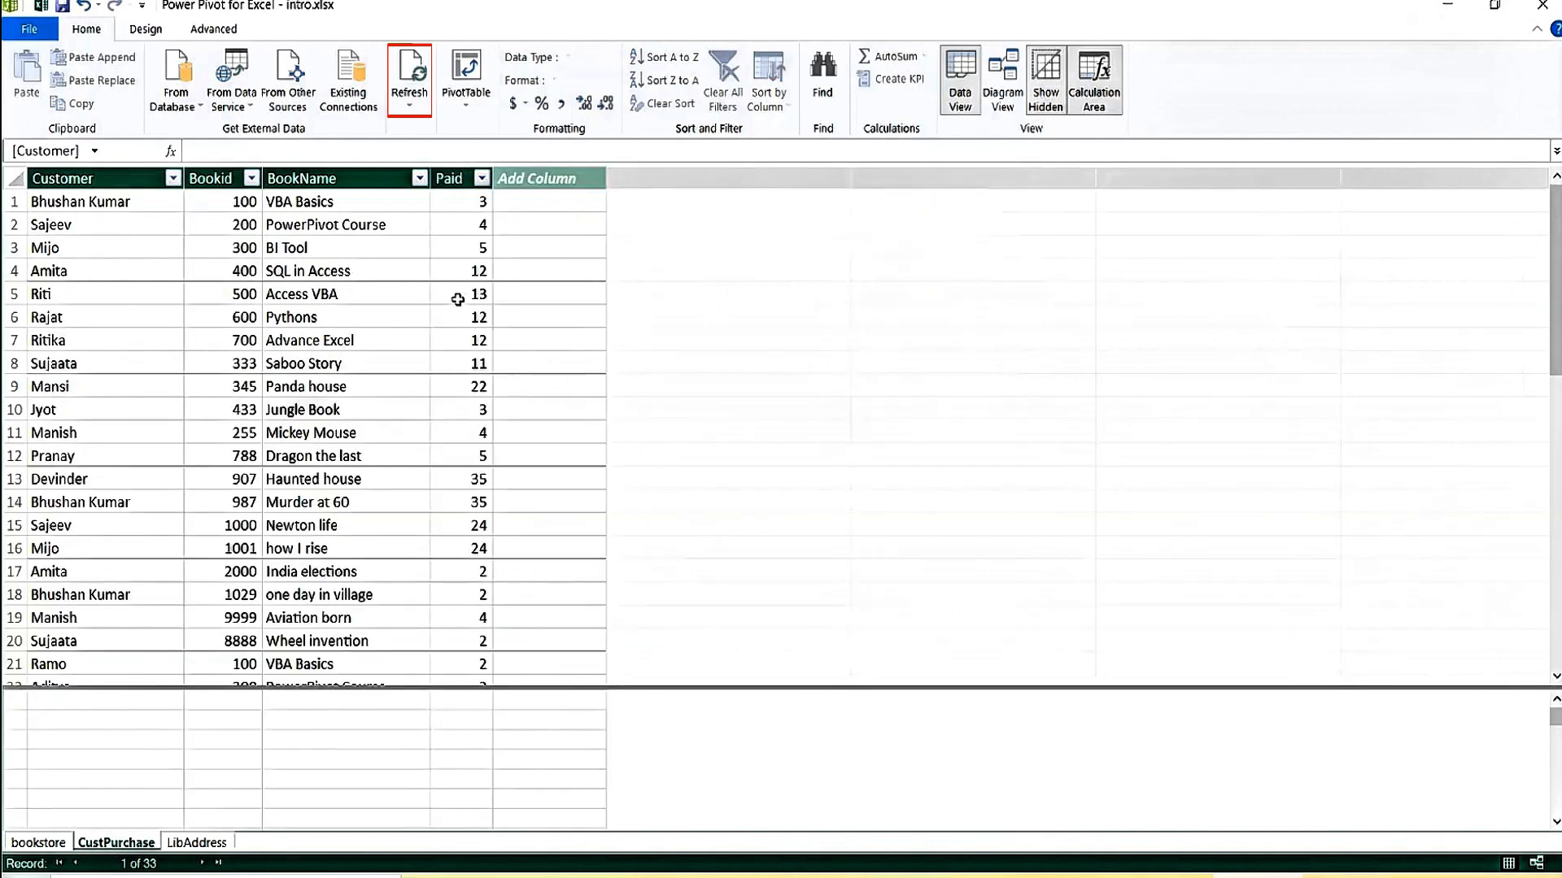
pyautogui.click(409, 111)
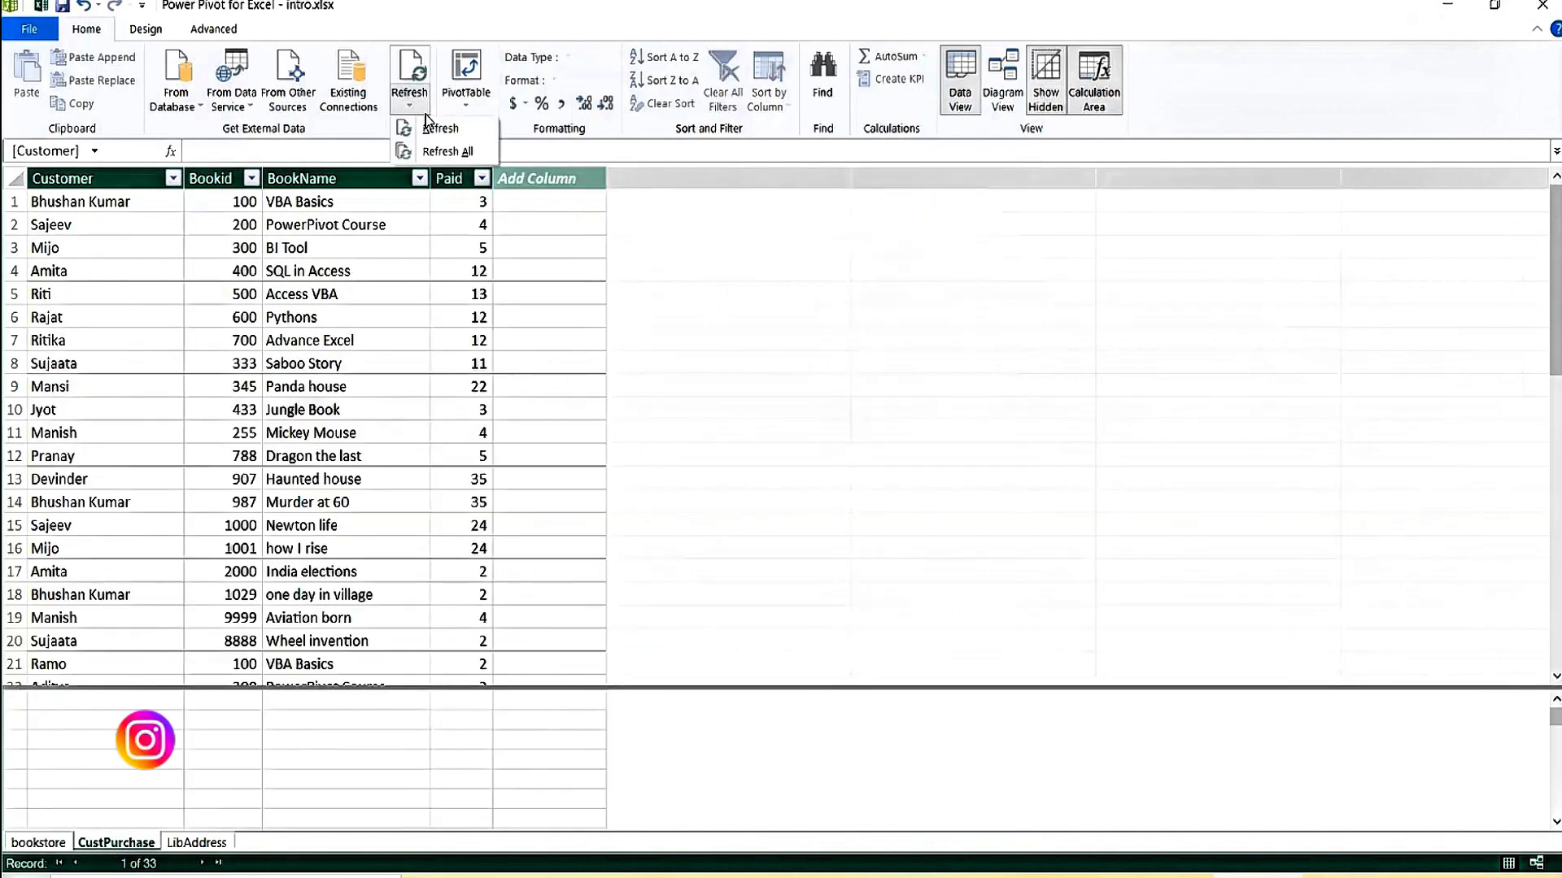
pyautogui.click(447, 153)
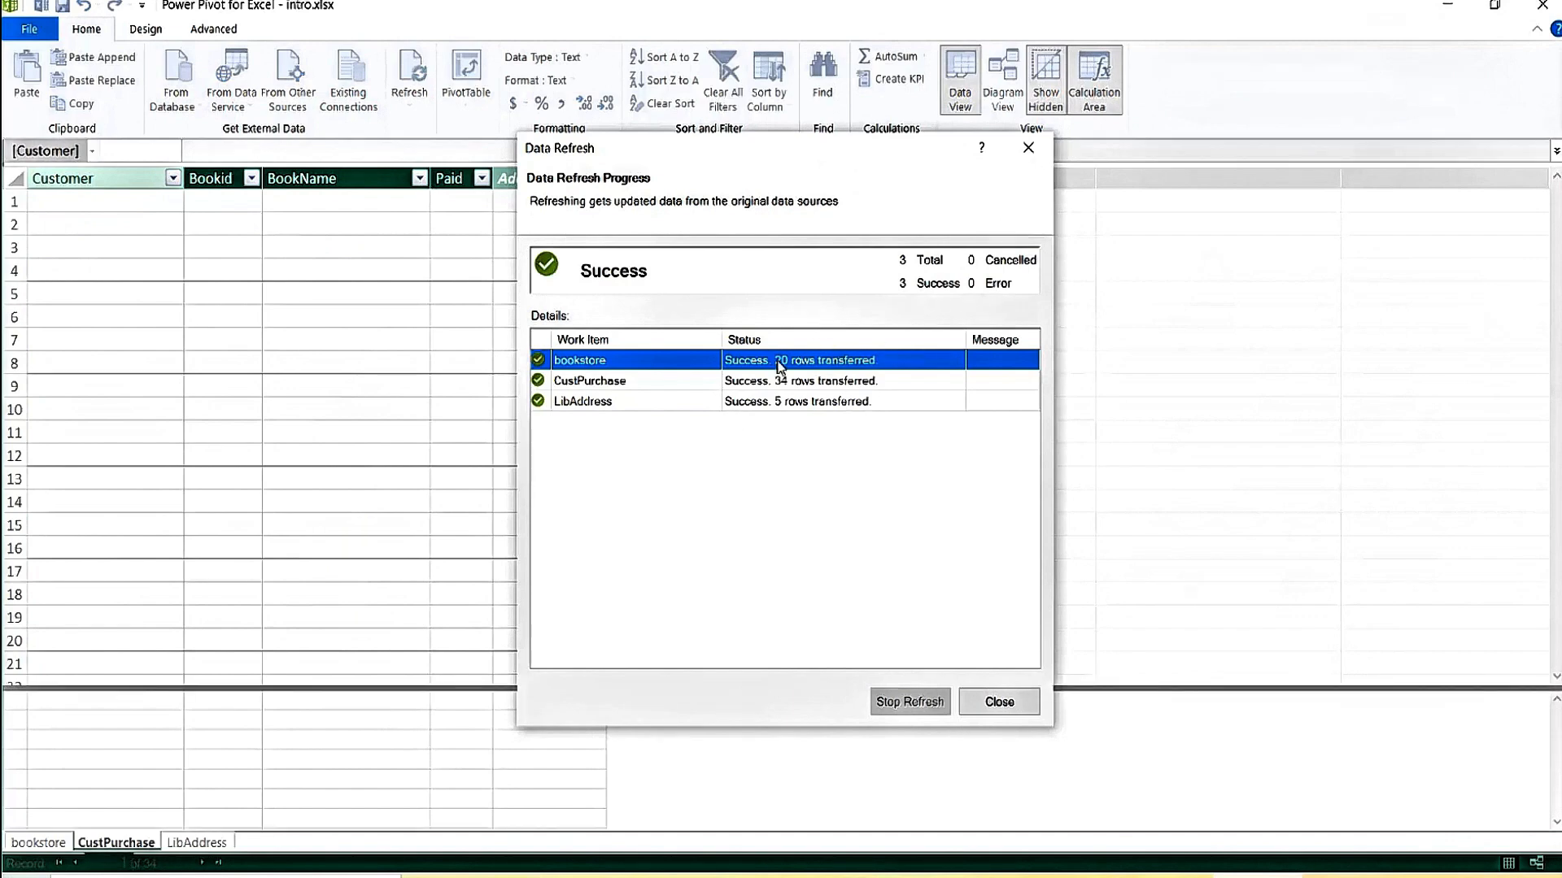
pyautogui.click(1027, 704)
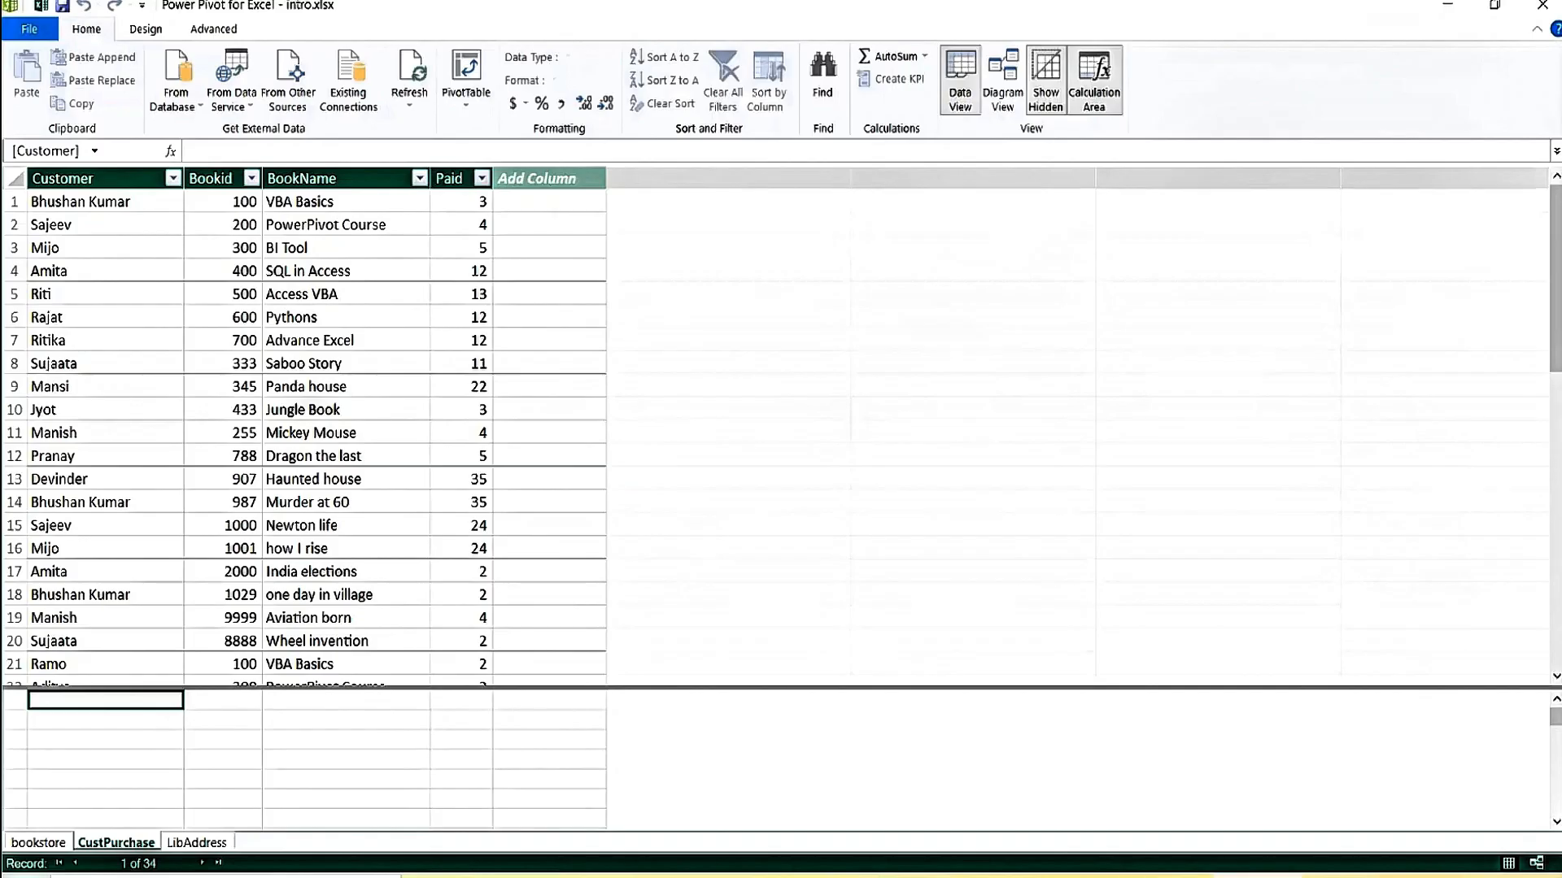
# Verify CustPurchase's last row is DUMMY with Bookid 444444, then return to the workbook's DUMMY row.
pyautogui.click(226, 557)
pyautogui.press('Down')
pyautogui.press('Down')
pyautogui.press('Down')
pyautogui.press('Down')
pyautogui.press('Down')
pyautogui.press('Down')
pyautogui.press('Down')
pyautogui.press('Down')
pyautogui.press('Down')
pyautogui.press('Down')
pyautogui.press('Down')
pyautogui.press('Down')
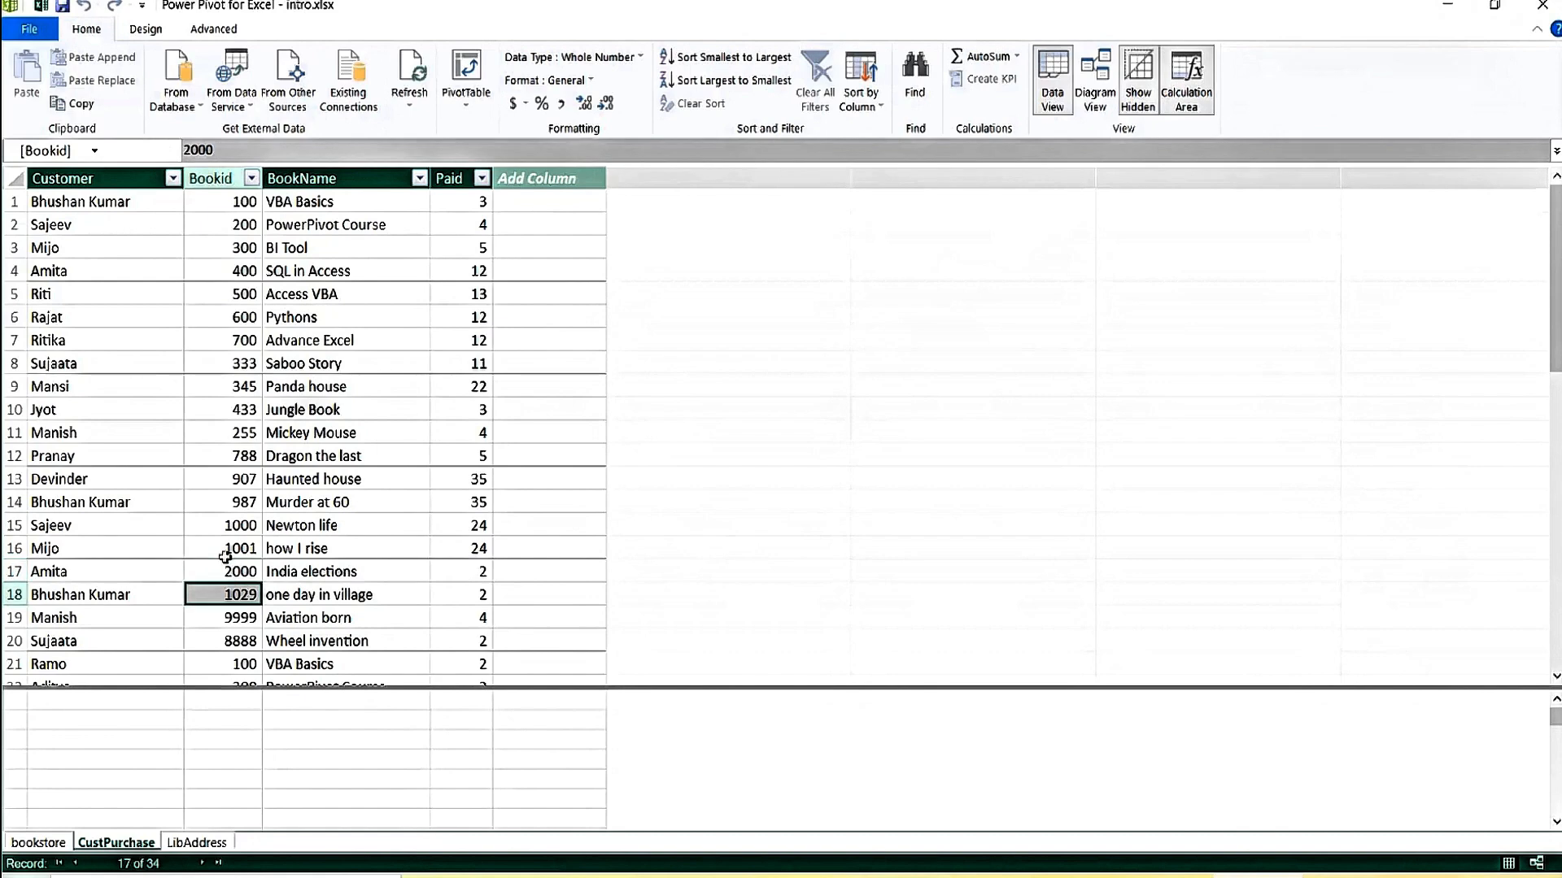
pyautogui.press('Down')
pyautogui.press('Down')
pyautogui.press('Down')
pyautogui.press('Down')
pyautogui.press('Down')
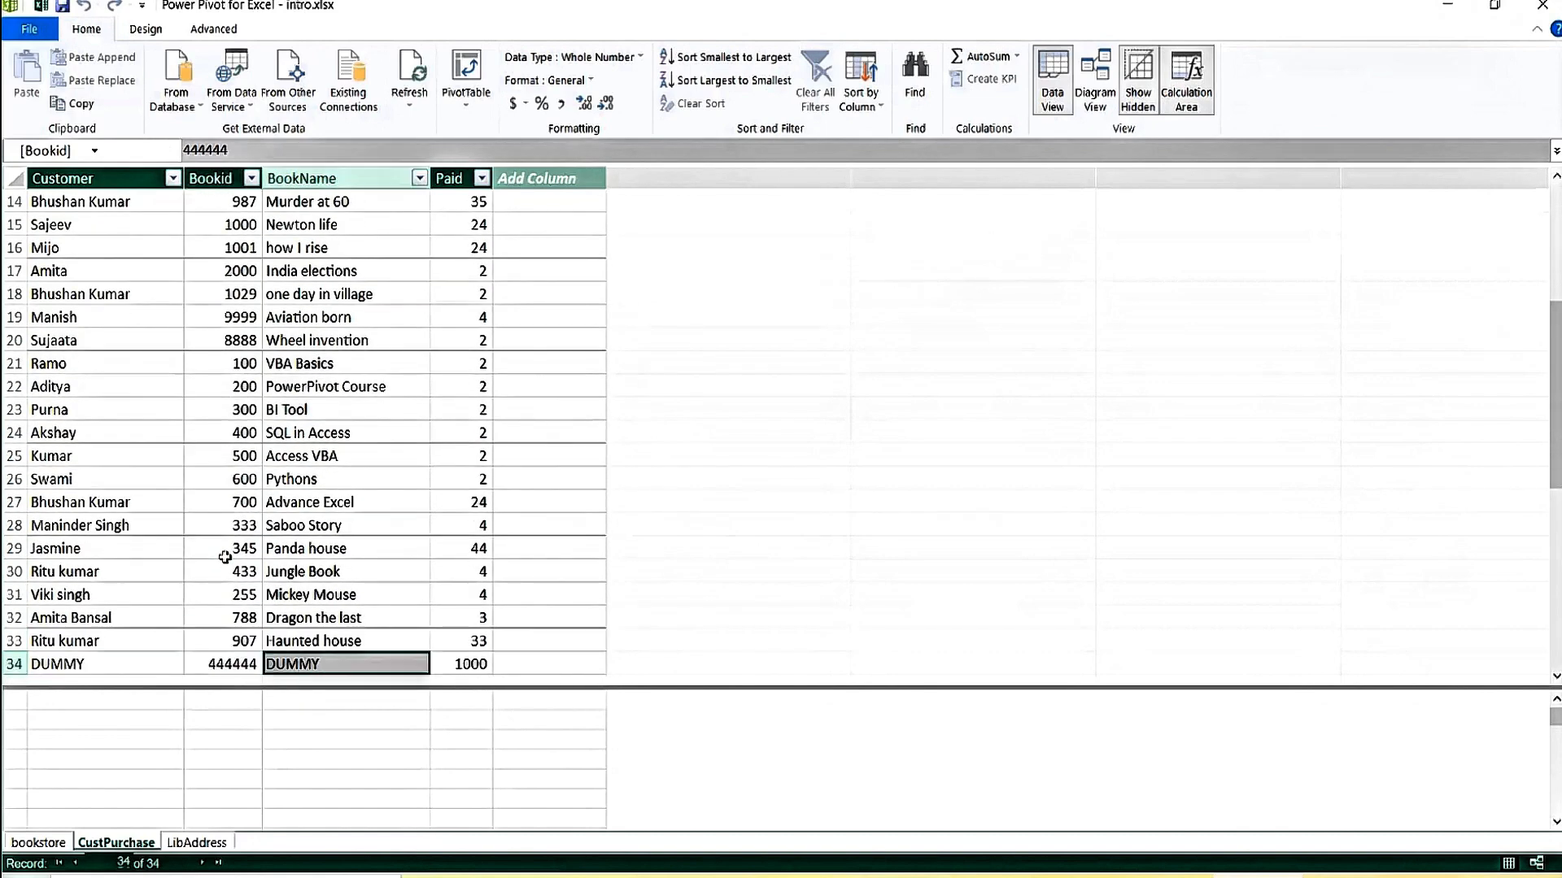
pyautogui.press('Left')
pyautogui.press('Right')
pyautogui.press('Right')
pyautogui.press('Right')
pyautogui.press('Left')
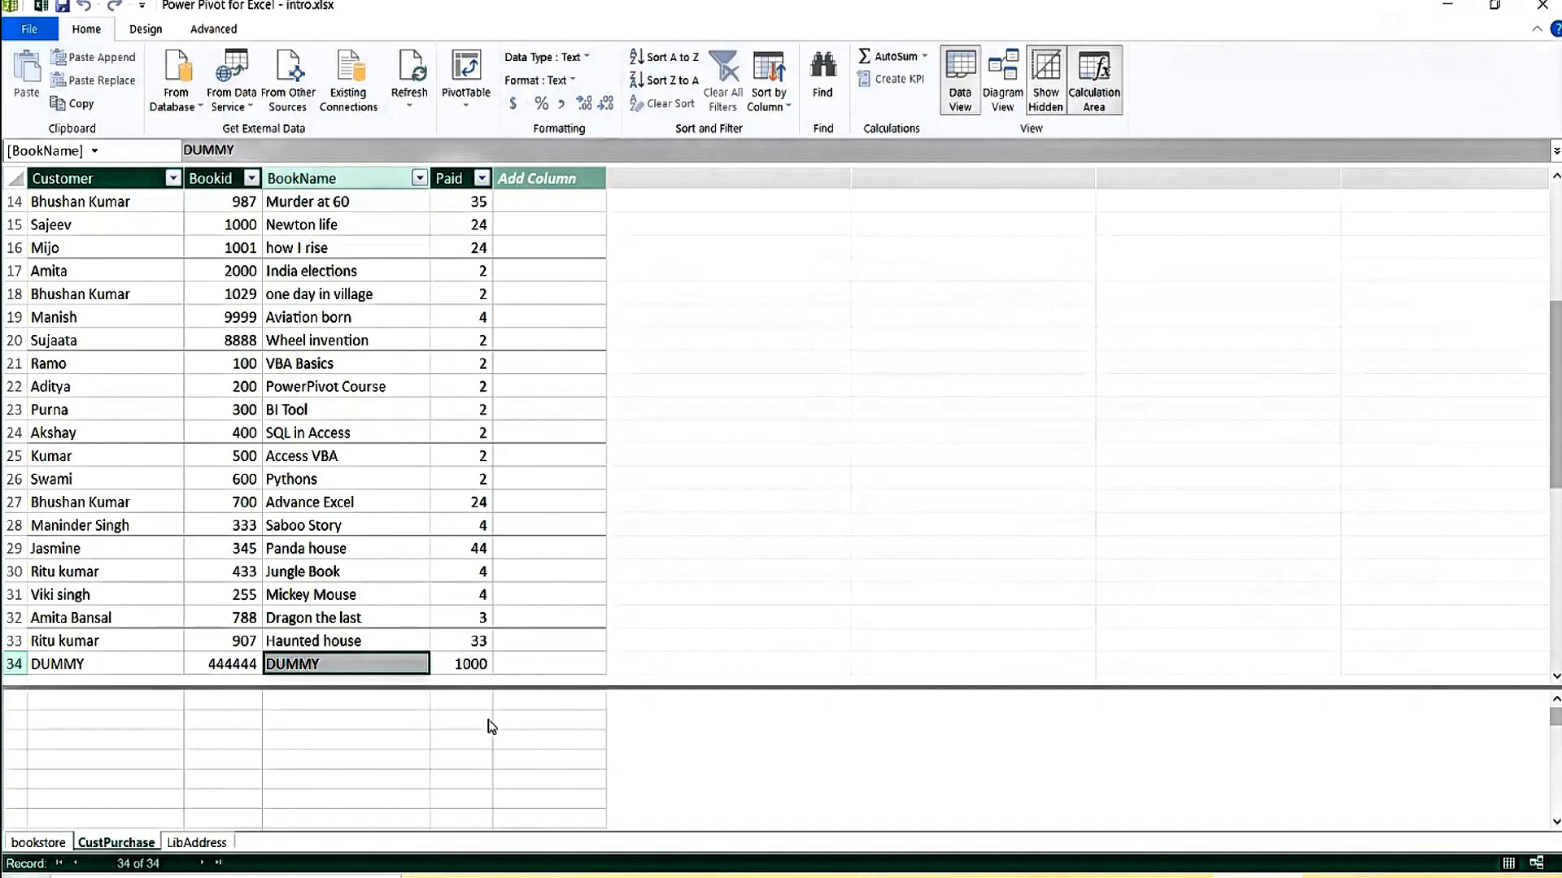
pyautogui.click(830, 876)
pyautogui.press('Down')
pyautogui.press('Down')
pyautogui.press('Down')
pyautogui.press('Down')
pyautogui.press('Down')
pyautogui.press('Down')
pyautogui.press('Down')
pyautogui.press('Down')
pyautogui.press('Down')
pyautogui.press('Down')
pyautogui.press('Down')
pyautogui.press('Down')
pyautogui.press('Down')
pyautogui.press('Down')
pyautogui.press('Down')
pyautogui.press('Down')
pyautogui.press('Down')
pyautogui.press('Down')
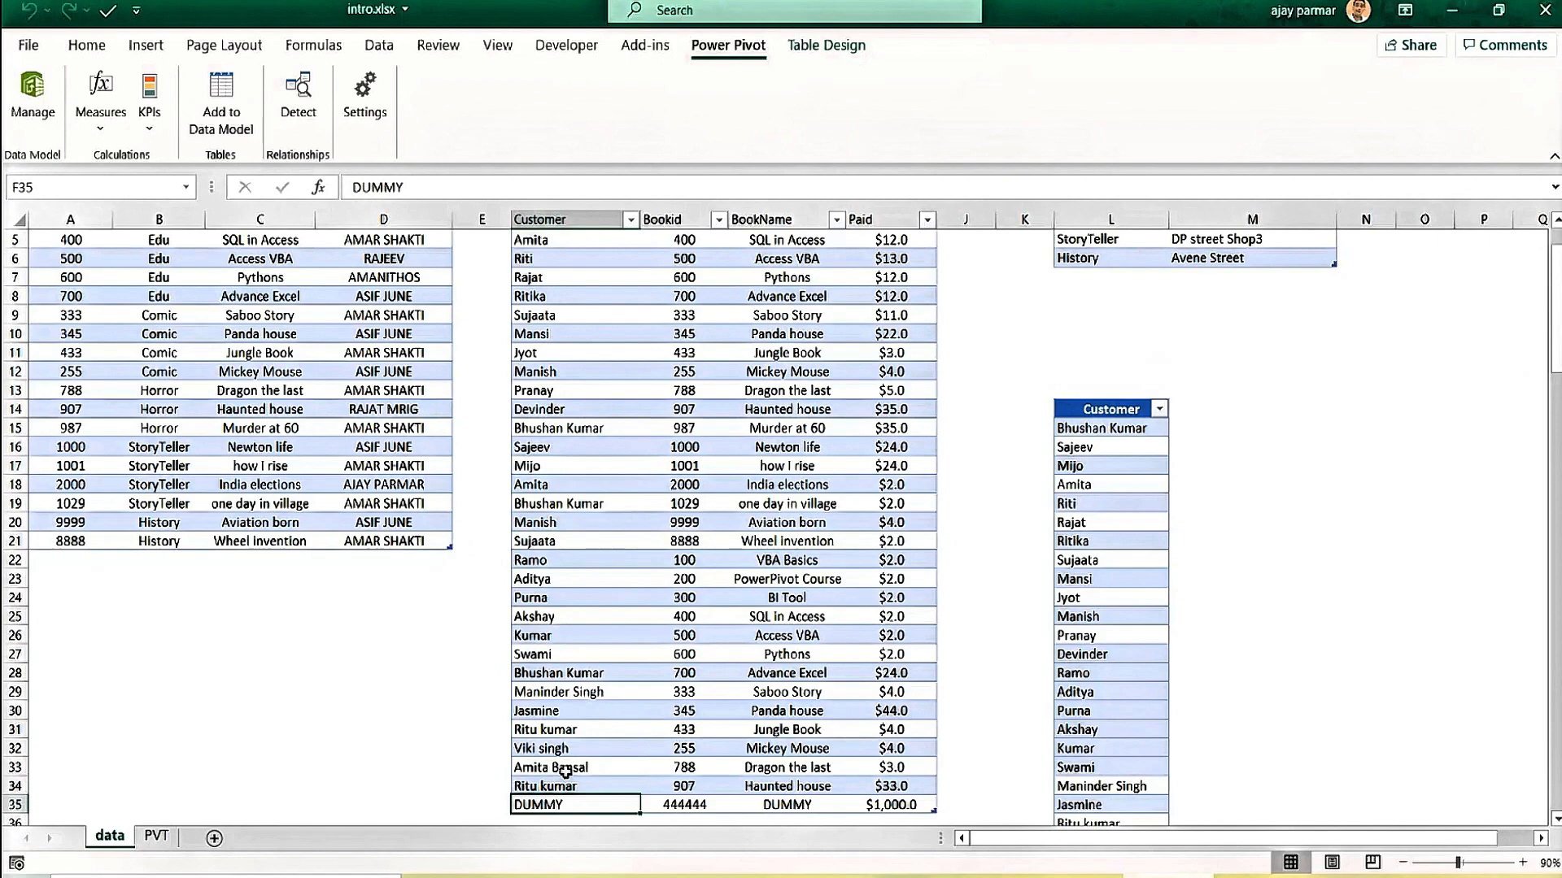
# Clear the four values of the DUMMY row from the purchases table.
pyautogui.scroll(-1, 566, 773)
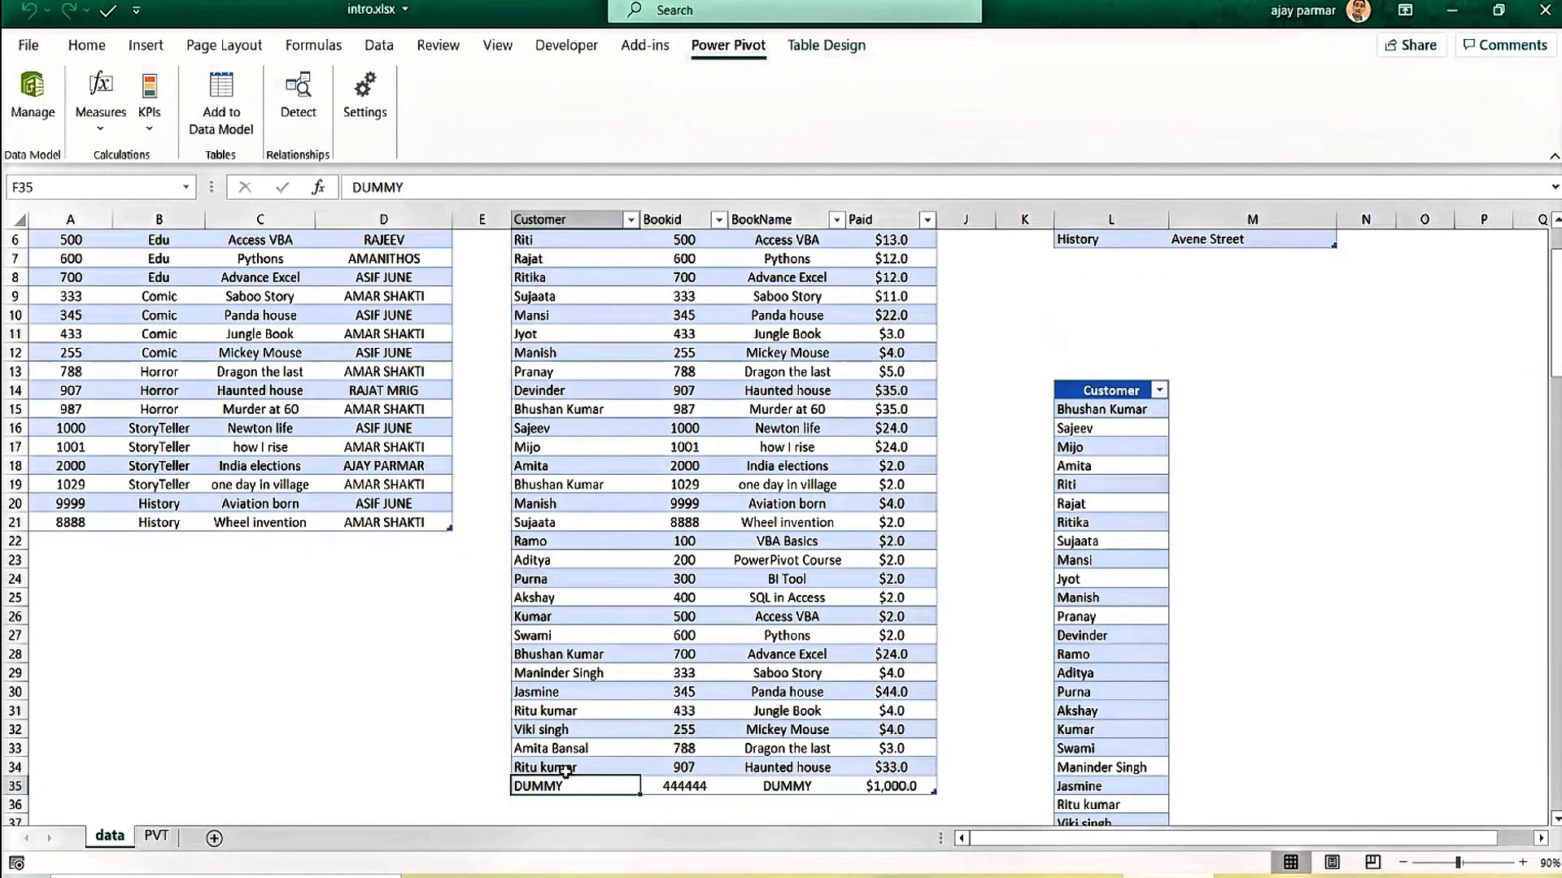
pyautogui.hotkey('shift', 'Right')
pyautogui.hotkey('shift', 'Right')
pyautogui.hotkey('shift', 'Right')
pyautogui.hotkey('shift', 'Right')
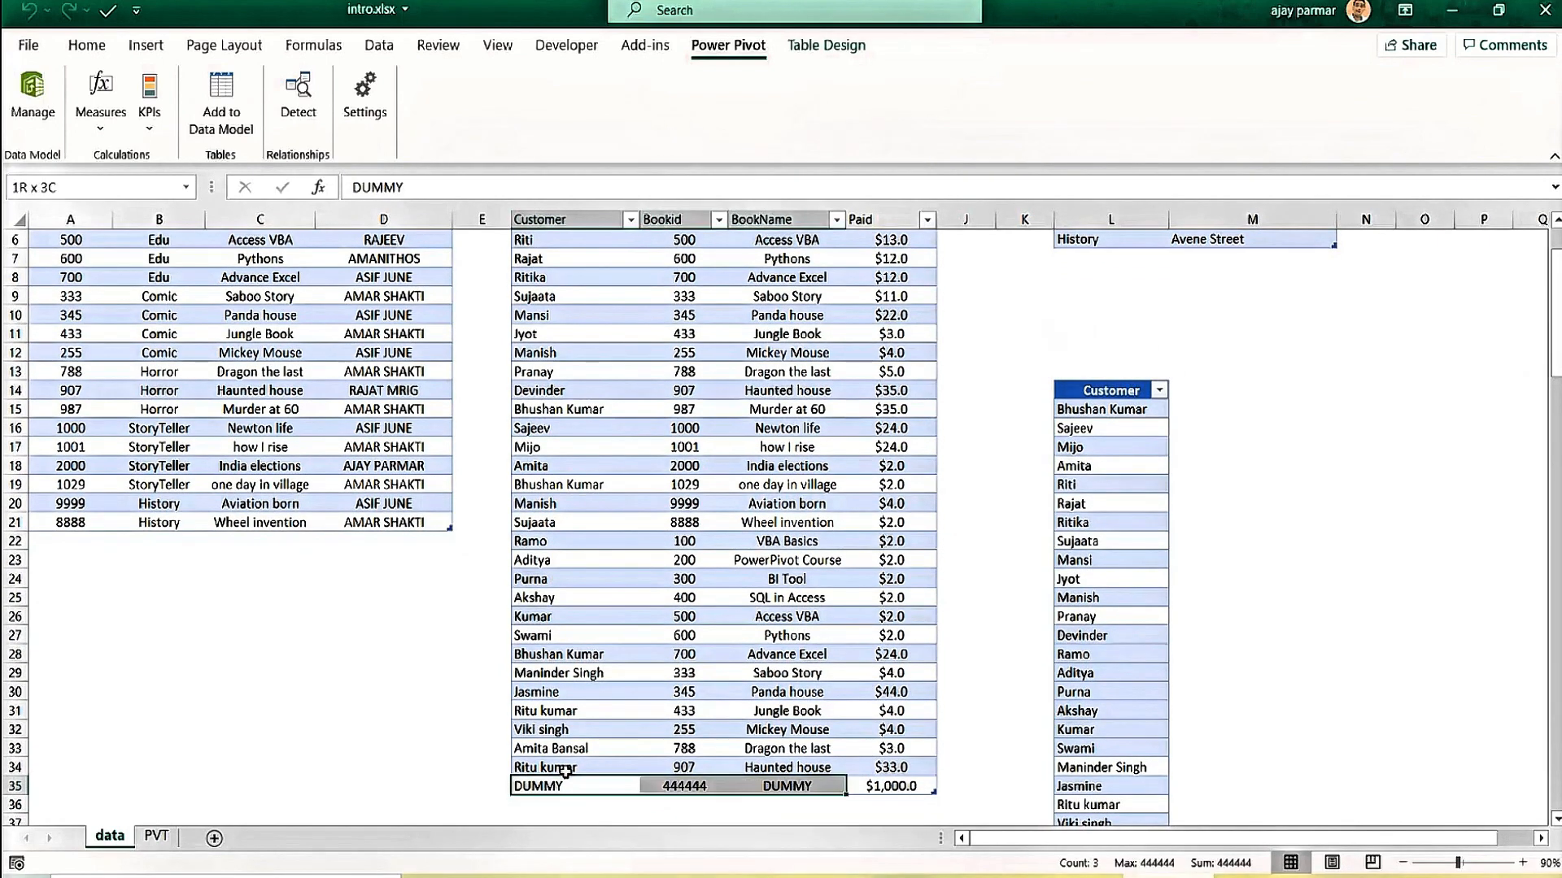
pyautogui.hotkey('shift', 'Left')
pyautogui.press('Delete')
pyautogui.press('Up')
pyautogui.press('Up')
pyautogui.press('Up')
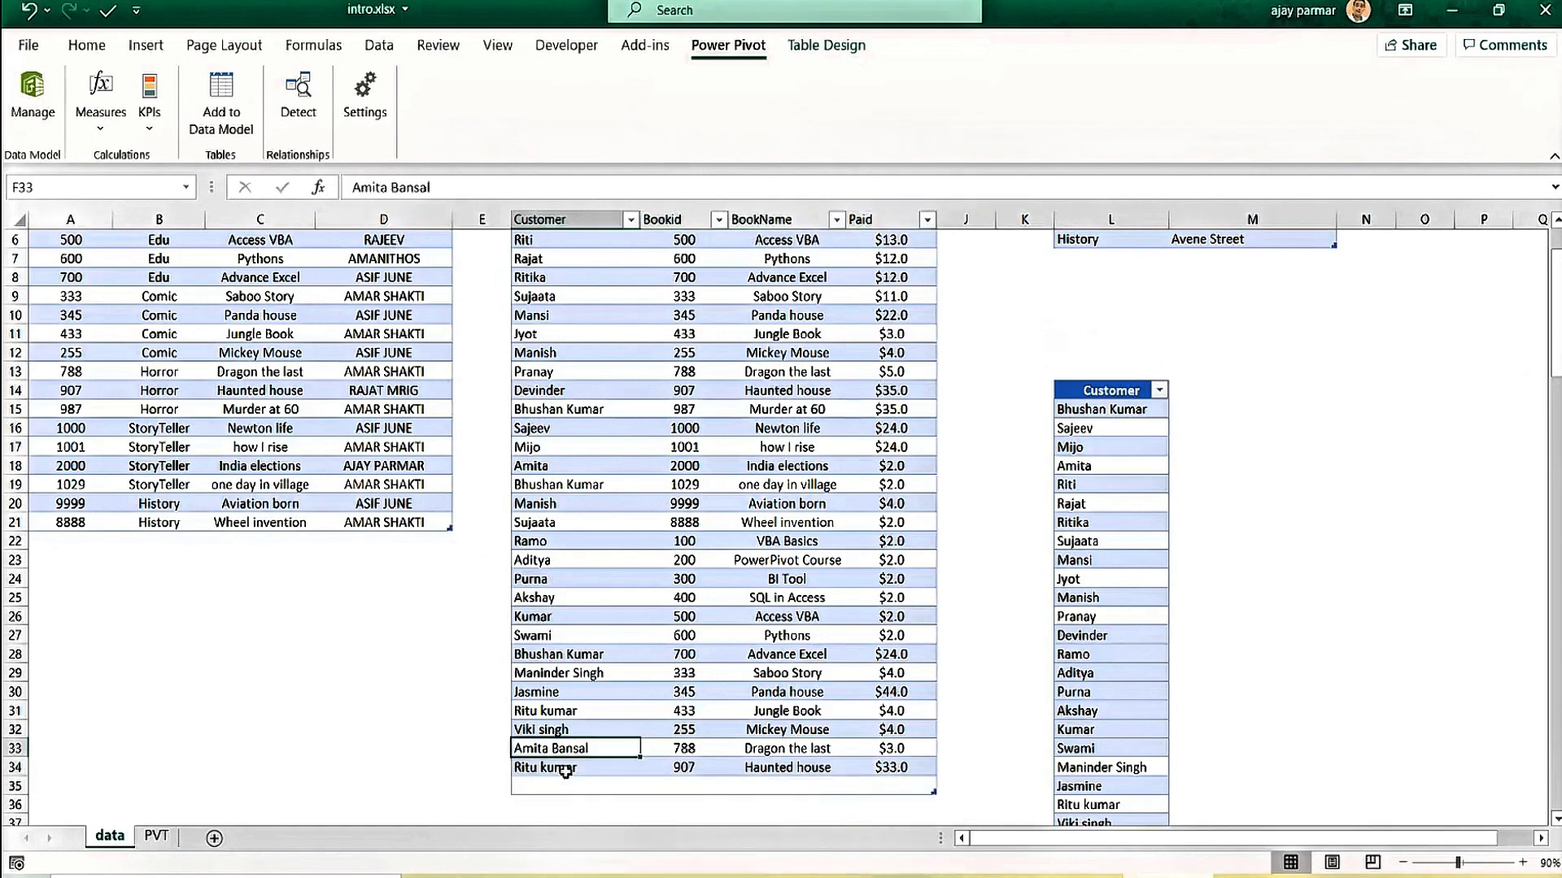
# Select the Sajeev, Pranay and Mansi customer cells, then cell B1 on external.xlsx's Sheet2.
pyautogui.click(631, 436)
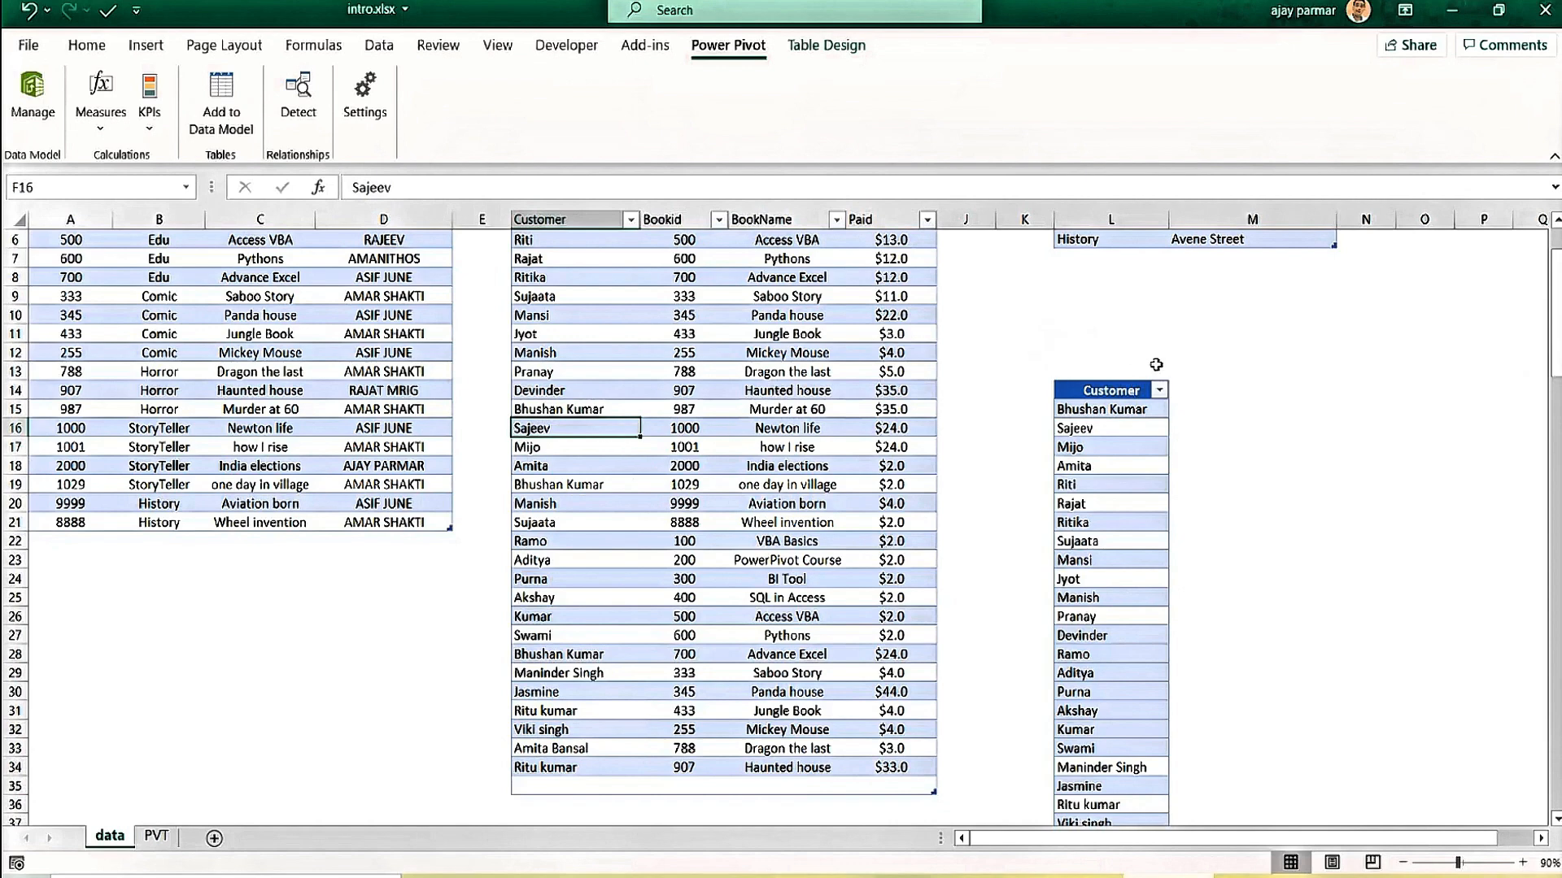
pyautogui.click(544, 374)
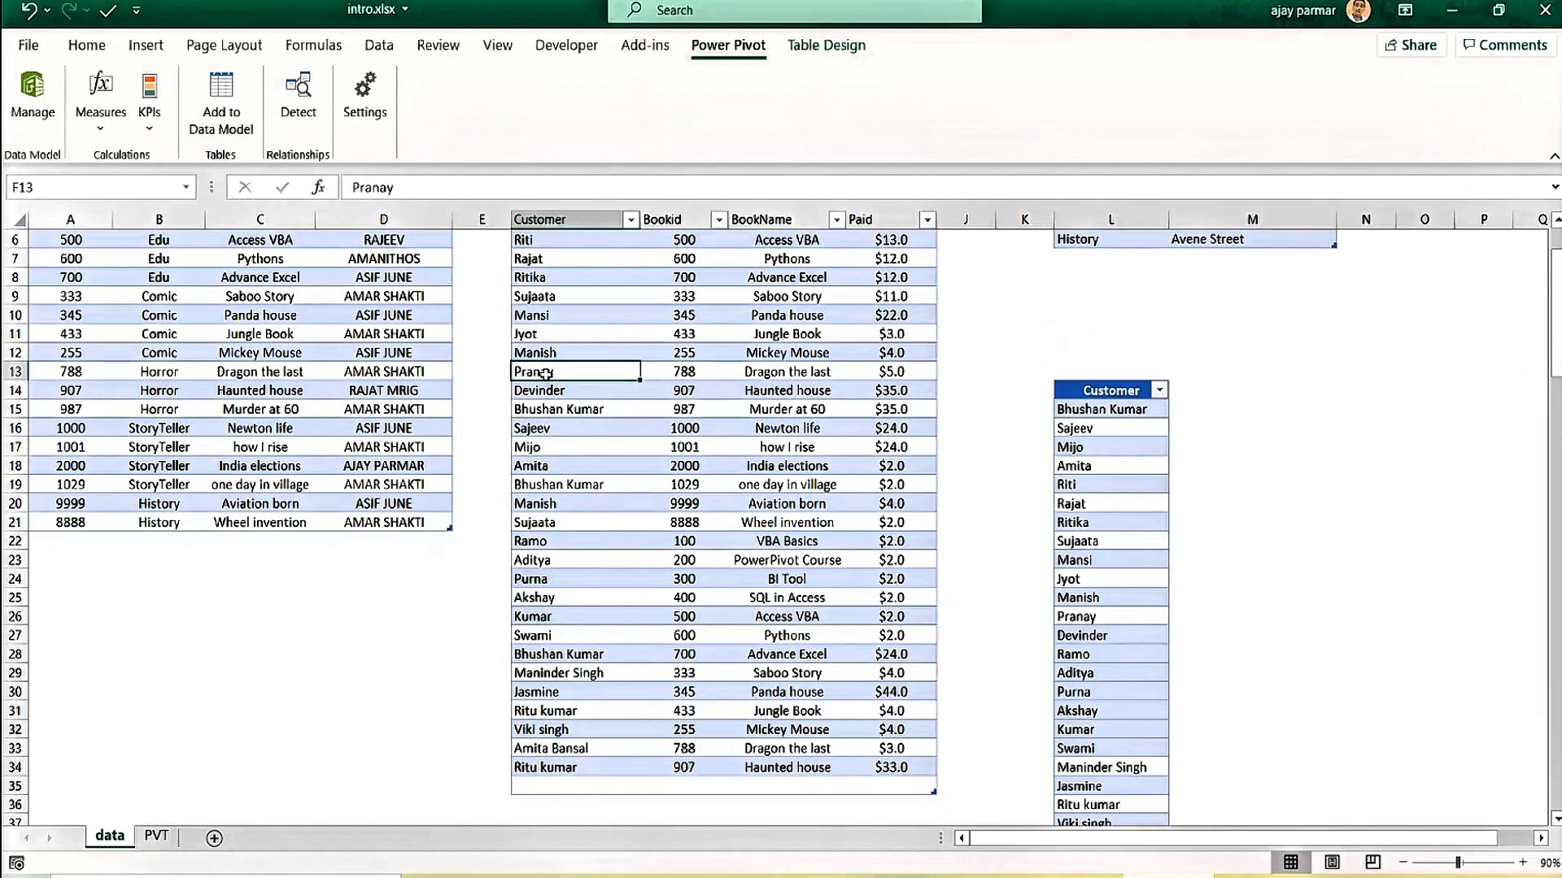
pyautogui.click(559, 312)
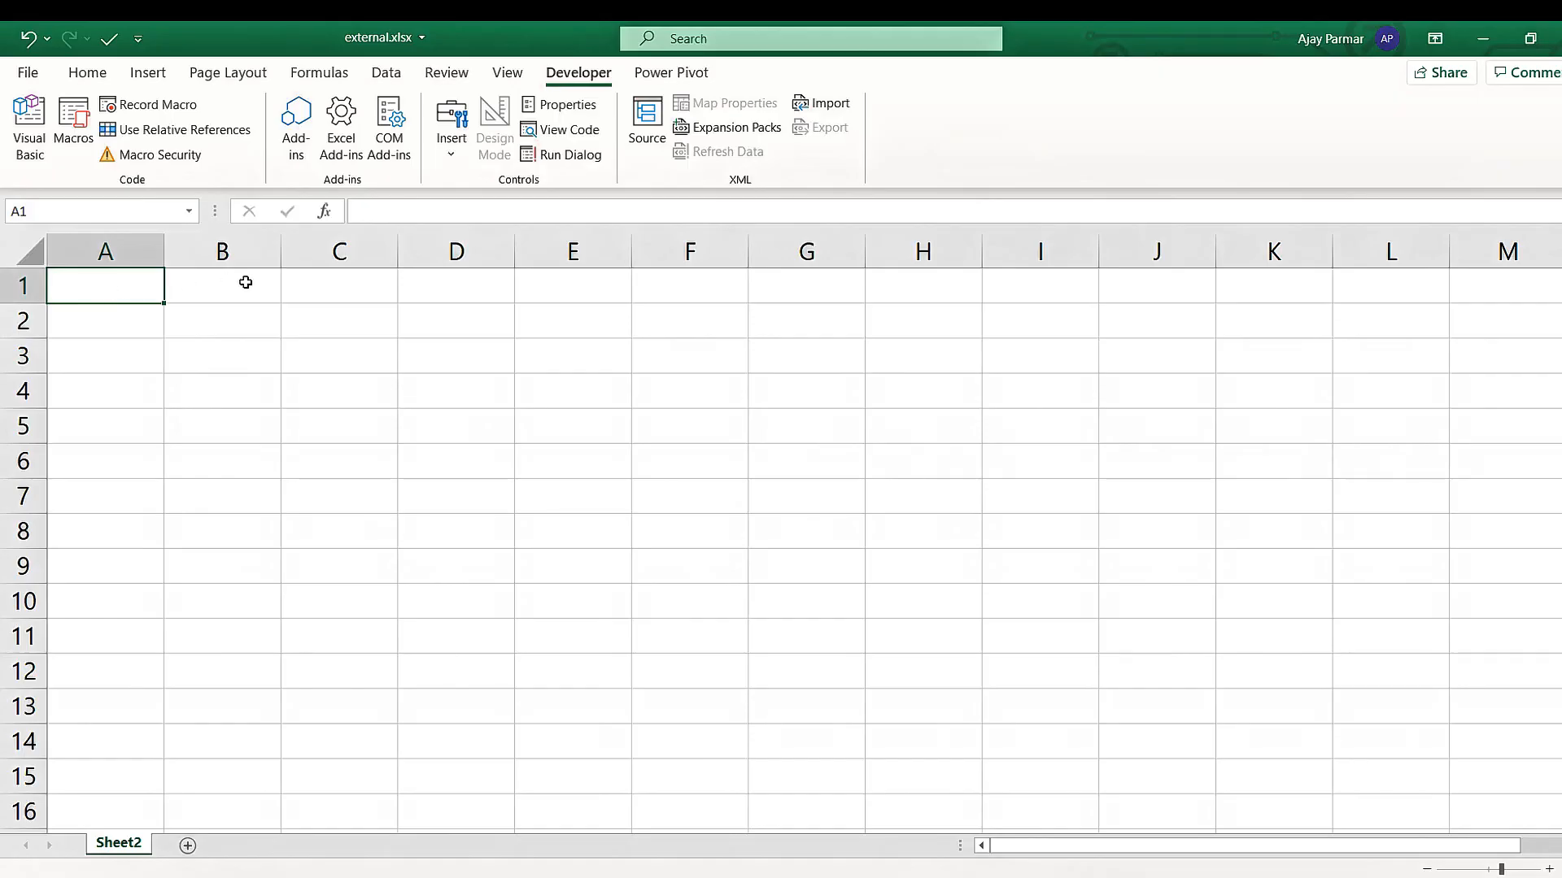
pyautogui.click(246, 282)
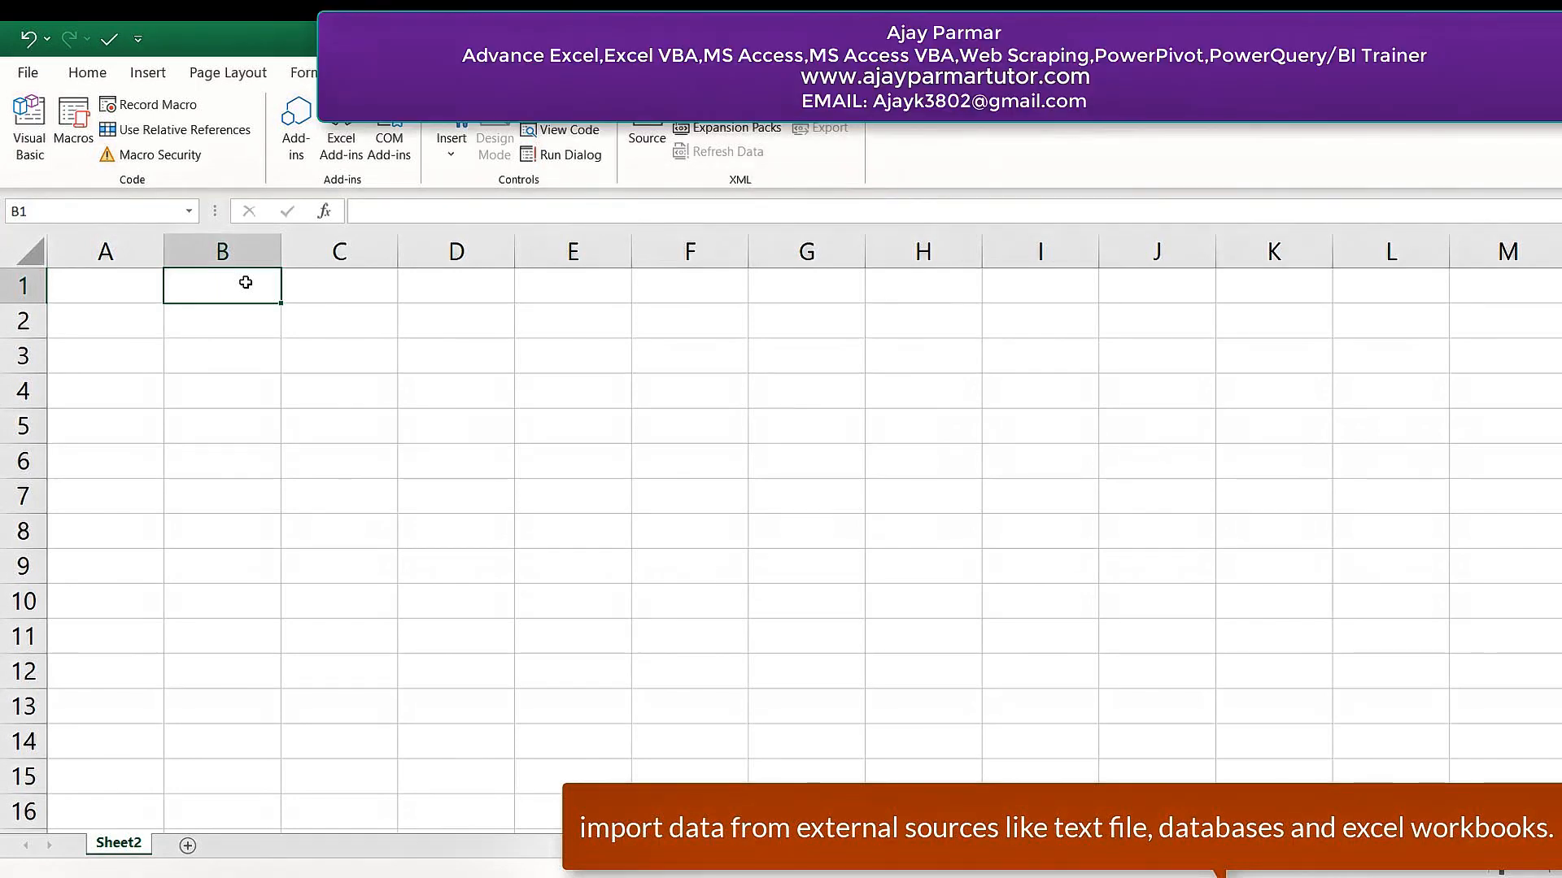
# Enter the heading 'how to bring the external data into powerpivot' in C1.
pyautogui.click(353, 288)
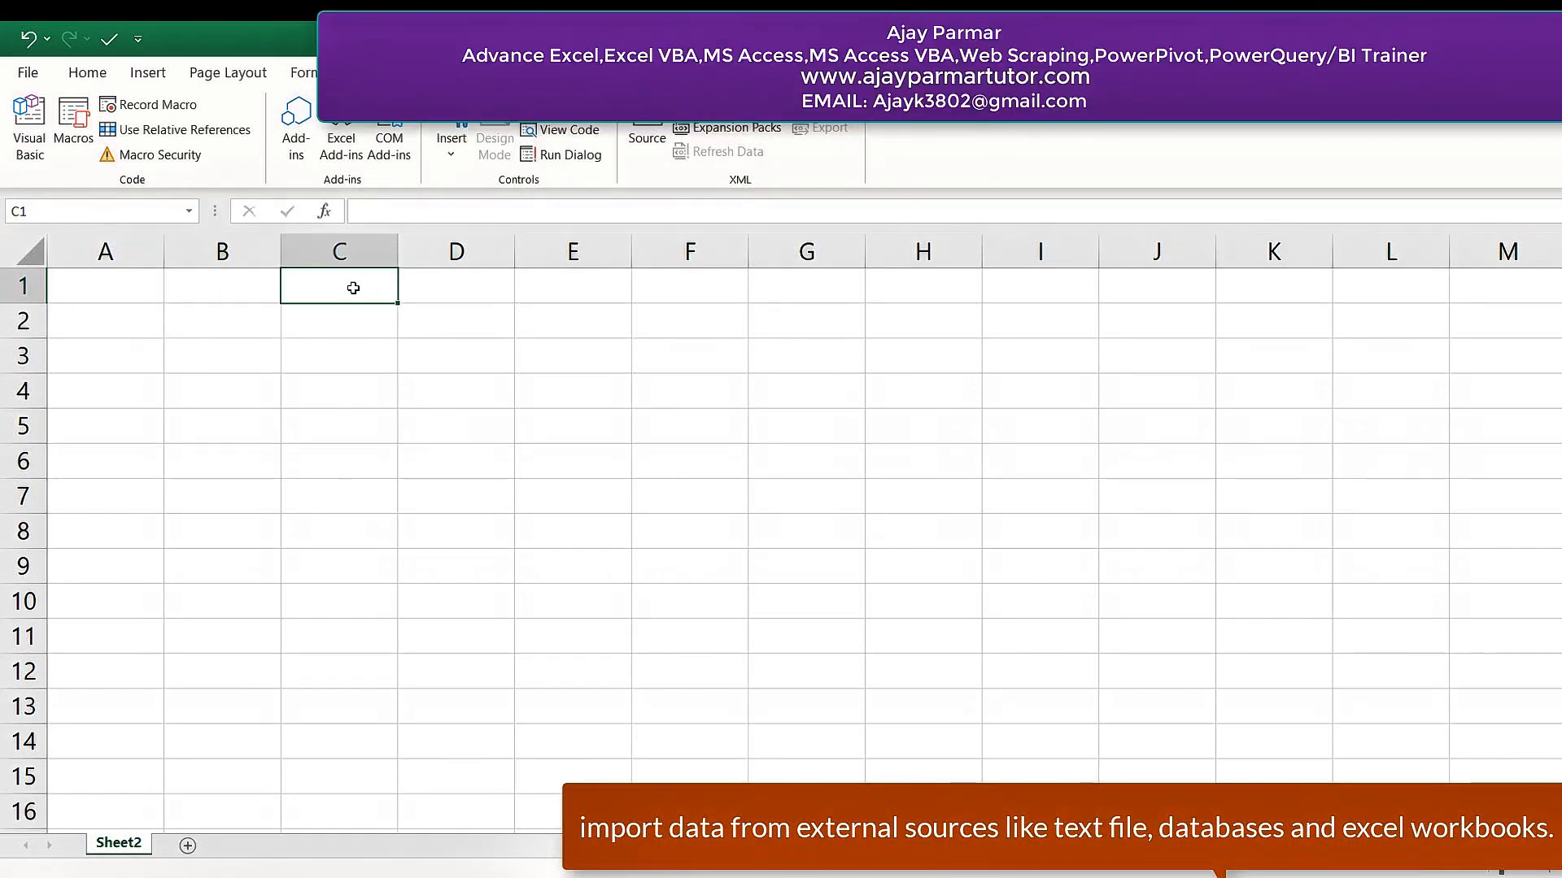
pyautogui.write('how to ')
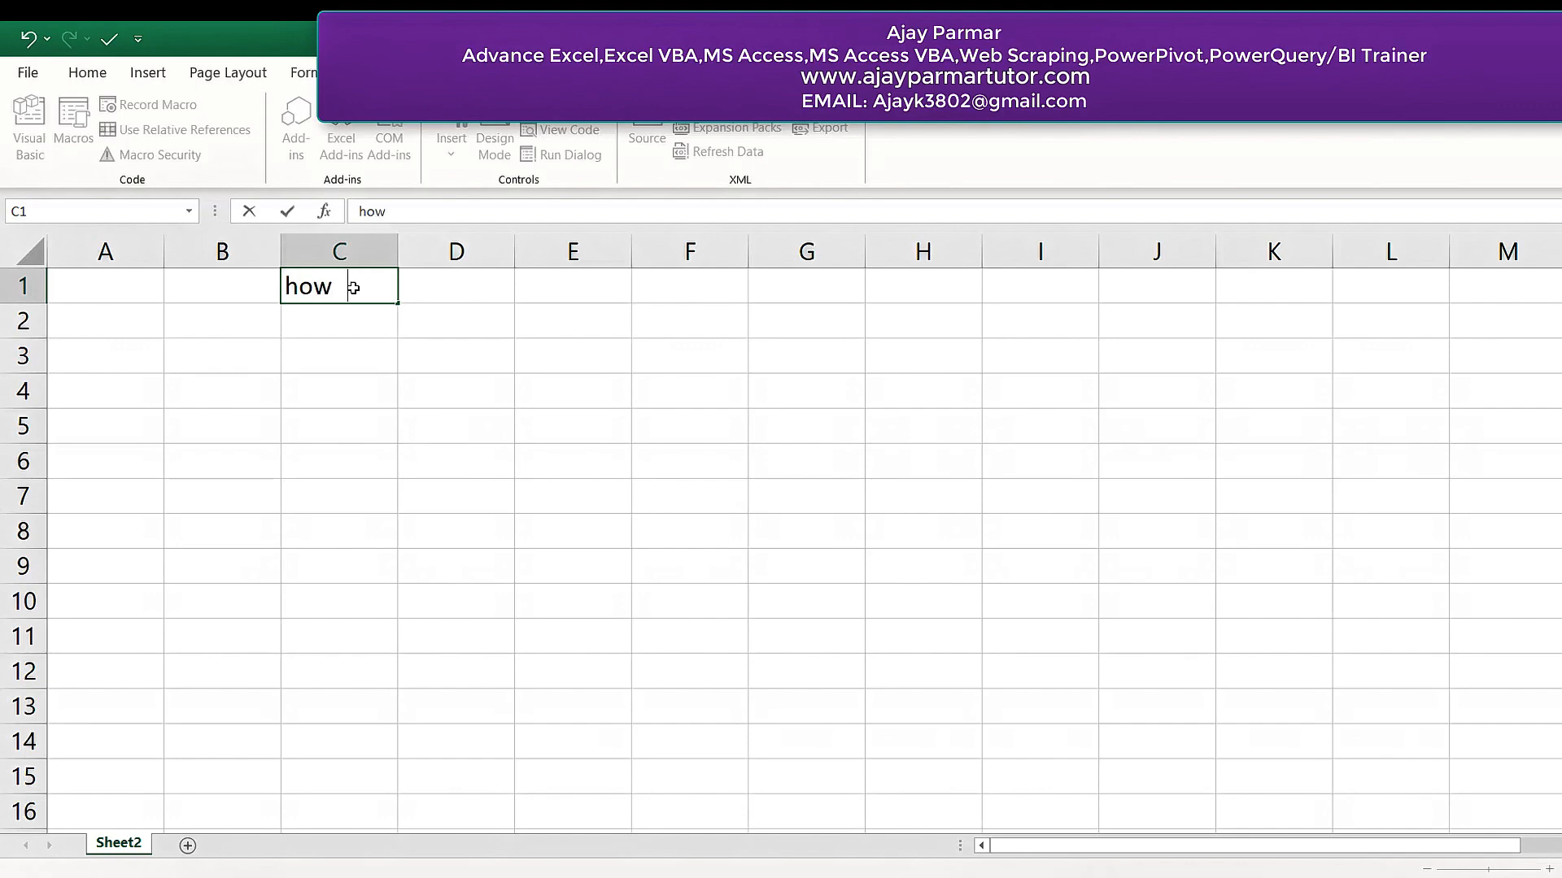
pyautogui.write('b')
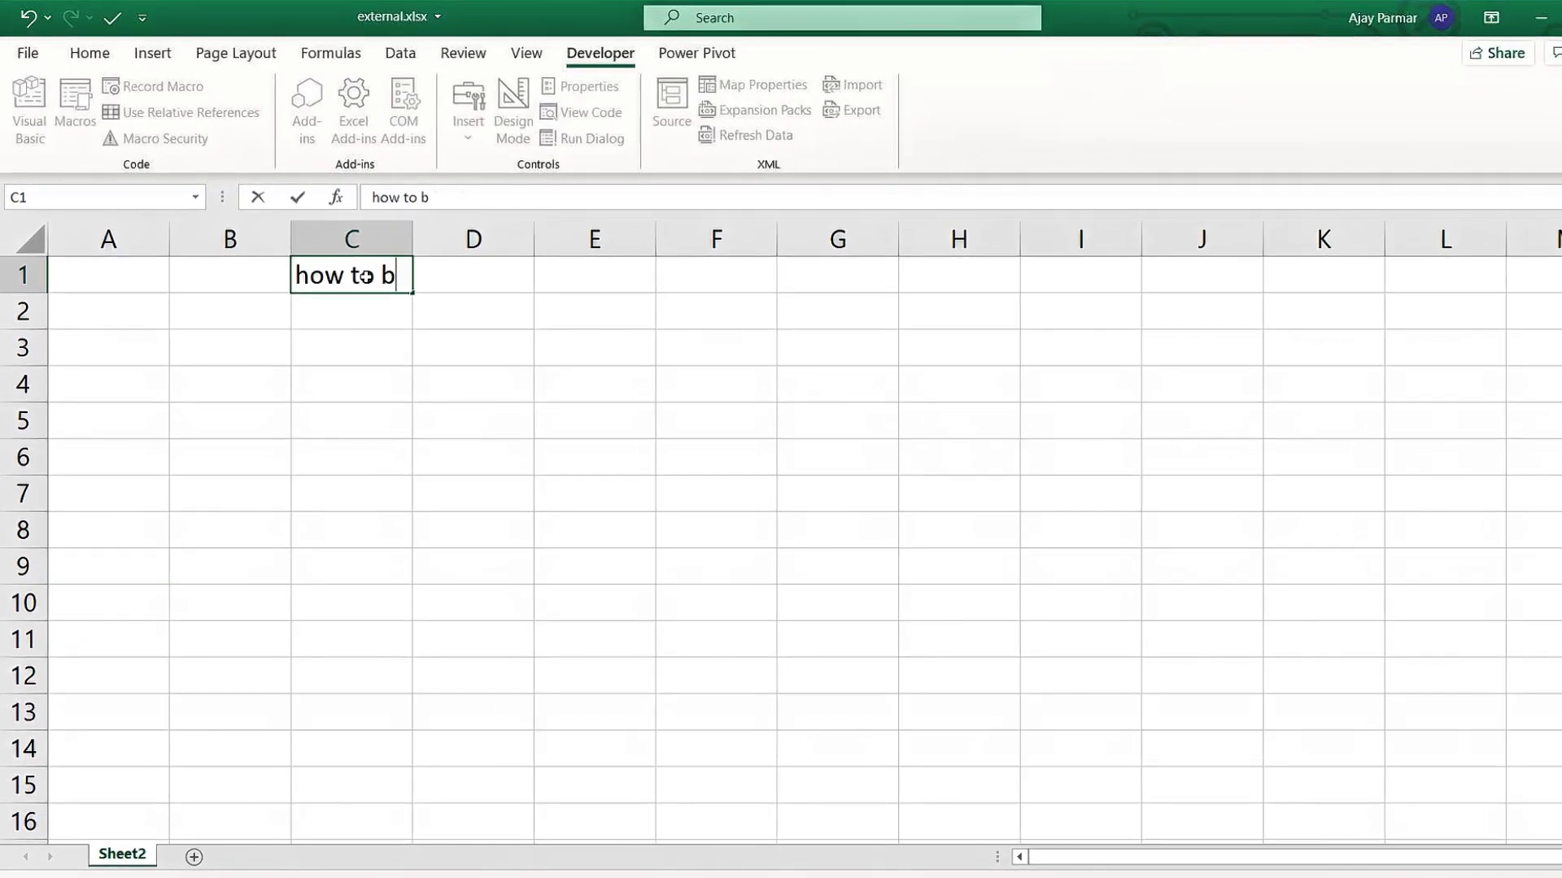
pyautogui.write('ring the ext')
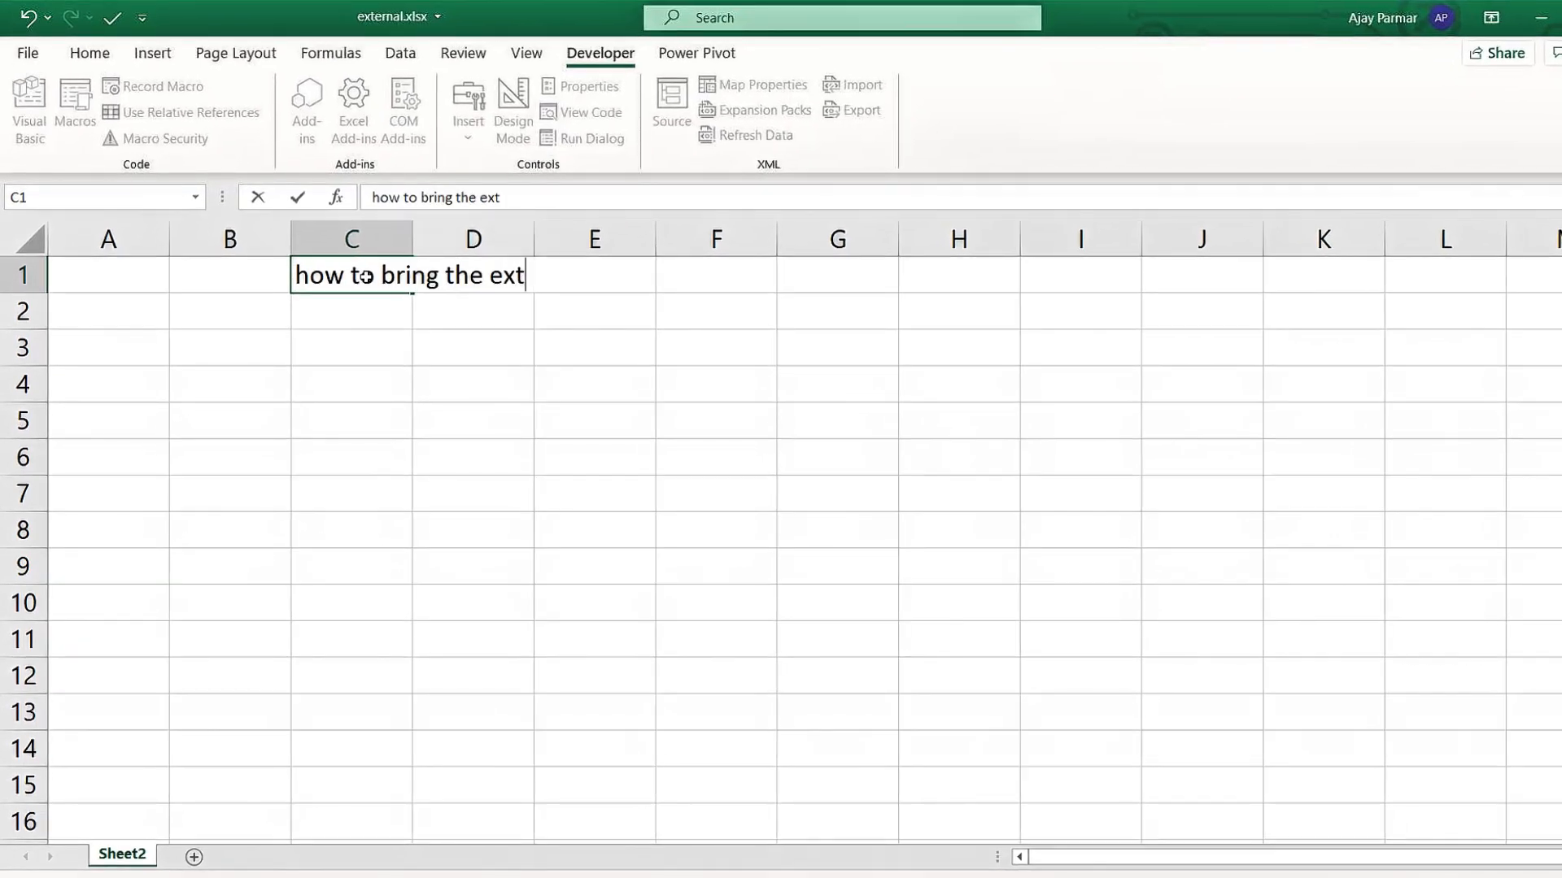
pyautogui.write('ernal data into')
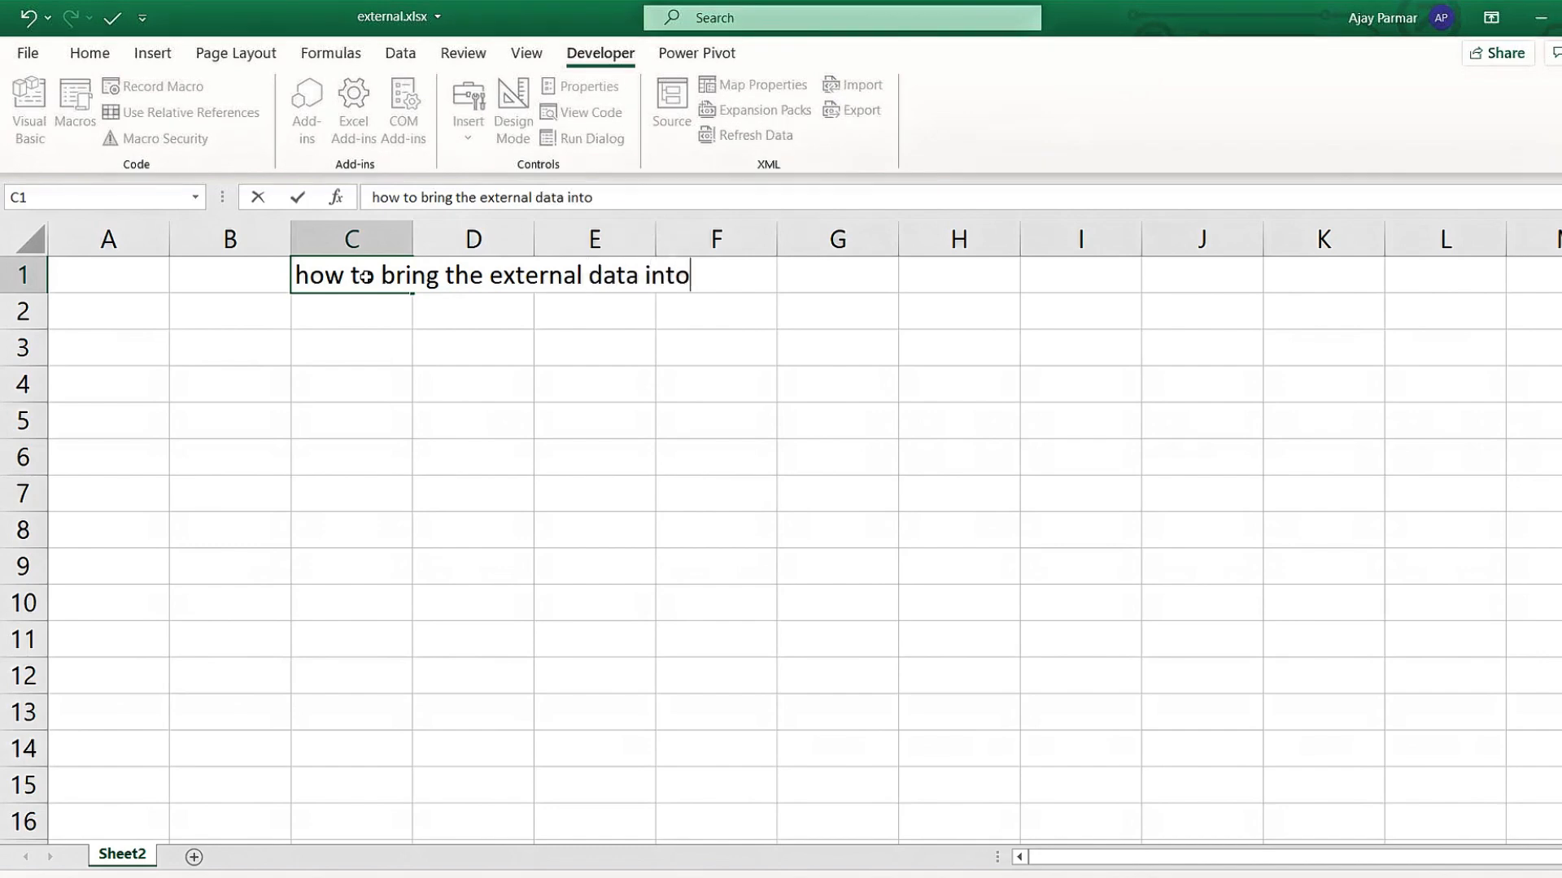
pyautogui.write(' powerpio')
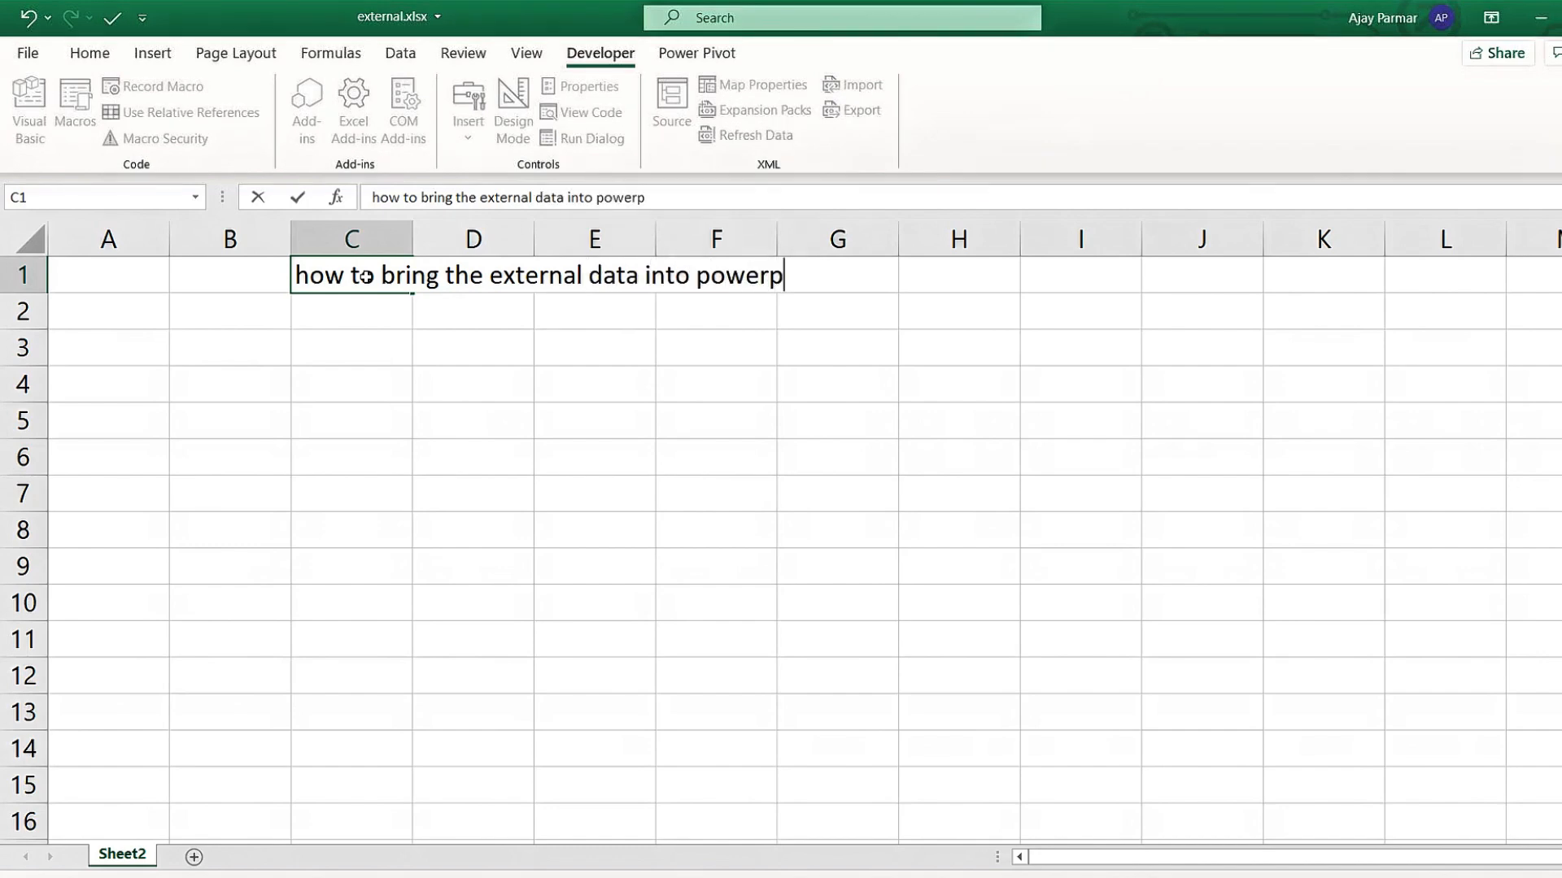
pyautogui.press('BackSpace')
pyautogui.write('vvo')
pyautogui.press('BackSpace')
pyautogui.press('BackSpace')
pyautogui.write('ot')
pyautogui.press('Return')
pyautogui.press('Return')
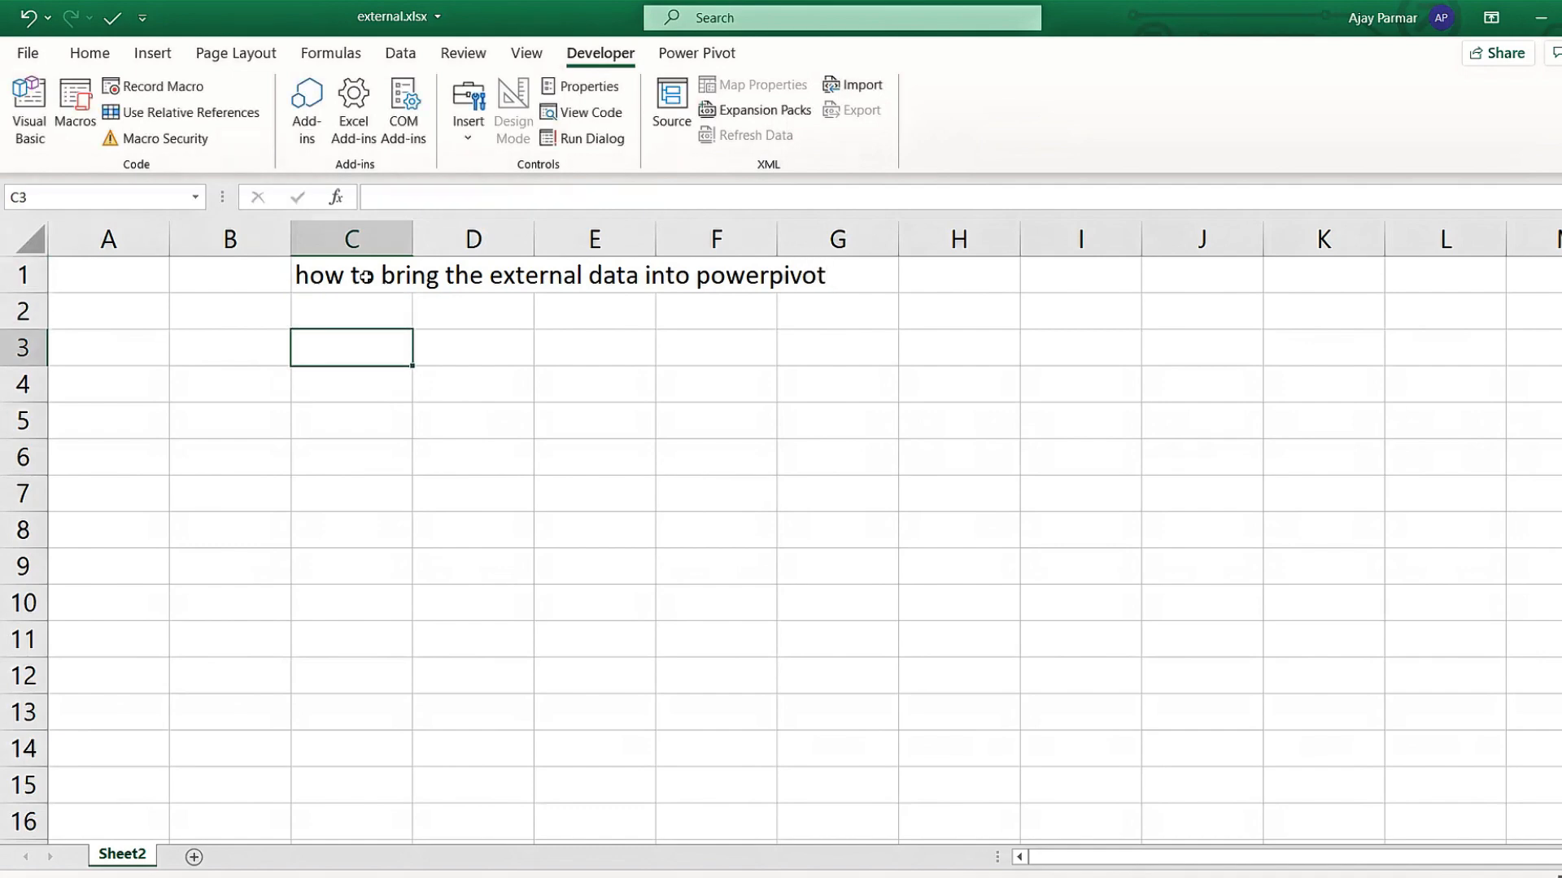
# List text file, access db, sql server and csv files down column C.
pyautogui.write('text file')
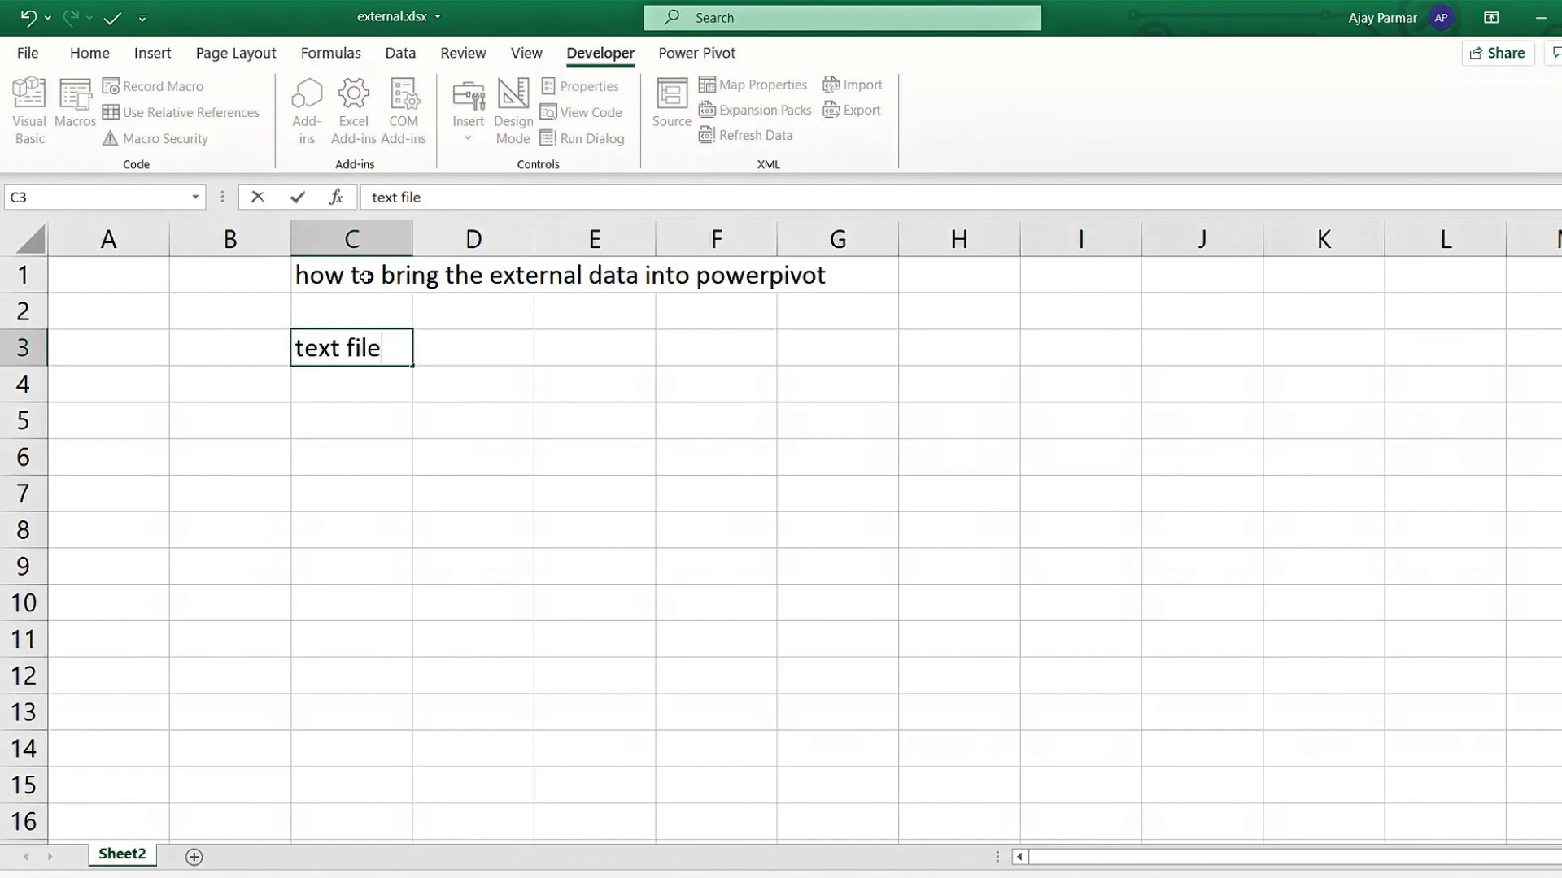
pyautogui.press('Return')
pyautogui.write('a')
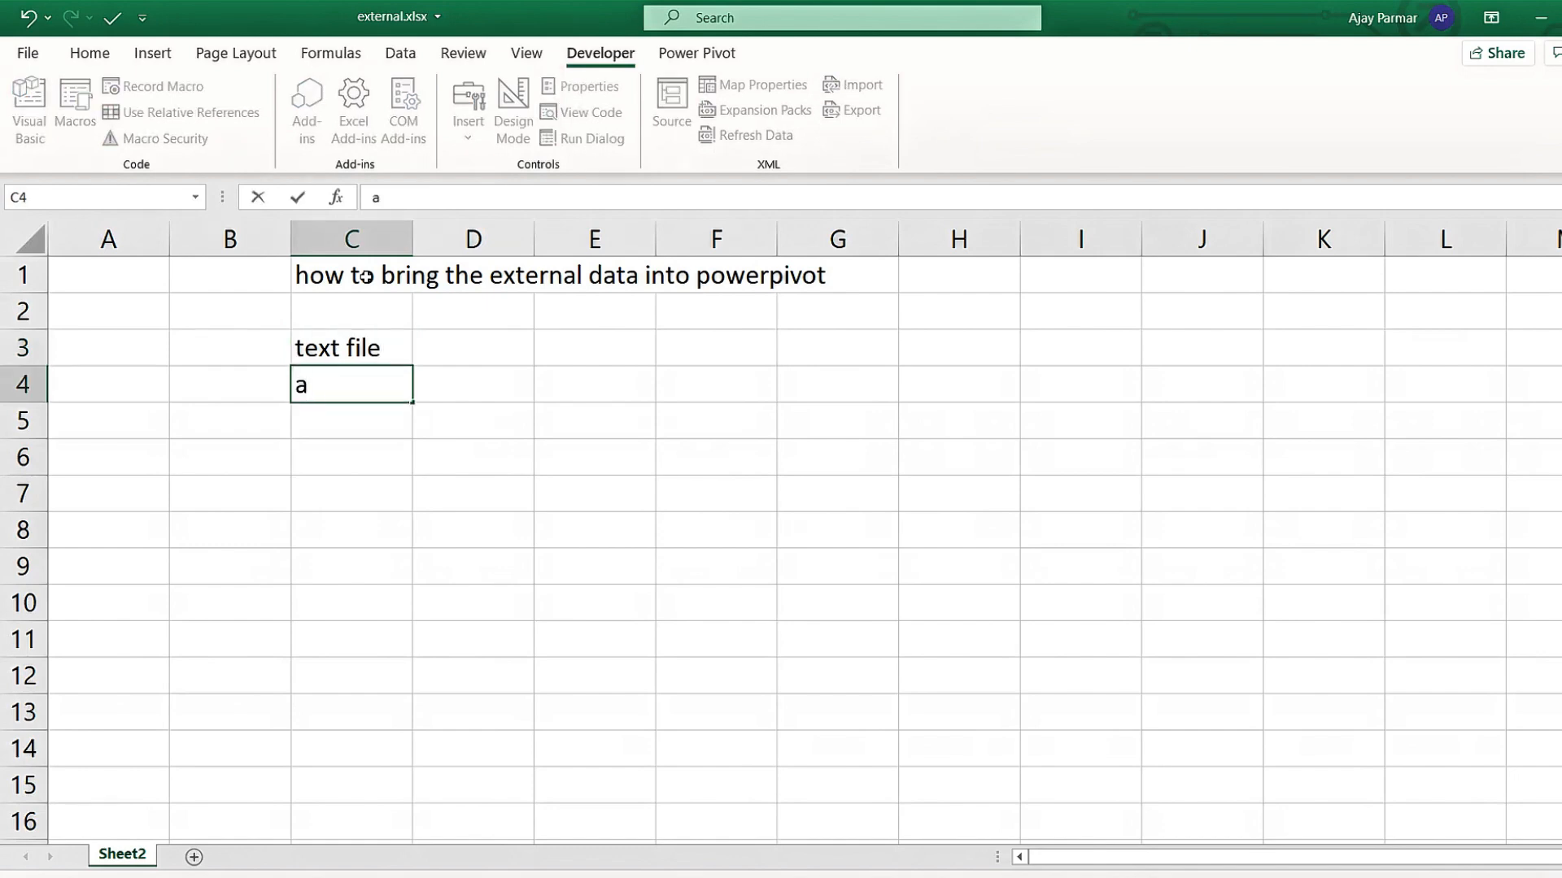
pyautogui.write('ccess db')
pyautogui.press('Return')
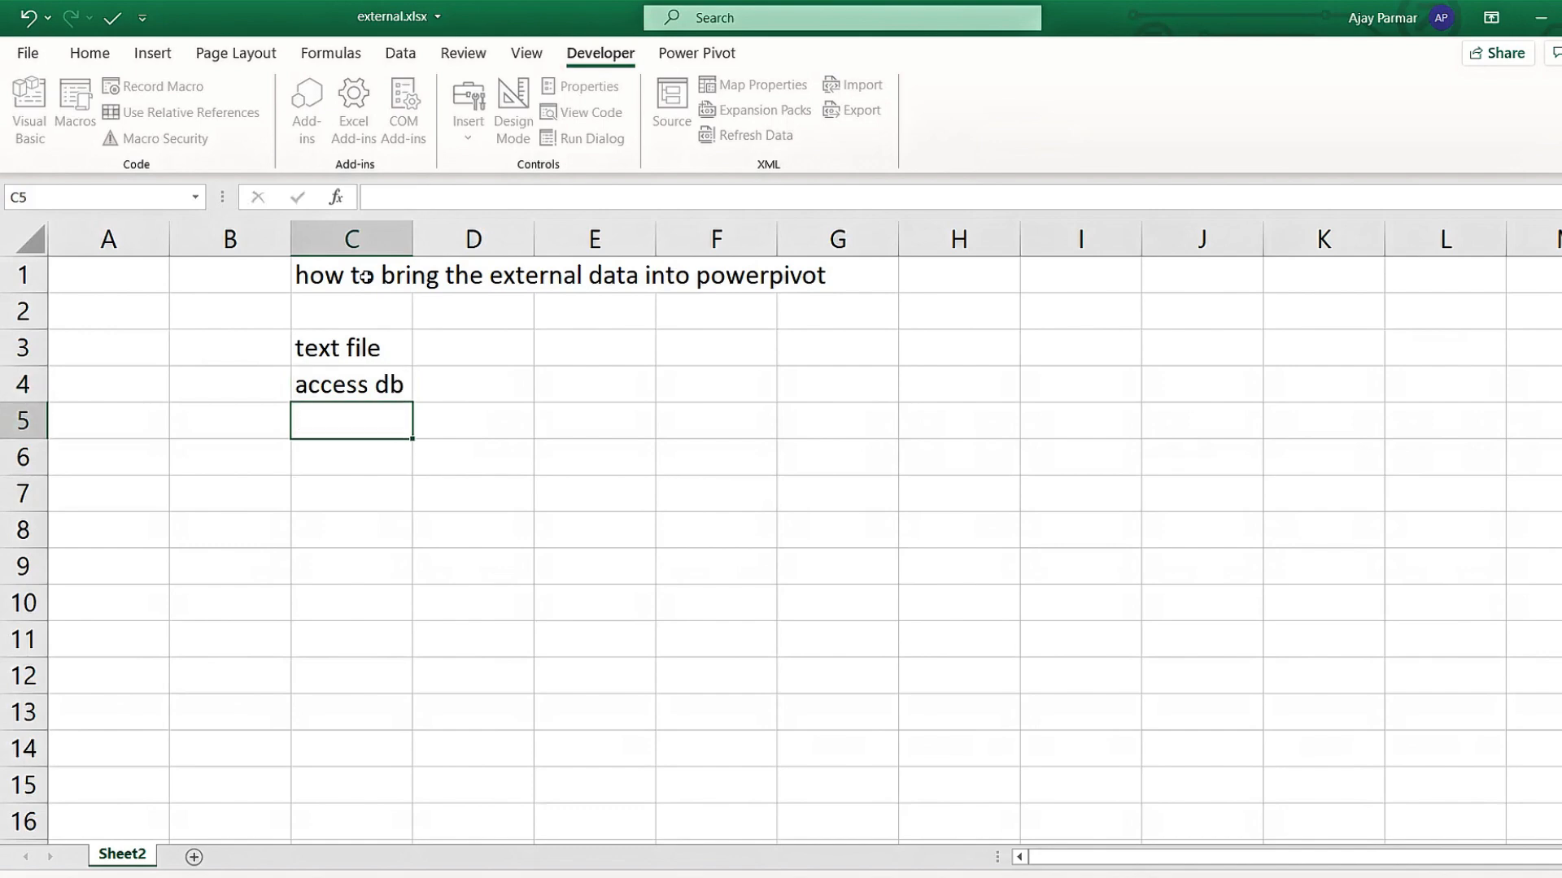
pyautogui.write('sql ser')
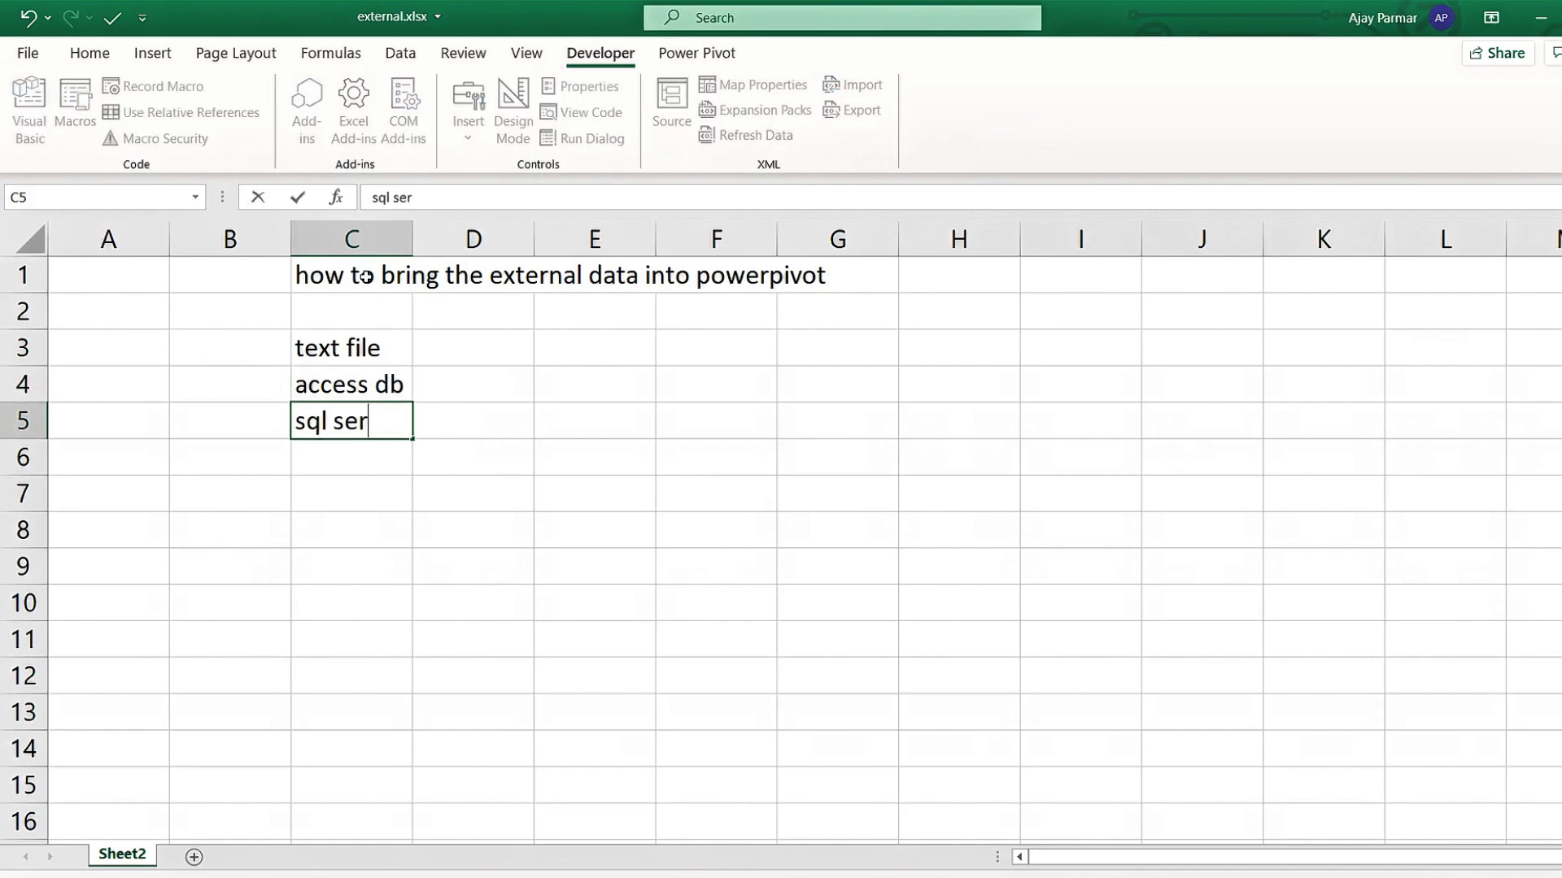
pyautogui.write('ver')
pyautogui.press('Return')
pyautogui.write('csv')
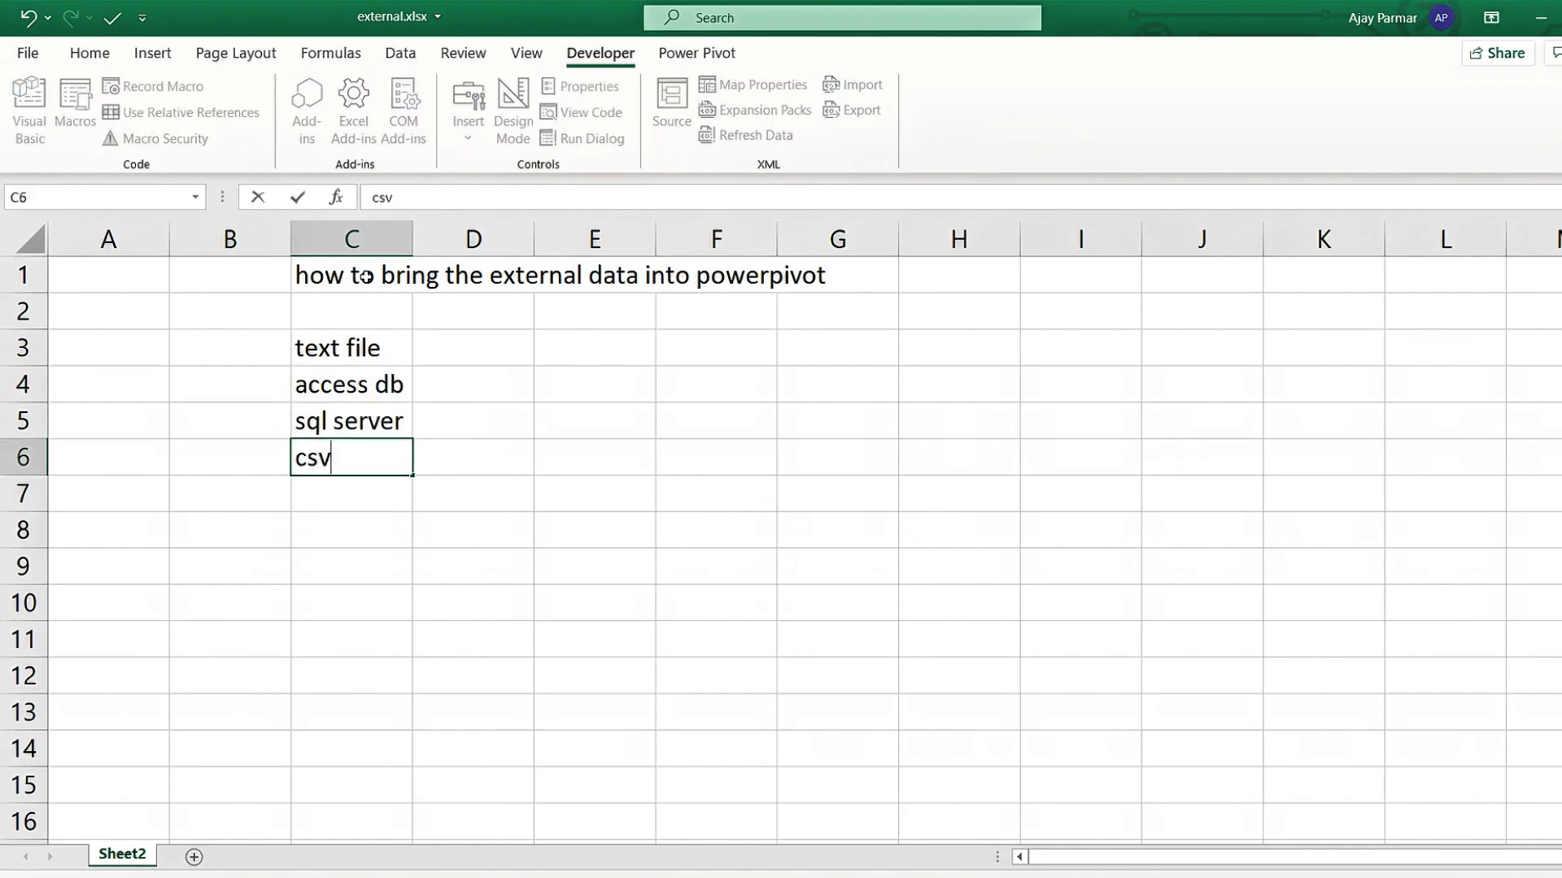
pyautogui.write(' files')
pyautogui.press('Return')
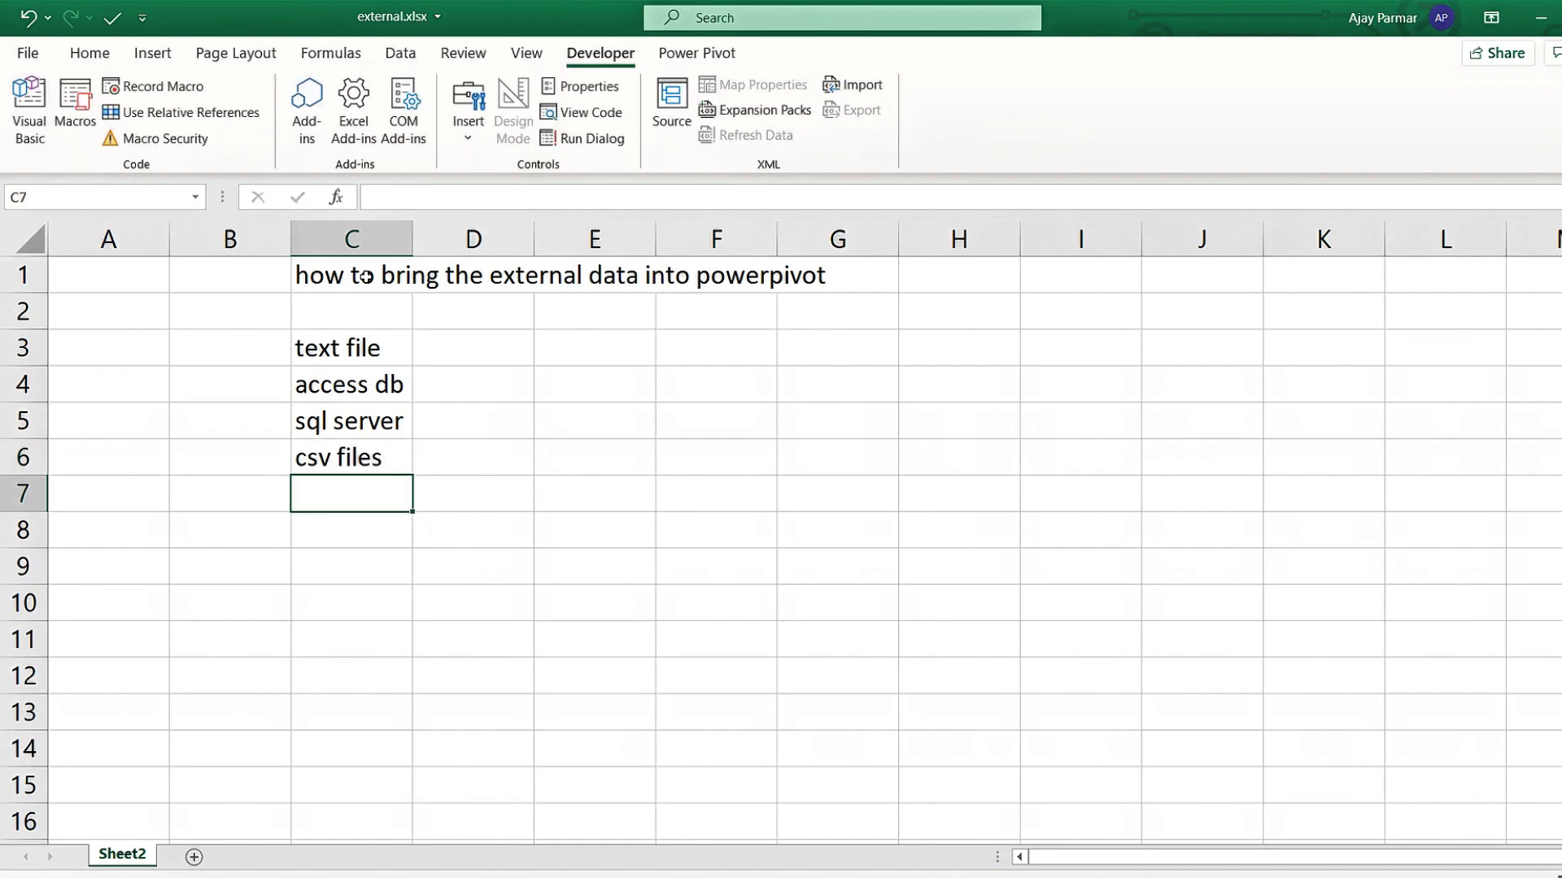
# Add external excel file as the last data source in C7.
pyautogui.write('exe')
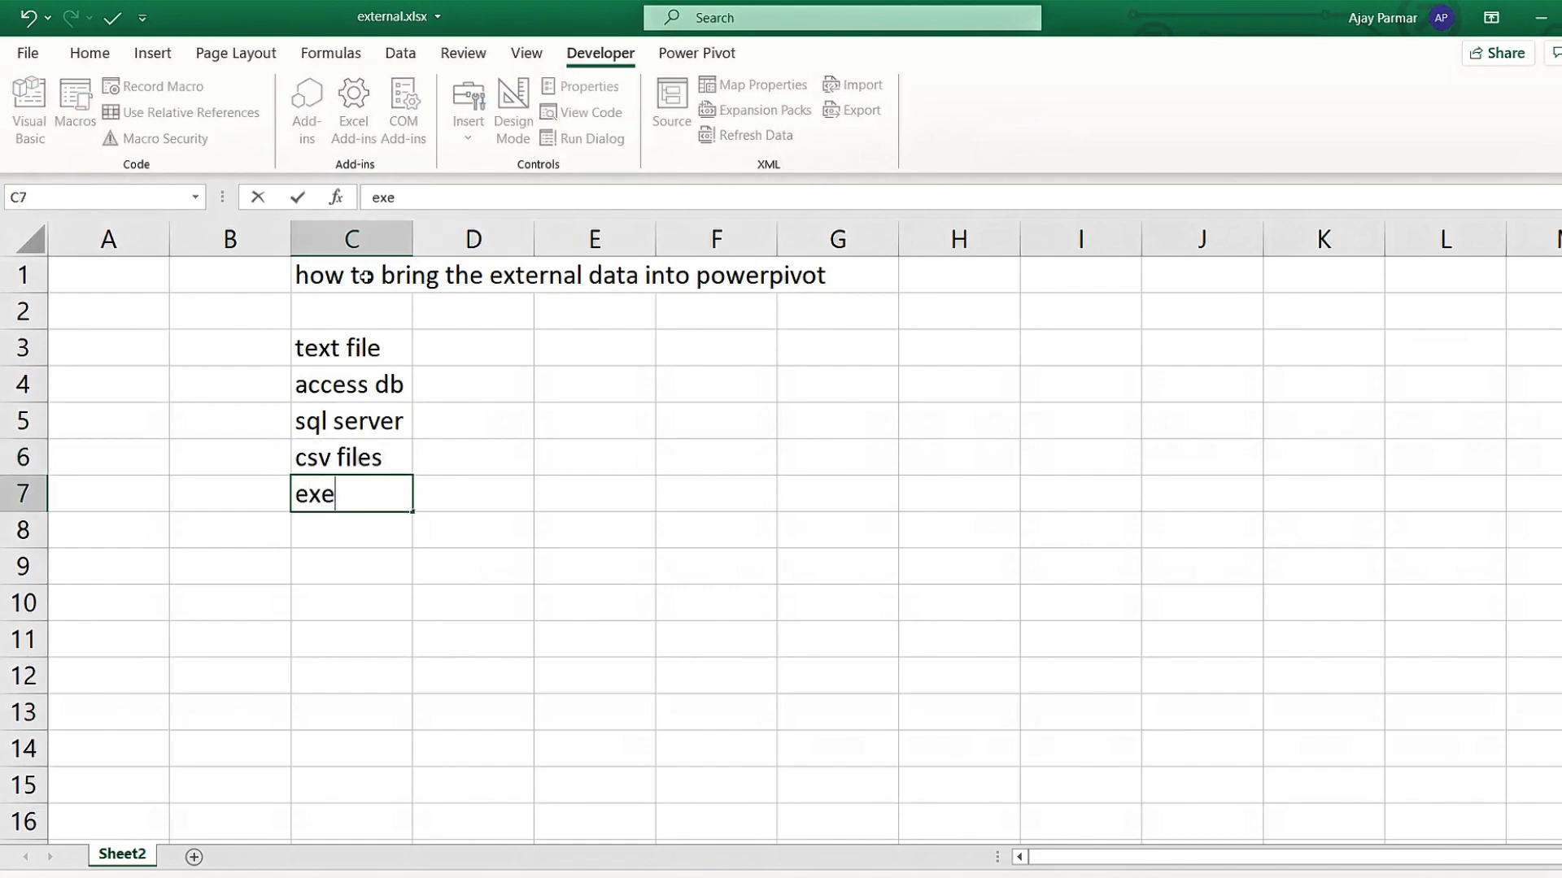
pyautogui.press('BackSpace')
pyautogui.write('ternal exfe')
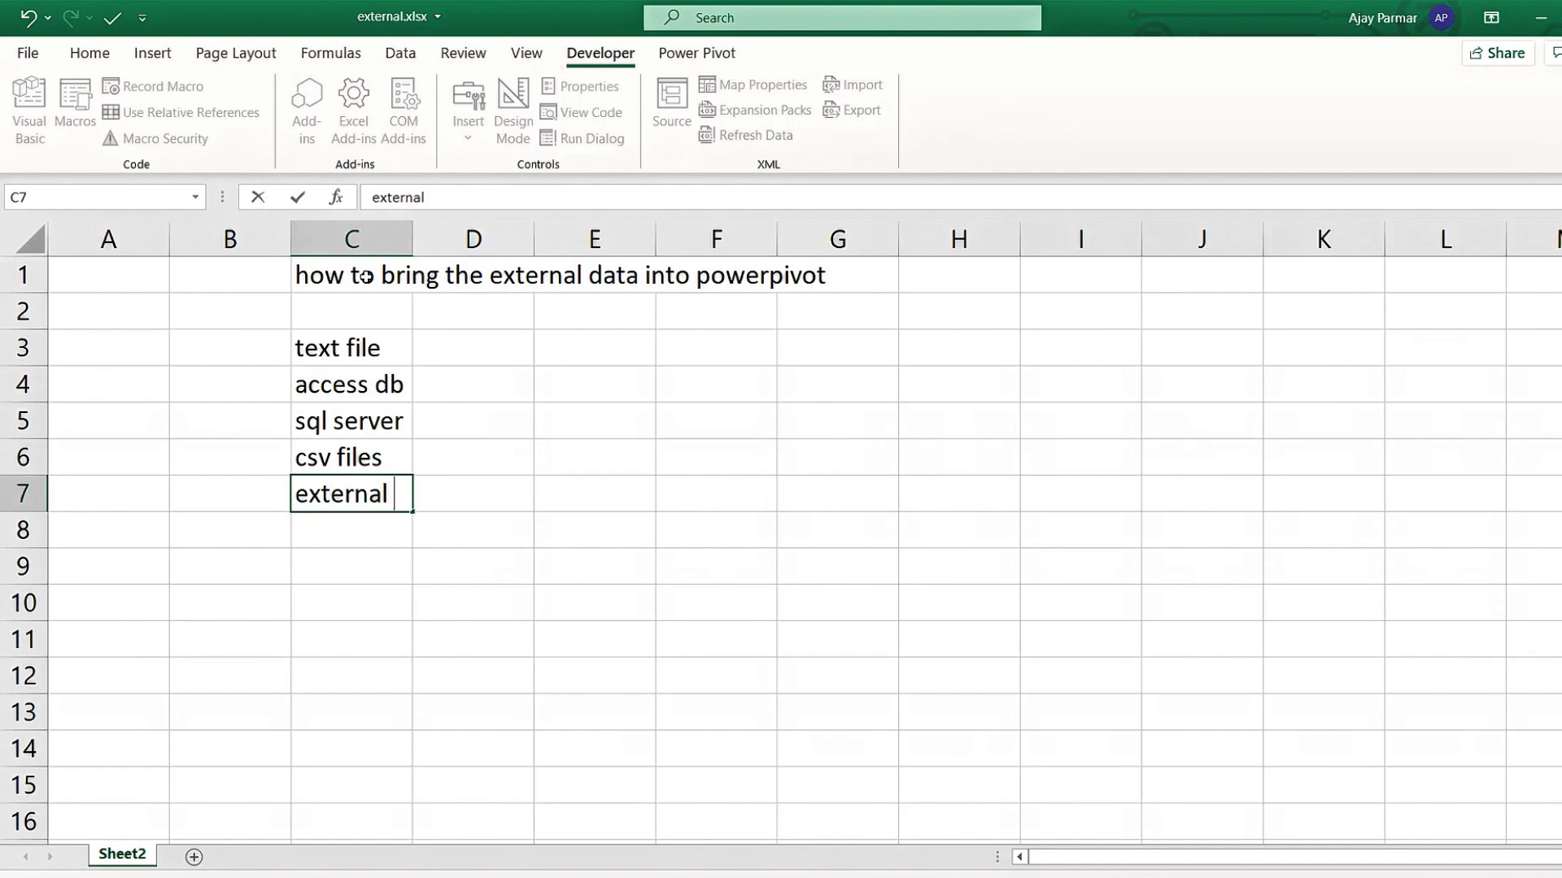
pyautogui.press('BackSpace')
pyautogui.press('BackSpace')
pyautogui.press('BackSpace')
pyautogui.write('xcel file')
pyautogui.press('Return')
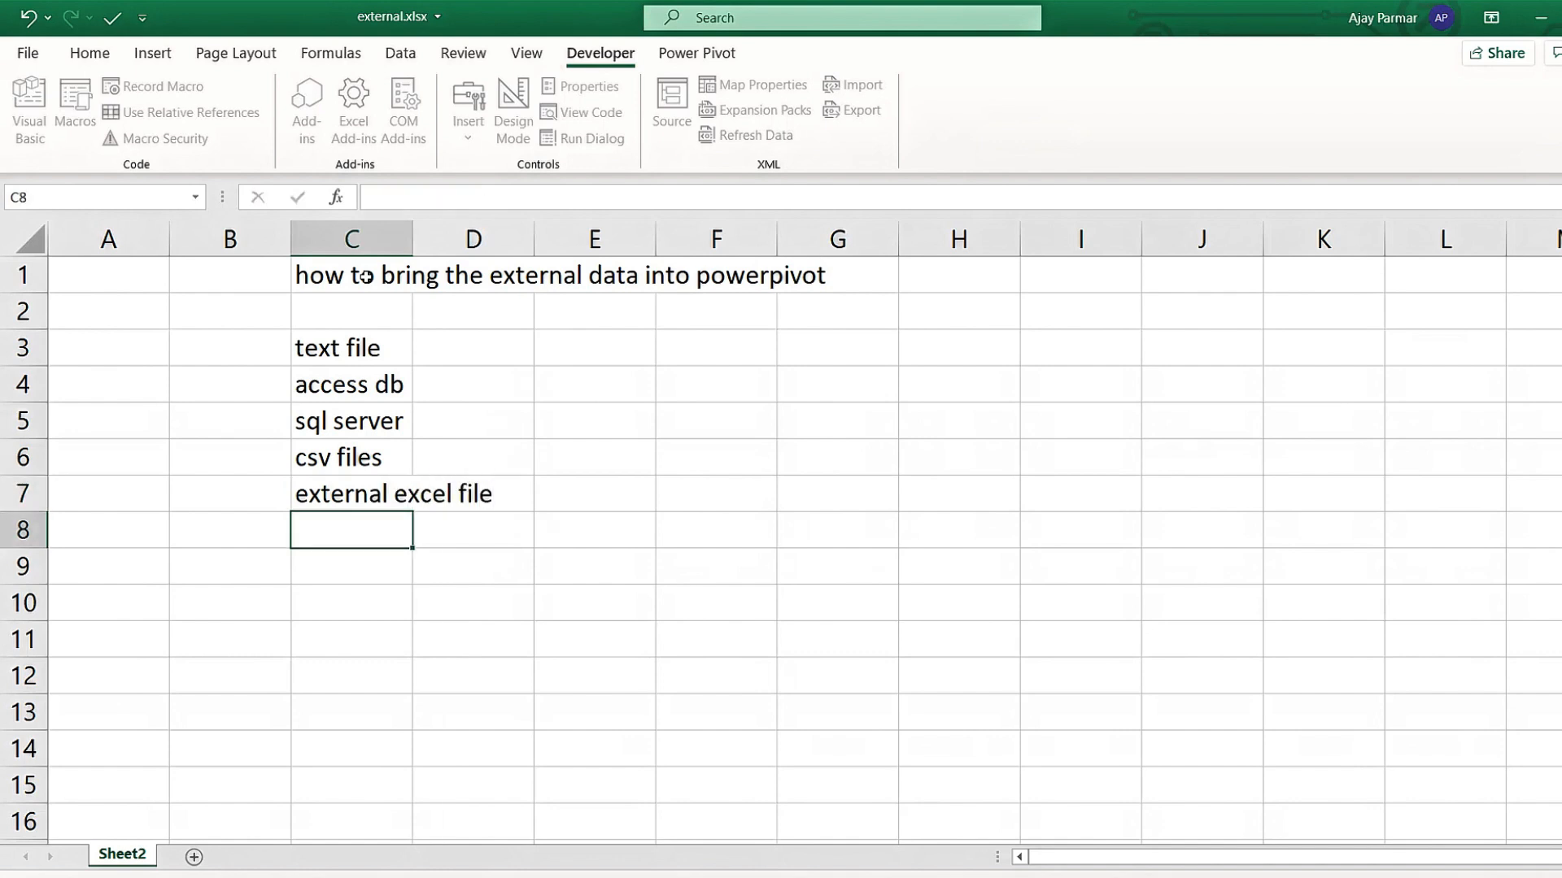
pyautogui.click(484, 360)
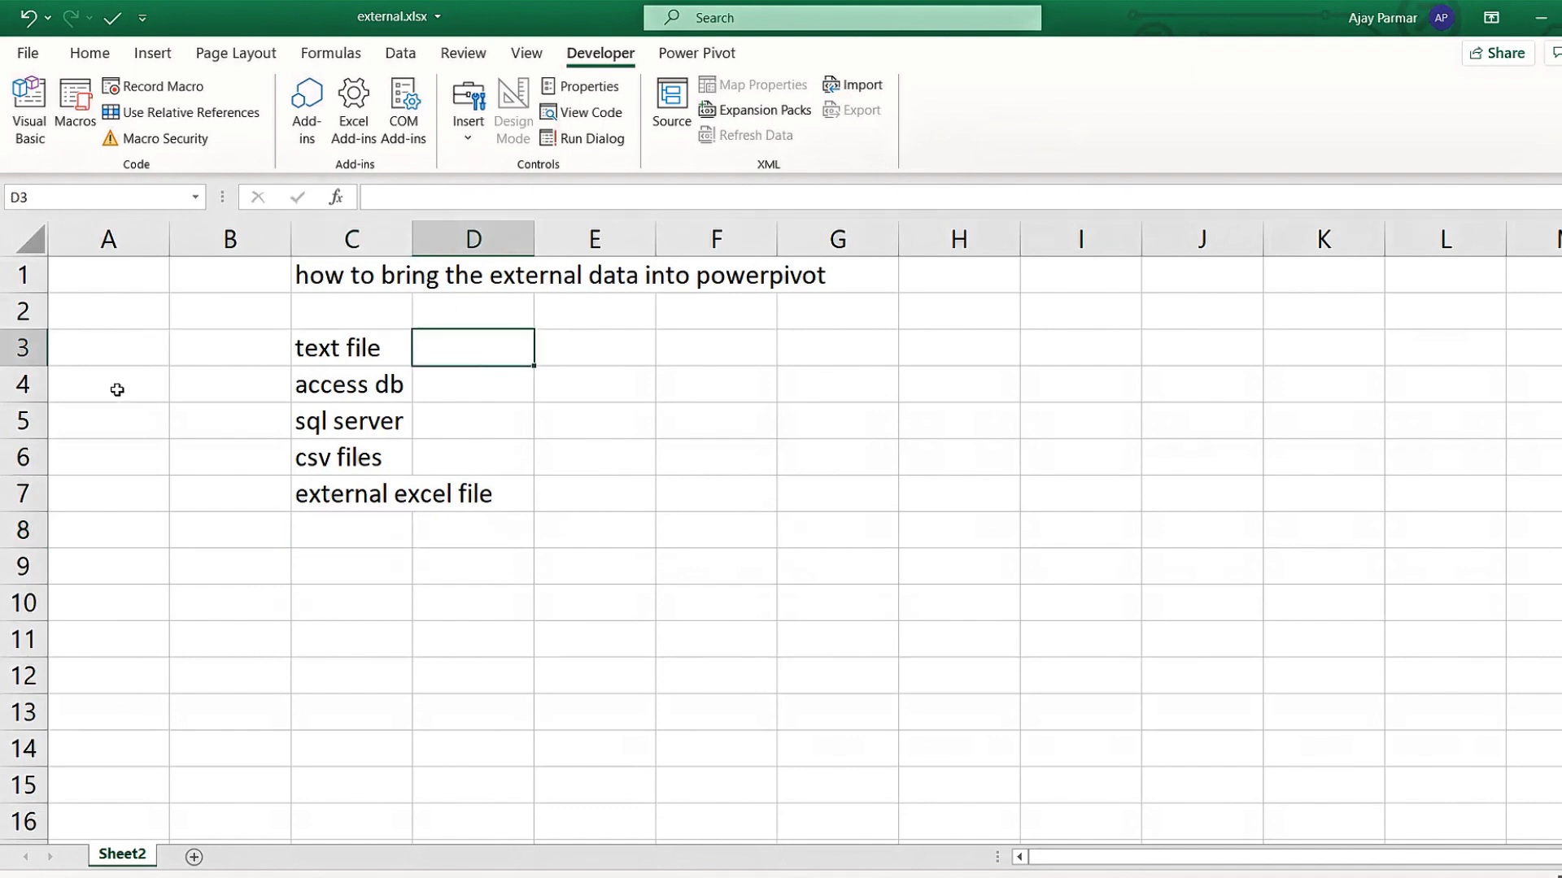
pyautogui.click(594, 368)
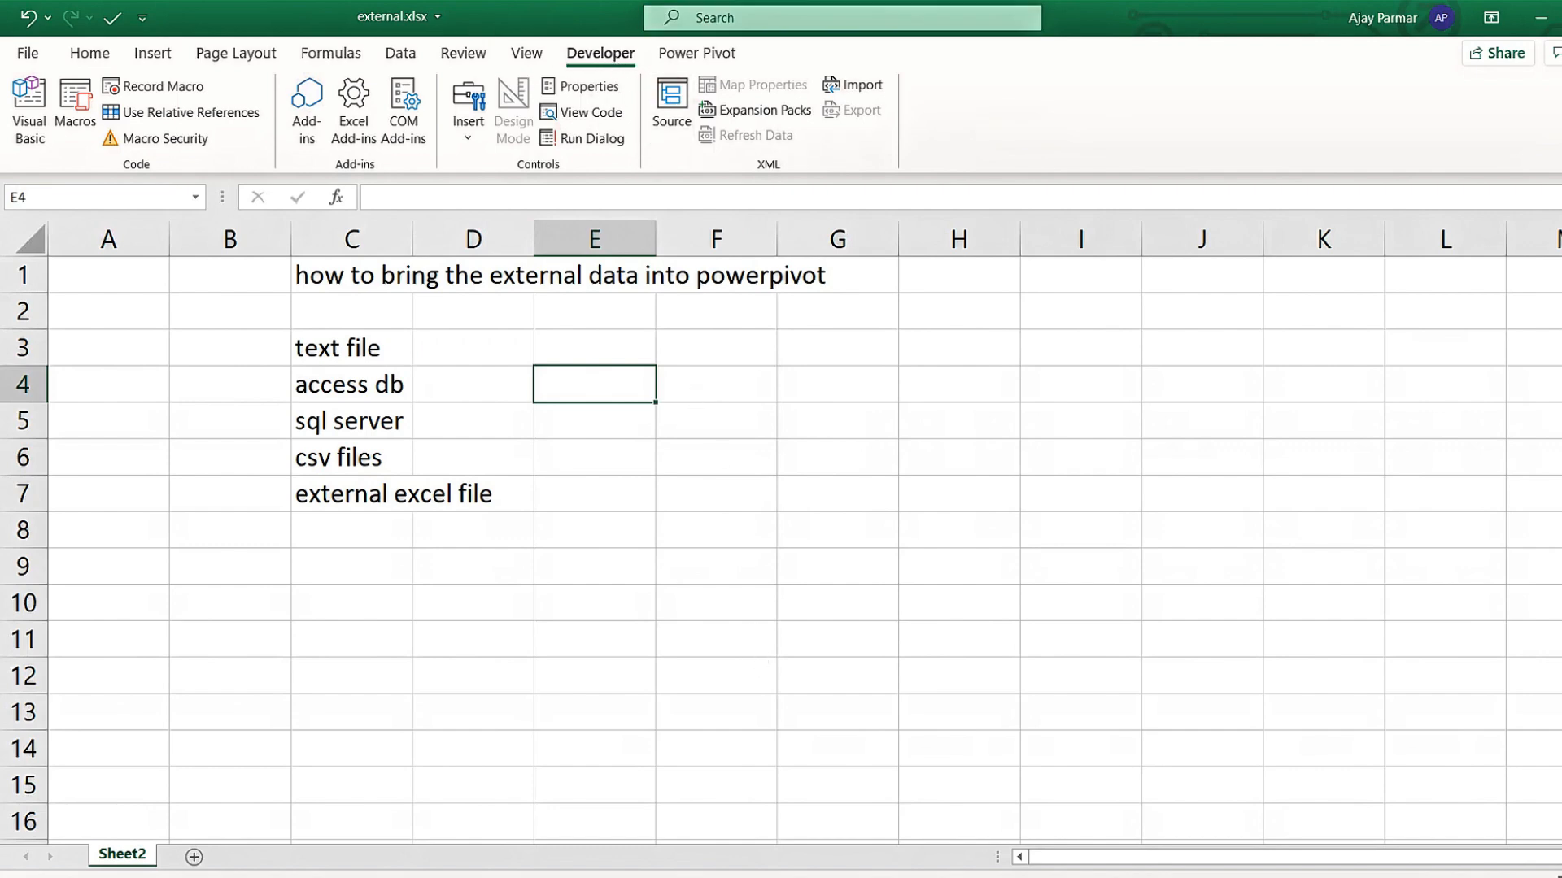
# View clientdata.txt in Notepad, close it, and open intro.xlsx from the Chapter3 folder.
pyautogui.hotkey('alt', 'Tab')
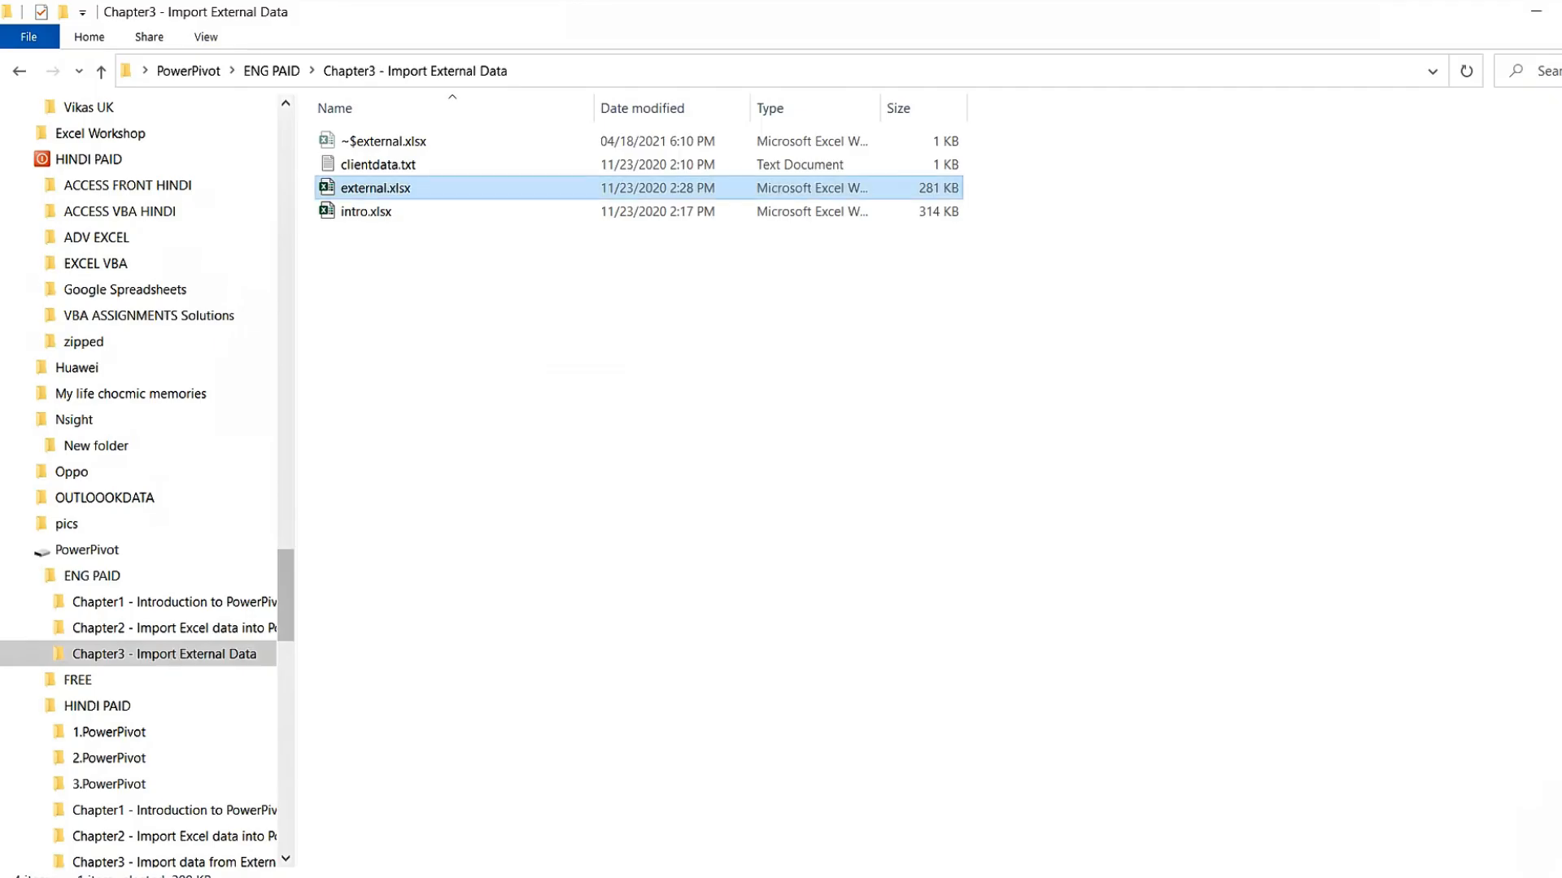
pyautogui.doubleClick(378, 165)
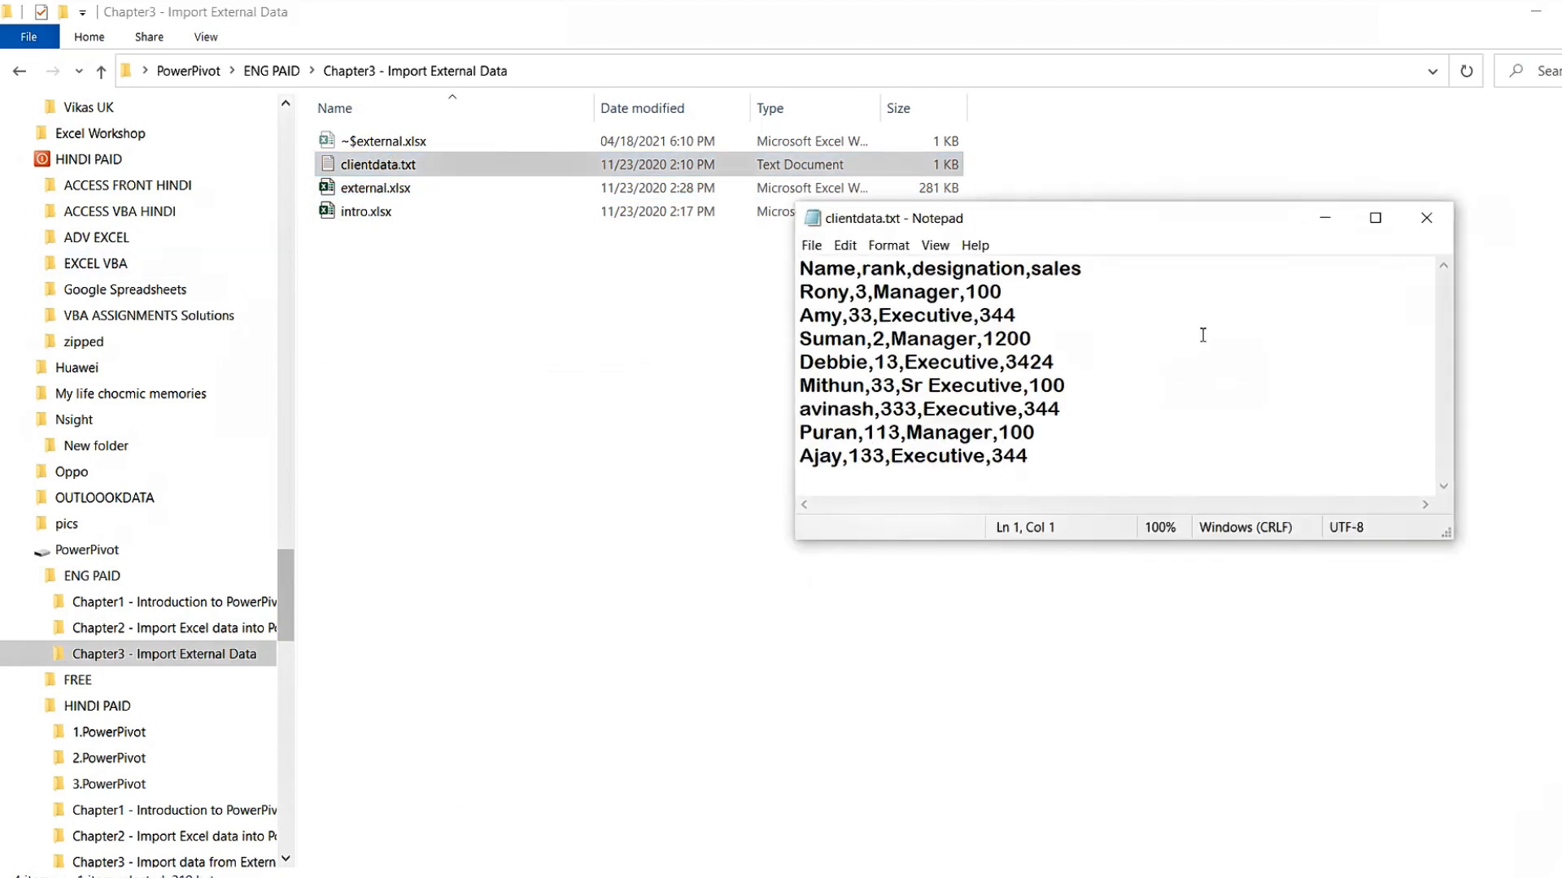
pyautogui.click(1425, 221)
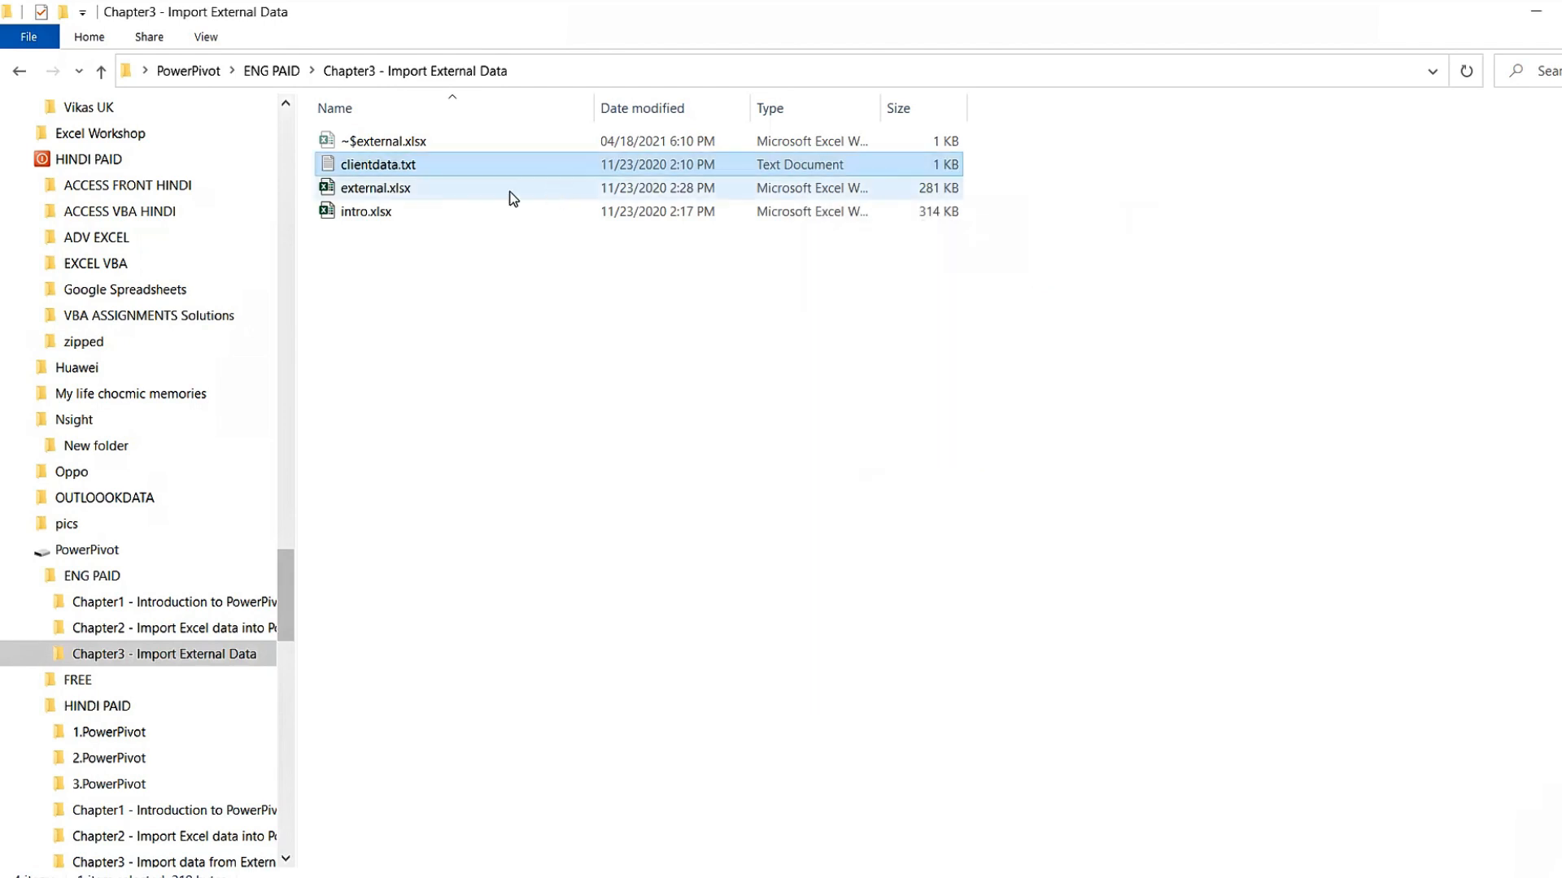
pyautogui.click(354, 214)
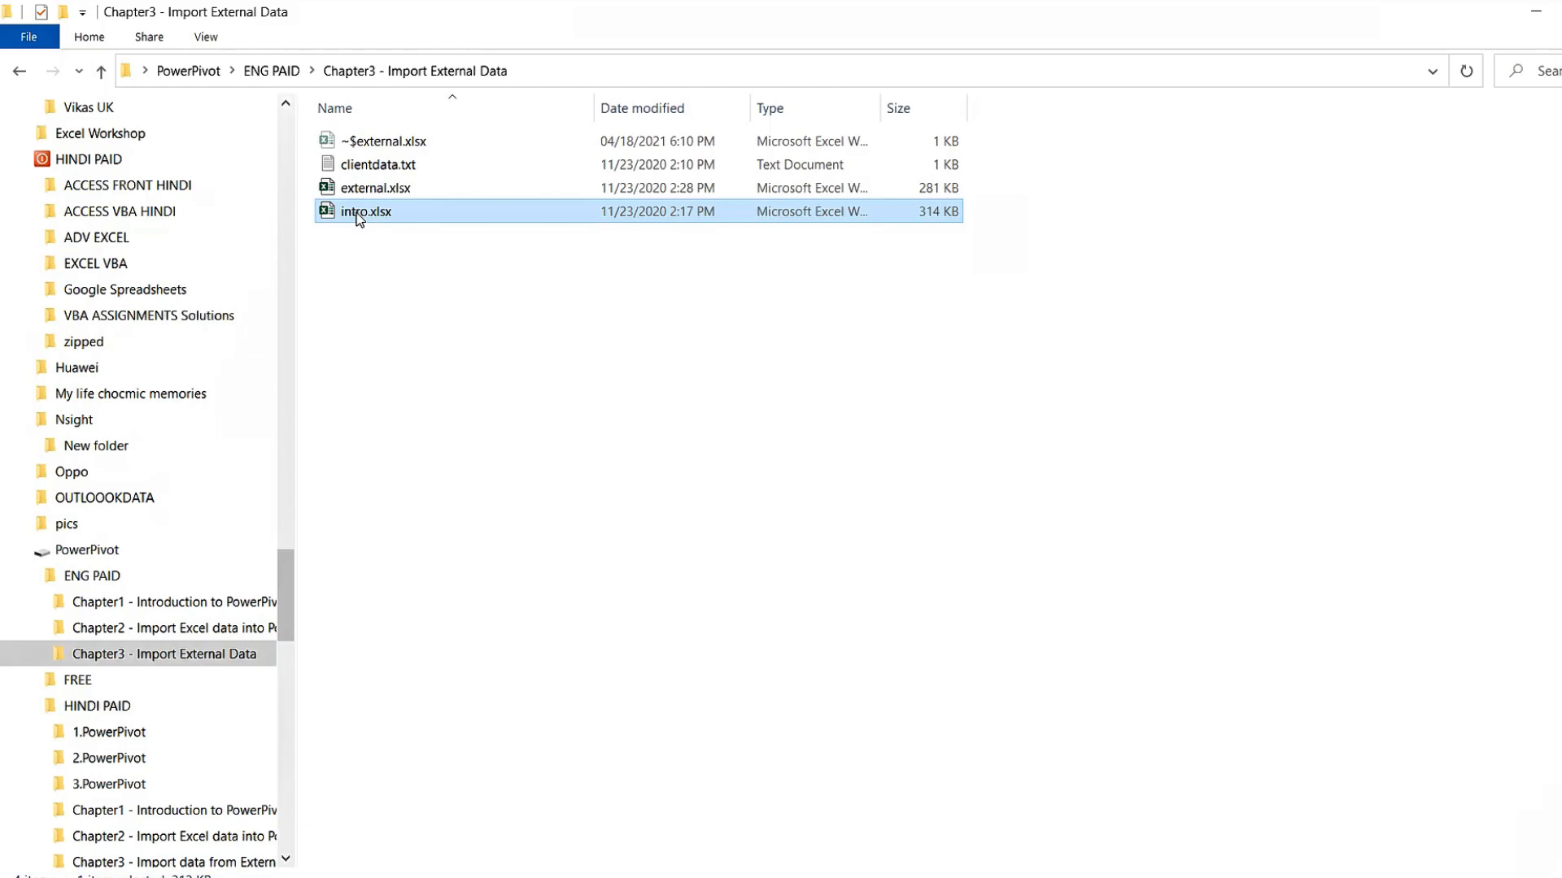
pyautogui.hotkey('alt', 'Tab')
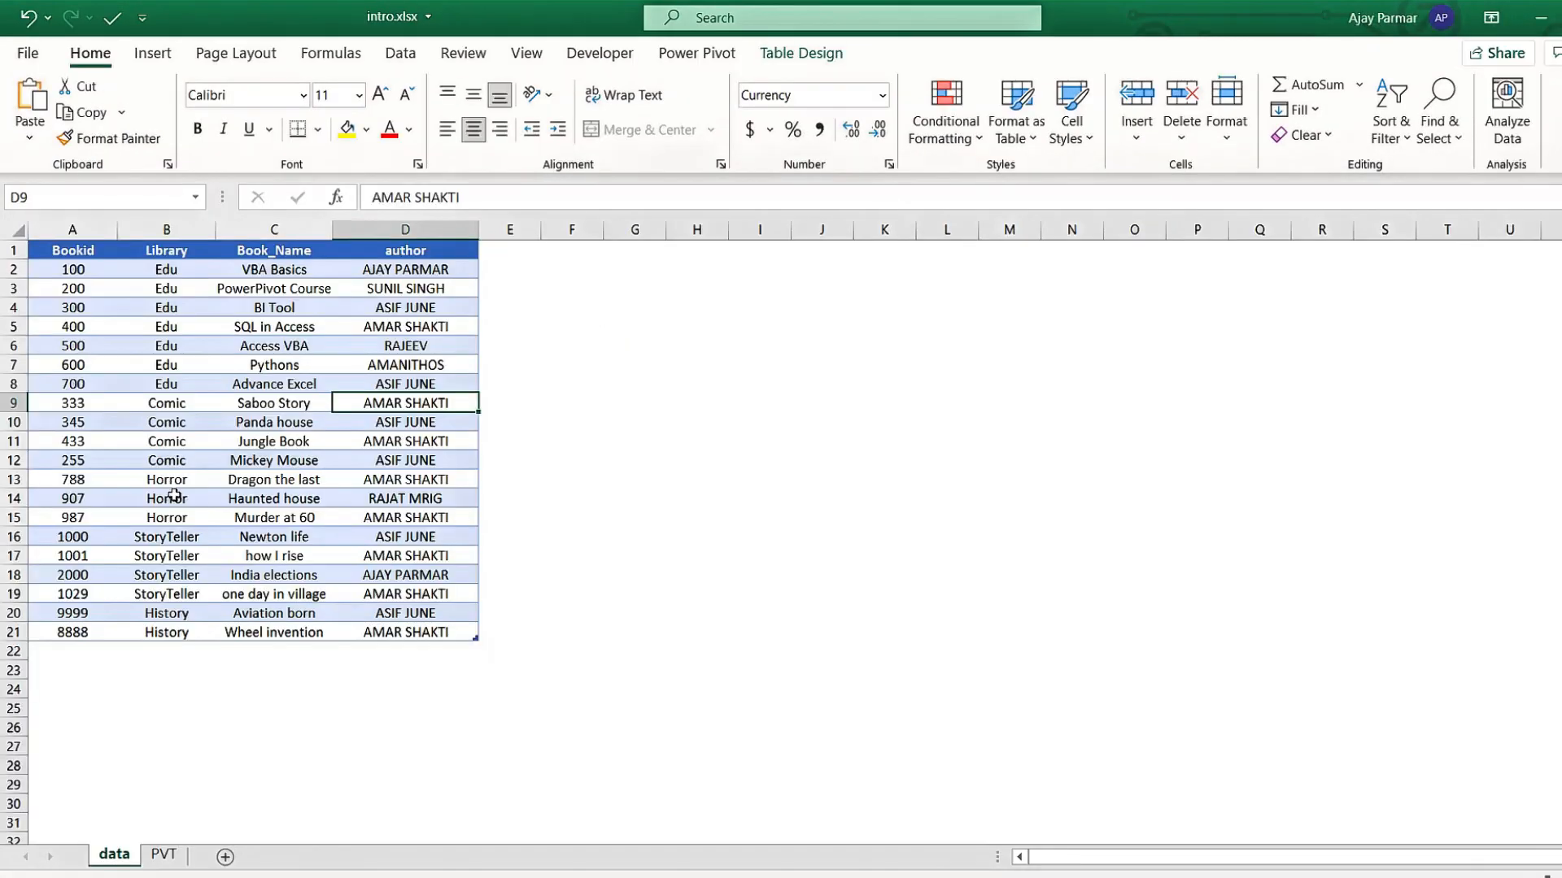
# Permanently delete the PVT sheet from intro.xlsx.
pyautogui.click(91, 307)
pyautogui.click(101, 536)
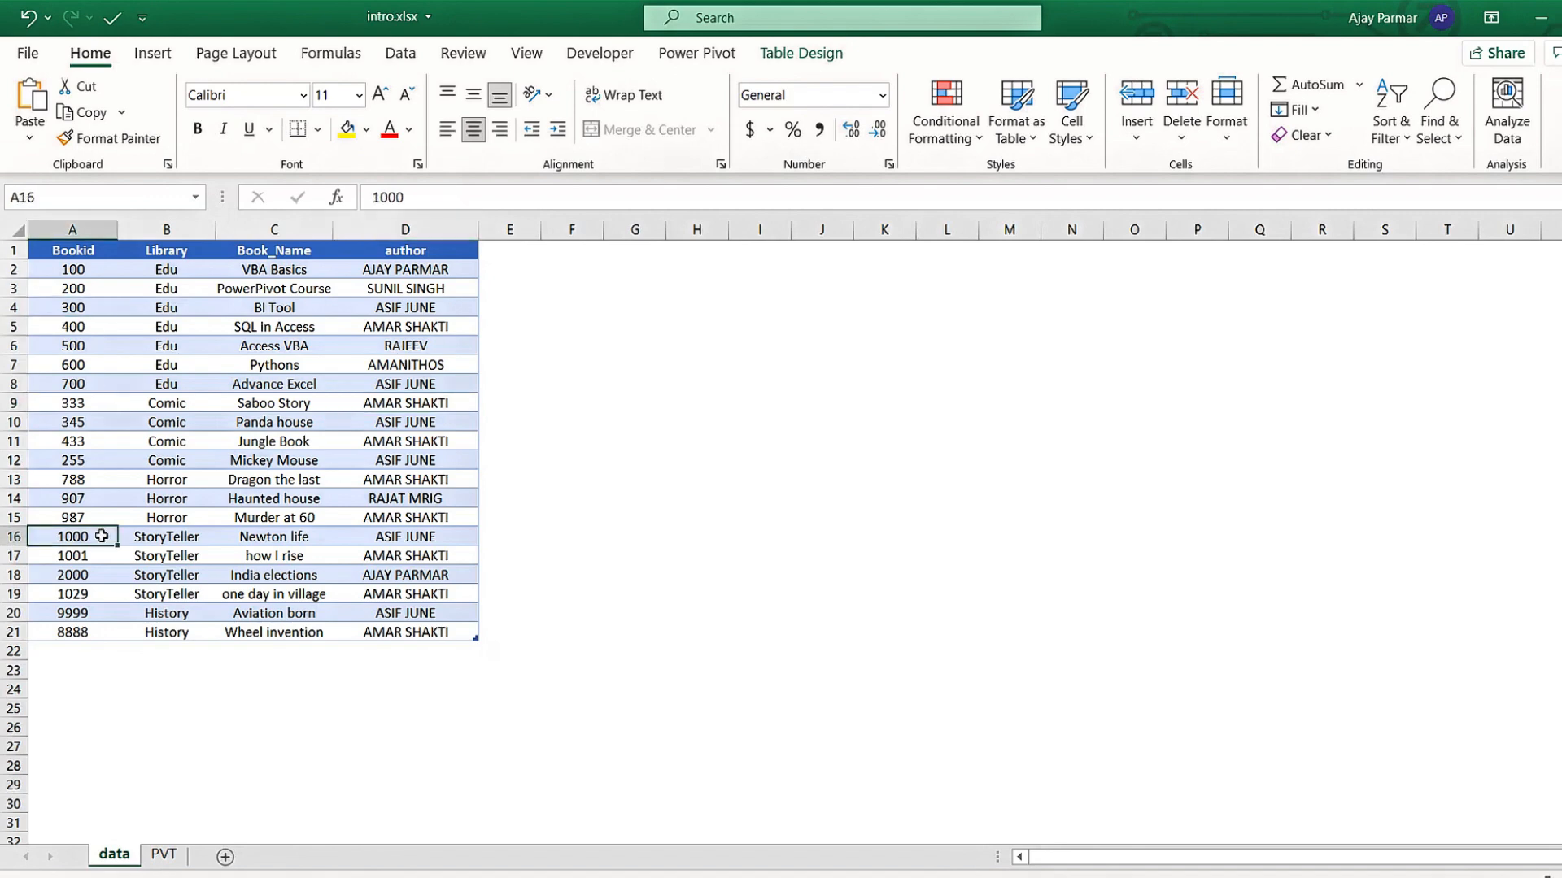
pyautogui.rightClick(164, 854)
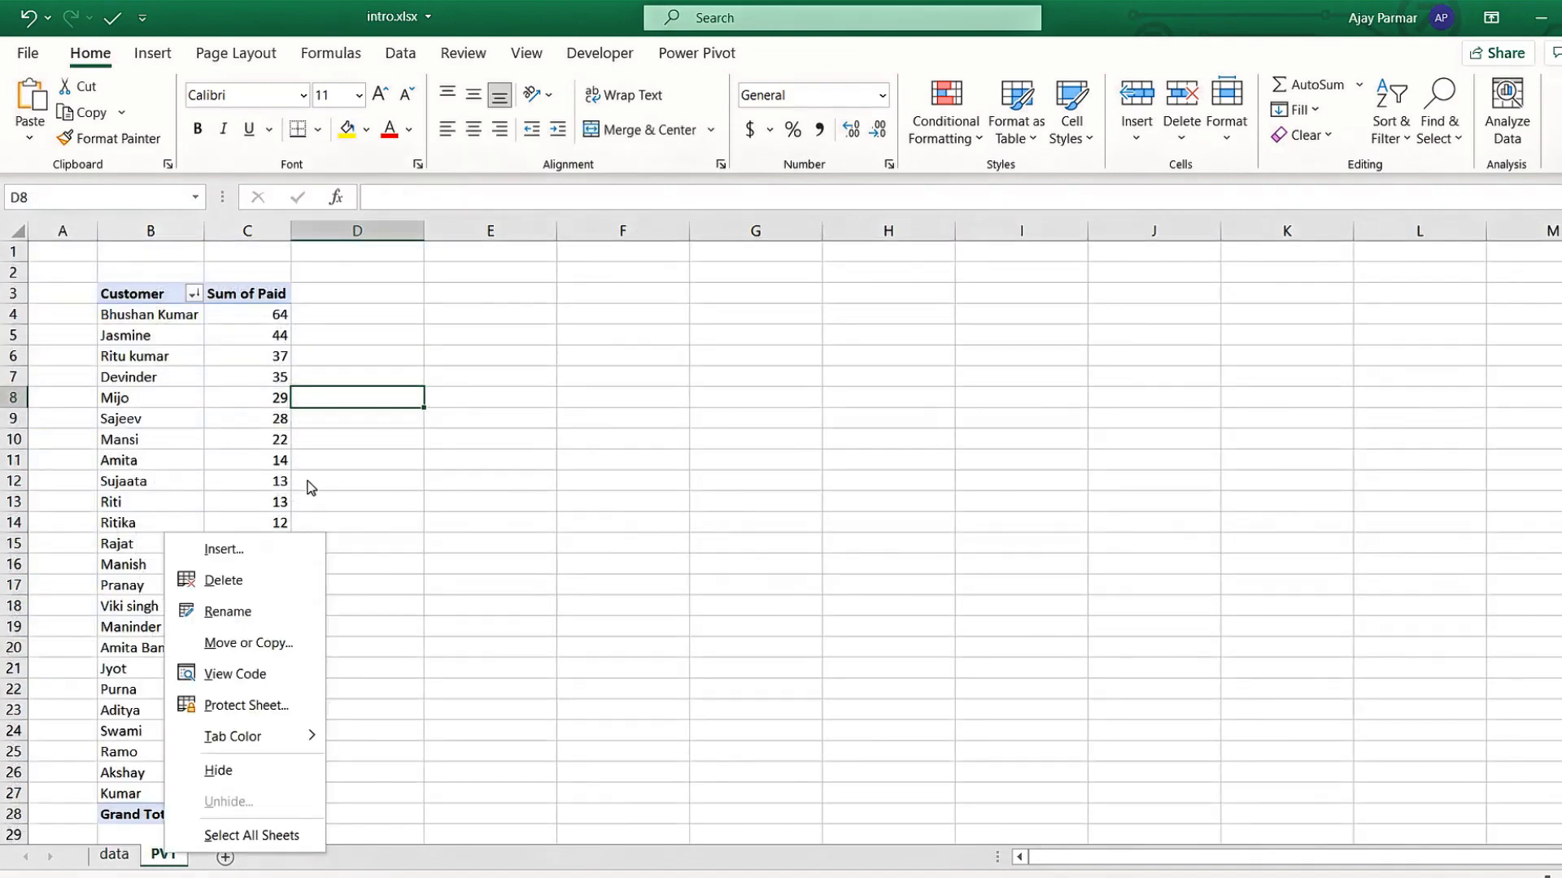
pyautogui.click(252, 586)
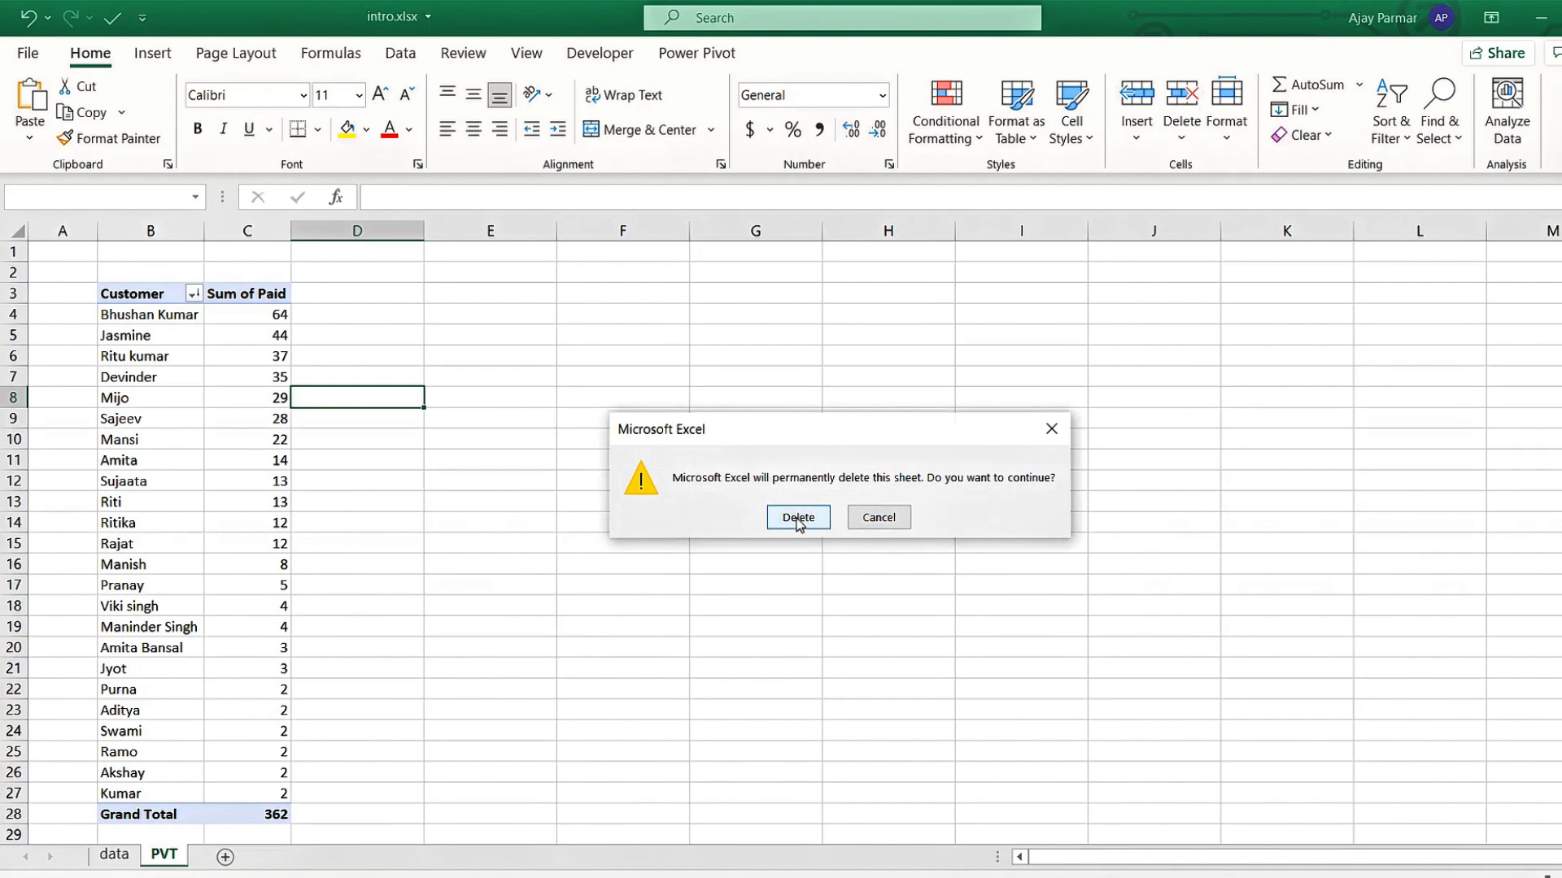
pyautogui.click(798, 520)
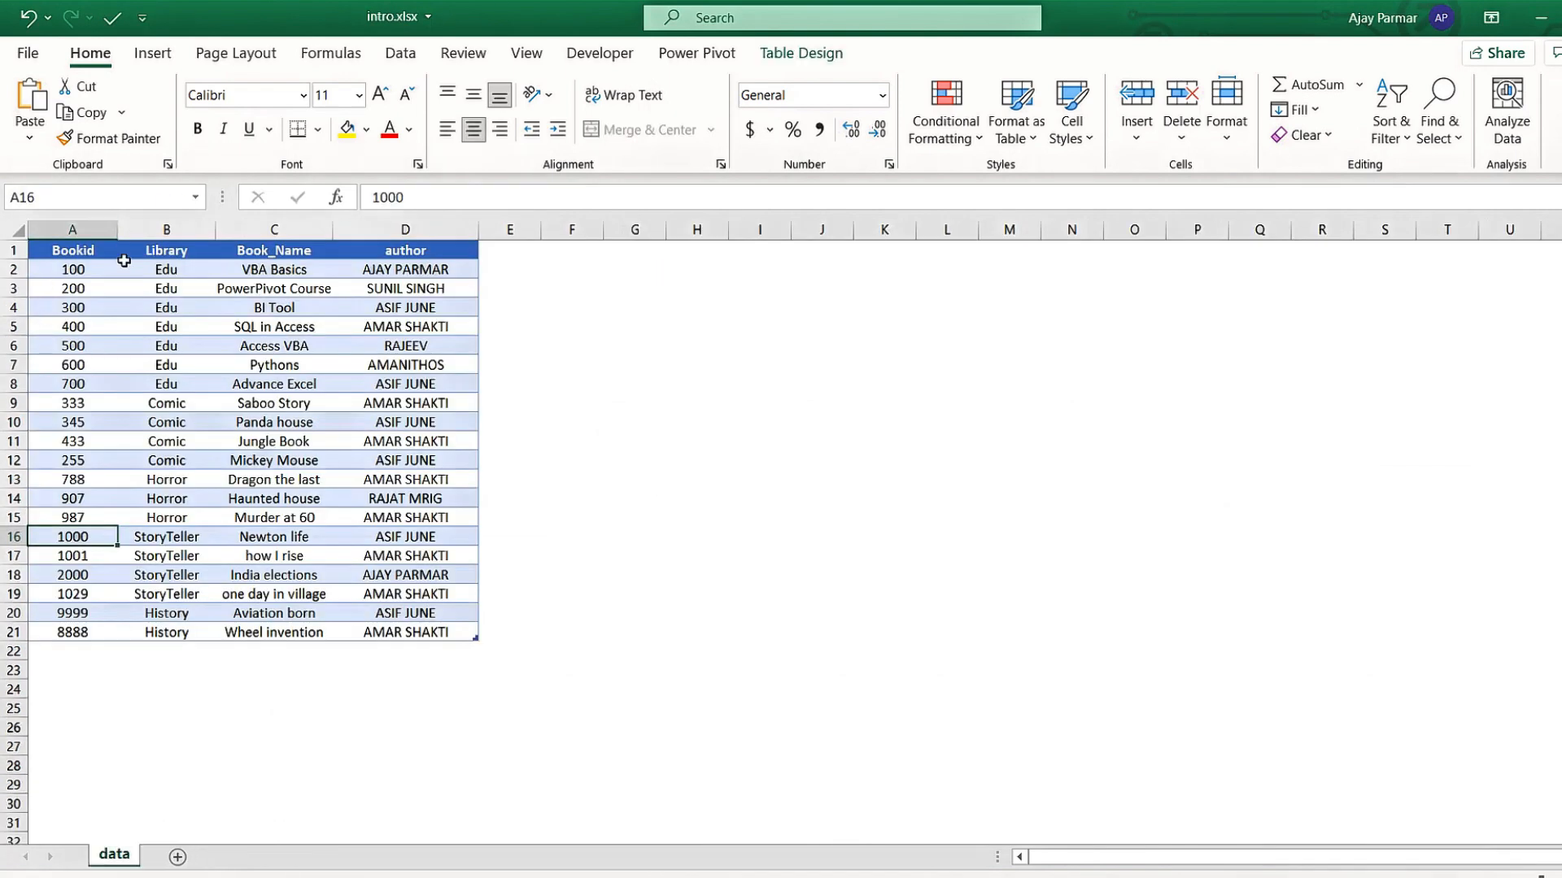
# Close intro.xlsx, saving the changes.
pyautogui.click(184, 273)
pyautogui.click(285, 342)
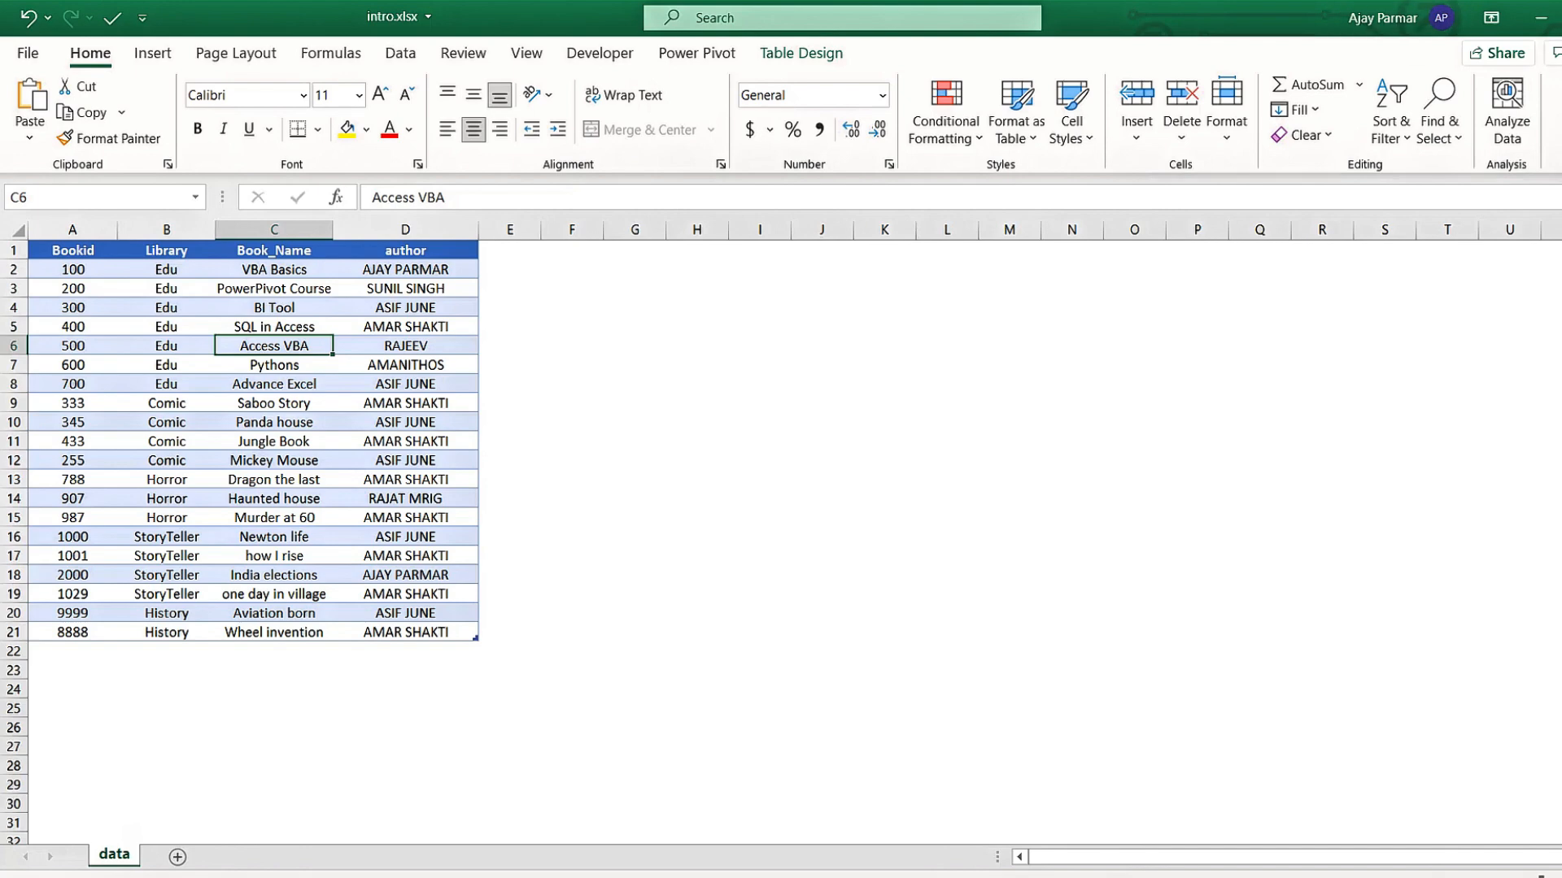
pyautogui.hotkey('alt', 'F4')
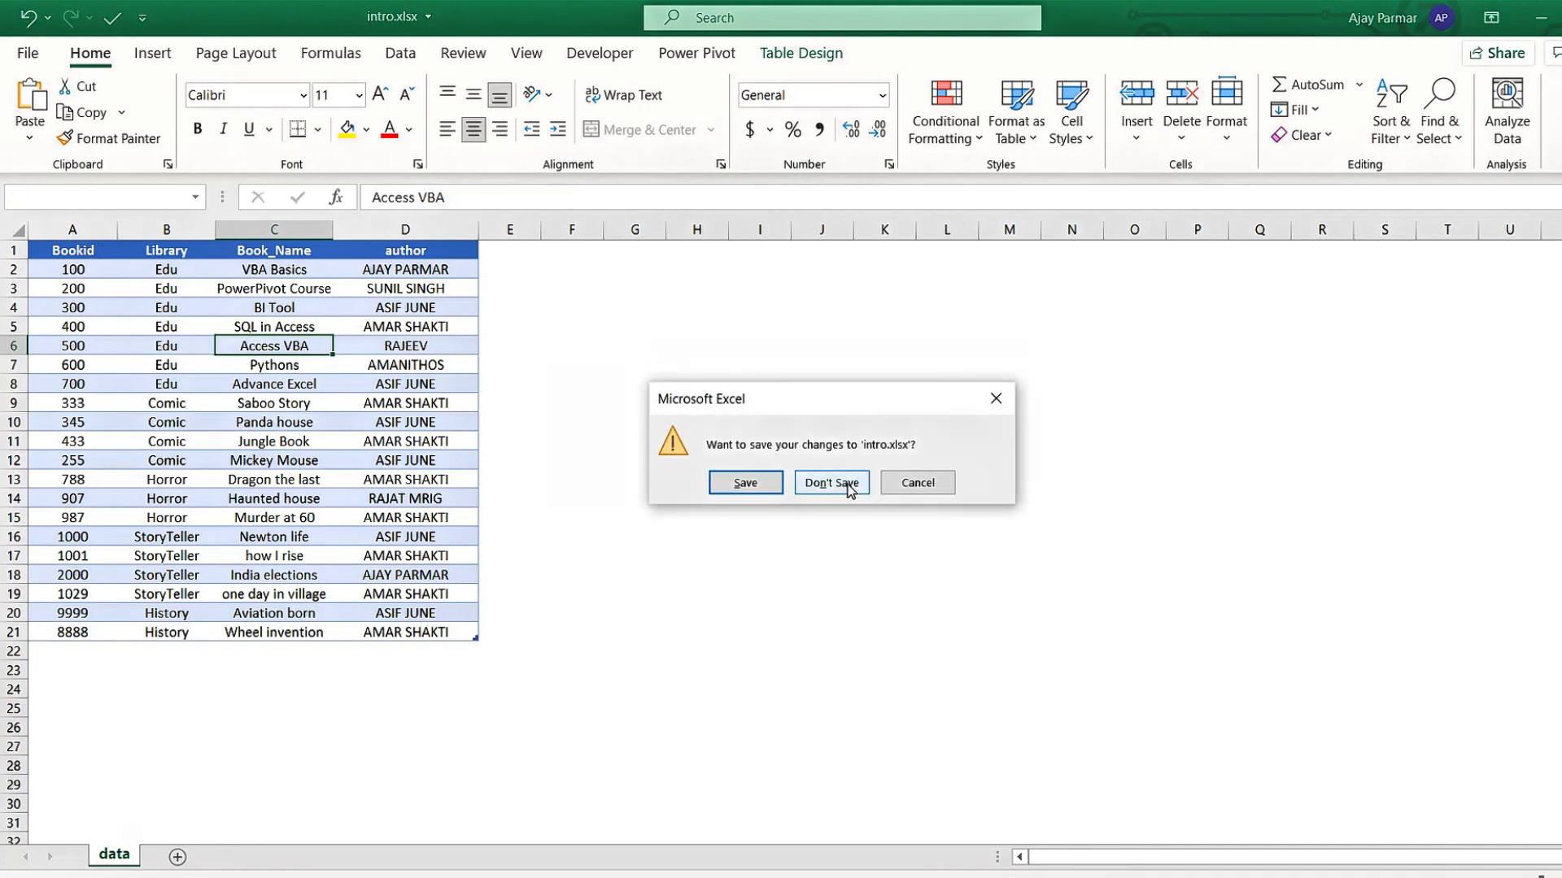
pyautogui.click(737, 485)
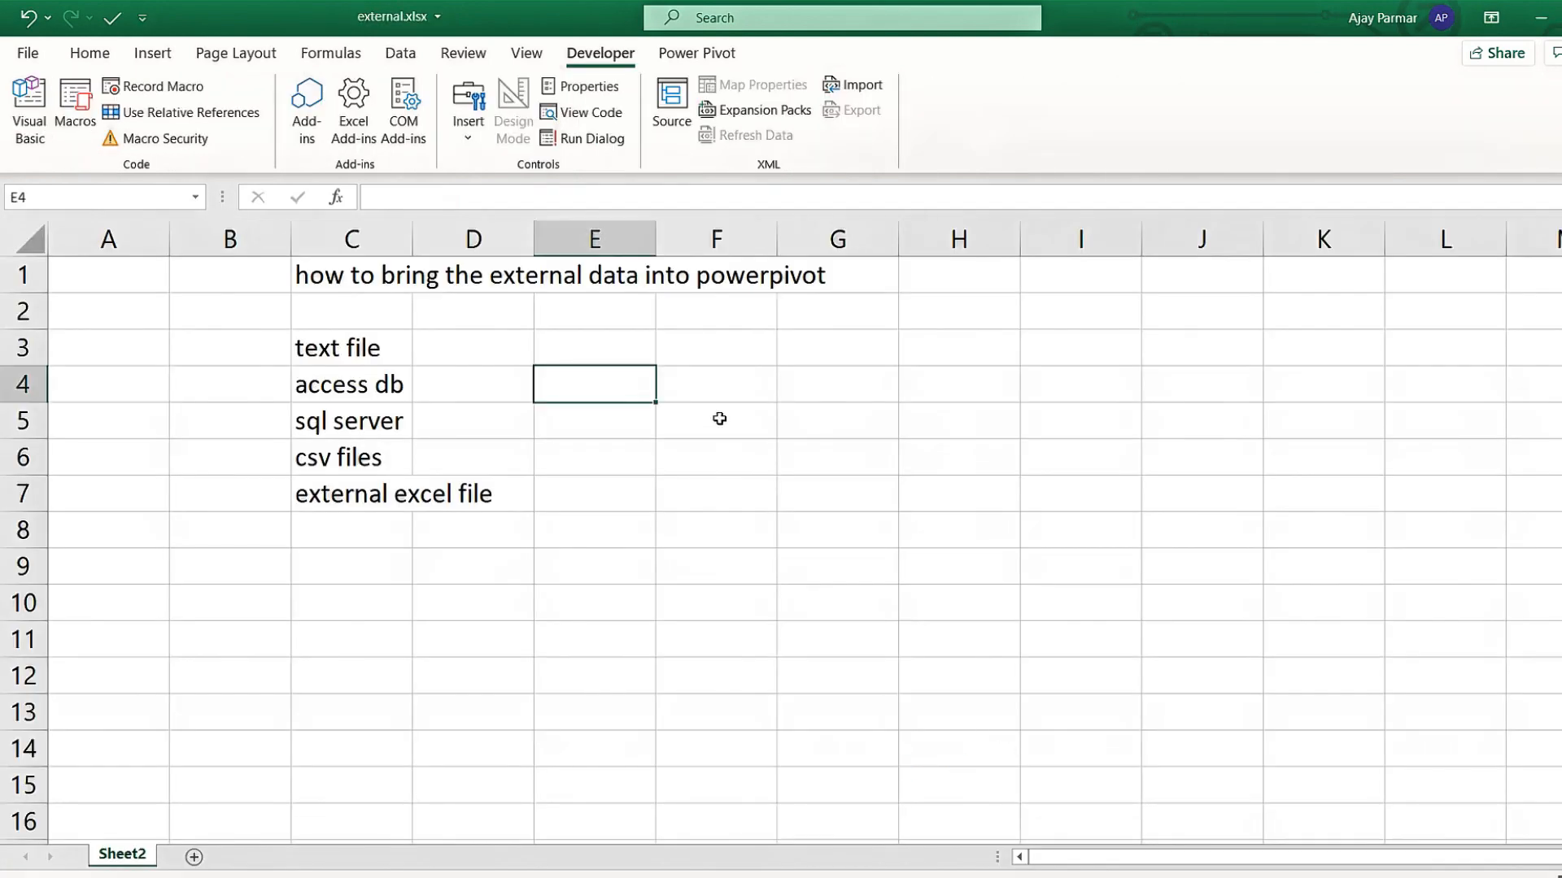
# Open Power Pivot's Manage window to view external.xlsx's clientdata, data and Table1 tables.
pyautogui.click(597, 654)
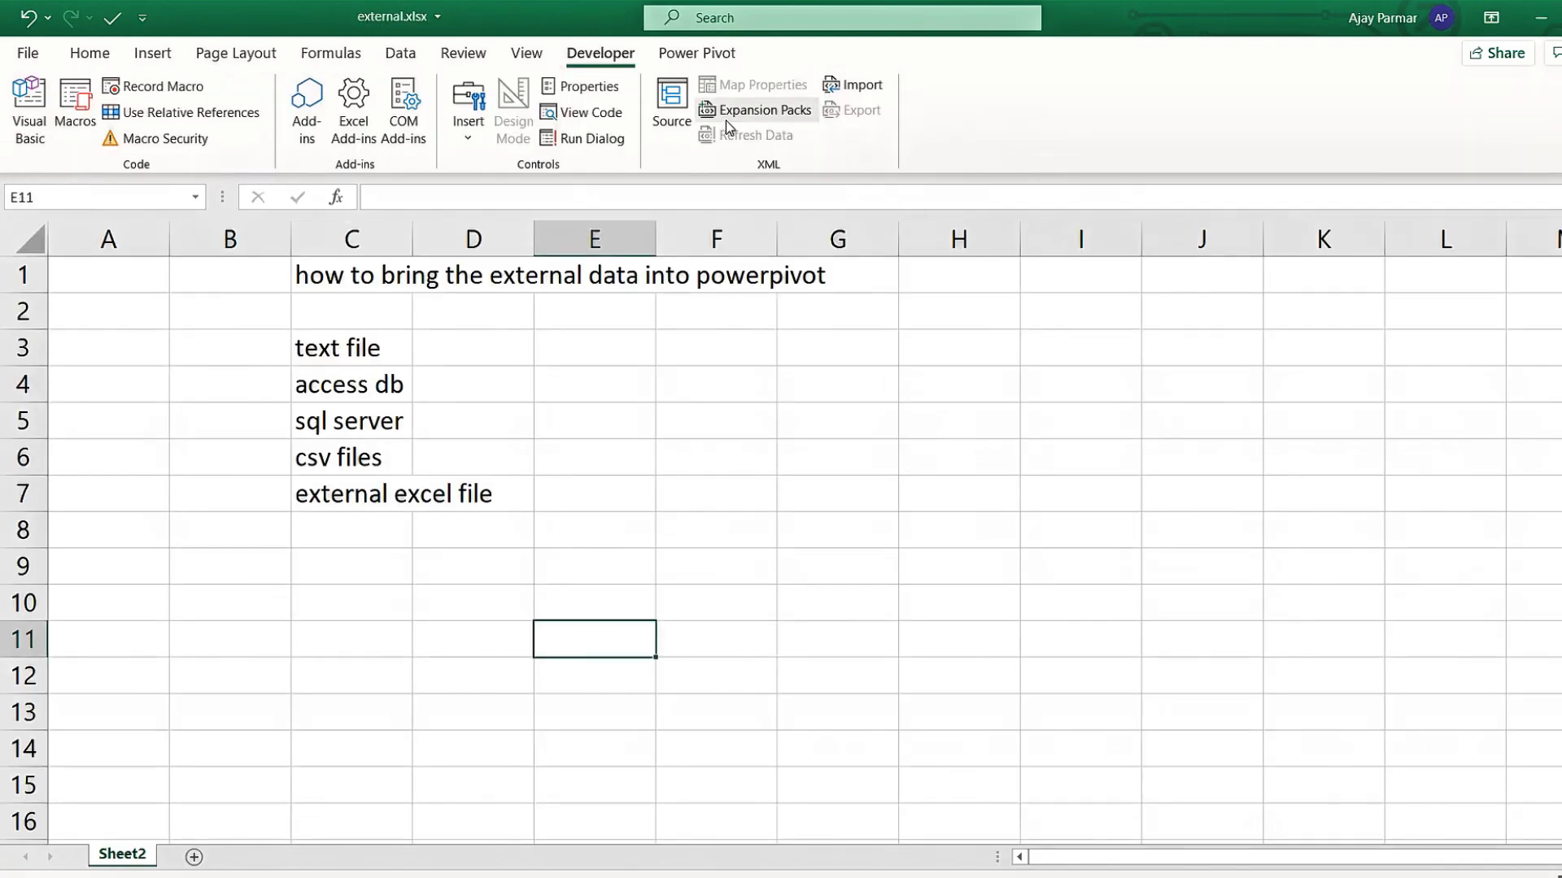
pyautogui.click(701, 56)
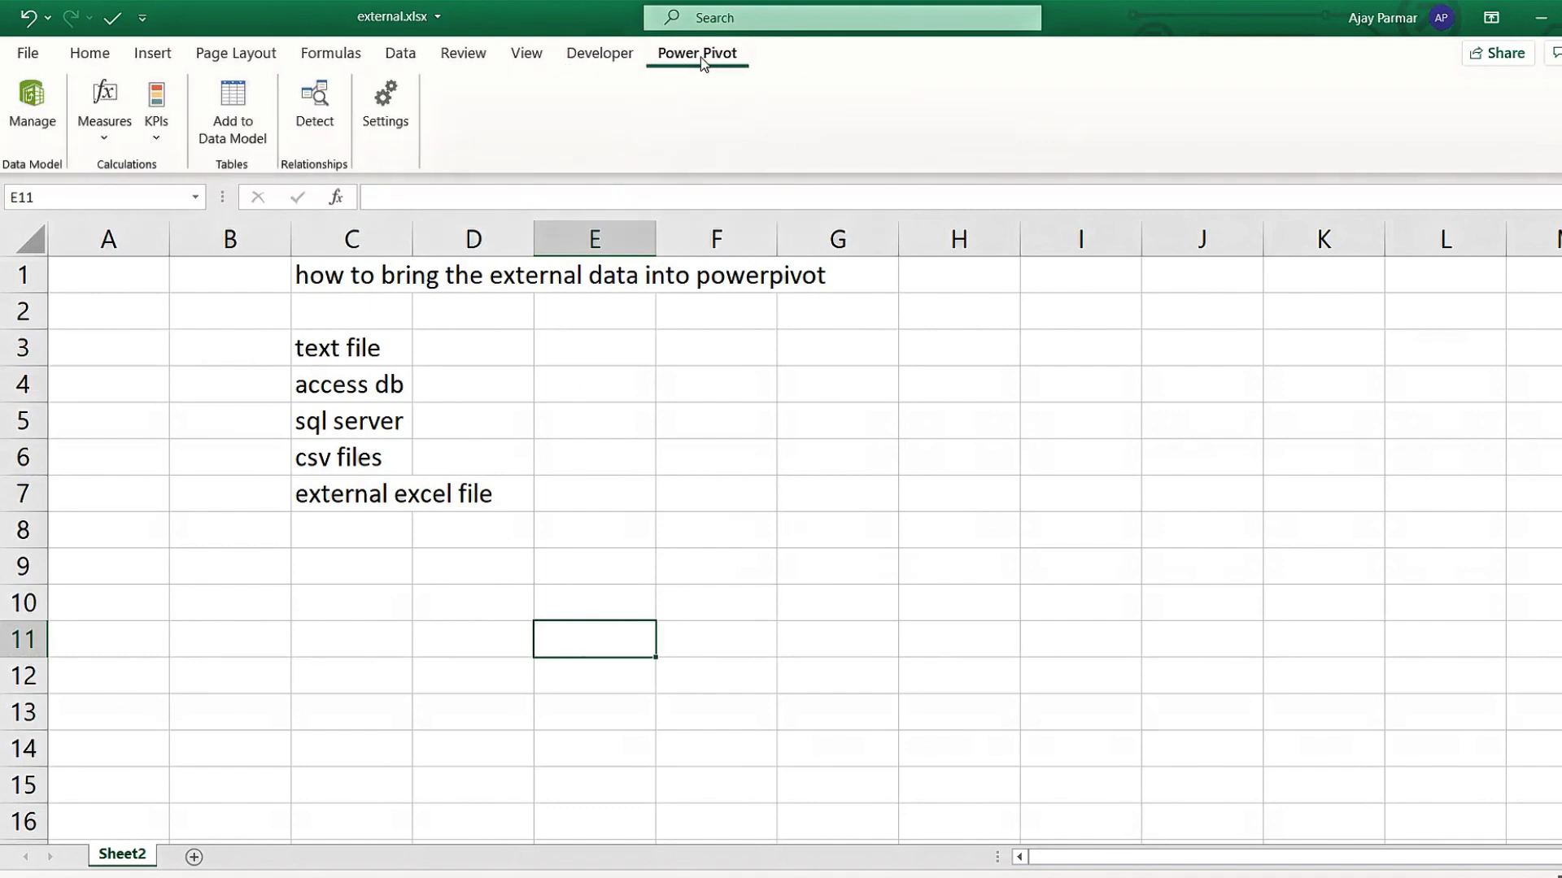
pyautogui.click(32, 99)
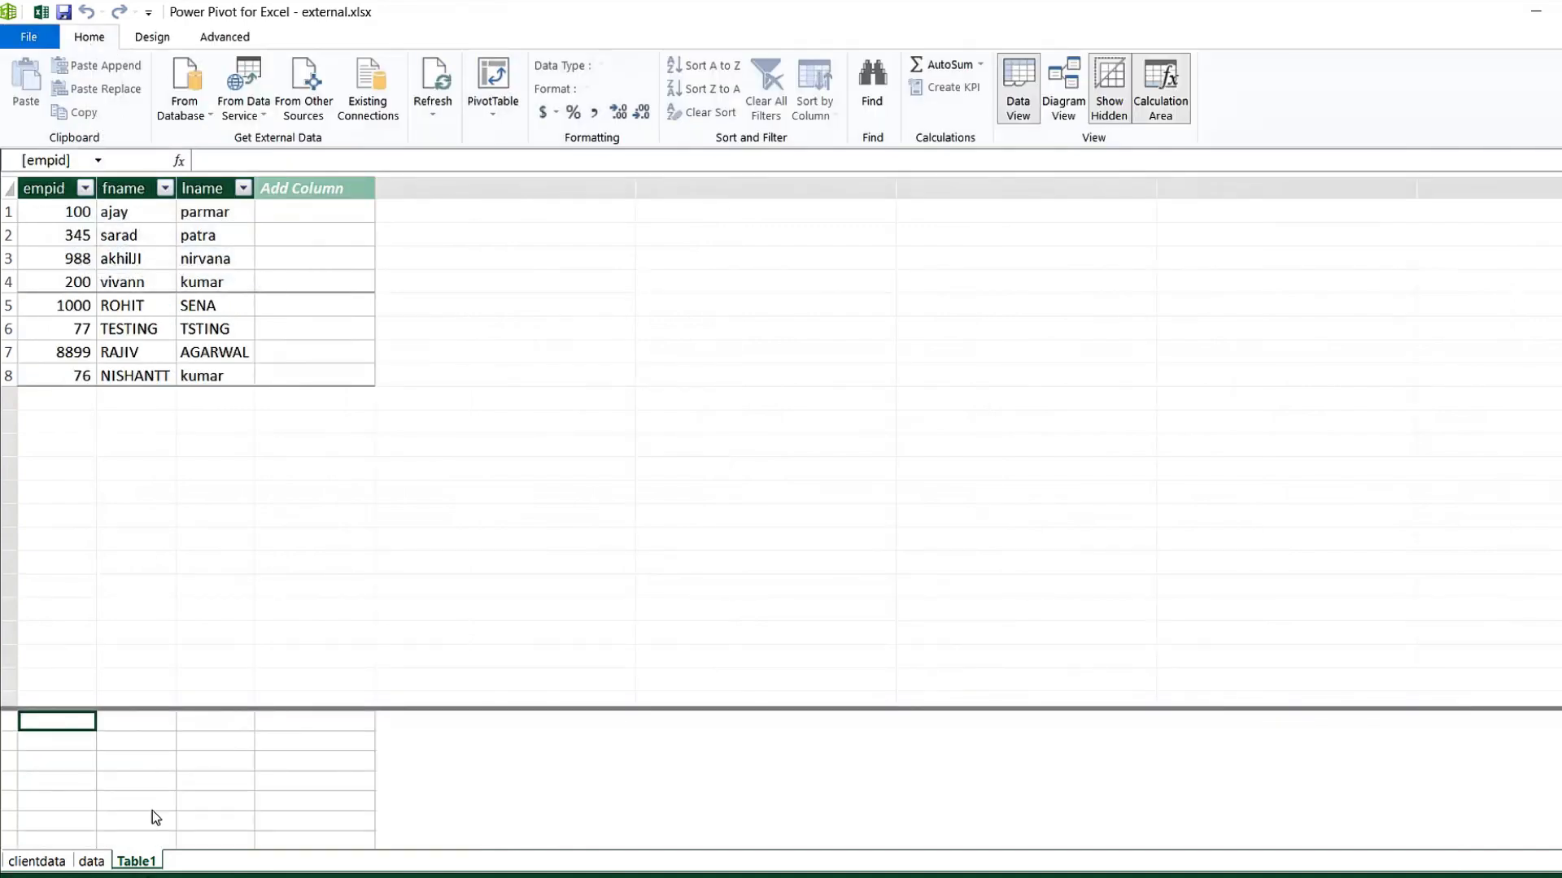
# Delete Table1 and the data table from the model, then choose Delete on clientdata.
pyautogui.rightClick(140, 861)
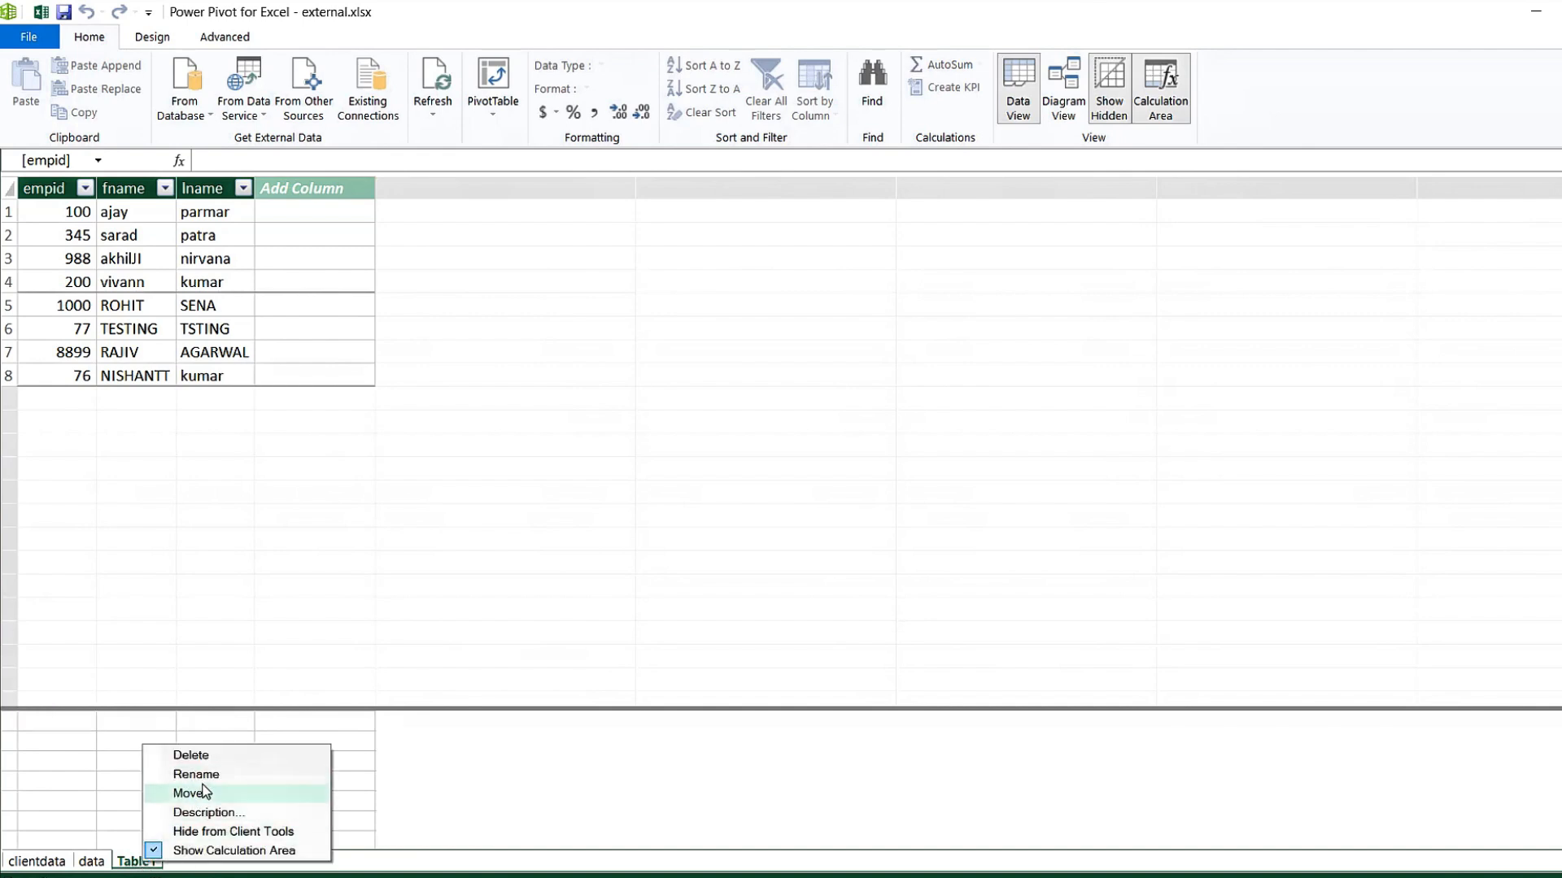
pyautogui.click(196, 757)
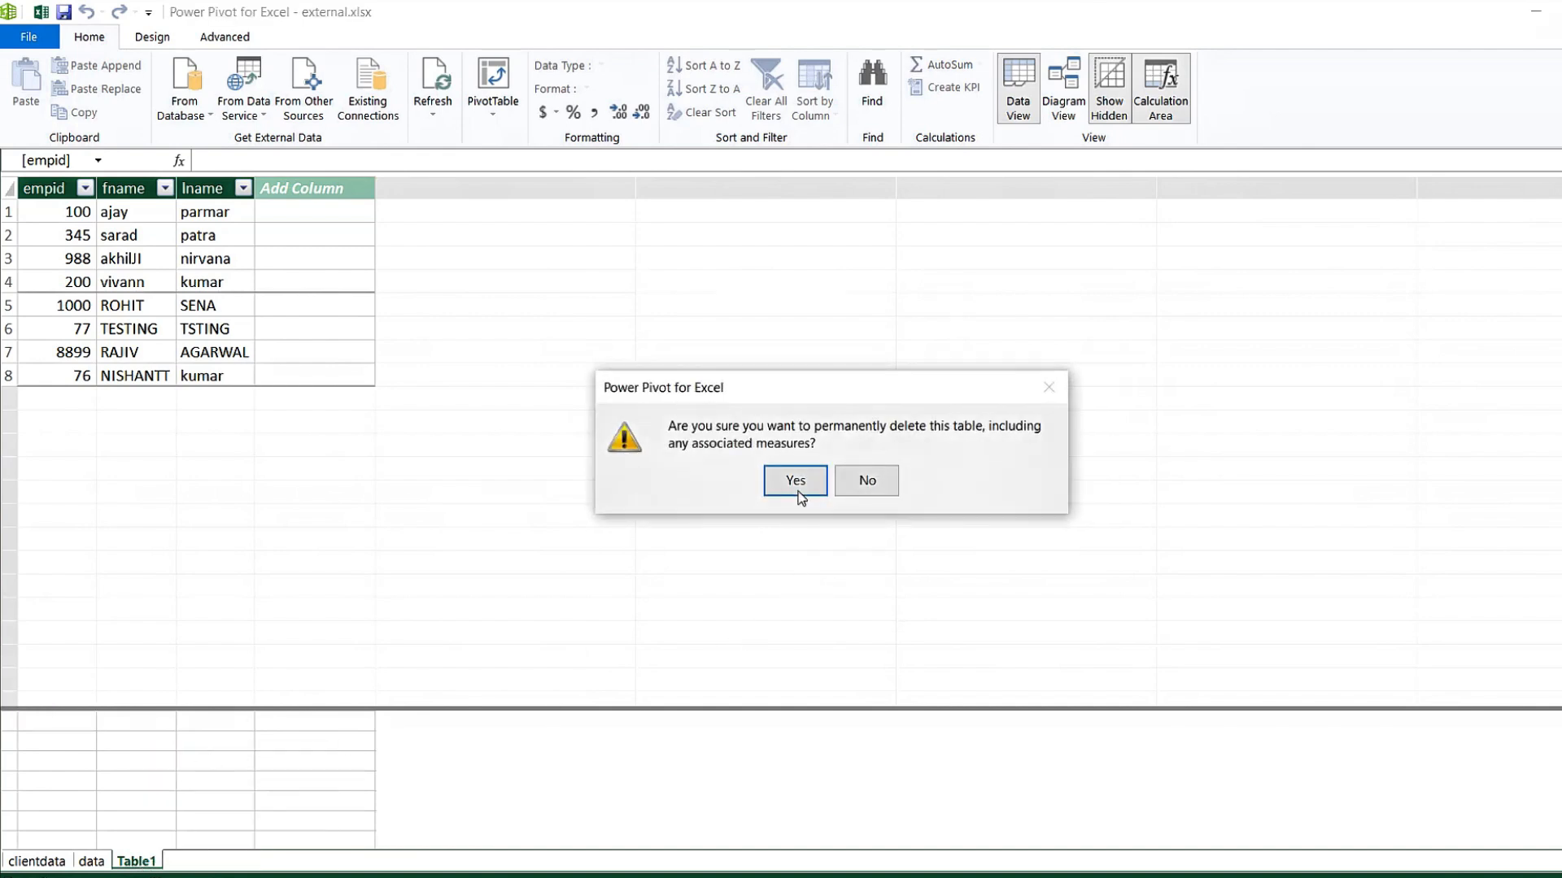
pyautogui.click(796, 488)
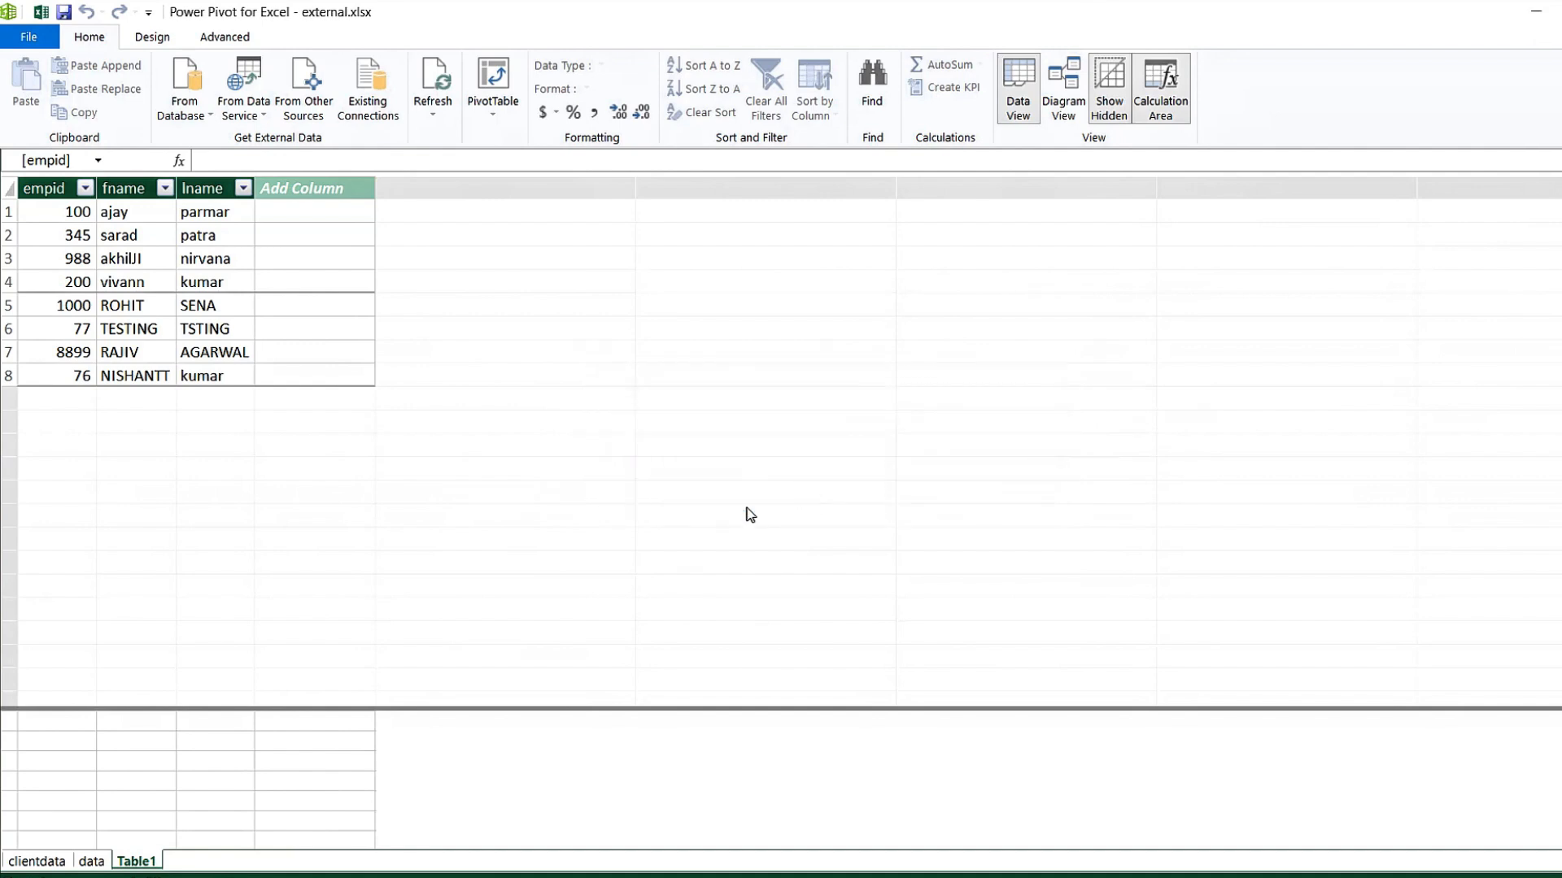
pyautogui.click(93, 862)
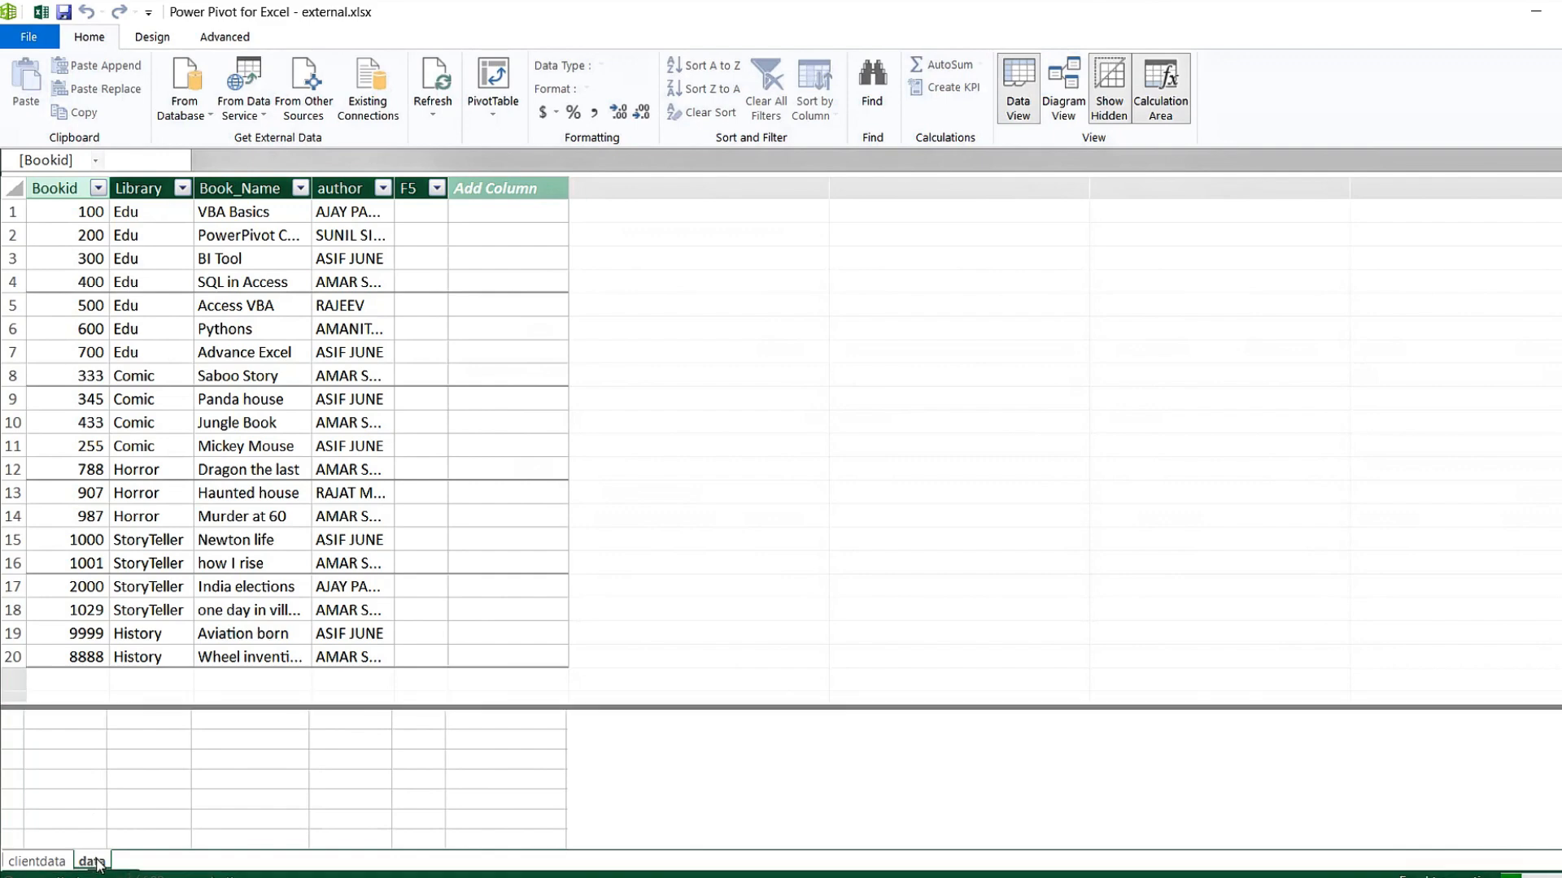
pyautogui.rightClick(95, 859)
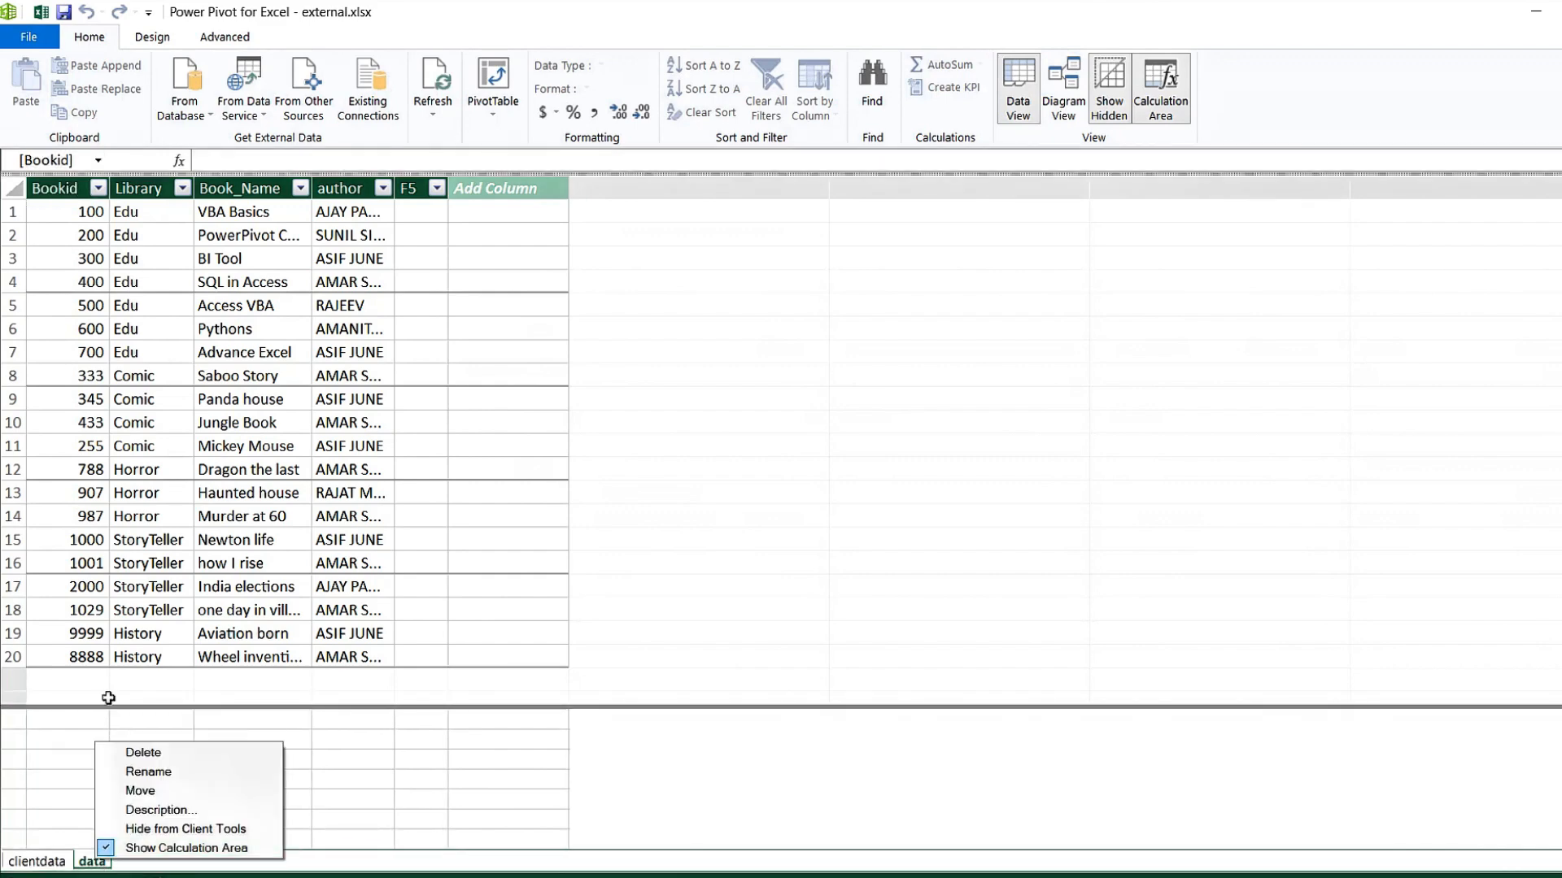
pyautogui.click(143, 753)
pyautogui.click(773, 486)
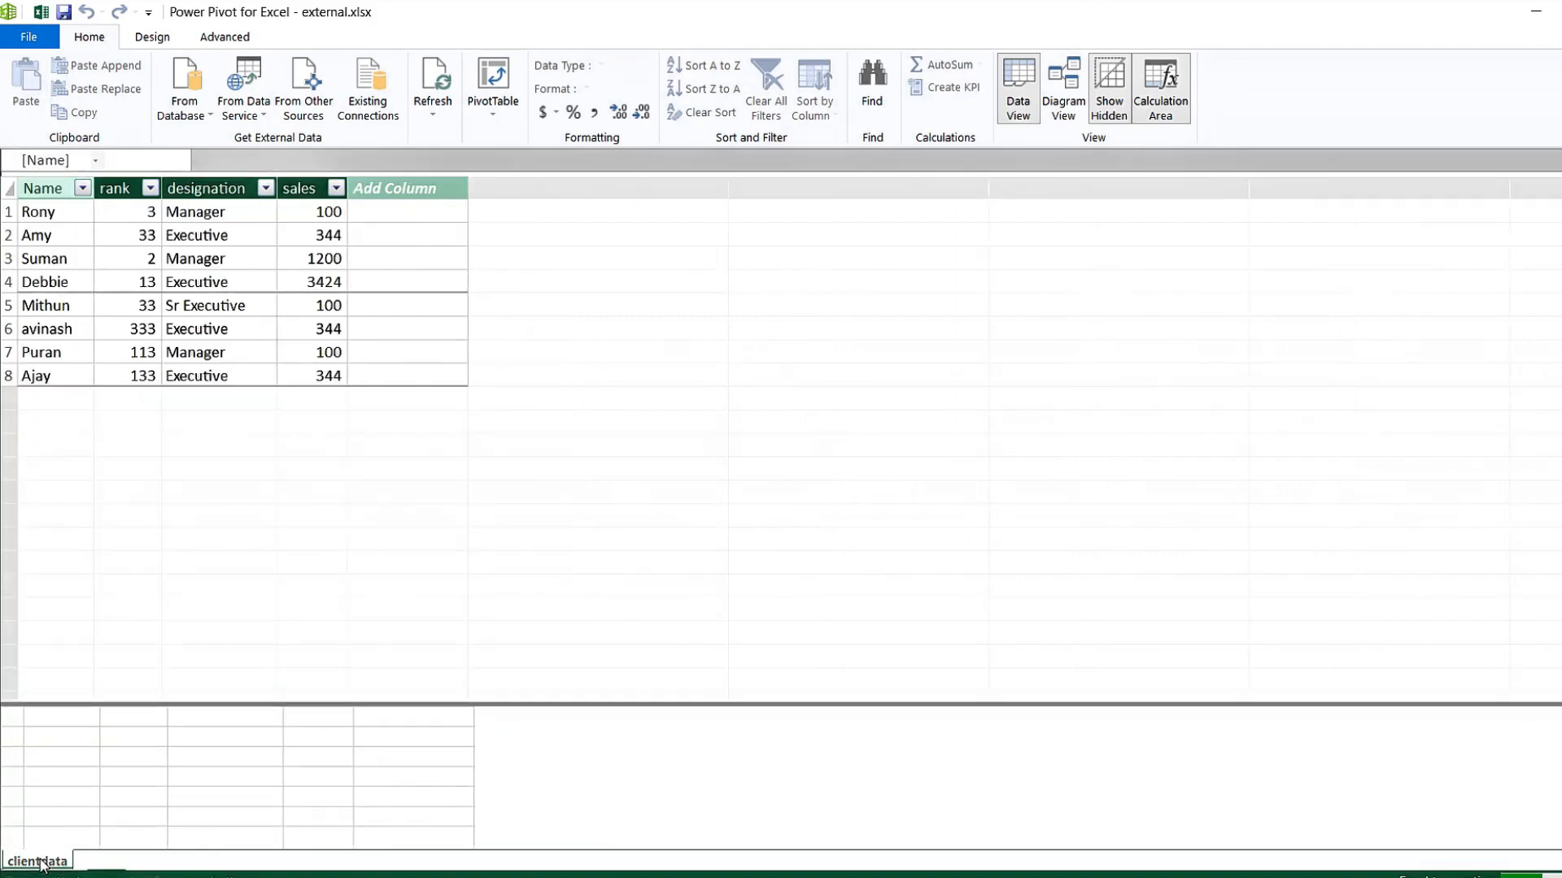
pyautogui.rightClick(41, 864)
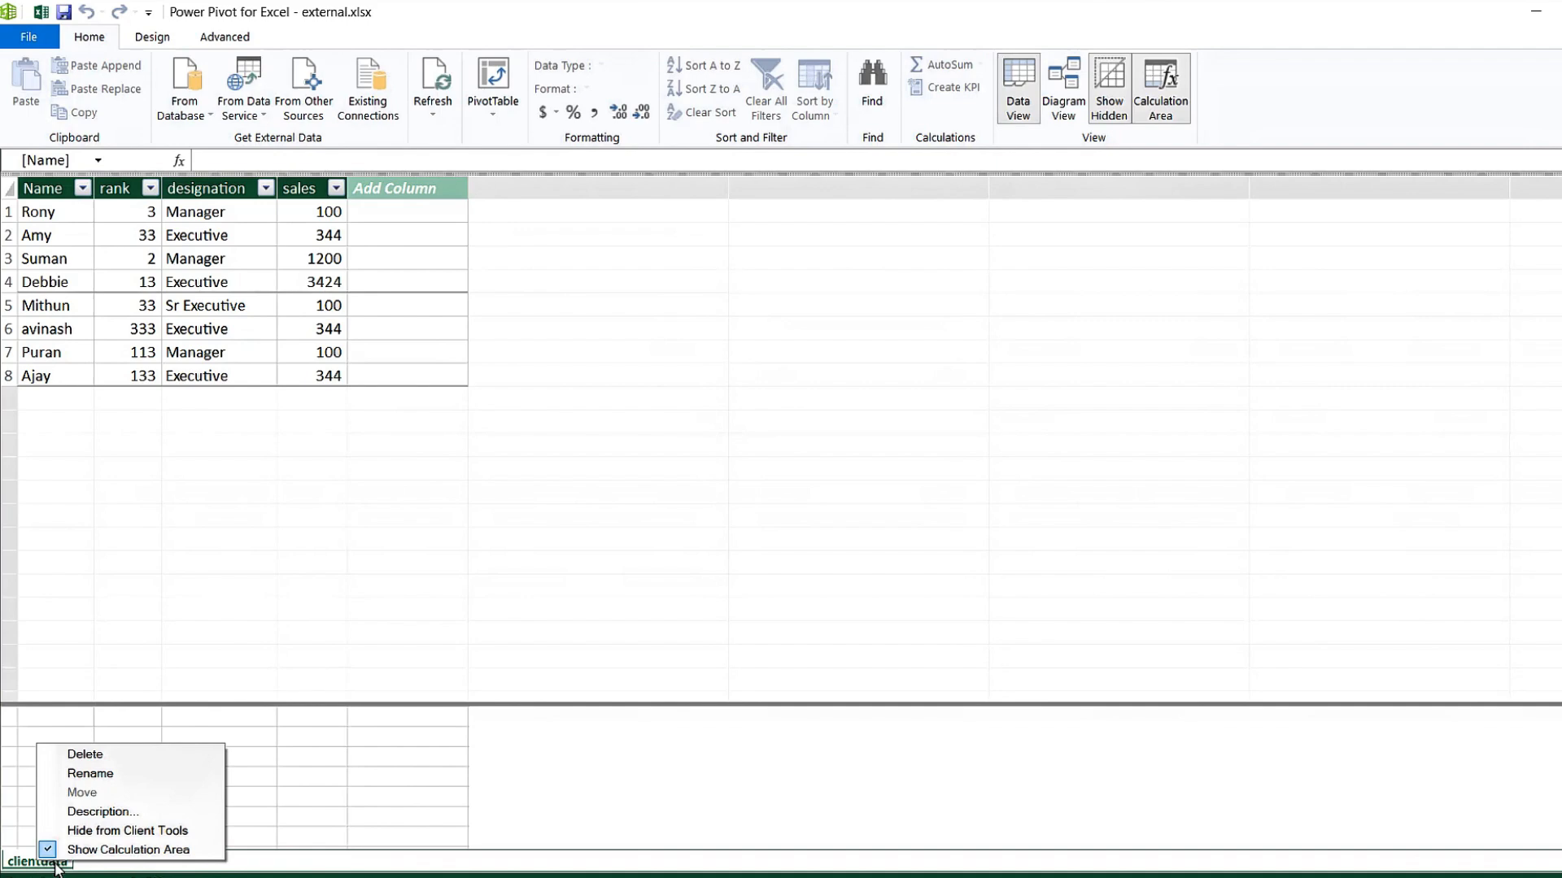
pyautogui.click(85, 753)
# Confirm deleting the clientdata table and bring up the database import sources.
pyautogui.click(796, 481)
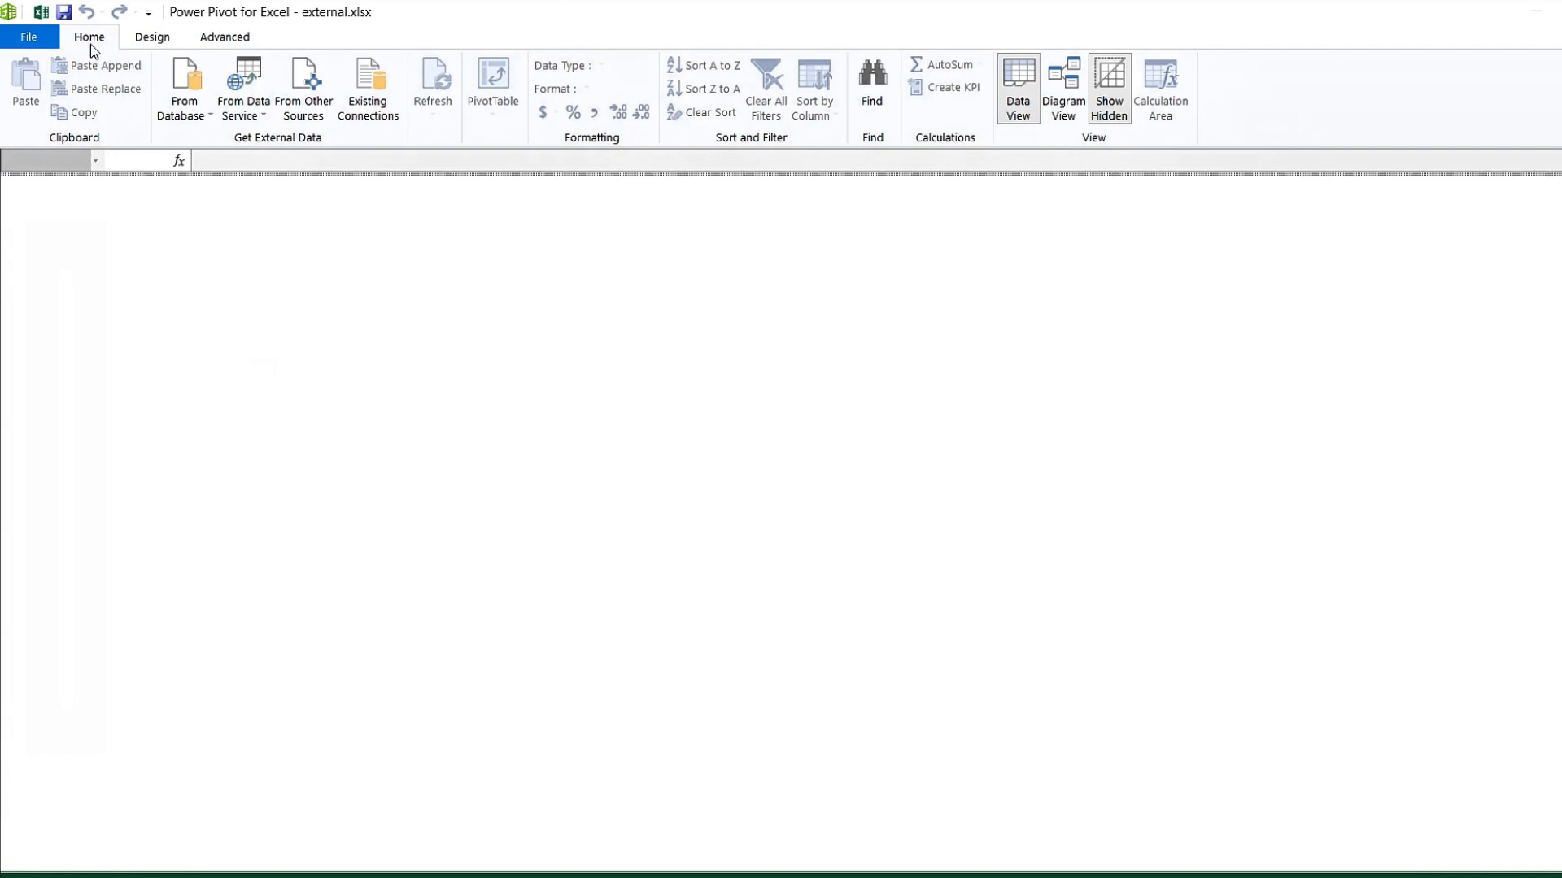
pyautogui.click(203, 122)
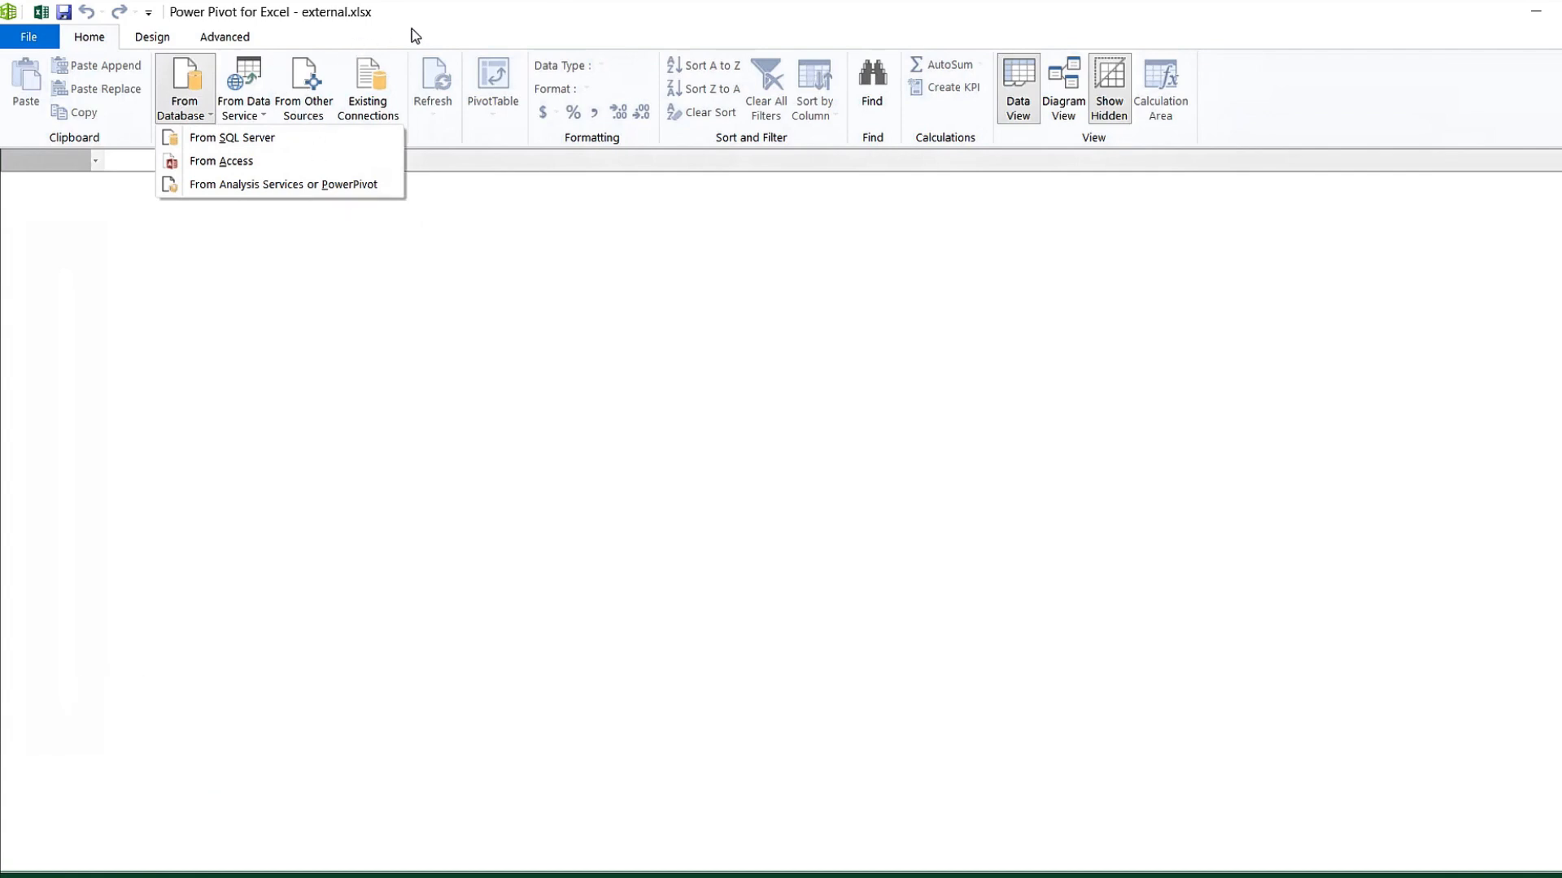
# Choose Text File under From Other Sources and advance to the flat-file connection page.
pyautogui.click(479, 22)
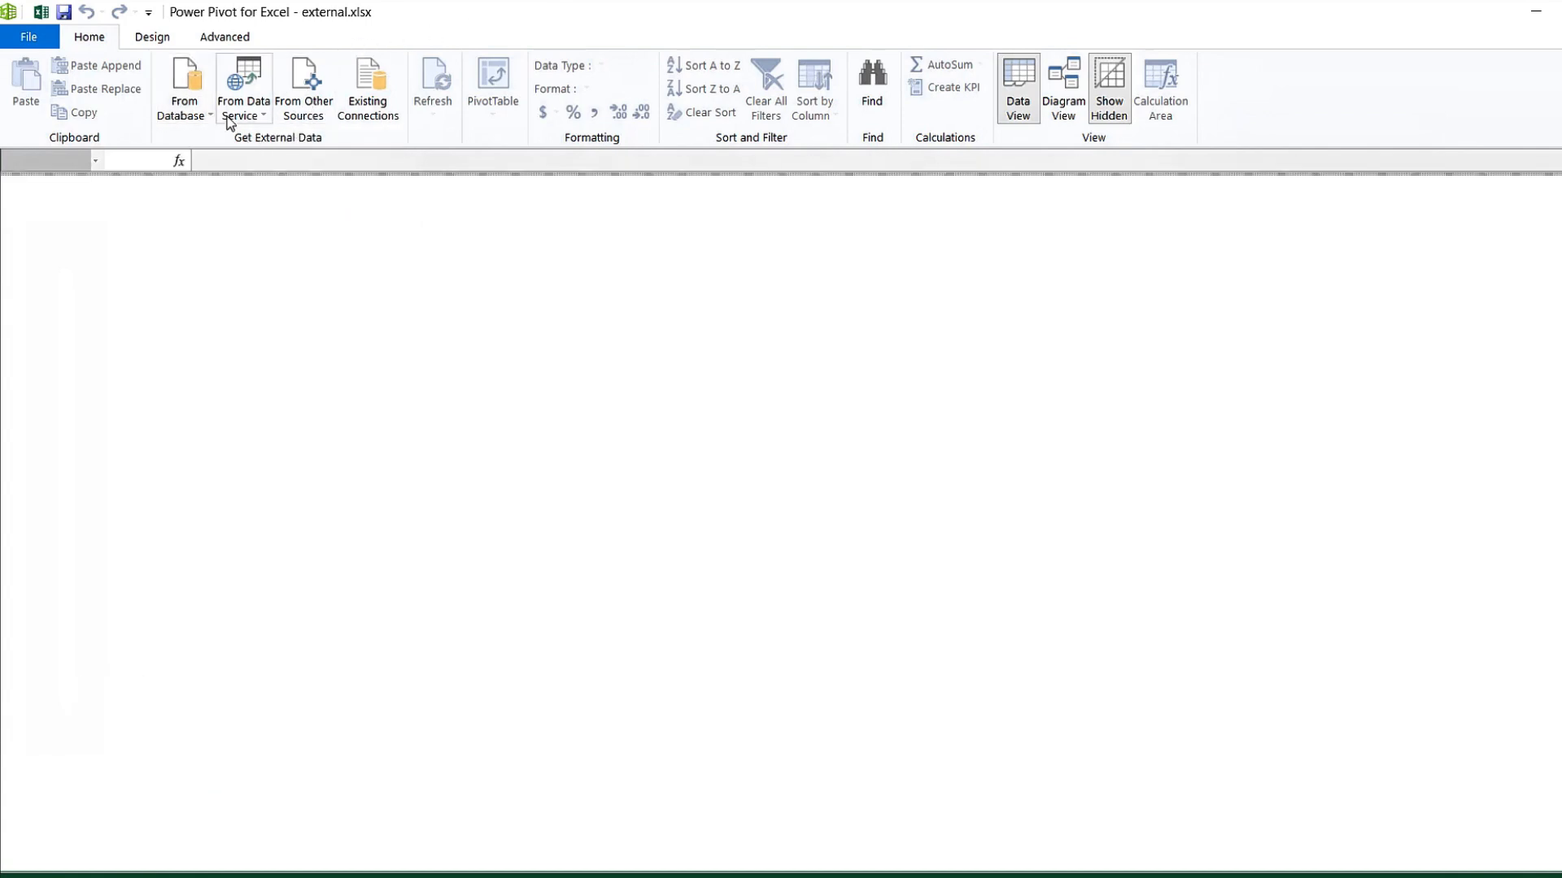
pyautogui.click(318, 109)
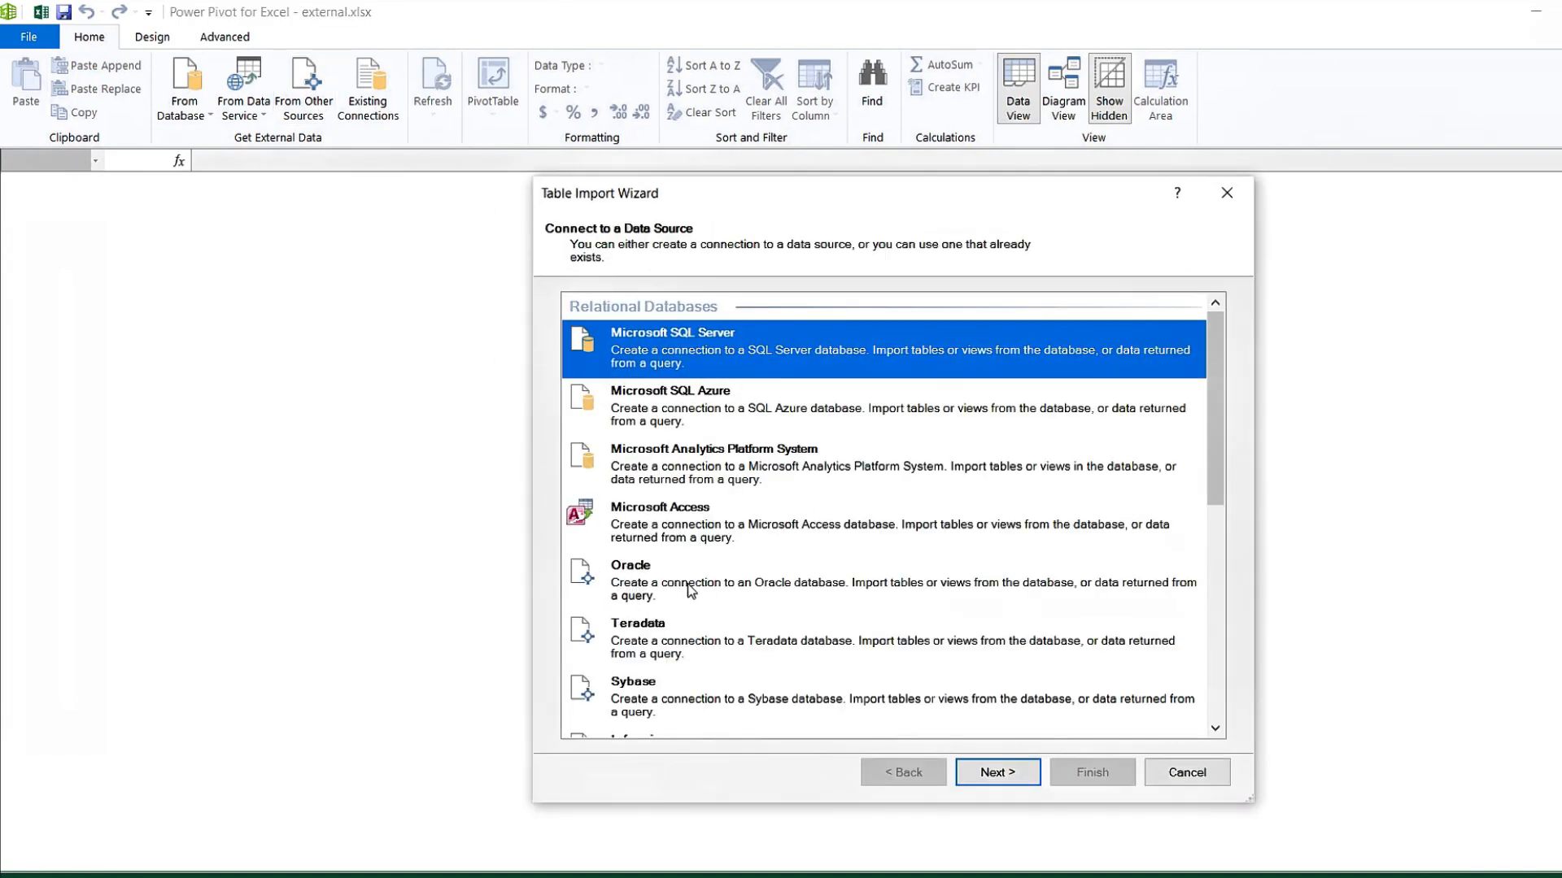
pyautogui.click(659, 583)
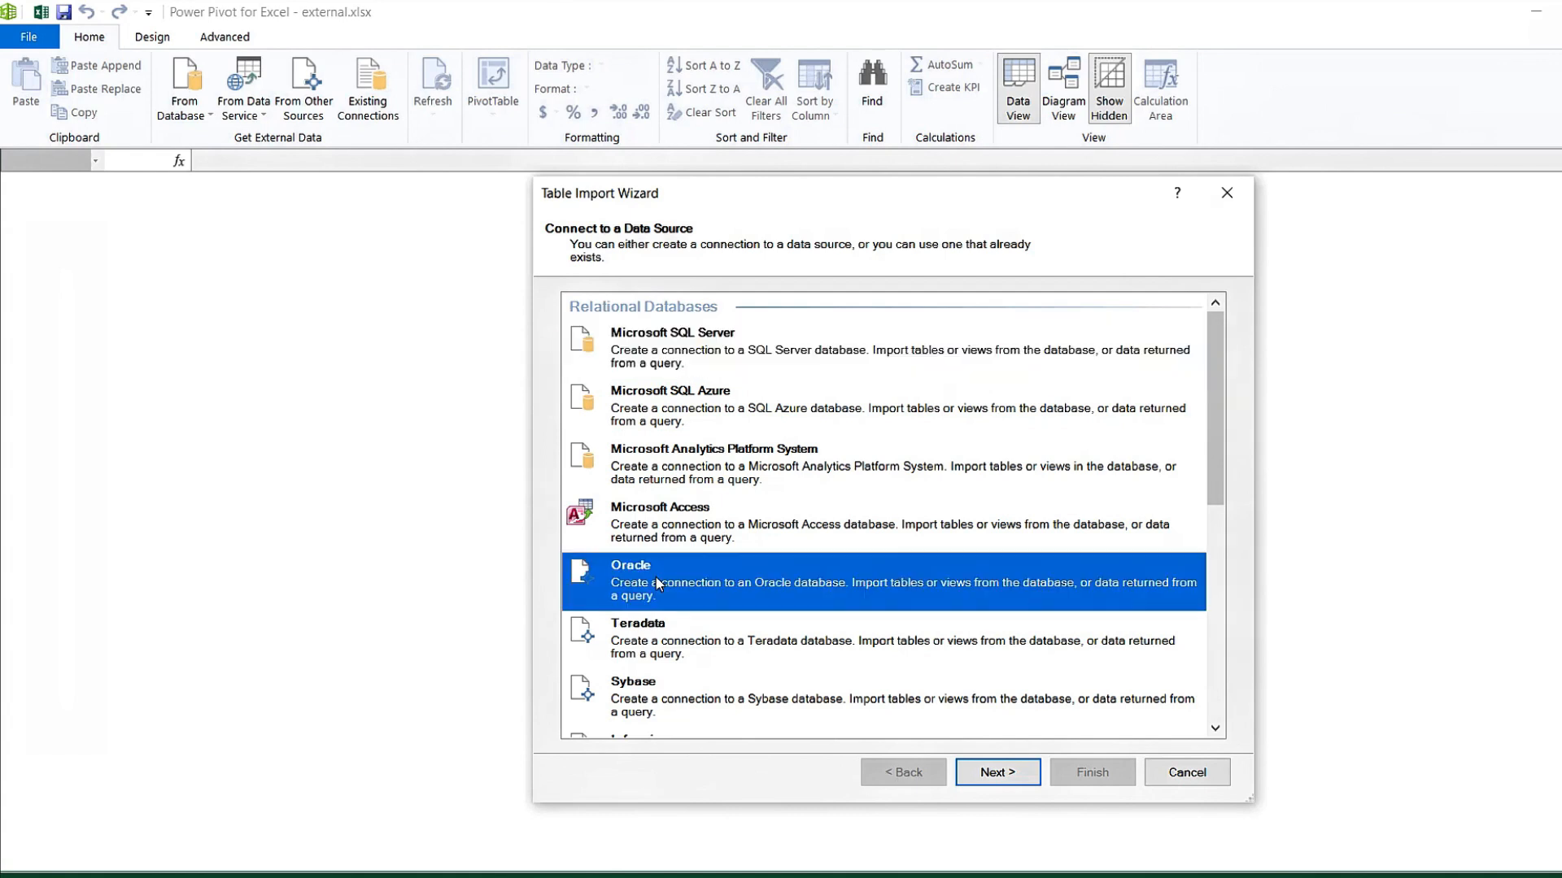
pyautogui.click(684, 657)
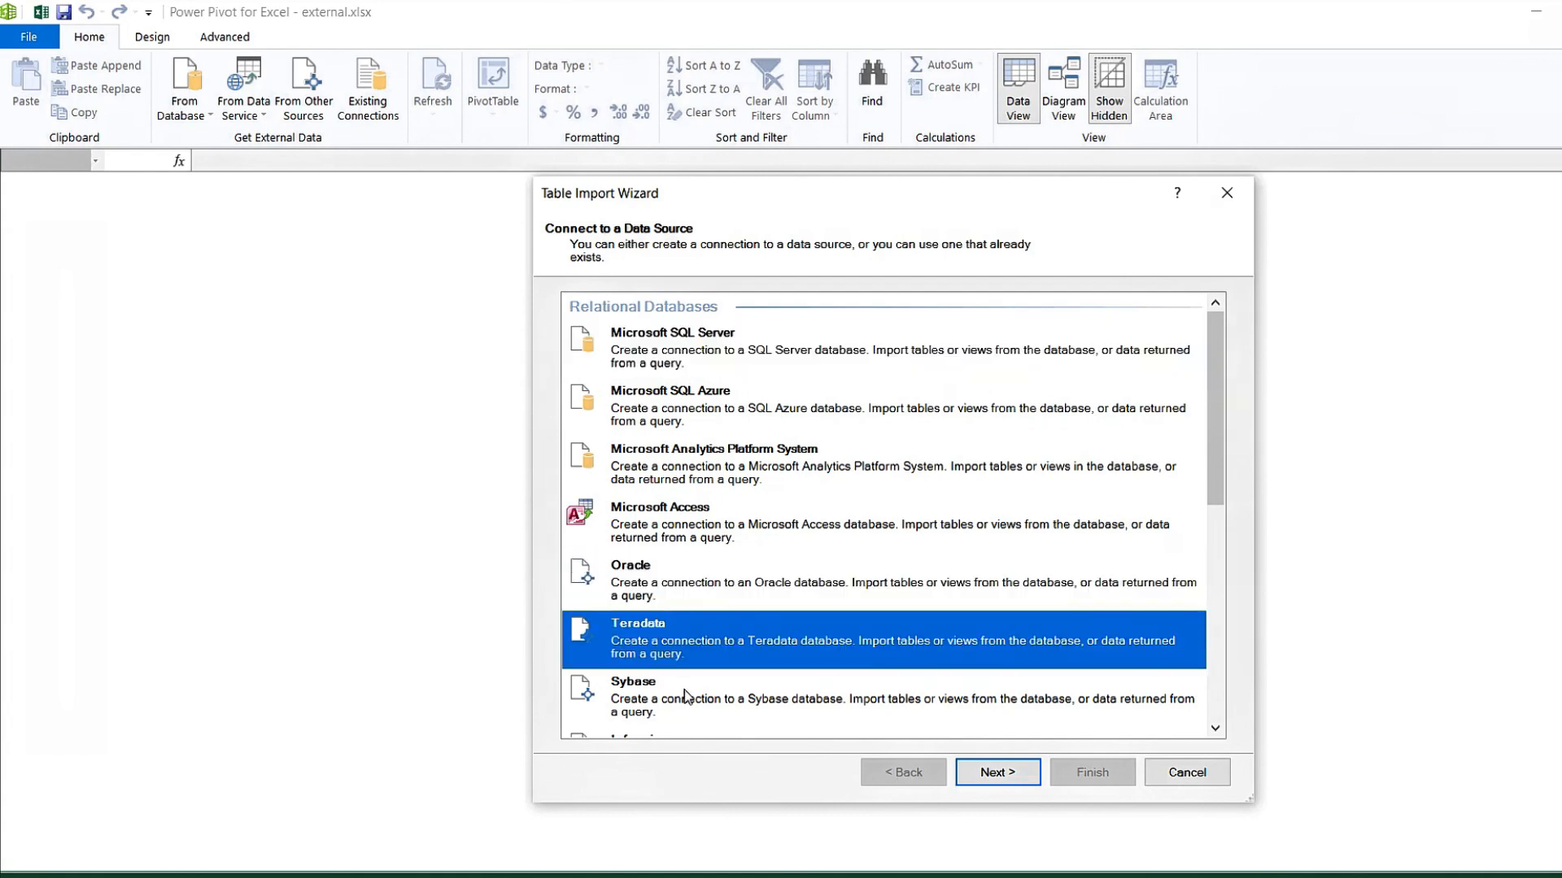
pyautogui.click(685, 689)
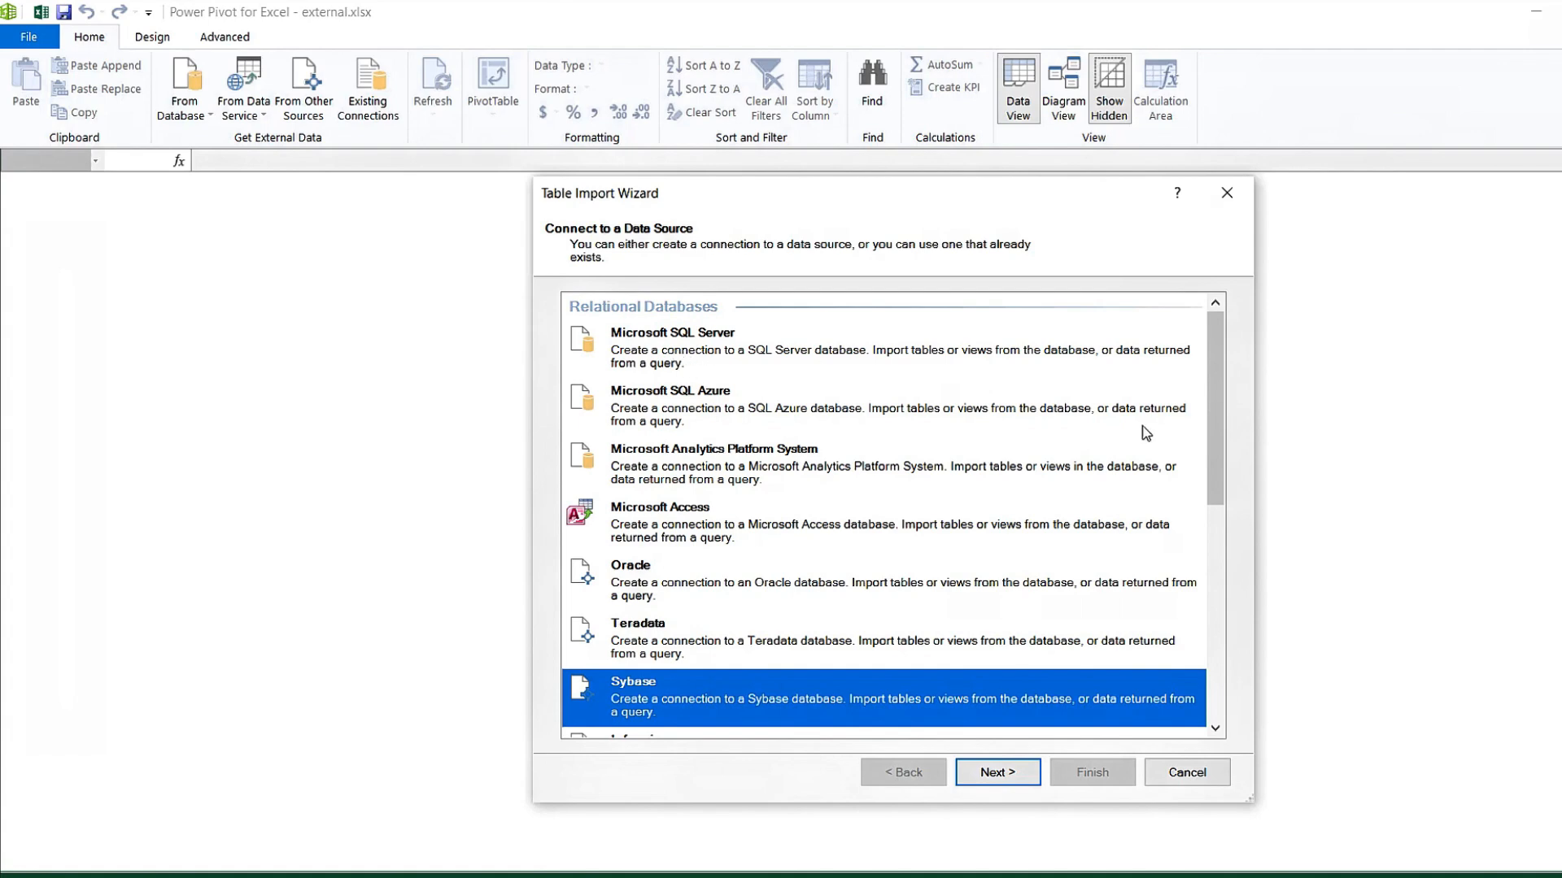
pyautogui.moveTo(1210, 466); pyautogui.dragTo(1214, 675)
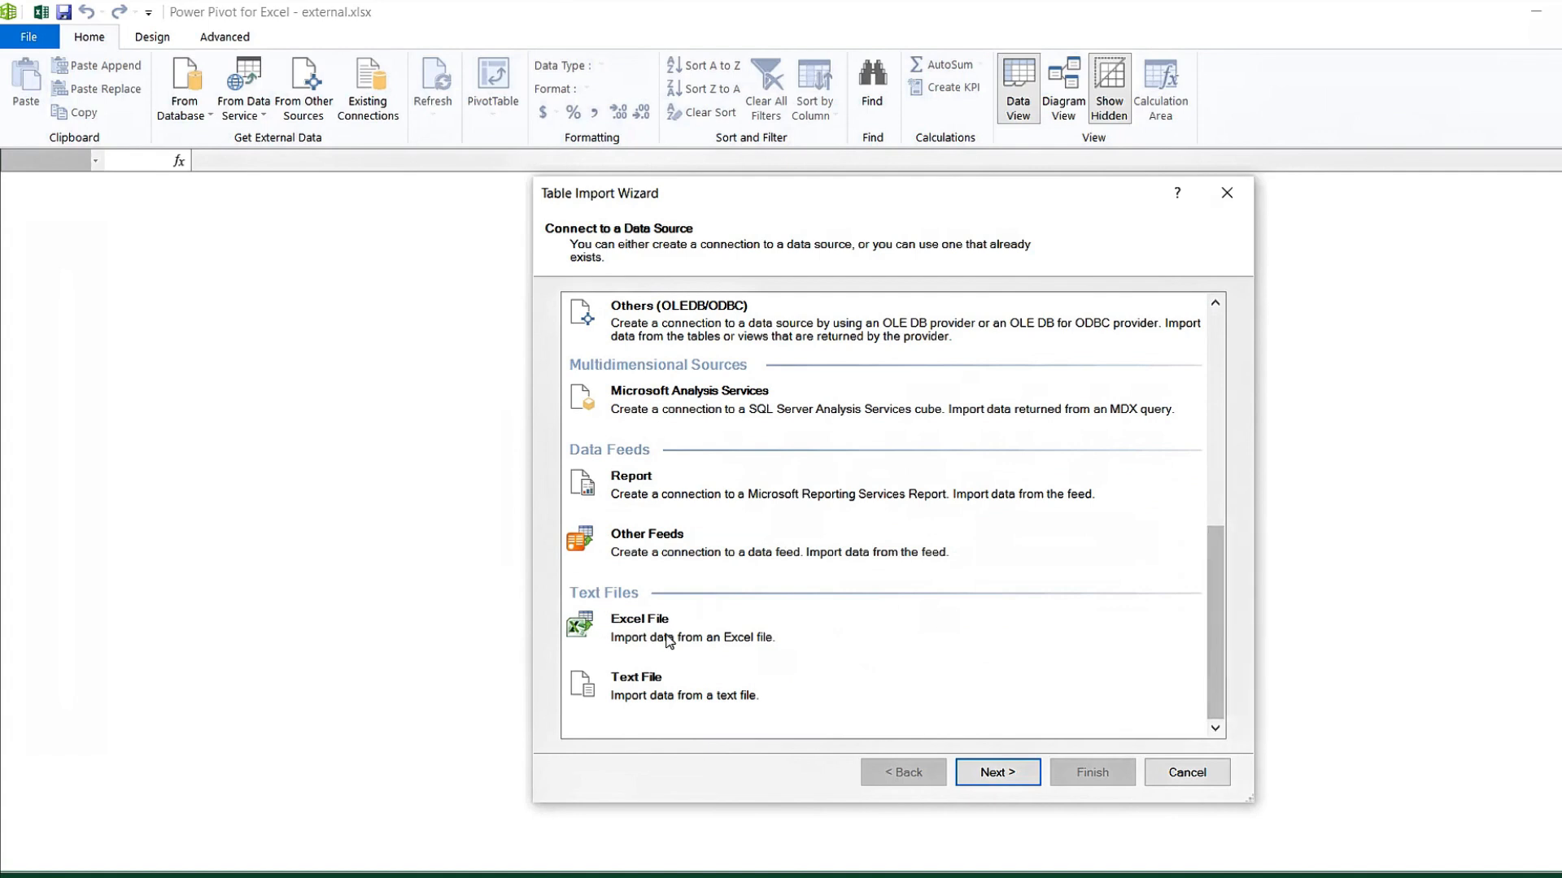
pyautogui.click(652, 693)
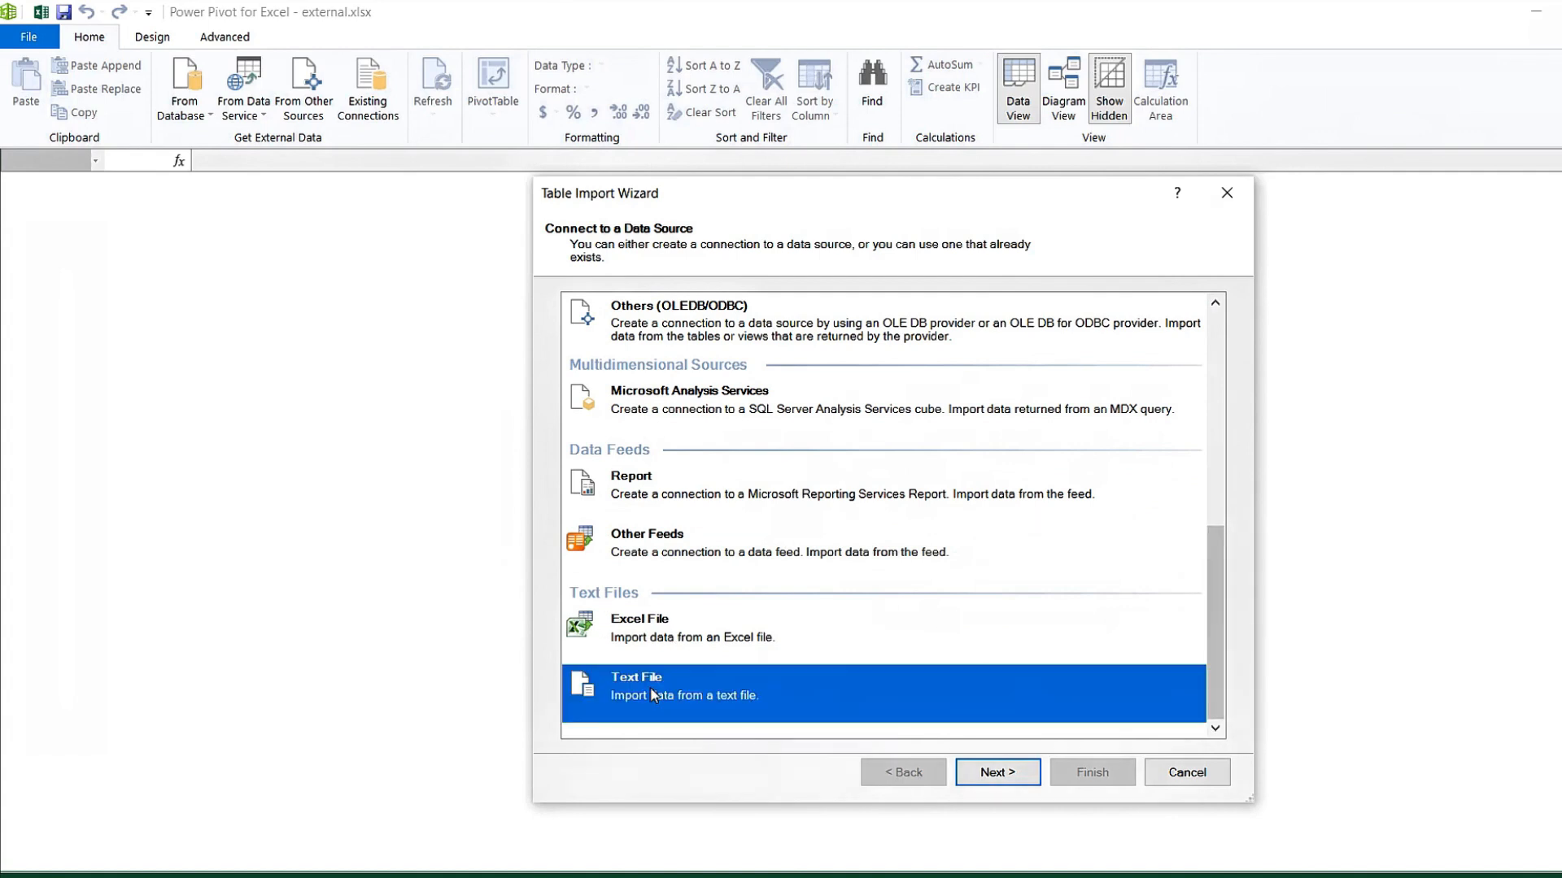
pyautogui.click(1013, 778)
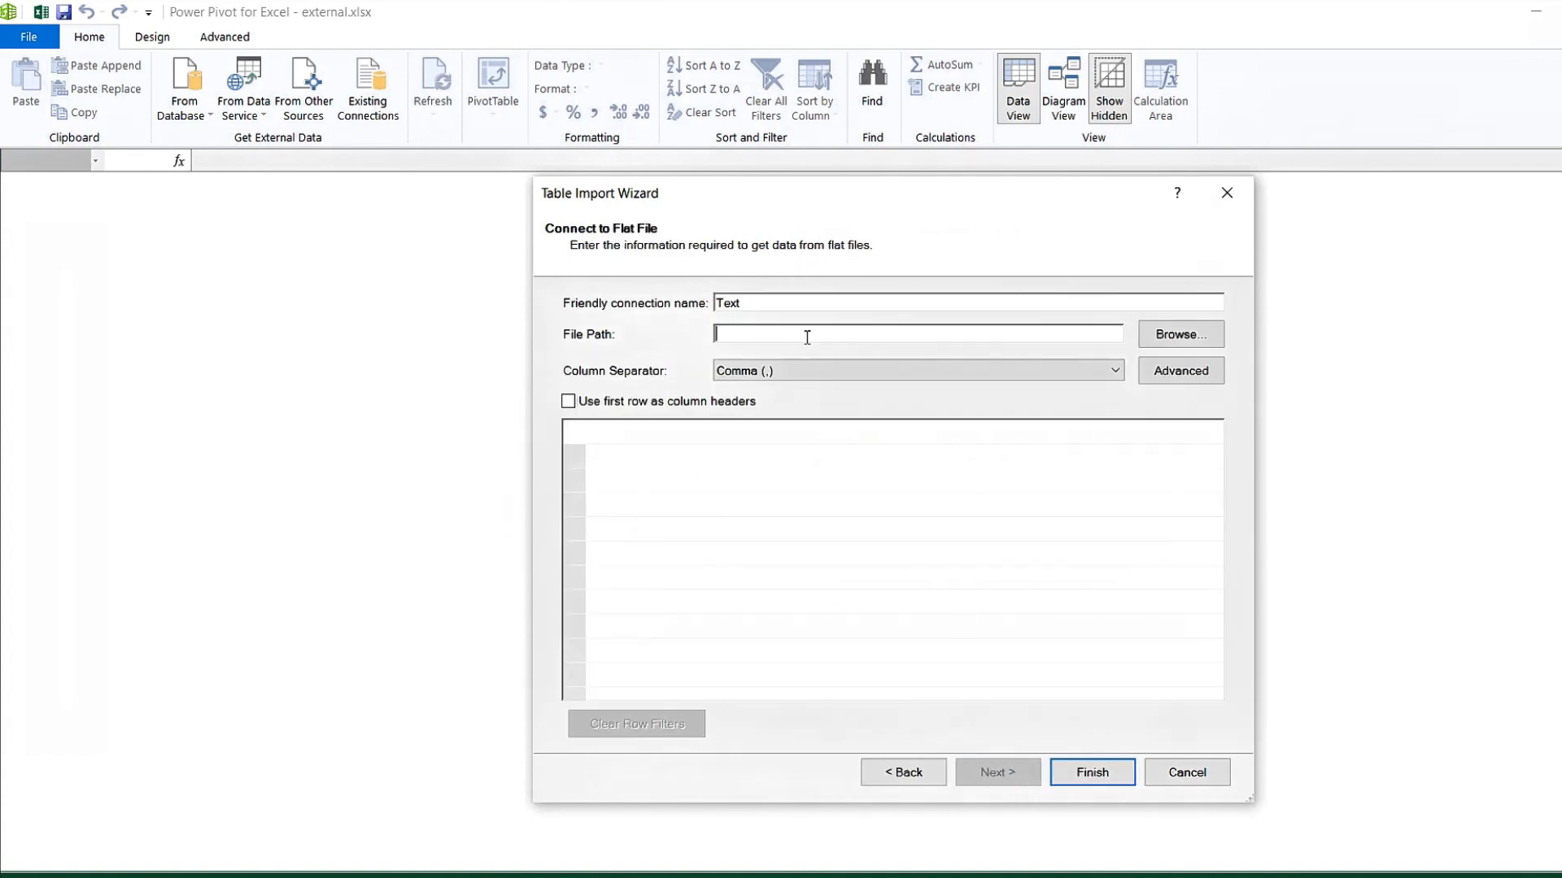
# Open clientdata.txt from Desktop > PowerPivot > ENG PAID > Chapter3 - Import External Data.
pyautogui.click(1193, 338)
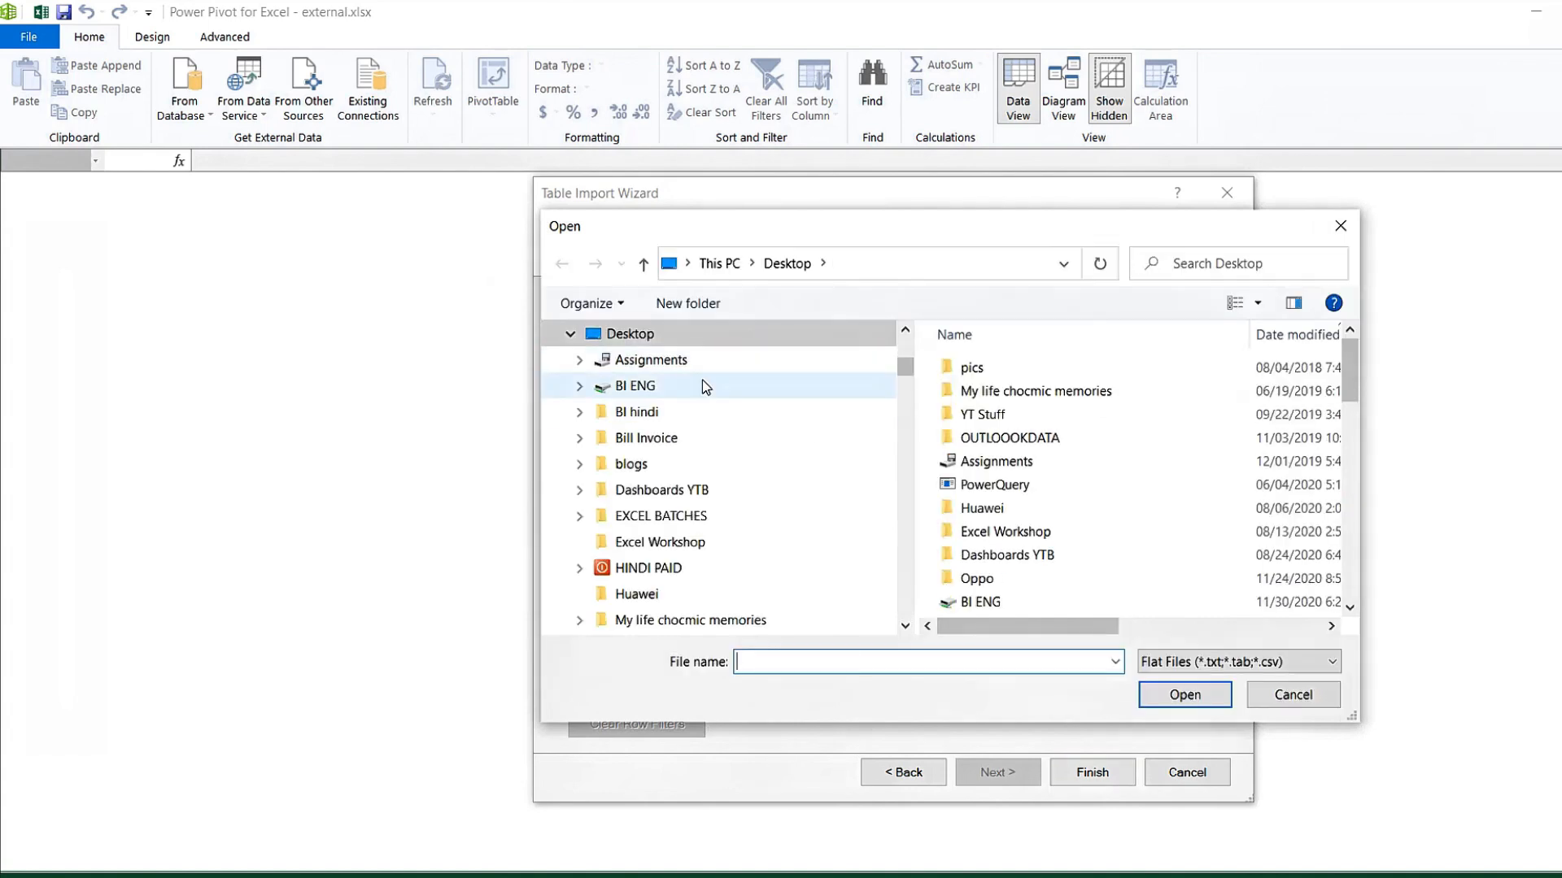
pyautogui.click(637, 341)
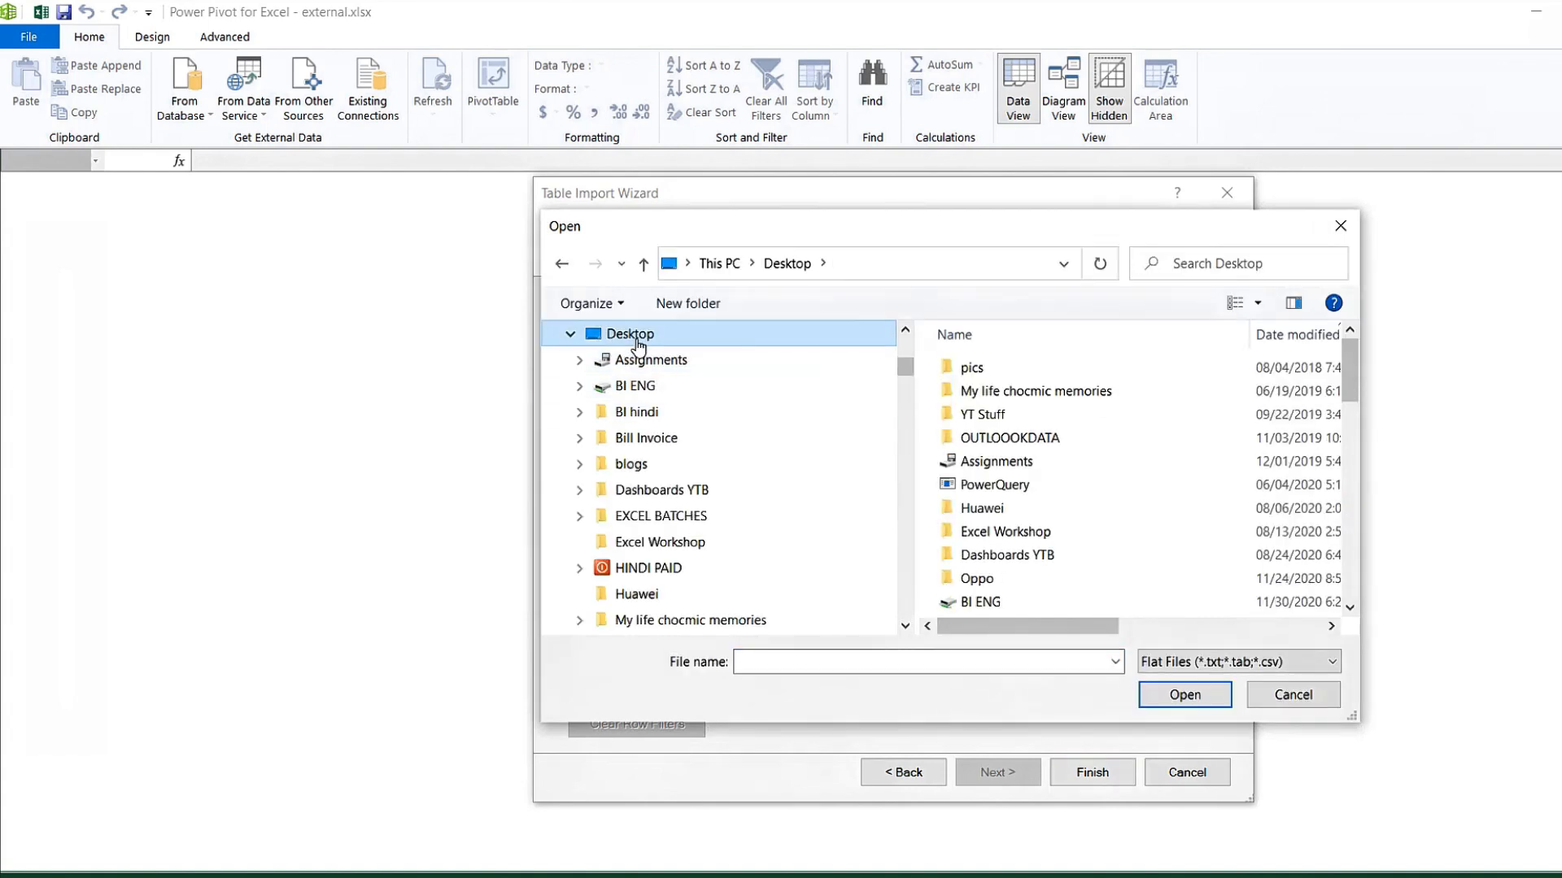
pyautogui.click(1010, 464)
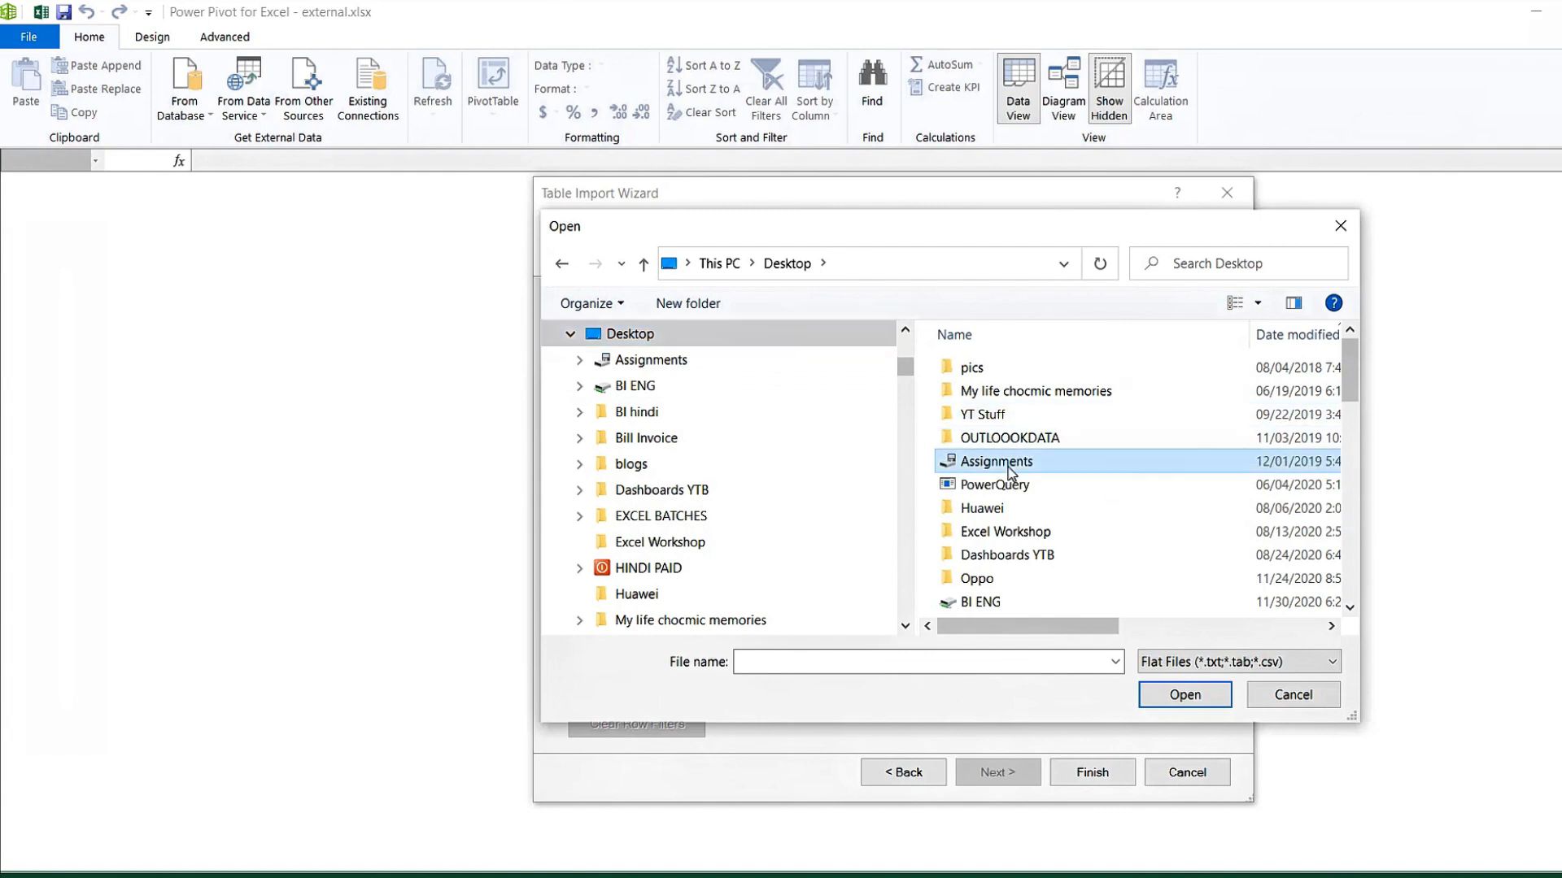
pyautogui.press('Down')
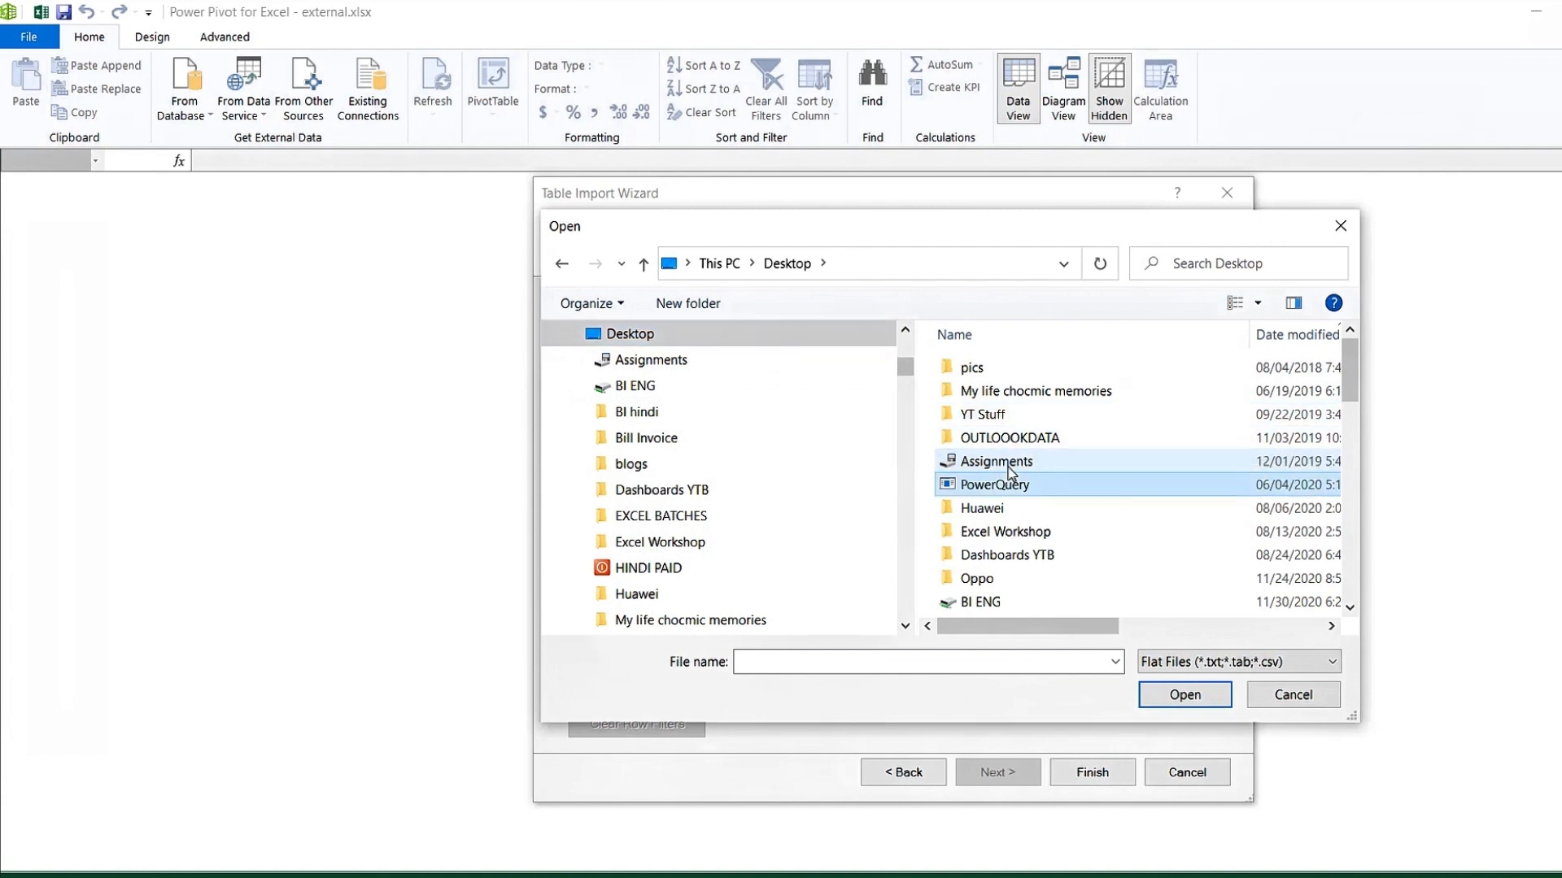
pyautogui.press('p')
pyautogui.press('Return')
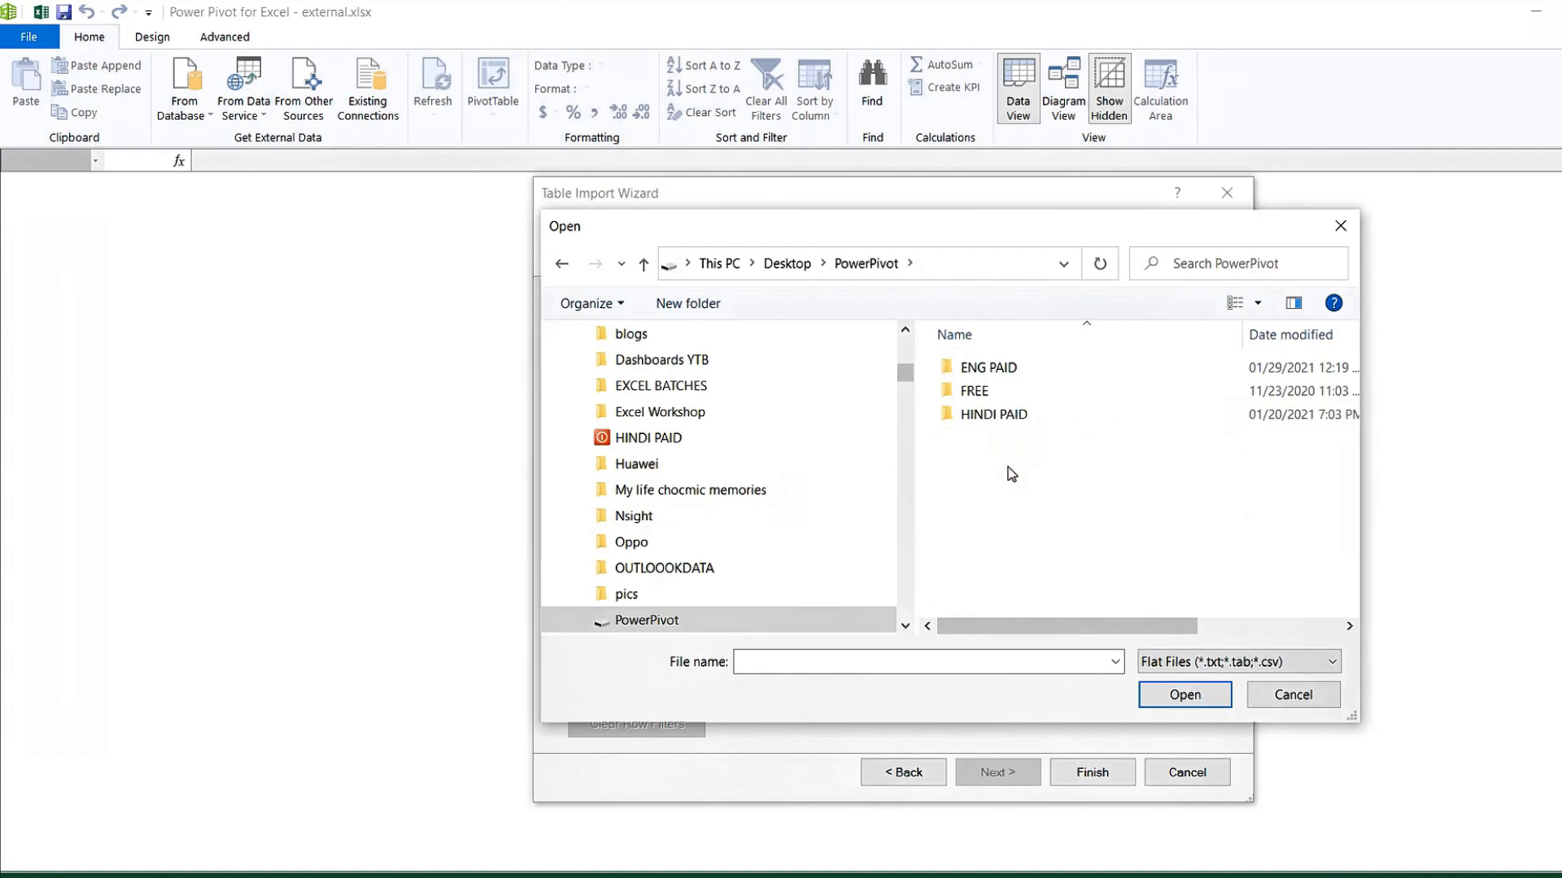
pyautogui.click(976, 370)
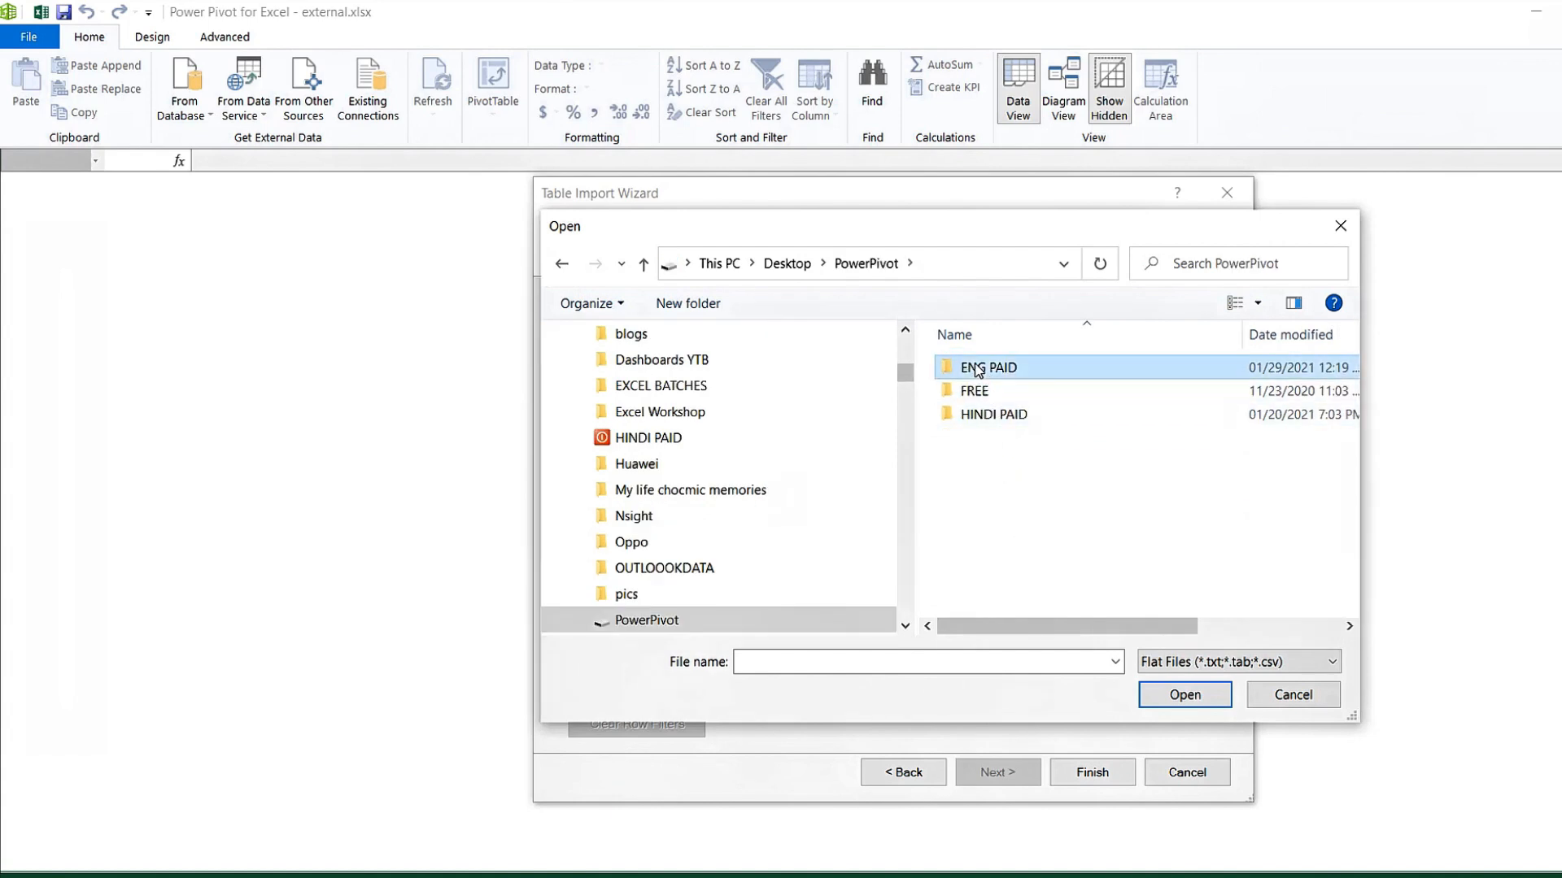
pyautogui.doubleClick(977, 370)
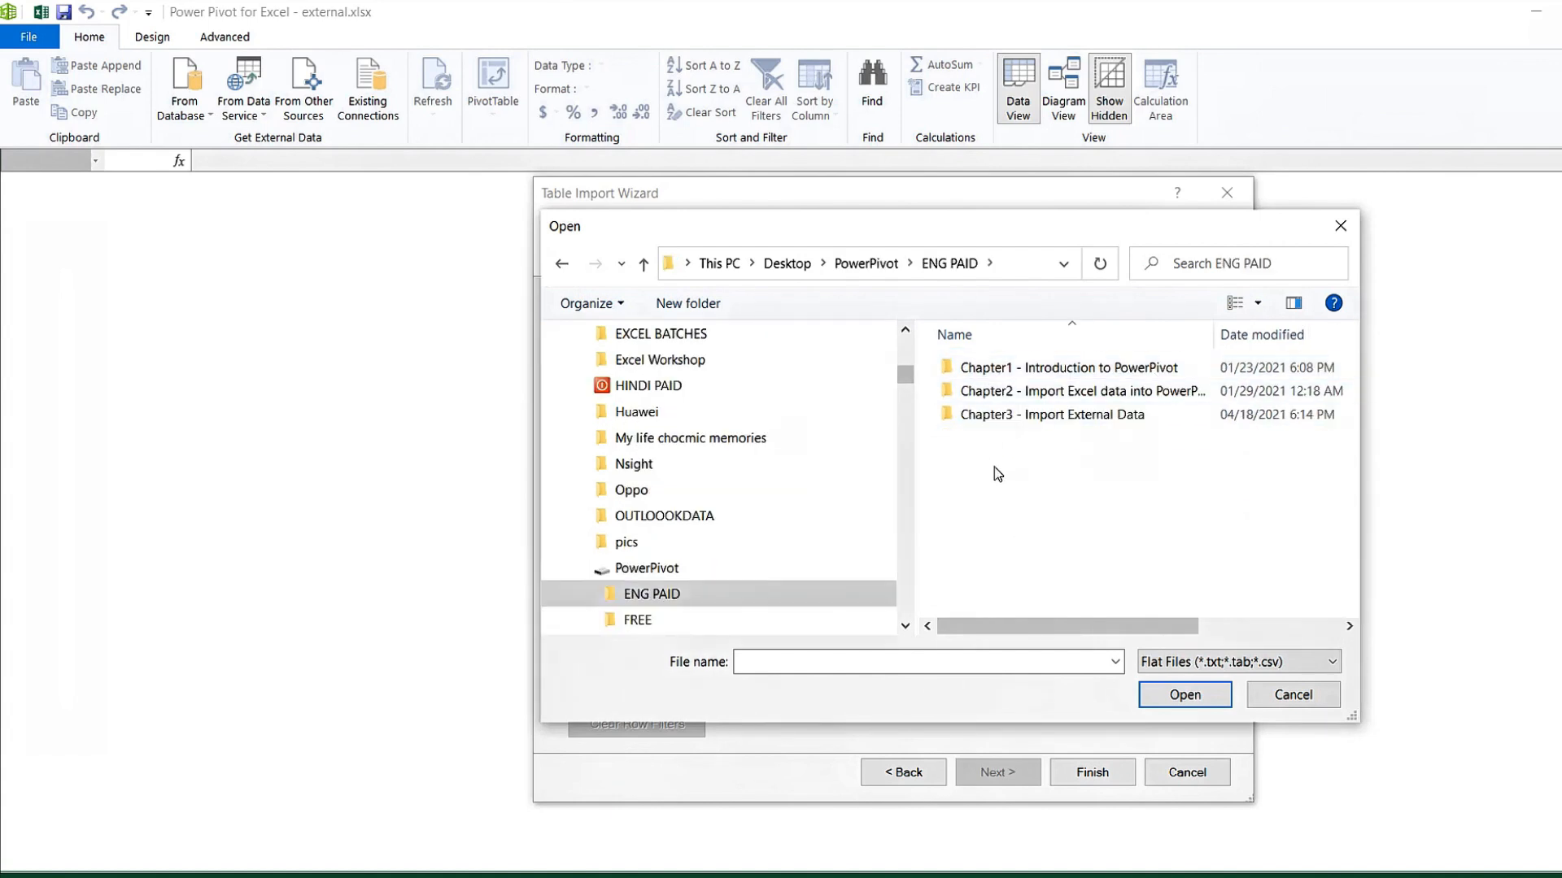
pyautogui.doubleClick(1002, 415)
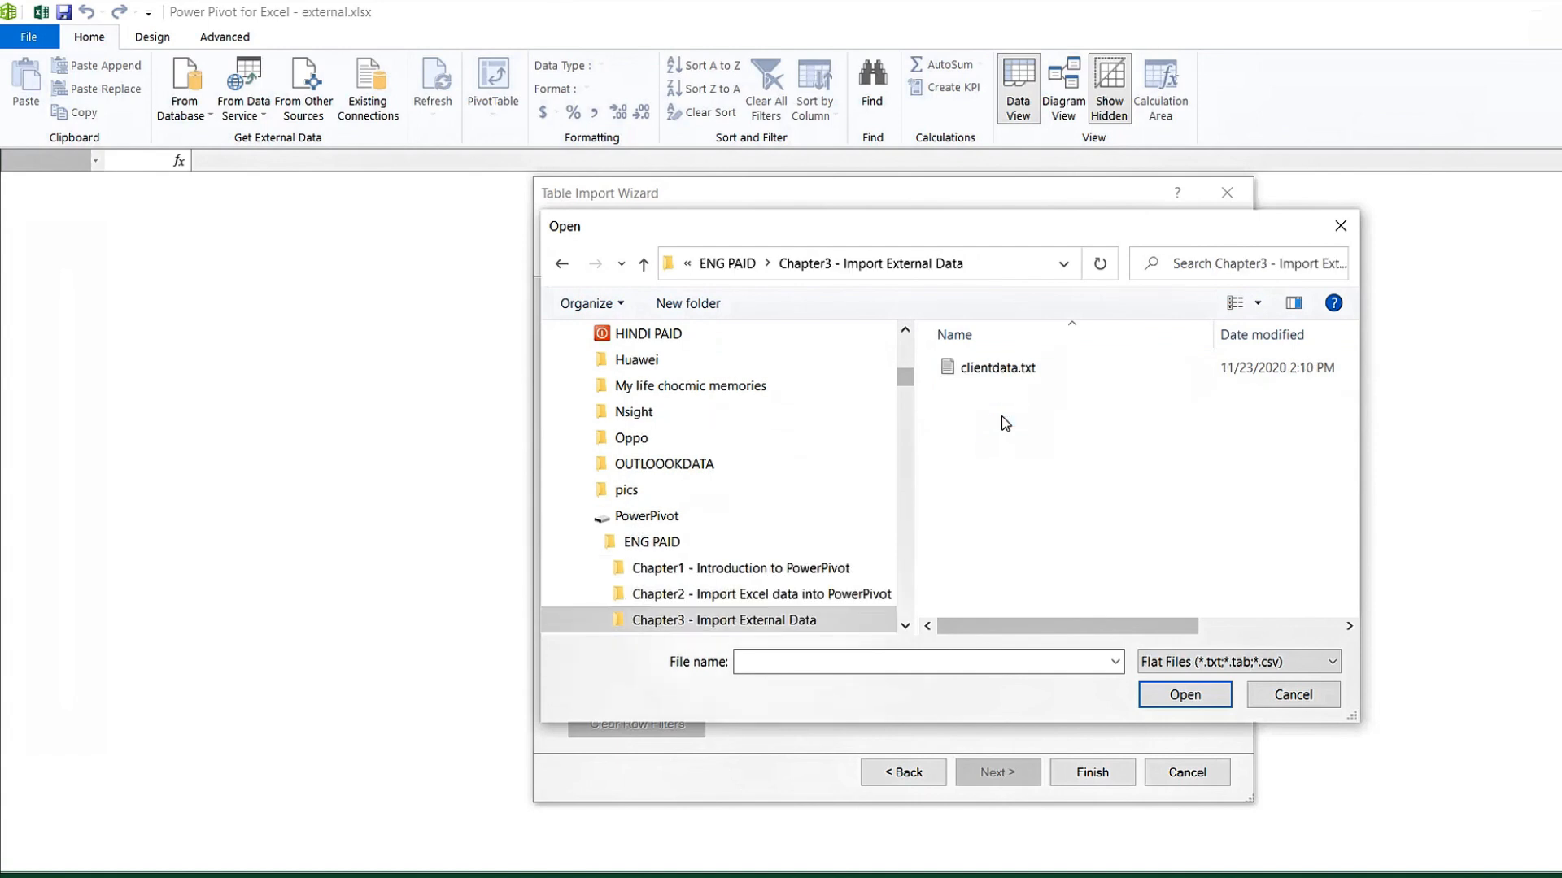
pyautogui.click(960, 368)
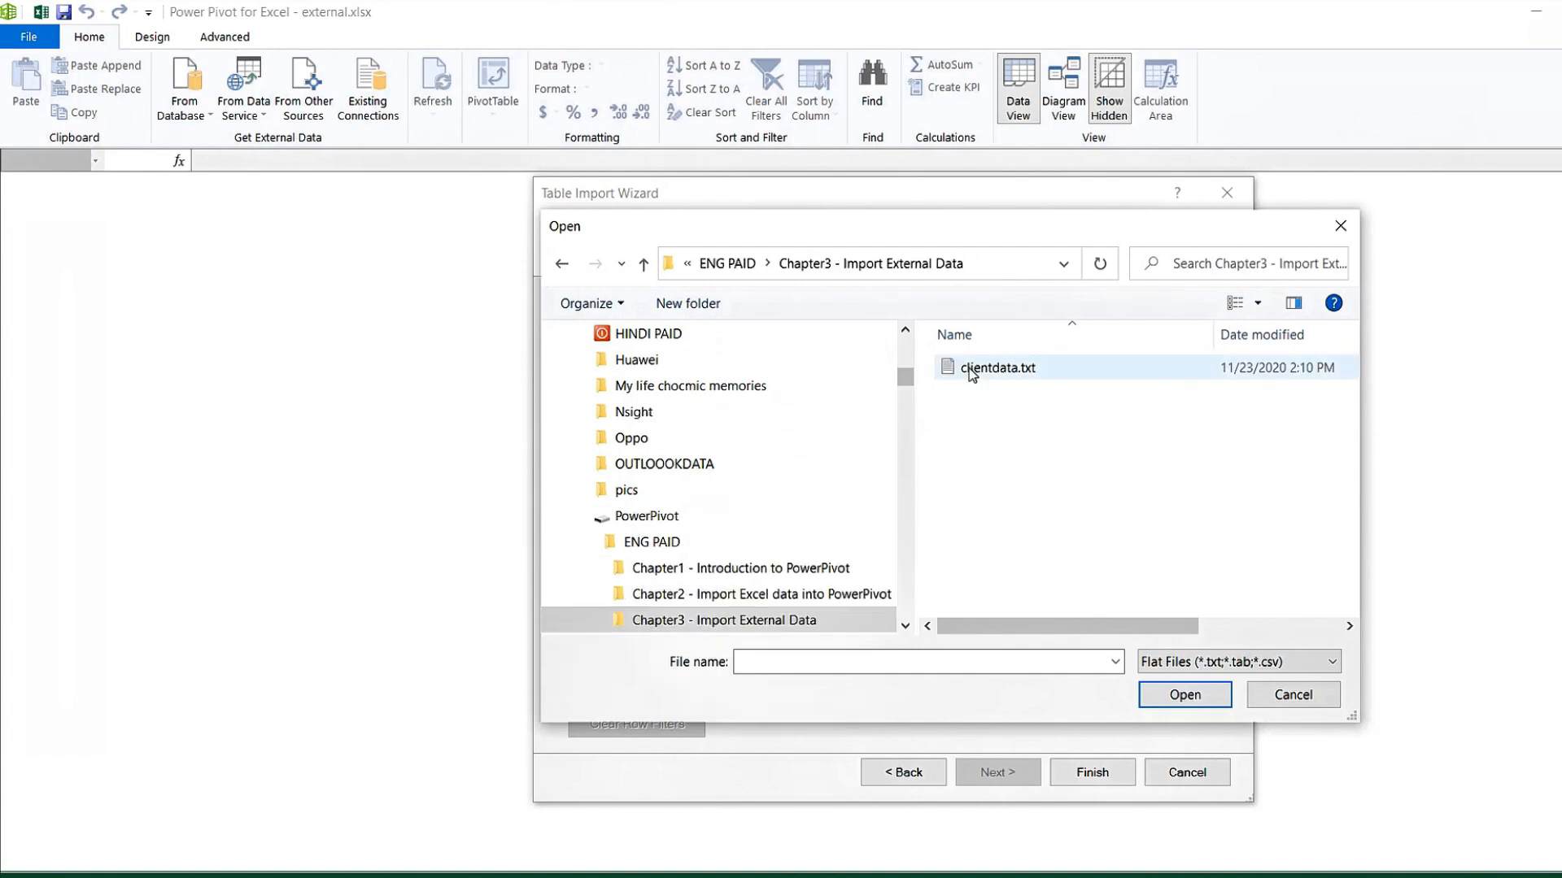
pyautogui.click(1195, 696)
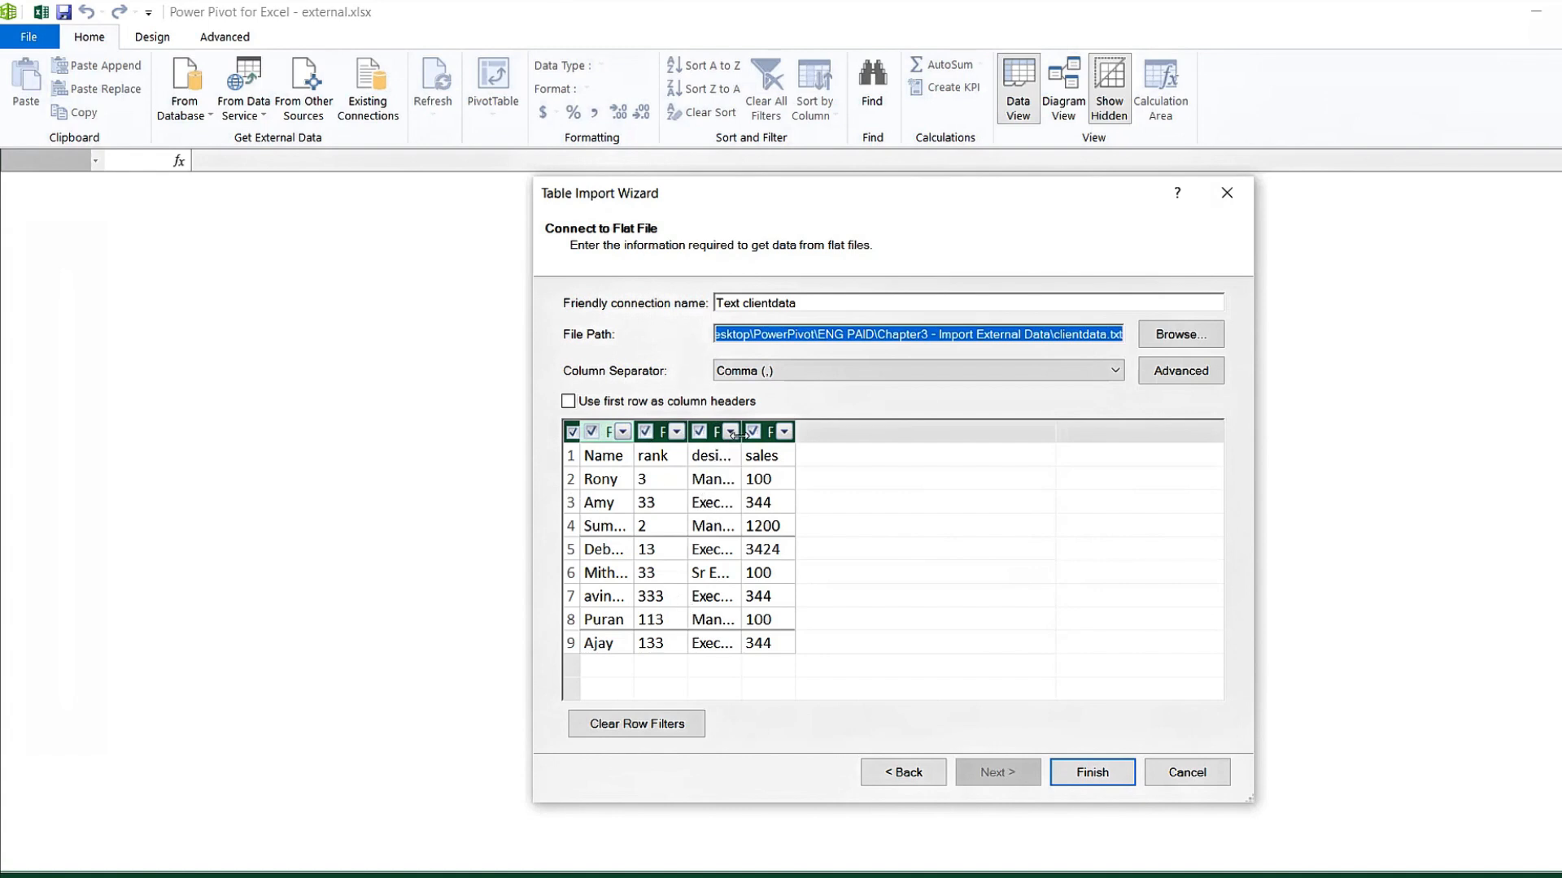
# Widen the designation and sales preview columns and use the first row as column headers.
pyautogui.moveTo(770, 434); pyautogui.dragTo(770, 434)
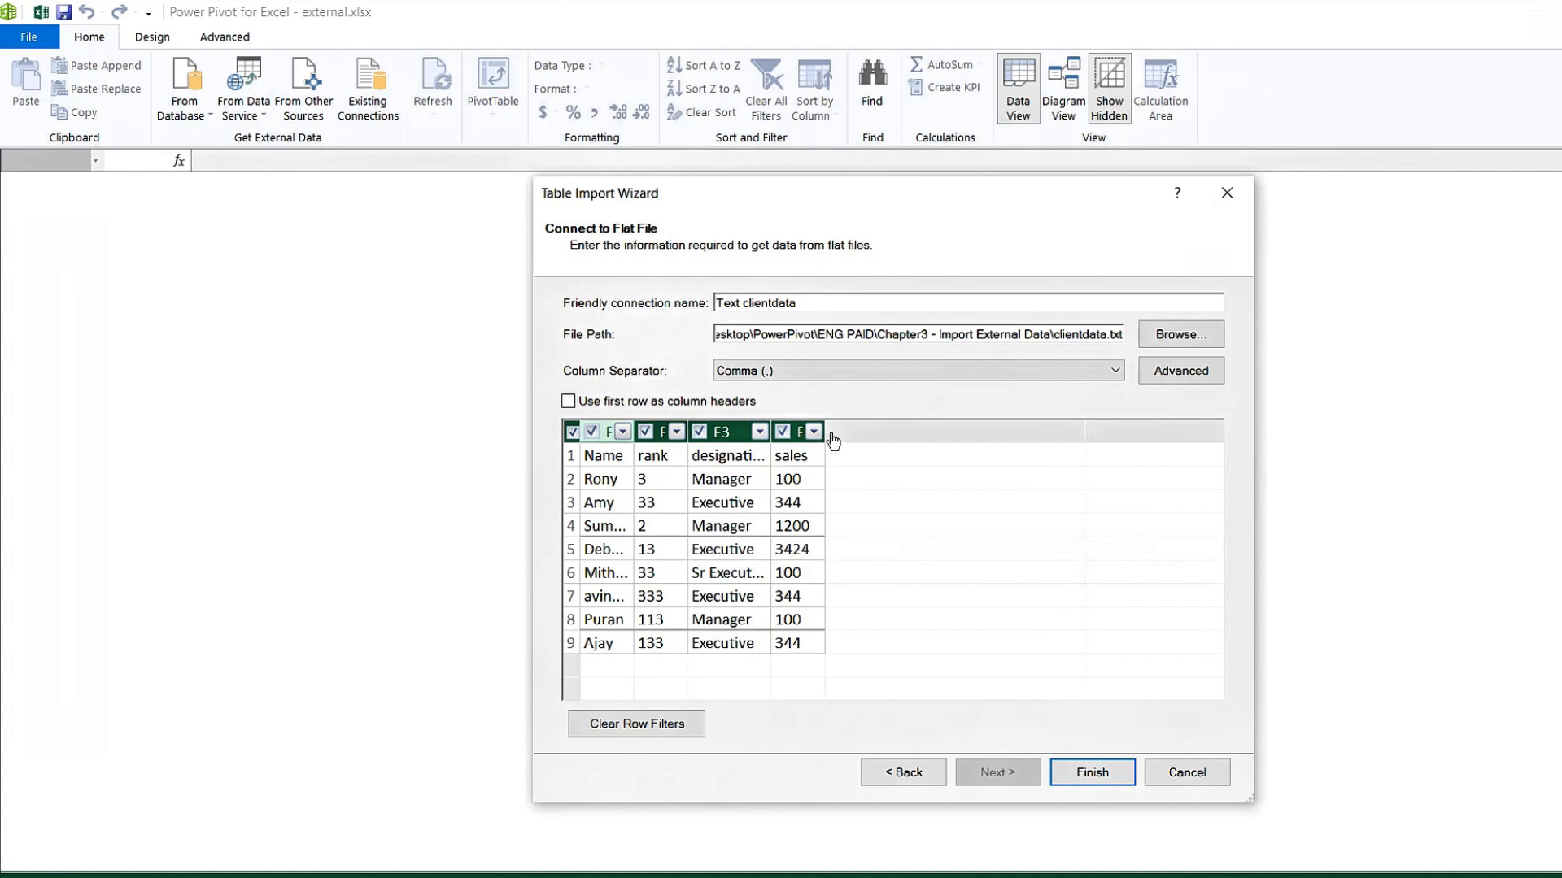
pyautogui.moveTo(824, 431); pyautogui.dragTo(896, 429)
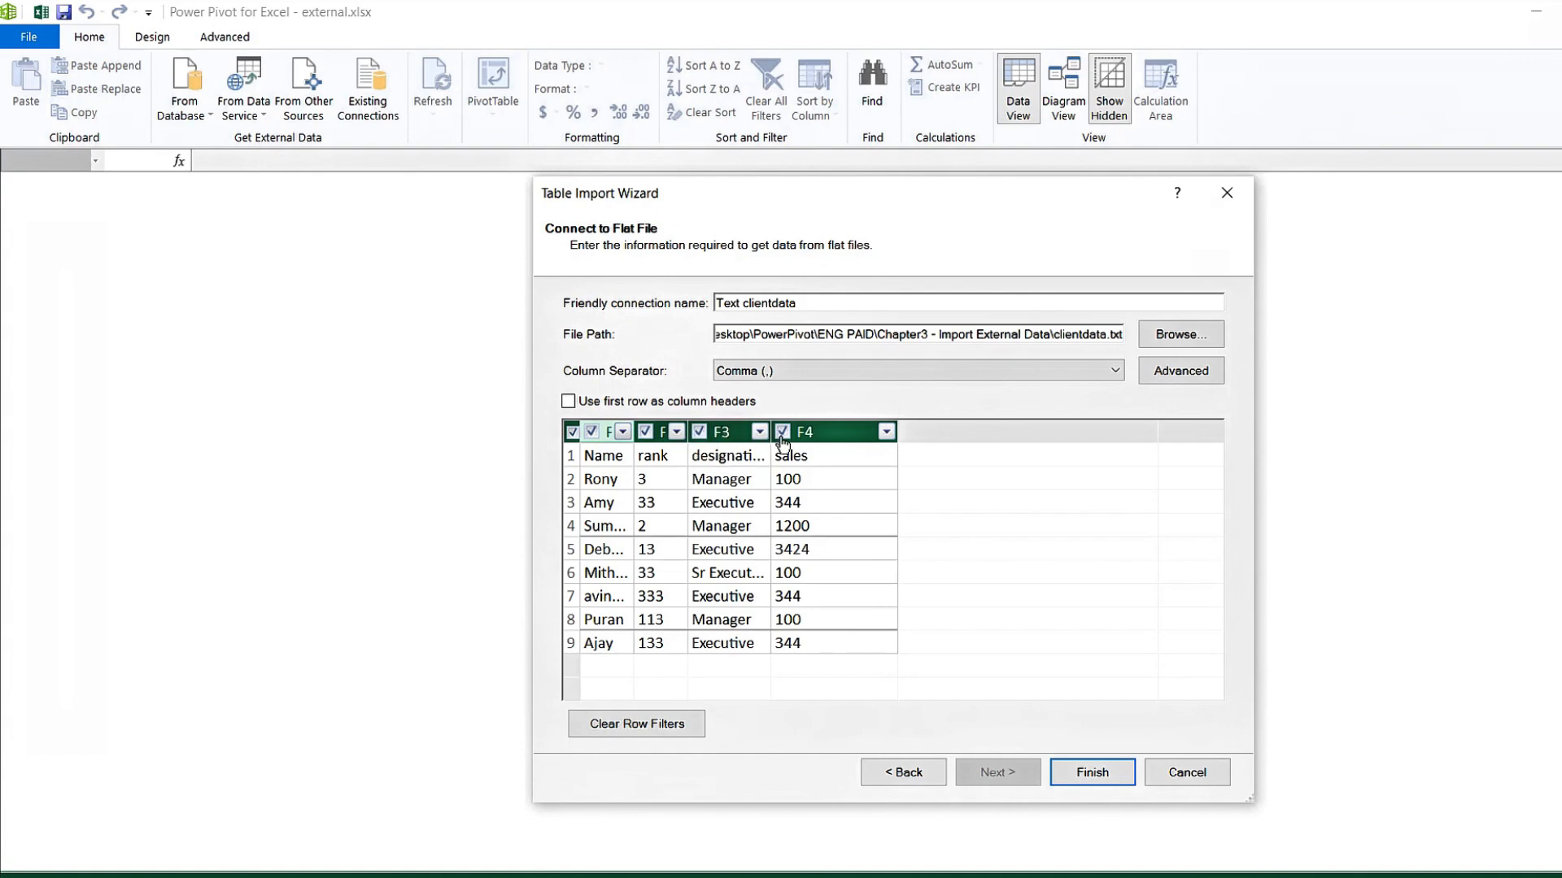
pyautogui.click(568, 401)
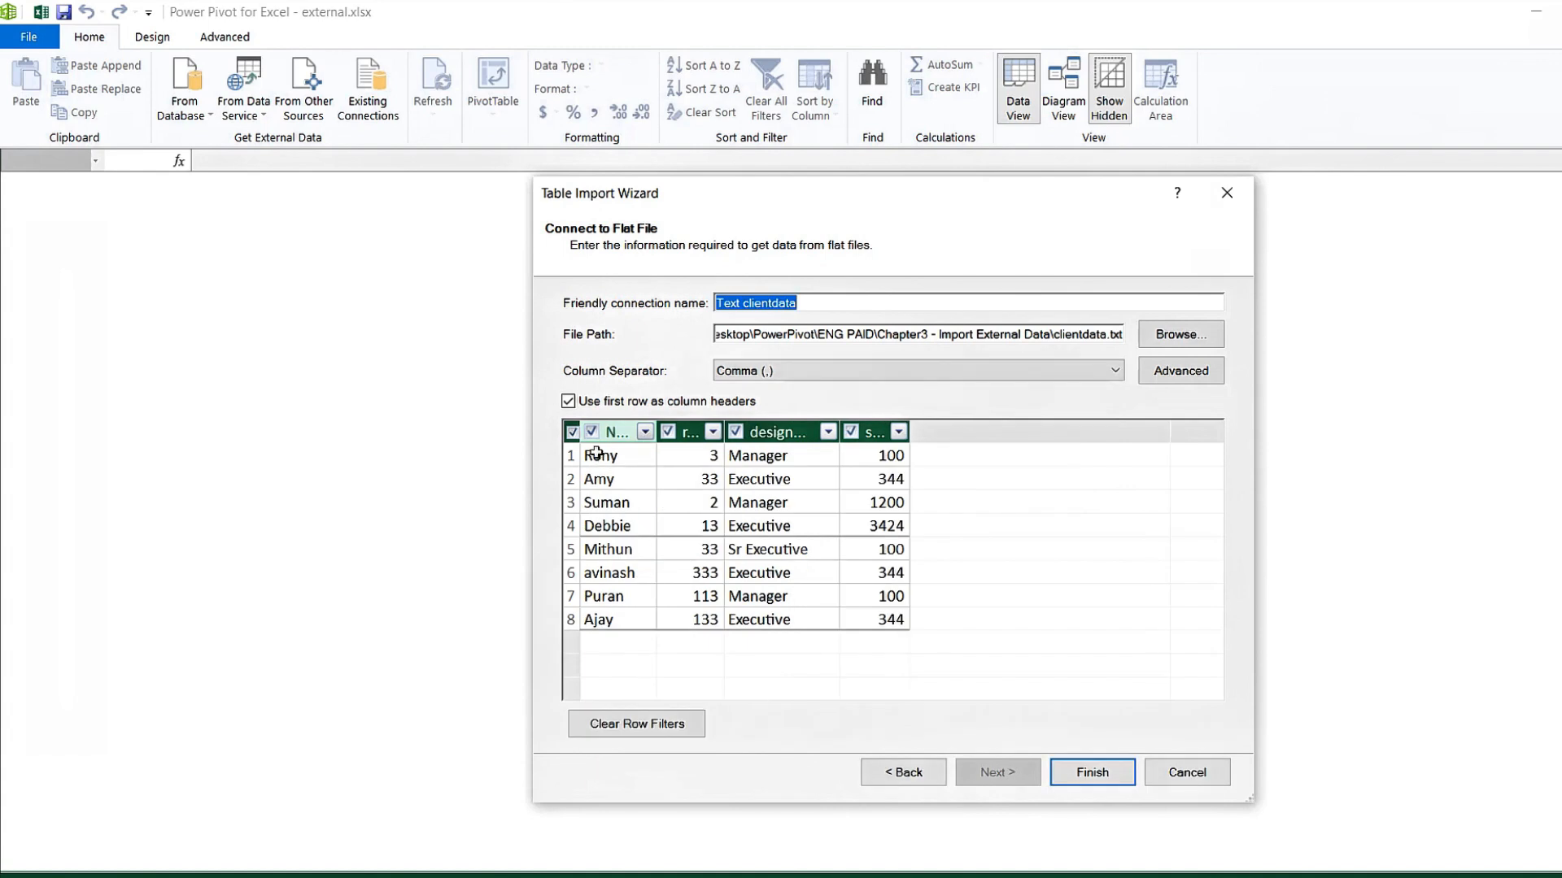
# Finish the wizard to run the clientdata import.
pyautogui.click(1096, 779)
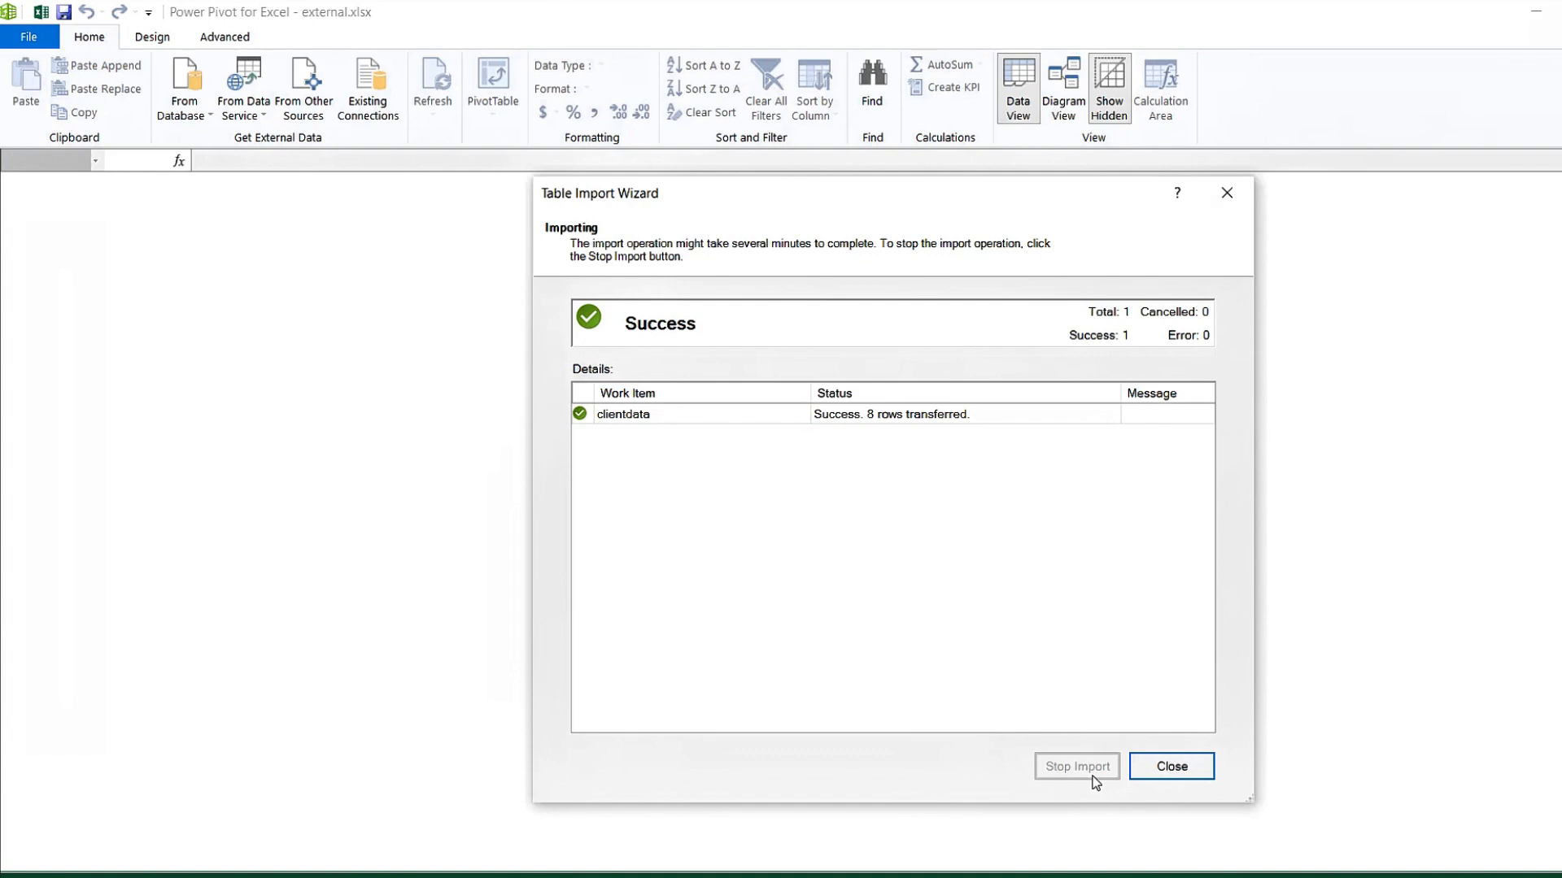
# Close the wizard after the successful 8-row clientdata import.
pyautogui.click(1189, 765)
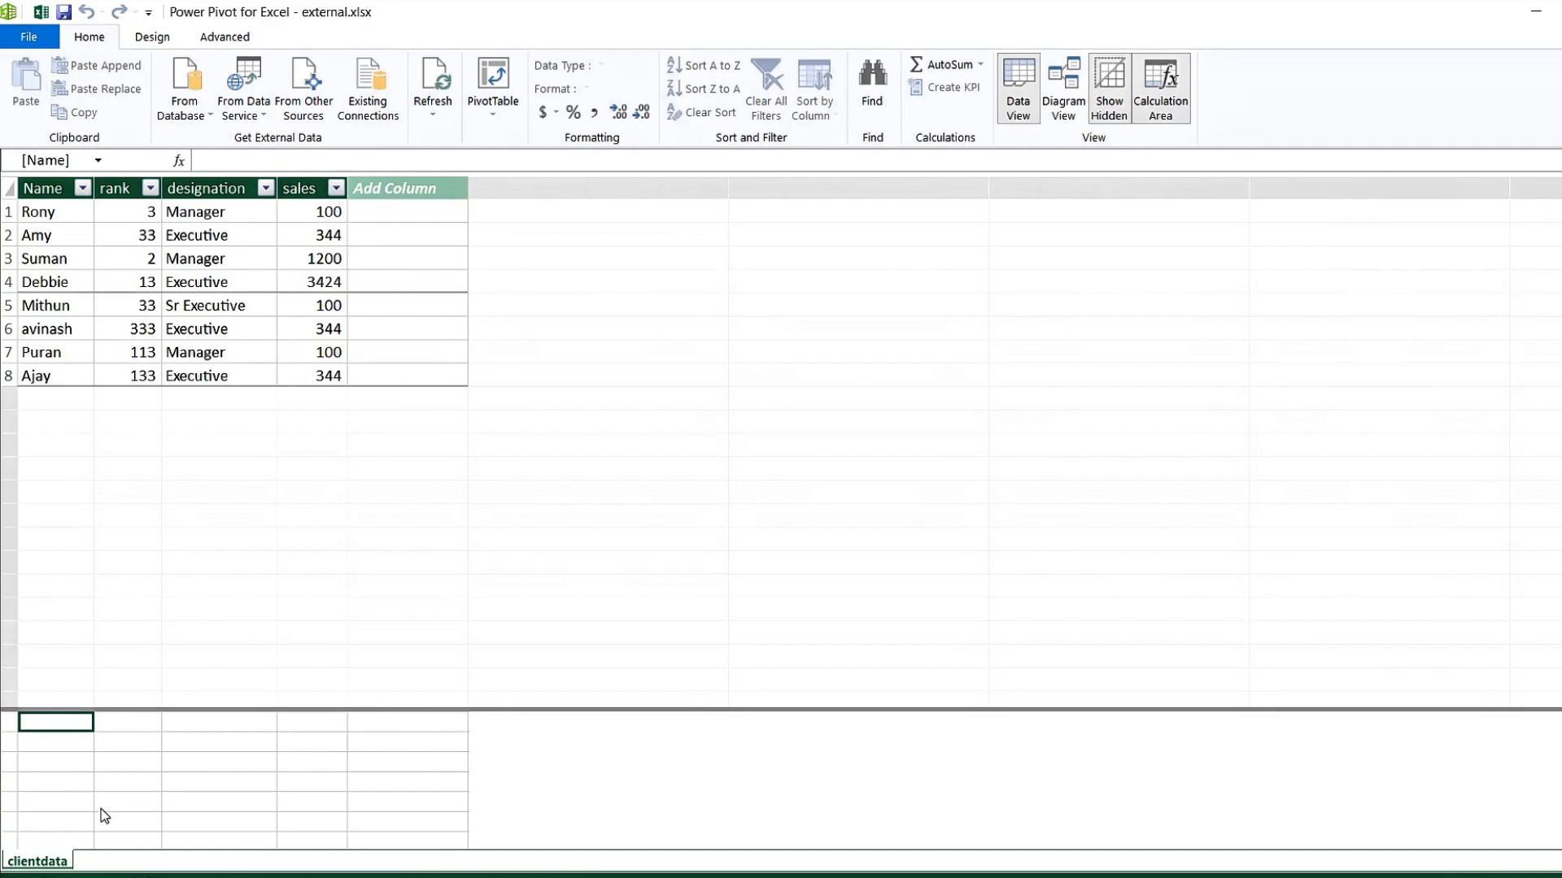
# Set up an Excel-file import from intro.xlsx using the first row as column headers.
pyautogui.click(320, 119)
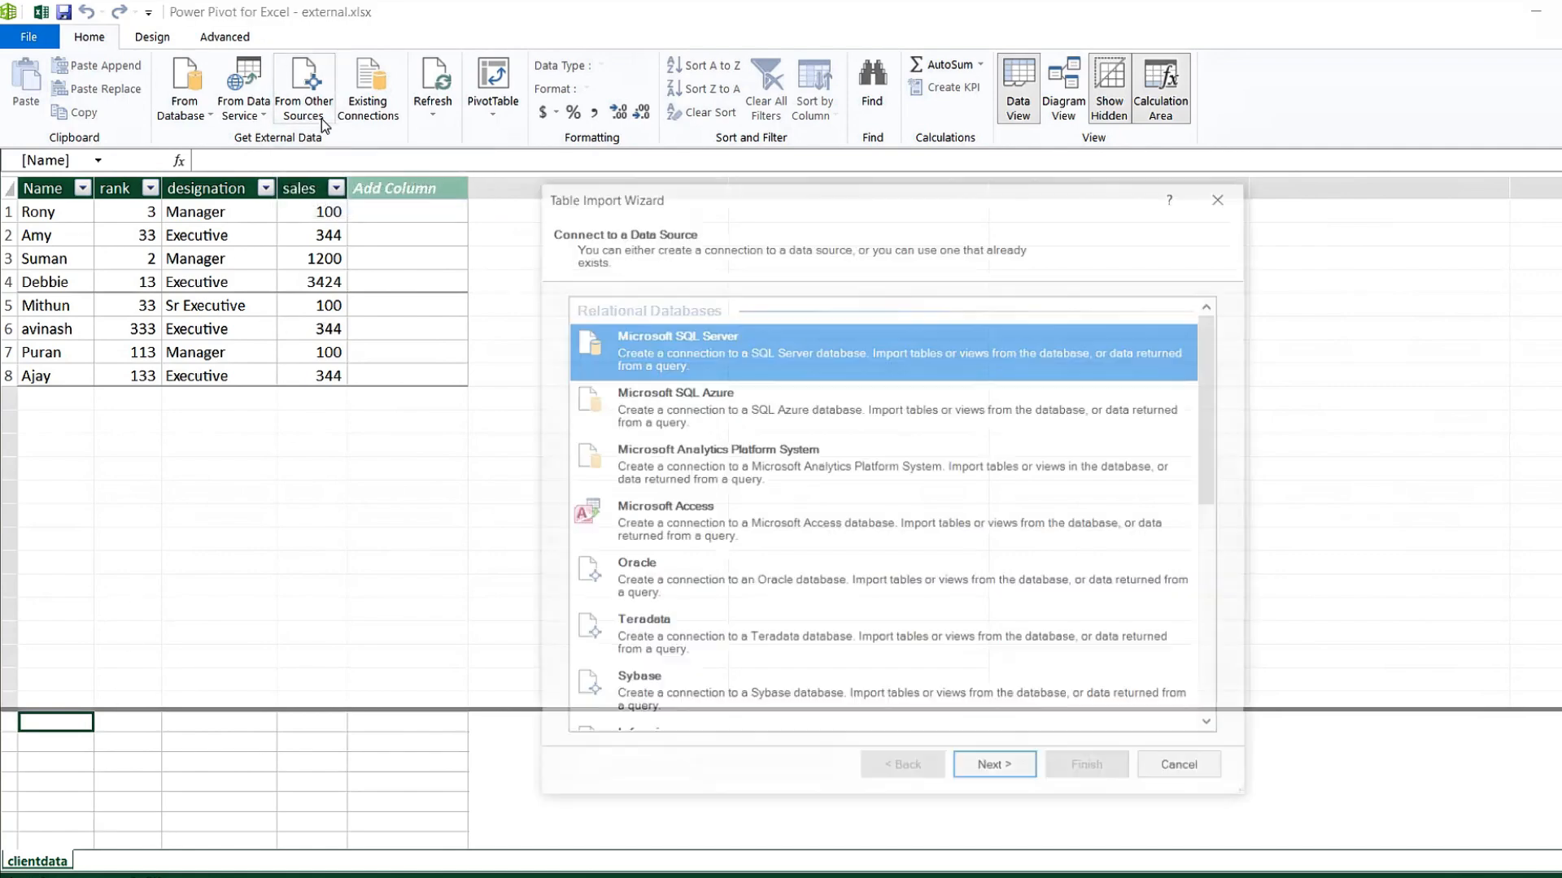
pyautogui.moveTo(1216, 443); pyautogui.dragTo(1212, 680)
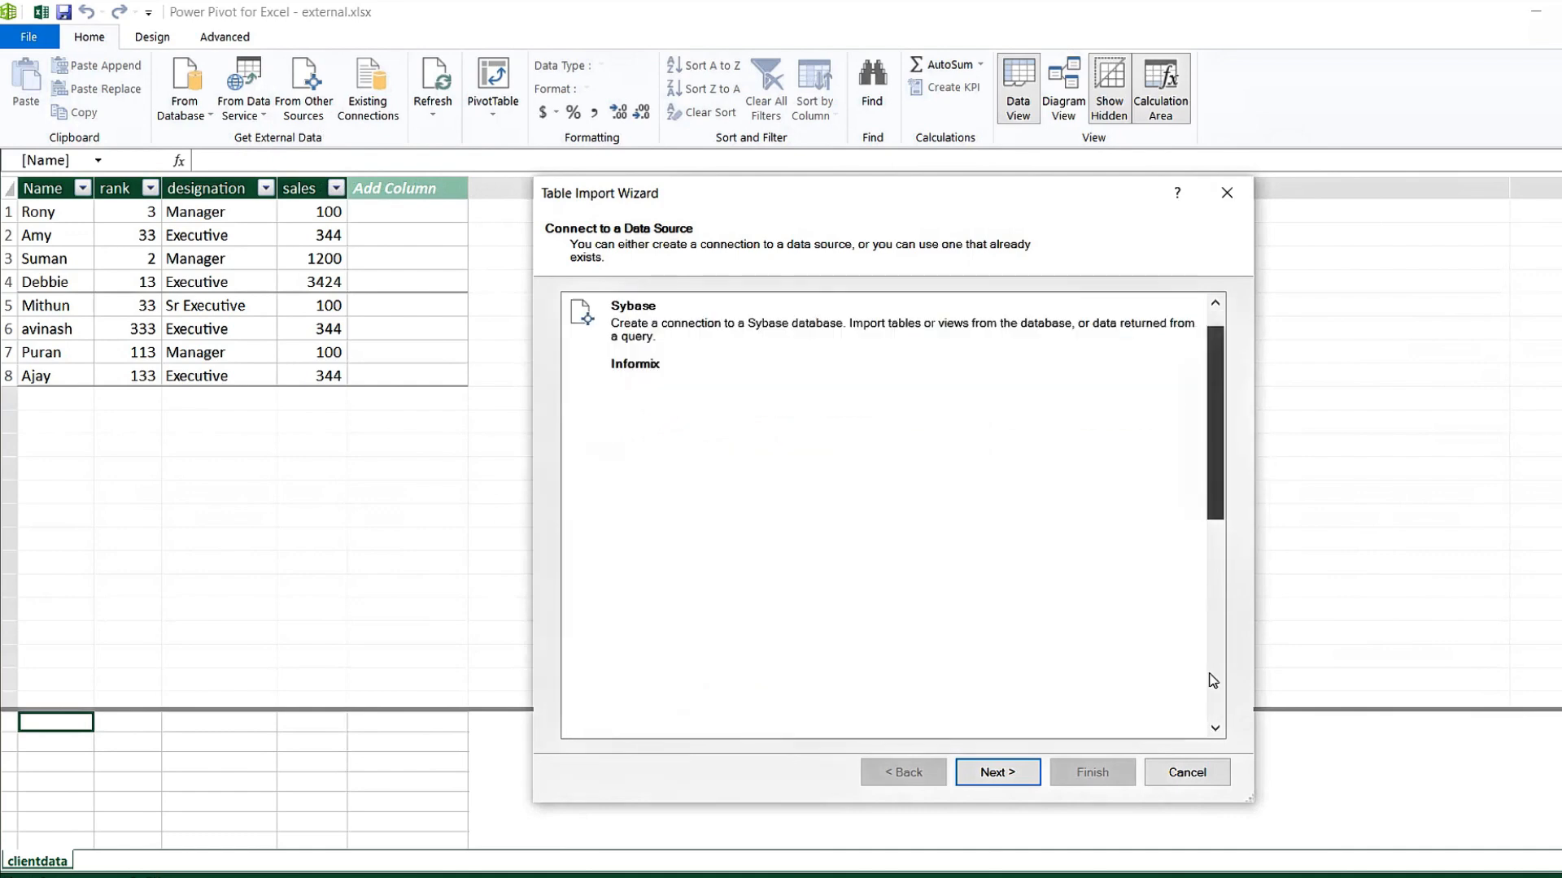
pyautogui.click(671, 648)
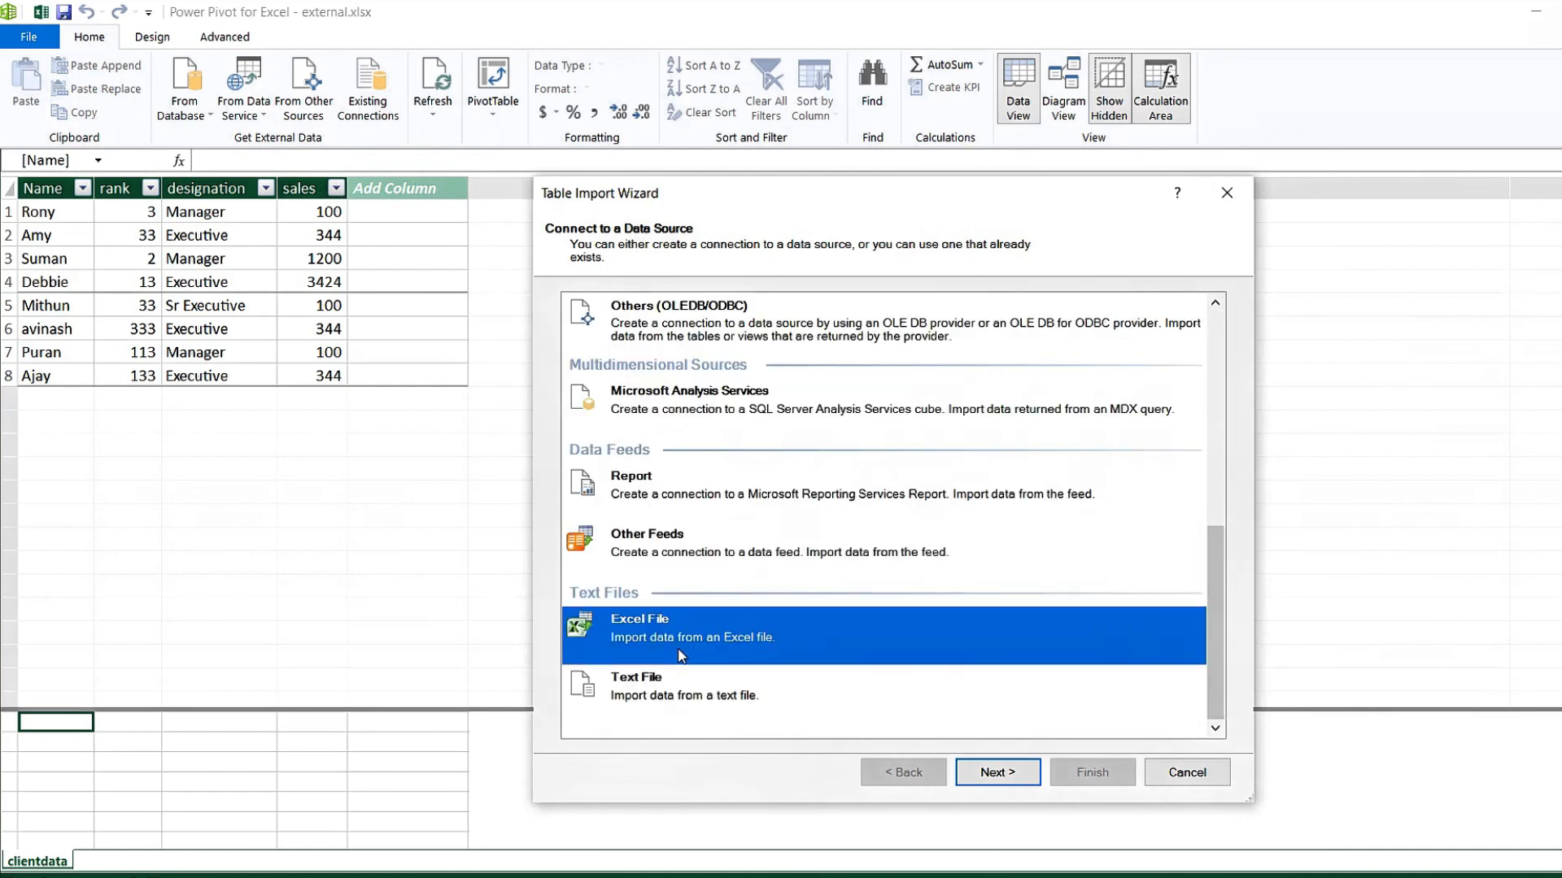
pyautogui.click(1012, 770)
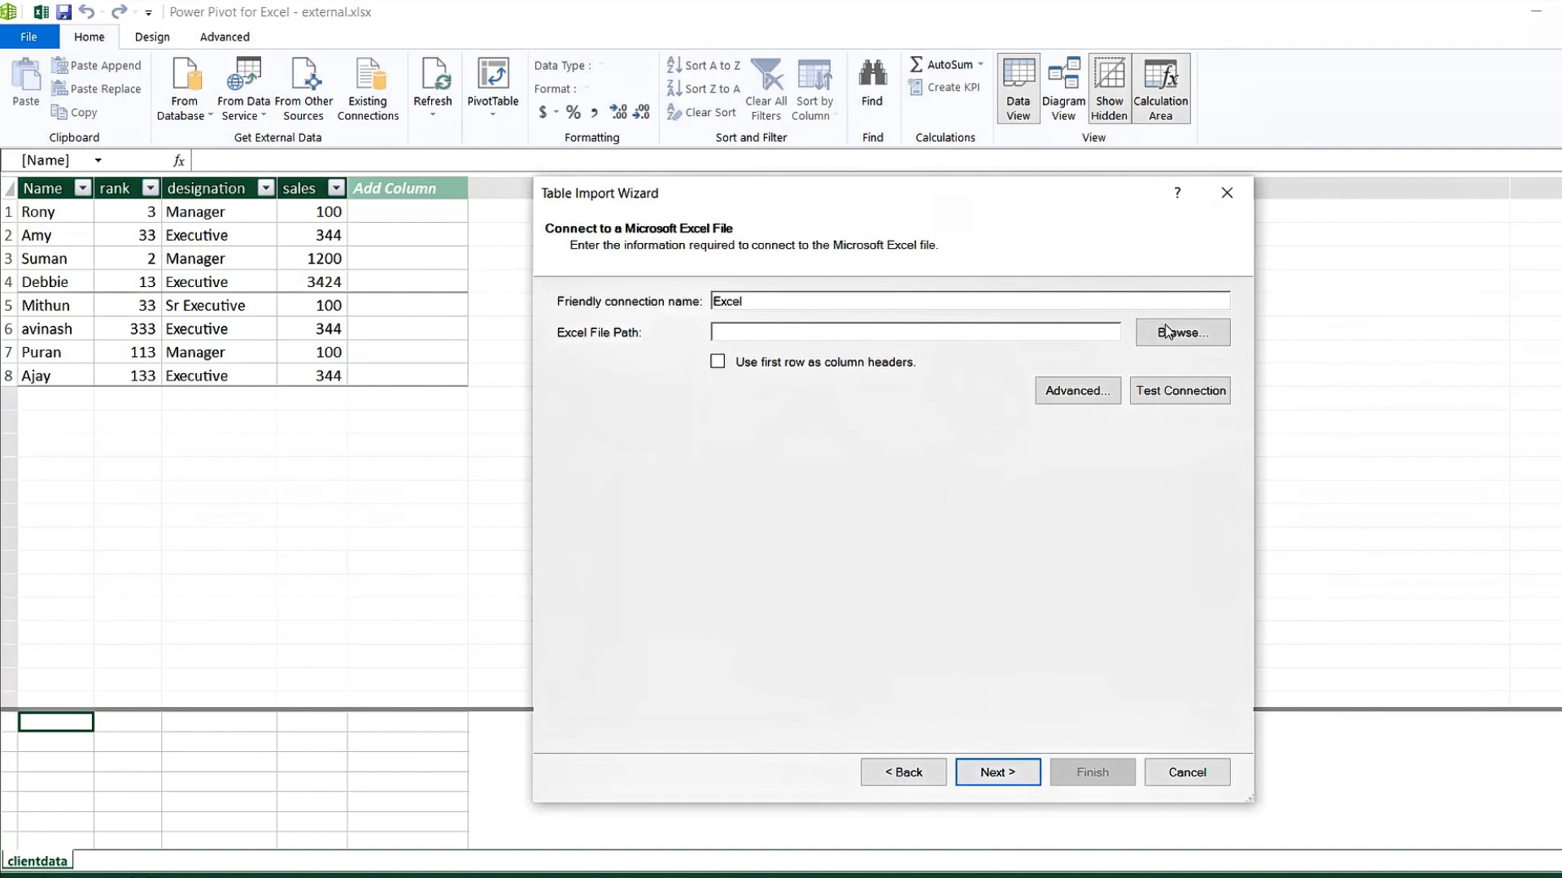
pyautogui.click(1195, 340)
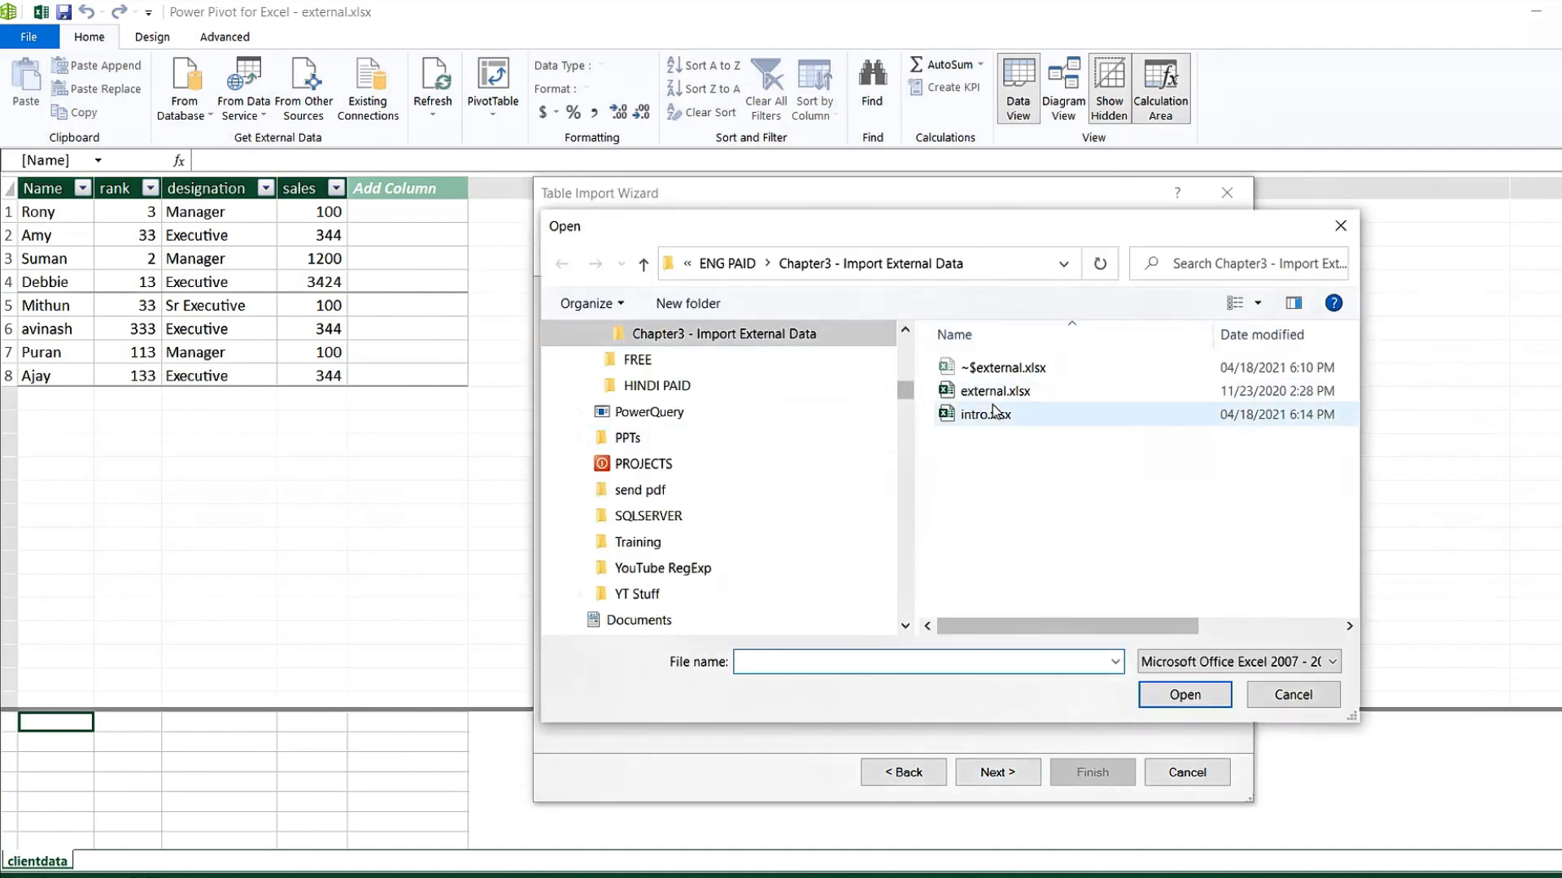
pyautogui.click(986, 414)
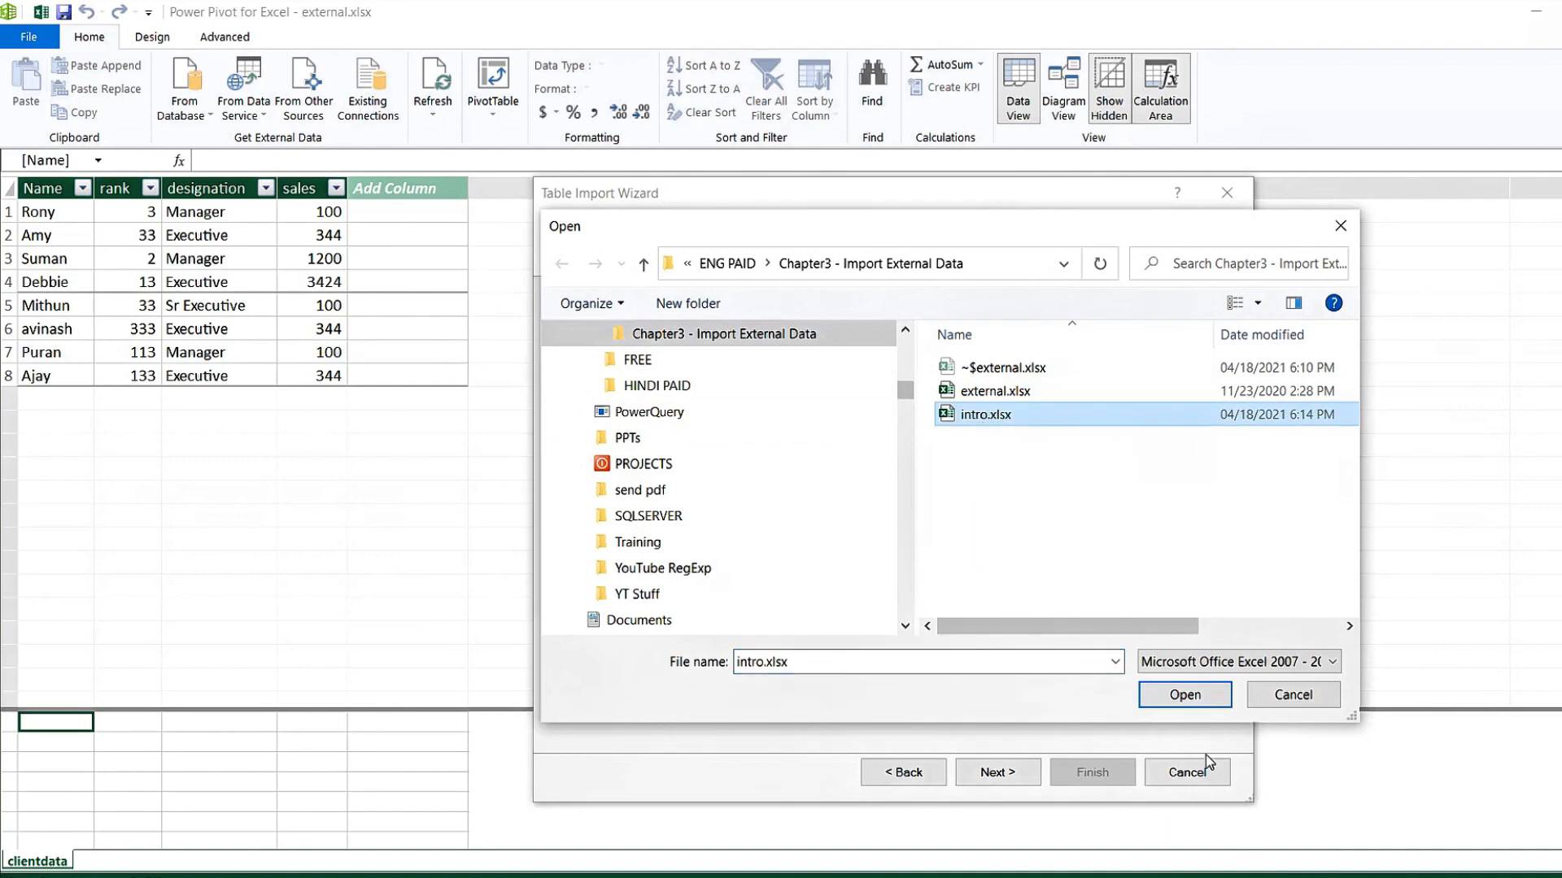
pyautogui.click(1184, 696)
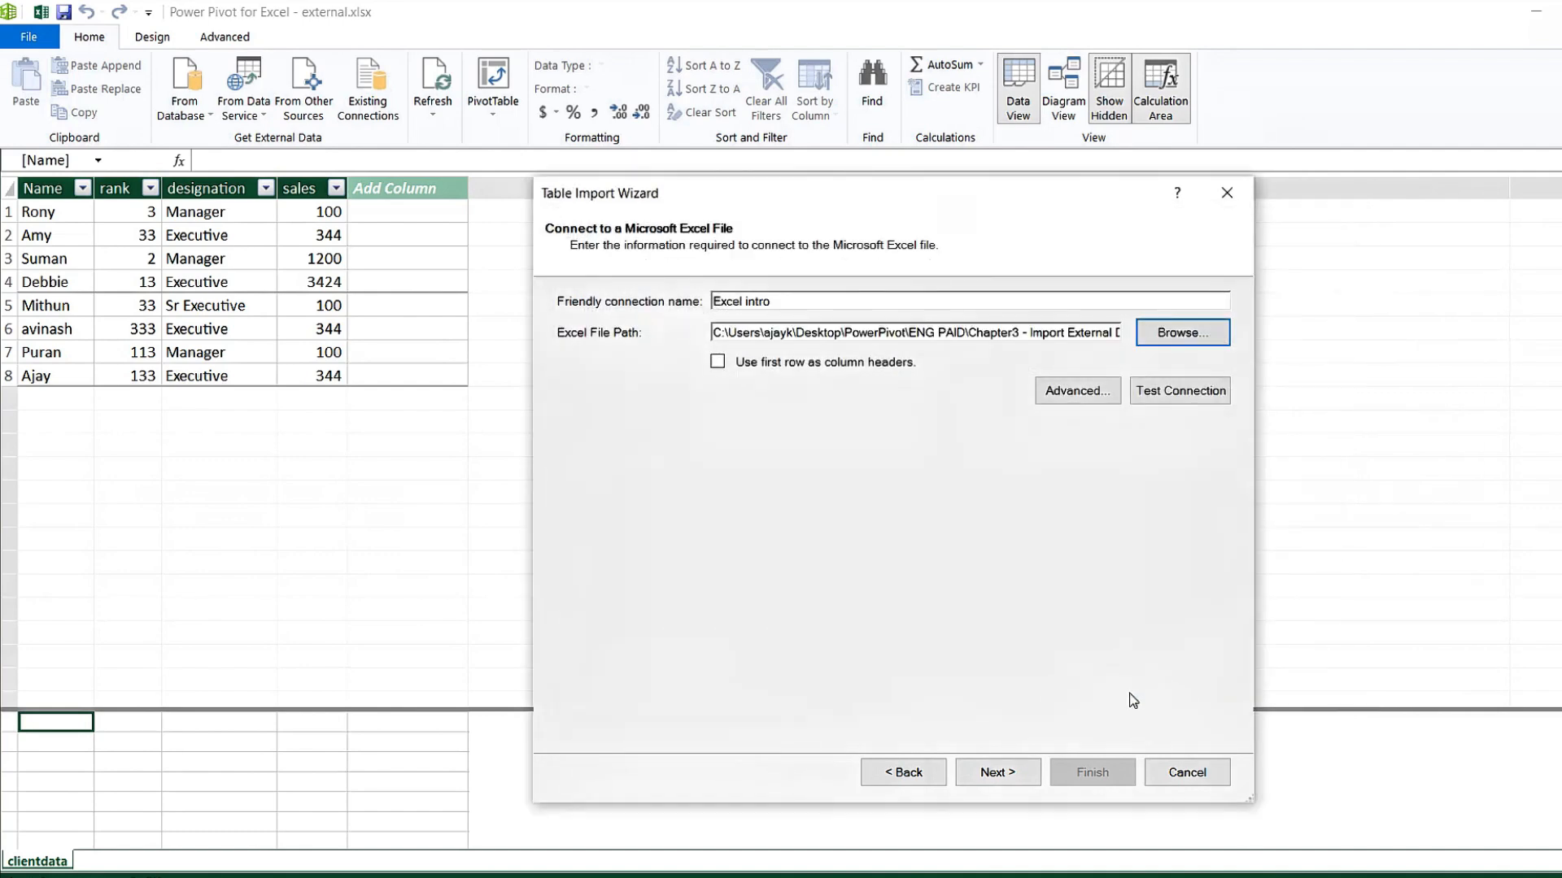
pyautogui.click(717, 361)
# Preview the data sheet's rows, then import the sheet into the model.
pyautogui.click(998, 782)
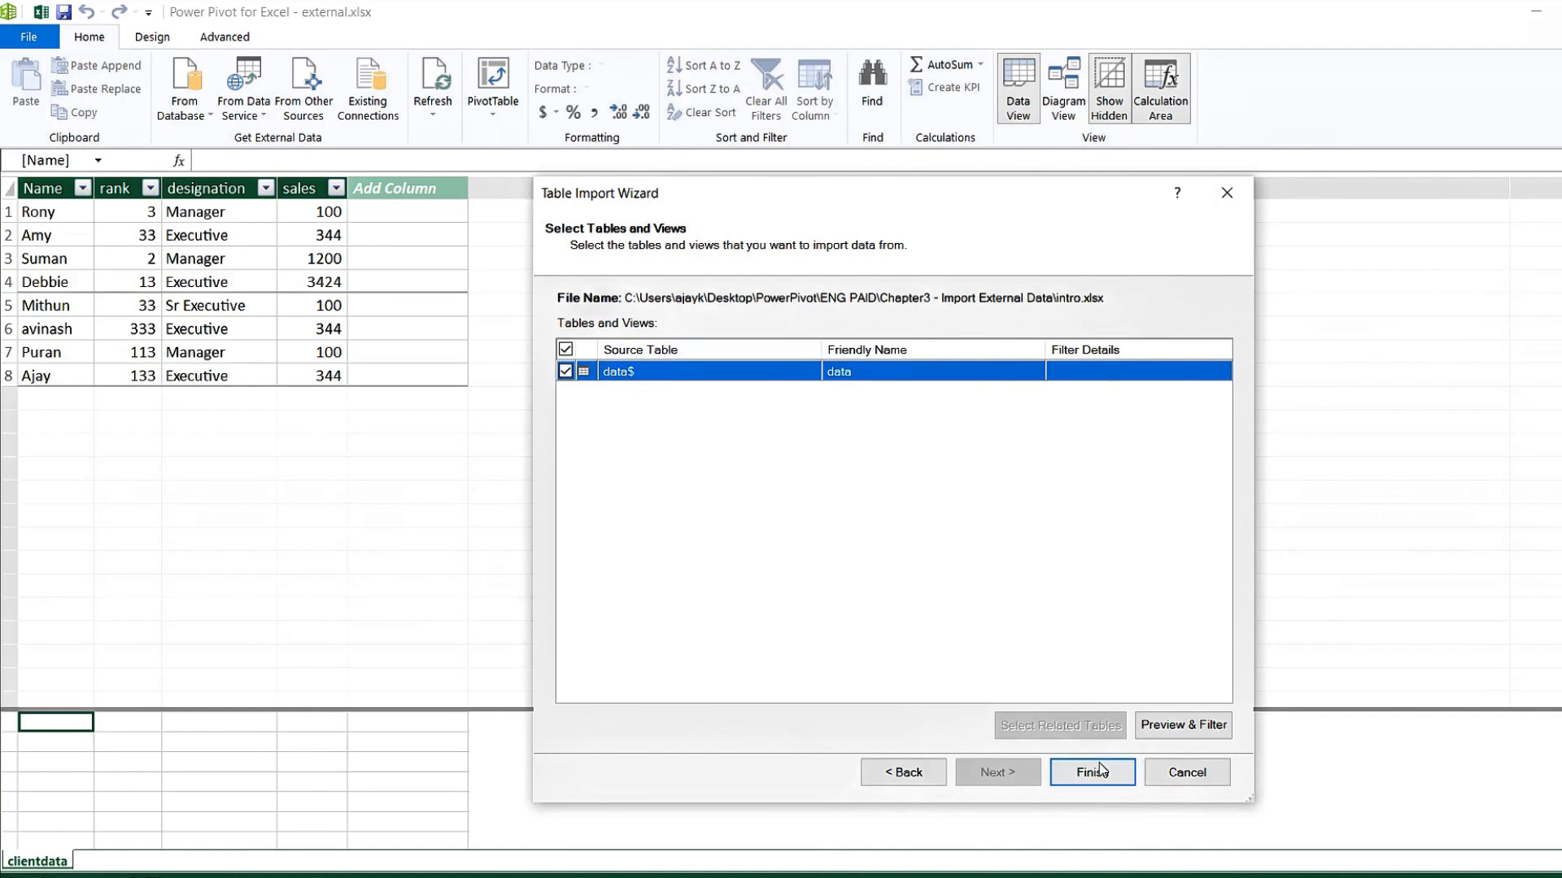
pyautogui.click(1184, 725)
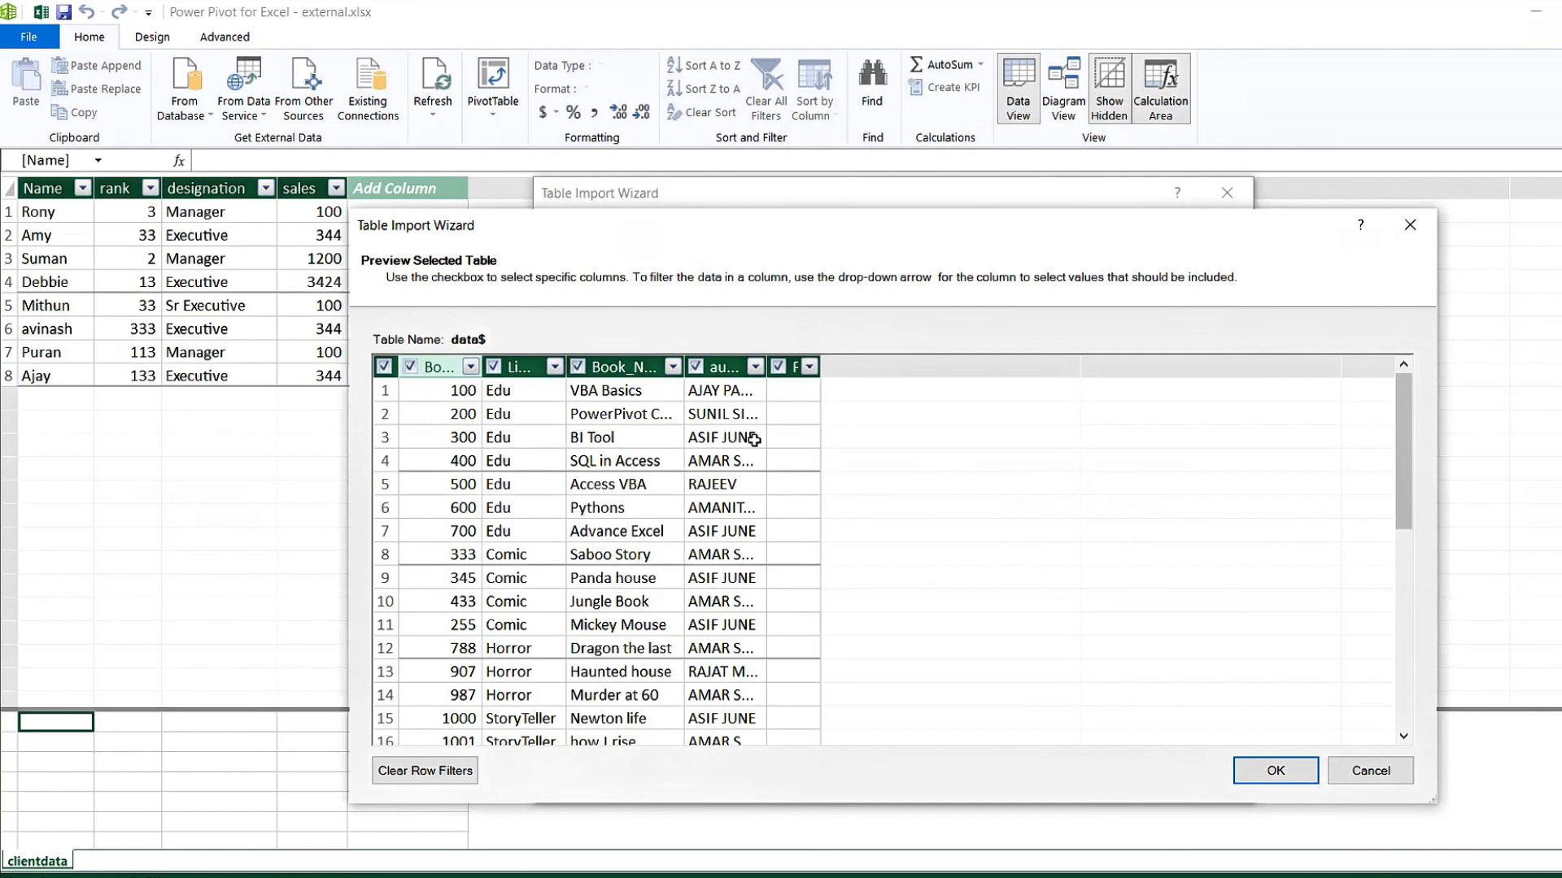
pyautogui.click(1274, 771)
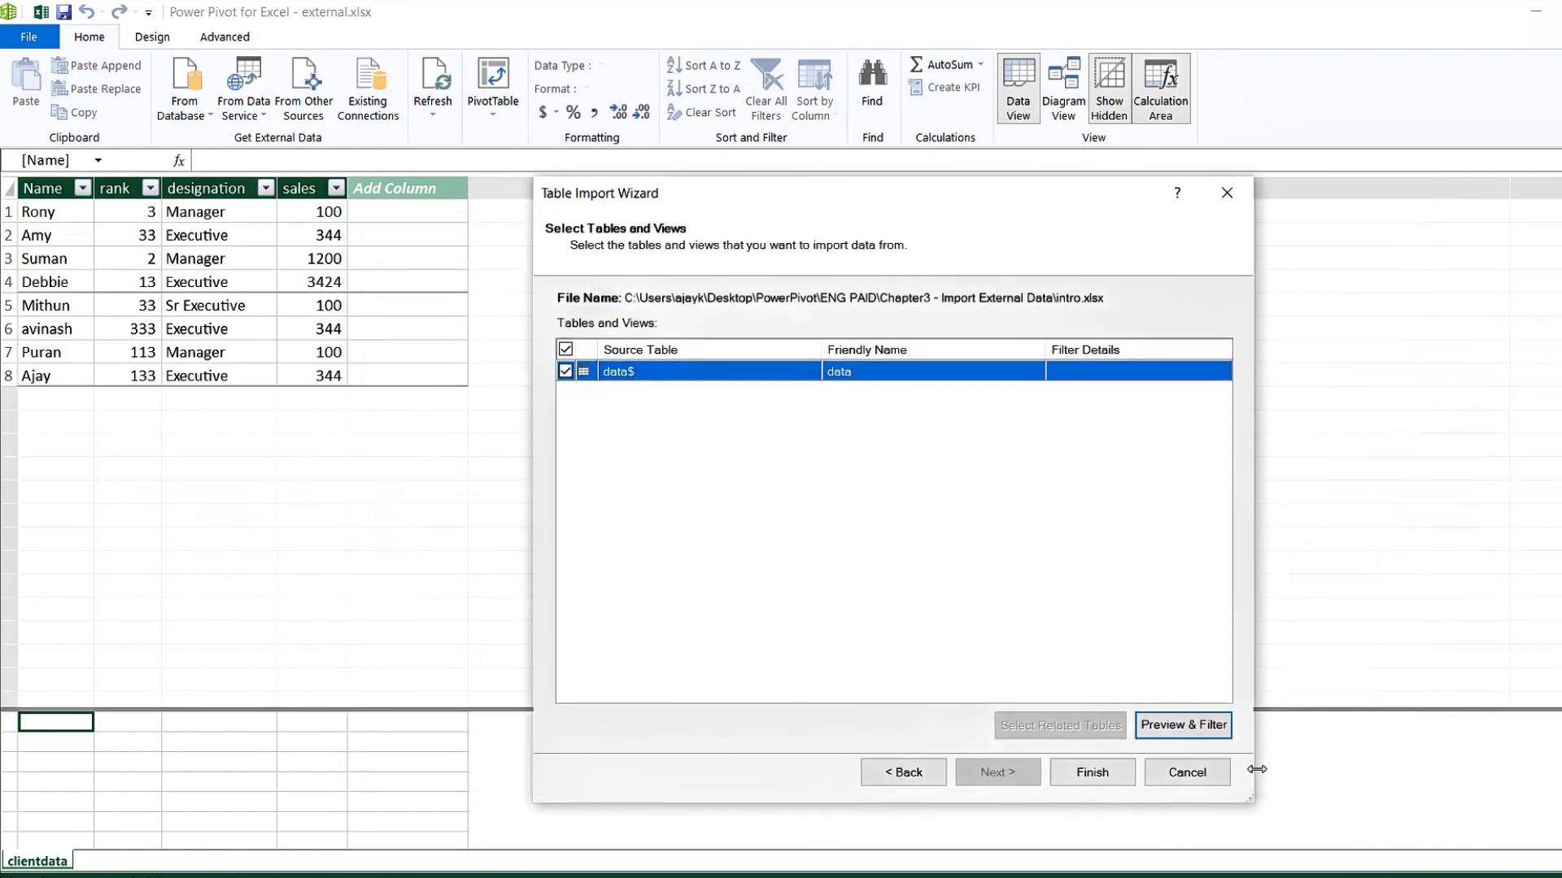
pyautogui.click(1108, 781)
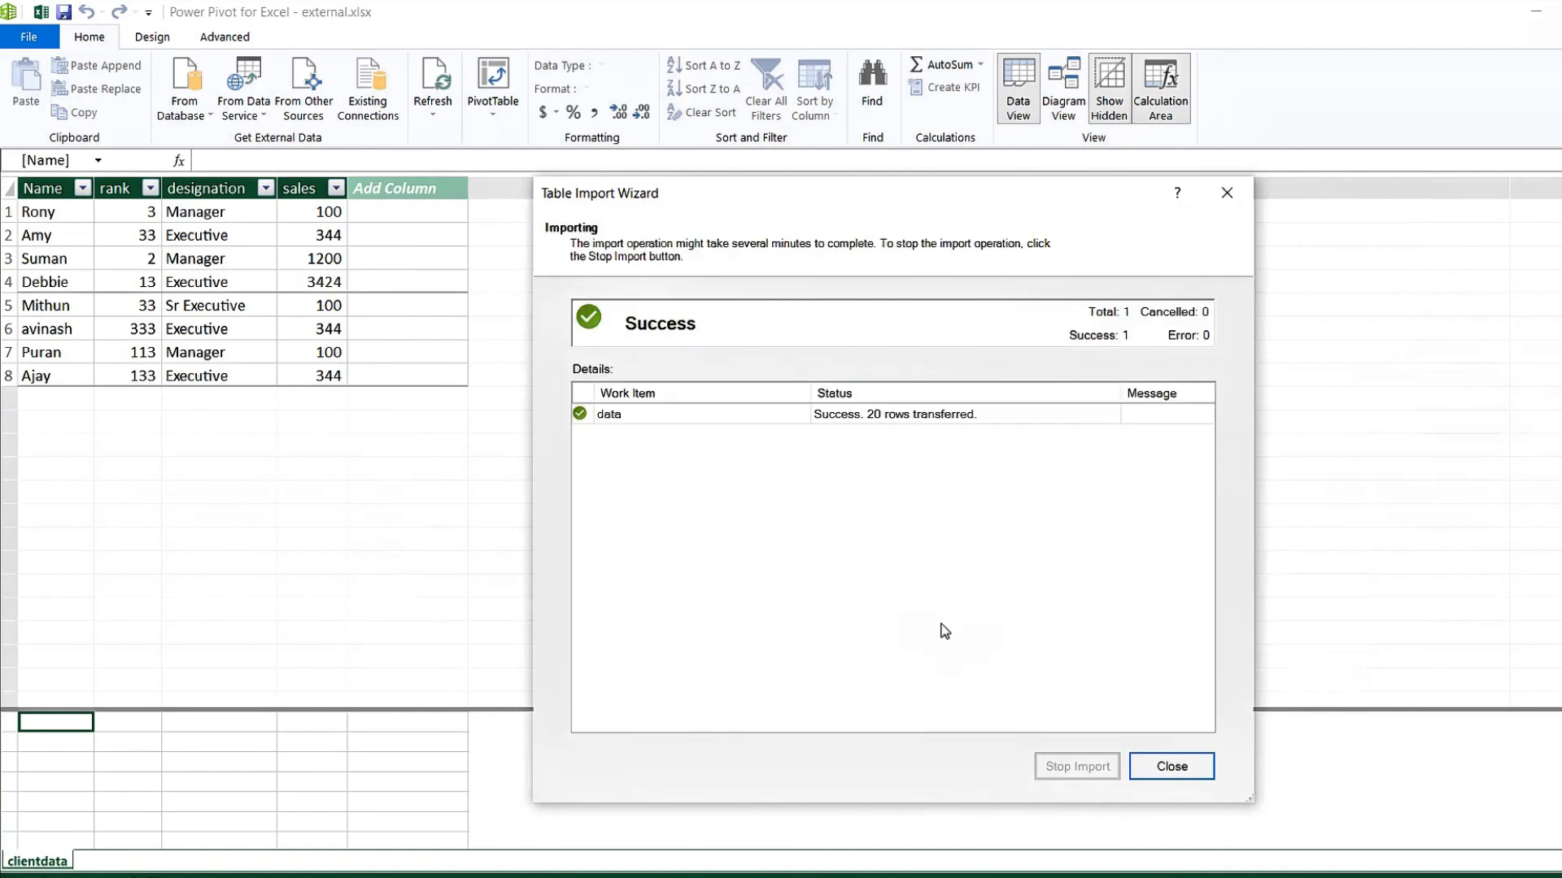
# Close the wizard, check clientdata's Manager and Executive designations, then view the 20-book data table.
pyautogui.click(1186, 777)
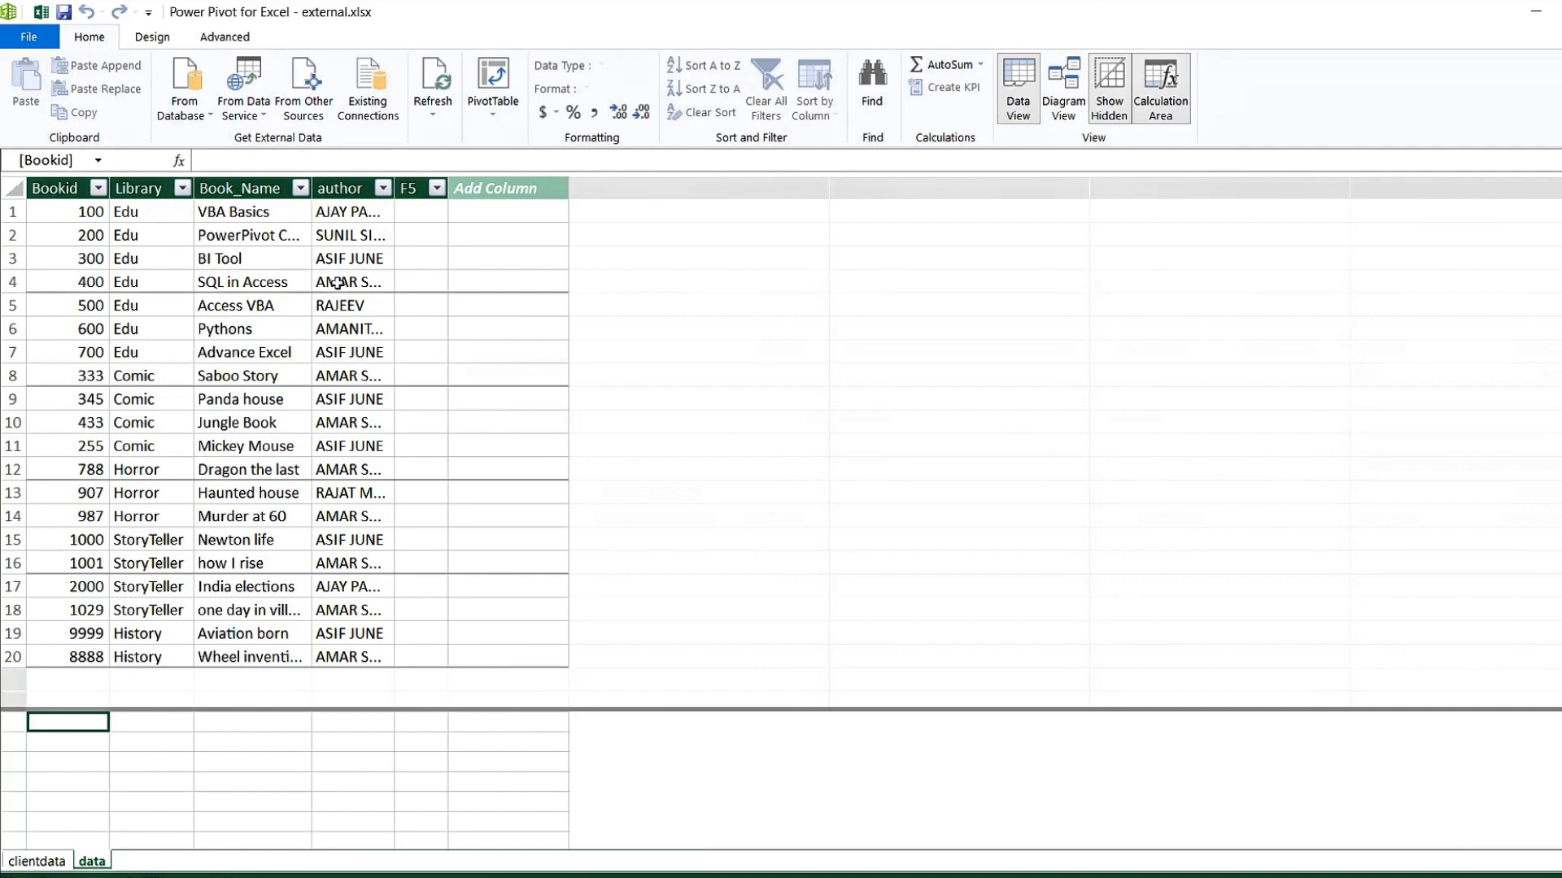
pyautogui.click(39, 863)
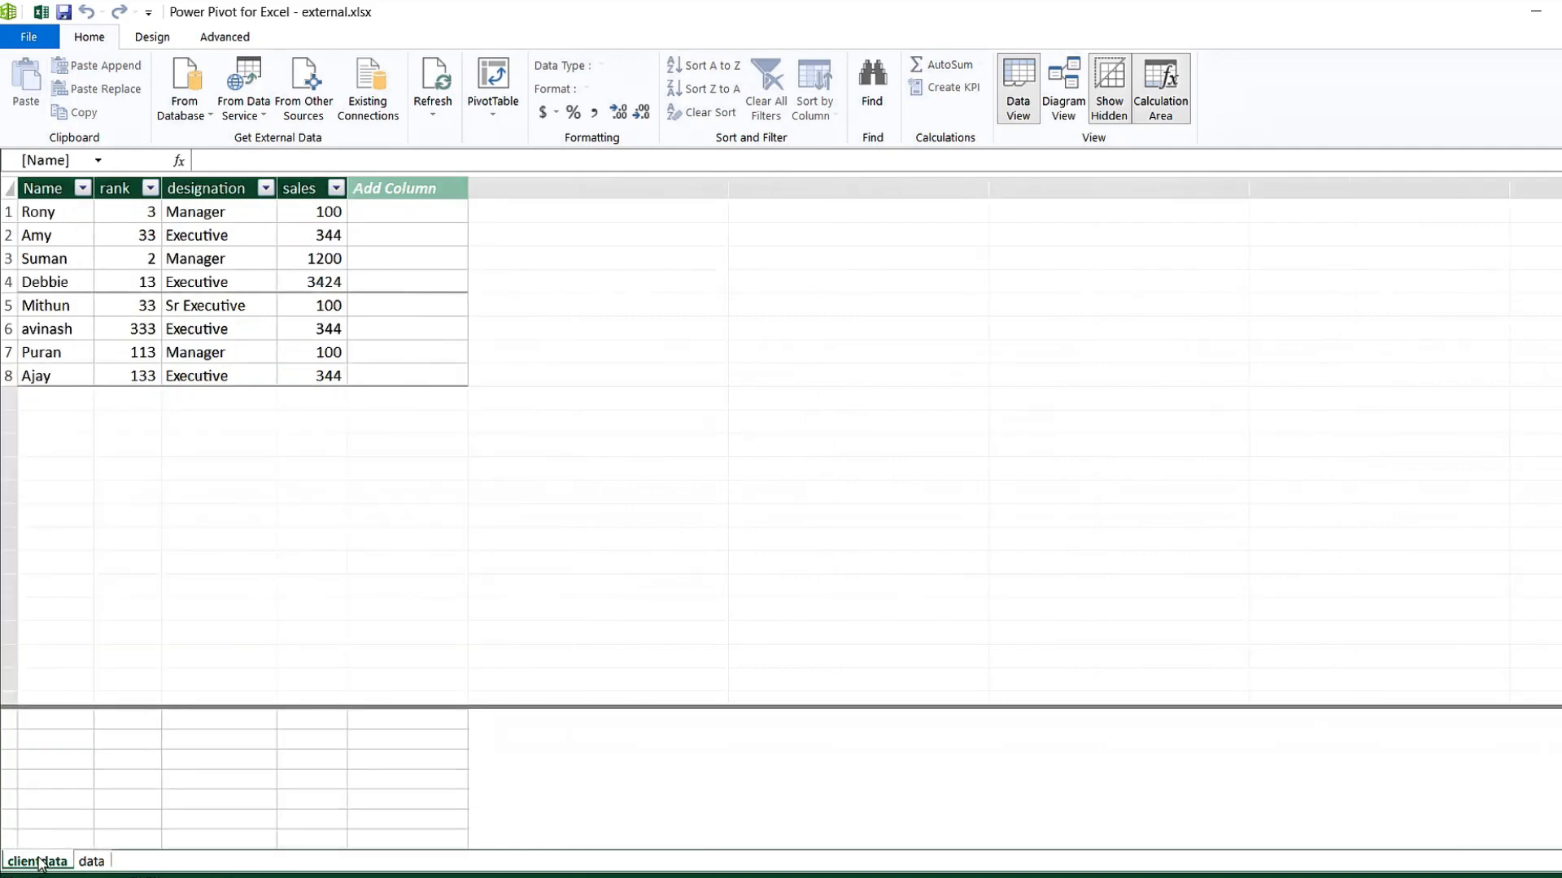
pyautogui.click(242, 211)
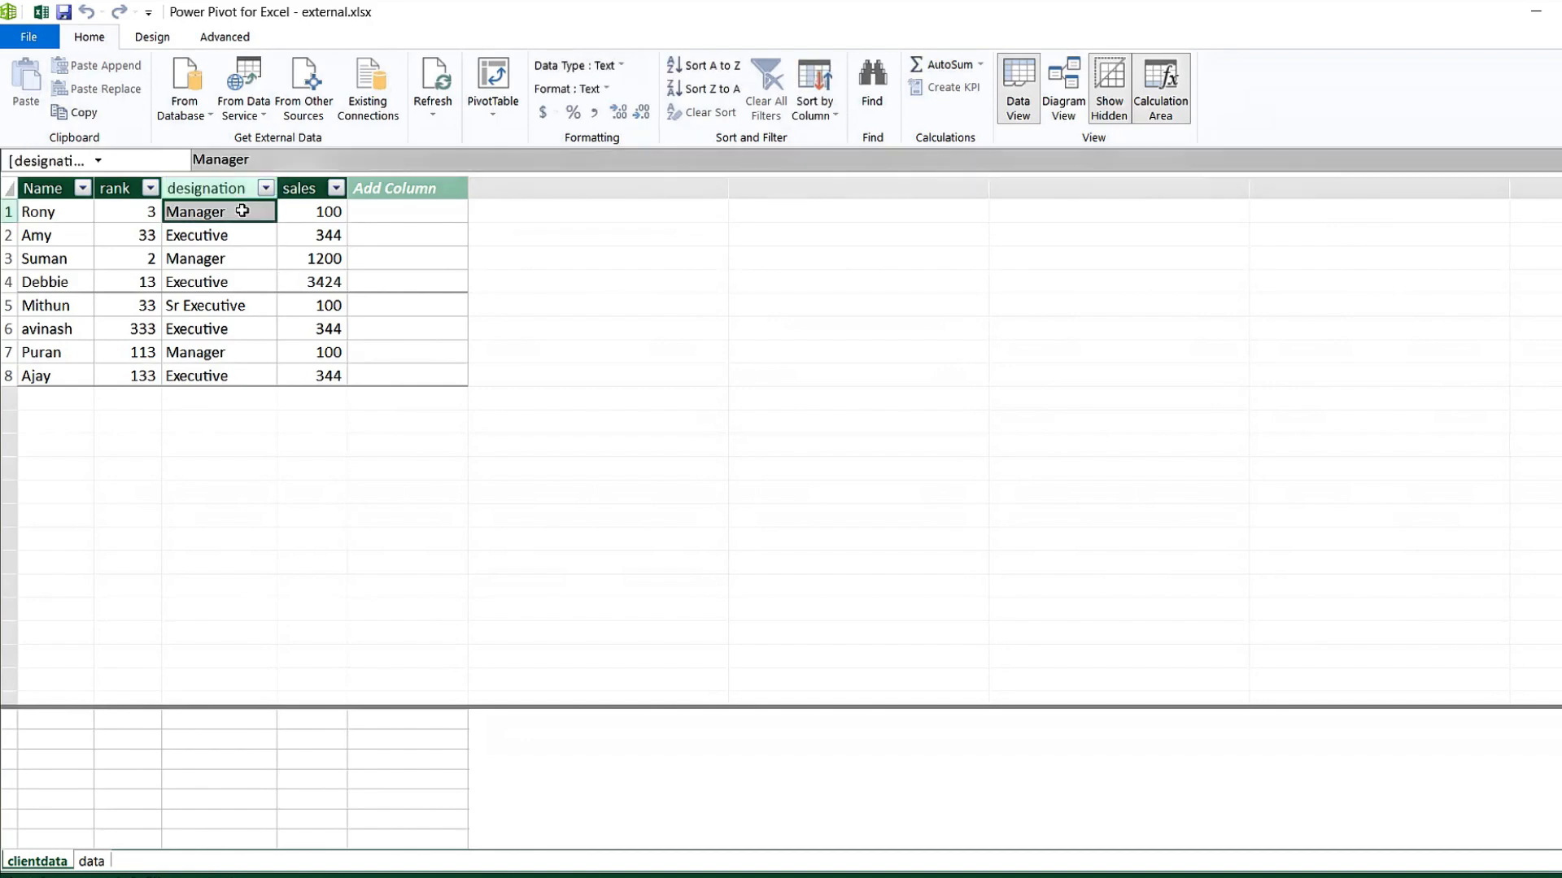
pyautogui.click(235, 333)
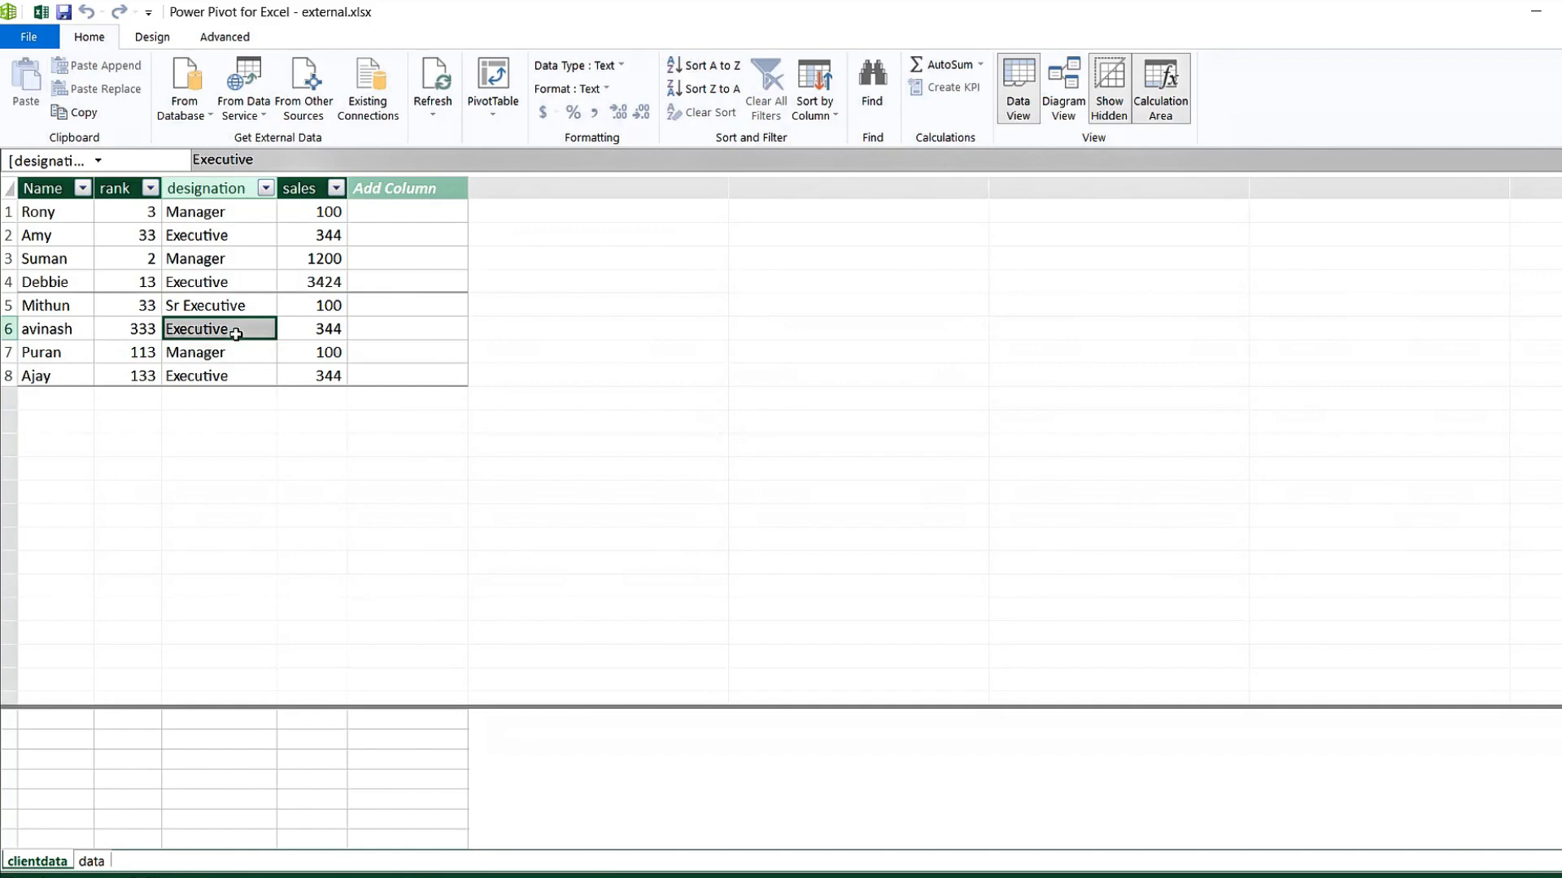
pyautogui.click(92, 862)
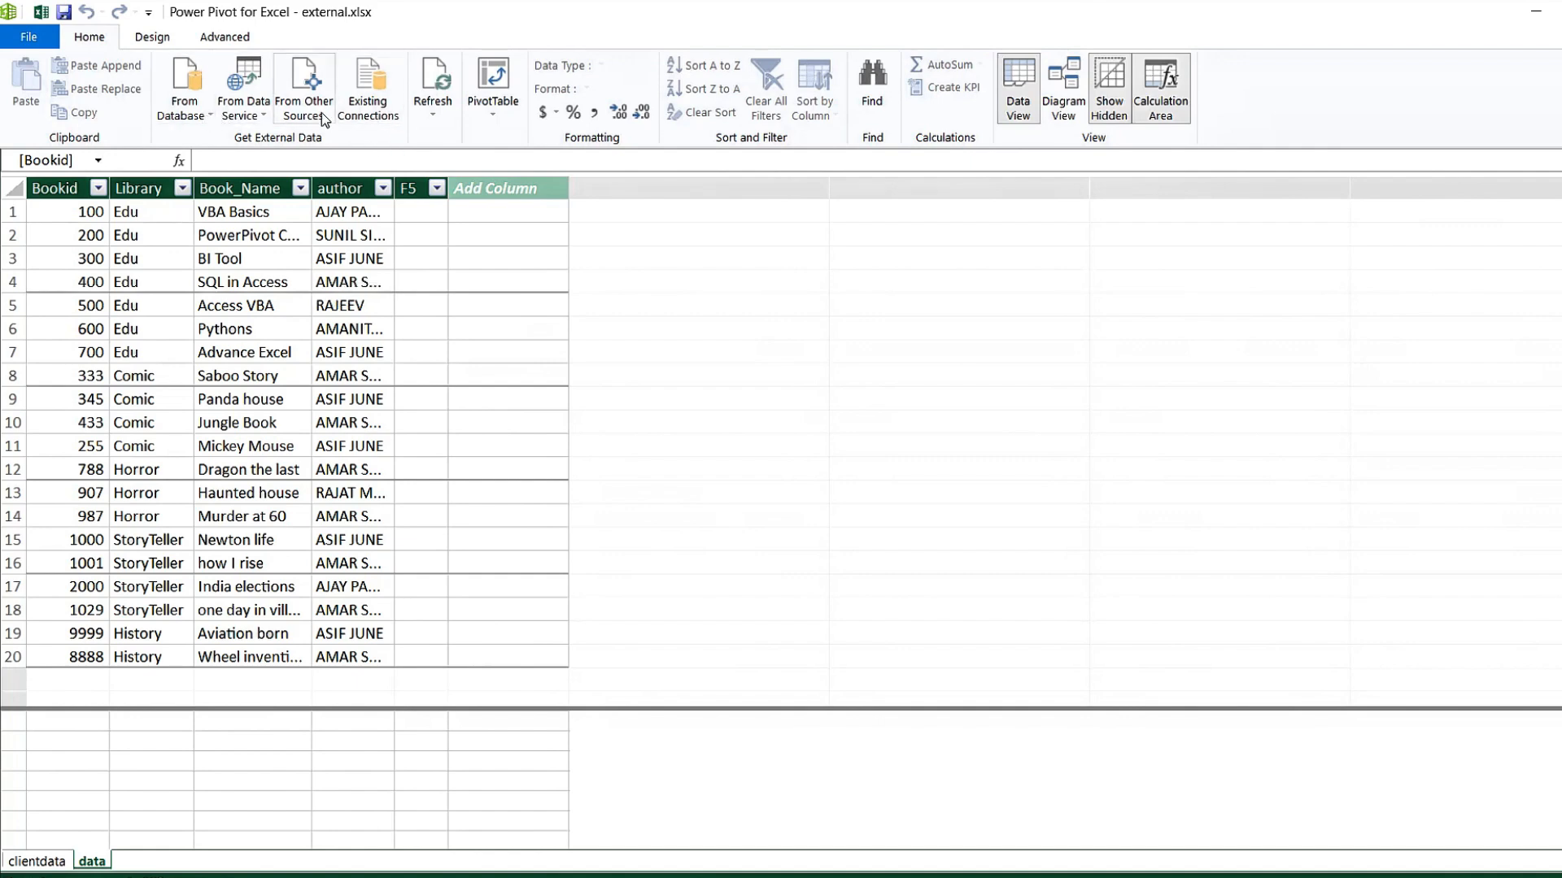
# Start a From Access import pointed at the Desktop's SARAD Questions.accdb and advance past connection settings.
pyautogui.click(205, 122)
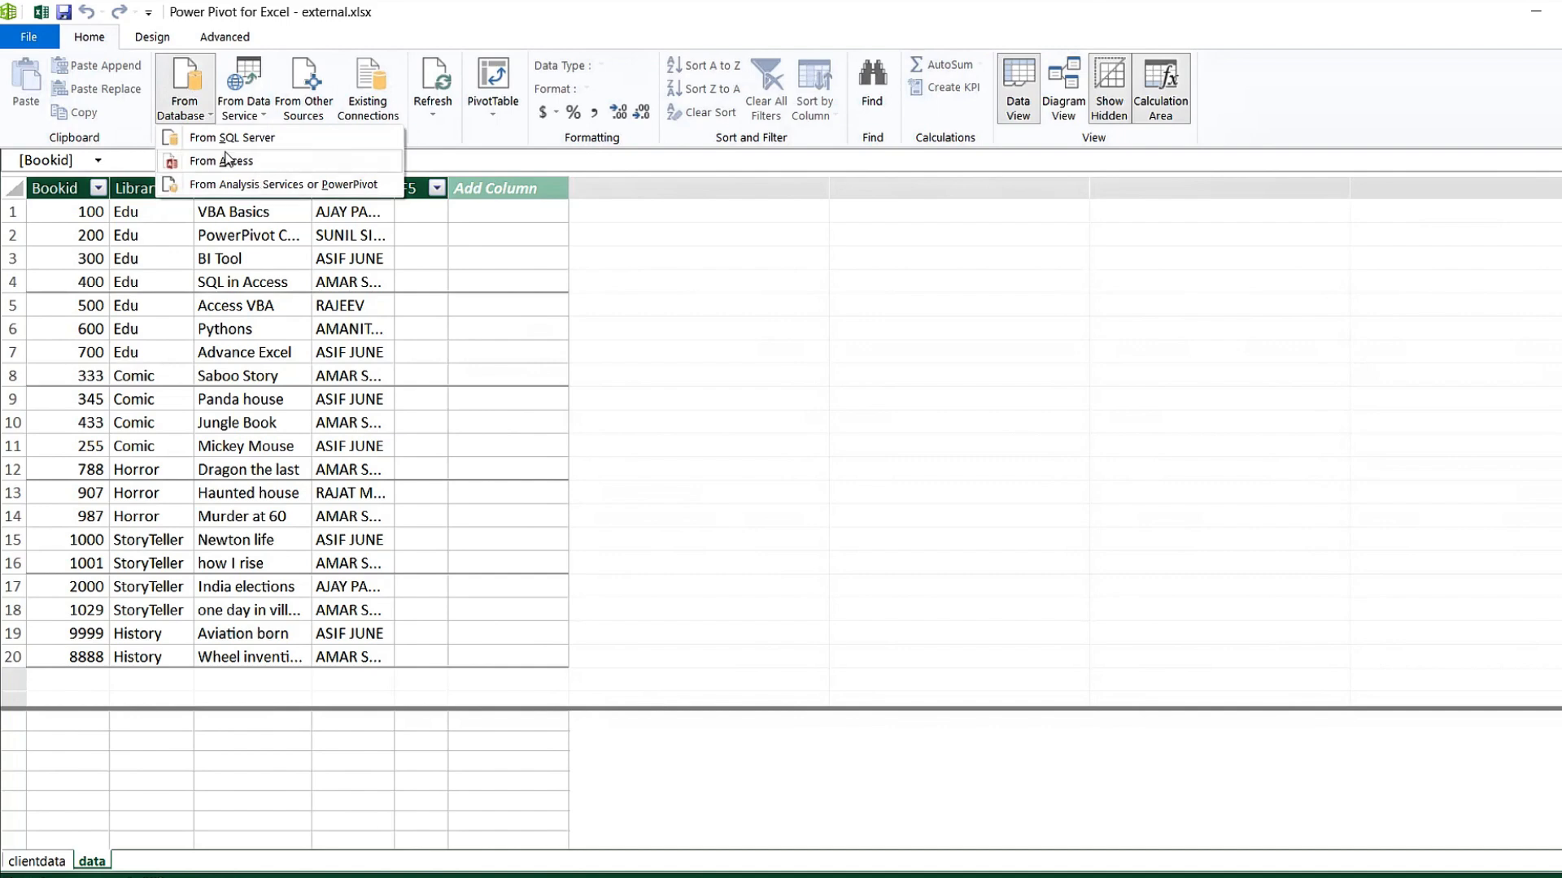
pyautogui.click(240, 167)
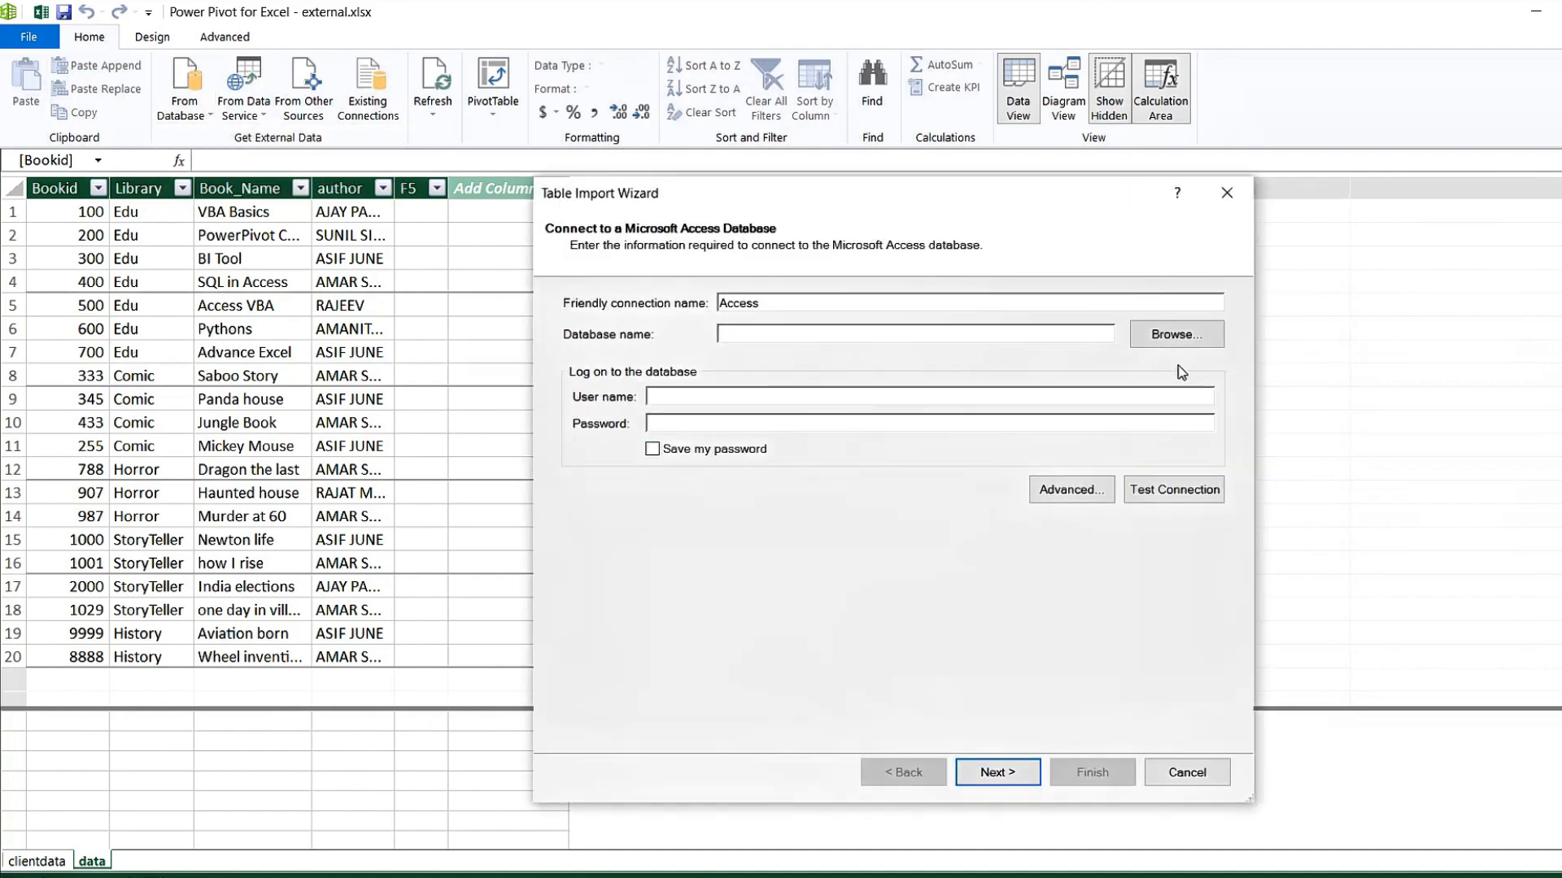
pyautogui.click(1189, 334)
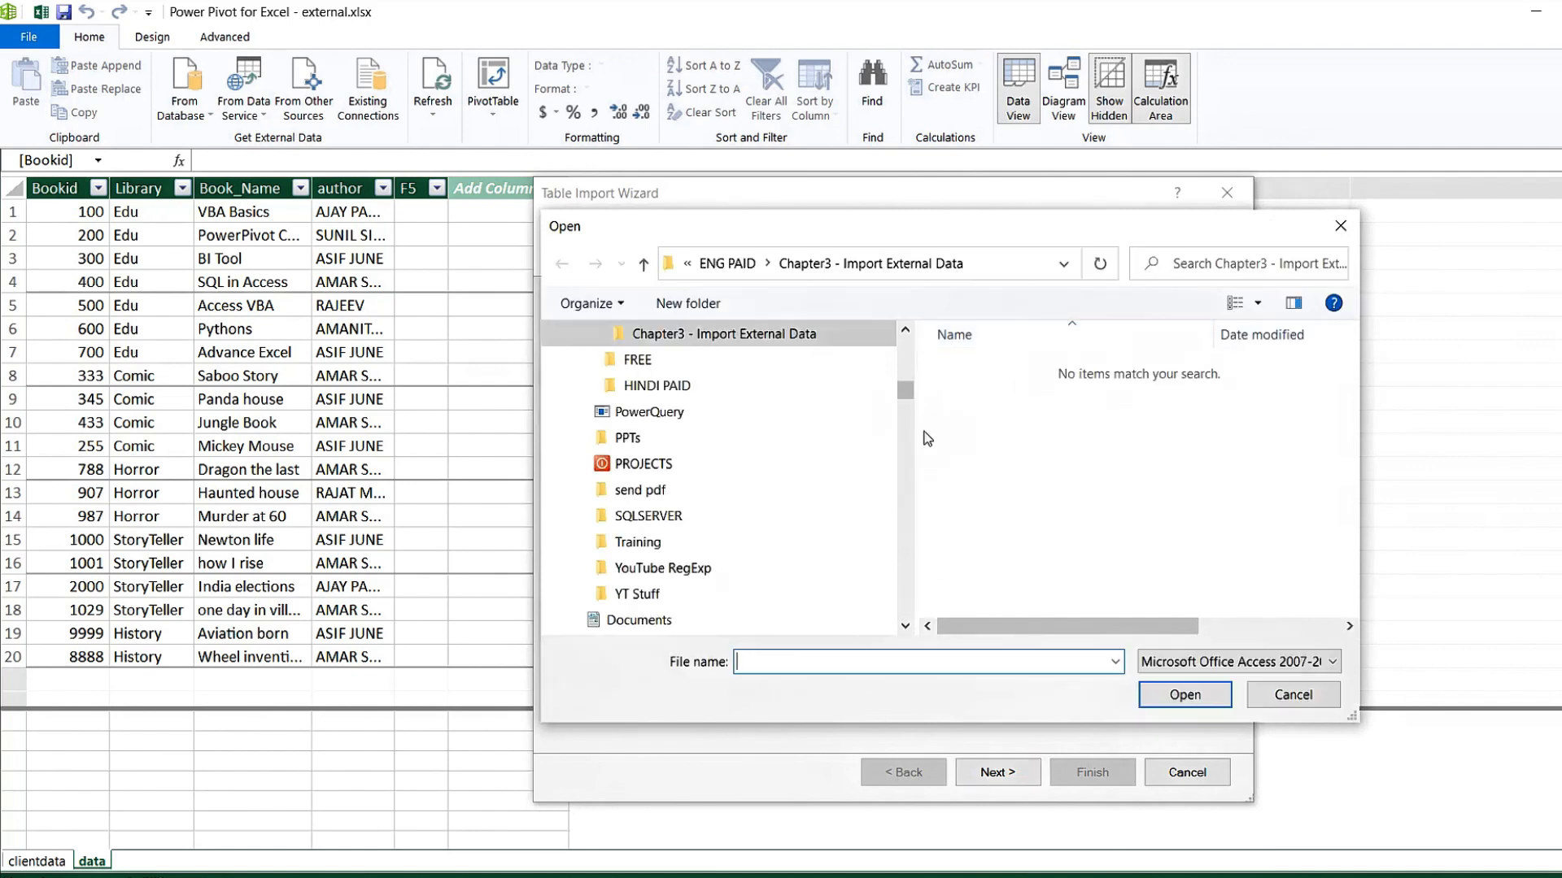
pyautogui.moveTo(908, 397); pyautogui.dragTo(905, 340)
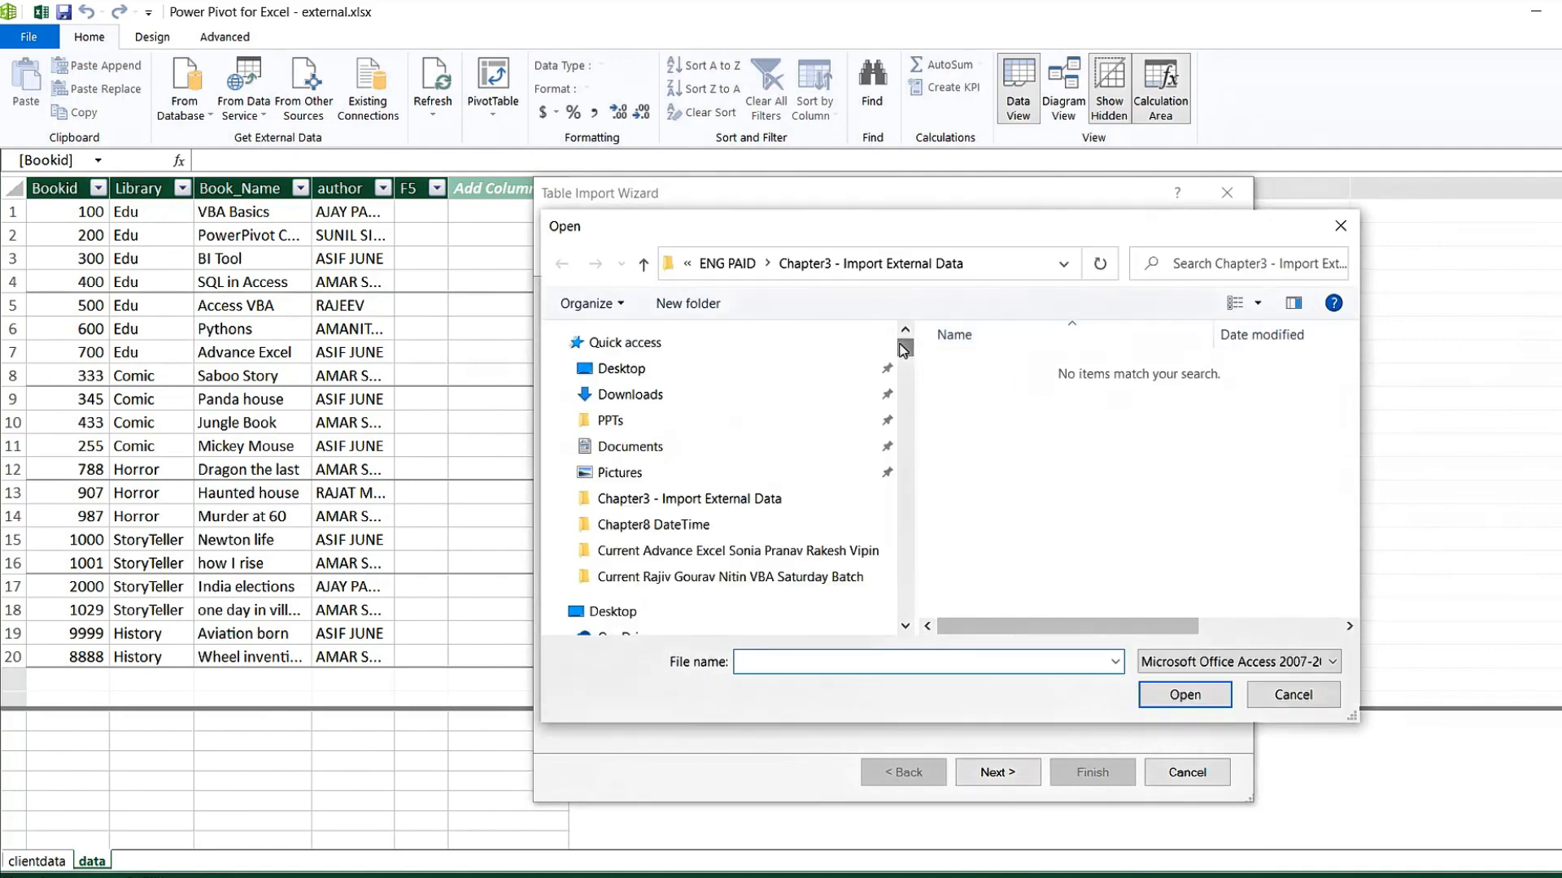
pyautogui.click(637, 370)
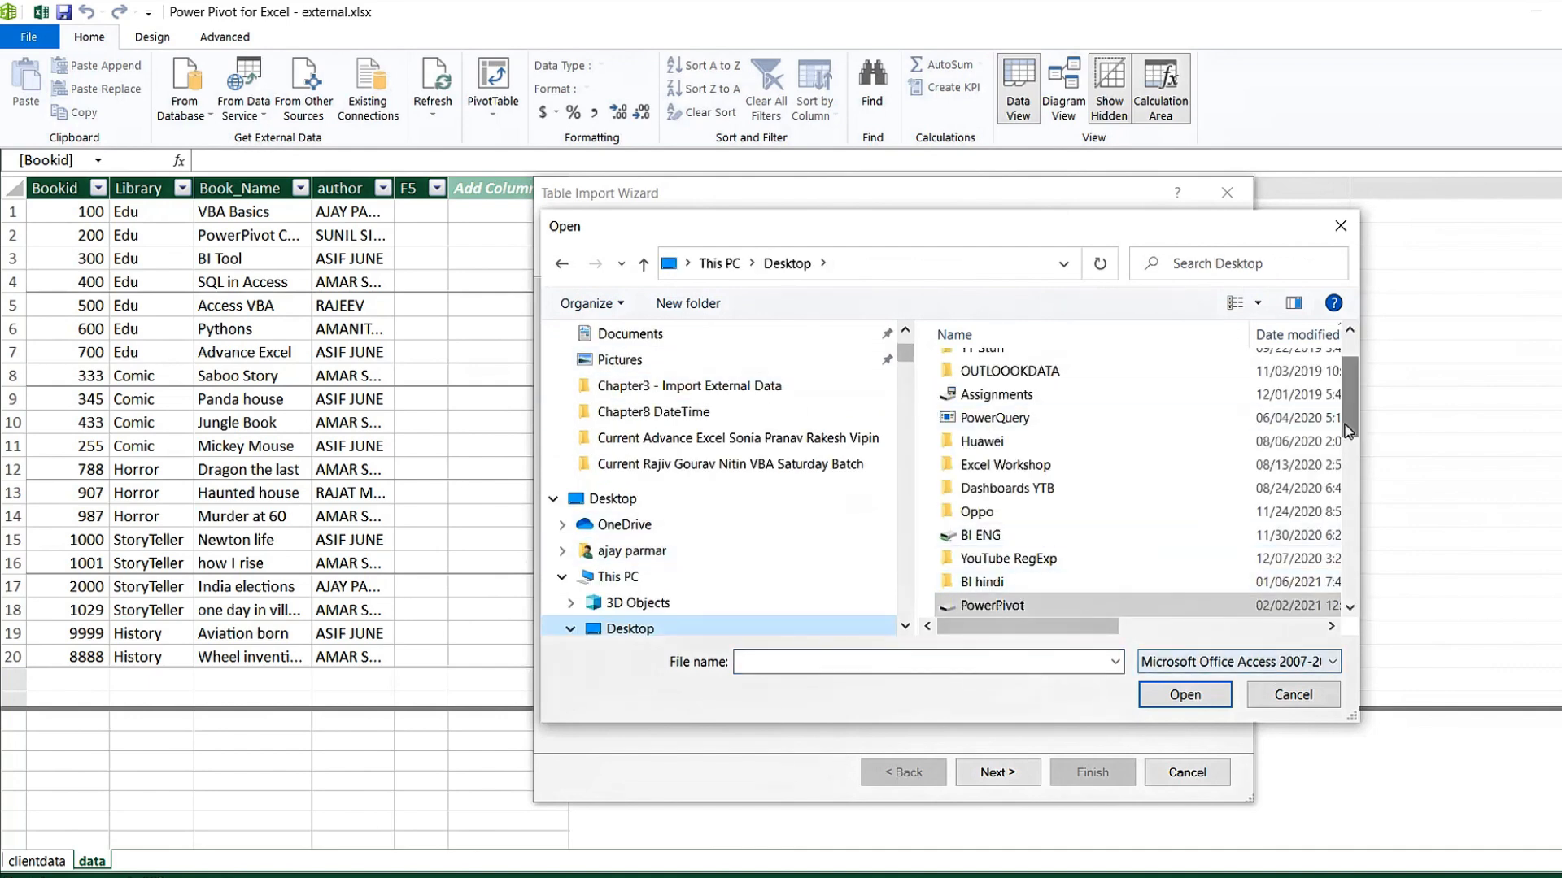
pyautogui.scroll(-10, 1058, 471)
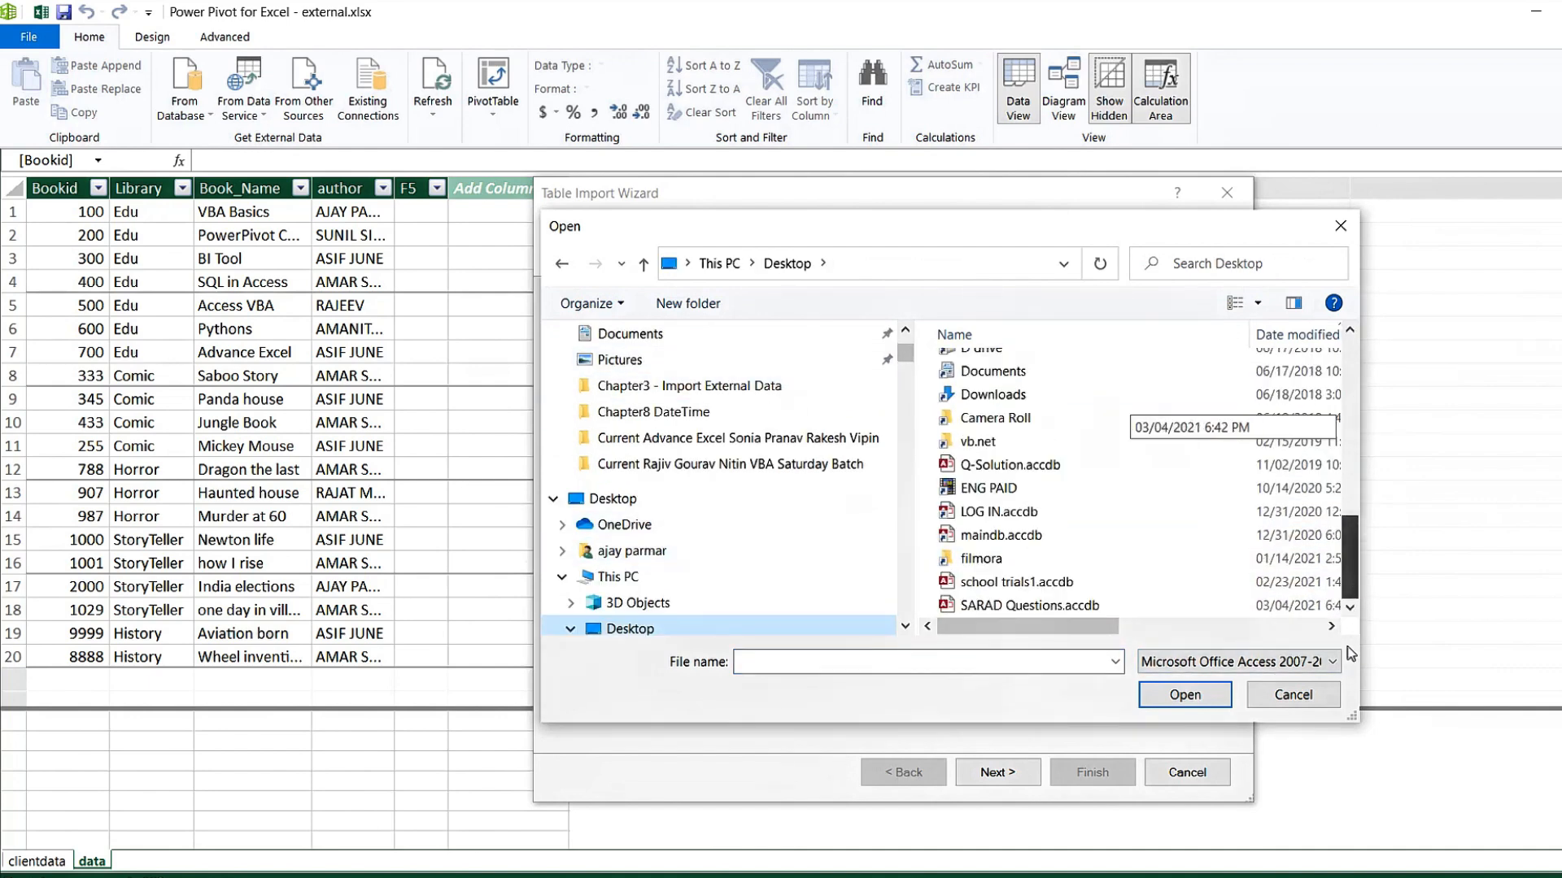
pyautogui.click(1055, 584)
pyautogui.click(1057, 606)
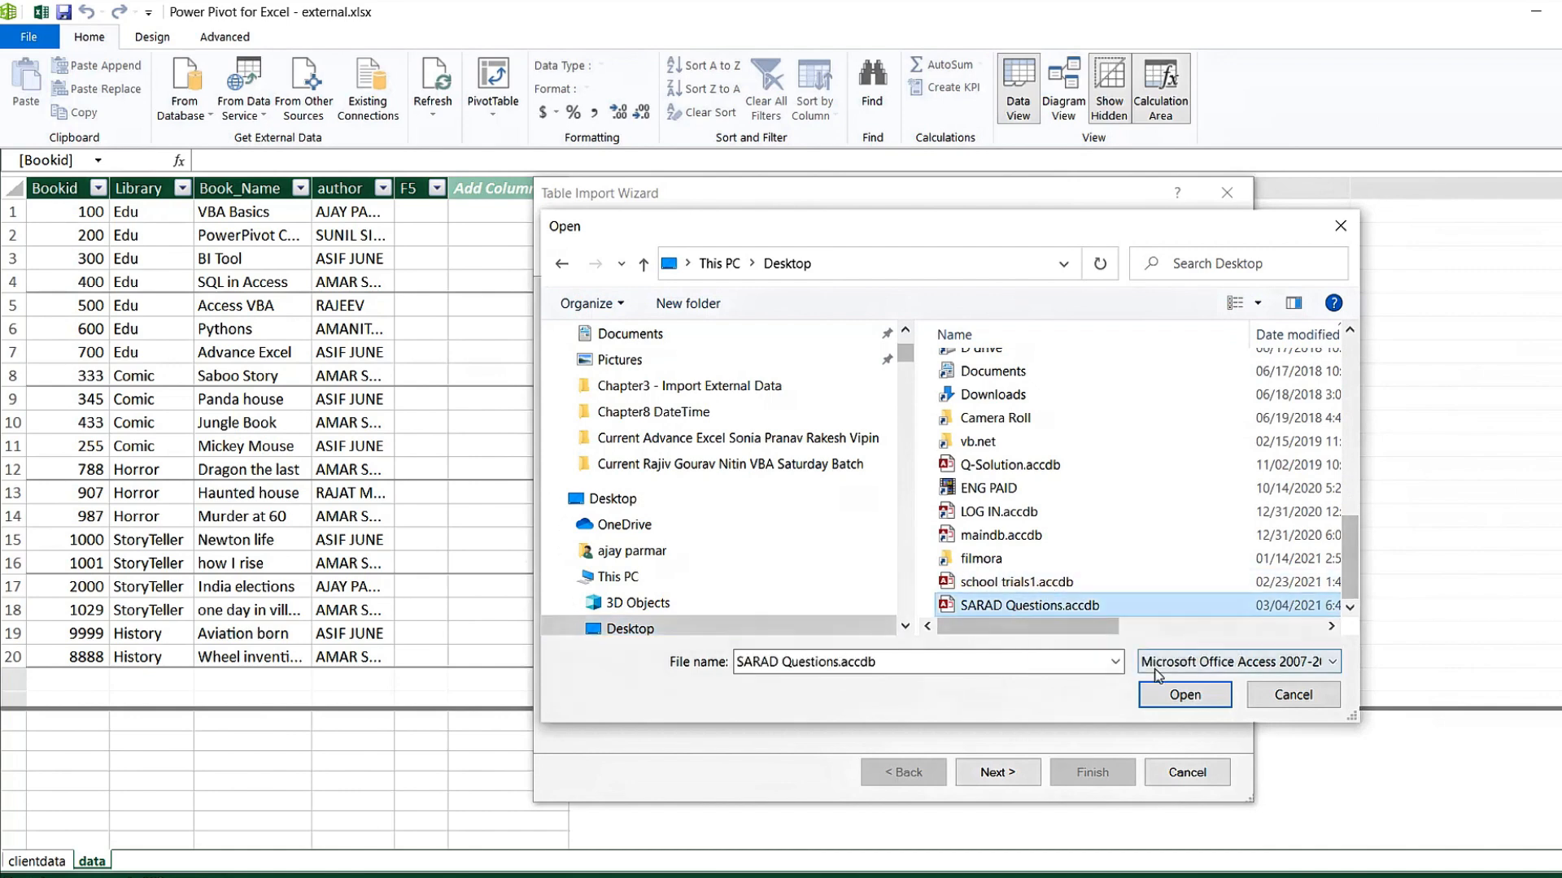
pyautogui.click(1200, 698)
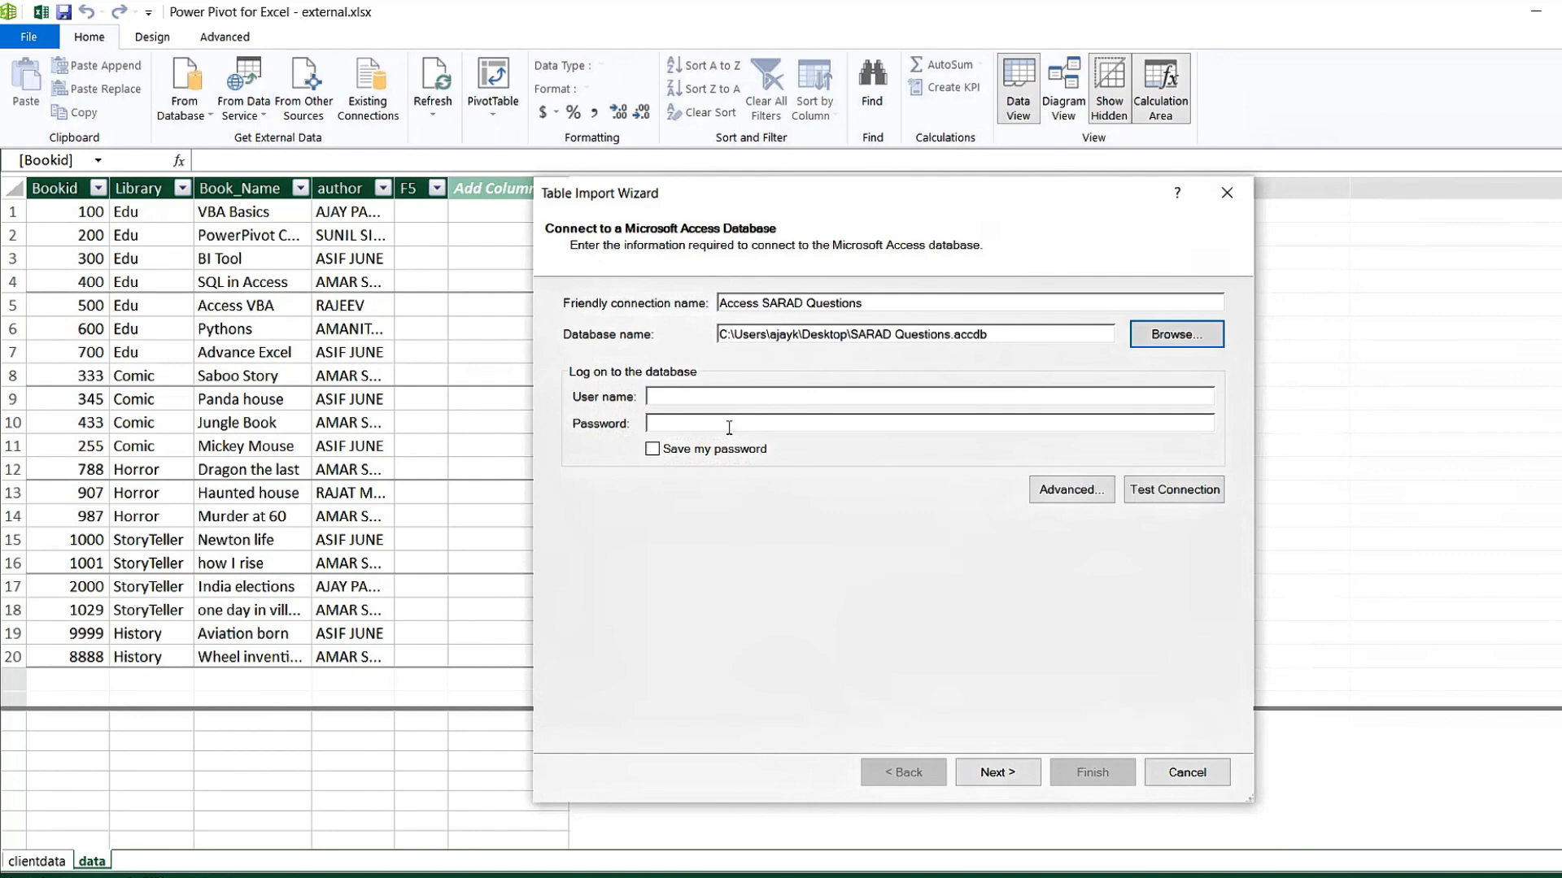
pyautogui.click(666, 399)
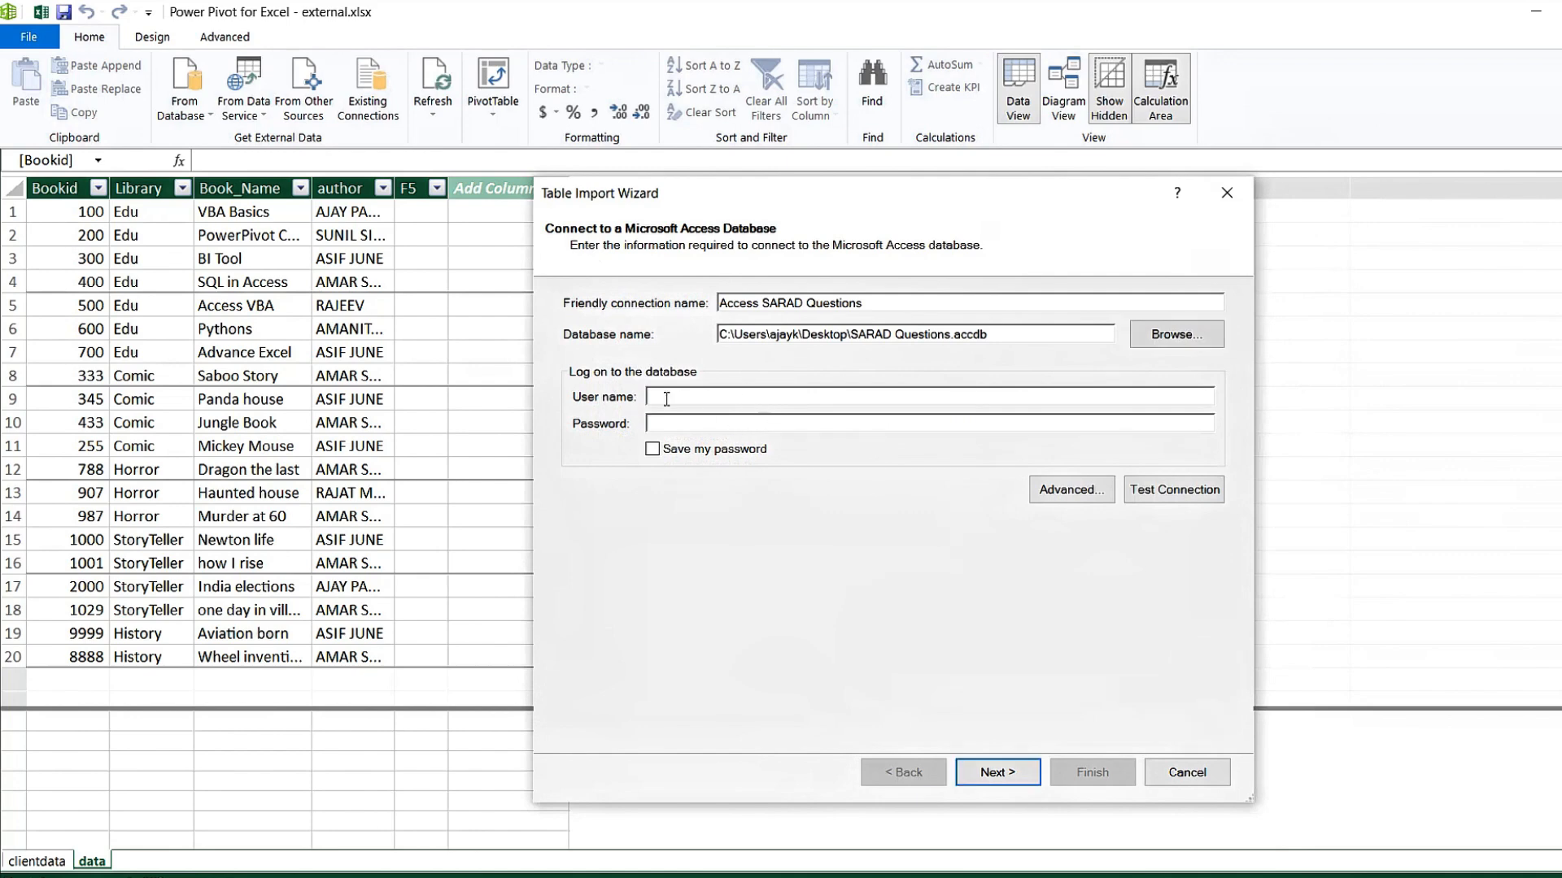
pyautogui.click(987, 772)
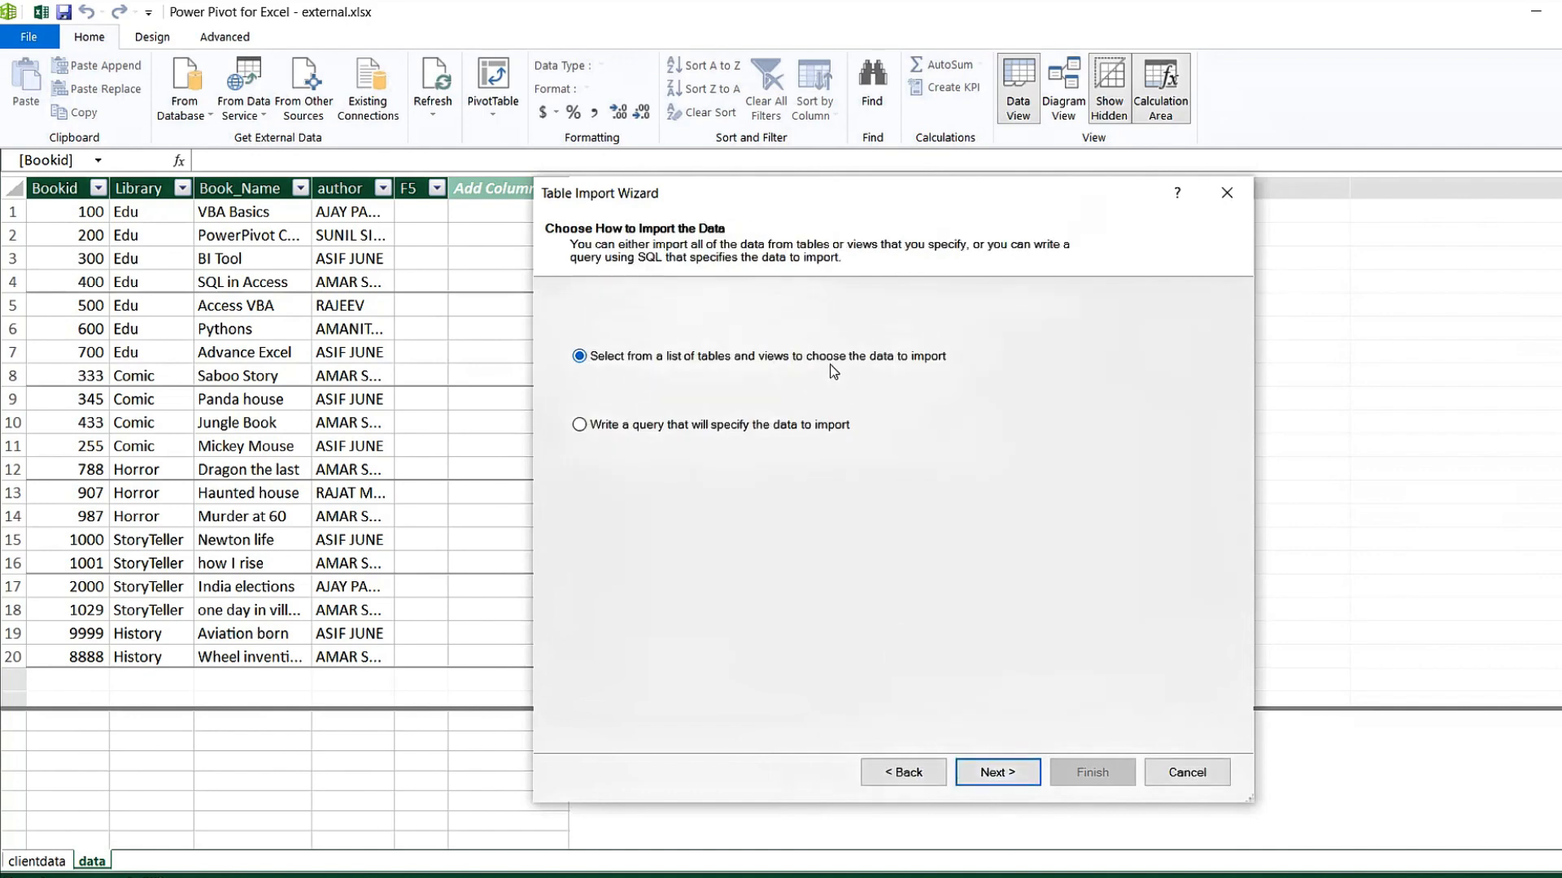
# Keep 'Select from a list of tables', tick Table1, and import it into the model.
pyautogui.click(589, 426)
pyautogui.click(578, 354)
pyautogui.click(991, 777)
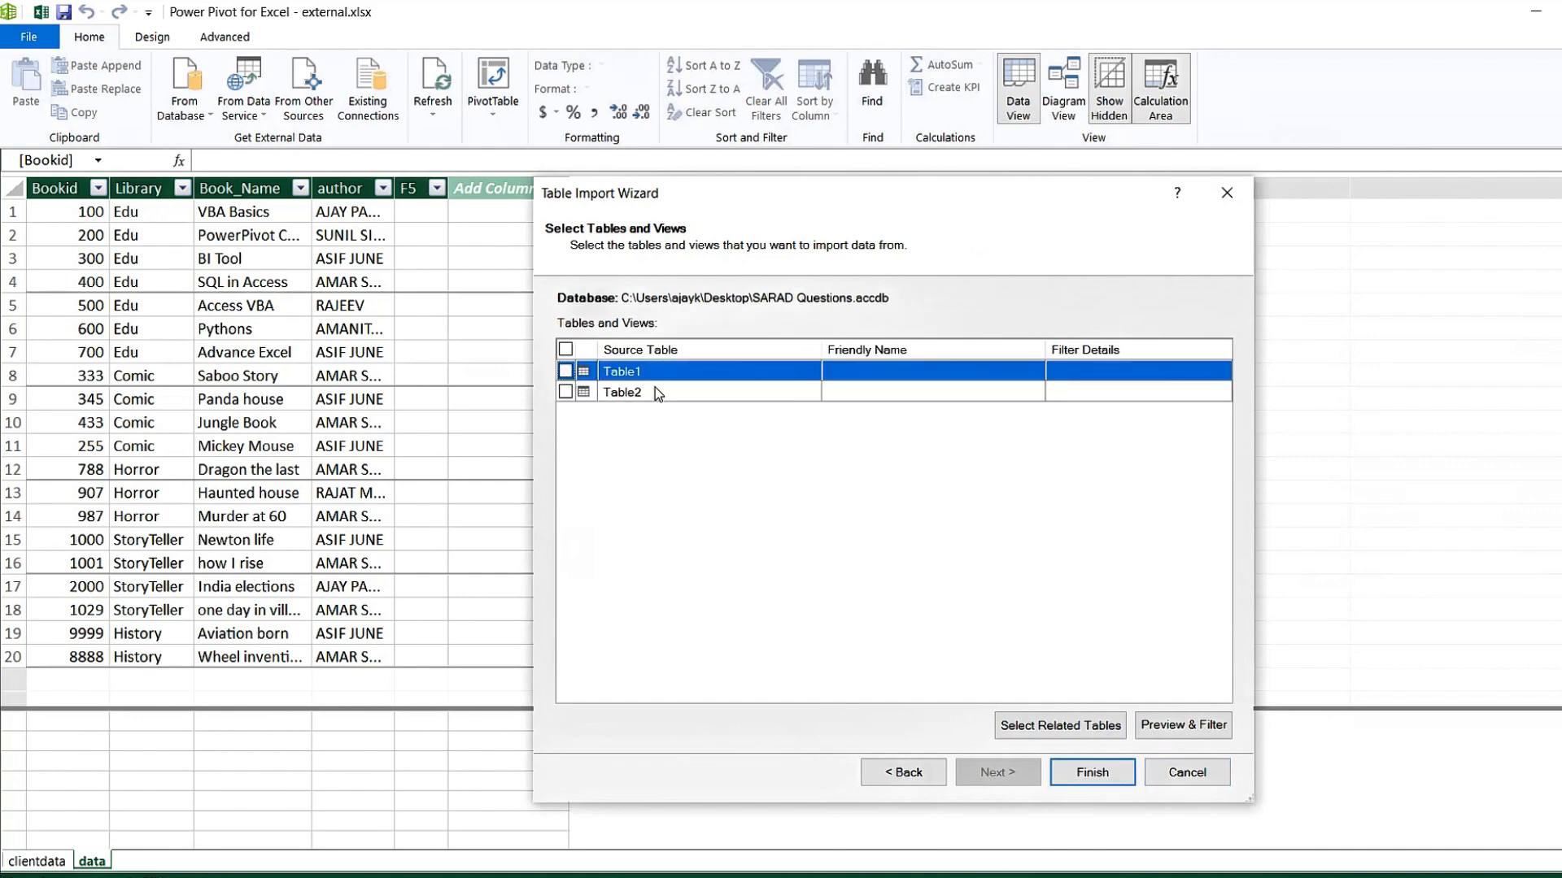
pyautogui.click(566, 371)
pyautogui.click(1092, 775)
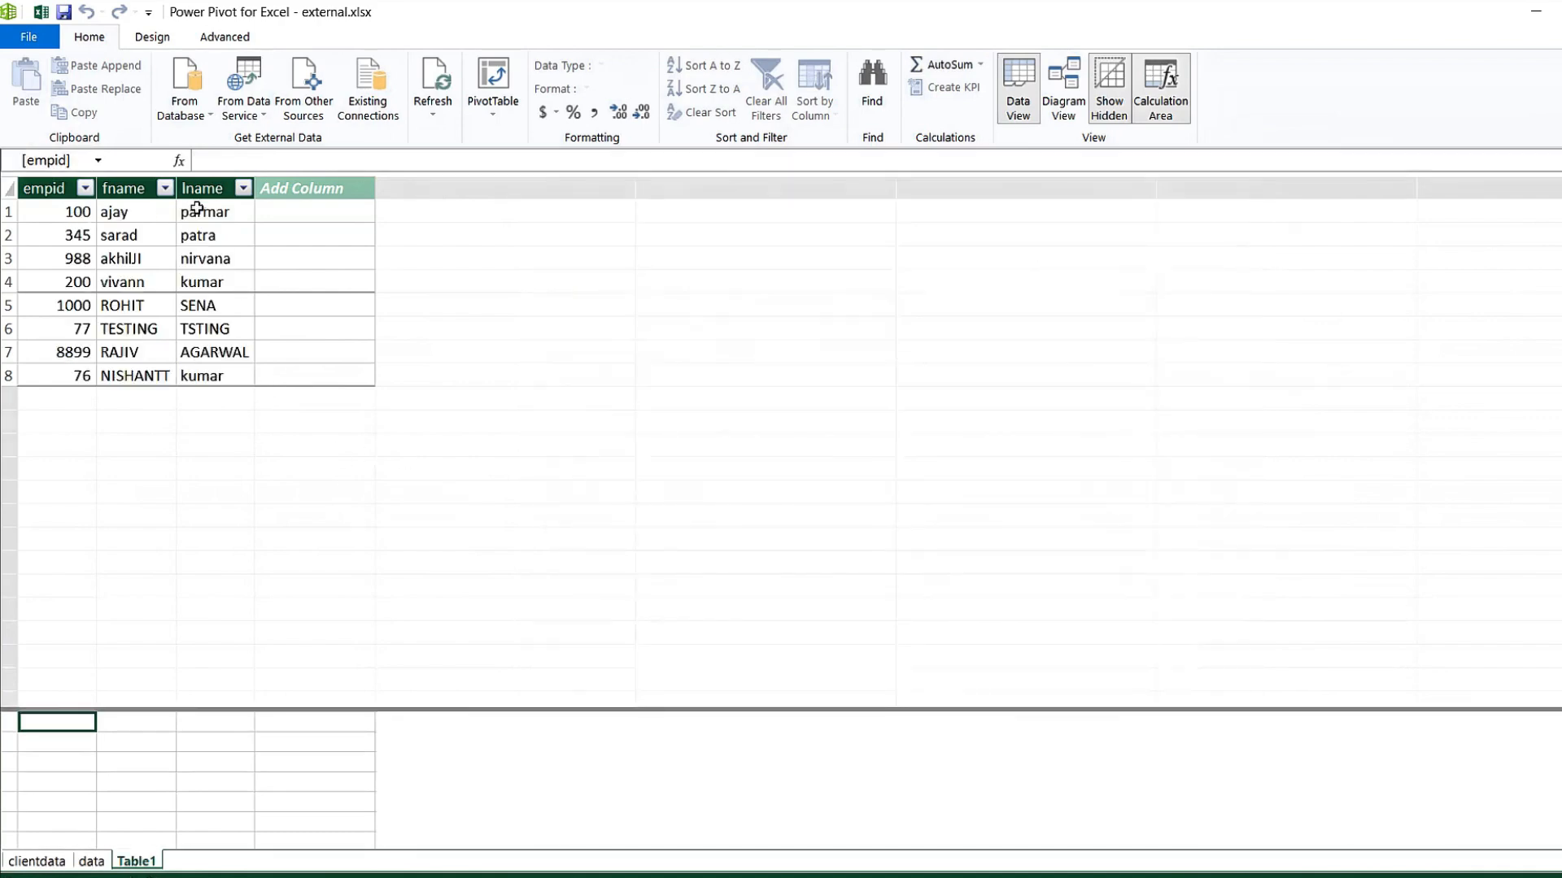
# Check Table1's first last-name value, then show the From Database source list.
pyautogui.click(234, 212)
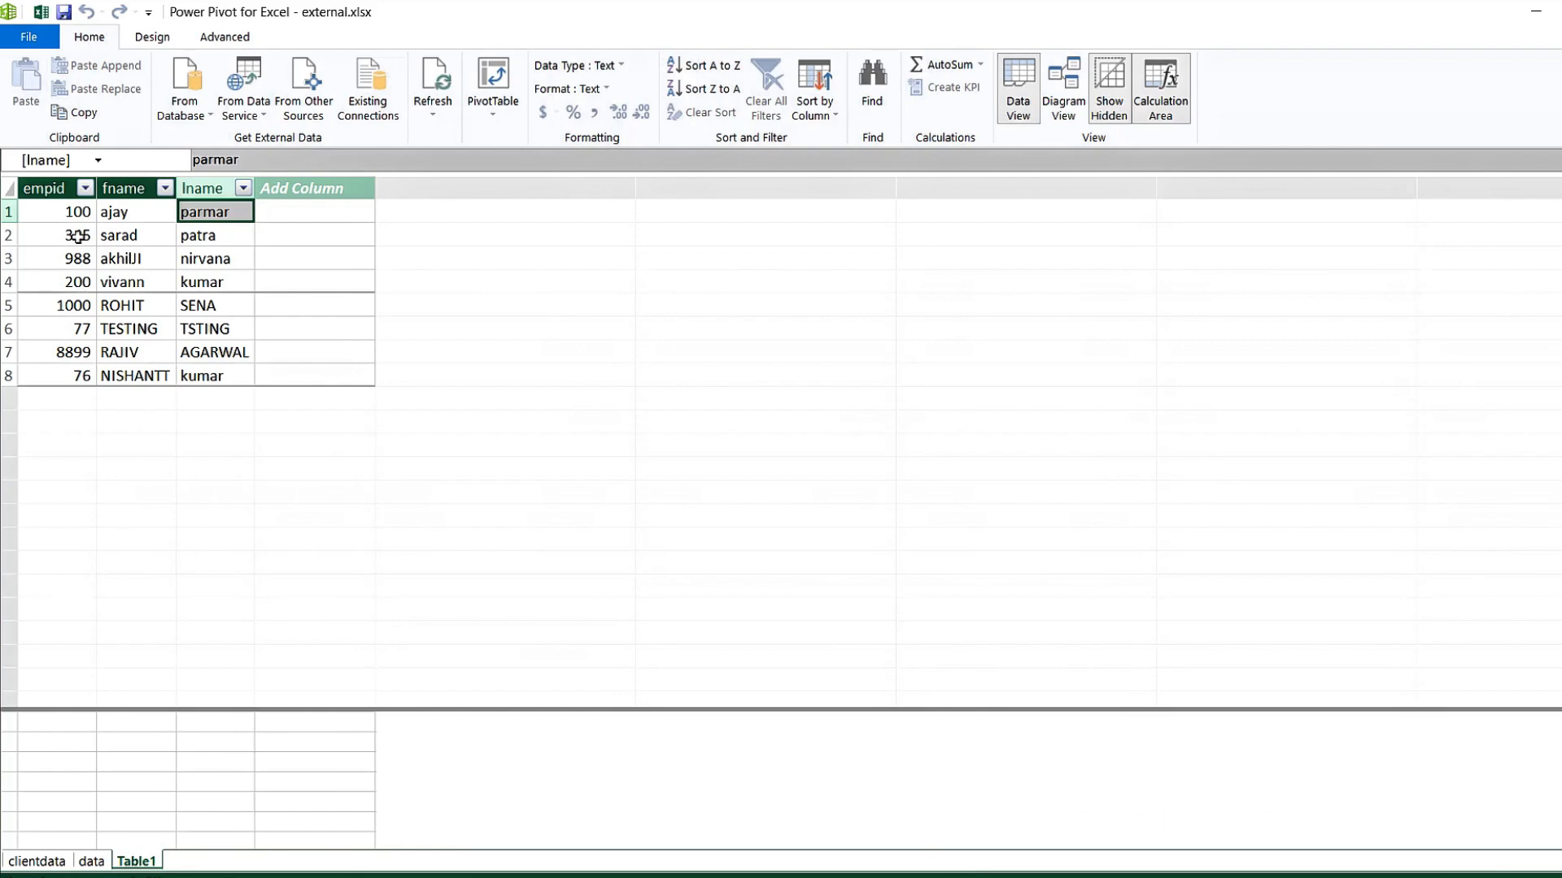
pyautogui.click(208, 112)
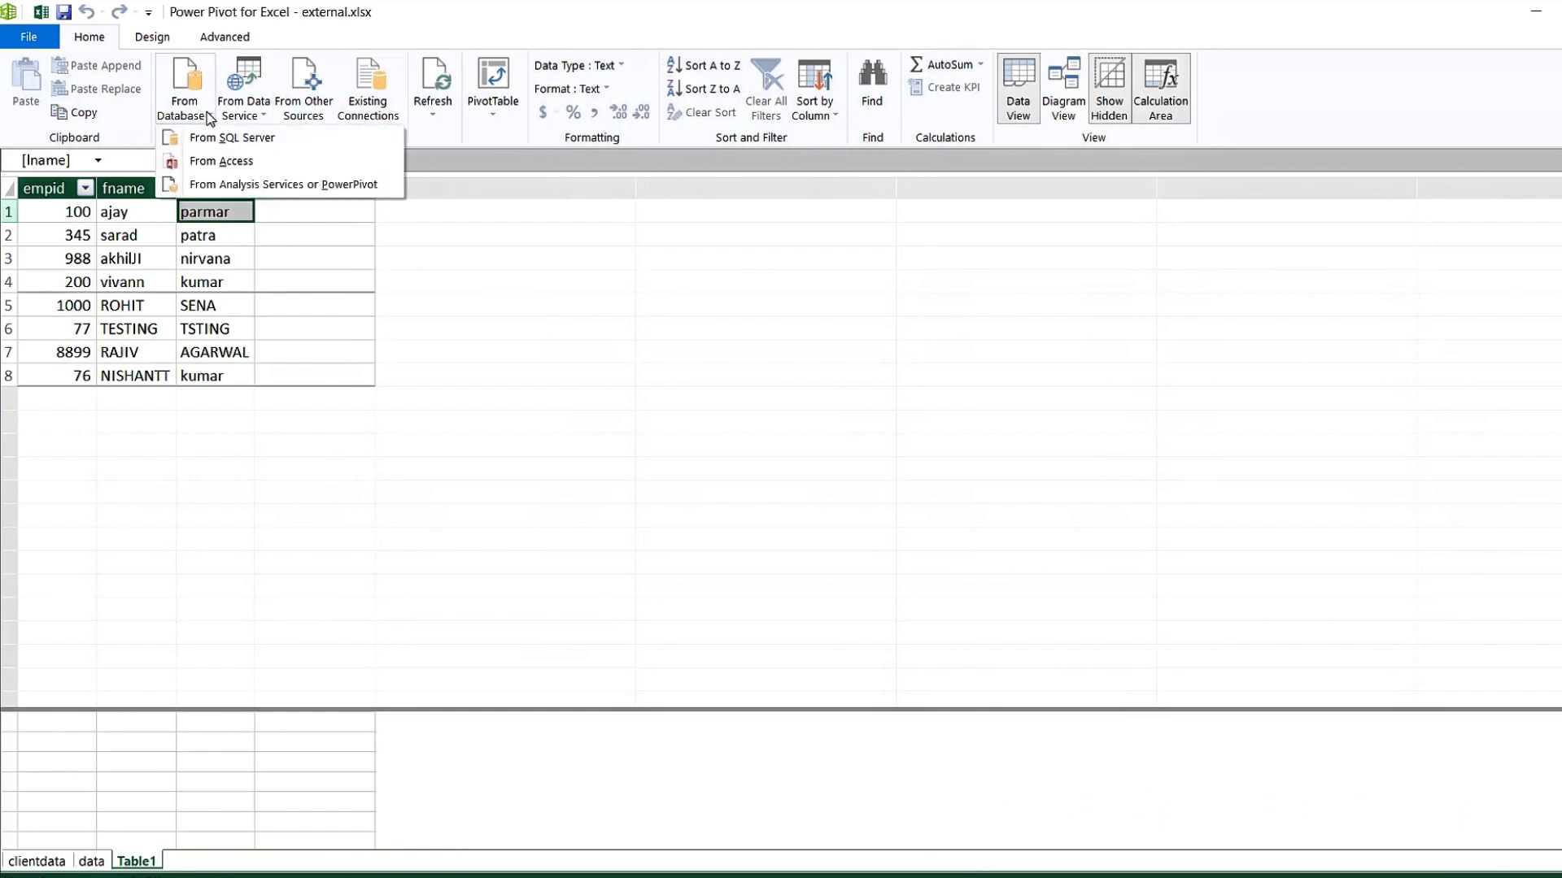
# Start a new Access import from SARAD Questions.accdb using the 'Write a query' option.
pyautogui.click(250, 167)
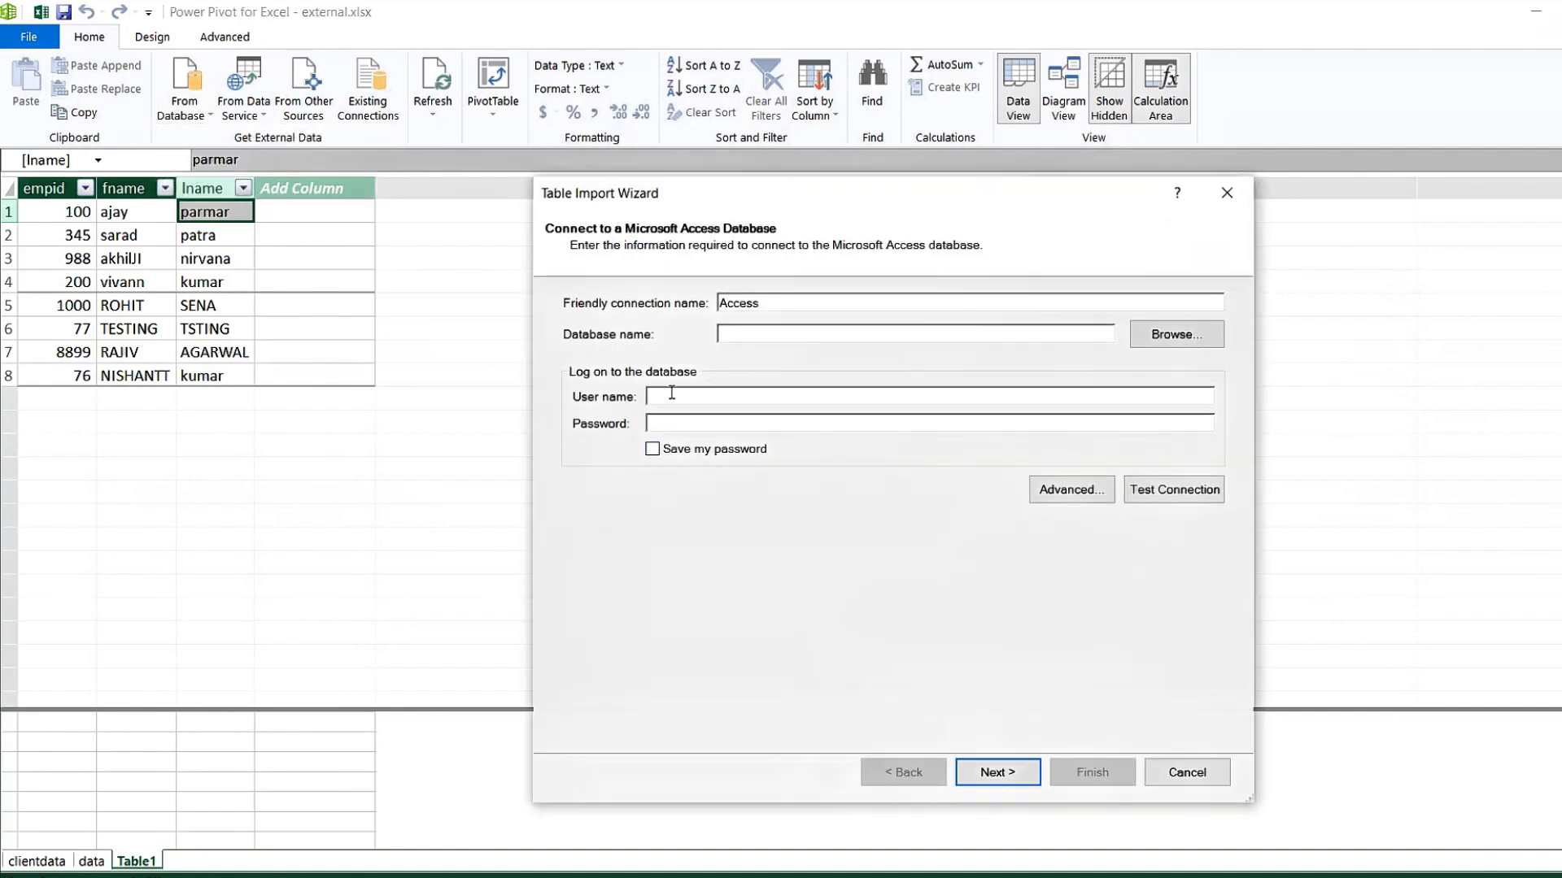
pyautogui.click(1175, 347)
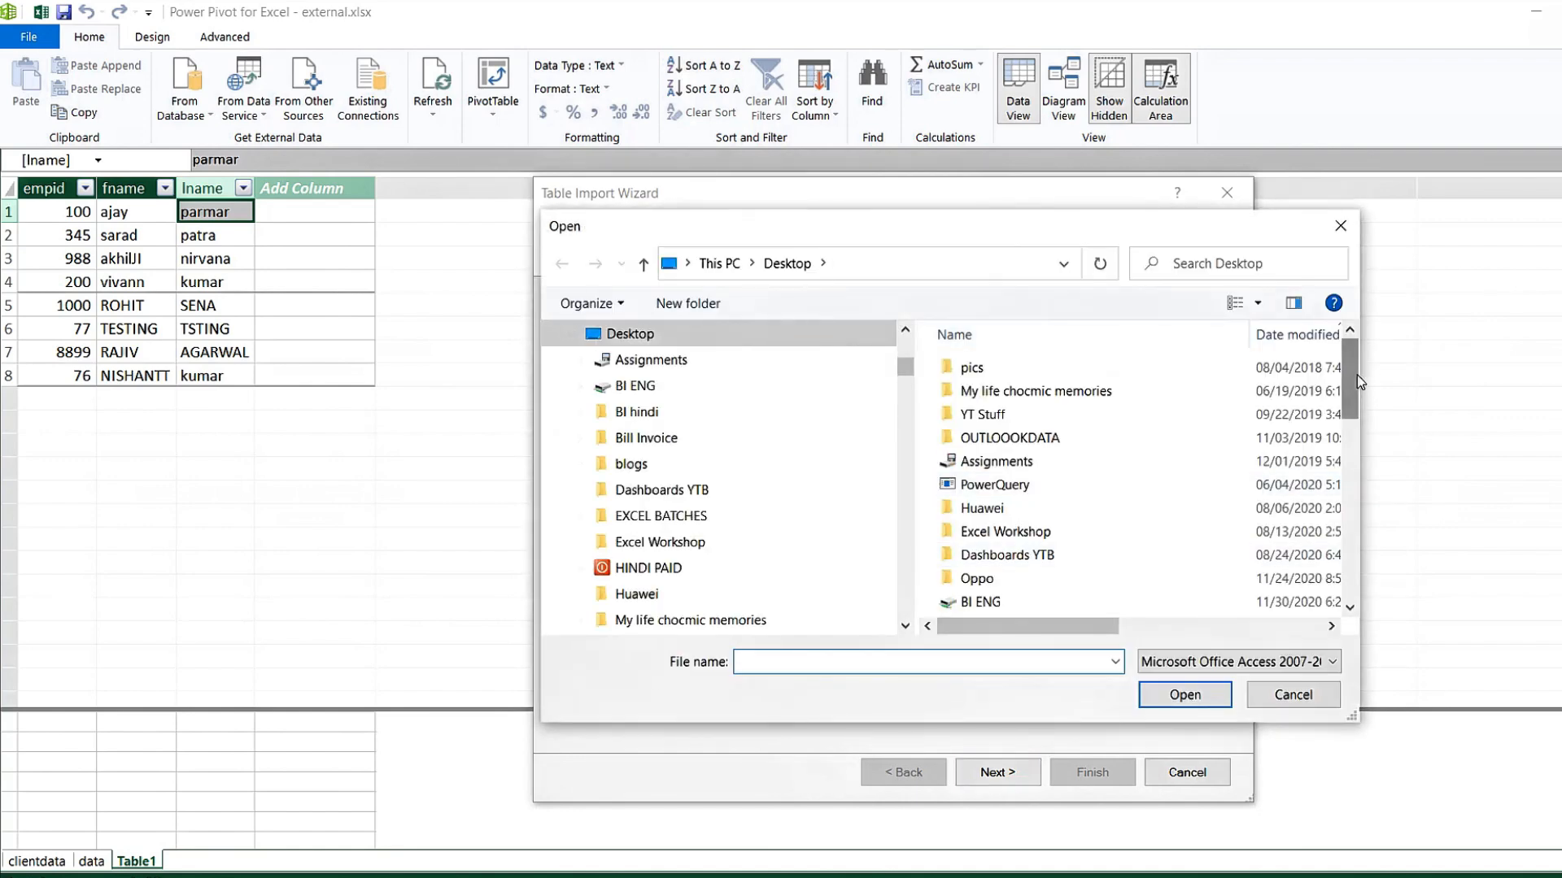
pyautogui.scroll(-5, 1356, 374)
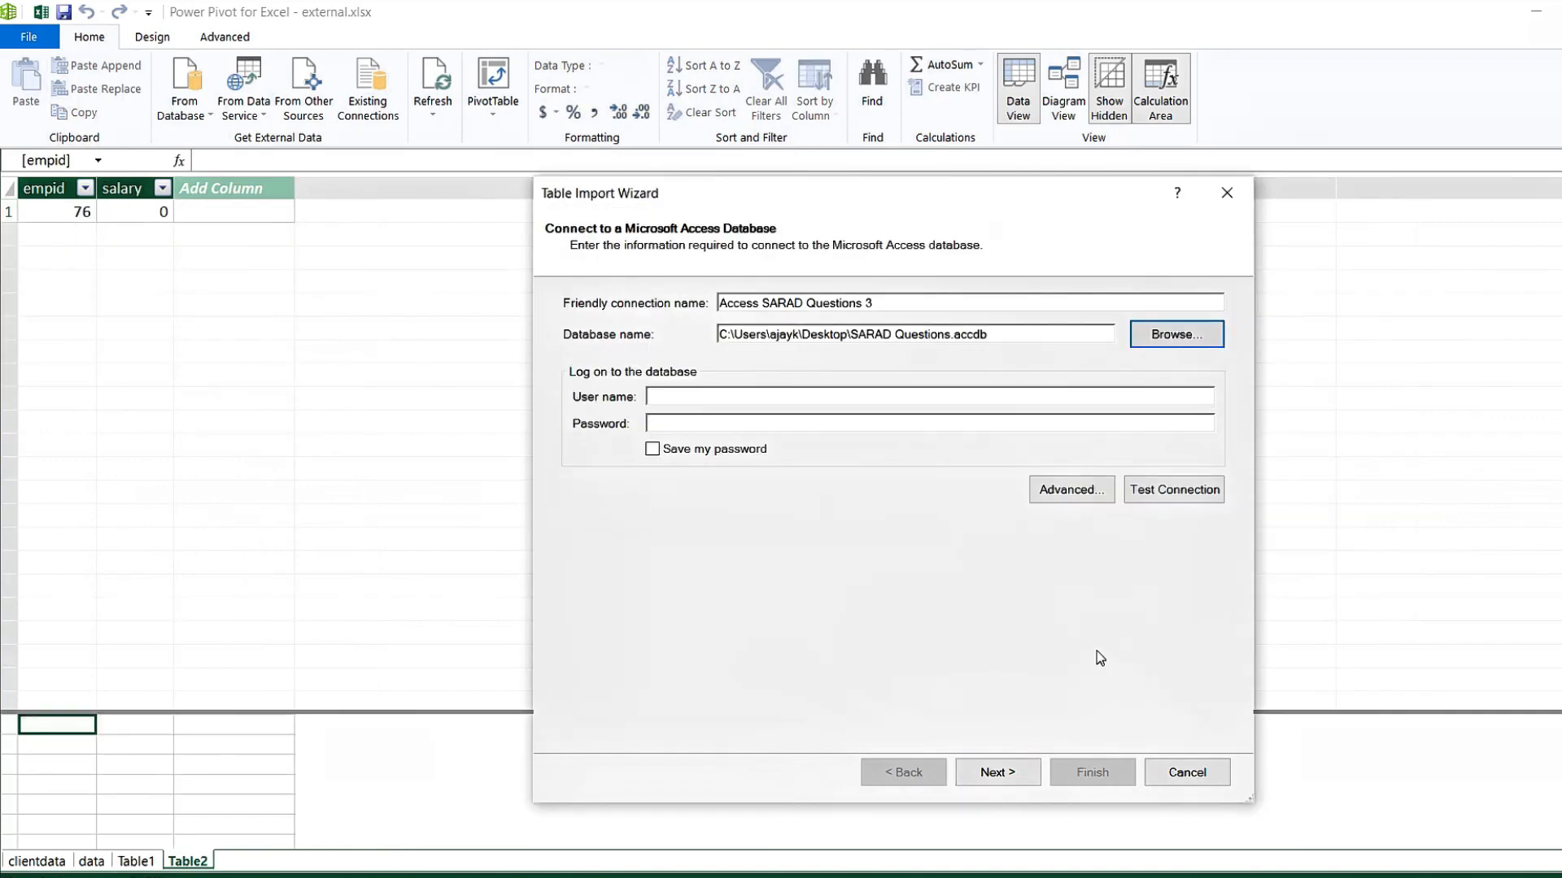
pyautogui.click(995, 774)
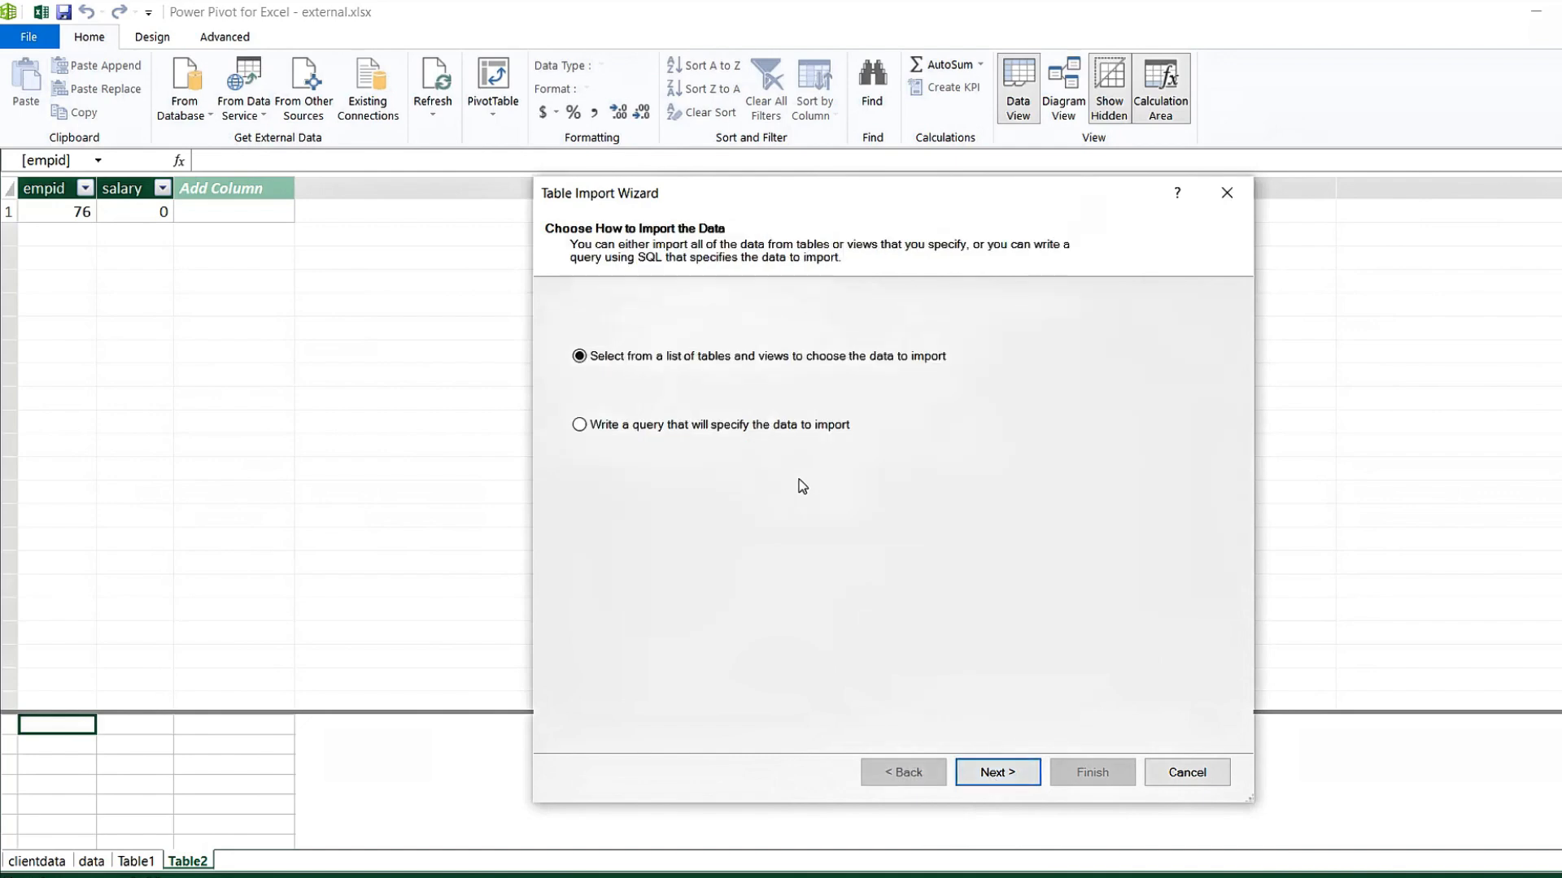
pyautogui.click(596, 424)
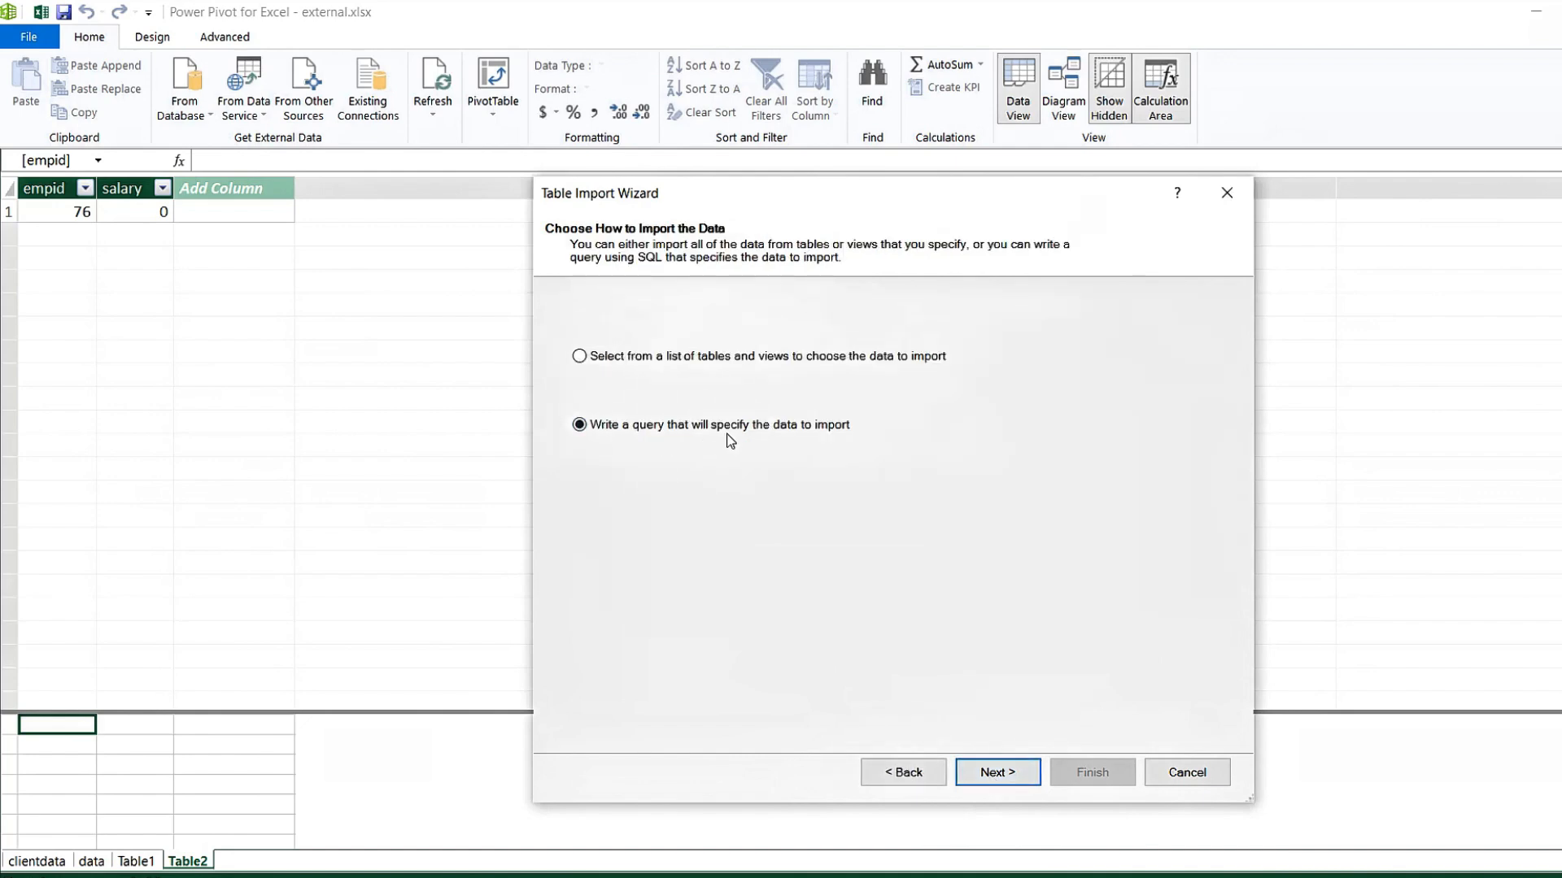
pyautogui.click(995, 774)
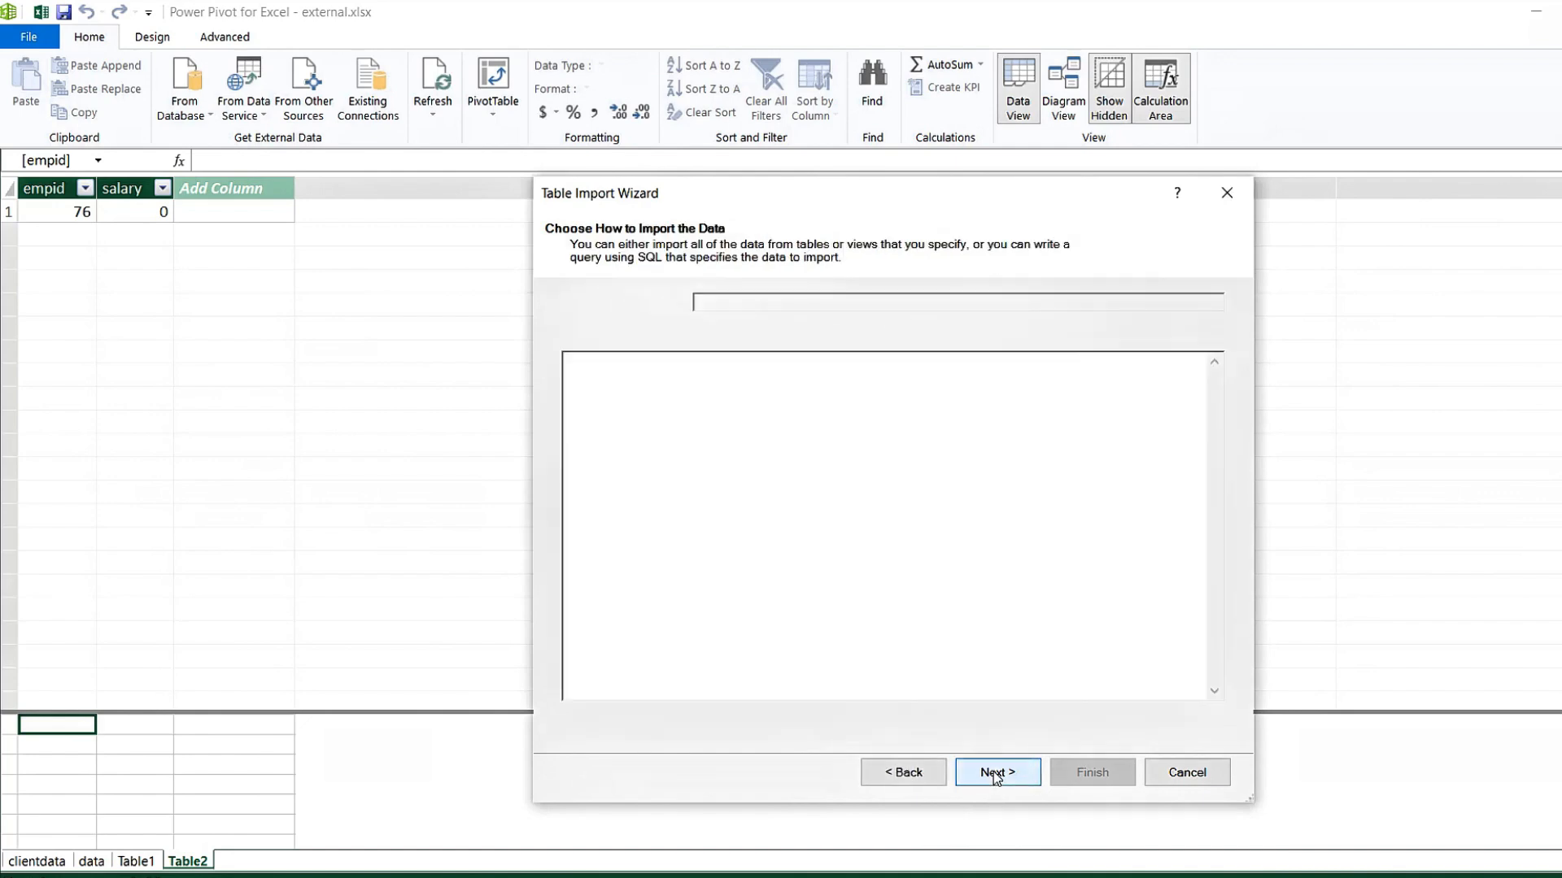
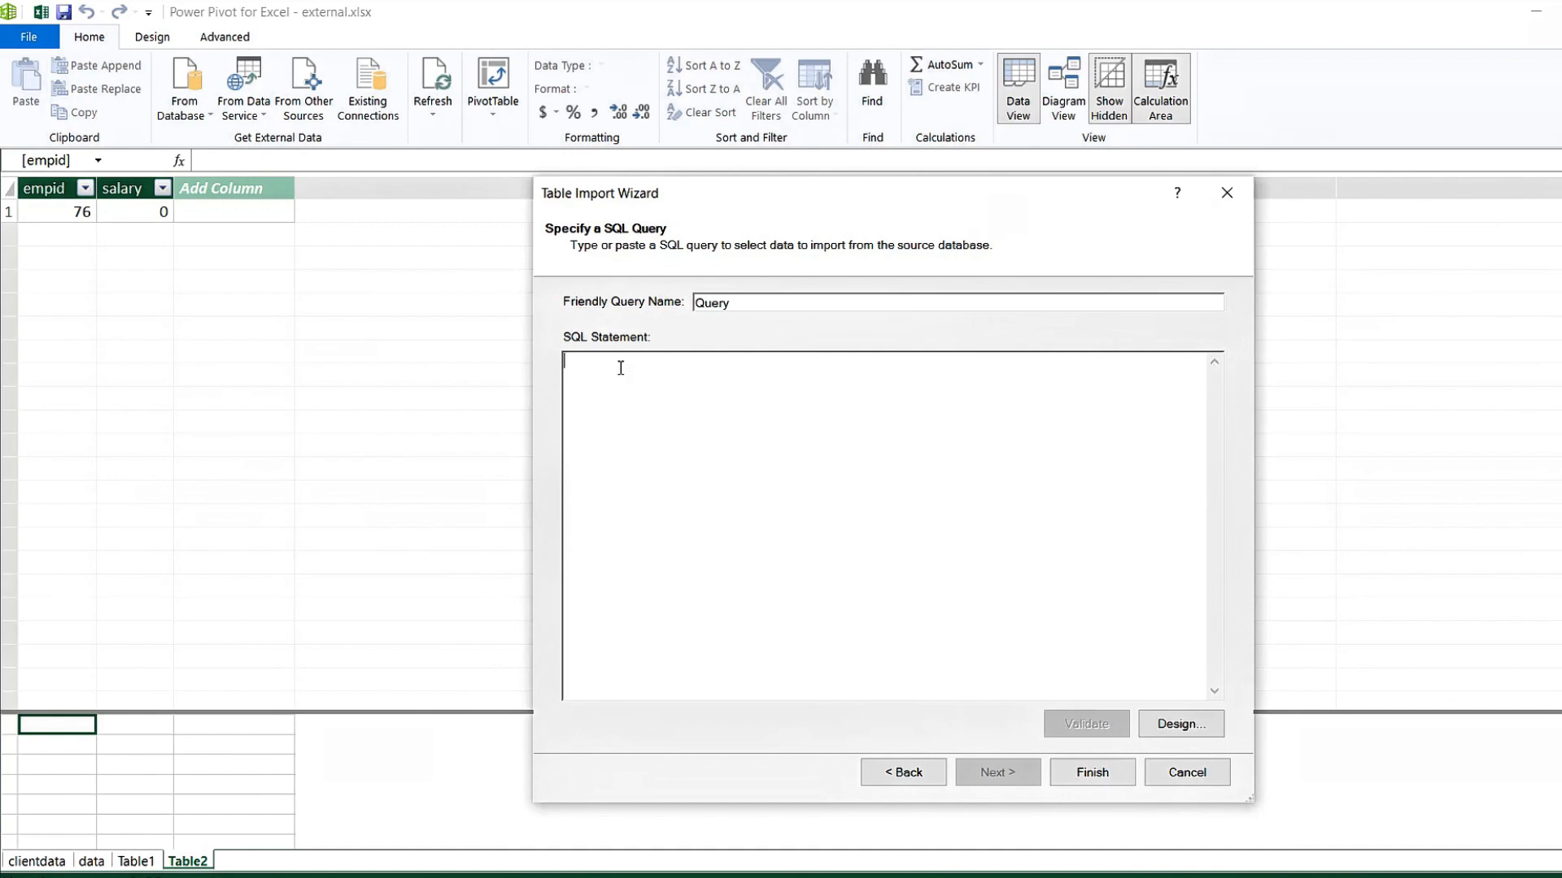
# Enter the SQL query SELECT * FROM TABLE1 WHERE EMPID >700.
pyautogui.write('S')
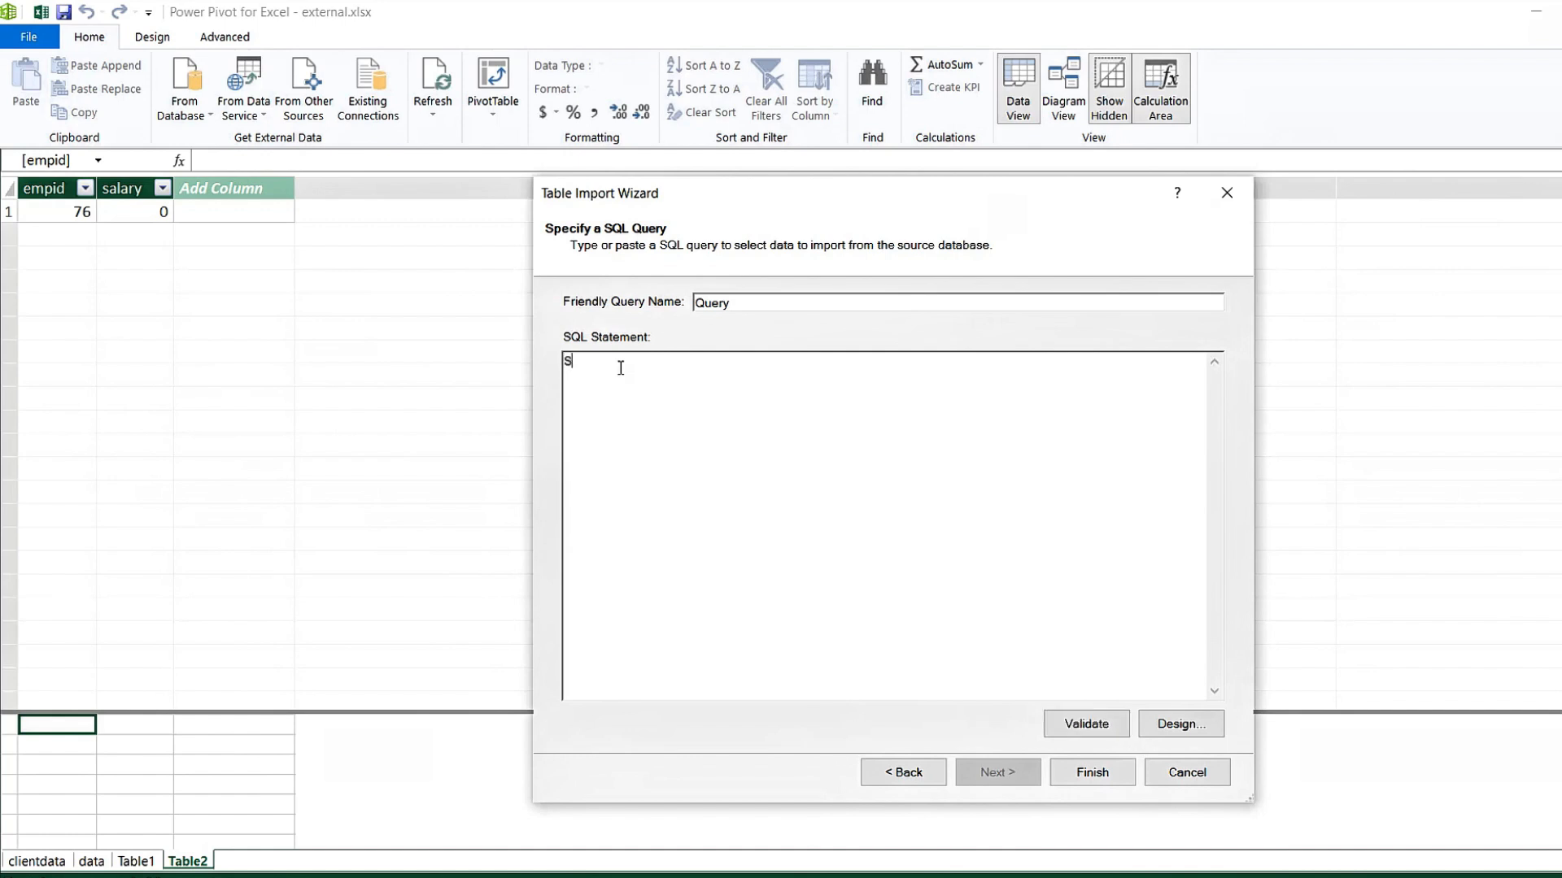
pyautogui.write('EQUEL')
pyautogui.press('BackSpace')
pyautogui.press('BackSpace')
pyautogui.press('BackSpace')
pyautogui.press('BackSpace')
pyautogui.press('BackSpace')
pyautogui.press('BackSpace')
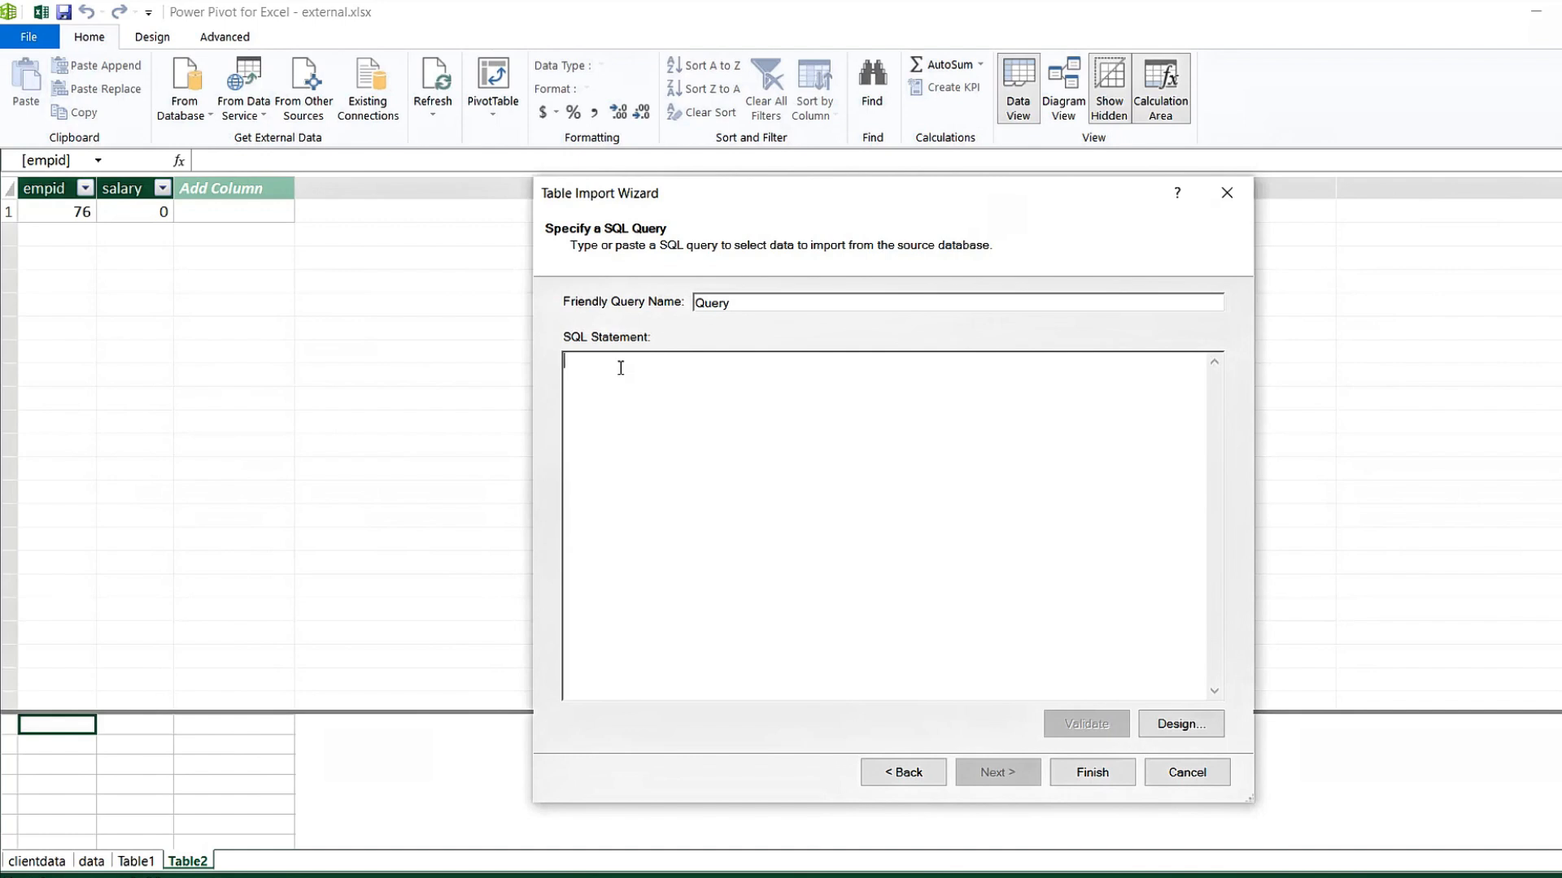
pyautogui.write('SELE')
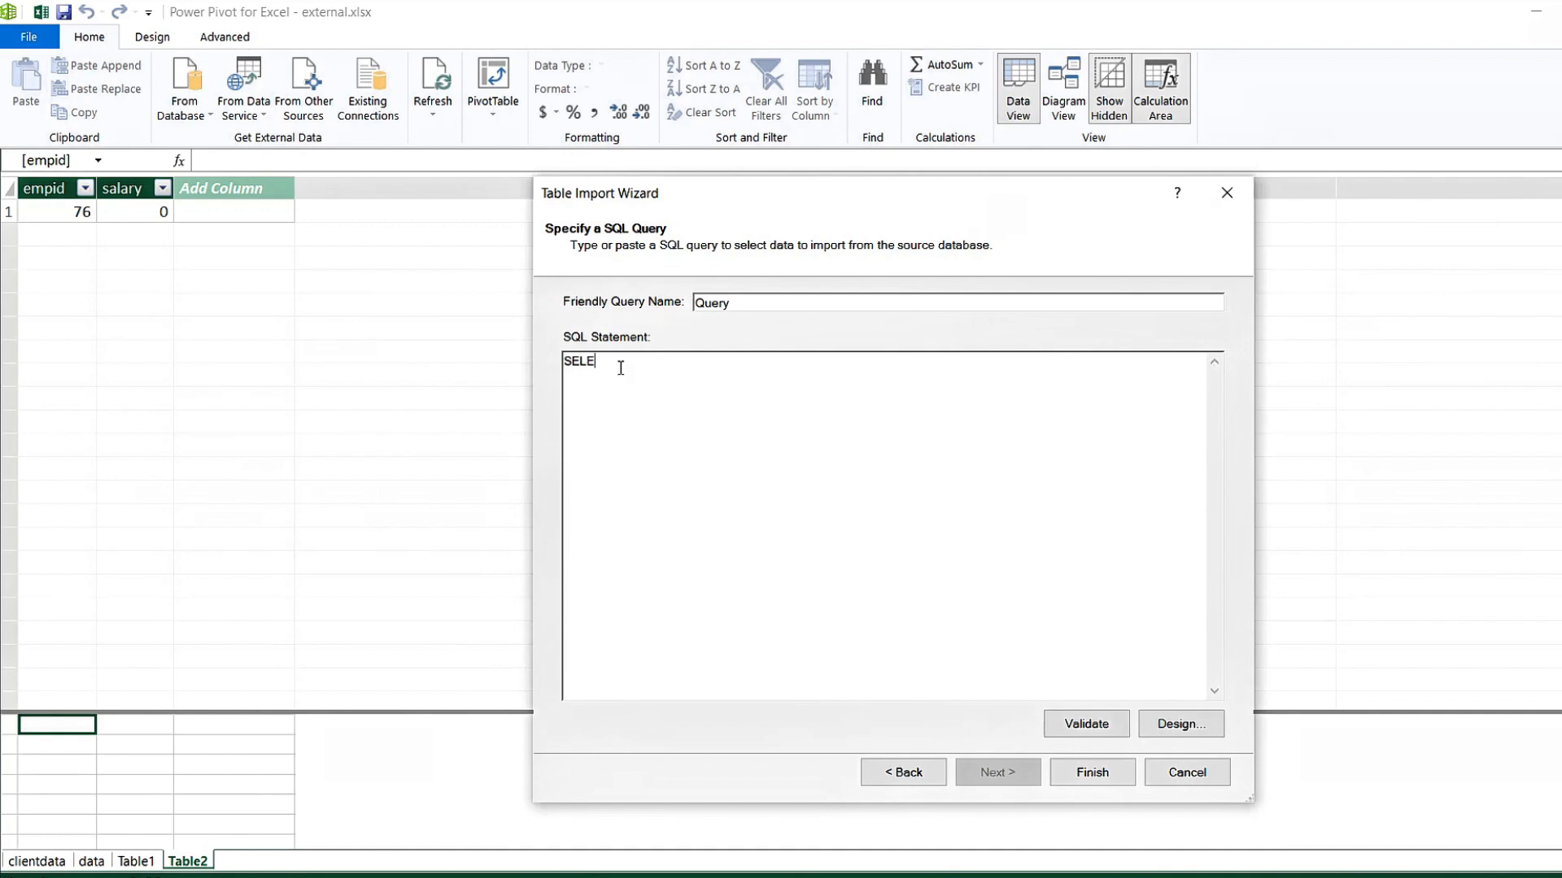
pyautogui.write('CT')
pyautogui.write('* FROM')
pyautogui.write('TABLE1')
pyautogui.write('WHERW')
pyautogui.press('BackSpace')
pyautogui.write('E EMPID >700')
# Validate the query and run the import with Finish.
pyautogui.doubleClick(710, 302)
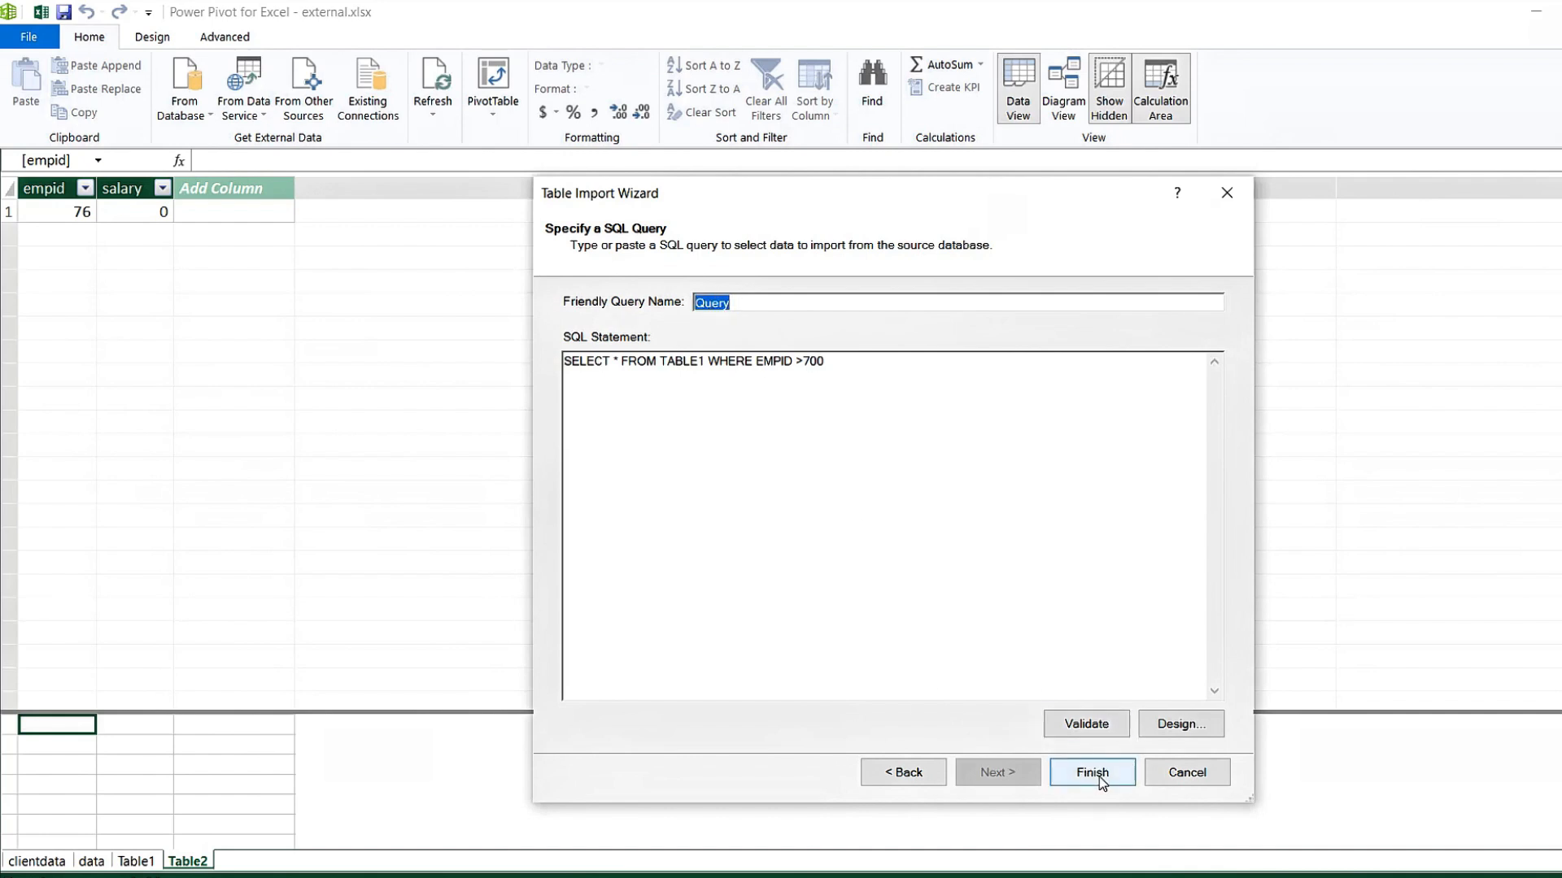
pyautogui.click(1093, 729)
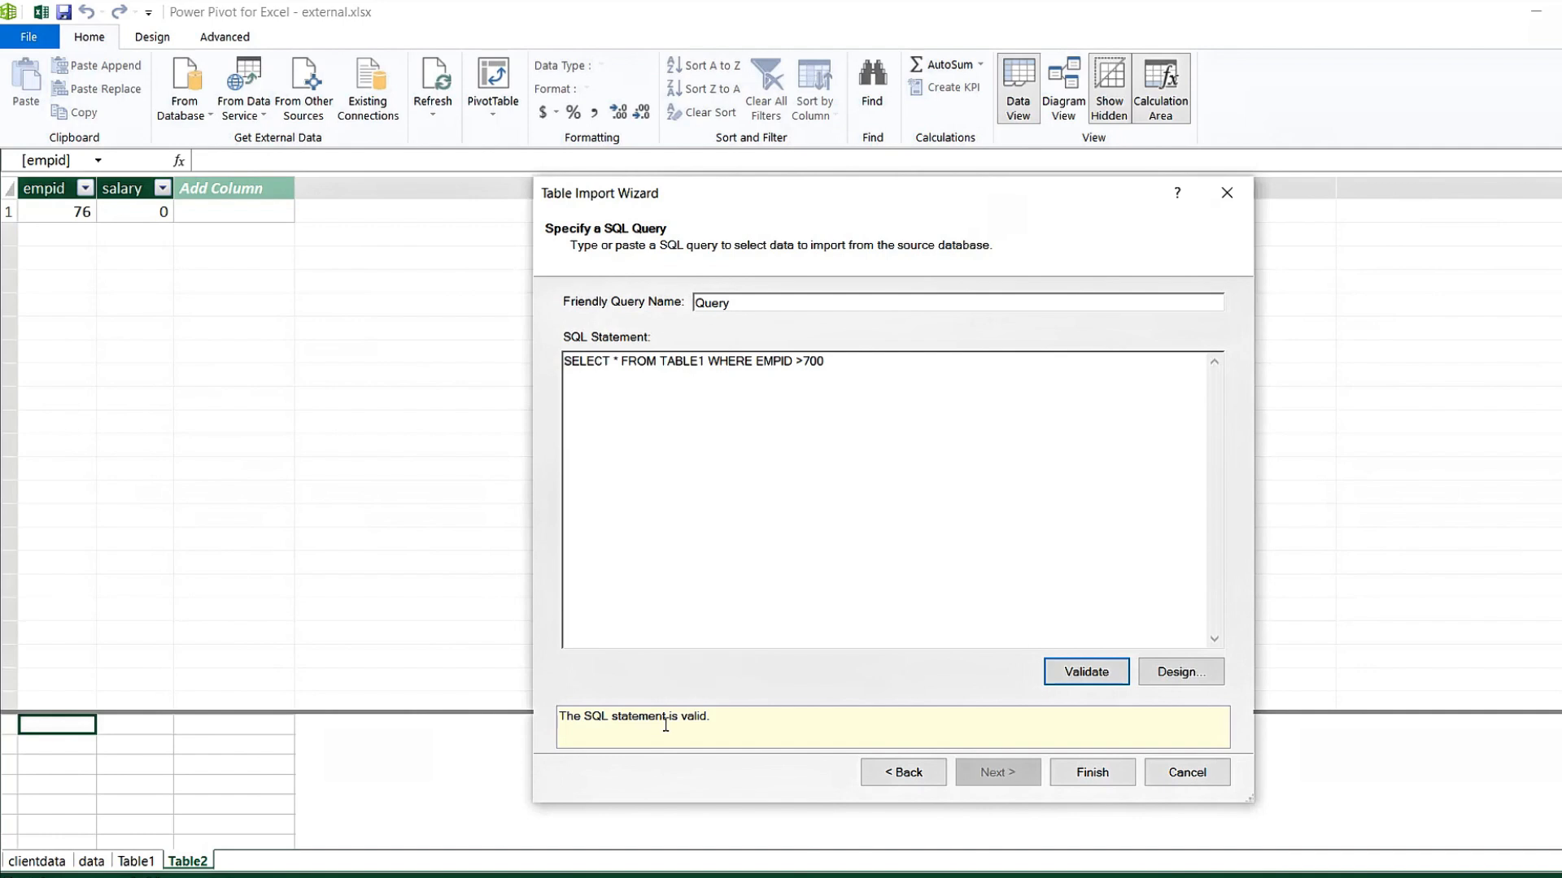
pyautogui.click(1090, 774)
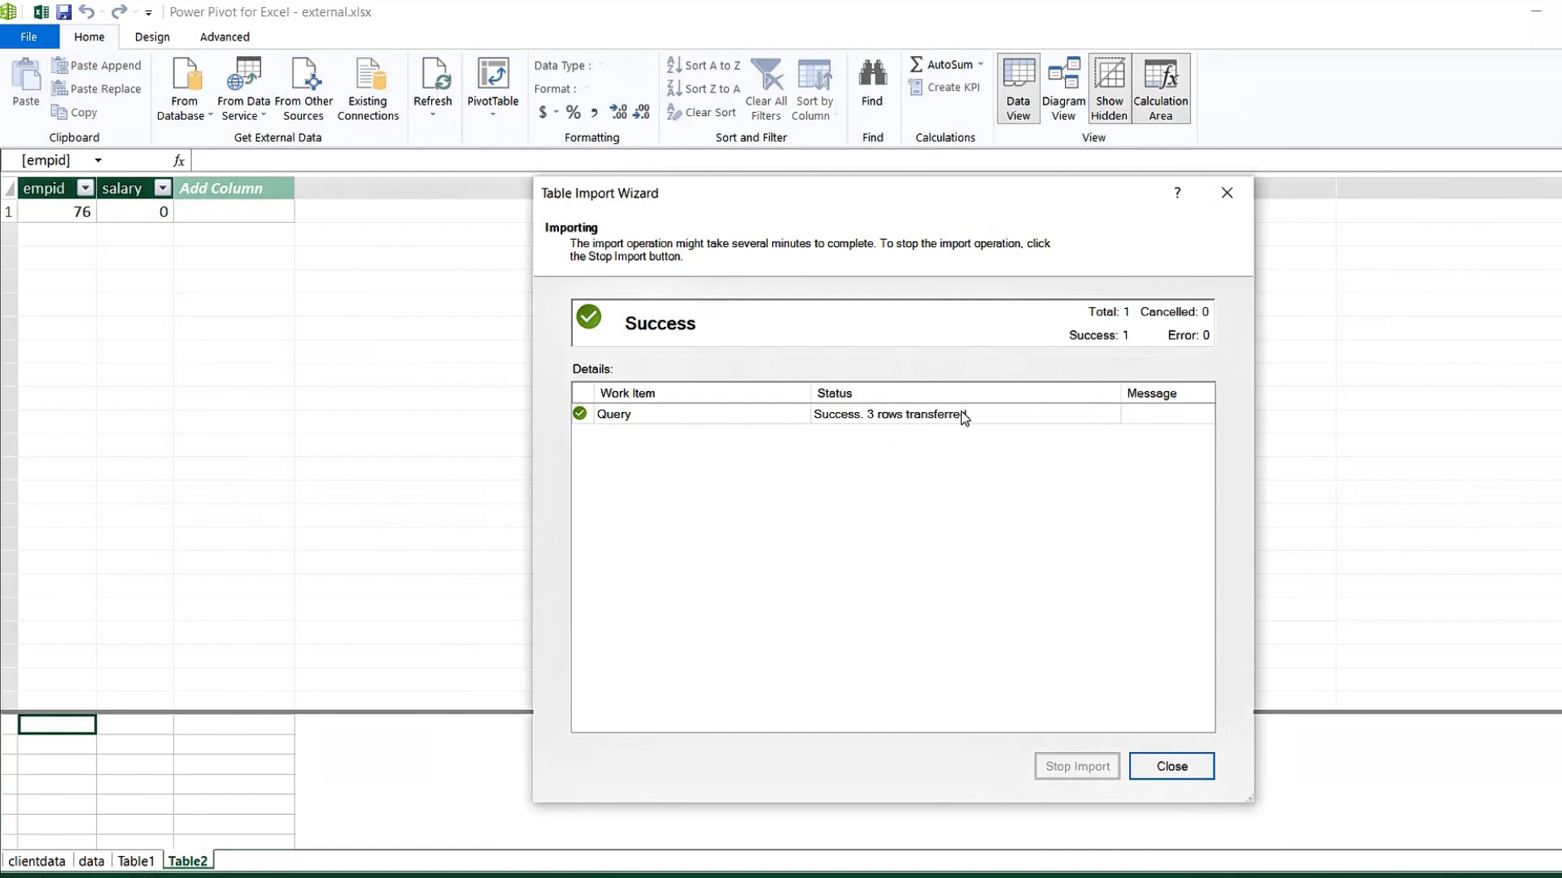
# Close the finished import wizard and compare Table1 with the new 3-row Query table.
pyautogui.click(1174, 770)
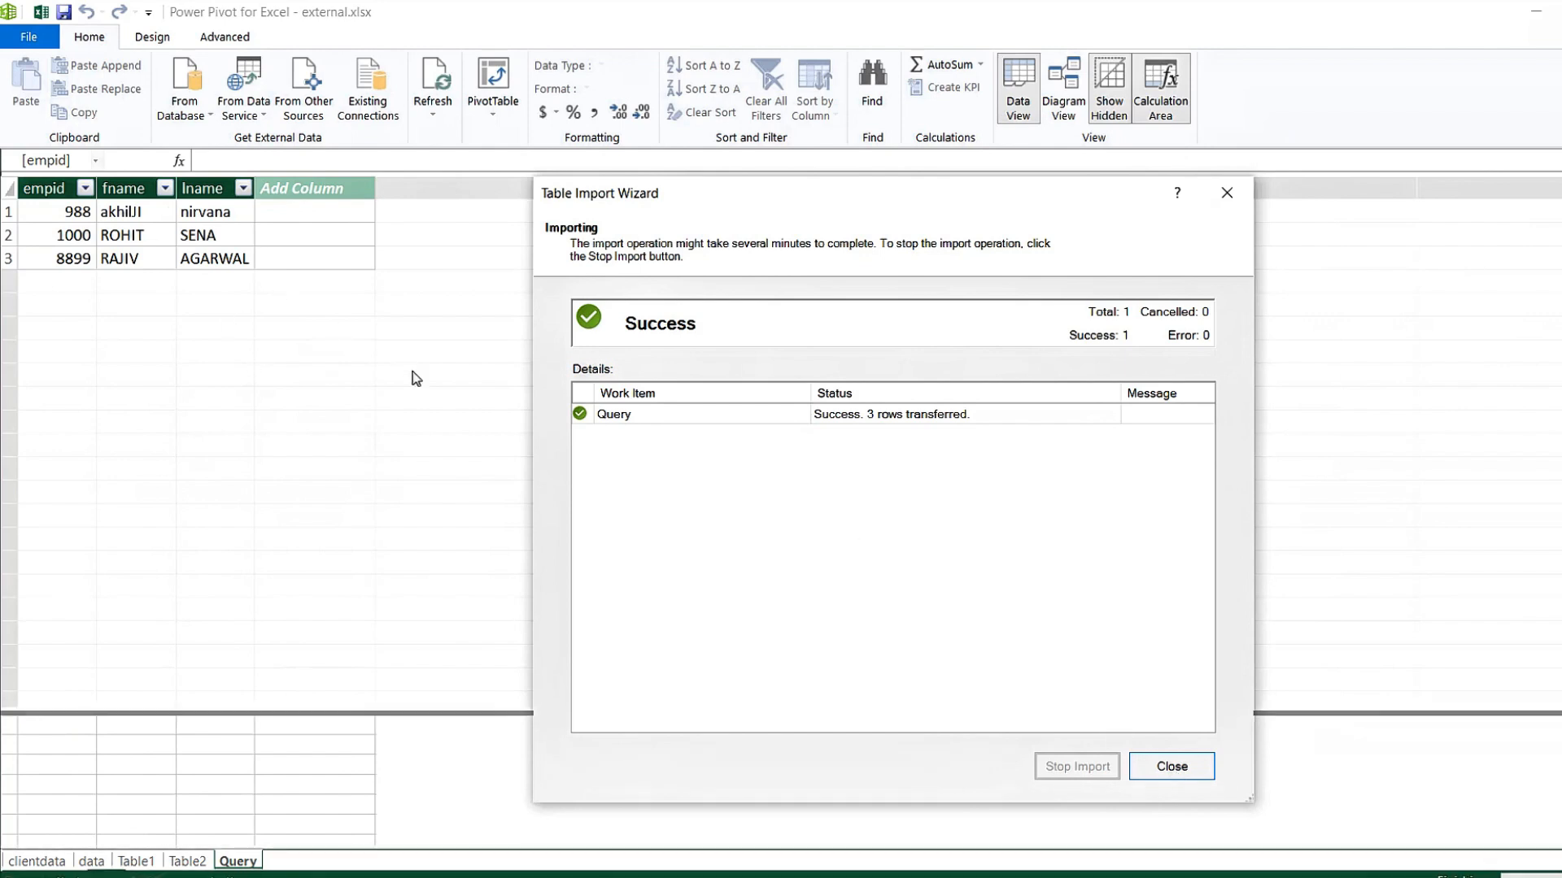
pyautogui.click(1184, 776)
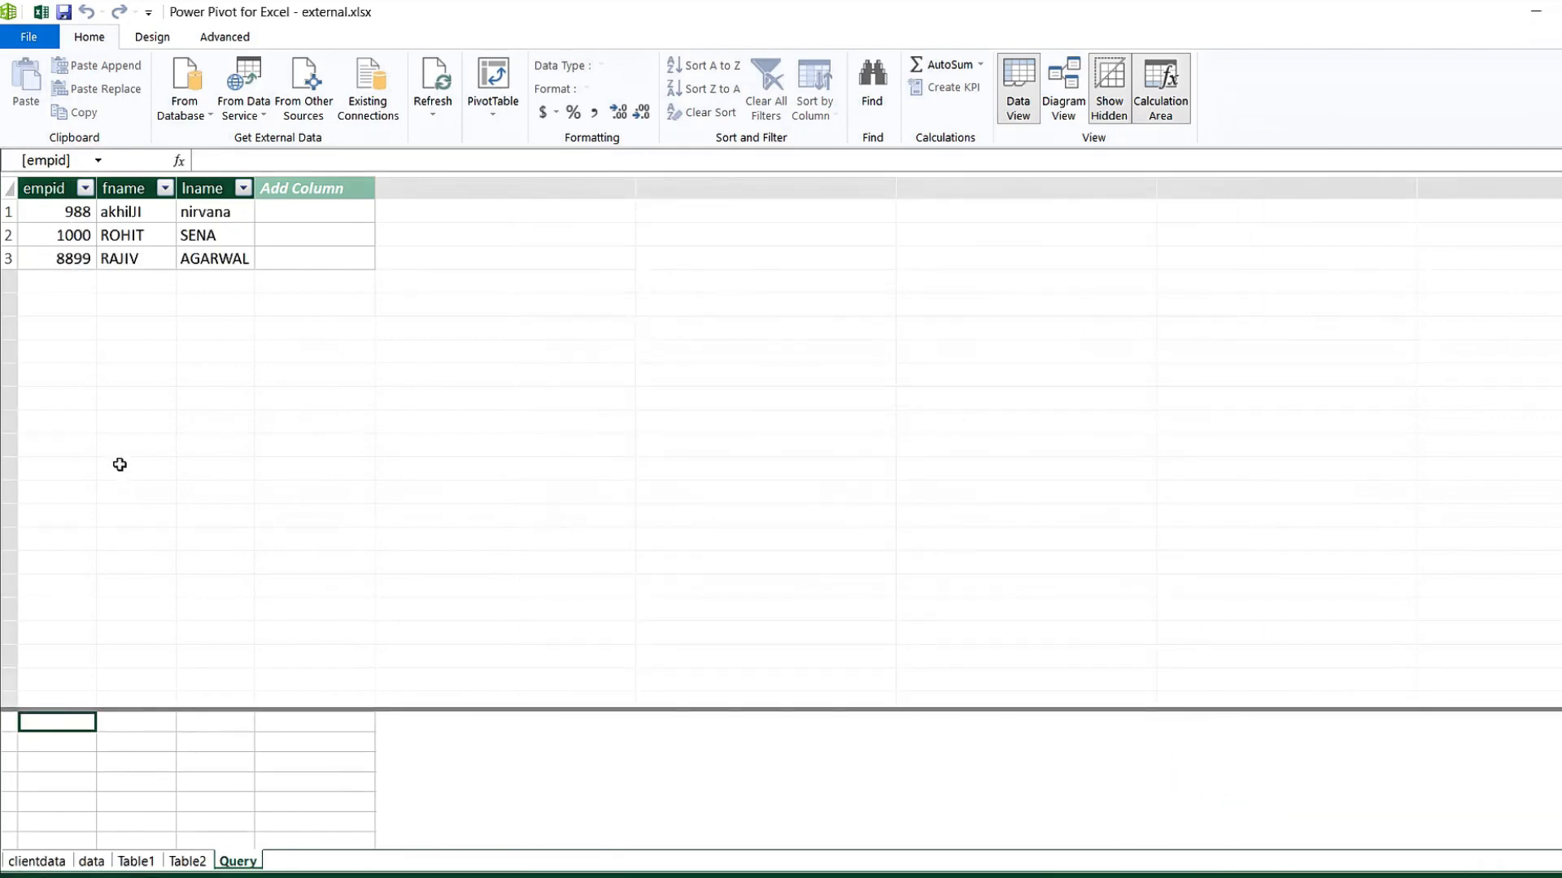
pyautogui.click(135, 862)
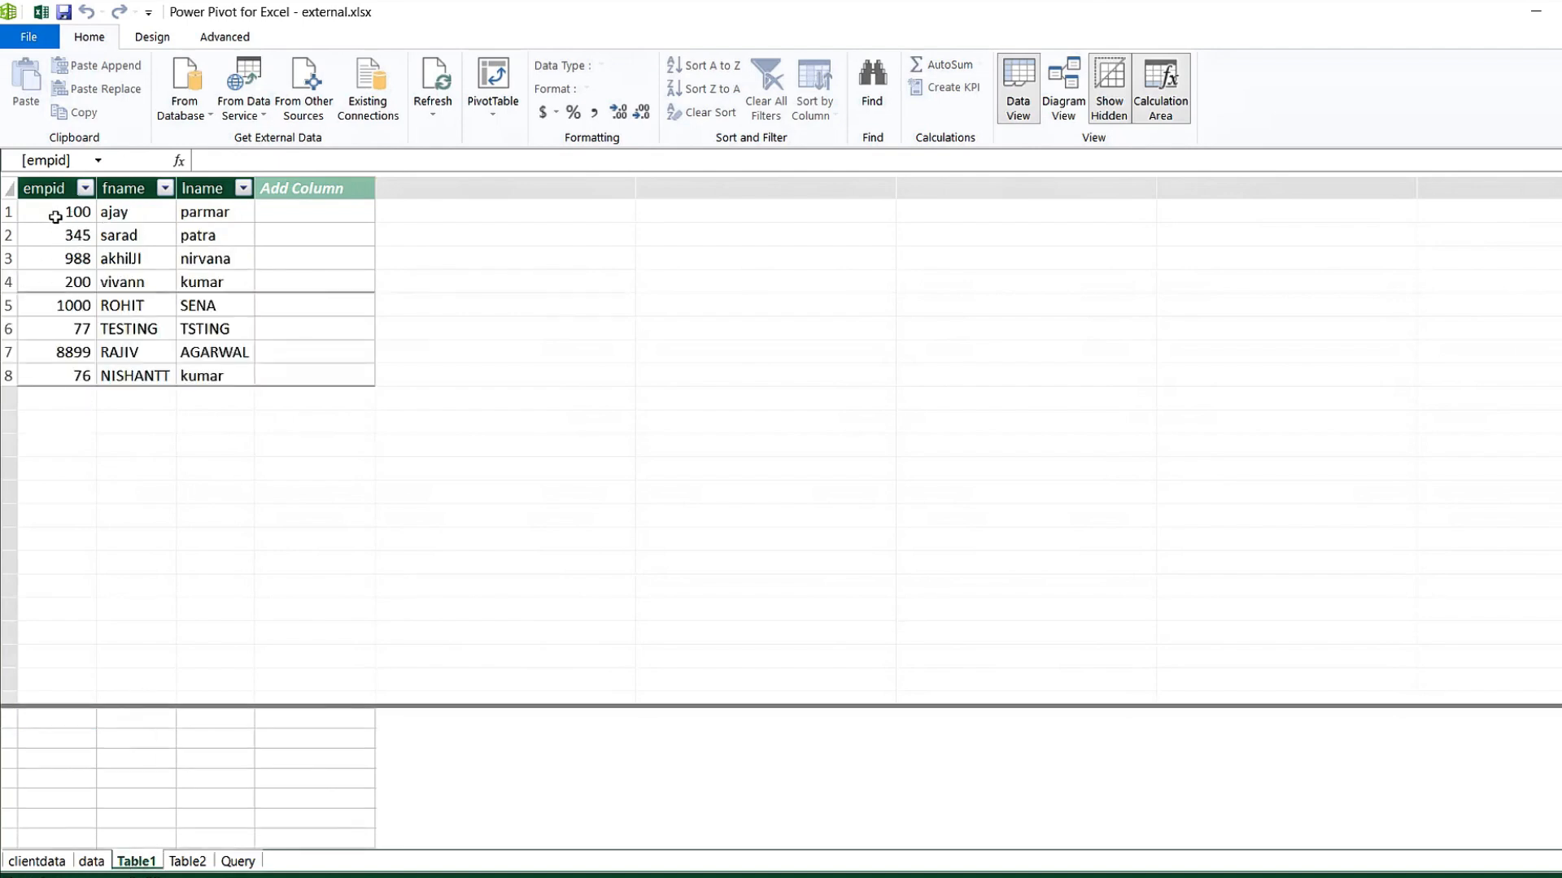
pyautogui.click(238, 861)
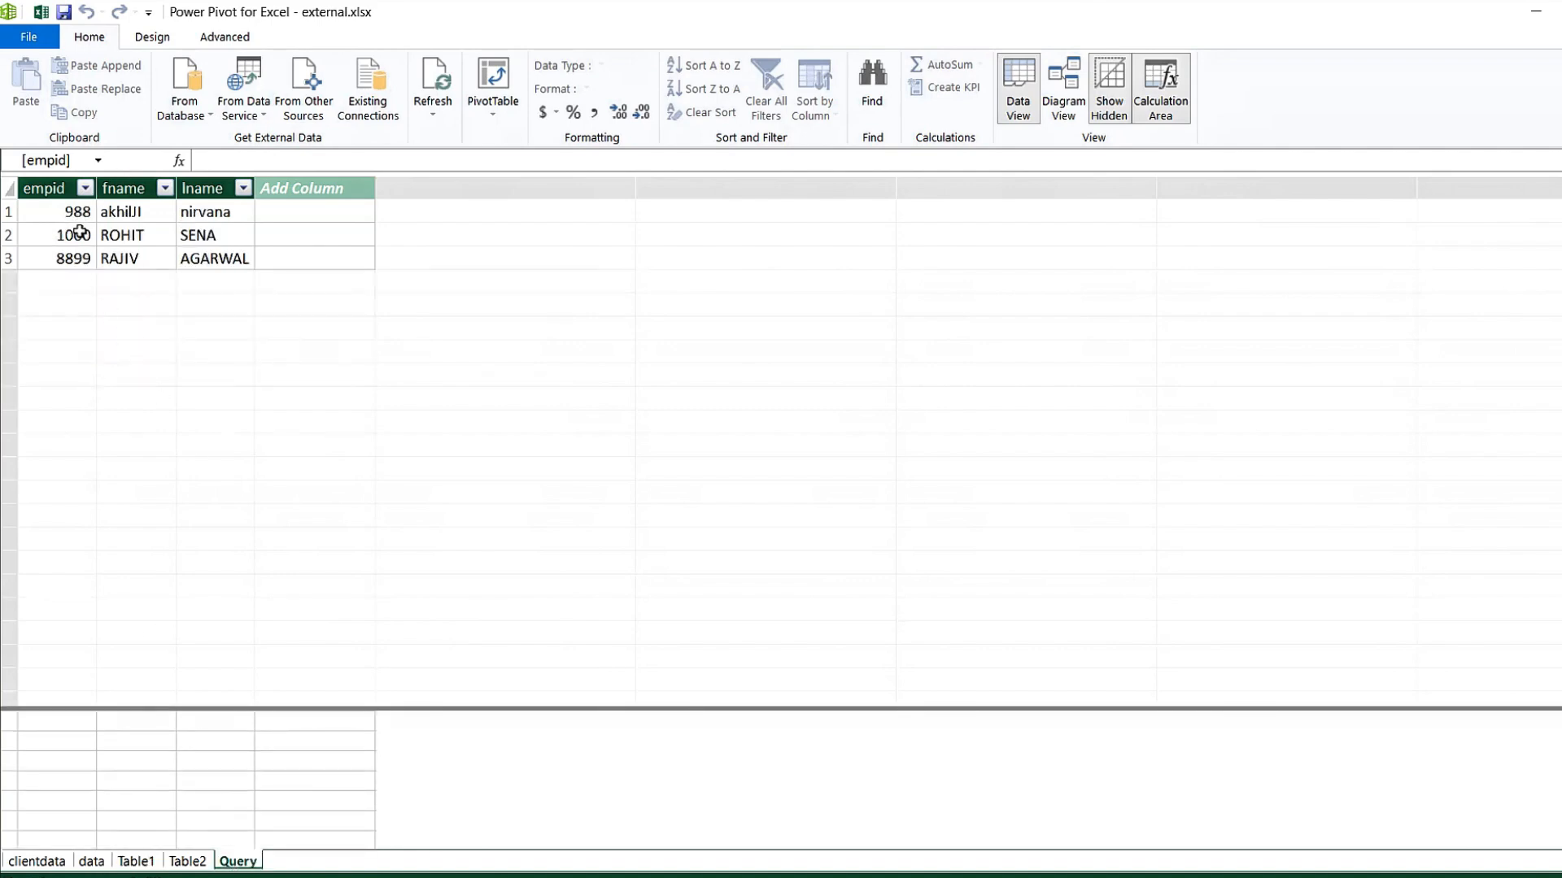
pyautogui.click(200, 122)
pyautogui.click(219, 135)
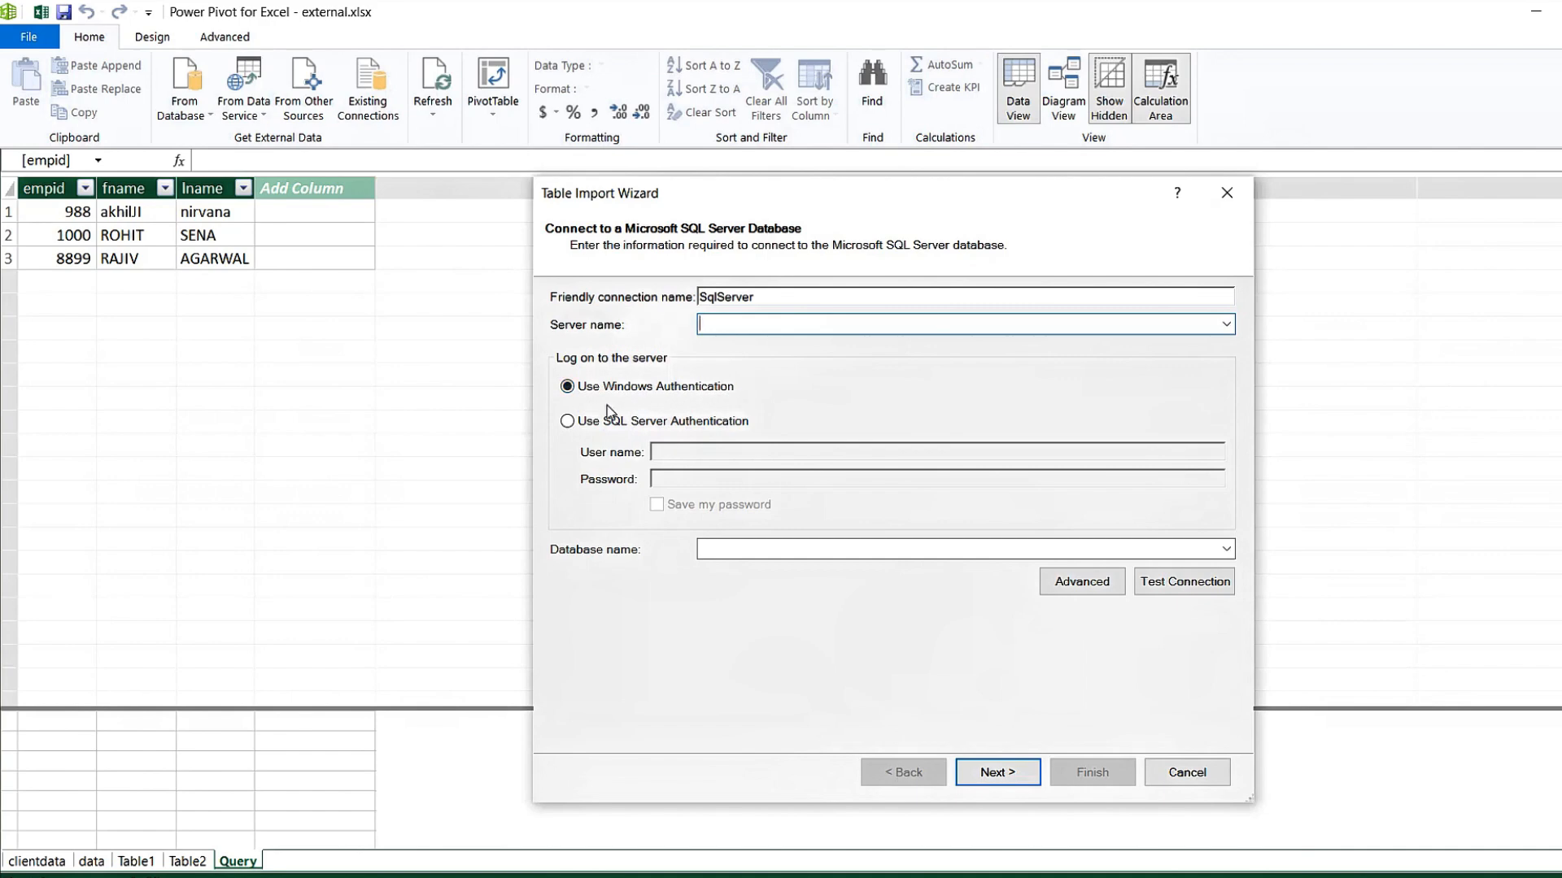
pyautogui.click(569, 422)
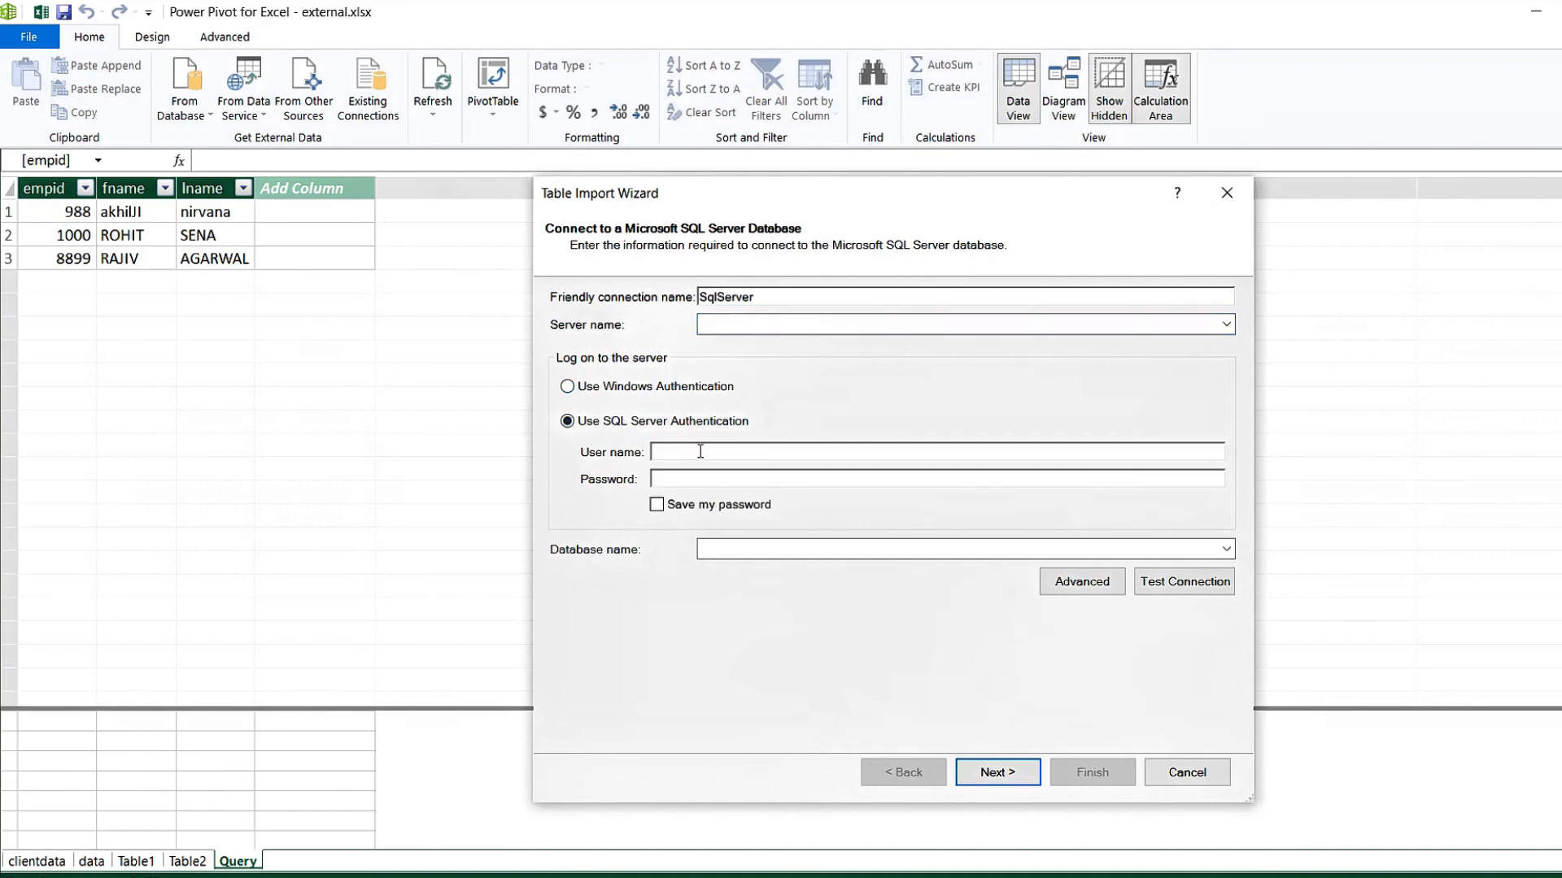
pyautogui.click(567, 387)
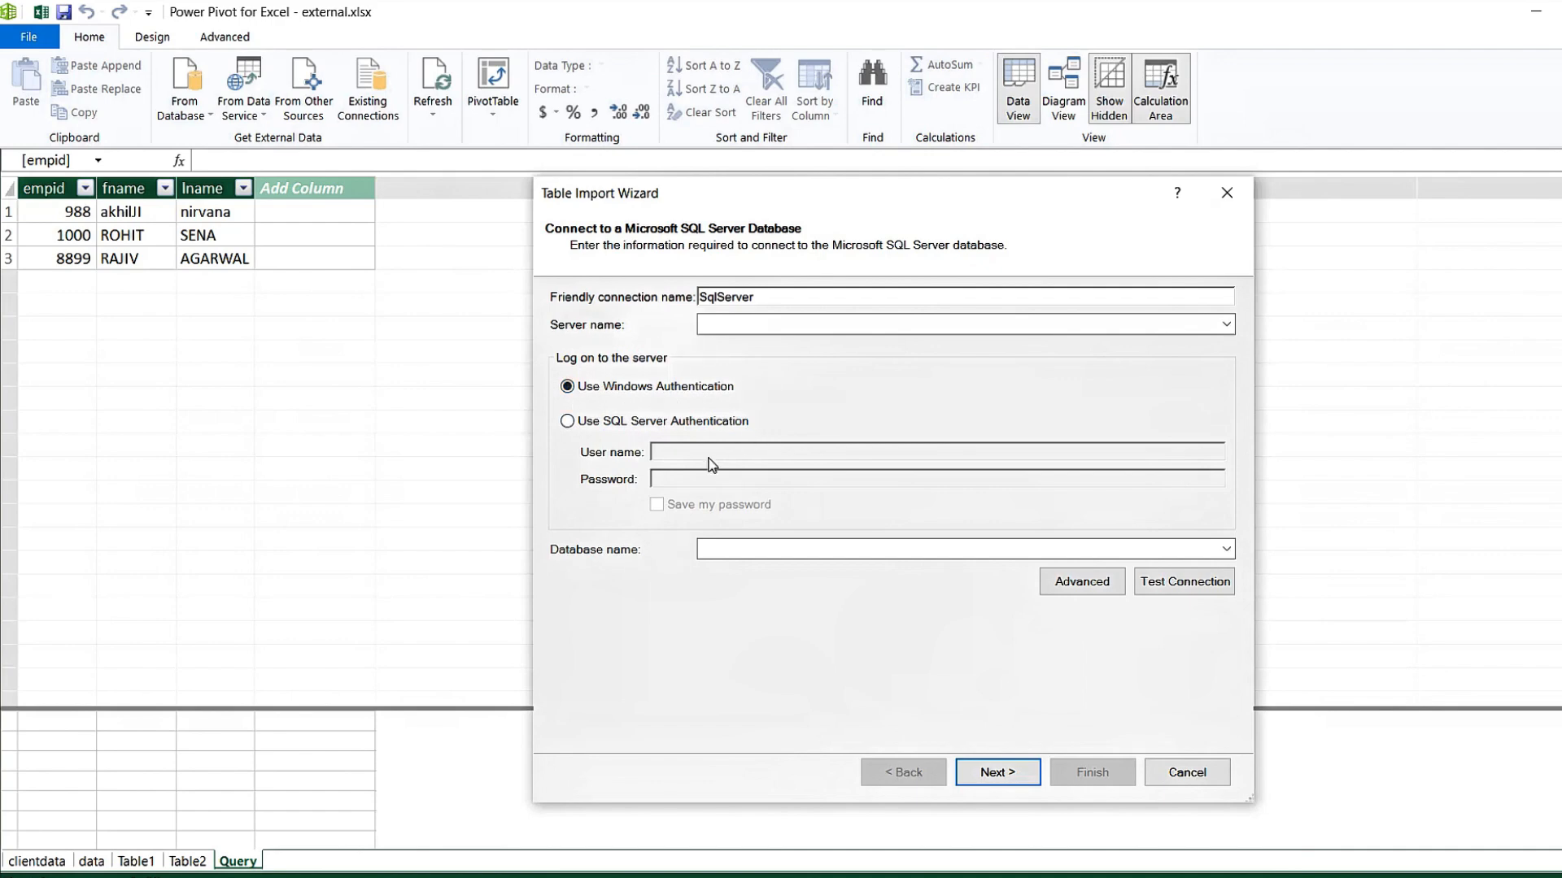
pyautogui.click(1187, 772)
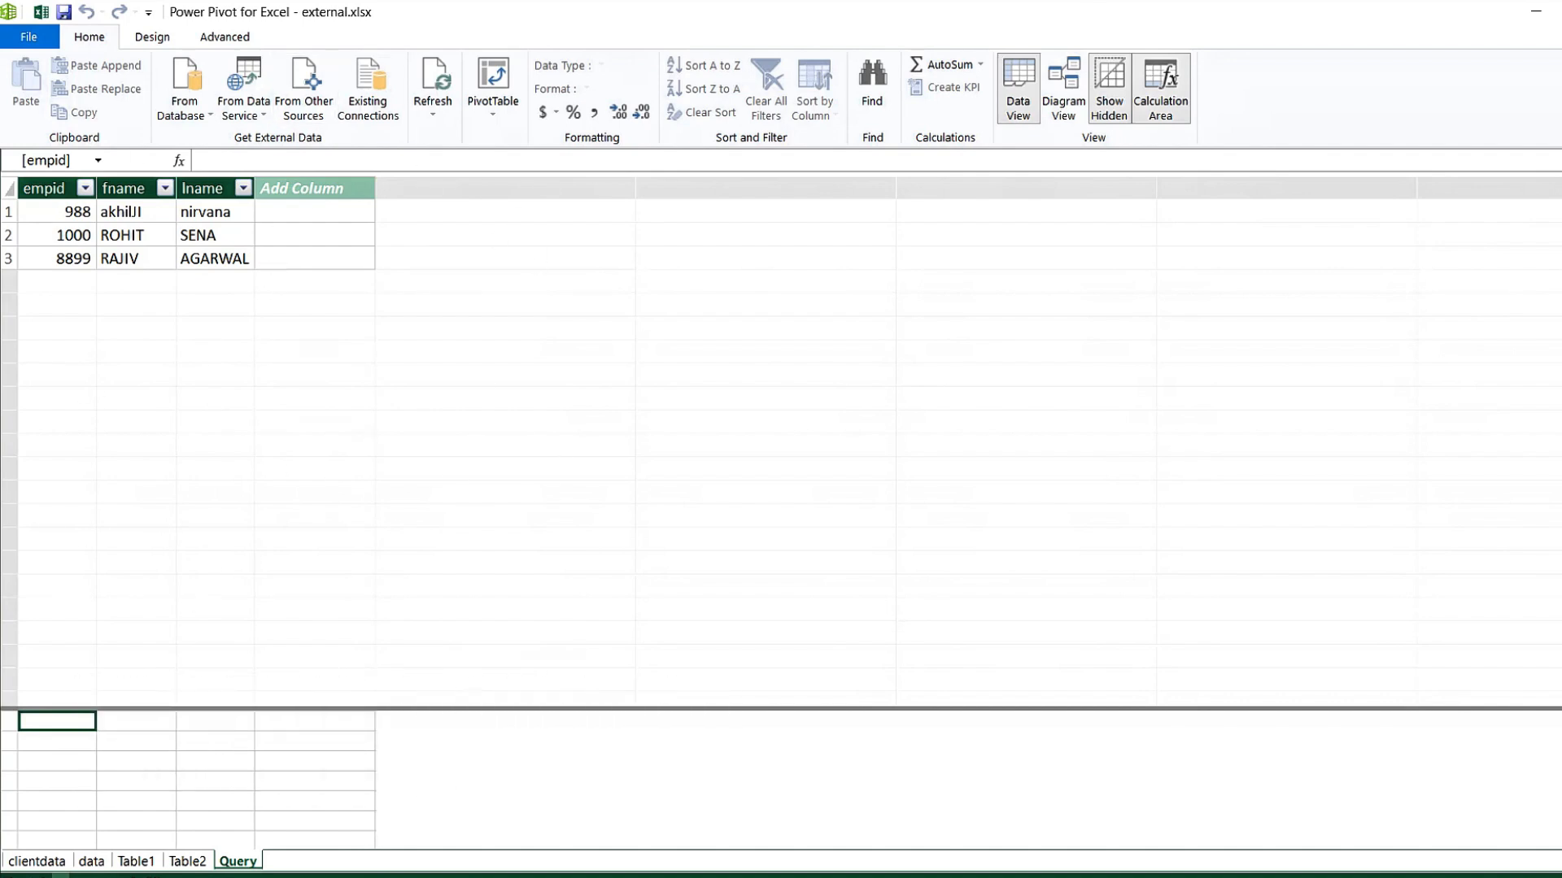
# Show the clientdata table, then minimize Power Pivot and return to the external.xlsx workbook.
pyautogui.click(36, 862)
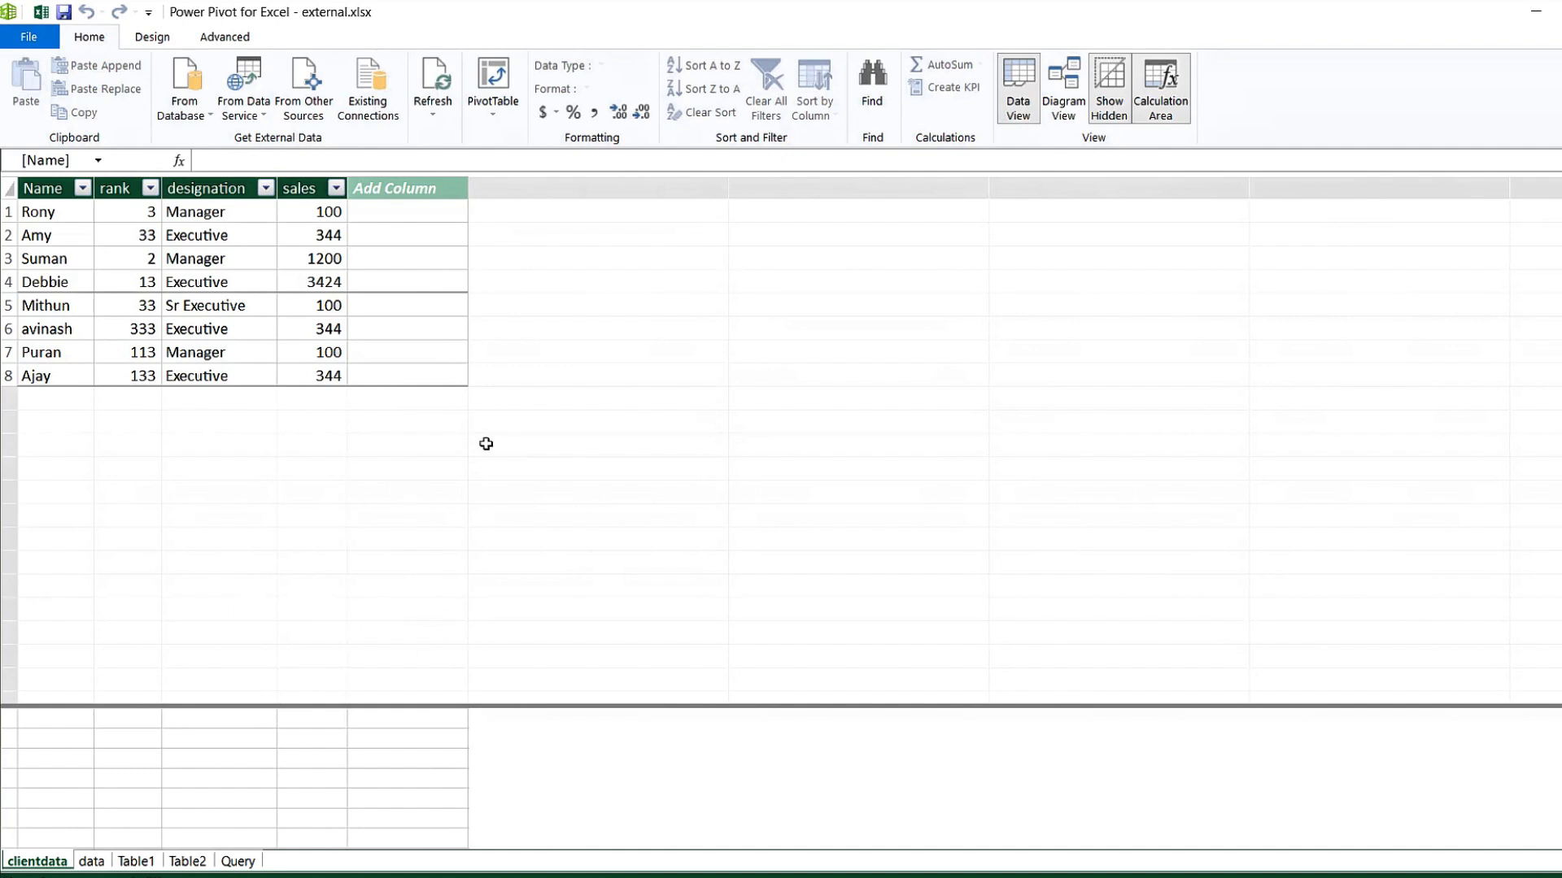
pyautogui.click(1561, 11)
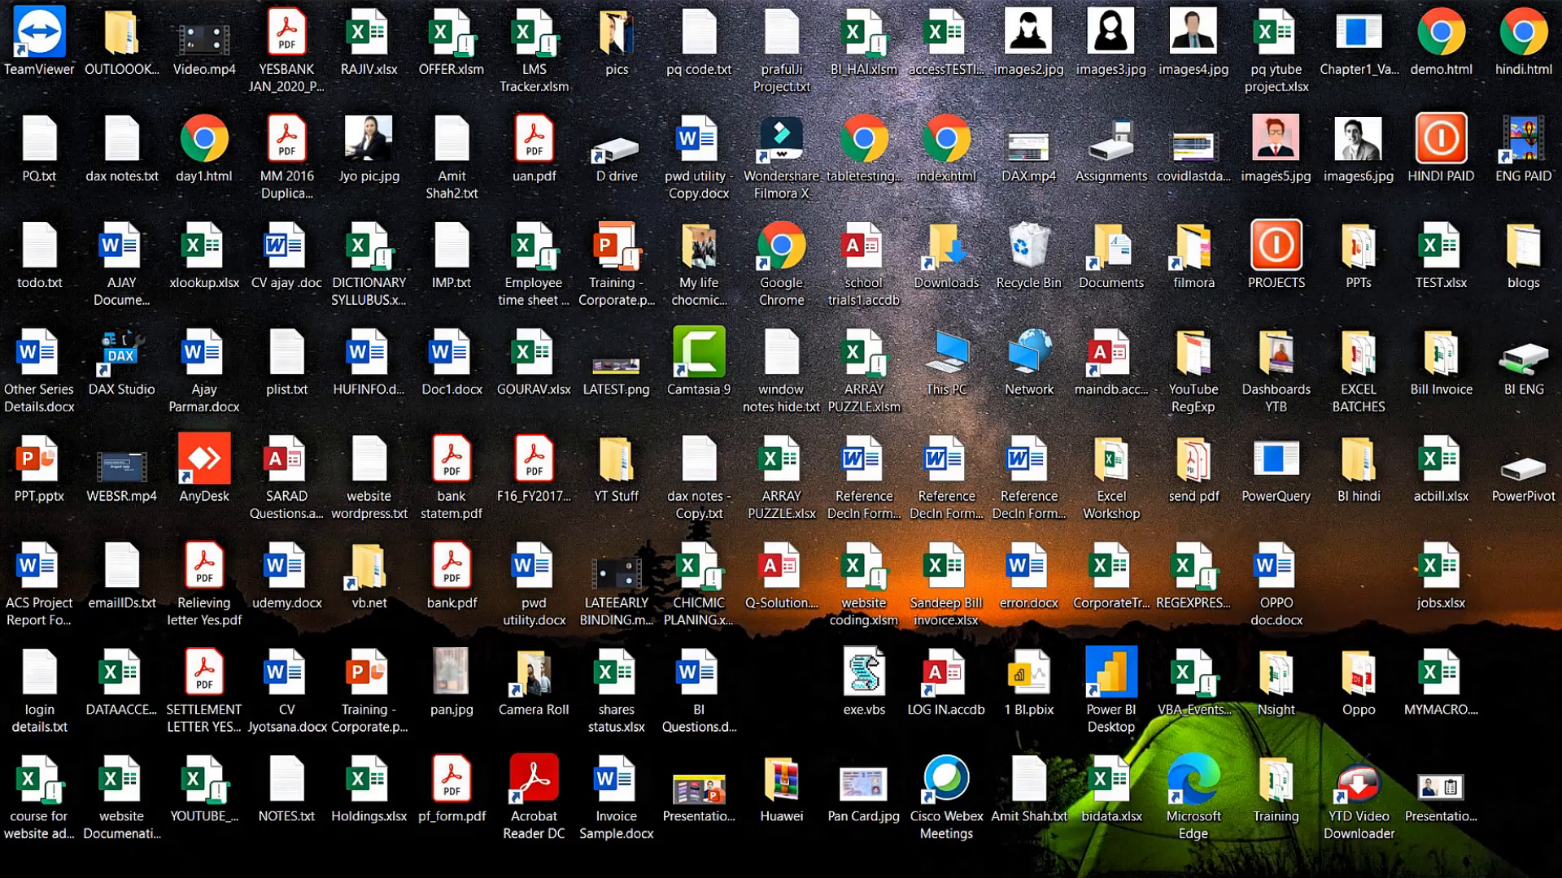
pyautogui.click(1200, 876)
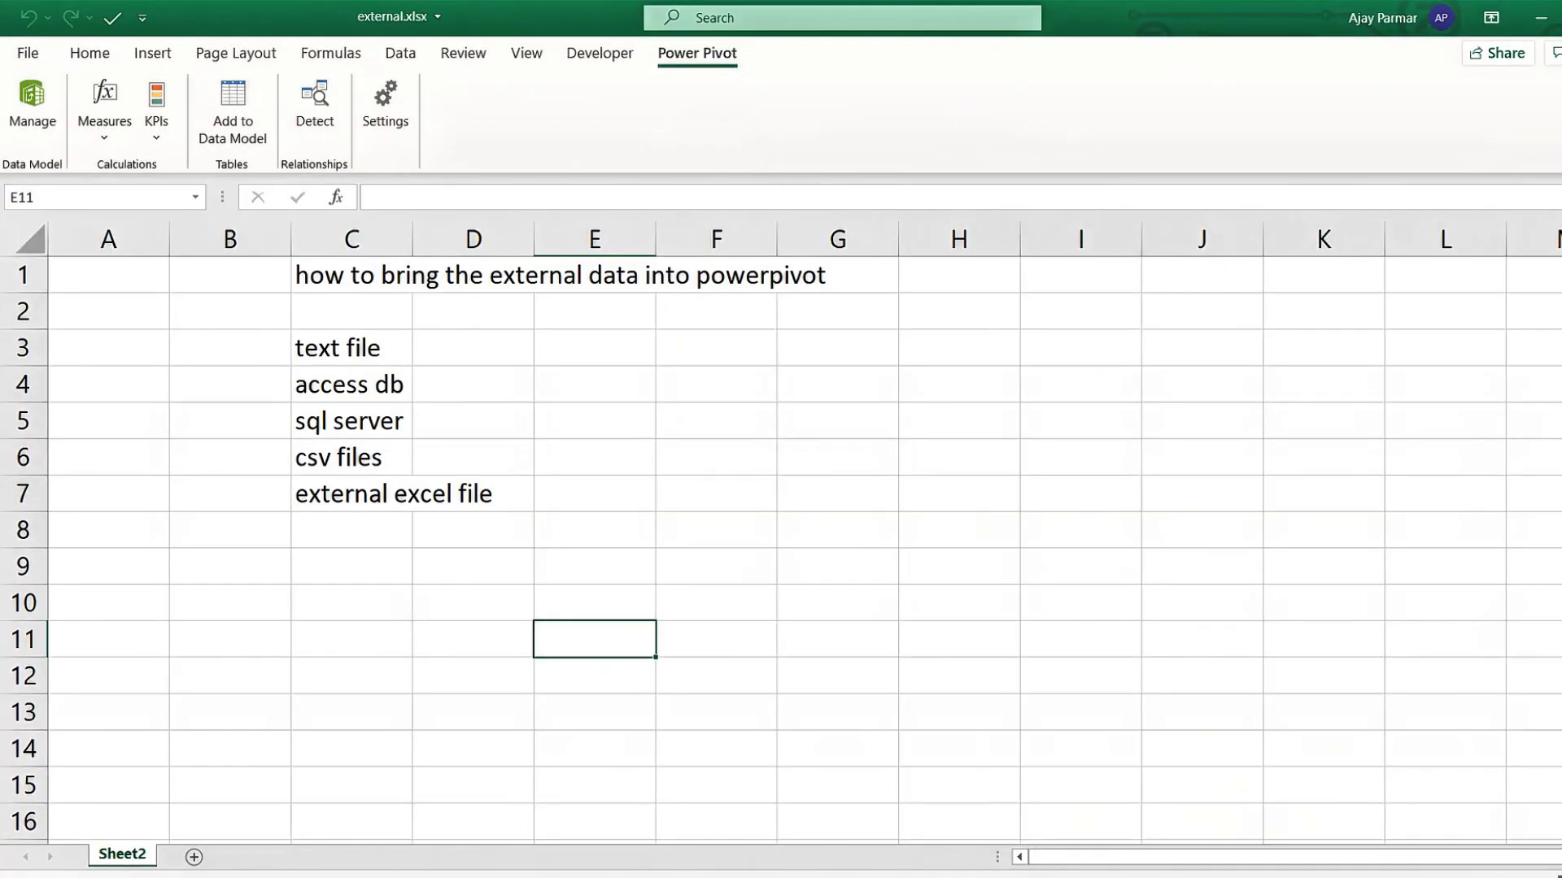
pyautogui.click(457, 438)
# Click around the workbook, then reopen the Power Pivot data model window via Manage.
pyautogui.click(196, 808)
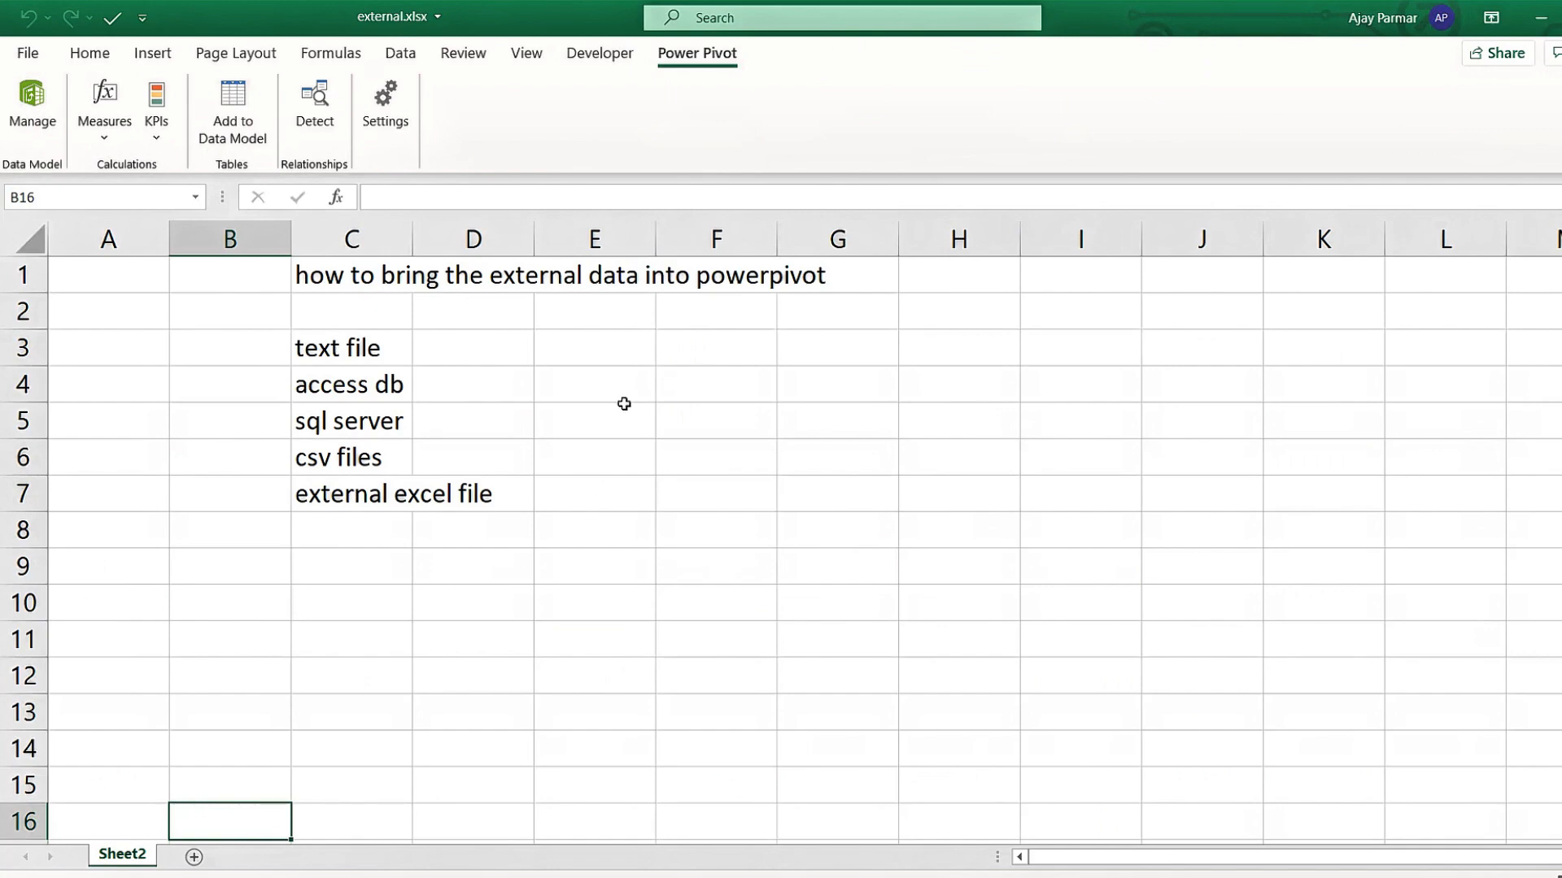
pyautogui.click(828, 337)
pyautogui.click(913, 604)
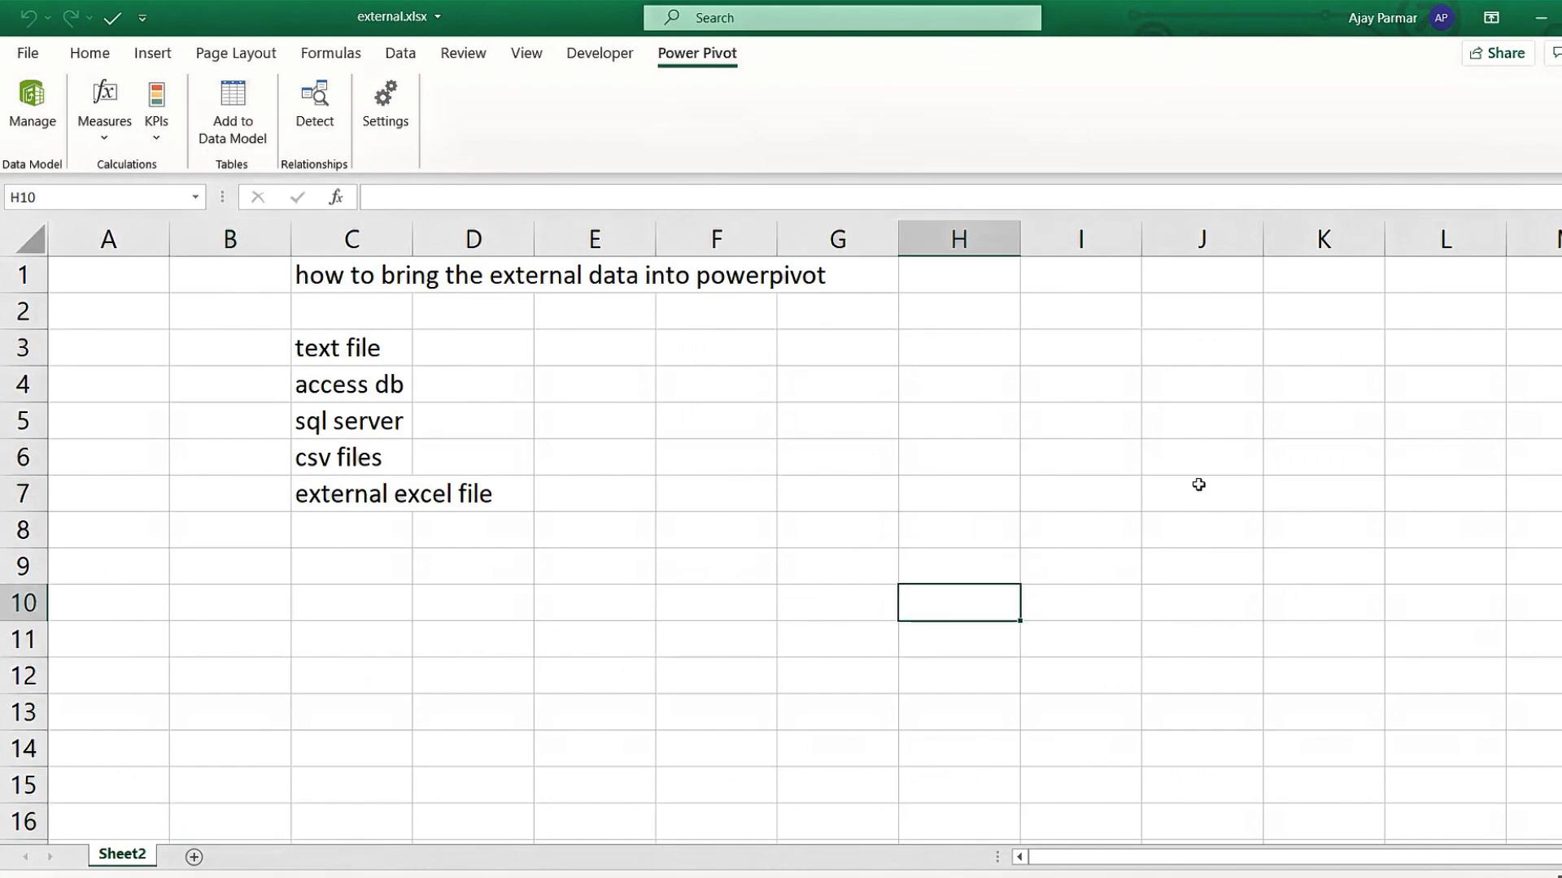
pyautogui.click(708, 467)
pyautogui.click(174, 362)
pyautogui.click(557, 453)
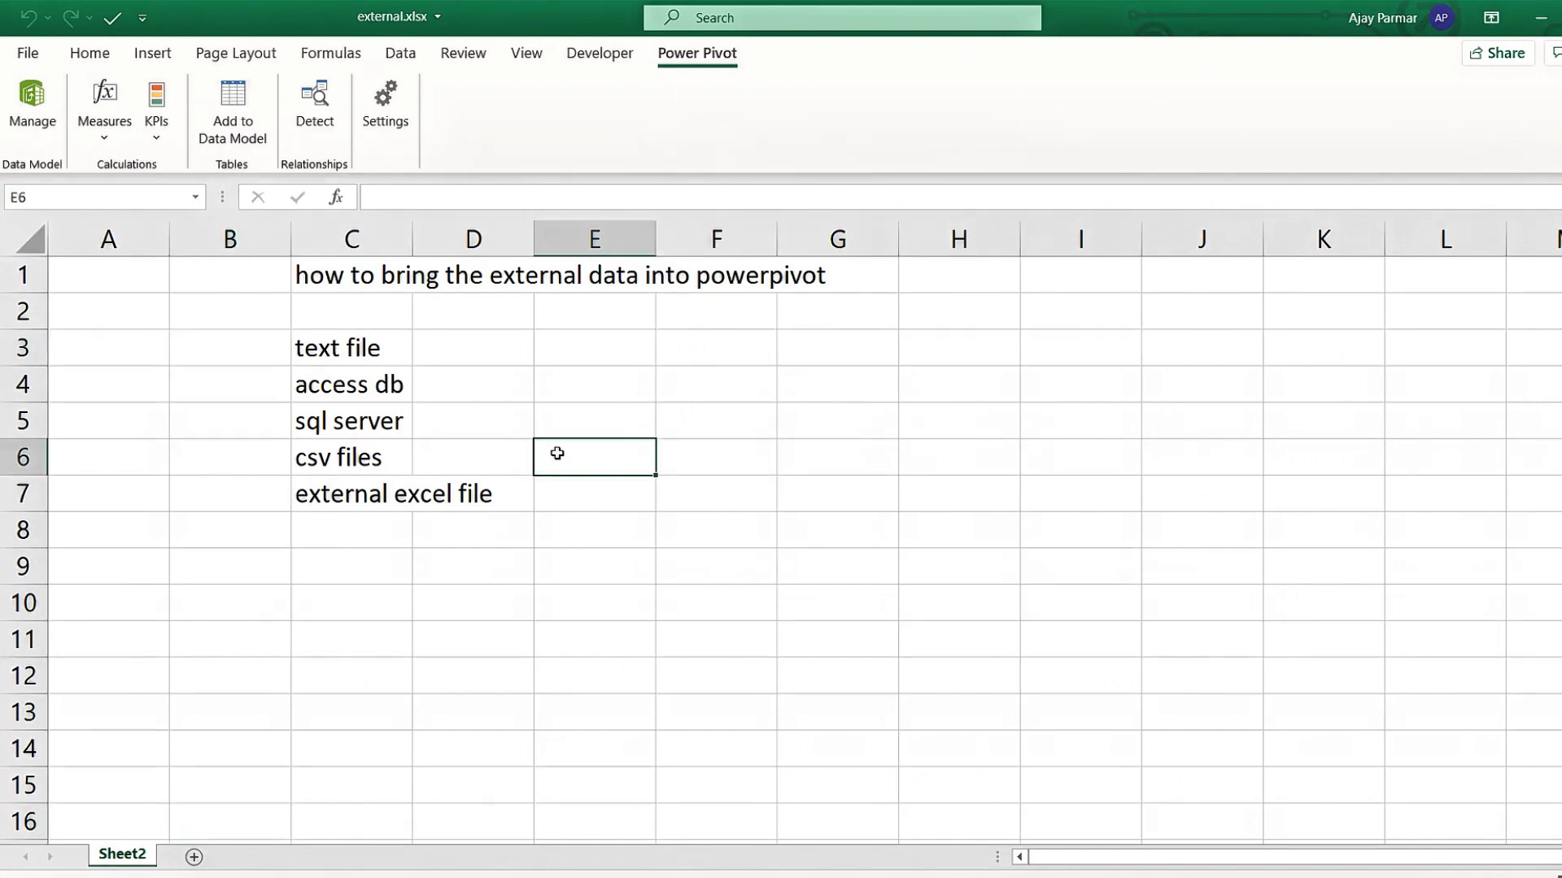
pyautogui.click(1045, 357)
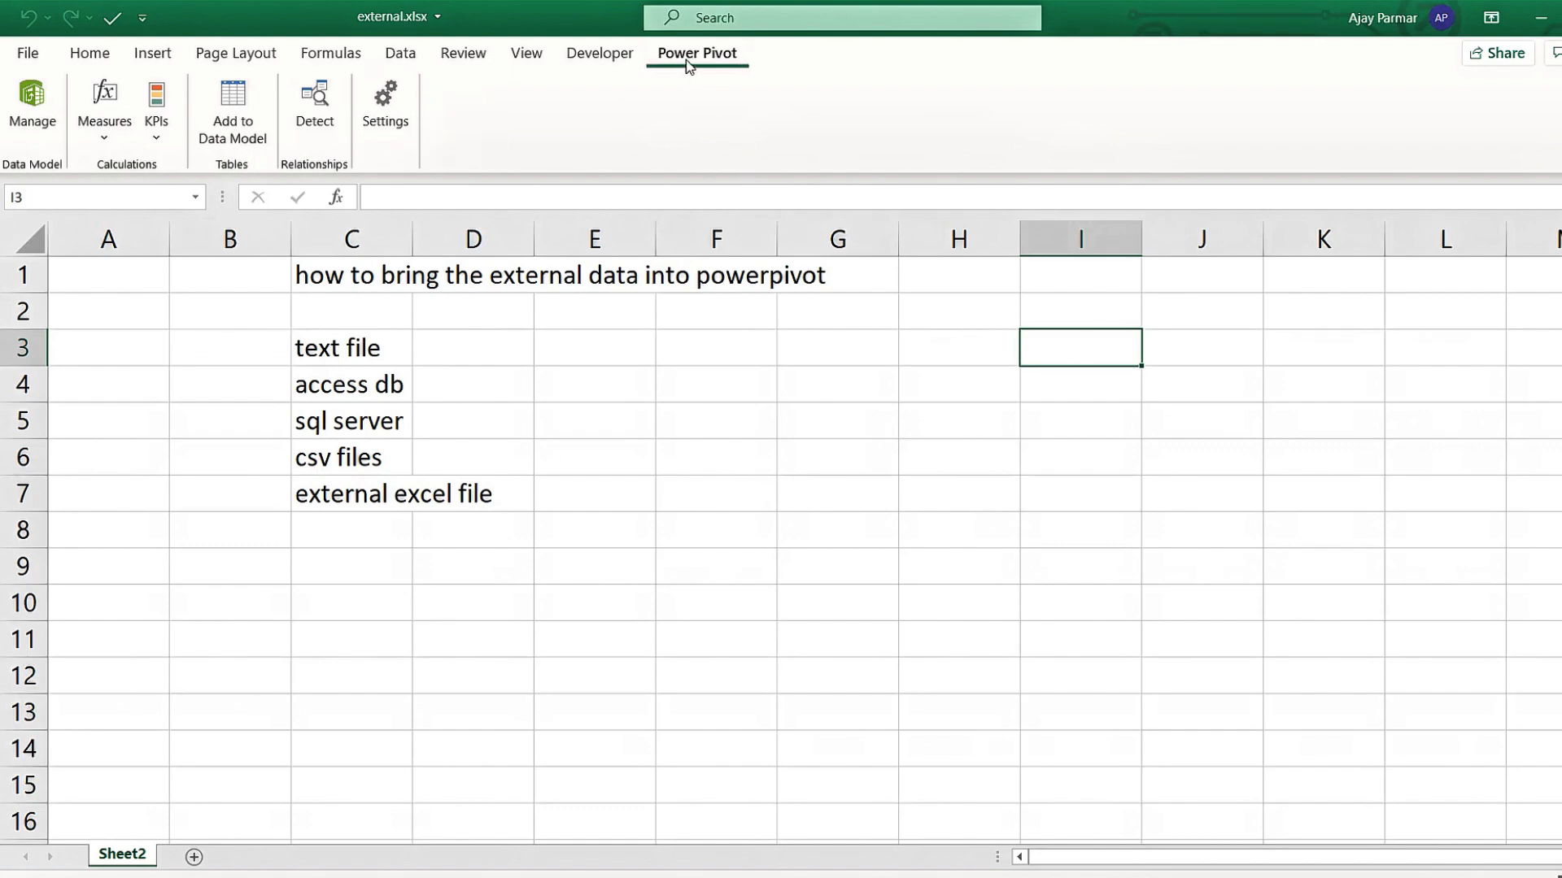
pyautogui.click(856, 318)
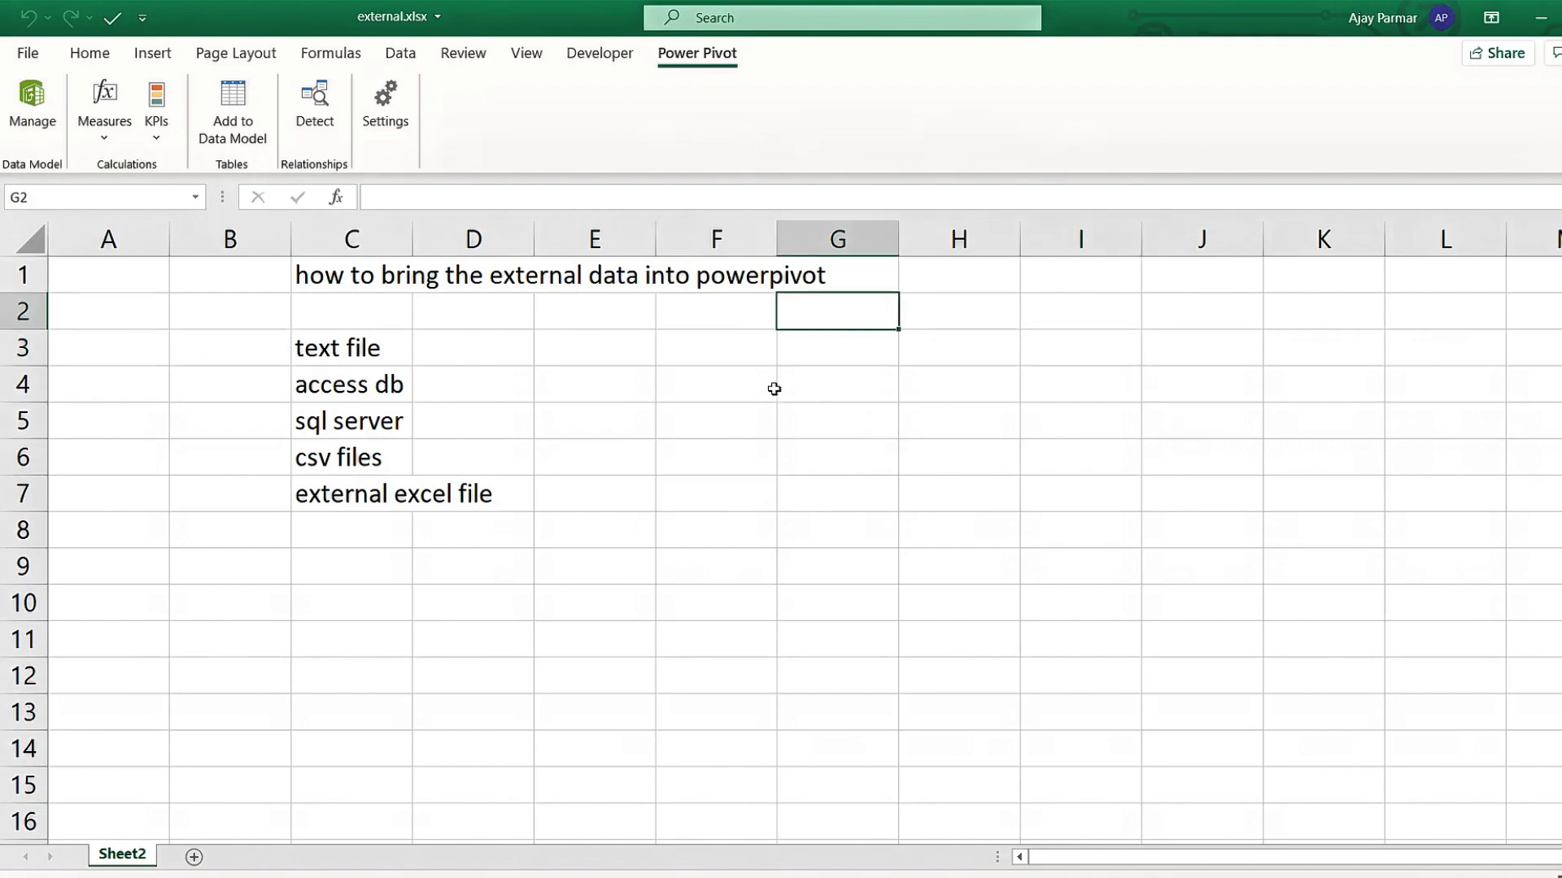
pyautogui.click(774, 389)
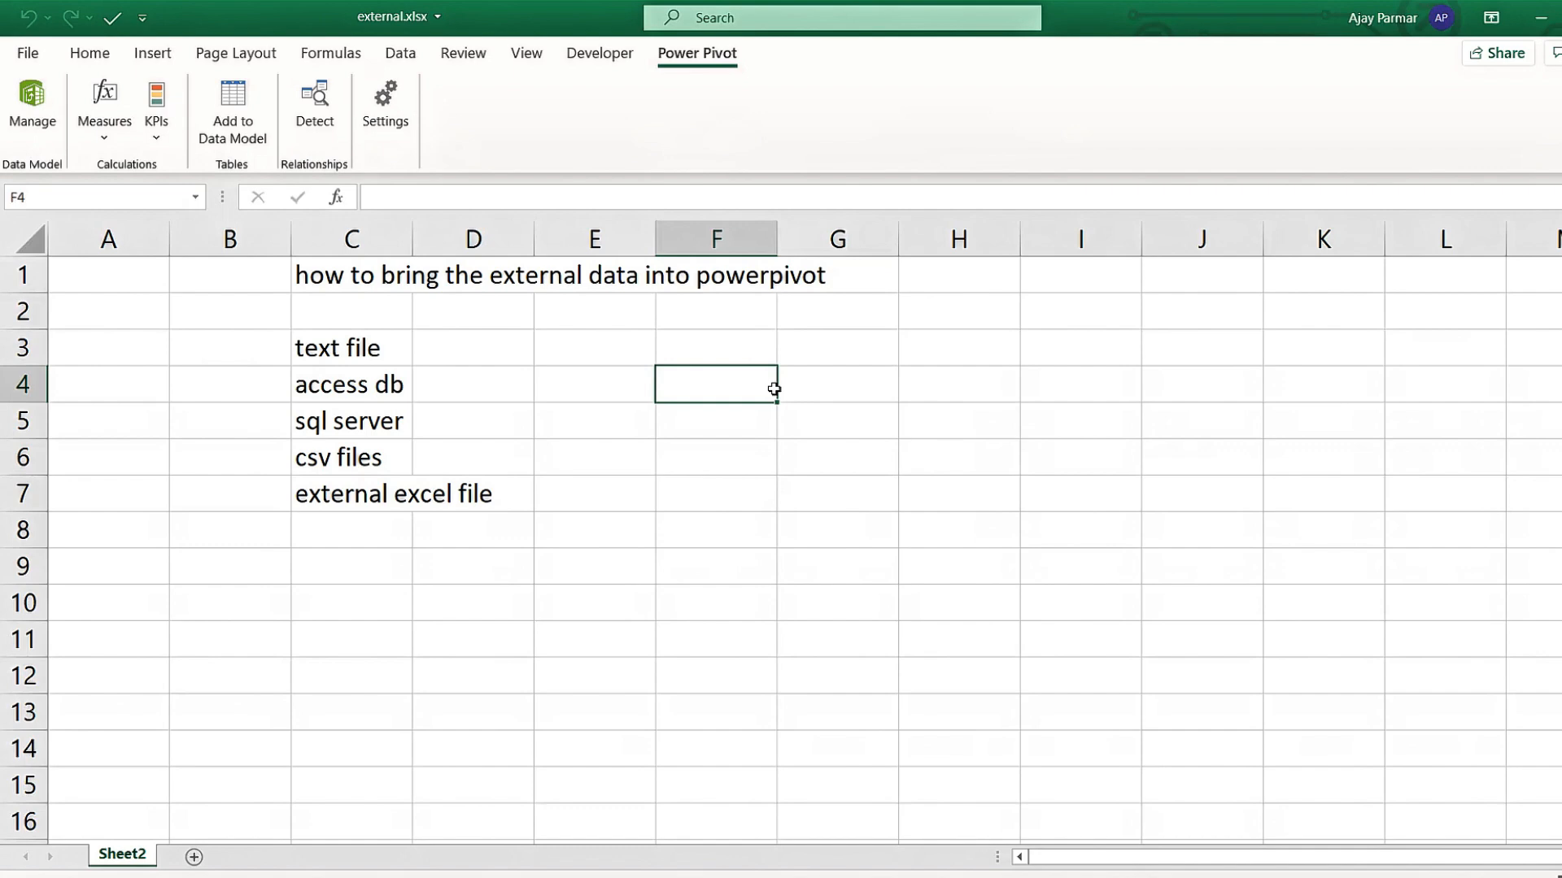
pyautogui.click(879, 380)
pyautogui.click(128, 282)
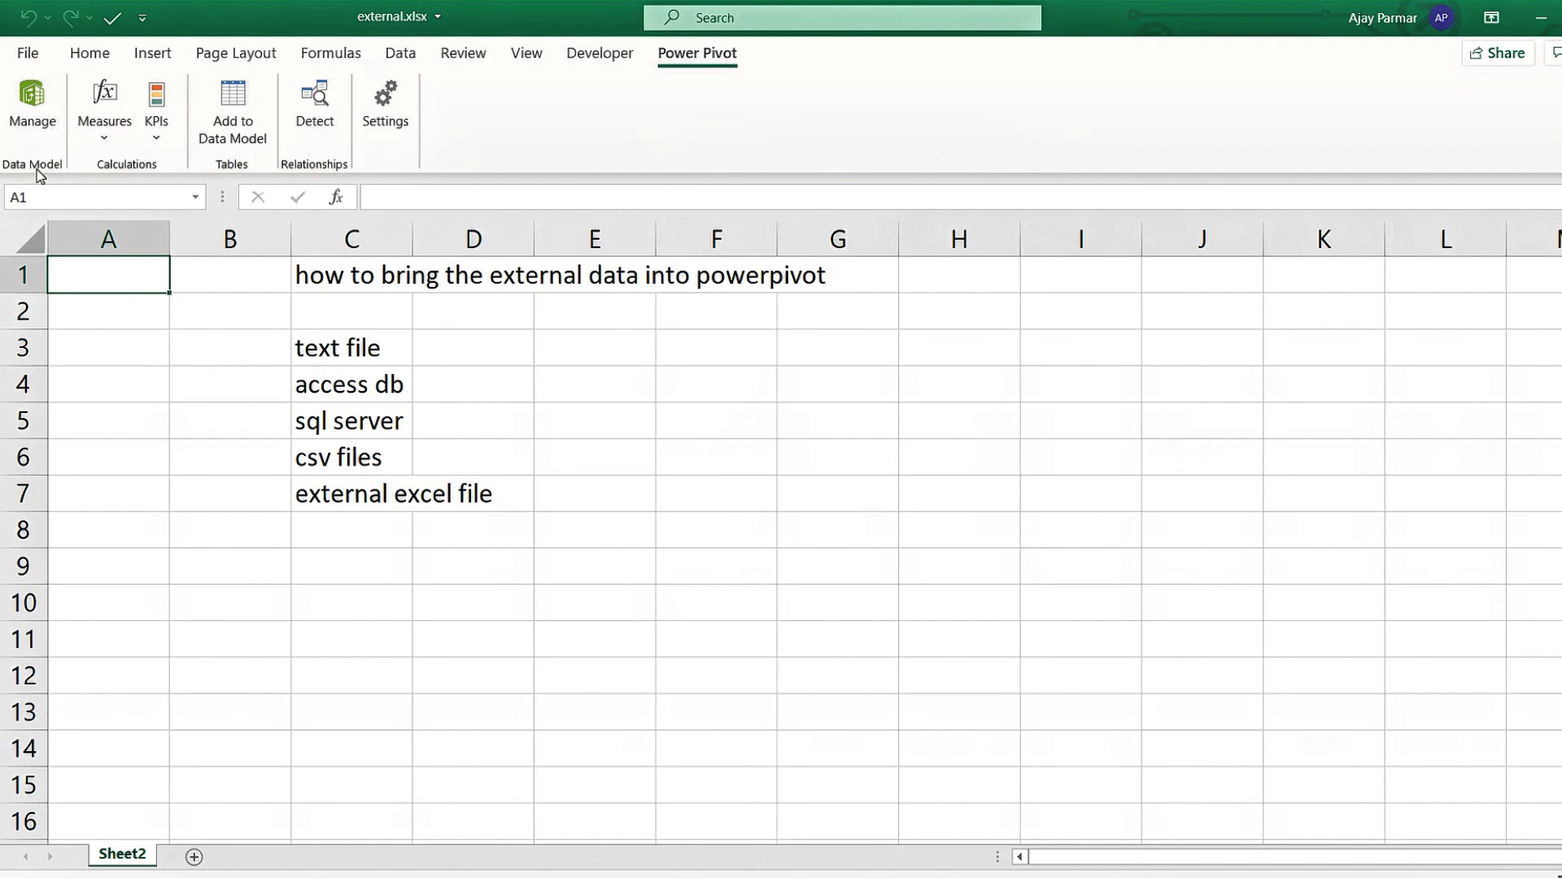
pyautogui.click(30, 99)
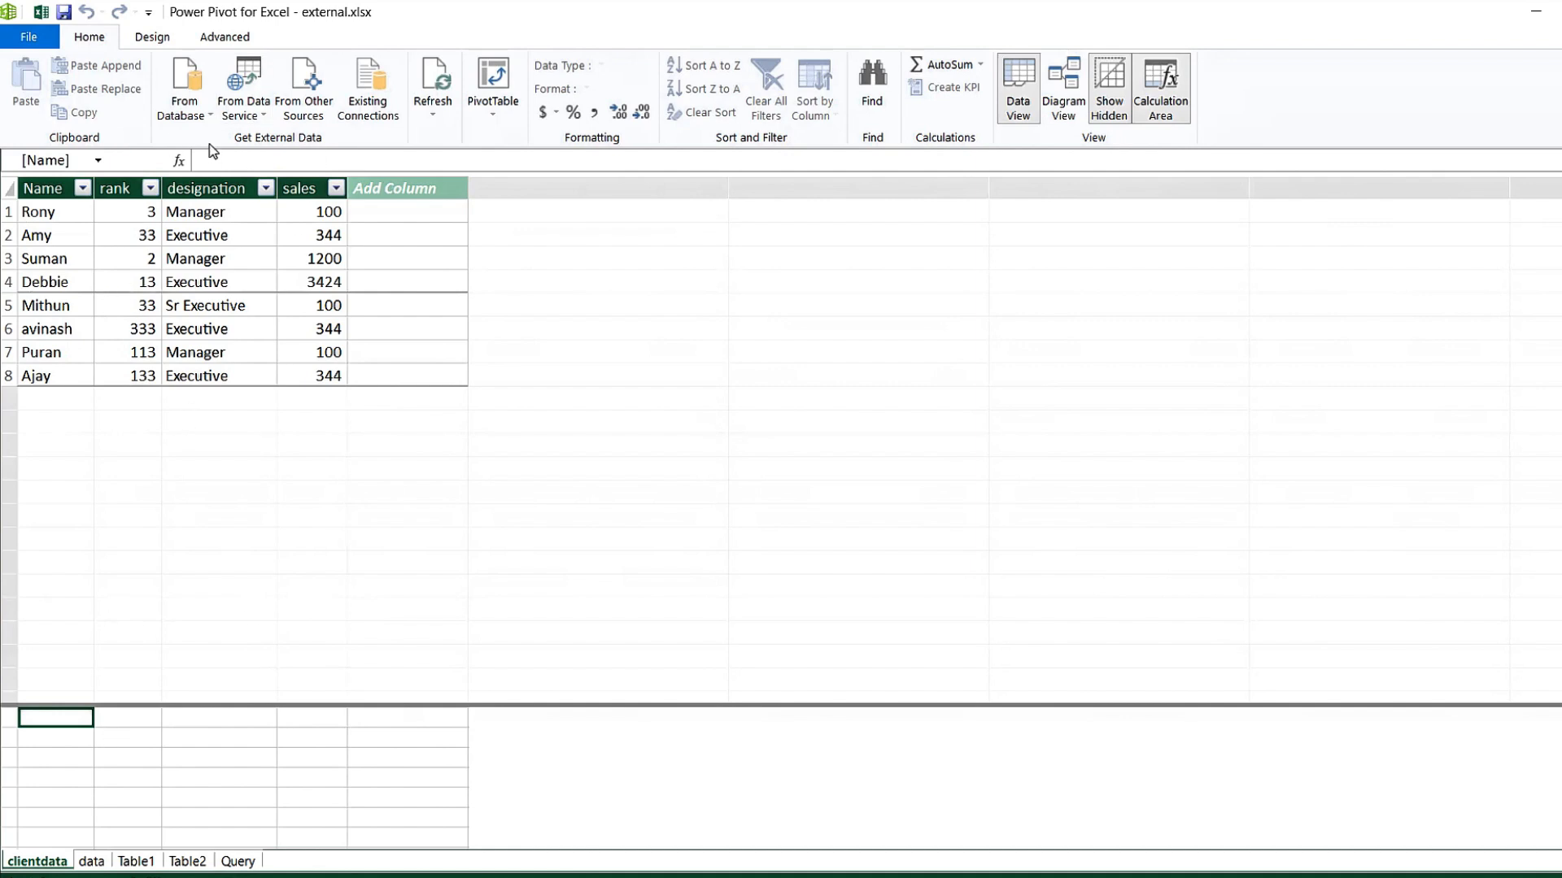
# Insert a PivotTable from the data model on a new worksheet, Sheet3.
pyautogui.click(494, 113)
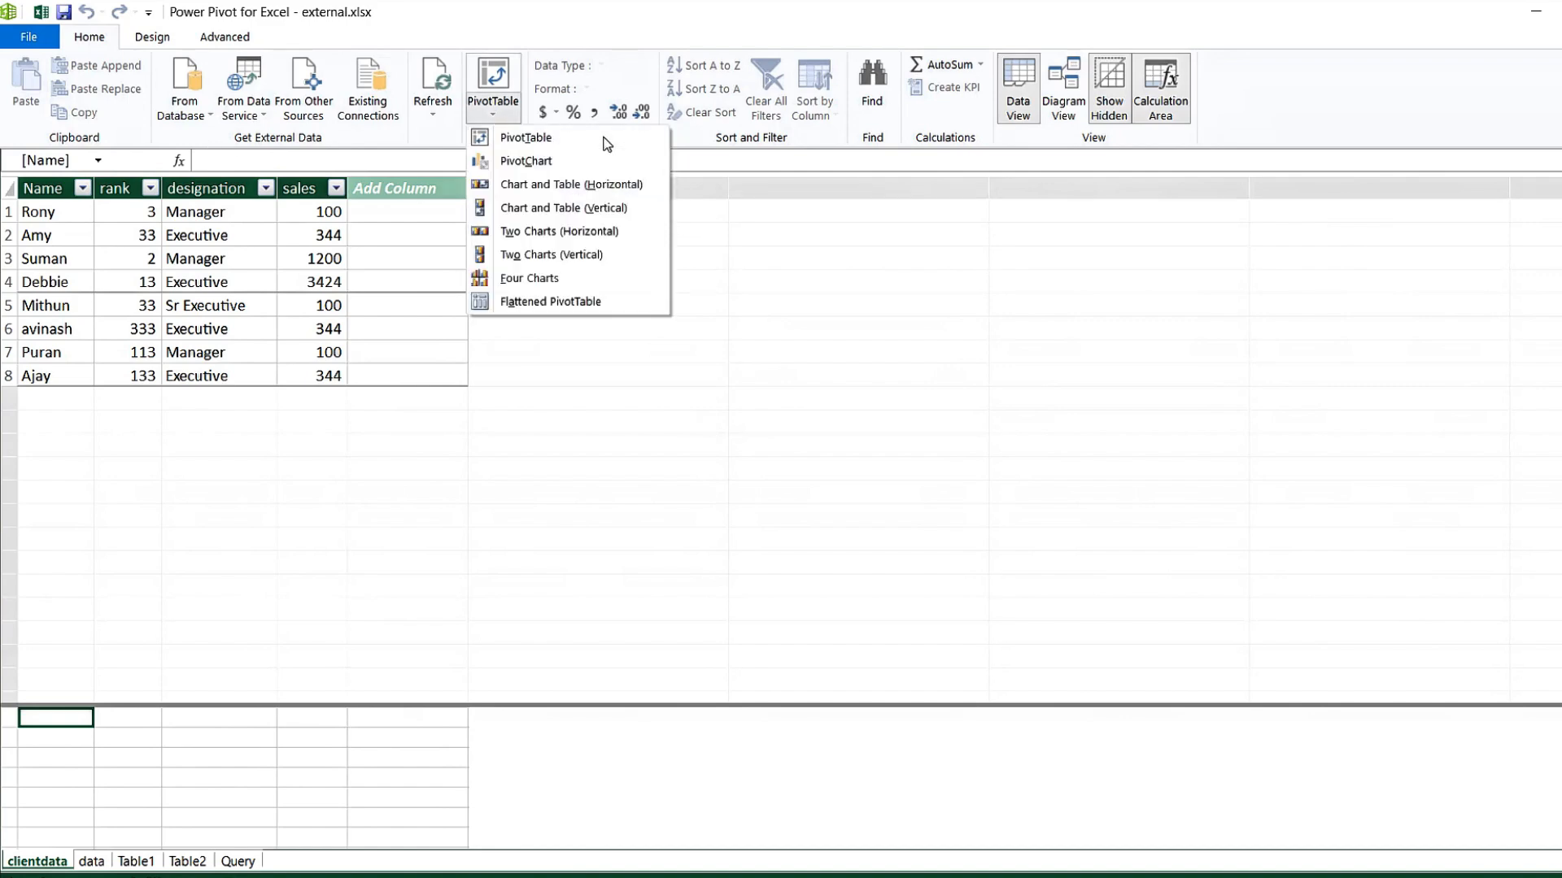
pyautogui.click(554, 136)
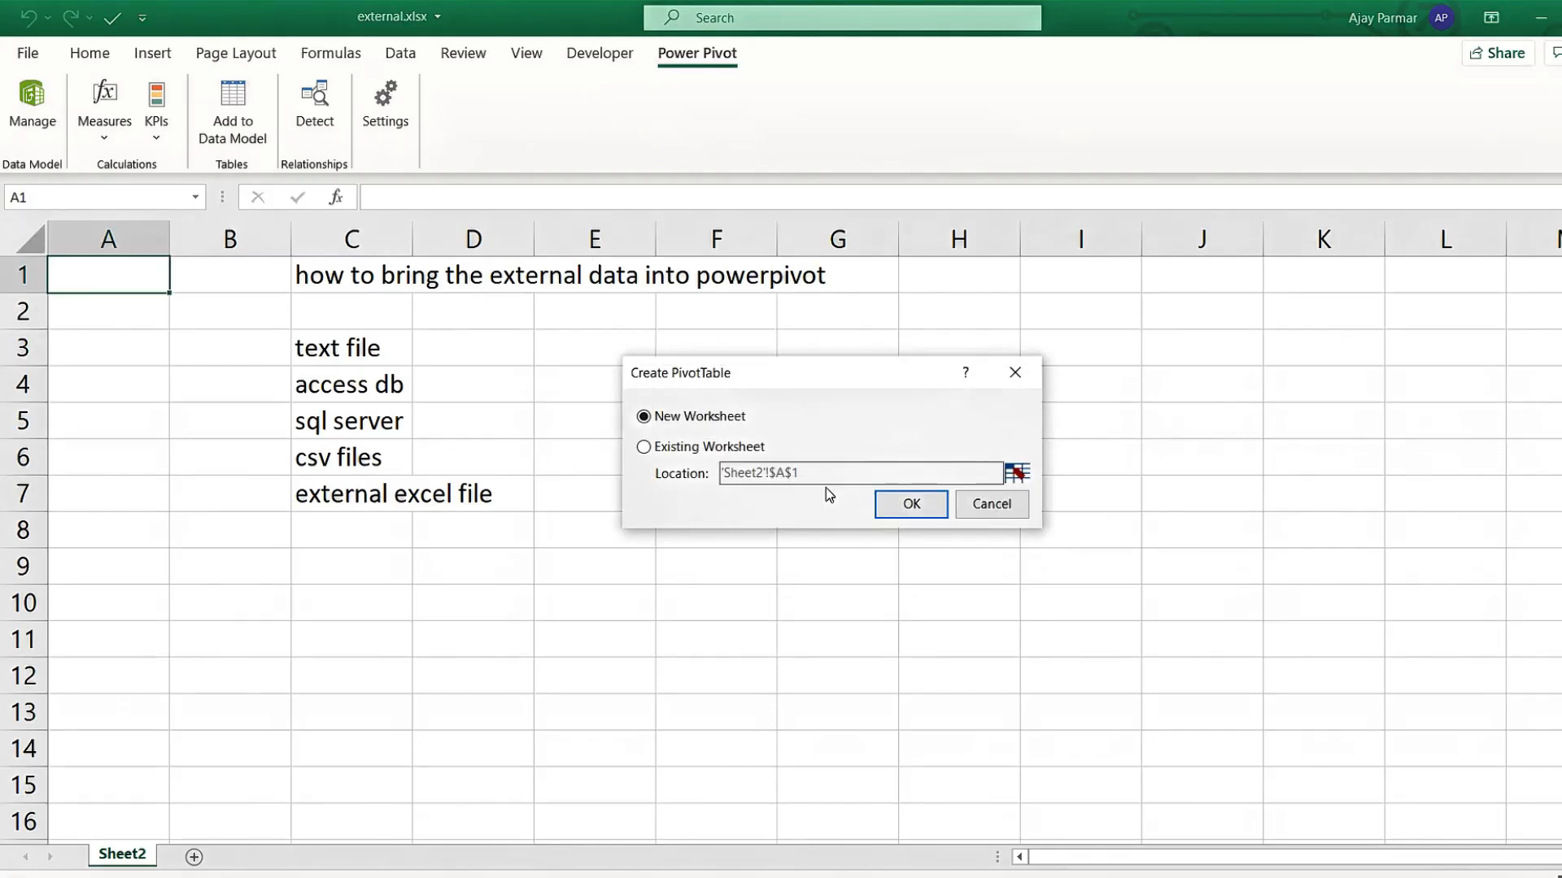
pyautogui.click(907, 504)
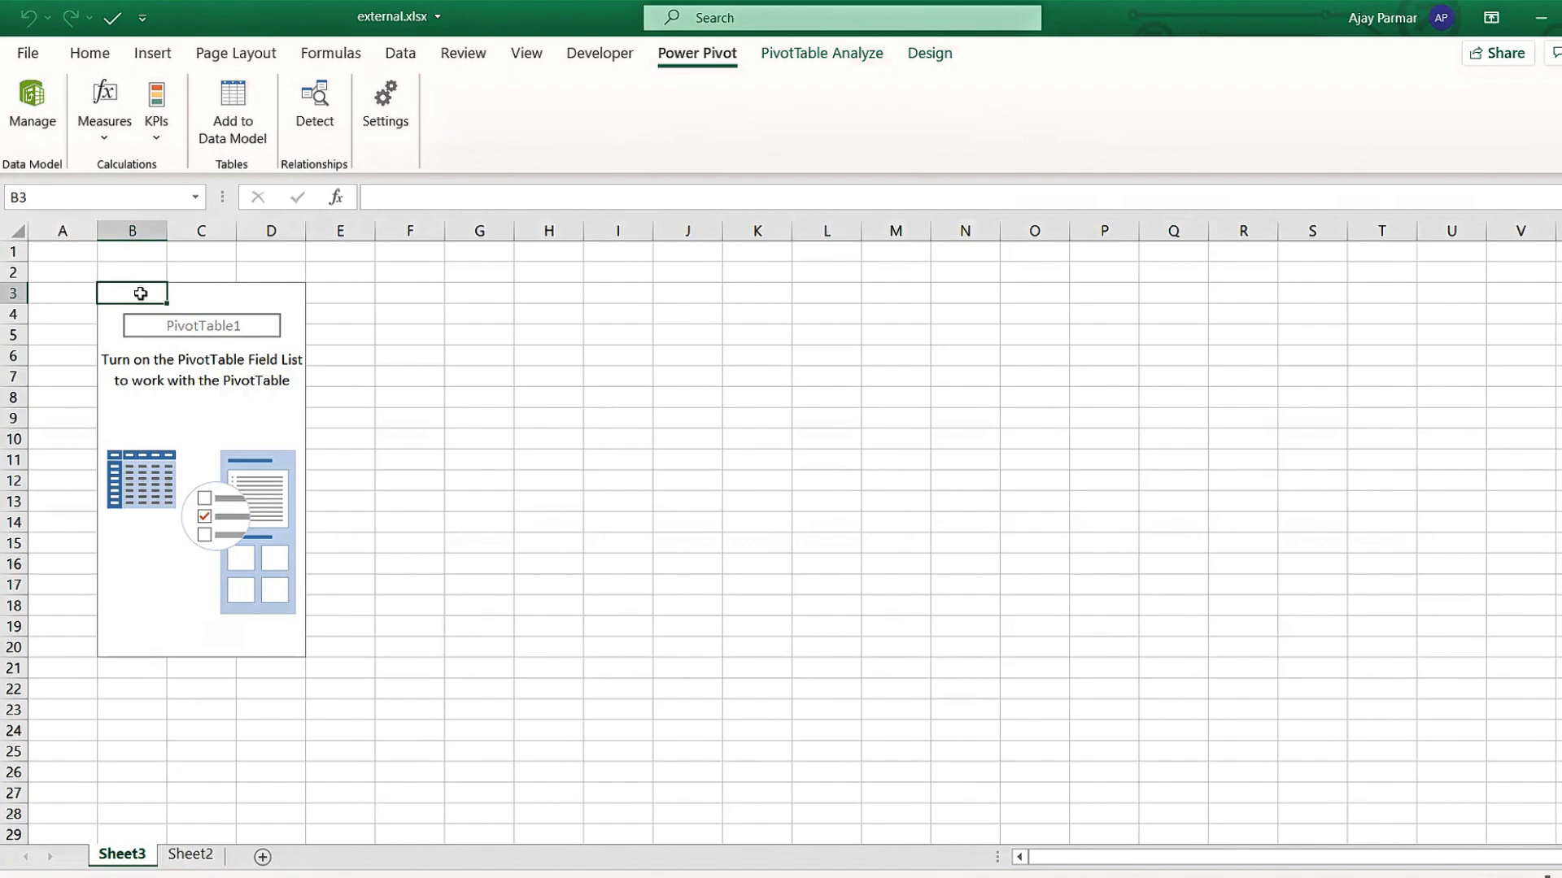
# Show the PivotTable field list and enlarge it to full height and a wider pane.
pyautogui.rightClick(140, 293)
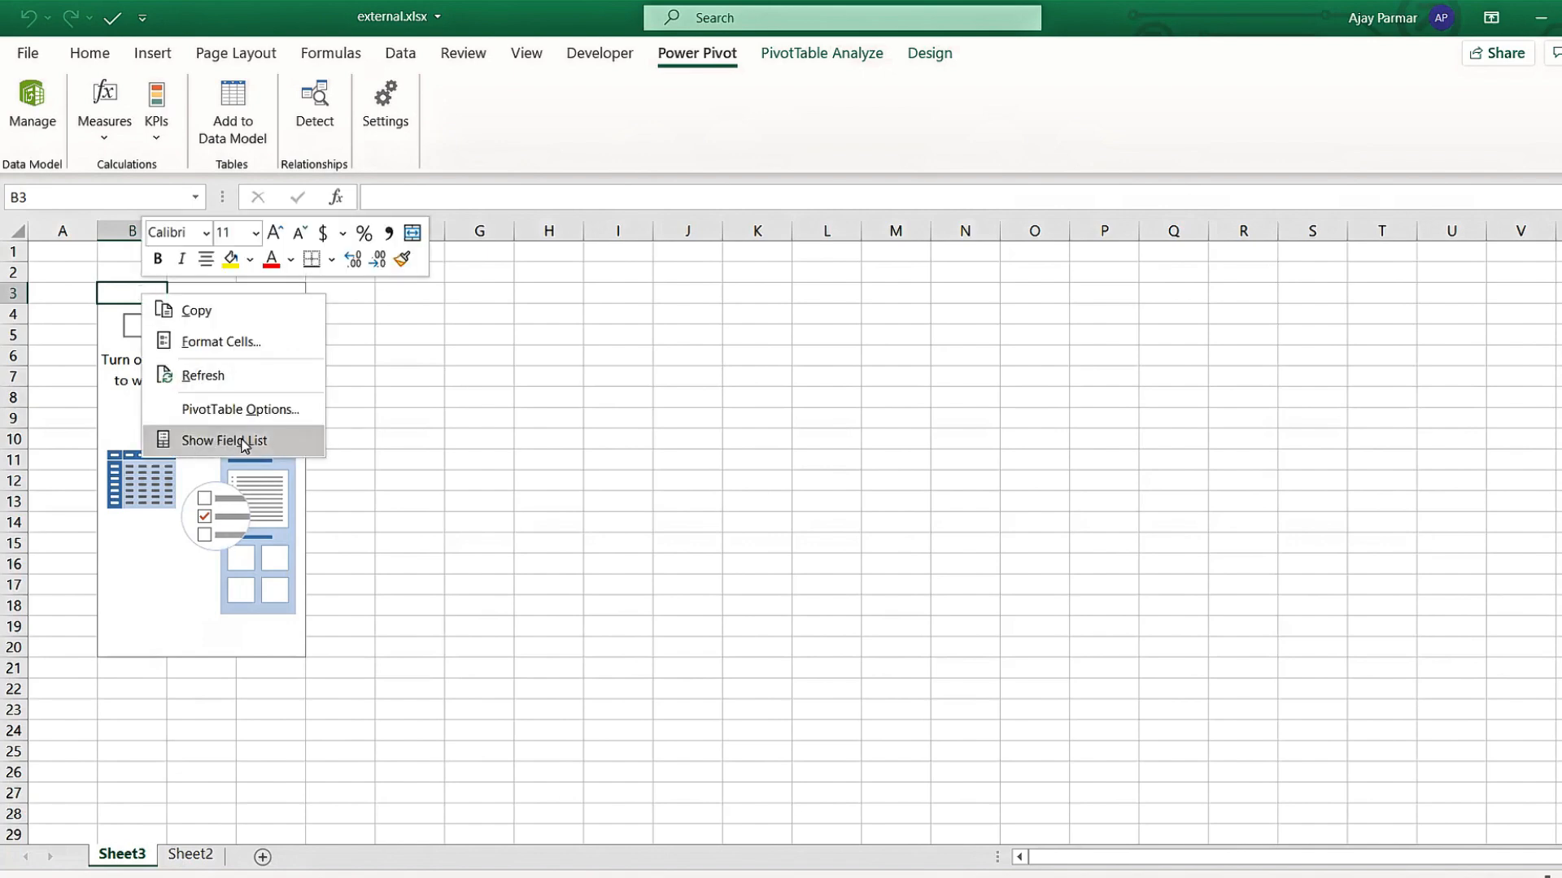
pyautogui.click(241, 443)
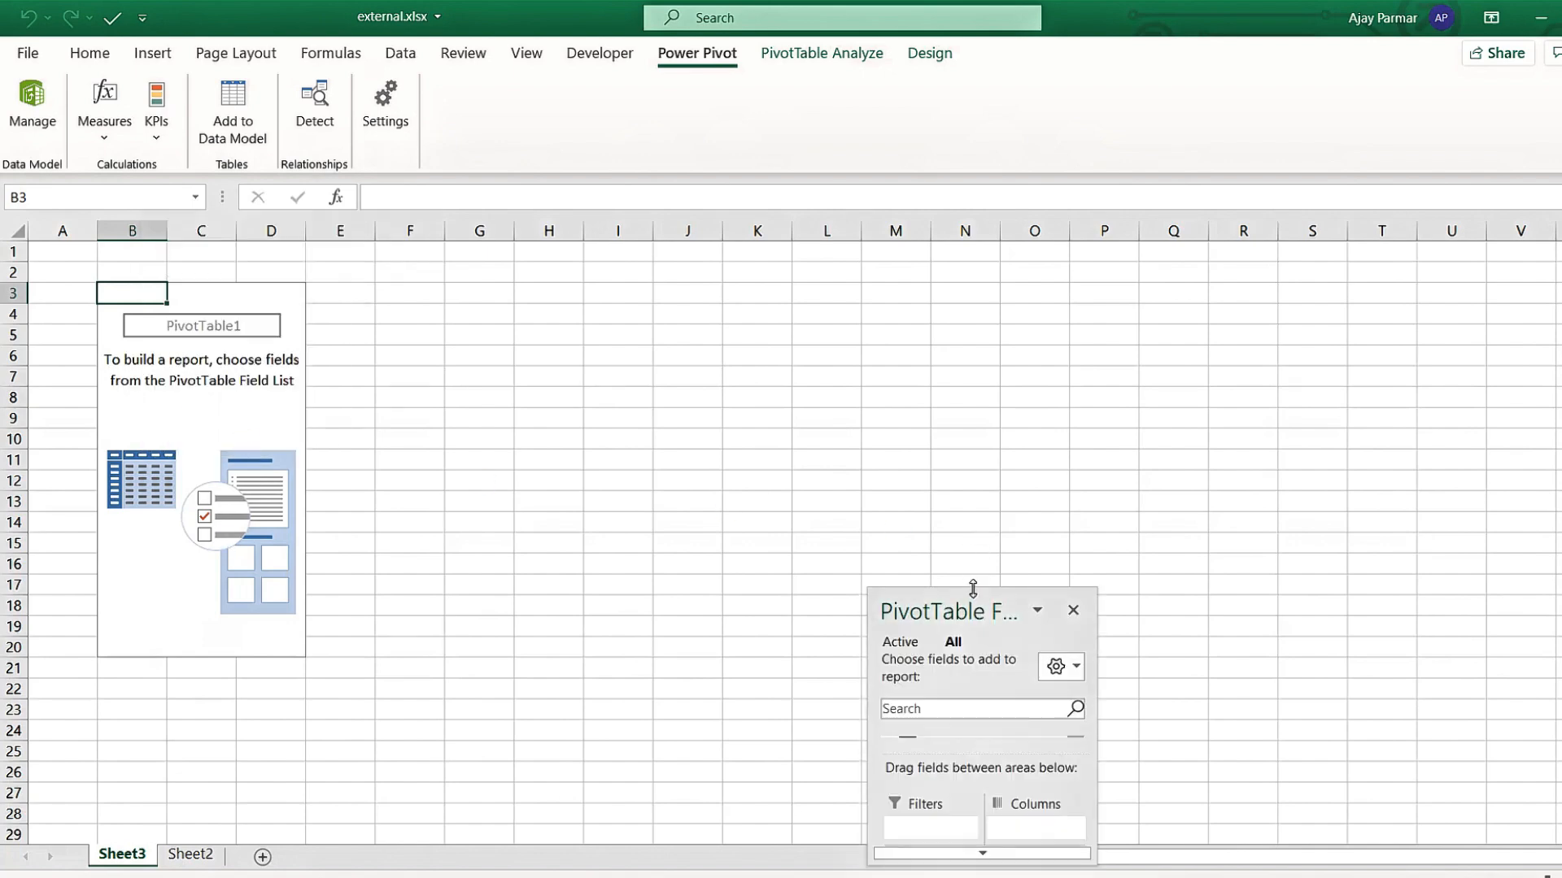
pyautogui.moveTo(973, 600); pyautogui.dragTo(970, 147)
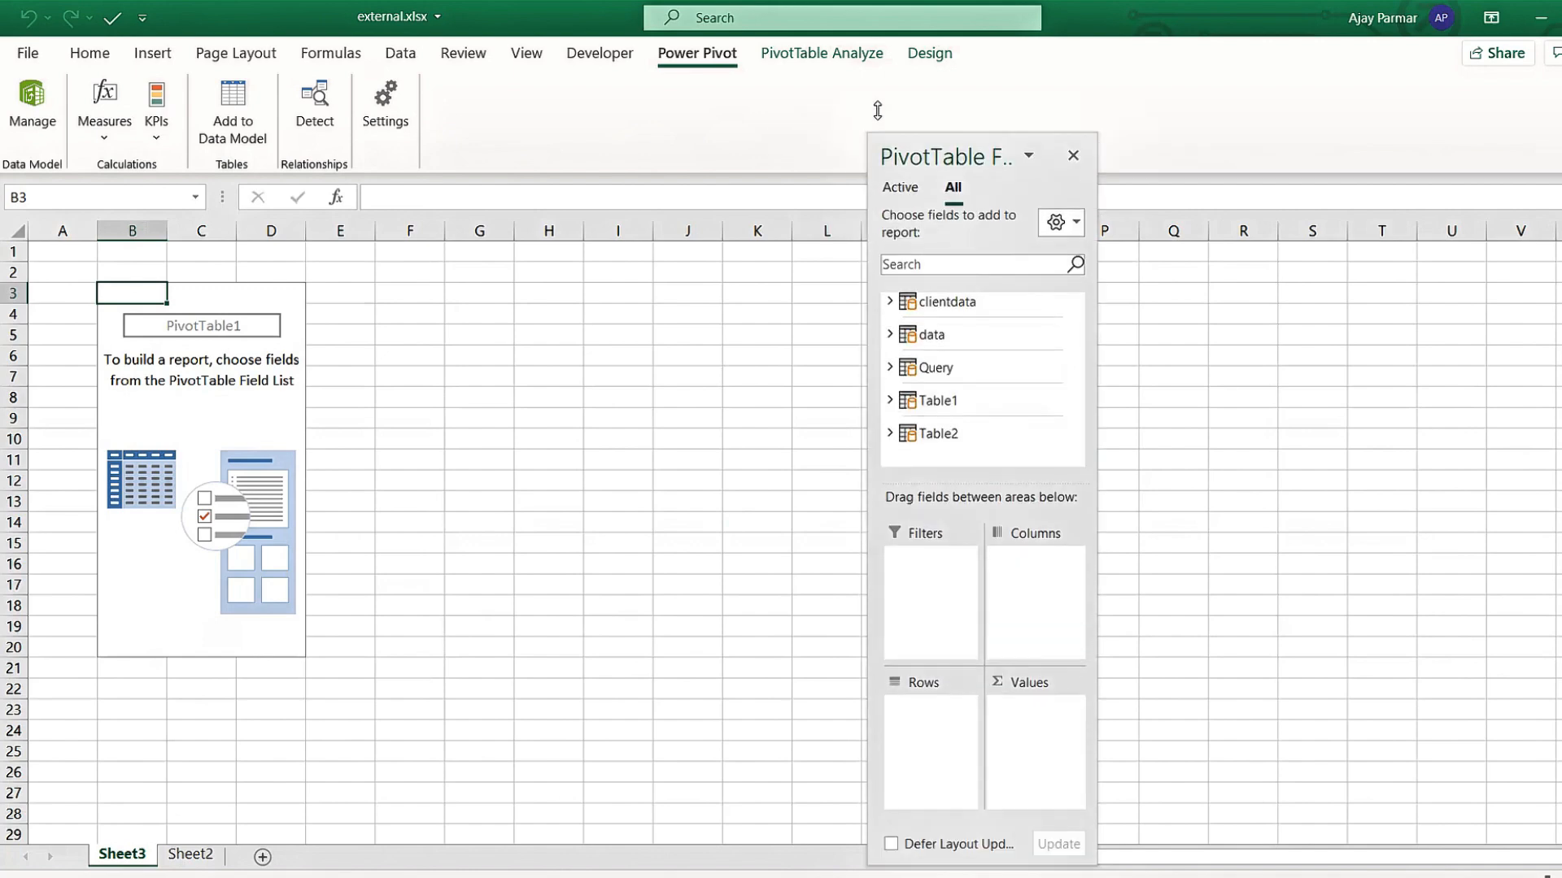
pyautogui.moveTo(865, 489); pyautogui.dragTo(616, 501)
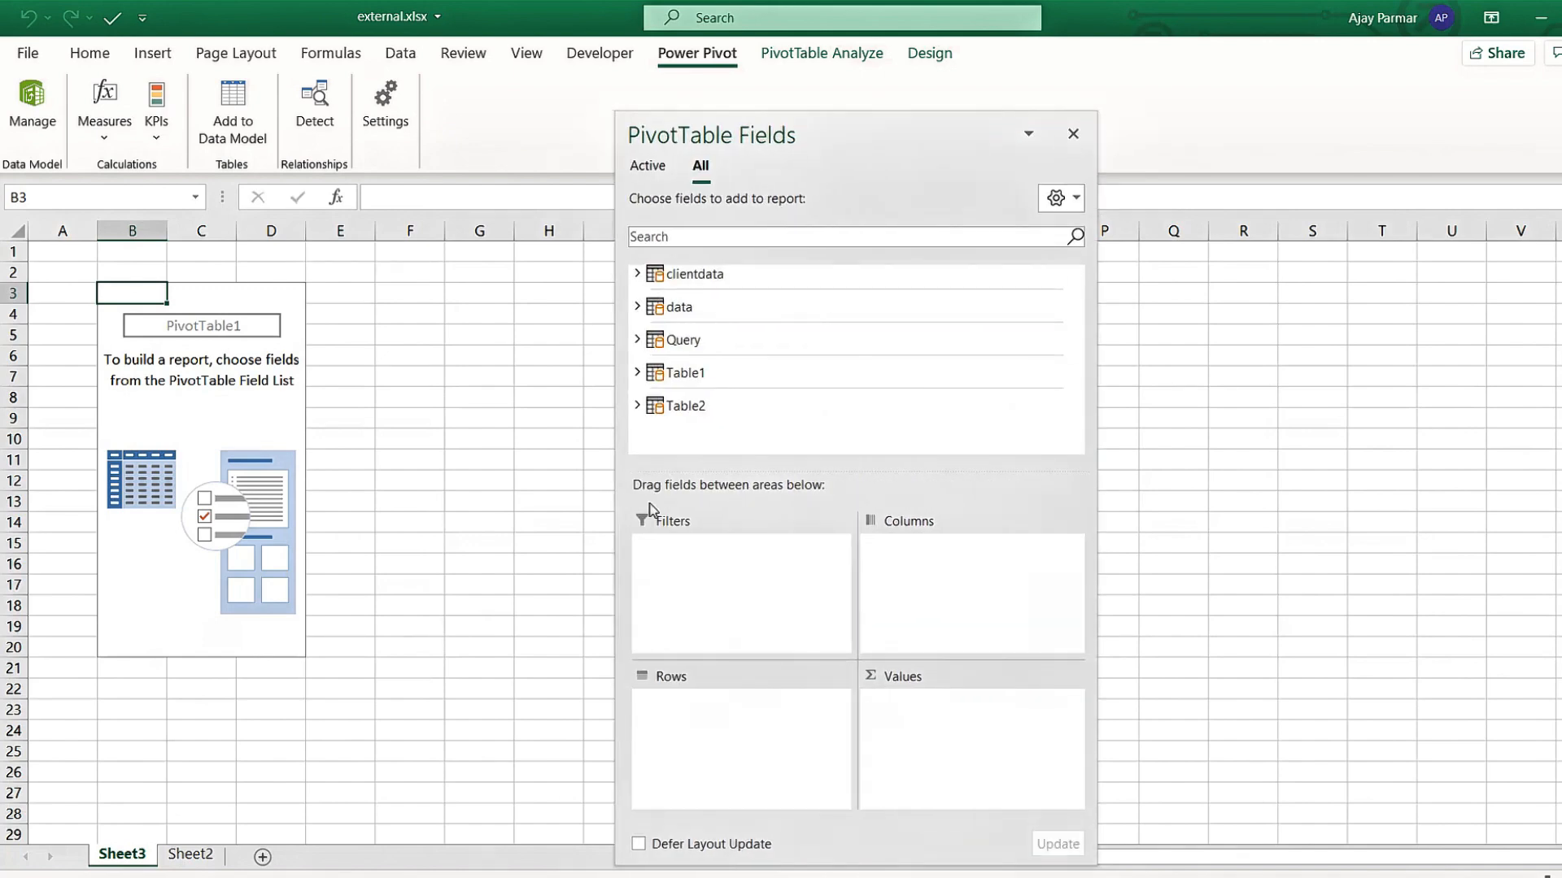
# Expand clientdata, data, Query, Table1 and Table2 in turn to browse their fields.
pyautogui.click(636, 277)
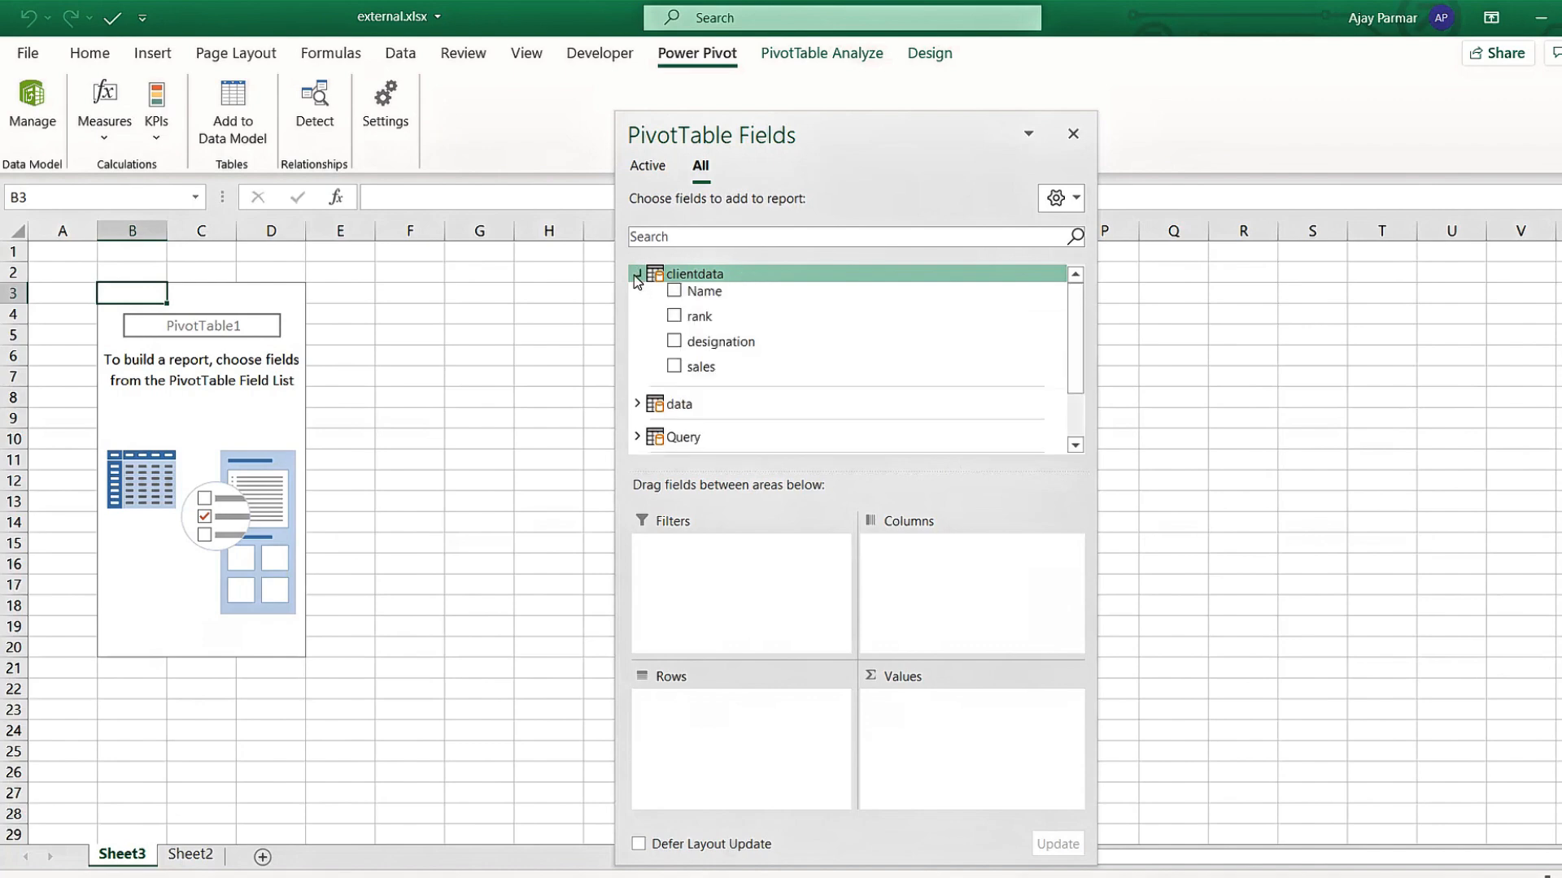
pyautogui.click(636, 276)
pyautogui.click(639, 310)
pyautogui.click(639, 310)
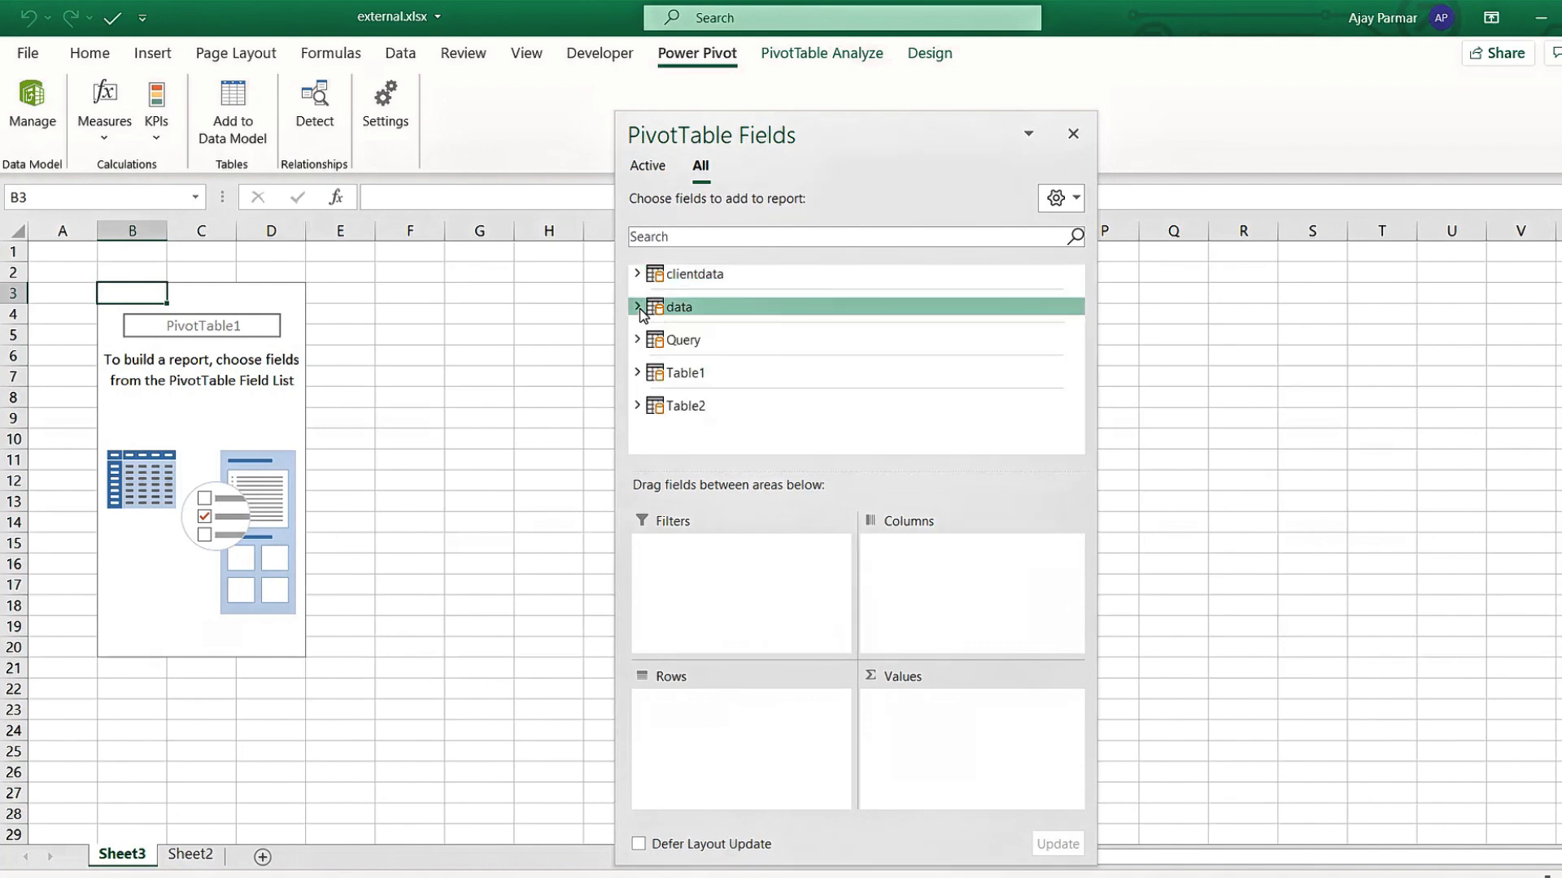
pyautogui.click(638, 341)
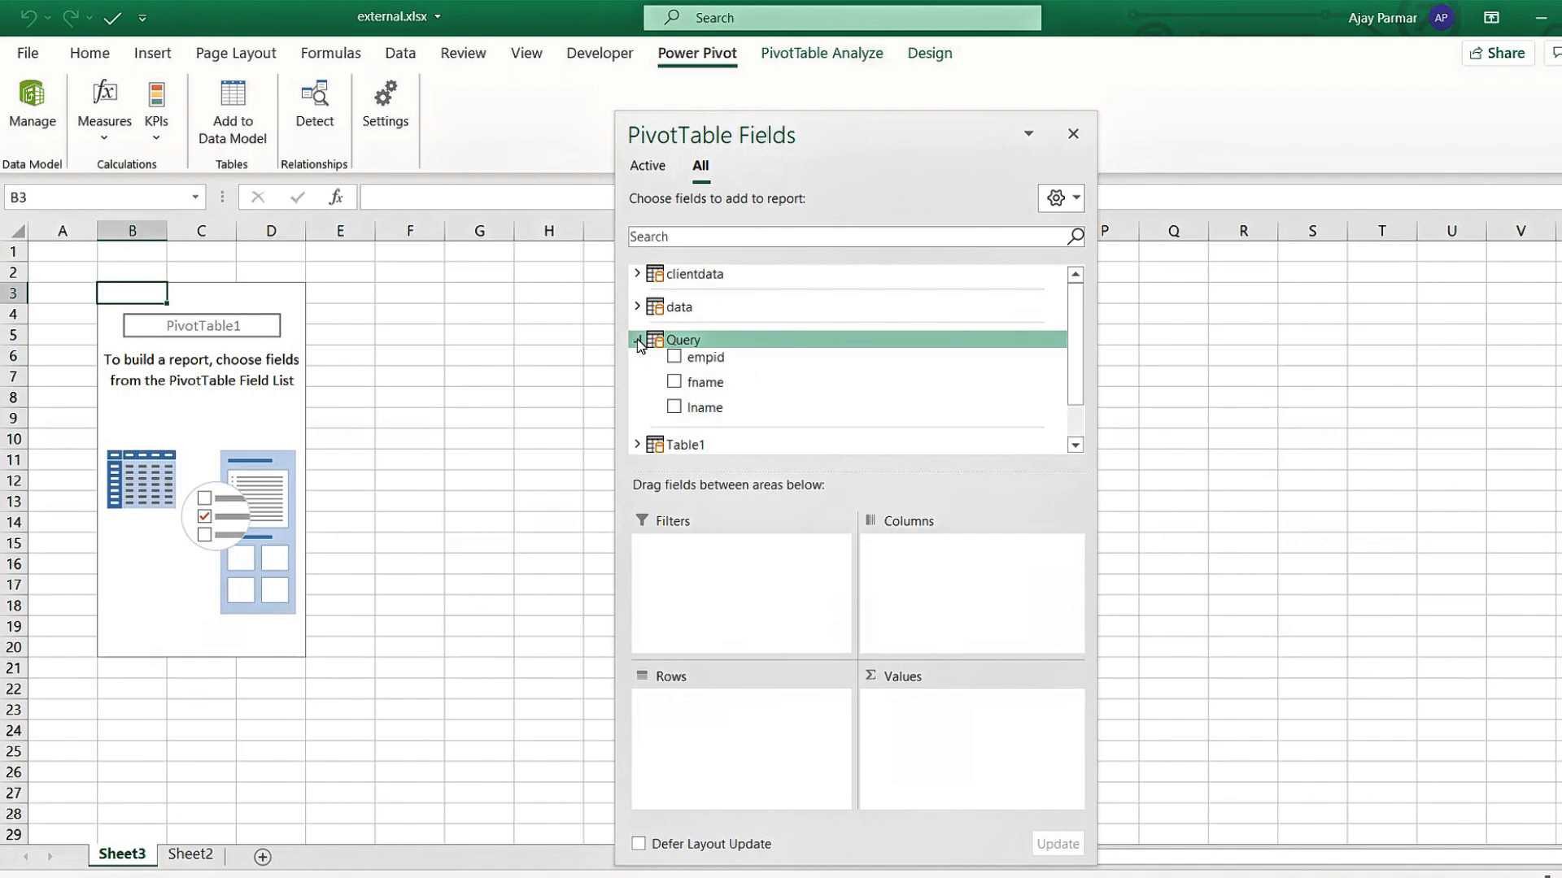
pyautogui.click(639, 341)
pyautogui.click(638, 374)
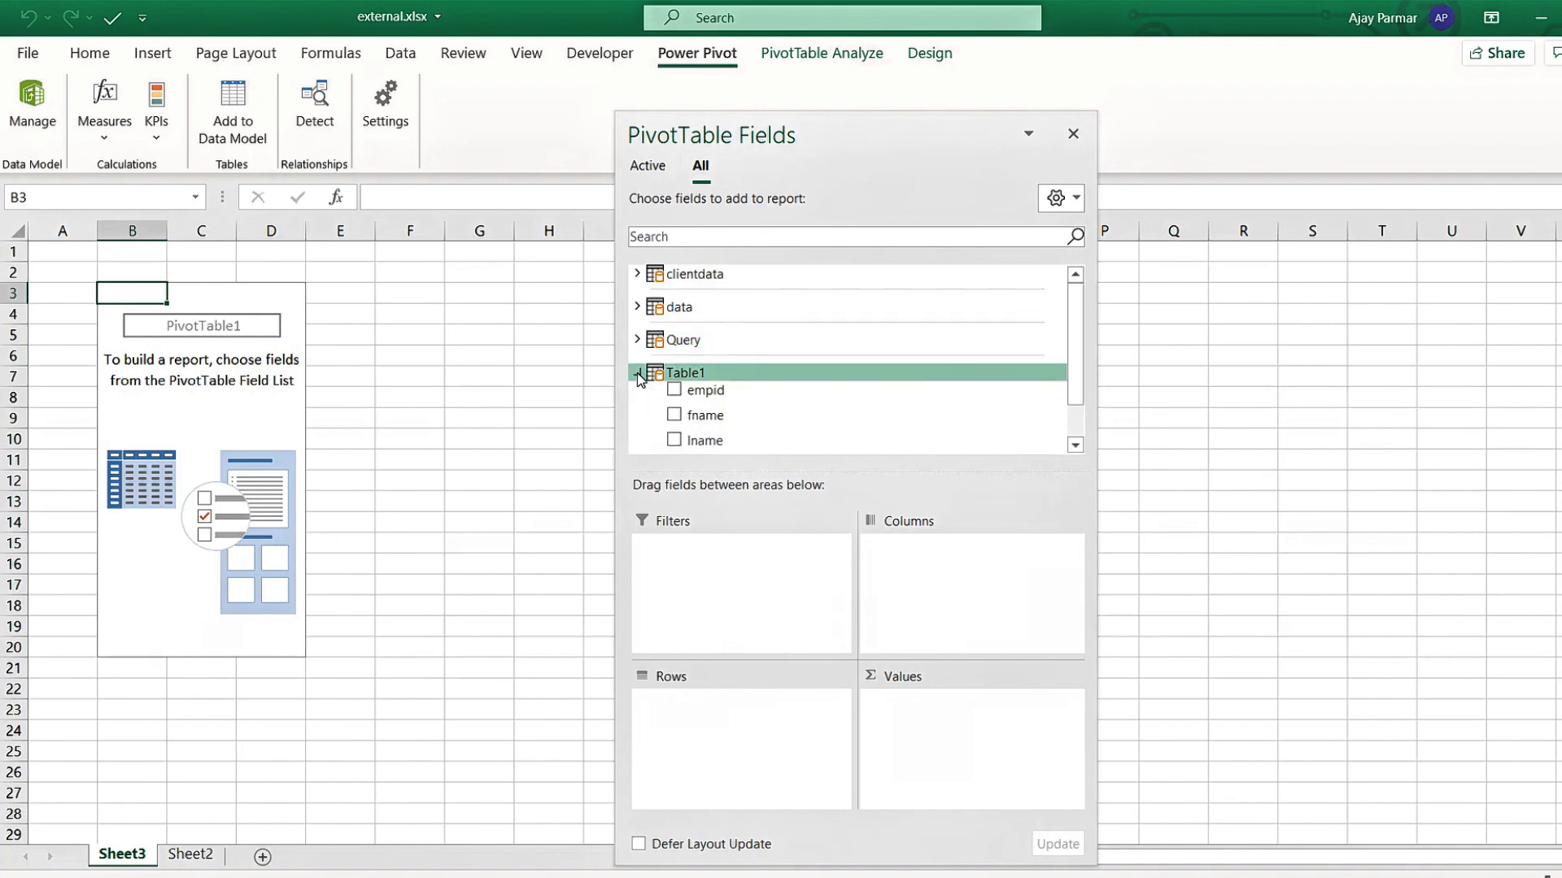
pyautogui.click(638, 374)
pyautogui.click(639, 403)
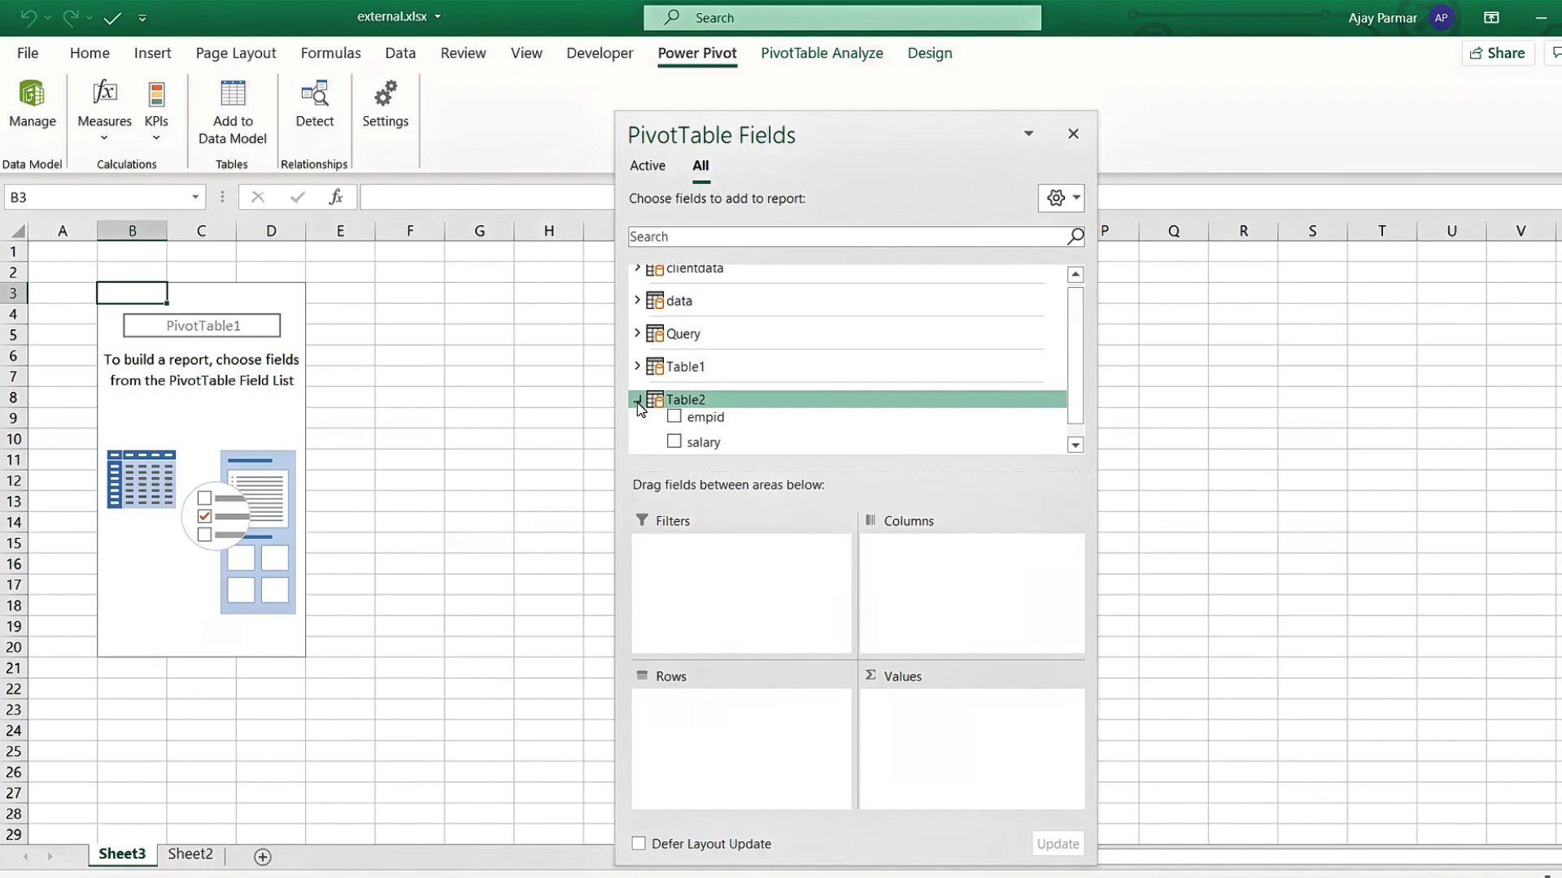
pyautogui.click(639, 400)
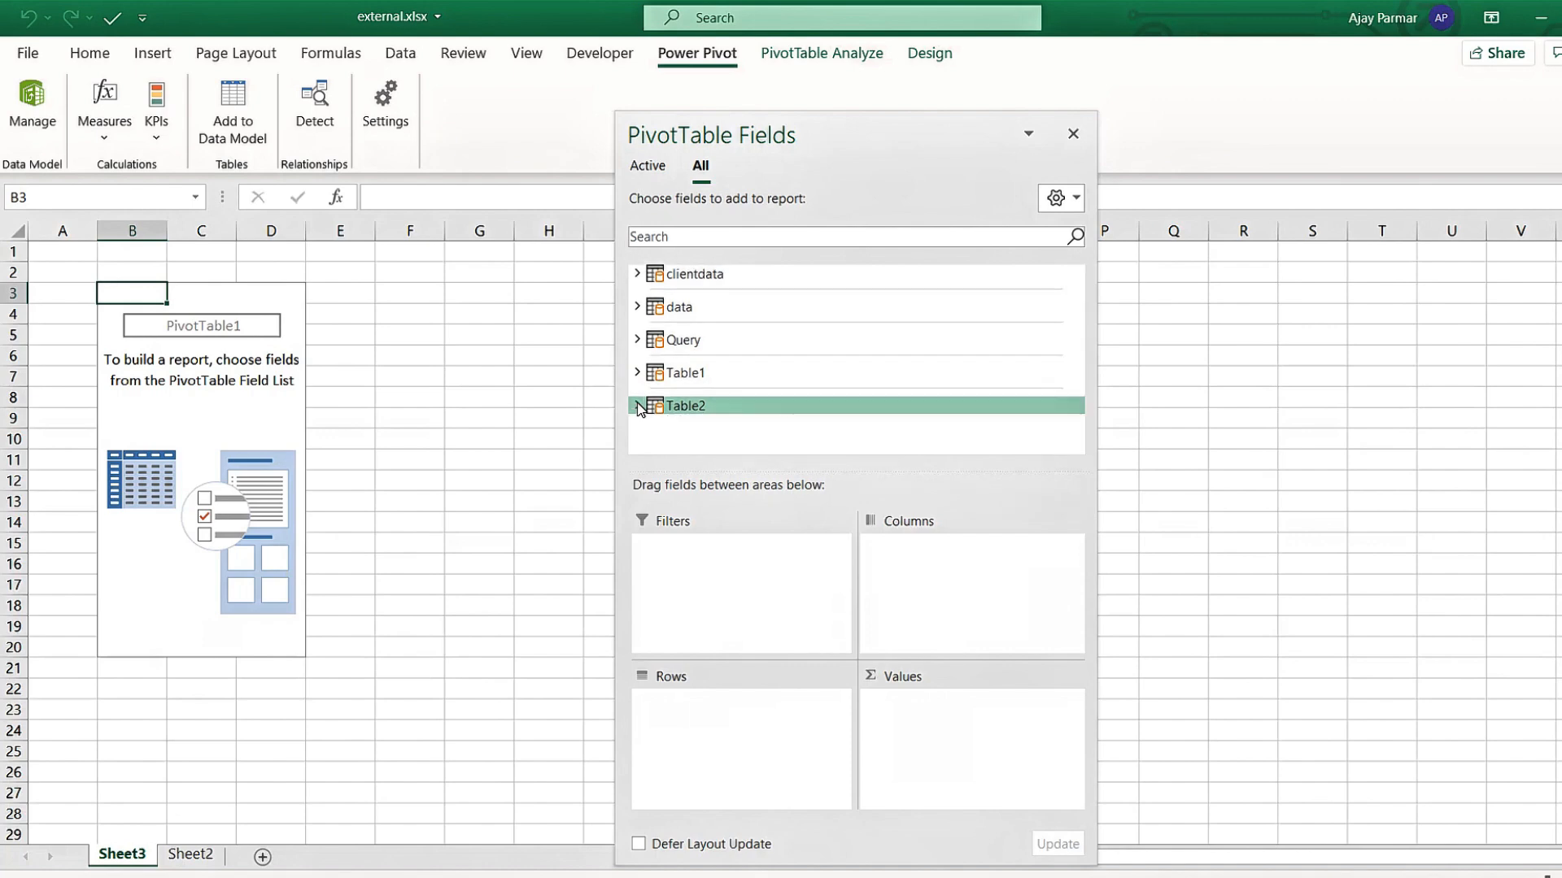
pyautogui.click(639, 275)
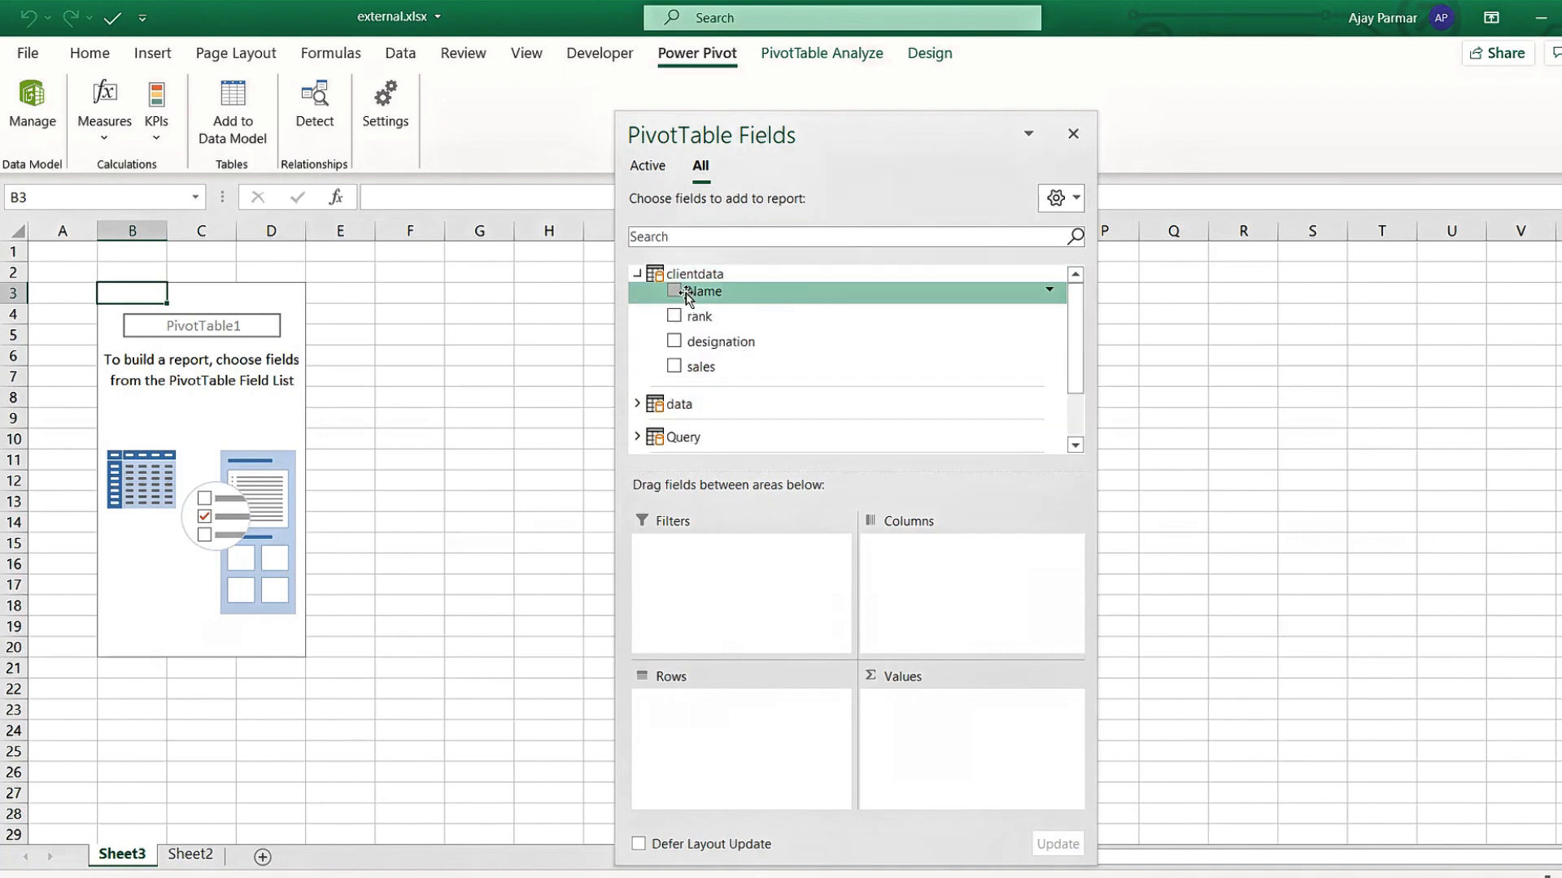
pyautogui.moveTo(687, 291); pyautogui.dragTo(721, 760)
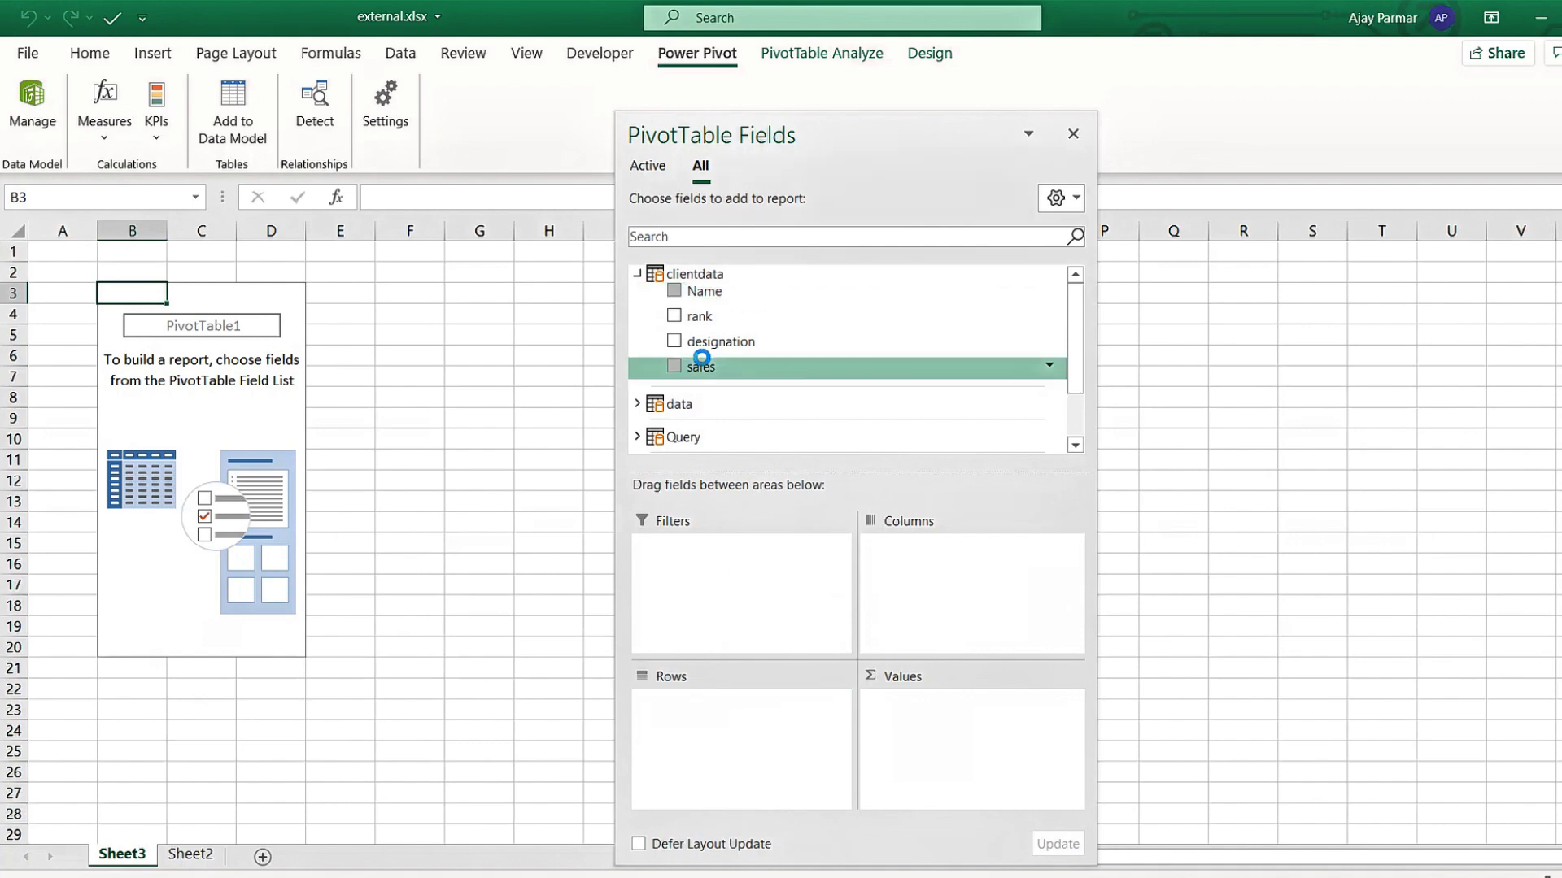
pyautogui.moveTo(698, 366); pyautogui.dragTo(972, 755)
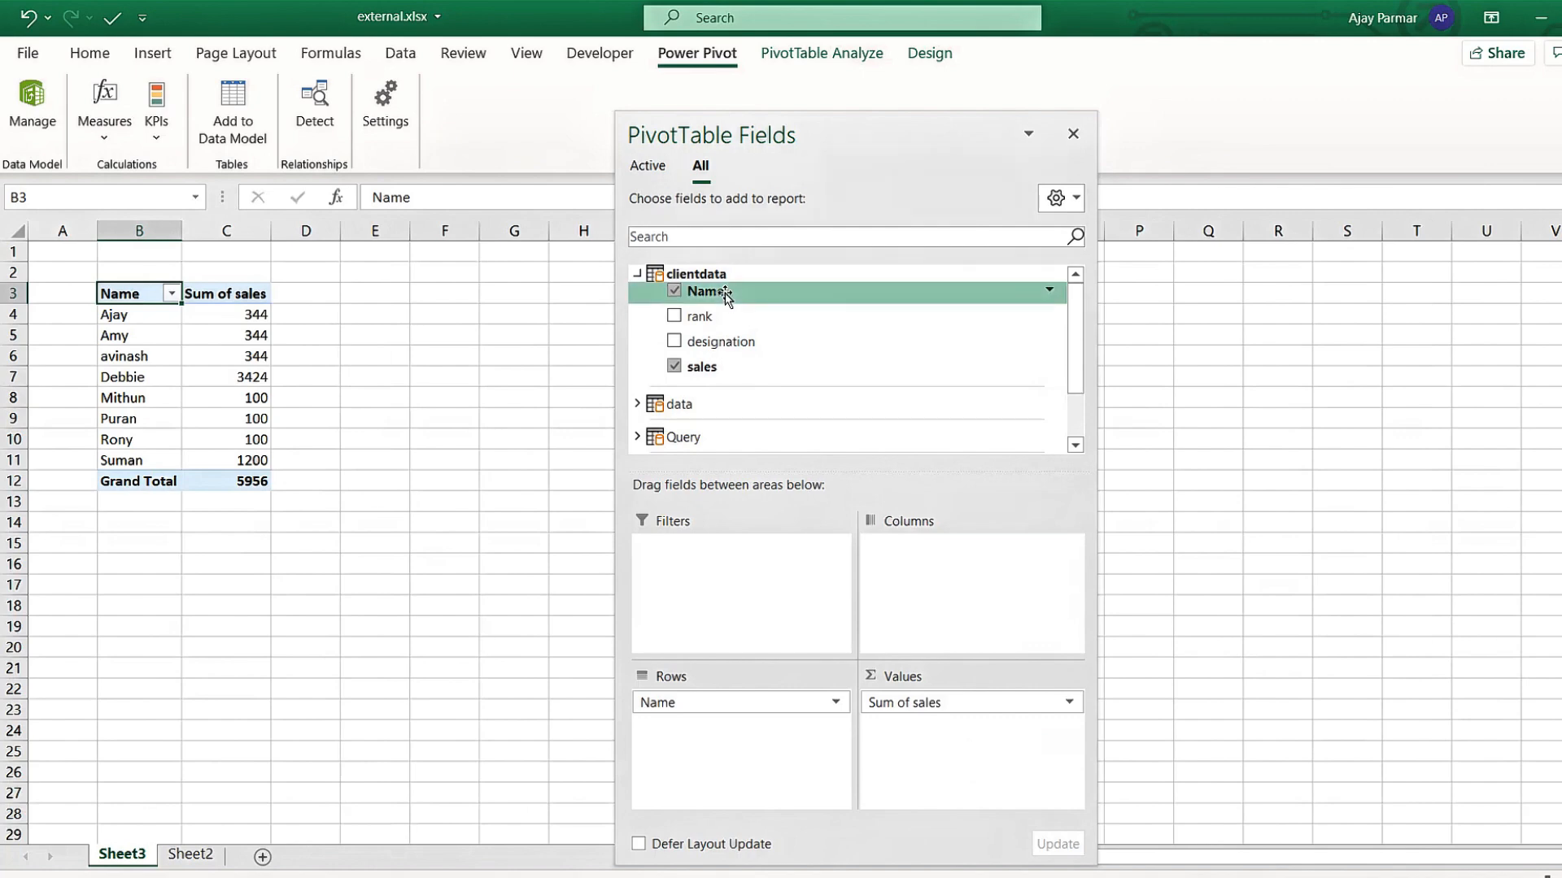
pyautogui.click(674, 291)
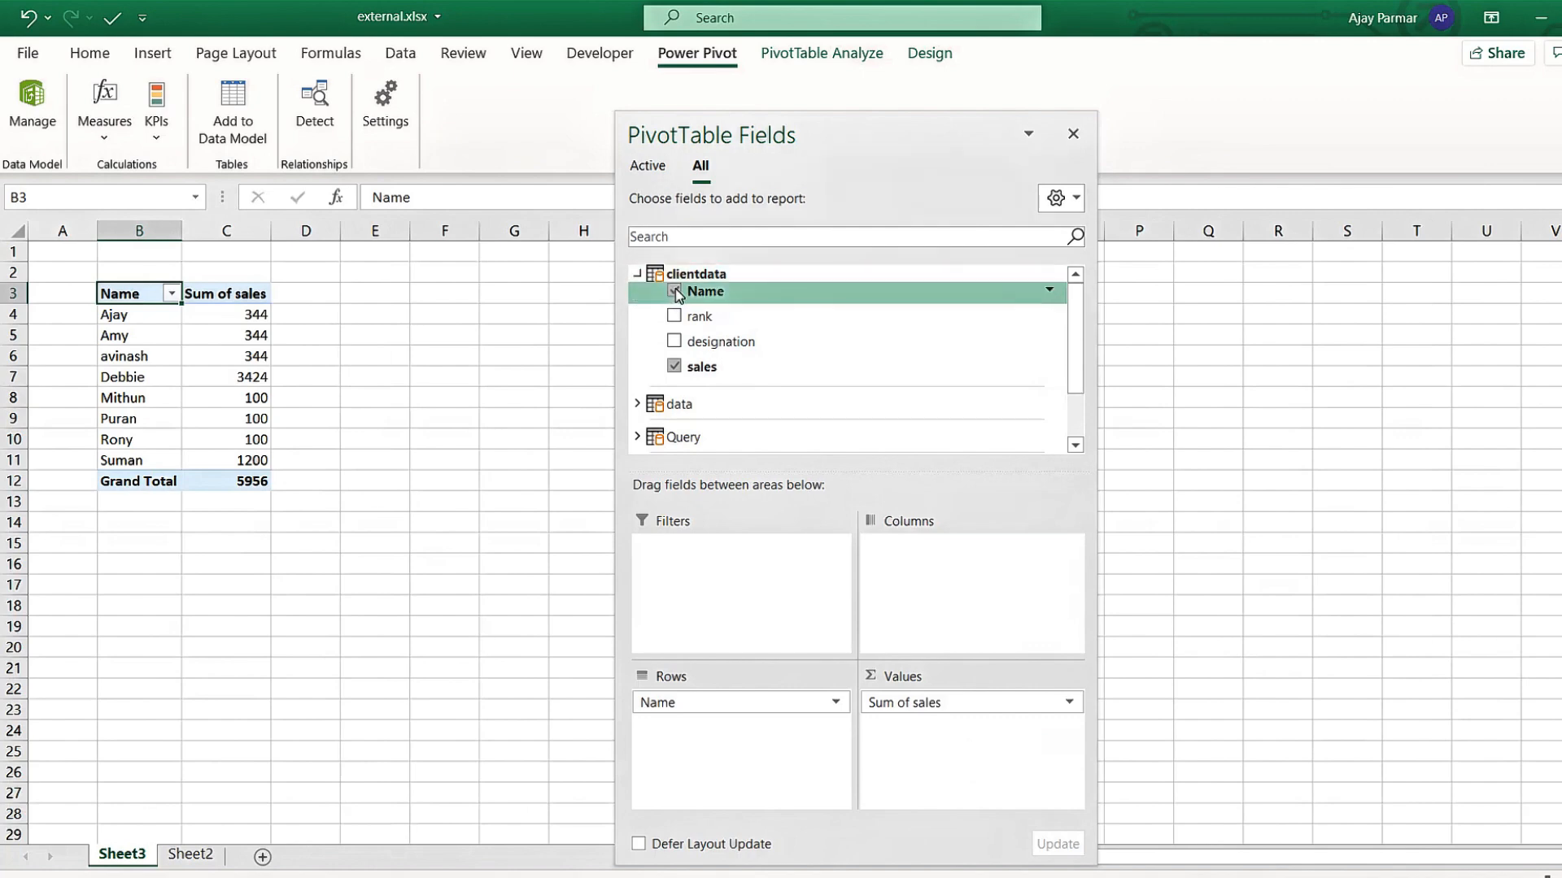
pyautogui.click(674, 366)
pyautogui.click(636, 404)
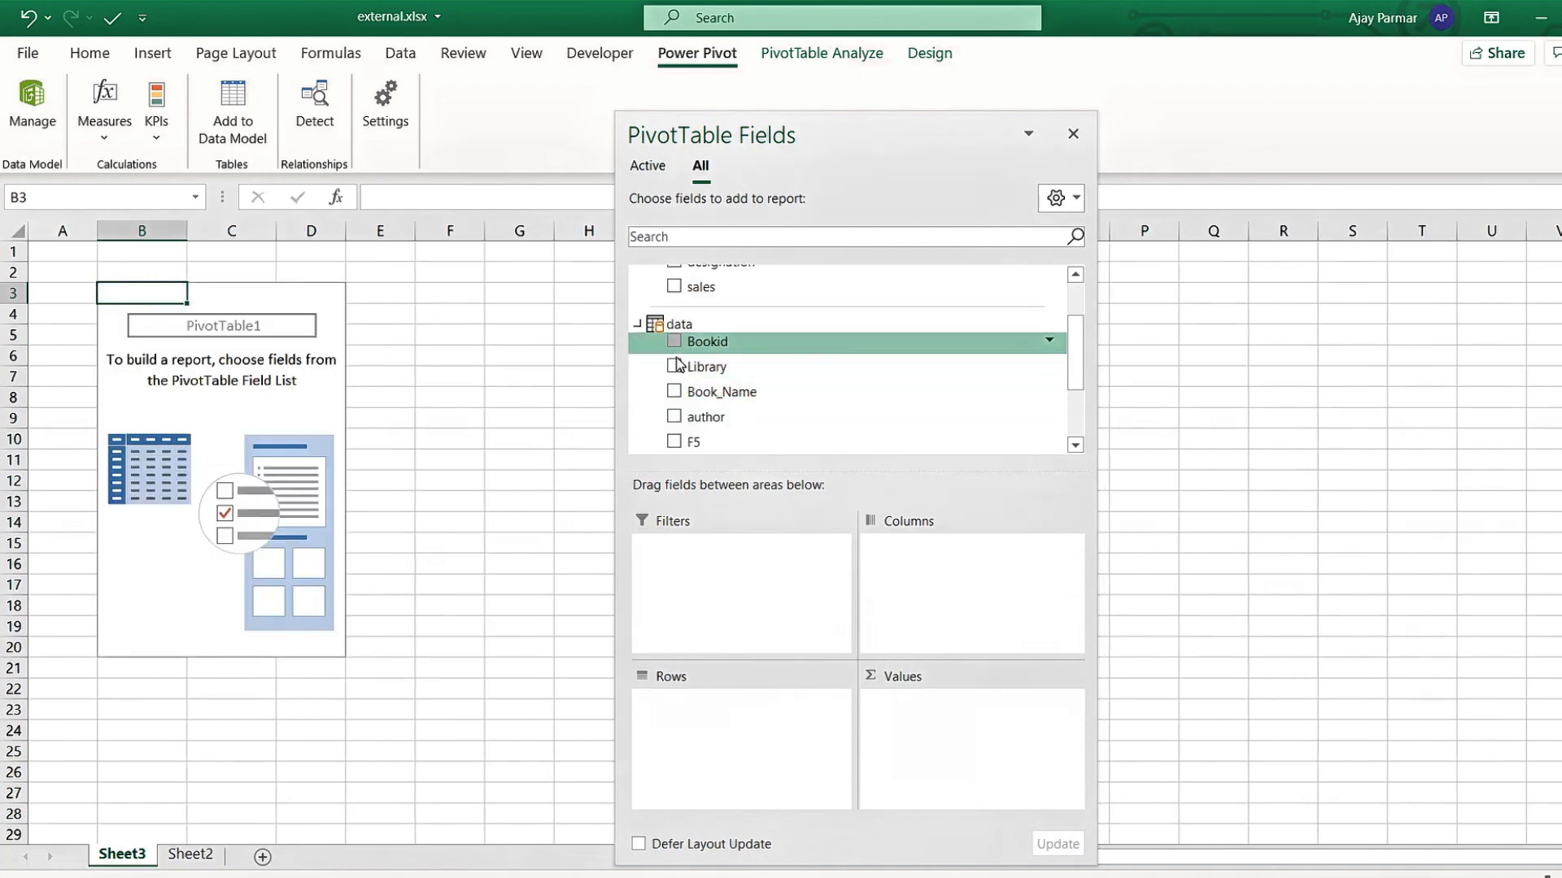
pyautogui.moveTo(701, 341); pyautogui.dragTo(719, 801)
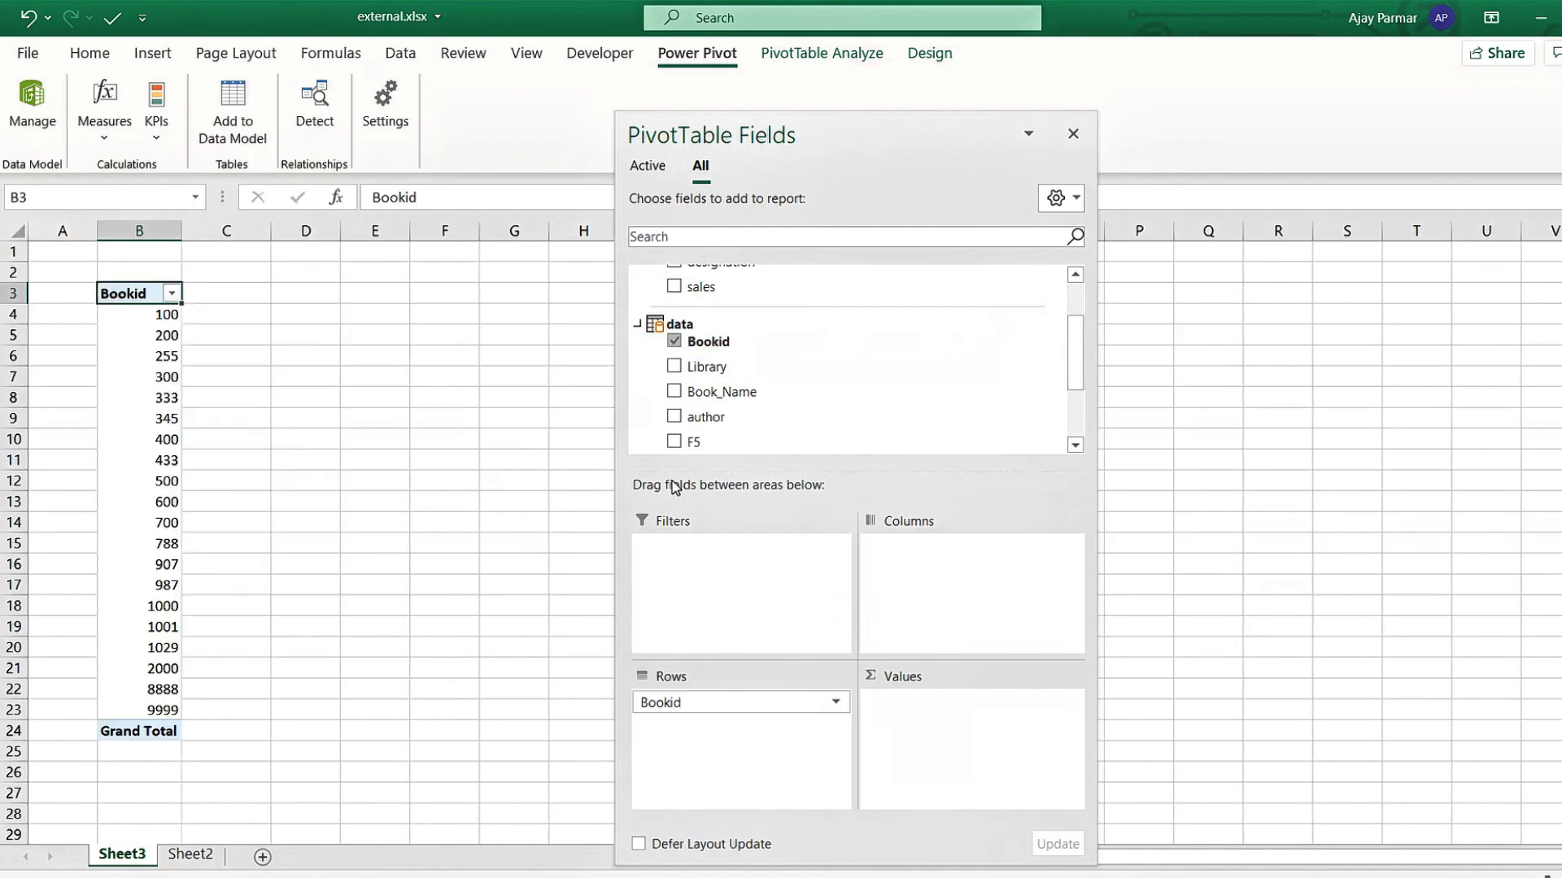
pyautogui.moveTo(1080, 348); pyautogui.dragTo(1080, 366)
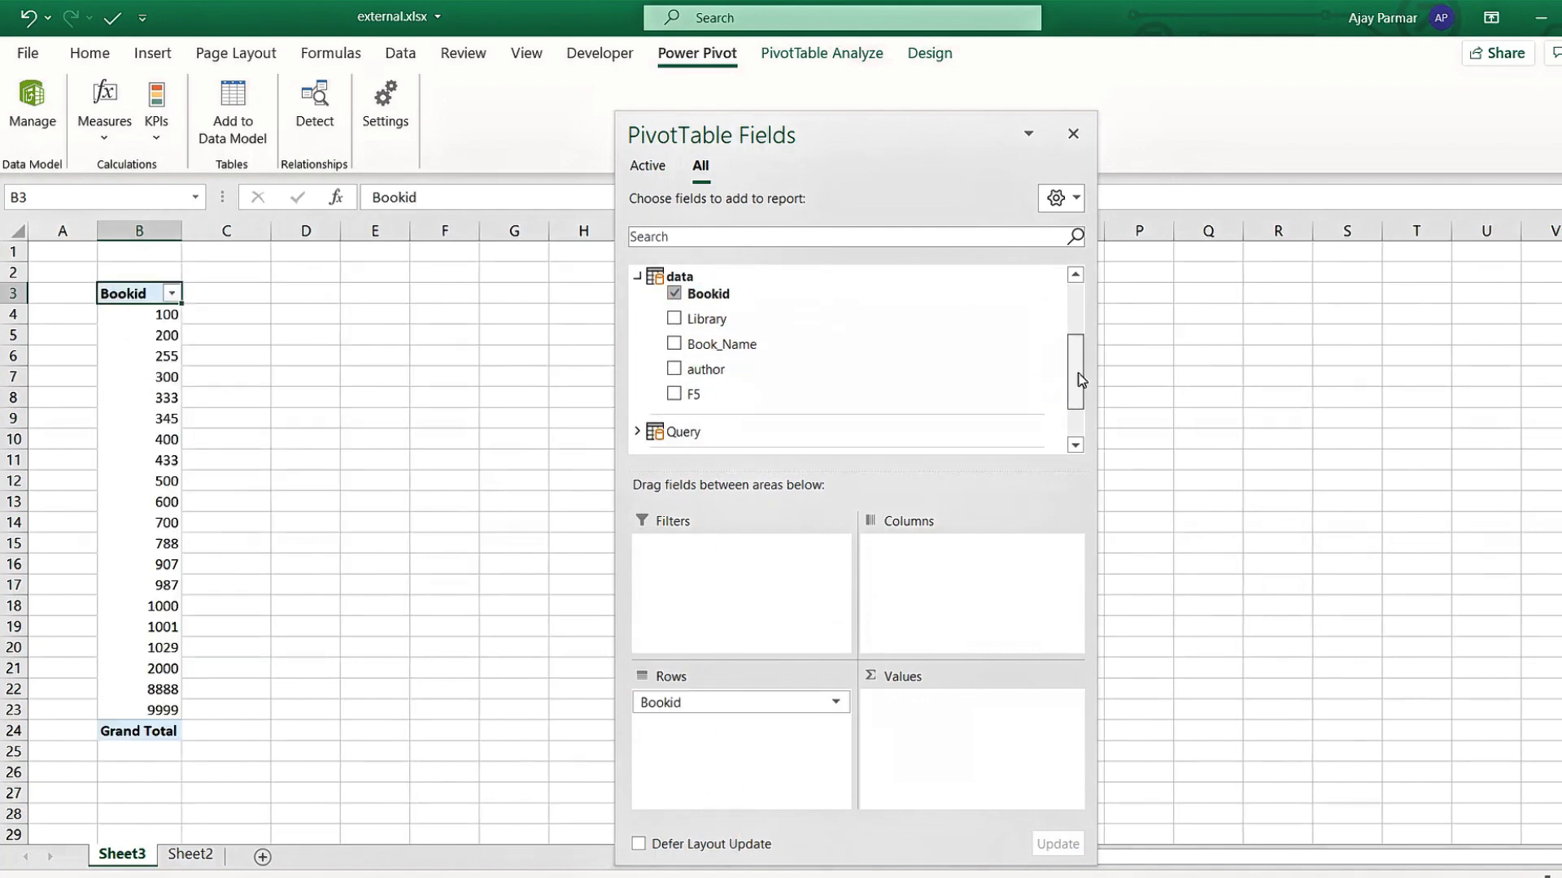
pyautogui.moveTo(680, 370); pyautogui.dragTo(728, 760)
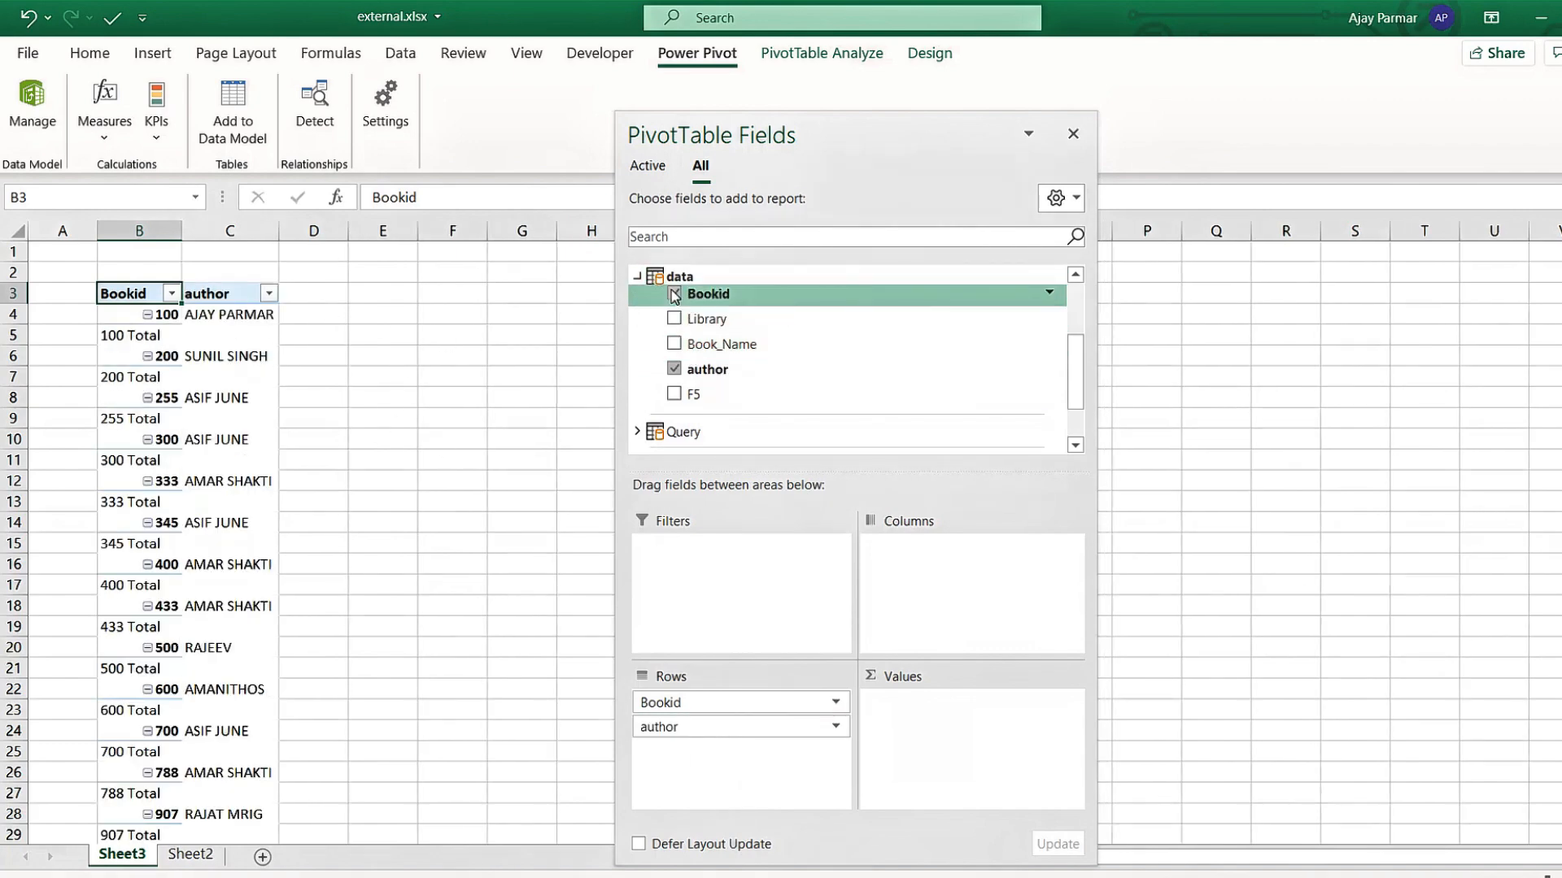
pyautogui.click(674, 293)
pyautogui.click(675, 372)
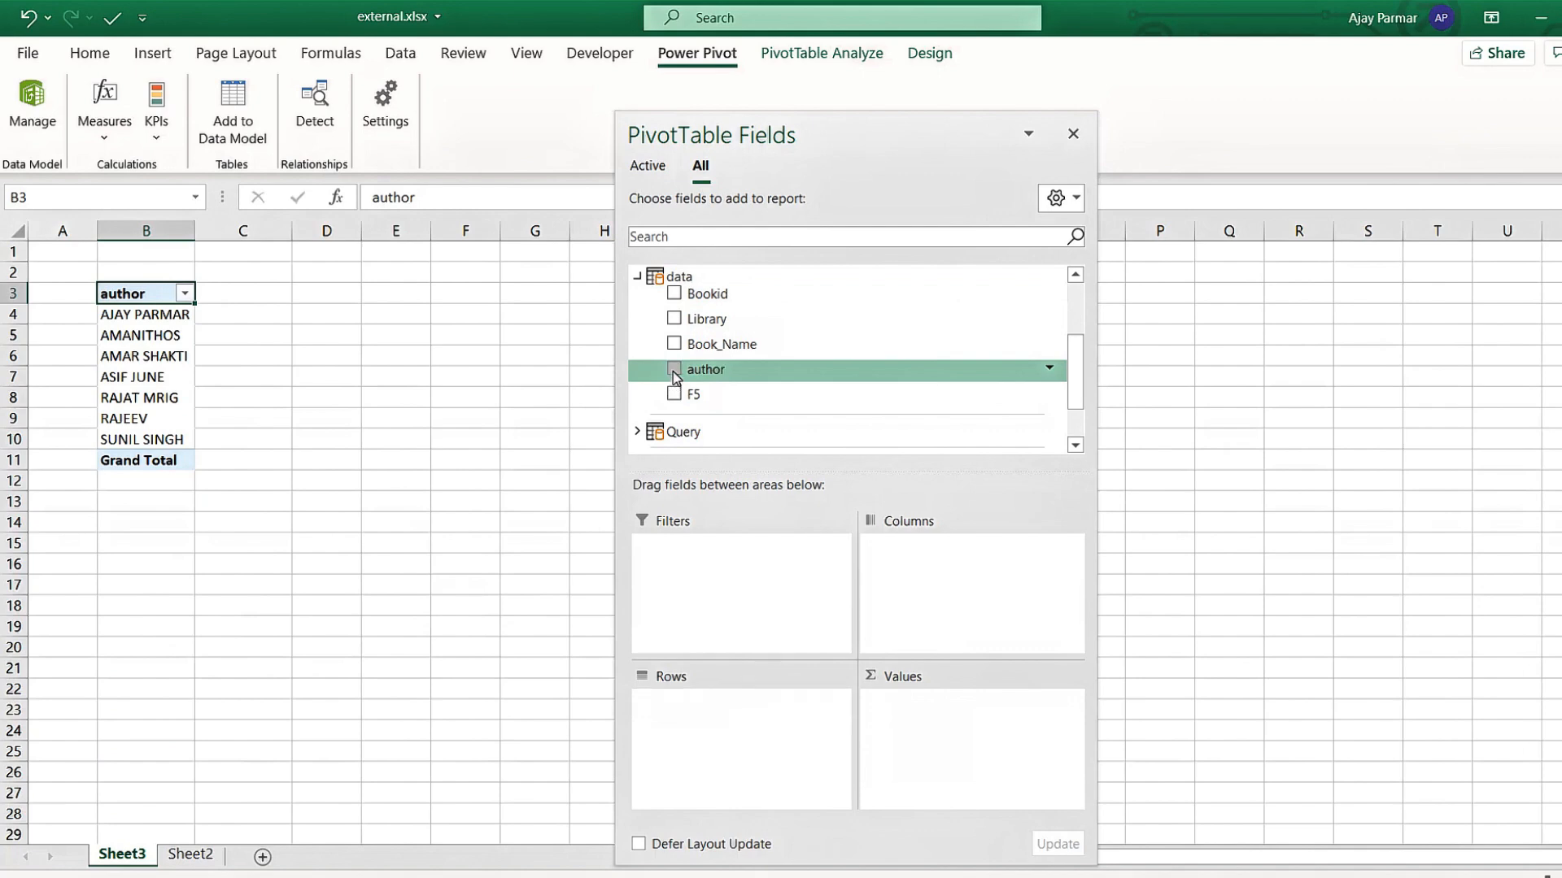
pyautogui.click(638, 277)
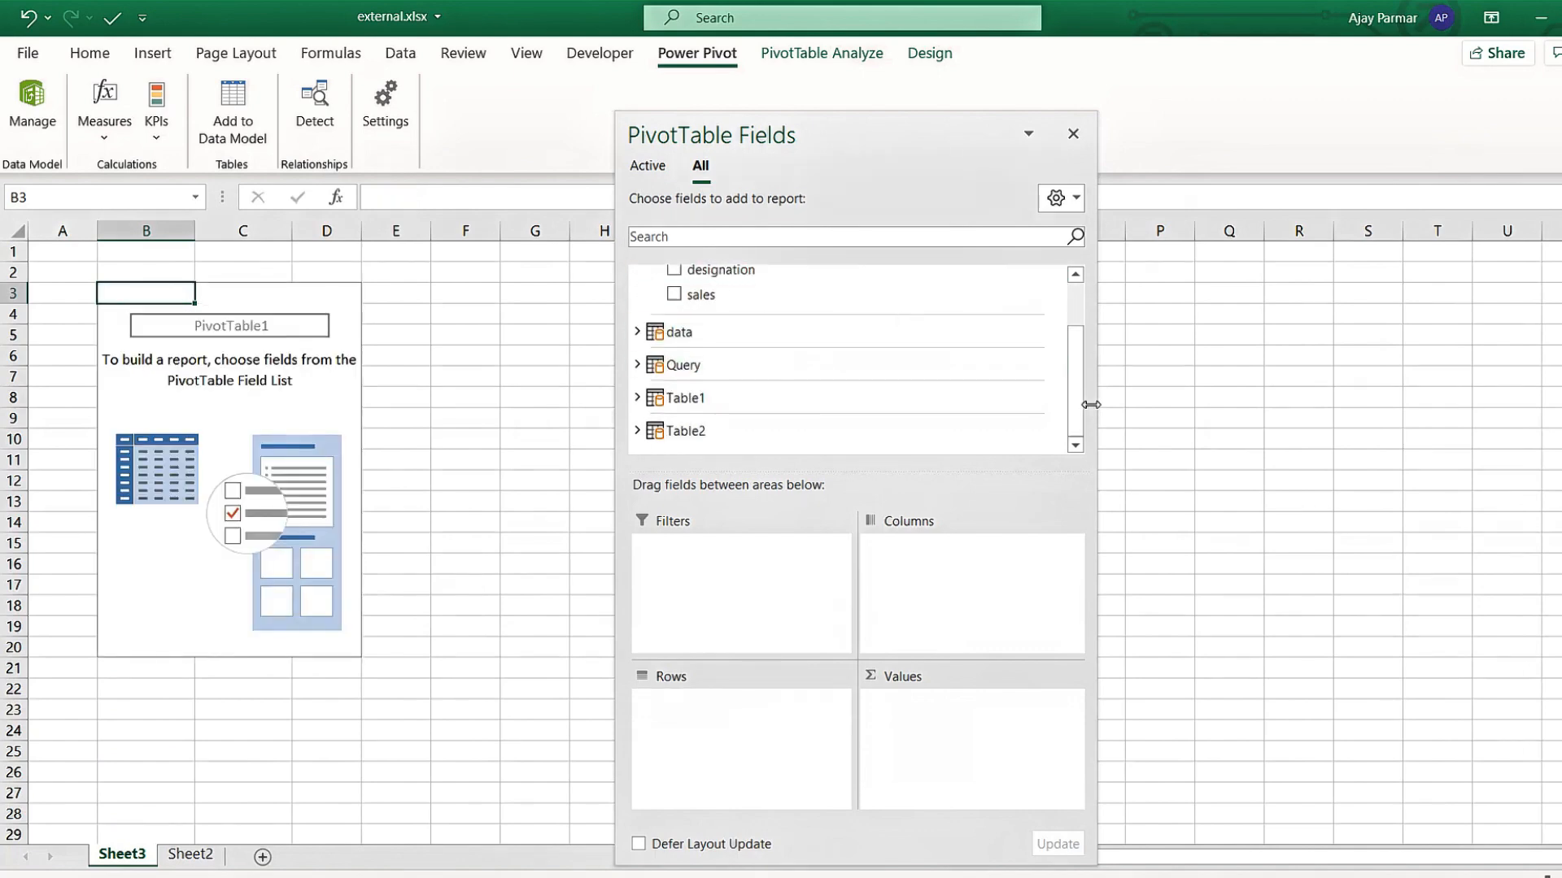
pyautogui.moveTo(1080, 412); pyautogui.dragTo(1078, 331)
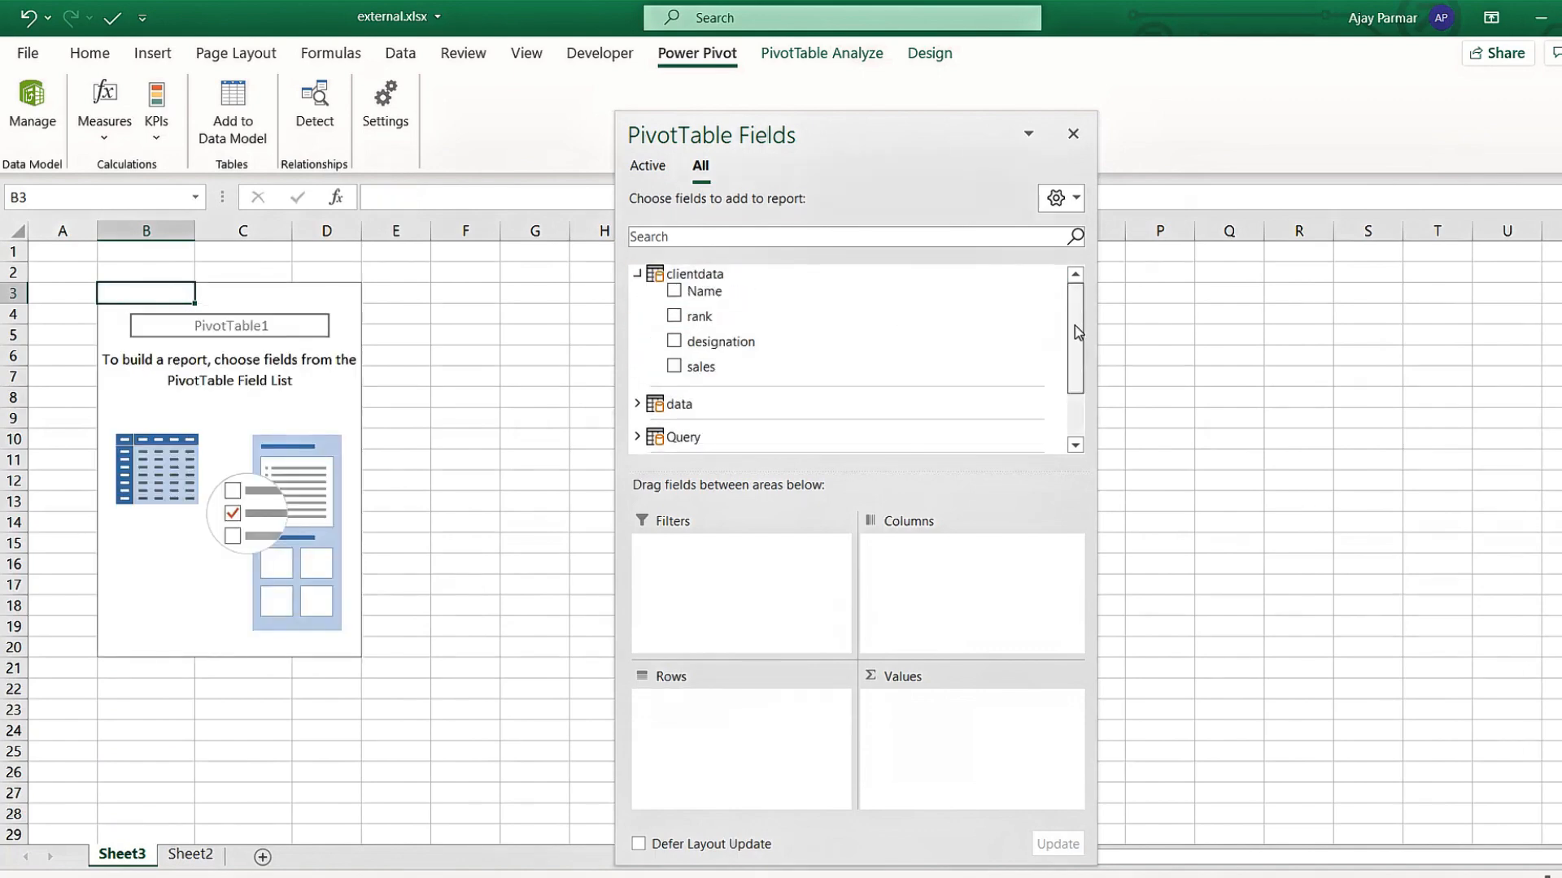
pyautogui.click(637, 274)
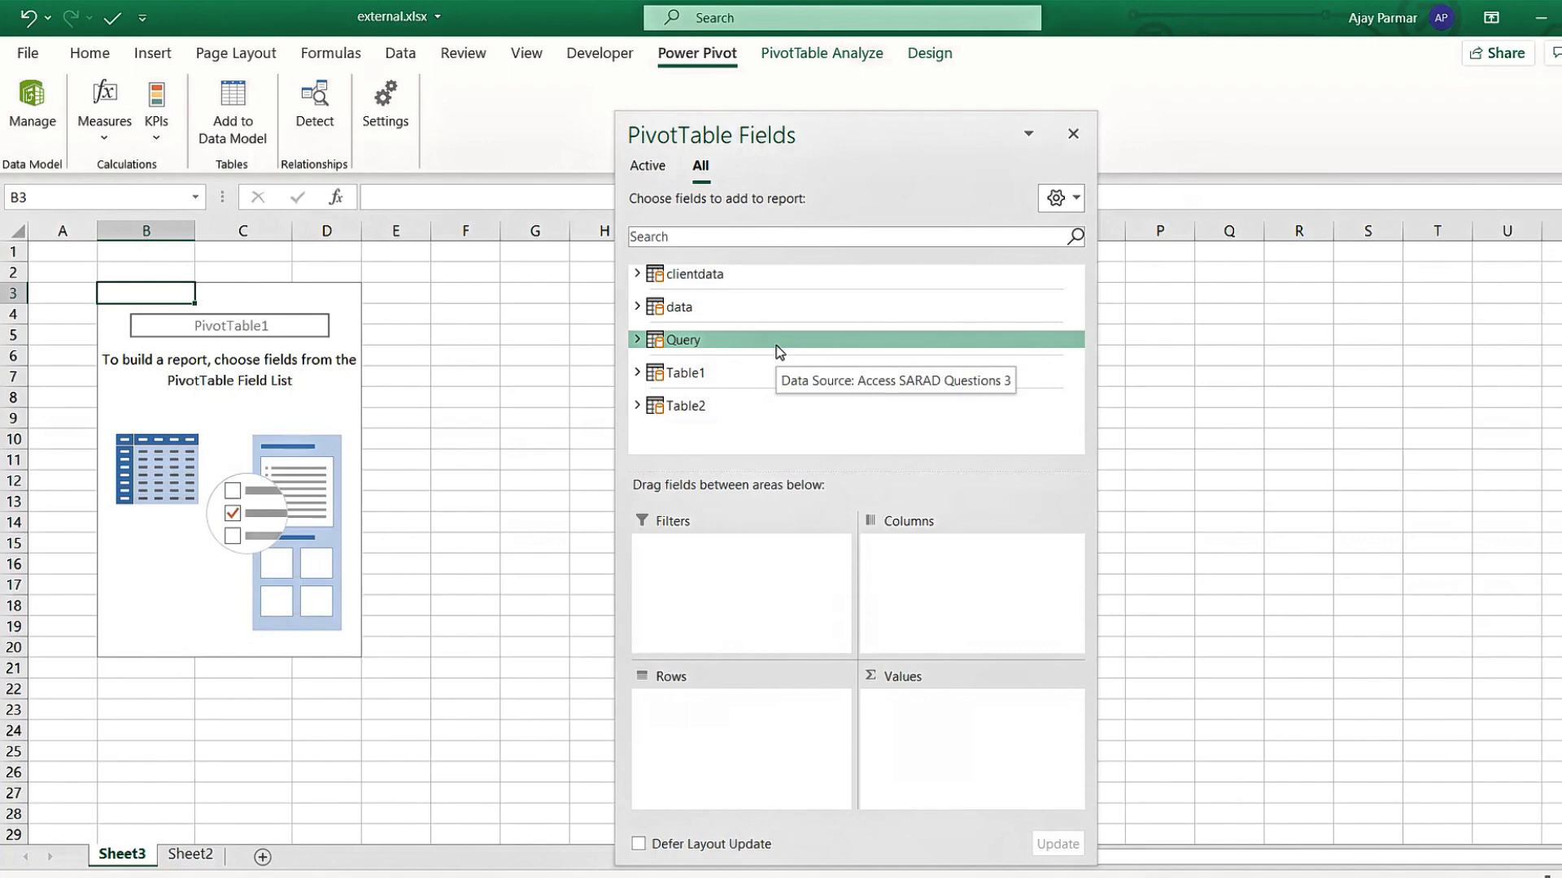
# Close the PivotTable Fields pane and select cells inside and outside the PivotTable.
pyautogui.click(1077, 138)
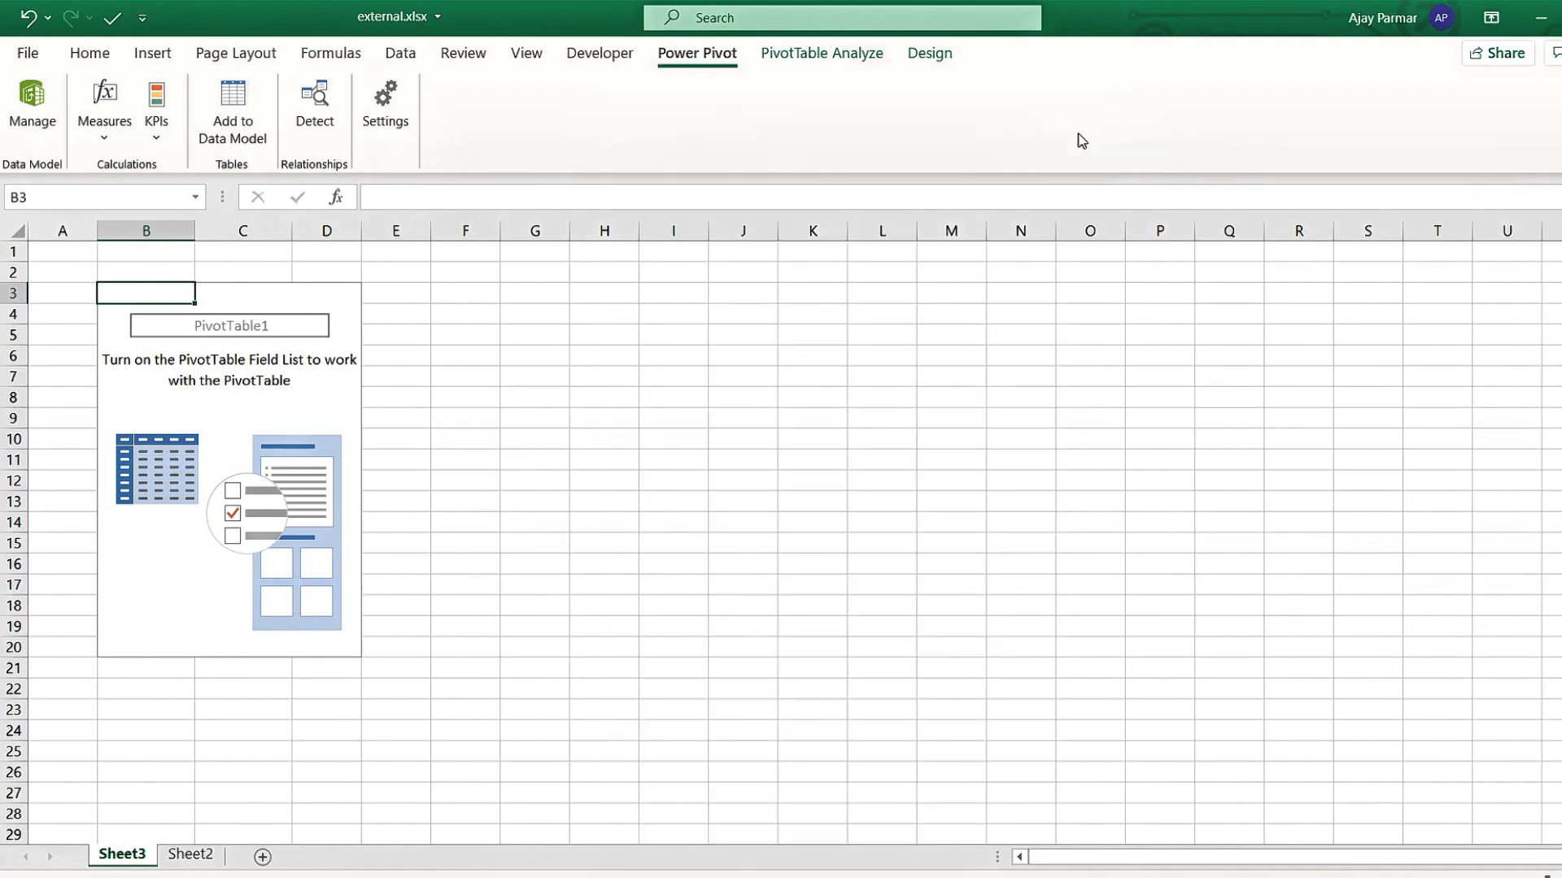
pyautogui.click(367, 376)
pyautogui.click(111, 506)
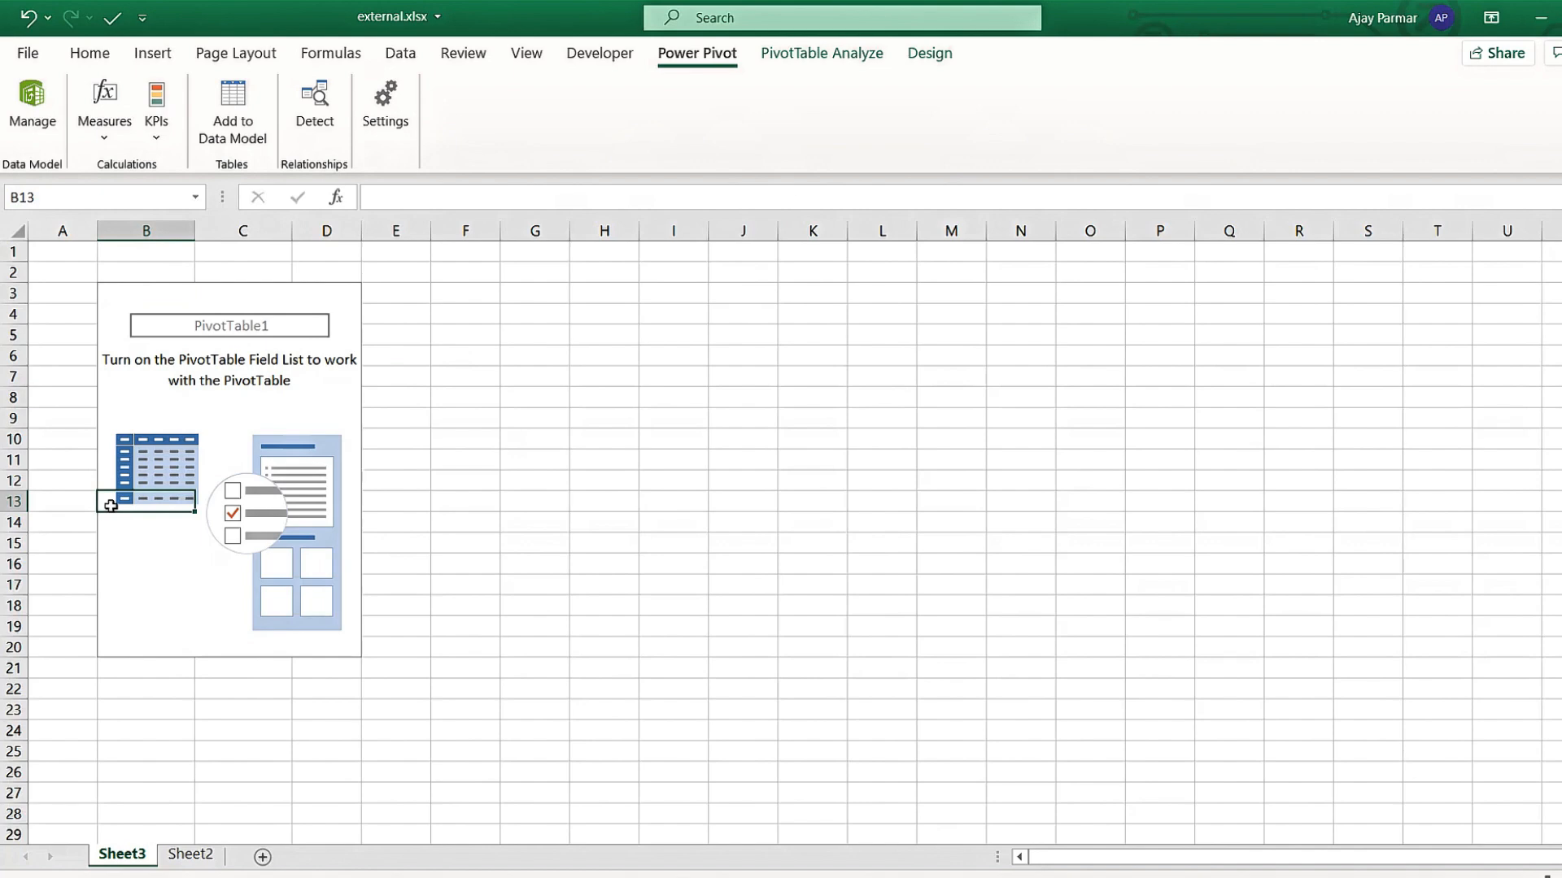
pyautogui.click(671, 373)
pyautogui.click(639, 315)
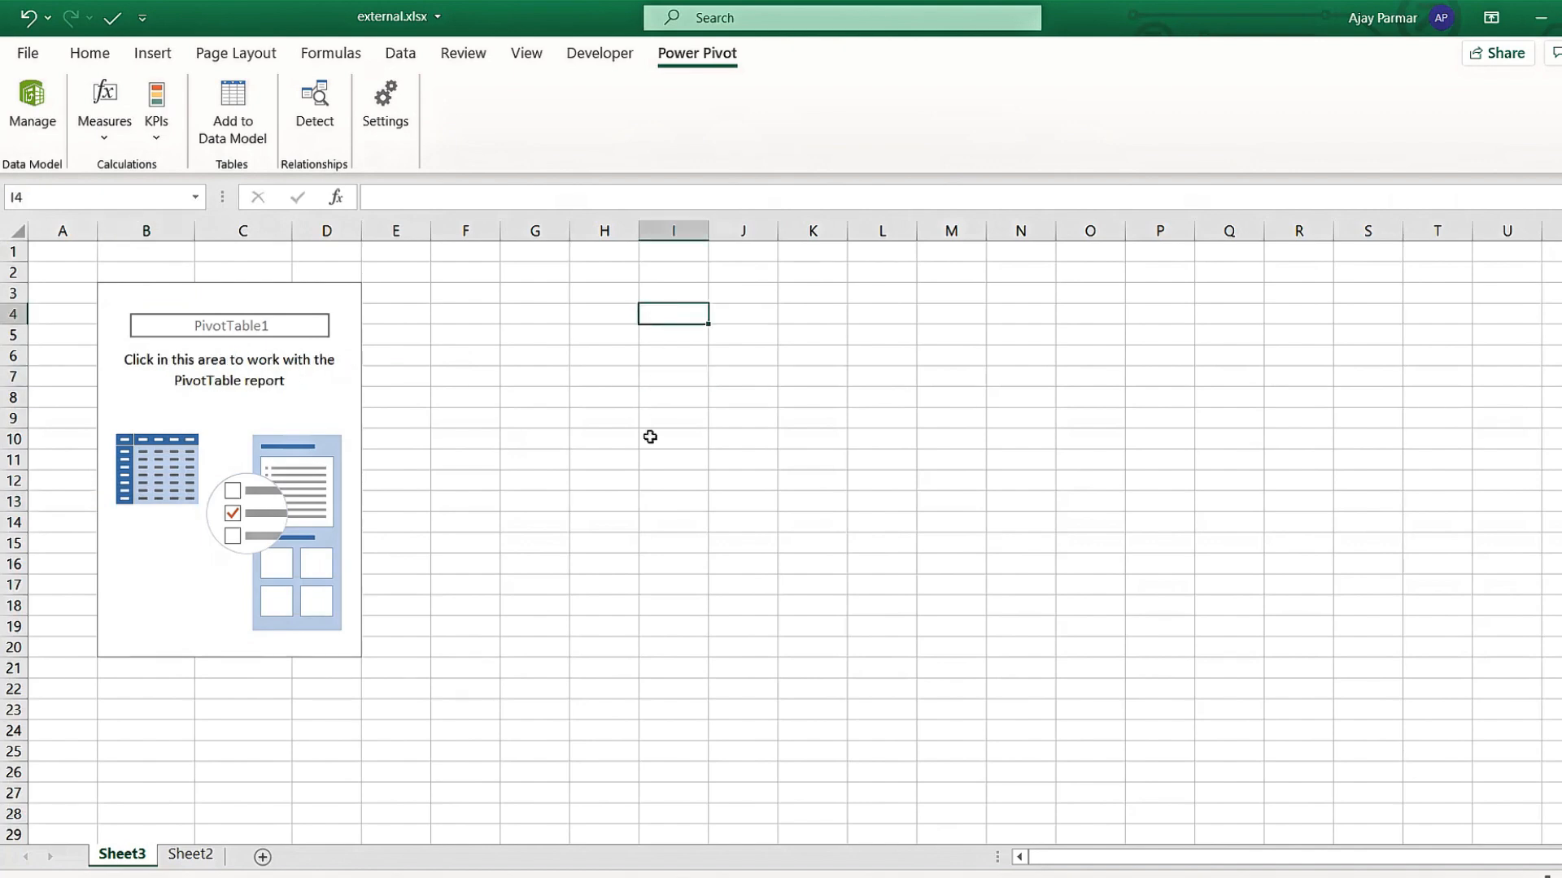
pyautogui.click(588, 302)
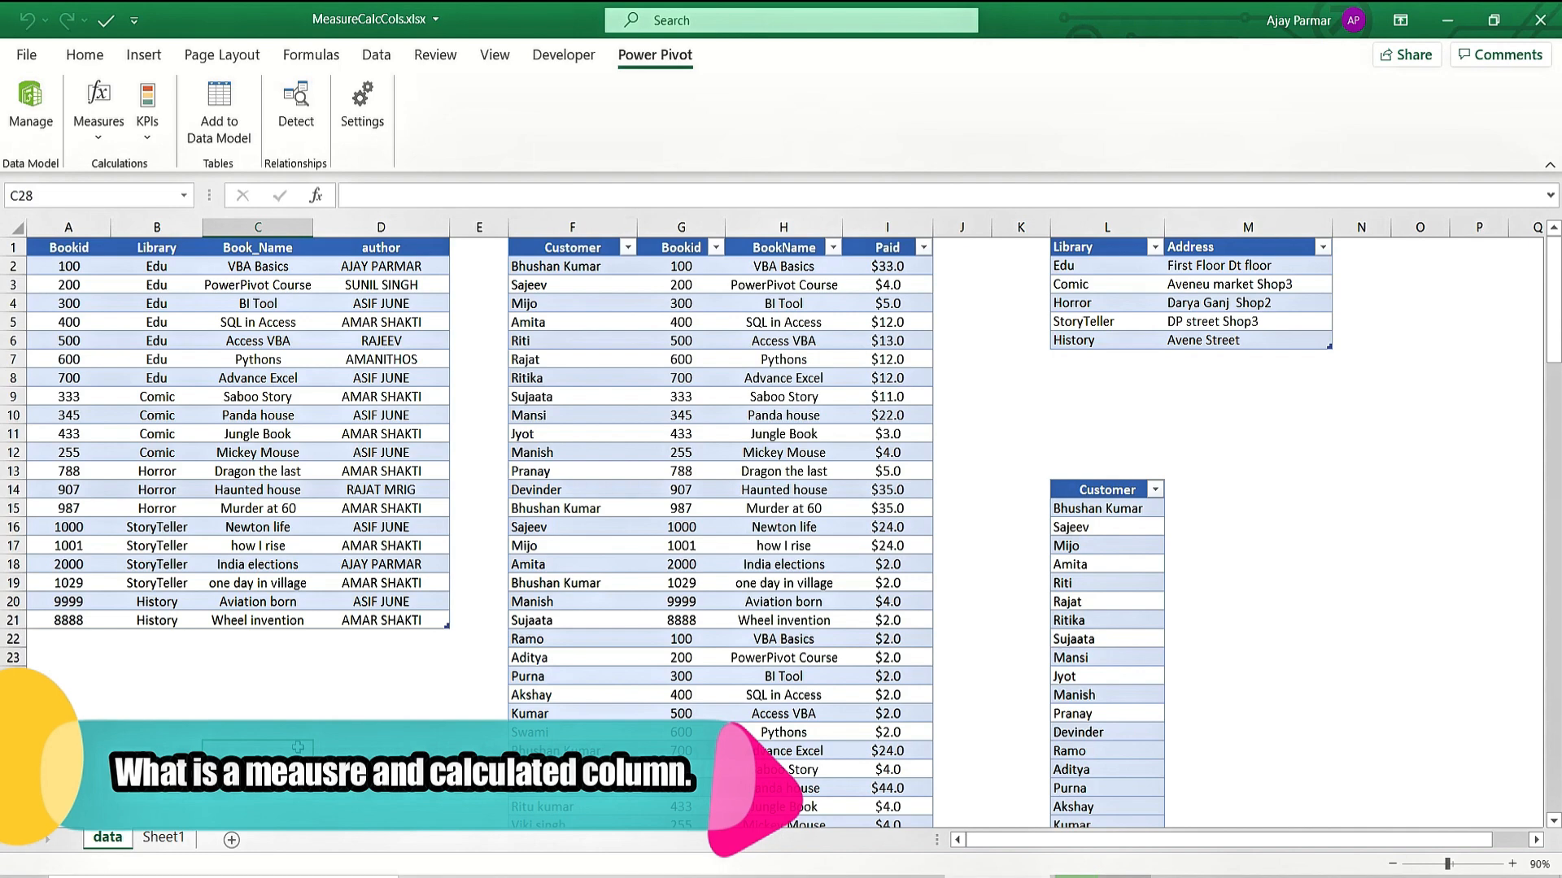
# Drag the row 1 boundary to heighten the book table's headings, then go to Sheet1.
pyautogui.click(237, 457)
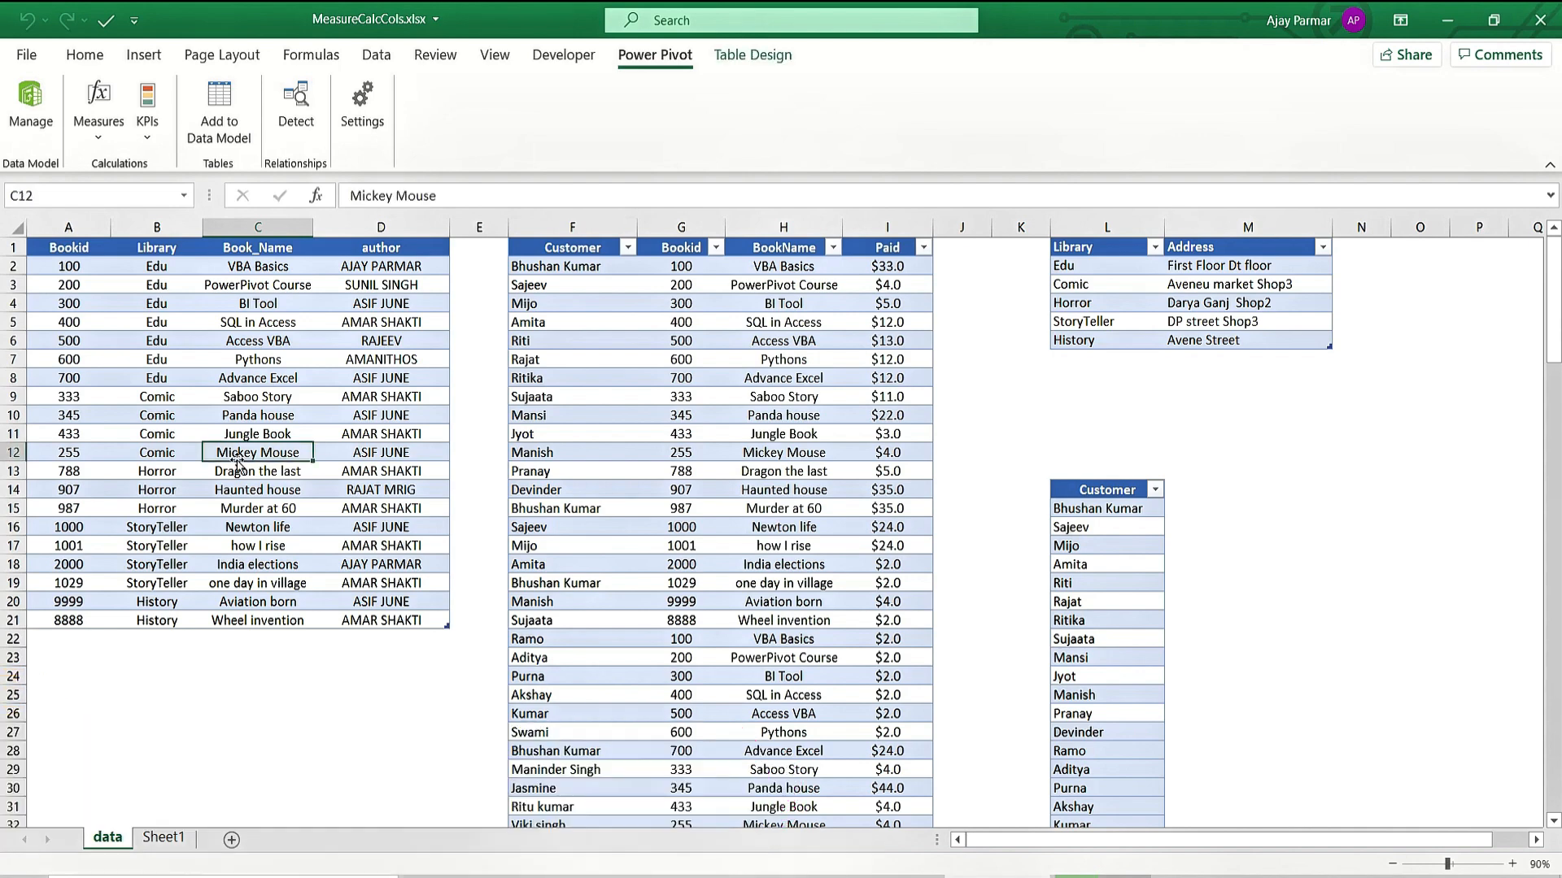
pyautogui.click(233, 671)
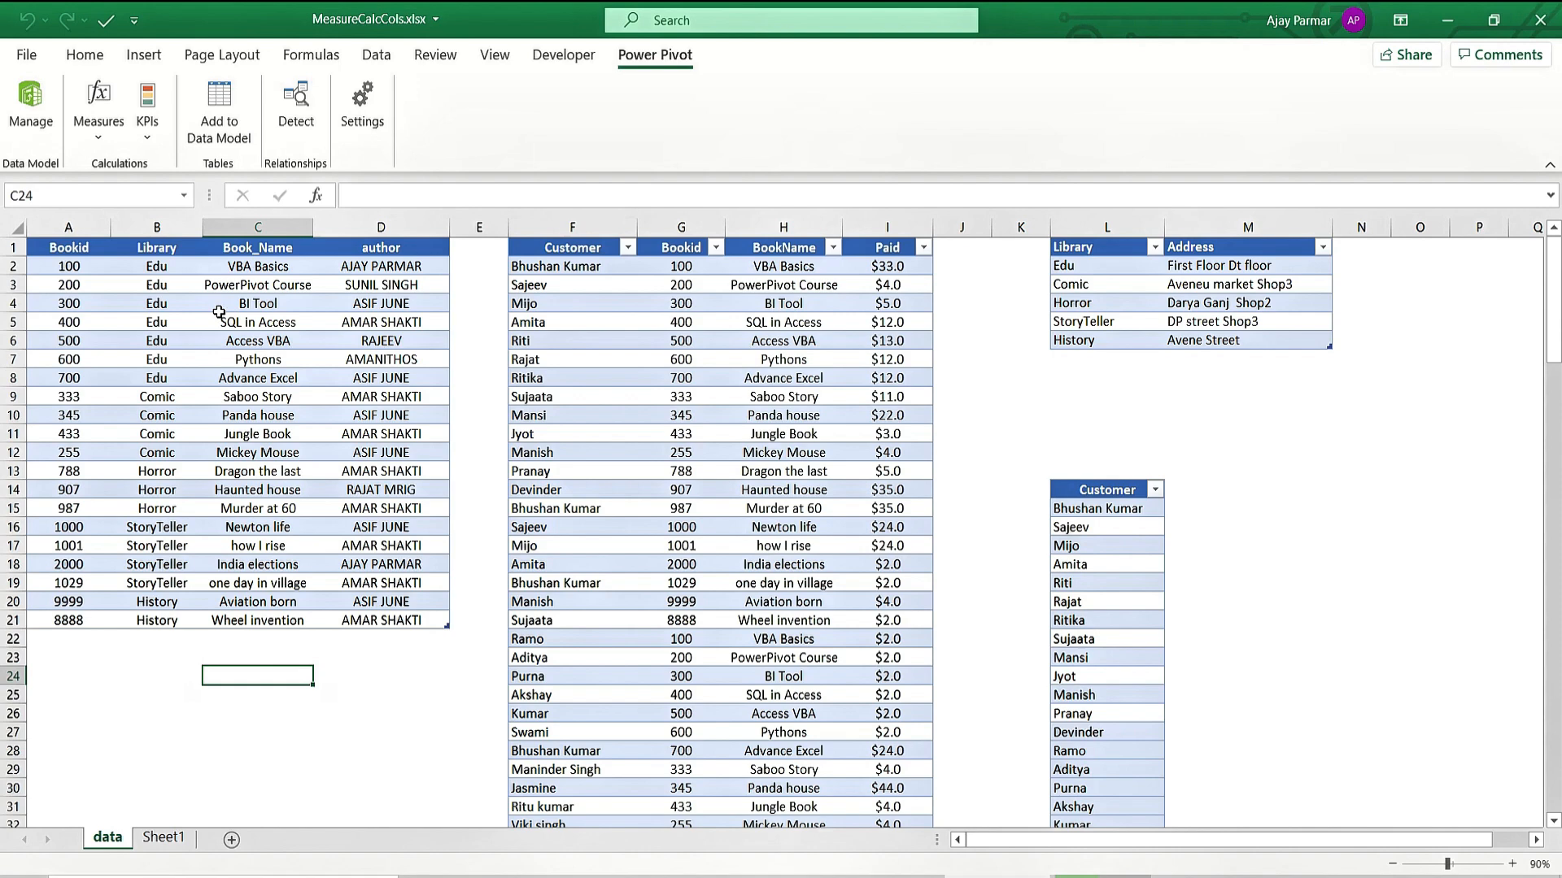
pyautogui.click(79, 244)
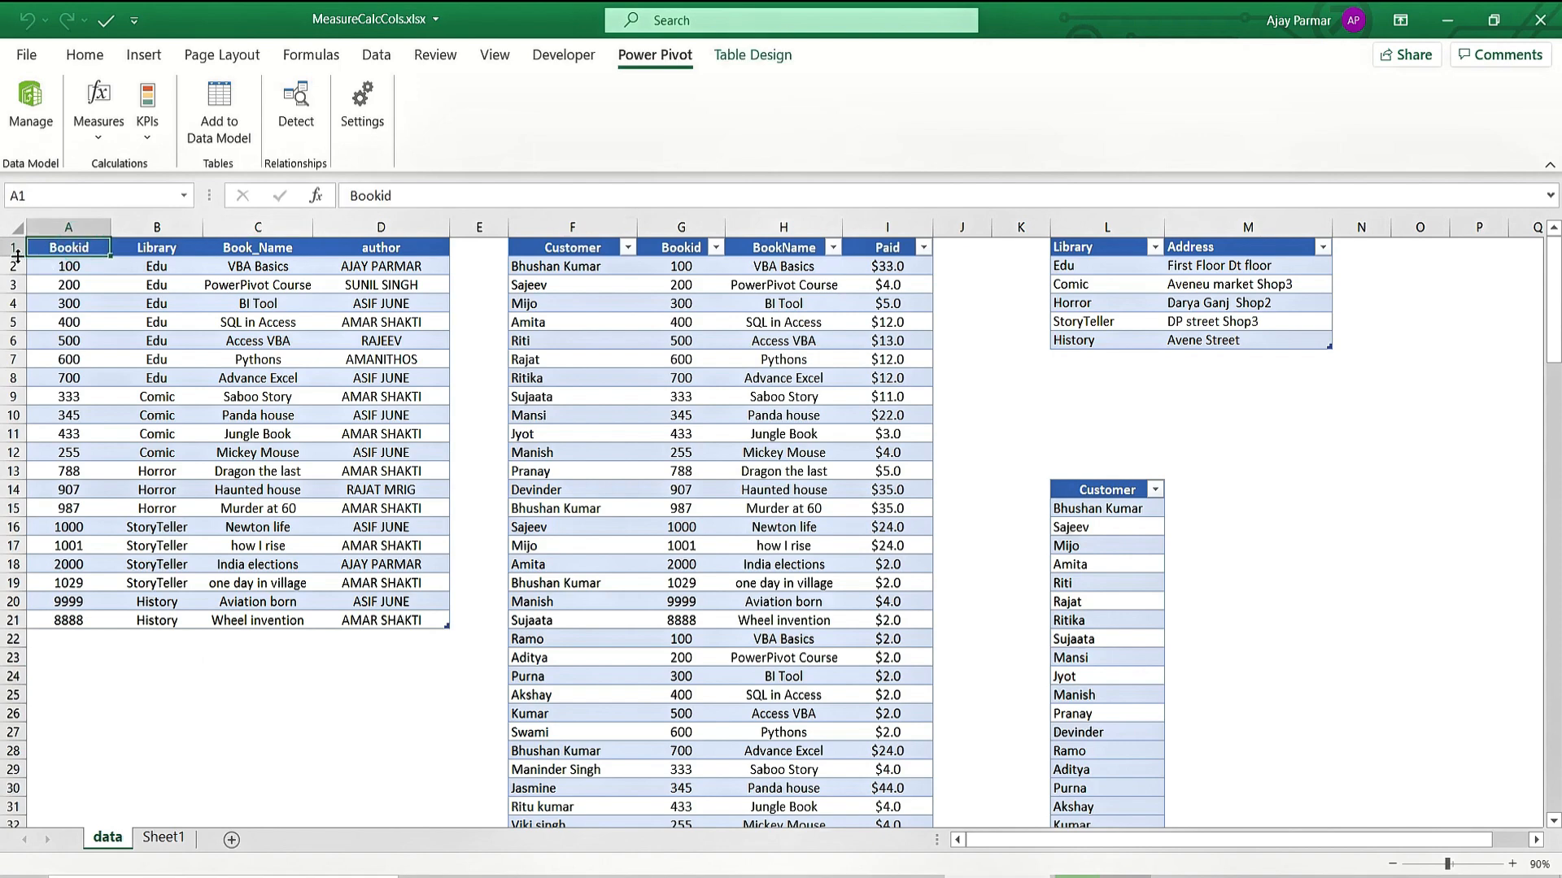
pyautogui.moveTo(17, 256); pyautogui.dragTo(17, 266)
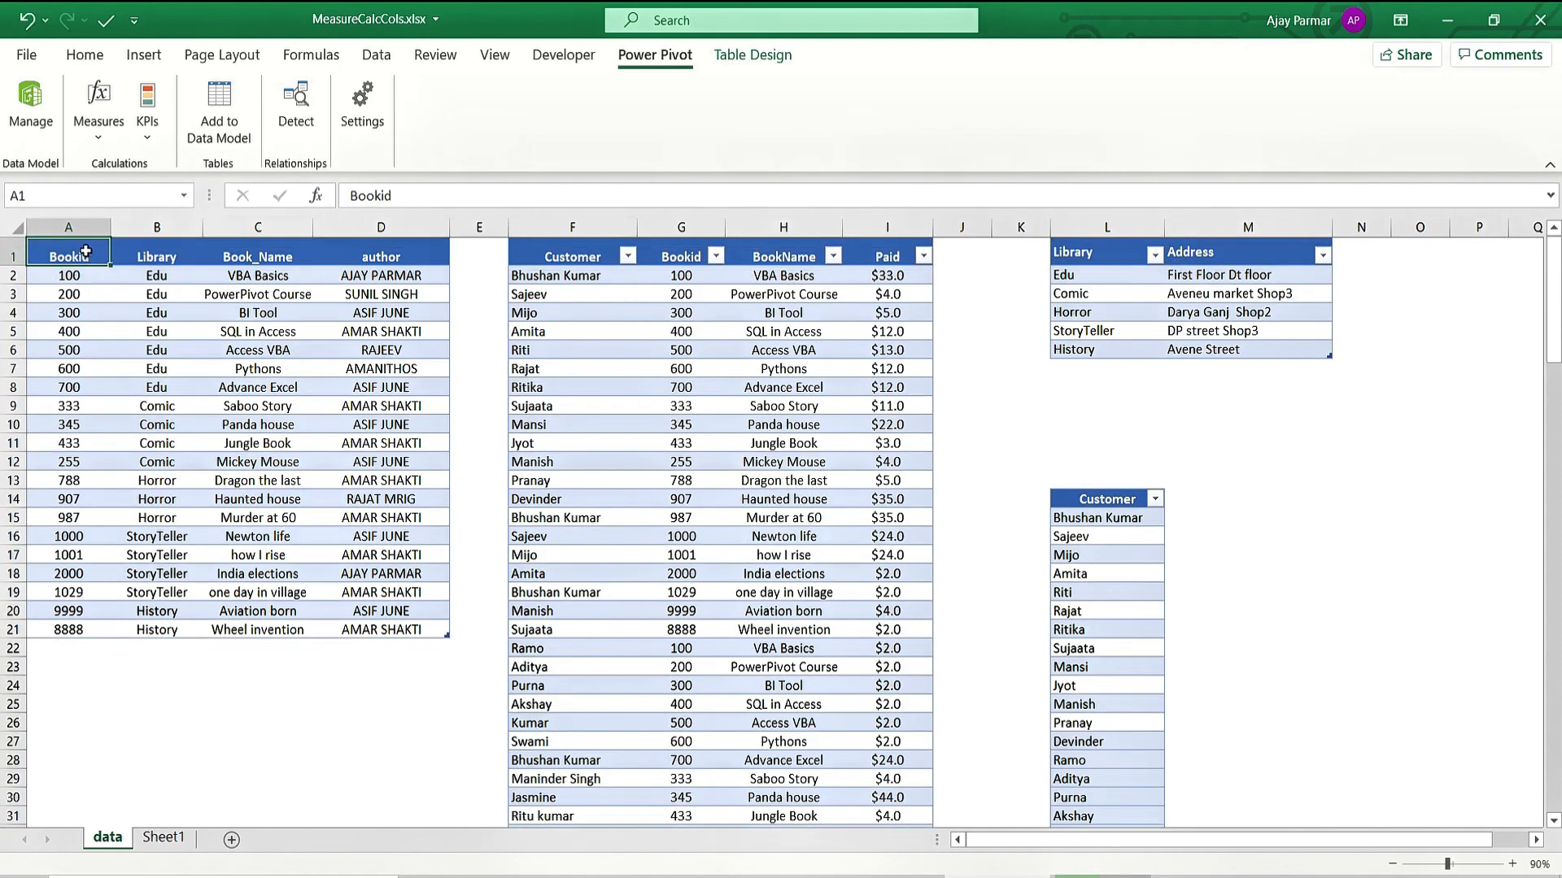
pyautogui.click(179, 252)
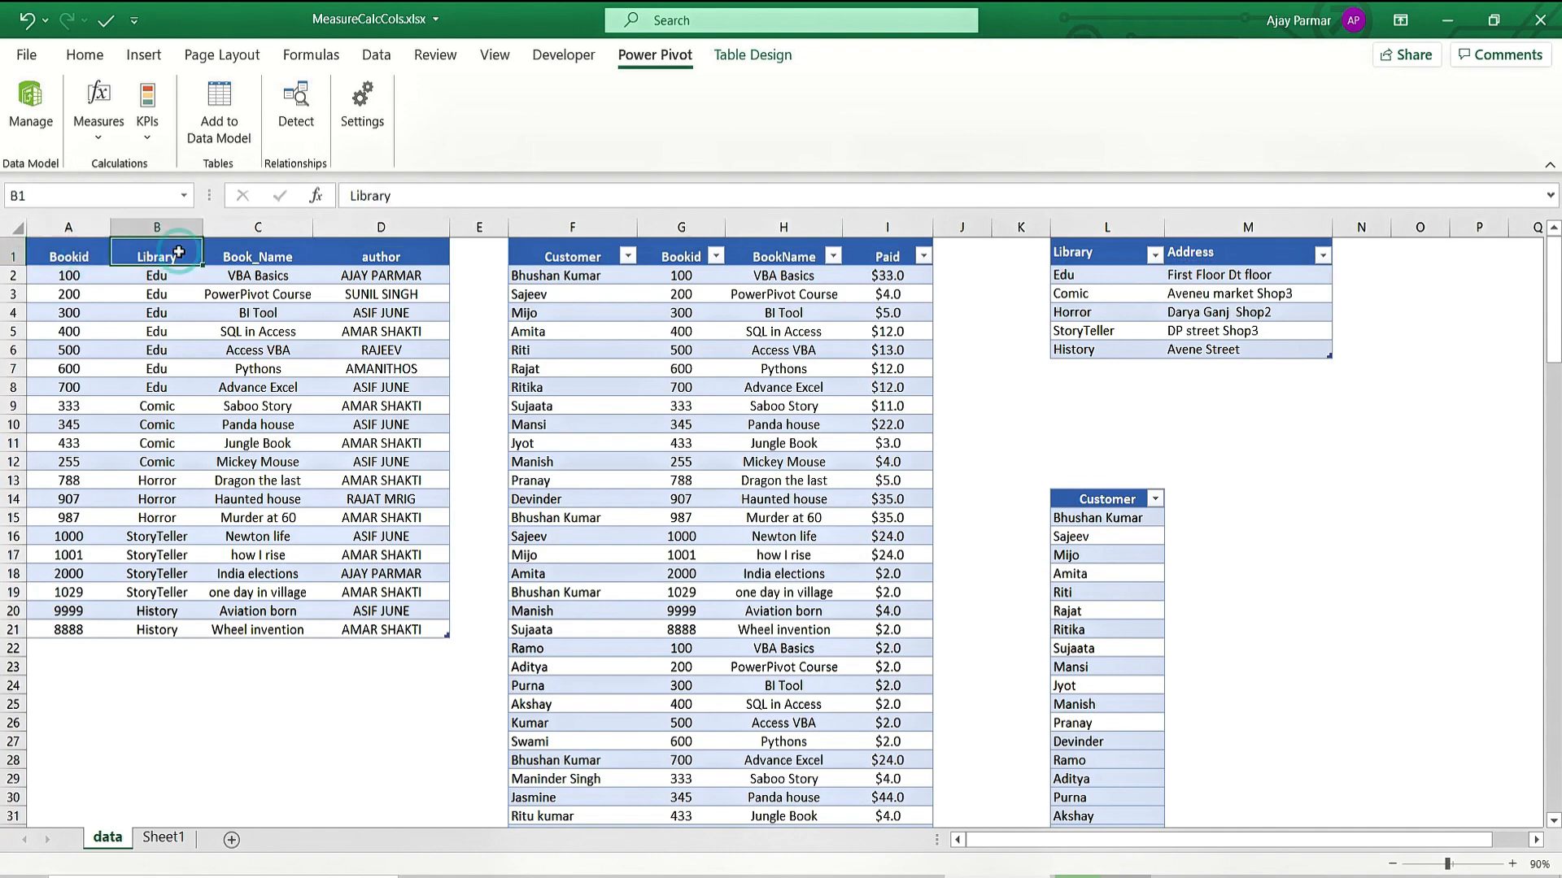
pyautogui.click(301, 262)
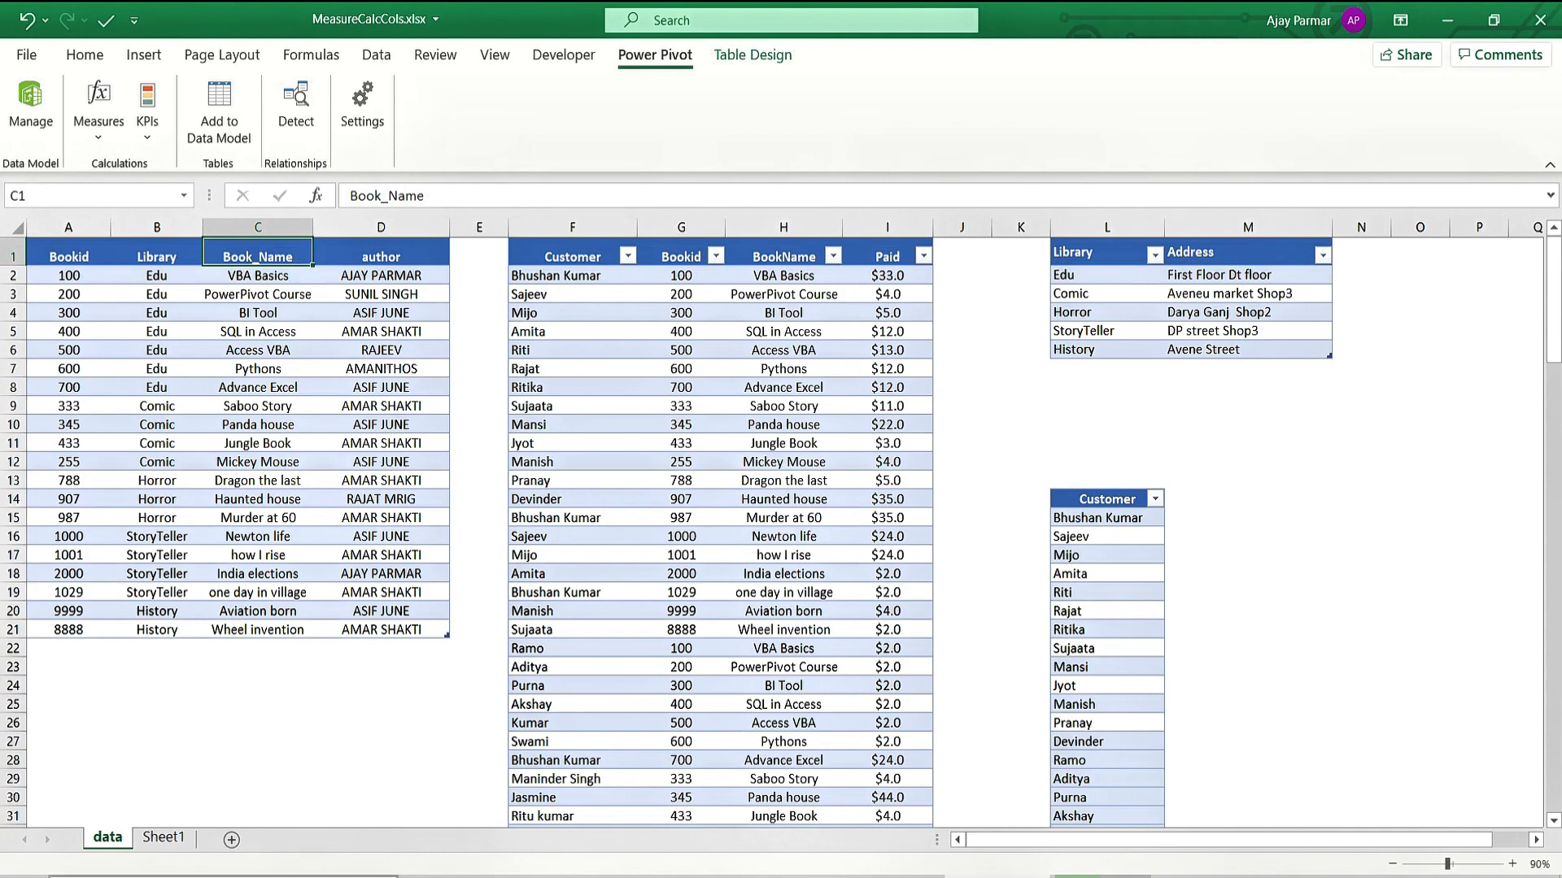
pyautogui.click(165, 839)
# Enter 'DAX', 'Data analysis expression' and 'Formula language' in E2:E4.
pyautogui.click(461, 284)
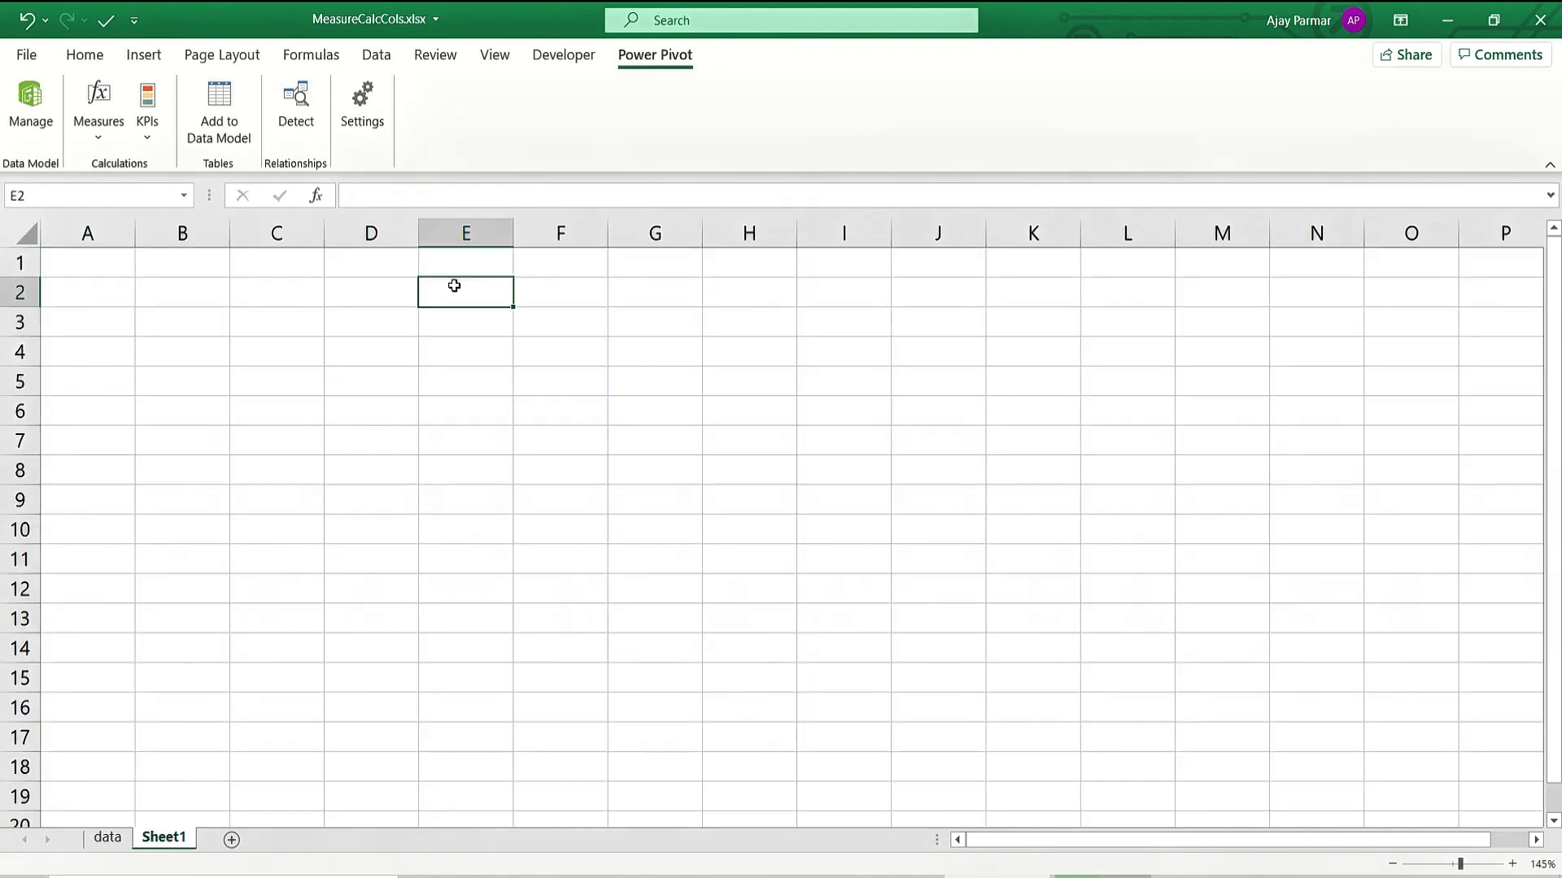
pyautogui.write('DAX')
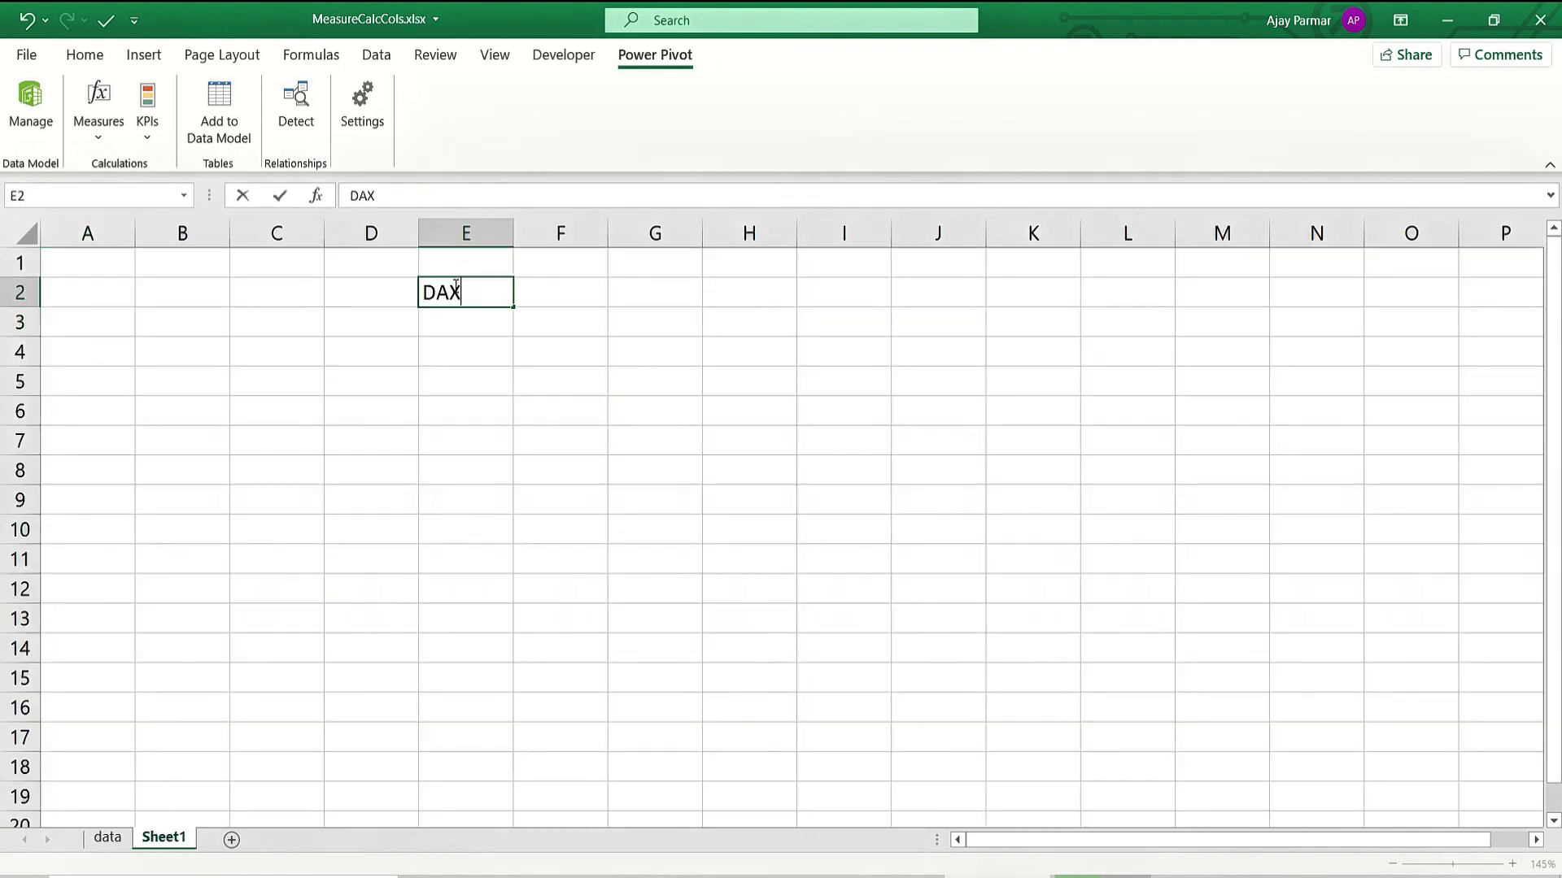
pyautogui.press('Return')
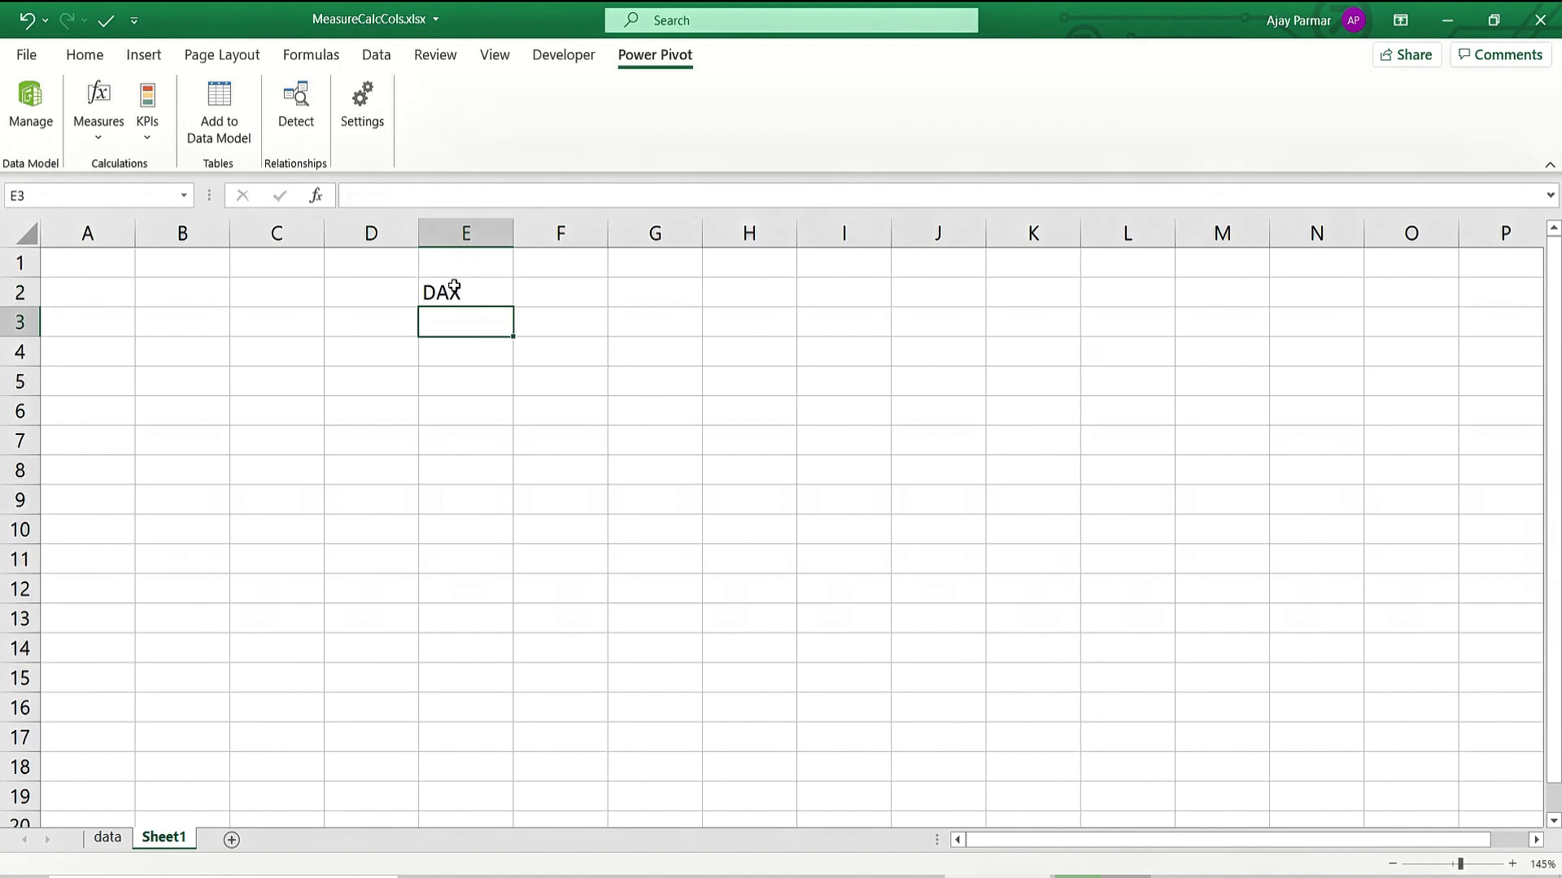
pyautogui.write('Data ')
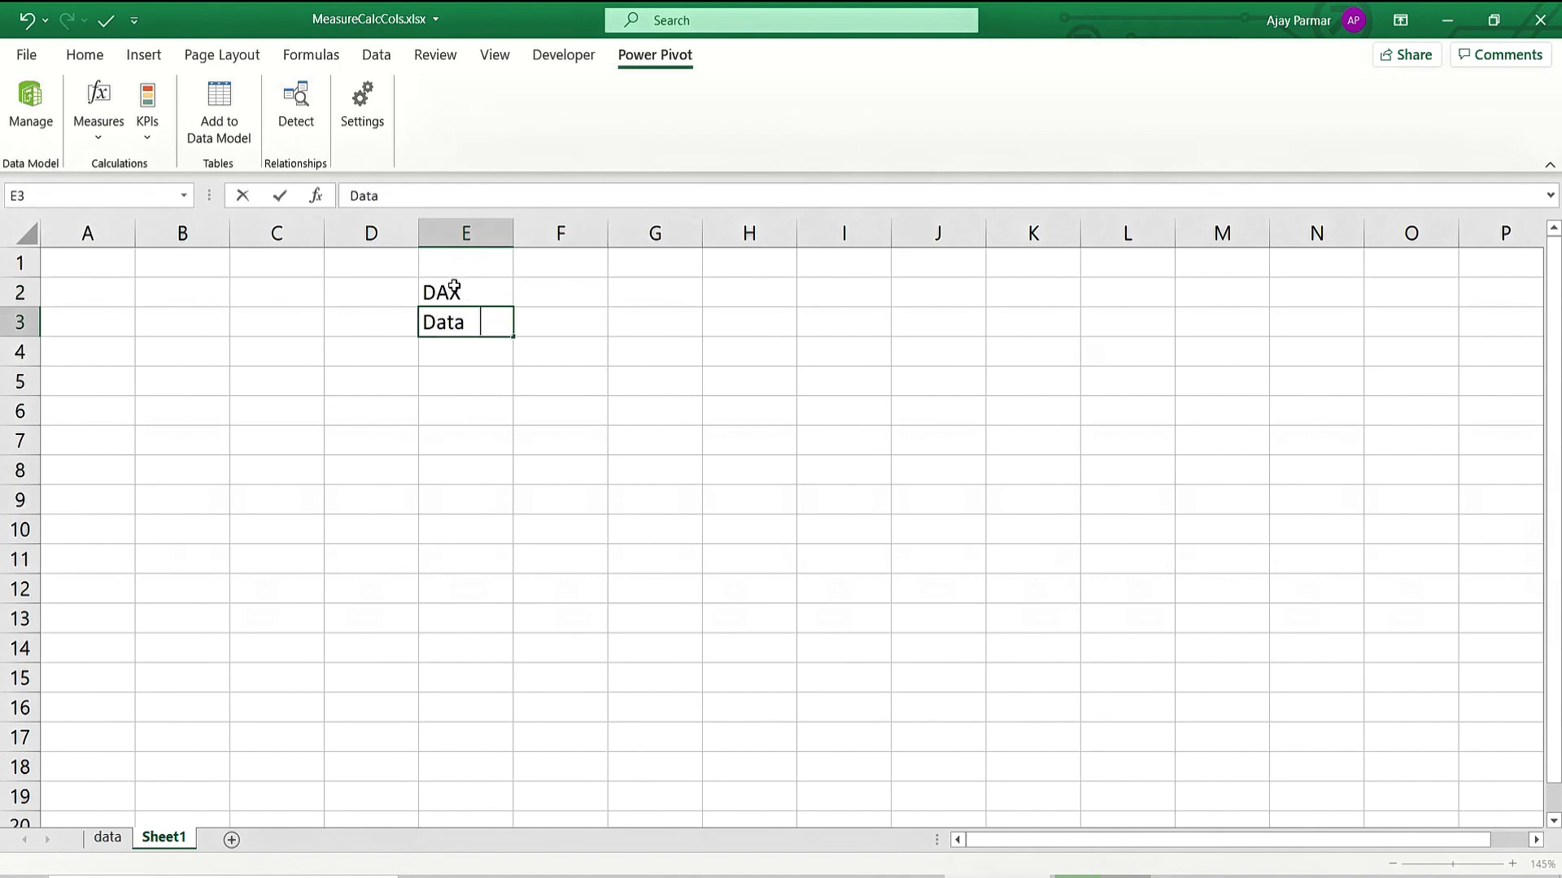
pyautogui.write('analysis exp')
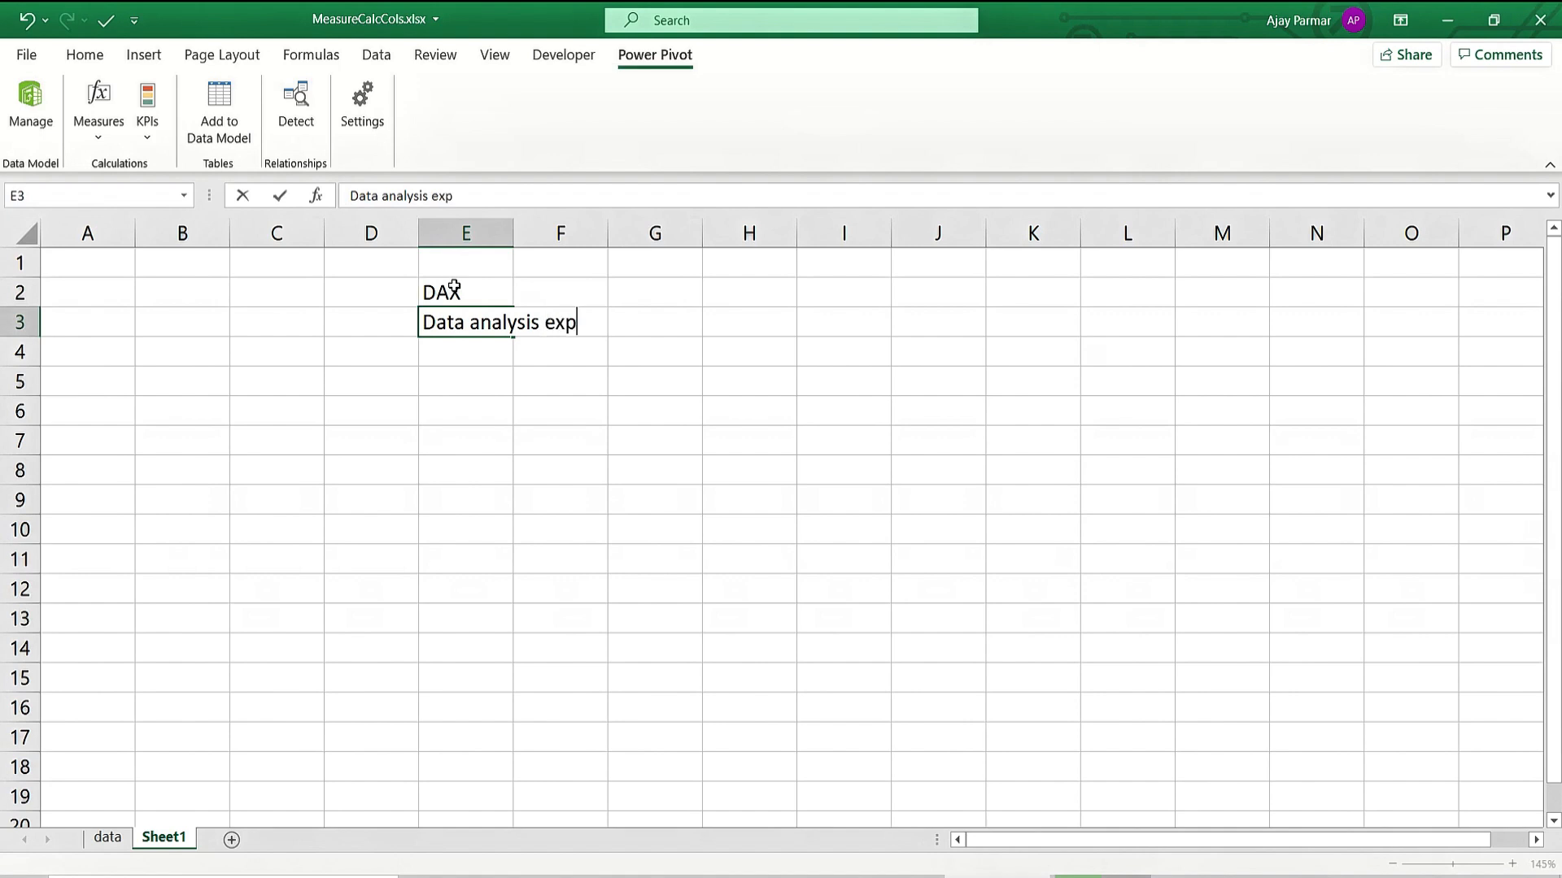
pyautogui.write('ression')
pyautogui.press('Return')
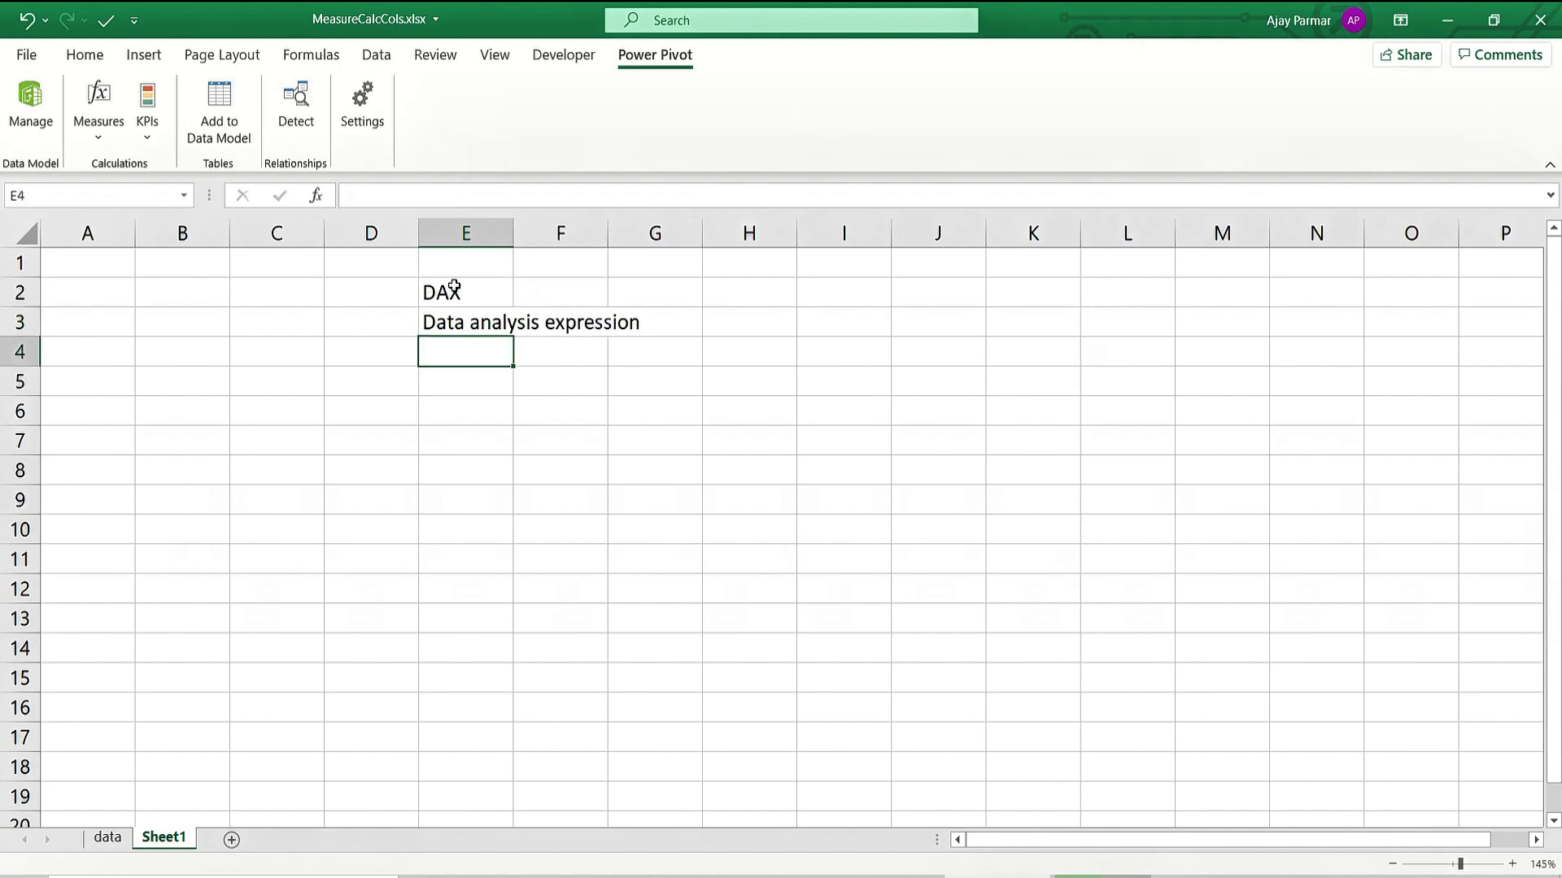
pyautogui.write('Formula ')
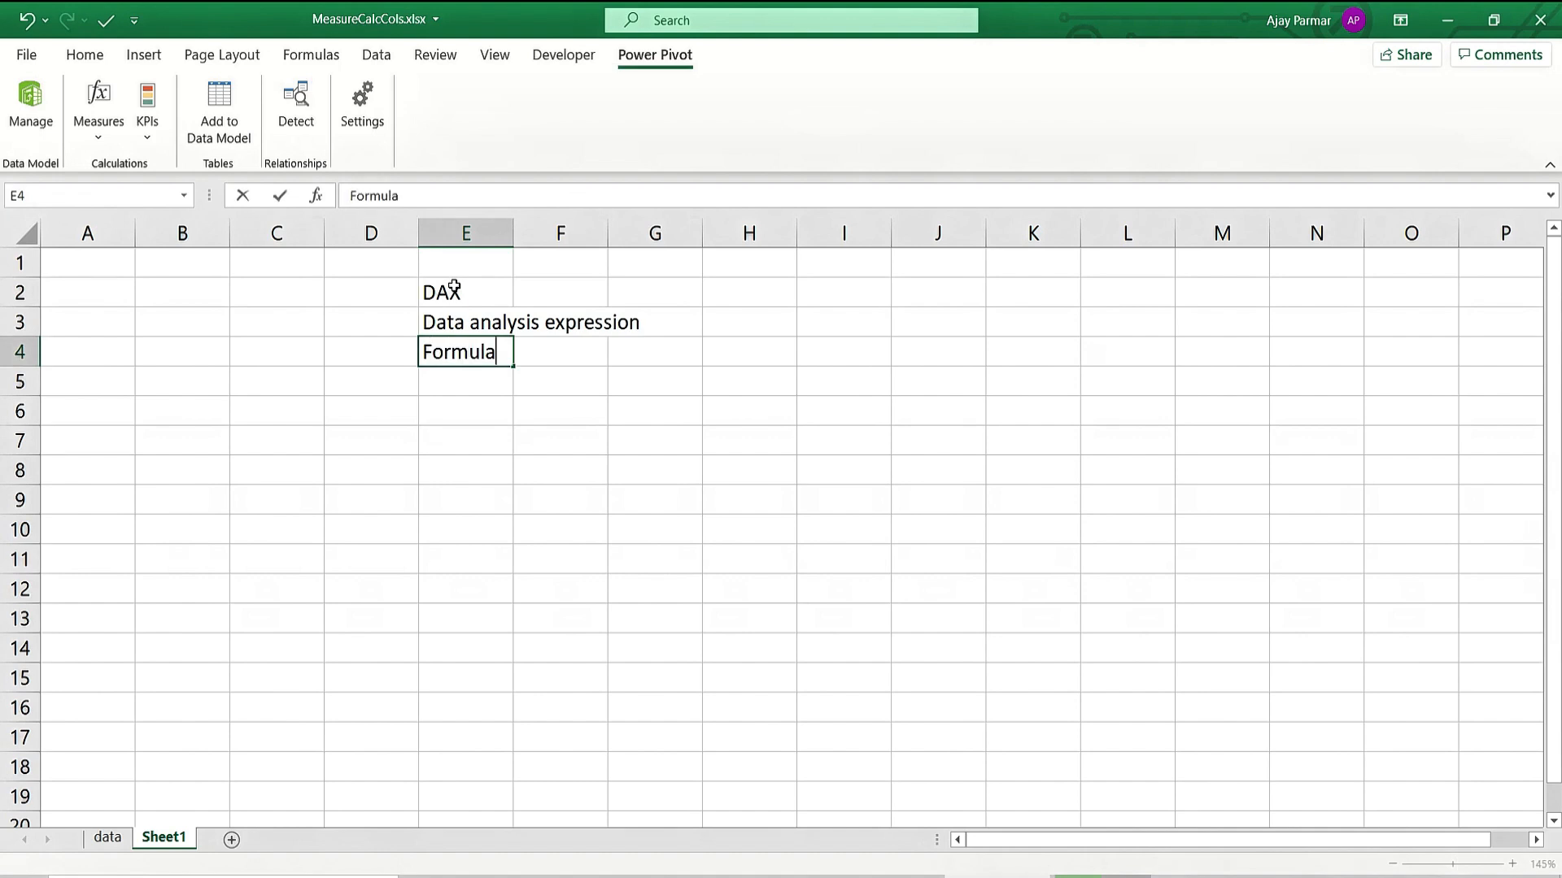
pyautogui.write('languag')
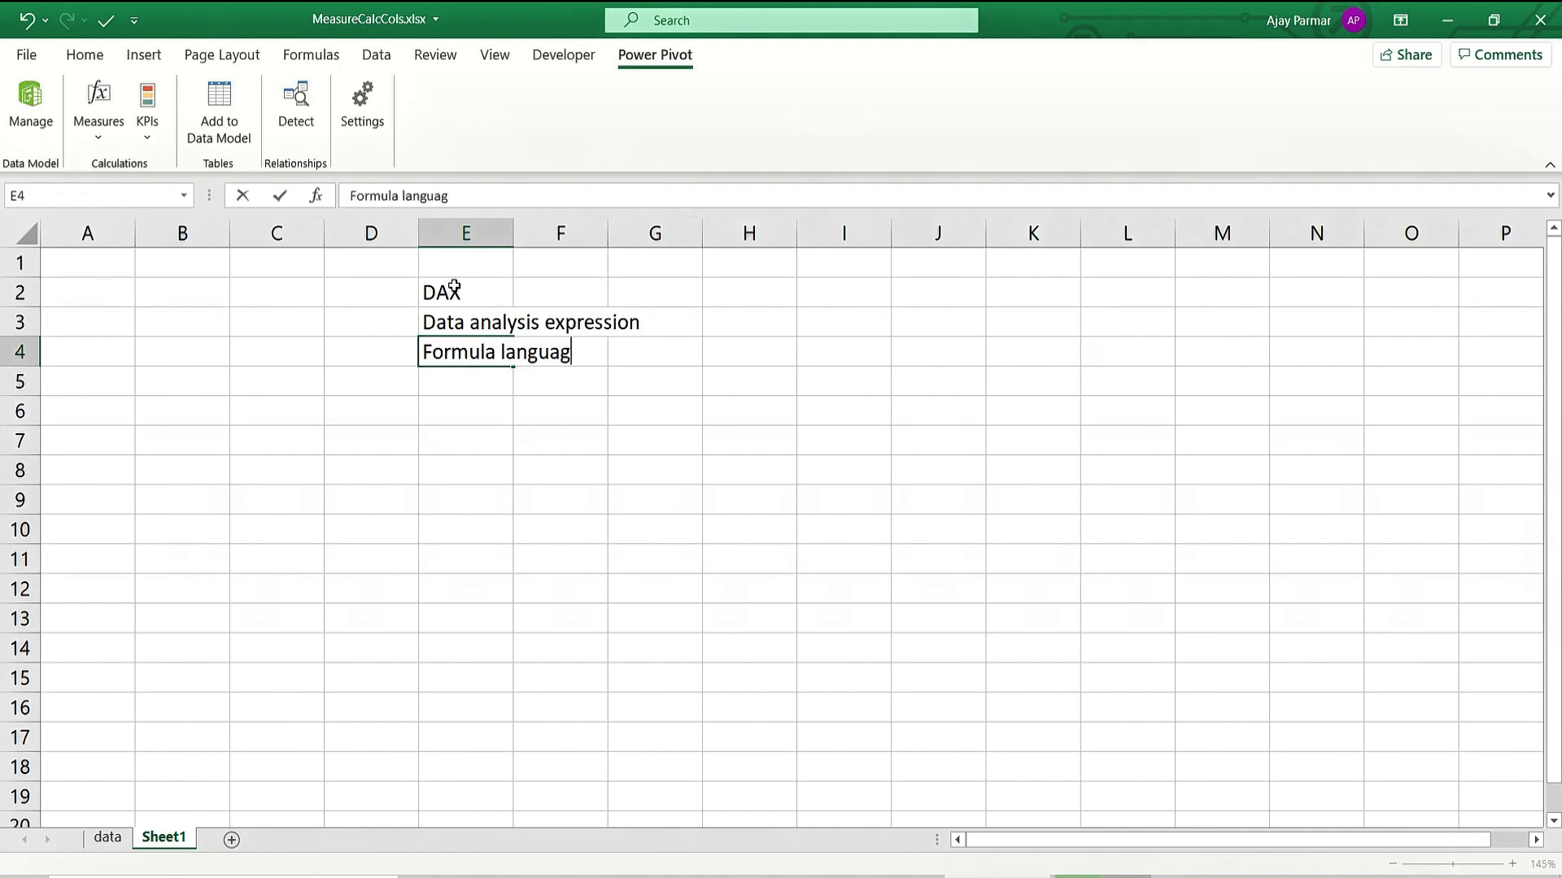
pyautogui.write('e')
pyautogui.press('Return')
# Enter 'Excel' in J2 and 'Basic+Advance formulas' in J3.
pyautogui.press('Up')
pyautogui.press('Up')
pyautogui.press('Right')
pyautogui.press('Right')
pyautogui.press('Right')
pyautogui.press('Right')
pyautogui.press('Right')
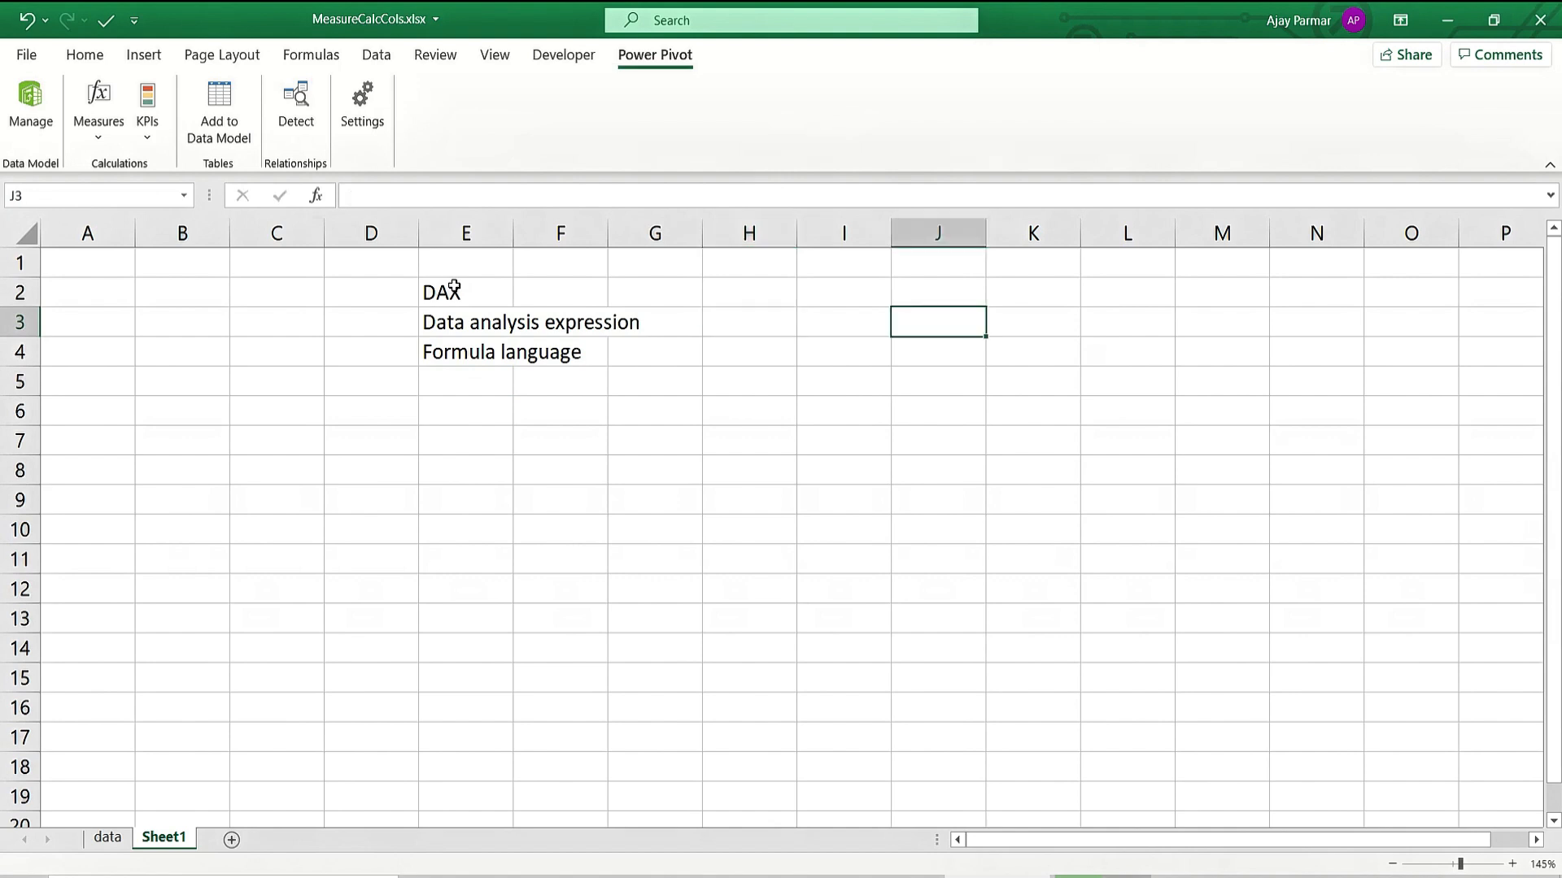
pyautogui.press('Up')
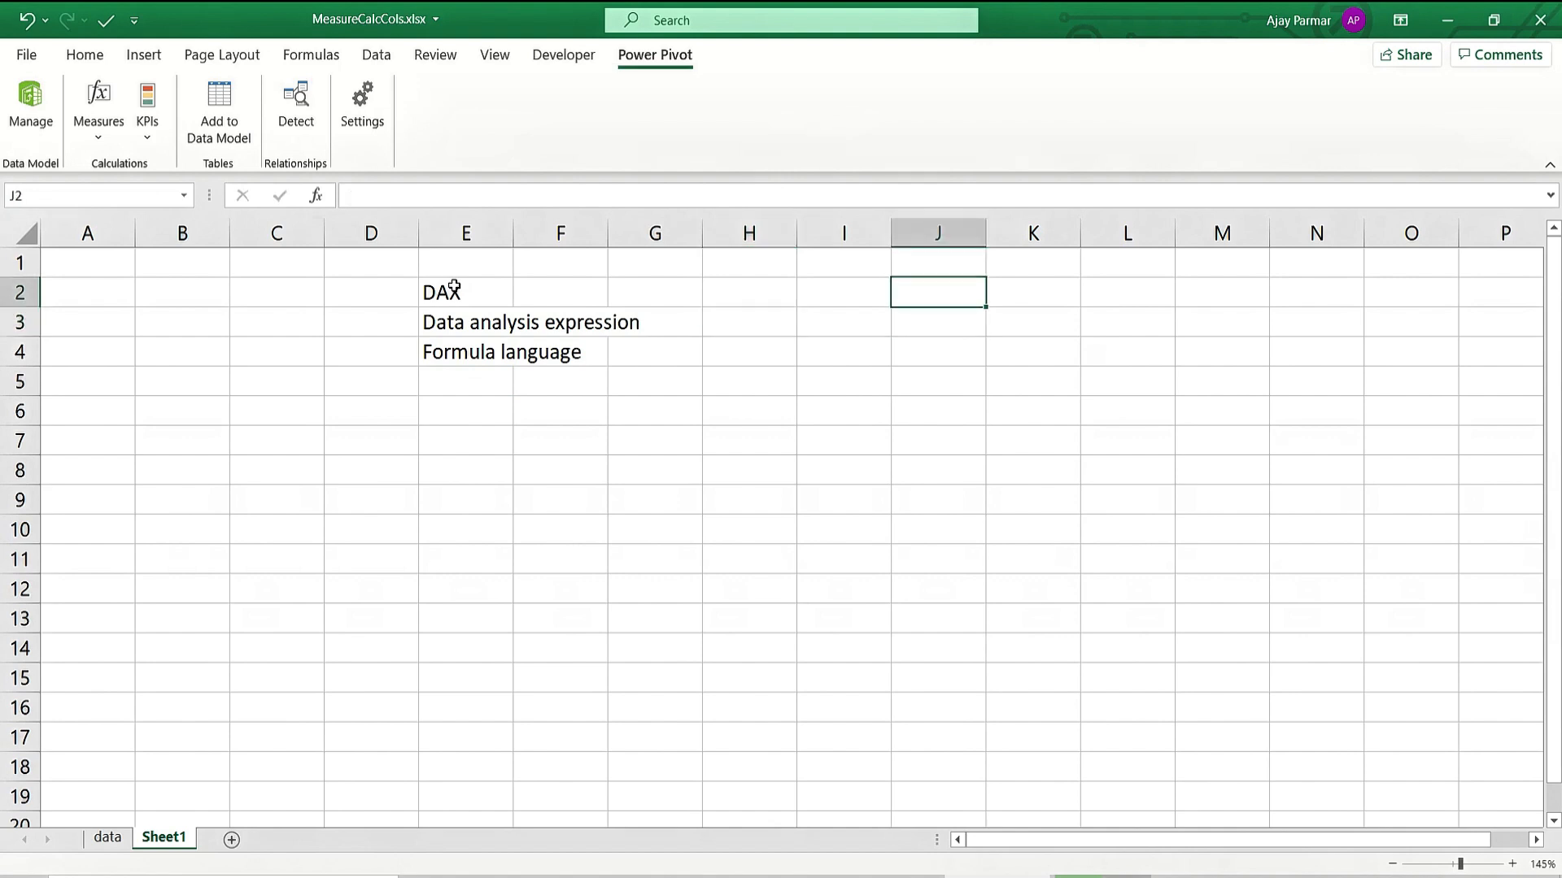
pyautogui.write('Excel')
pyautogui.press('Return')
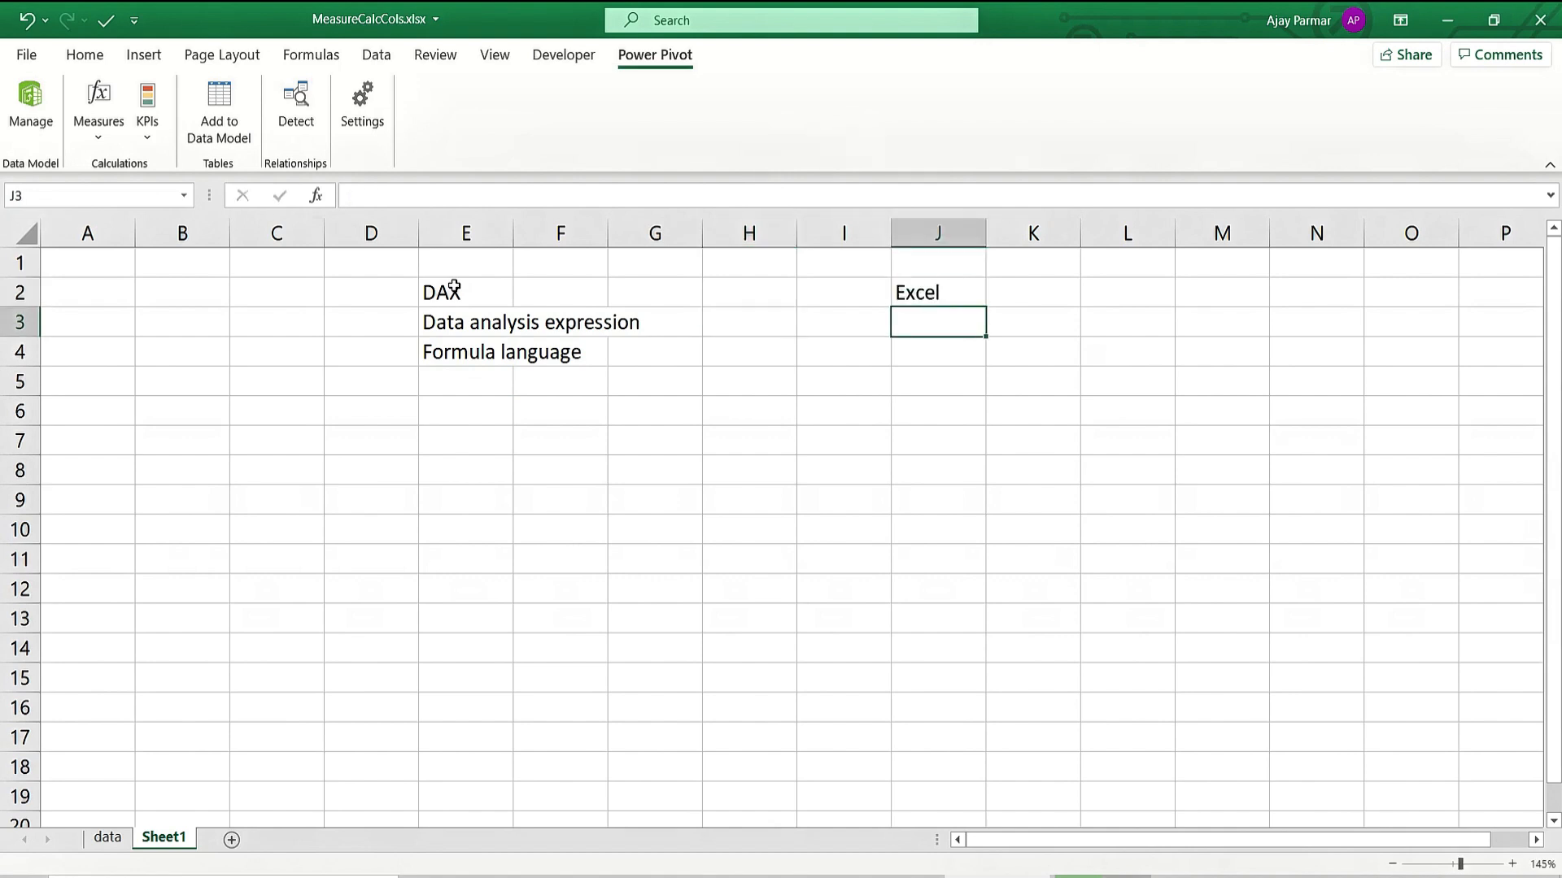
pyautogui.write('Basic')
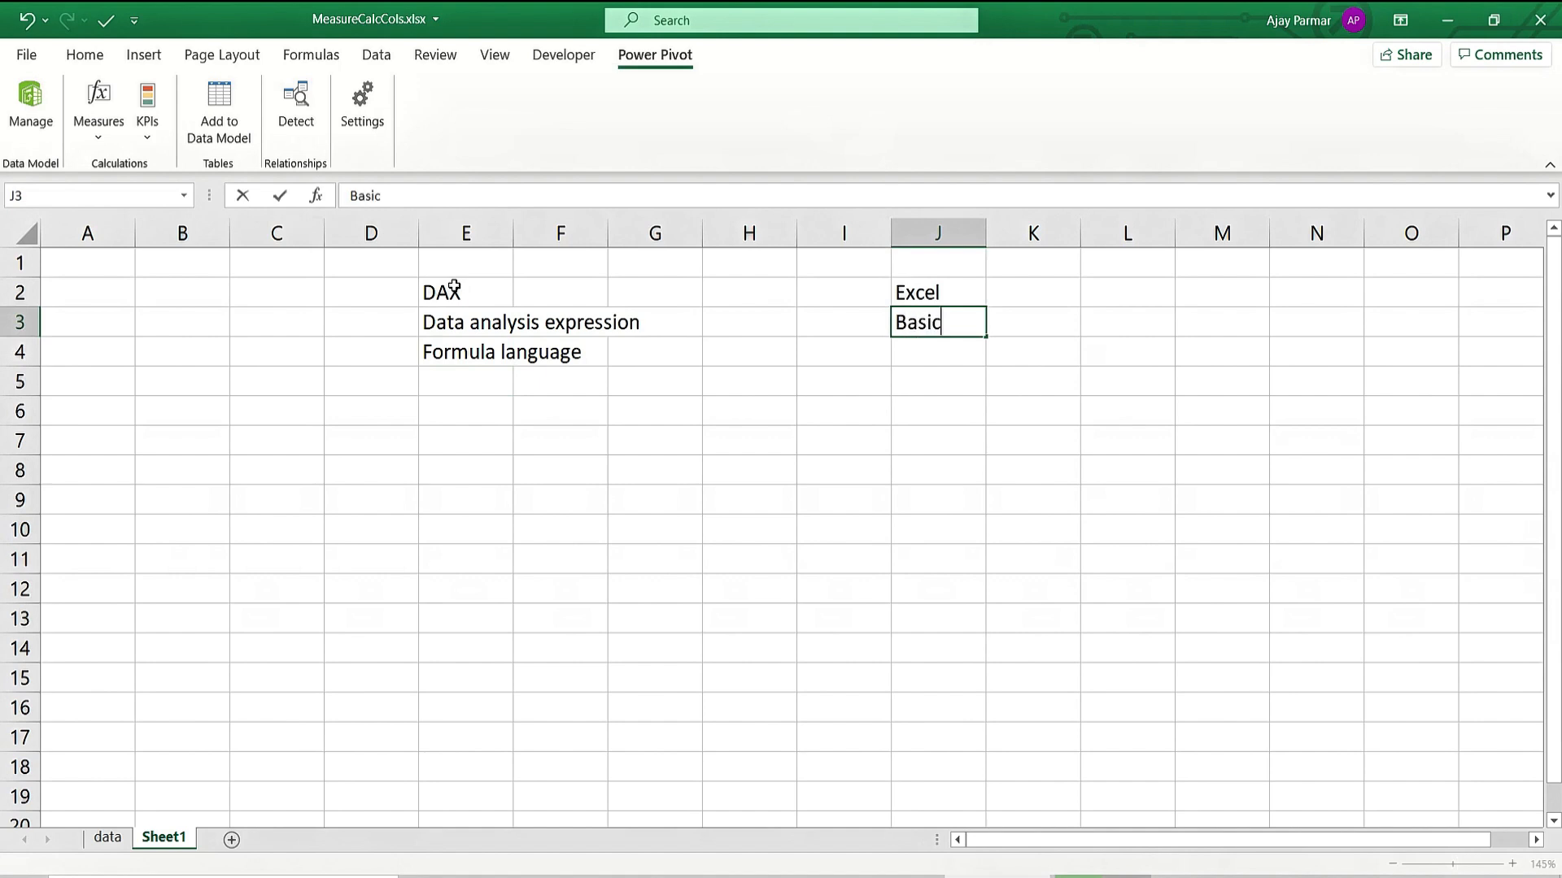
pyautogui.write('+Advaanc')
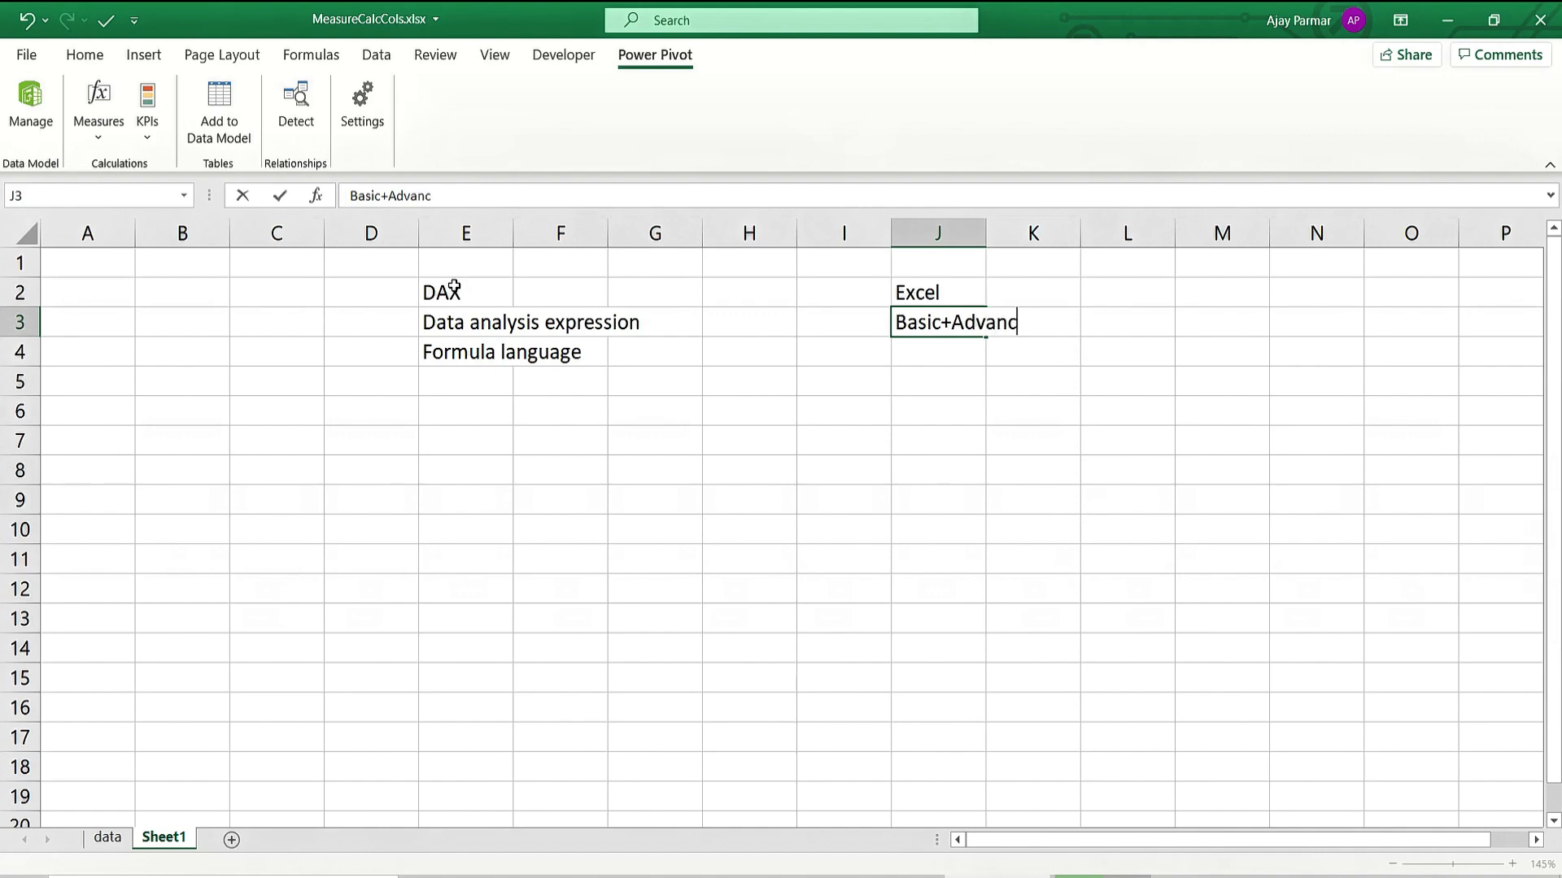
pyautogui.write('e formulas')
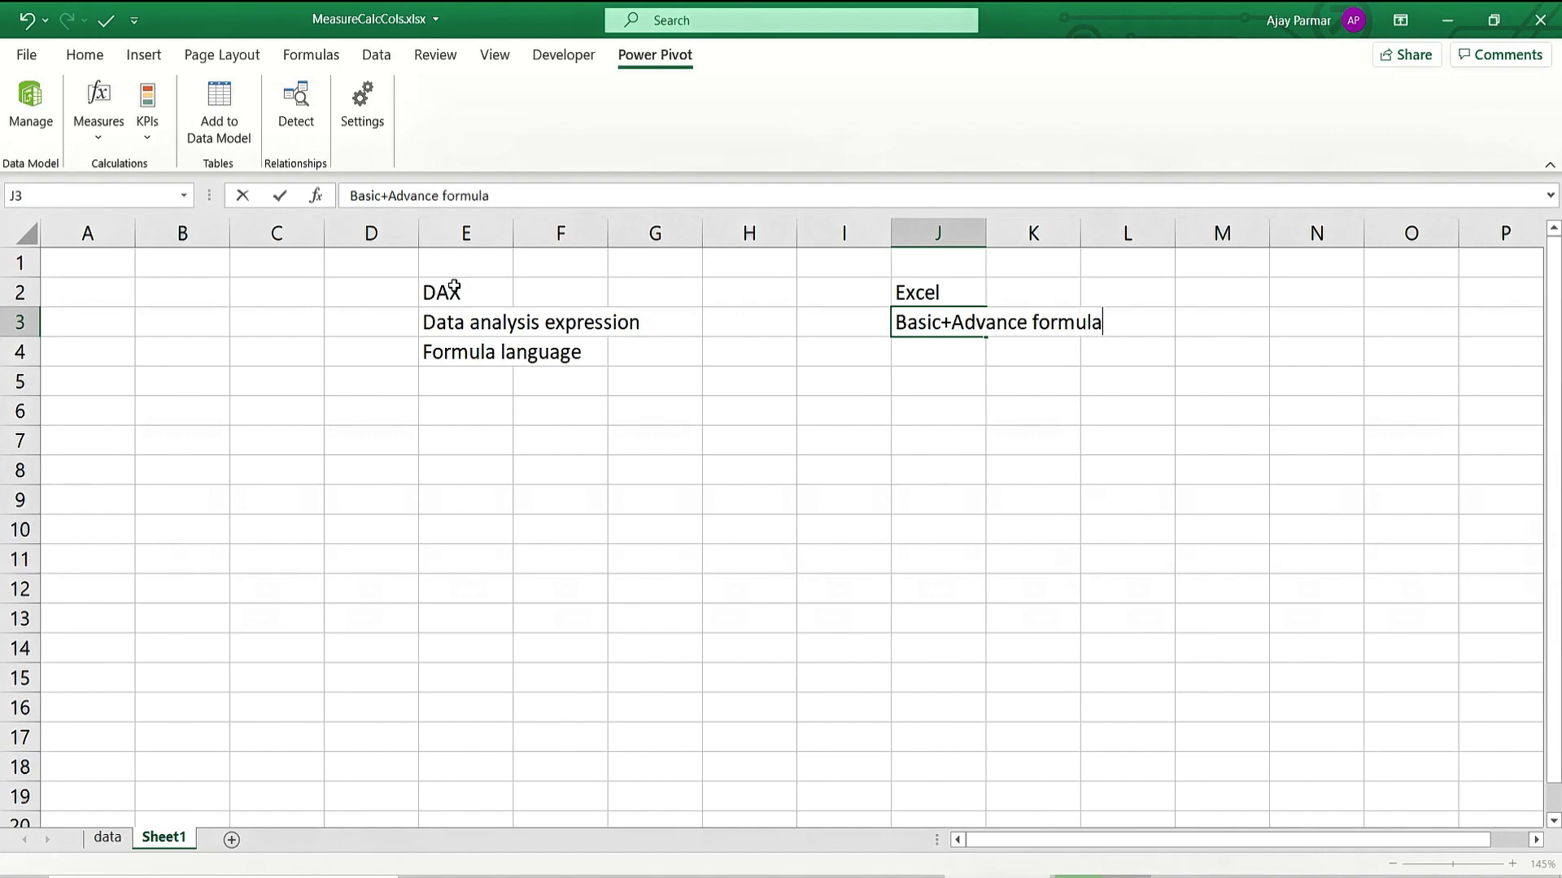
pyautogui.press('Return')
# Type 'Power pivot is a kind of Pivot' in C6.
pyautogui.press('Up')
pyautogui.press('Left')
pyautogui.press('Left')
pyautogui.press('Left')
pyautogui.press('Left')
pyautogui.press('Left')
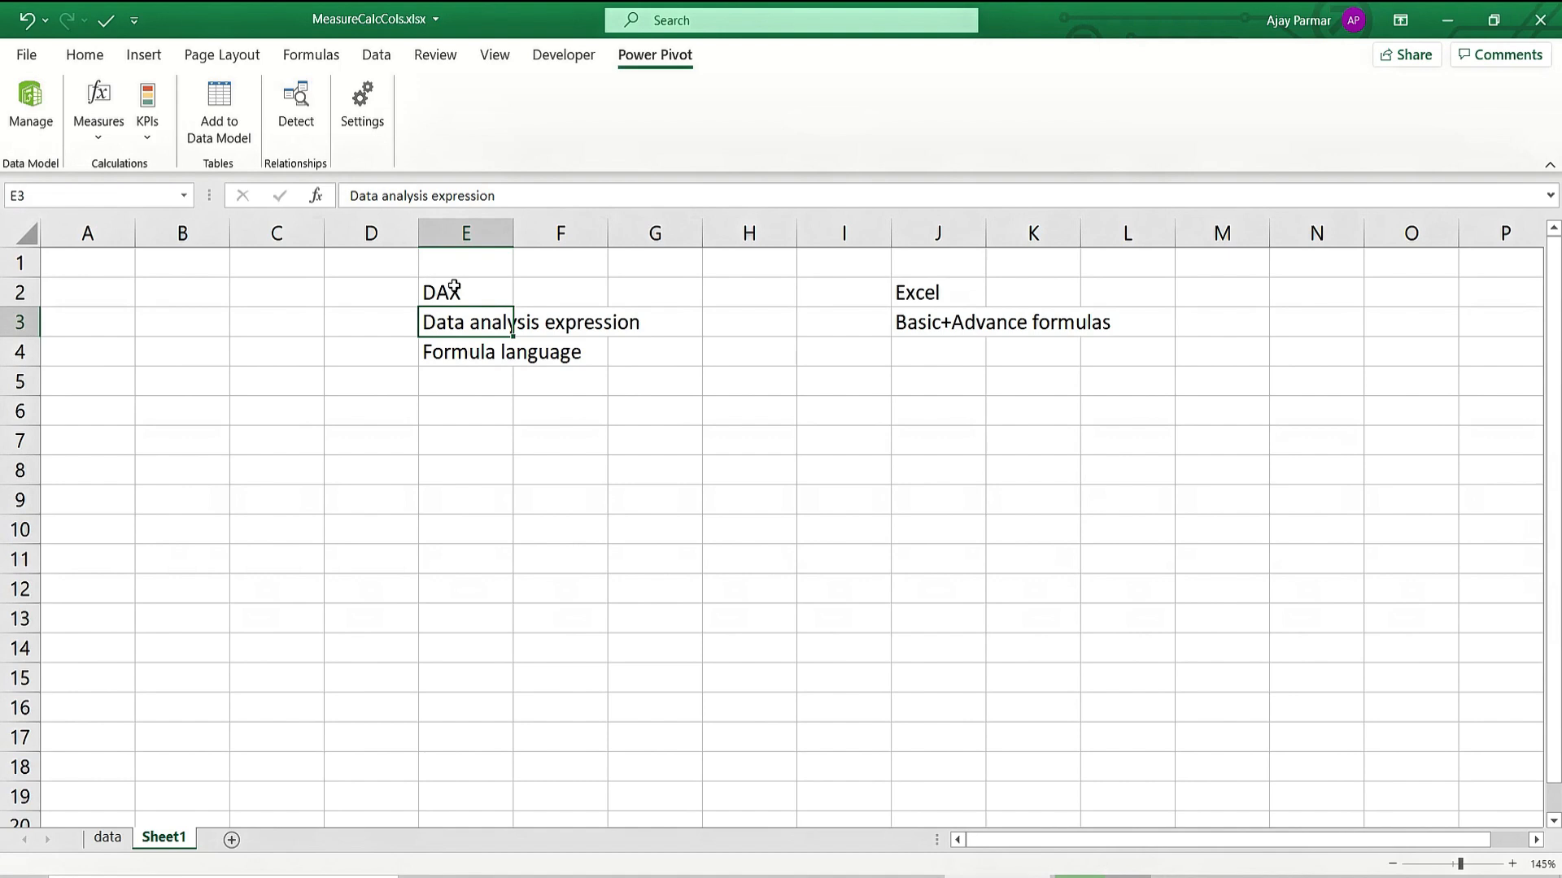
pyautogui.press('Down')
pyautogui.press('Down')
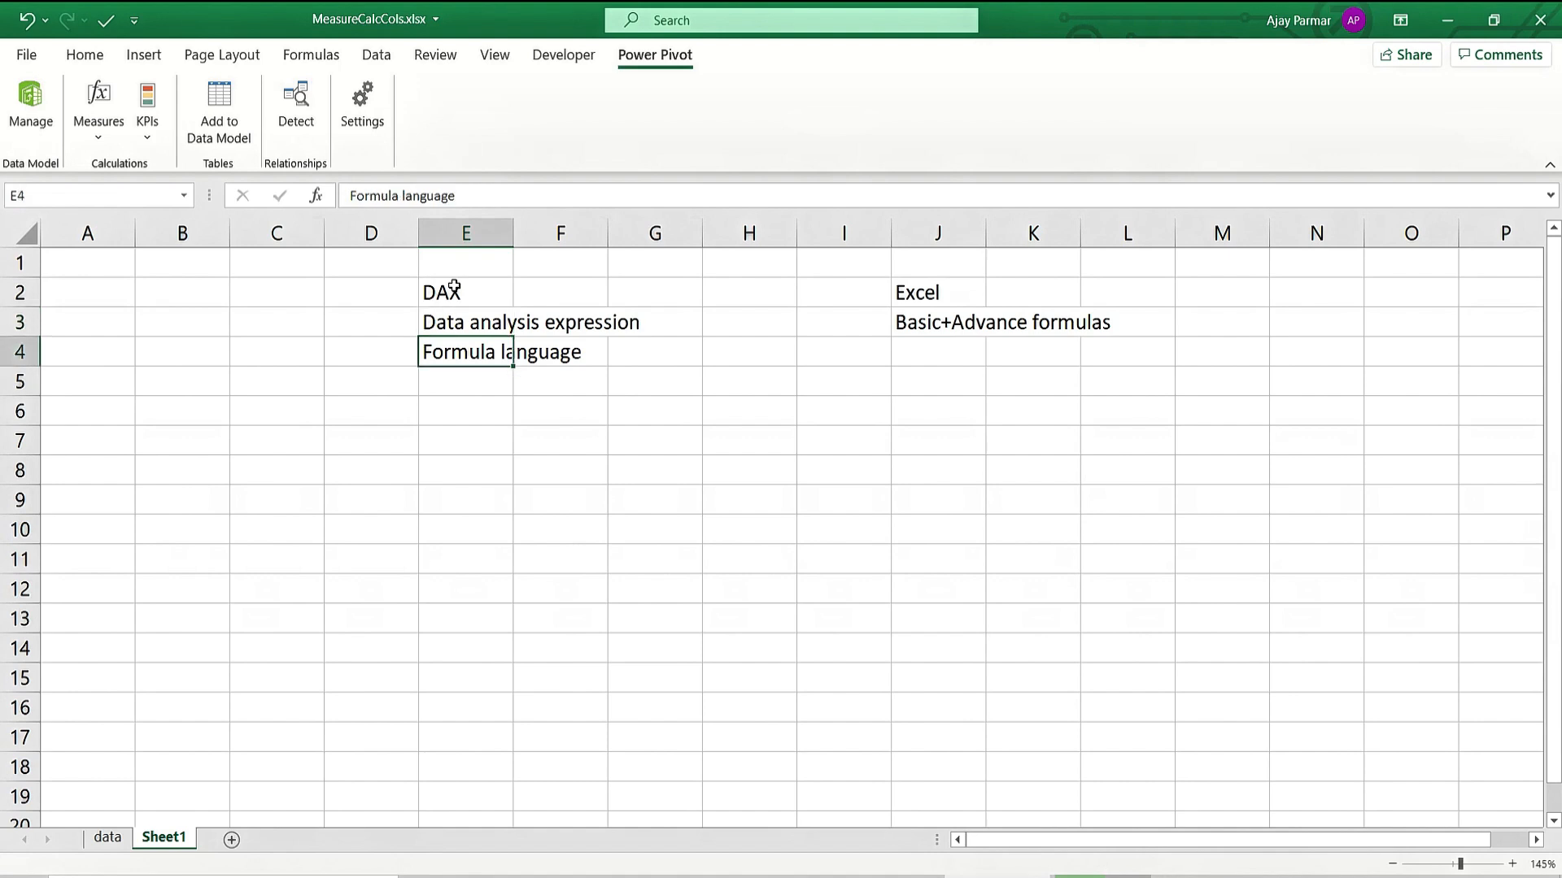
pyautogui.press('Down')
pyautogui.press('Left')
pyautogui.press('Left')
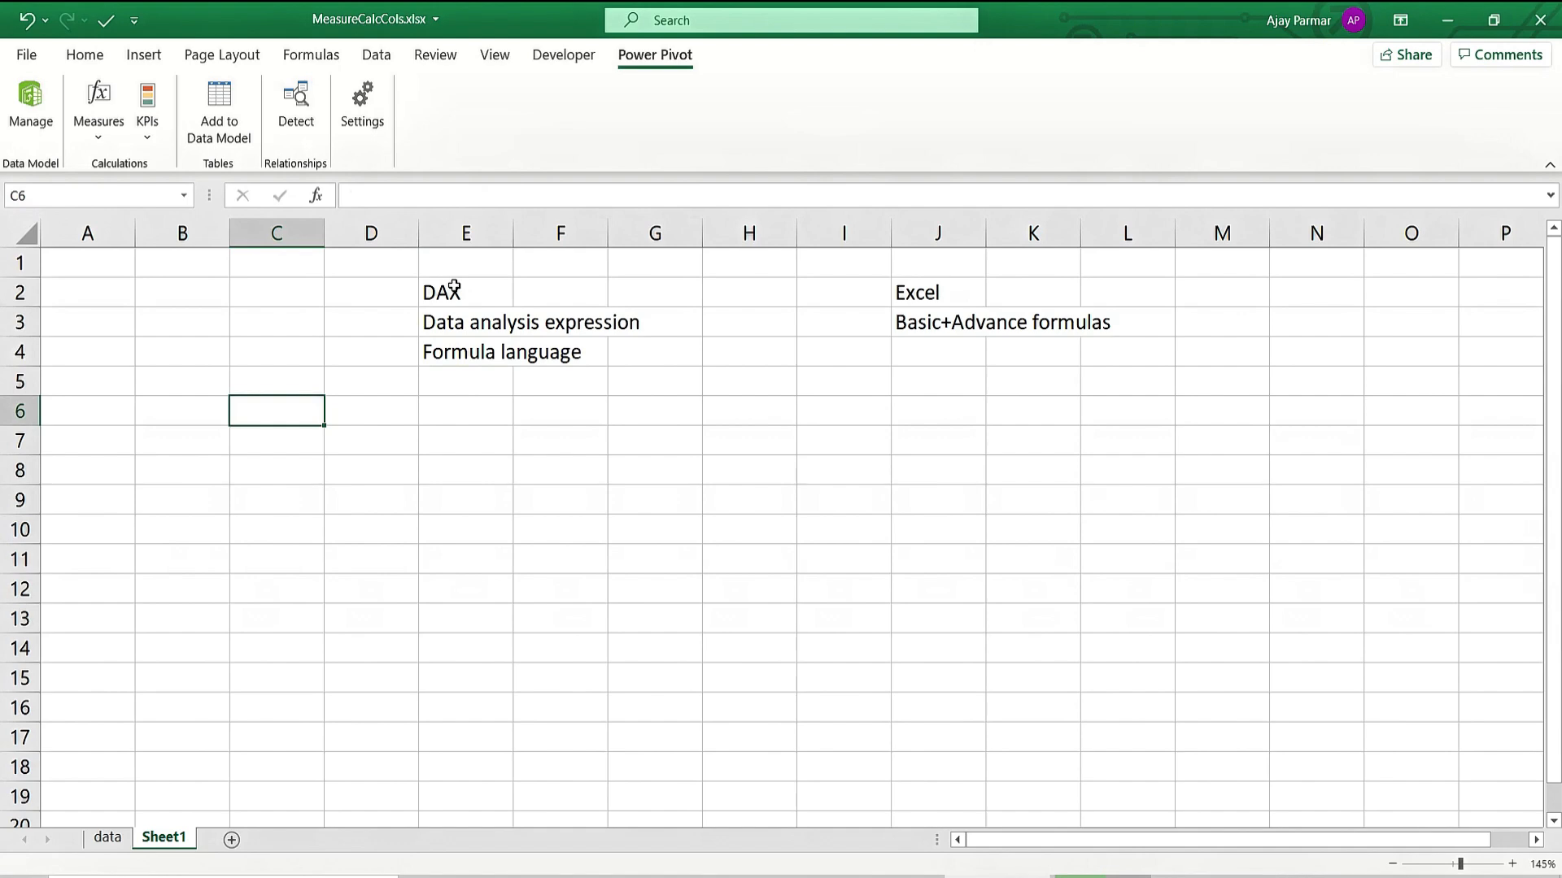
pyautogui.write('Power pivot is ')
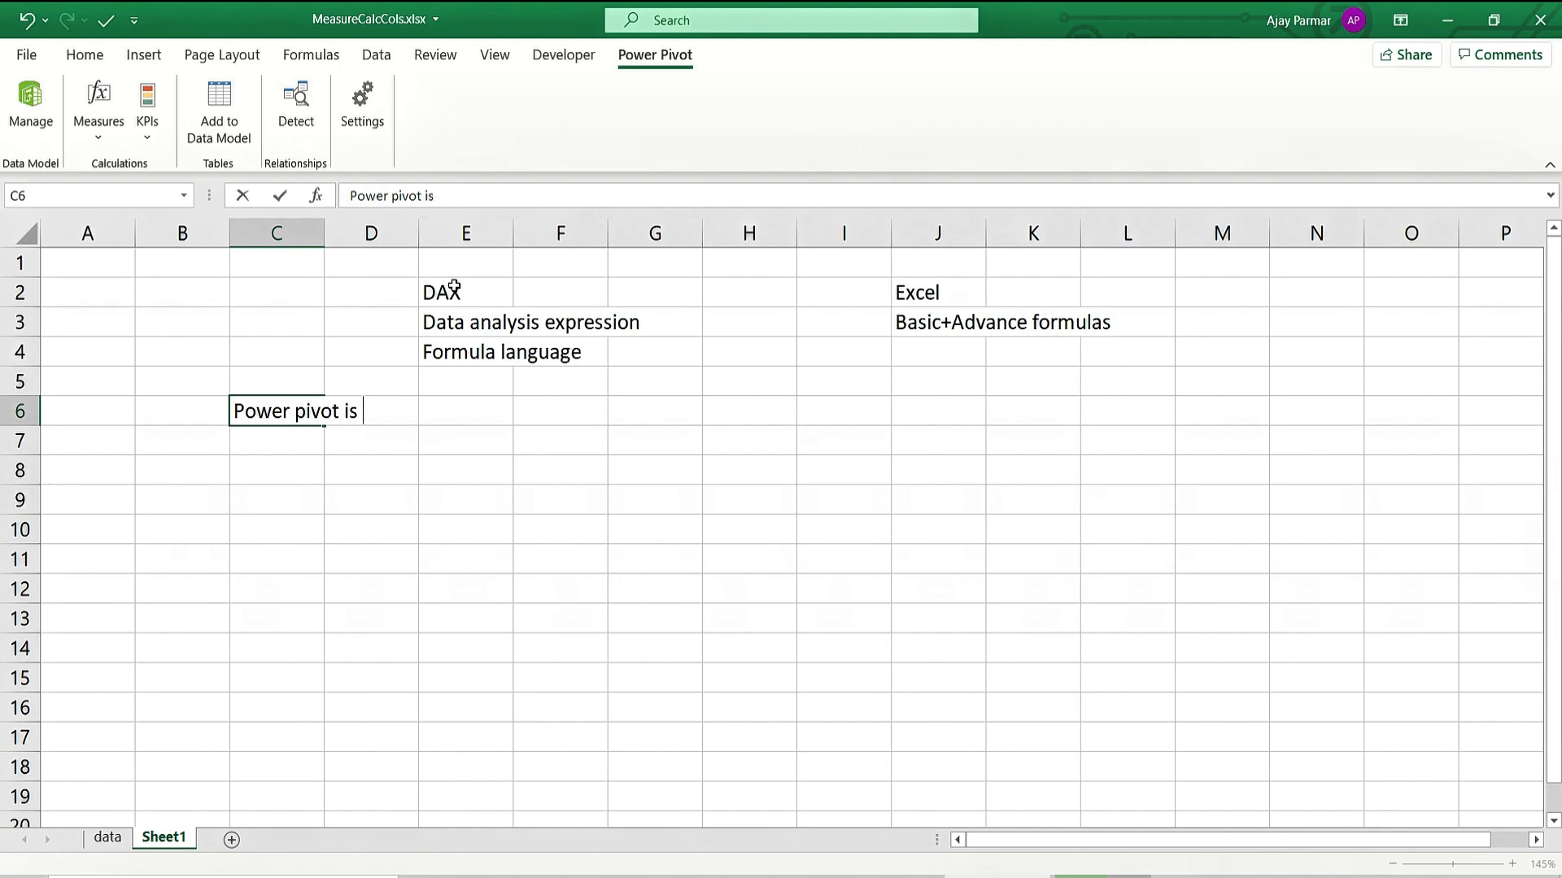
pyautogui.write('a kind of ')
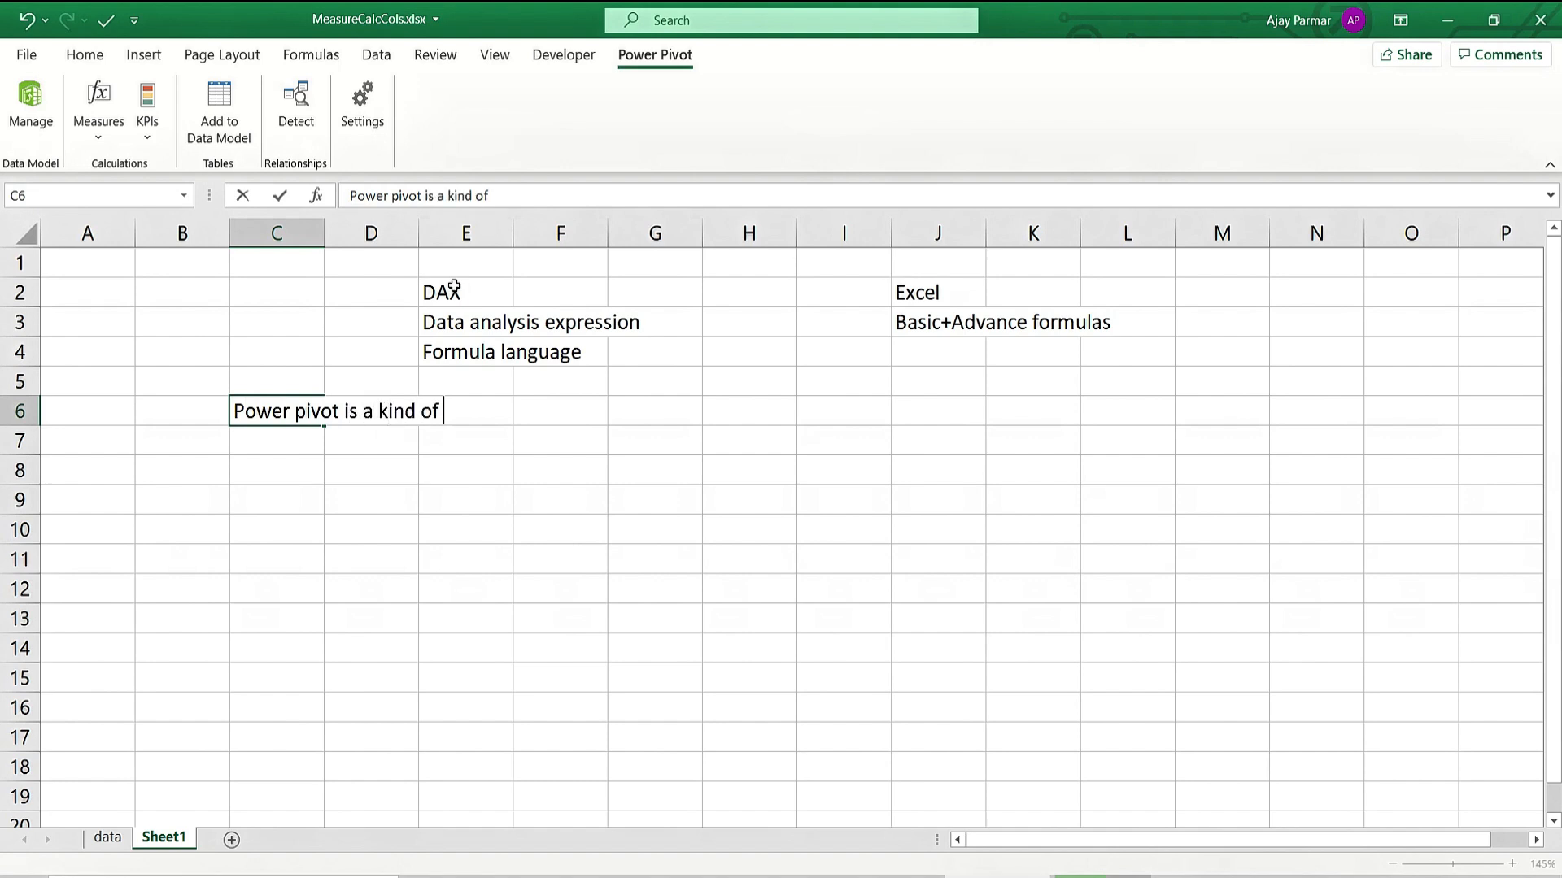
pyautogui.write('Pivot')
pyautogui.press('Return')
# Write in C7 that it is very efficient, 100 times more powerful than normal pivot.
pyautogui.write('It is ')
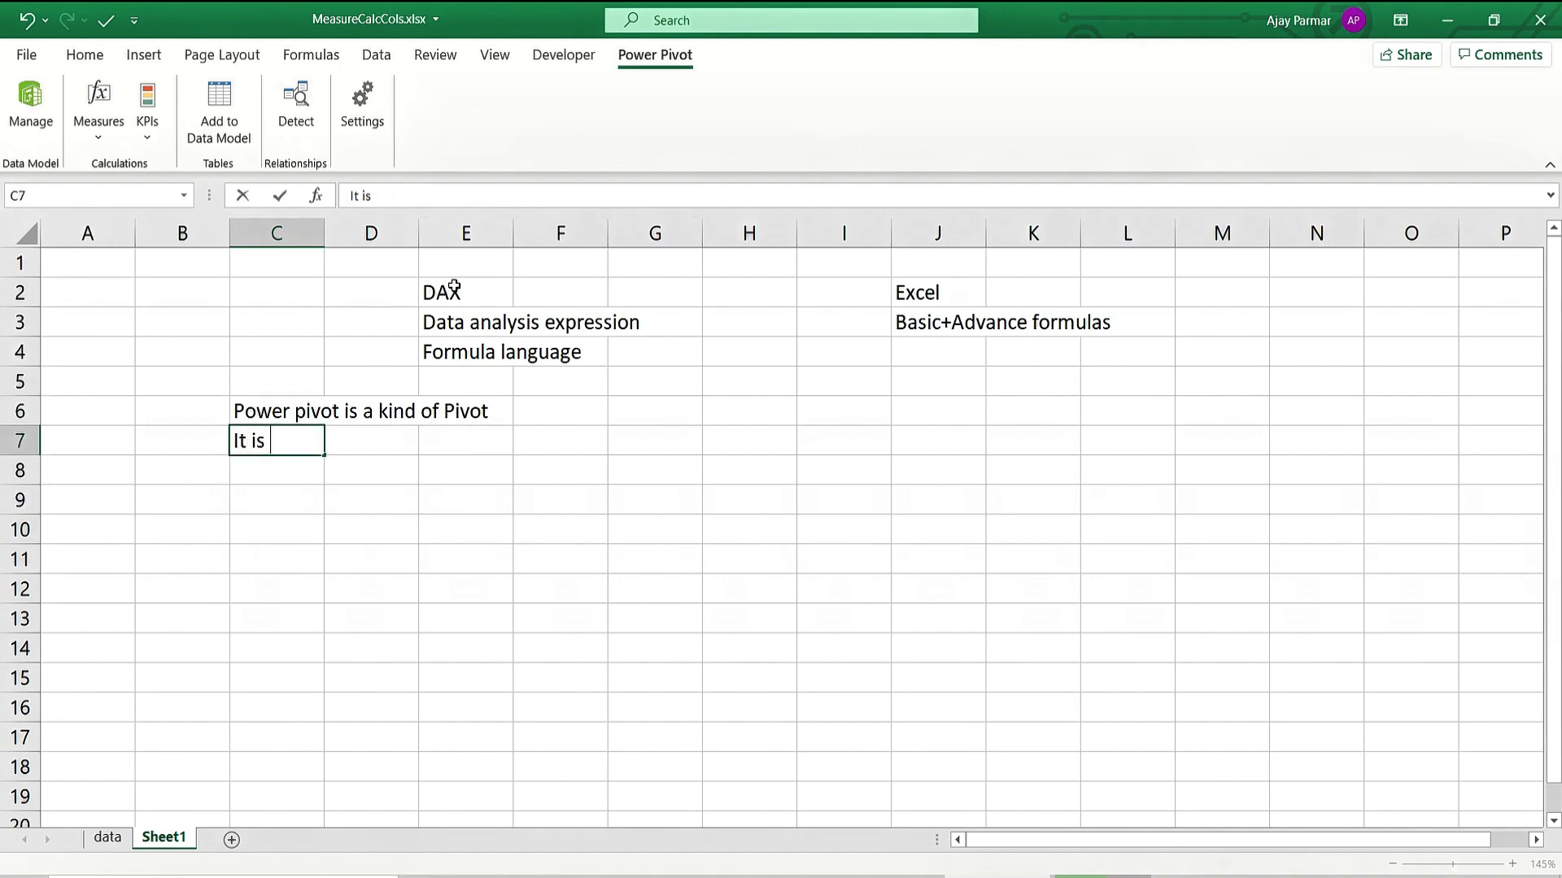
pyautogui.write('a pivo')
pyautogui.press('BackSpace')
pyautogui.press('BackSpace')
pyautogui.press('BackSpace')
pyautogui.write('ivot but ')
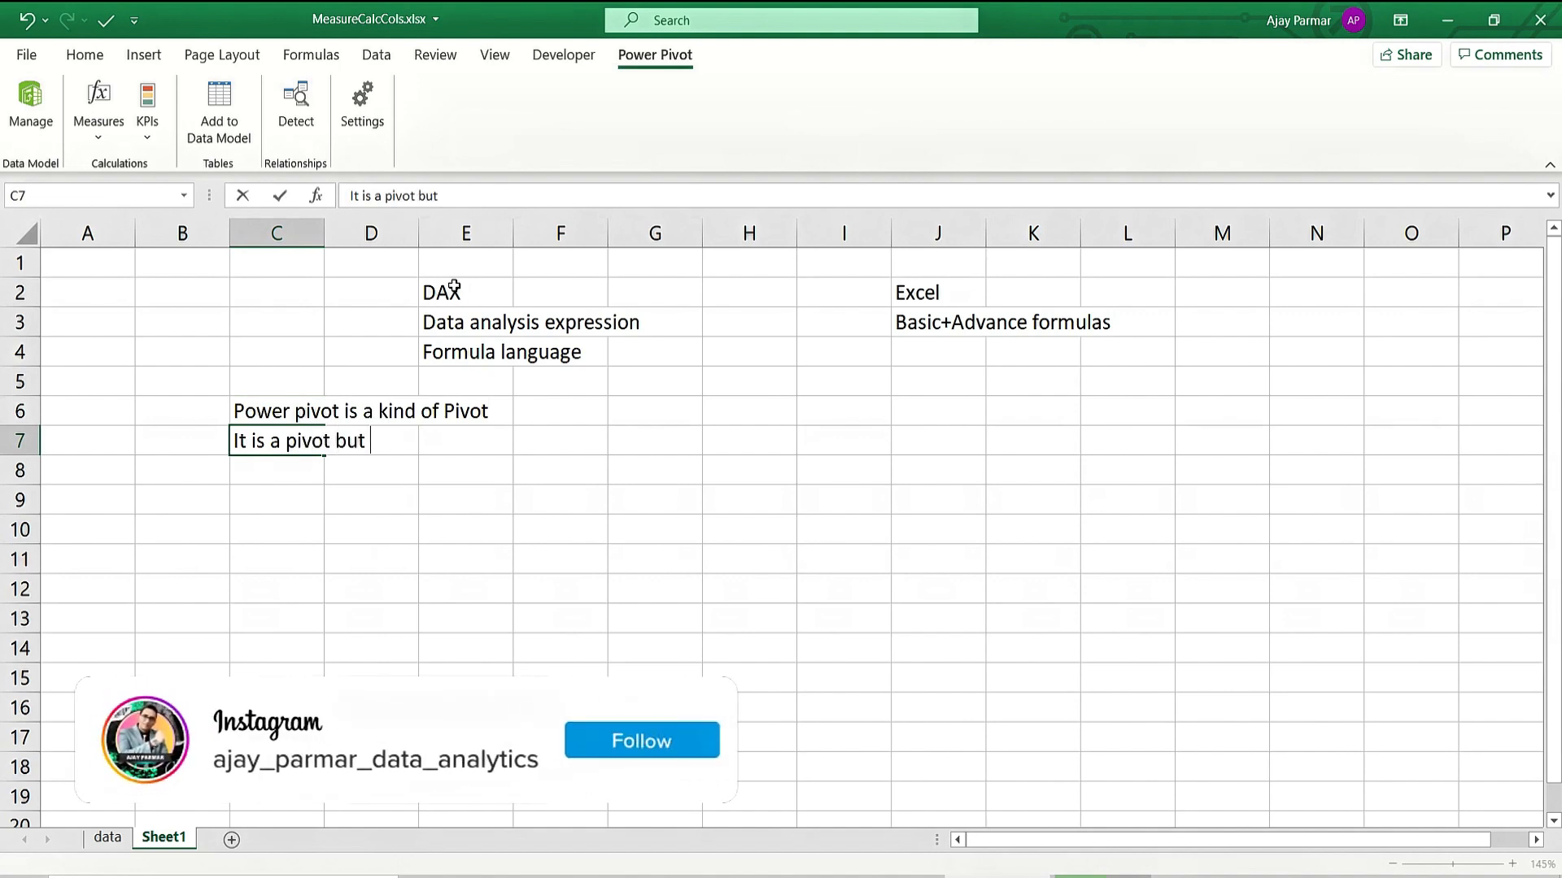
pyautogui.write('it is')
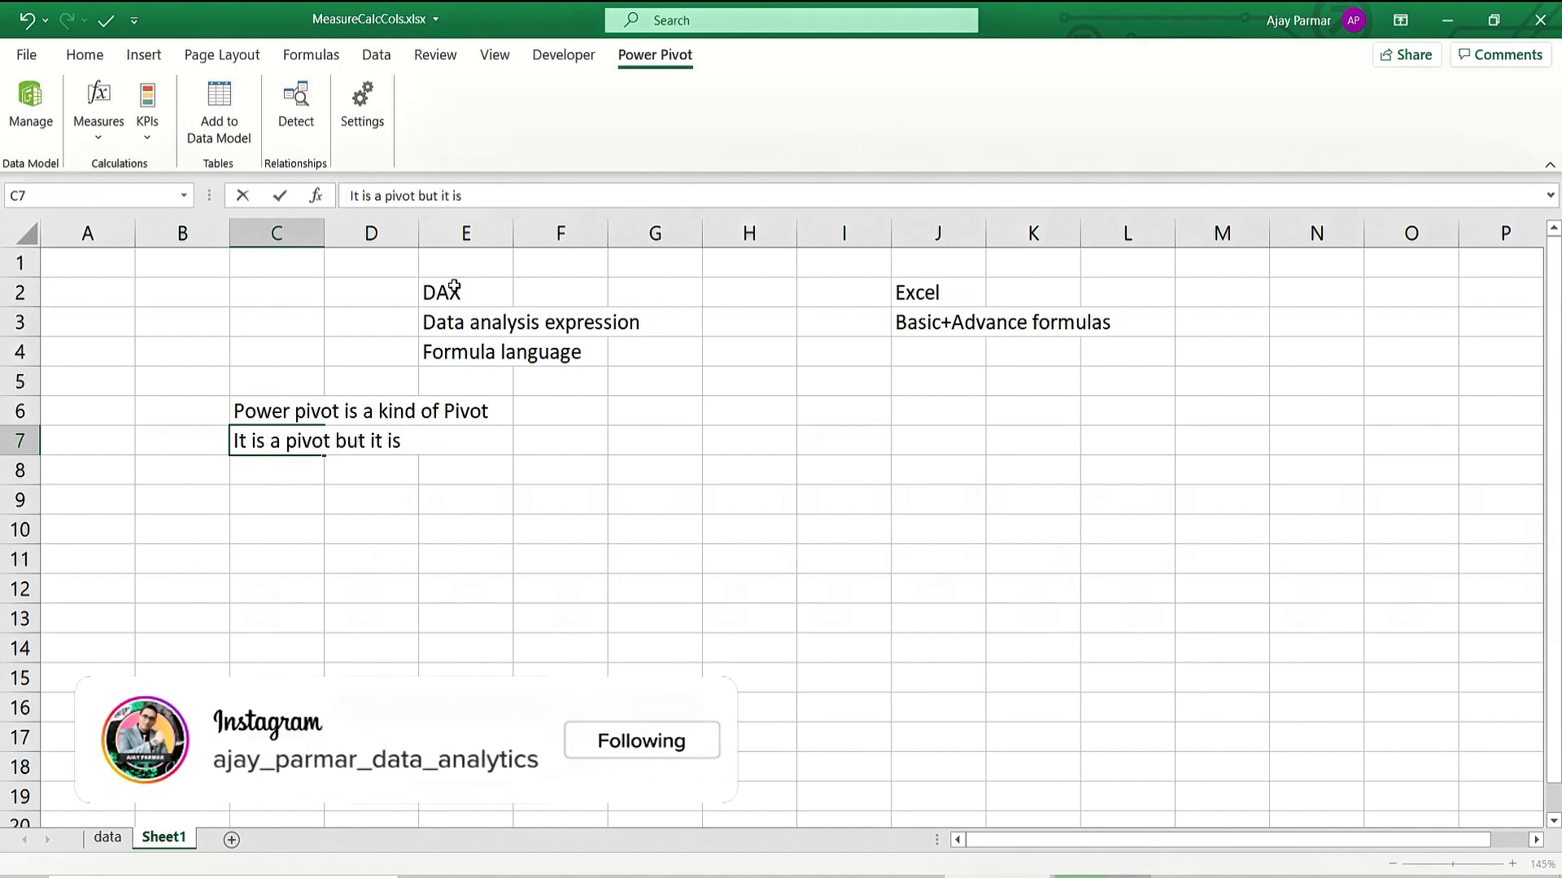
pyautogui.write(' very effic')
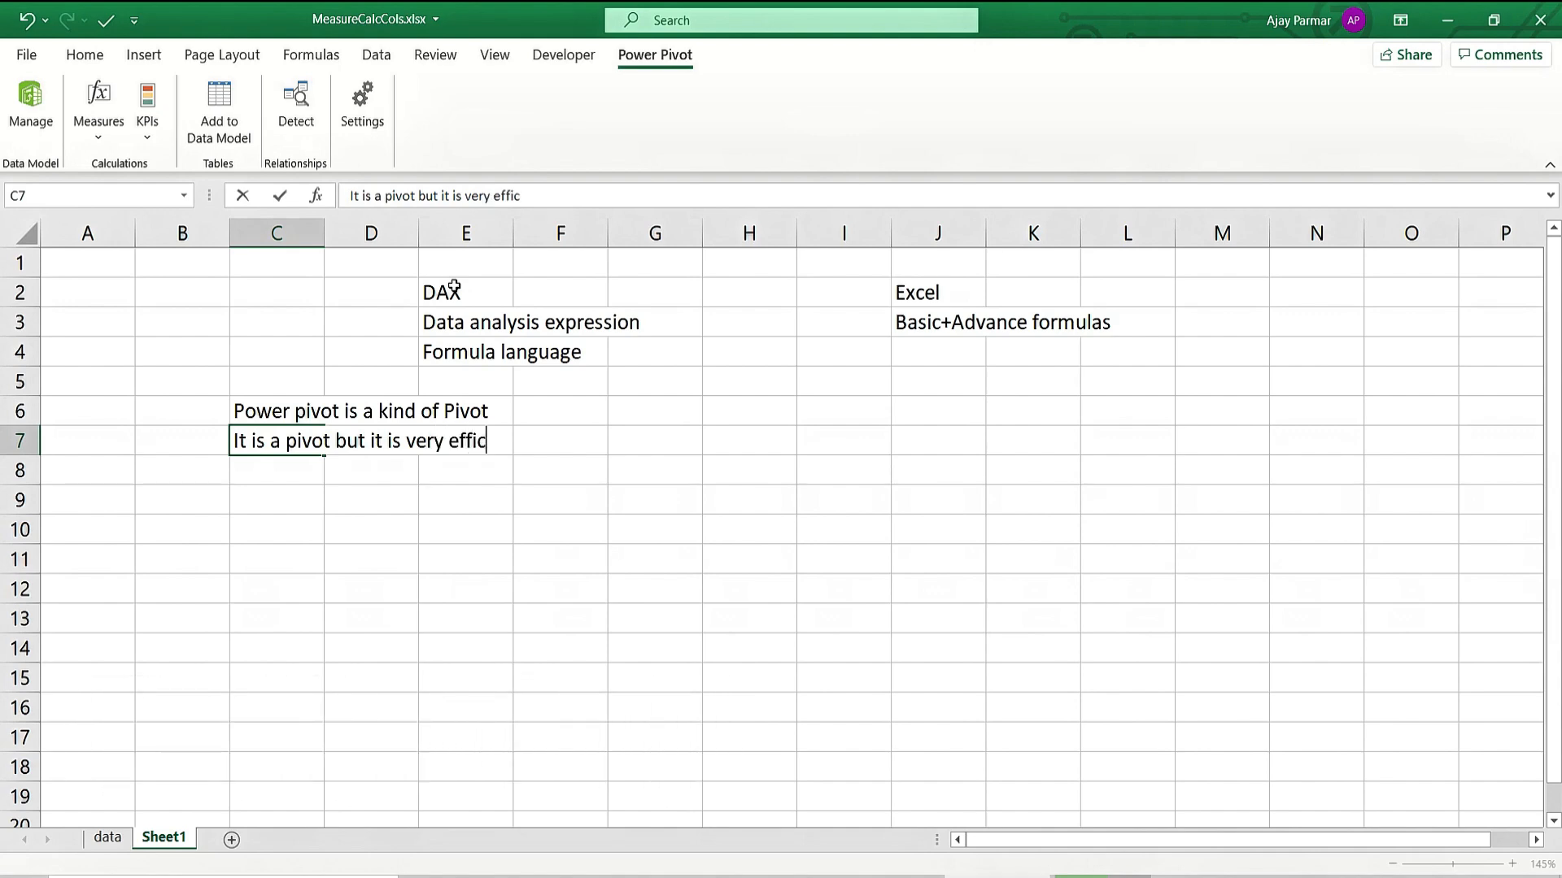
pyautogui.write('ient - 100 ')
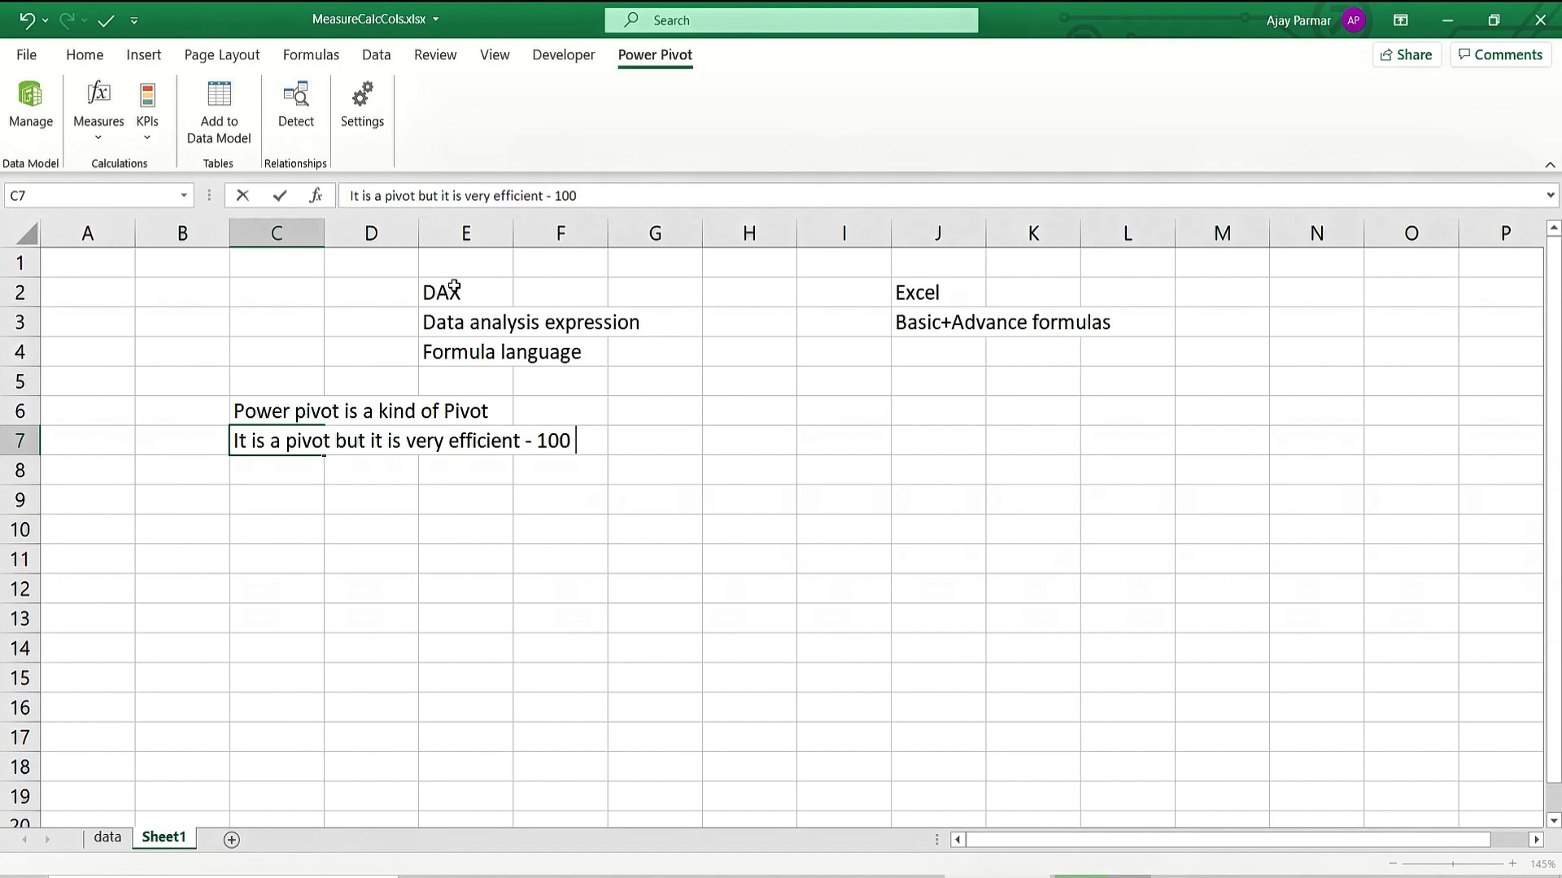
pyautogui.write('times st')
pyautogui.press('BackSpace')
pyautogui.press('BackSpace')
pyautogui.press('BackSpace')
pyautogui.write('powr')
pyautogui.press('BackSpace')
pyautogui.write('er')
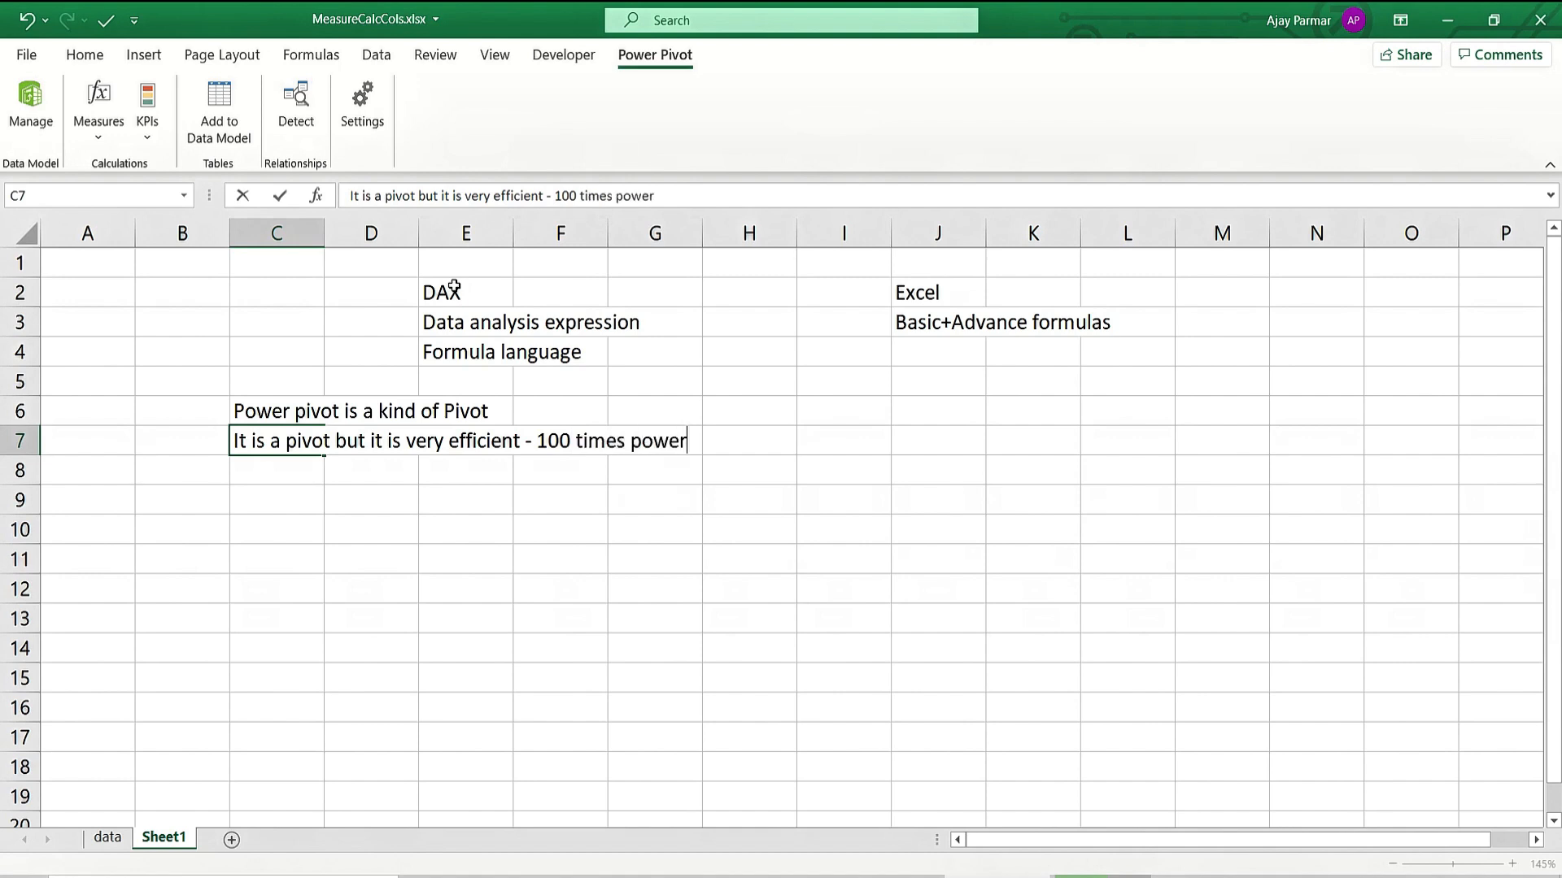
pyautogui.write('ful than normal pivot')
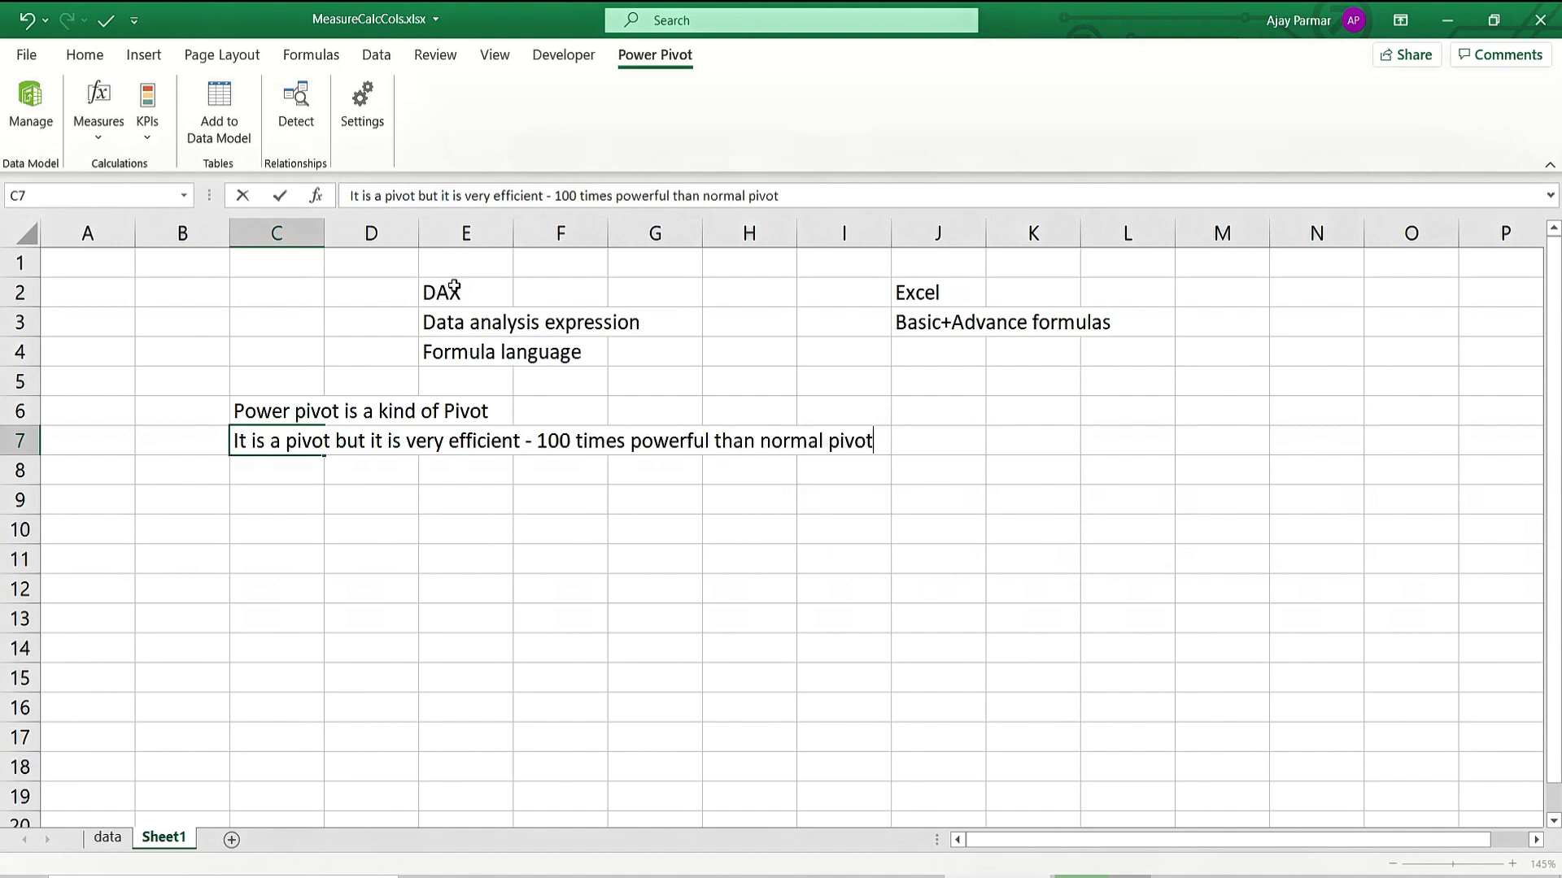
pyautogui.press('Return')
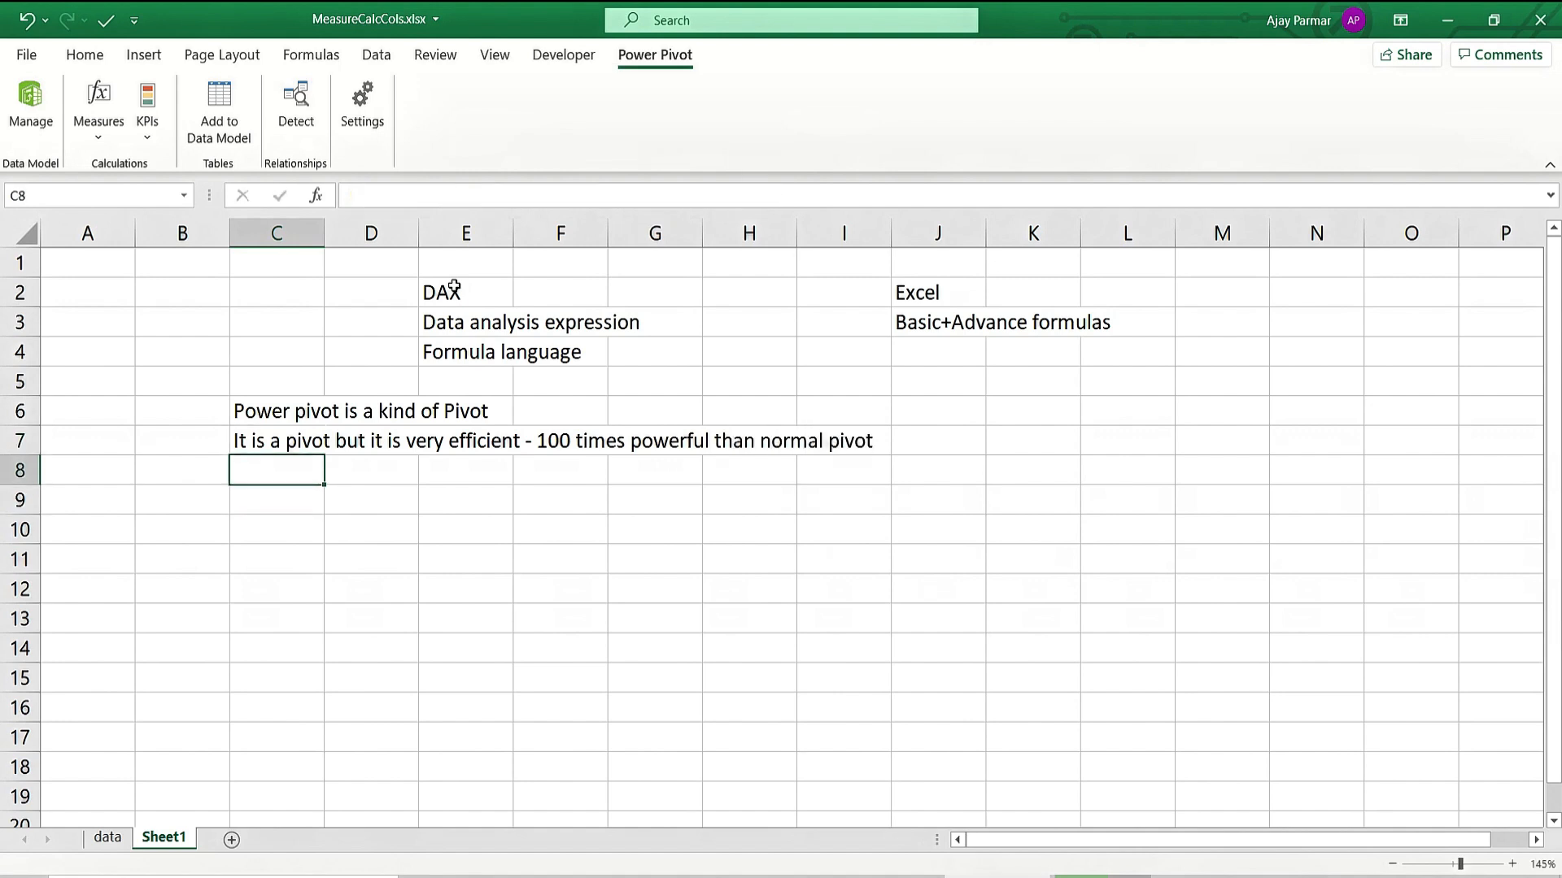
# Enter '1.)' in C9 and 'It can work on millions of rows' in D9.
pyautogui.press('Return')
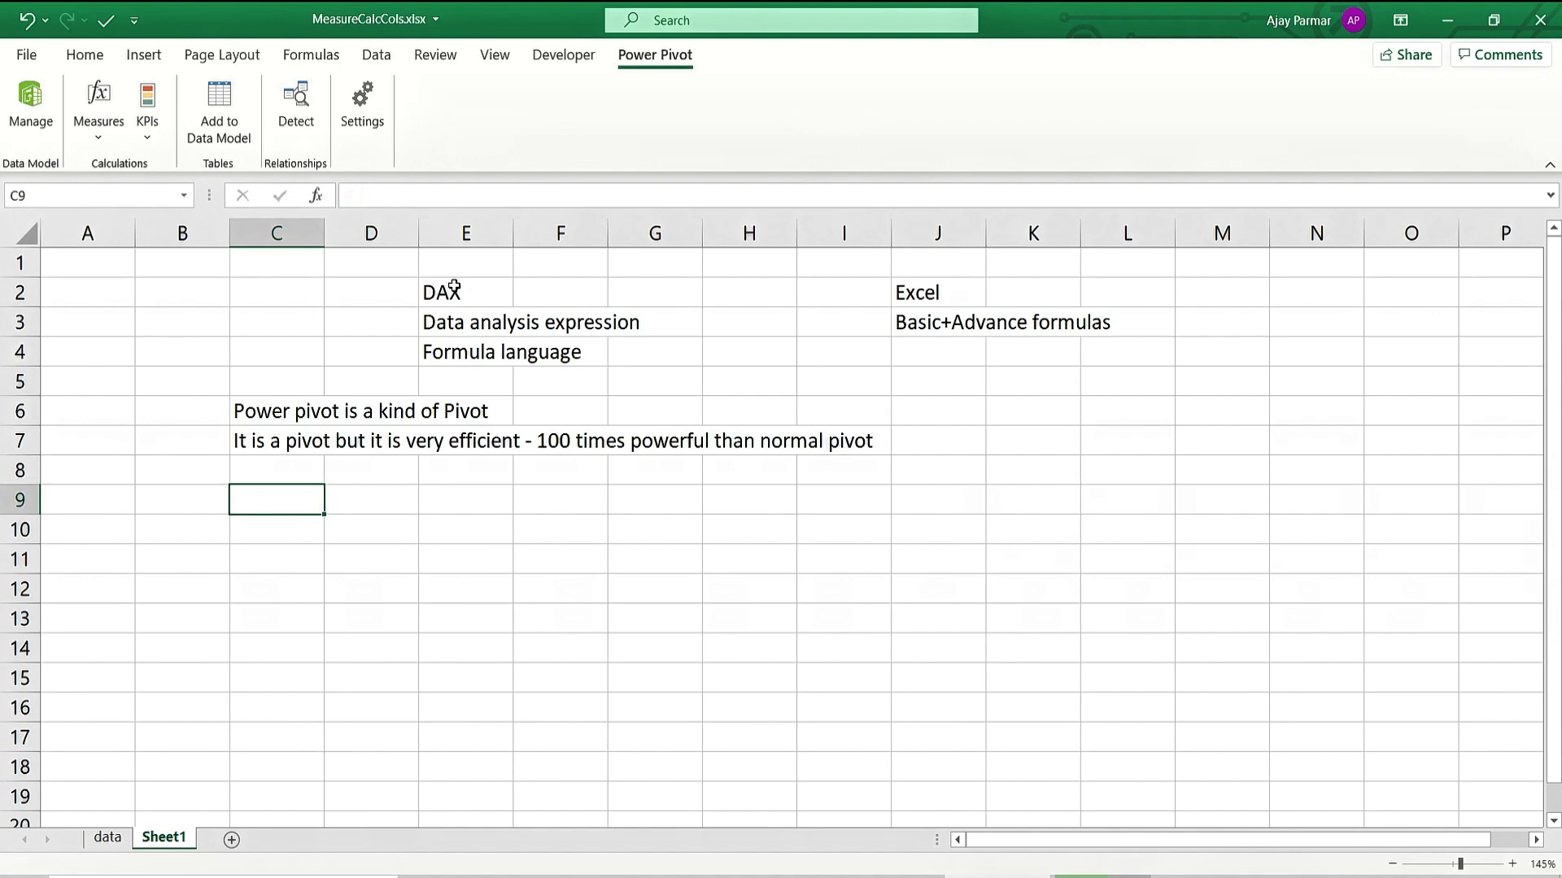
pyautogui.press('Right')
pyautogui.press('Left')
pyautogui.write('1.)')
pyautogui.press('Tab')
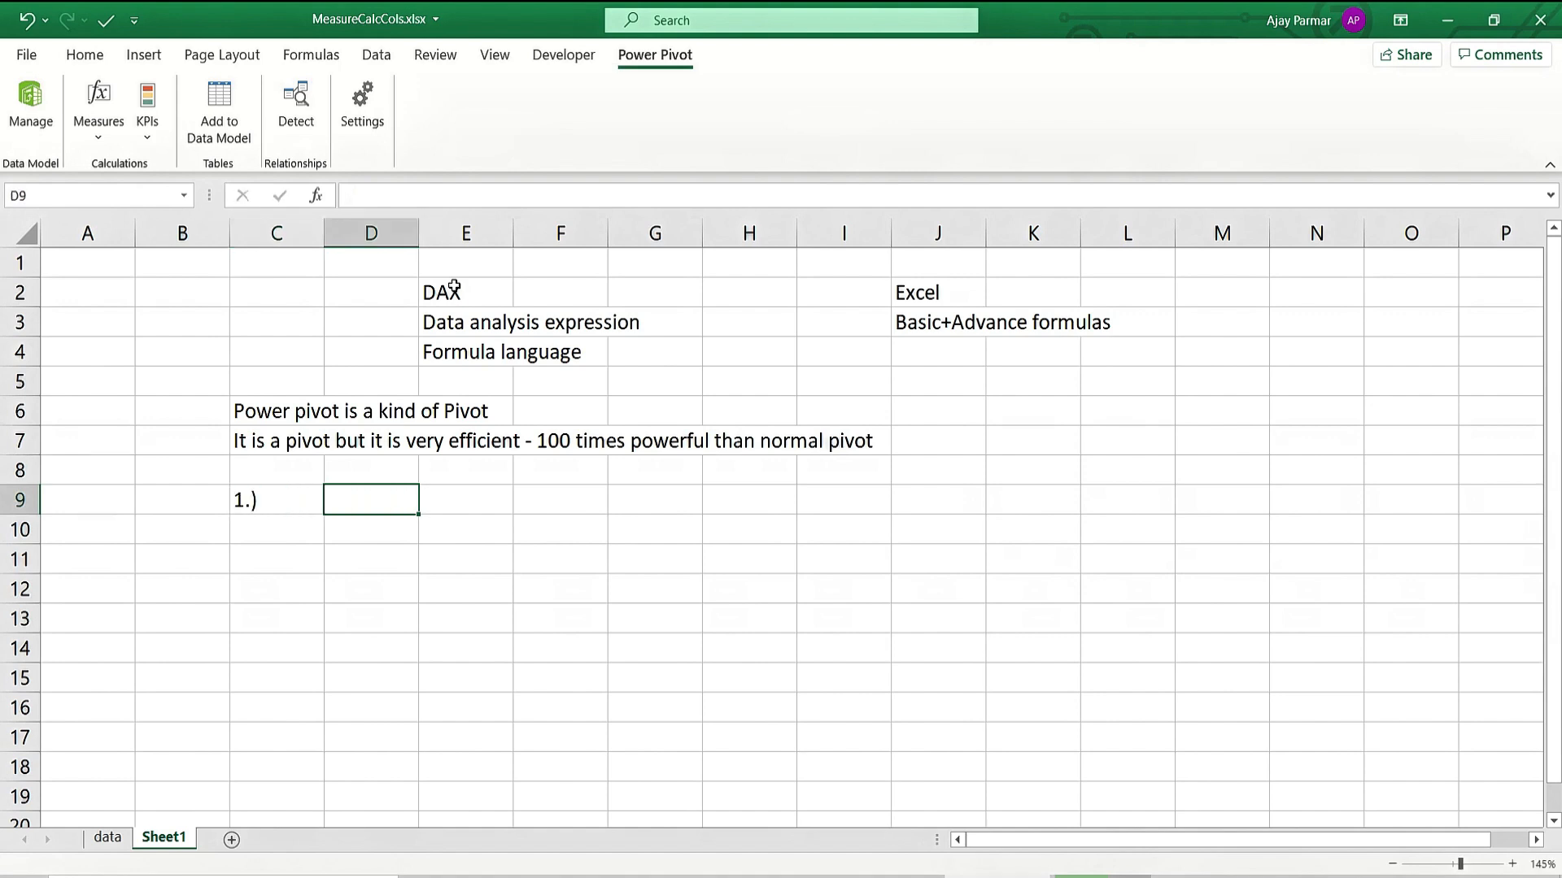
pyautogui.write('if can')
pyautogui.press('BackSpace')
pyautogui.press('BackSpace')
pyautogui.press('BackSpace')
pyautogui.press('BackSpace')
pyautogui.press('BackSpace')
pyautogui.press('BackSpace')
pyautogui.write('It can work on ')
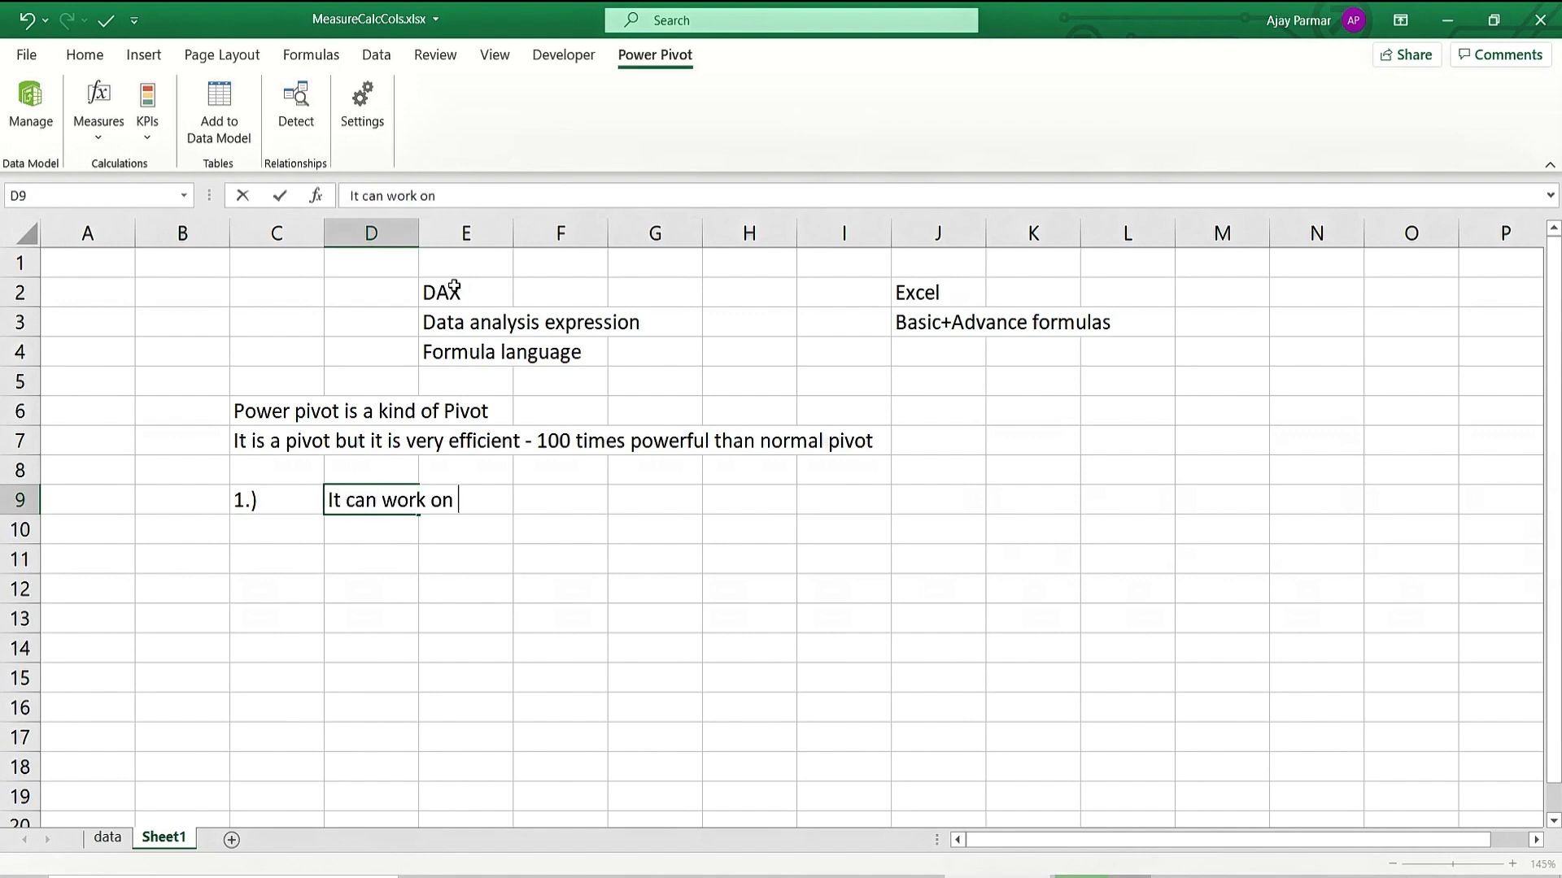
pyautogui.write('millions')
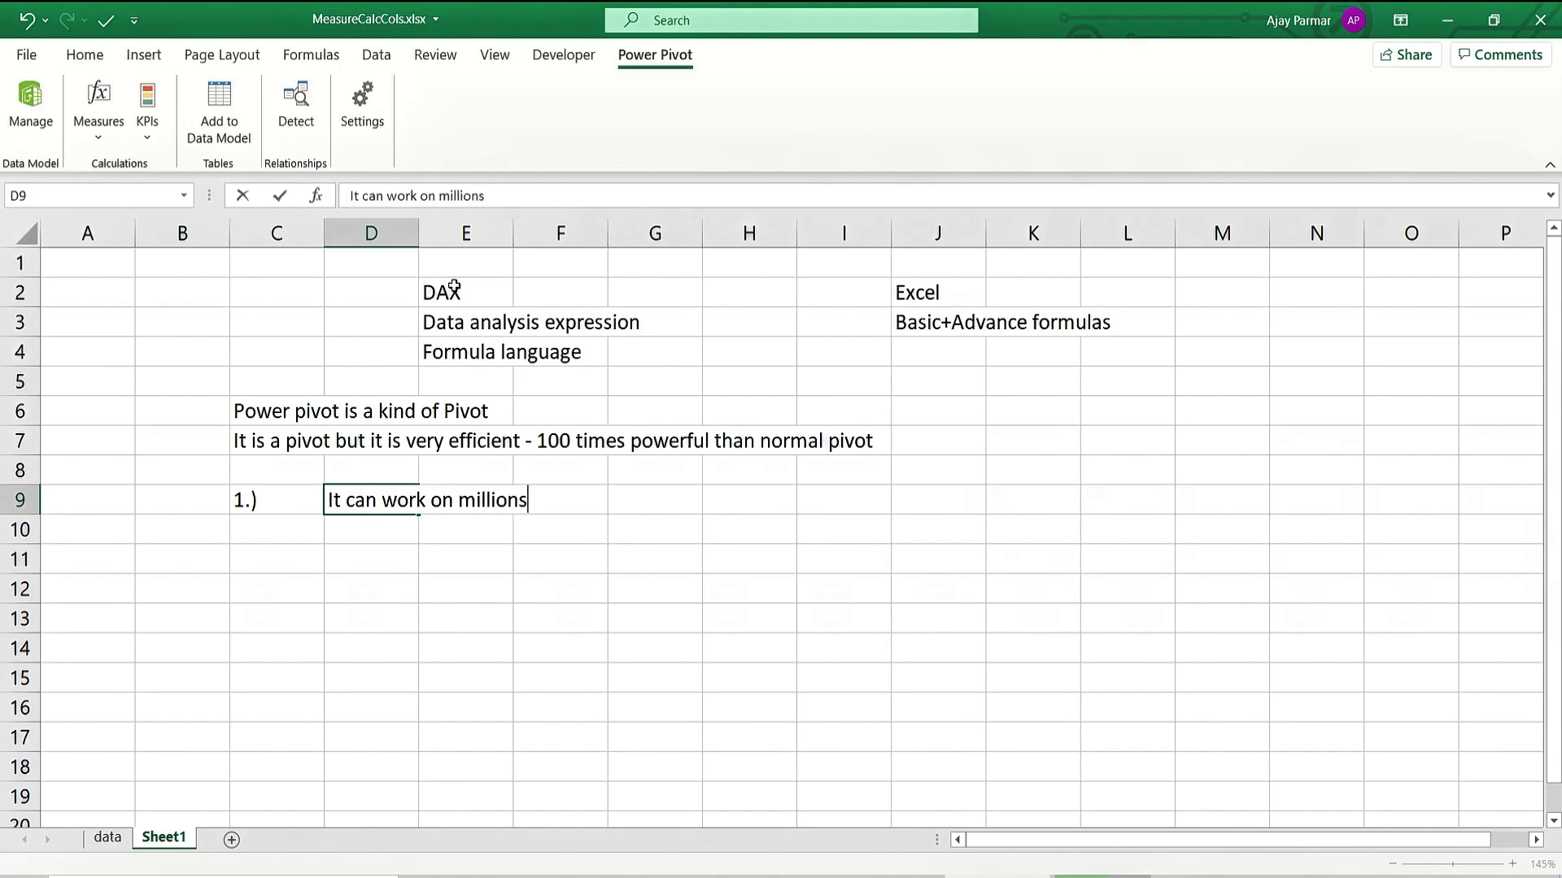
pyautogui.write(' of rows')
pyautogui.press('Return')
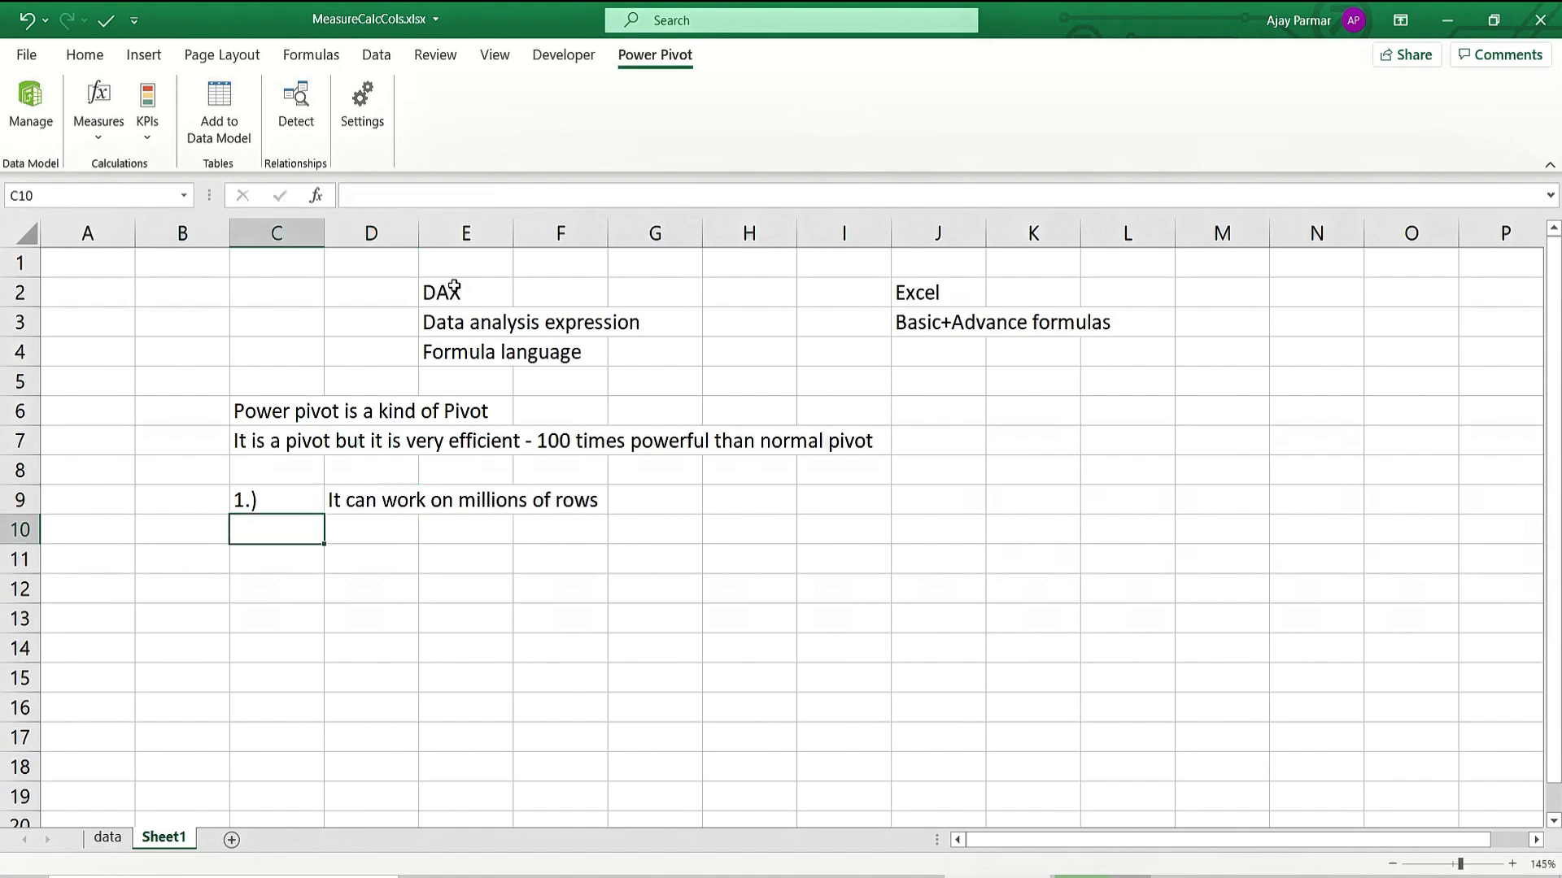
pyautogui.press('Up')
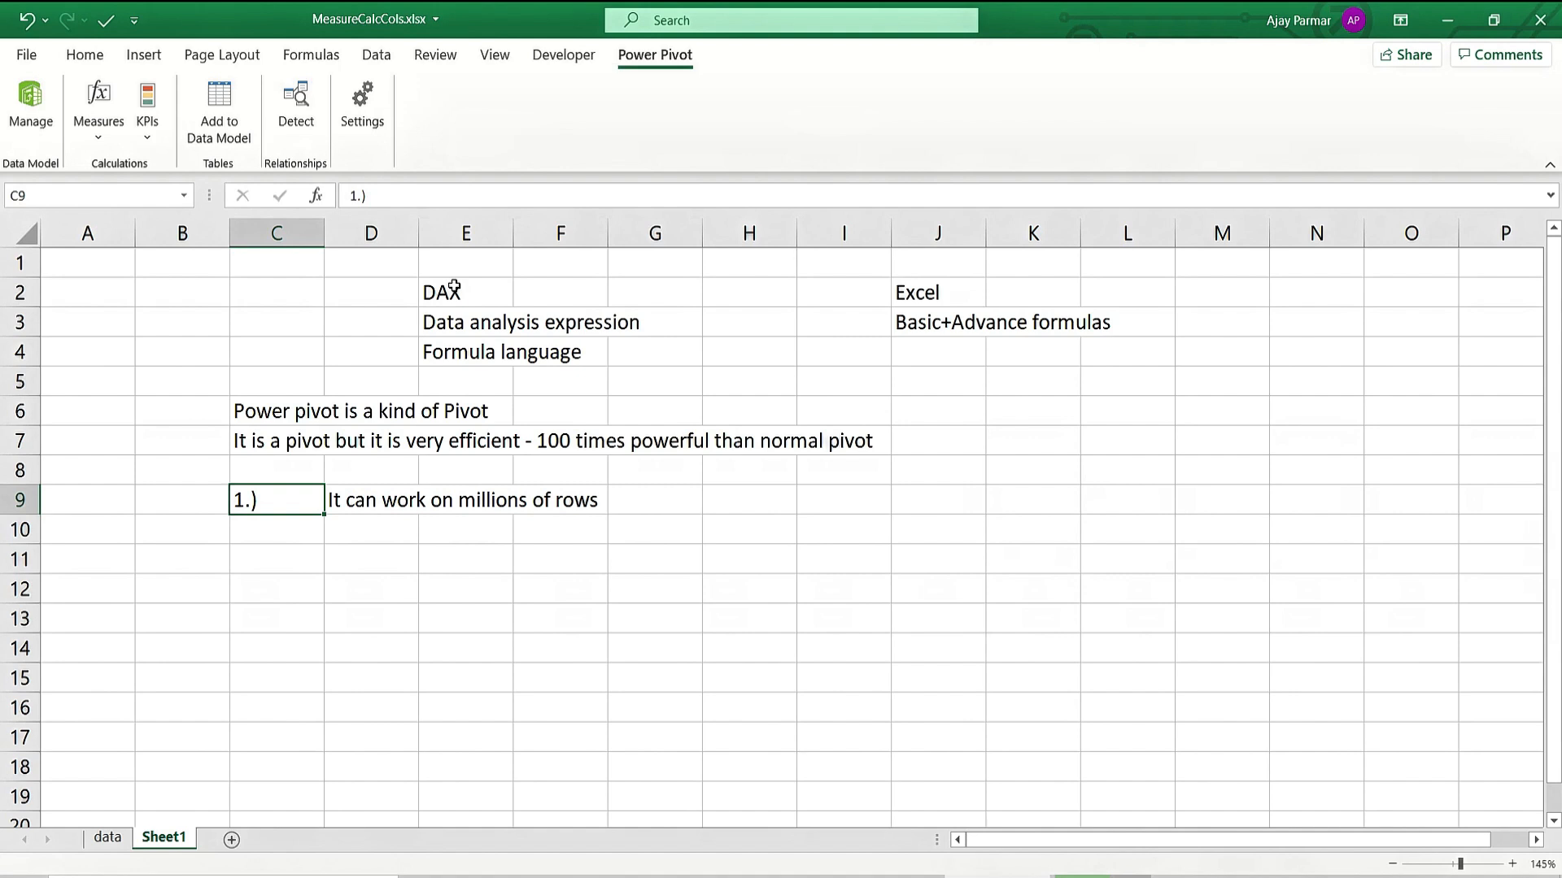
pyautogui.press('Left')
pyautogui.press('Left')
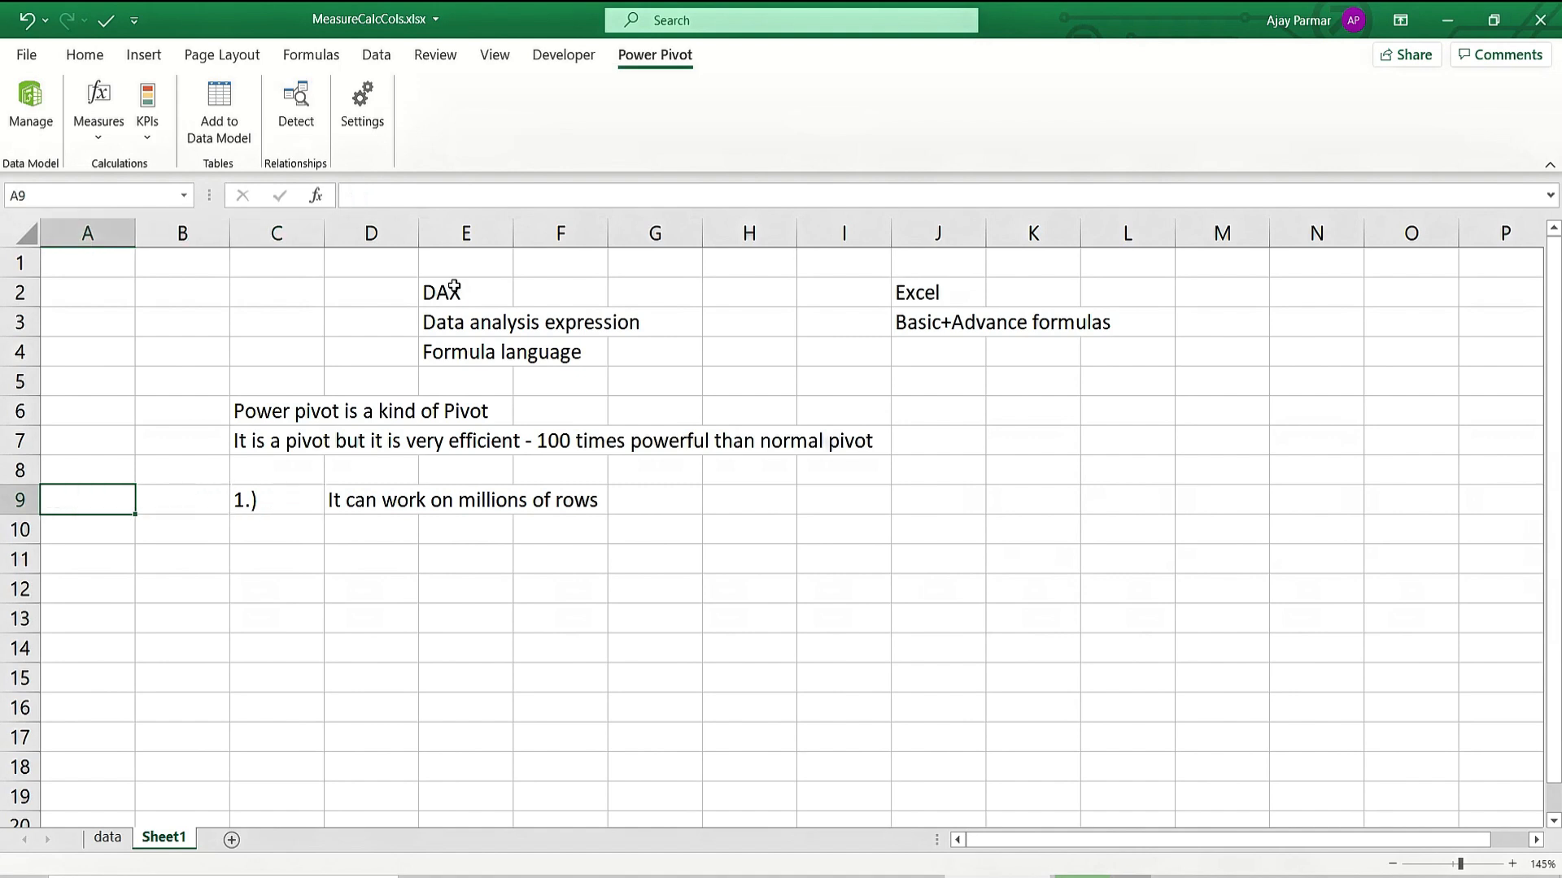
pyautogui.hotkey('ctrl', 'Down')
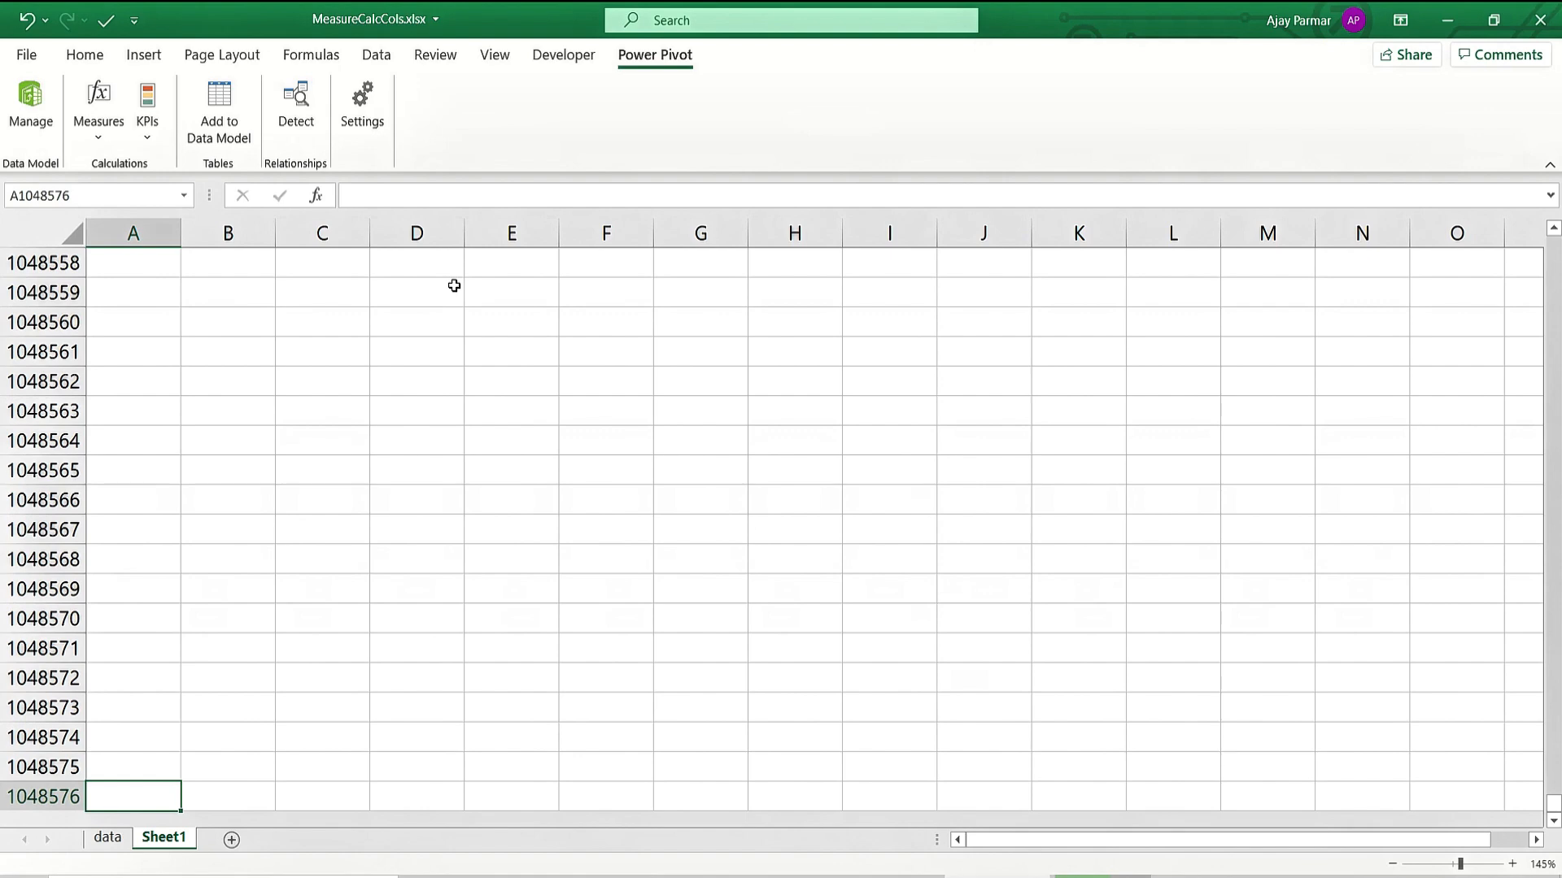
pyautogui.press('Up')
pyautogui.press('Up')
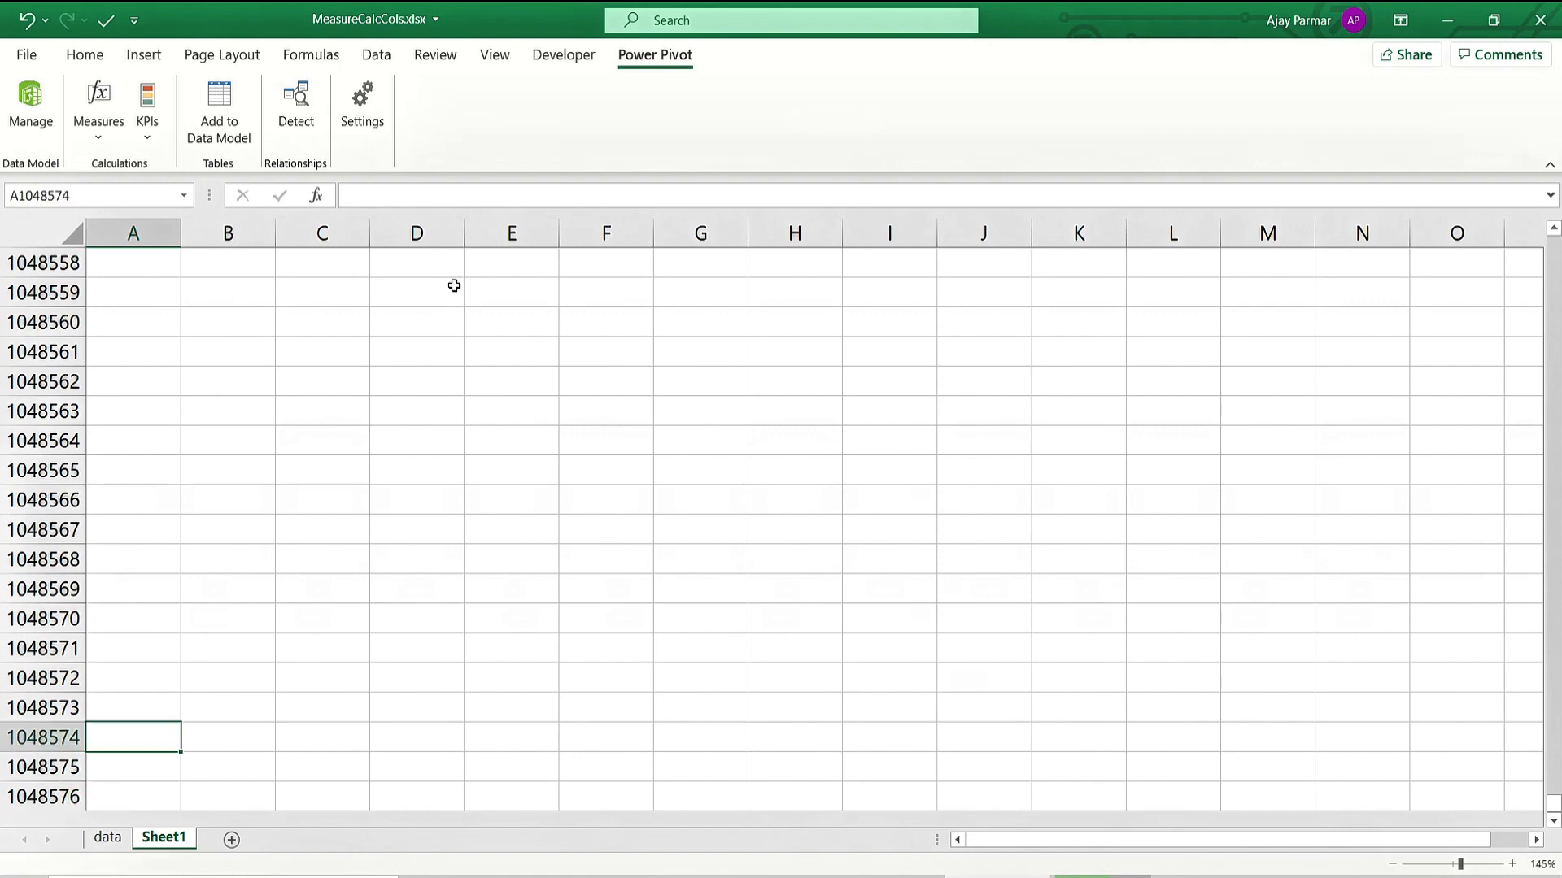
pyautogui.press('Down')
pyautogui.press('Down')
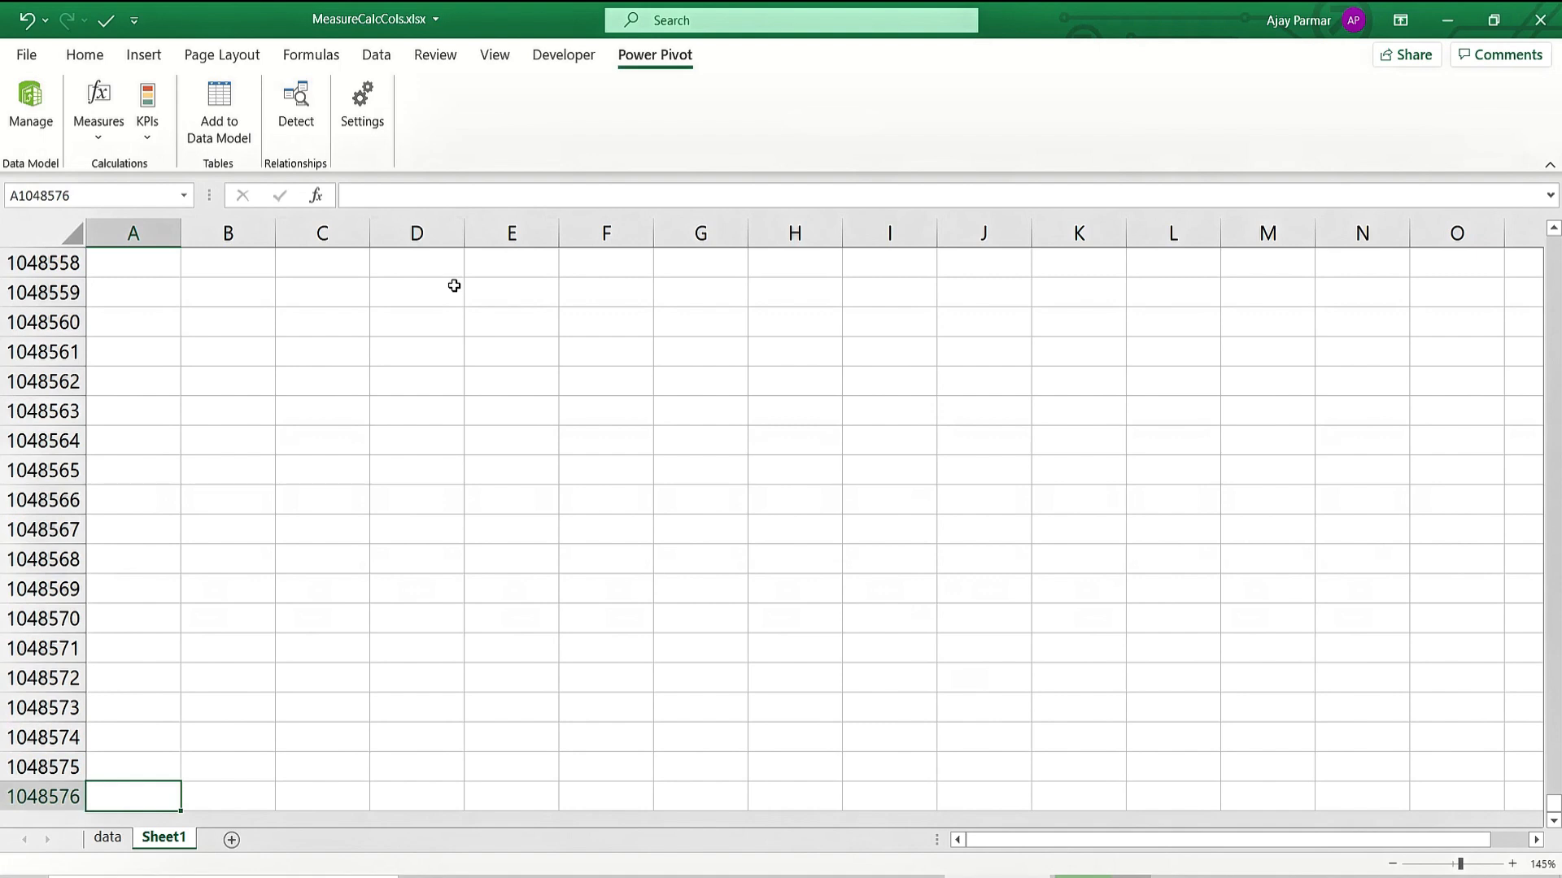
pyautogui.hotkey('ctrl', 'Up')
pyautogui.press('Right')
pyautogui.press('Right')
pyautogui.press('Right')
# Enter '2.)' in C10 and 'DAX' in D10.
pyautogui.press('Down')
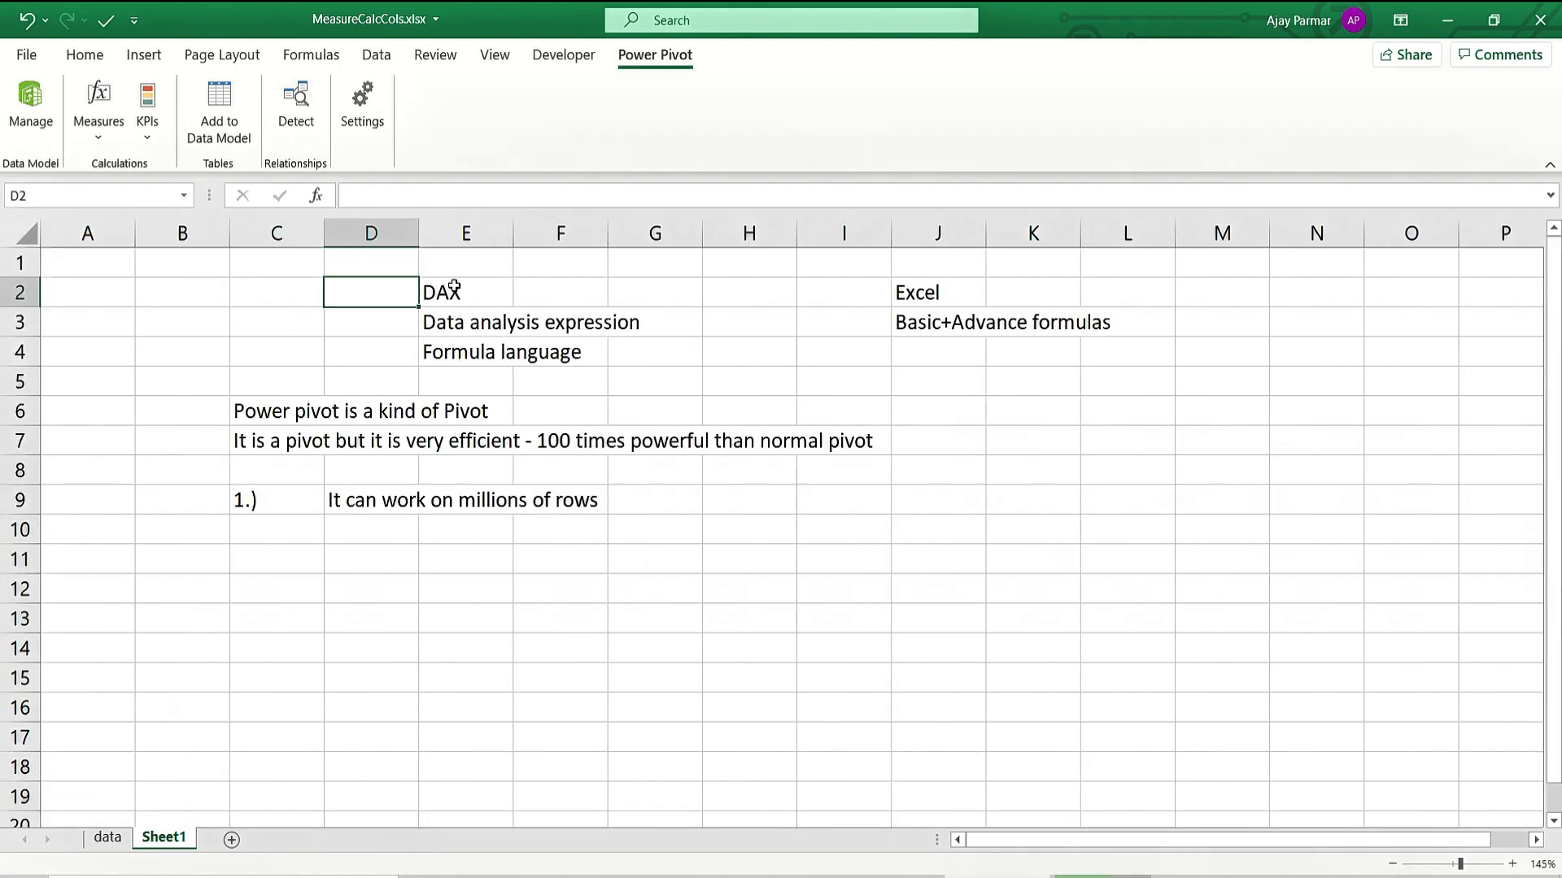
pyautogui.press('Down')
pyautogui.press('Down')
pyautogui.press('Down')
pyautogui.press('Down')
pyautogui.press('Down')
pyautogui.press('Down')
pyautogui.press('Down')
pyautogui.press('Down')
pyautogui.press('Left')
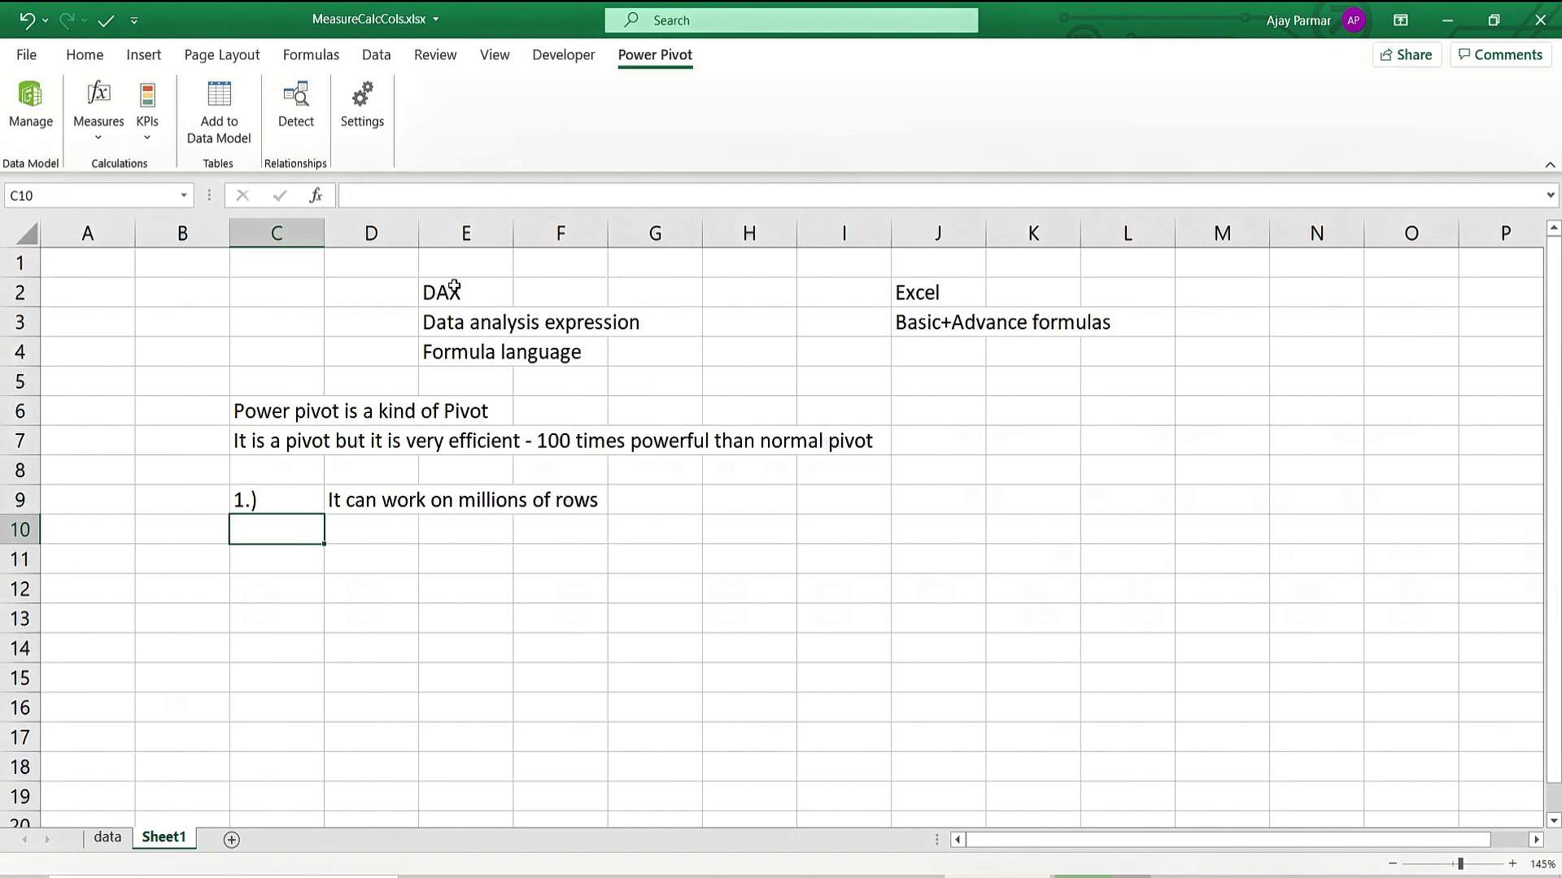
pyautogui.write('2.)')
pyautogui.press('Tab')
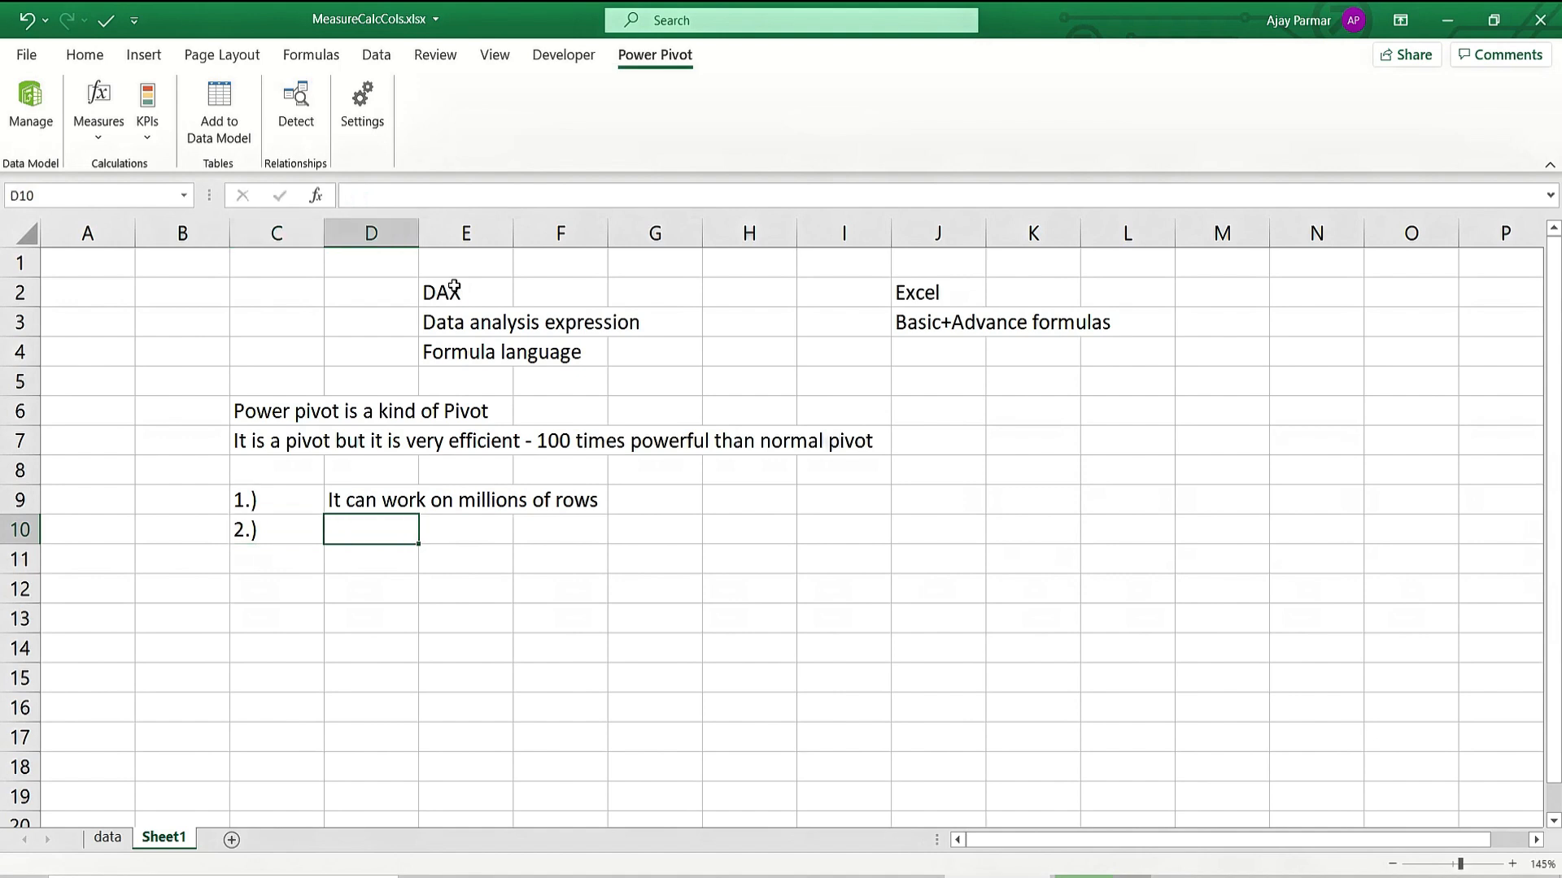
pyautogui.write('DAX')
pyautogui.press('Return')
pyautogui.press('Up')
pyautogui.click(931, 288)
pyautogui.press('Down')
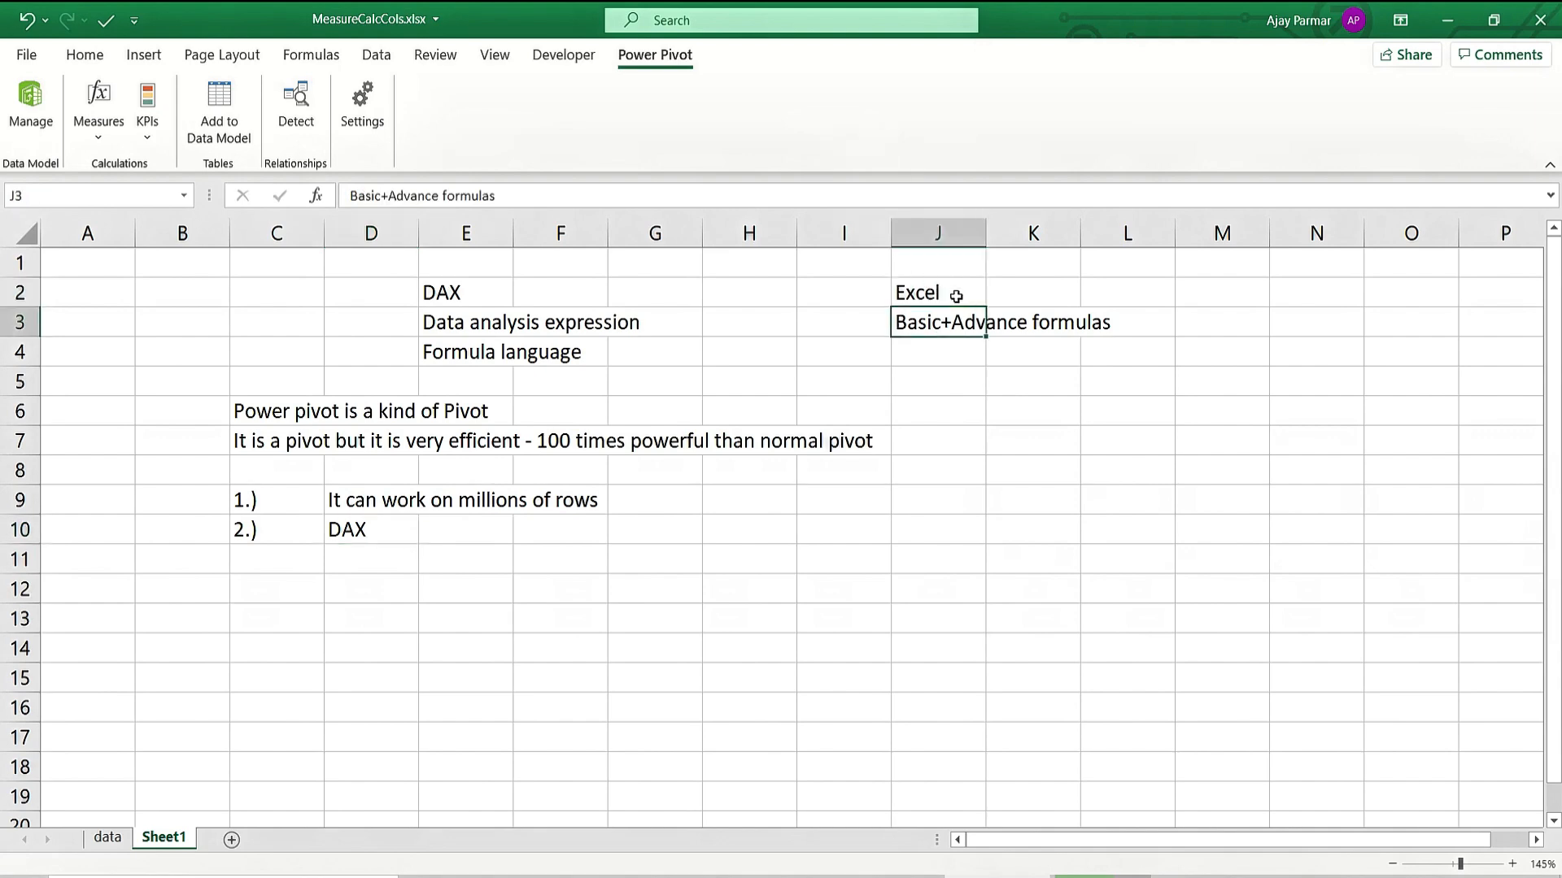
# Move the two Excel notes from J2:J3 to L2:L3.
pyautogui.click(956, 297)
pyautogui.hotkey('shift', 'Down')
pyautogui.hotkey('ctrl', 'x')
pyautogui.press('Right')
pyautogui.press('Right')
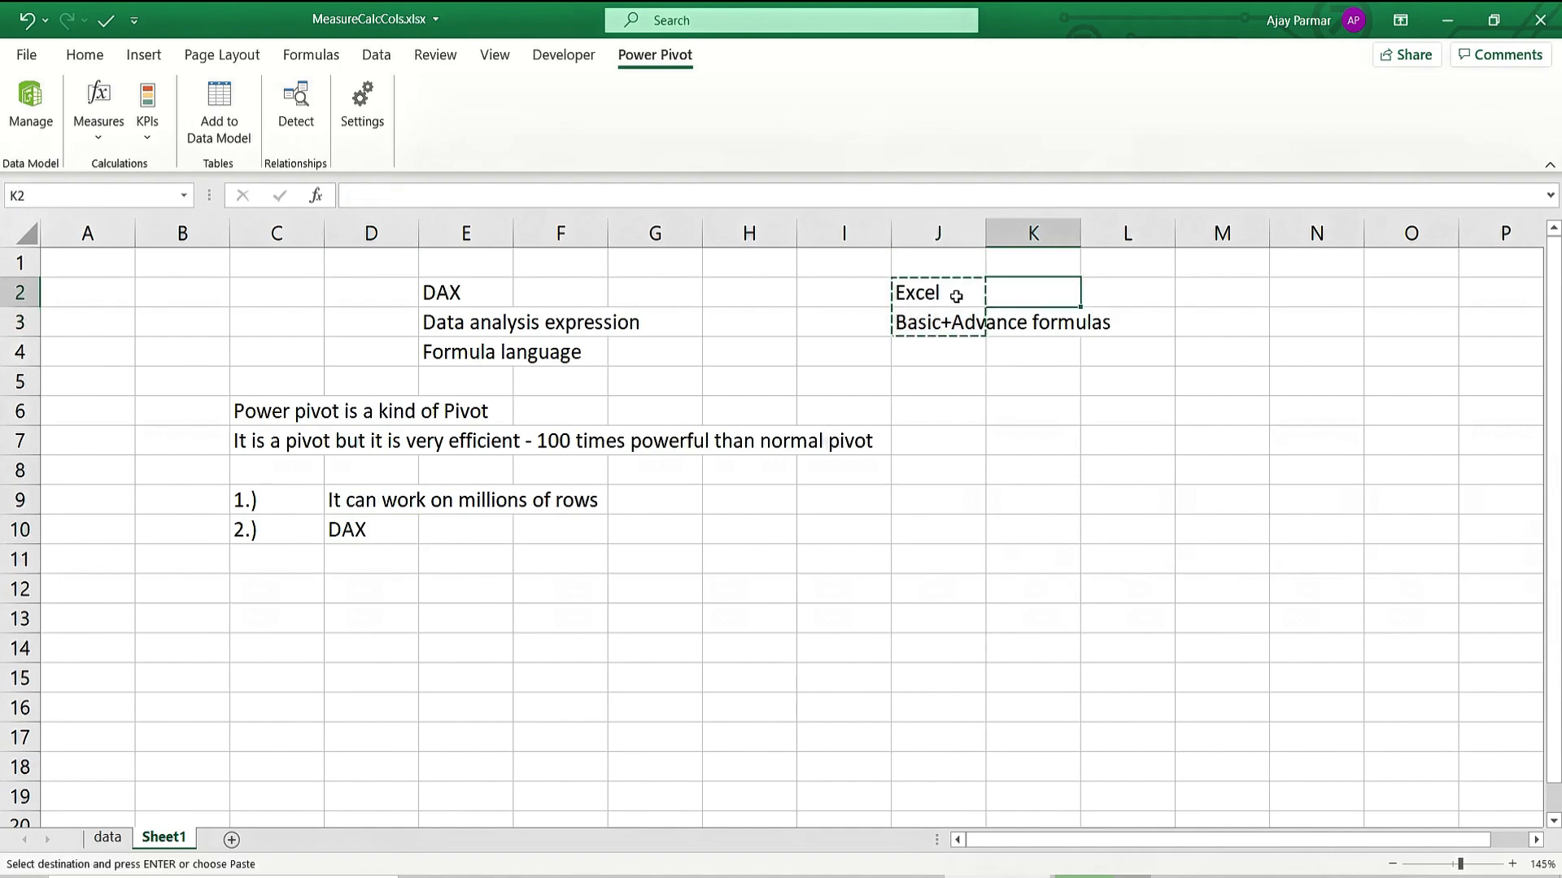
pyautogui.hotkey('ctrl', 'v')
pyautogui.press('Down')
pyautogui.press('Down')
pyautogui.press('Down')
pyautogui.press('Down')
pyautogui.press('Down')
pyautogui.press('Down')
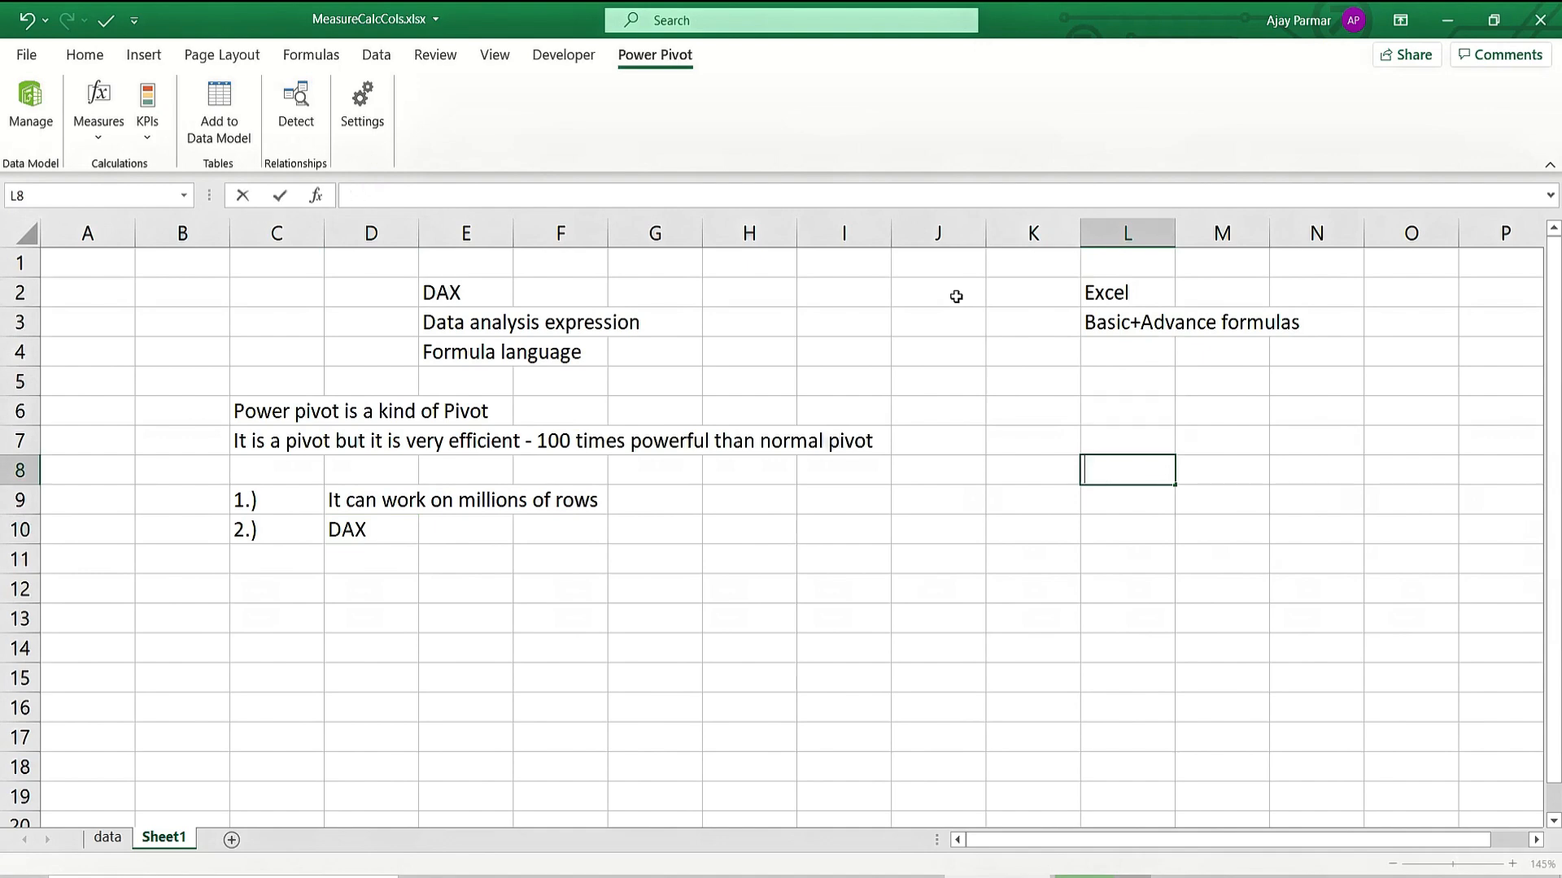
# Add the note 'Using already inbuilt' in L8.
pyautogui.write('Using alredy')
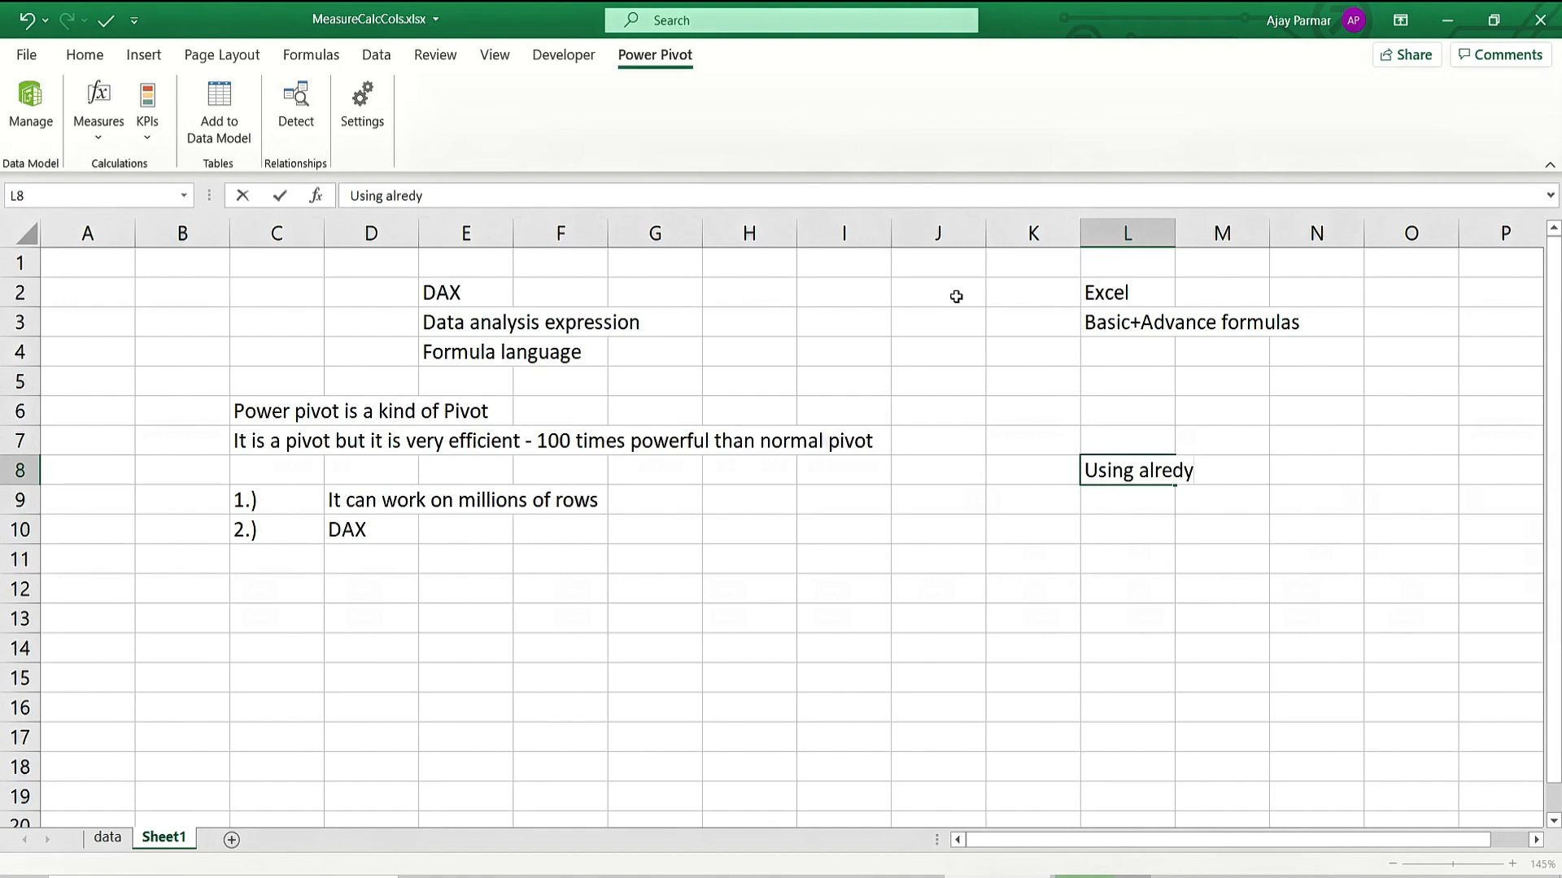
pyautogui.press('BackSpace')
pyautogui.press('BackSpace')
pyautogui.write('ay')
pyautogui.press('BackSpace')
pyautogui.write('dy inblu')
pyautogui.press('BackSpace')
pyautogui.write('uilt')
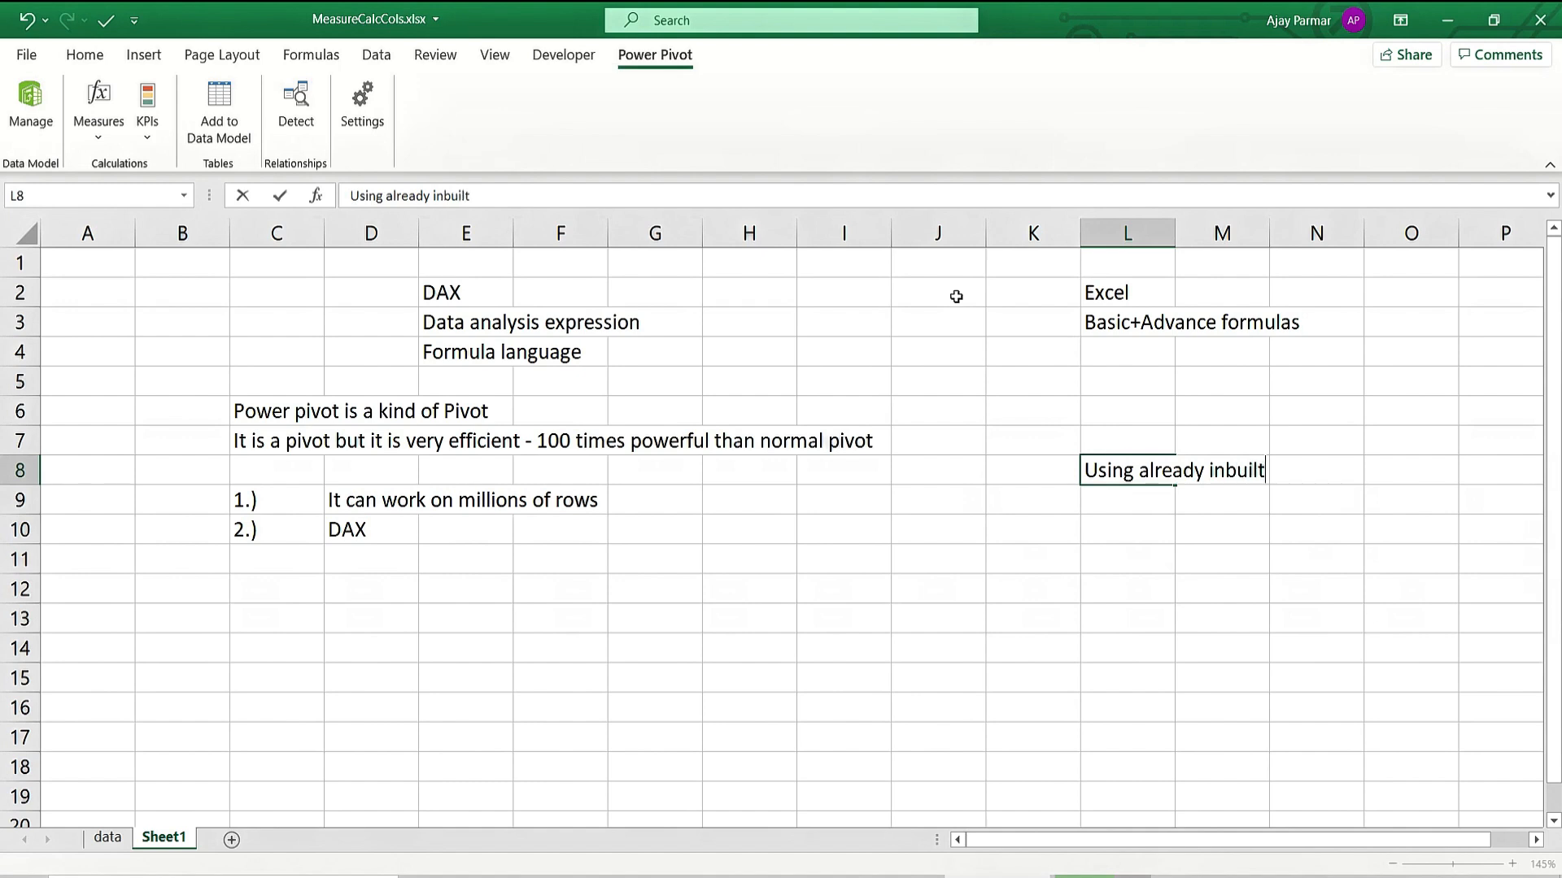
pyautogui.press('Return')
# Add the note 'analysis - the more deeper' under DAX in D11.
pyautogui.press('Left')
pyautogui.press('Left')
pyautogui.press('Left')
pyautogui.press('Left')
pyautogui.press('Left')
pyautogui.press('Left')
pyautogui.press('Left')
pyautogui.press('Left')
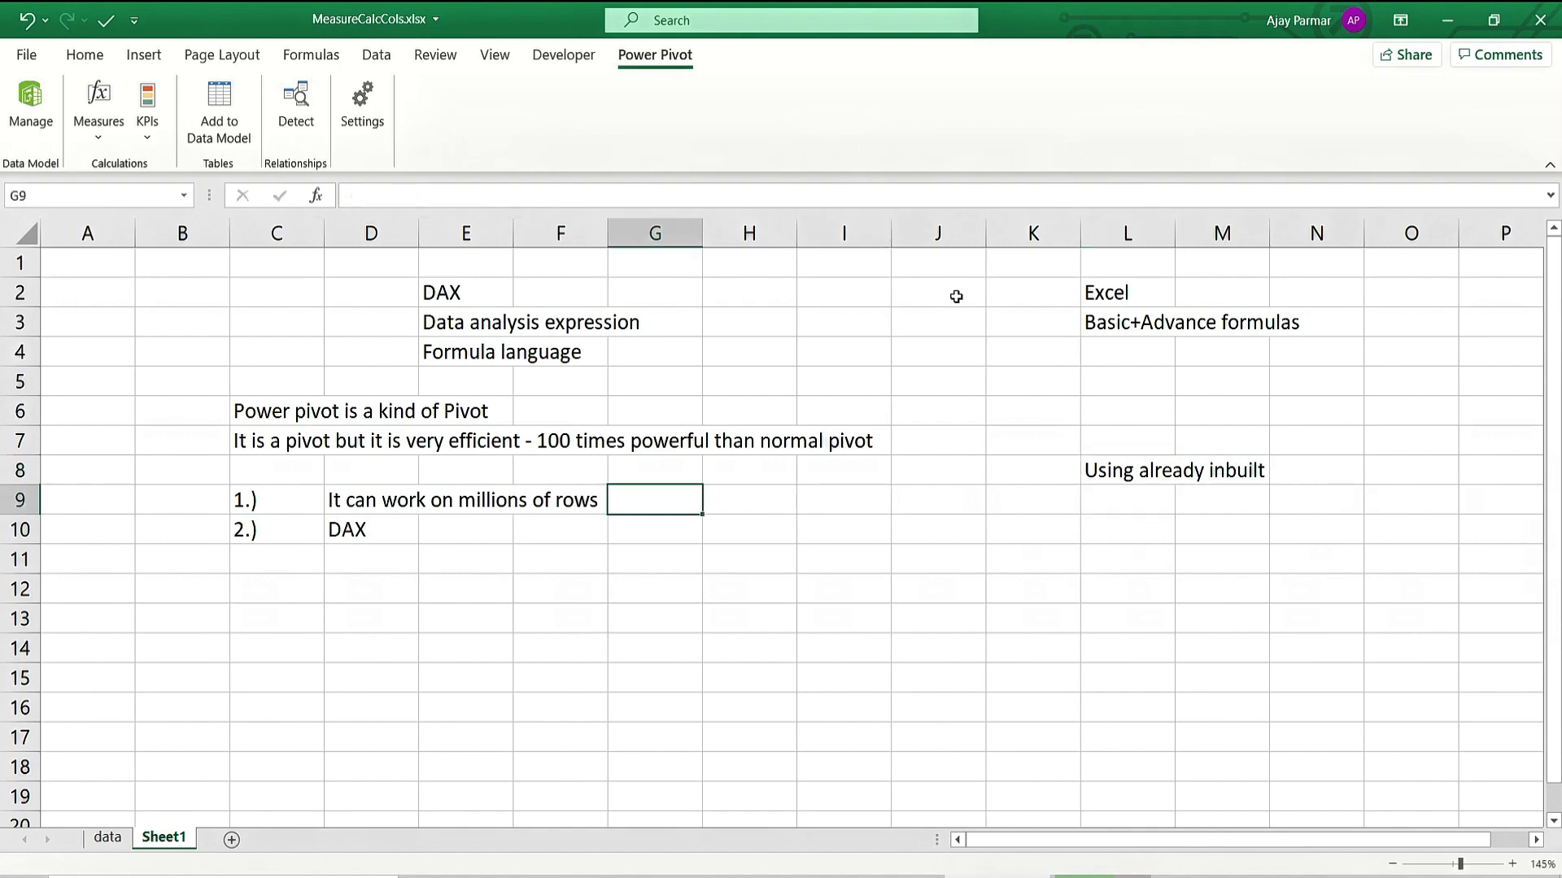
pyautogui.press('Down')
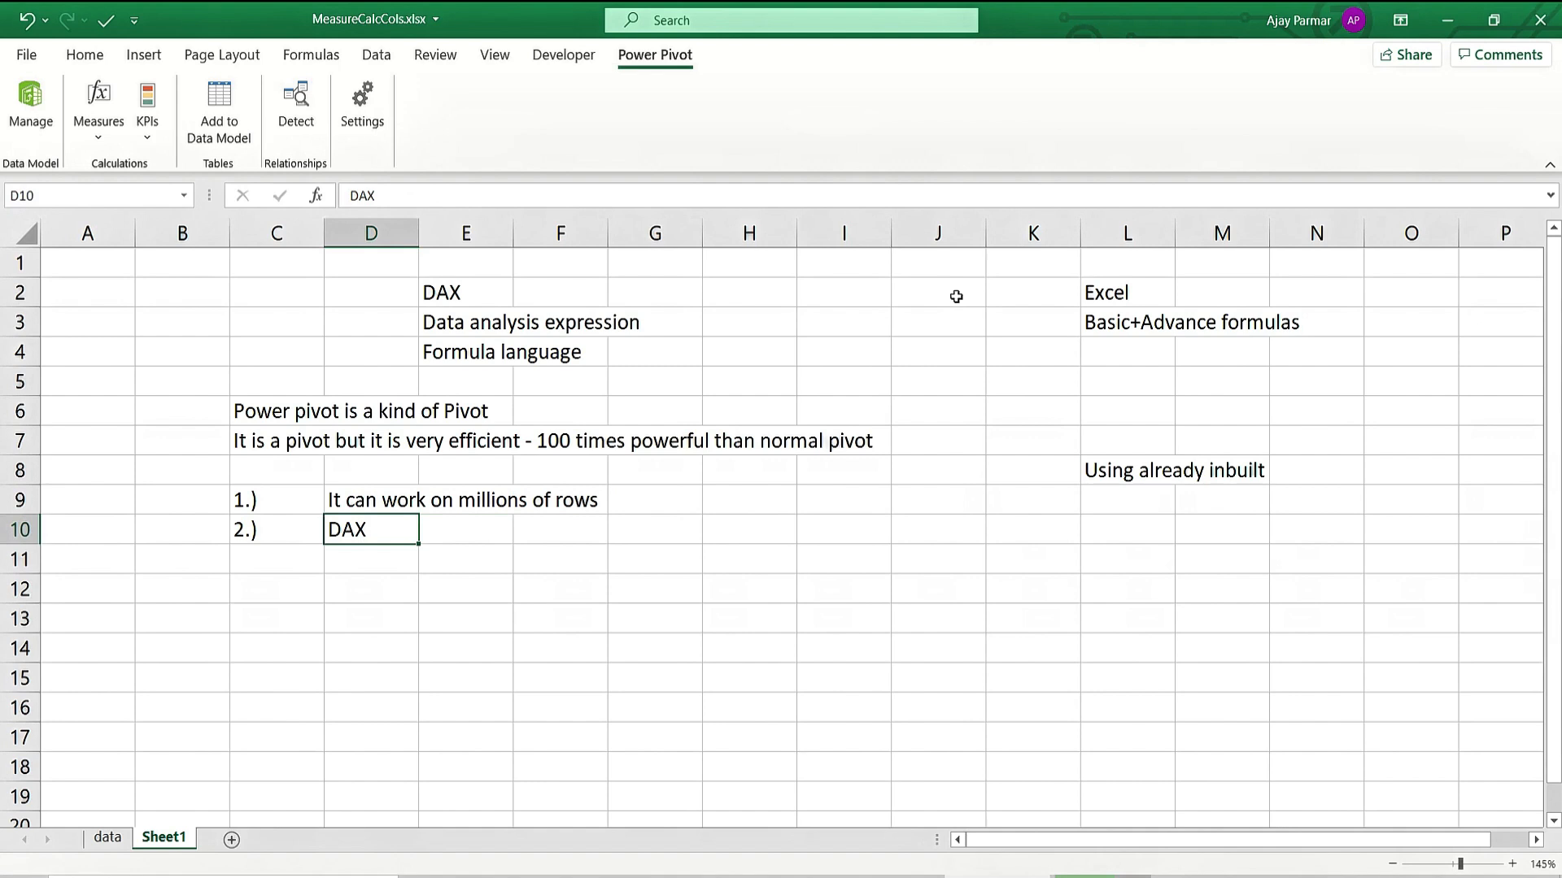
pyautogui.press('Return')
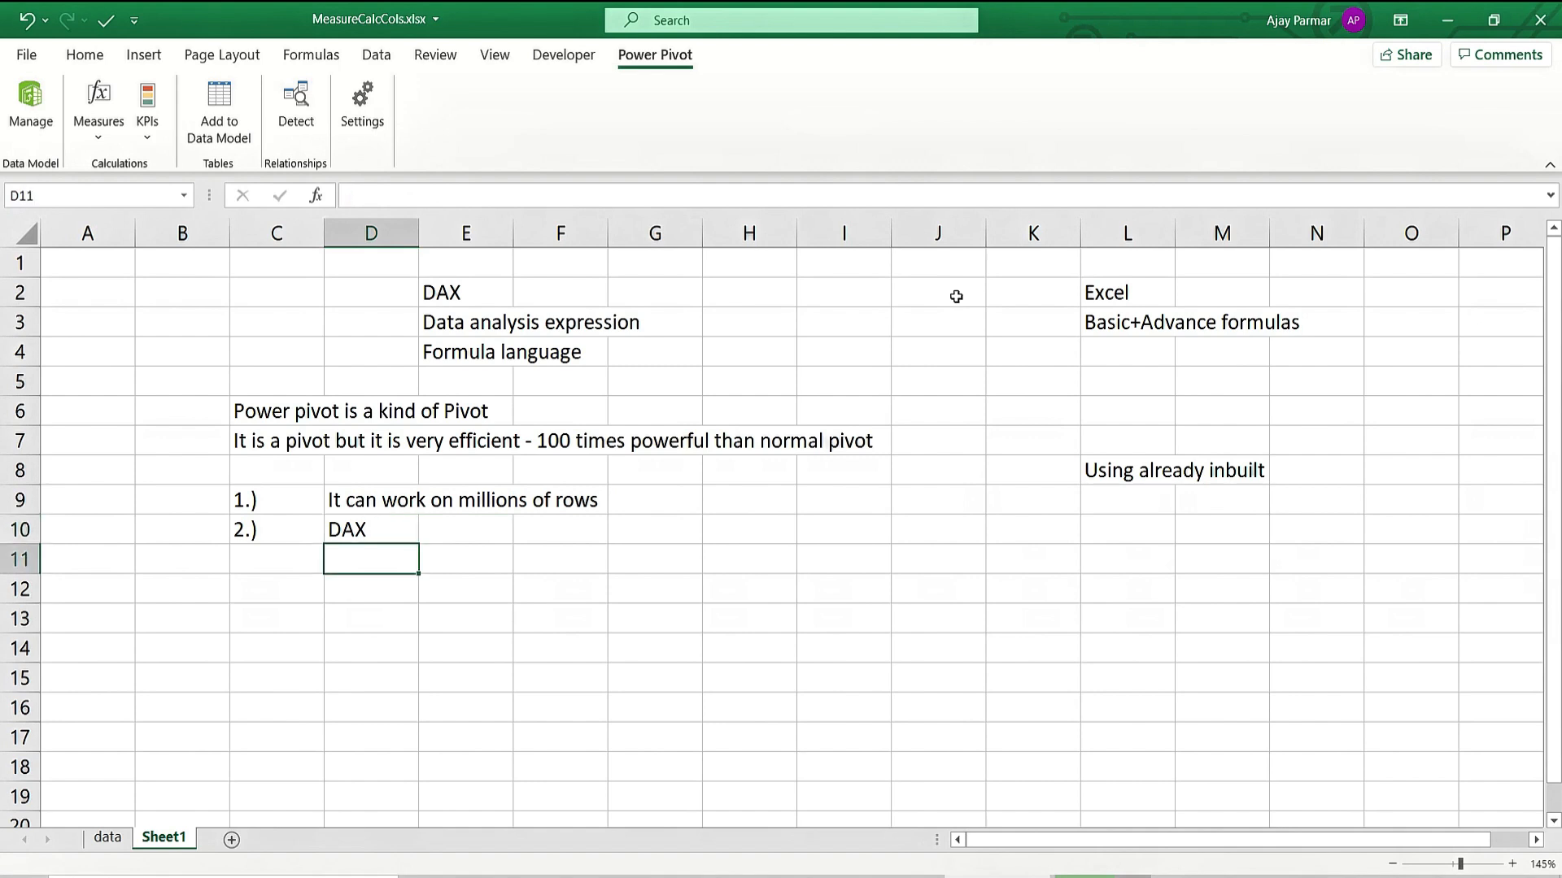
pyautogui.write('analy')
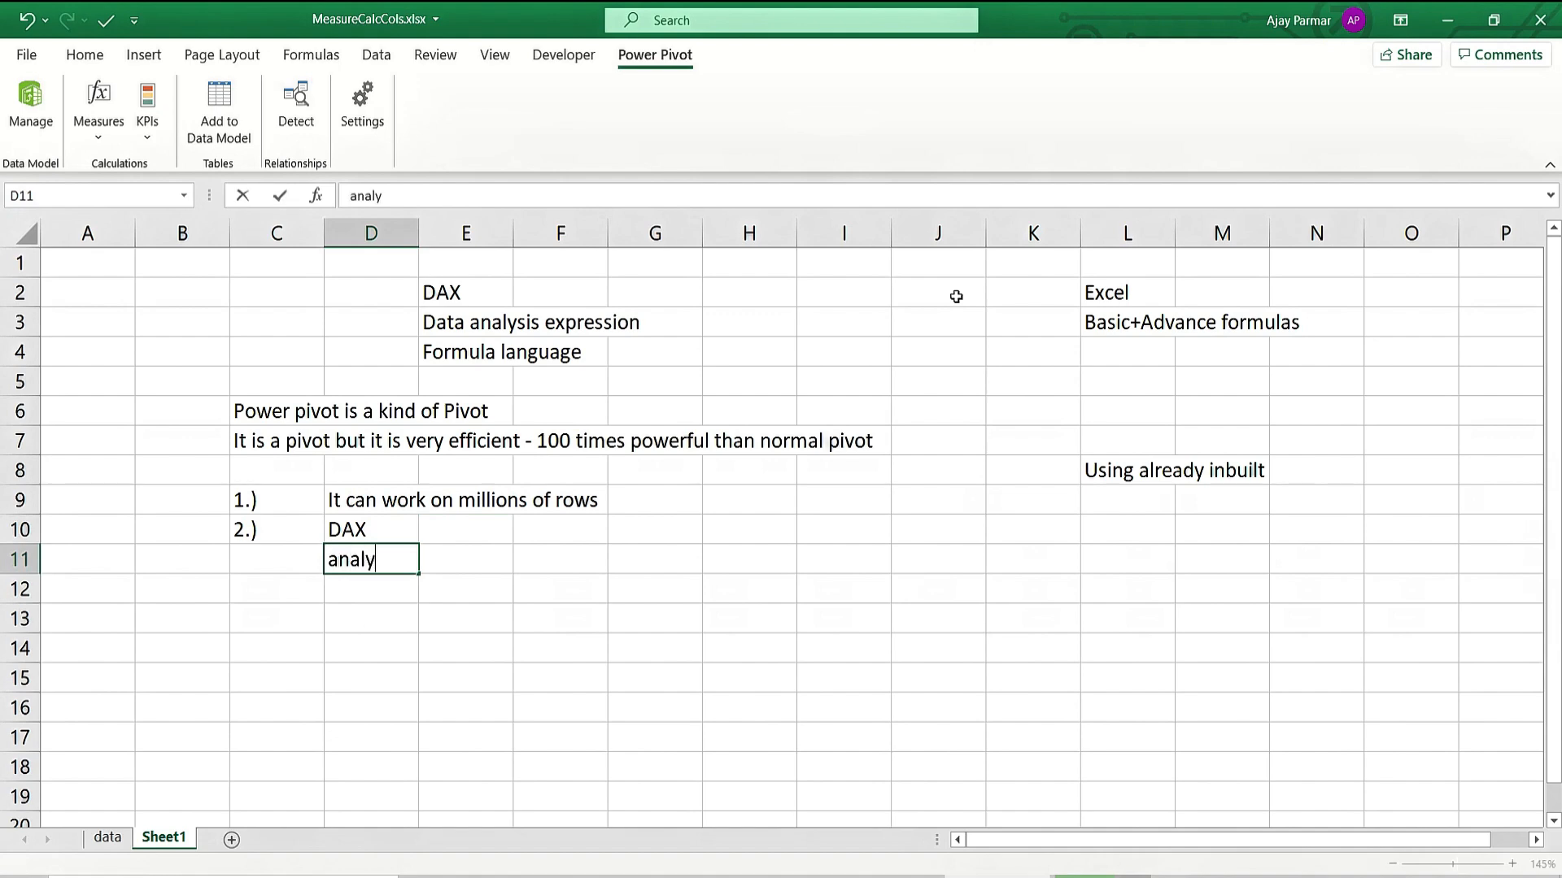
pyautogui.write('sis - the more')
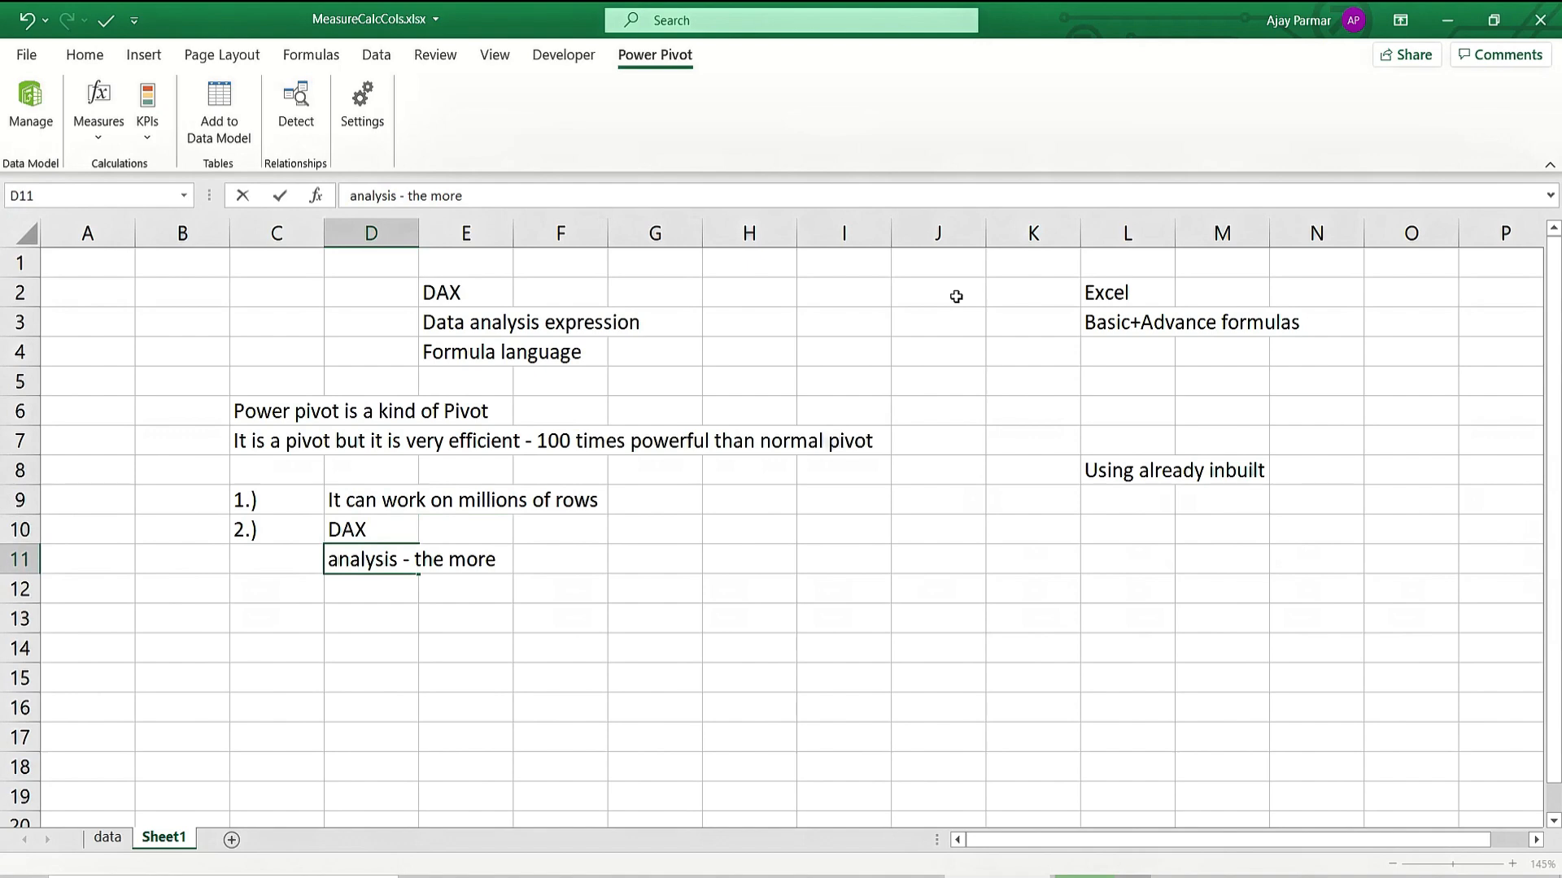
pyautogui.write(' deeper')
pyautogui.press('Return')
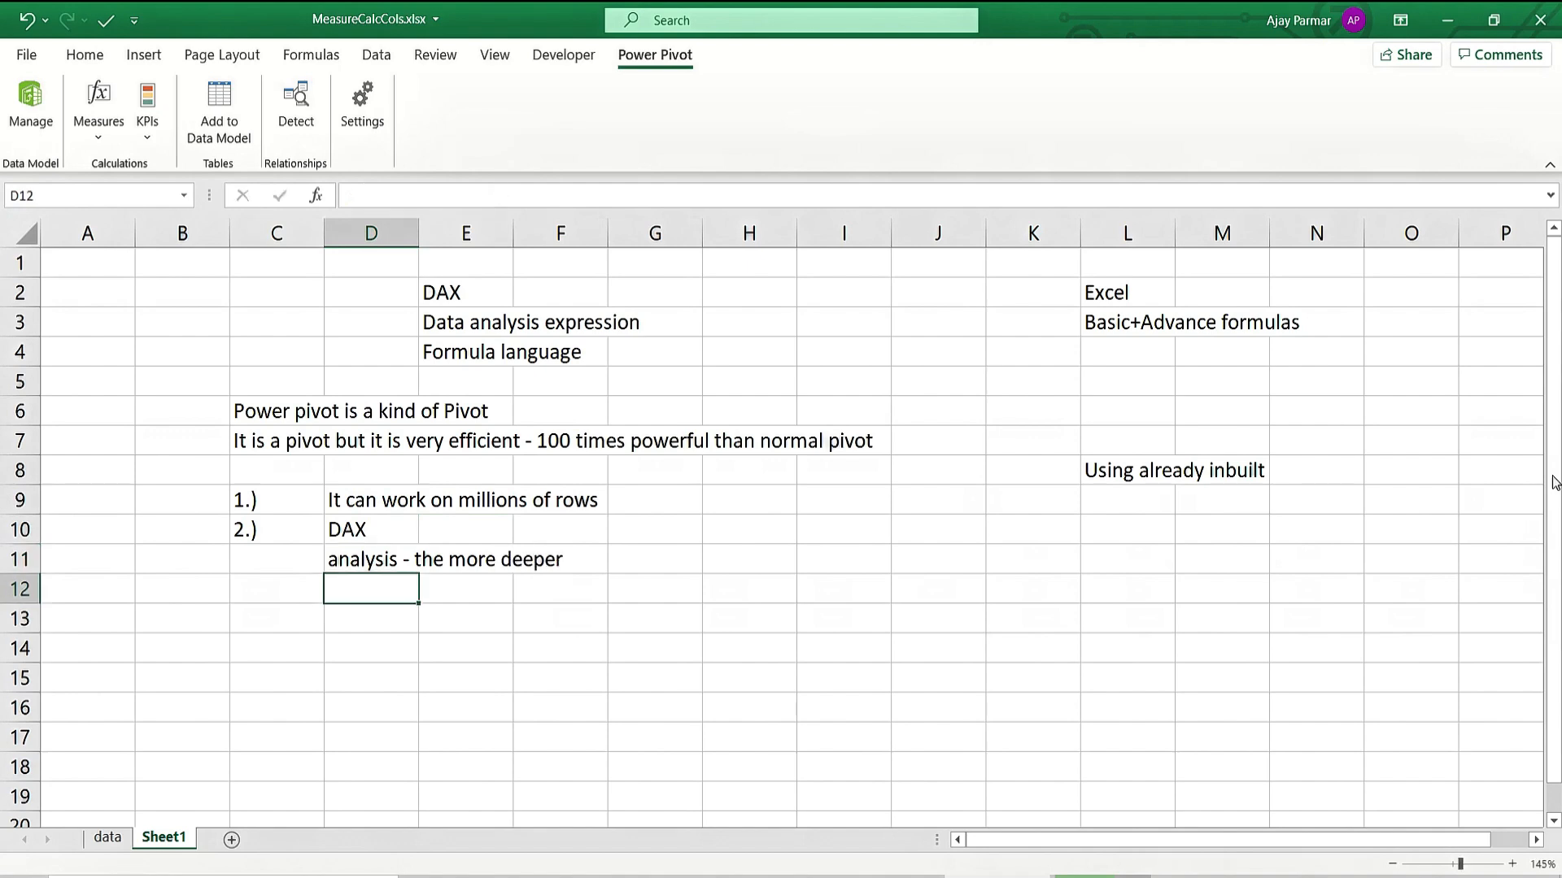
# Write the note 'calculated fields' in L9.
pyautogui.click(1146, 492)
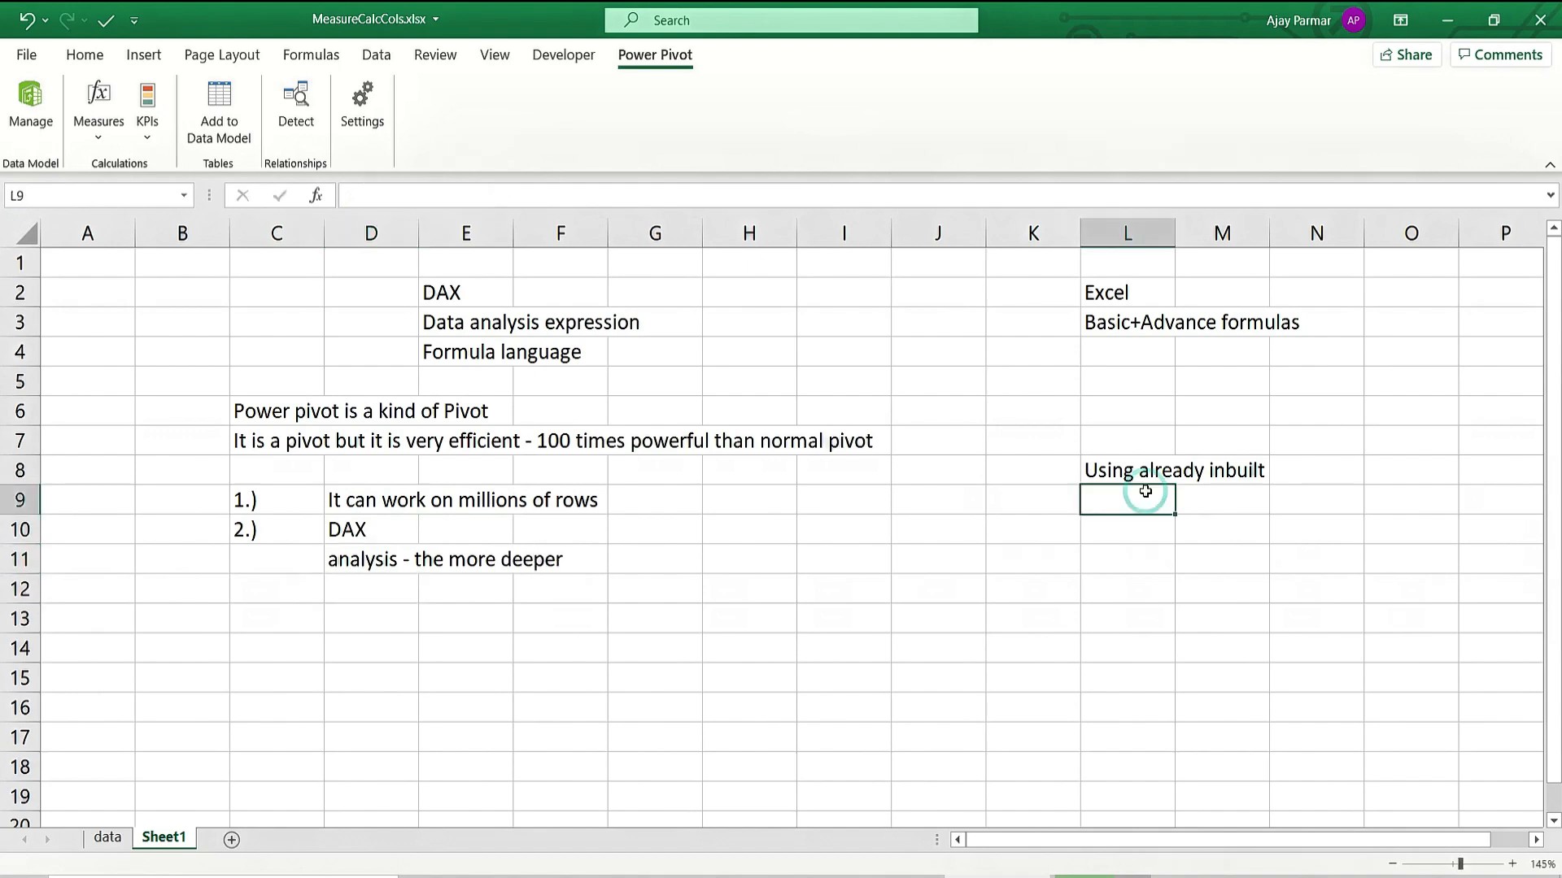
pyautogui.press('Down')
pyautogui.click(1145, 491)
pyautogui.press('Down')
pyautogui.click(1145, 491)
pyautogui.write('calculat')
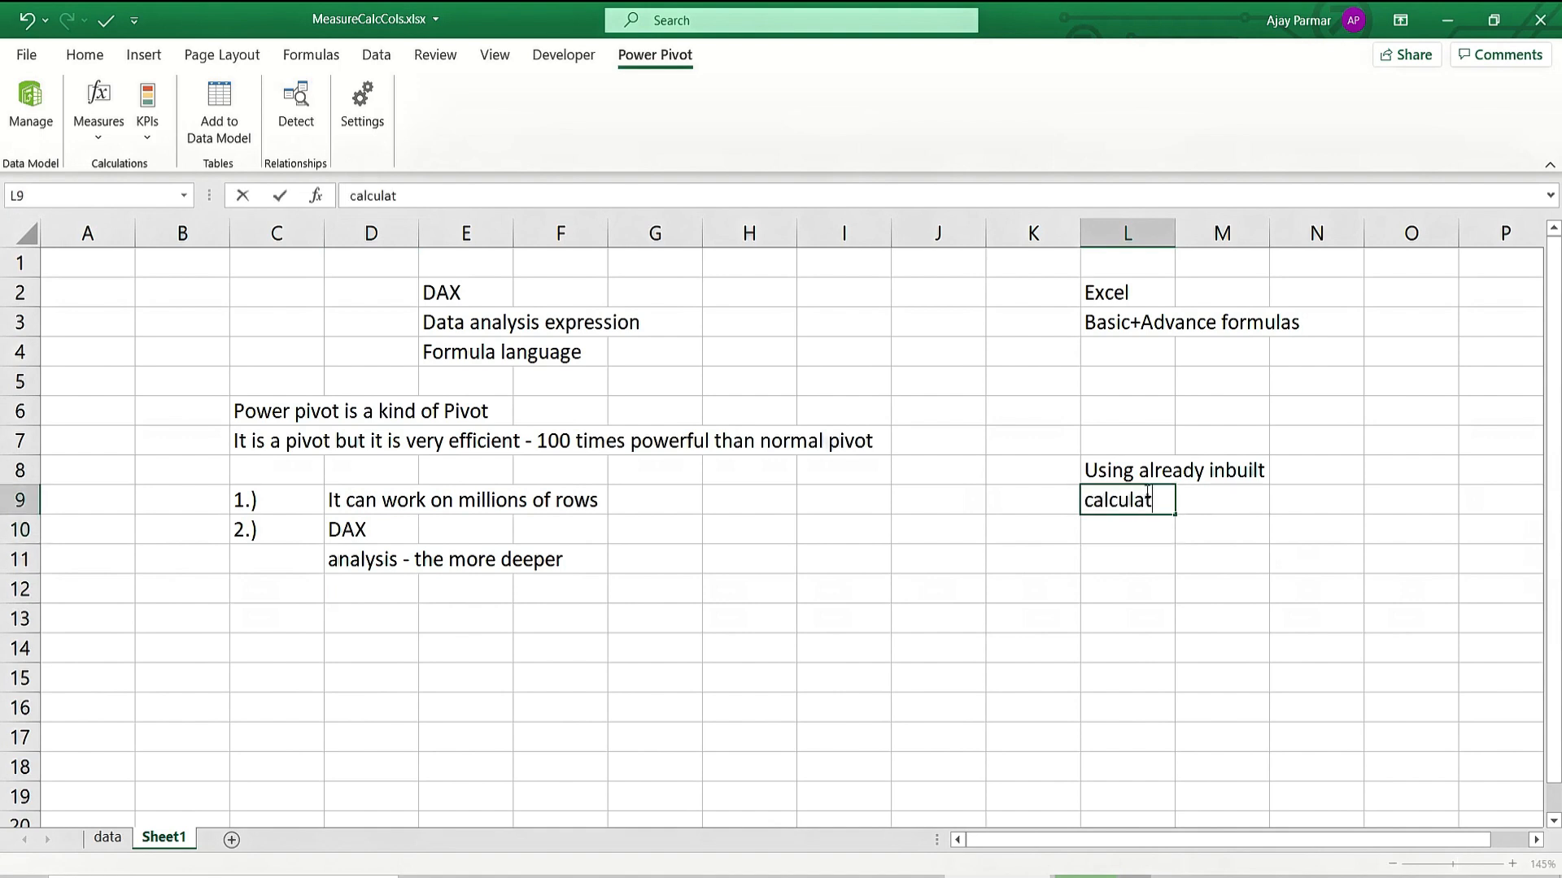
pyautogui.write('ed fields')
pyautogui.press('Return')
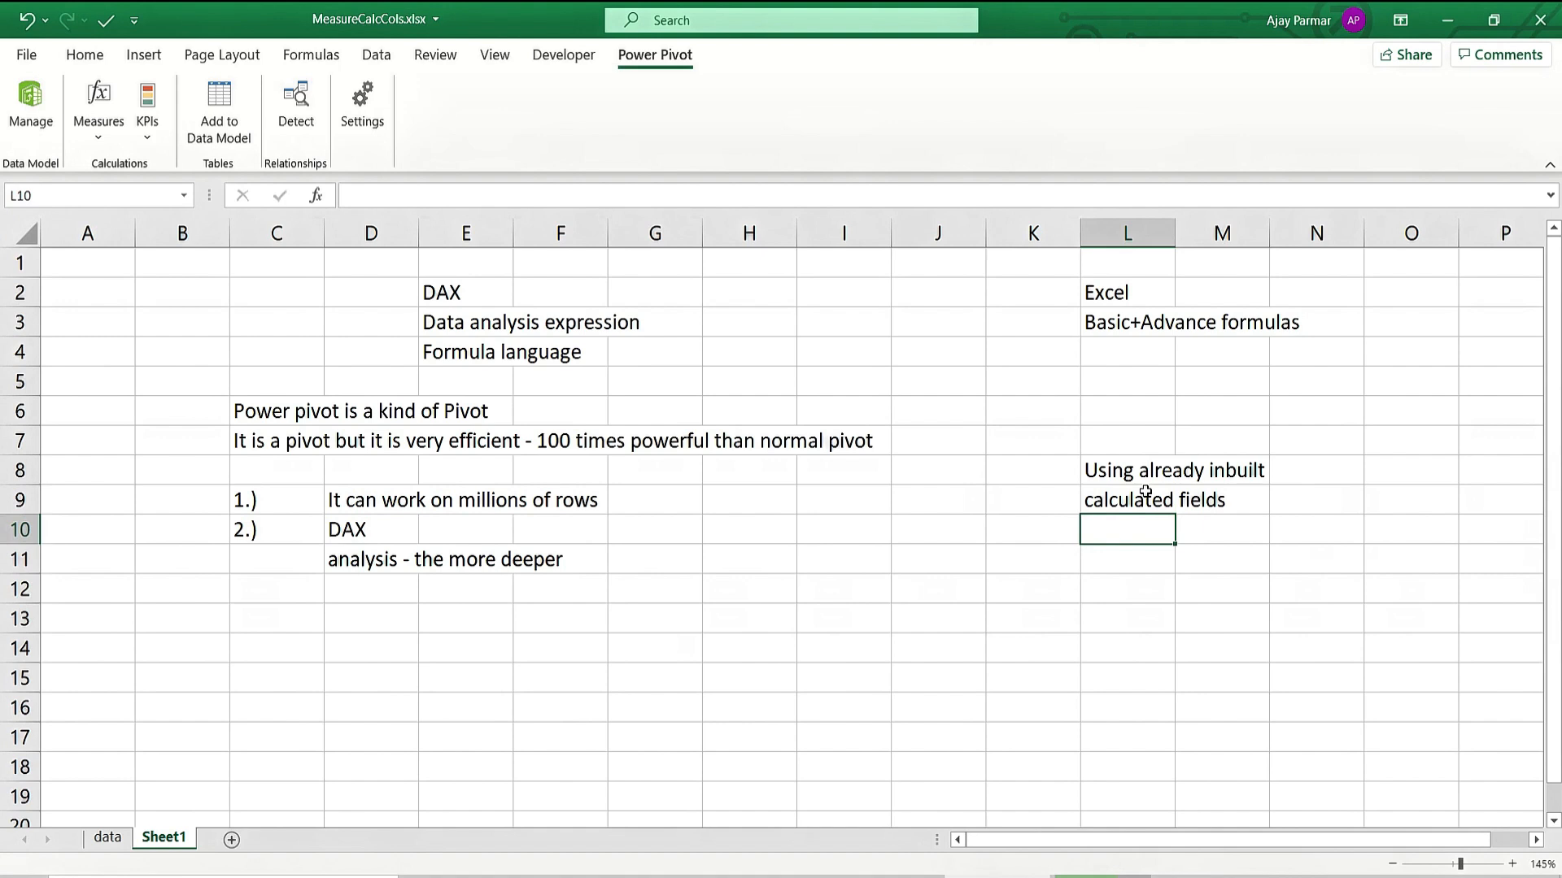
# Enter the word 'Normal' in L7.
pyautogui.click(1145, 491)
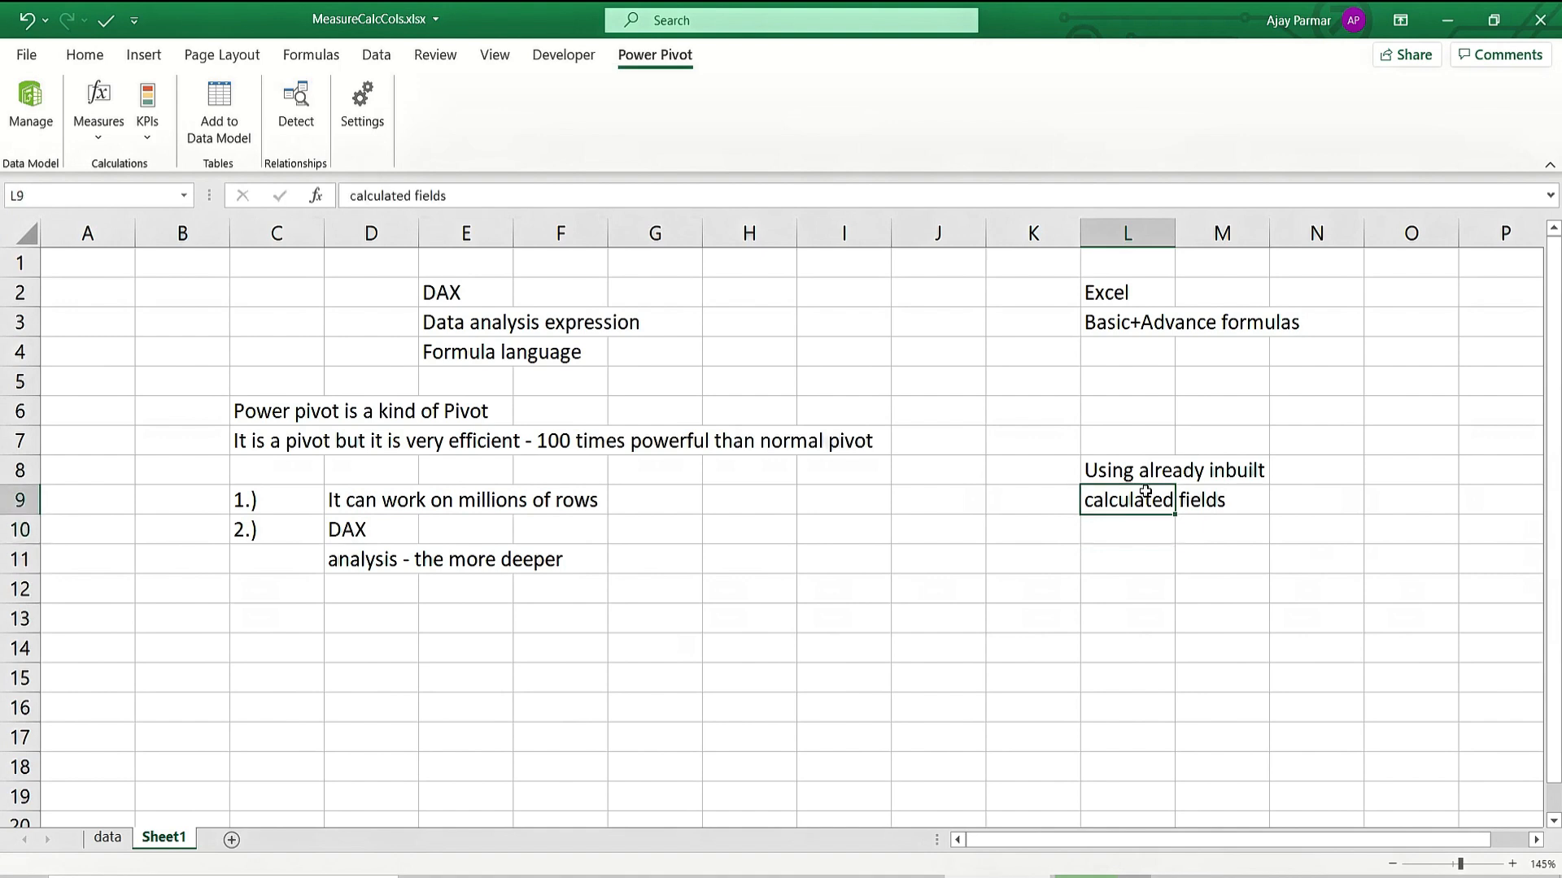
pyautogui.press('Down')
pyautogui.press('Up')
pyautogui.press('Up')
pyautogui.press('Up')
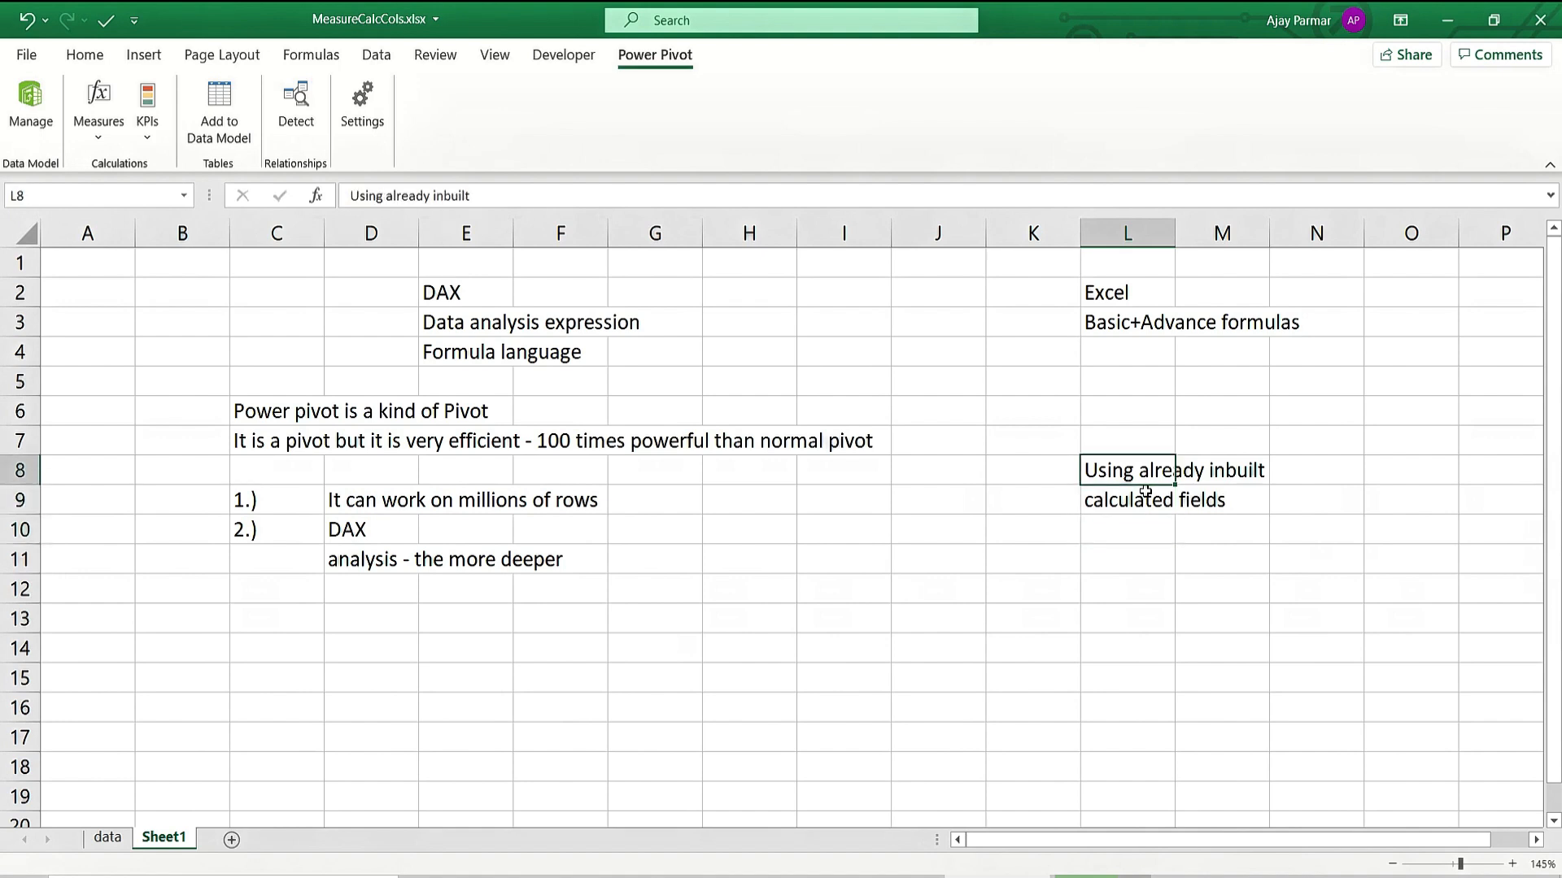
pyautogui.write('N')
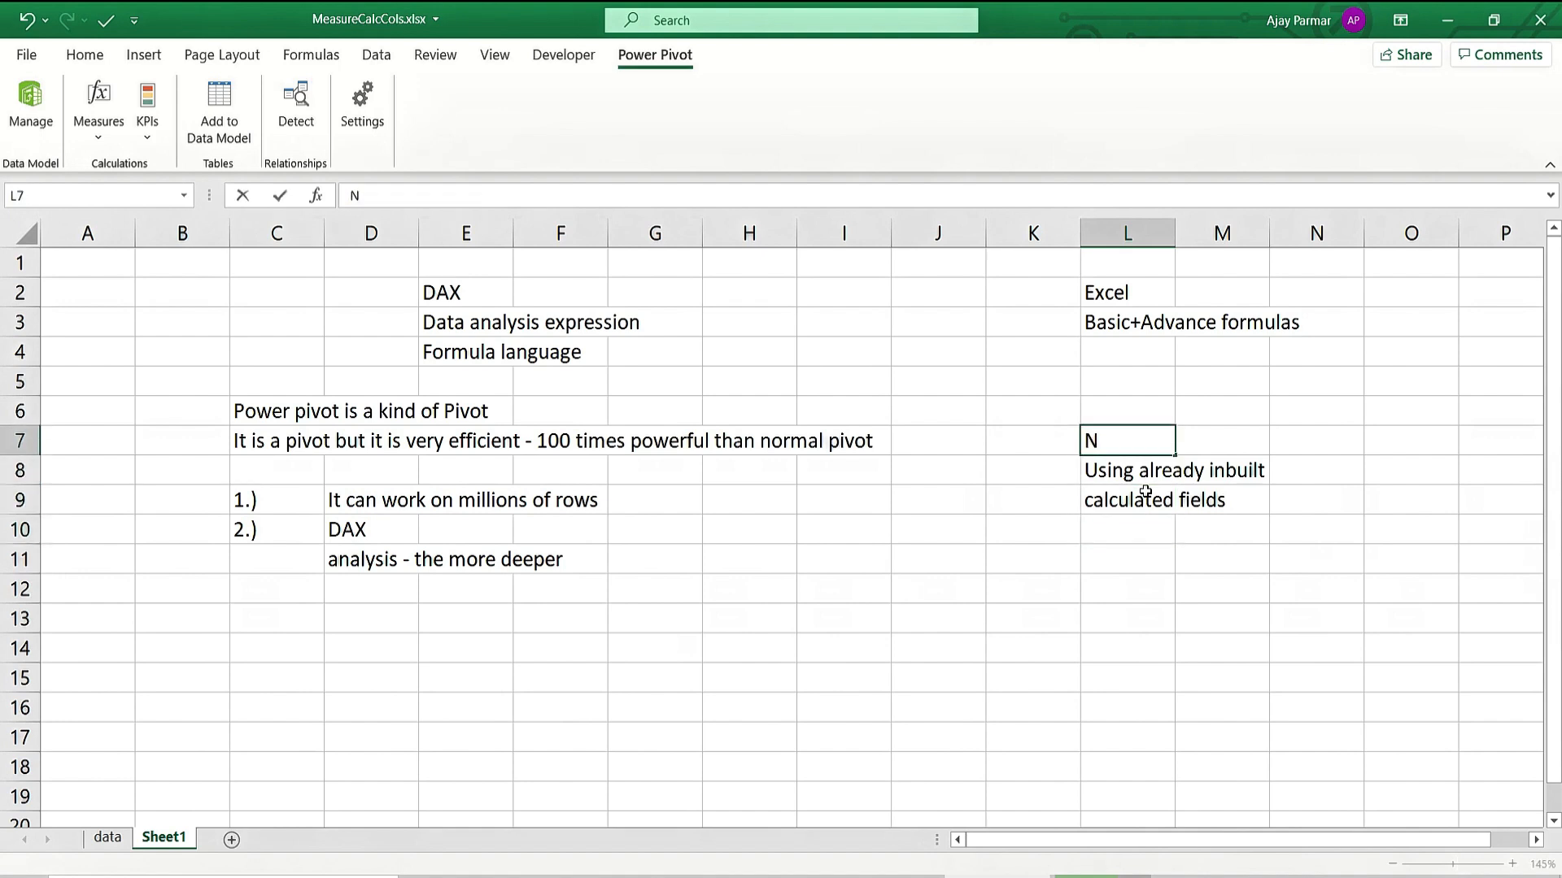
pyautogui.write('ormal')
pyautogui.press('Return')
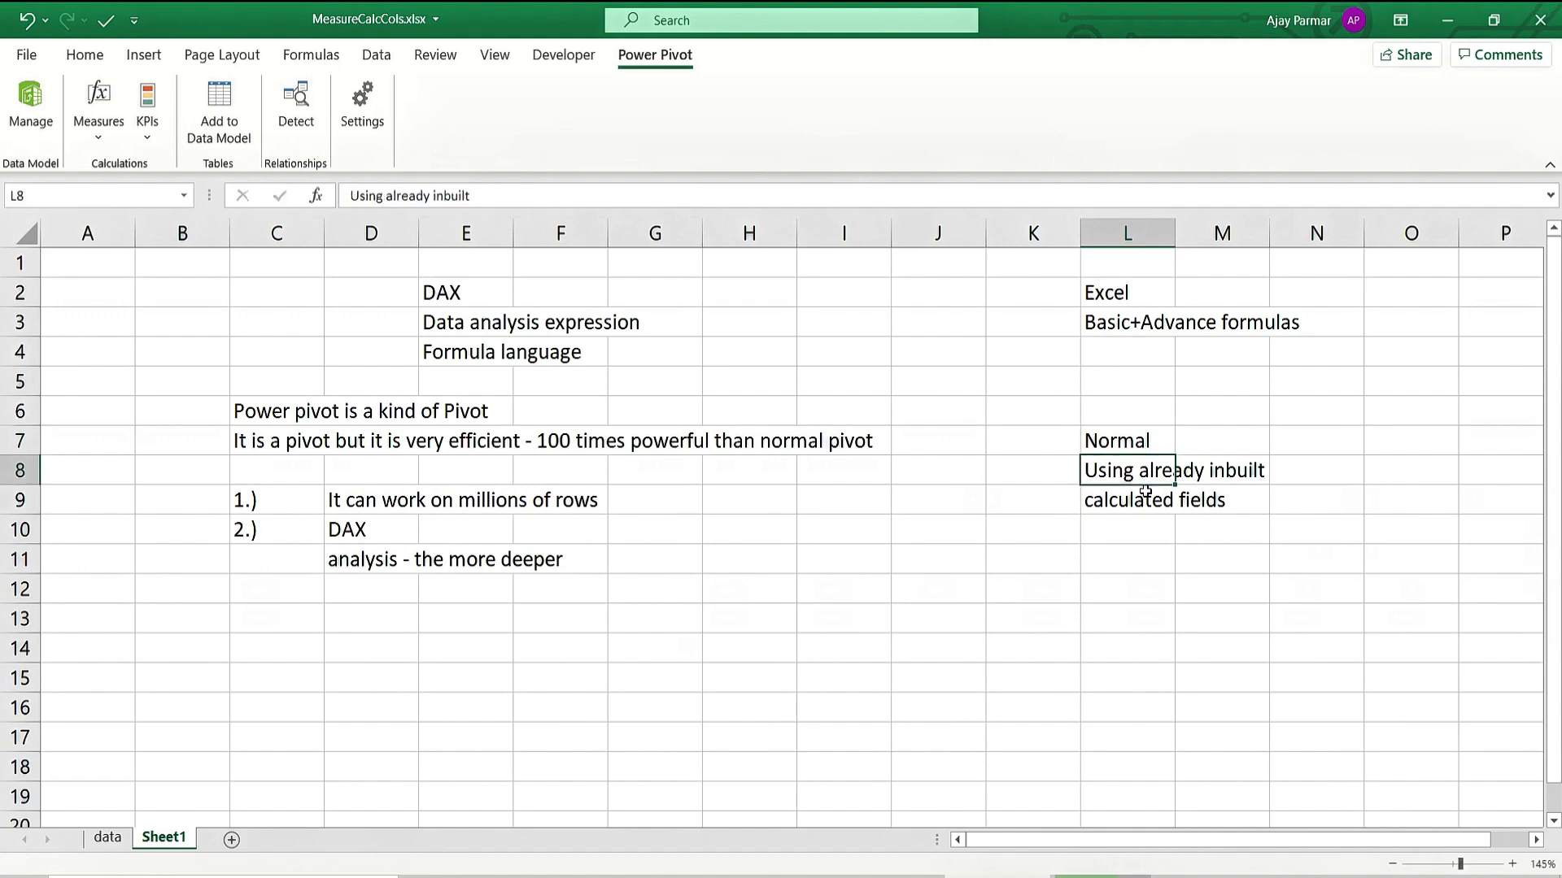
pyautogui.press('Up')
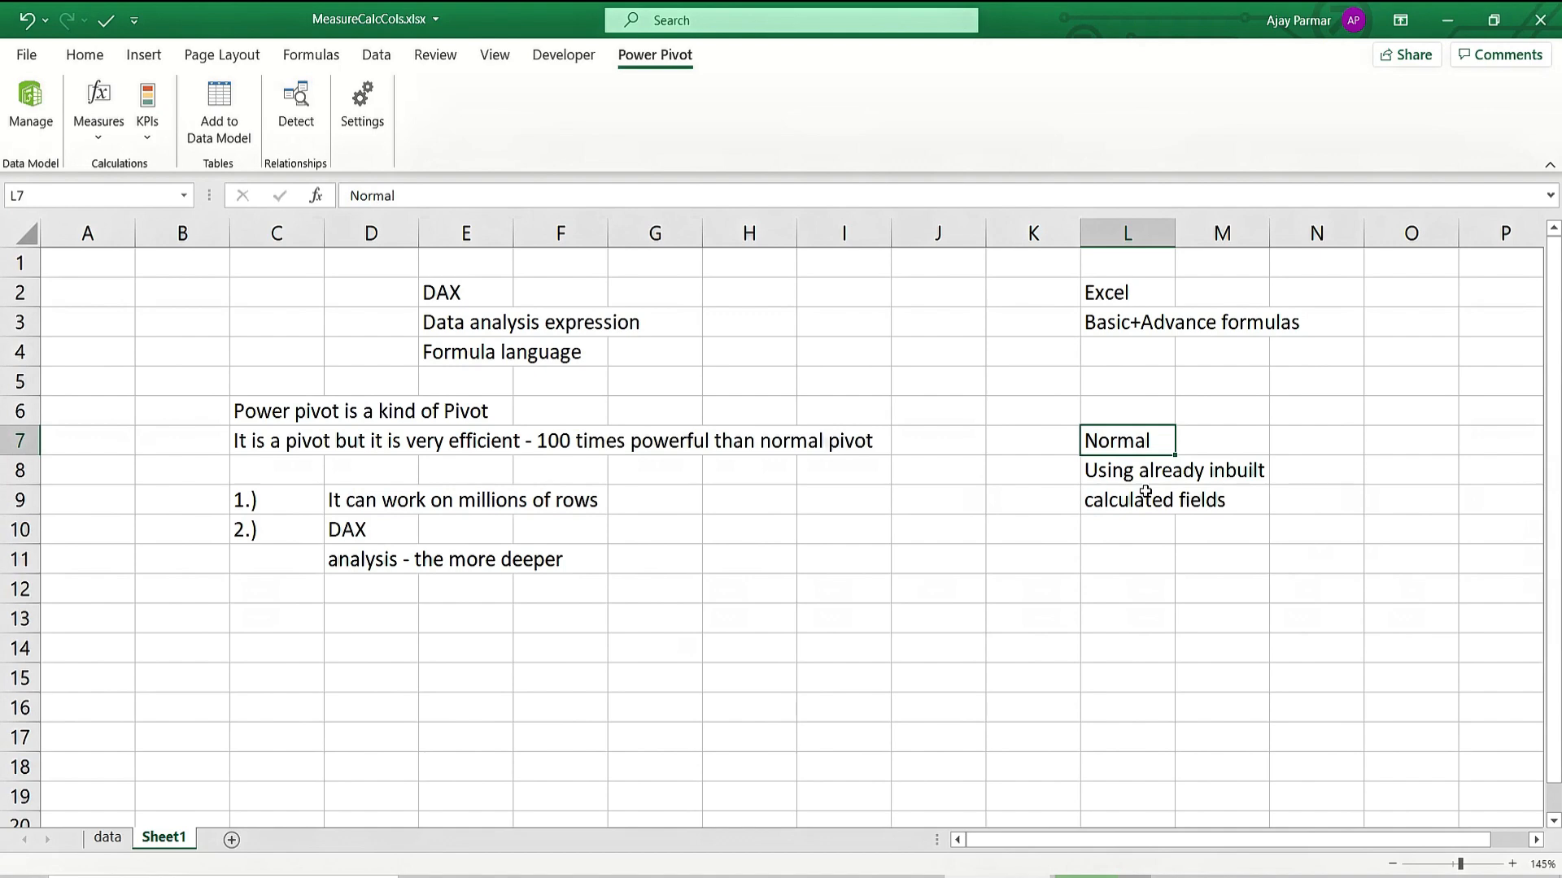
# Change the L7 heading to 'Normal Pivots' in the formula bar.
pyautogui.click(277, 411)
pyautogui.click(351, 547)
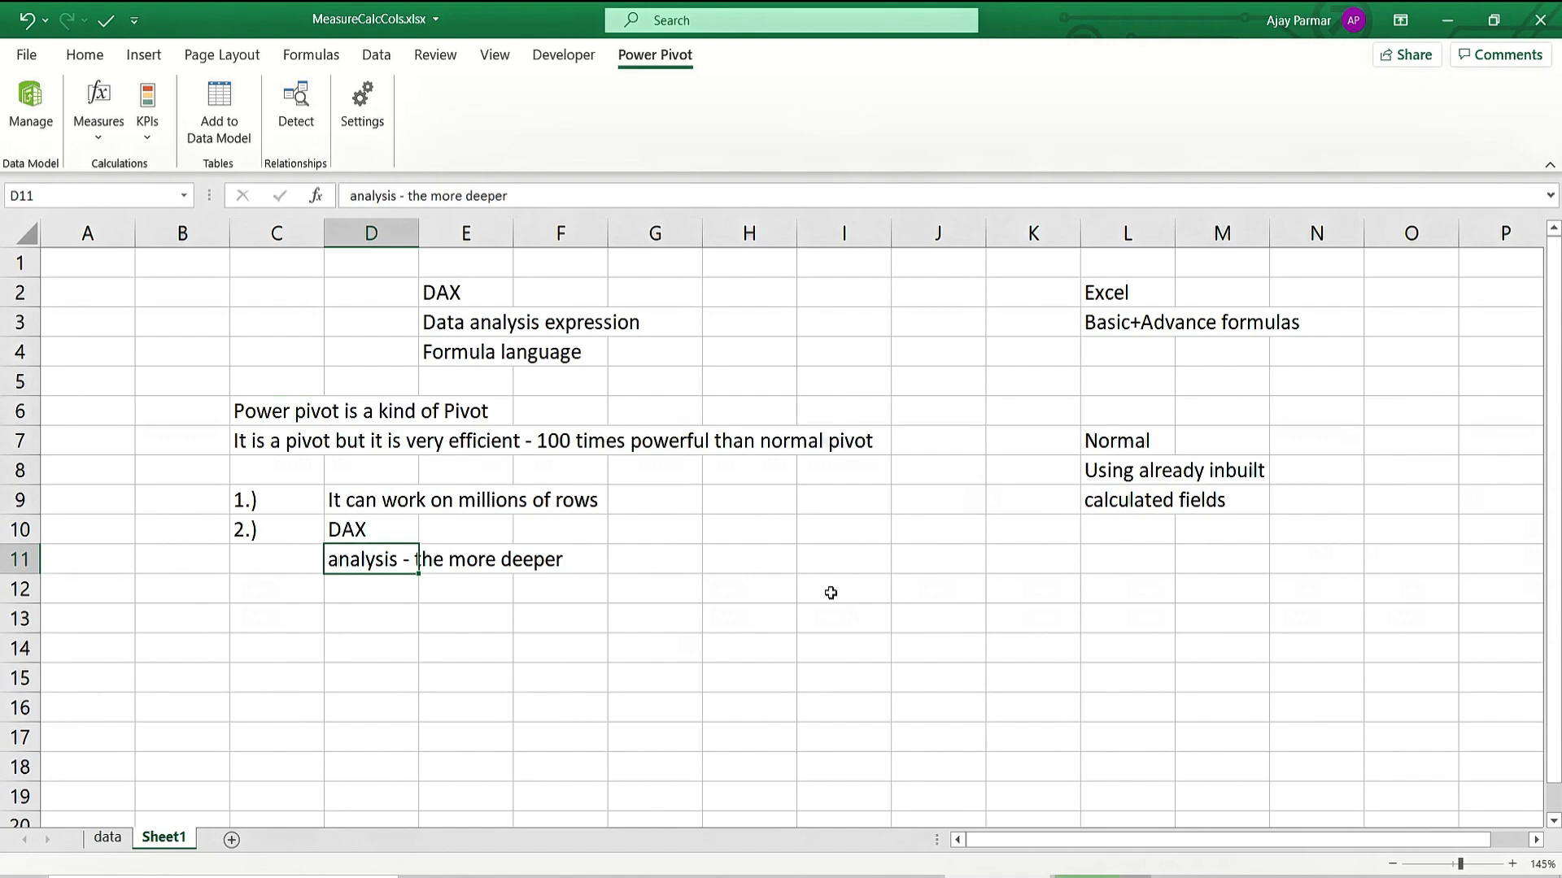
pyautogui.click(1127, 446)
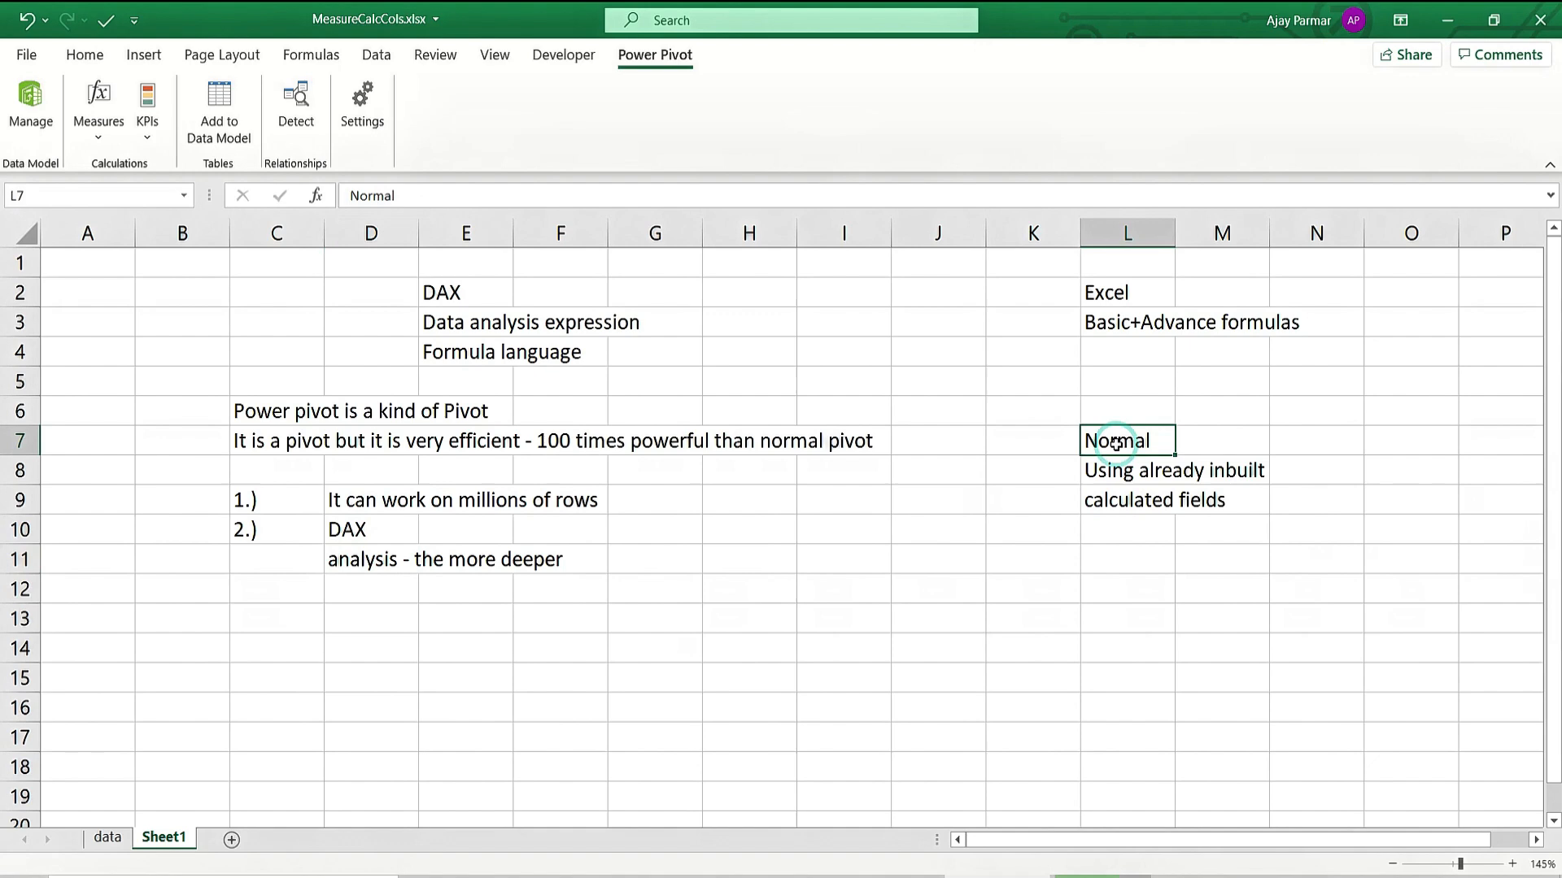
pyautogui.click(443, 192)
pyautogui.write('pvit')
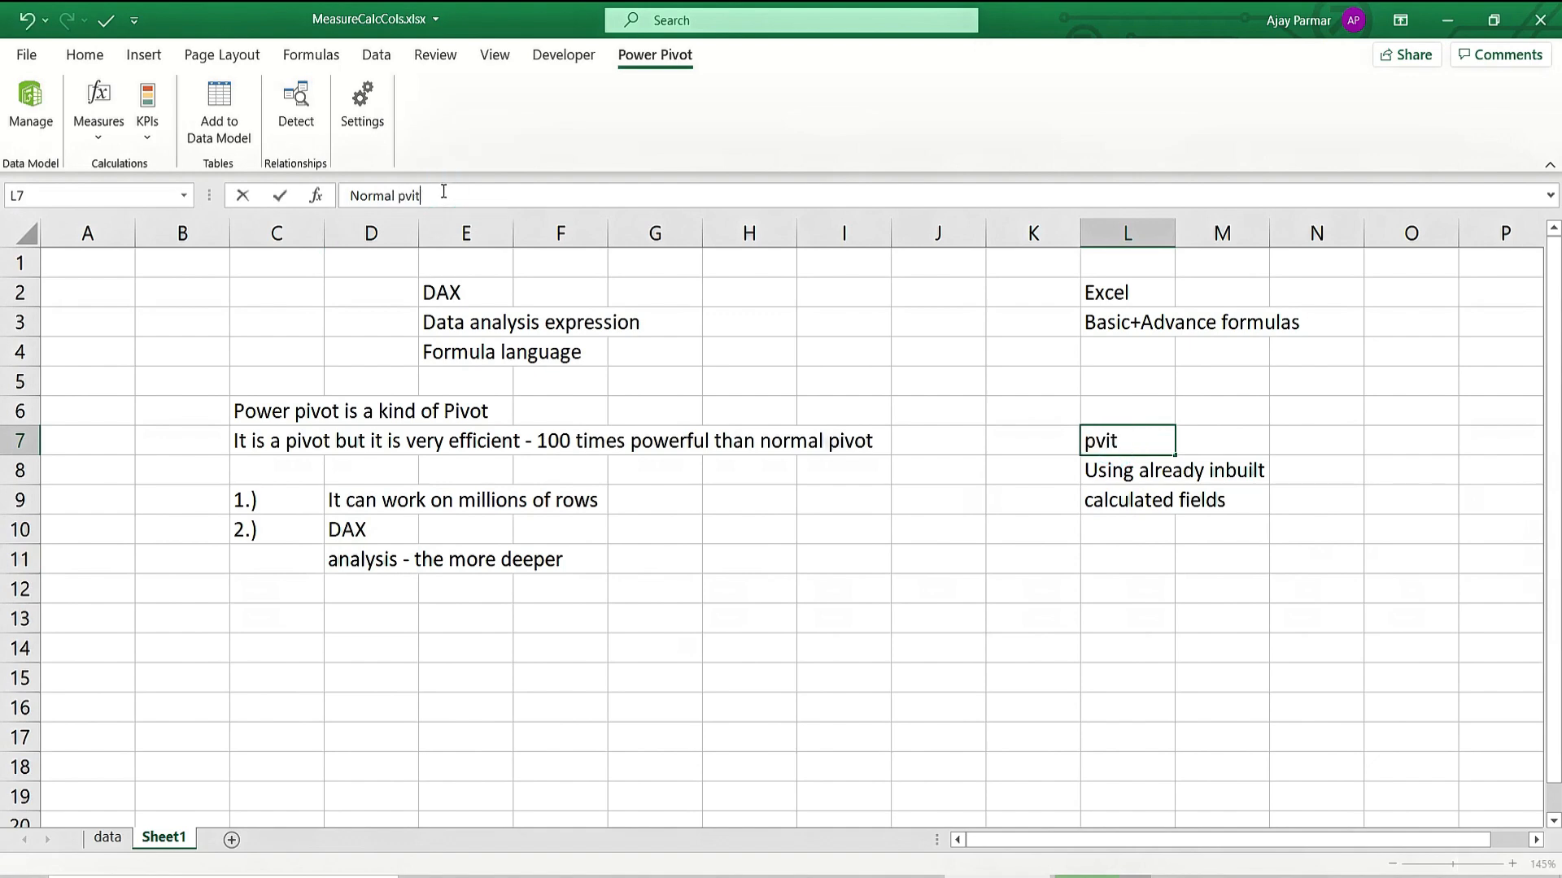
pyautogui.press('BackSpace')
pyautogui.press('BackSpace')
pyautogui.press('BackSpace')
pyautogui.press('BackSpace')
pyautogui.write('Pivots')
pyautogui.hotkey('ctrl', 'Return')
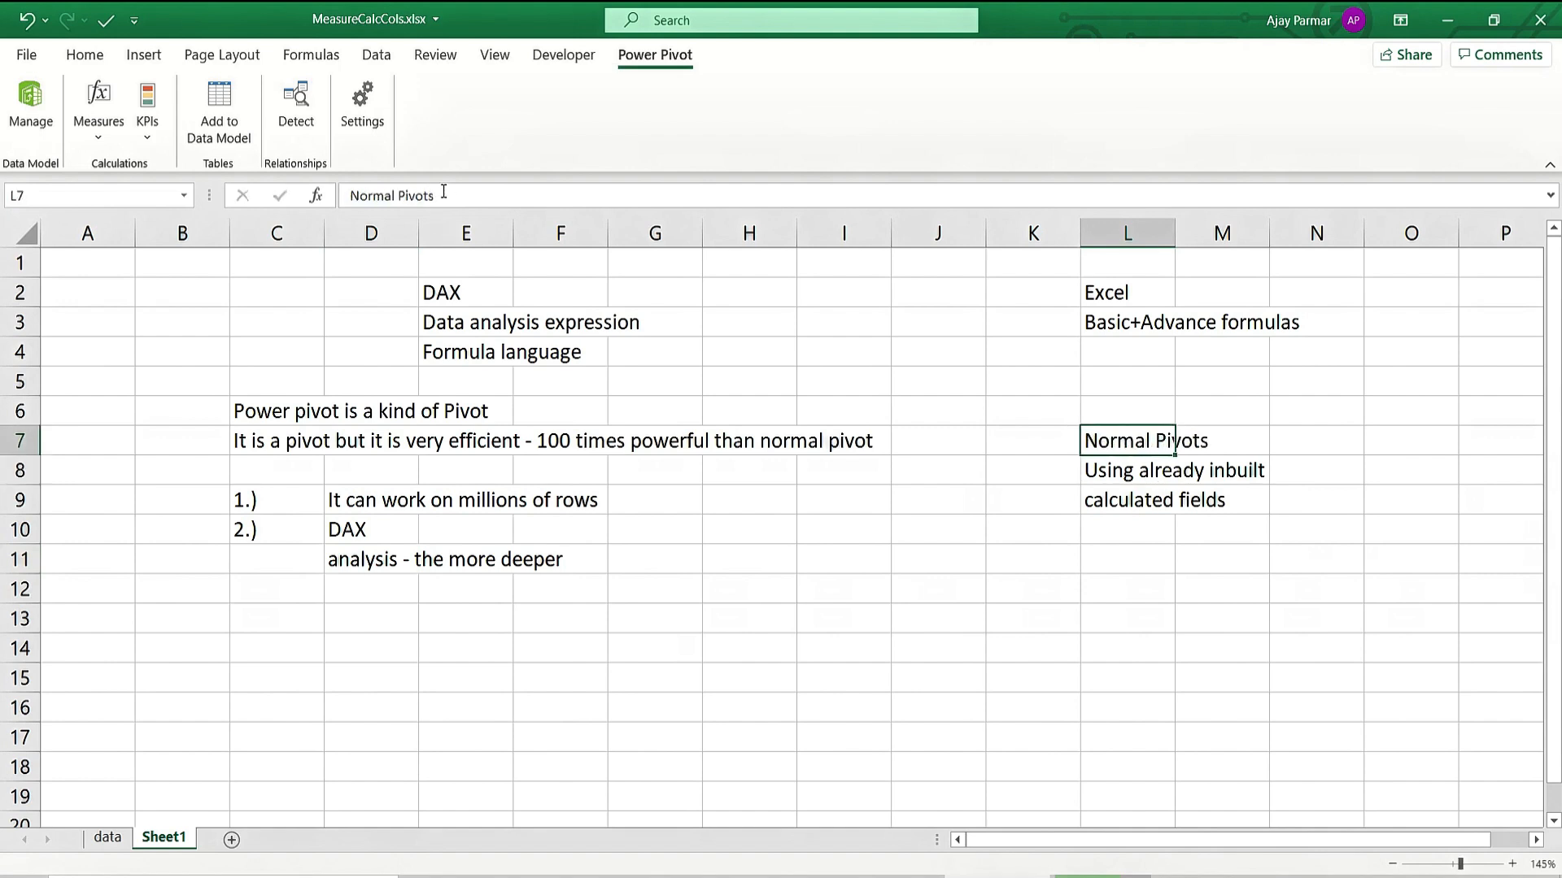
pyautogui.click(262, 527)
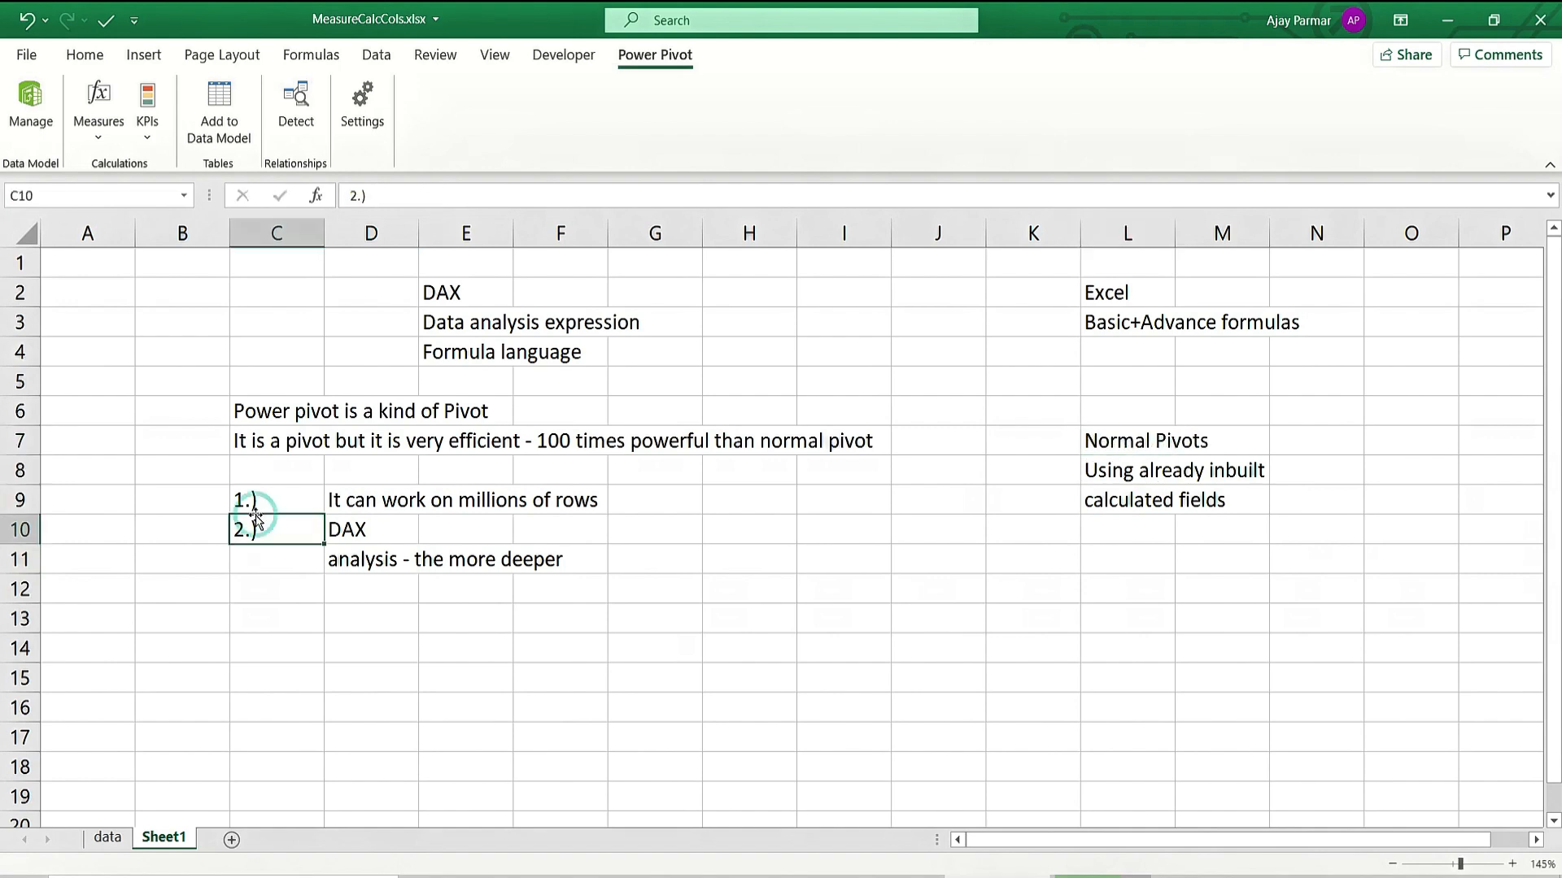
pyautogui.click(288, 500)
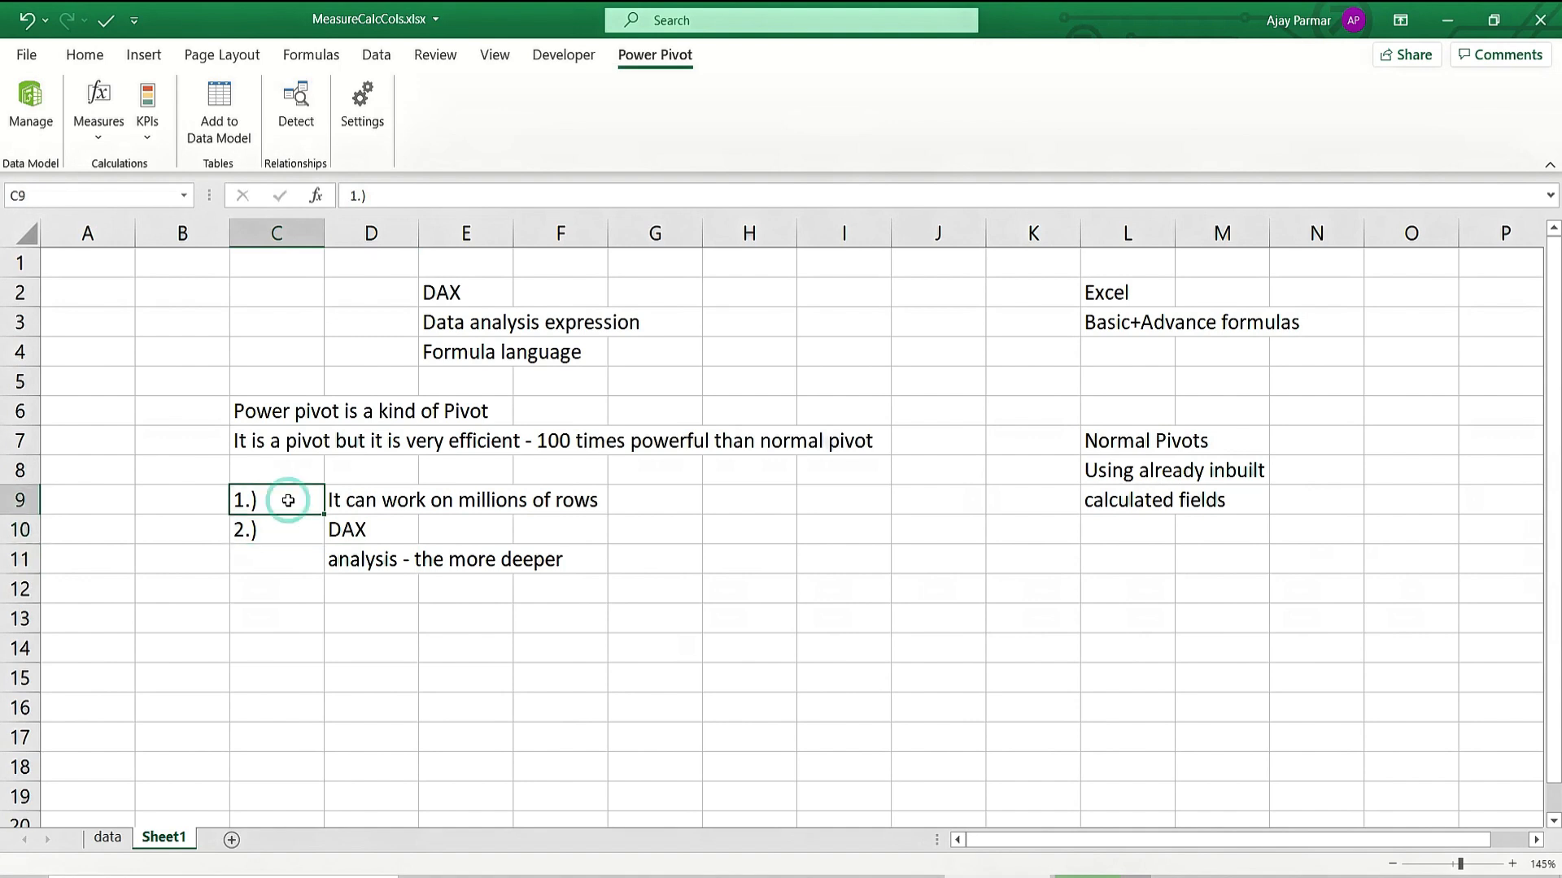
pyautogui.click(690, 593)
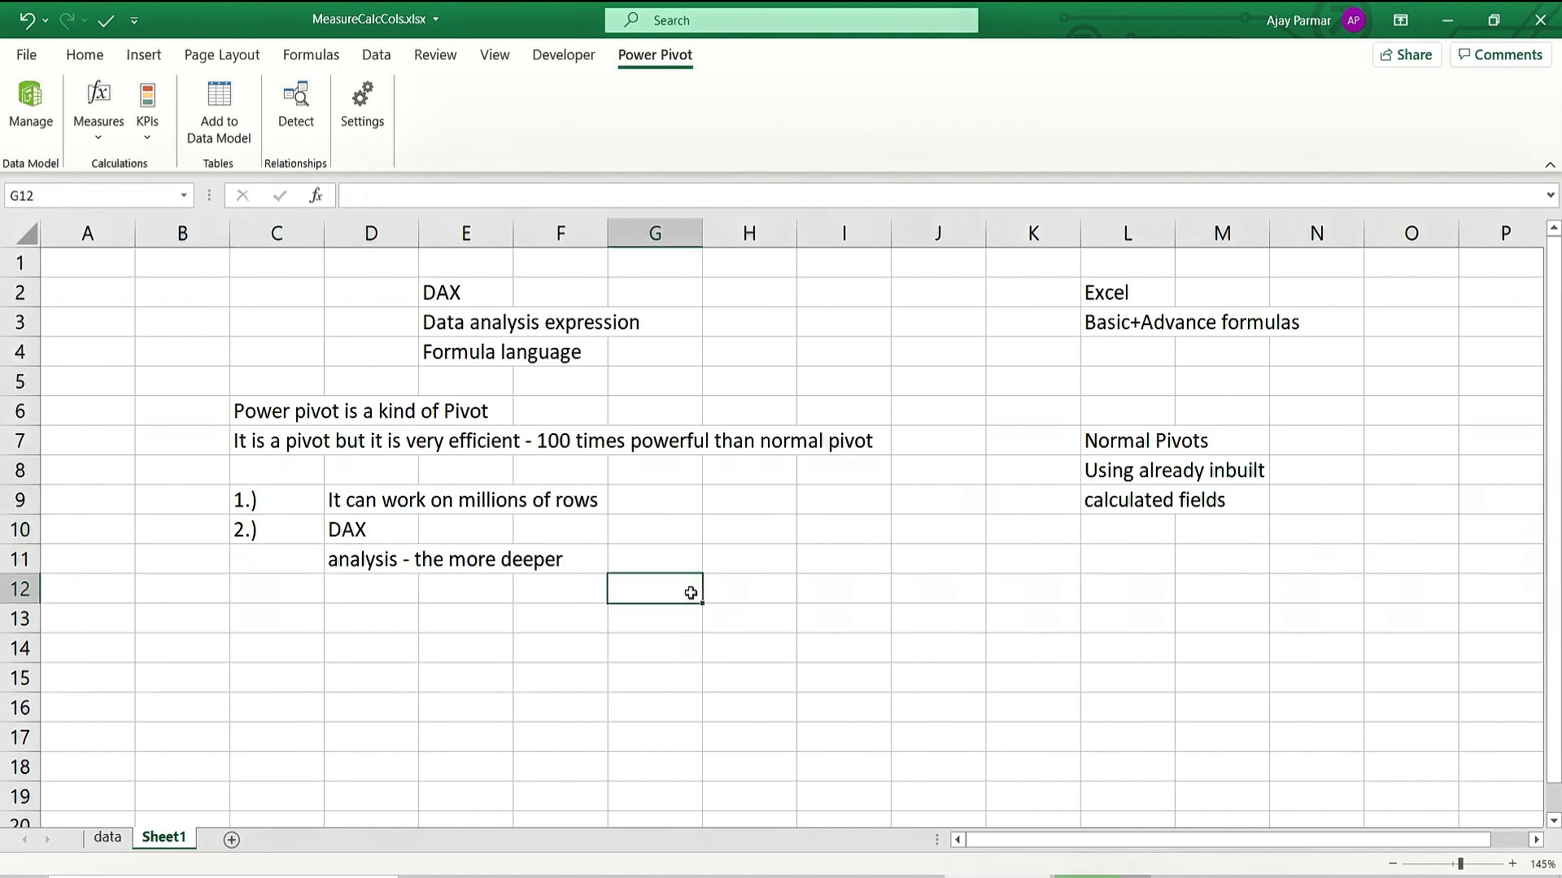
# Enter the heading 'DAX' in D13.
pyautogui.click(389, 619)
pyautogui.write('dax')
pyautogui.press('BackSpace')
pyautogui.press('BackSpace')
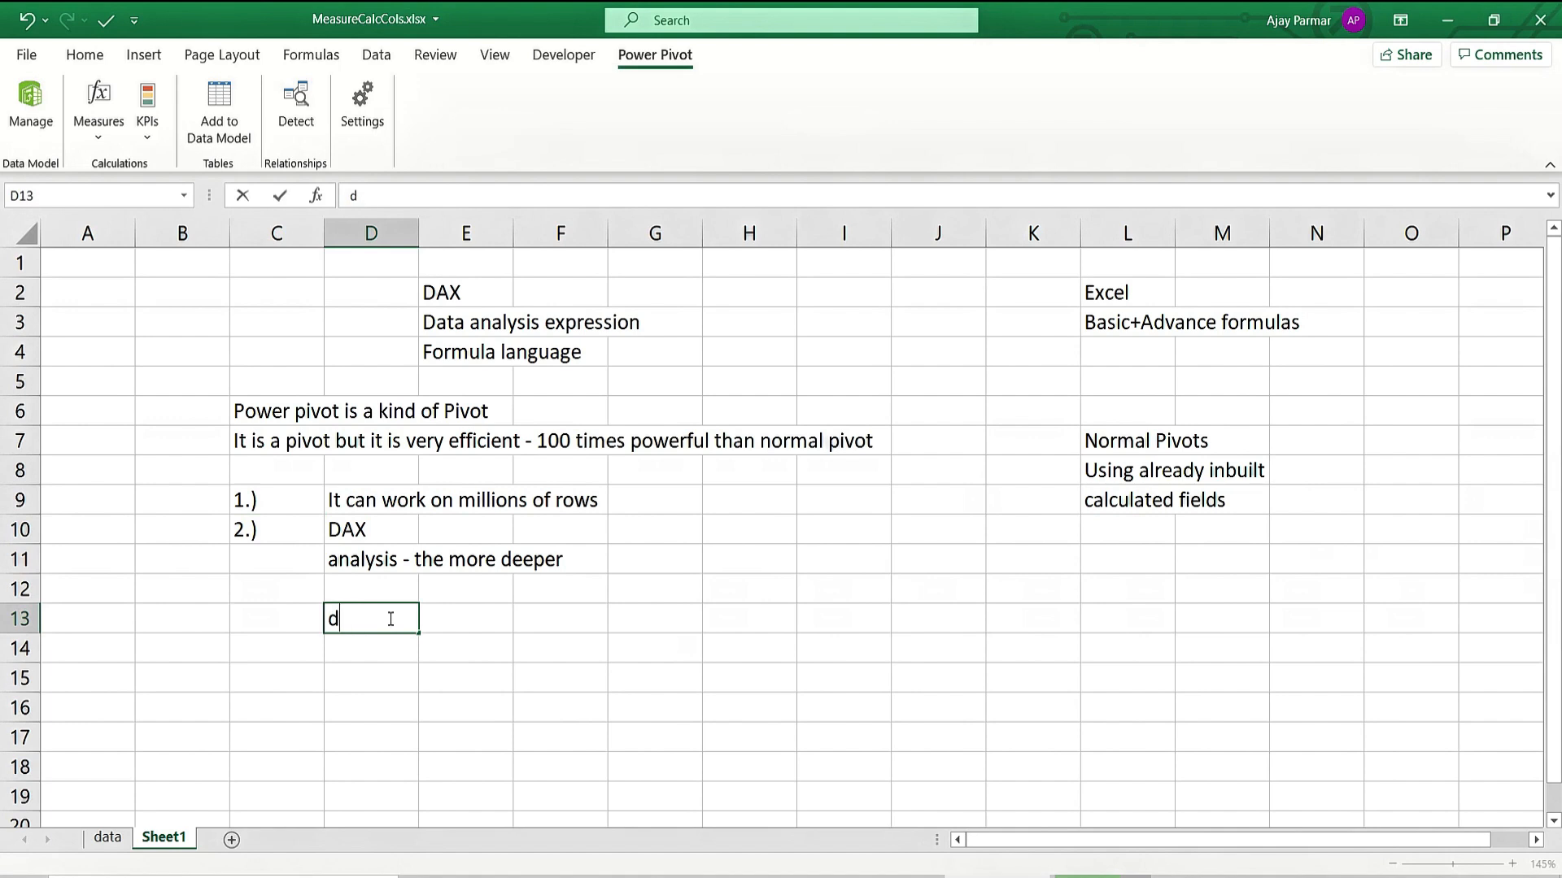
pyautogui.press('BackSpace')
pyautogui.write('DAX')
pyautogui.press('Return')
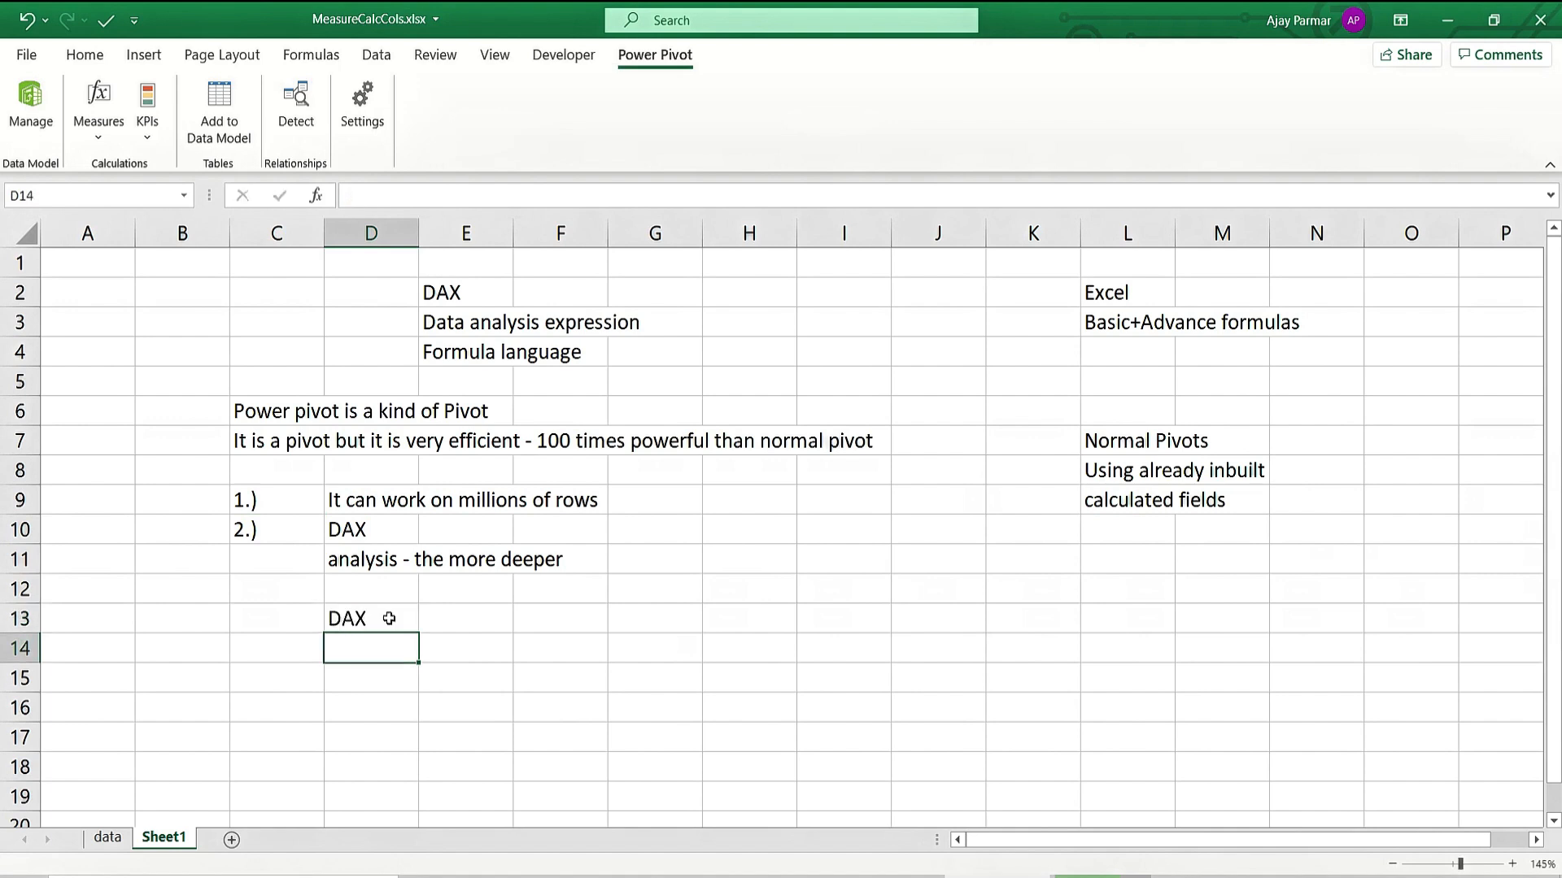
# Enter 'Calculated columns' in D14.
pyautogui.press('Left')
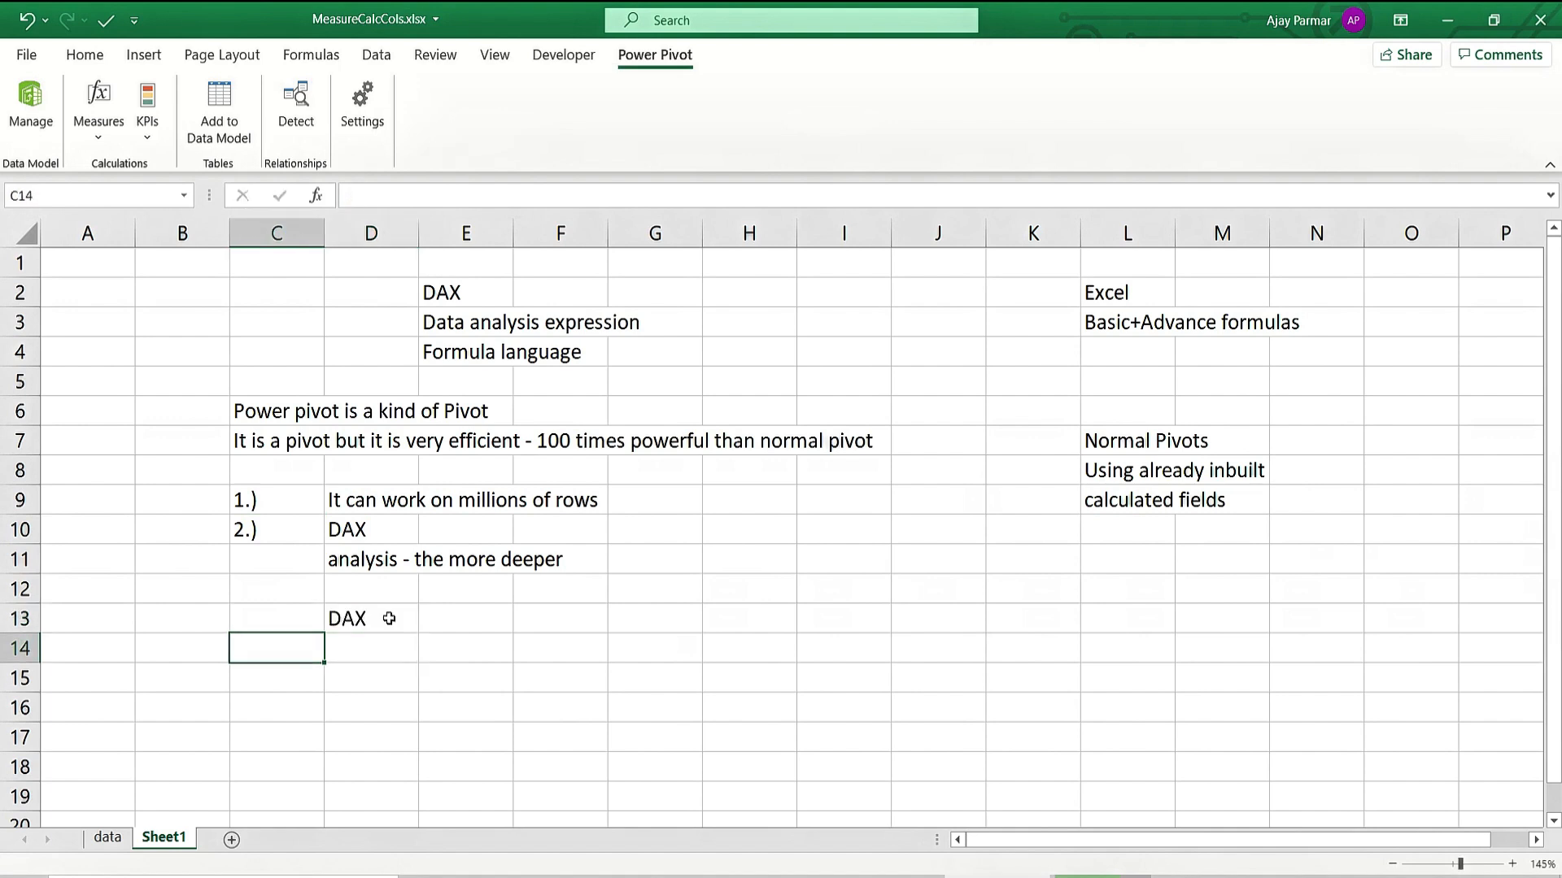
pyautogui.press('Right')
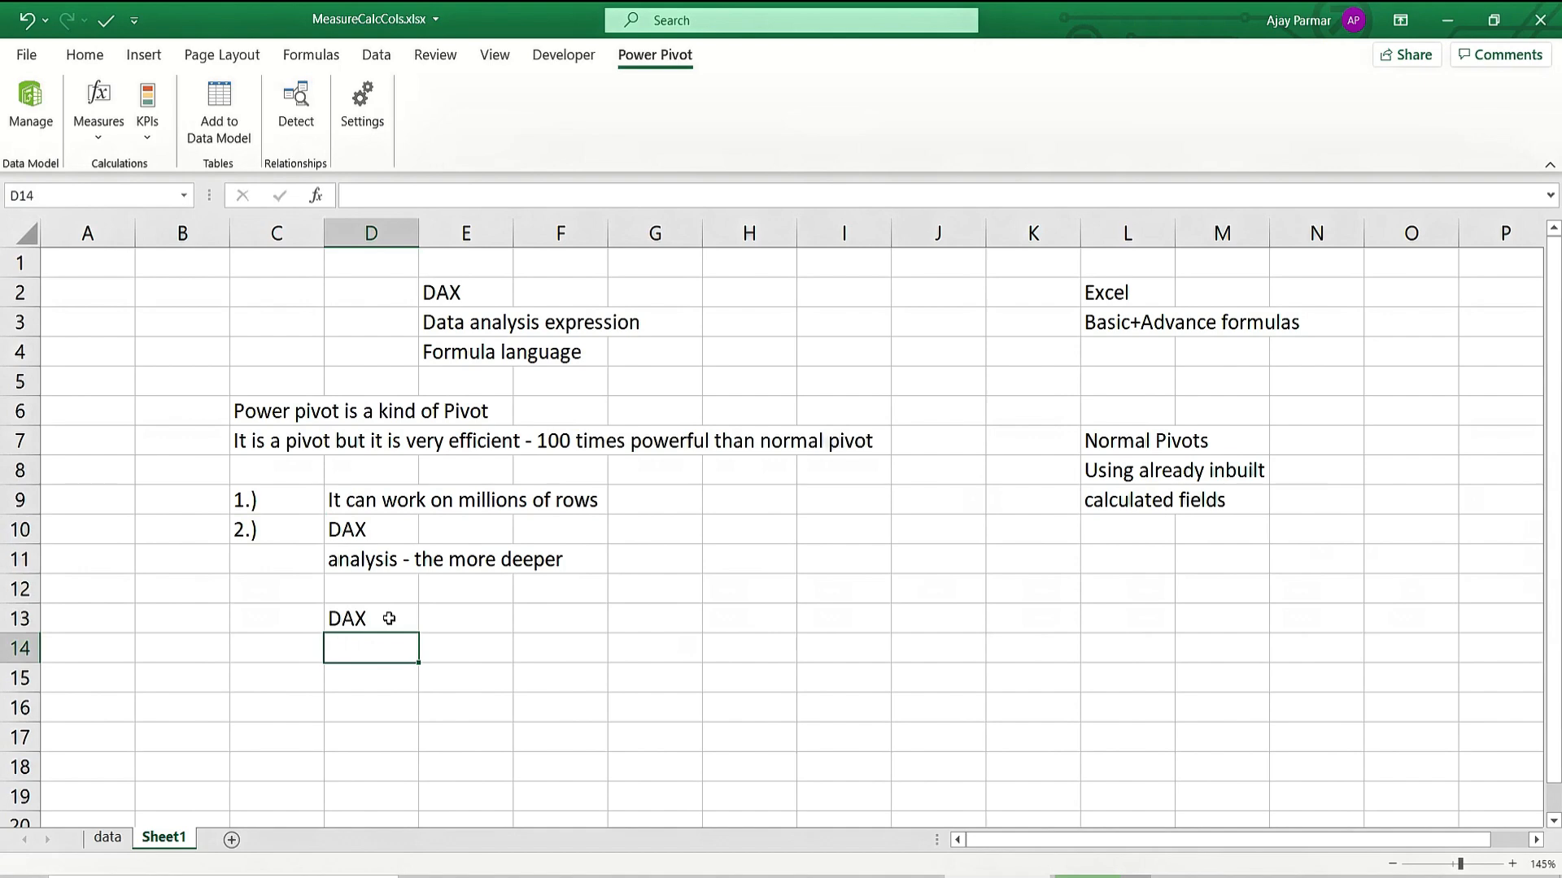
pyautogui.write('Calculated columns')
pyautogui.press('Return')
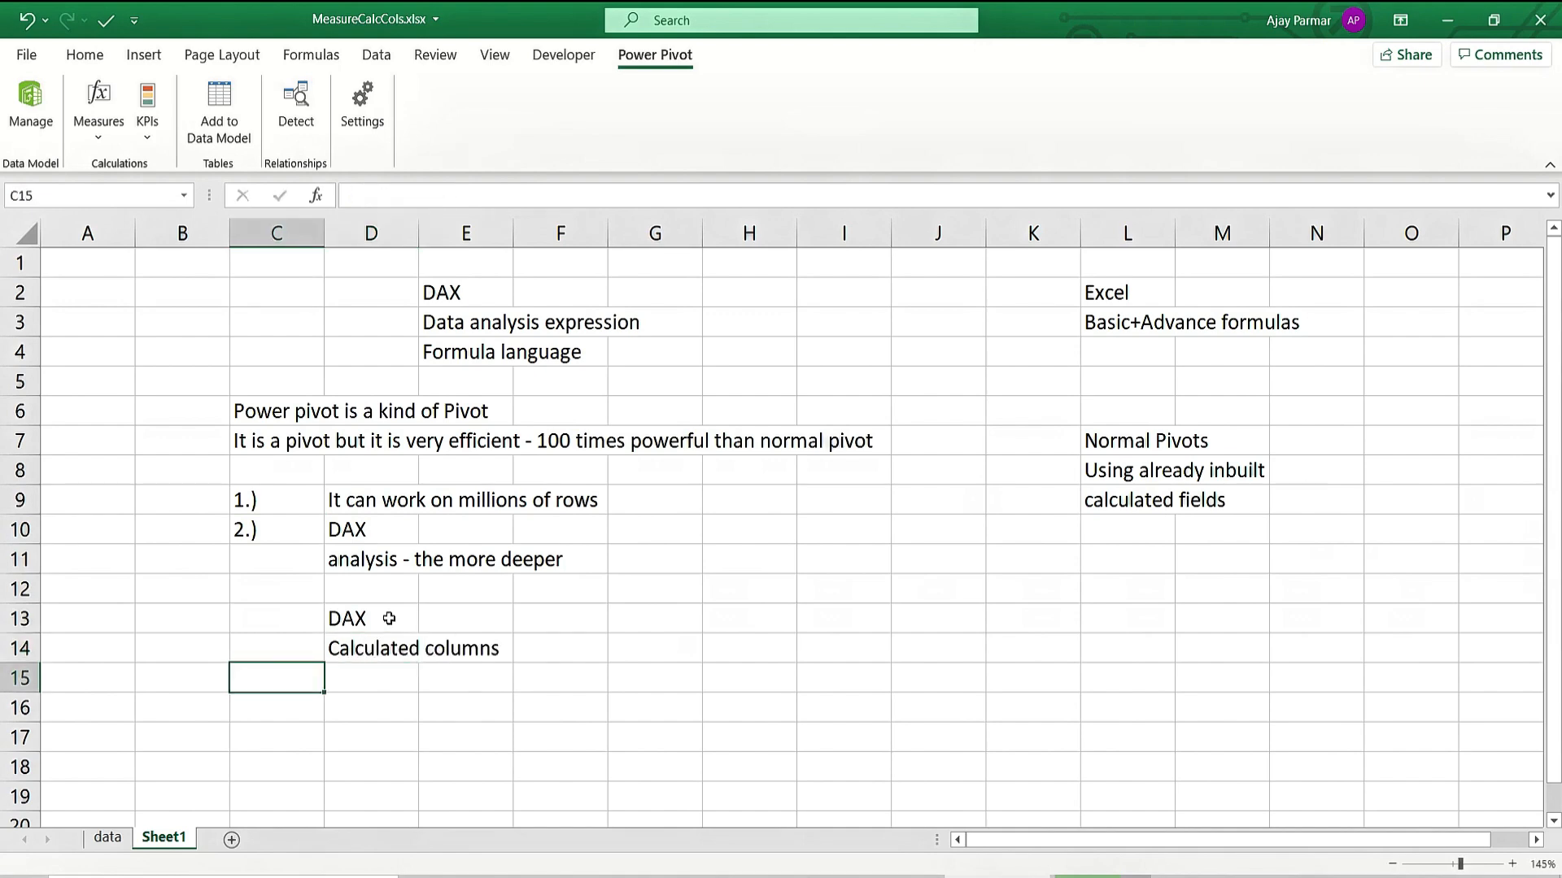
# Enter 'DAX Measures' in D15.
pyautogui.press('Right')
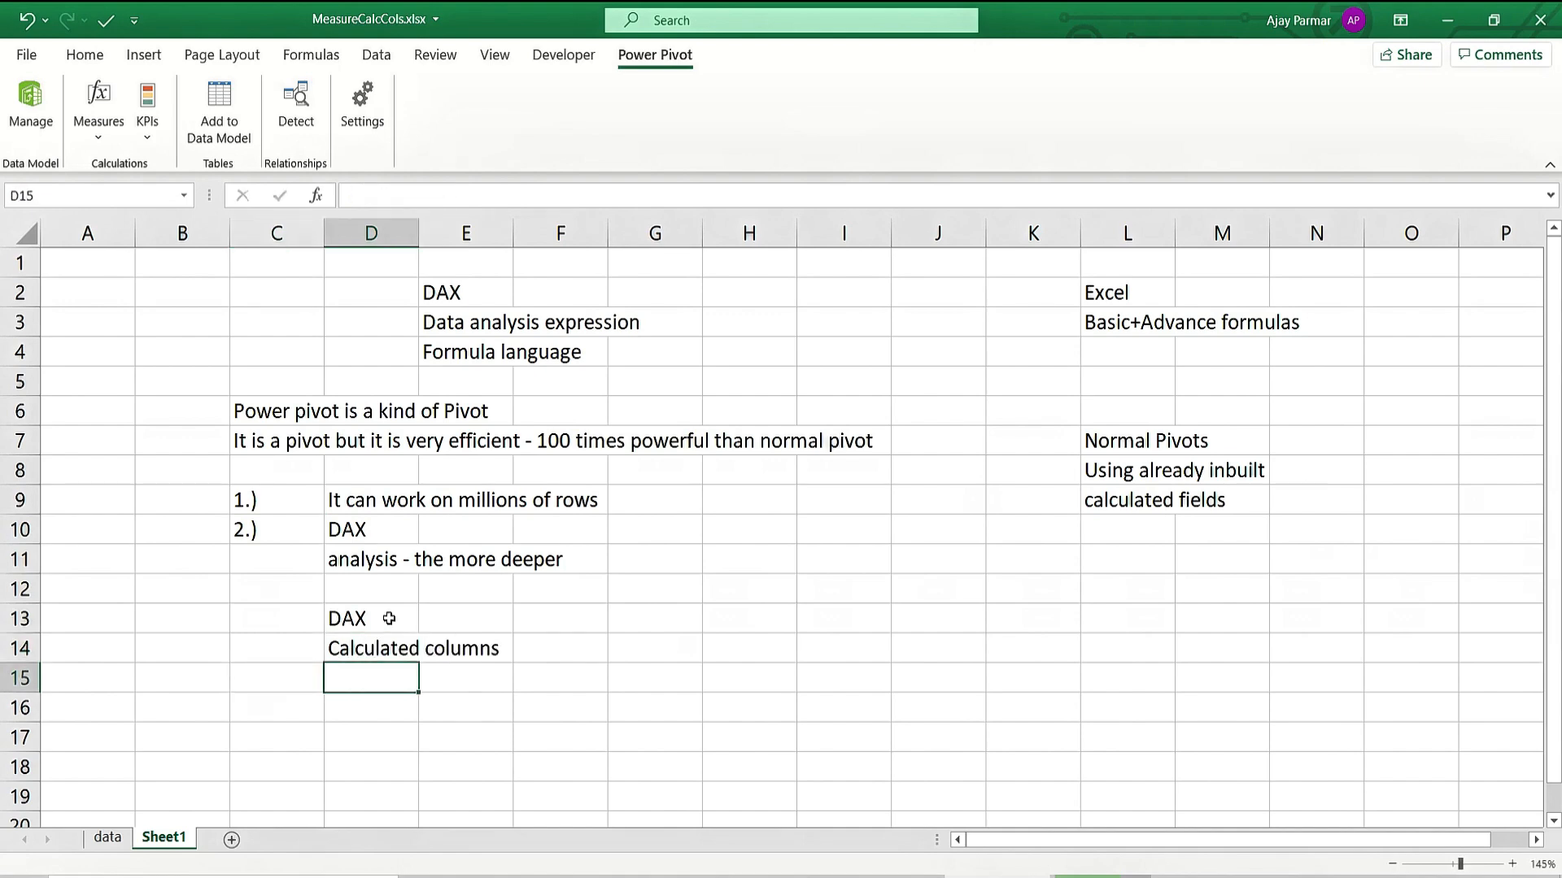
pyautogui.write('d')
pyautogui.press('BackSpace')
pyautogui.write('dA')
pyautogui.press('BackSpace')
pyautogui.press('BackSpace')
pyautogui.write('DAX MEA')
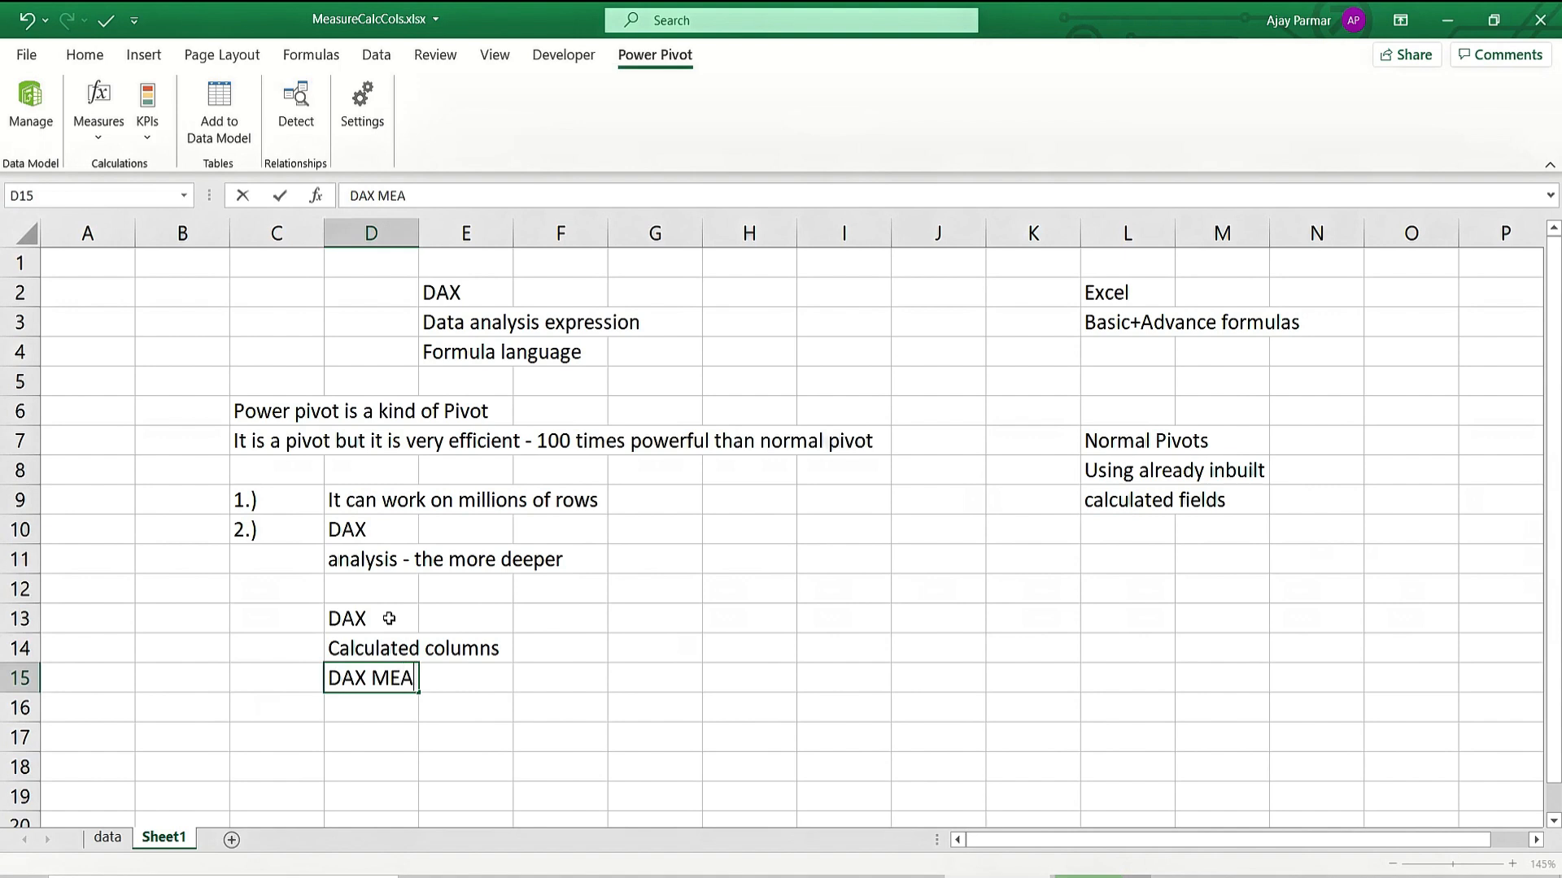
pyautogui.press('BackSpace')
pyautogui.press('BackSpace')
pyautogui.write('easures')
# Prefix D14 with 'DAX' so it reads 'DAX Calculated columns'.
pyautogui.click(389, 619)
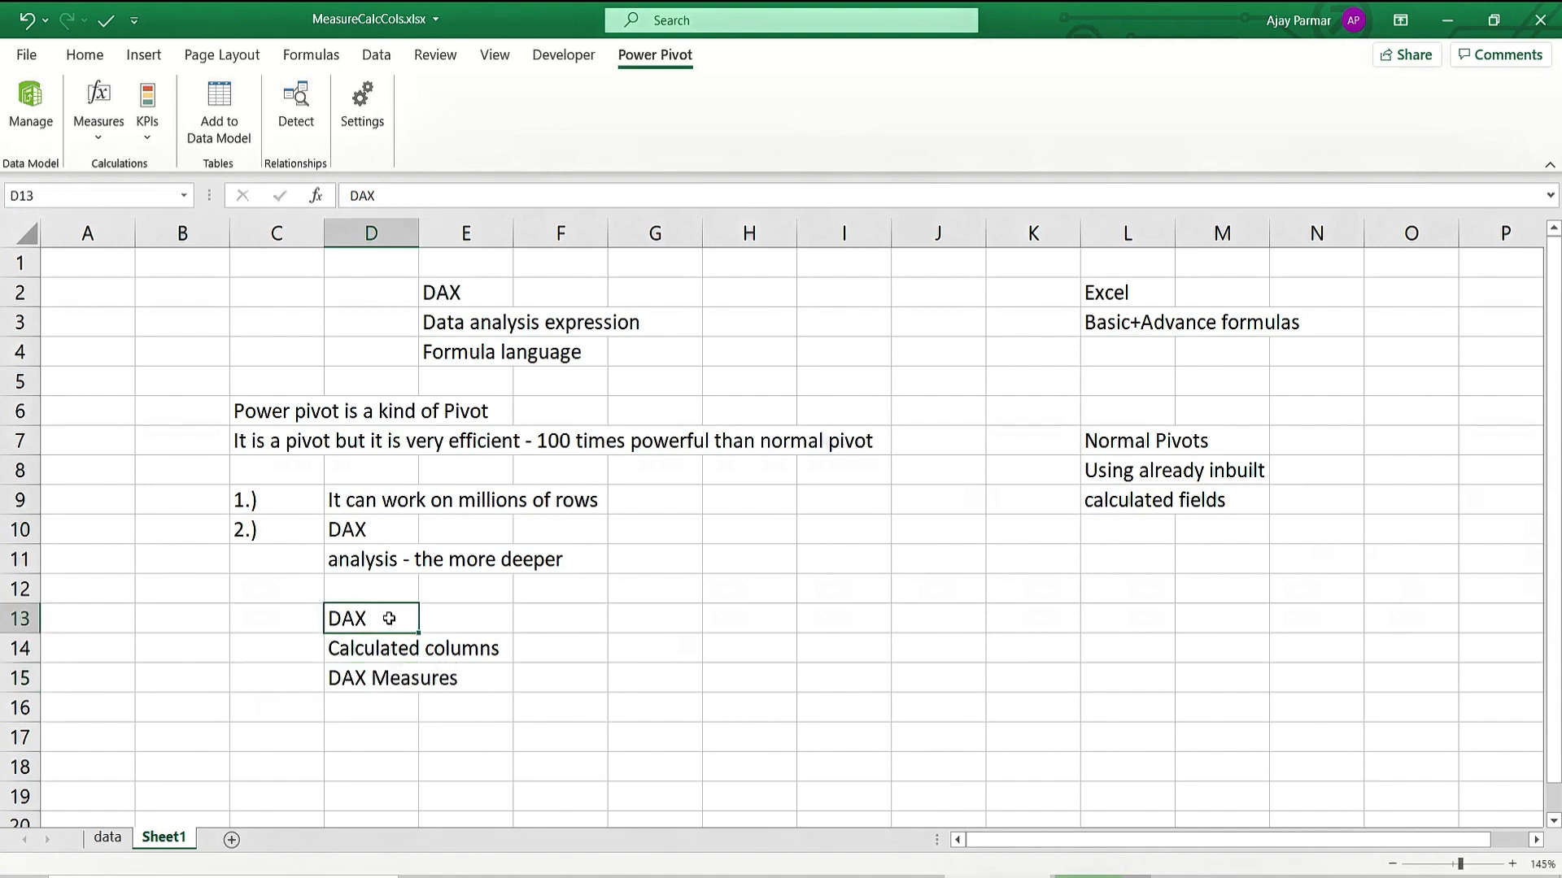
pyautogui.press('Down')
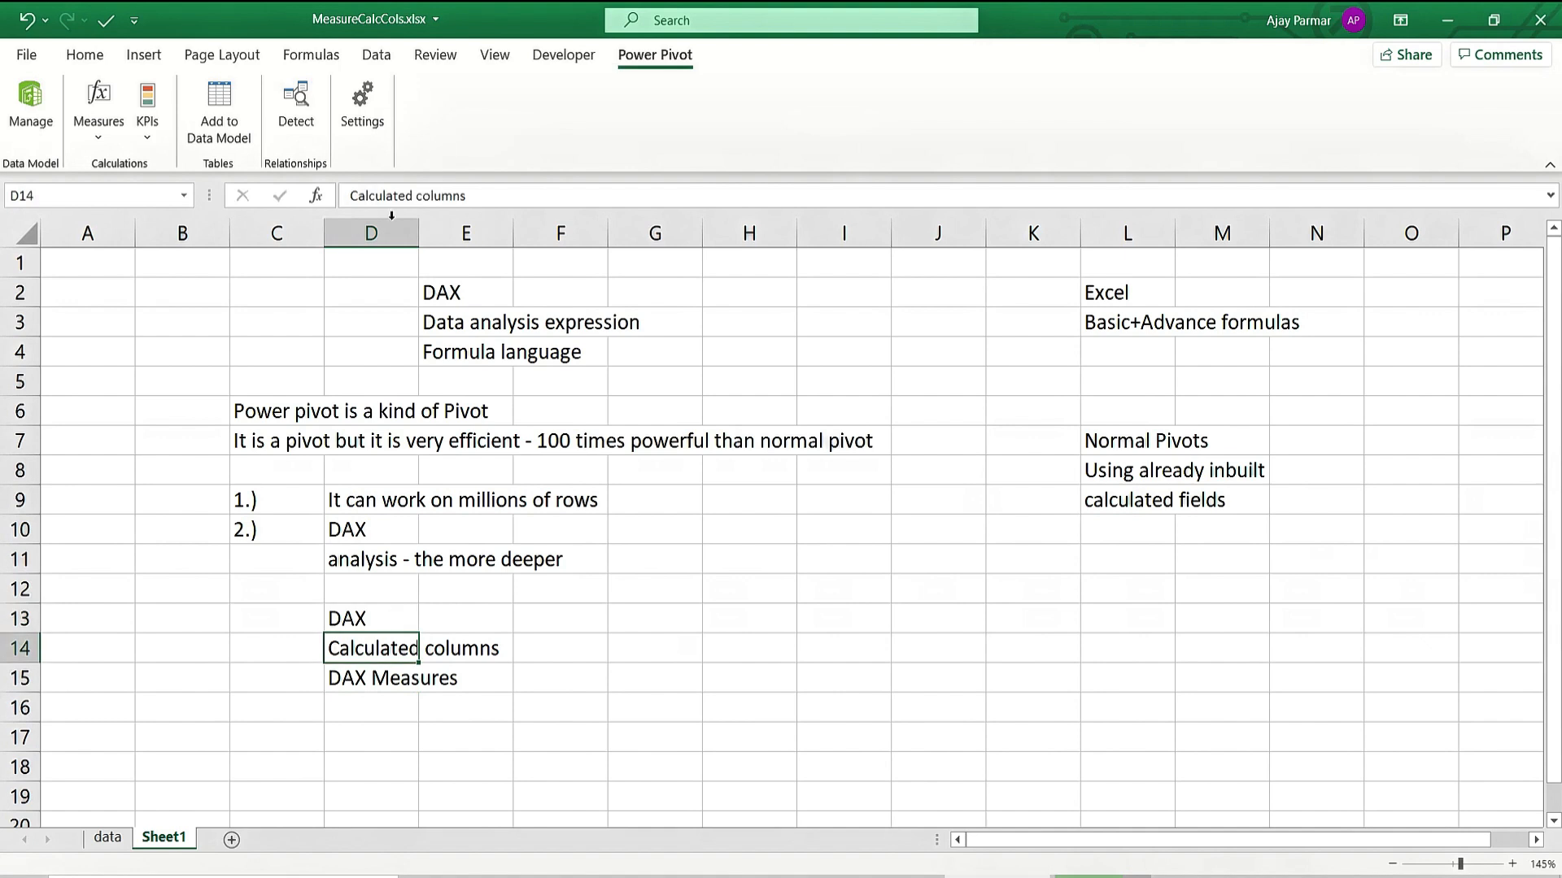
pyautogui.click(352, 196)
pyautogui.write('DAX')
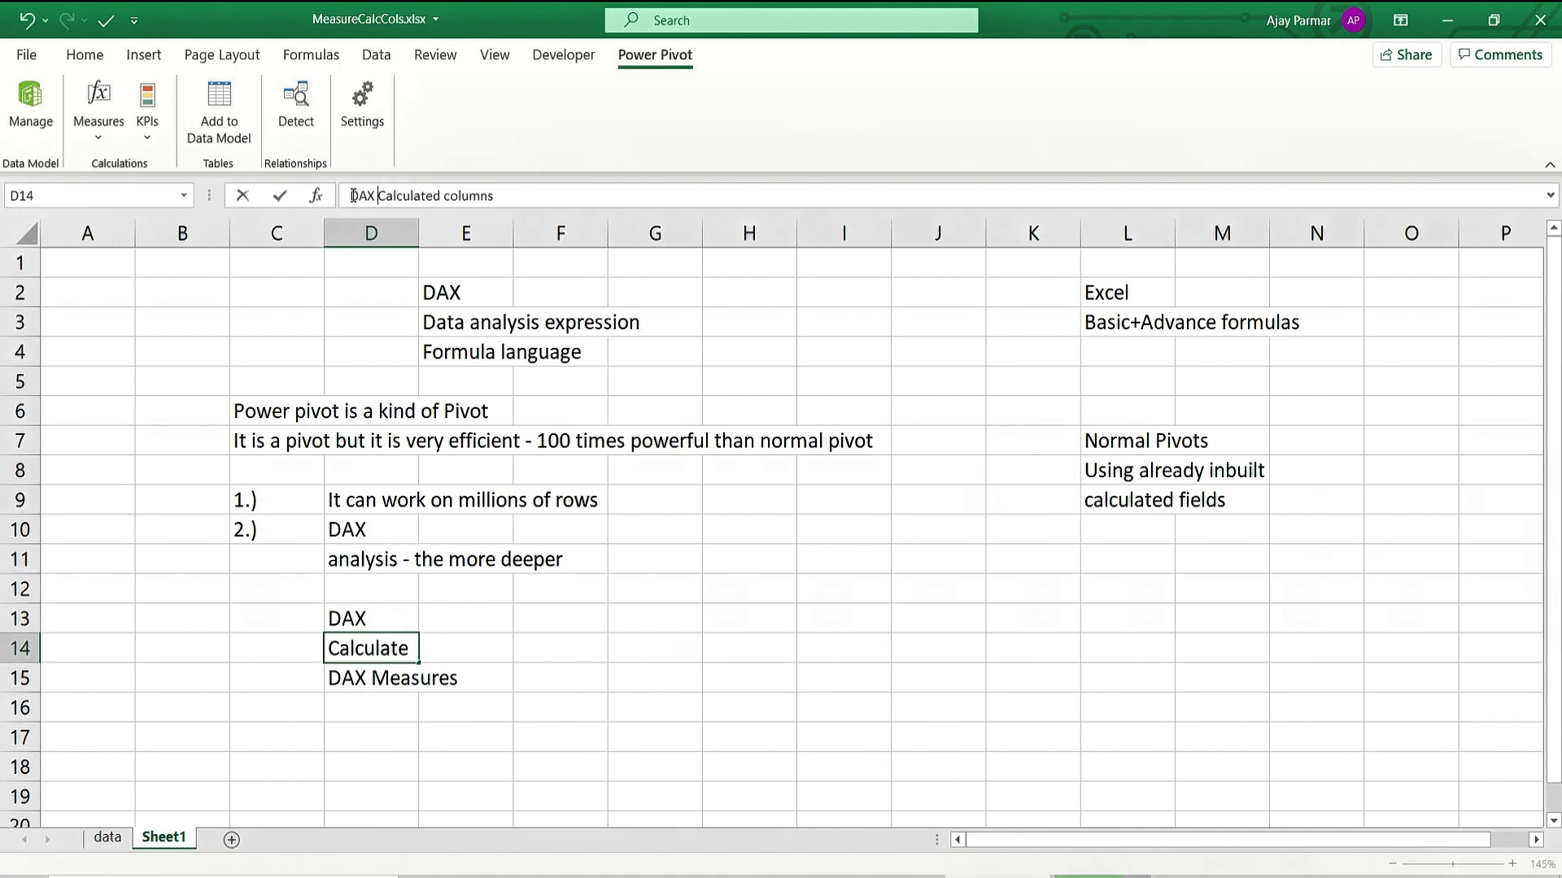
pyautogui.press('Return')
pyautogui.press('Up')
pyautogui.press('Right')
pyautogui.press('Down')
pyautogui.press('Left')
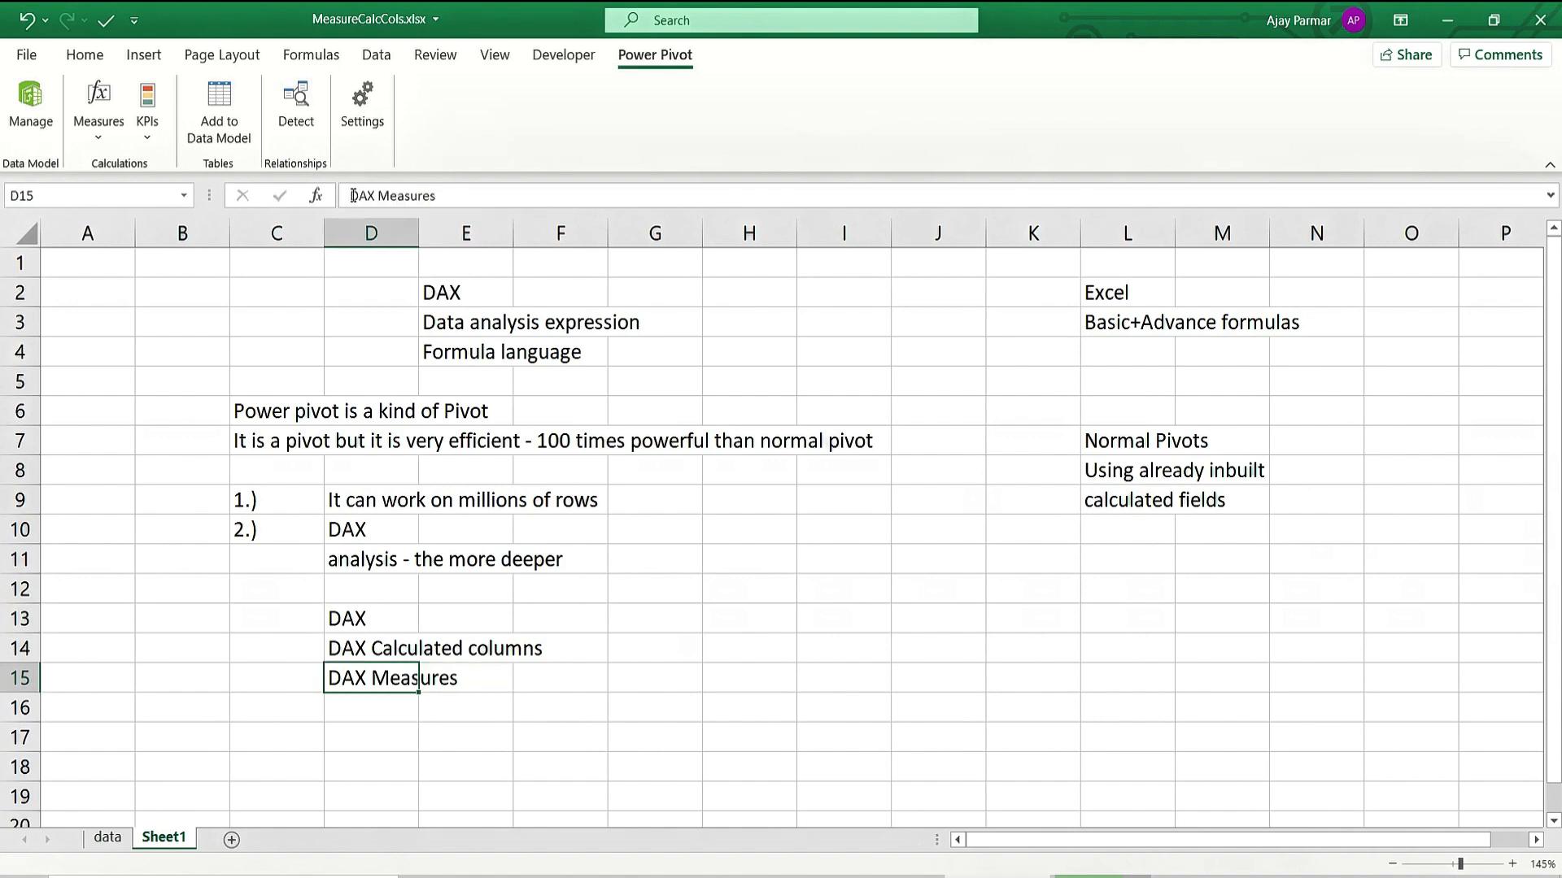
pyautogui.press('Right')
pyautogui.press('Up')
pyautogui.press('Right')
pyautogui.press('Right')
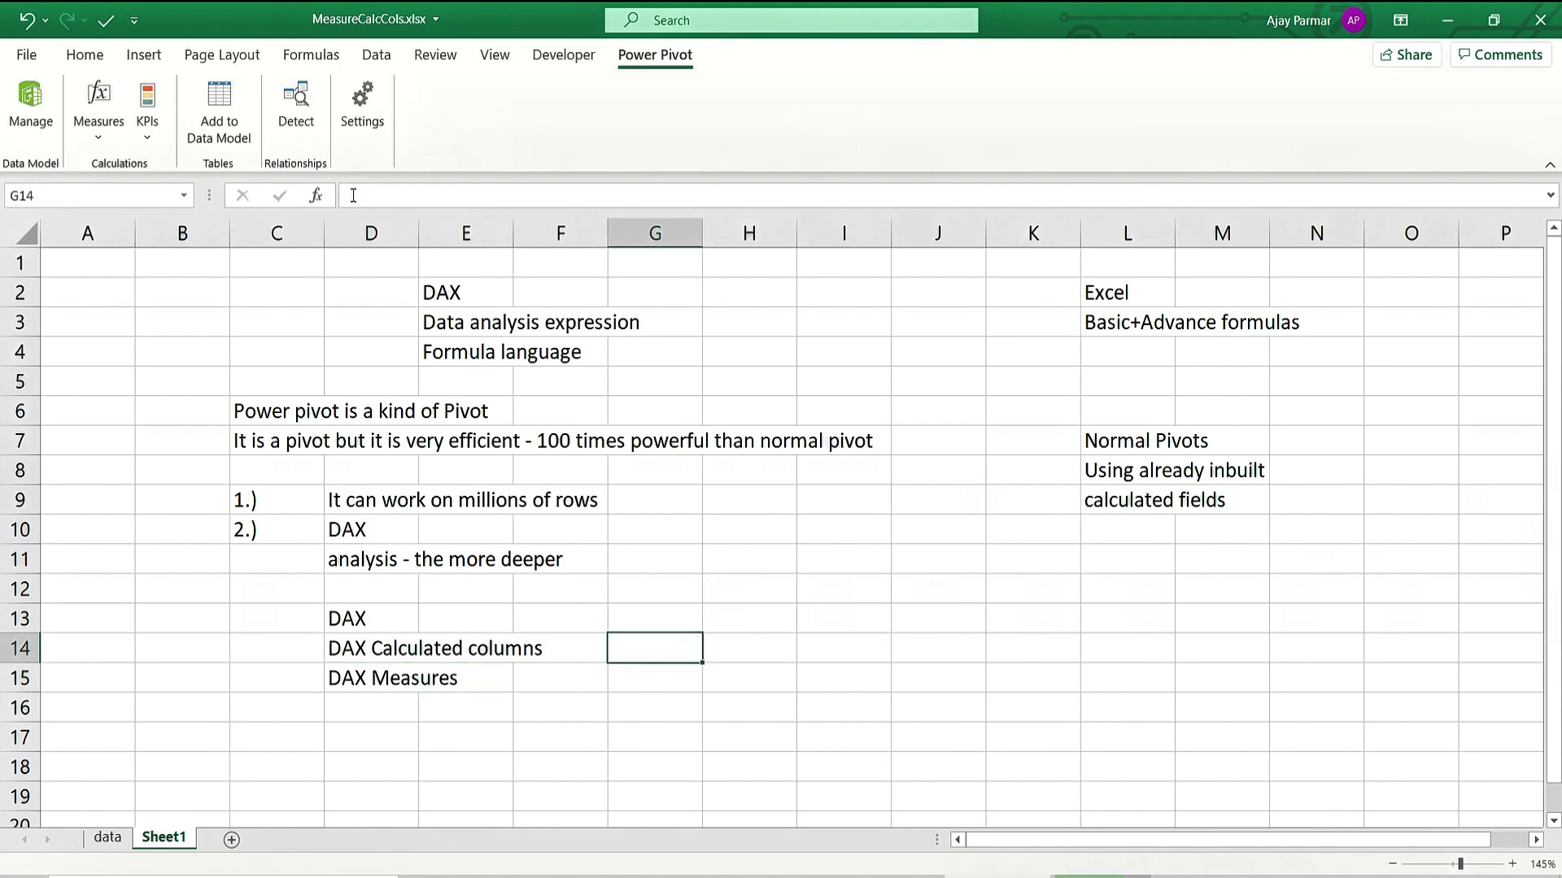
pyautogui.press('Right')
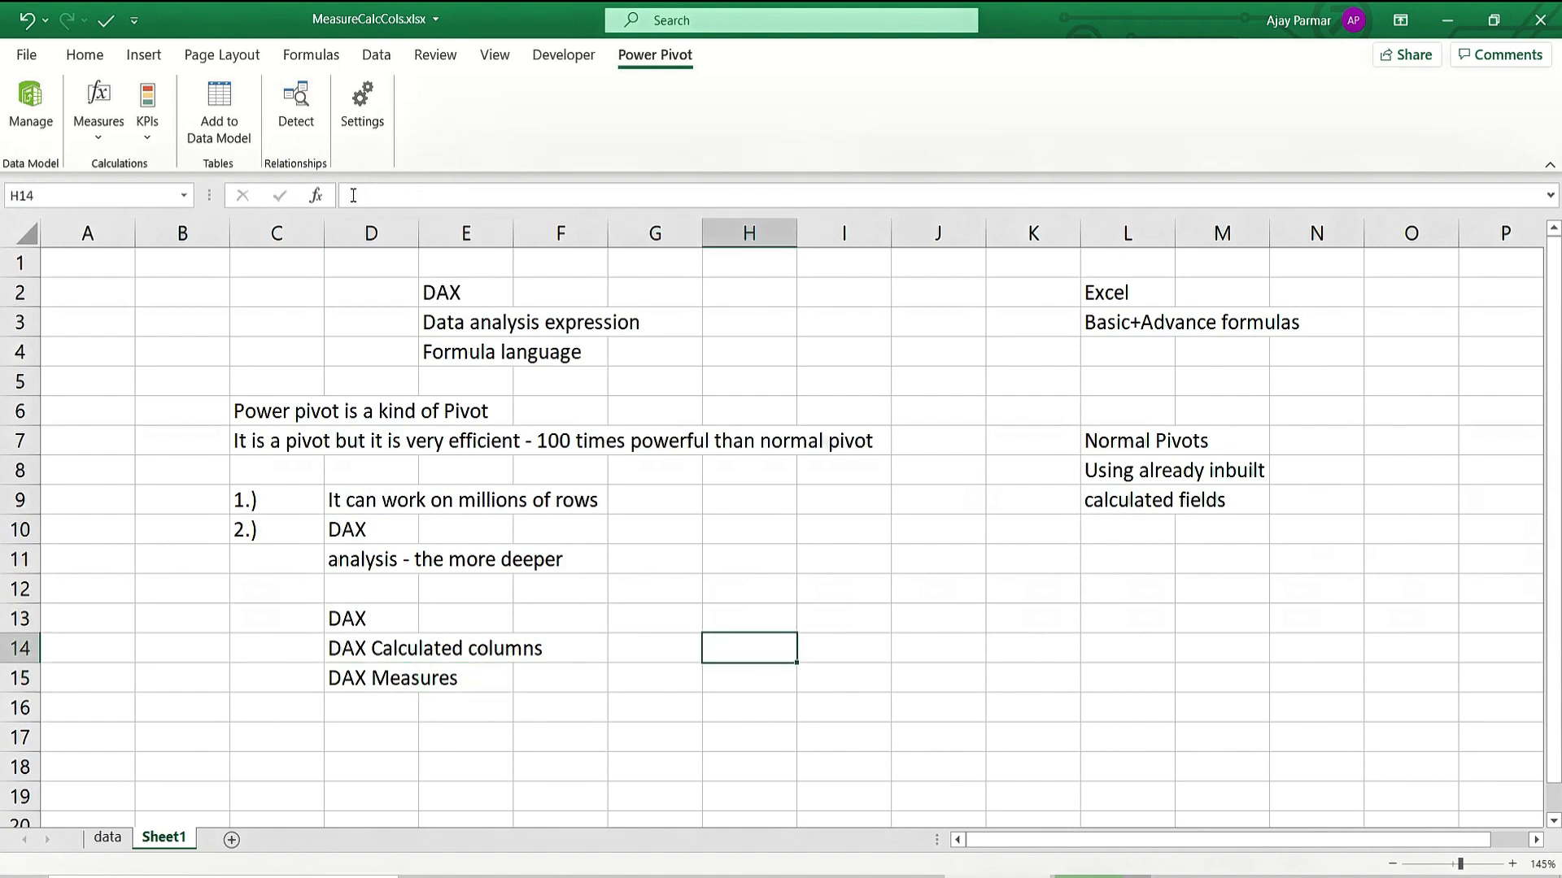
# Add notes 'Different from each other', 'functionality' and 'fundamentals' in H14:H16, then go to the data sheet.
pyautogui.write('Different from e')
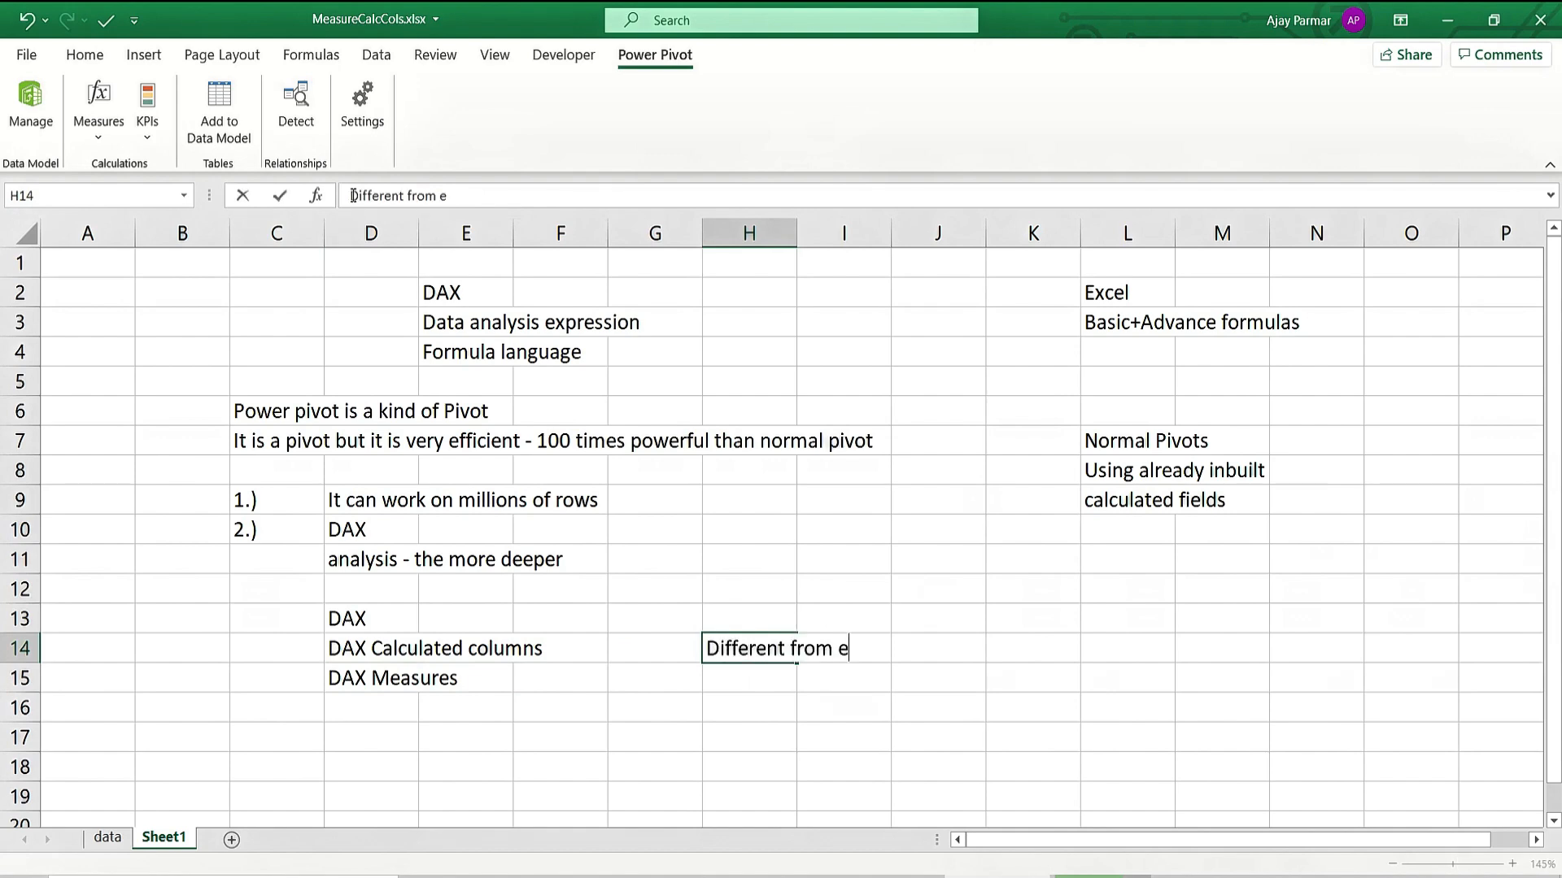
pyautogui.write('ach other')
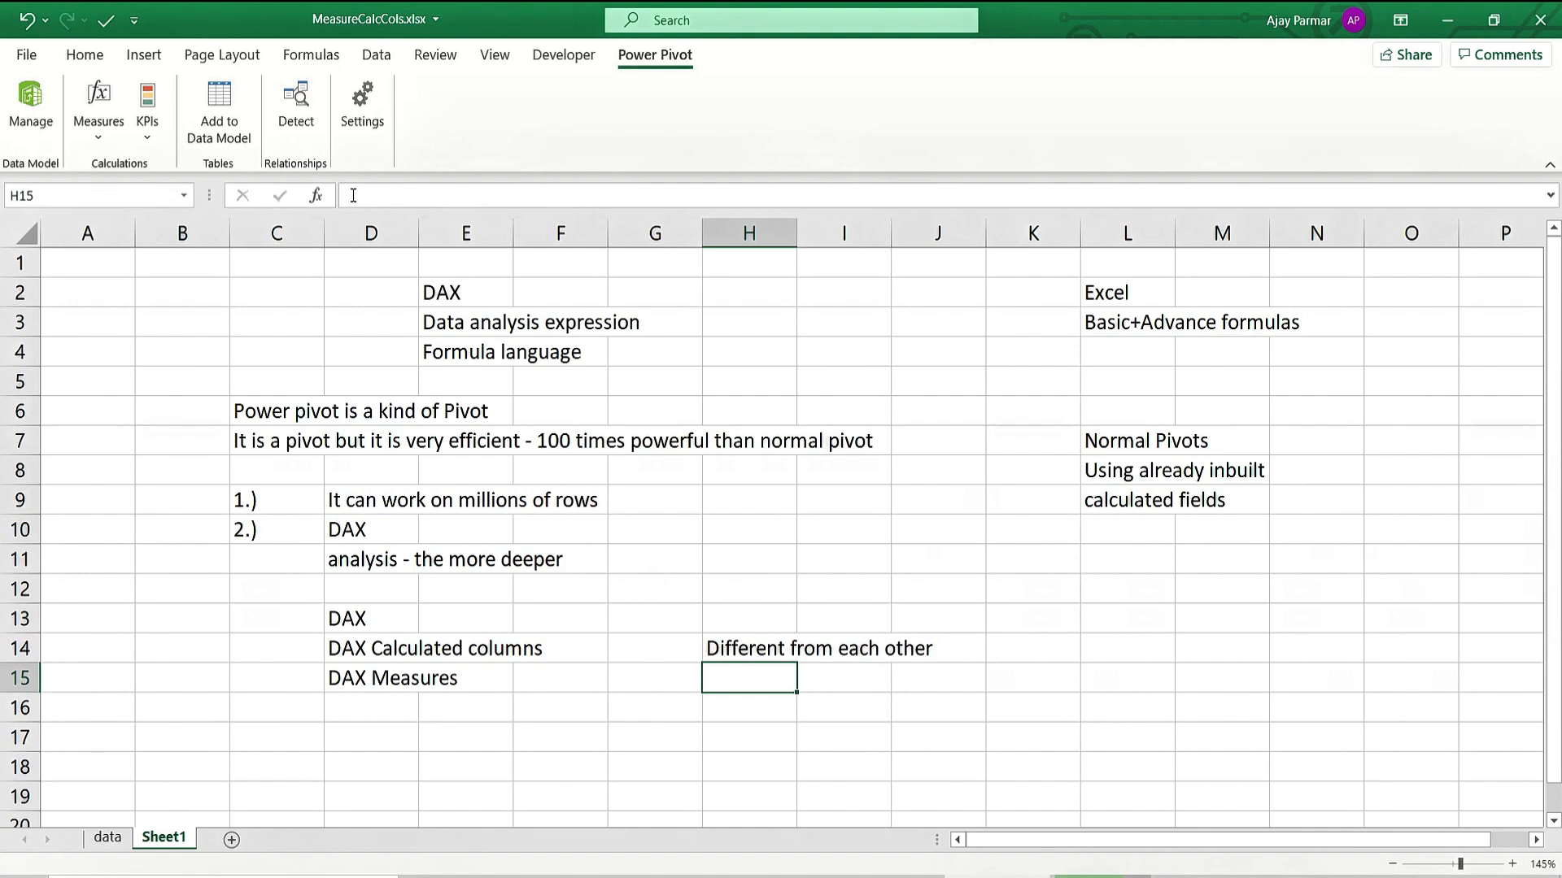
pyautogui.write('functionality')
pyautogui.press('Return')
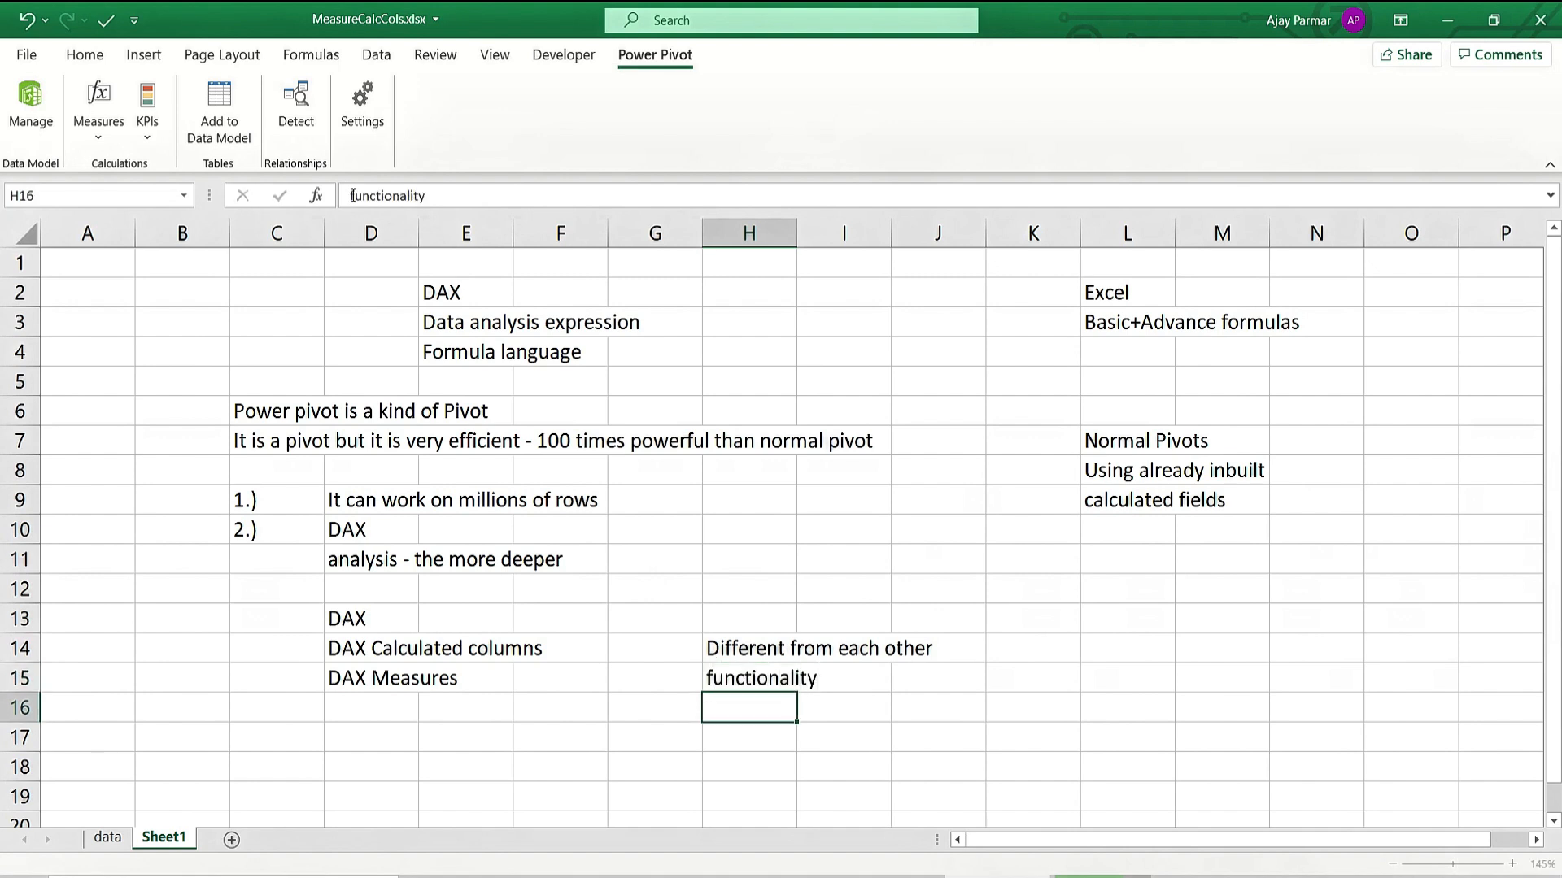
pyautogui.write('funda')
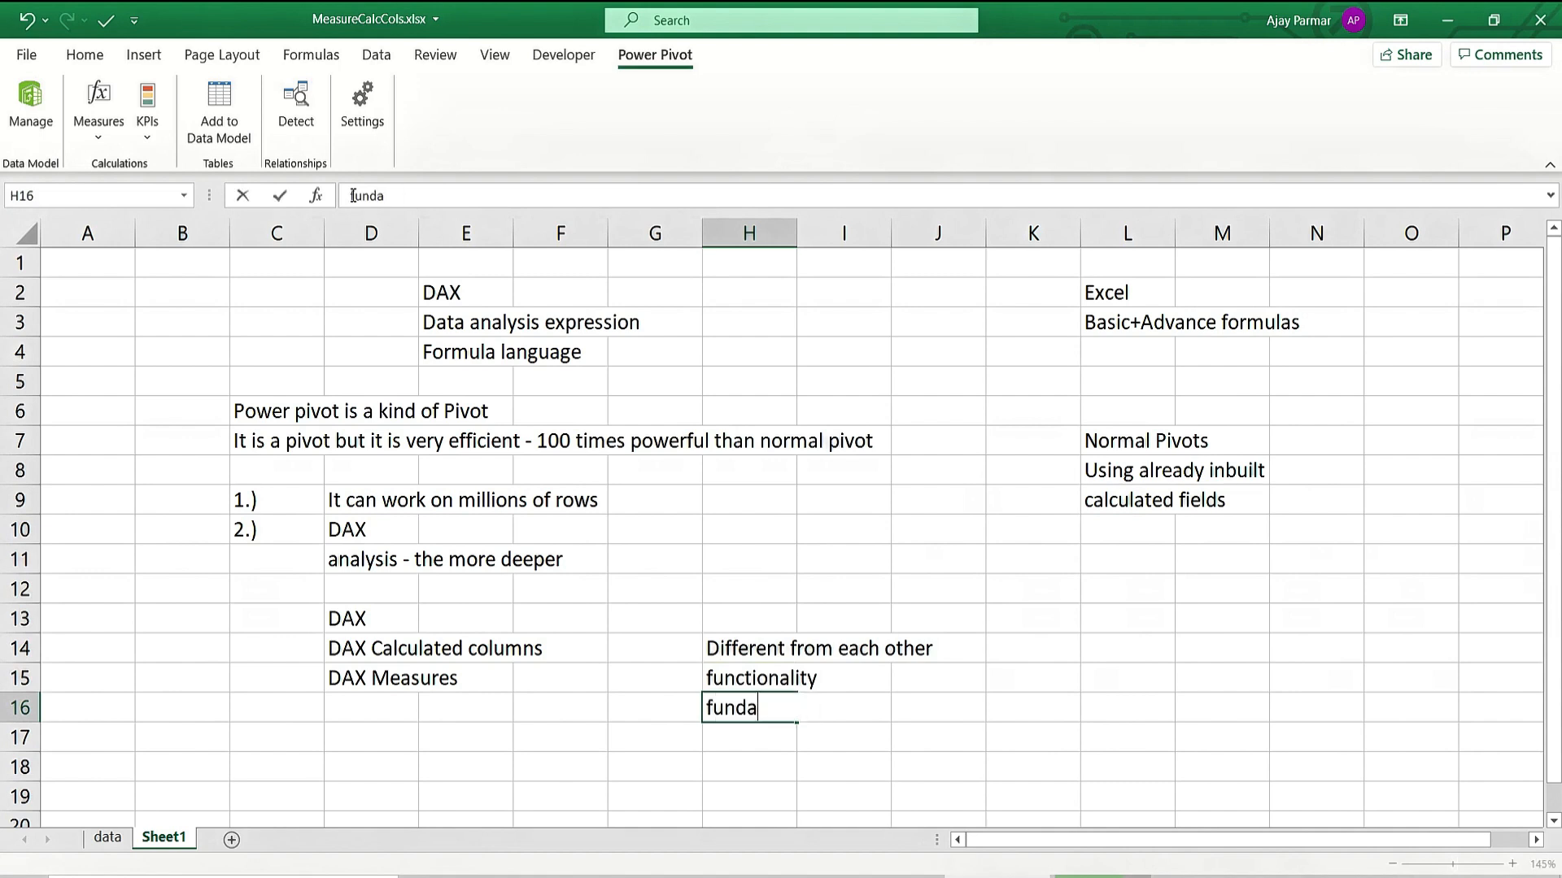
pyautogui.write('mentals')
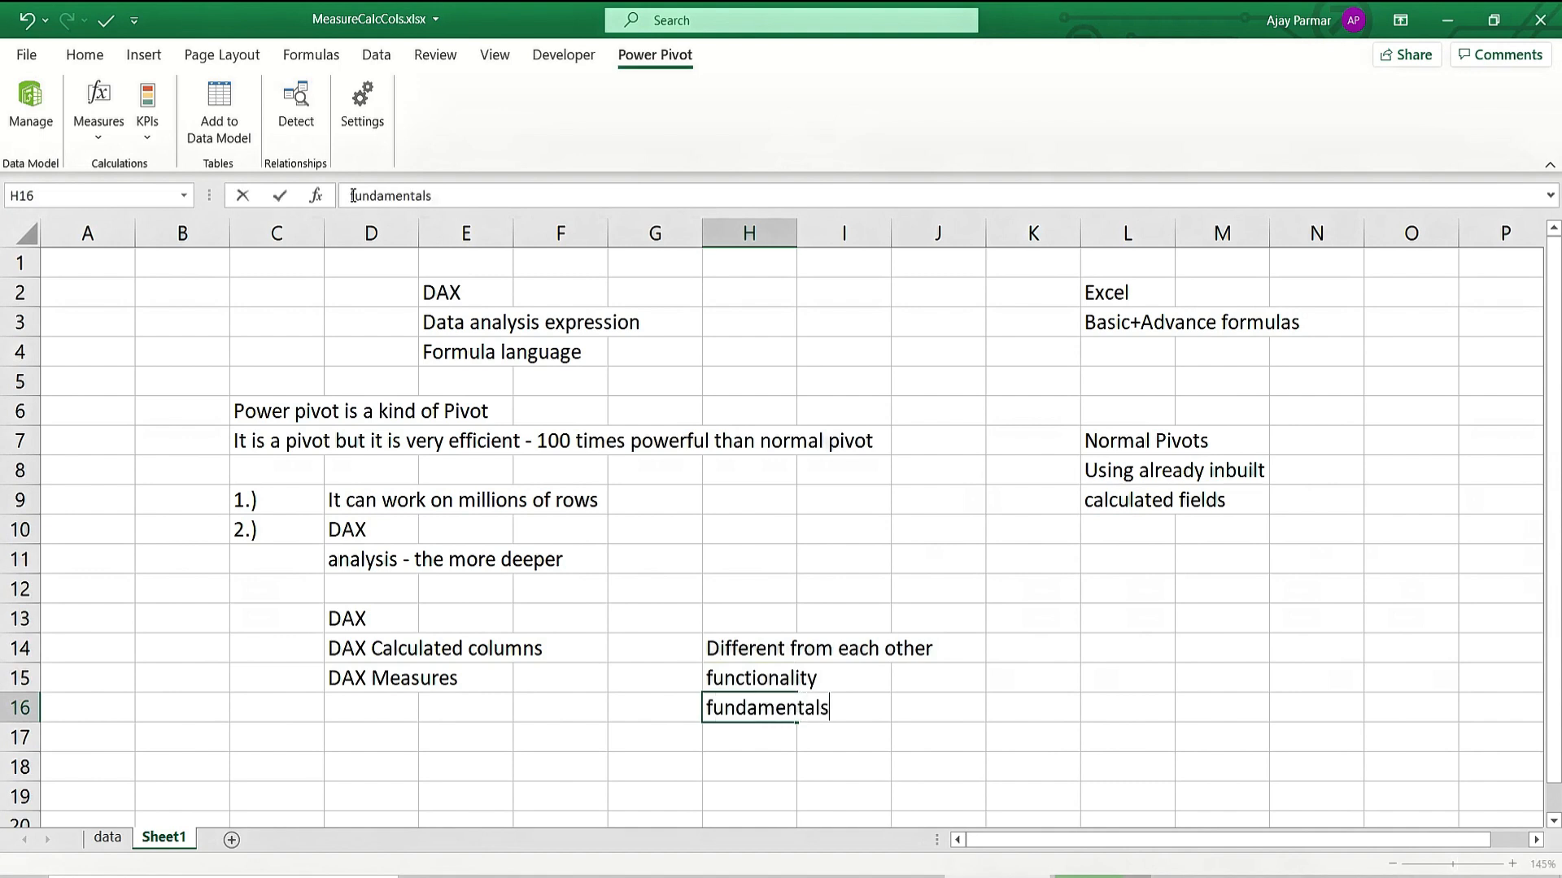
pyautogui.press('Return')
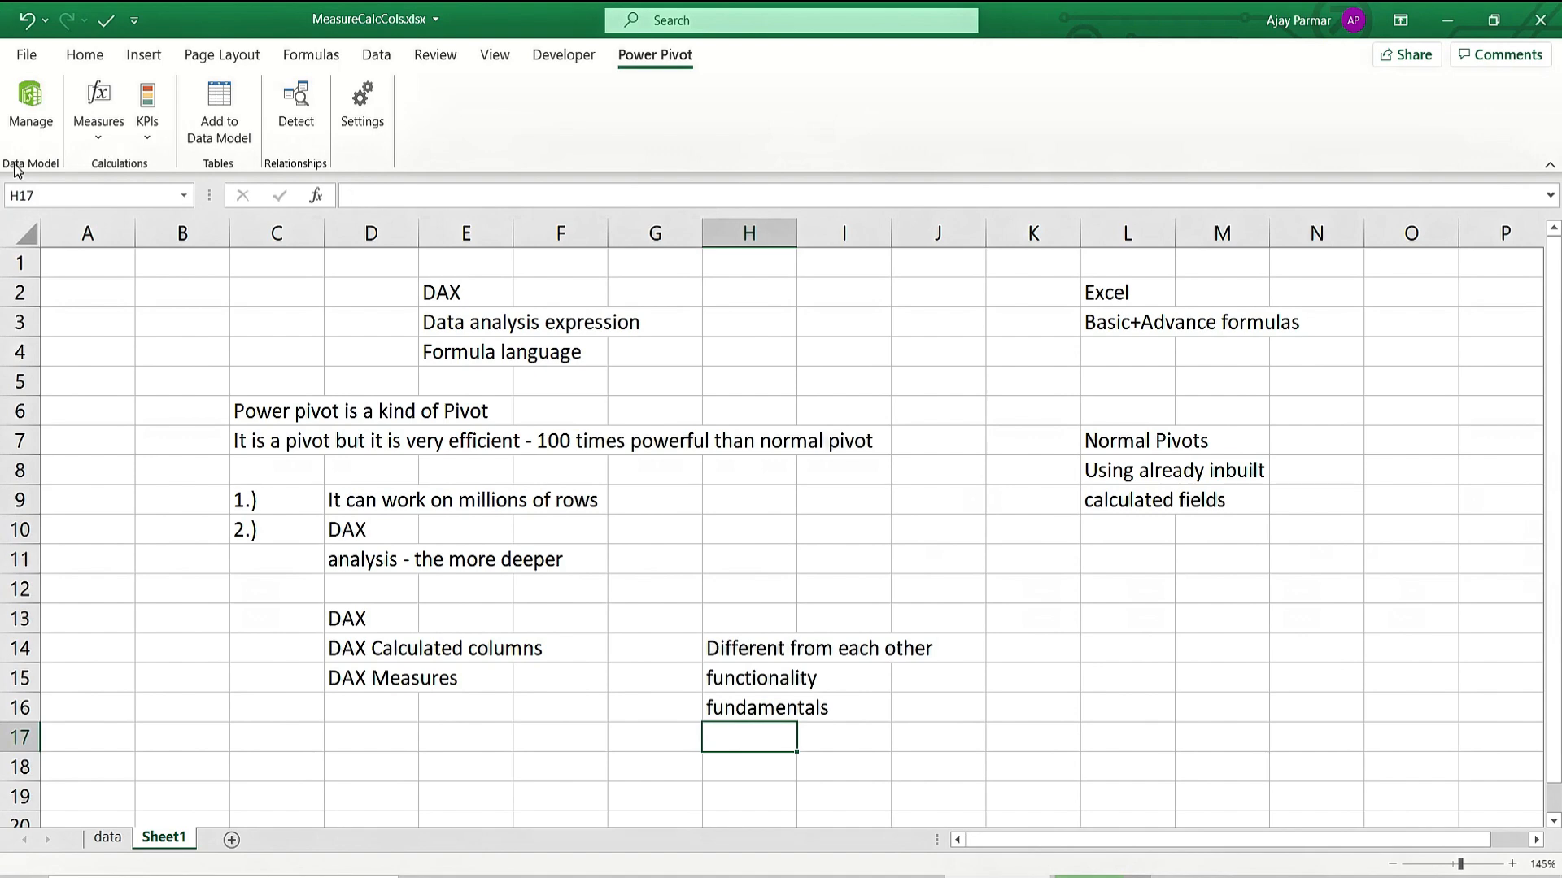
pyautogui.click(107, 838)
# Open the Power Pivot window on MeasureCalcCols.xlsx, showing the bookstore table.
pyautogui.click(309, 371)
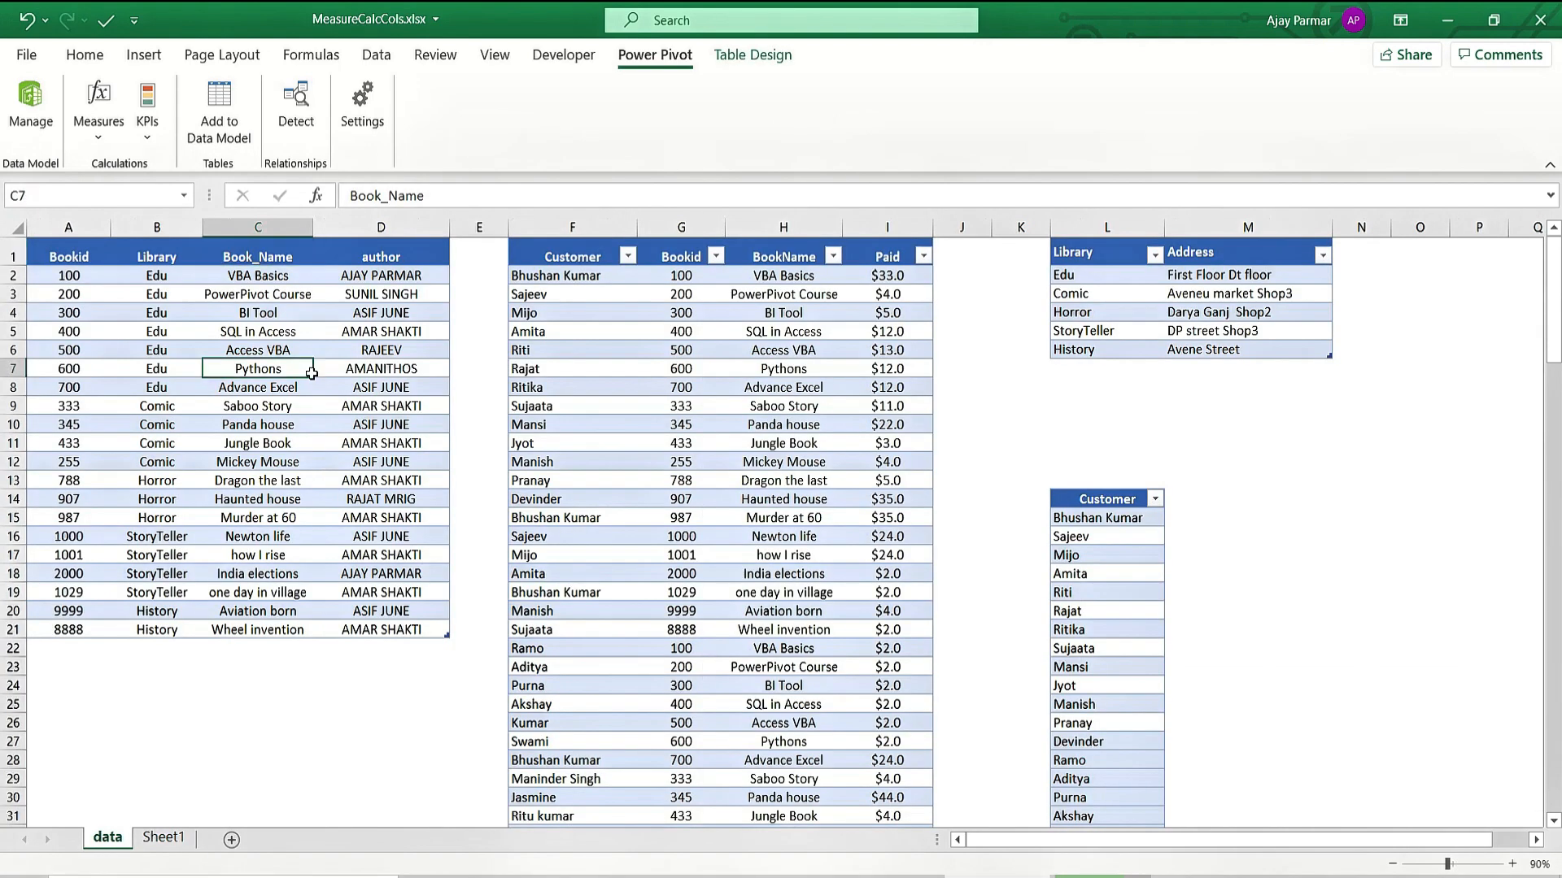
pyautogui.click(688, 424)
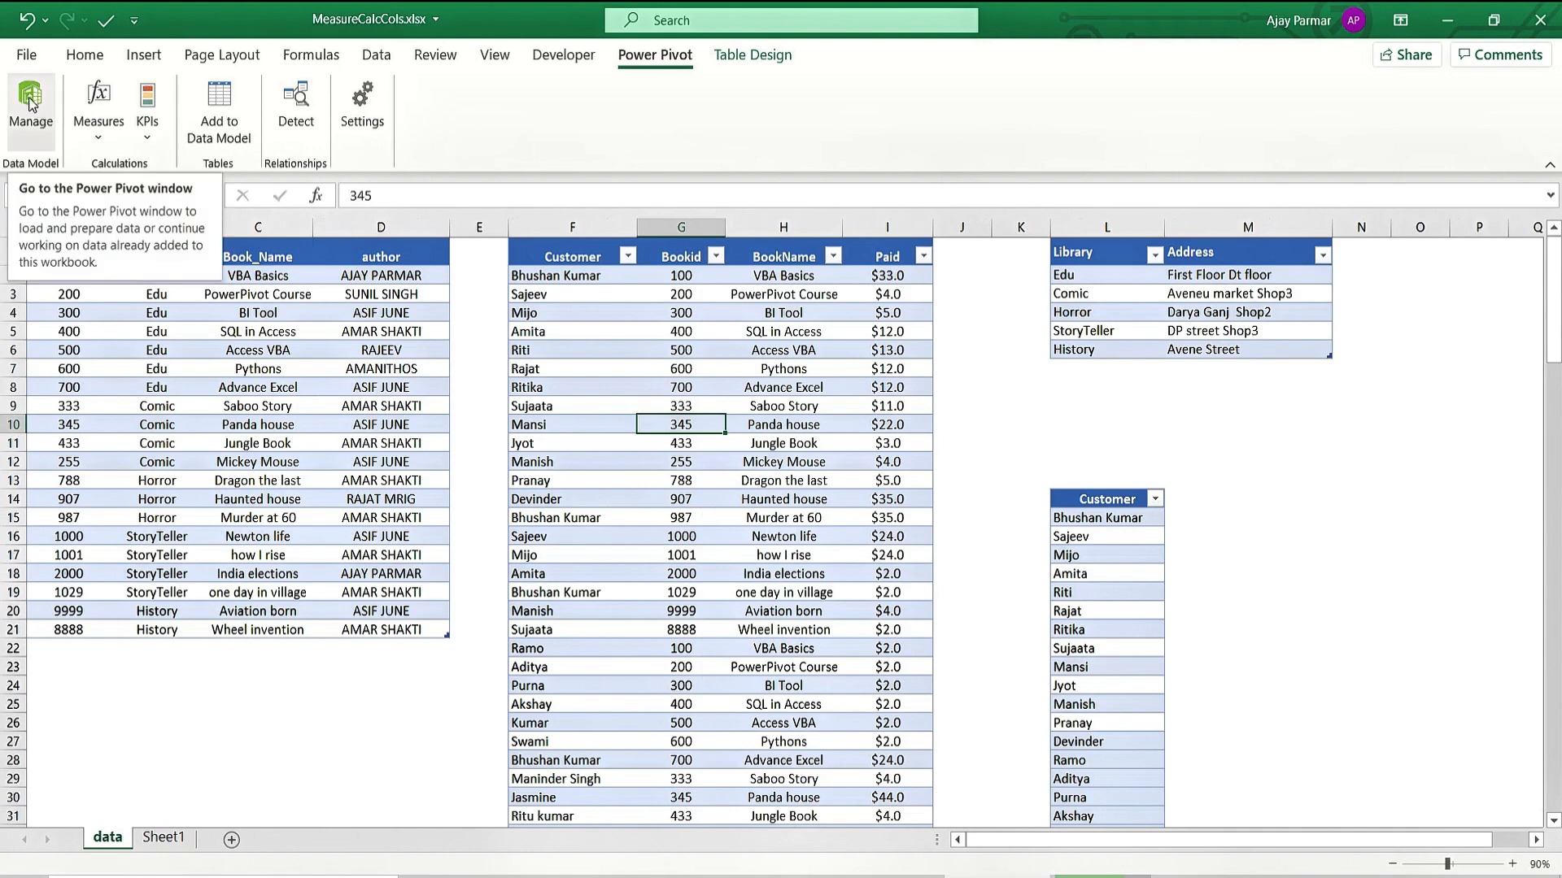
pyautogui.click(36, 120)
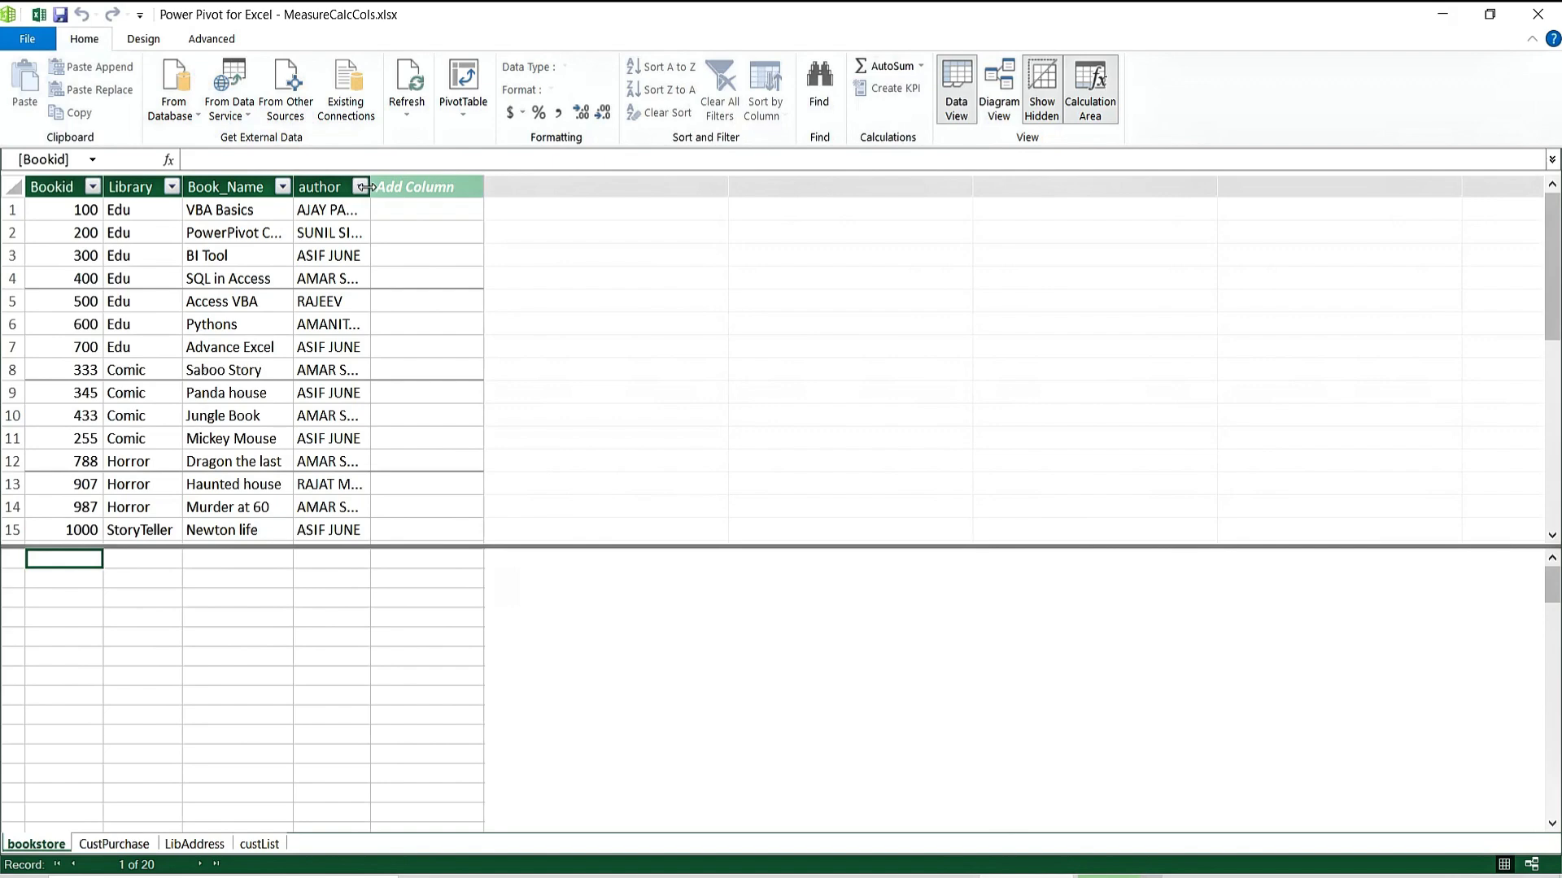
# Widen the bookstore author column to show full names, then view the CustPurchase table.
pyautogui.moveTo(422, 186); pyautogui.dragTo(427, 186)
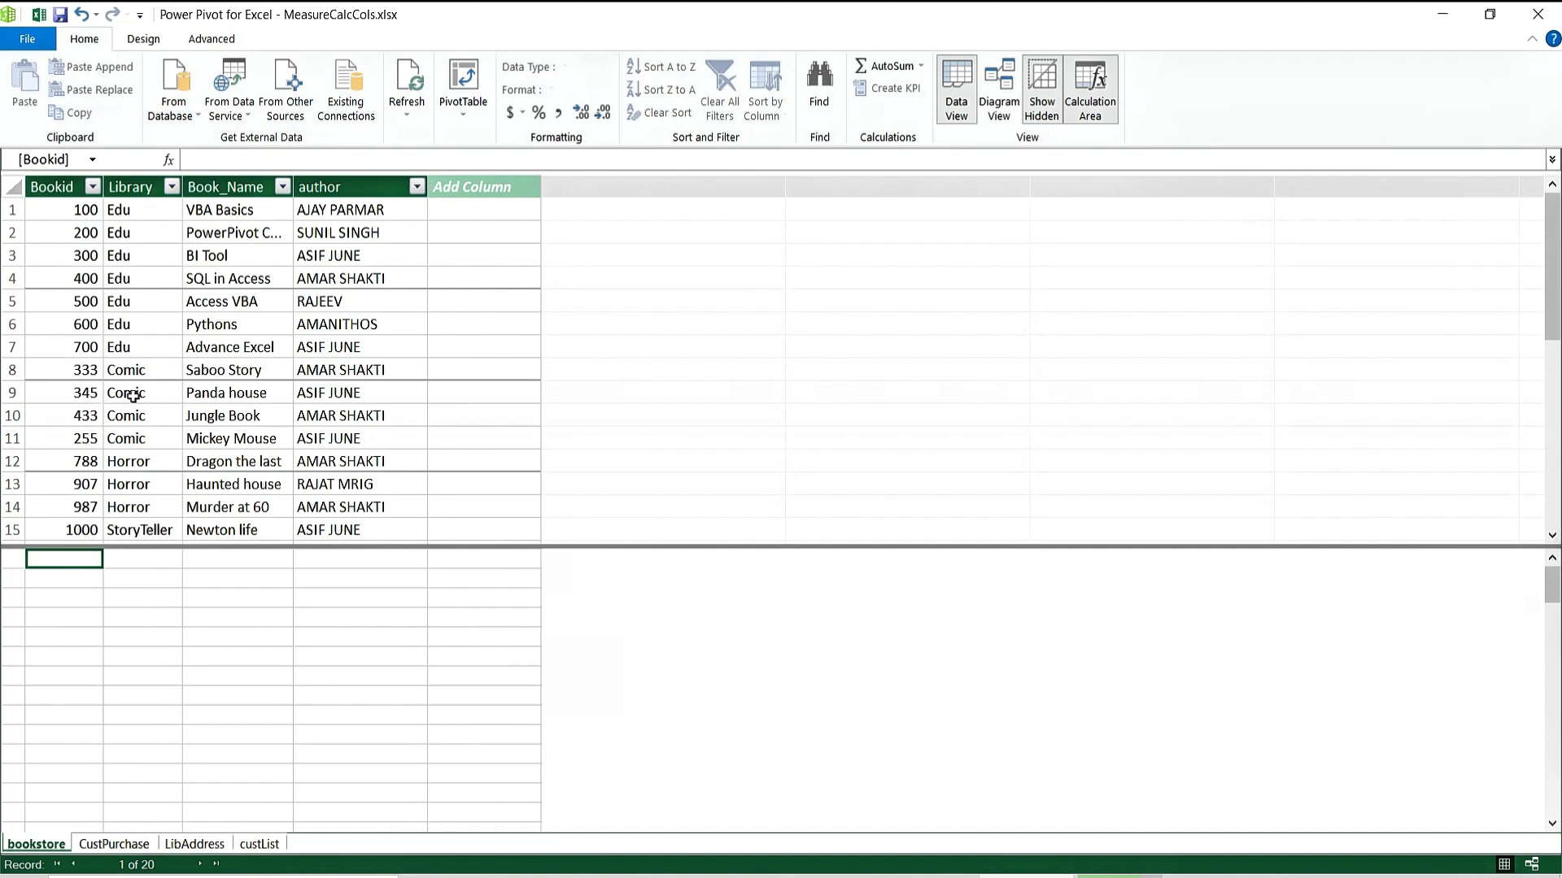
pyautogui.click(140, 437)
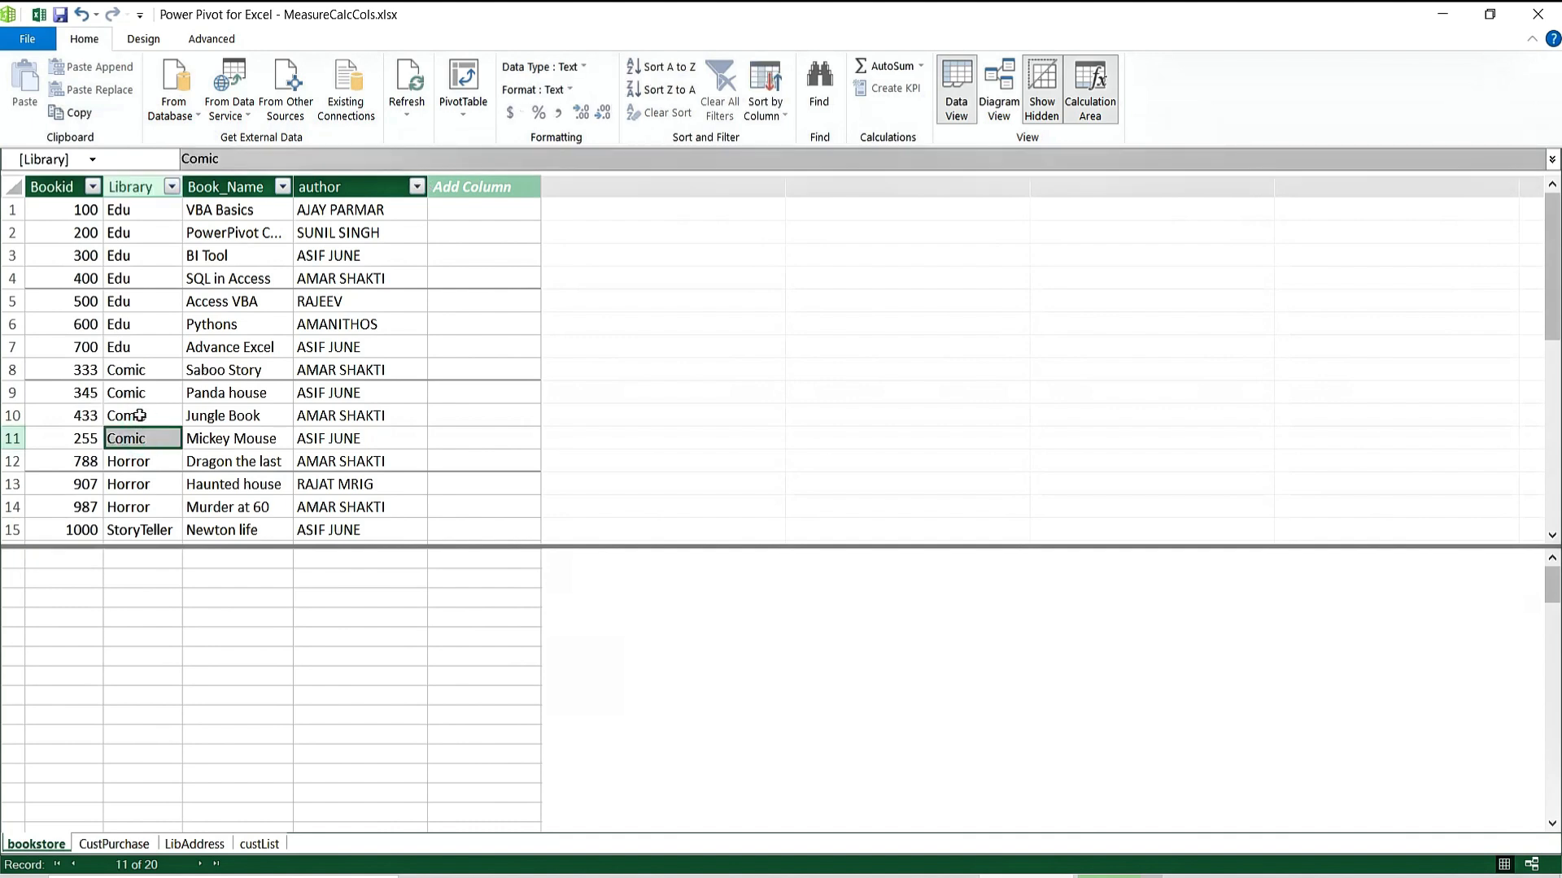
pyautogui.click(133, 619)
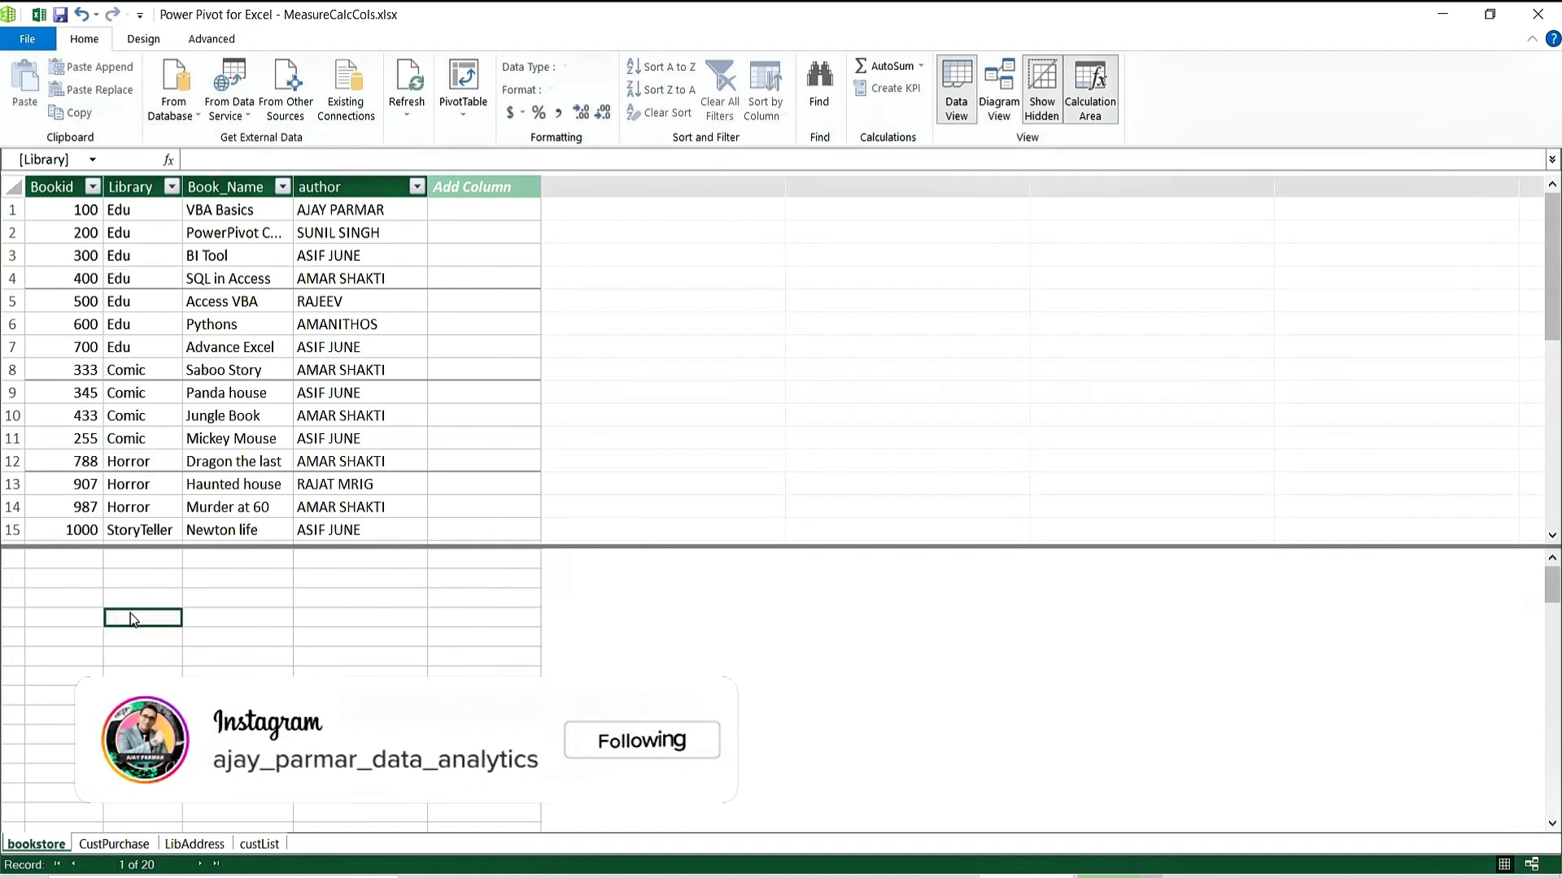
pyautogui.click(358, 232)
pyautogui.click(359, 369)
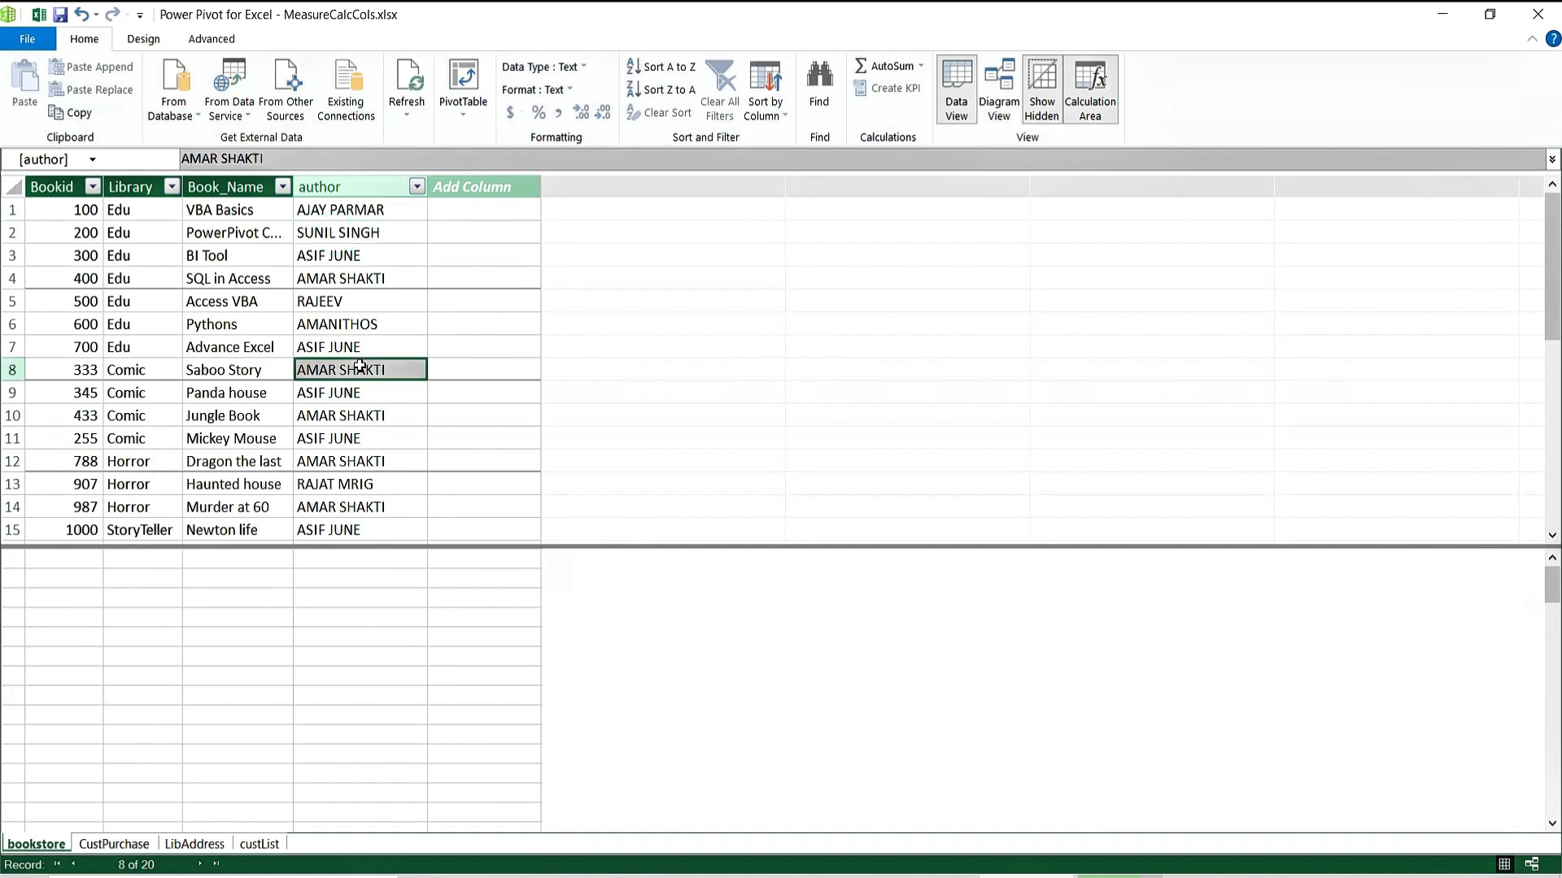
pyautogui.click(364, 499)
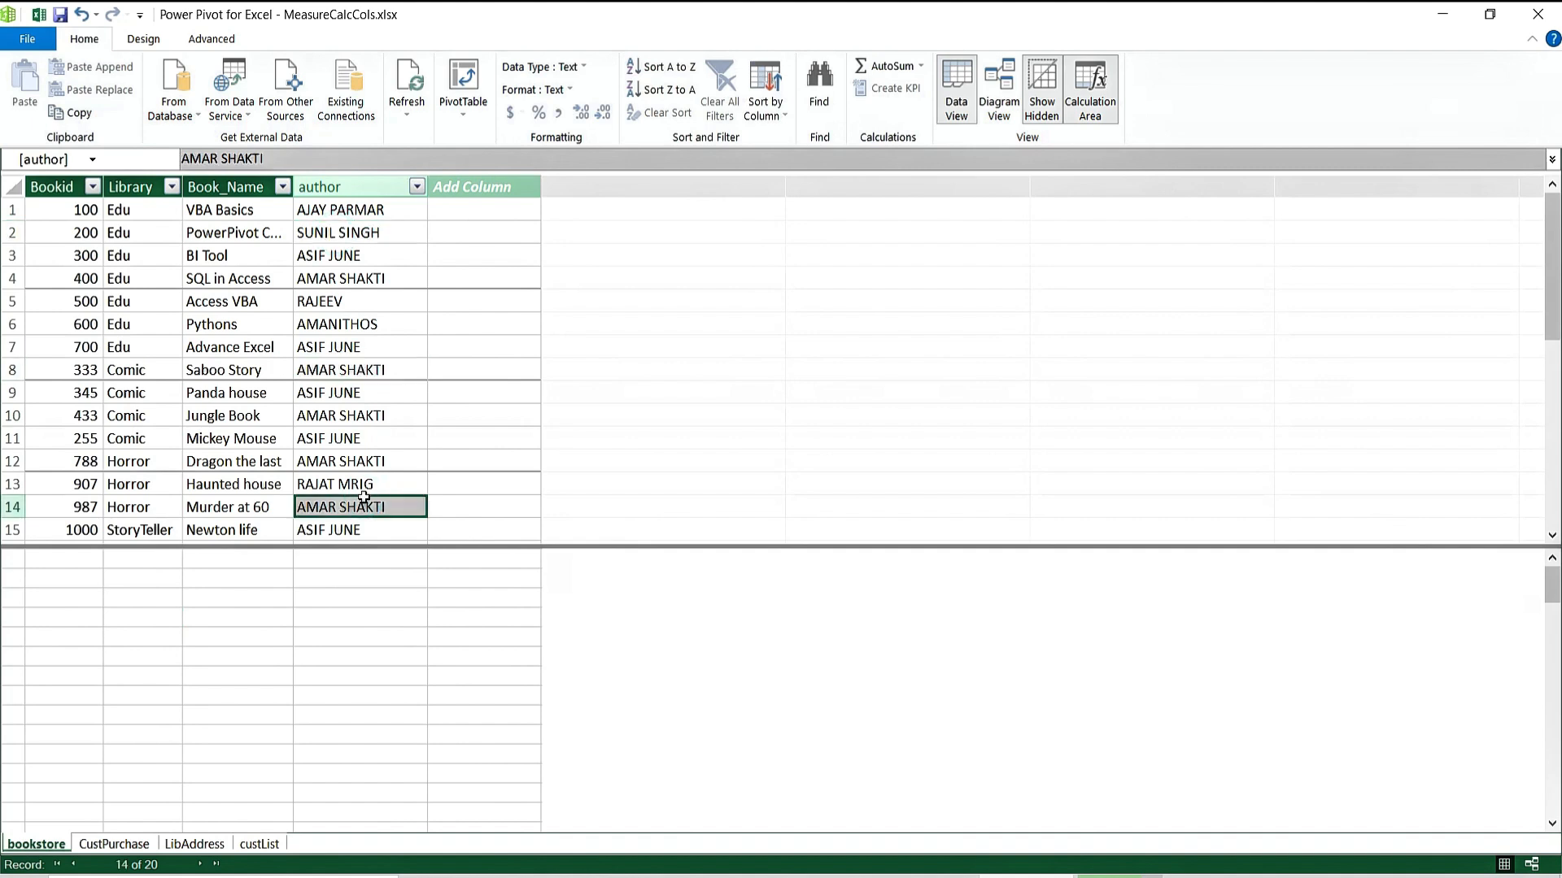
pyautogui.click(355, 579)
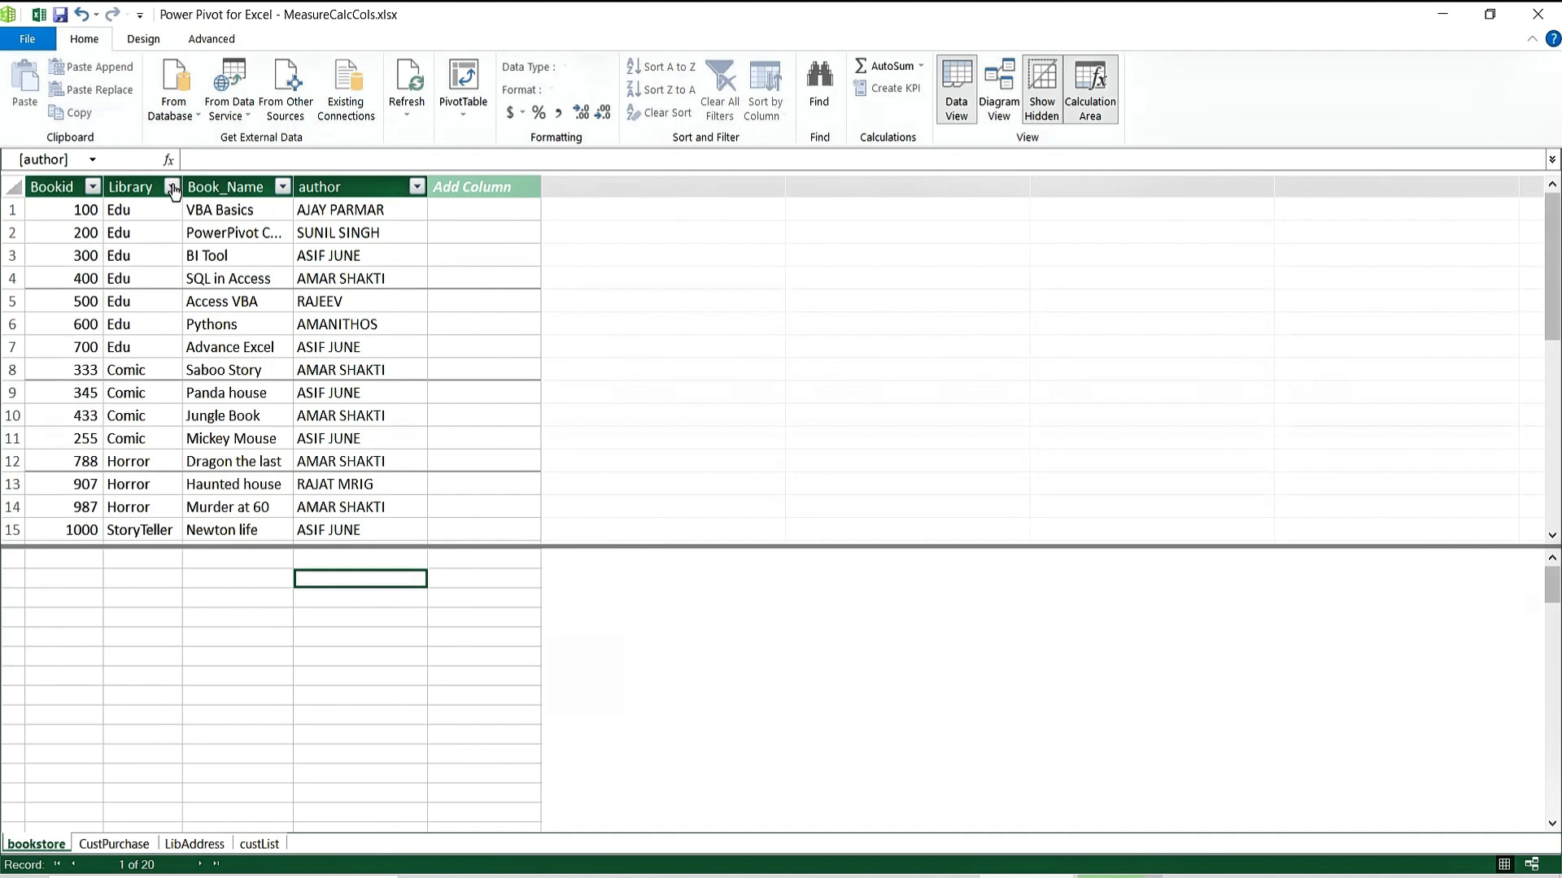
pyautogui.click(96, 846)
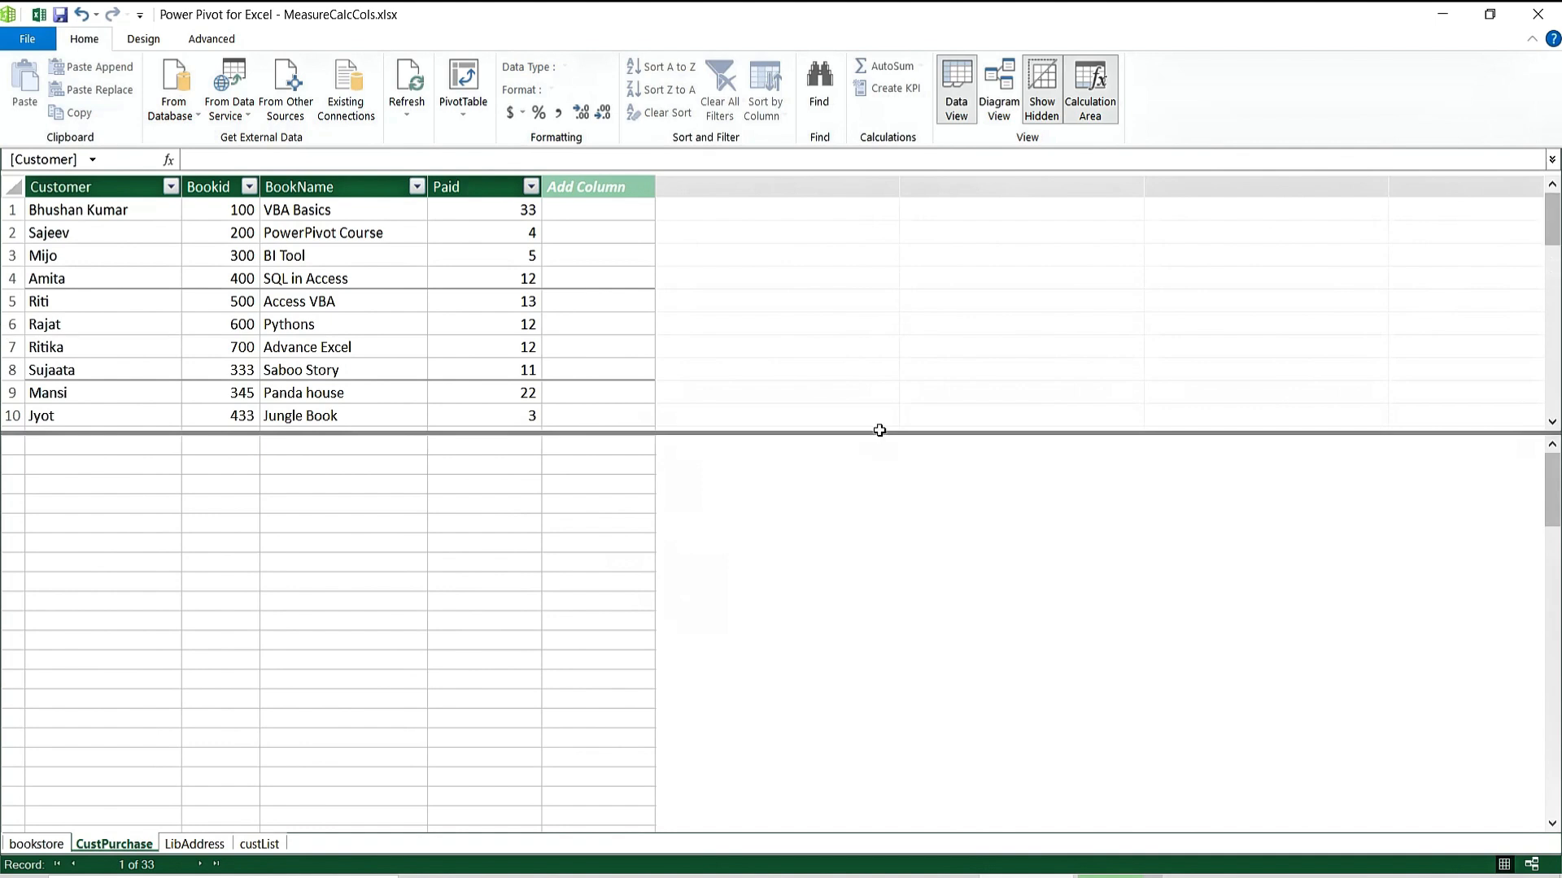
# Move the grid/calculation-area splitter so CustPurchase rows 1–17 show, then pick a calculation-area cell.
pyautogui.moveTo(879, 431); pyautogui.dragTo(882, 632)
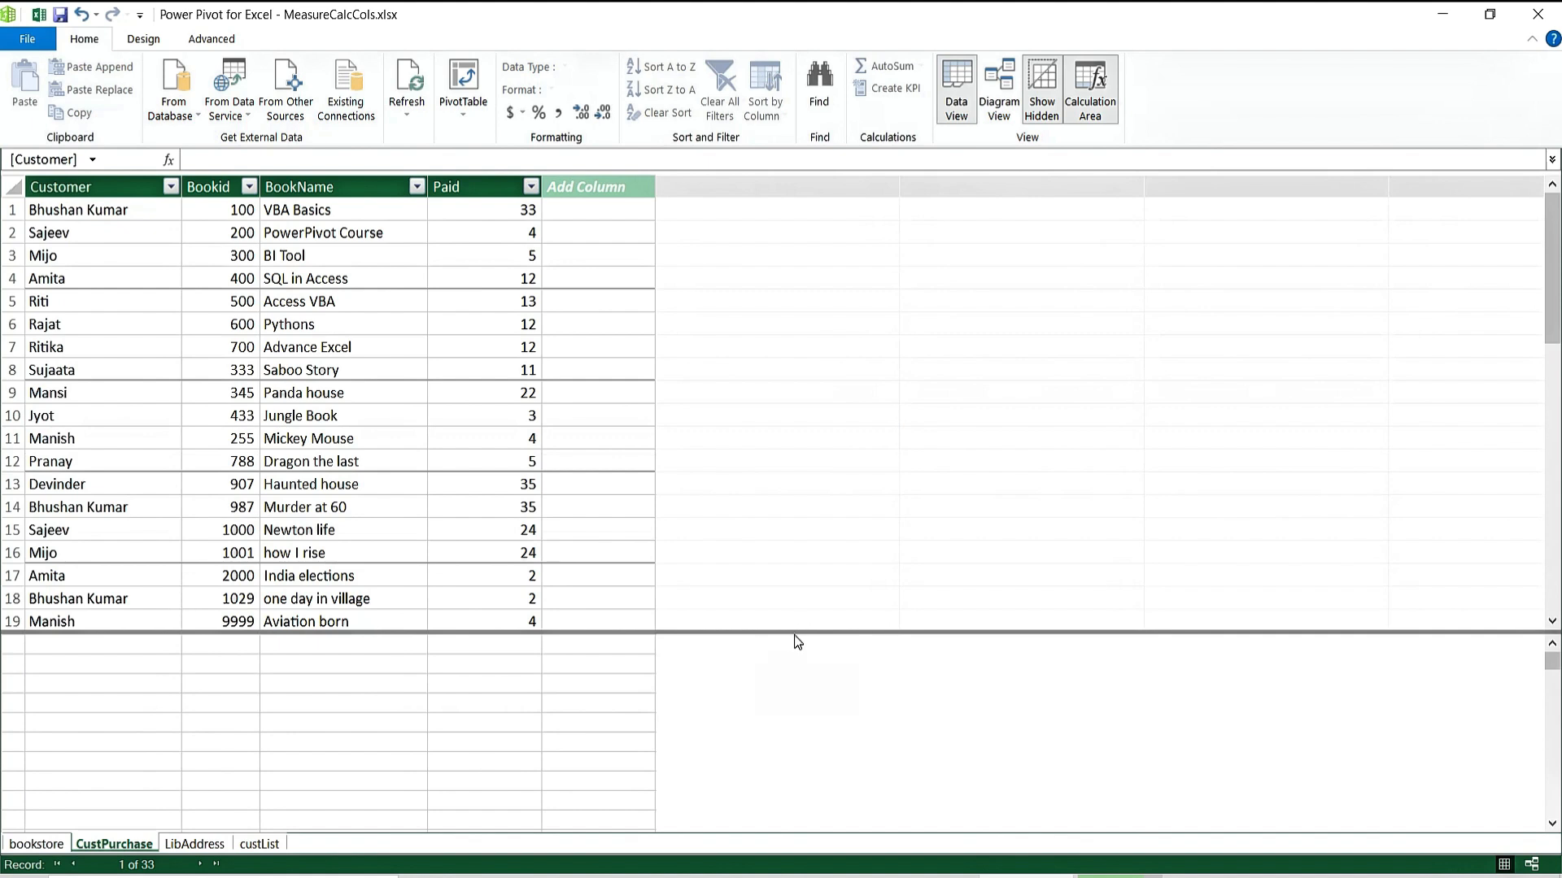
pyautogui.moveTo(794, 632); pyautogui.dragTo(816, 474)
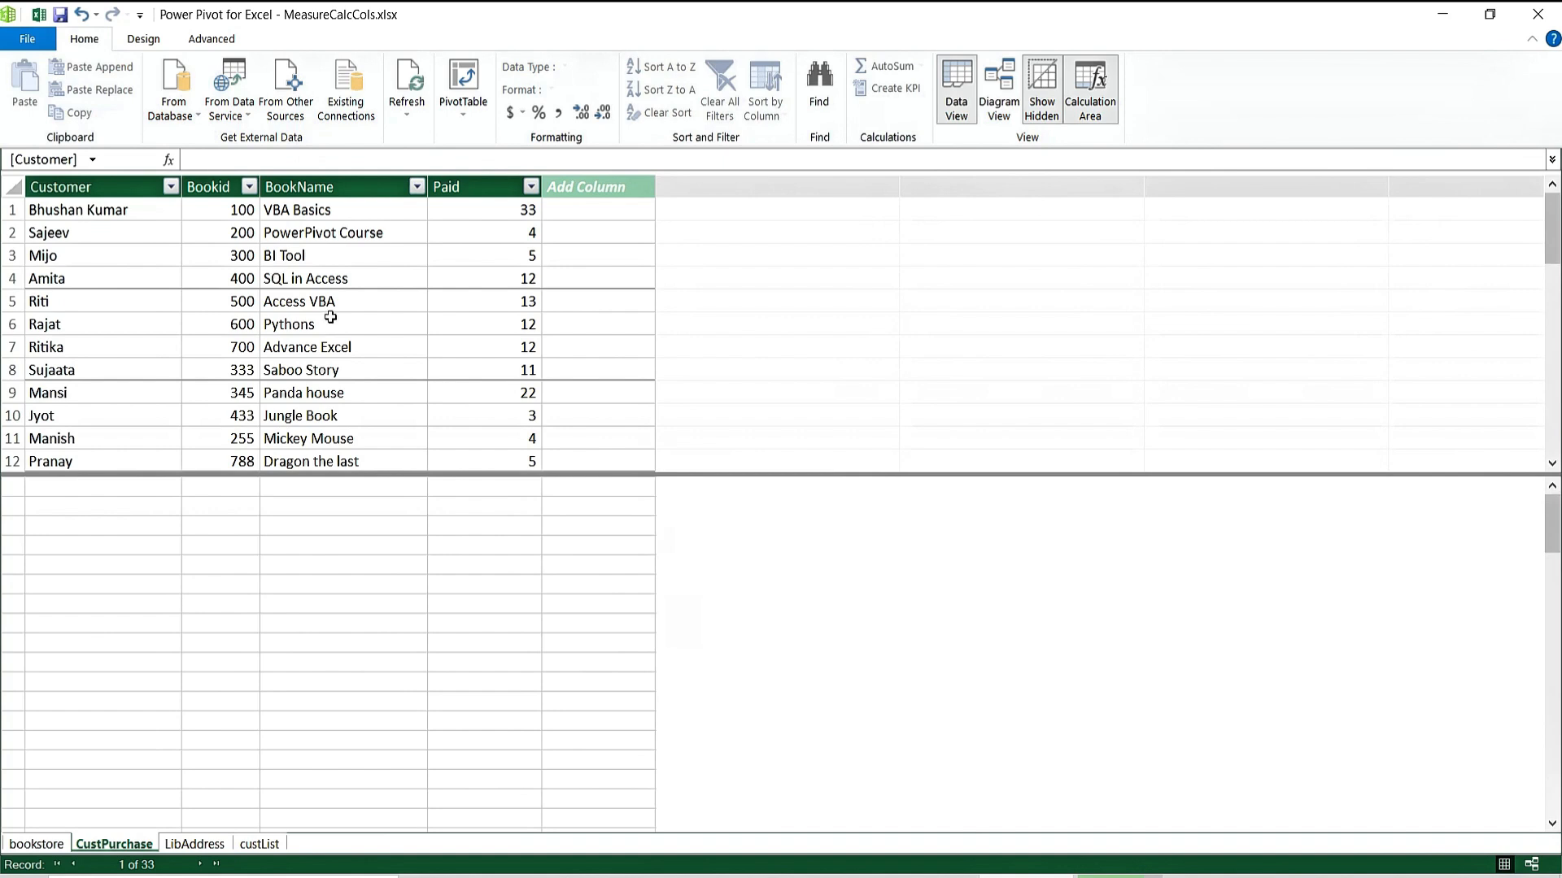
pyautogui.moveTo(849, 474); pyautogui.dragTo(850, 567)
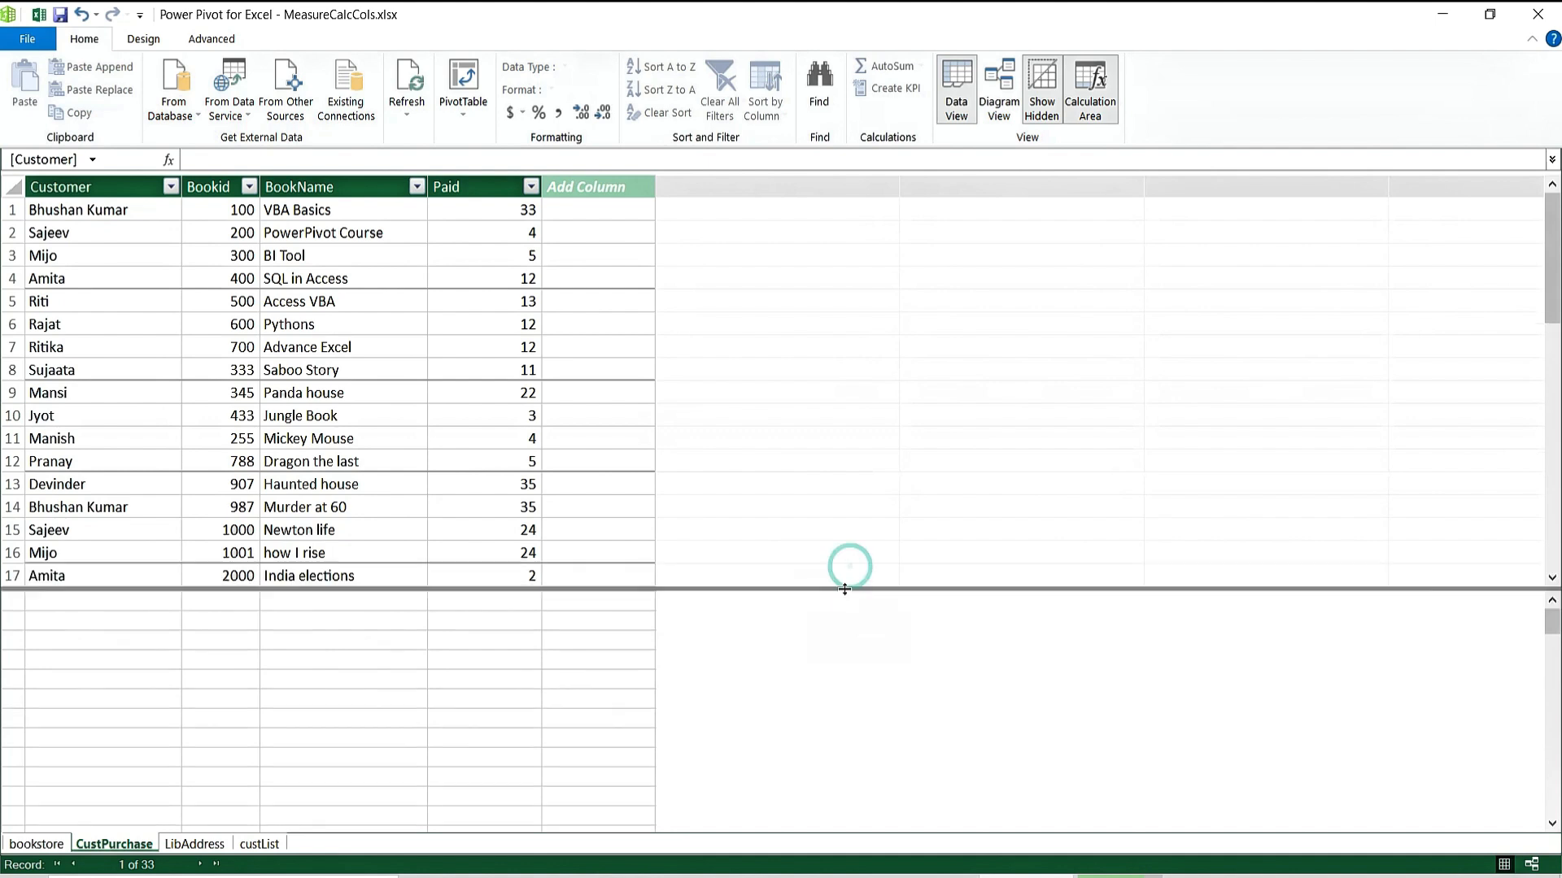
pyautogui.click(364, 258)
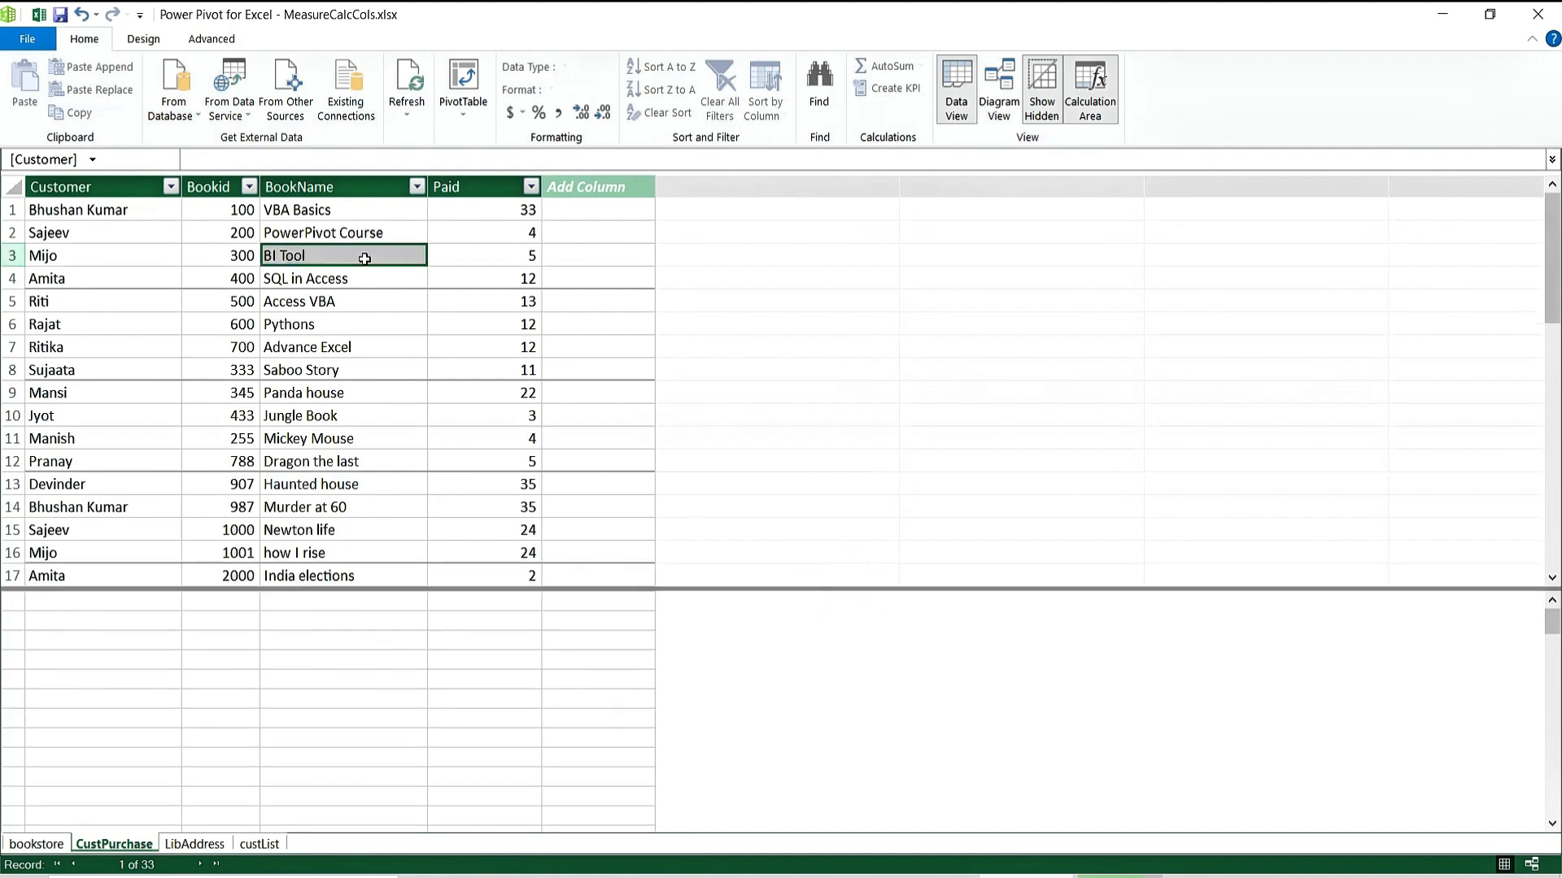
pyautogui.click(330, 492)
pyautogui.click(358, 698)
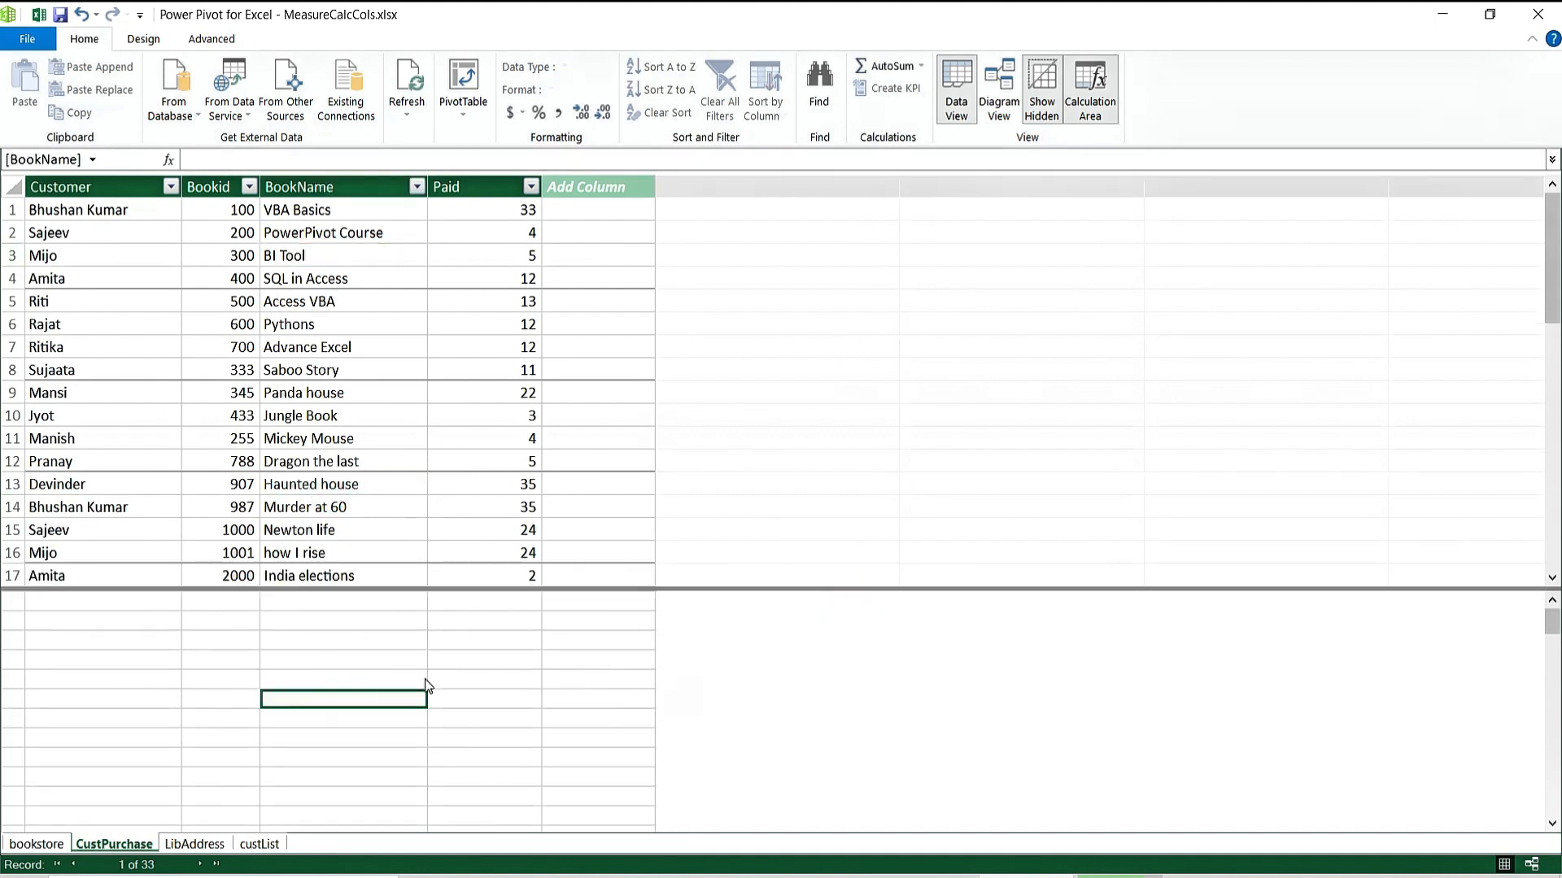
pyautogui.click(361, 663)
pyautogui.click(480, 682)
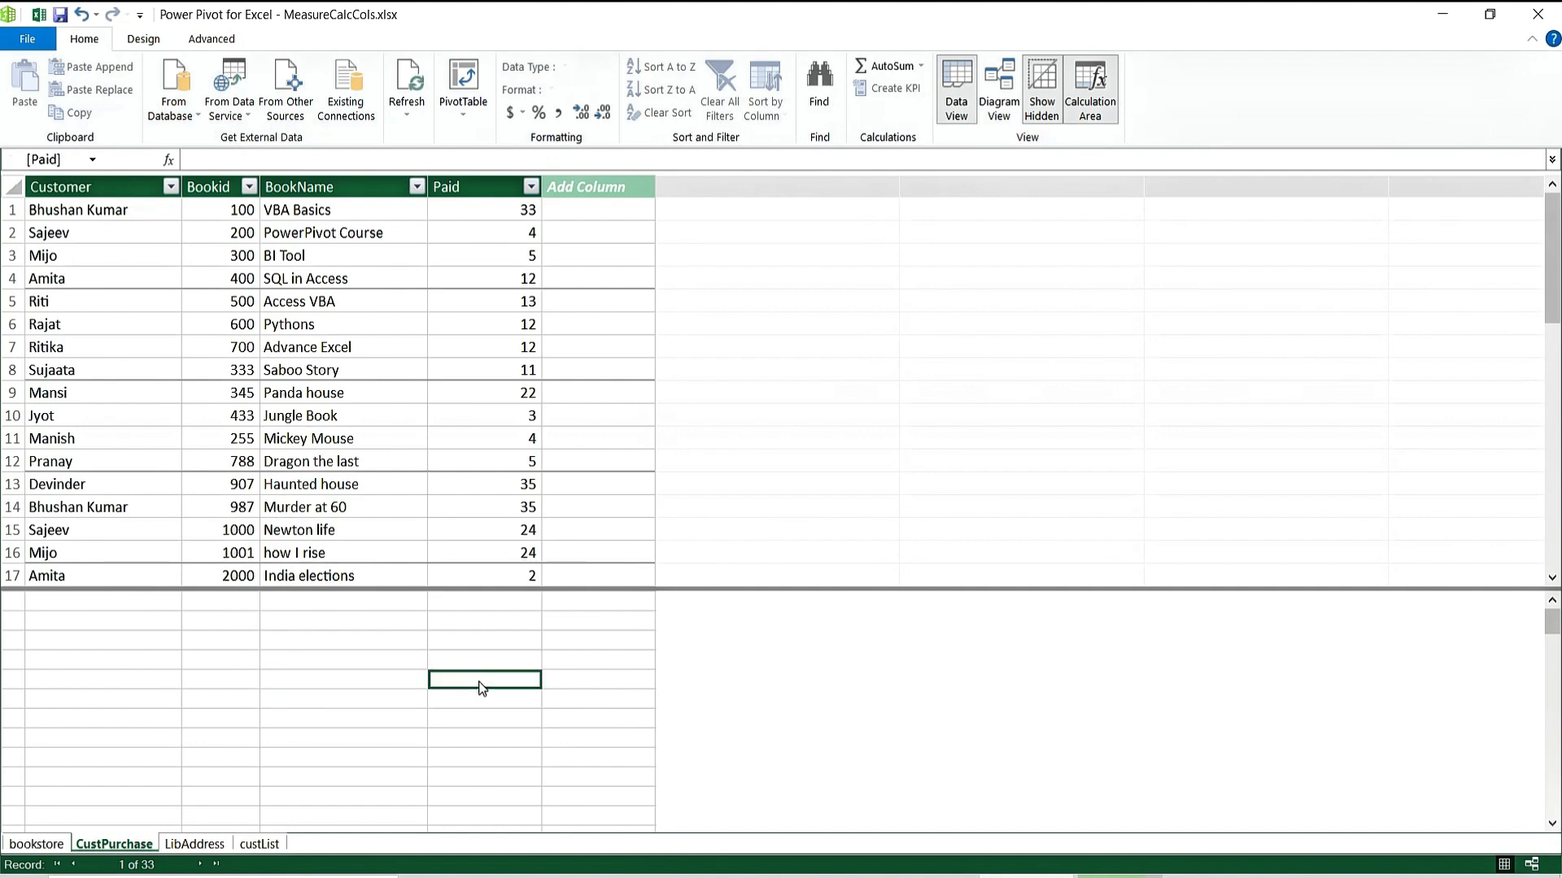
pyautogui.click(335, 721)
pyautogui.click(163, 666)
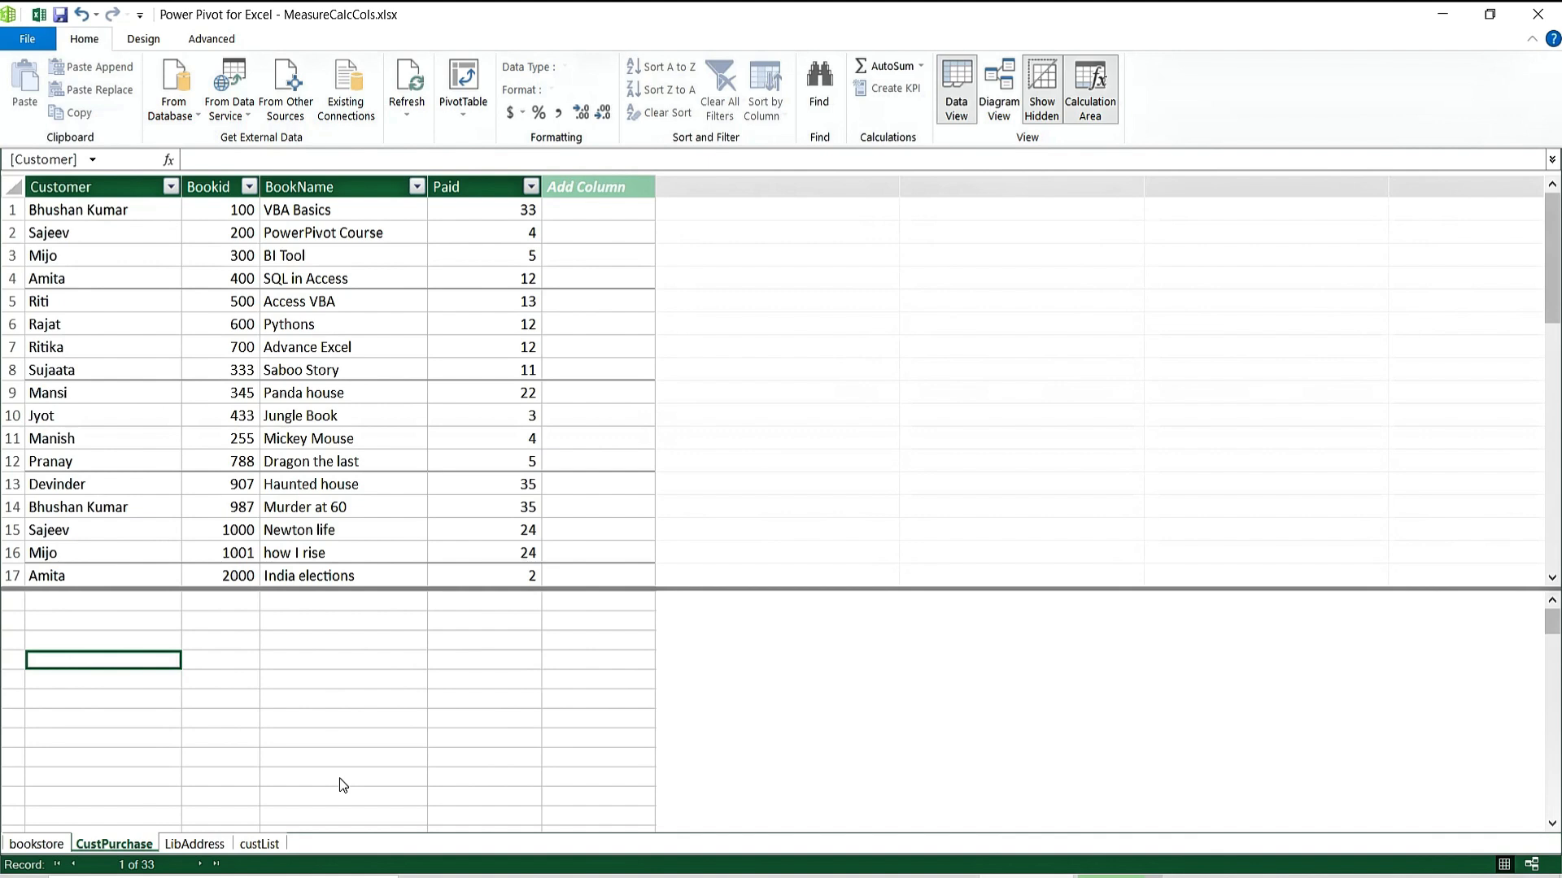
# Type 'formula or DAX Measures' into the calculation-area cell under Customer.
pyautogui.write('formjual')
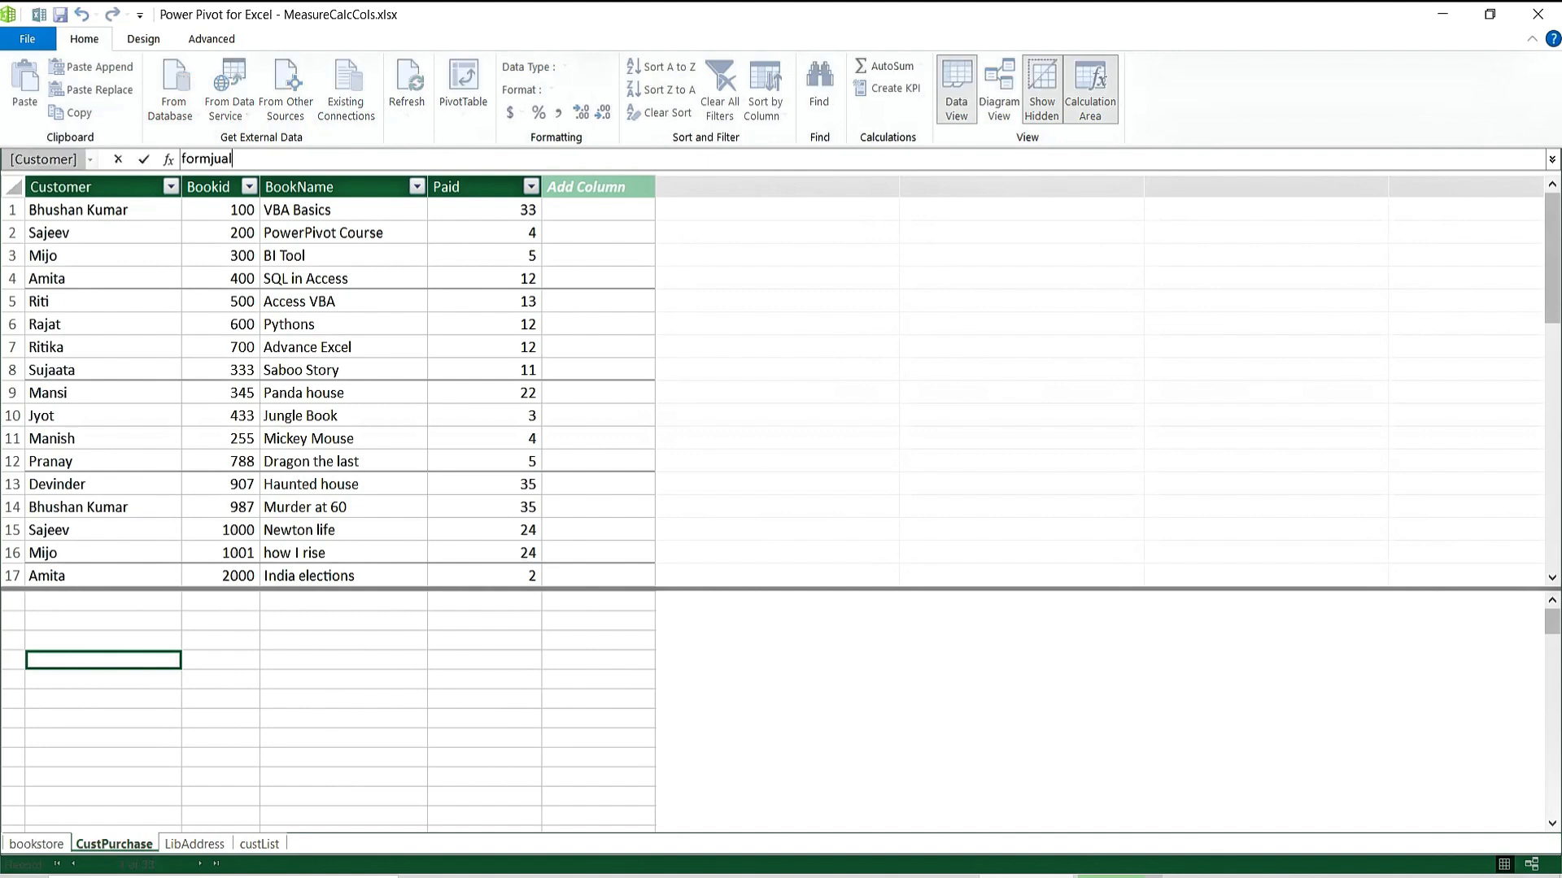
pyautogui.press('BackSpace')
pyautogui.press('BackSpace')
pyautogui.press('BackSpace')
pyautogui.press('BackSpace')
pyautogui.write('ula')
pyautogui.click(88, 667)
pyautogui.click(111, 693)
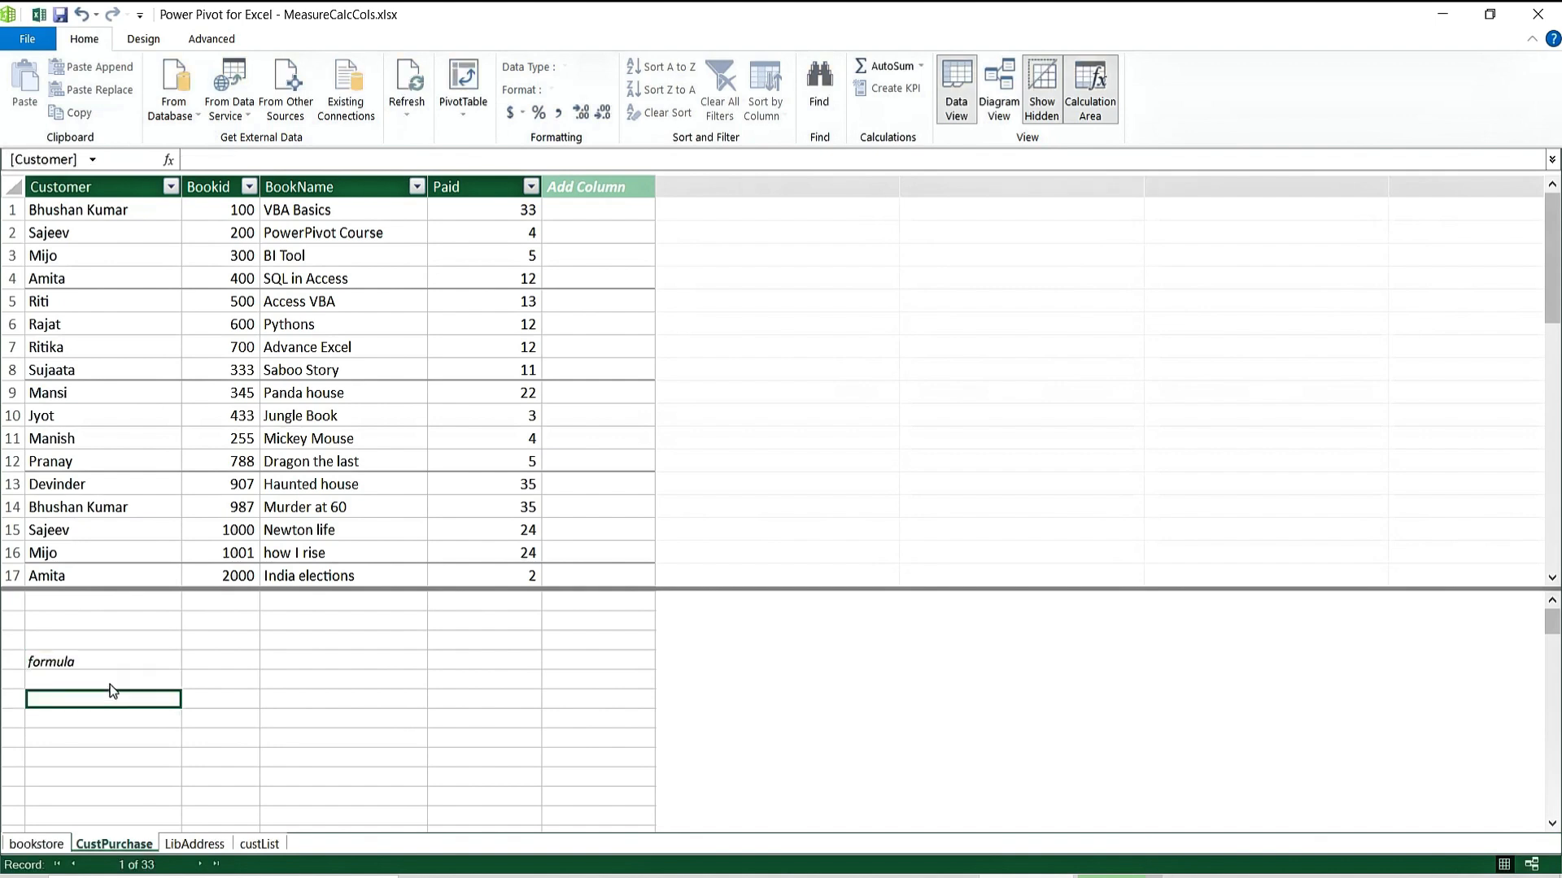
pyautogui.click(113, 669)
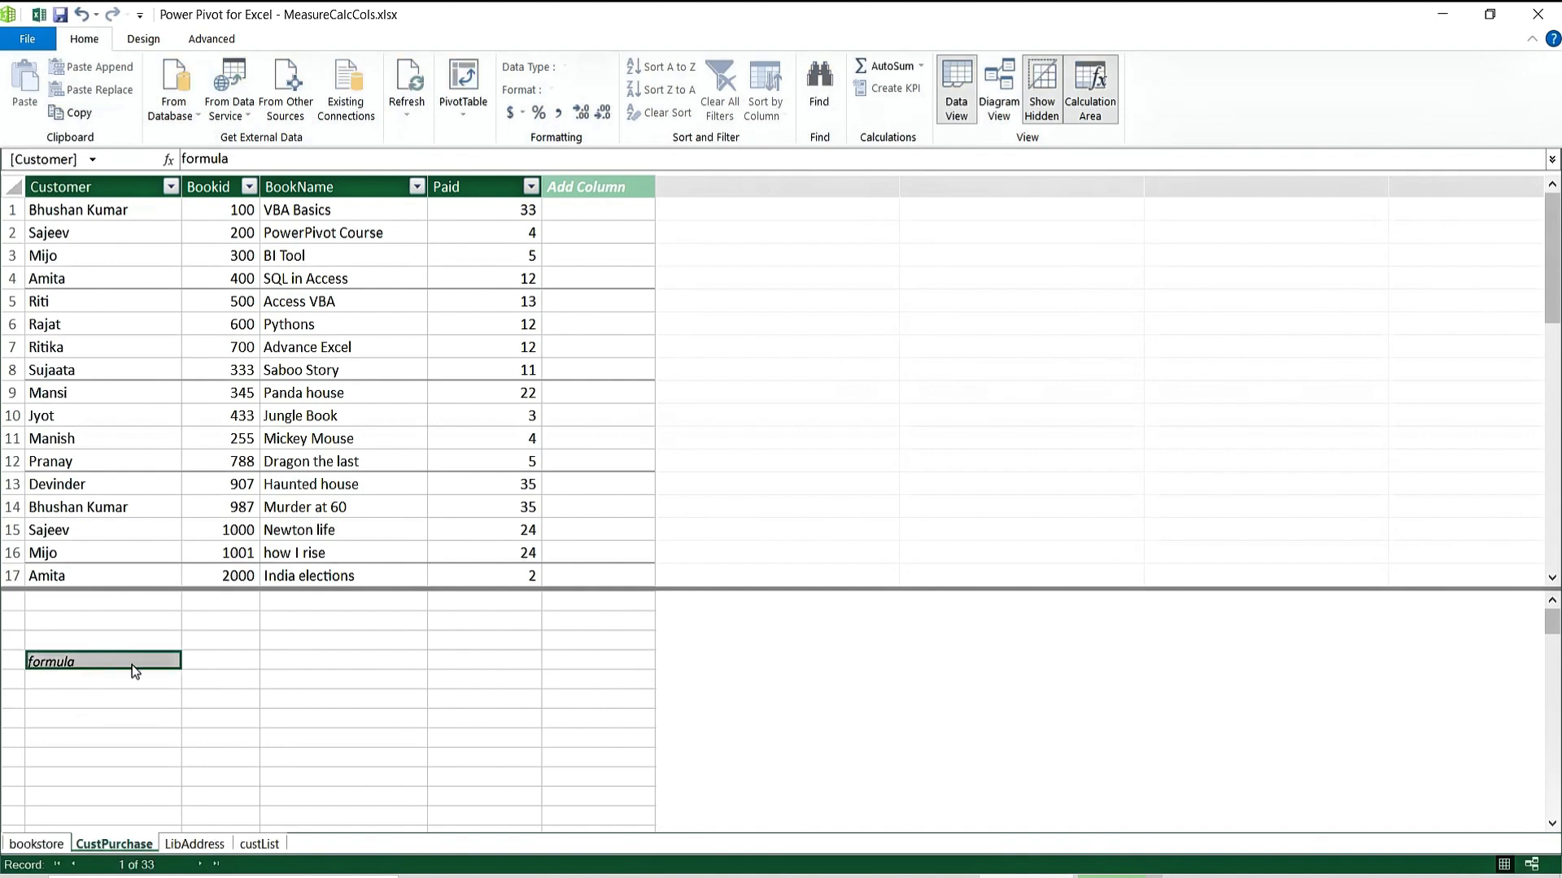
pyautogui.click(256, 155)
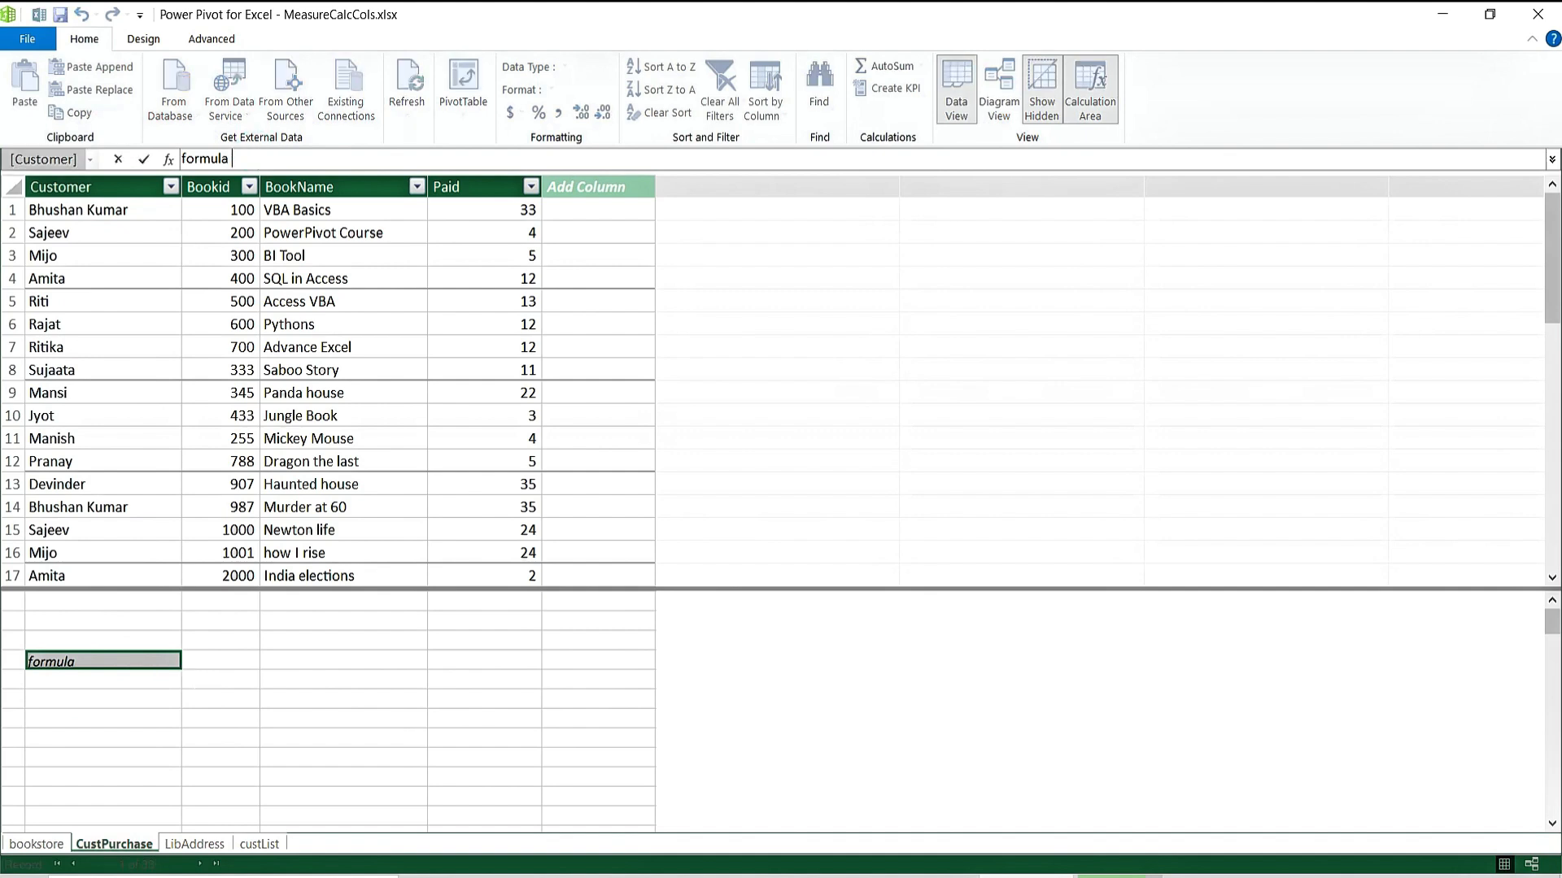
pyautogui.write('or DAX Measures')
pyautogui.press('Return')
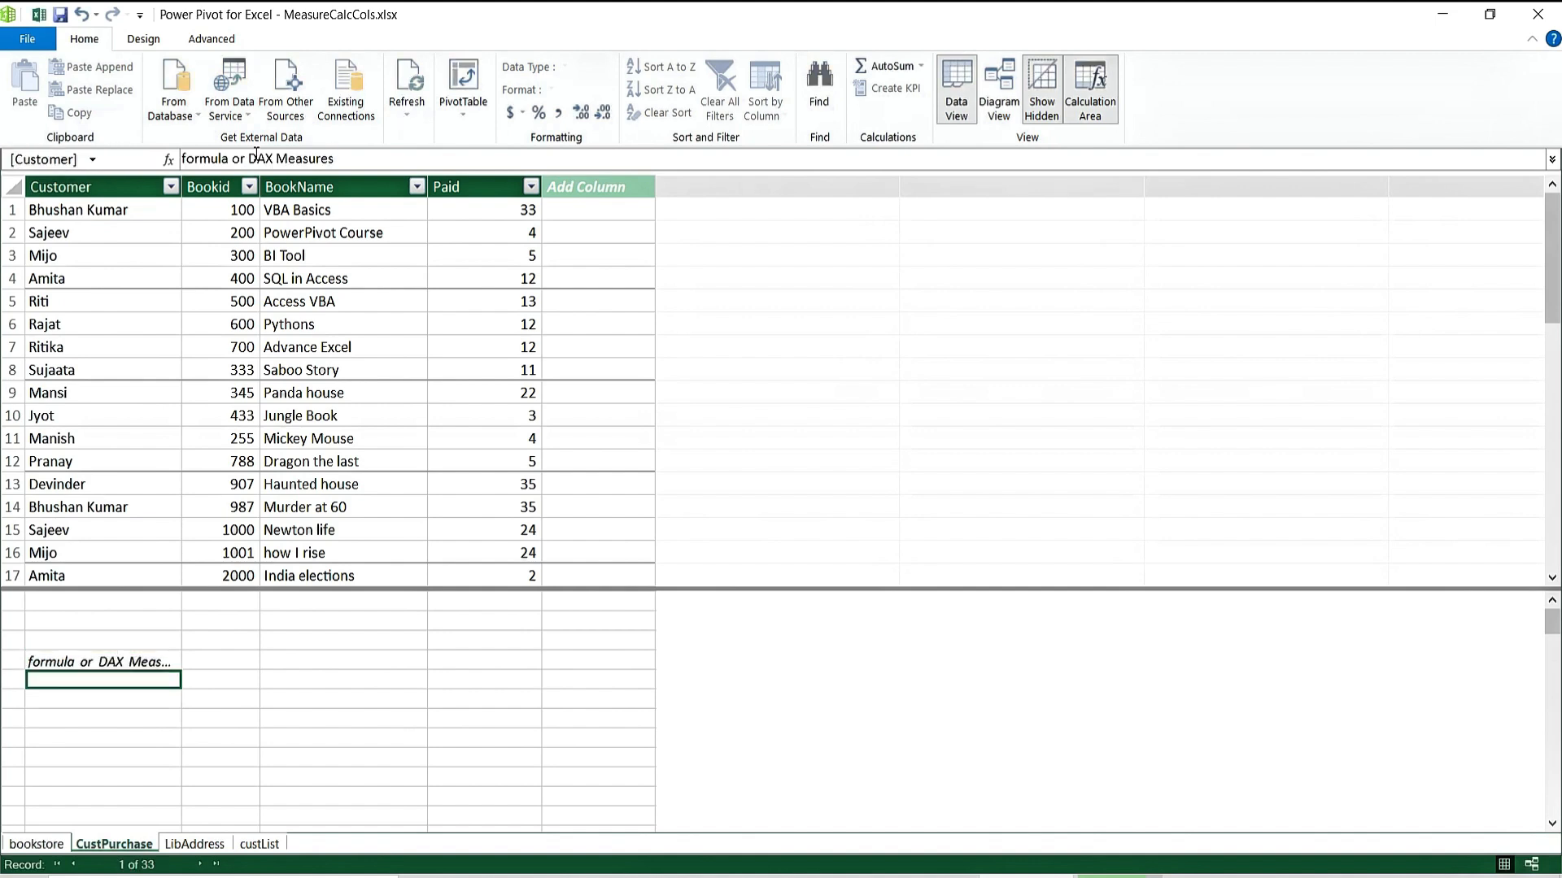
pyautogui.press('Up')
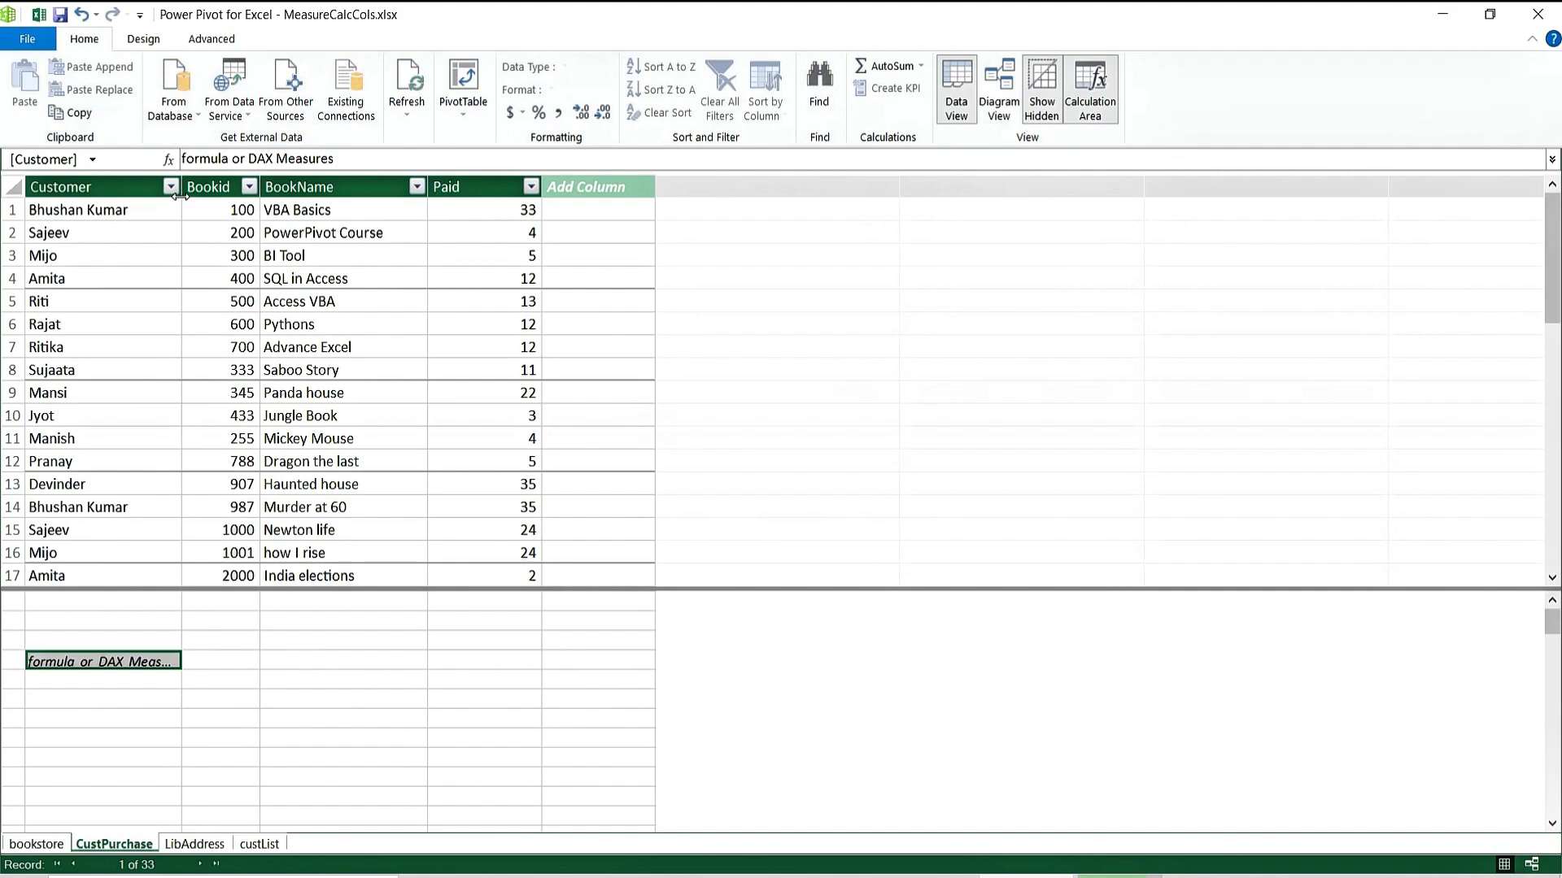
# Widen the Customer column to fit the label and readjust the grid and calculation-area panes.
pyautogui.moveTo(179, 196); pyautogui.dragTo(257, 196)
pyautogui.click(405, 678)
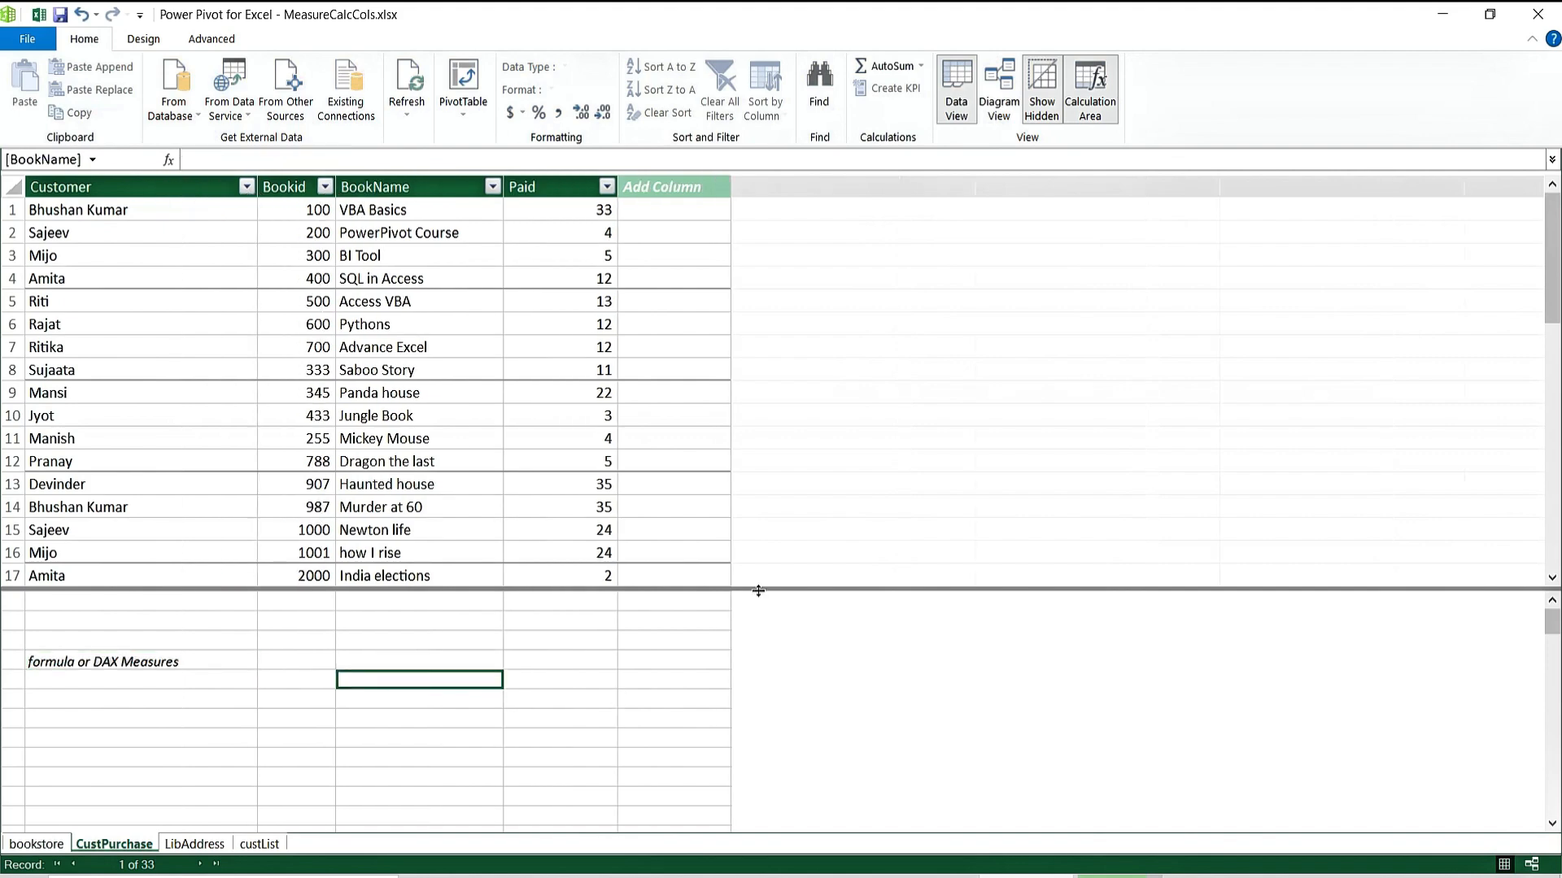
pyautogui.moveTo(758, 591); pyautogui.dragTo(763, 433)
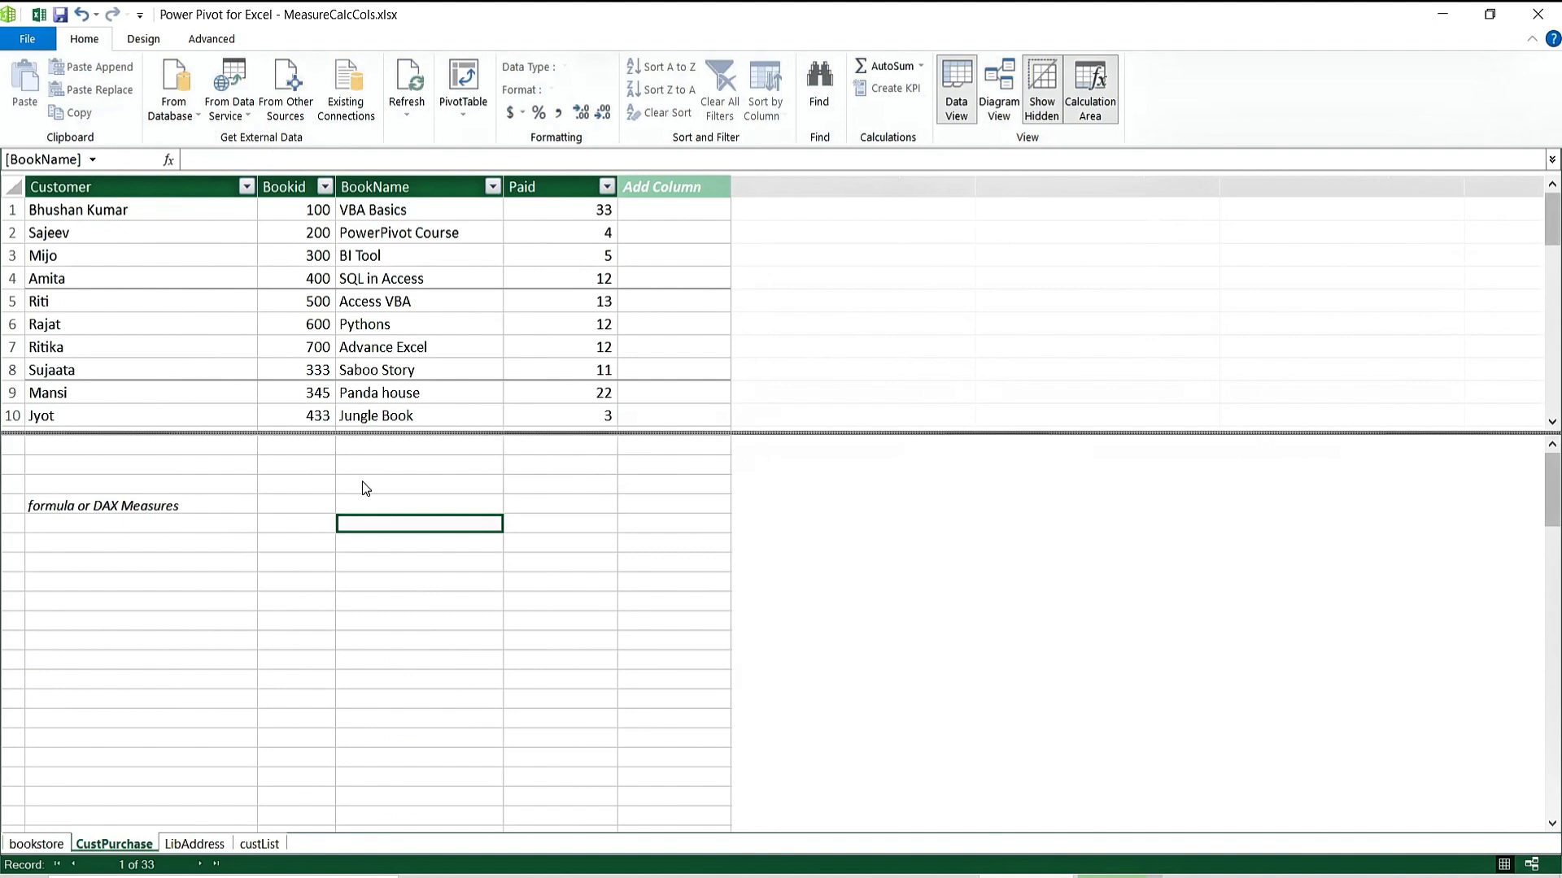
pyautogui.click(365, 489)
pyautogui.hotkey('shift', 'Down')
pyautogui.hotkey('shift', 'Down')
pyautogui.hotkey('shift', 'Down')
pyautogui.hotkey('shift', 'Down')
pyautogui.hotkey('shift', 'Down')
pyautogui.hotkey('shift', 'Down')
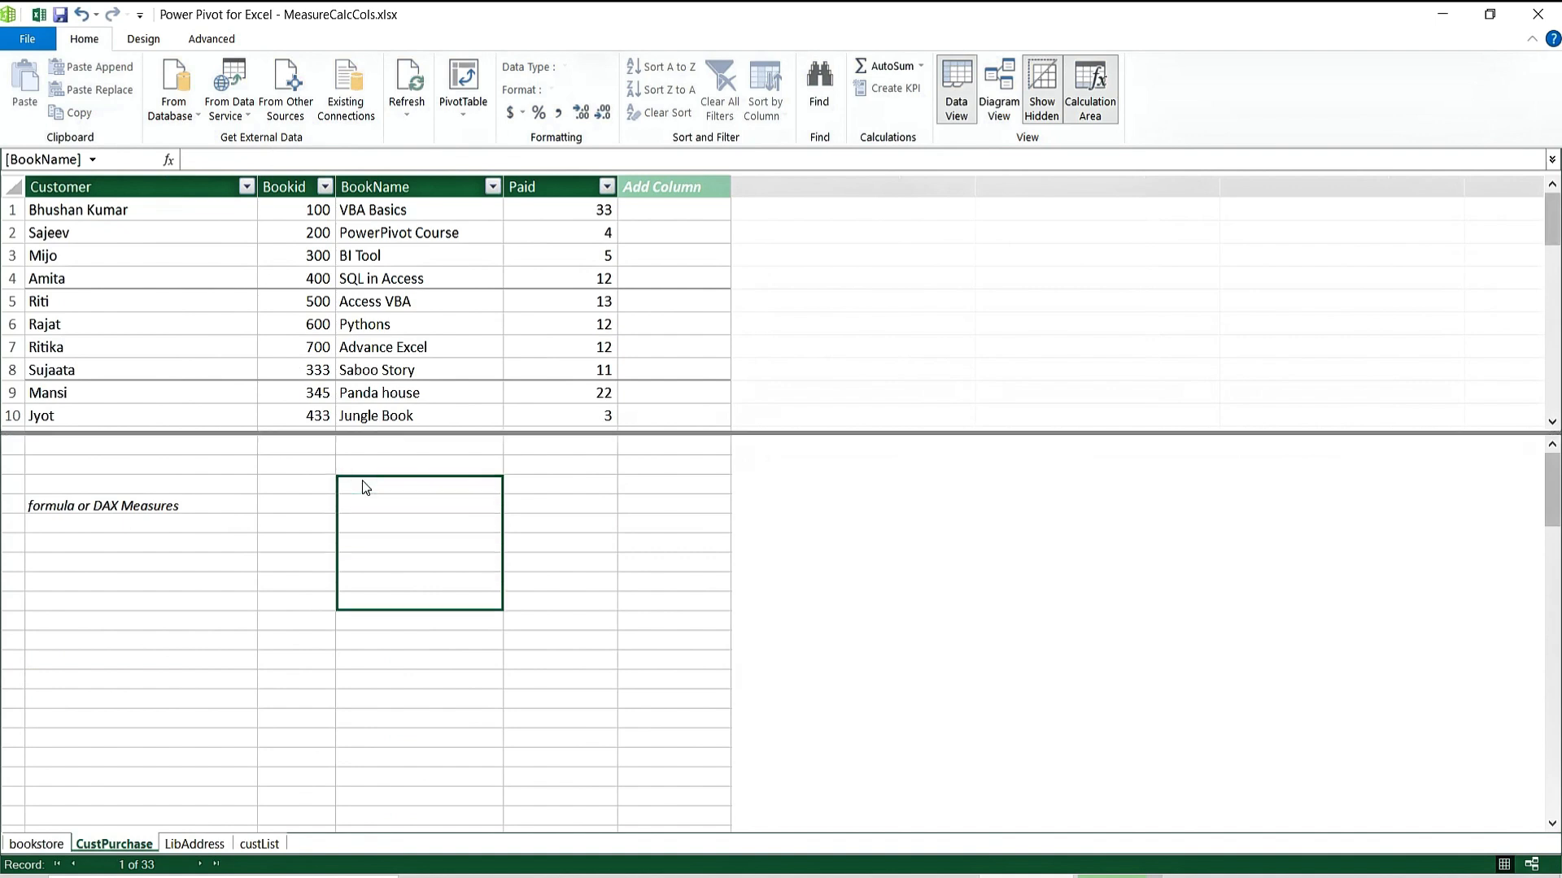
pyautogui.hotkey('shift', 'Down')
pyautogui.hotkey('shift', 'Down')
pyautogui.hotkey('shift', 'Down')
pyautogui.hotkey('shift', 'Down')
pyautogui.hotkey('shift', 'Down')
pyautogui.hotkey('shift', 'Down')
pyautogui.hotkey('shift', 'Down')
pyautogui.hotkey('shift', 'Down')
pyautogui.hotkey('shift', 'Down')
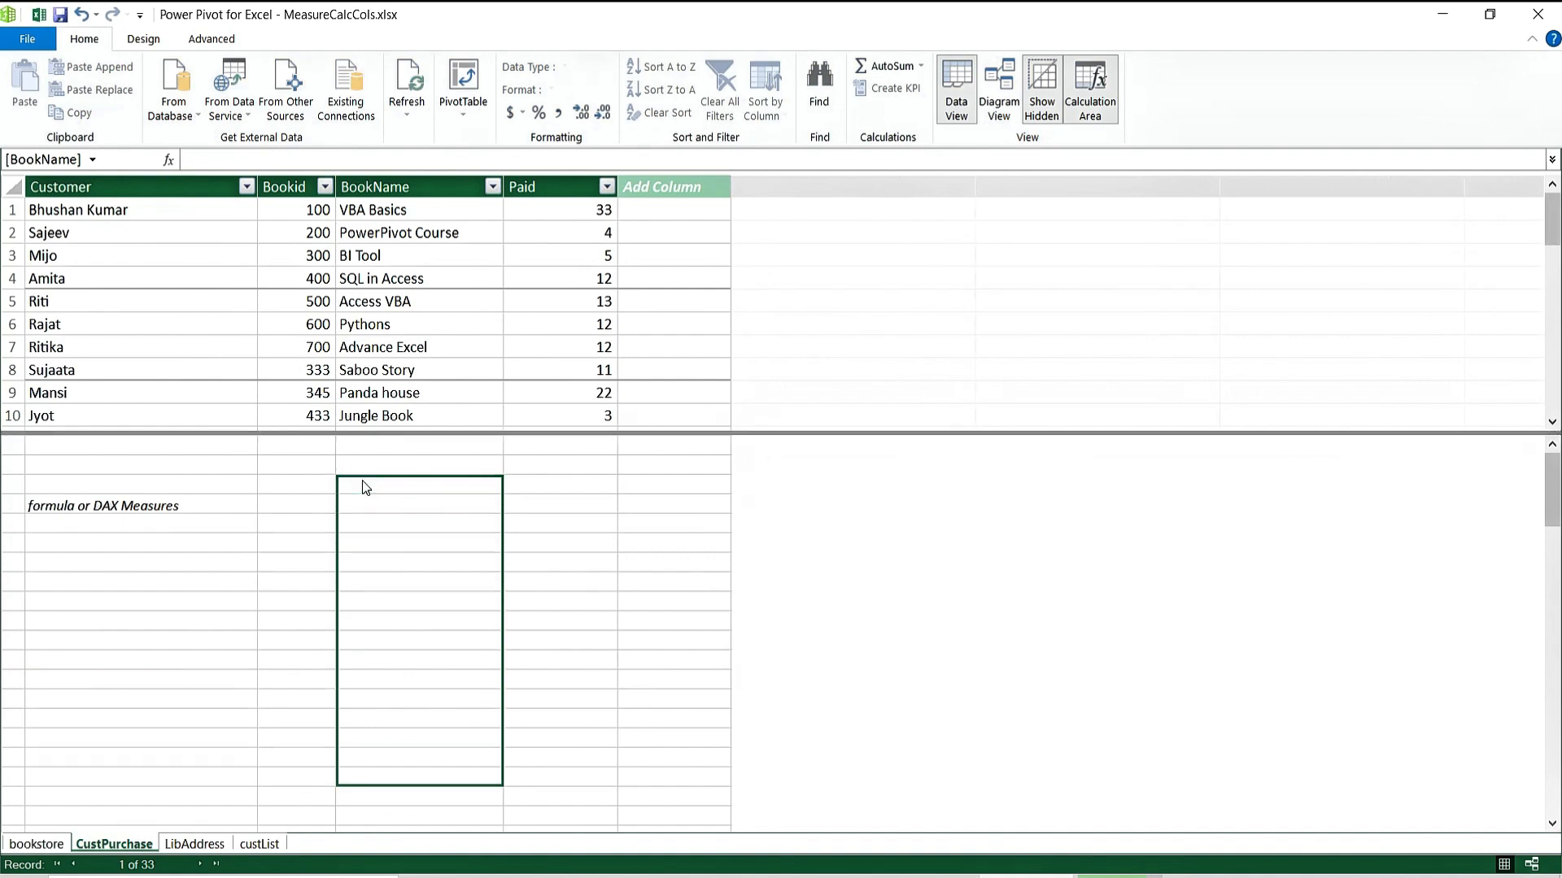
pyautogui.hotkey('shift', 'Down')
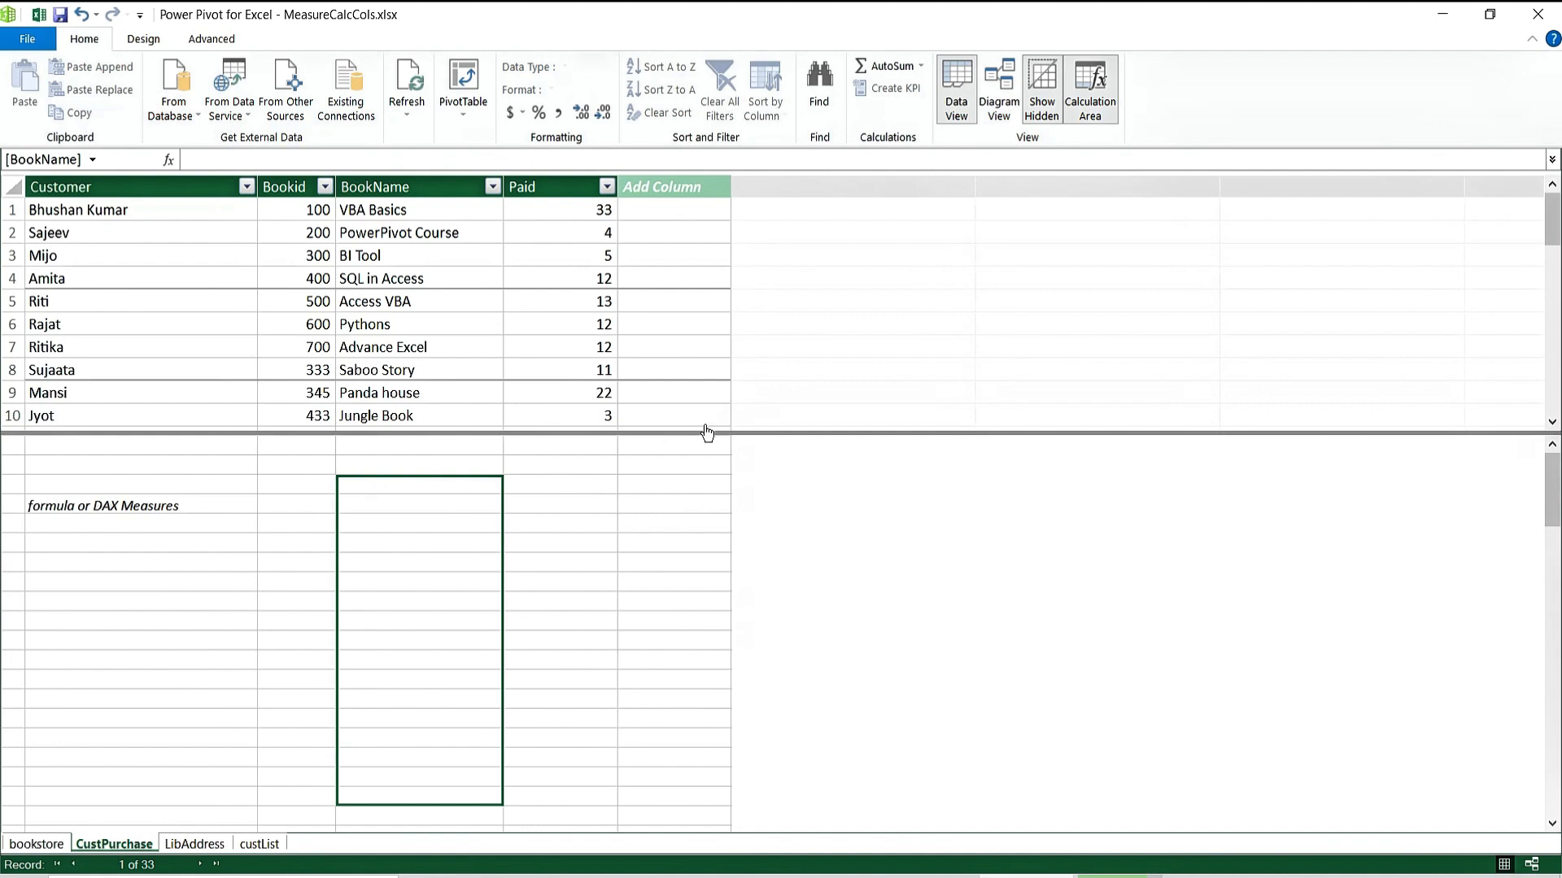
pyautogui.moveTo(706, 430); pyautogui.dragTo(711, 529)
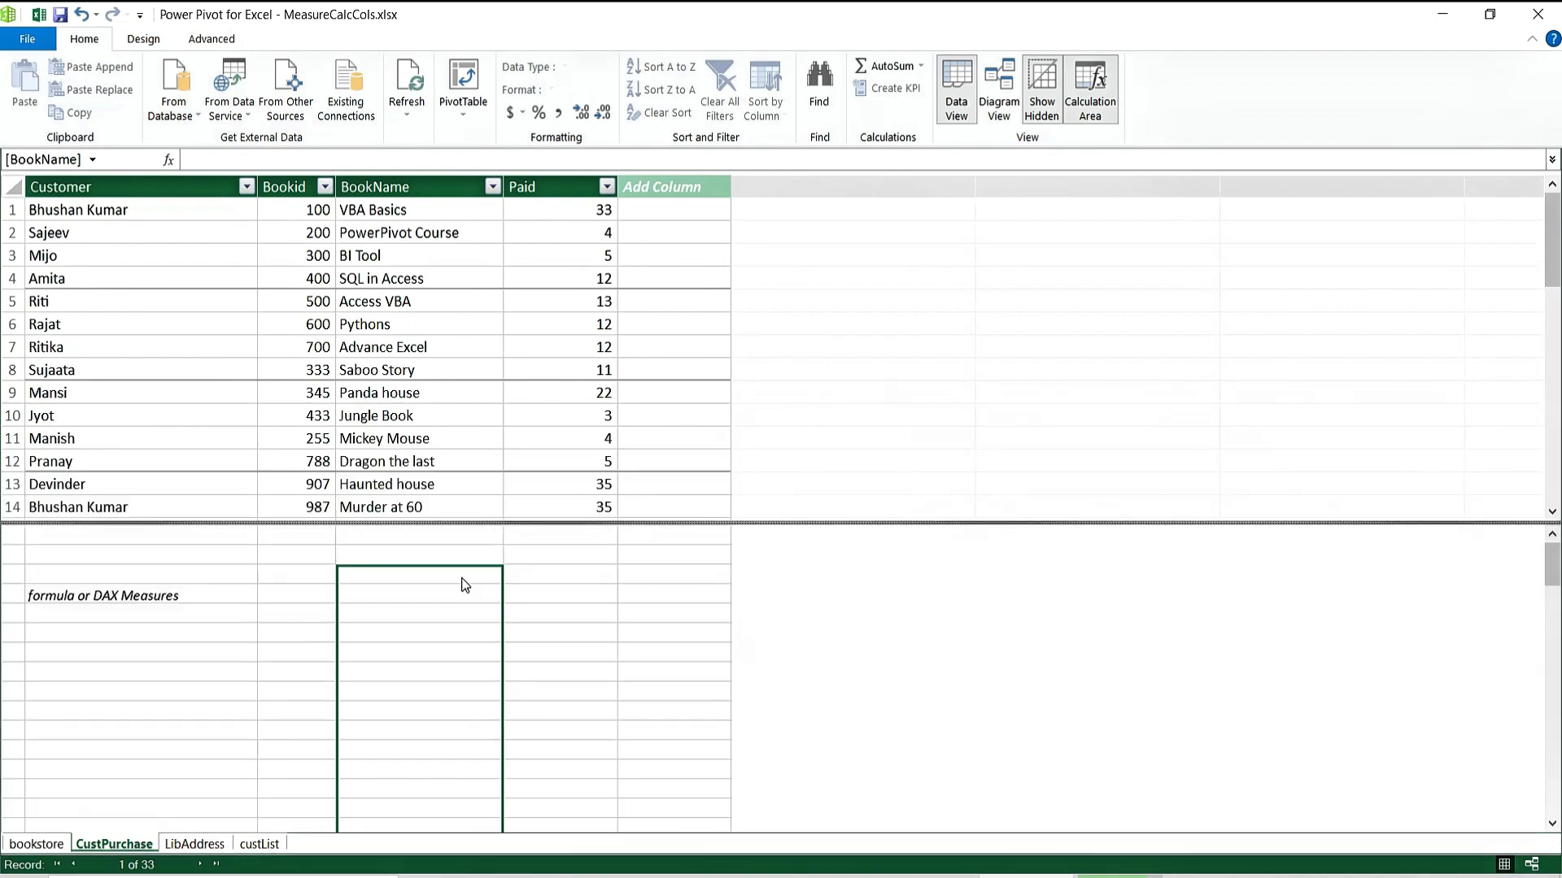
pyautogui.click(440, 615)
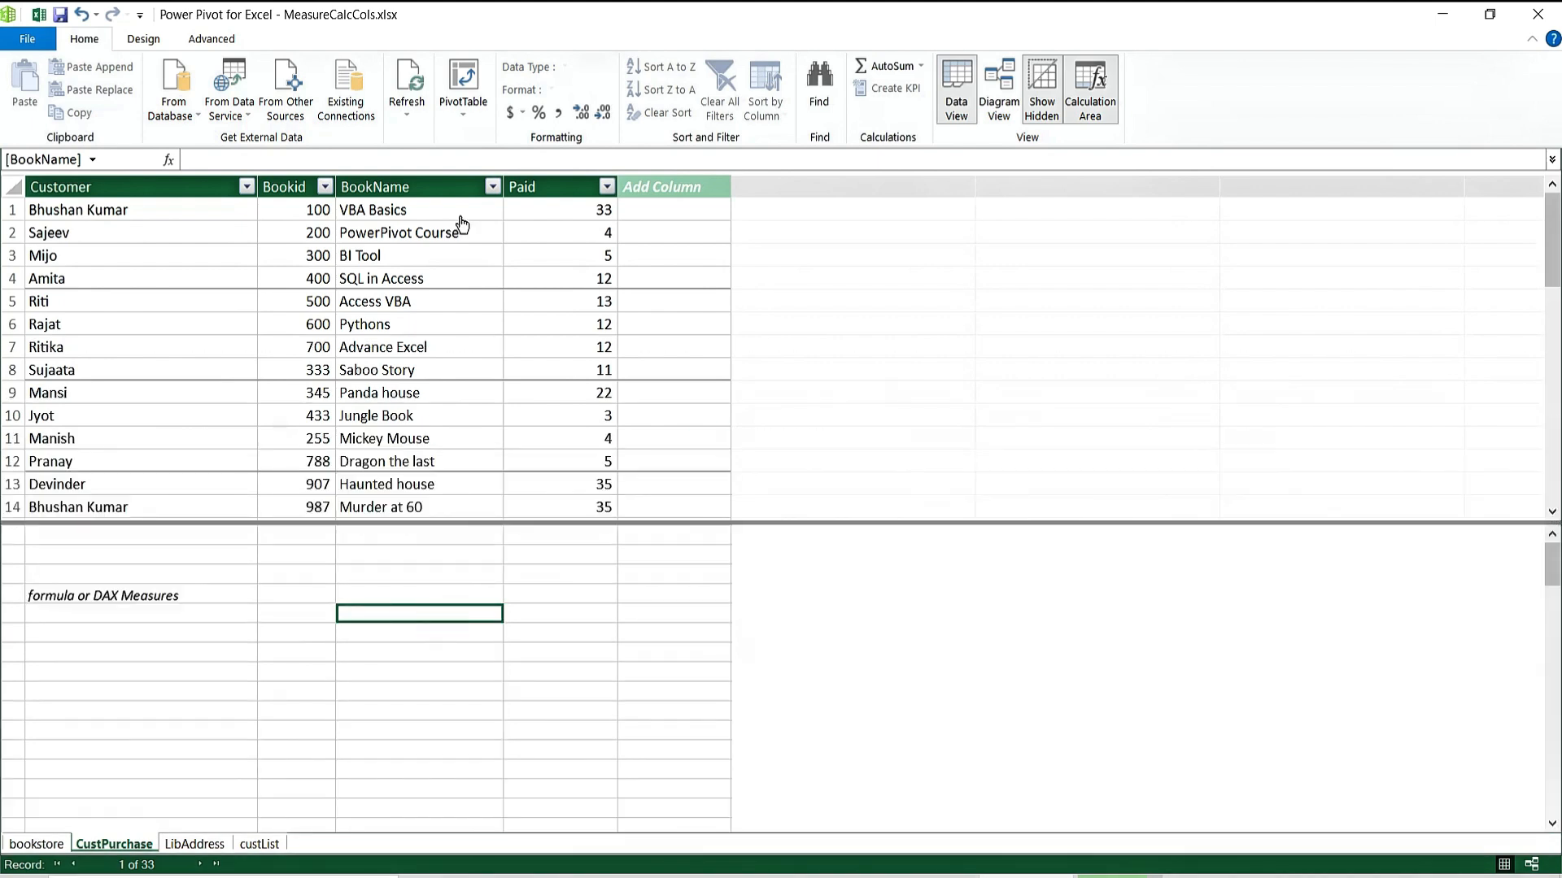
pyautogui.click(412, 232)
pyautogui.click(382, 370)
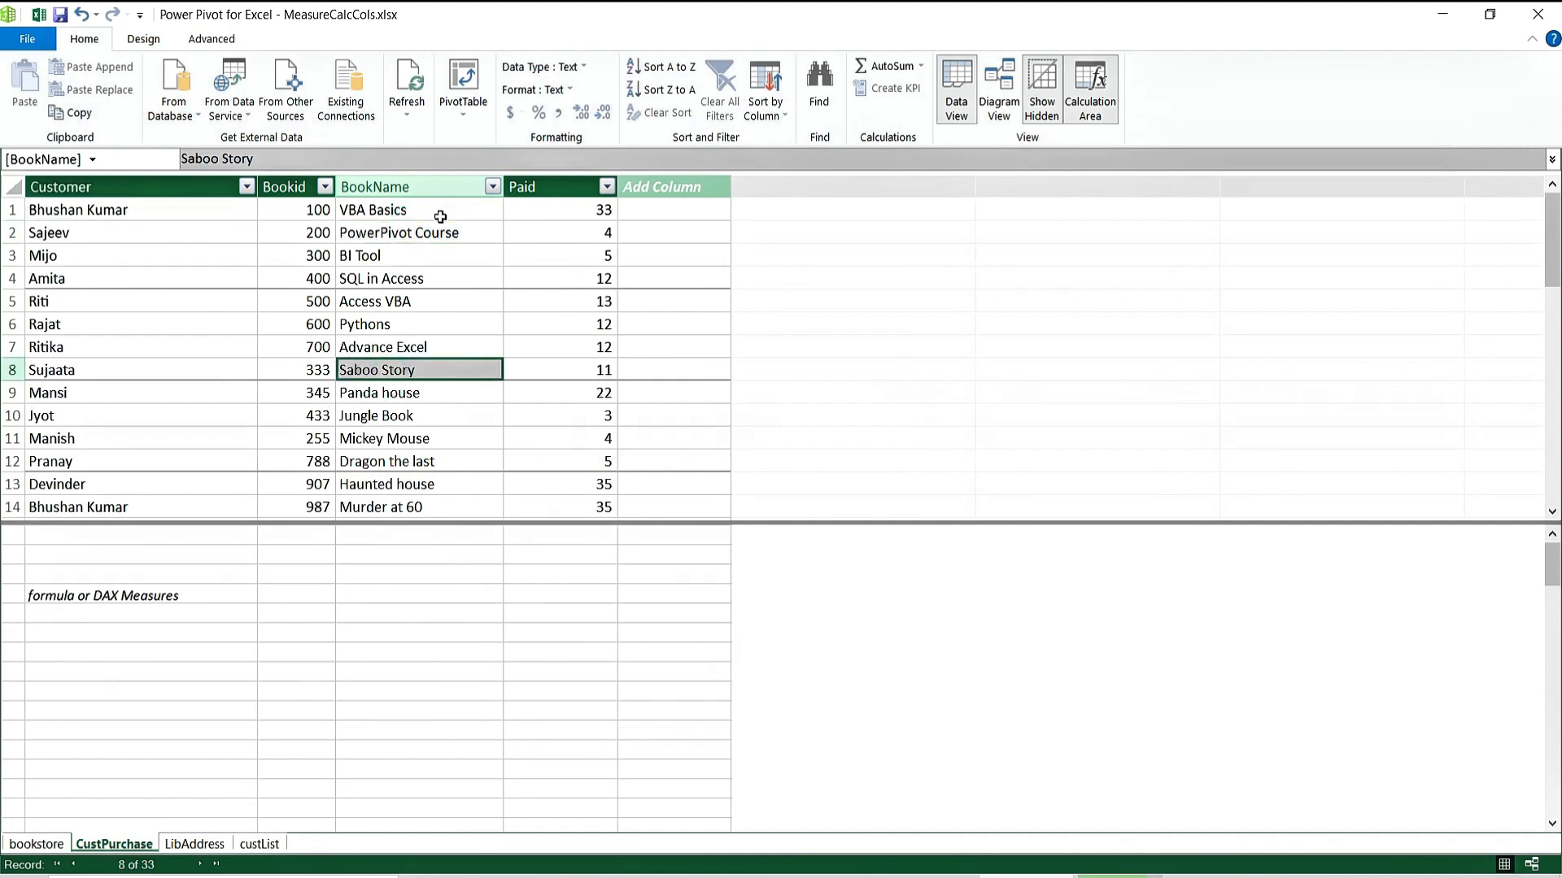
pyautogui.click(403, 639)
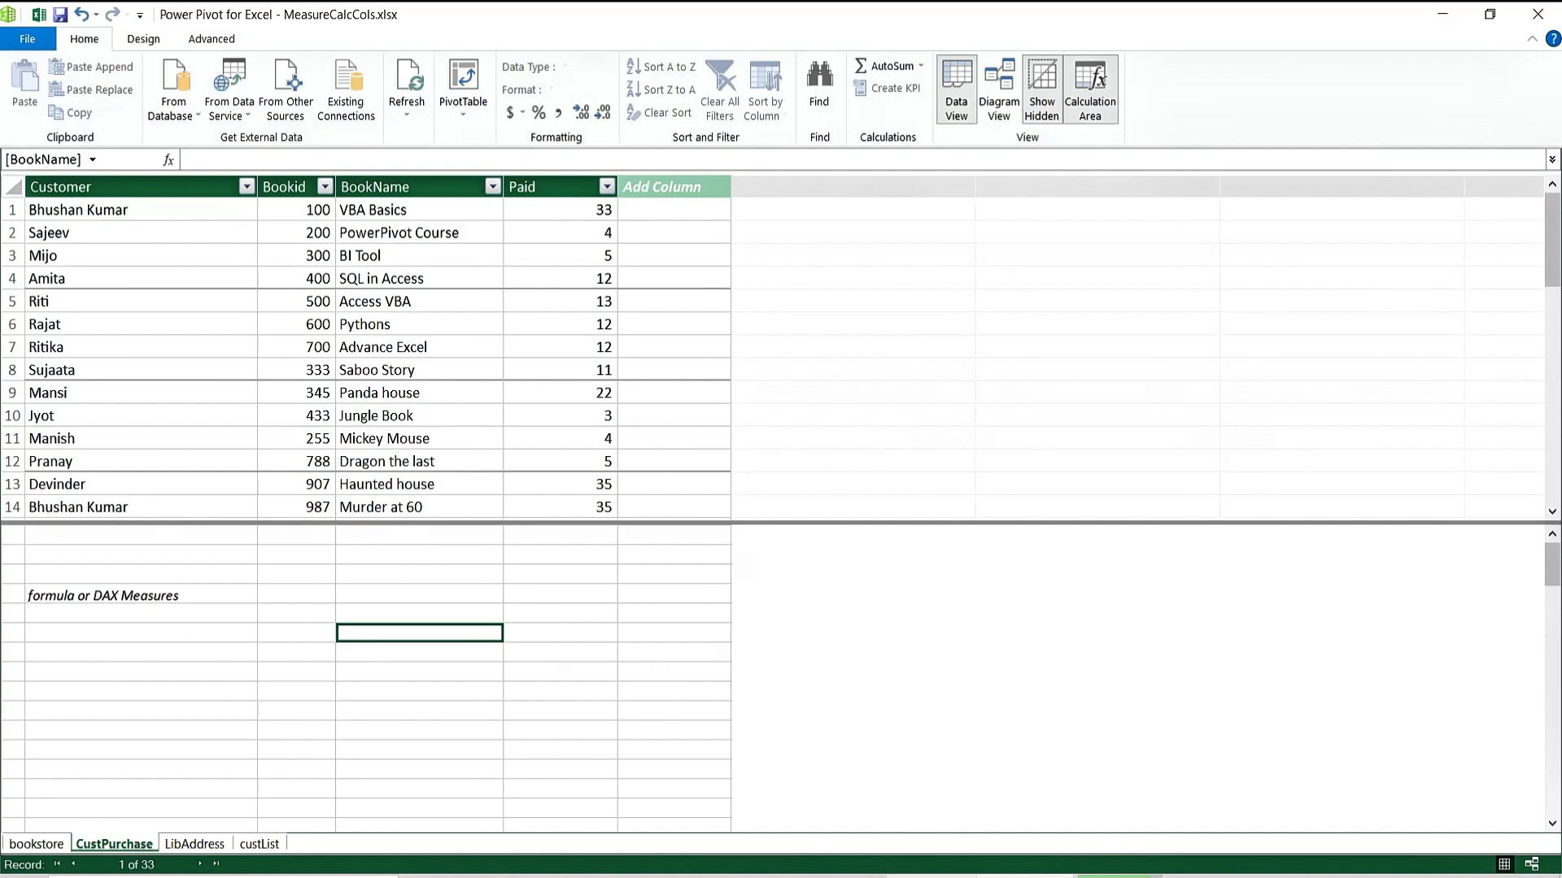
pyautogui.click(936, 877)
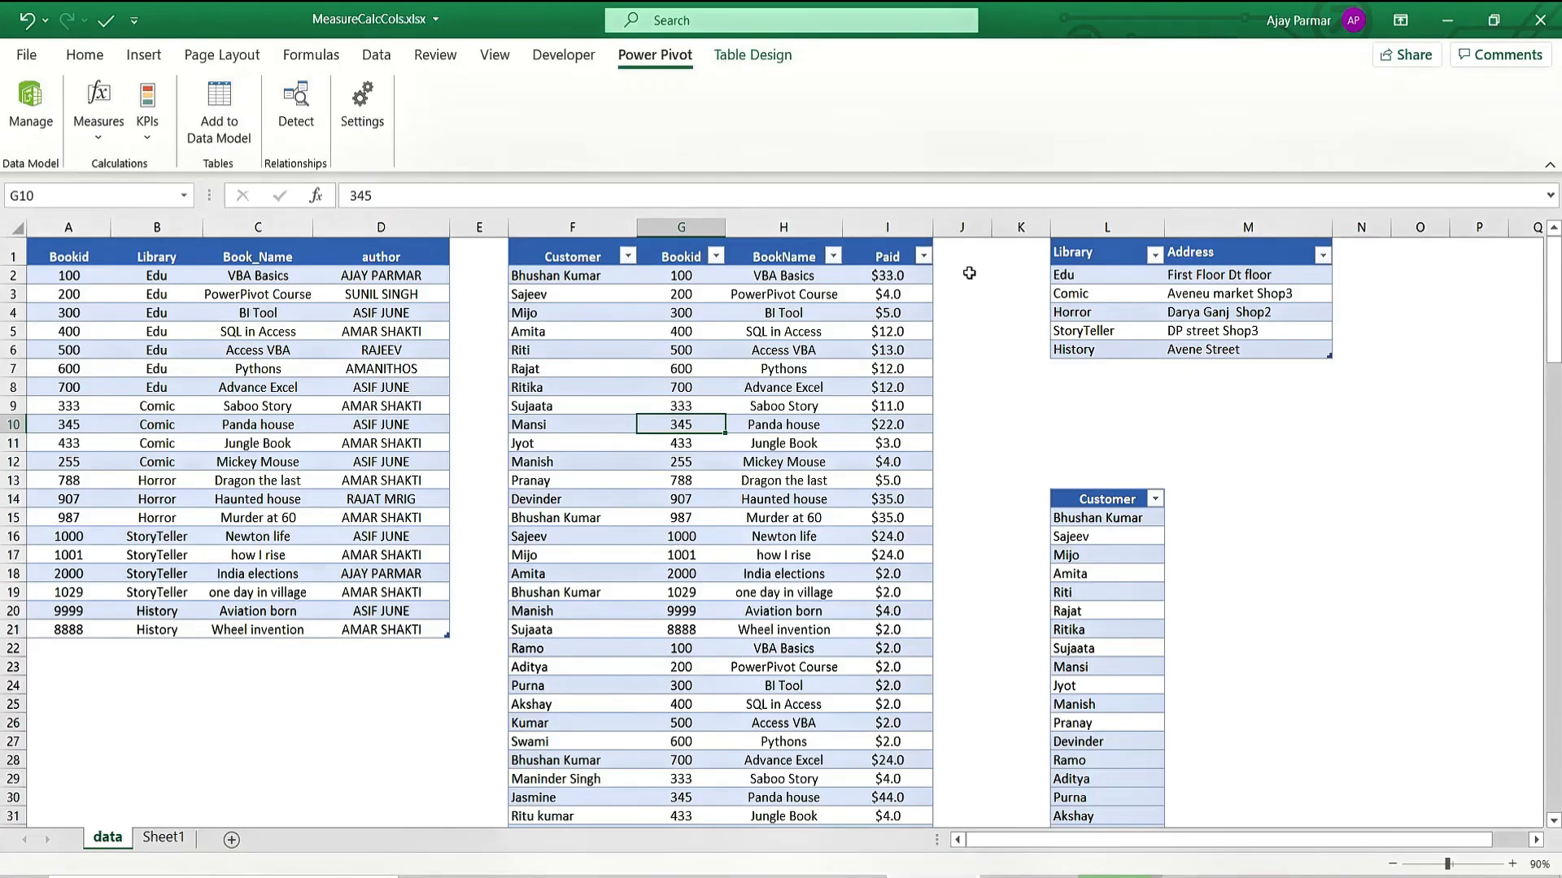
pyautogui.click(968, 273)
pyautogui.write('=')
pyautogui.press('Left')
pyautogui.press('Left')
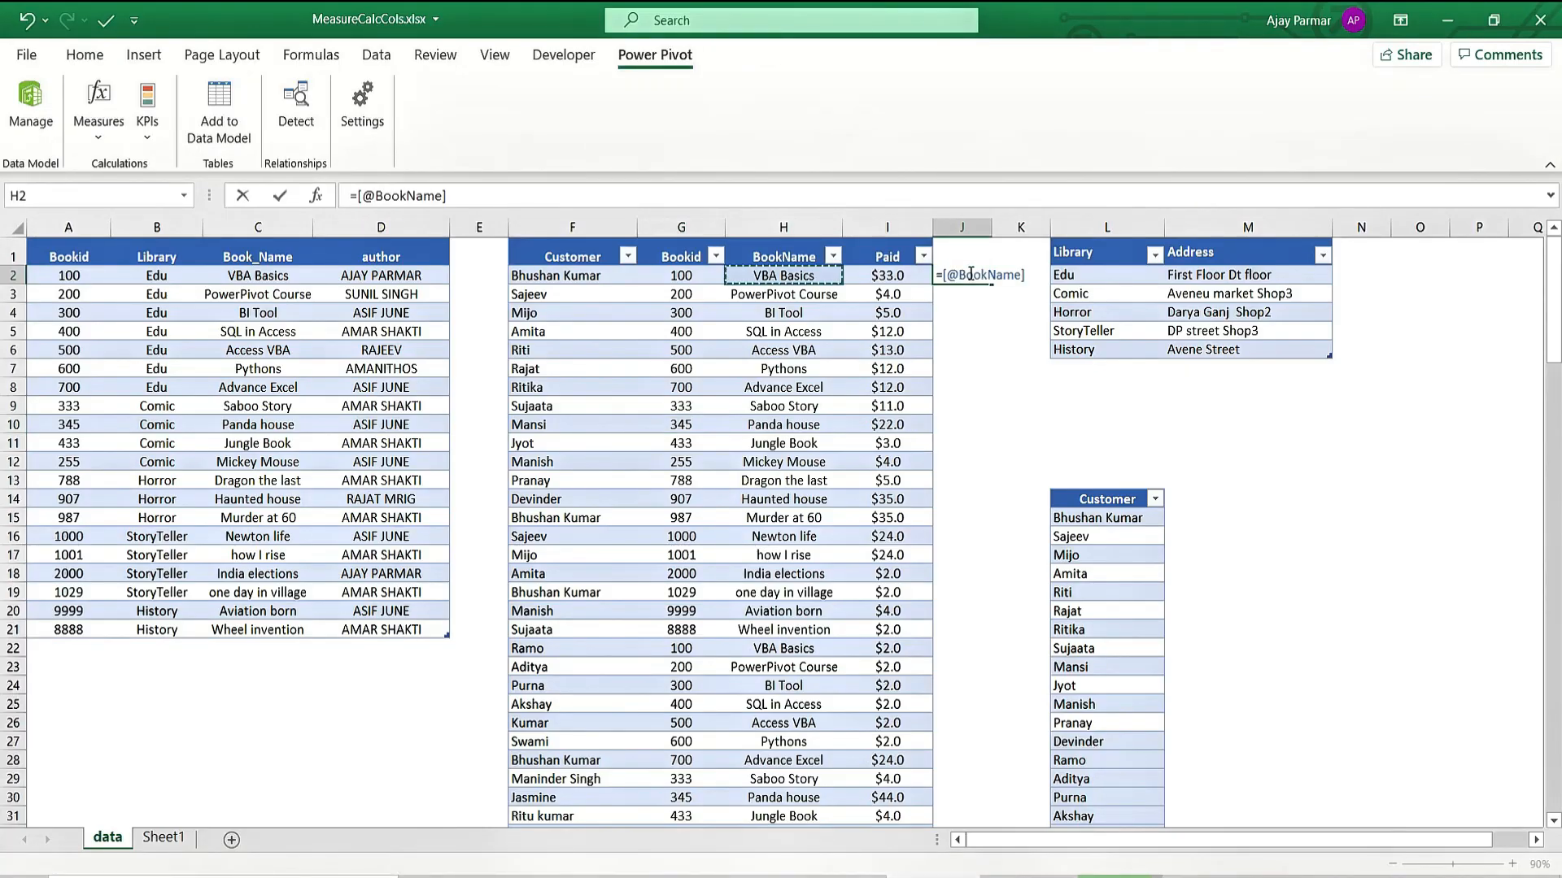
pyautogui.press('Right')
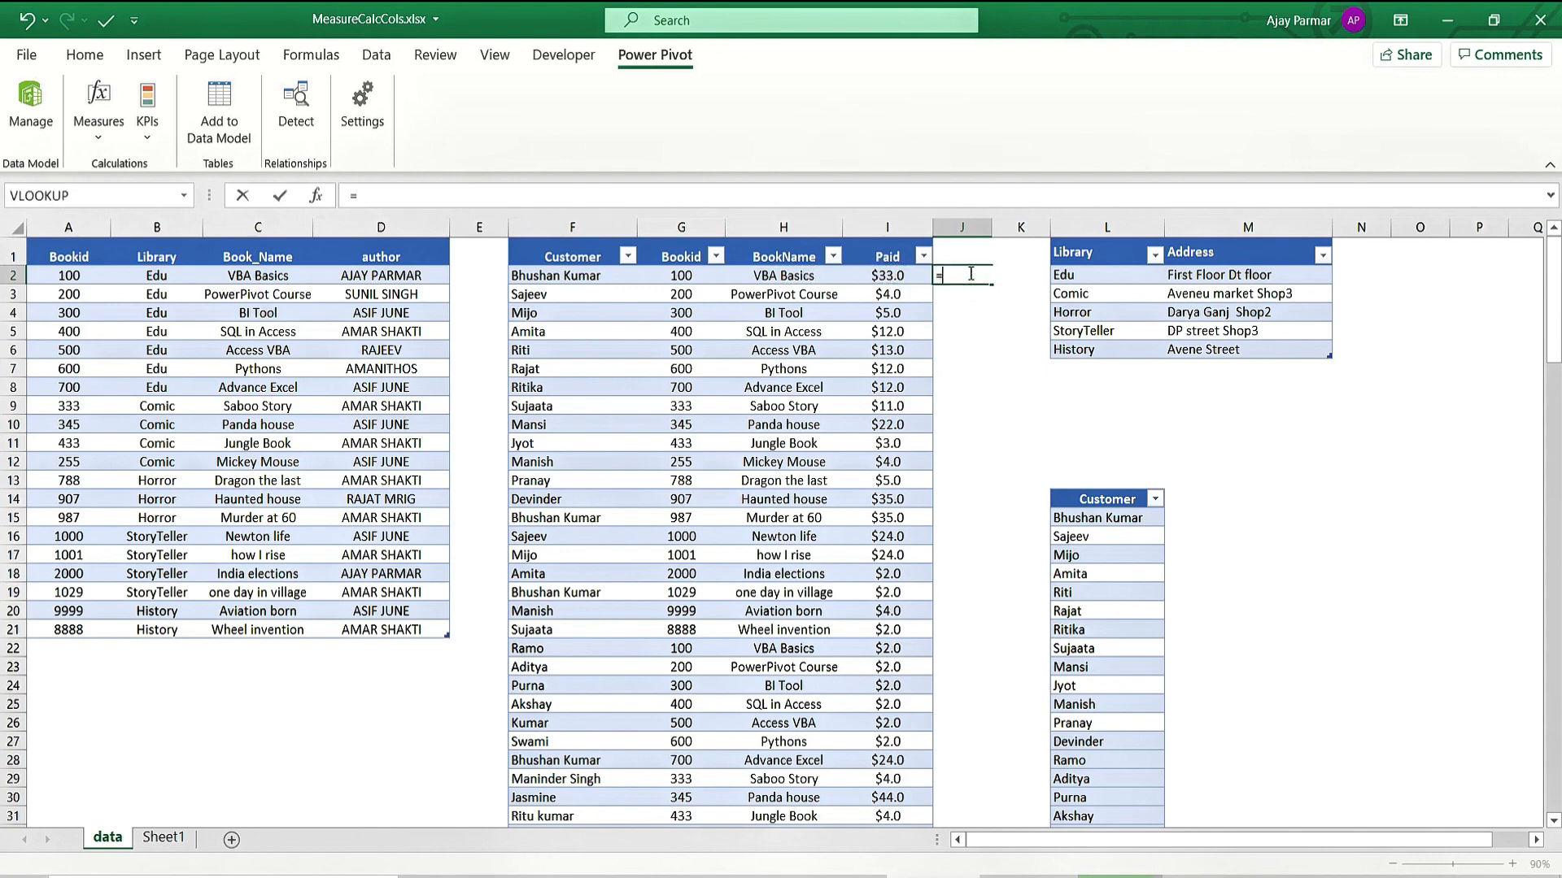
pyautogui.write('+5')
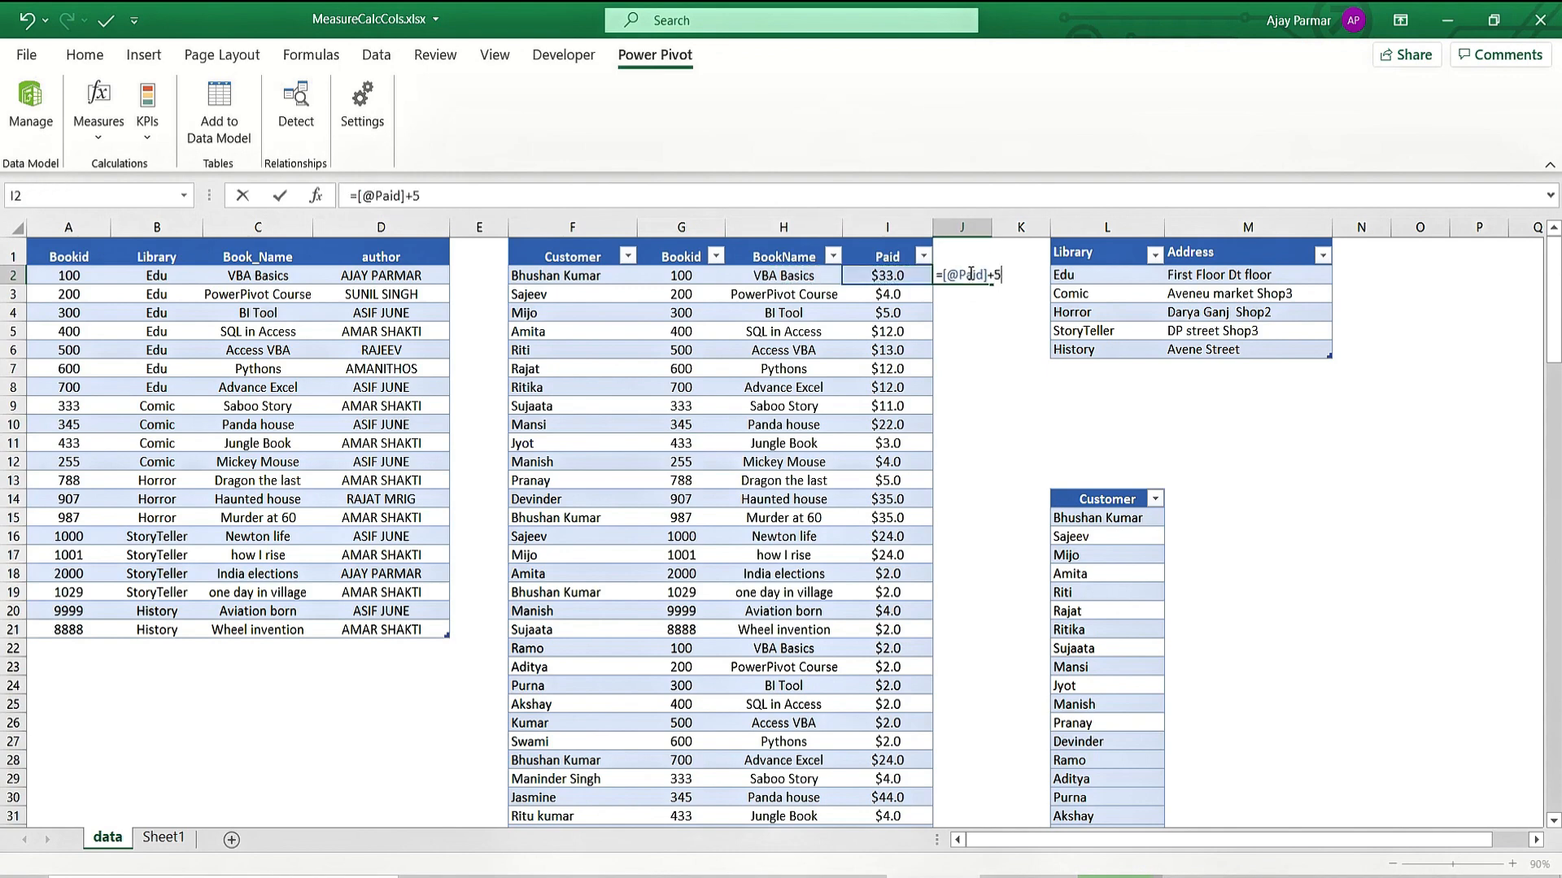
pyautogui.press('Escape')
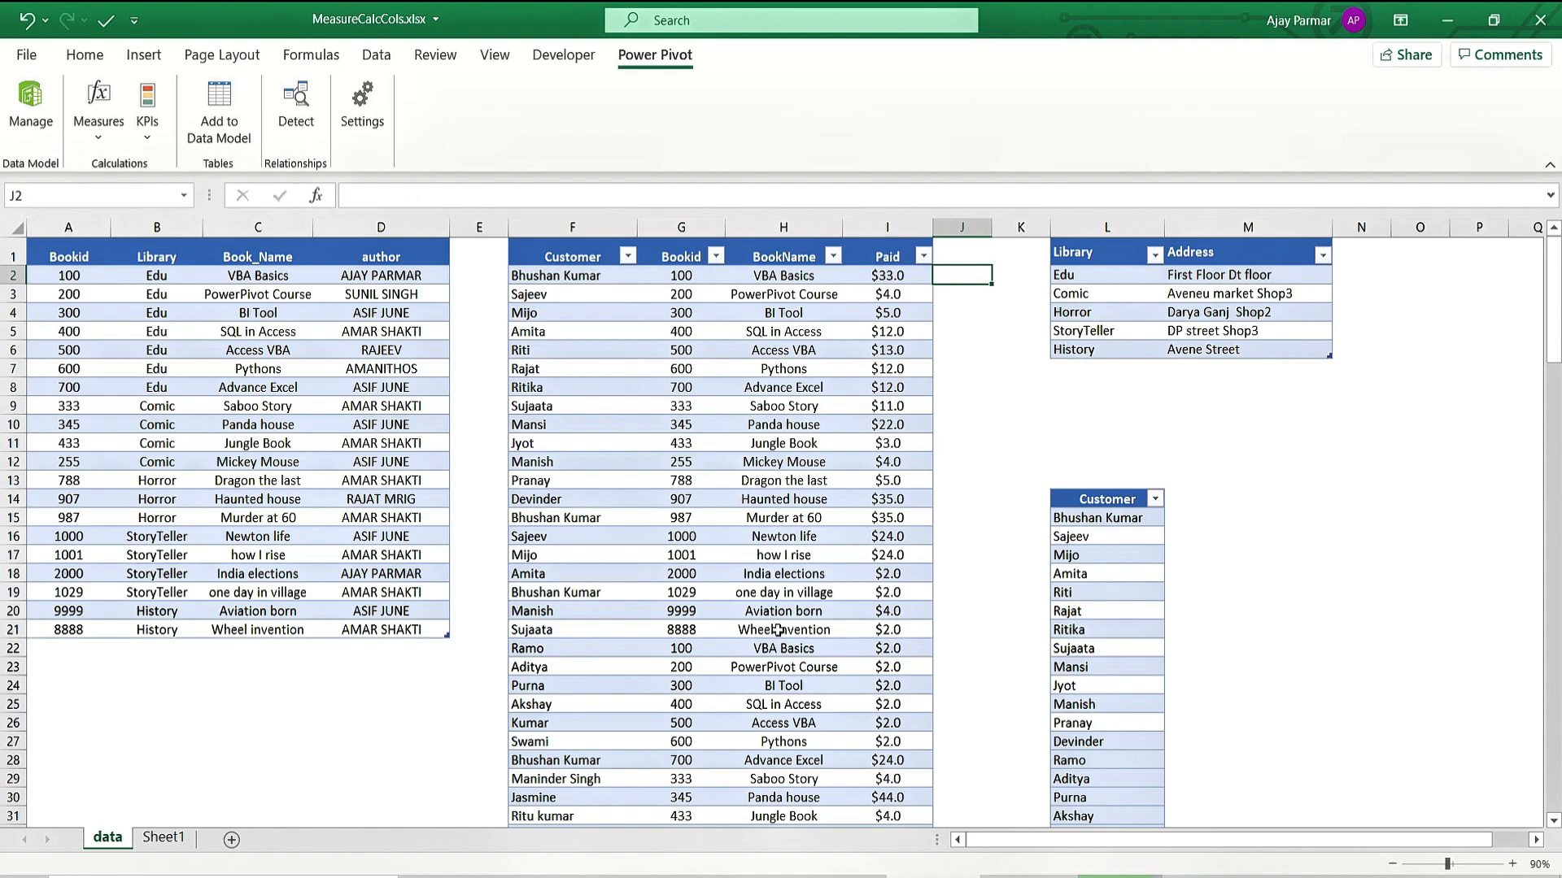
pyautogui.click(1029, 875)
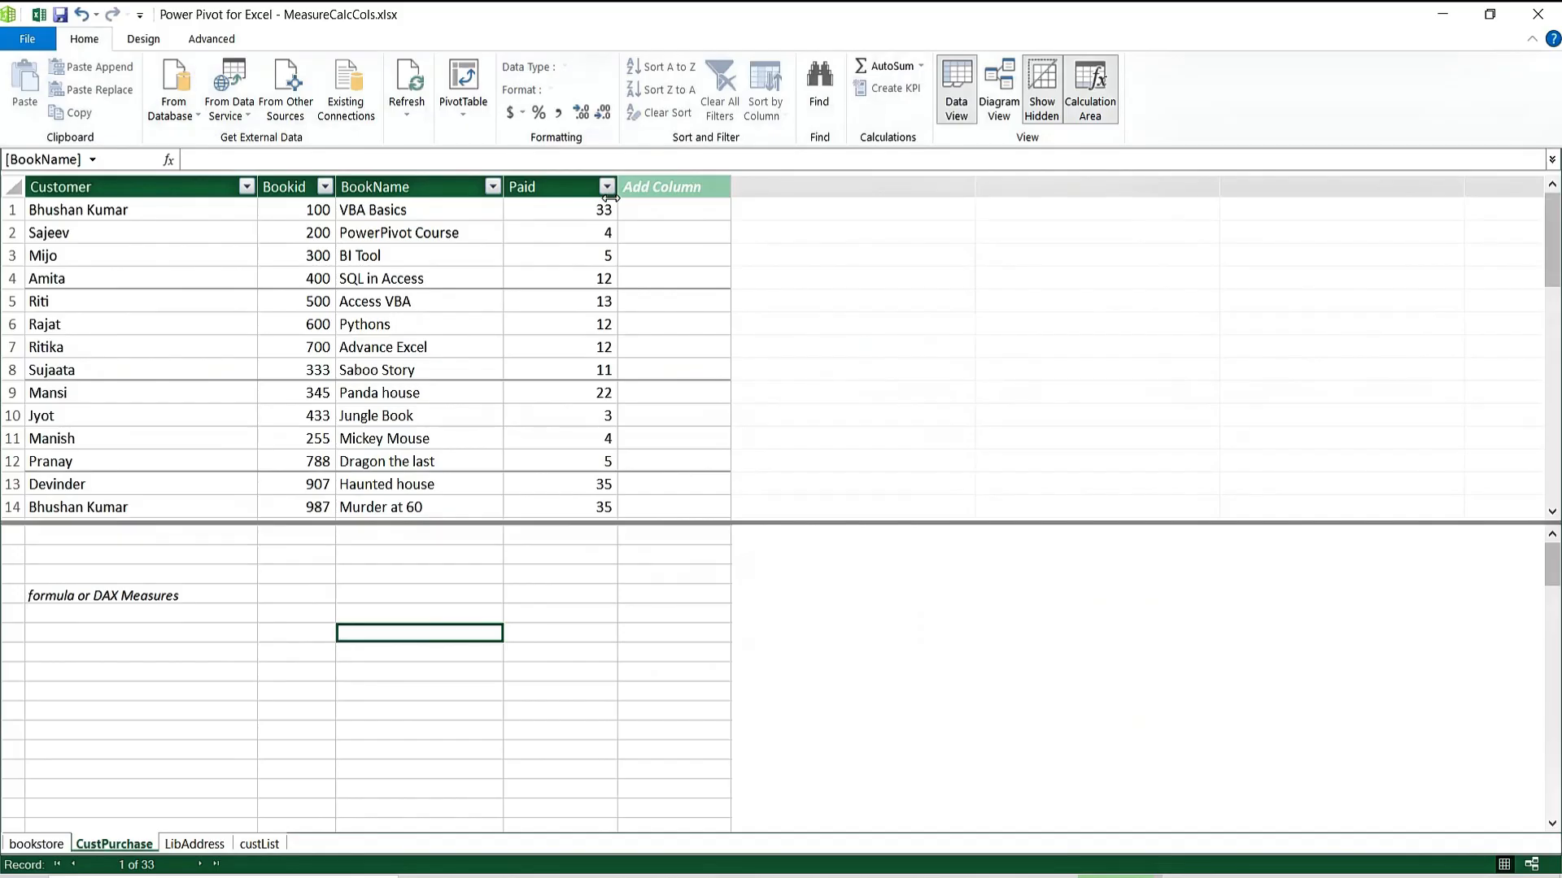
pyautogui.click(696, 242)
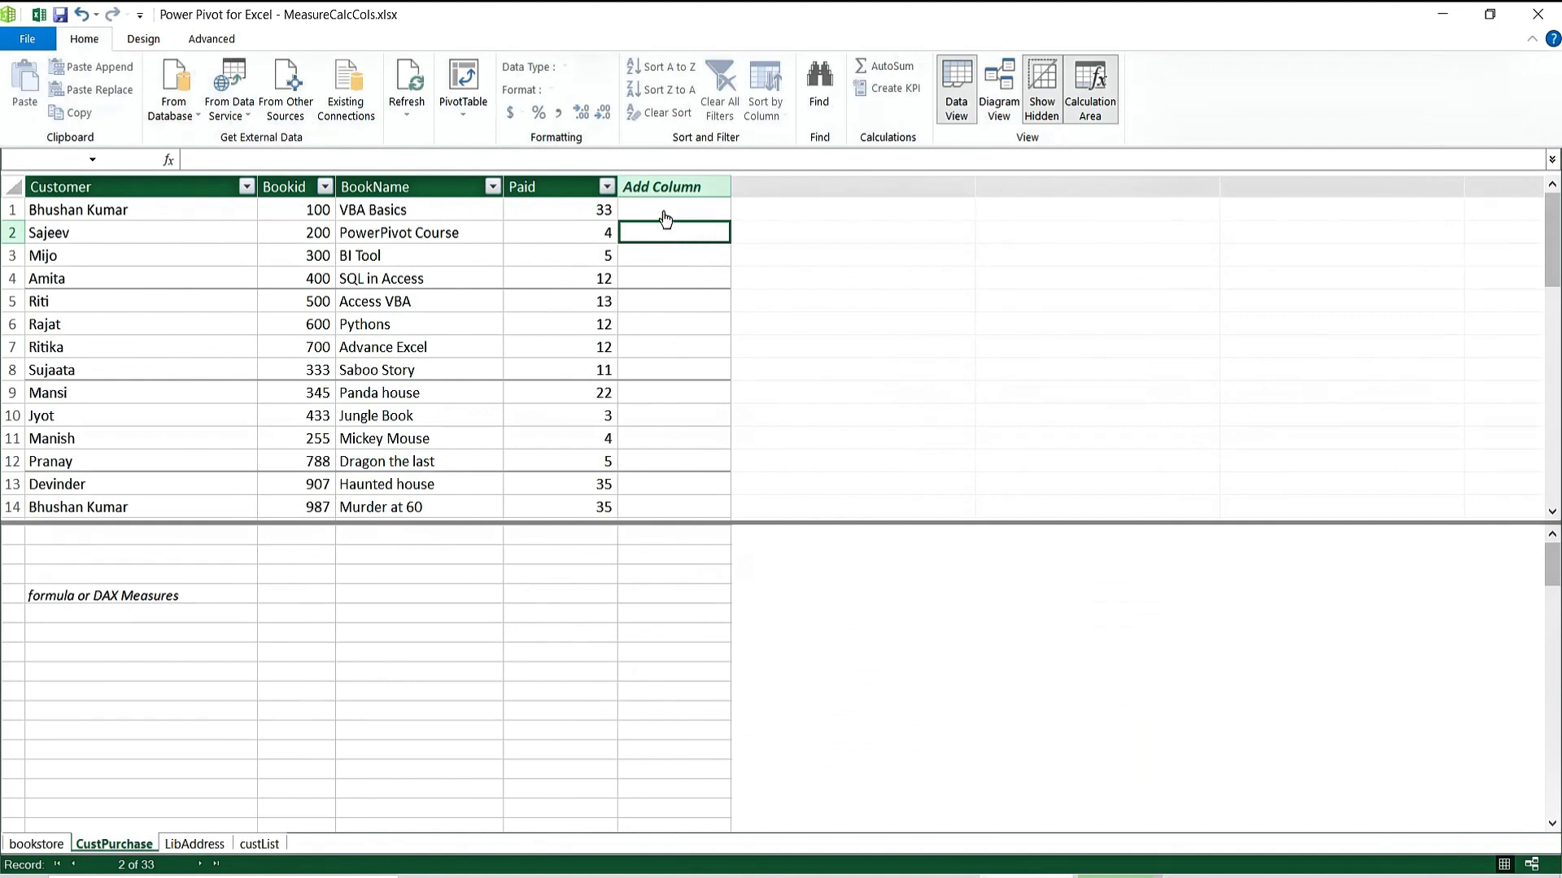
pyautogui.click(663, 211)
pyautogui.write('=')
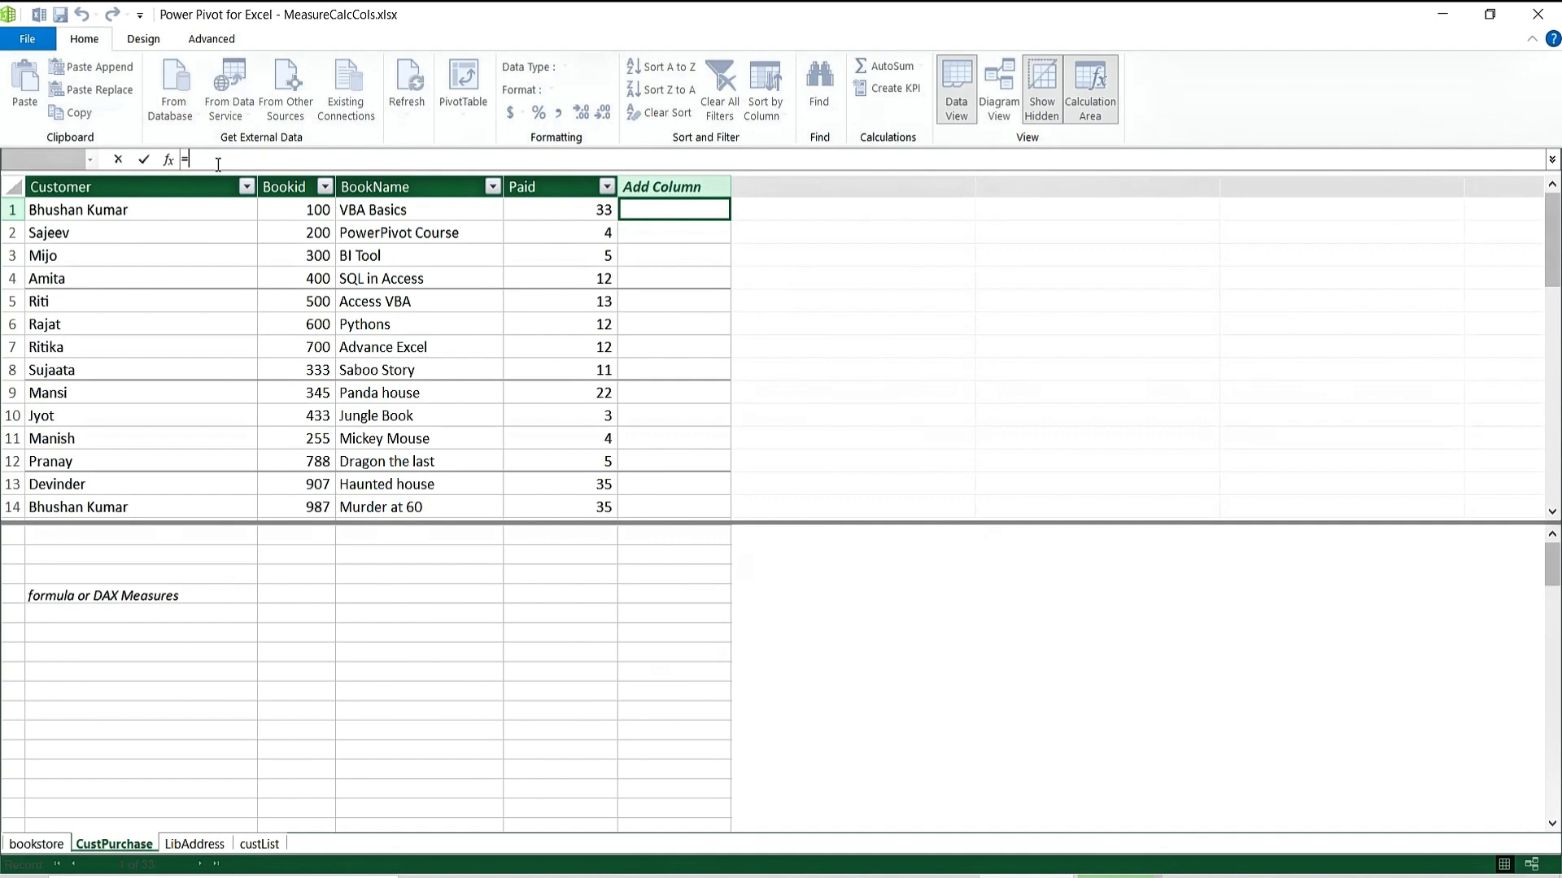
pyautogui.press('Return')
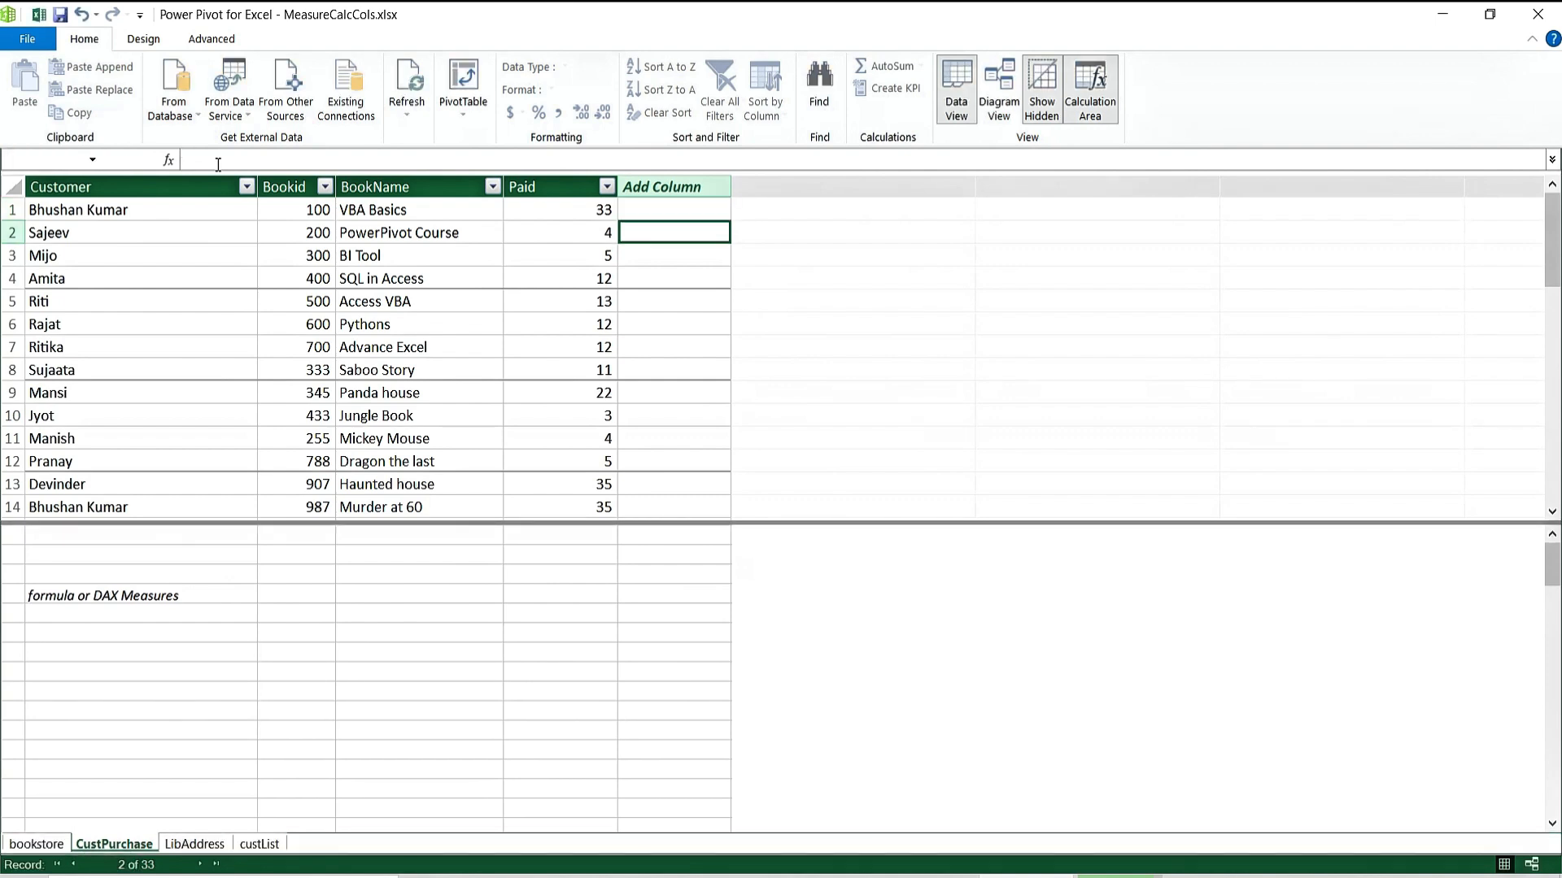
pyautogui.press('Down')
pyautogui.press('Down')
pyautogui.press('Down')
pyautogui.press('Down')
pyautogui.write('=')
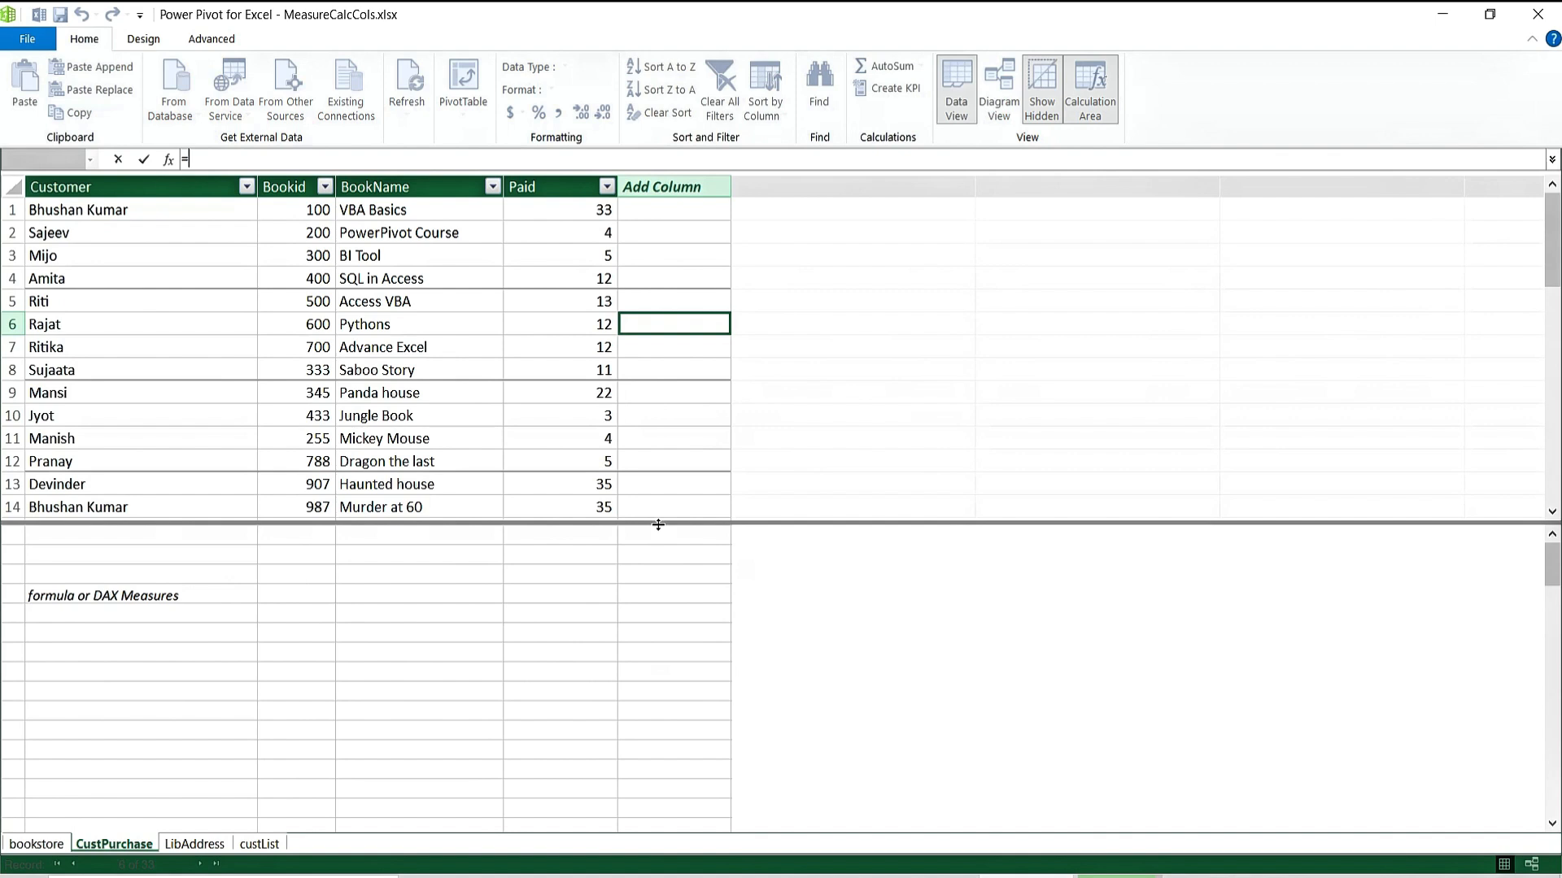
pyautogui.click(665, 211)
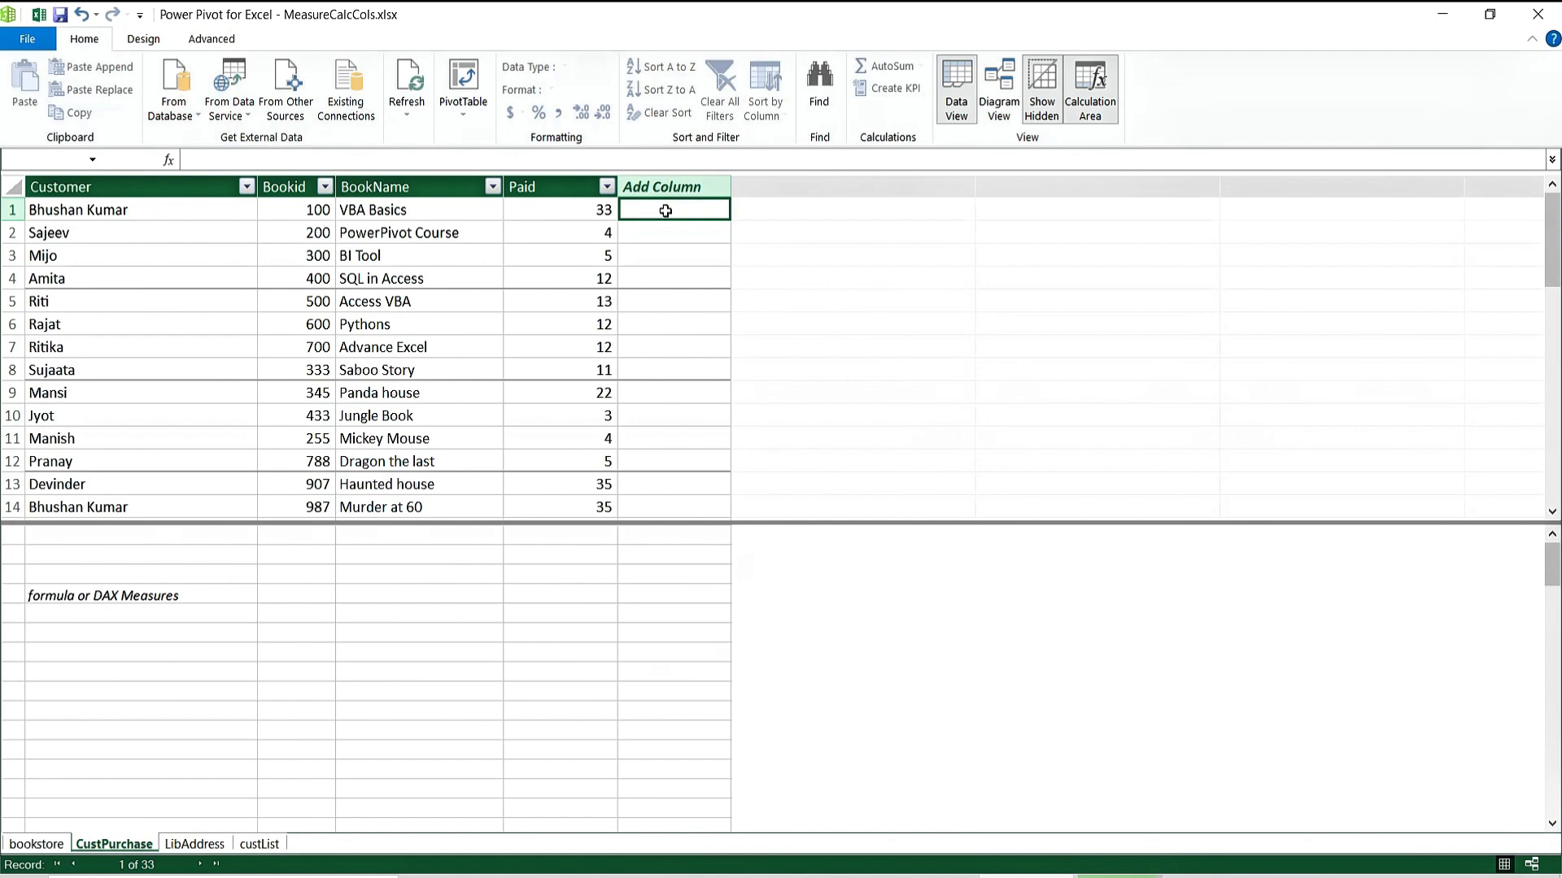
# Create Calculated Column 1 as =CustPurchase[Paid]+5 and check its values.
pyautogui.write('=')
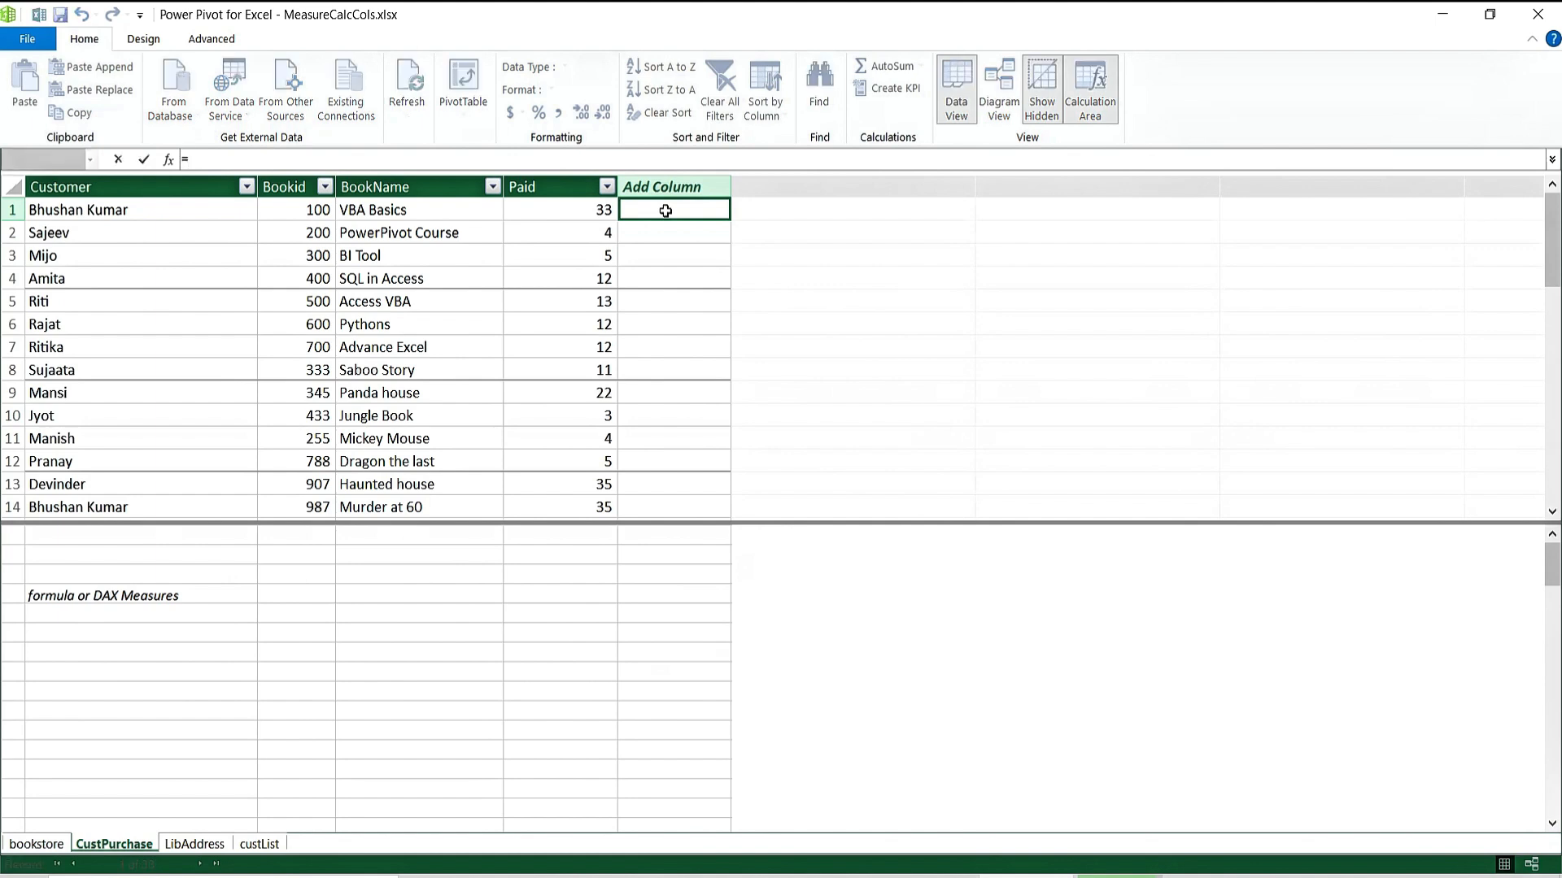
pyautogui.click(540, 213)
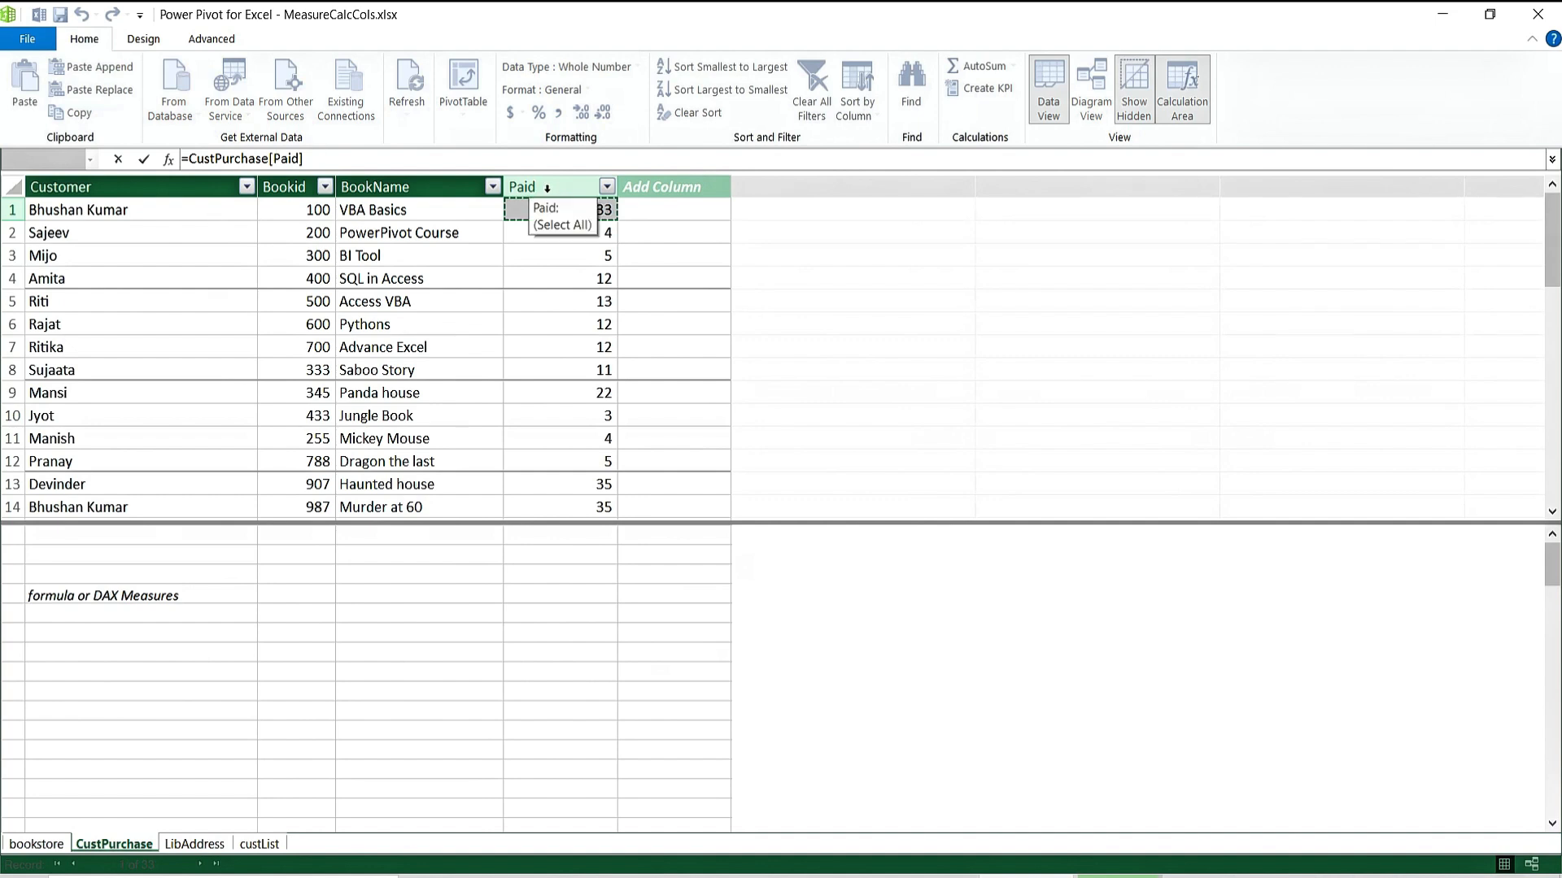
pyautogui.write('+5')
pyautogui.press('Return')
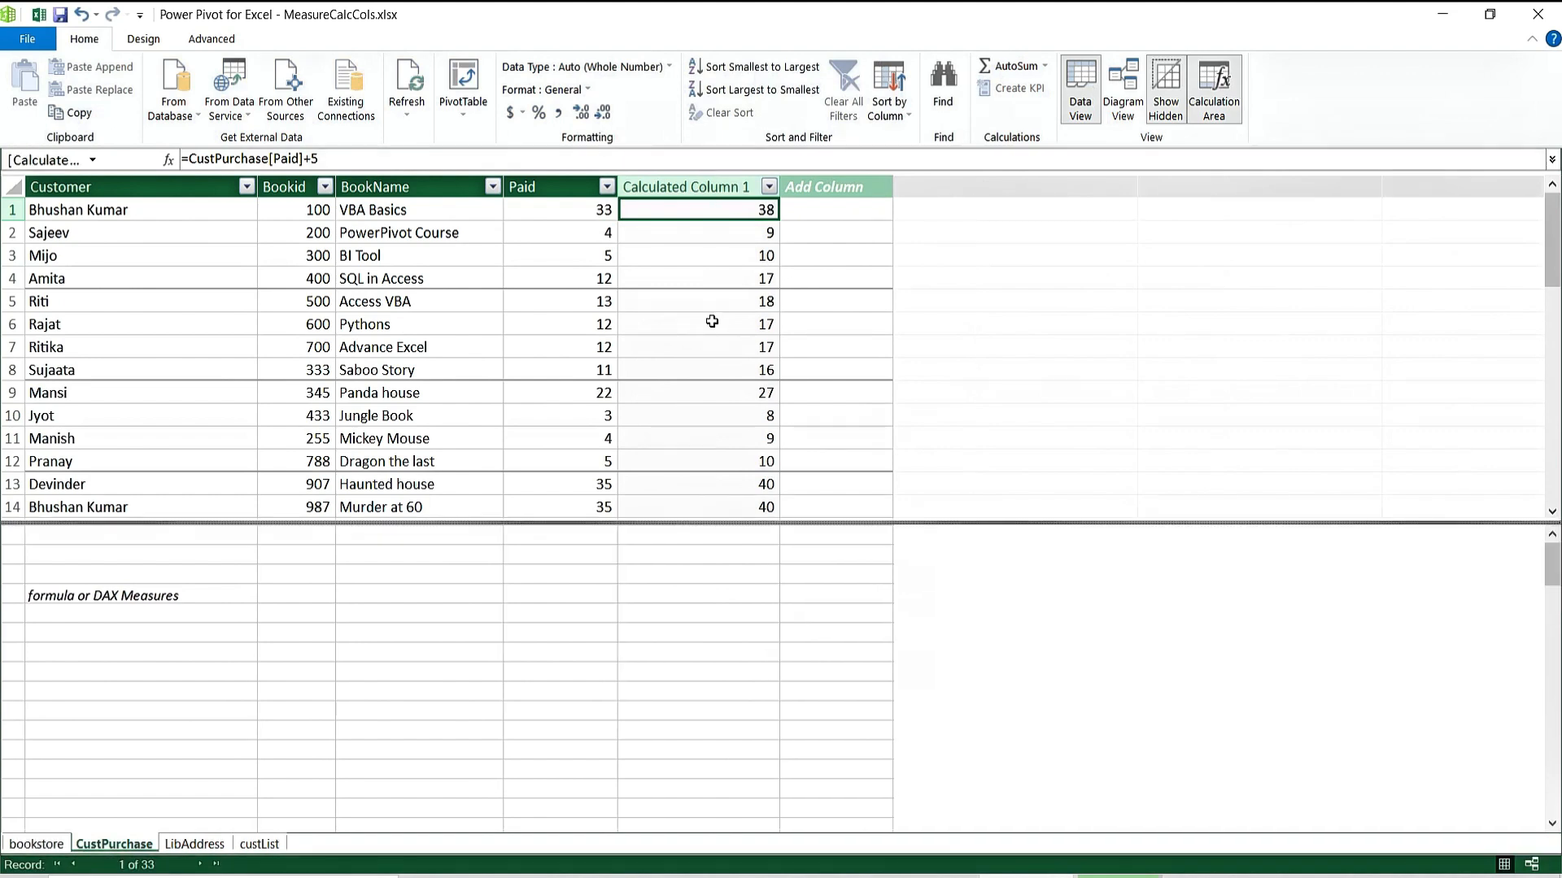
pyautogui.click(697, 366)
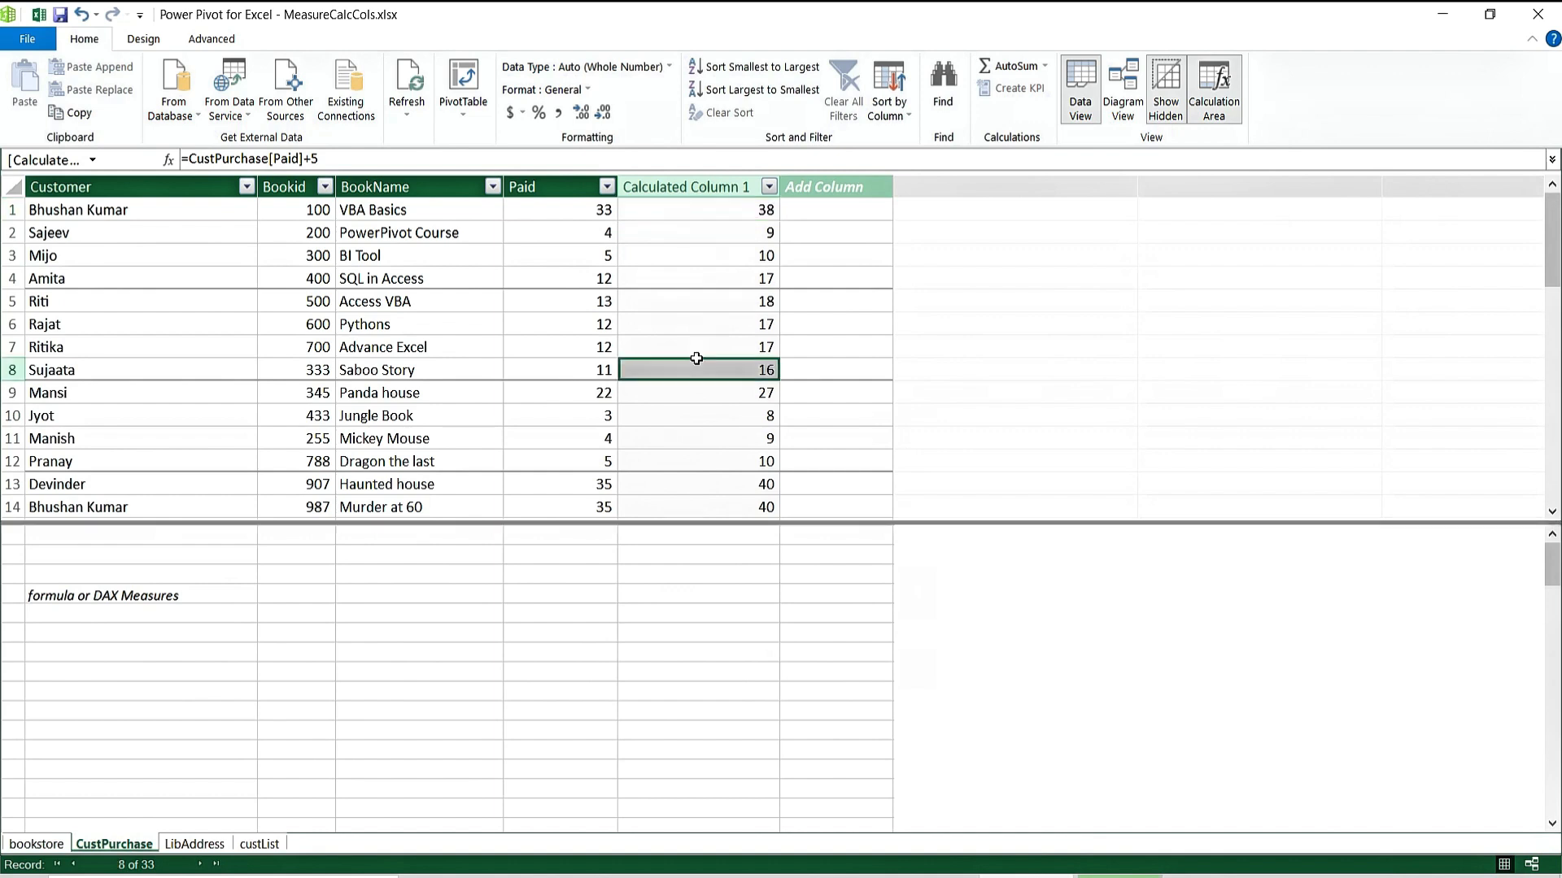
pyautogui.click(693, 437)
pyautogui.click(694, 323)
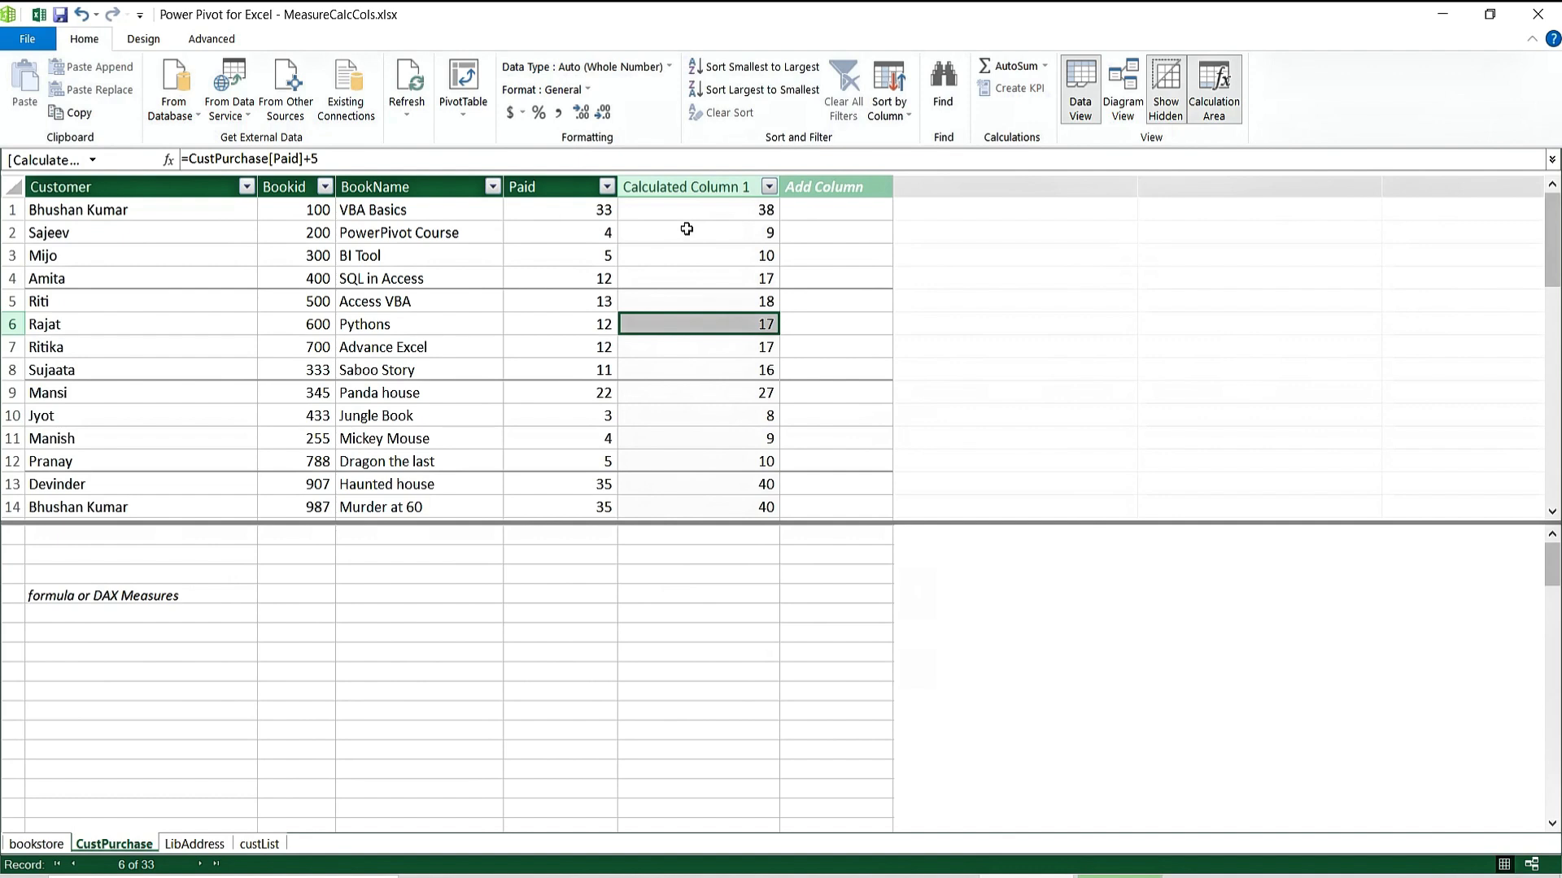
# Prefix the Calculated Column 1 formula with the name New Price paid.
pyautogui.click(687, 214)
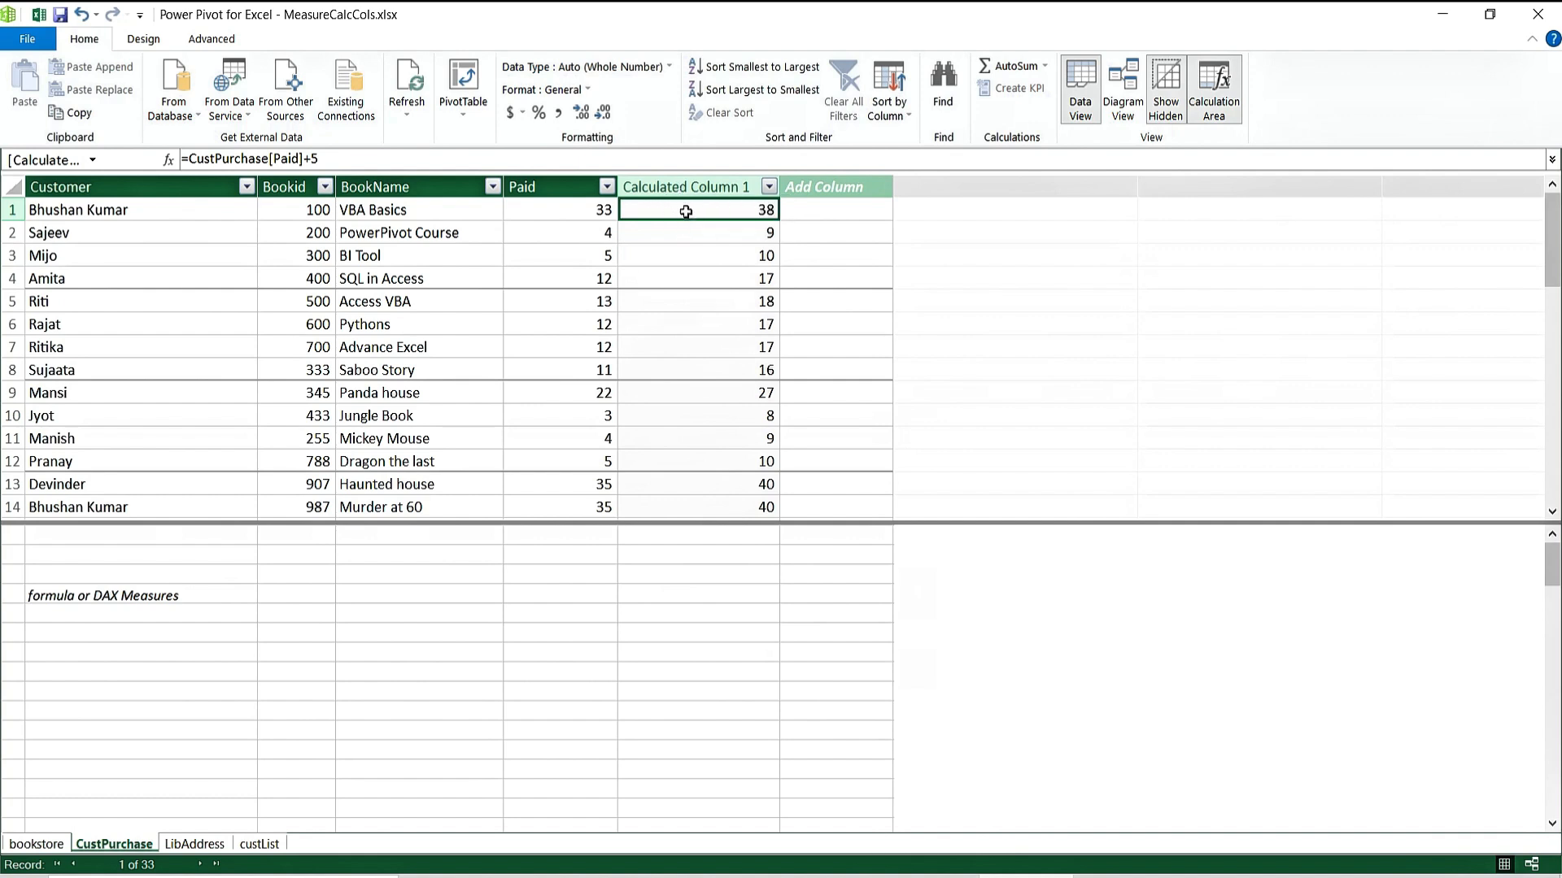
pyautogui.click(184, 158)
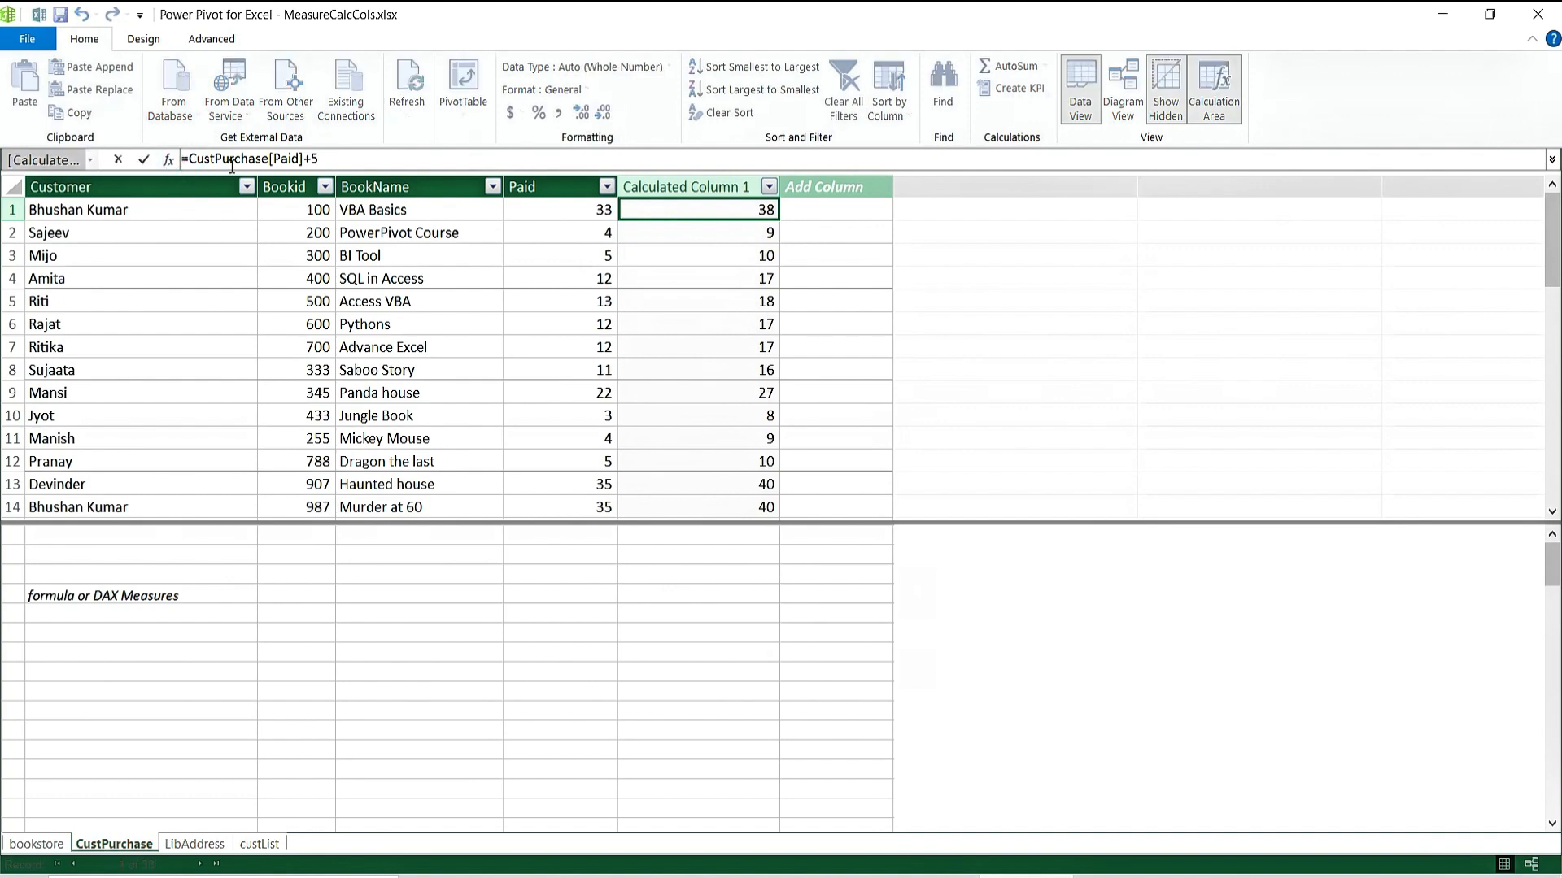
pyautogui.press('Escape')
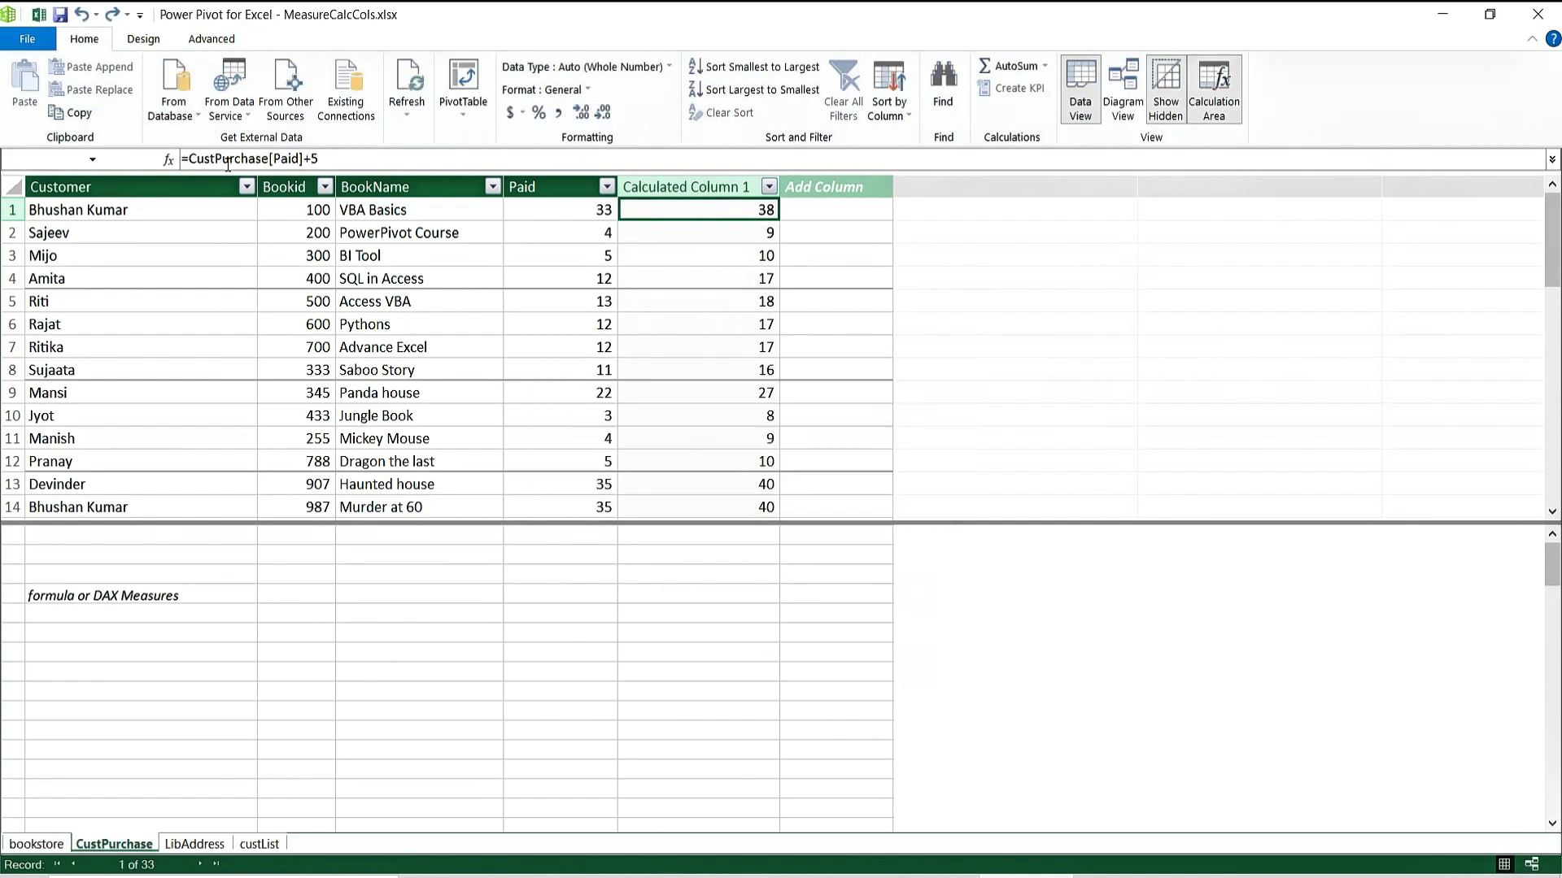
pyautogui.click(184, 159)
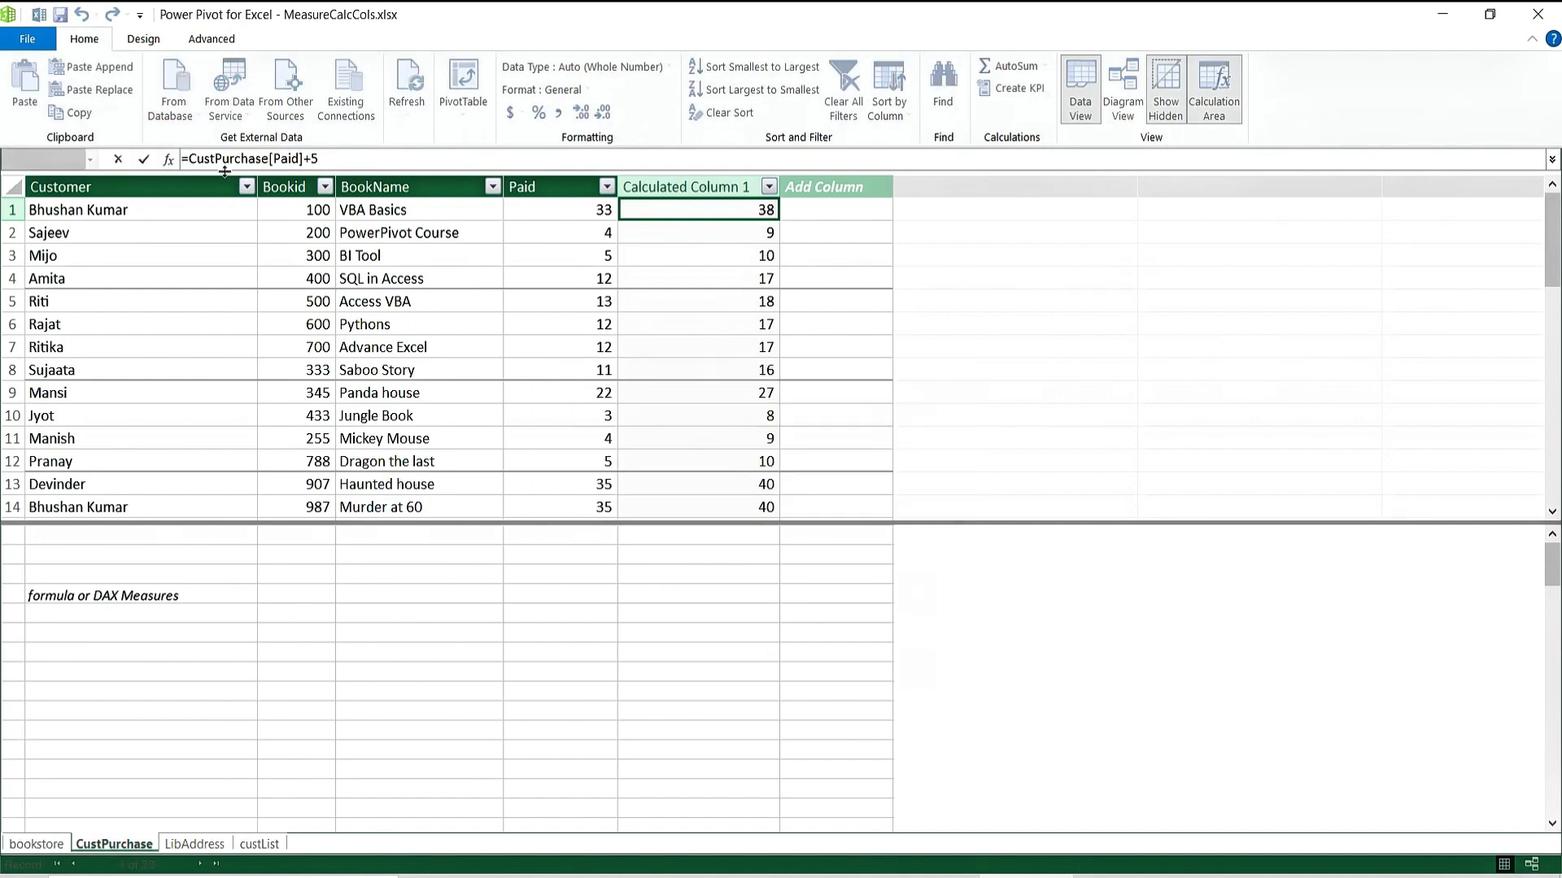
pyautogui.click(183, 160)
pyautogui.write('New Price')
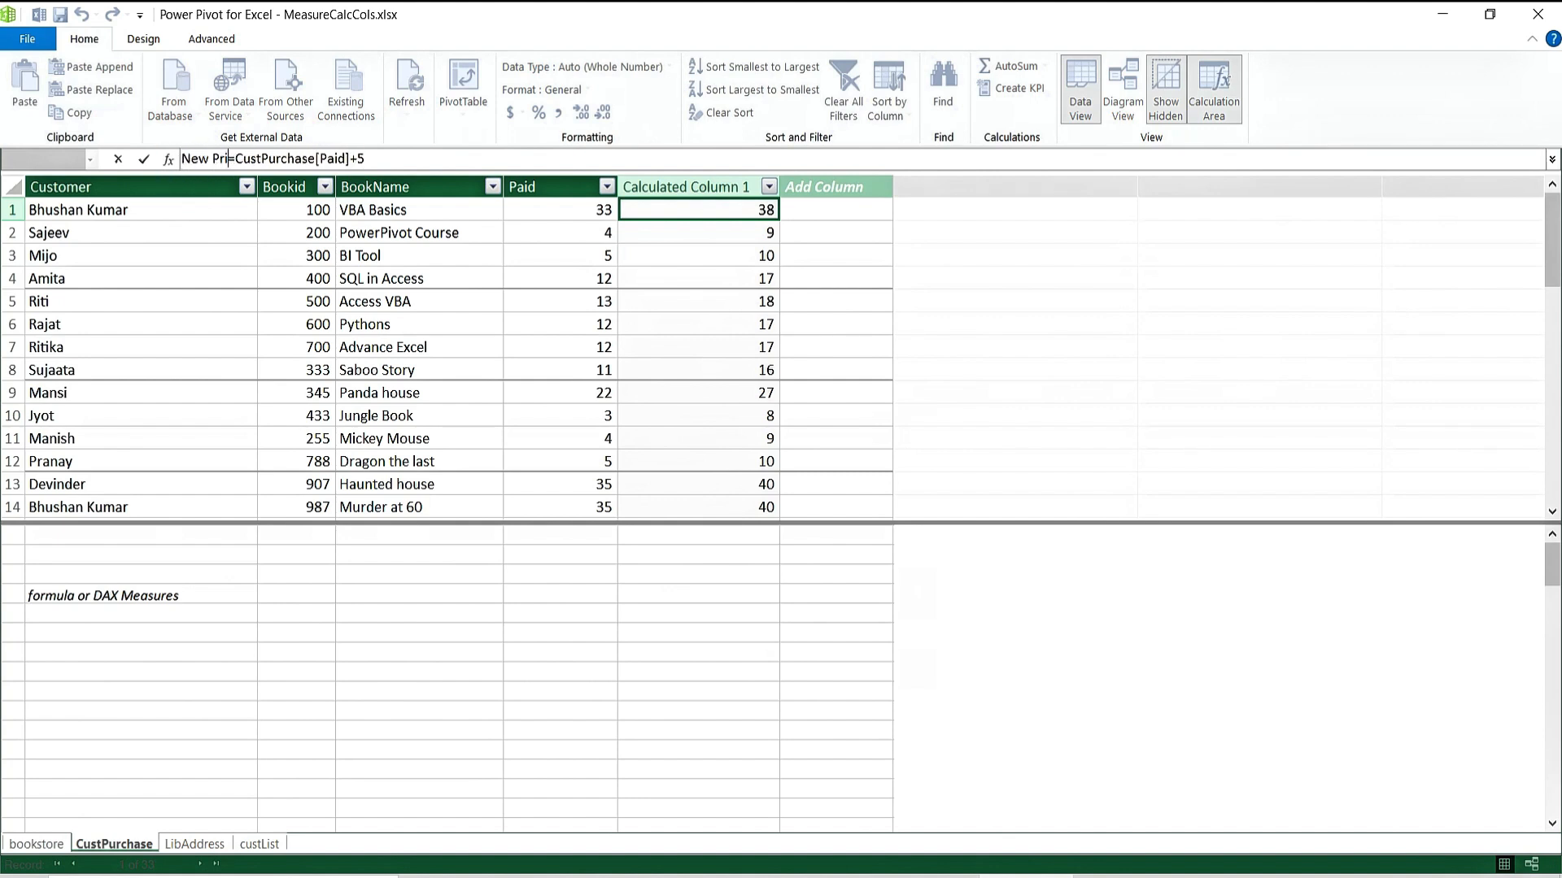
pyautogui.write(' paid')
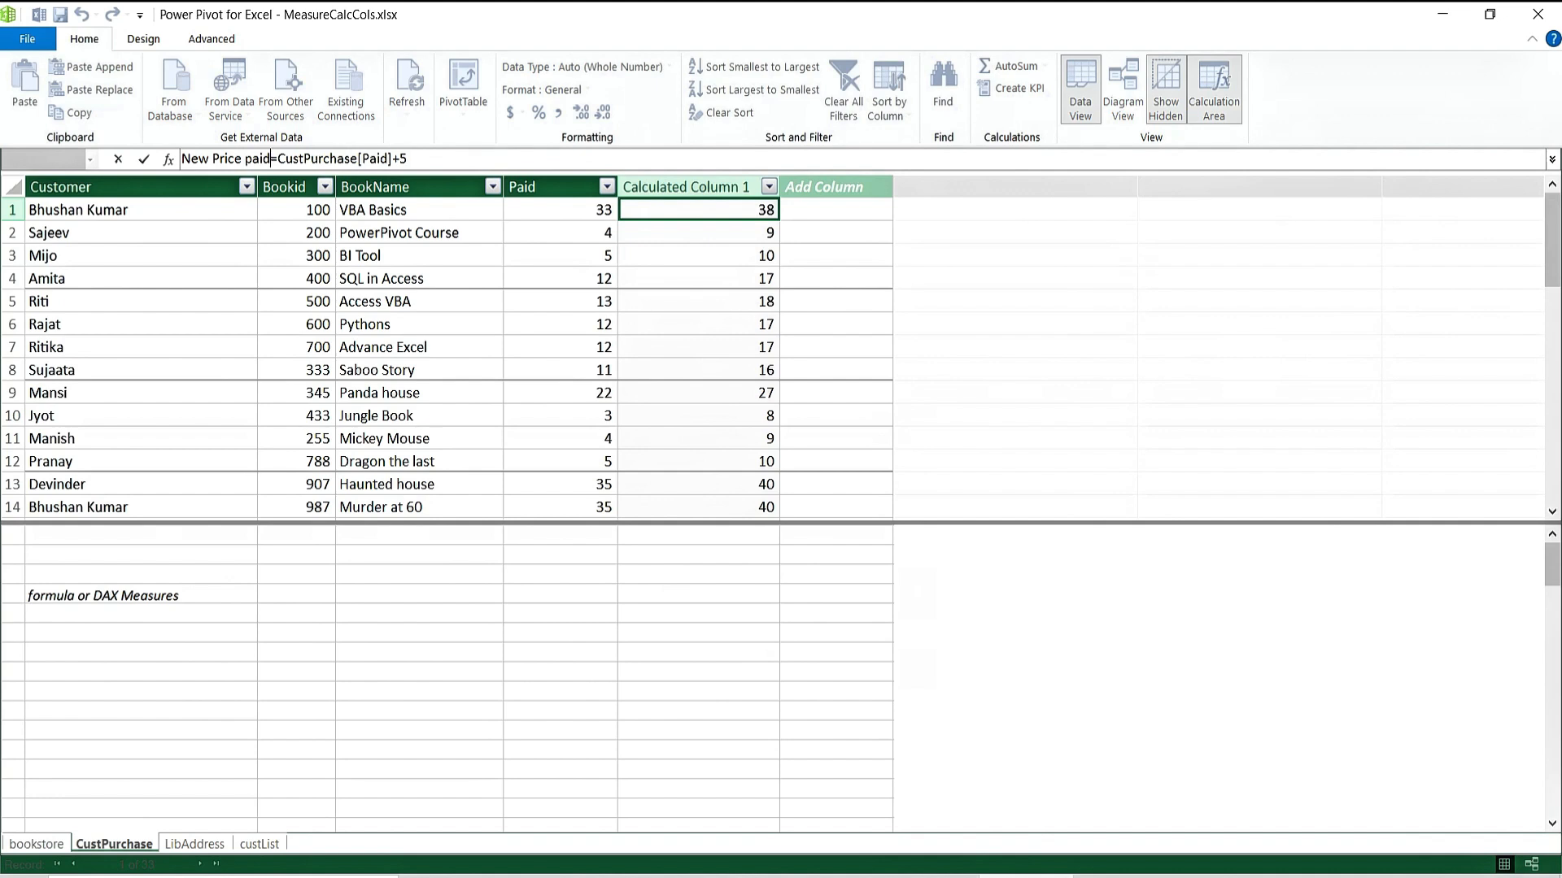
pyautogui.press('Return')
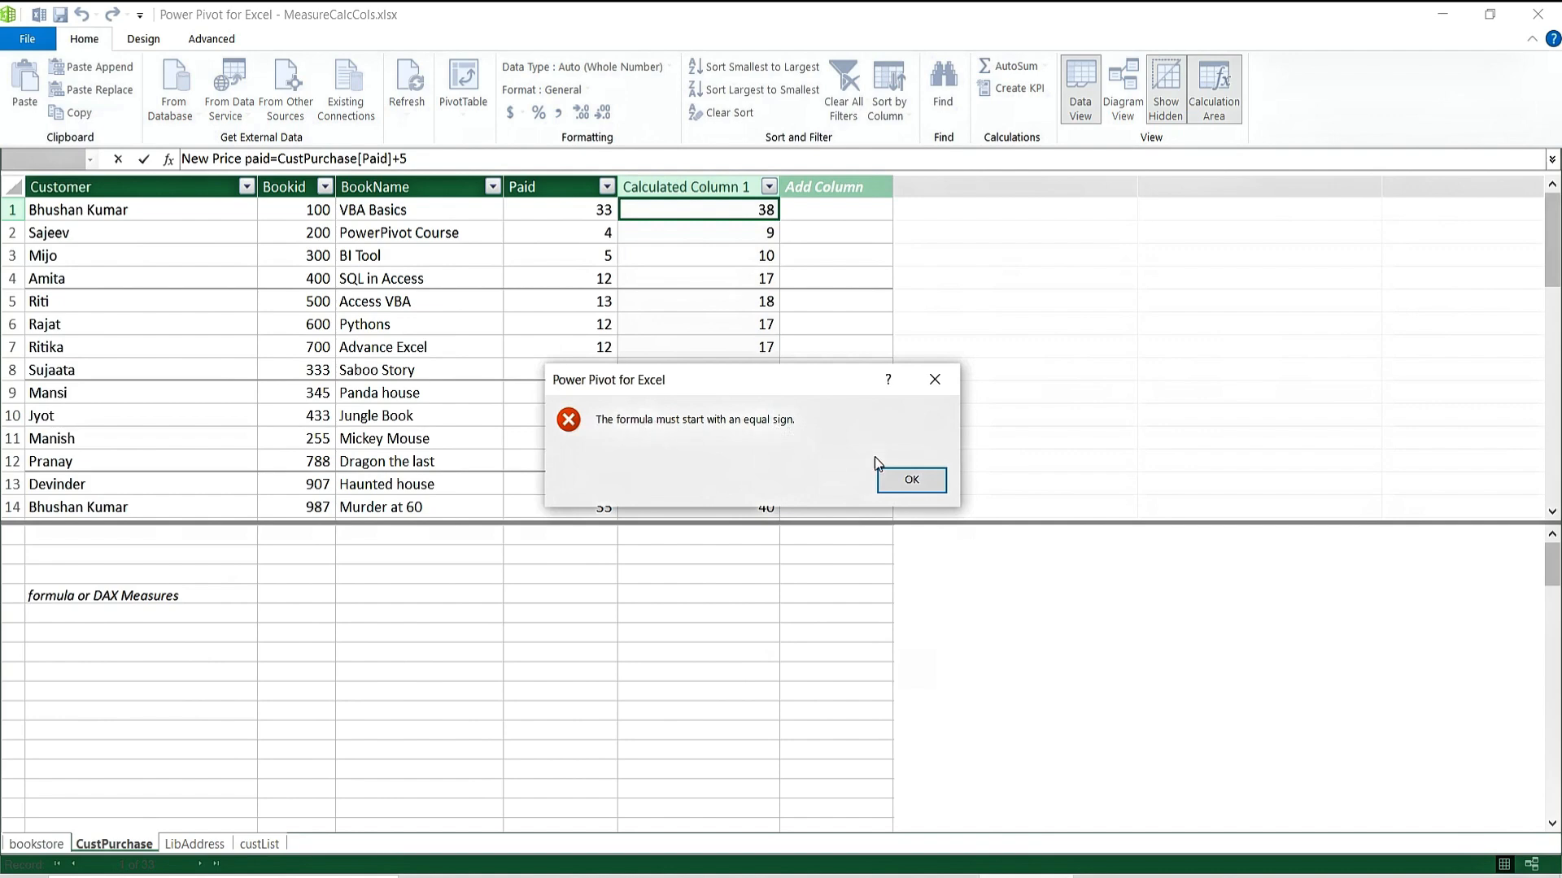
# Add the missing colon so the column is named New Price paid, then check its values.
pyautogui.click(913, 479)
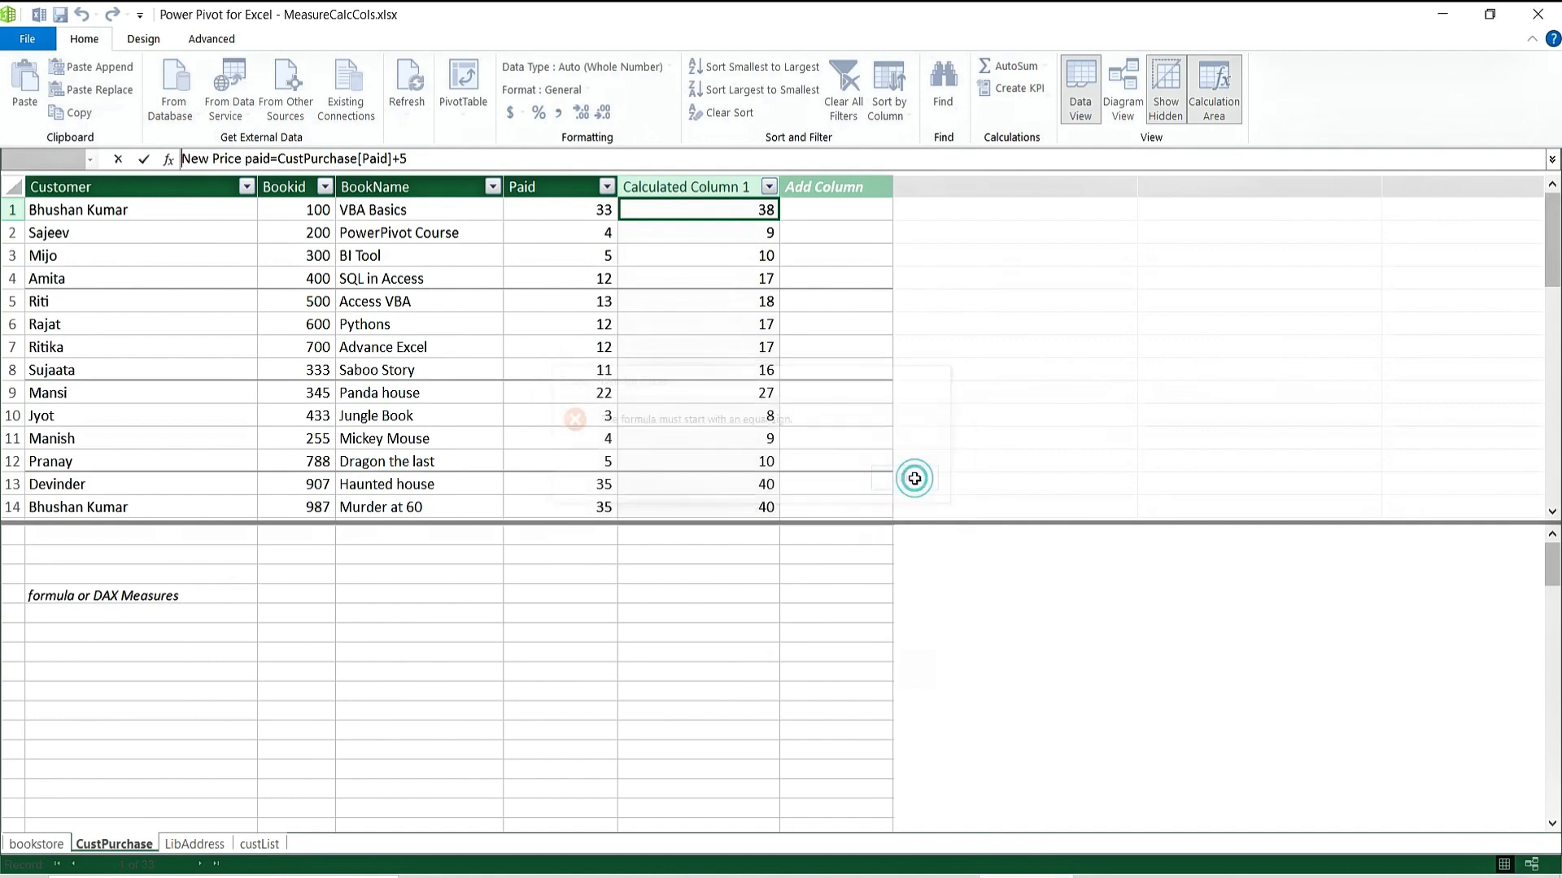
pyautogui.click(280, 159)
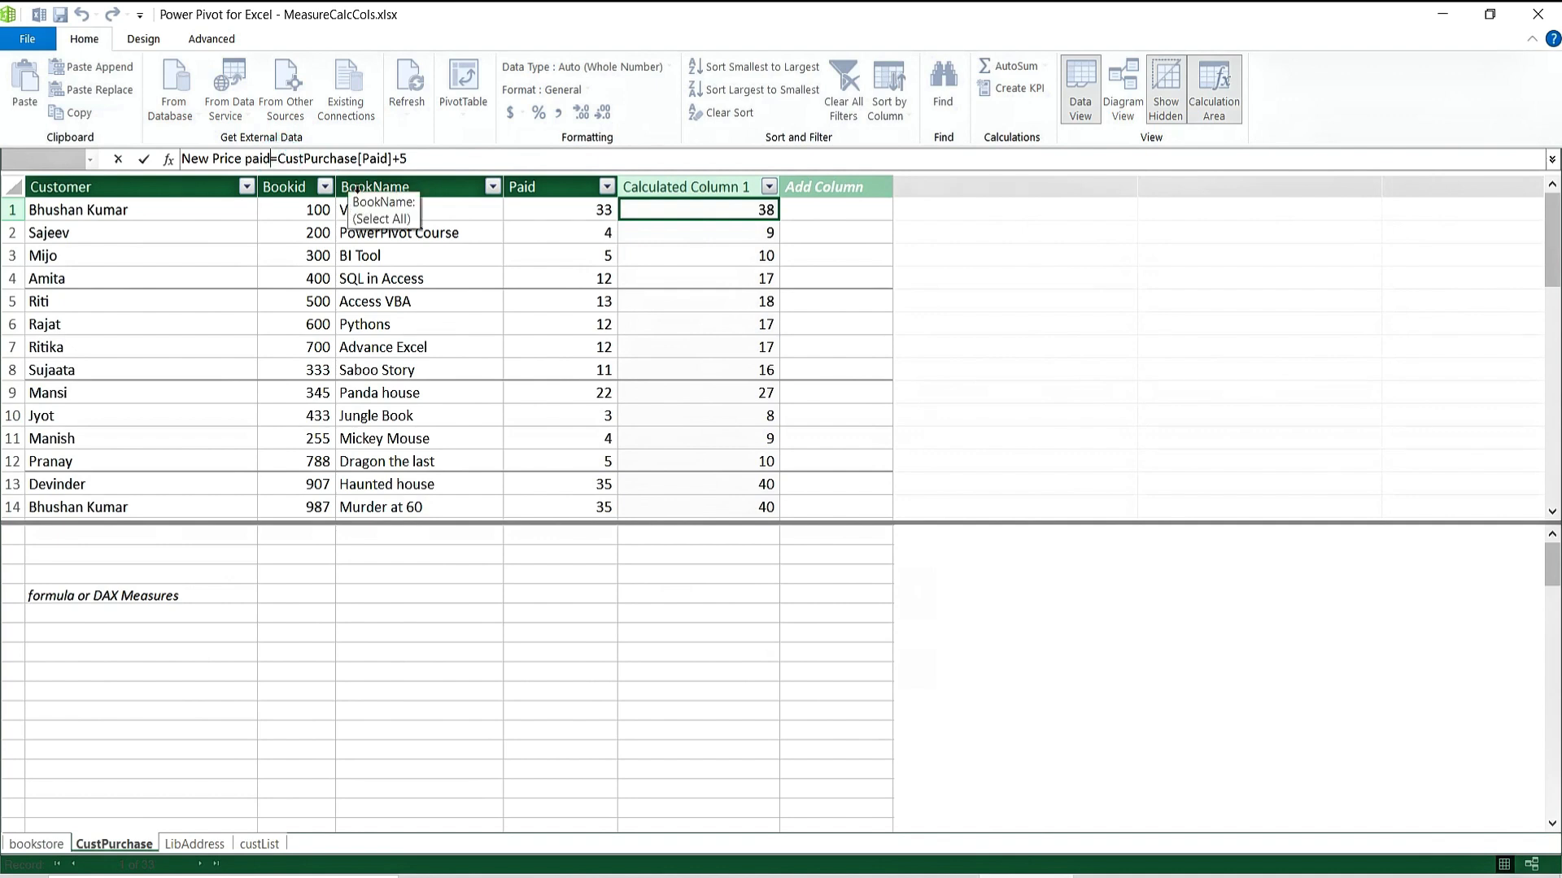
pyautogui.write(':')
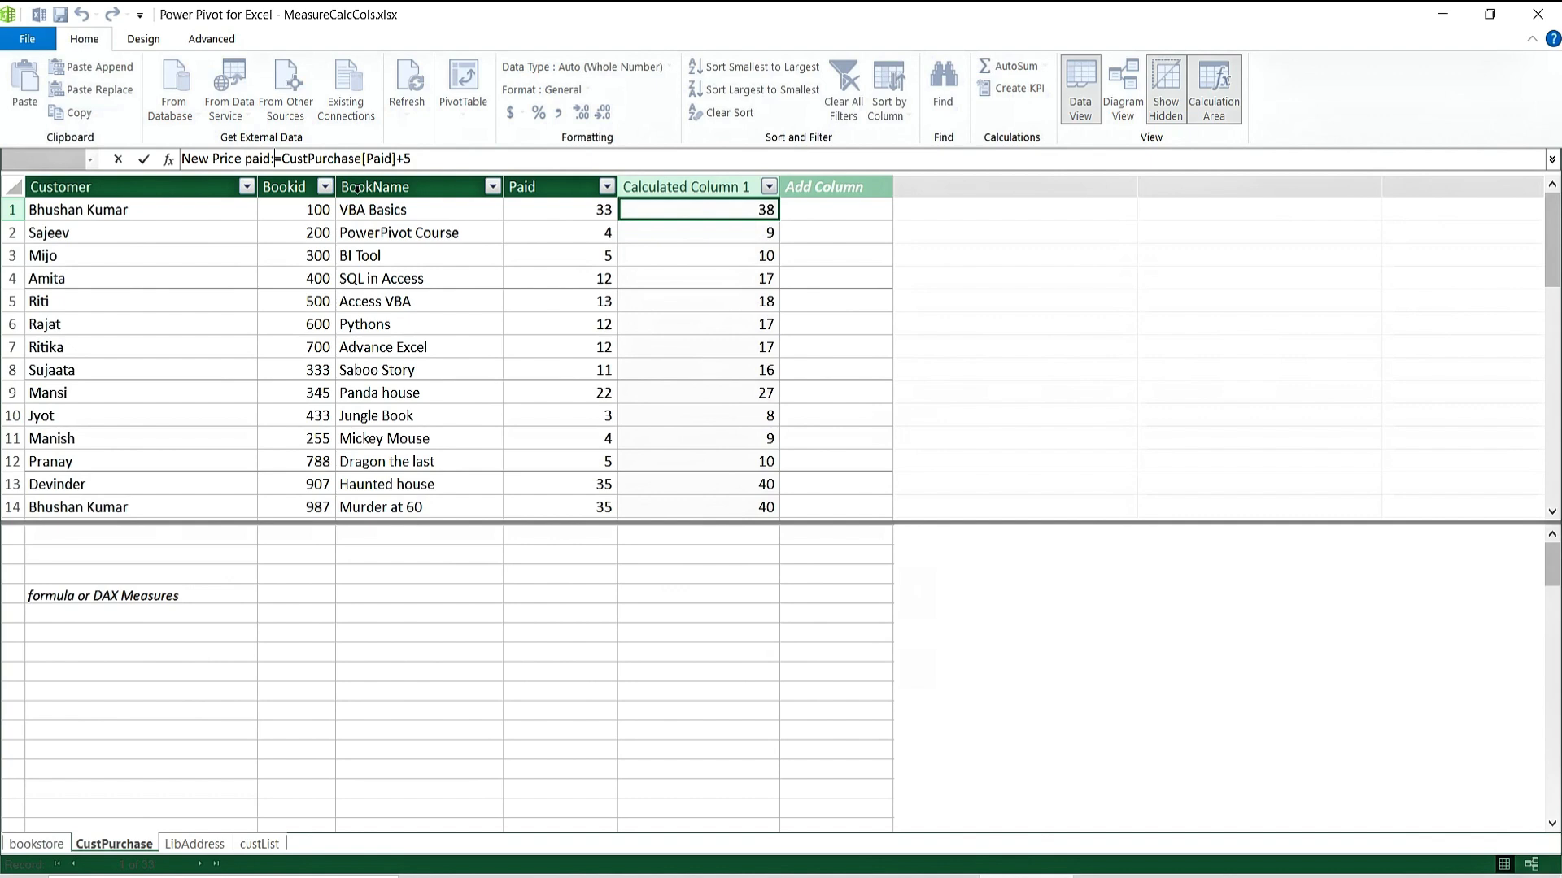
pyautogui.press('Return')
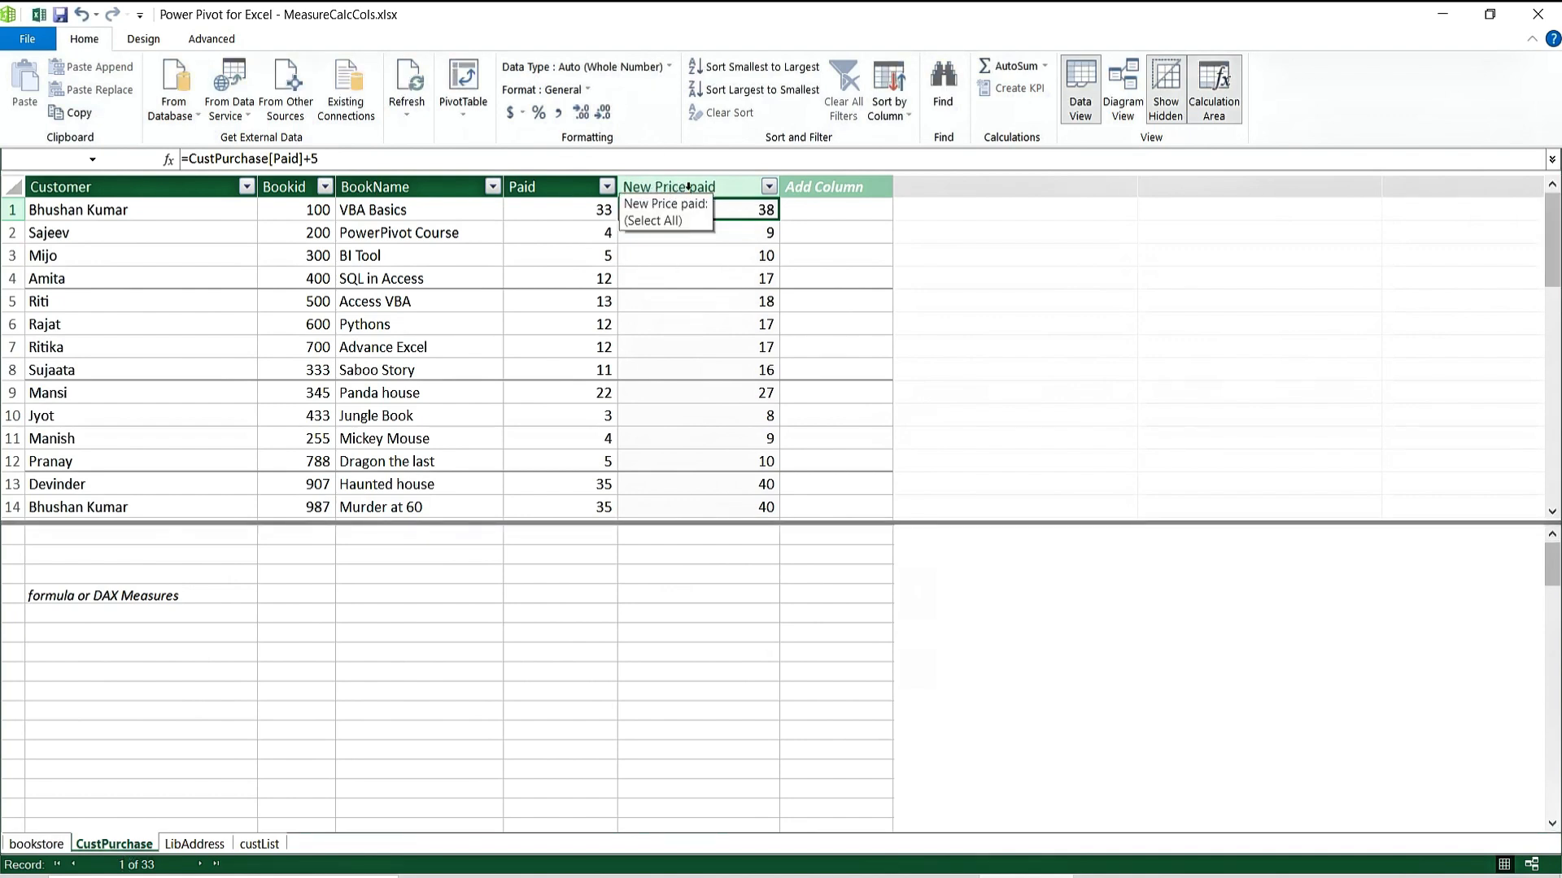
pyautogui.click(698, 340)
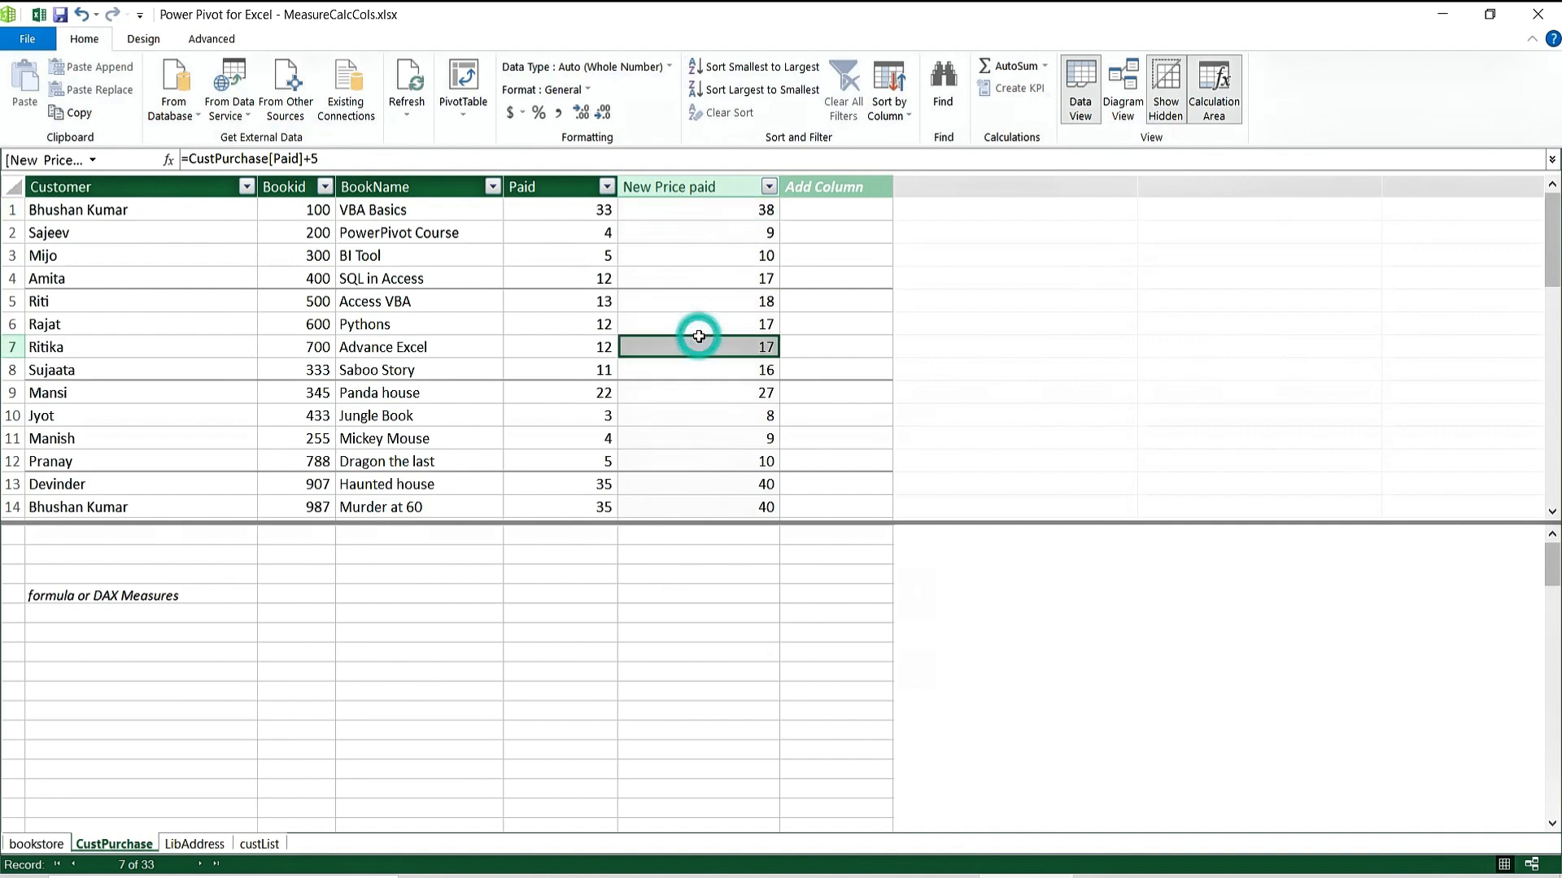
pyautogui.click(828, 210)
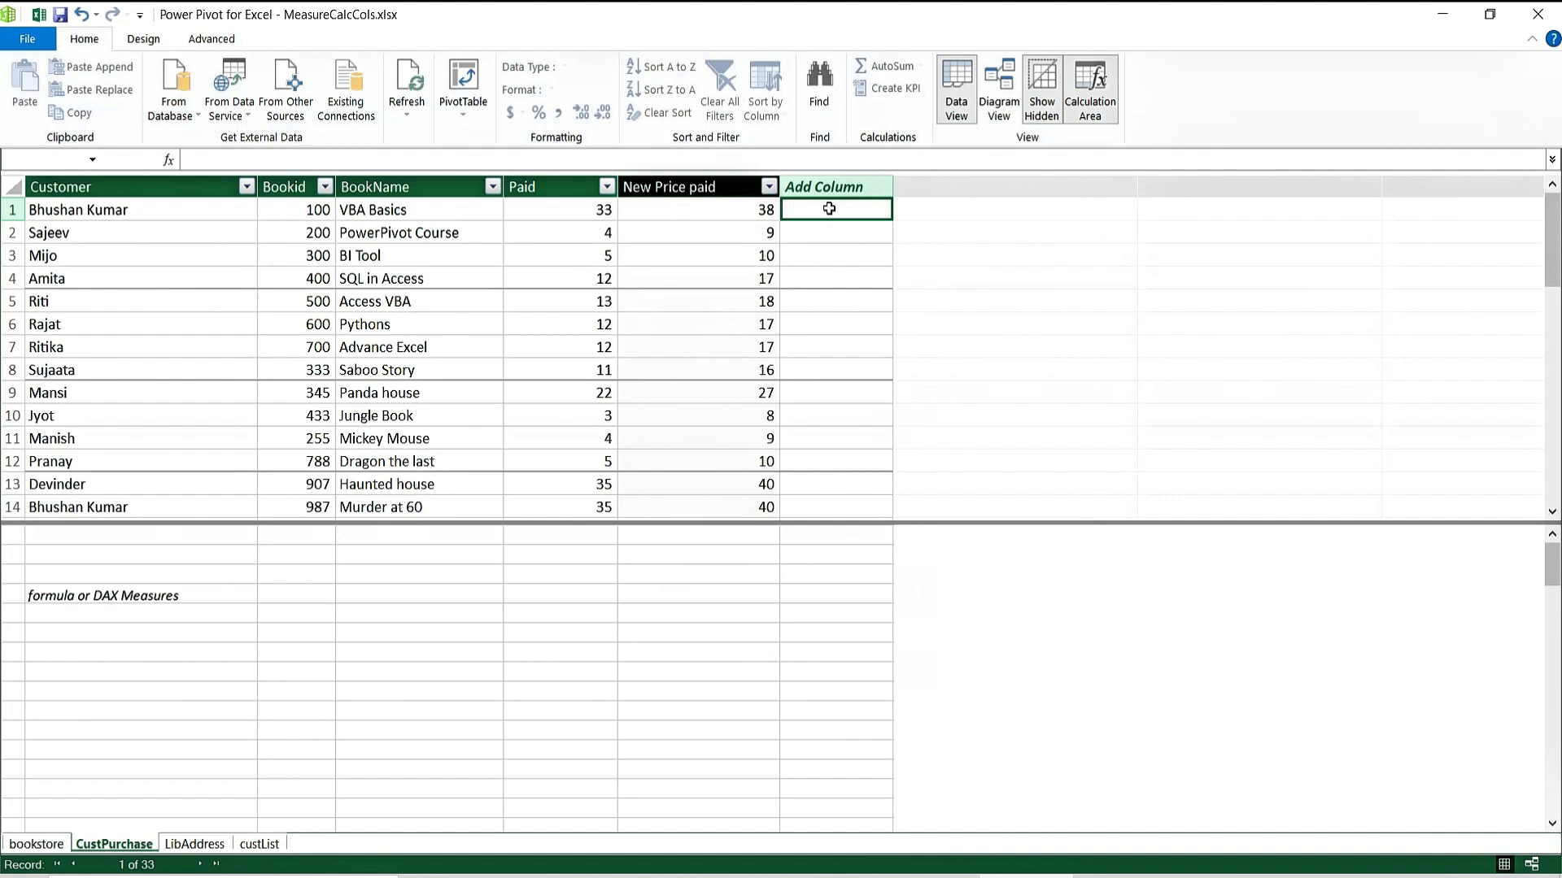
# Start the new column formula as Category:=IF( and remove the inserted BookName reference.
pyautogui.click(193, 158)
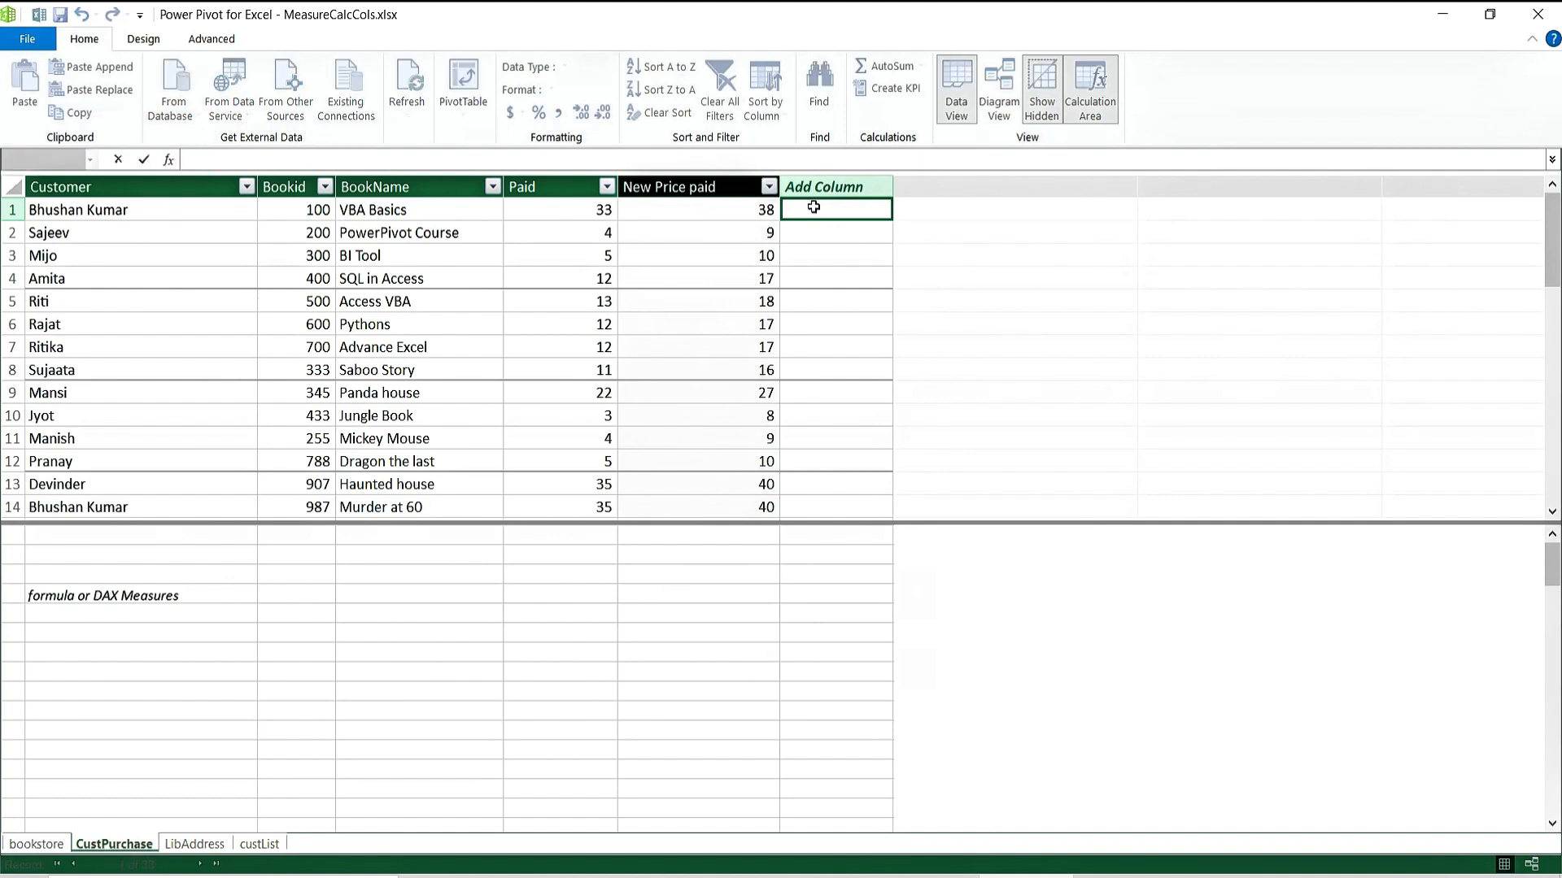
pyautogui.click(813, 208)
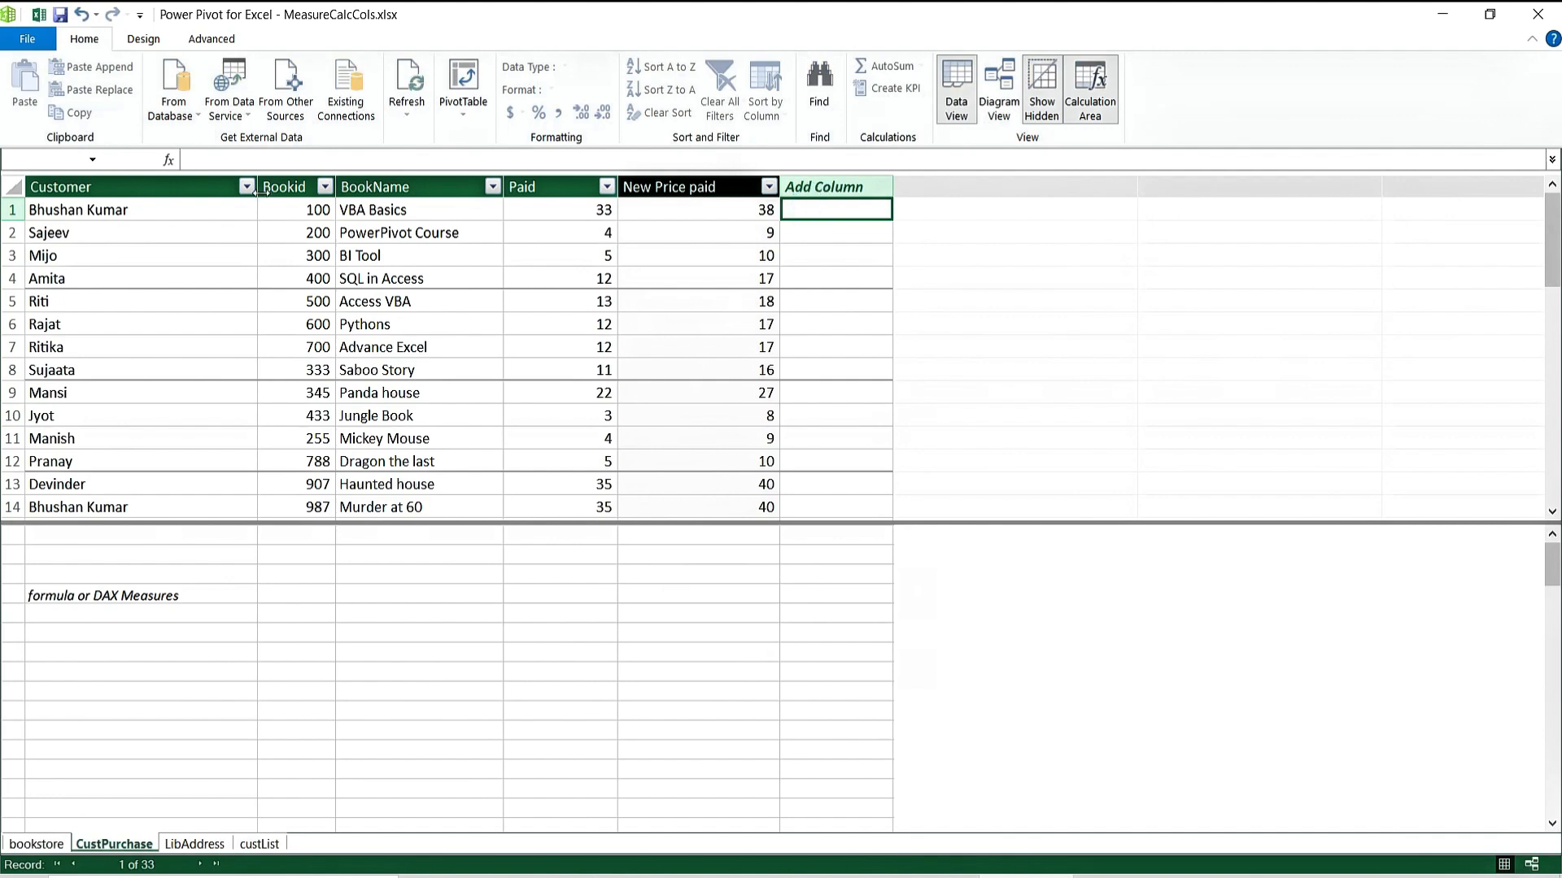
pyautogui.click(185, 156)
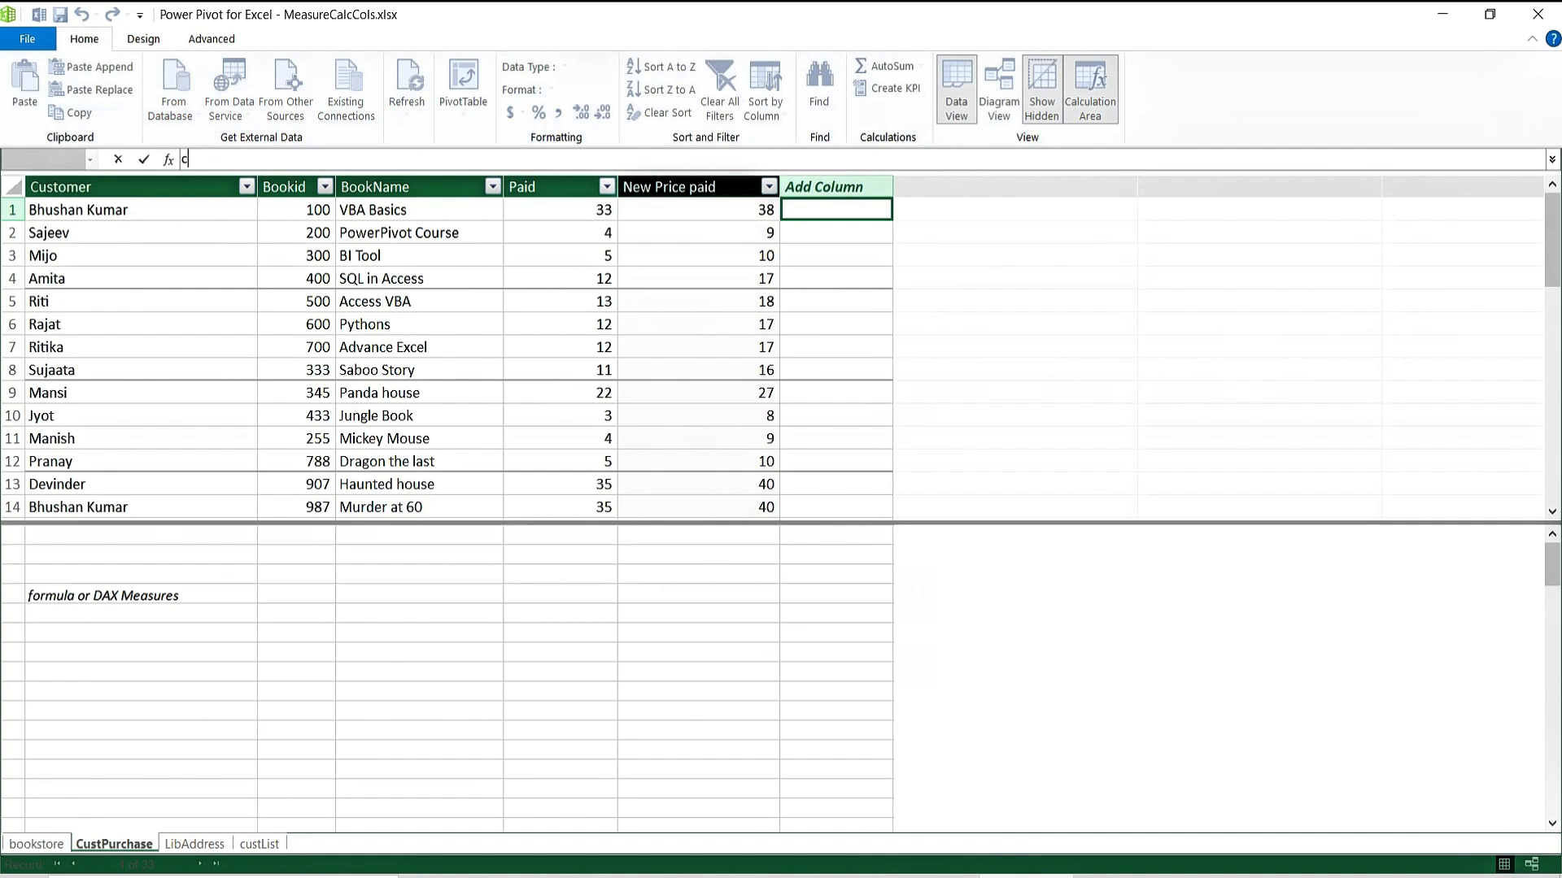
pyautogui.write('Category:=')
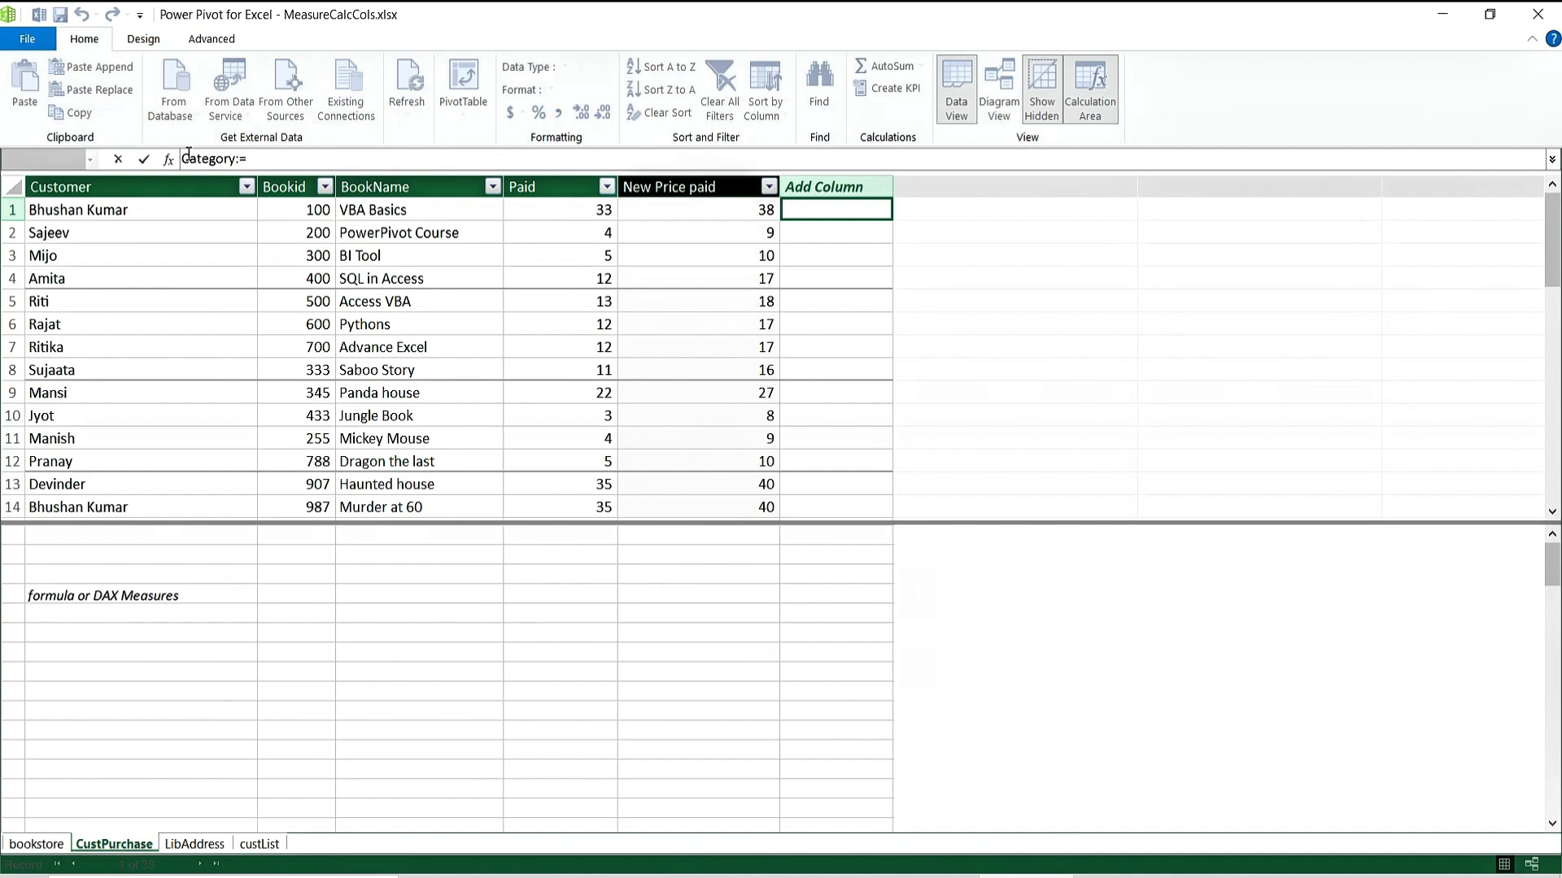
pyautogui.write('IF(')
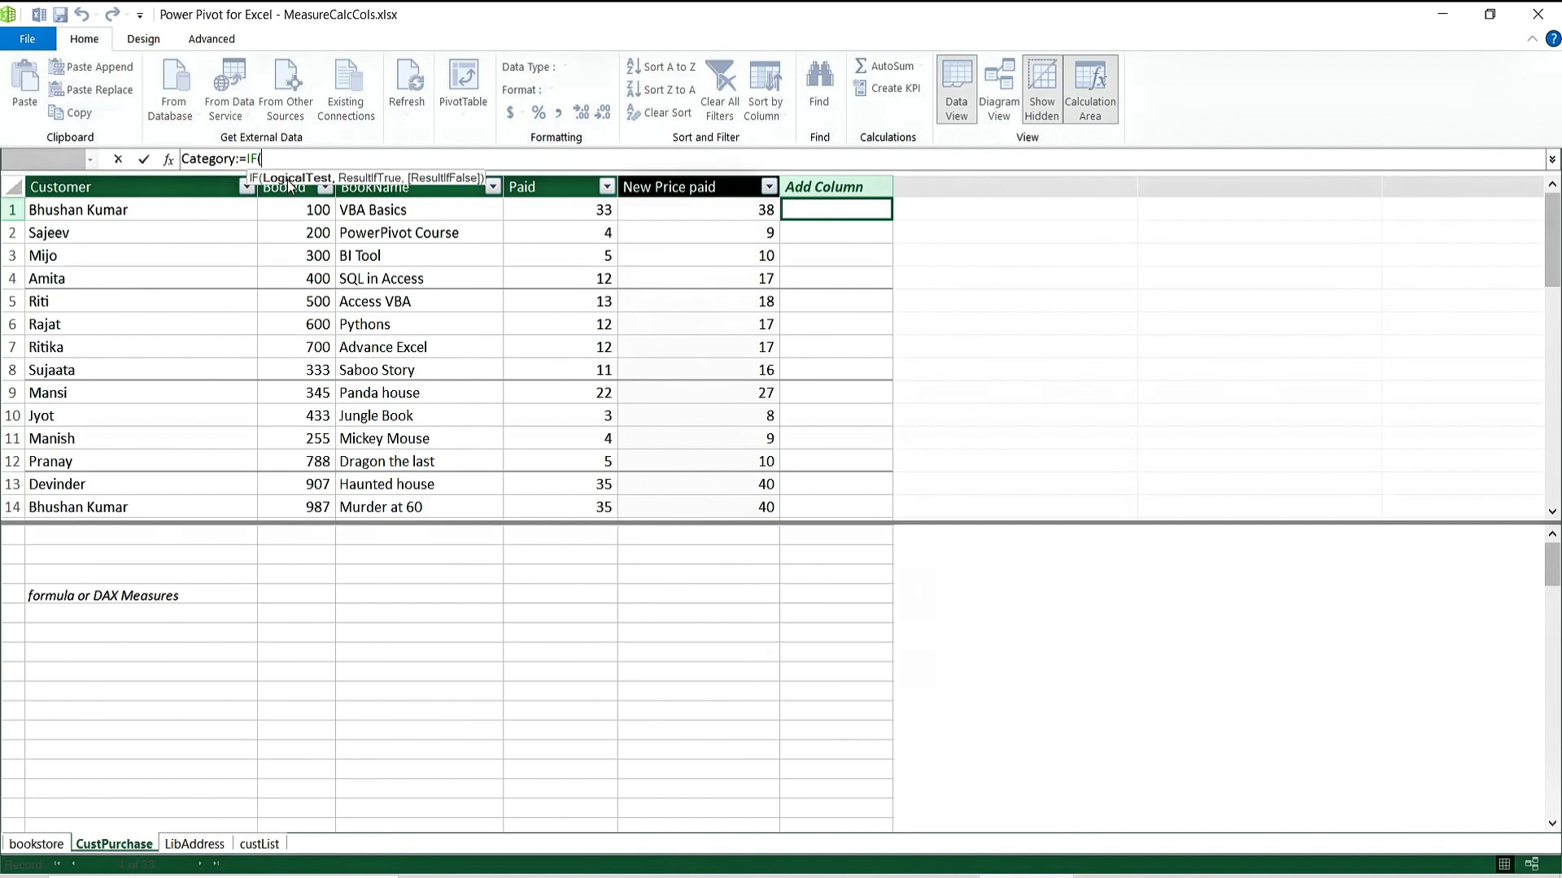
pyautogui.click(377, 208)
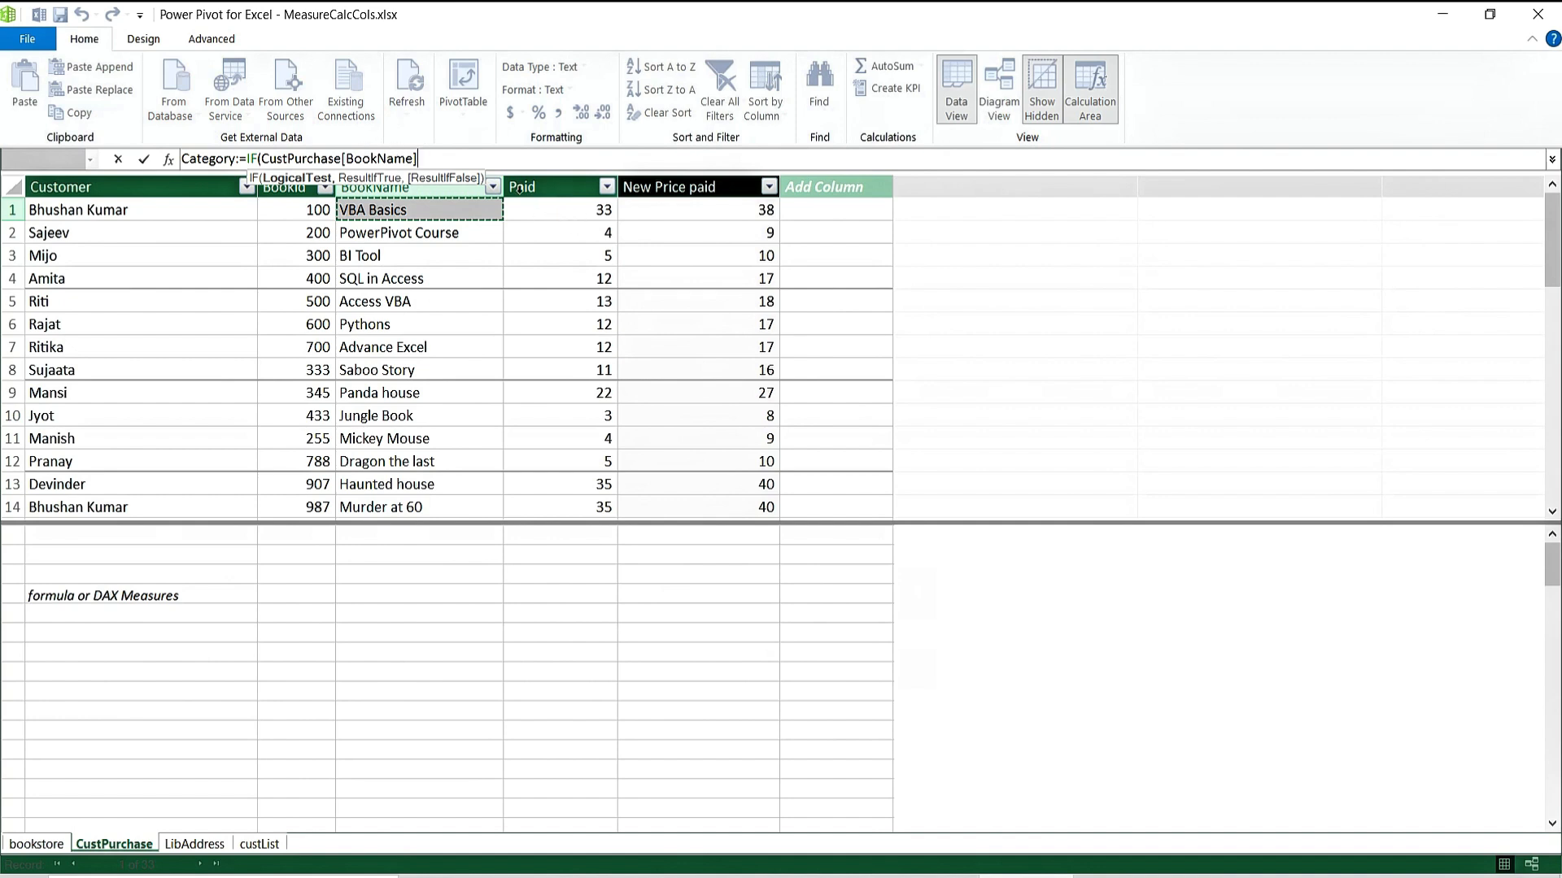
pyautogui.click(432, 160)
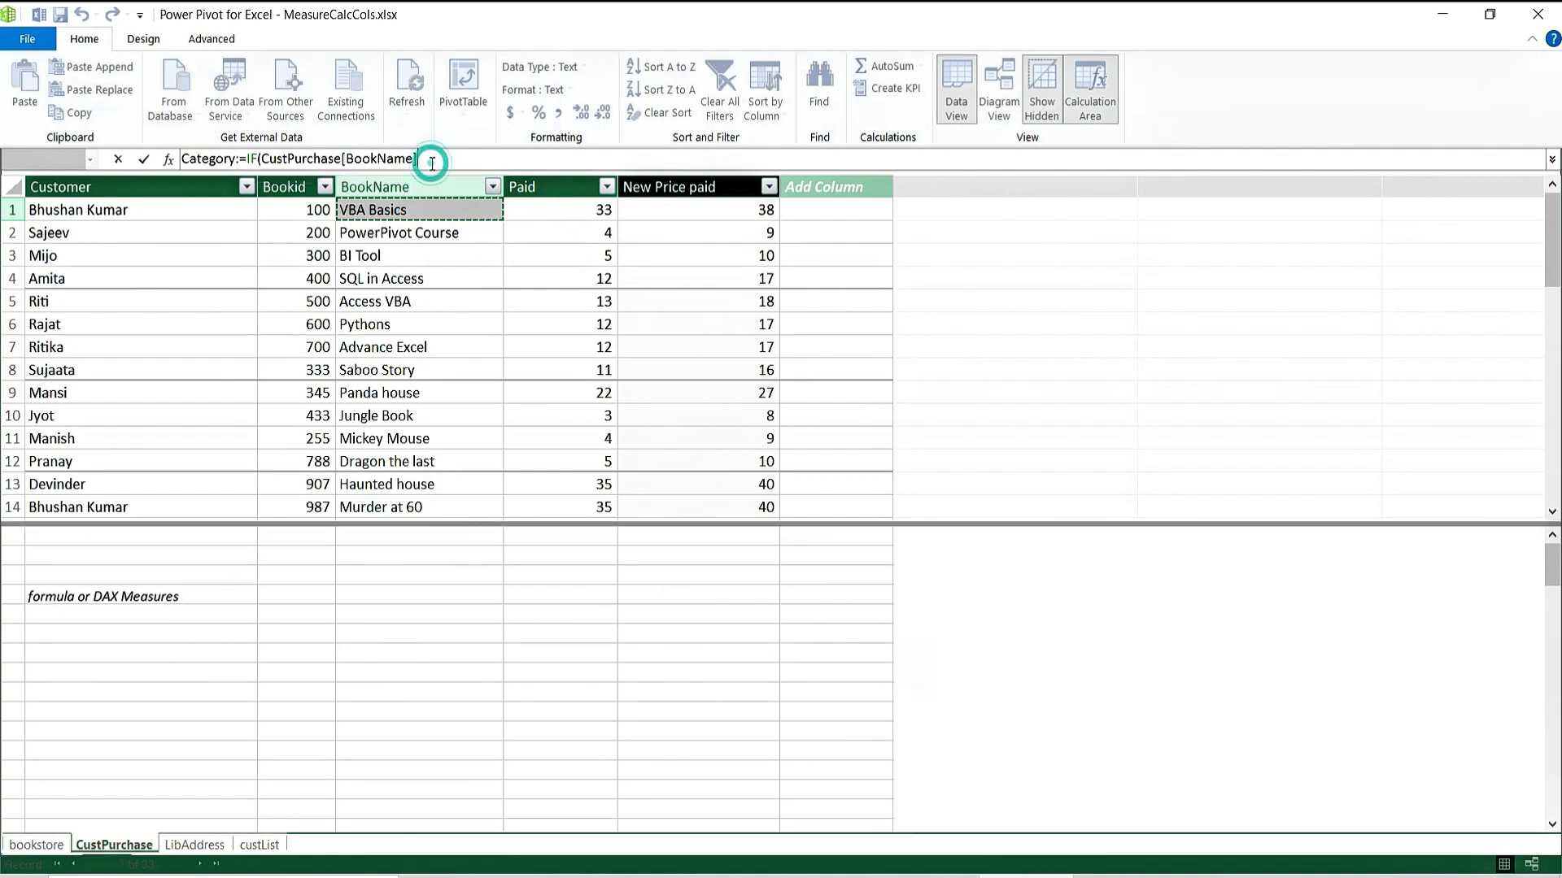
pyautogui.press('BackSpace')
pyautogui.press('BackSpace')
pyautogui.press('BackSpace')
pyautogui.press('BackSpace')
pyautogui.press('BackSpace')
pyautogui.press('BackSpace')
pyautogui.press('BackSpace')
pyautogui.press('BackSpace')
pyautogui.press('BackSpace')
pyautogui.press('BackSpace')
pyautogui.press('BackSpace')
pyautogui.press('BackSpace')
pyautogui.press('BackSpace')
pyautogui.press('BackSpace')
pyautogui.press('BackSpace')
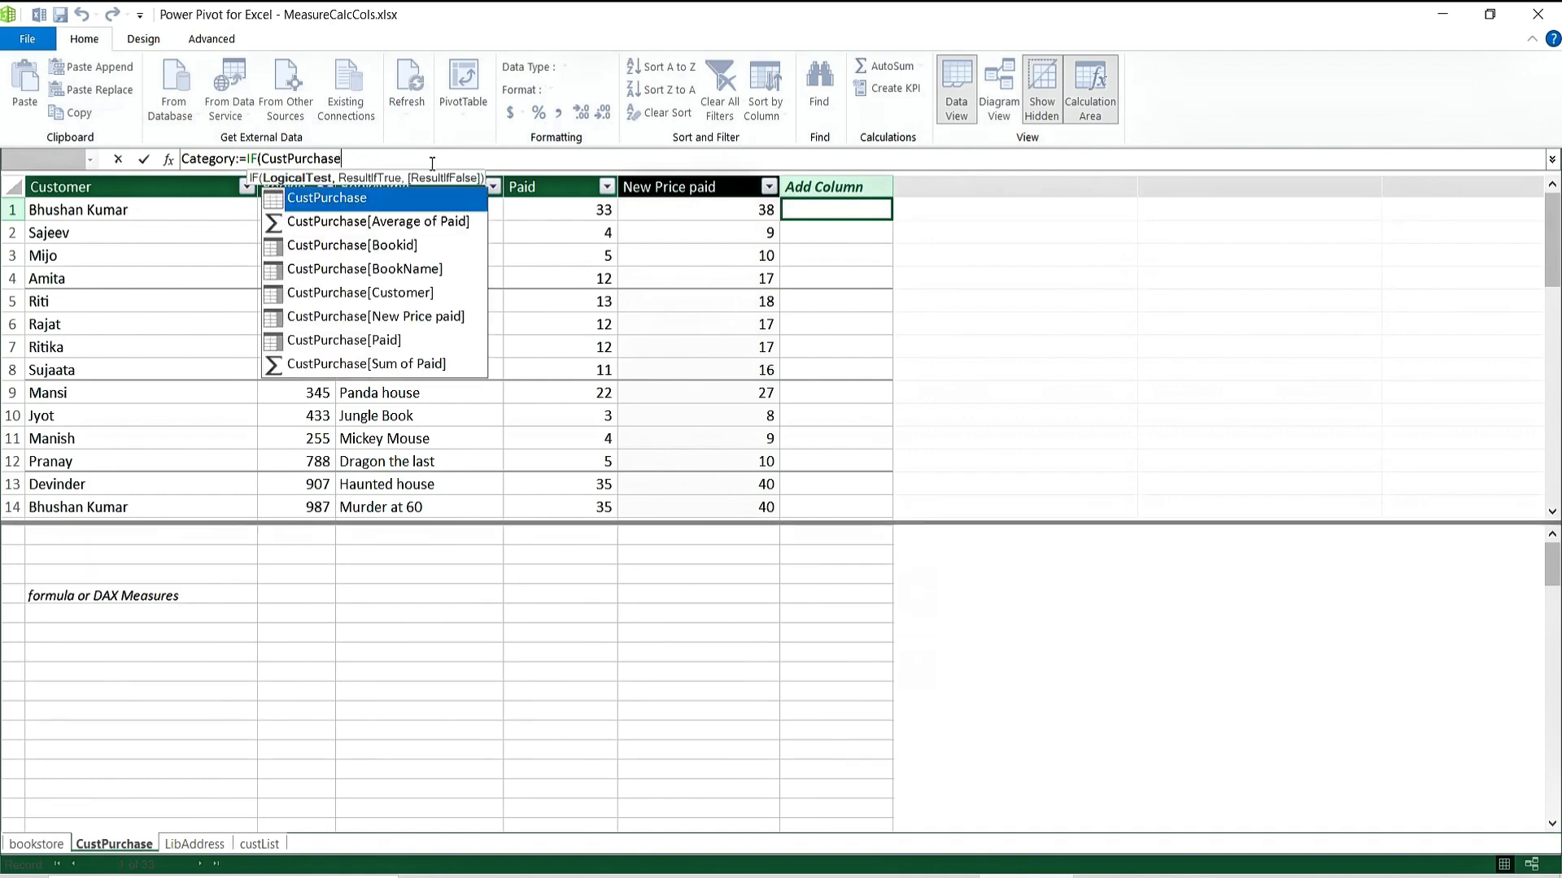
pyautogui.press('BackSpace')
pyautogui.press('BackSpace')
pyautogui.press('BackSpace')
pyautogui.press('BackSpace')
pyautogui.press('BackSpace')
pyautogui.press('BackSpace')
pyautogui.press('BackSpace')
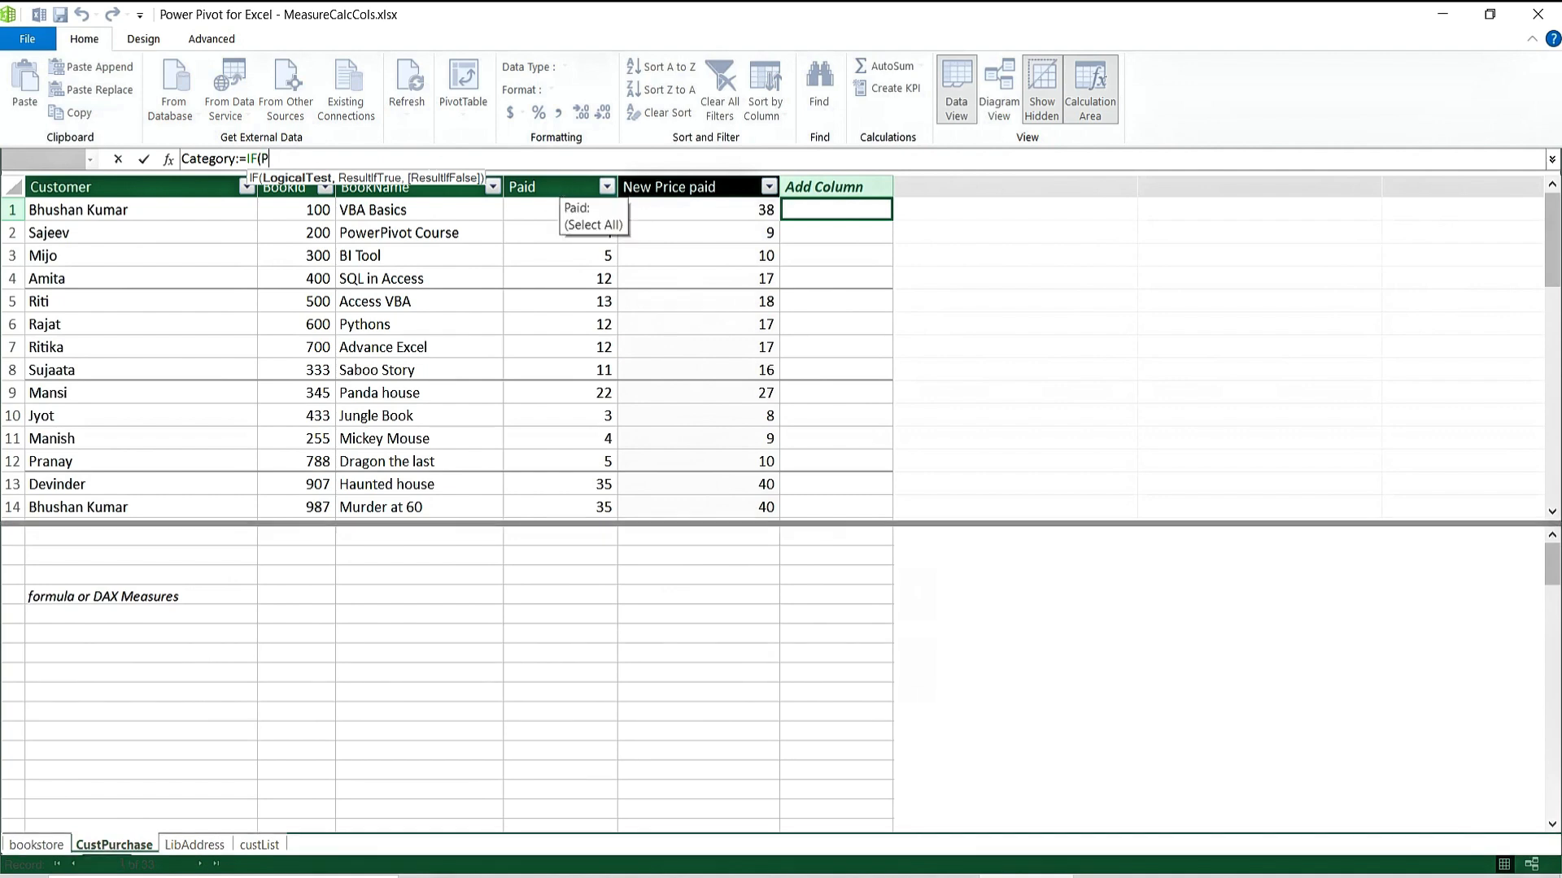
# Insert the [Paid] reference and complete the test as >30,"High Rev","Low Rev").
pyautogui.write('PAID')
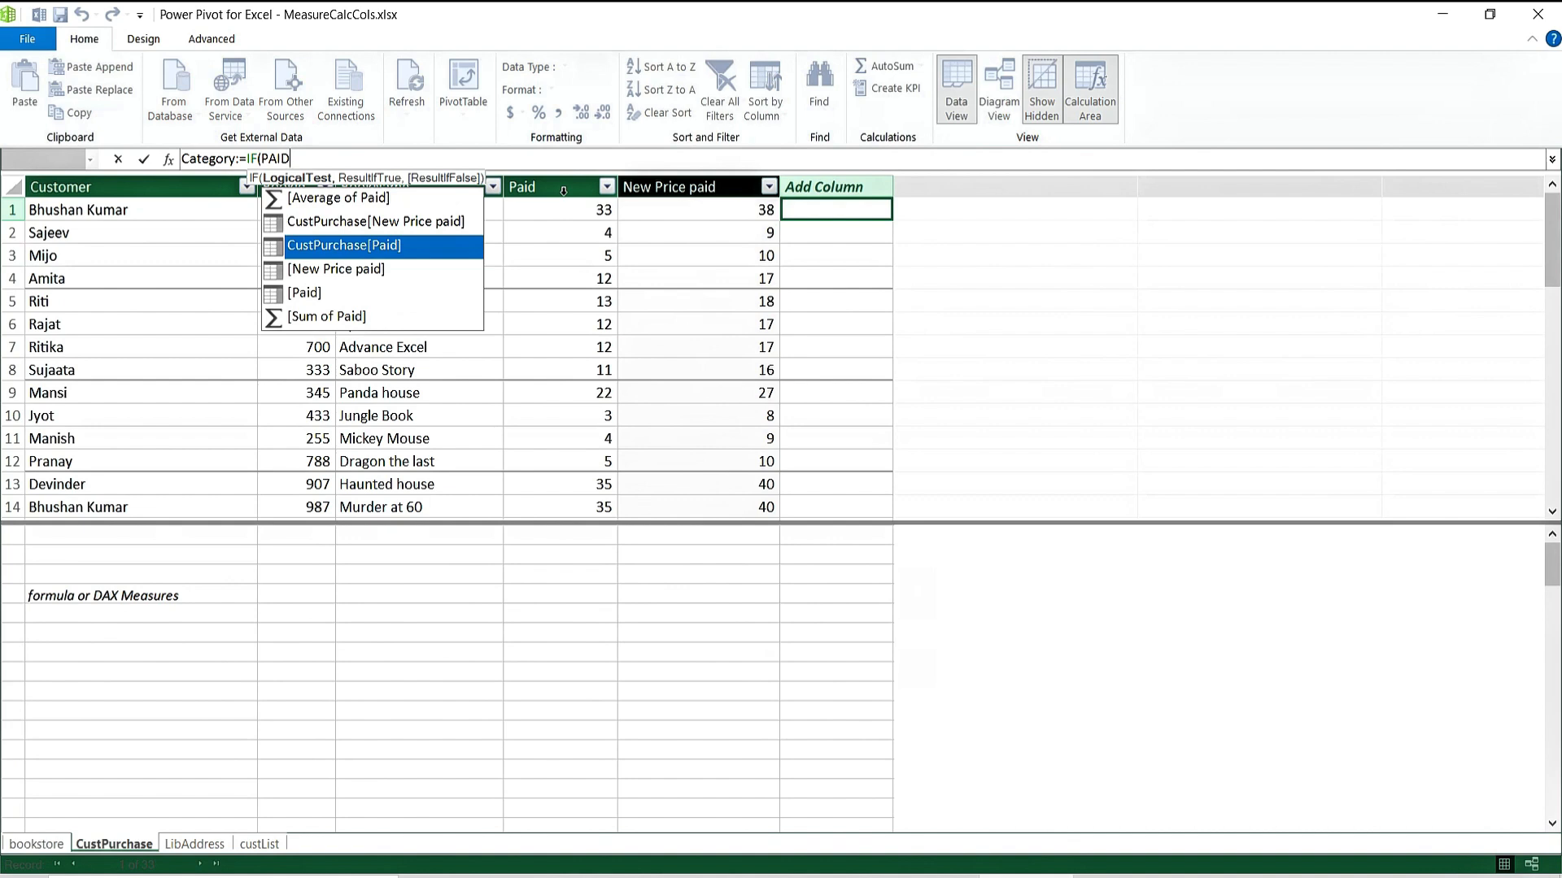
pyautogui.press('Down')
pyautogui.press('Up')
pyautogui.press('Up')
pyautogui.press('Down')
pyautogui.press('Down')
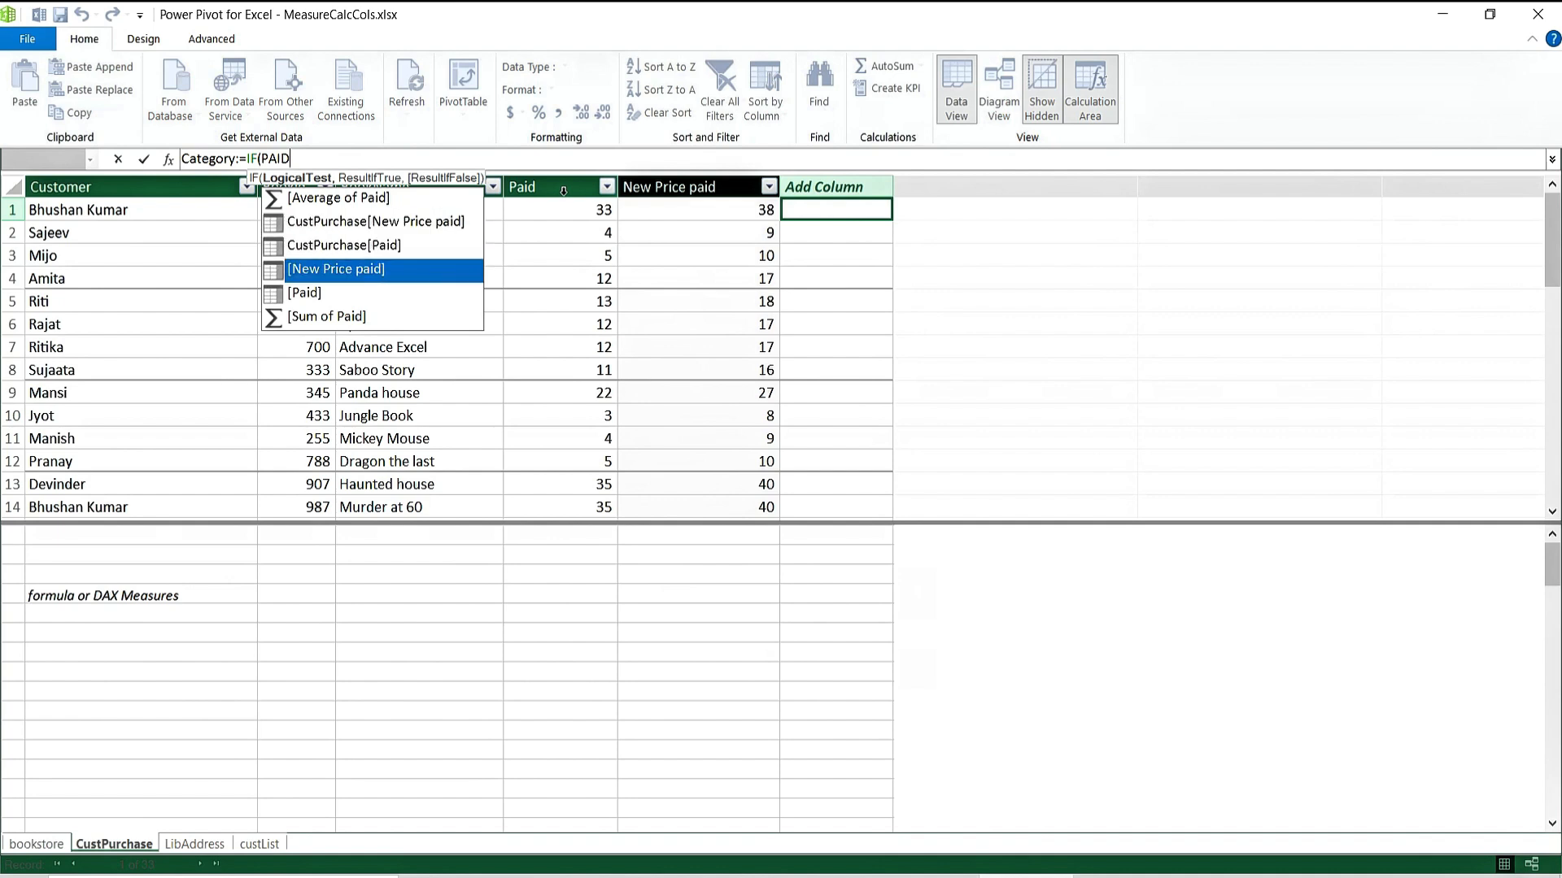
pyautogui.press('Up')
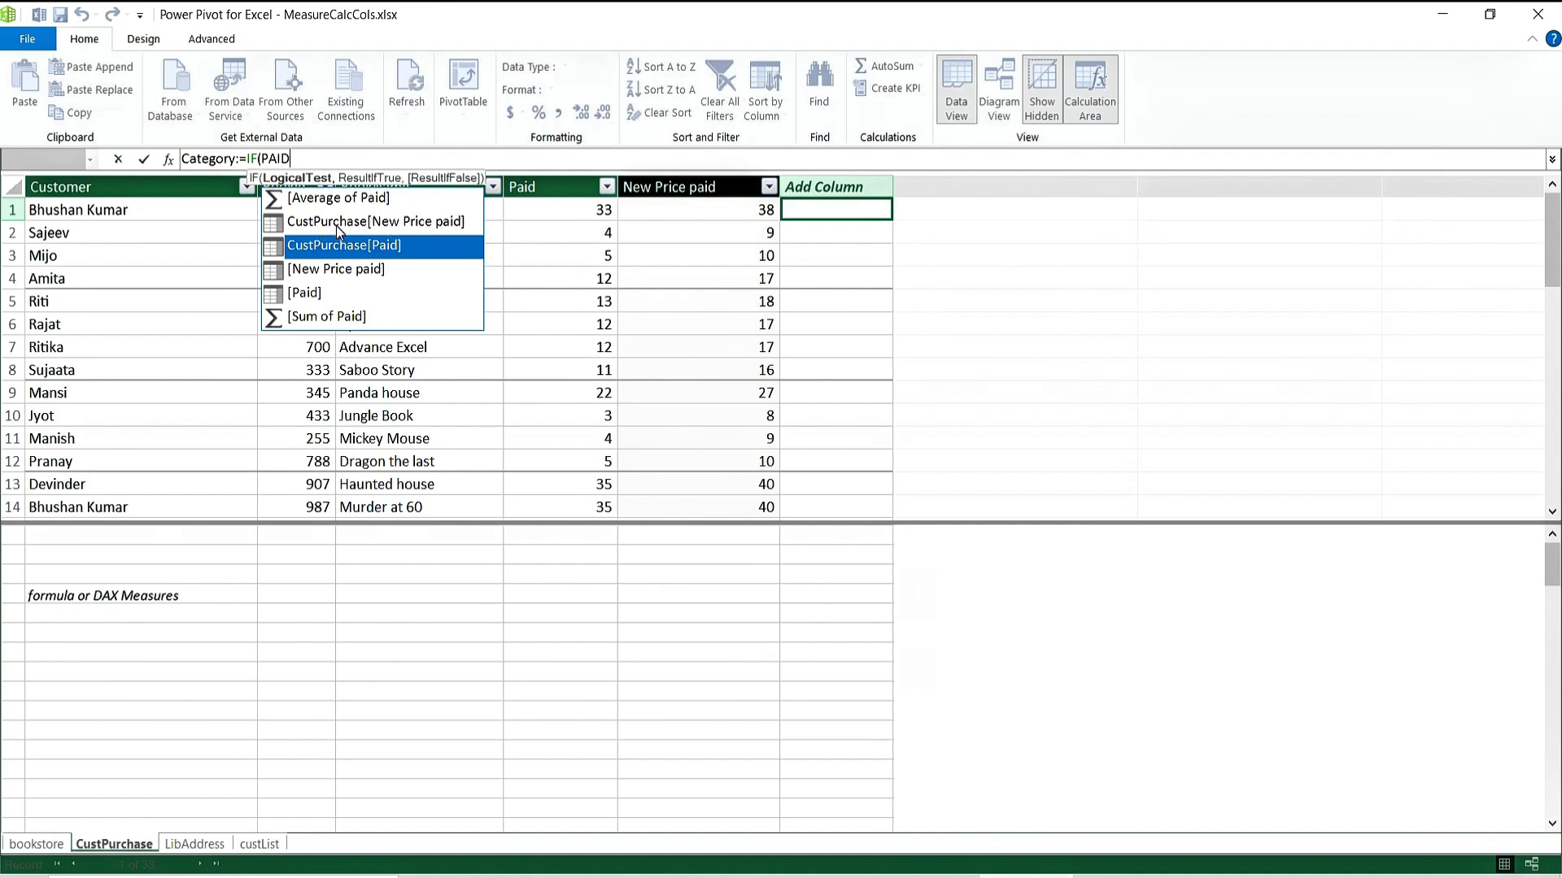
pyautogui.click(373, 280)
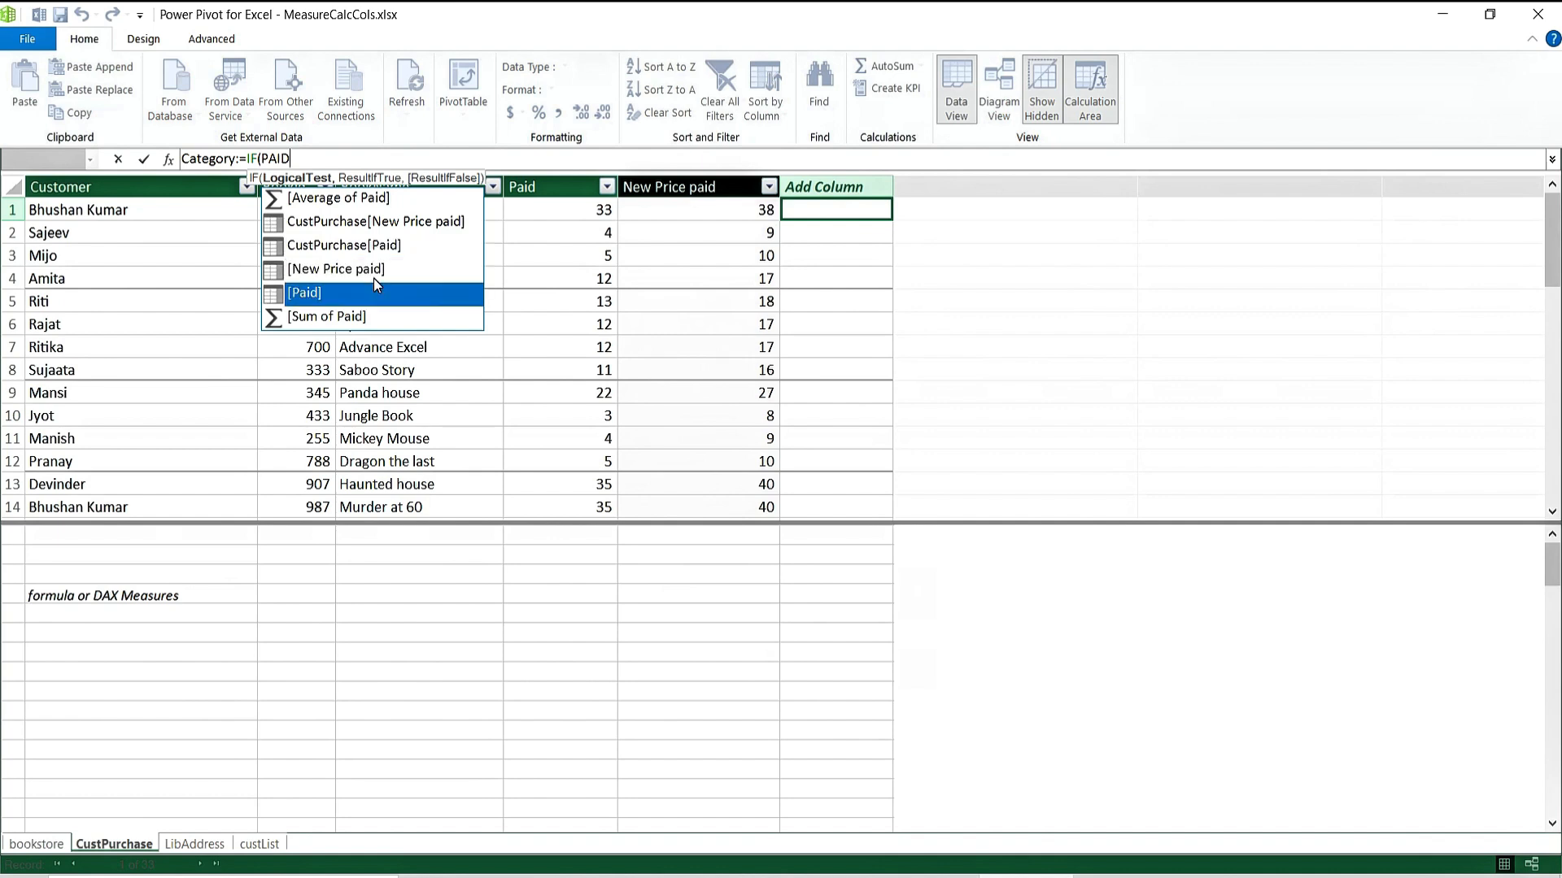
pyautogui.doubleClick(375, 280)
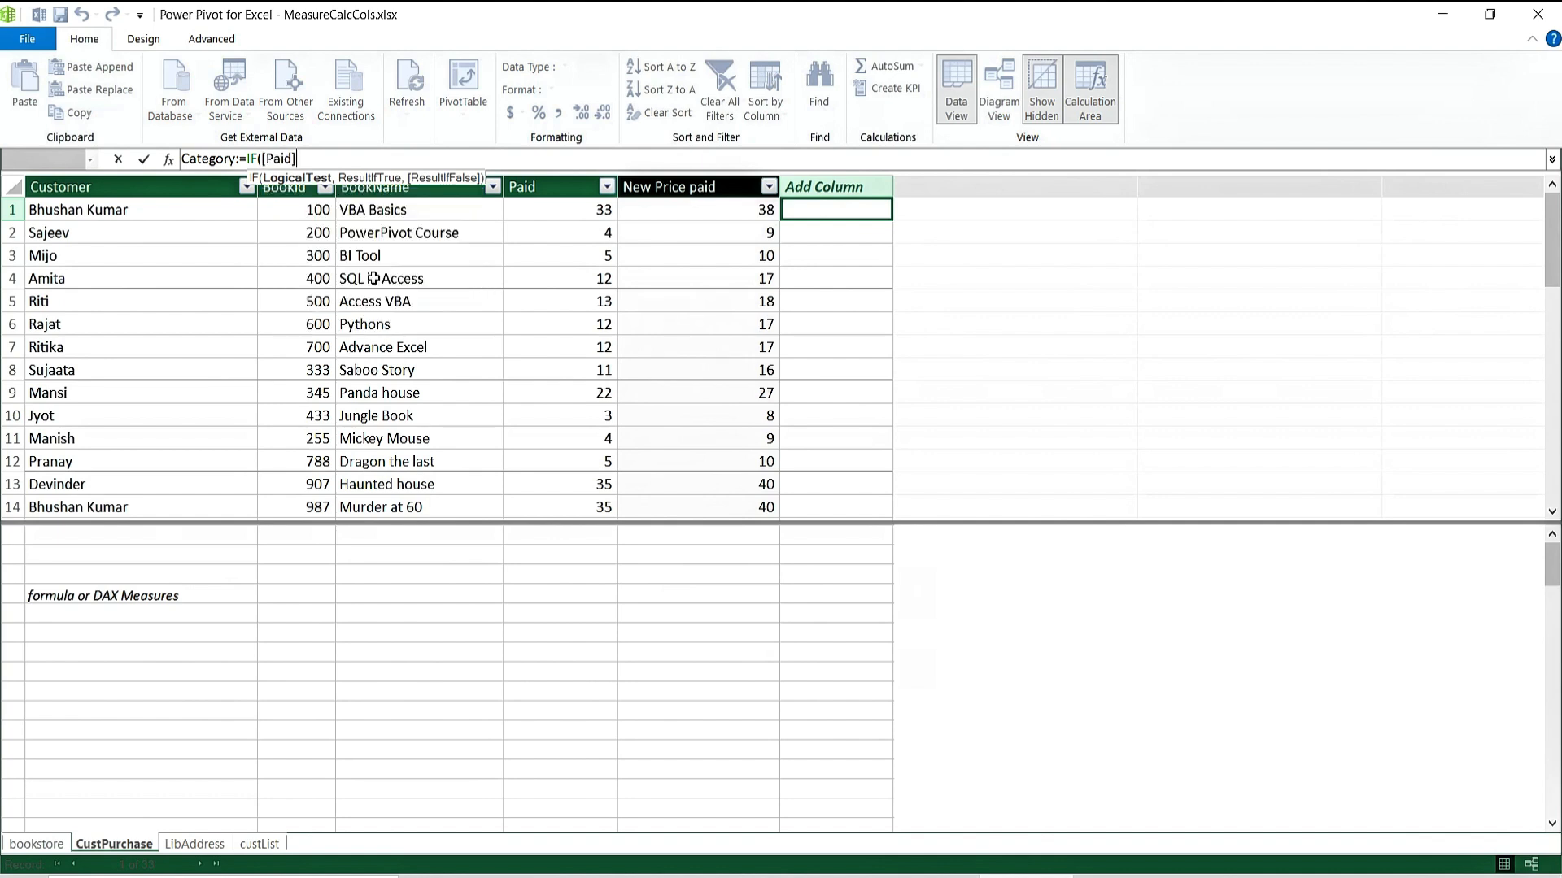
pyautogui.write('>')
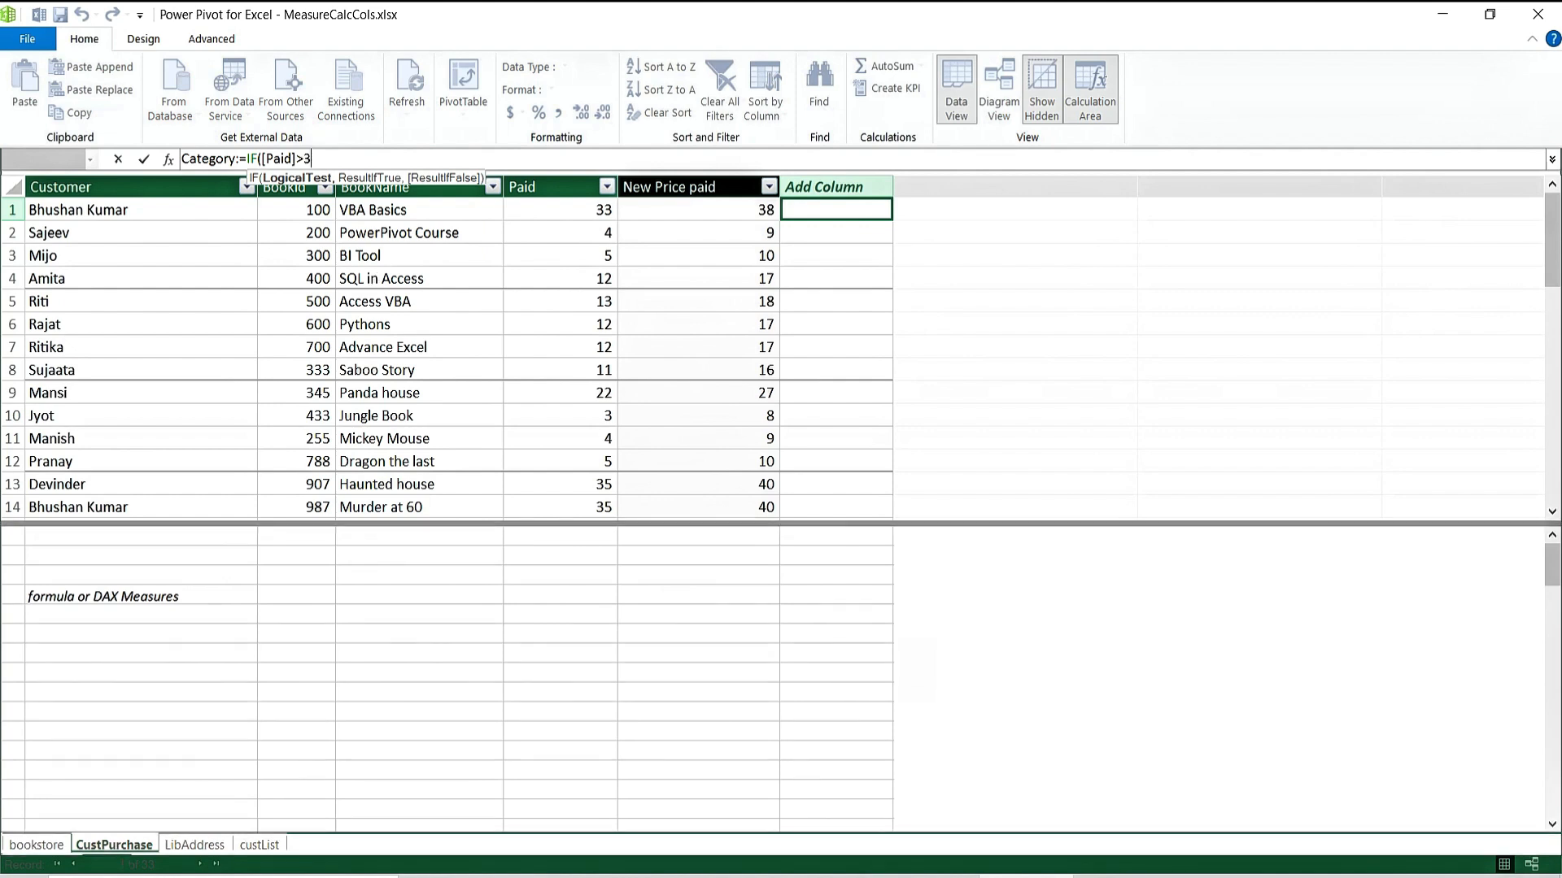
pyautogui.write('30,"')
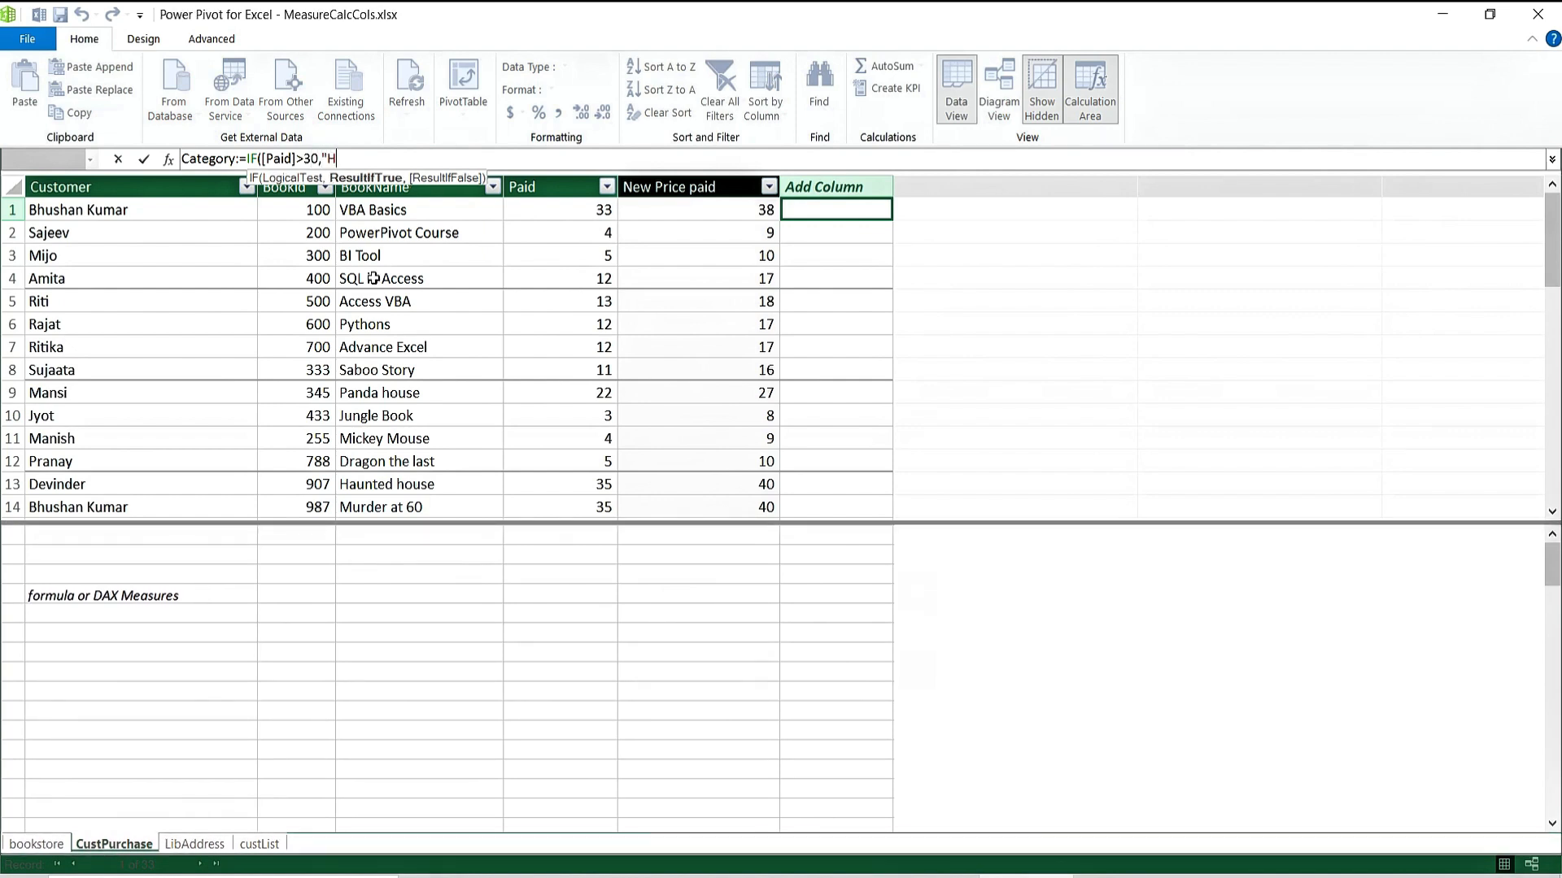
pyautogui.write('High Rev",')
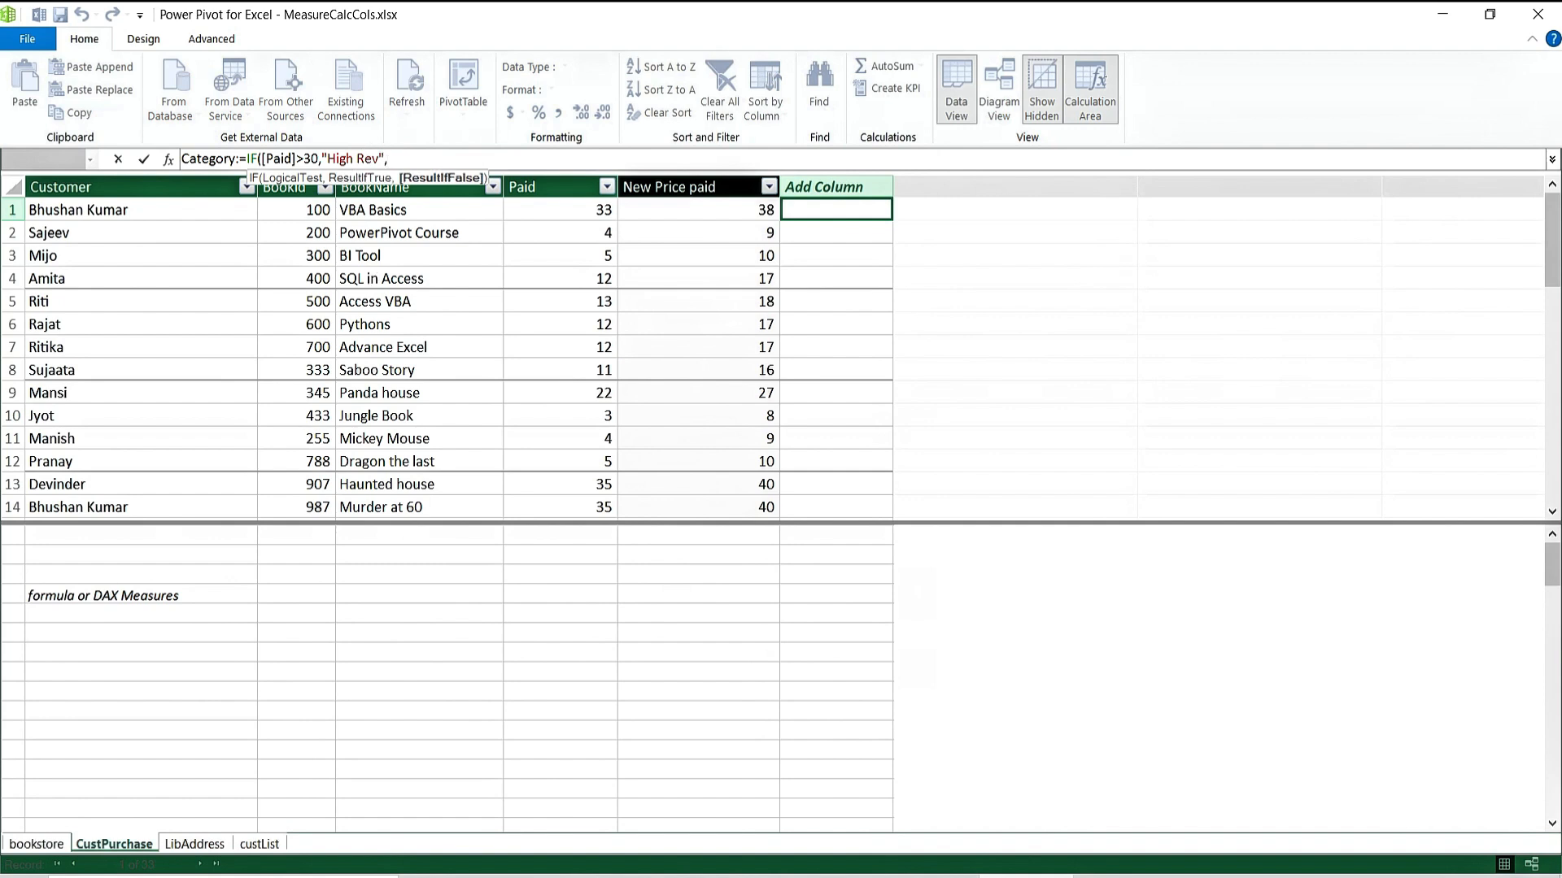
pyautogui.write('"Low Rev')
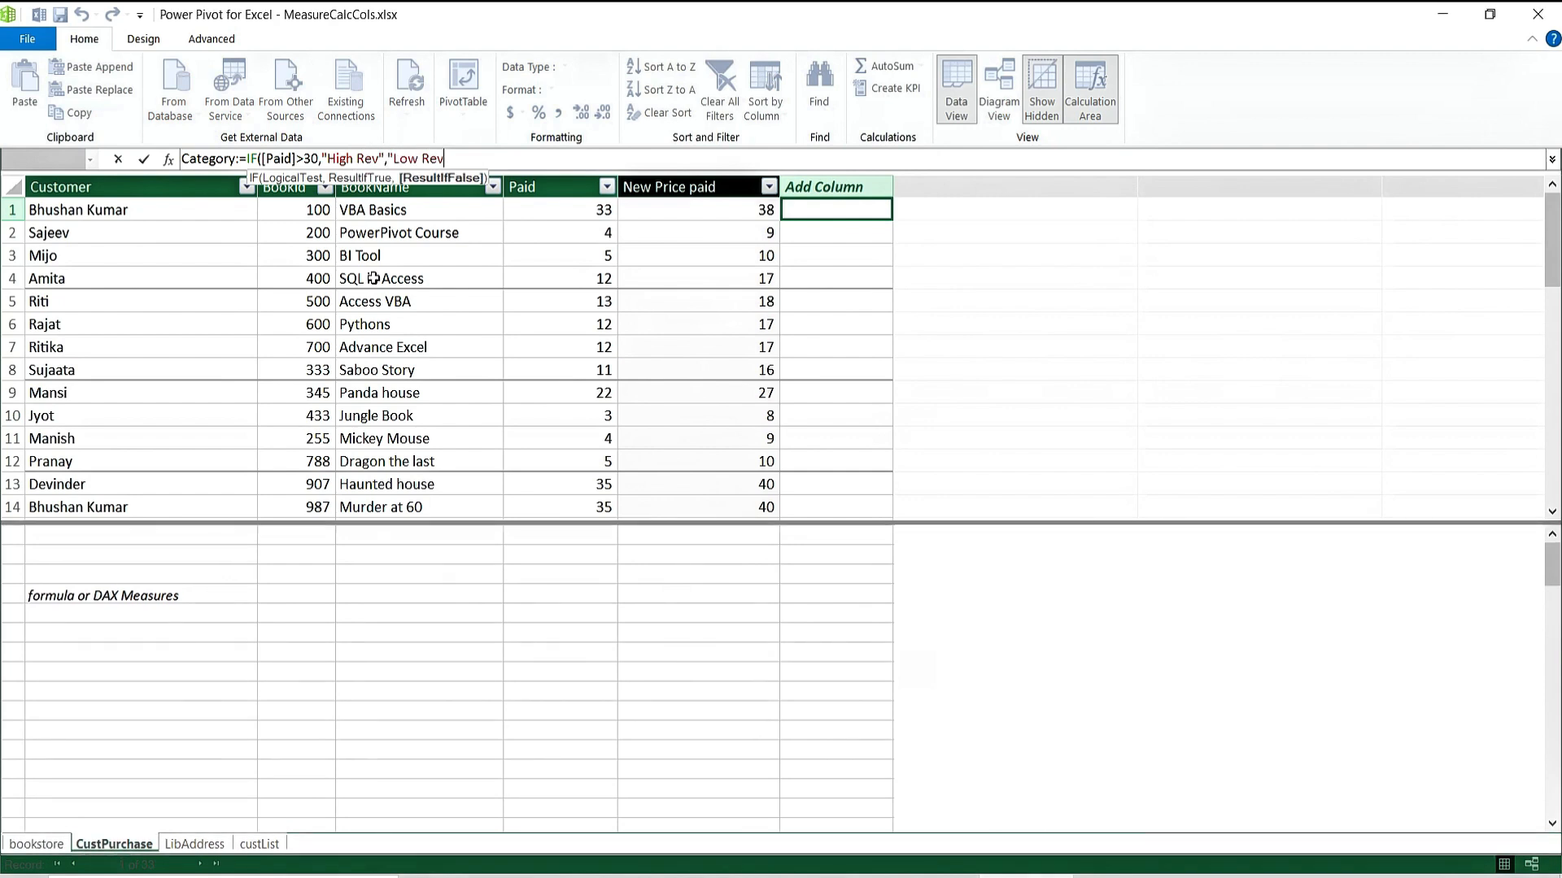
pyautogui.write('")')
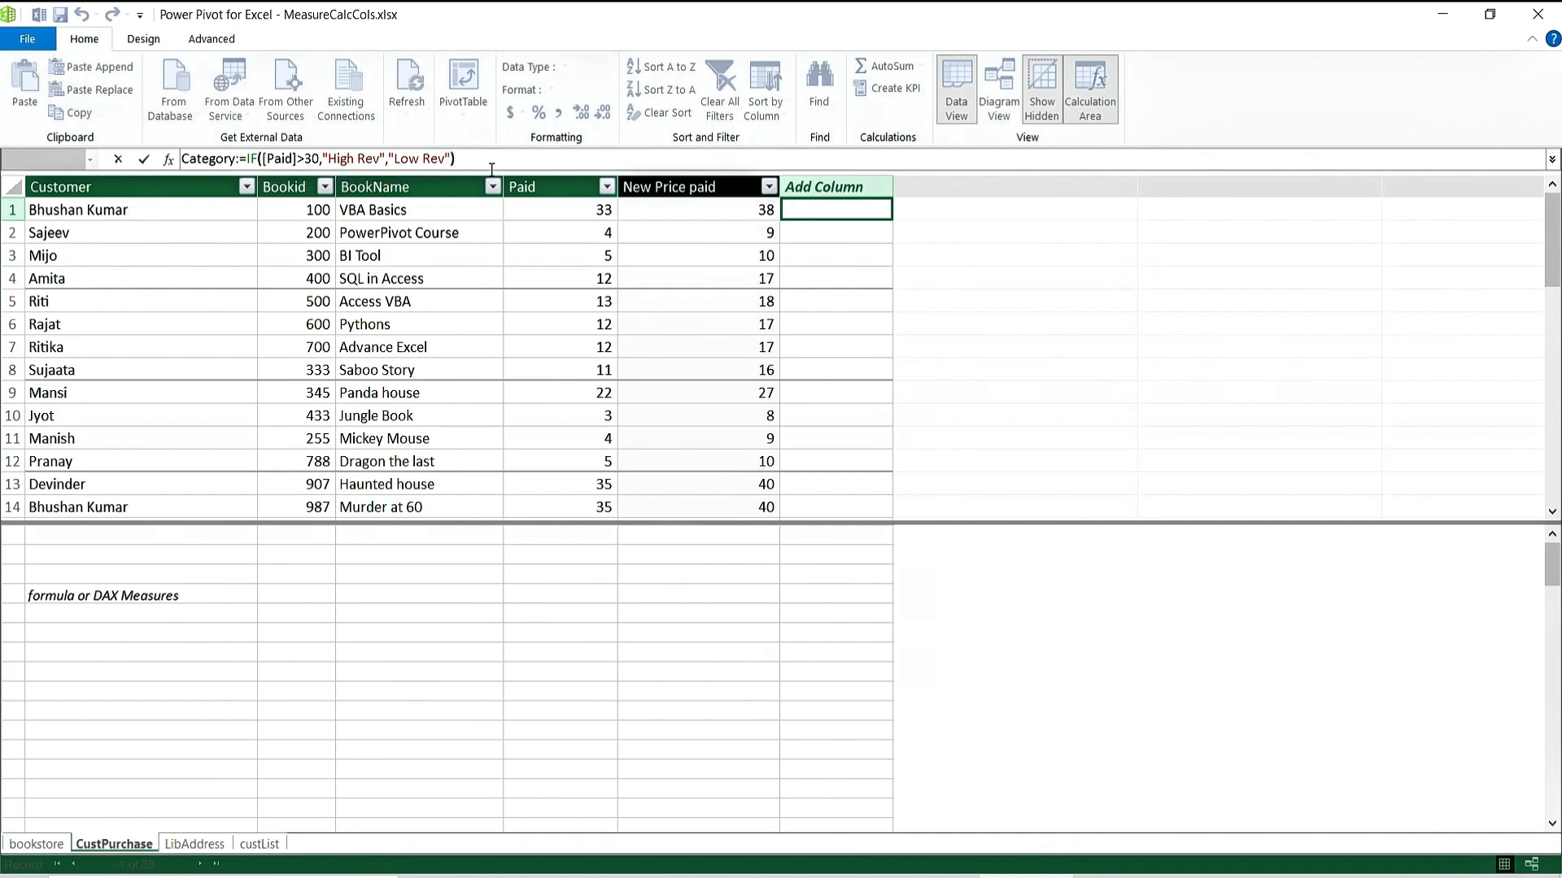
# Create the Category column, then swap [Paid] for CustPurchase[Paid] in its formula.
pyautogui.press('Return')
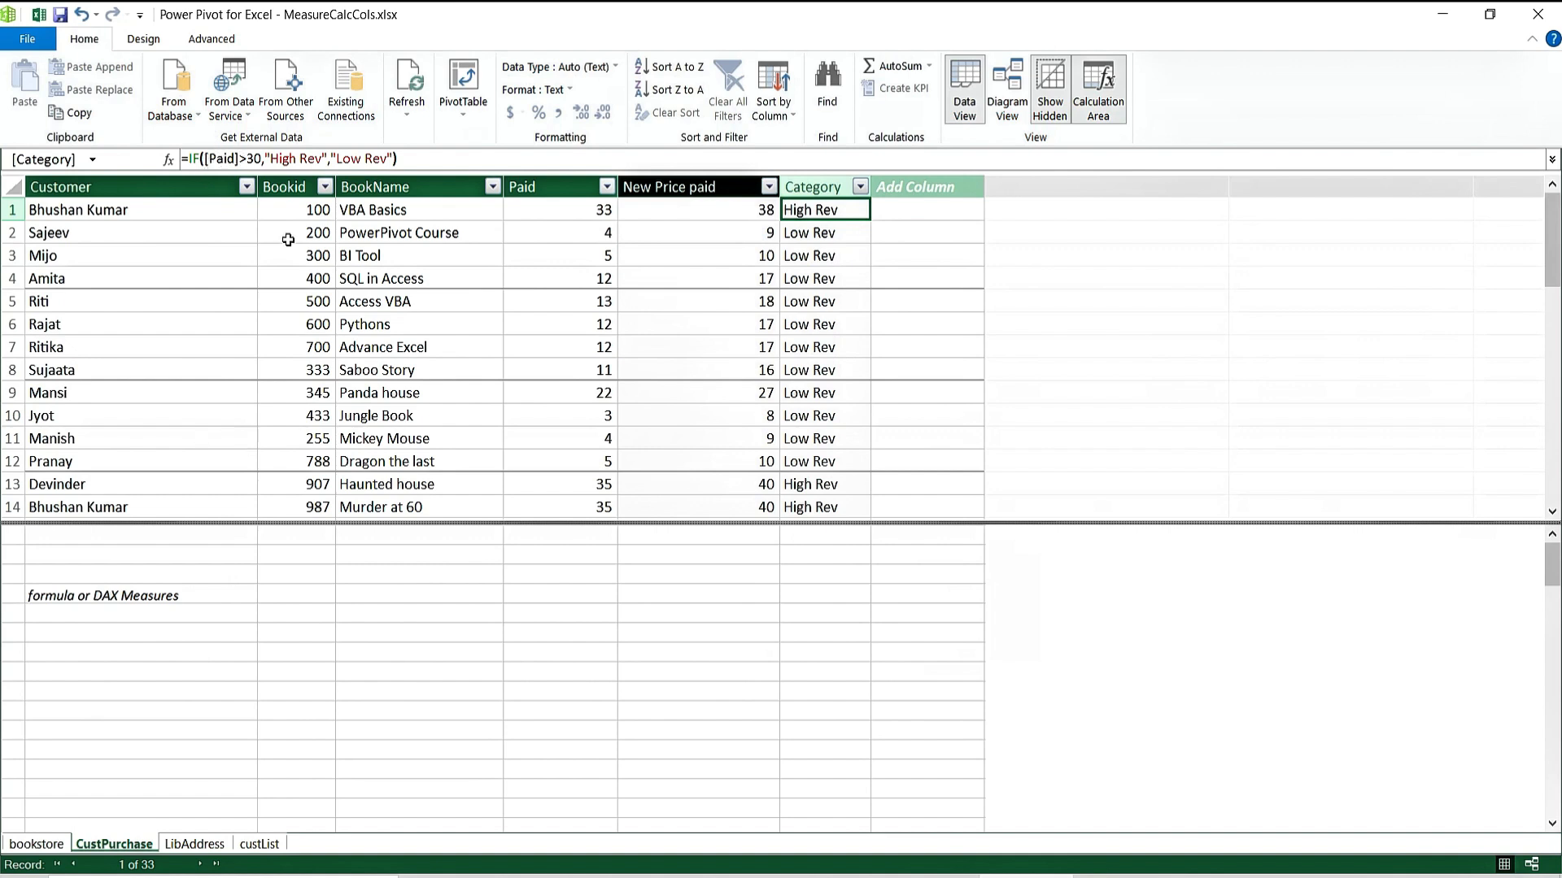
pyautogui.click(210, 158)
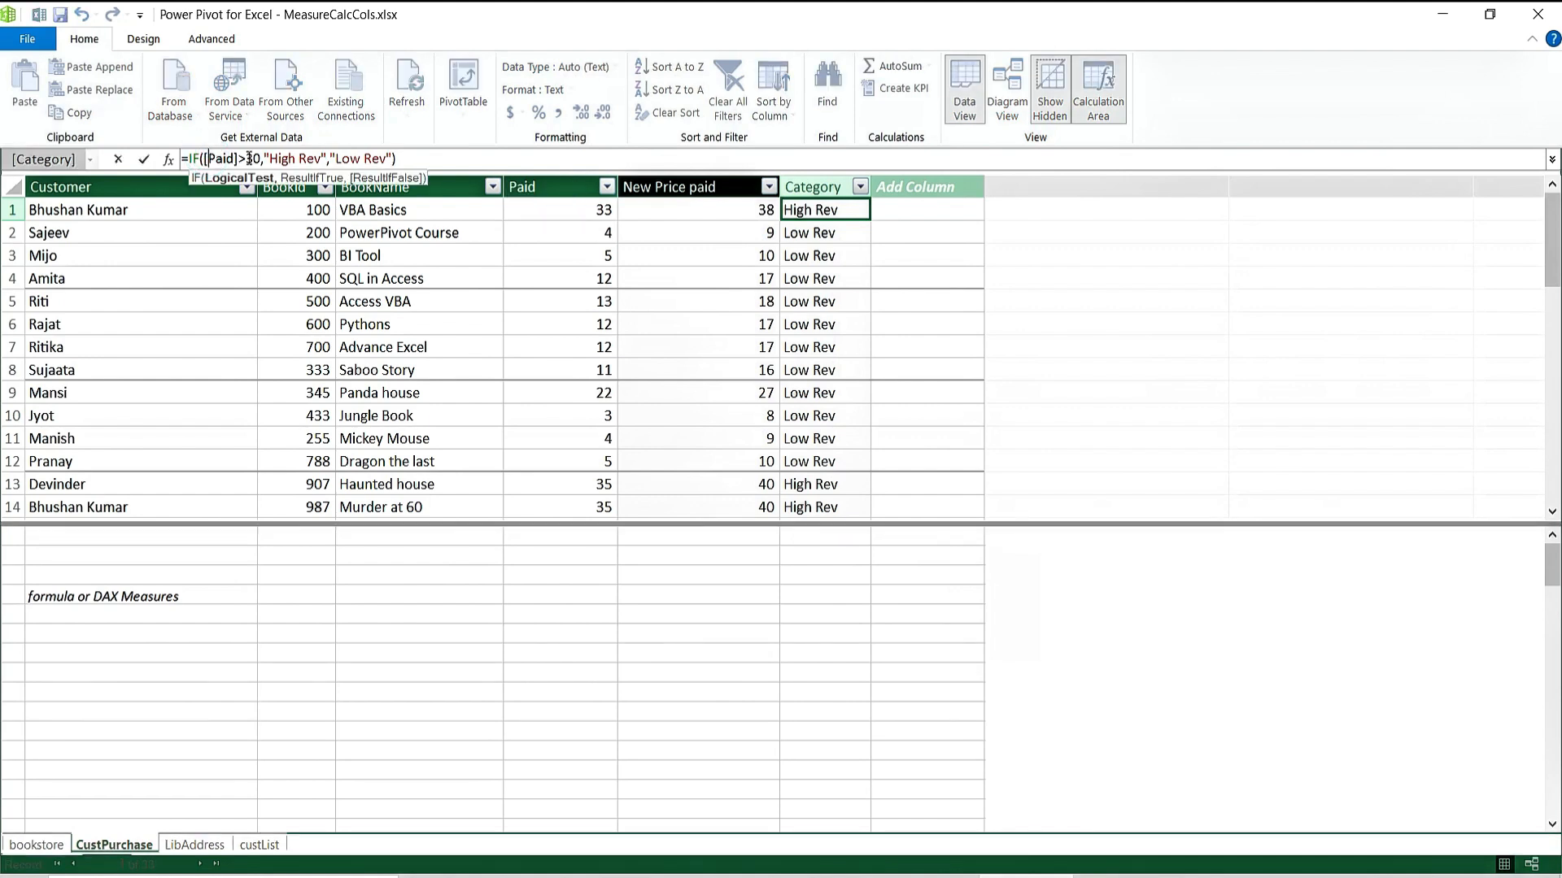
pyautogui.press('Right')
pyautogui.press('Right')
pyautogui.press('Right')
pyautogui.press('Right')
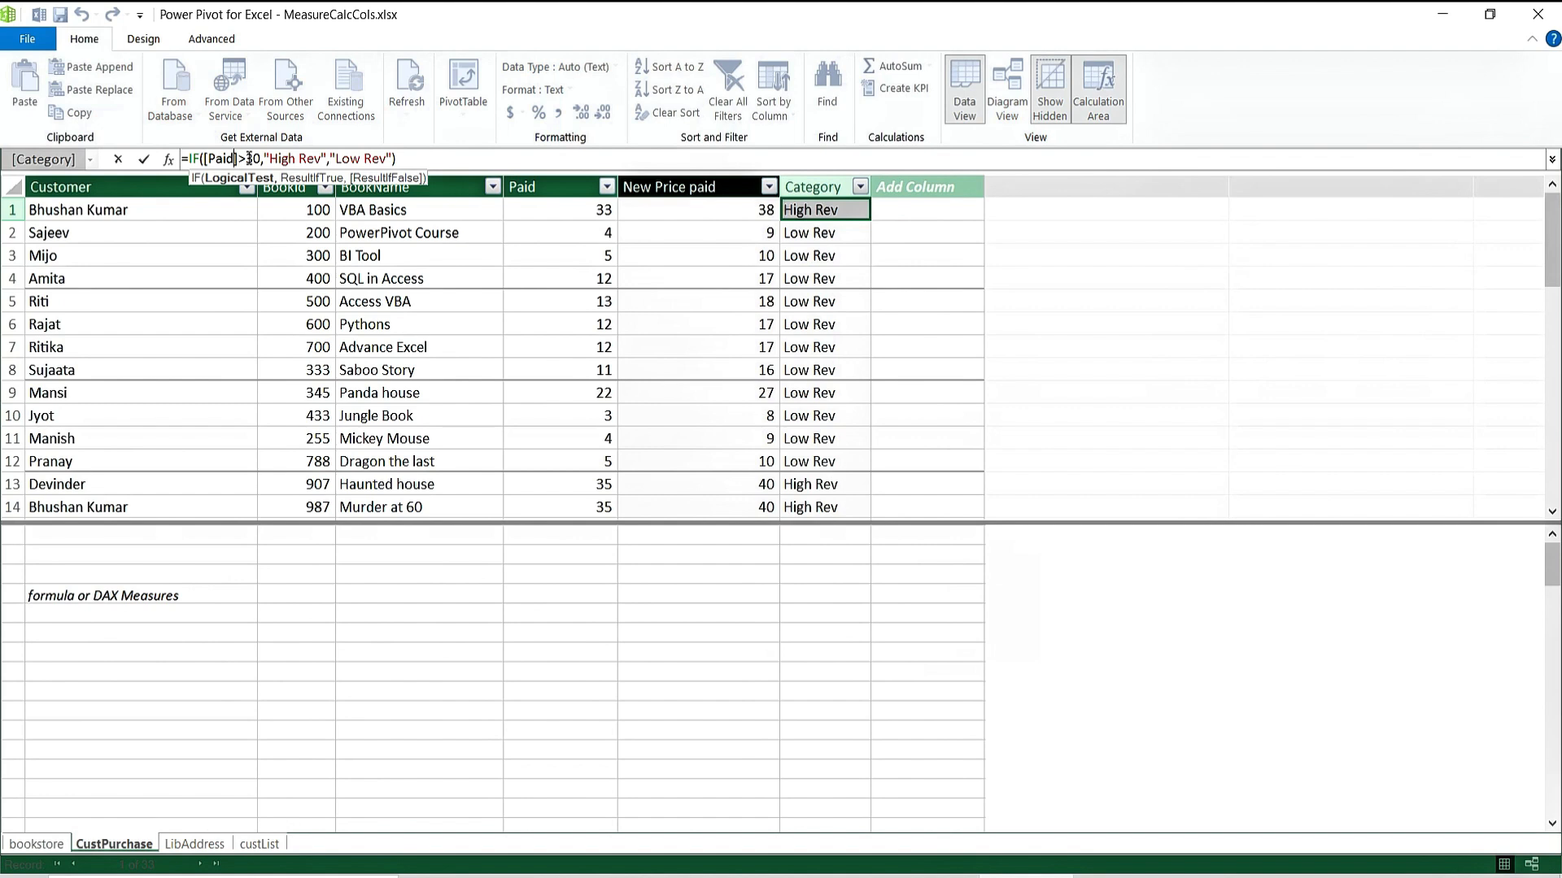
pyautogui.press('BackSpace')
pyautogui.press('BackSpace')
pyautogui.press('BackSpace')
pyautogui.press('BackSpace')
pyautogui.press('BackSpace')
pyautogui.press('BackSpace')
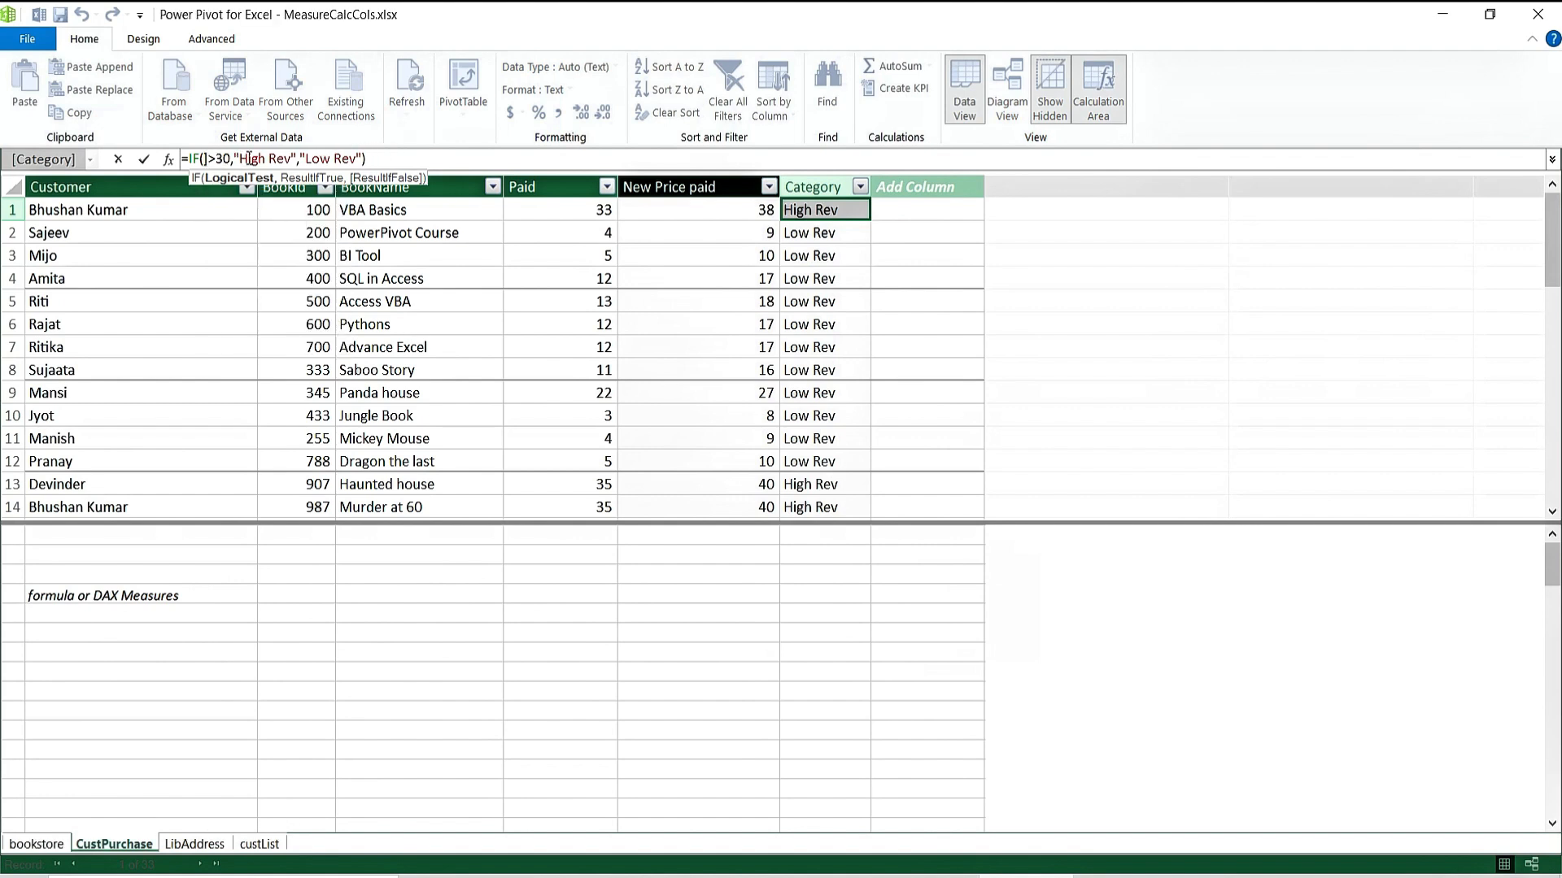
pyautogui.write('cus')
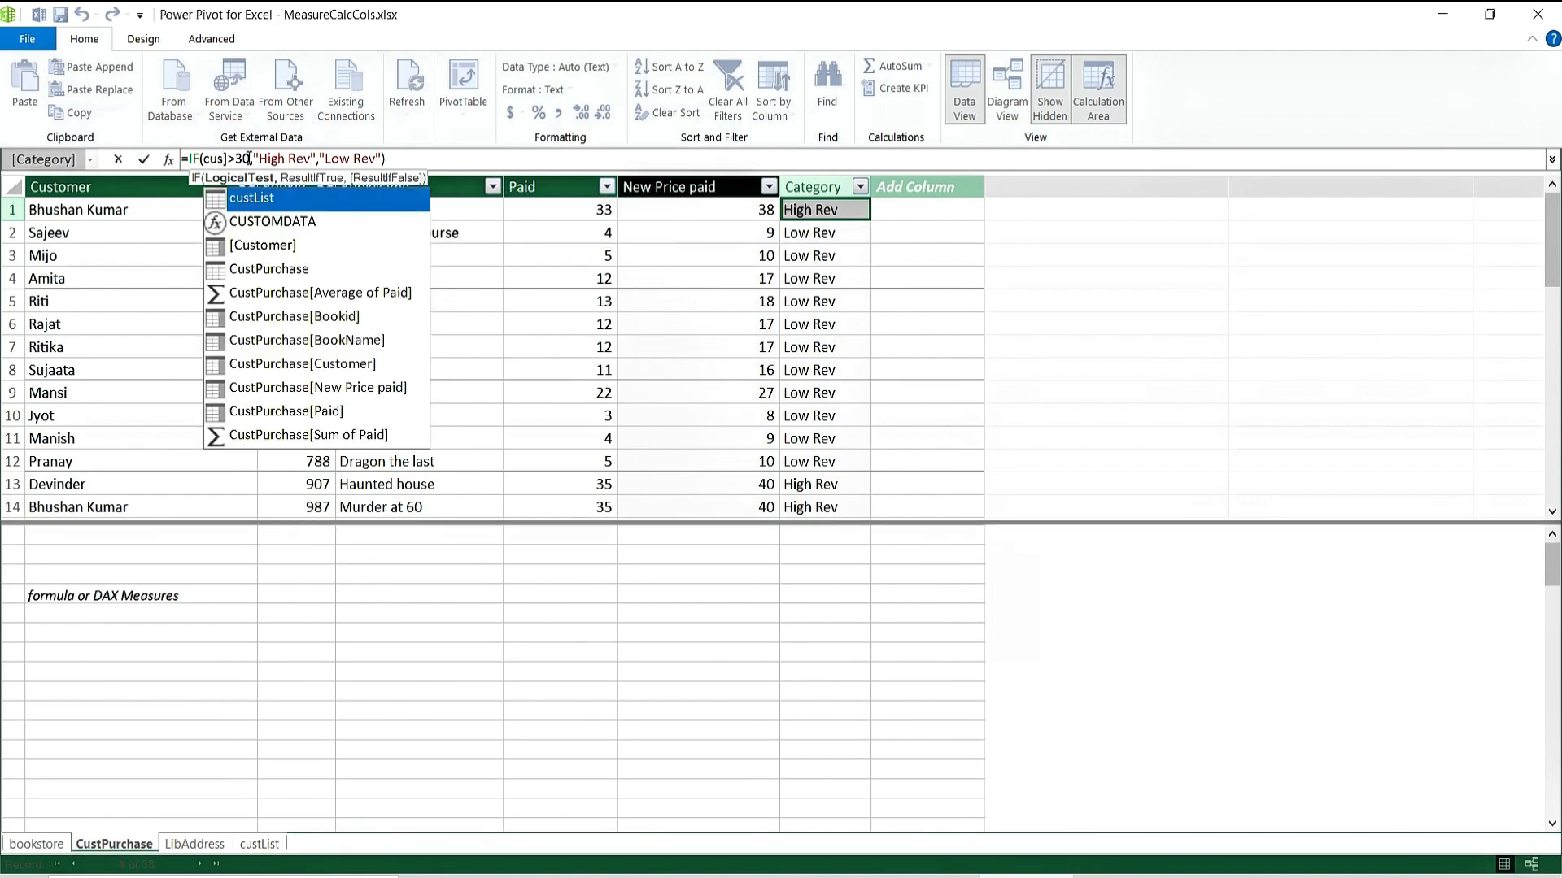
pyautogui.write('tom')
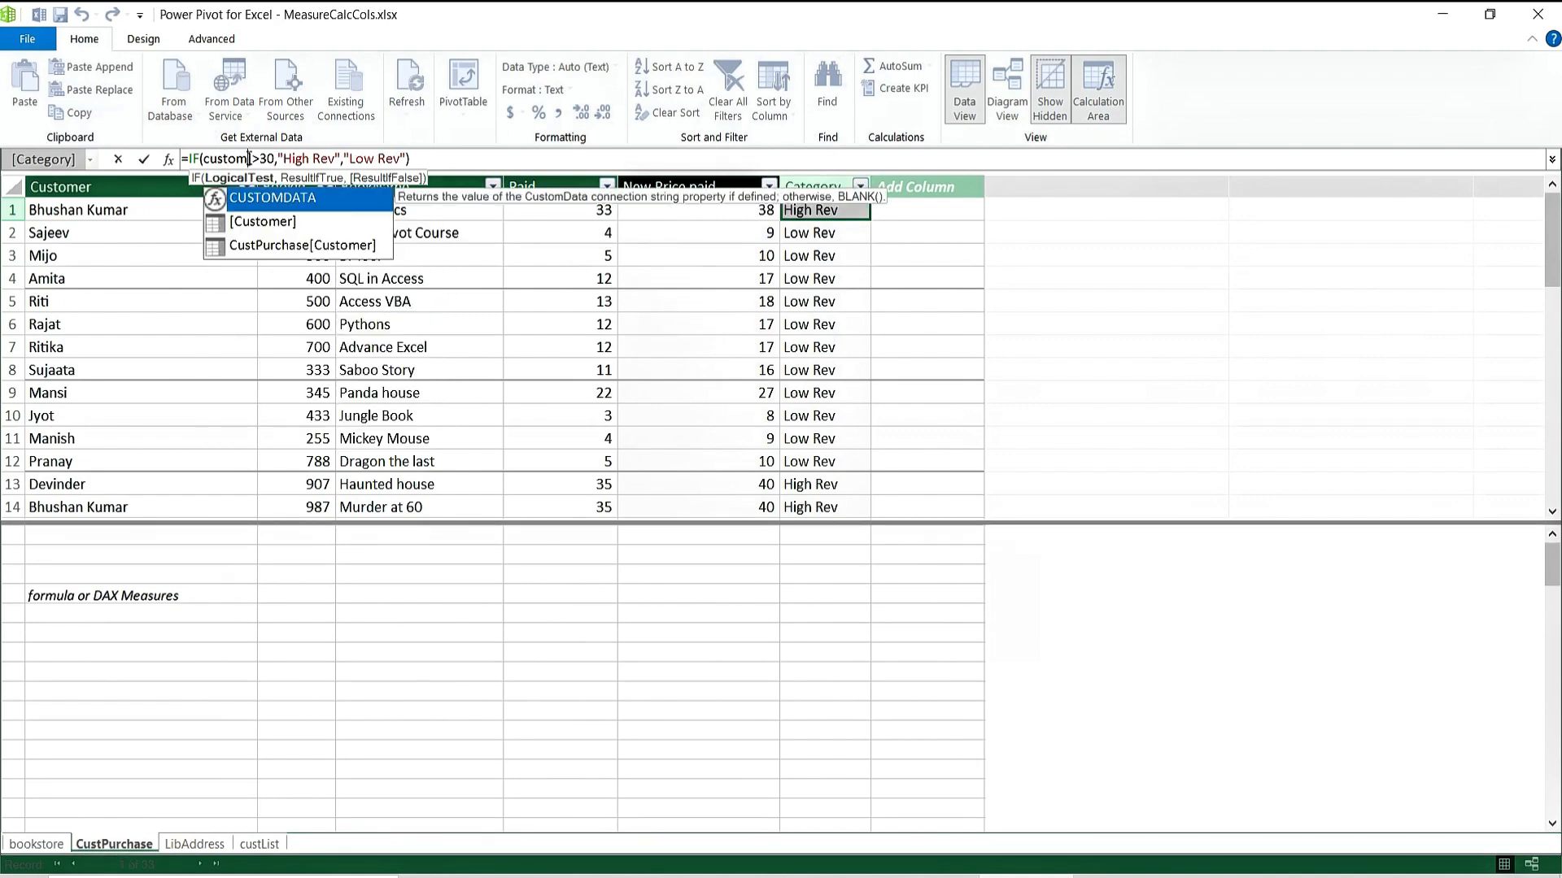
pyautogui.press('Down')
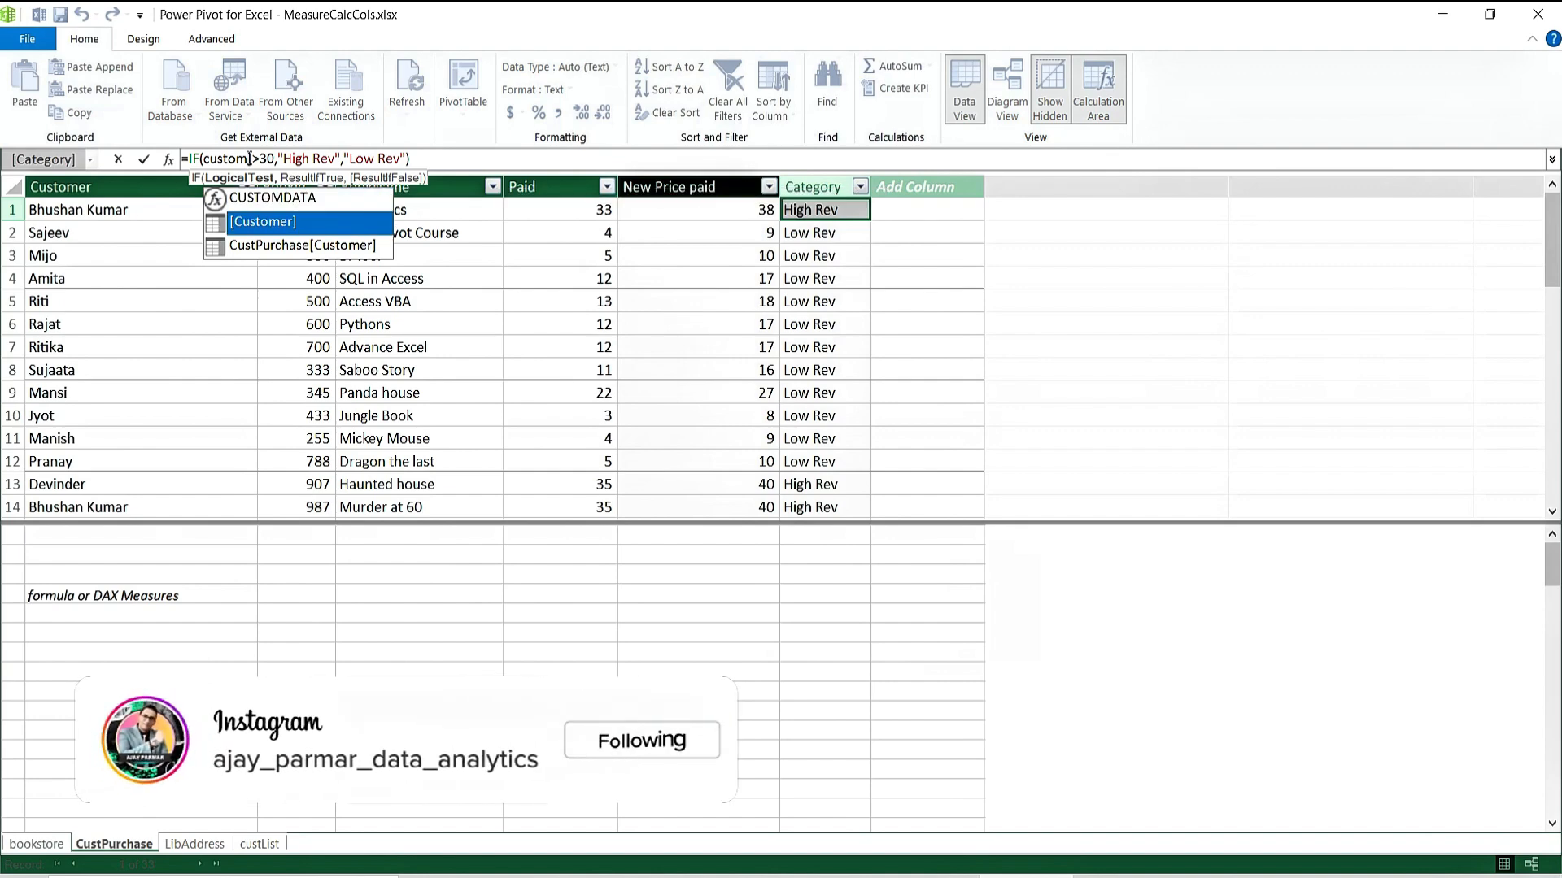
pyautogui.press('BackSpace')
pyautogui.press('BackSpace')
pyautogui.write('pur')
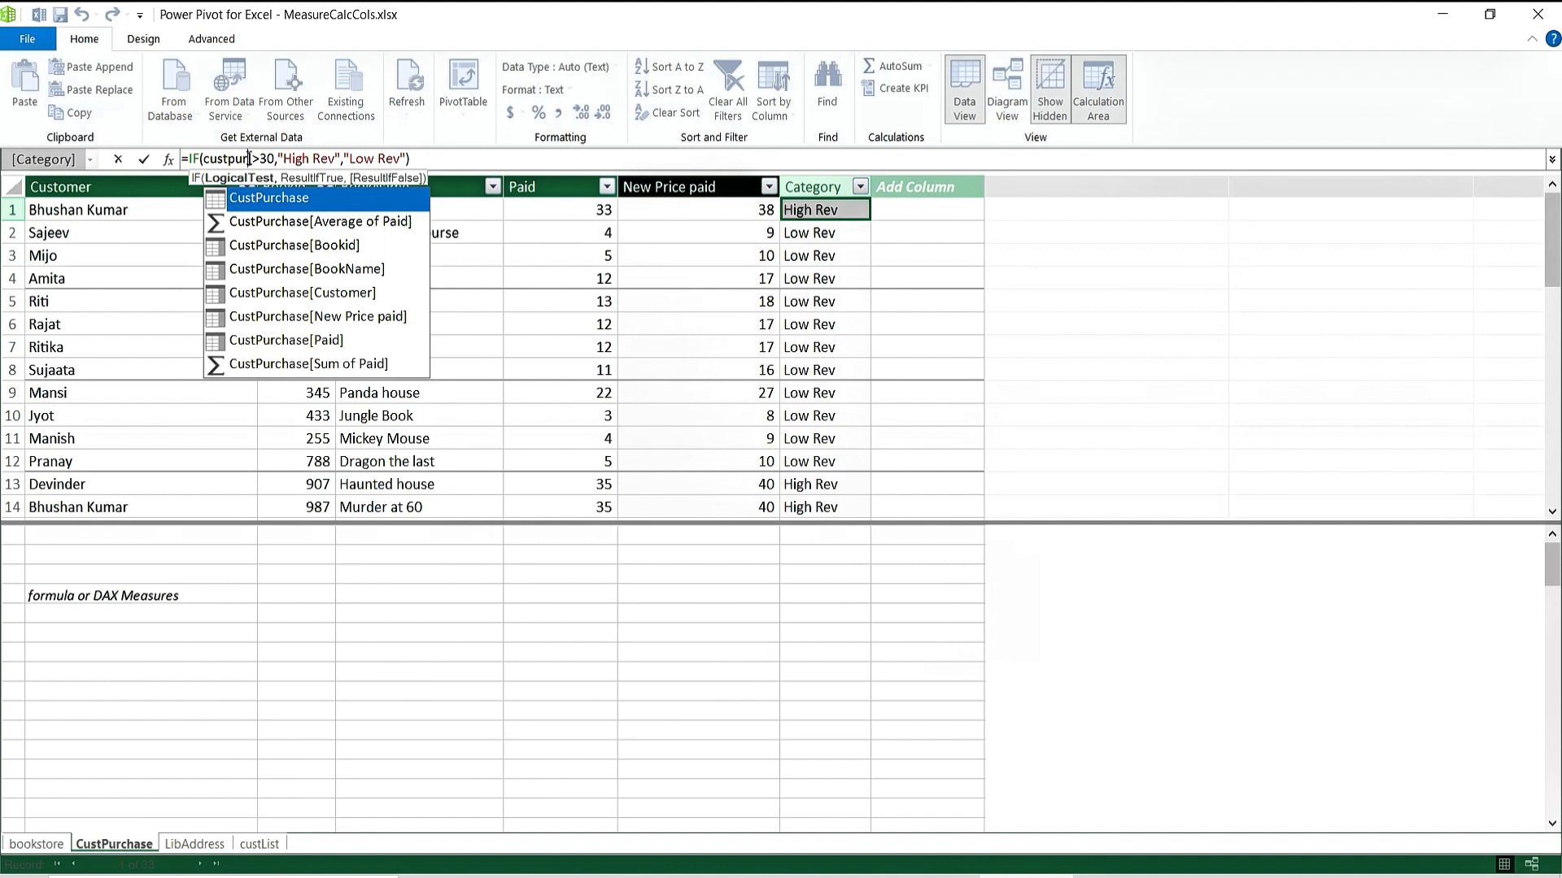
pyautogui.press('Down')
pyautogui.press('Down')
pyautogui.press('Down')
pyautogui.press('Down')
pyautogui.press('Down')
pyautogui.press('Down')
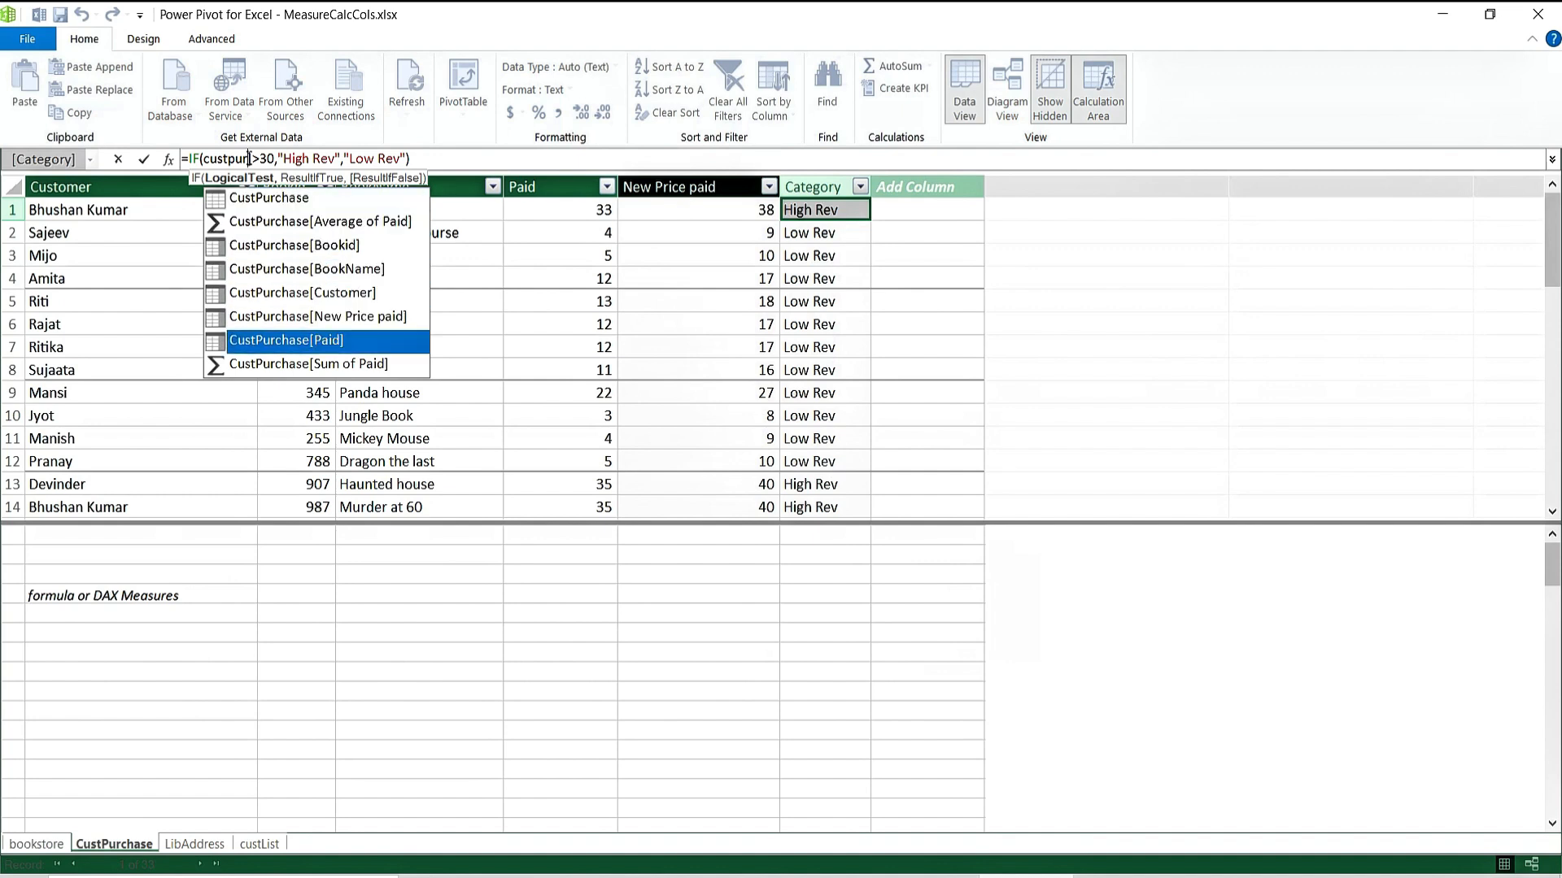
pyautogui.press('Up')
pyautogui.press('Up')
pyautogui.press('Down')
pyautogui.press('Down')
pyautogui.press('Tab')
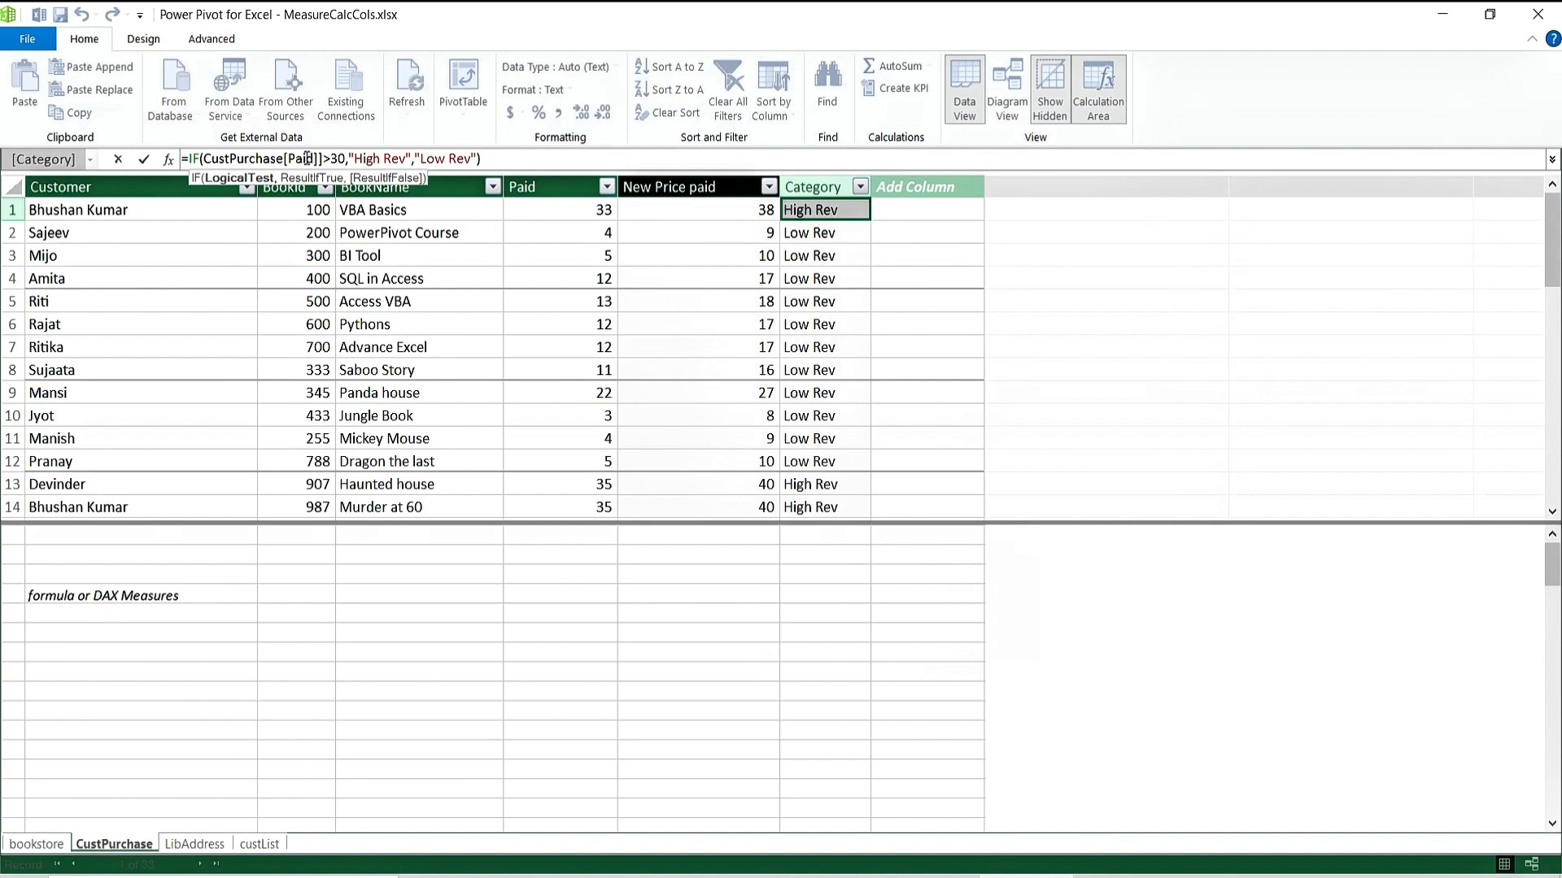
# Add a closing parenthesis and recommit the Category formula, which raises a syntax error.
pyautogui.click(536, 160)
pyautogui.write(')')
pyautogui.press('Return')
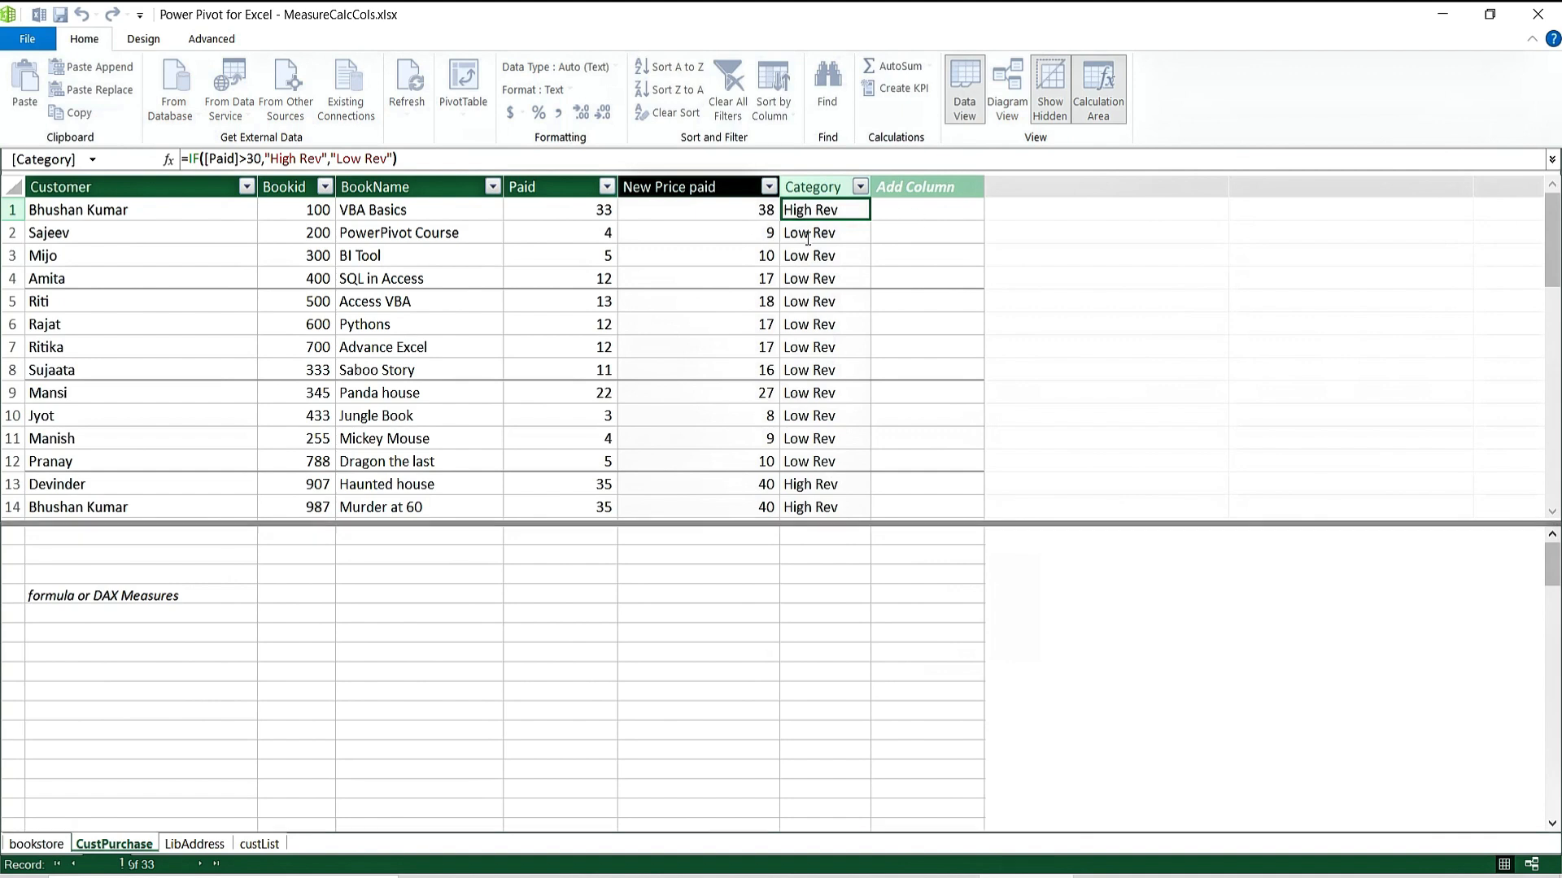
pyautogui.click(224, 160)
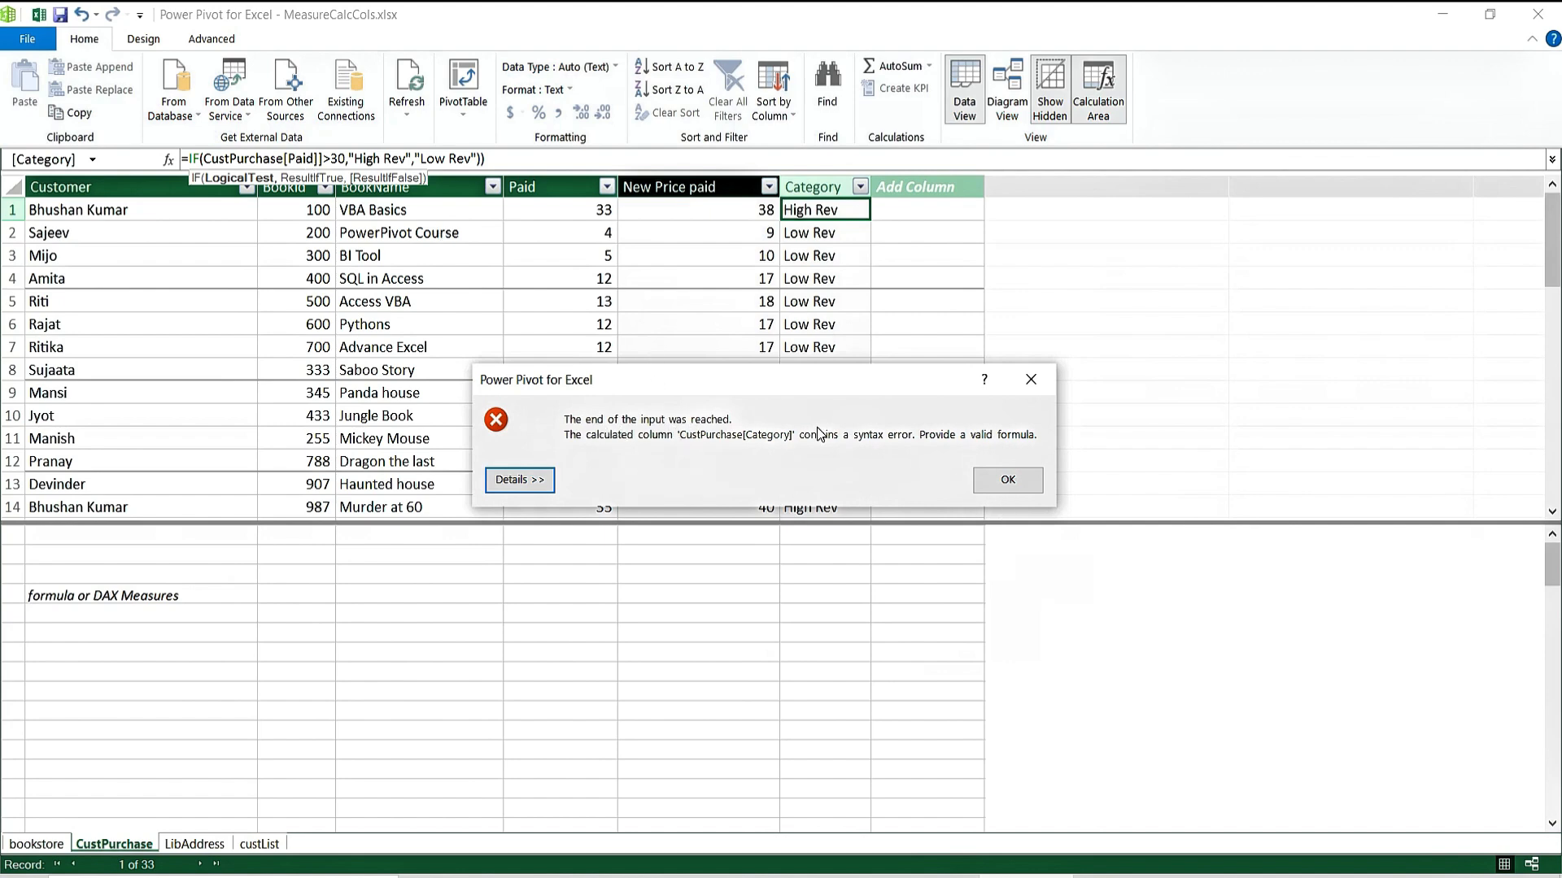
# Dismiss the syntax error and remove an extra closing parenthesis from the Category formula.
pyautogui.click(1015, 482)
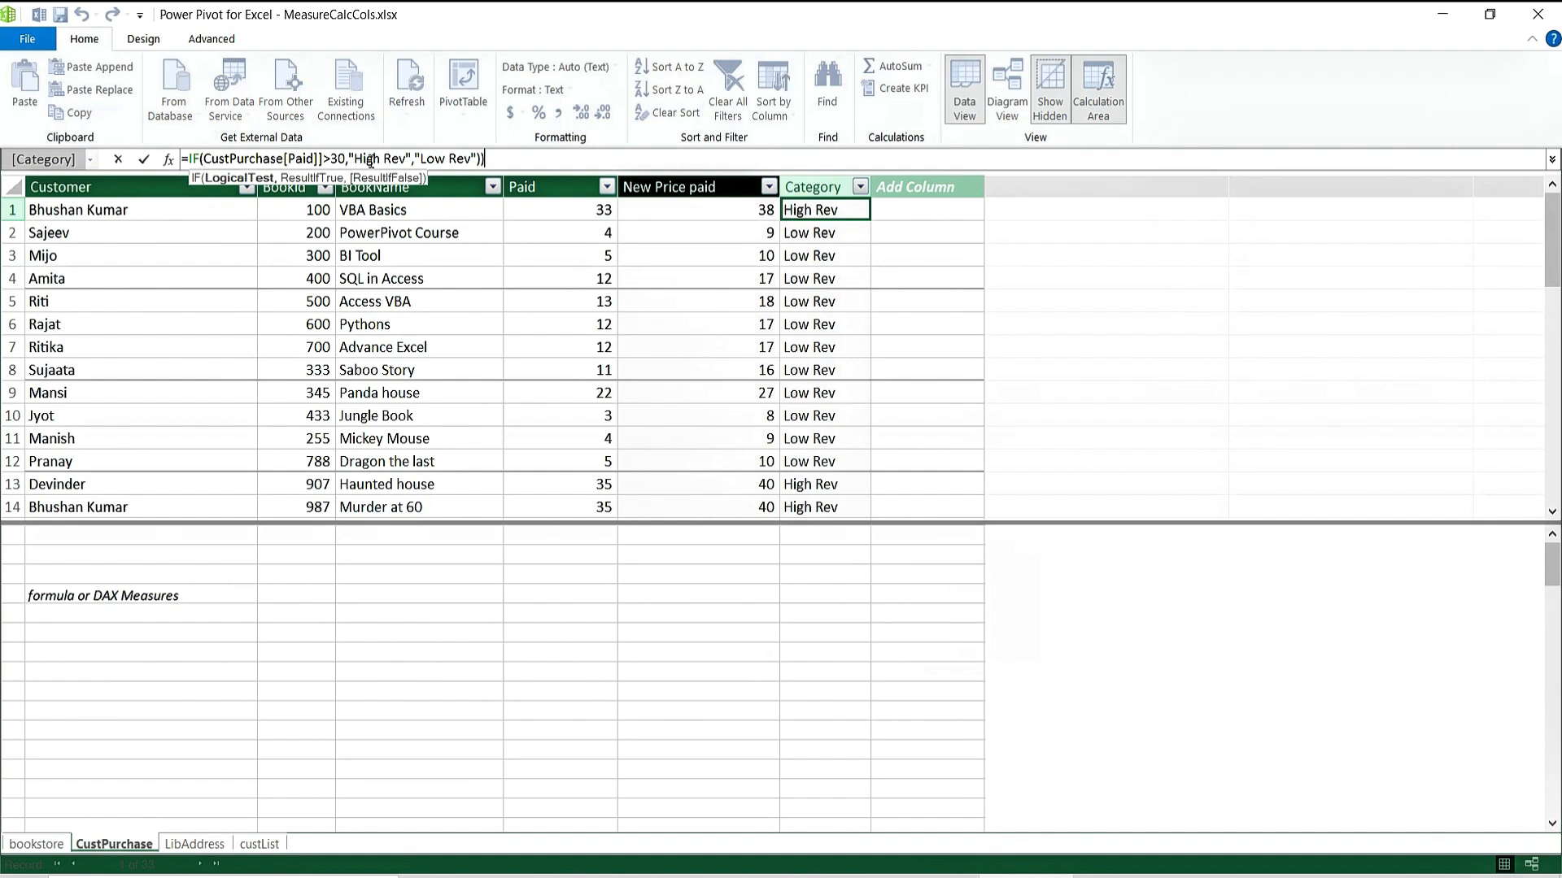
pyautogui.click(536, 160)
pyautogui.press('BackSpace')
pyautogui.press('Escape')
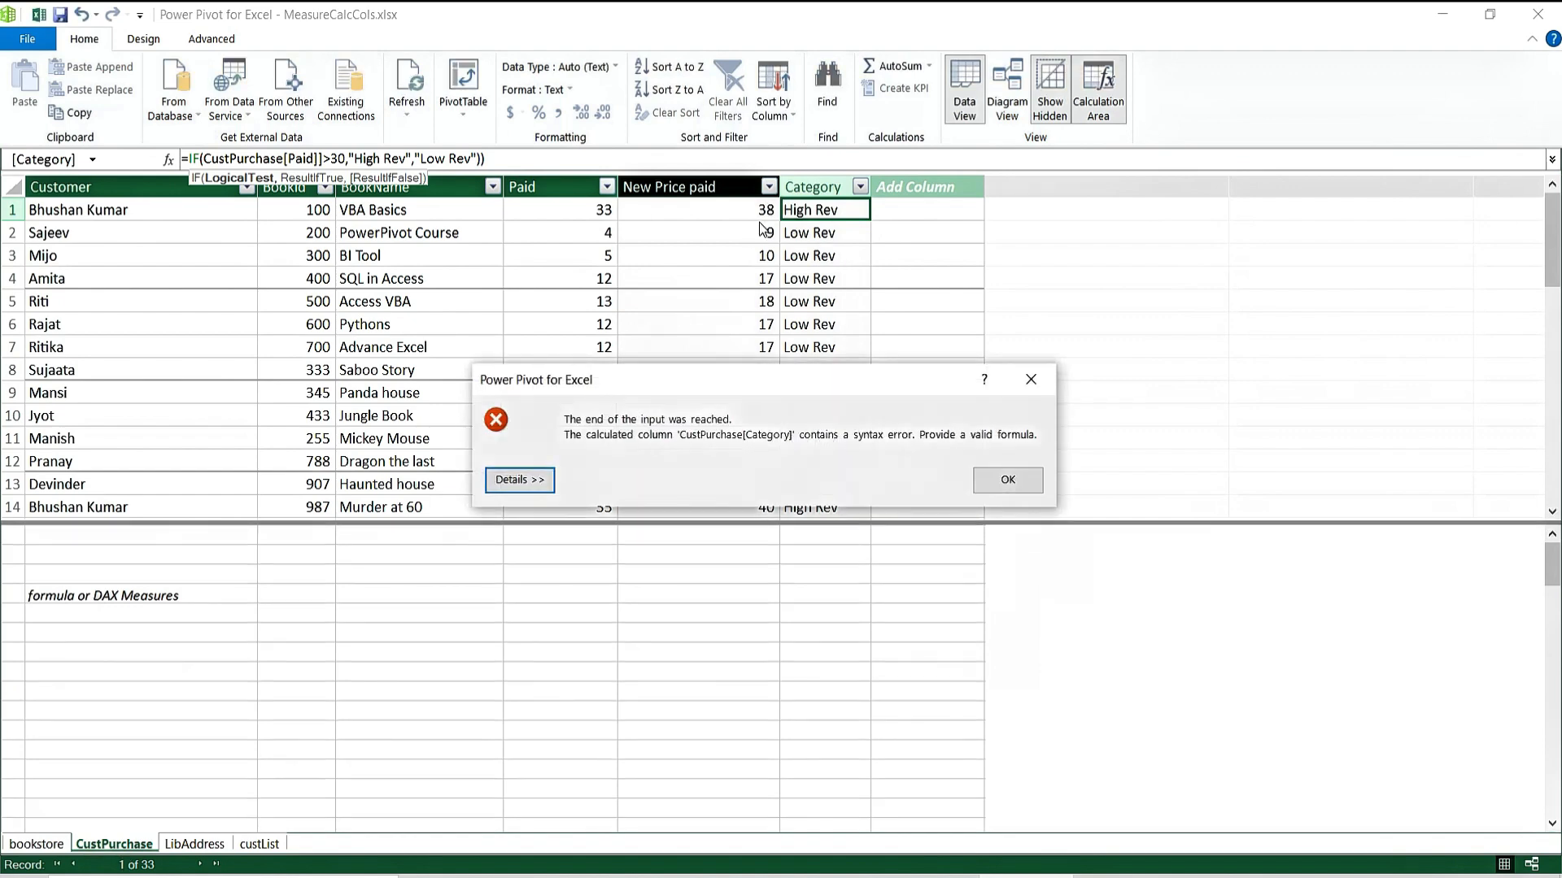
pyautogui.click(994, 476)
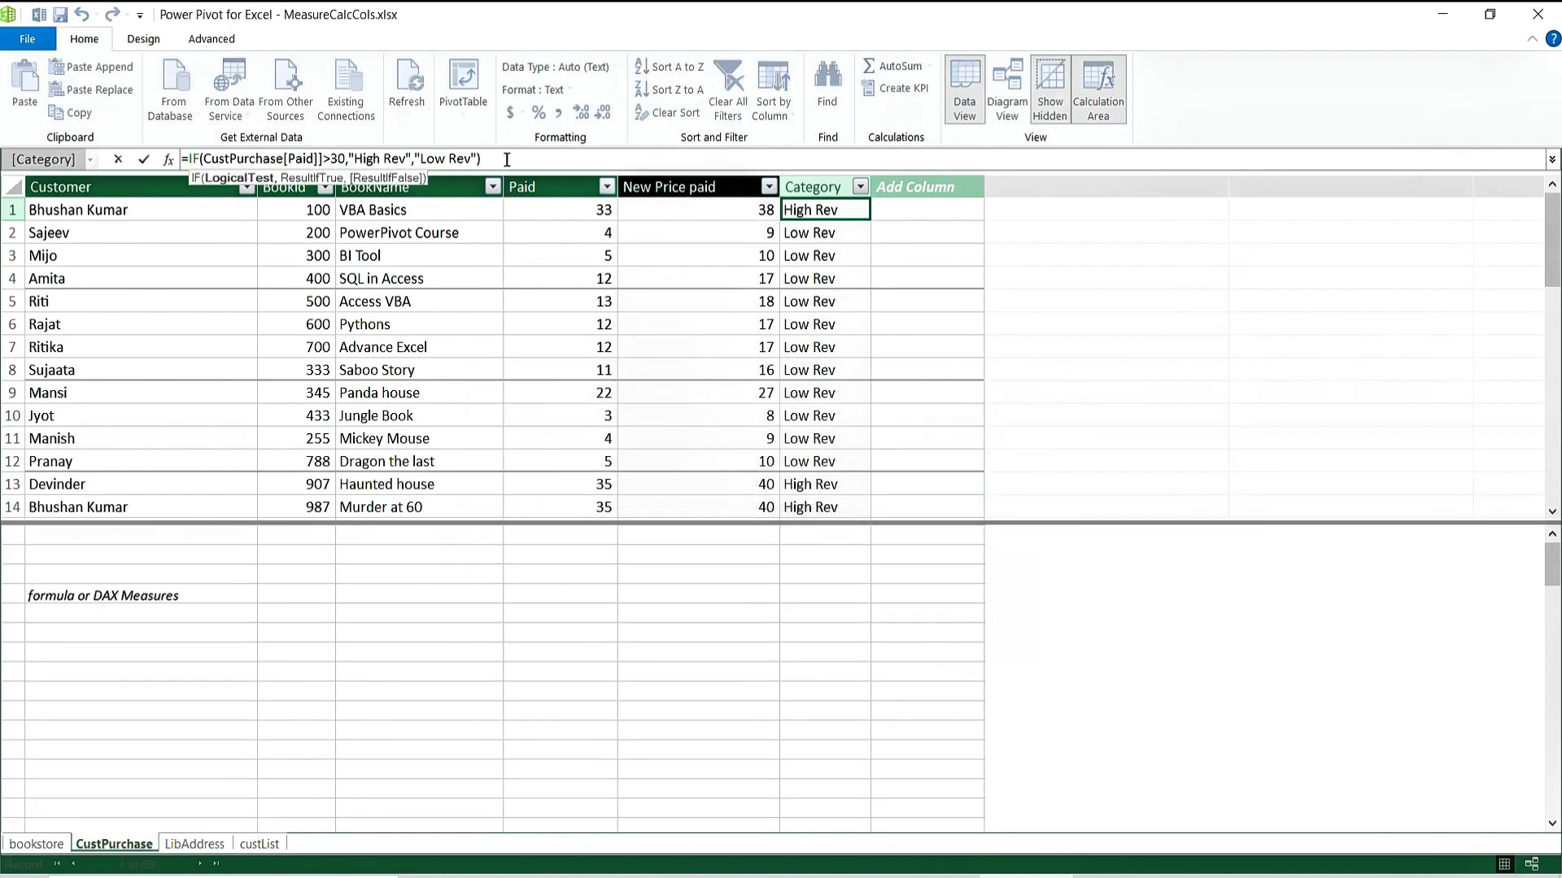
pyautogui.click(483, 161)
pyautogui.press('BackSpace')
pyautogui.click(373, 155)
pyautogui.press('Return')
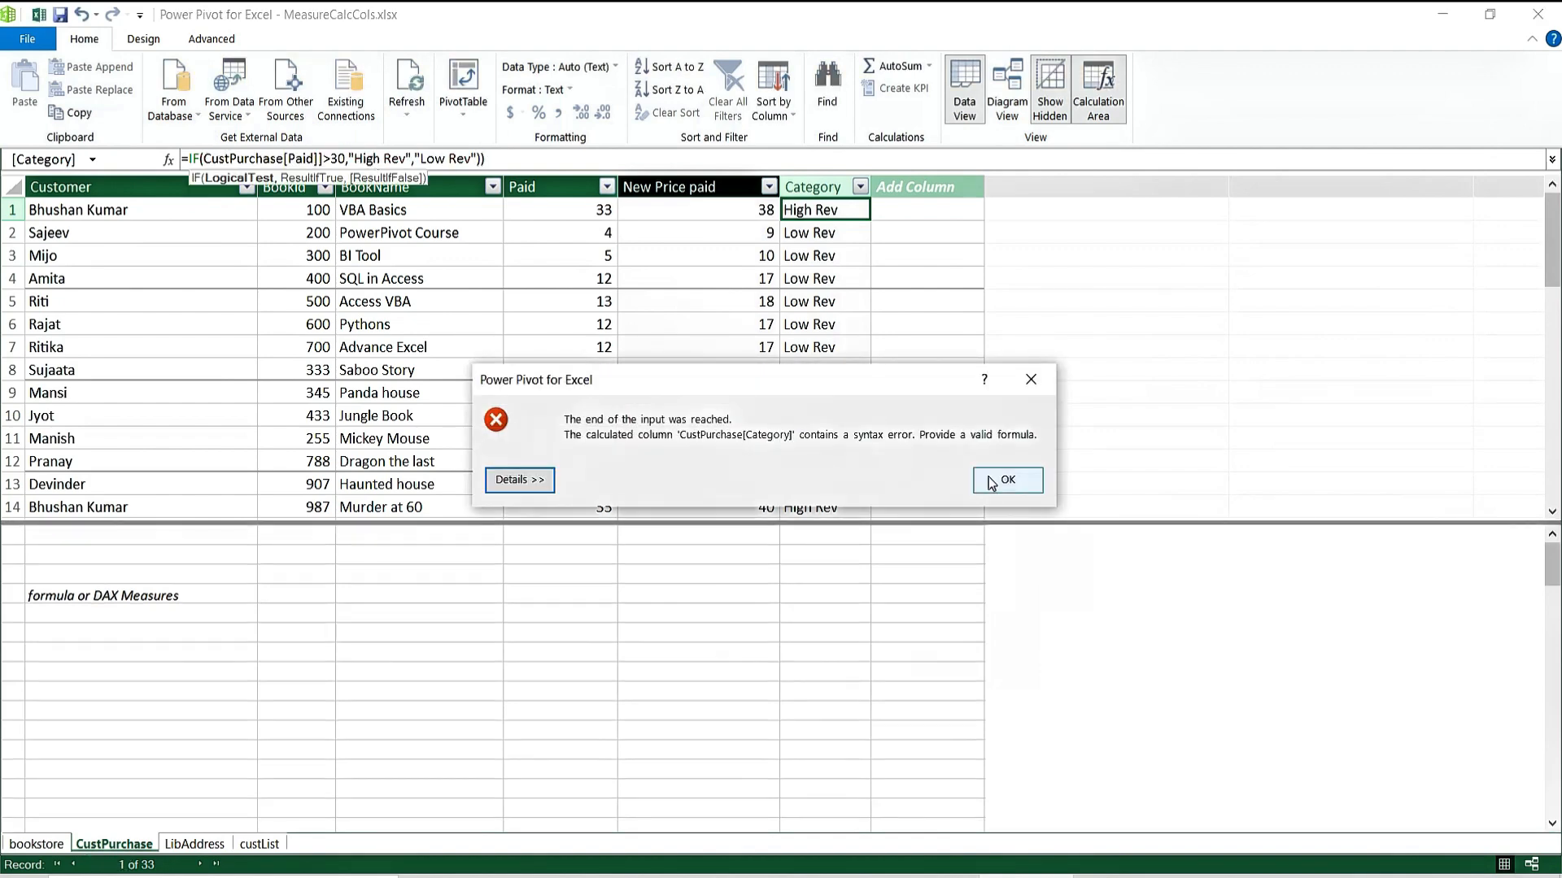
# Delete the doubled bracket and trailing parenthesis, committing =IF(CustPurchase[Paid]>30,"High Rev","Low Rev").
pyautogui.click(1007, 481)
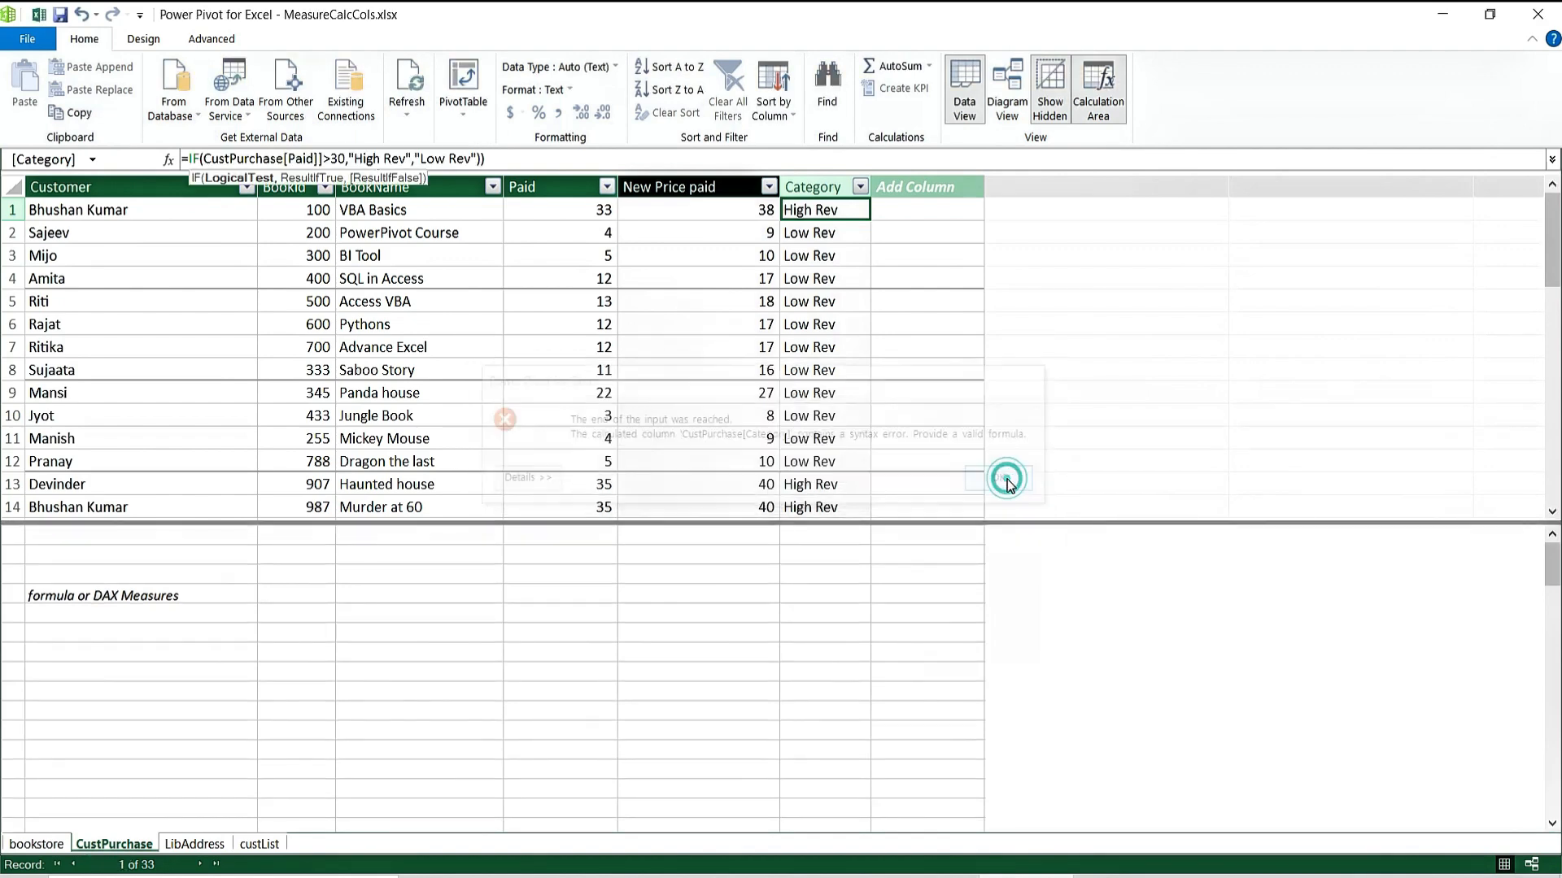
pyautogui.click(323, 158)
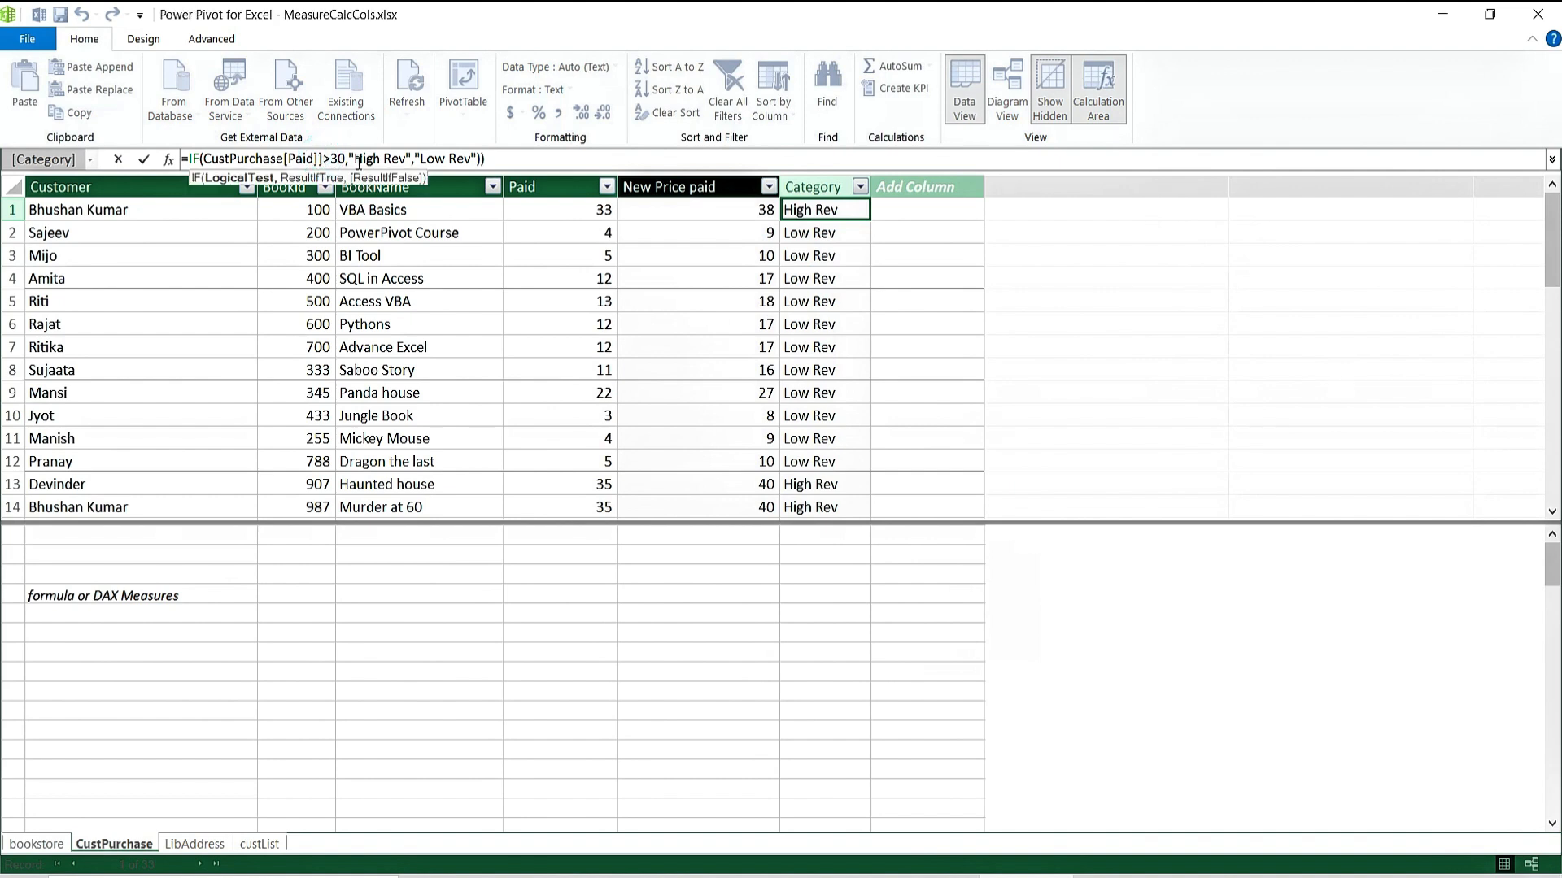
pyautogui.press('BackSpace')
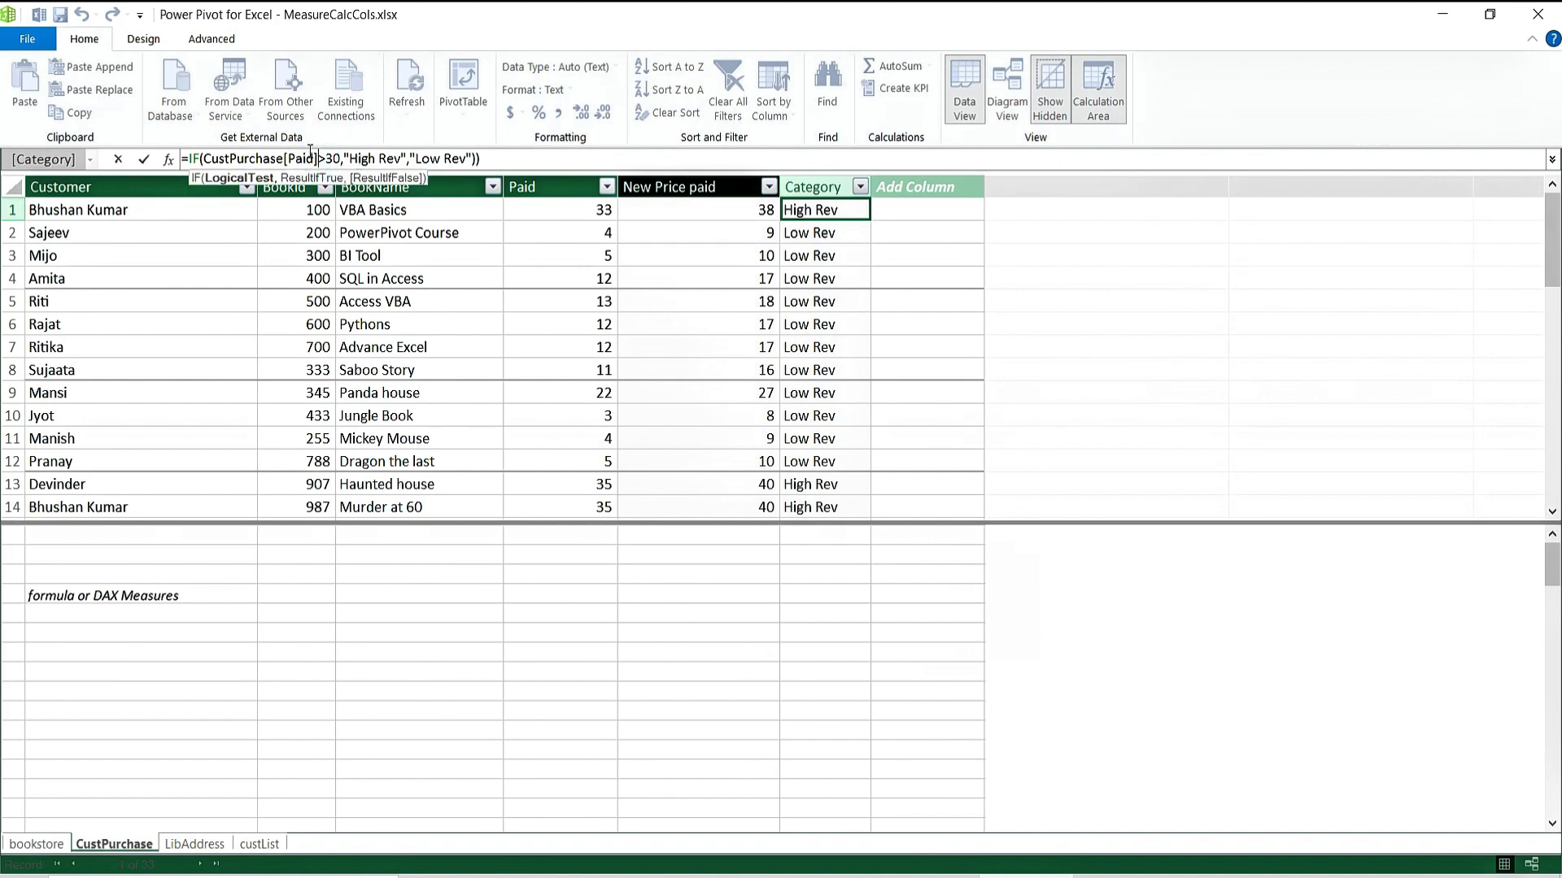
pyautogui.click(512, 159)
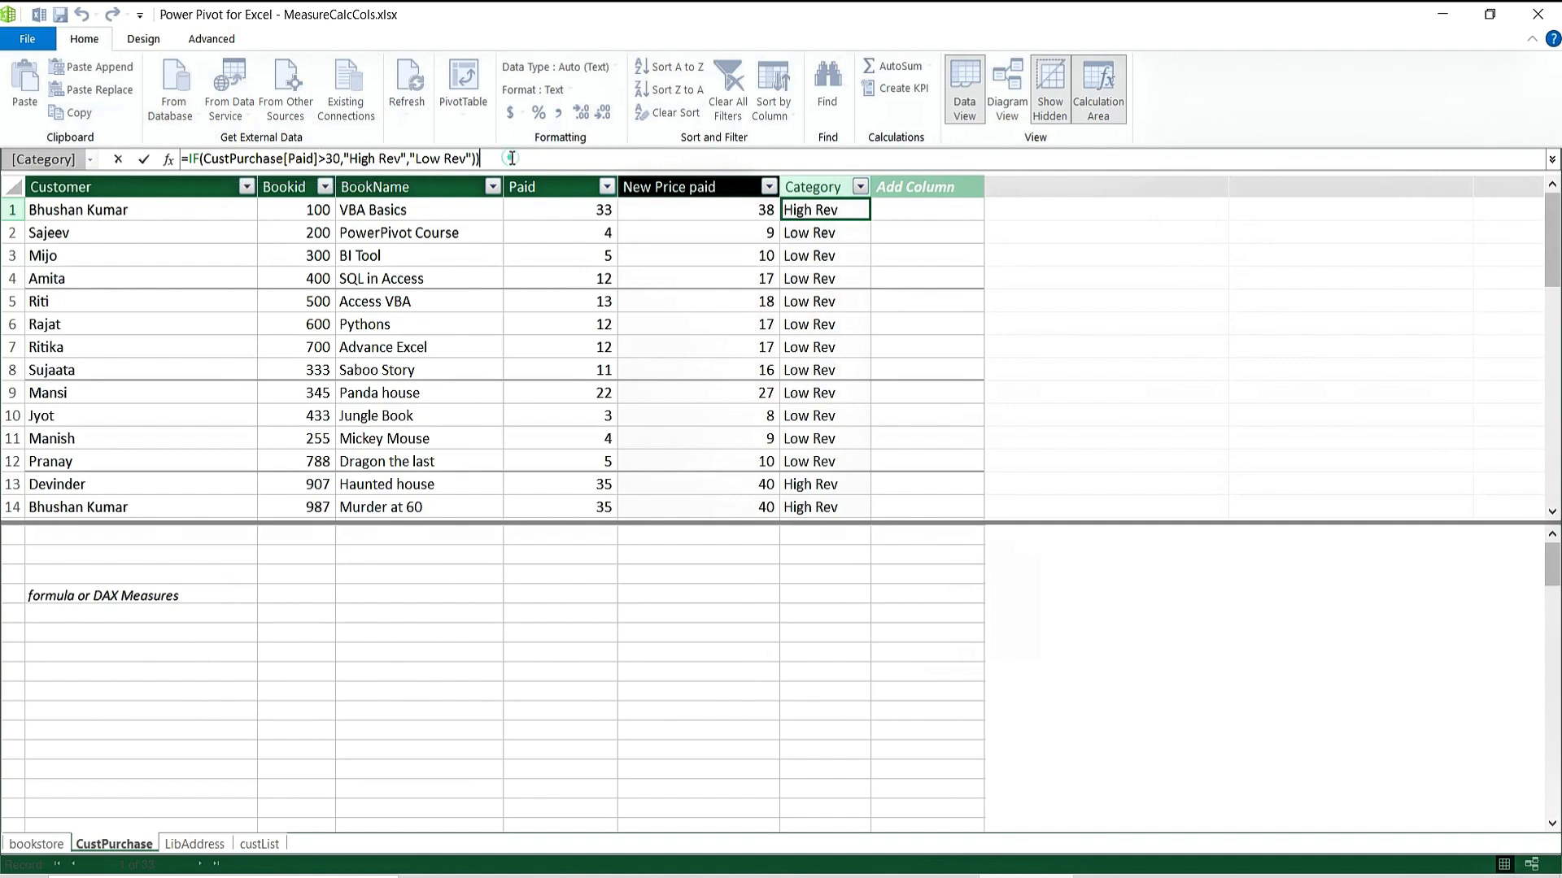
pyautogui.press('BackSpace')
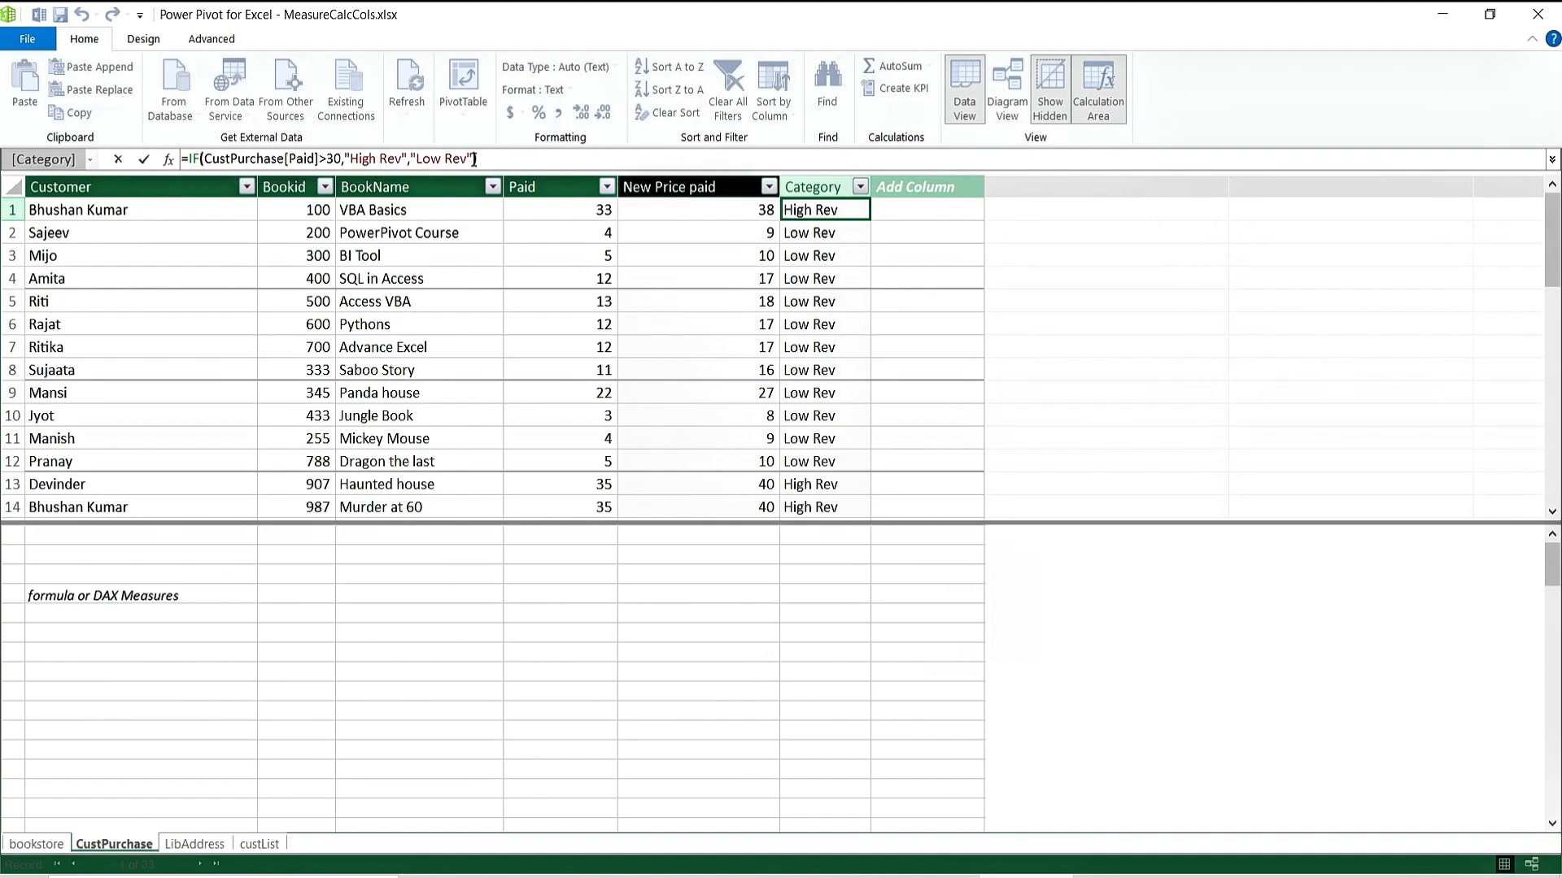
pyautogui.press('Return')
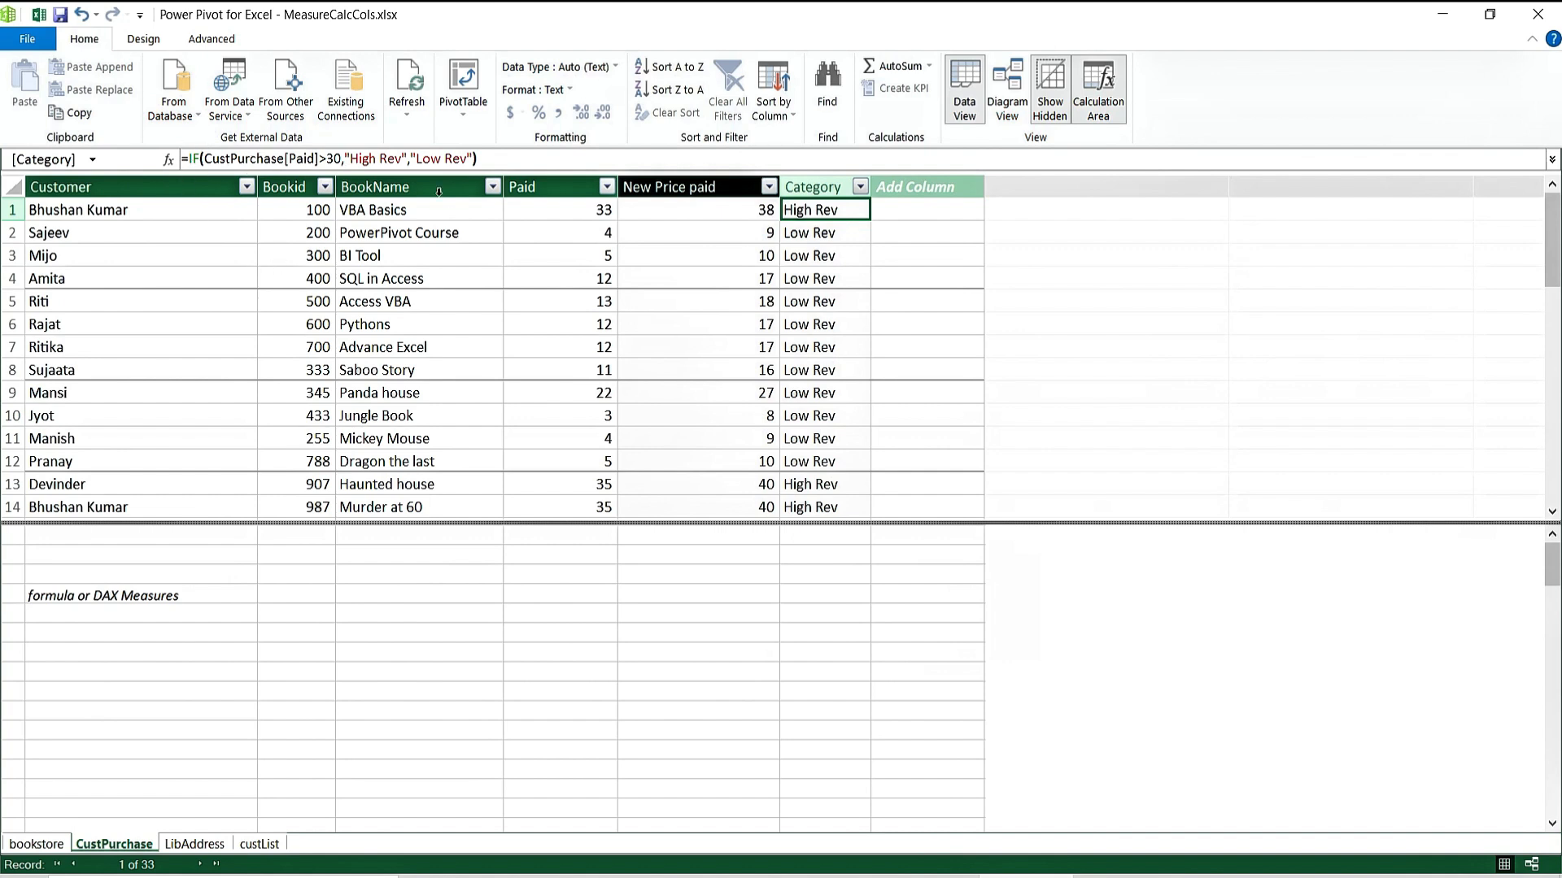
pyautogui.click(819, 299)
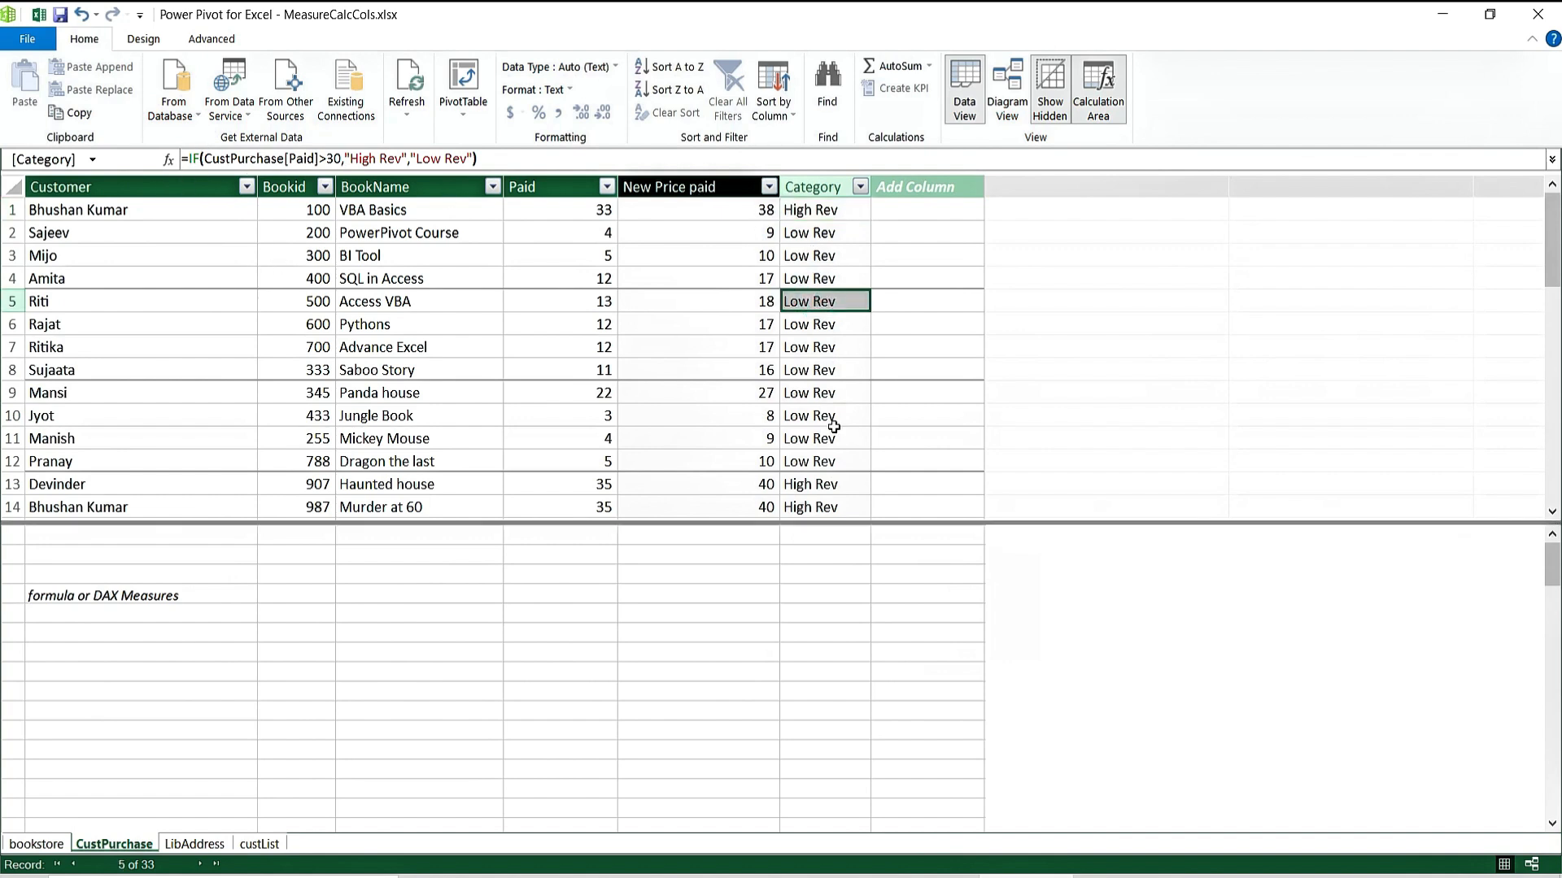
pyautogui.click(834, 429)
pyautogui.click(817, 234)
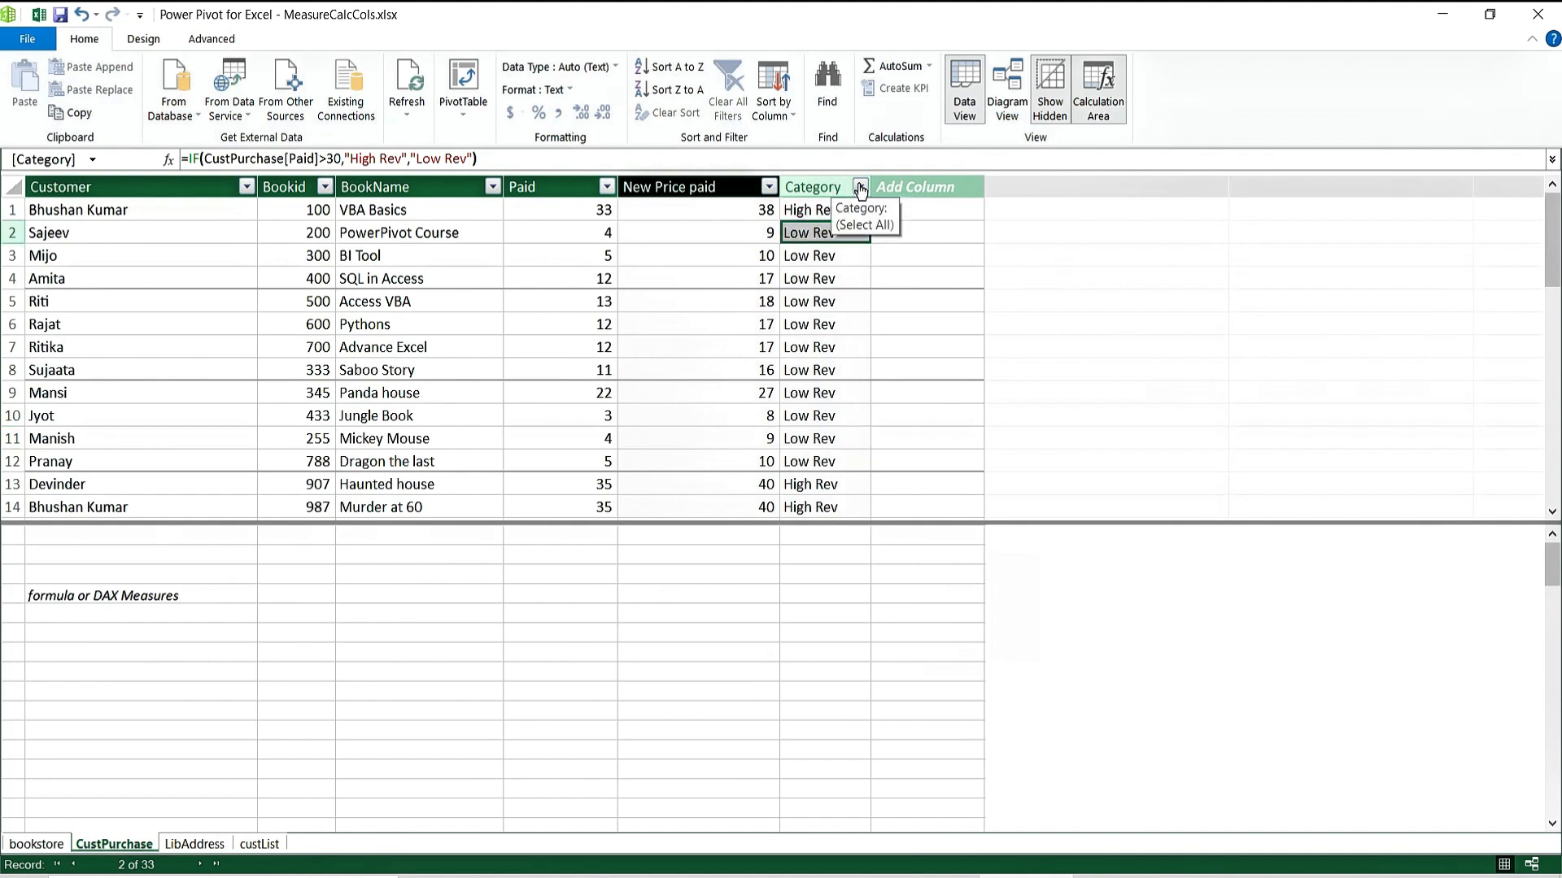
pyautogui.click(786, 352)
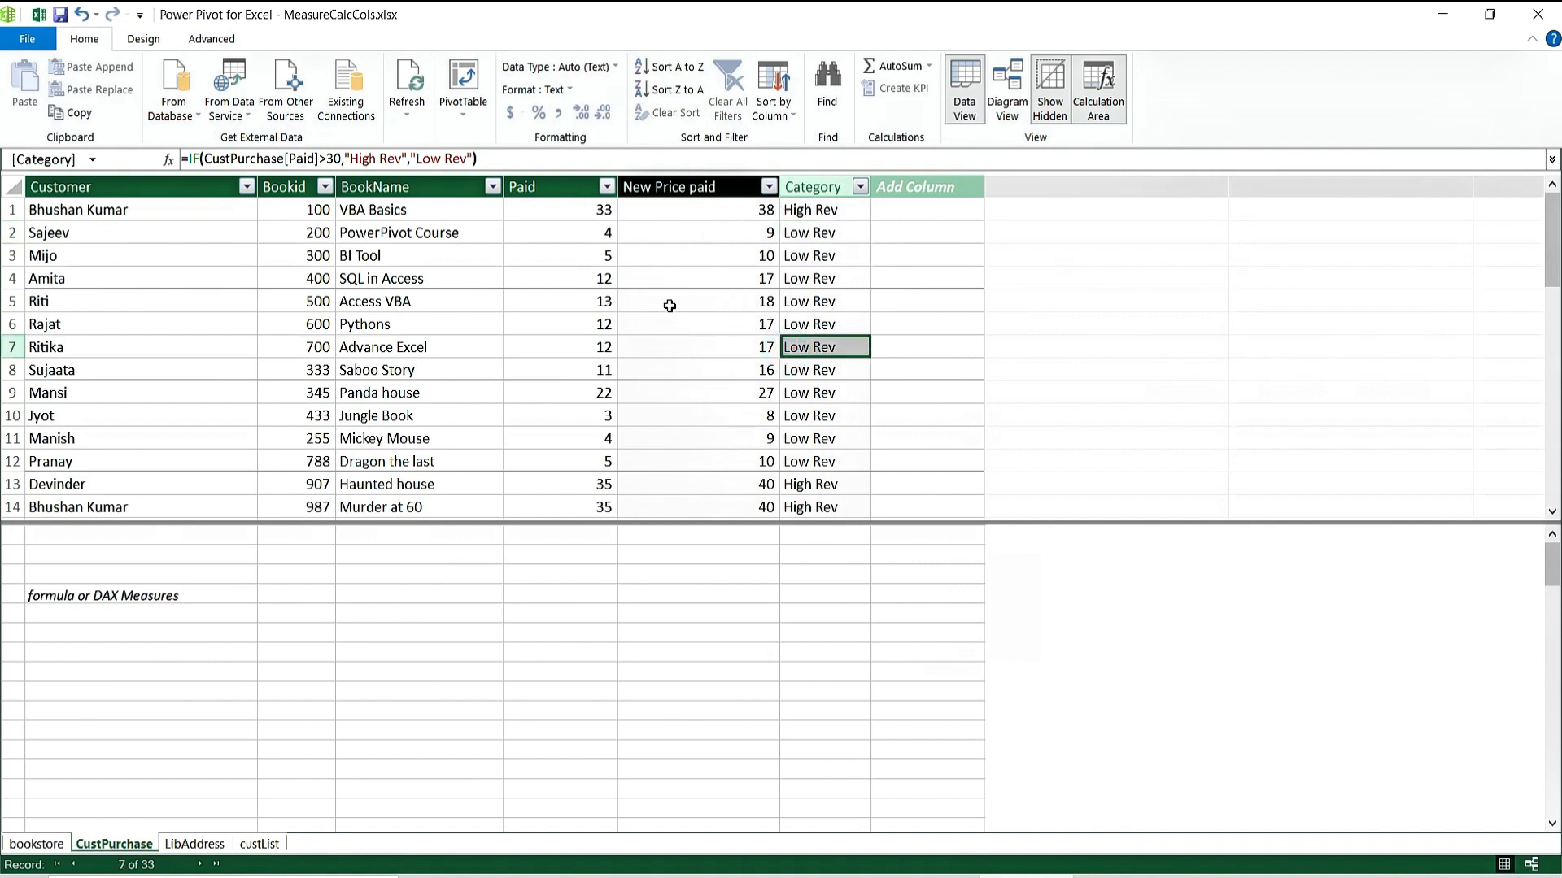
pyautogui.click(708, 209)
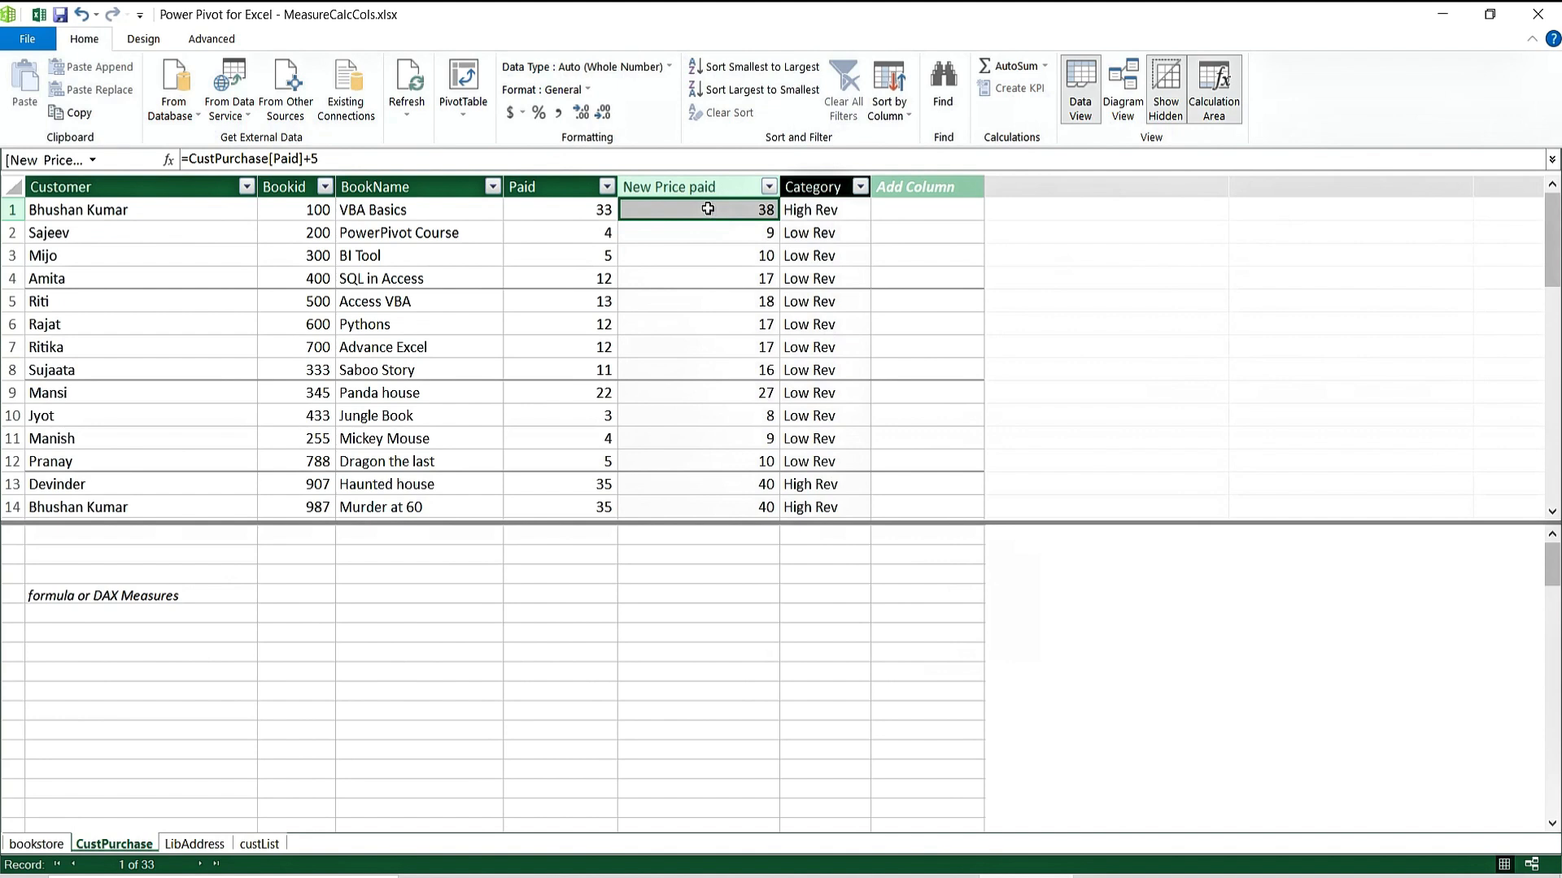
pyautogui.click(565, 226)
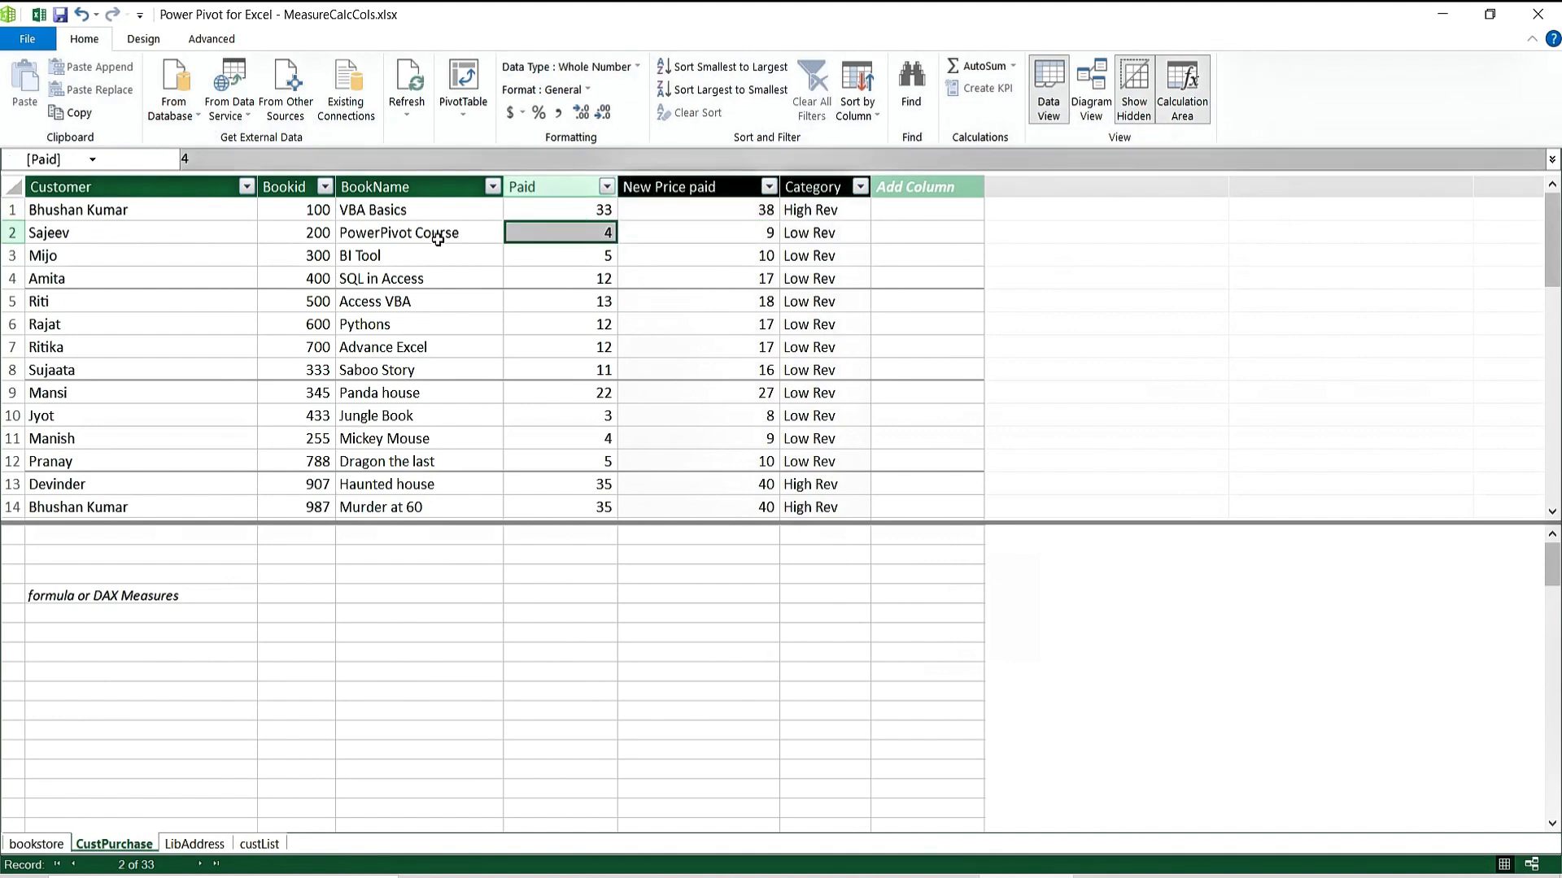
pyautogui.click(818, 215)
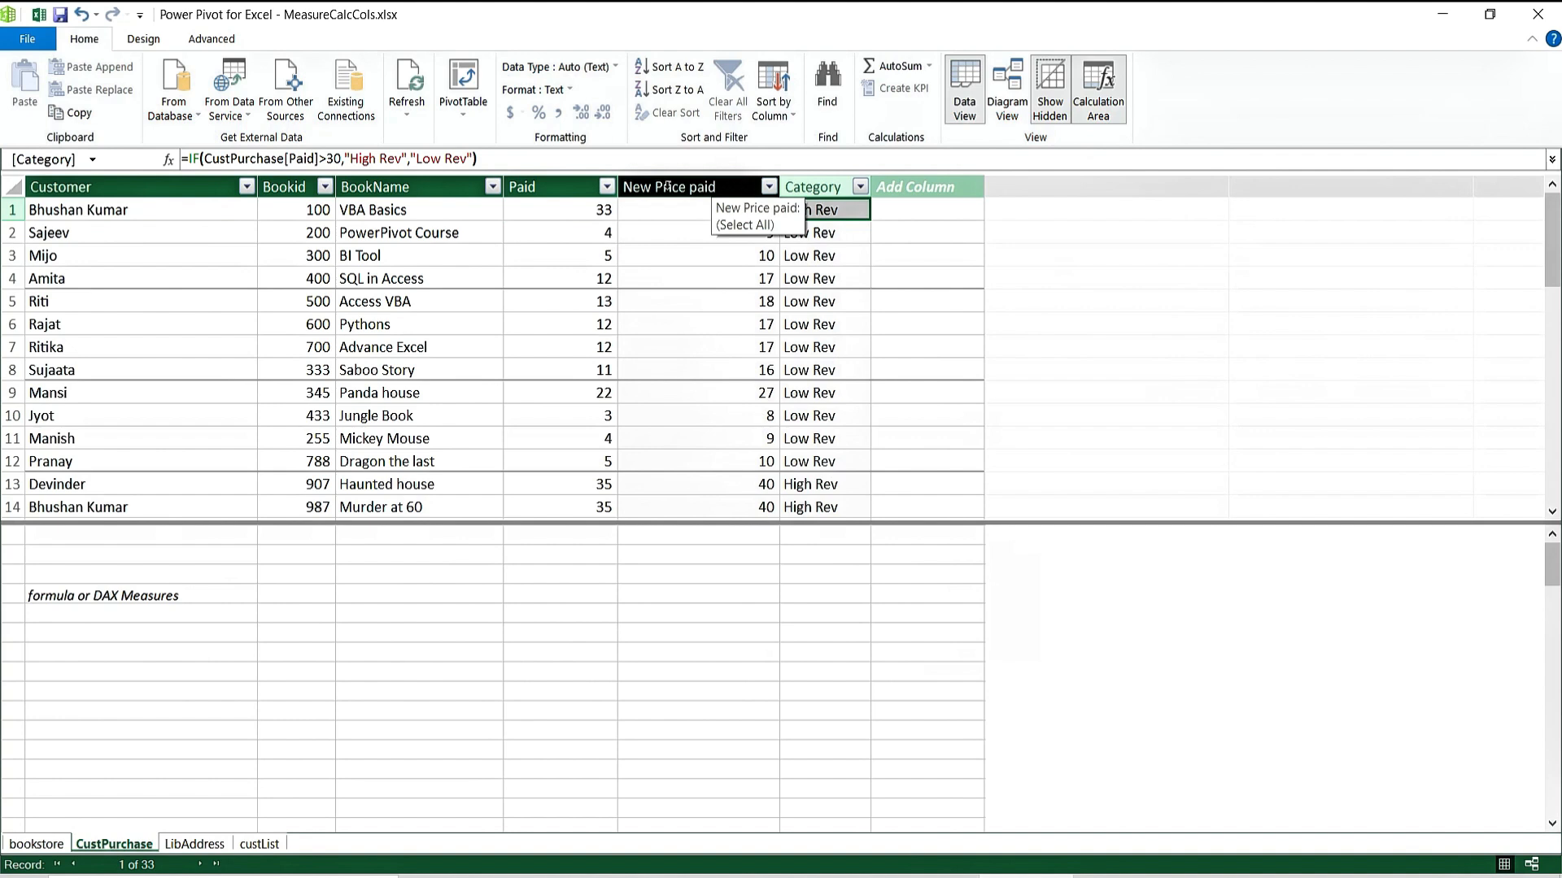
pyautogui.click(670, 253)
pyautogui.click(669, 373)
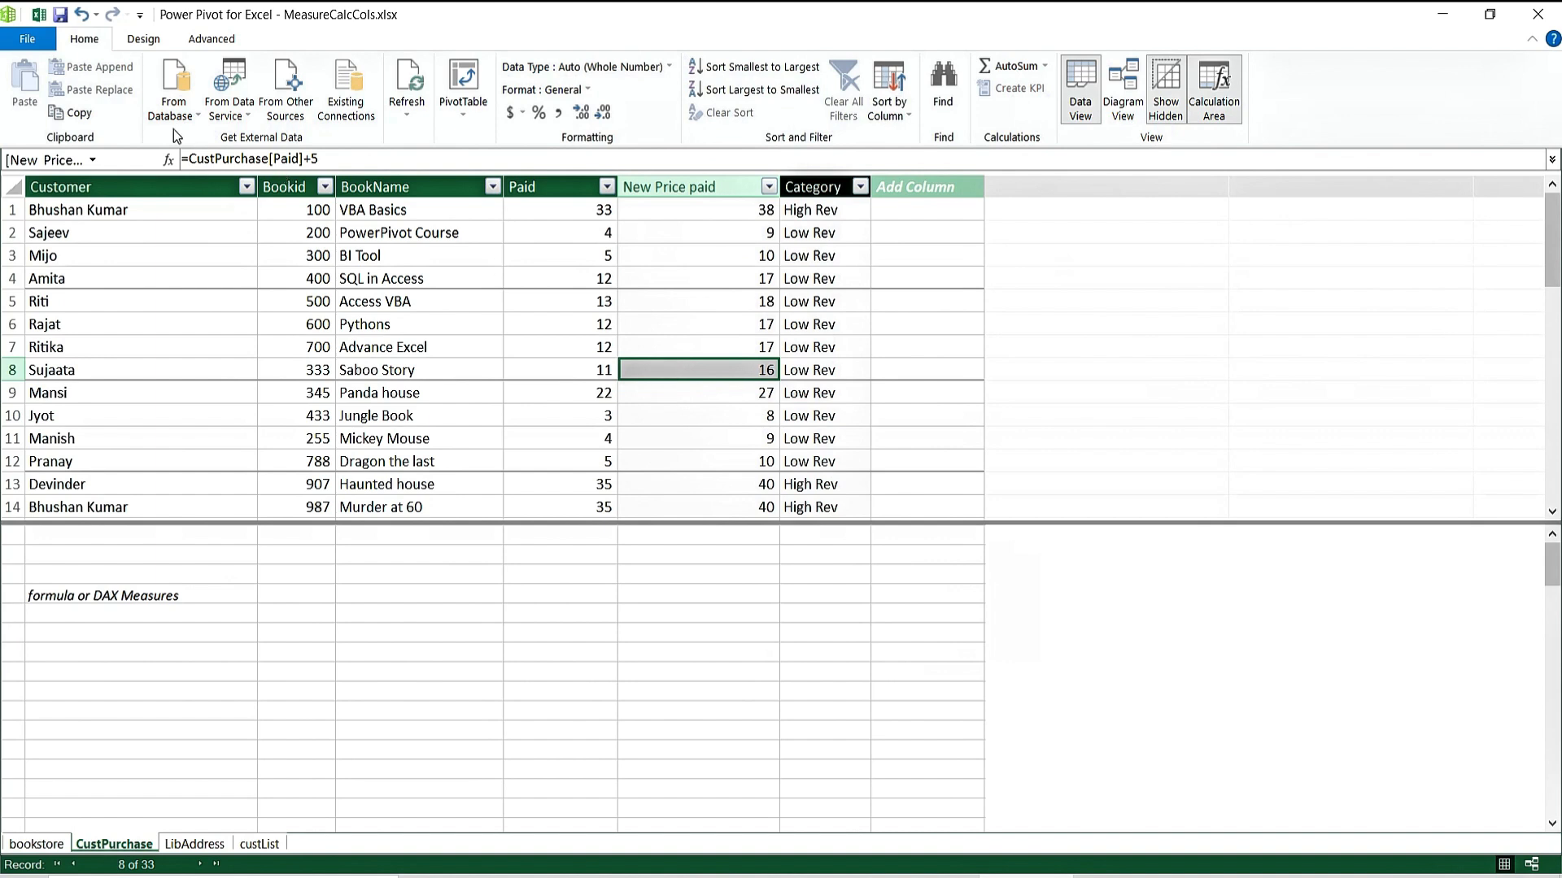
# Insert a PivotTable from the data model on a new worksheet.
pyautogui.click(465, 119)
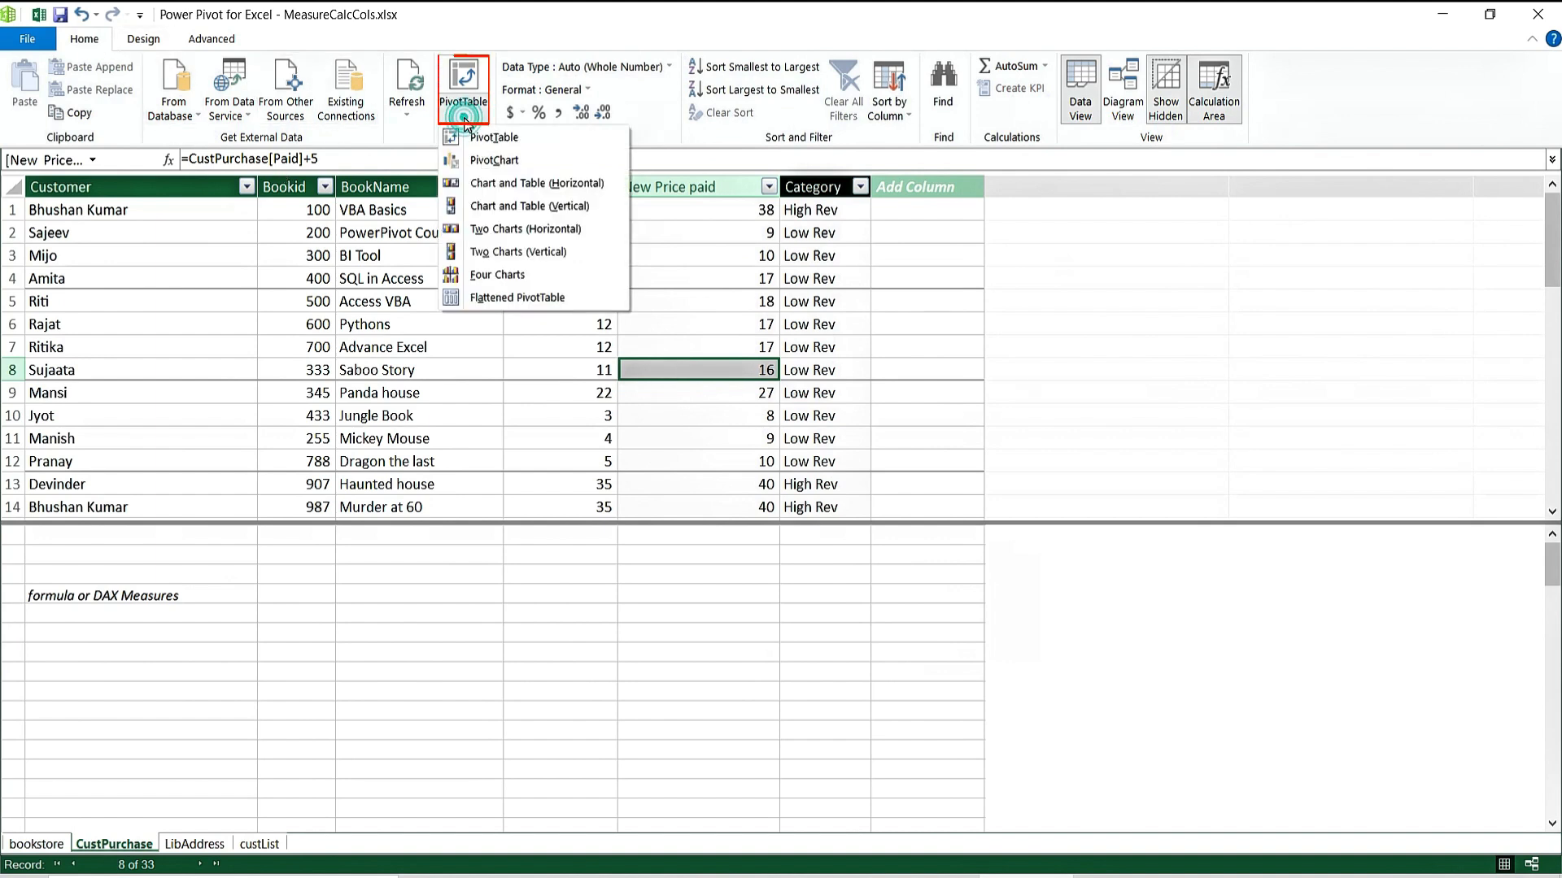
pyautogui.click(503, 146)
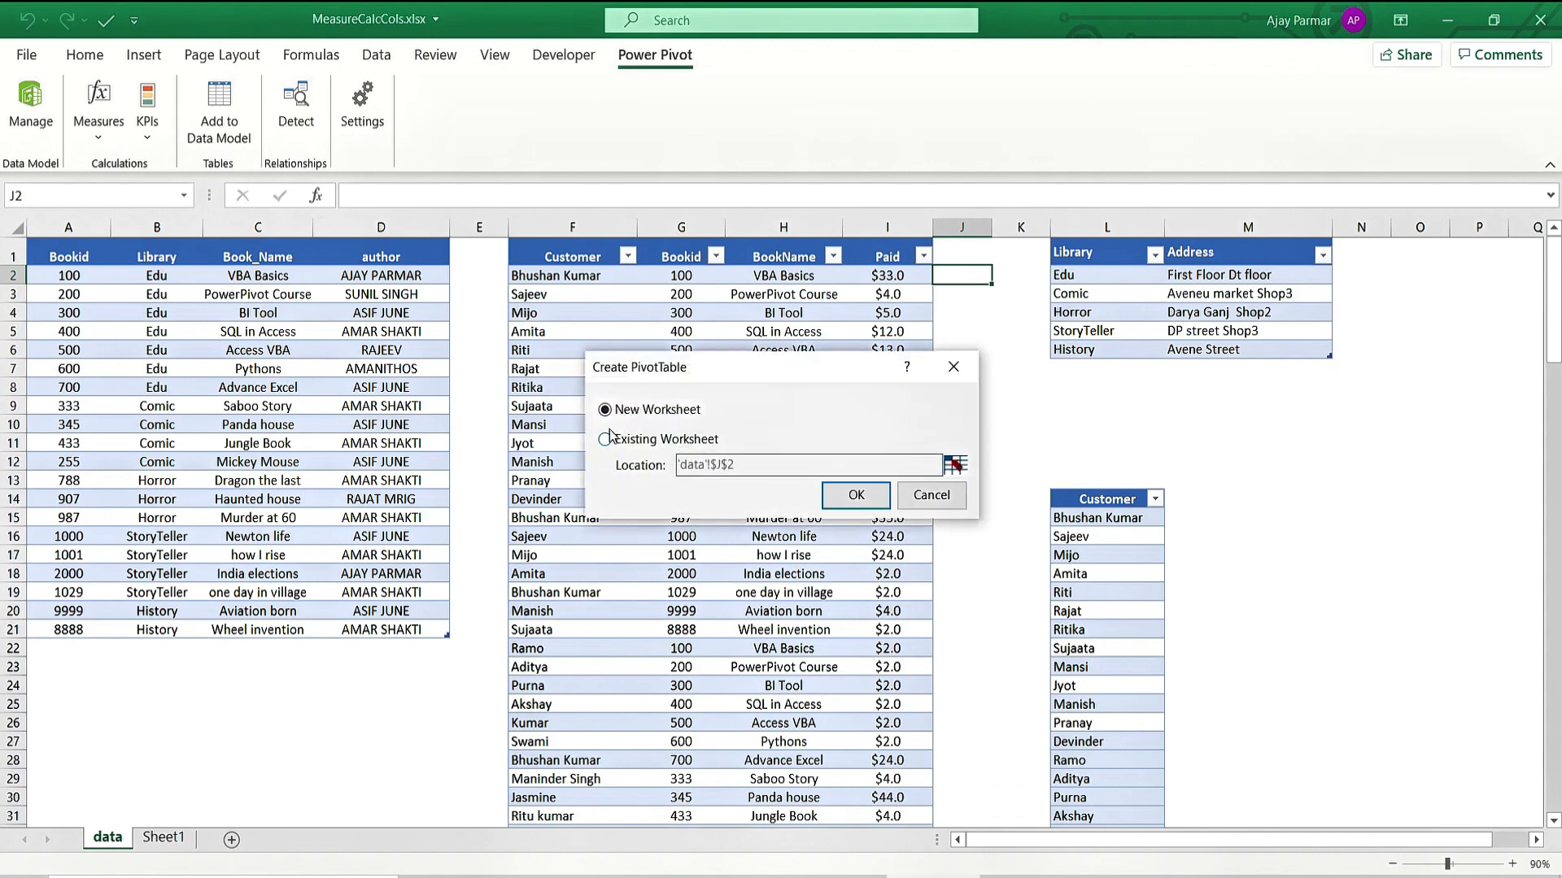
pyautogui.click(856, 494)
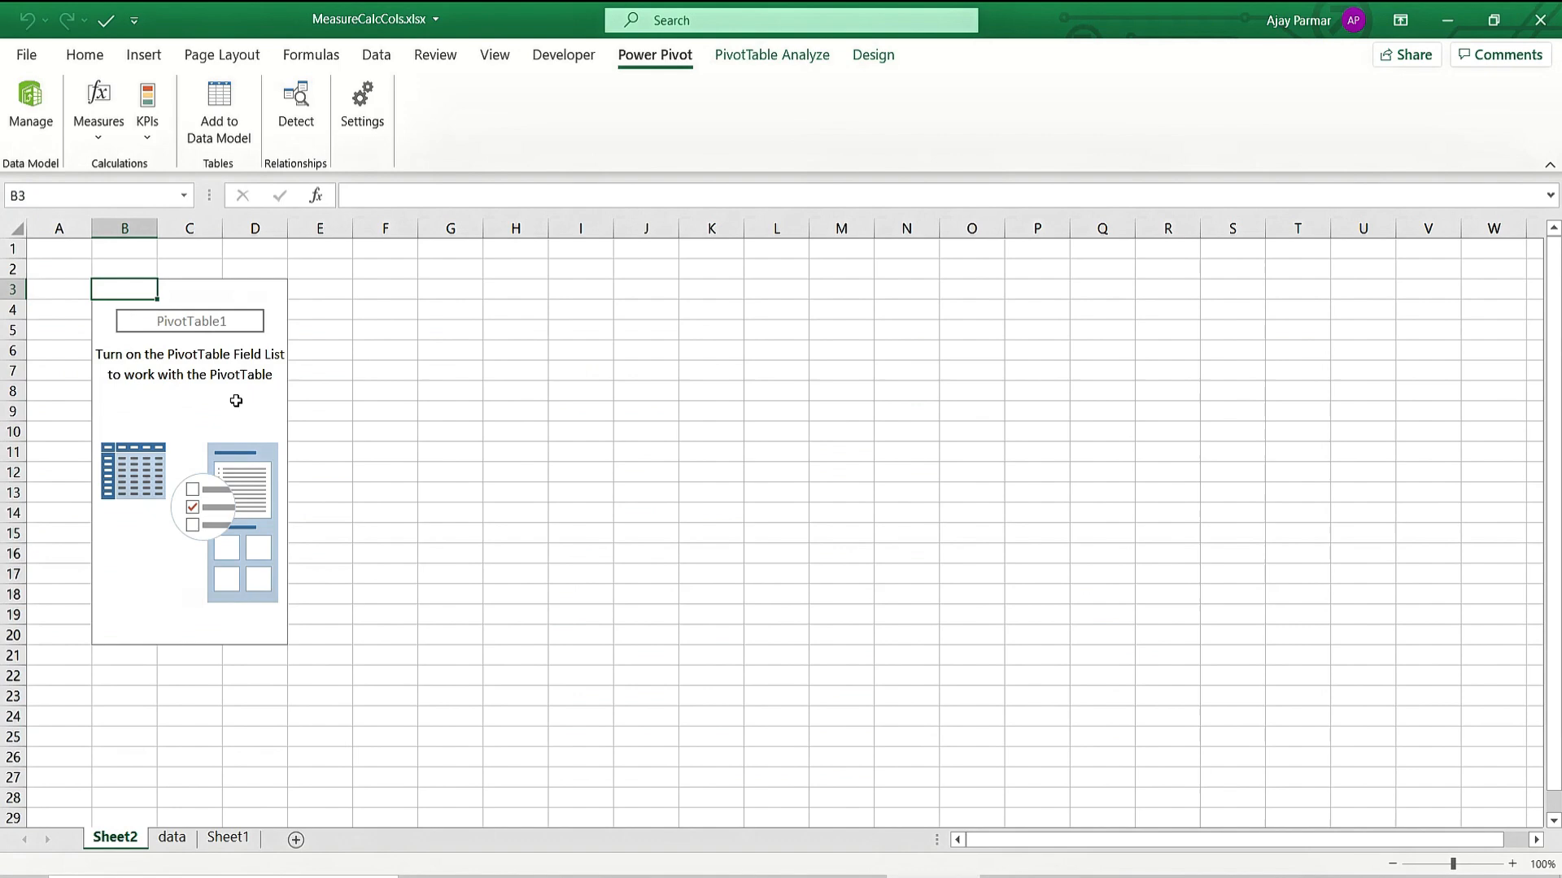
pyautogui.click(236, 400)
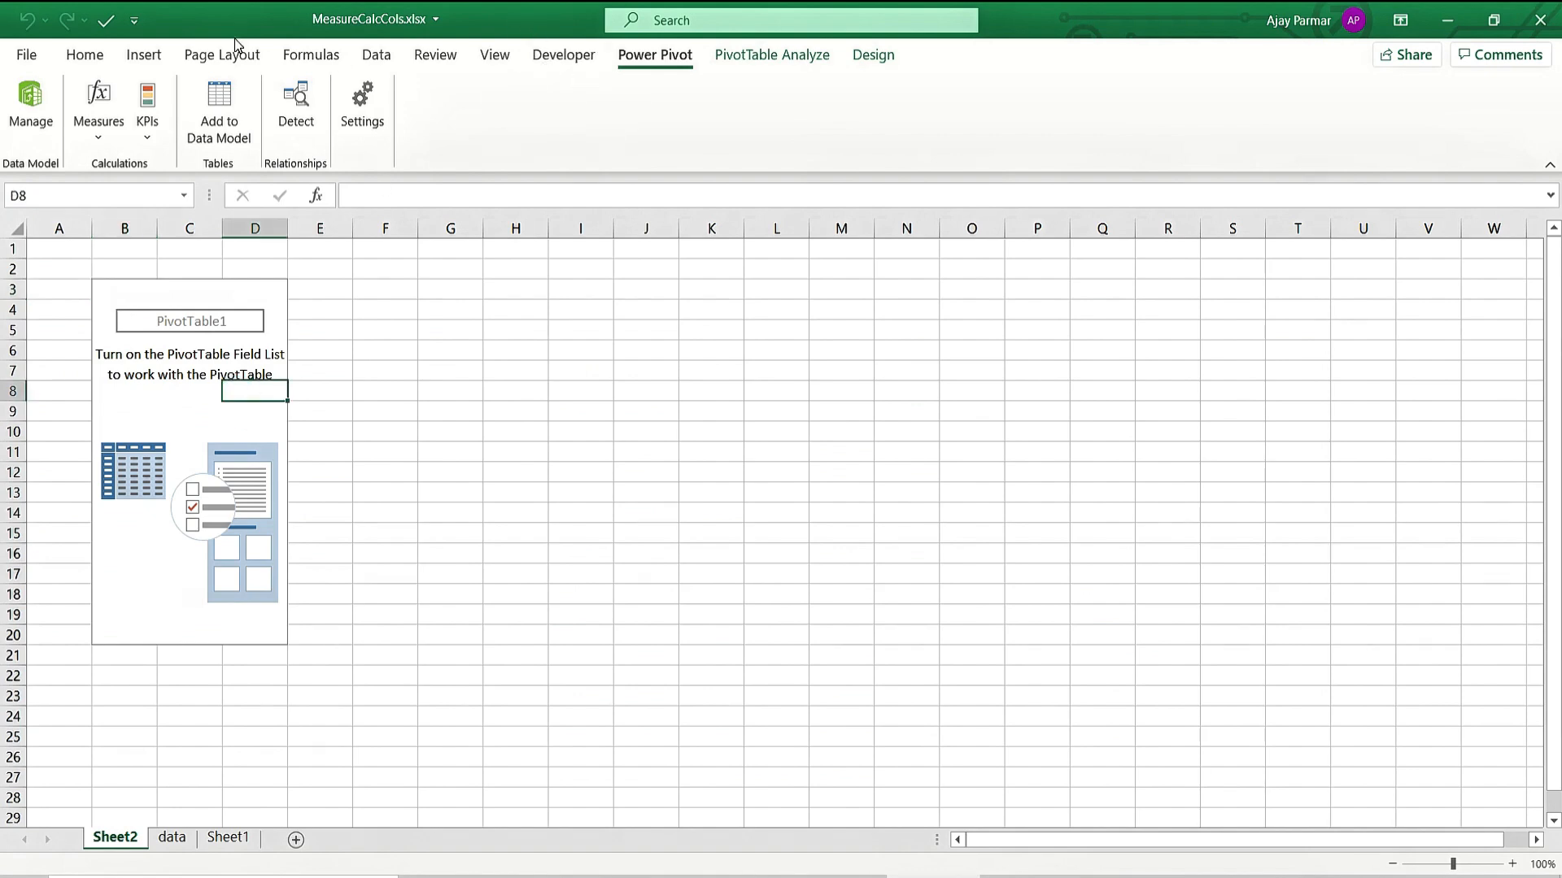
# Hide the sheet gridlines and show the full-height PivotTable field list.
pyautogui.click(495, 55)
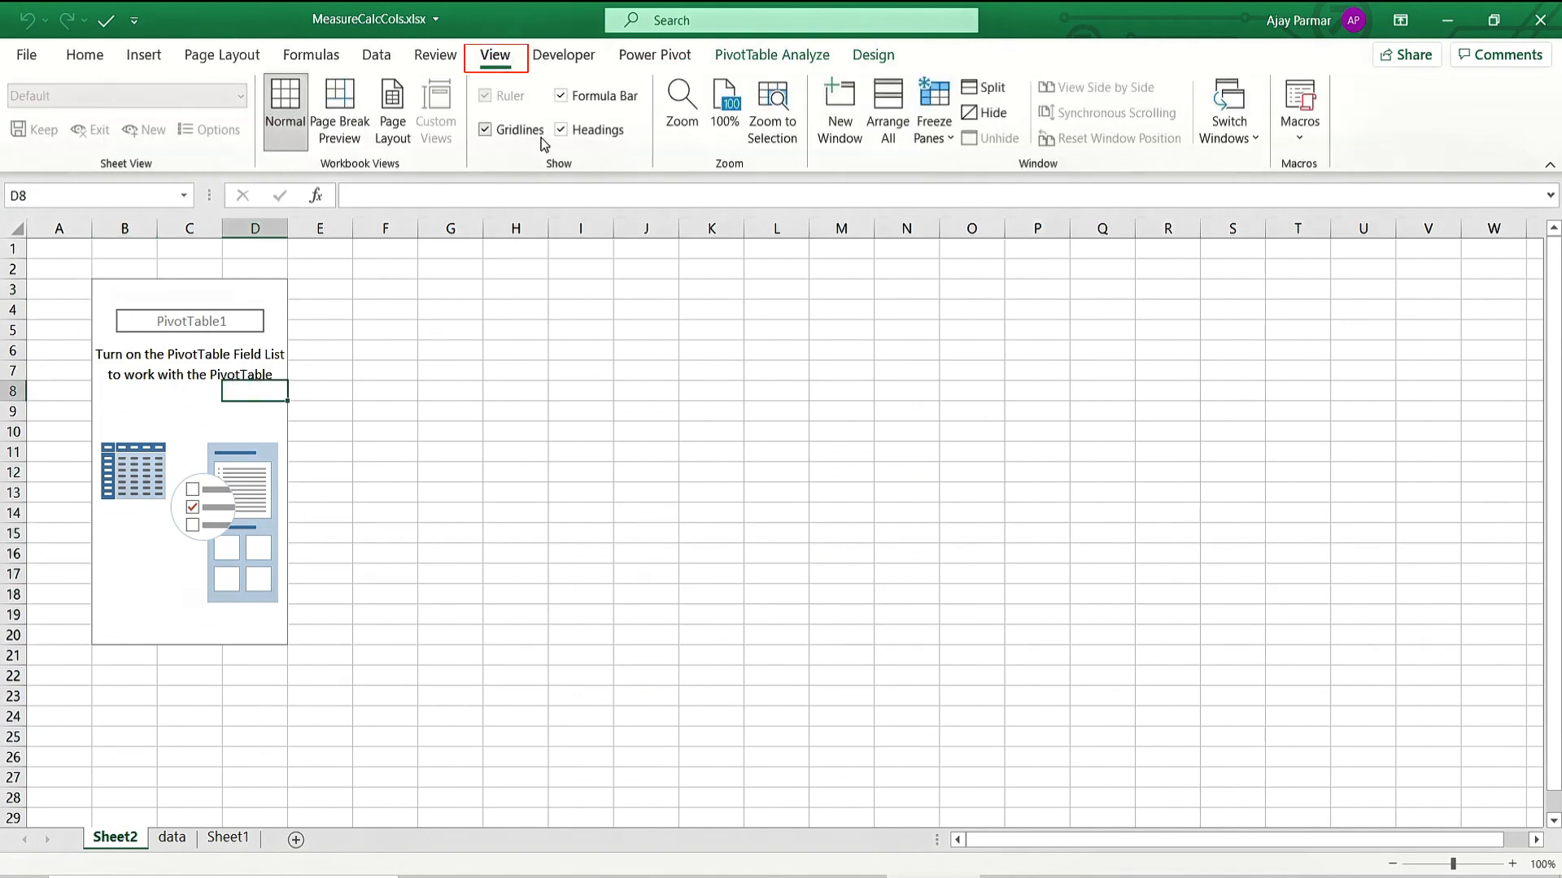
pyautogui.click(501, 132)
pyautogui.click(226, 431)
pyautogui.rightClick(198, 391)
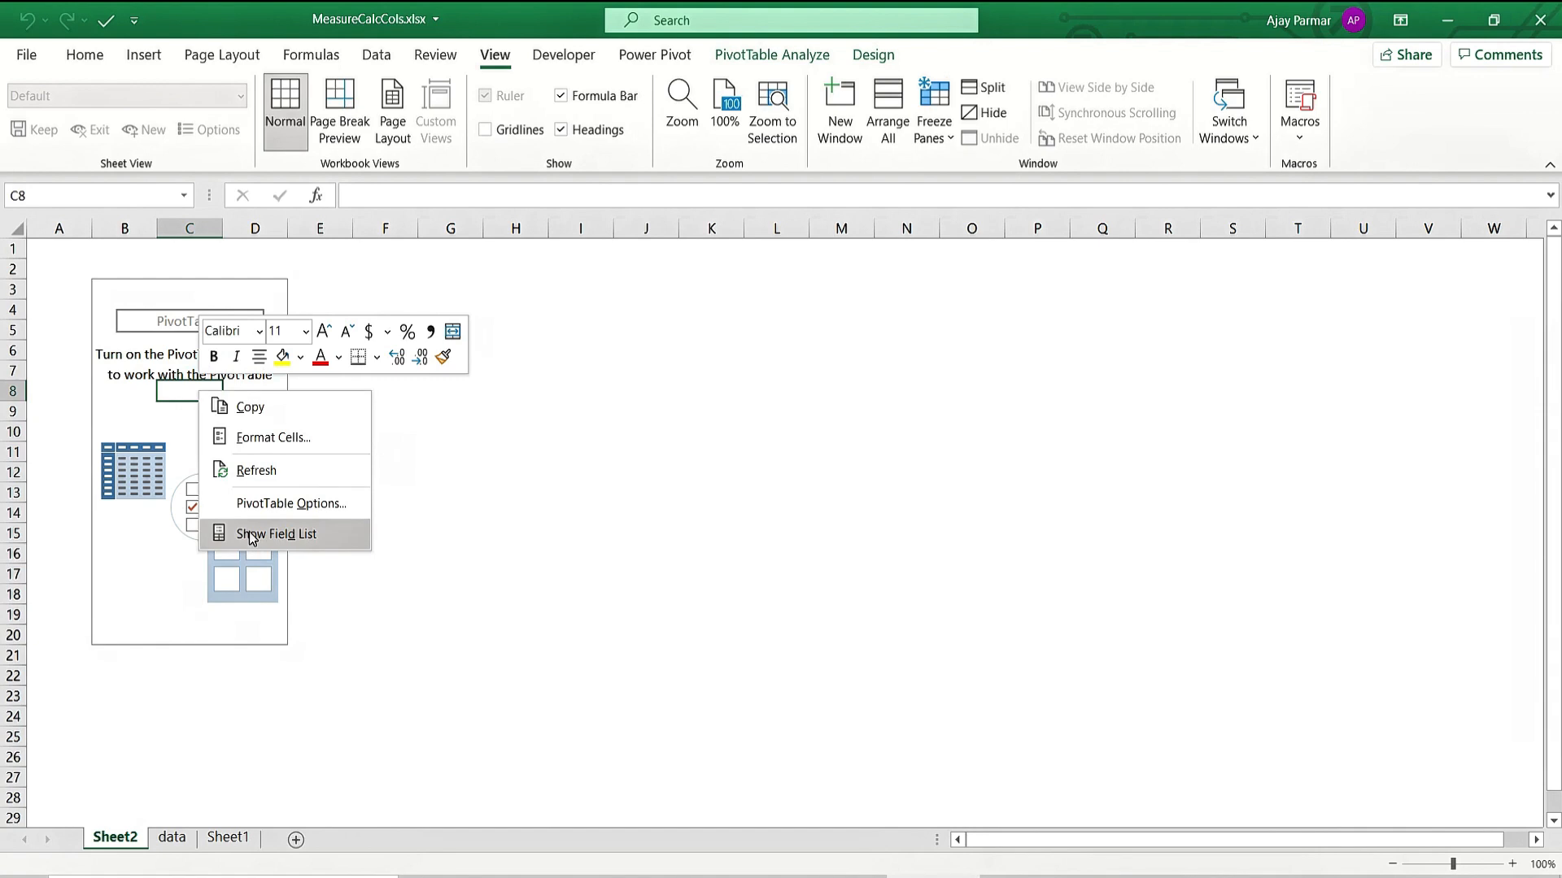
pyautogui.click(250, 534)
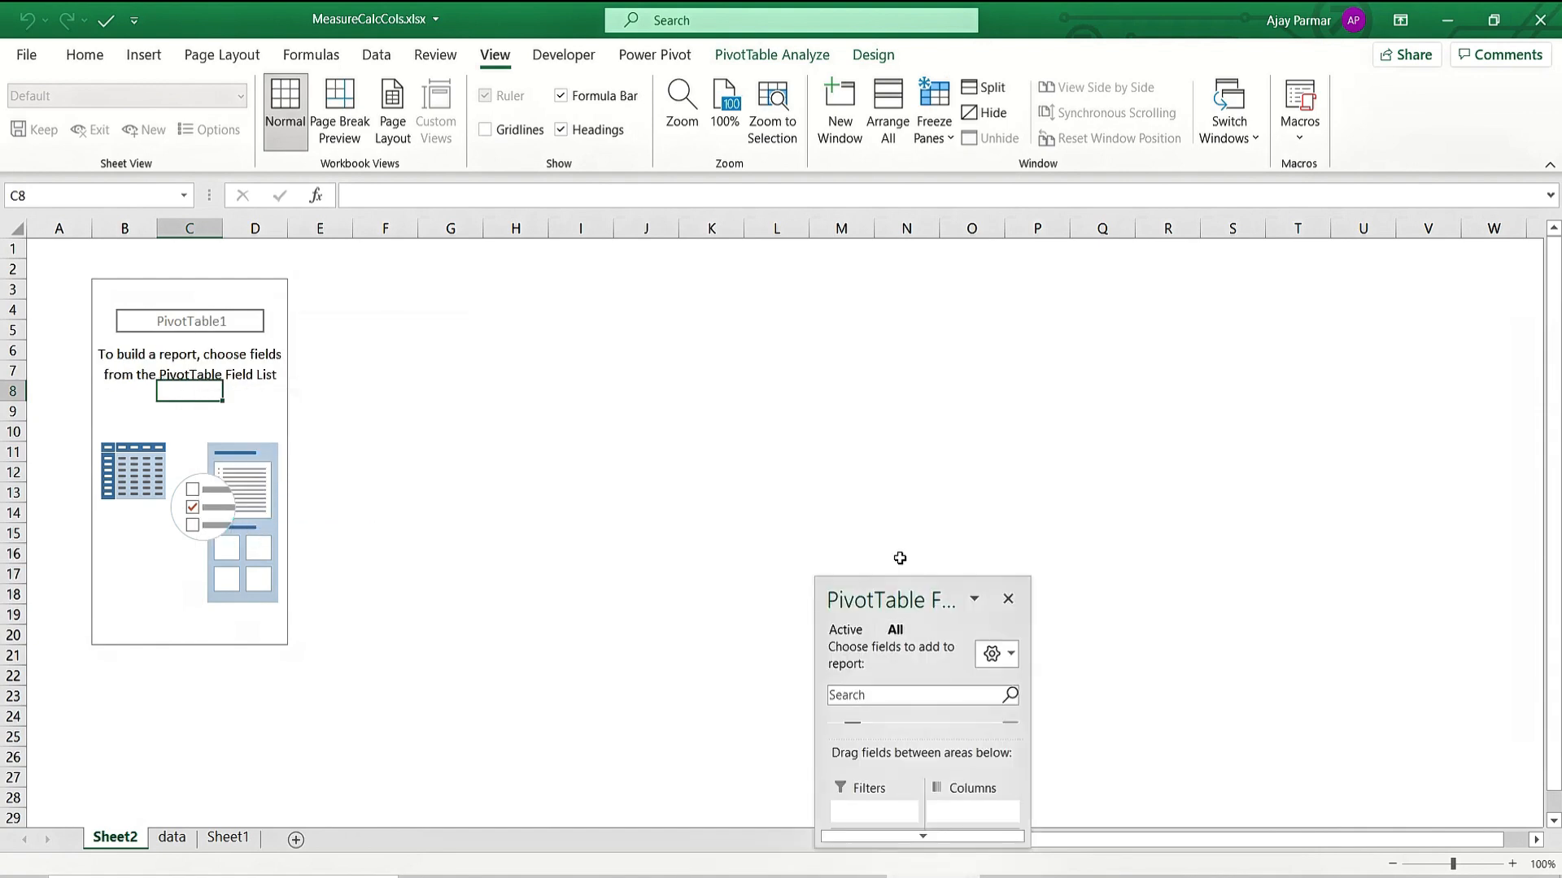
pyautogui.doubleClick(896, 578)
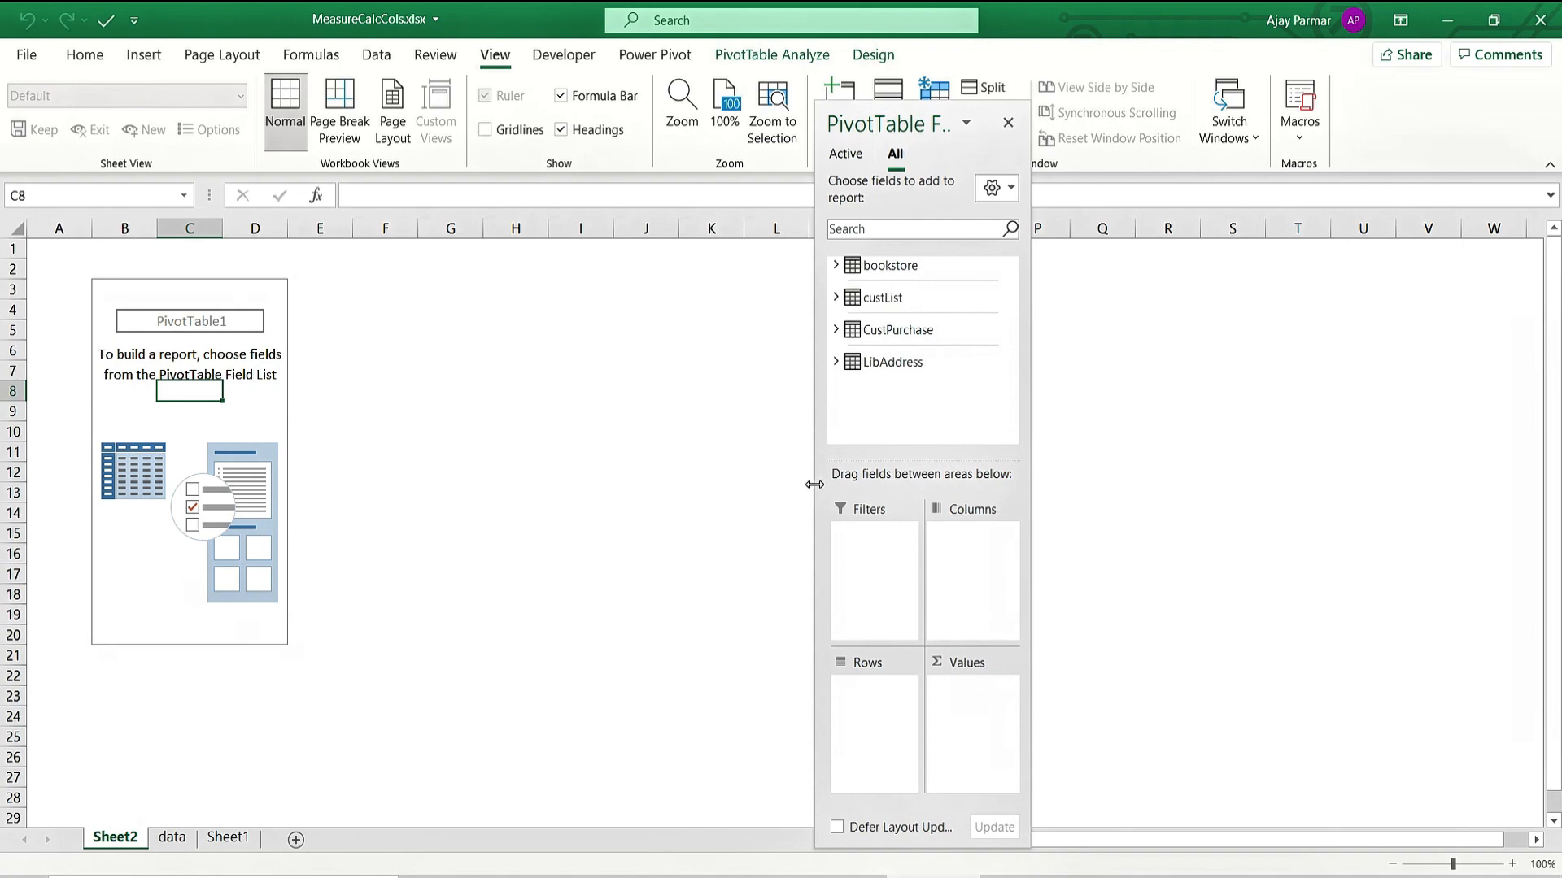
# Put New Price paid in Values and Customer in Rows, giving a 557 Grand Total.
pyautogui.moveTo(809, 485); pyautogui.dragTo(599, 393)
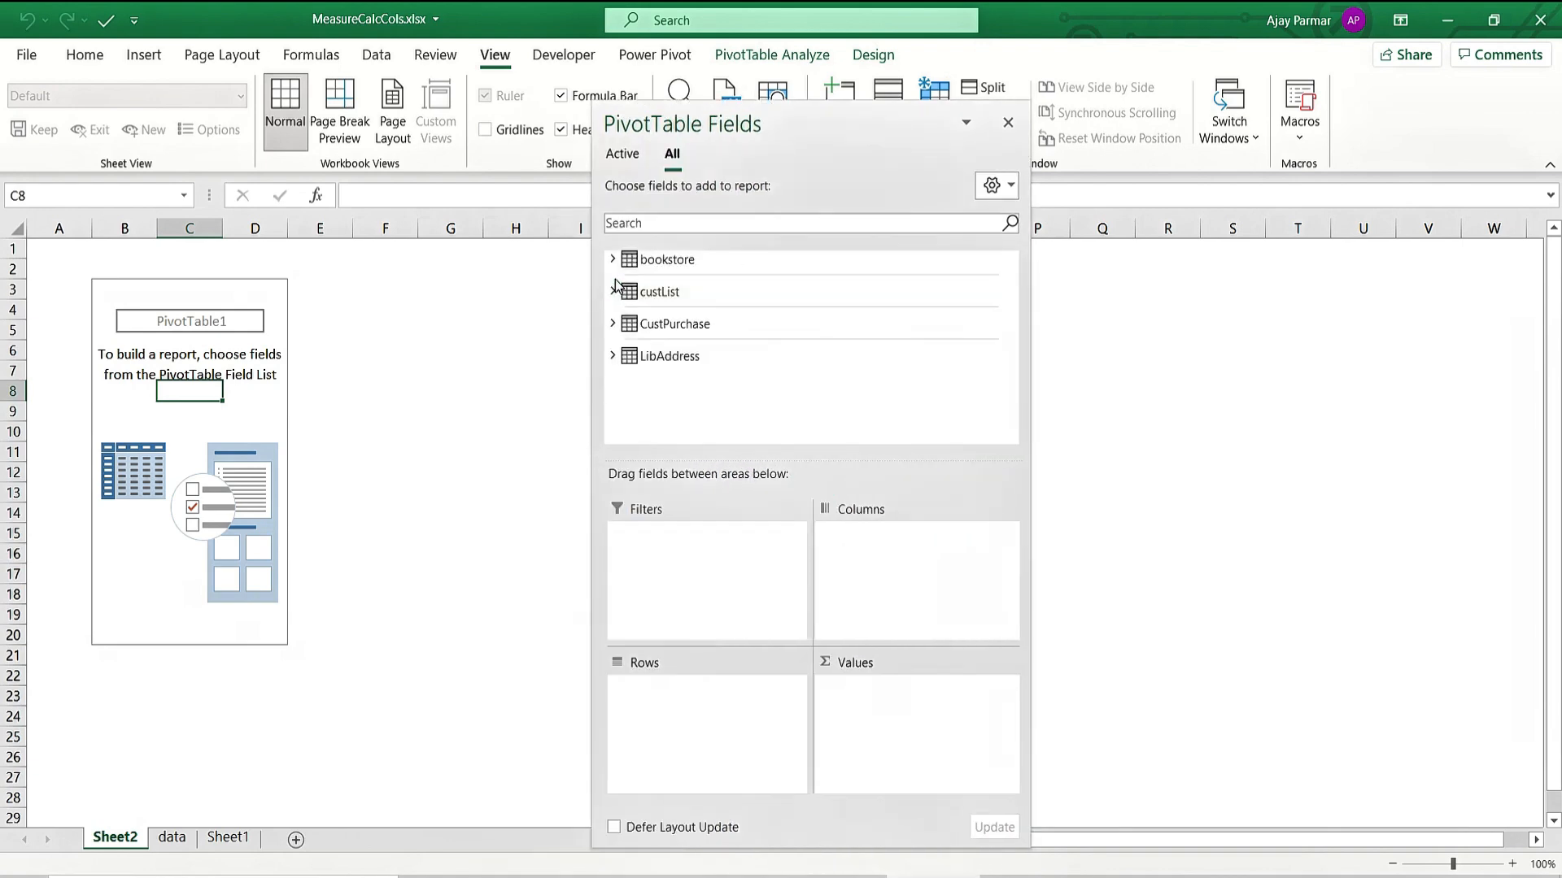
pyautogui.click(613, 324)
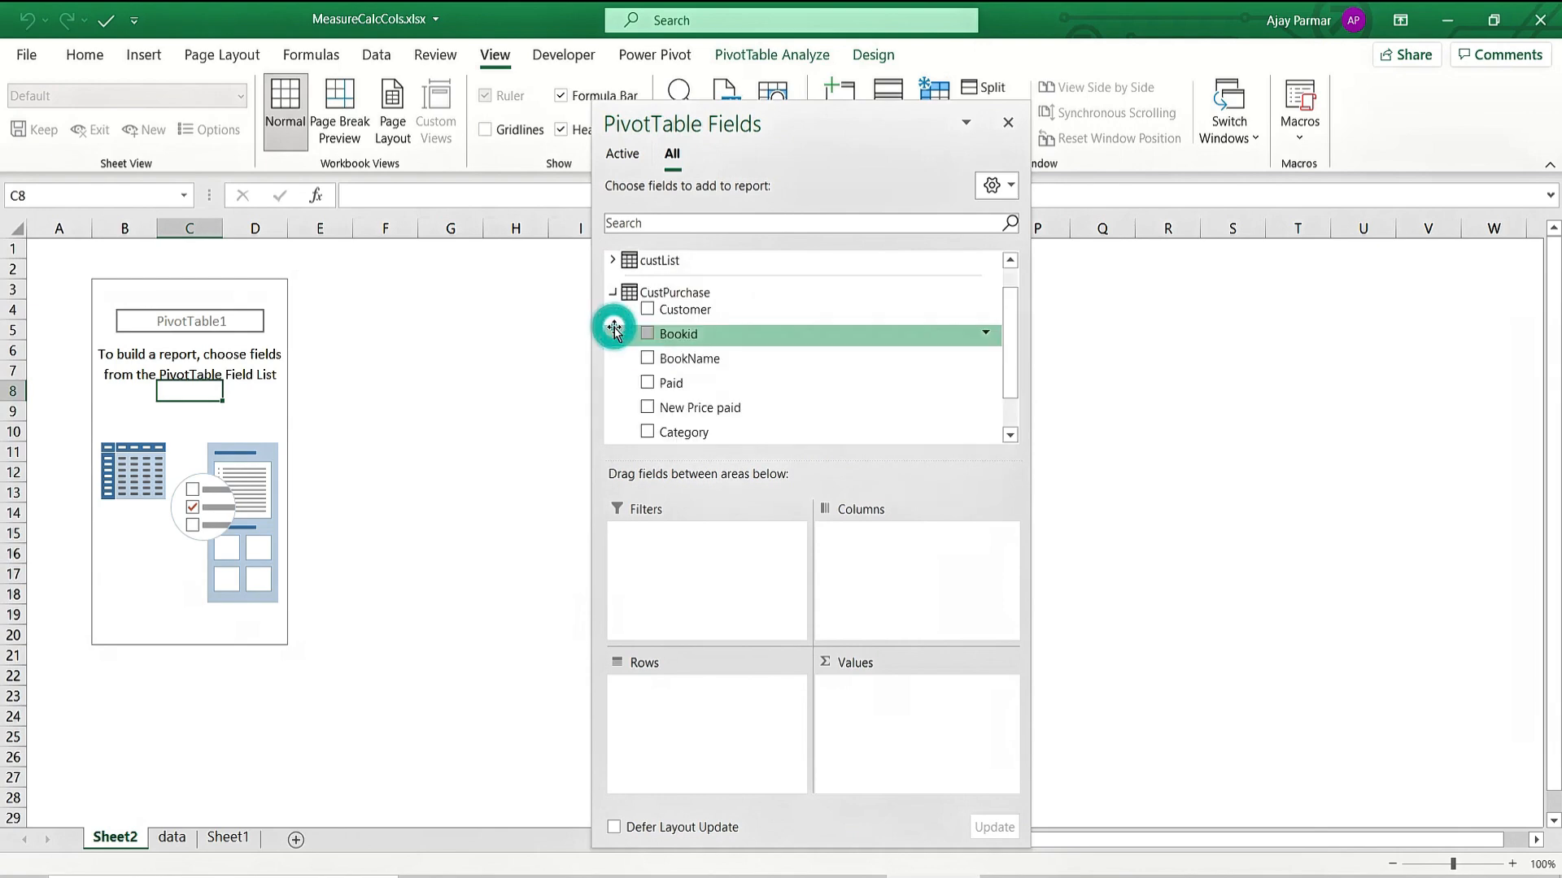
pyautogui.moveTo(1017, 332); pyautogui.dragTo(1012, 394)
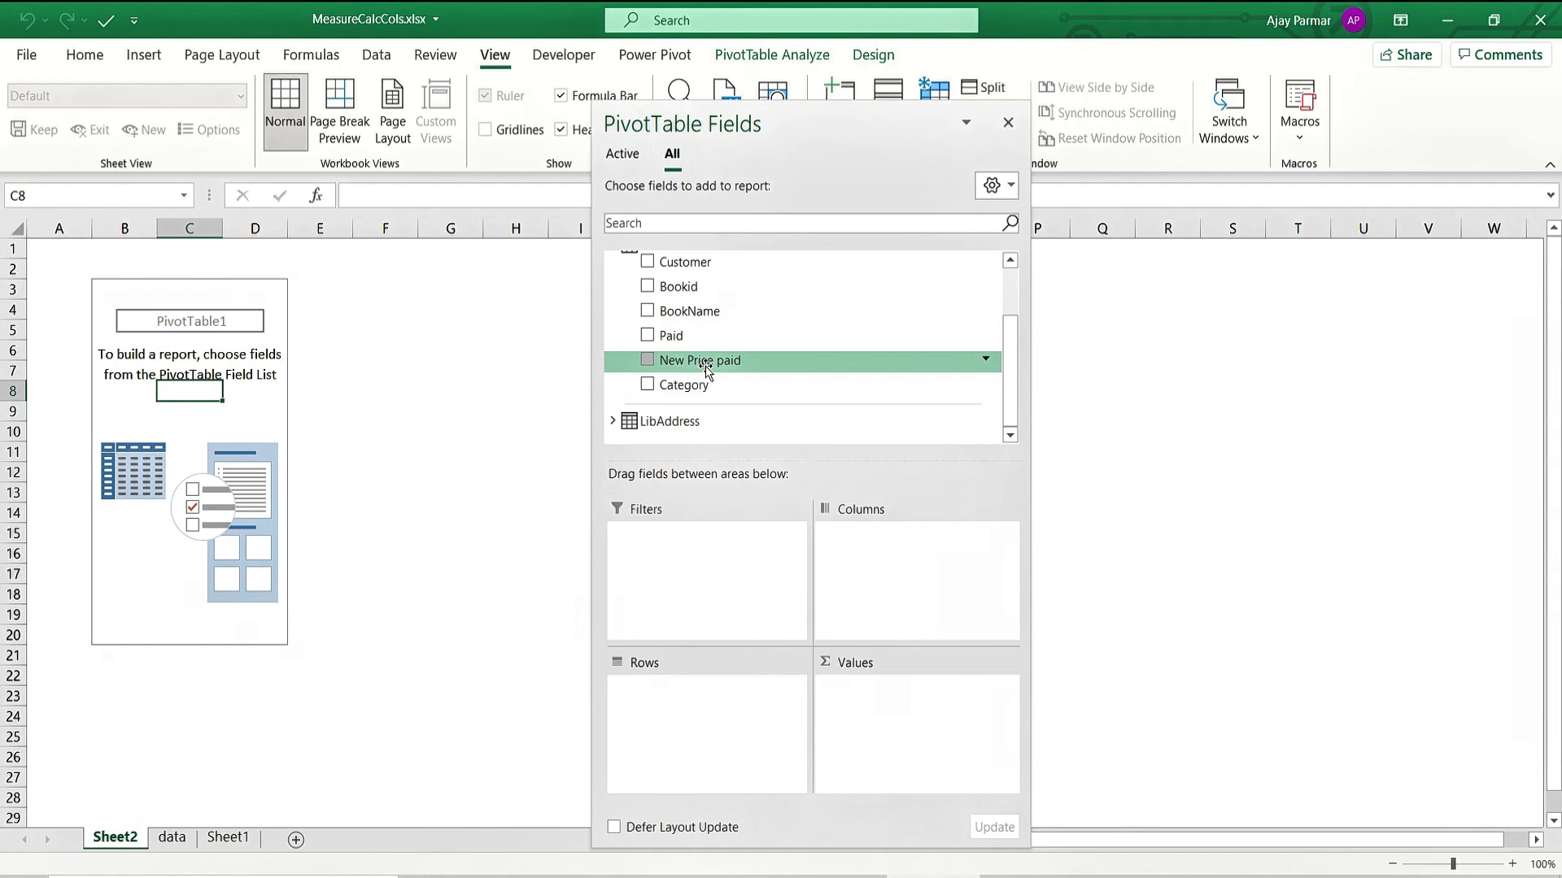
pyautogui.moveTo(651, 368); pyautogui.dragTo(911, 732)
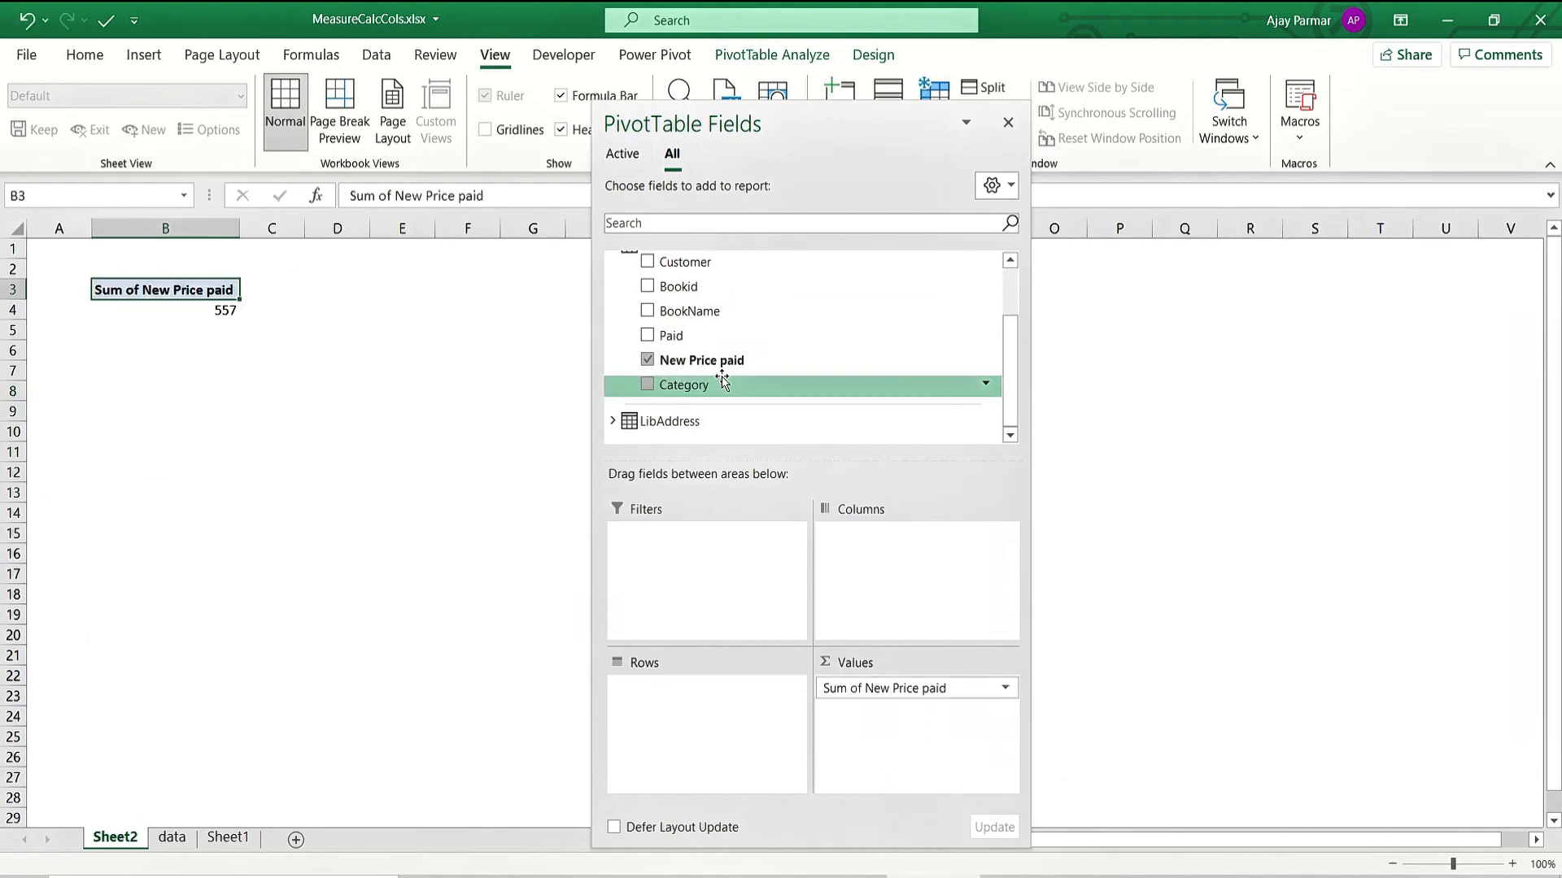
pyautogui.moveTo(651, 264); pyautogui.dragTo(690, 721)
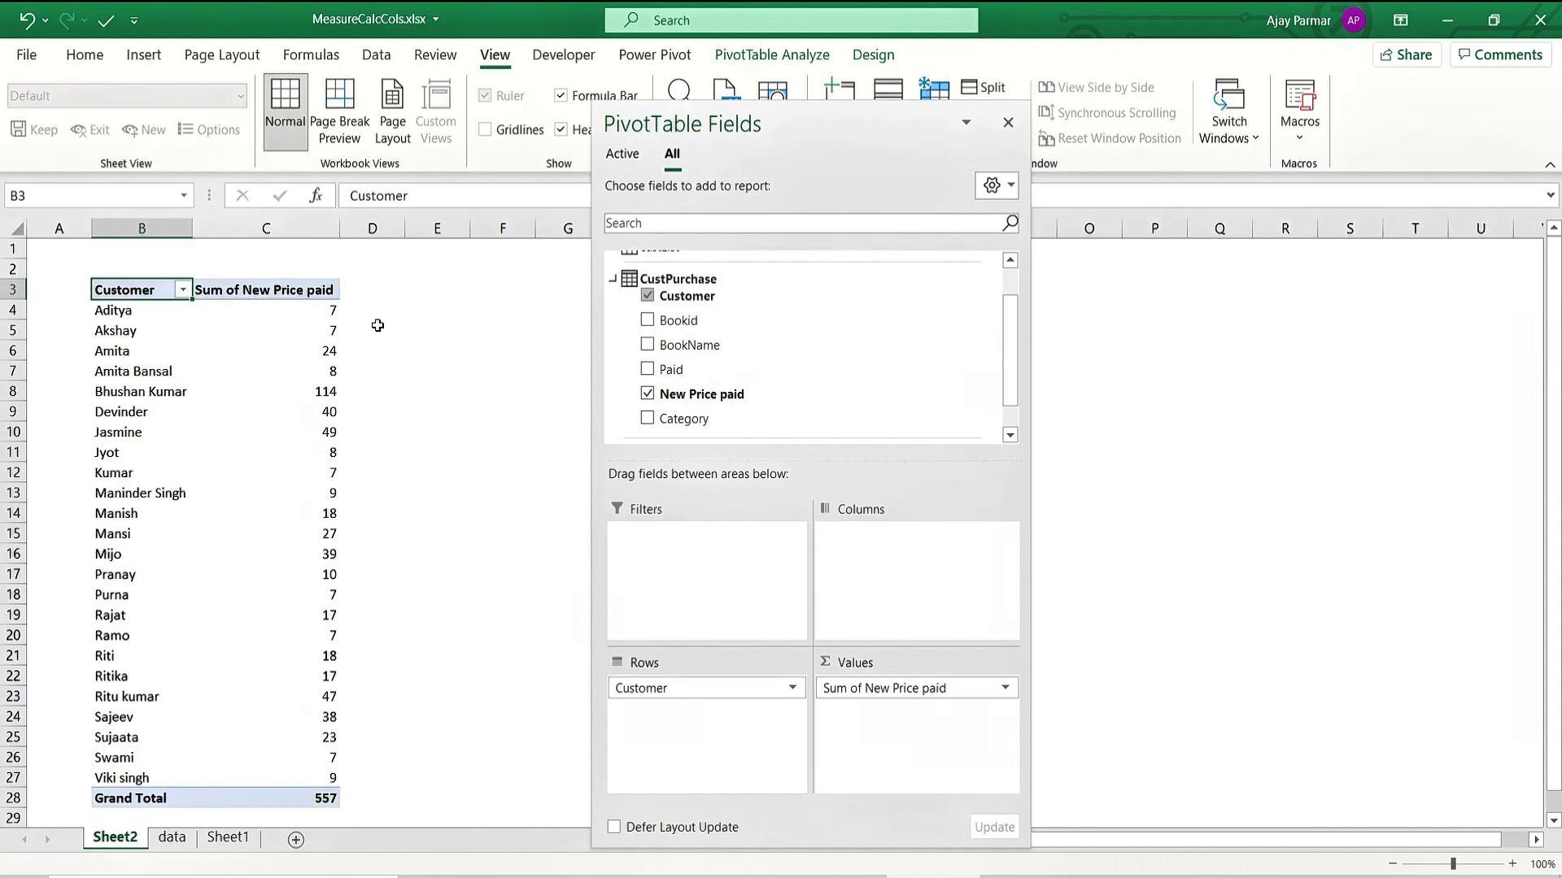
pyautogui.click(293, 306)
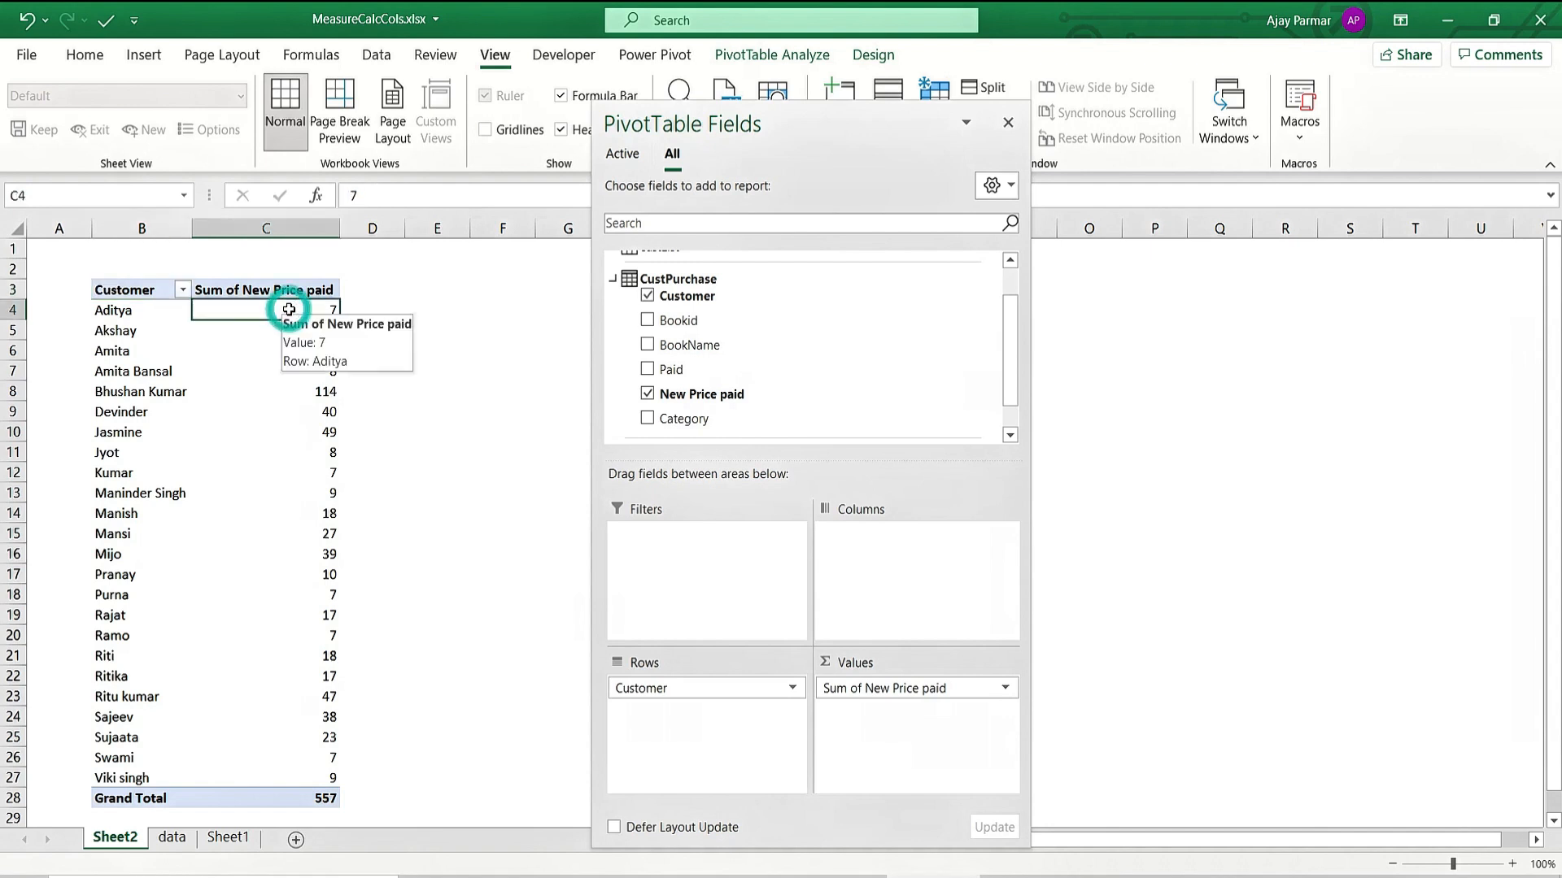
pyautogui.click(1010, 124)
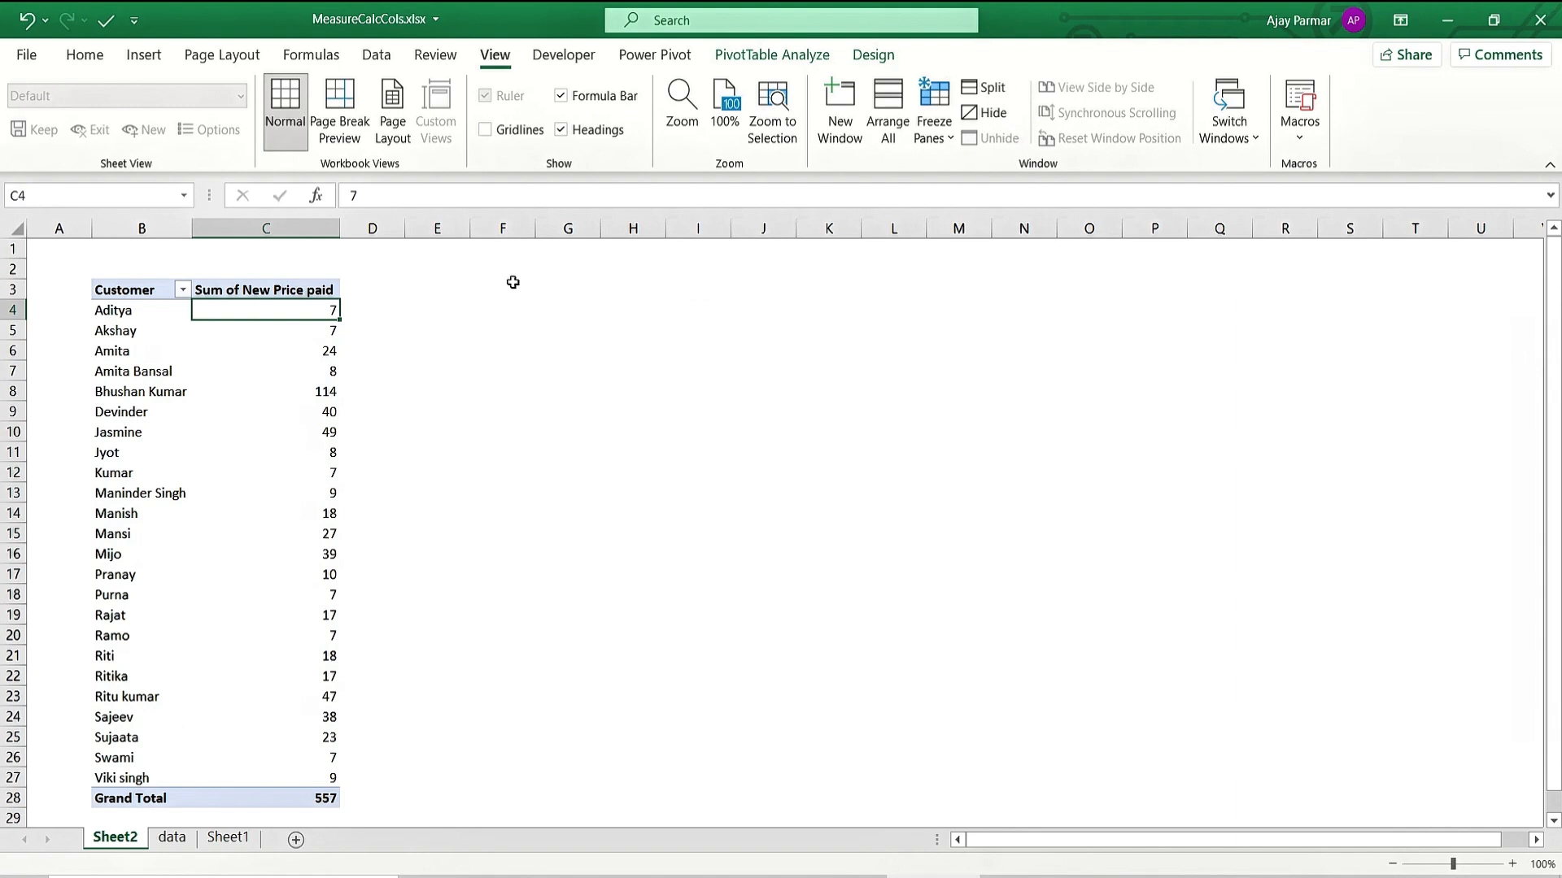
# Enter the note 'using calculated column' in G3.
pyautogui.click(574, 286)
pyautogui.write('using c')
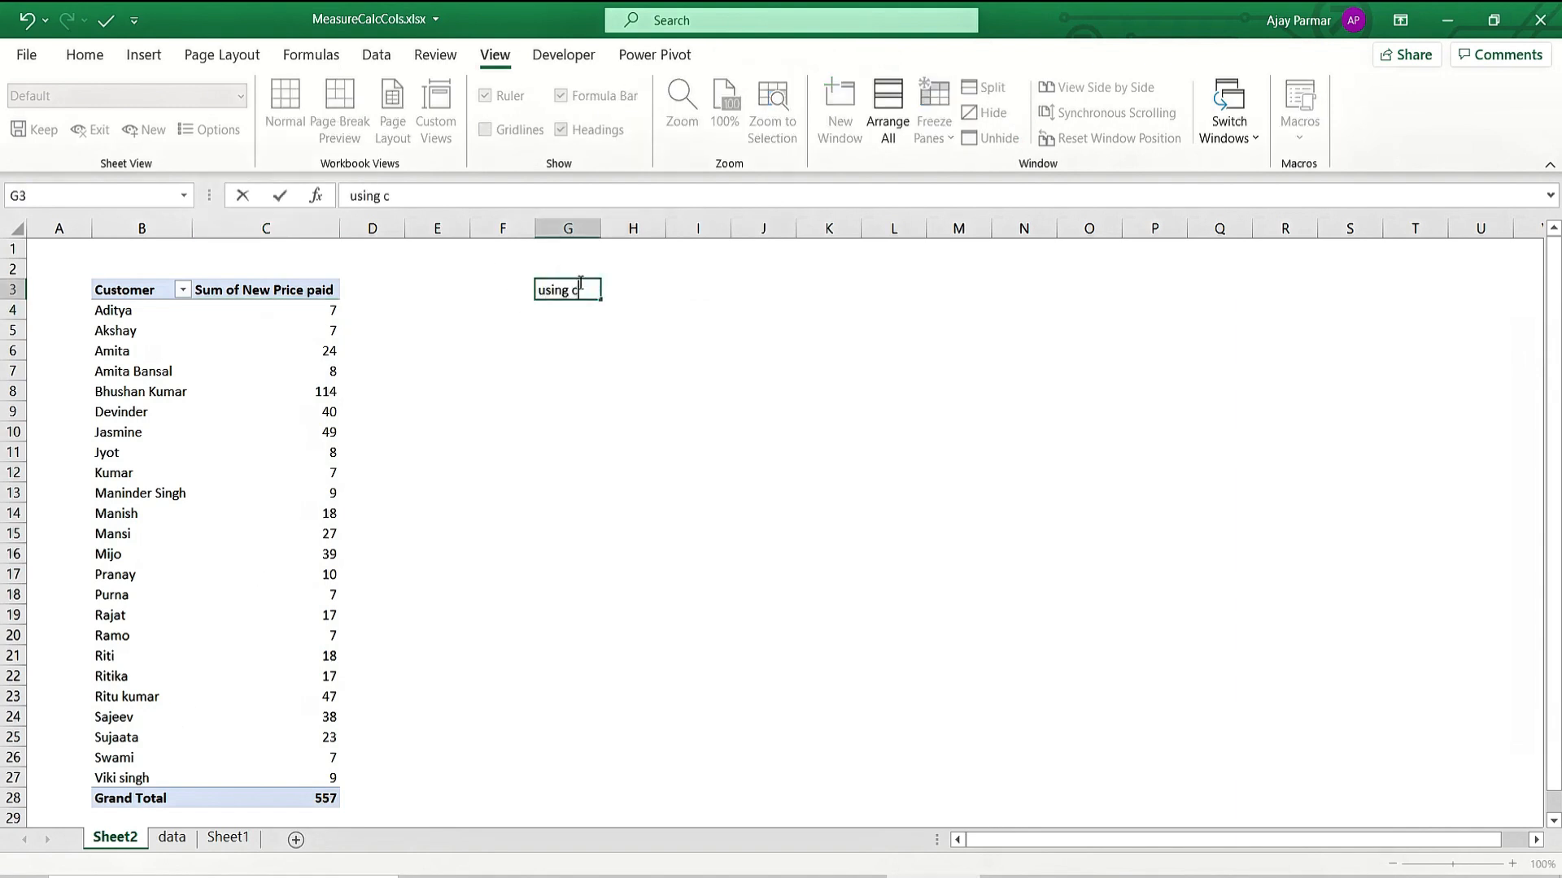
pyautogui.write('alculated column')
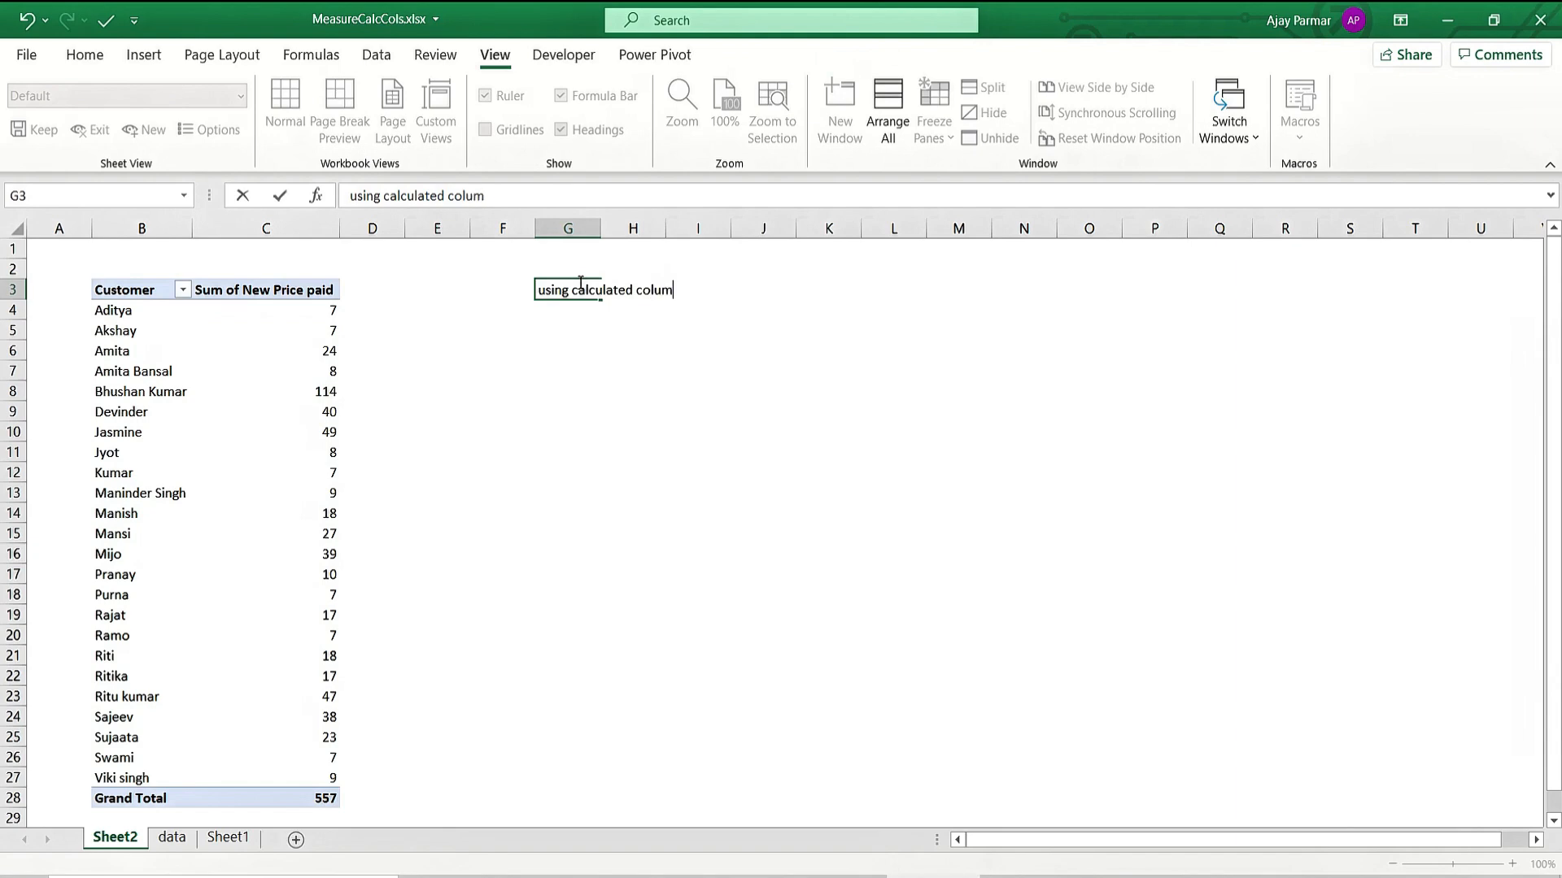
pyautogui.press('Return')
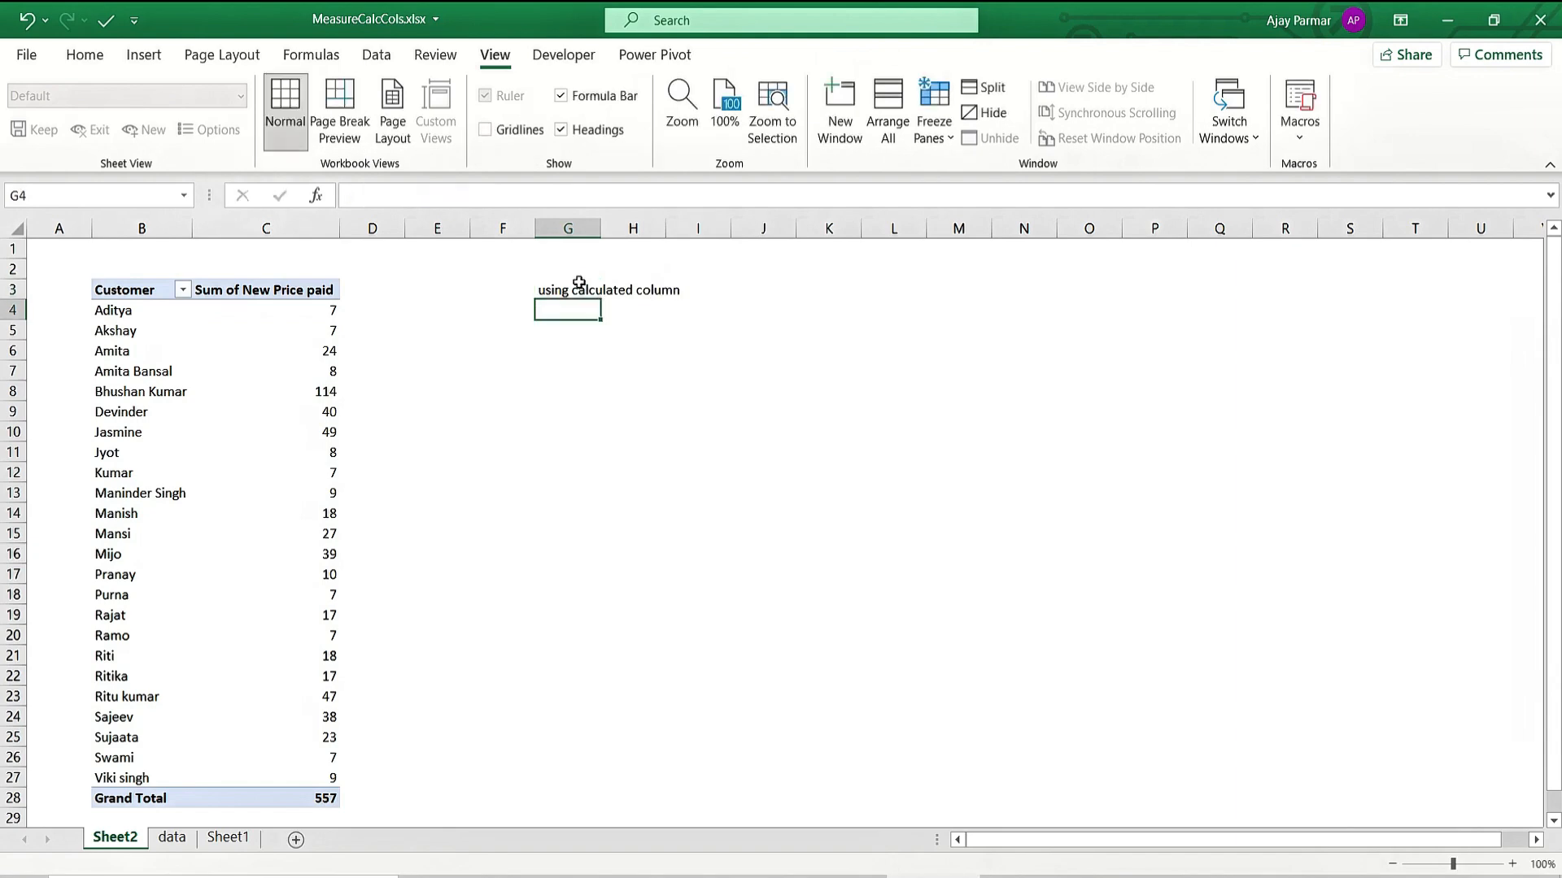
# From the data sheet, open Power Pivot and compare Paid, New Price paid and Category row by row.
pyautogui.click(172, 838)
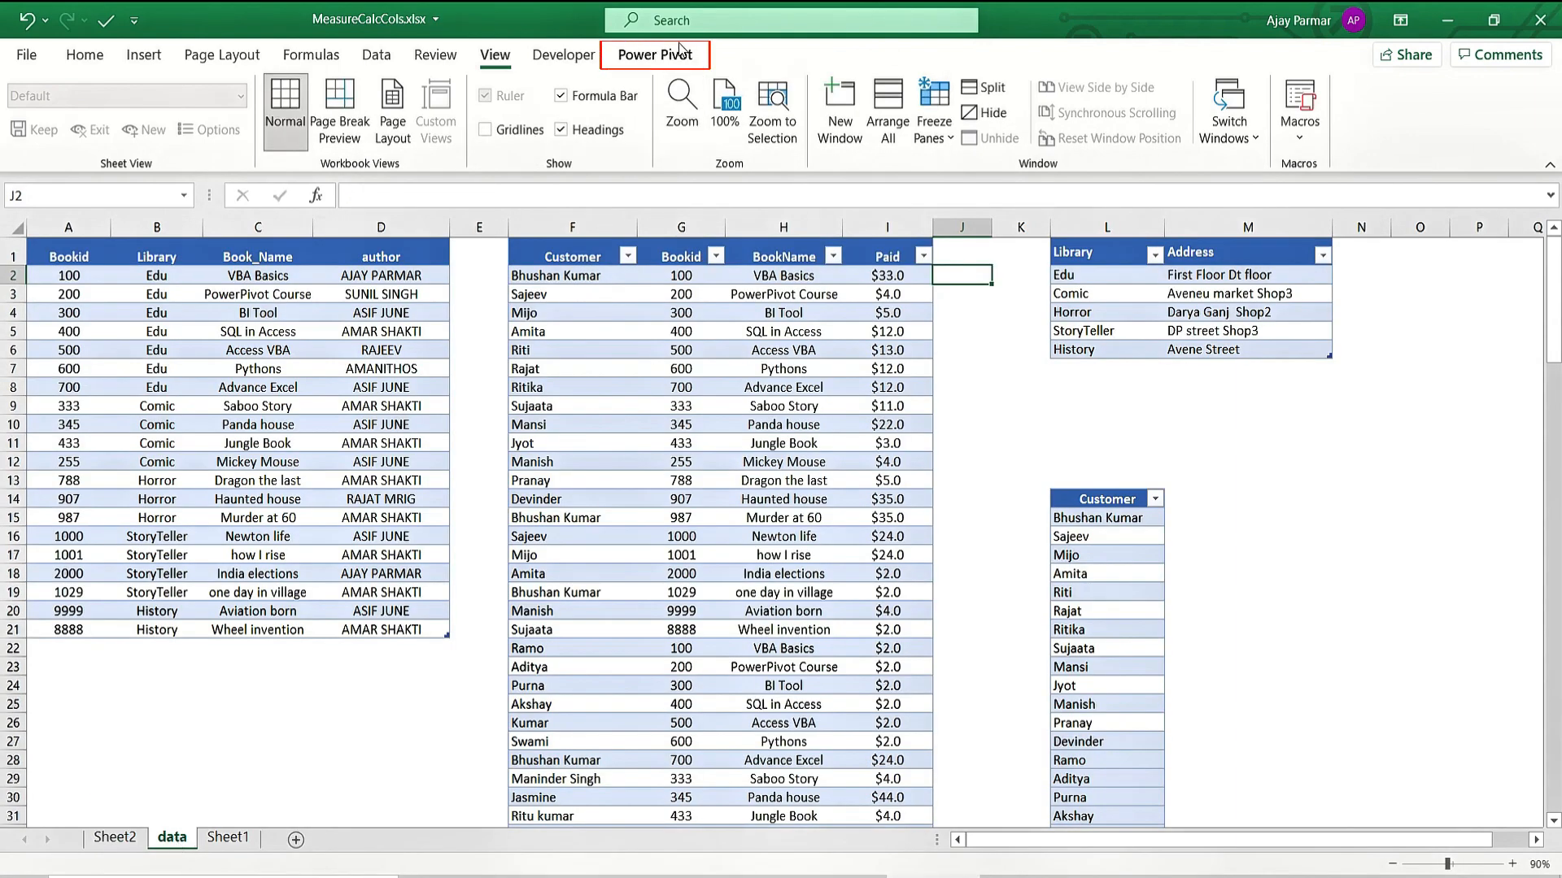
pyautogui.click(653, 53)
pyautogui.click(40, 82)
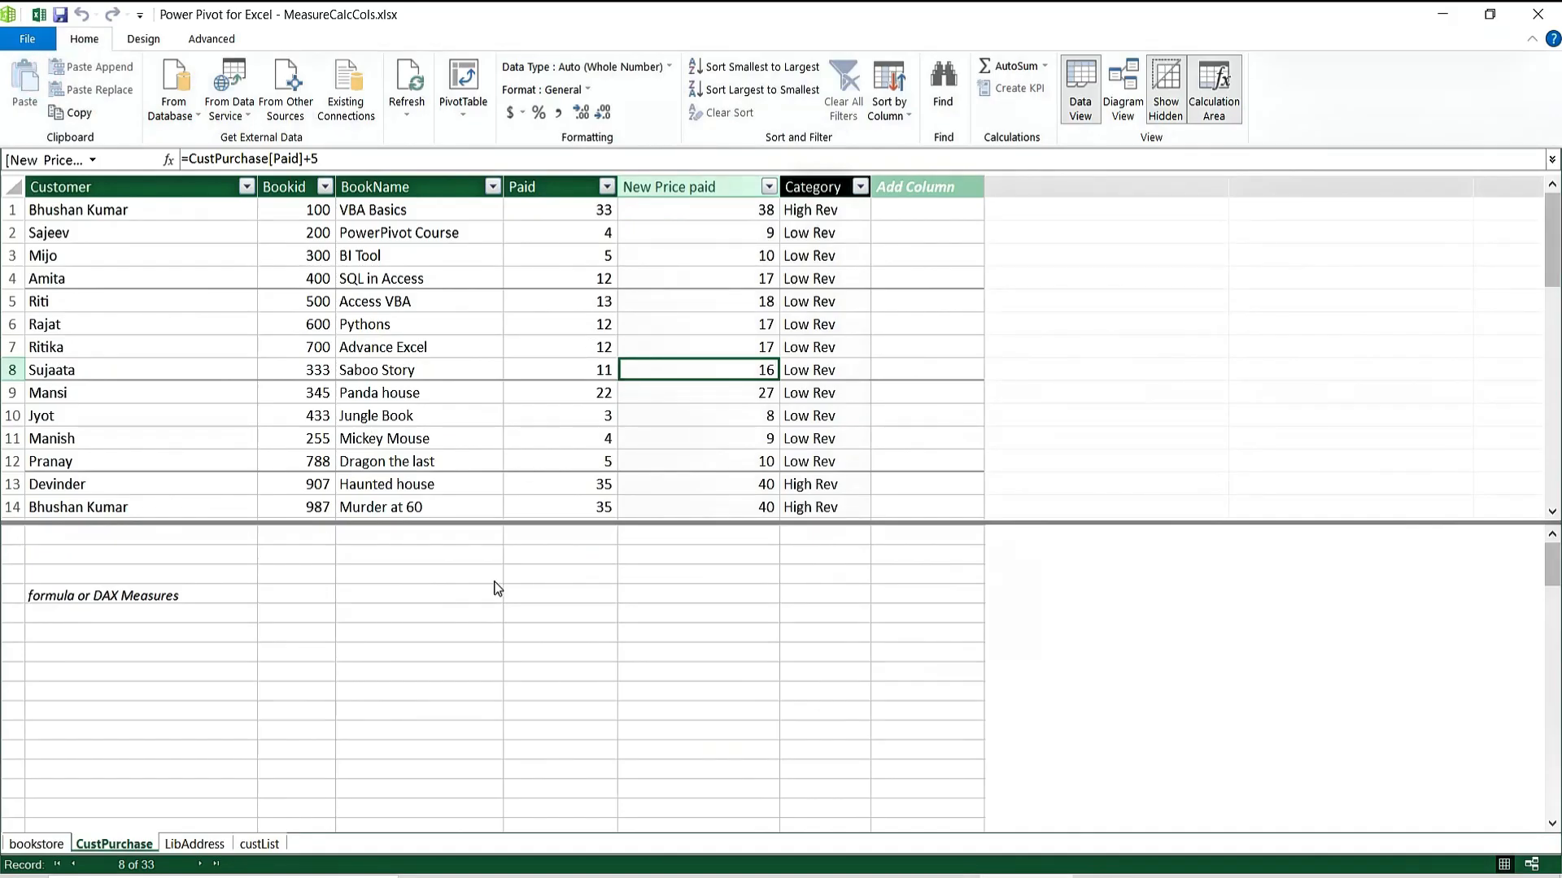
pyautogui.click(463, 615)
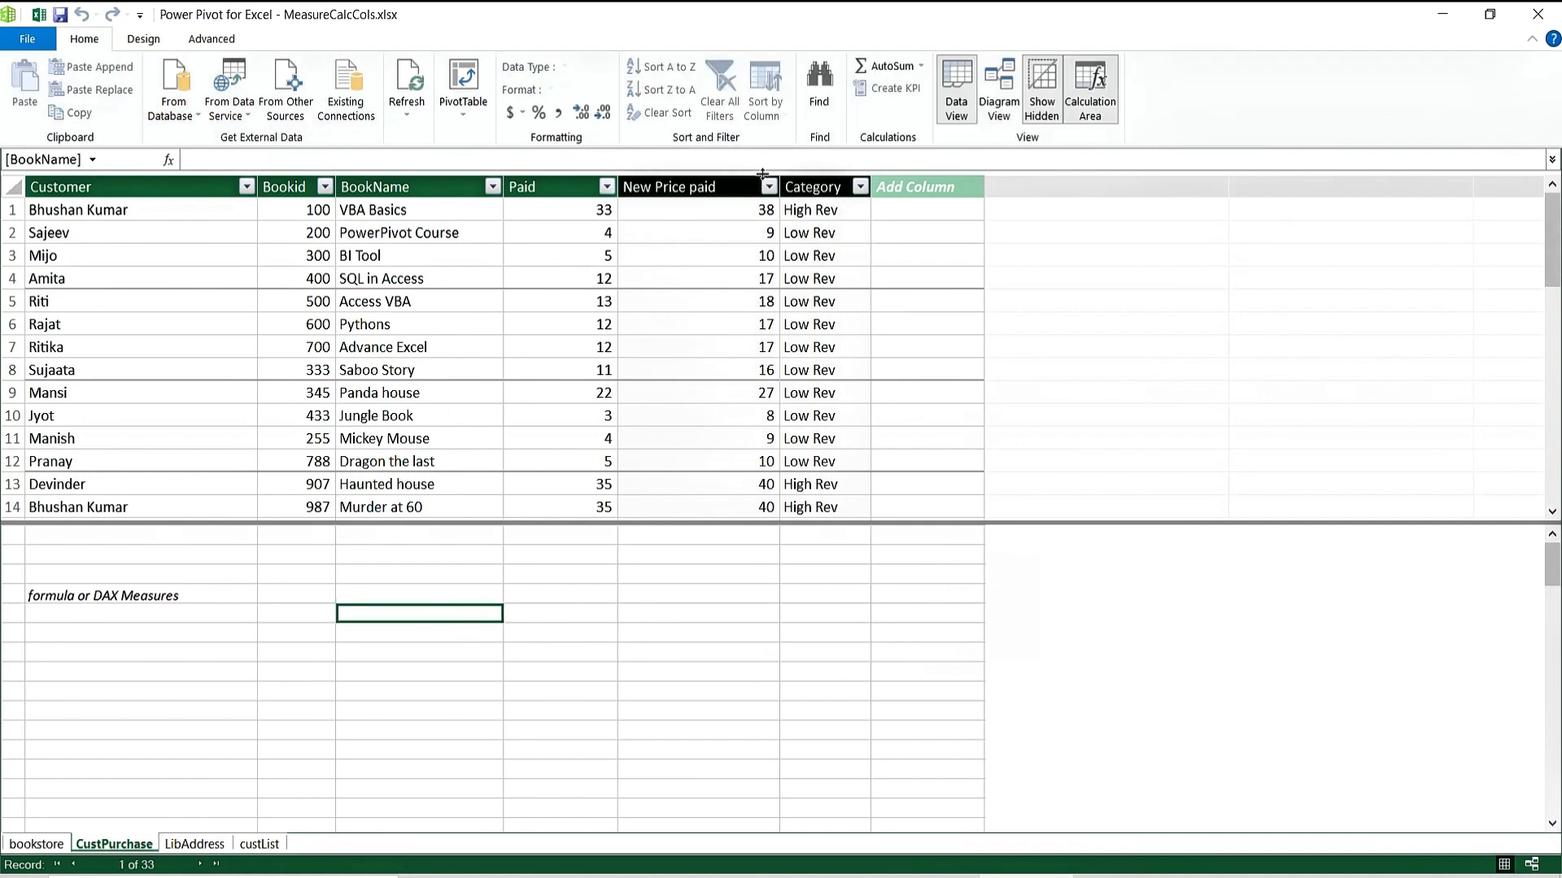
pyautogui.click(703, 212)
pyautogui.press('Left')
pyautogui.press('Right')
pyautogui.press('Right')
pyautogui.press('Down')
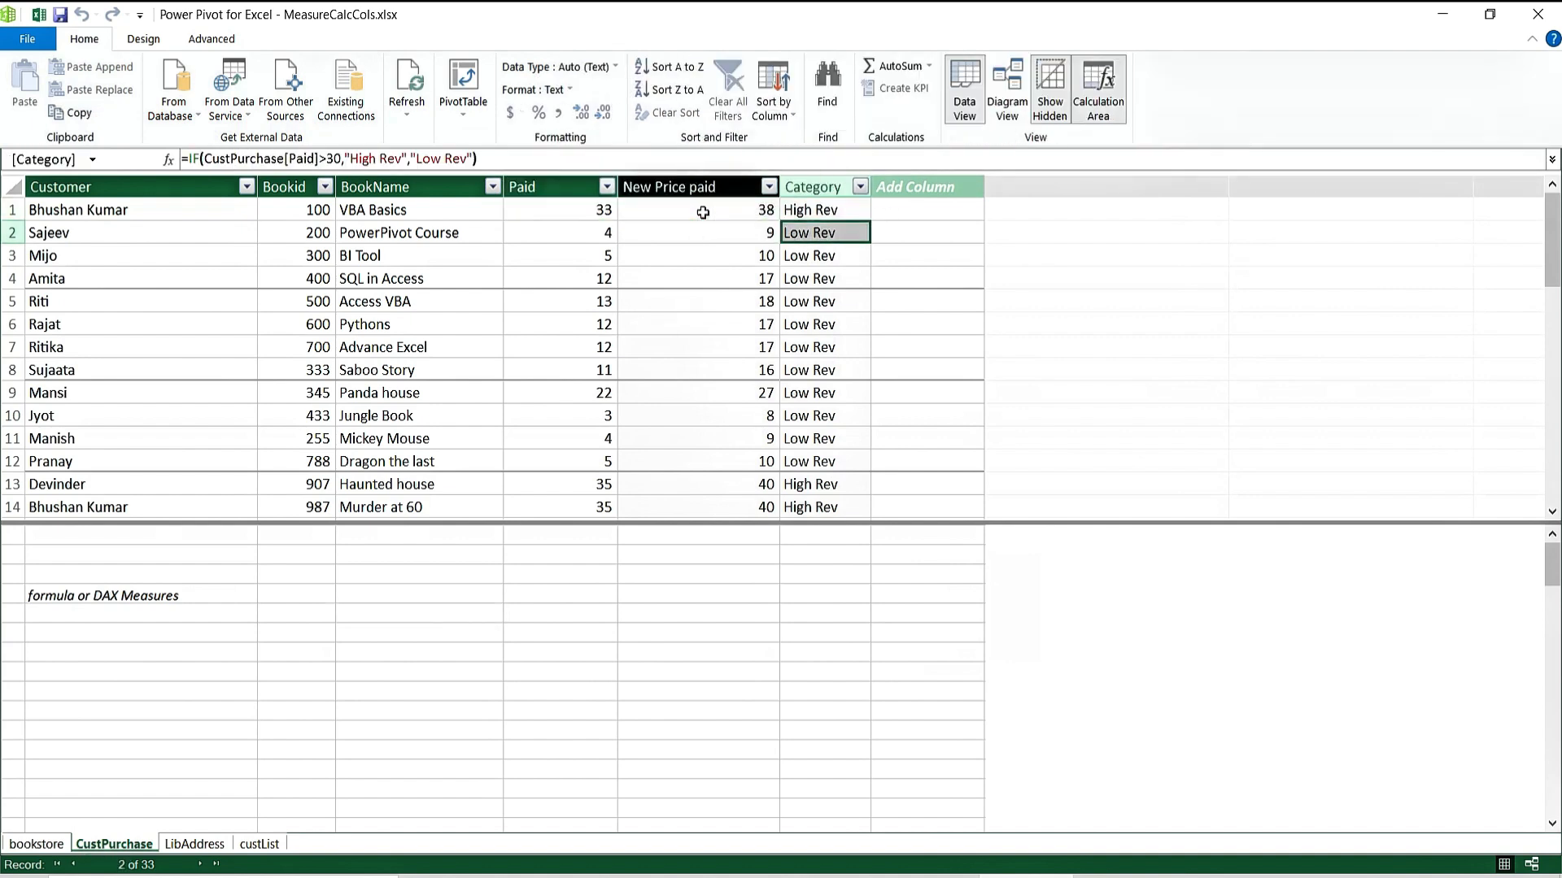
pyautogui.press('Left')
pyautogui.press('Left')
pyautogui.press('Right')
pyautogui.press('Down')
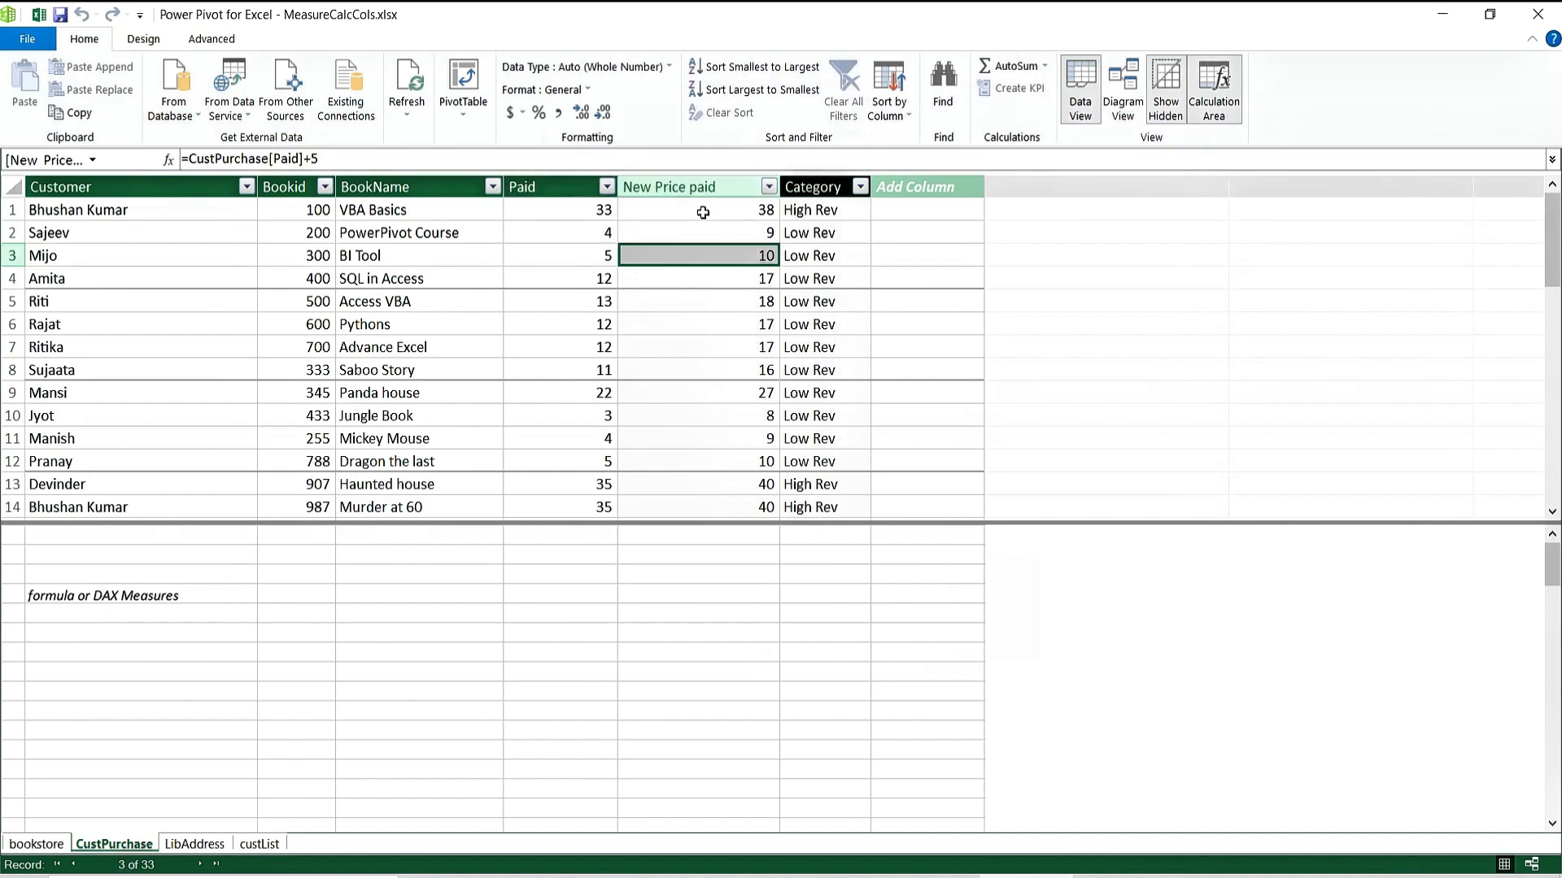
pyautogui.press('Left')
pyautogui.press('Left')
pyautogui.press('Right')
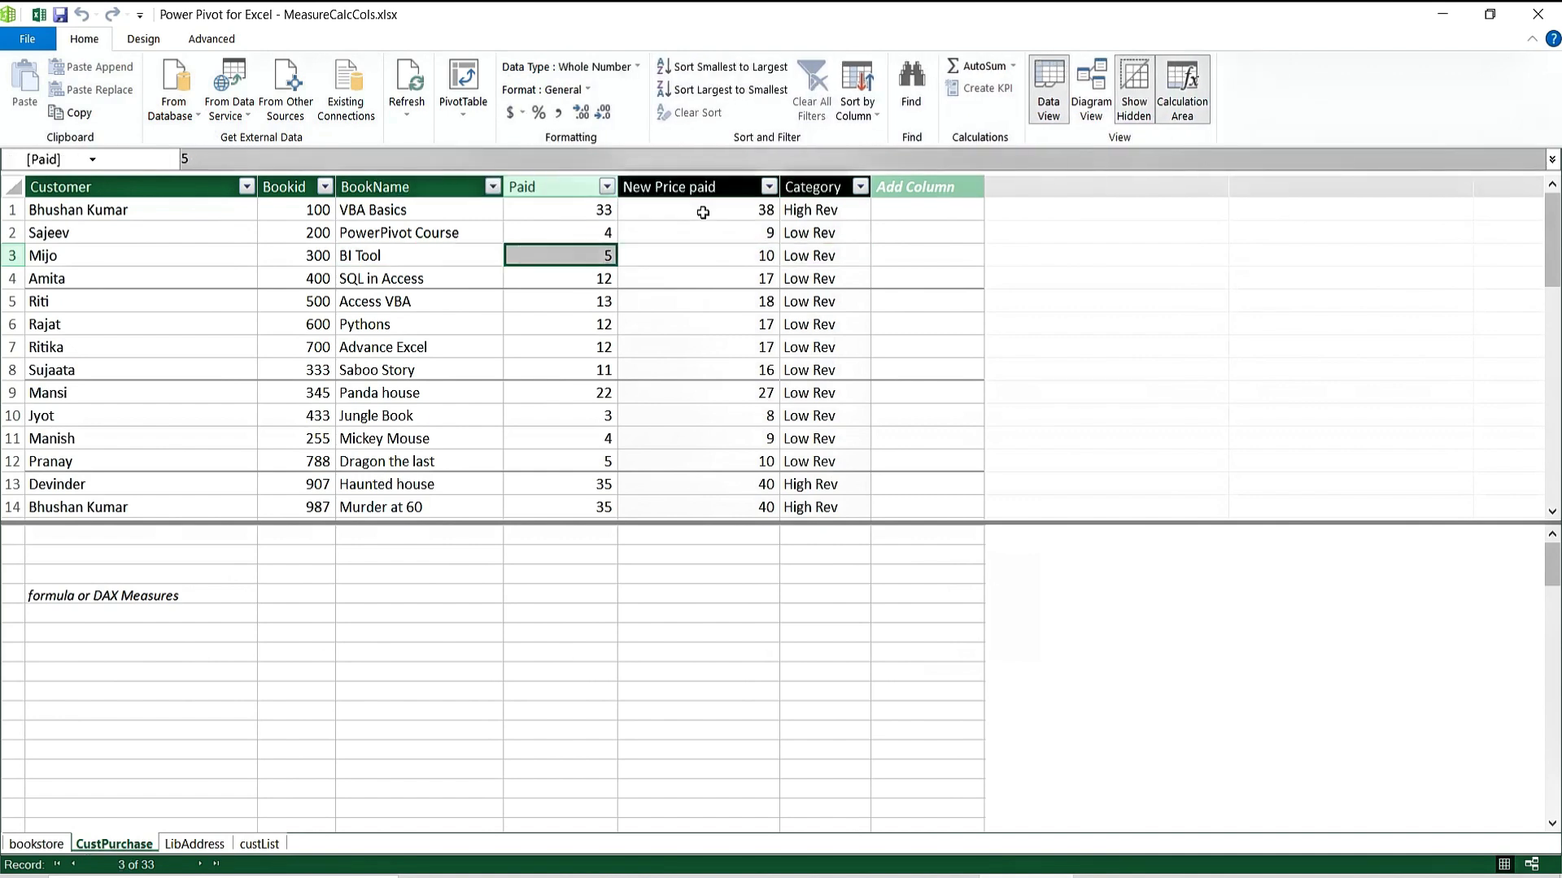
pyautogui.press('Right')
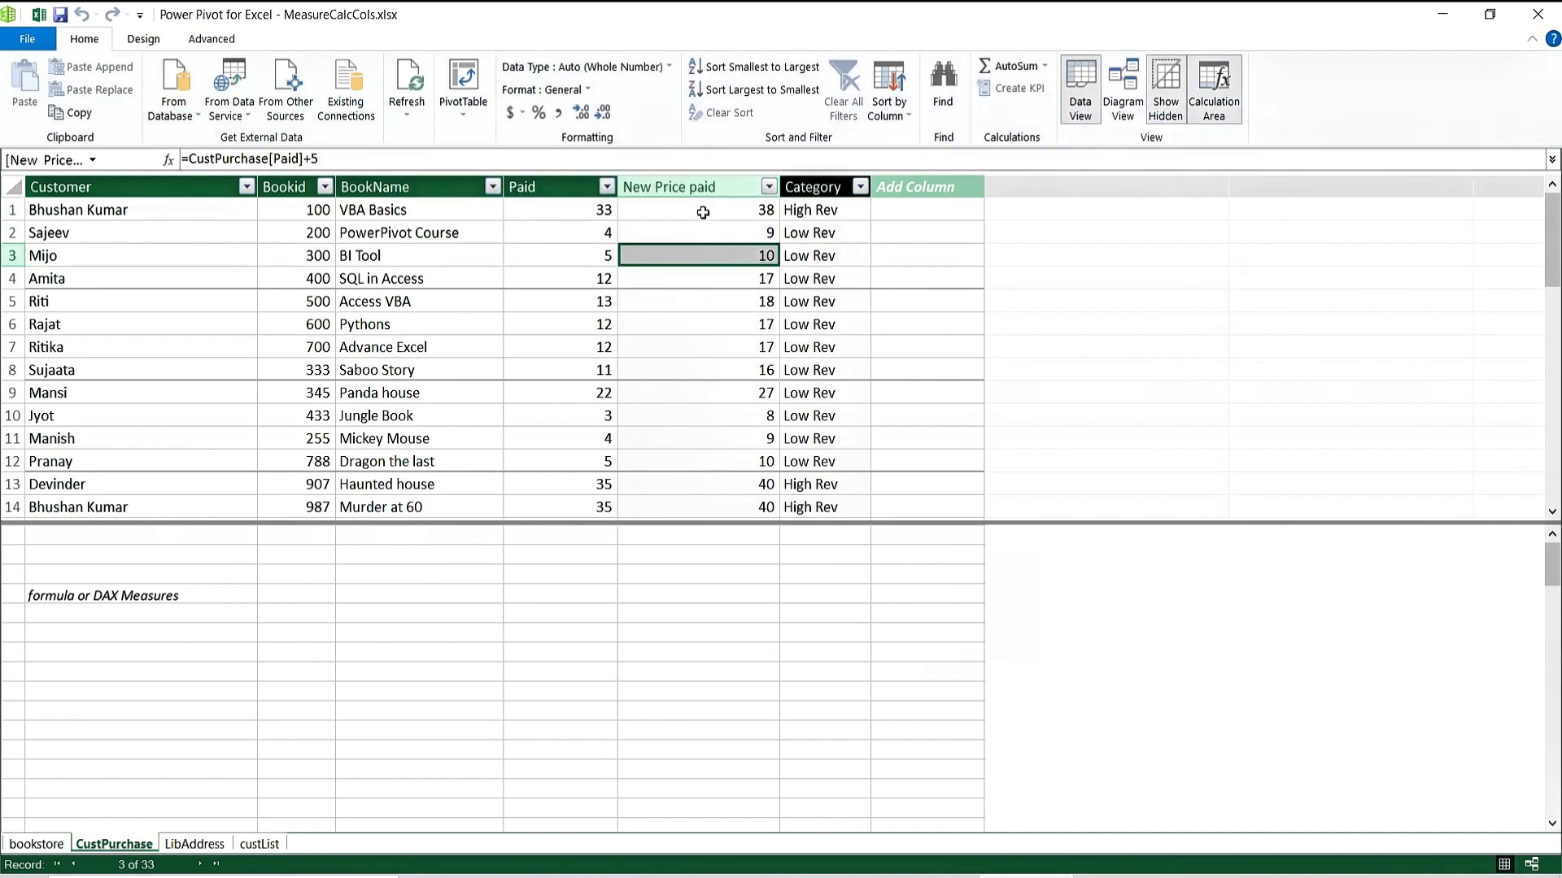
pyautogui.press('Down')
pyautogui.press('Down')
pyautogui.press('Left')
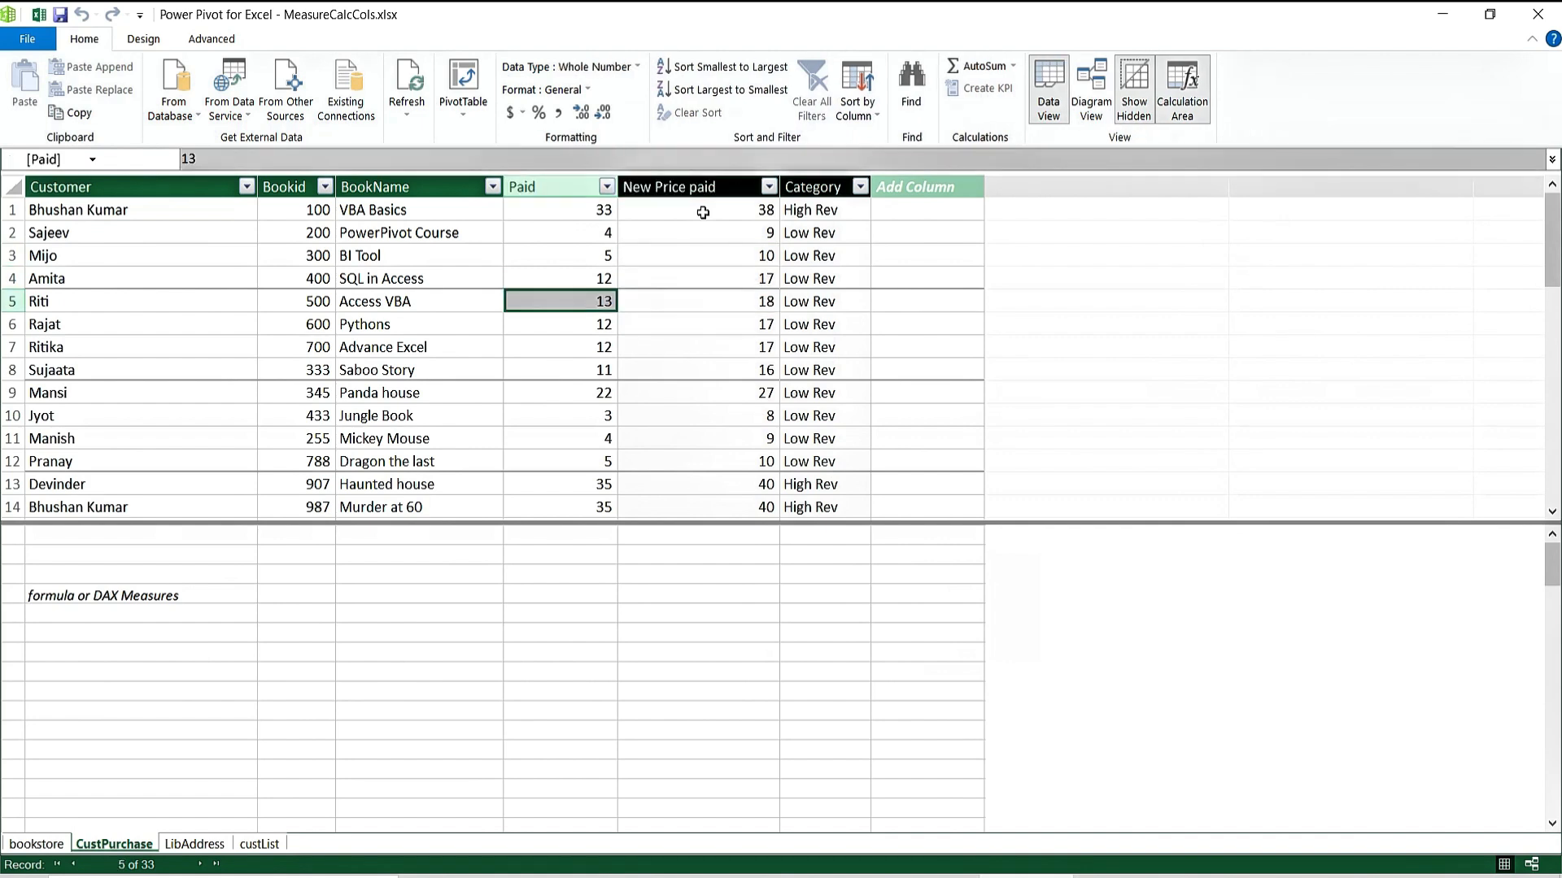
pyautogui.press('Right')
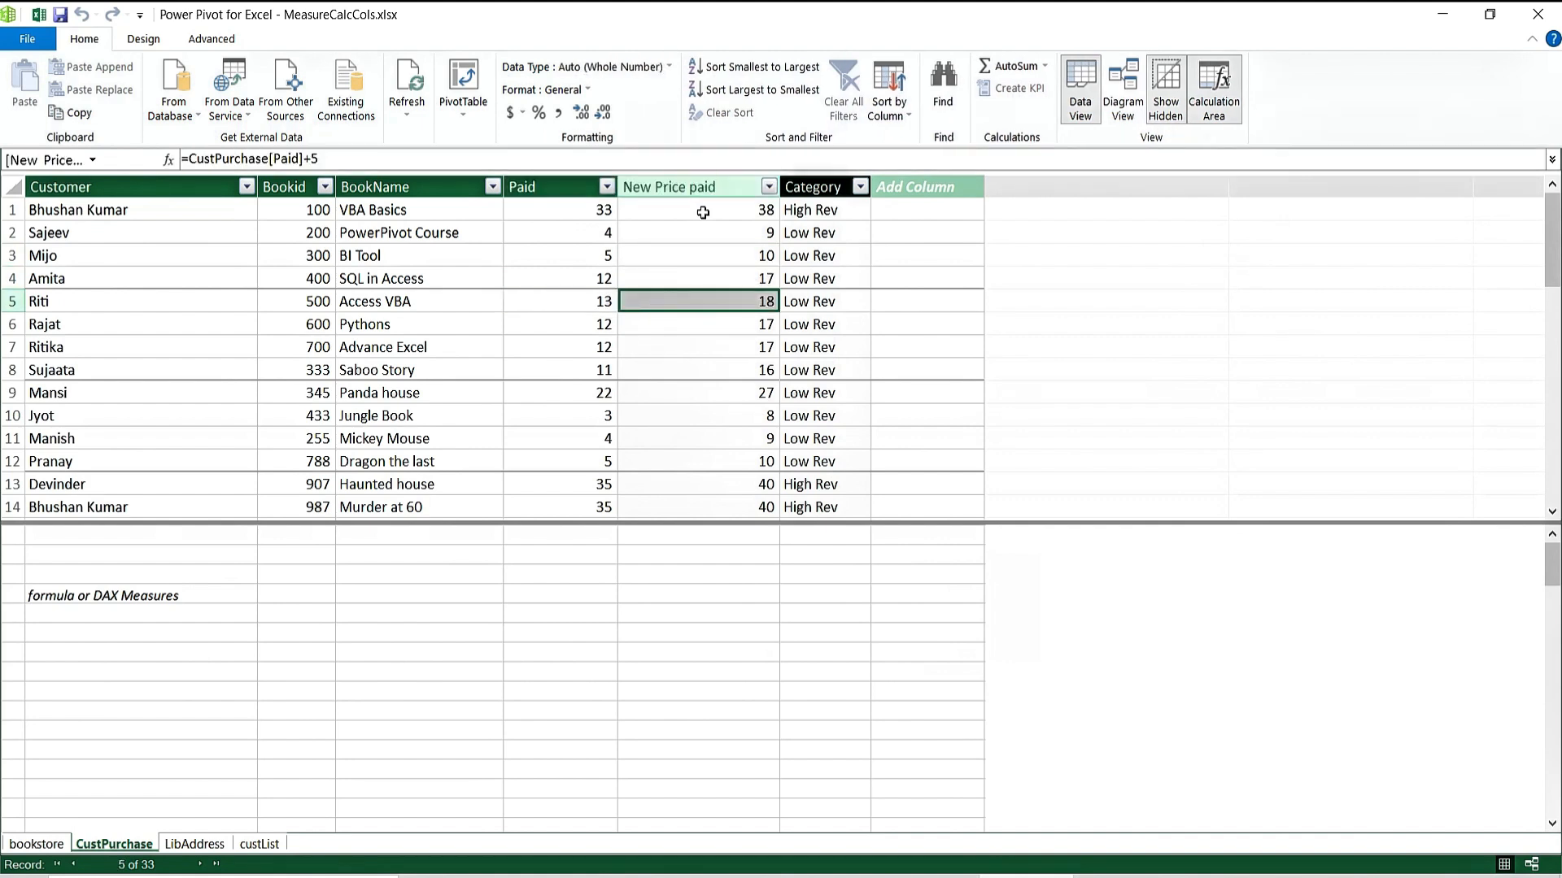
pyautogui.press('Down')
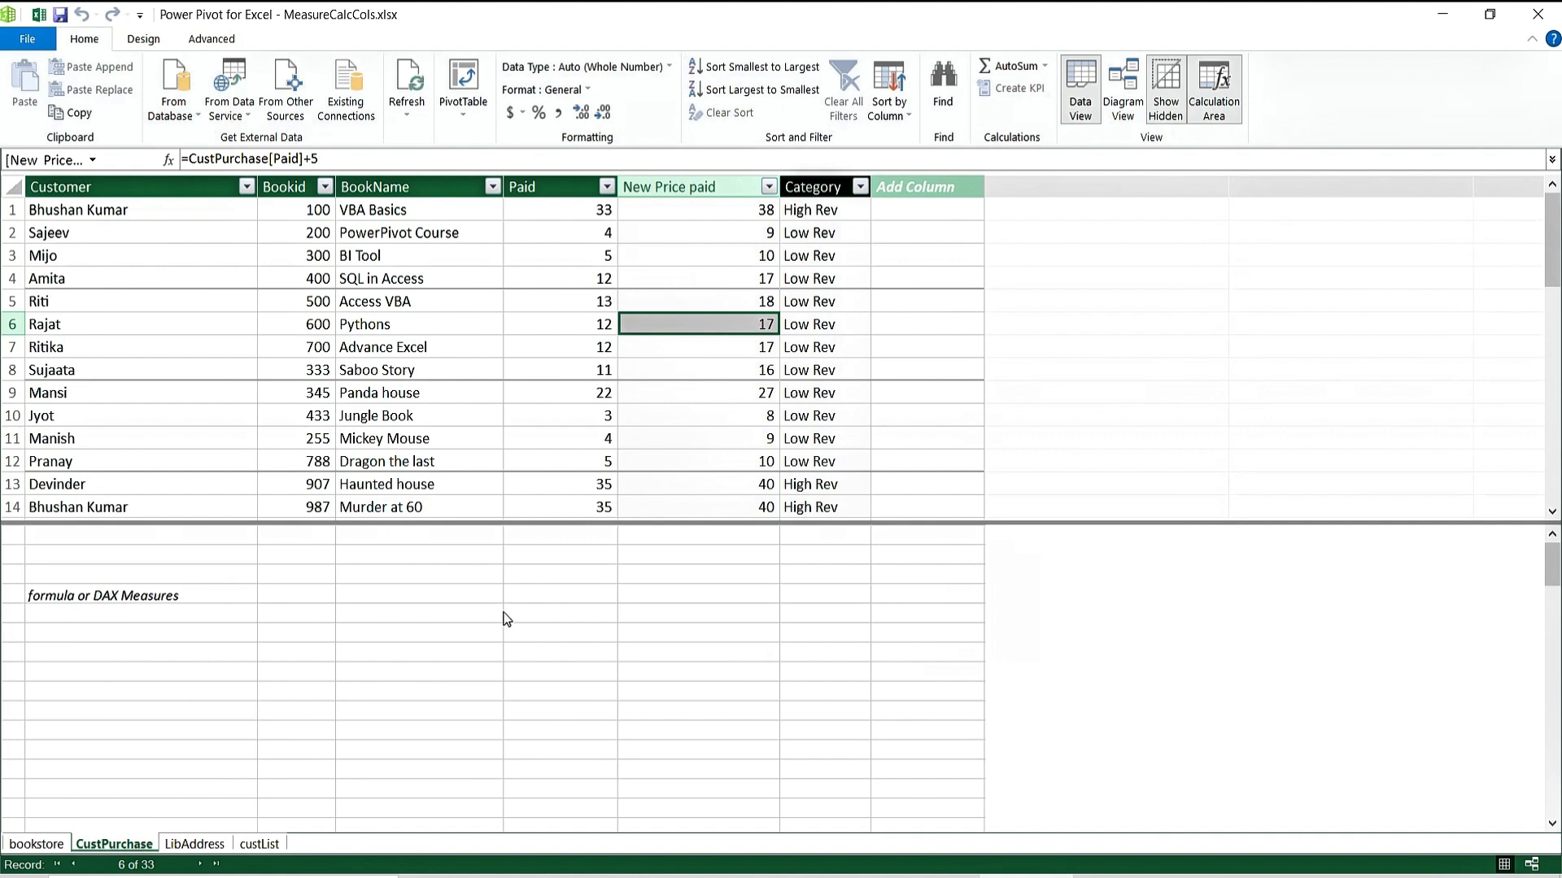
pyautogui.click(419, 613)
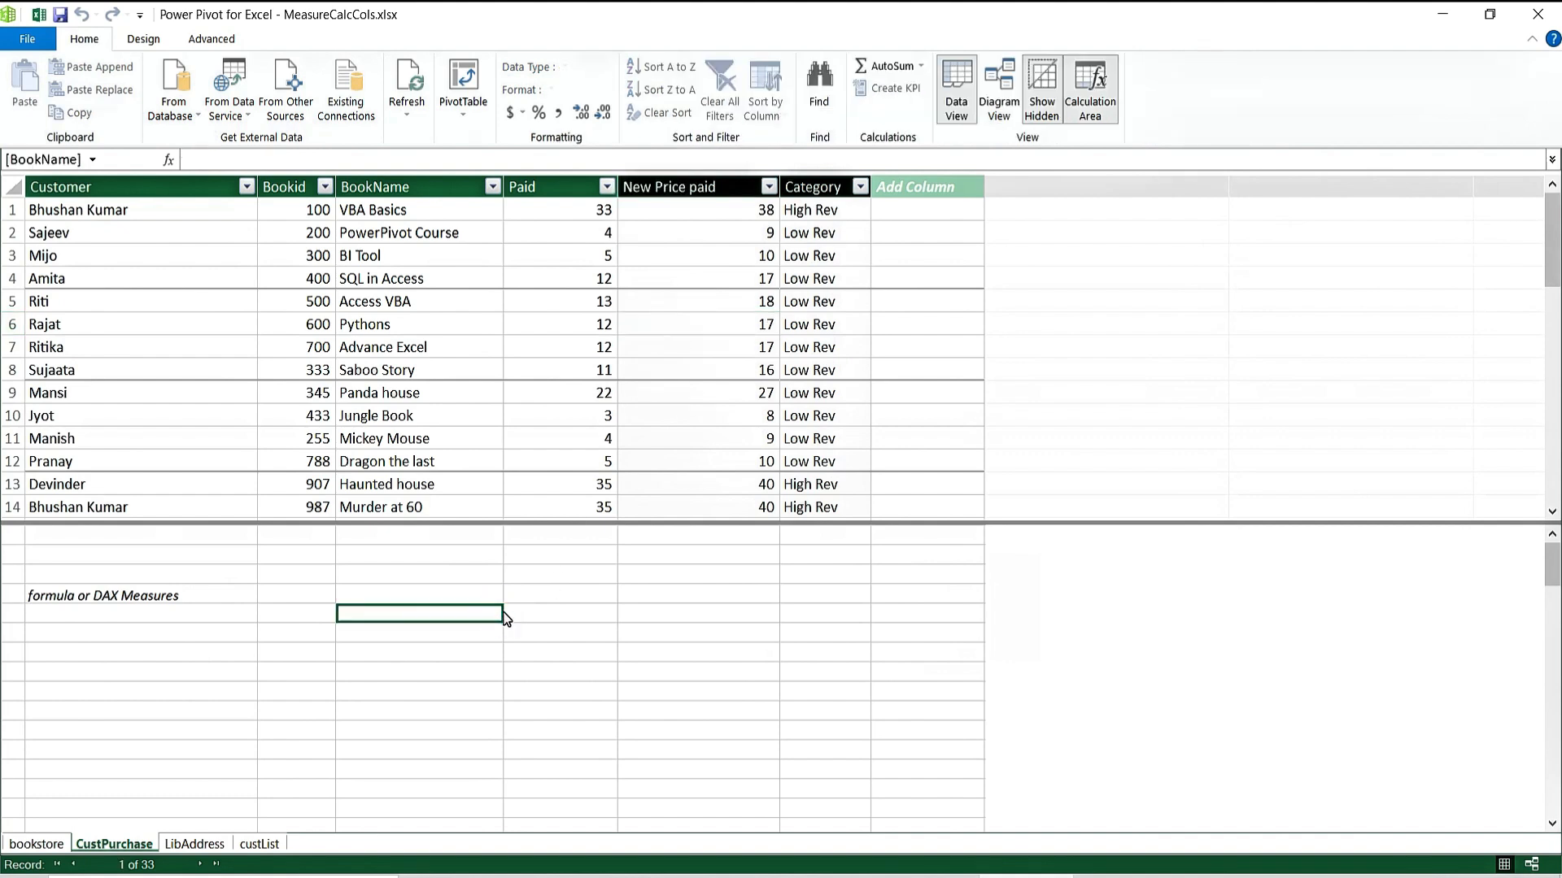
# Enter D in the calculation area and point out the empty Add Column cells.
pyautogui.write('D')
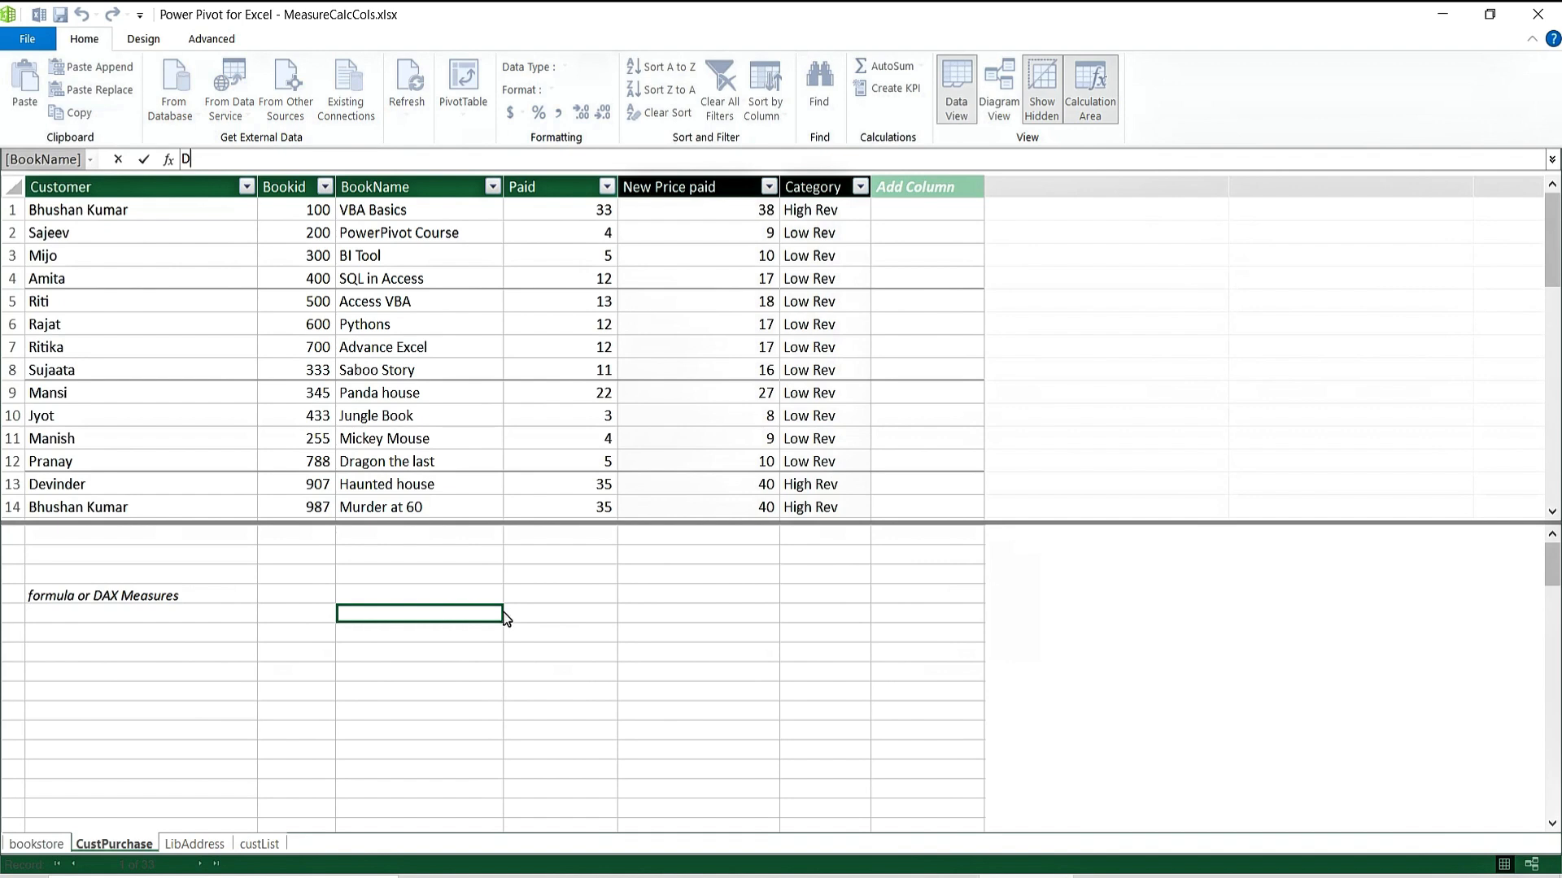
pyautogui.click(437, 648)
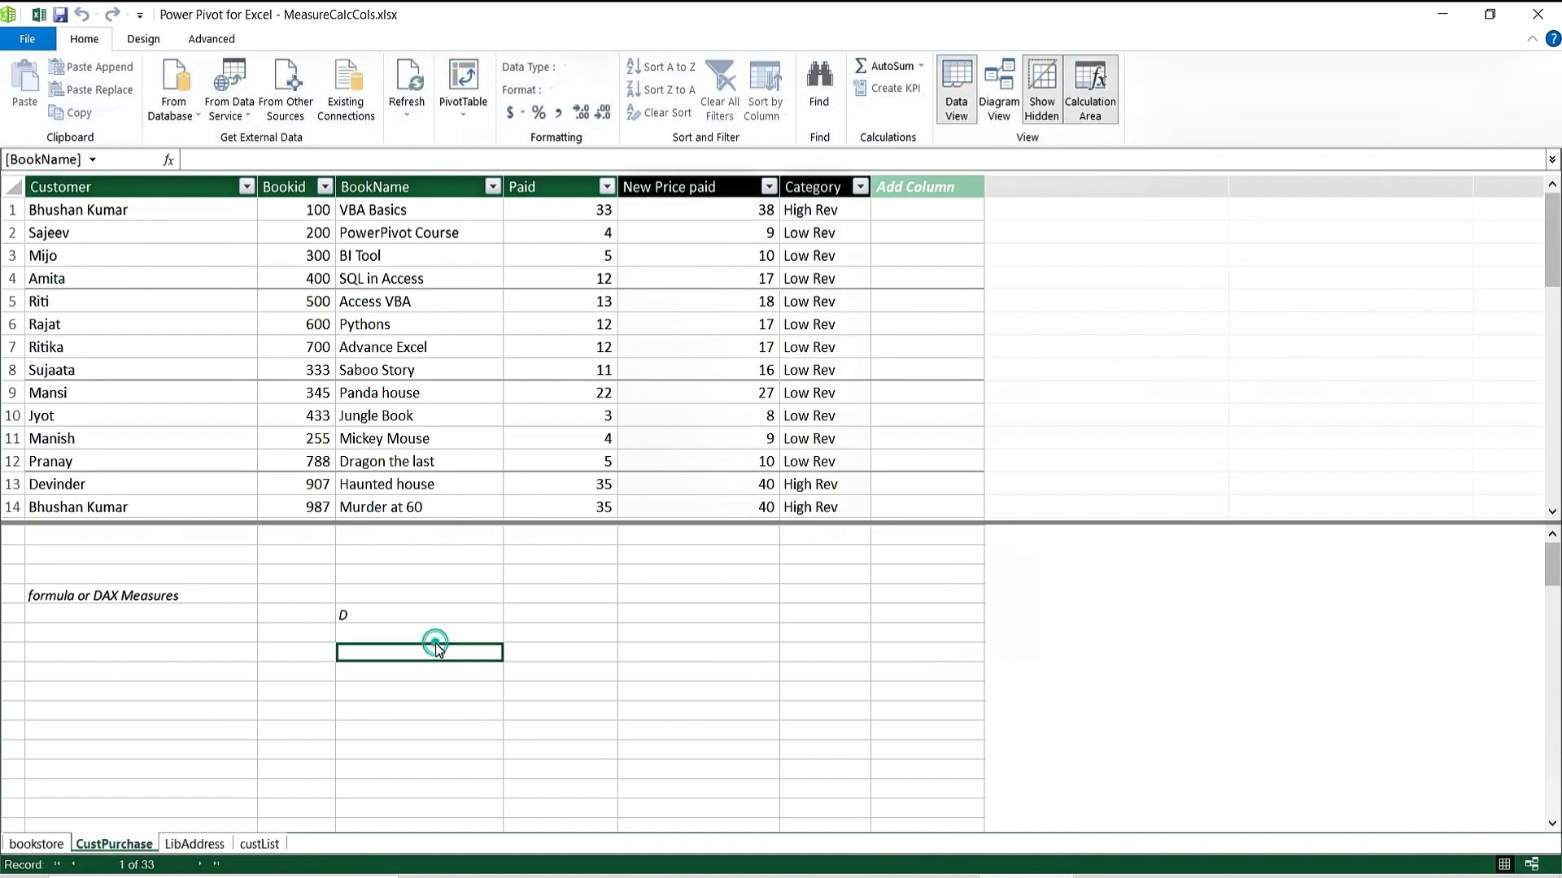
pyautogui.click(588, 615)
pyautogui.click(917, 248)
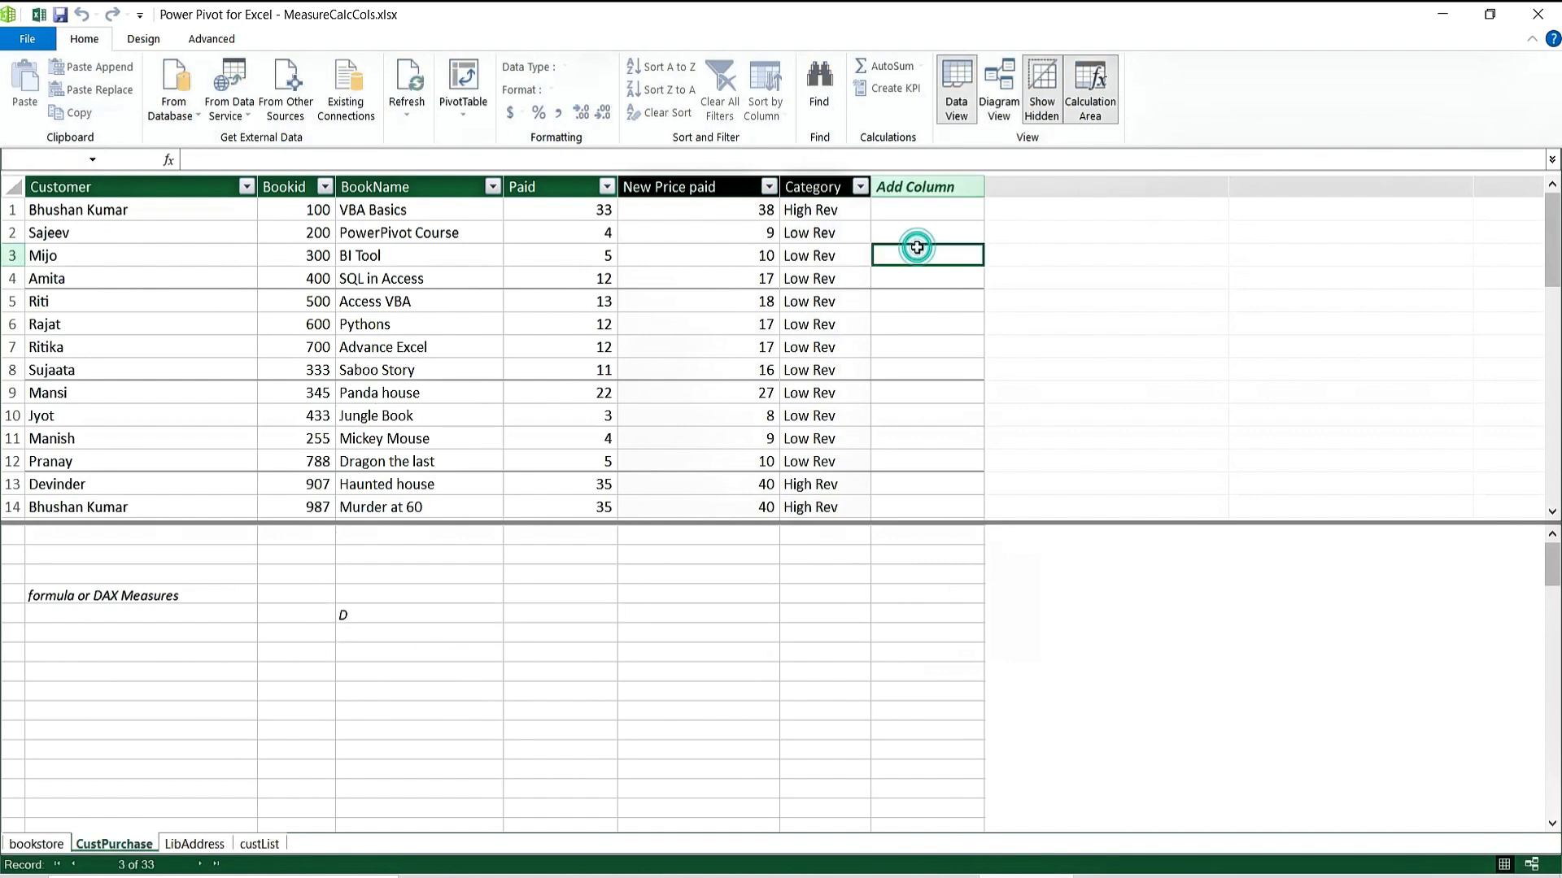
pyautogui.click(917, 348)
pyautogui.click(916, 460)
pyautogui.click(925, 256)
pyautogui.click(920, 348)
pyautogui.click(505, 651)
pyautogui.click(369, 610)
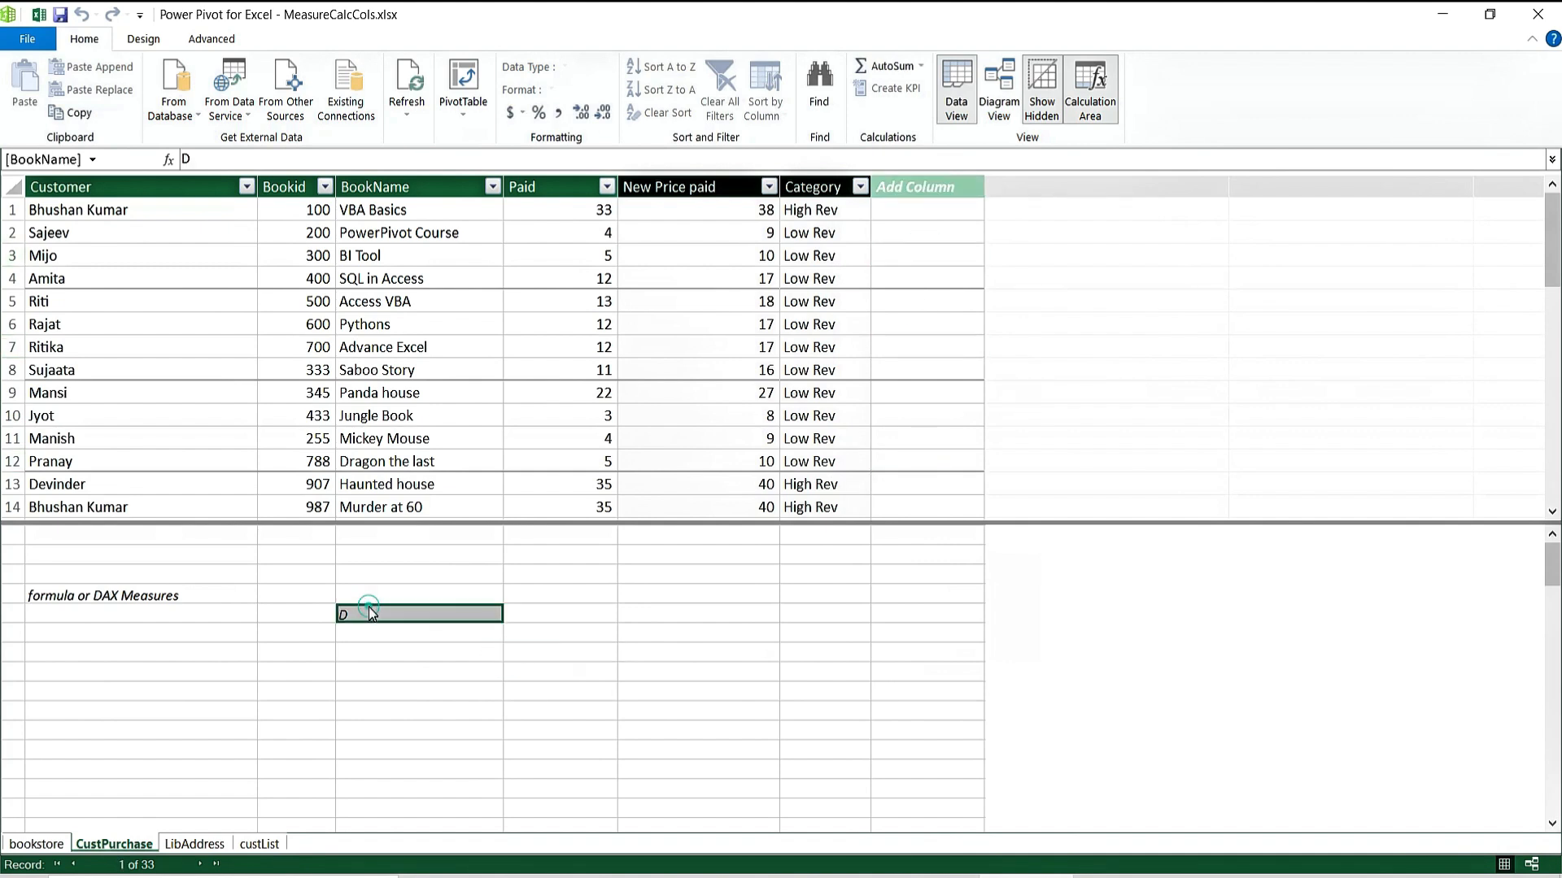
# Type the note ENTIRE COLUMN in the calculation cell under Customer.
pyautogui.click(137, 620)
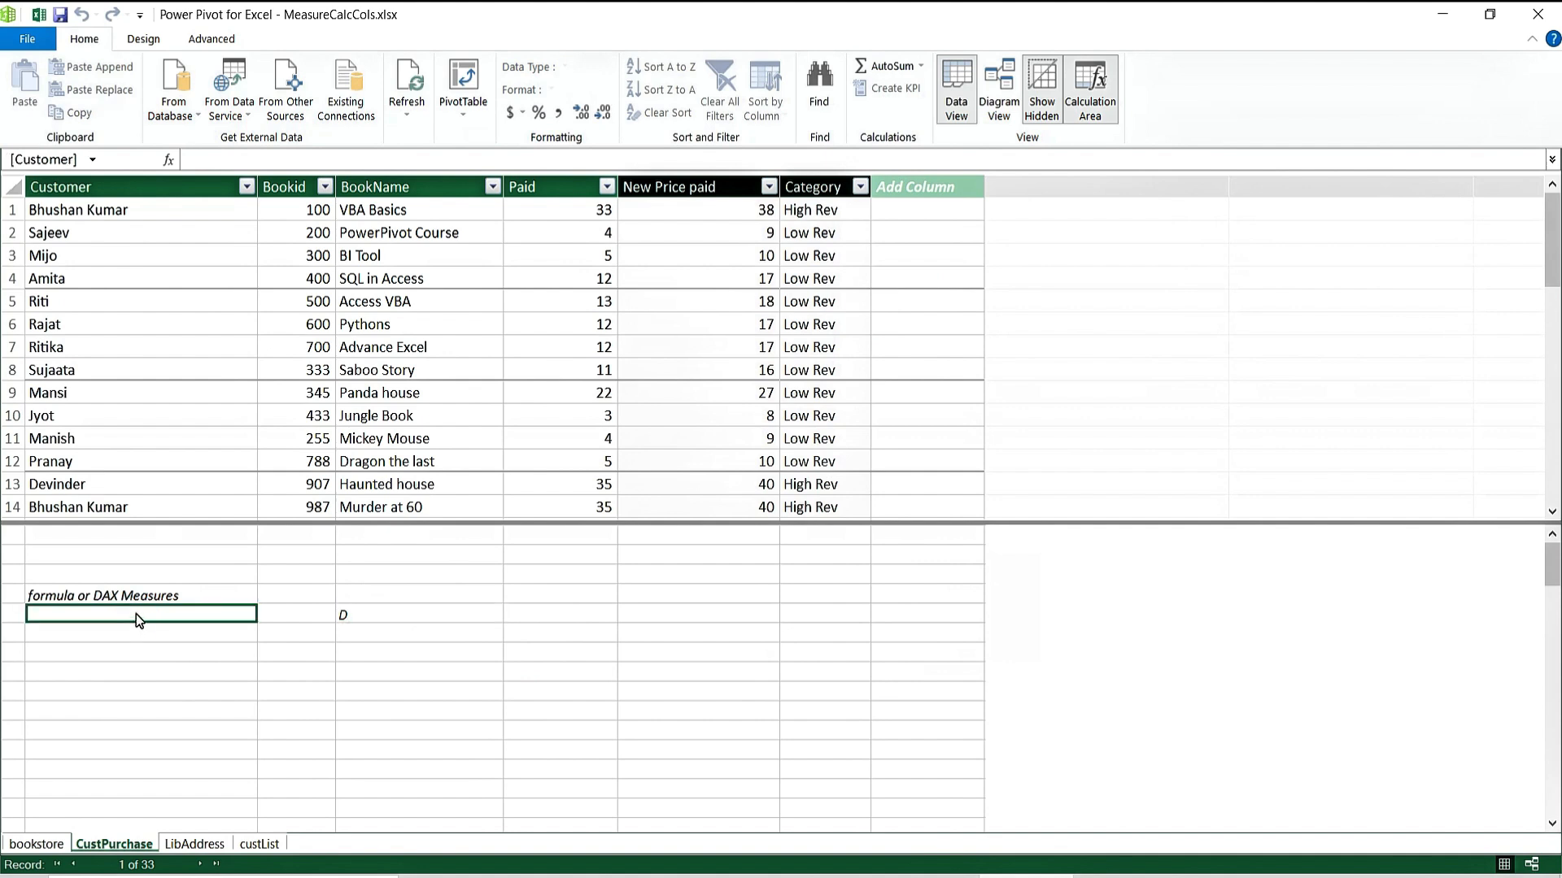
pyautogui.write('ENTIRE')
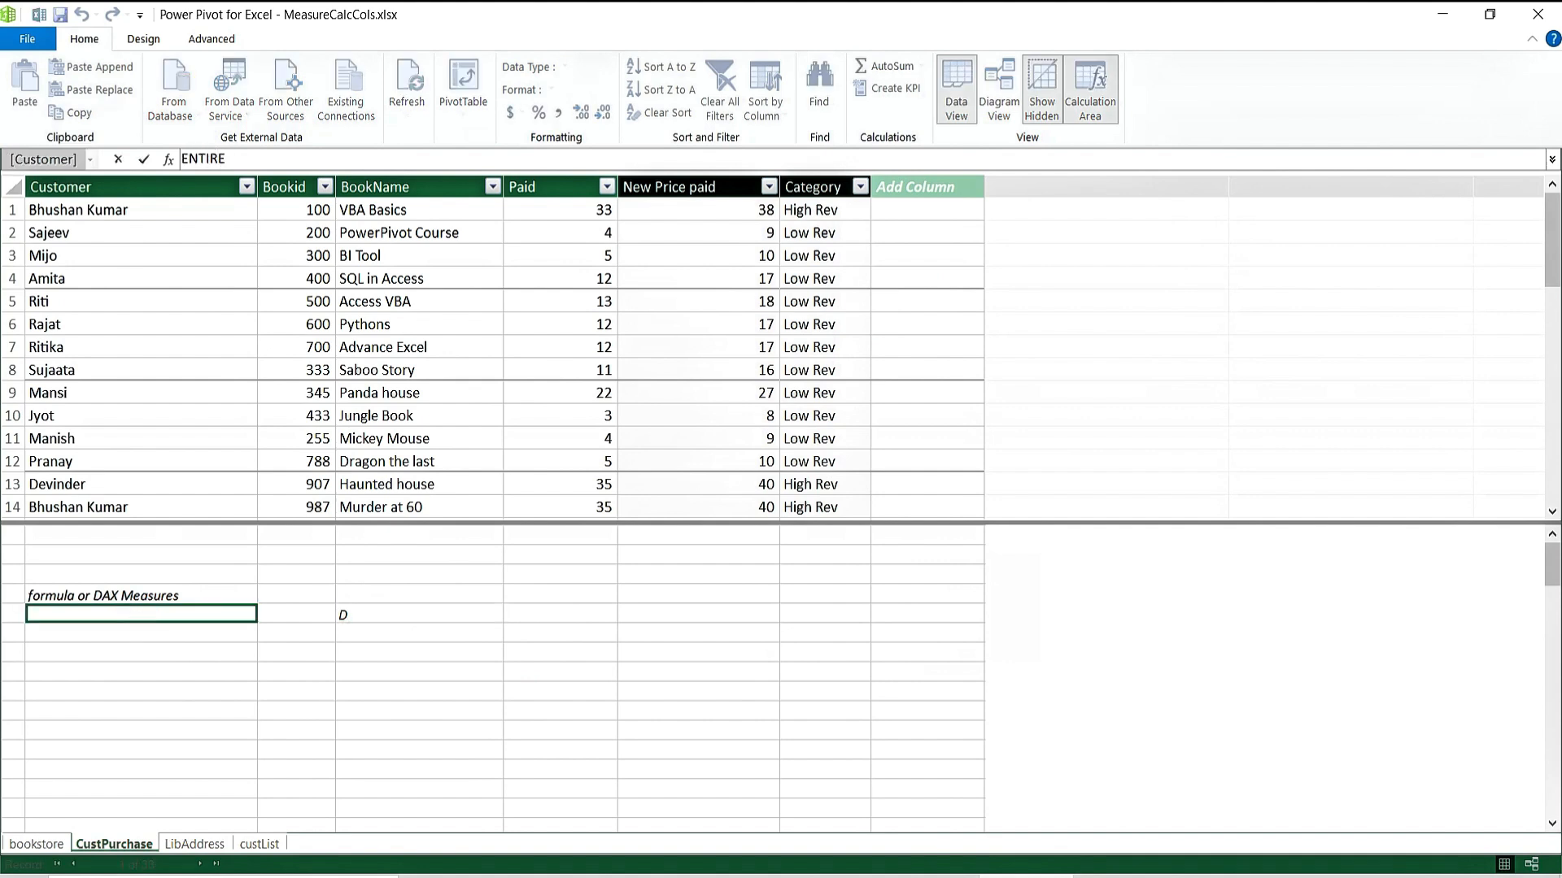
pyautogui.write(' COLUMN')
pyautogui.press('Return')
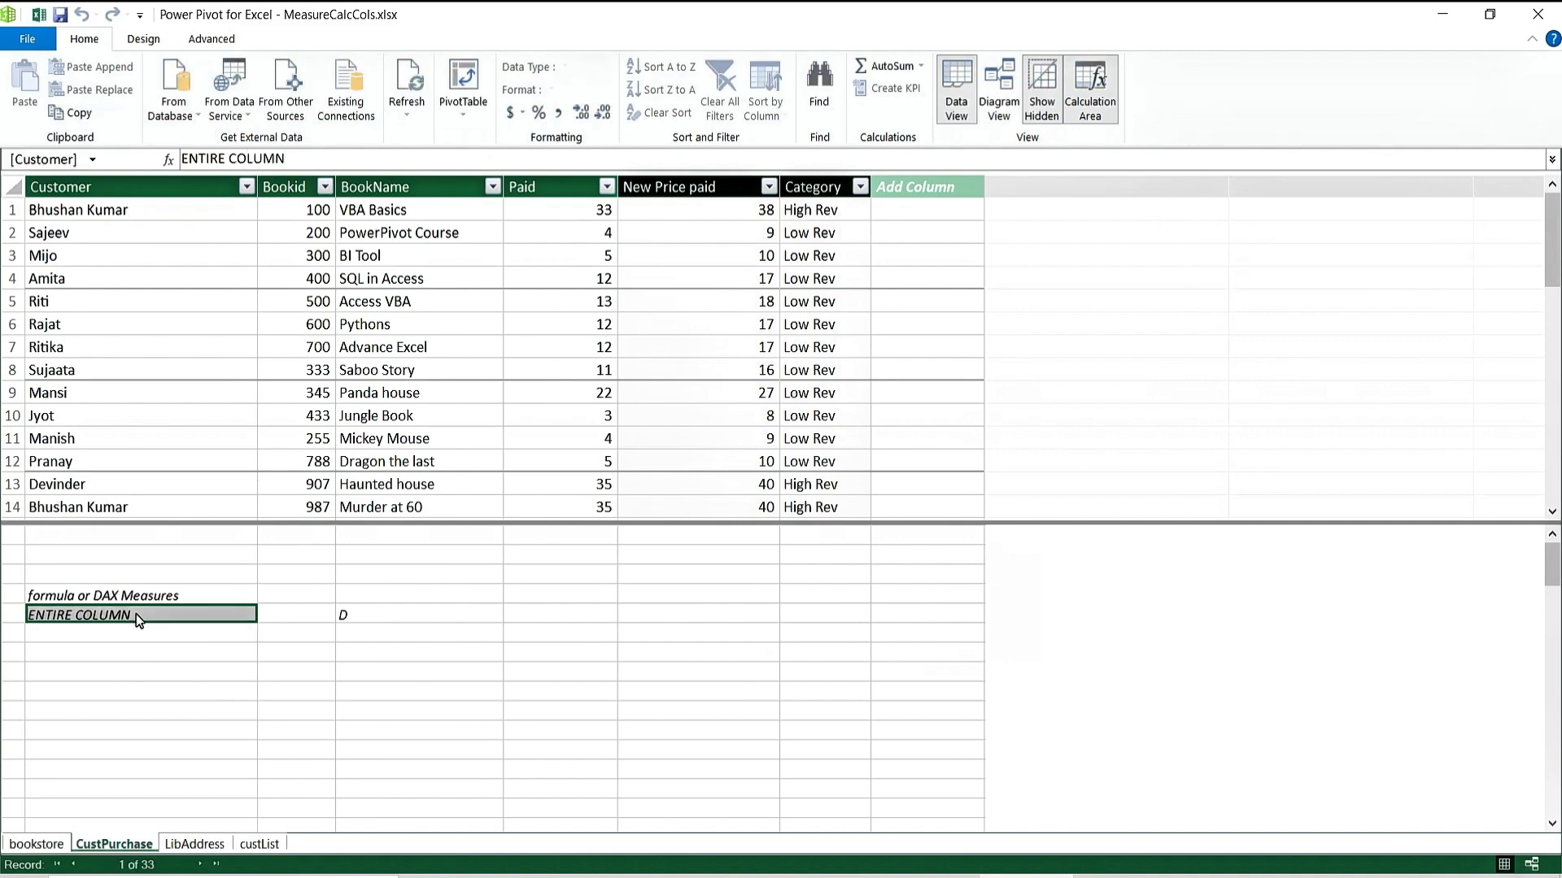
# Add the note TOTAL PAID AMOUNT; two rows below ENTIRE COLUMN.
pyautogui.click(160, 637)
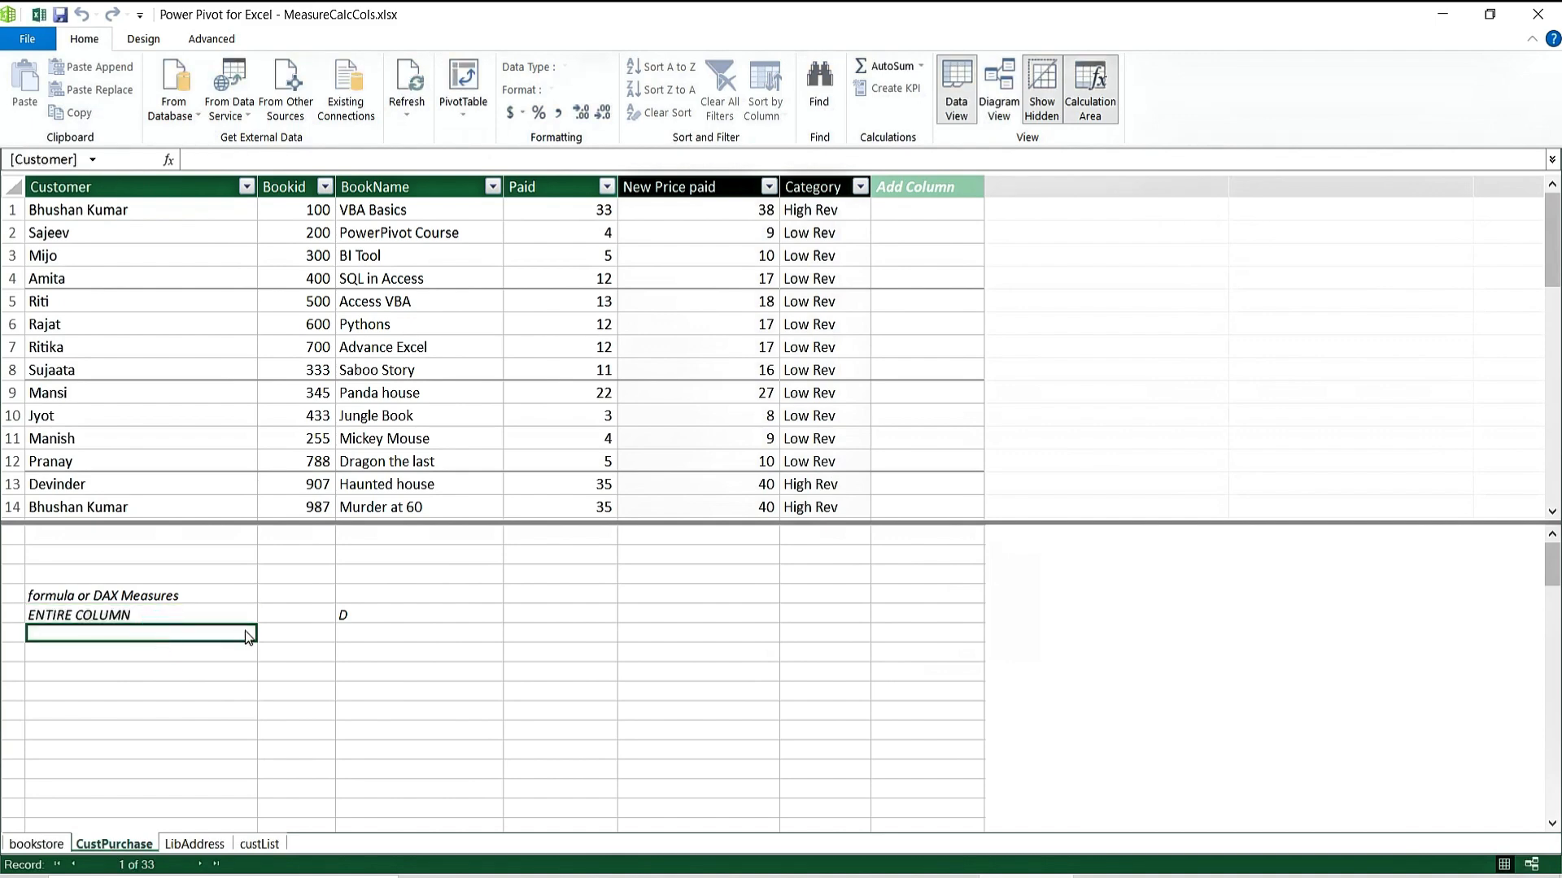
pyautogui.click(518, 653)
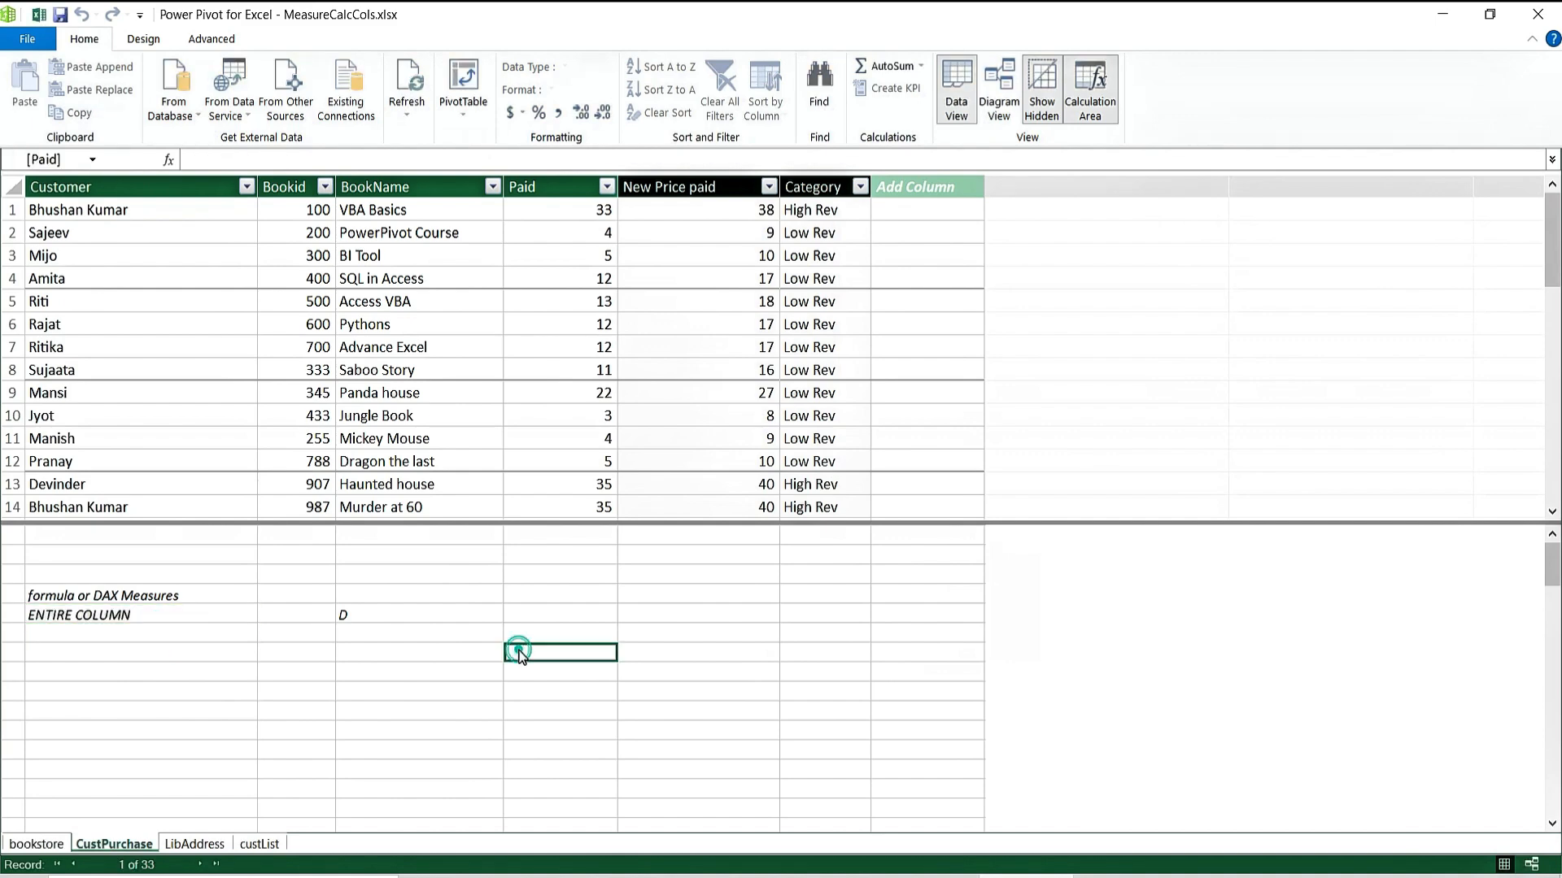
pyautogui.click(374, 633)
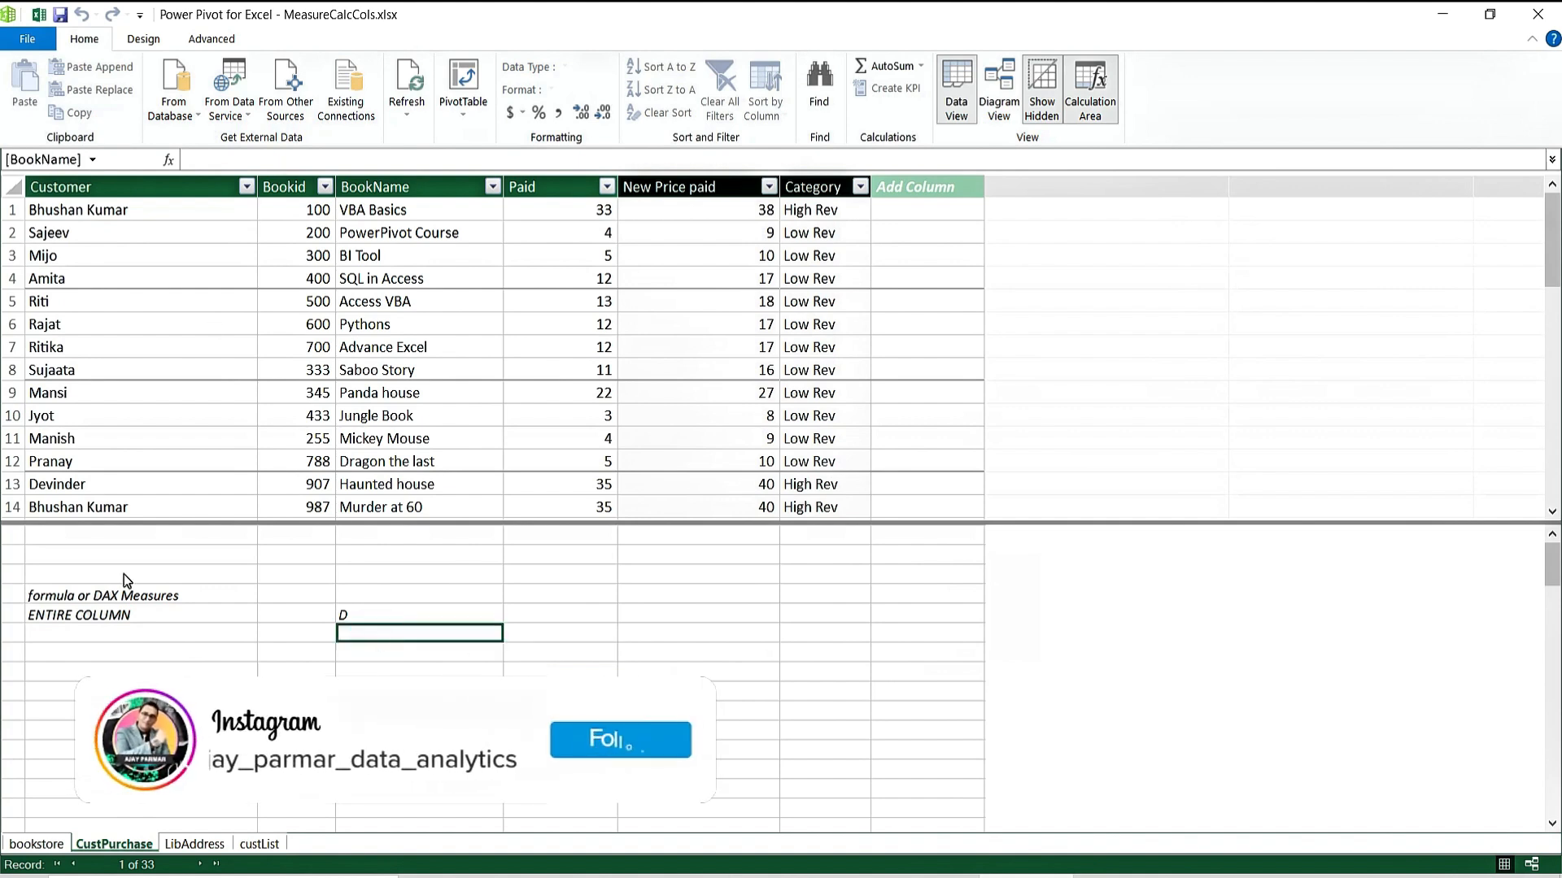
pyautogui.click(89, 671)
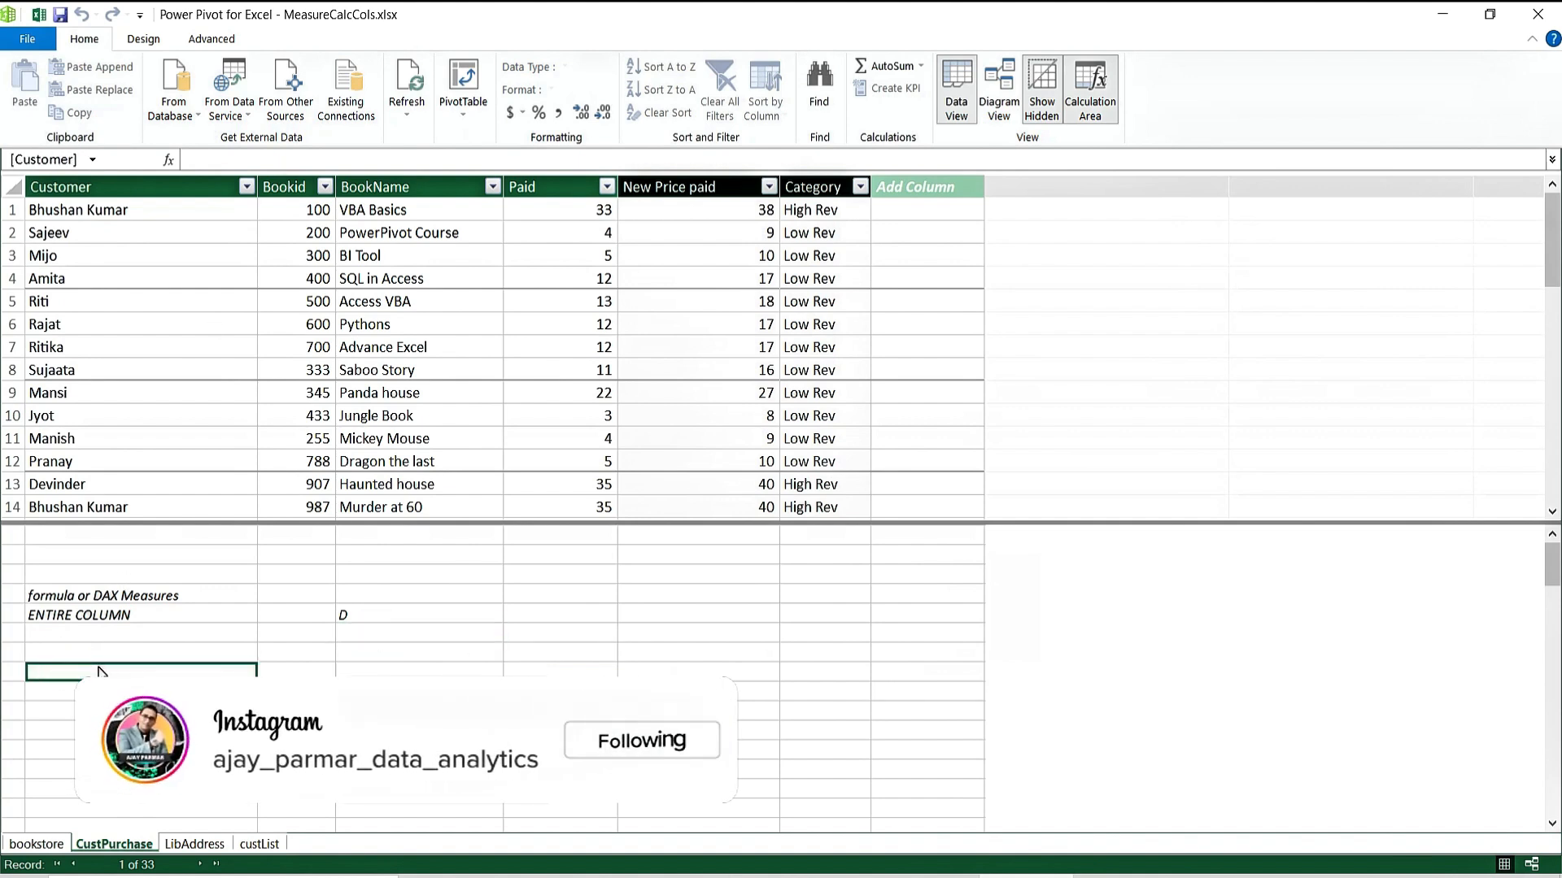
pyautogui.write('TOTAL PAID')
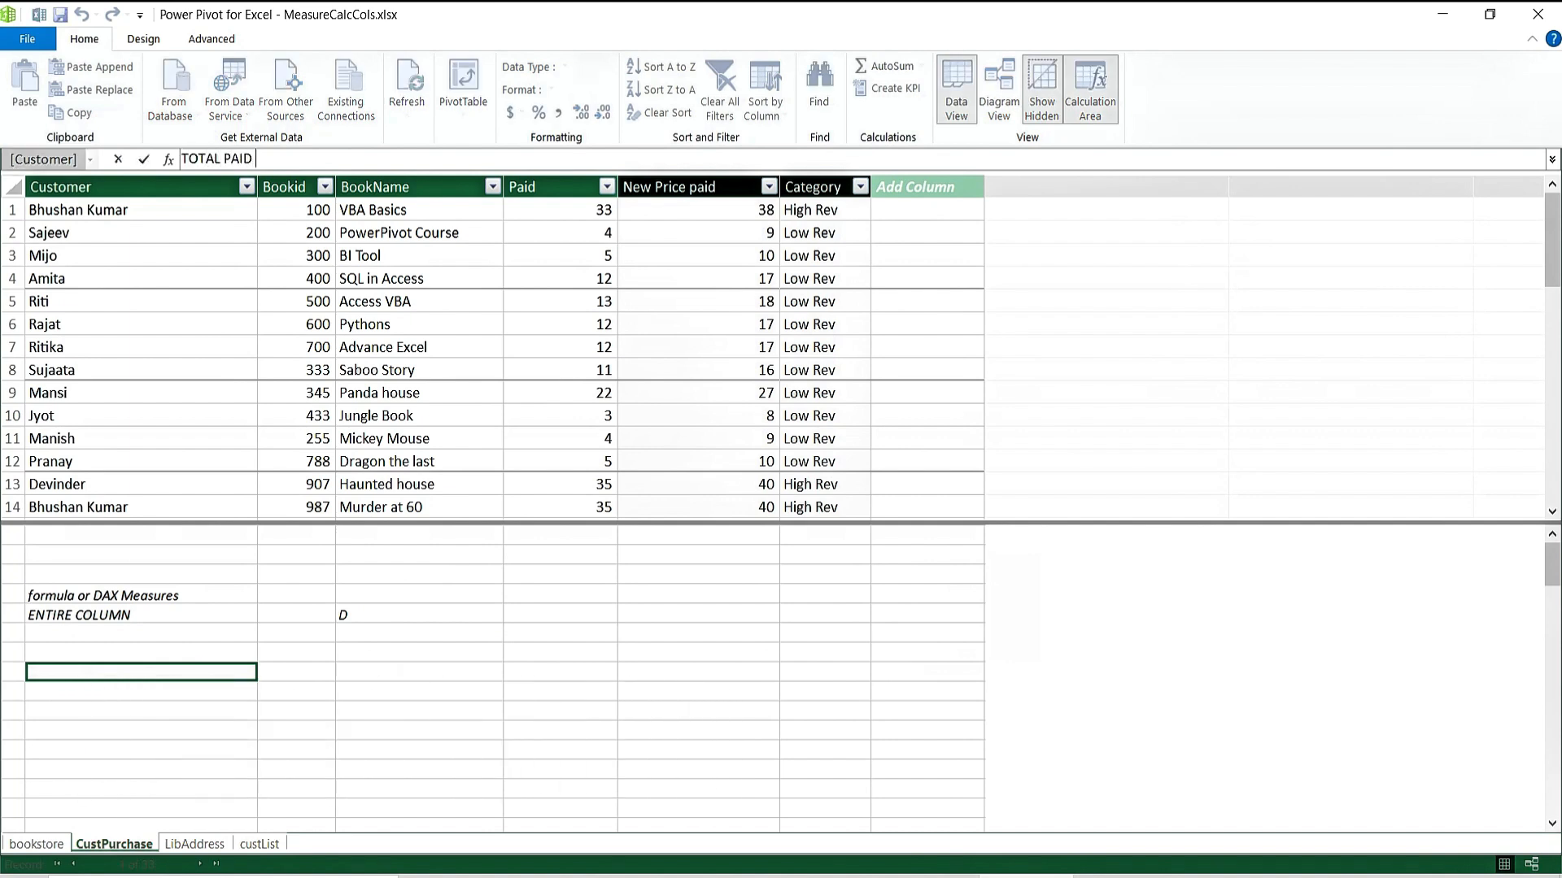
pyautogui.write(' AMOUNT;')
pyautogui.press('Return')
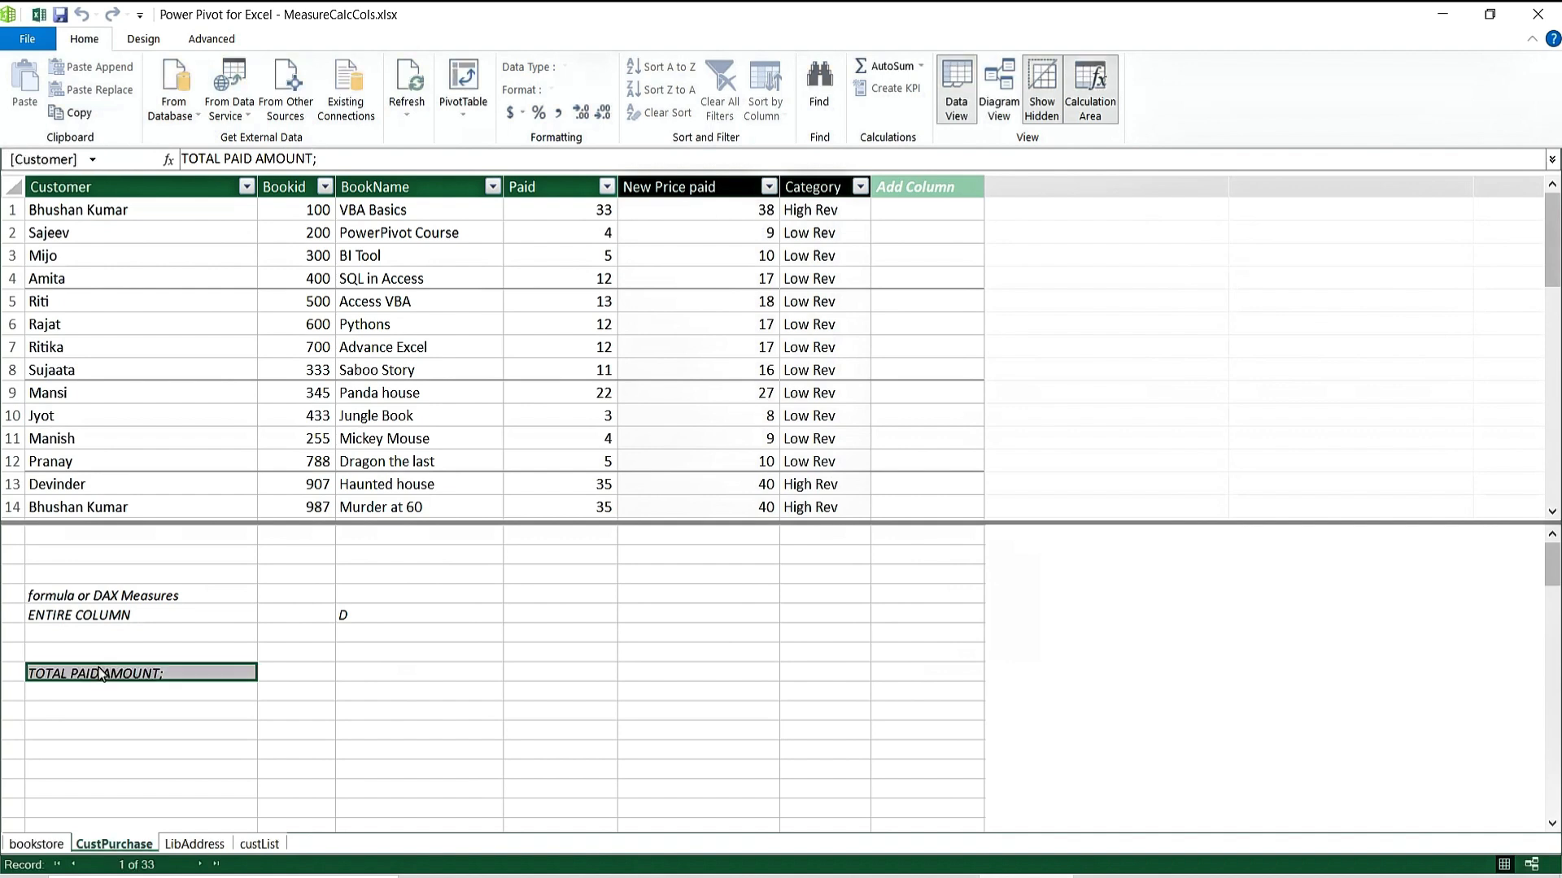
pyautogui.click(182, 686)
pyautogui.press('Right')
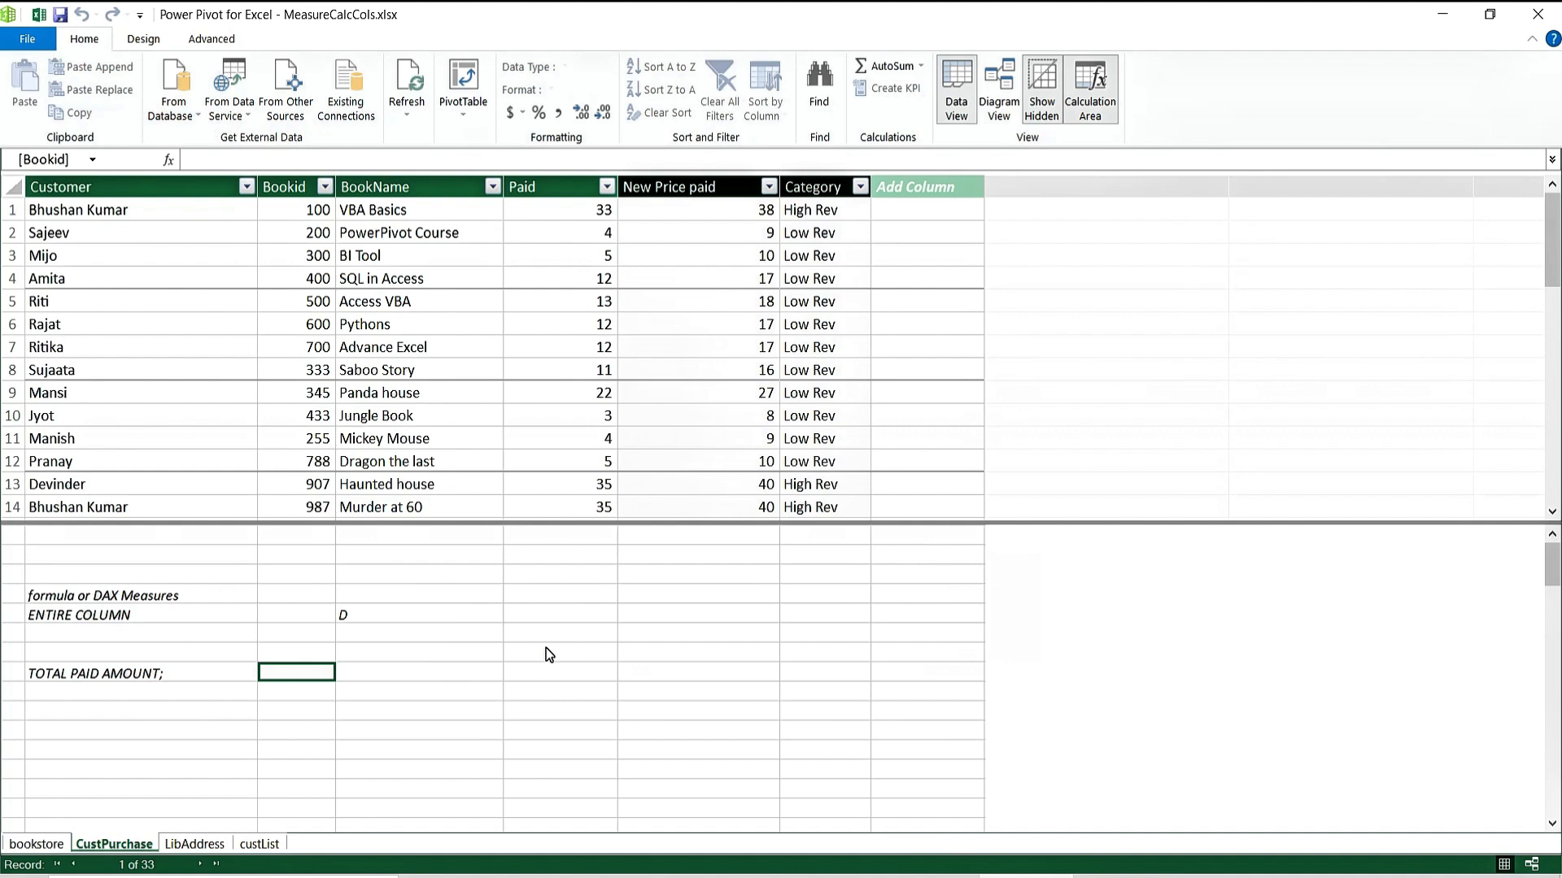
# Add a TOTAL PAID column as =SUM(CustPurchase[Paid]), showing 392 on each row.
pyautogui.click(930, 213)
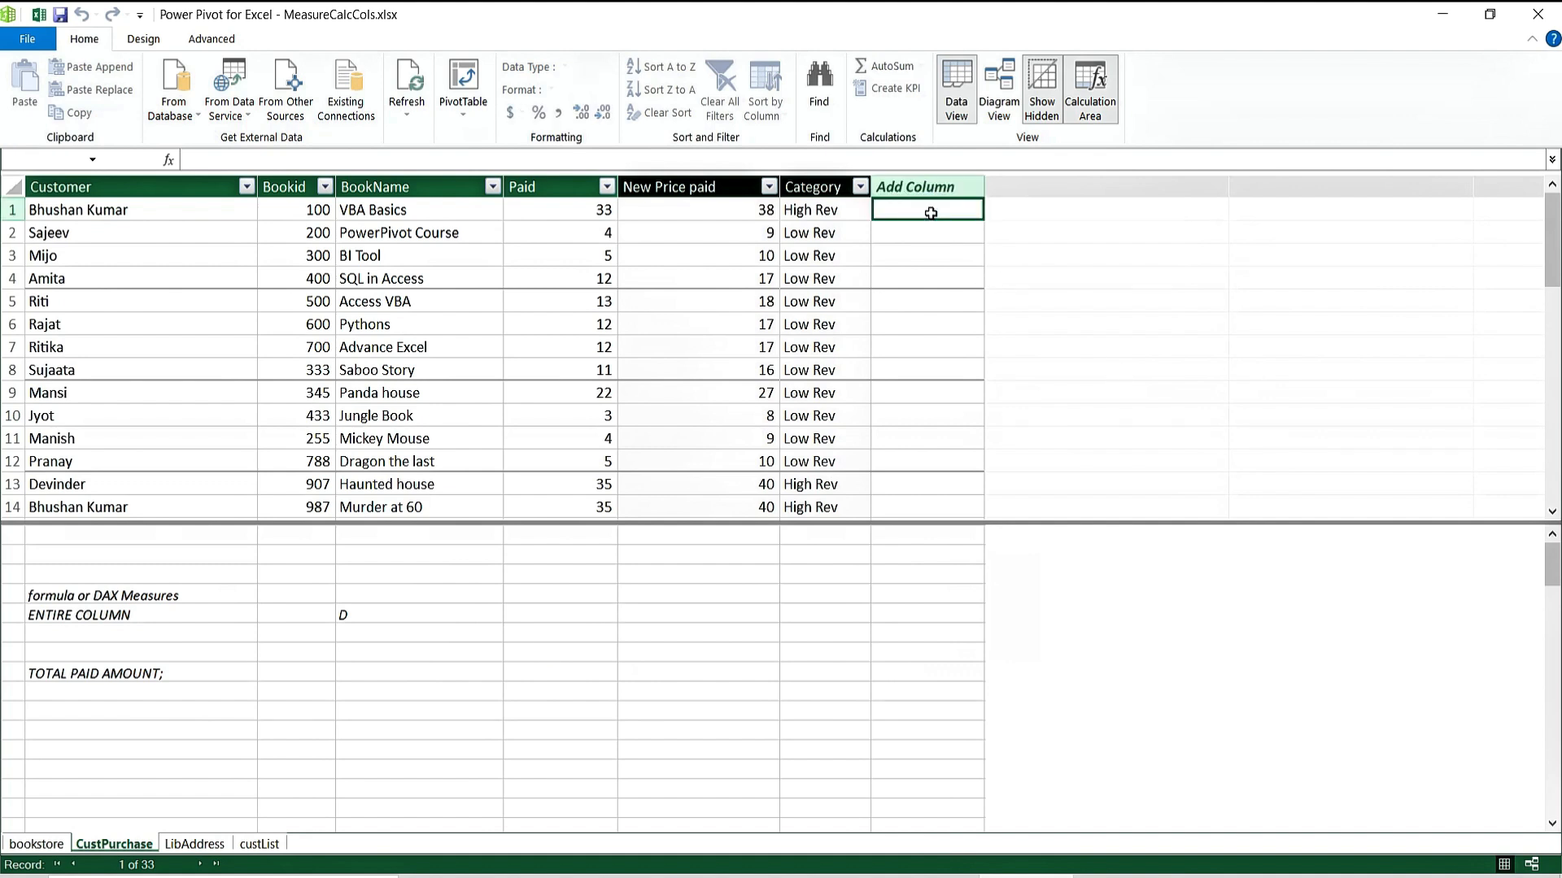
pyautogui.write('TOTAL')
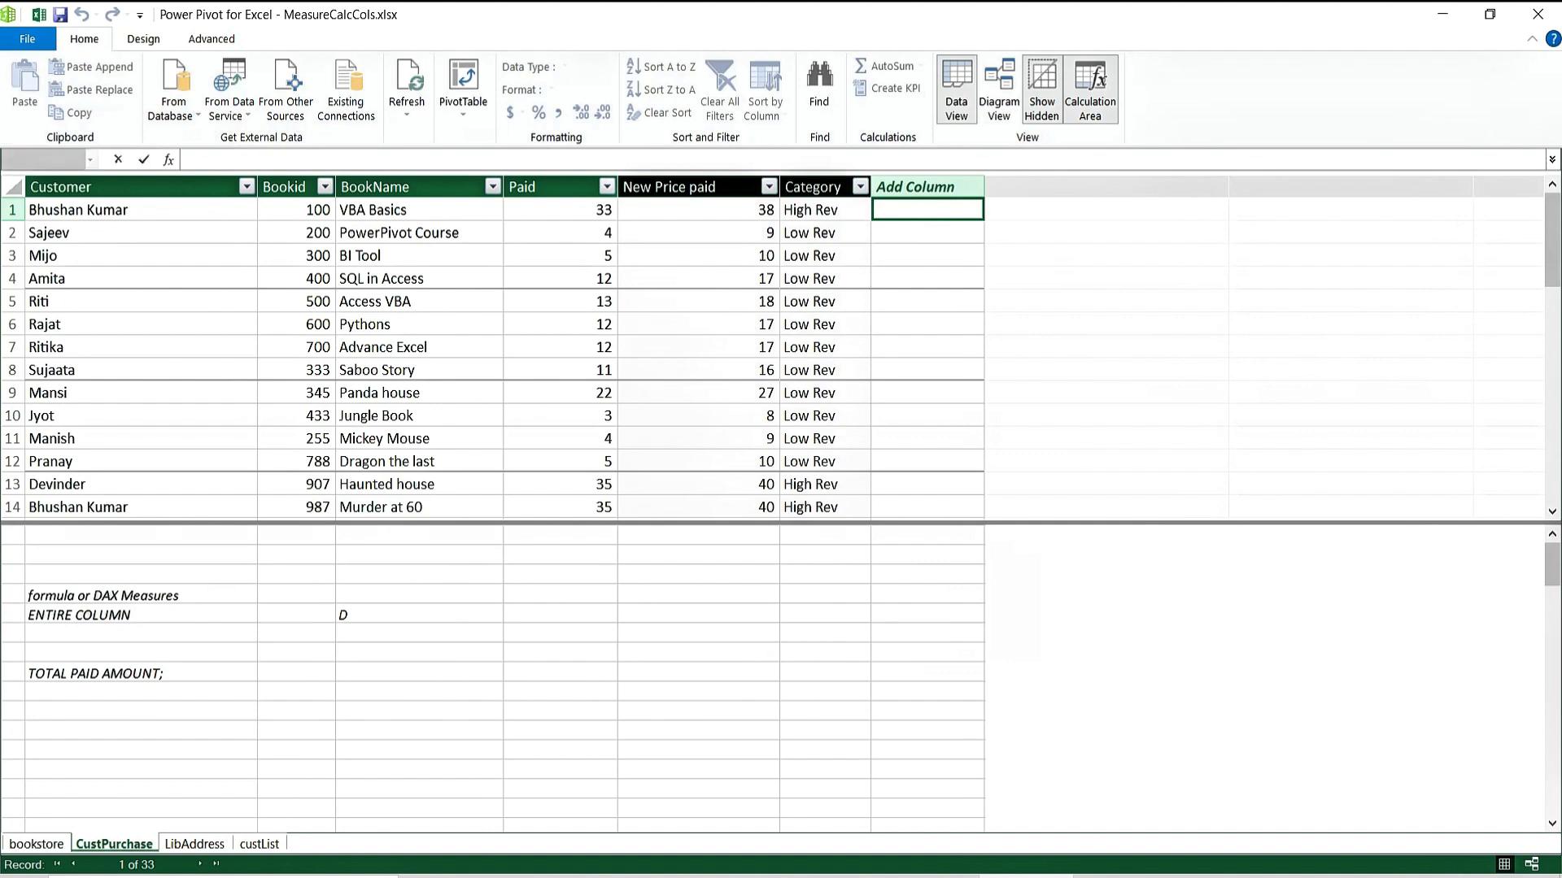
pyautogui.write(' PAID:=')
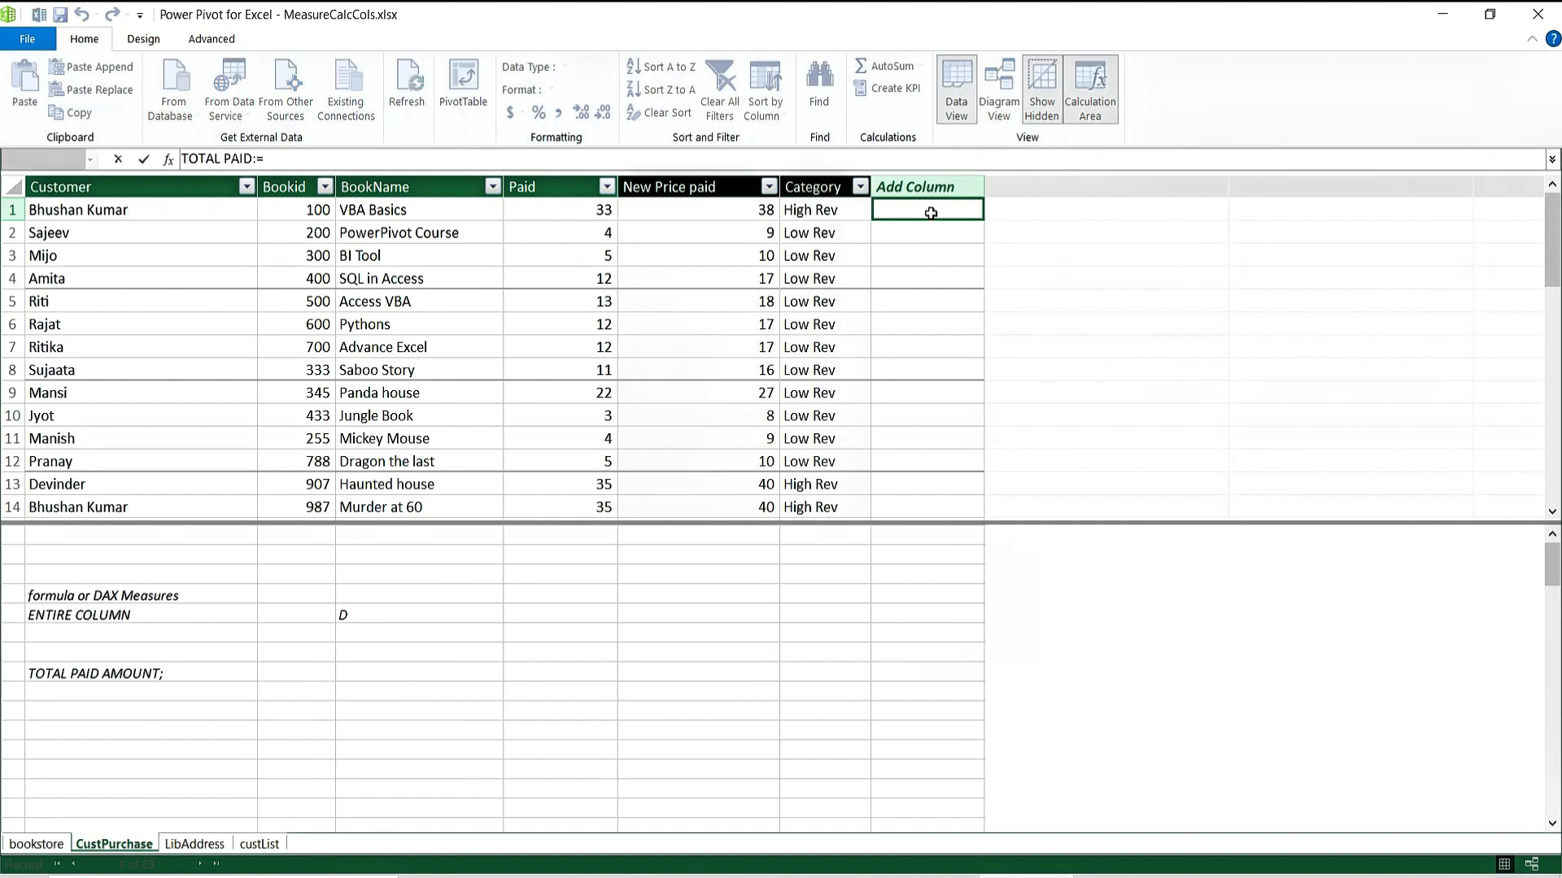
pyautogui.write('SUM')
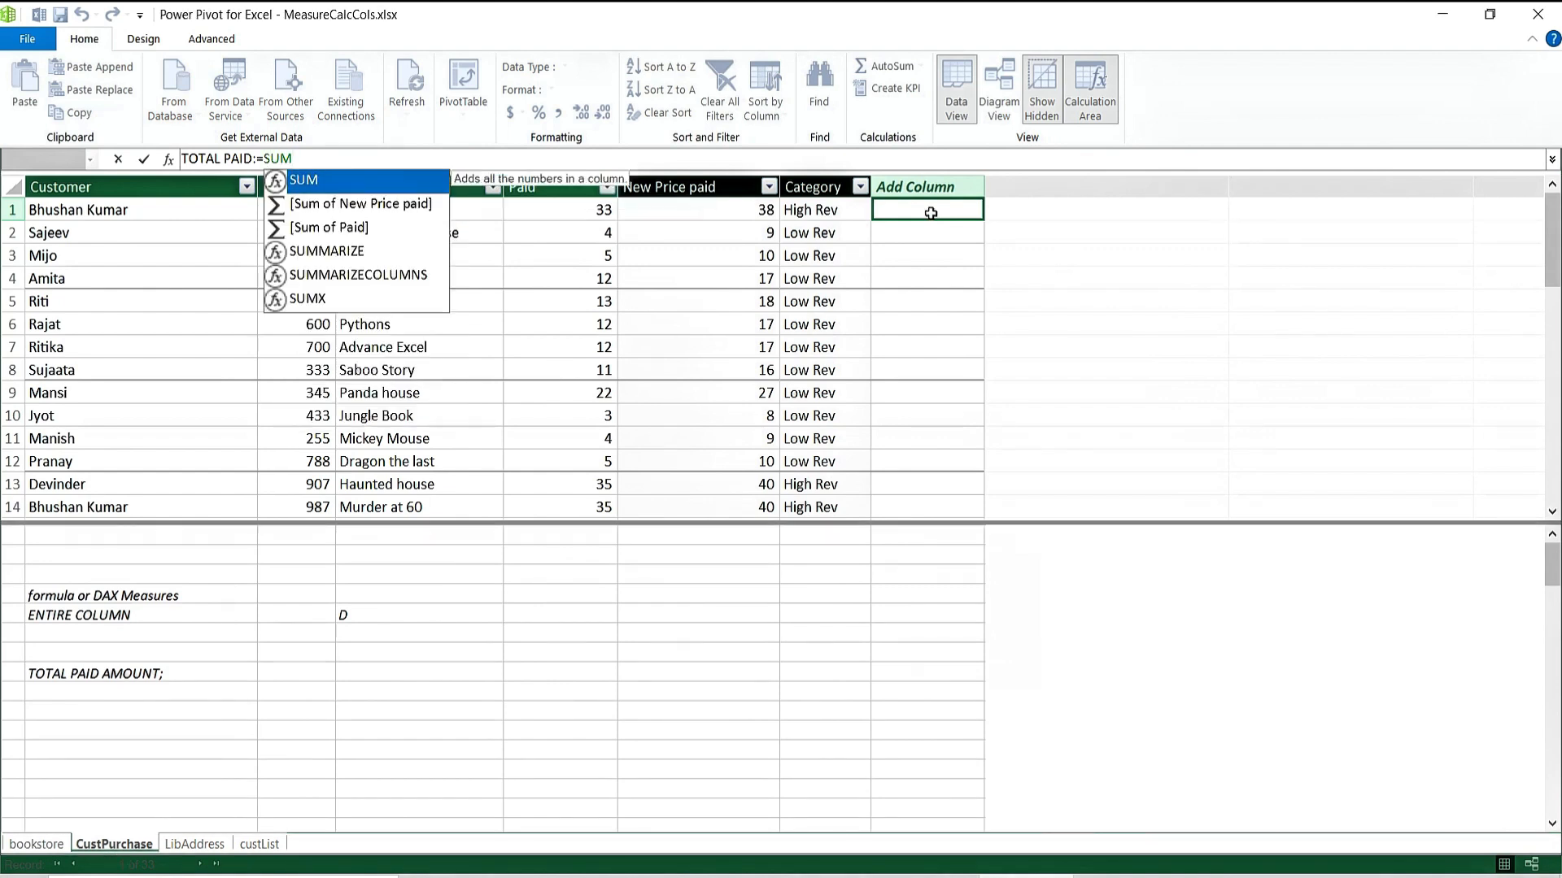
pyautogui.write('(')
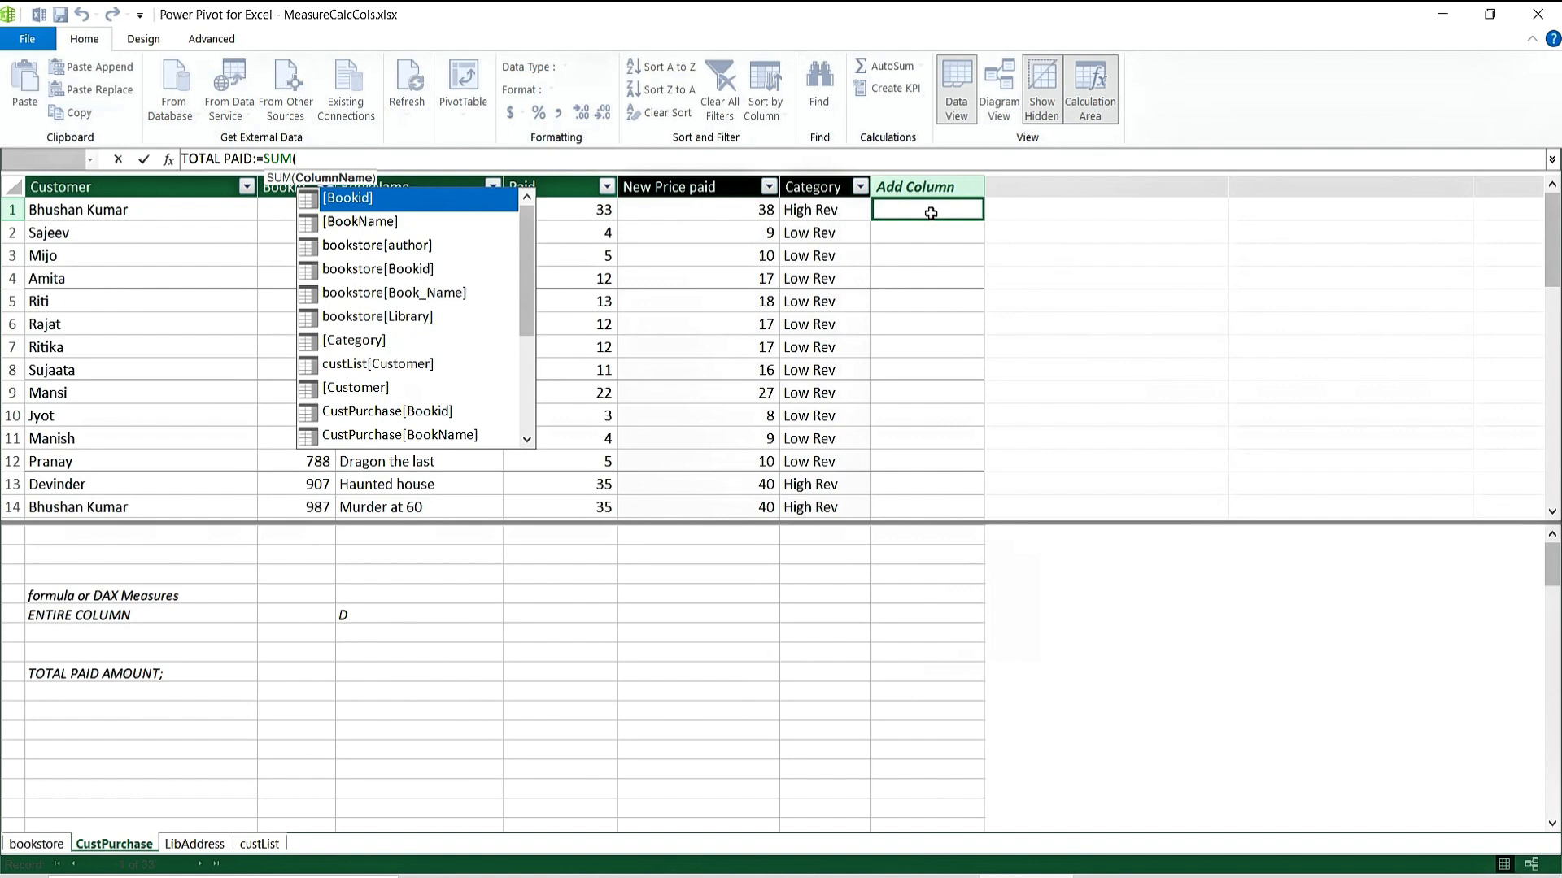
pyautogui.write('PAID')
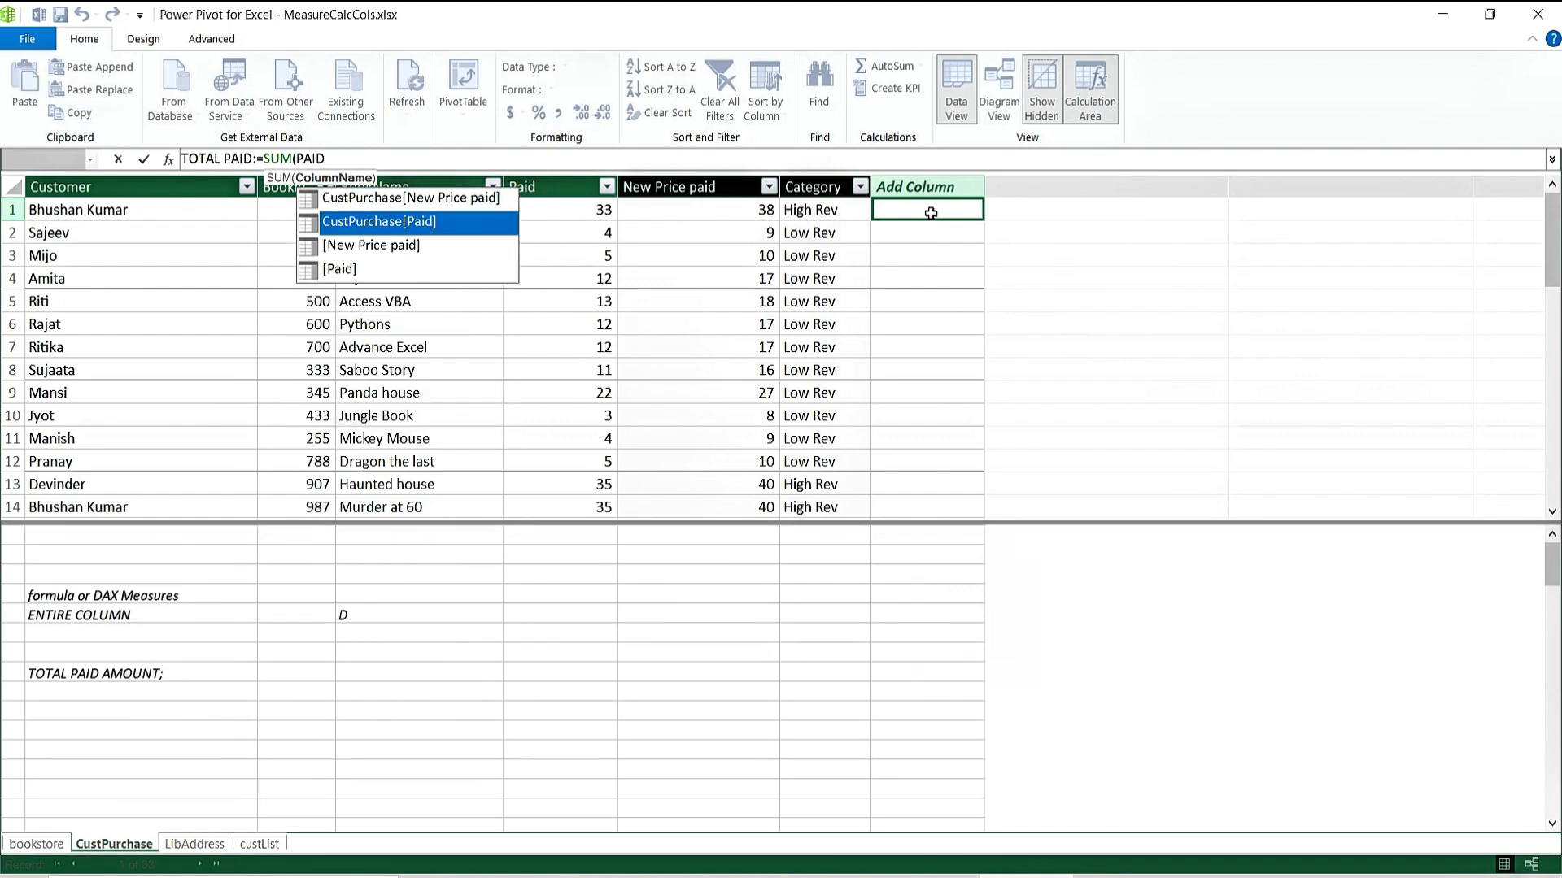
pyautogui.press('Tab')
pyautogui.write(')')
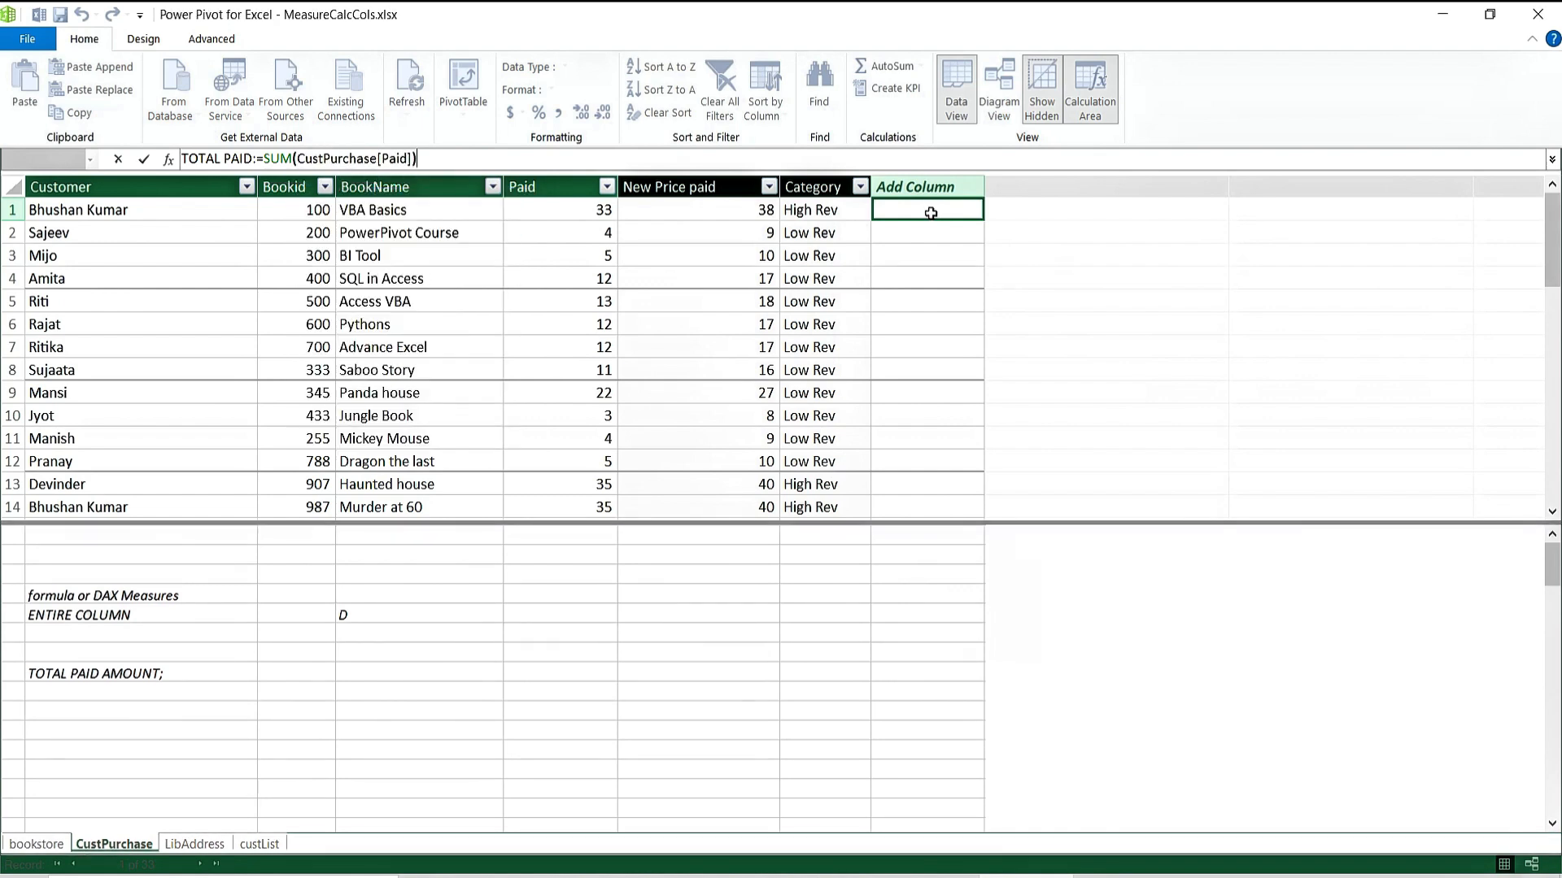
pyautogui.press('Return')
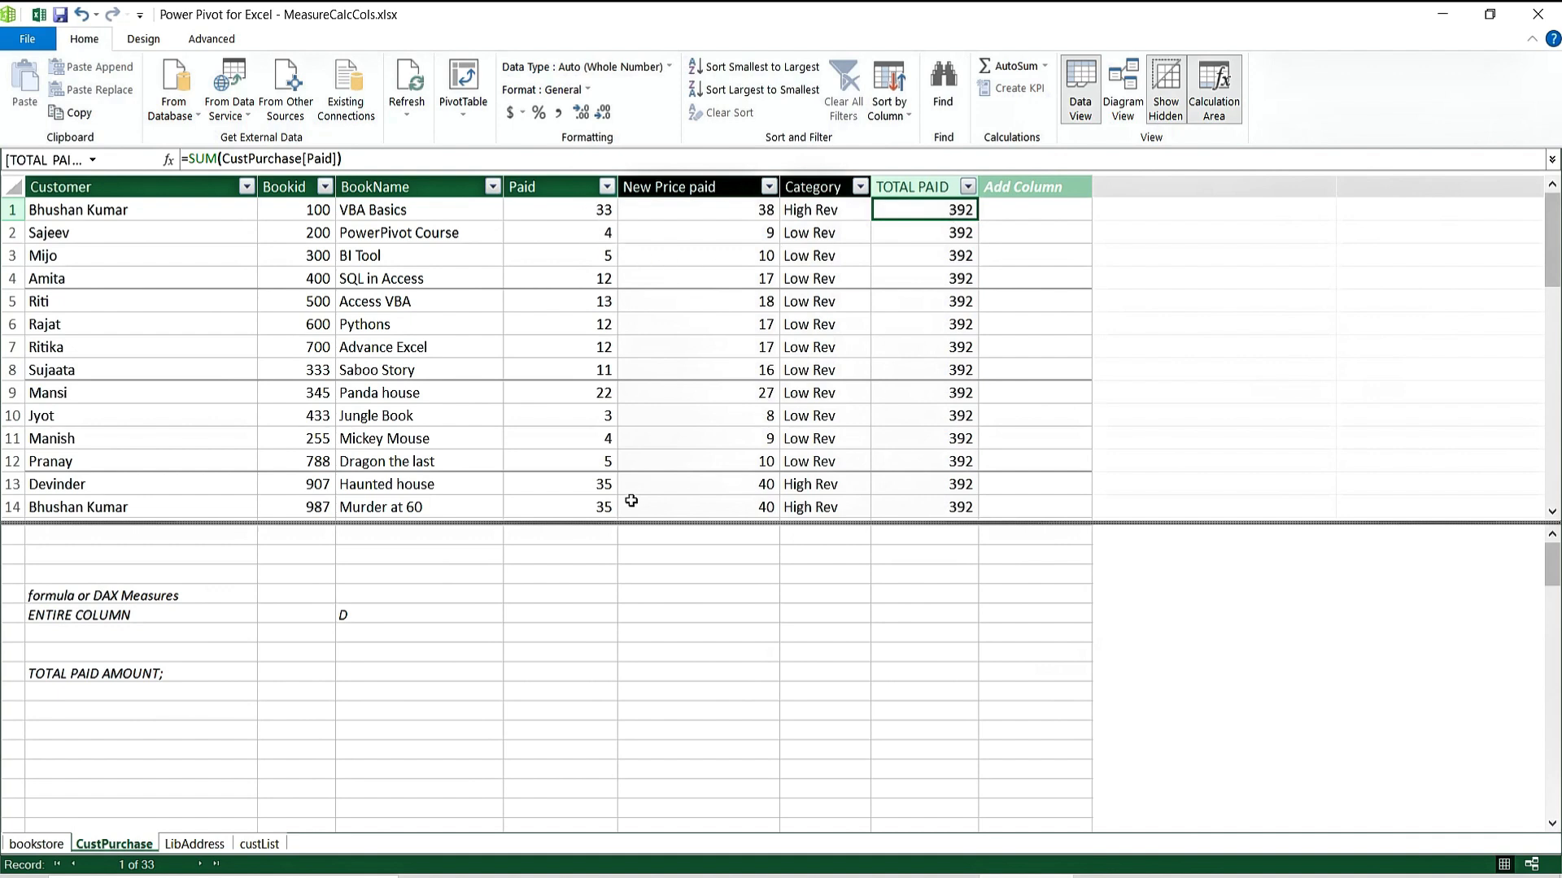
# Delete the stray D note and move down to the cell beside TOTAL PAID AMOUNT;.
pyautogui.click(402, 632)
pyautogui.press('Up')
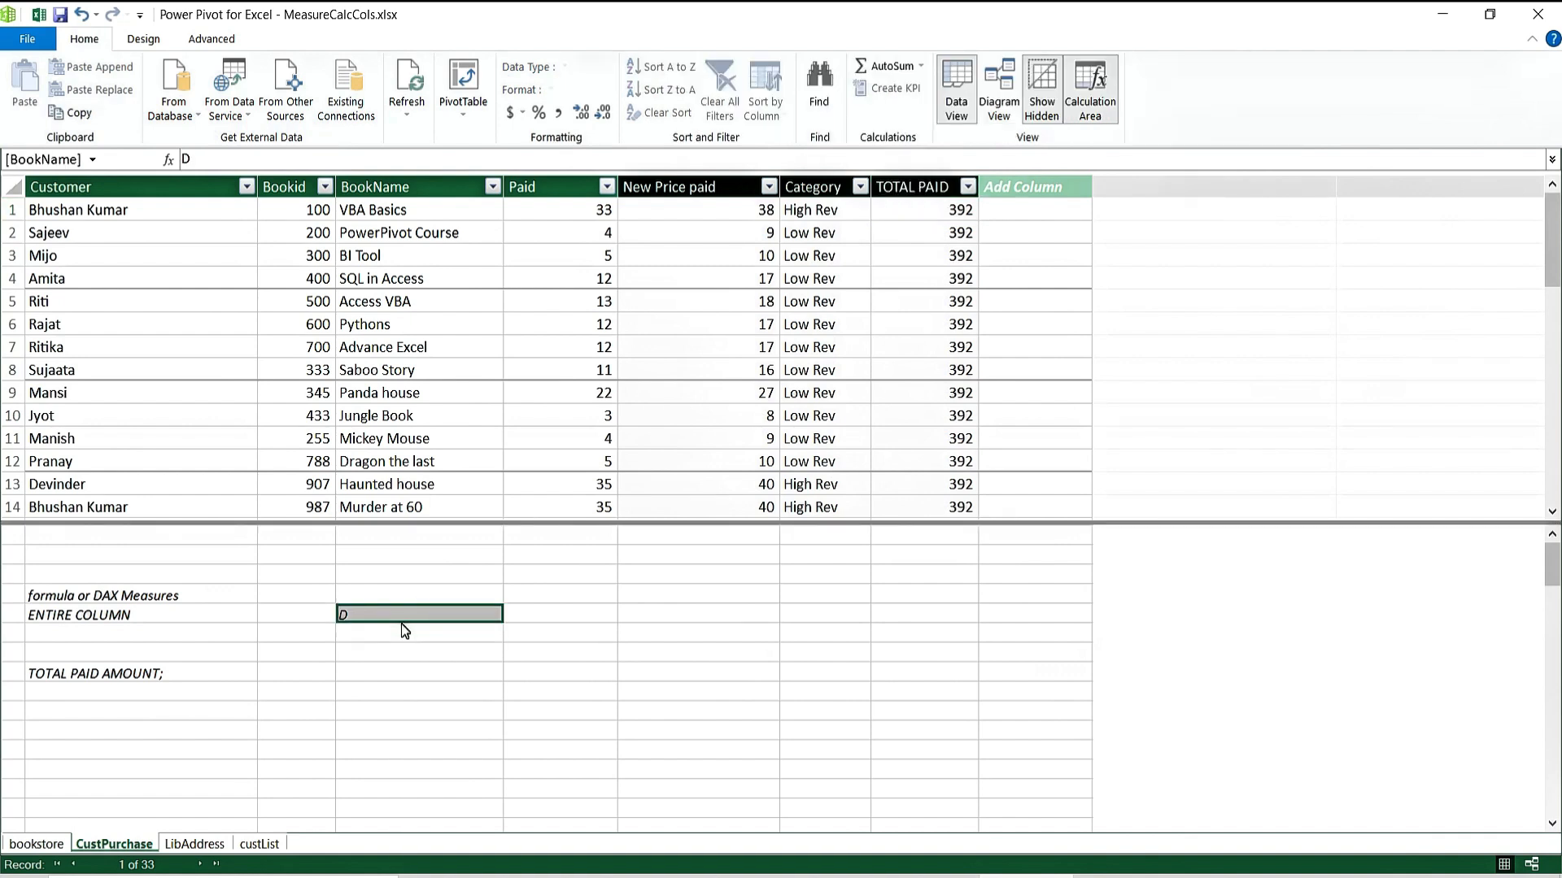
pyautogui.press('Delete')
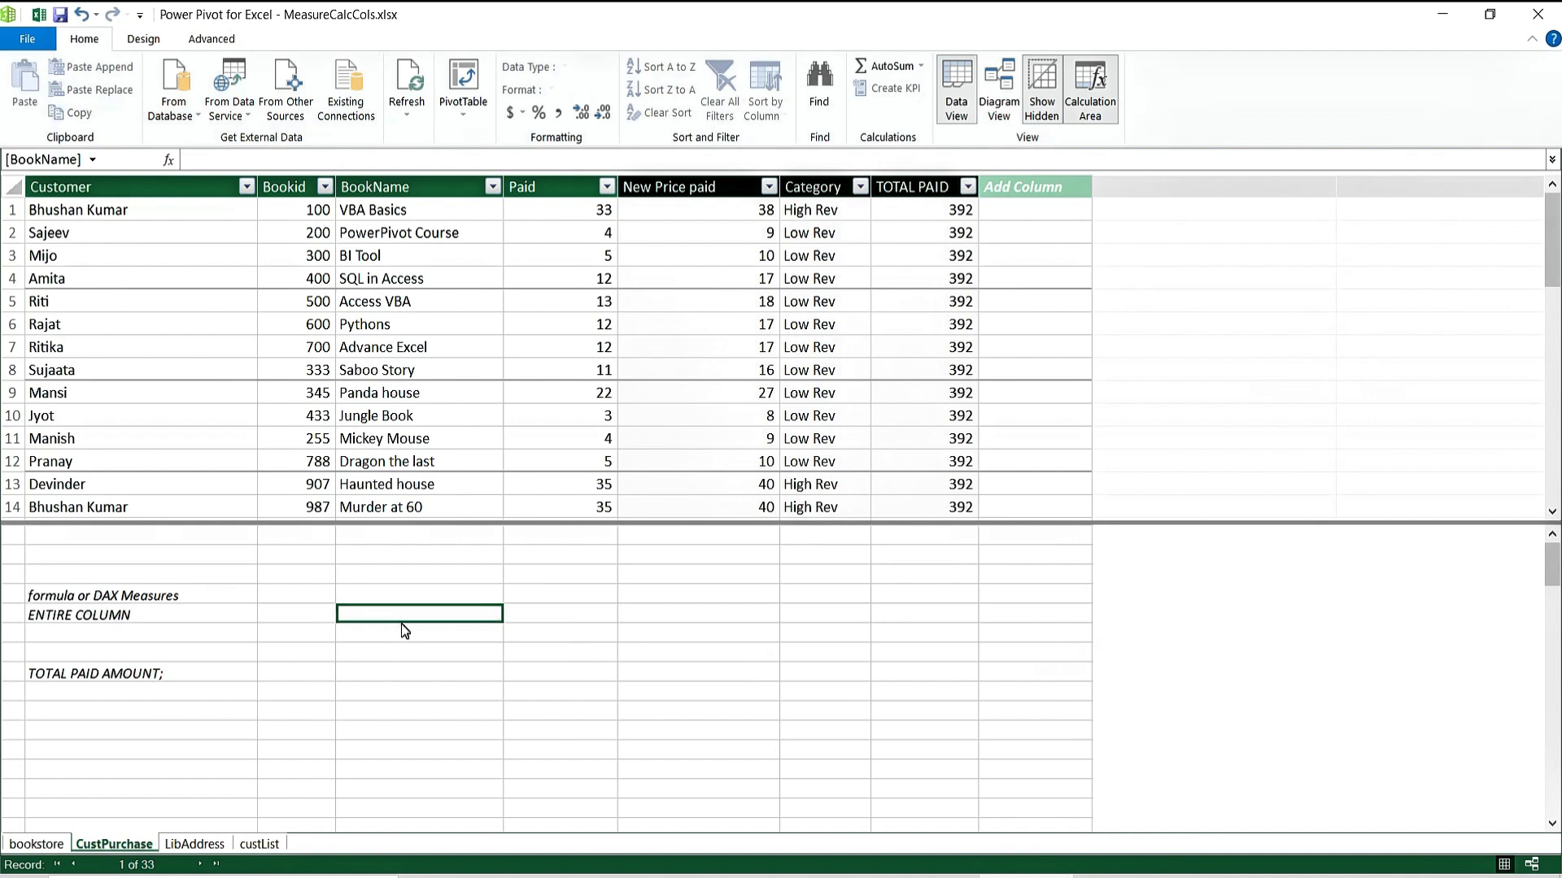
pyautogui.press('Down')
pyautogui.press('Down')
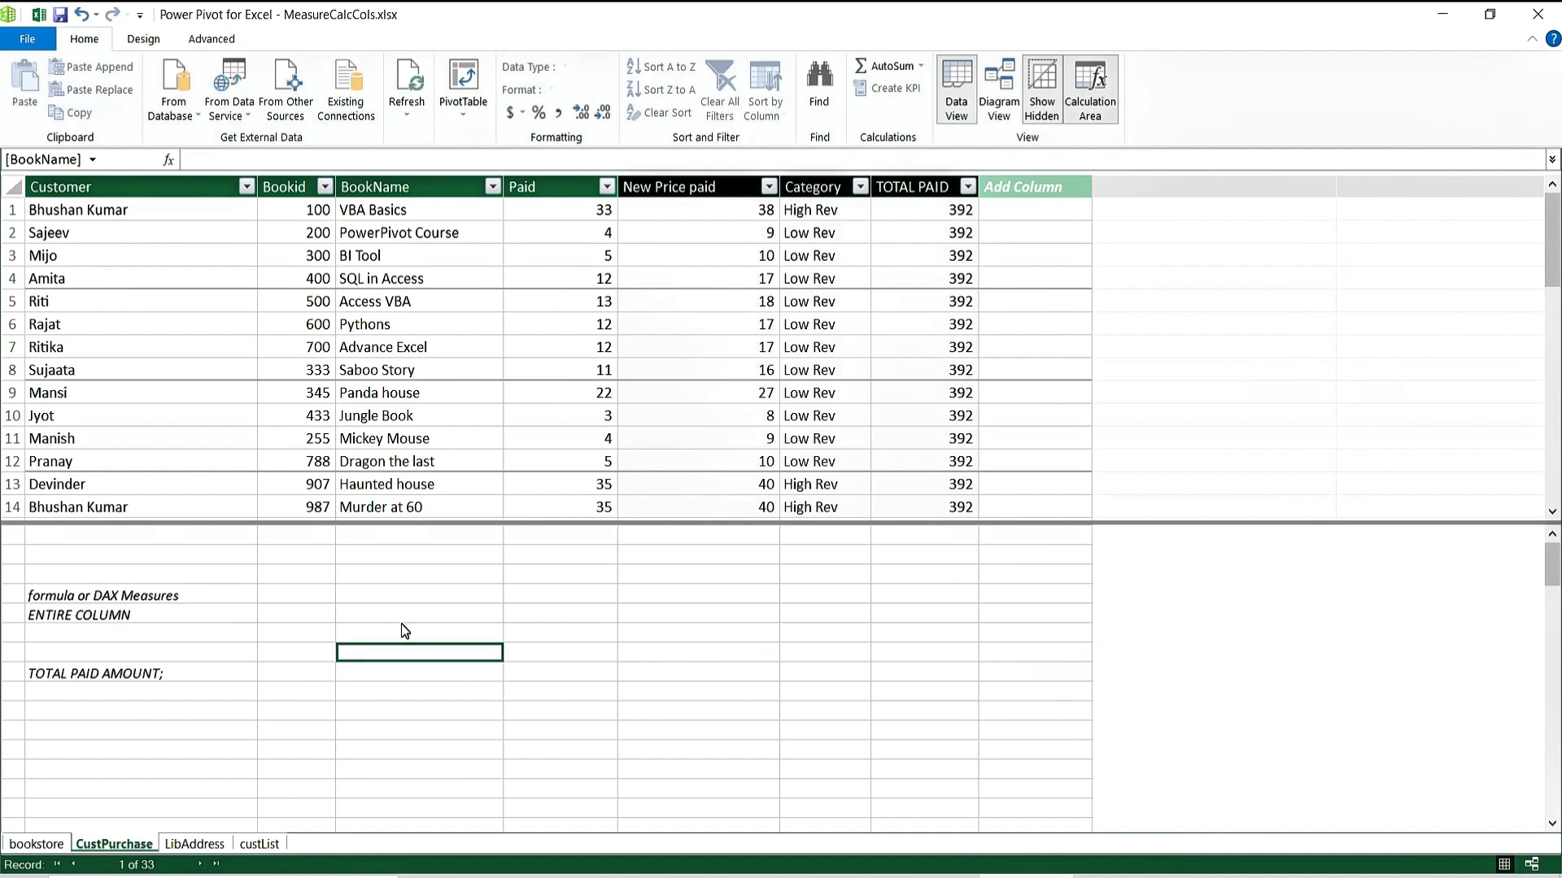
pyautogui.press('Down')
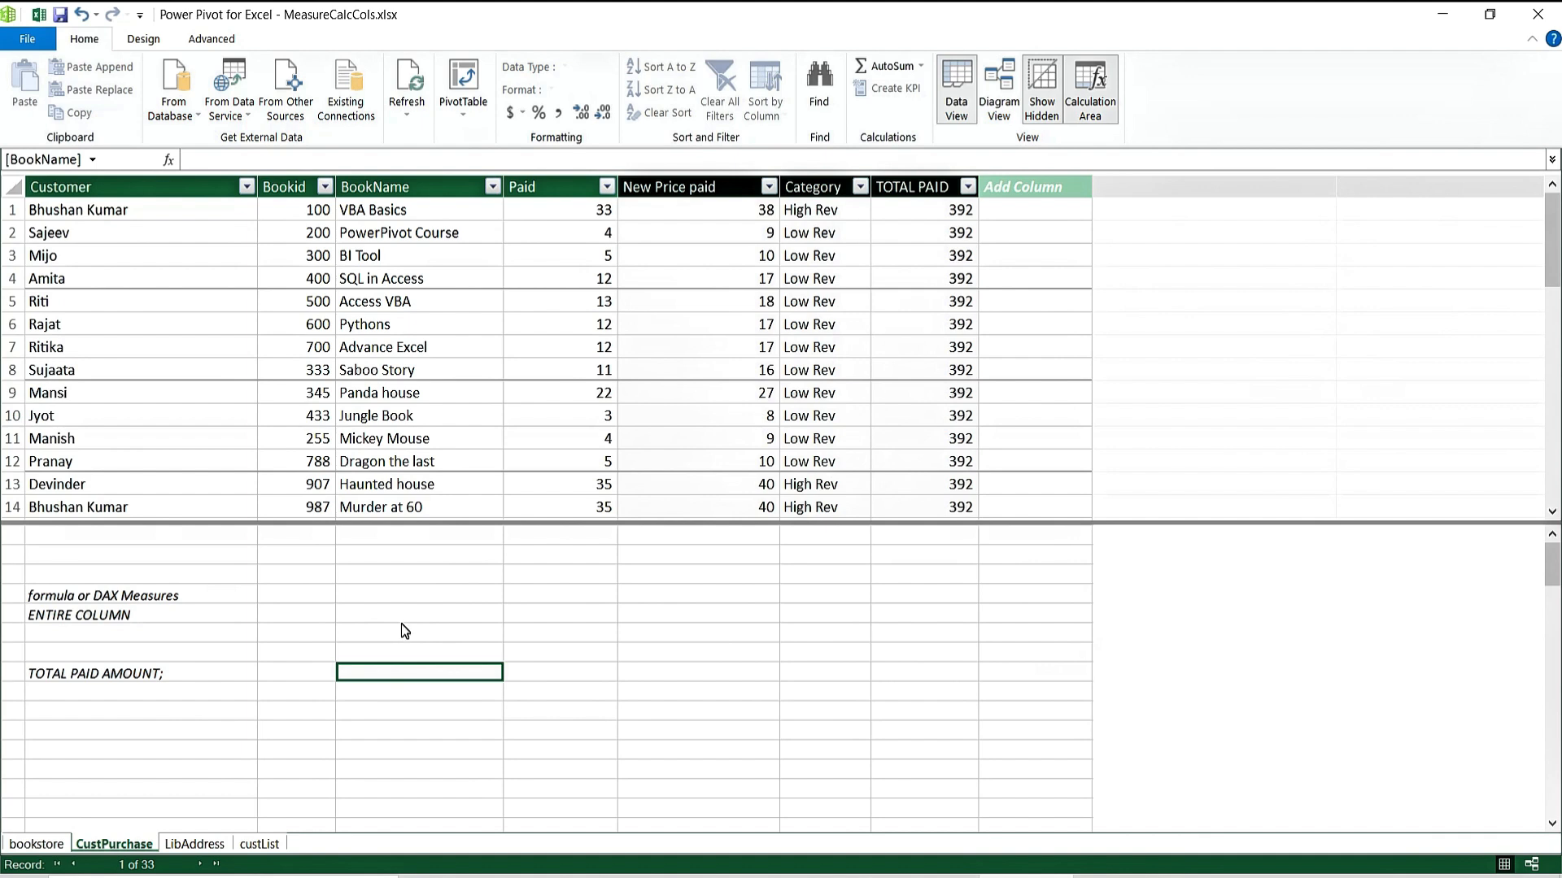
# Enter the measure TOTALPAID:=SUM(CustPurchase[Paid]) in the calculation area, giving 392.
pyautogui.write('PAID')
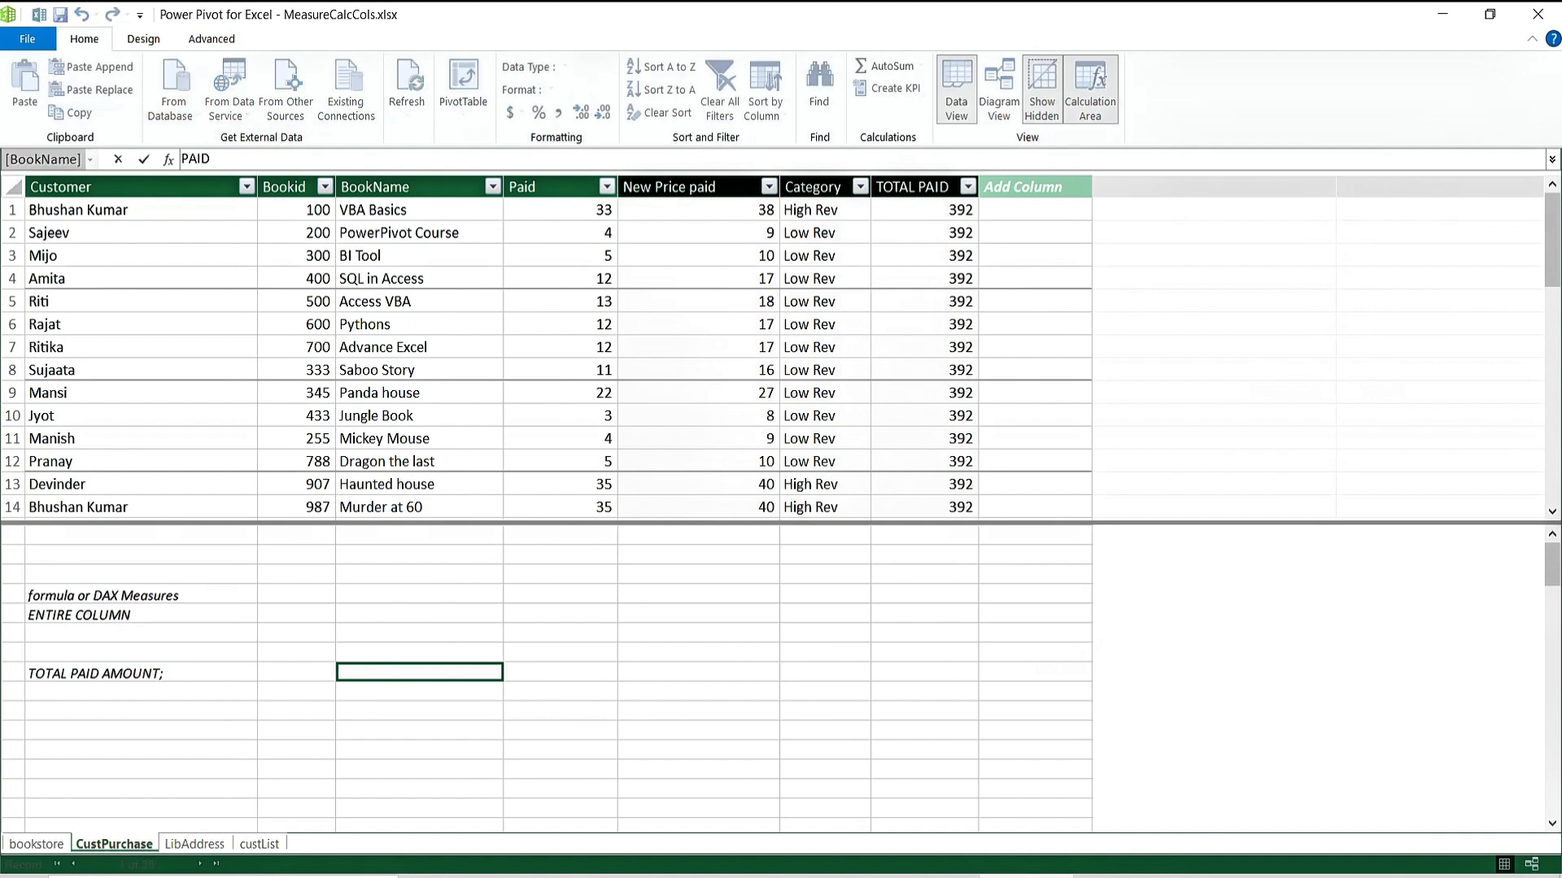
pyautogui.press('BackSpace')
pyautogui.press('BackSpace')
pyautogui.press('BackSpace')
pyautogui.press('BackSpace')
pyautogui.write('TOTALPAID:=')
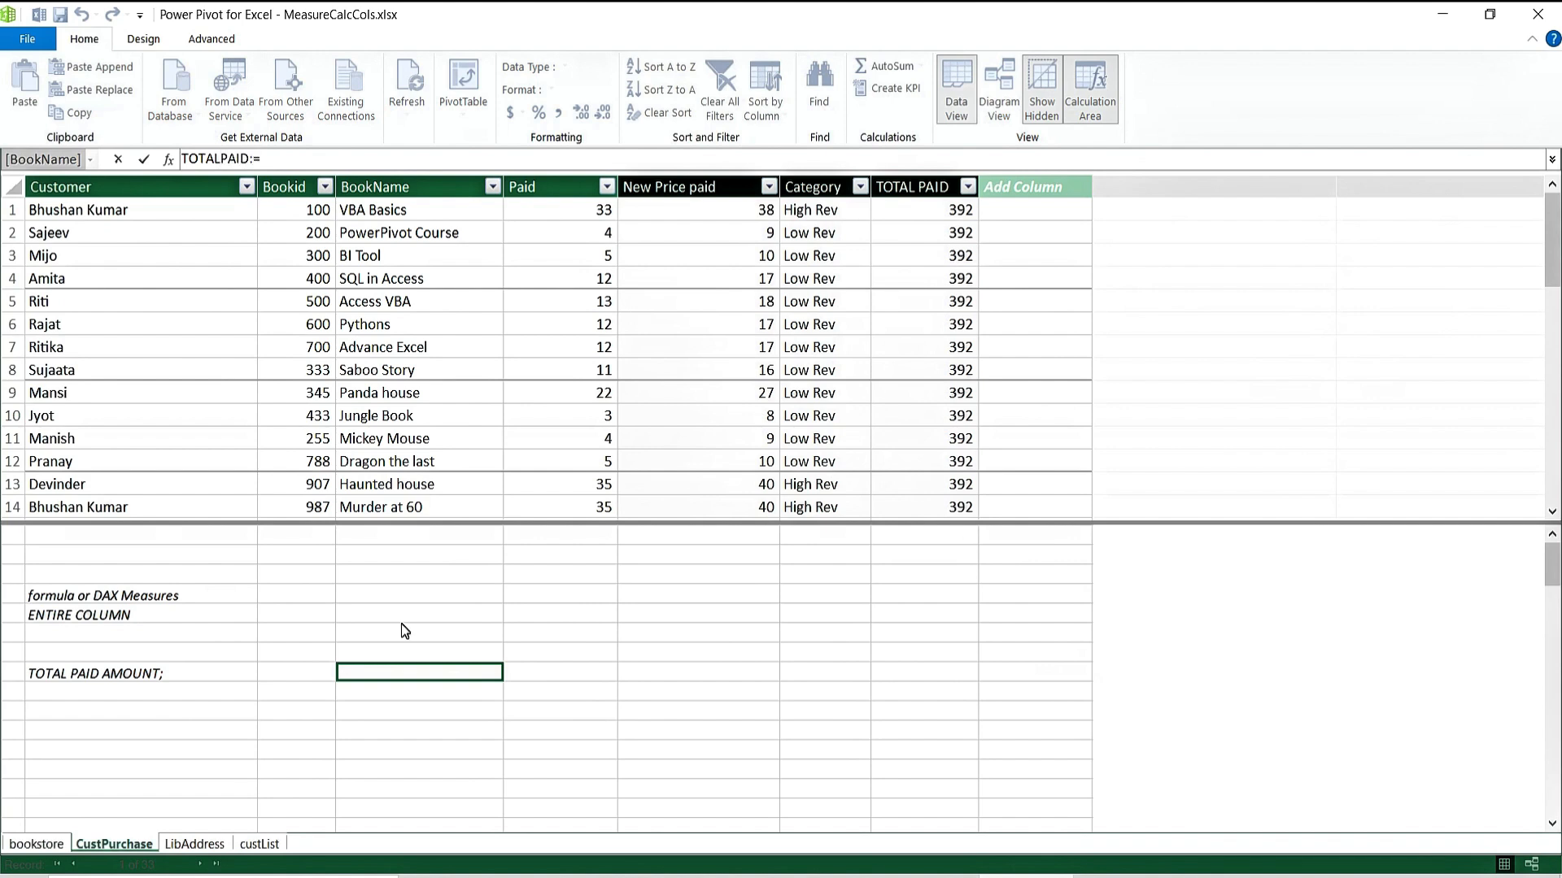
pyautogui.write('SUM(')
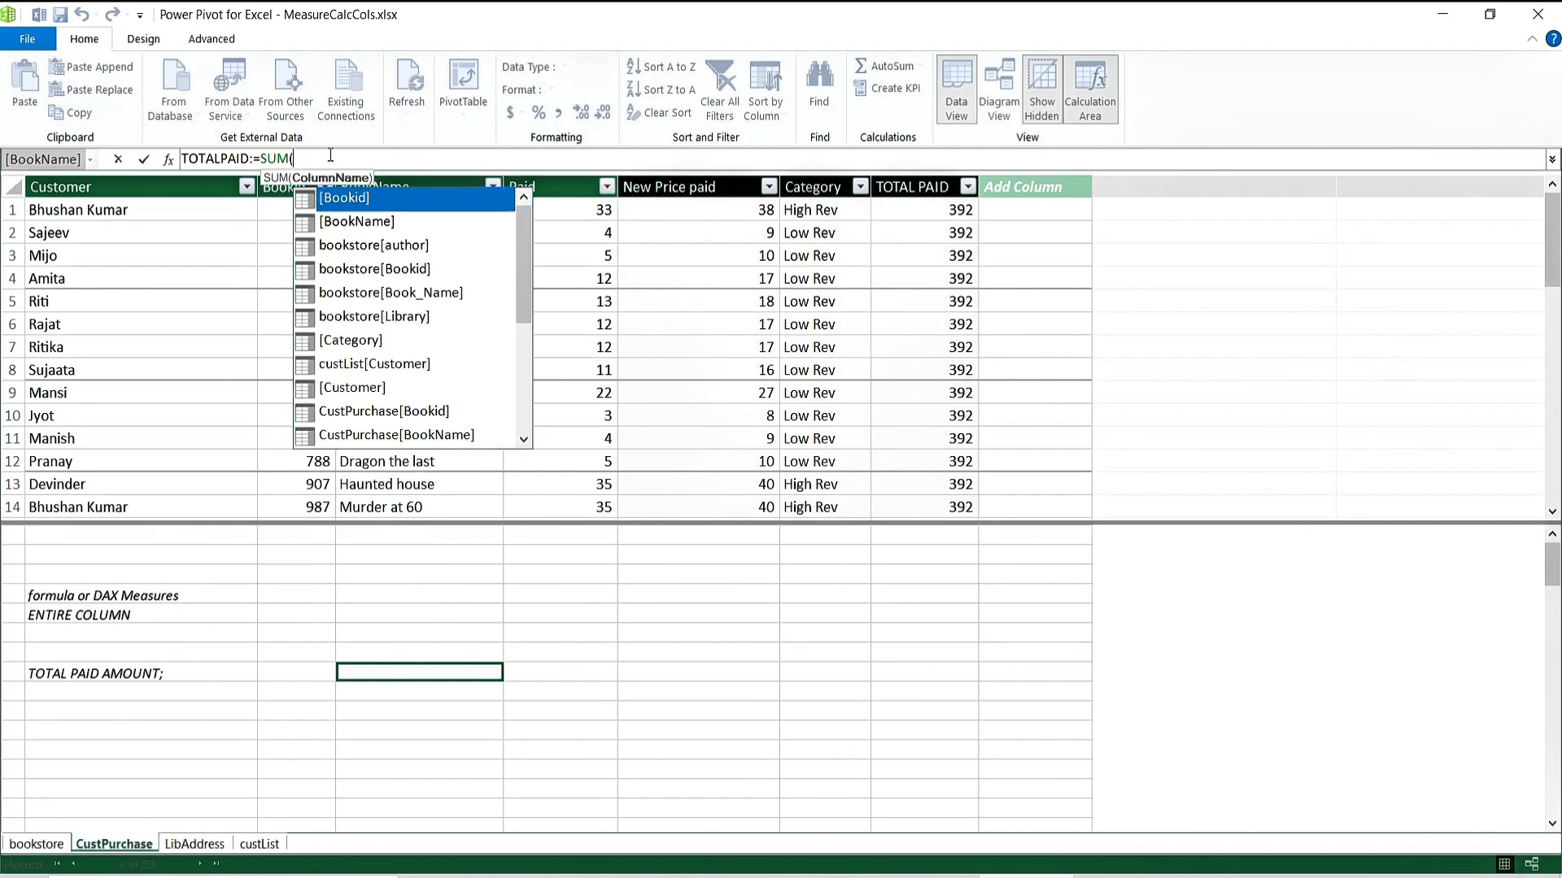
pyautogui.write('PAID')
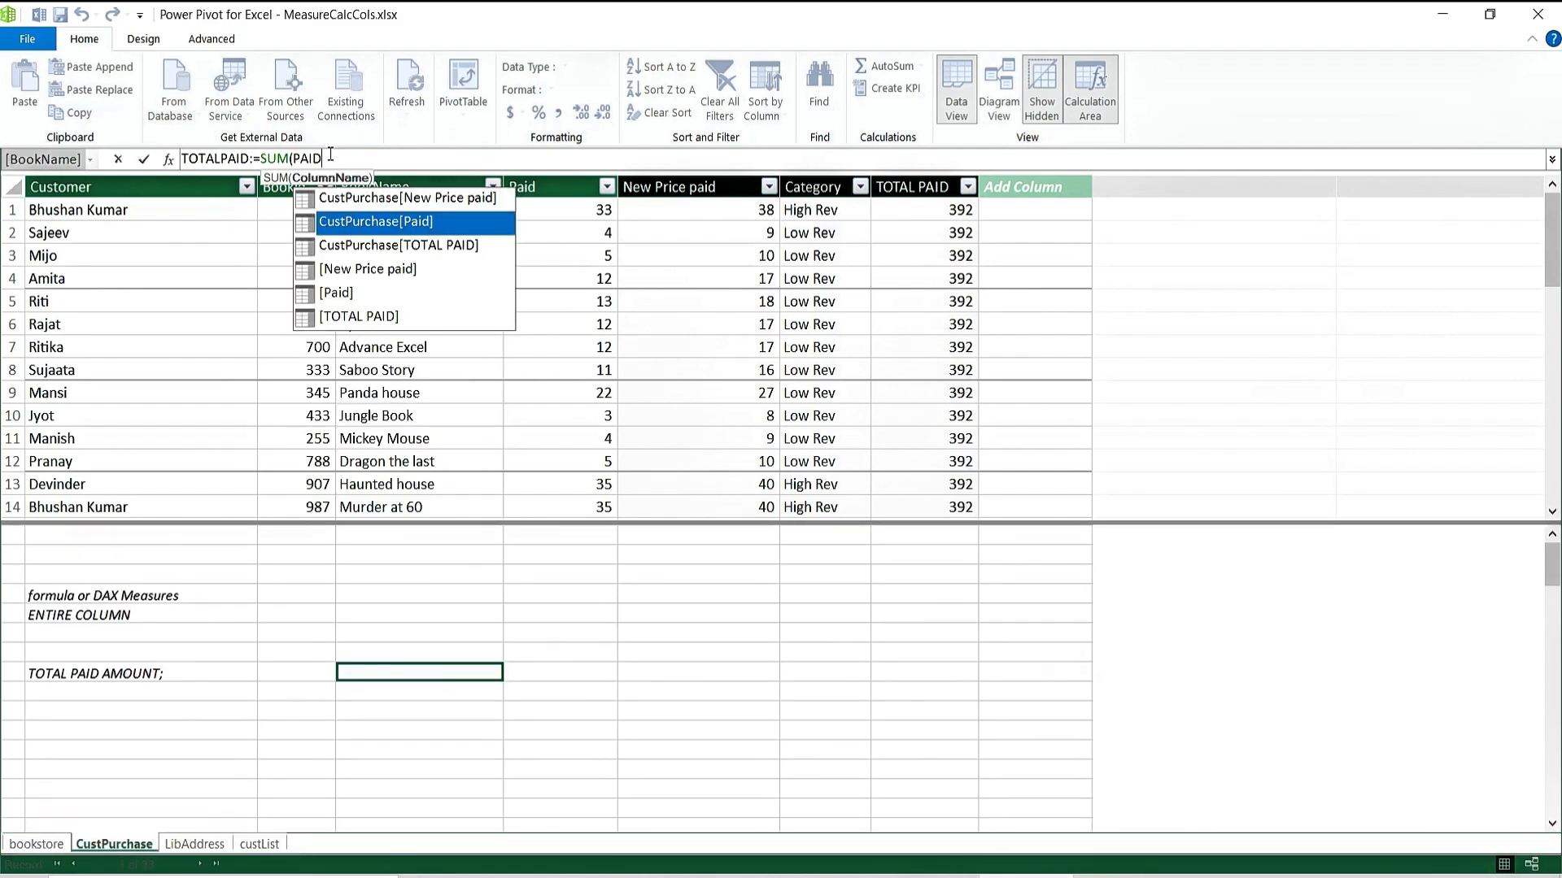
pyautogui.press('Down')
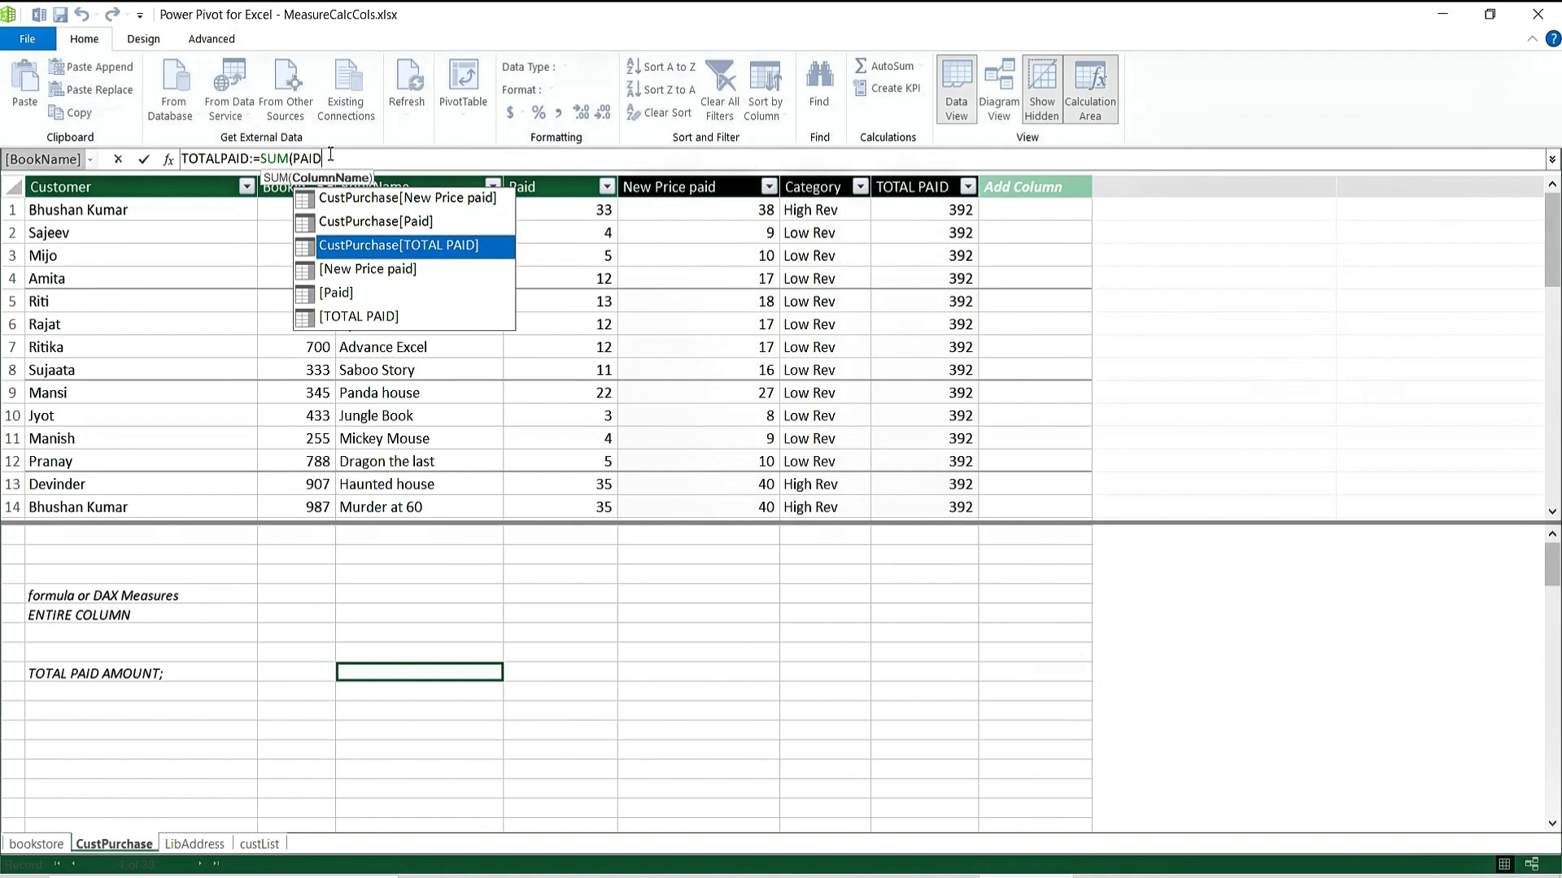
pyautogui.press('Up')
pyautogui.press('Tab')
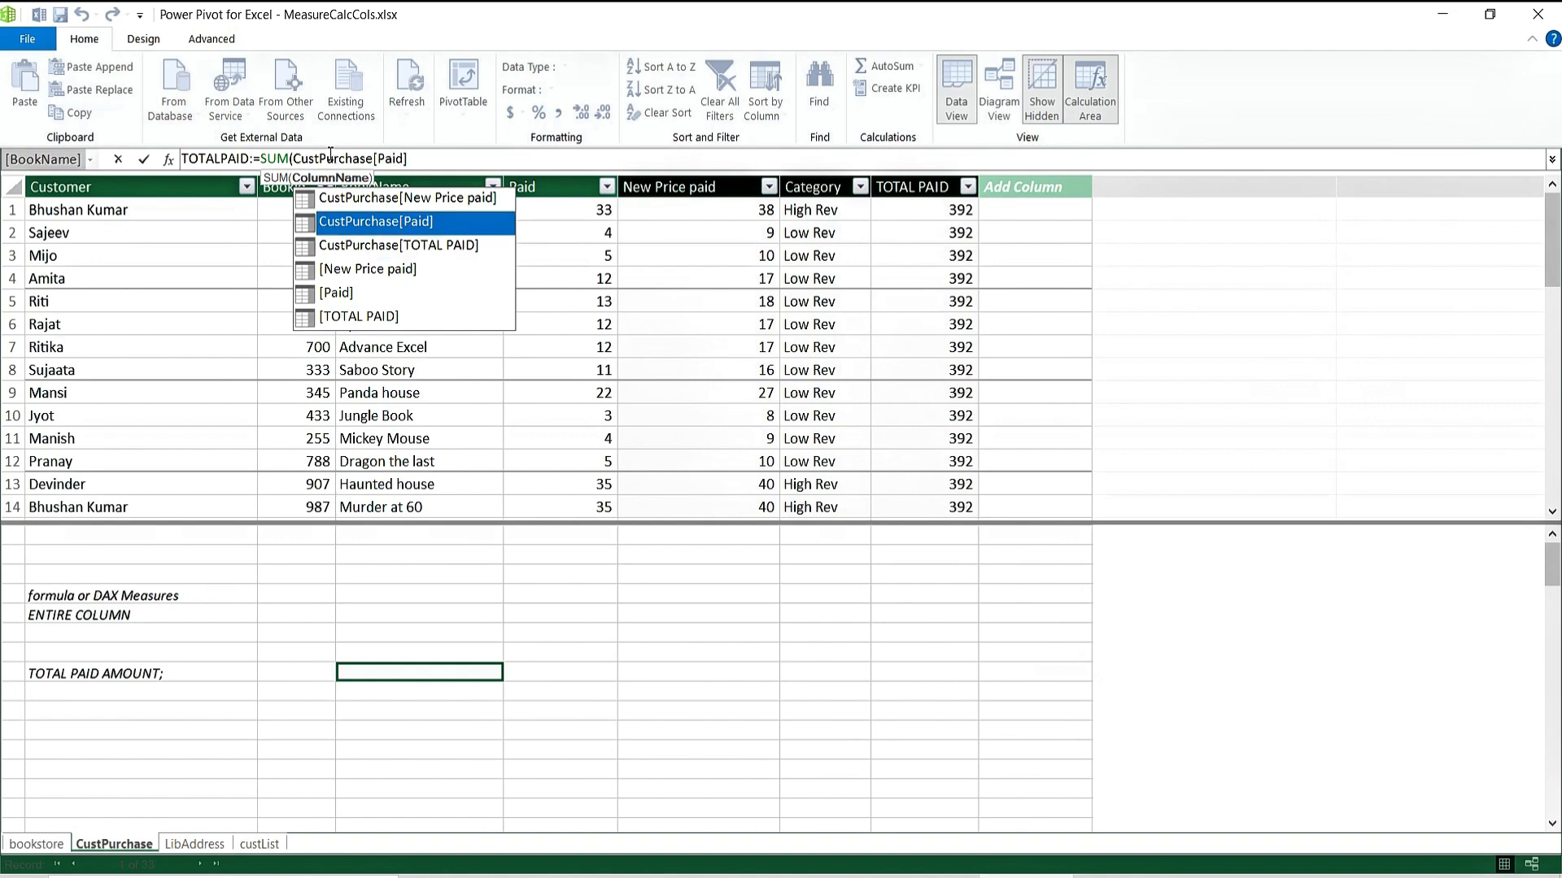
pyautogui.write(')')
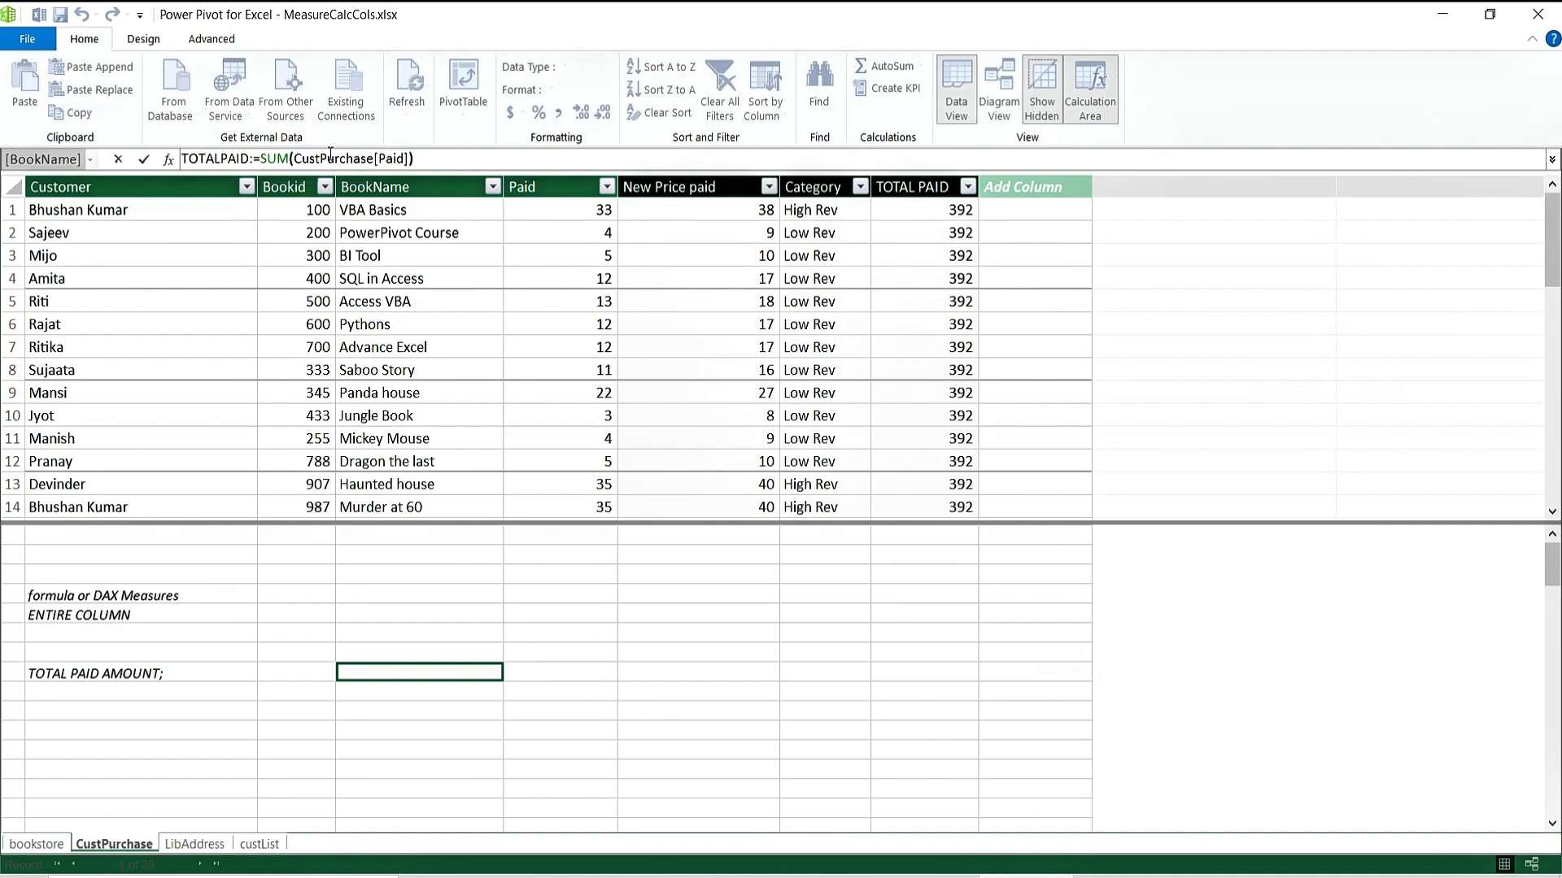
pyautogui.press('Return')
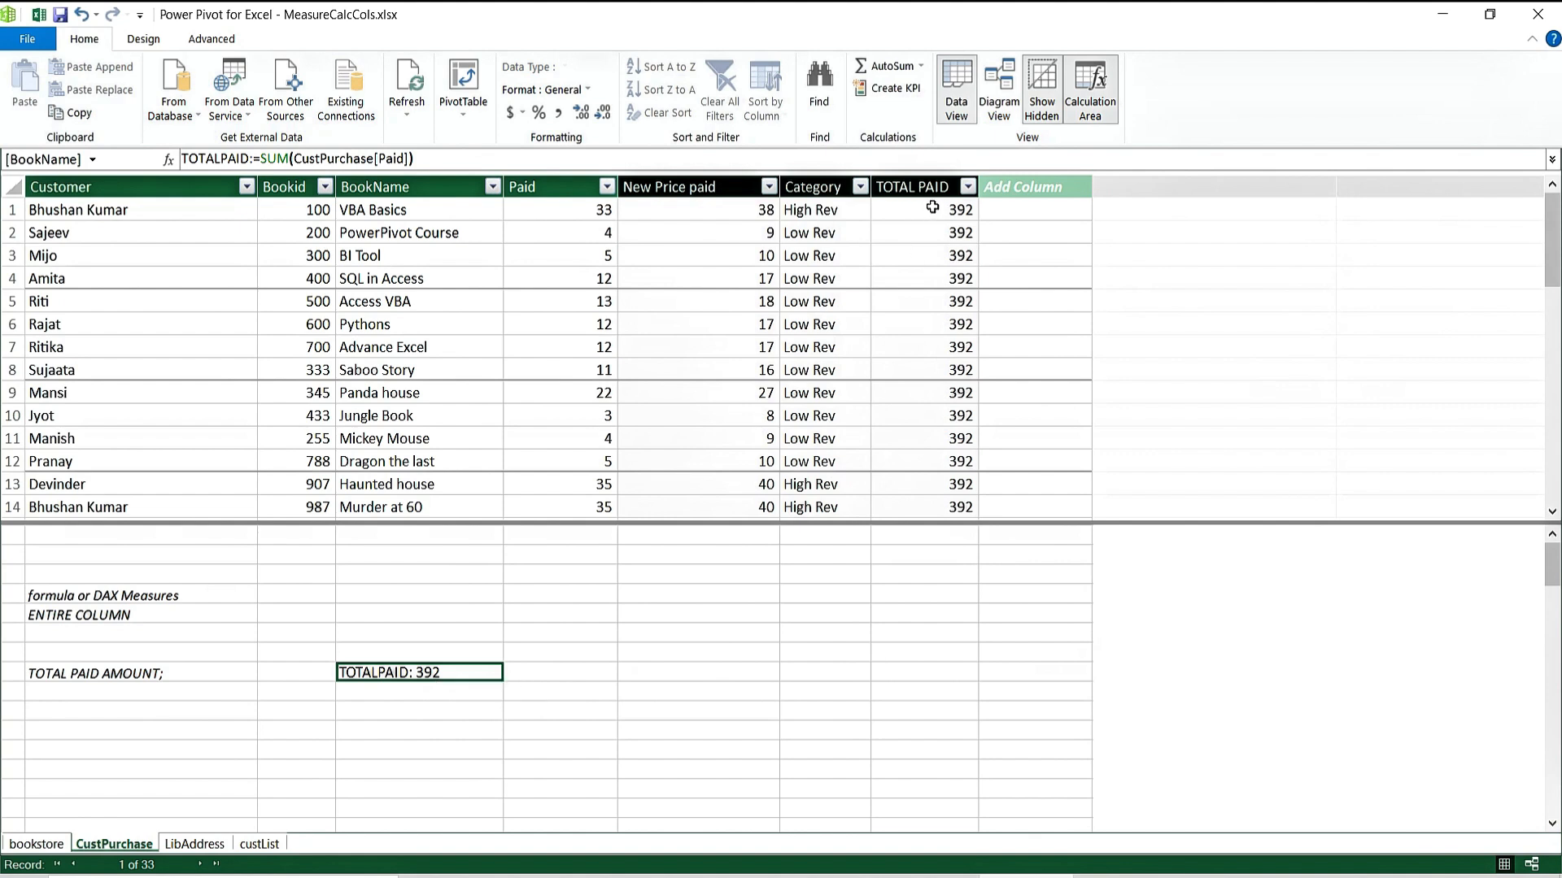
# Prefix the TOTALPAID measure name with DAX_ so it becomes DAX_TOTALPAID.
pyautogui.click(460, 729)
pyautogui.click(402, 675)
pyautogui.click(182, 159)
pyautogui.write('DAX')
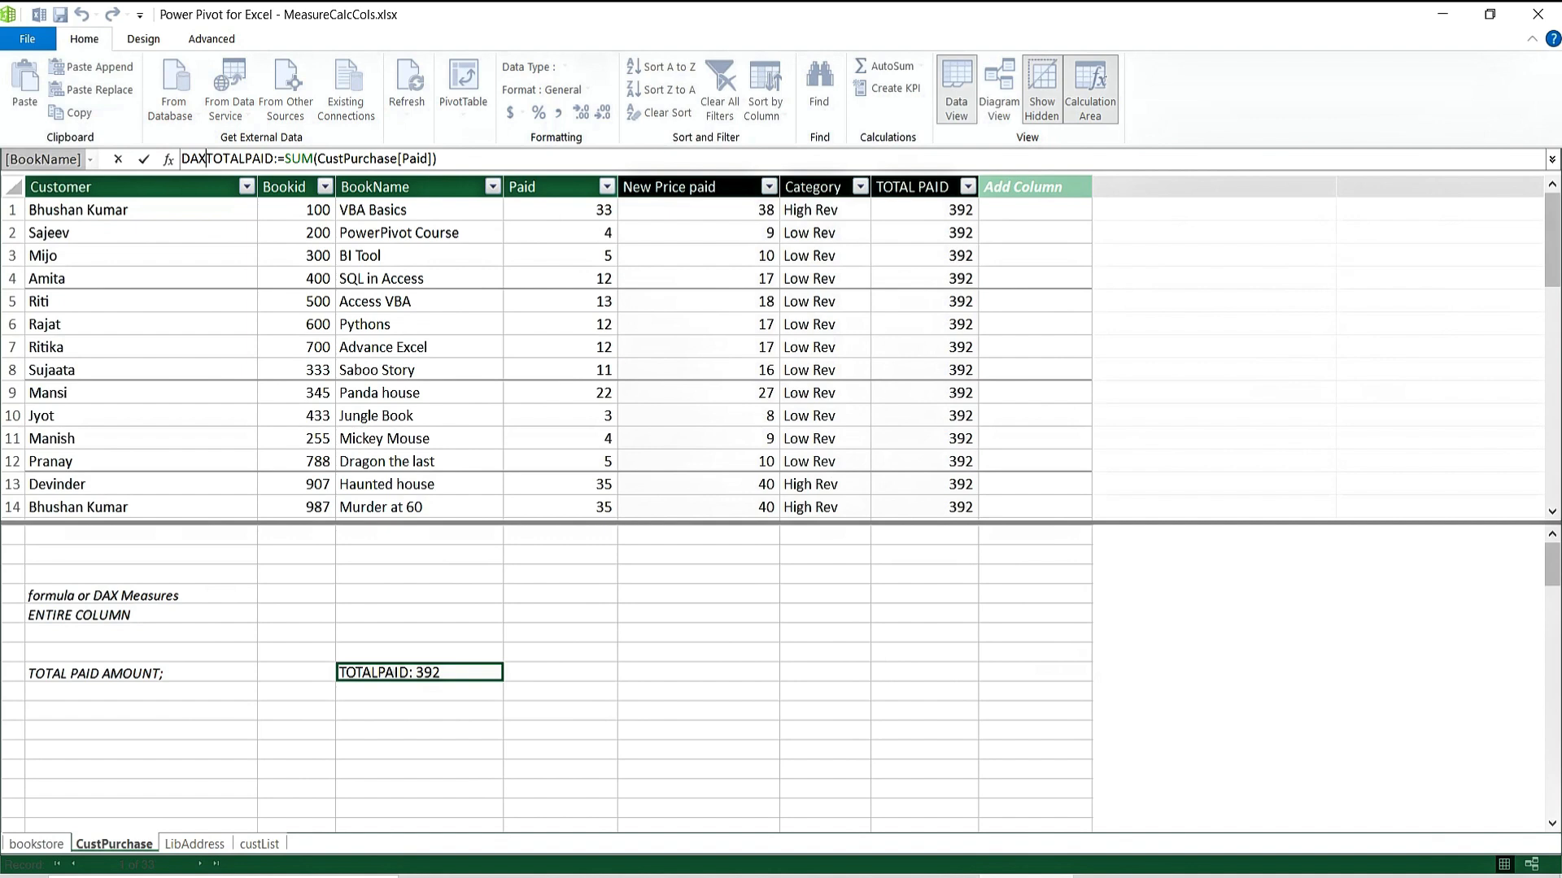
pyautogui.write('_')
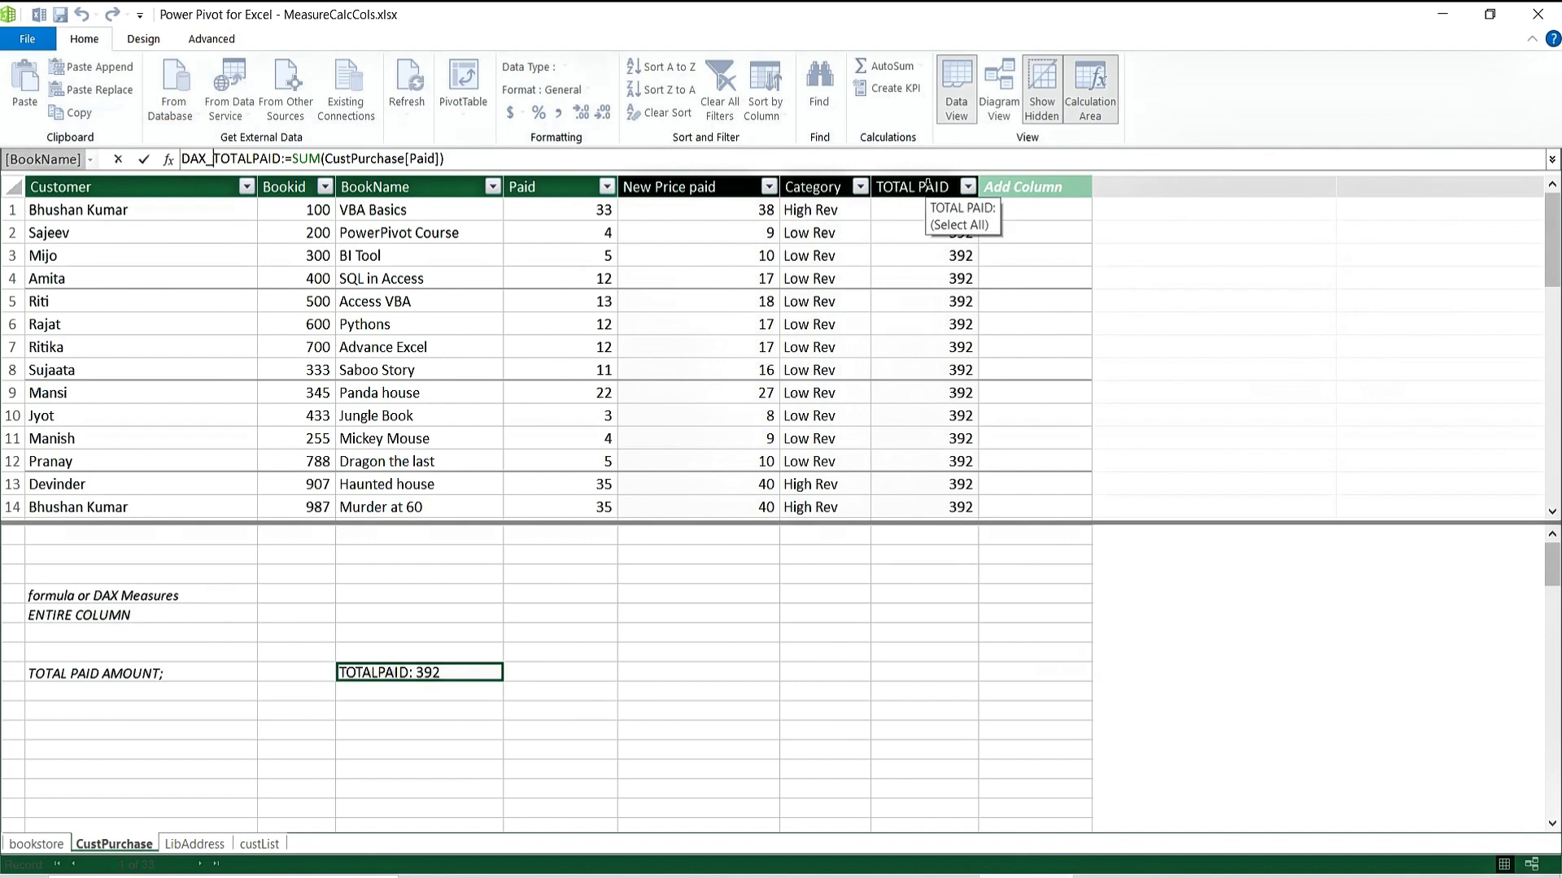
pyautogui.press('Return')
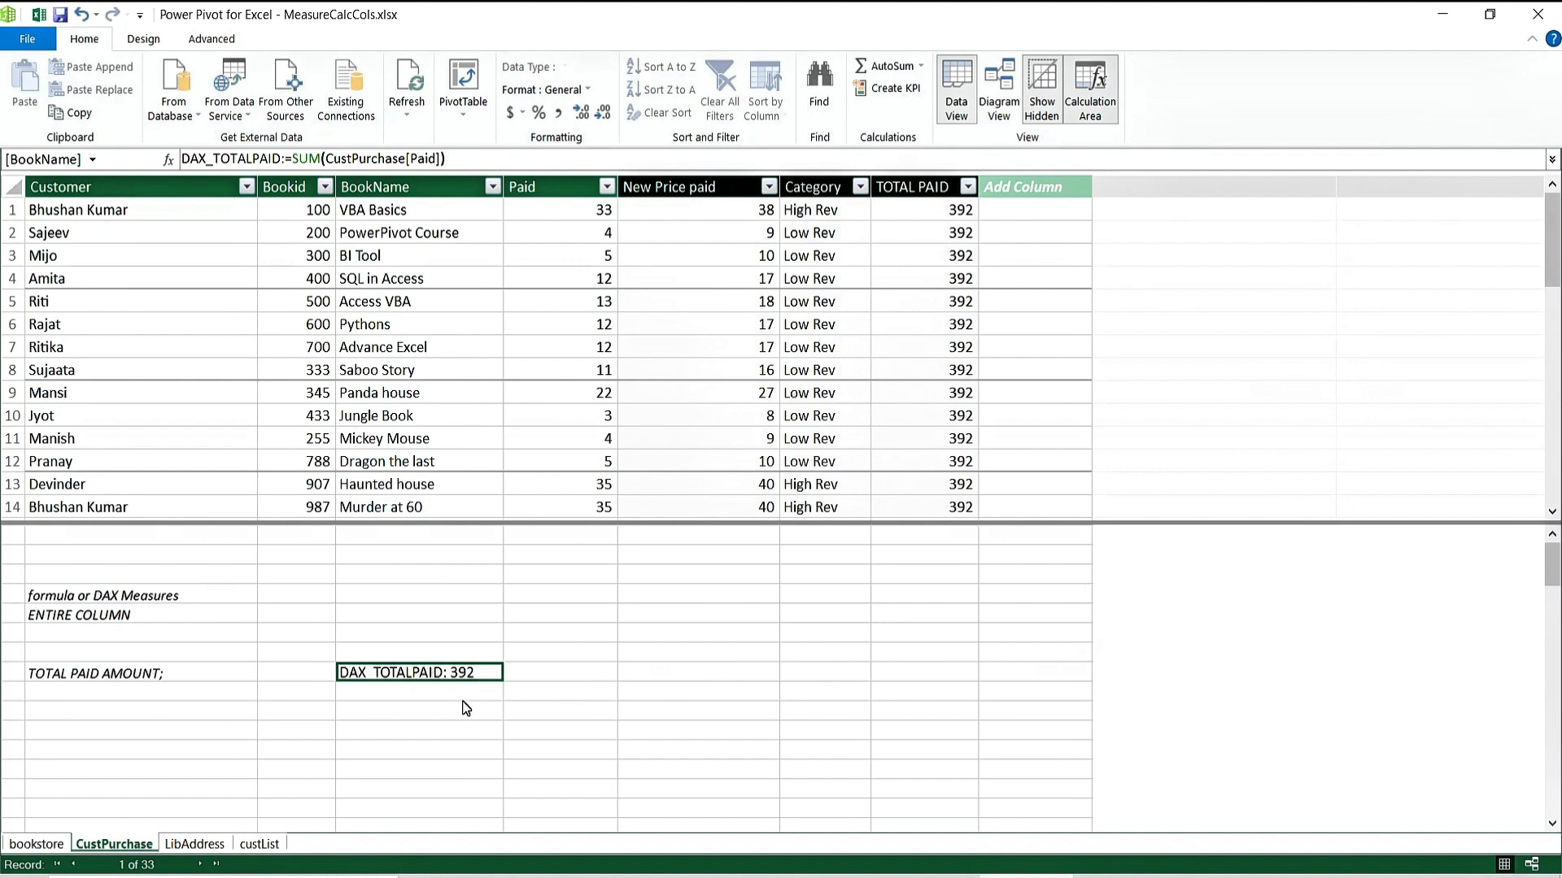
pyautogui.click(462, 696)
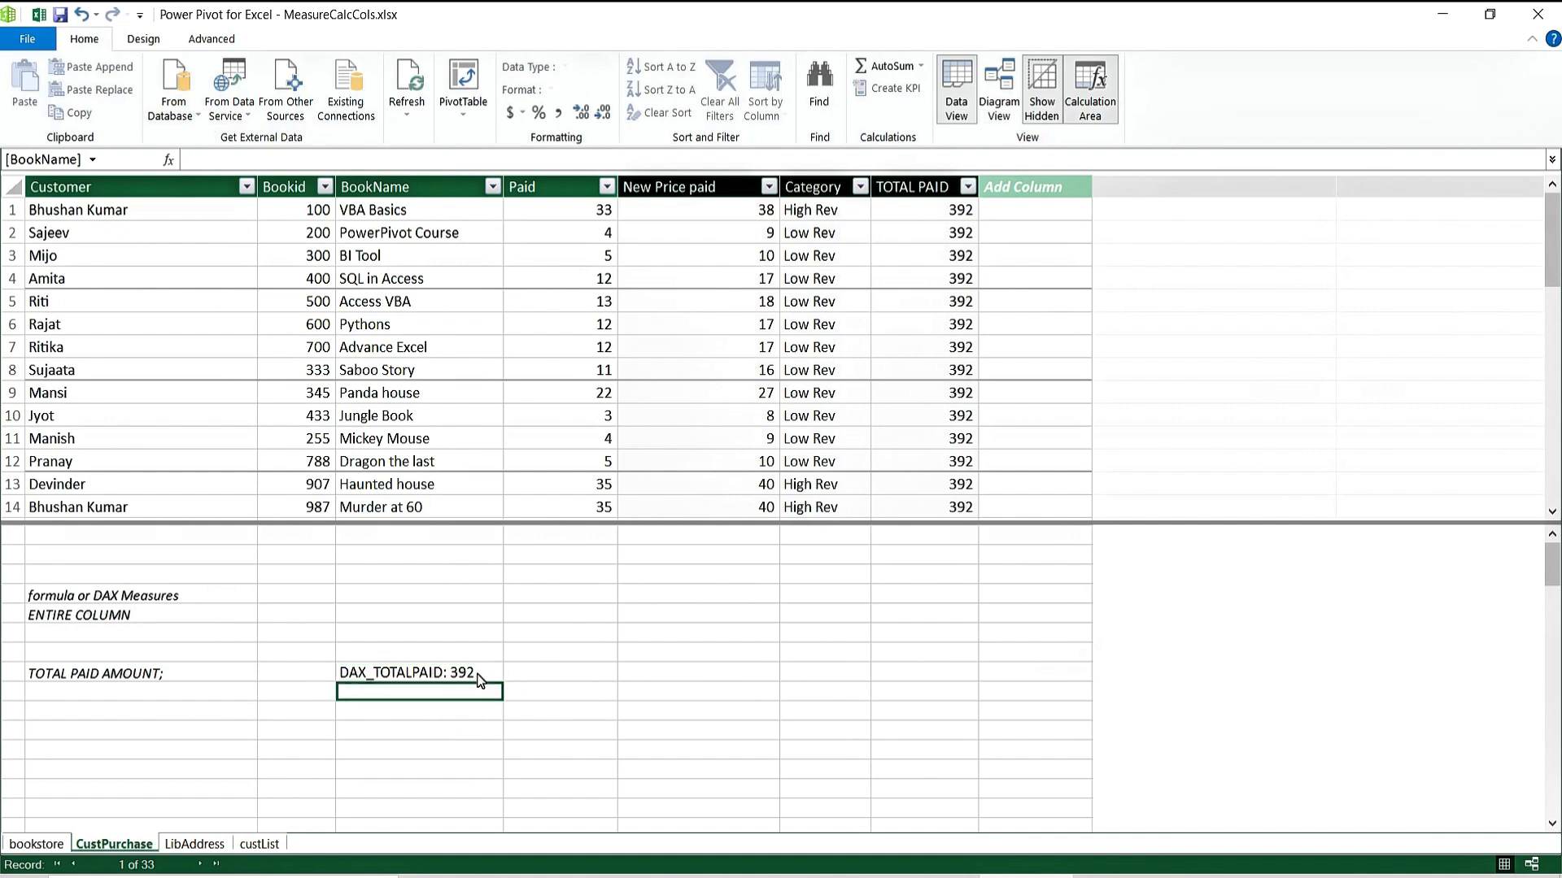
pyautogui.click(477, 674)
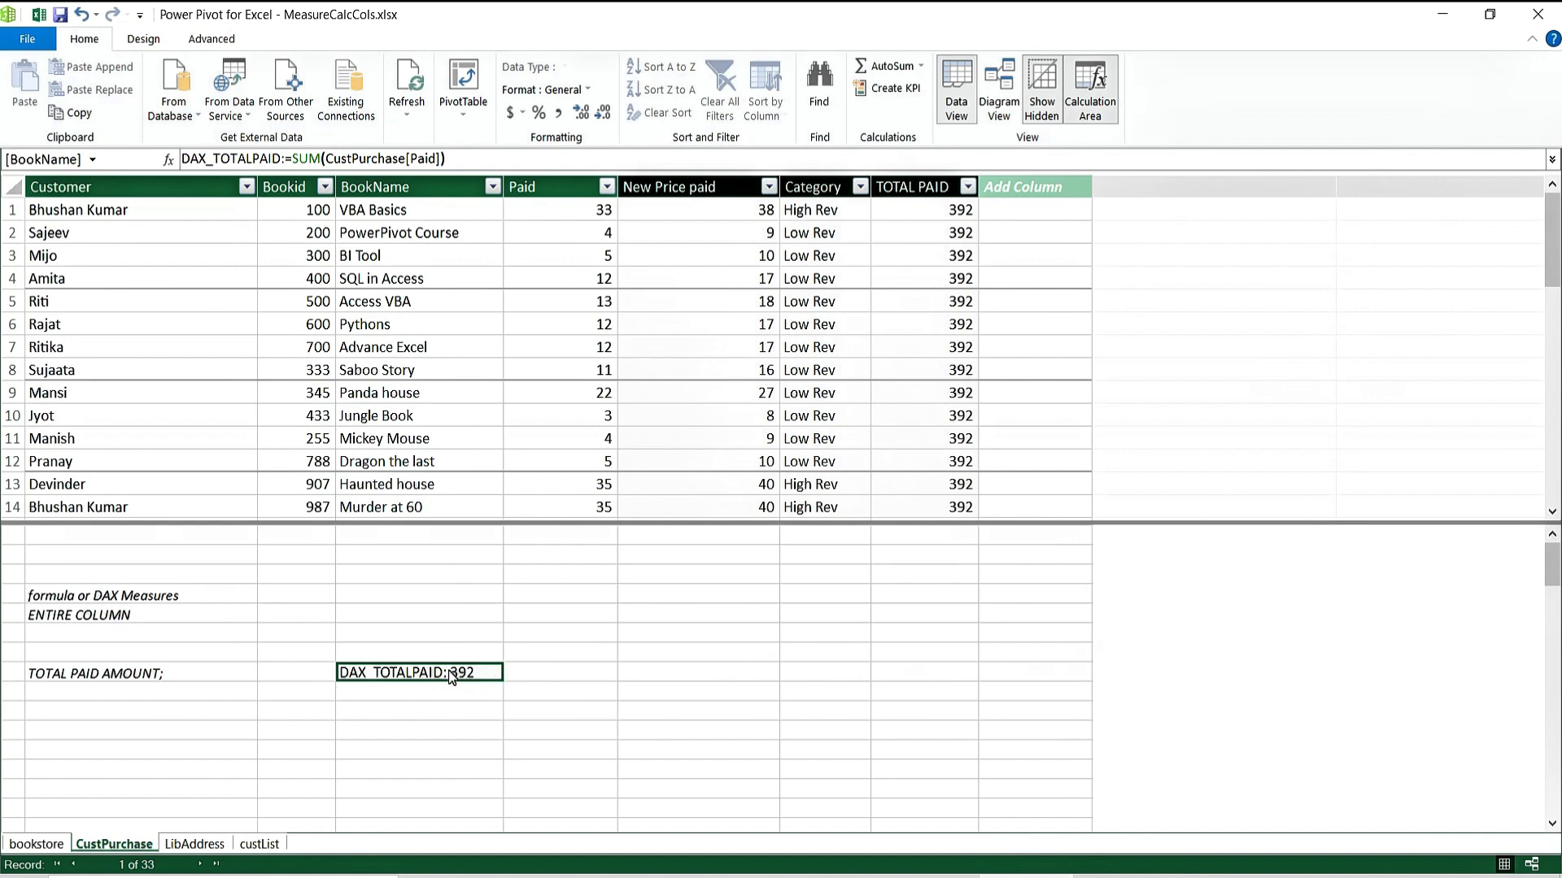
# Format DAX_TOTALPAID as $ English (United States) currency and widen the BookName column.
pyautogui.click(523, 116)
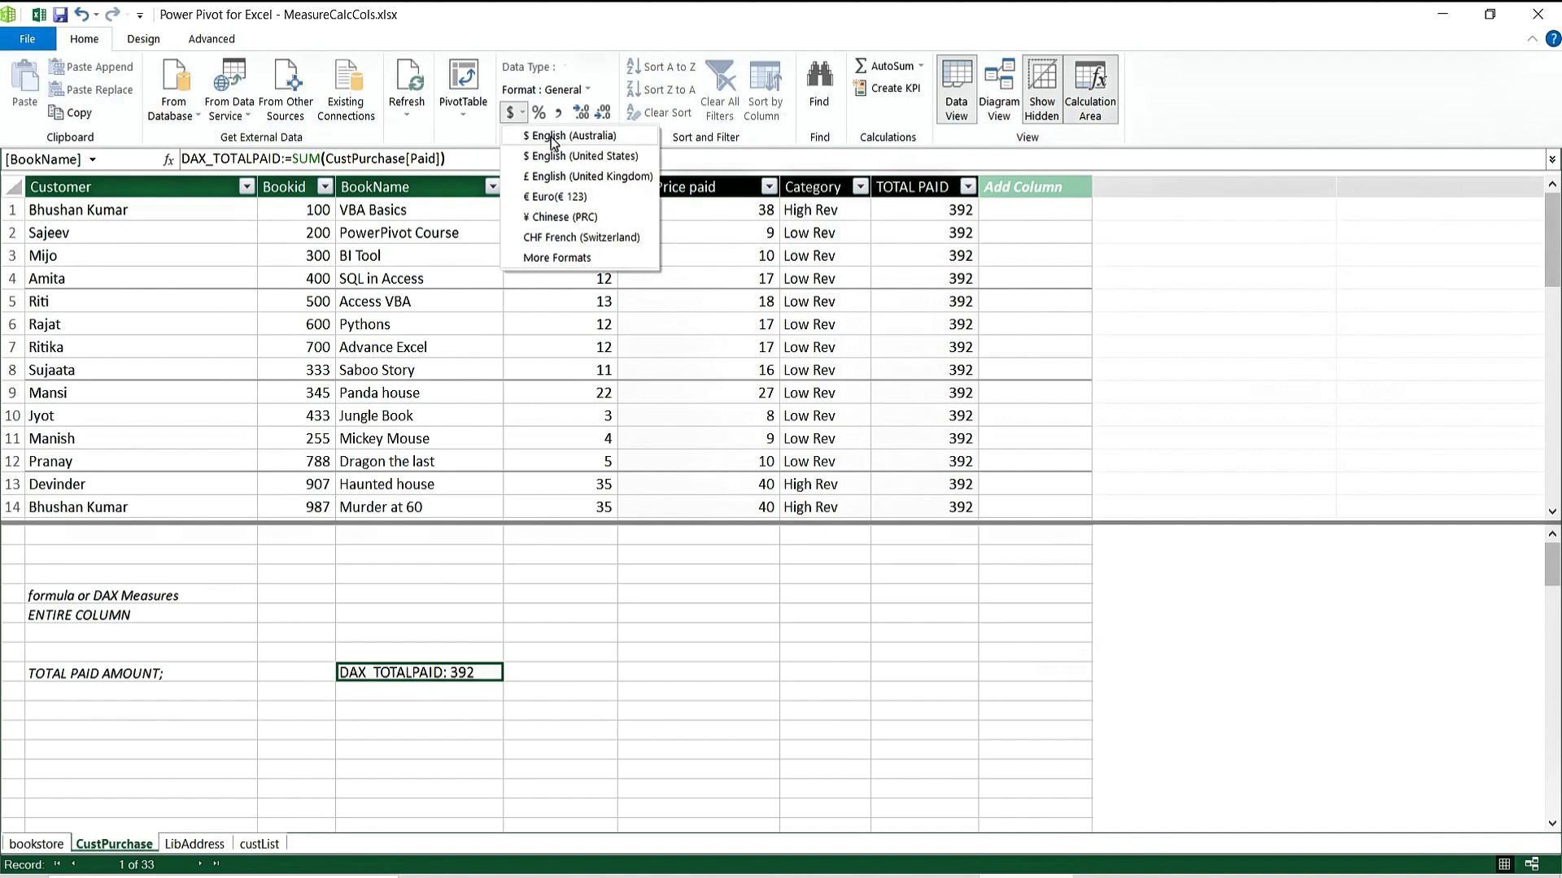
pyautogui.click(560, 159)
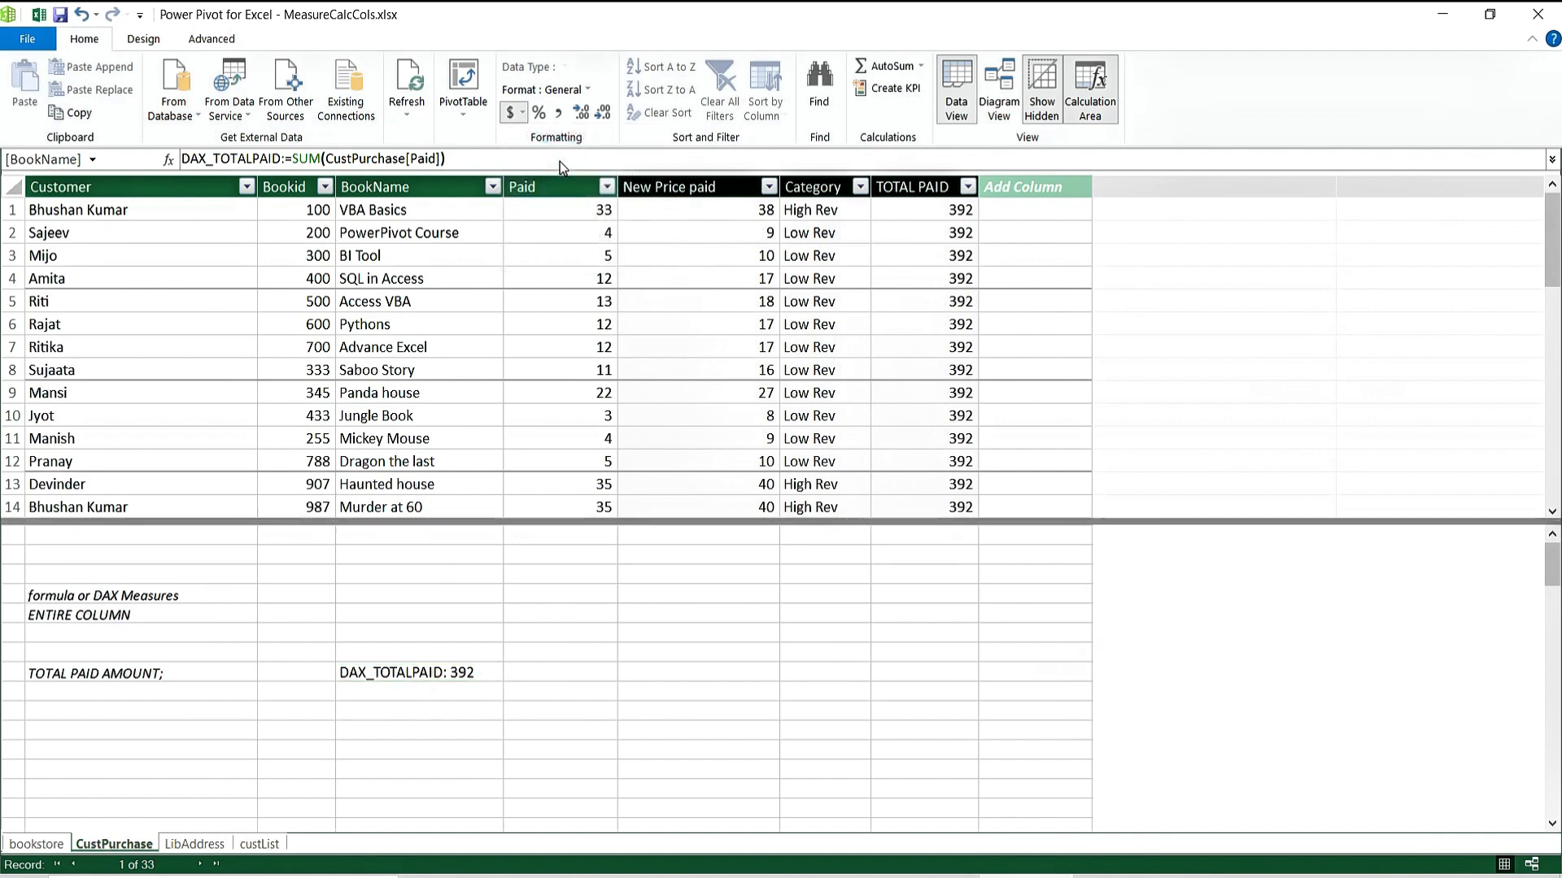
pyautogui.click(464, 686)
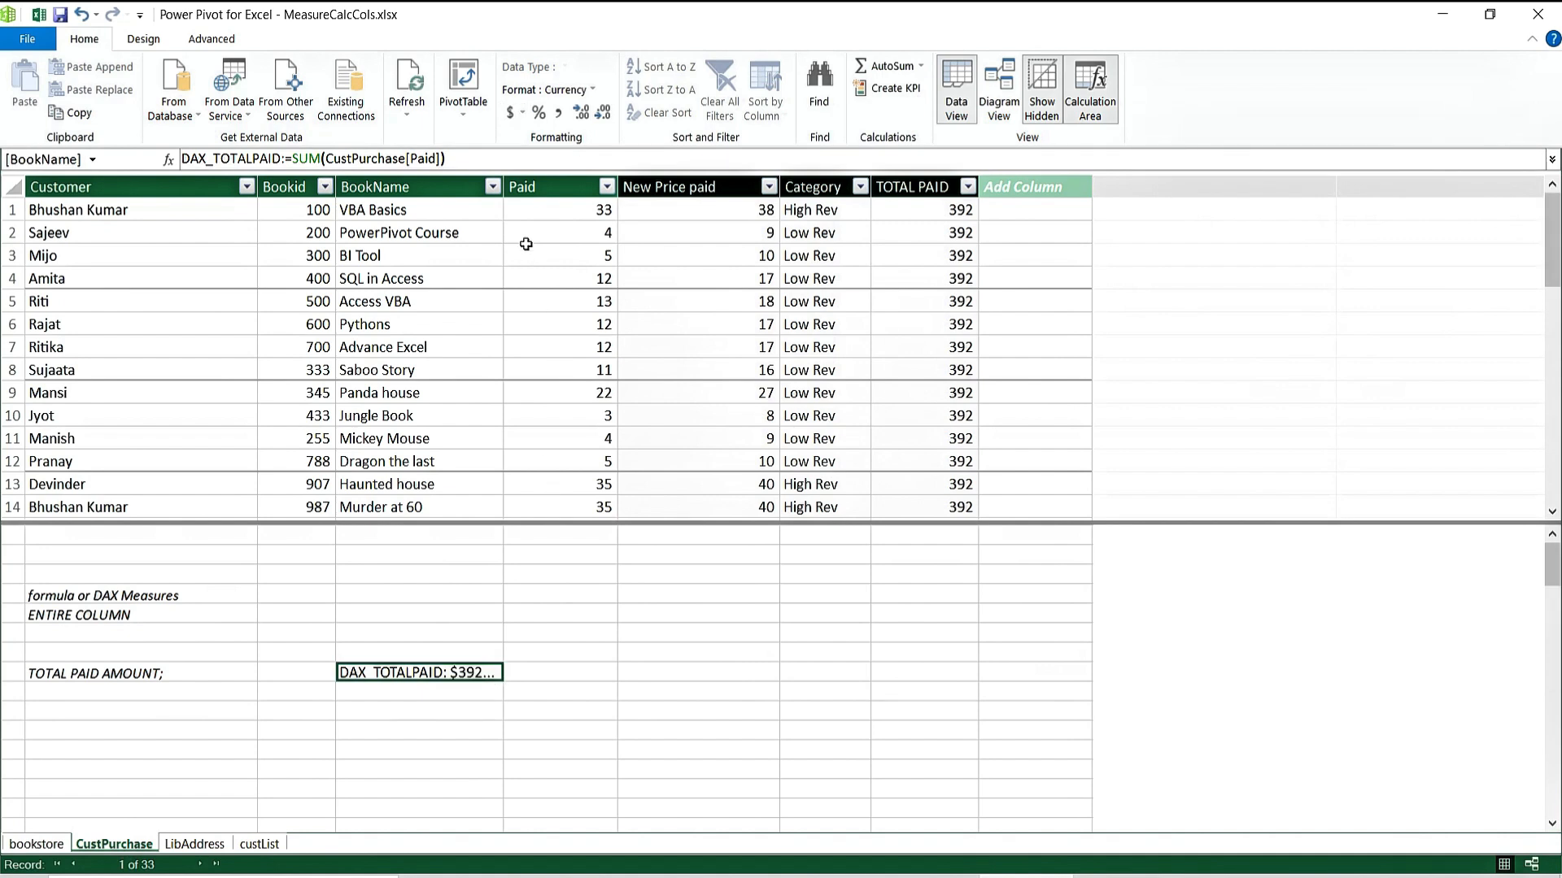
pyautogui.moveTo(504, 188)
pyautogui.mouseDown()
pyautogui.moveTo(591, 191)
pyautogui.moveTo(529, 192)
pyautogui.mouseUp()
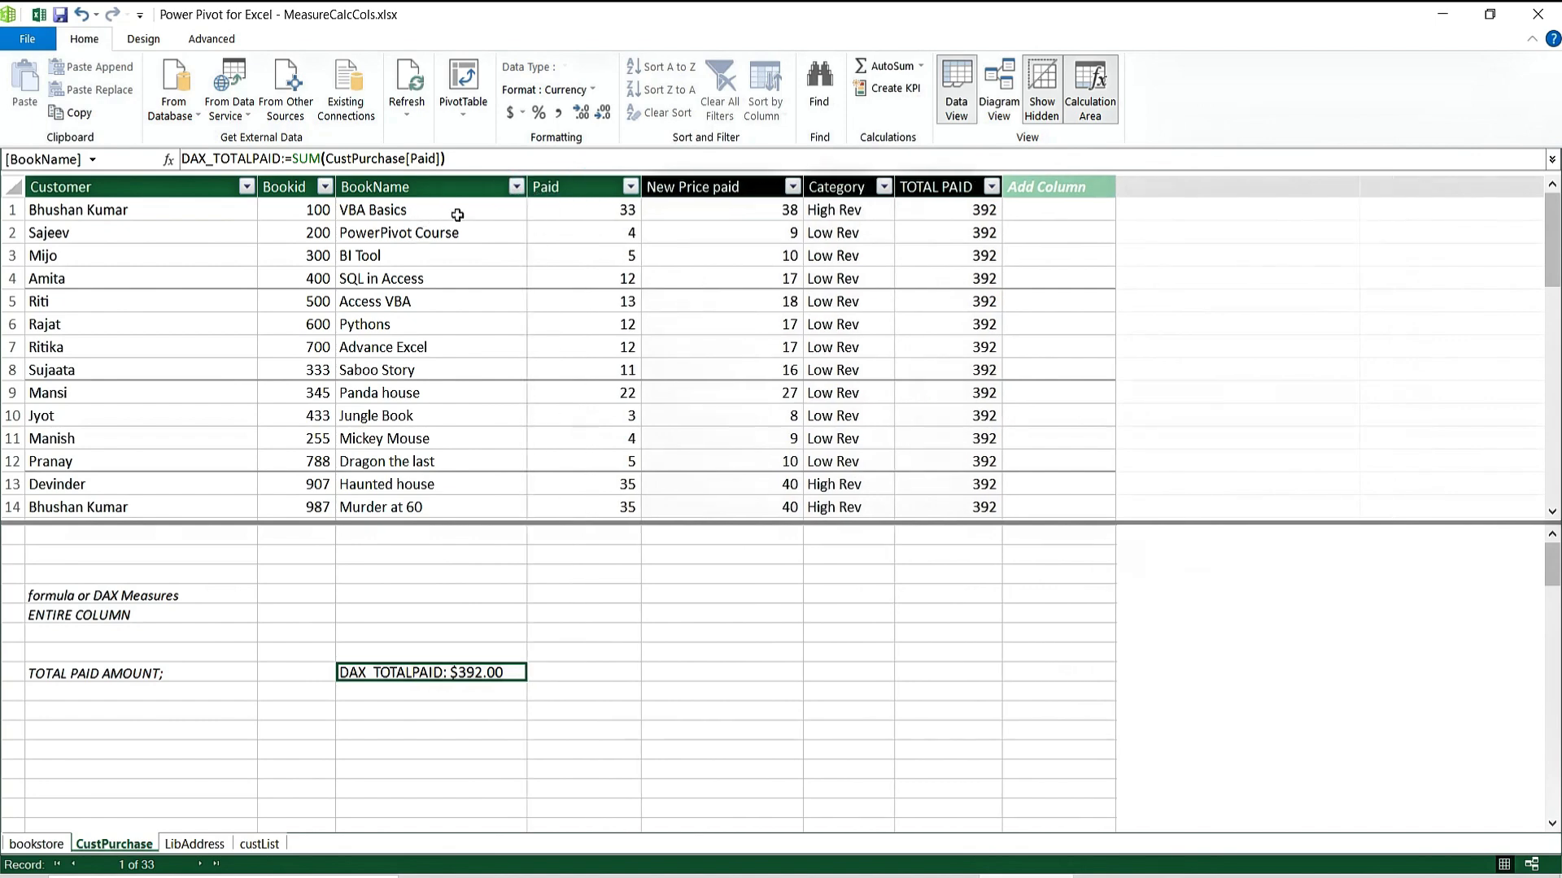
pyautogui.moveTo(533, 201)
pyautogui.mouseDown()
pyautogui.moveTo(599, 203)
pyautogui.moveTo(547, 197)
pyautogui.mouseUp()
pyautogui.click(599, 197)
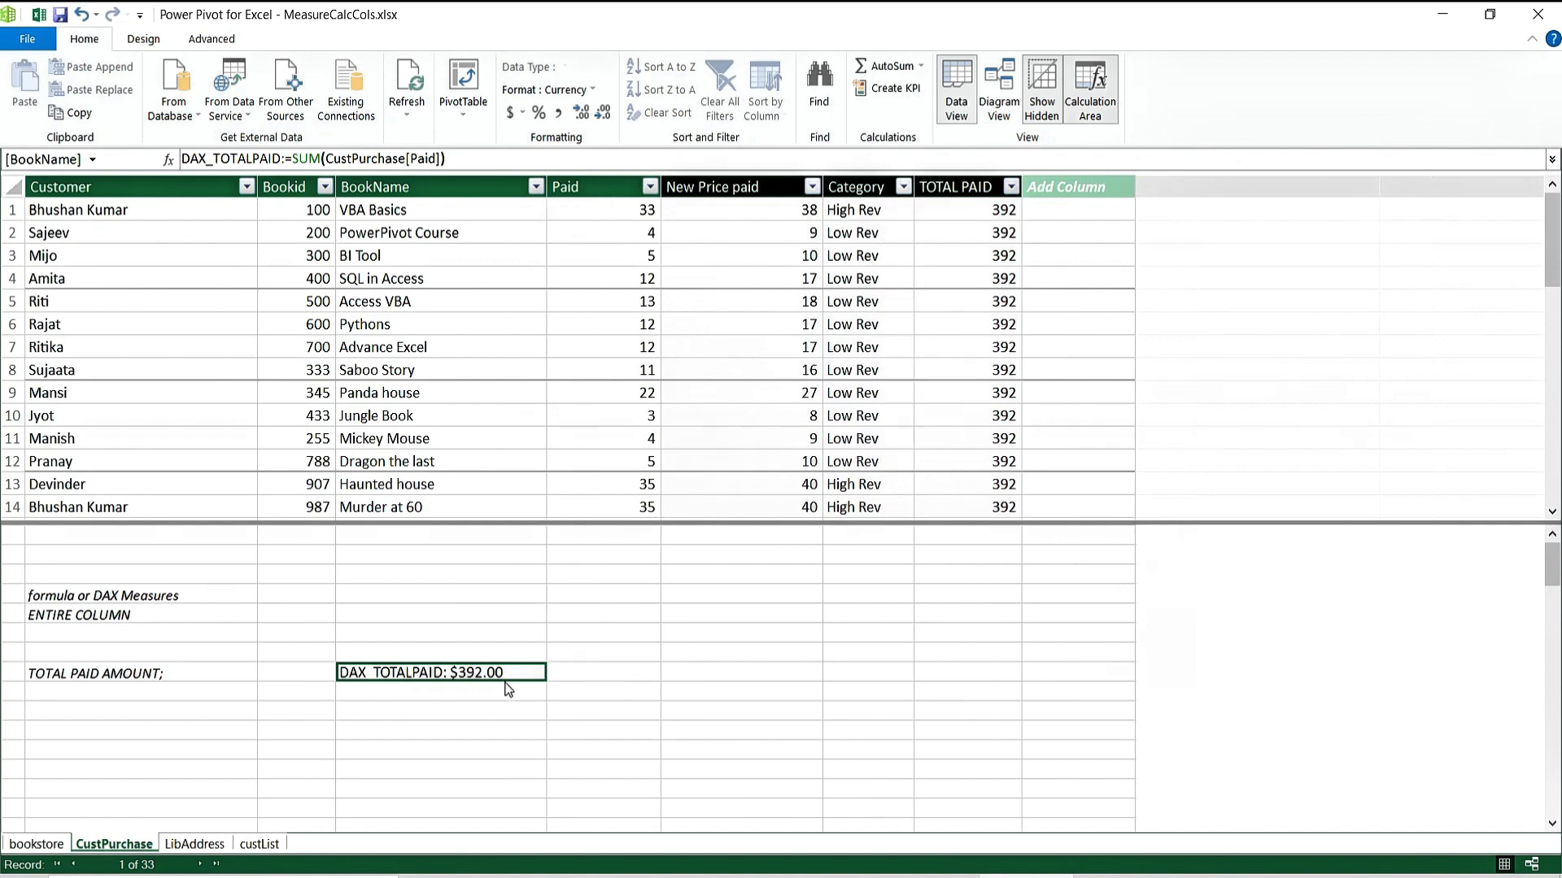
# Decrease the measure's decimal places so DAX_TOTALPAID displays $392.
pyautogui.click(604, 113)
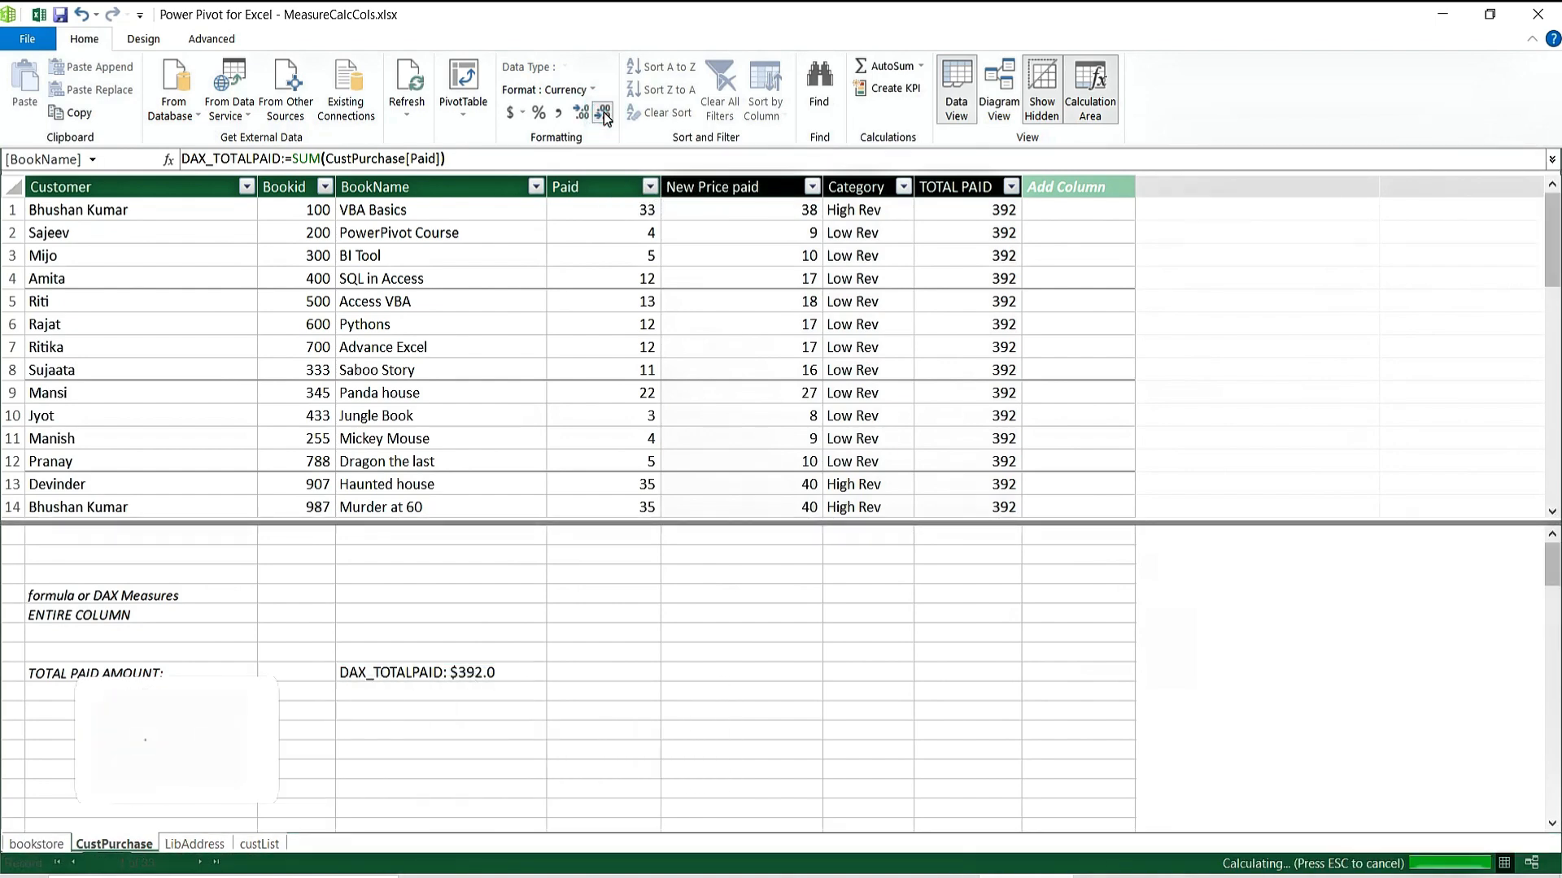
pyautogui.click(495, 685)
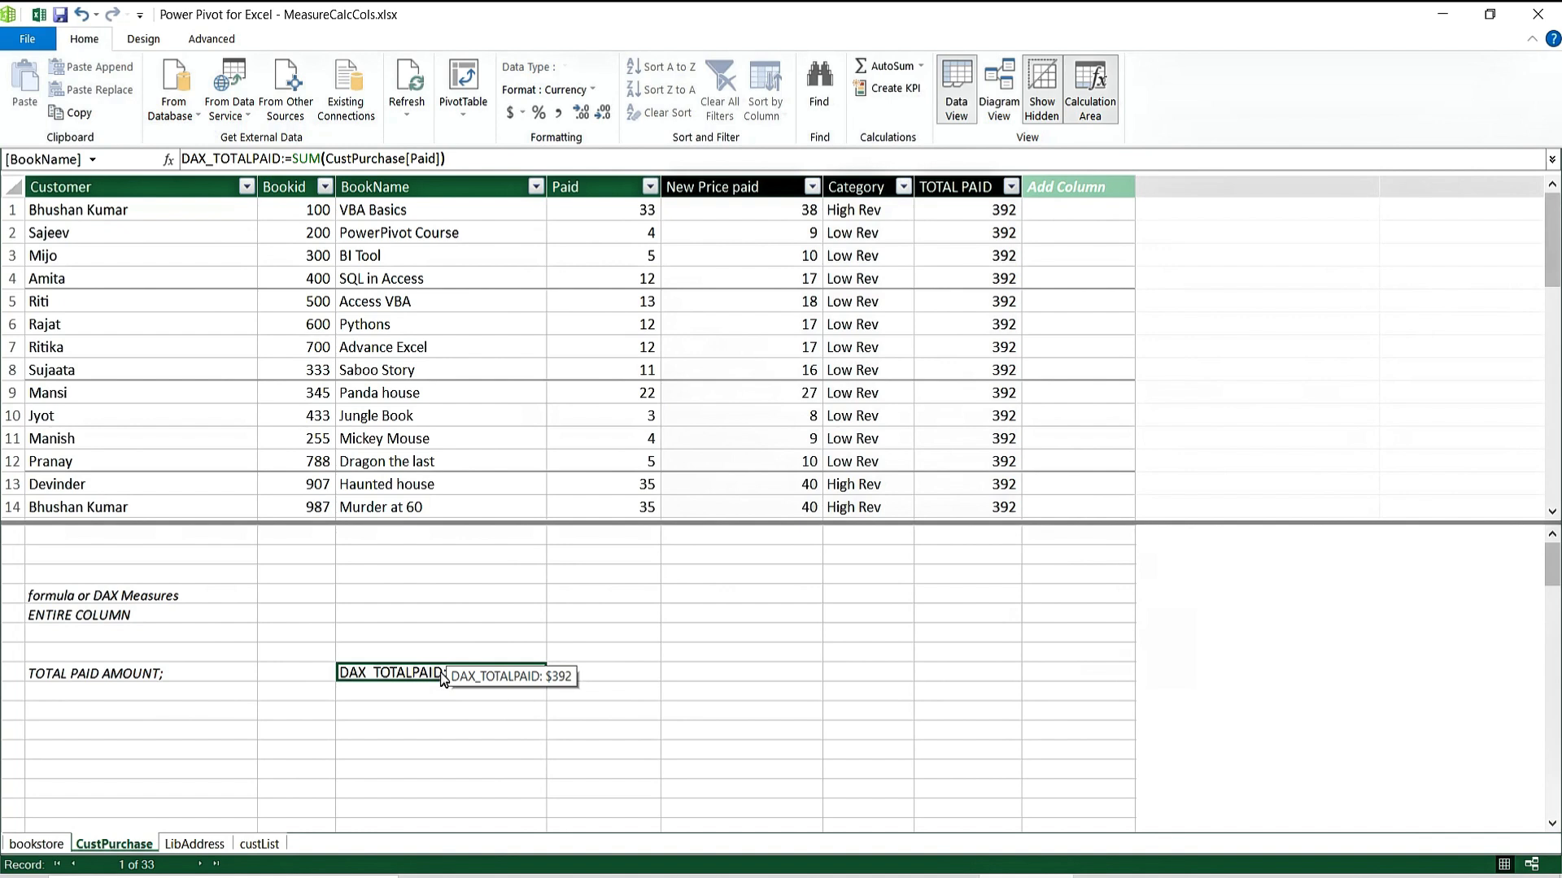
pyautogui.click(794, 614)
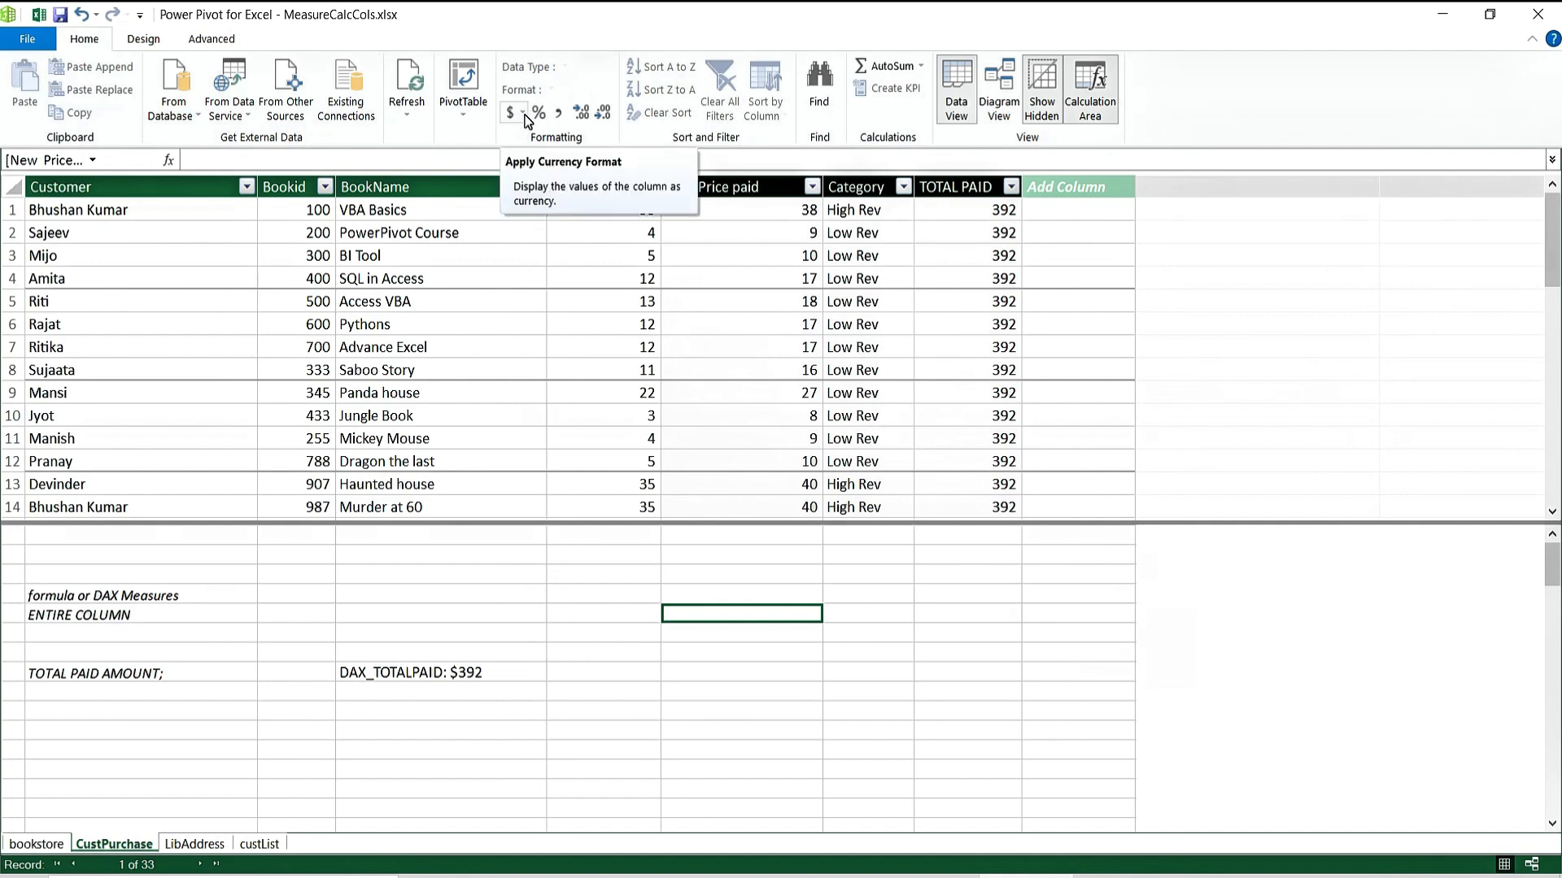
pyautogui.click(412, 675)
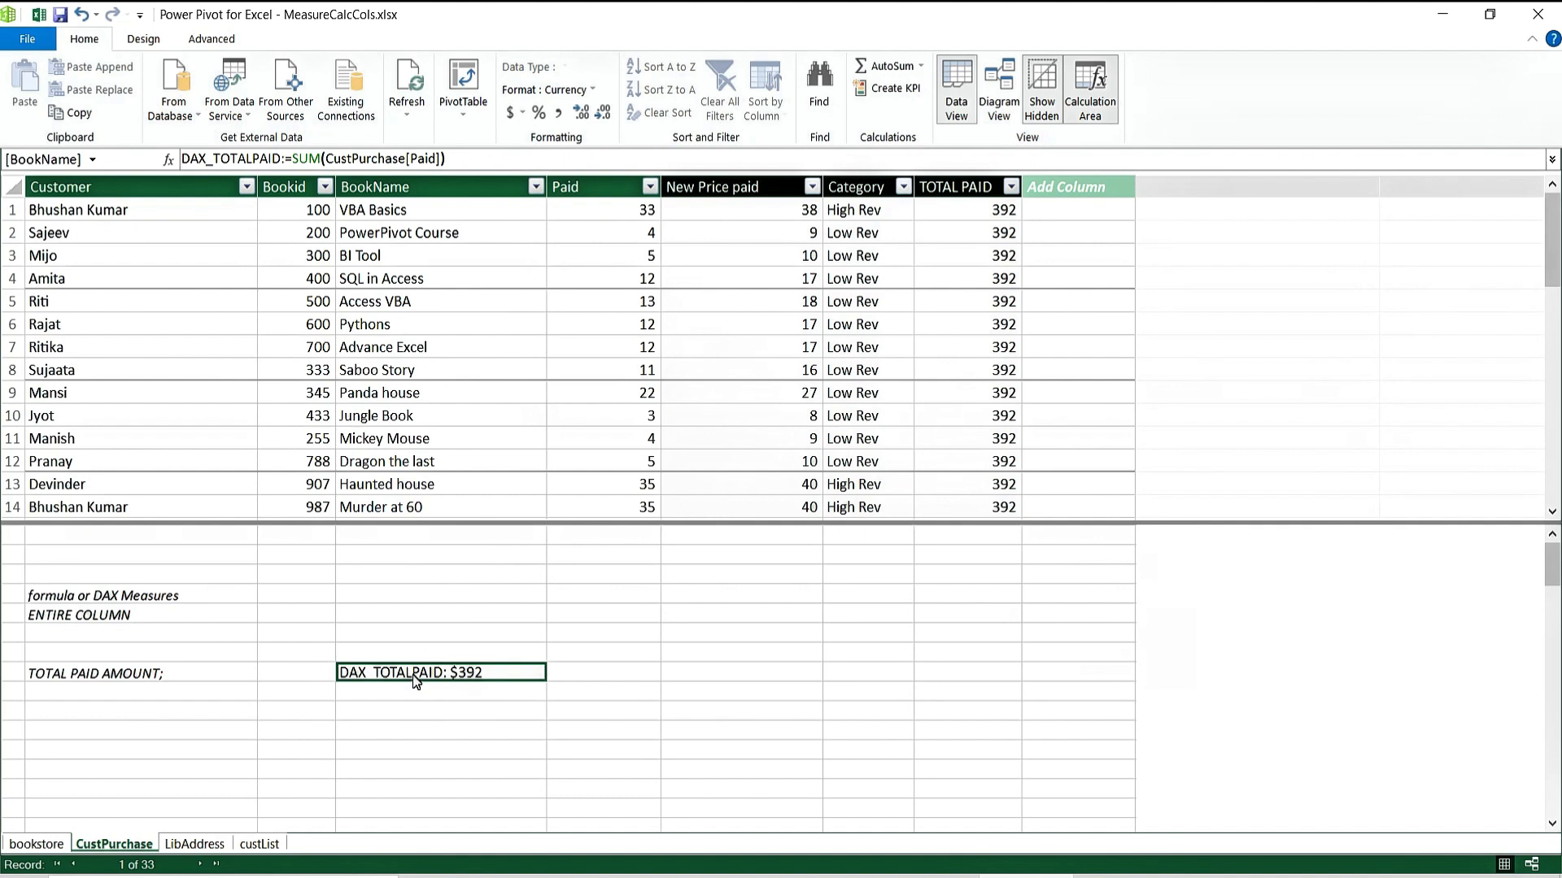
pyautogui.click(465, 697)
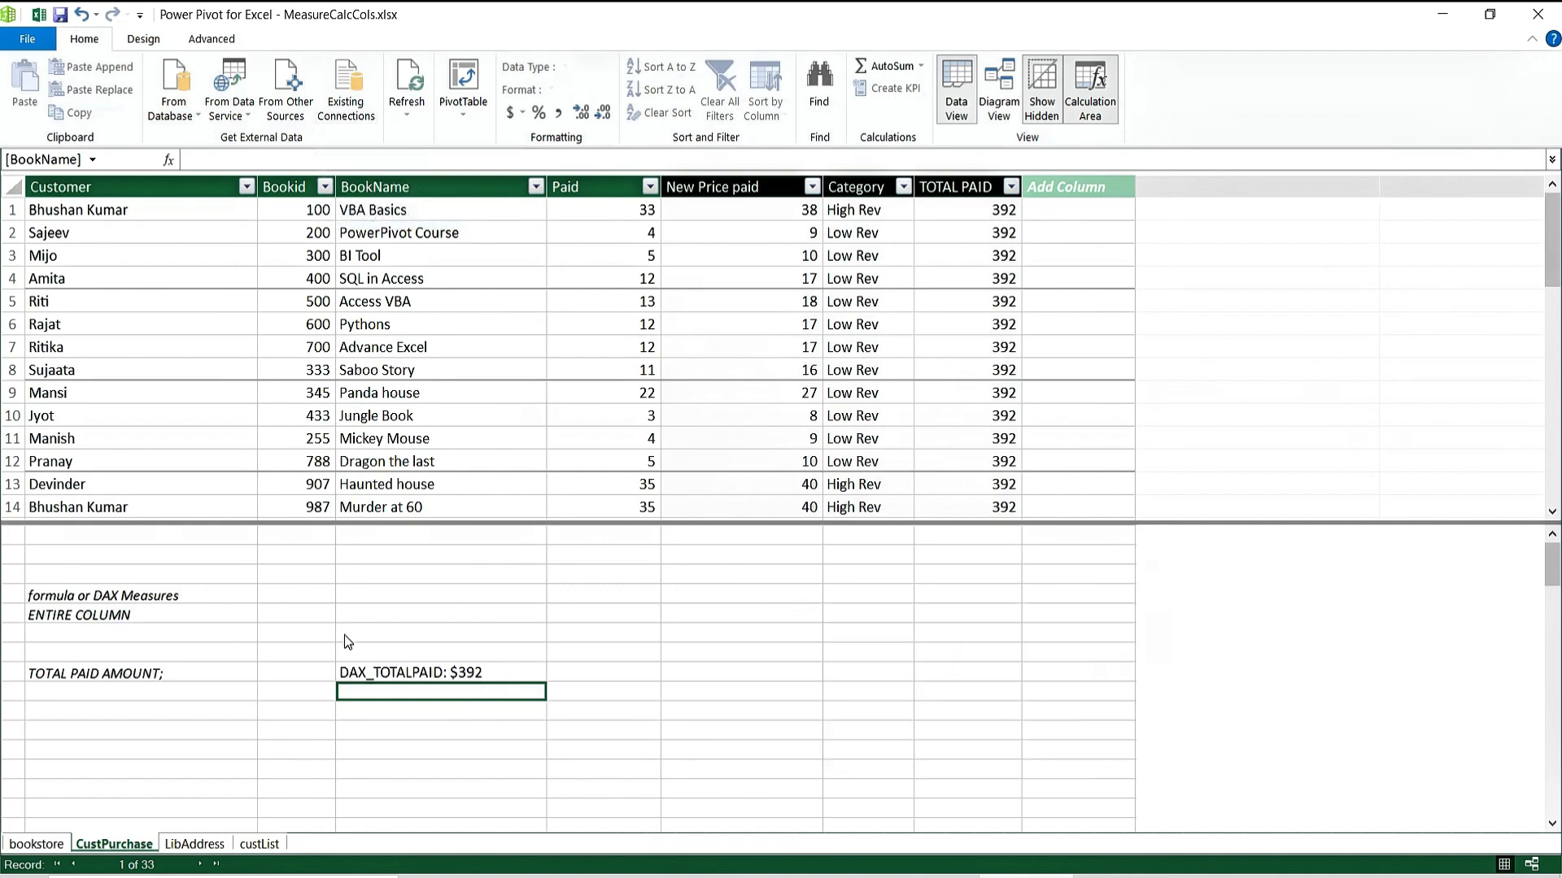
pyautogui.click(424, 672)
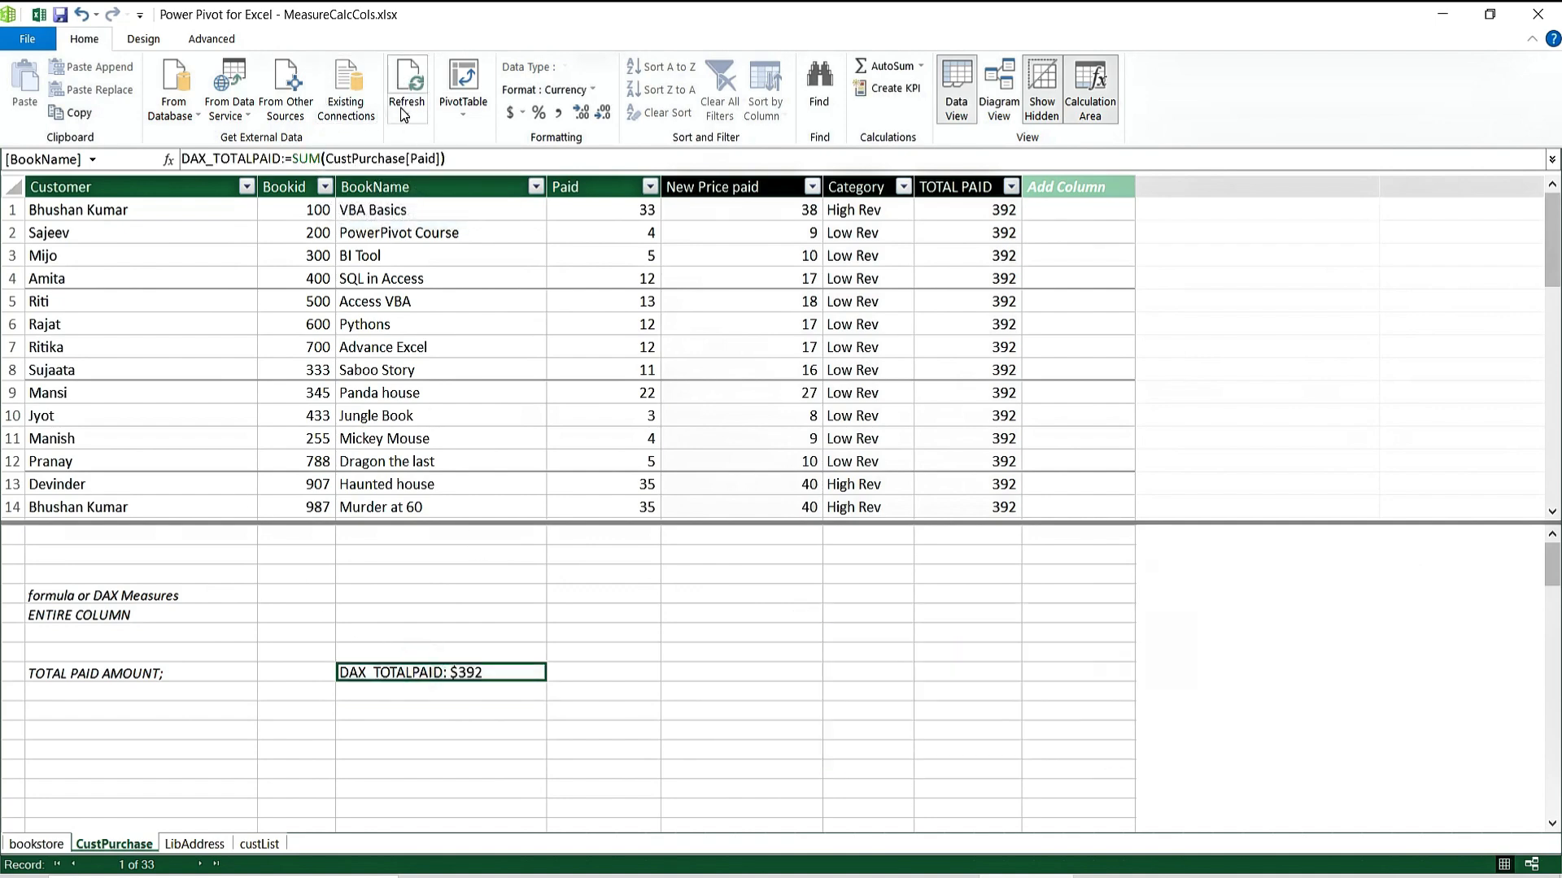
pyautogui.click(470, 124)
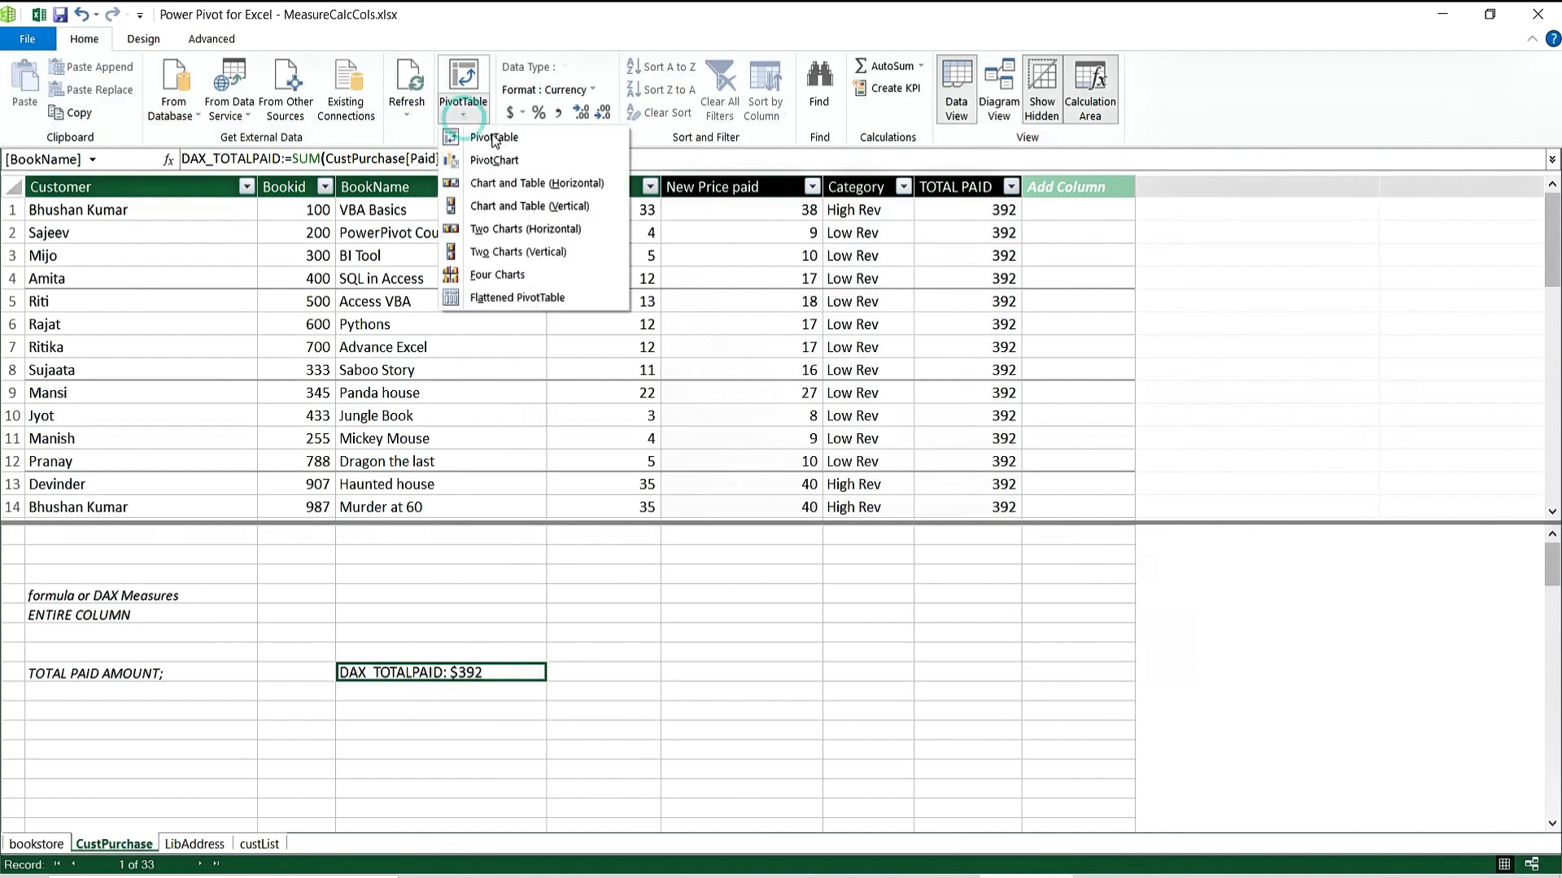
pyautogui.click(383, 594)
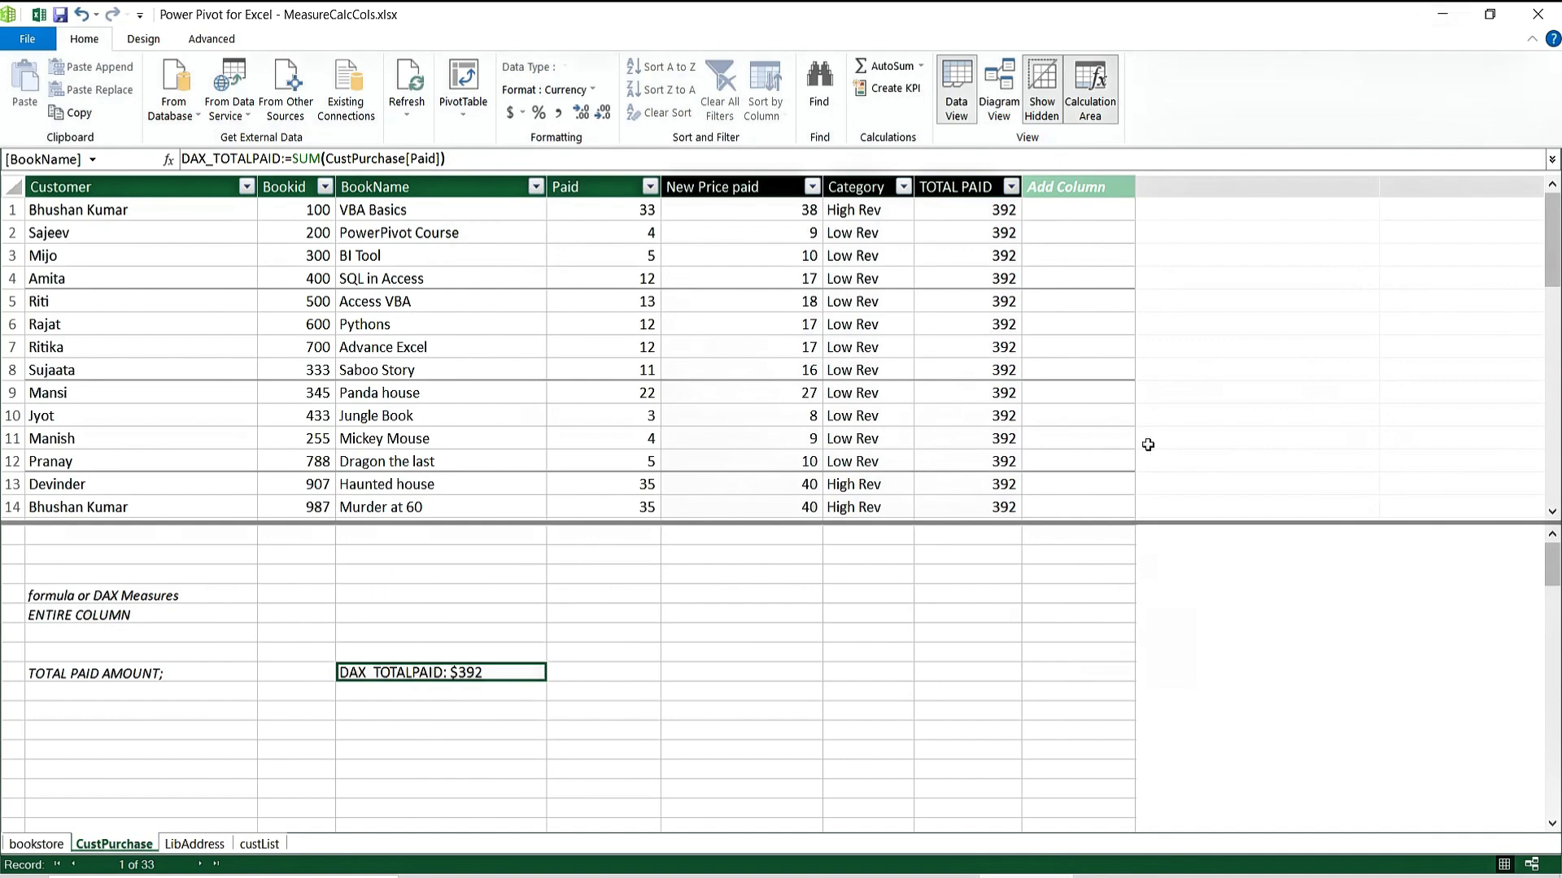
# Close Power Pivot and rename the Sheet1 notes sheet to COMMENTS.
pyautogui.click(1538, 18)
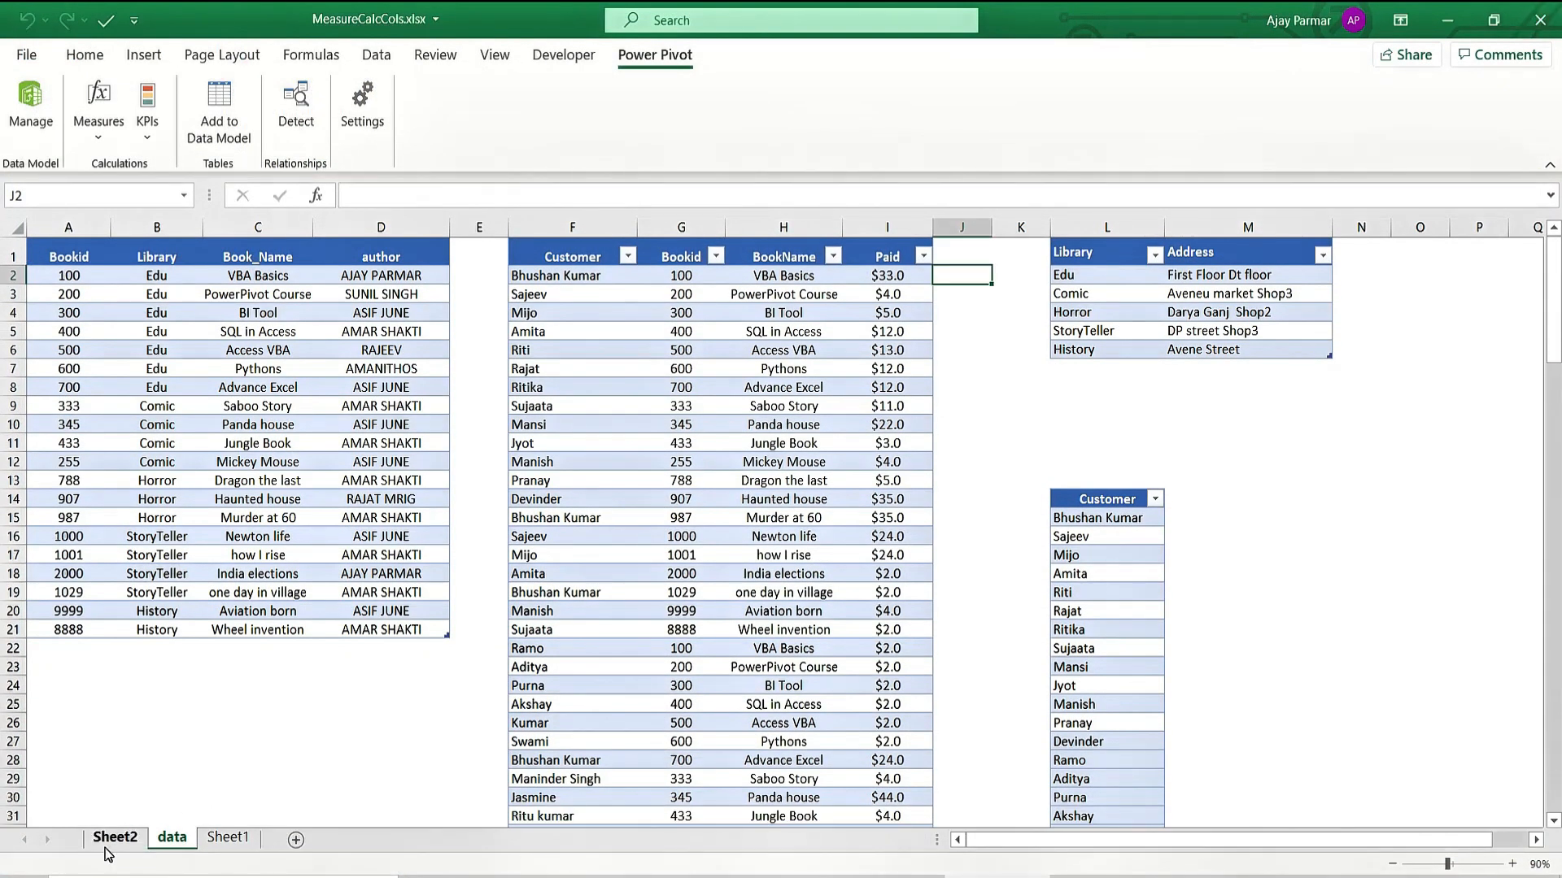
pyautogui.click(118, 838)
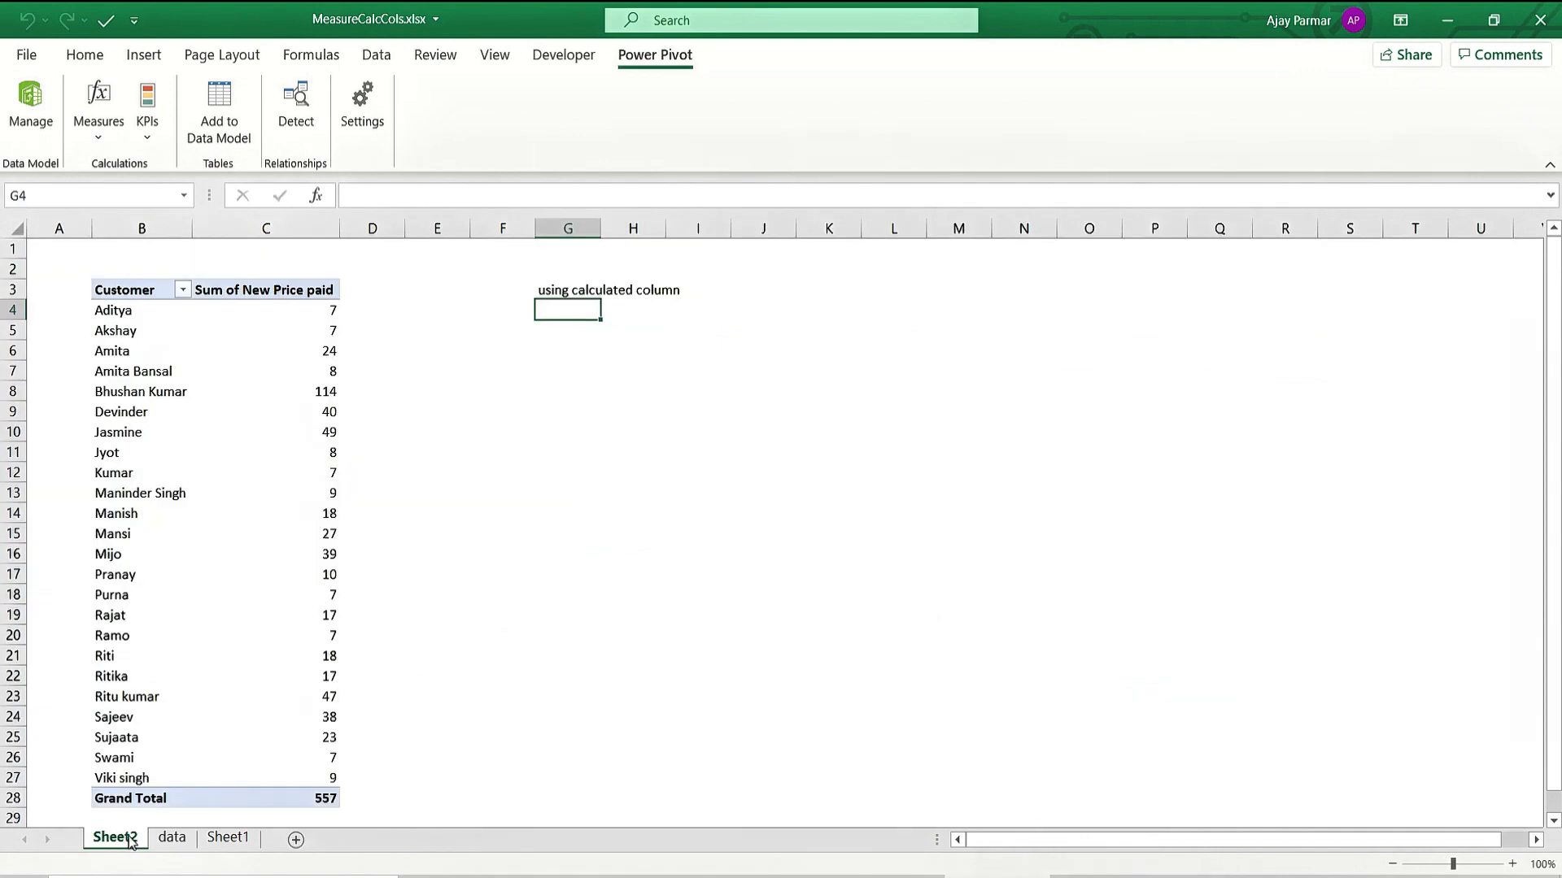
pyautogui.click(230, 839)
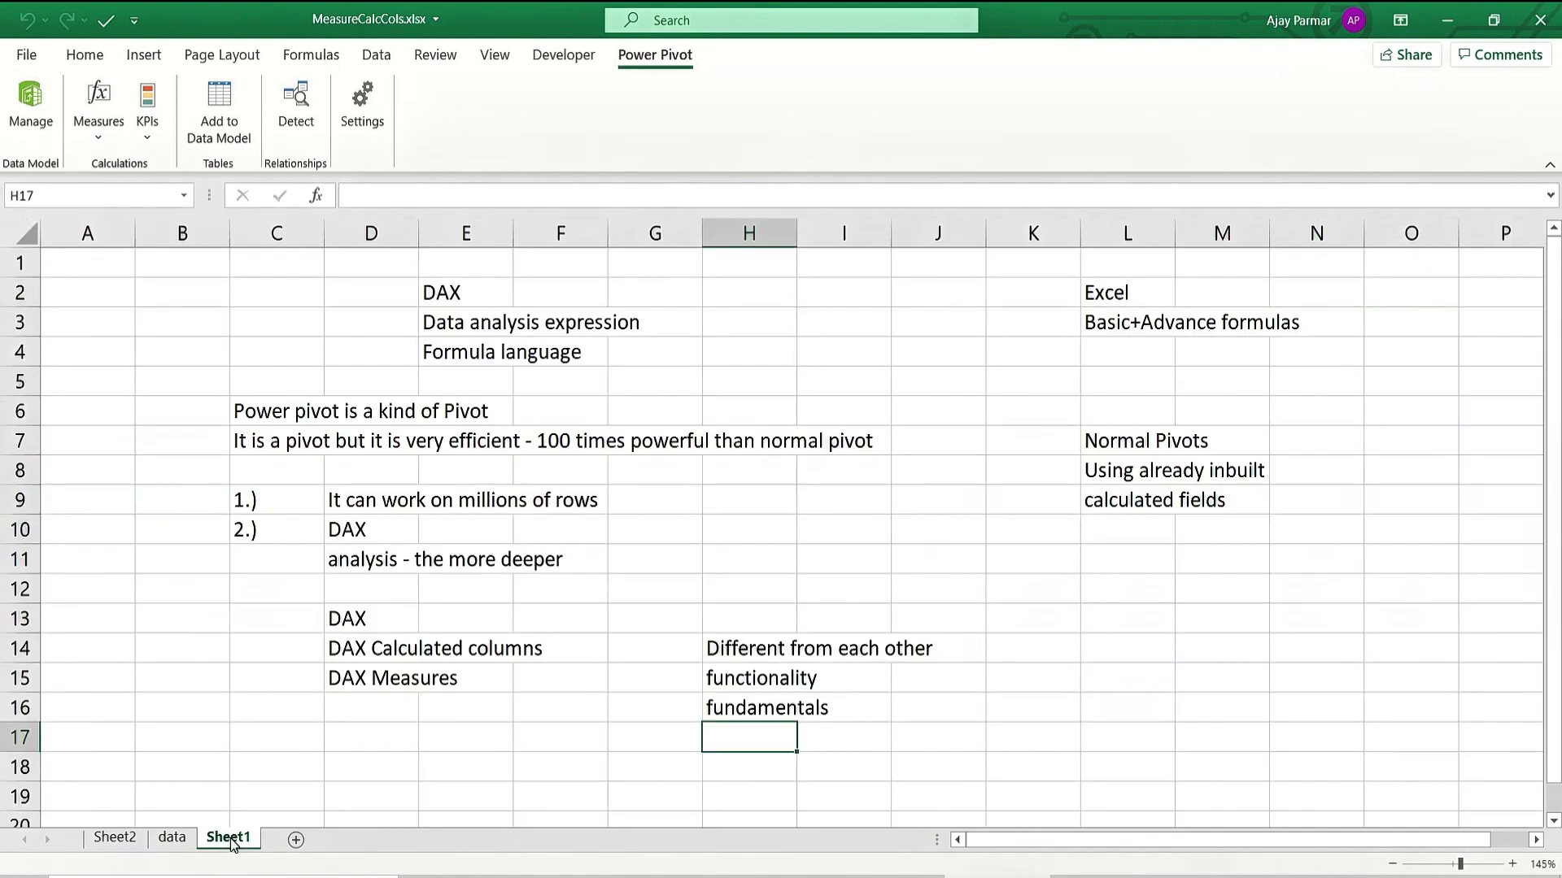
pyautogui.write('MM')
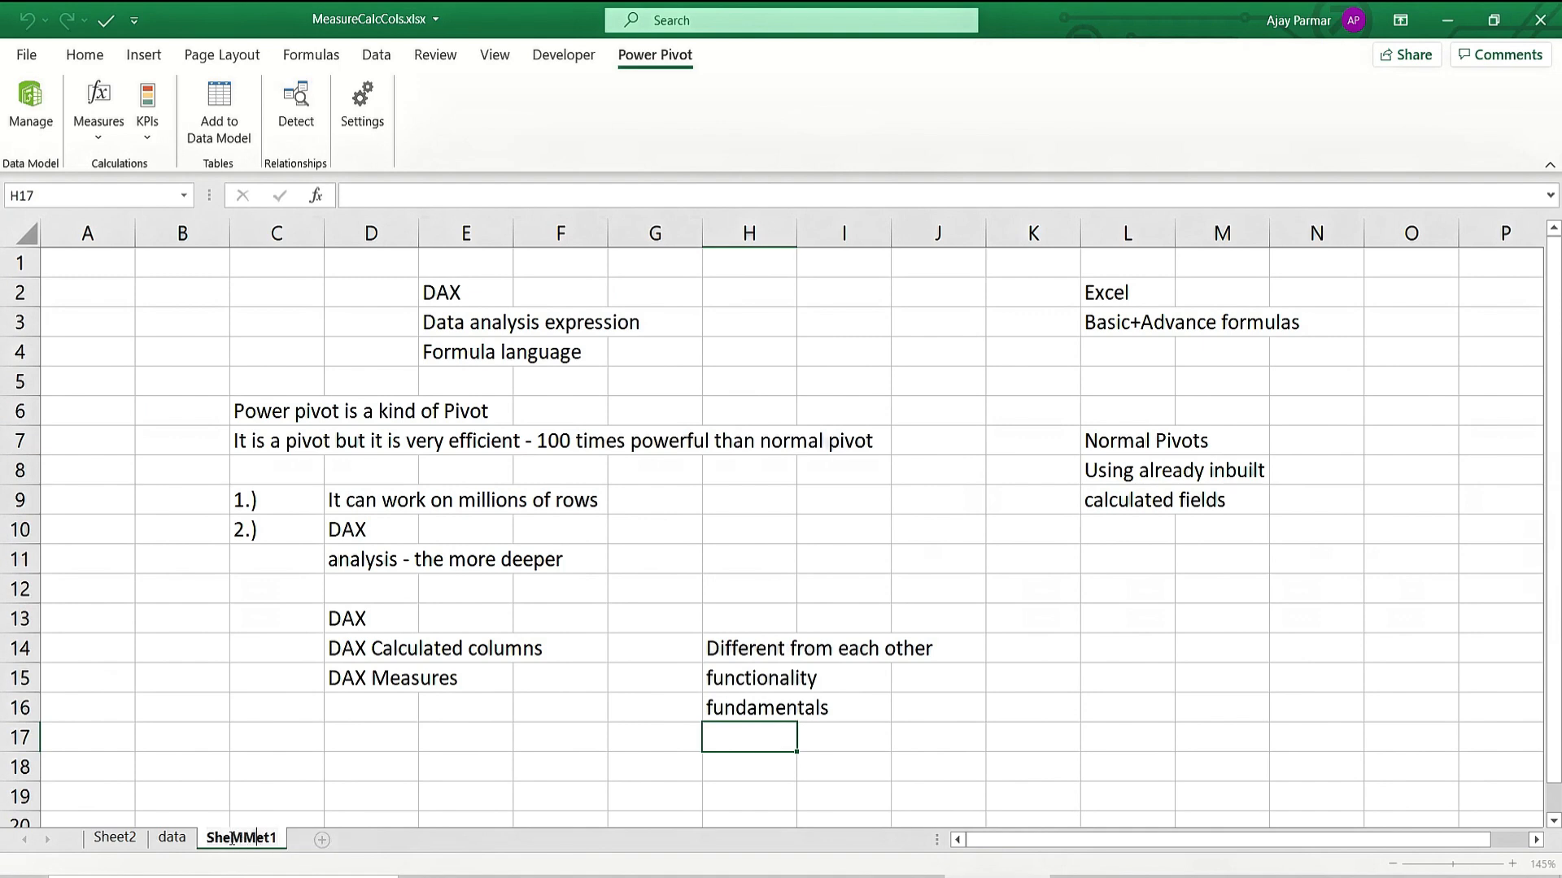
pyautogui.press('BackSpace')
pyautogui.press('BackSpace')
pyautogui.press('BackSpace')
pyautogui.press('BackSpace')
pyautogui.press('BackSpace')
pyautogui.write('COMMENTS')
pyautogui.press('Delete')
pyautogui.press('Delete')
pyautogui.press('Delete')
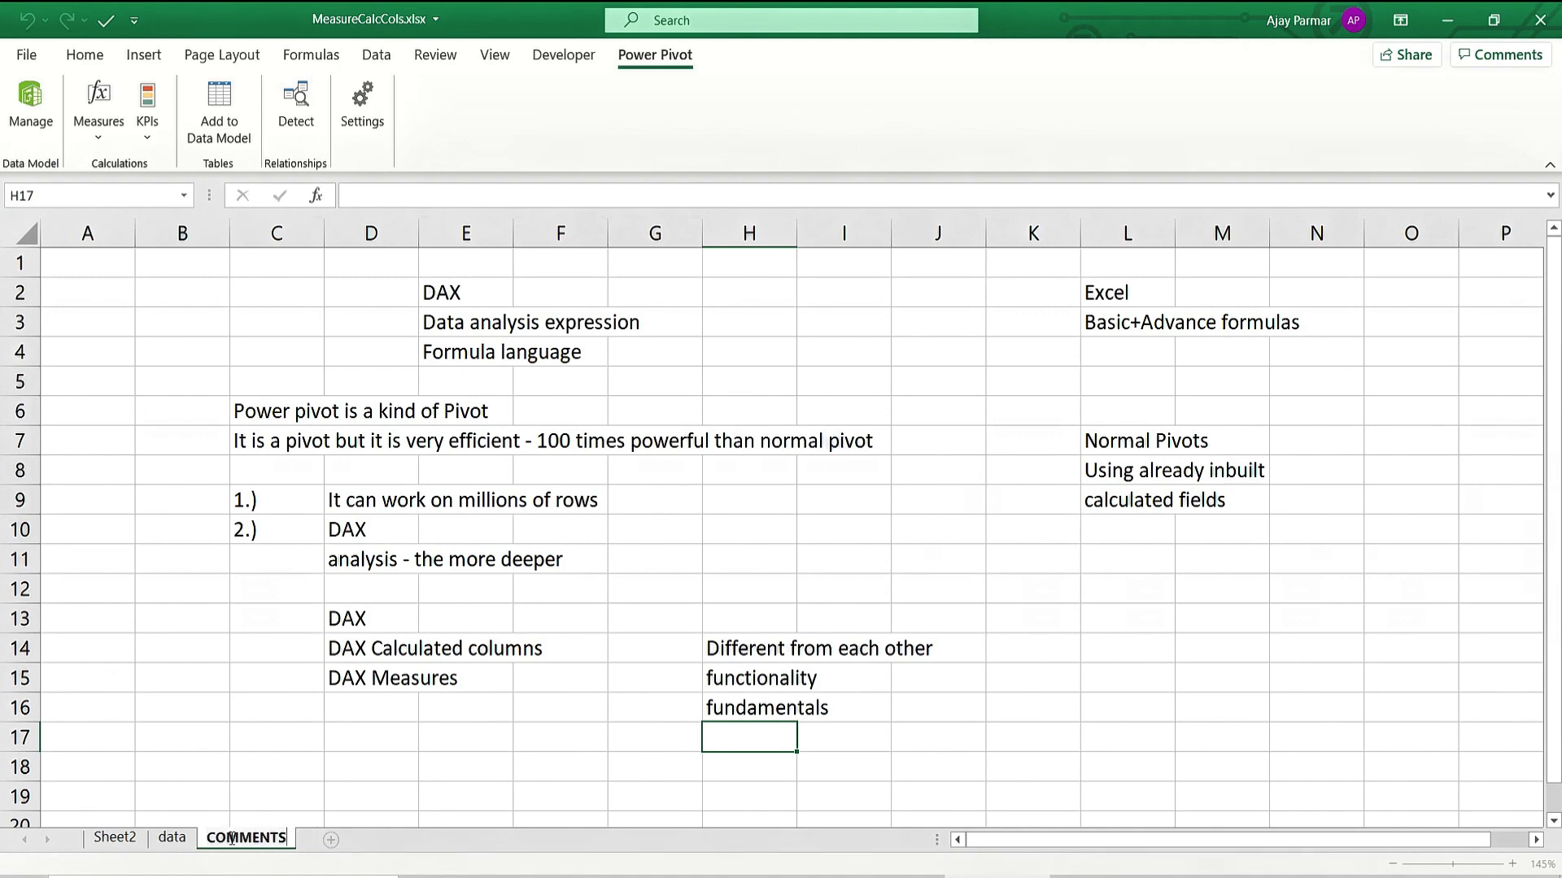
pyautogui.click(624, 720)
pyautogui.click(722, 764)
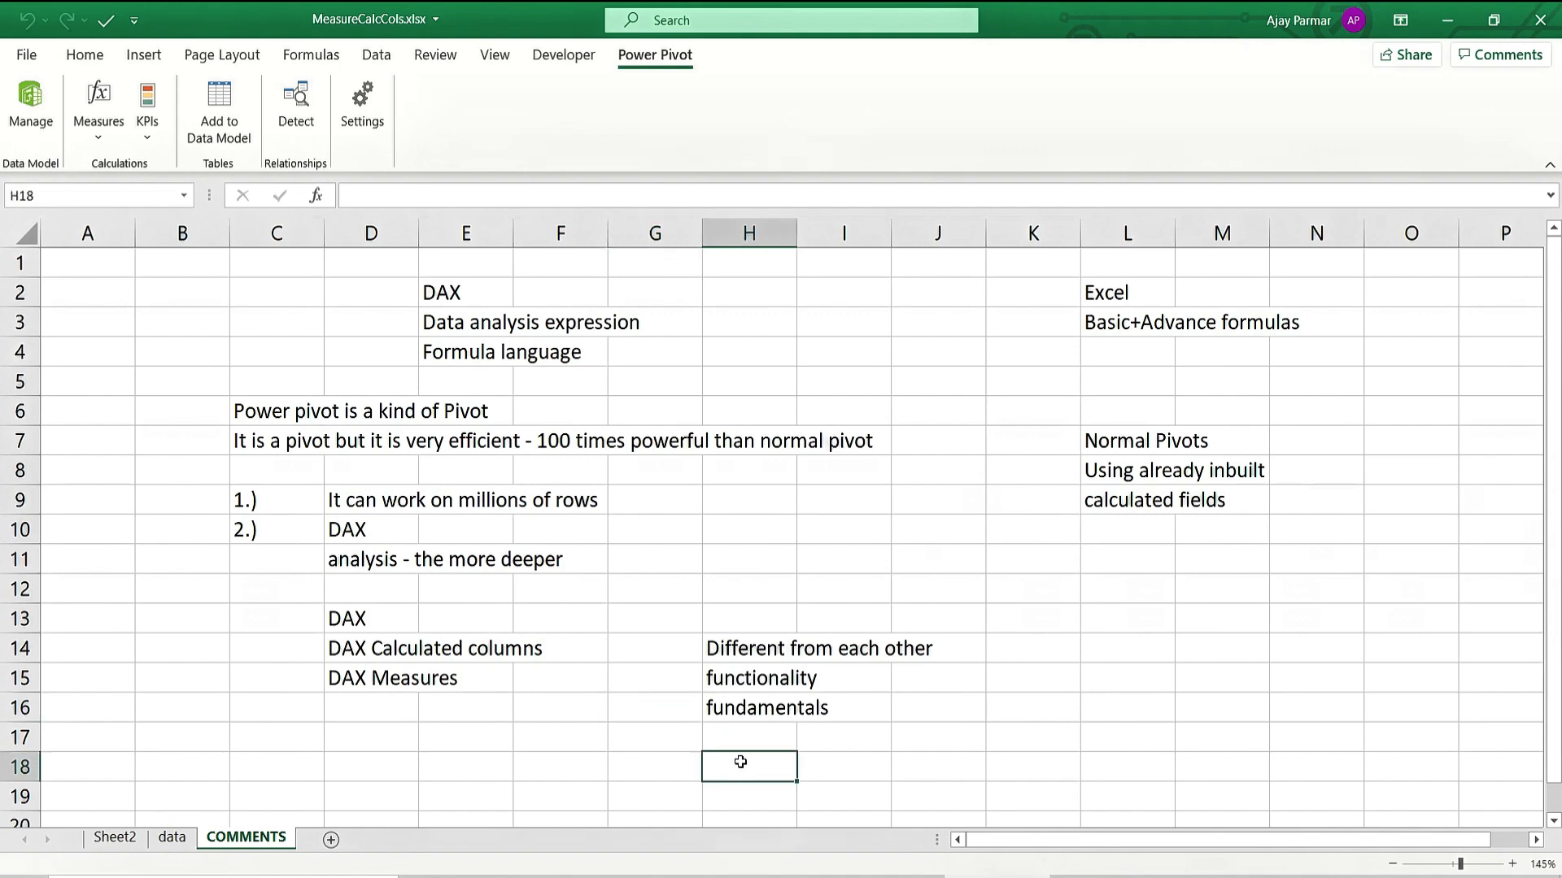
# Rename Sheet2, holding the pivot table, to PIVOT.
pyautogui.click(113, 838)
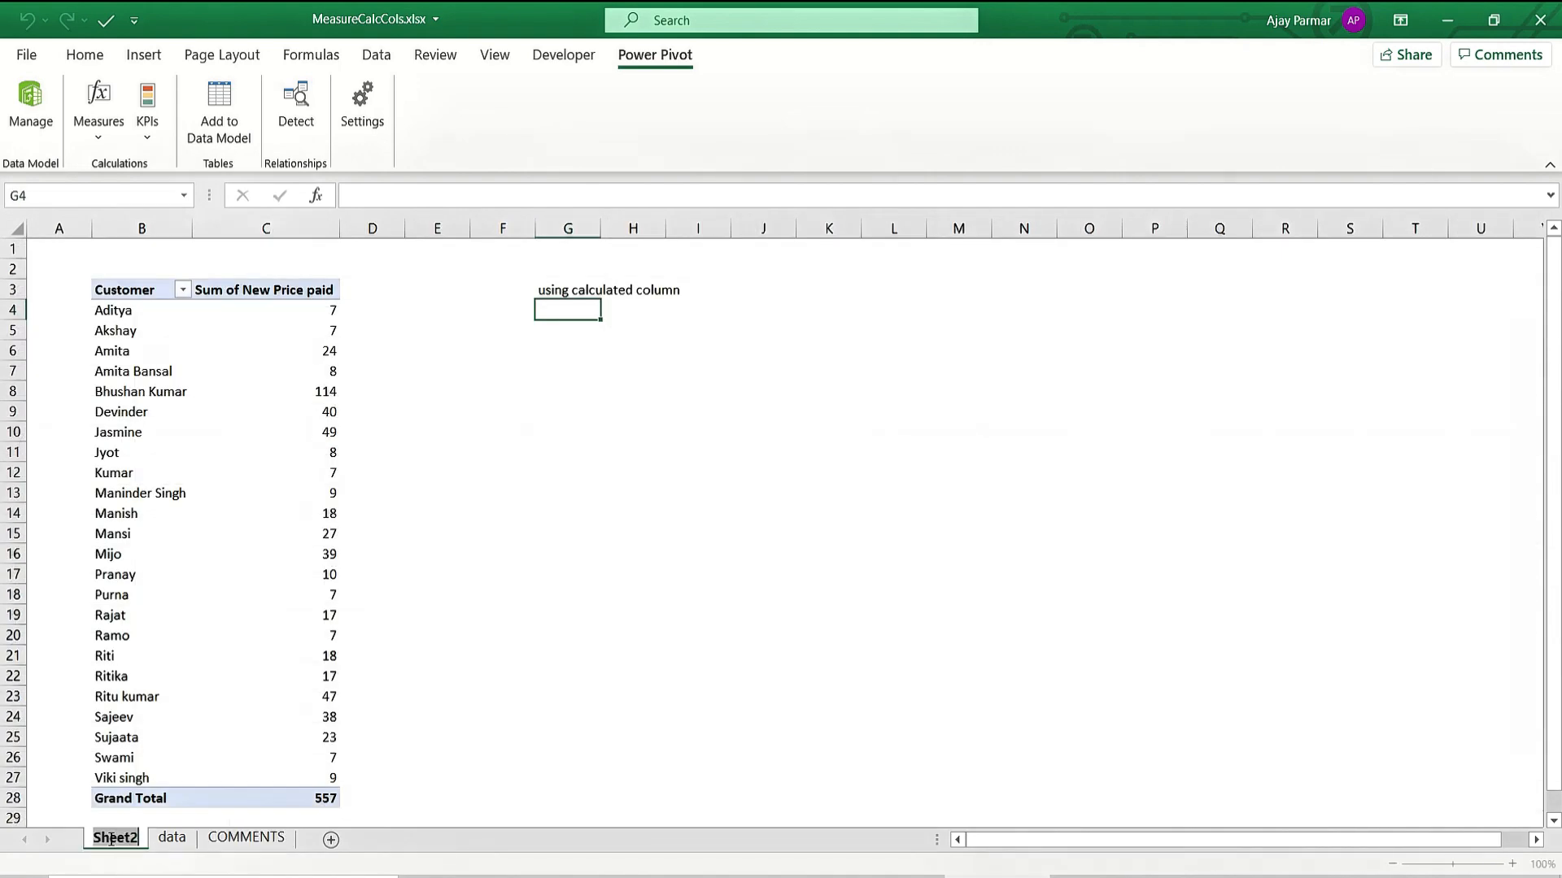
pyautogui.write('PIVOT')
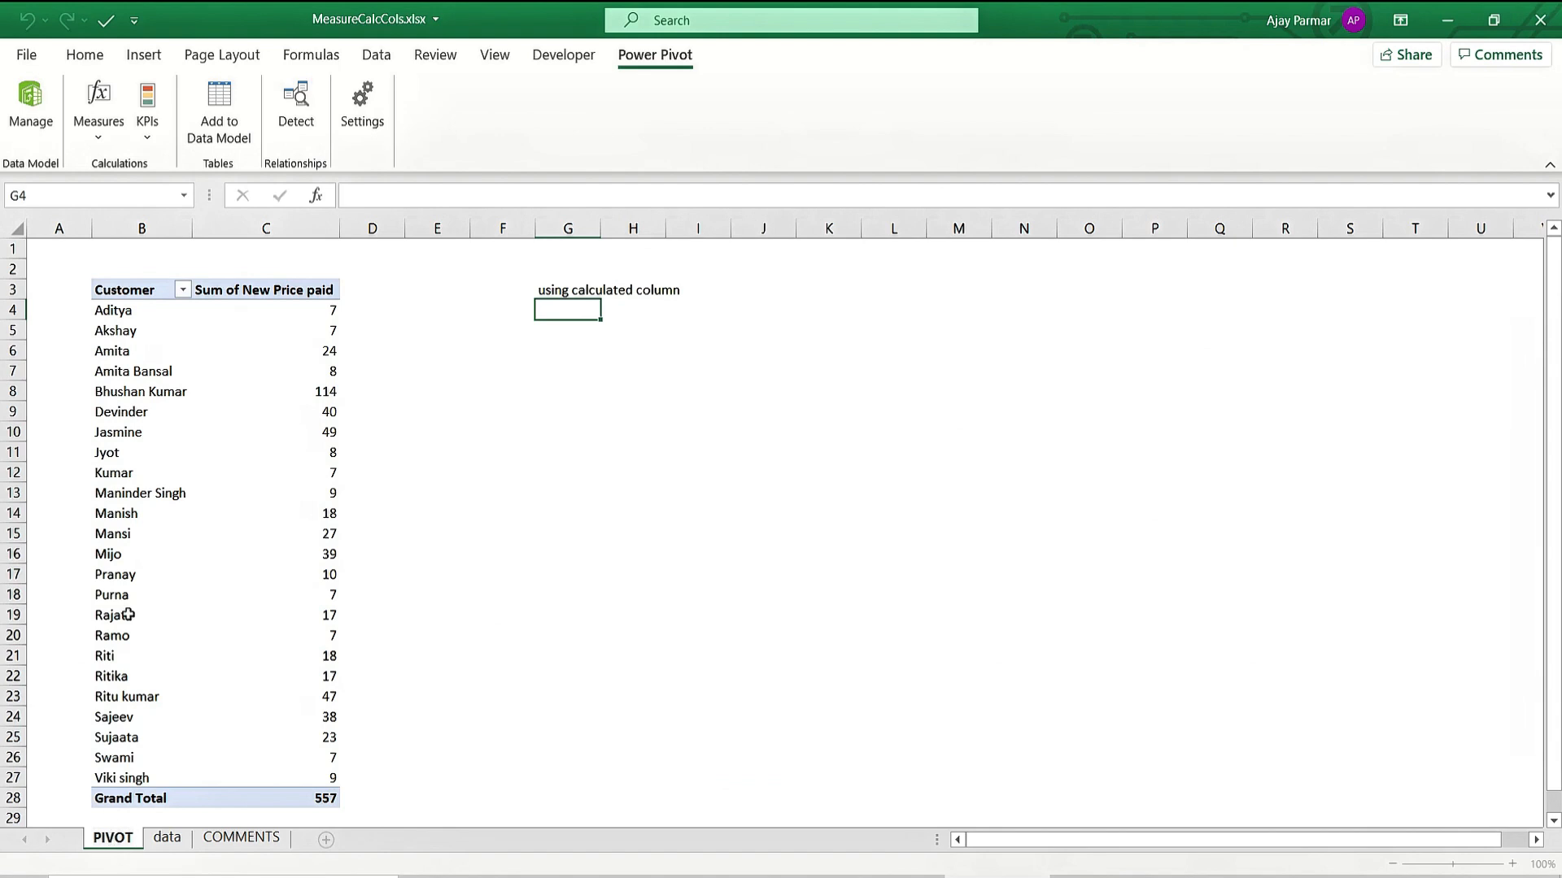
pyautogui.click(142, 310)
pyautogui.rightClick(141, 310)
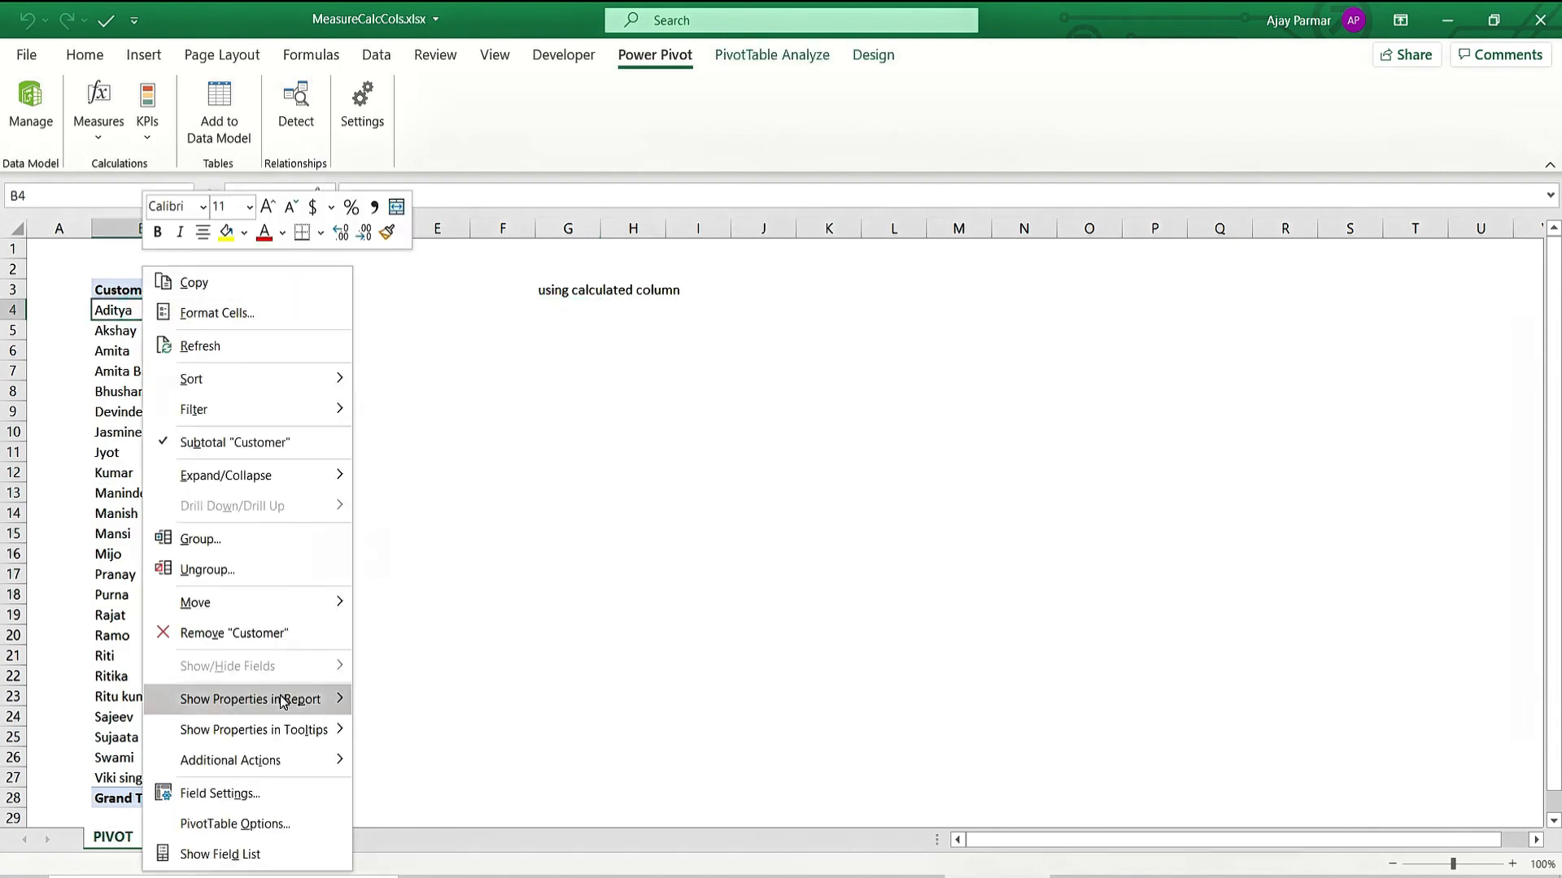
pyautogui.click(240, 854)
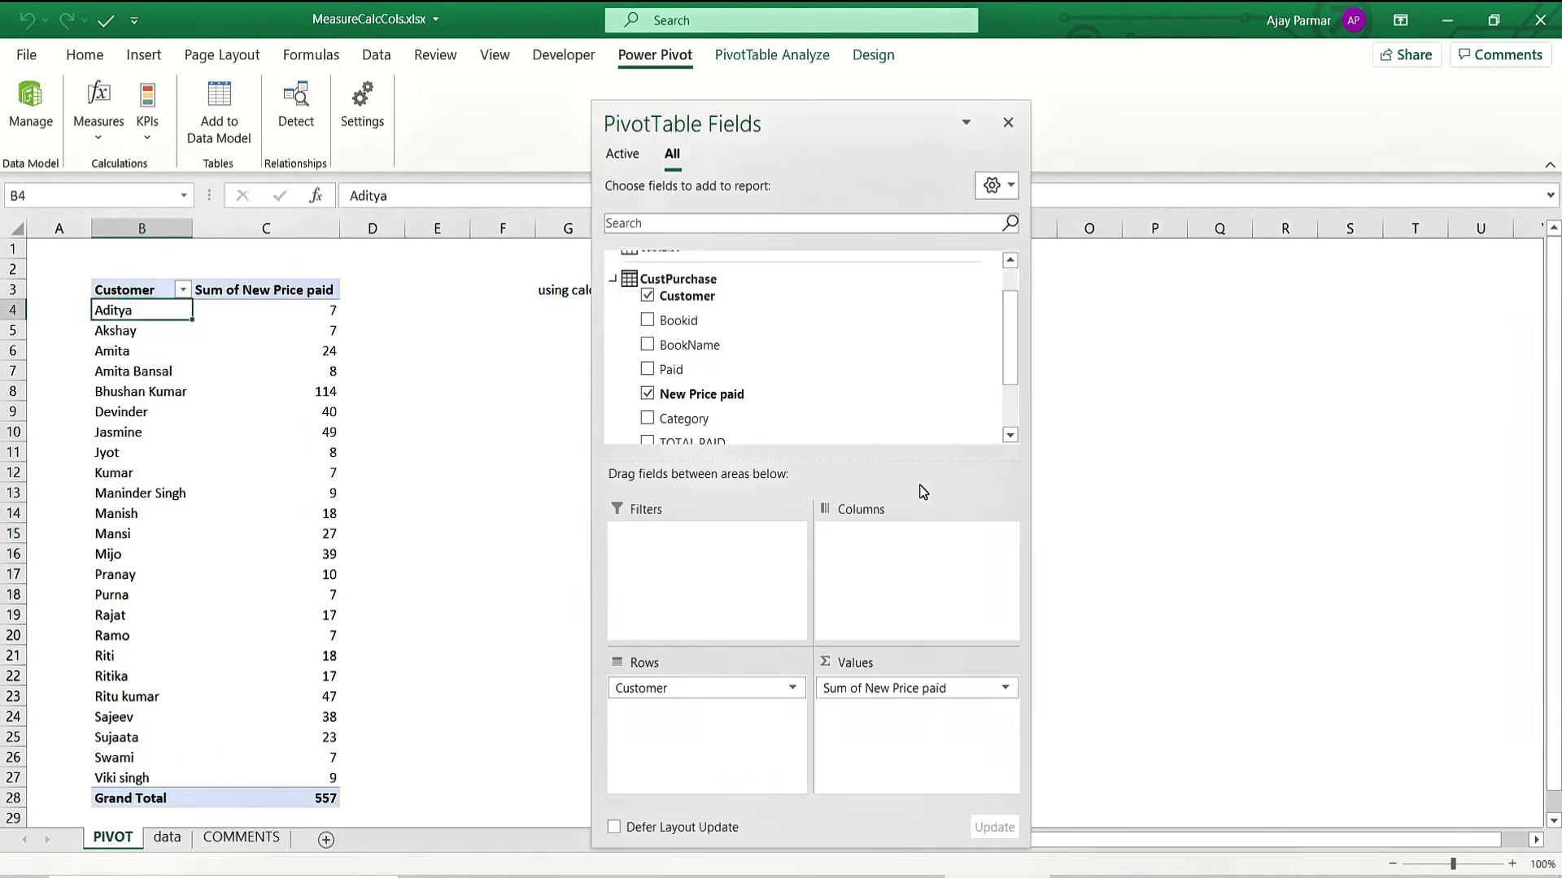
pyautogui.moveTo(1011, 335); pyautogui.dragTo(1011, 363)
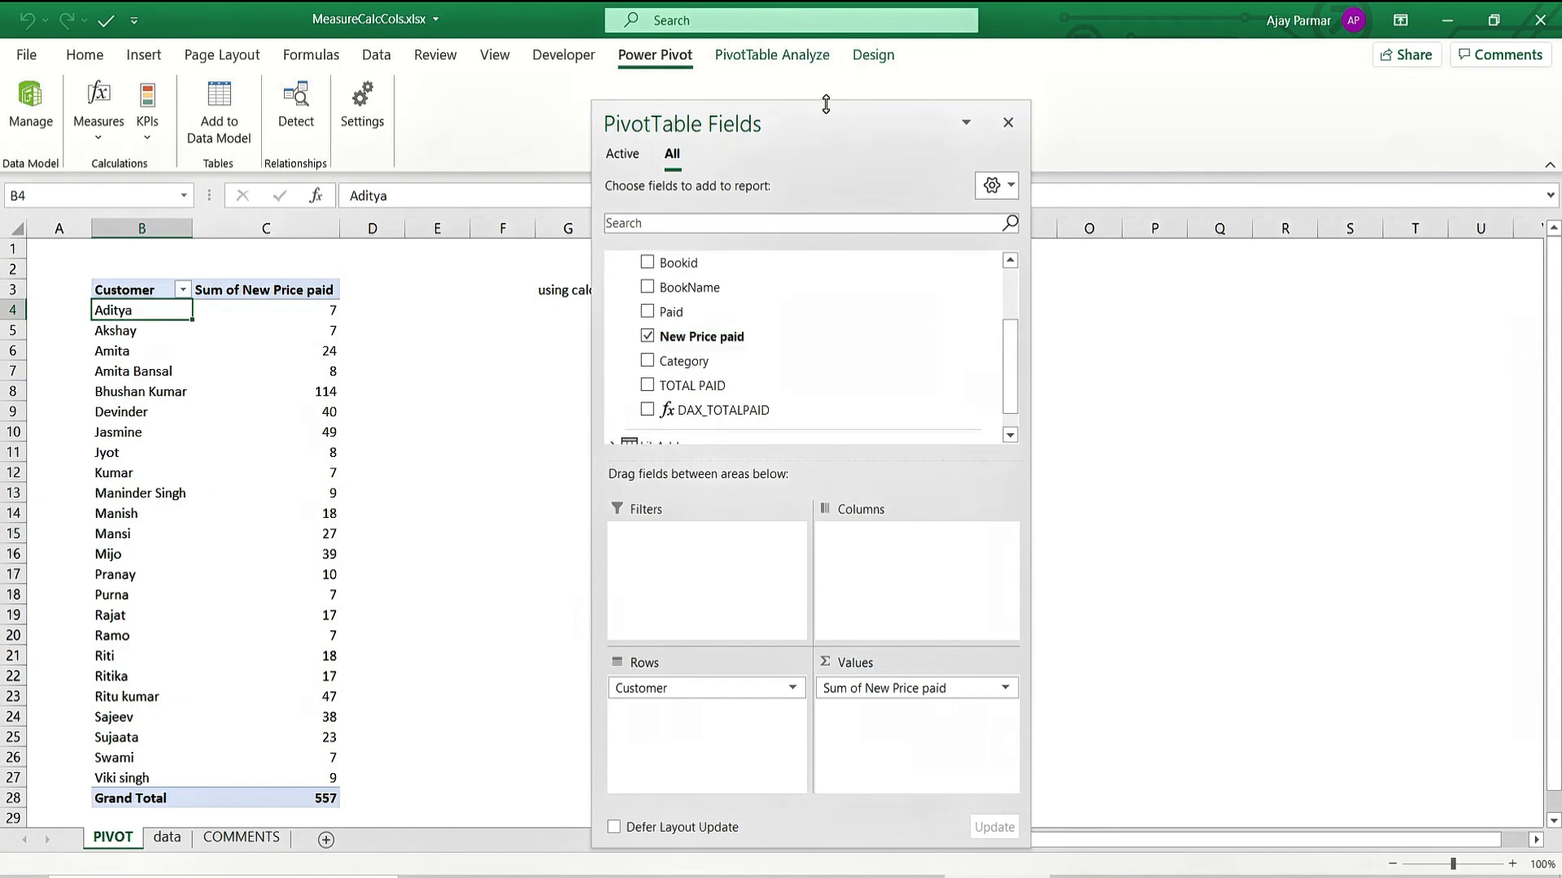
pyautogui.moveTo(825, 101); pyautogui.dragTo(826, 23)
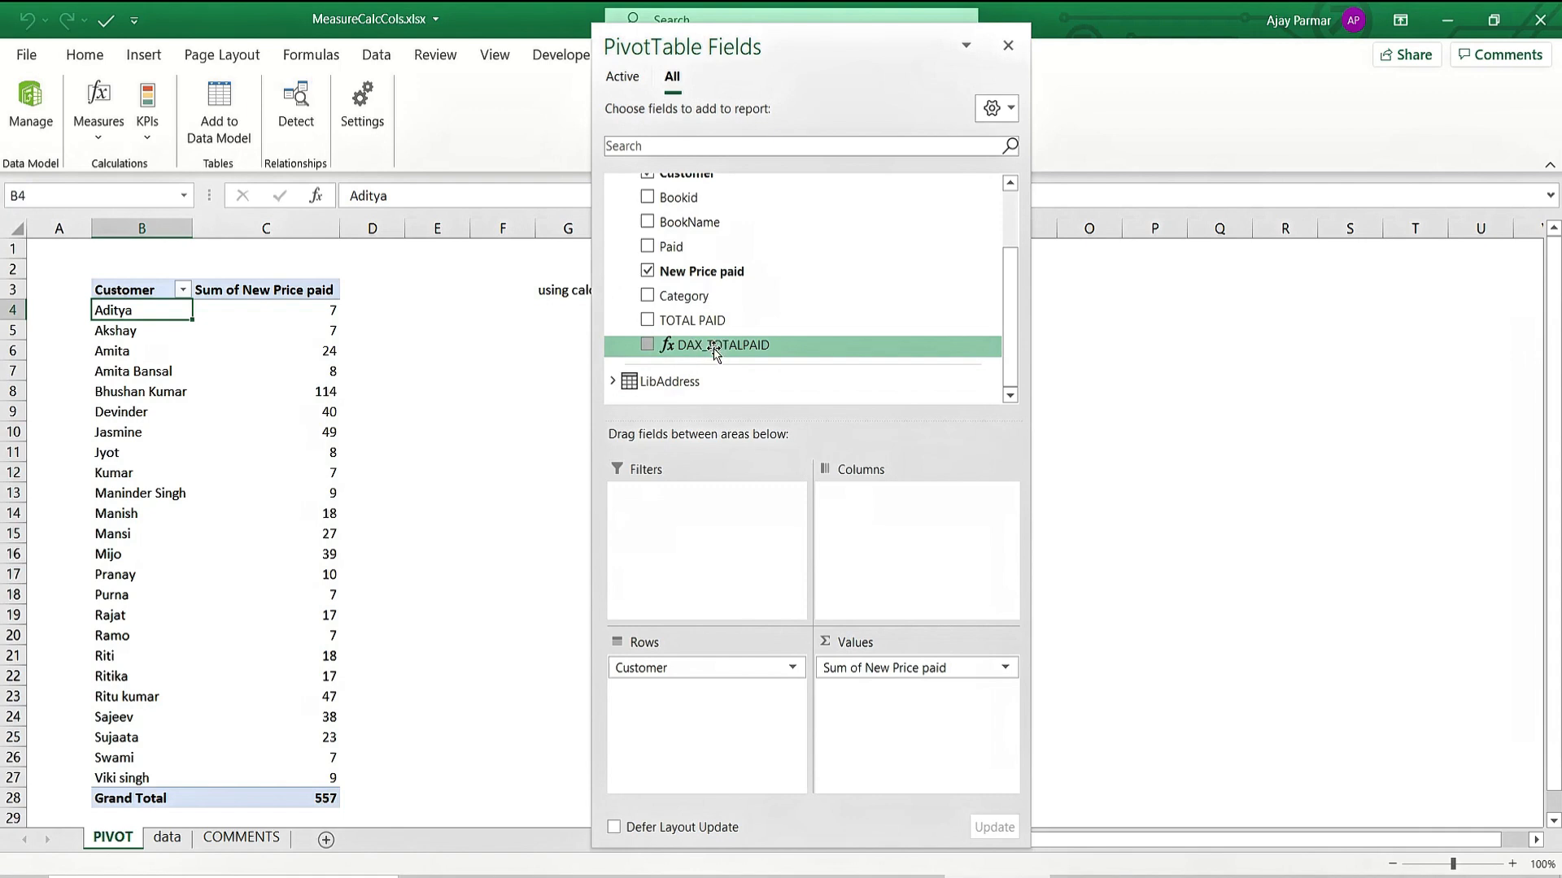
pyautogui.click(462, 426)
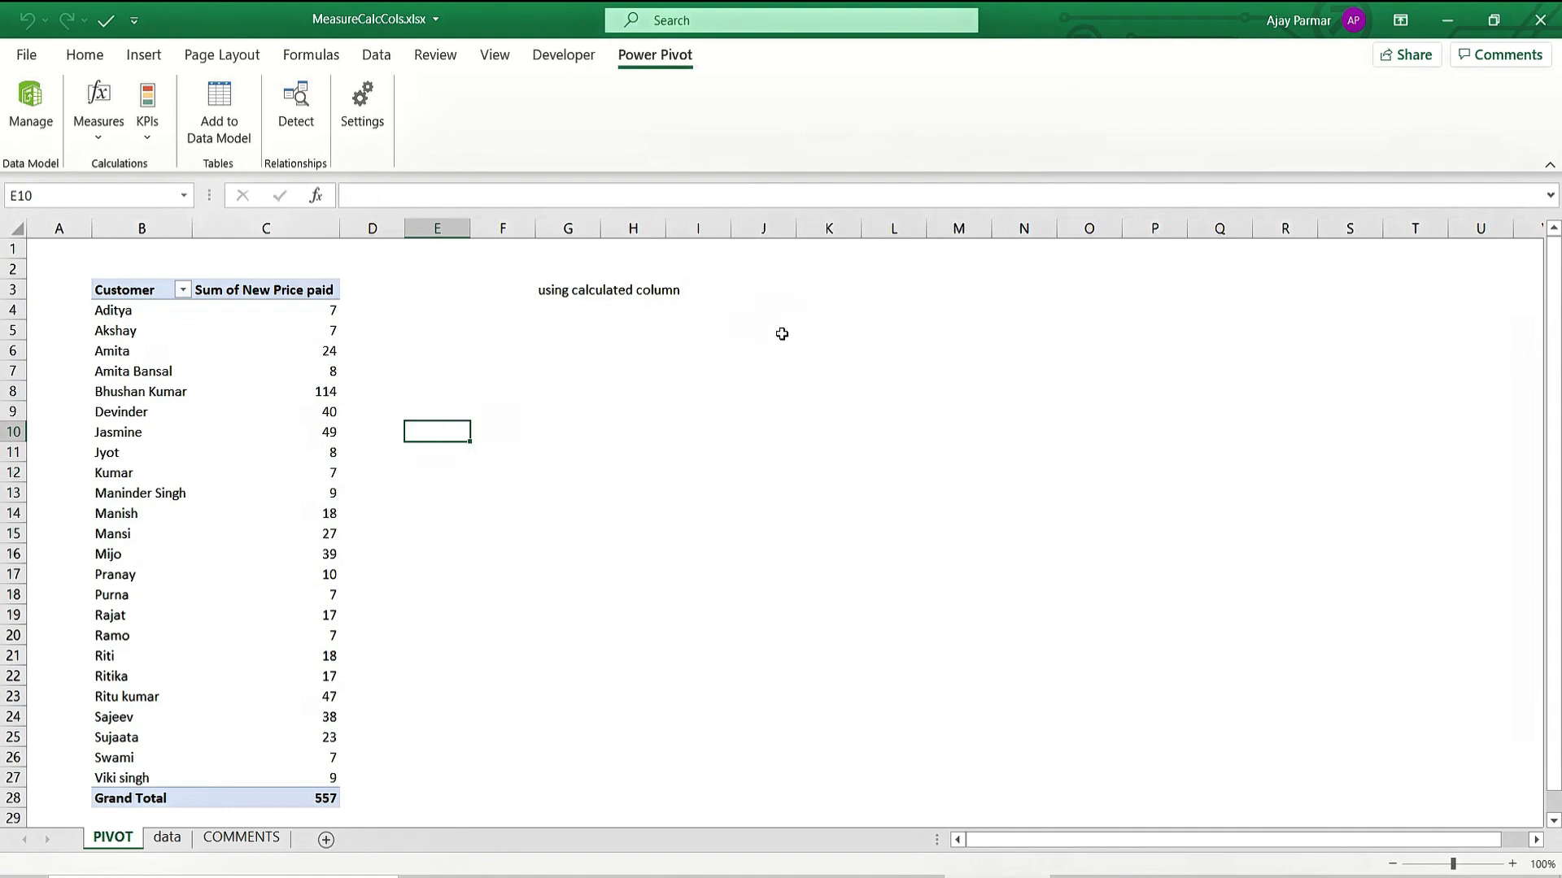
# Type the headings CALCULATE COLUMN, ROW BY ROW and ROW CONTEXT in K2, N2 and P2.
pyautogui.click(923, 305)
pyautogui.click(817, 261)
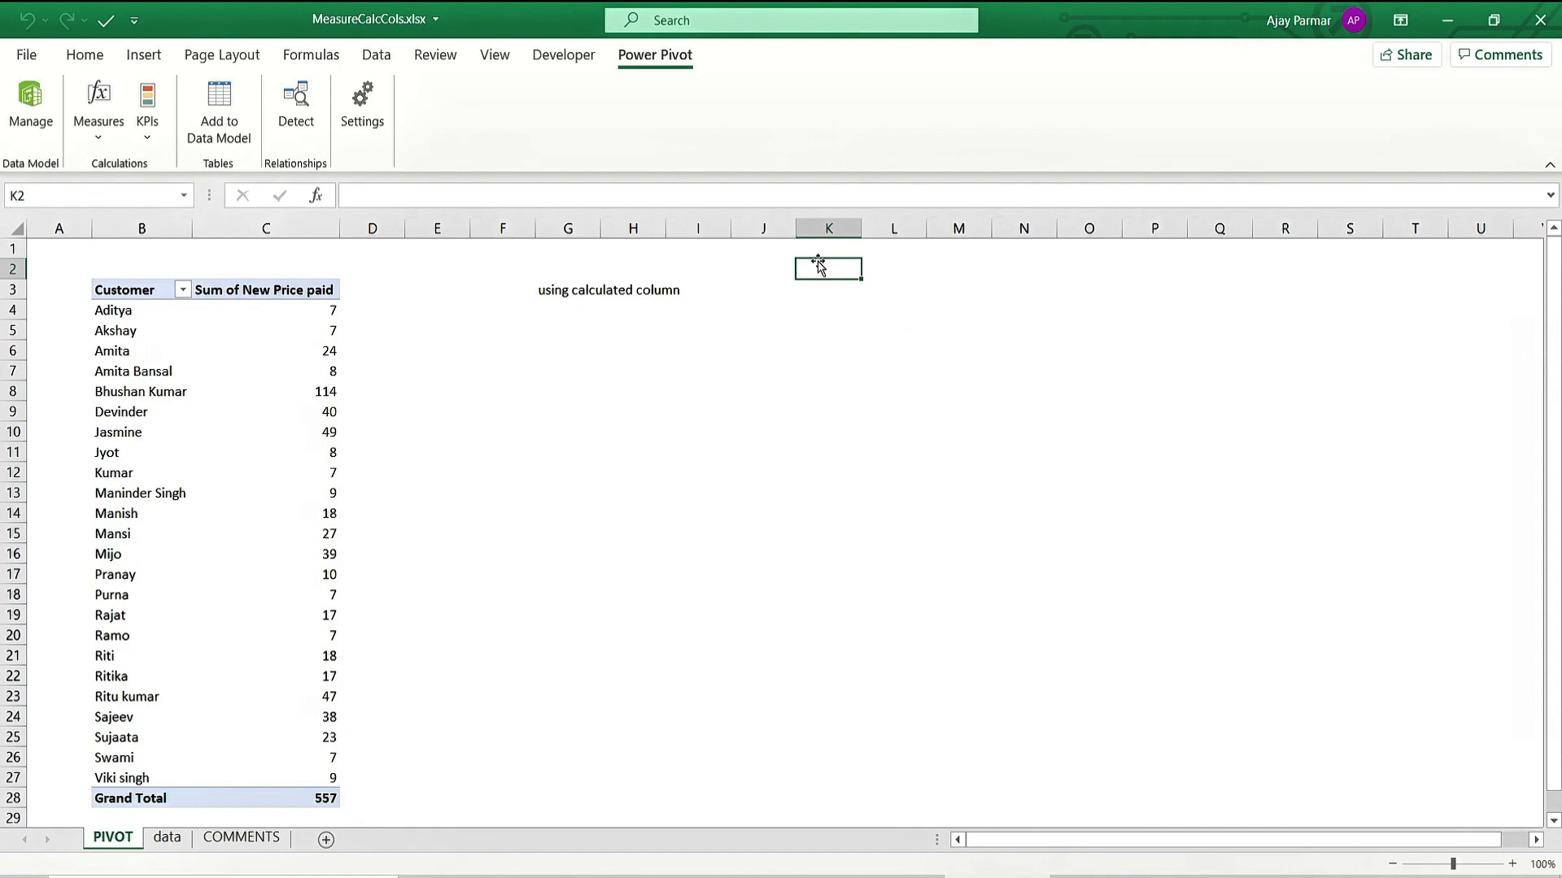
pyautogui.write('CALC')
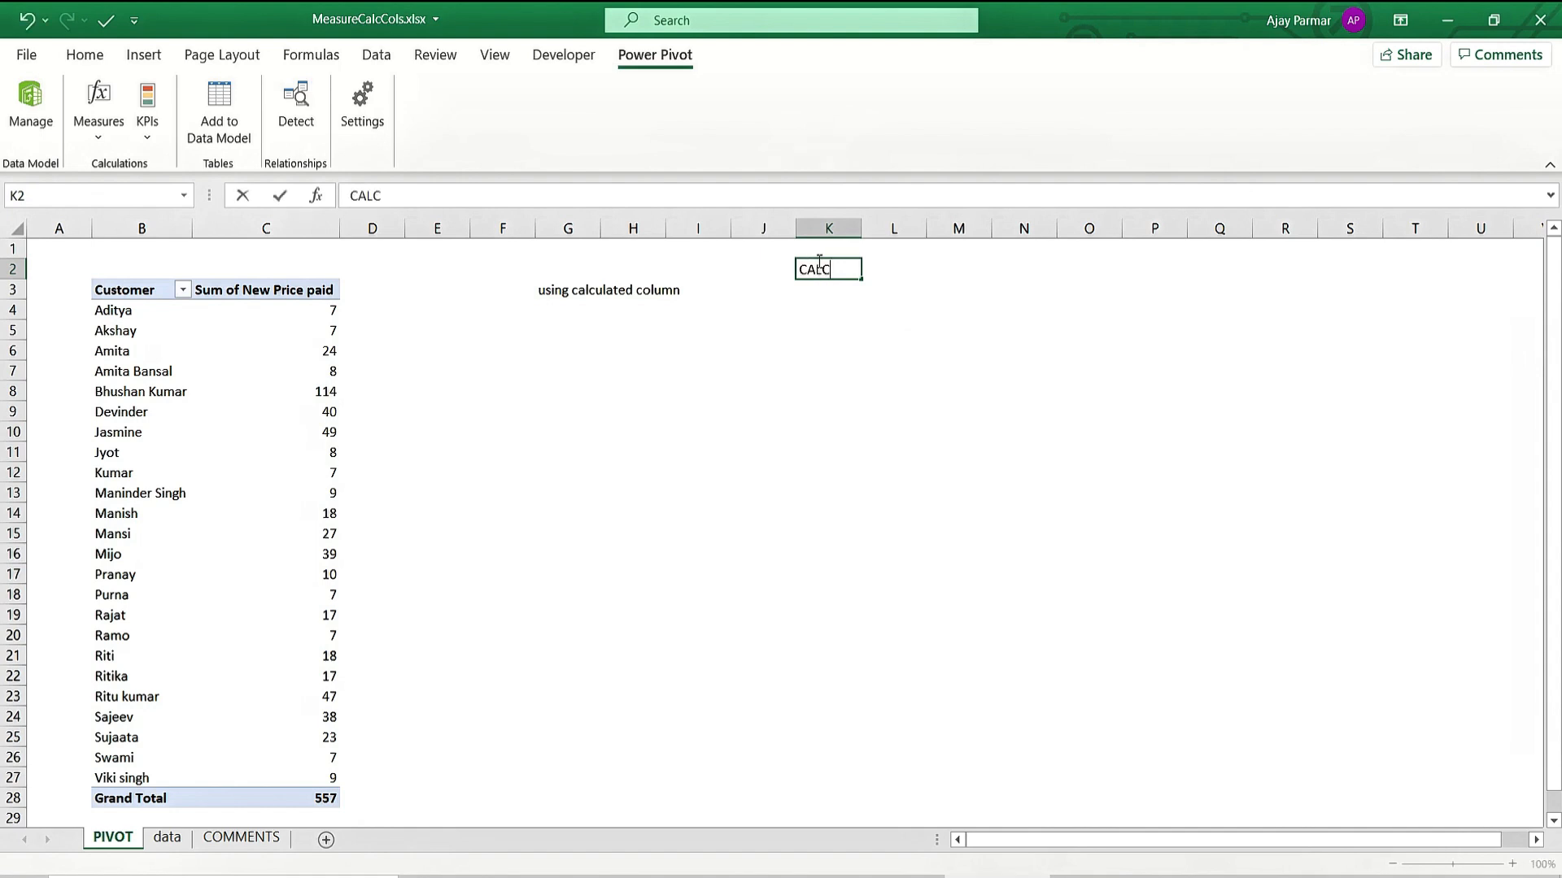
pyautogui.write('ULATE COLUMN')
pyautogui.press('Tab')
pyautogui.press('Tab')
pyautogui.press('Tab')
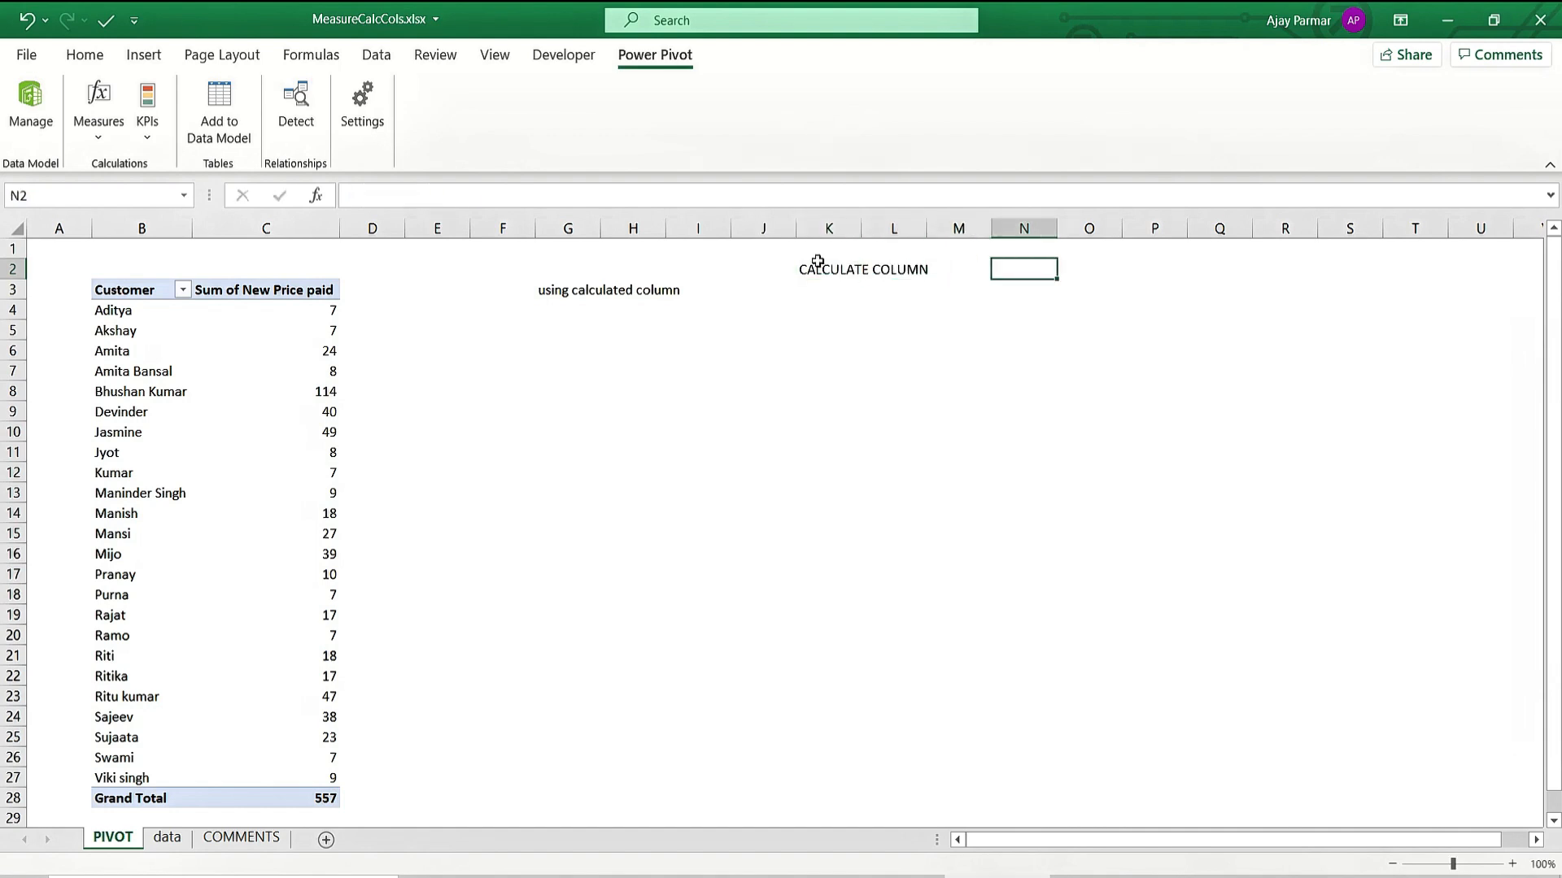
pyautogui.write('ROW')
pyautogui.write('BY ROW')
pyautogui.press('Tab')
pyautogui.press('Tab')
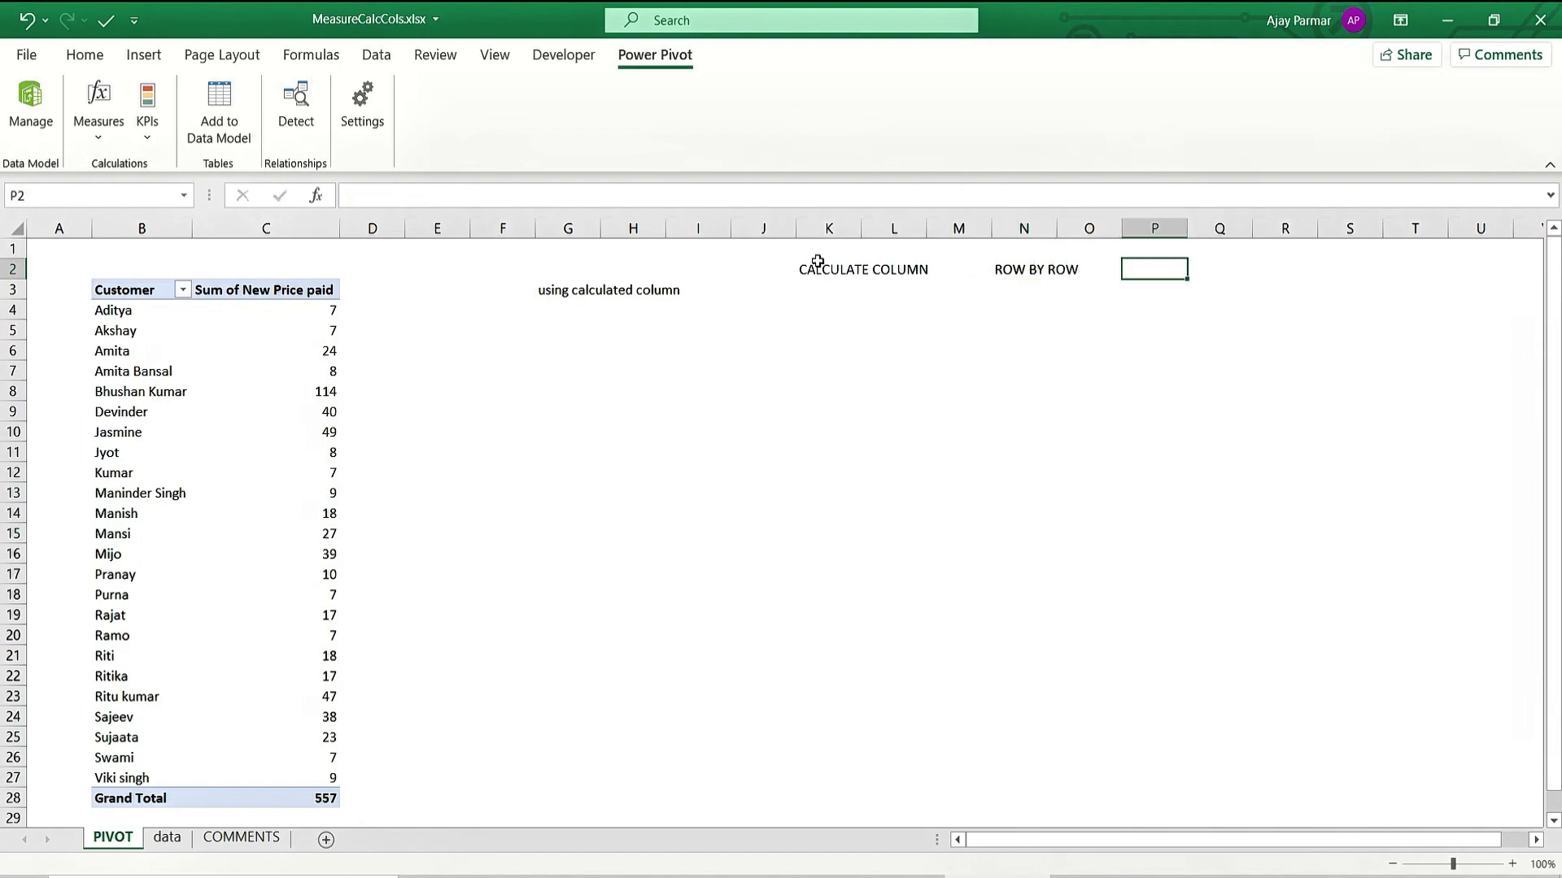
pyautogui.write('ROW IN')
pyautogui.press('BackSpace')
pyautogui.press('BackSpace')
pyautogui.write('CONTEXT')
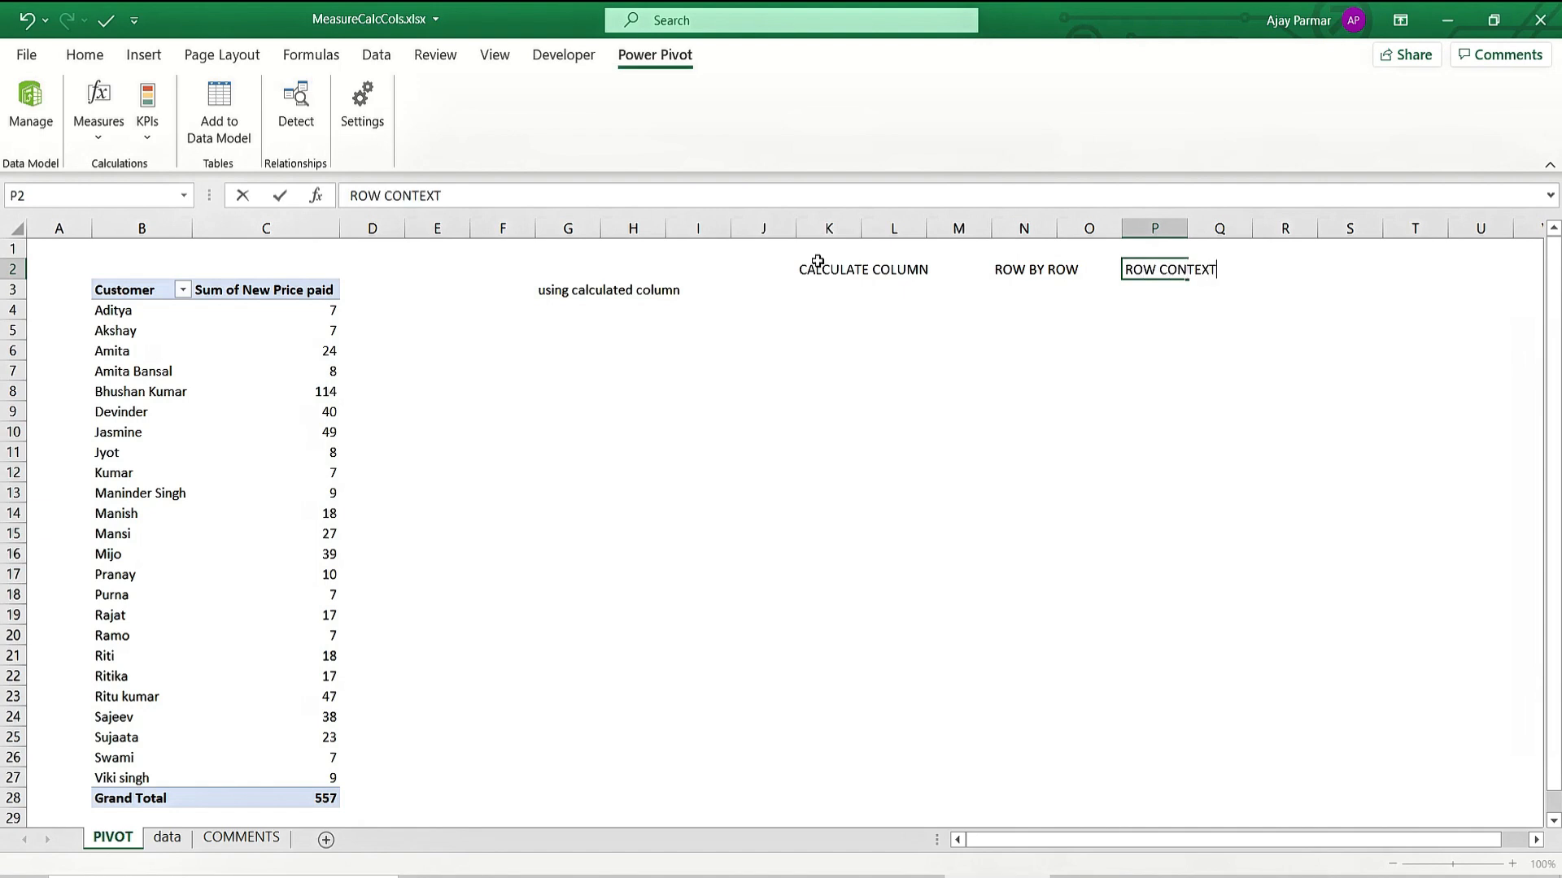
pyautogui.press('Return')
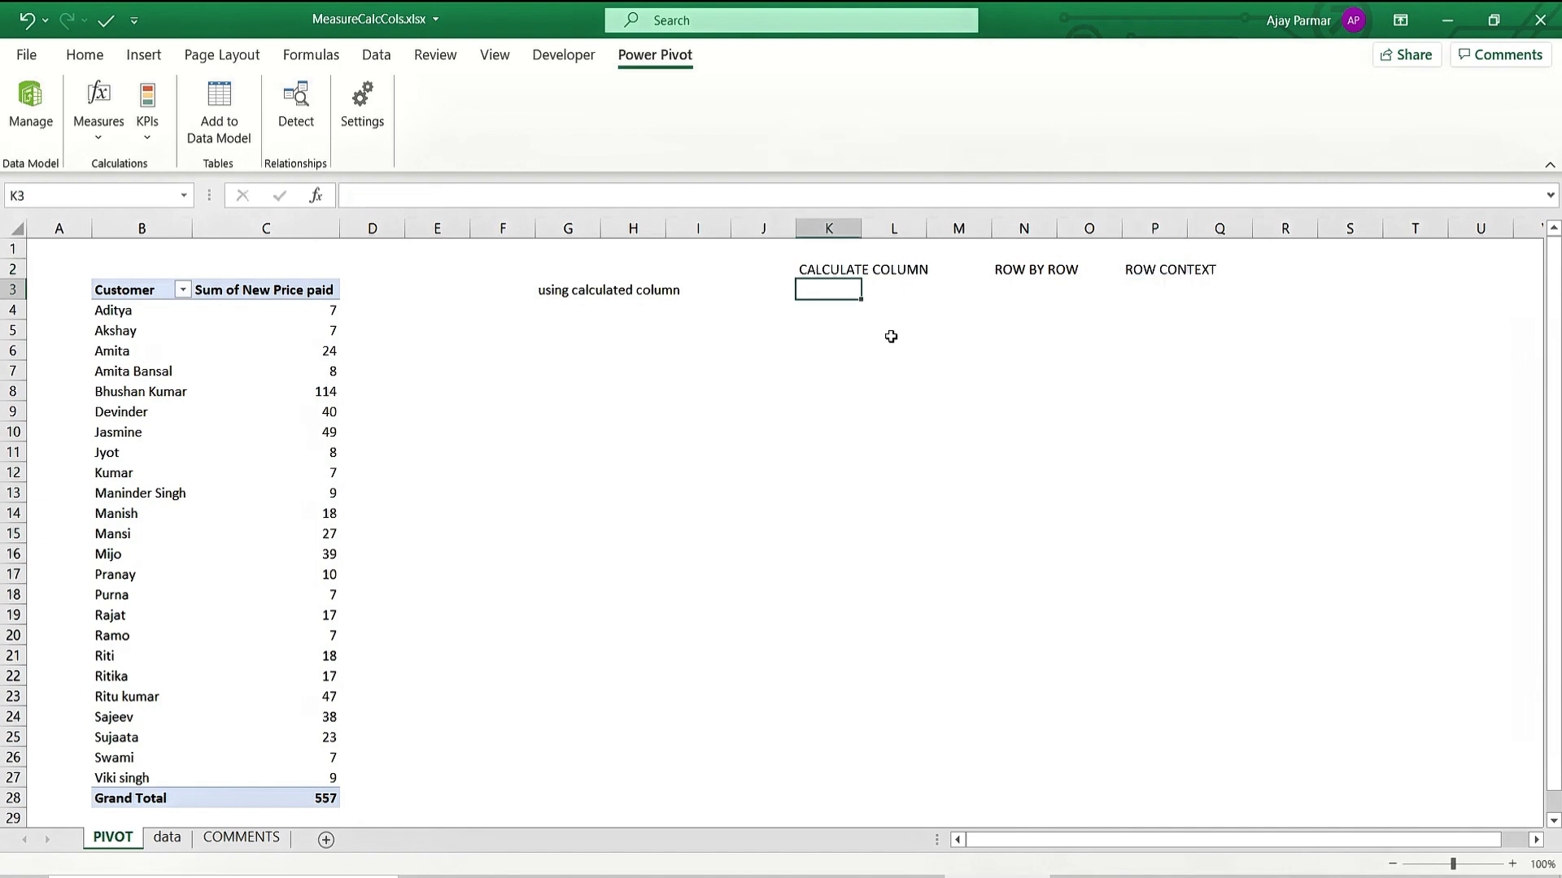
# Make the K2:P2 headings bold and italic.
pyautogui.click(801, 388)
pyautogui.keyDown('ctrl'); pyautogui.scroll(1, 804, 385); pyautogui.keyUp('ctrl')
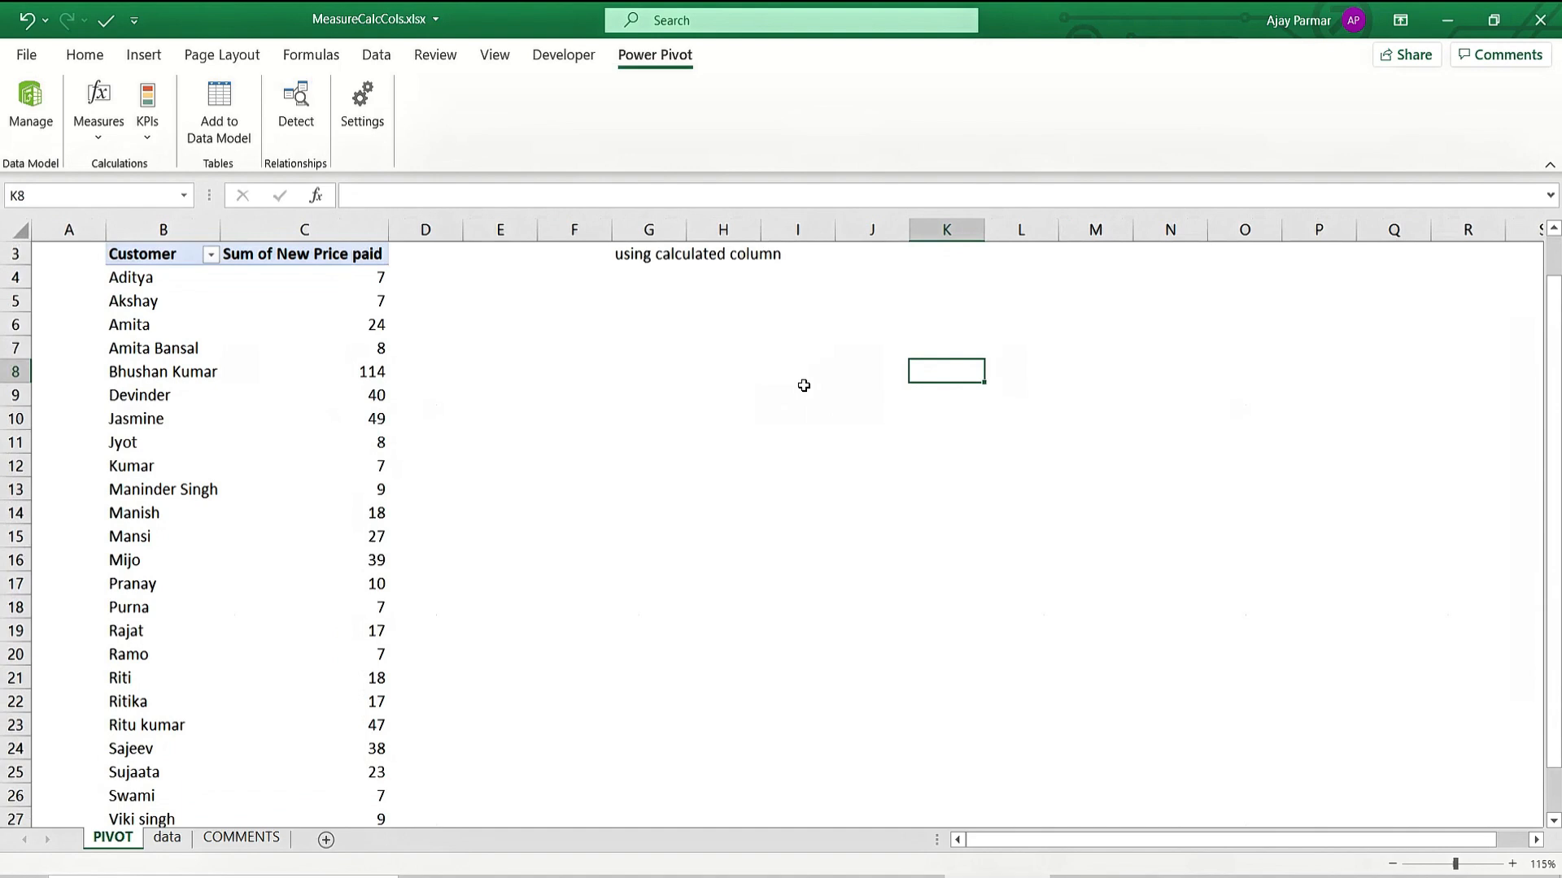
pyautogui.click(965, 306)
pyautogui.press('Up')
pyautogui.press('Up')
pyautogui.press('Up')
pyautogui.press('Up')
pyautogui.press('Down')
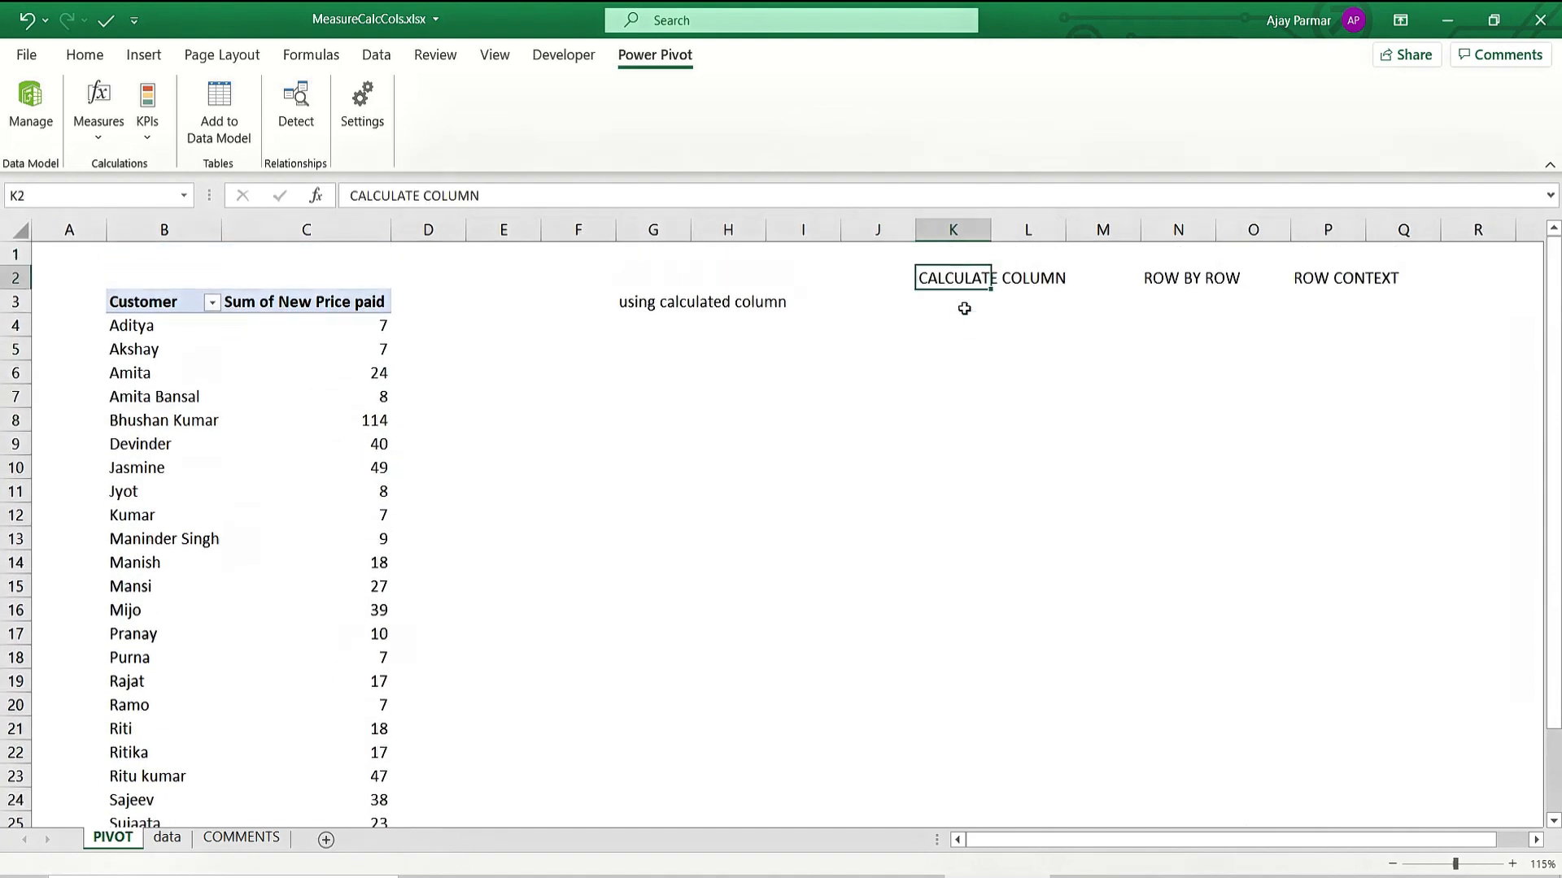
pyautogui.hotkey('shift', 'Right')
pyautogui.hotkey('shift', 'Right')
pyautogui.hotkey('shift', 'Right')
pyautogui.hotkey('shift', 'Right')
pyautogui.hotkey('shift', 'Right')
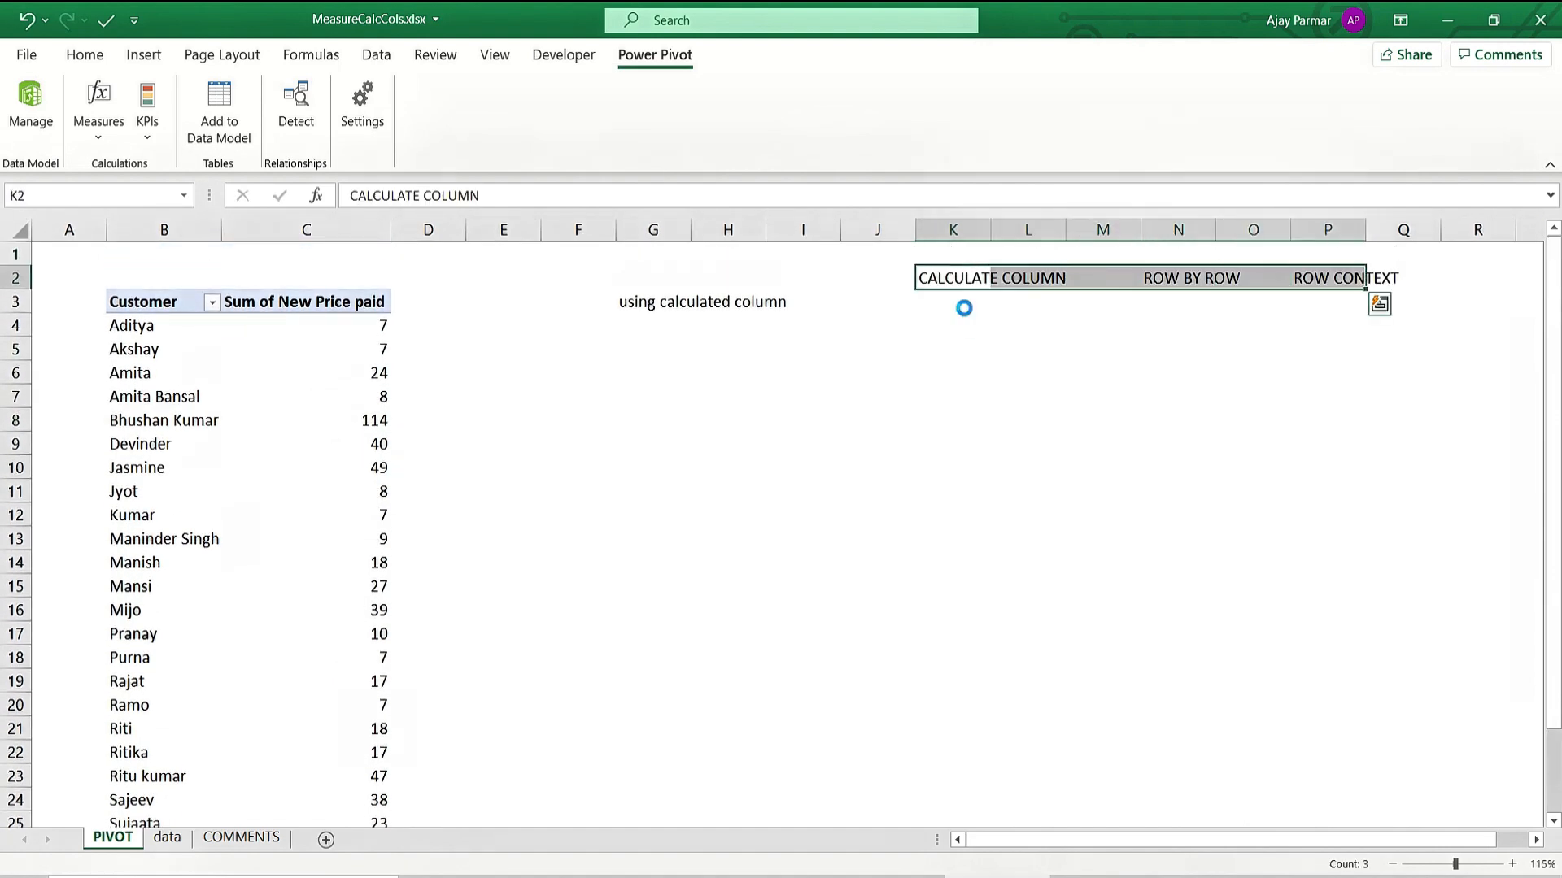
pyautogui.hotkey('ctrl', 'b')
pyautogui.hotkey('ctrl', 'i')
# Enter MEASURES in K3 and make it bold.
pyautogui.click(963, 307)
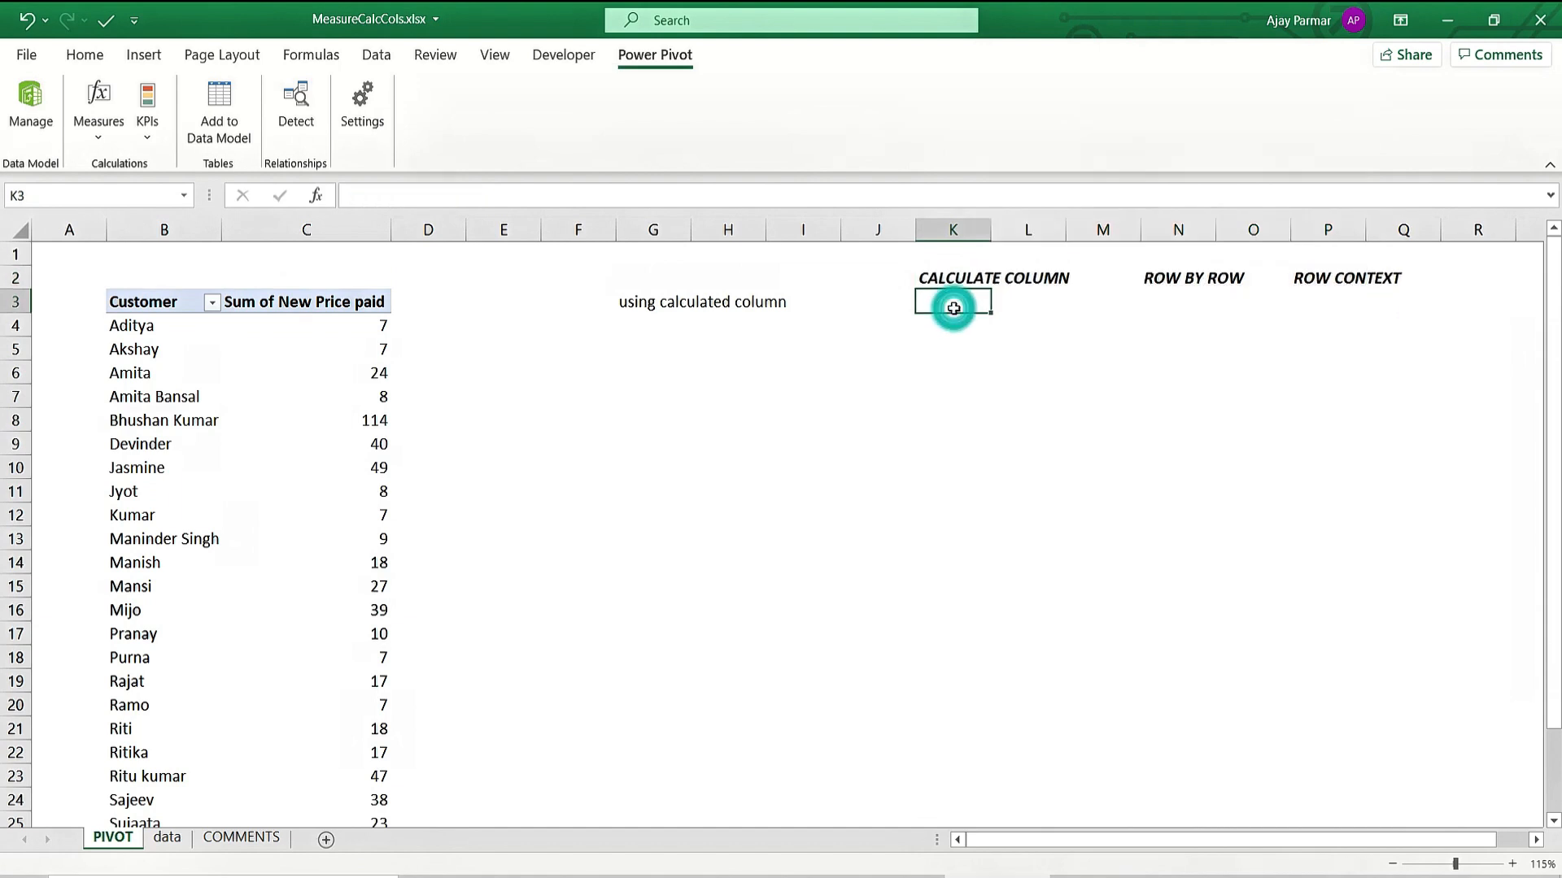
pyautogui.write('MEASUSE')
pyautogui.press('BackSpace')
pyautogui.press('BackSpace')
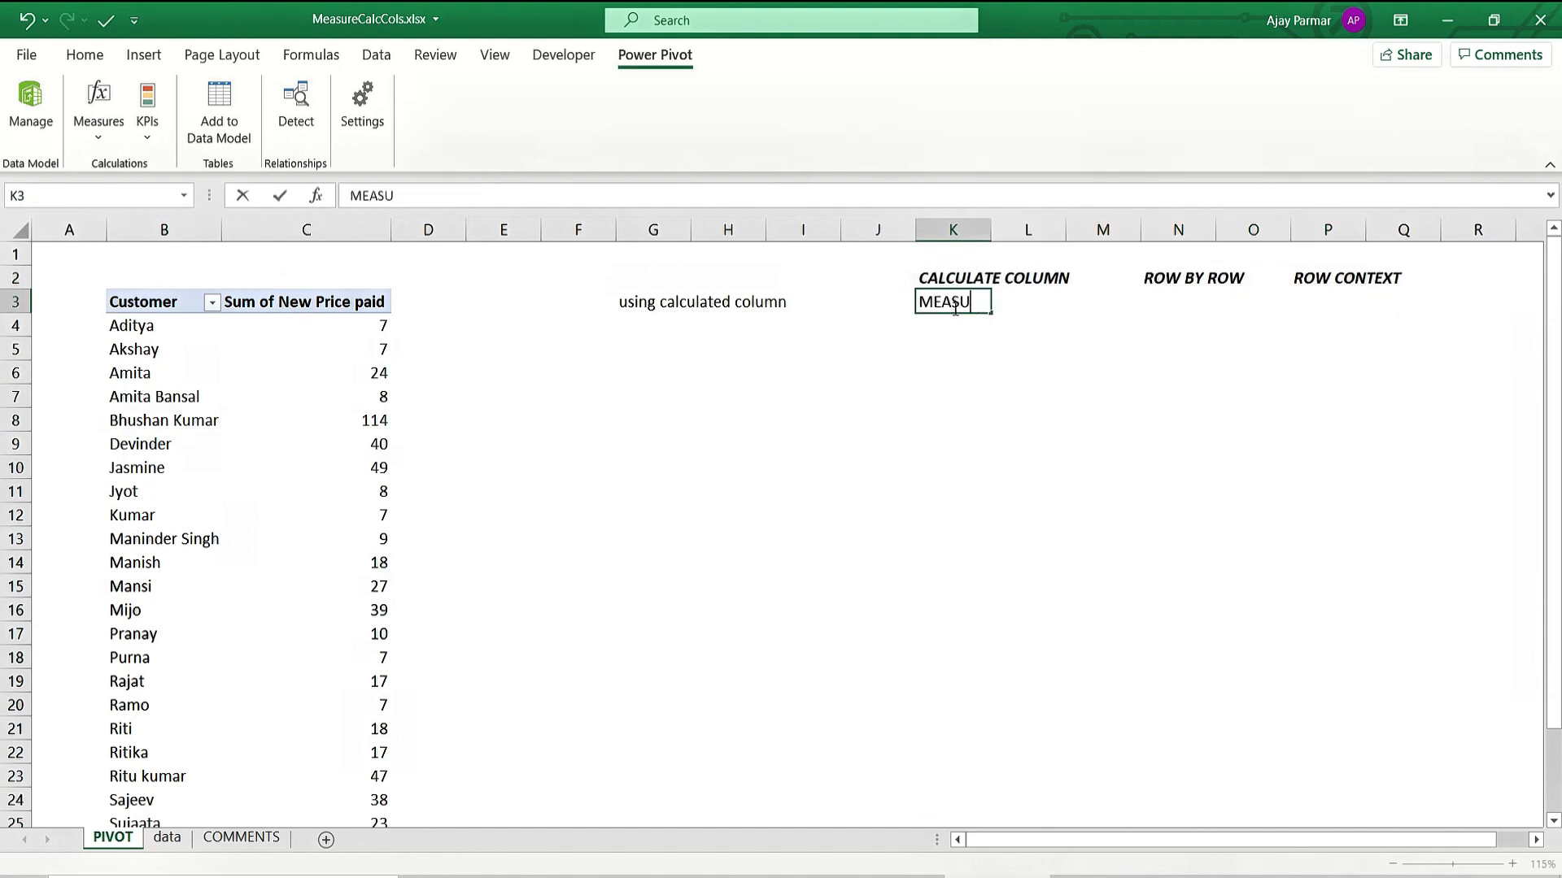
pyautogui.write('RES')
pyautogui.press('Return')
pyautogui.click(953, 308)
pyautogui.hotkey('ctrl', 'b')
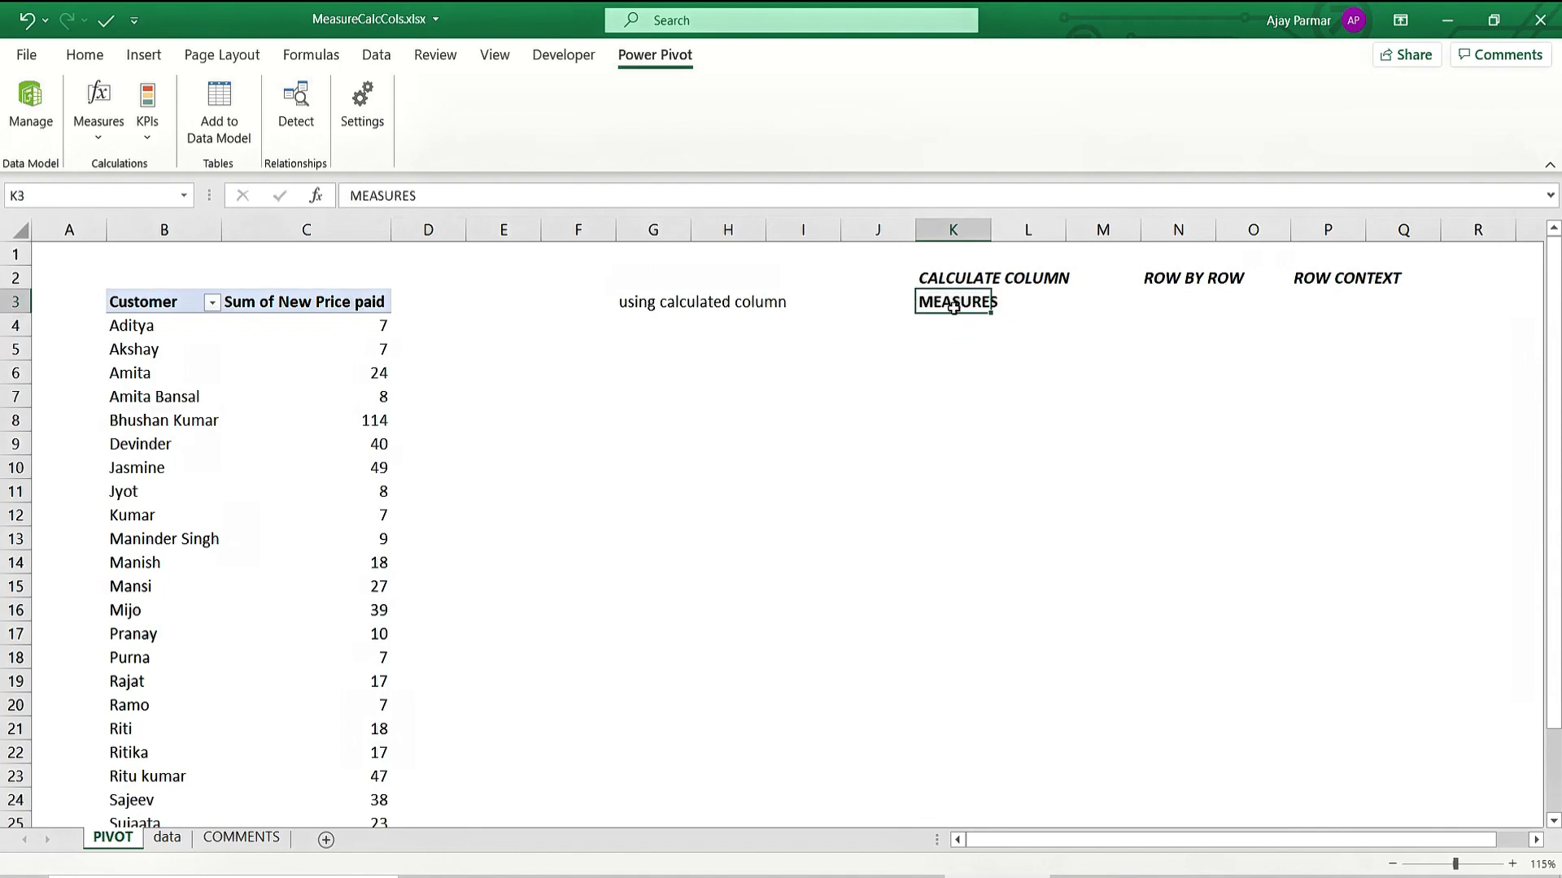
# Autofit column A to its contents.
pyautogui.doubleClick(102, 237)
pyautogui.click(370, 374)
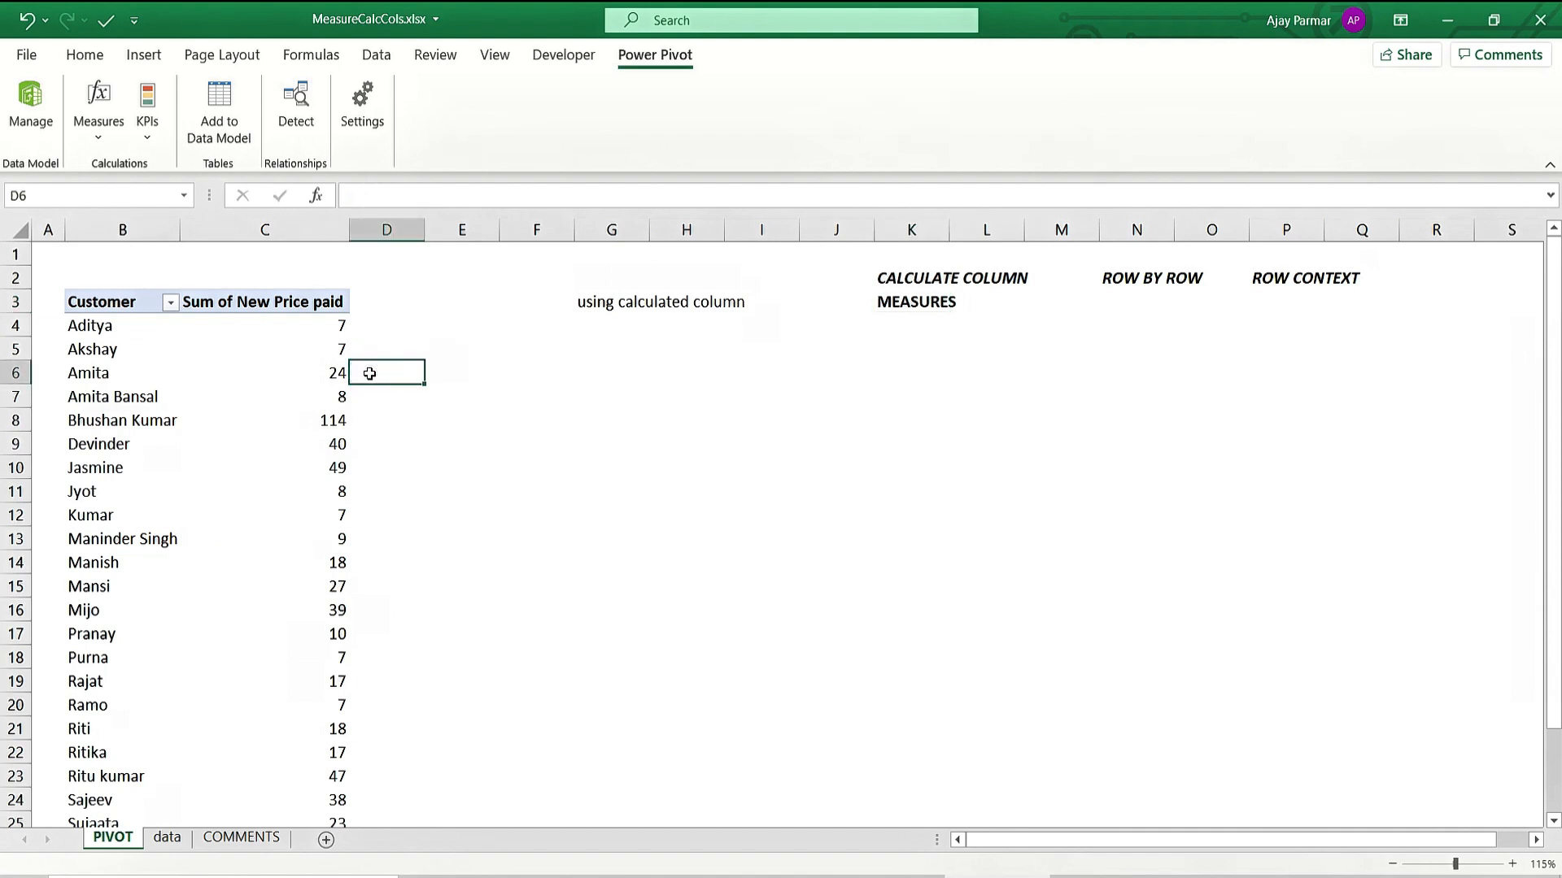
pyautogui.click(610, 311)
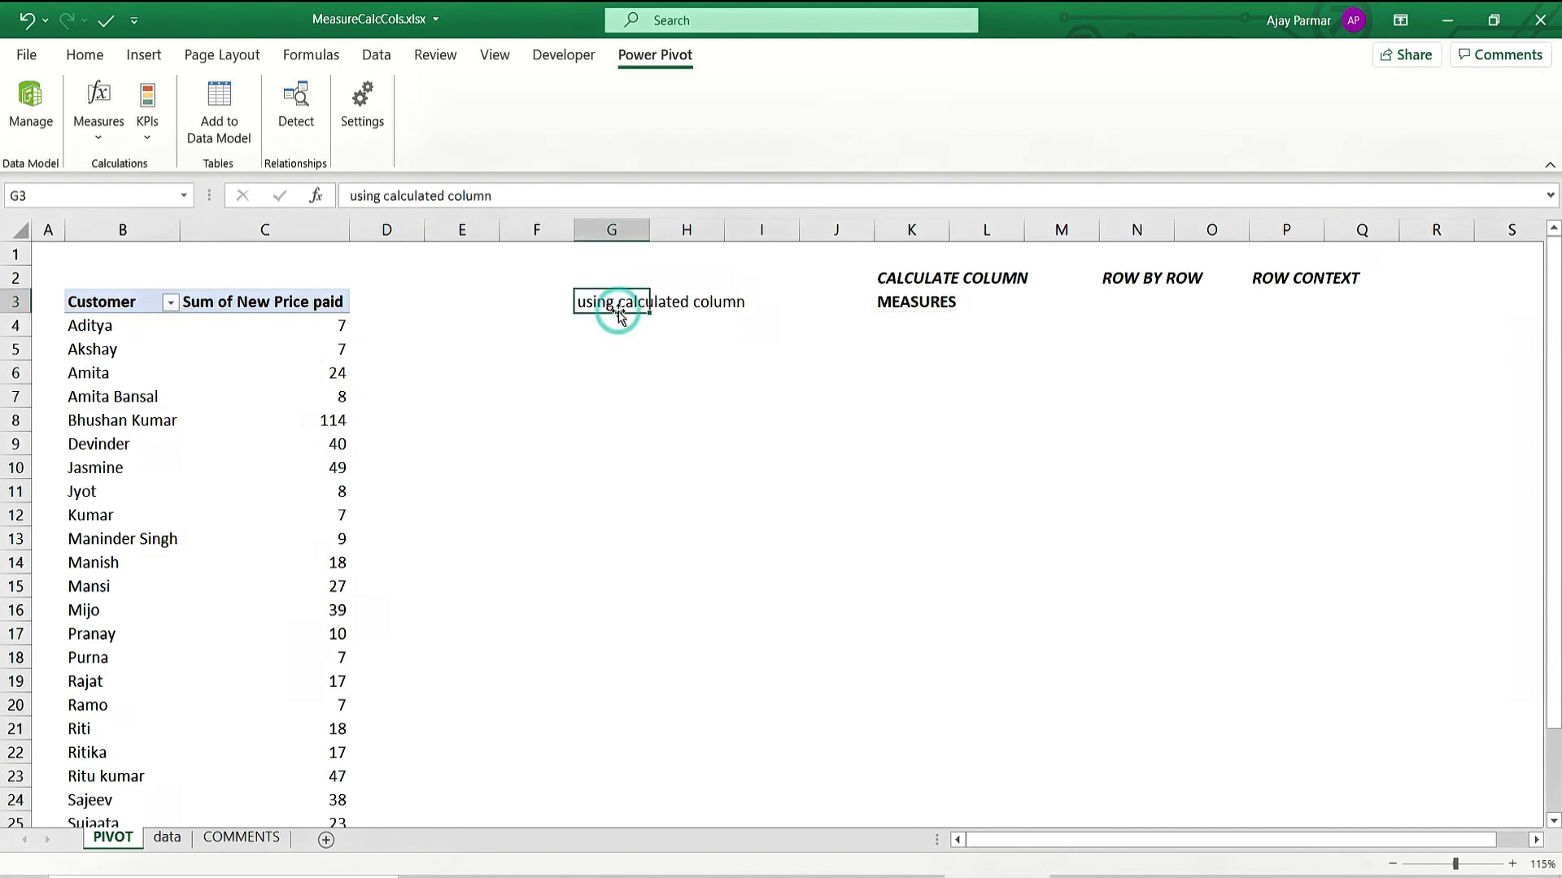
pyautogui.click(920, 305)
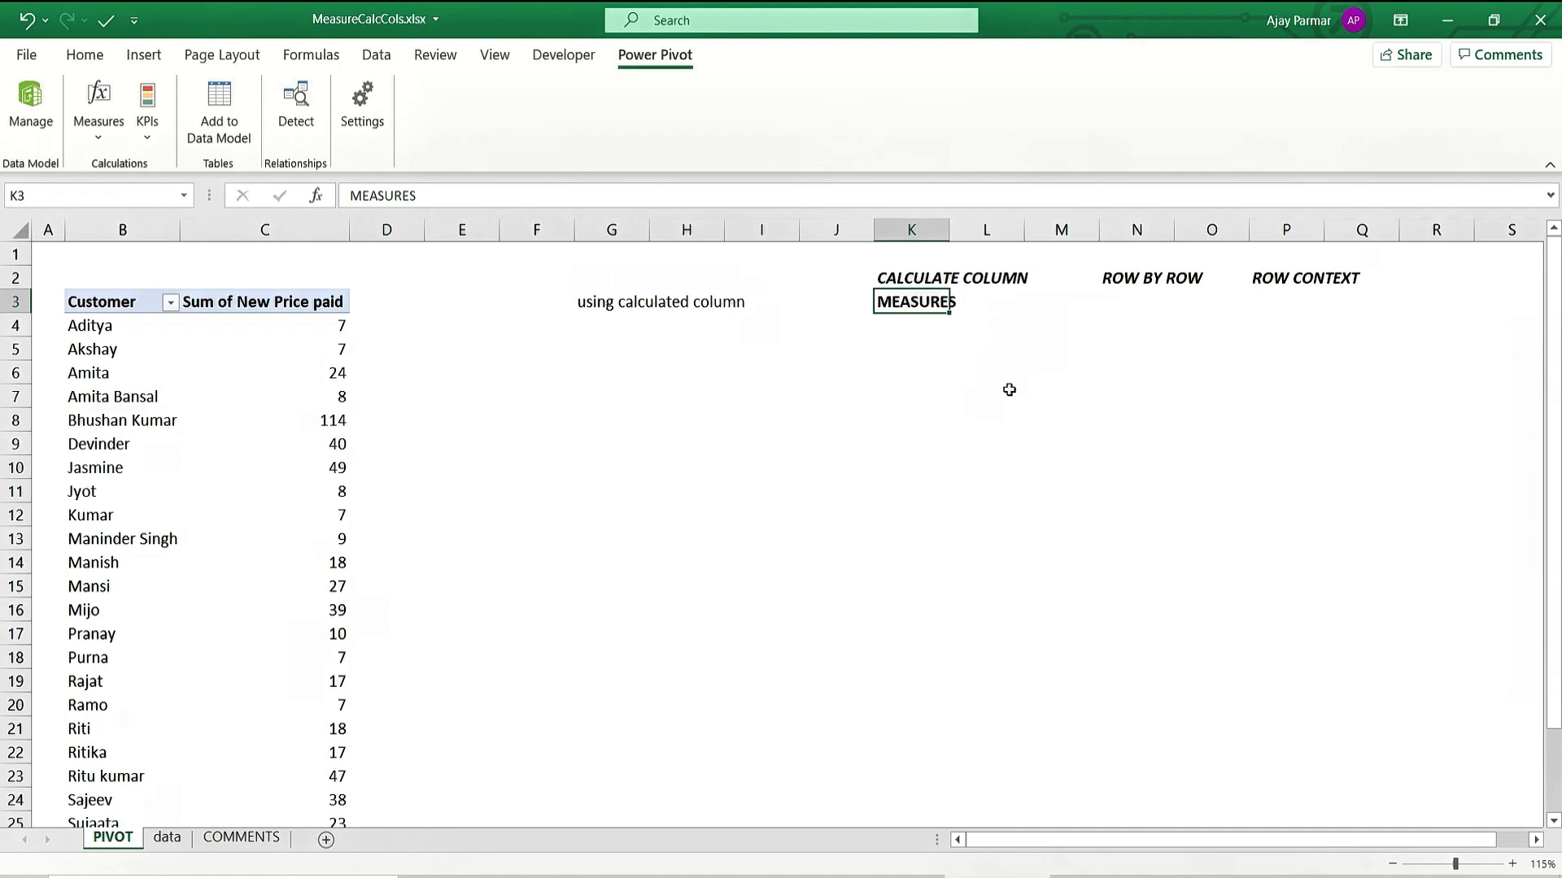
pyautogui.click(945, 392)
pyautogui.click(903, 277)
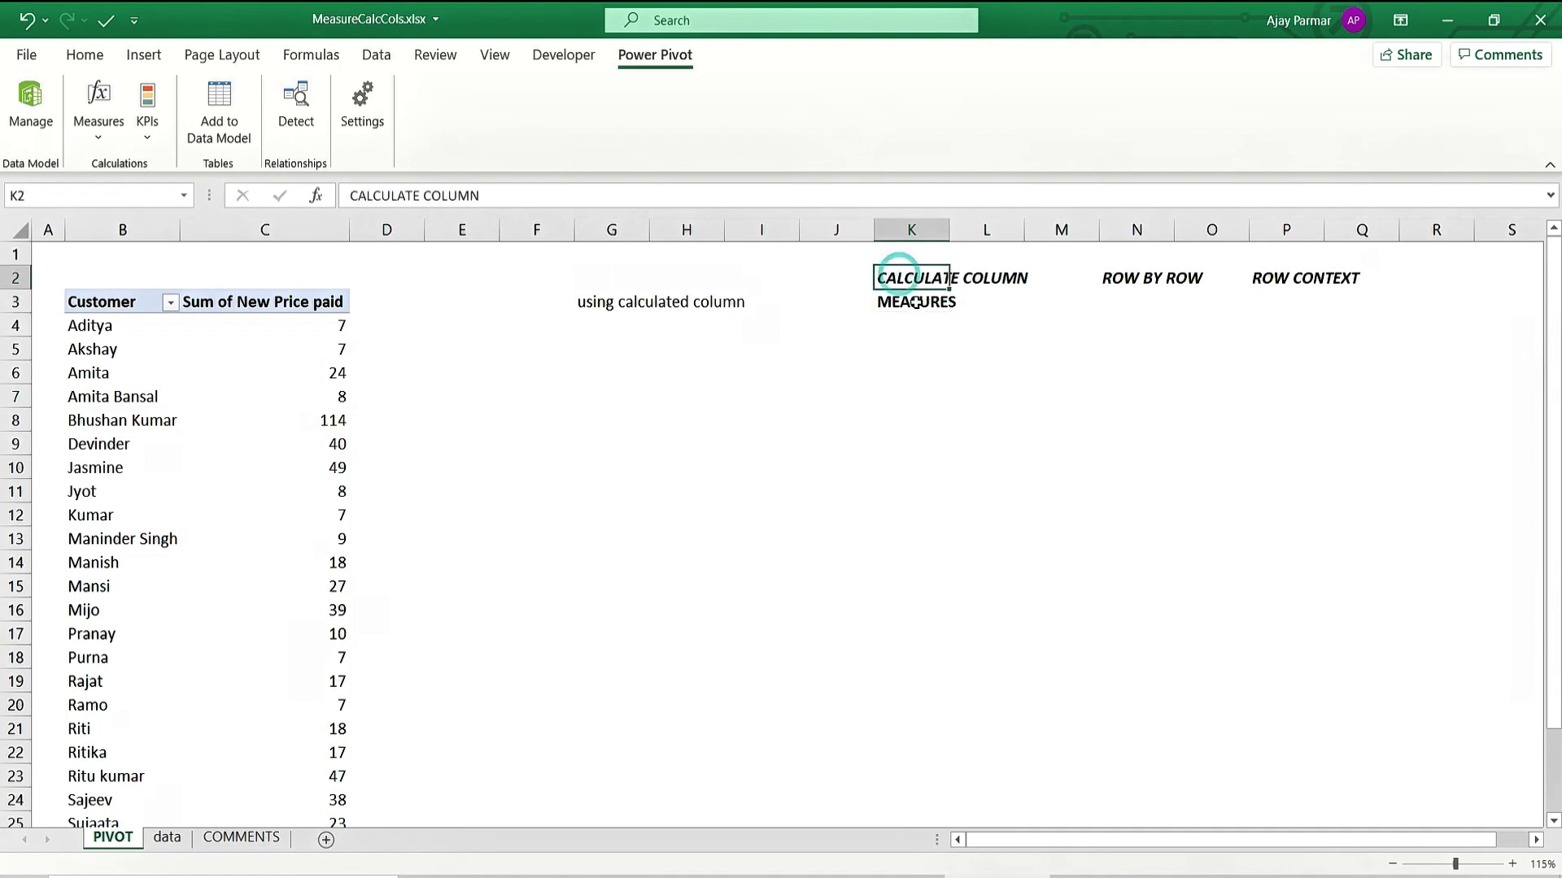
pyautogui.click(927, 302)
# Enter FILTER CONTEXT in N3 and make it bold.
pyautogui.click(1143, 301)
pyautogui.write('FlTER CONTEXT')
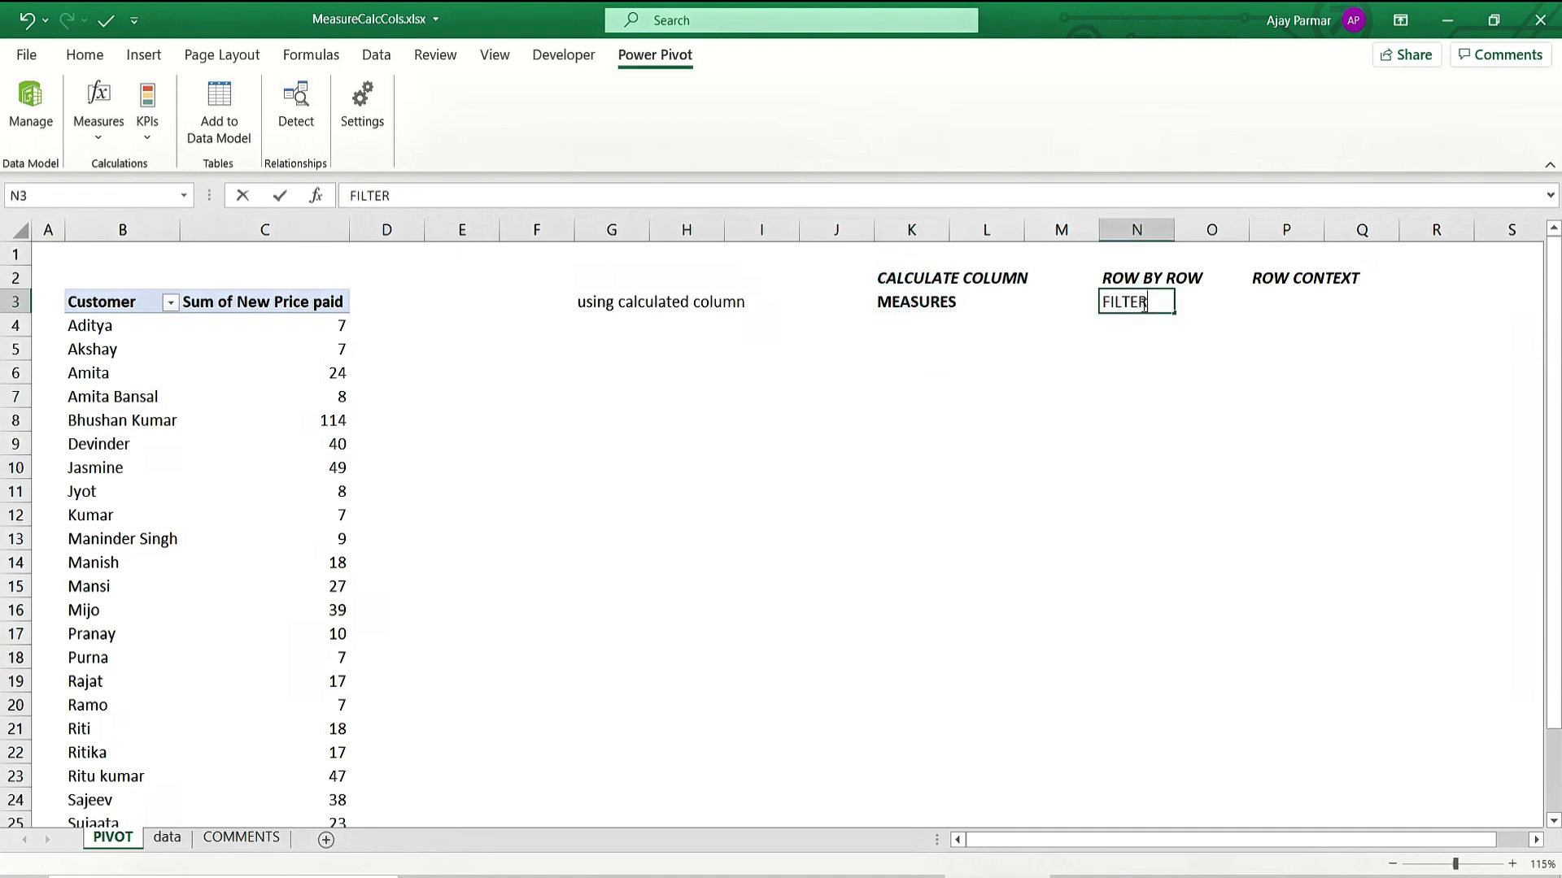
pyautogui.press('Return')
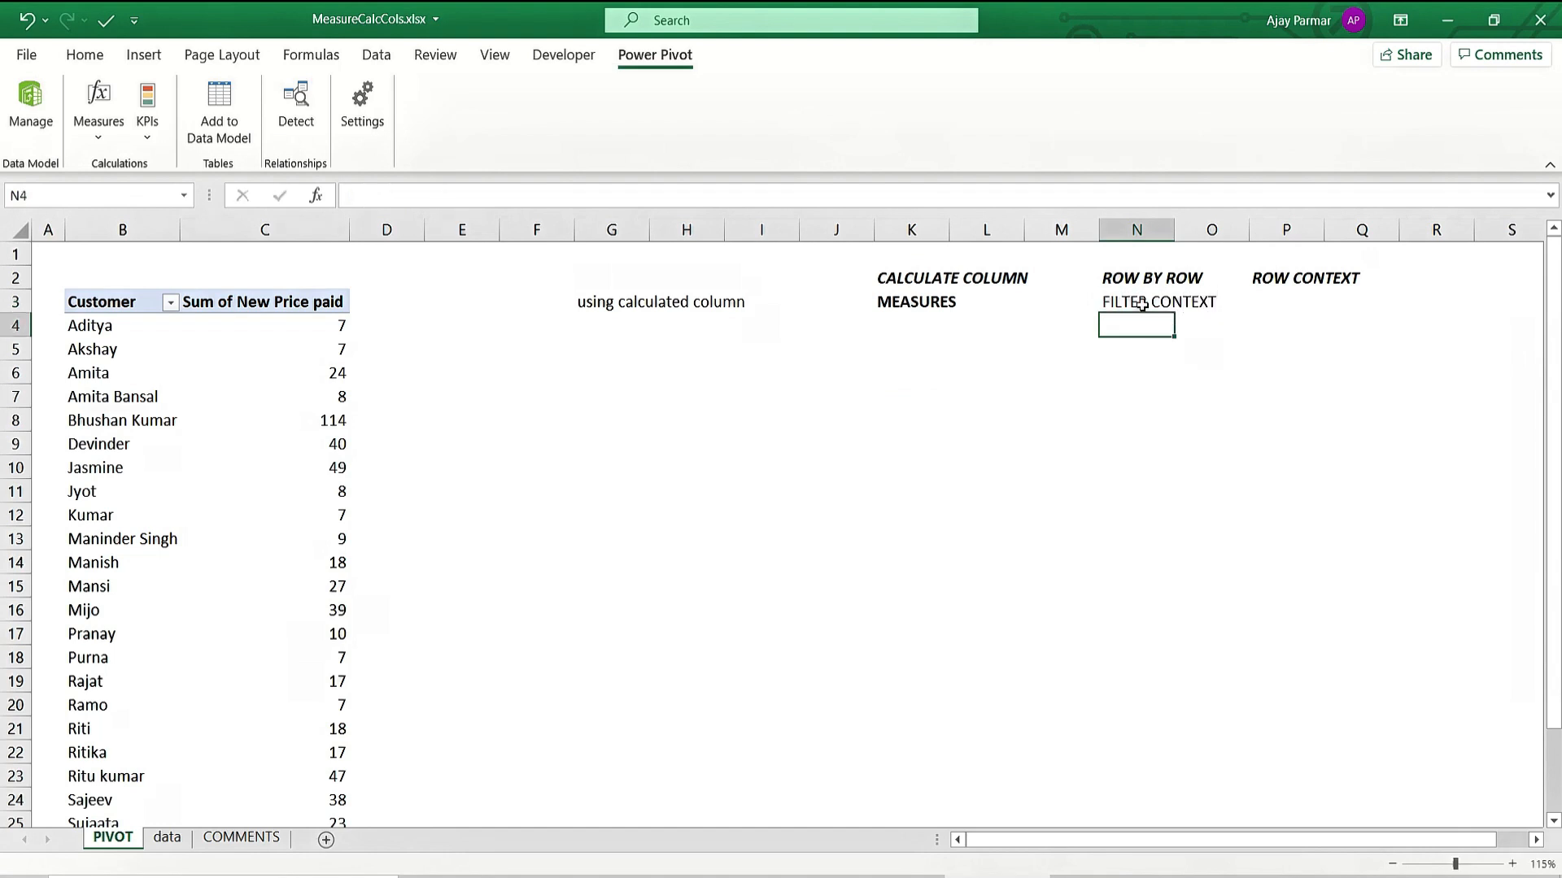
pyautogui.click(1143, 304)
pyautogui.hotkey('ctrl', 'b')
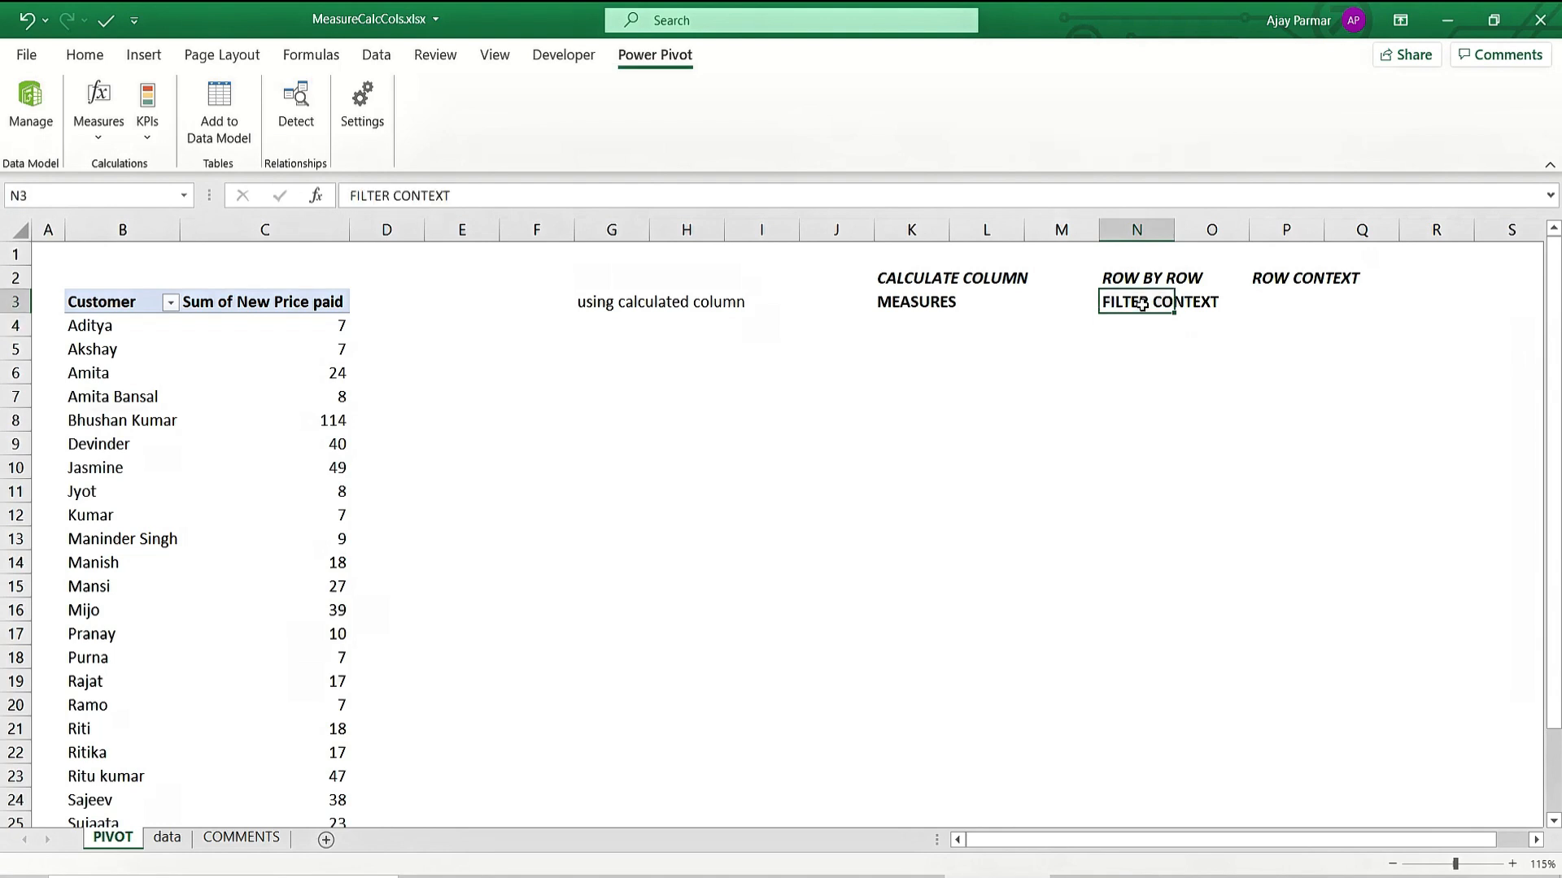
# Move between the cells to review the MEASURES and FILTER CONTEXT notes.
pyautogui.press('Down')
pyautogui.press('Down')
pyautogui.press('Left')
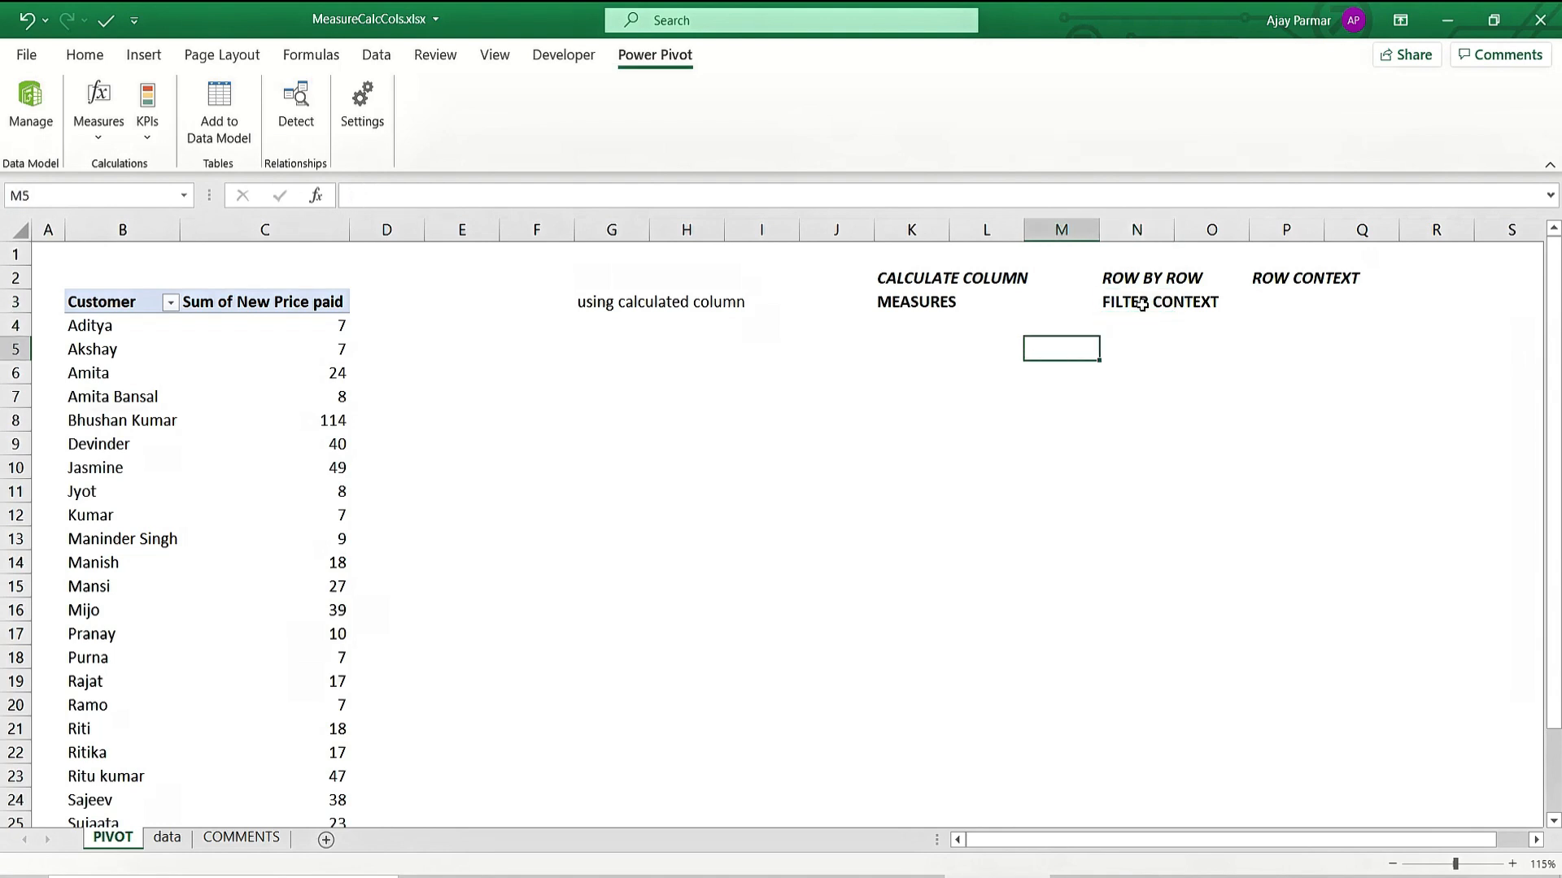
pyautogui.press('Left')
pyautogui.press('Left')
pyautogui.press('Right')
pyautogui.press('Left')
pyautogui.press('Left')
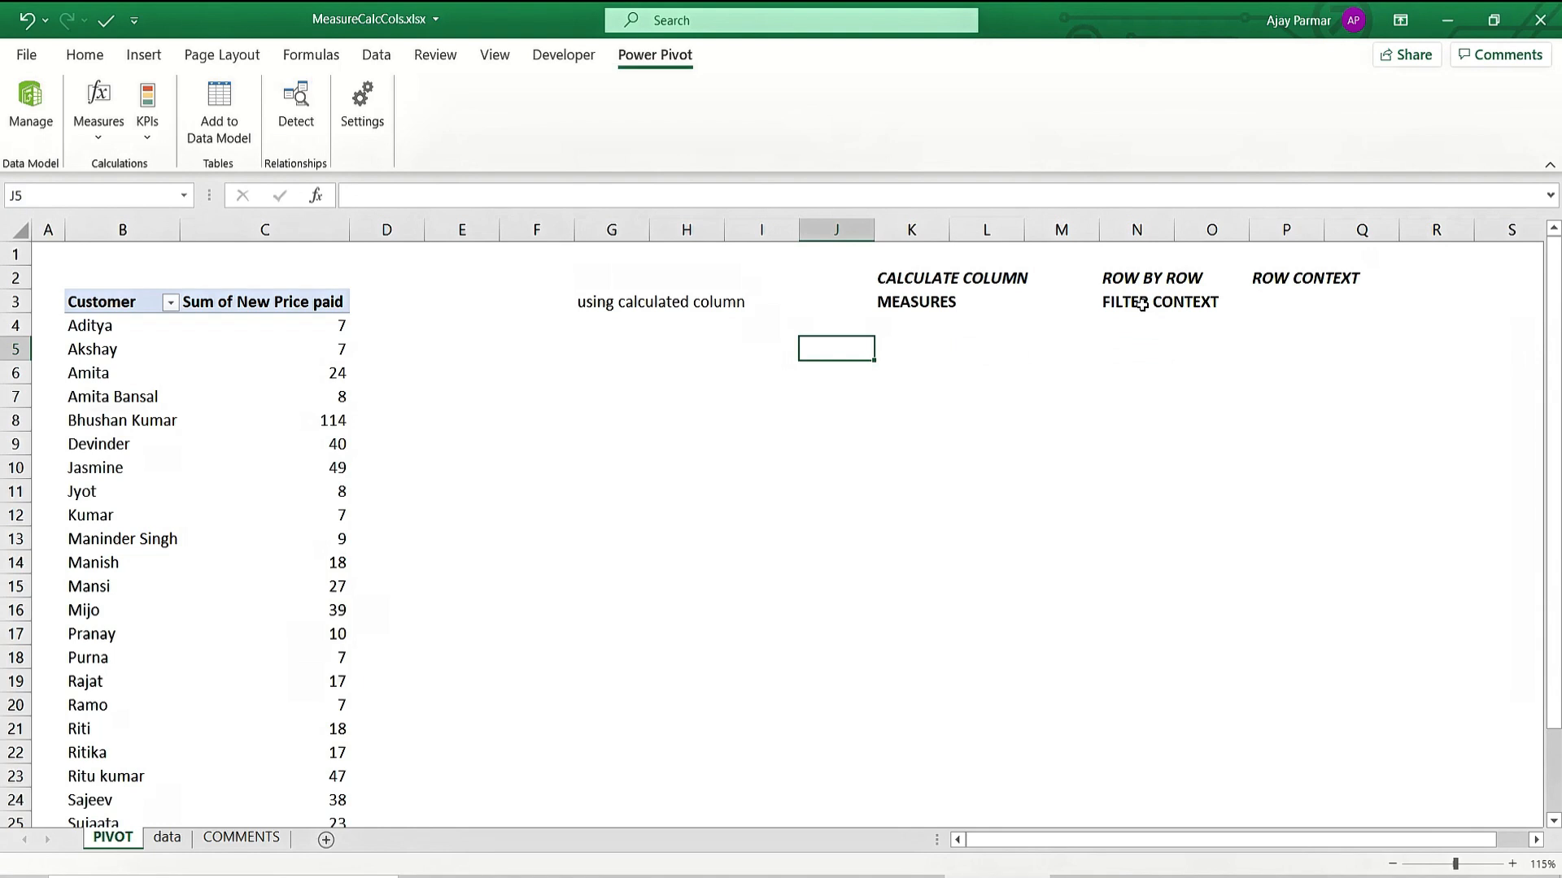
pyautogui.press('Right')
pyautogui.press('Right')
pyautogui.press('Right')
pyautogui.press('Up')
pyautogui.press('Up')
pyautogui.press('Right')
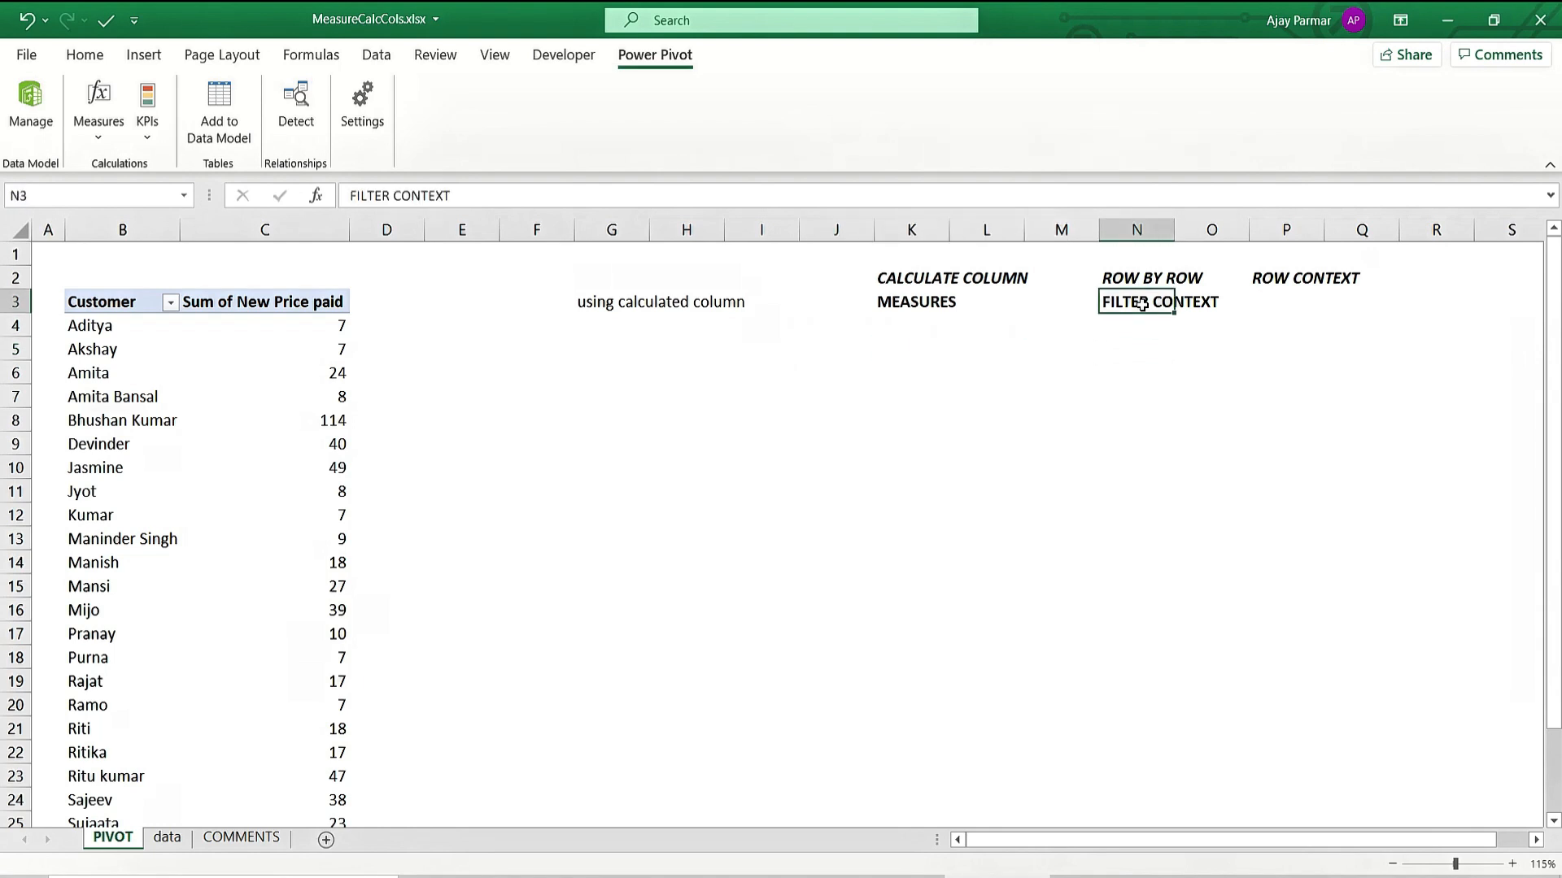
pyautogui.press('Down')
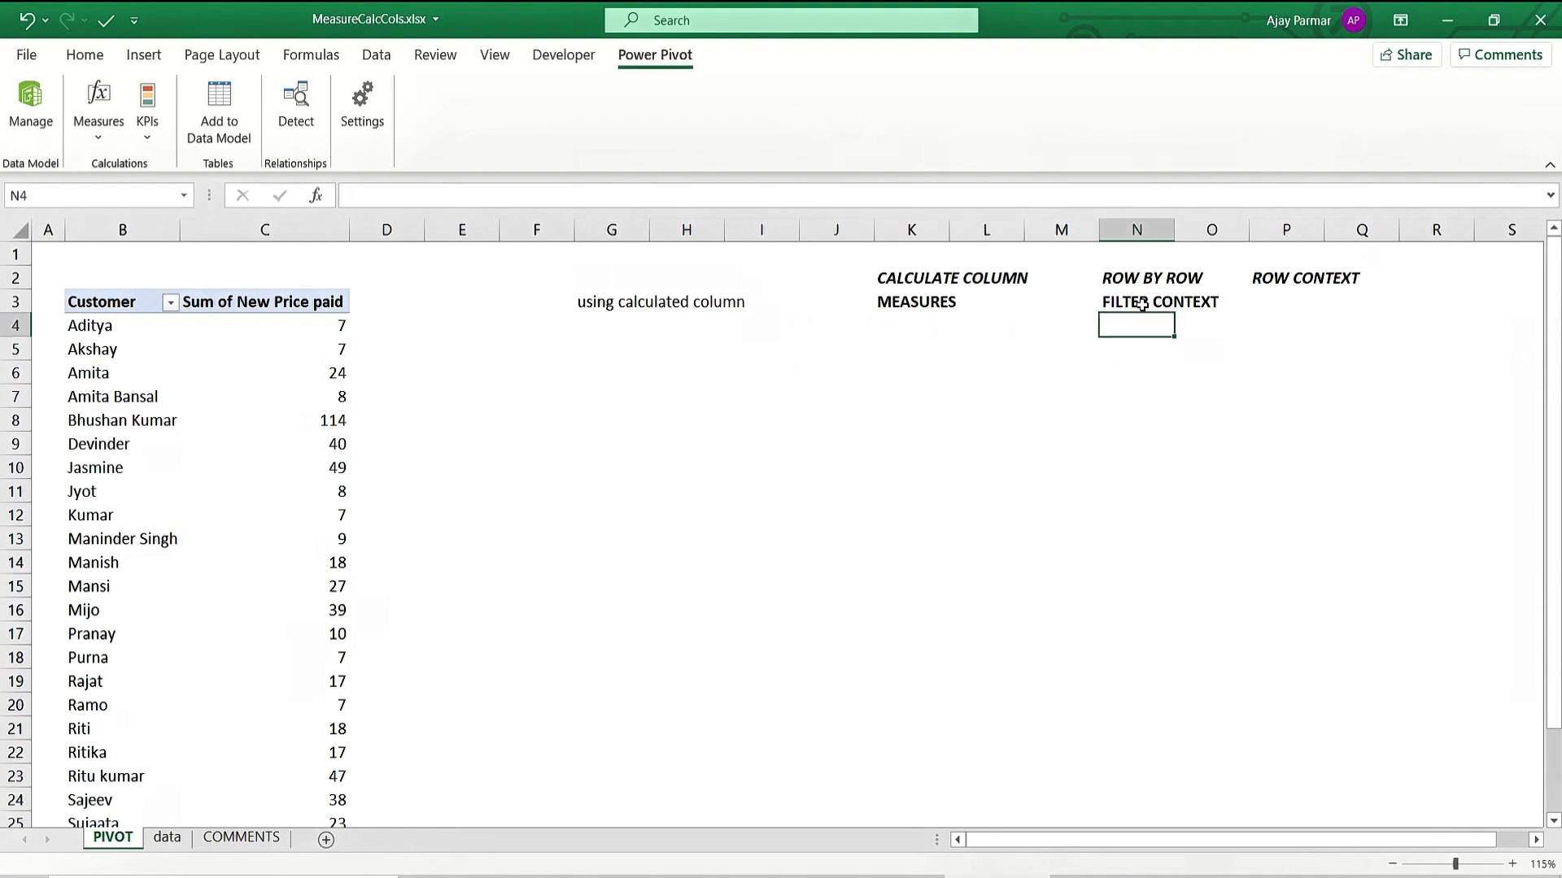
pyautogui.press('Up')
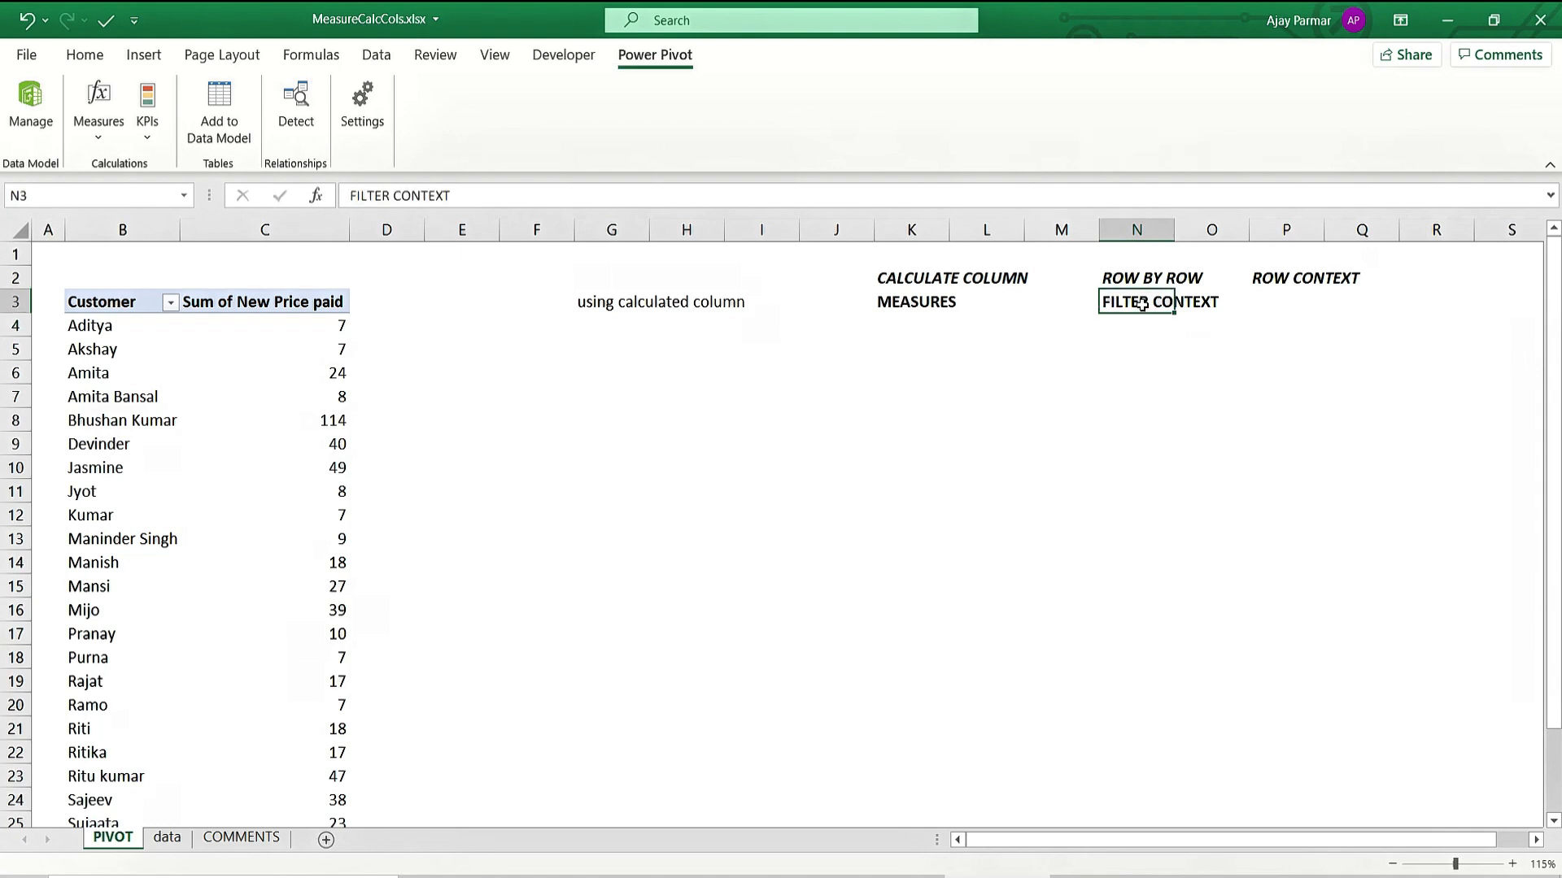
pyautogui.press('Down')
pyautogui.press('Up')
pyautogui.press('Left')
pyautogui.press('Left')
pyautogui.press('Left')
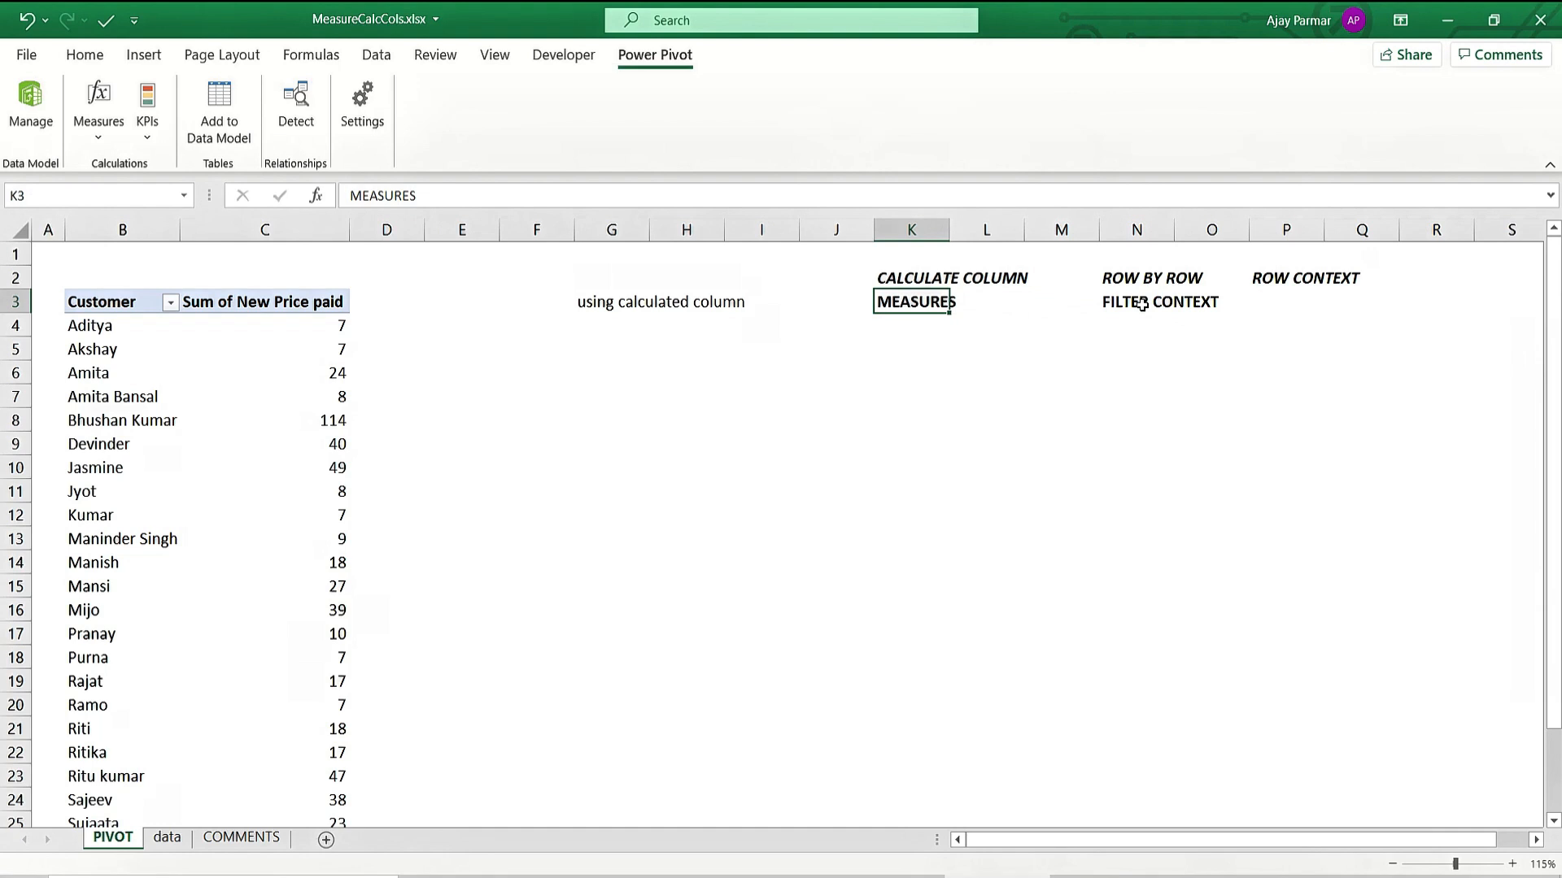
pyautogui.press('Right')
pyautogui.press('Right')
pyautogui.press('Right')
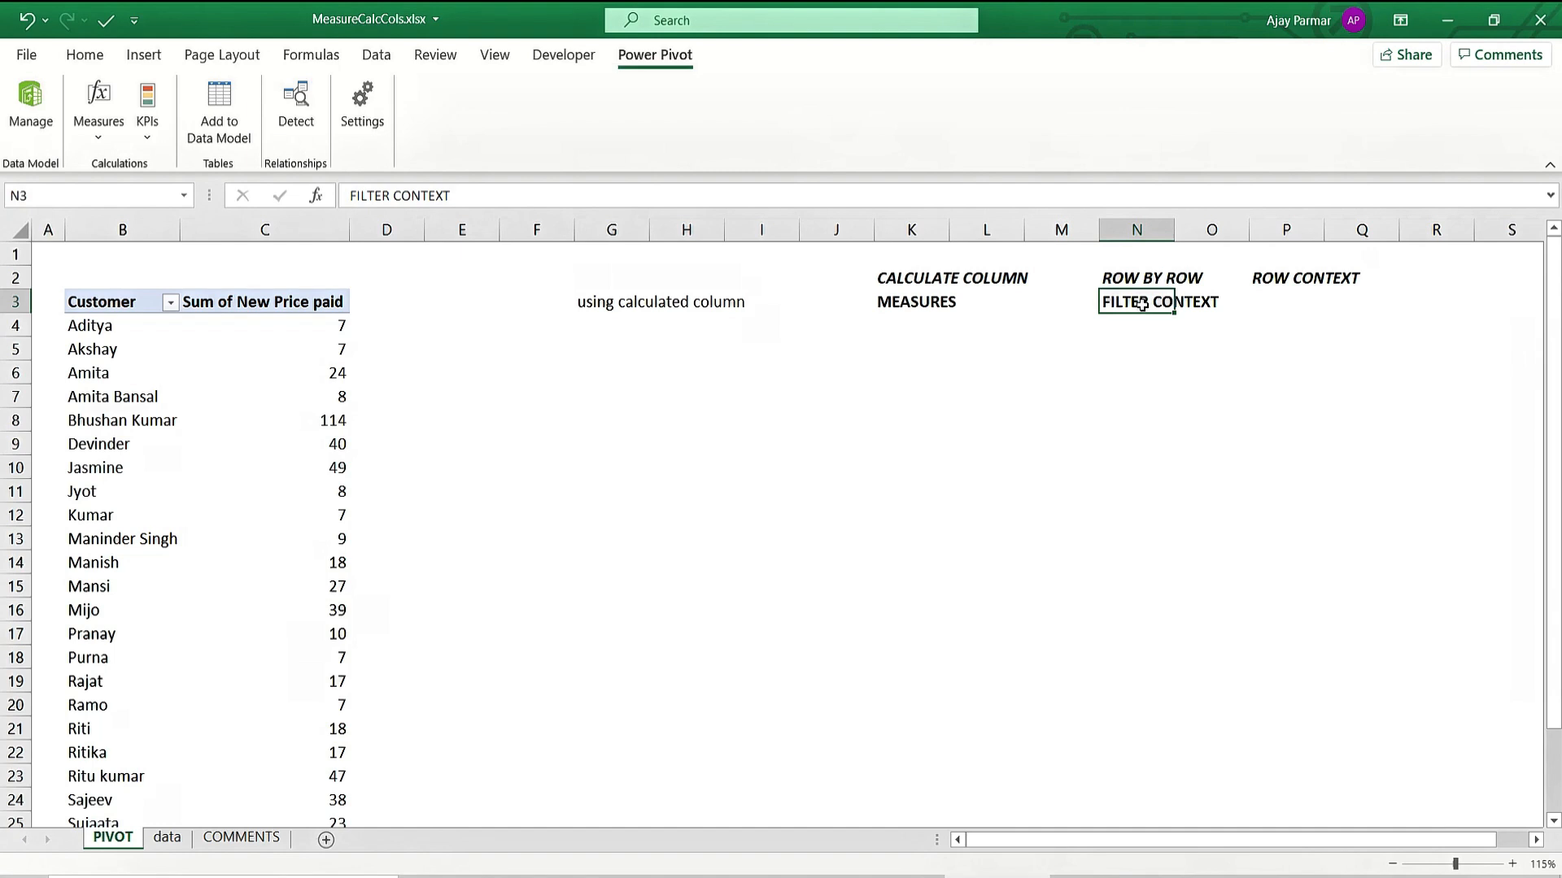
pyautogui.click(918, 302)
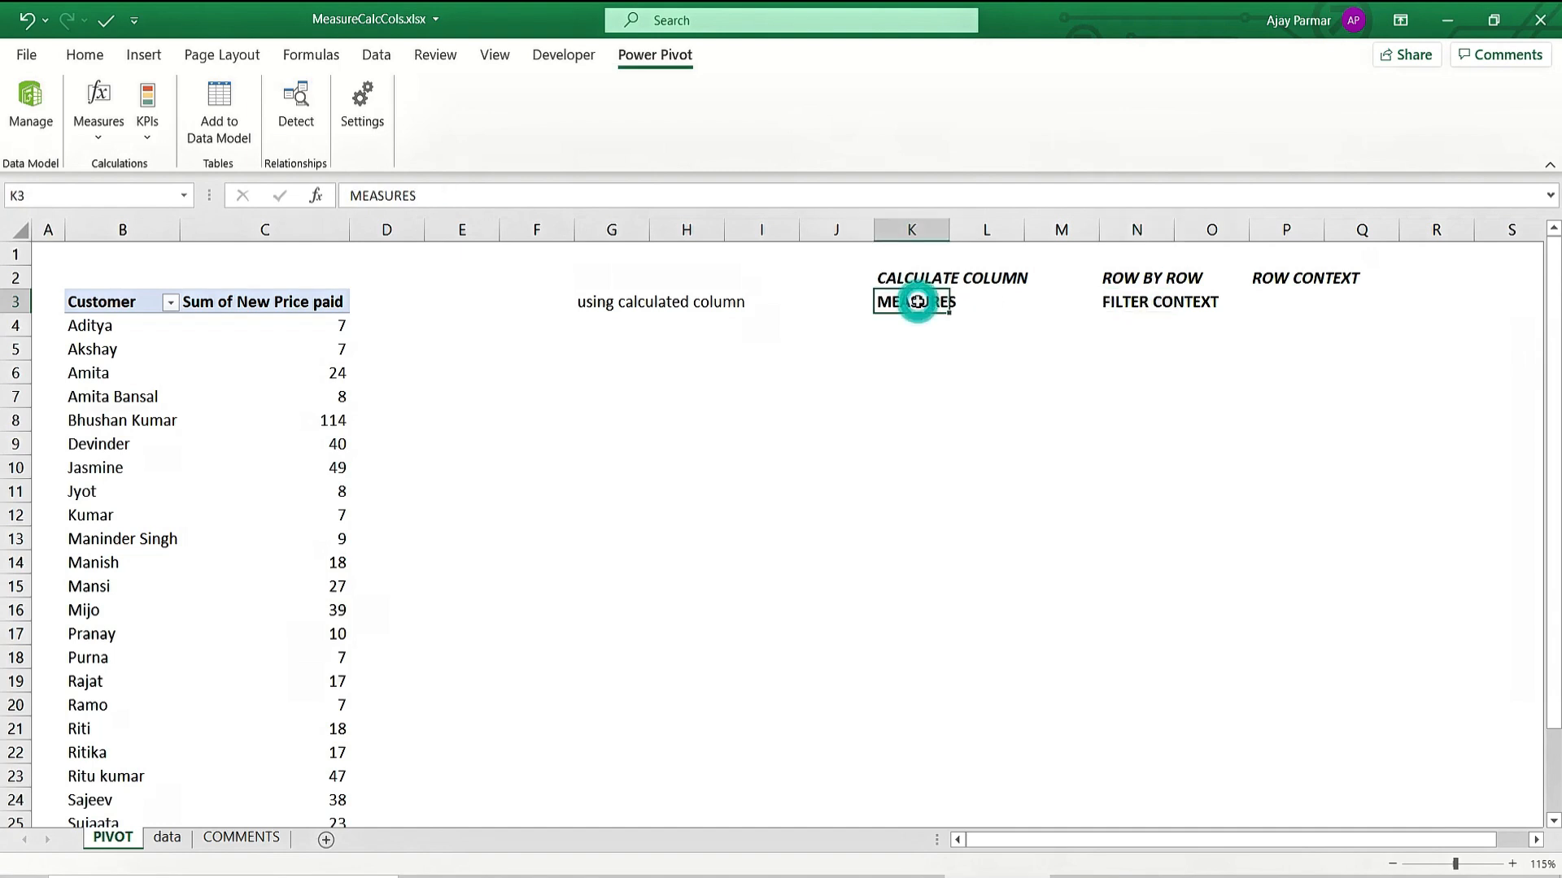
pyautogui.click(782, 495)
pyautogui.click(641, 404)
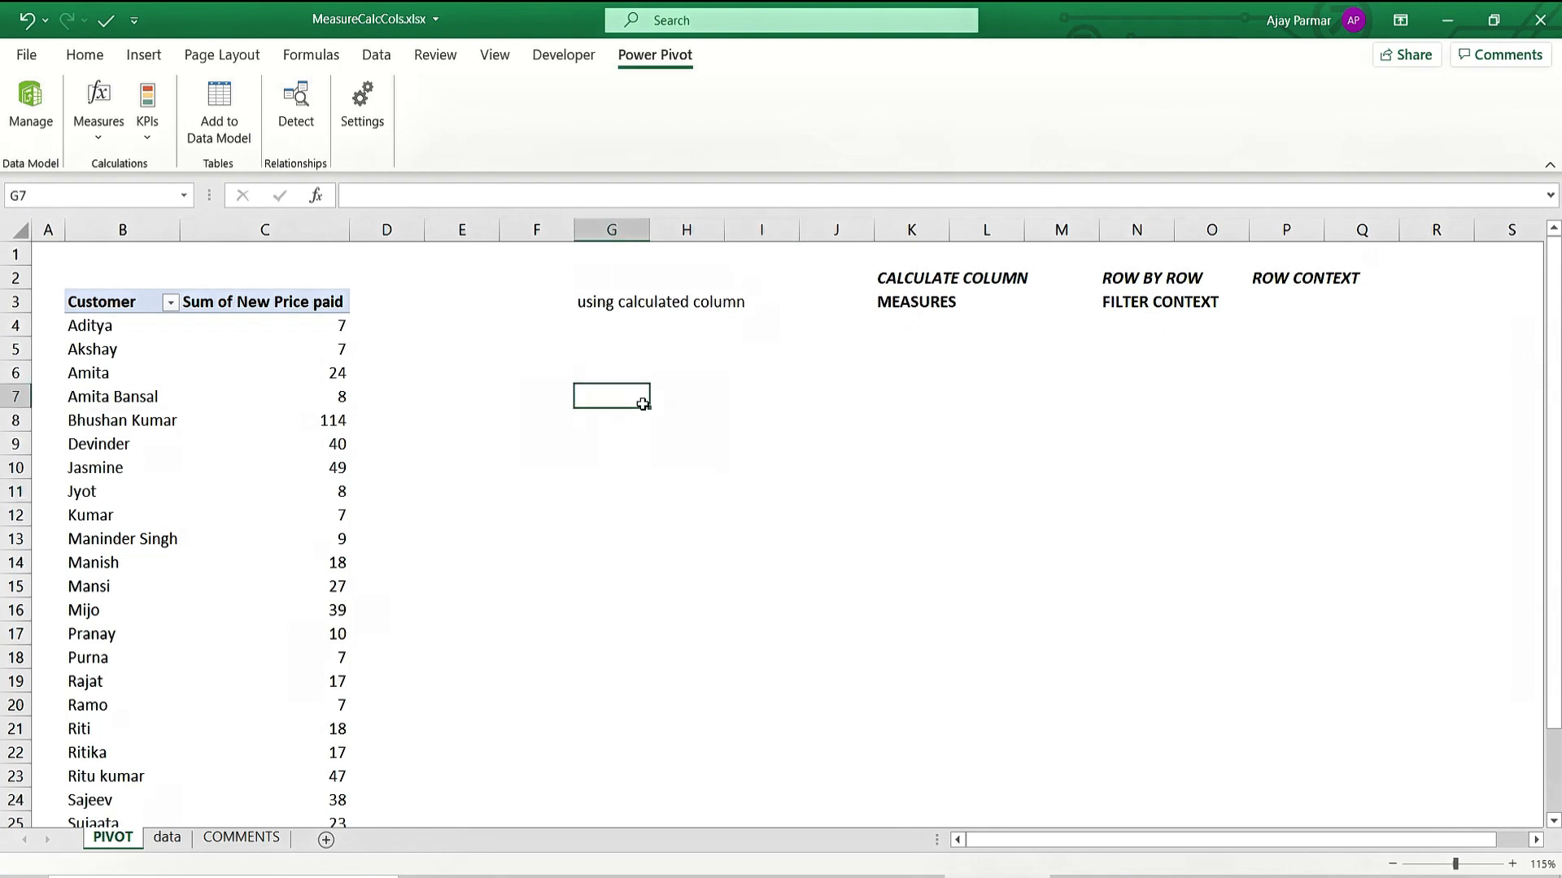
pyautogui.click(760, 390)
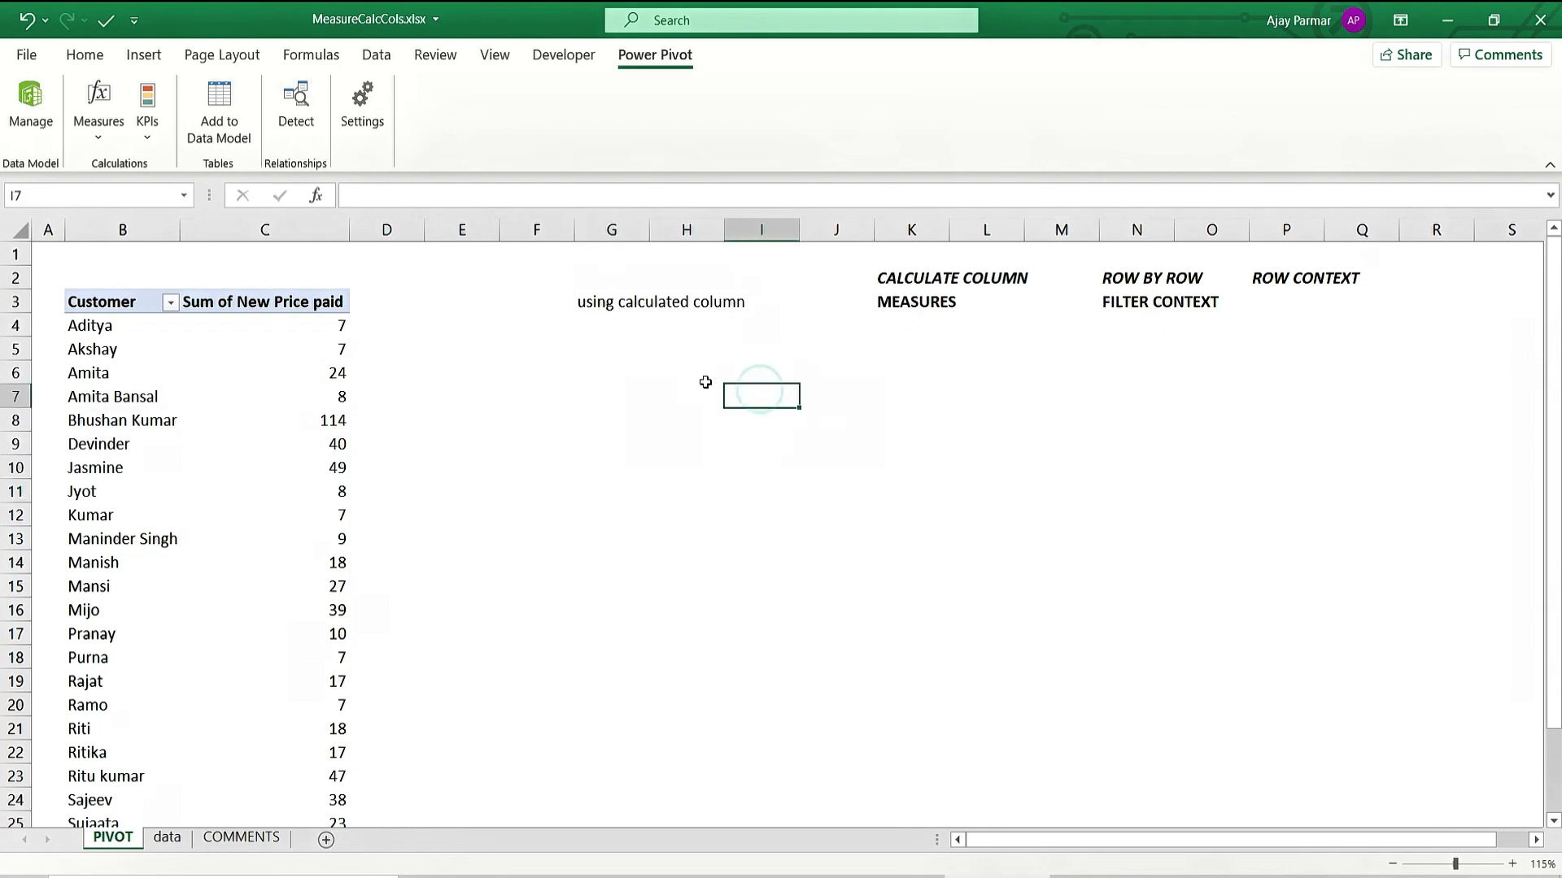
pyautogui.click(643, 383)
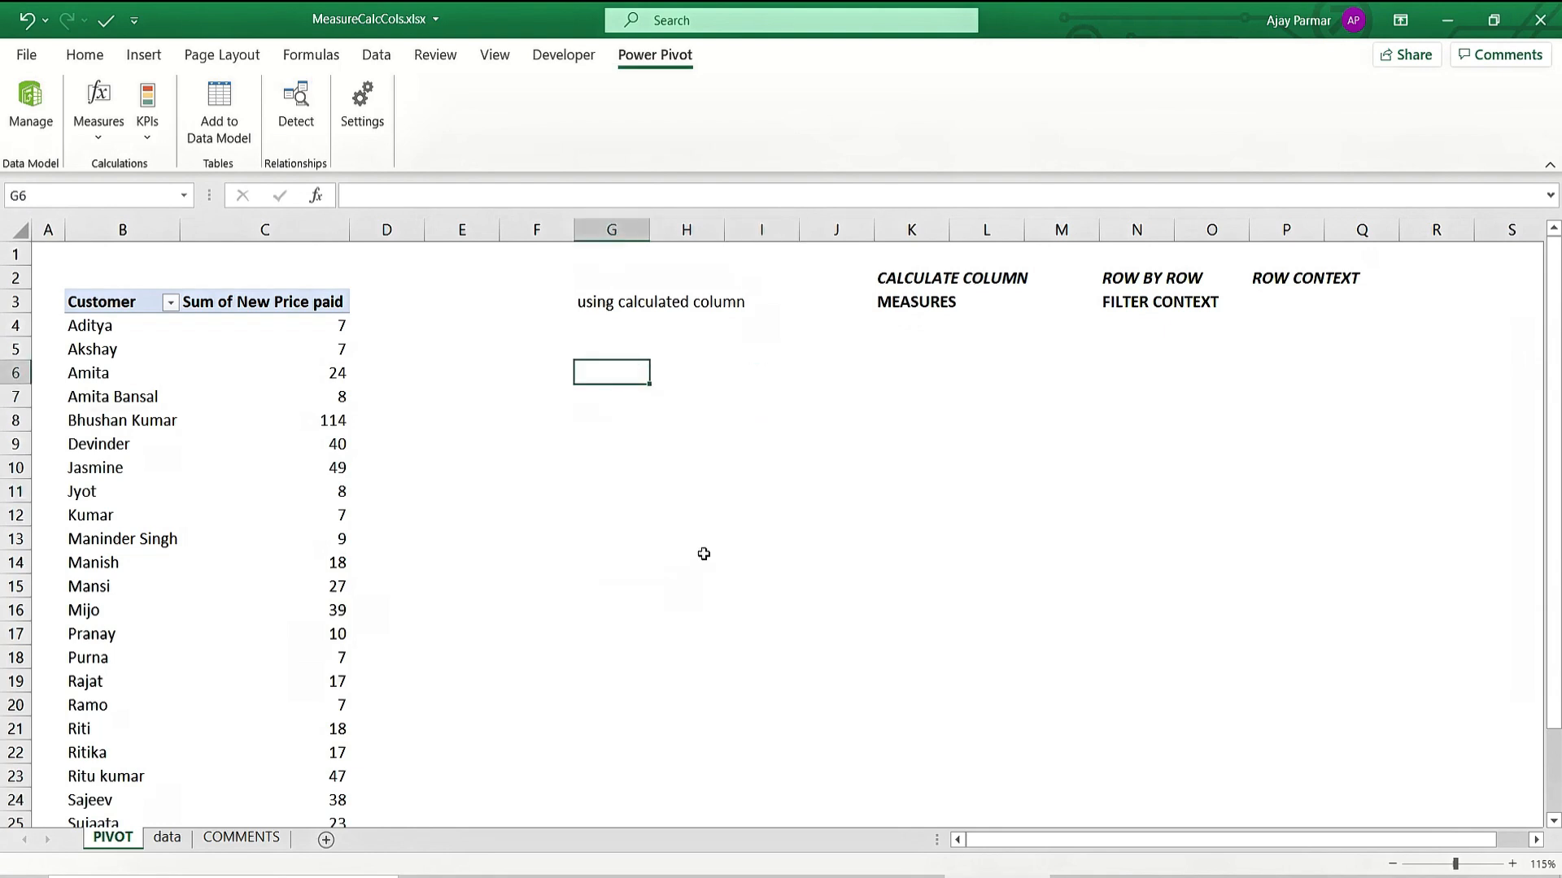
# Copy the whole customer PivotTable and paste a duplicate at I5.
pyautogui.click(195, 332)
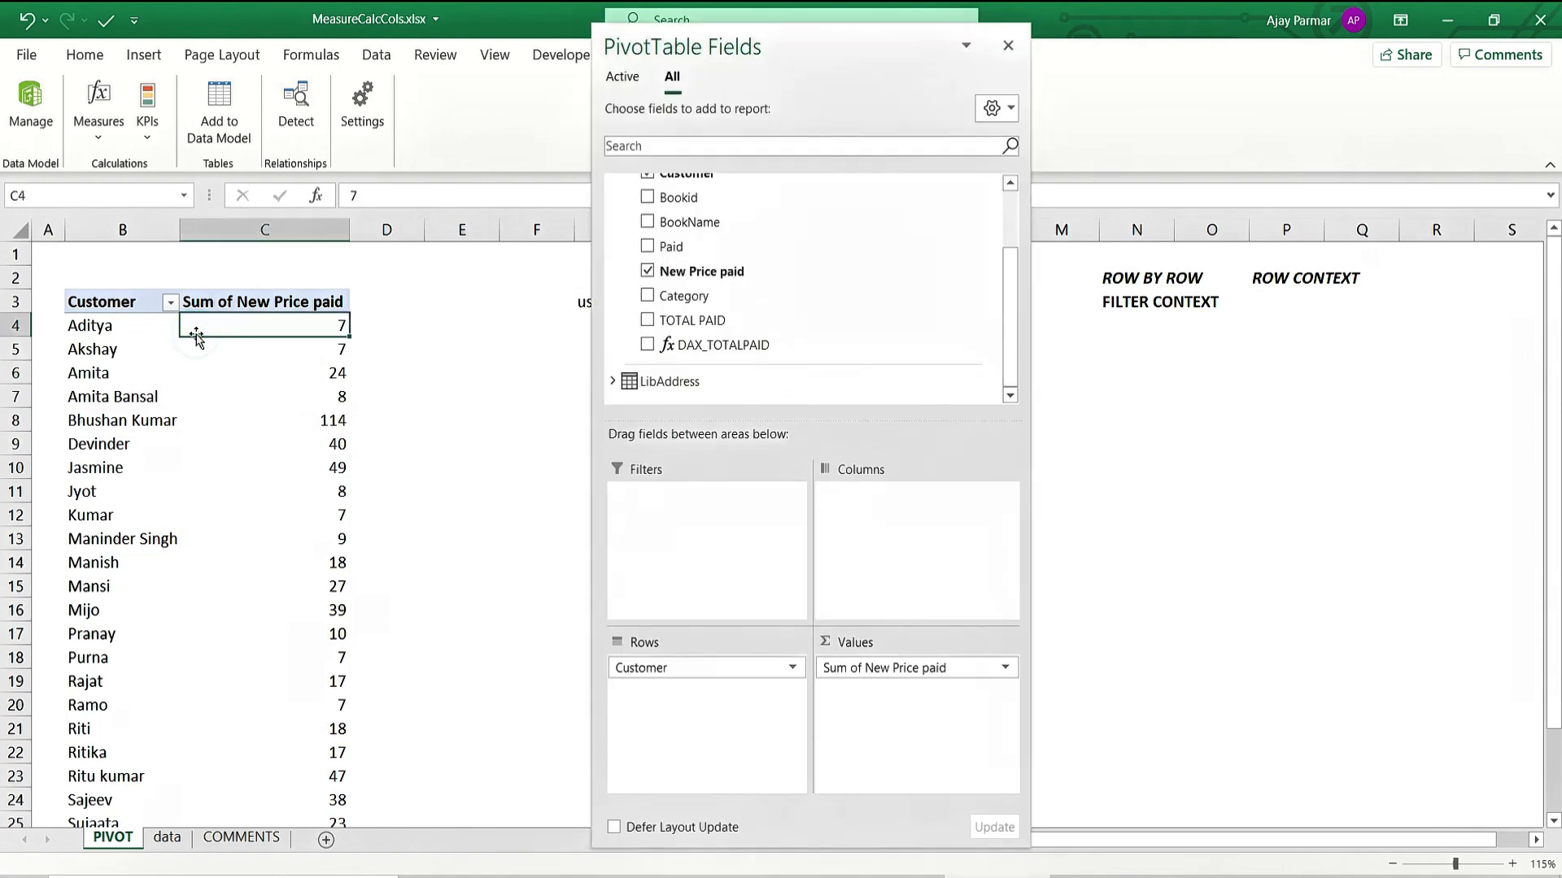
pyautogui.click(110, 302)
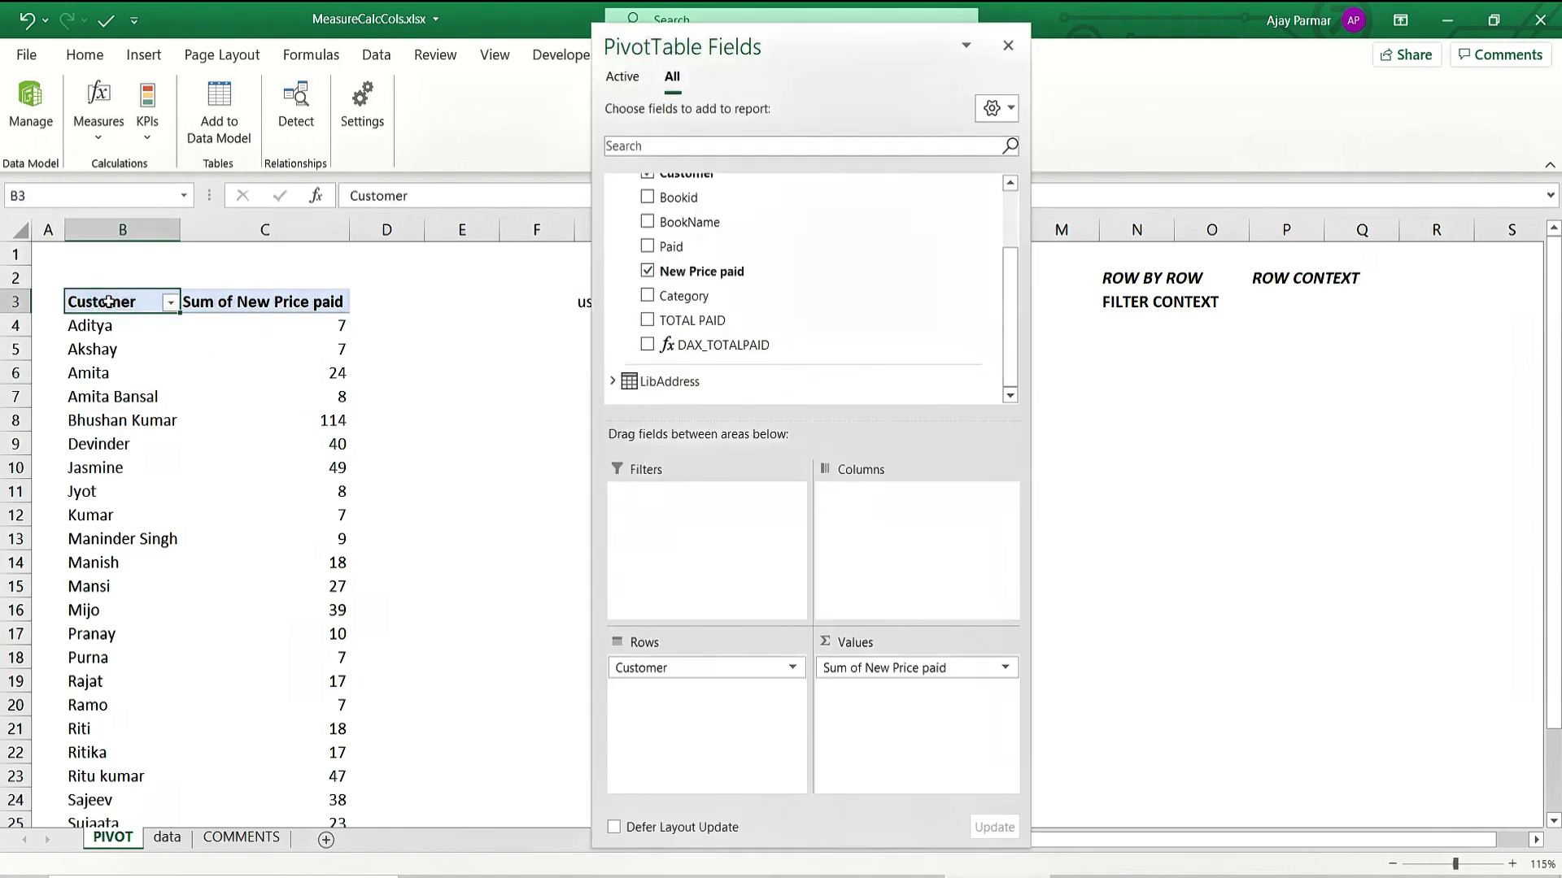
pyautogui.hotkey('ctrl', 'shift', 'Right')
pyautogui.hotkey('ctrl', 'shift', 'Down')
pyautogui.hotkey('ctrl', 'c')
pyautogui.click(460, 397)
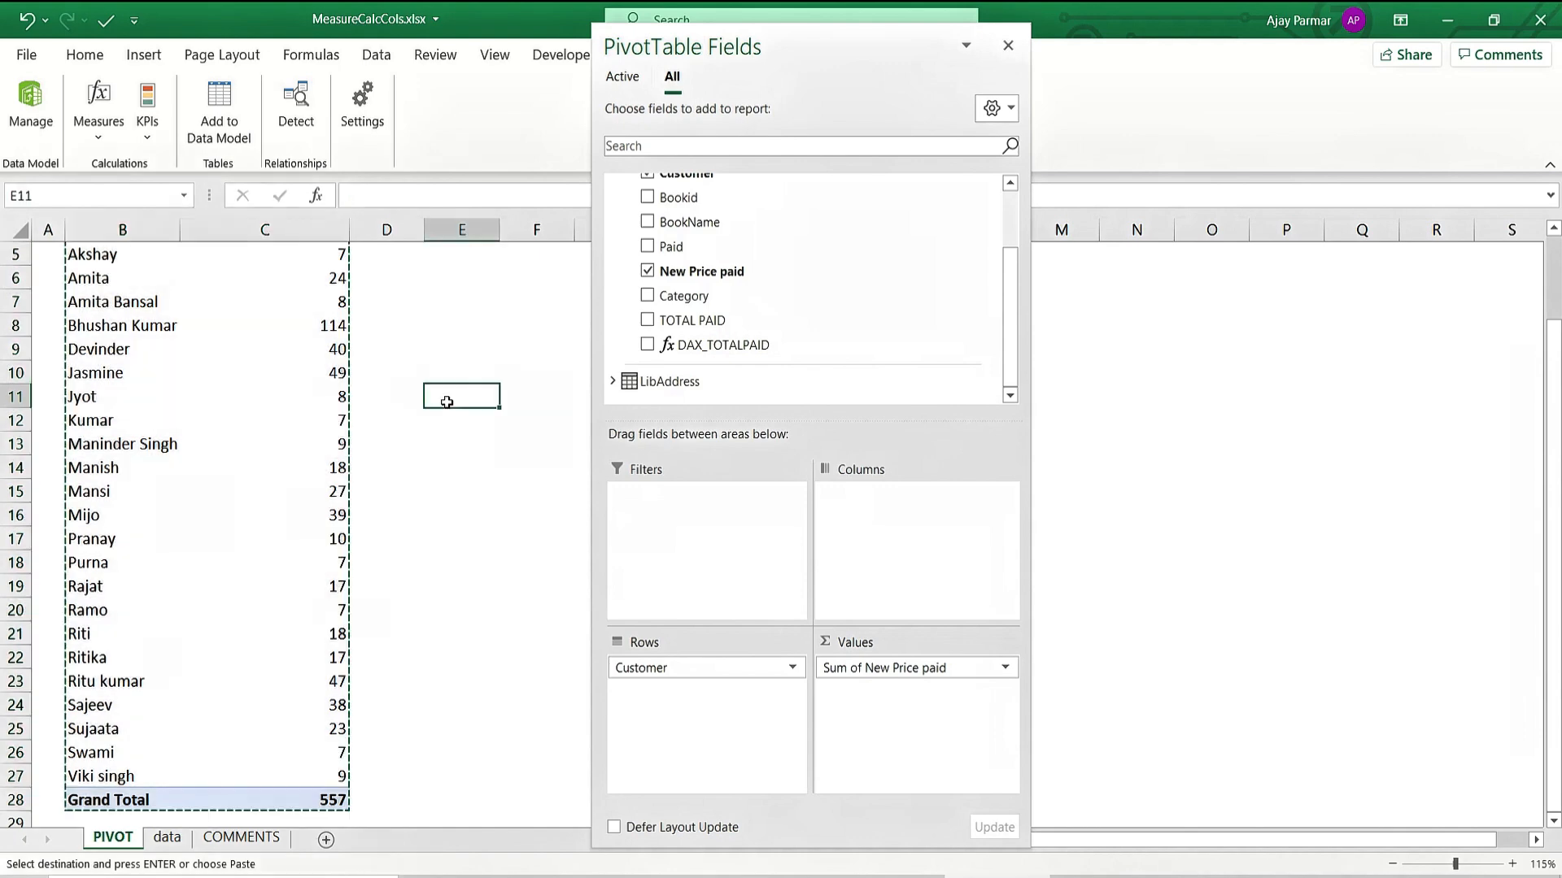
pyautogui.scroll(2, 732, 352)
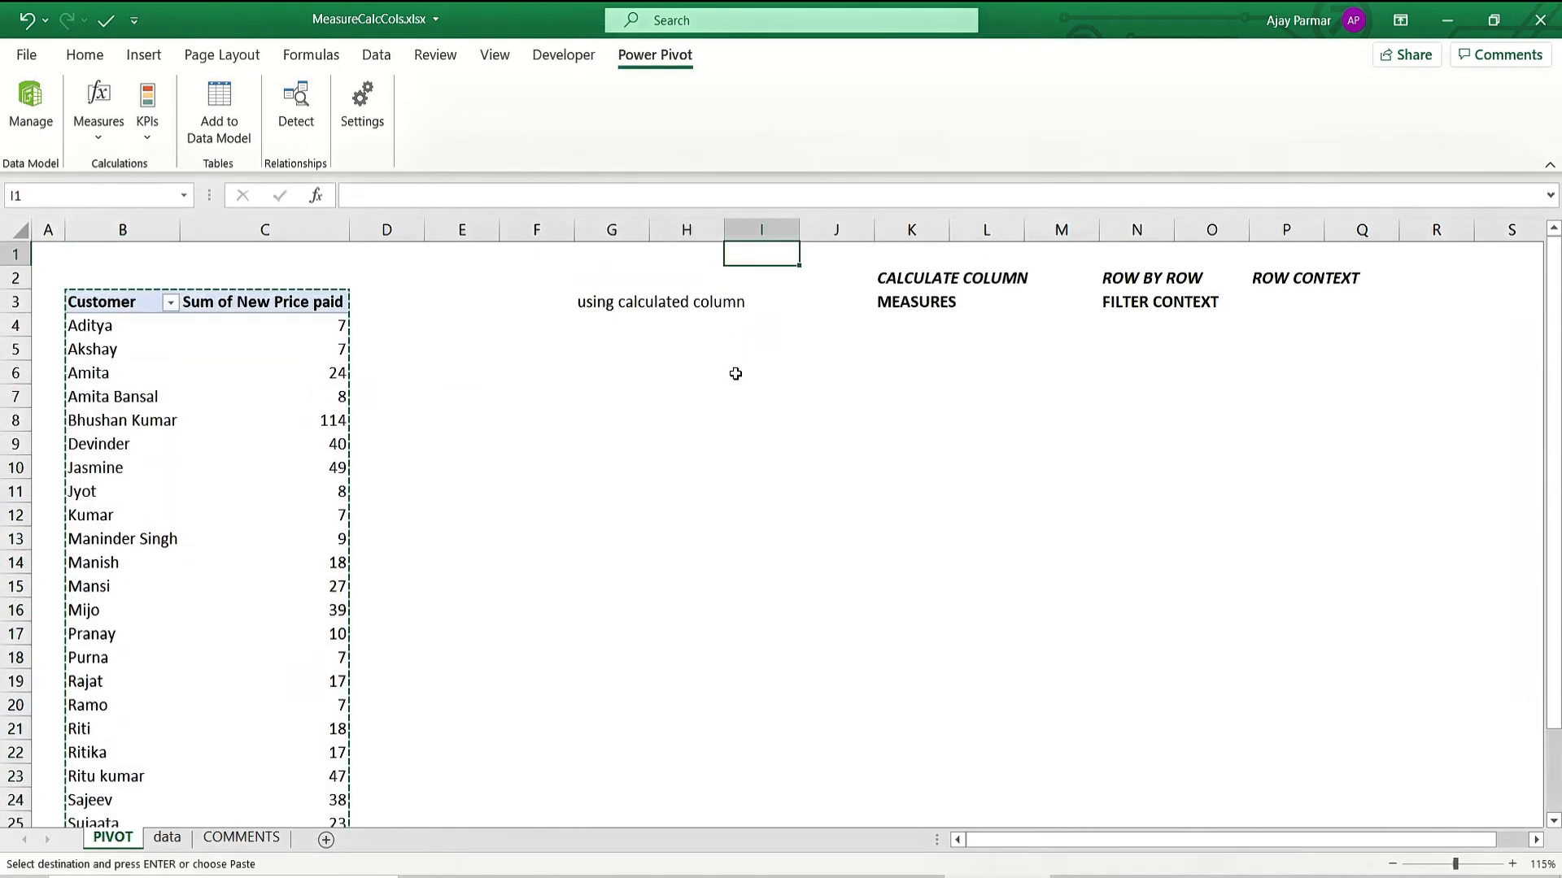
pyautogui.click(758, 416)
pyautogui.click(761, 350)
pyautogui.hotkey('ctrl', 'v')
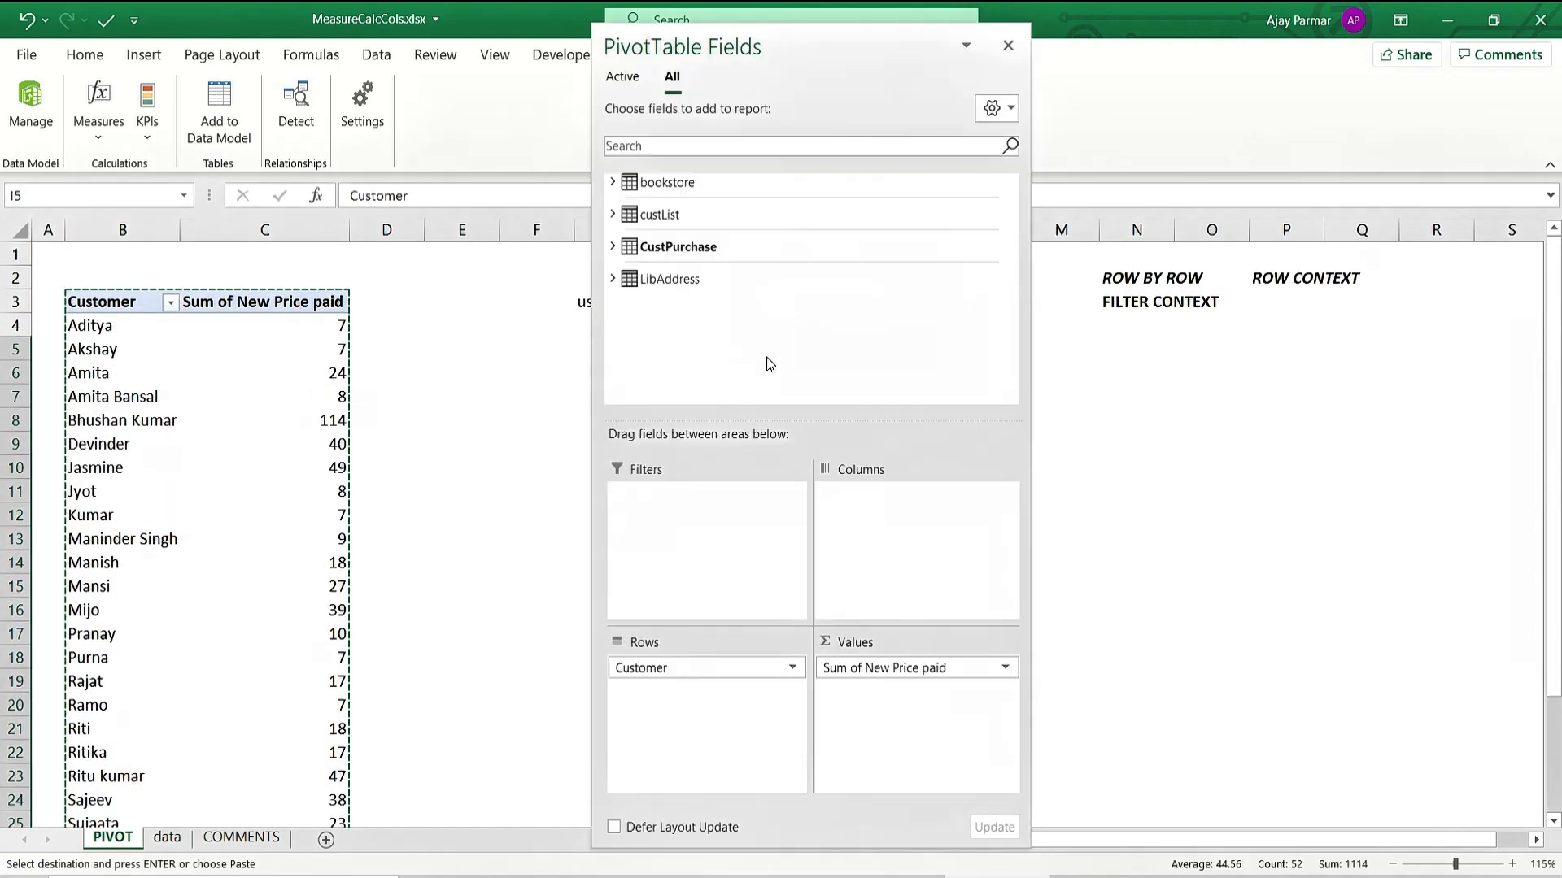
# Remove Sum of New Price paid and Customer from the pasted pivot's field areas.
pyautogui.click(1008, 46)
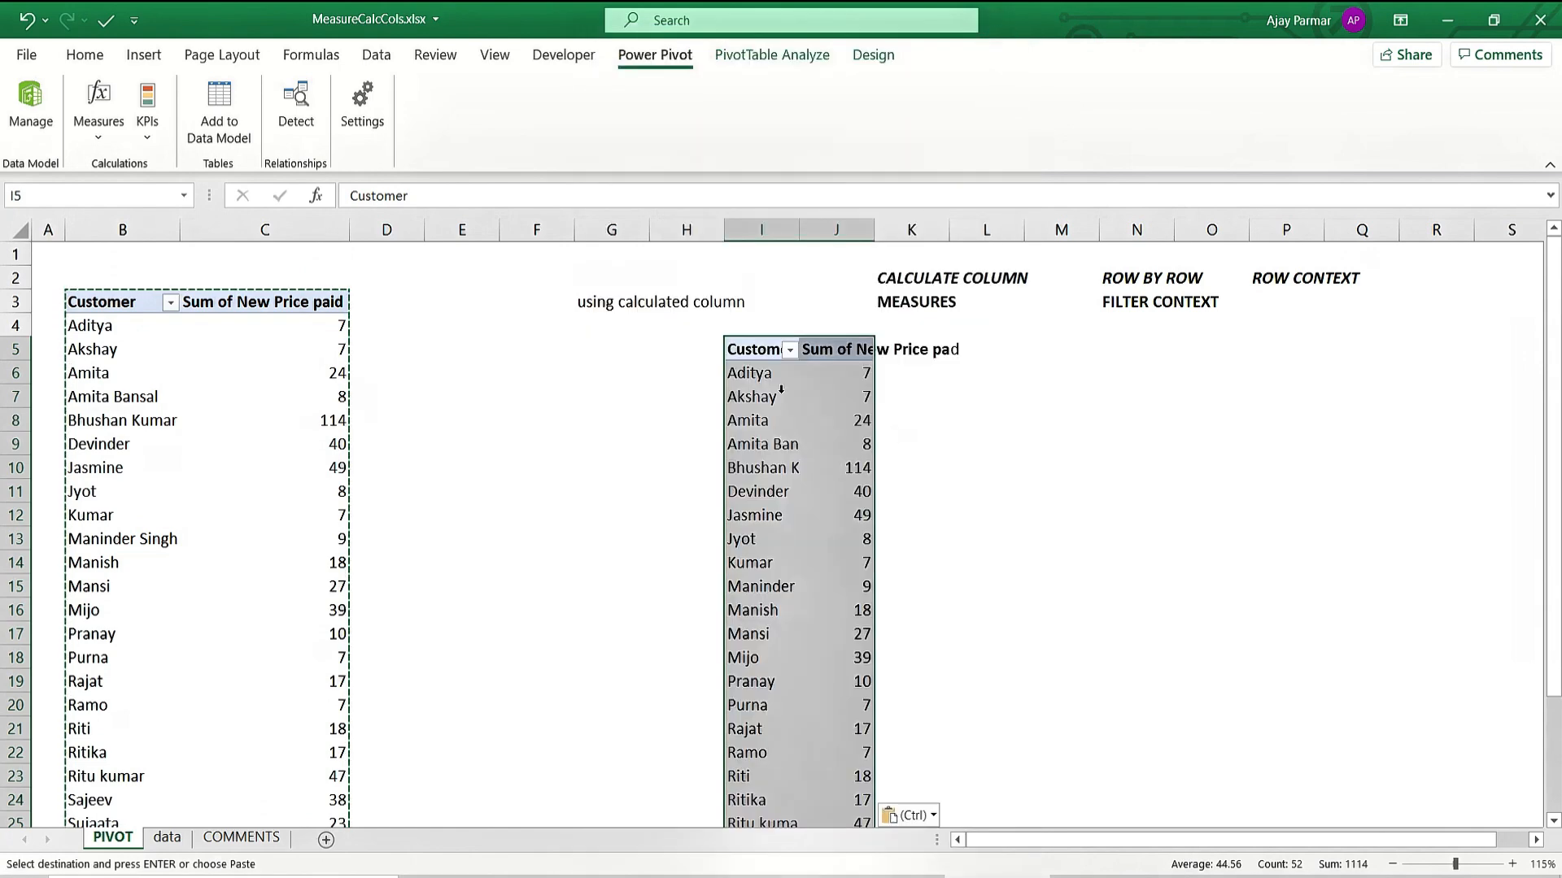
pyautogui.click(755, 377)
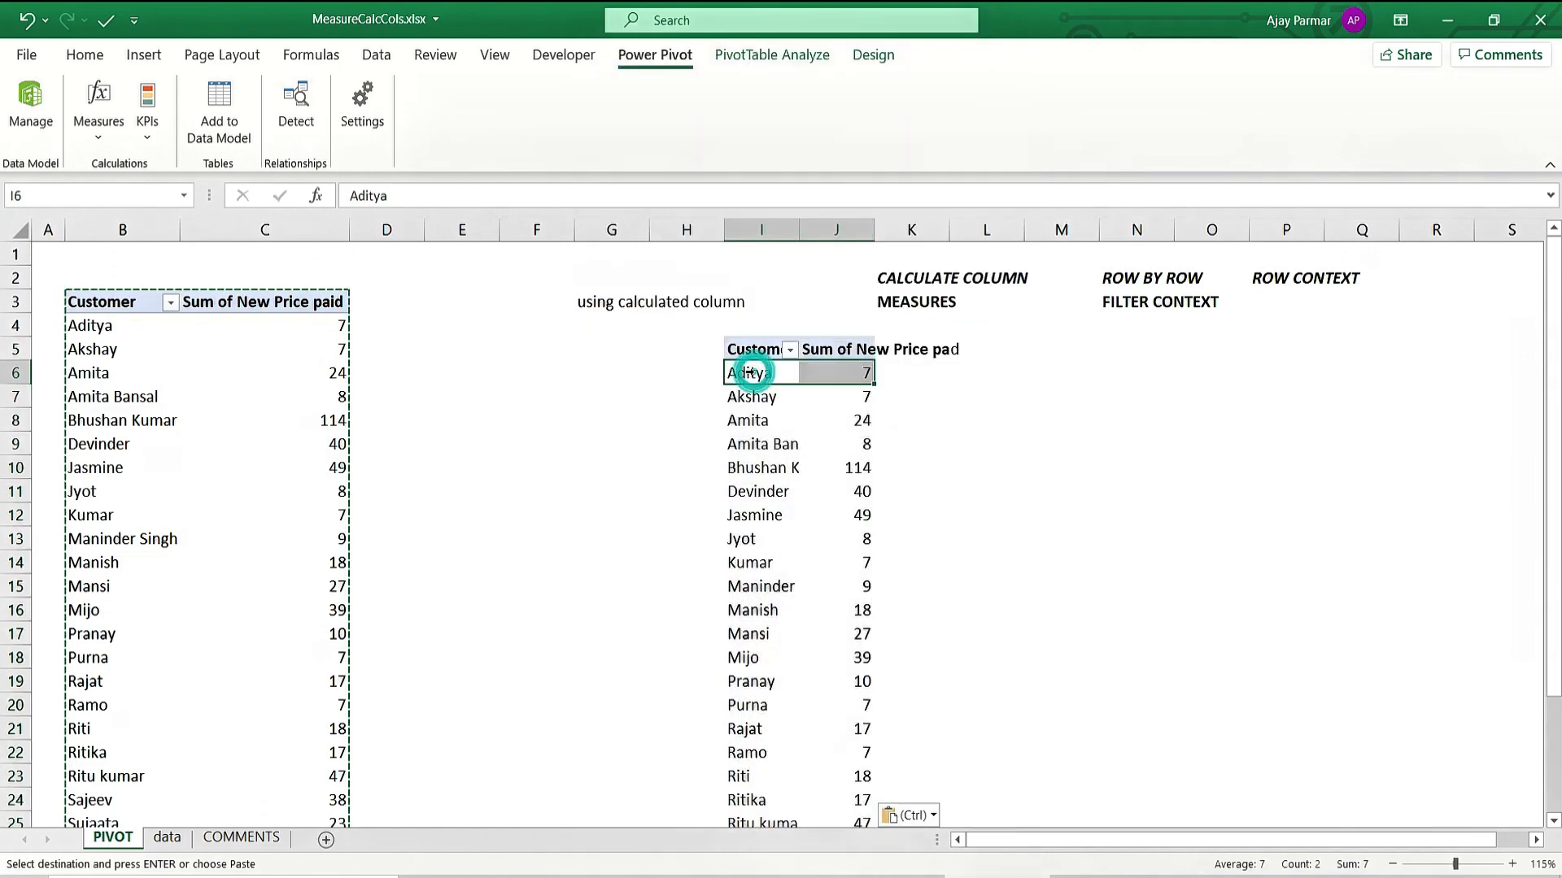
pyautogui.rightClick(756, 378)
pyautogui.click(801, 852)
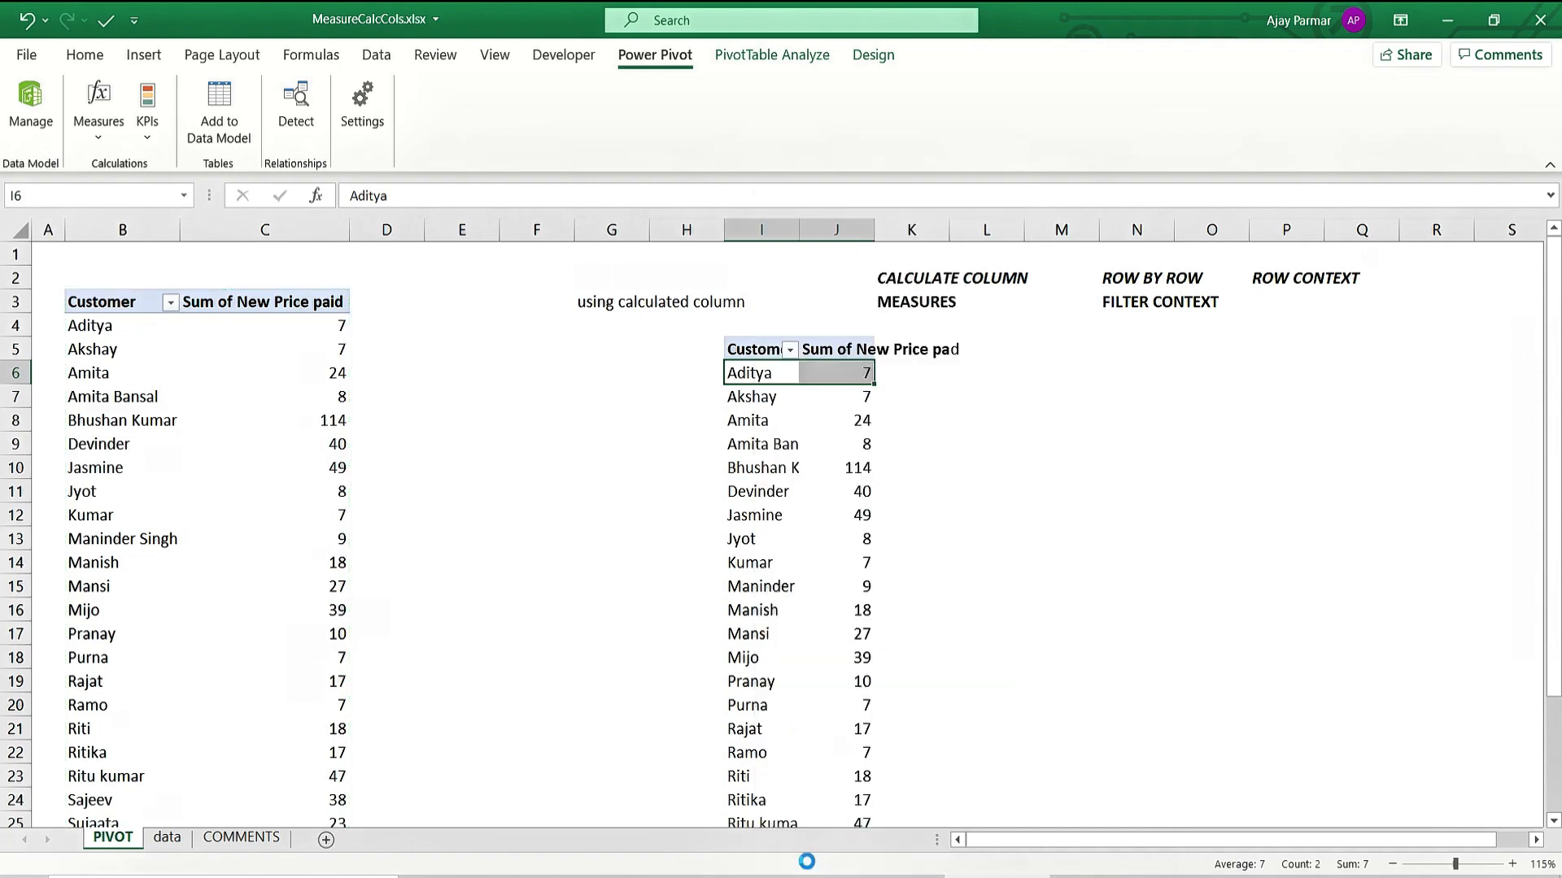
pyautogui.moveTo(917, 672); pyautogui.dragTo(893, 301)
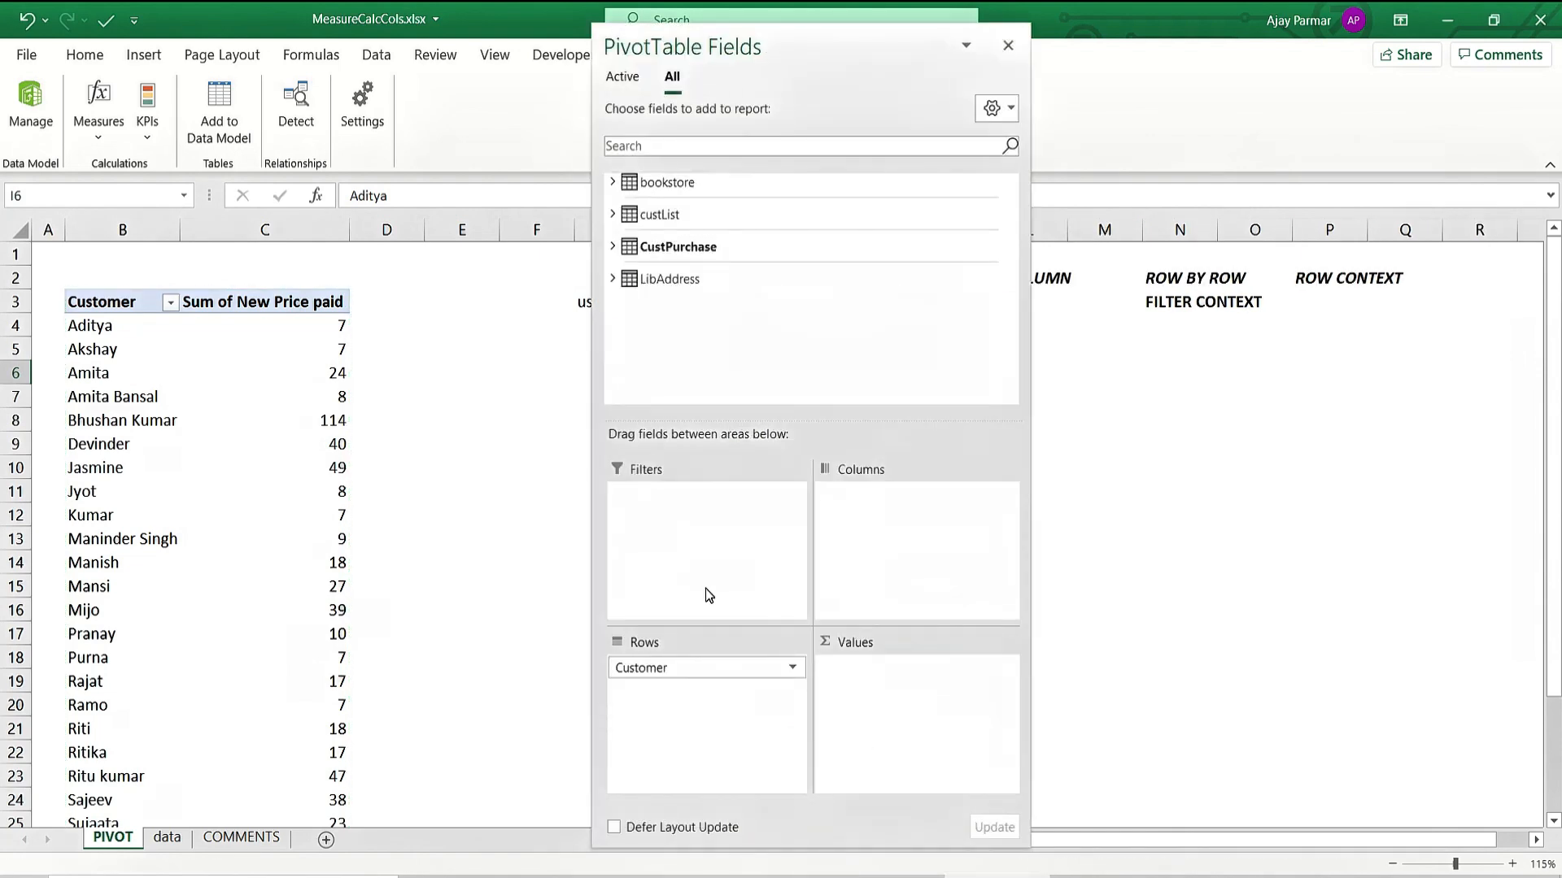
pyautogui.moveTo(692, 668); pyautogui.dragTo(830, 329)
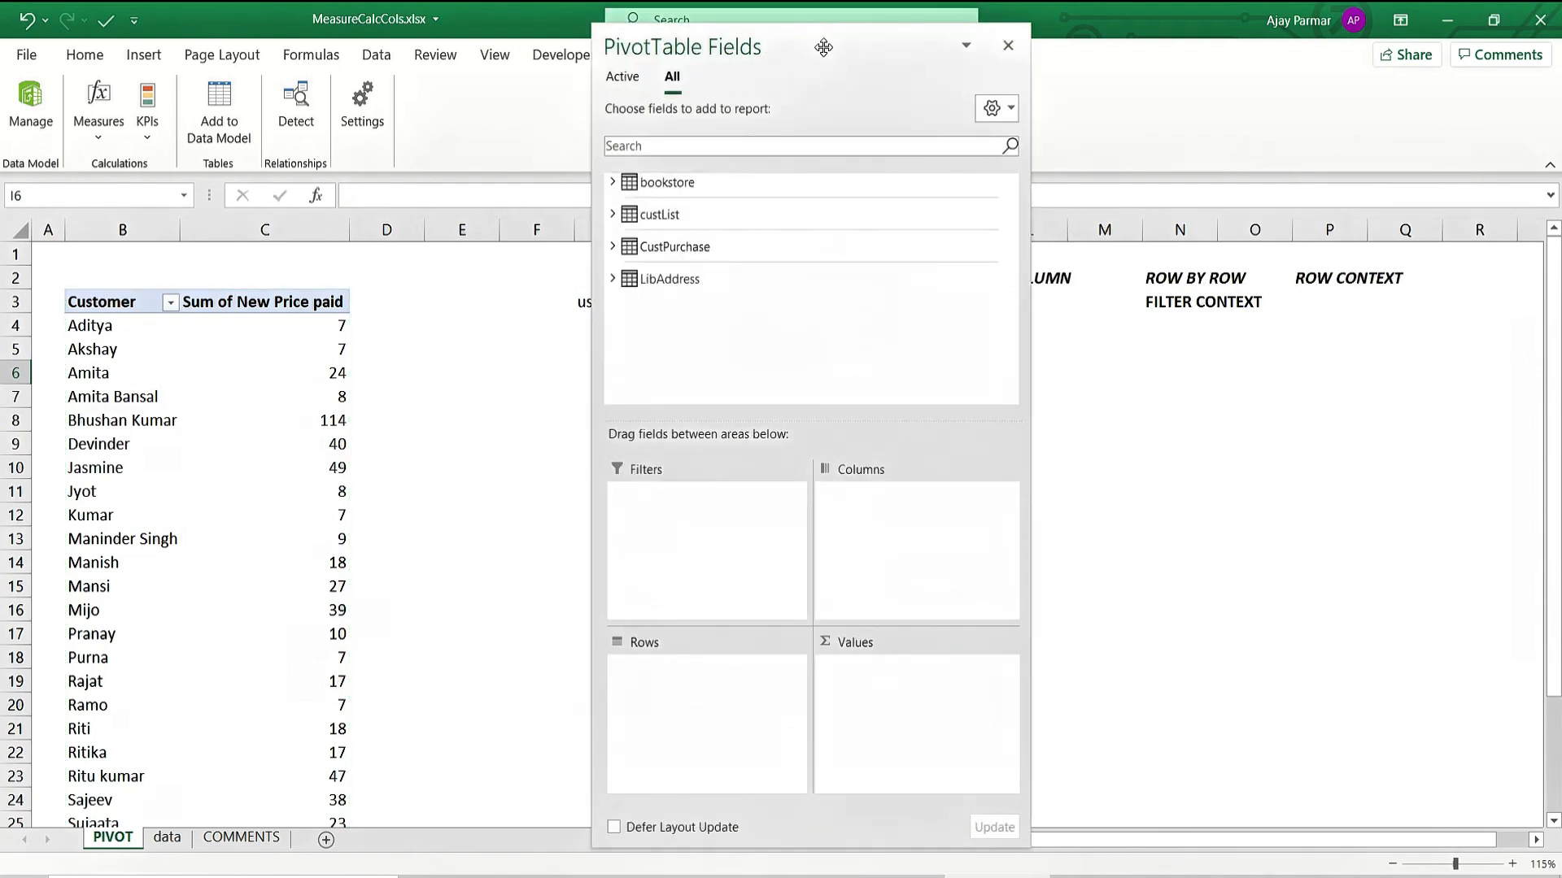
pyautogui.moveTo(823, 48); pyautogui.dragTo(362, 68)
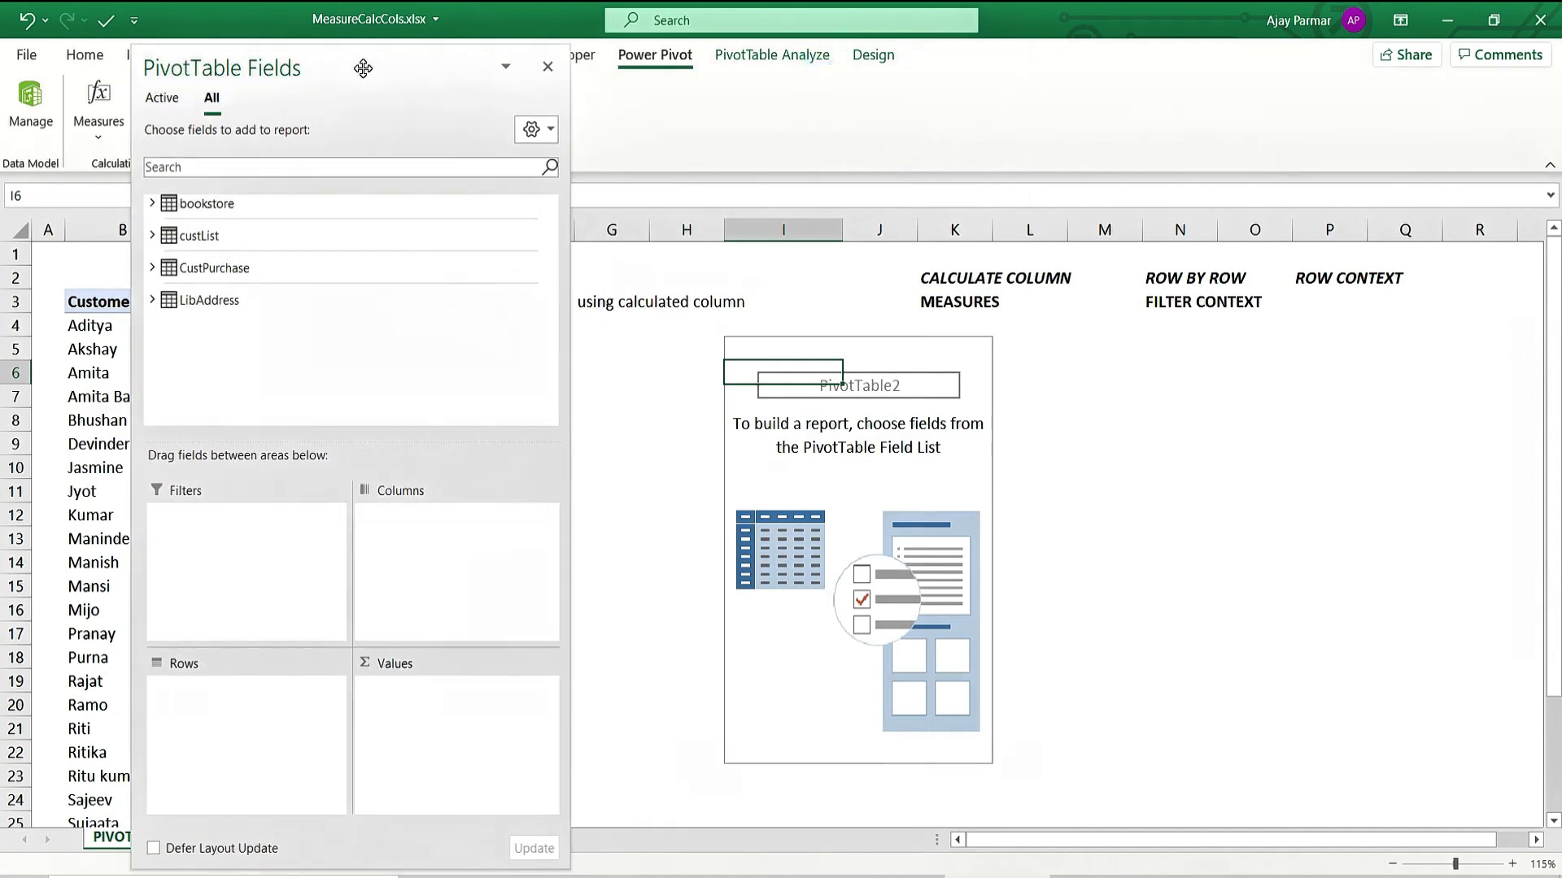
# Put CustPurchase's DAX_TOTALPAID in Values and BookName in Rows, e.g. Haunted house $68.
pyautogui.click(152, 270)
pyautogui.scroll(-3, 300, 378)
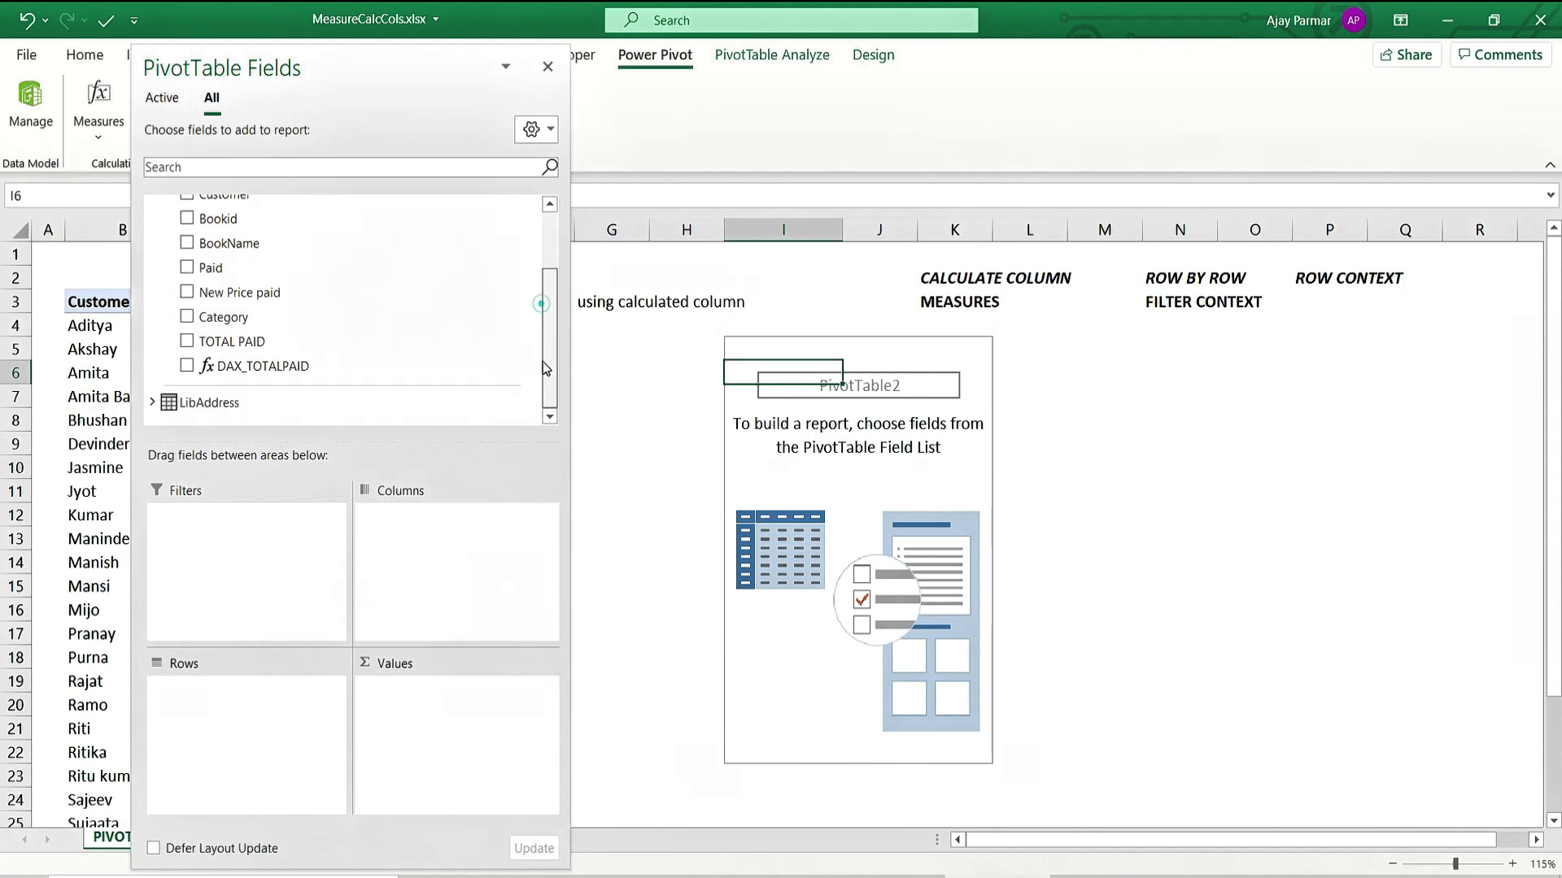
pyautogui.moveTo(300, 379); pyautogui.dragTo(415, 721)
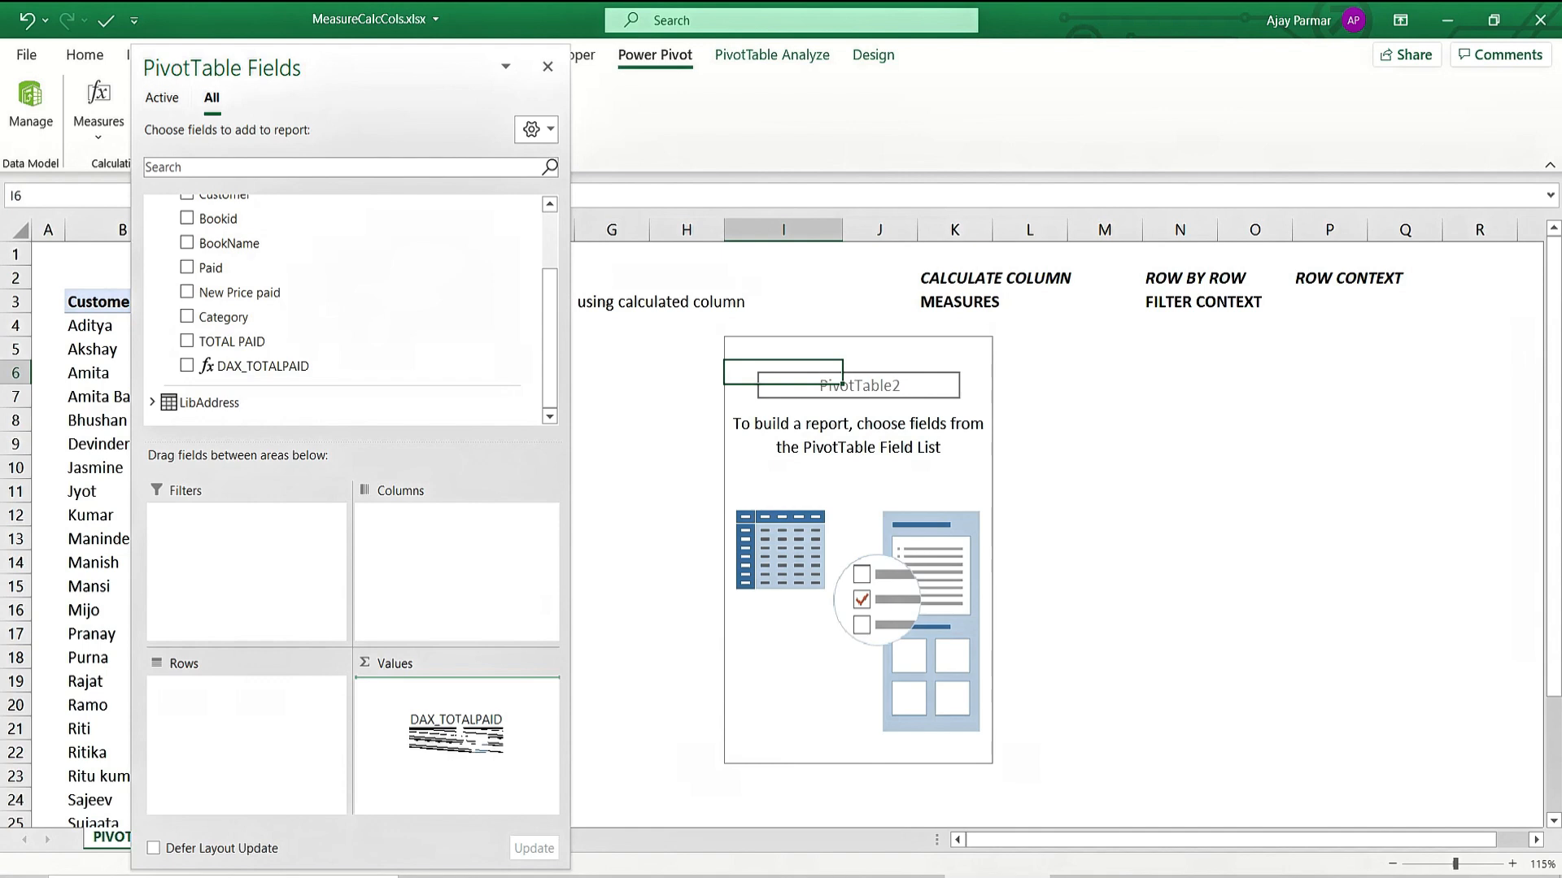
pyautogui.moveTo(456, 736); pyautogui.dragTo(457, 732)
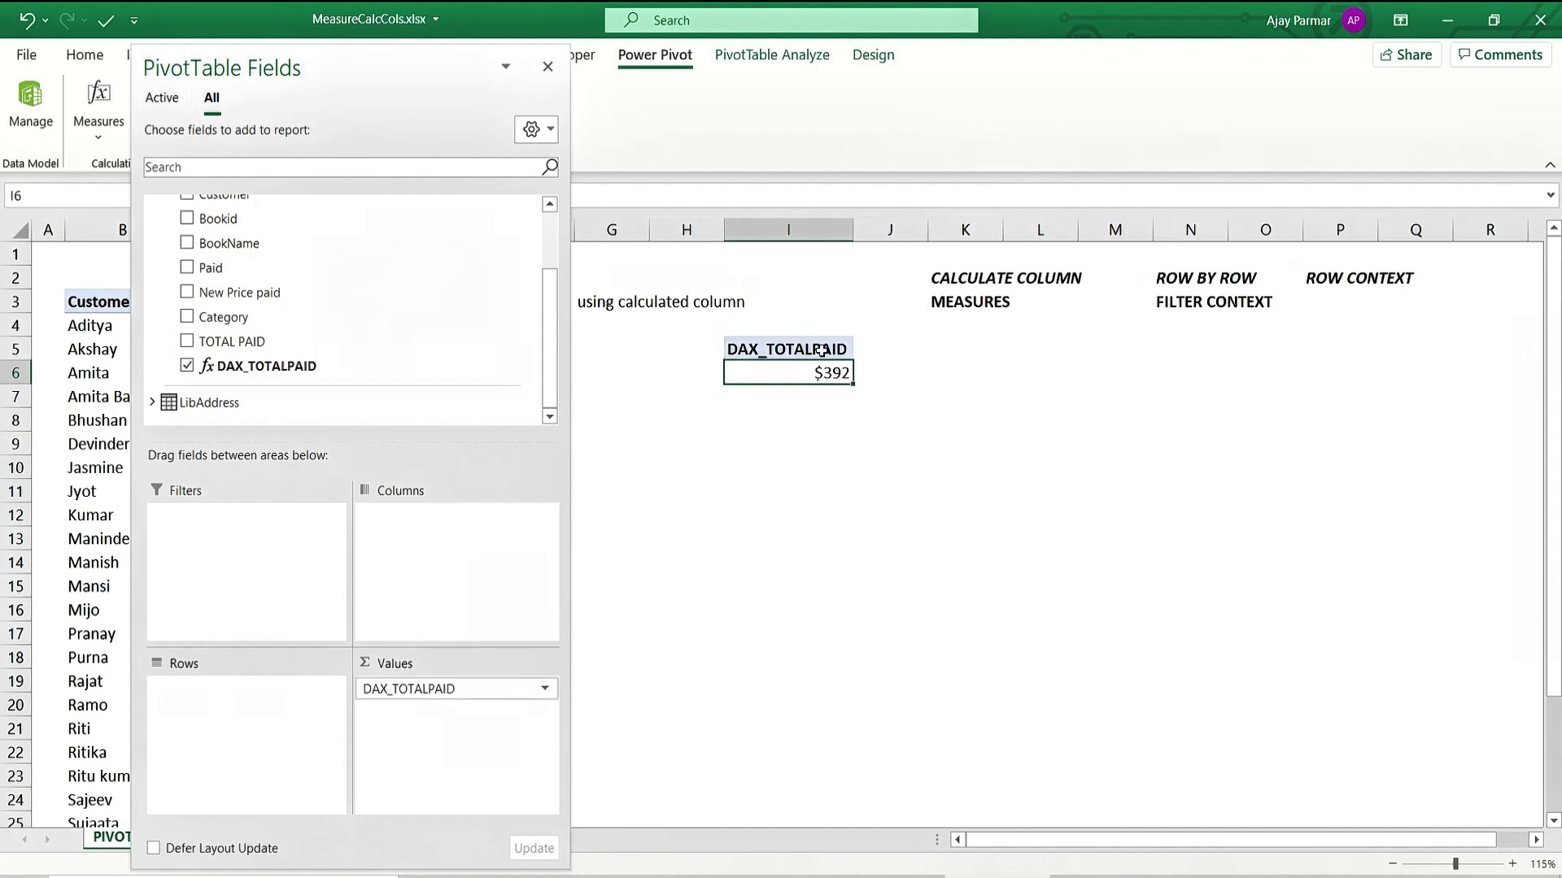
pyautogui.moveTo(813, 378)
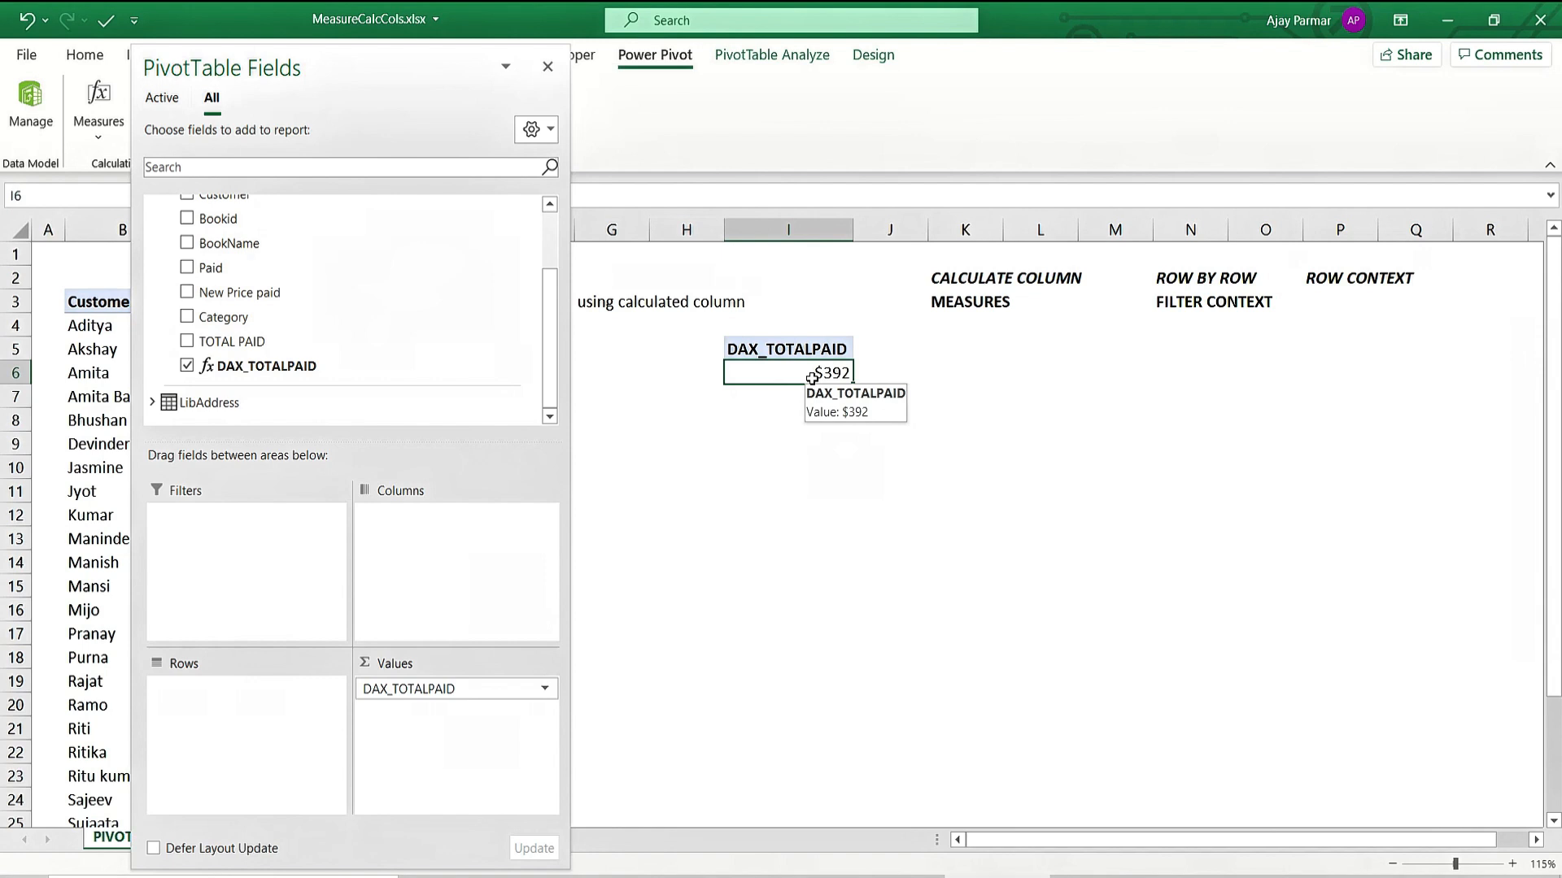
pyautogui.scroll(2, 547, 362)
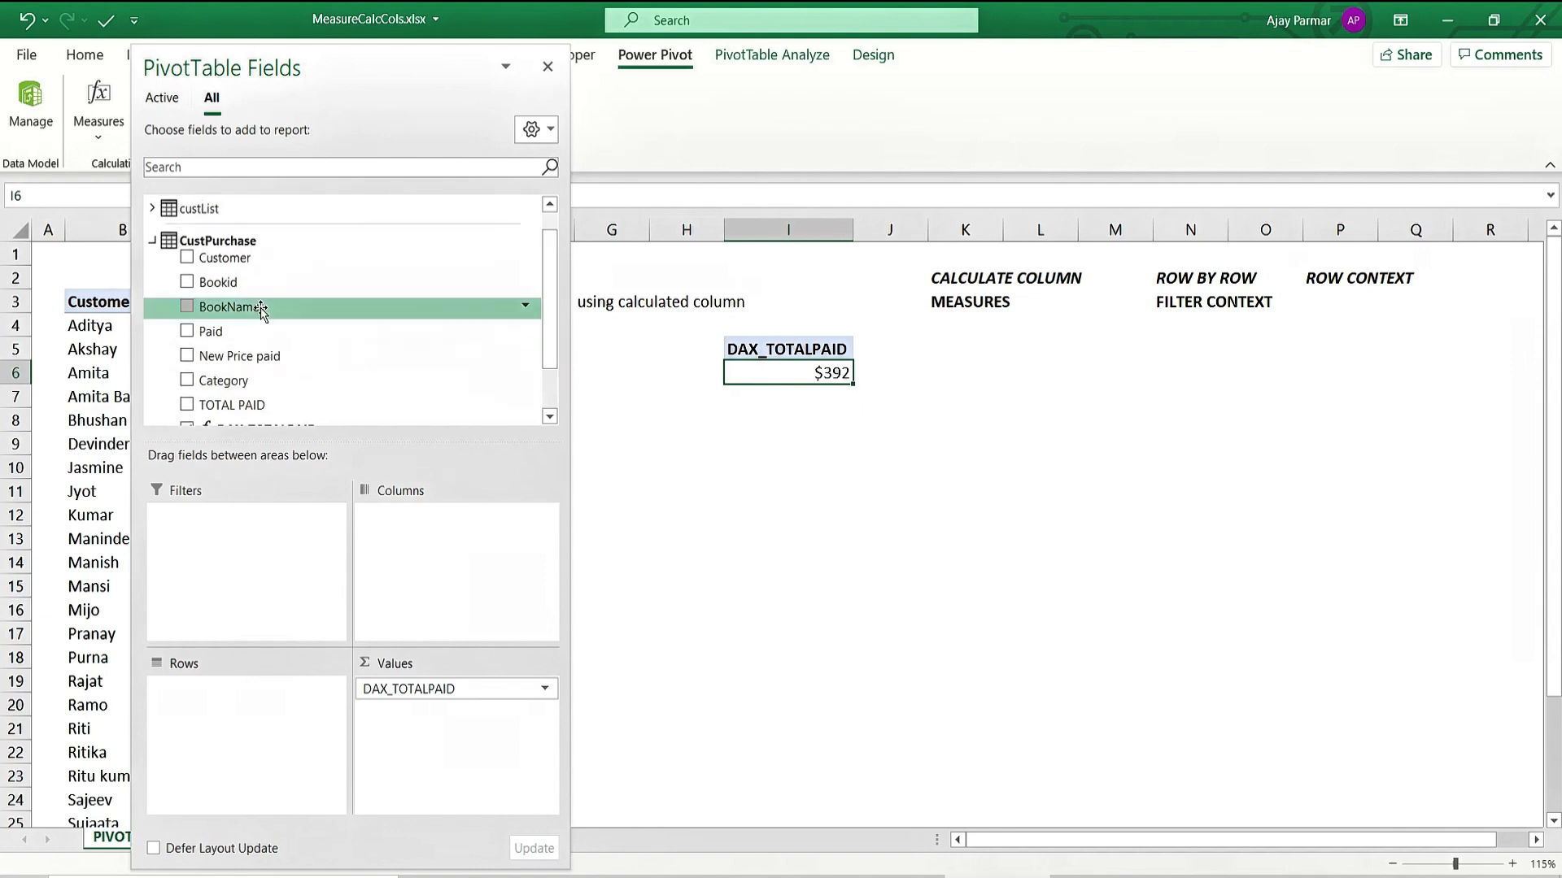
pyautogui.moveTo(260, 309); pyautogui.dragTo(196, 739)
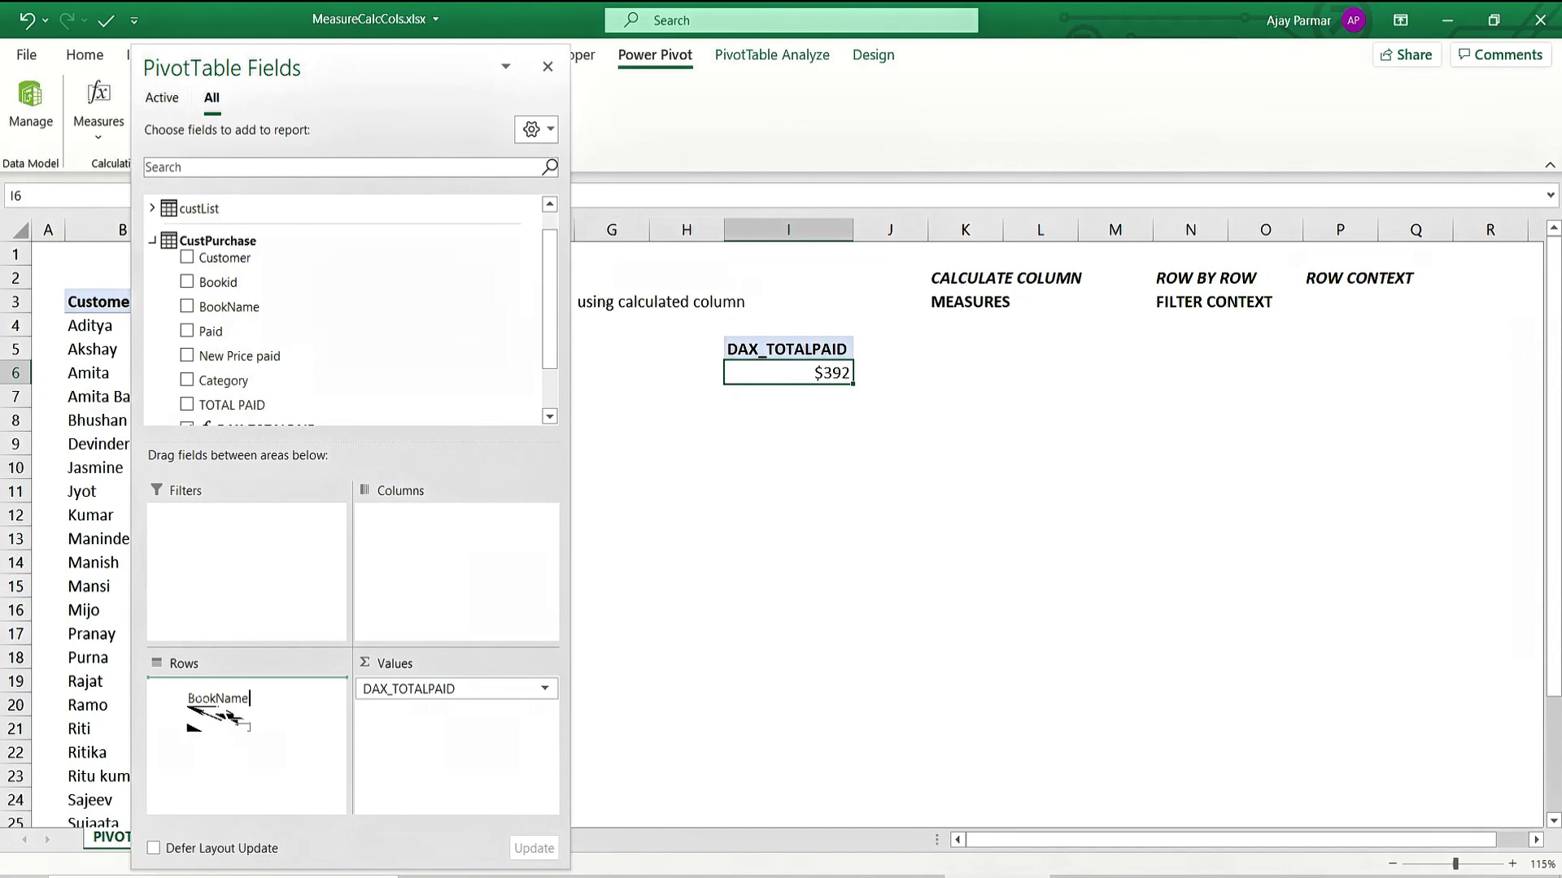
pyautogui.moveTo(218, 714); pyautogui.dragTo(219, 708)
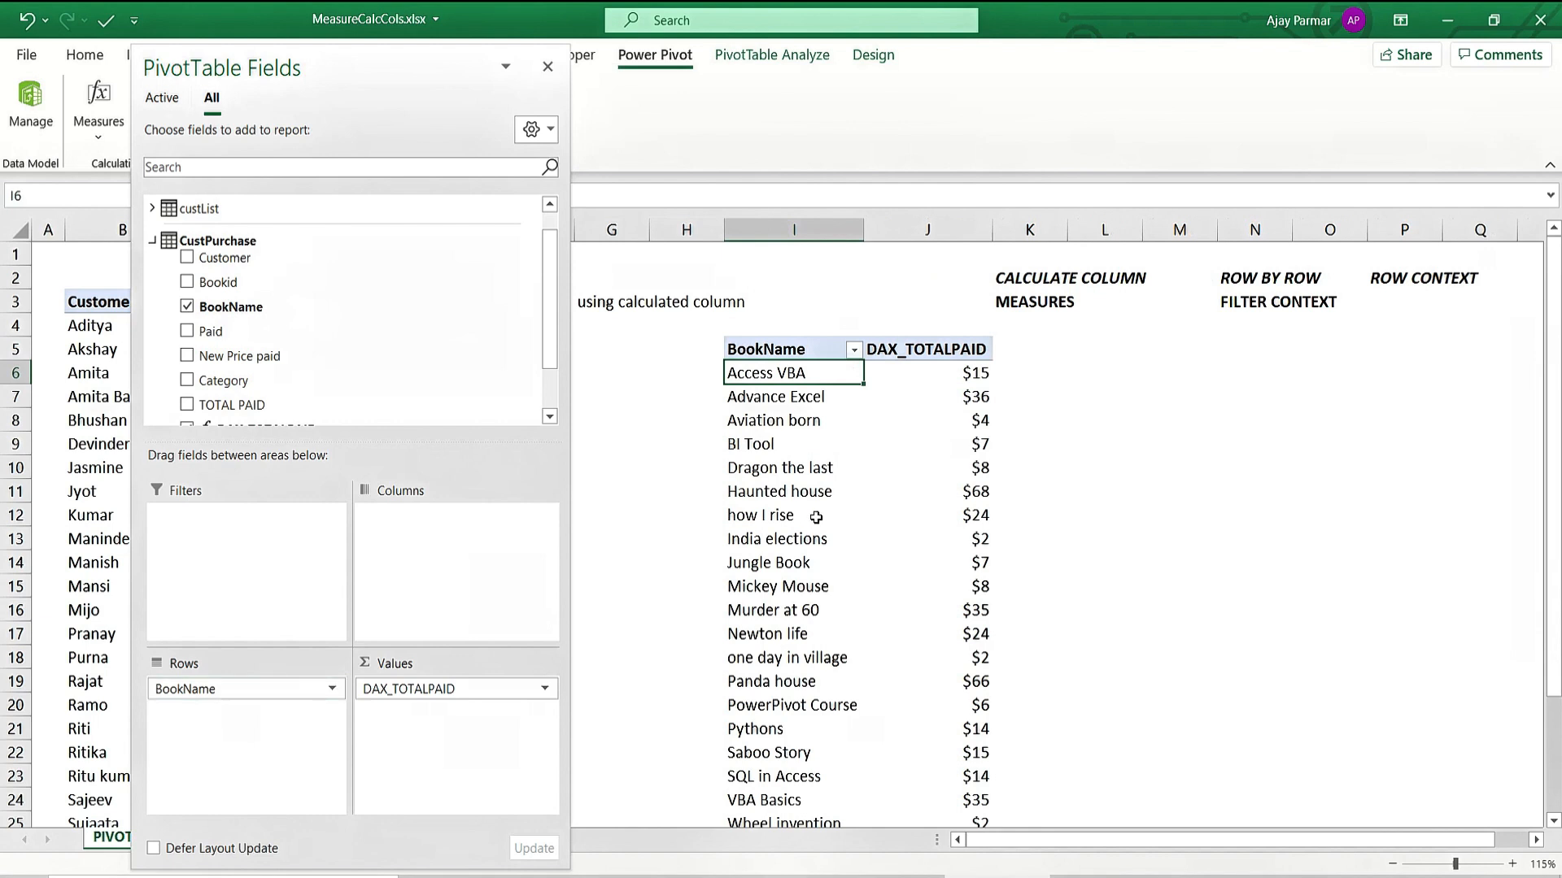
pyautogui.click(547, 66)
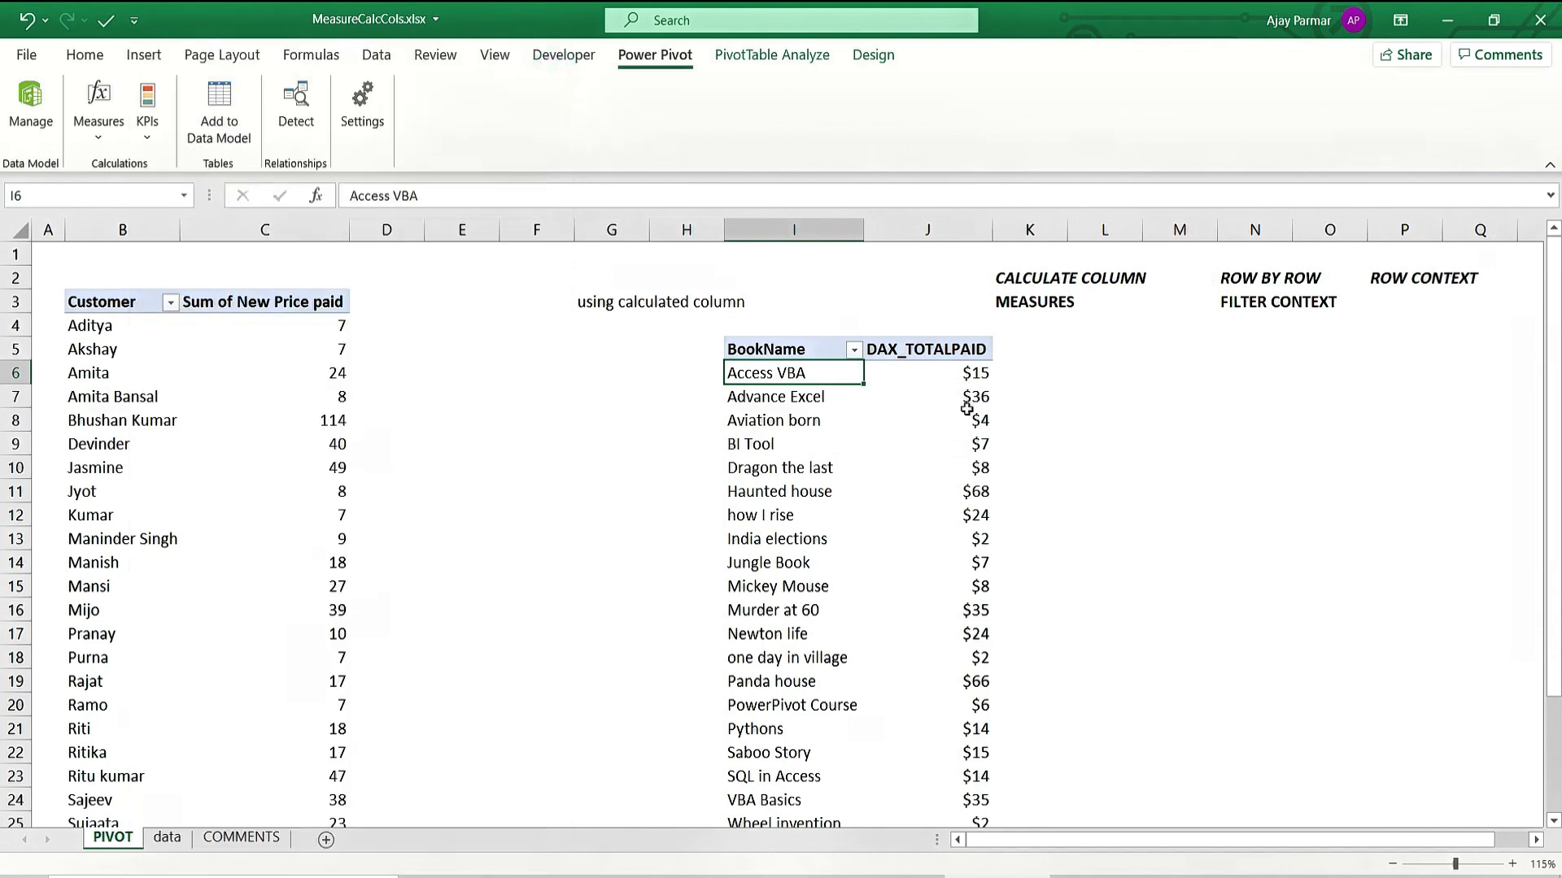
pyautogui.hotkey('shift', 'Right')
pyautogui.hotkey('shift', 'Down')
pyautogui.hotkey('shift', 'Down')
pyautogui.hotkey('shift', 'Down')
pyautogui.hotkey('shift', 'Down')
pyautogui.hotkey('shift', 'Down')
pyautogui.hotkey('shift', 'Down')
pyautogui.hotkey('shift', 'Down')
pyautogui.hotkey('shift', 'Down')
pyautogui.hotkey('shift', 'Down')
pyautogui.hotkey('shift', 'Down')
pyautogui.hotkey('shift', 'Down')
pyautogui.hotkey('shift', 'Down')
pyautogui.hotkey('shift', 'Down')
pyautogui.hotkey('shift', 'Down')
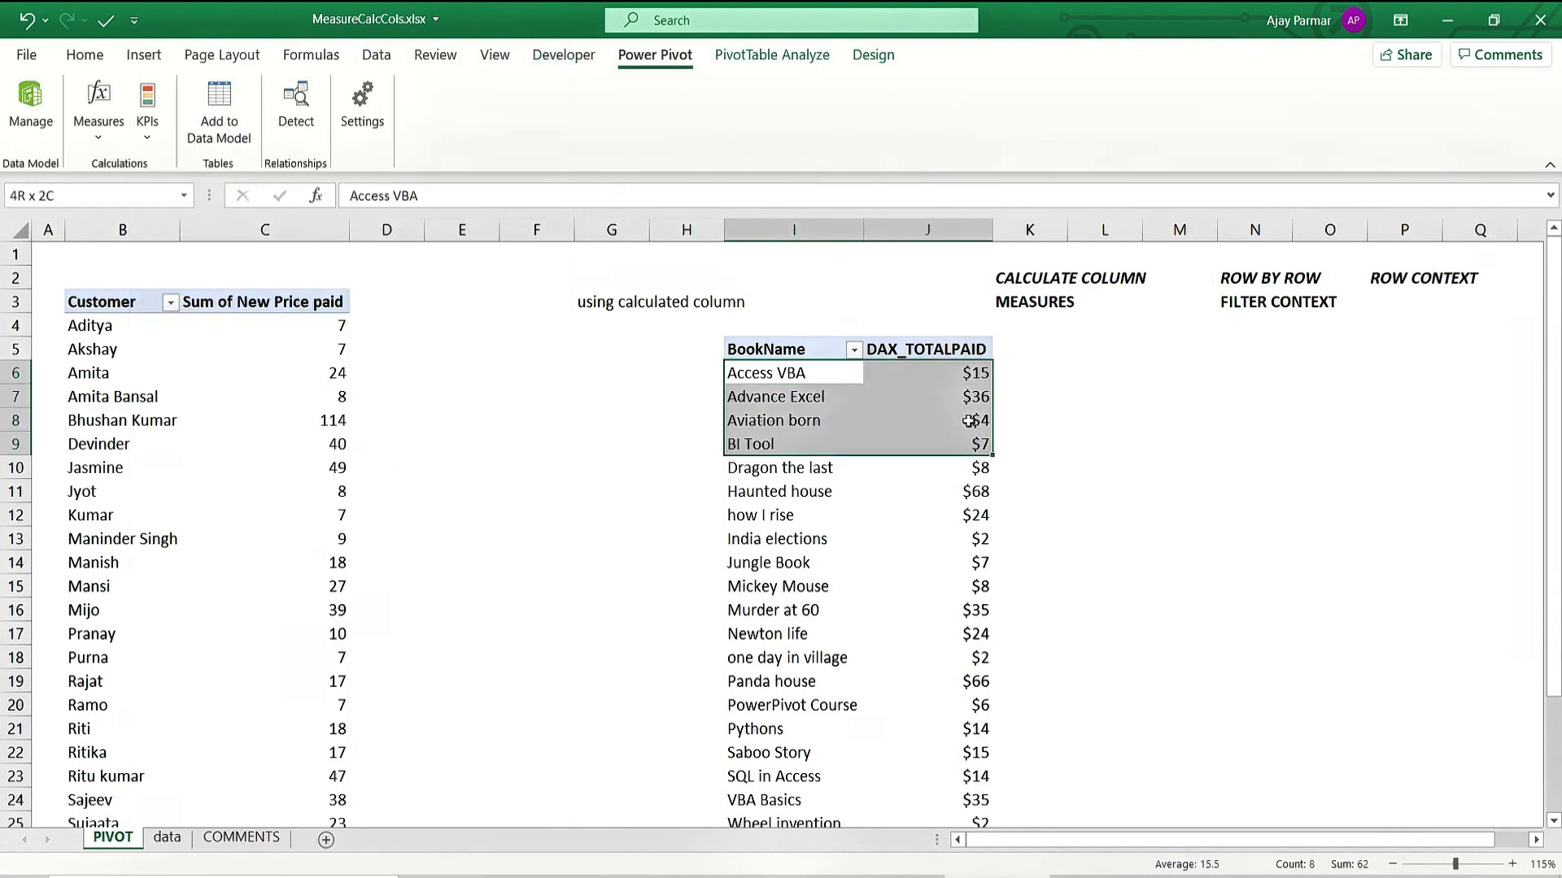
pyautogui.hotkey('shift', 'Down')
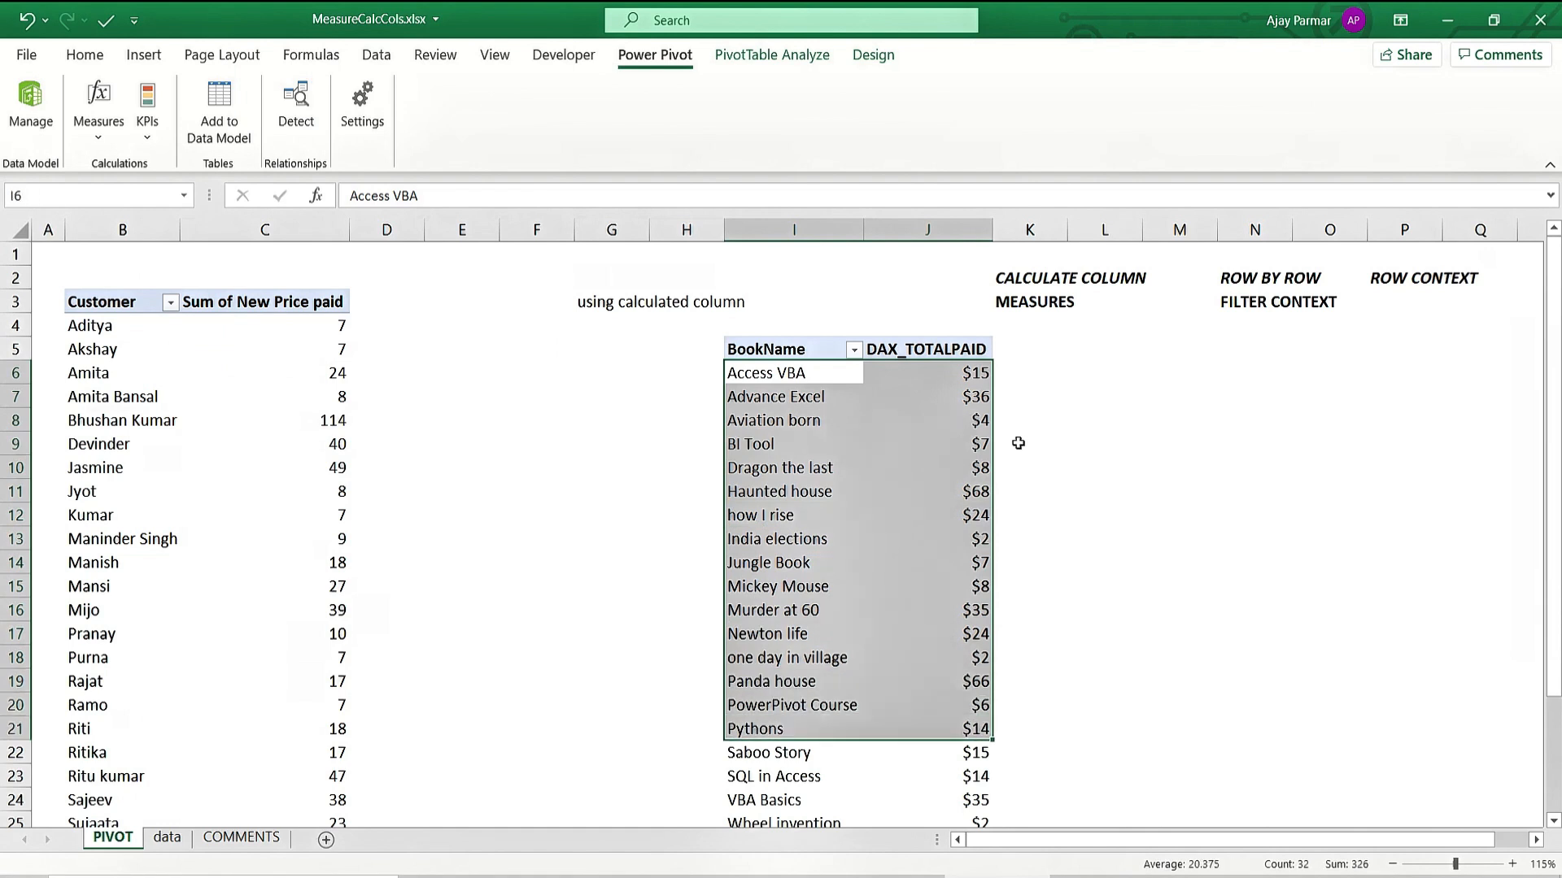
pyautogui.click(959, 375)
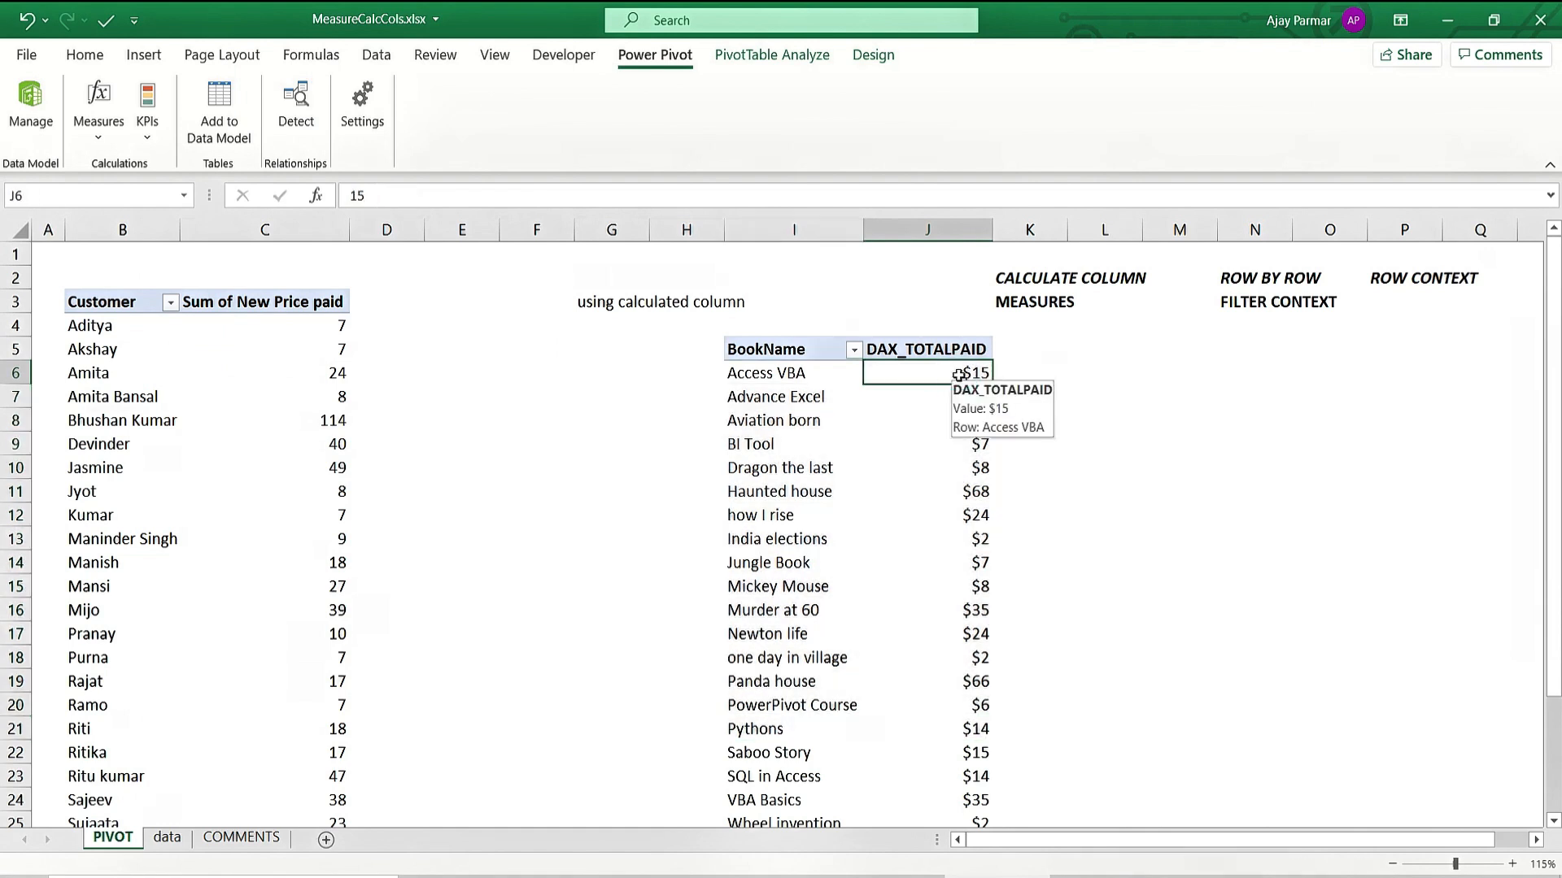
pyautogui.click(31, 104)
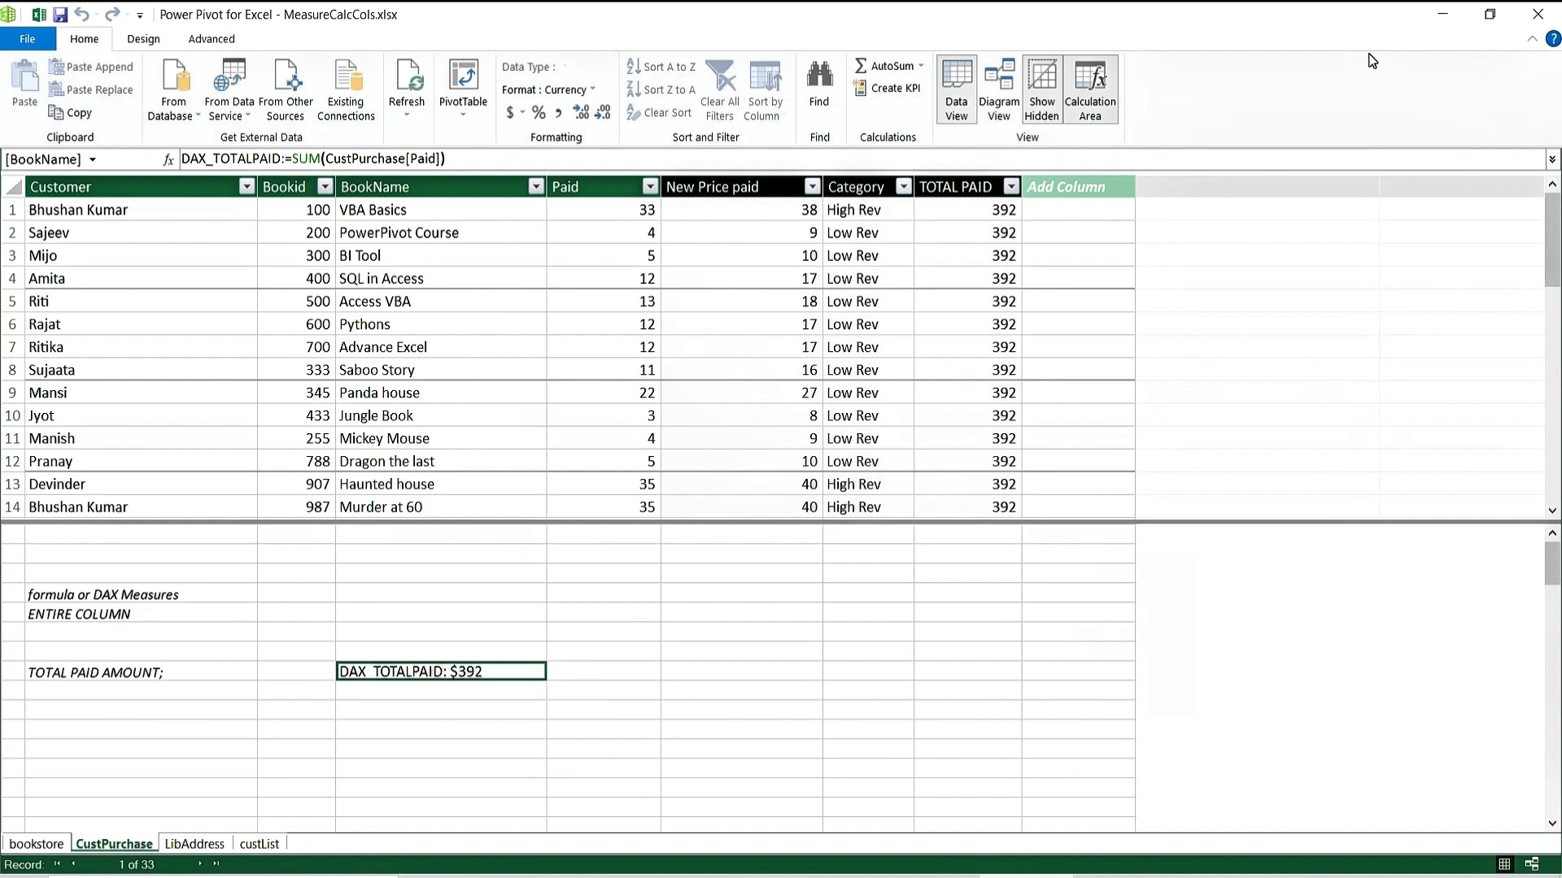
pyautogui.click(1537, 13)
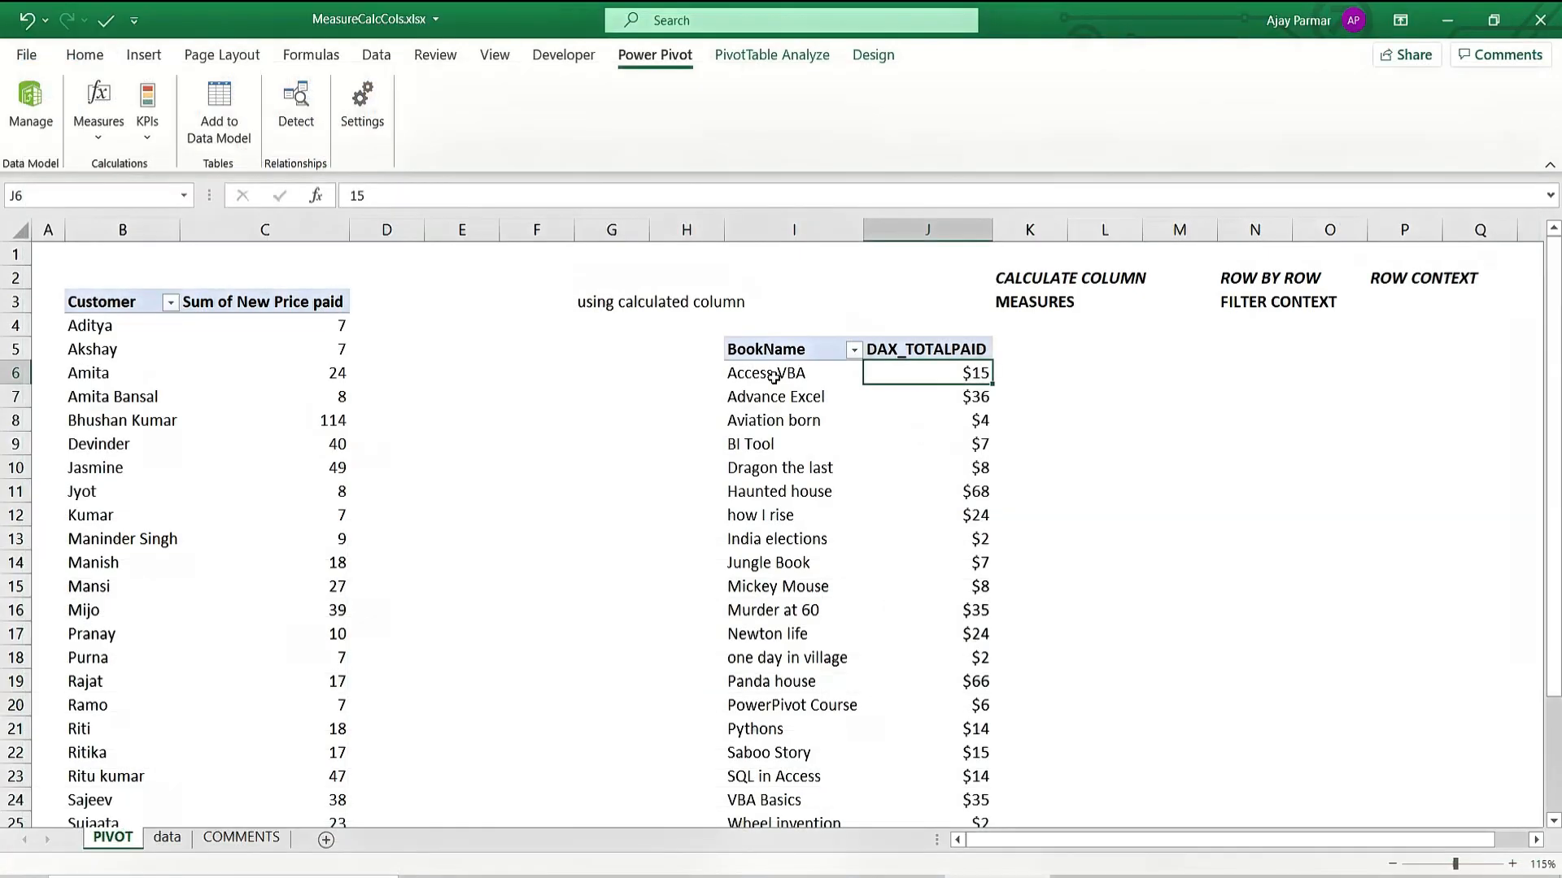
pyautogui.click(773, 376)
pyautogui.rightClick(776, 377)
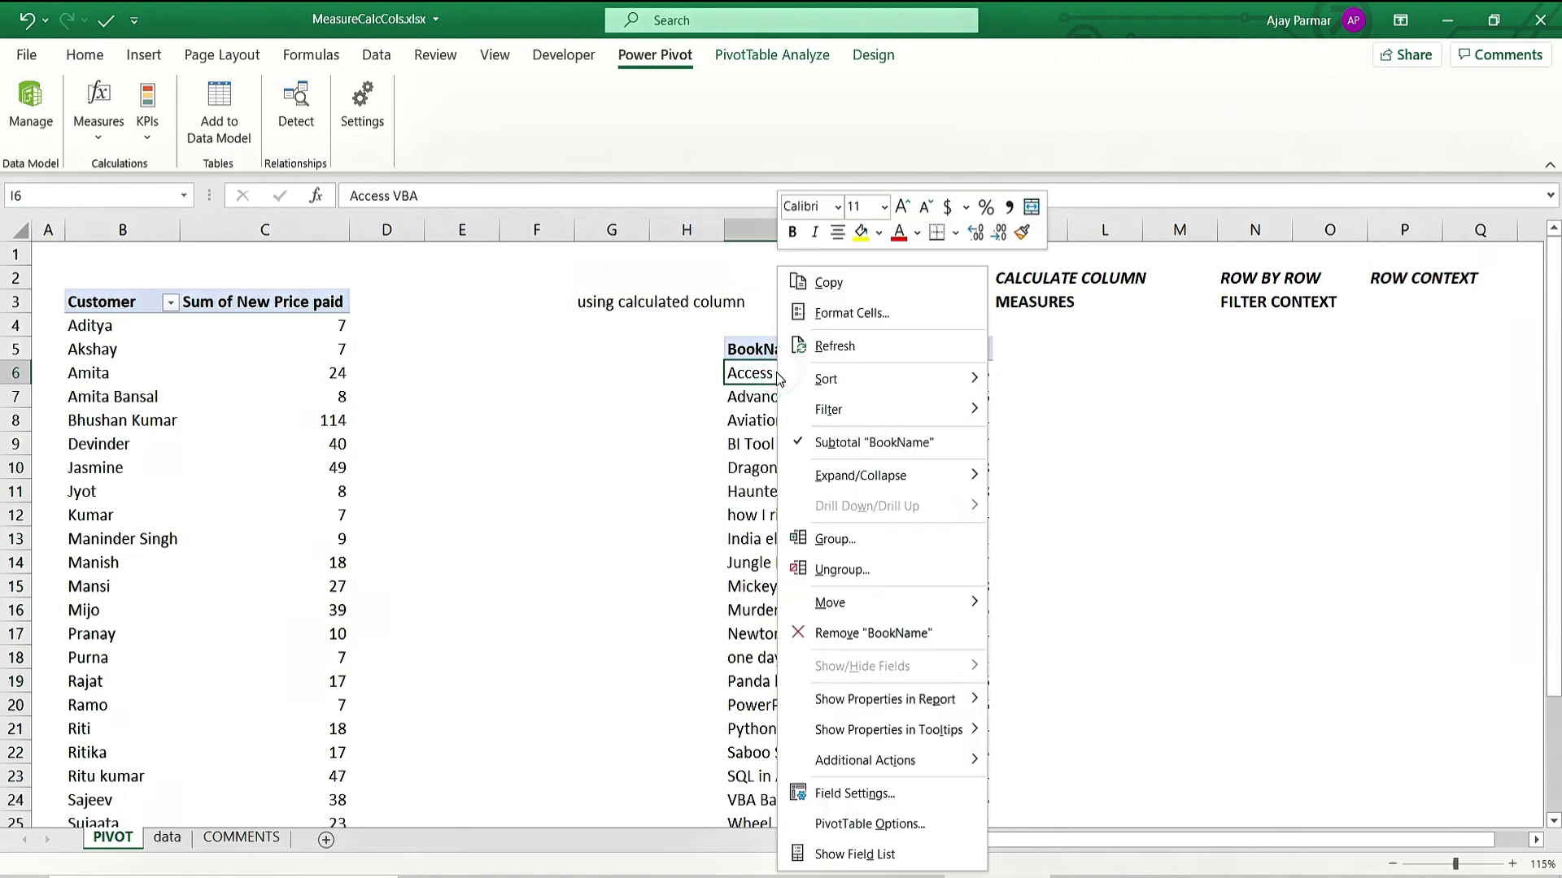
# Move BookName to the PivotTable columns and back to rows, then close the field list.
pyautogui.click(854, 854)
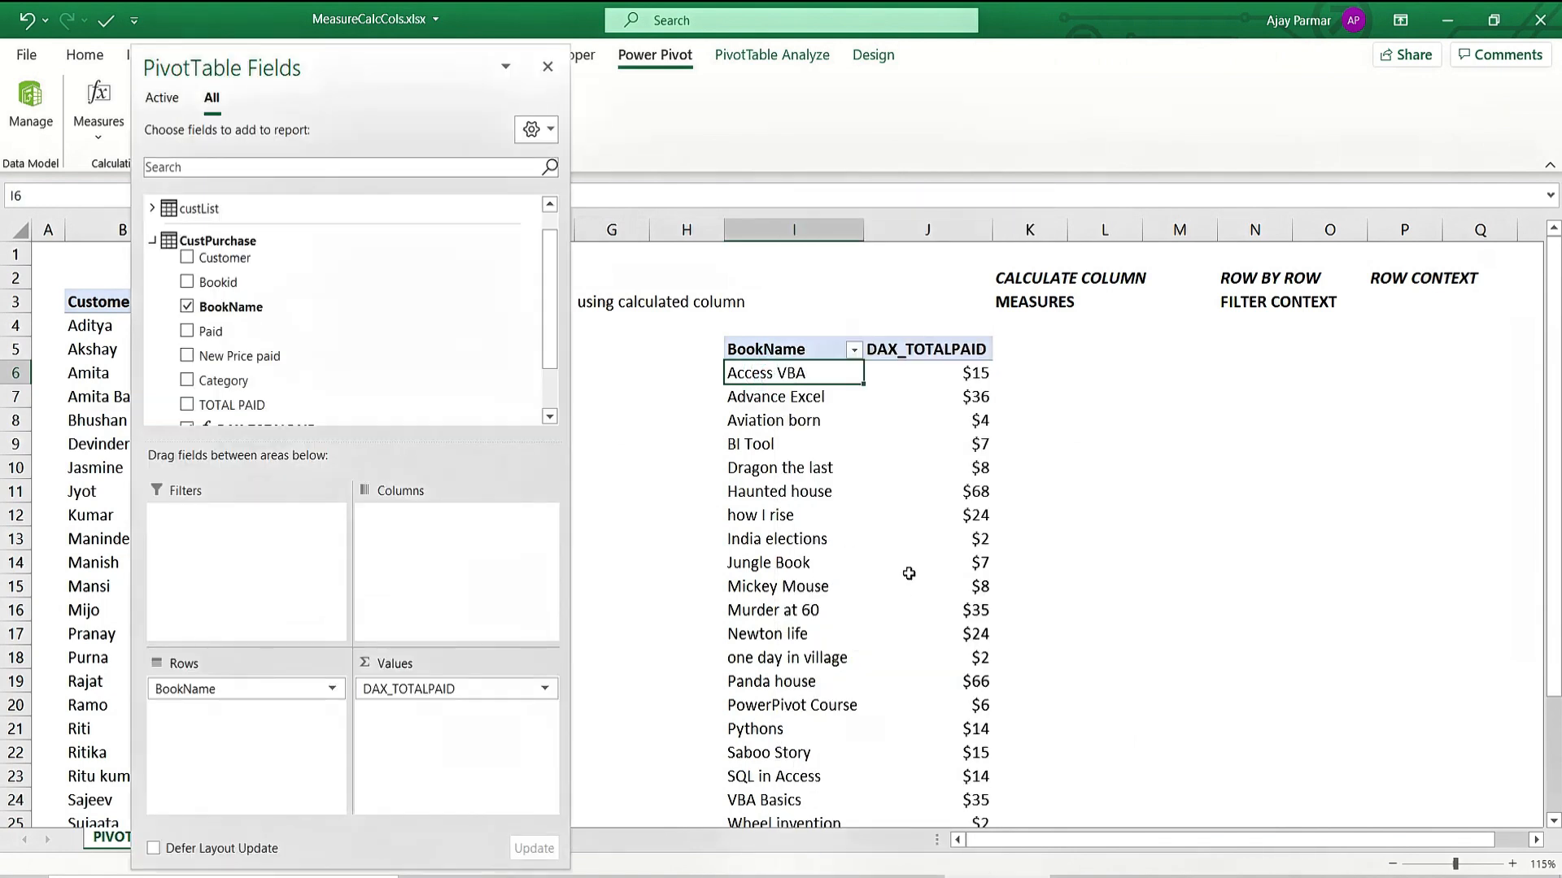
pyautogui.moveTo(174, 689); pyautogui.dragTo(438, 549)
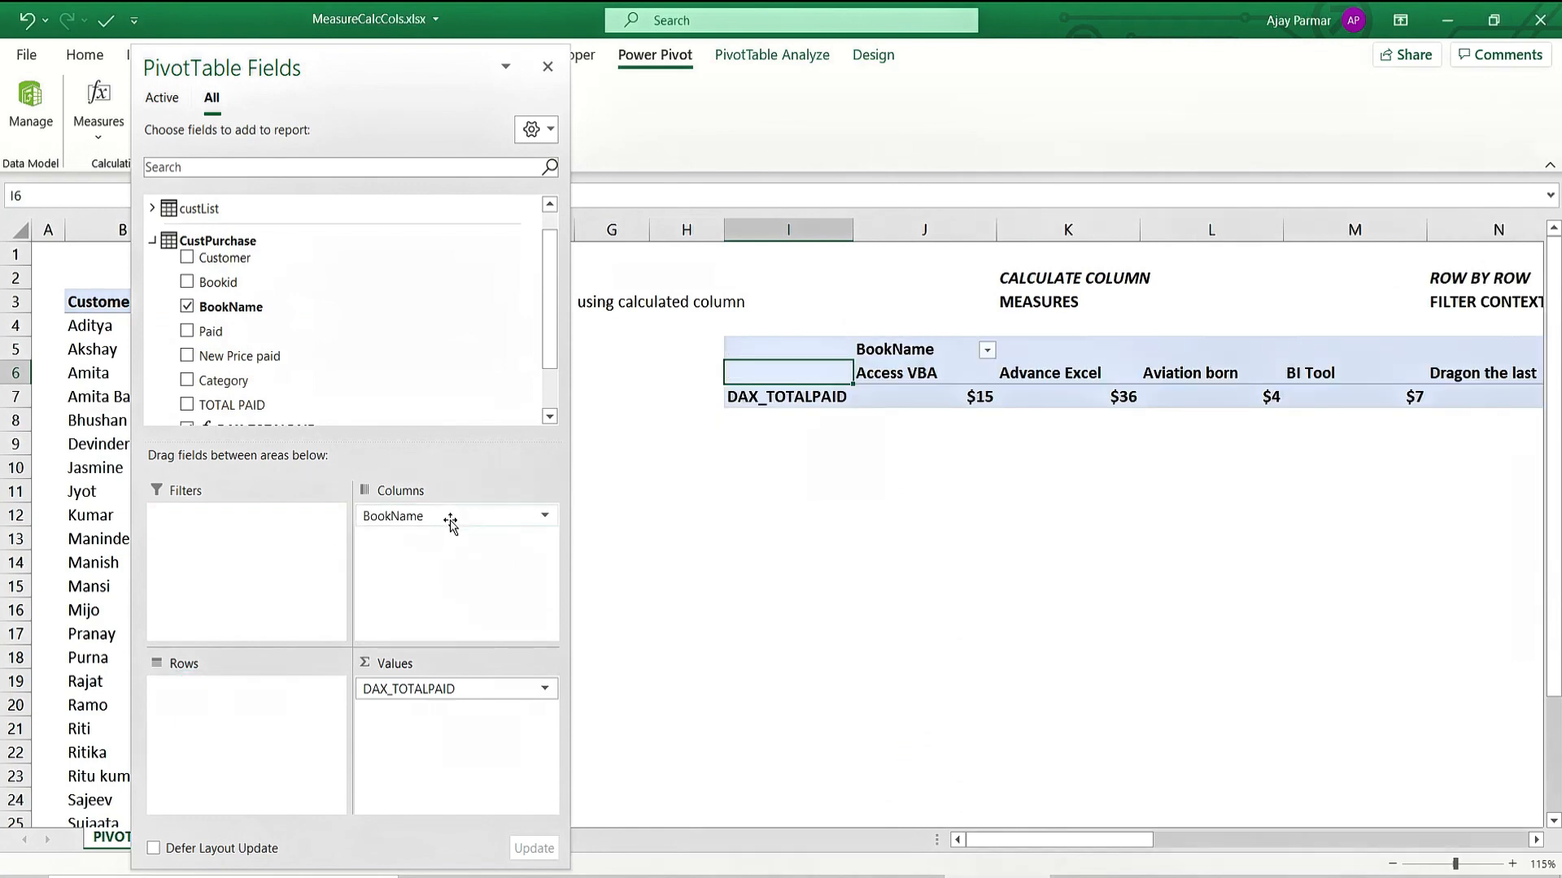
pyautogui.moveTo(439, 525); pyautogui.dragTo(217, 700)
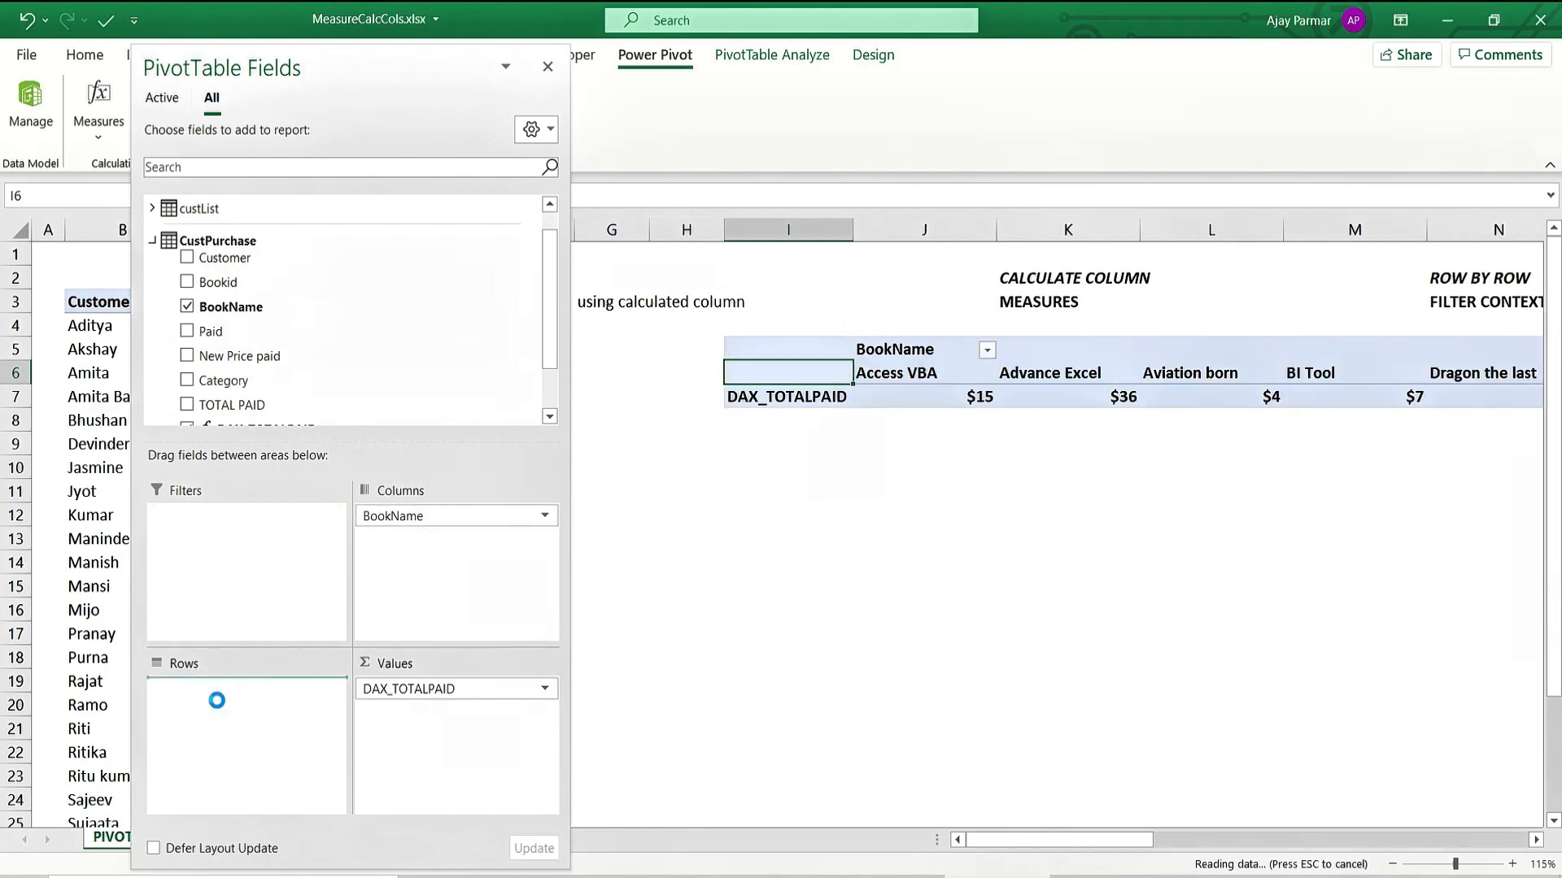
pyautogui.click(548, 70)
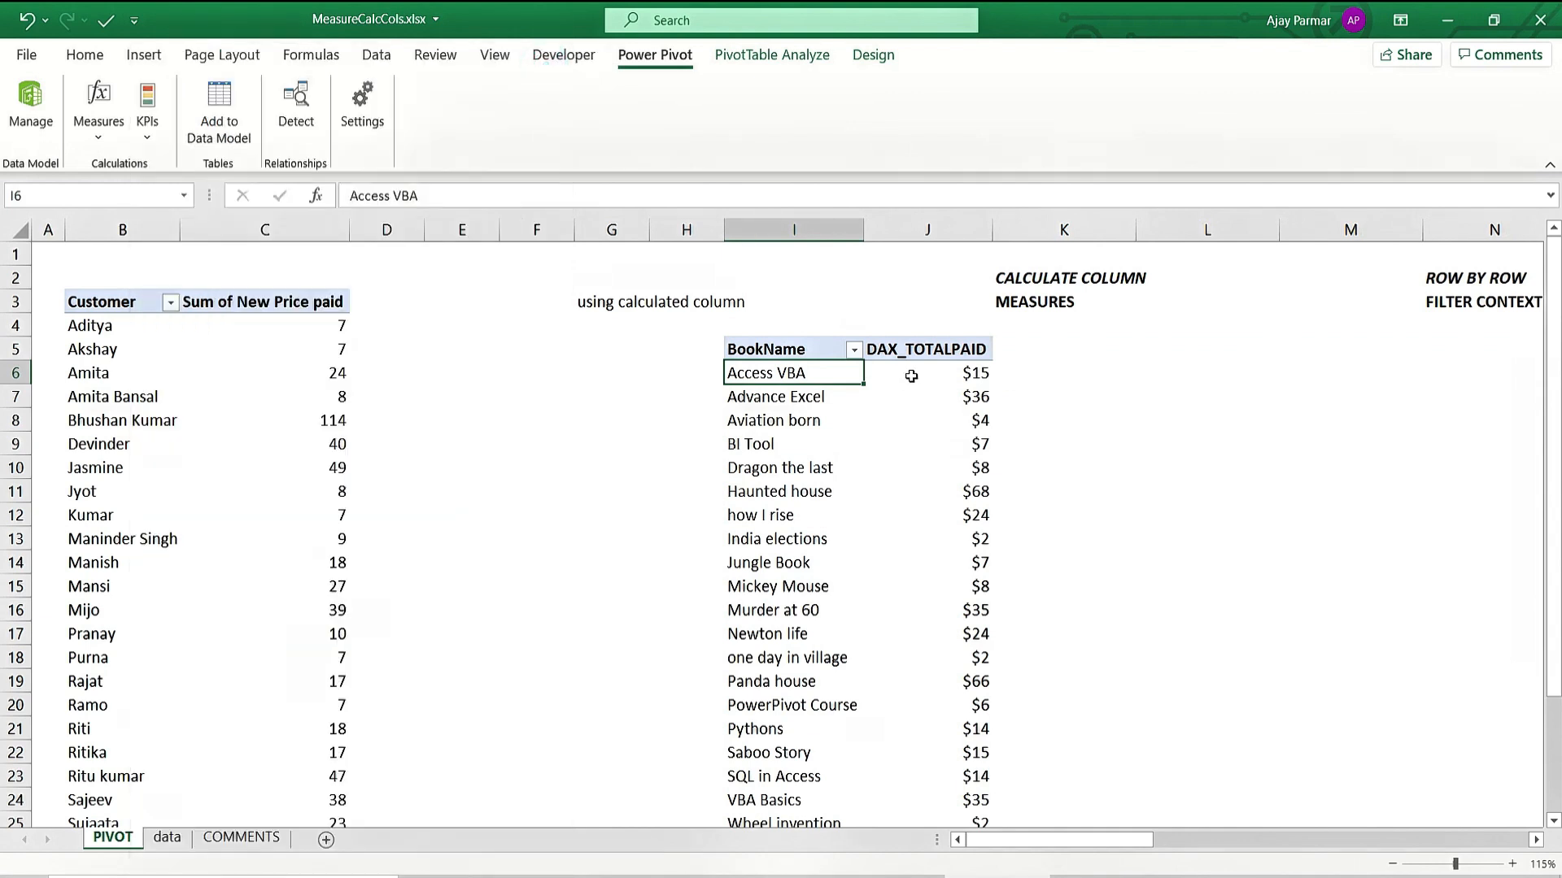
# Select the book names down from Access VBA, then clear that selection.
pyautogui.click(911, 376)
pyautogui.press('Left')
pyautogui.hotkey('shift', 'Down')
pyautogui.hotkey('shift', 'Down')
pyautogui.hotkey('shift', 'Down')
pyautogui.hotkey('shift', 'Down')
pyautogui.hotkey('shift', 'Down')
pyautogui.hotkey('shift', 'Down')
pyautogui.hotkey('shift', 'Down')
pyautogui.hotkey('shift', 'Down')
pyautogui.hotkey('shift', 'Down')
pyautogui.hotkey('shift', 'Down')
pyautogui.hotkey('shift', 'Down')
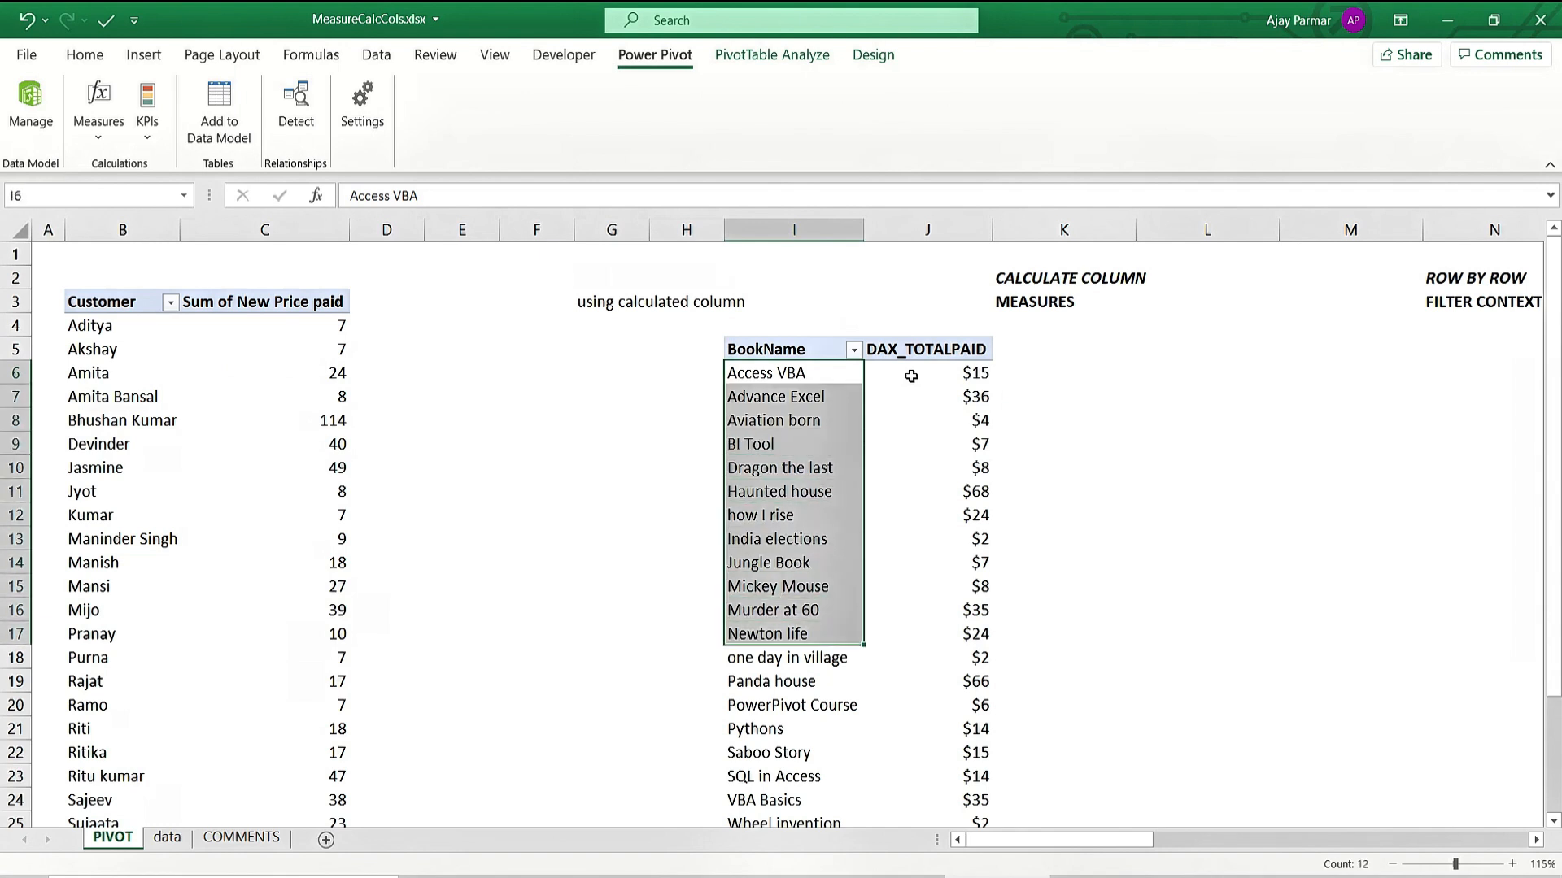
pyautogui.click(911, 376)
pyautogui.press('Left')
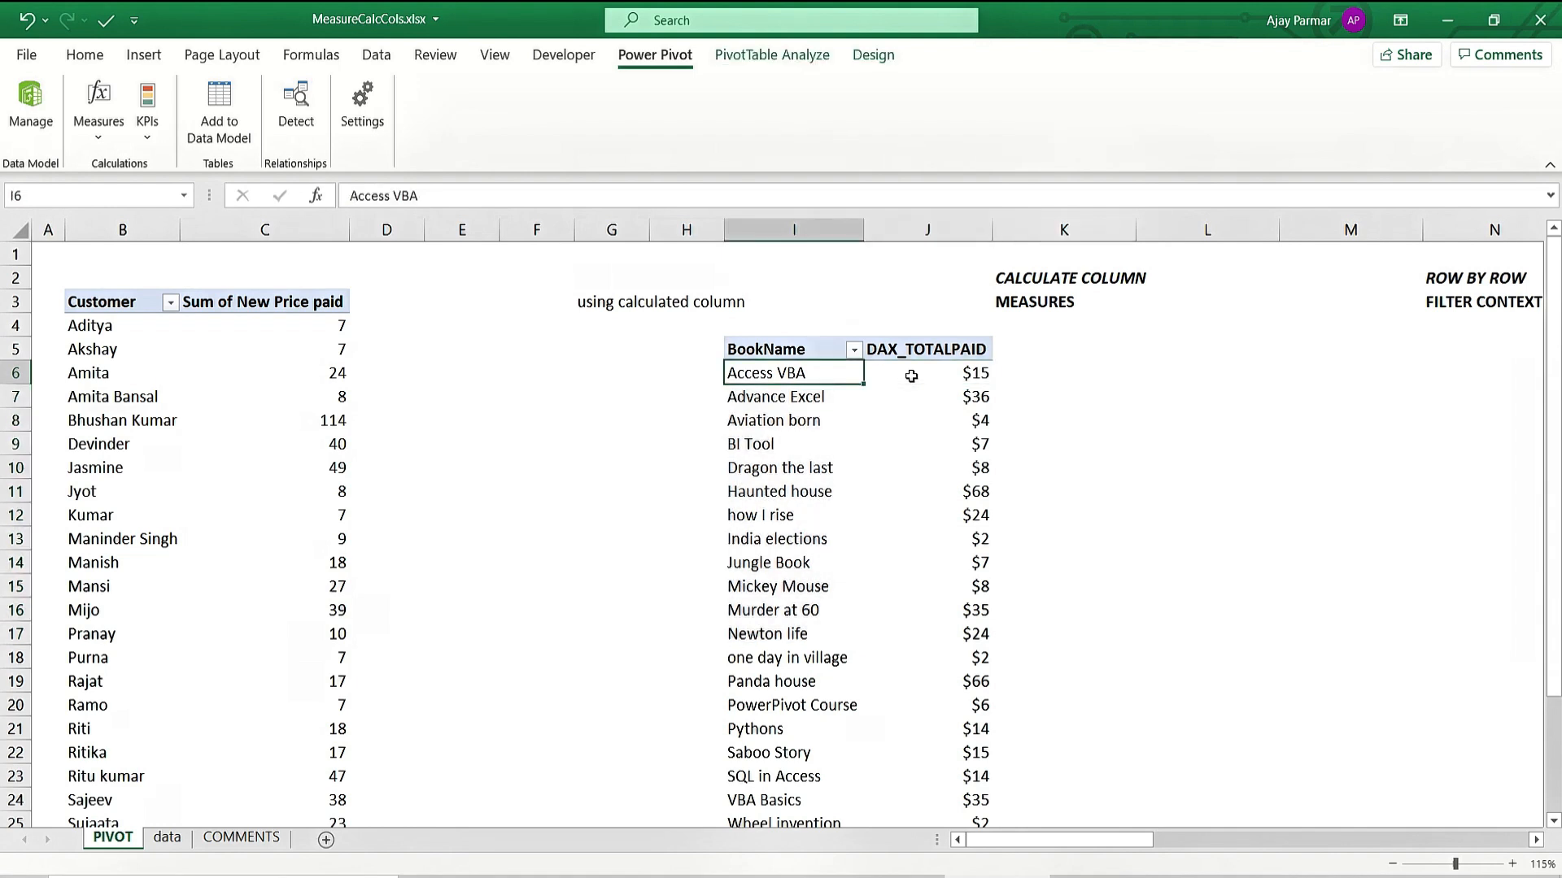
# Cut the CALCULATE COLUMN and MEASURES notes from K2:K3 and paste them into M2:M3.
pyautogui.press('Up')
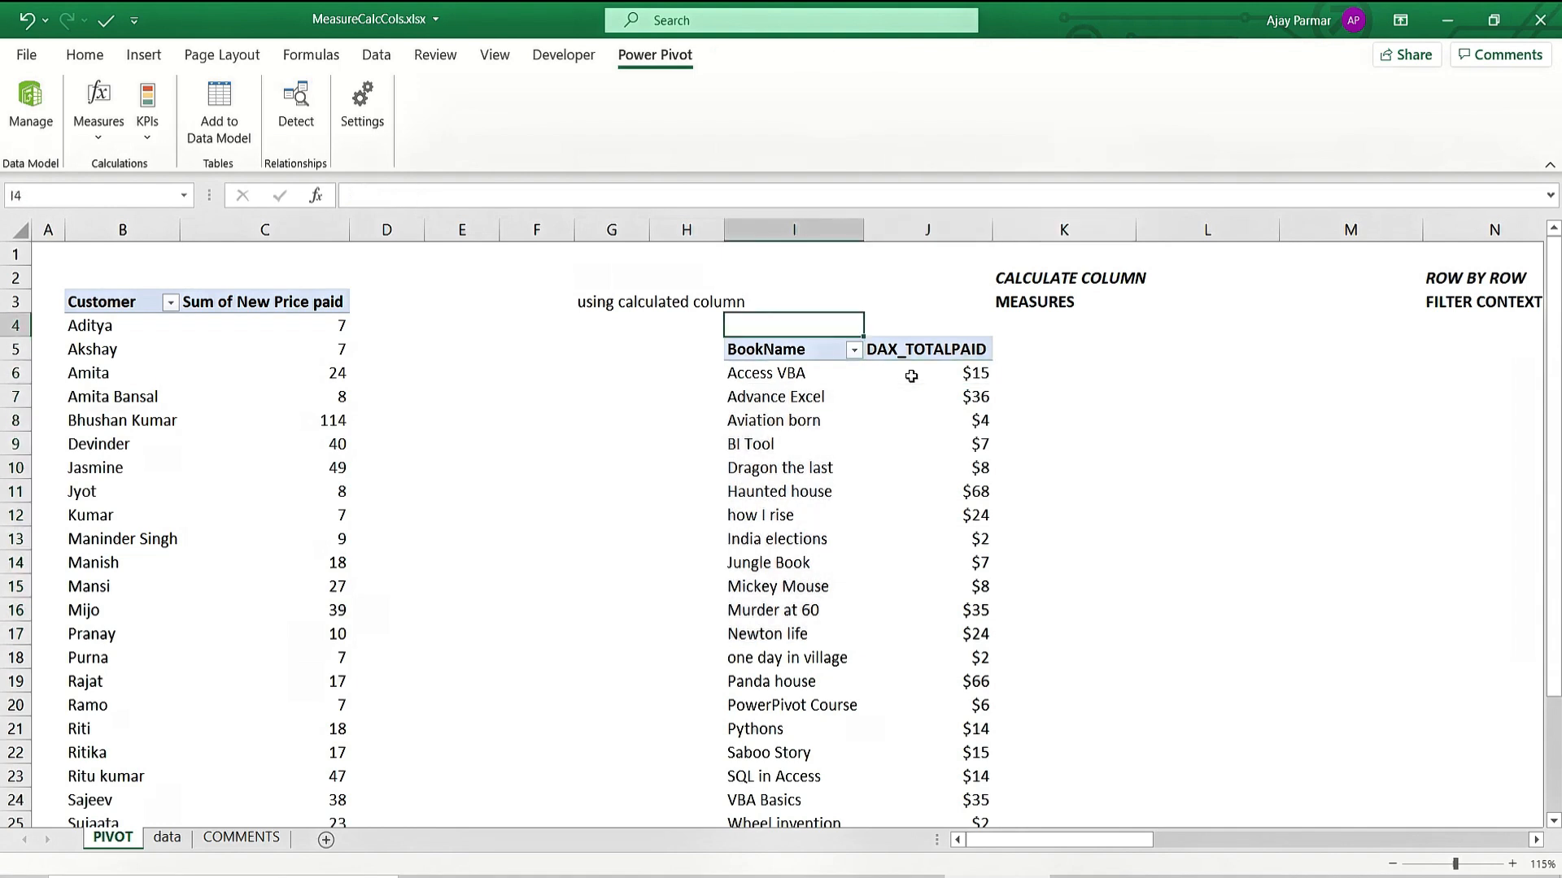
pyautogui.press('Up')
pyautogui.press('Right')
pyautogui.press('Up')
pyautogui.press('Up')
pyautogui.press('Right')
pyautogui.press('Right')
pyautogui.press('Left')
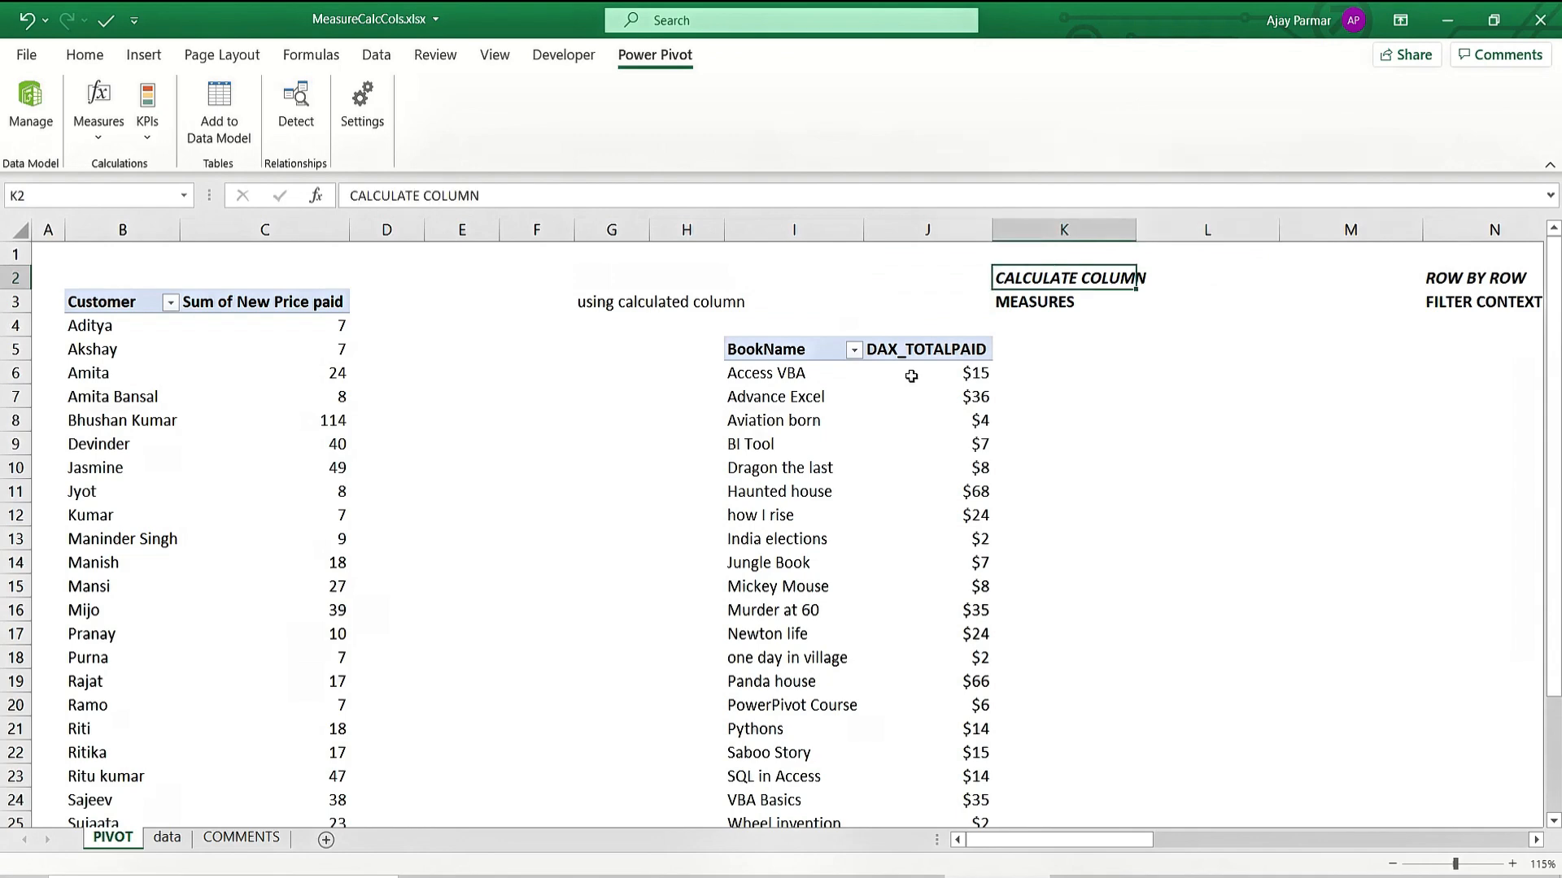
pyautogui.press('Right')
pyautogui.press('Right')
pyautogui.press('Right')
pyautogui.press('Right')
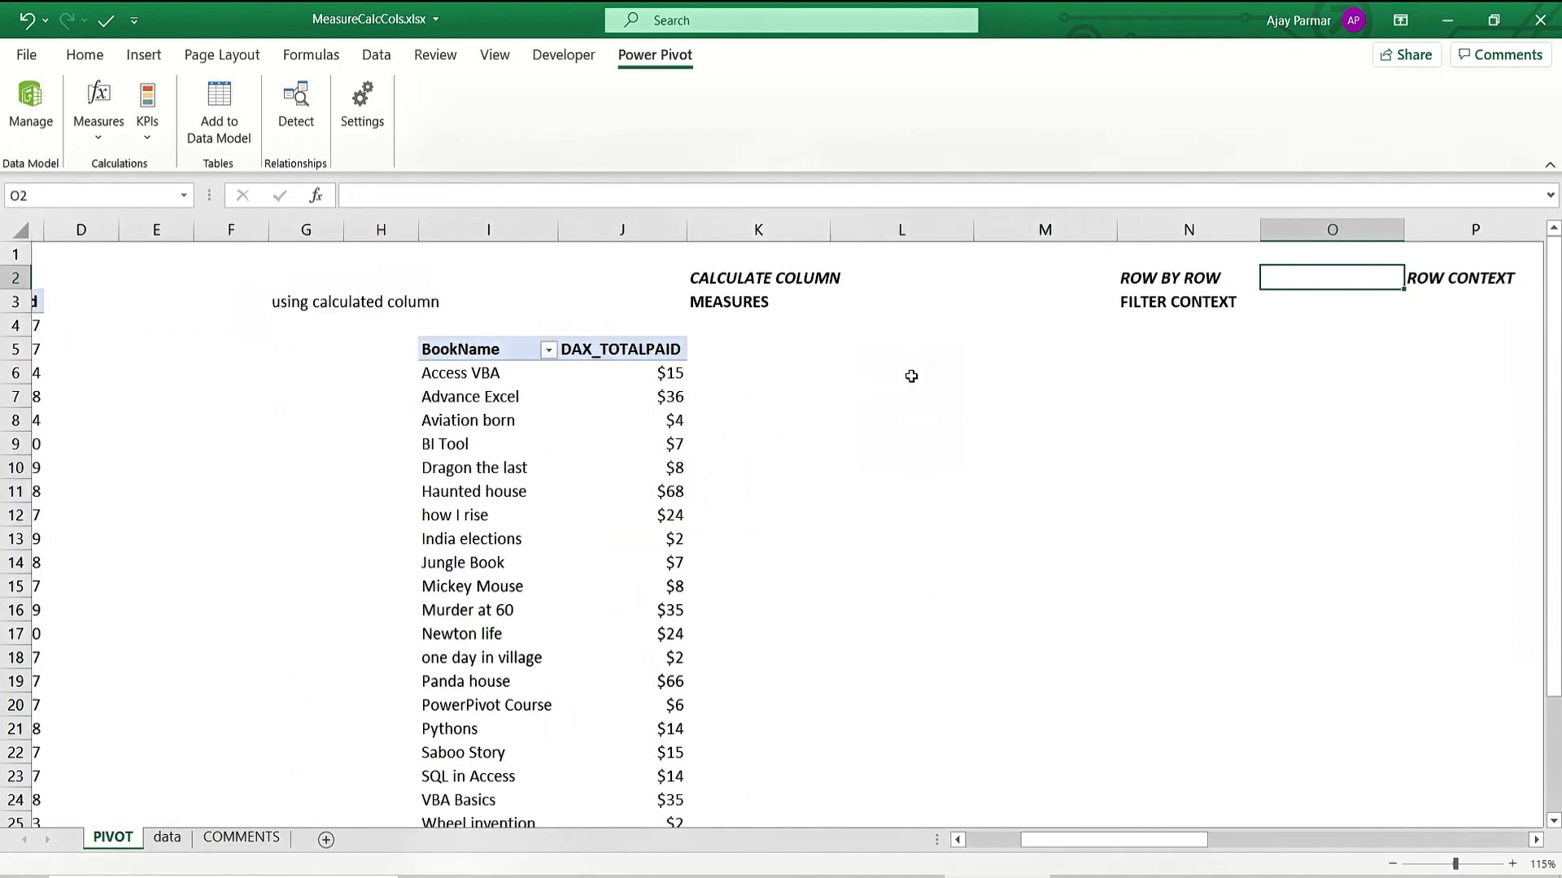
pyautogui.press('Left')
pyautogui.press('Left')
pyautogui.press('Left')
pyautogui.press('Left')
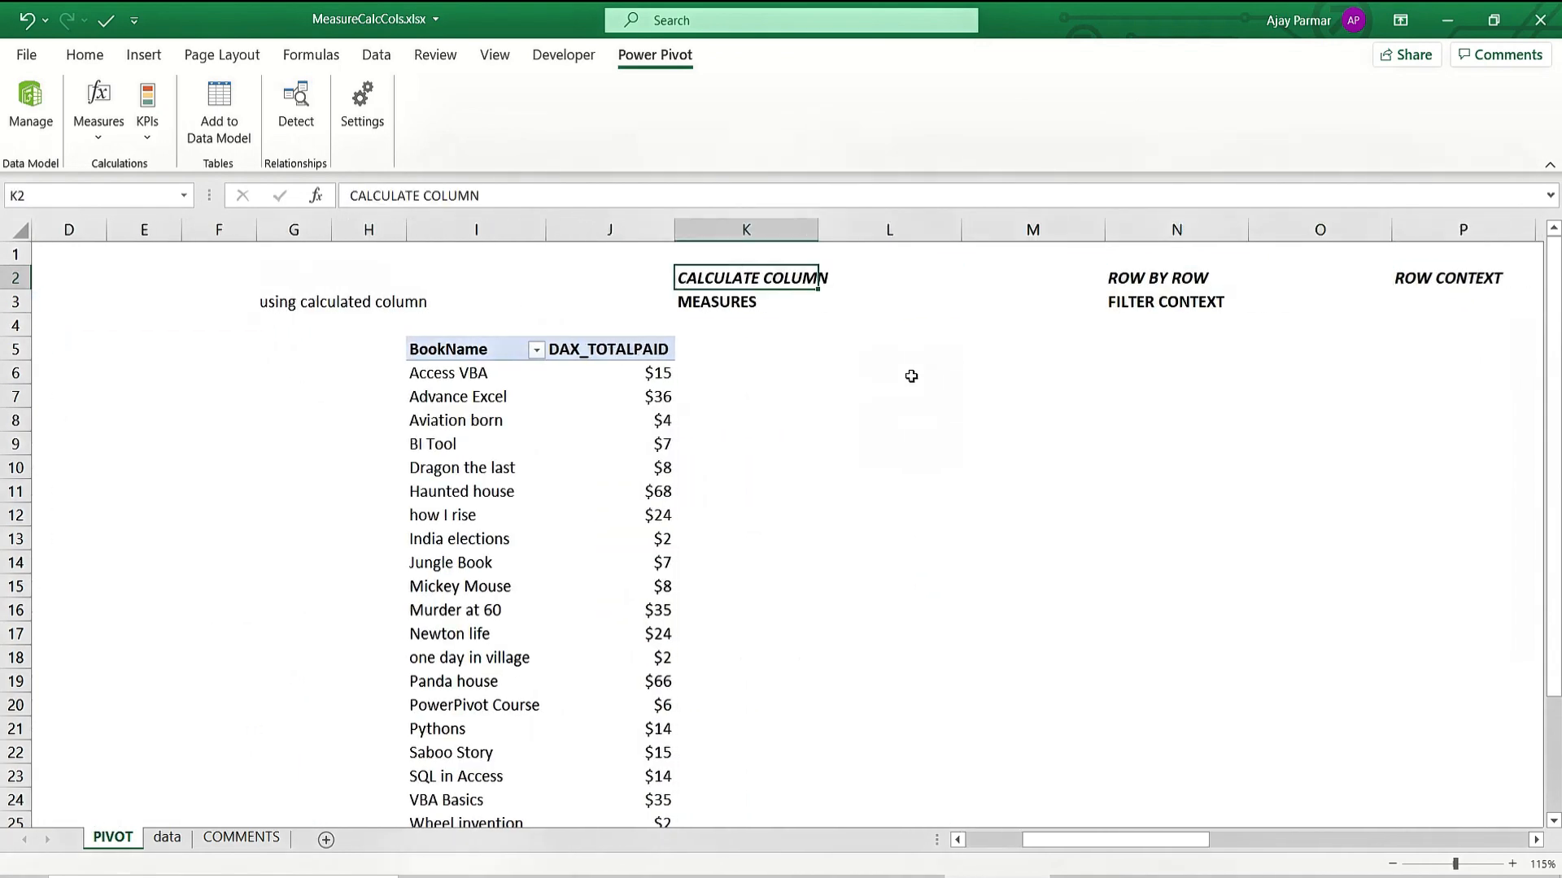
pyautogui.hotkey('shift', 'Down')
pyautogui.hotkey('ctrl', 'x')
pyautogui.press('Right')
pyautogui.press('Right')
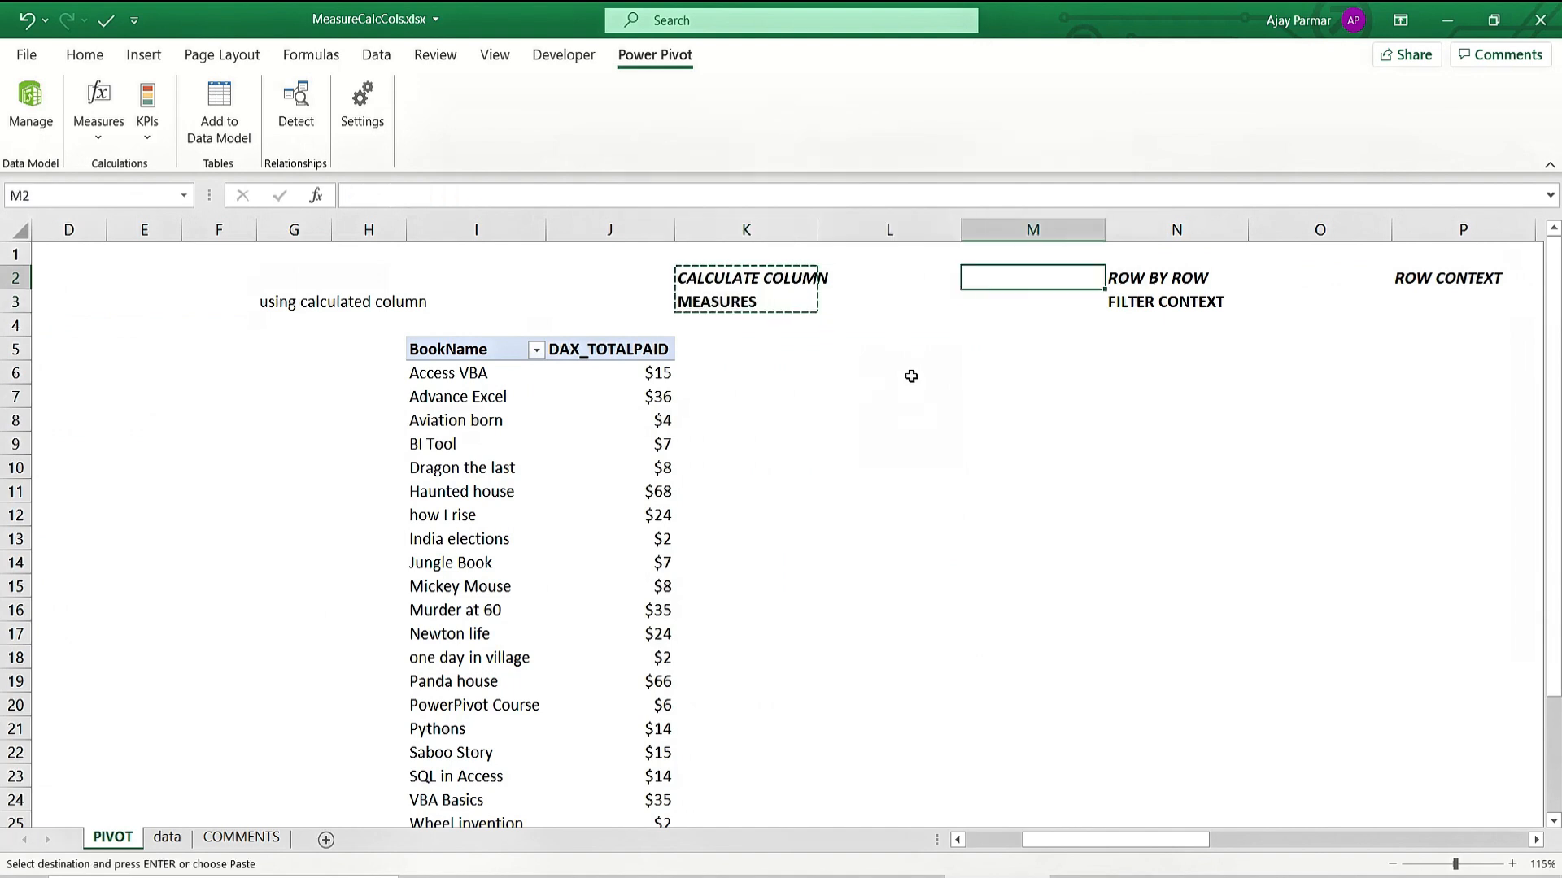
pyautogui.hotkey('ctrl', 'v')
pyautogui.hotkey('shift', 'Up')
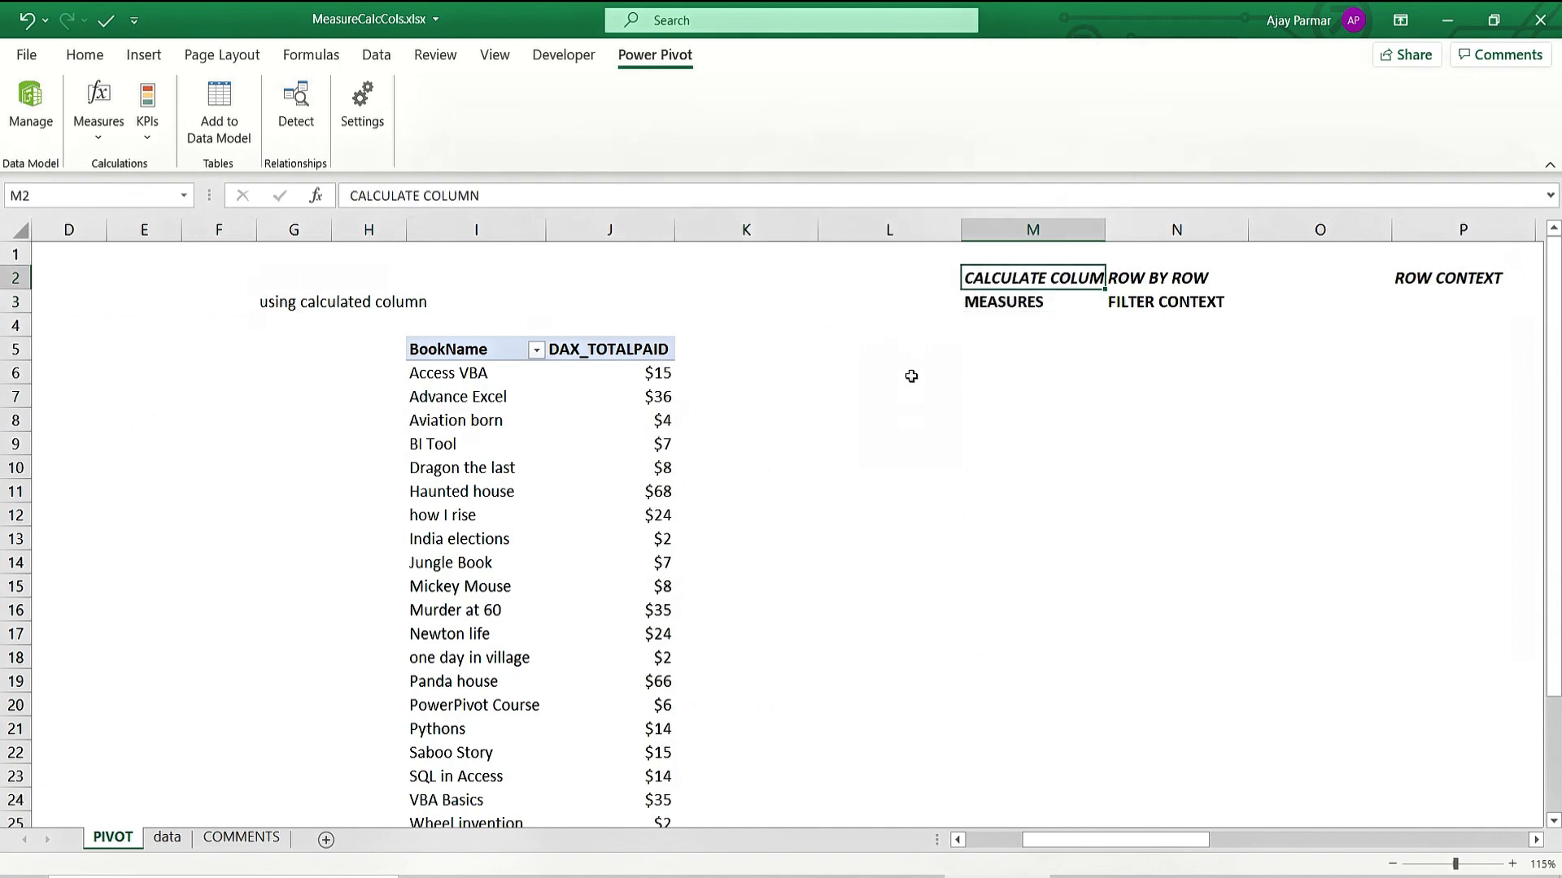
pyautogui.moveTo(1105, 232); pyautogui.dragTo(1120, 237)
pyautogui.click(464, 377)
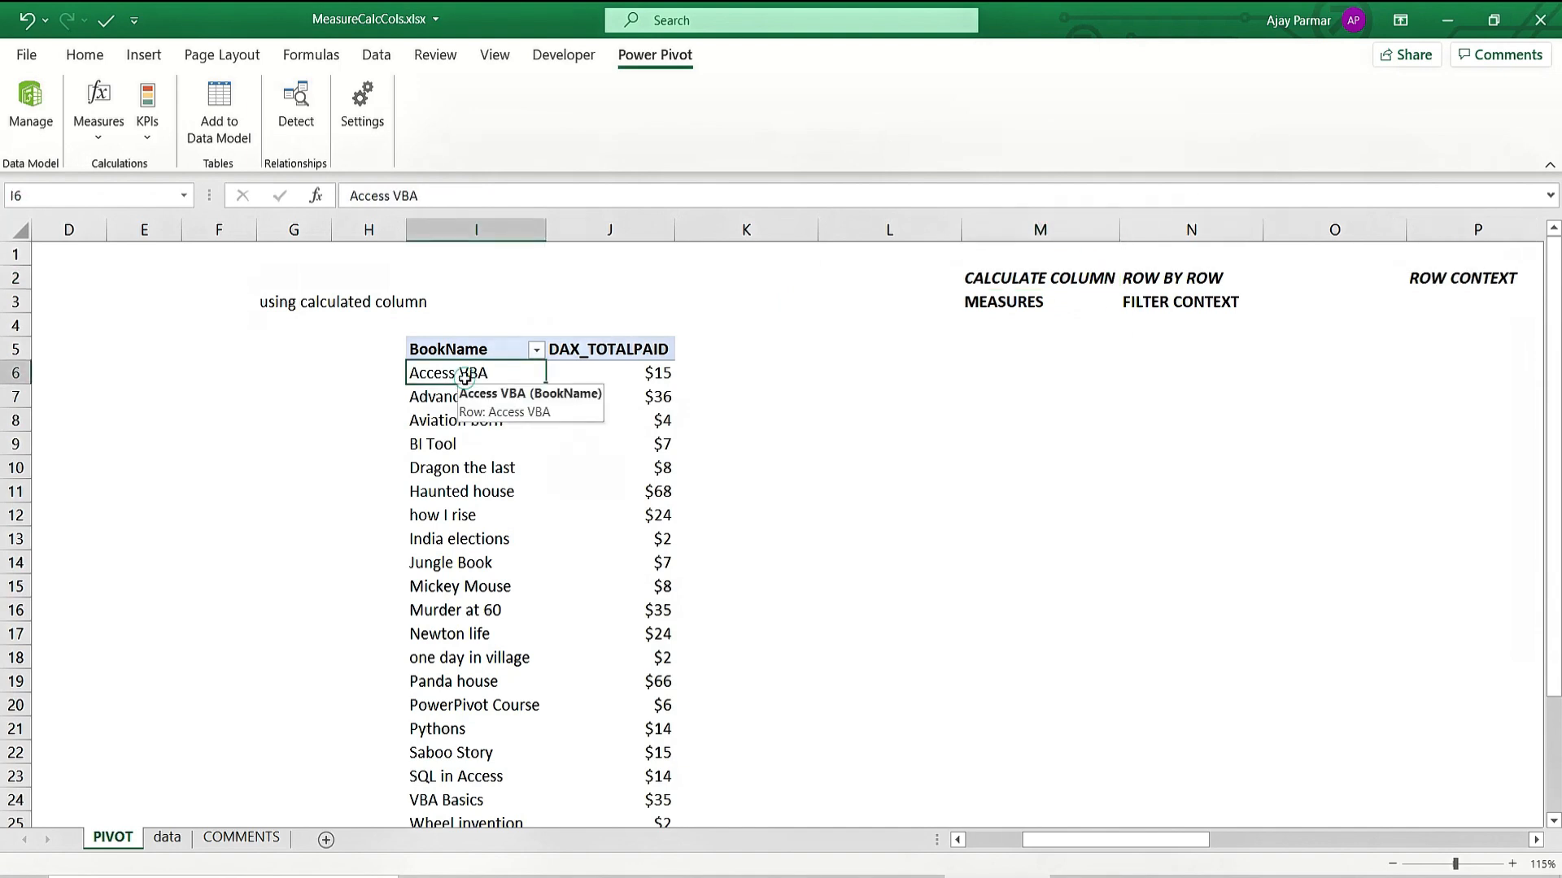
pyautogui.click(621, 368)
pyautogui.press('Left')
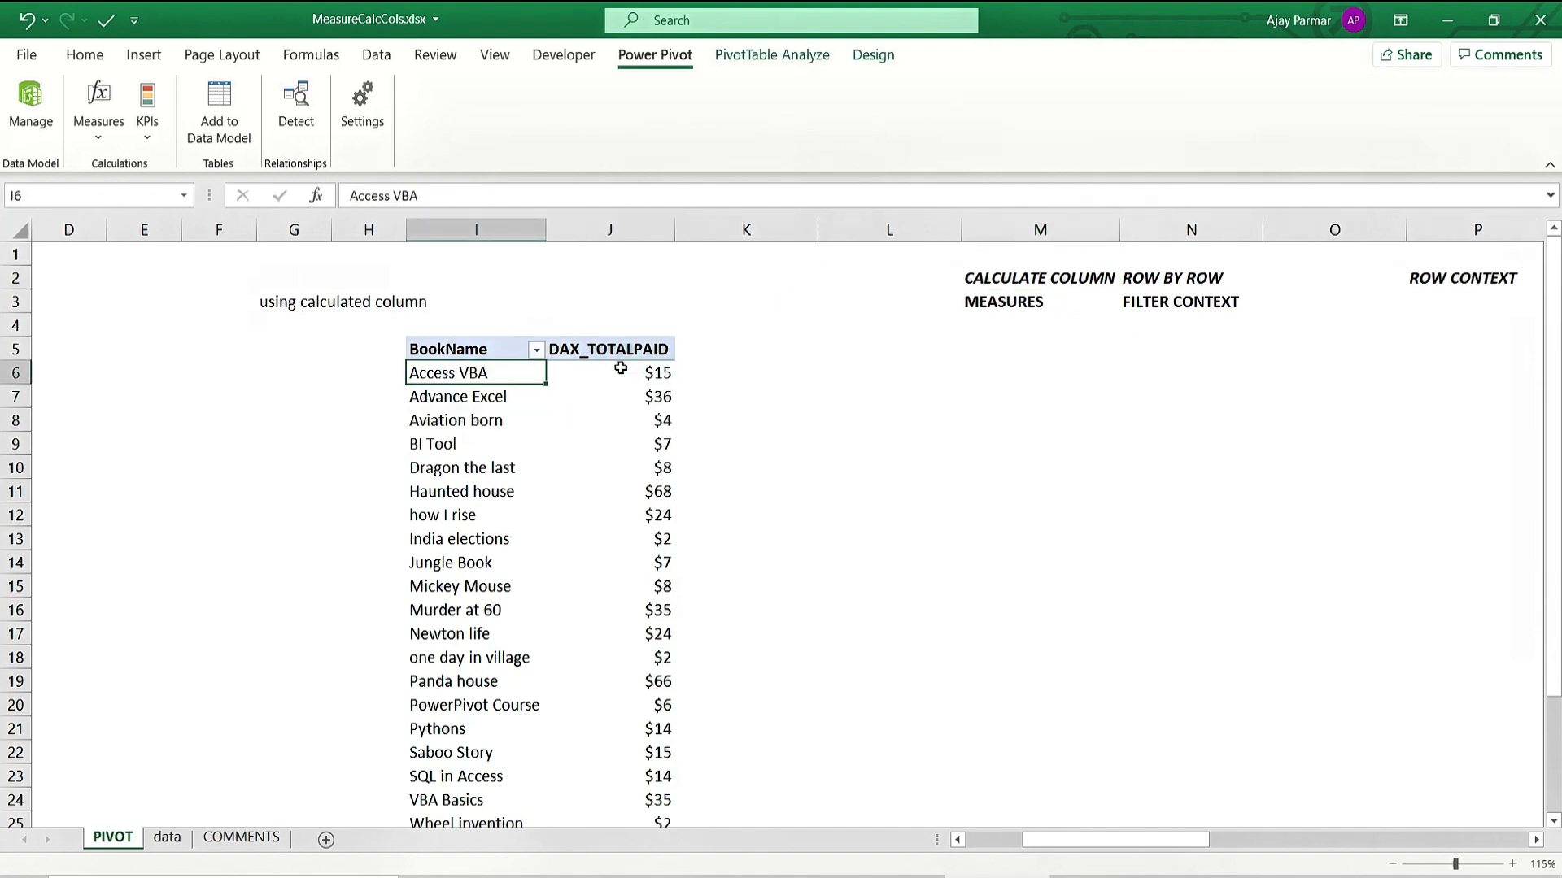
pyautogui.hotkey('shift', 'Right')
pyautogui.hotkey('shift', 'Down')
pyautogui.hotkey('shift', 'Down')
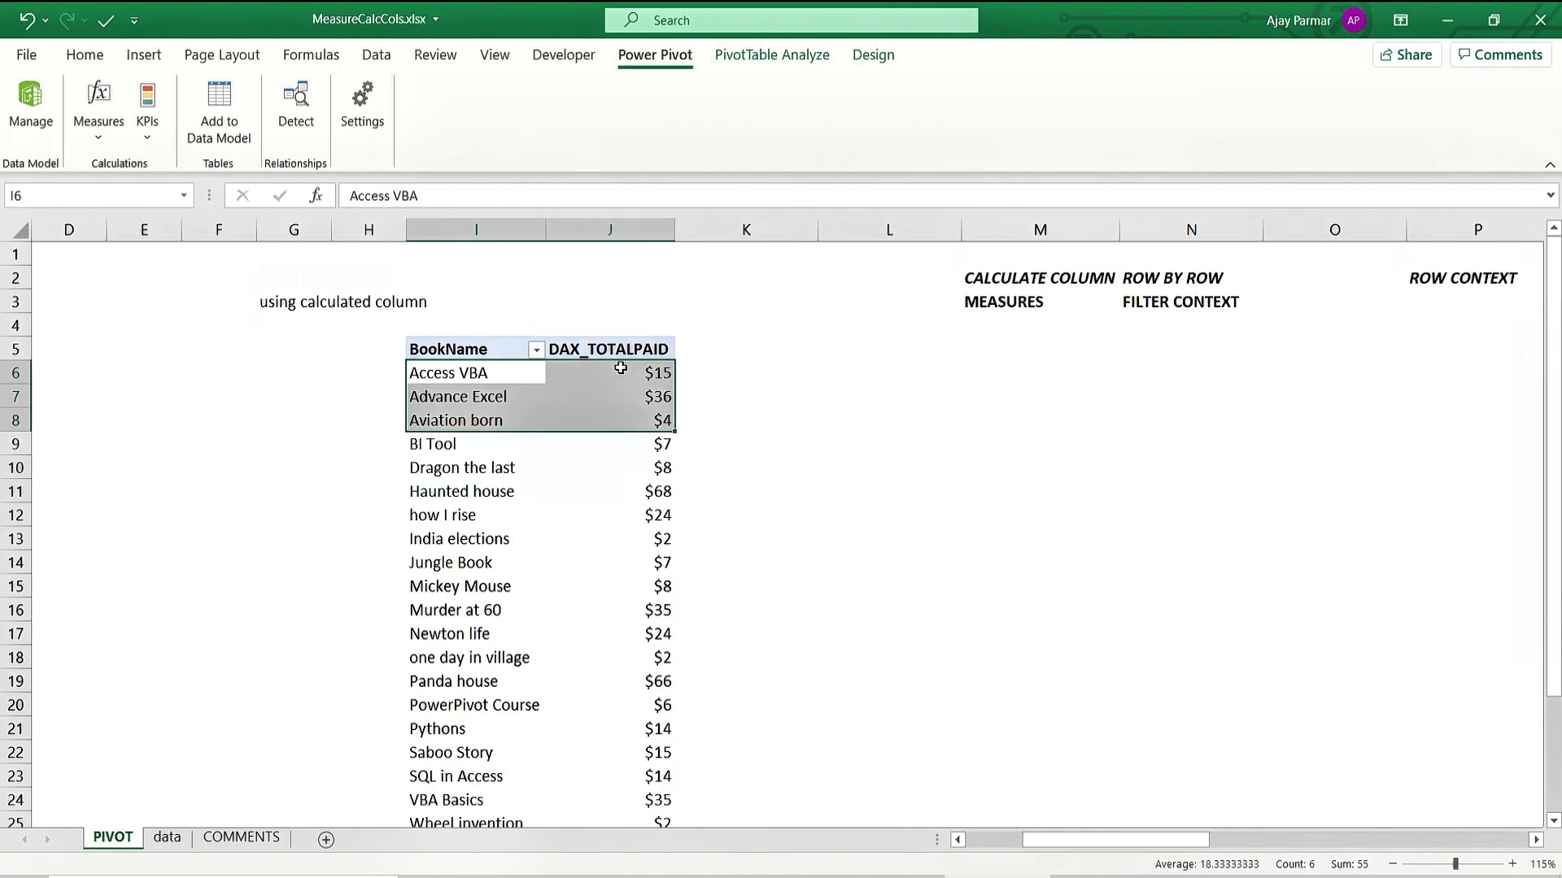
pyautogui.click(858, 389)
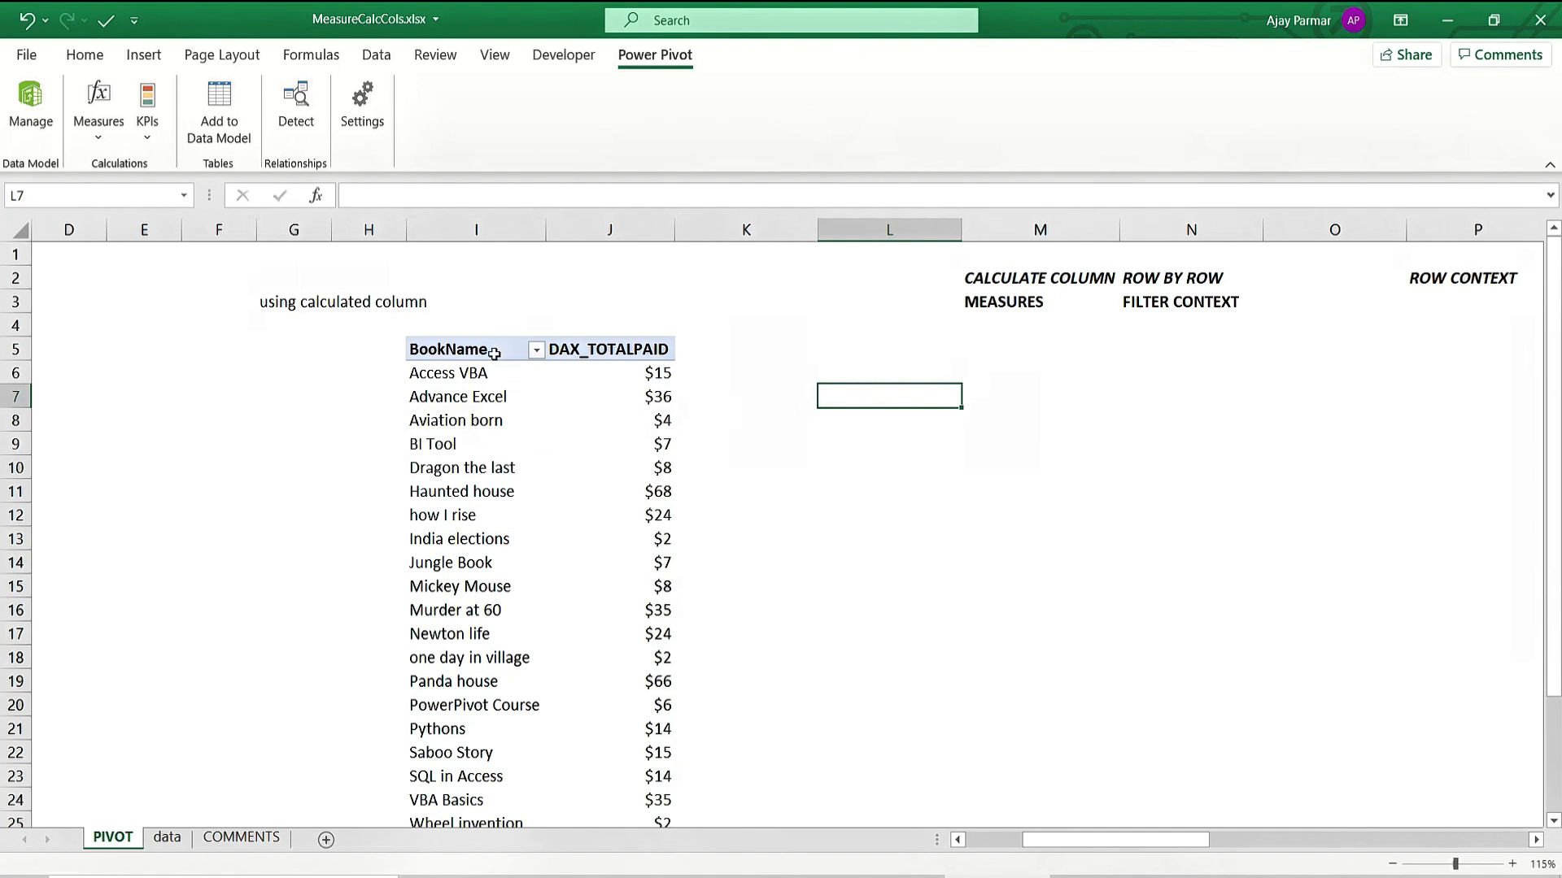
pyautogui.click(468, 374)
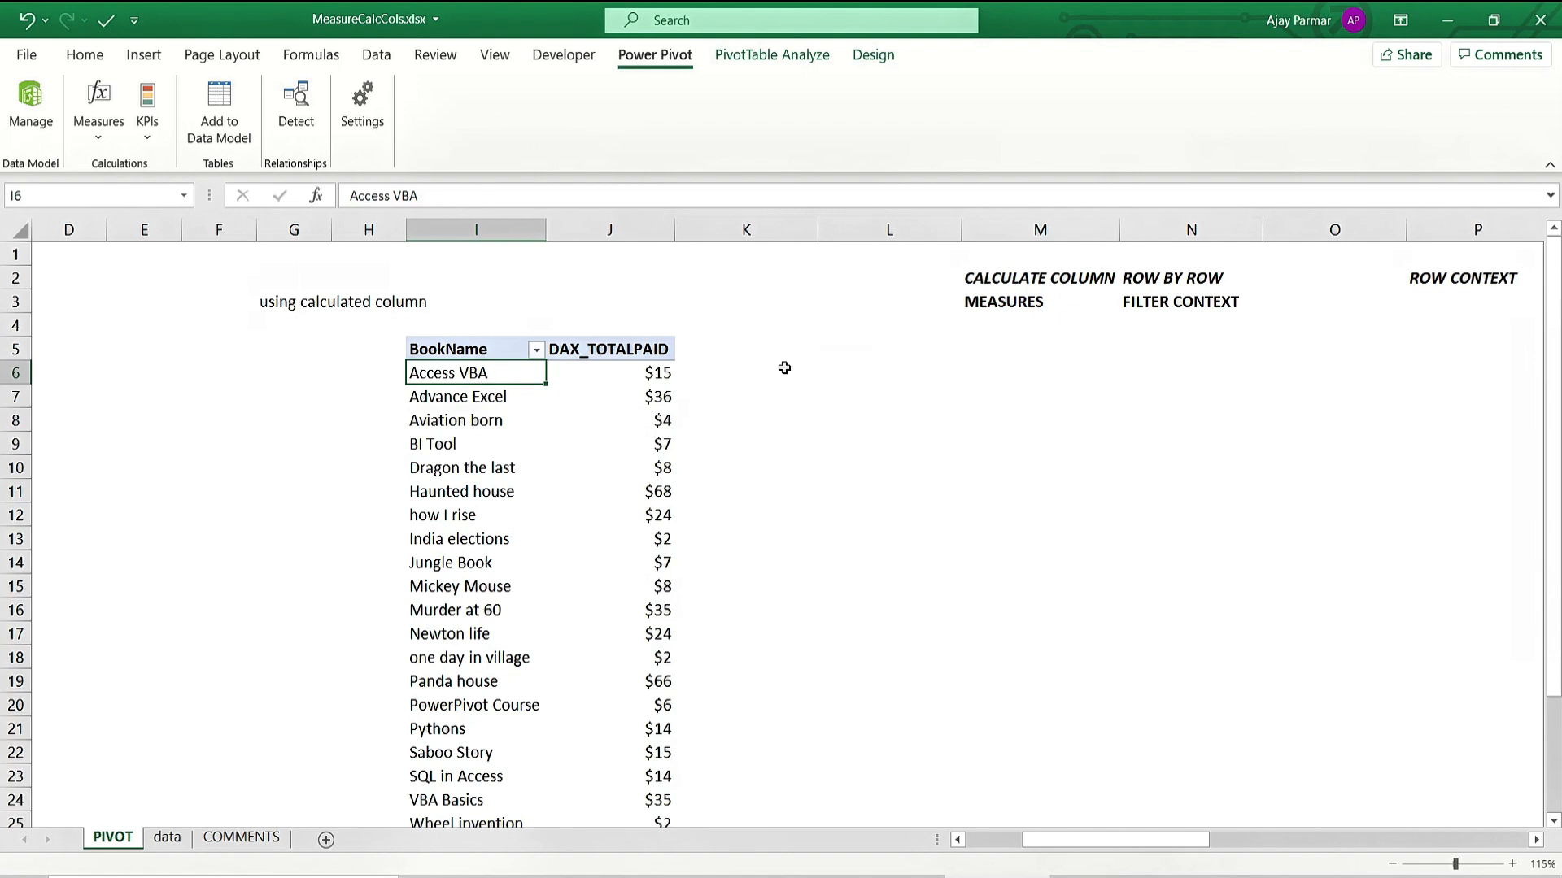
pyautogui.click(651, 375)
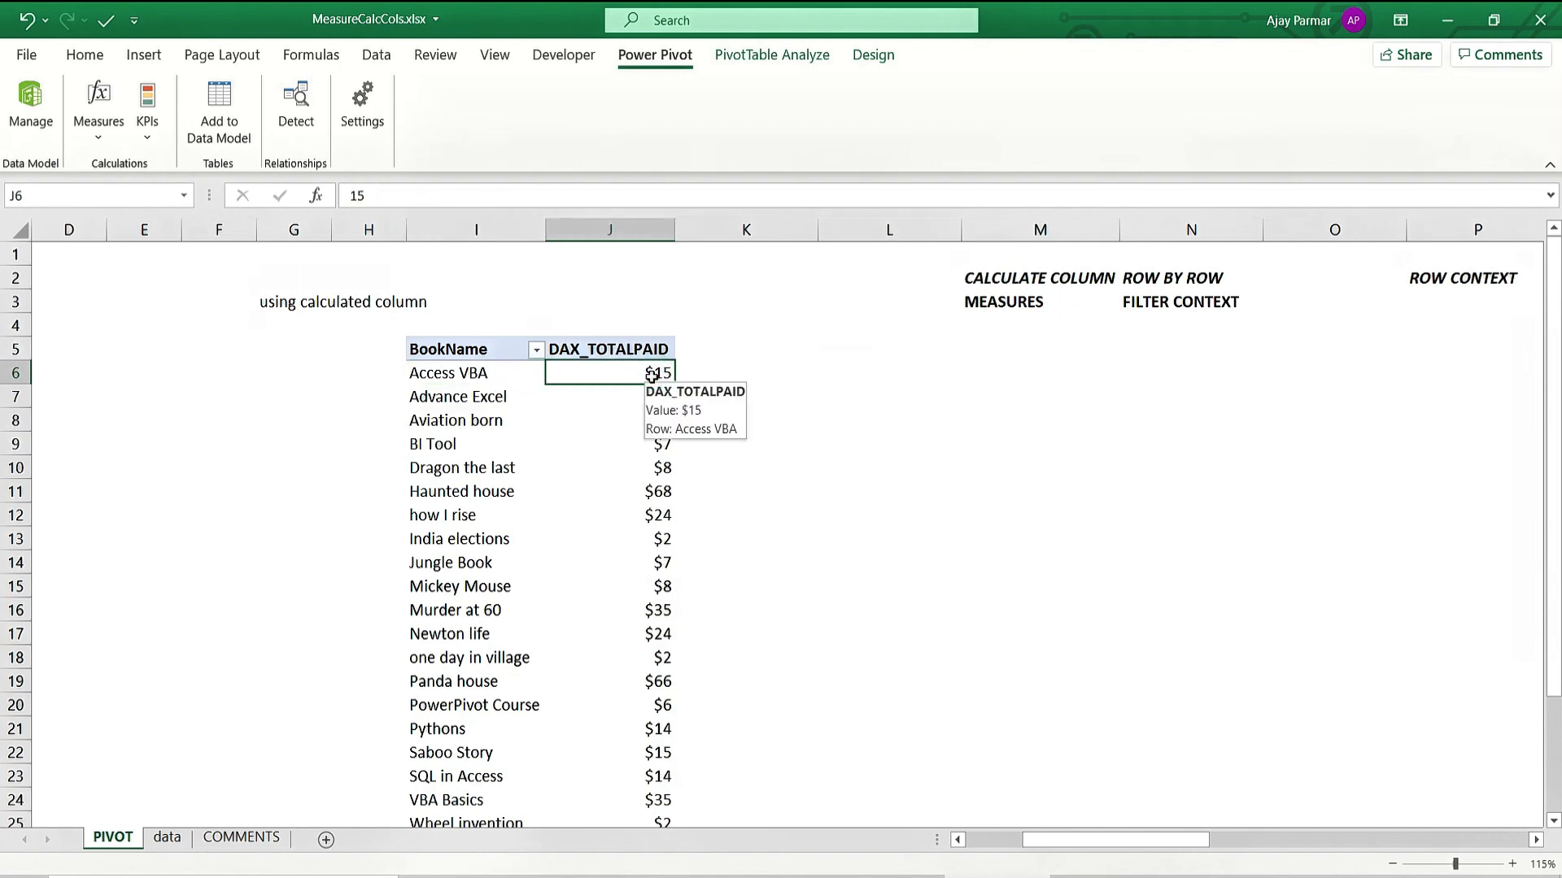
pyautogui.click(478, 374)
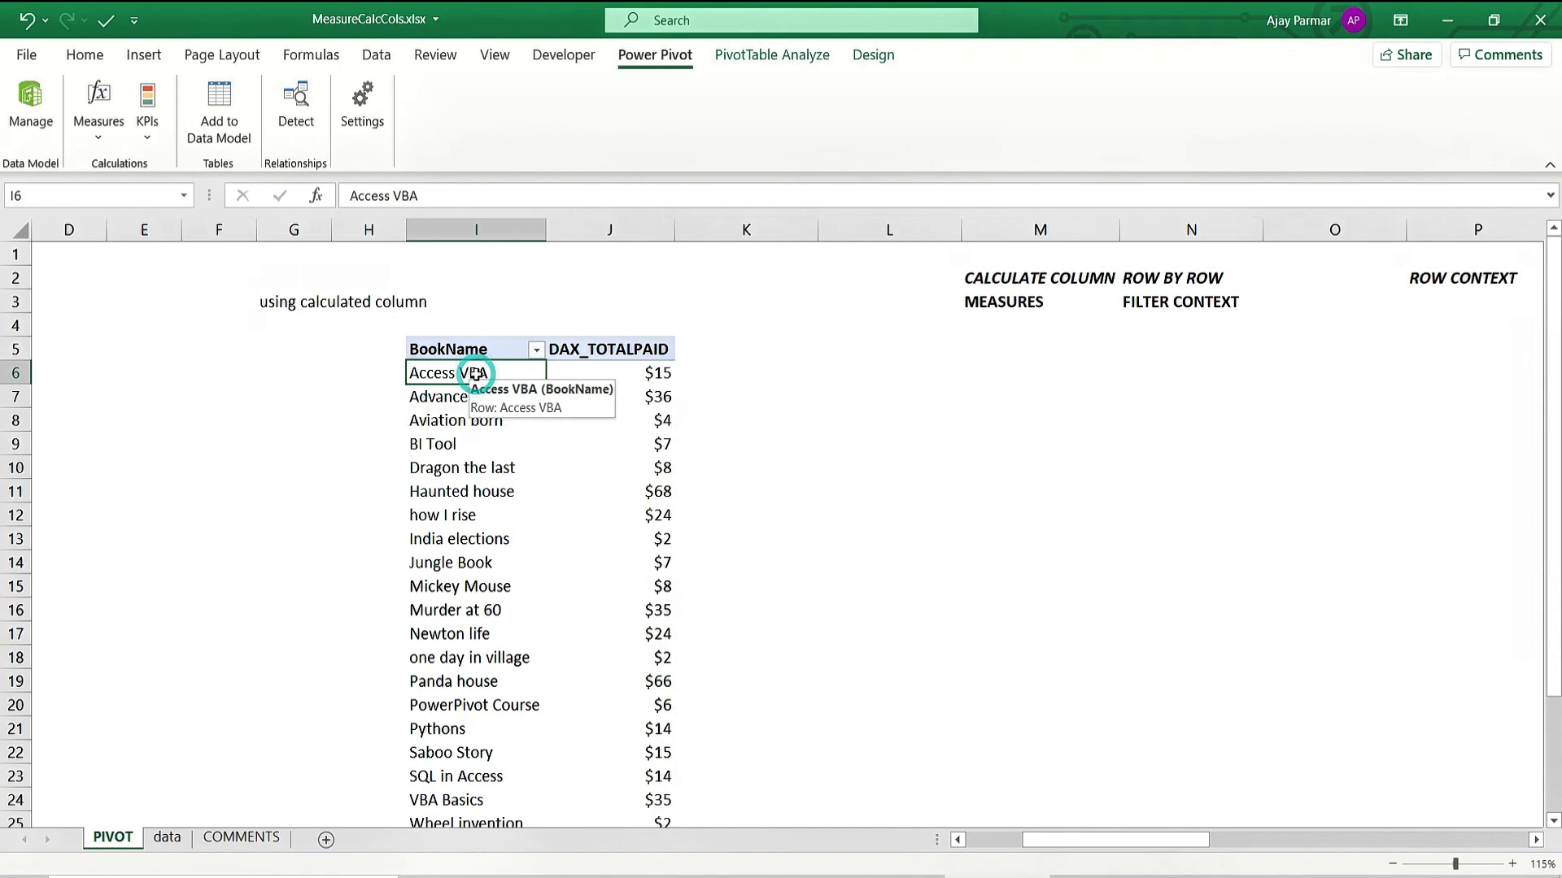
pyautogui.click(630, 384)
pyautogui.click(1091, 496)
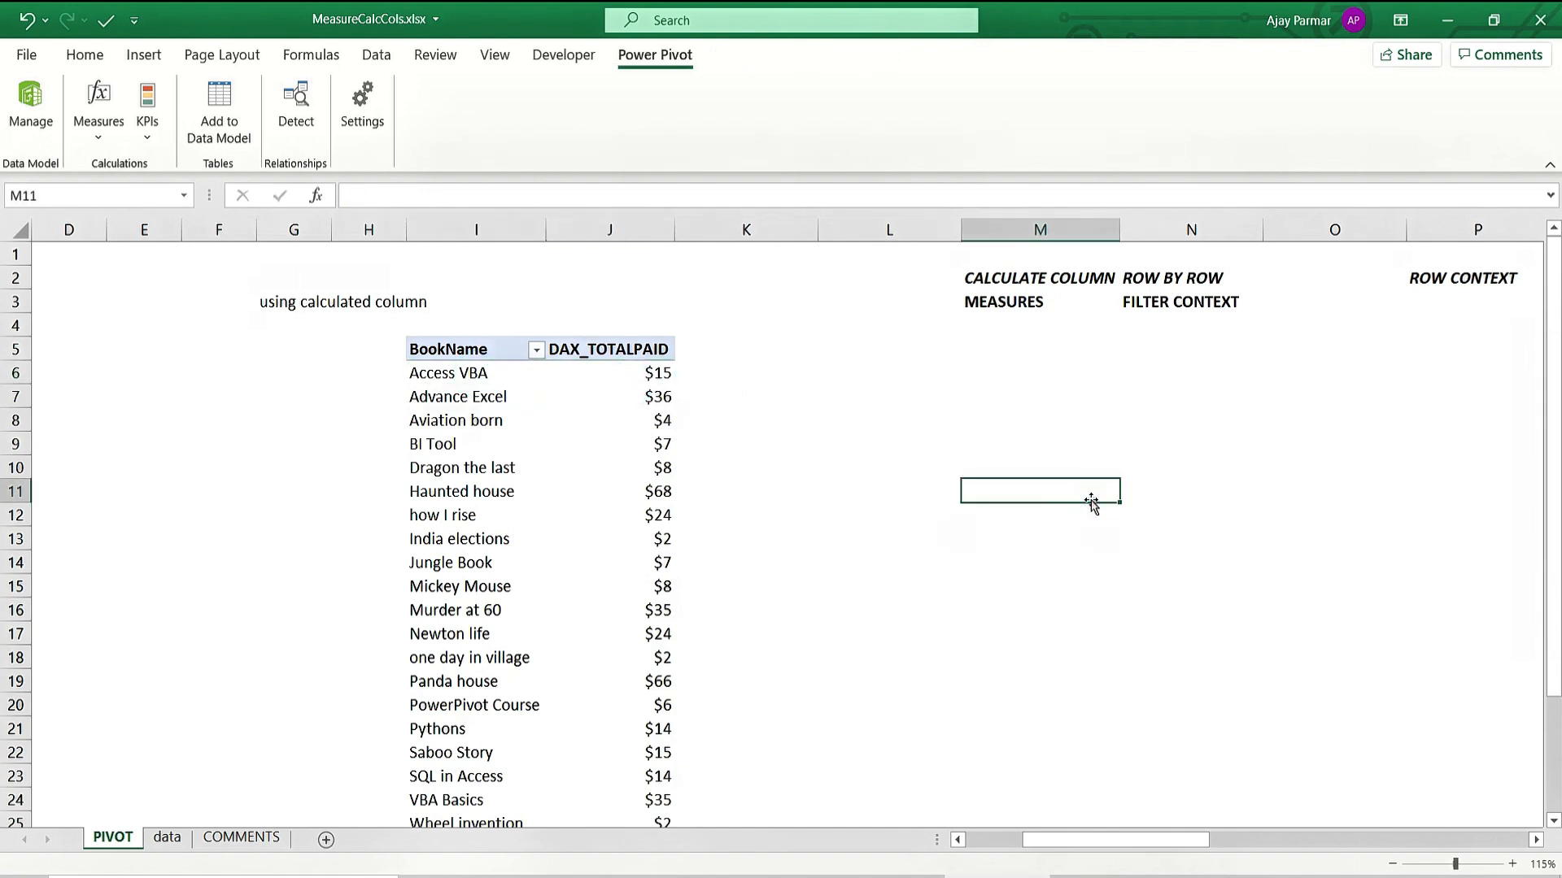
# Enter the note TOP 3 REVENUES in M11.
pyautogui.write('TOP 3')
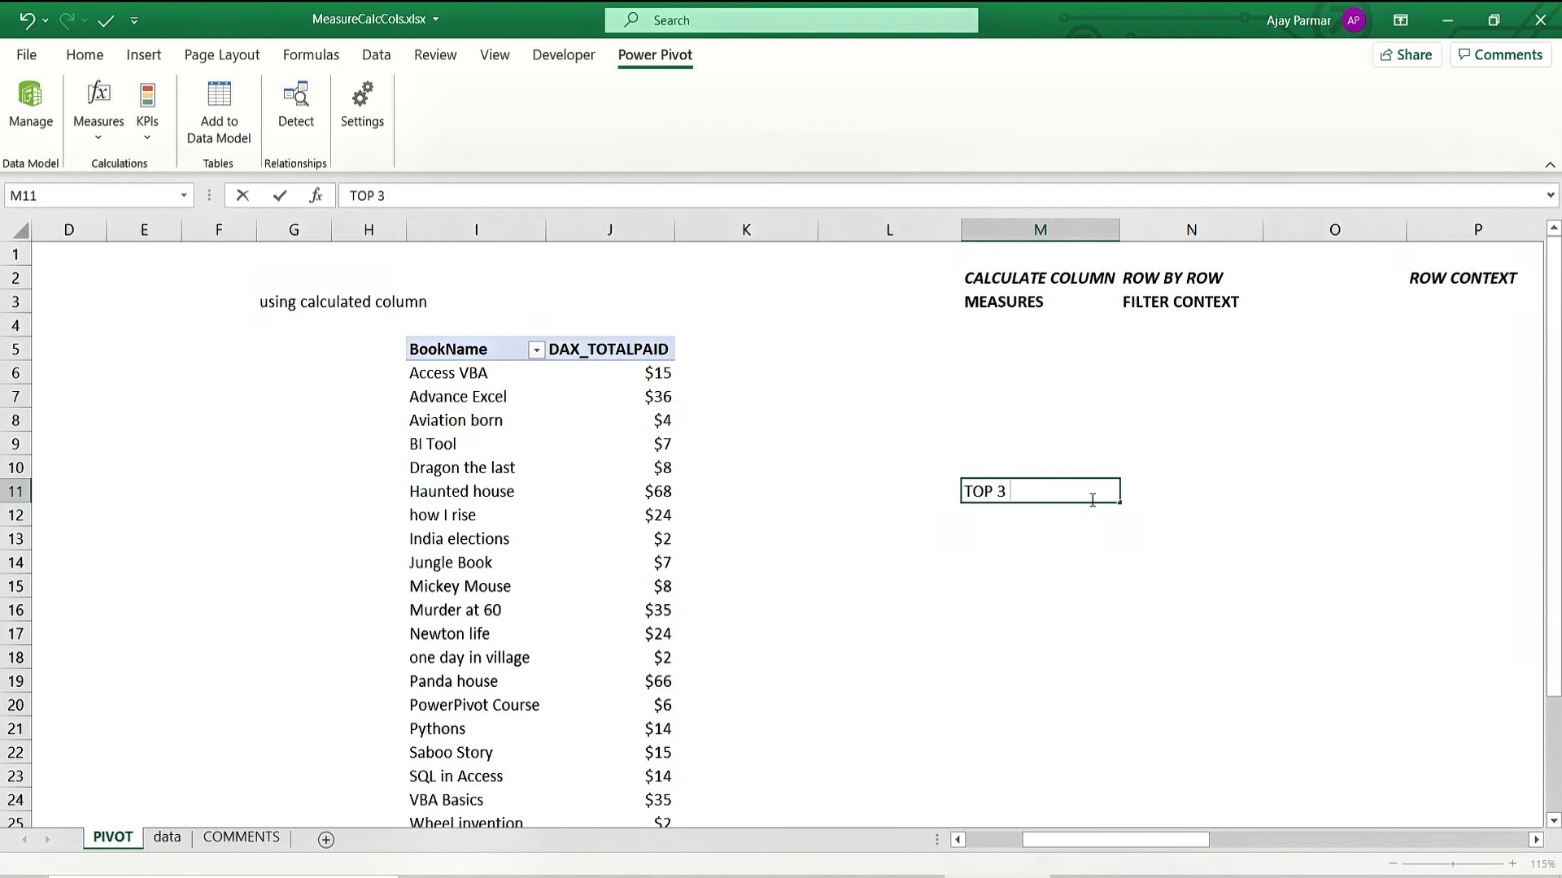
pyautogui.write(' REVENUES')
pyautogui.hotkey('ctrl', 'Return')
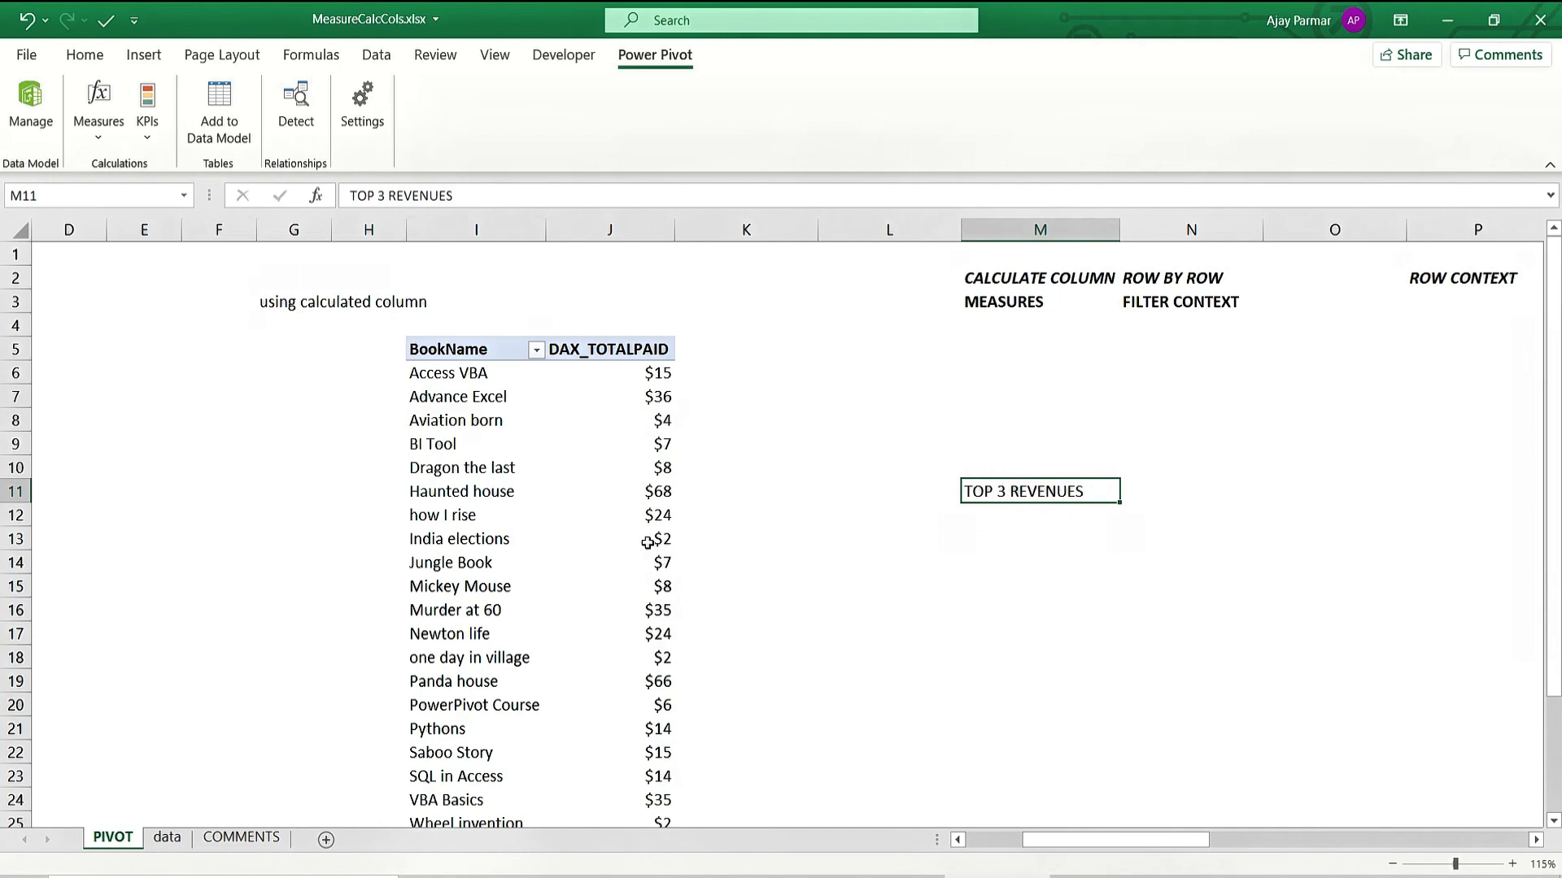
pyautogui.click(1009, 520)
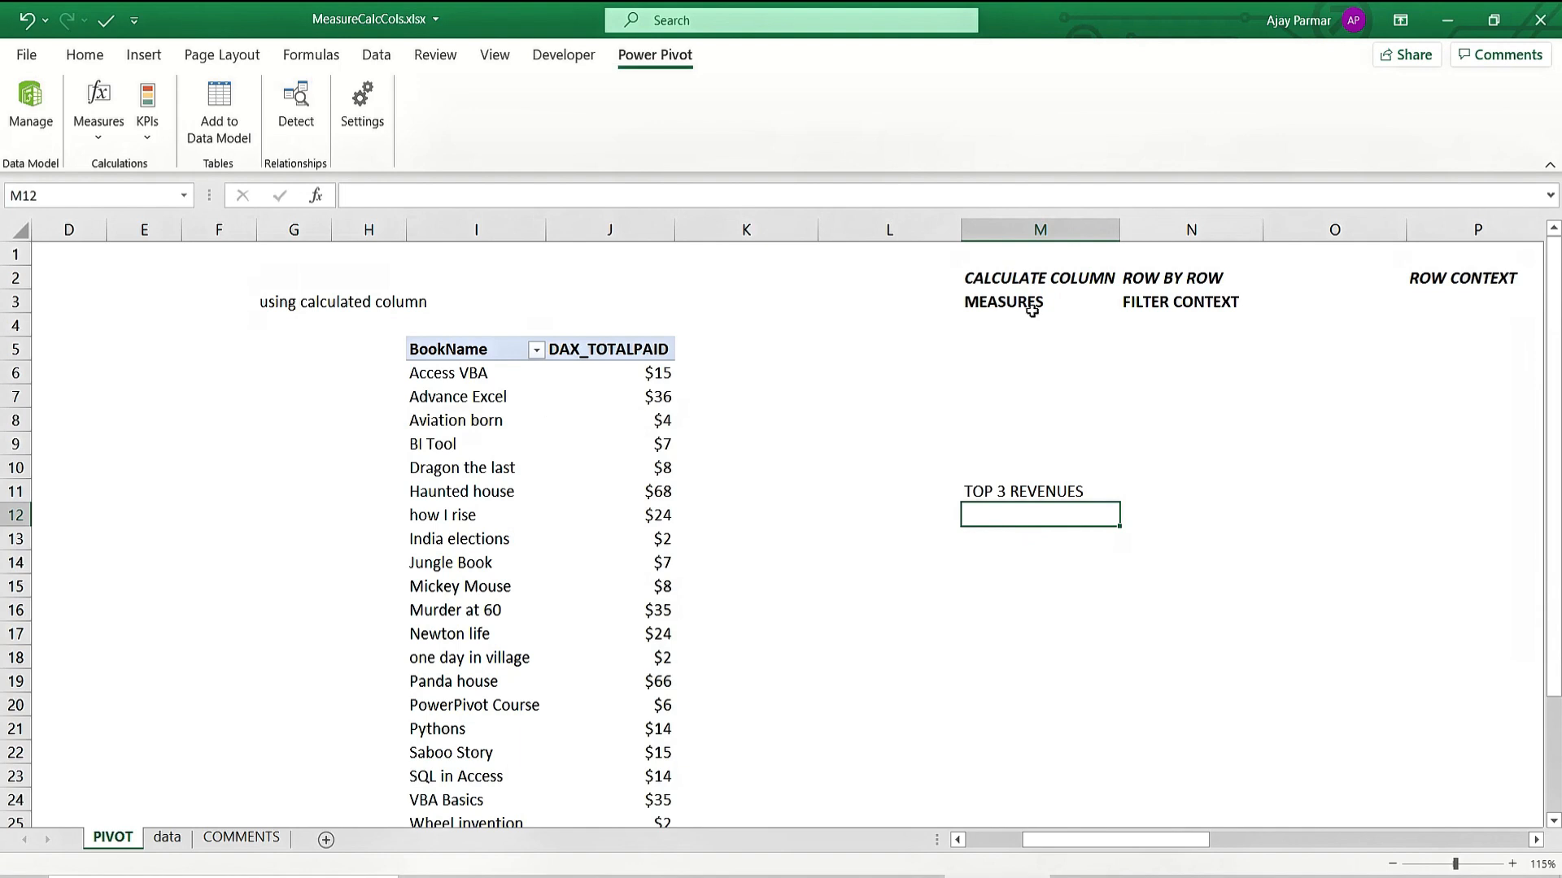
# Type OR in O2, right after the ROW BY ROW note.
pyautogui.click(1143, 303)
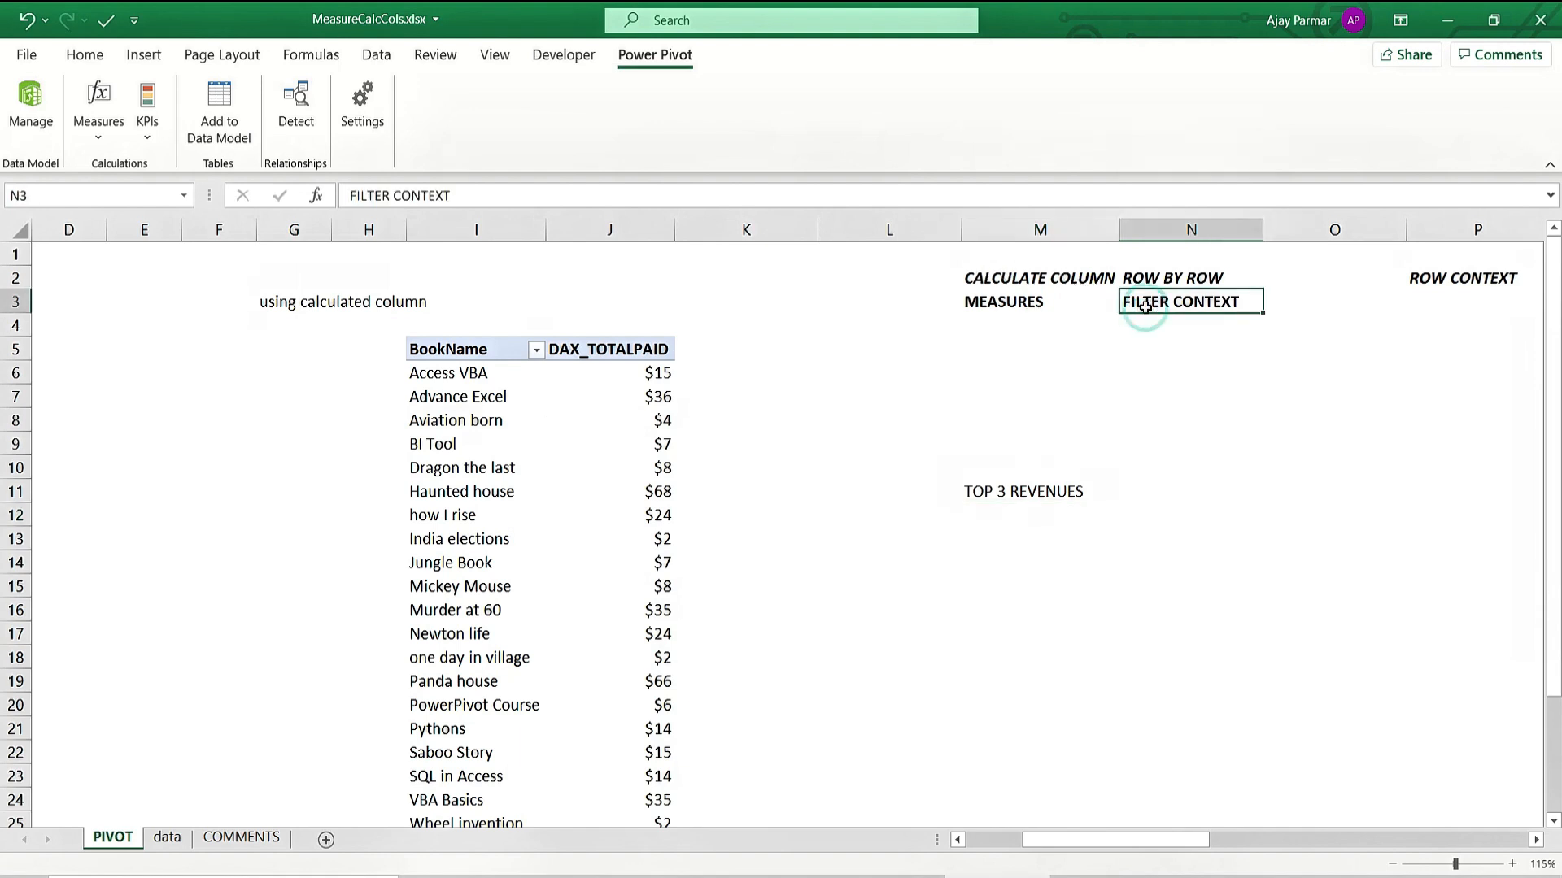
pyautogui.press('Up')
pyautogui.press('Down')
pyautogui.press('Up')
pyautogui.press('Right')
pyautogui.write('OR')
pyautogui.press('Return')
# Select the M2:P3 block of context notes, then reselect CALCULATE COLUMN in M2.
pyautogui.press('Left')
pyautogui.press('Left')
pyautogui.press('Up')
pyautogui.hotkey('shift', 'Right')
pyautogui.hotkey('shift', 'Down')
pyautogui.hotkey('shift', 'Right')
pyautogui.hotkey('shift', 'Right')
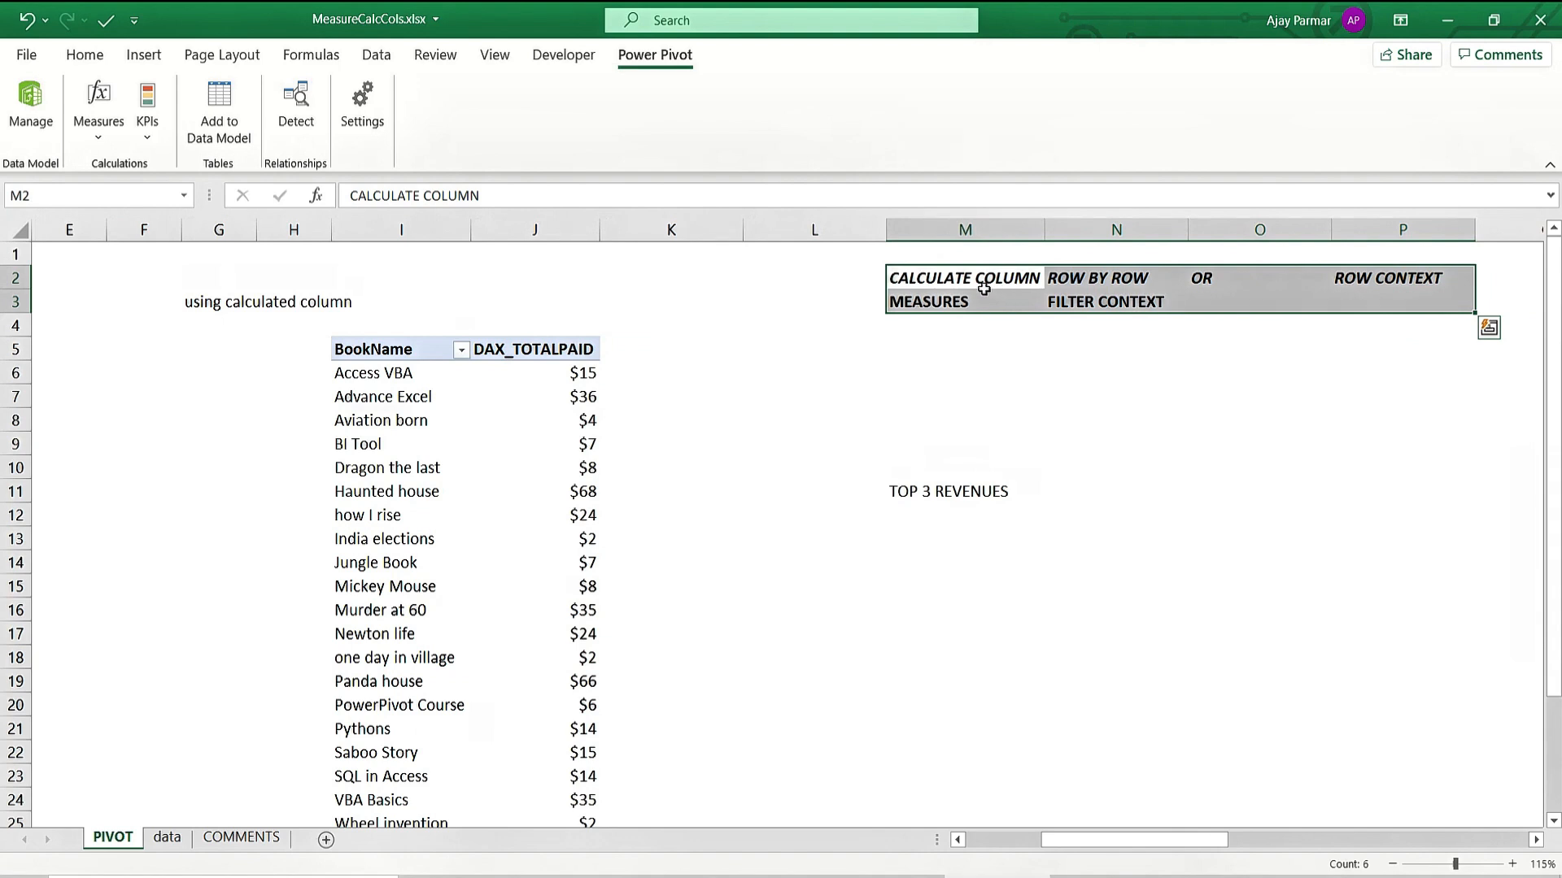
pyautogui.click(936, 278)
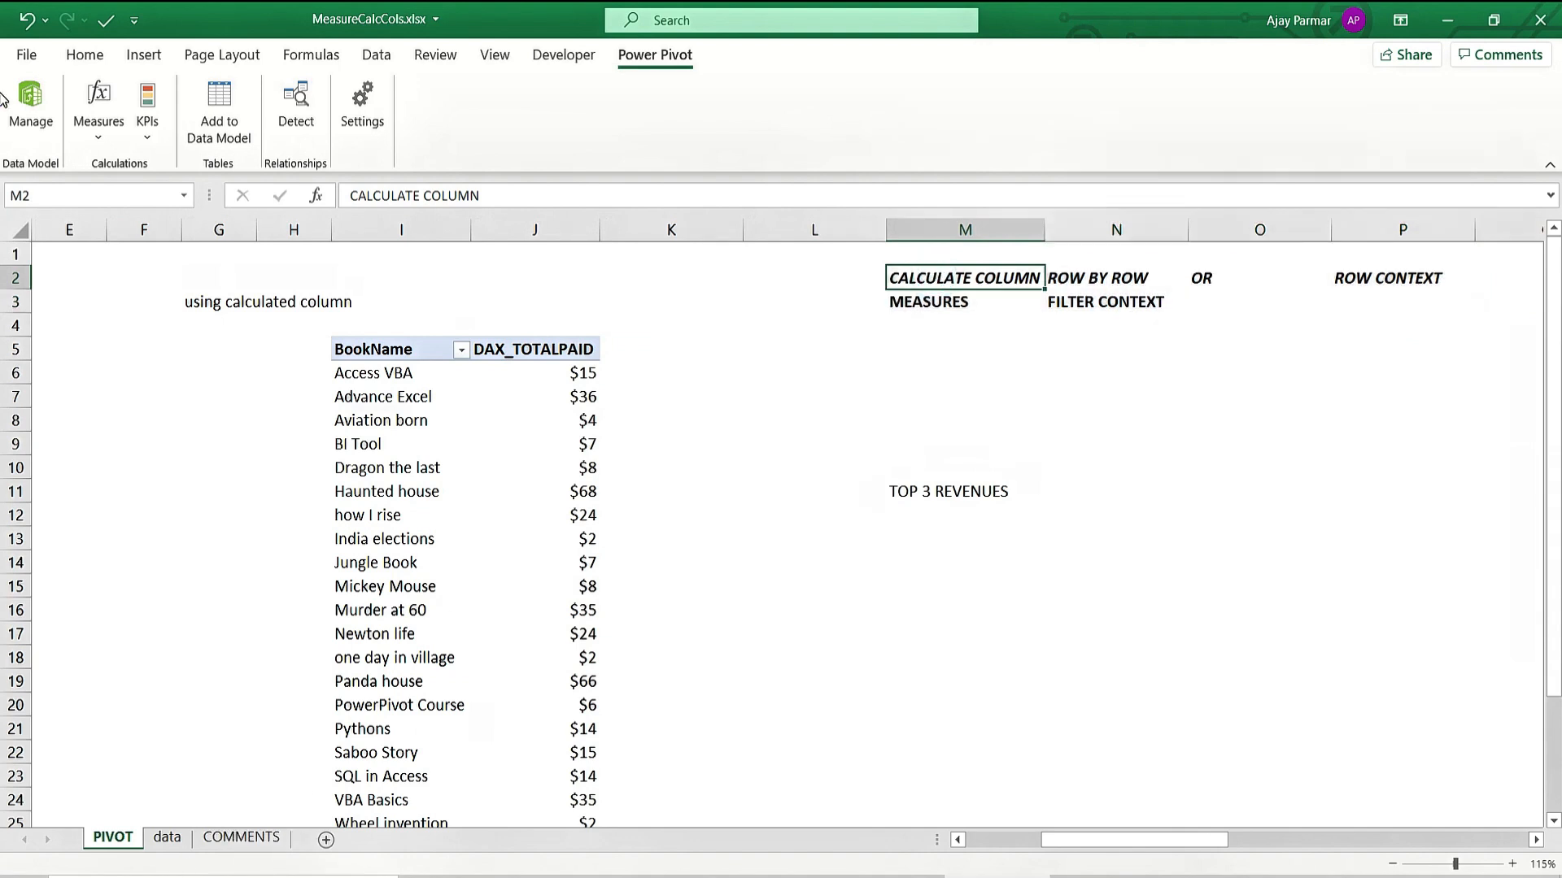
pyautogui.click(30, 101)
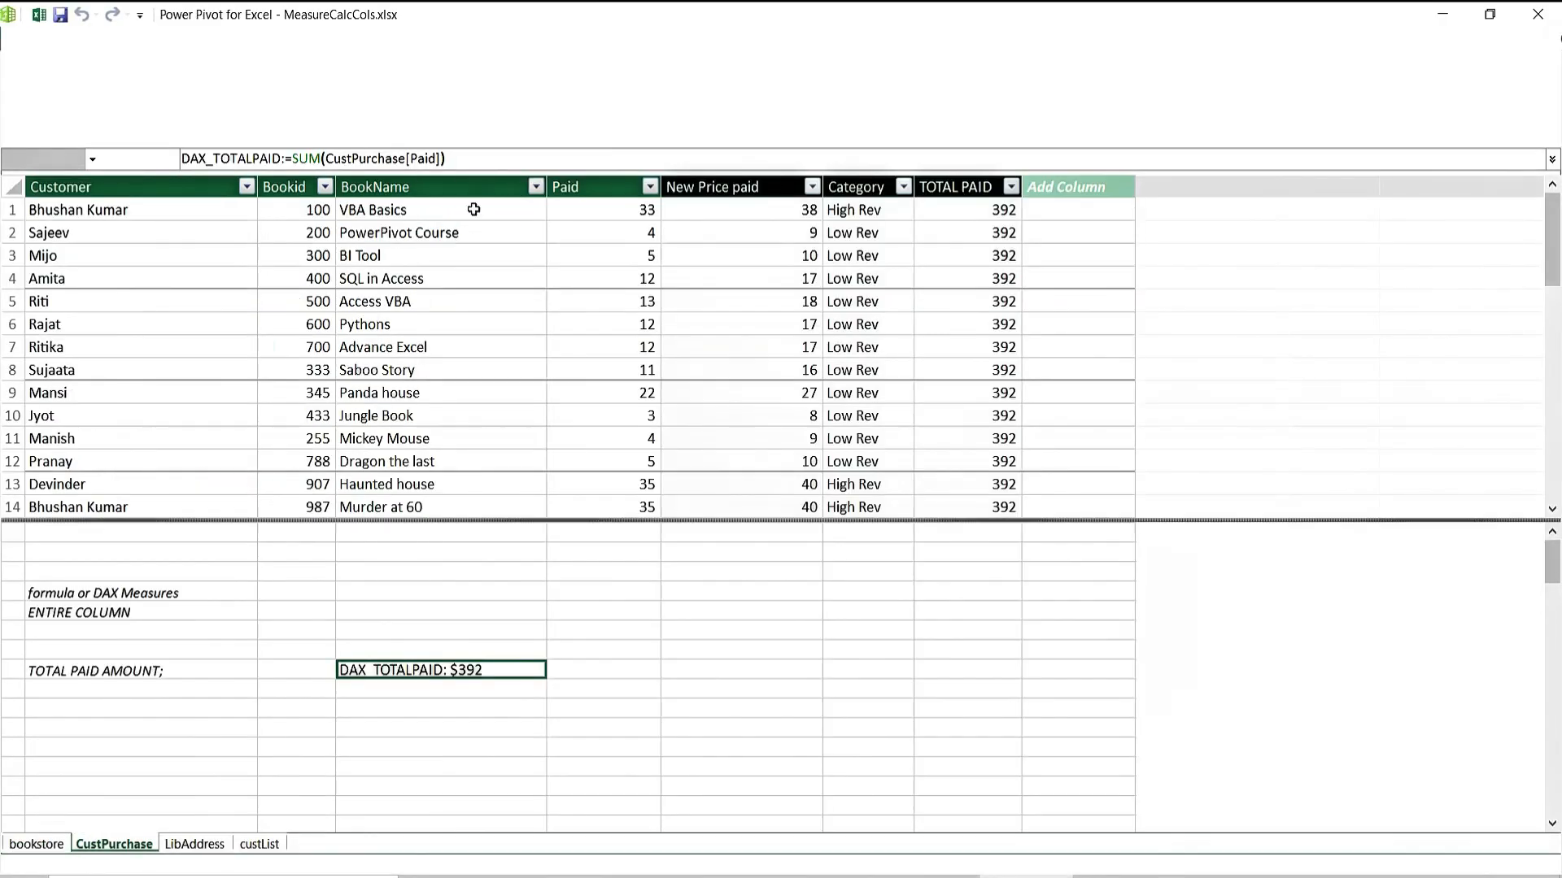
# Look over the empty new column and the Paid value in the Amita row of CustPurchase.
pyautogui.click(1067, 215)
pyautogui.press('Down')
pyautogui.press('Down')
pyautogui.press('Down')
pyautogui.press('Down')
pyautogui.press('Down')
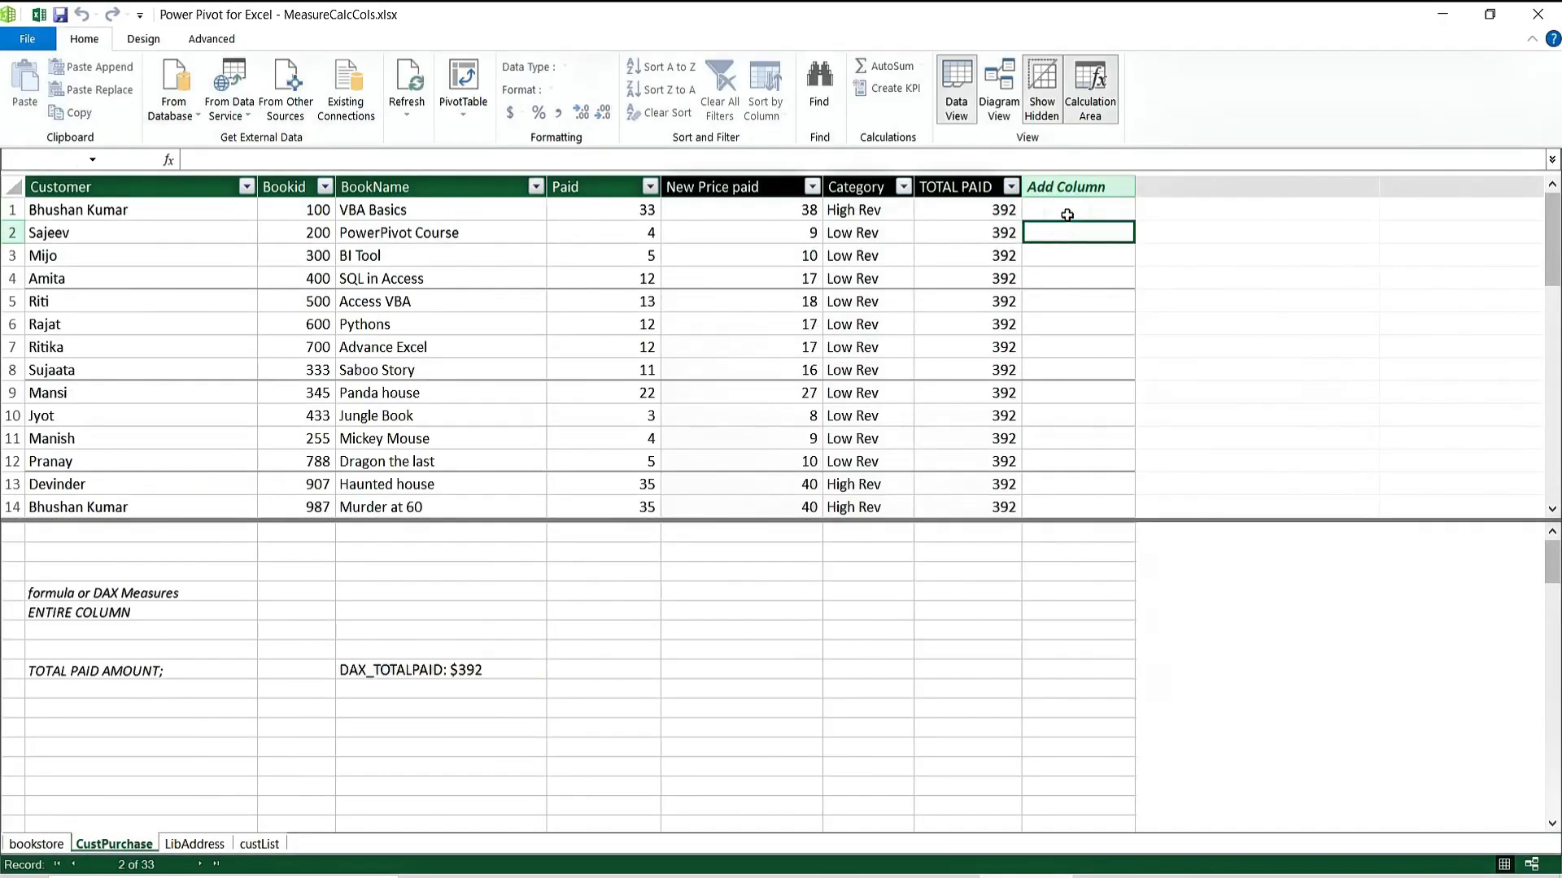
pyautogui.press('Up')
pyautogui.press('Up')
pyautogui.press('Up')
pyautogui.press('Up')
pyautogui.press('Down')
pyautogui.press('Down')
pyautogui.press('Down')
pyautogui.press('Down')
pyautogui.press('Down')
pyautogui.press('Down')
pyautogui.press('Down')
pyautogui.press('Down')
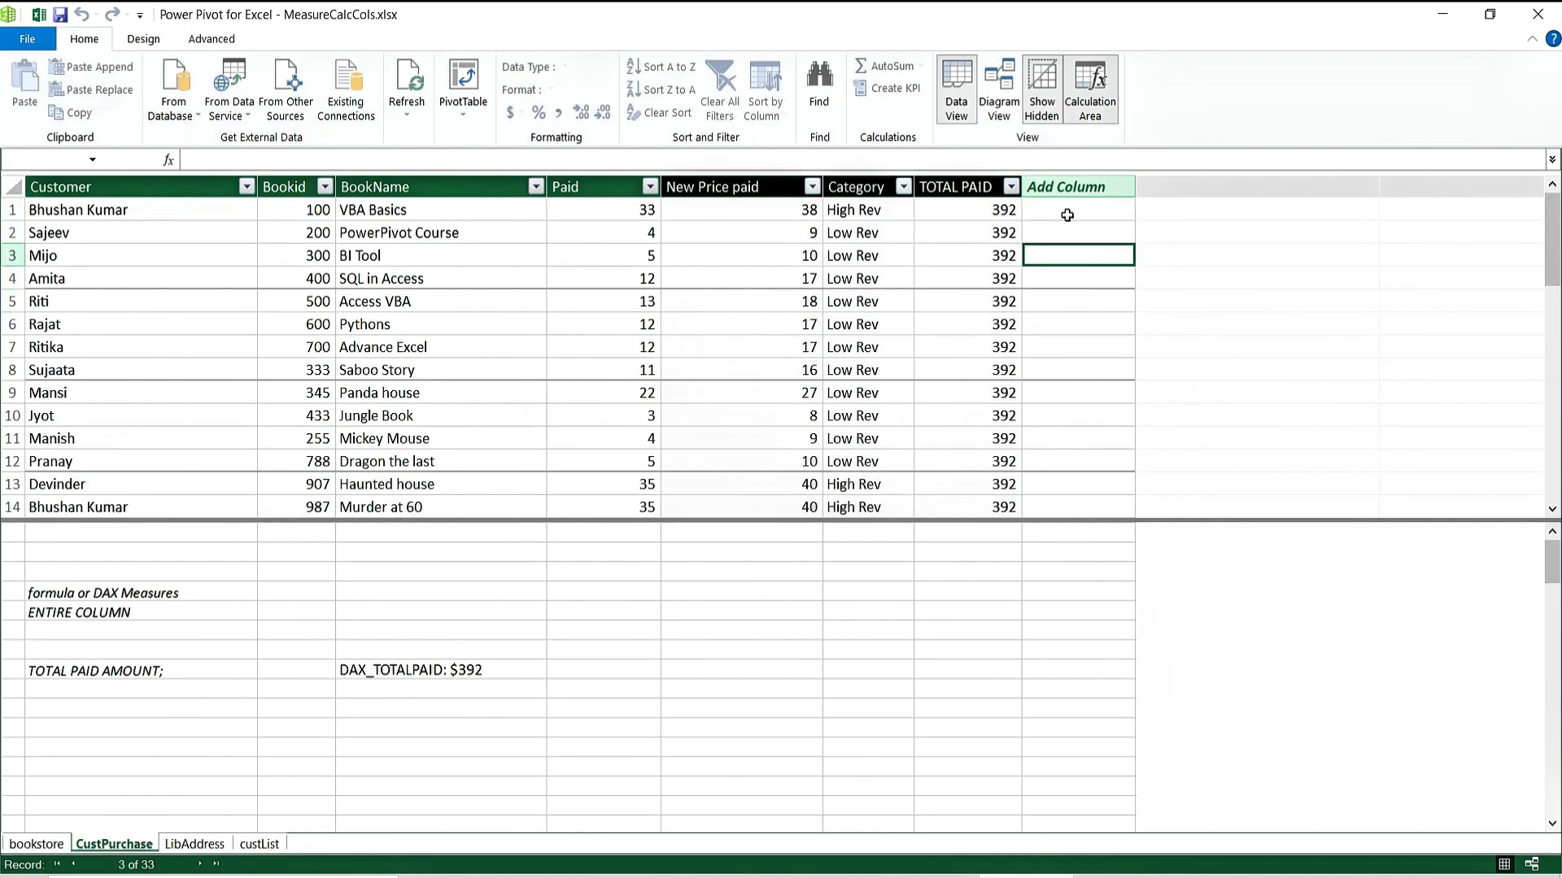
pyautogui.press('Left')
pyautogui.press('Left')
pyautogui.press('Left')
pyautogui.press('Left')
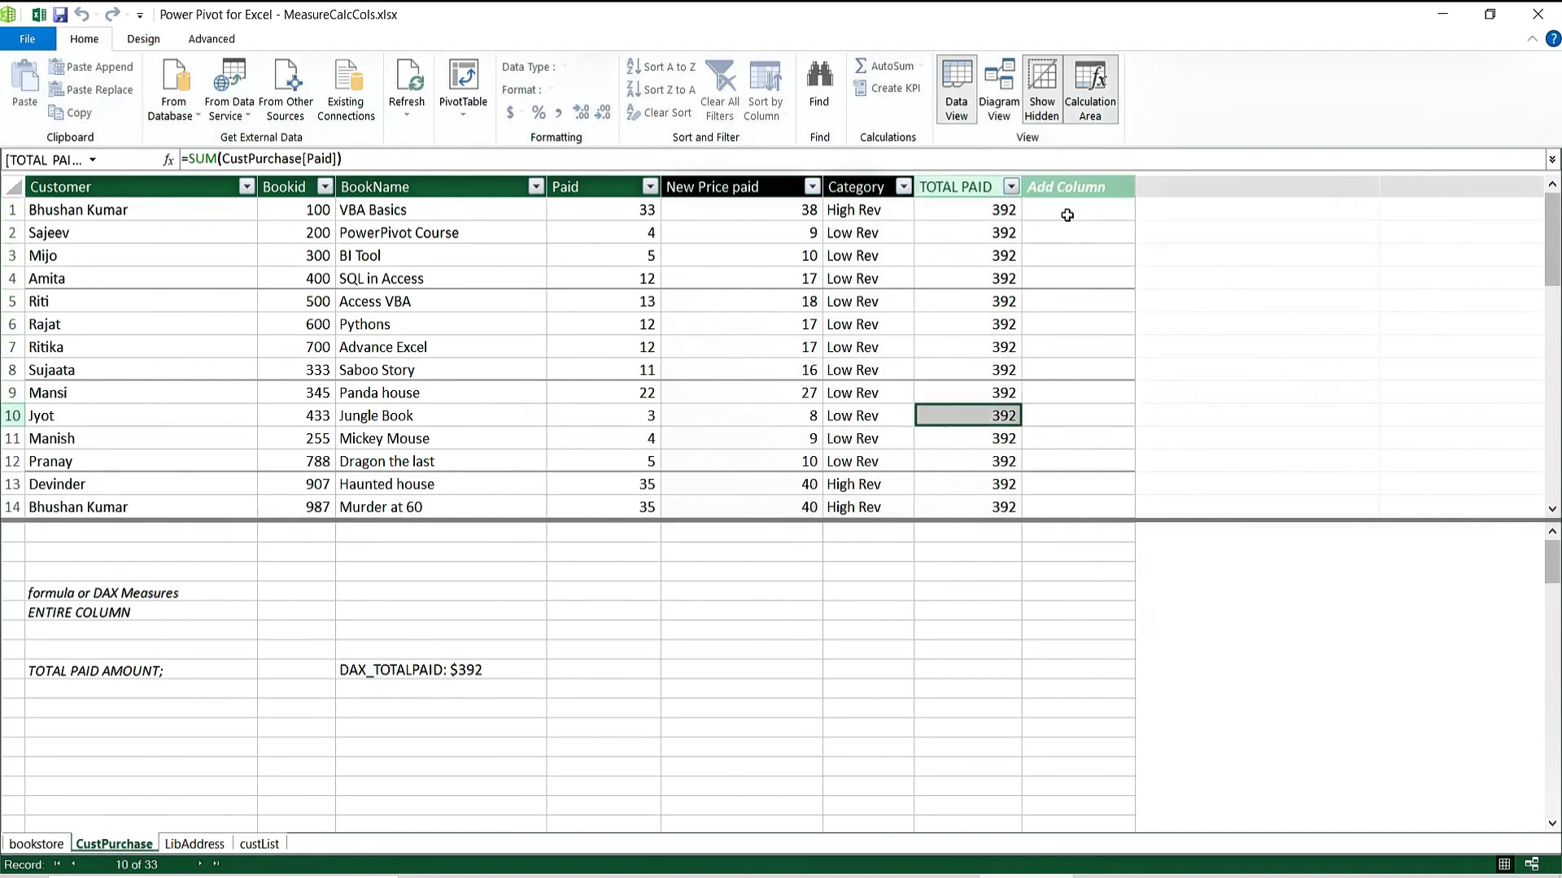
pyautogui.press('Up')
pyautogui.press('Up')
pyautogui.press('Up')
pyautogui.press('Up')
pyautogui.press('Up')
pyautogui.press('Up')
pyautogui.press('Up')
pyautogui.press('Up')
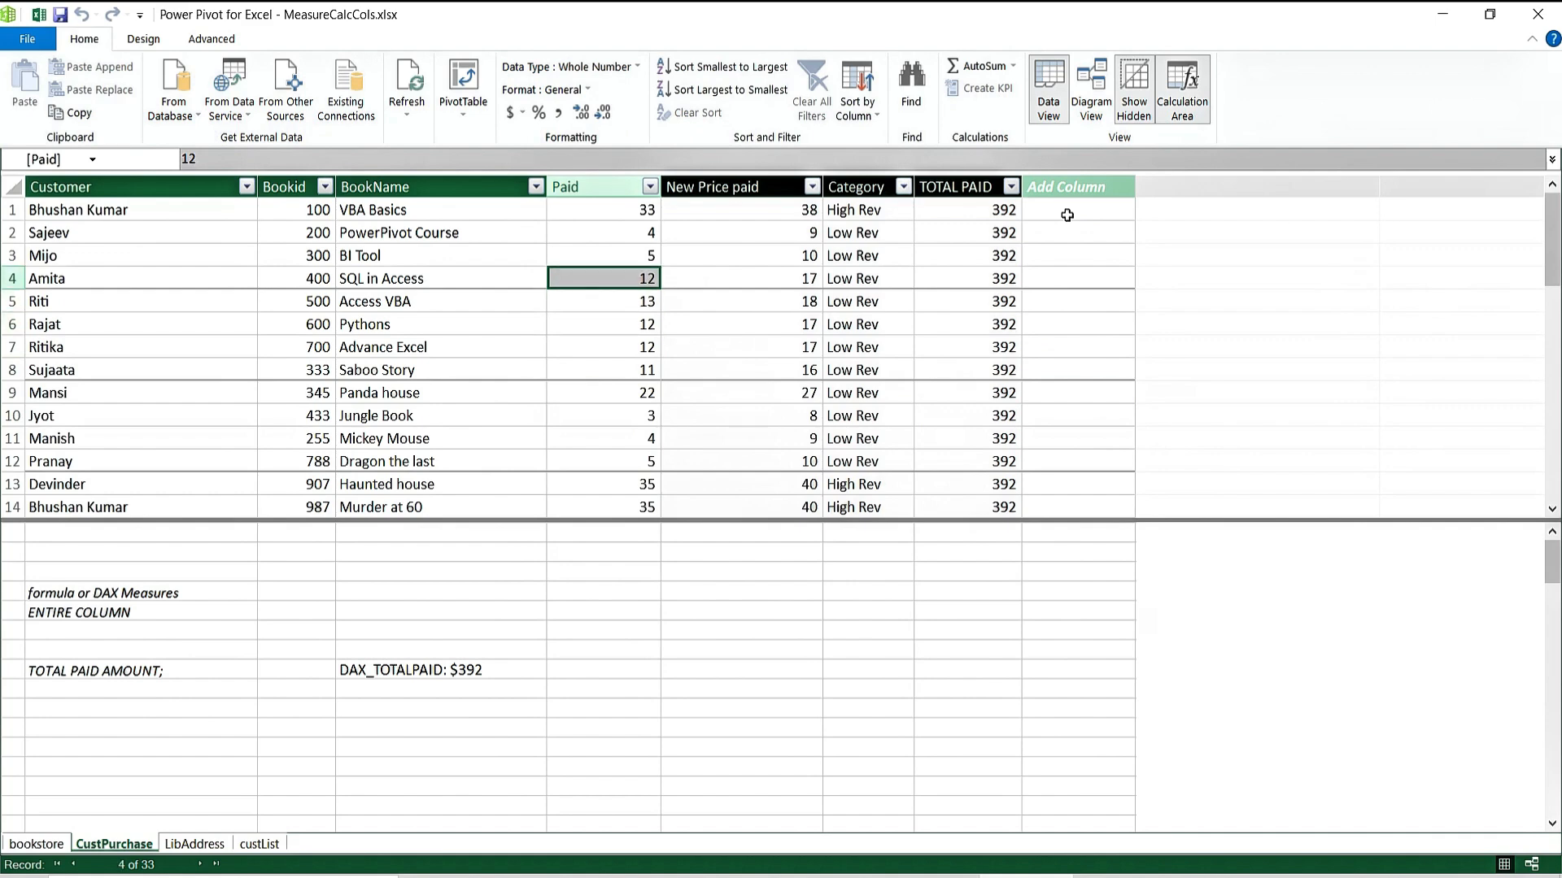
# Compare the DAX_TOTALPAID measure formula with the TOTAL PAID calculated column formula.
pyautogui.click(520, 672)
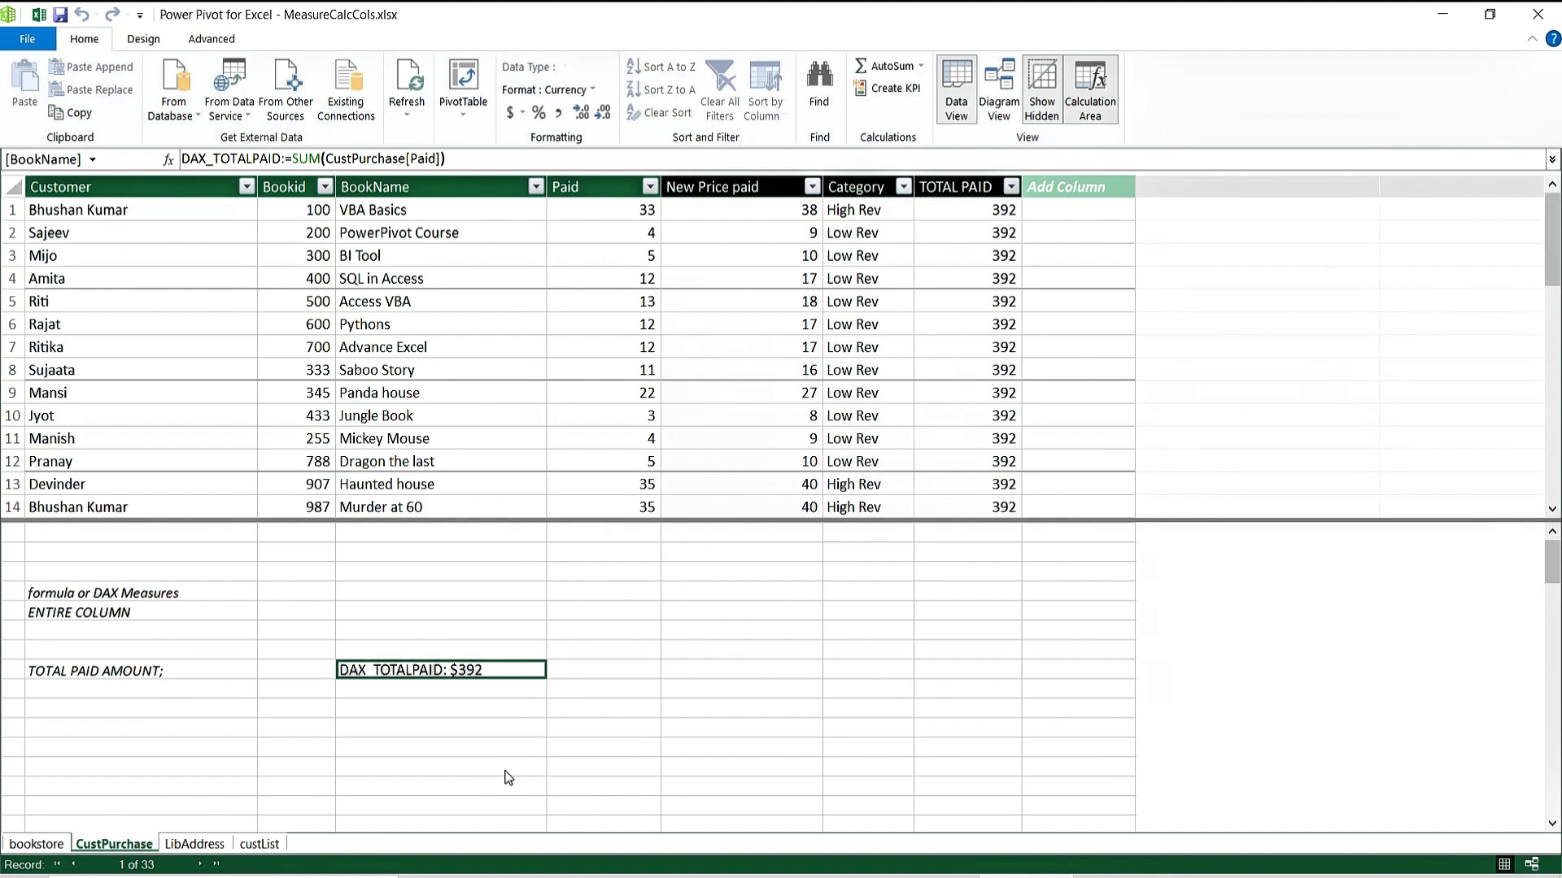
pyautogui.click(956, 210)
pyautogui.press('Down')
pyautogui.press('Down')
pyautogui.press('Down')
pyautogui.press('Down')
pyautogui.press('Down')
pyautogui.press('Down')
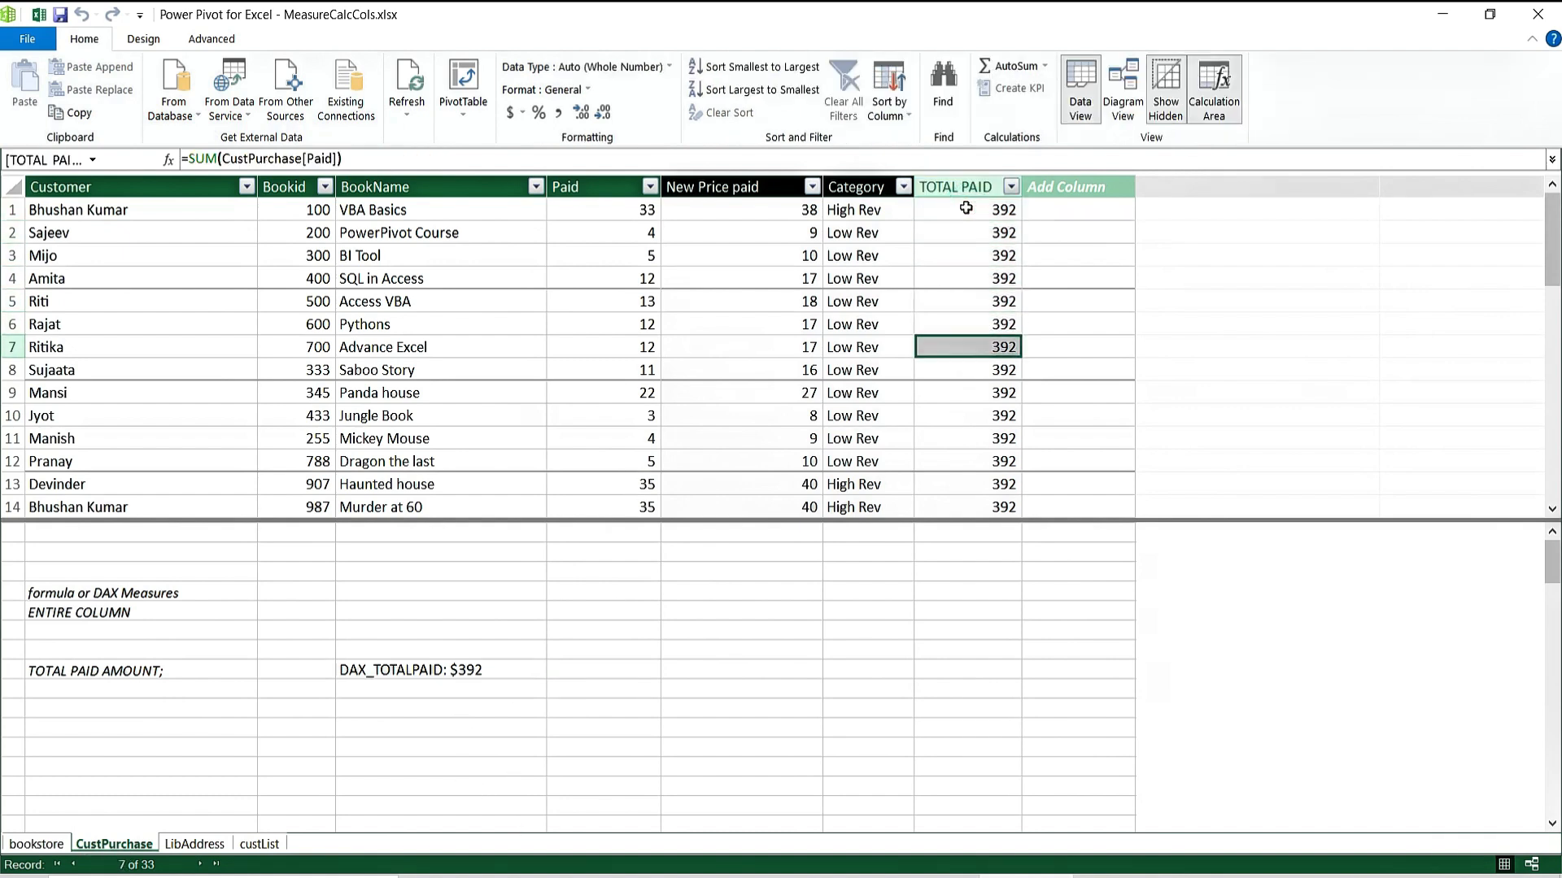
pyautogui.click(485, 677)
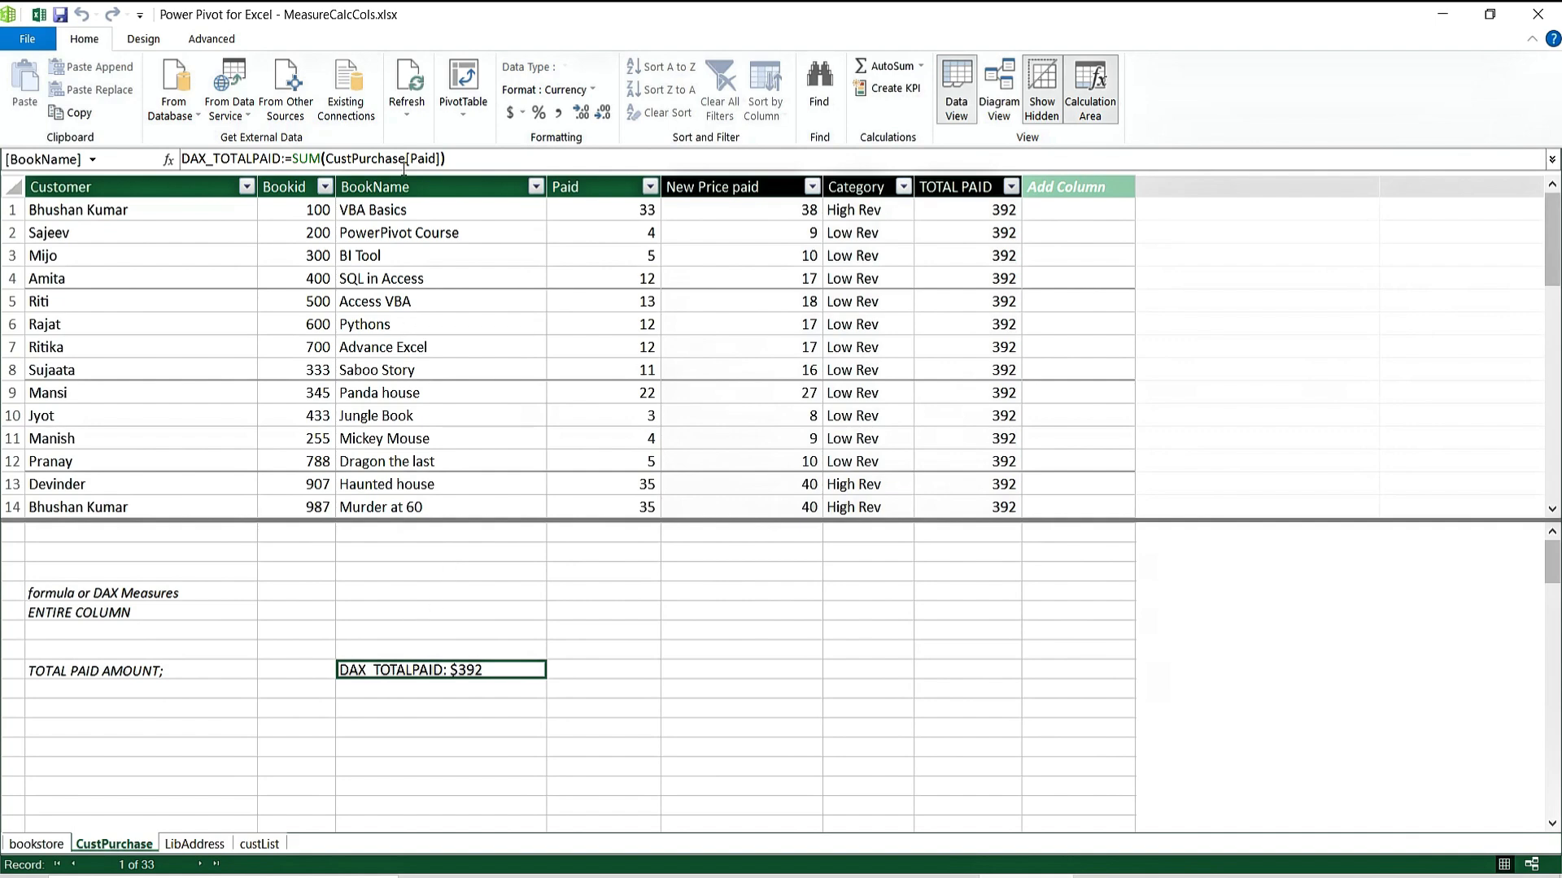
pyautogui.click(467, 707)
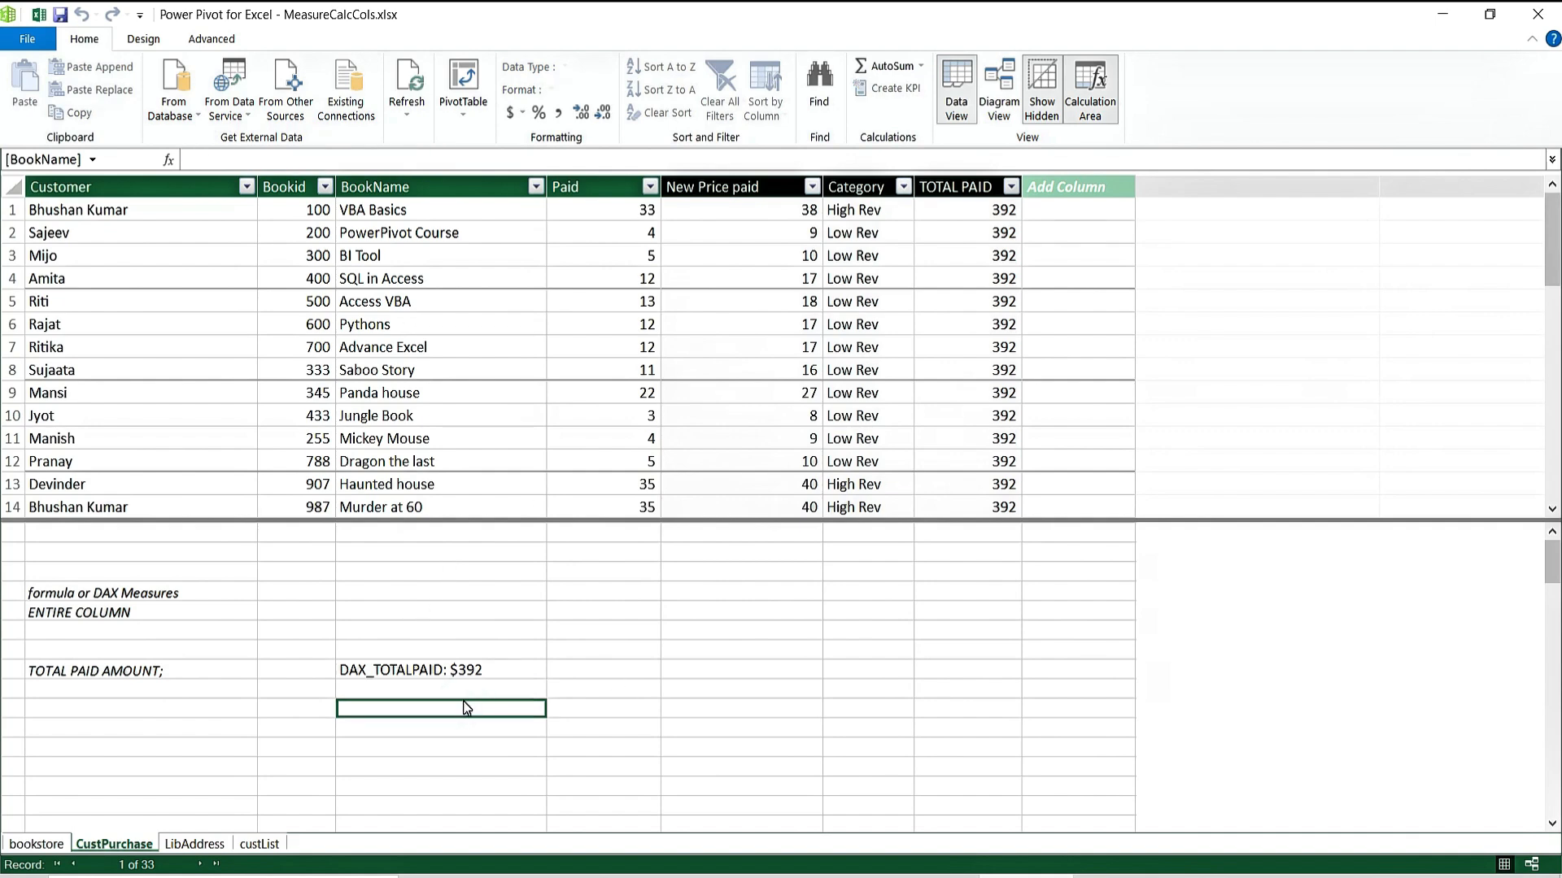
pyautogui.press('Up')
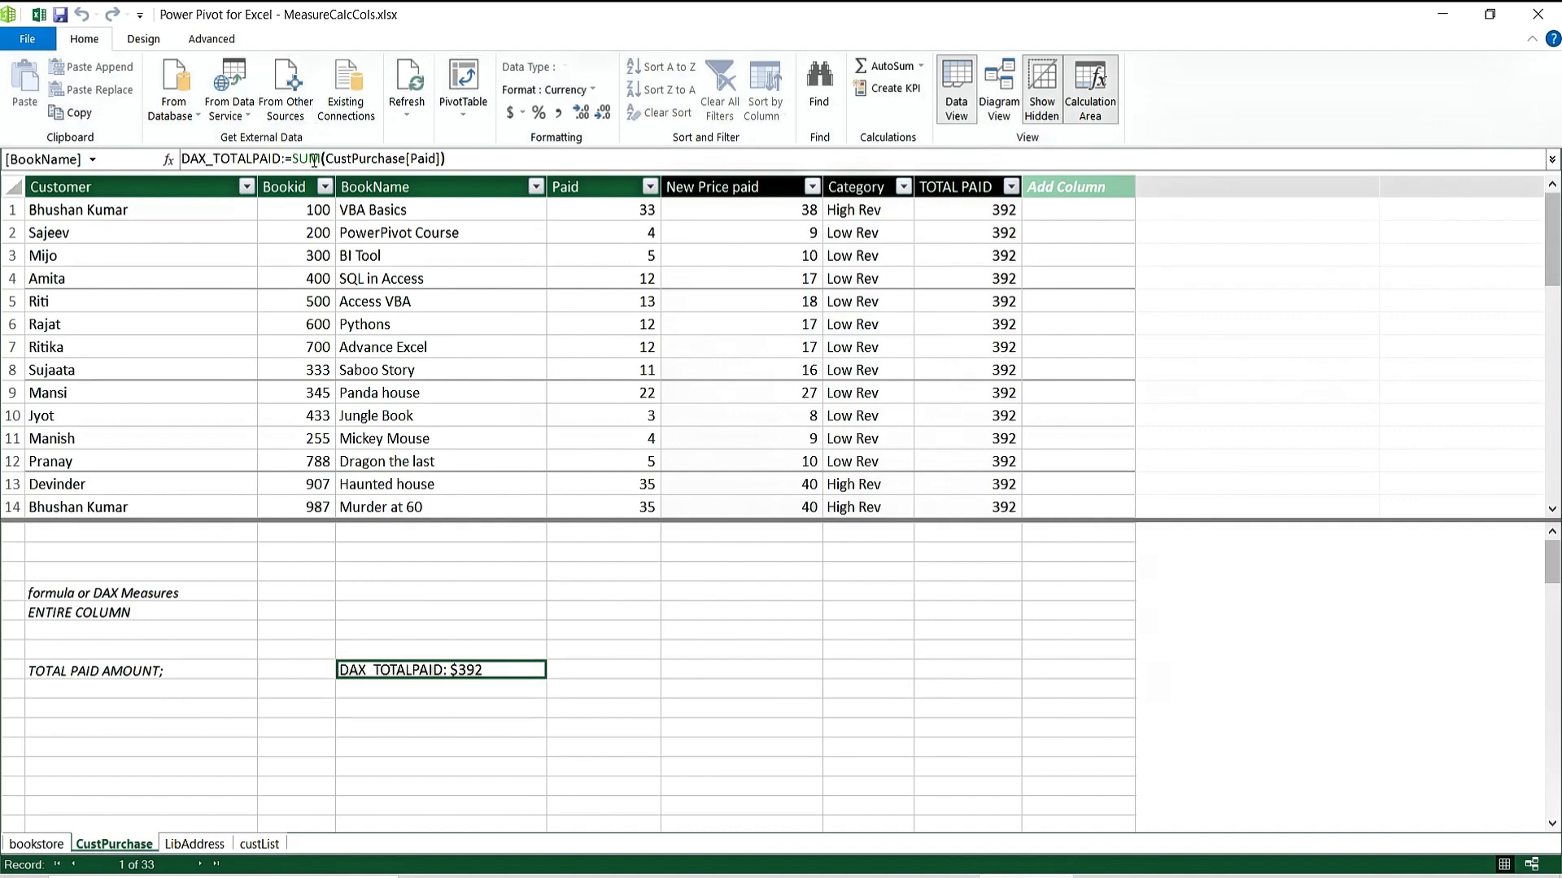
pyautogui.click(971, 212)
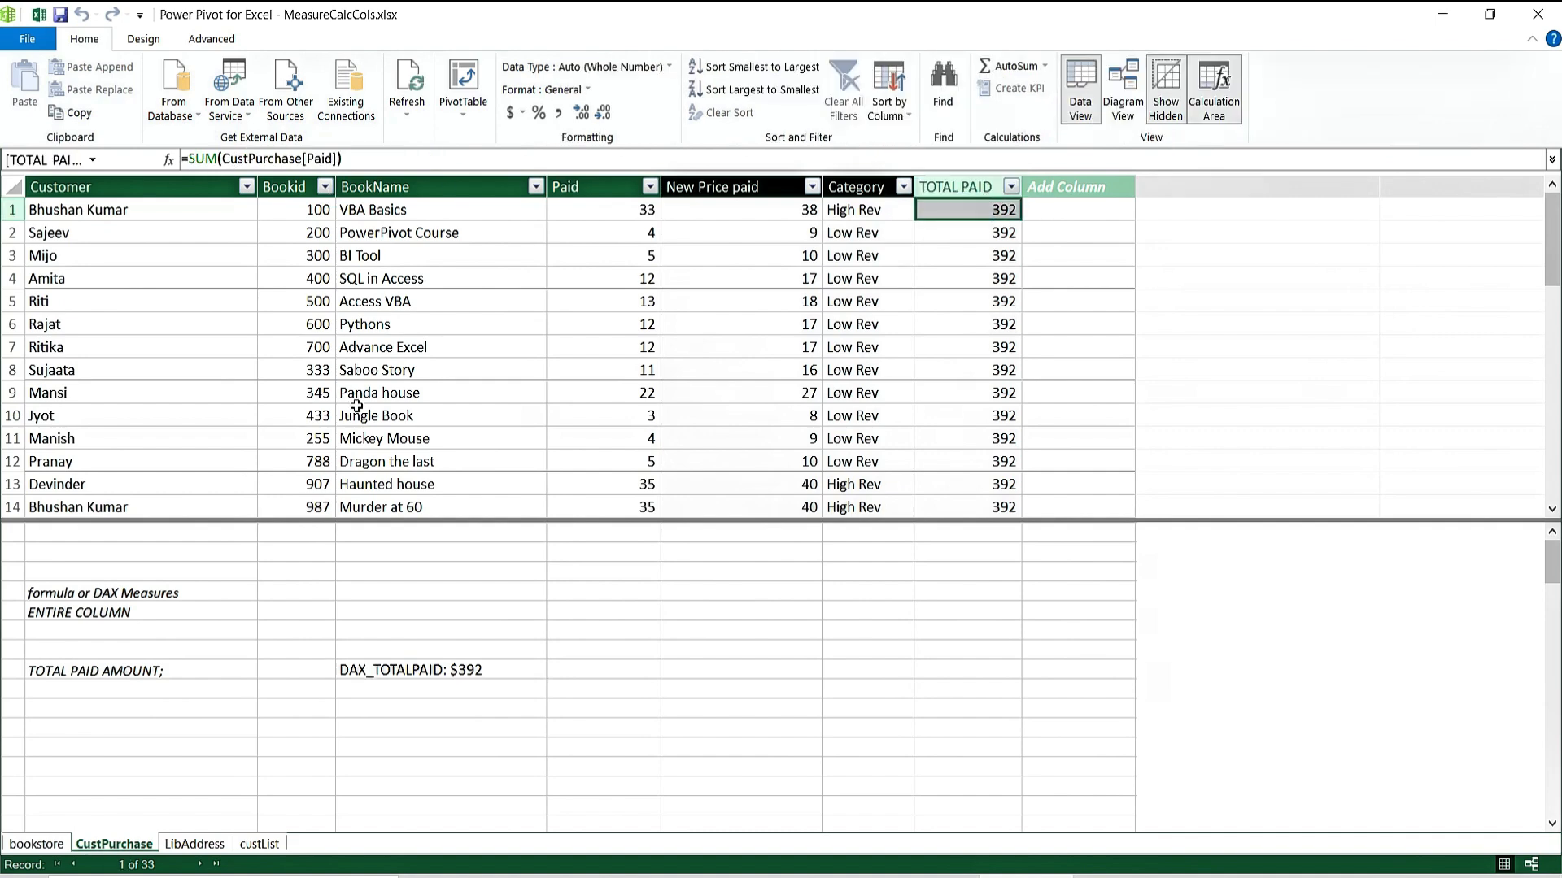
pyautogui.click(420, 700)
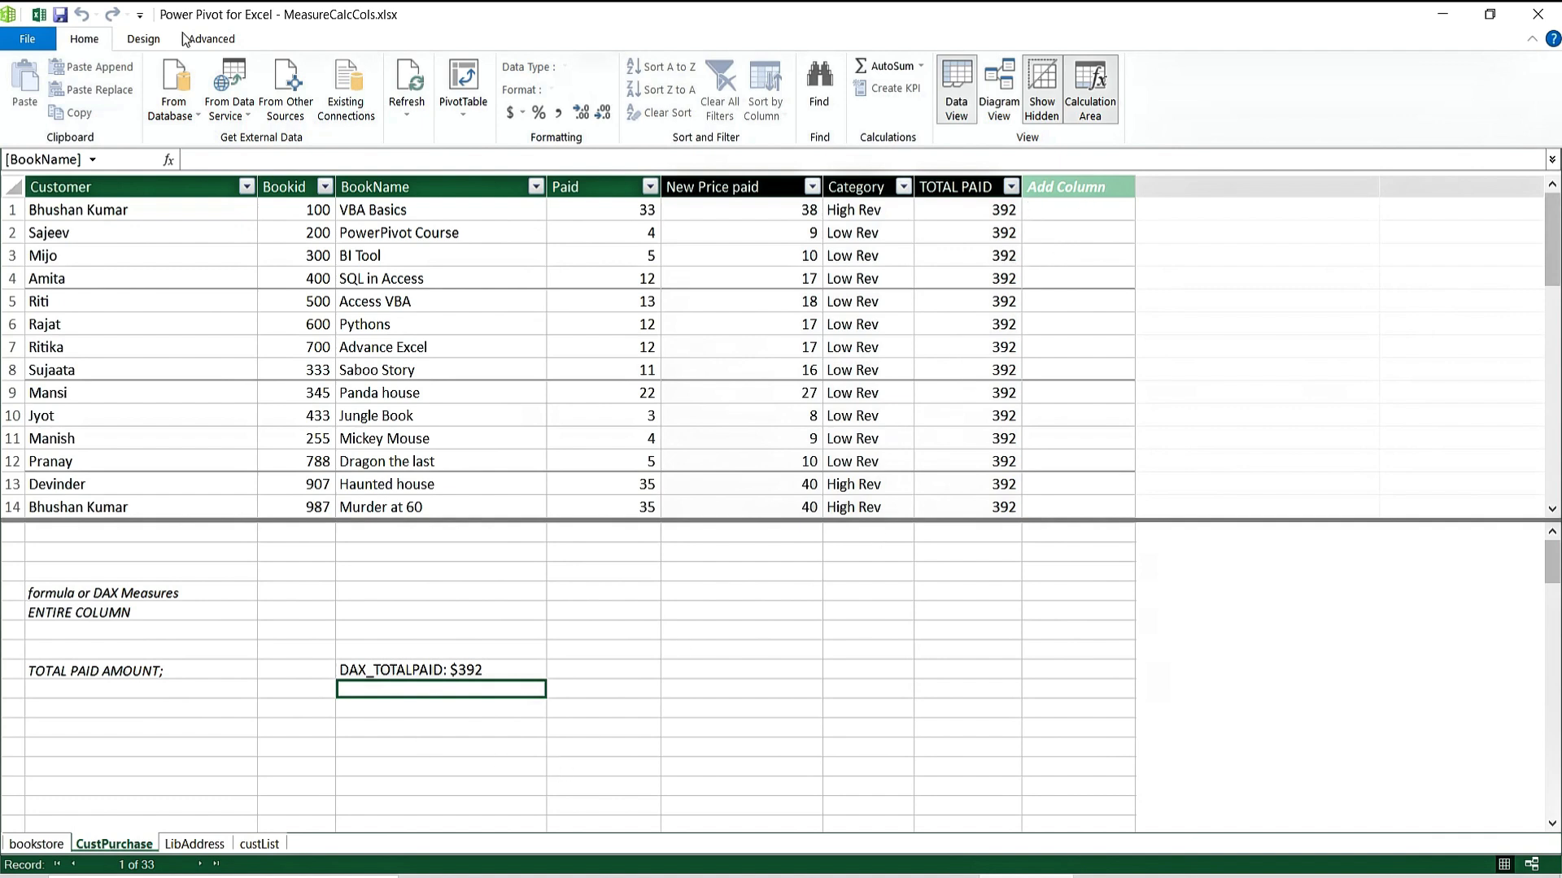
pyautogui.click(1076, 209)
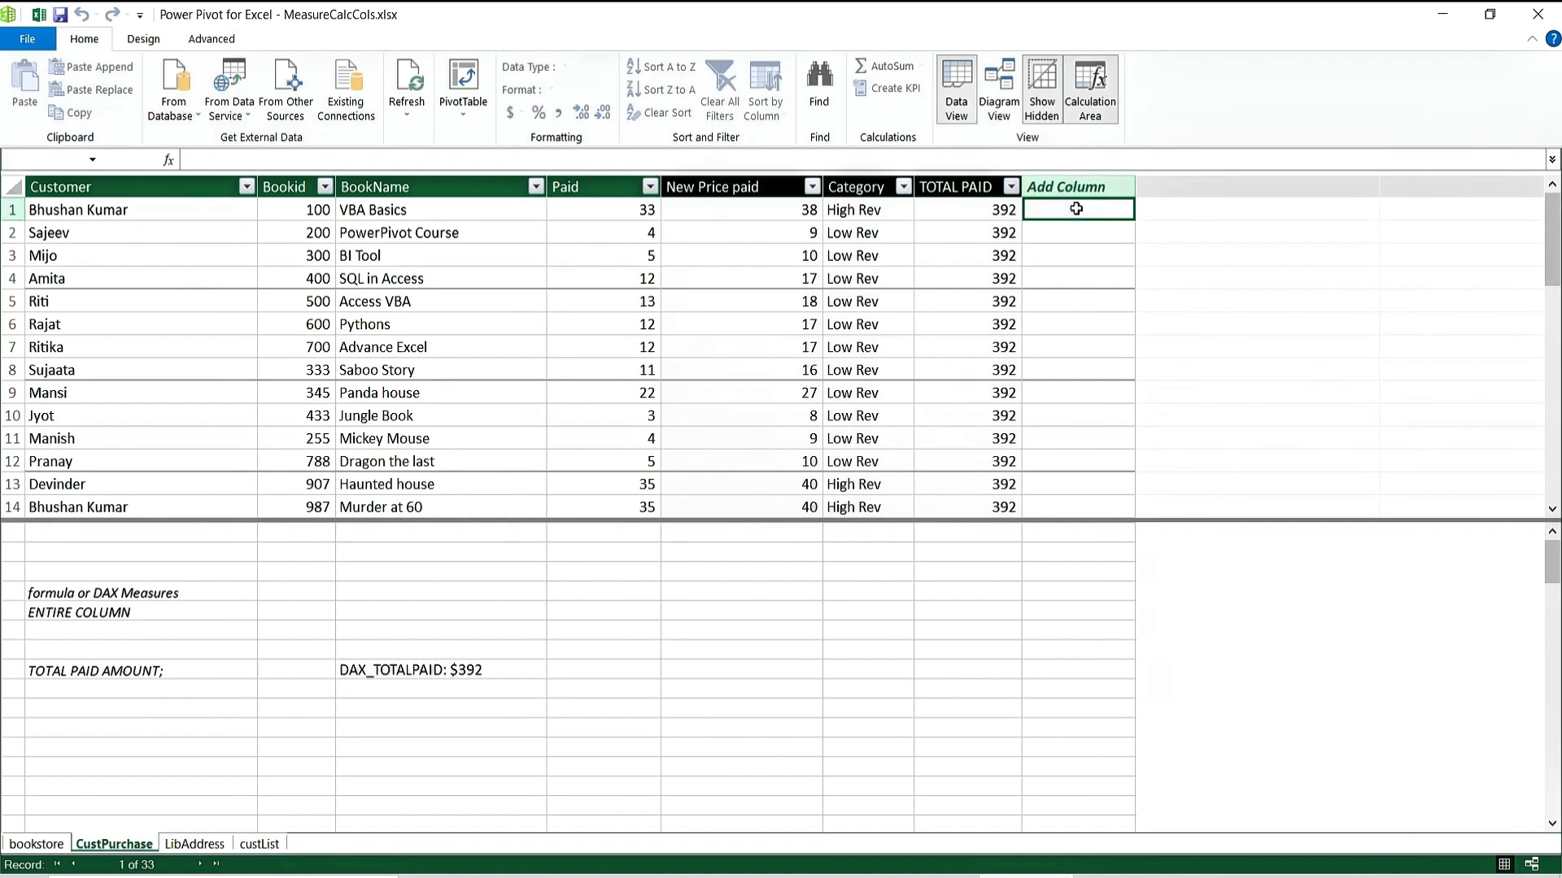
# Enter TAX:=3 in the Add Column formula bar to create the TAX measure.
pyautogui.write('TAX:=')
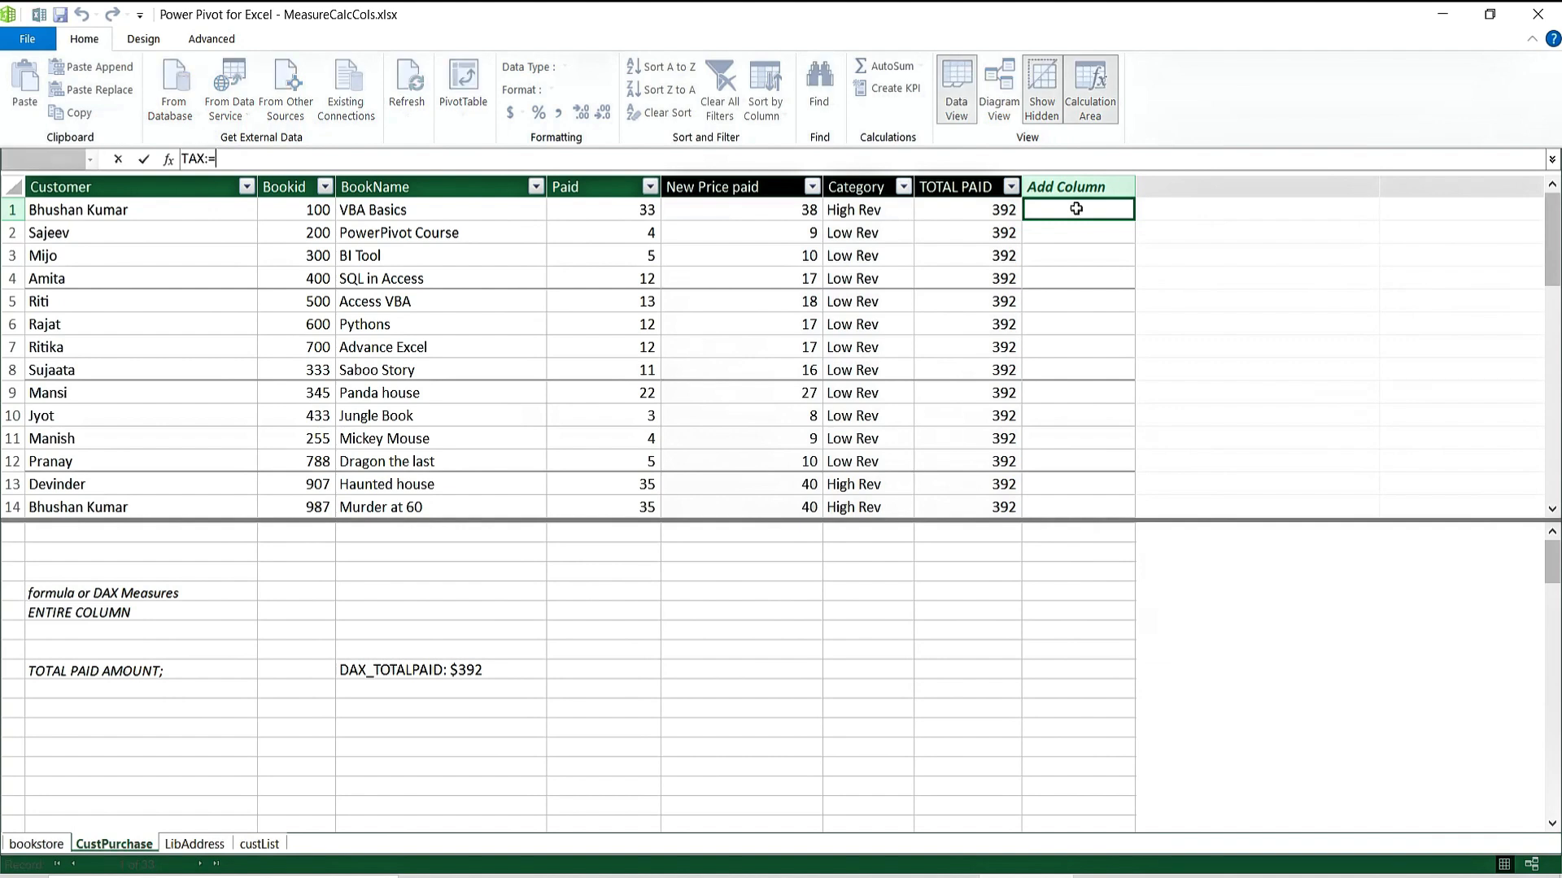
pyautogui.write('3')
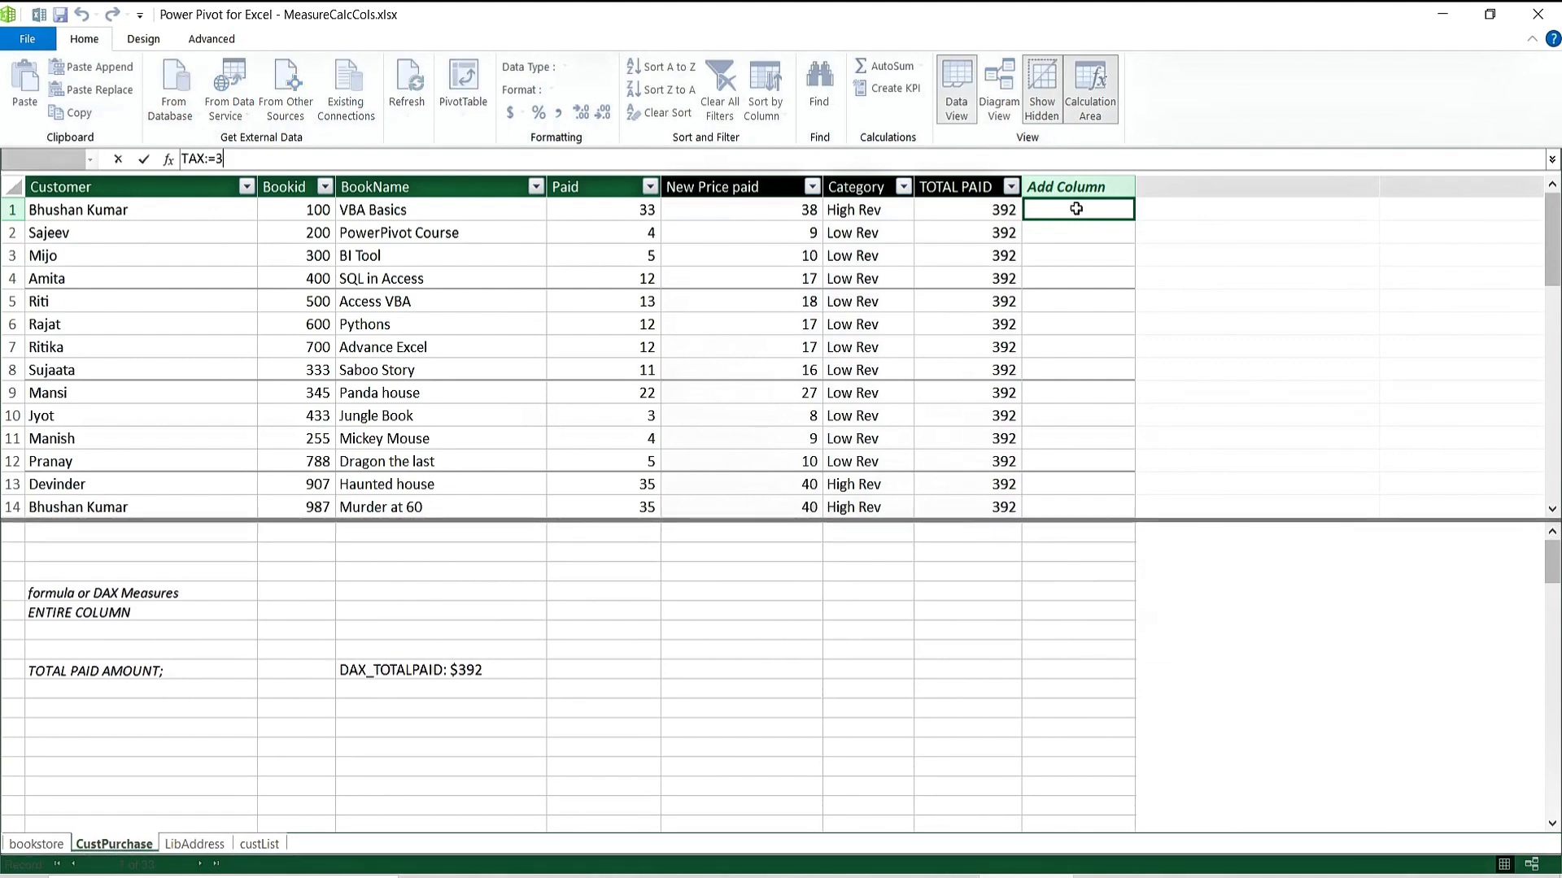
pyautogui.press('Return')
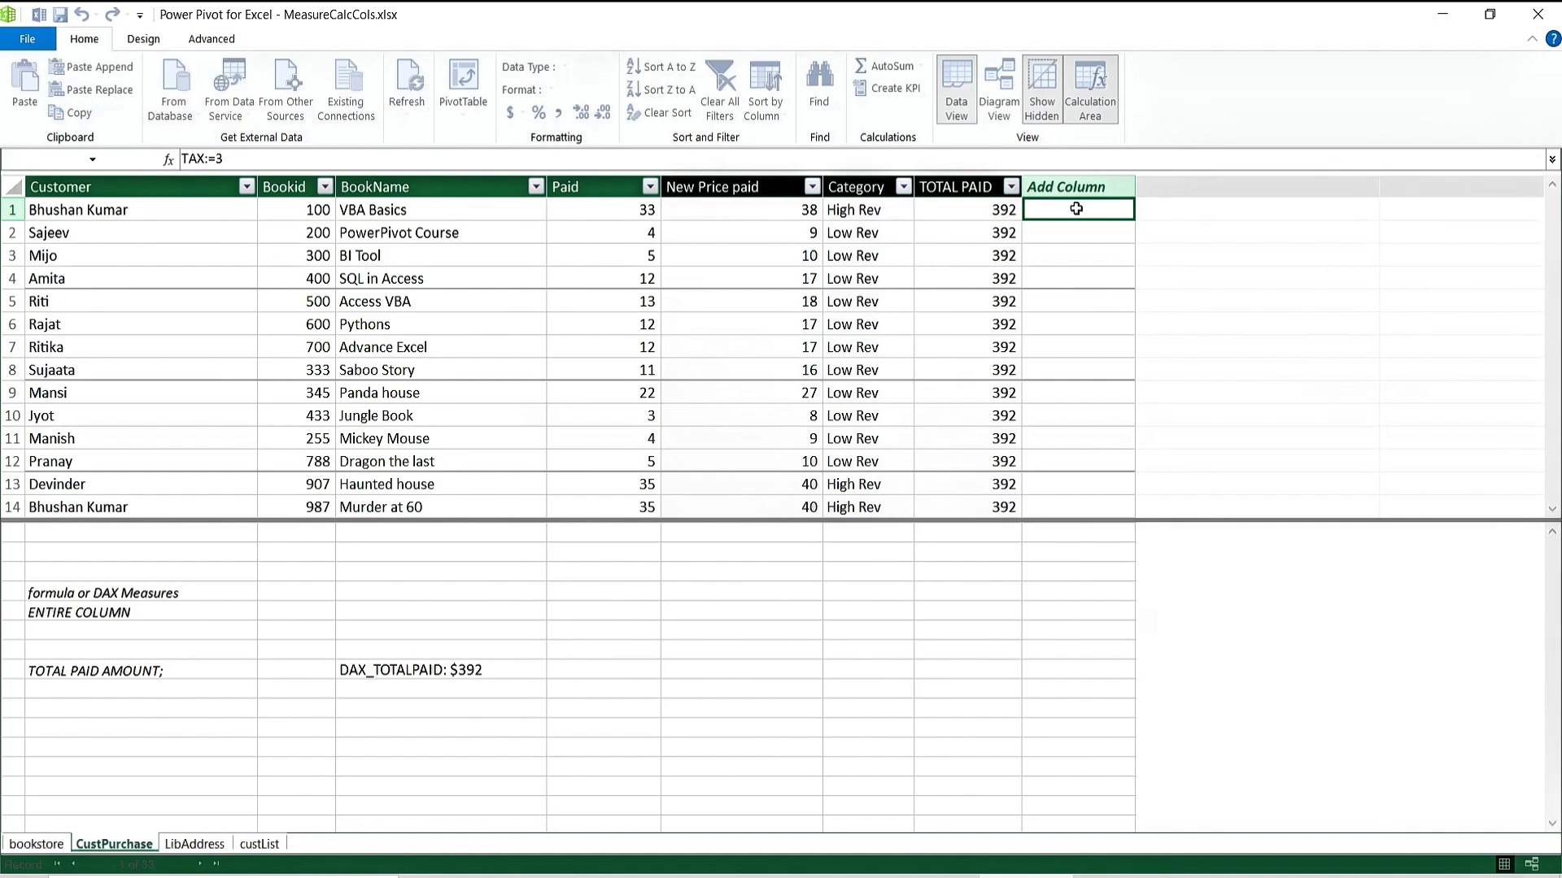
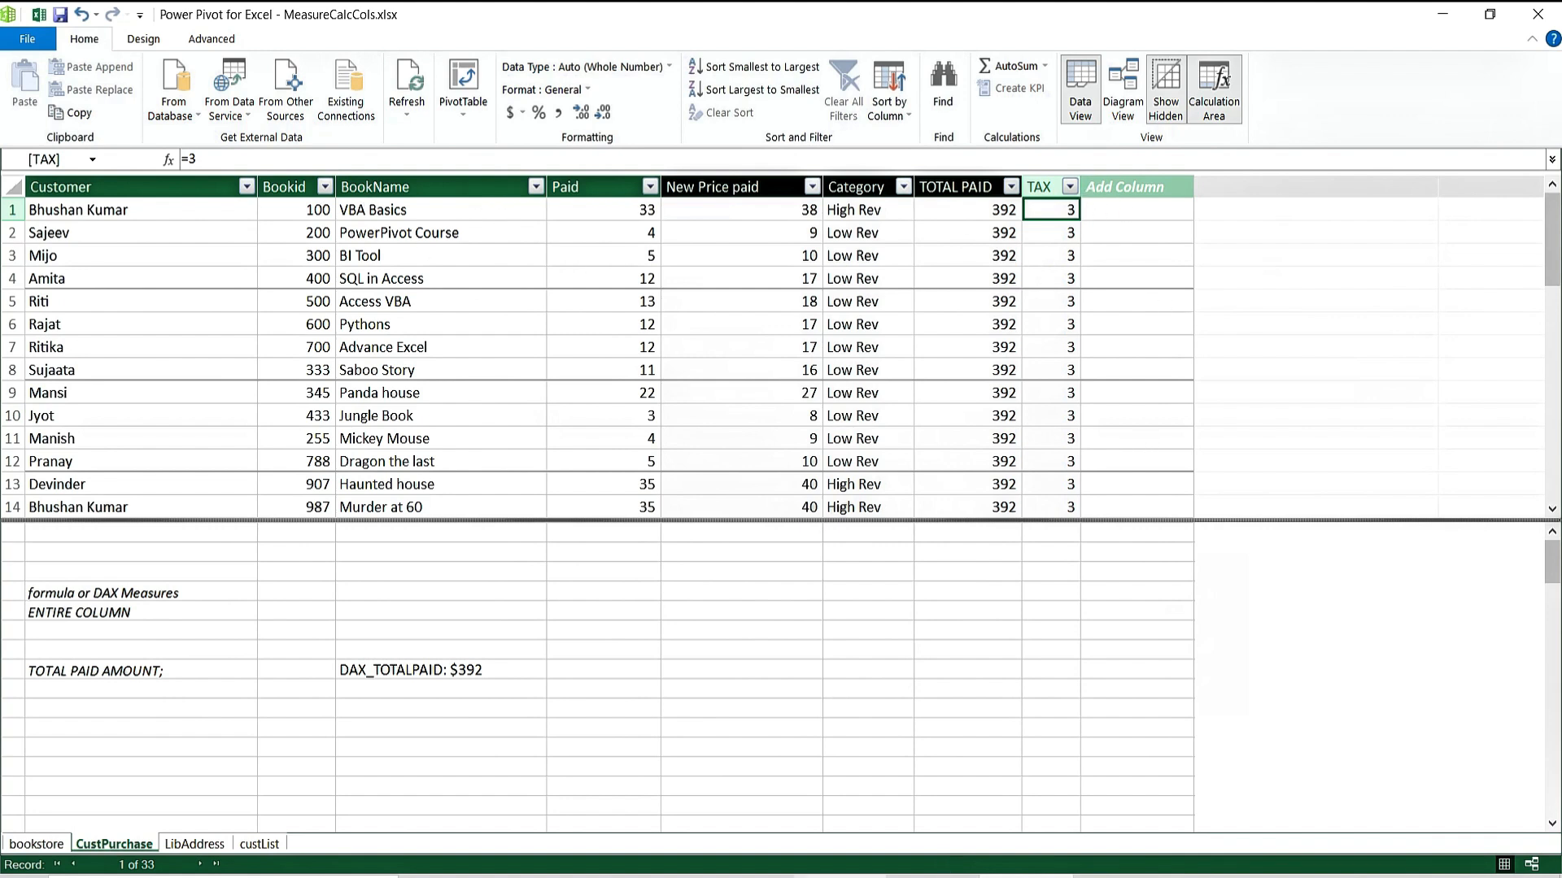
# Add a PAIDafterTax calculated column with the formula =CustPurchase[Paid]+CustPurchase[TAX].
pyautogui.moveTo(837, 877)
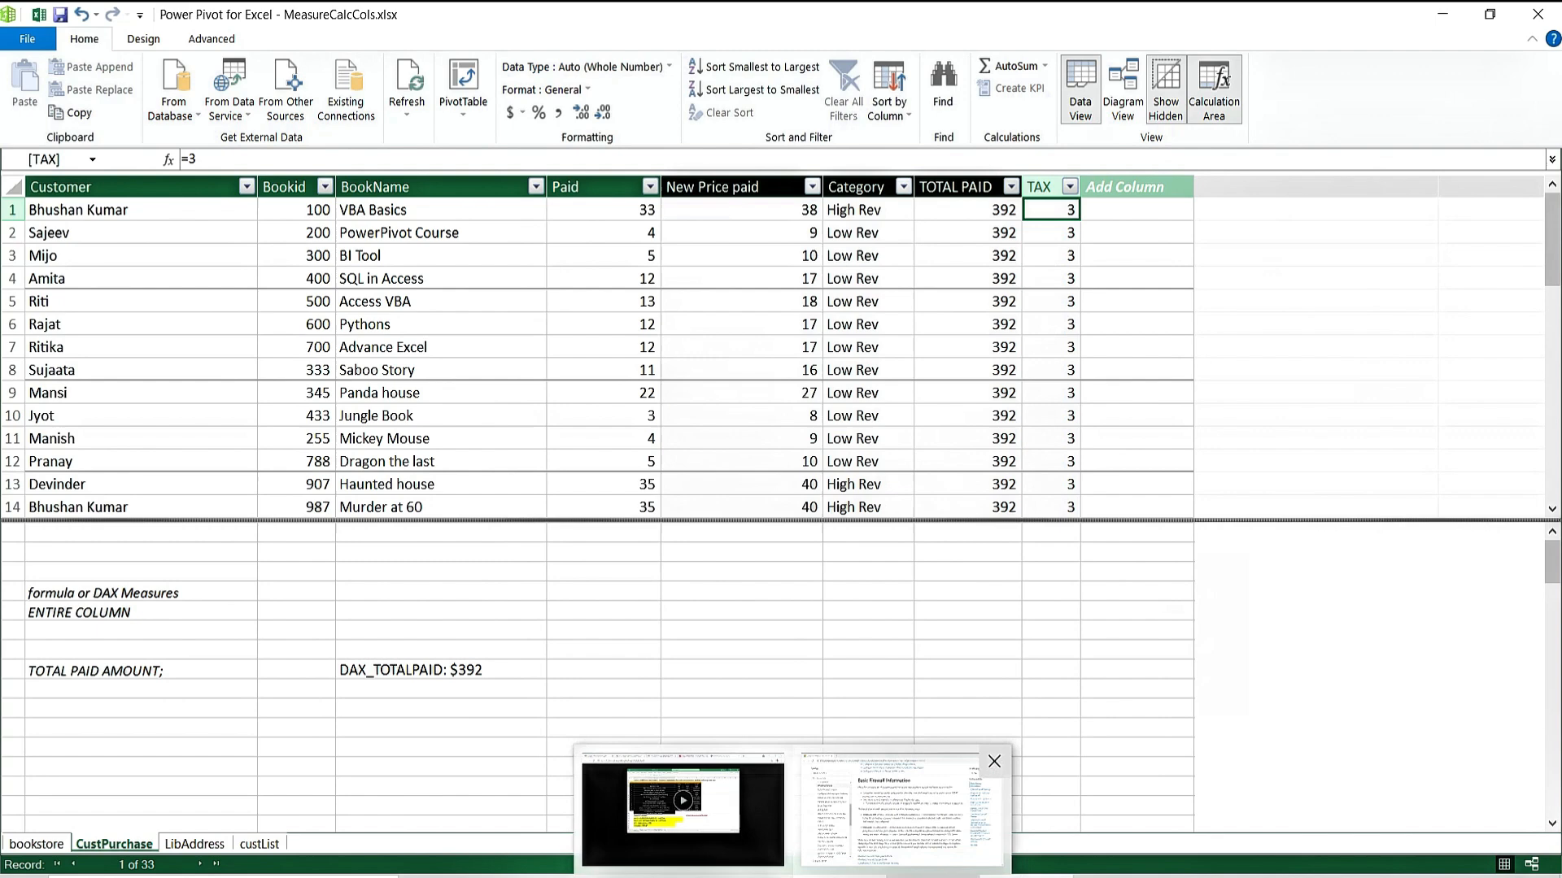
pyautogui.click(485, 700)
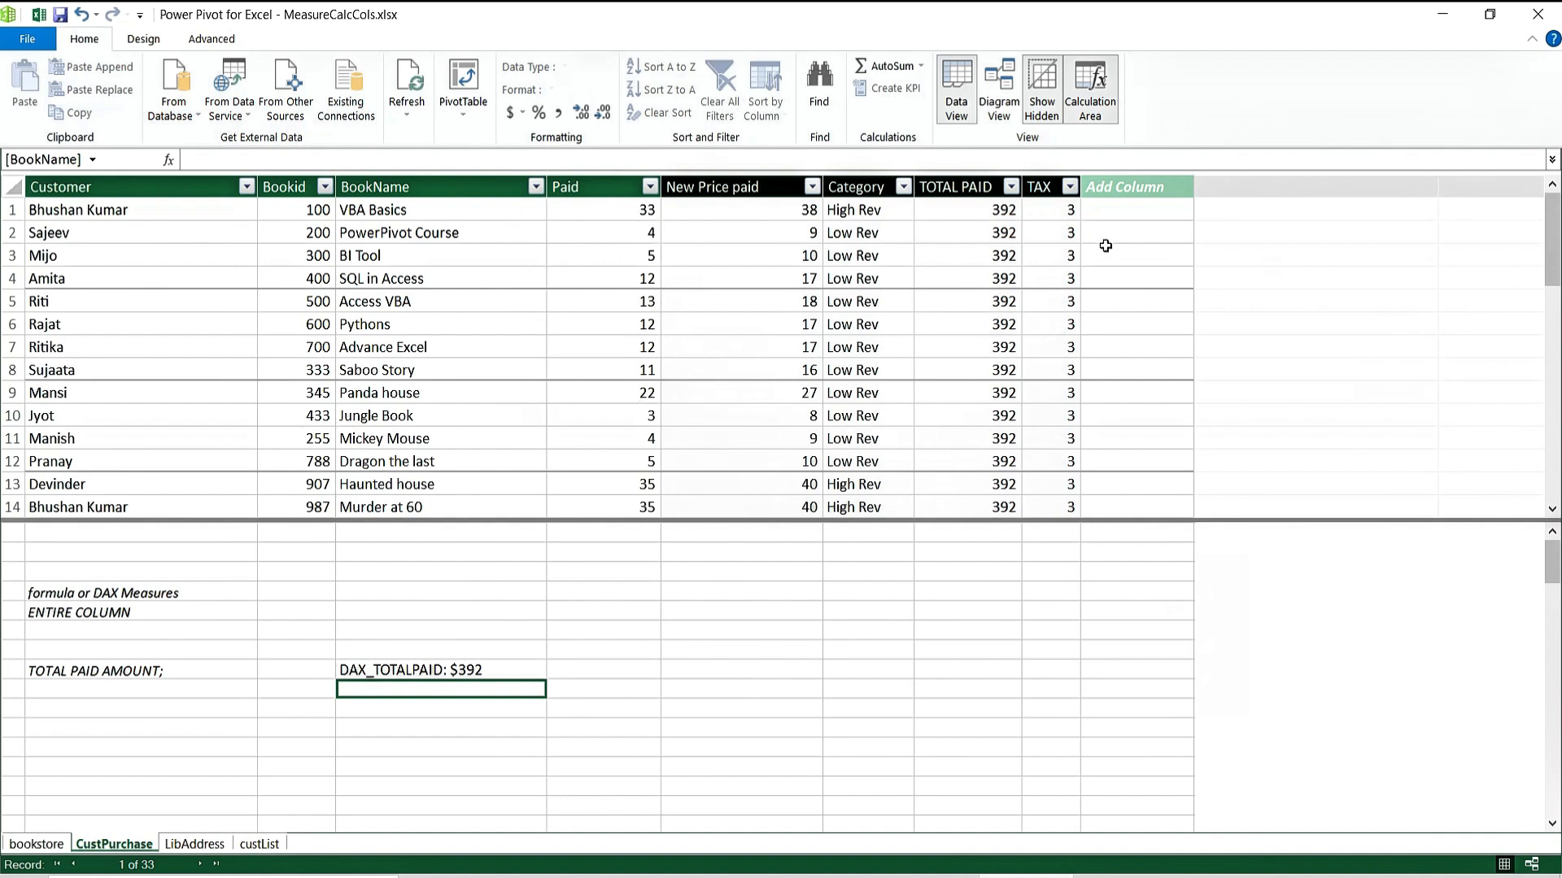
pyautogui.click(1124, 206)
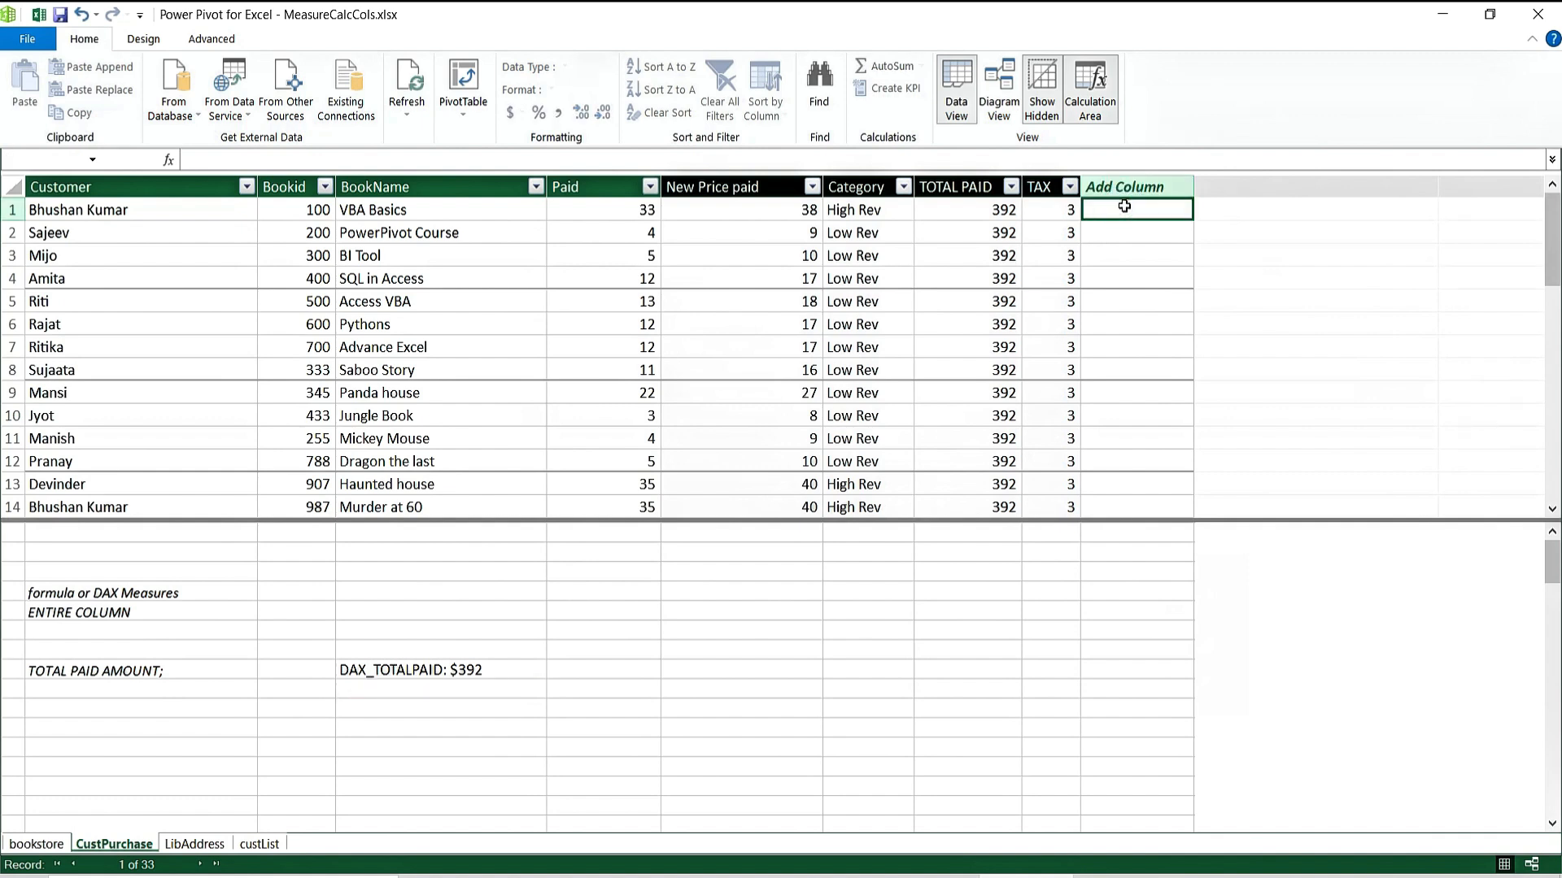
pyautogui.write('P')
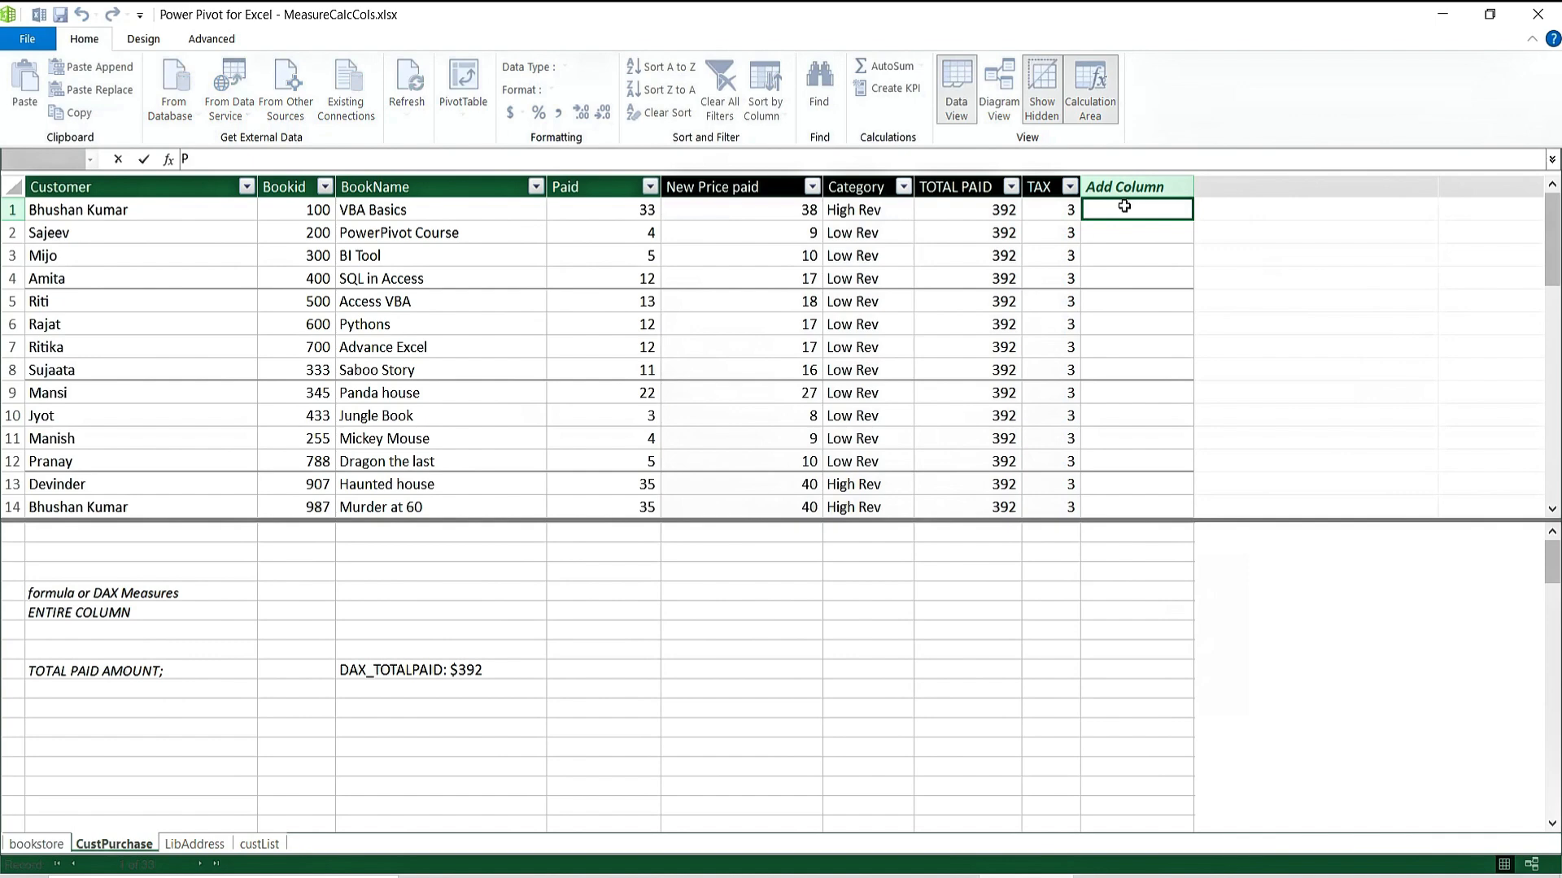
pyautogui.write('AIDafterTax:=')
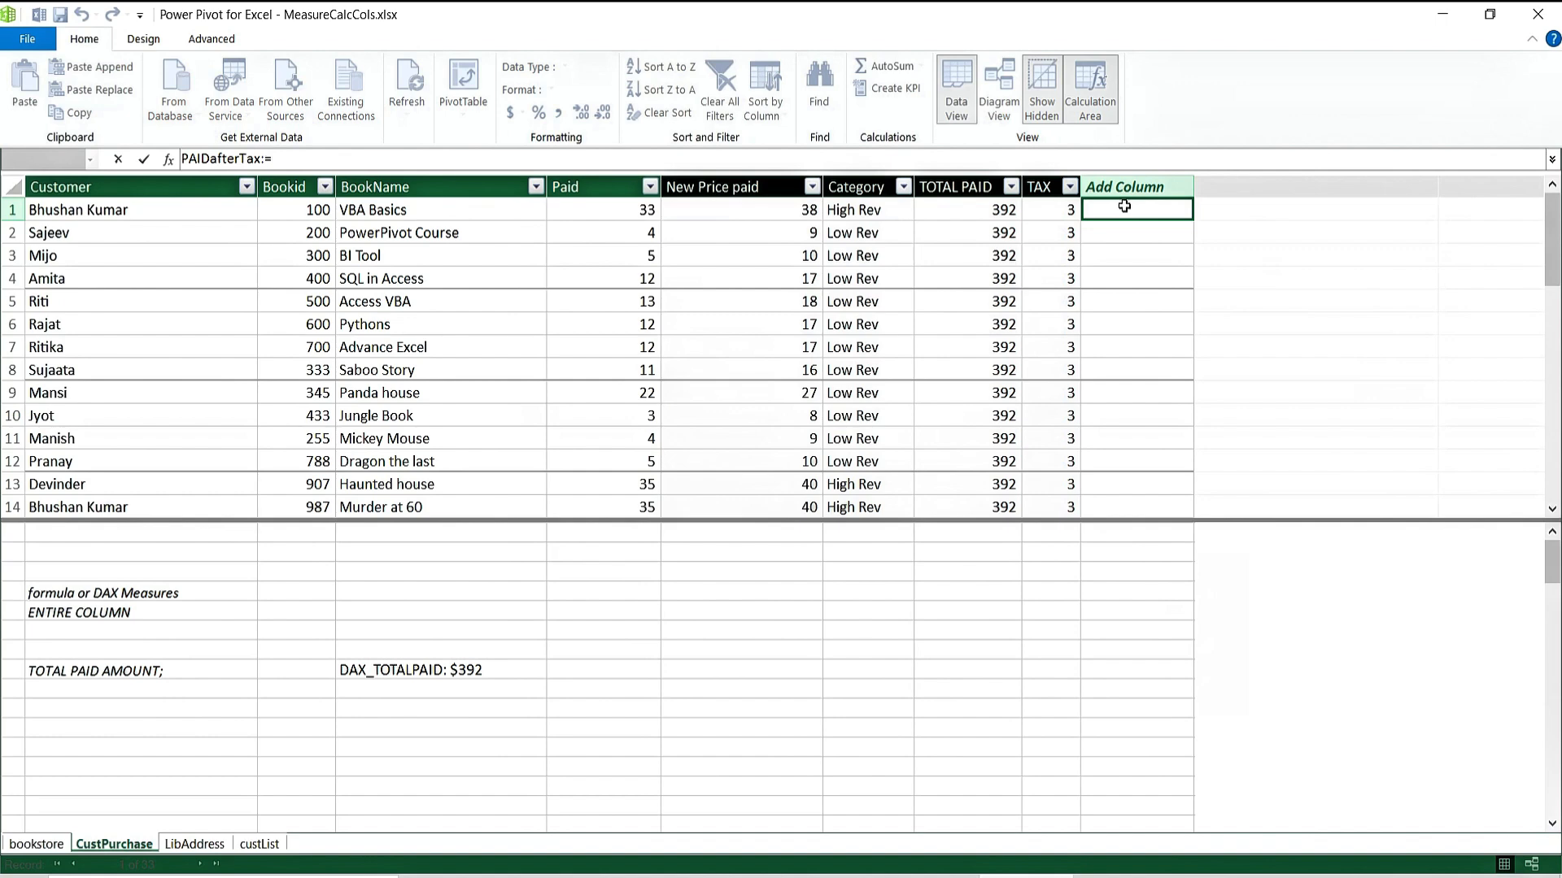
pyautogui.write('paid')
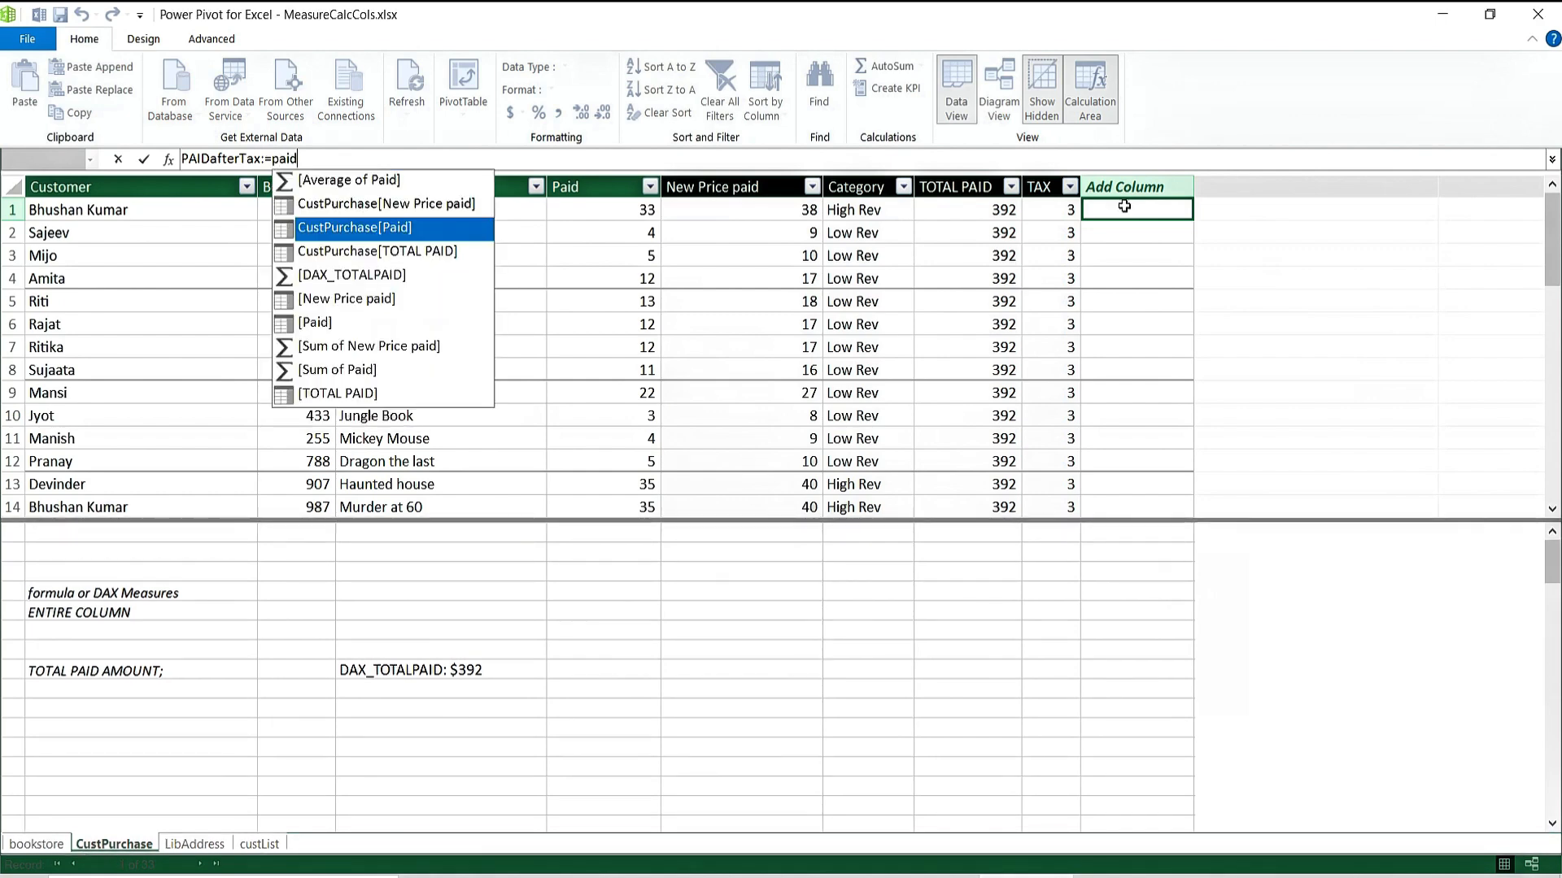
pyautogui.press('Down')
pyautogui.press('Down')
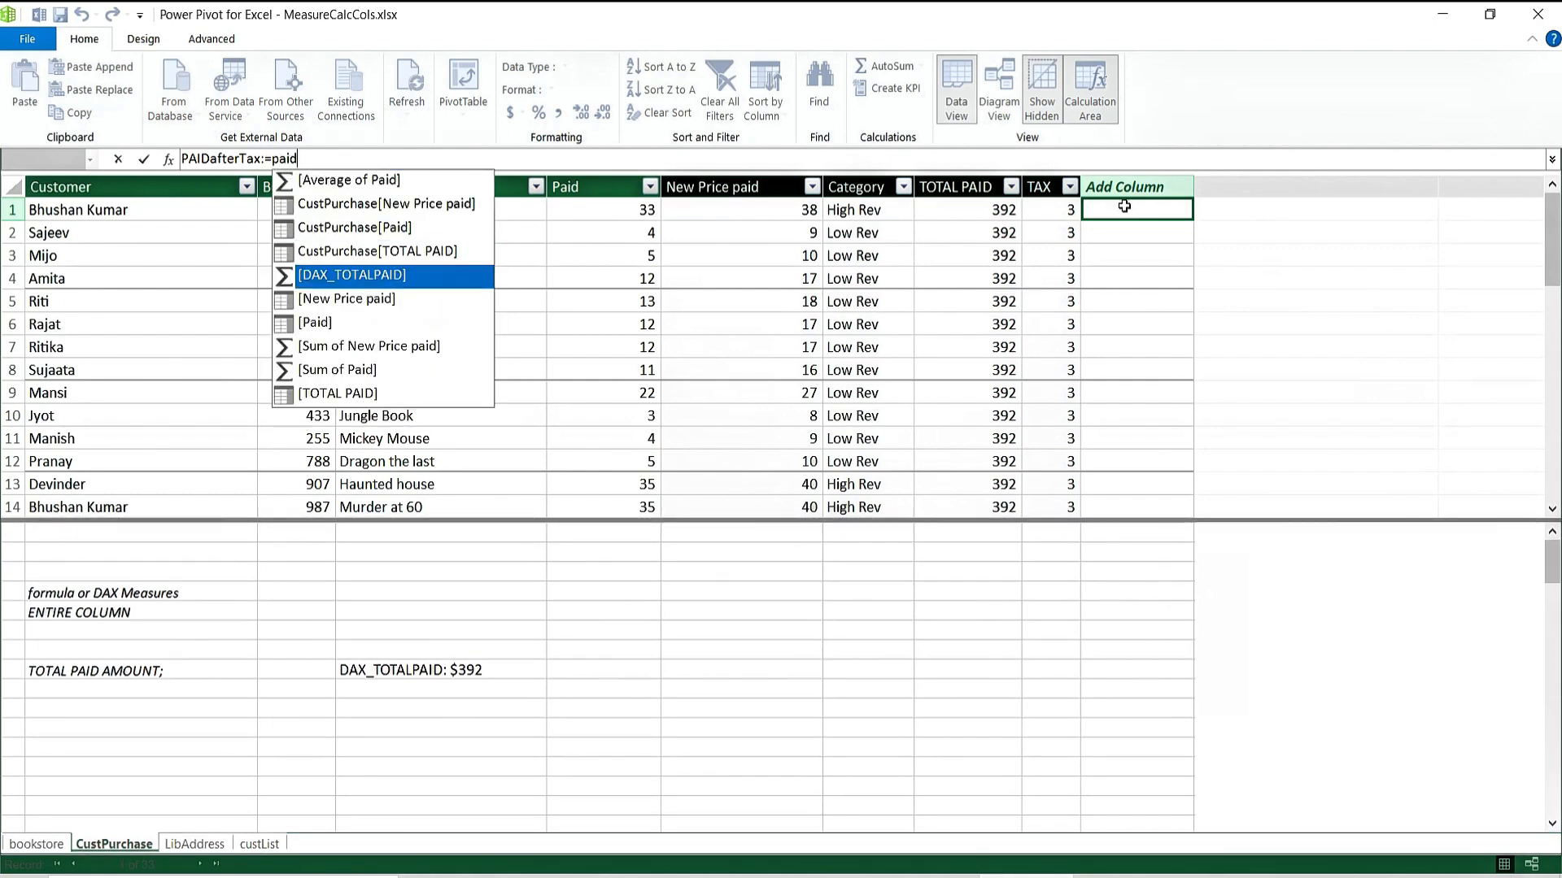
pyautogui.press('Up')
pyautogui.press('Up')
pyautogui.press('Tab')
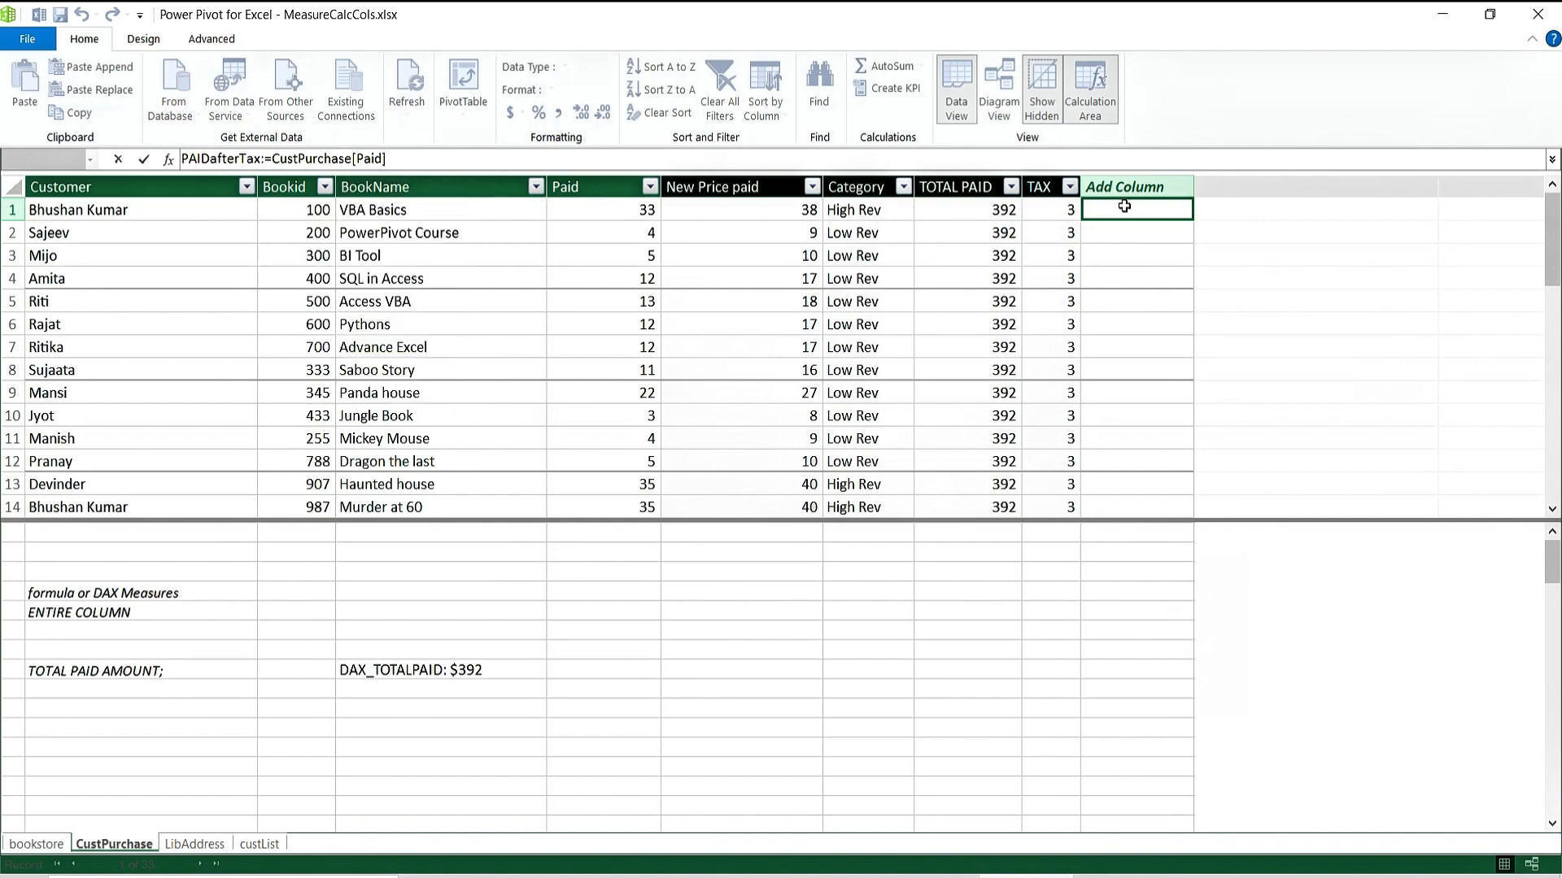
pyautogui.write('+tax')
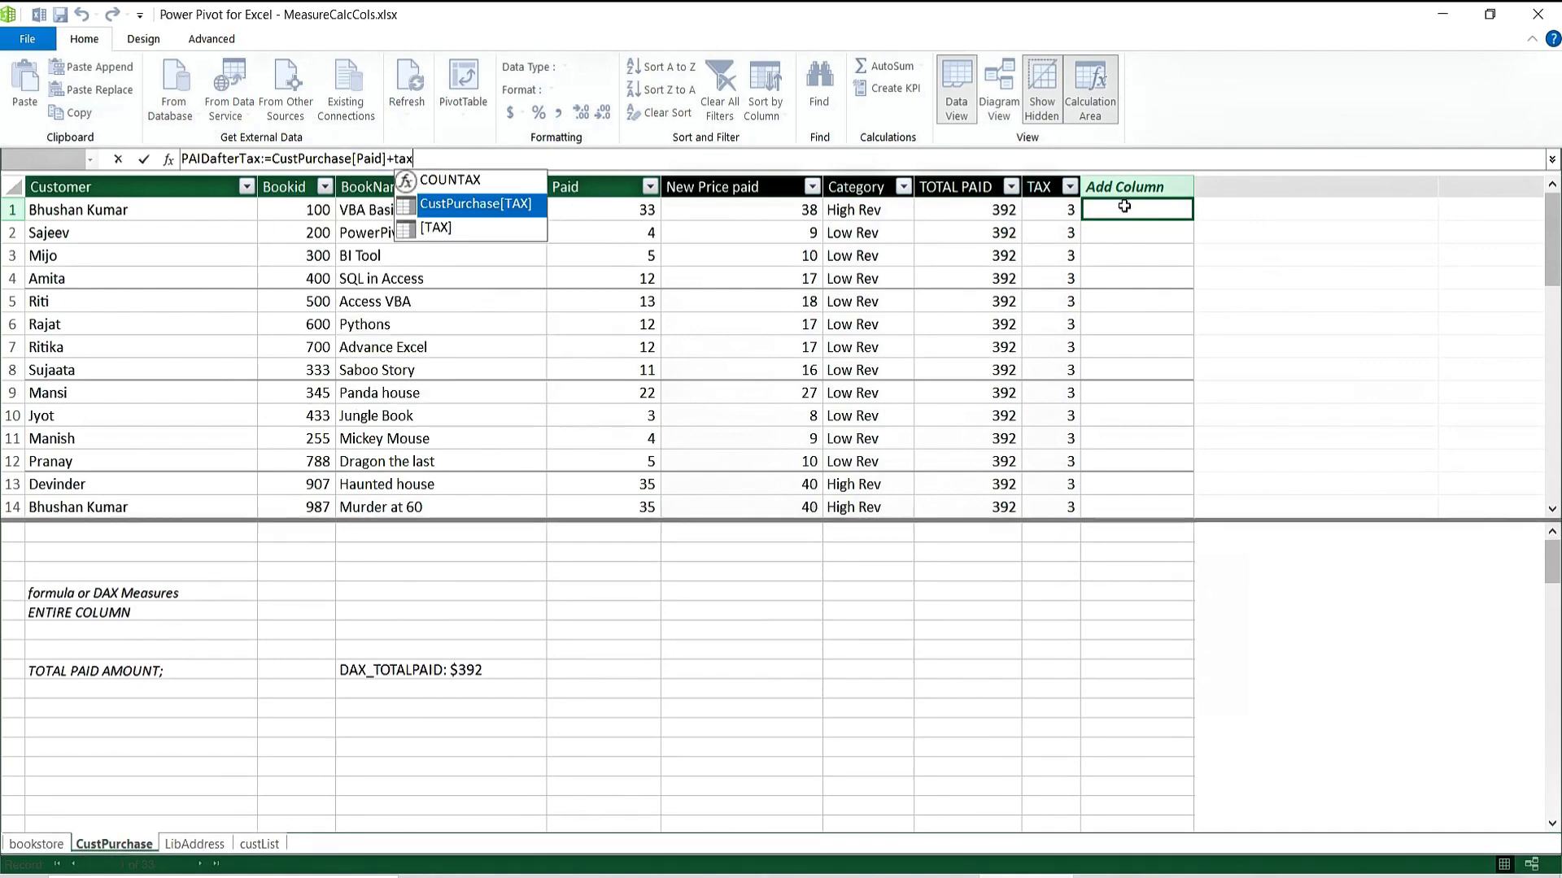
pyautogui.press('Tab')
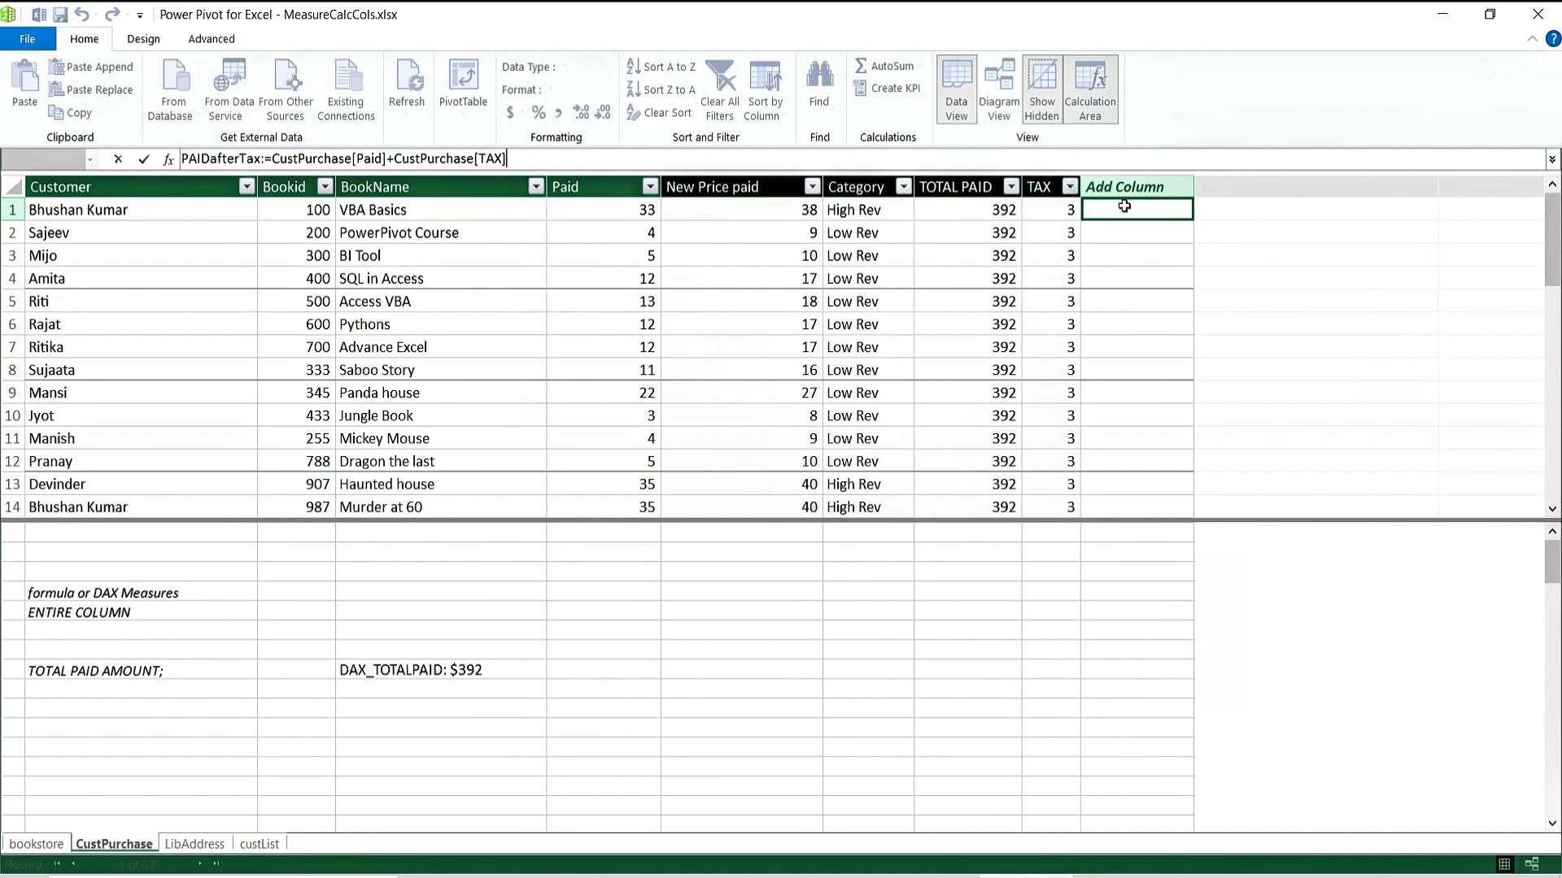
pyautogui.press('Return')
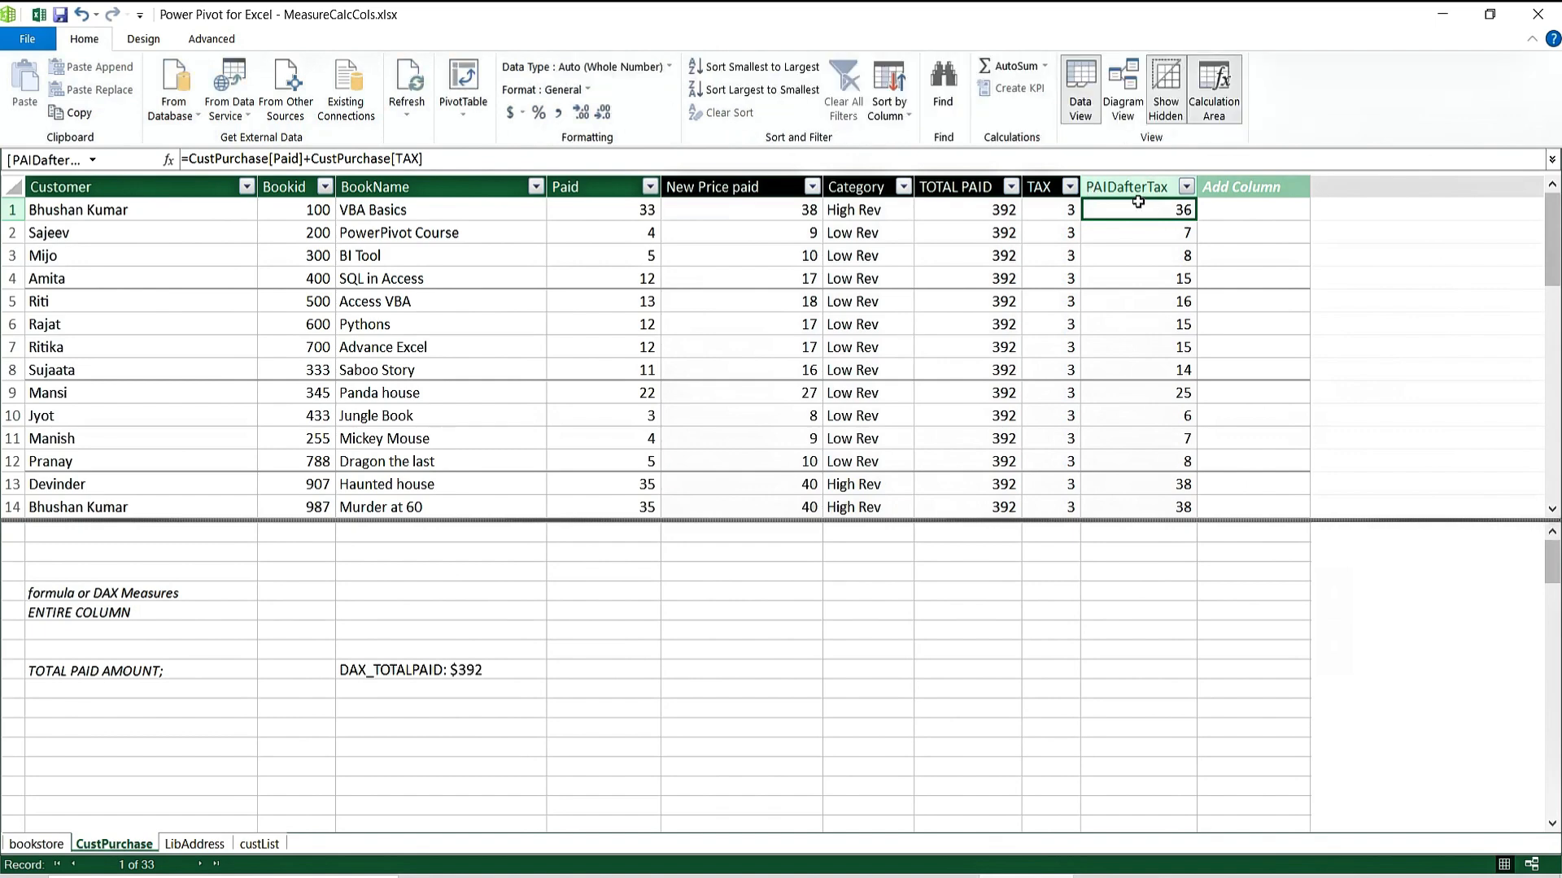
# Below DAX_TOTALPAID, create DAX_PAIDwithTax:=SUM(CustPurchase[PAIDafterTax]), which returns 491.
pyautogui.click(138, 701)
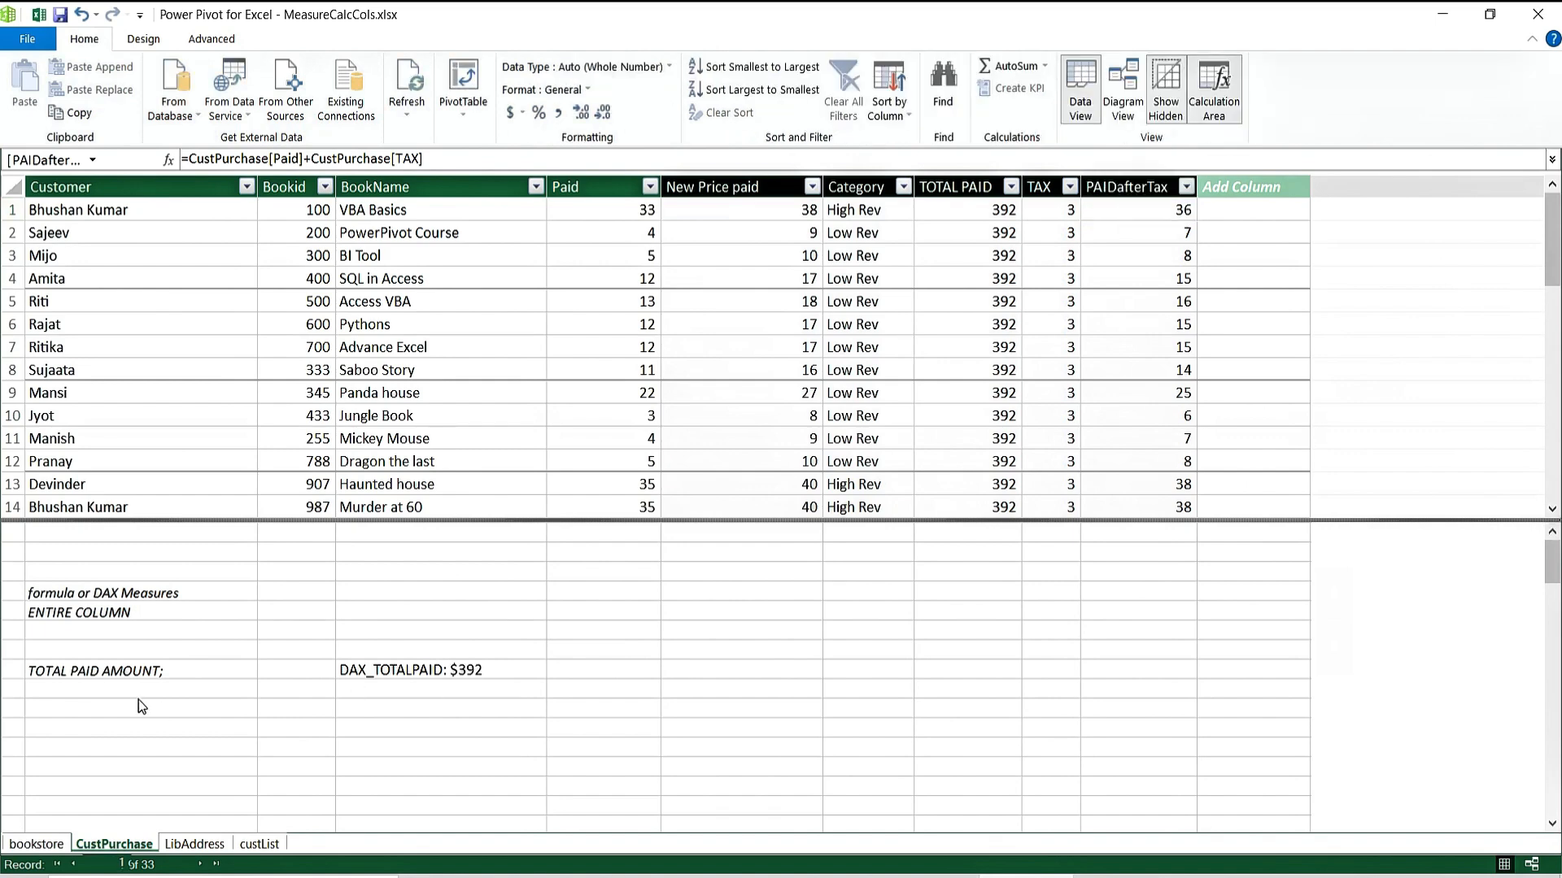
pyautogui.click(389, 690)
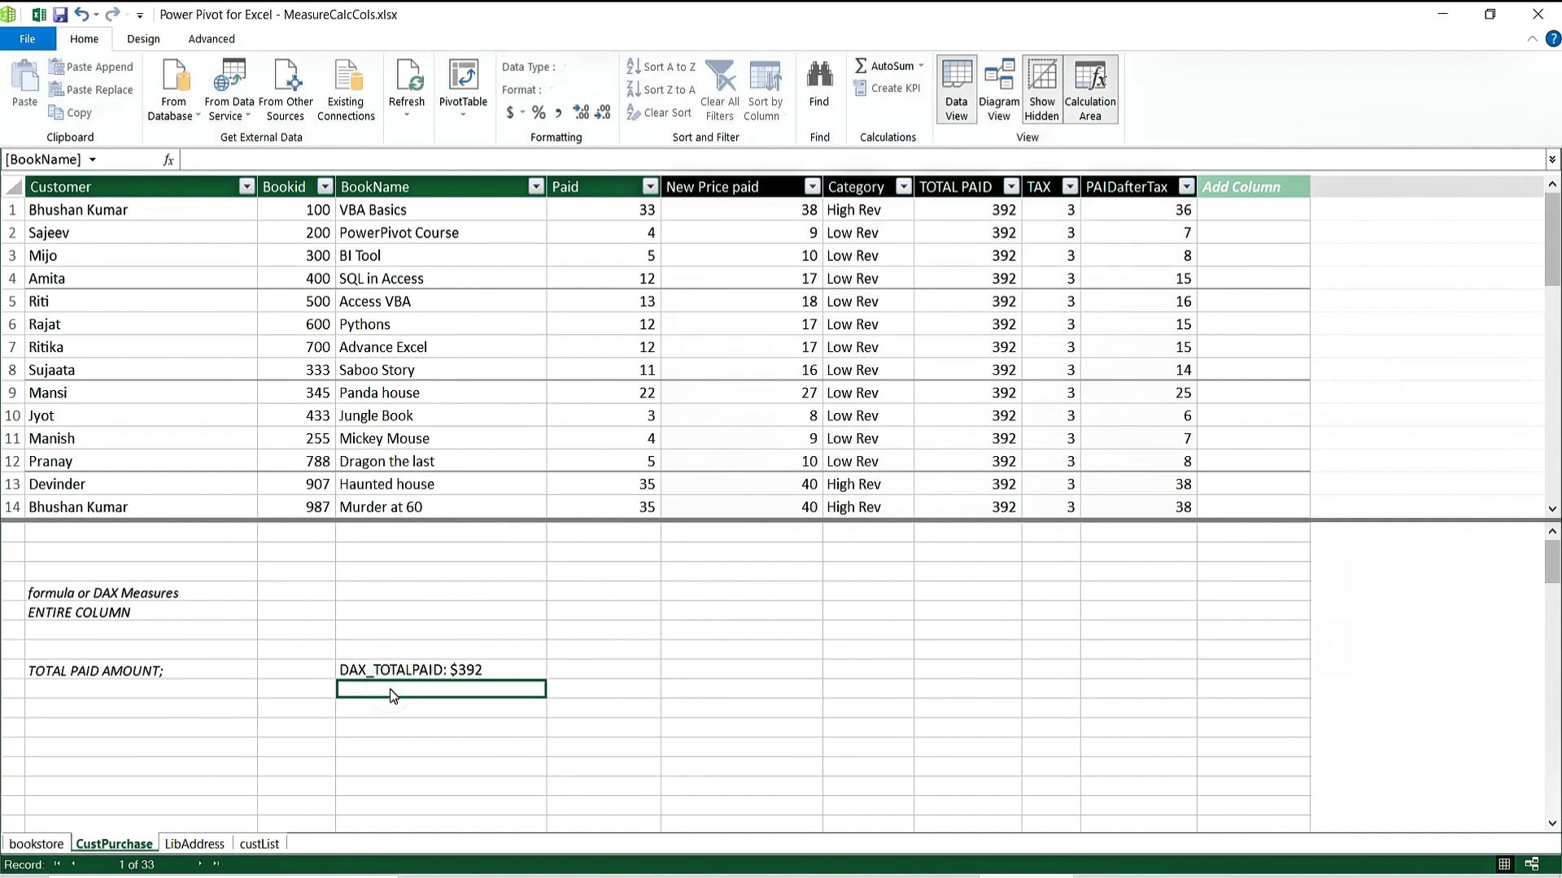
pyautogui.write('dax')
pyautogui.press('BackSpace')
pyautogui.press('BackSpace')
pyautogui.press('BackSpace')
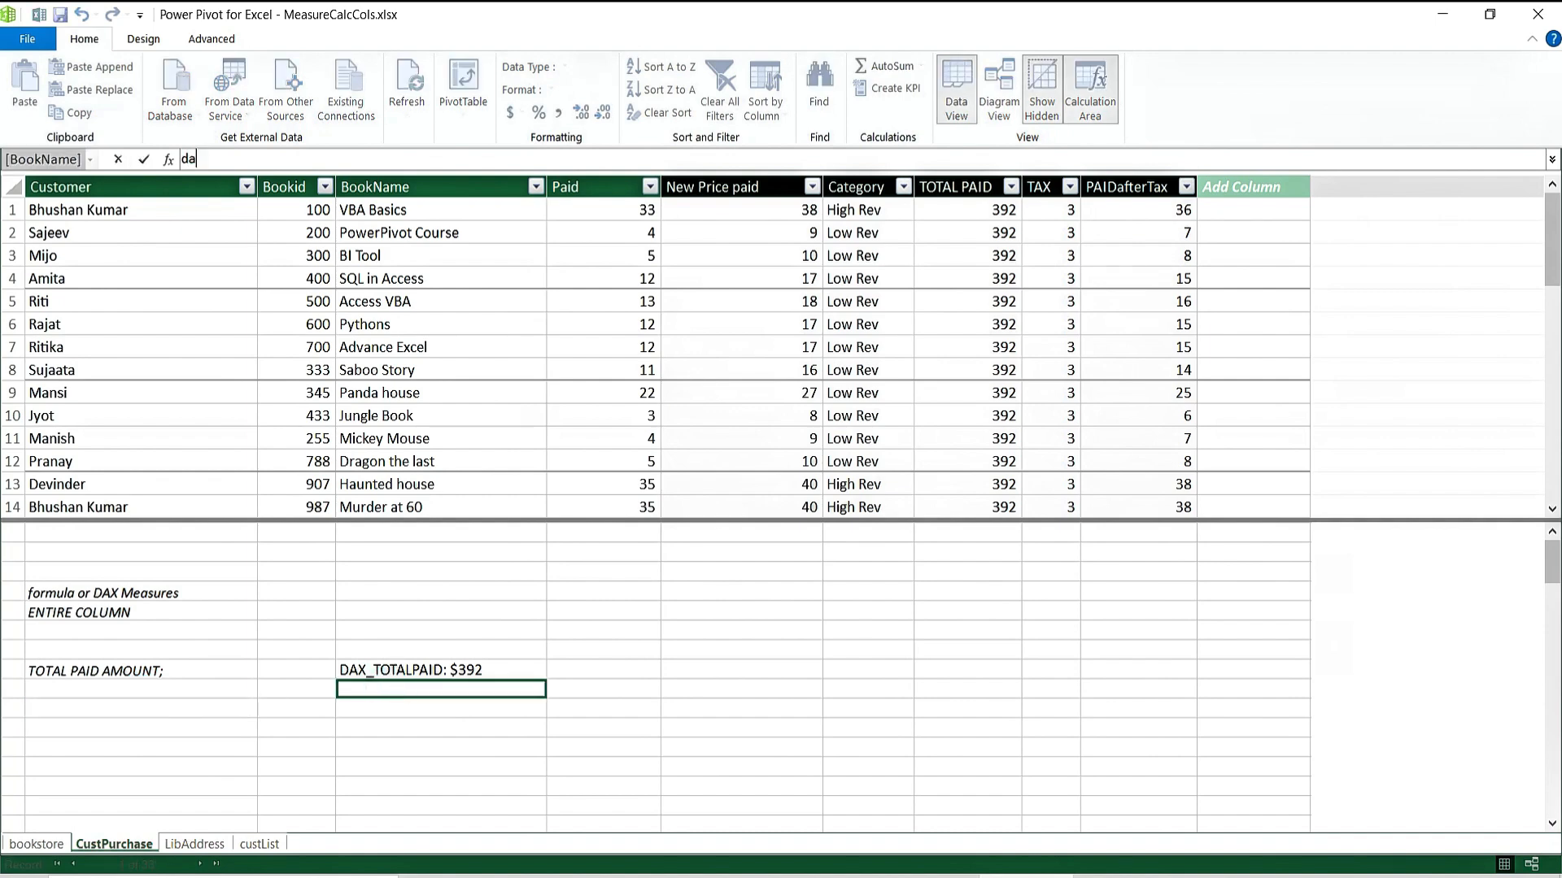
pyautogui.write('DAX_')
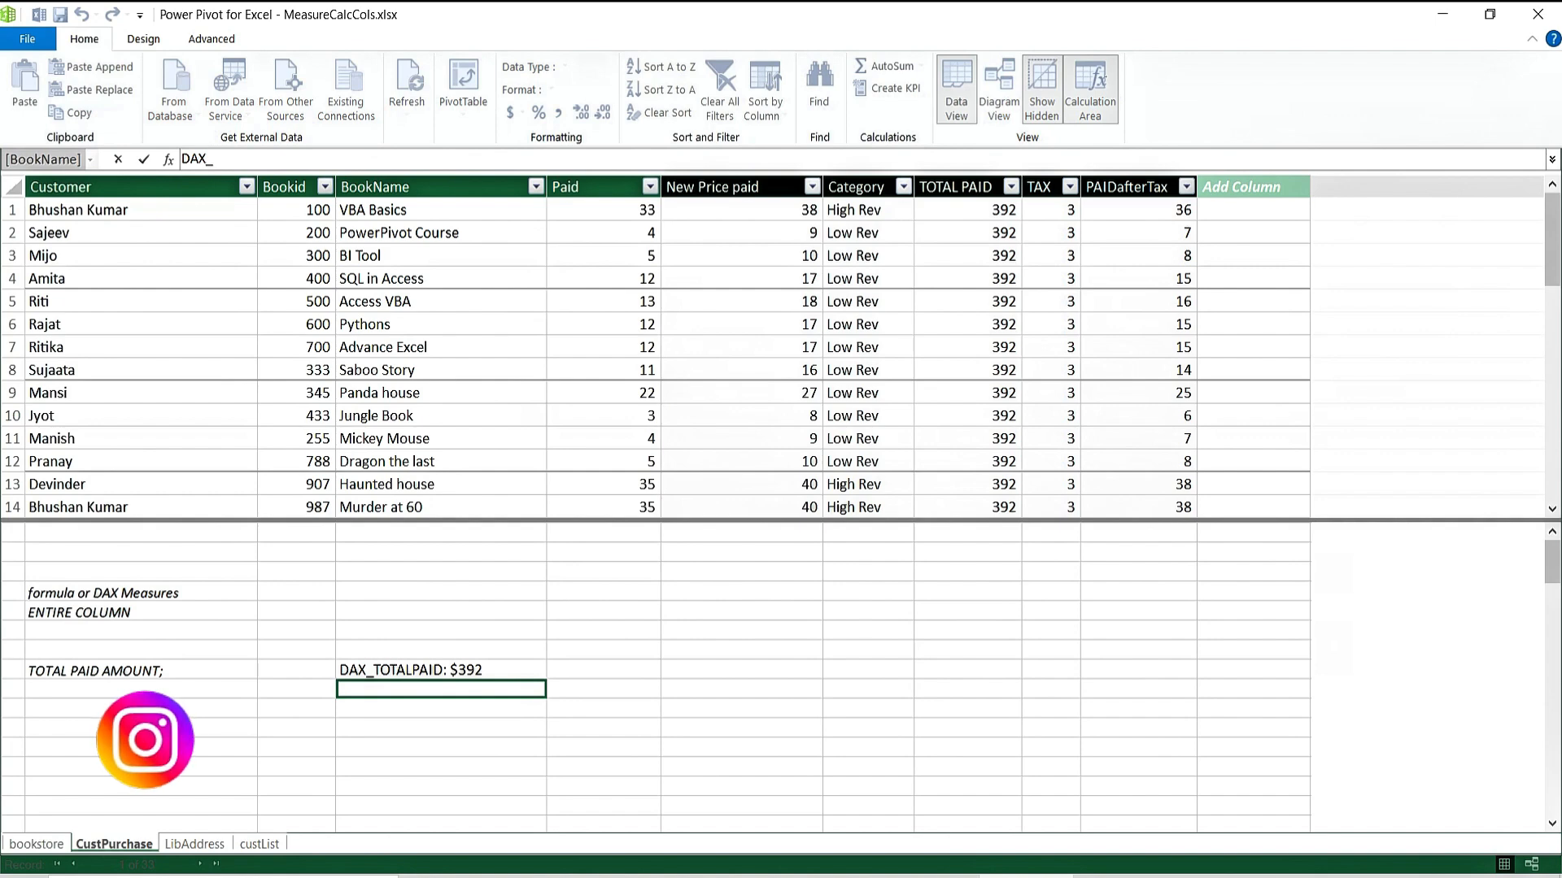
pyautogui.write('PAID')
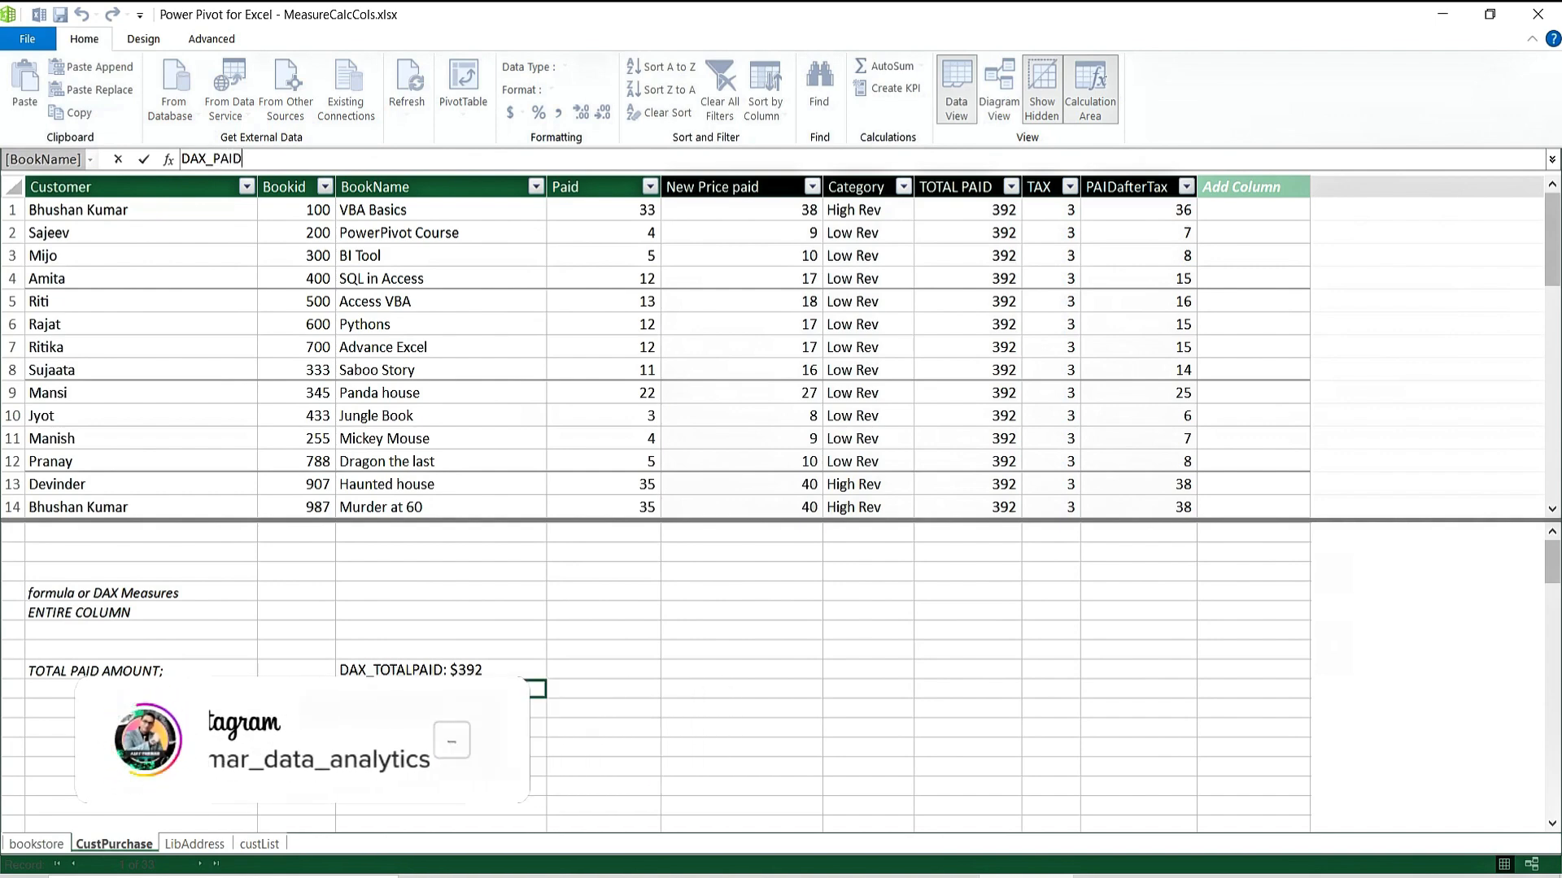
pyautogui.write('TAX')
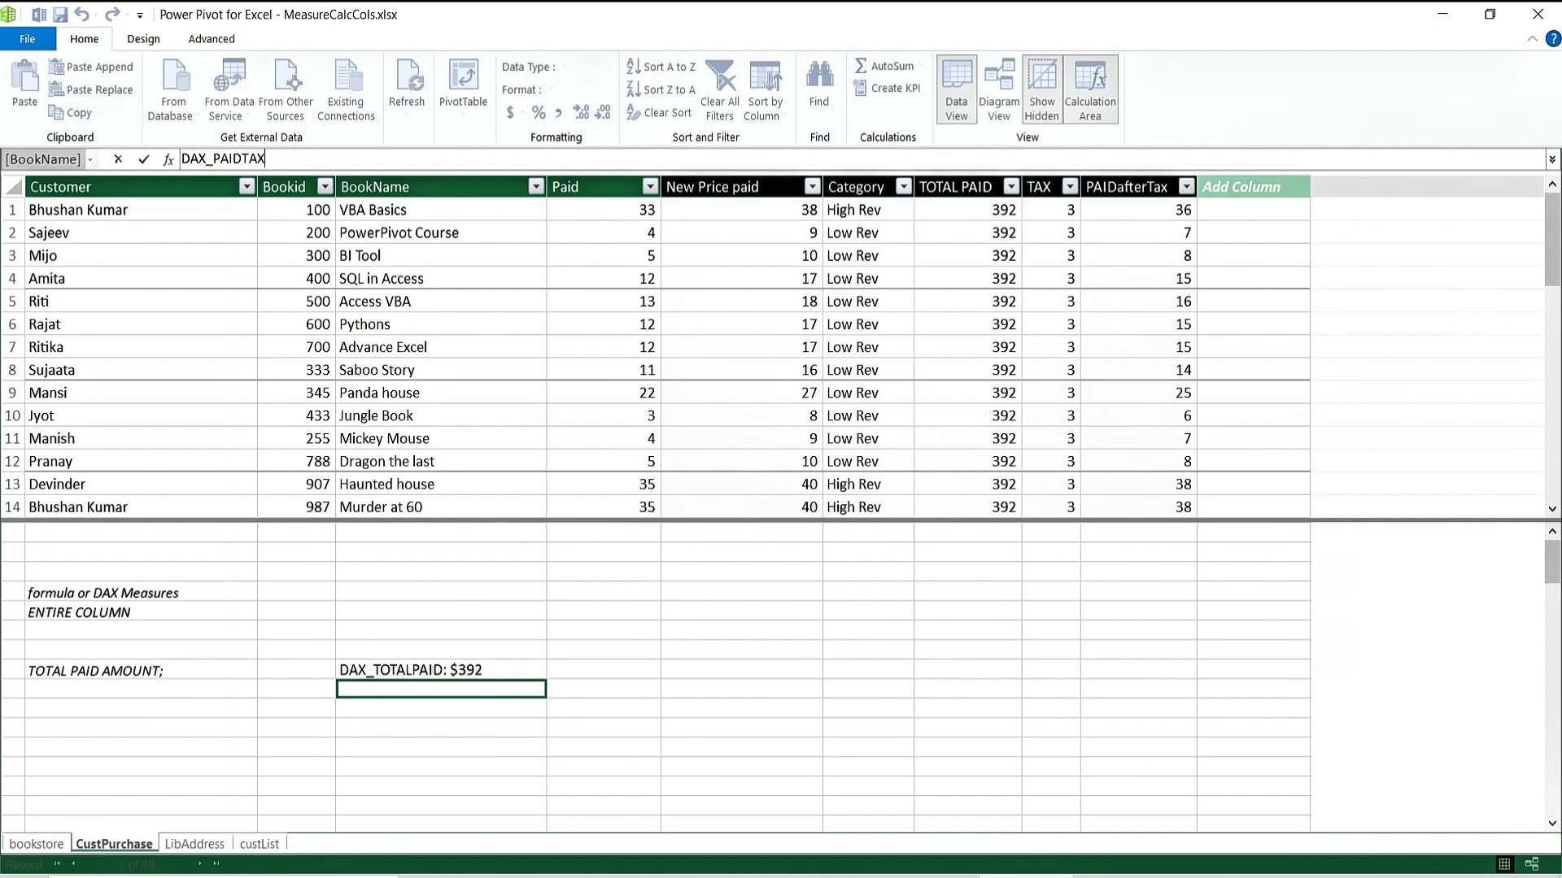
pyautogui.press('BackSpace')
pyautogui.press('BackSpace')
pyautogui.press('BackSpace')
pyautogui.write('i')
pyautogui.press('BackSpace')
pyautogui.write('withTax:=sum(')
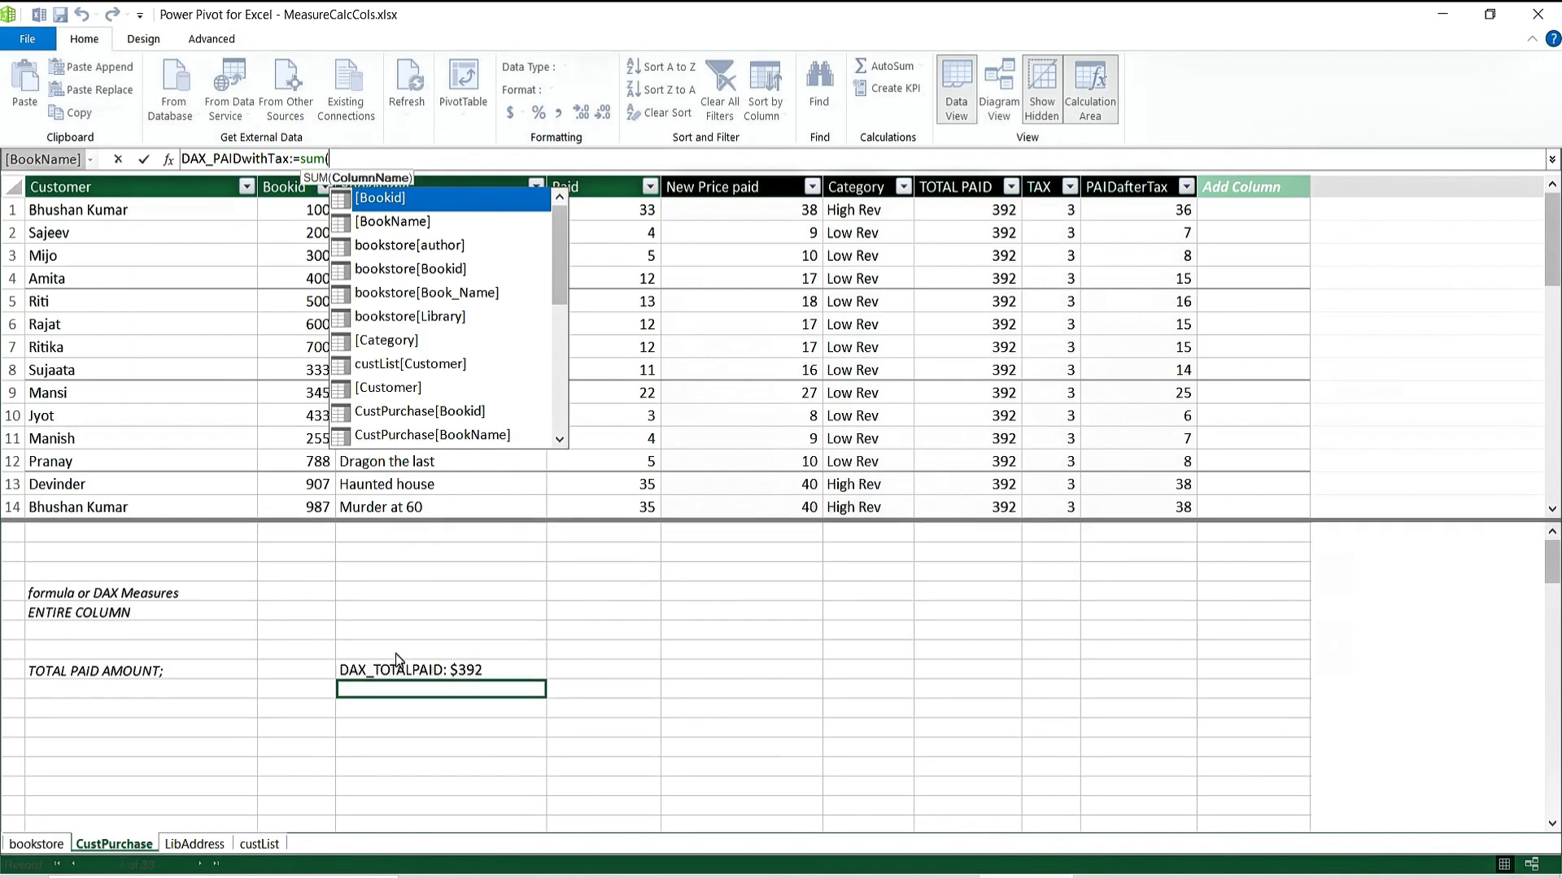
pyautogui.write('paidafter')
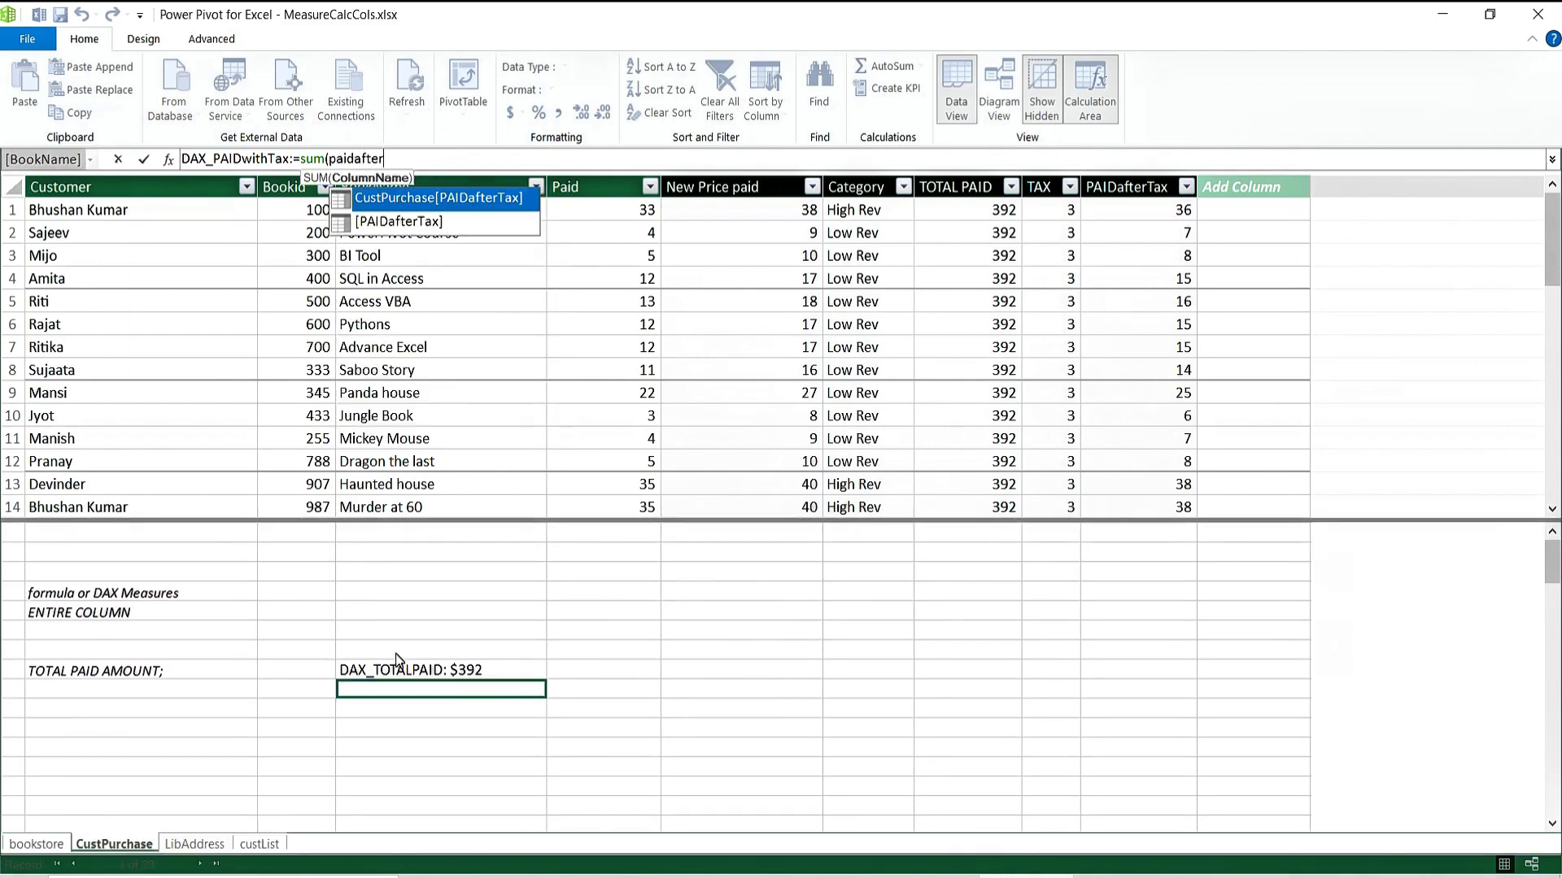
pyautogui.press('Tab')
pyautogui.write(')')
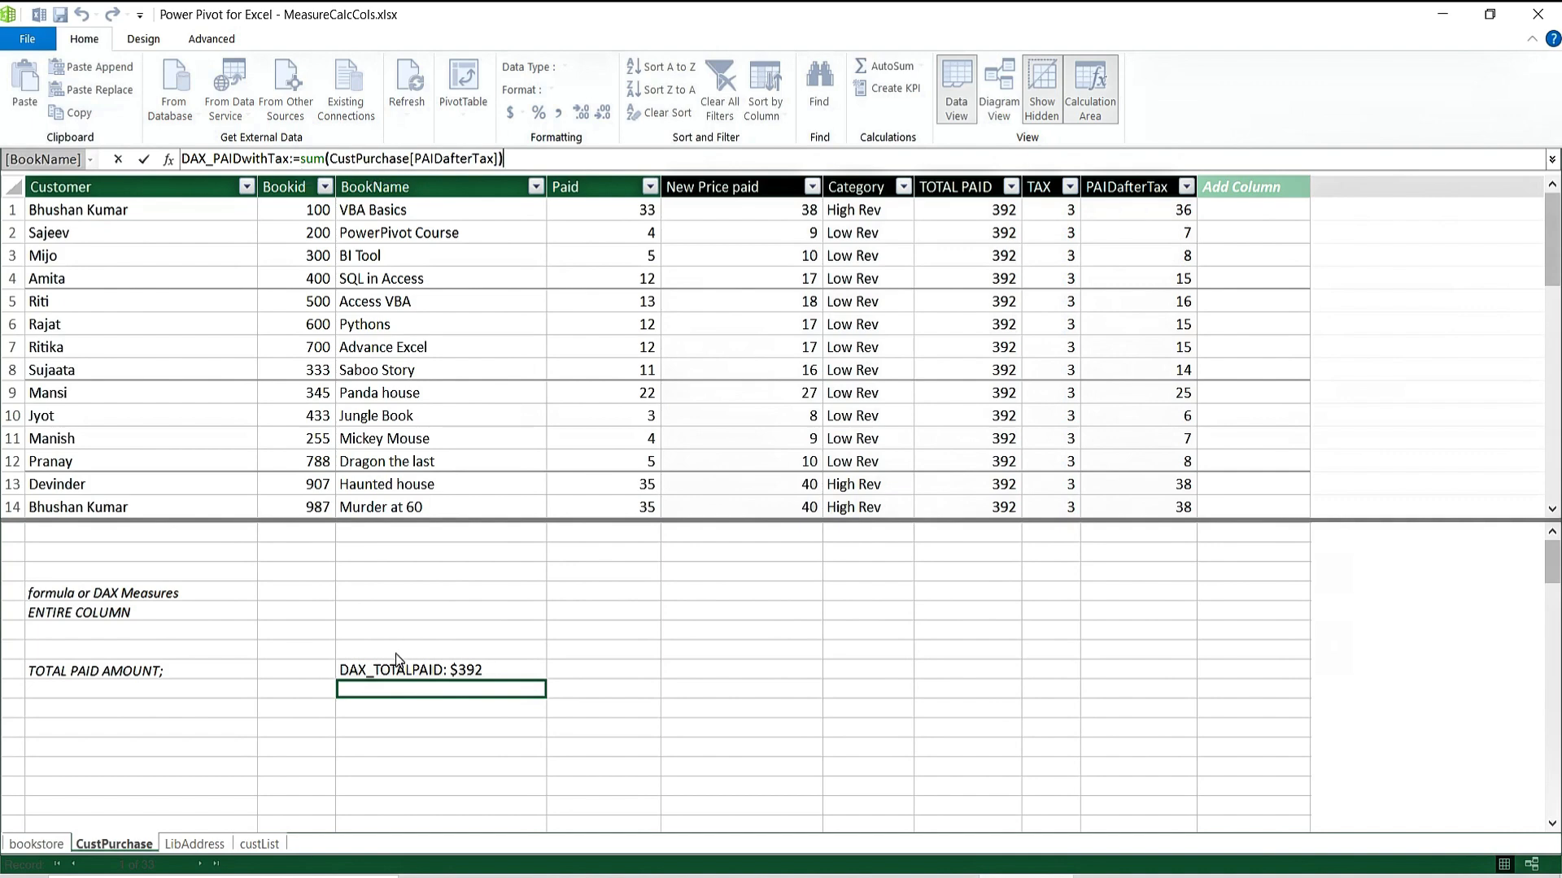
pyautogui.press('Return')
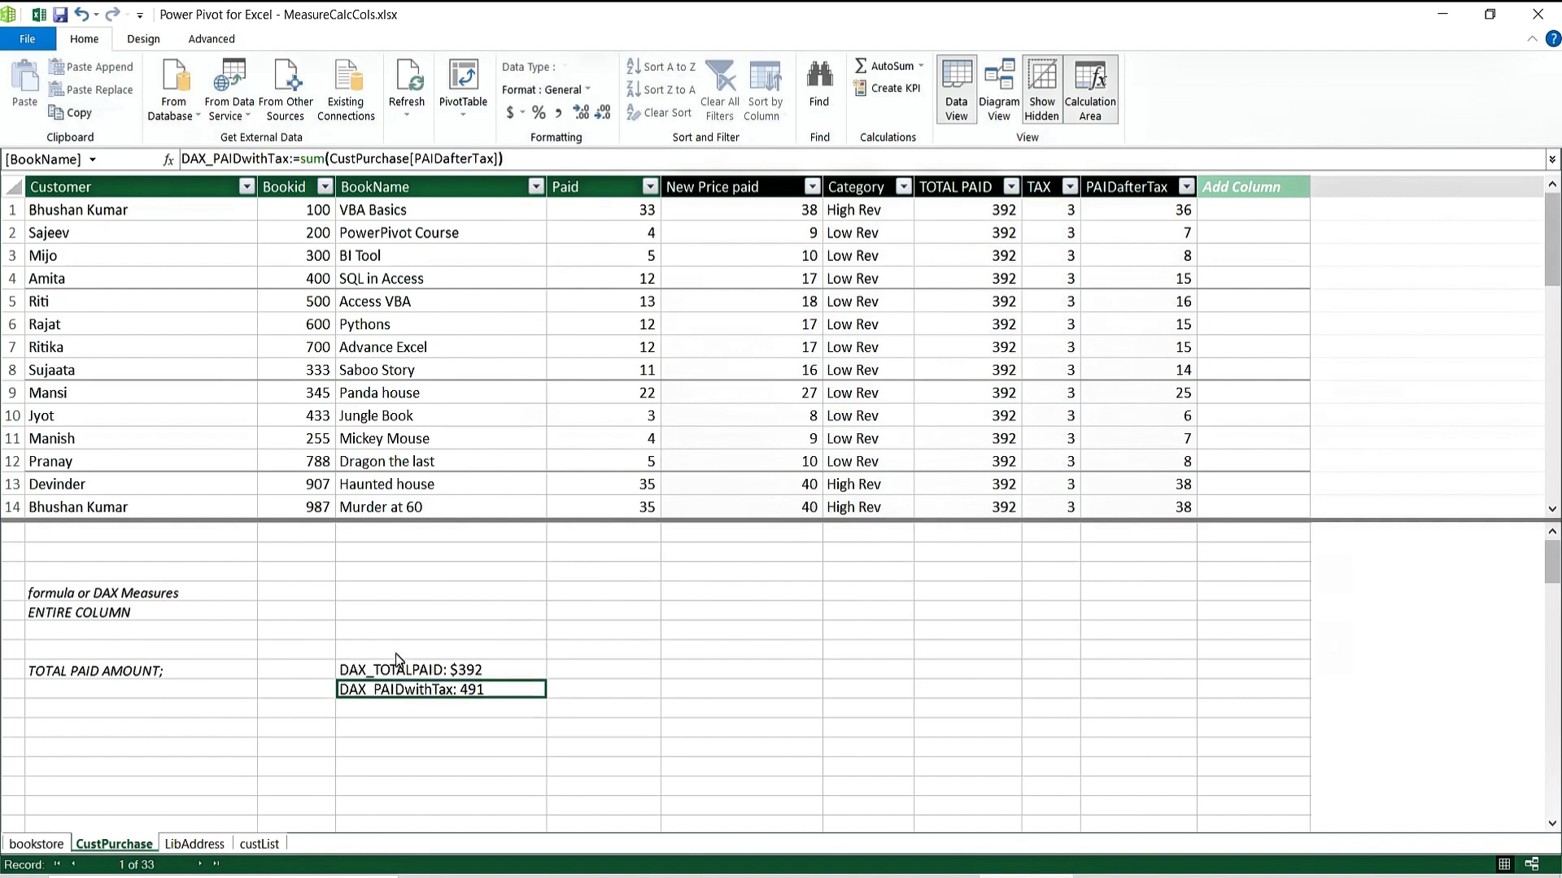
# Format DAX_PAIDwithTax as Australian dollar currency with no decimals, showing $491.
pyautogui.click(522, 113)
pyautogui.click(545, 136)
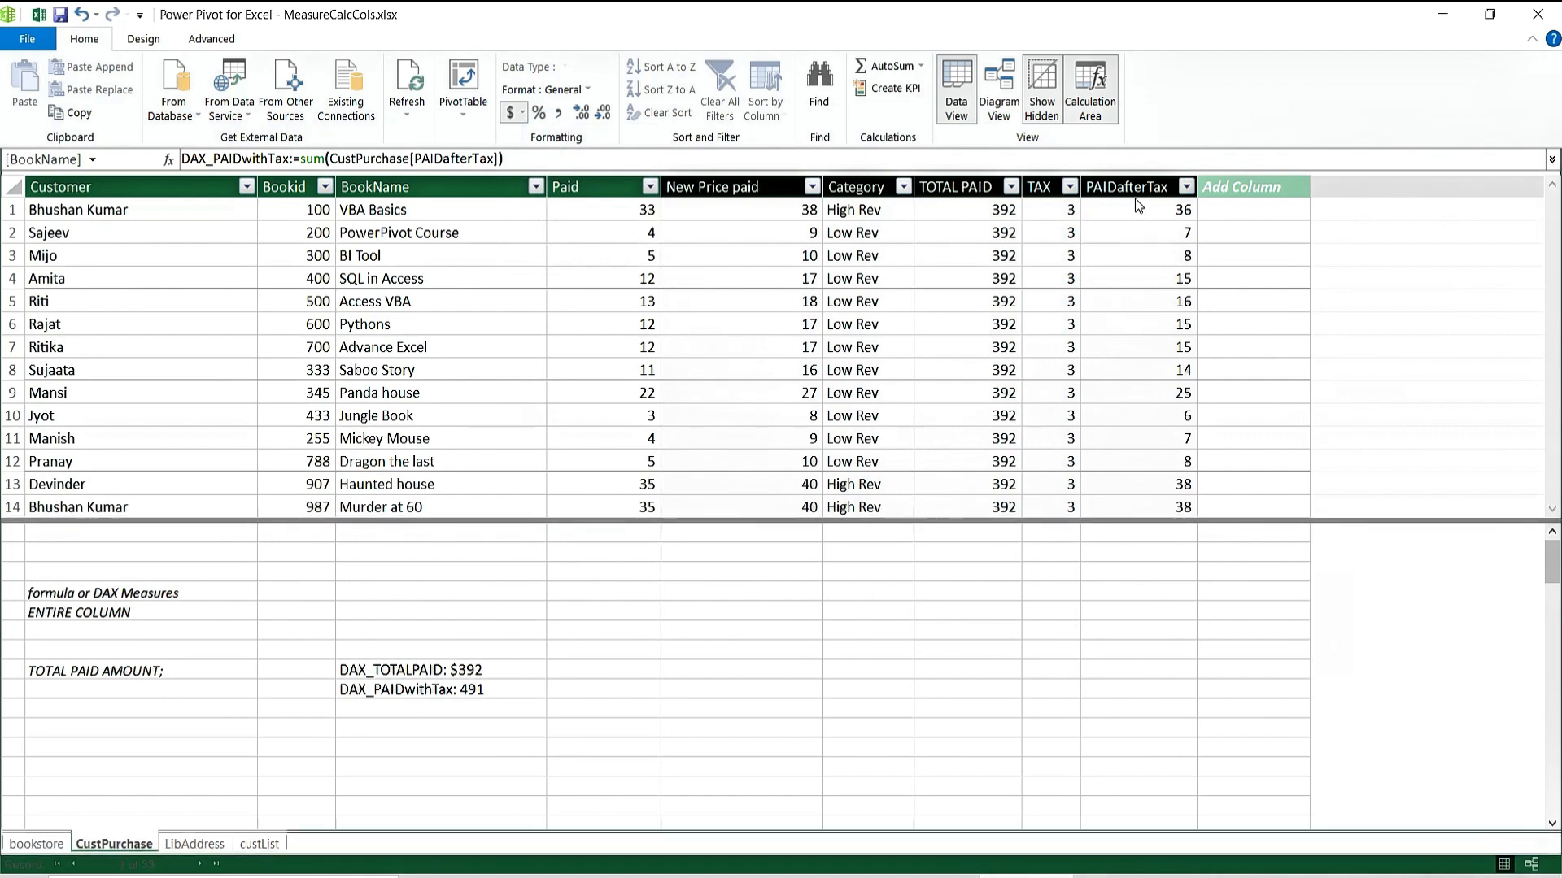
pyautogui.click(488, 691)
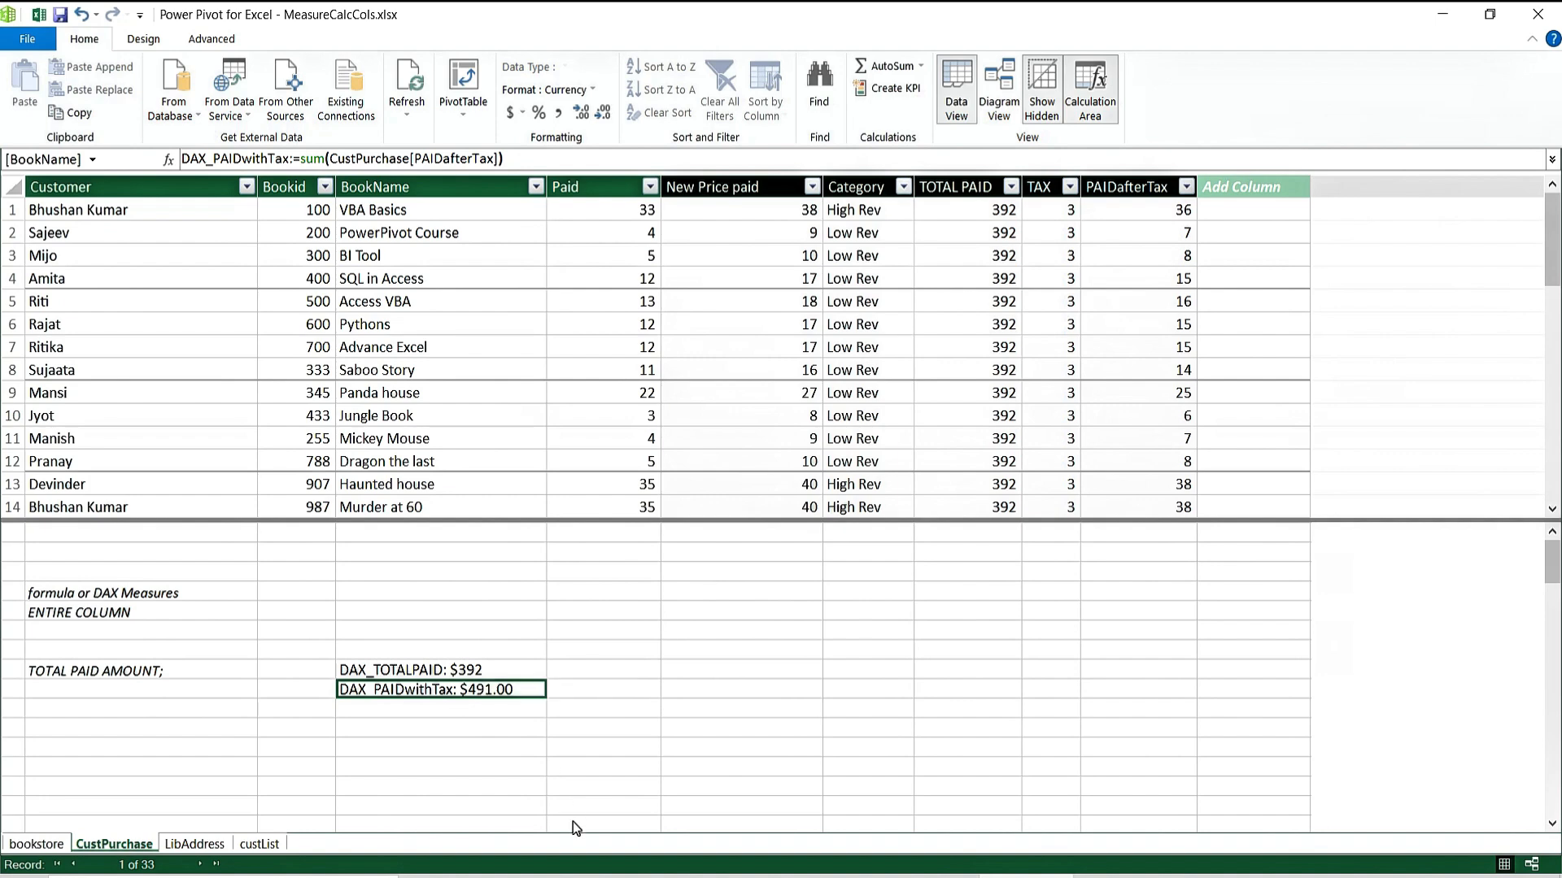
pyautogui.click(599, 116)
pyautogui.click(603, 114)
pyautogui.click(1150, 190)
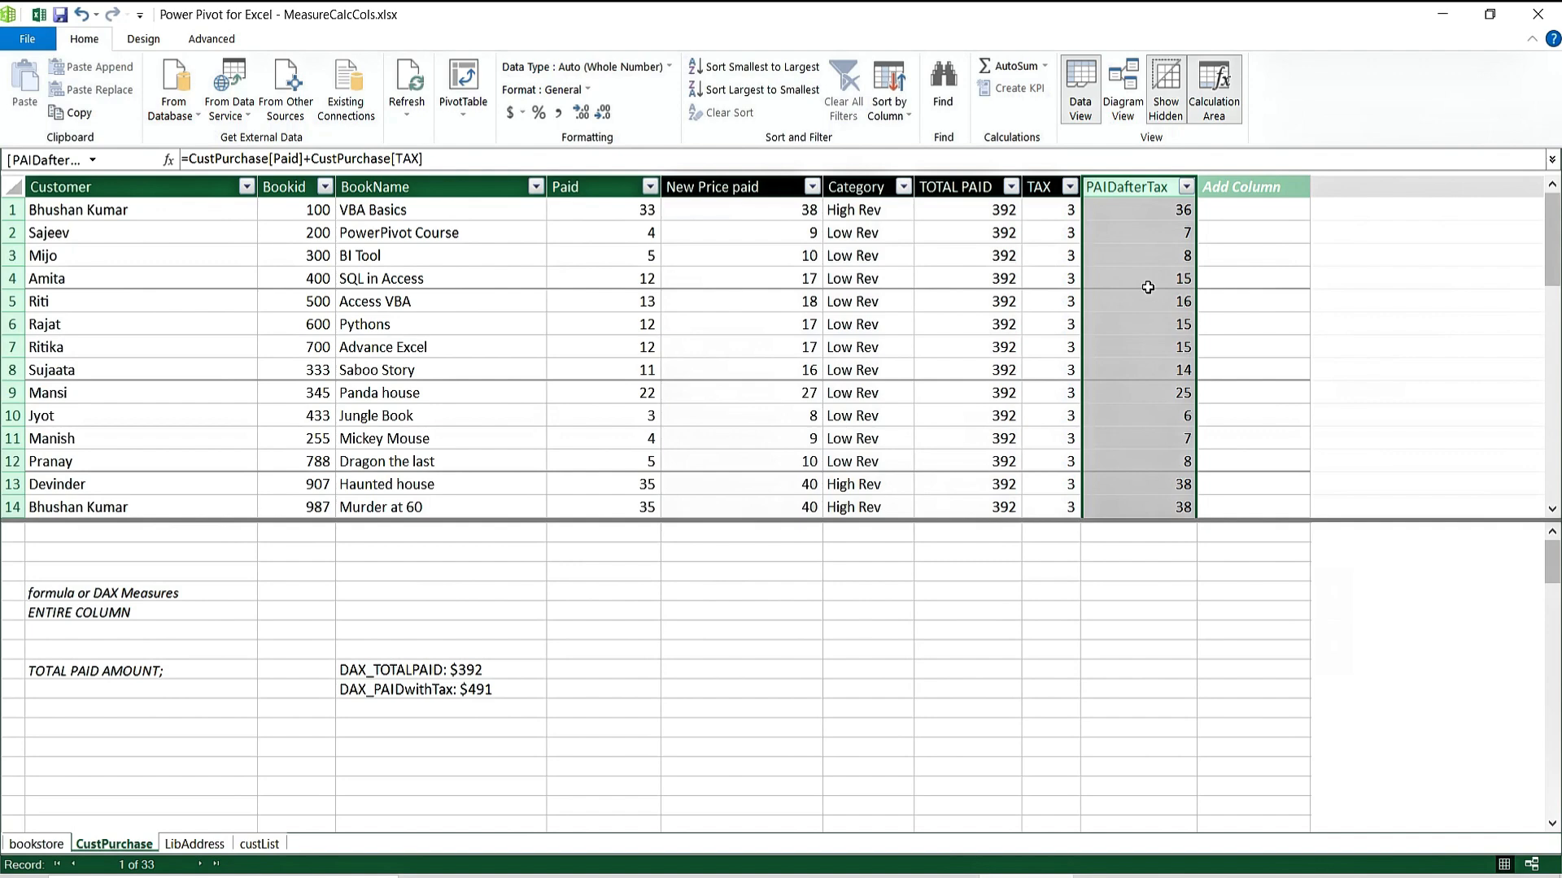
pyautogui.click(476, 698)
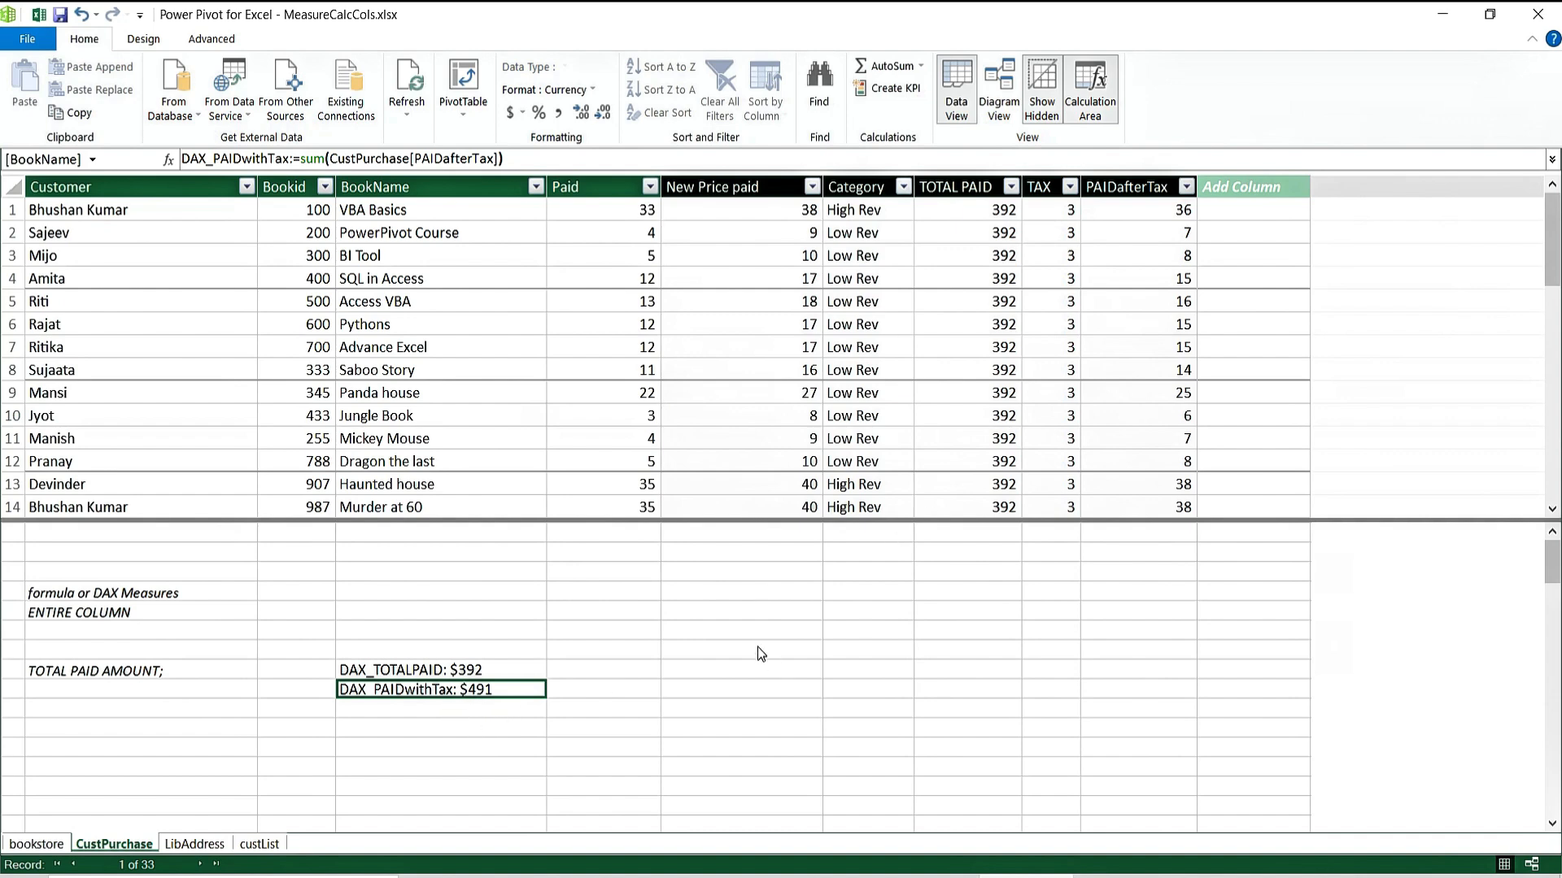
pyautogui.click(464, 714)
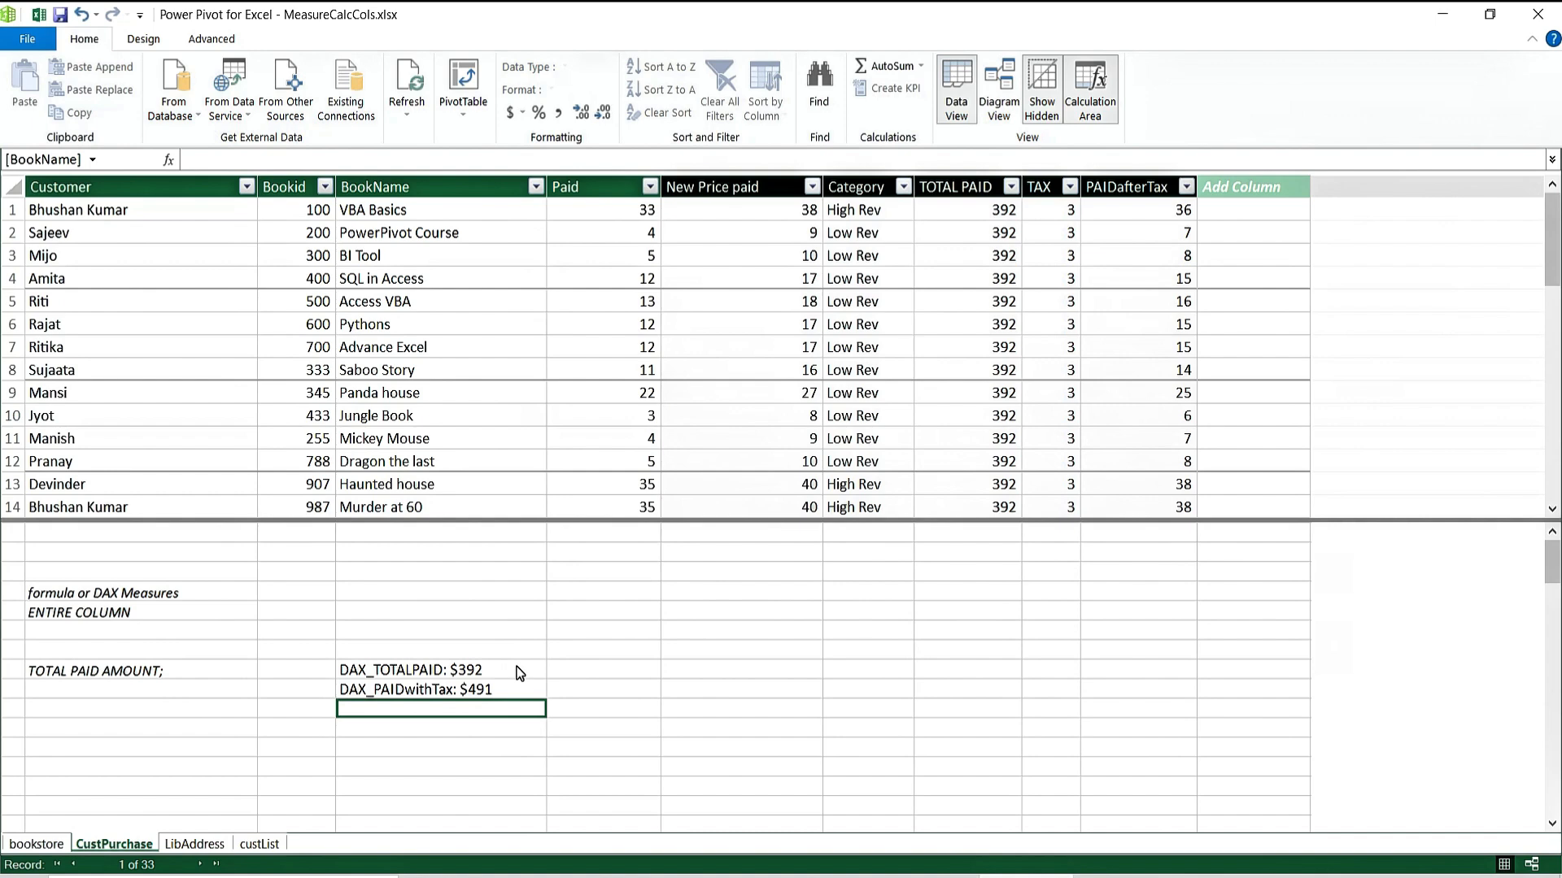
# Start a DAX_AVERAGE measure using the AVERAGE function in the next empty calculation-area cell.
pyautogui.click(405, 722)
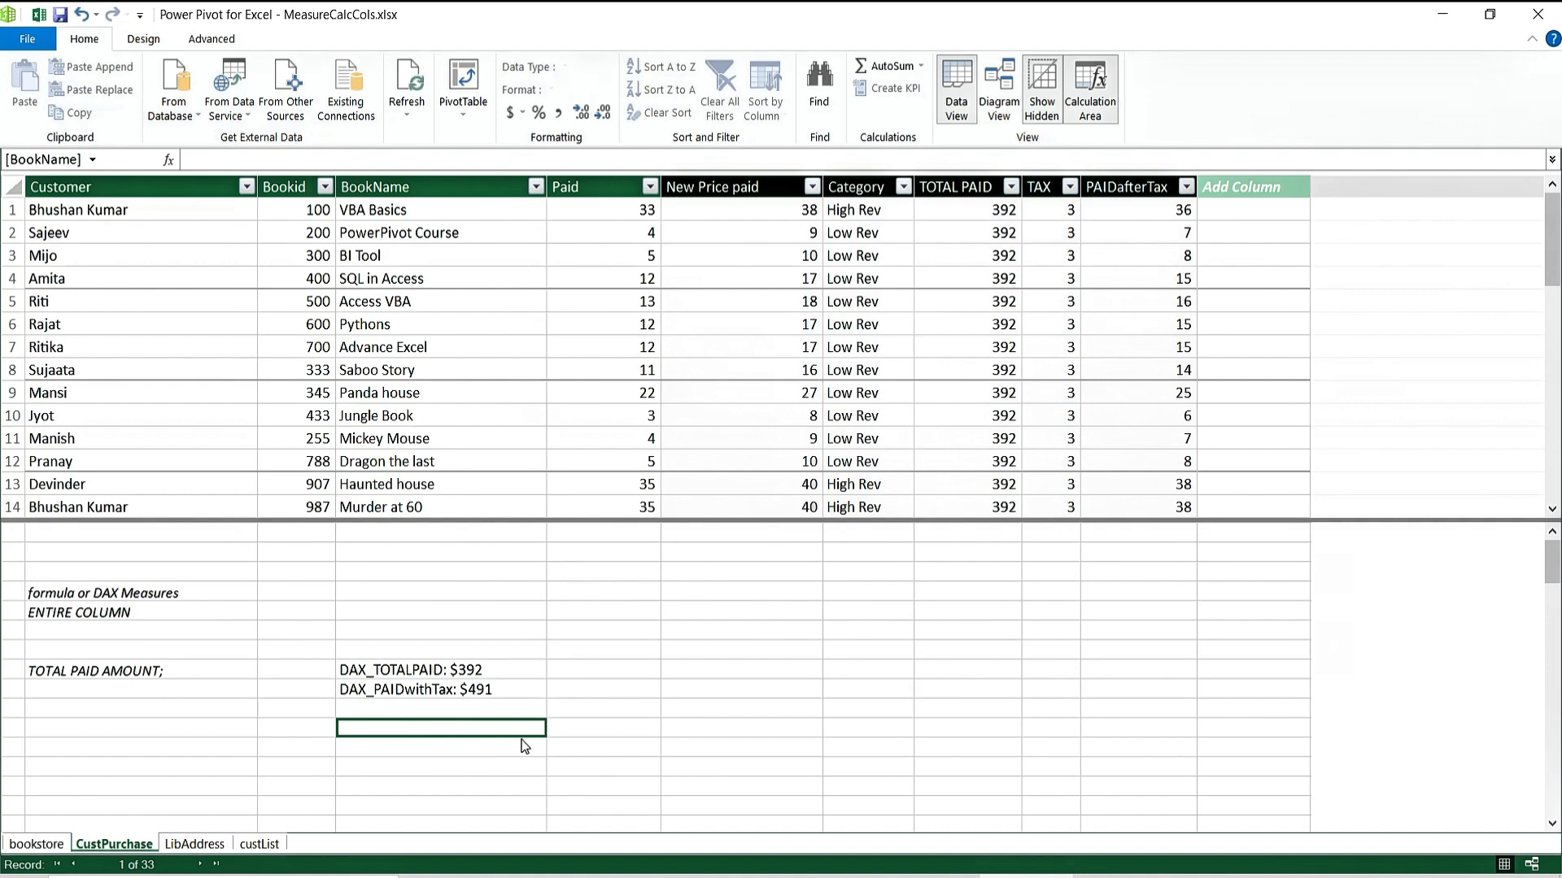
pyautogui.write('d')
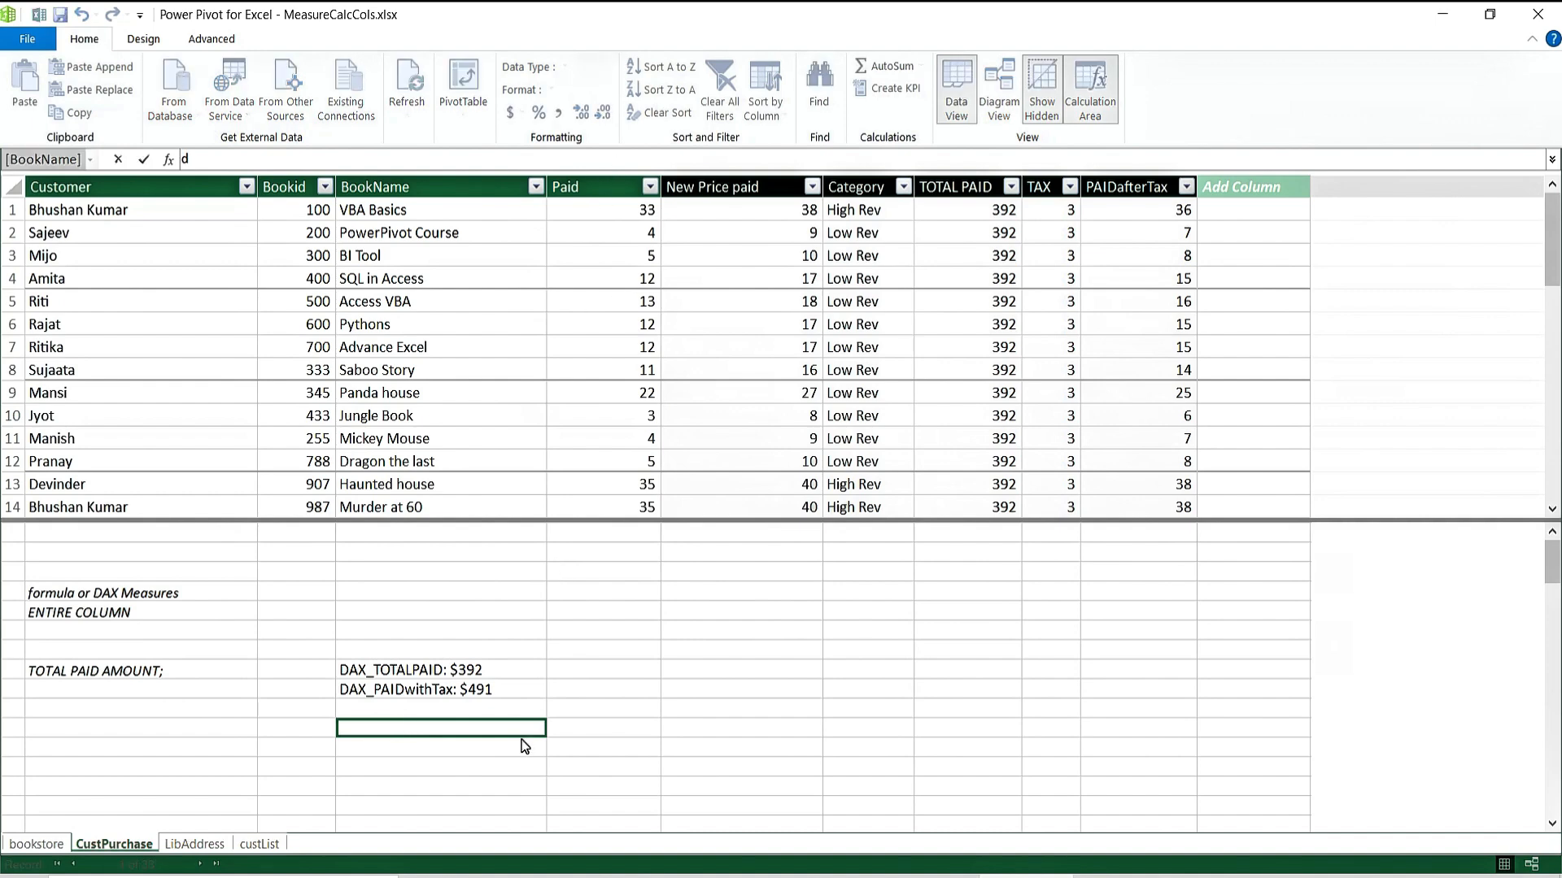
pyautogui.press('BackSpace')
pyautogui.write('DAX_AV')
pyautogui.press('BackSpace')
pyautogui.press('BackSpace')
pyautogui.write('AVERAGE:=AVER')
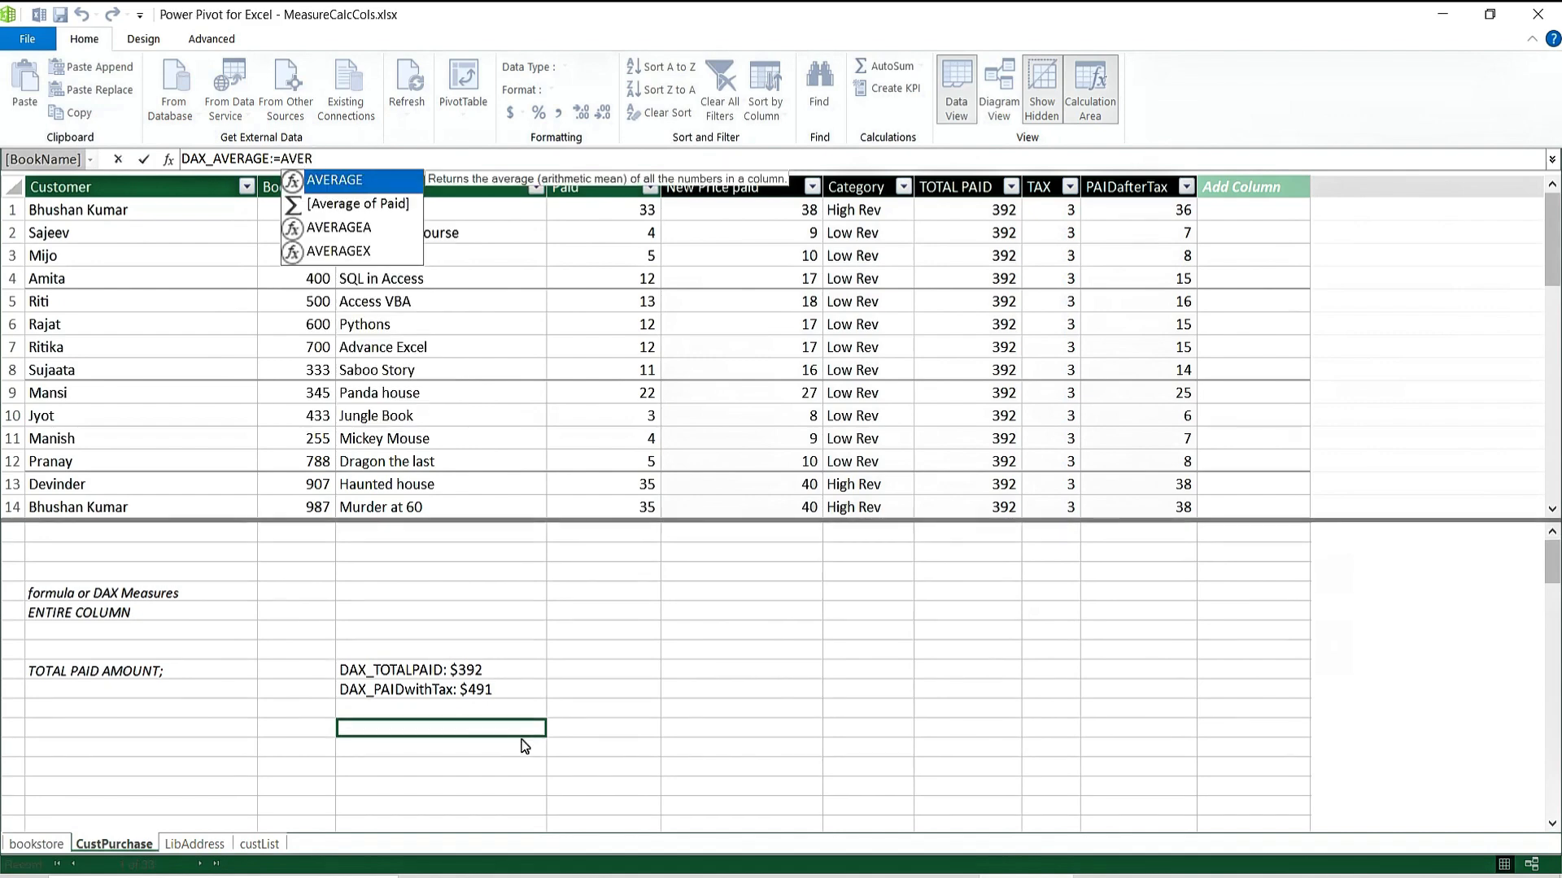
pyautogui.press('Tab')
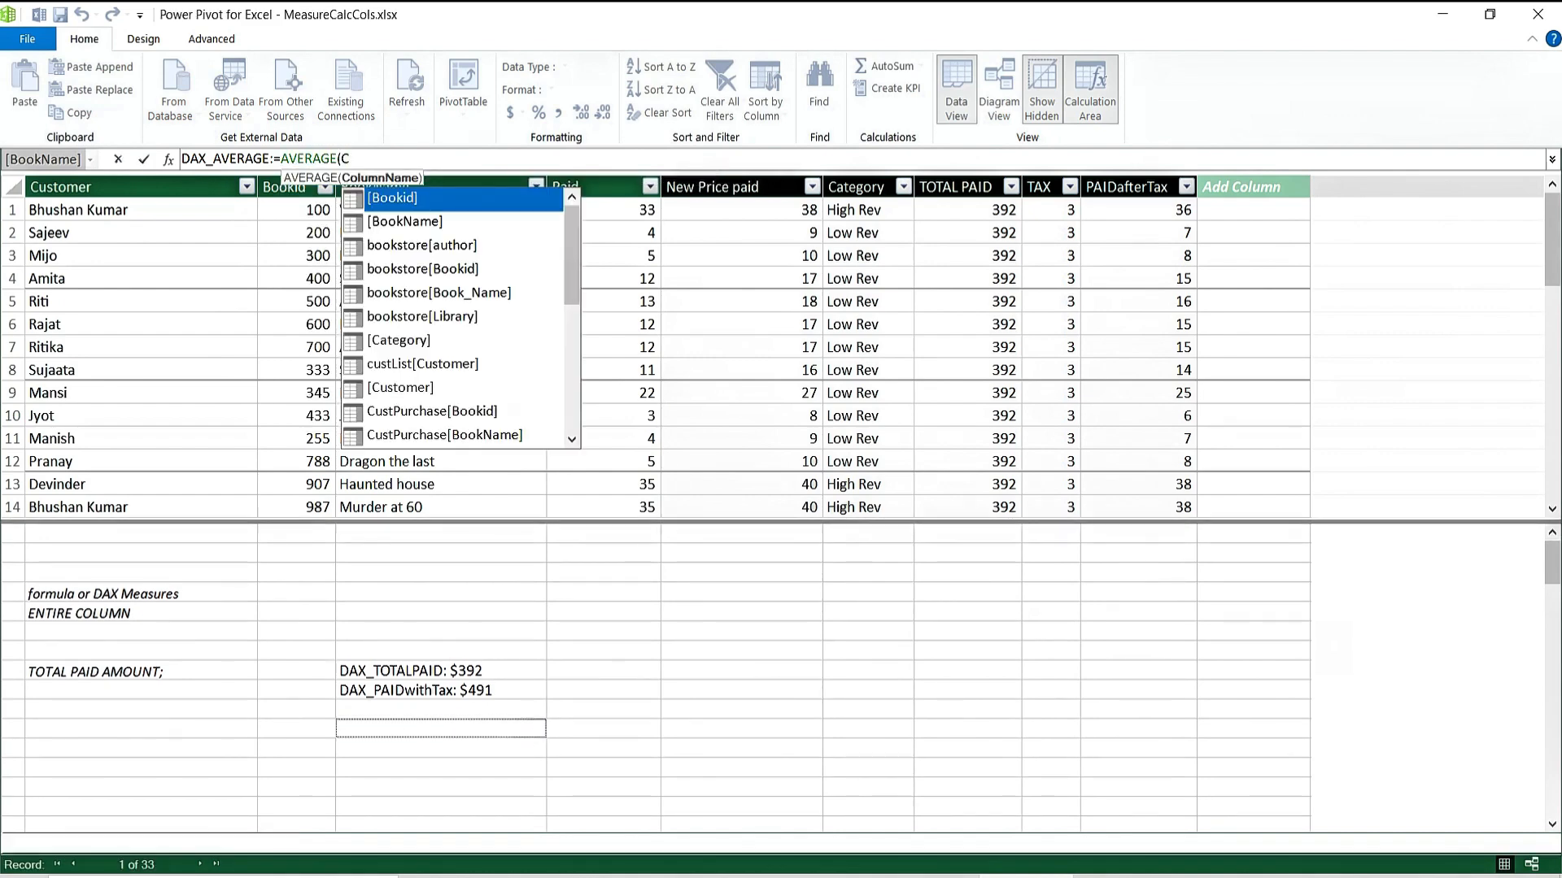
# Complete DAX_AVERAGE with the CustPurchase[Paid] column, giving 11.87878787….
pyautogui.write('CUSTO')
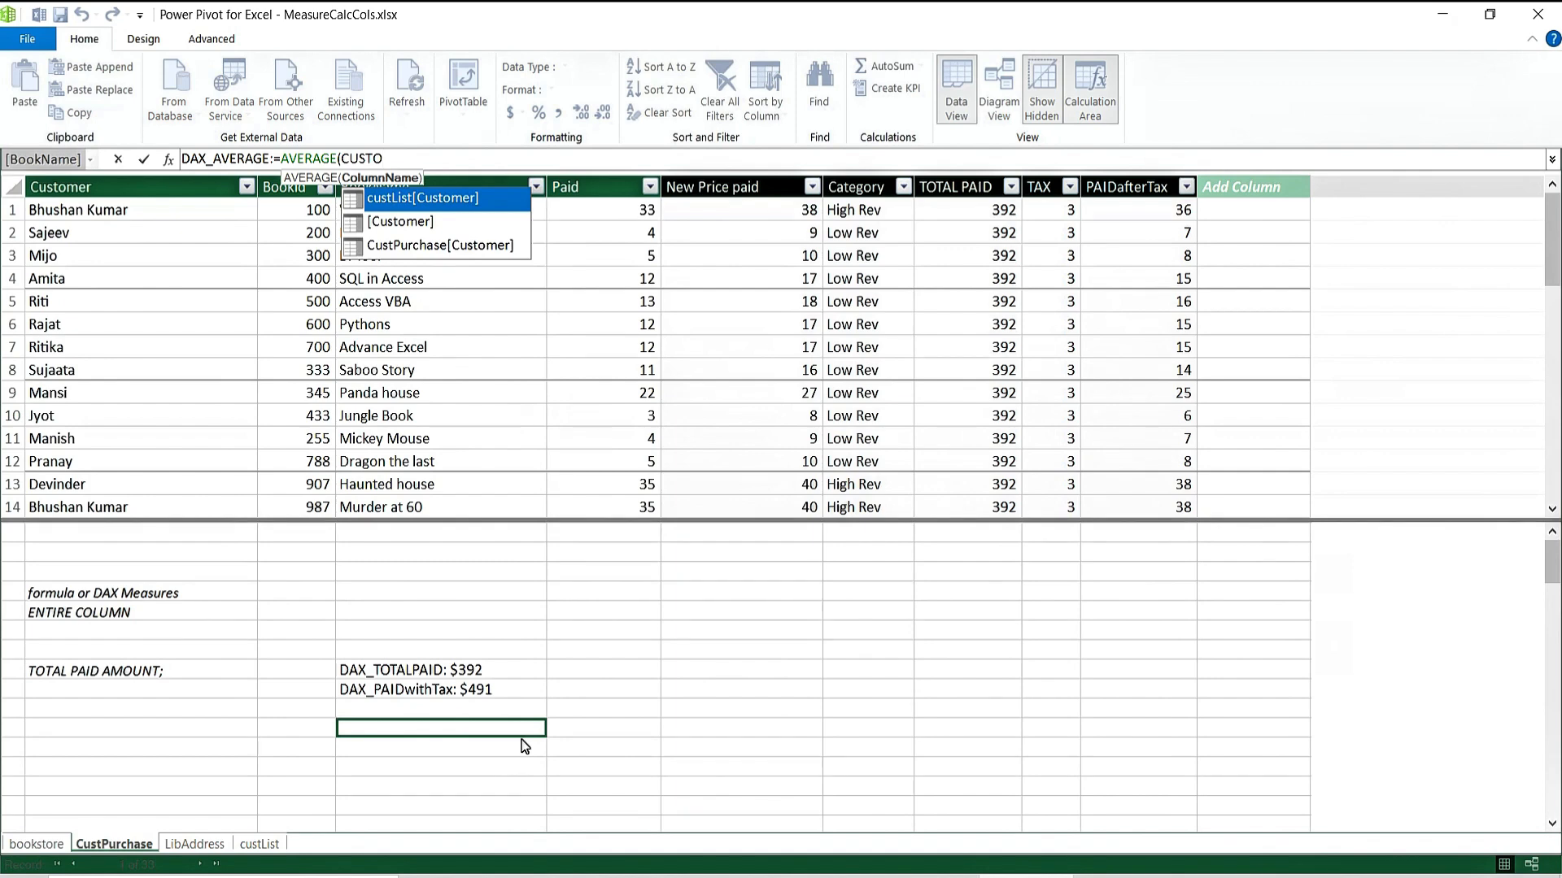
pyautogui.press('Down')
pyautogui.press('Down')
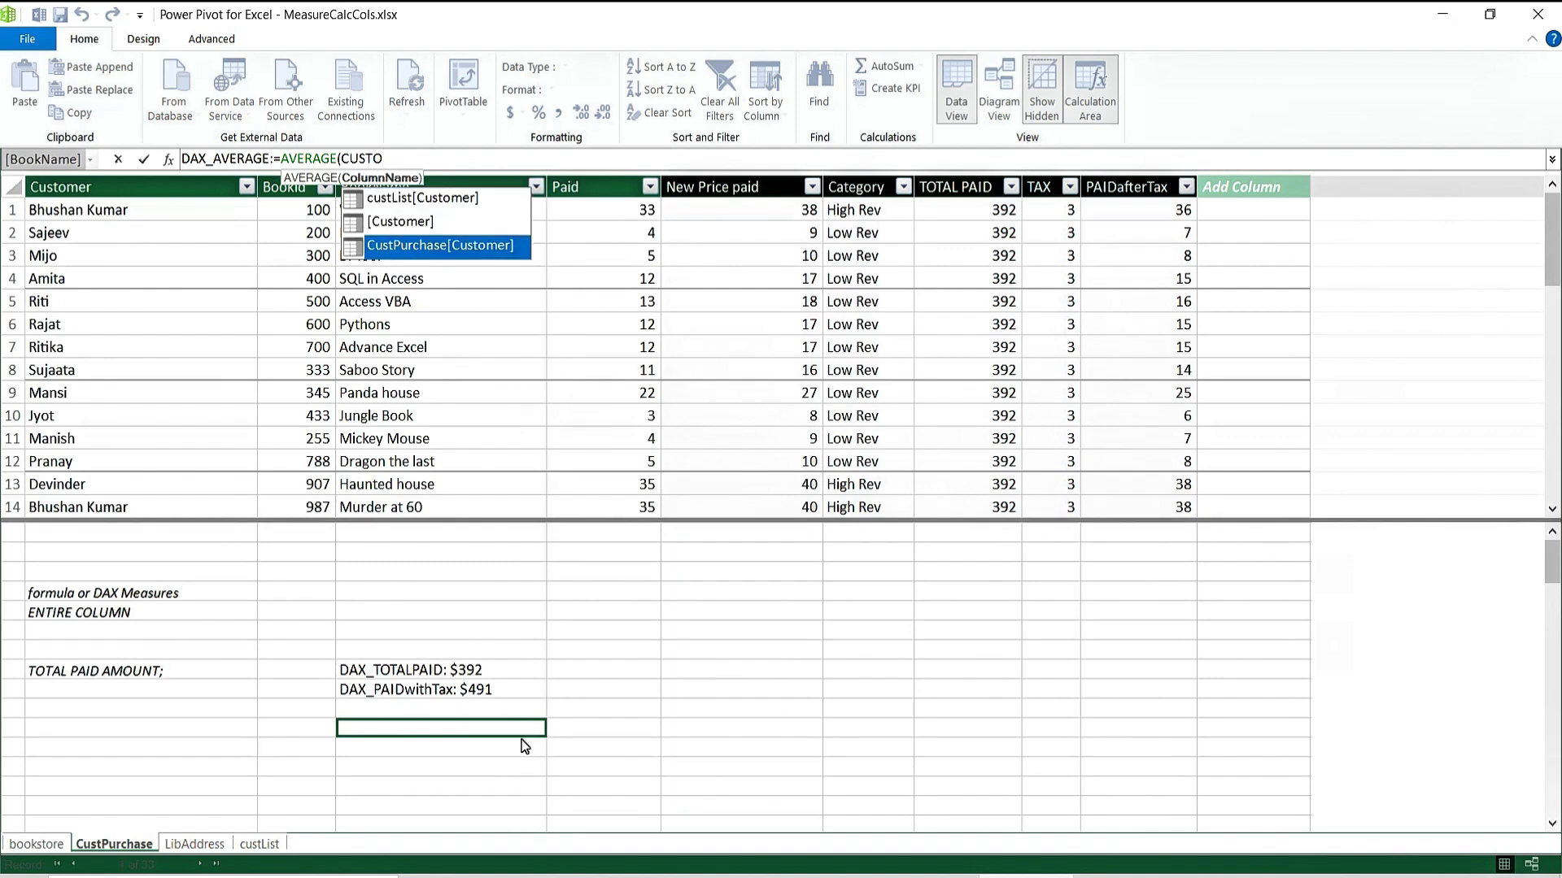
pyautogui.press('BackSpace')
pyautogui.write('P')
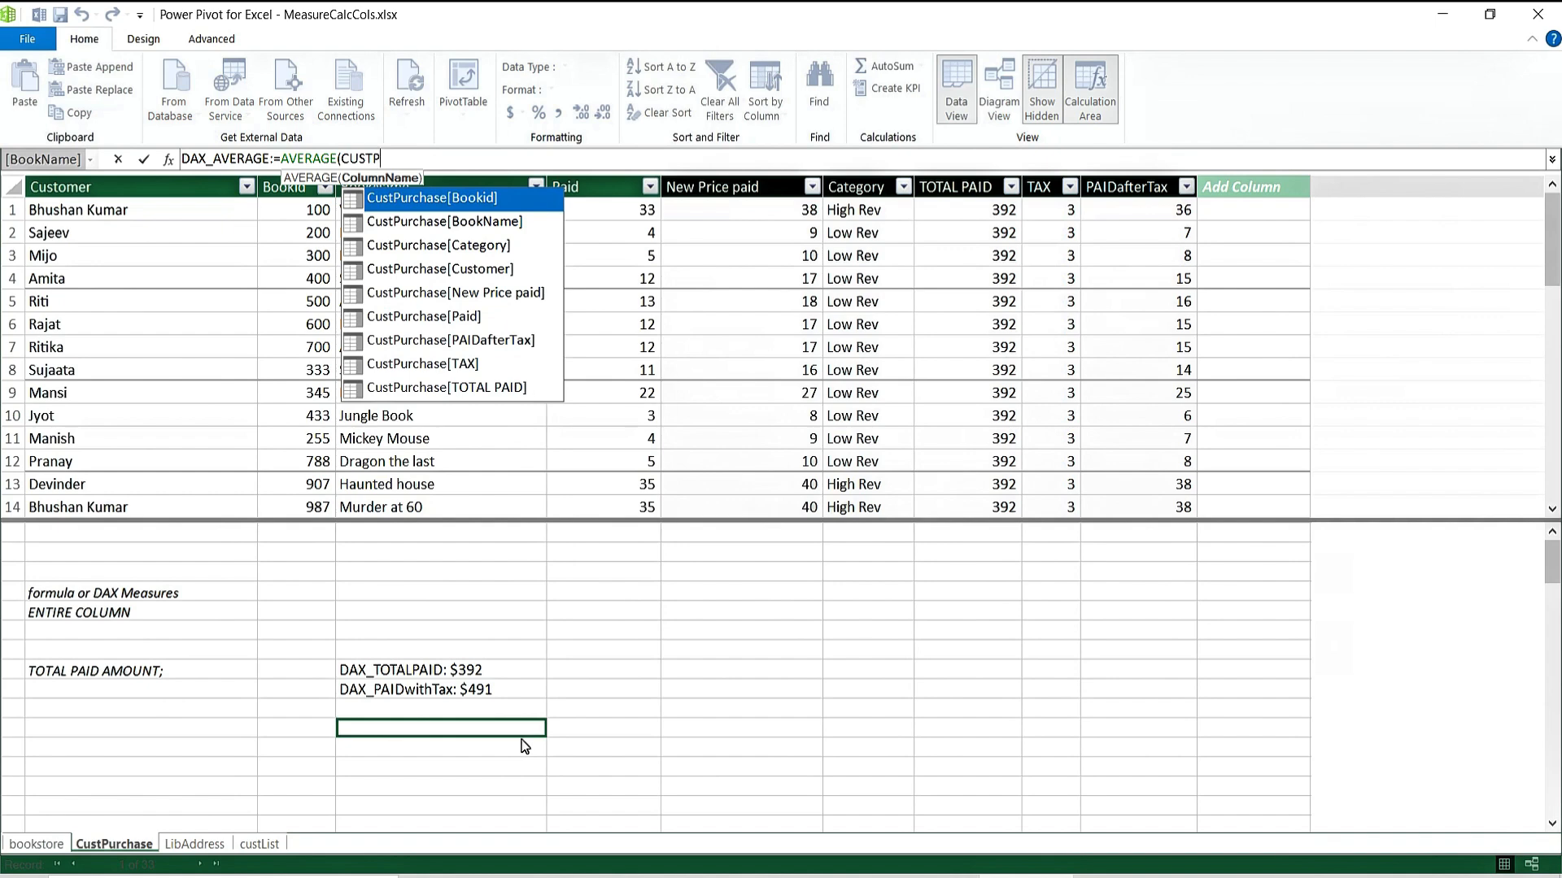
pyautogui.press('BackSpace')
pyautogui.press('BackSpace')
pyautogui.press('BackSpace')
pyautogui.press('BackSpace')
pyautogui.press('BackSpace')
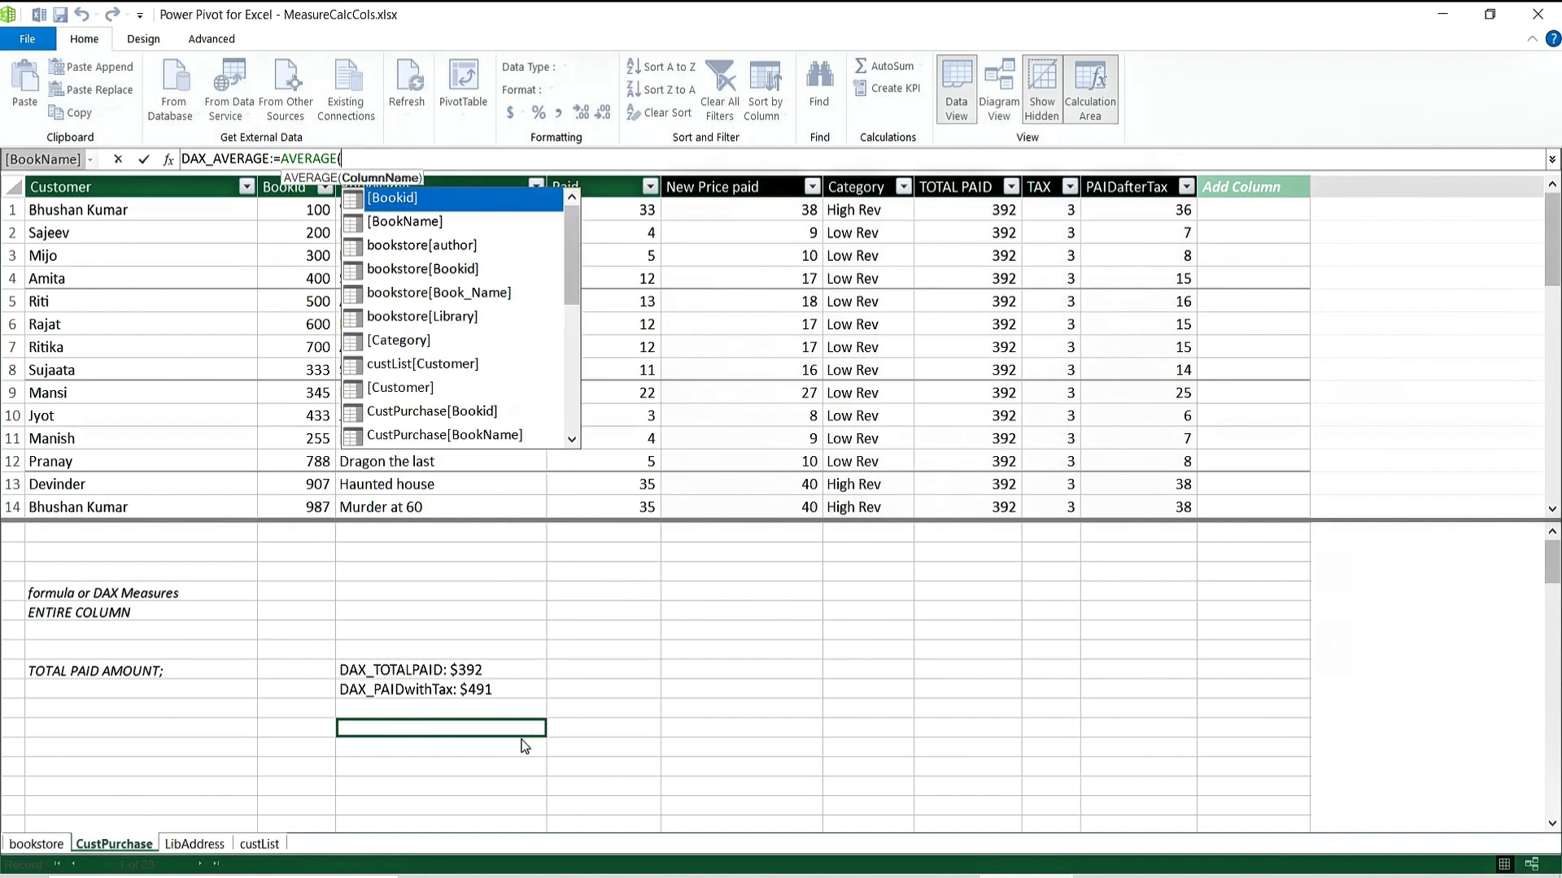
pyautogui.write('PAID')
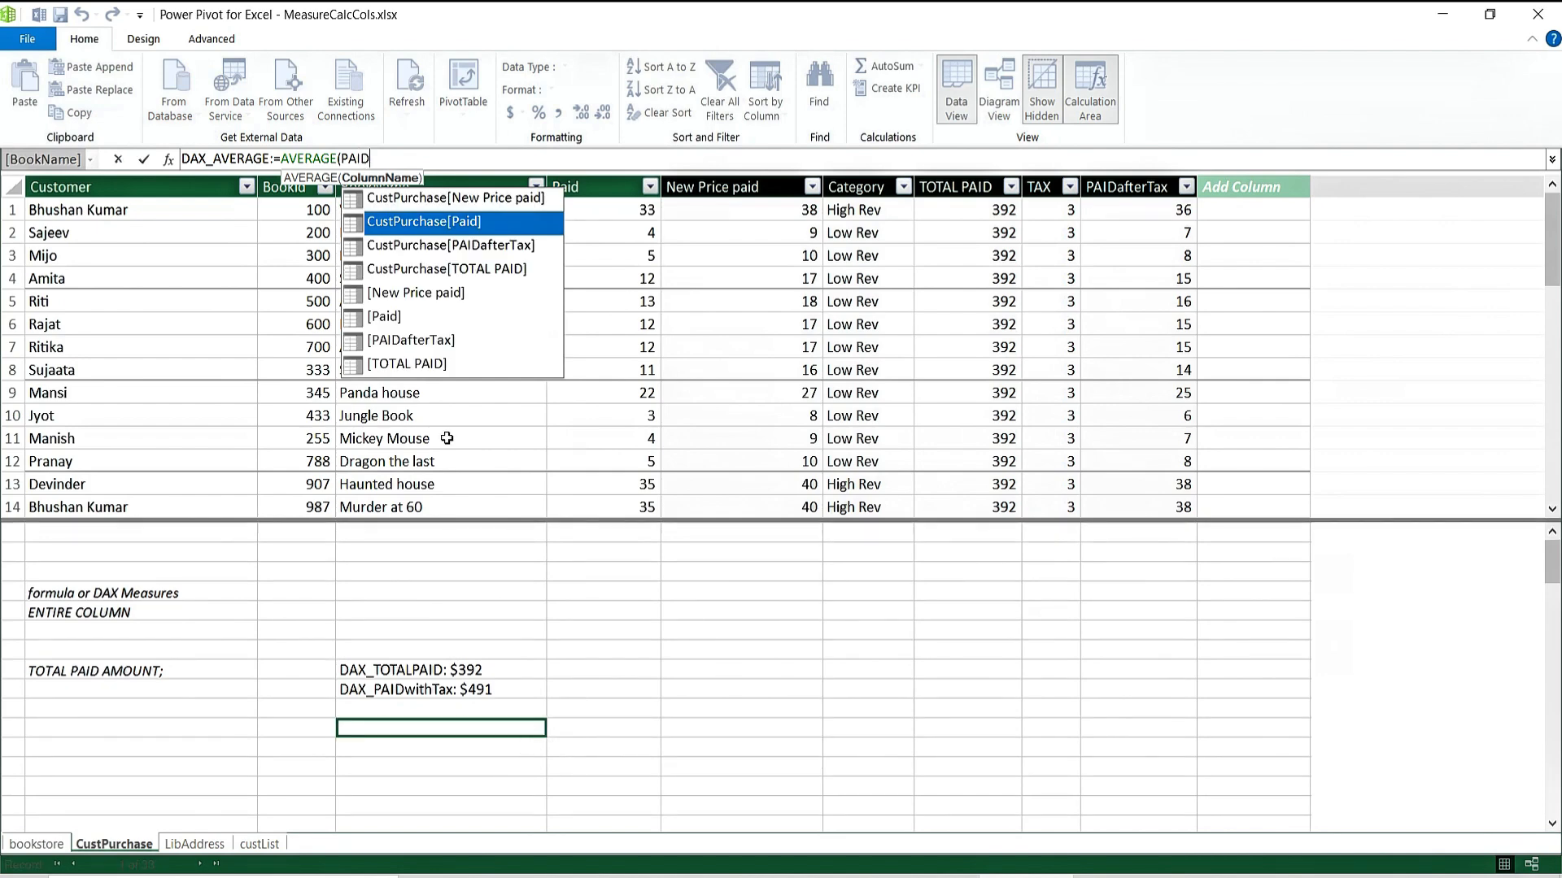
pyautogui.press('Tab')
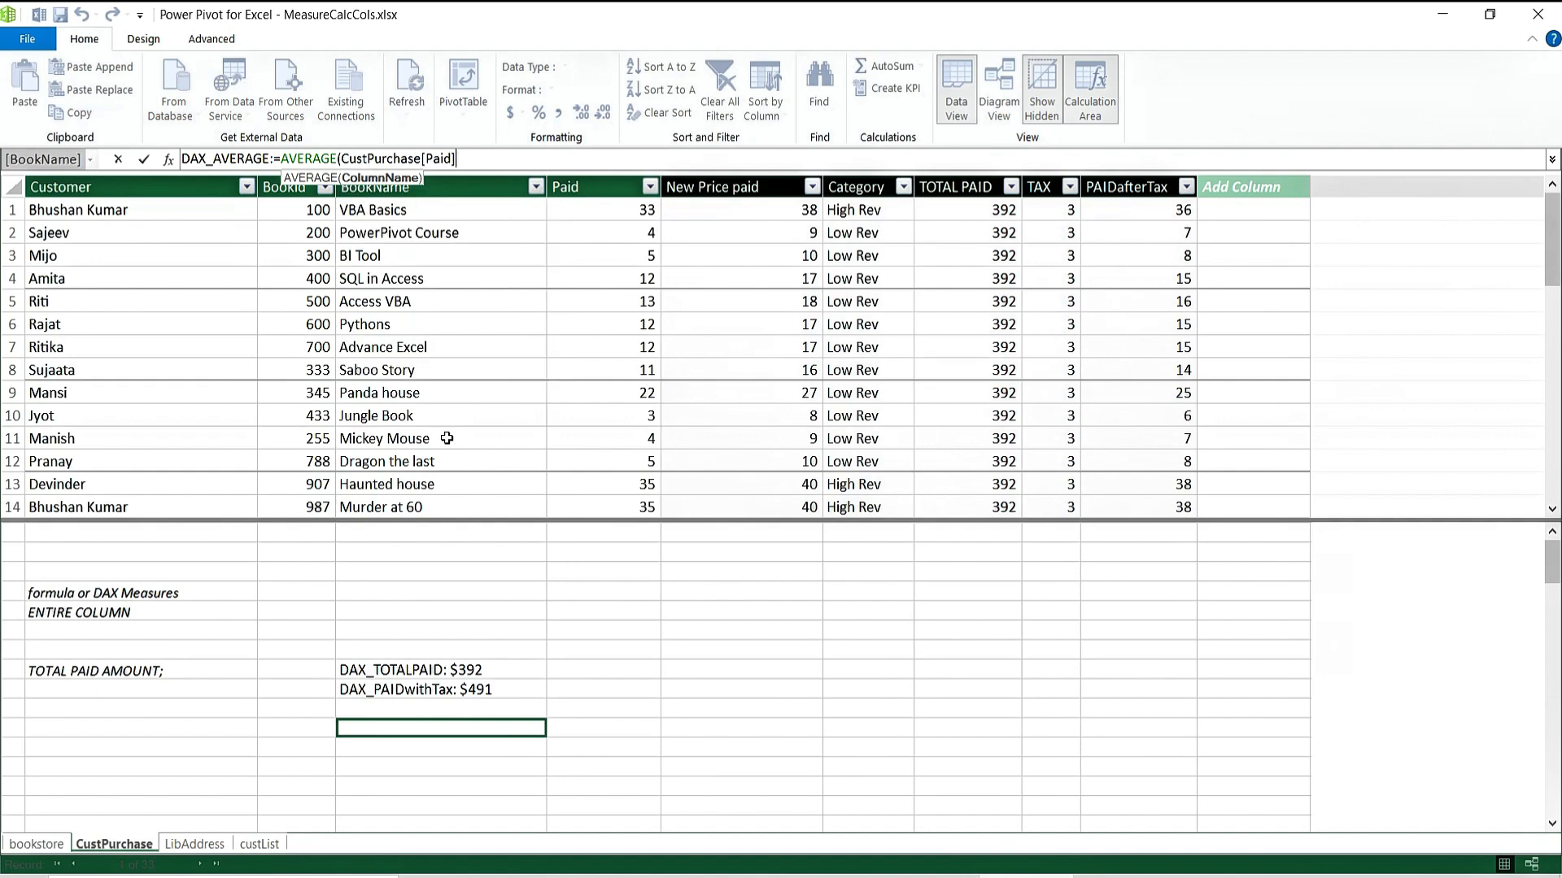
pyautogui.write(')')
pyautogui.press('Return')
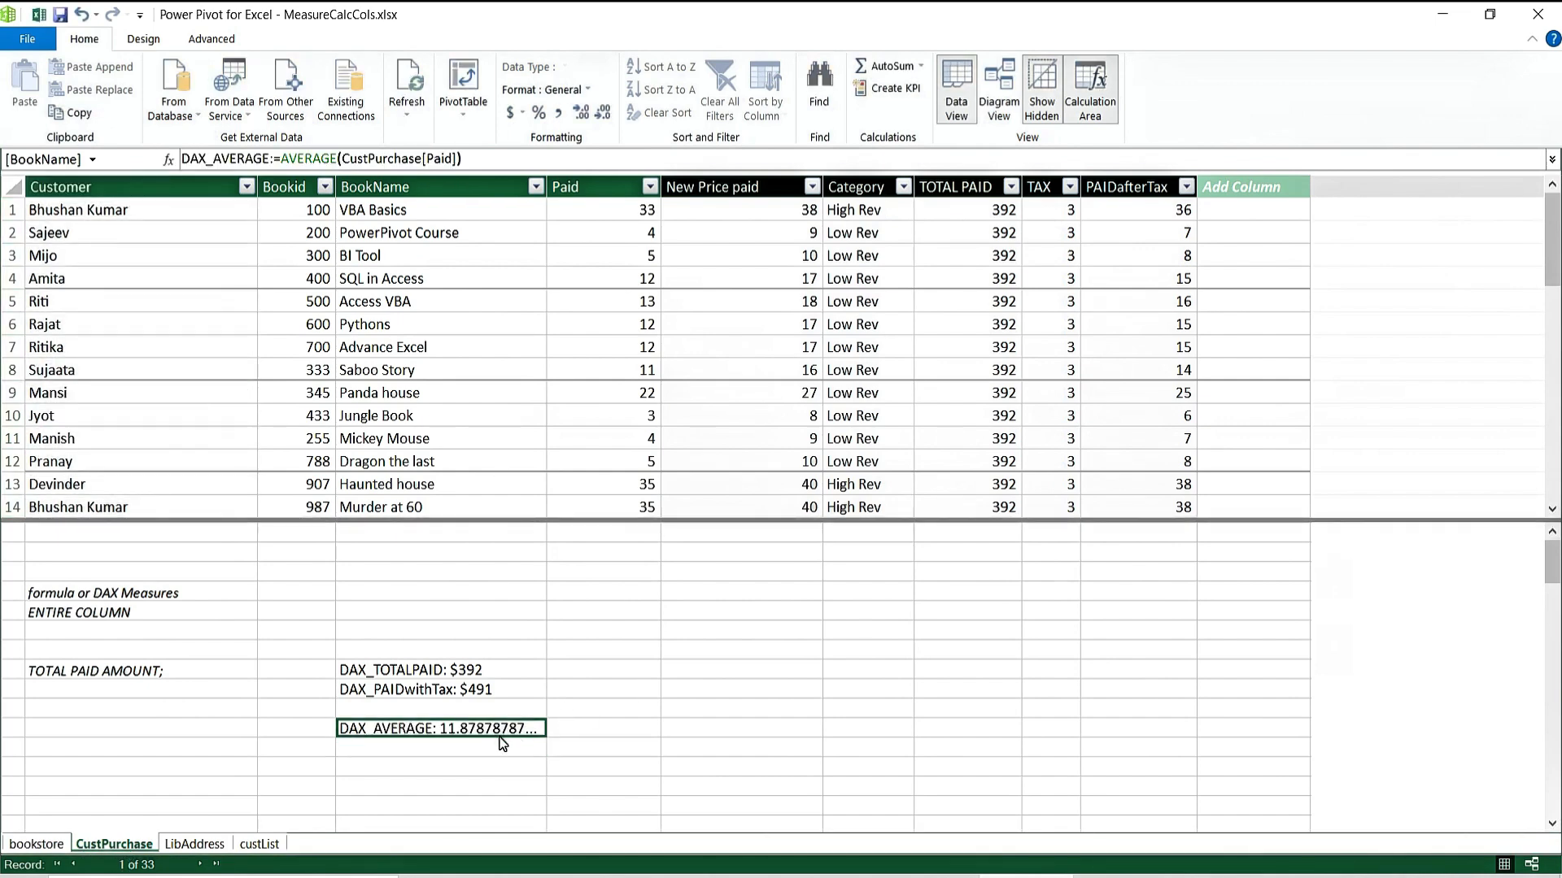
# Show DAX_AVERAGE as the whole number 12, then review the Category column's IF formula.
pyautogui.click(603, 114)
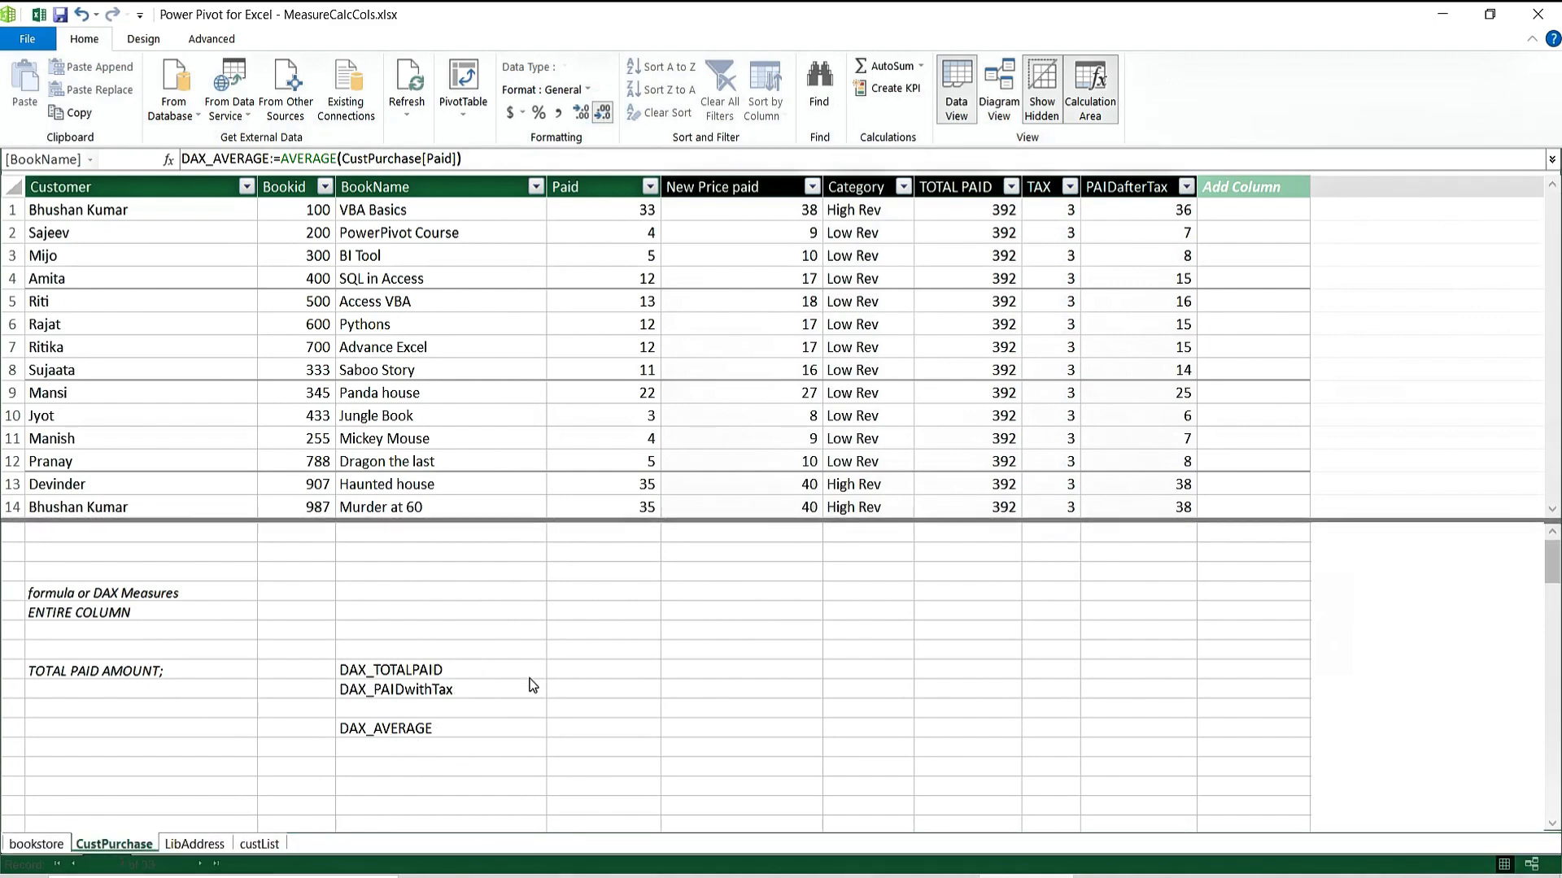
pyautogui.click(475, 753)
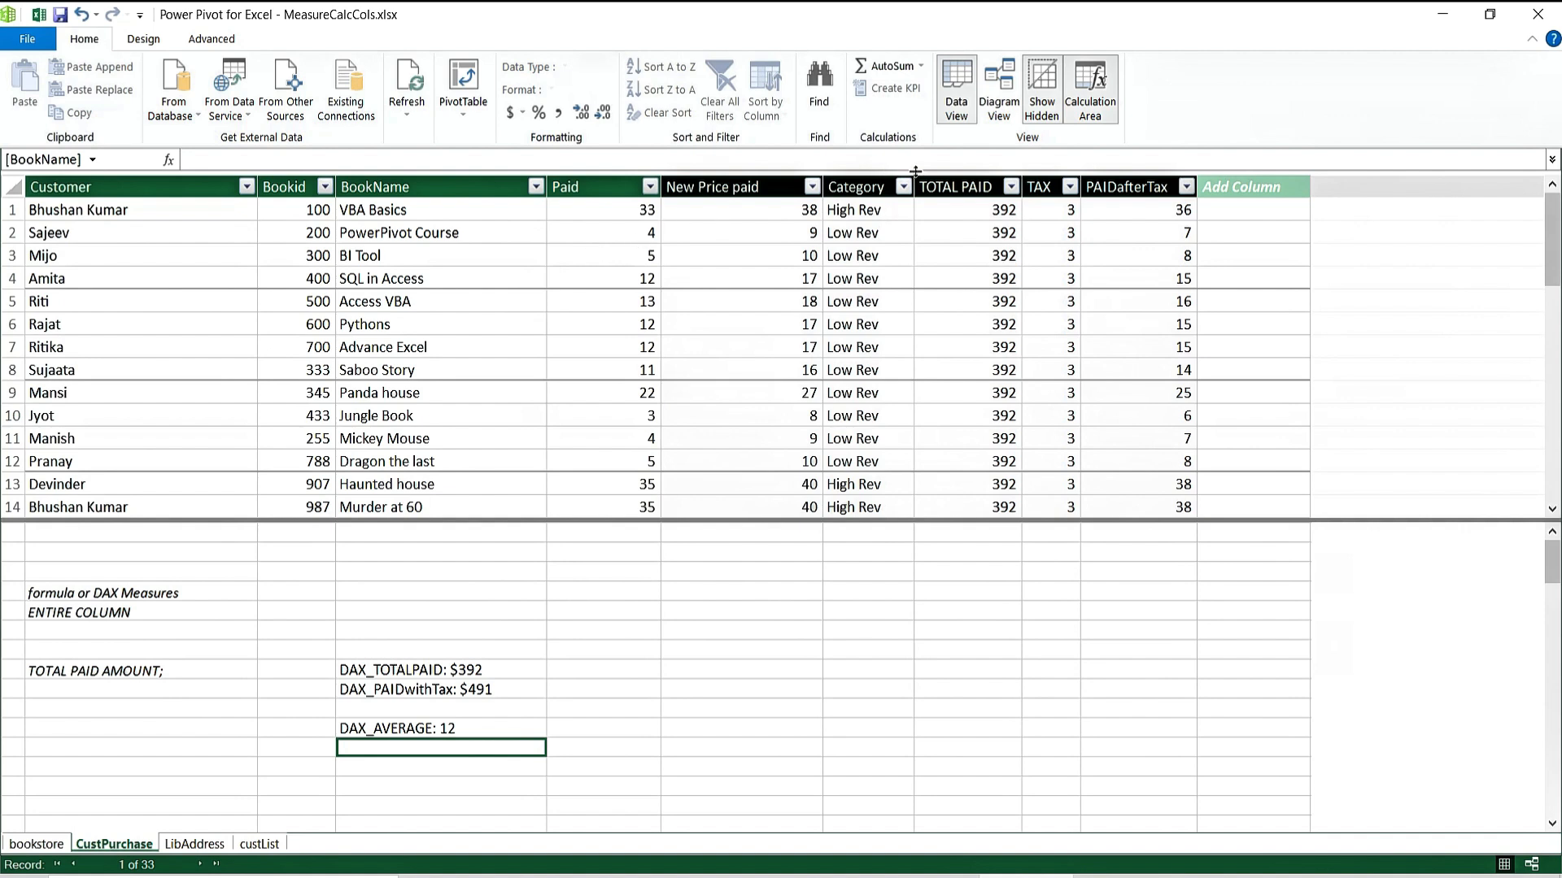
pyautogui.click(876, 213)
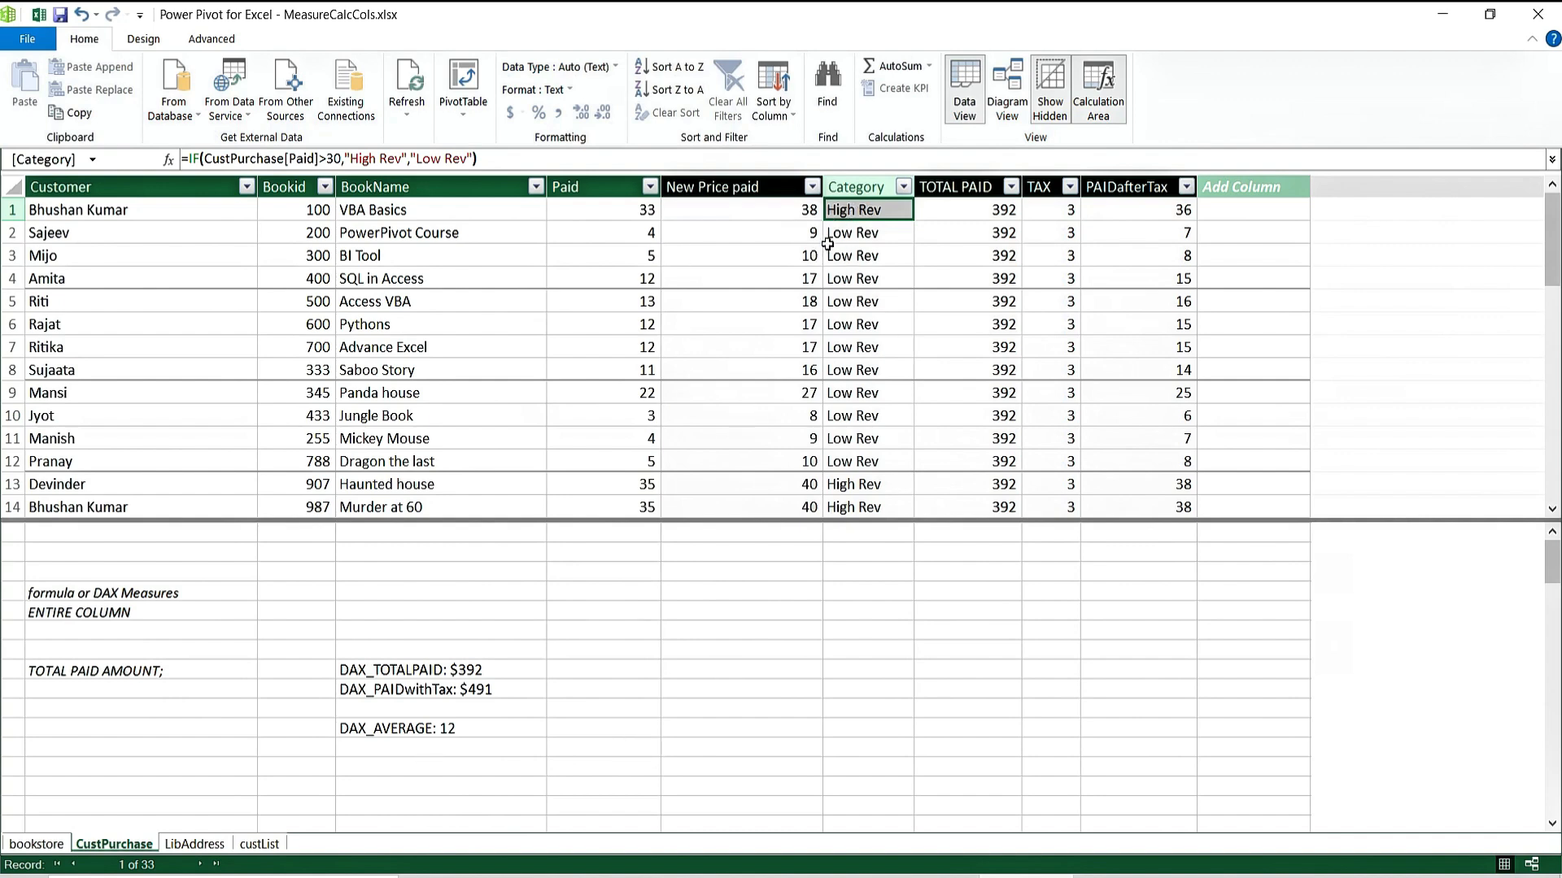
# Below DAX_AVERAGE, type DAX_IF:=IF(CustPurchase[Paid]>30,"High Rev","Low Rev").
pyautogui.click(432, 752)
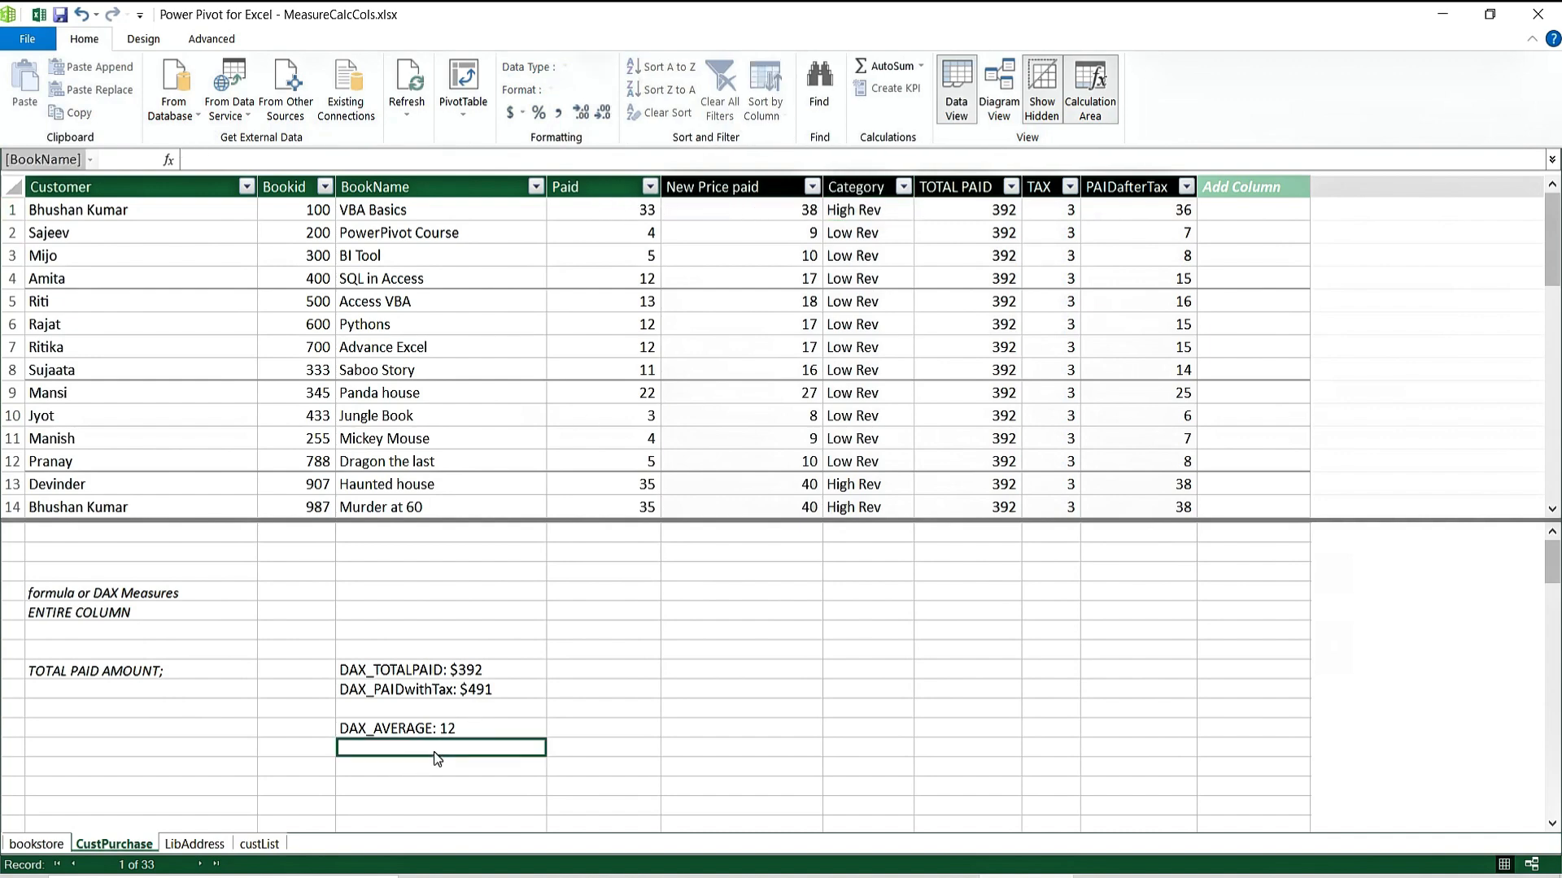
pyautogui.write('IF(')
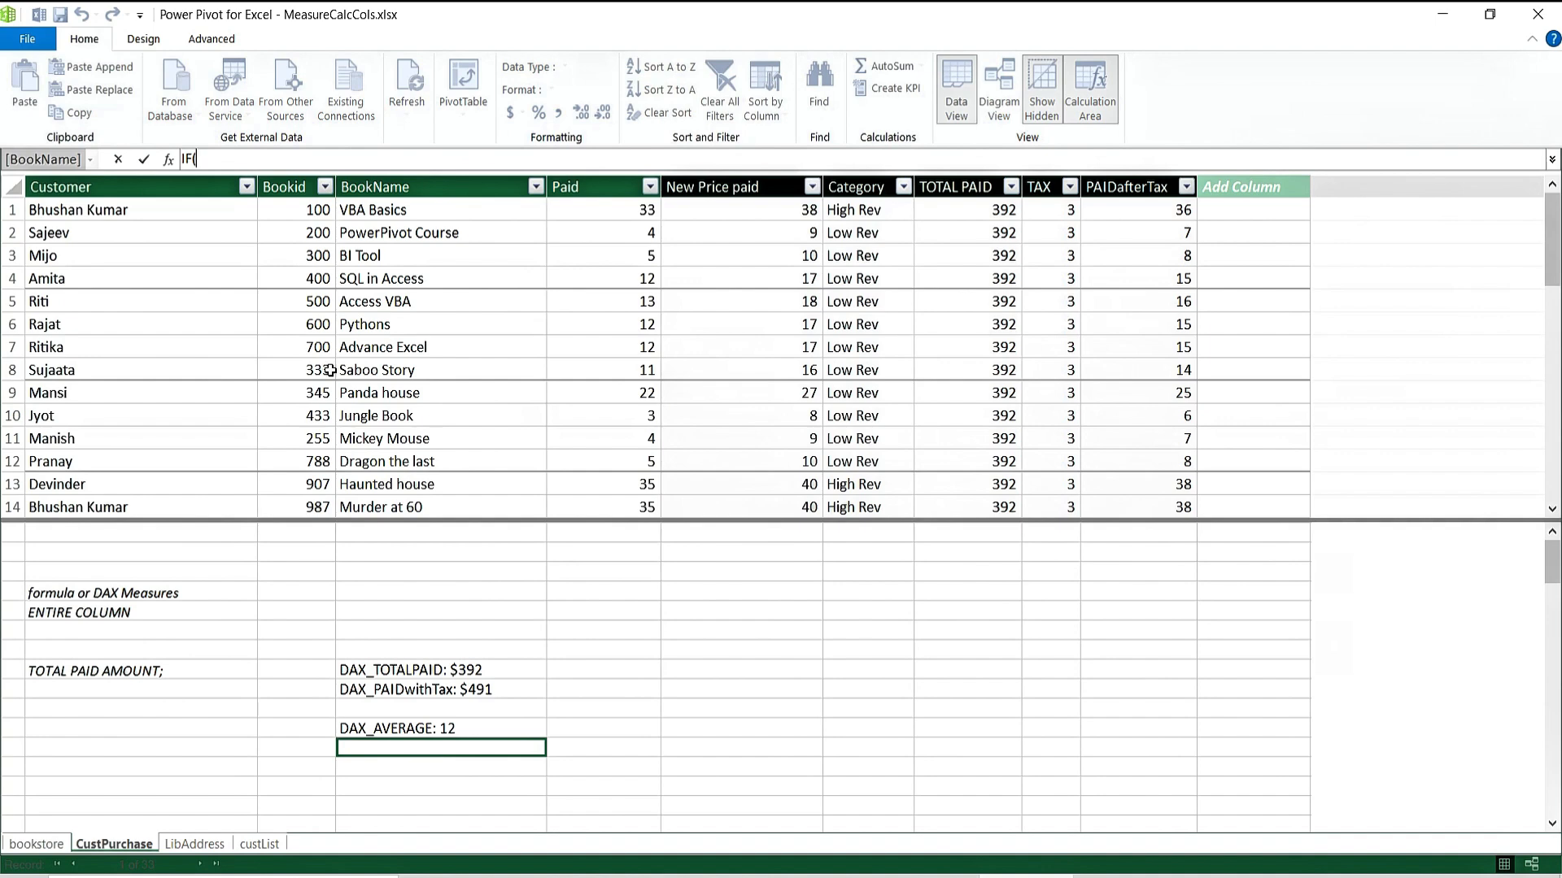
pyautogui.press('BackSpace')
pyautogui.press('BackSpace')
pyautogui.press('BackSpace')
pyautogui.write('NUMB')
pyautogui.press('BackSpace')
pyautogui.press('BackSpace')
pyautogui.press('BackSpace')
pyautogui.press('BackSpace')
pyautogui.write('DAX_IF:=I')
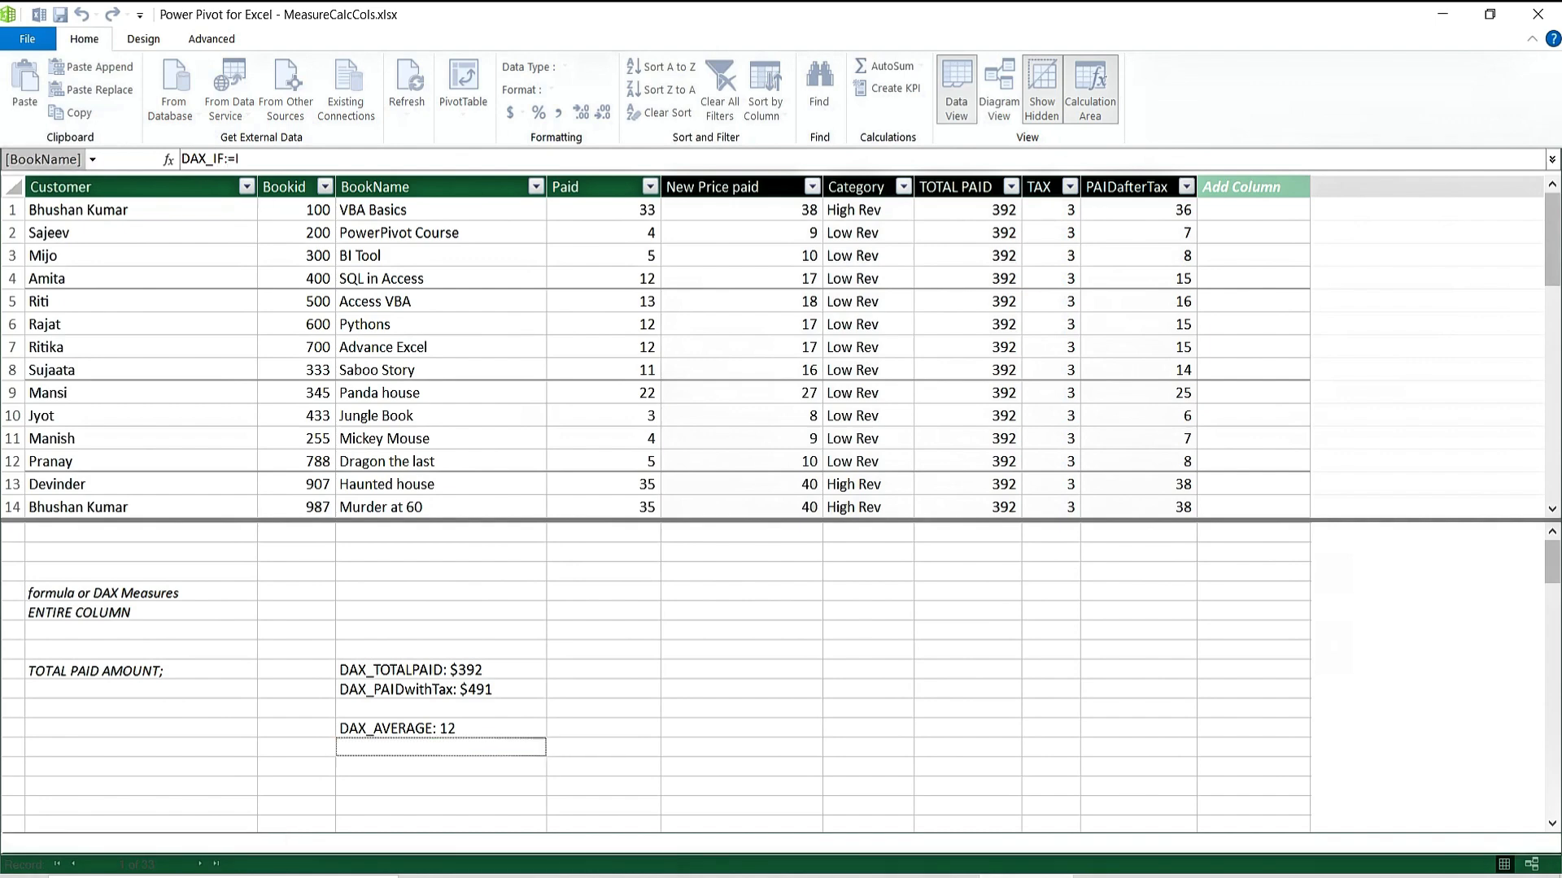
pyautogui.write('F(')
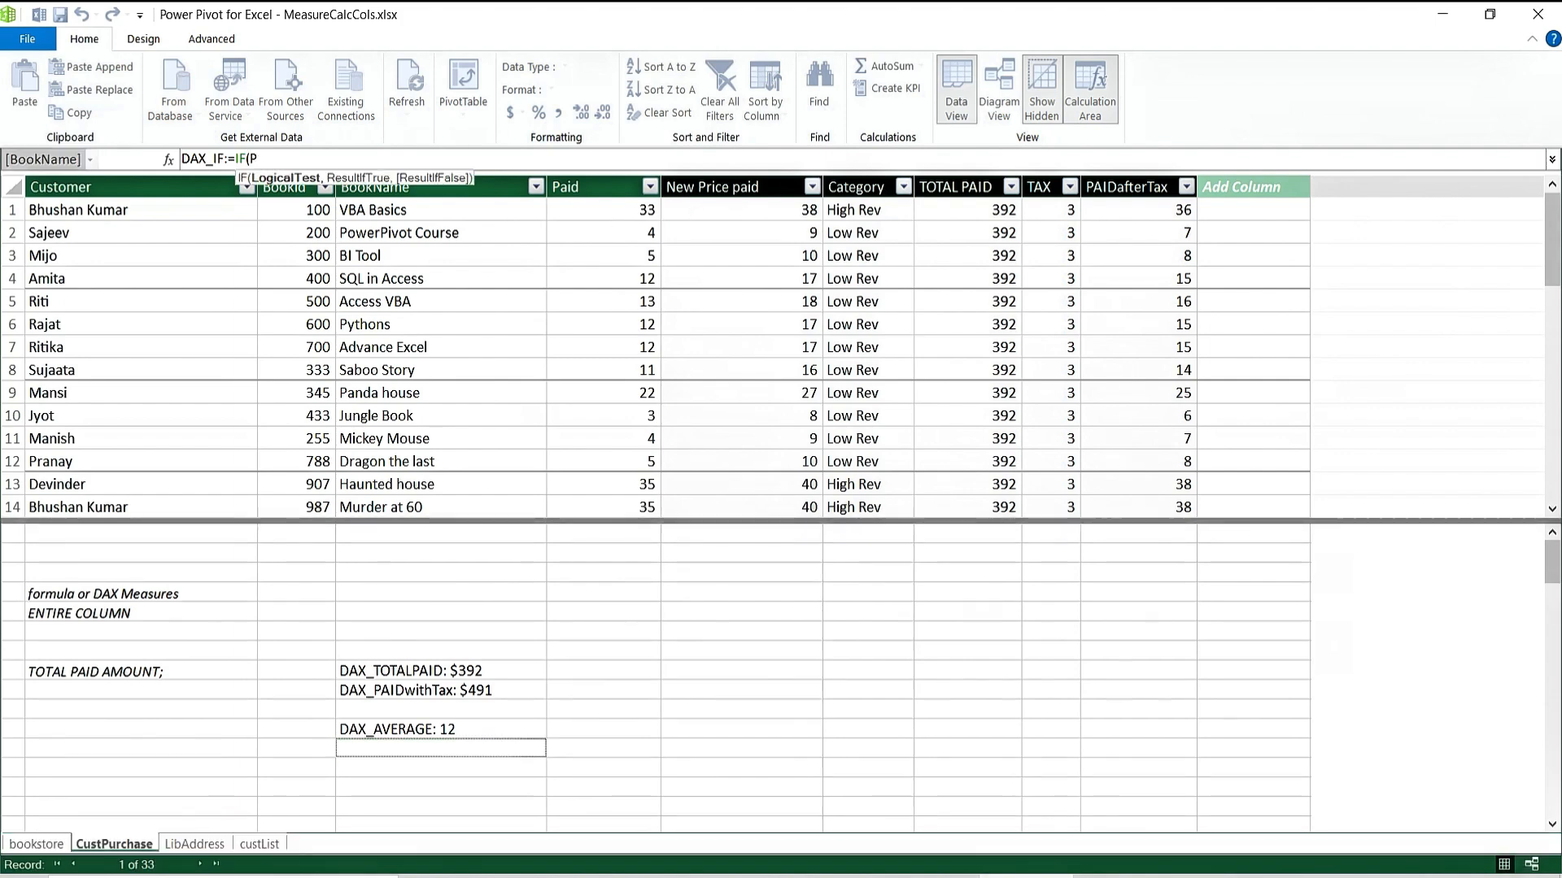
pyautogui.write('PAID')
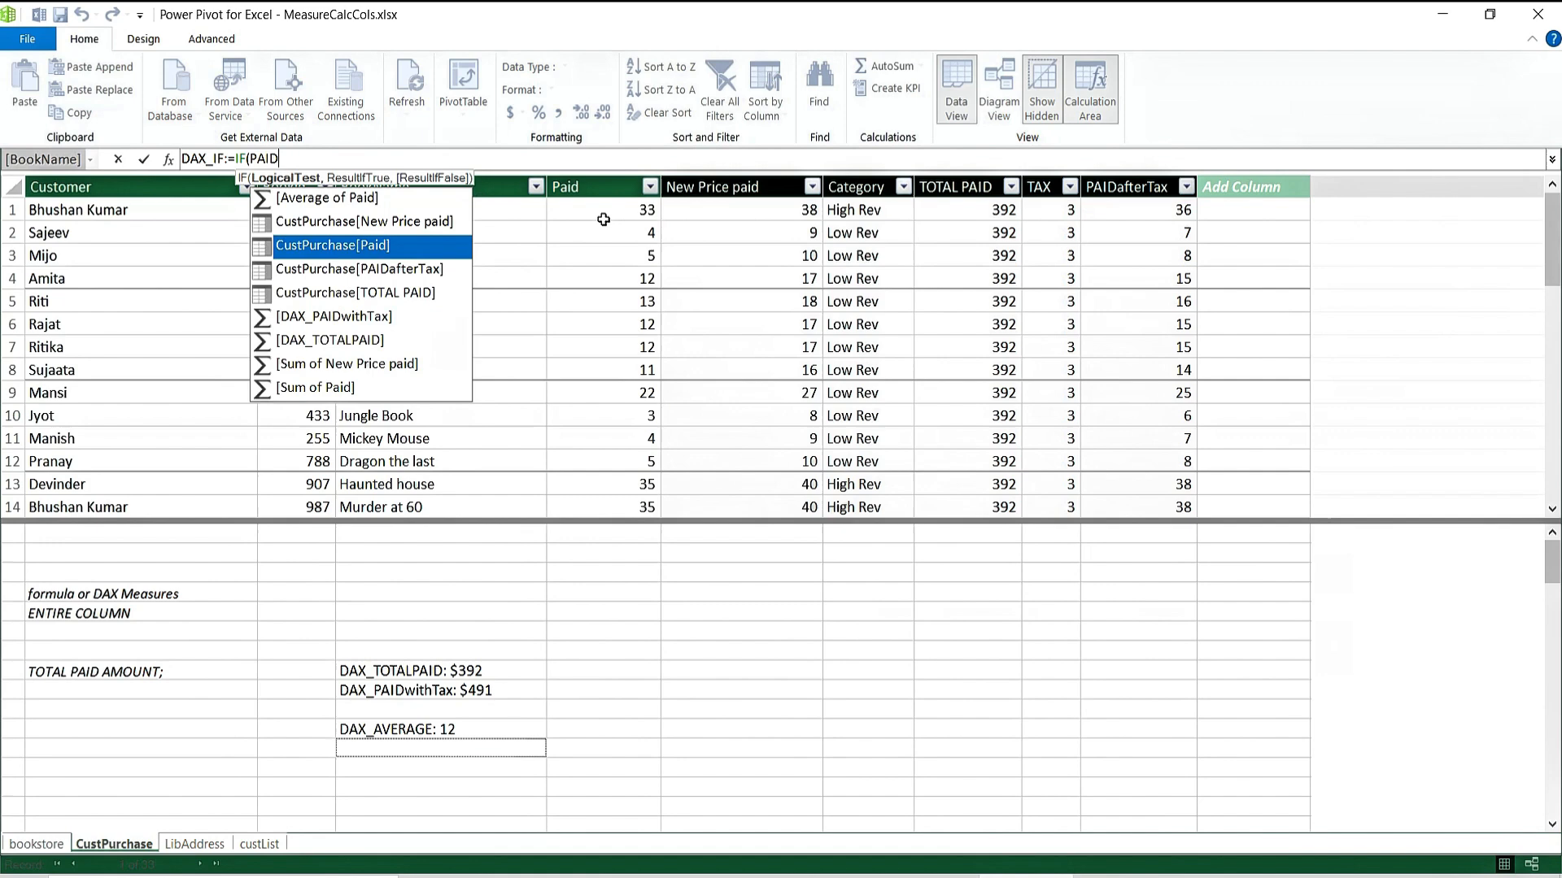
pyautogui.doubleClick(370, 255)
pyautogui.write('>')
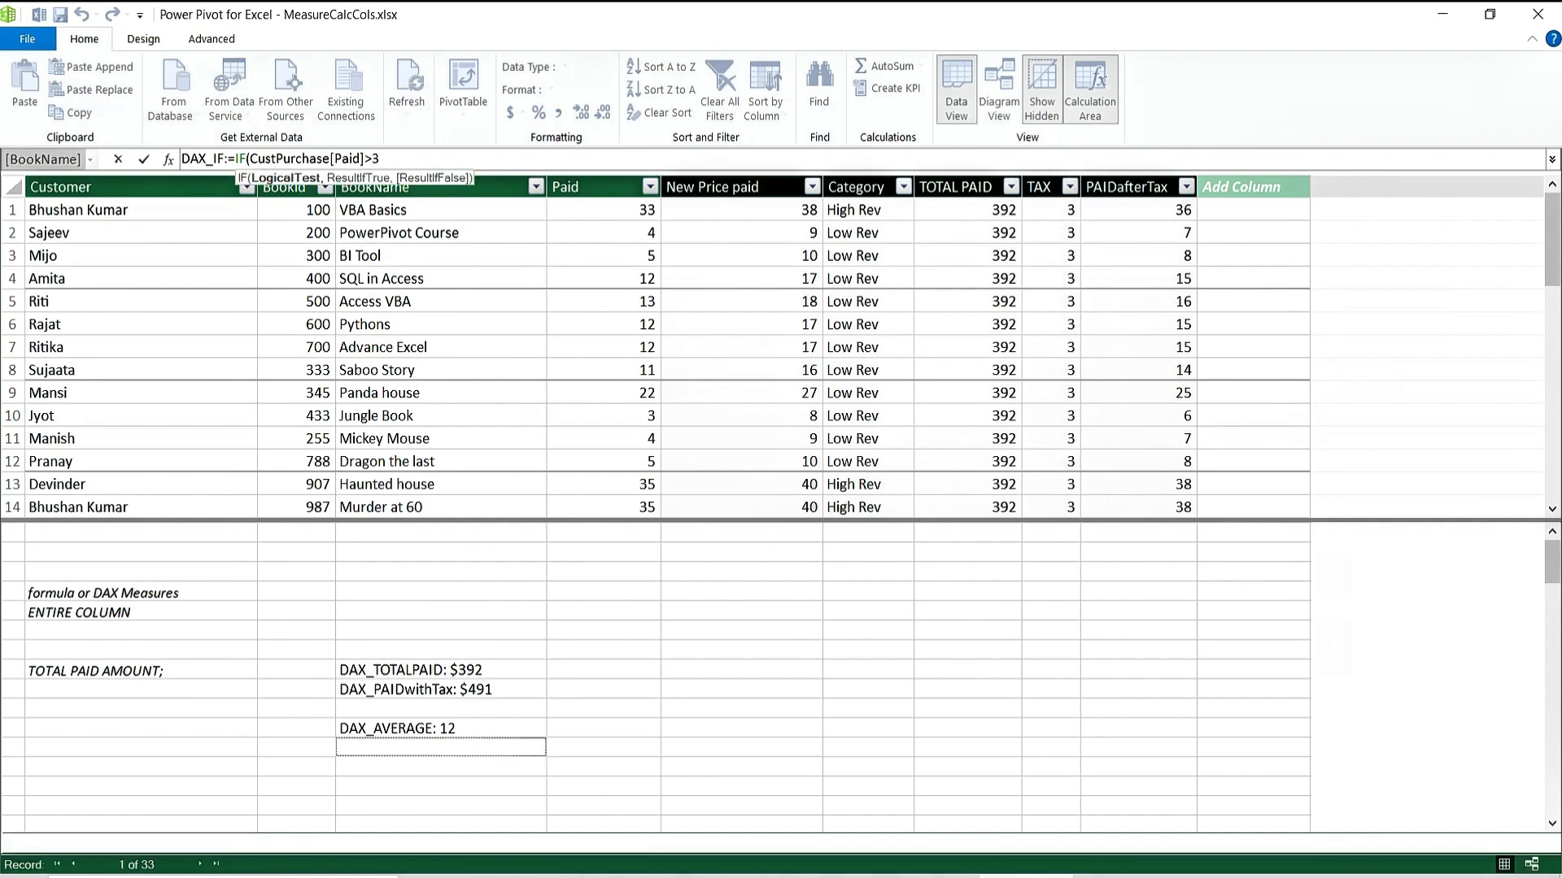
pyautogui.write('30,')
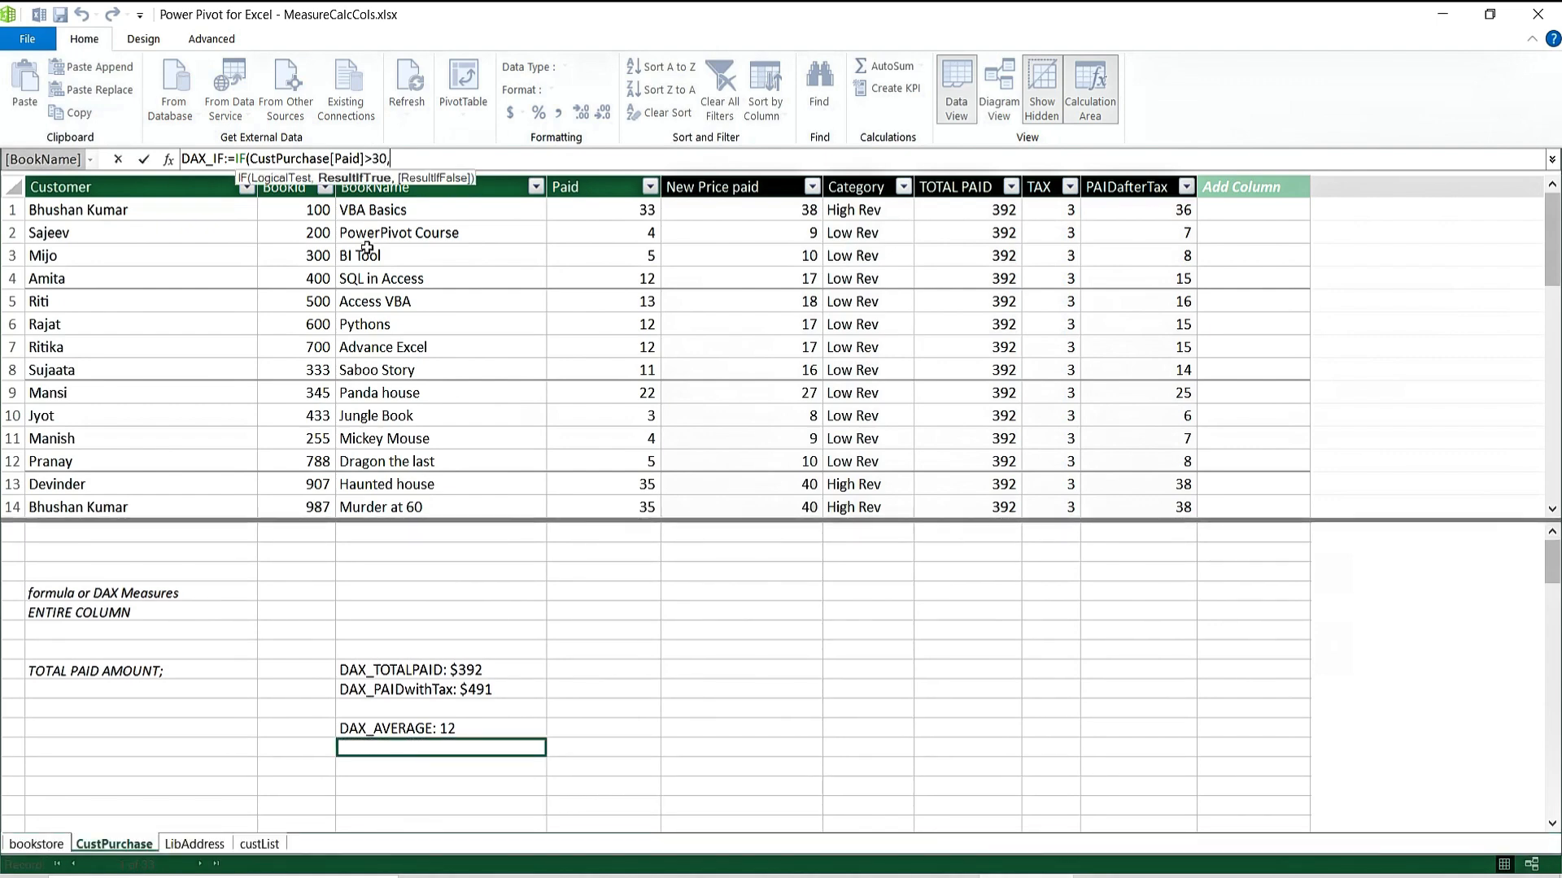
pyautogui.write('"')
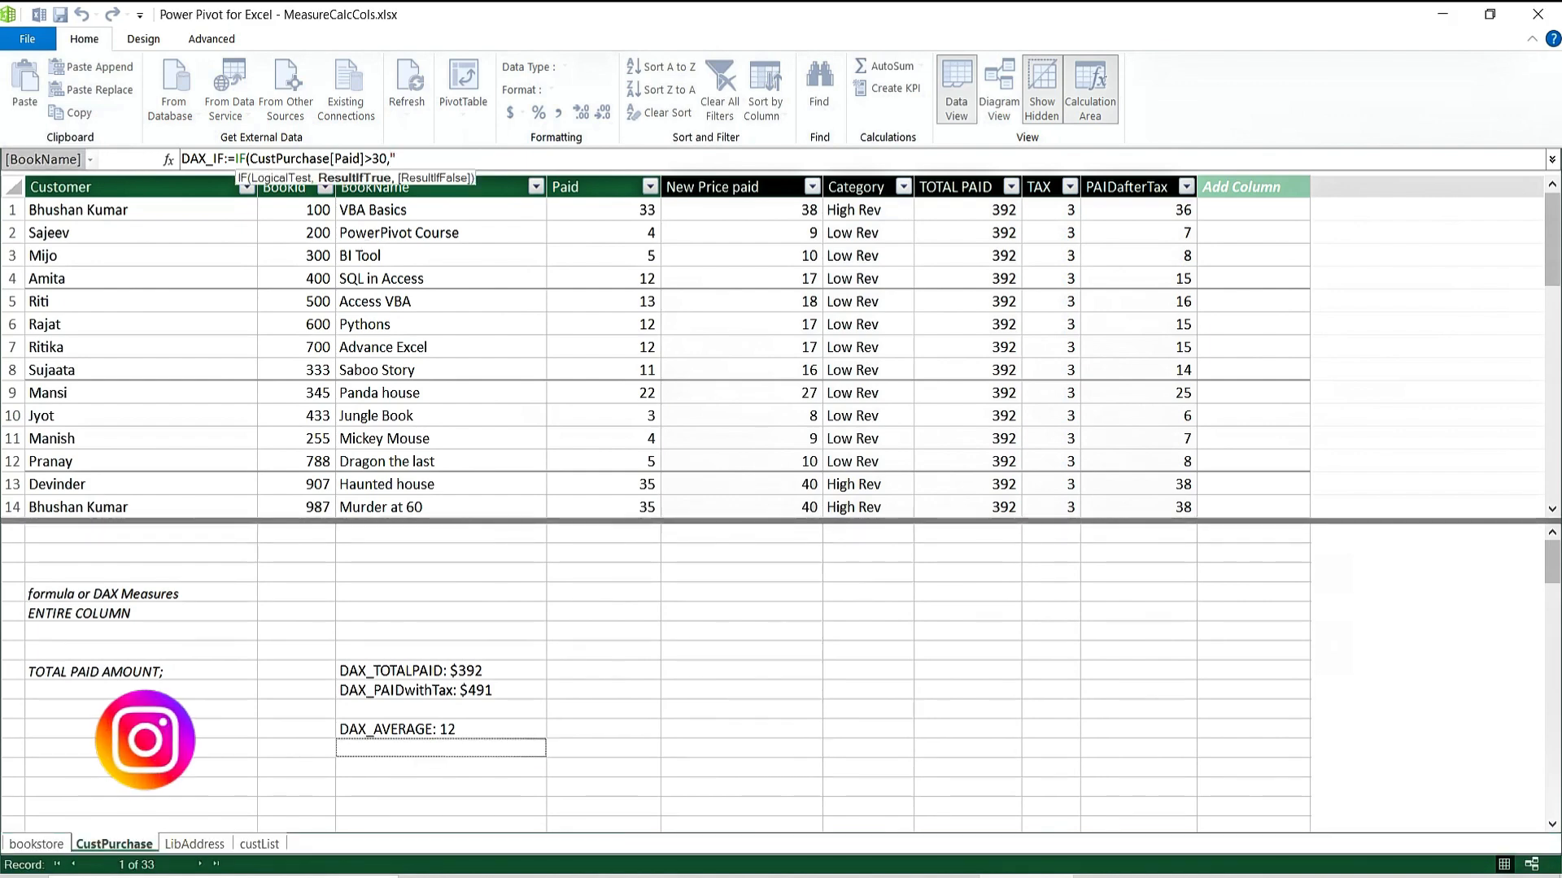
pyautogui.write('High ')
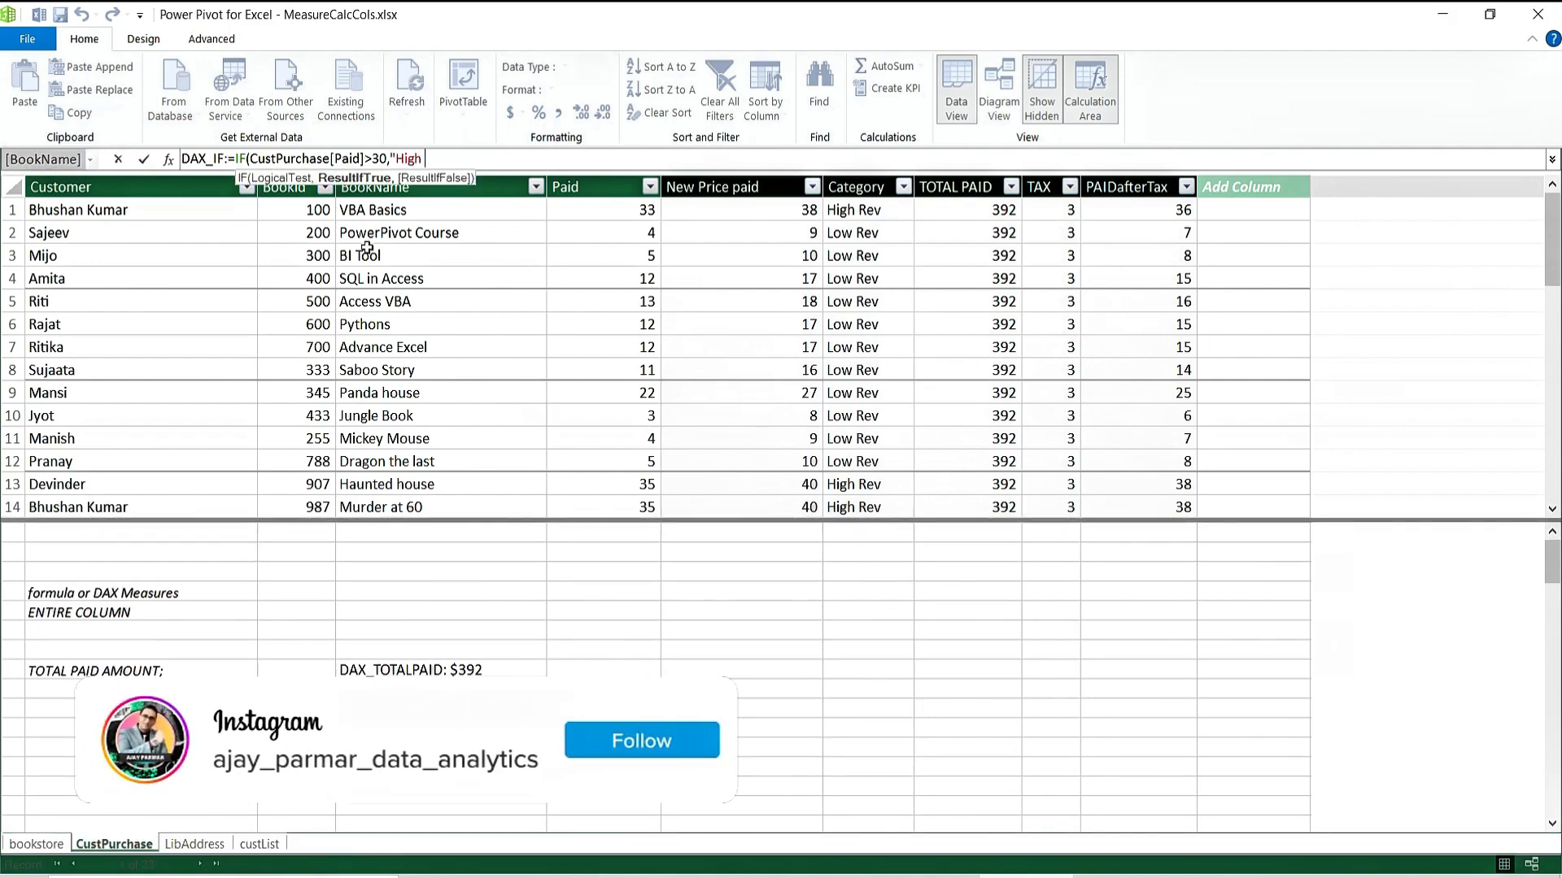
pyautogui.write('Rev",')
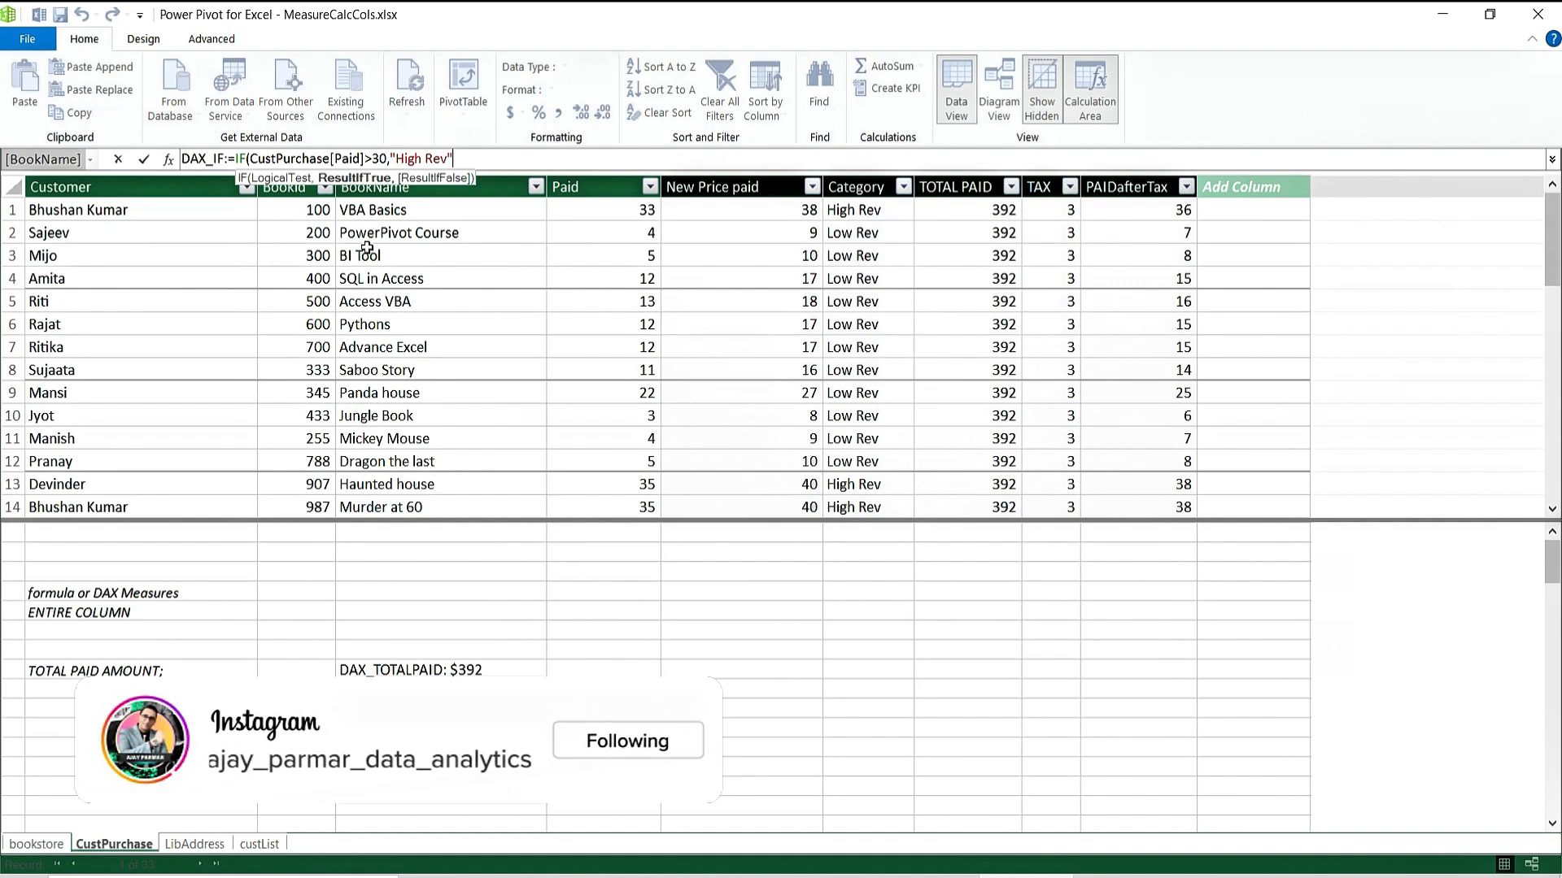
pyautogui.write('"Low')
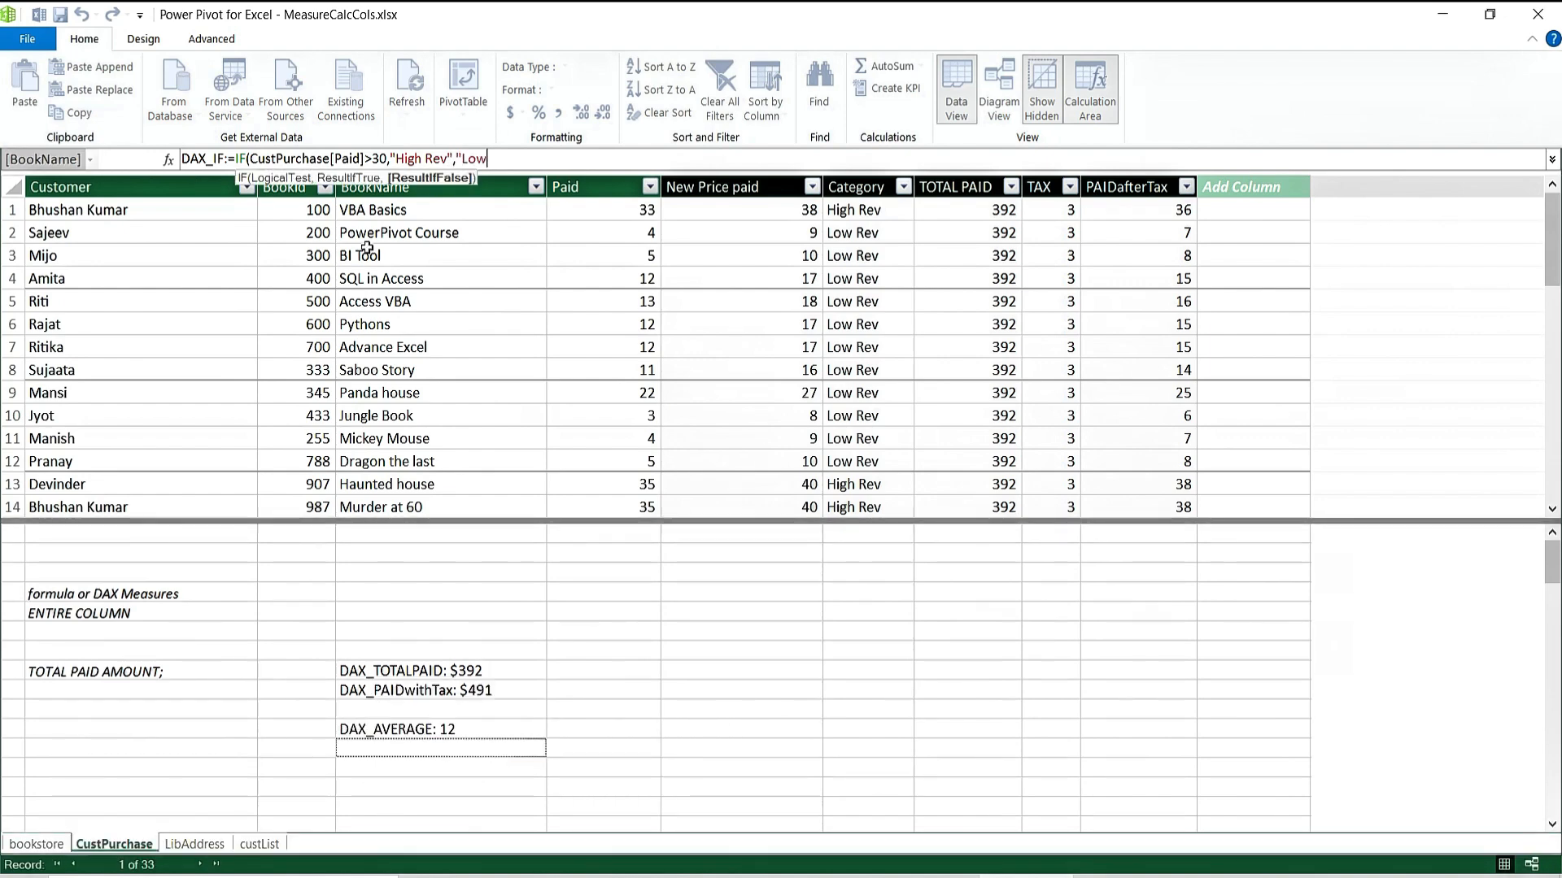
pyautogui.write(' Rev"')
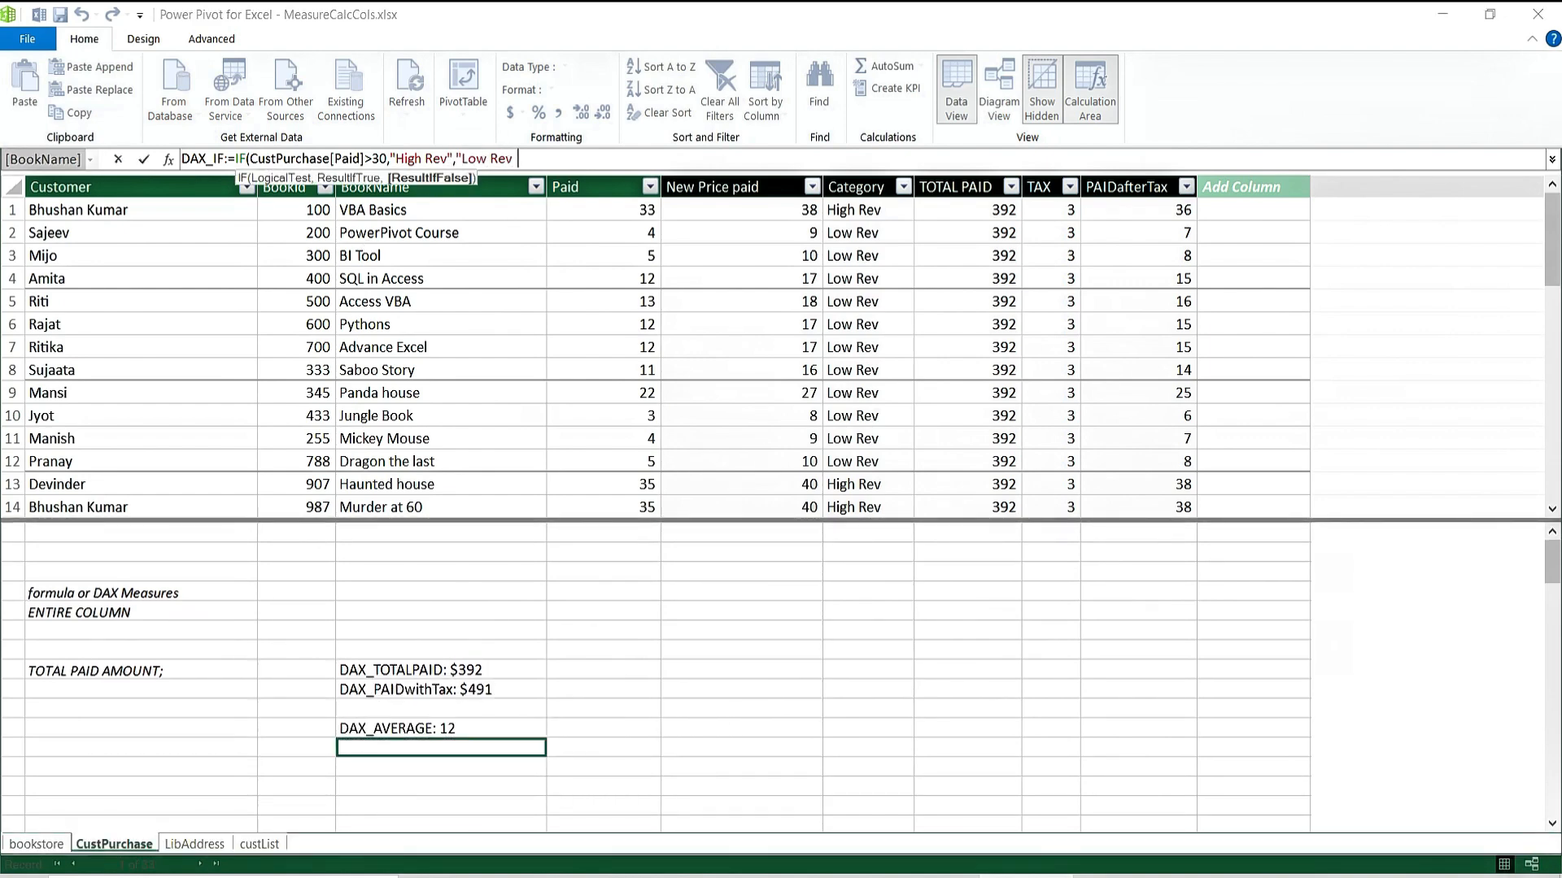
pyautogui.write(')')
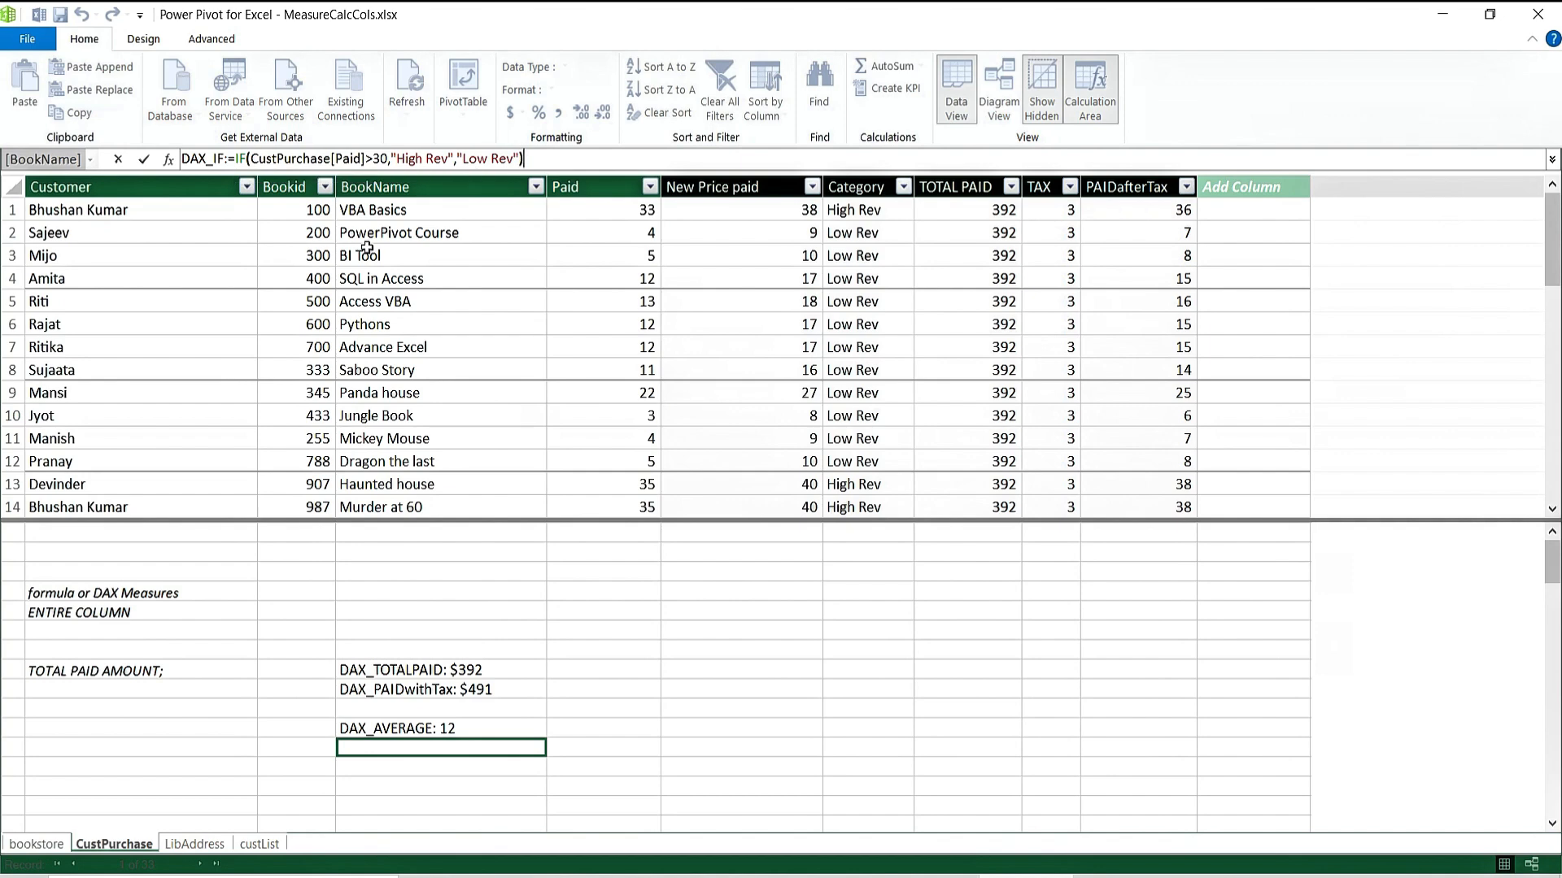
# Commit DAX_IF, read its #ERROR semantic error, and review DAX_AVERAGE's formula.
pyautogui.press('Return')
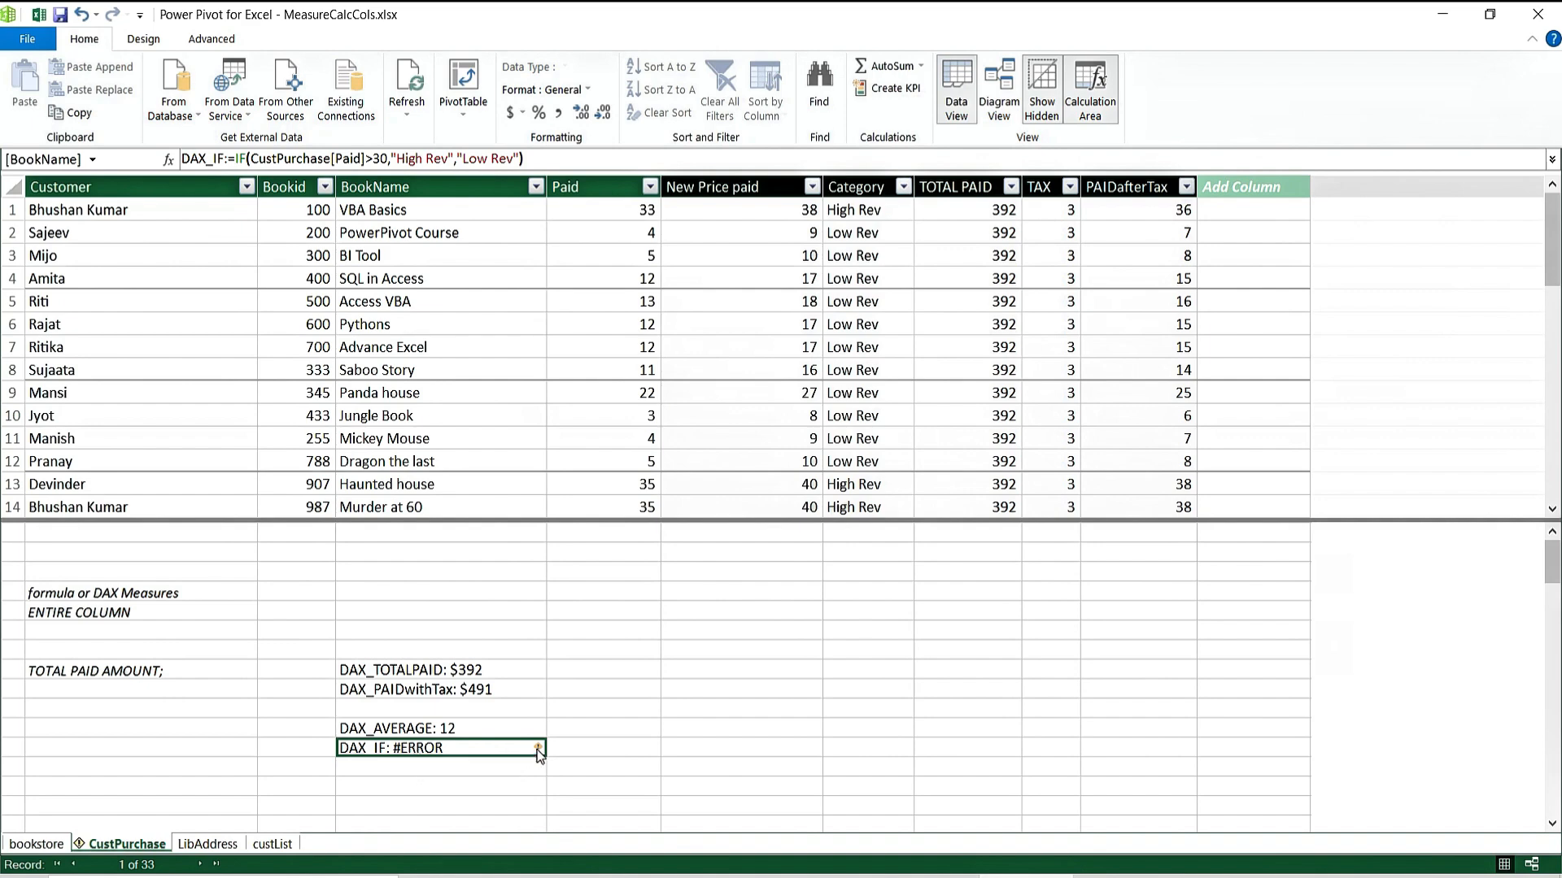
pyautogui.moveTo(539, 751)
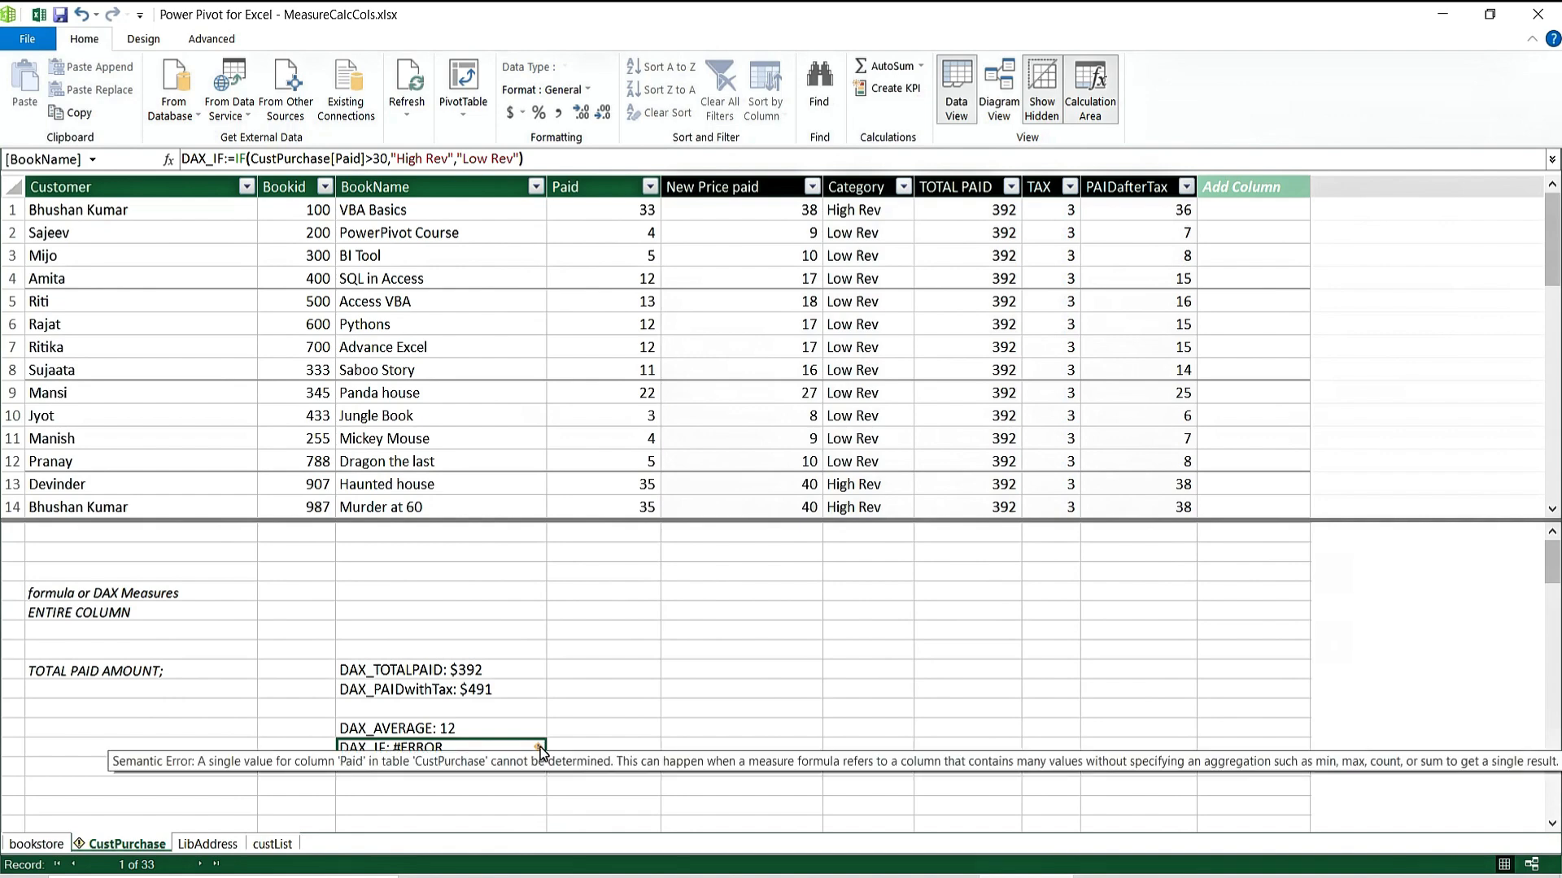
pyautogui.click(483, 734)
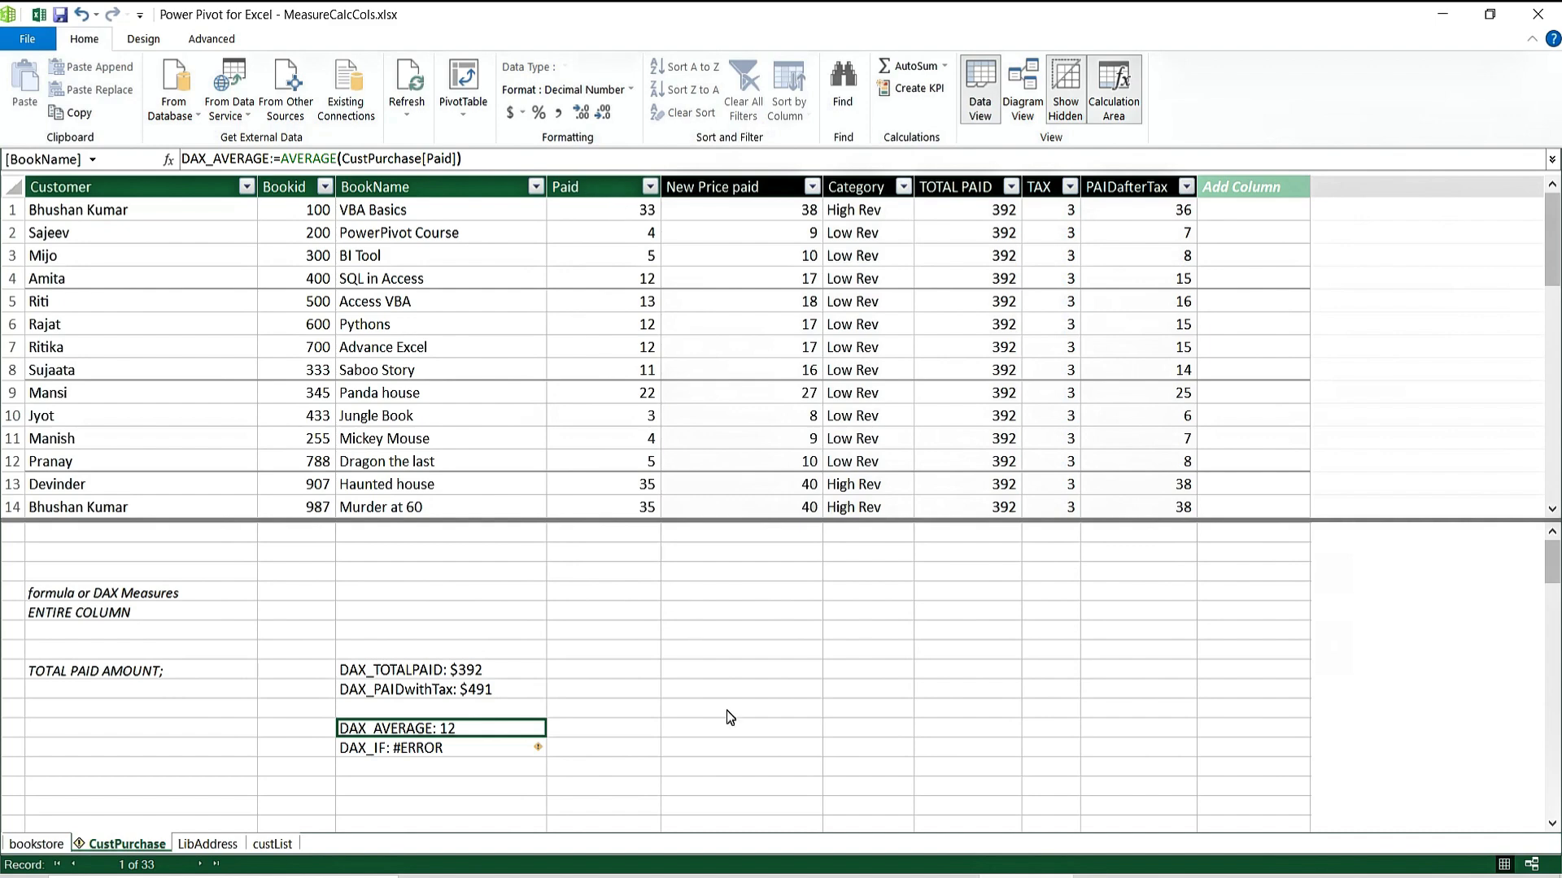
pyautogui.click(511, 671)
pyautogui.click(527, 706)
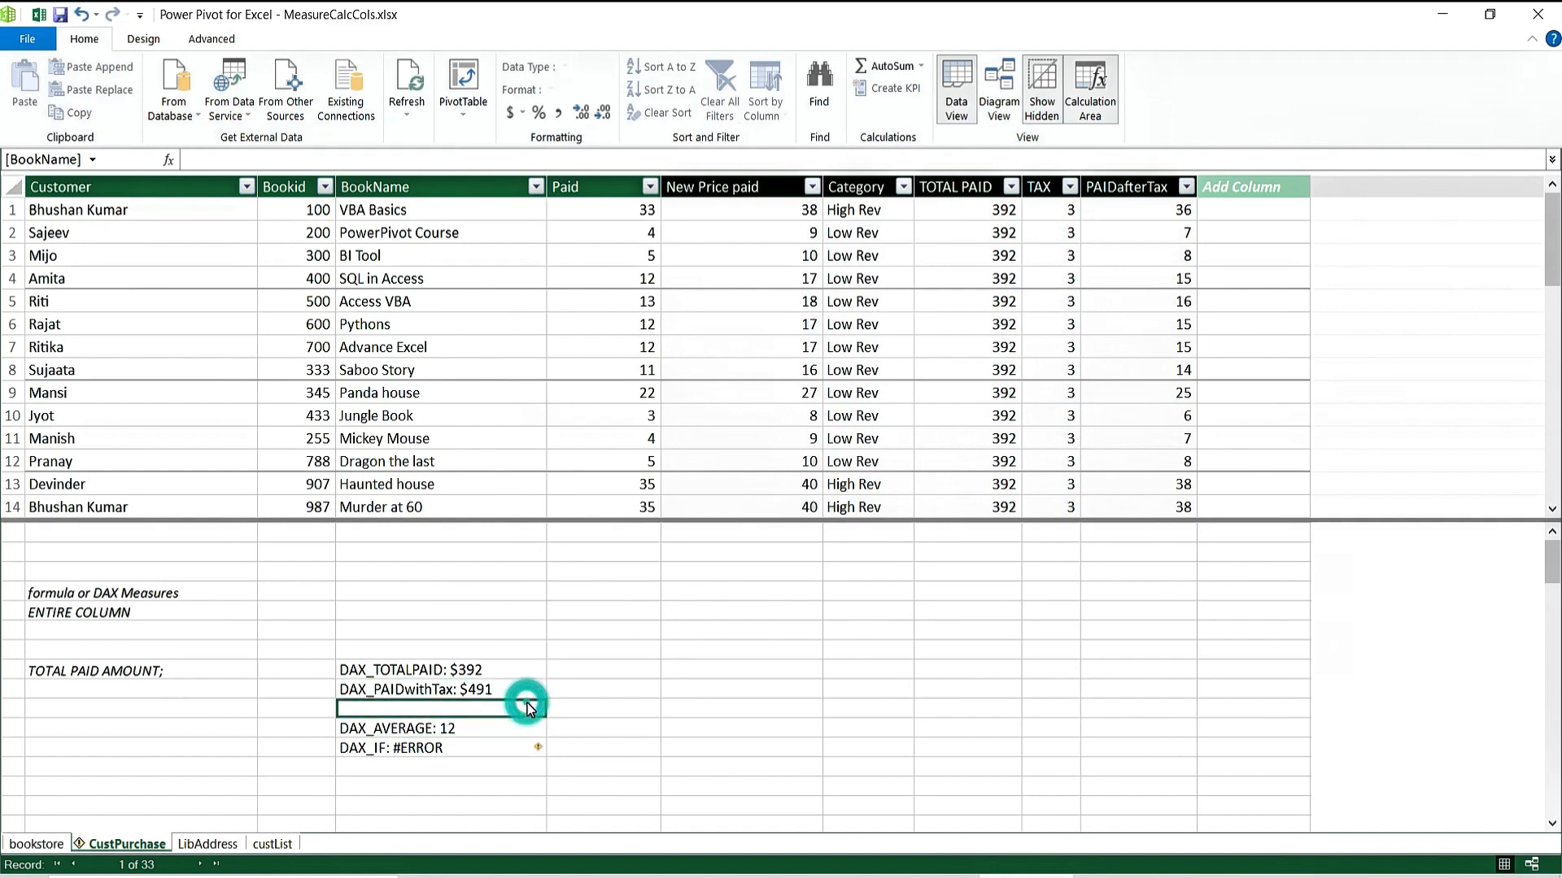
pyautogui.click(510, 690)
pyautogui.click(766, 705)
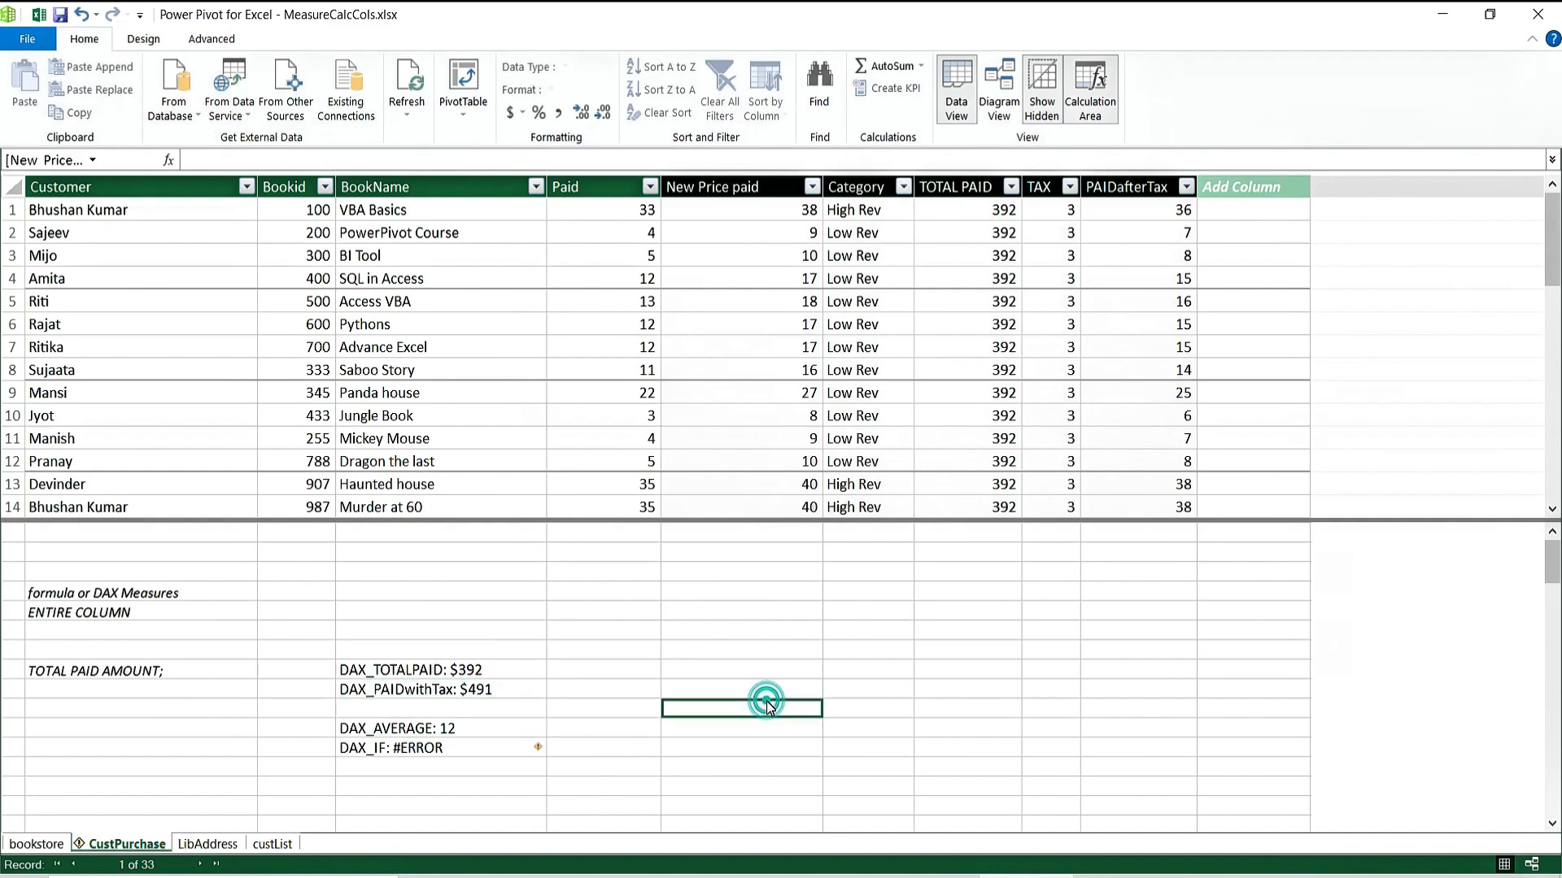
pyautogui.write('agg')
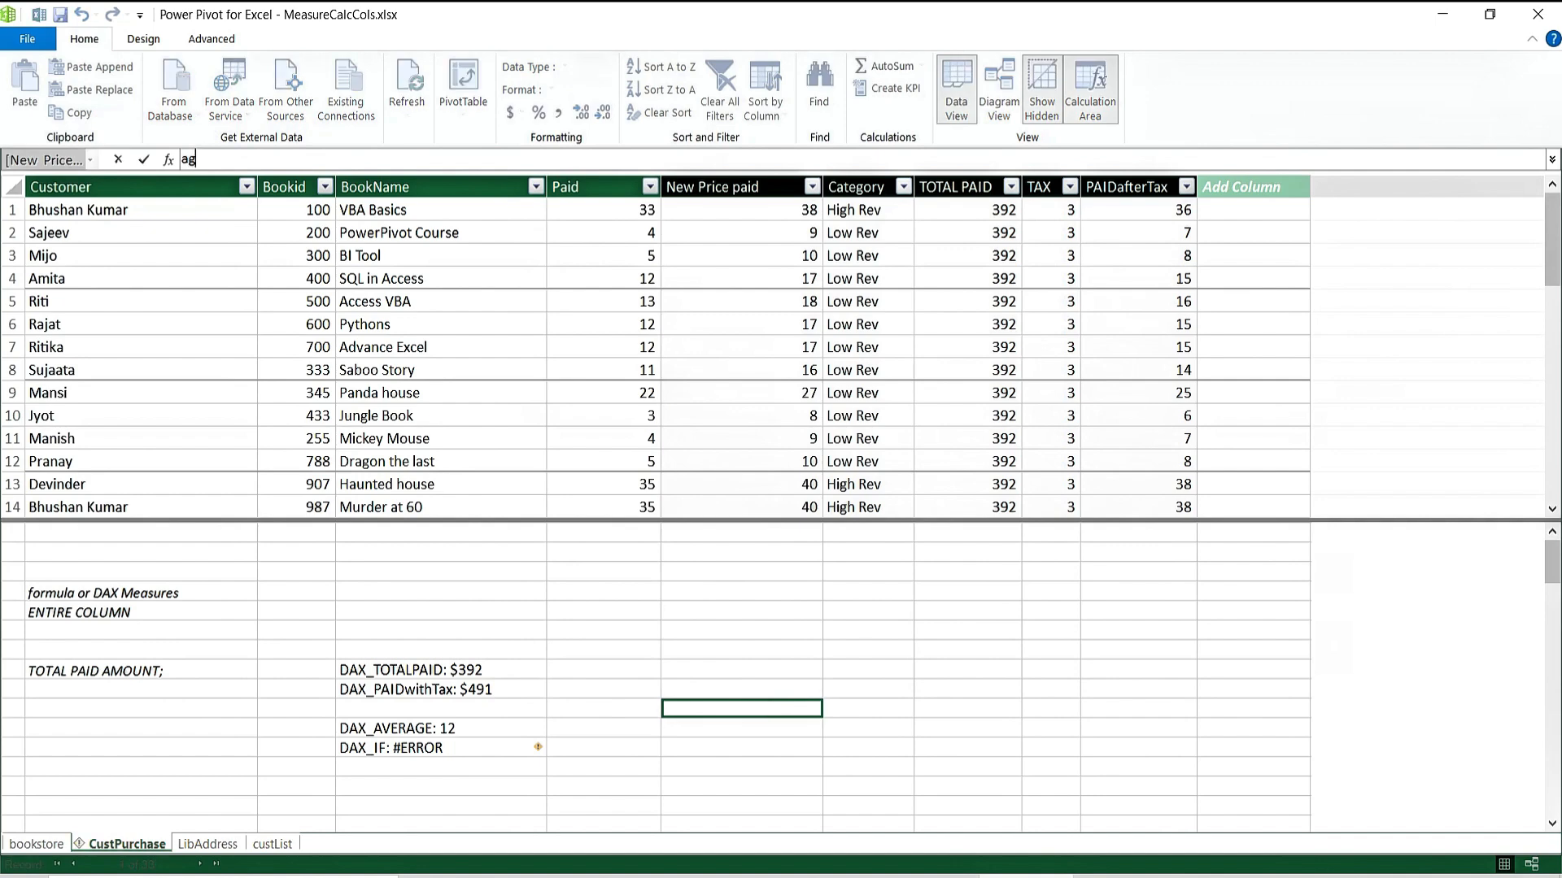
pyautogui.press('BackSpace')
pyautogui.press('BackSpace')
pyautogui.press('BackSpace')
pyautogui.write('AGGRED')
pyautogui.press('BackSpace')
pyautogui.write('GATE FUNCITON')
pyautogui.press('Return')
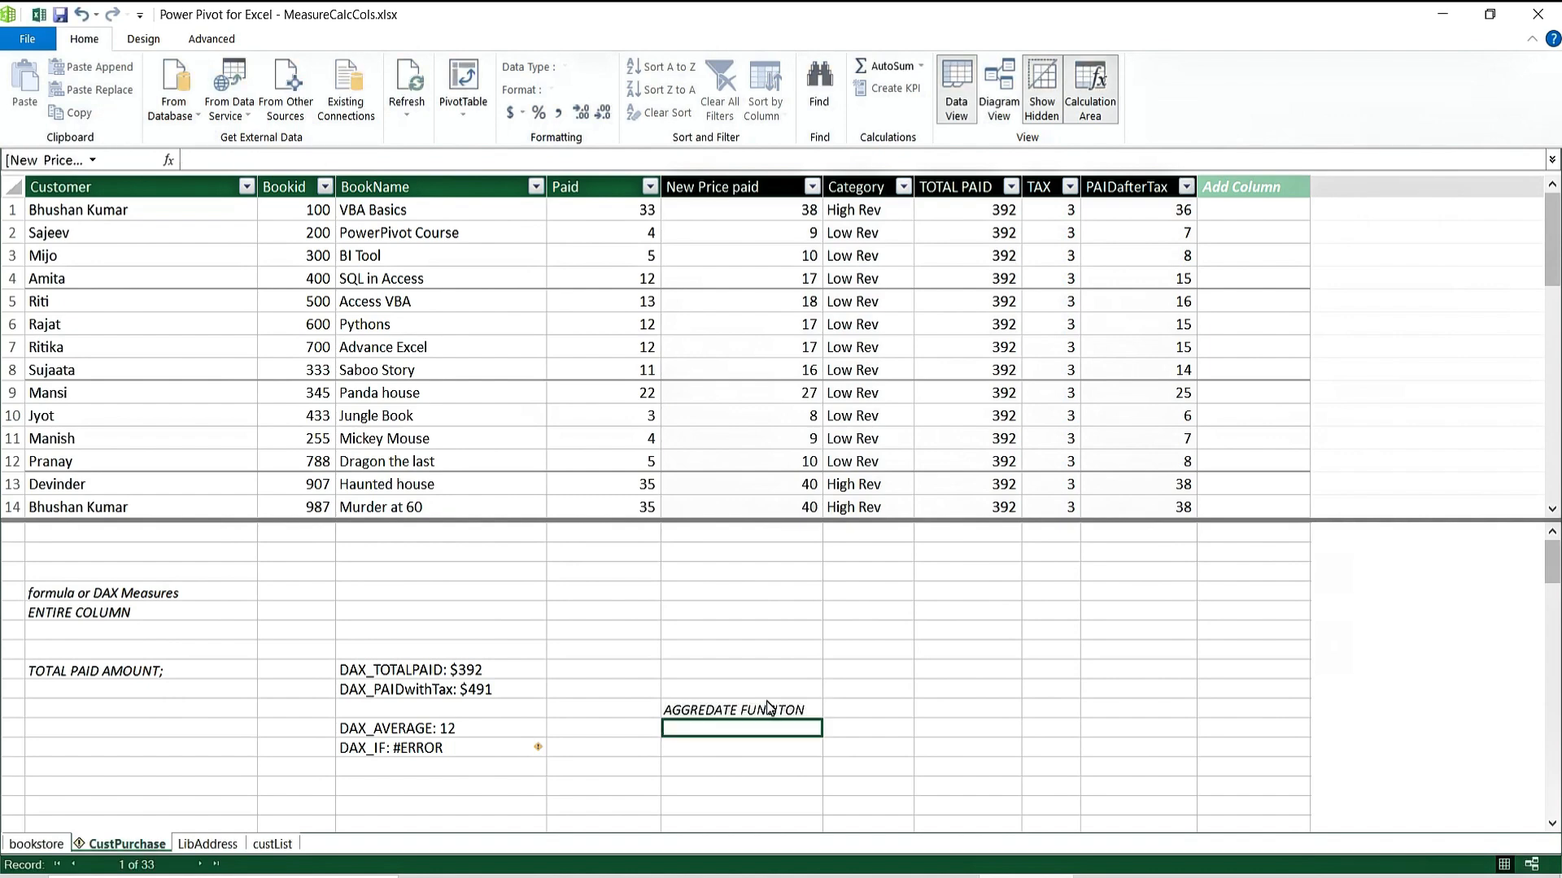
pyautogui.click(719, 711)
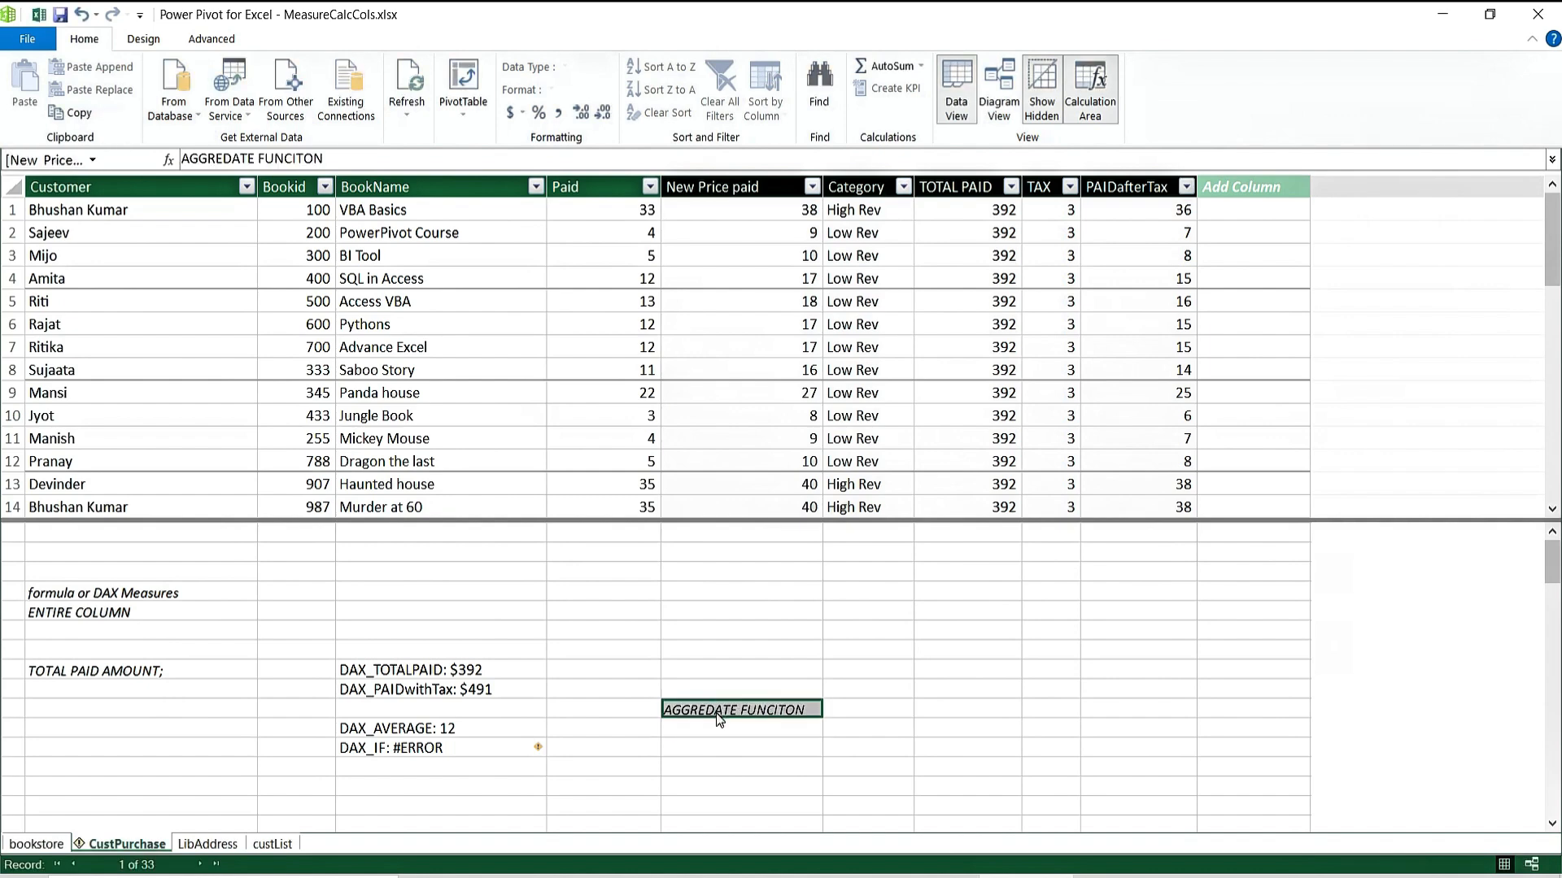
pyautogui.click(236, 157)
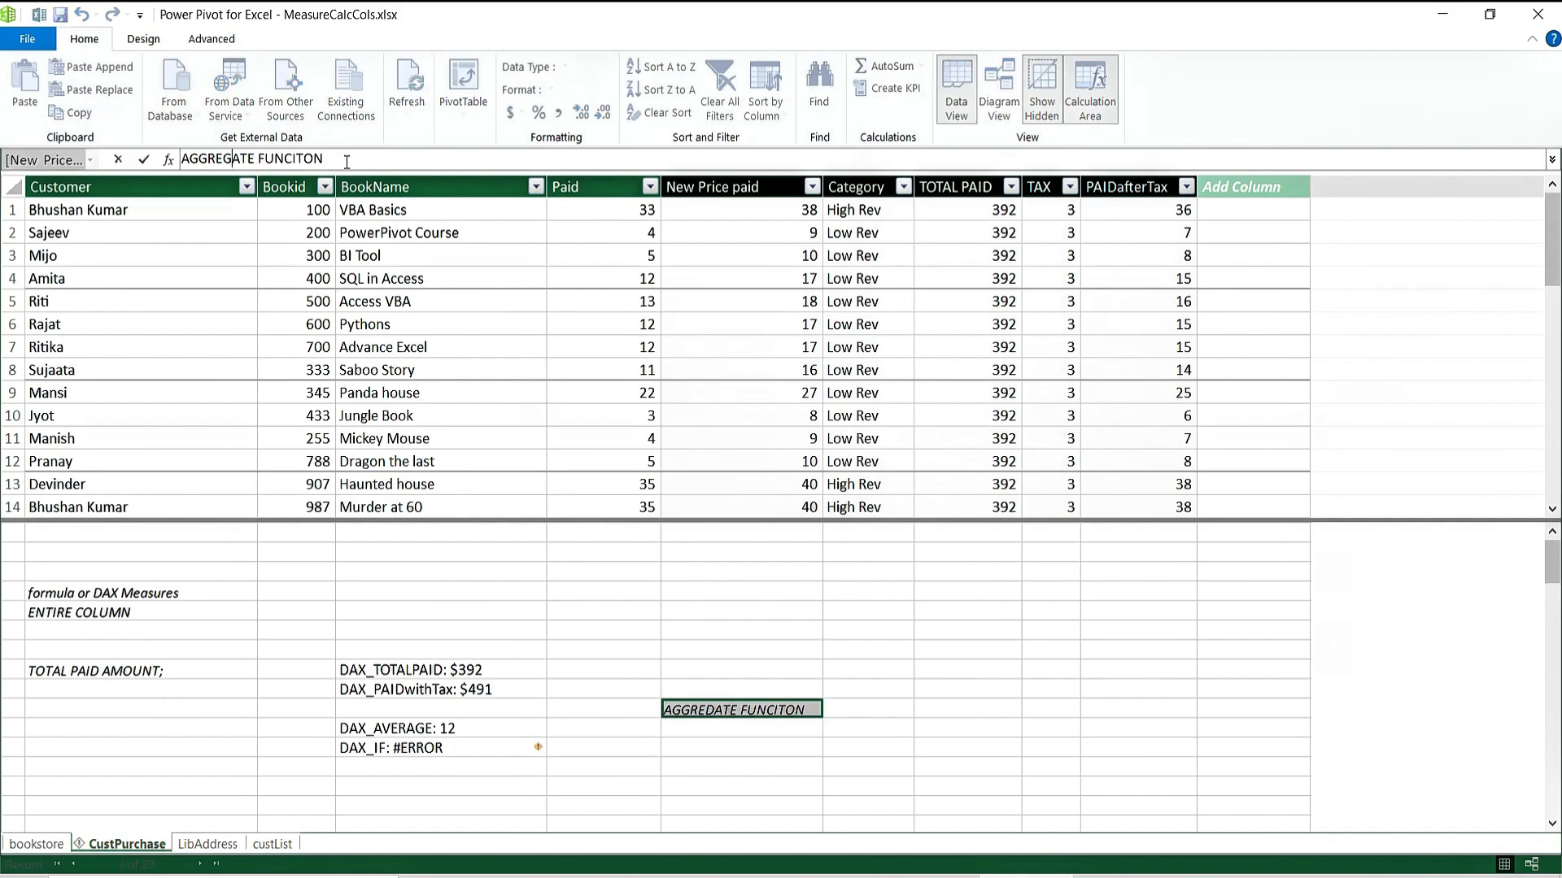
pyautogui.press('Return')
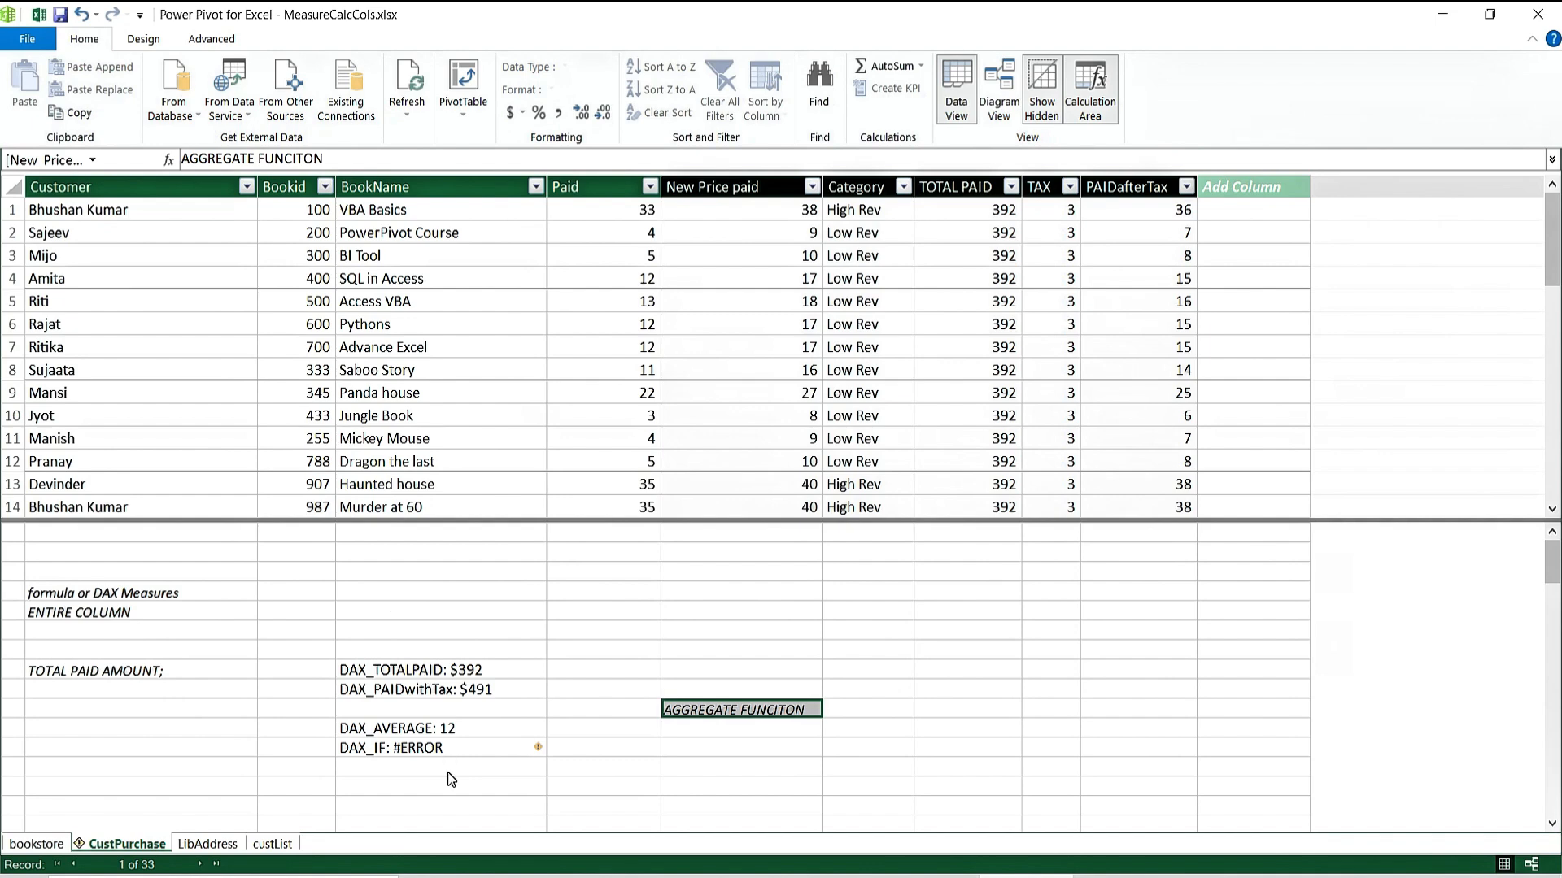
pyautogui.click(488, 754)
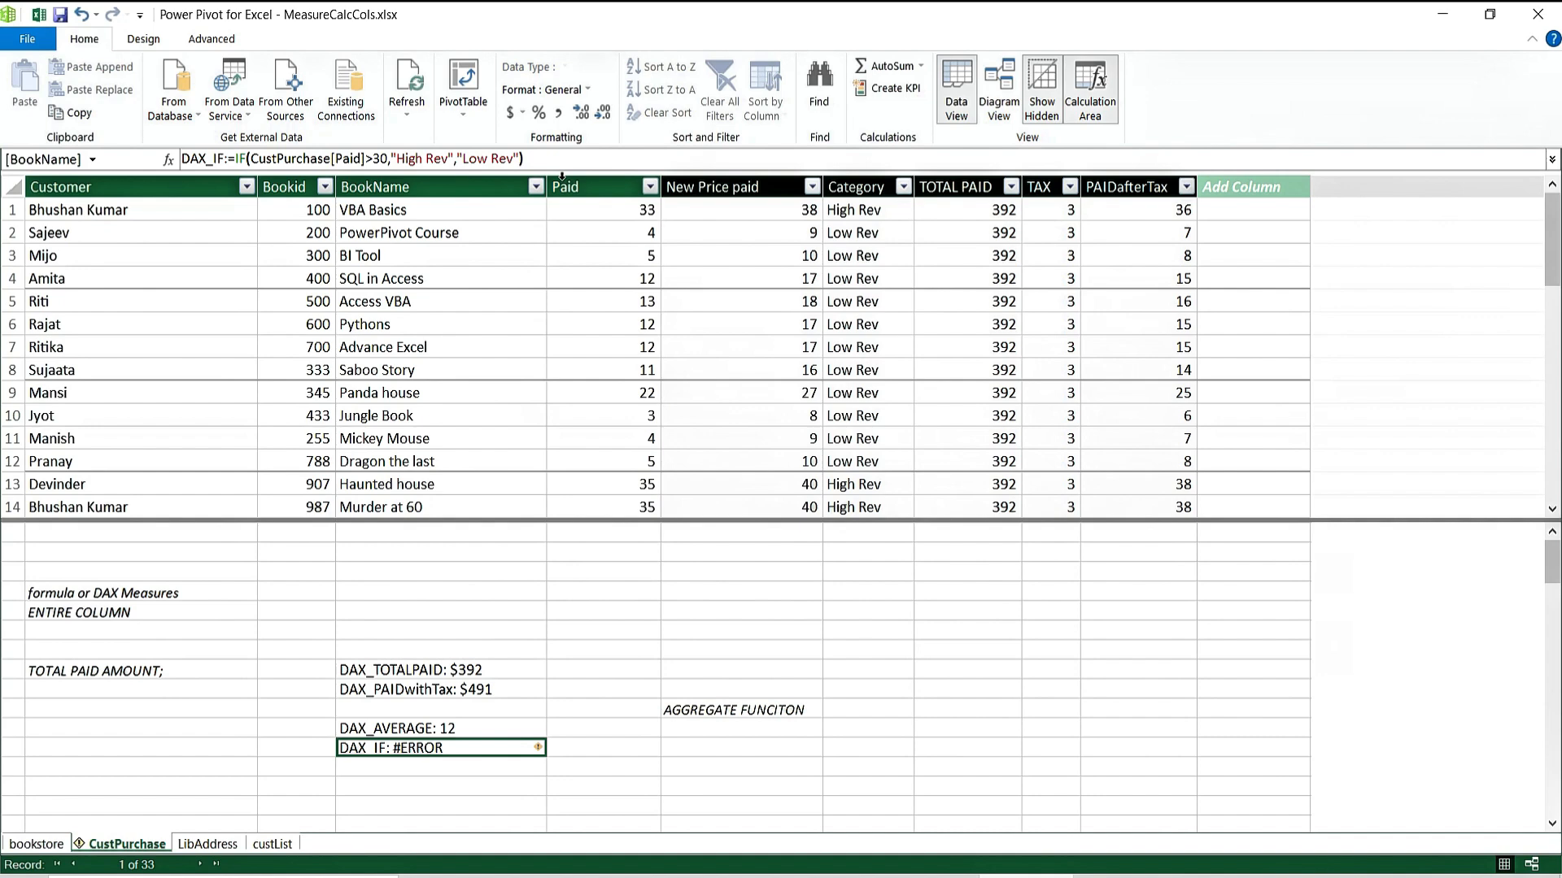
pyautogui.moveTo(537, 753)
pyautogui.click(325, 157)
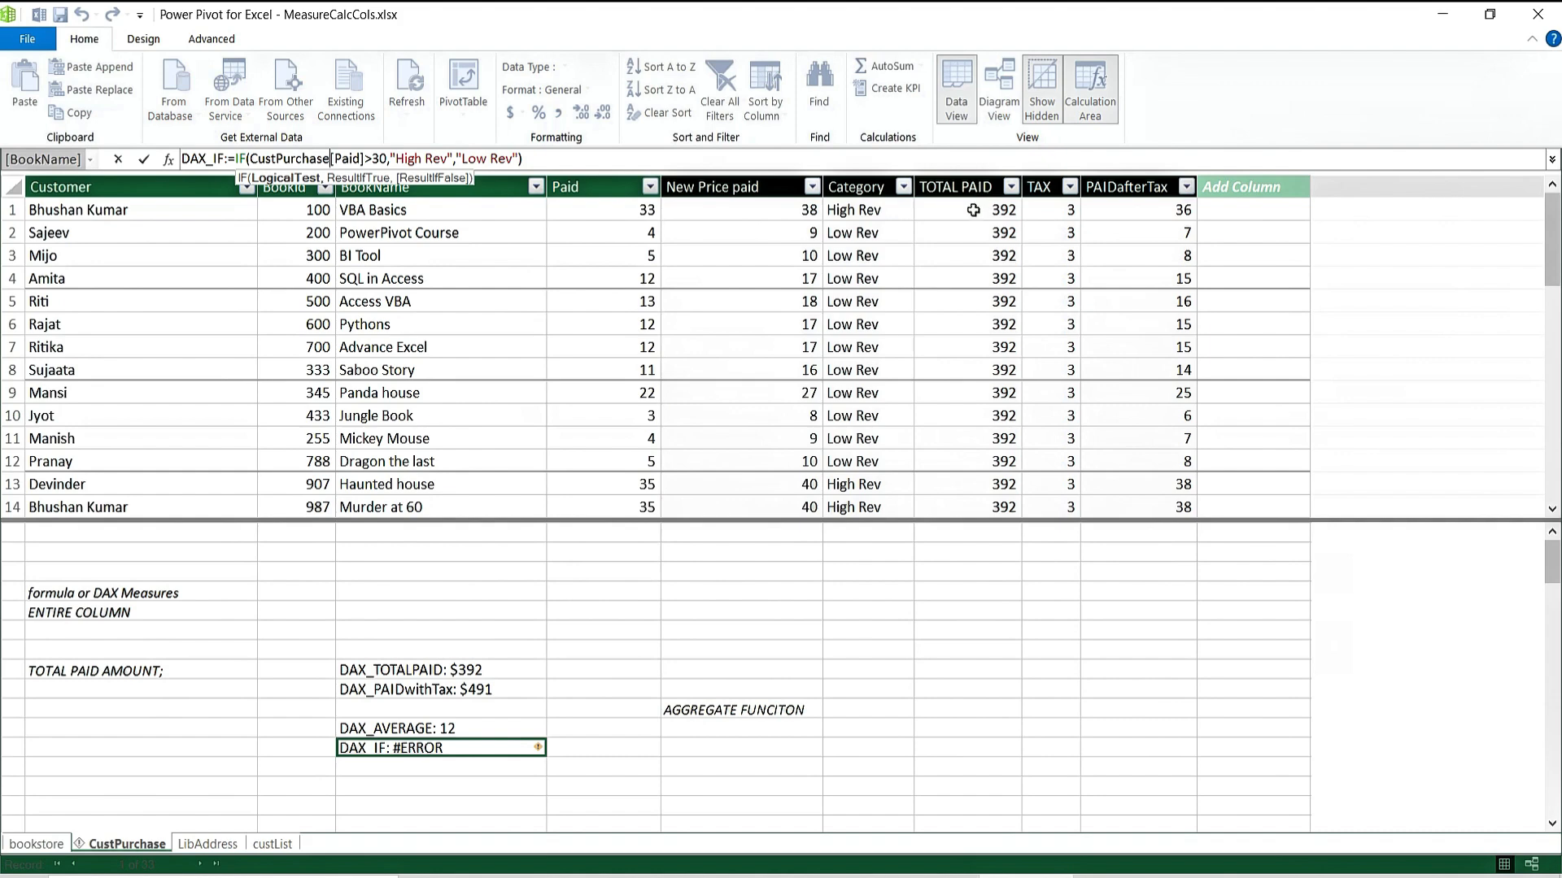
pyautogui.press('Escape')
pyautogui.click(468, 775)
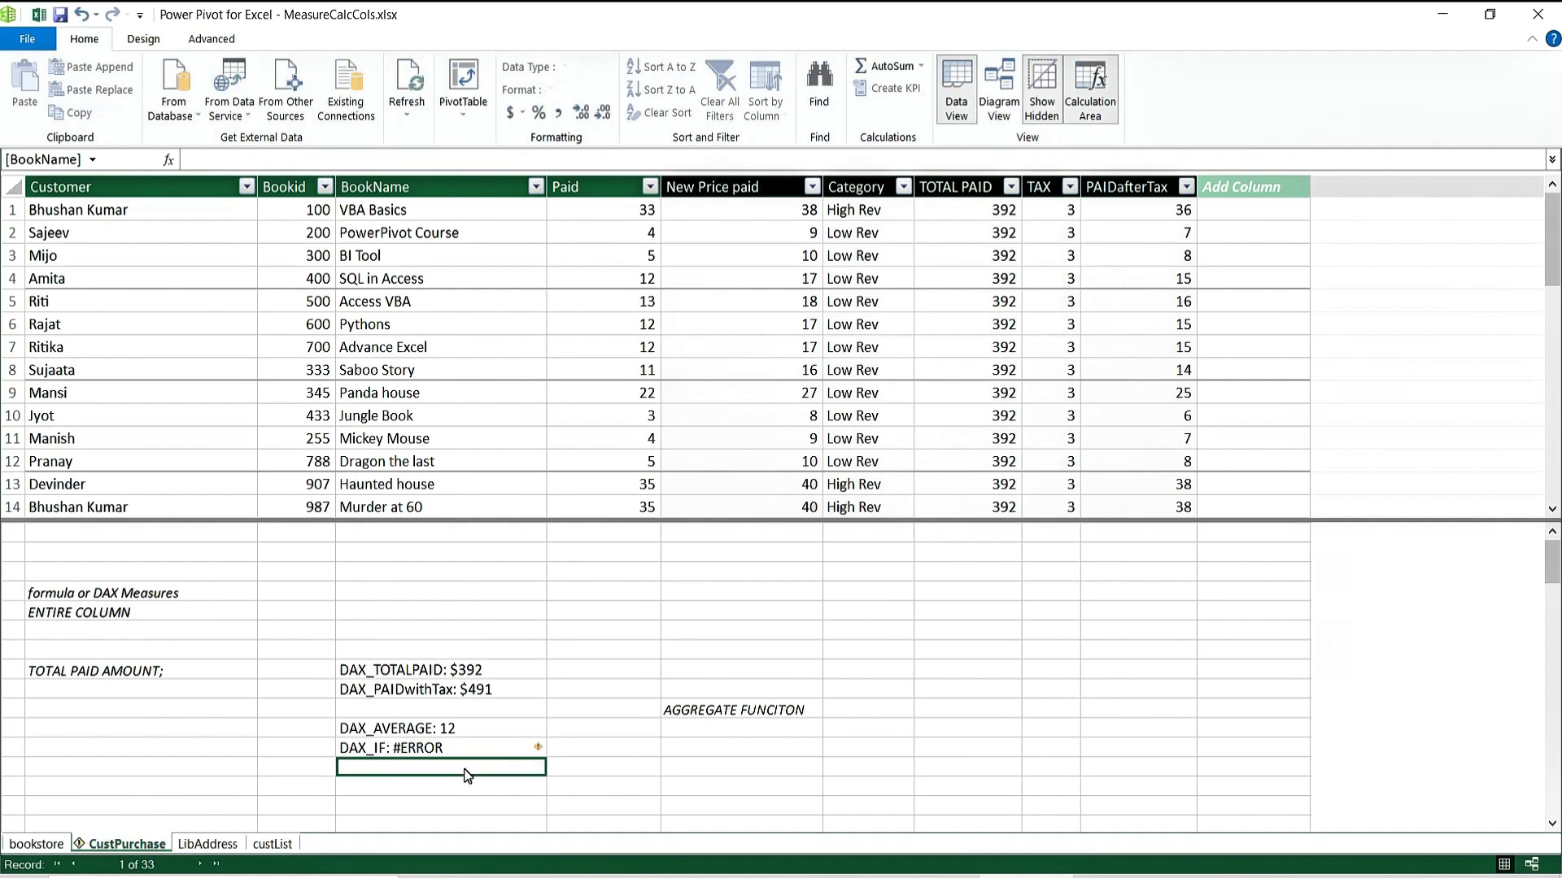
# Enter the note 'WHAT is the max paid?' in a blank Customer-column cell of the calculation area.
pyautogui.click(124, 768)
pyautogui.write('WHAT')
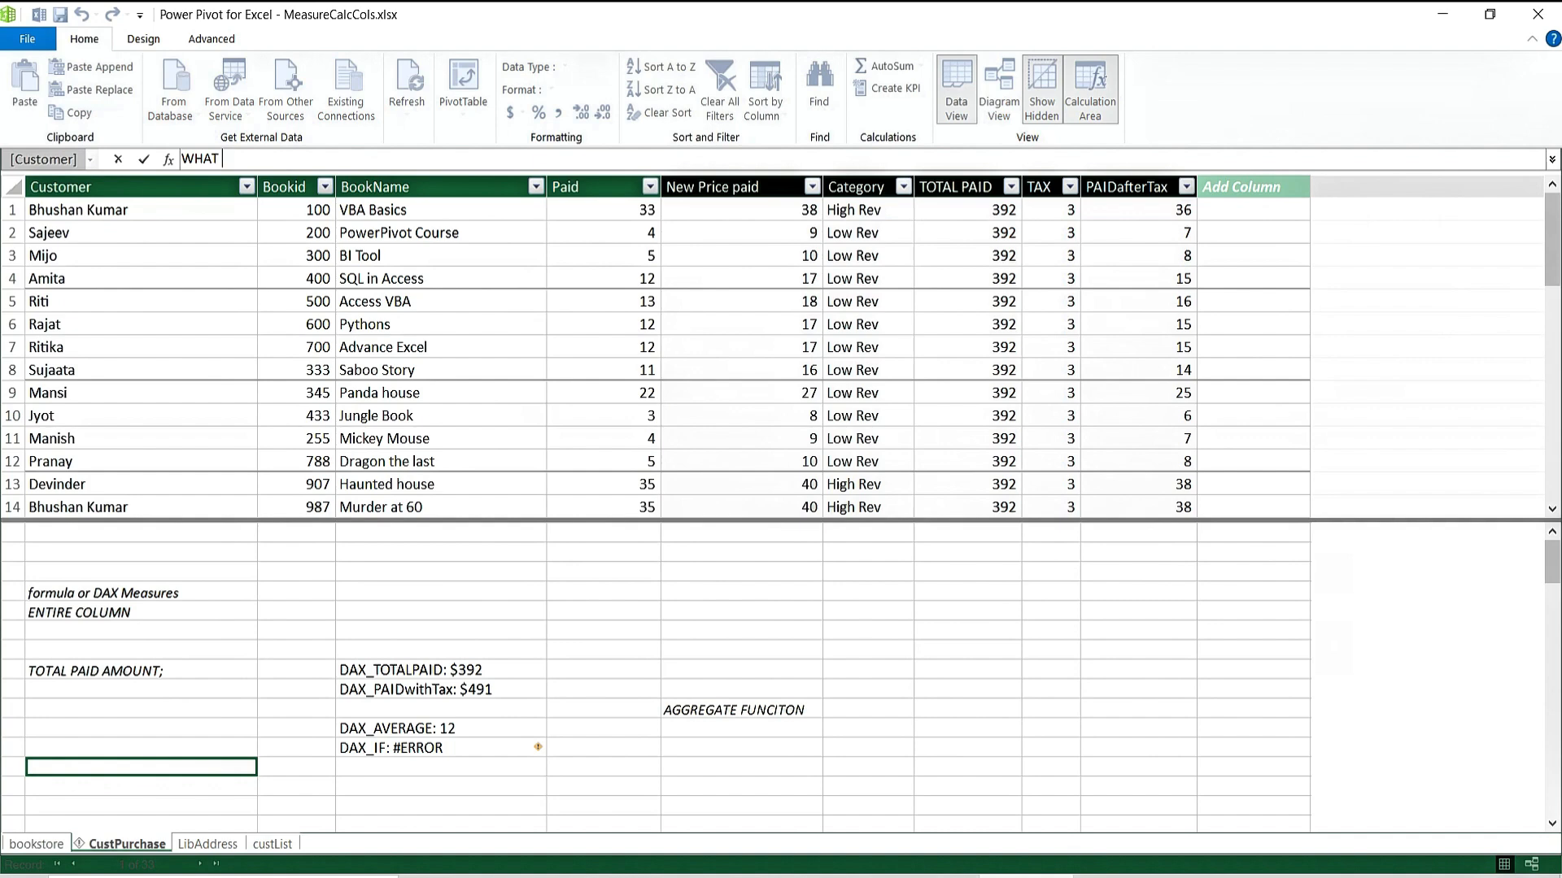
pyautogui.write(' IS THEMAX P')
pyautogui.press('BackSpace')
pyautogui.press('BackSpace')
pyautogui.press('BackSpace')
pyautogui.press('BackSpace')
pyautogui.press('BackSpace')
pyautogui.press('BackSpace')
pyautogui.press('BackSpace')
pyautogui.press('BackSpace')
pyautogui.press('BackSpace')
pyautogui.press('BackSpace')
pyautogui.write('is the max paid?')
pyautogui.press('Return')
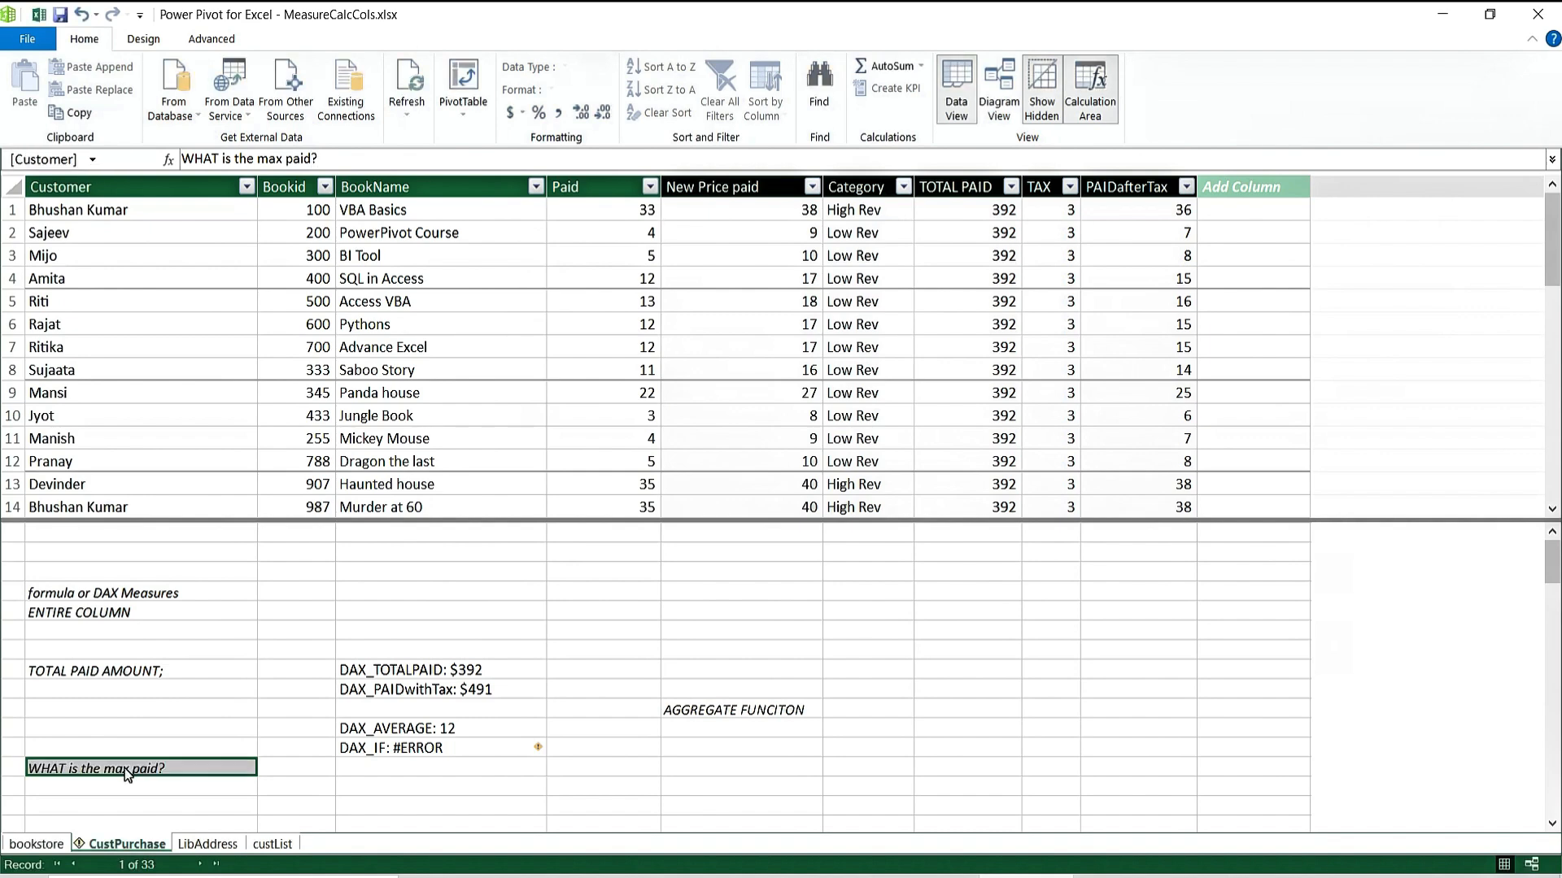
pyautogui.click(402, 770)
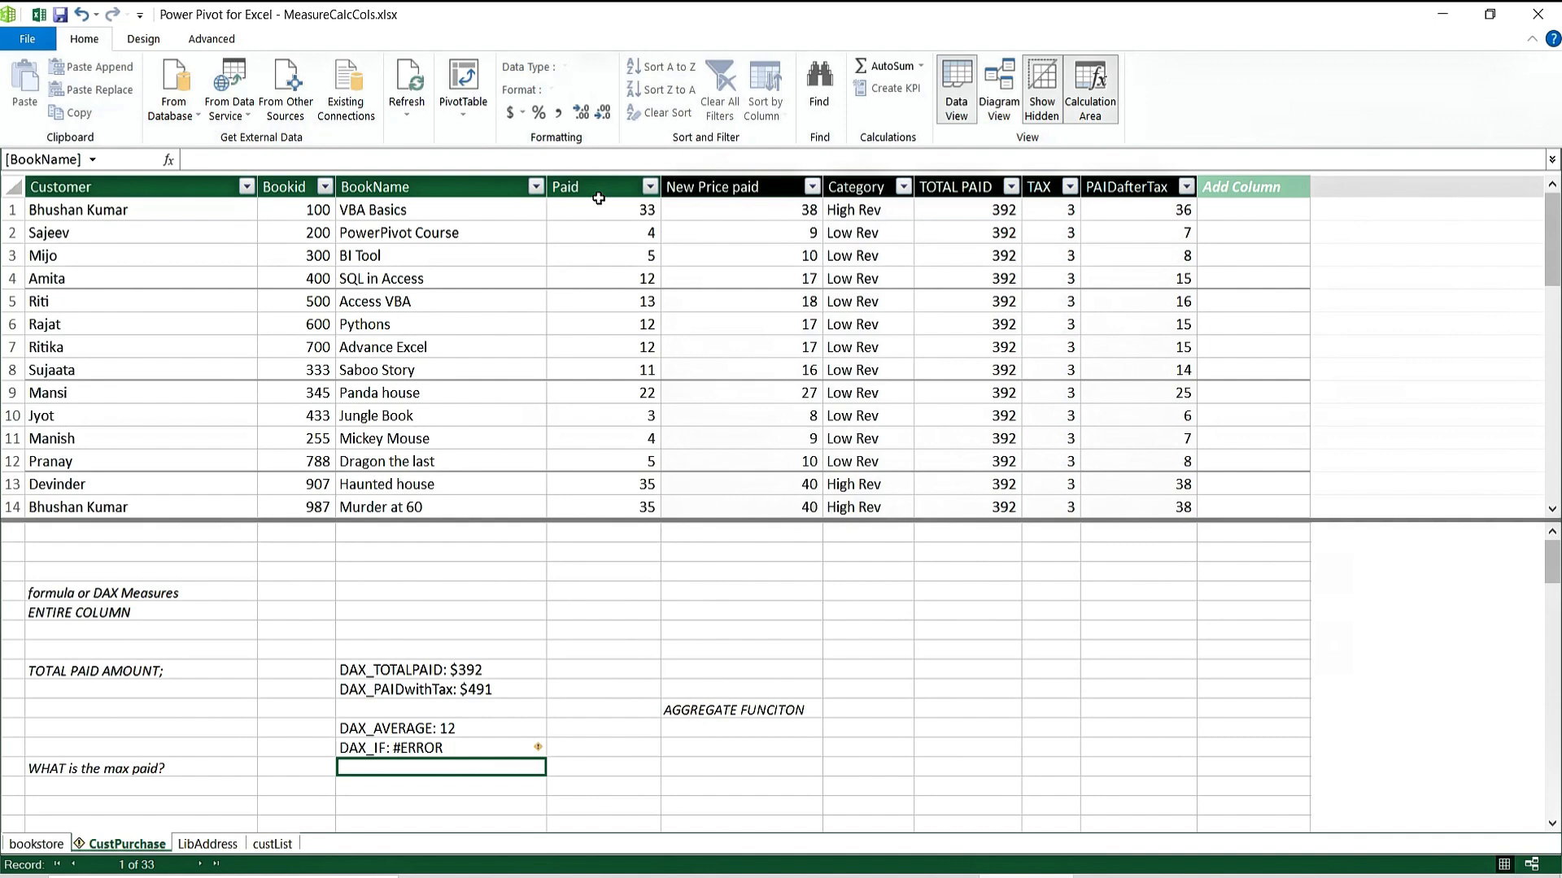
# Add the measure DAX:=MAX(CustPurchase[Paid]), which shows 44.
pyautogui.write('DAX')
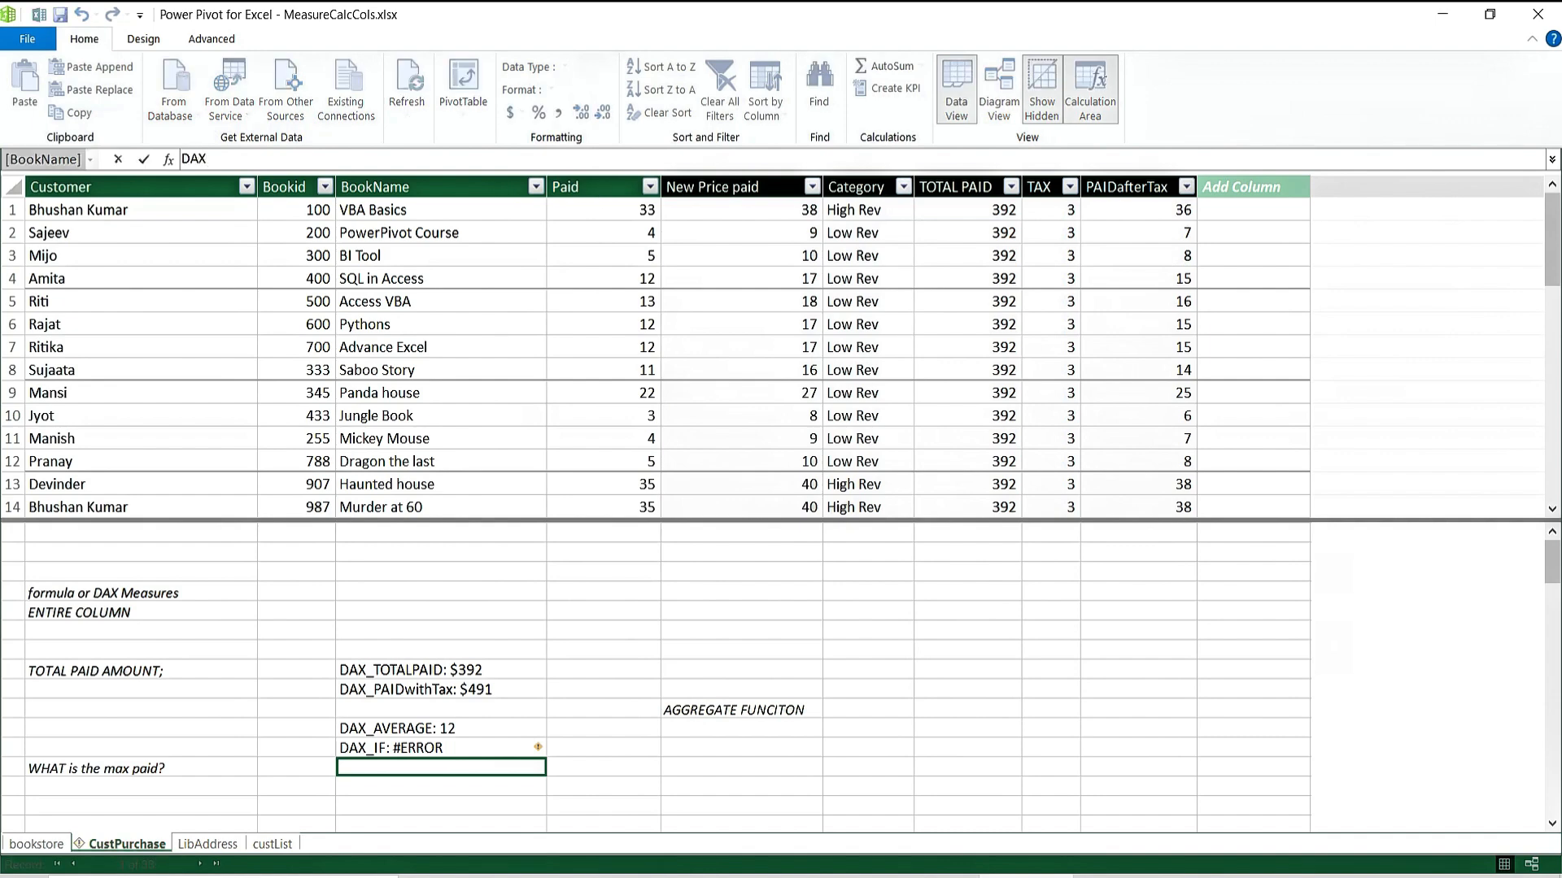
pyautogui.write(':=MAX(')
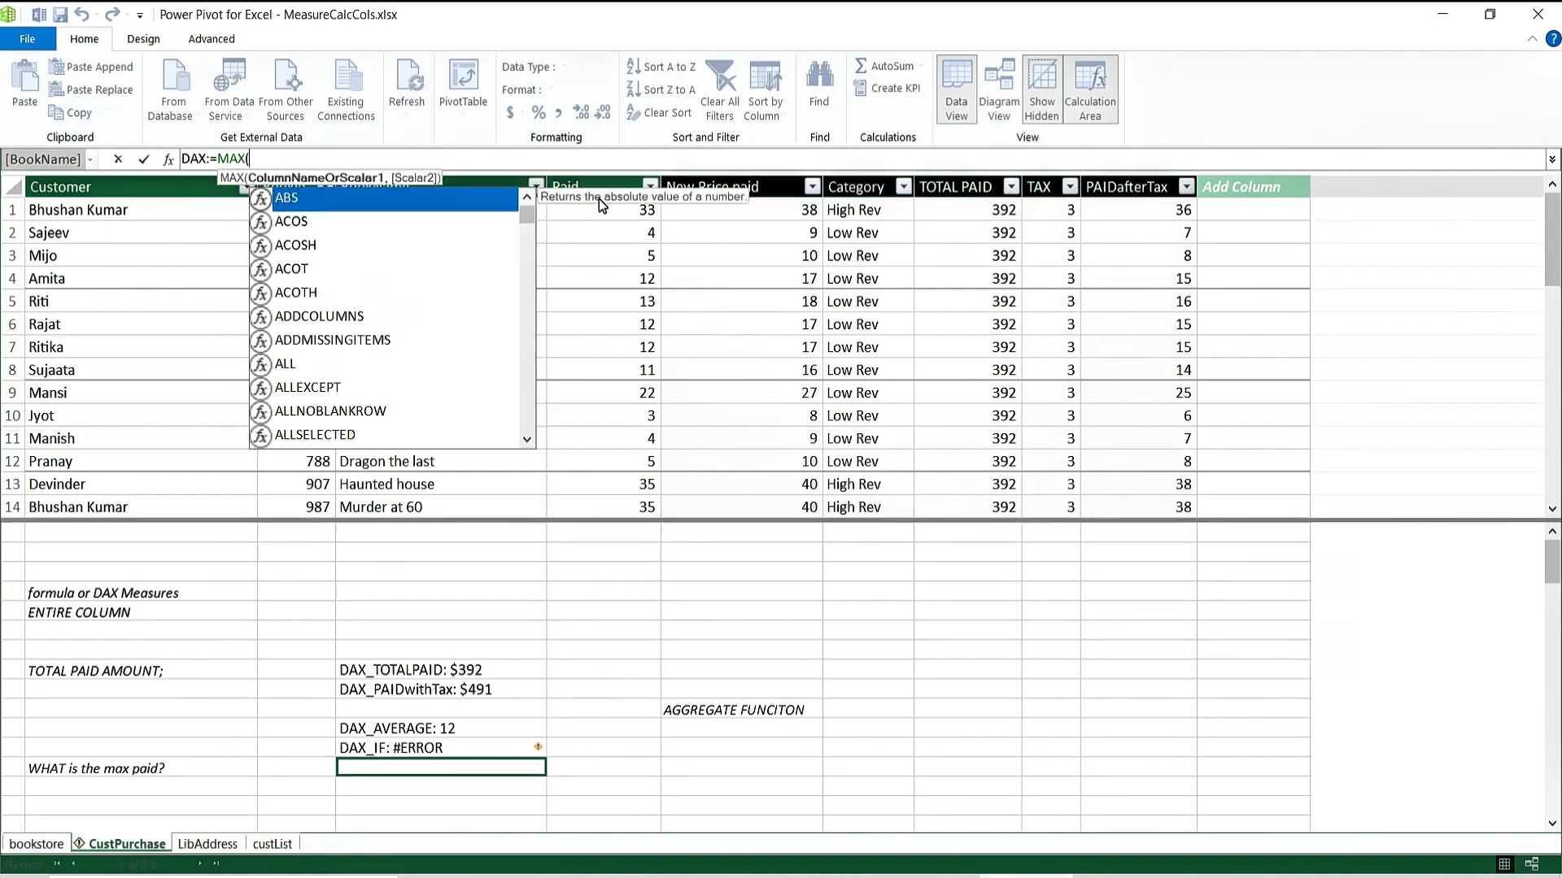
pyautogui.write('PAID')
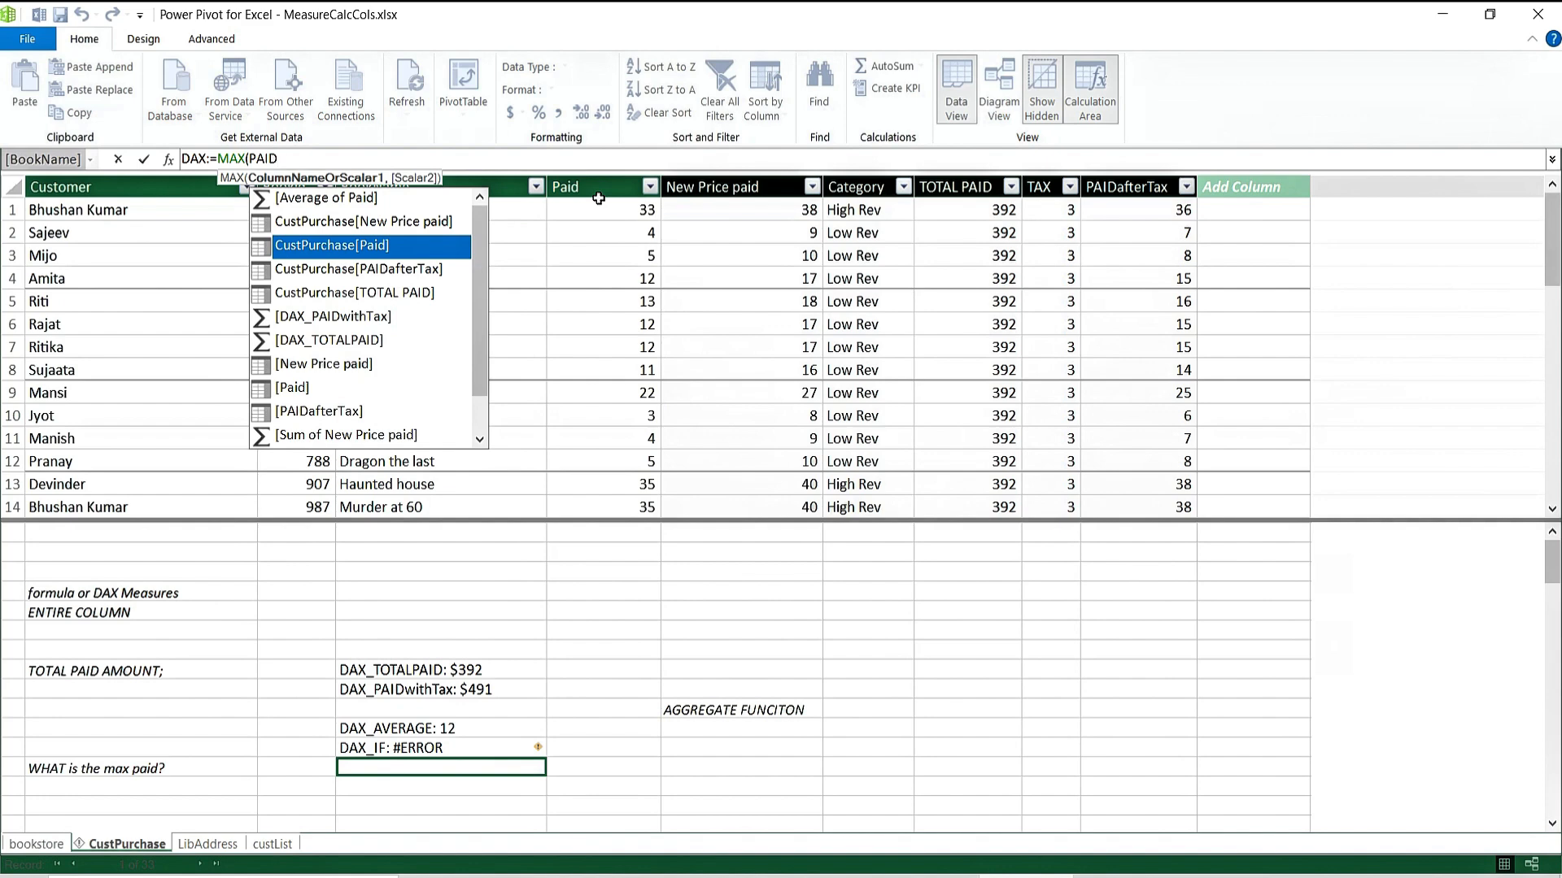
pyautogui.press('Tab')
pyautogui.write(')')
pyautogui.press('Return')
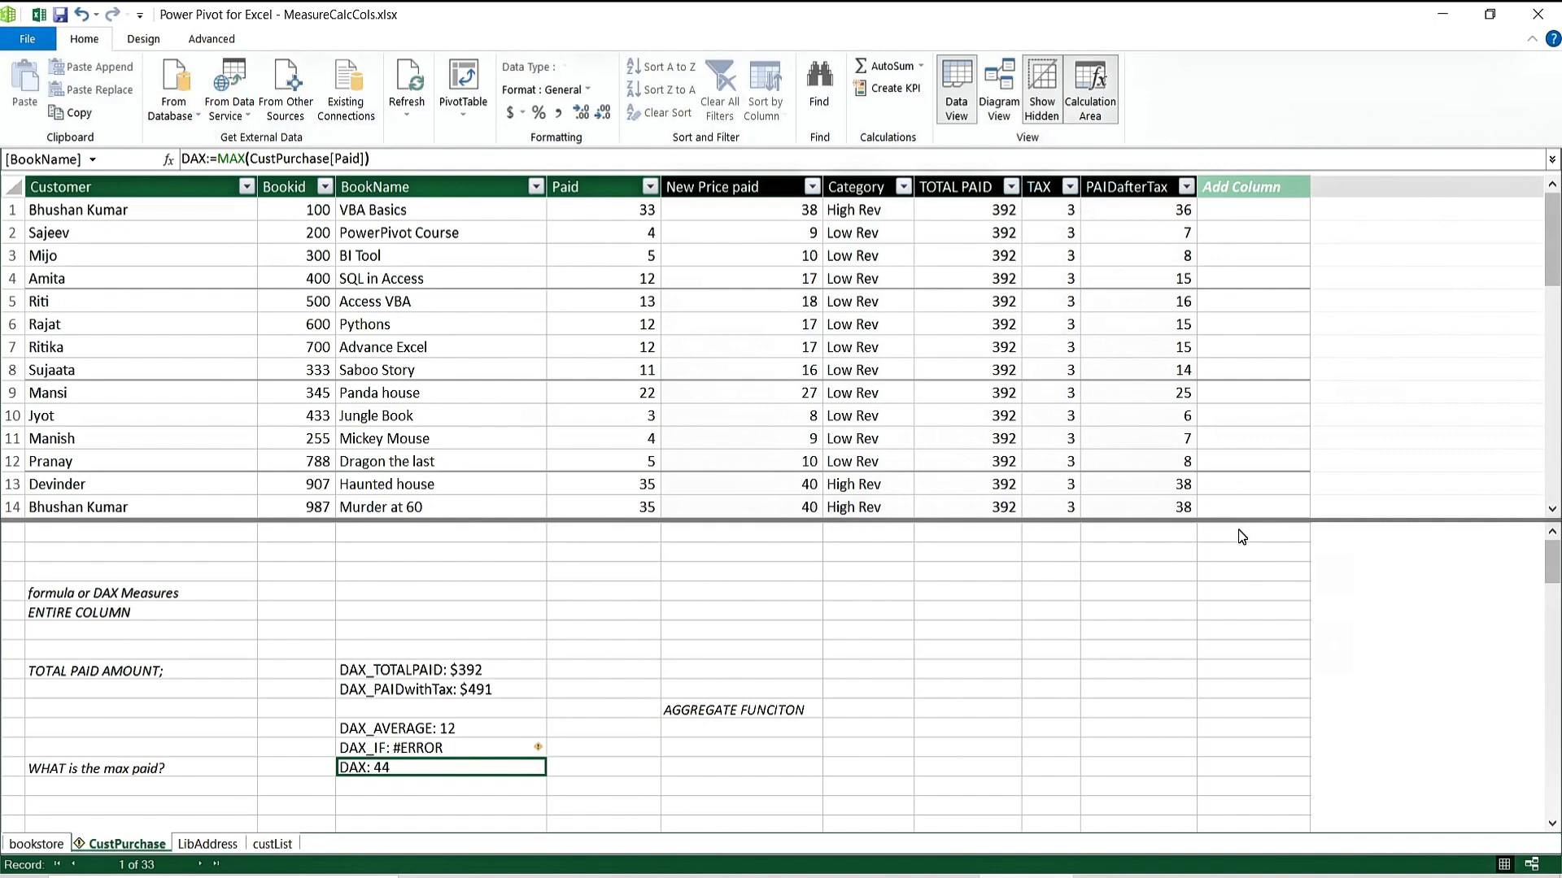
pyautogui.click(129, 786)
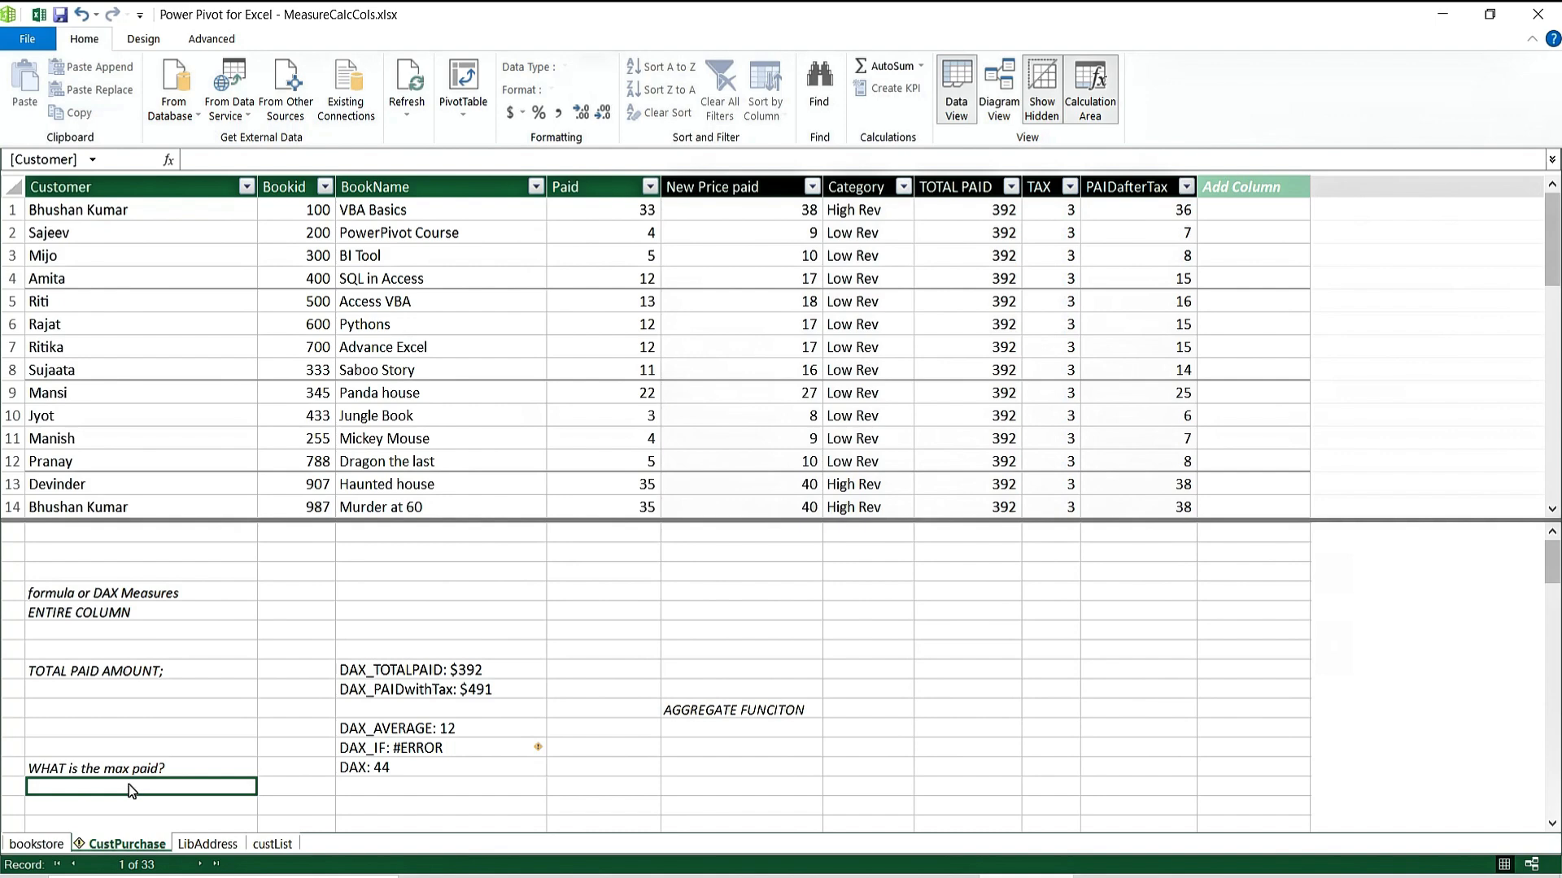
# Type the note 'NEW PAID after minus 10$?' under the max-paid question.
pyautogui.write('NE')
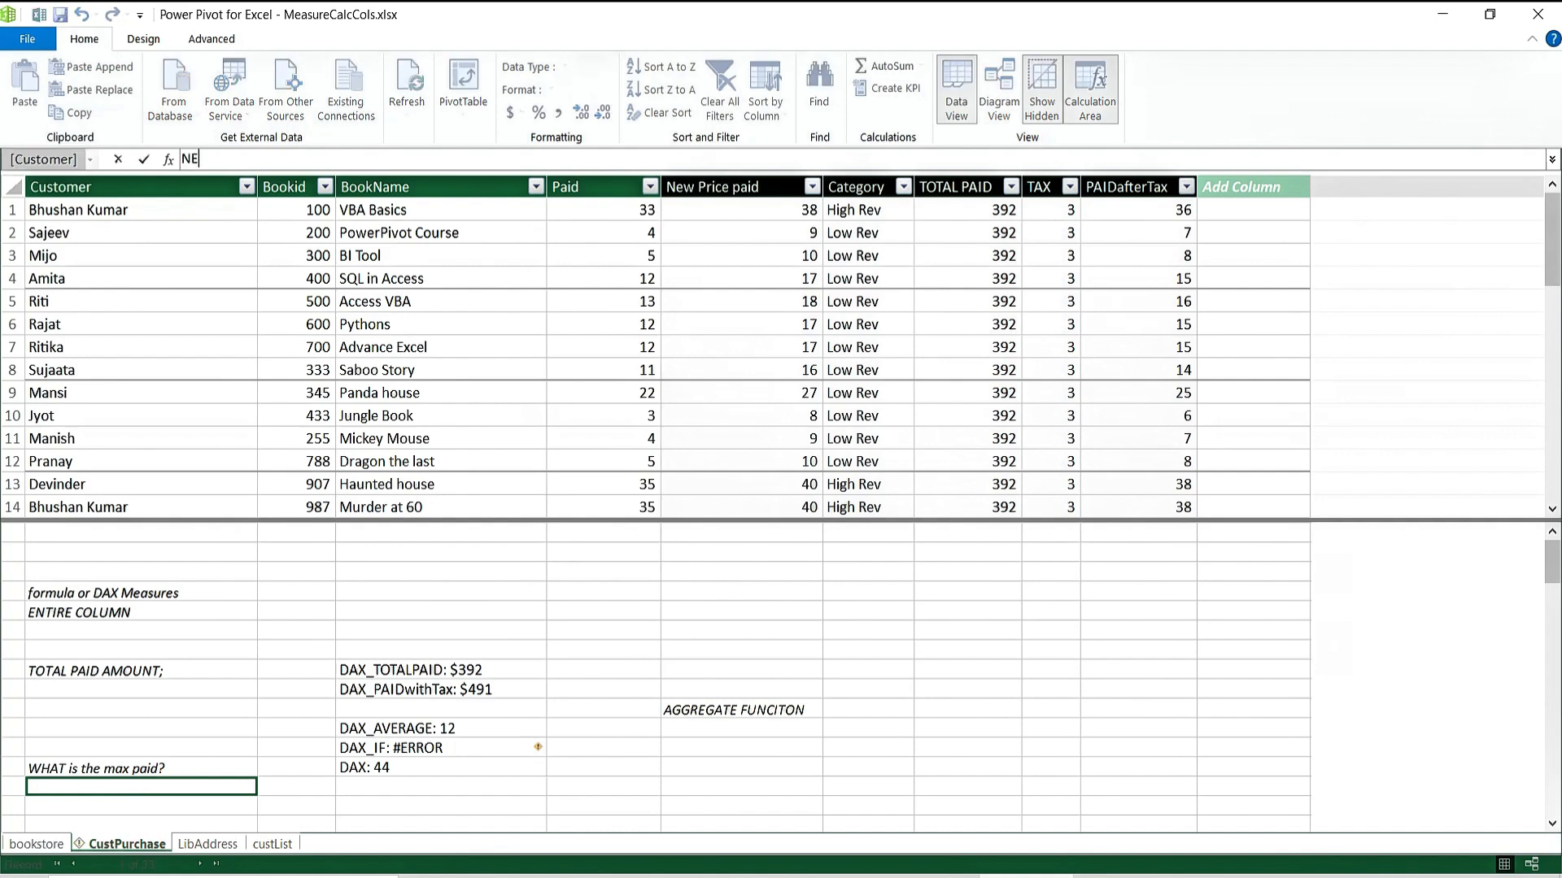
pyautogui.write('W PAID after minus 10$')
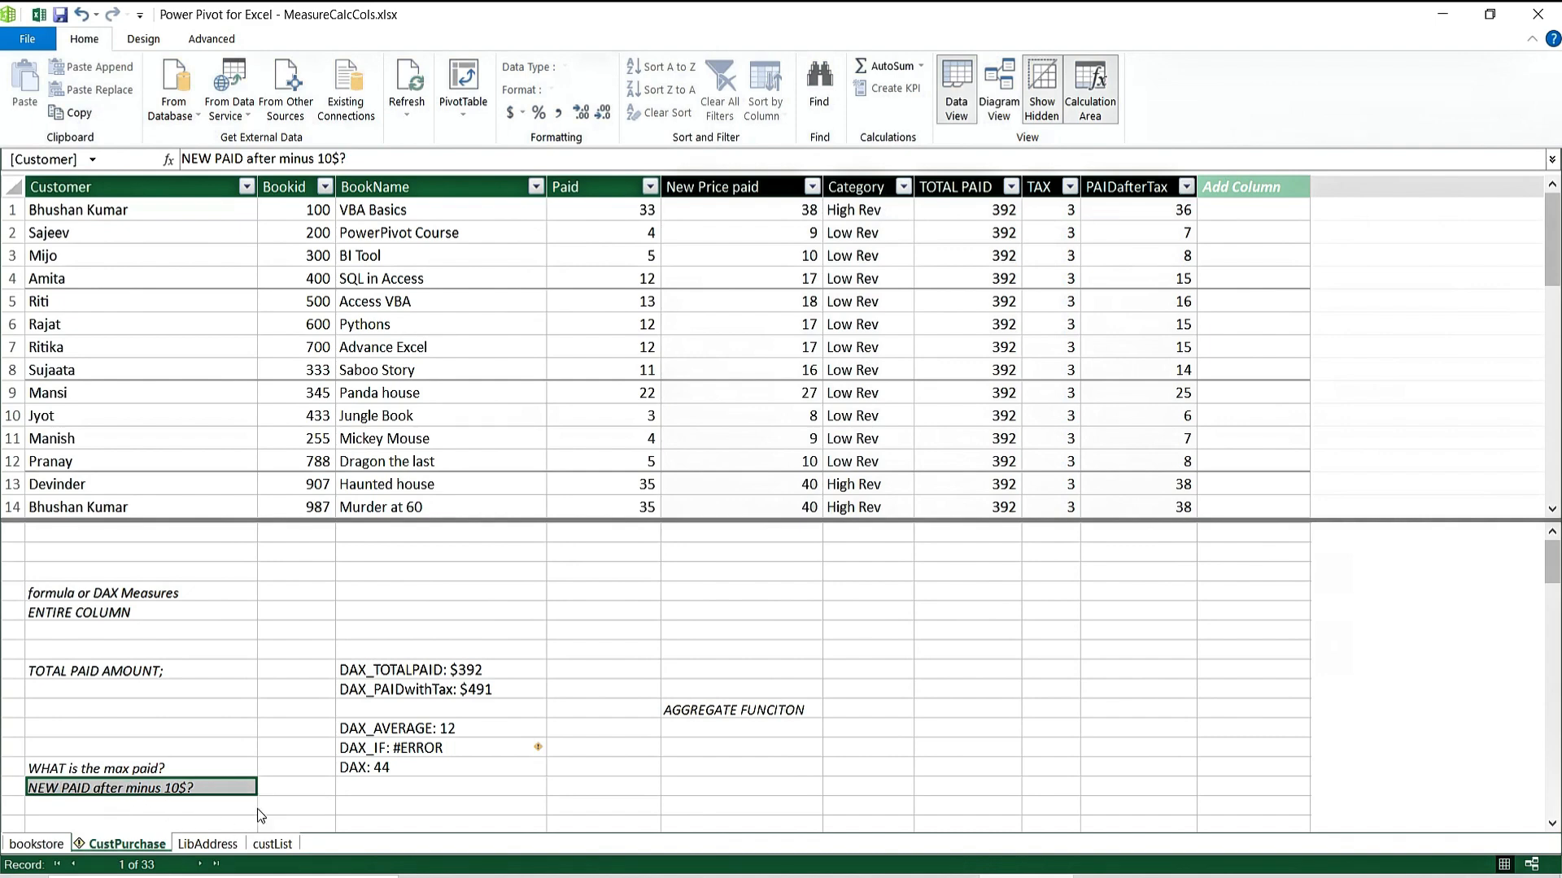
pyautogui.click(1223, 213)
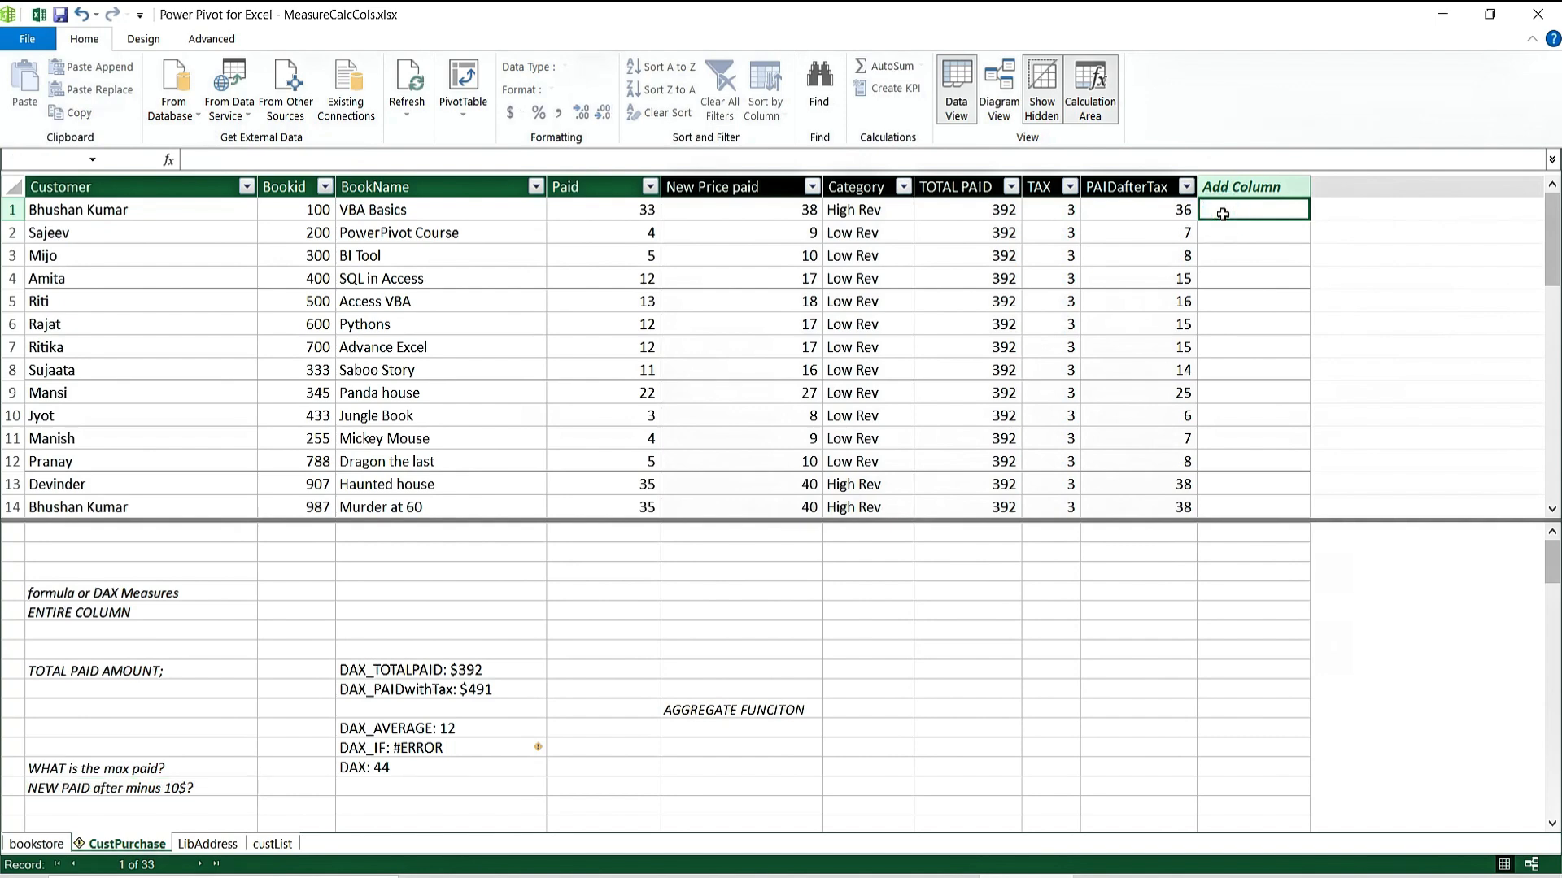
# Add the calculated column revised_reducedpaid:=CustPurchase[Paid]-10, correcting the misspelled name while typing.
pyautogui.write('reveised')
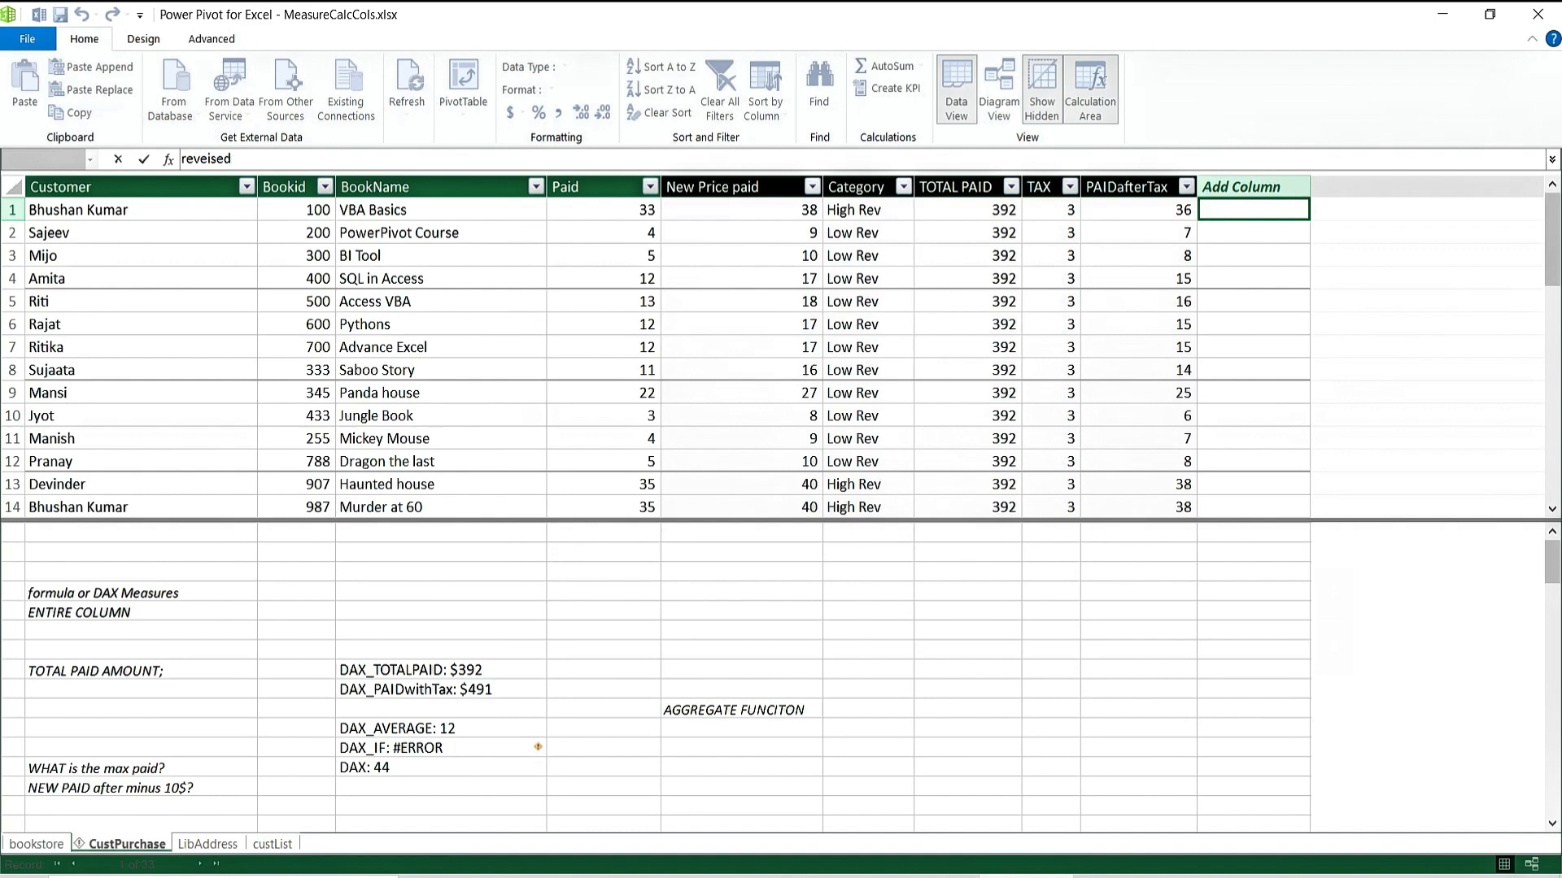
pyautogui.press('BackSpace')
pyautogui.press('BackSpace')
pyautogui.press('BackSpace')
pyautogui.press('BackSpace')
pyautogui.press('BackSpace')
pyautogui.write('ised_reducedpaid:=')
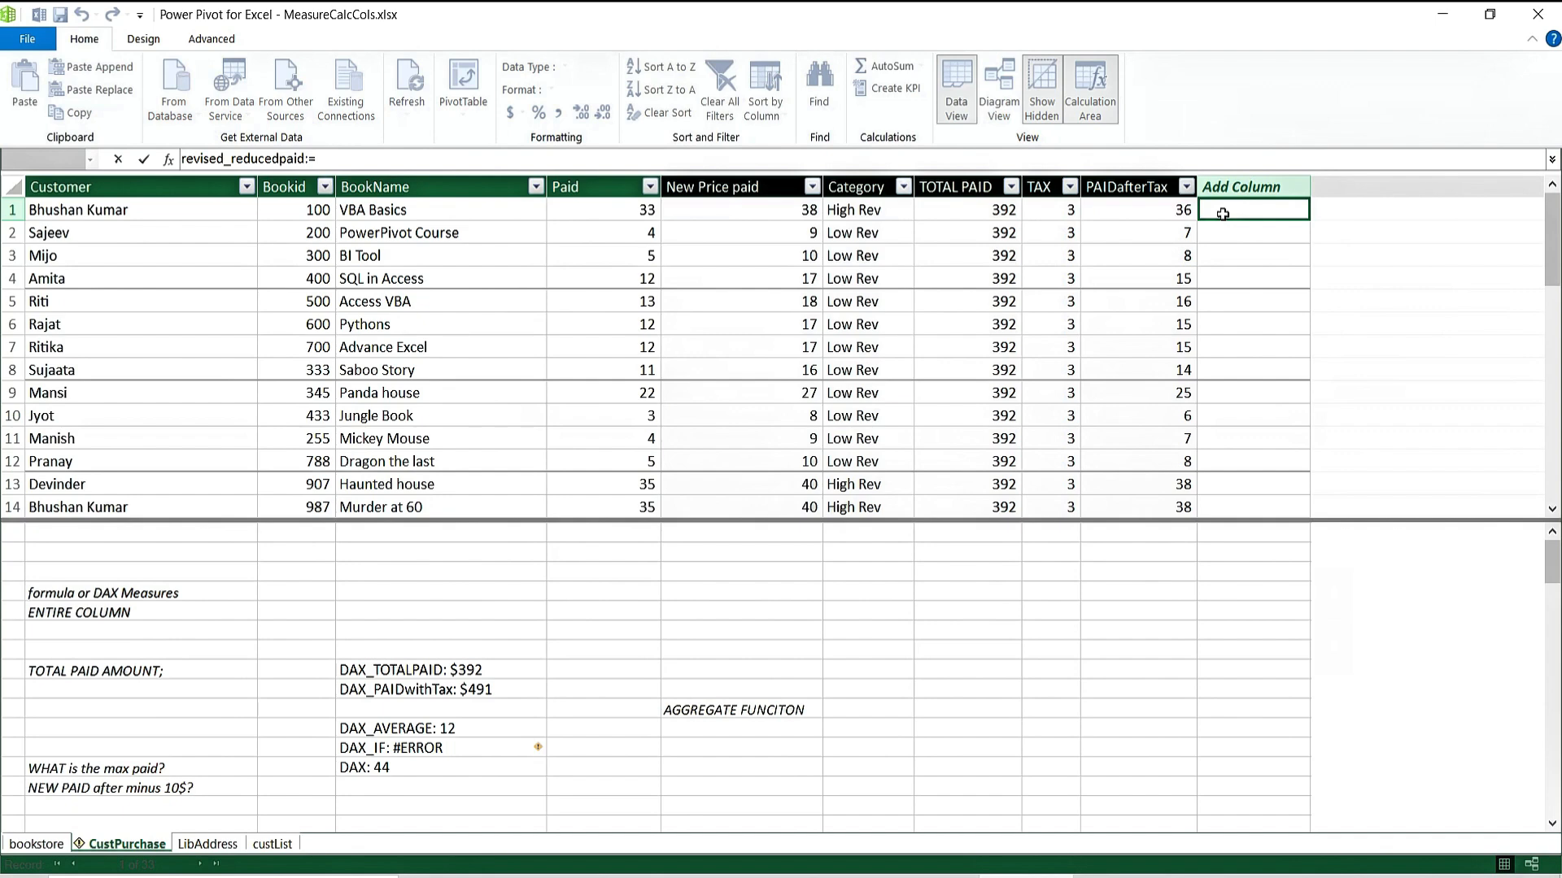
pyautogui.write('paid')
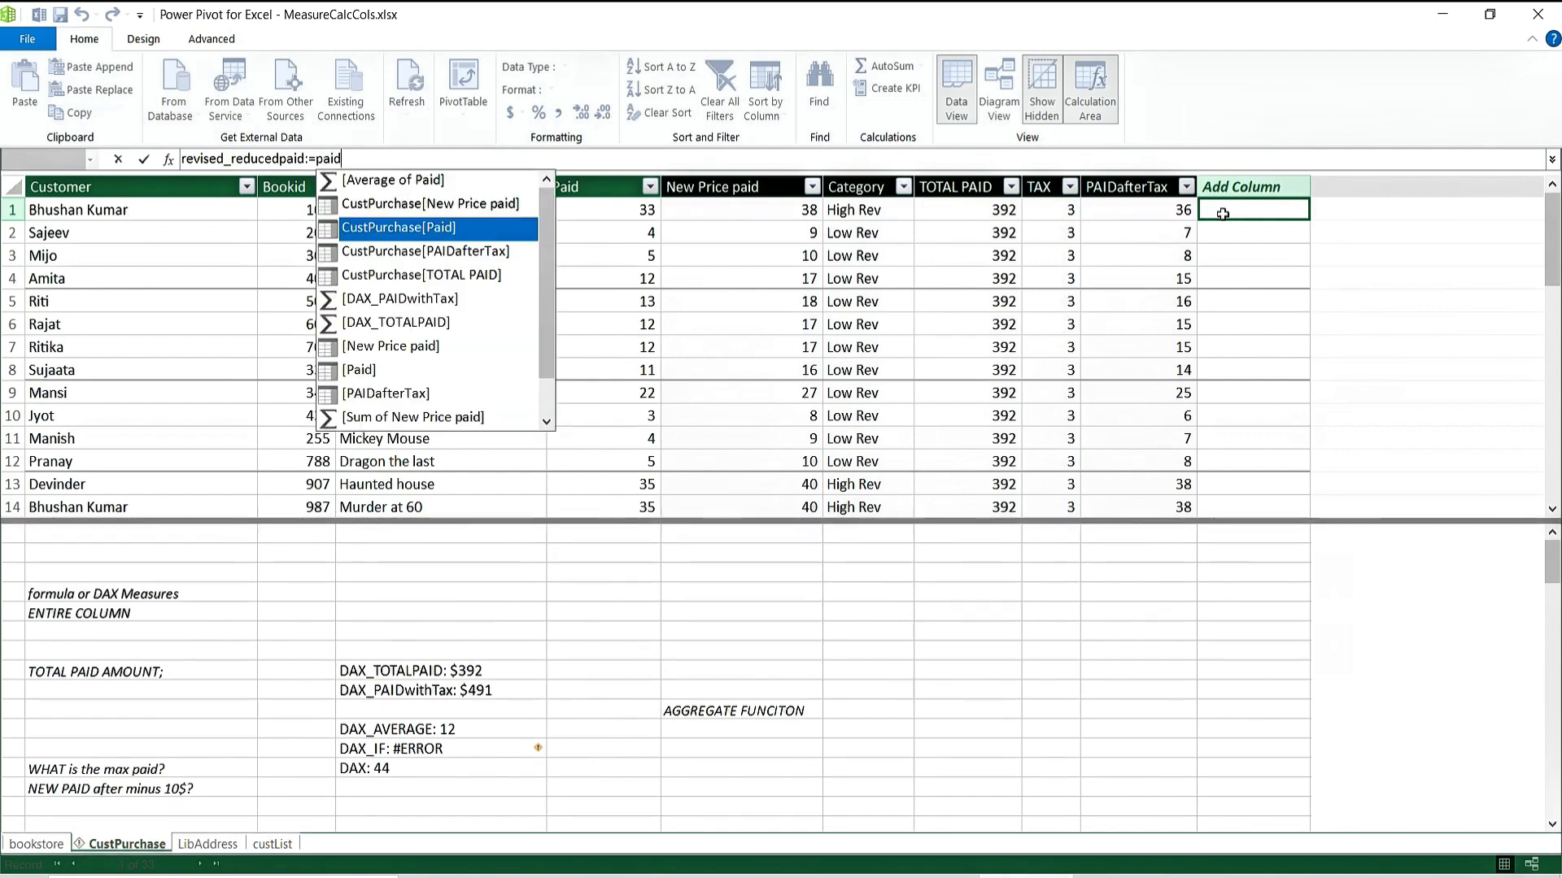
pyautogui.press('Tab')
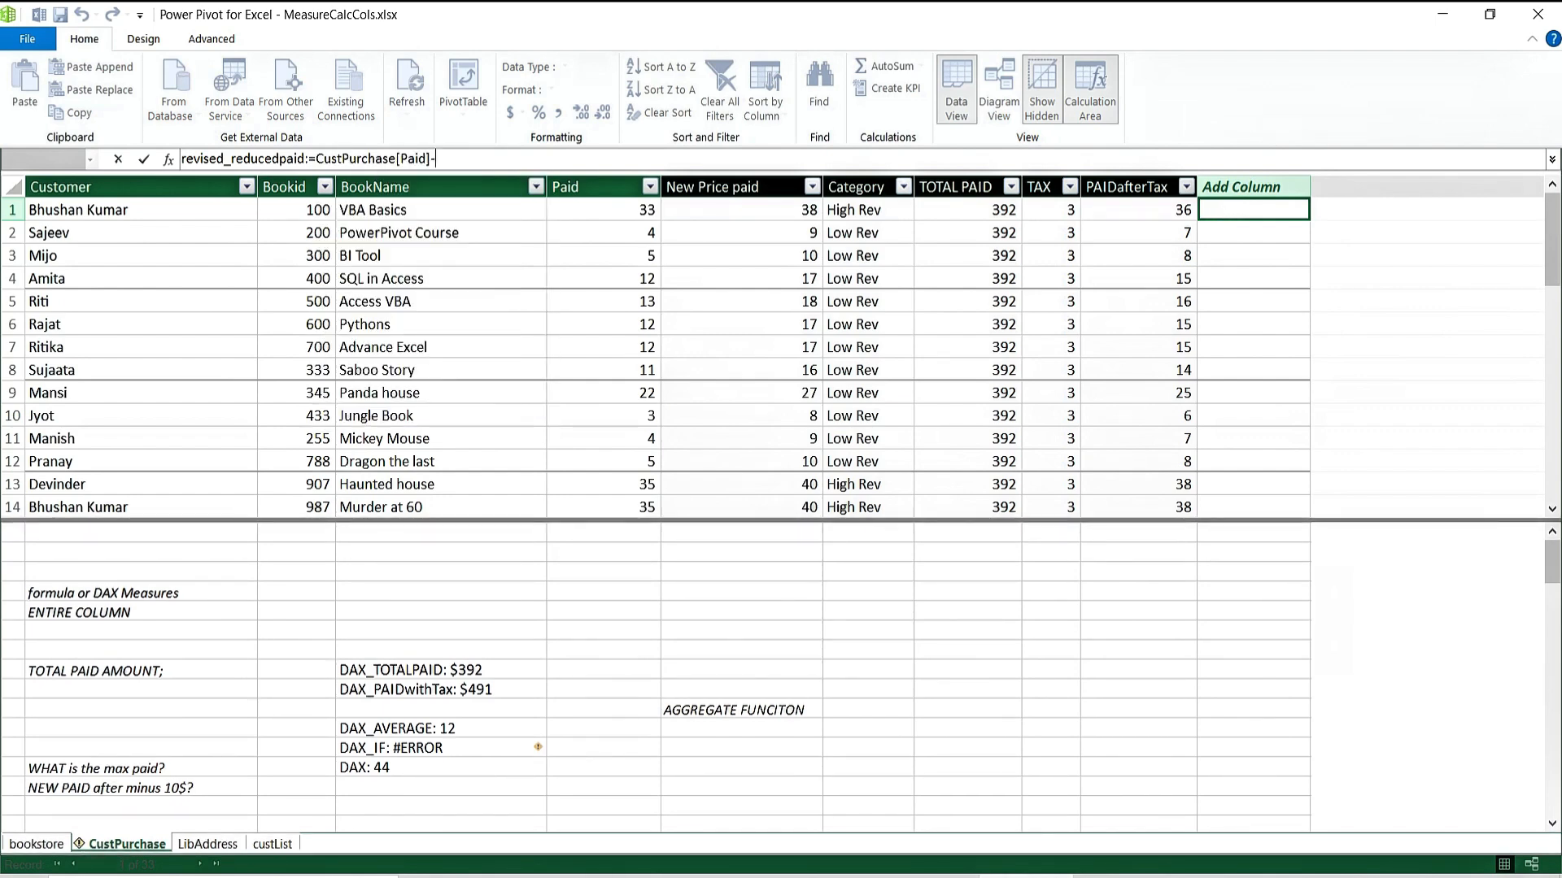
pyautogui.write('-10')
pyautogui.press('Return')
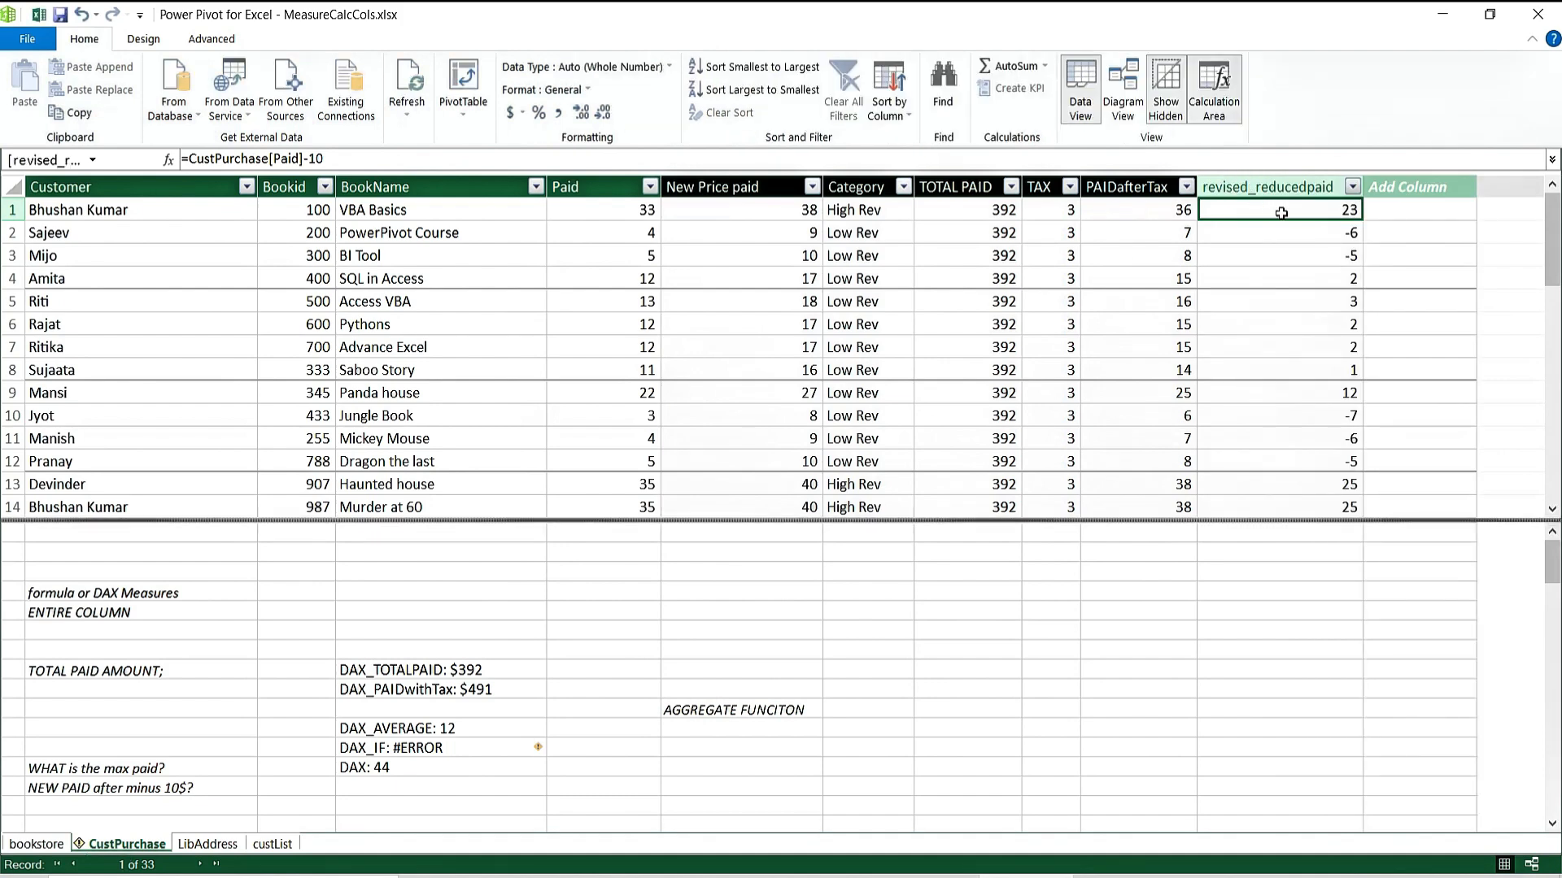
# Apply the $ currency format to revised_reducedpaid, then to the Paid column.
pyautogui.click(521, 113)
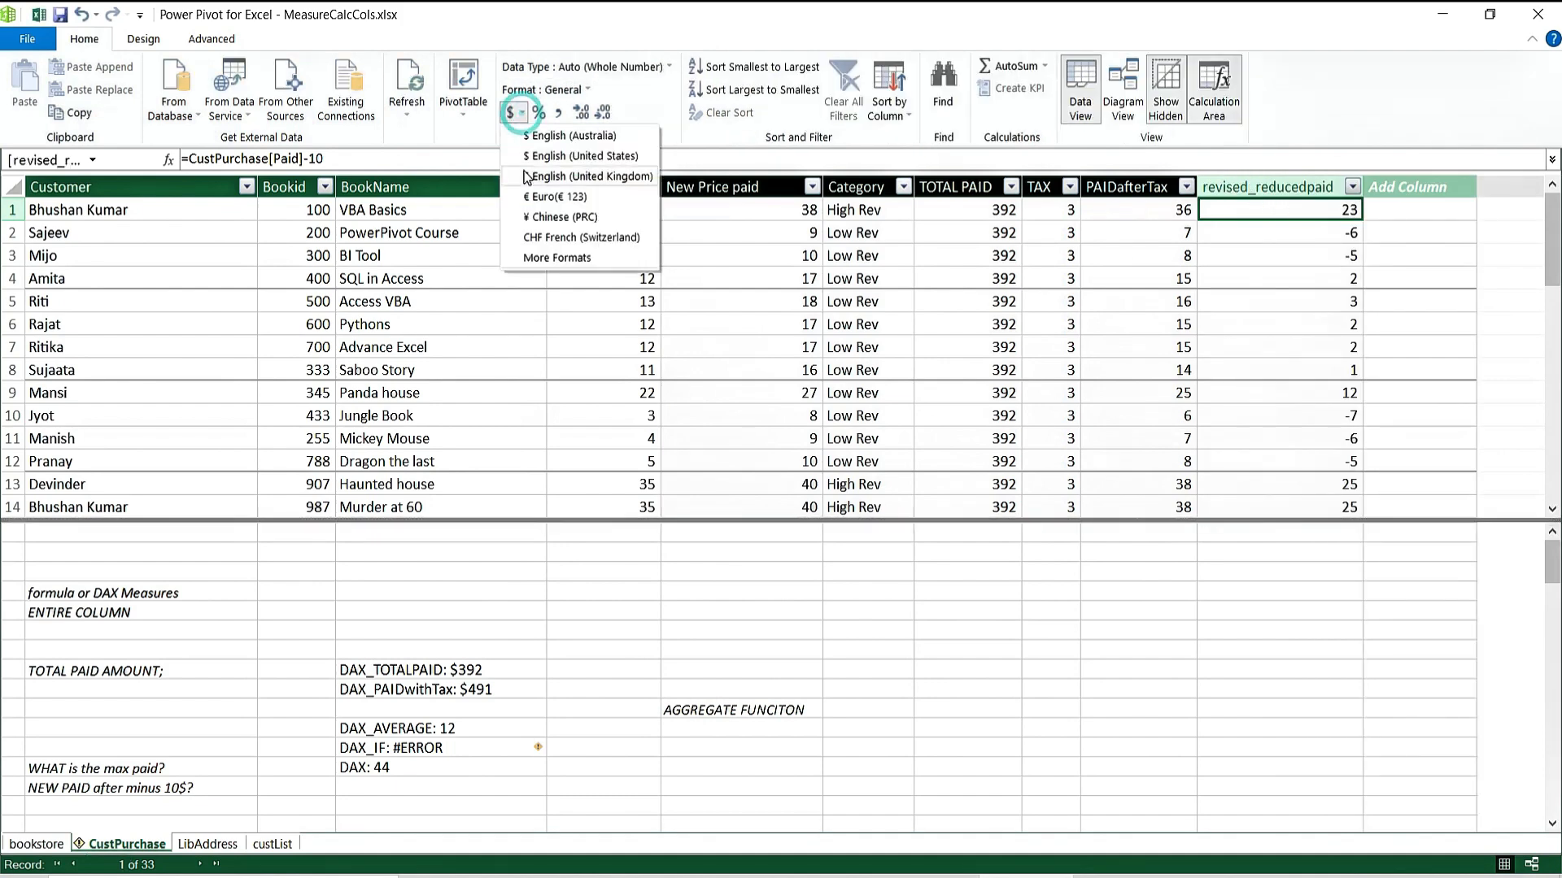
pyautogui.click(587, 138)
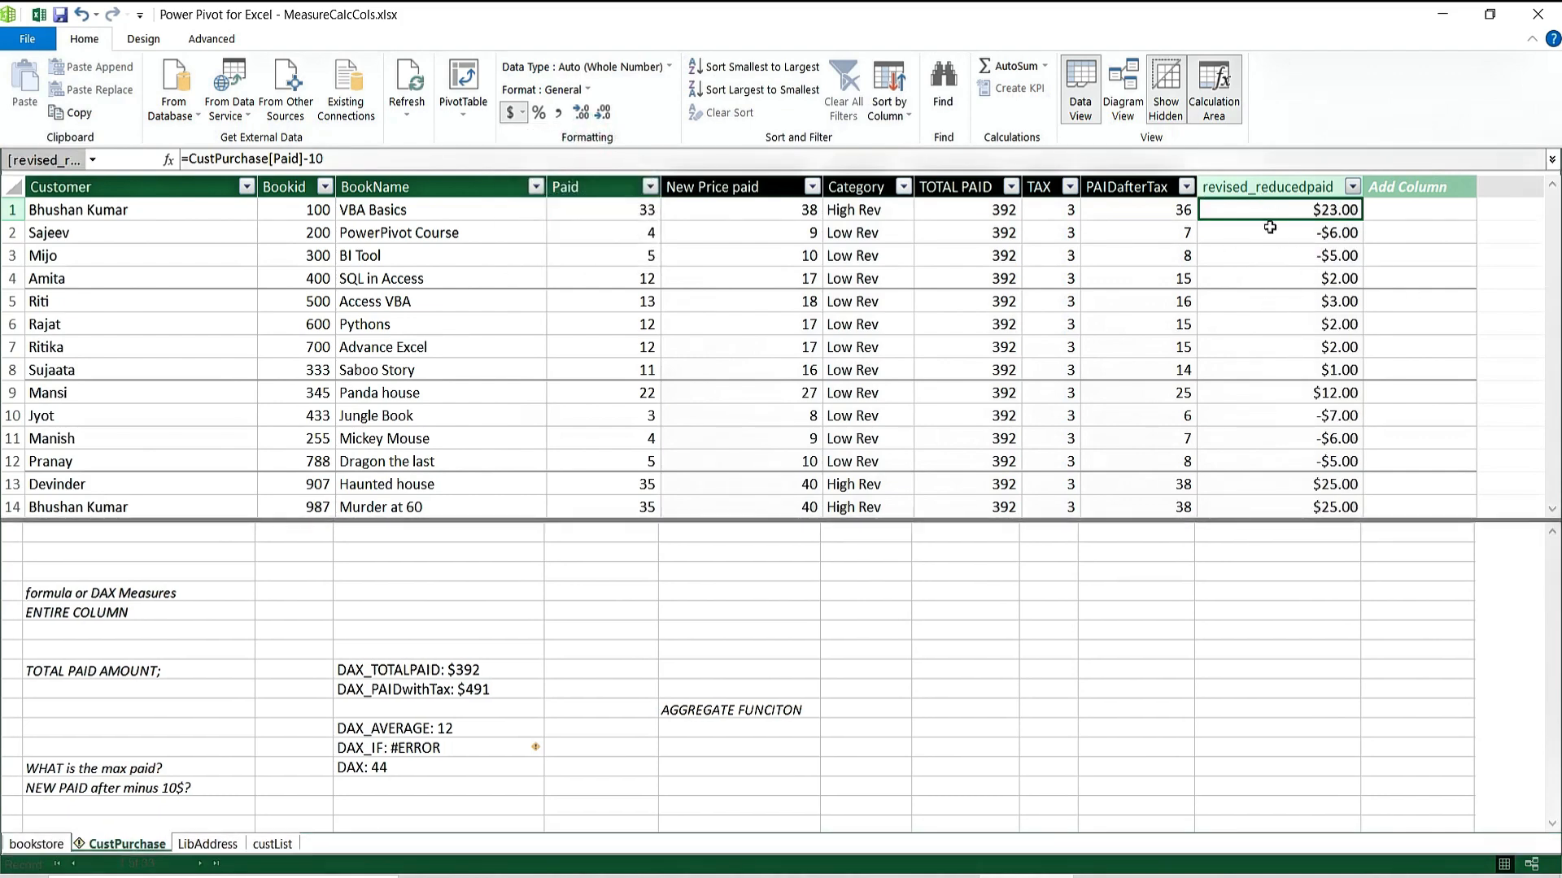
pyautogui.click(601, 207)
pyautogui.click(525, 118)
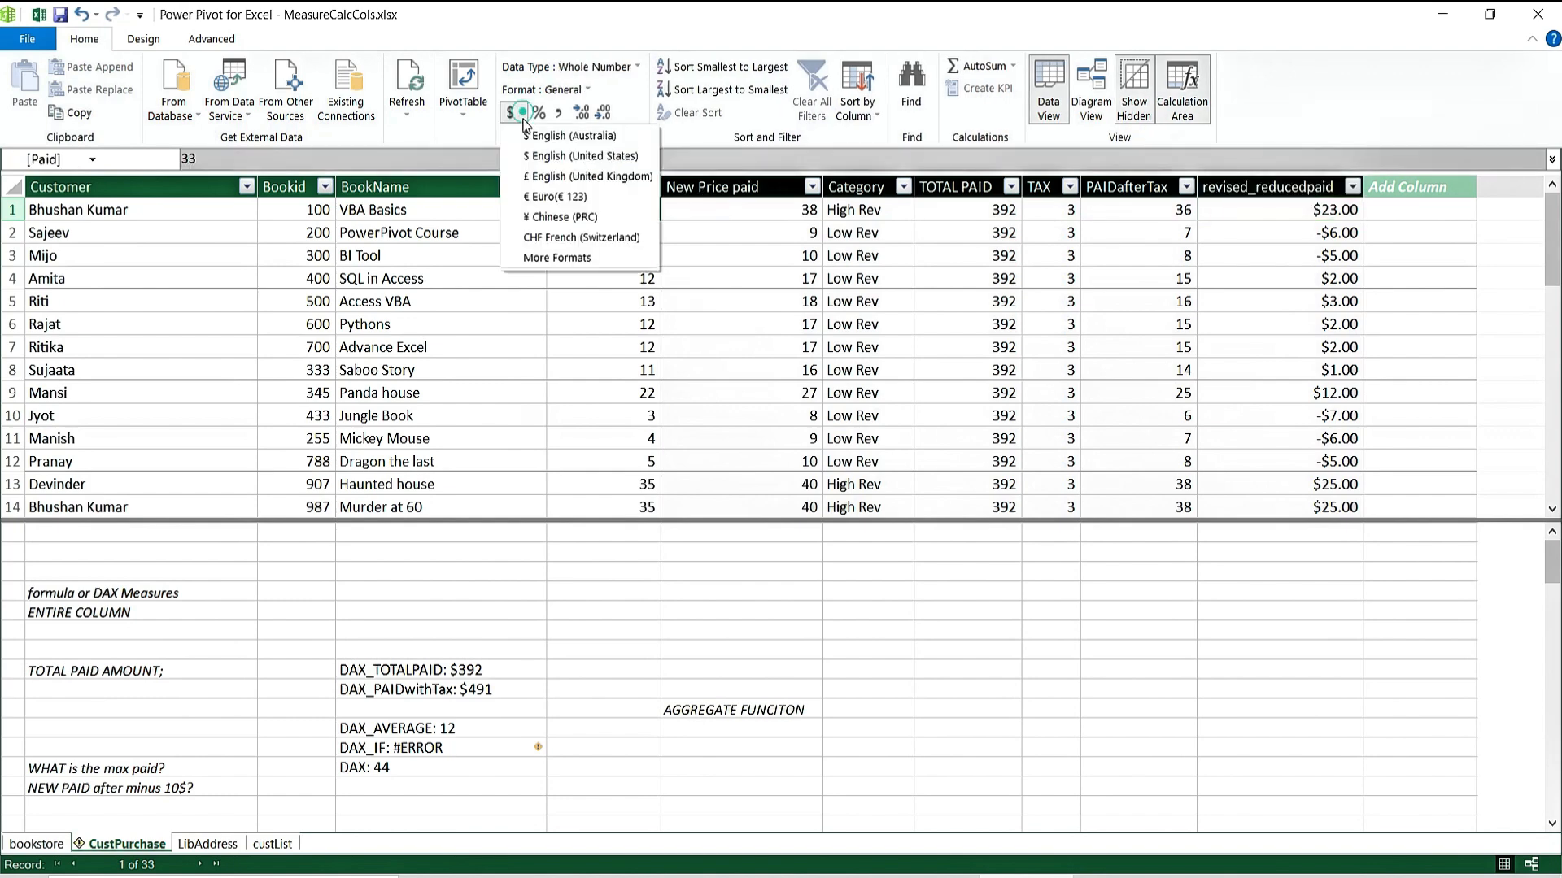
pyautogui.click(525, 134)
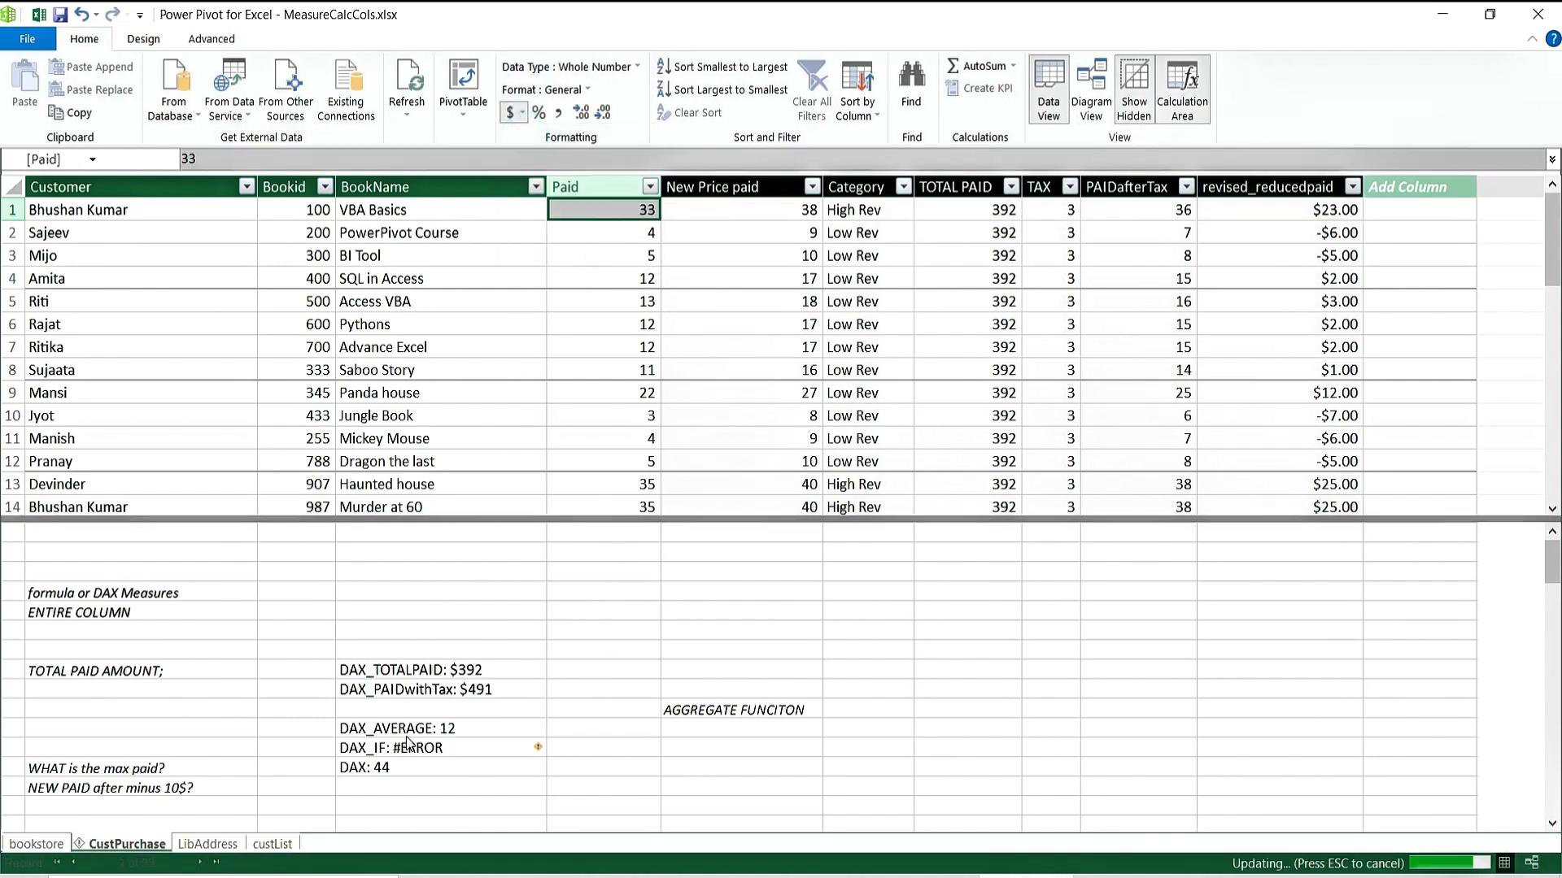
# Review the formulas of the maximum of Paid and DAX_AVERAGE measures.
pyautogui.click(470, 770)
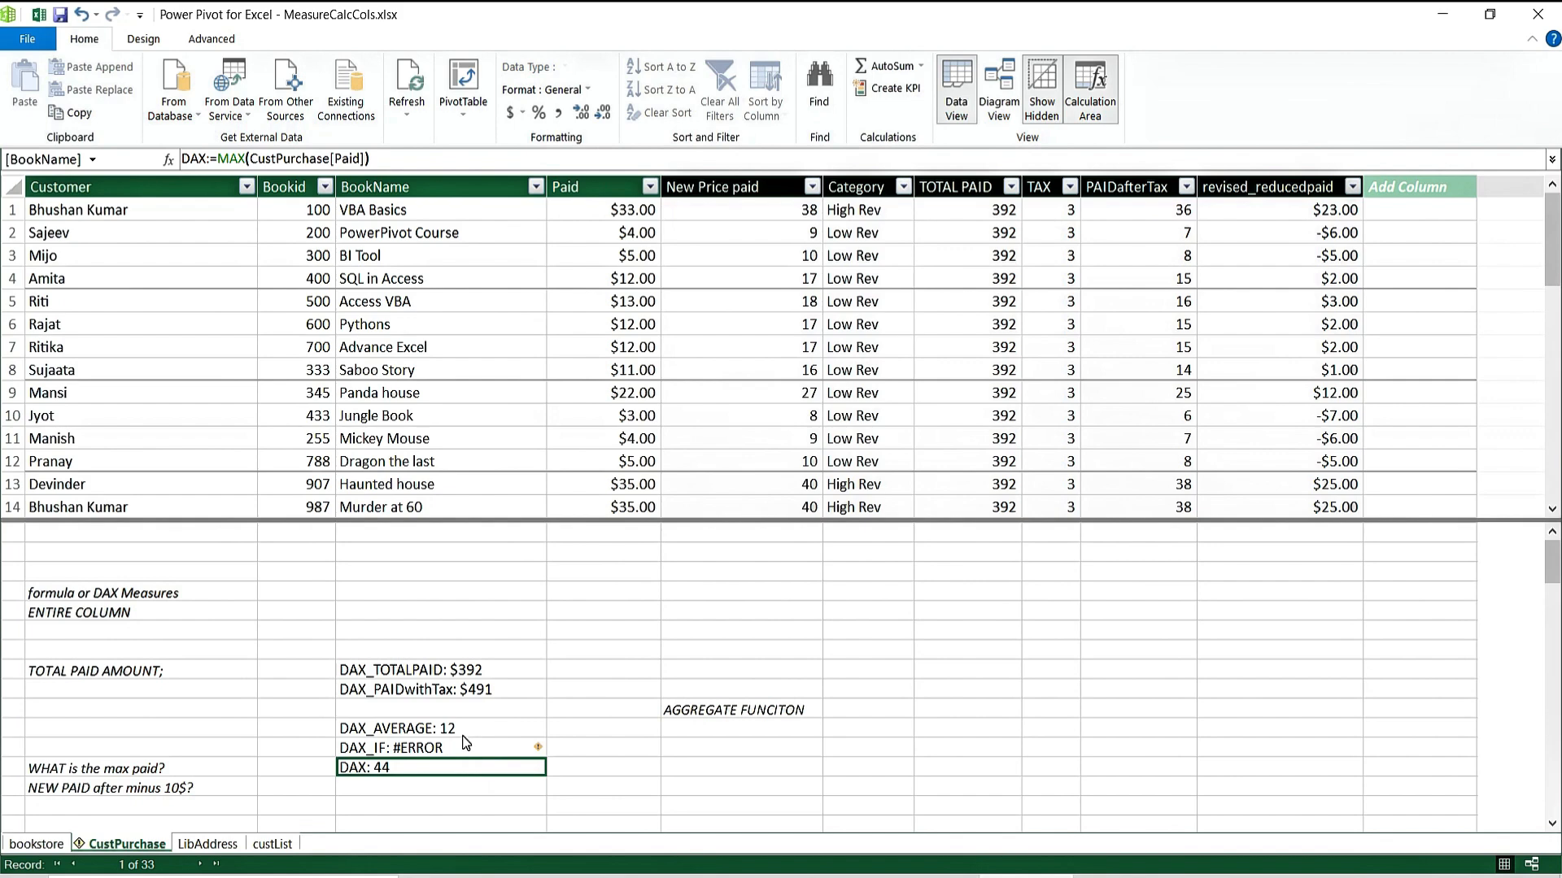
pyautogui.click(463, 736)
pyautogui.click(471, 768)
pyautogui.click(439, 749)
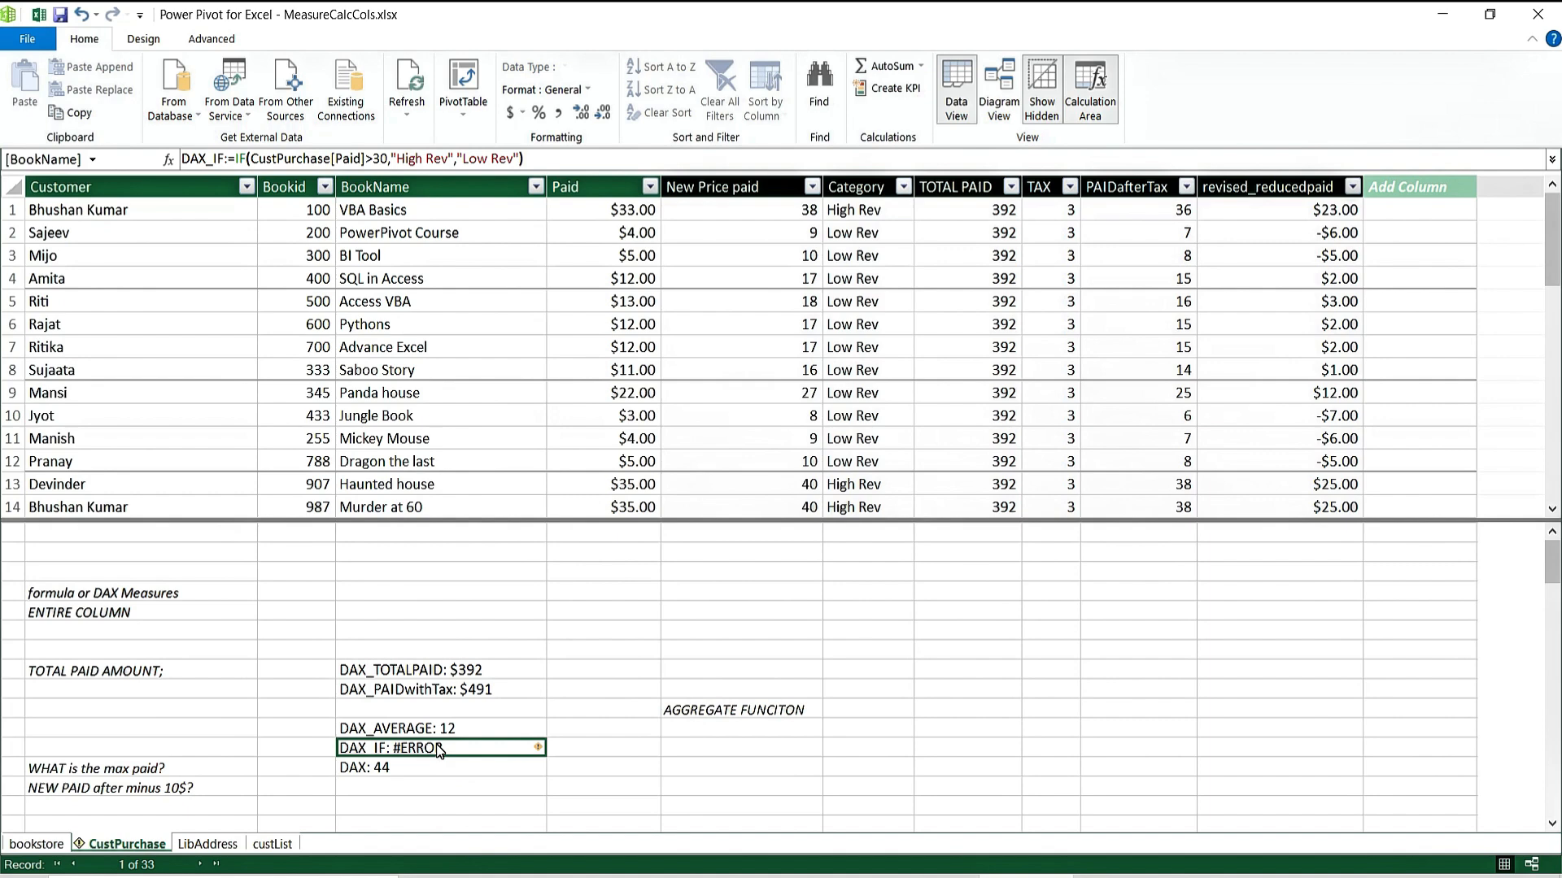
pyautogui.click(410, 771)
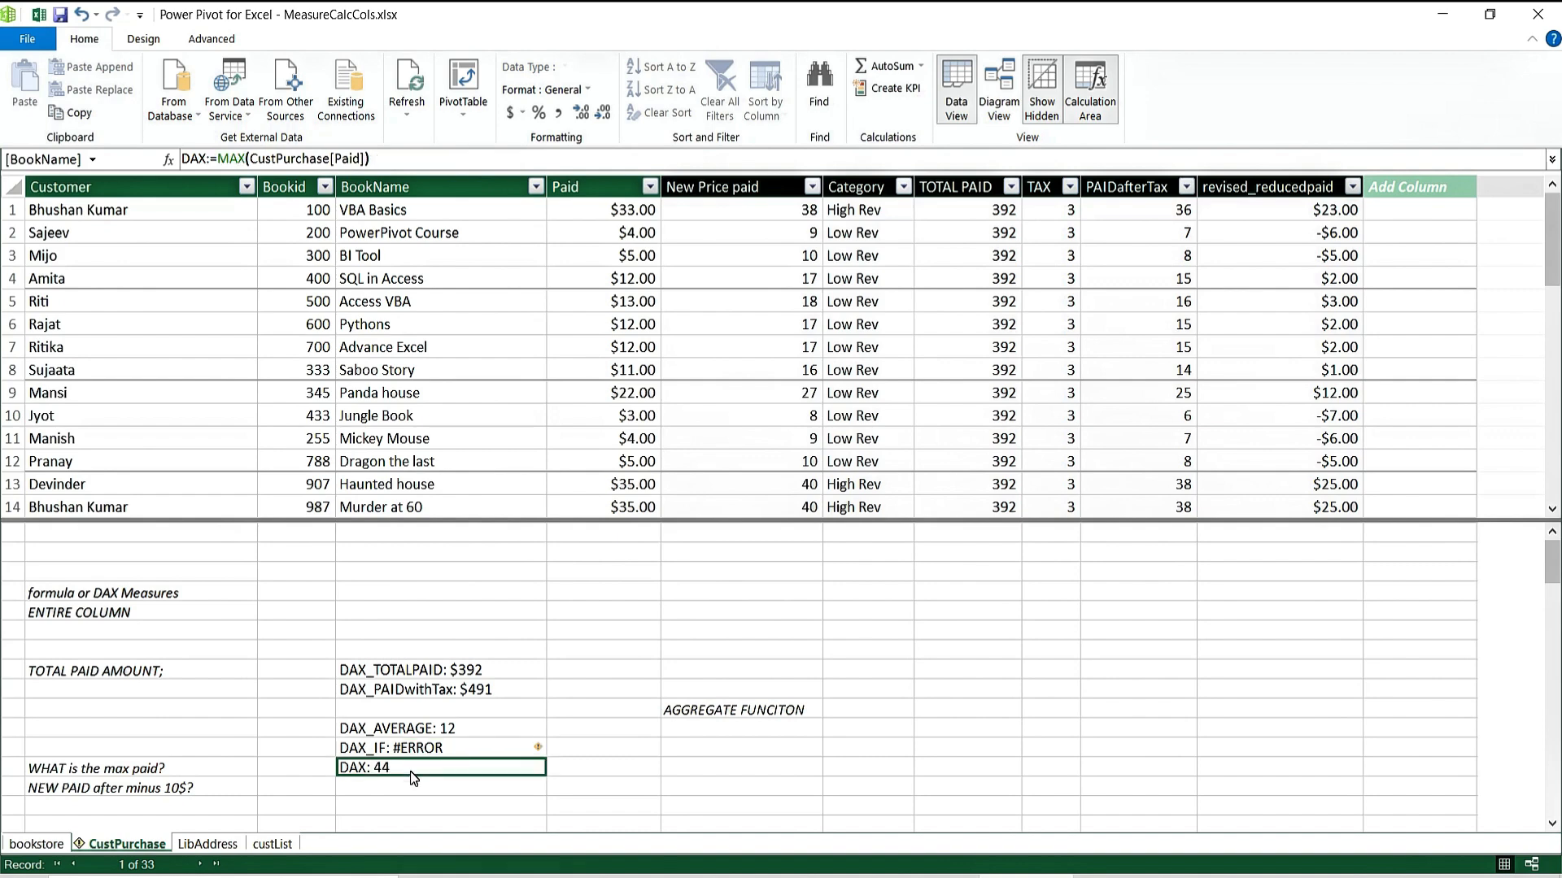
pyautogui.click(436, 749)
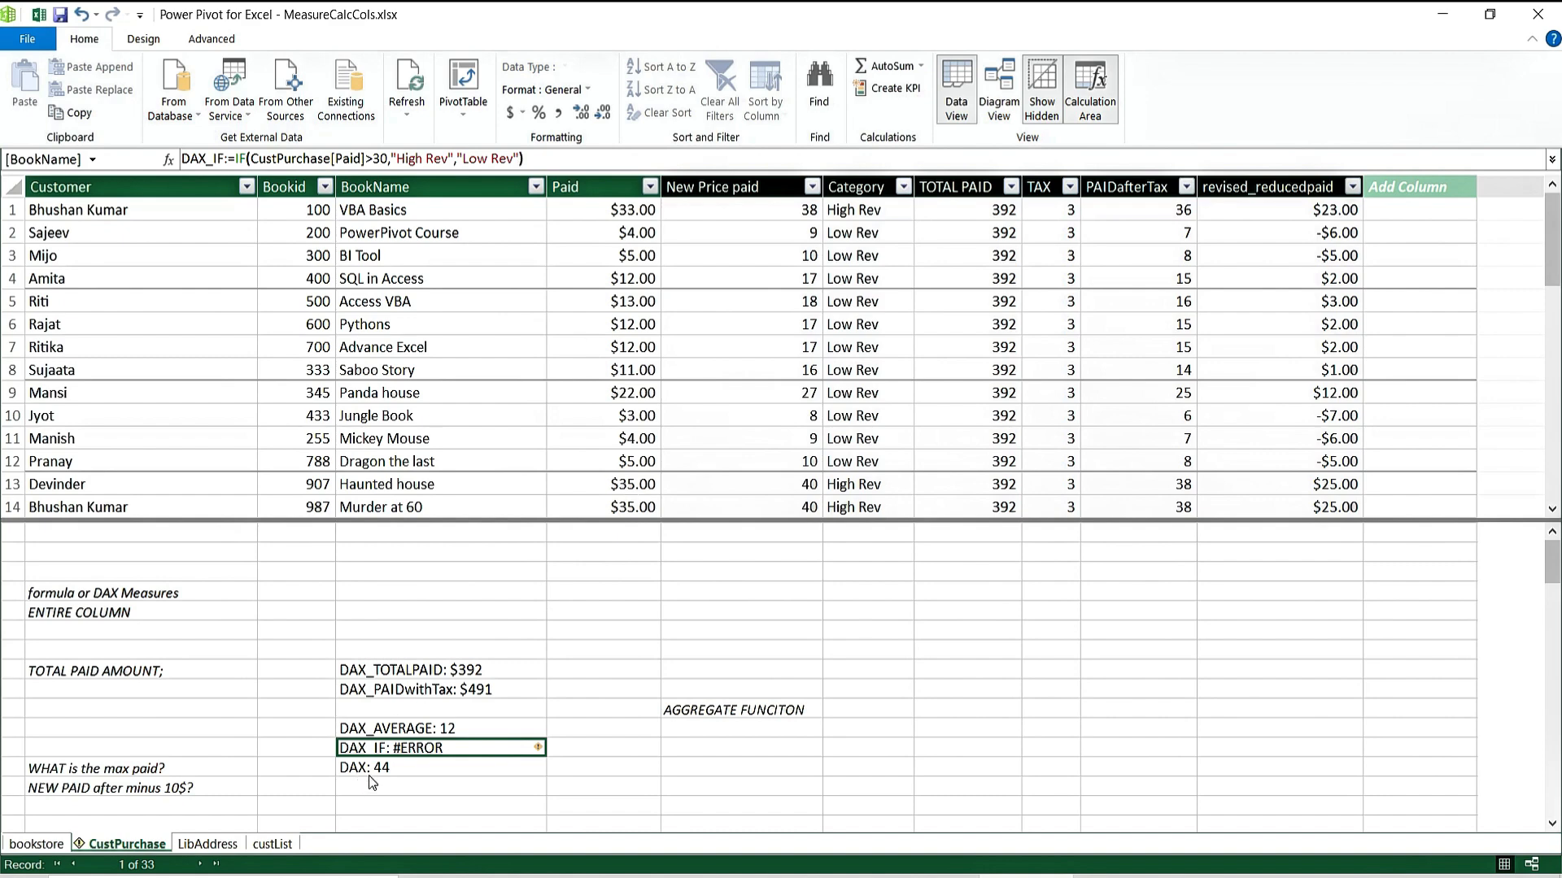
pyautogui.moveTo(542, 750)
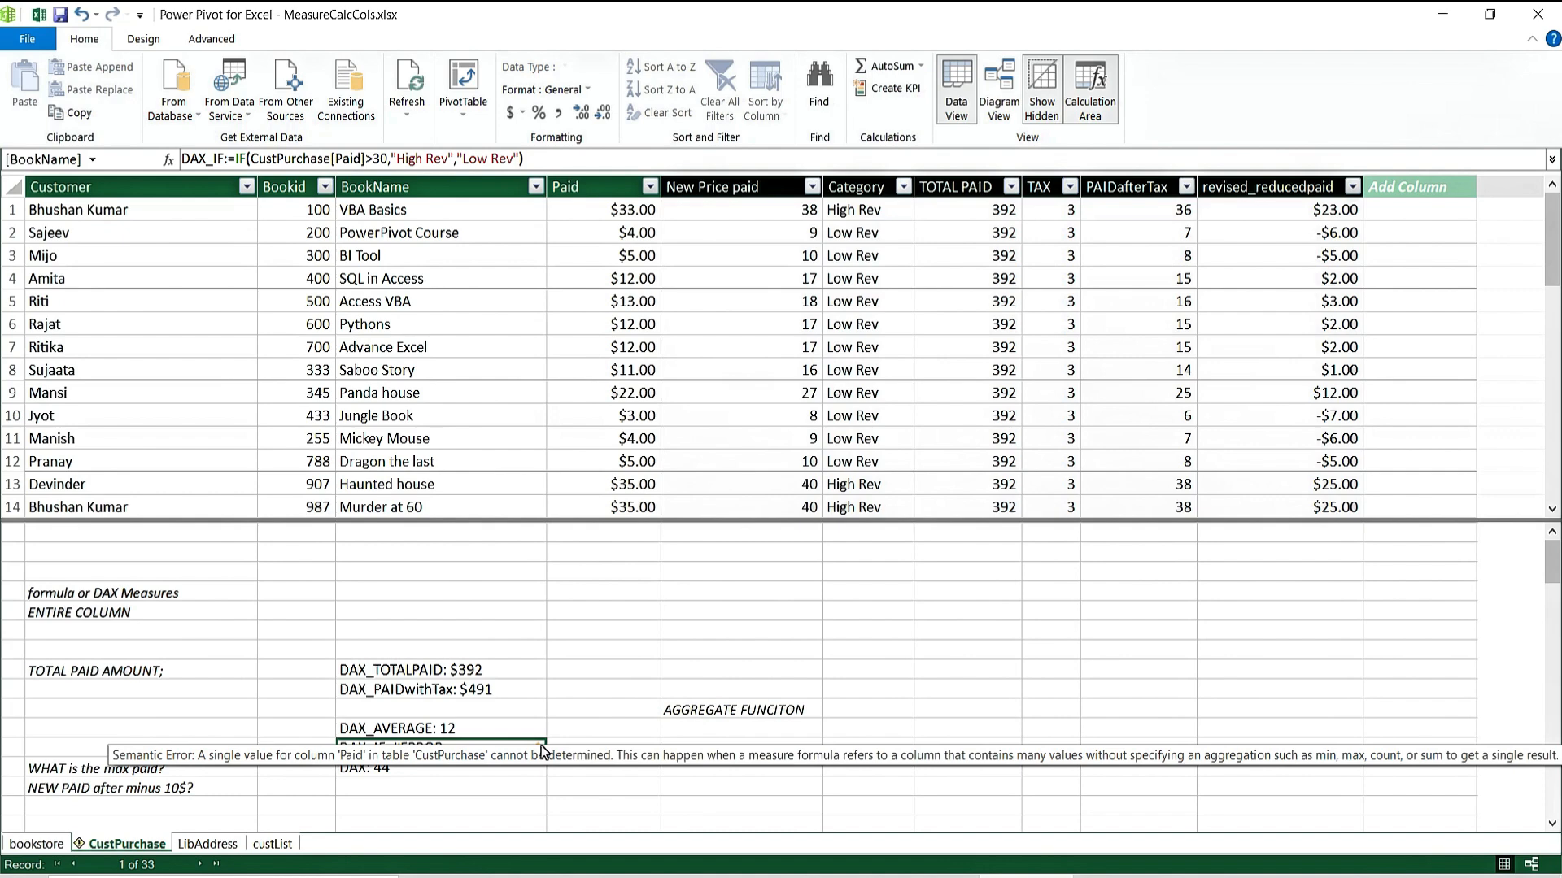
pyautogui.click(589, 613)
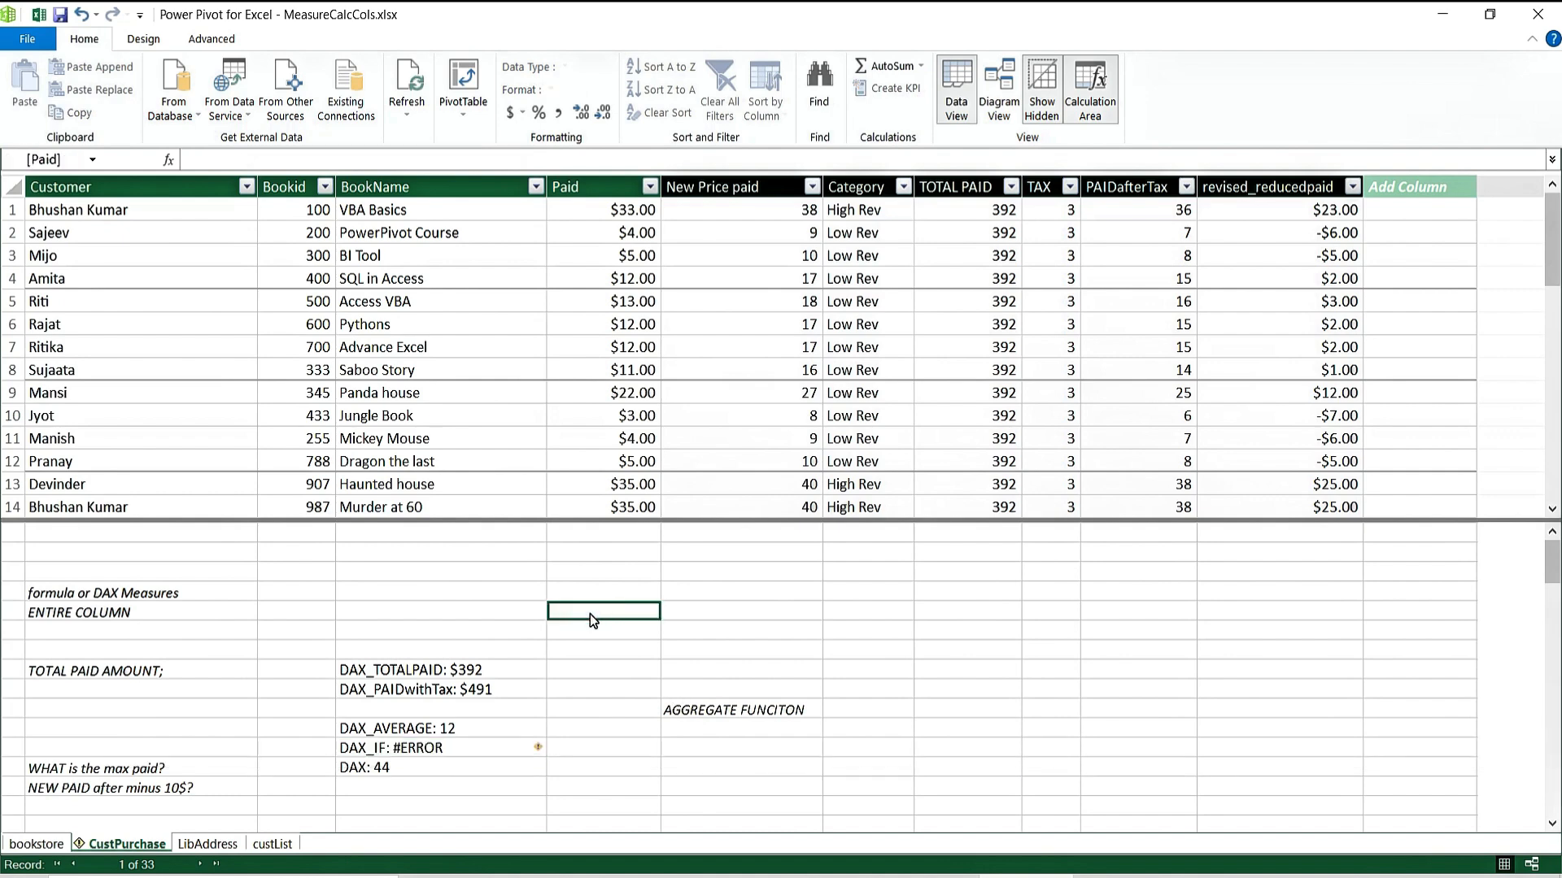